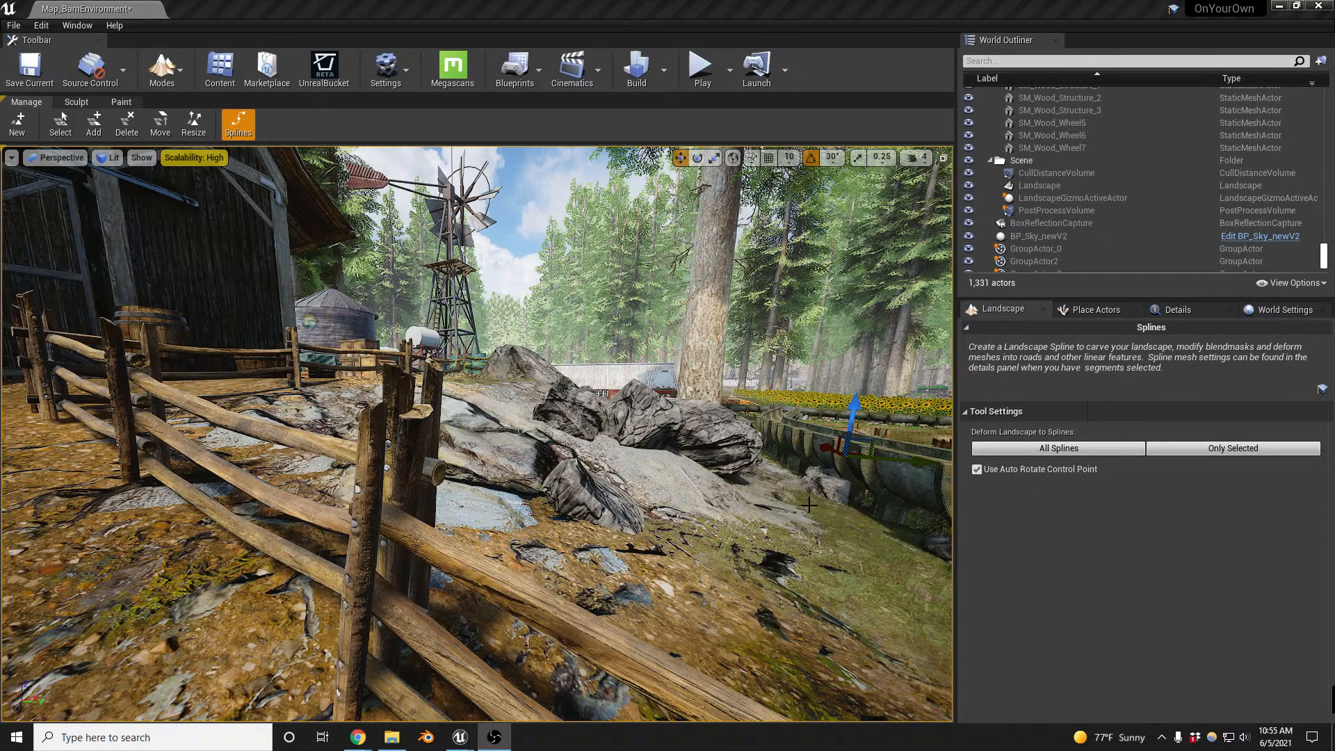
- Survey the barn level from the fenced rock pile along the dirt road to the elevated water tanks
right_drag(809, 505, 786, 529)
key(s)
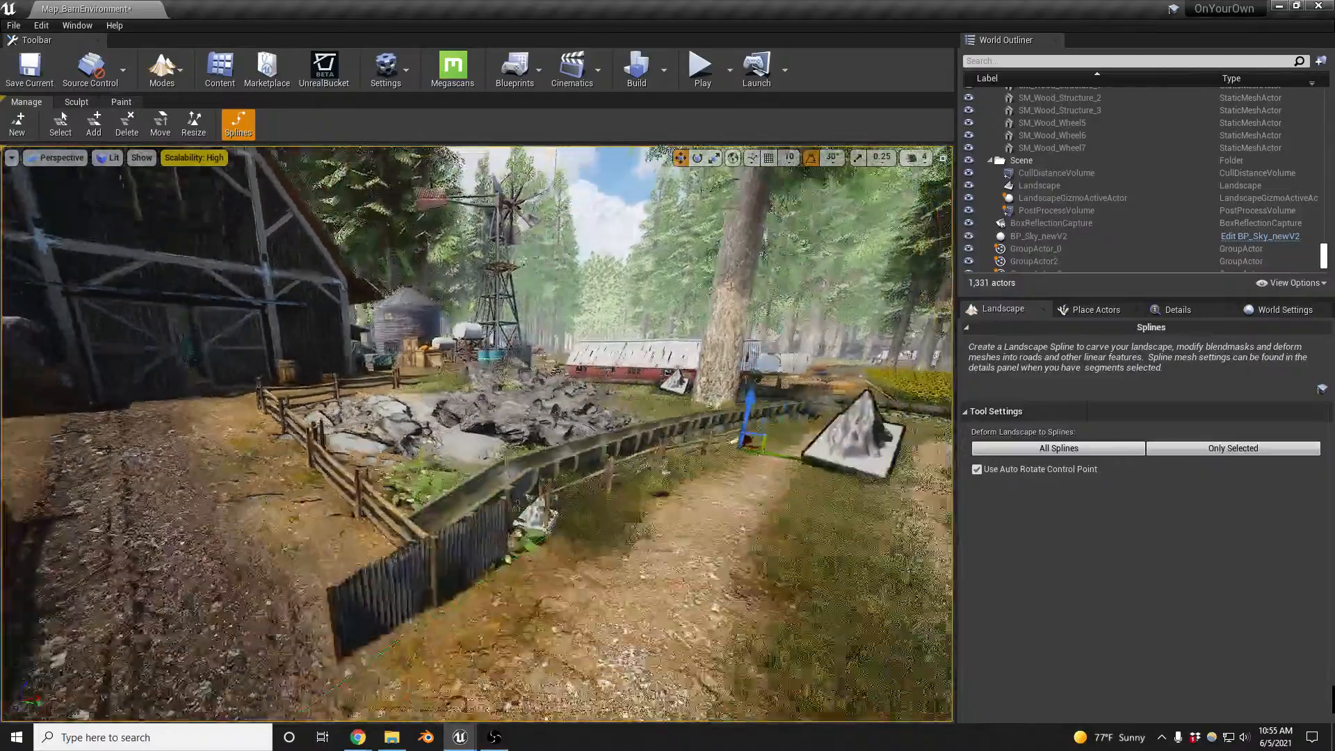
key(s)
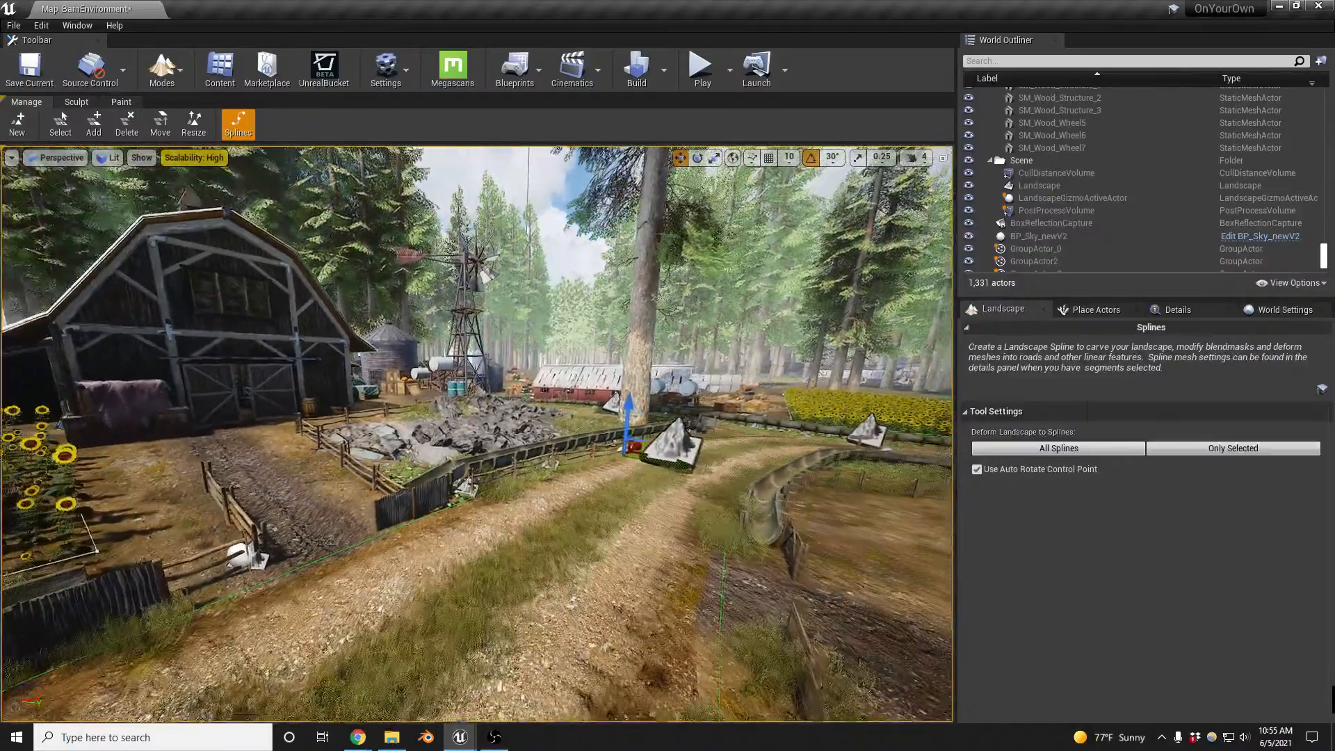
key(w)
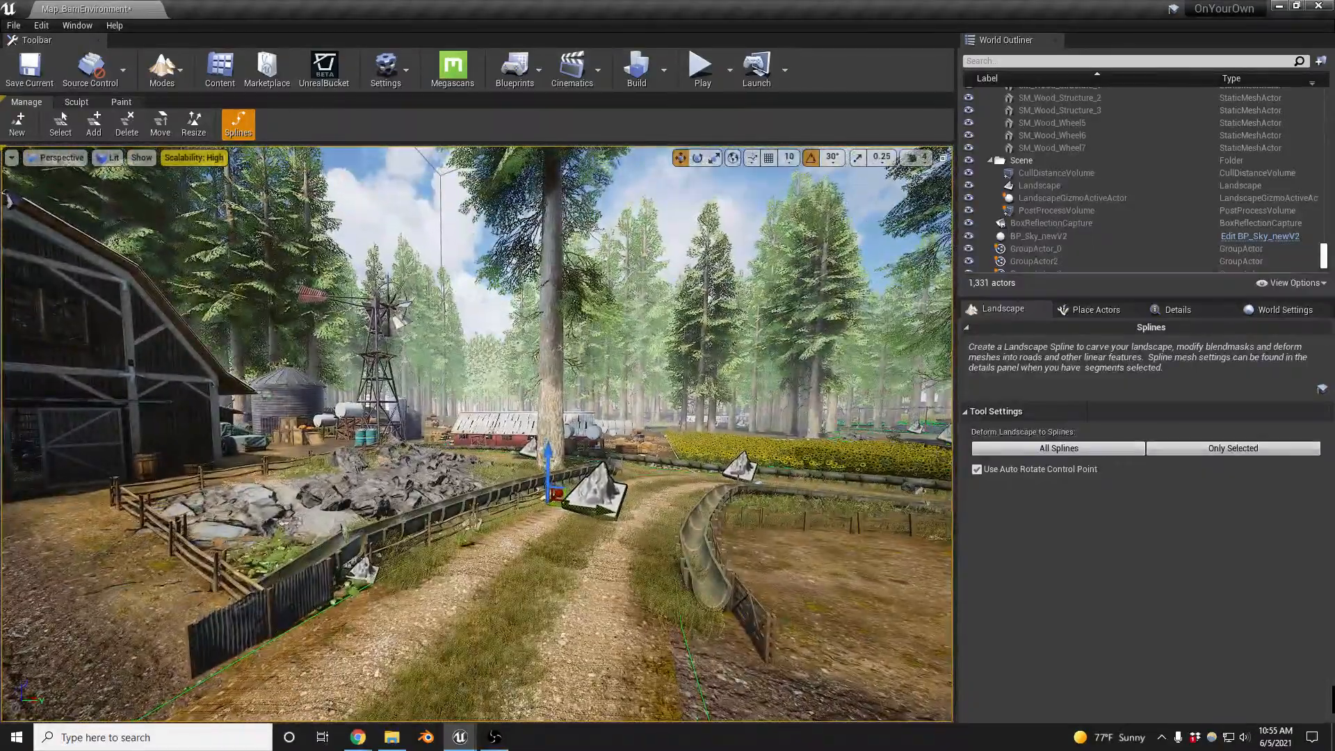
right_drag(785, 529, 786, 487)
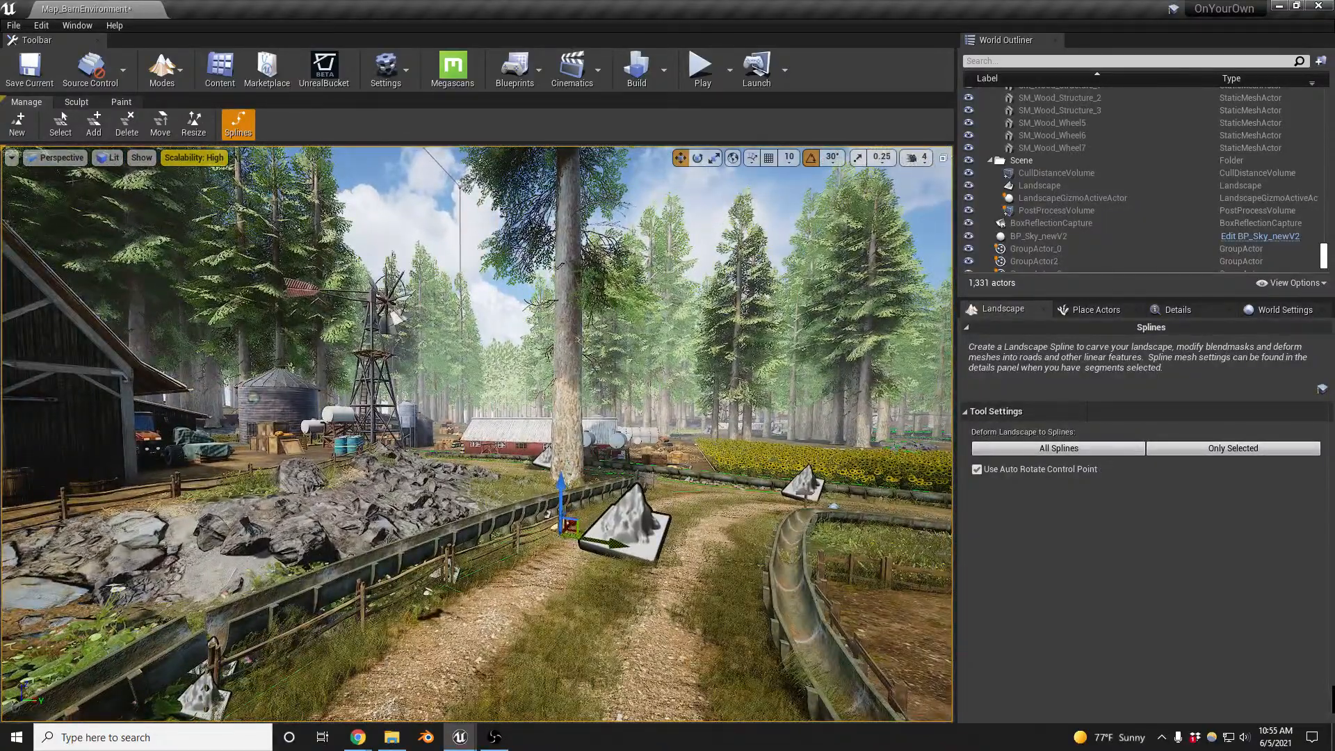
right_drag(786, 487, 897, 508)
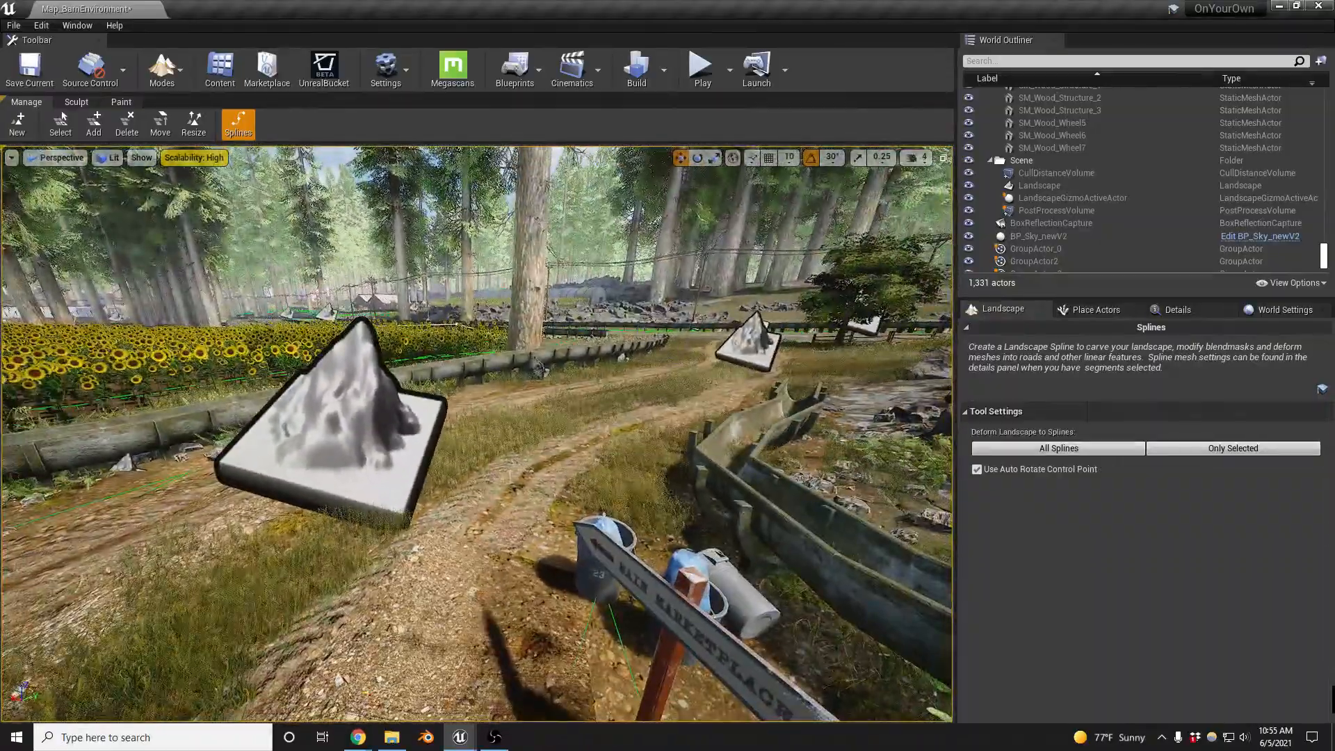
right_drag(598, 487, 626, 543)
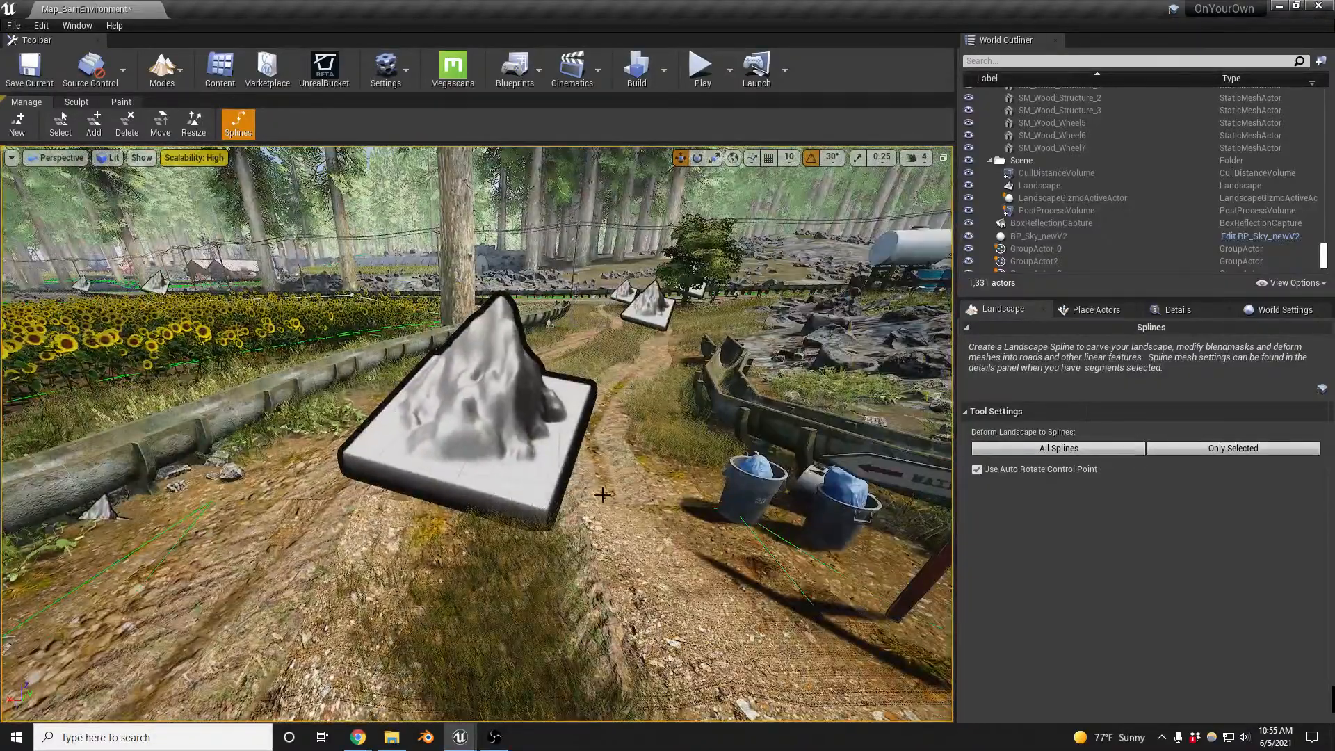
key(XF86AudioLowerVolume)
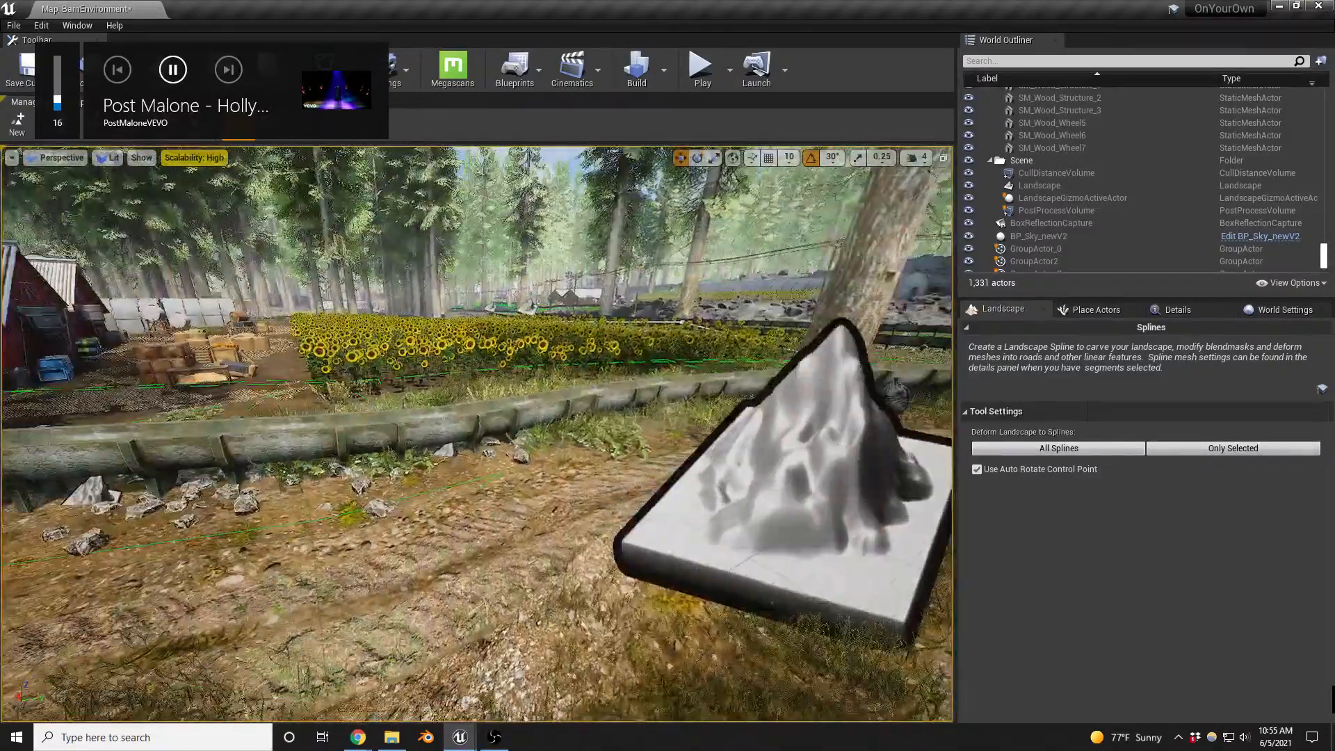
key(w)
right_drag(765, 446, 612, 394)
key(w)
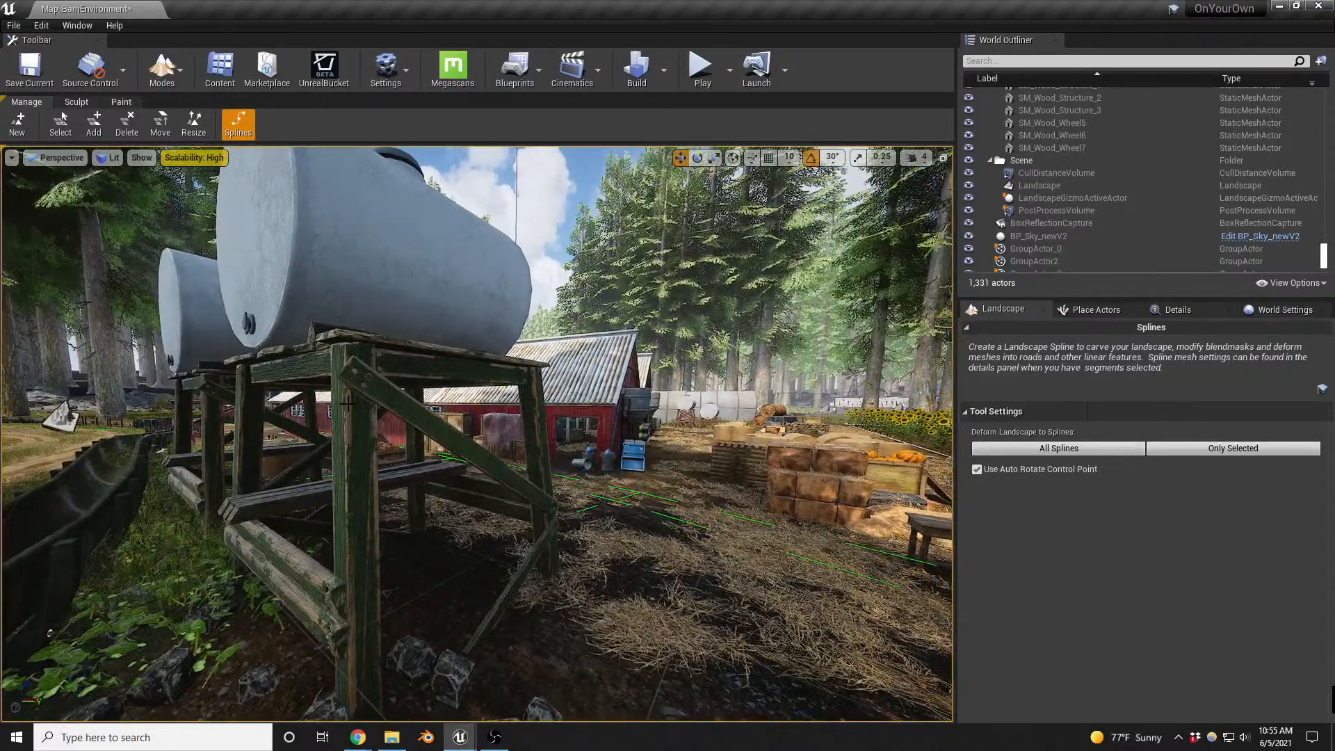
- Leave landscape editing for Select mode, then open the nearest elevated water tank's blueprint and dock its editor beside the level
key(shift+1)
click(342, 375)
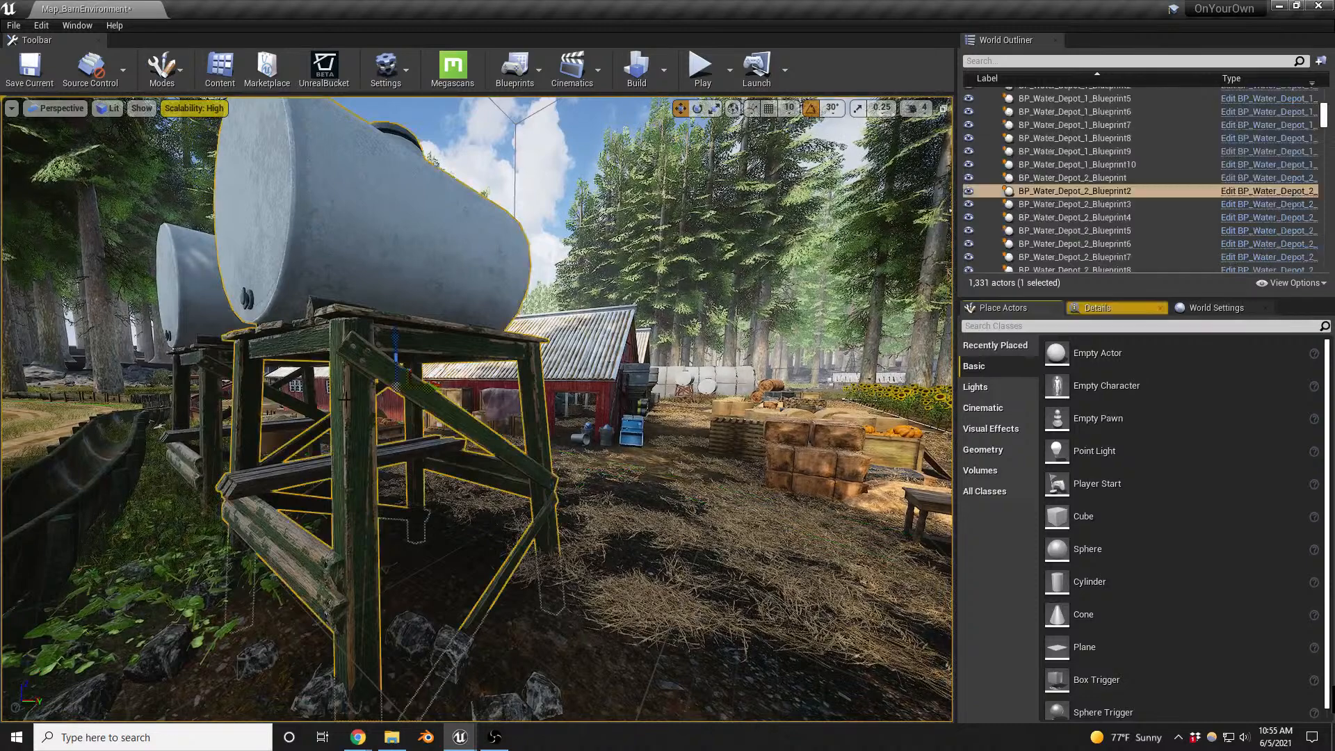
click(1259, 191)
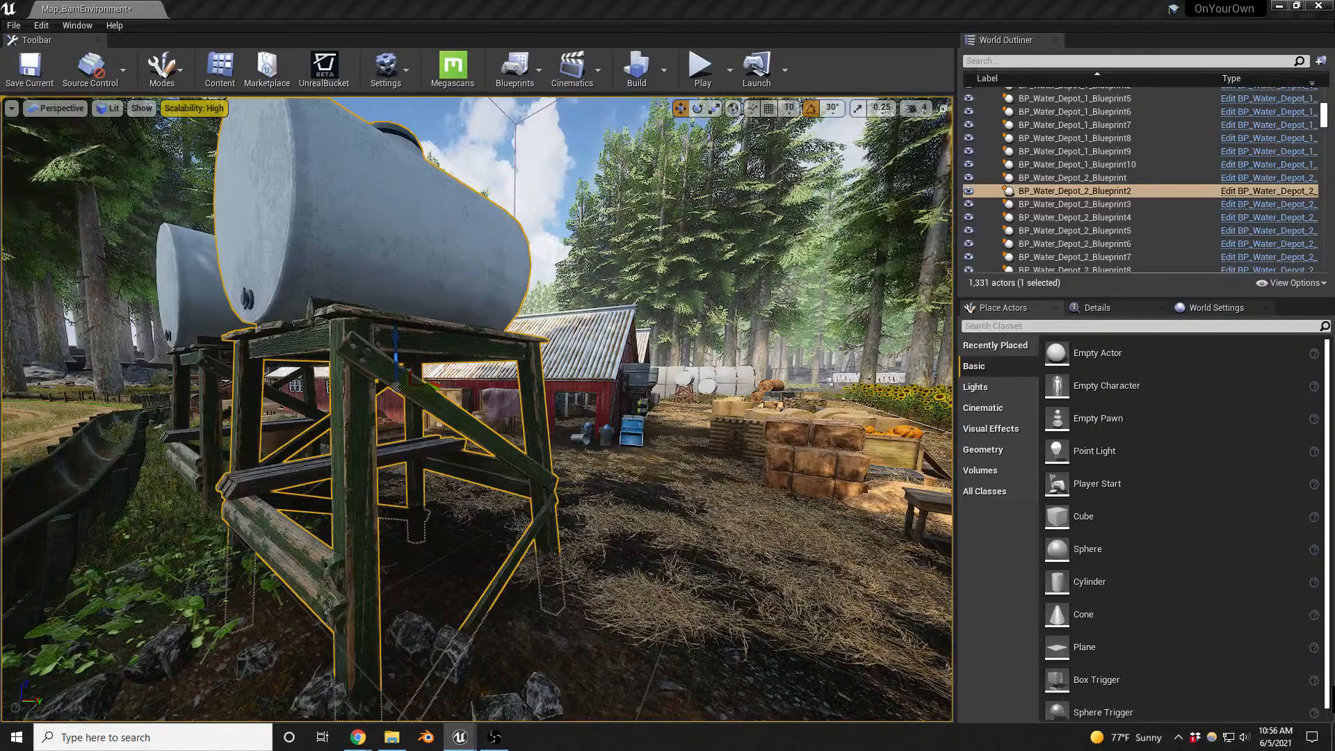
drag(1334, 105, 483, 8)
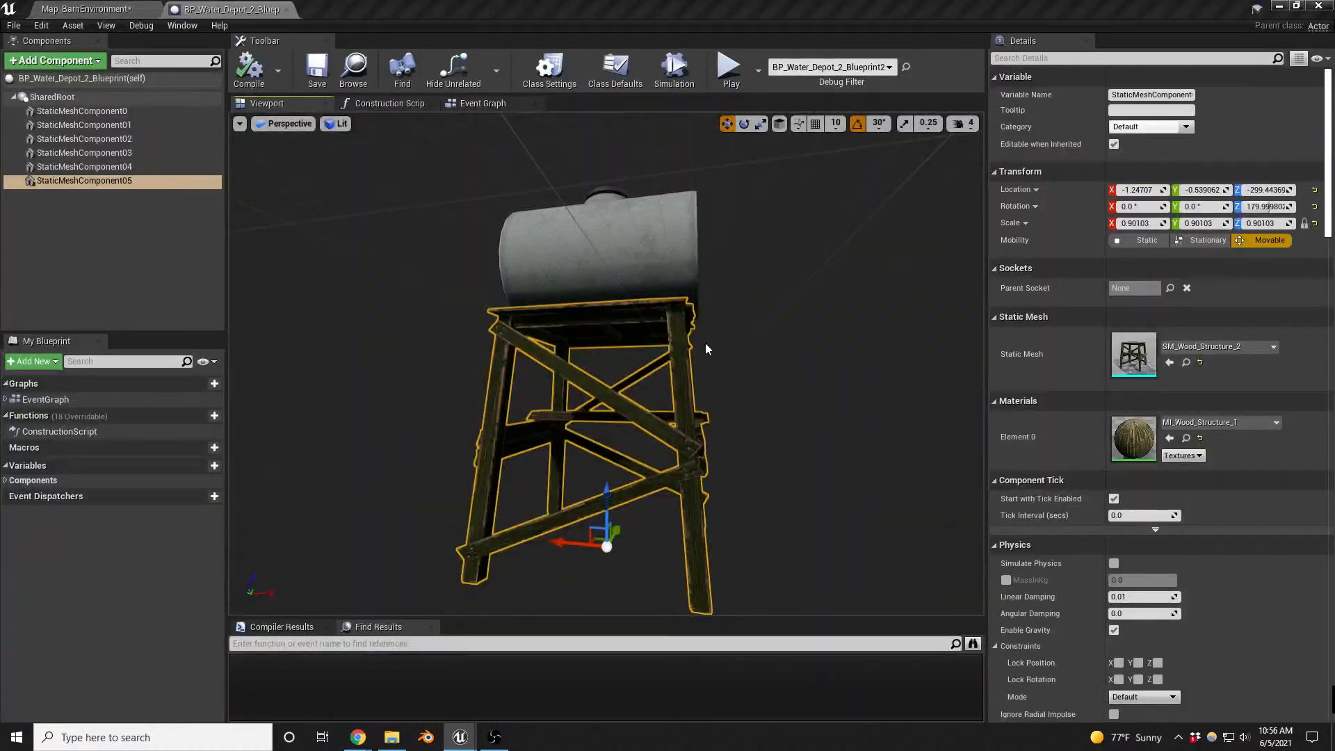
- Inspect the water tank blueprint from several sides and select its tank mesh component
alt+drag(750, 409, 657, 456)
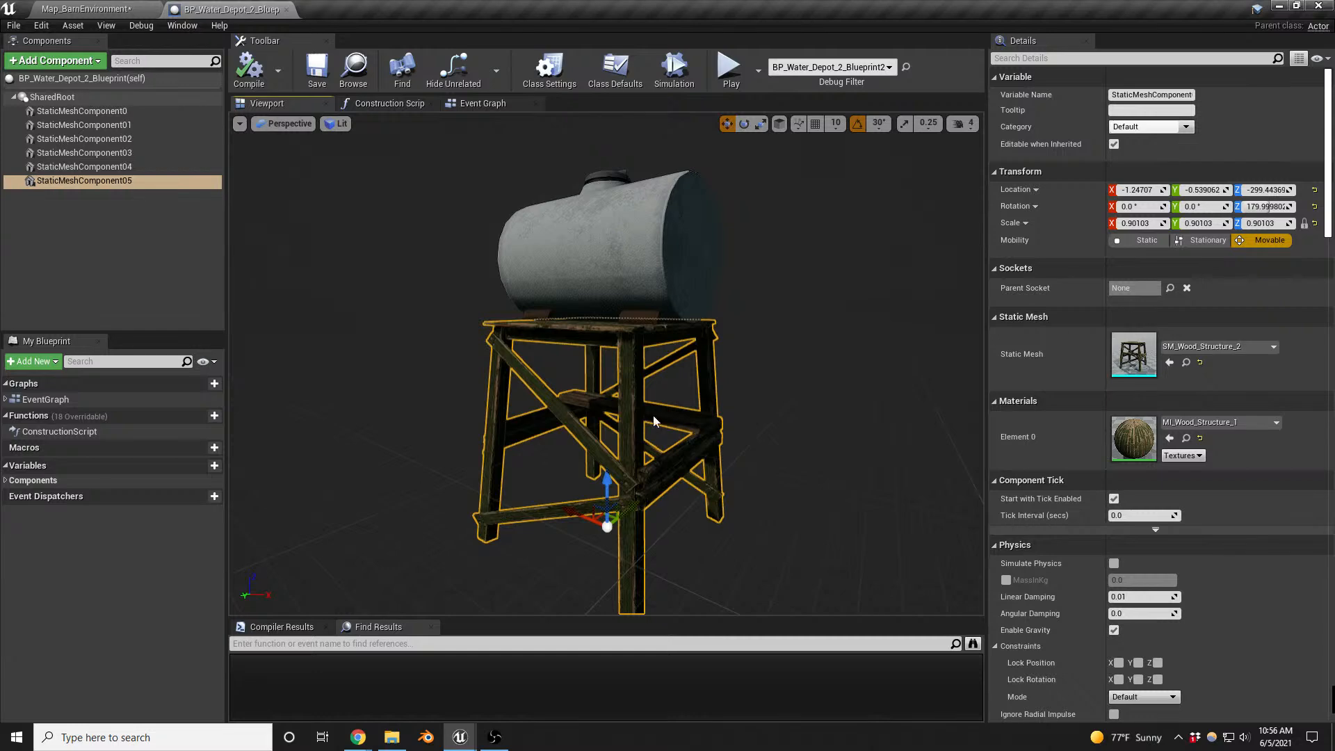
mouse_move(460, 737)
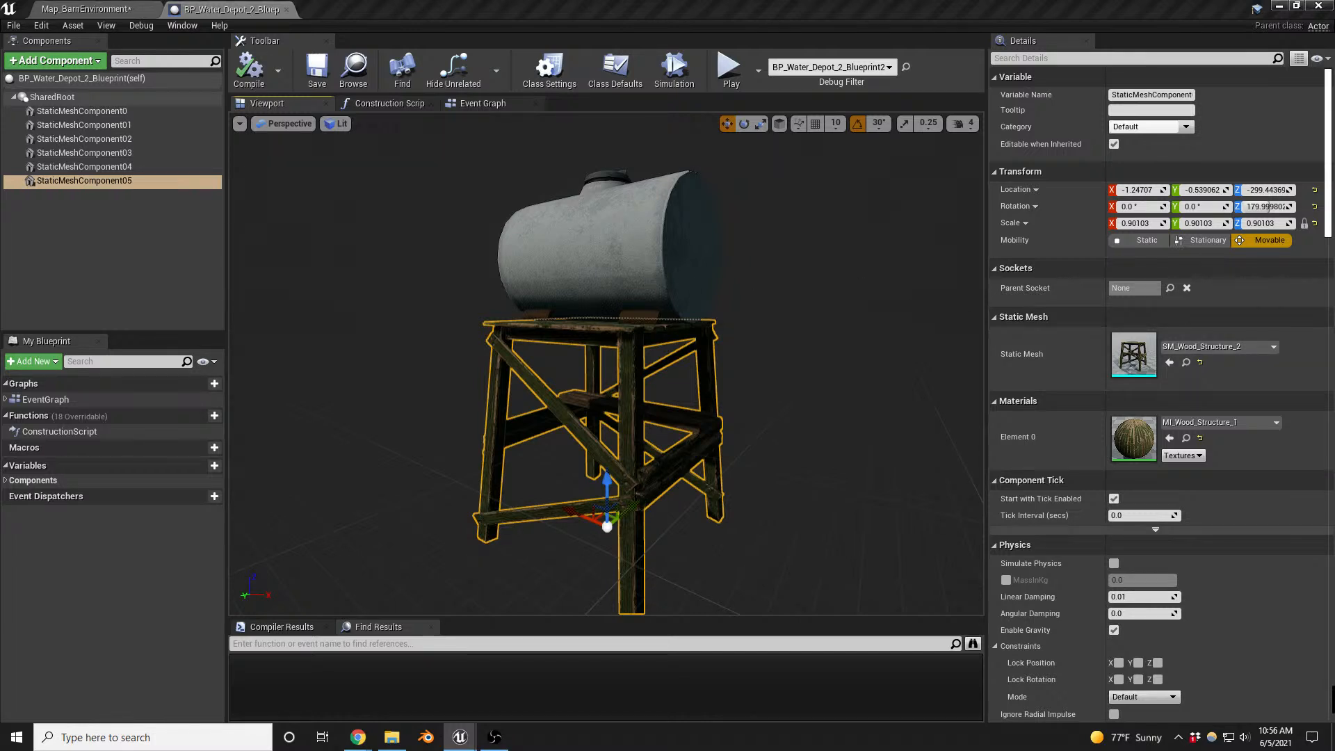
click(657, 282)
alt+drag(573, 379, 626, 410)
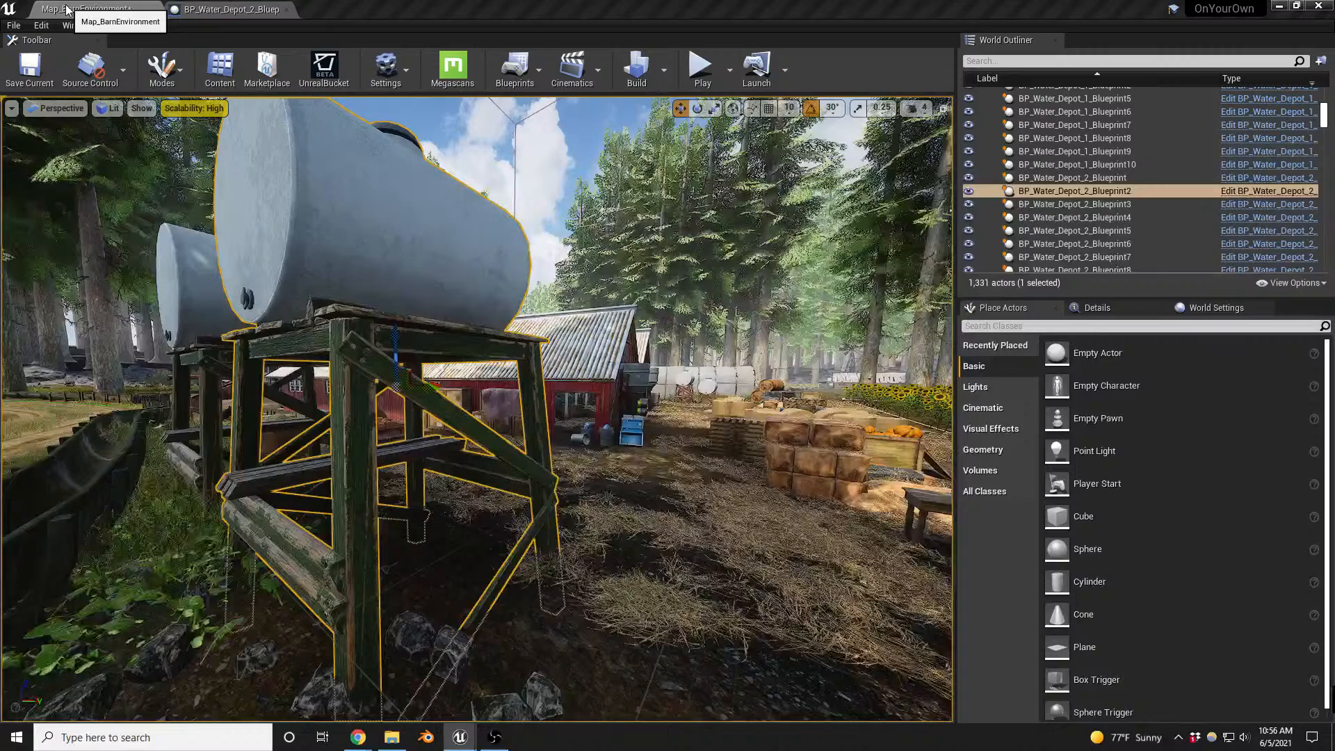
- Return to the barn level and look over the water tanks, hay bales and red barns
click(73, 9)
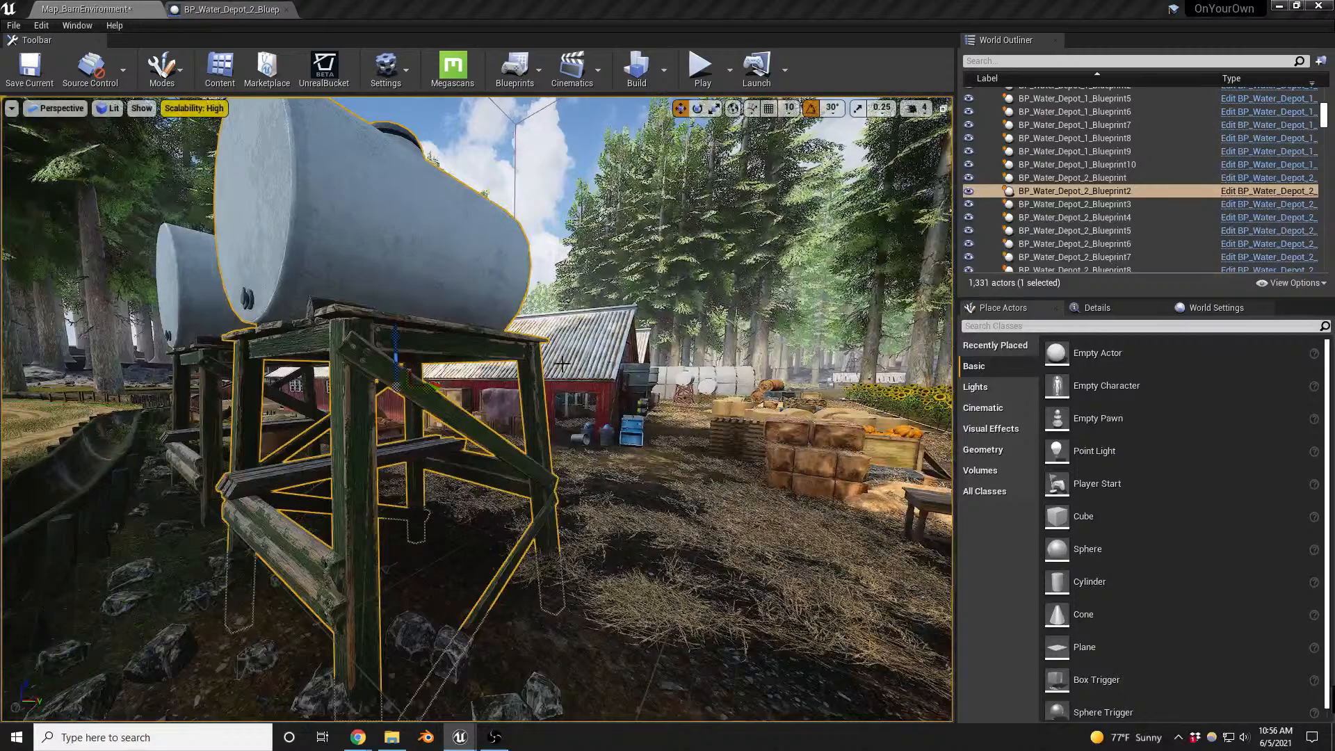
key(s)
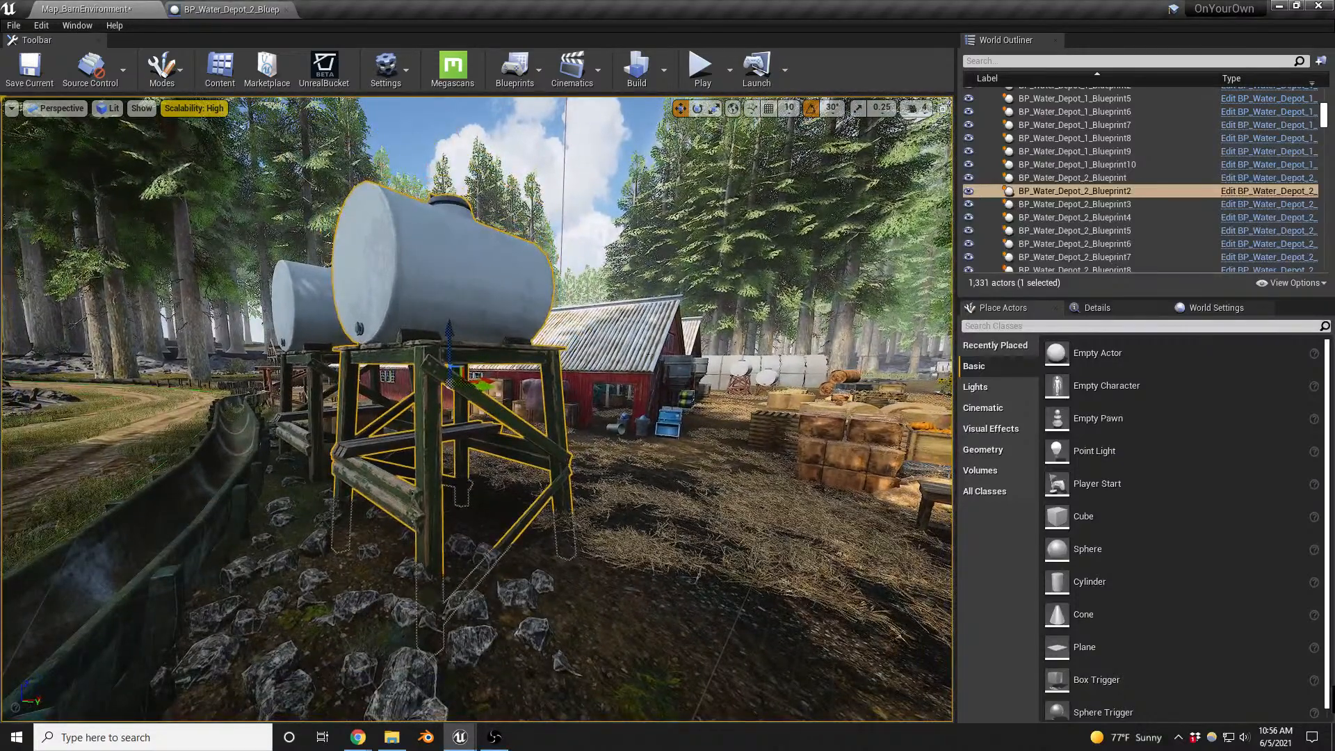
key(a)
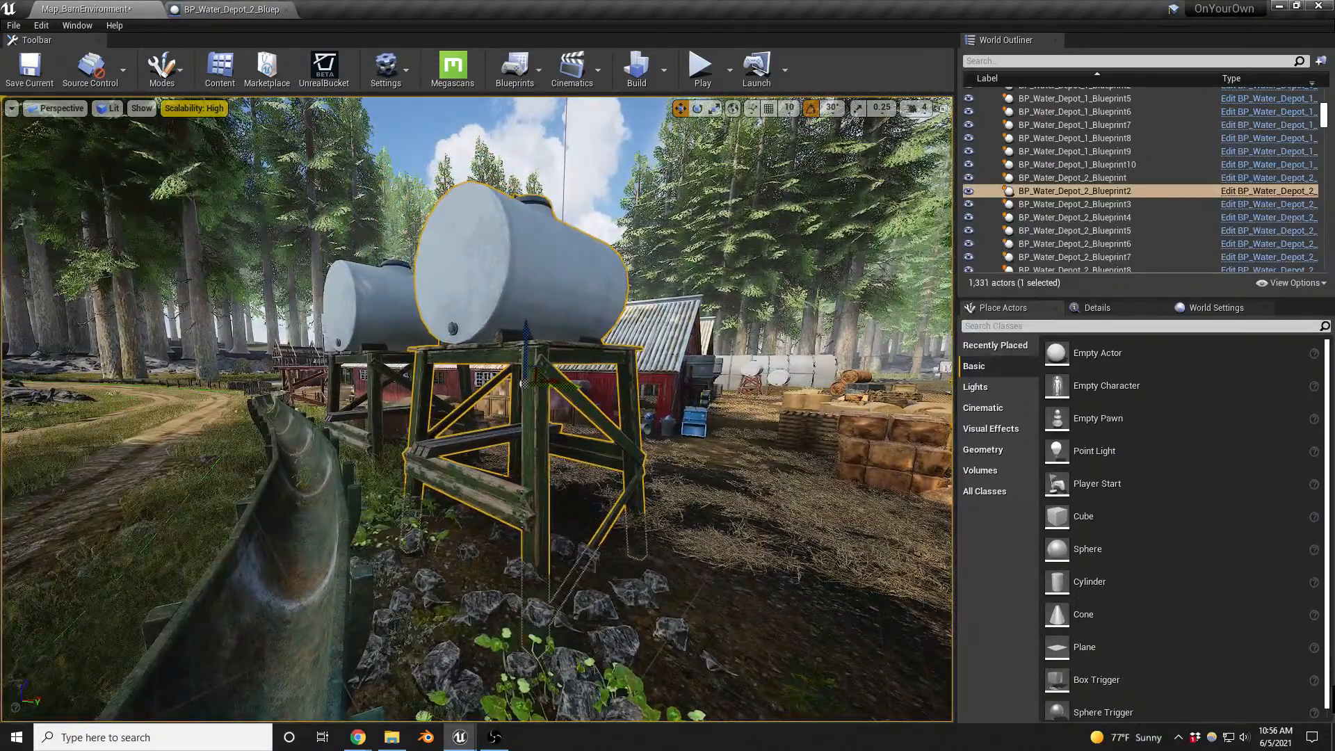
key(d)
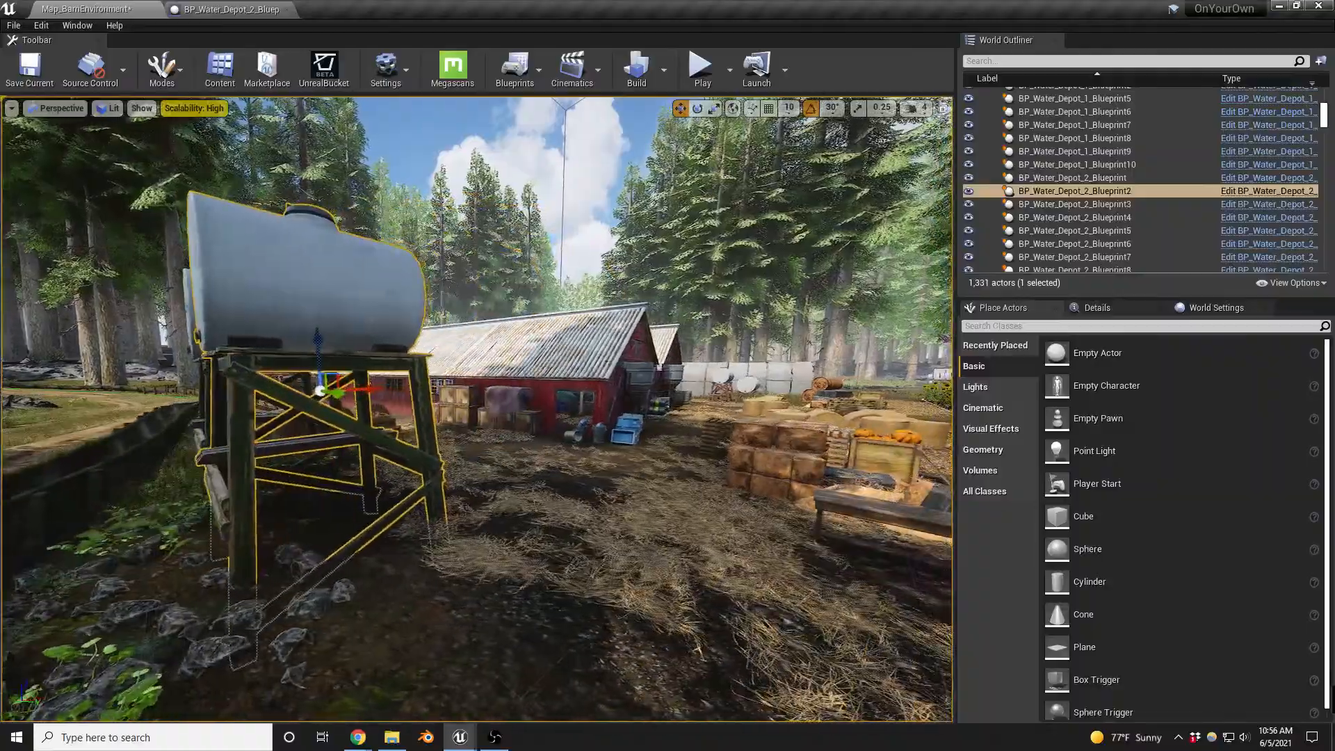
key(w)
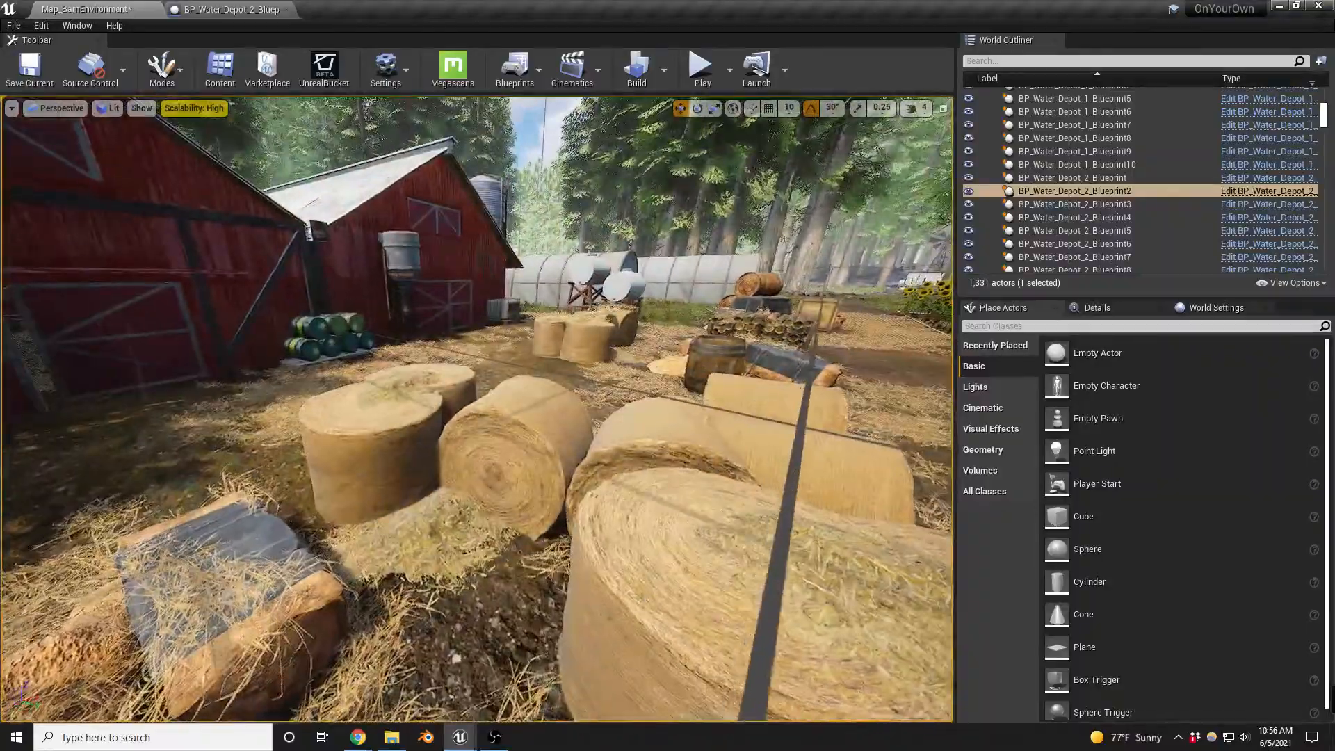
key(s)
key(s)
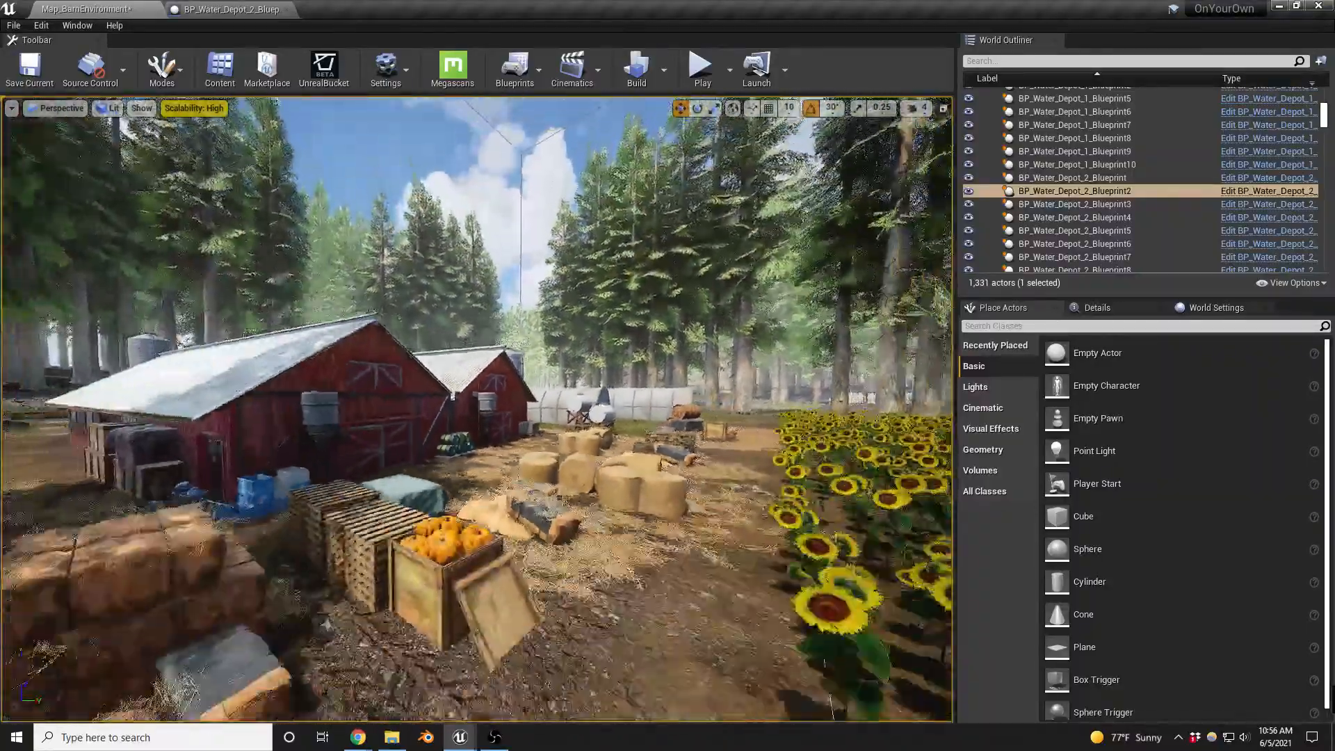
key(a)
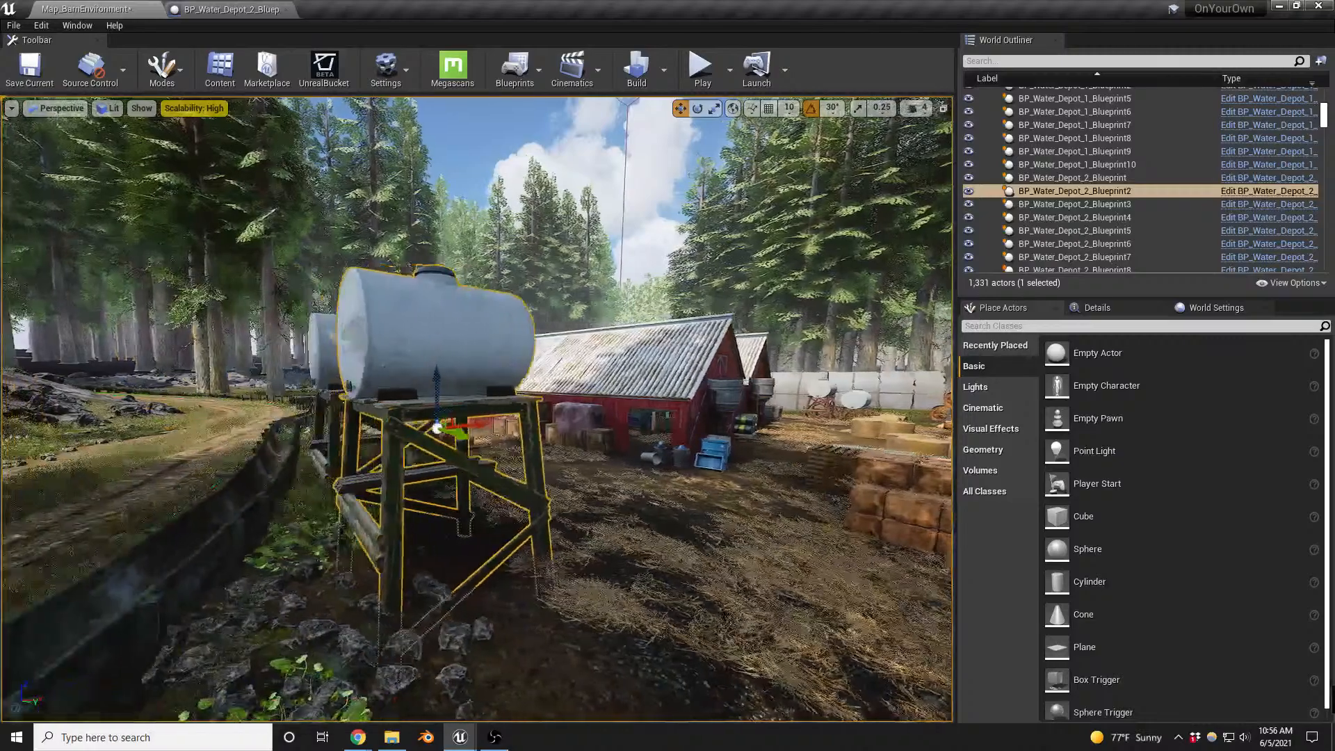
key(w)
key(s)
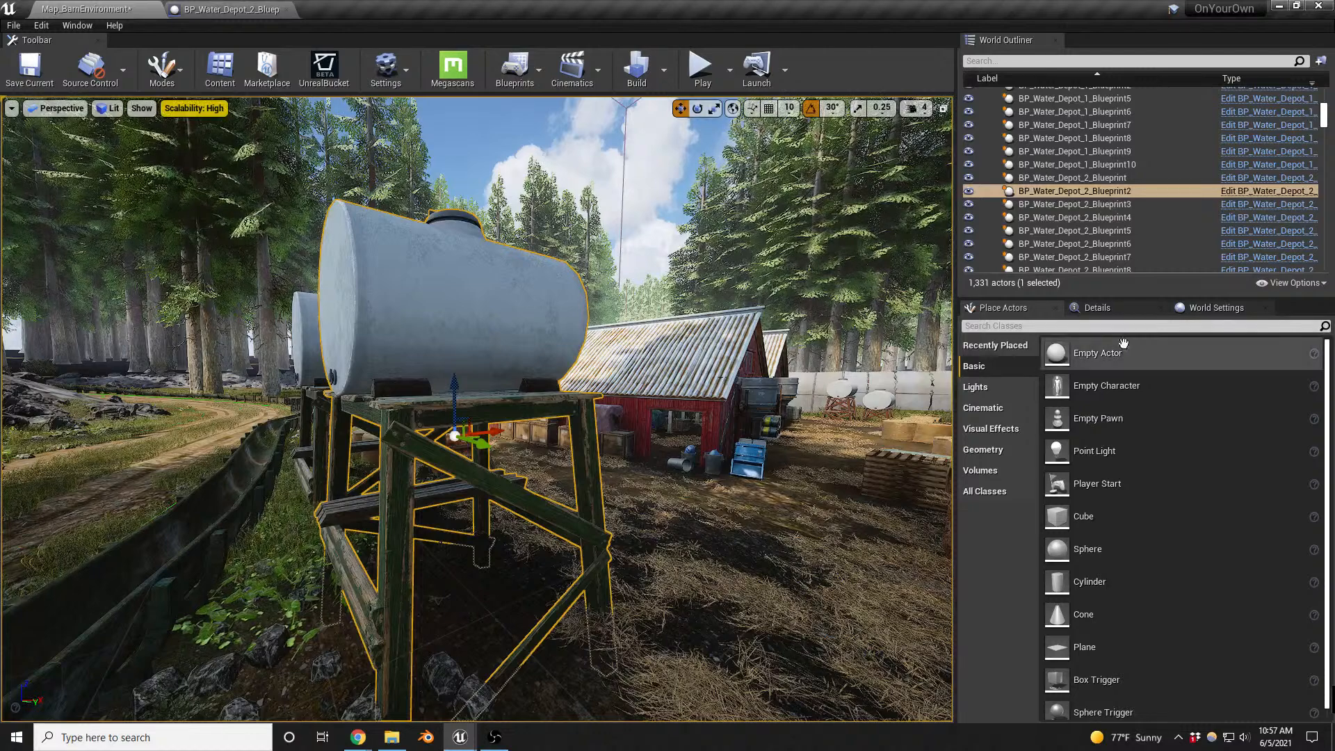
- Set the level's GameMode Override to OYO_mansionANDattic_SP in the world settings
click(1181, 313)
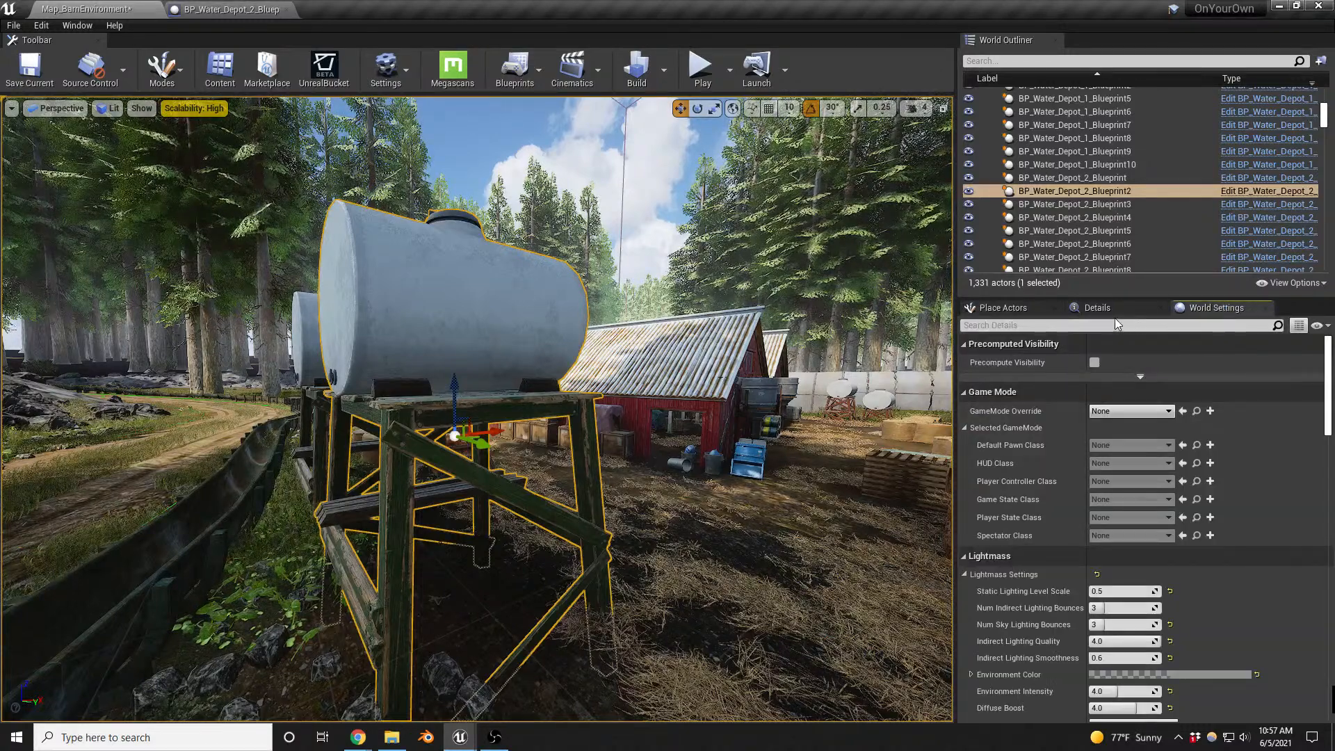
click(1158, 412)
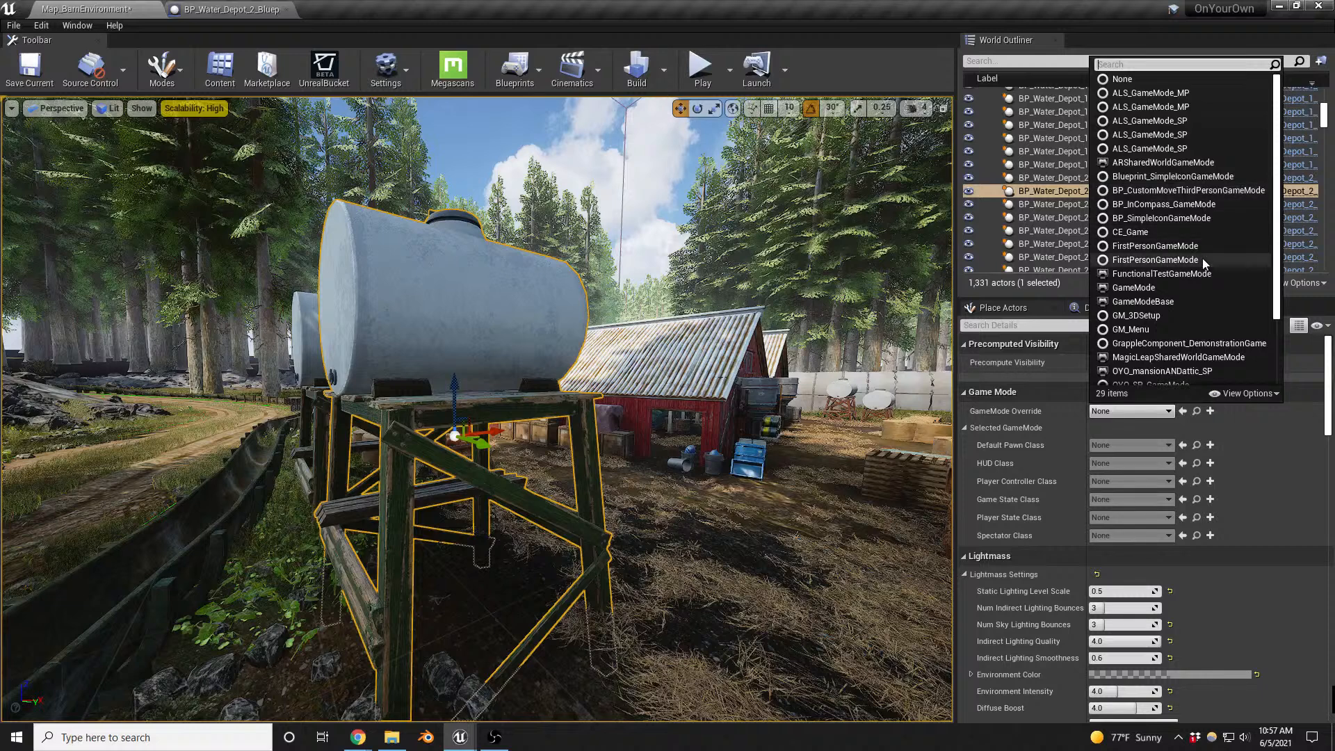
text(sin)
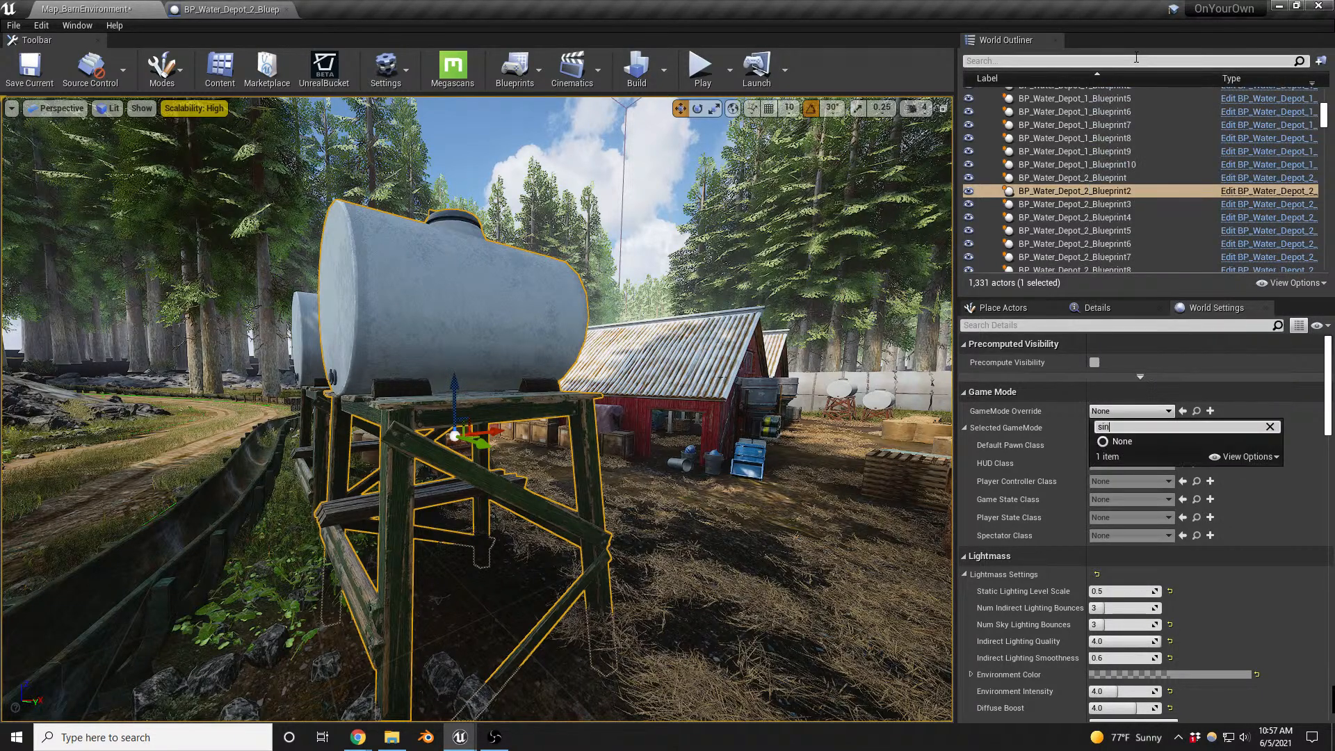
key(BackSpace)
key(BackSpace)
key(BackSpace)
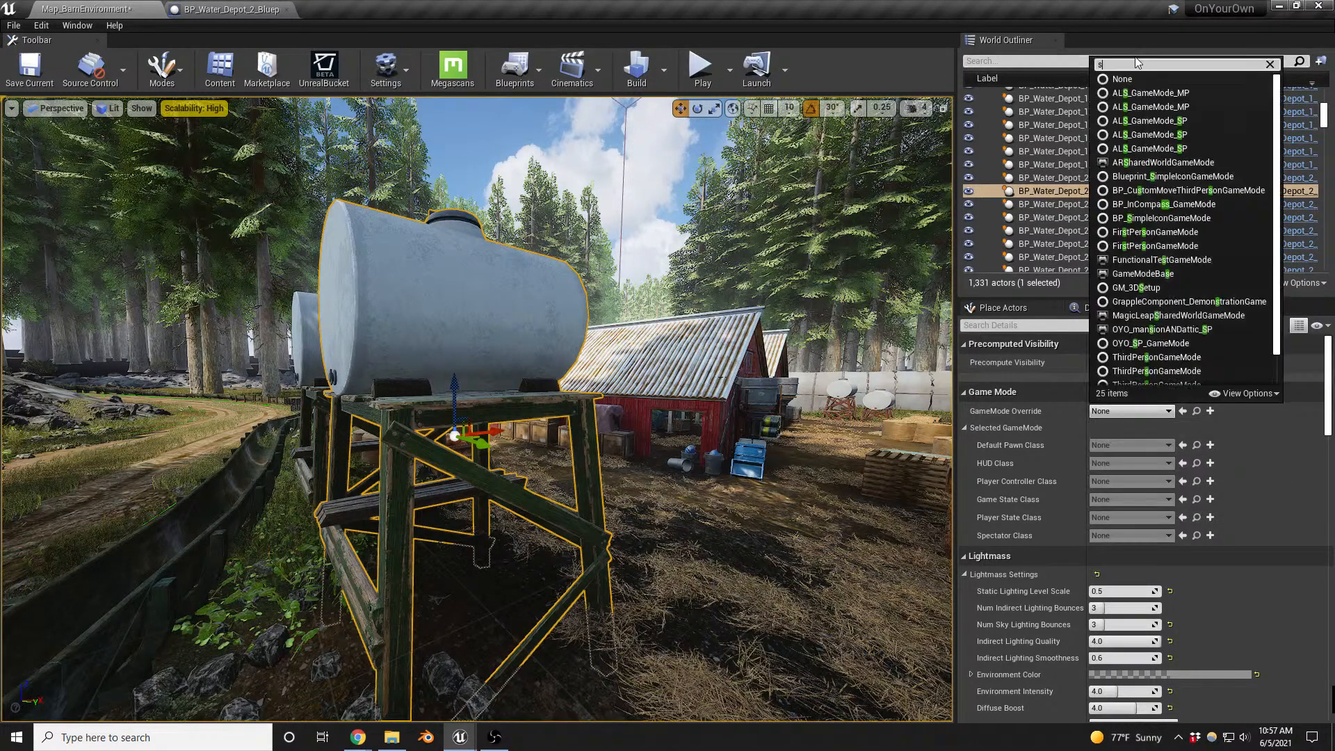
text(ooyo)
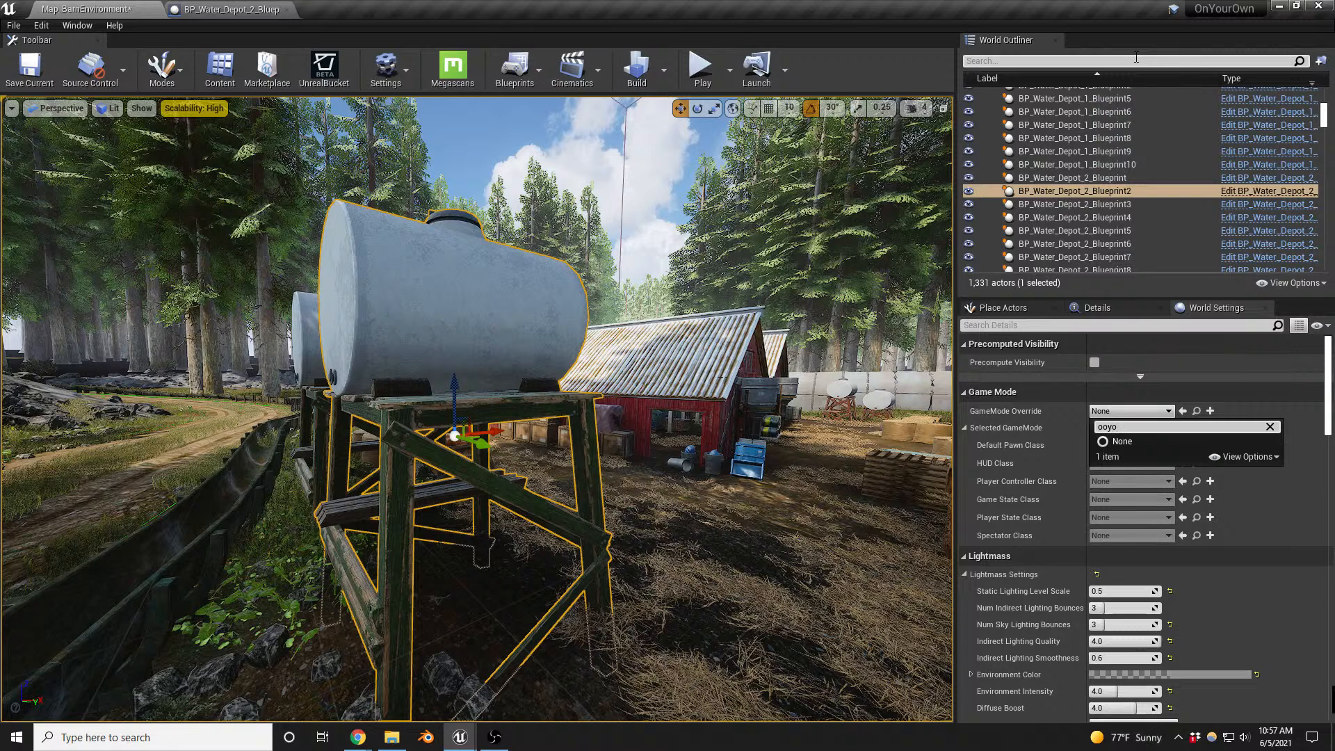
key(BackSpace)
key(BackSpace)
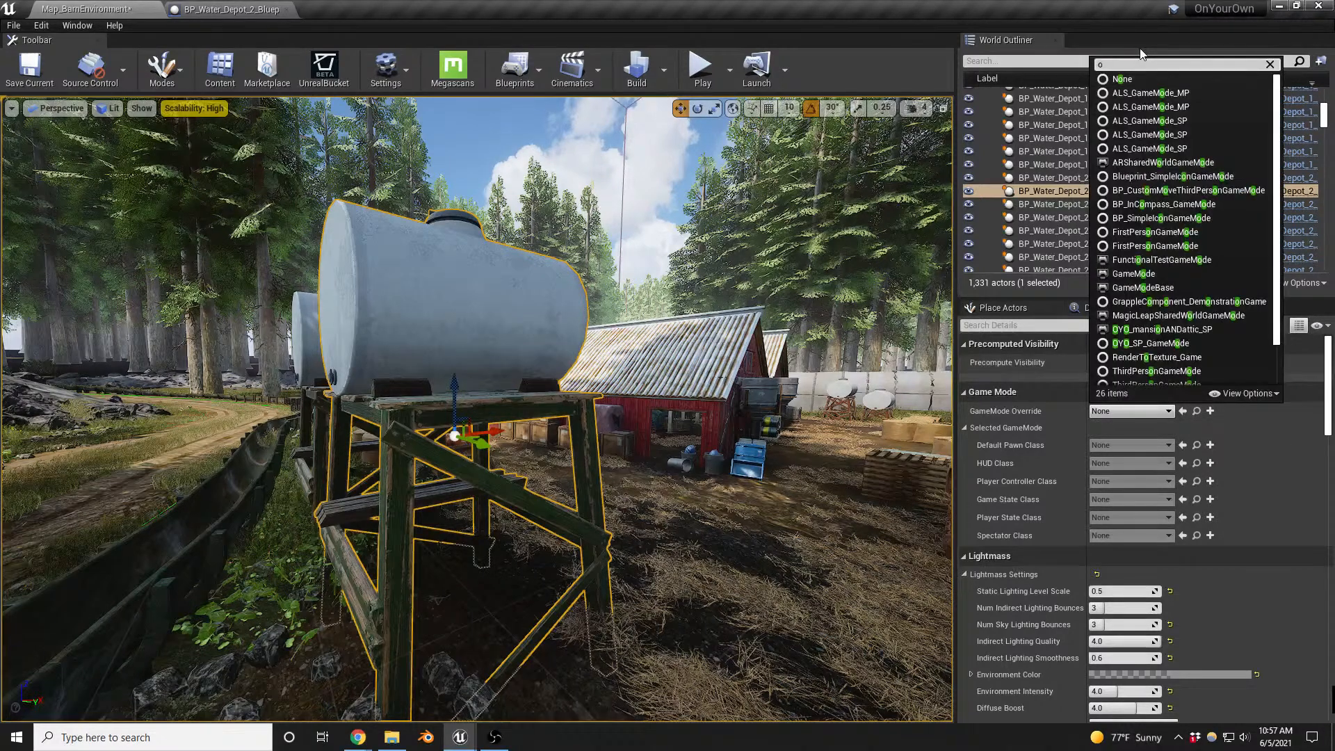
text(yo)
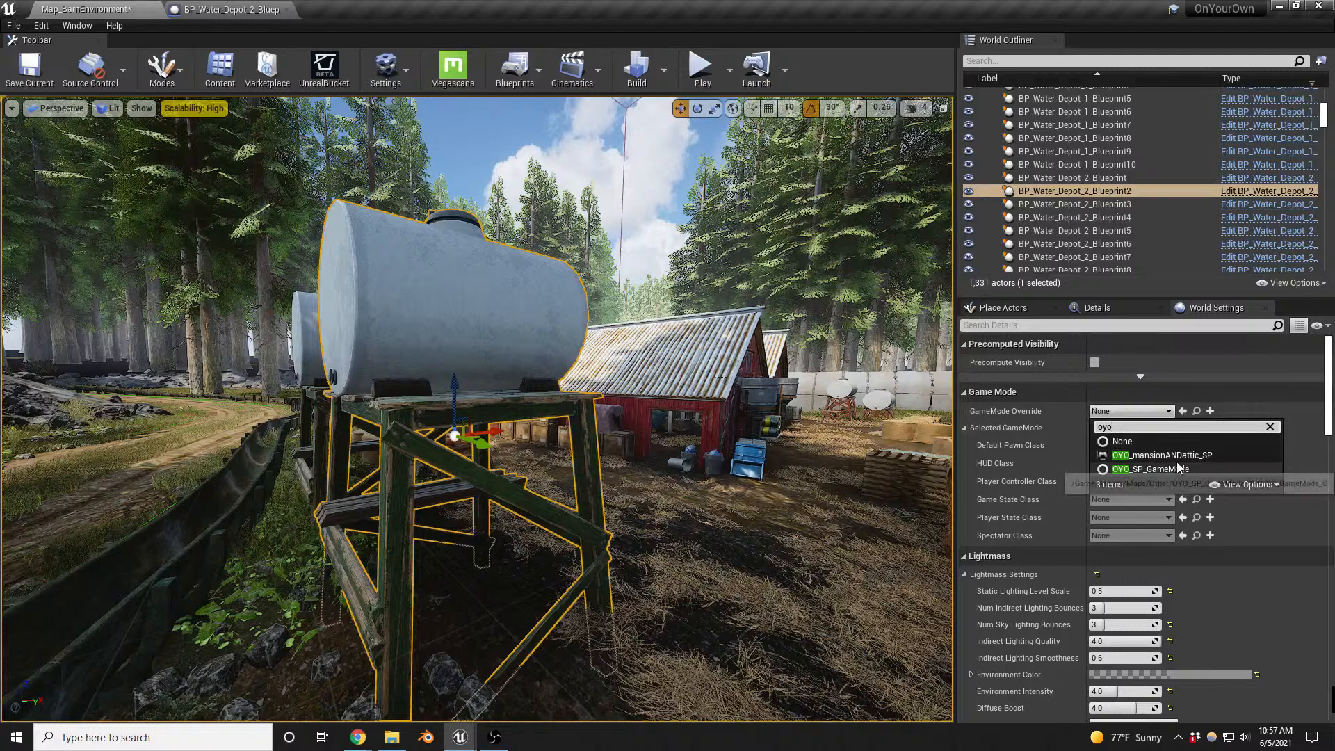
click(1215, 456)
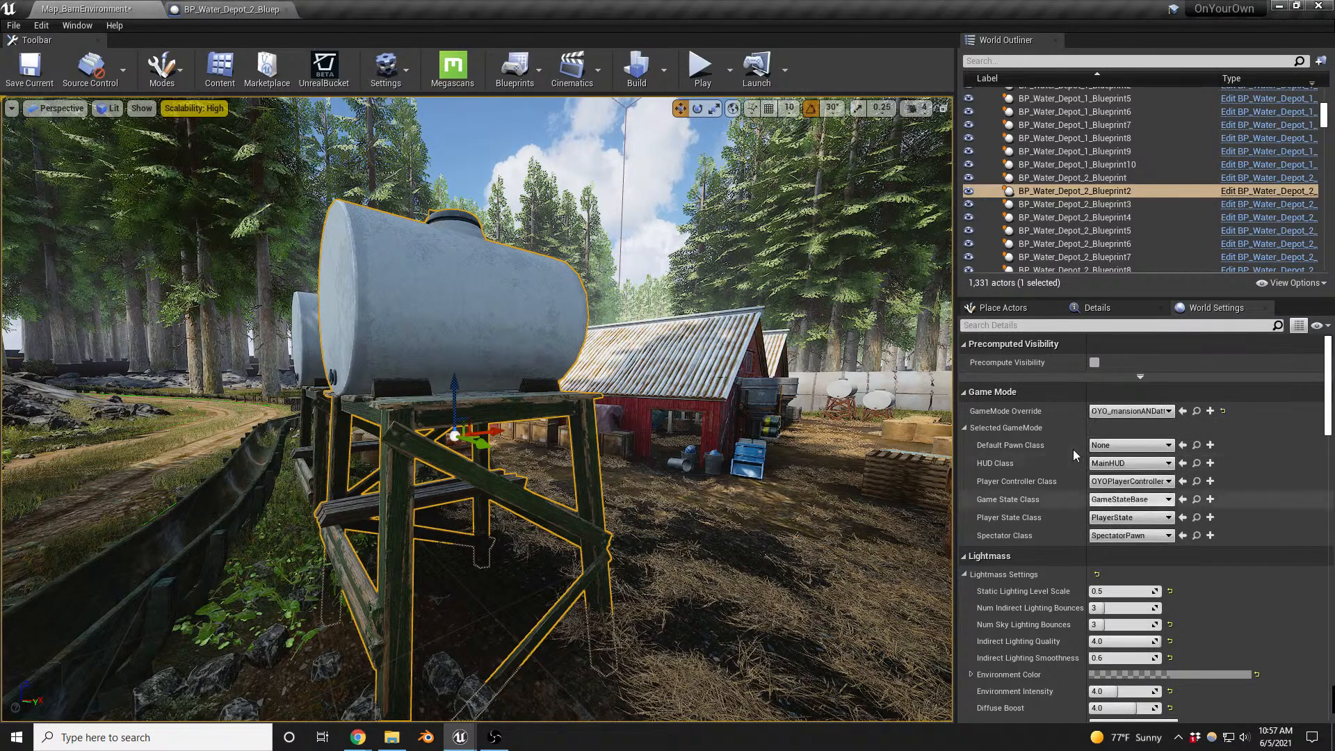
- Set the game mode's Default Pawn Class to BP_SurvivalCharacter_2_Main
click(1130, 445)
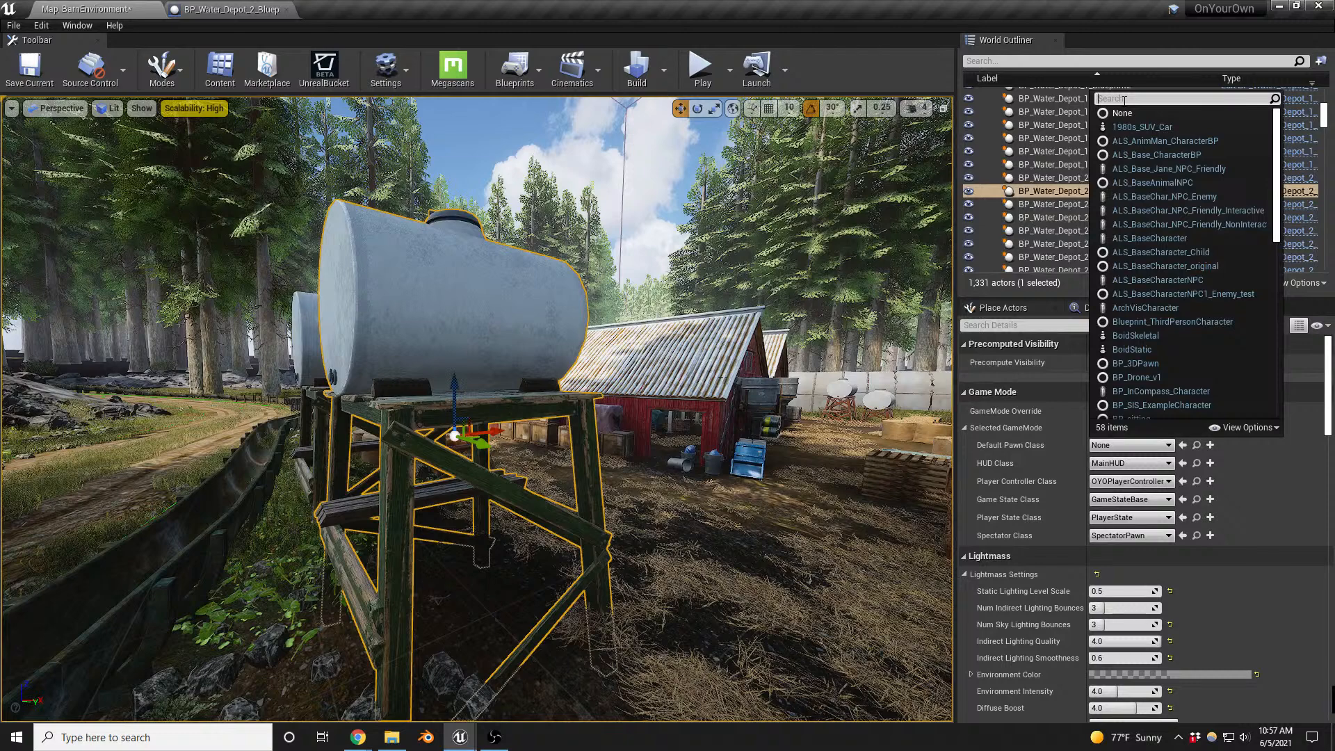
text(survi)
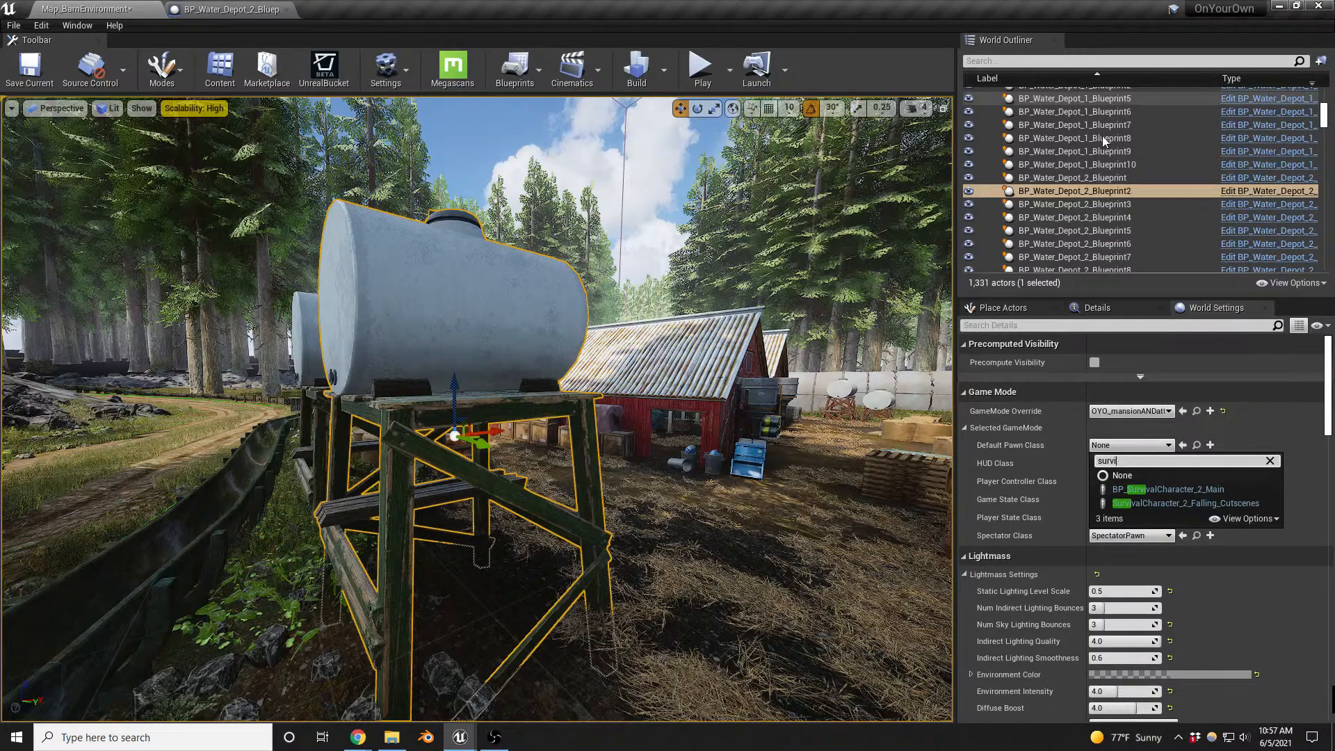
click(1192, 490)
- Play the level beside the elevated water tank and eject from the player character
right_drag(732, 476, 713, 503)
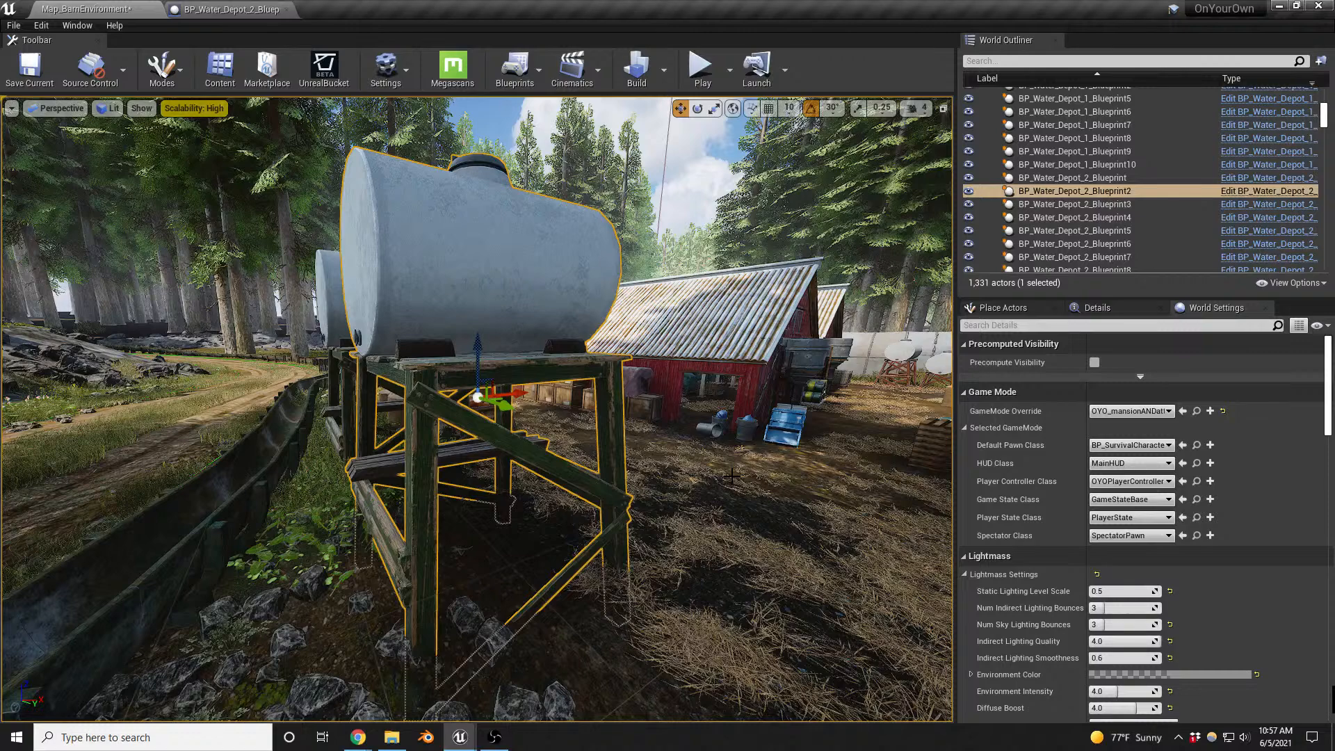
key(alt+p)
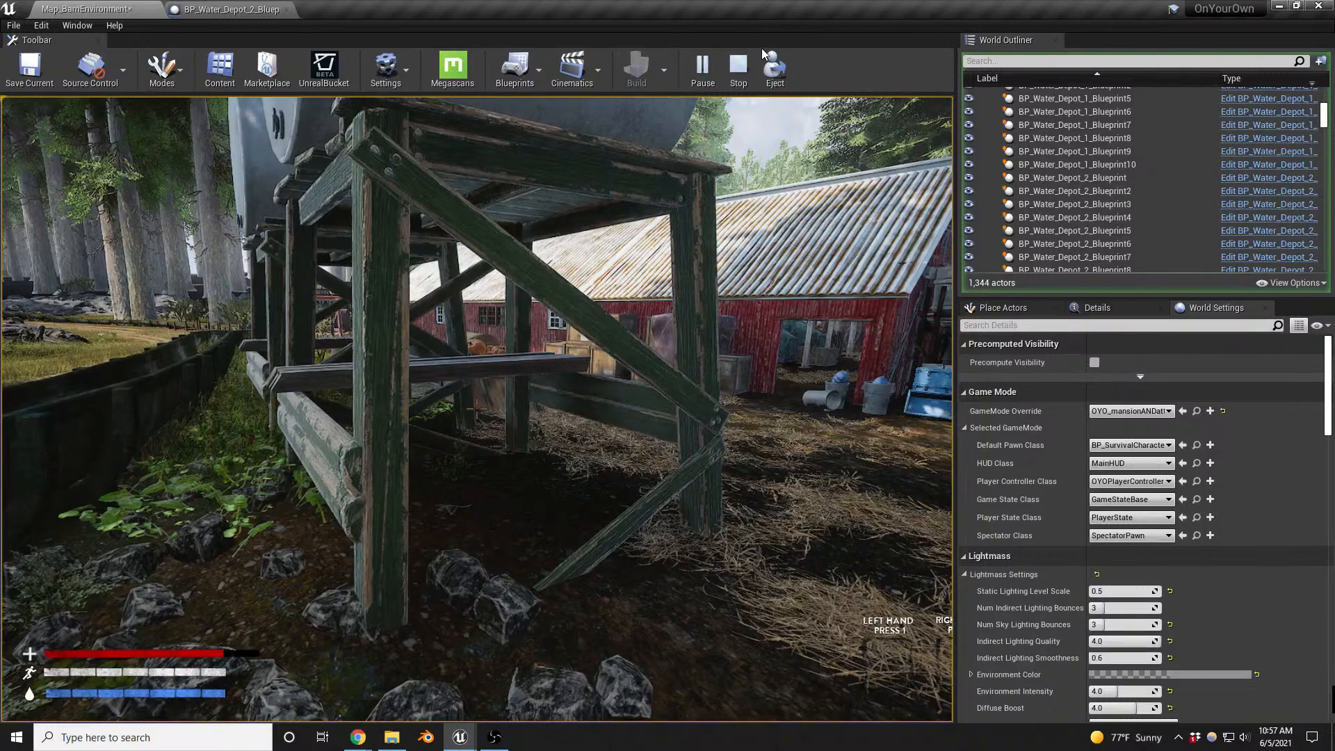
click(775, 72)
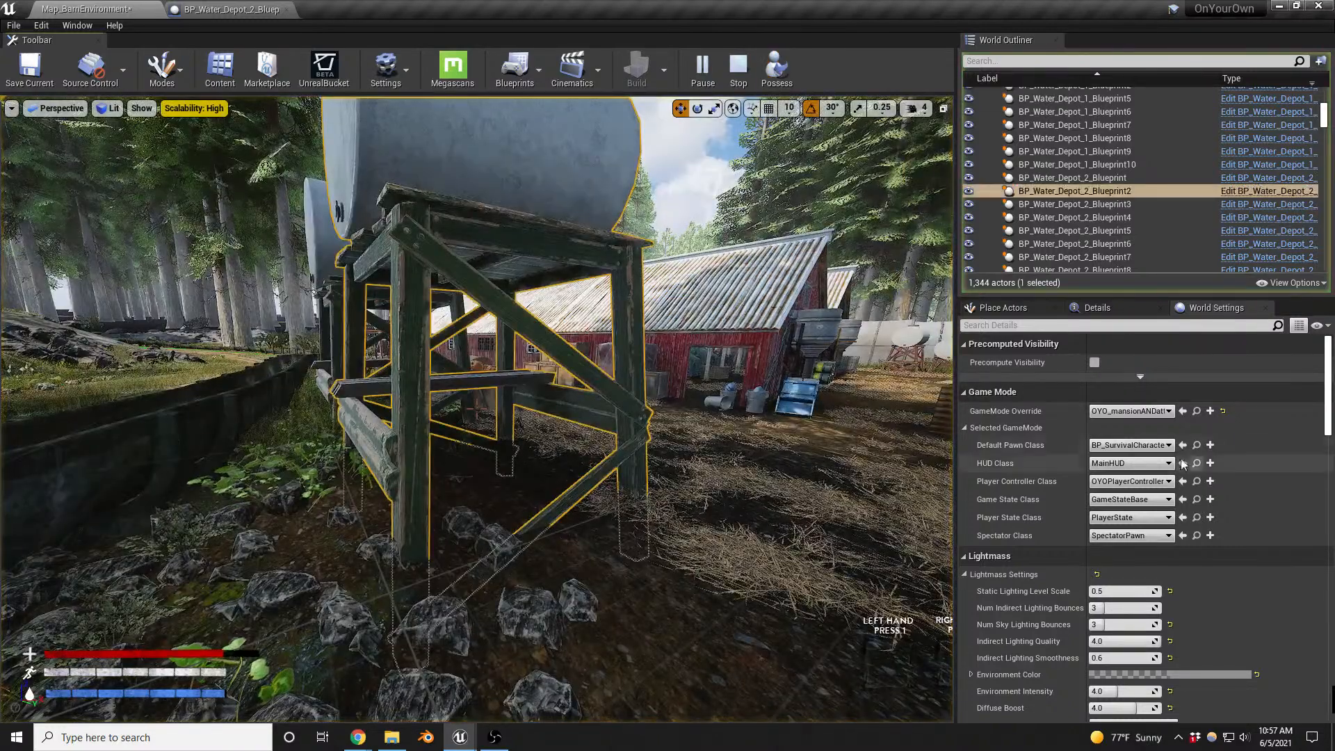
- Set the game mode's Default Pawn Class to None and stop the play session once the map is saved
click(1139, 446)
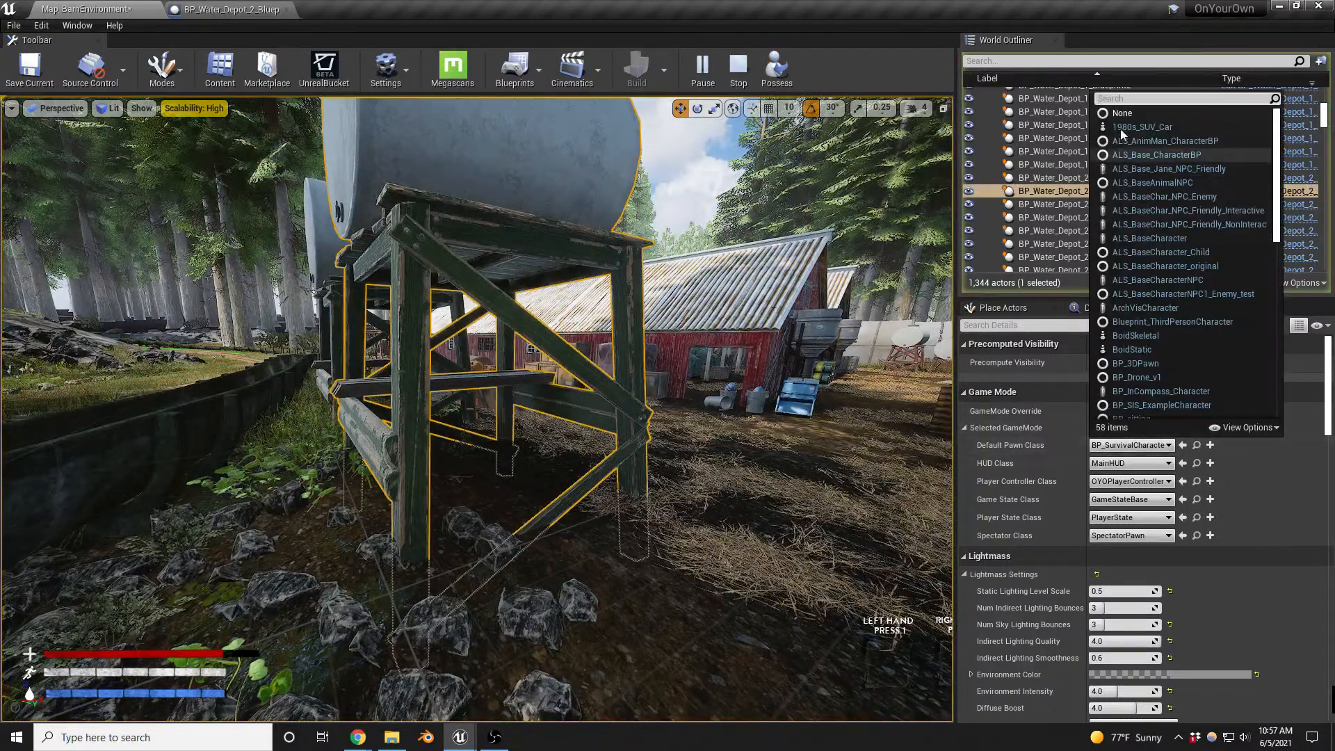
click(1135, 112)
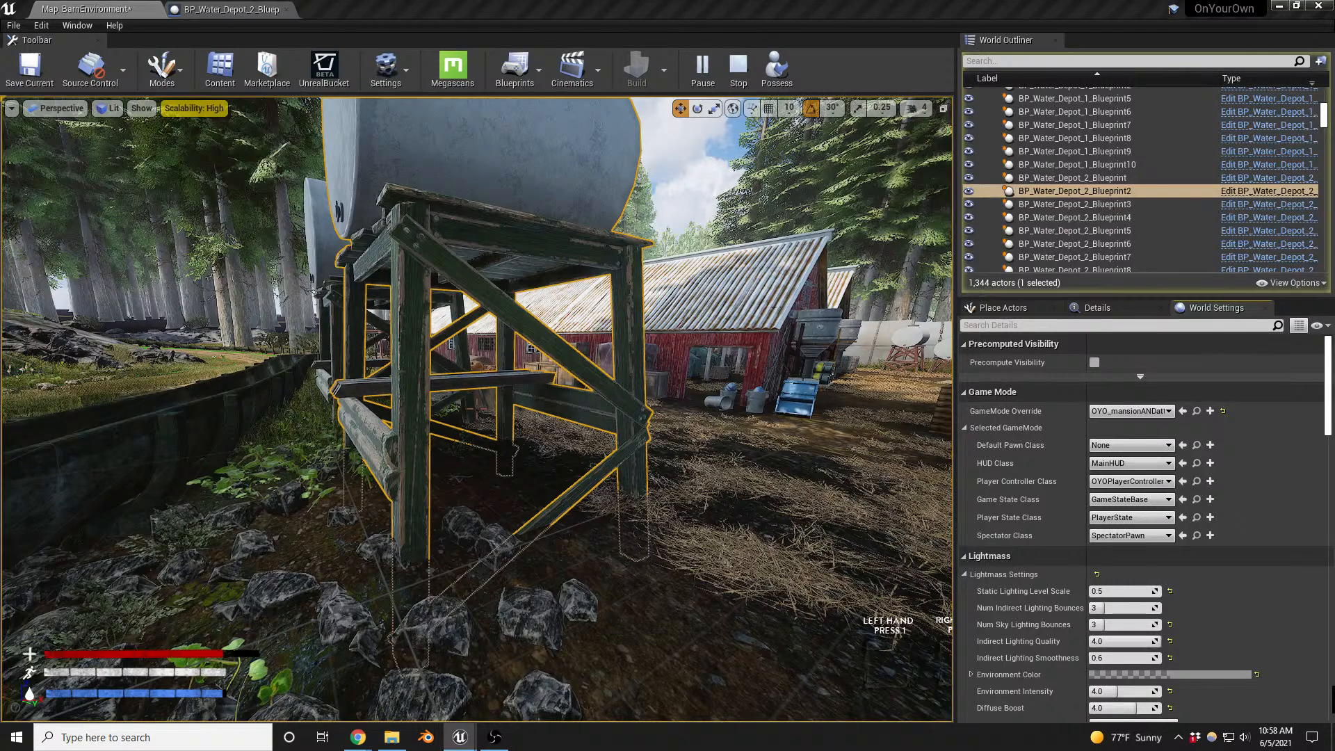
key(ctrl+s)
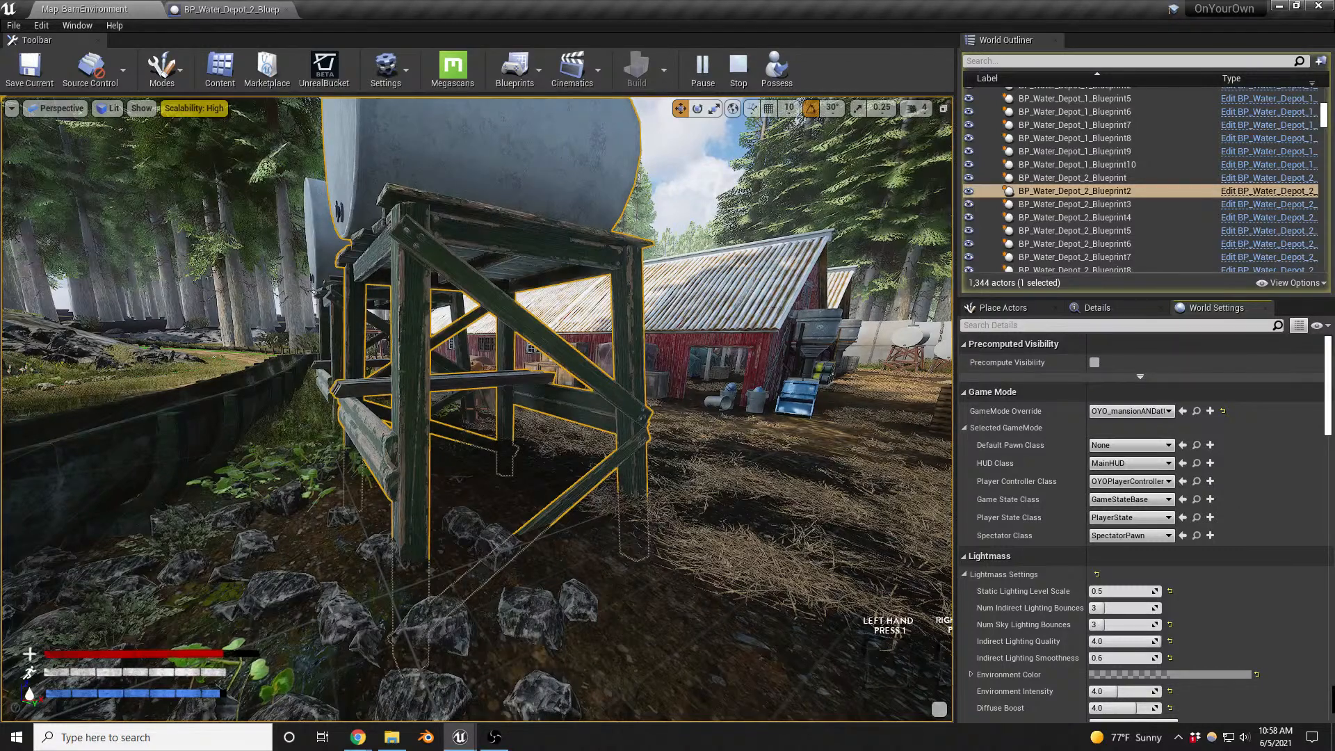
right_drag(477, 409, 461, 381)
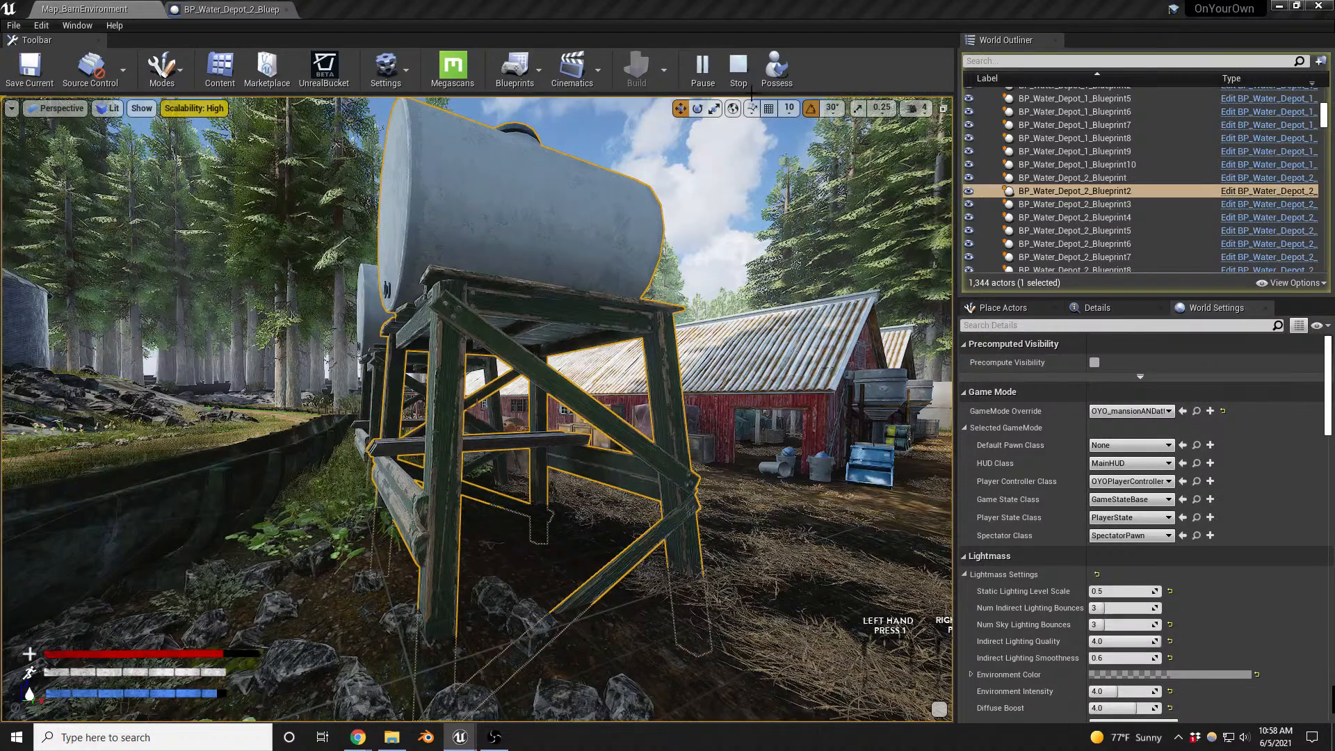
click(744, 83)
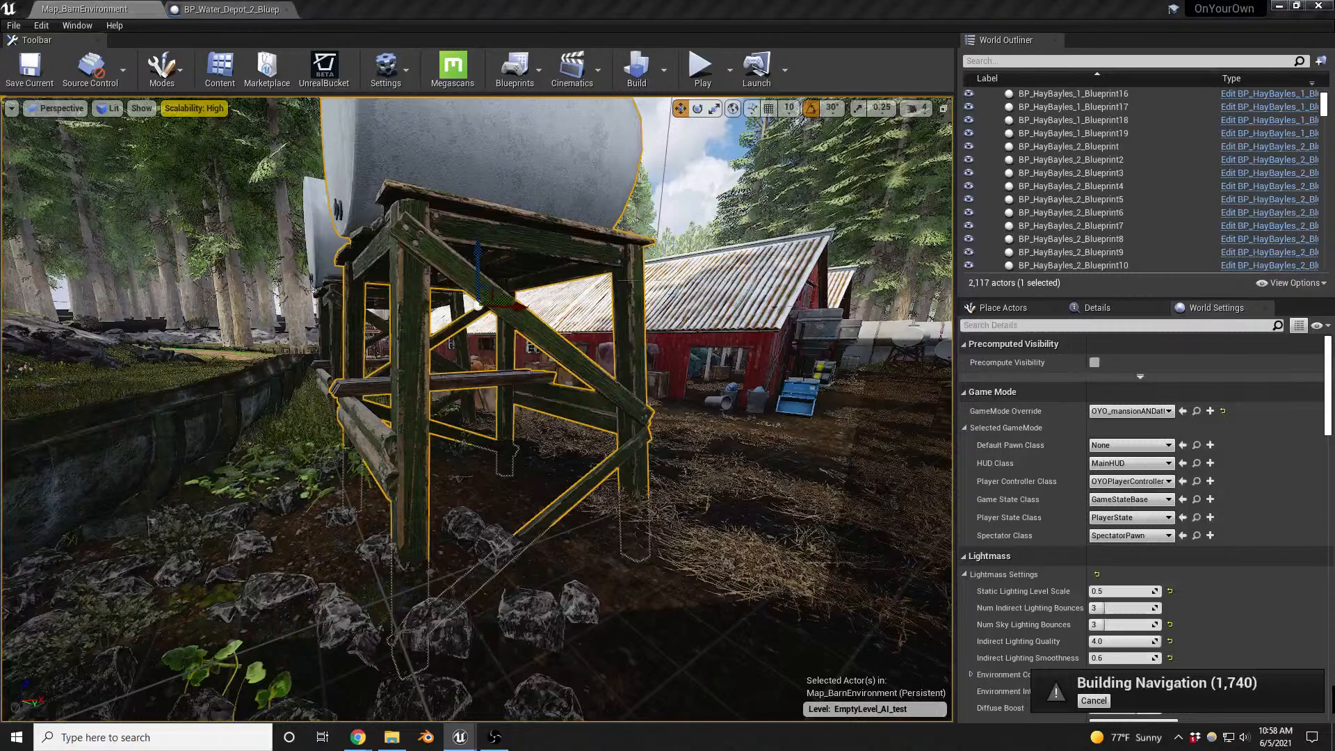
- Select and copy the connected Event BeginPlay character-spawning nodes in the EmptyLevel_AI_test level blueprint's event graph
scroll(573, 162, down, 6)
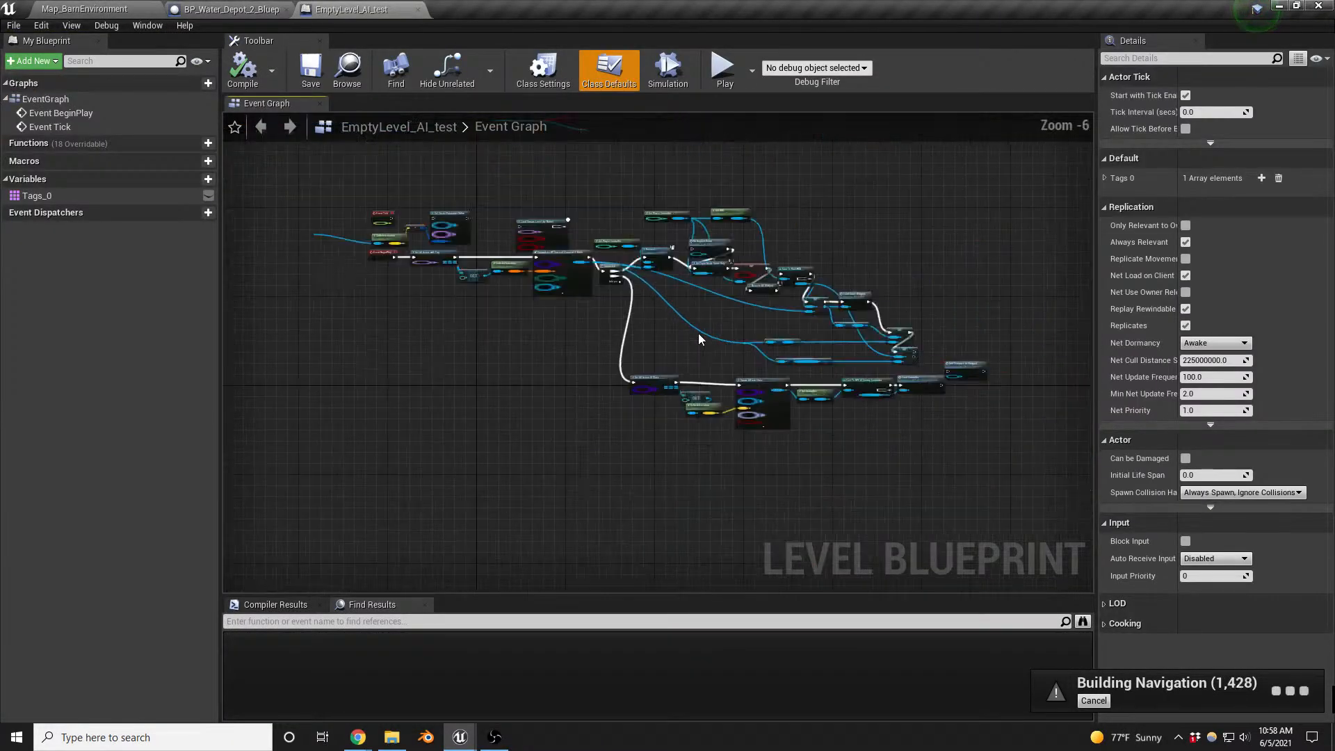
scroll(379, 198, up, 7)
scroll(380, 196, up, 1)
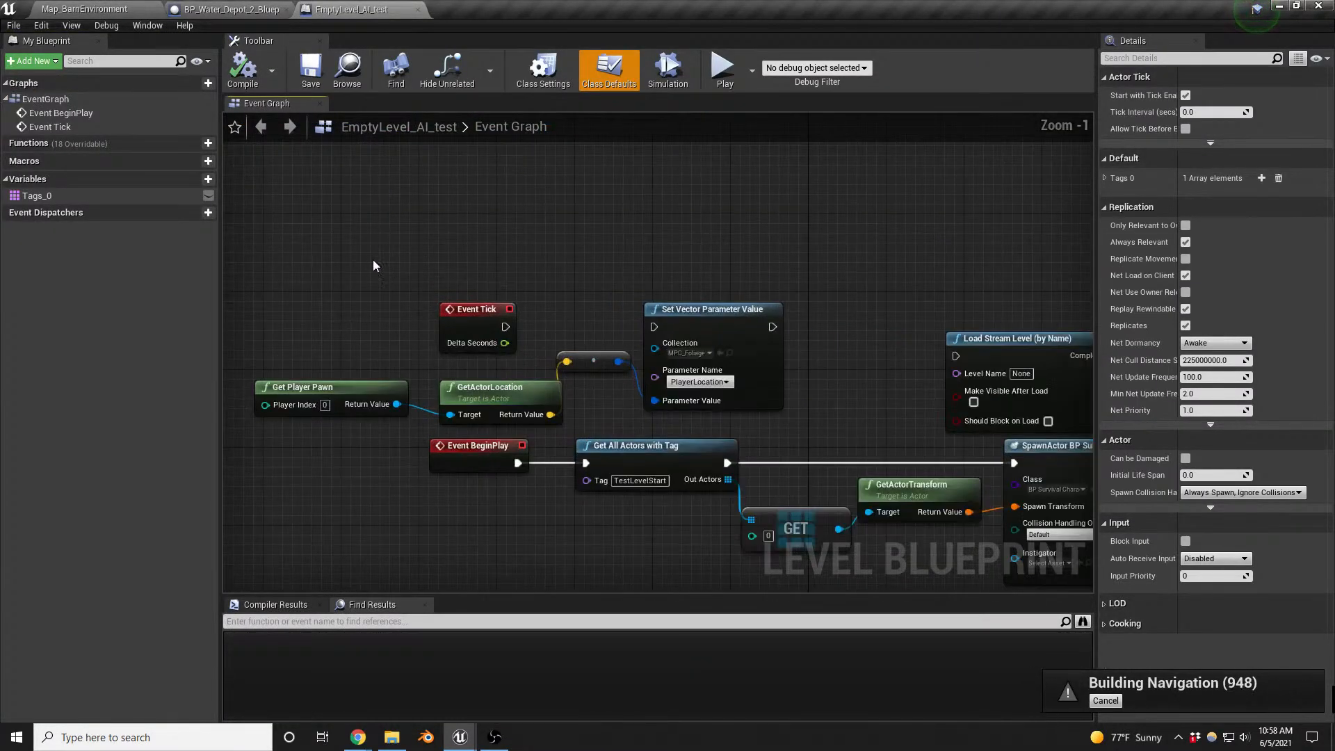
scroll(350, 337, down, 4)
right_drag(537, 248, 565, 117)
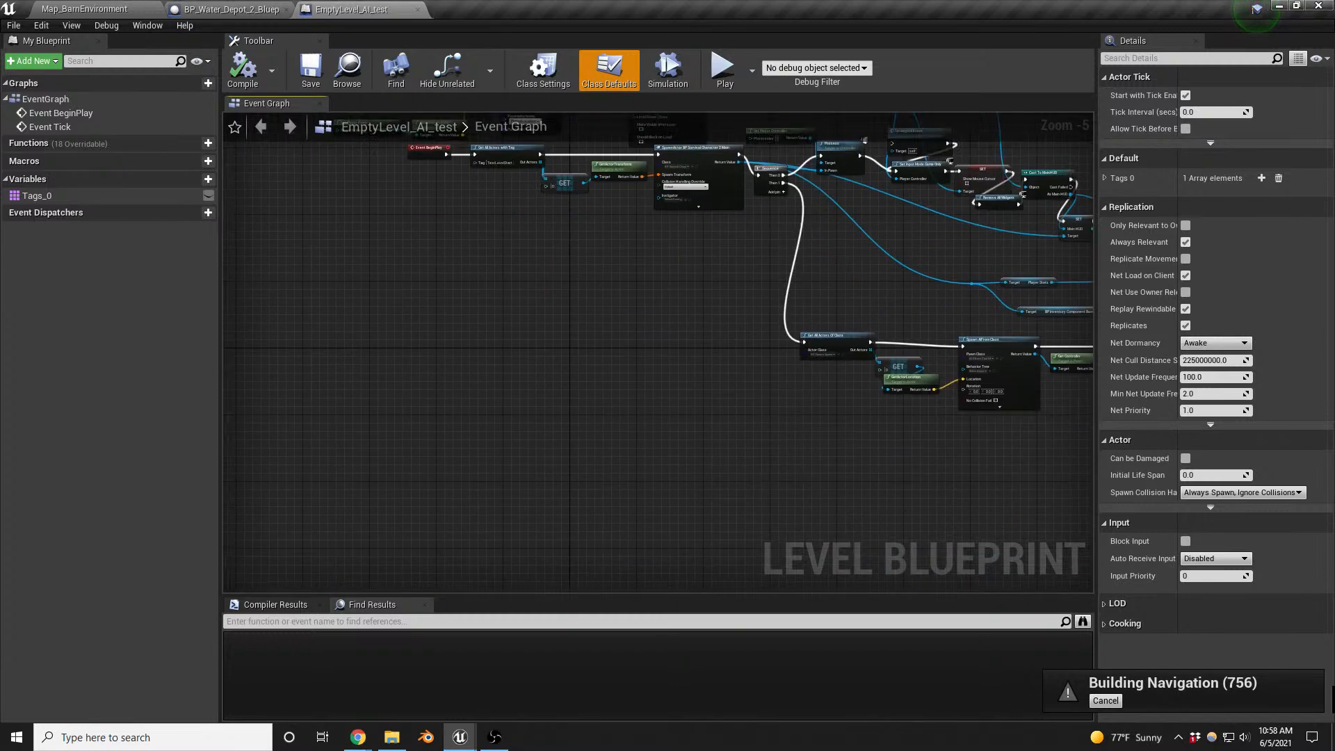
scroll(526, 403, down, 5)
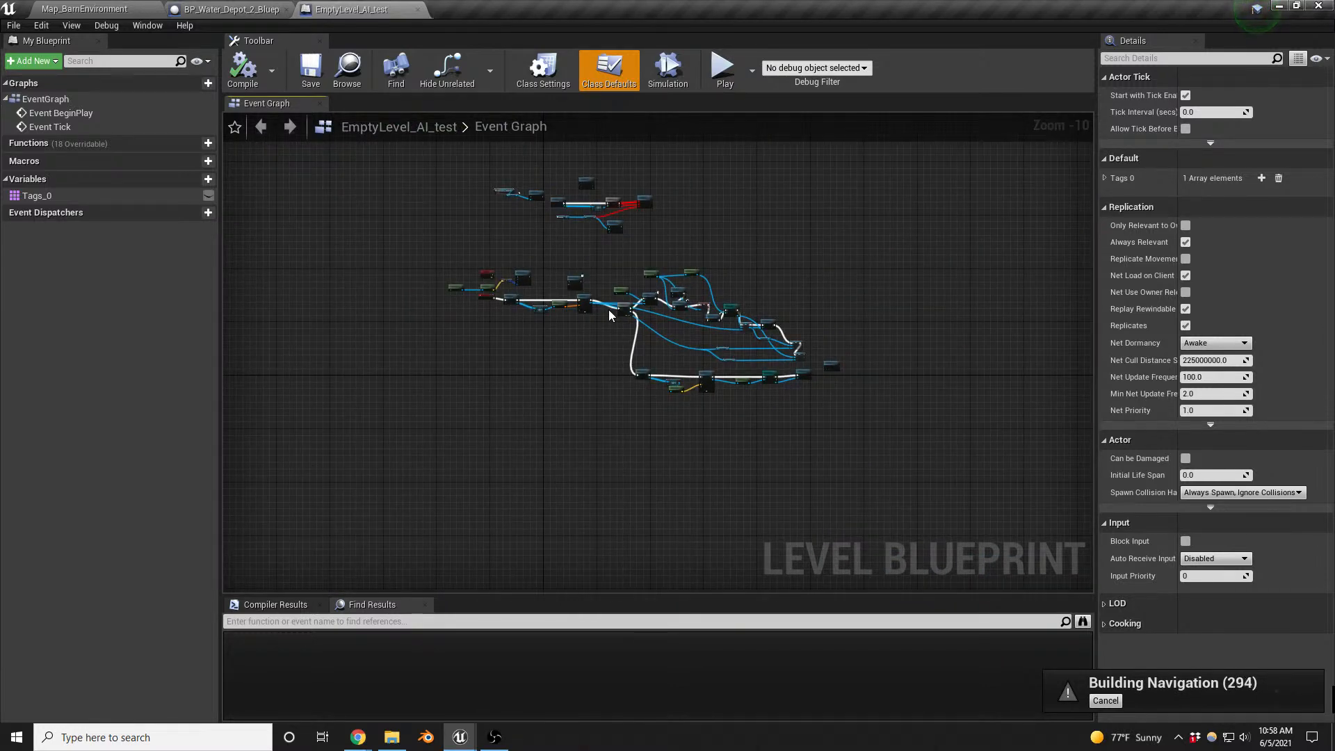
scroll(706, 263, up, 4)
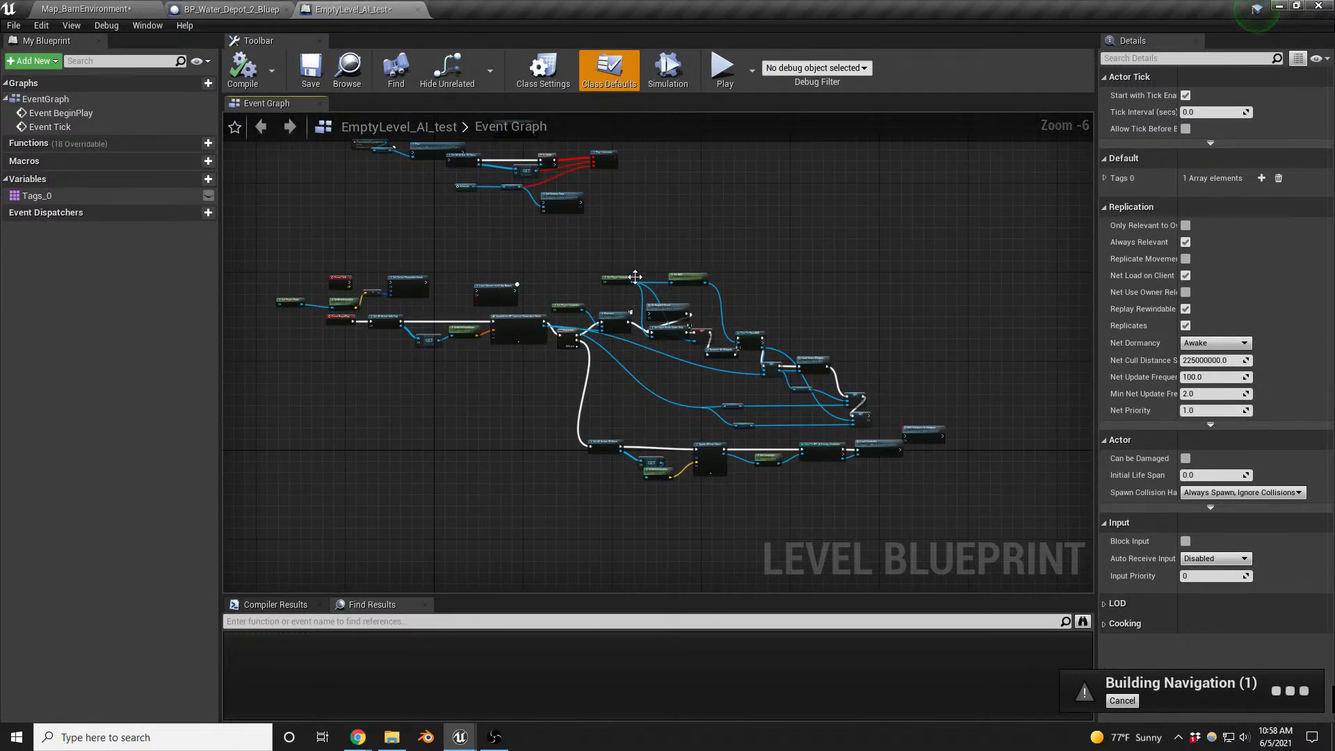
scroll(318, 324, up, 6)
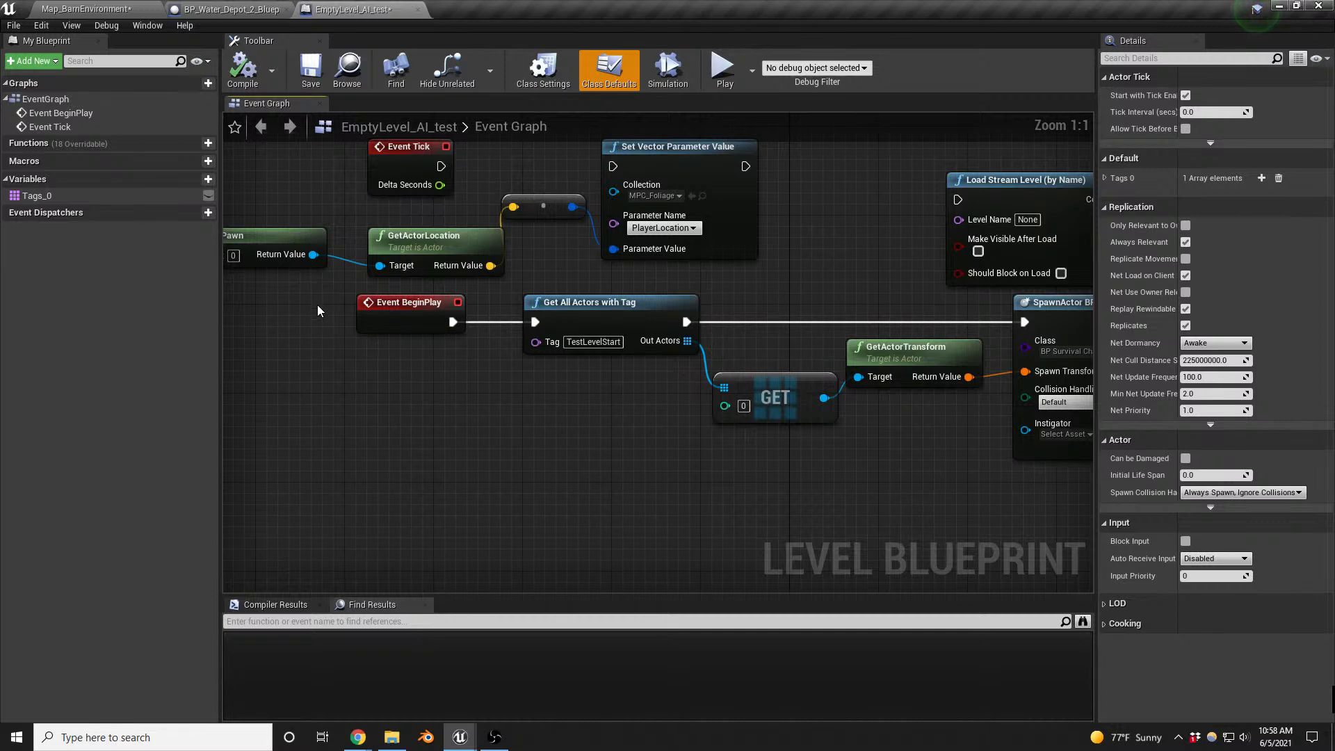
scroll(318, 306, down, 3)
drag(314, 296, 1033, 452)
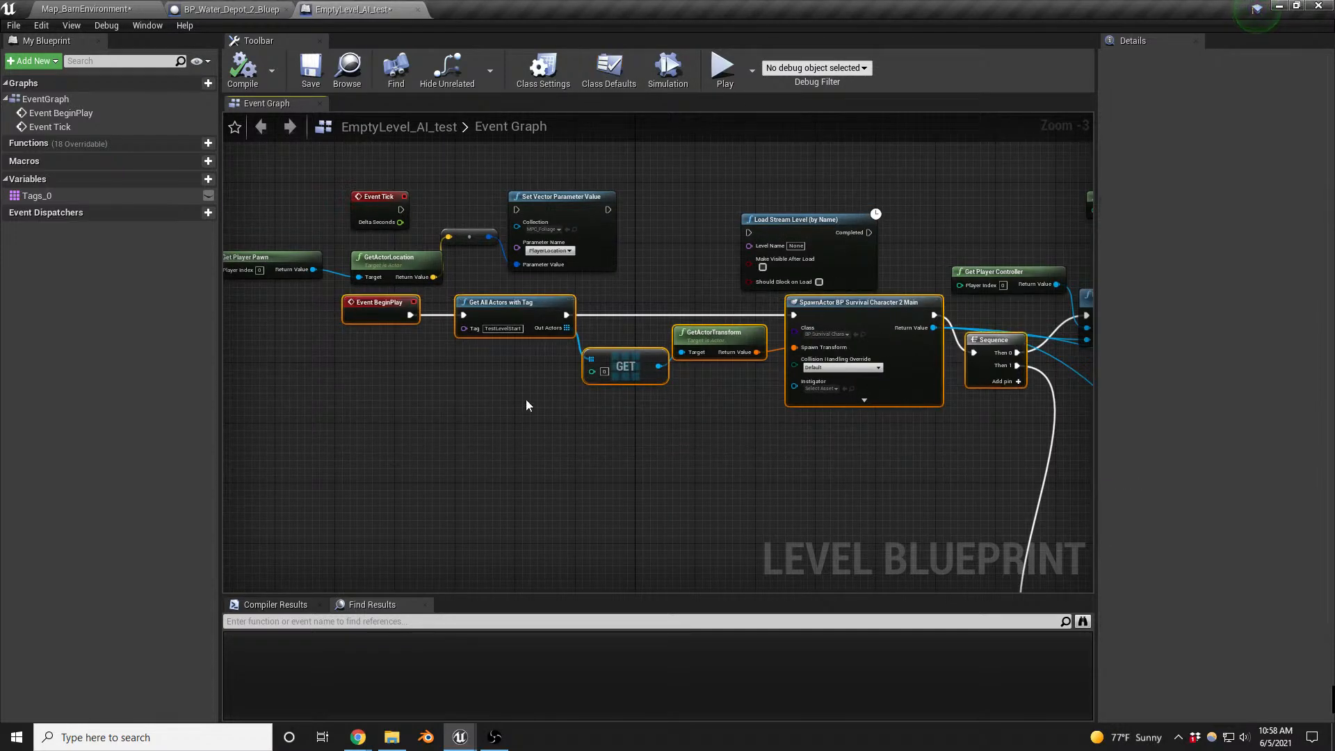
scroll(527, 402, down, 4)
drag(670, 292, 1021, 518)
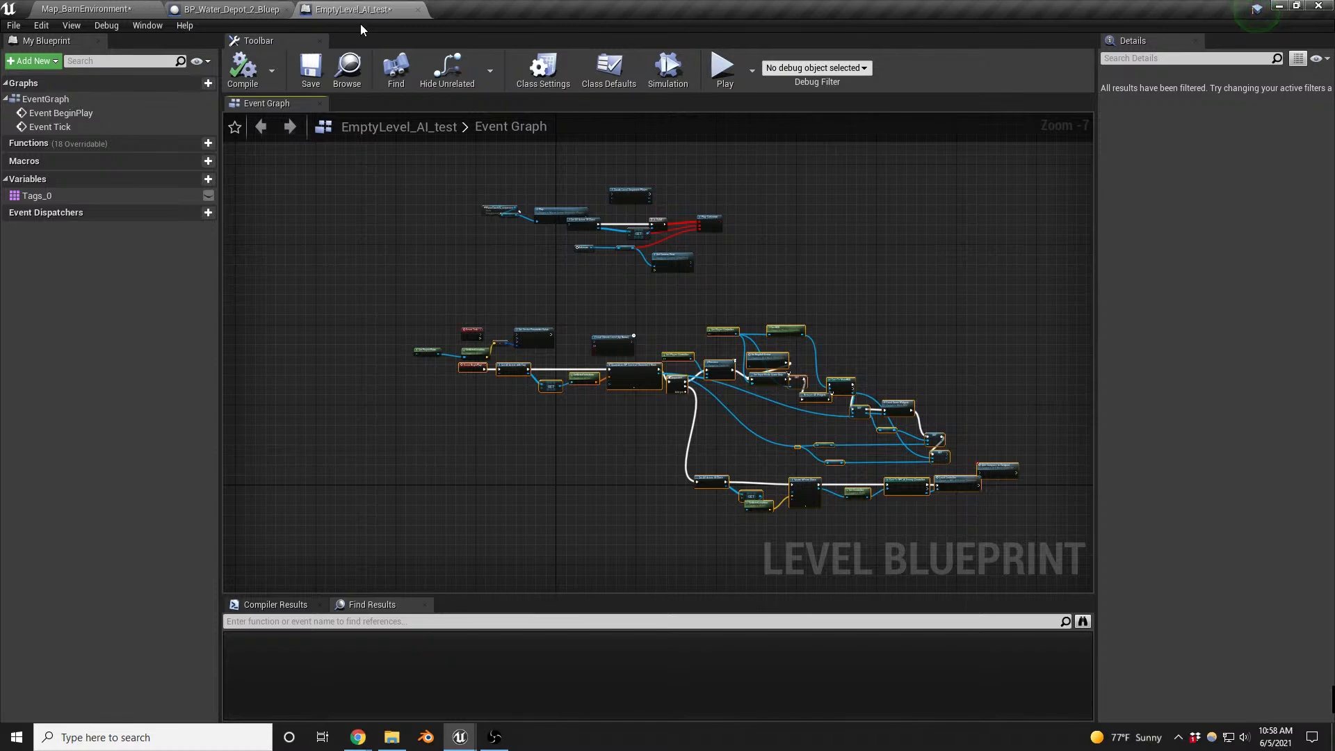
- Close the EmptyLevel_AI_test level blueprint and open the level blueprint of Map_BarnEnvironment
click(417, 10)
click(105, 9)
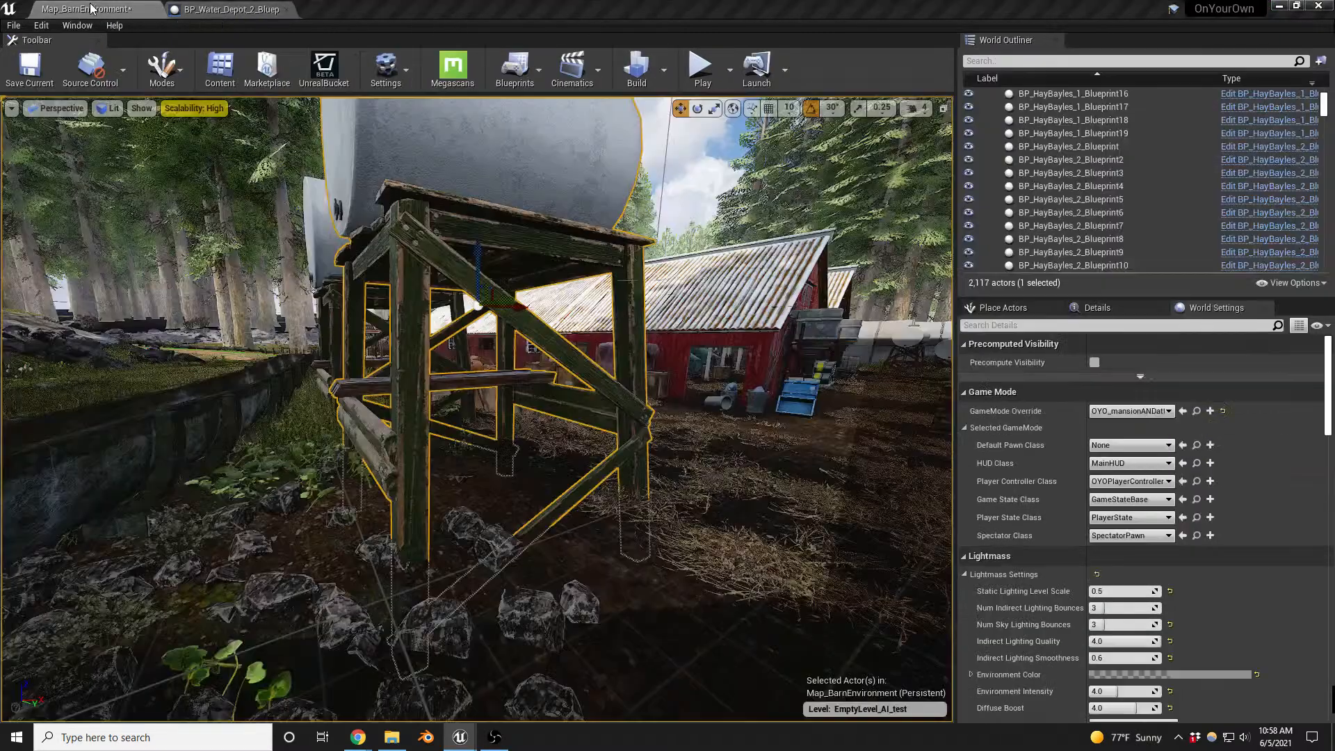
click(516, 64)
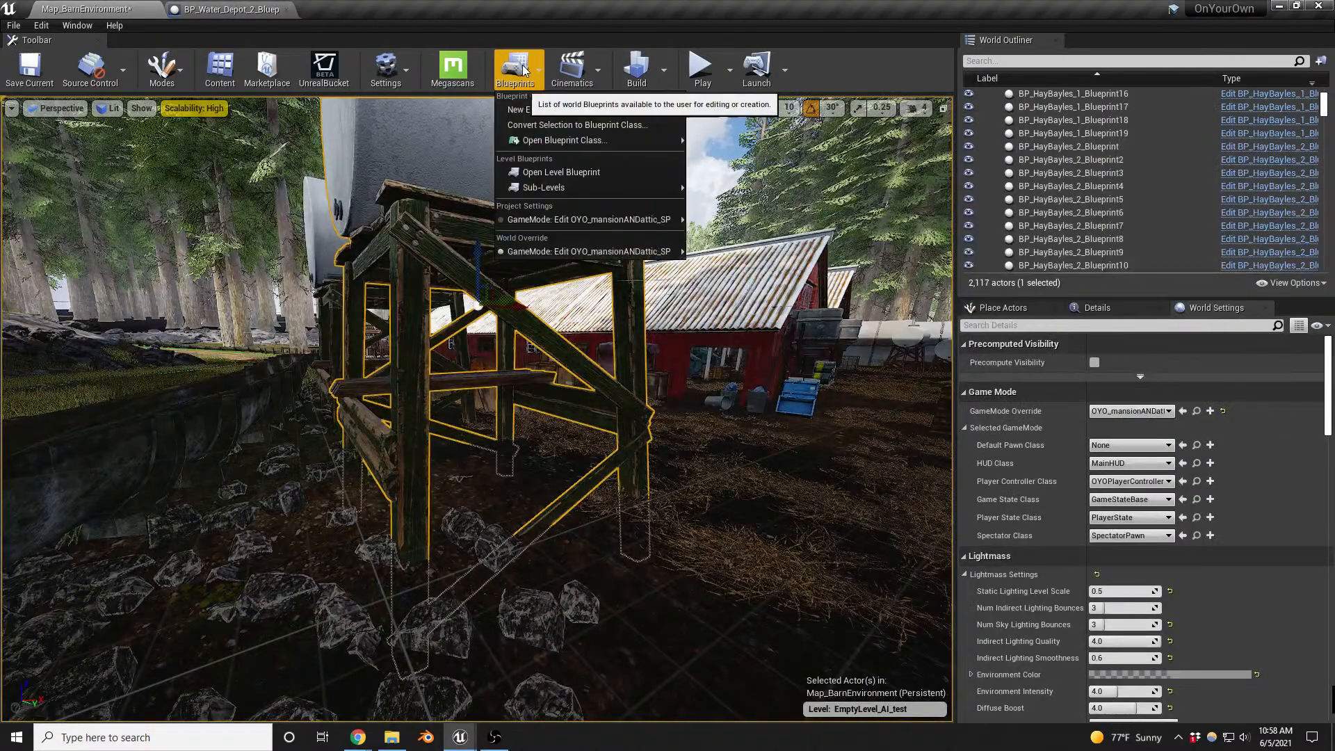
click(578, 174)
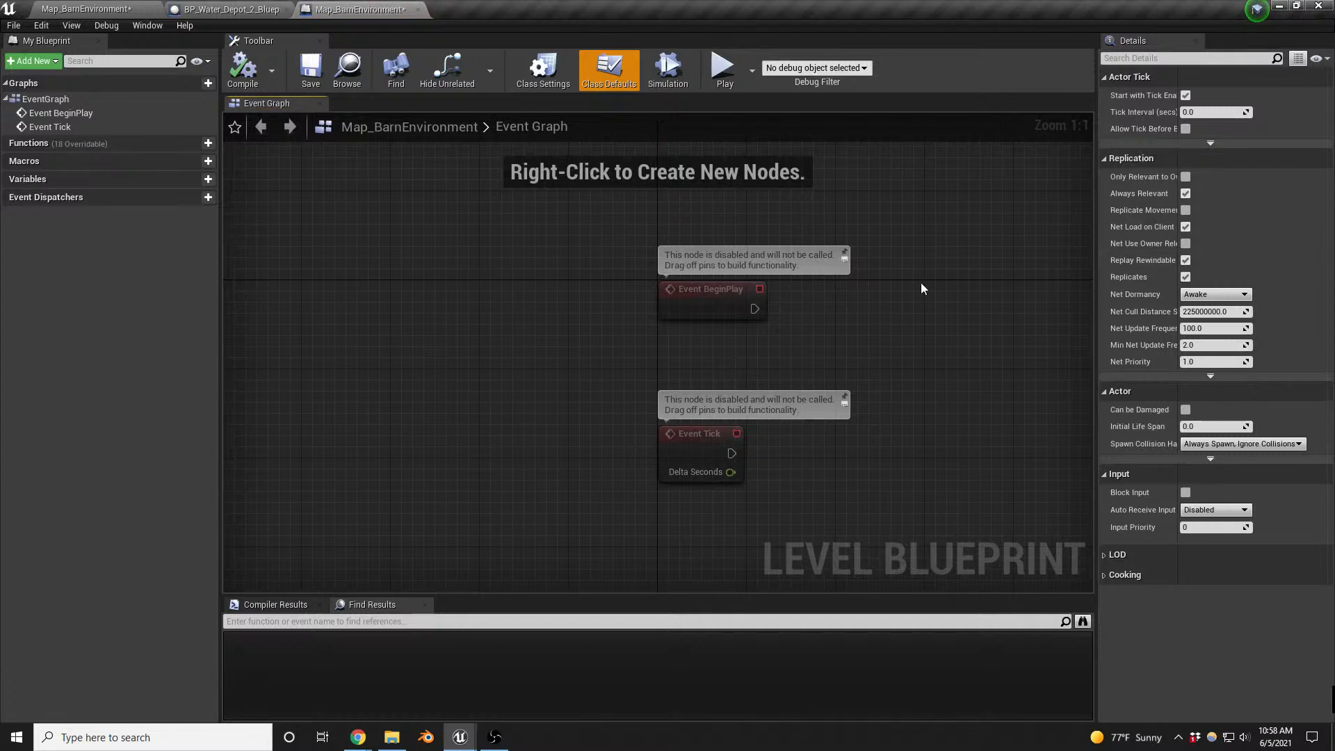
- Paste the copied BeginPlay spawn nodes into the event graph of the Map_BarnEnvironment level blueprint
right_drag(523, 343, 507, 343)
scroll(398, 328, down, 5)
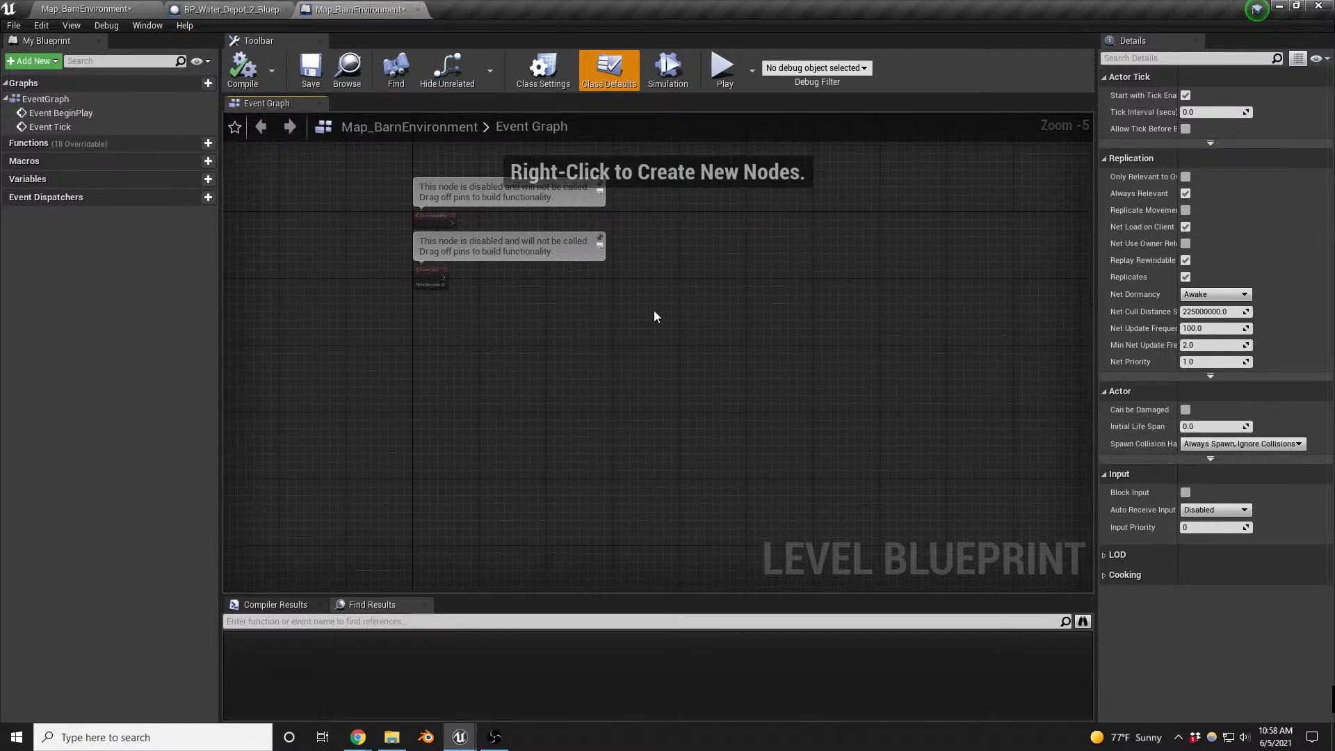
key(ctrl+v)
drag(609, 283, 890, 298)
scroll(550, 315, up, 5)
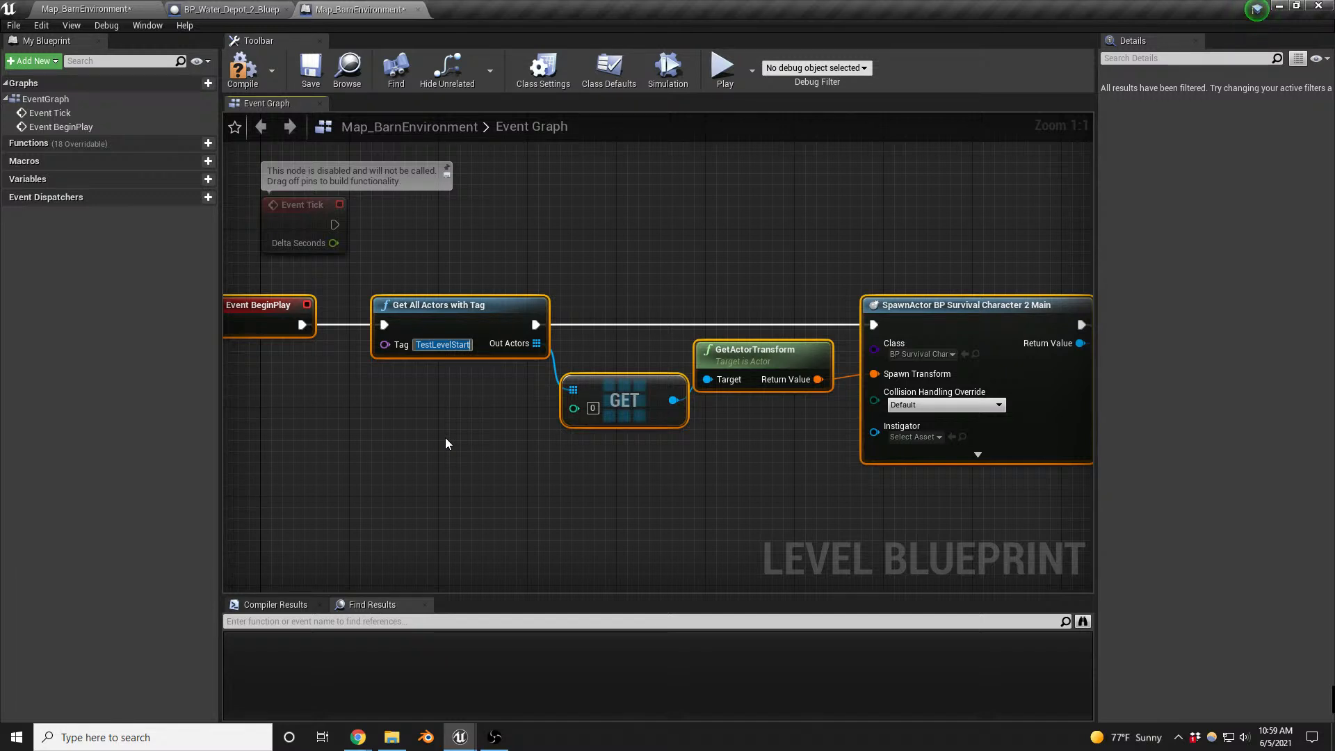
- Set the tag on the Get All Actors with Tag node to BarnLevel
text(BarnL)
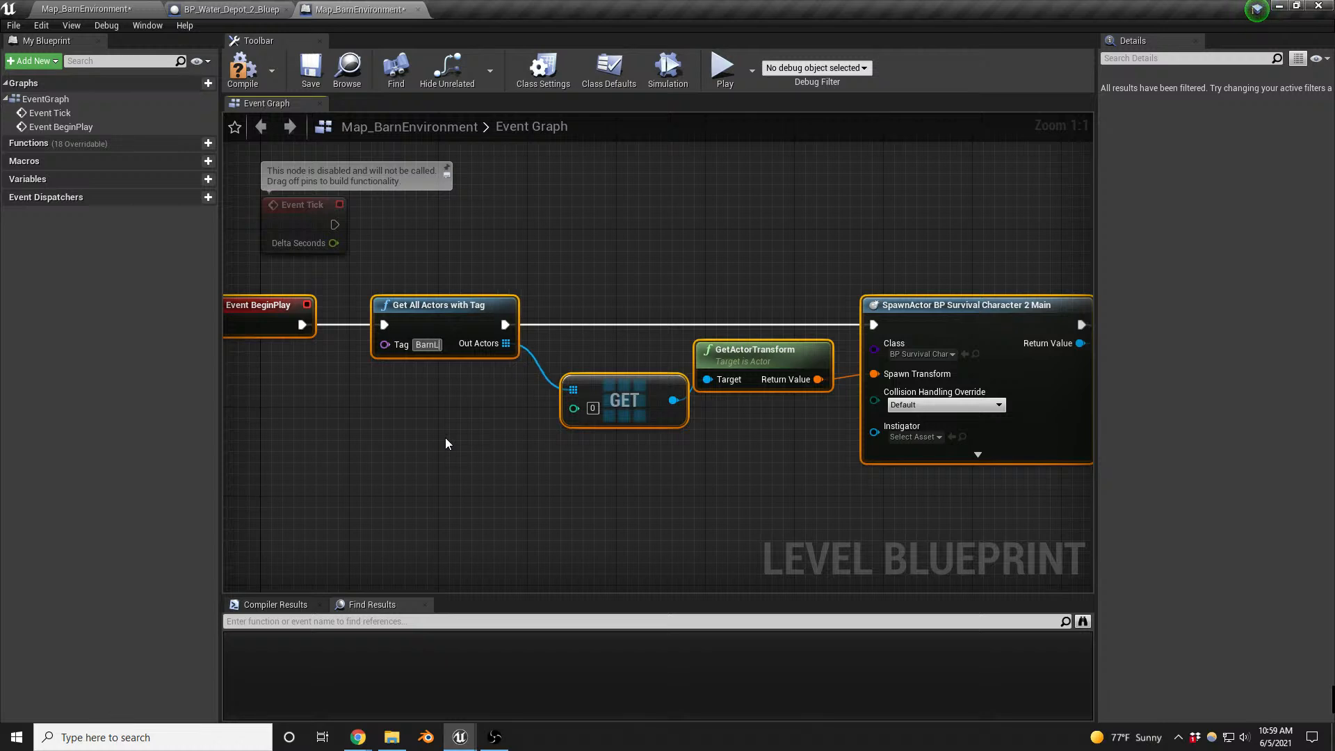
text(evel)
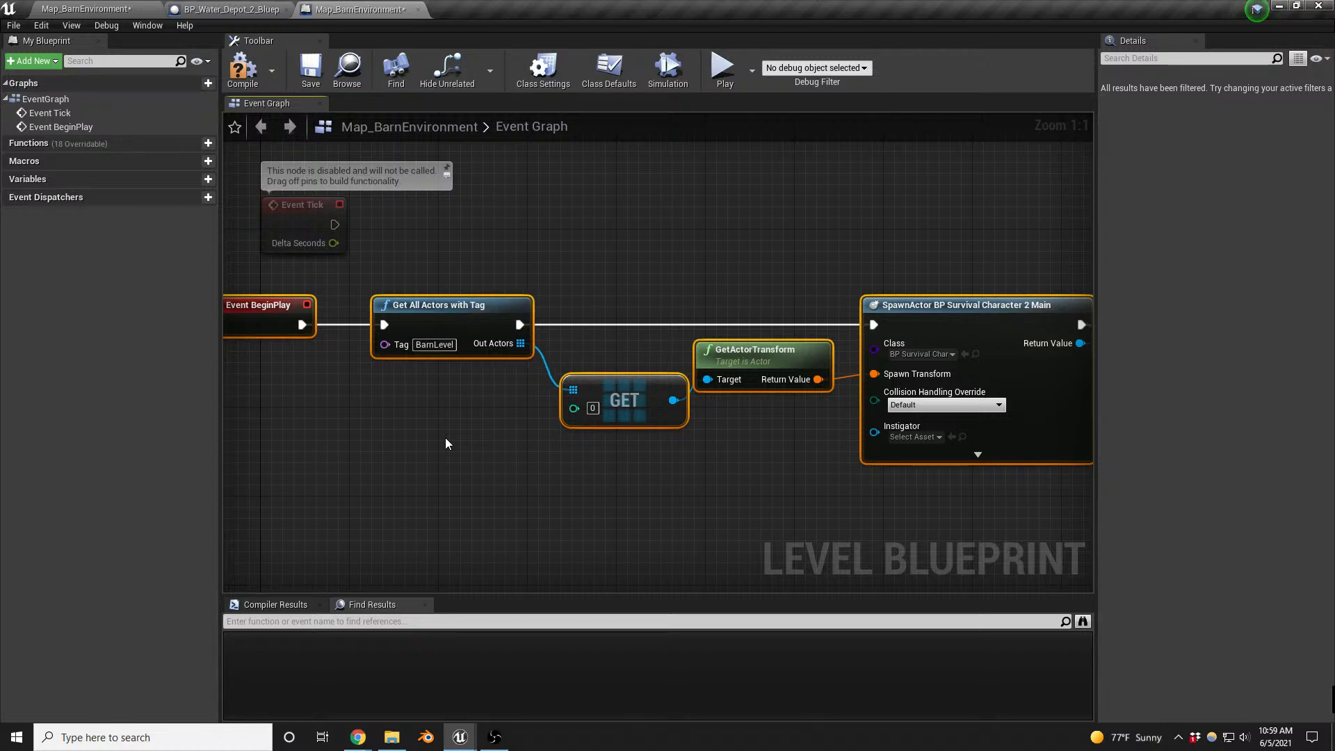
click(433, 345)
- Return to the barn level and place a Player Start actor on the ground beside the elevated water tank
click(85, 8)
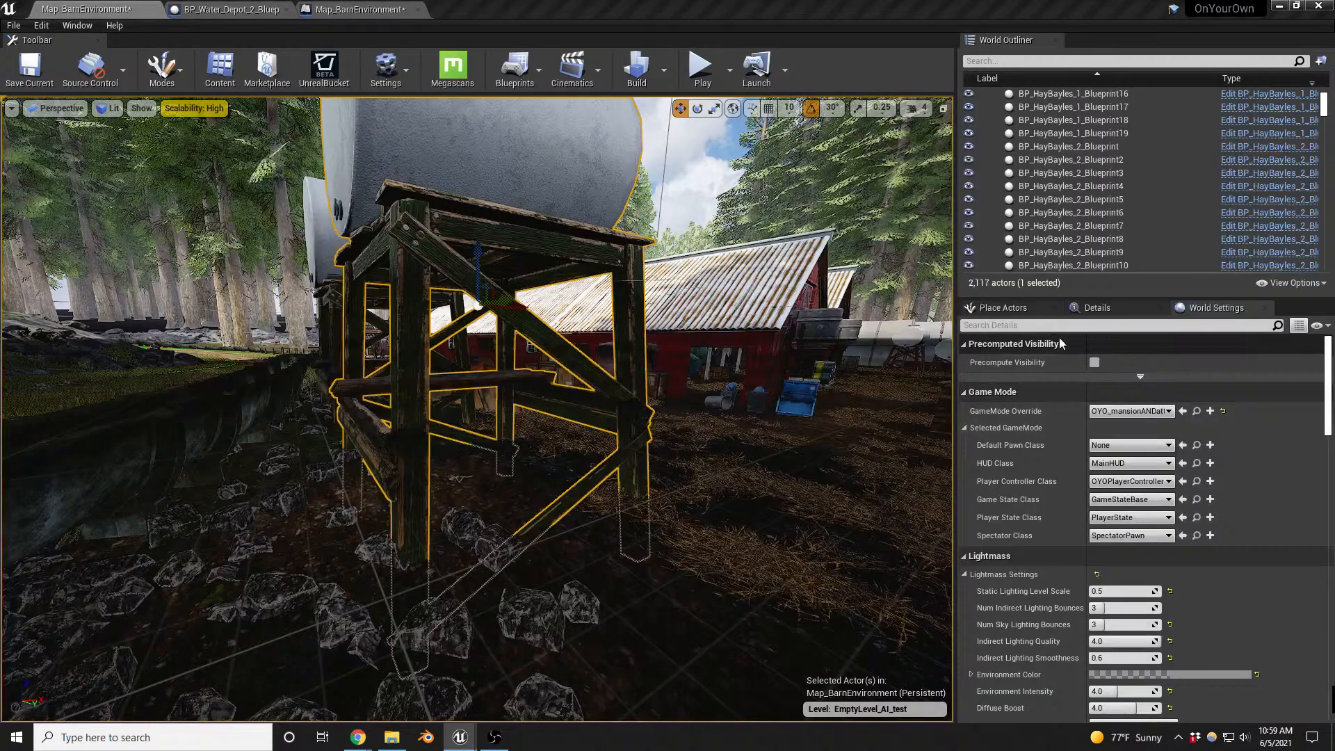
click(1005, 309)
click(1021, 330)
text(start)
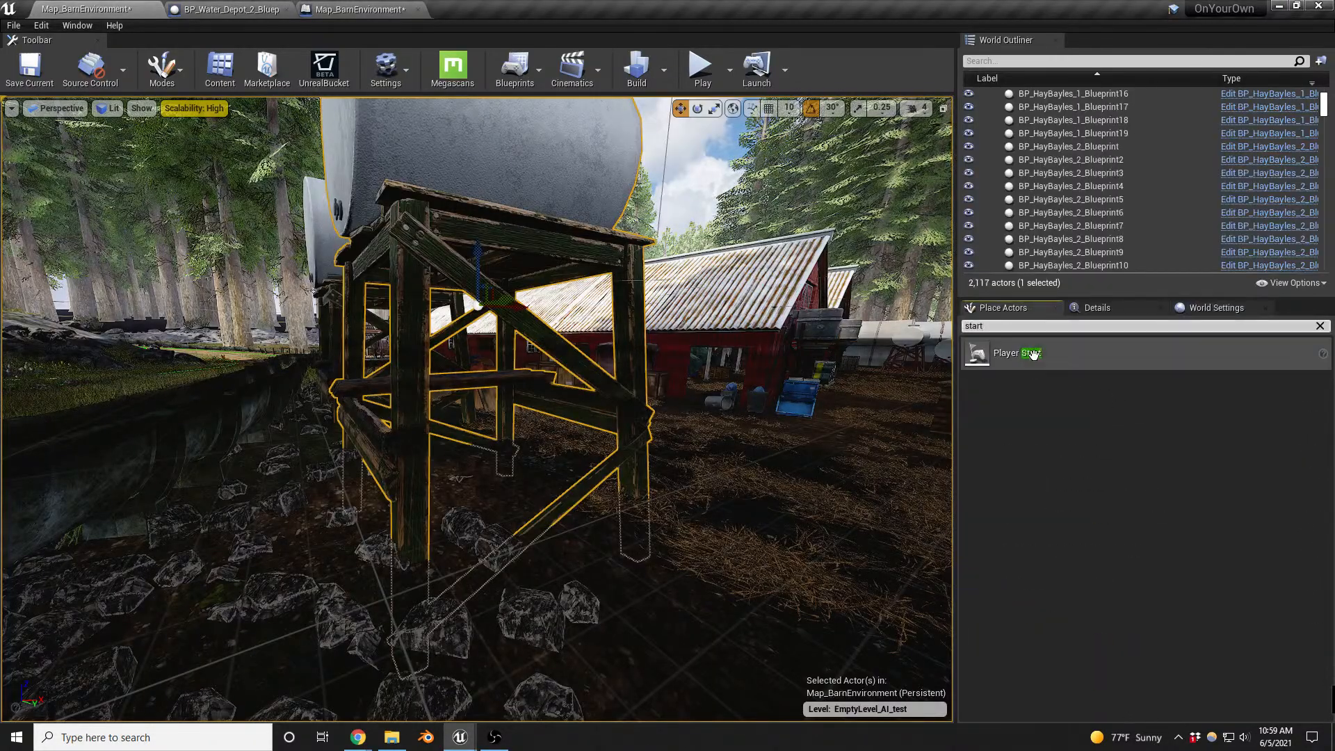
drag(1016, 353, 849, 512)
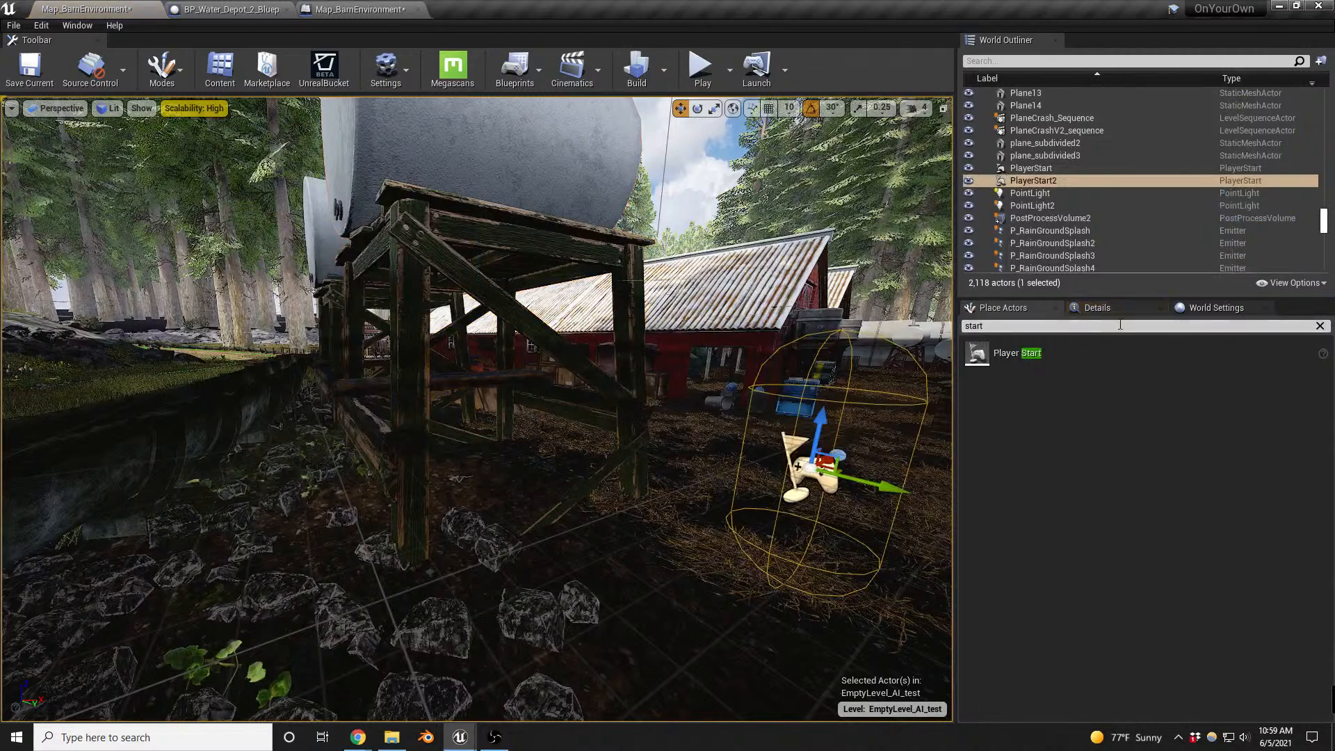
- Add an actor tag named BarnLevel to the newly placed Player Start
click(1096, 308)
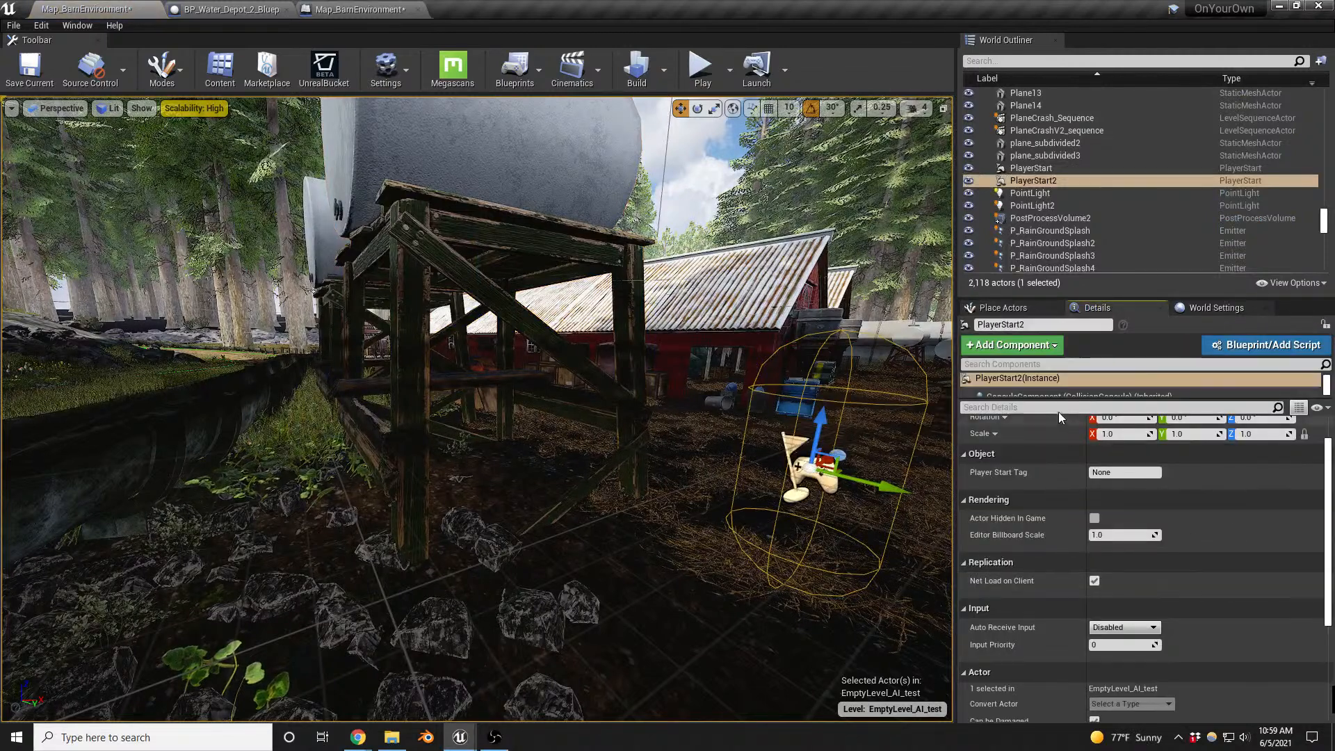
scroll(1150, 638, down, 5)
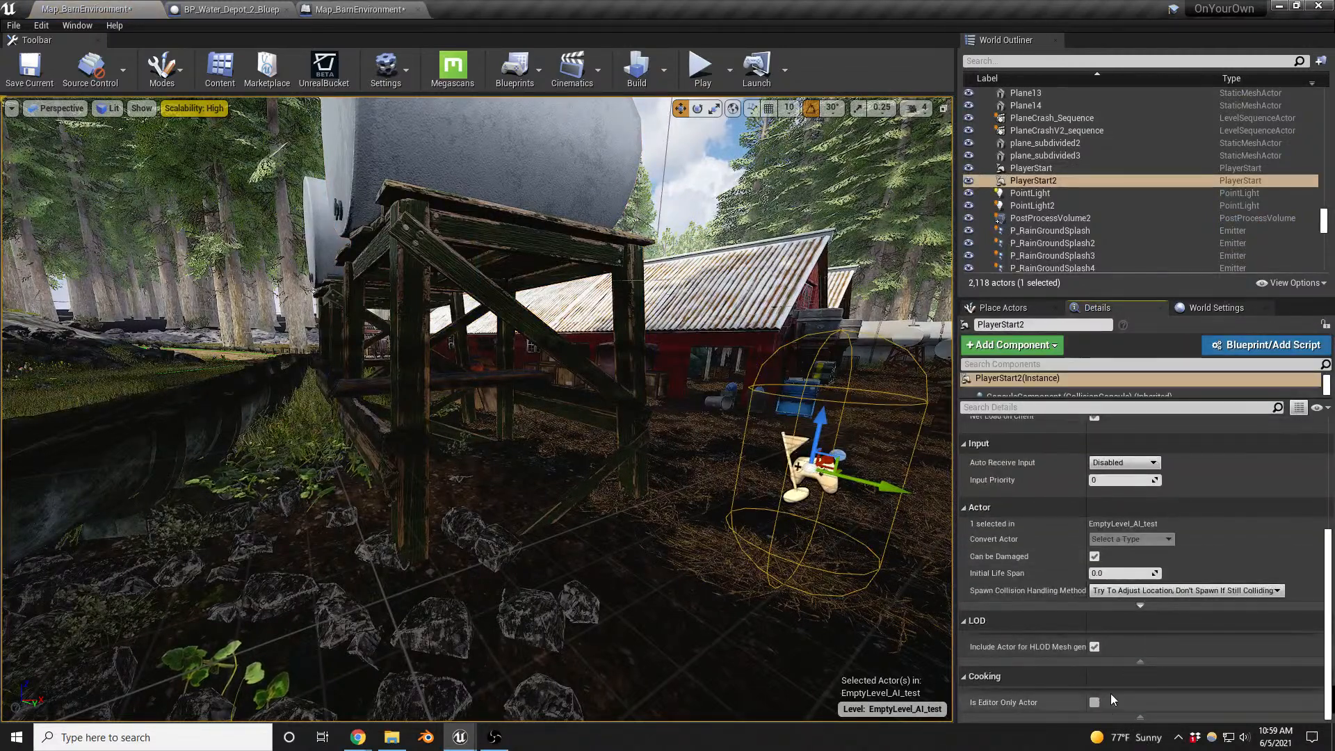
click(1039, 408)
text(ta)
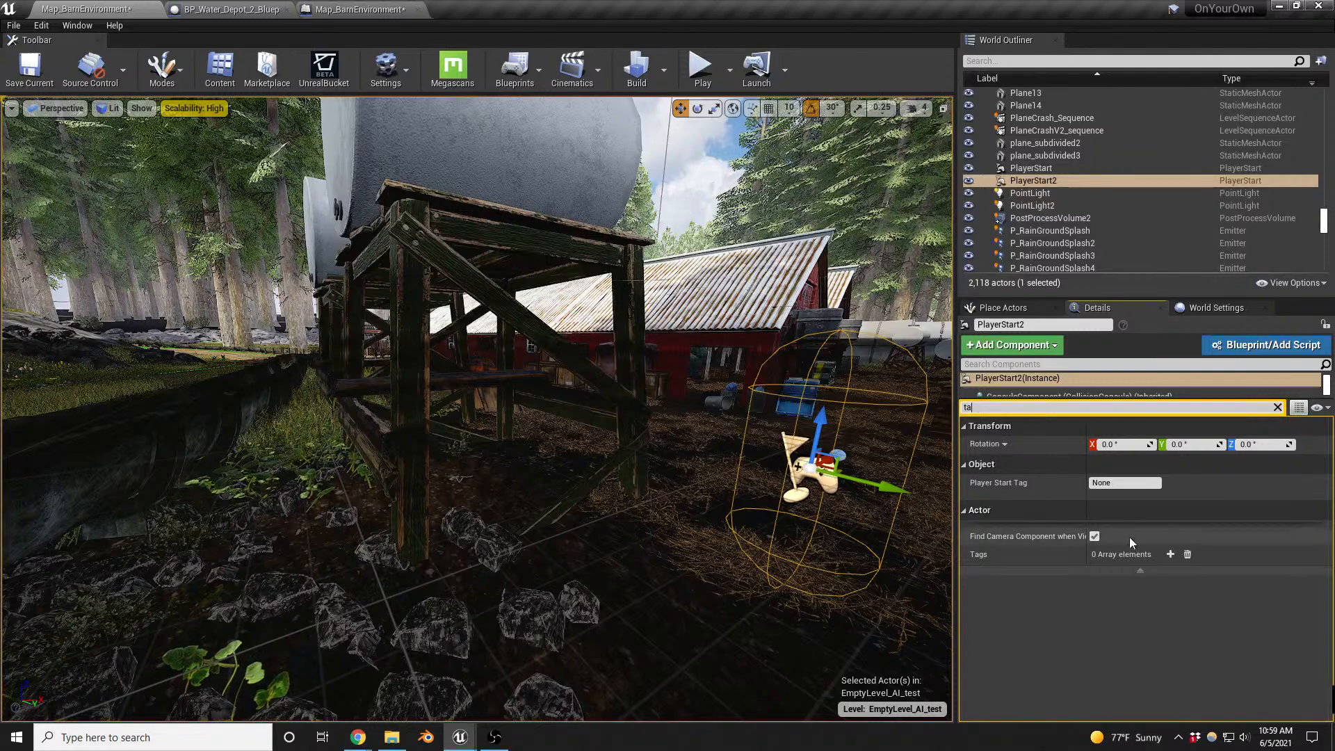
click(1171, 554)
click(1129, 572)
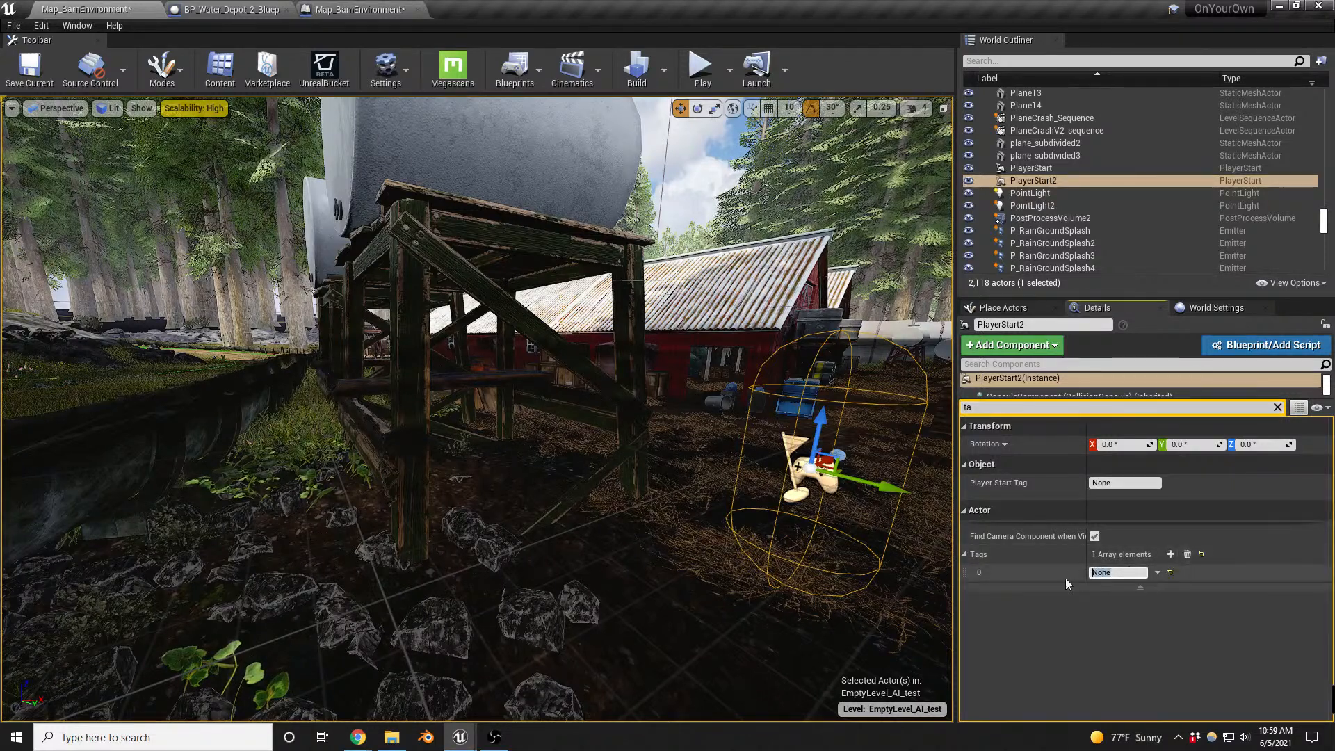
text(BarnLevel)
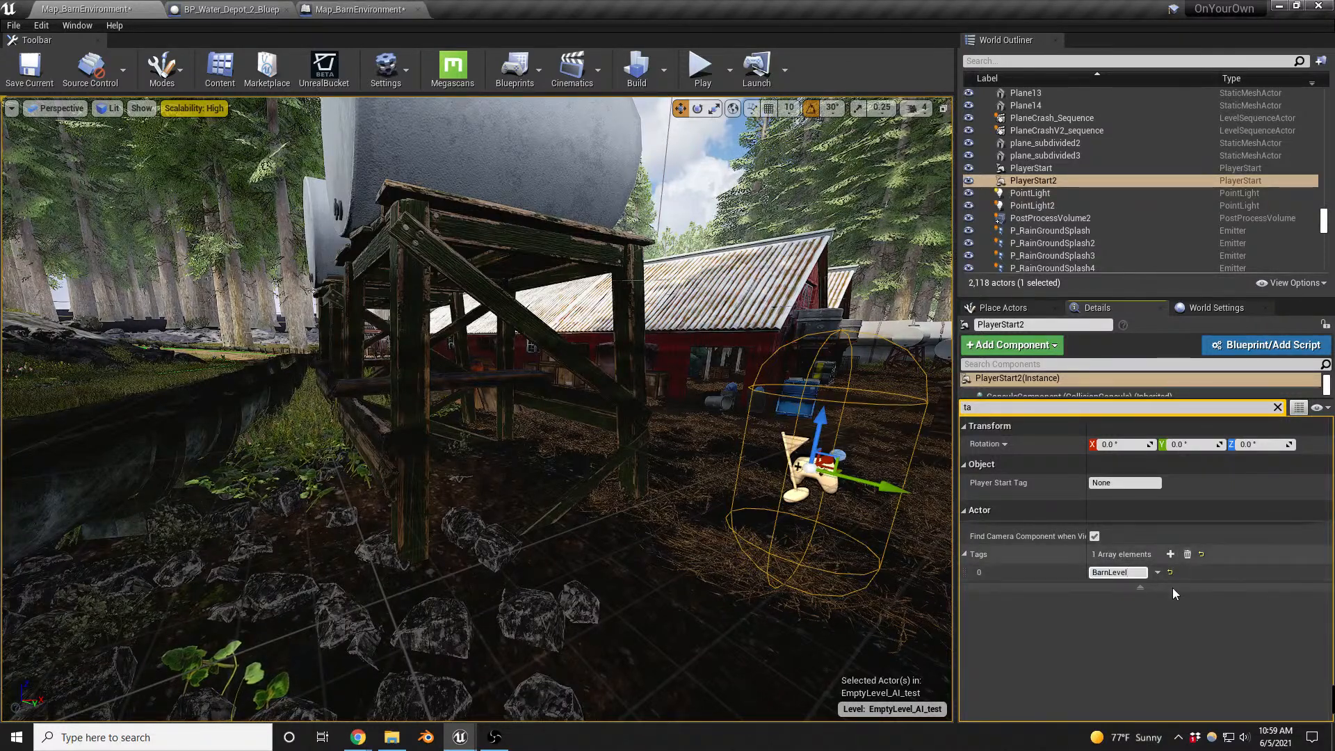
key(Return)
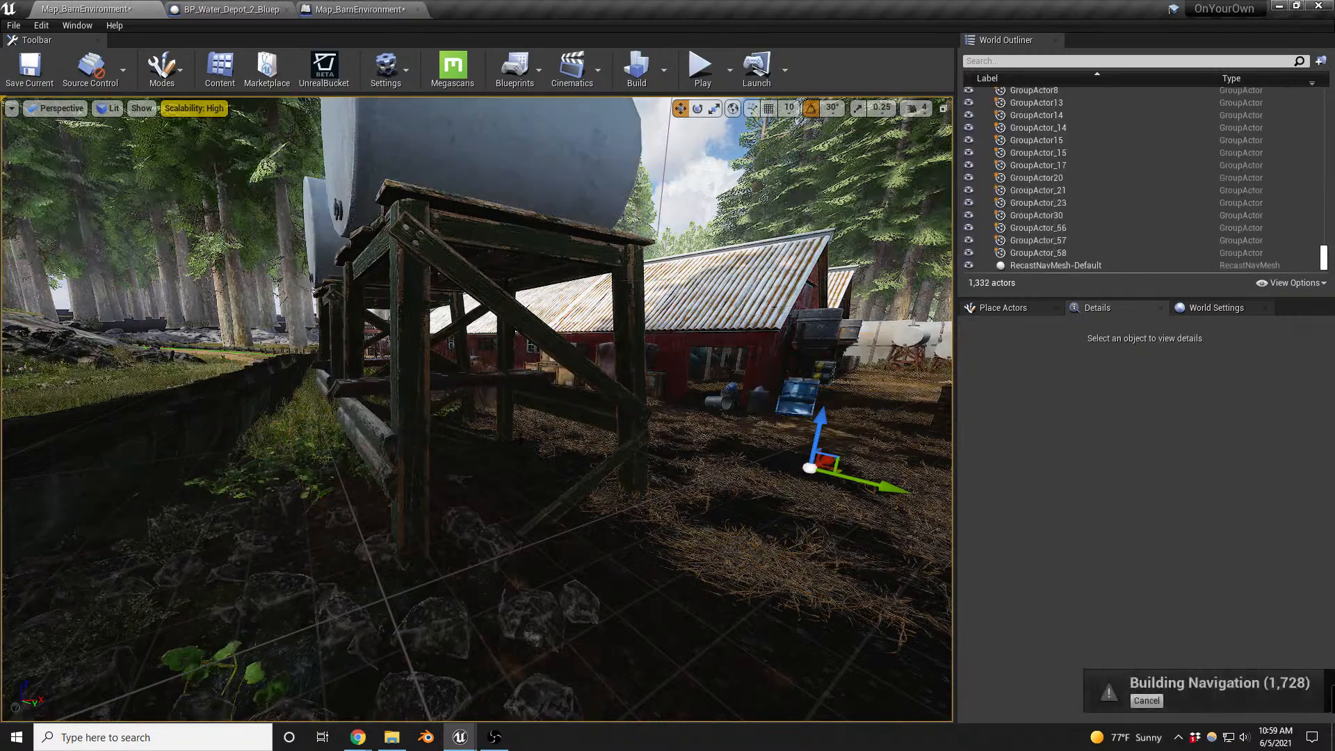
- Save the barn map and briefly play-test the level
right_drag(547, 466, 511, 445)
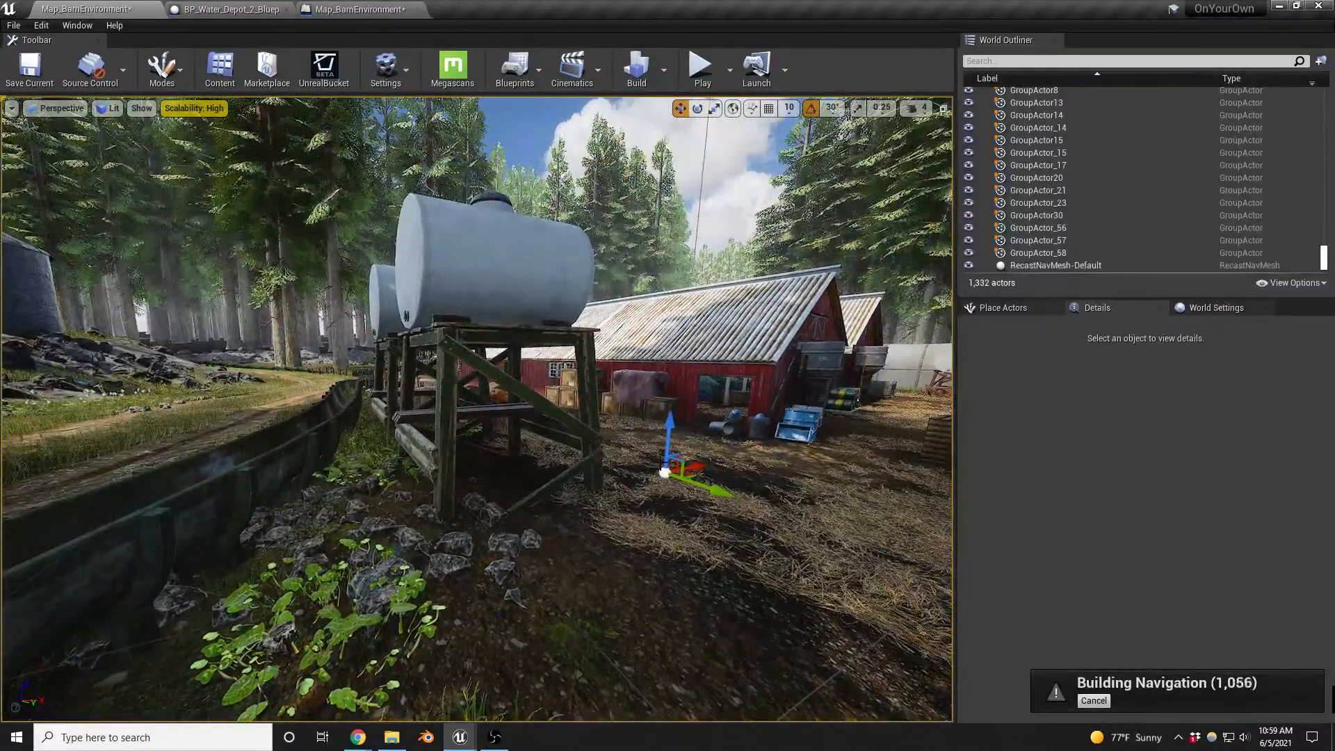
key(ctrl+s)
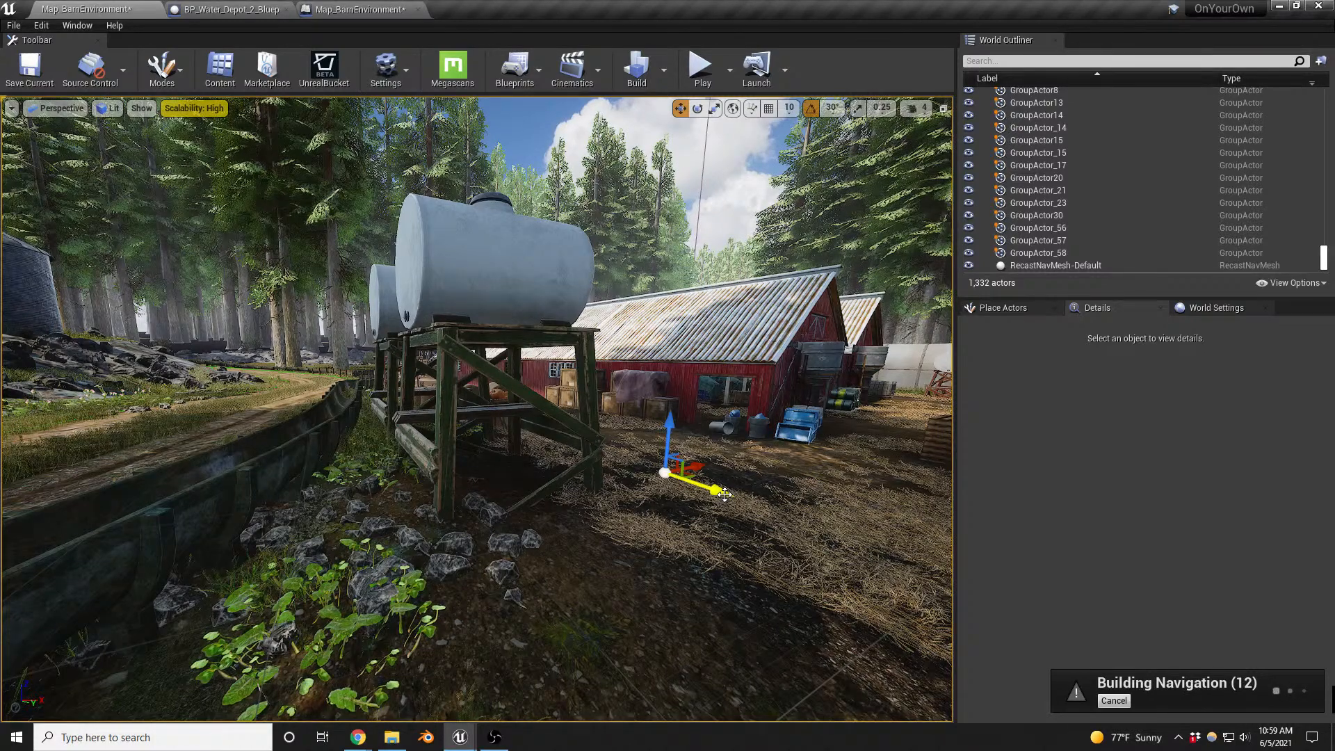
key(alt+p)
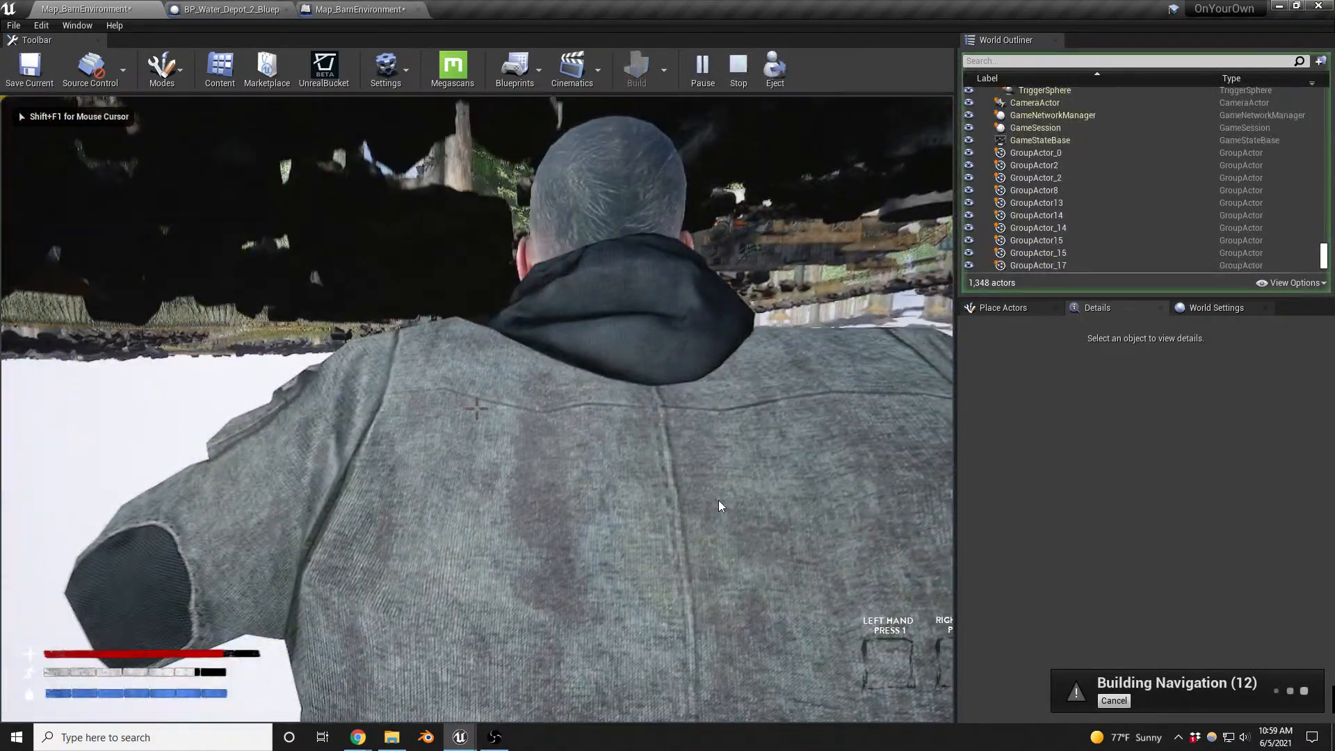
key(Escape)
- Search the World Outliner for "start" actors and look around the forest near the barns
right_drag(710, 503, 658, 488)
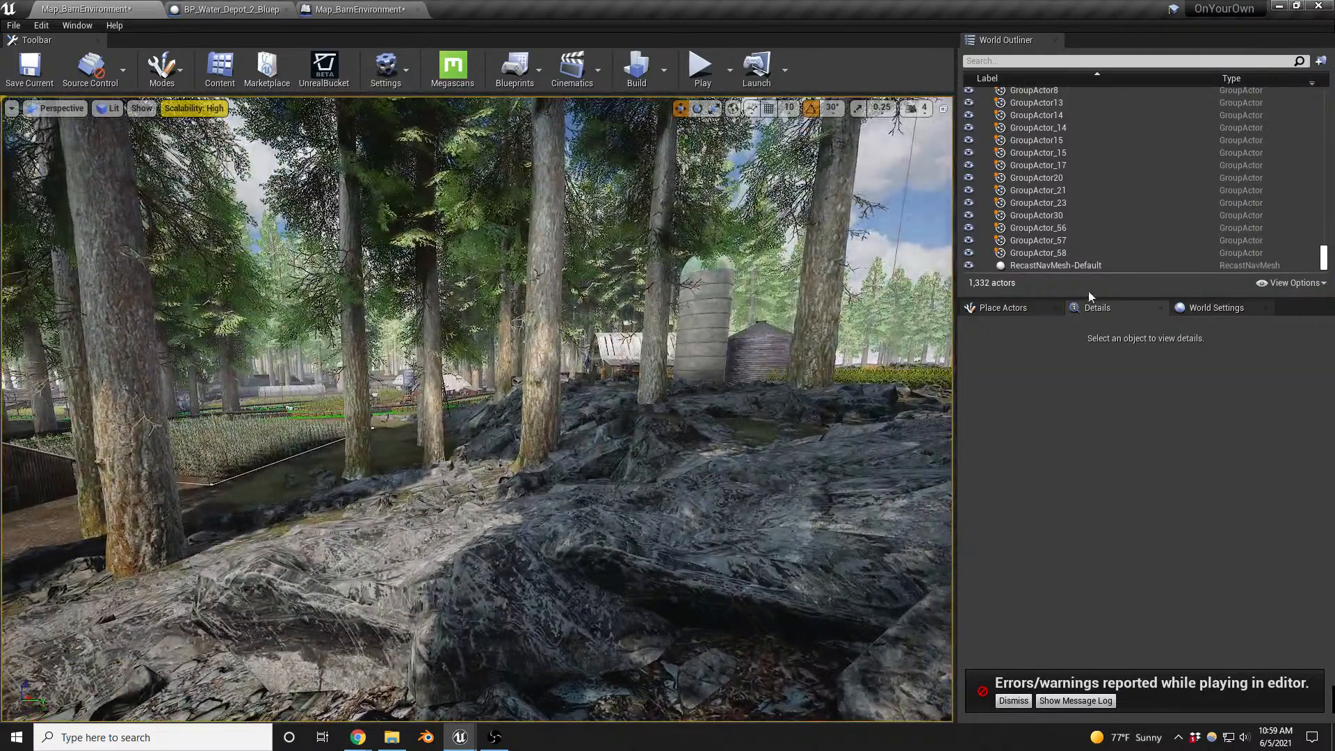
click(1010, 61)
text(start)
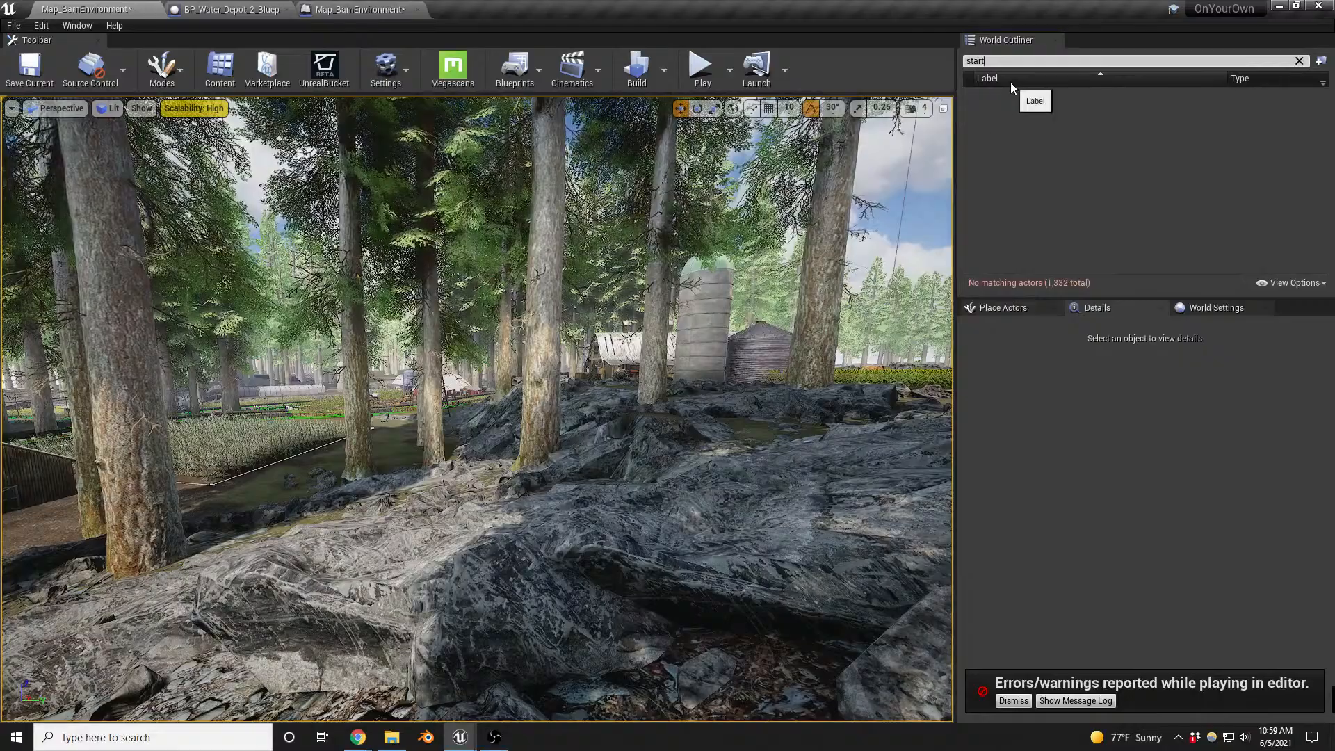
right_drag(702, 348, 525, 348)
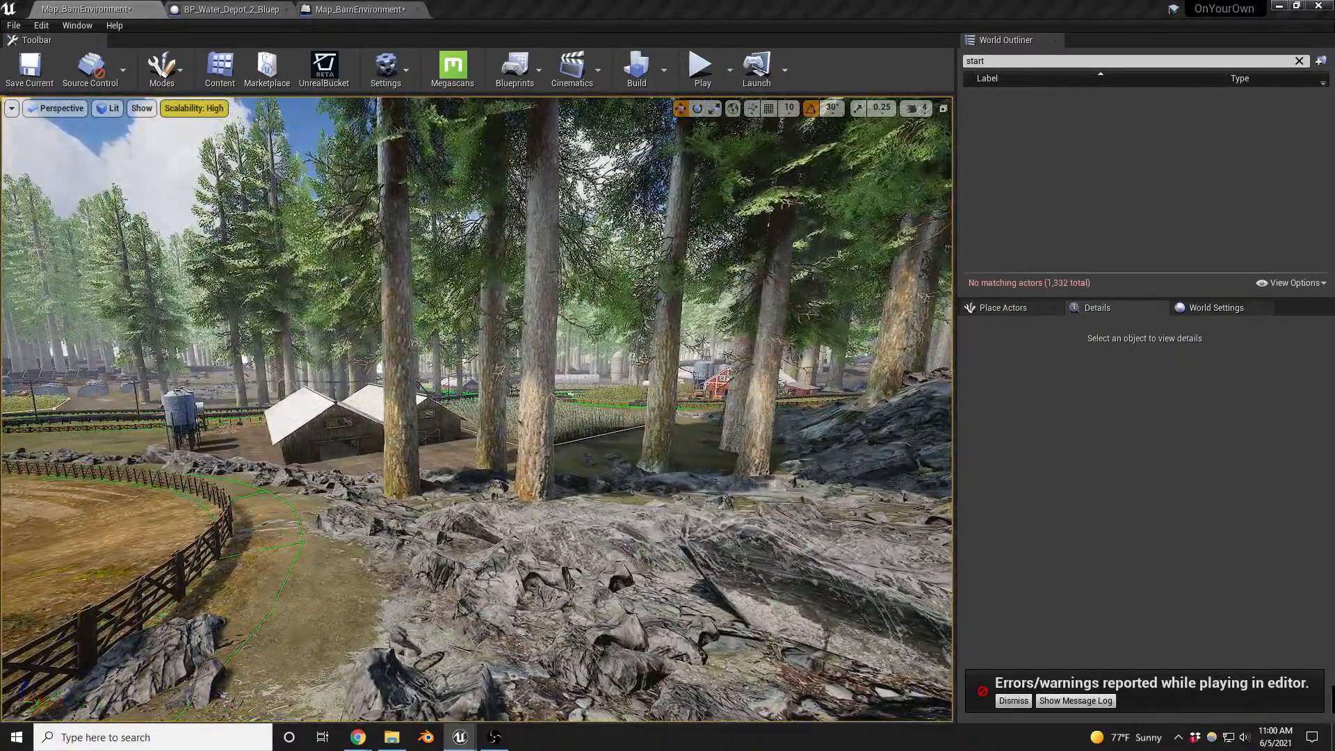
- Place a Player Start actor on the open ground beside the elevated water tank, facing the red barn
key(w)
right_drag(537, 558, 605, 584)
key(w)
key(w)
key(w)
key(s)
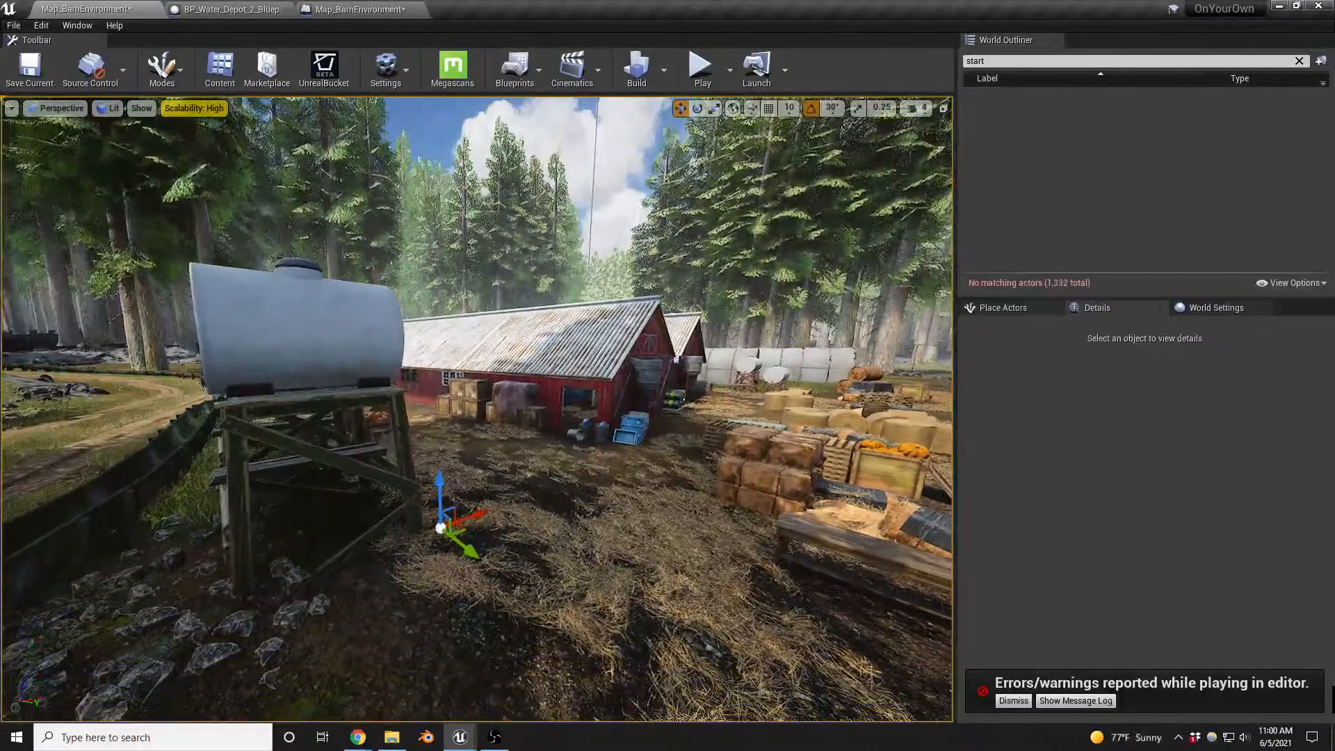
click(1015, 307)
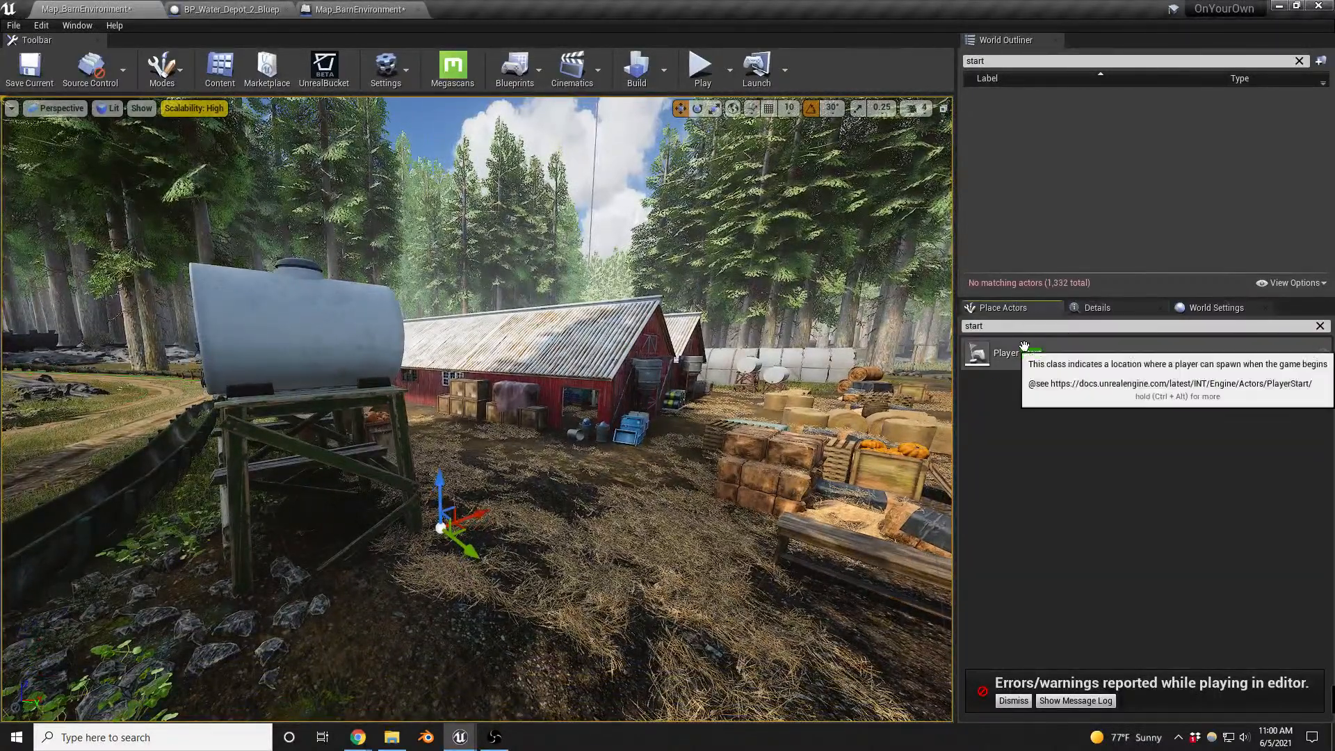
drag(1024, 347, 546, 520)
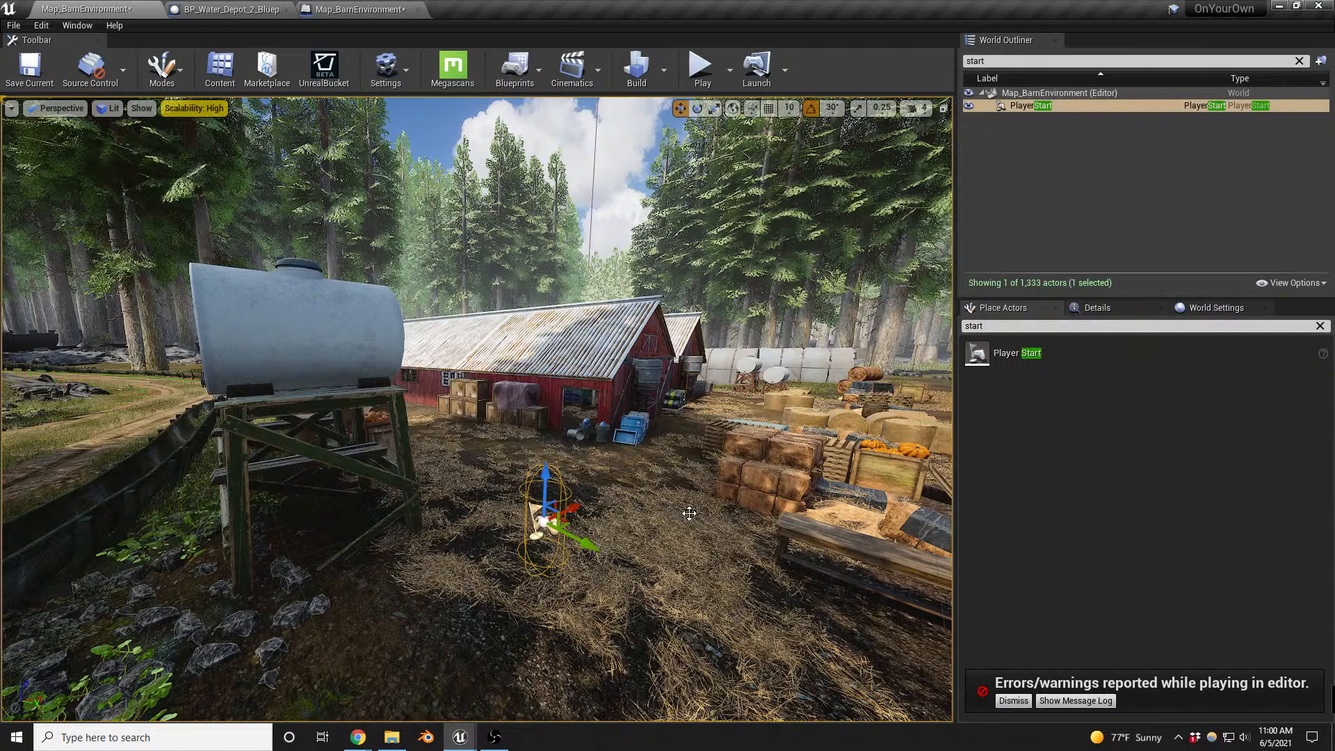
- Play-test the level briefly and check the game mode configuration in World Settings
key(alt+p)
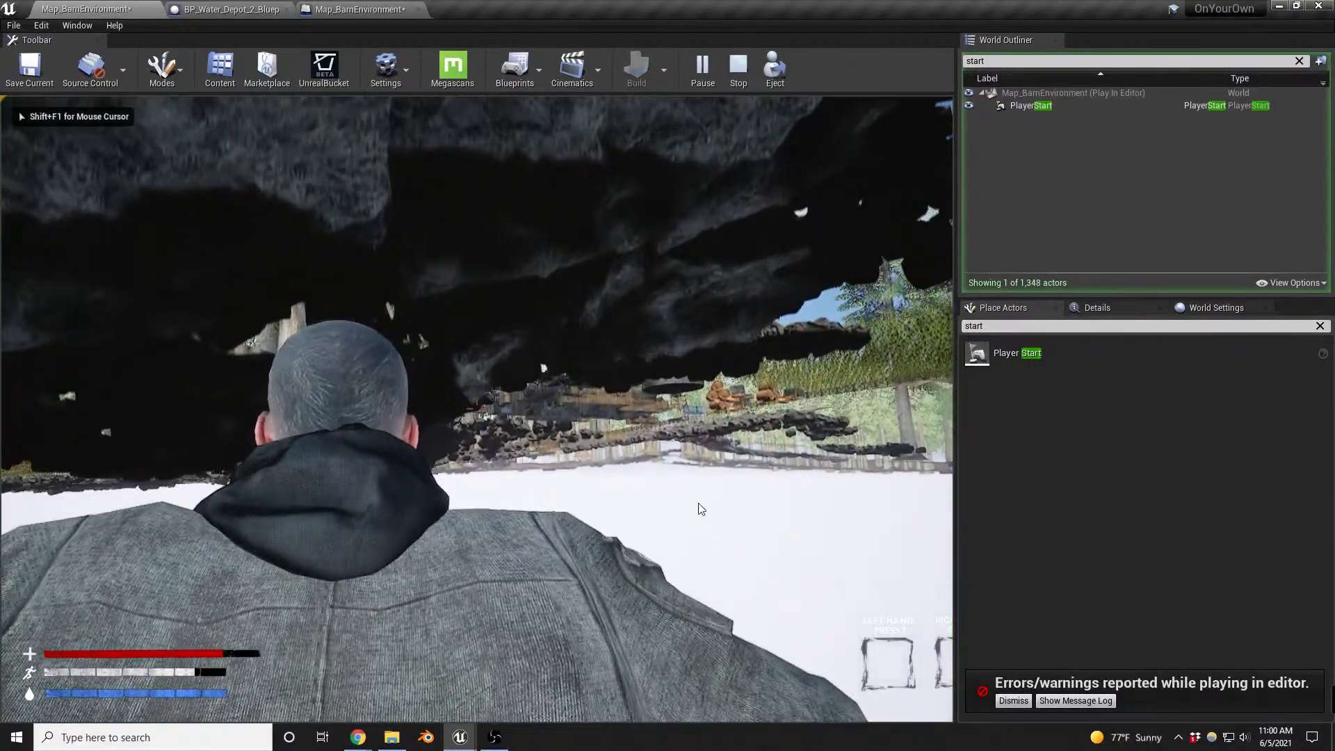
key(Escape)
click(1148, 308)
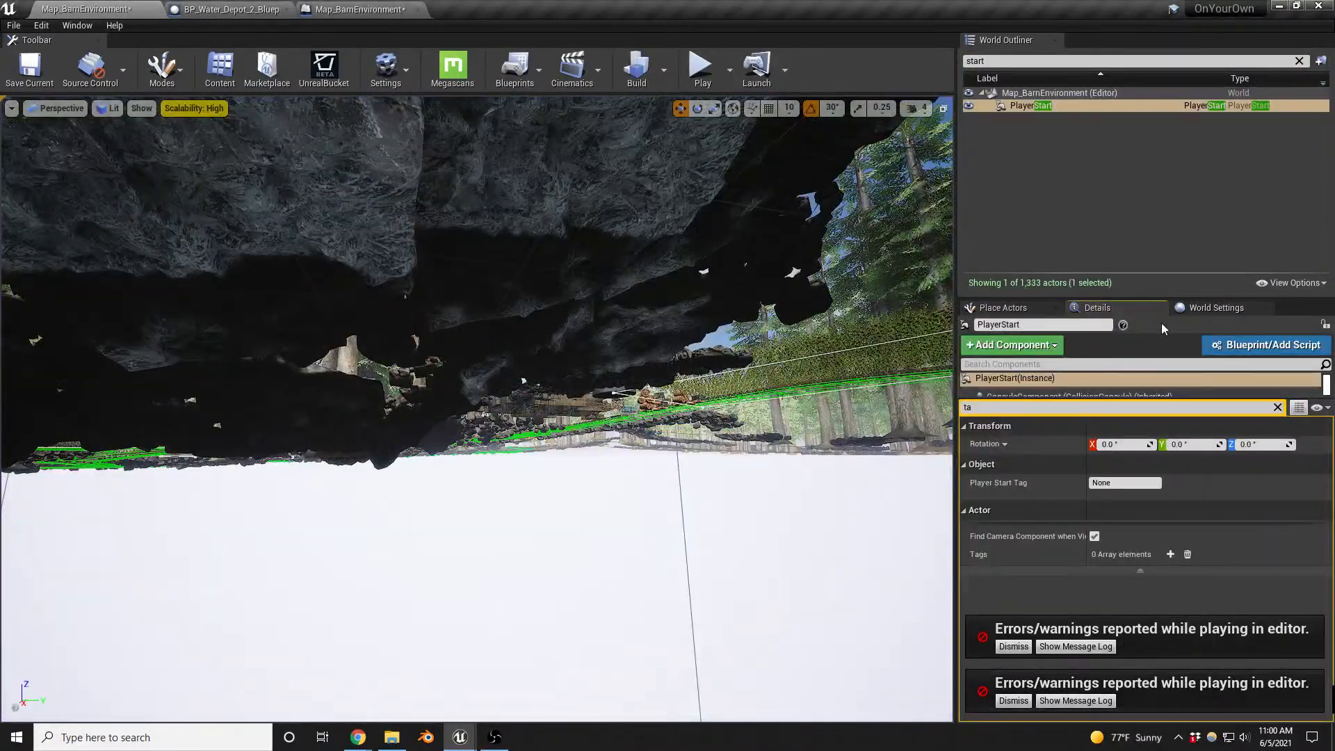
click(1220, 314)
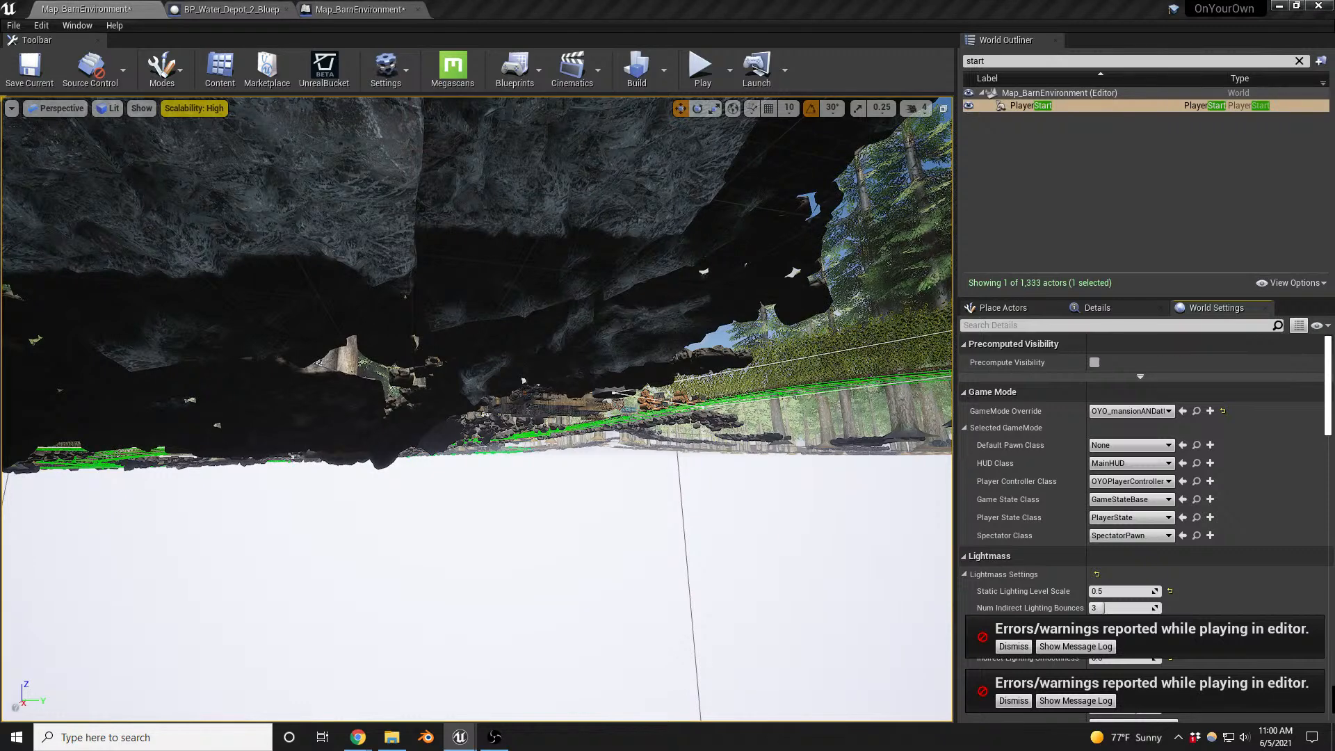
- Check the tag used by the Get All Actors with Tag node in the barn map's level blueprint
click(360, 9)
right_drag(483, 453, 724, 473)
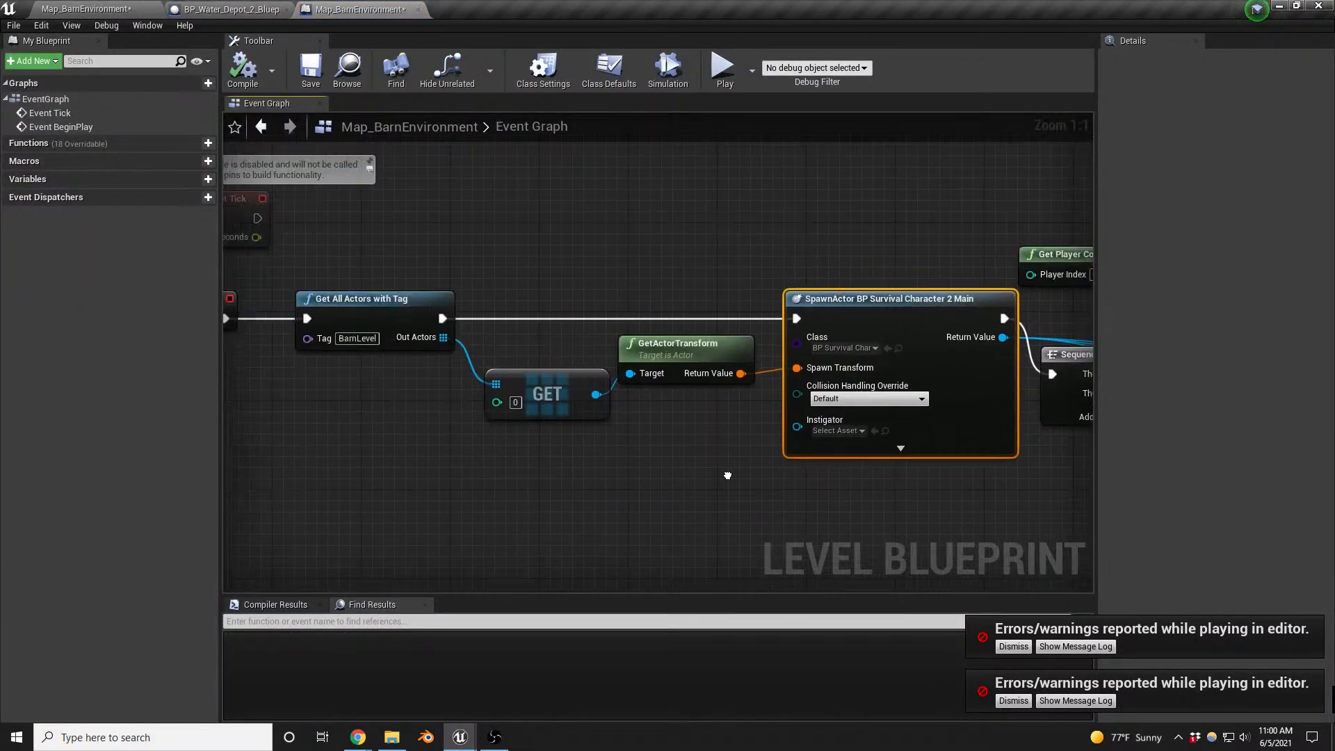
right_drag(638, 427, 972, 432)
click(703, 344)
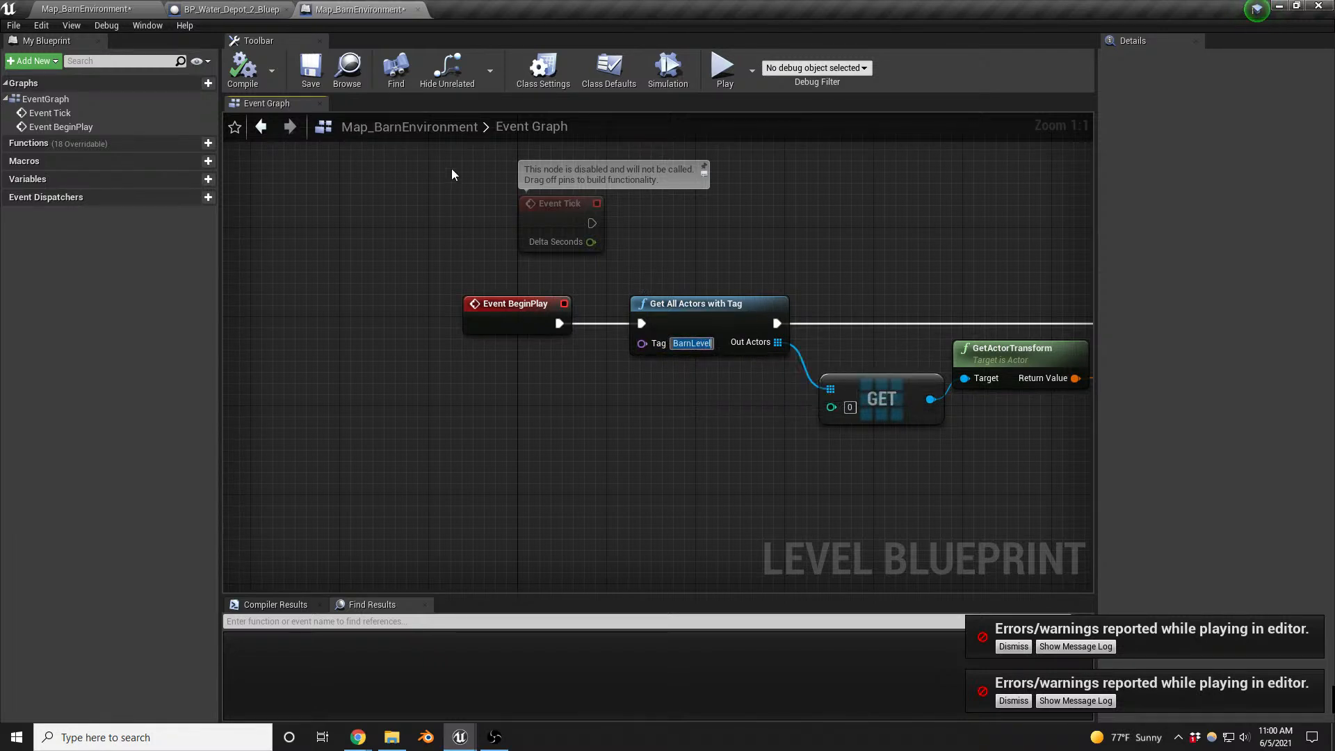
click(132, 9)
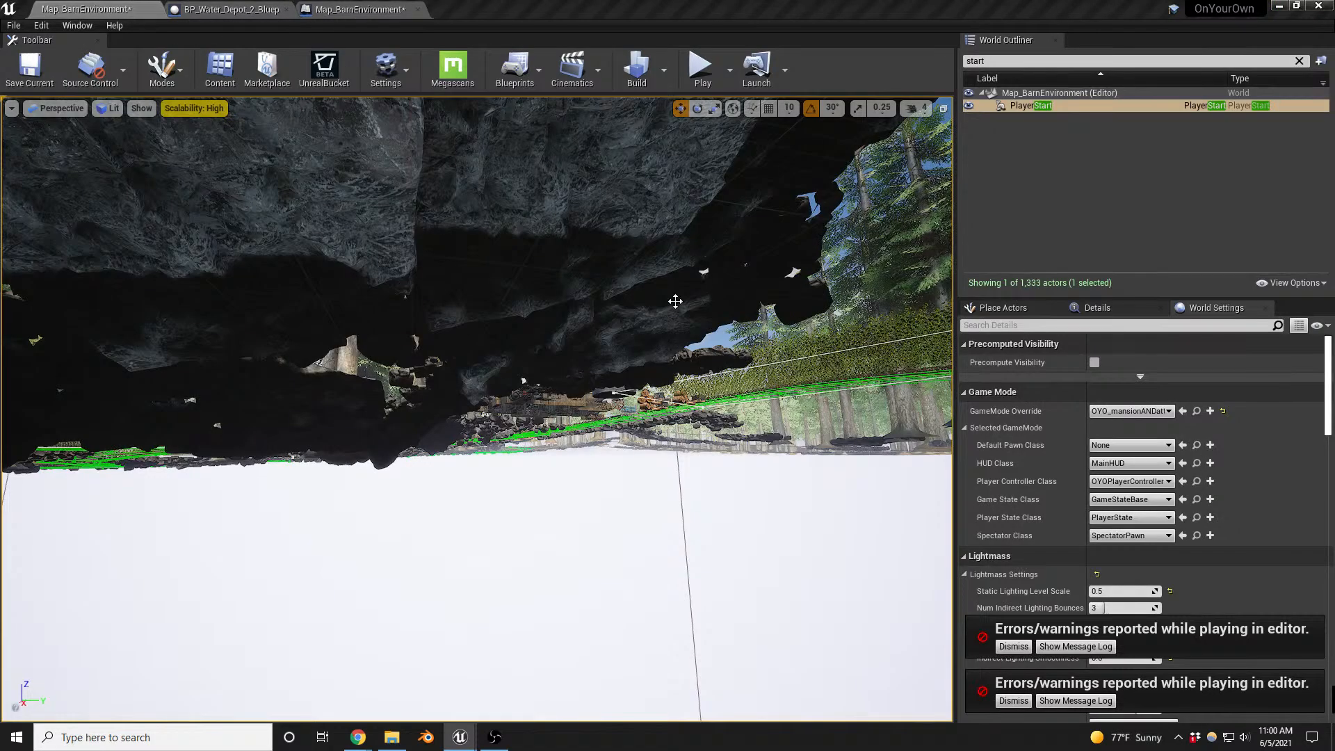
- Add an actor tag named BarnLevel to the Player Start and dismiss the error notifications
click(1074, 108)
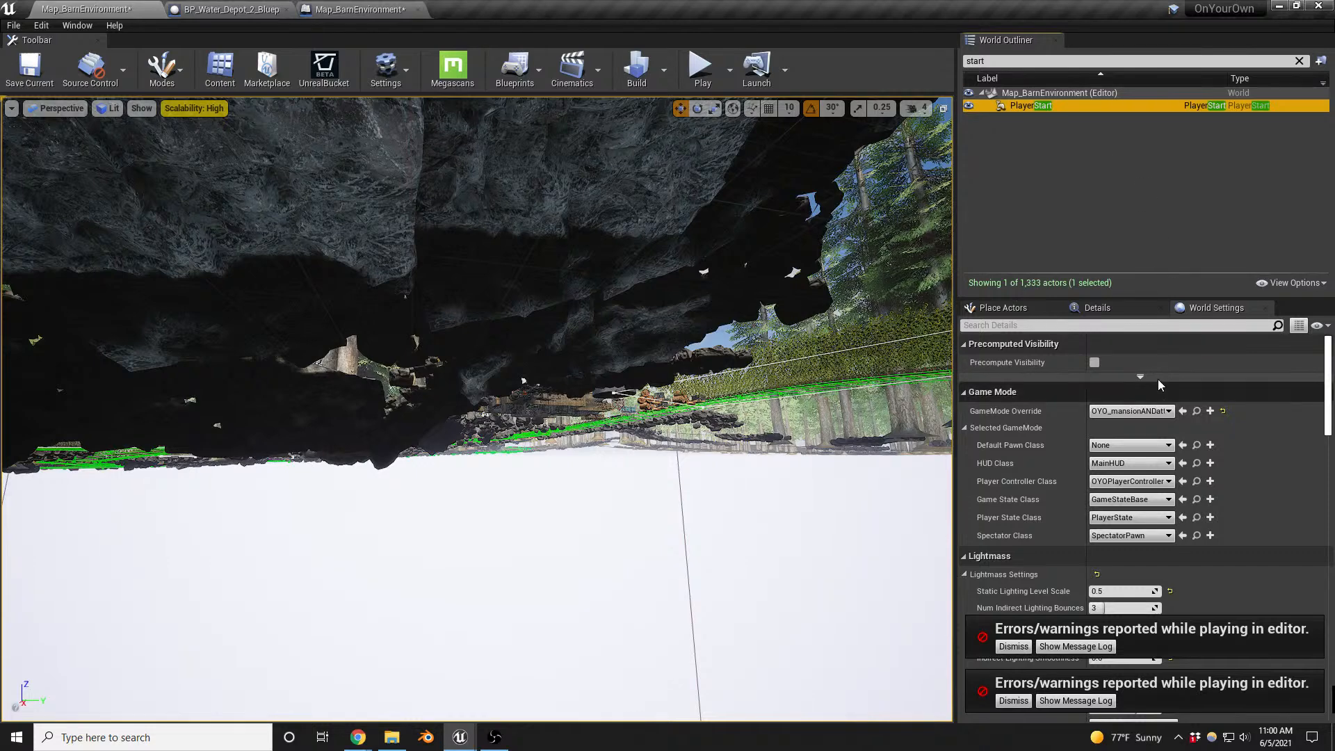
click(1098, 308)
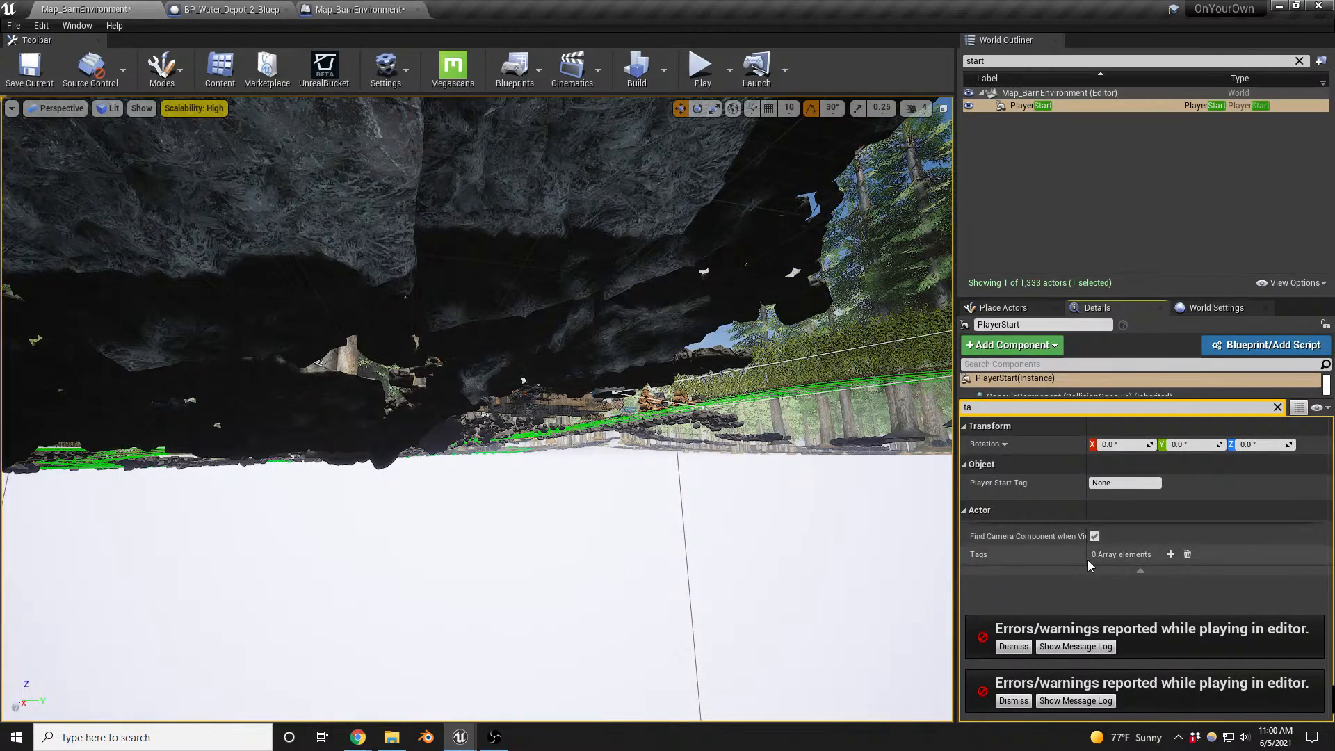
click(1171, 555)
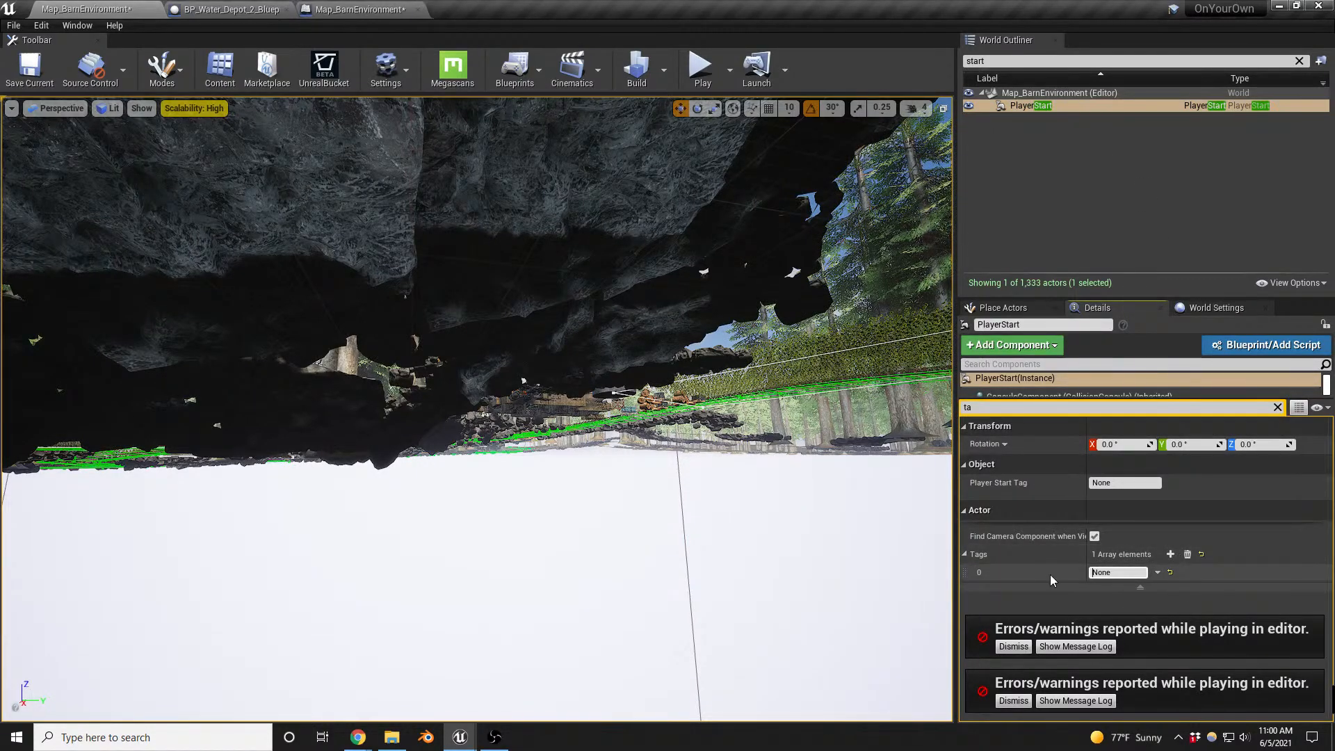
click(1112, 573)
text(BarnLevel)
key(Return)
click(1014, 648)
click(1015, 701)
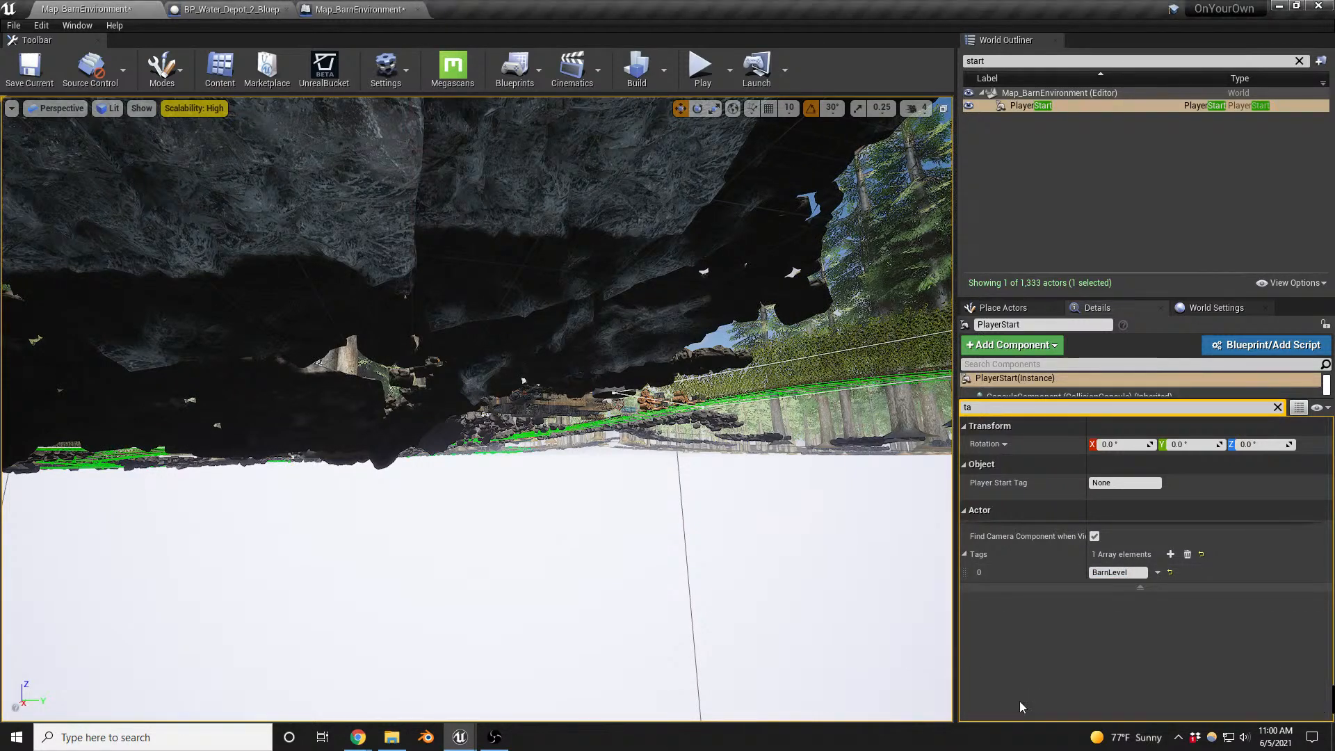
- Play-test the level, walking the character from the spawn point through the red barn to the steel barrels
right_drag(757, 493, 730, 483)
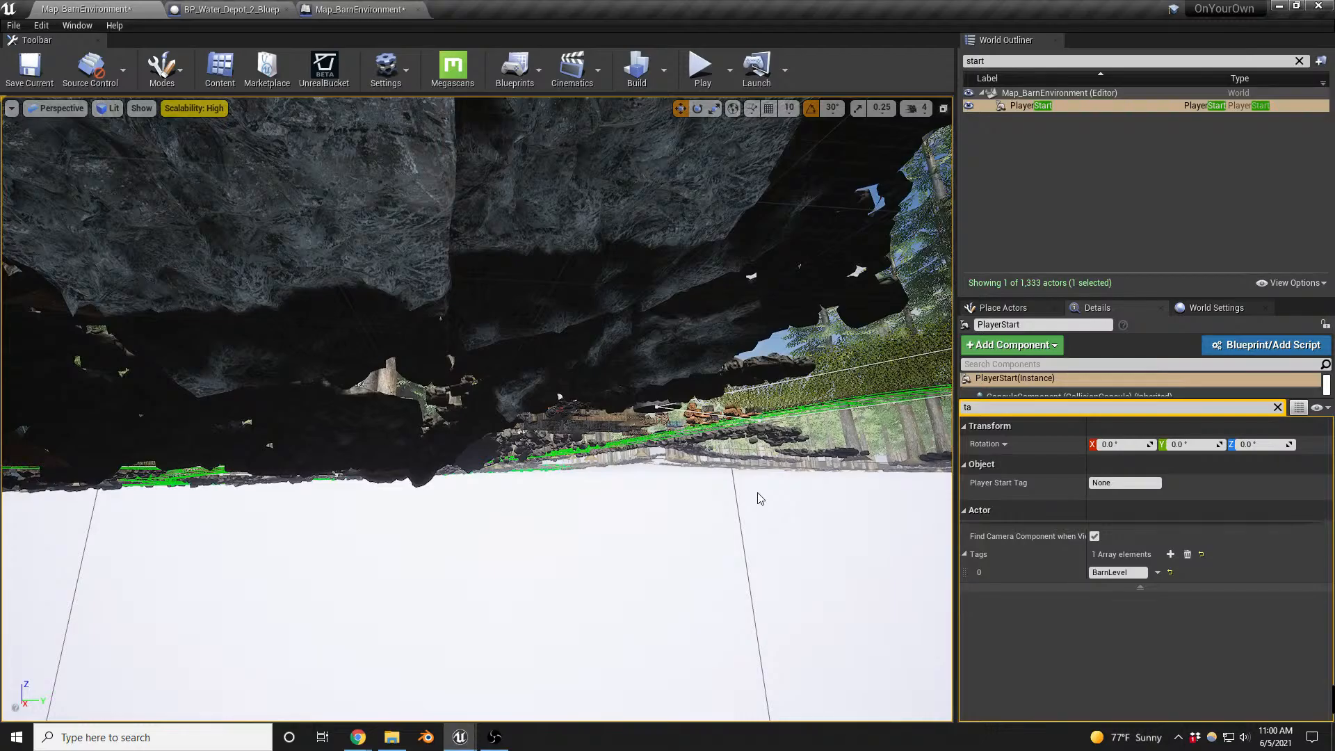
key(alt+p)
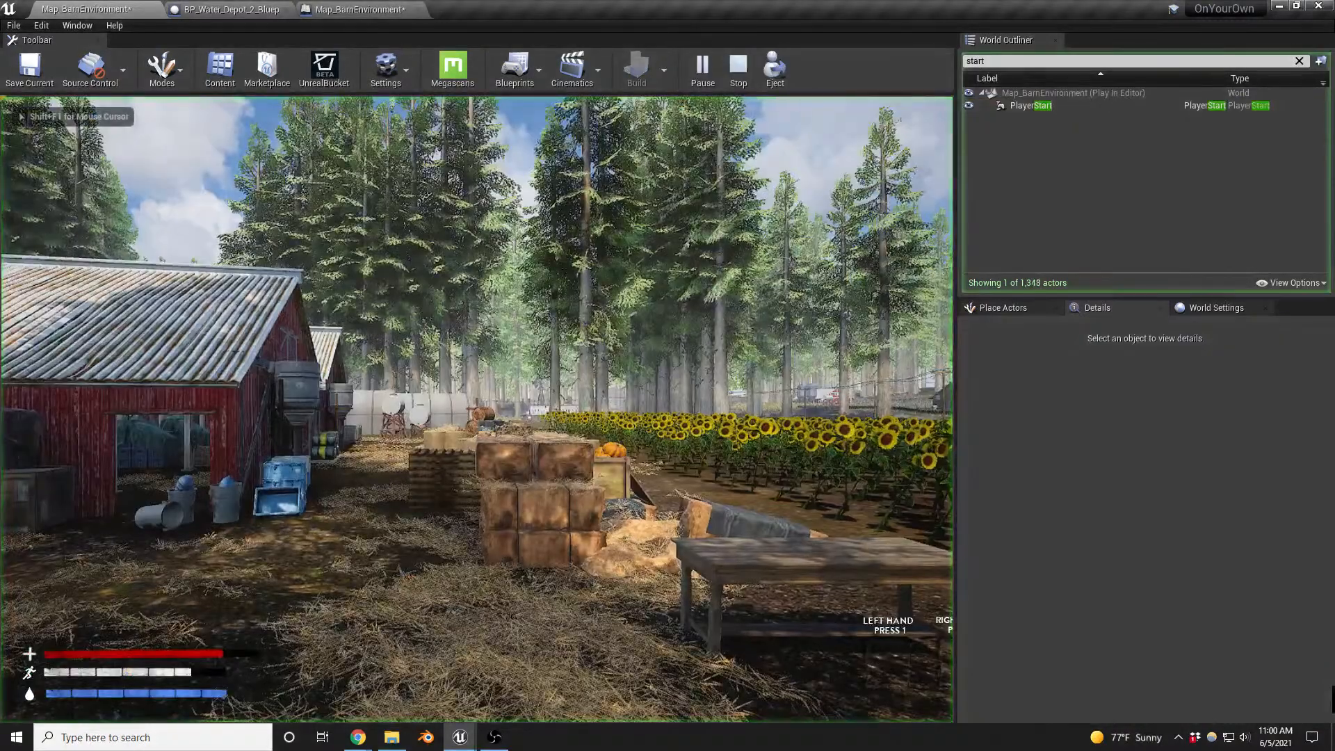
key(w)
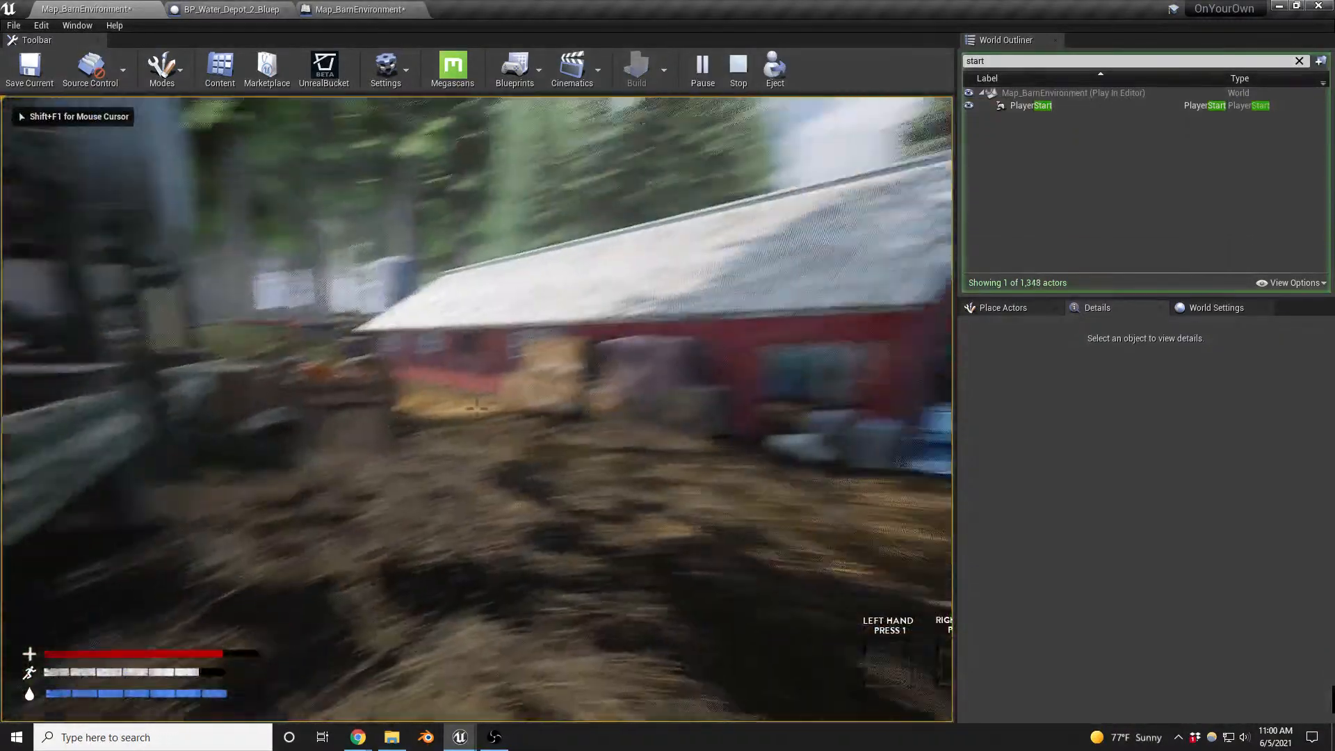
key(w)
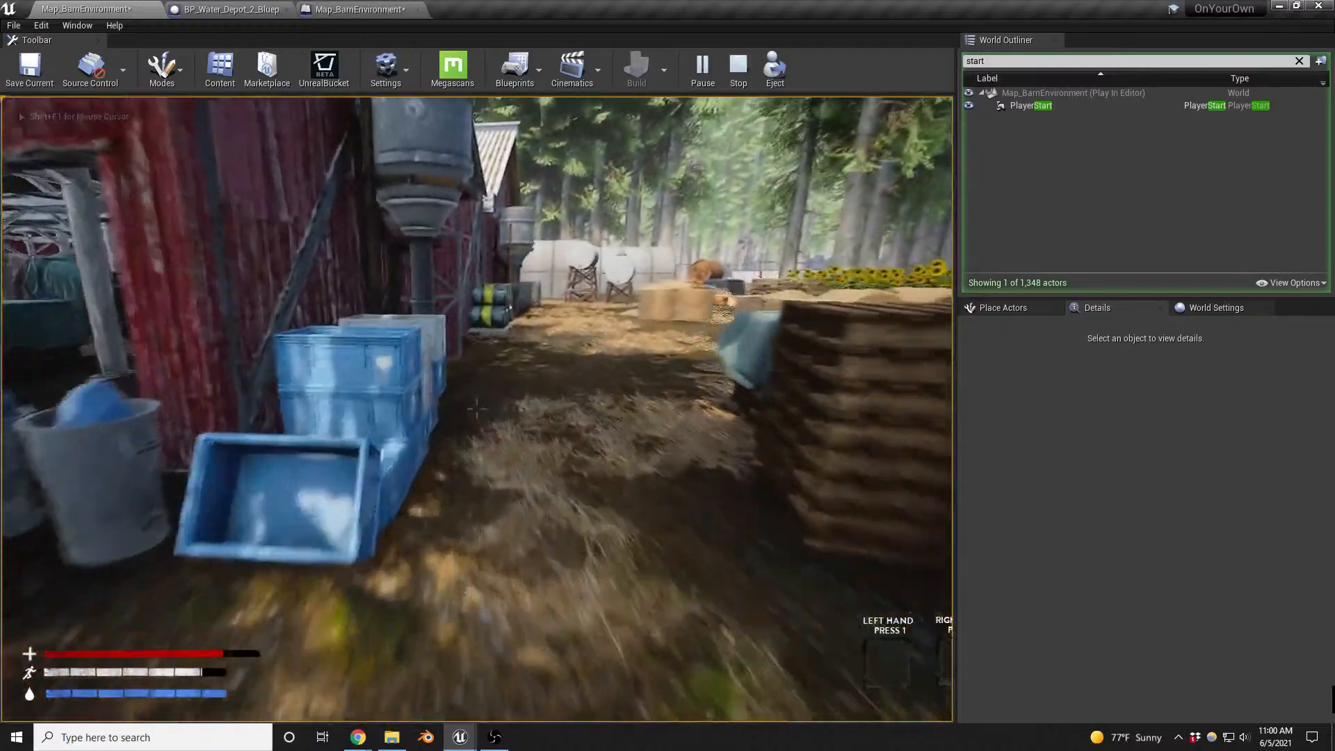
key(w)
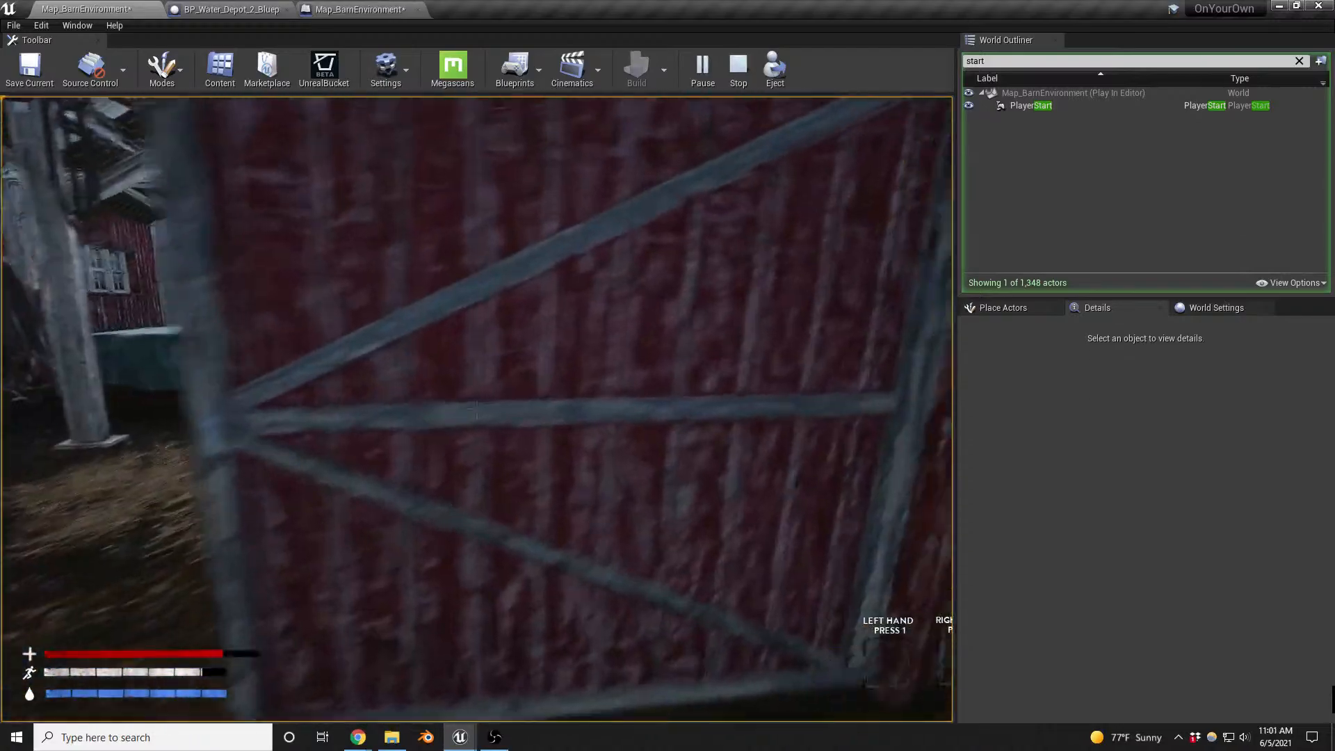
key(w)
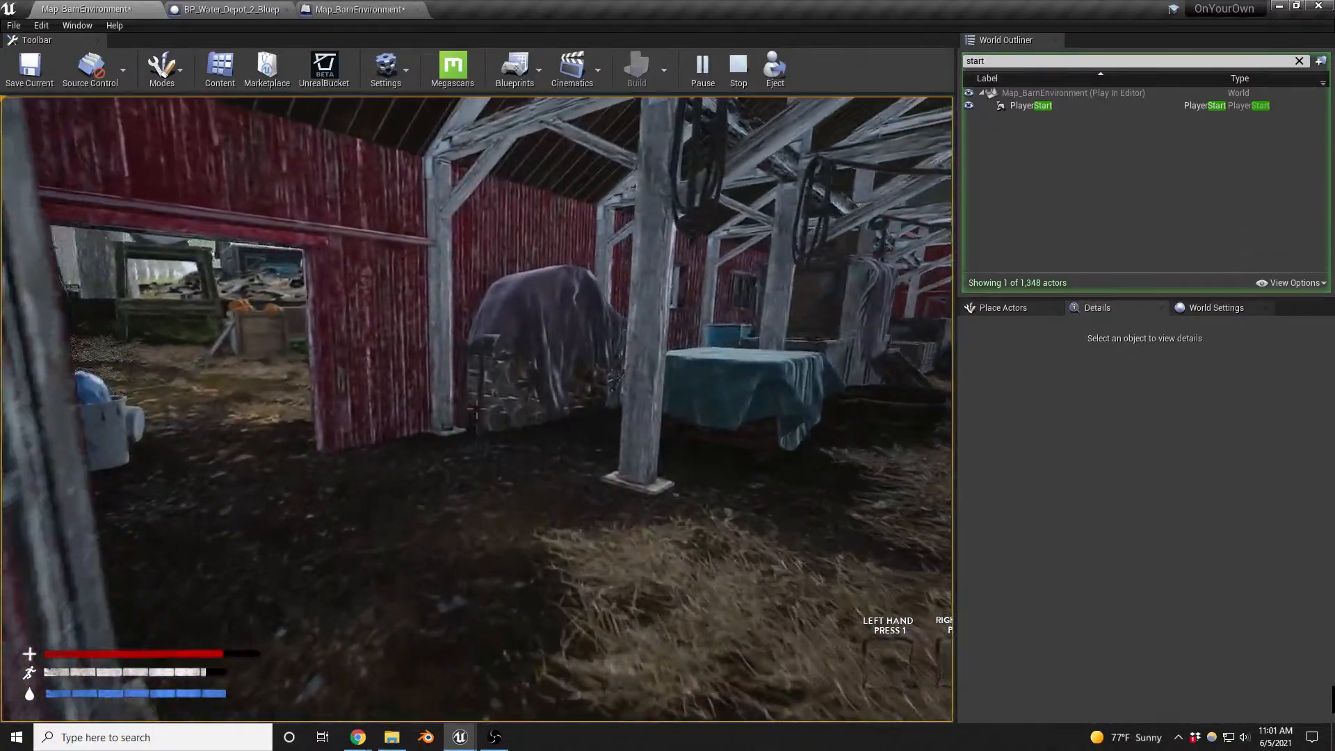
key(w)
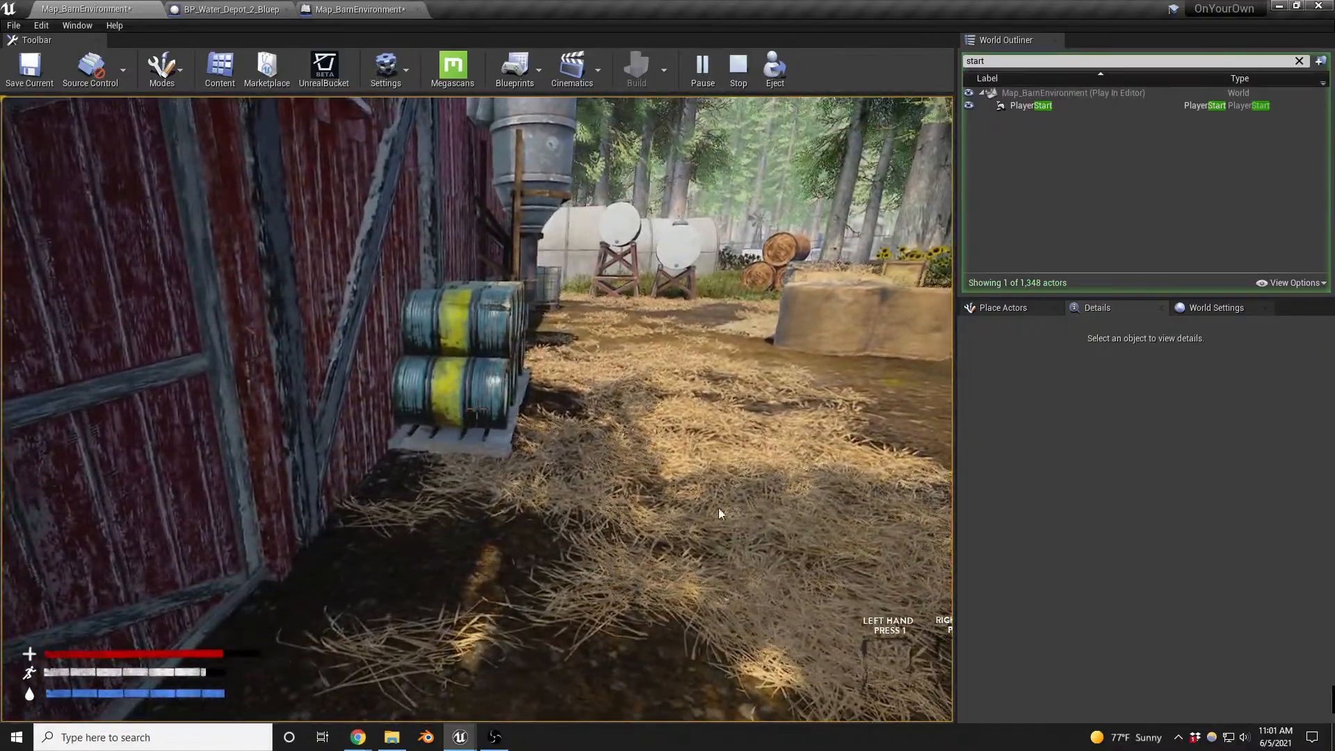
key(Escape)
- Move the pallet of steel barrels a short distance along the ground beside the barn wall
right_drag(696, 487, 542, 576)
key(w)
click(542, 576)
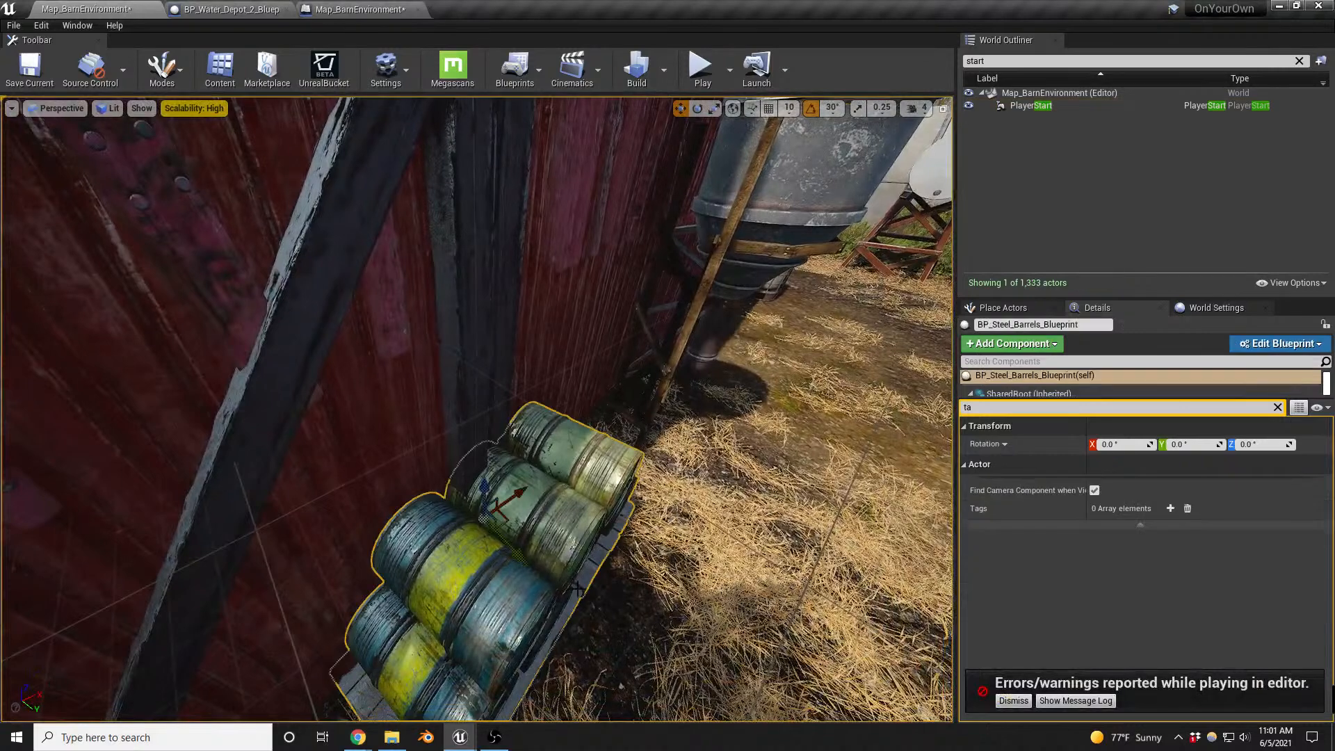
drag(542, 576, 591, 625)
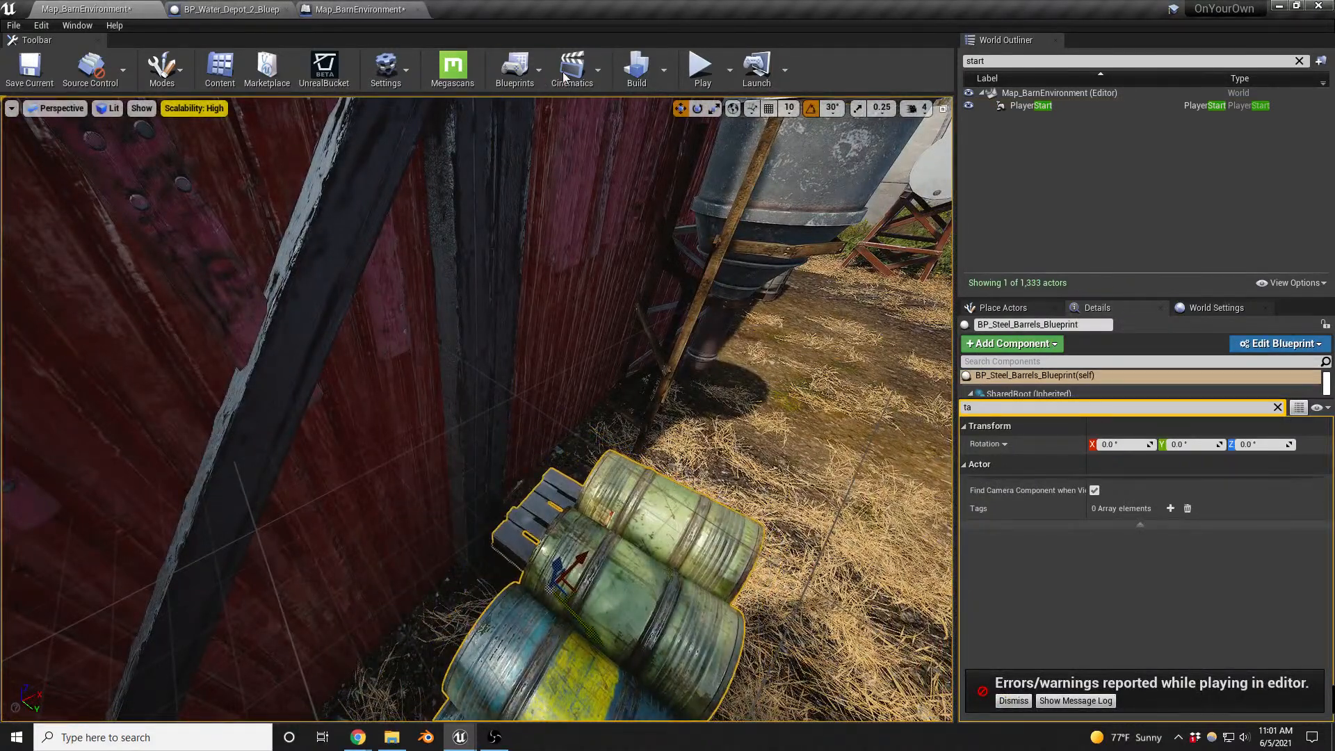
- Start a full level build, stop it, and build only the reflection captures
click(650, 74)
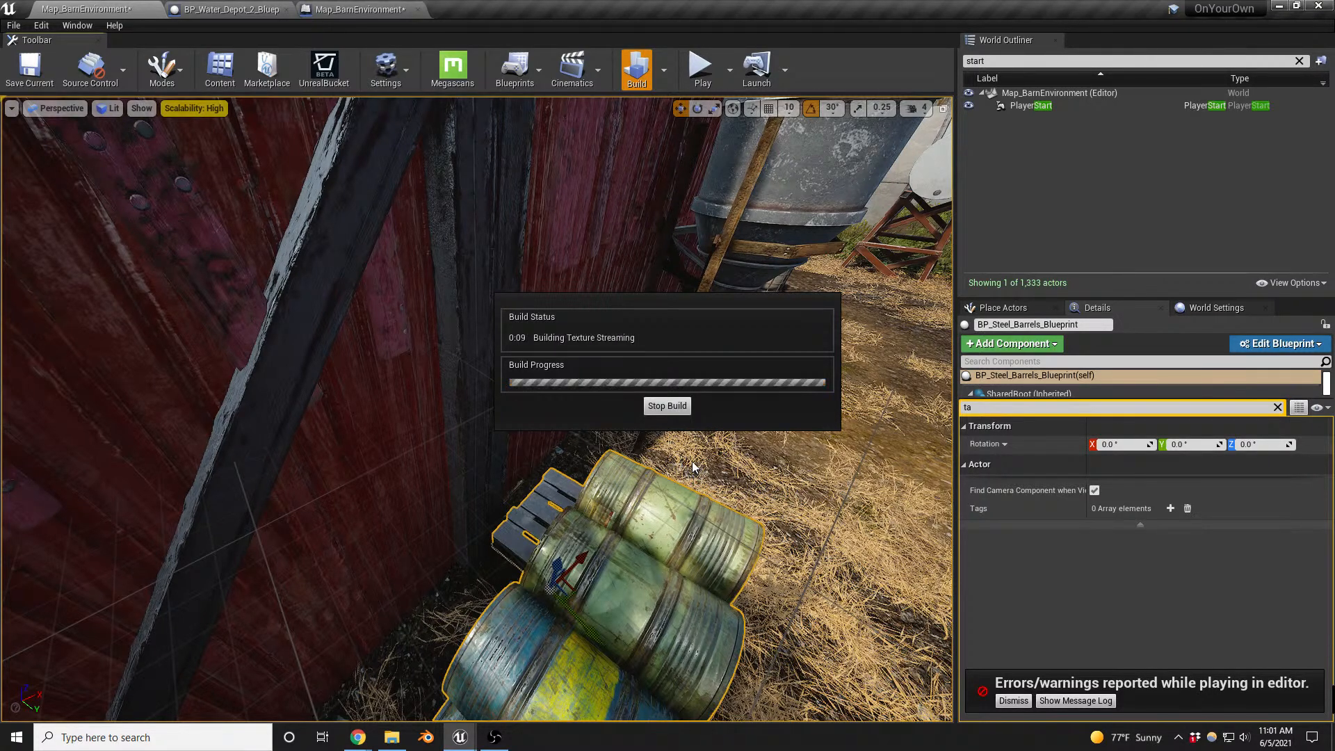
click(667, 409)
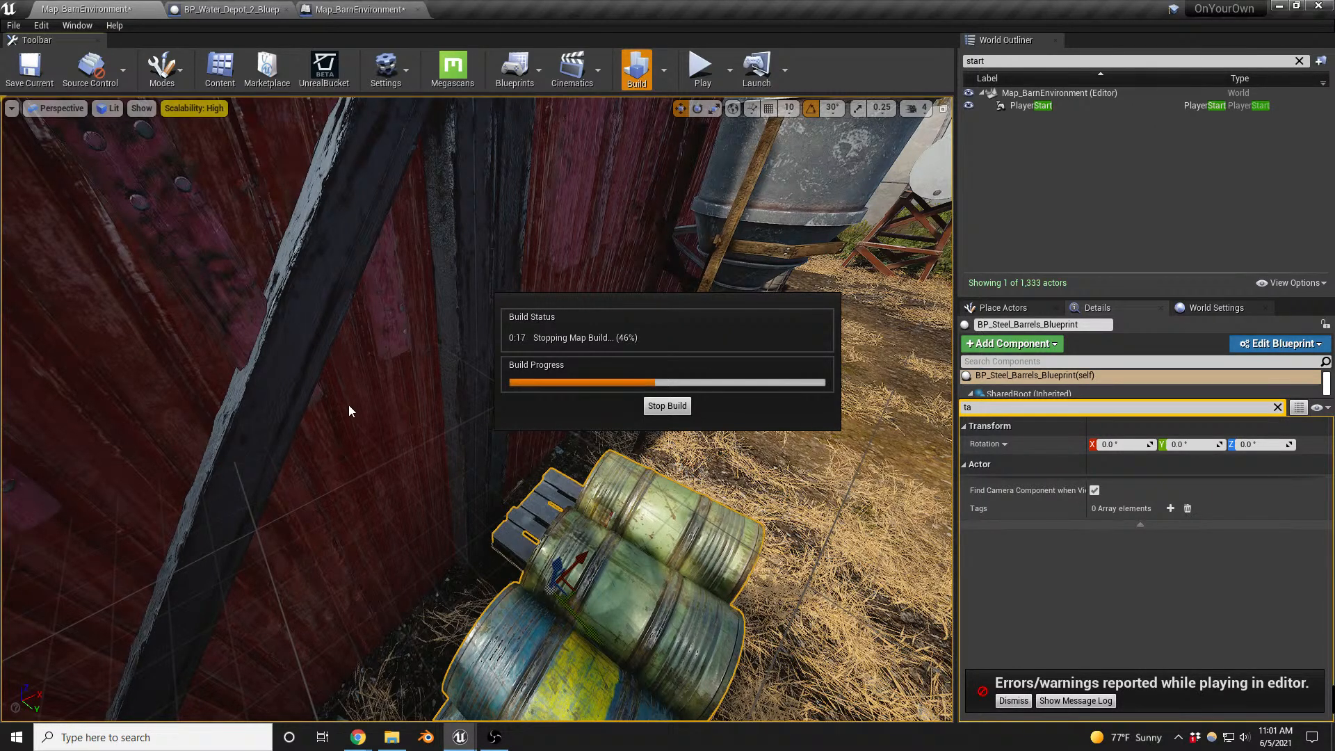
right_drag(348, 405, 333, 381)
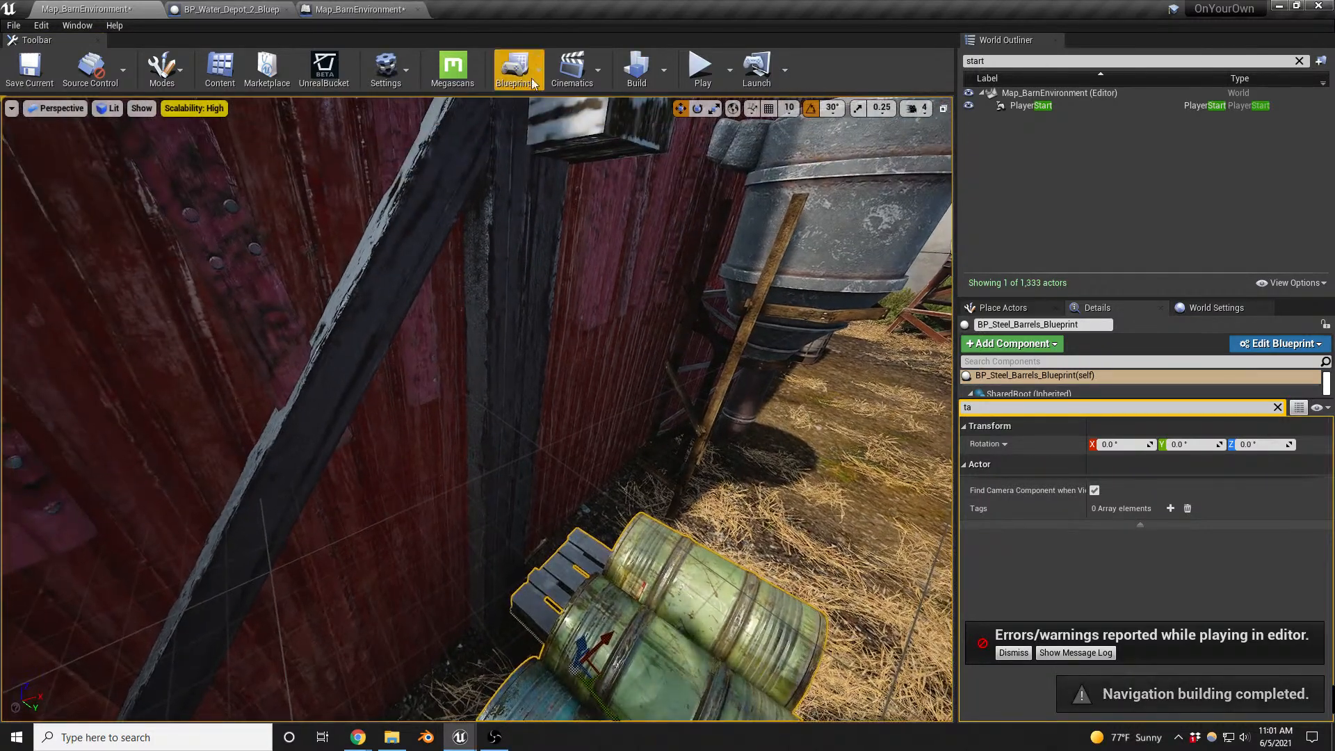
click(663, 70)
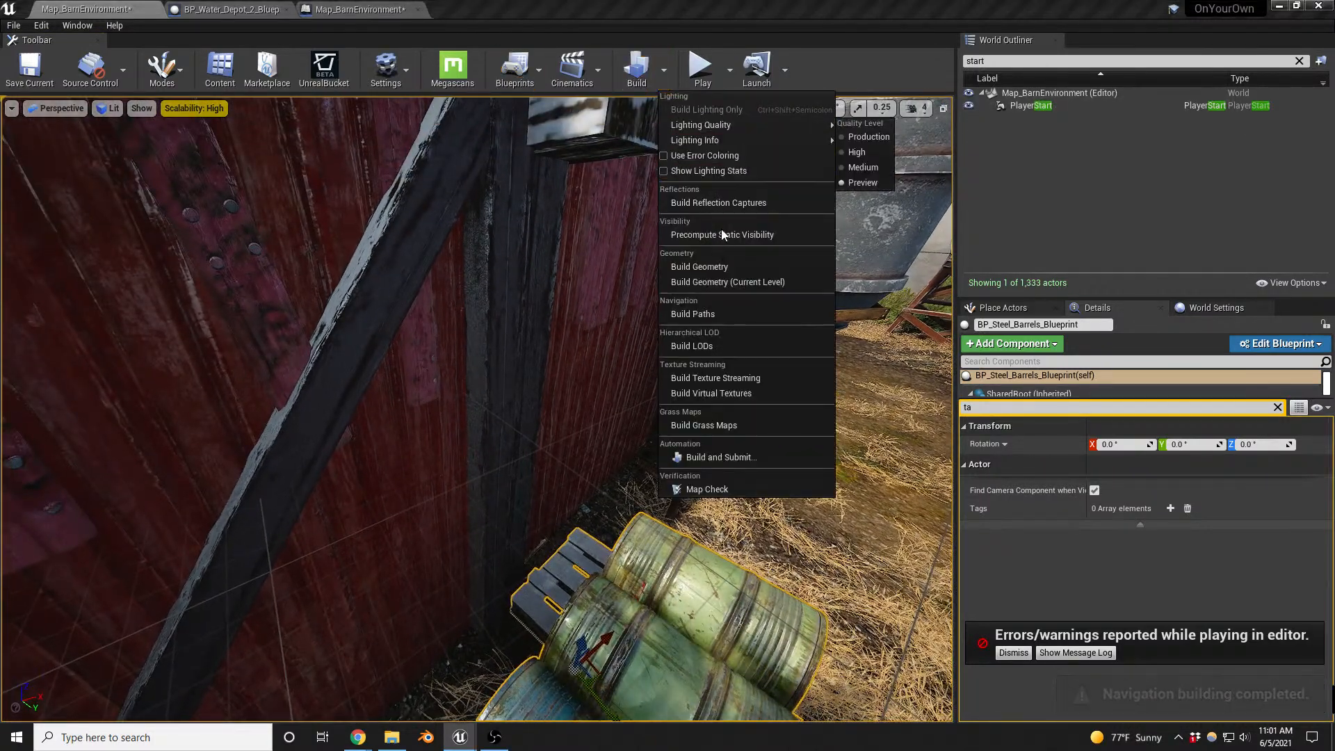
click(724, 203)
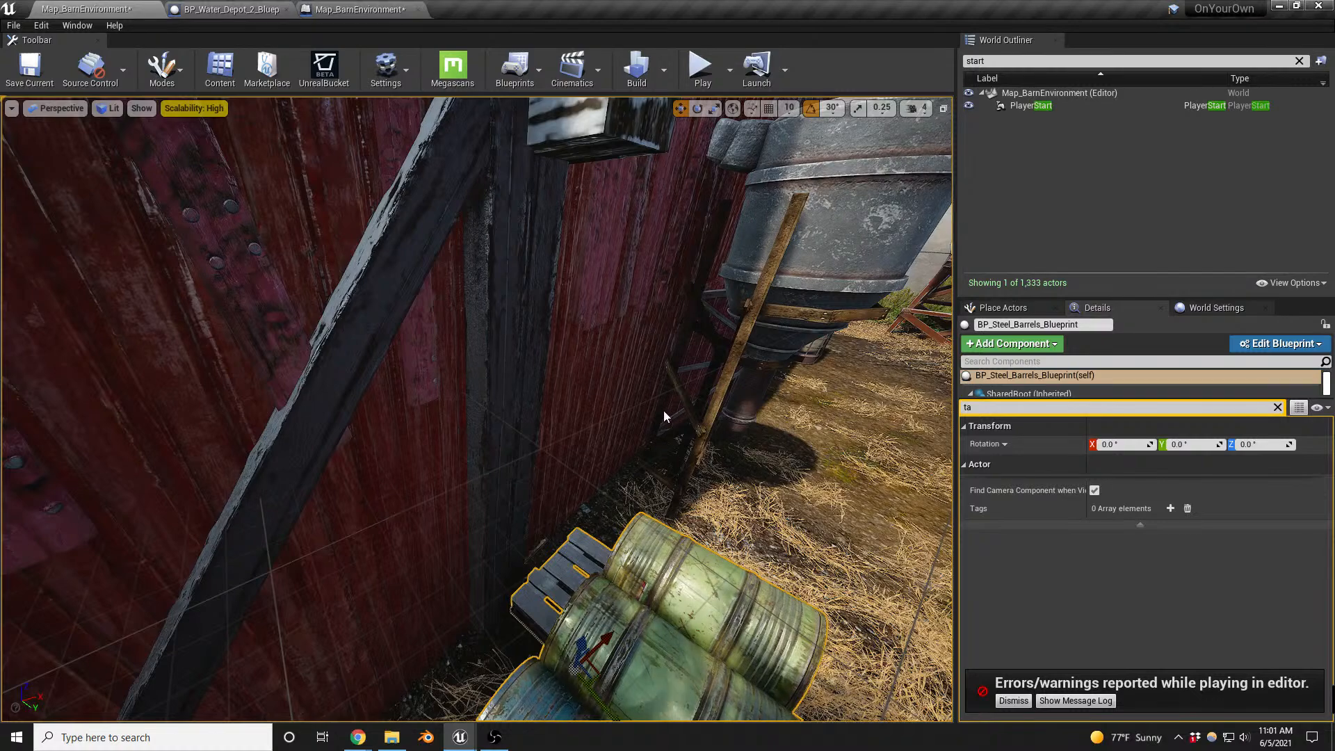
- Play-test the level again, walk the character up to the repositioned steel barrels, and end the session
right_drag(664, 410, 658, 407)
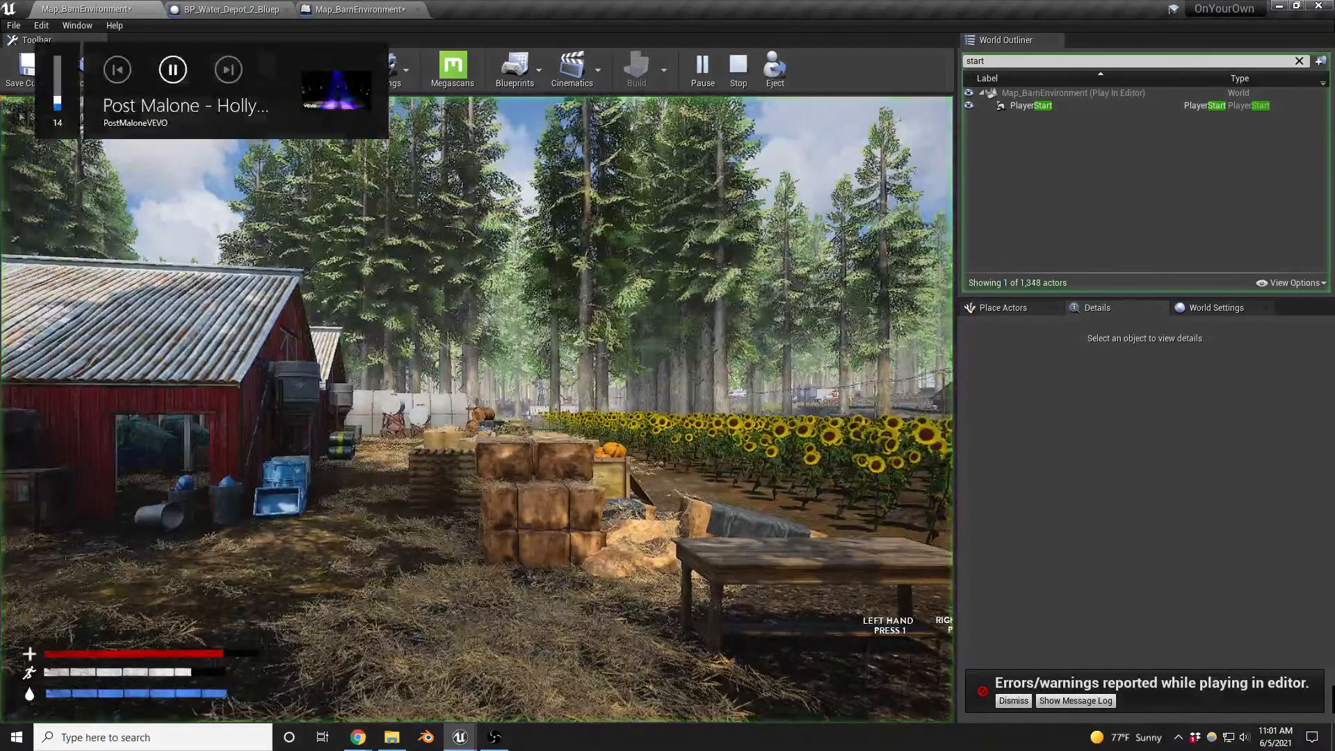
key(w)
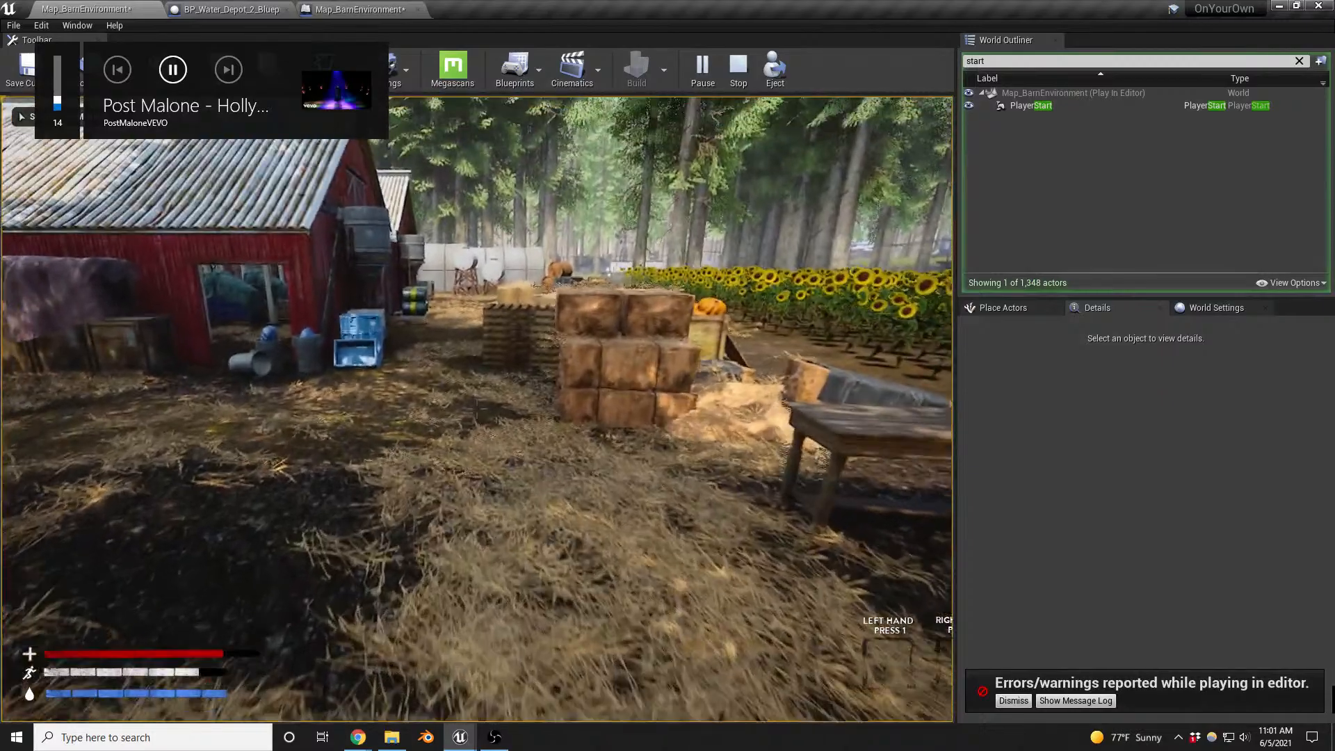
key(w)
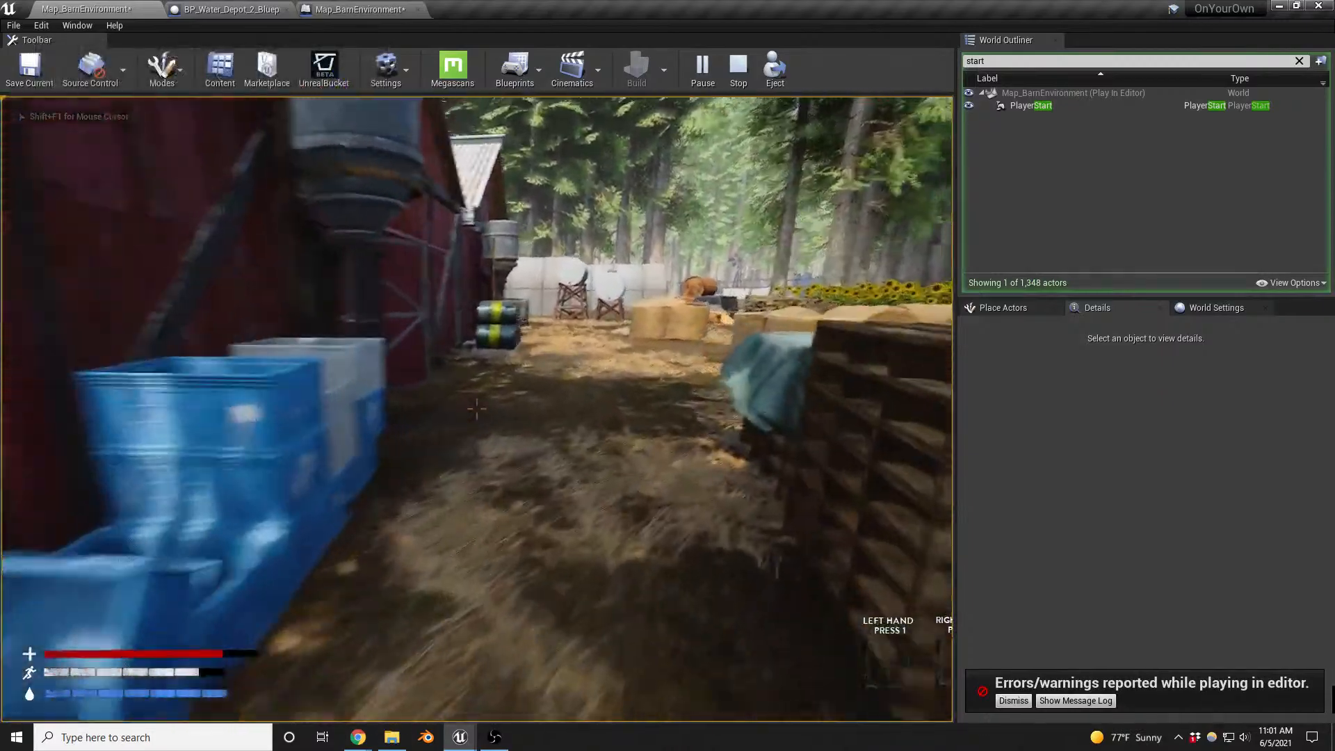
key(w)
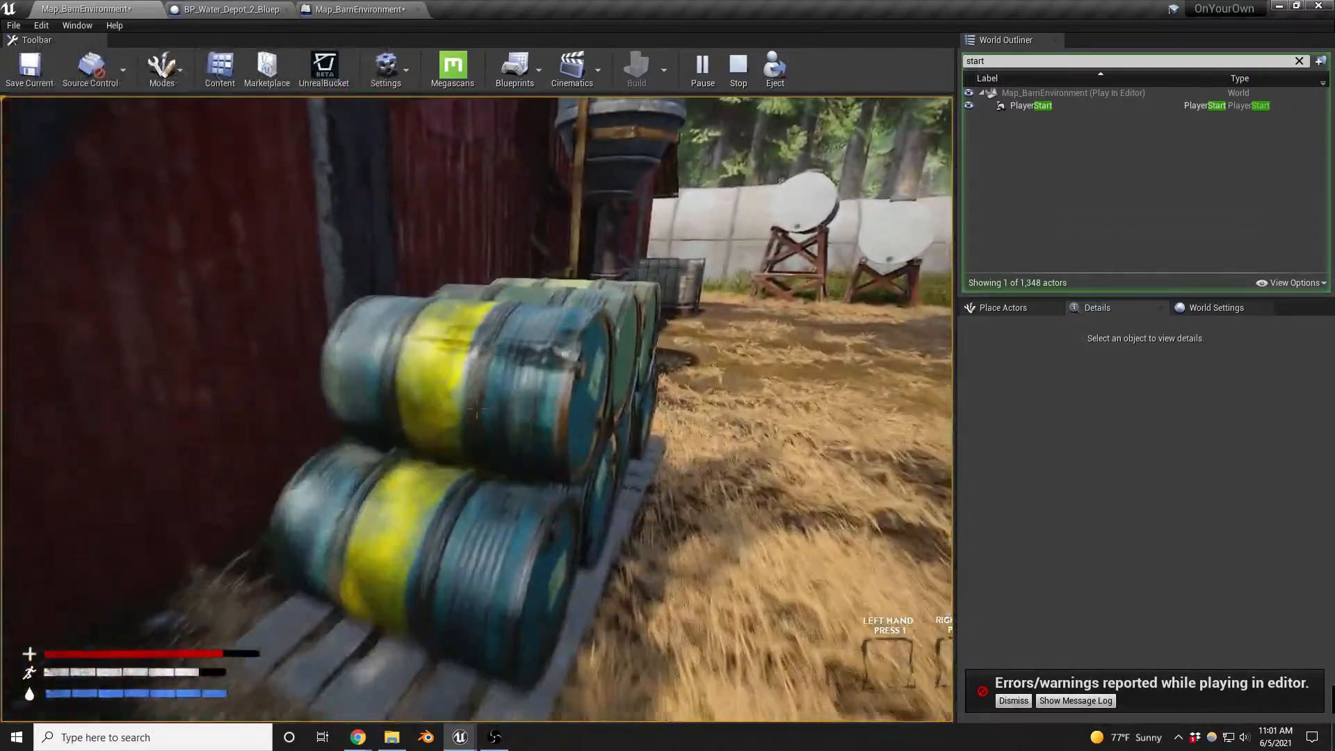
key(s)
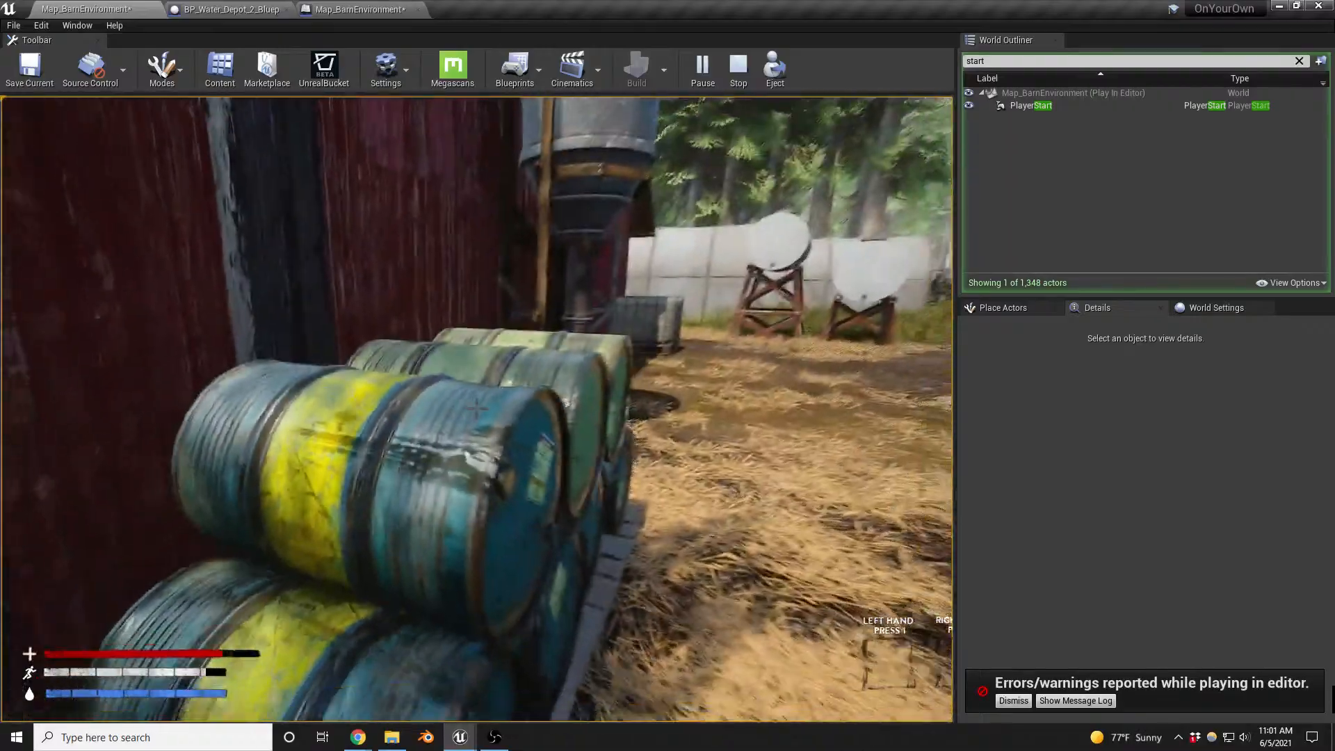
key(Escape)
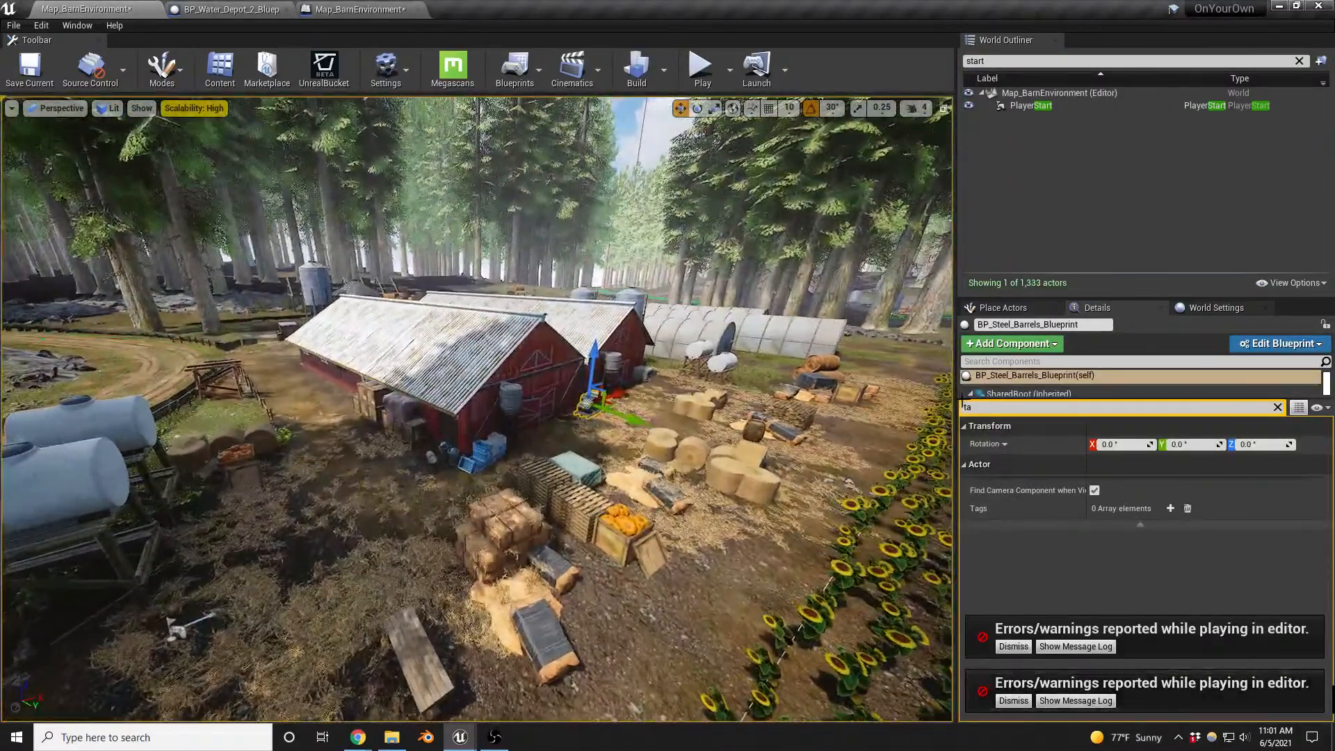
- Find the enemy actors in the placeable list and place two BP_EnemySpawner actors on the ground, one in front of the barn and one near the barrels
click(1009, 308)
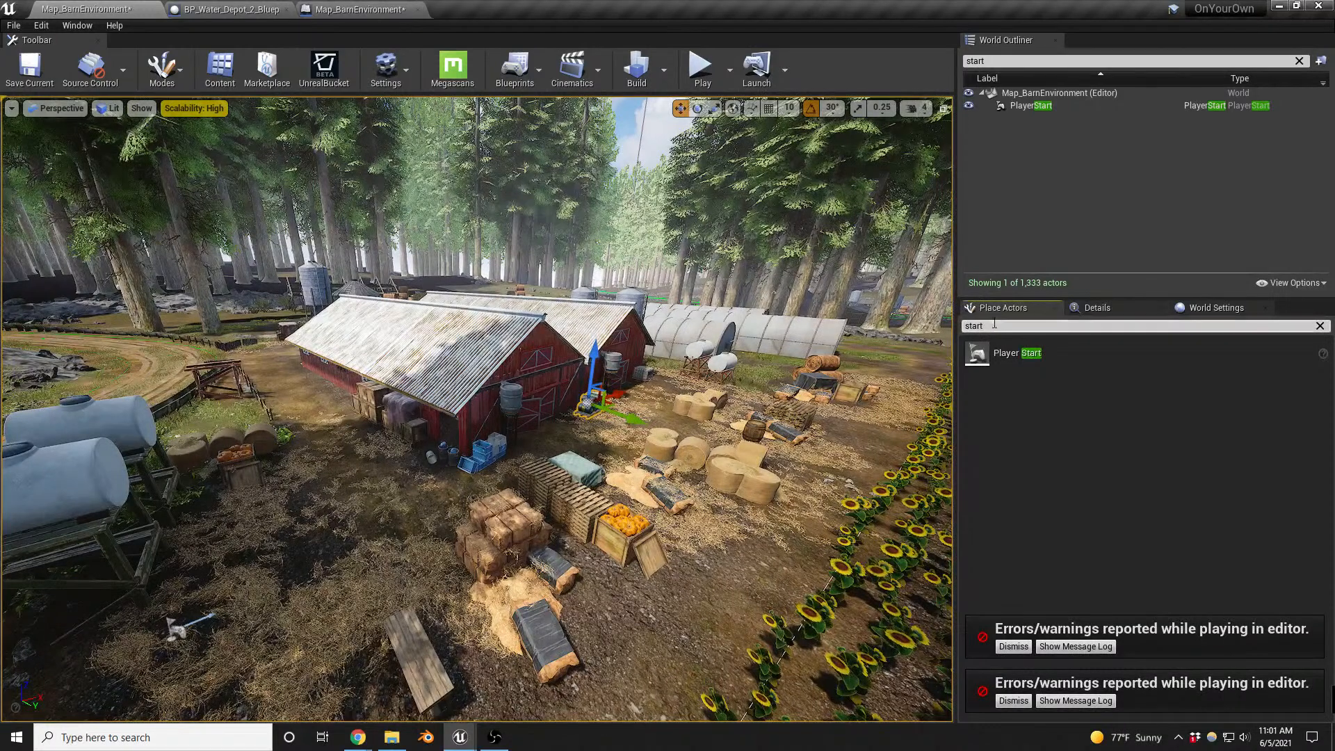
click(1022, 326)
text(ene)
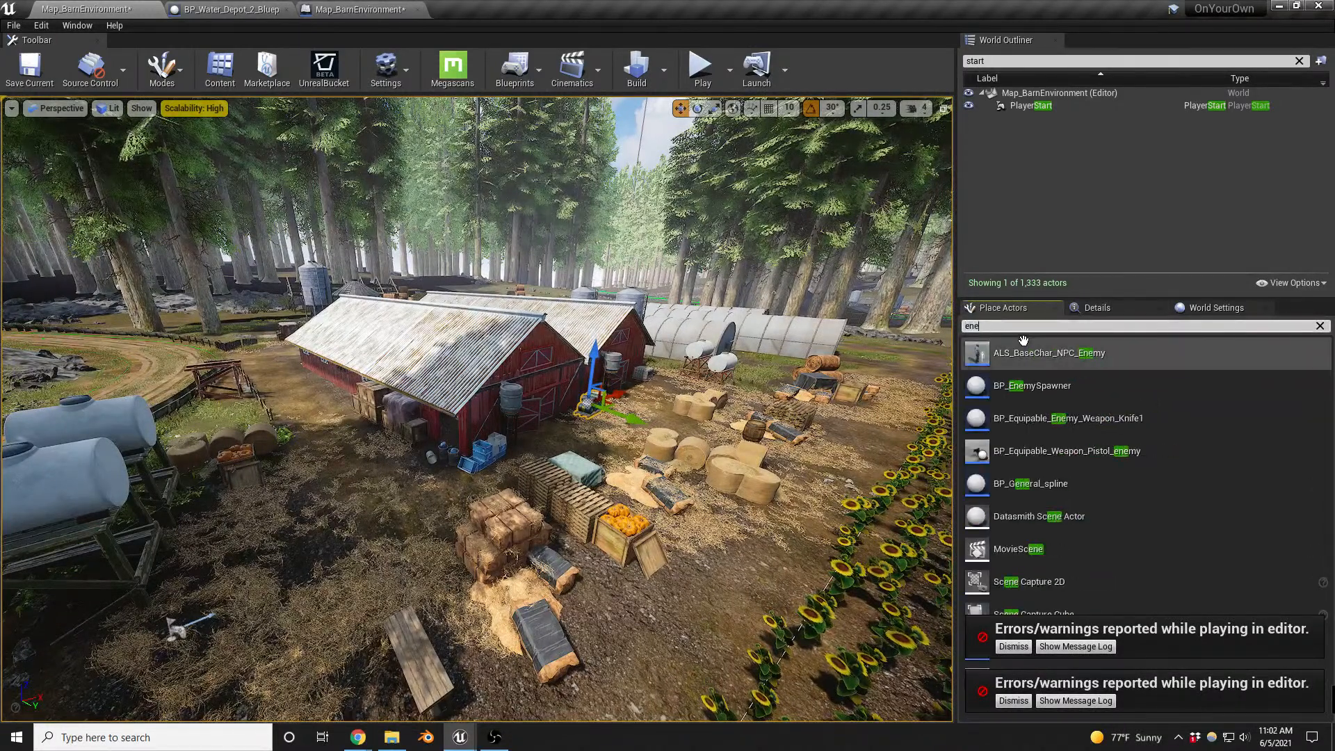
drag(1036, 389, 416, 462)
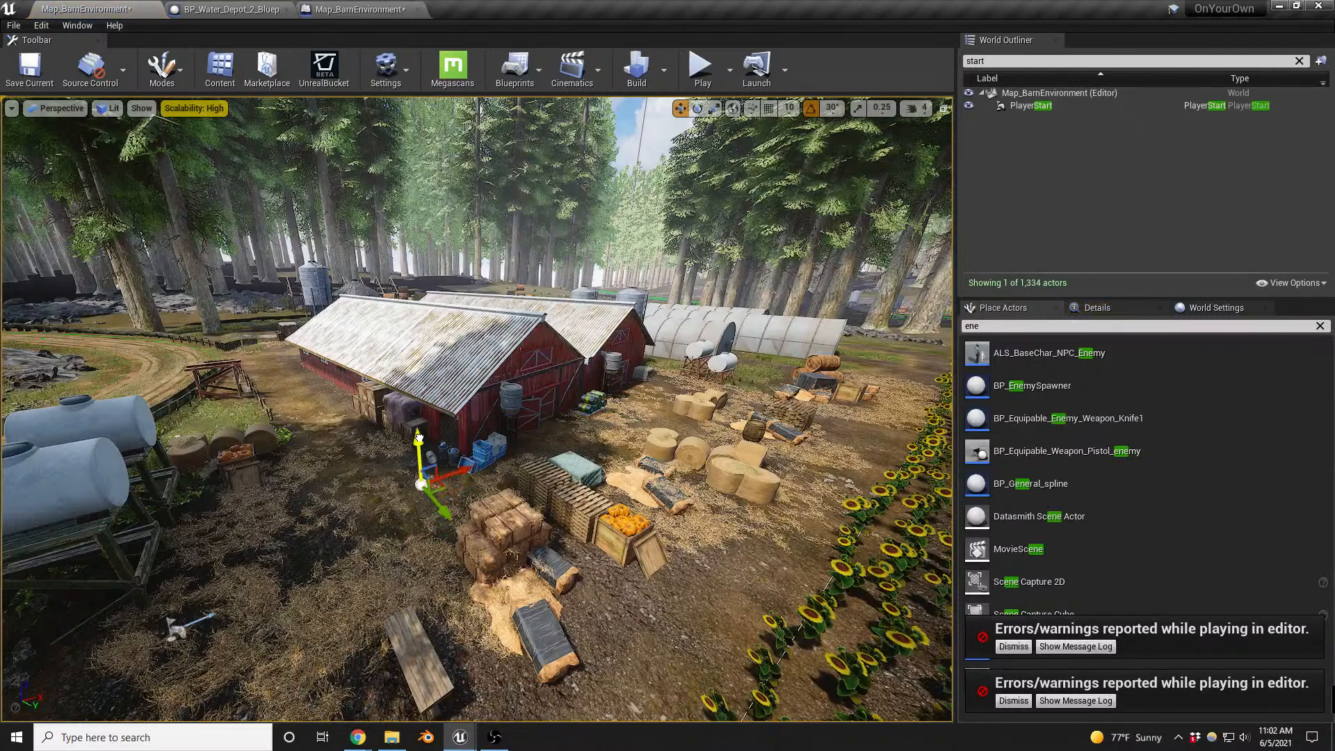
drag(1067, 385, 604, 429)
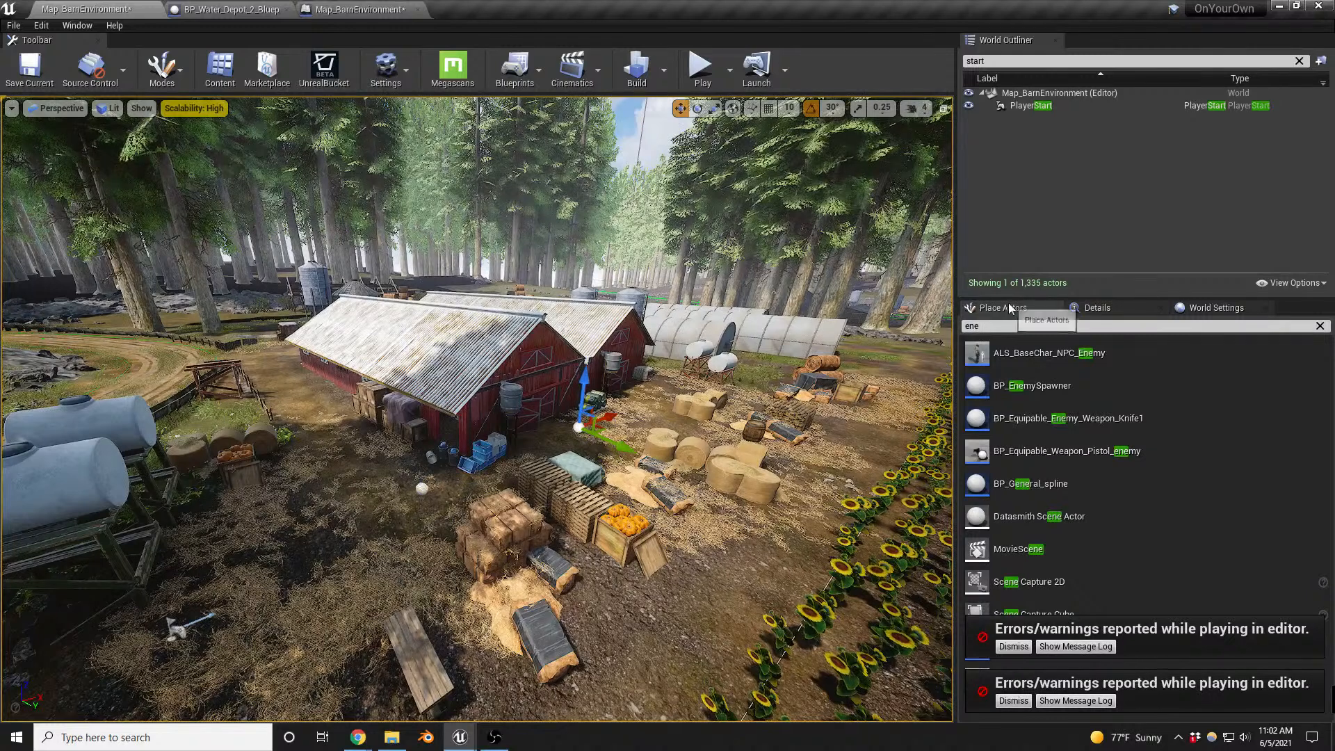
- Dismiss both error notices and place a Nav Mesh Bounds Volume on the ground in front of the barn
double_click(971, 326)
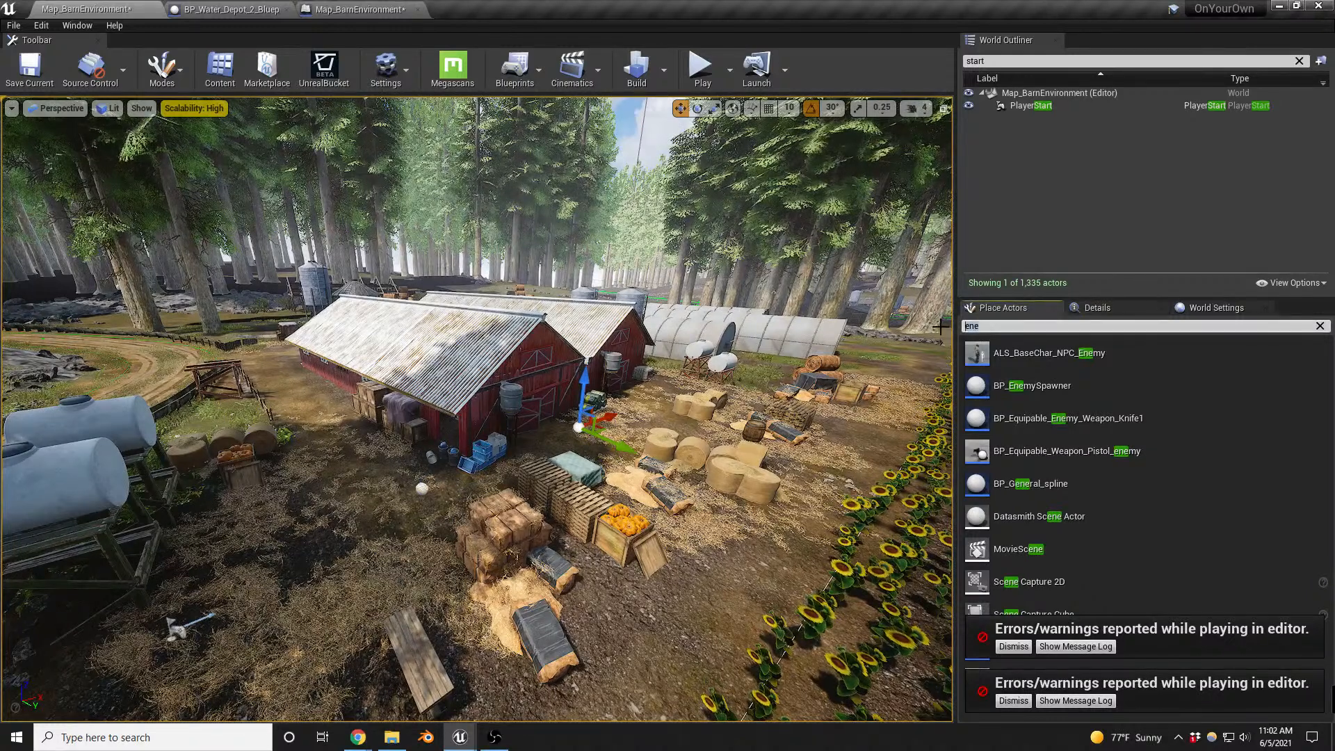
text(nav)
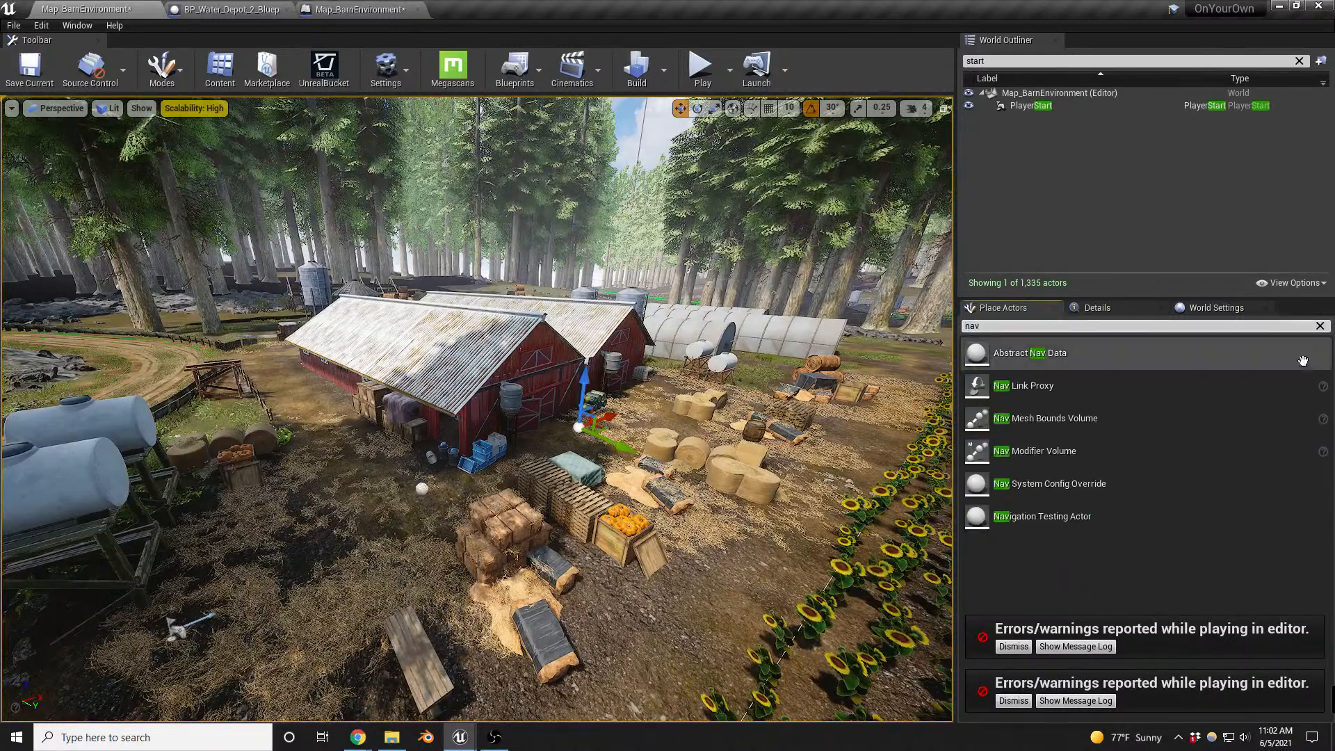
click(1013, 647)
click(1012, 699)
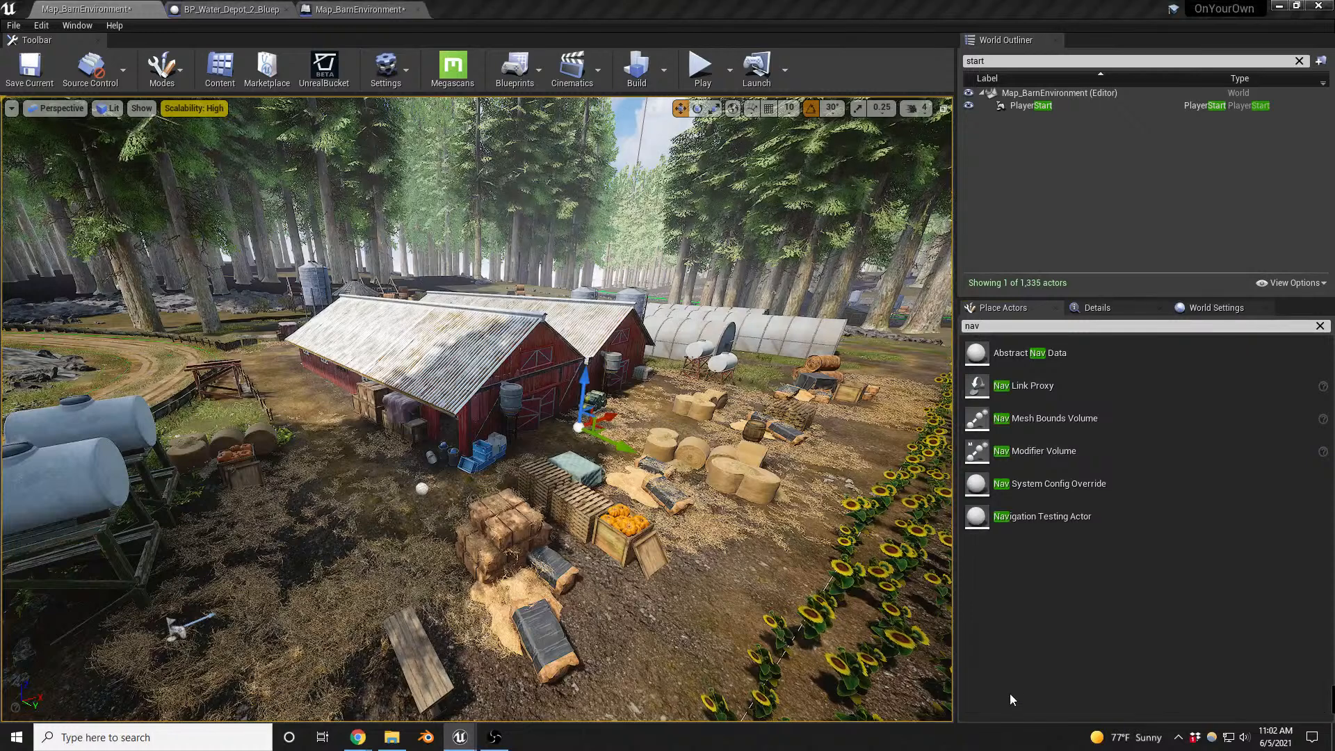
drag(1027, 423, 411, 474)
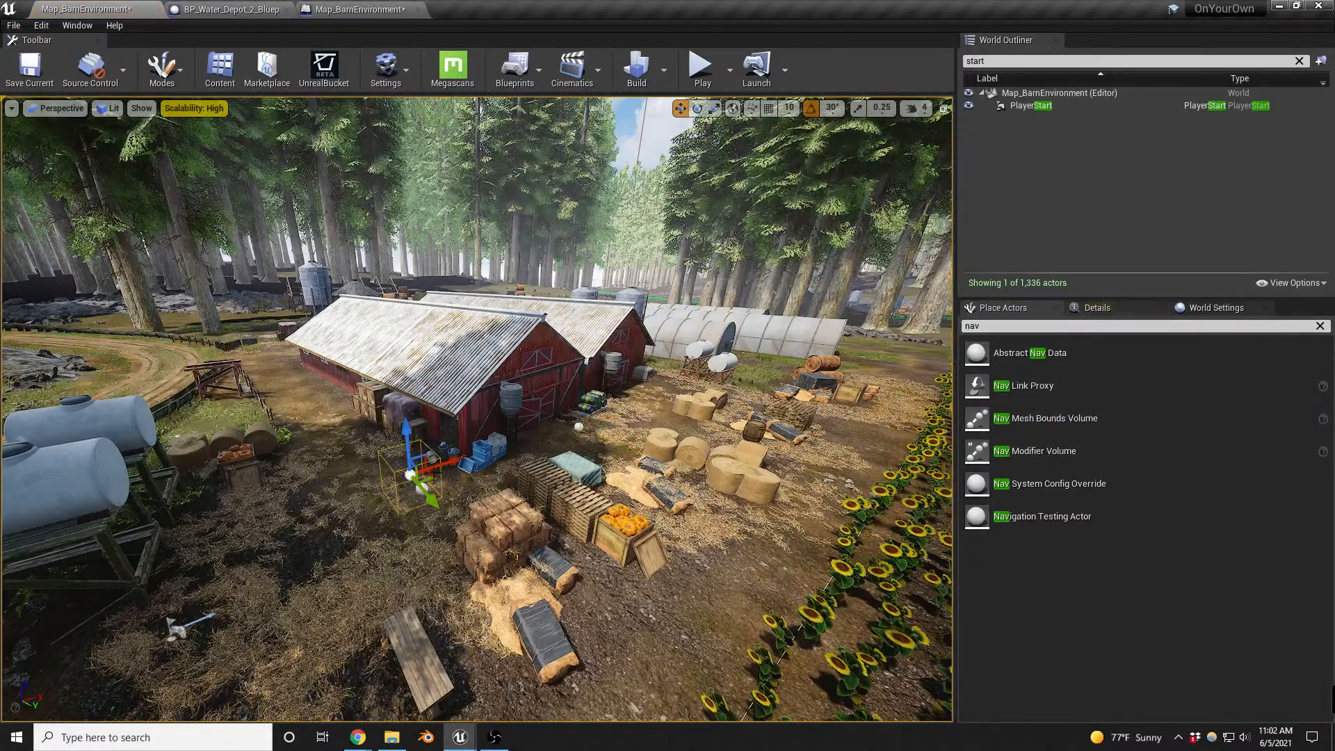
drag(412, 436, 415, 450)
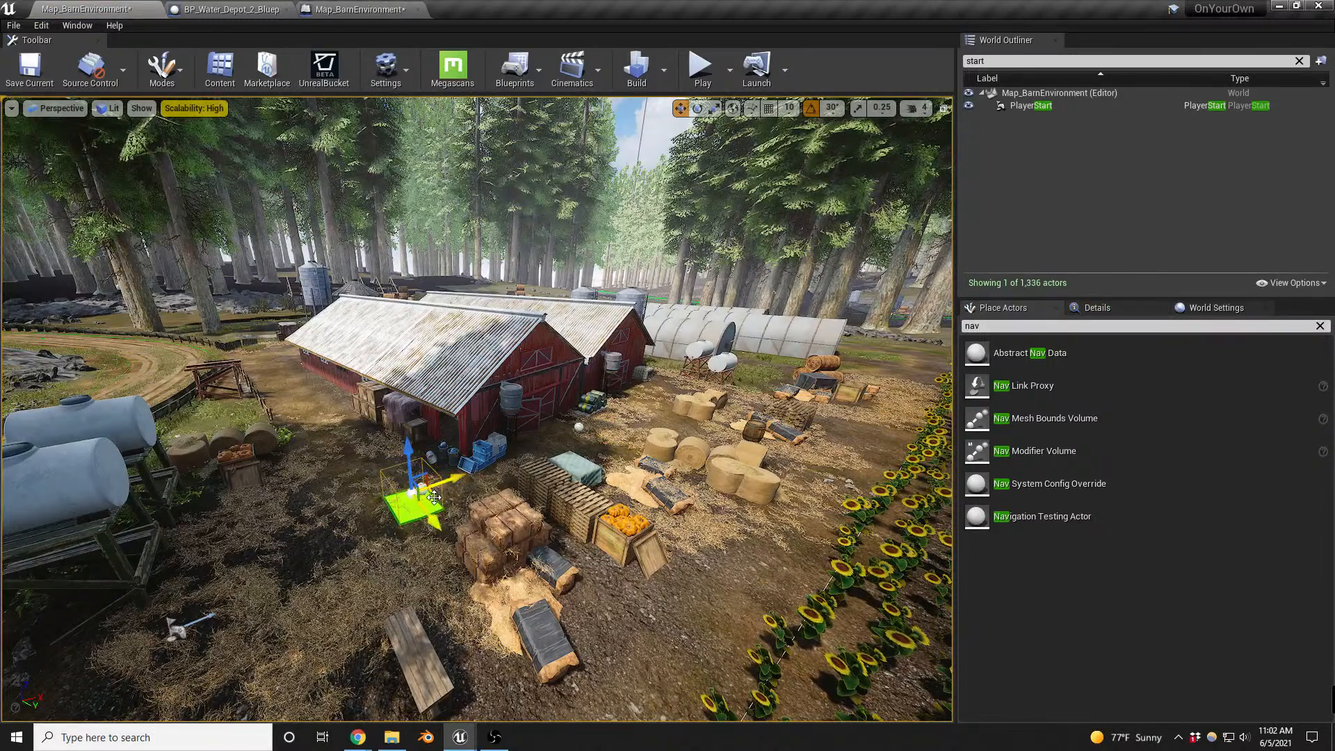
- Scale up the Nav Mesh Bounds Volume so it covers the yard in front of and beside the barn
key(e)
key(r)
mouse_move(439, 495)
mouse_down()
mouse_move(511, 486)
mouse_move(451, 505)
mouse_up()
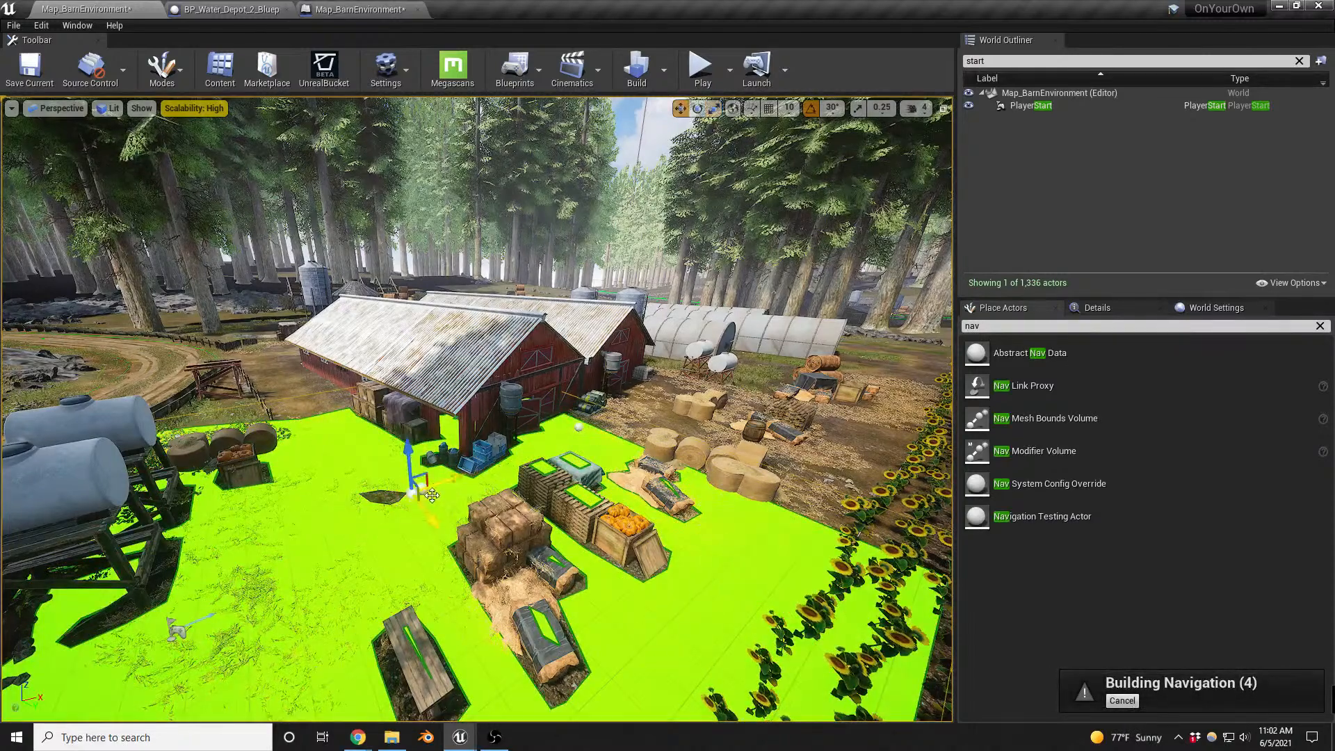
click(491, 459)
key(w)
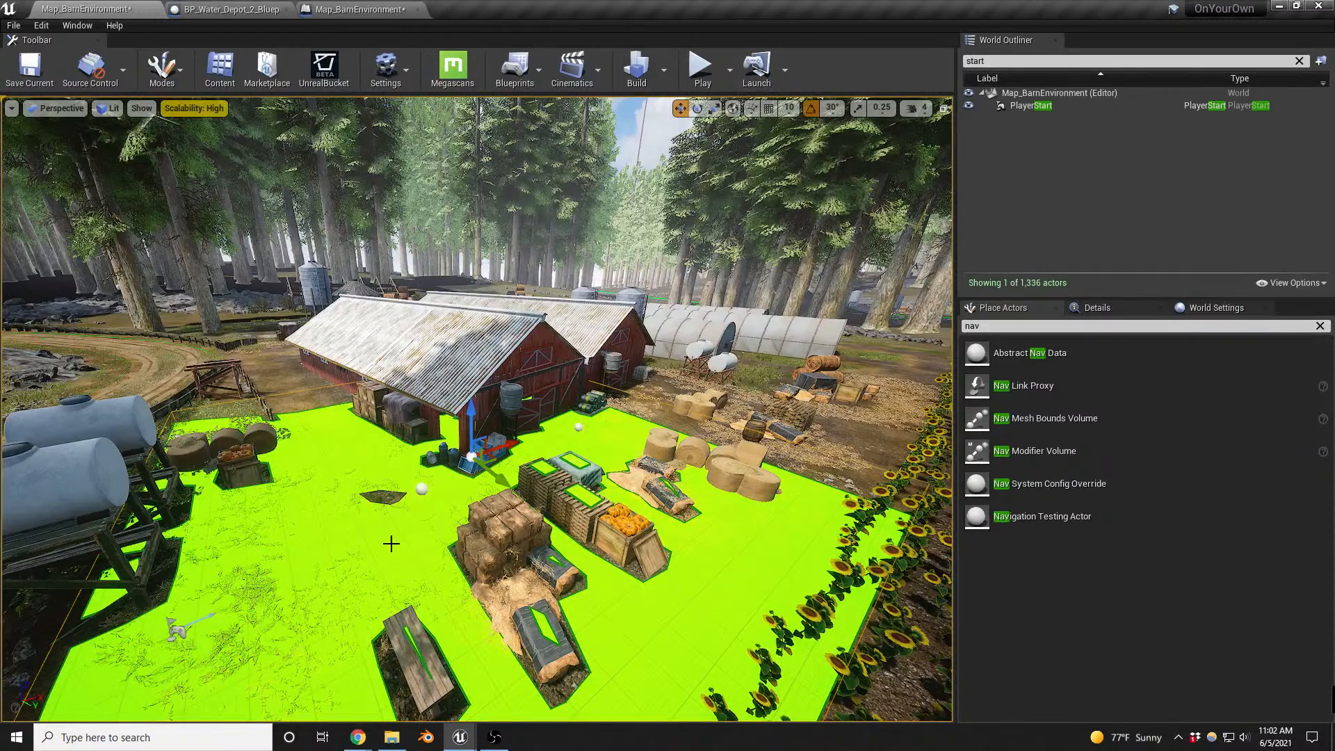
right_drag(392, 544, 383, 536)
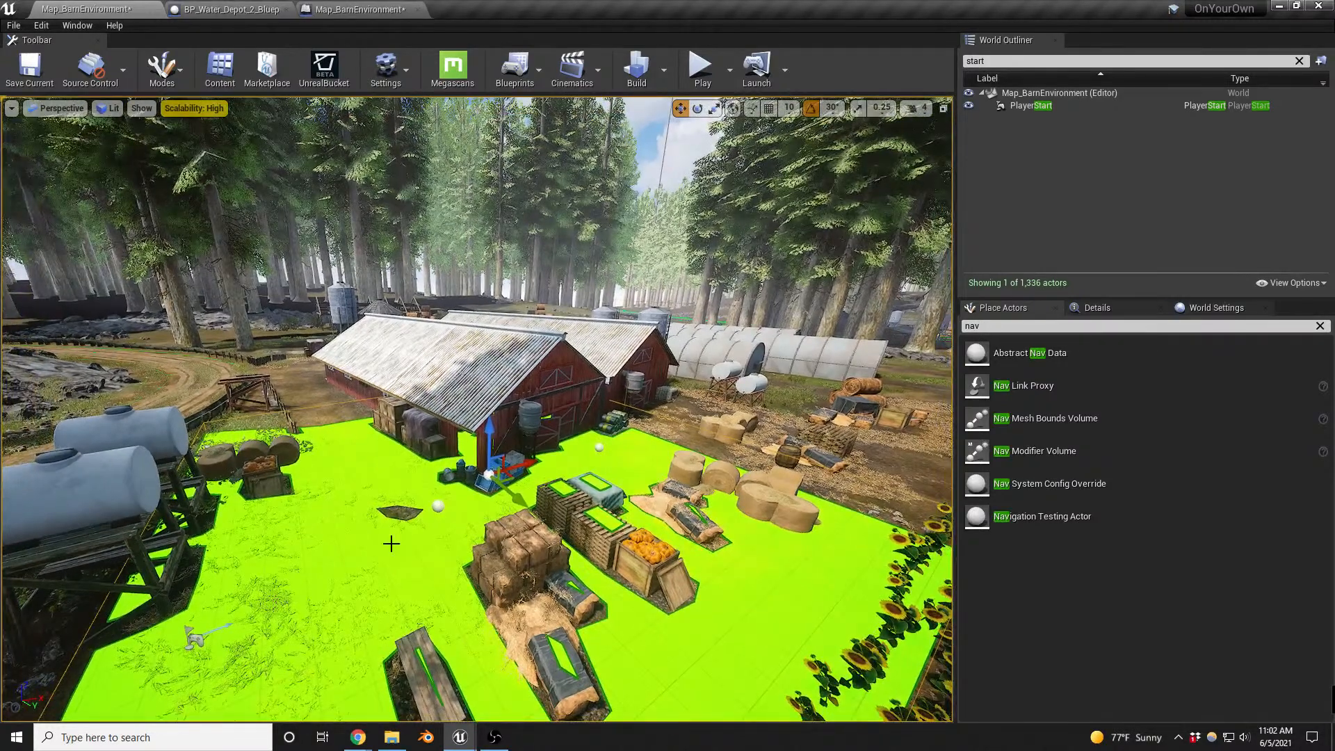
- Play-test the level, carry the body through the open door into the barn, drop it on the straw, and end the session
key(alt+p)
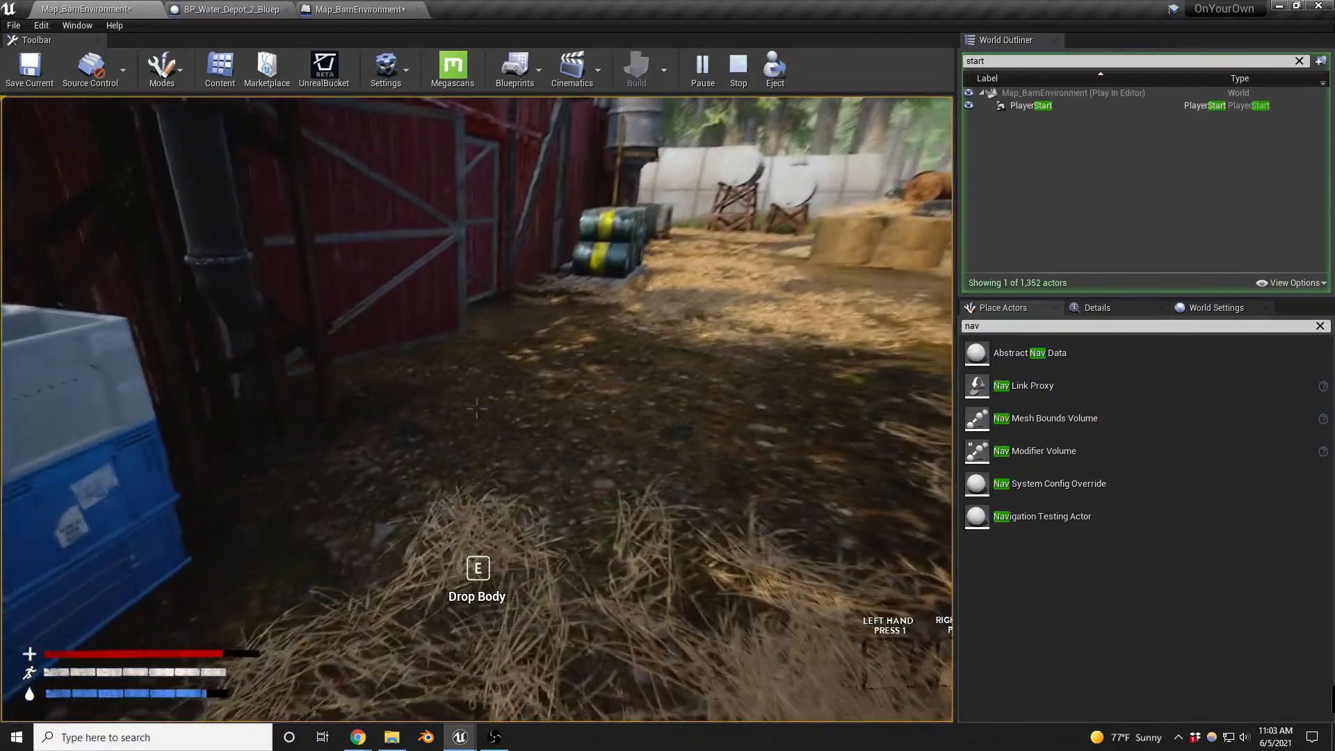
key(w)
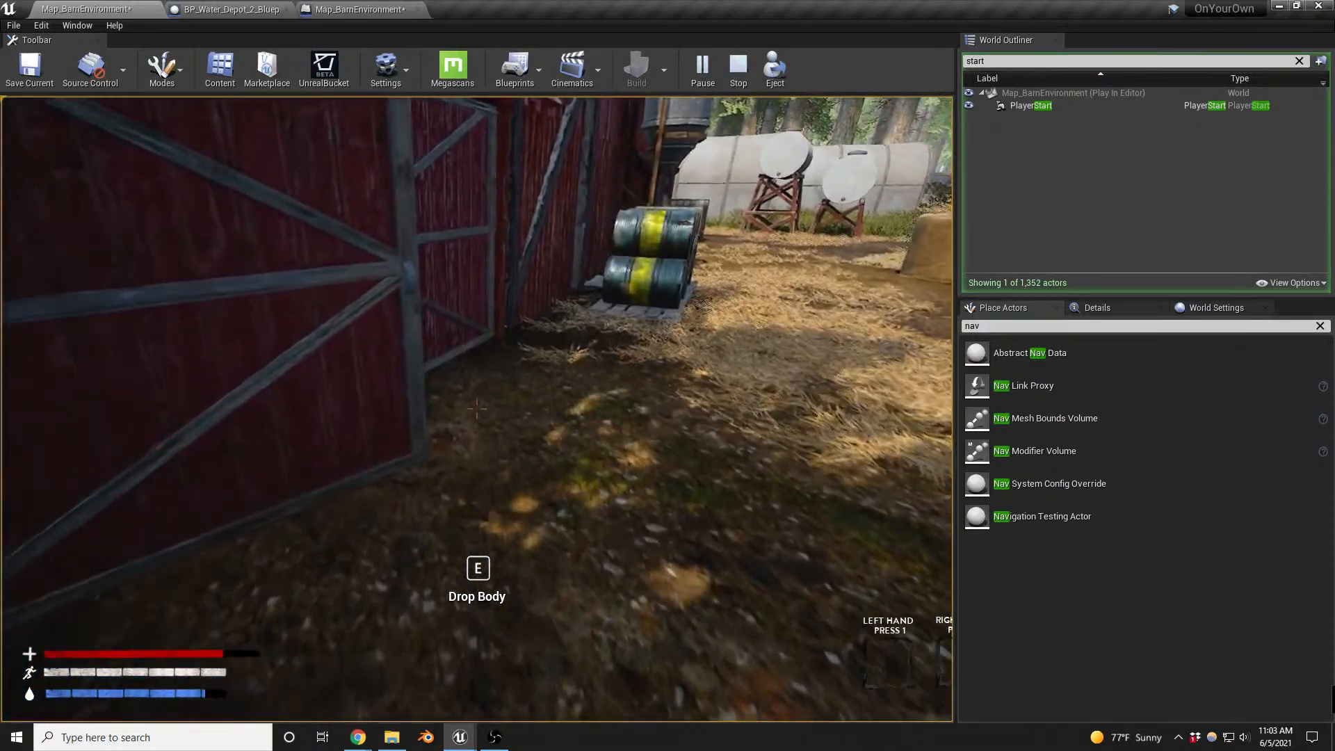
key(w)
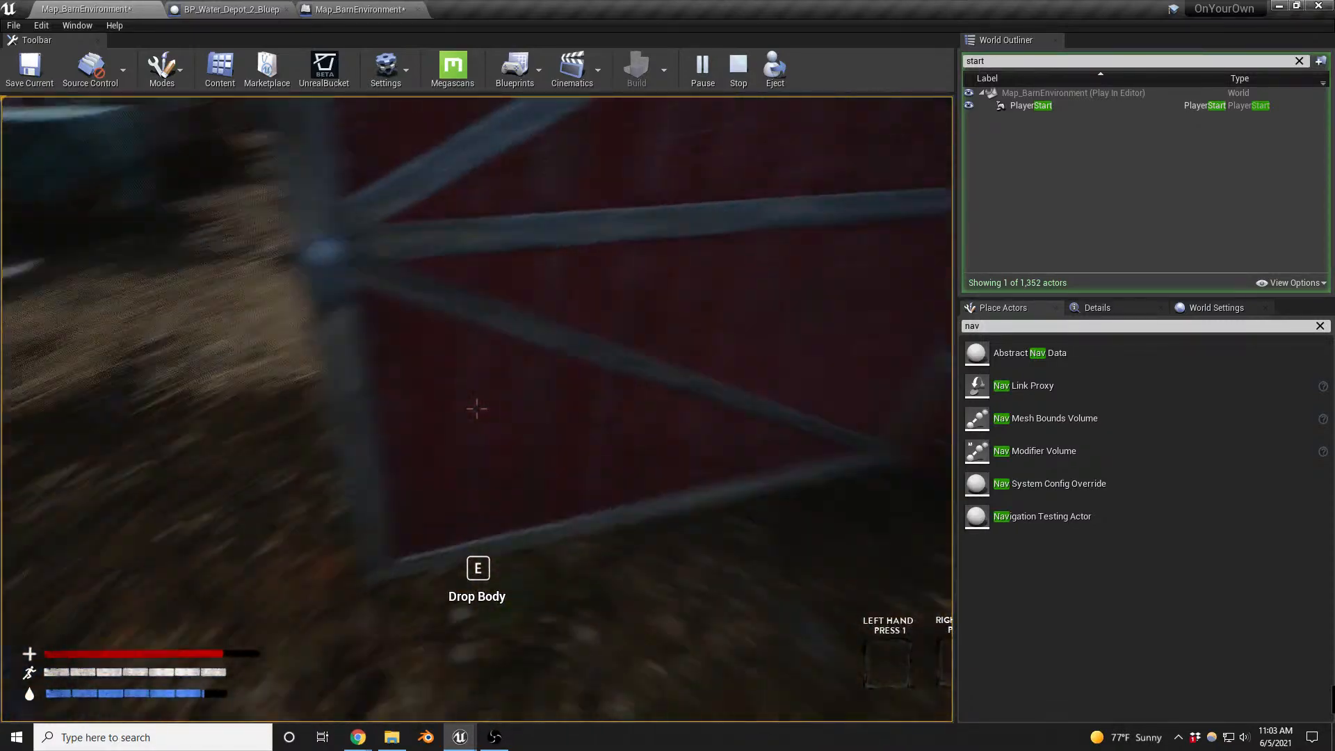
key(w)
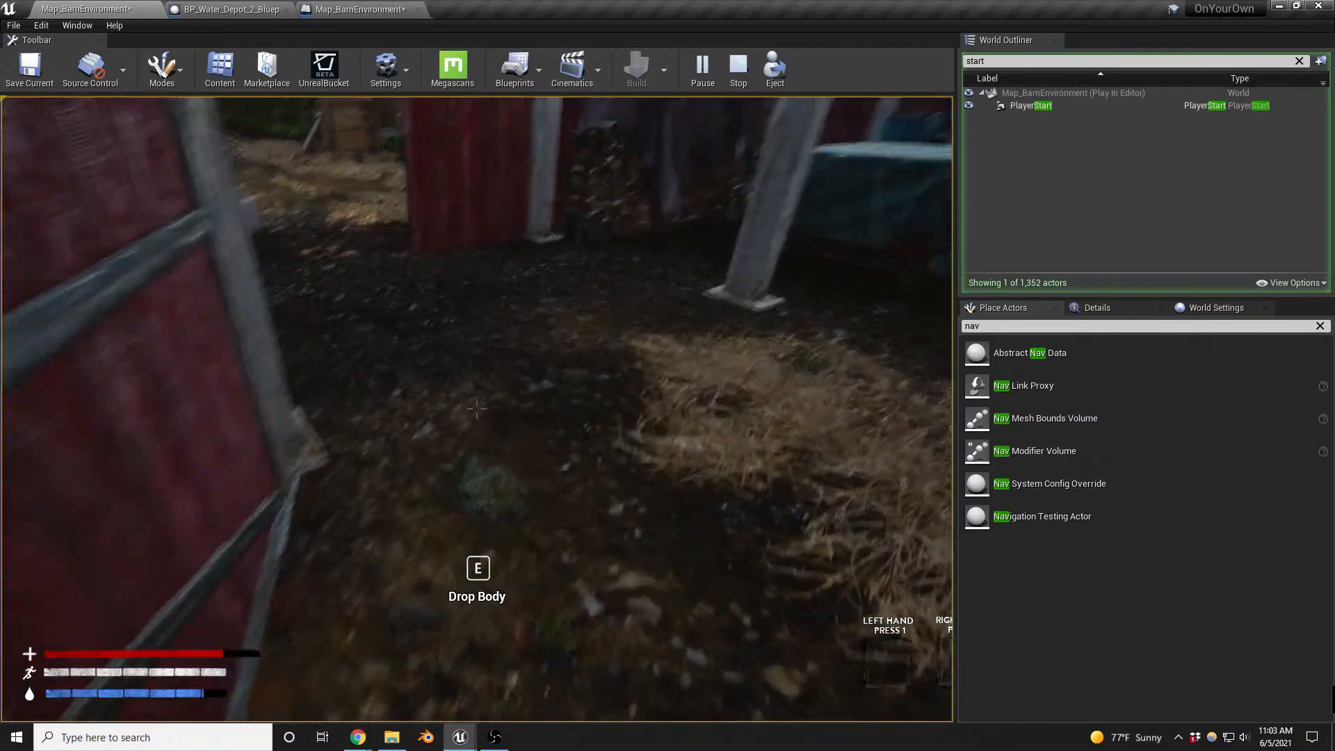
key(w)
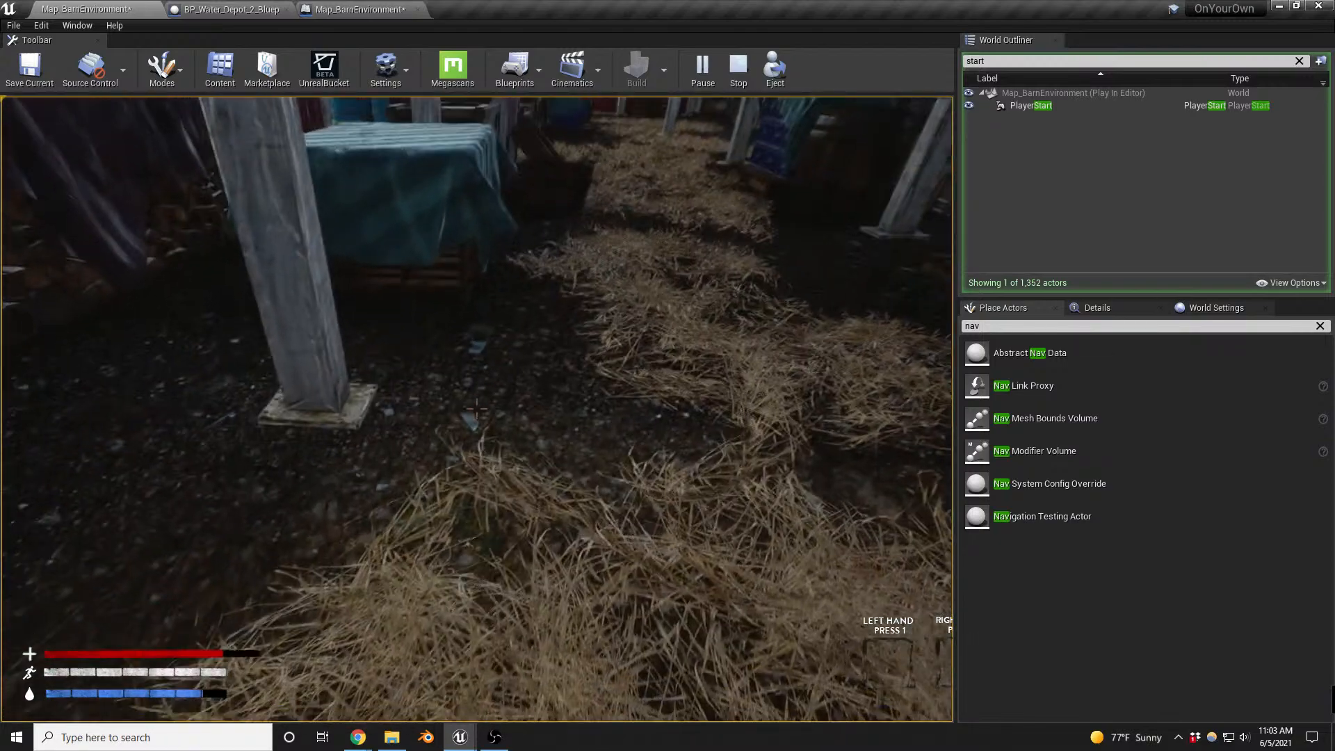
key(e)
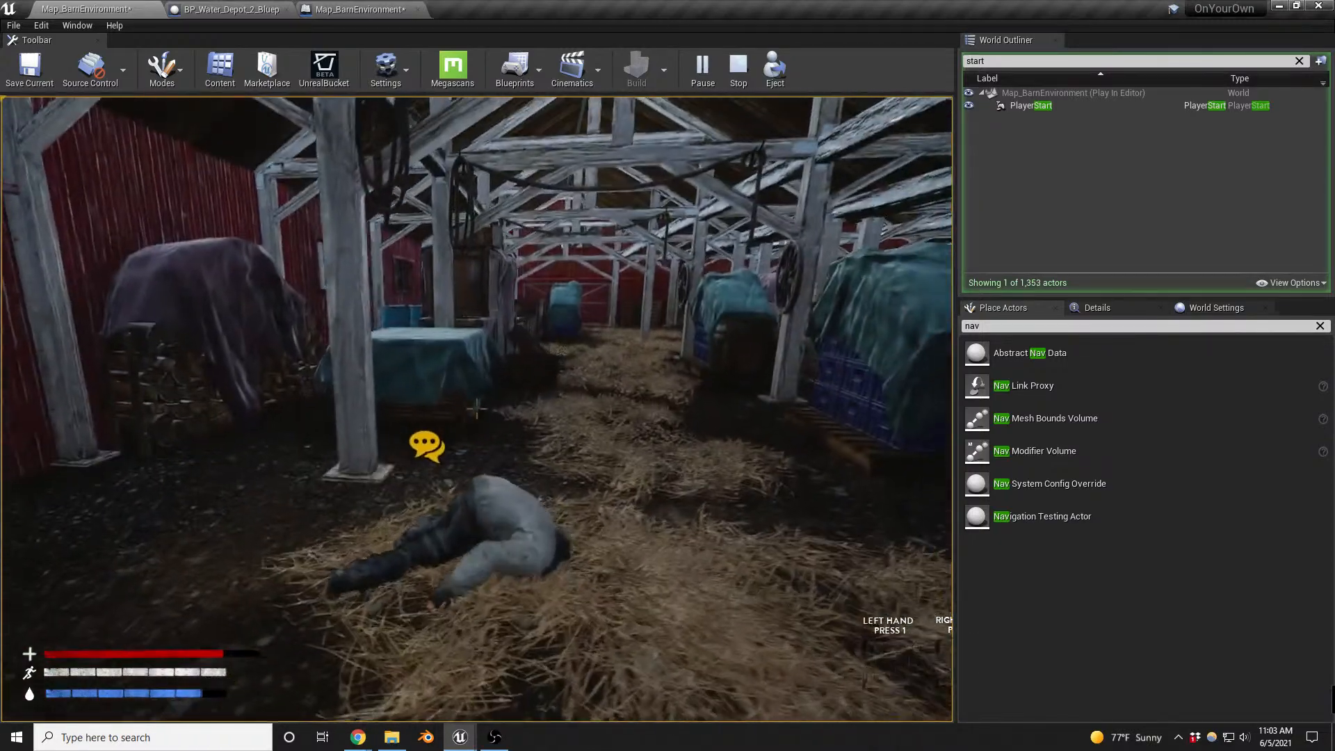
key(Escape)
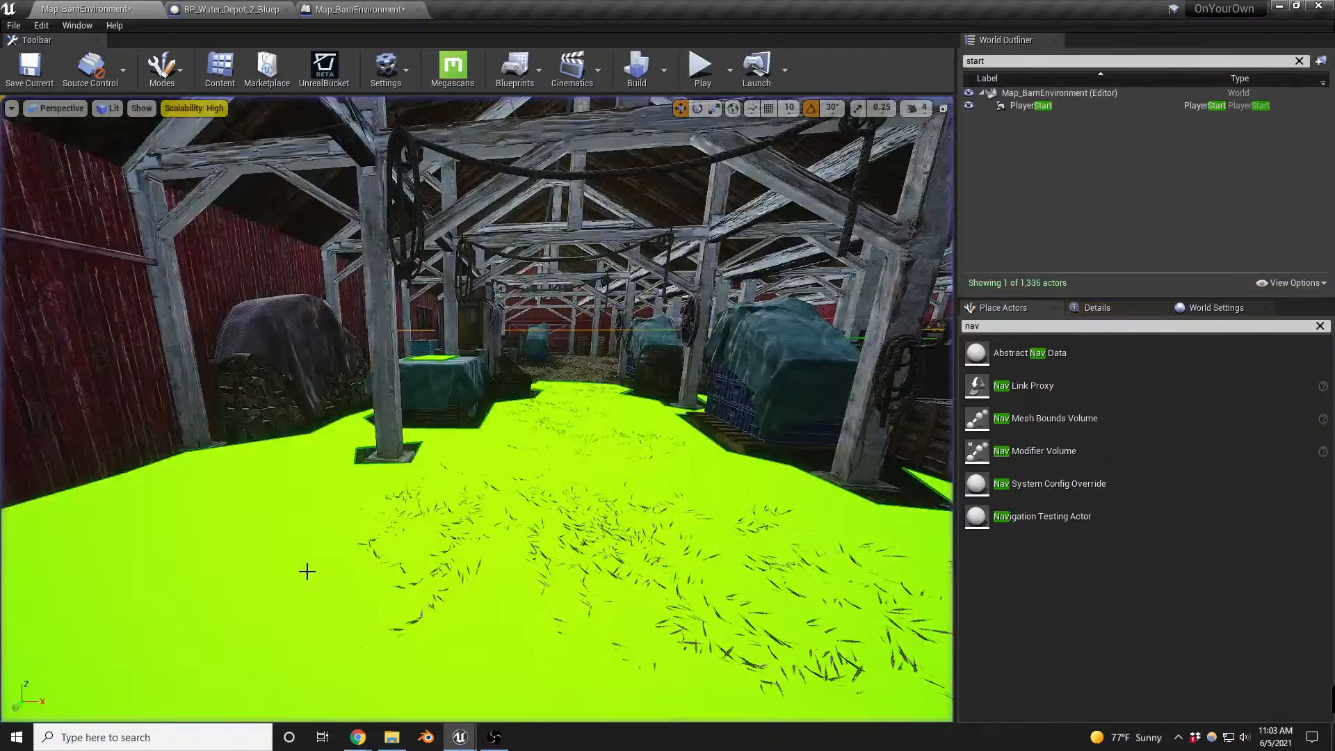
- Find the patrol actor in the placeable list and place a BP_PatrolPath beside the enemy spawner in front of the barn
key(s)
right_drag(408, 569, 415, 570)
key(w)
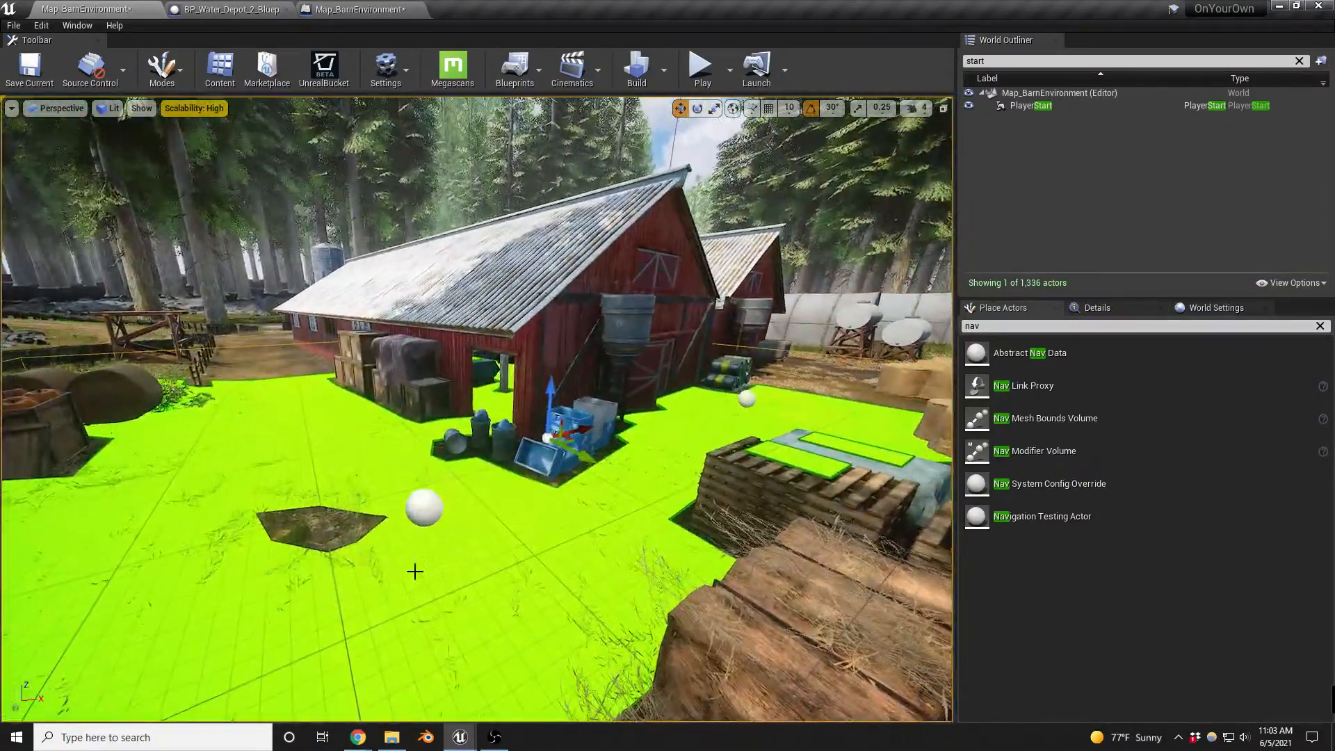
click(1008, 324)
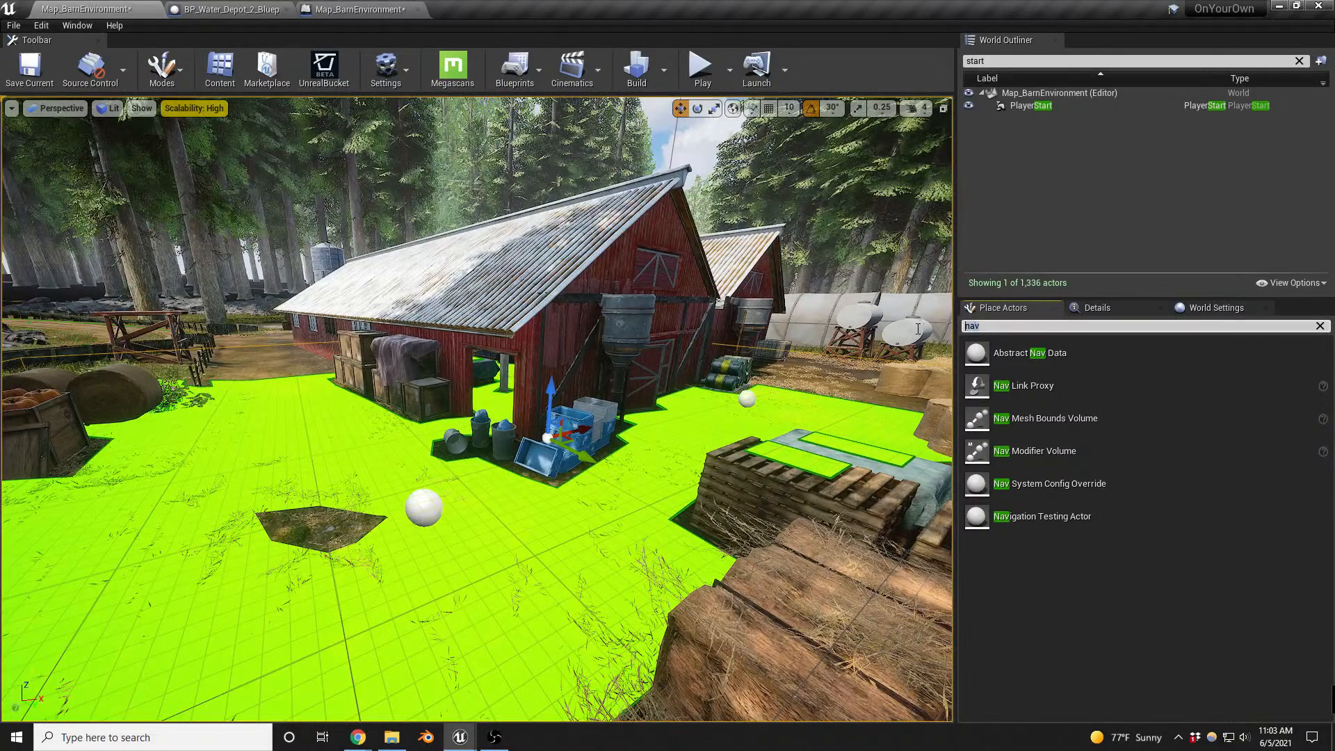
text(patr)
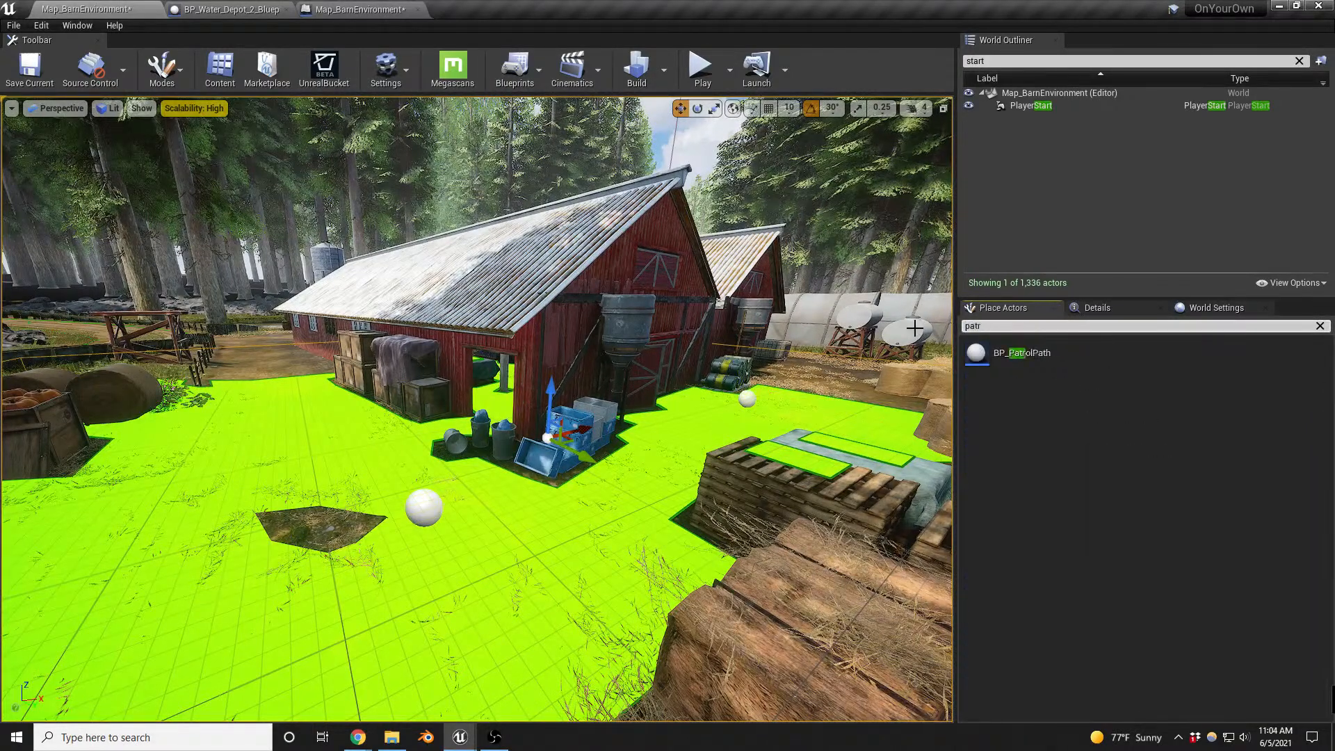
drag(1022, 353, 500, 543)
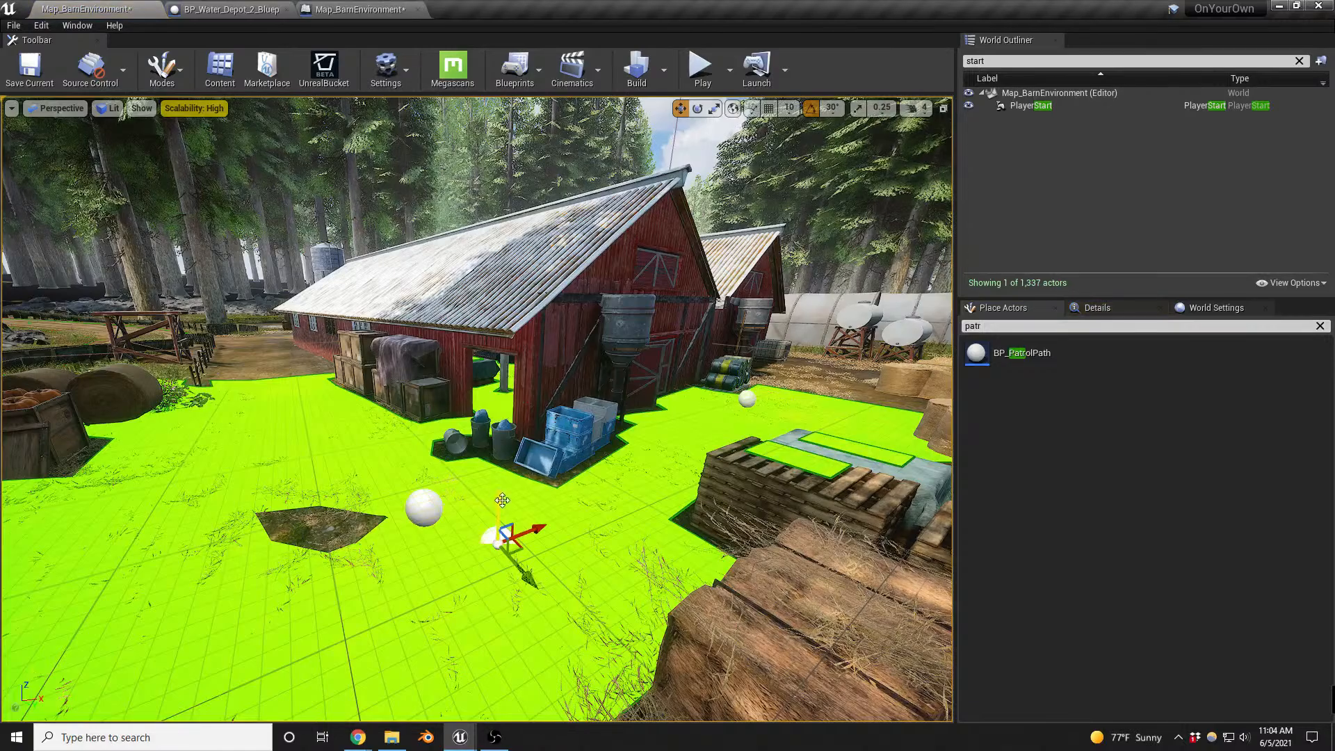
- Add a first path point to BP_PatrolPath and move it to about X 926, near the enemy spawner by the barrels
right_drag(491, 474, 754, 501)
key(w)
key(s)
key(s)
key(w)
key(s)
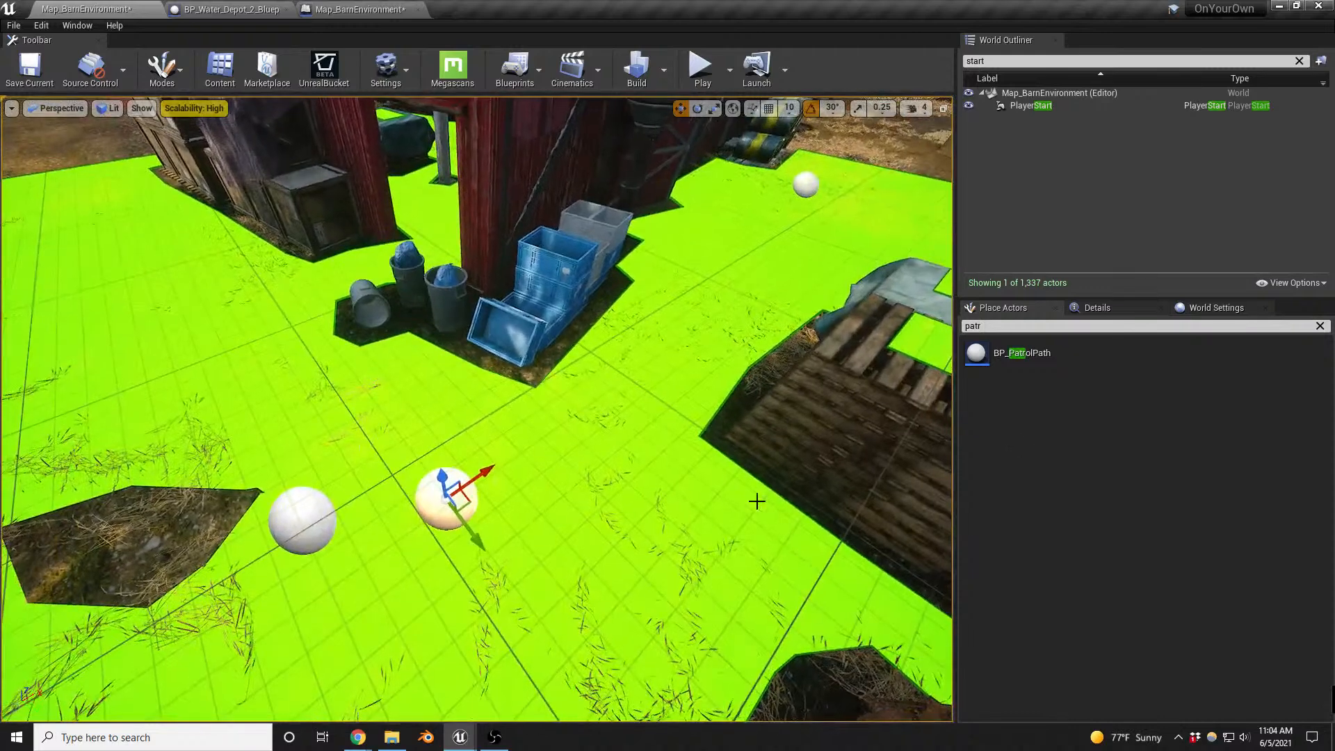
click(1092, 307)
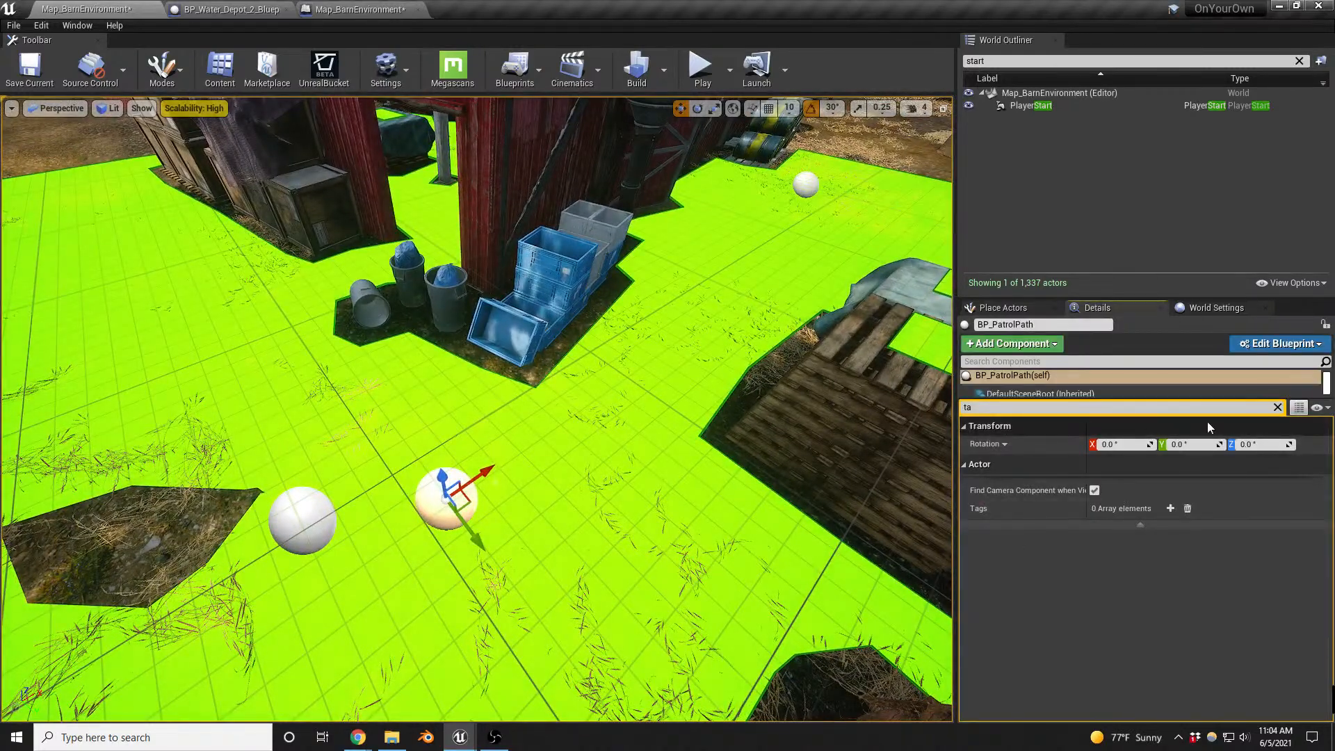
click(1279, 413)
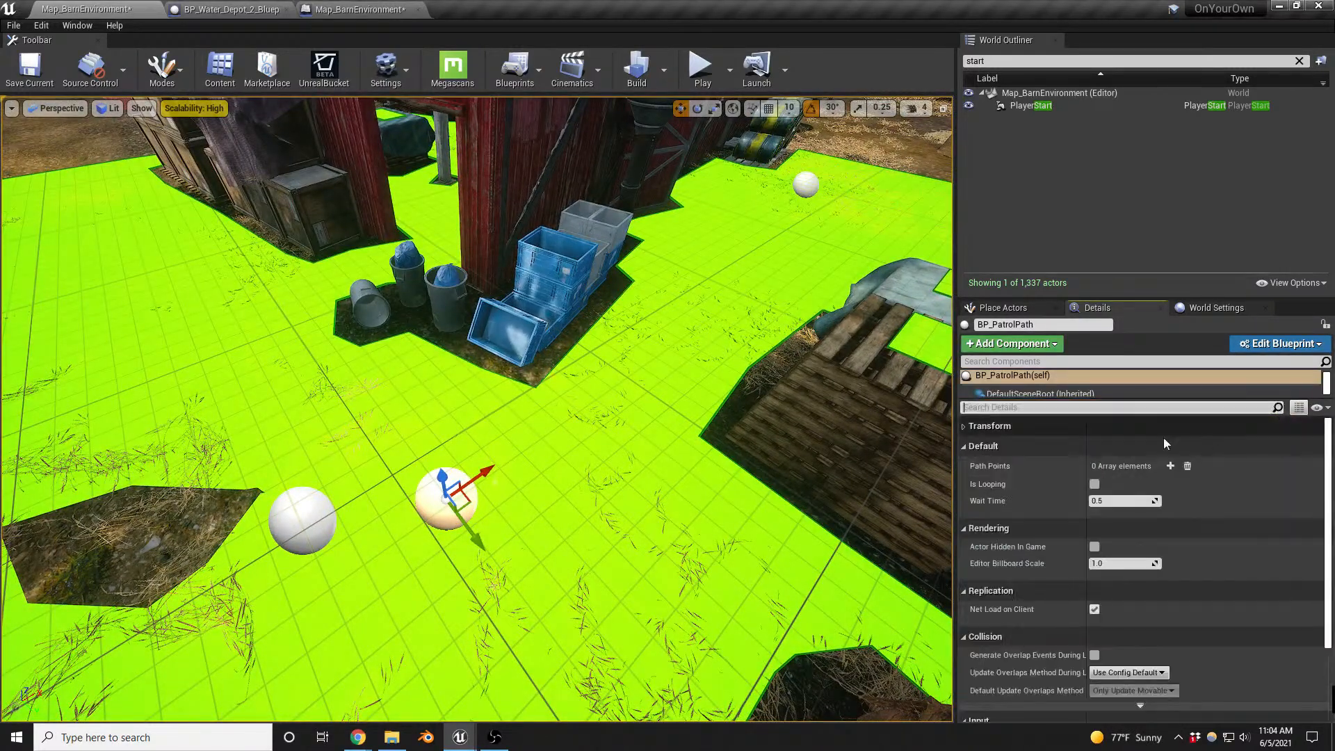
click(1171, 466)
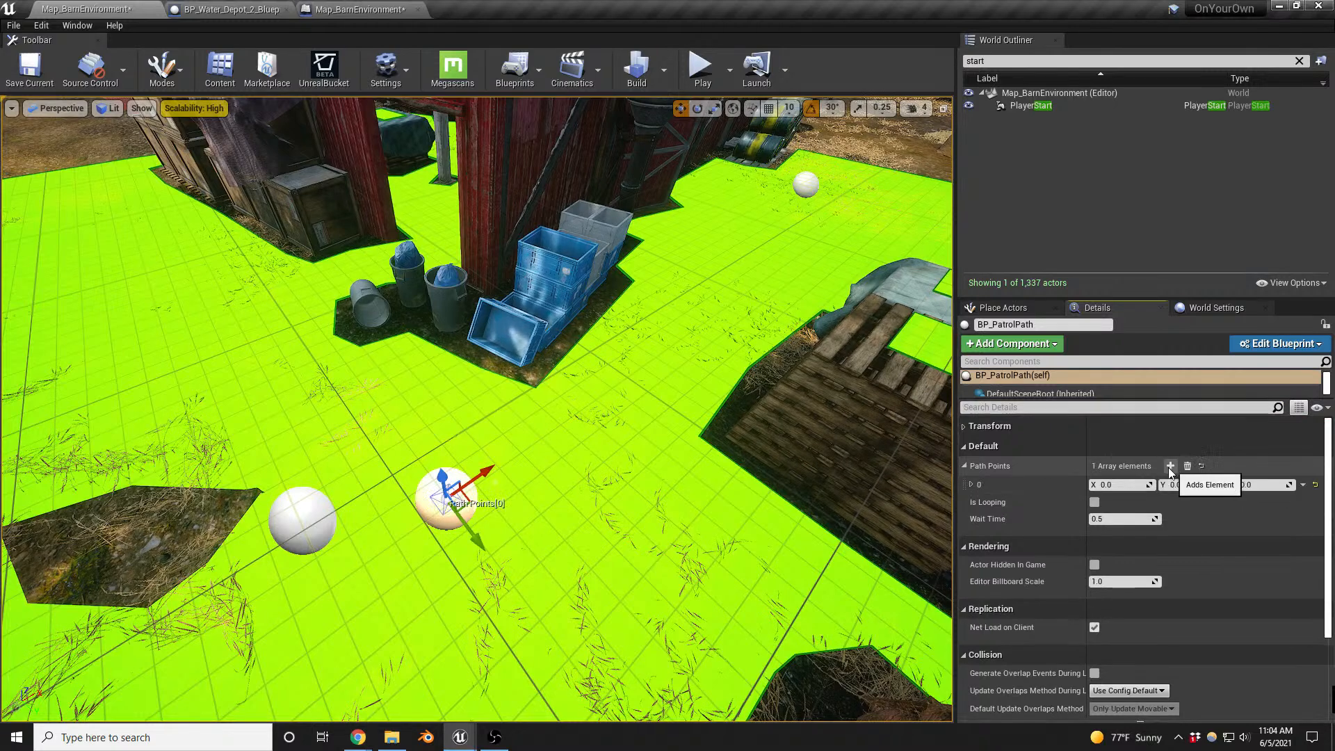
drag(475, 489, 879, 229)
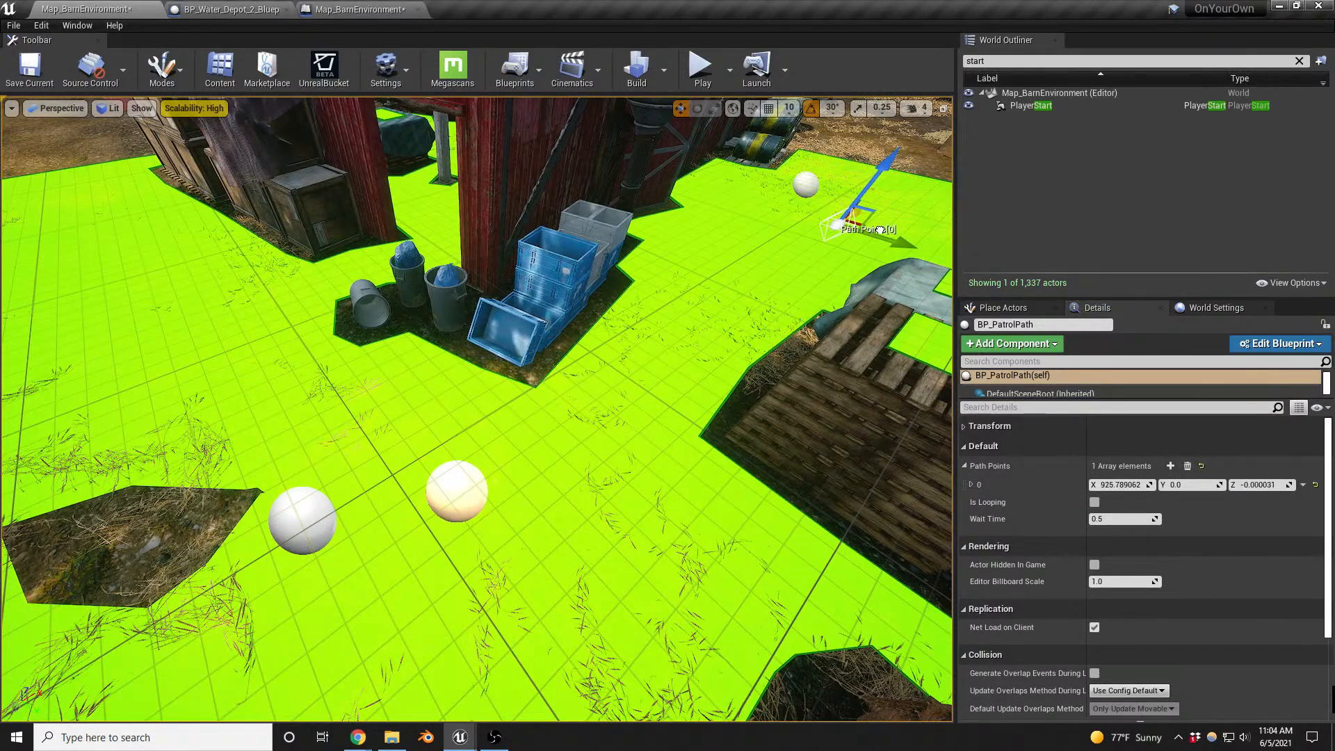
- Add a second path point and move it to about X -224, Y -853, beside the wooden crates along the barn
click(1171, 466)
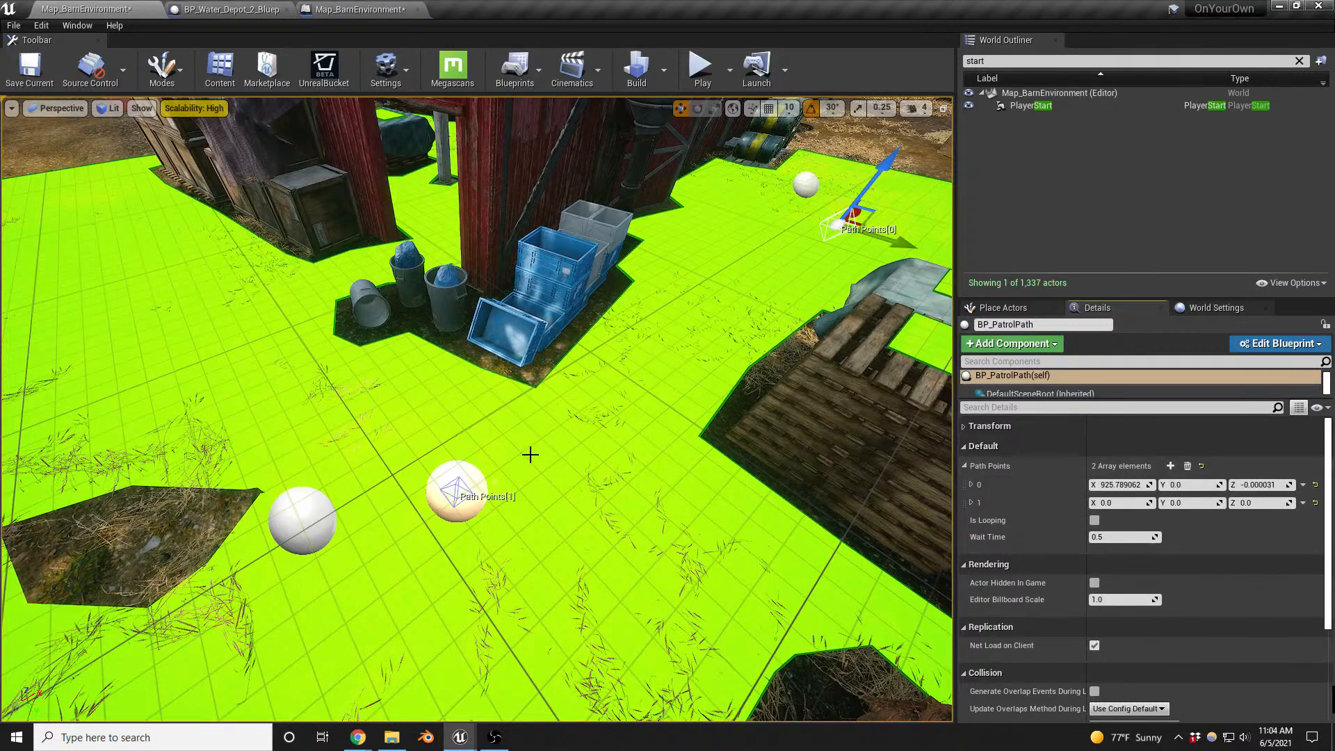
click(454, 487)
drag(474, 520, 115, 229)
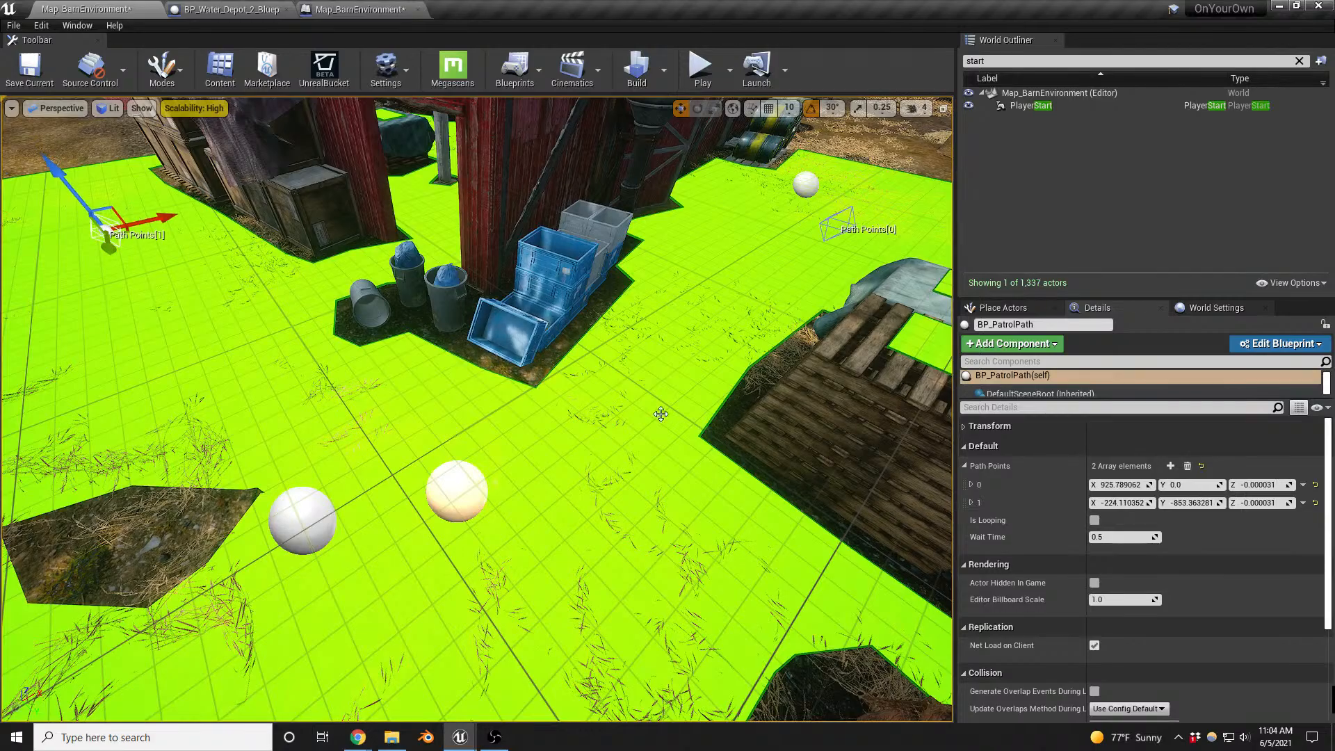
- Inspect the enemy spawner in front of the barn by opening its Blueprint's event graph, and close that Blueprint
right_drag(662, 411, 650, 365)
key(s)
key(w)
key(s)
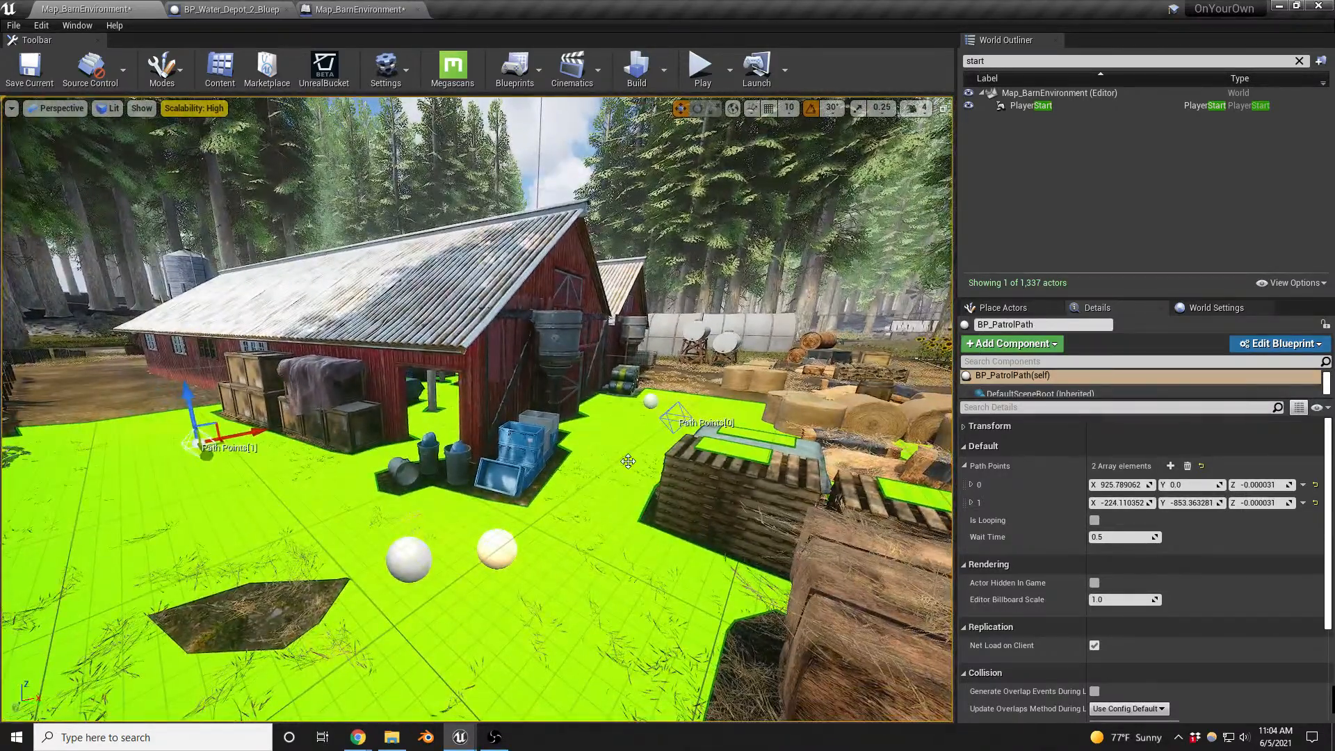
right_drag(477, 528, 480, 527)
click(407, 560)
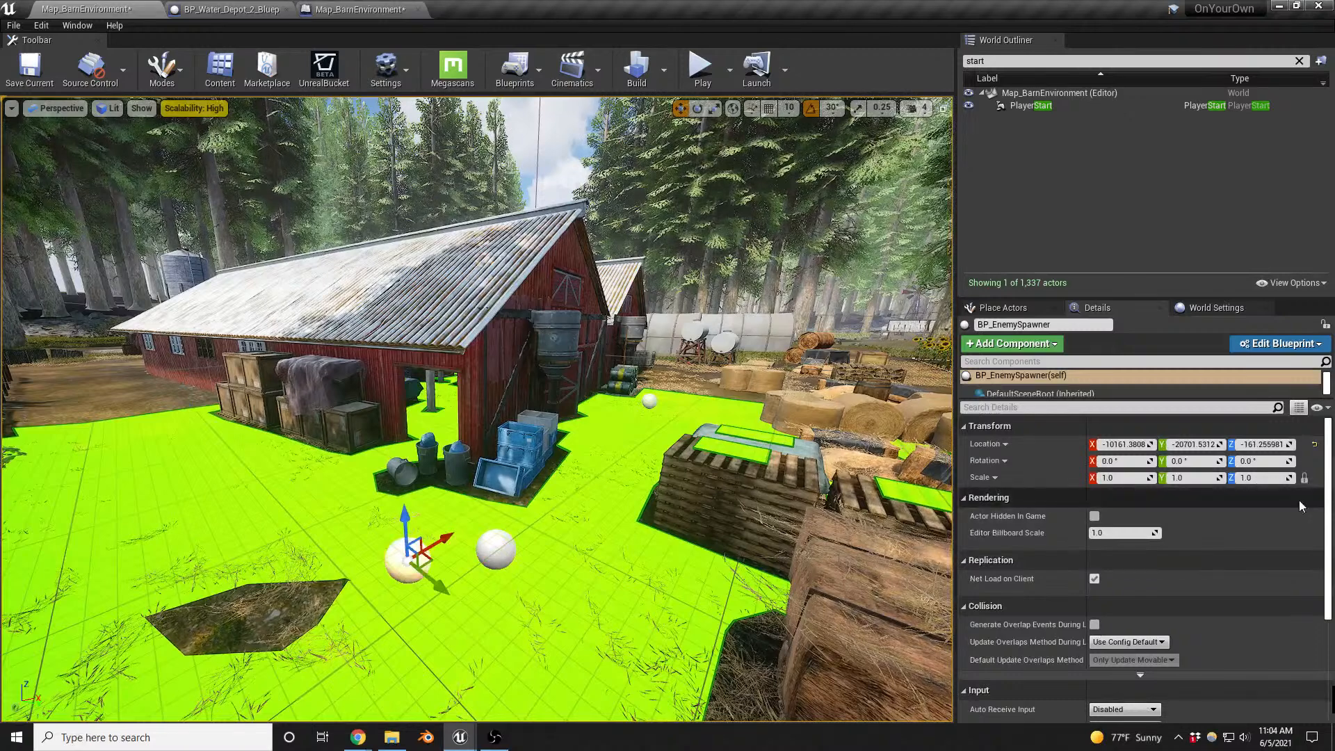
click(1289, 344)
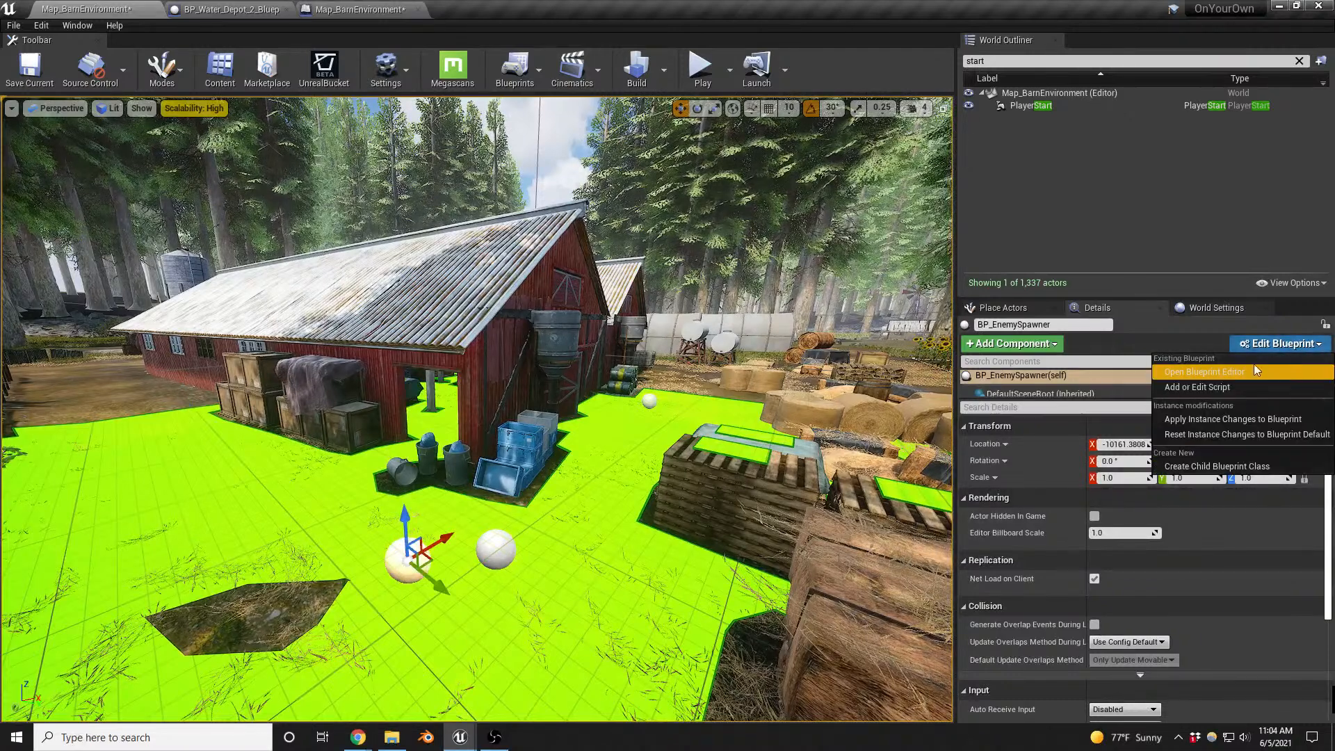
click(1196, 366)
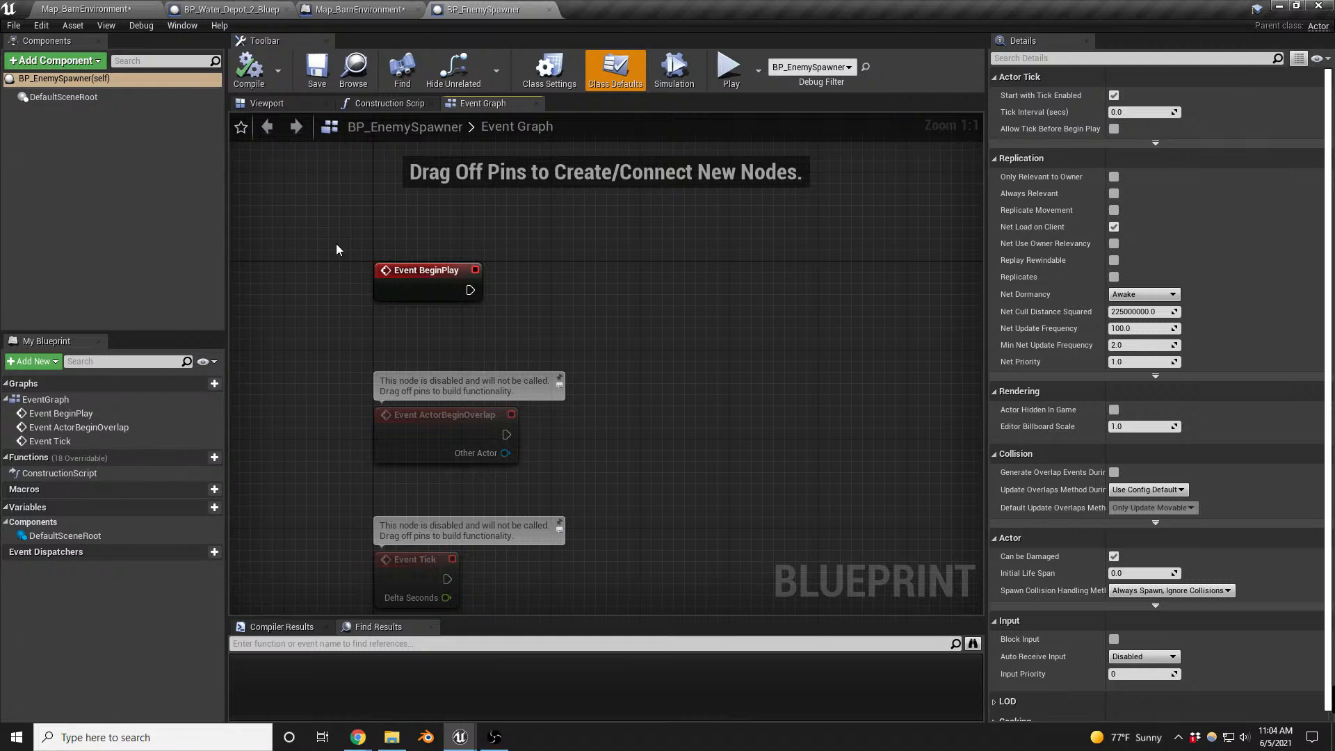
click(549, 11)
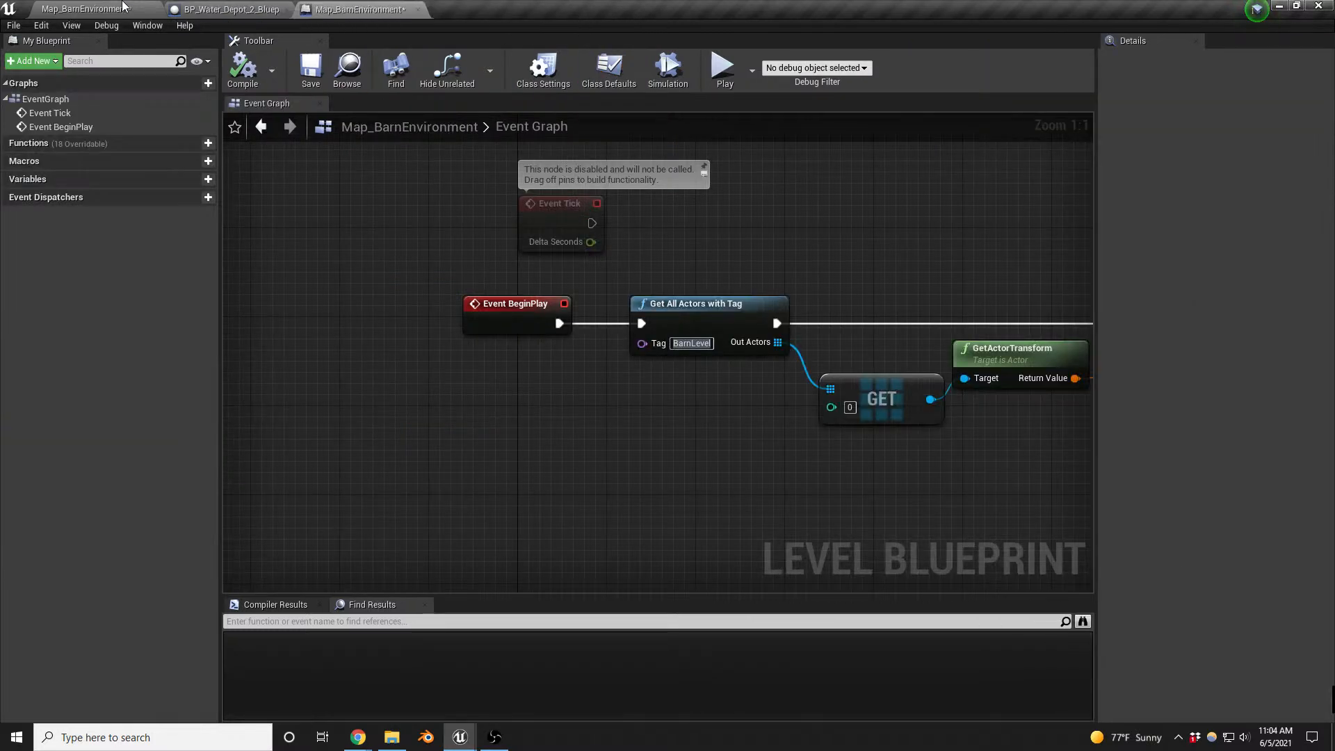
- Examine the enemy spawning chain in the level Blueprint, from Get All Actors Of Class through the cast to NPC_AI_Enemy_Controller
scroll(329, 250, down, 4)
right_drag(761, 381, 290, 279)
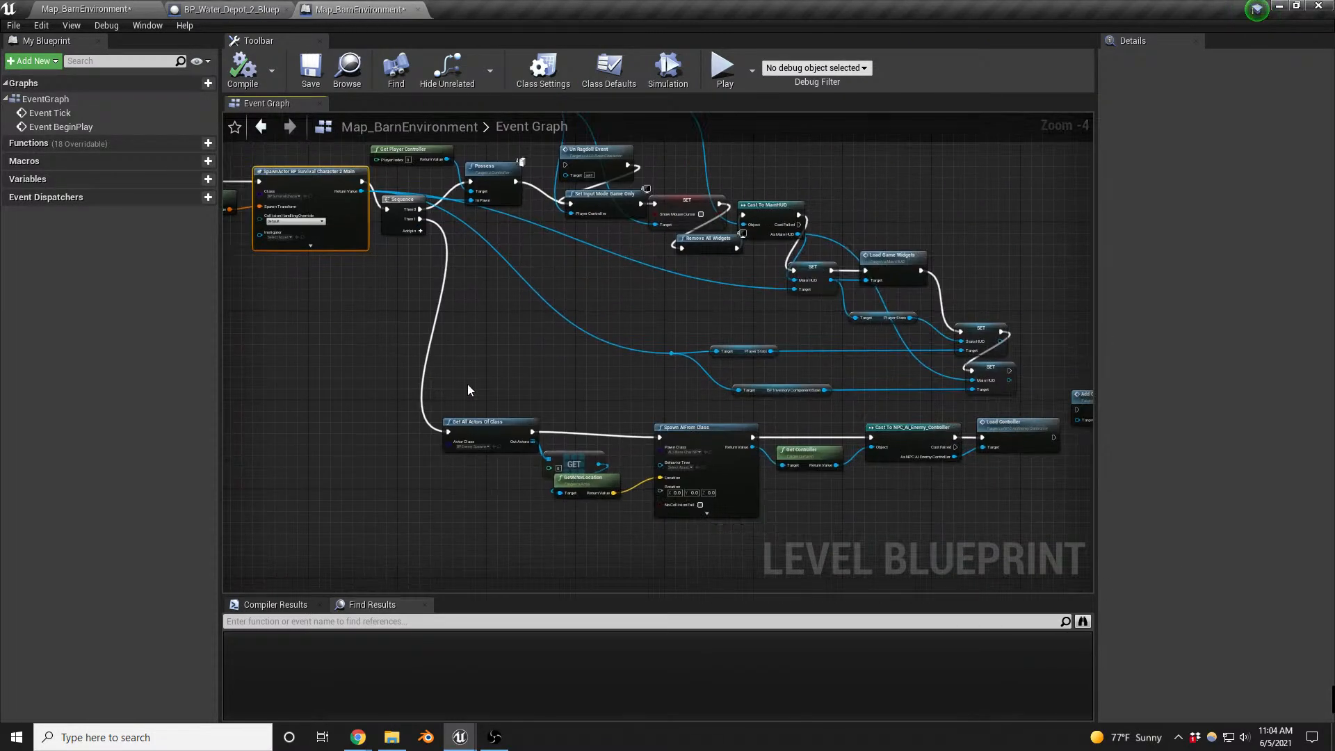
scroll(839, 511, up, 2)
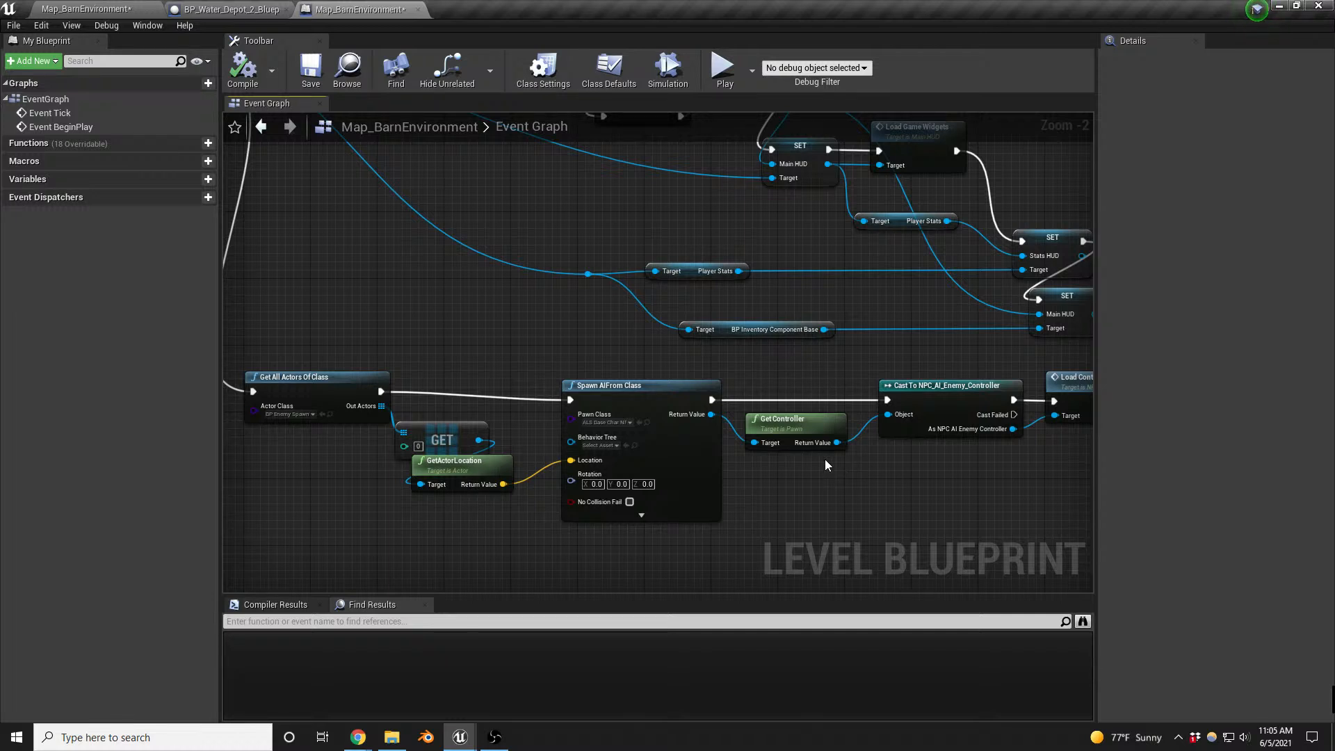
click(493, 739)
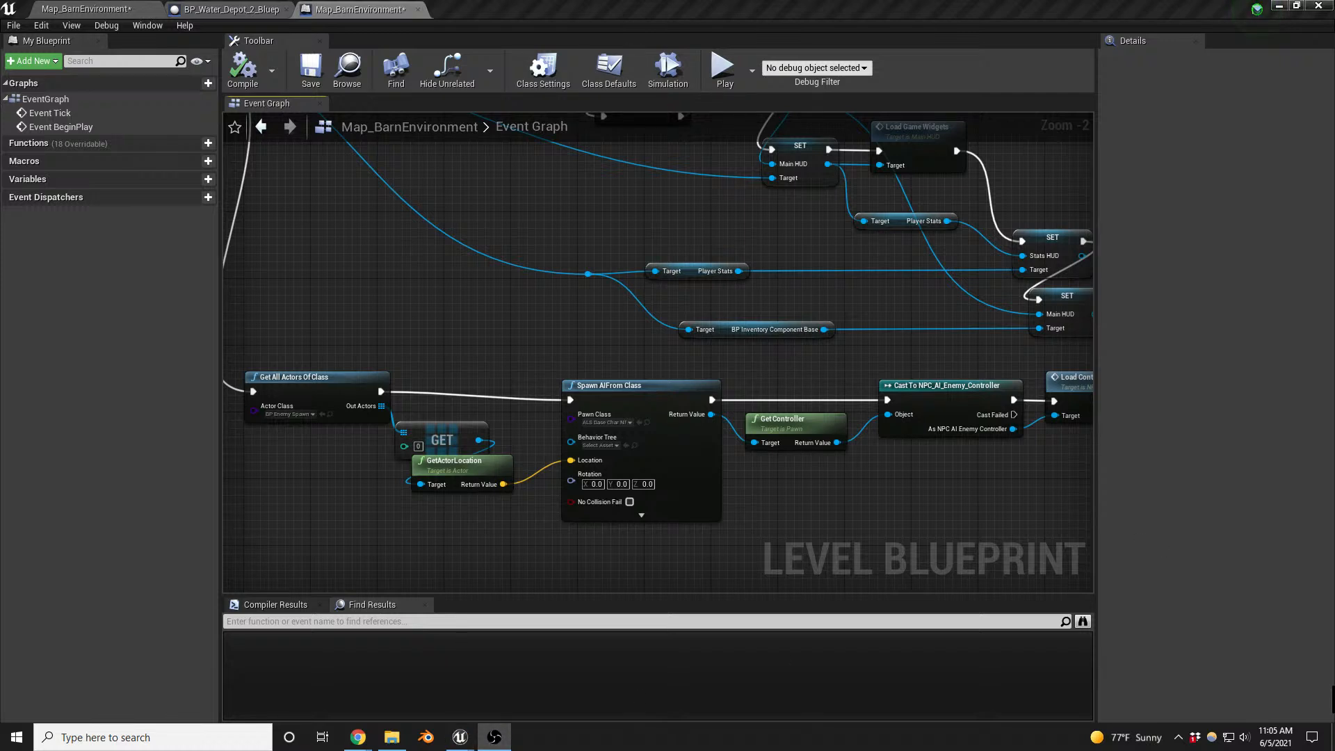
key(XF86AudioLowerVolume)
- Return to the barn level and save the map
click(104, 9)
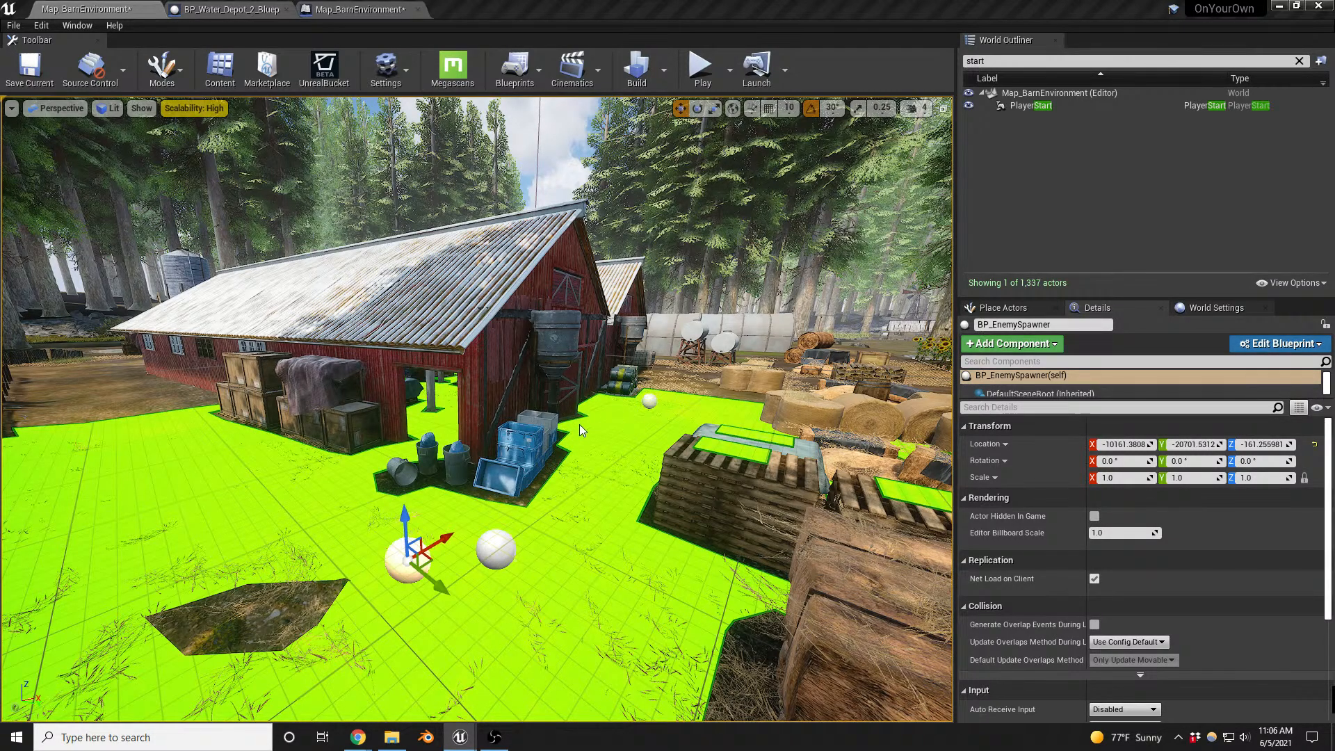
key(ctrl+s)
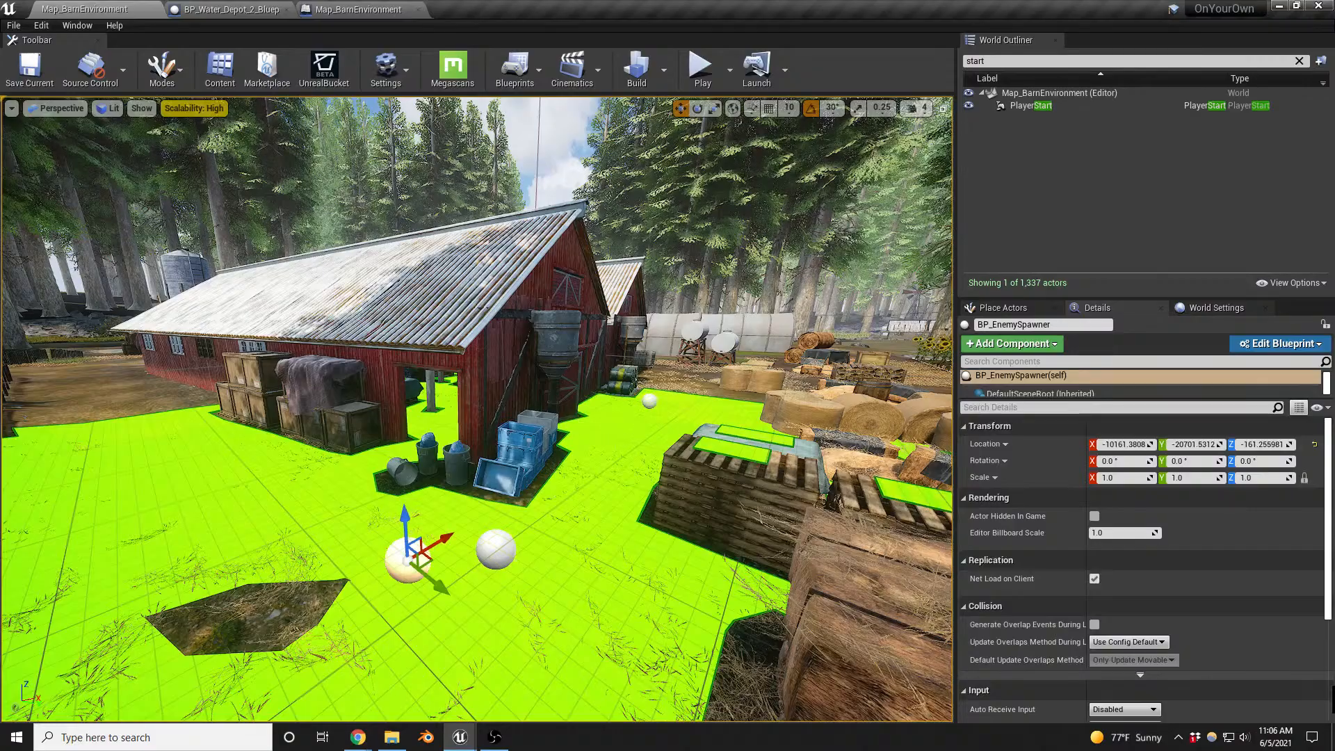
- Examine the nav mesh coverage outside the barn, around the hay bales, wooden pallets and stacked barrels
right_drag(580, 423, 562, 404)
key(w)
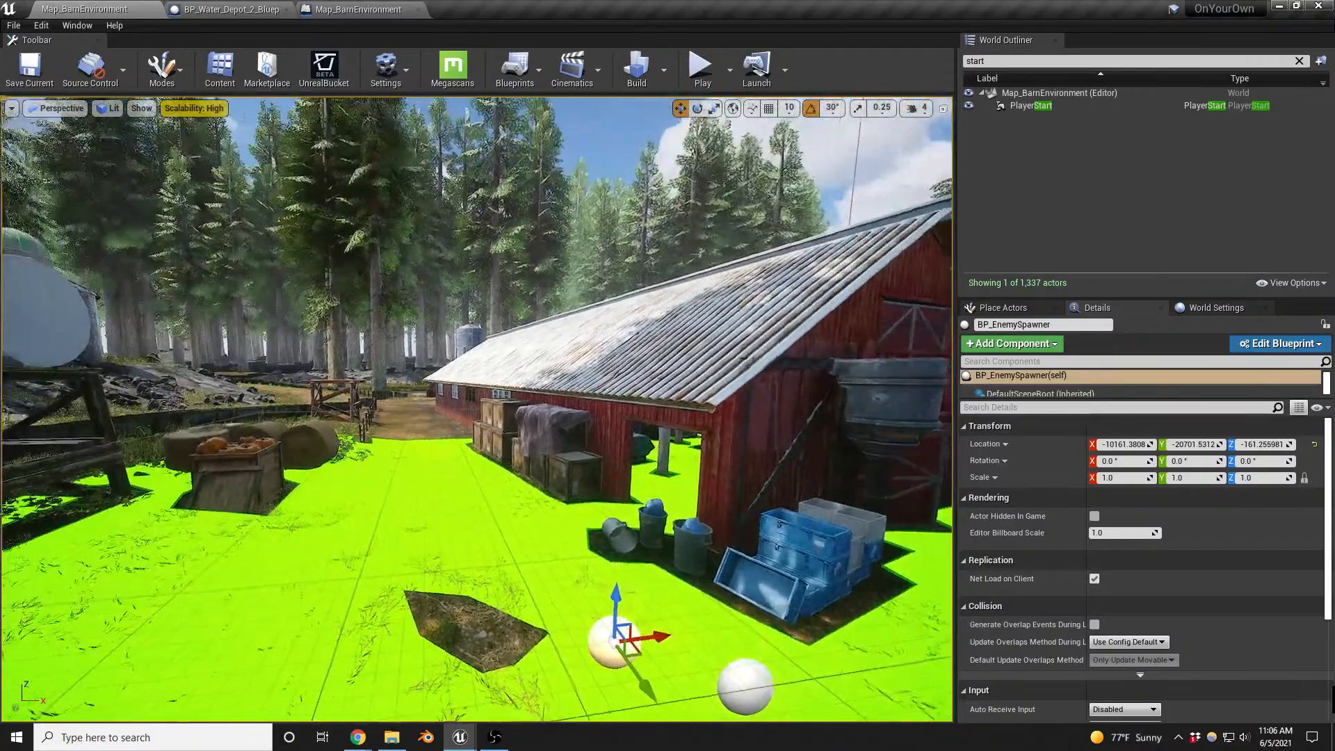
right_drag(480, 472, 341, 529)
key(w)
key(s)
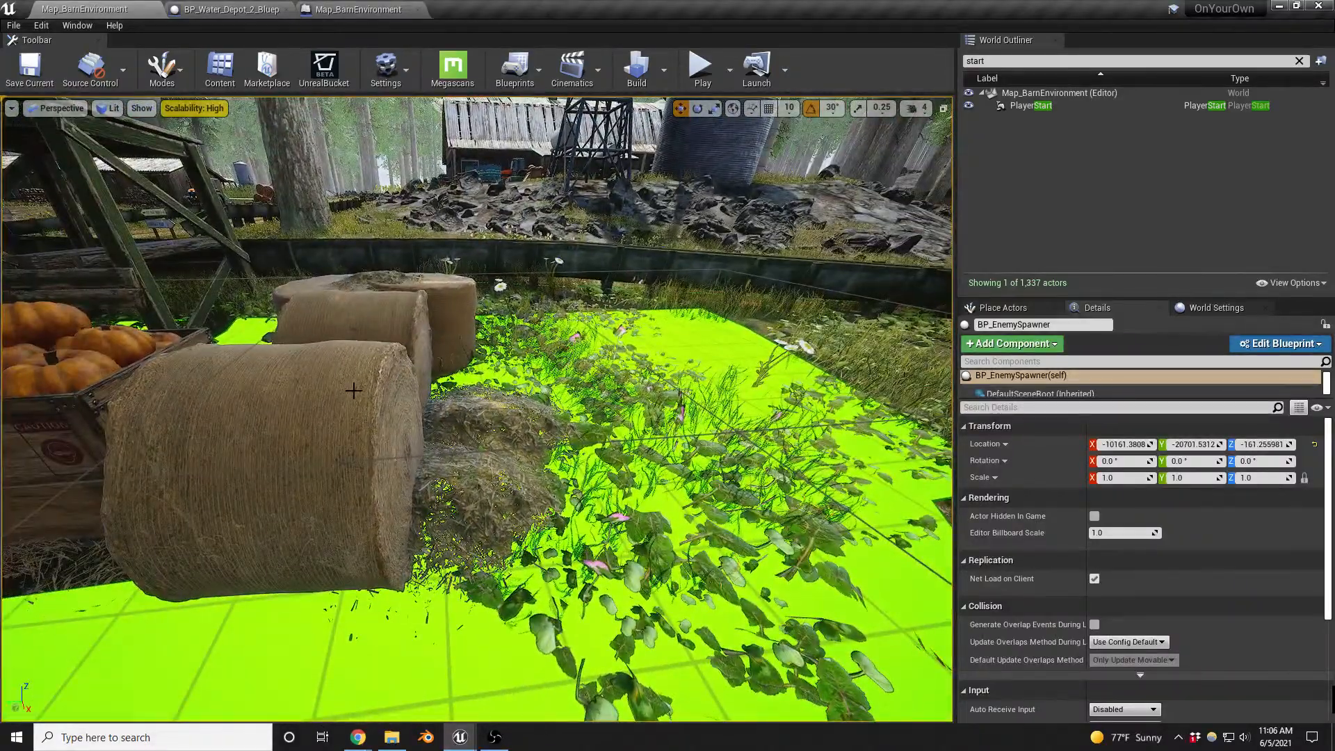
right_drag(353, 390, 91, 414)
key(w)
key(s)
right_drag(369, 426, 452, 422)
key(w)
key(w)
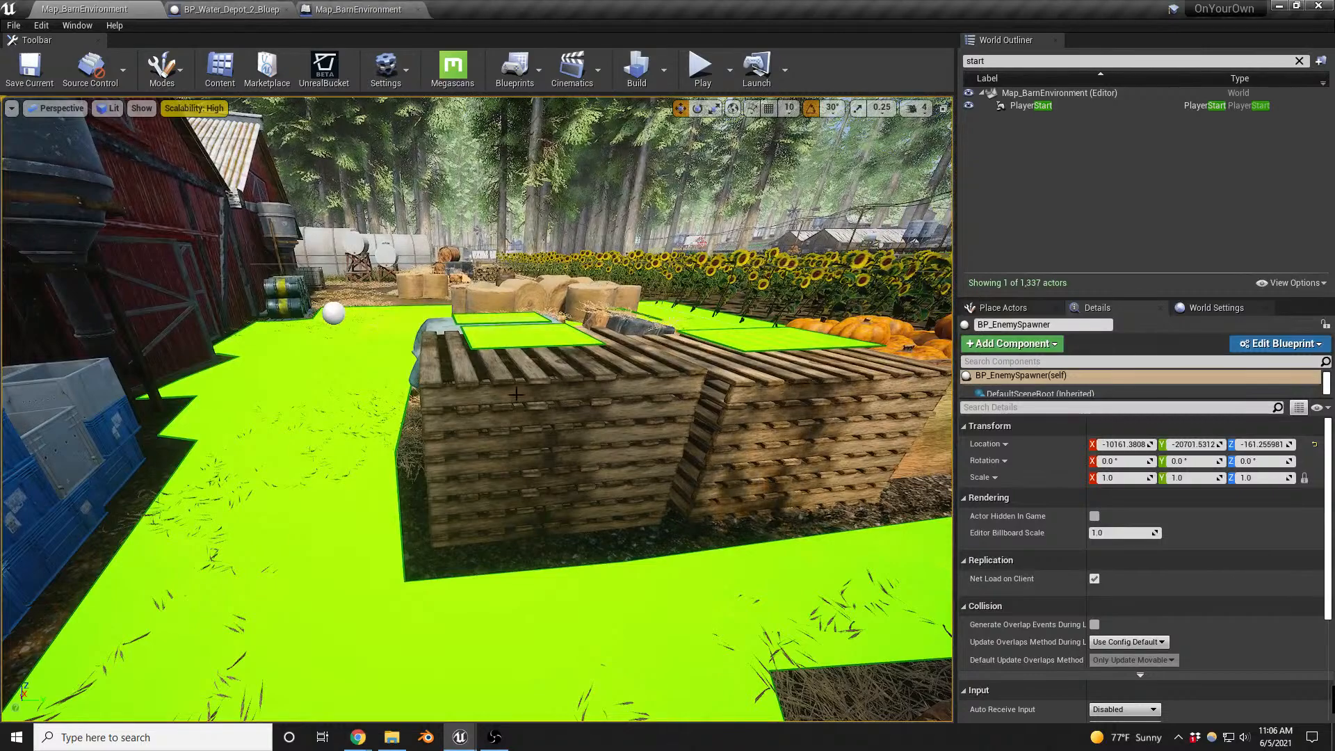
right_drag(683, 437, 648, 392)
key(w)
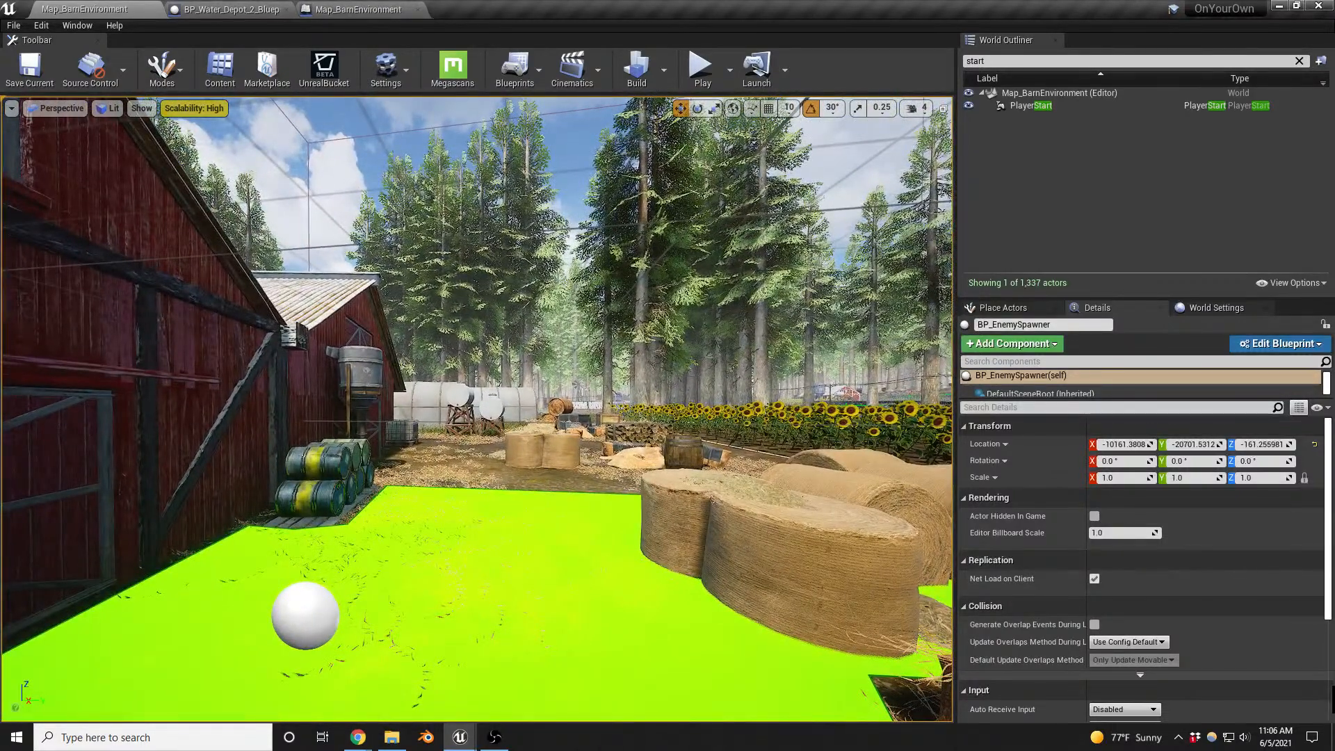
right_drag(477, 409, 473, 416)
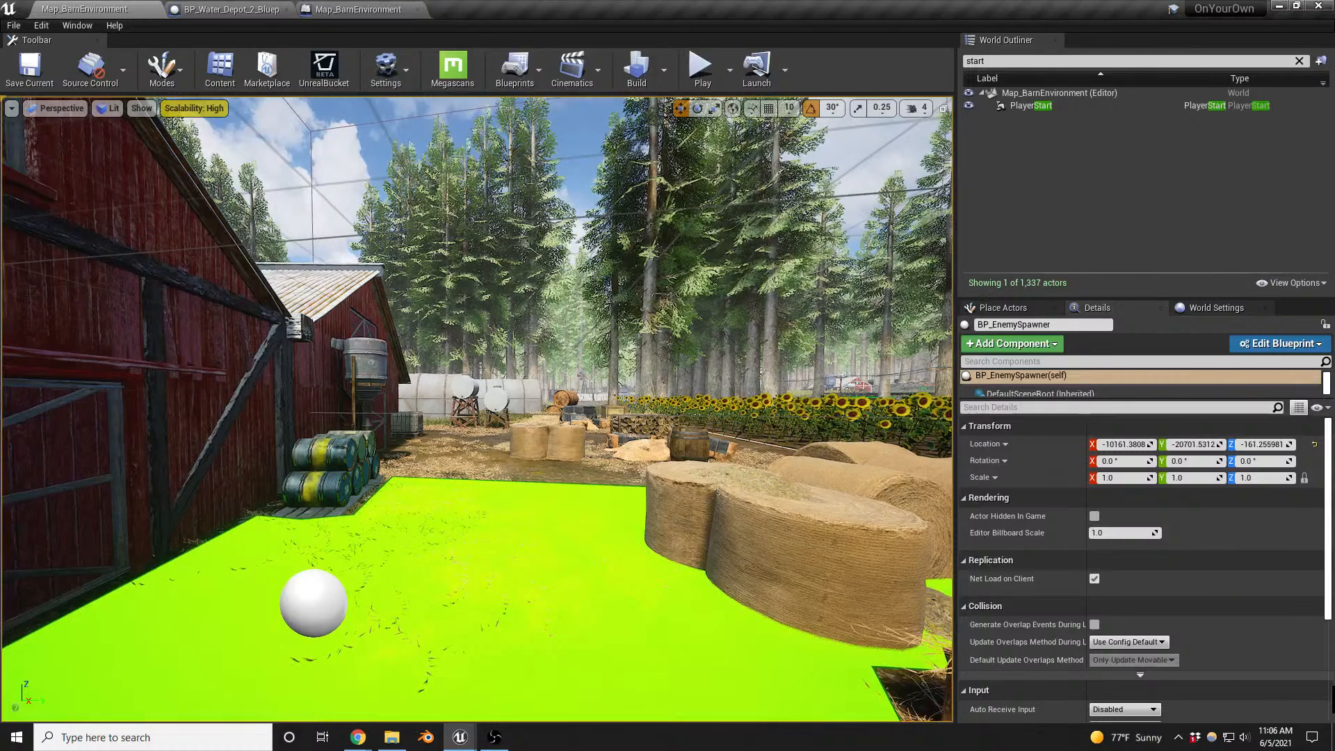
key(w)
right_drag(657, 436, 636, 452)
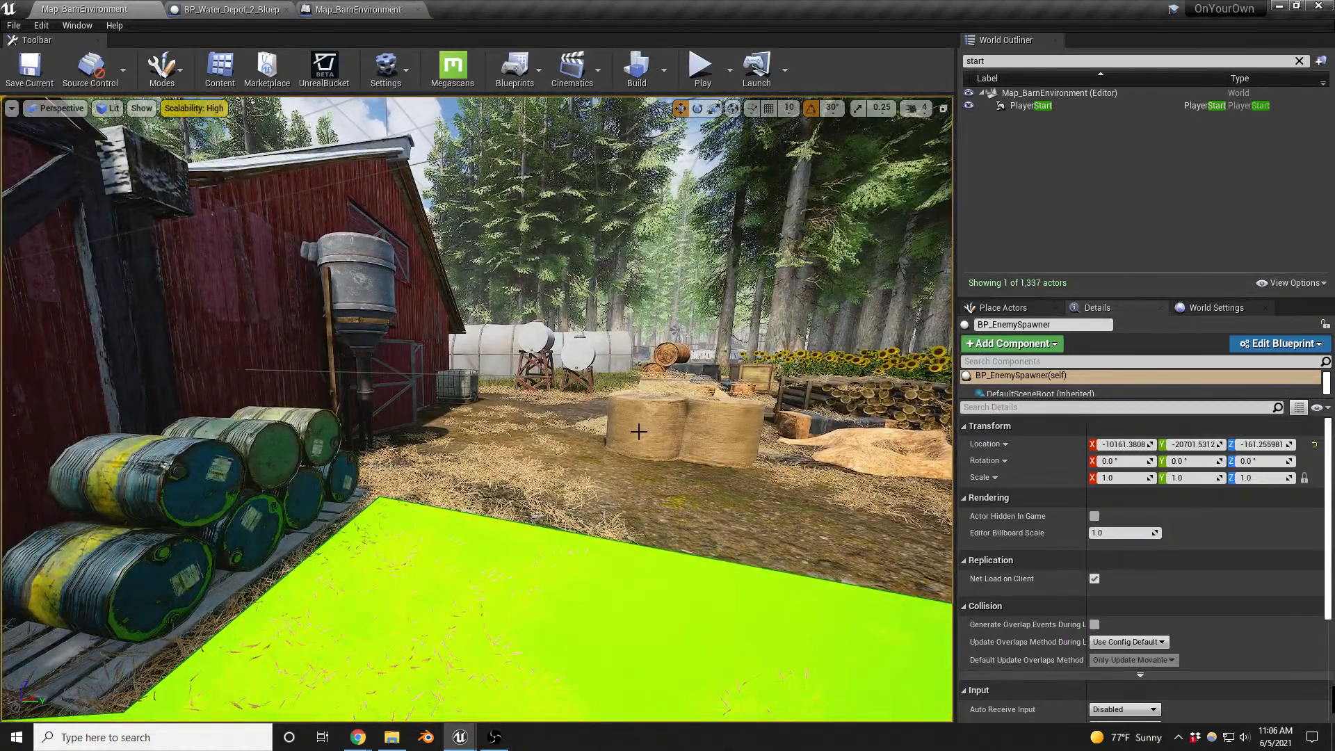
- Examine the nav mesh coverage inside the barn and select its SM_Warehouse_1 mesh at the roof beams
right_drag(615, 461, 390, 459)
key(w)
mouse_move(477, 409)
right_down()
mouse_move(480, 389)
mouse_move(460, 410)
mouse_move(456, 365)
right_up()
key(s)
key(s)
key(s)
key(w)
key(w)
right_drag(522, 434, 521, 434)
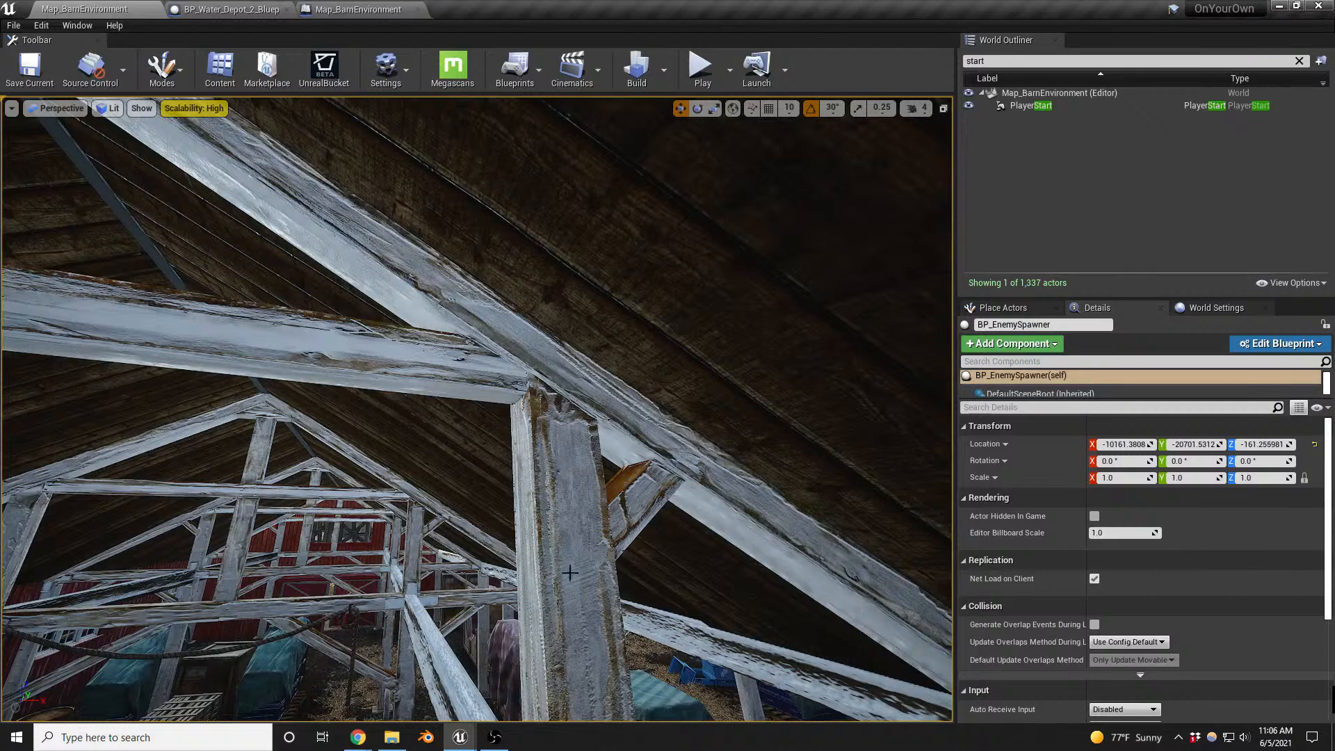
key(s)
right_drag(570, 573, 570, 589)
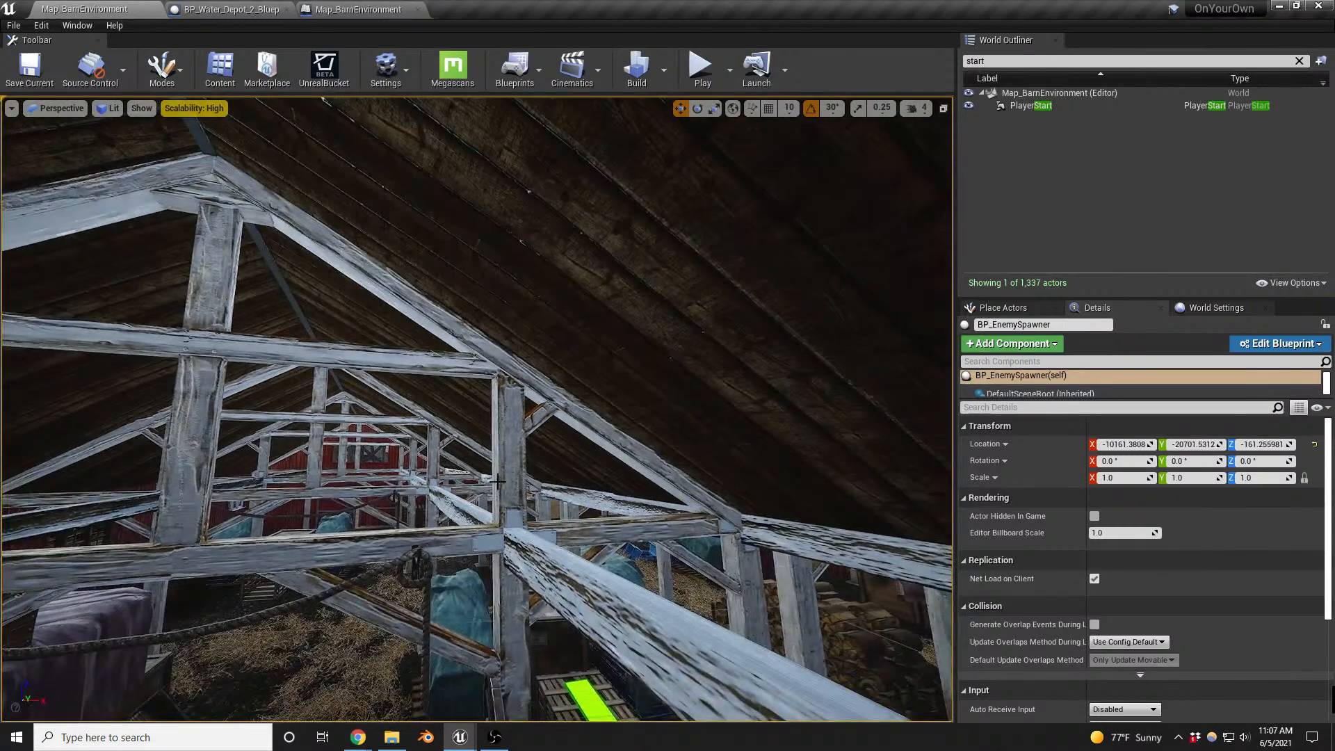
click(500, 445)
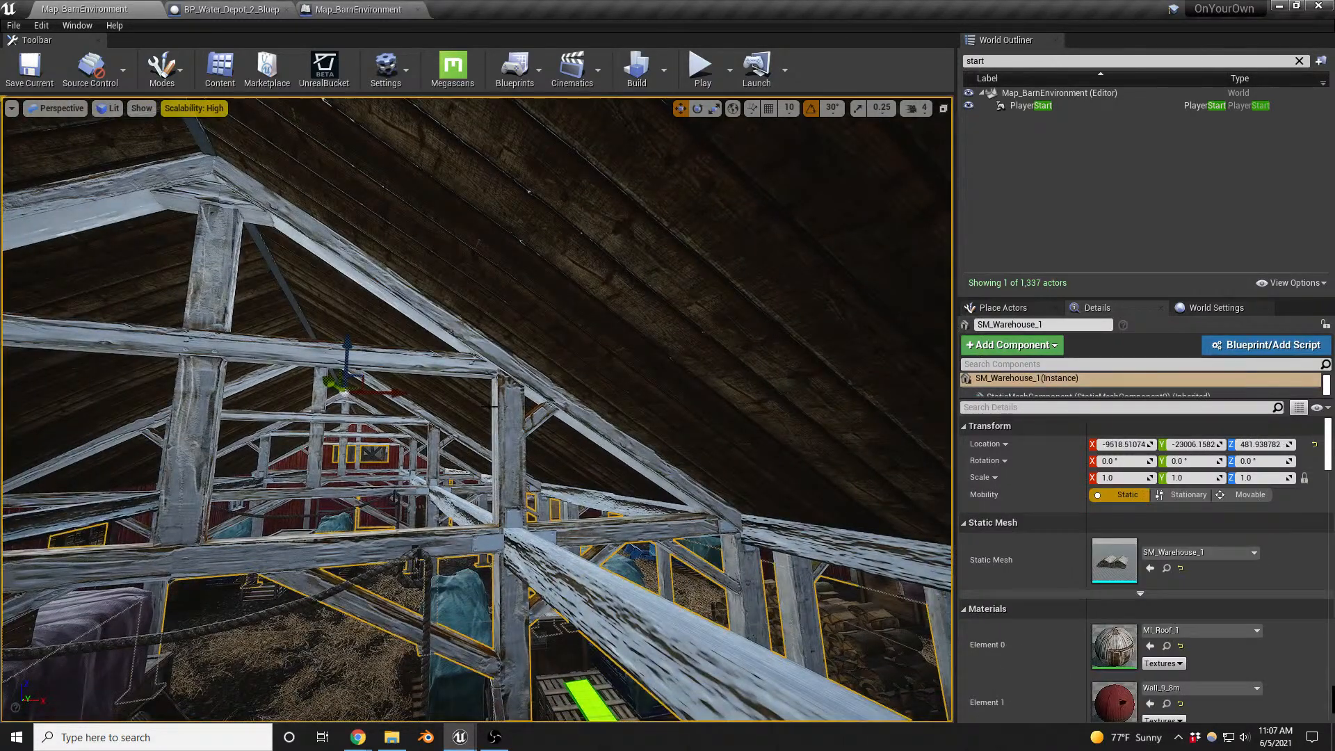
right_drag(523, 460, 532, 513)
key(s)
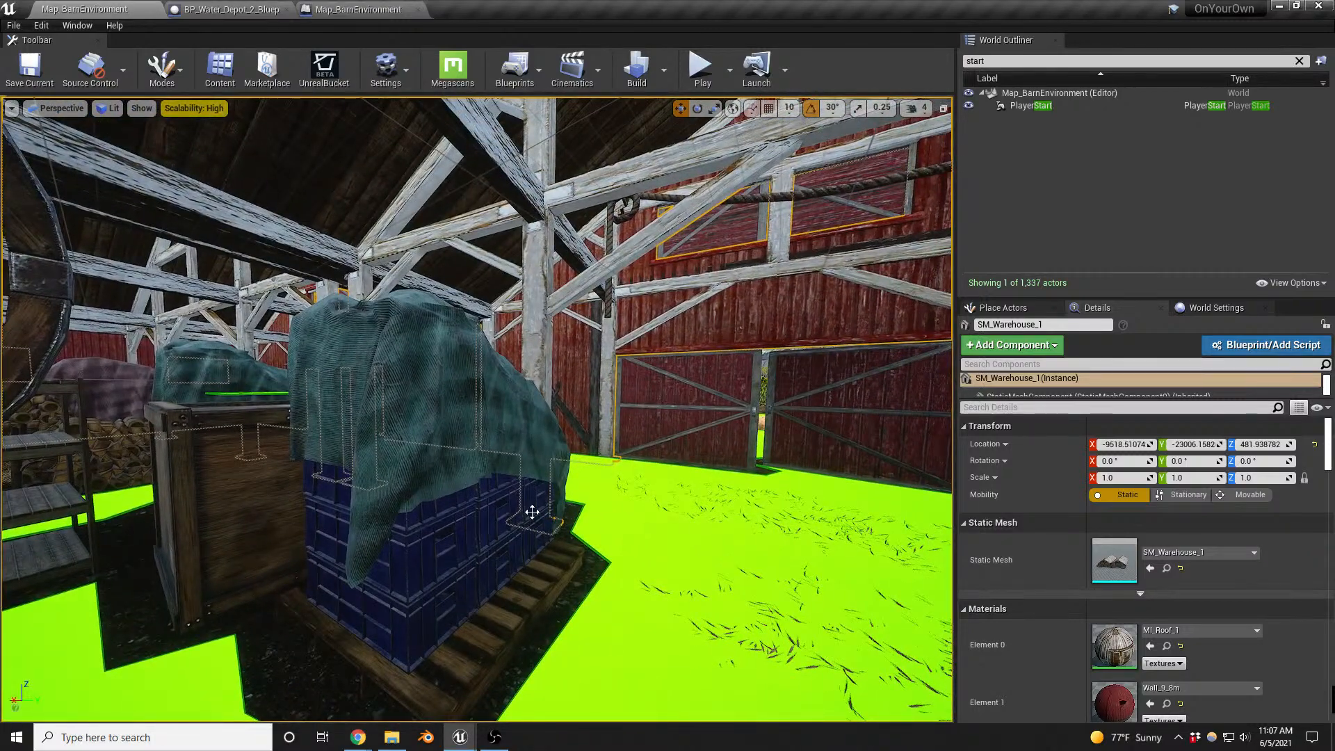
key(w)
right_drag(688, 517, 1011, 519)
key(w)
key(s)
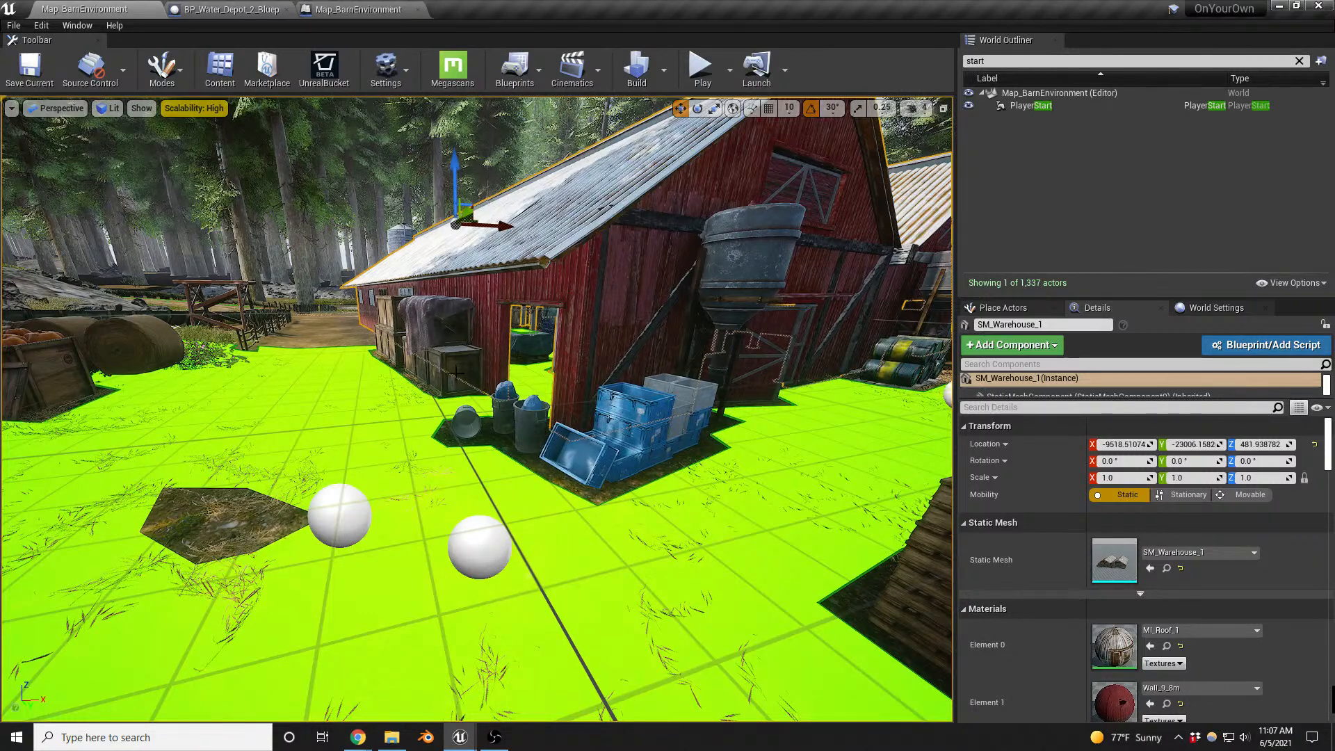
- Review the enemy spawning nodes in the level Blueprint and line up Get All Actors Of Class with Spawn AIFrom Class
click(358, 11)
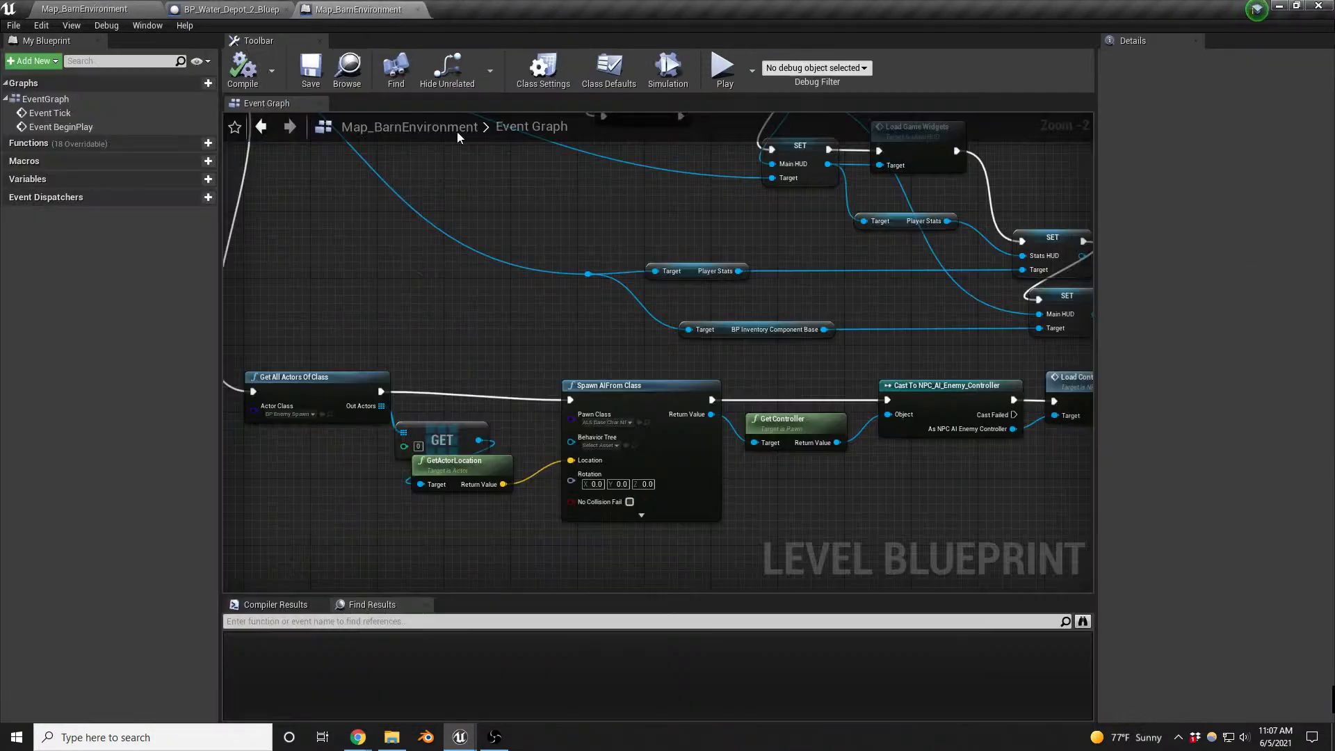
right_drag(895, 378, 582, 346)
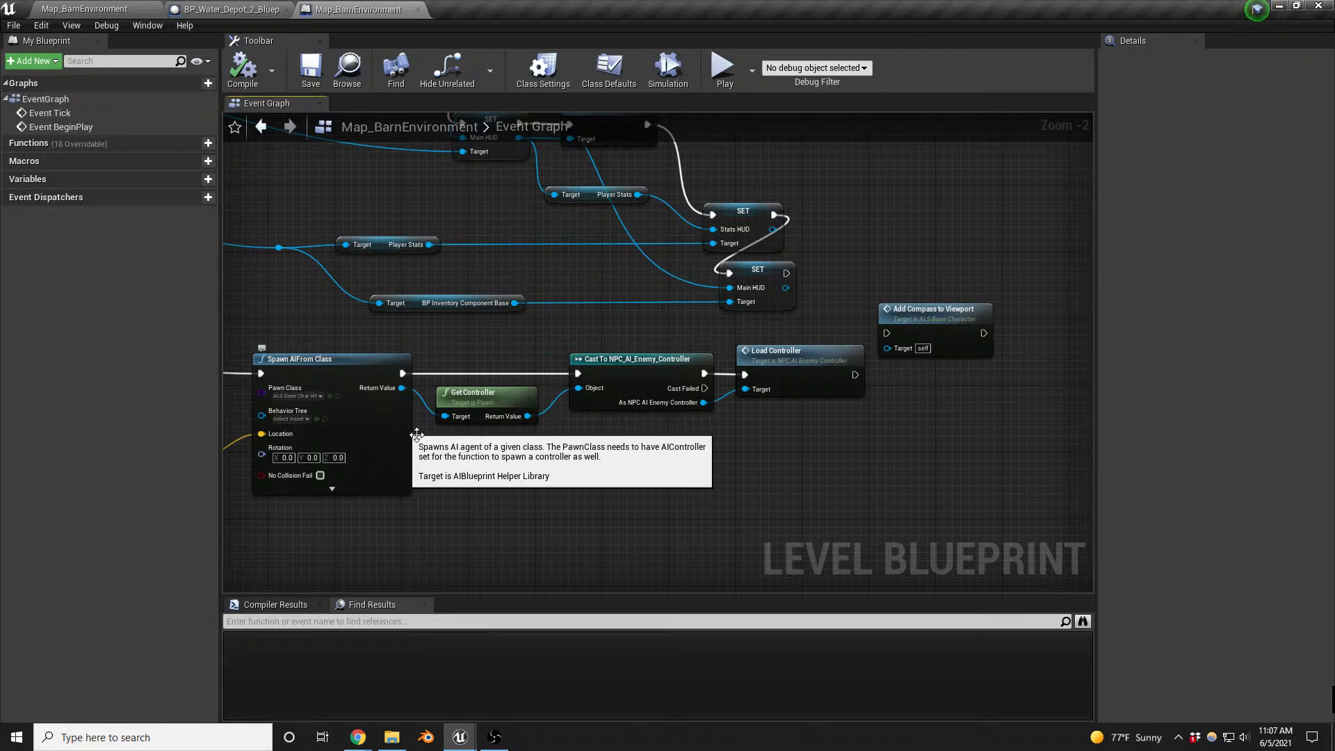
right_drag(517, 454, 934, 431)
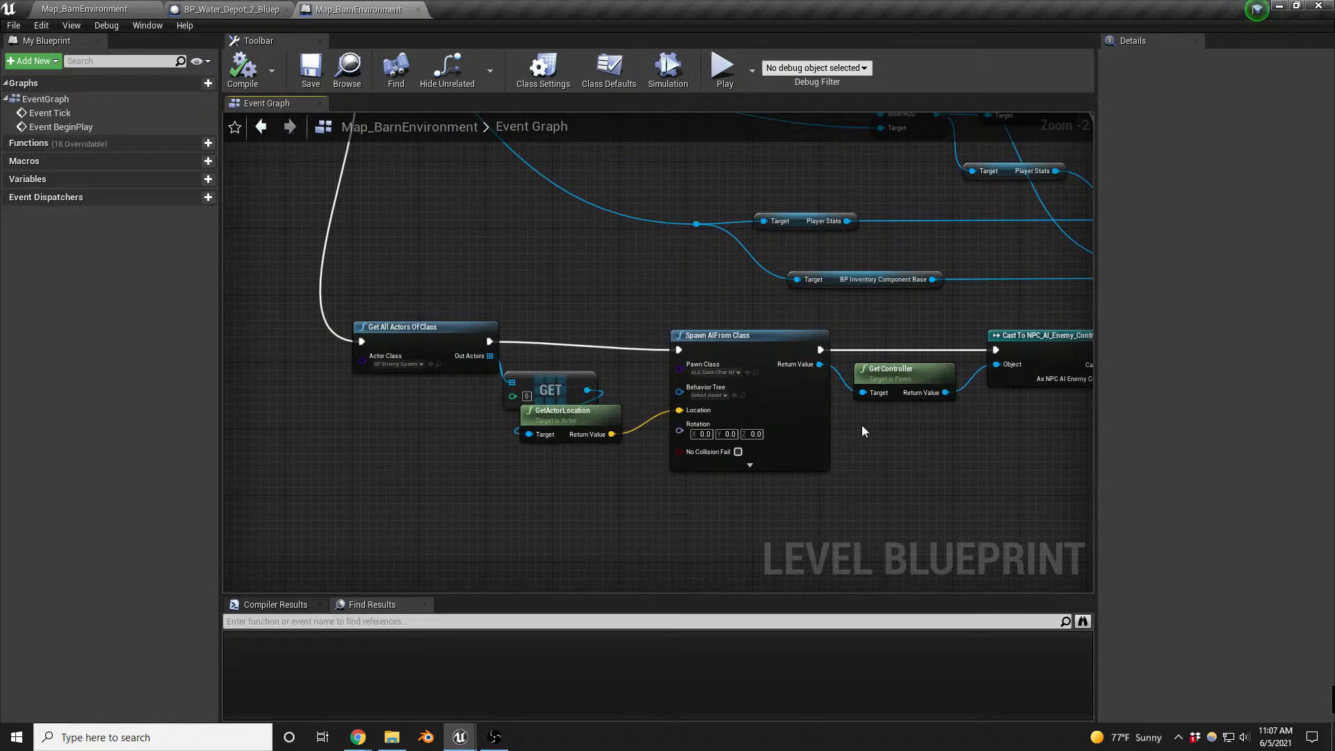
drag(419, 327, 411, 335)
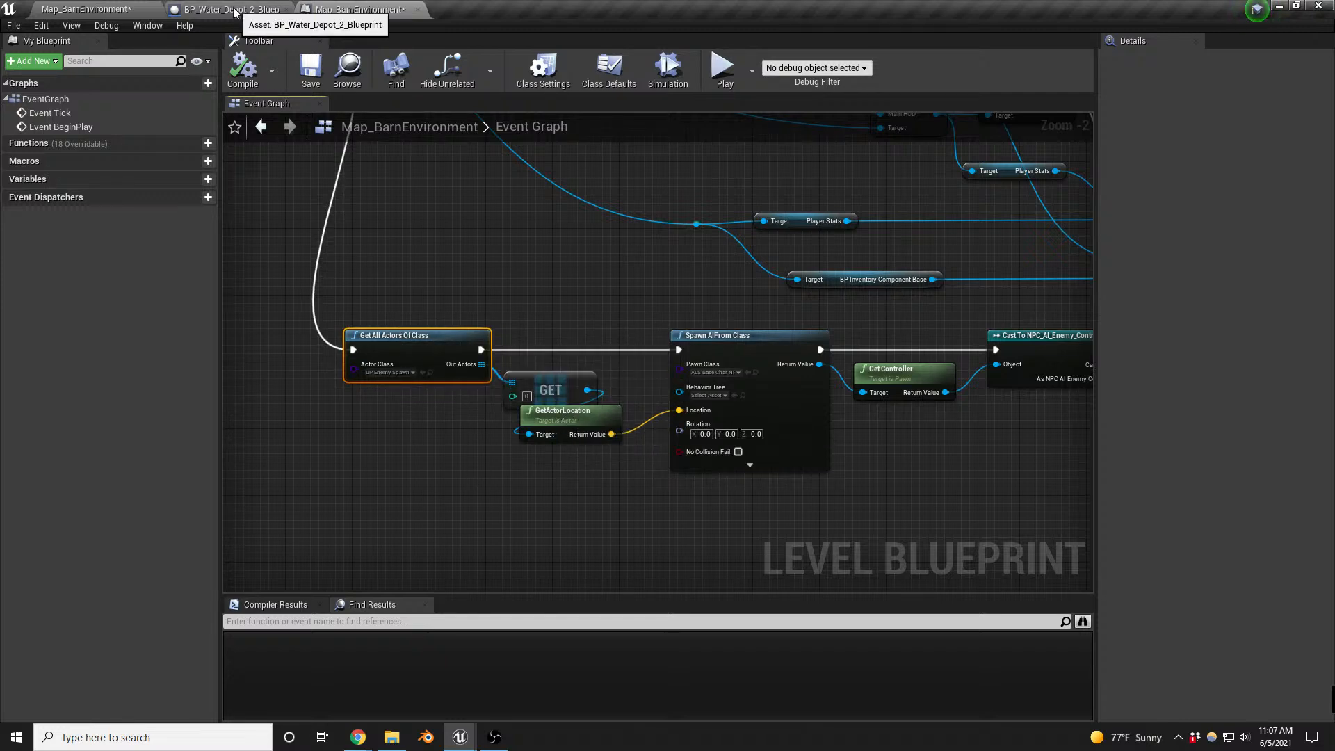
- Select the enemy spawner in front of the barn and open its Blueprint to examine the event graph
click(49, 6)
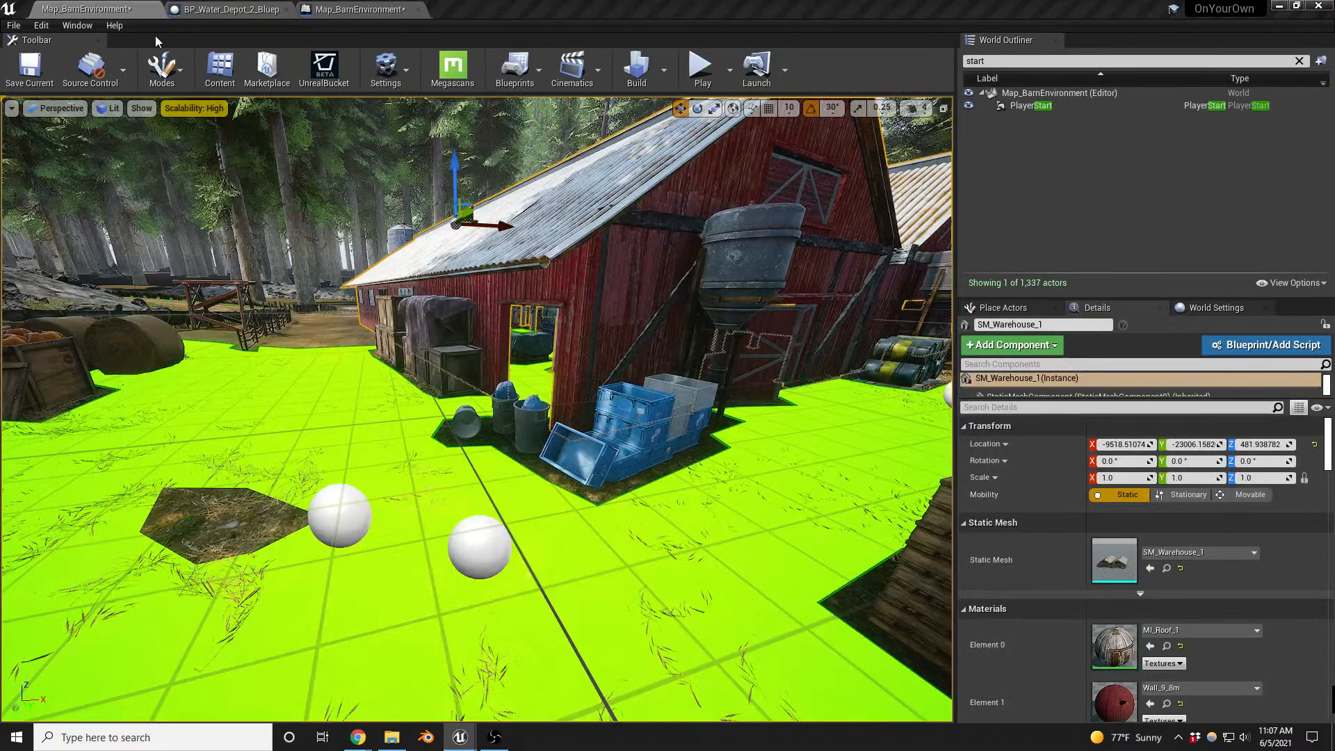
click(477, 548)
right_drag(564, 549, 636, 551)
key(s)
click(322, 507)
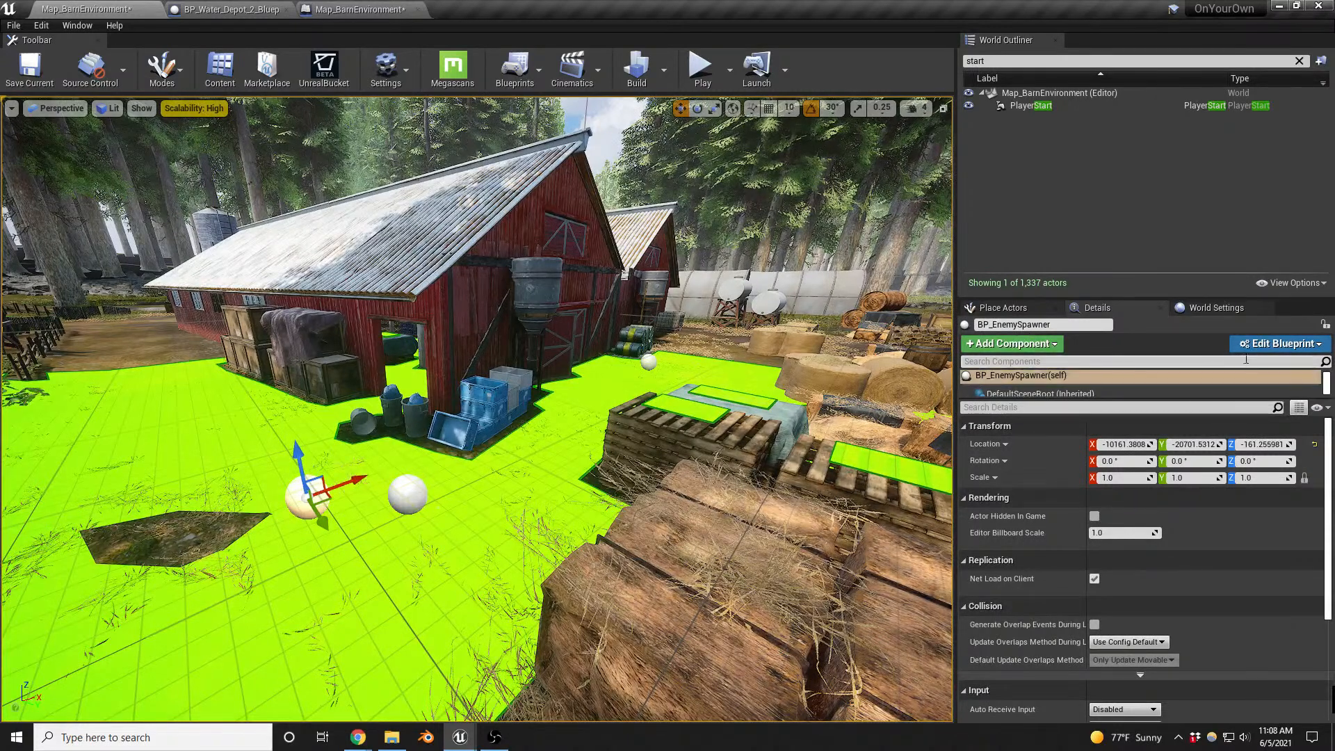
click(1278, 344)
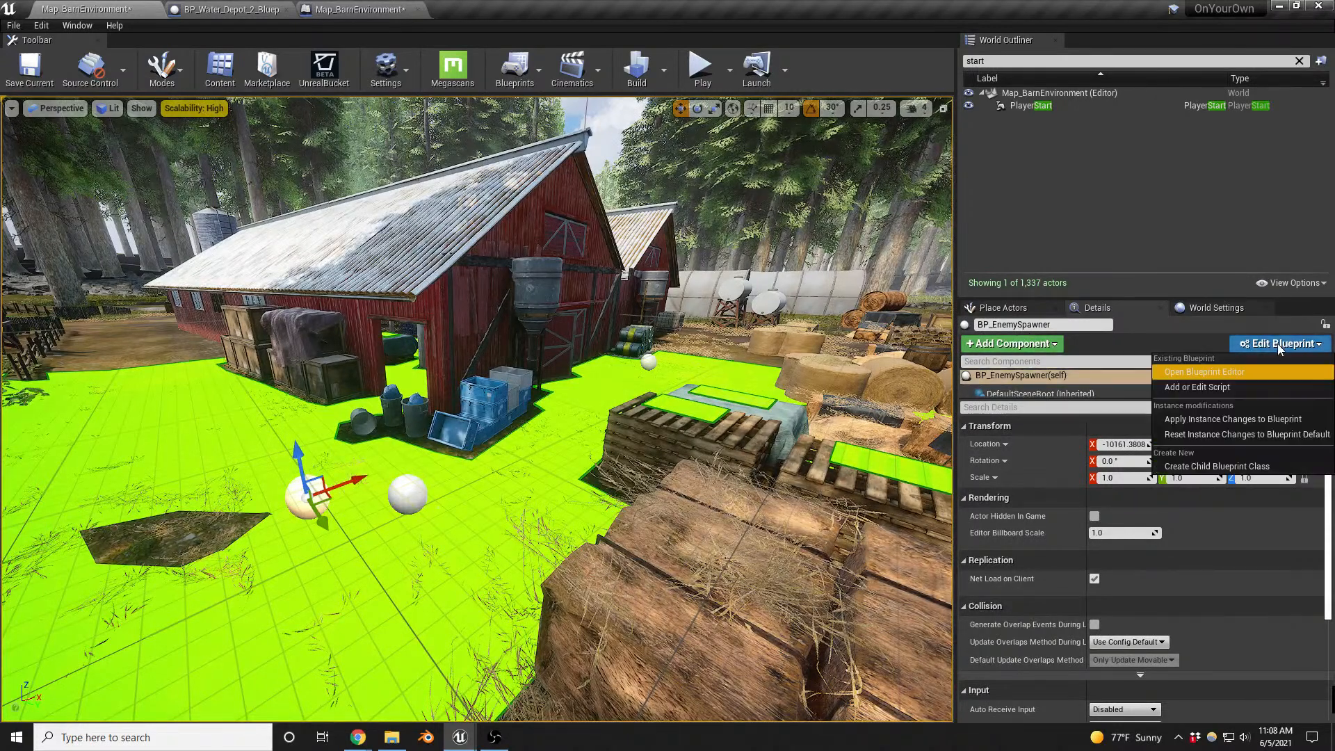
click(1198, 375)
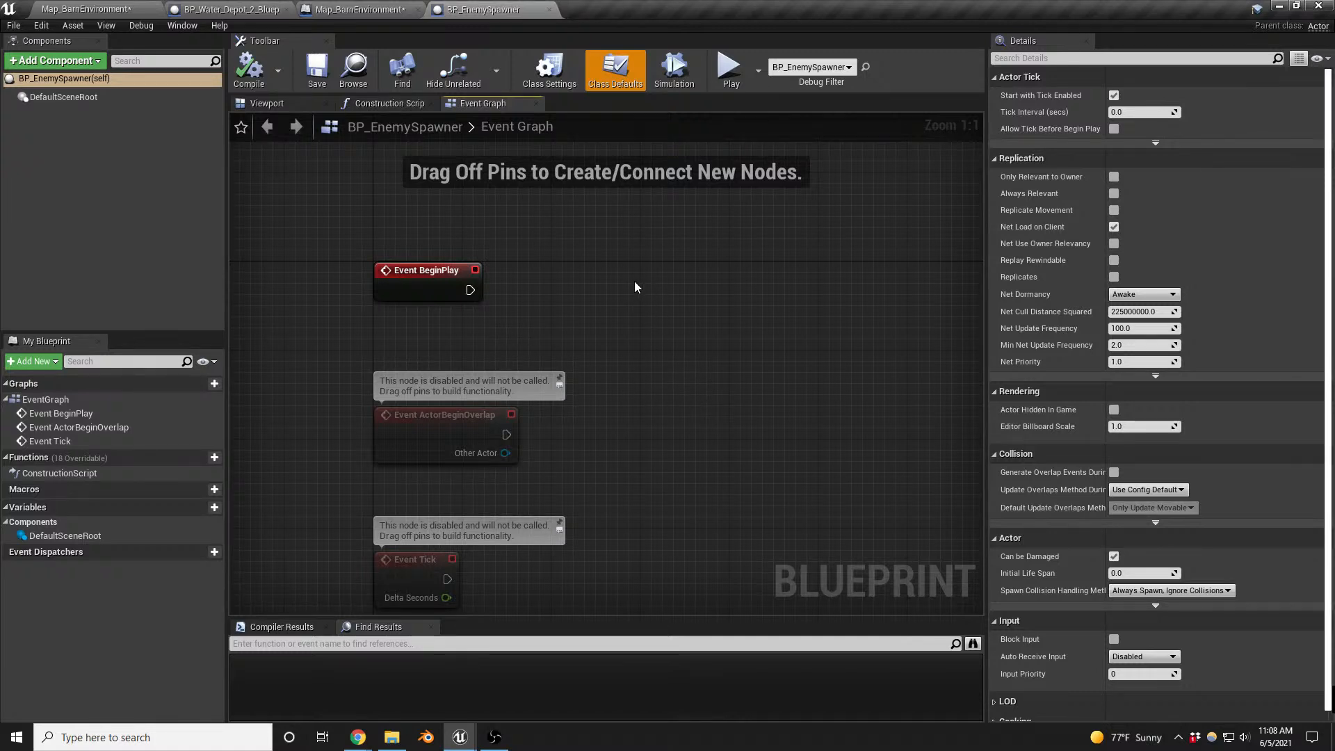
- Find the enemy actors in the placeable list and place an ALS_BaseChar_NPC_Enemy in the barn level near the enemy spawner
click(93, 7)
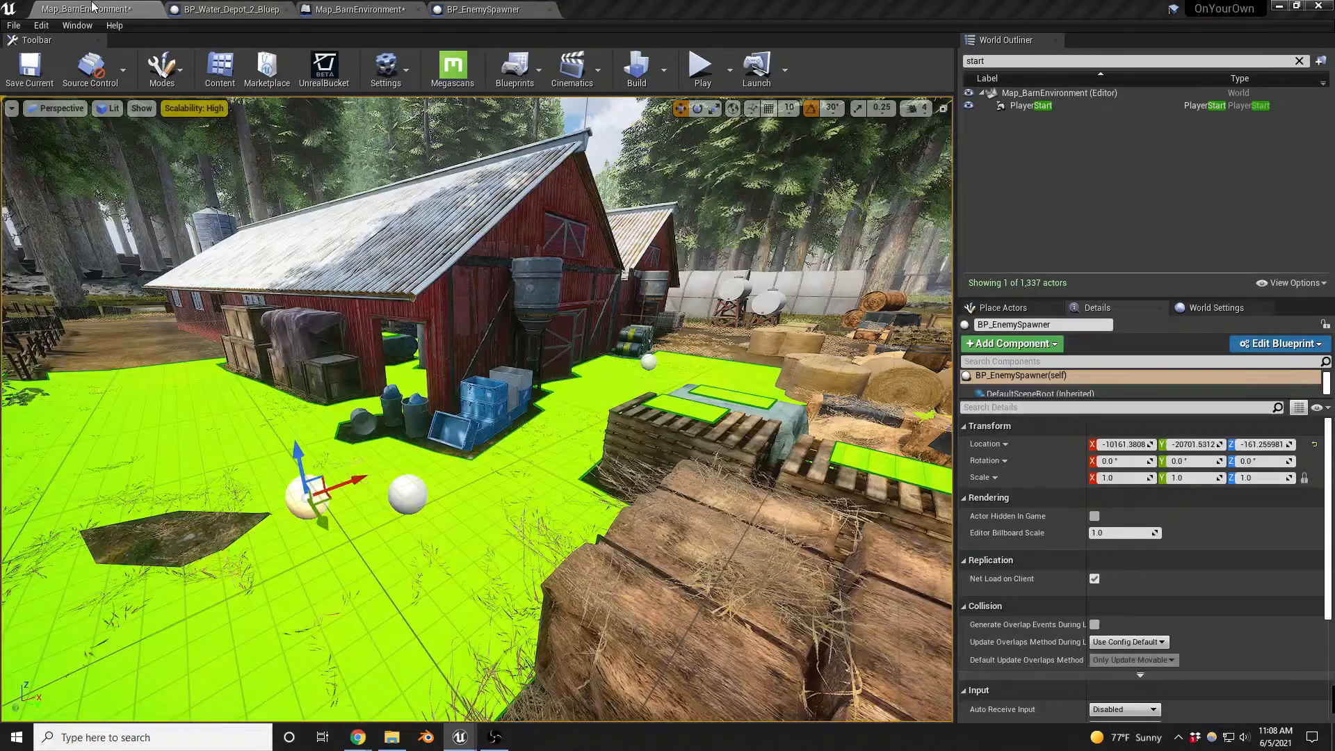
click(1009, 310)
text(patr)
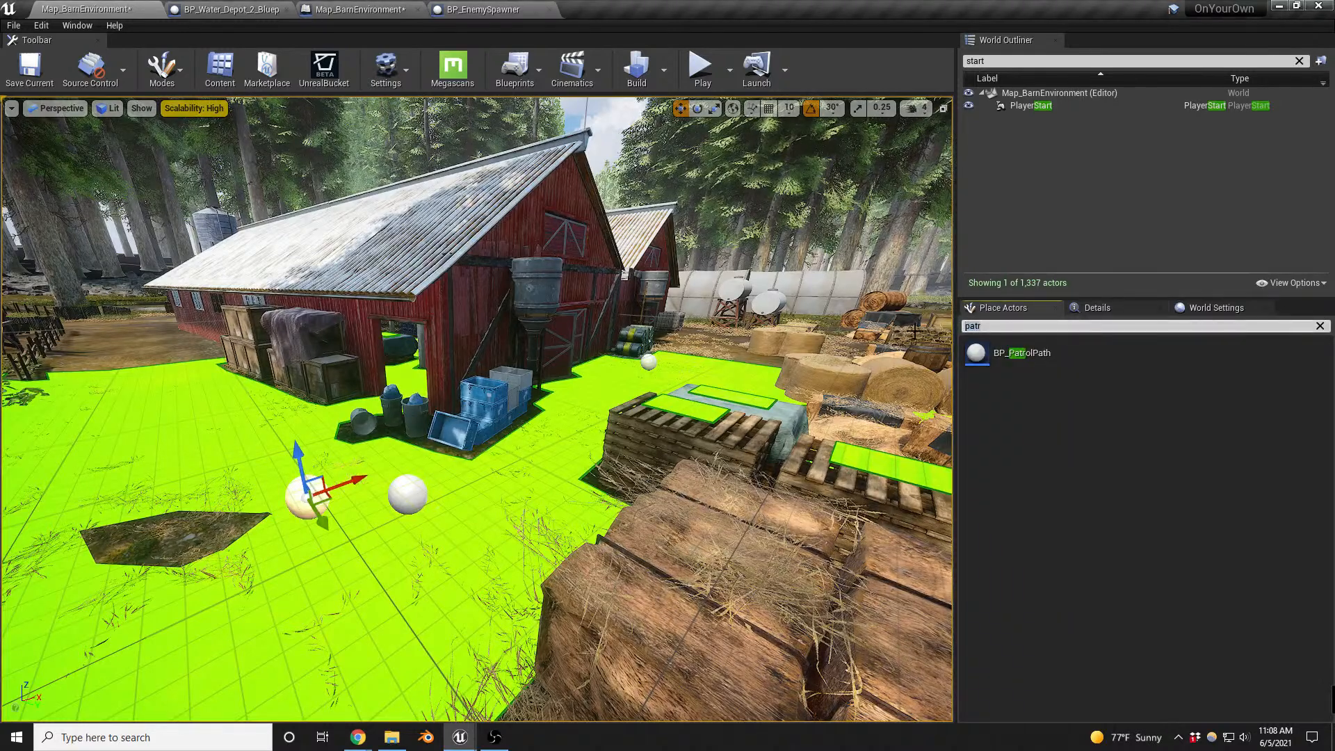
key(BackSpace)
key(BackSpace)
key(BackSpace)
key(BackSpace)
text(enm)
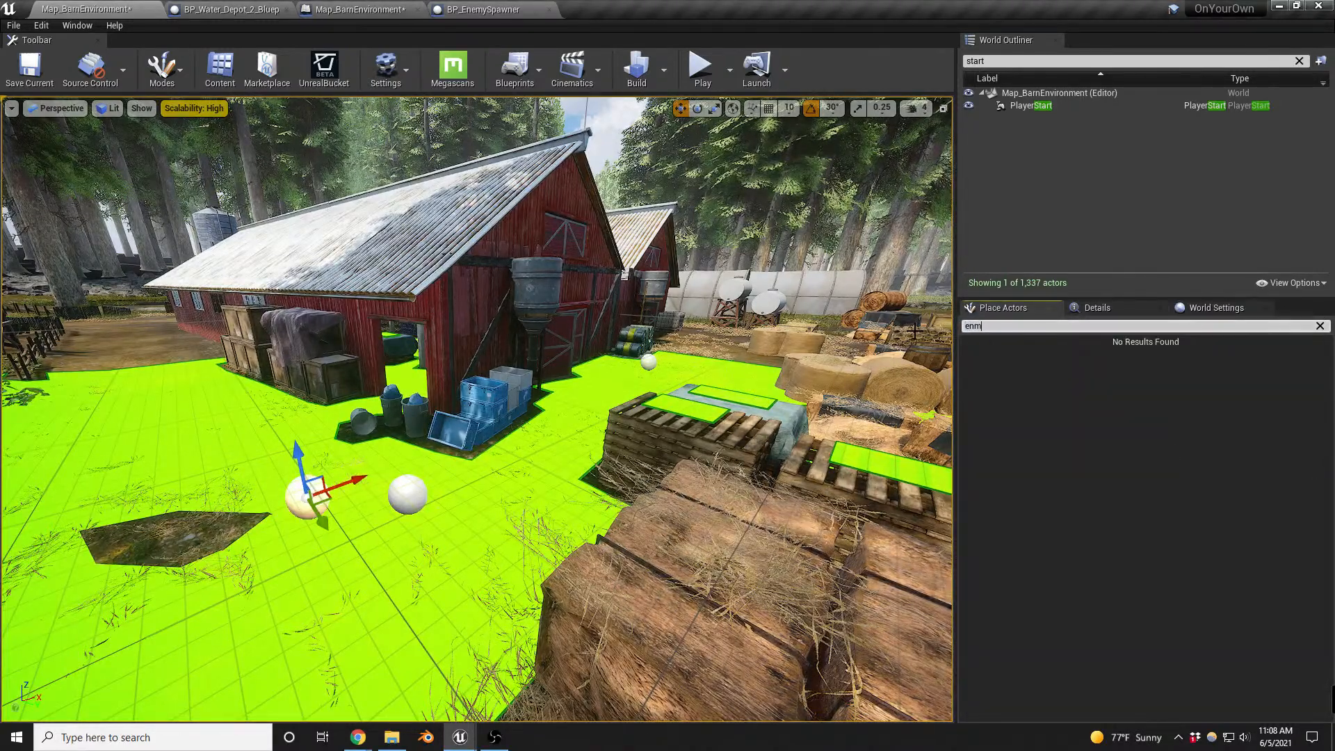
key(BackSpace)
text(e)
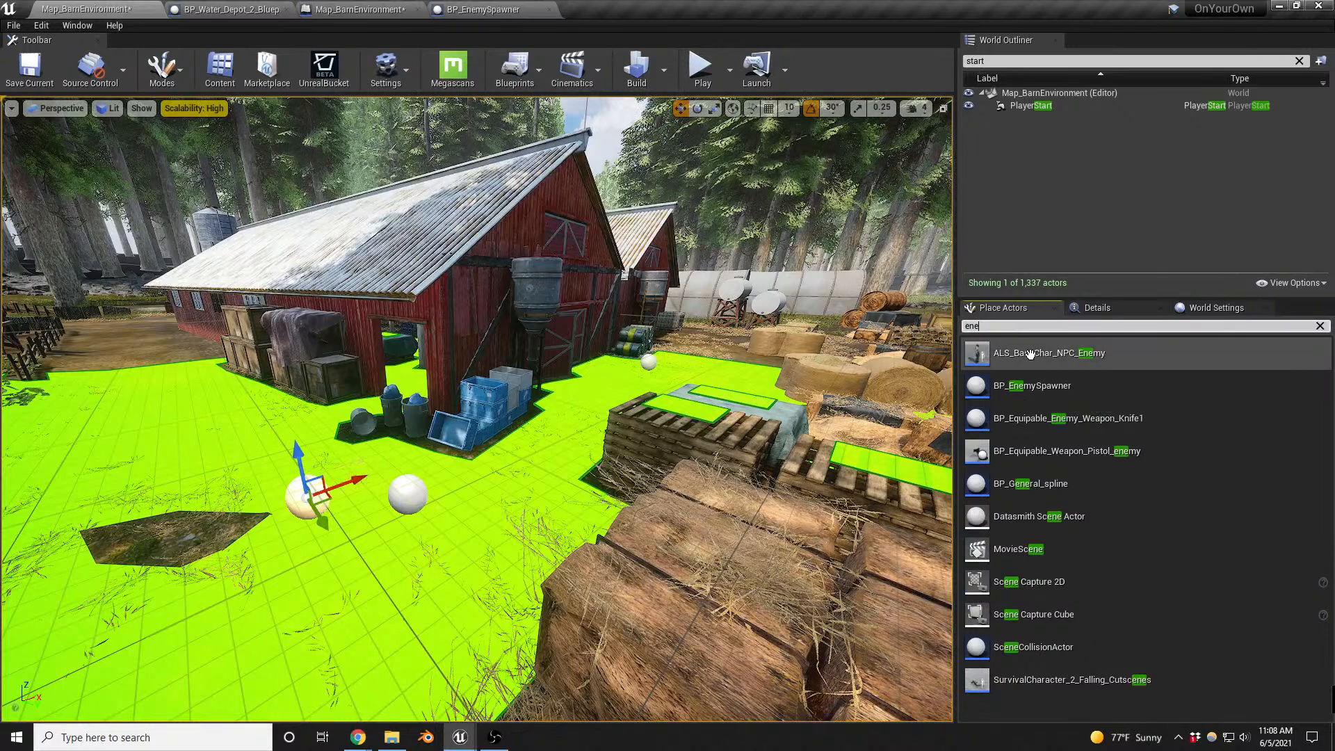
drag(1031, 354, 241, 470)
- Set the placed enemy character's Patrol Path to BP_PatrolPath and its Chase Status to Patrolling
click(1106, 308)
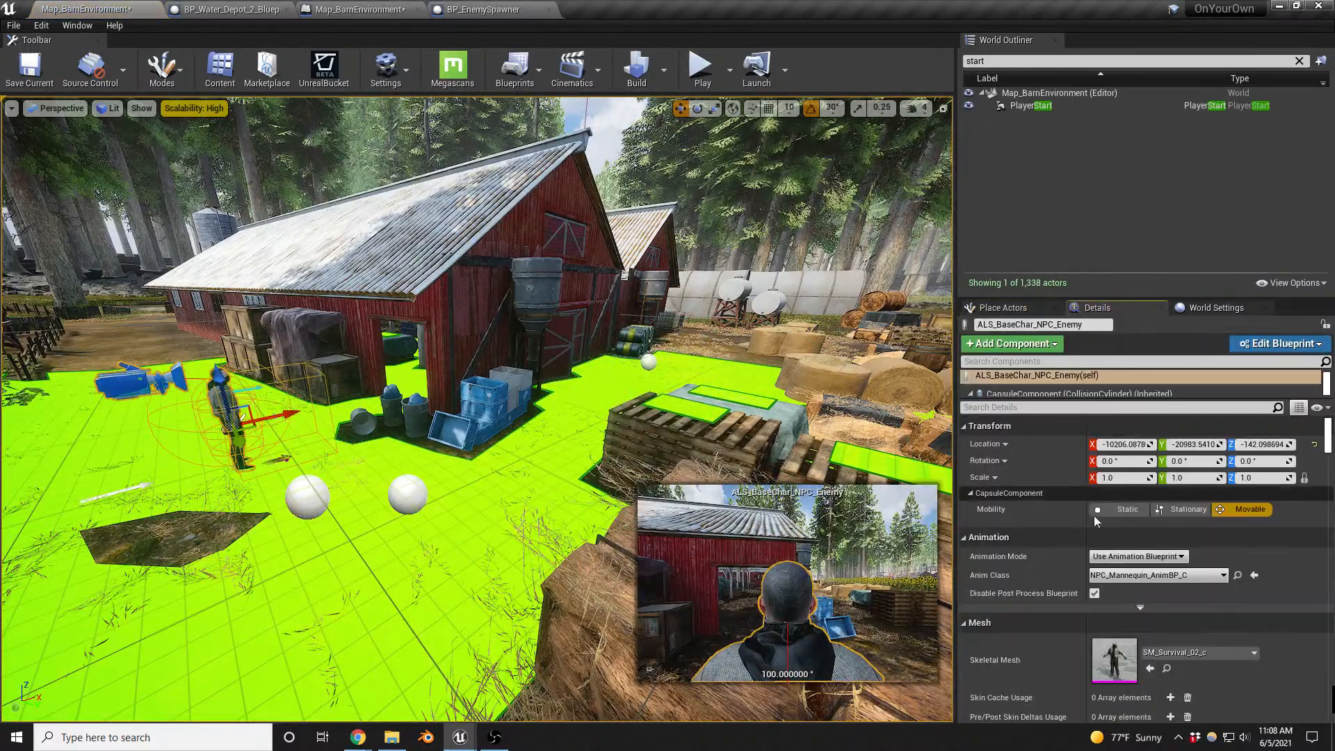
scroll(1258, 577, down, 8)
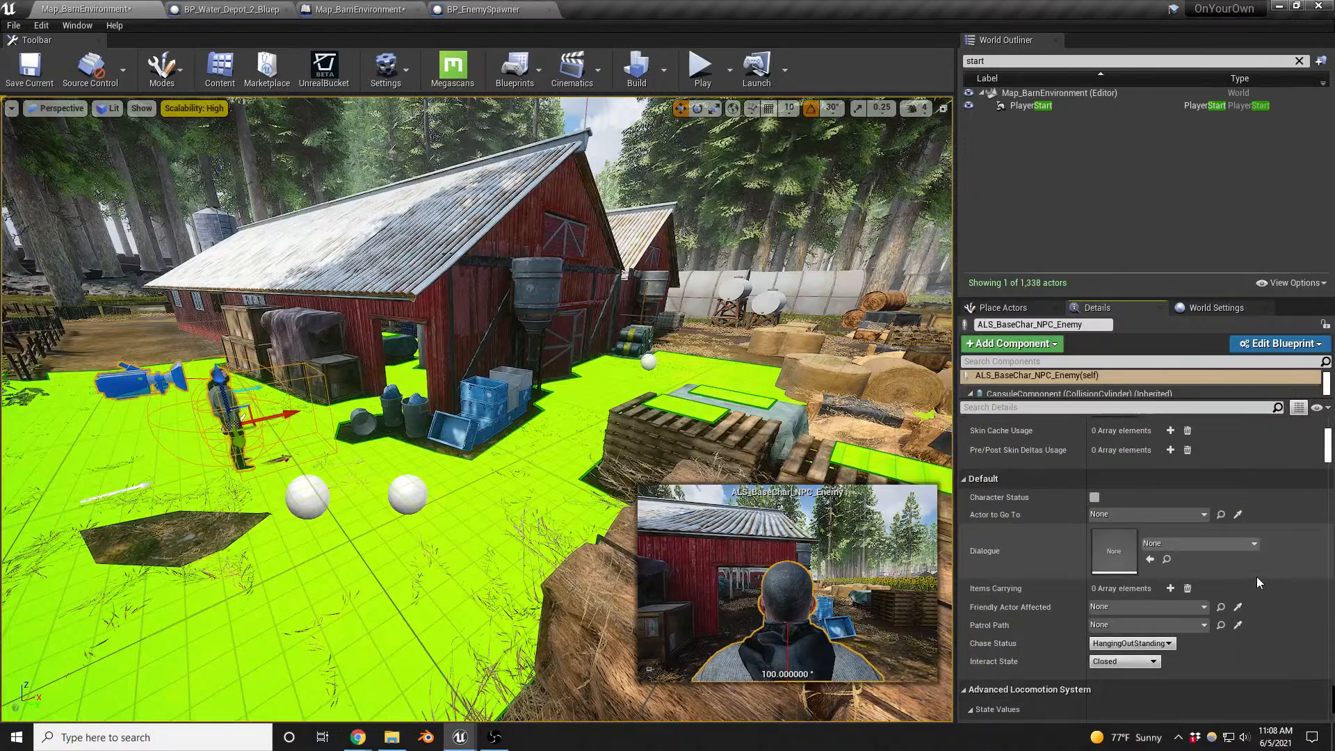
click(1160, 627)
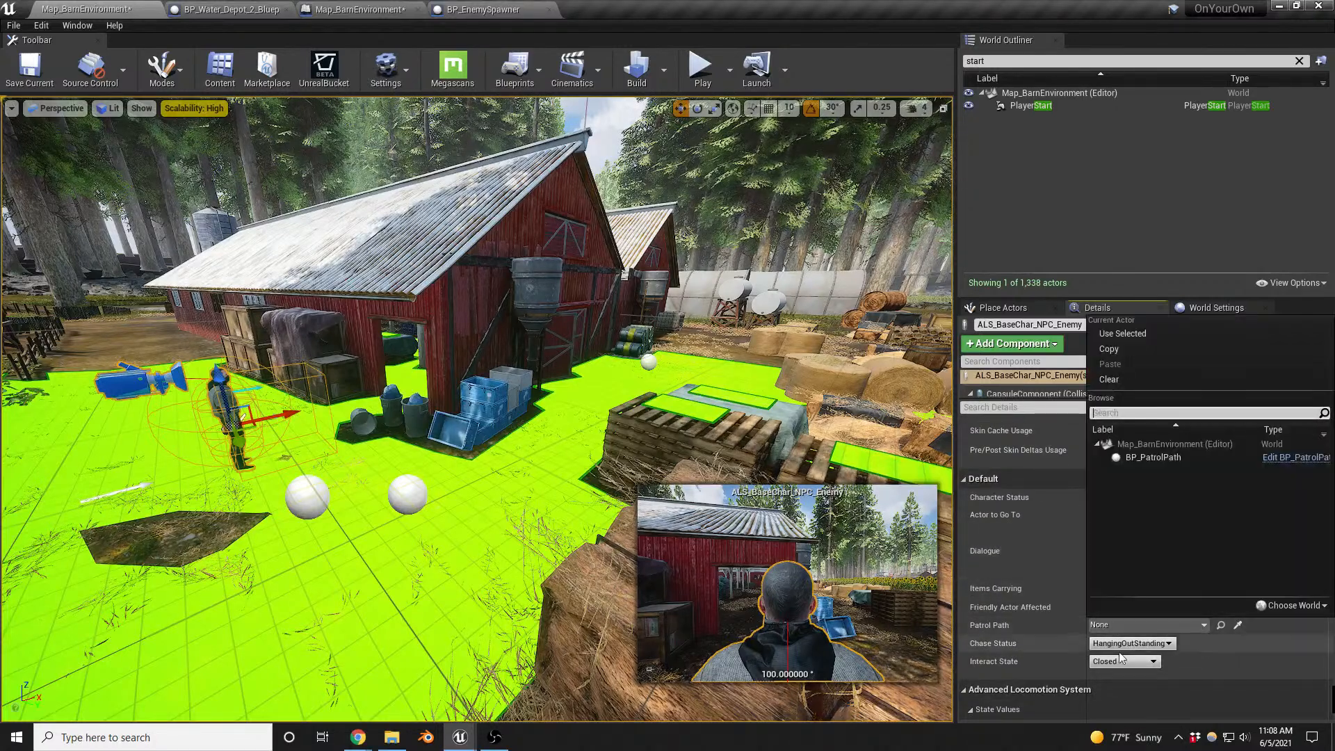
click(1167, 458)
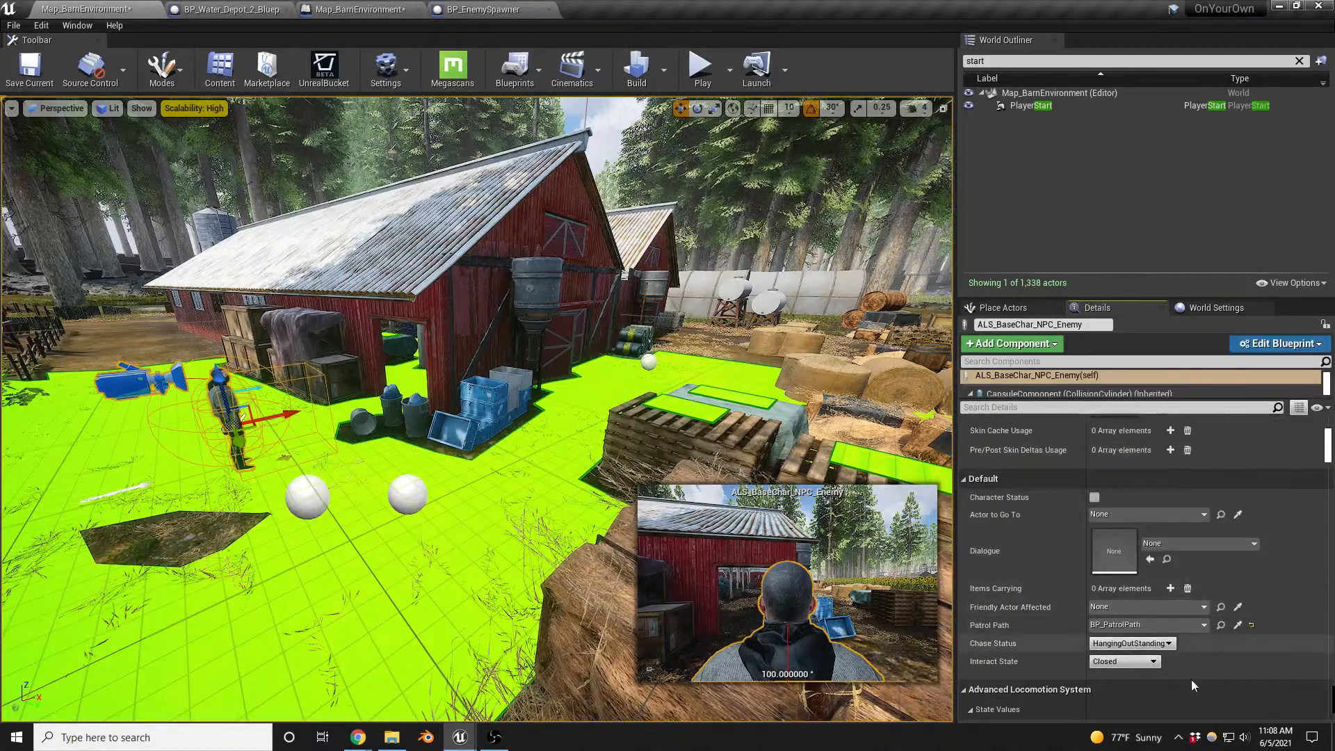
click(1131, 643)
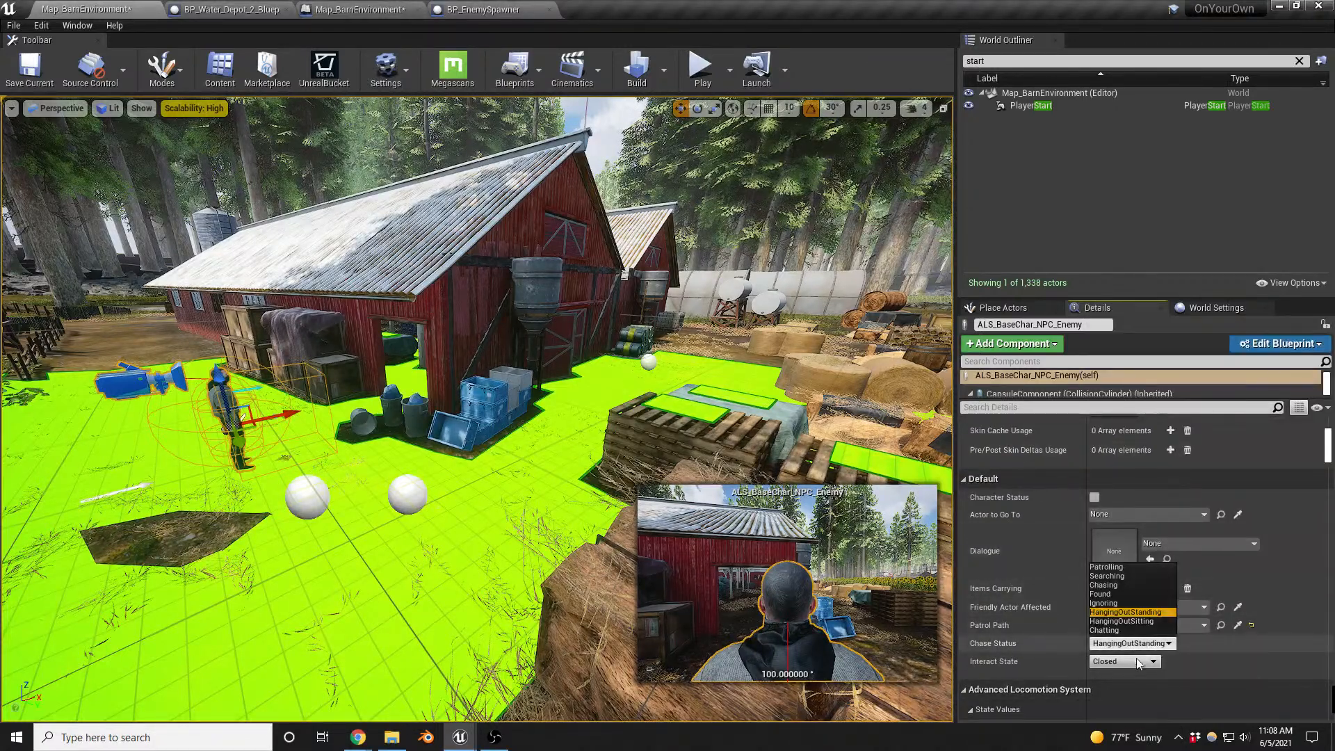
click(1115, 568)
- Check the placement of BP_PatrolPath's path points, and select the enemy spawner beside it
click(409, 496)
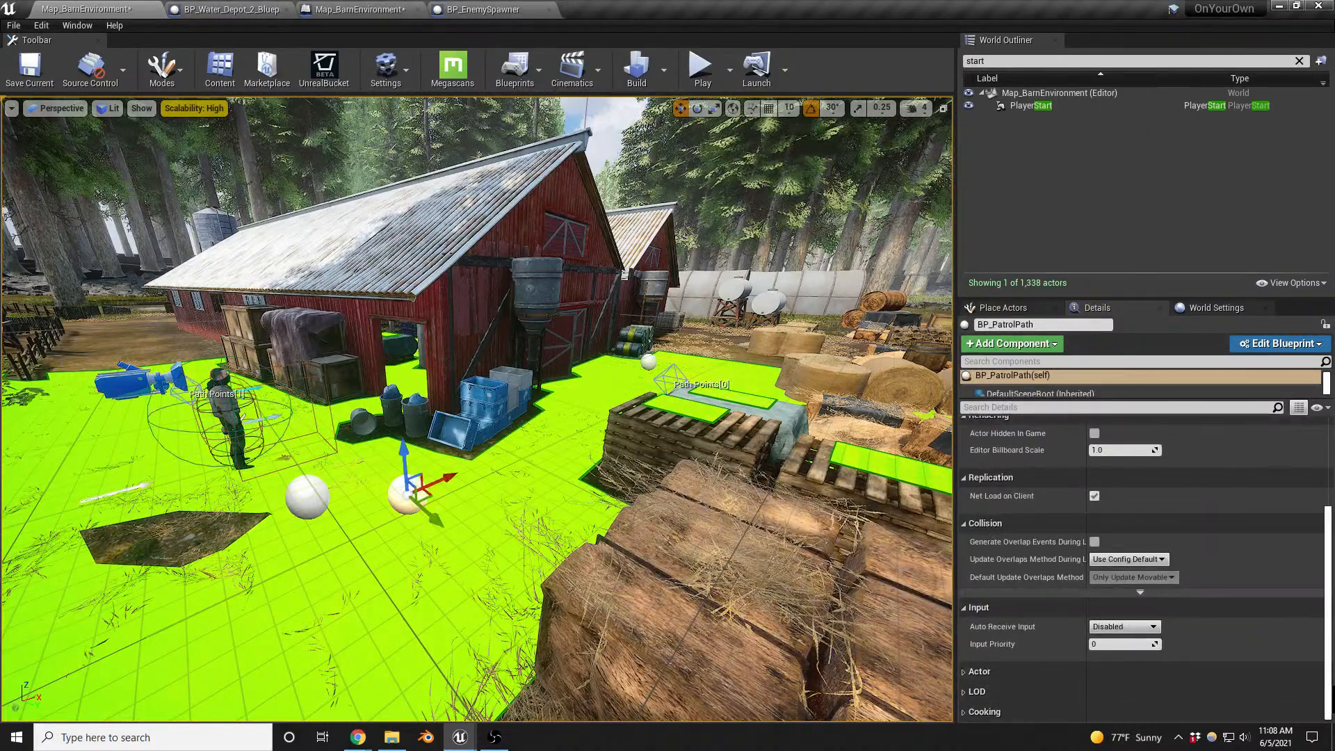
click(307, 496)
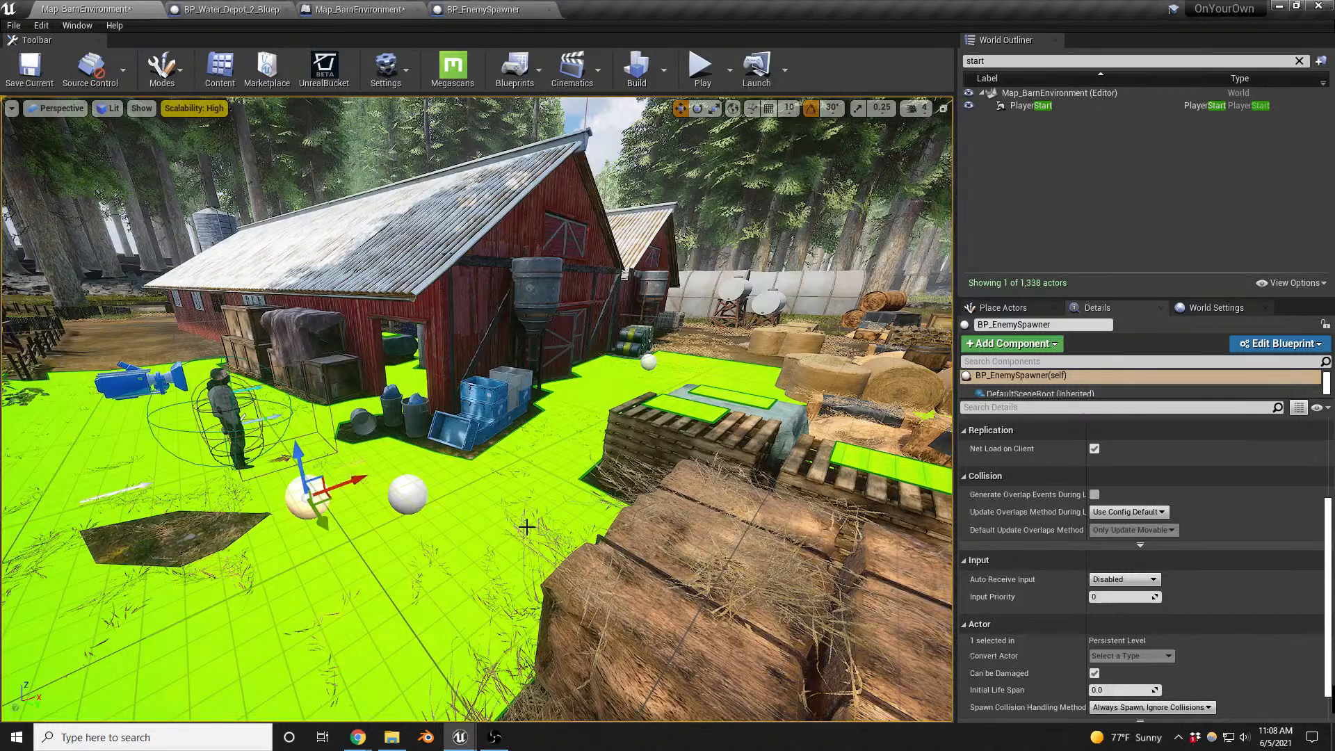
- Delete the selected enemy spawner in front of the barn and play-test the level with the patrolling enemy
key(Delete)
right_drag(462, 513, 445, 513)
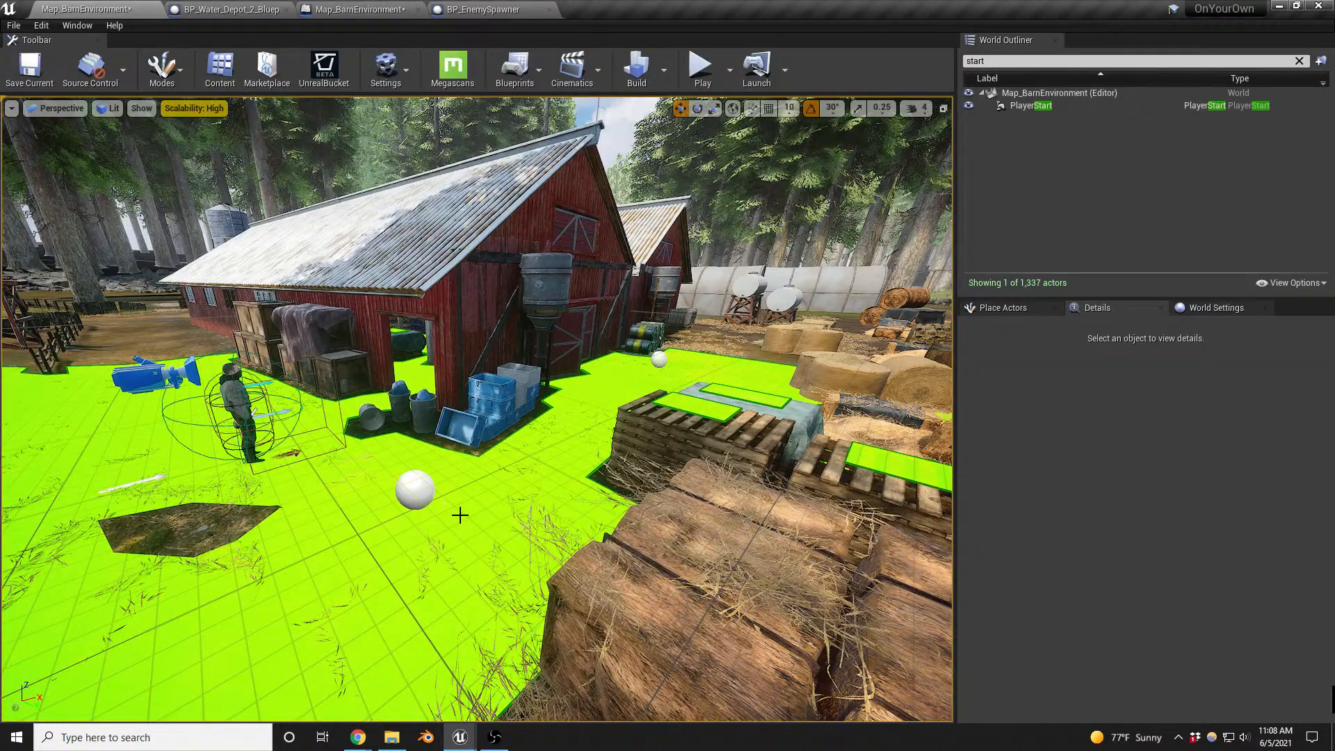
key(alt+p)
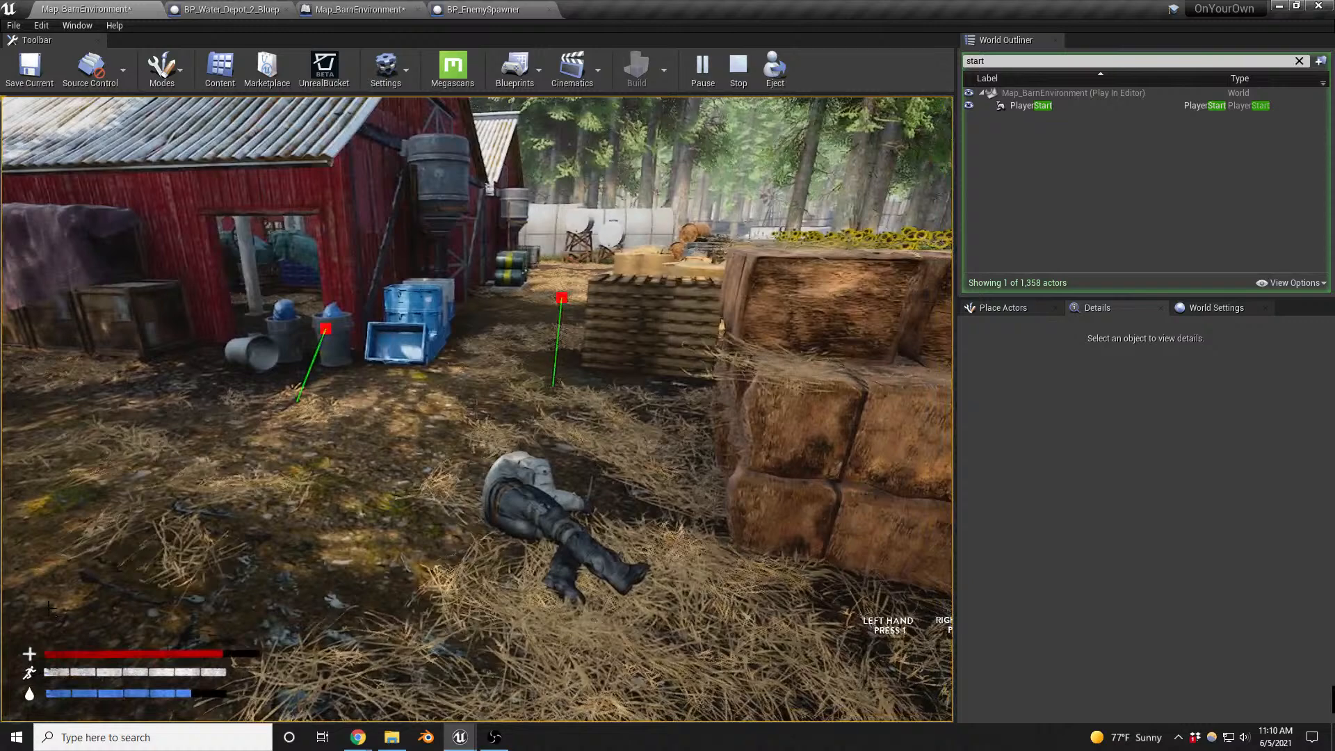
key(Escape)
- Place a green dumpster on the ground in front of the wooden crates along the barn wall
right_drag(500, 534, 466, 537)
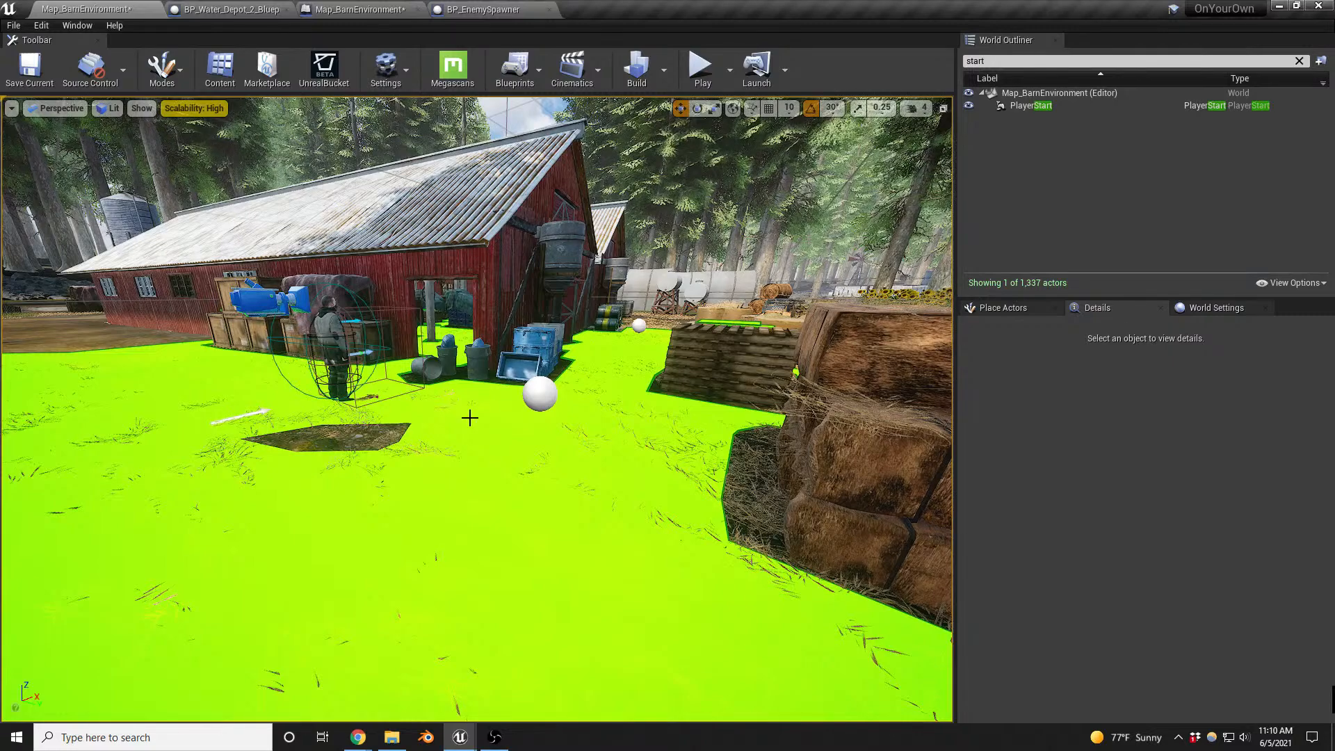
middle_drag(539, 499, 528, 446)
click(1020, 306)
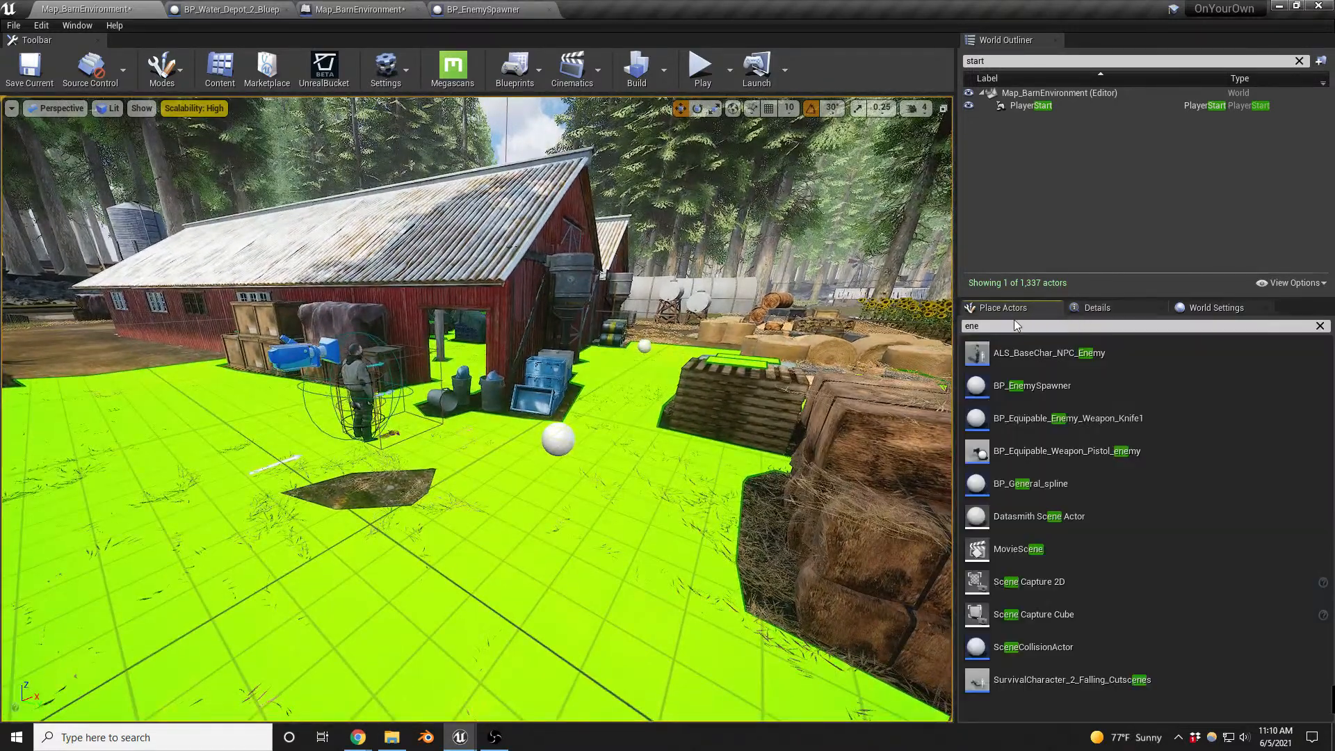
click(1014, 323)
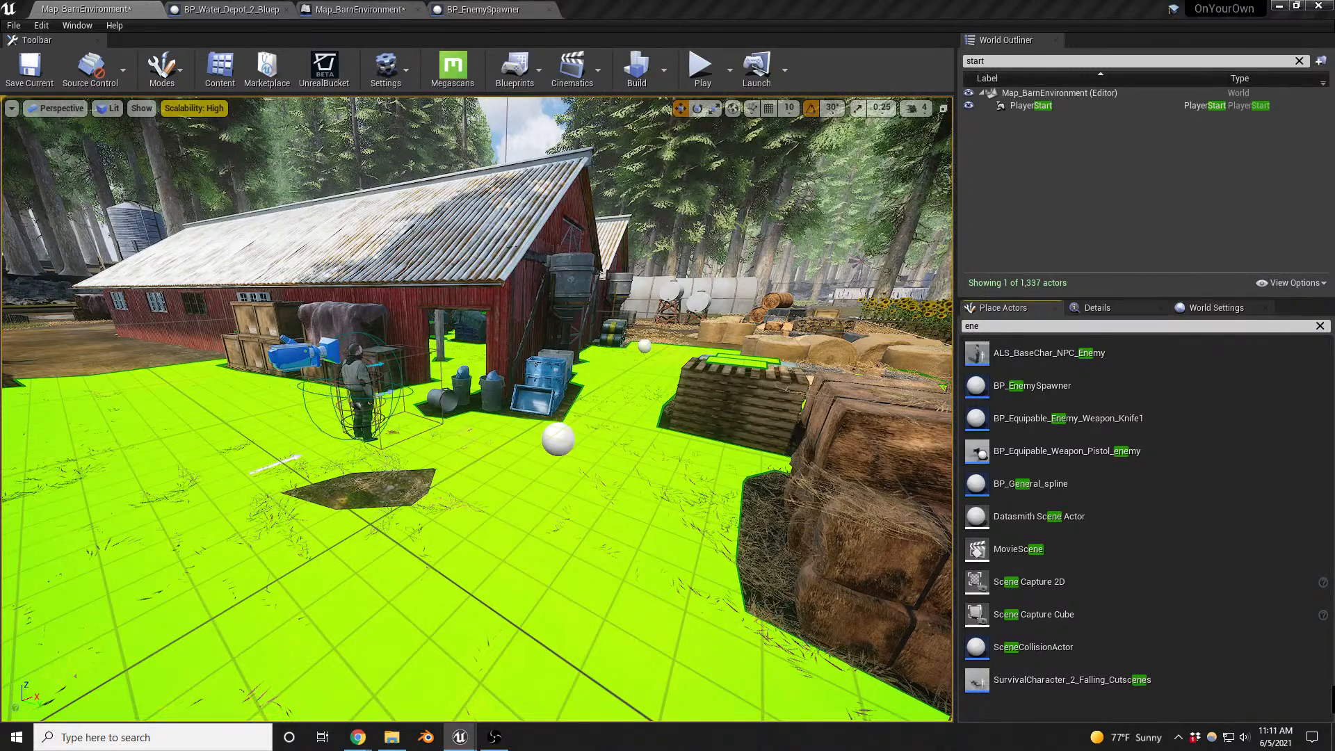
drag(1, 369, 246, 388)
right_drag(298, 450, 282, 480)
key(w)
key(a)
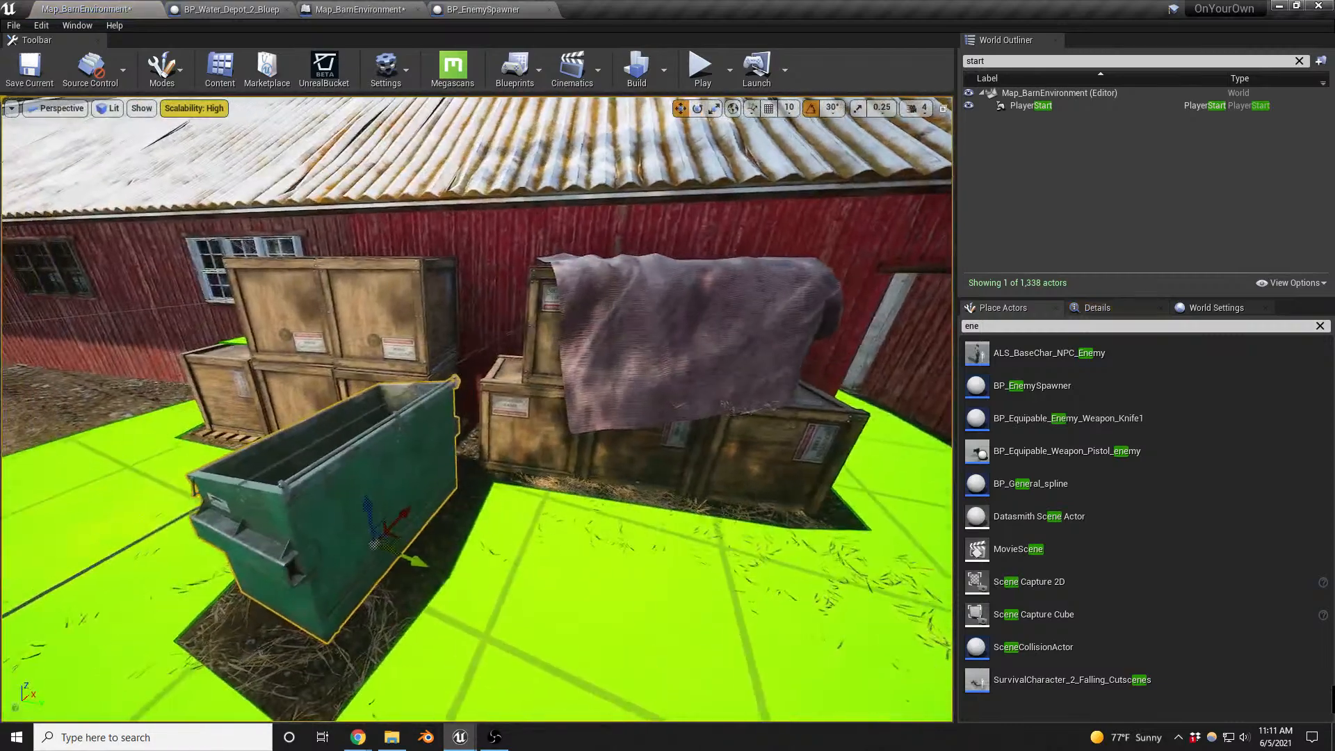
- Rotate the dumpster so its labelled front faces the yard and move it closer to the crates
key(e)
drag(386, 607, 304, 603)
key(w)
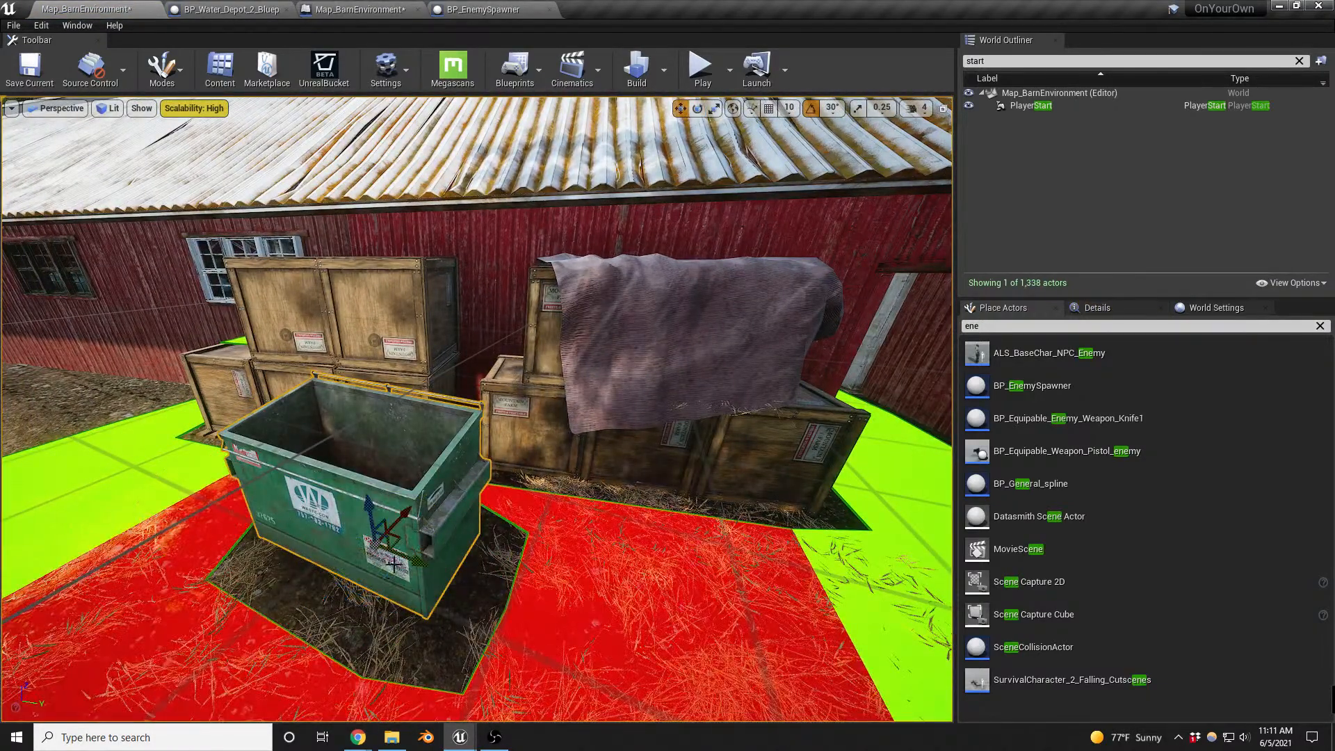
drag(389, 545, 427, 477)
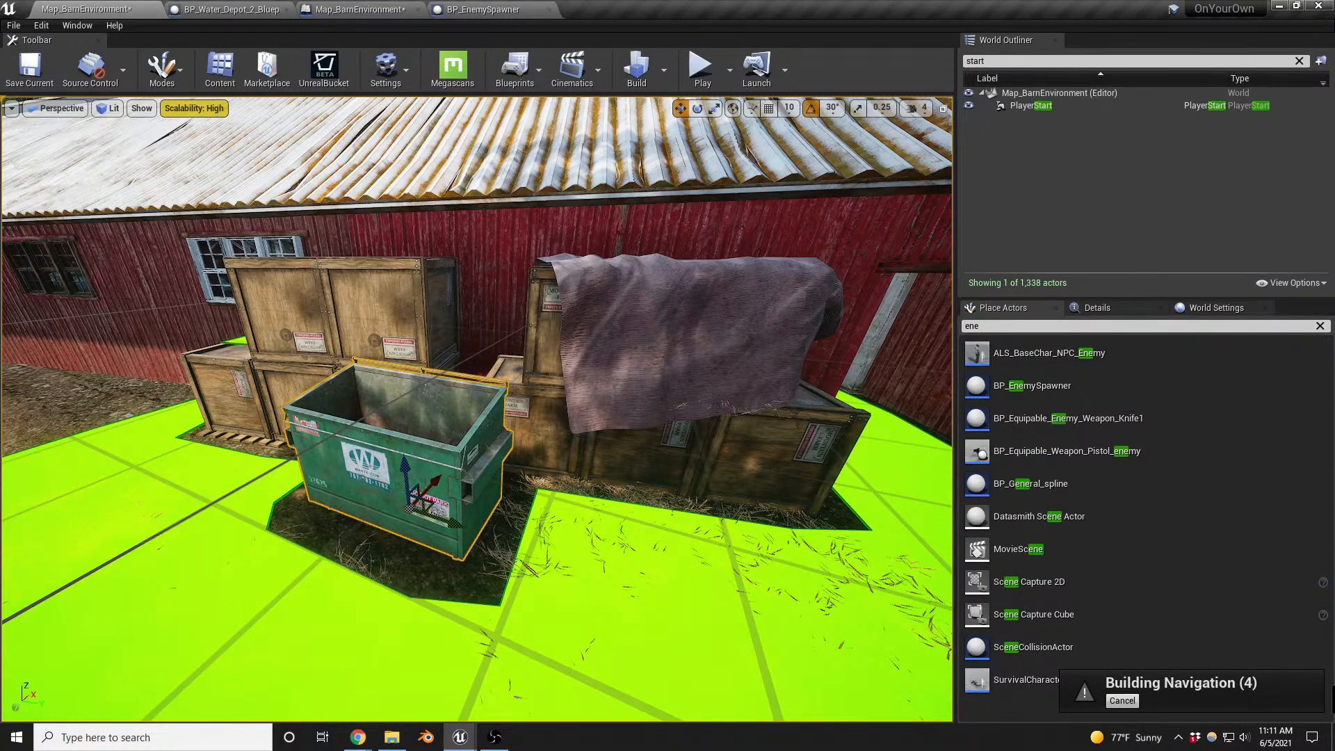
- Play-test the level again, approaching the enemies near the pallets and hay bales, and end the session
key(alt+p)
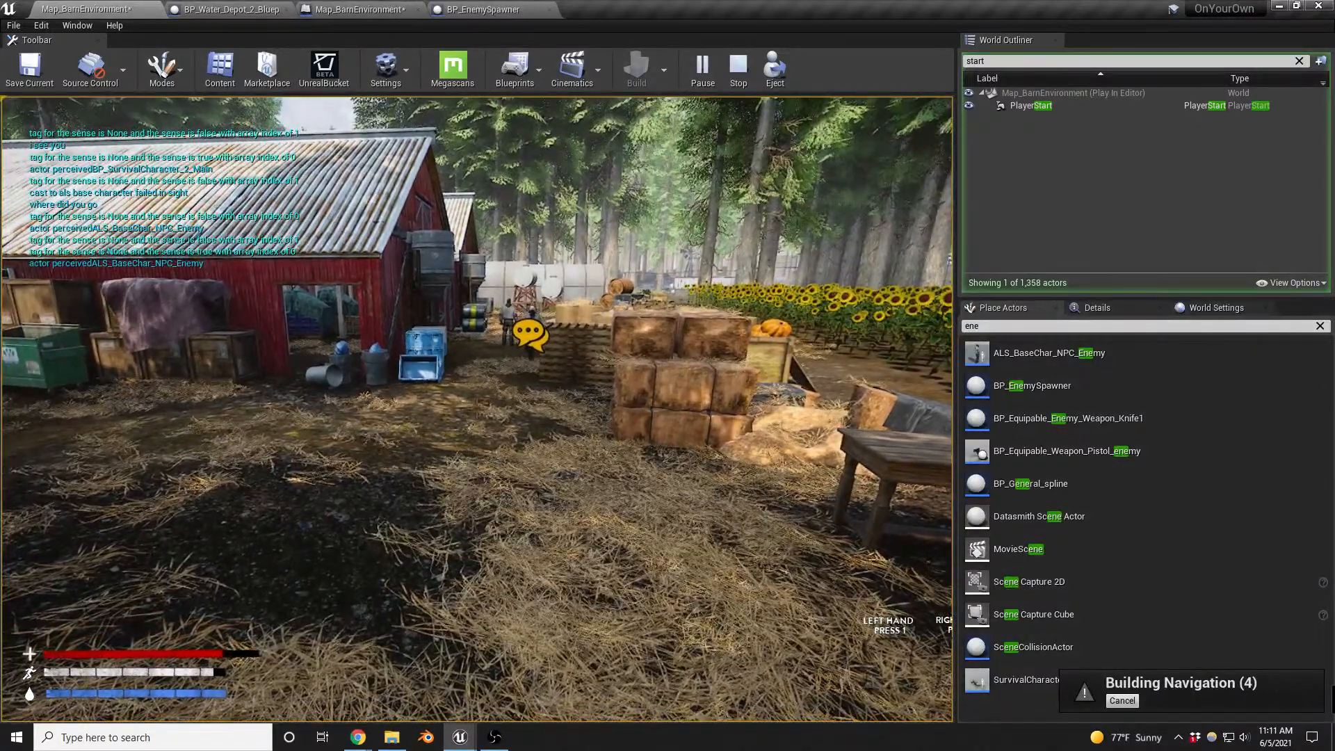
key(w)
key(w)
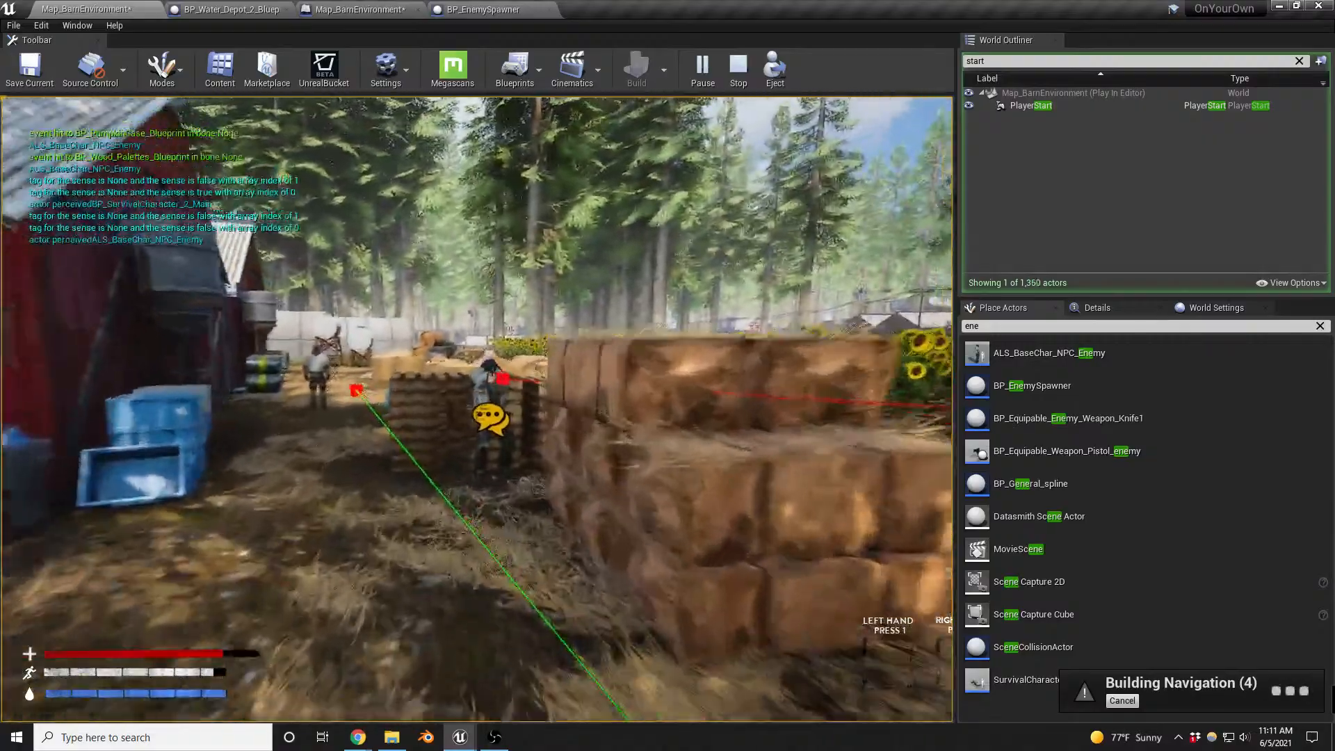
key(w)
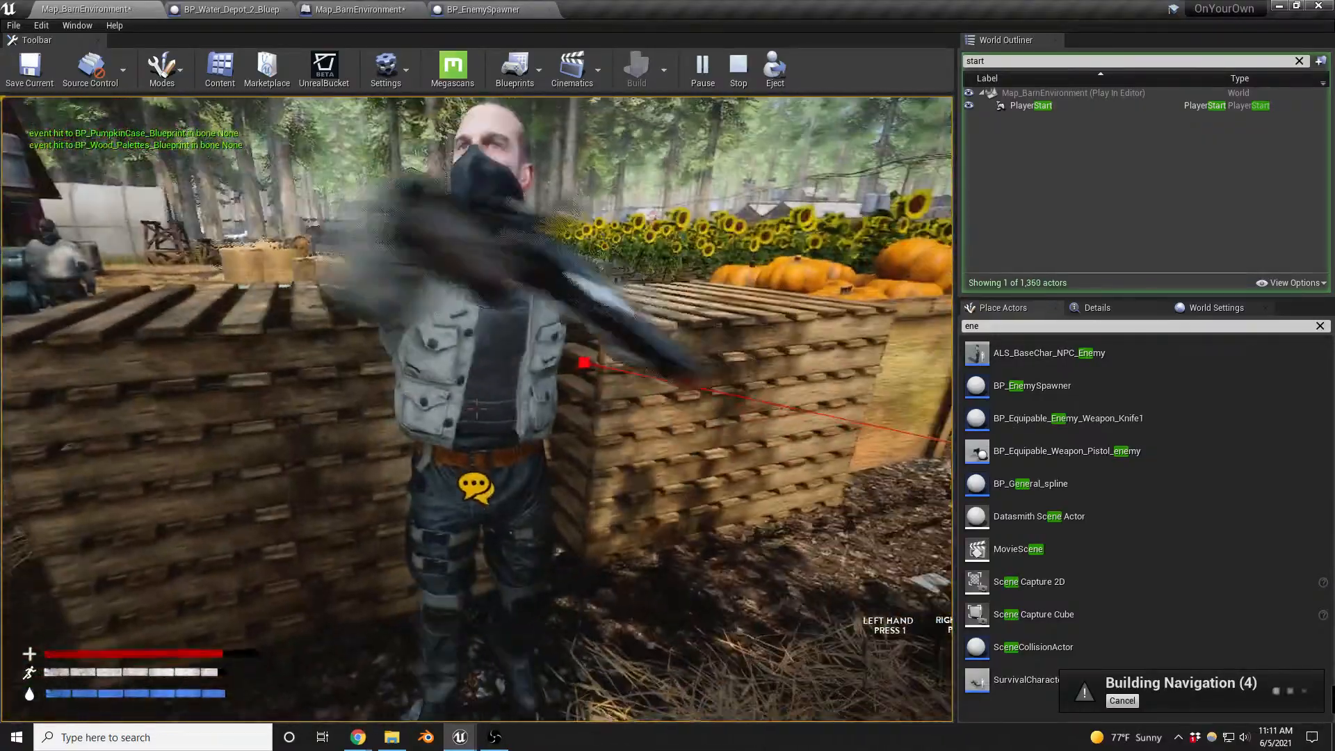
click(477, 409)
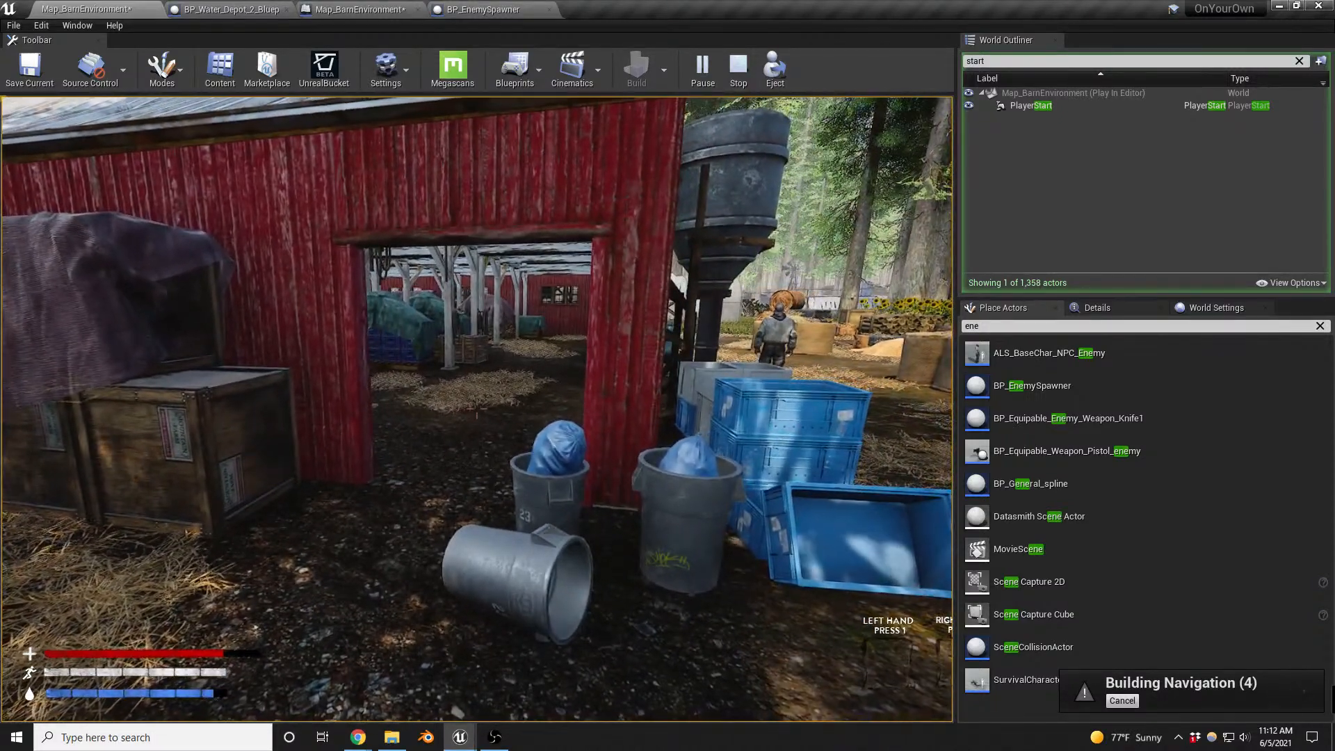
key(Escape)
- Close the BP_EnemySpawner and level Blueprint editors and bring up the BP_Water_Depot_2 Blueprint
scroll(622, 560, down, 10)
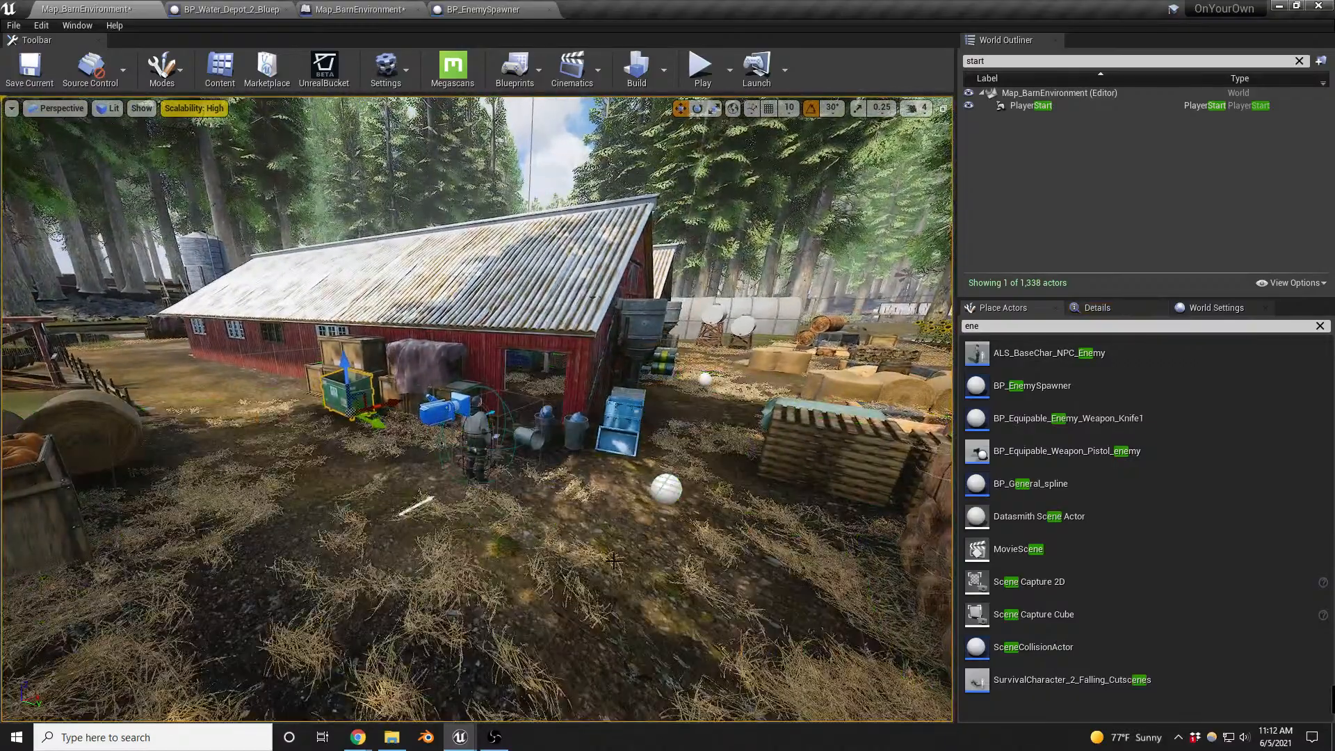
right_drag(622, 560, 465, 559)
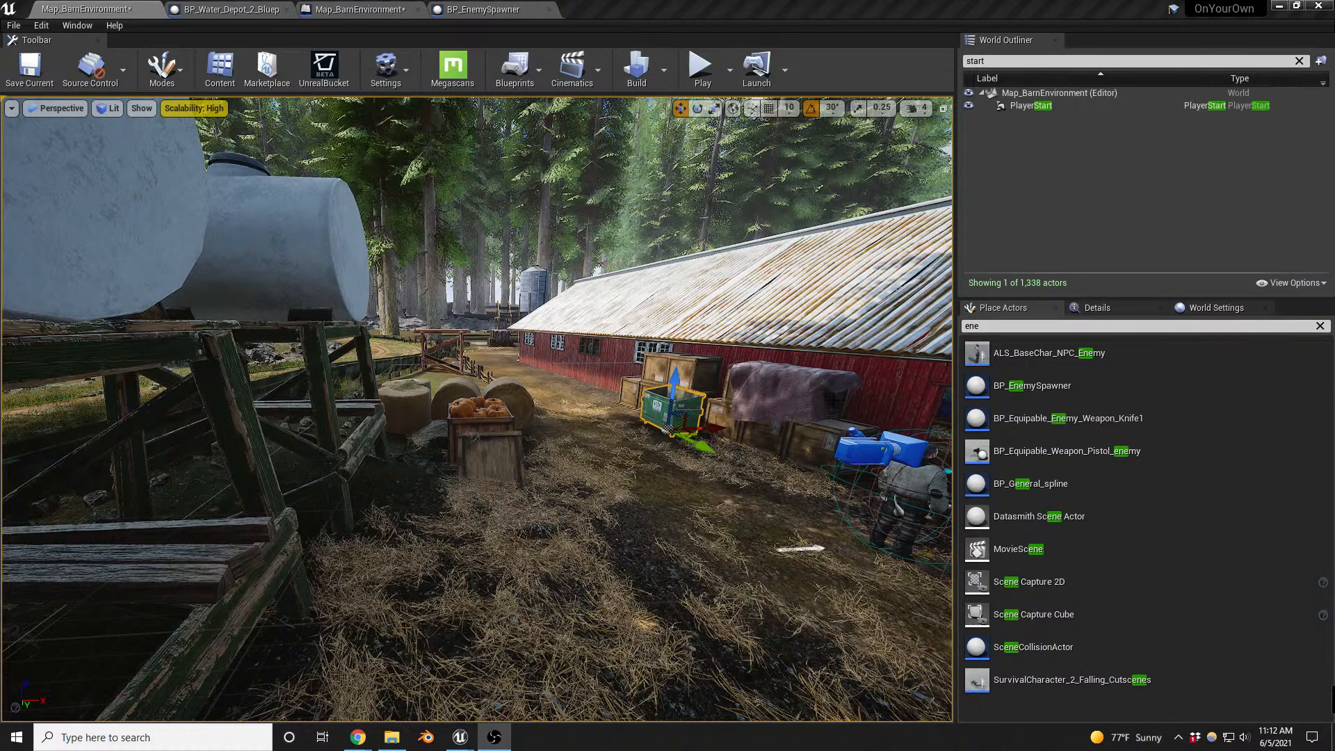
right_drag(727, 404, 939, 439)
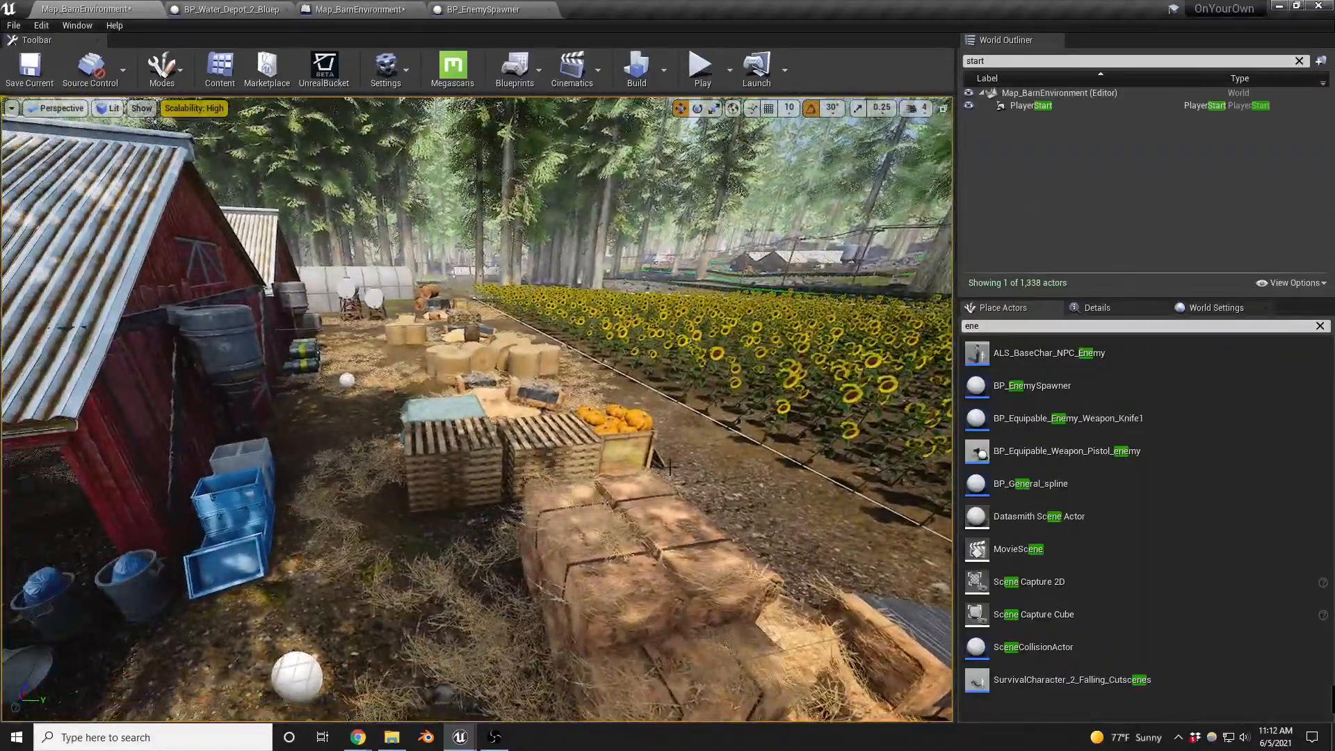
click(549, 9)
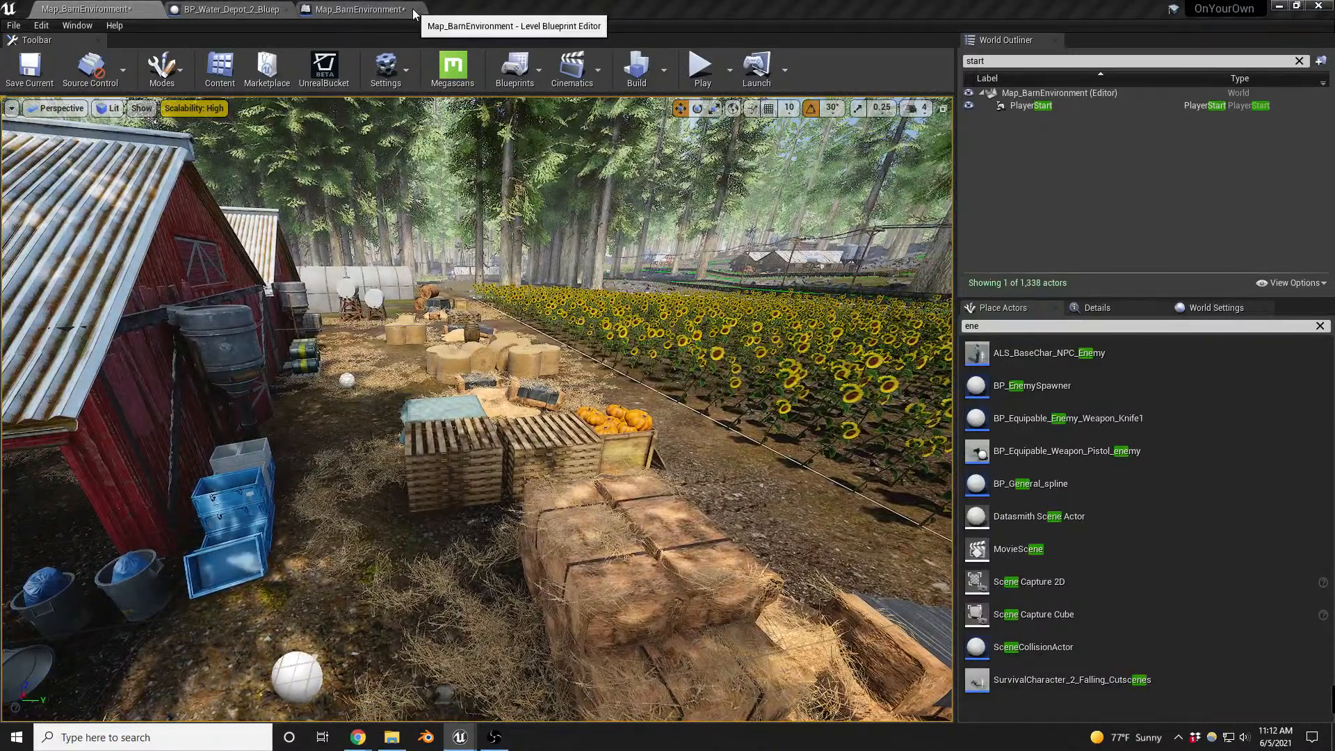
click(419, 10)
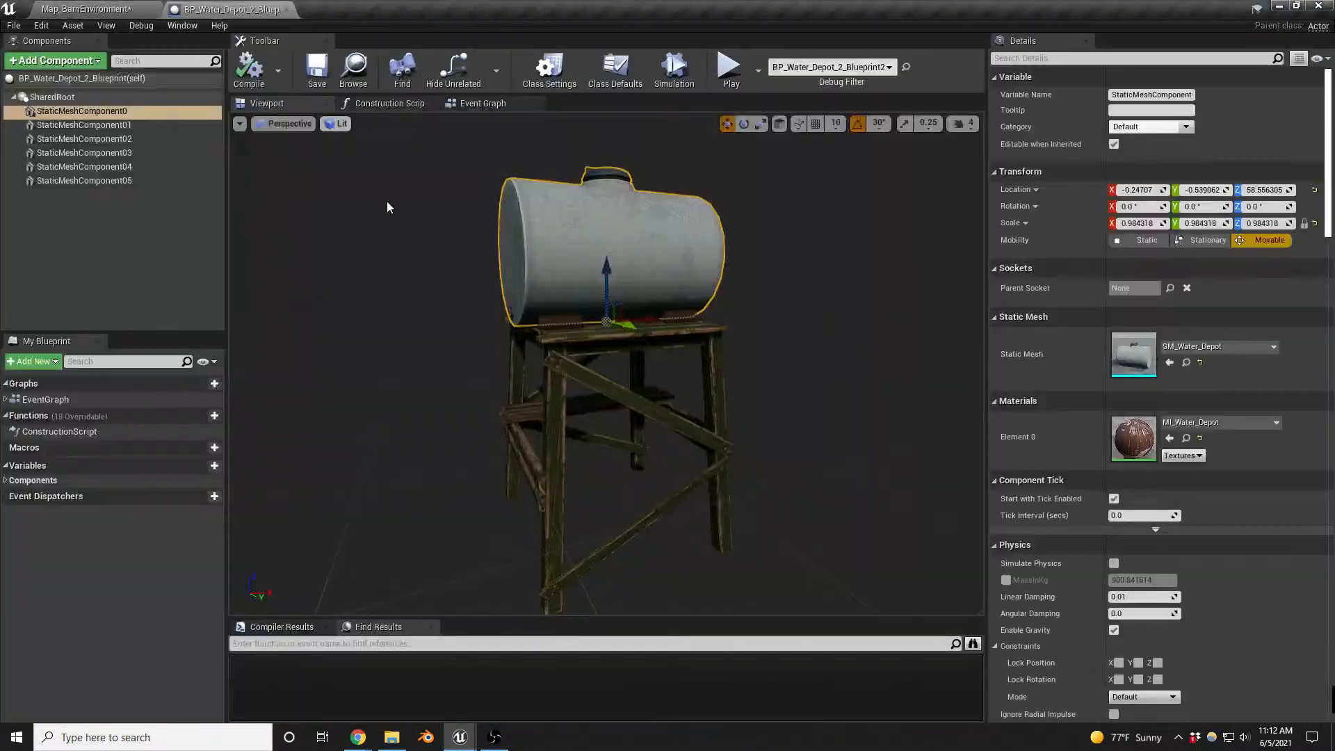
click(232, 9)
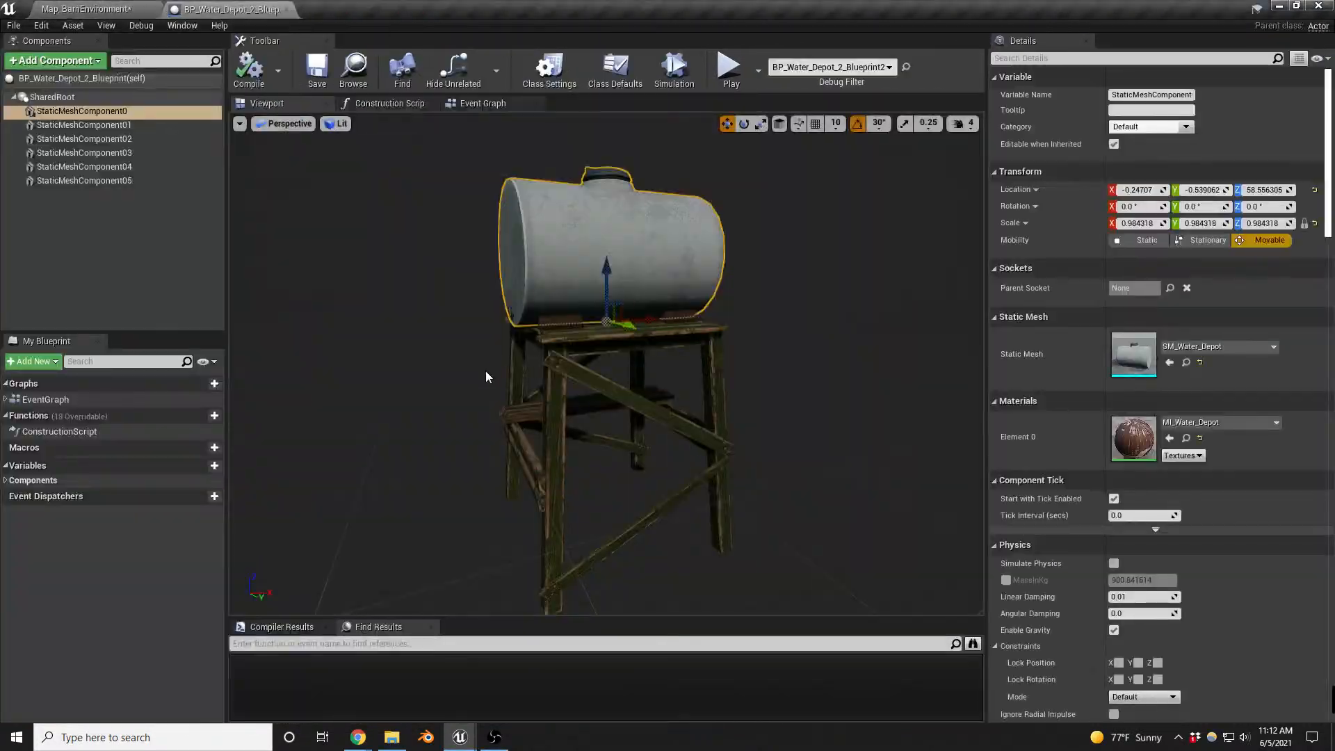
- Examine the water depot's tank and wooden support structure, checking which components they are made of
mouse_move(486, 375)
right_down()
mouse_move(500, 376)
mouse_move(491, 382)
mouse_move(498, 358)
mouse_move(508, 424)
mouse_move(513, 327)
mouse_move(516, 371)
mouse_move(506, 362)
right_up()
key(w)
key(s)
key(w)
key(s)
key(q)
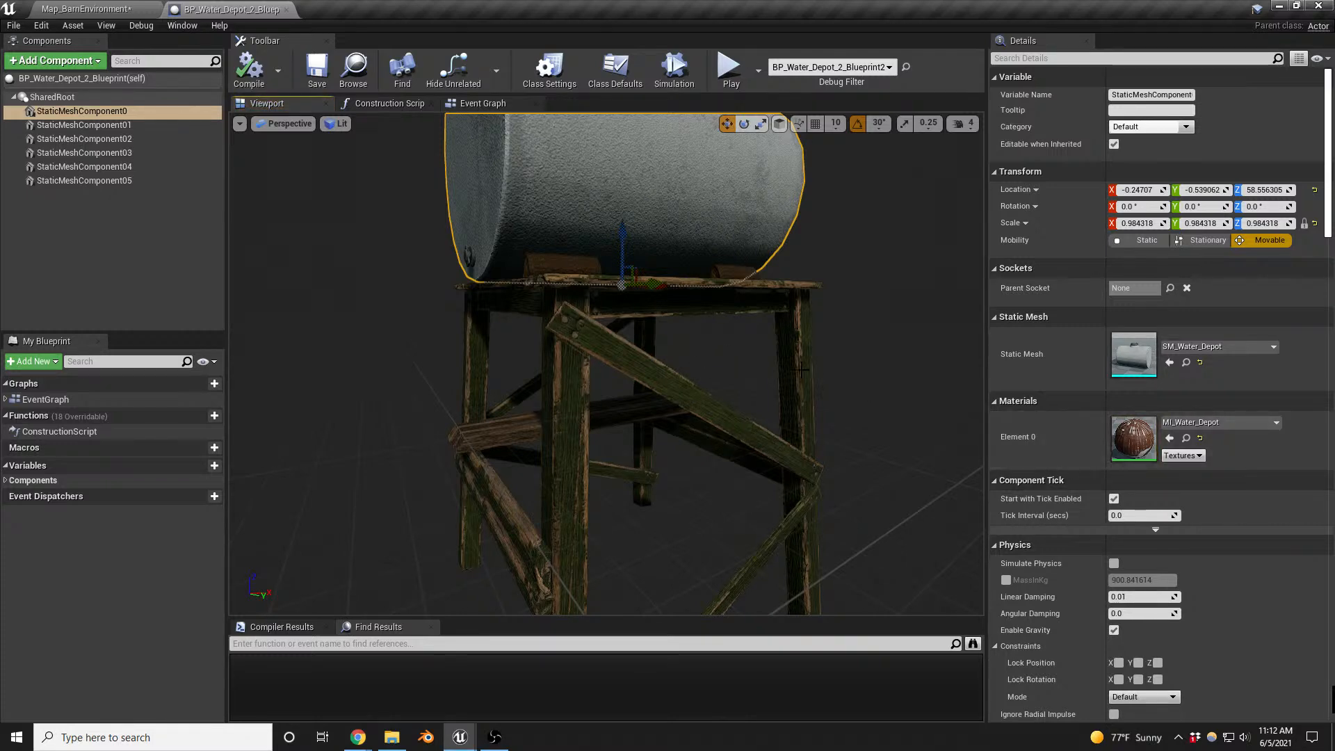
click(658, 389)
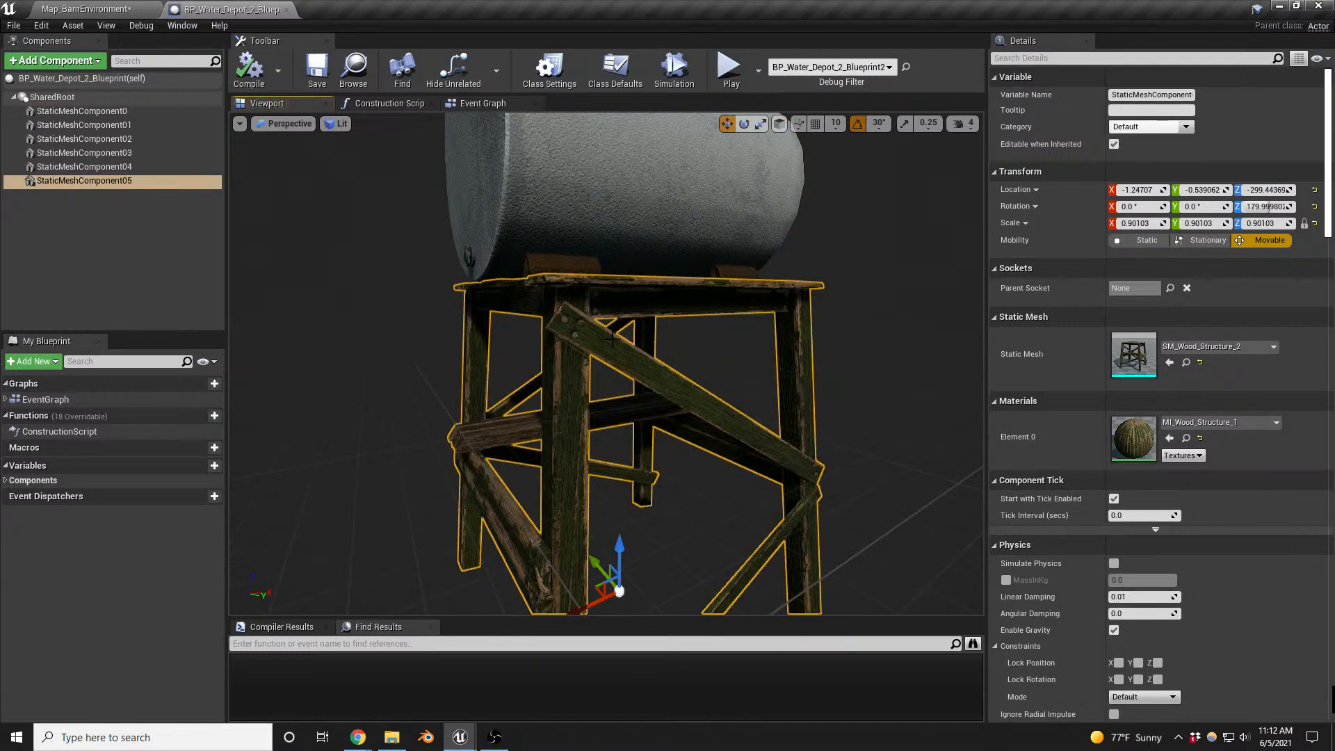
click(609, 170)
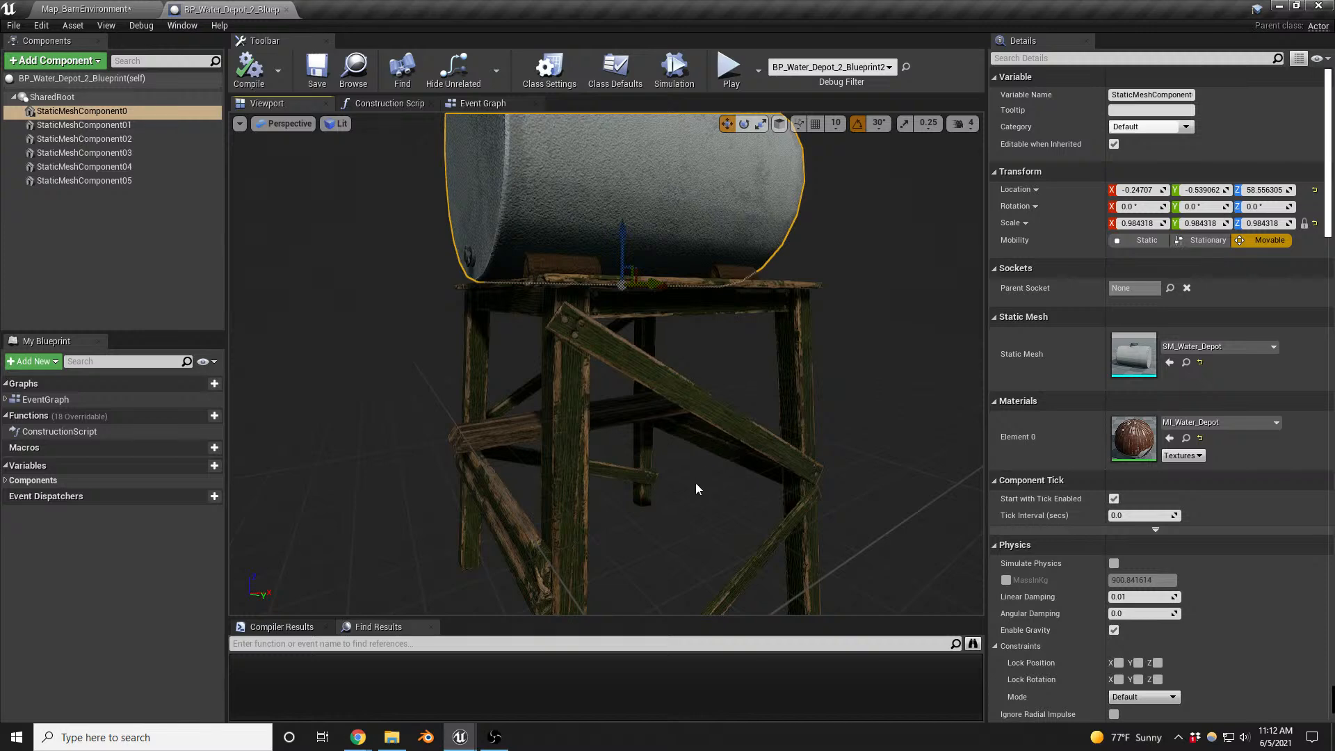
right_drag(698, 489, 689, 503)
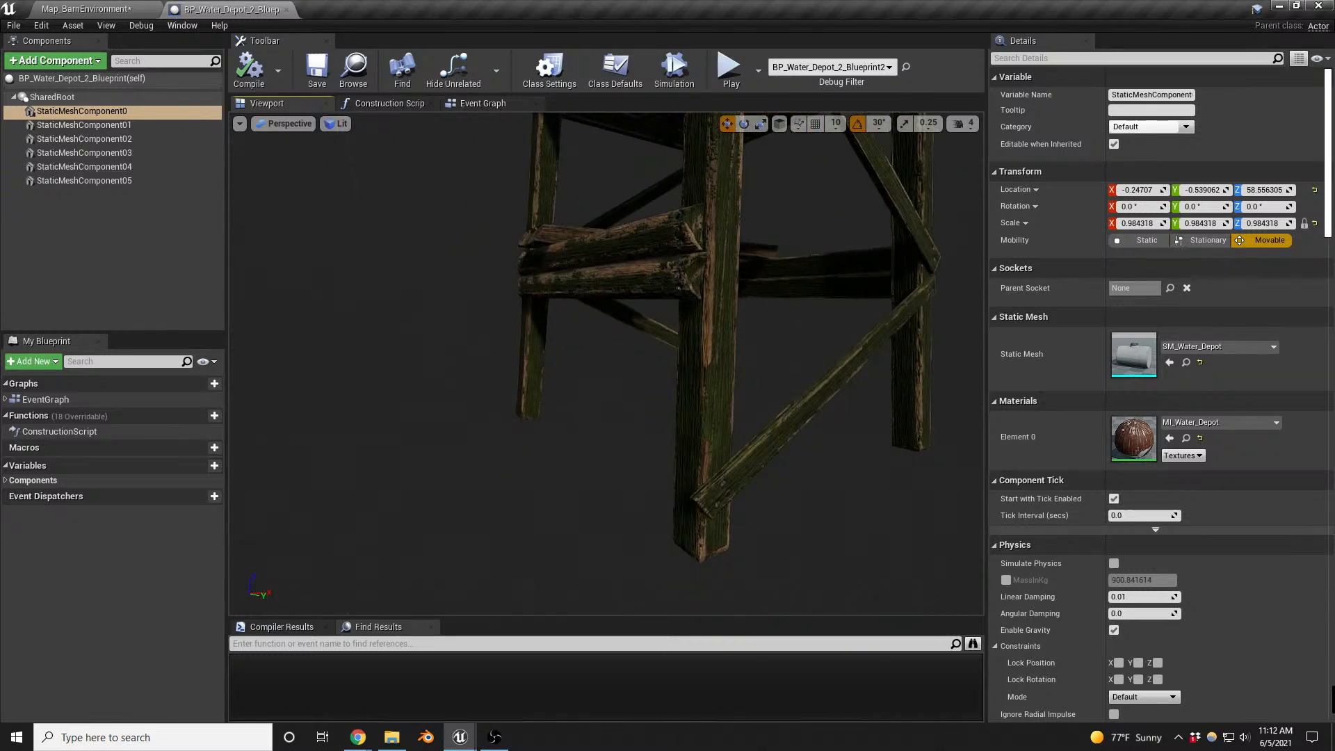
key(f)
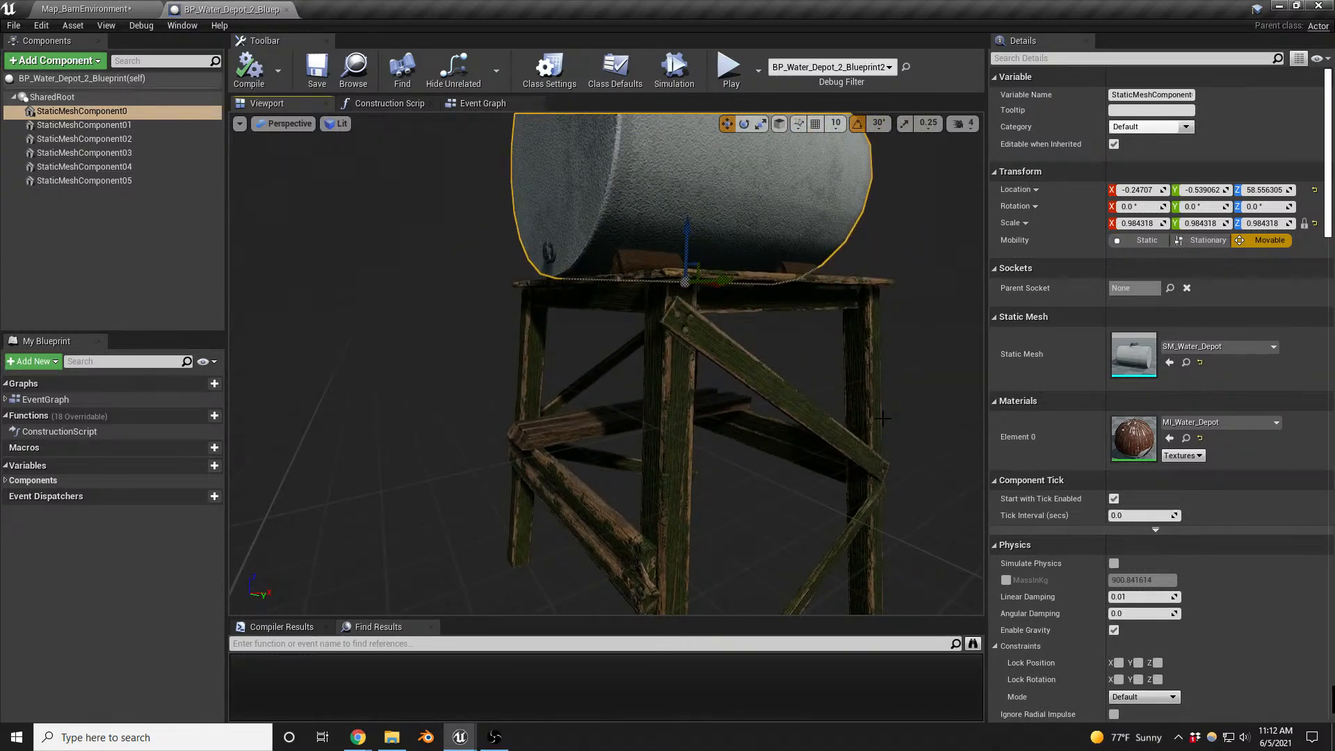
click(747, 375)
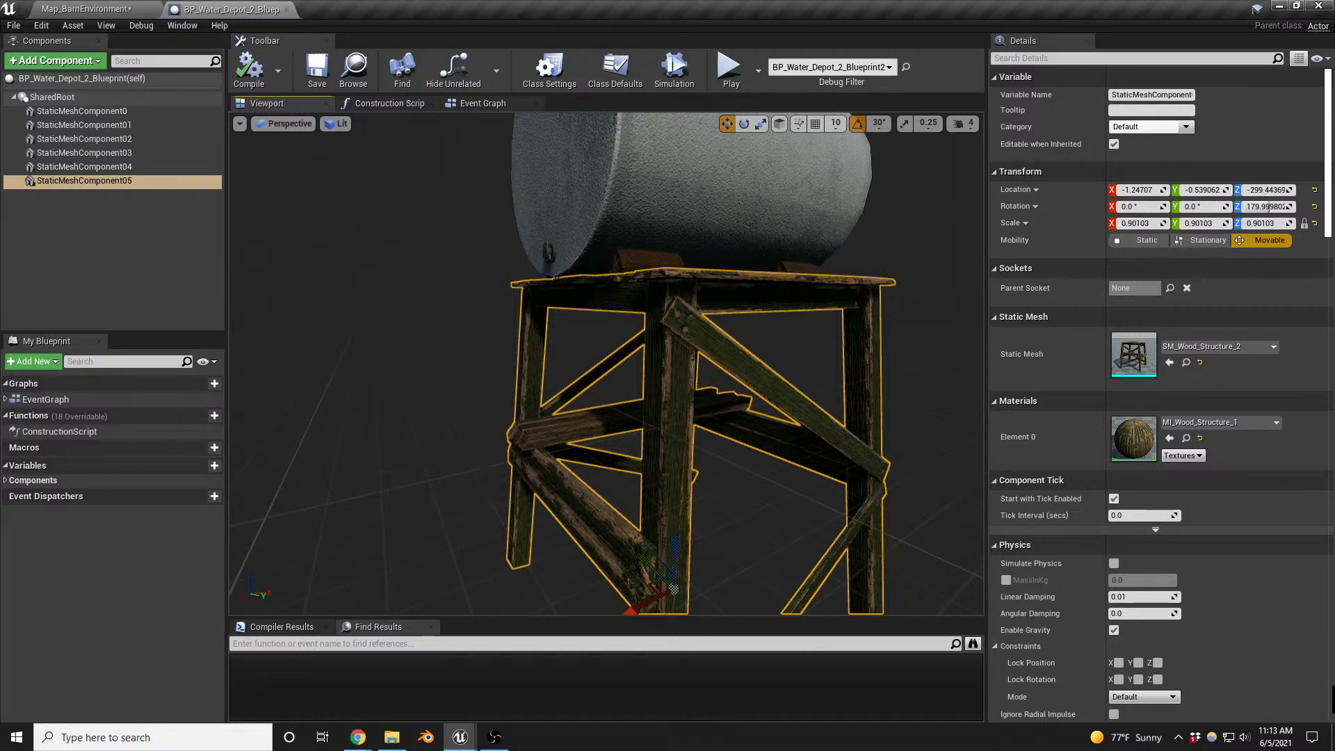
- Add the SM_wood_beam_02 static mesh to the water depot Blueprint and attach it directly to SharedRoot
right_drag(969, 302, 982, 329)
key(s)
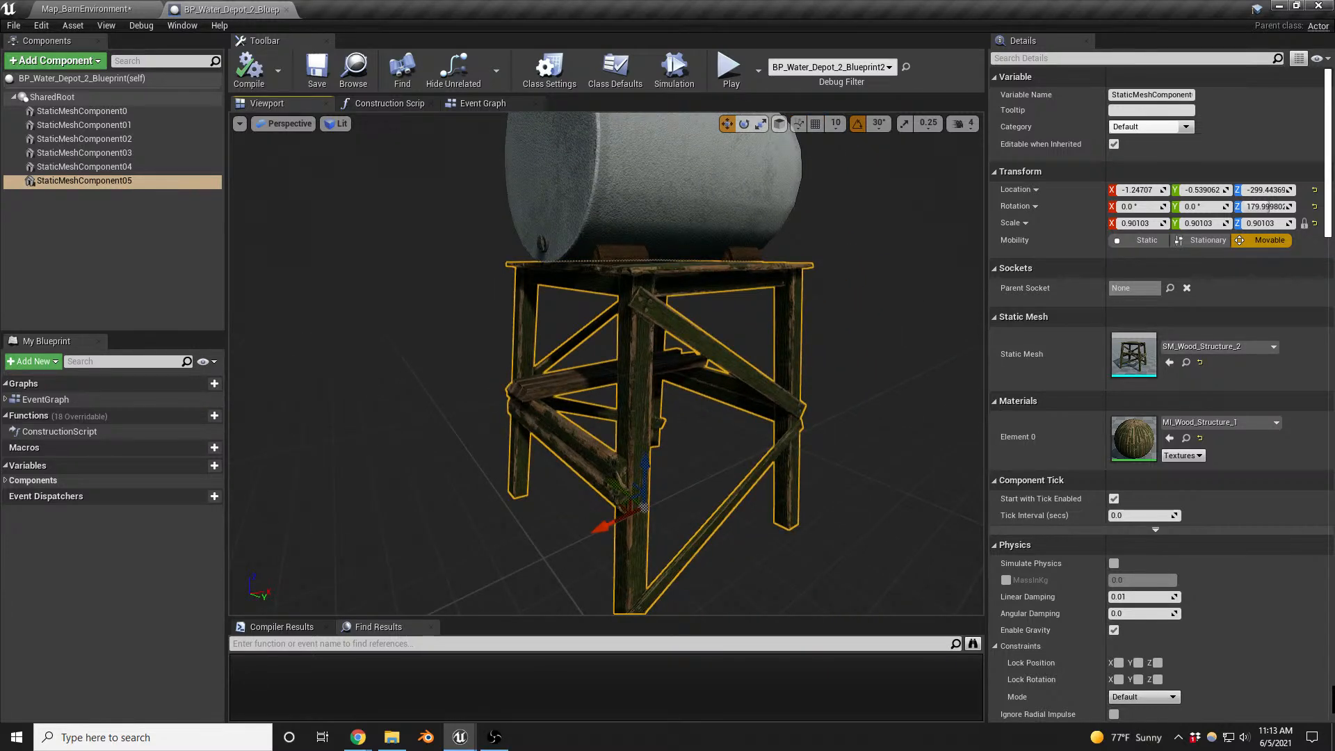
drag(1334, 480, 26, 214)
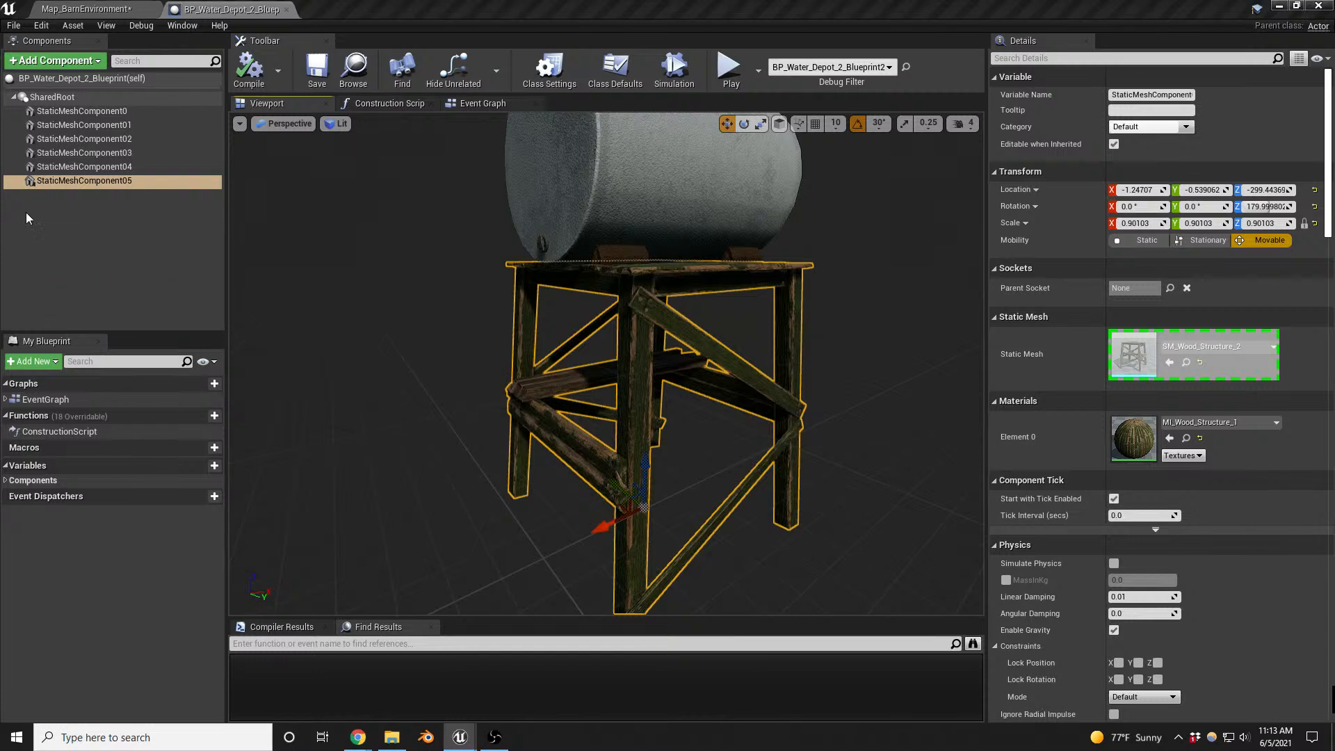
key(Return)
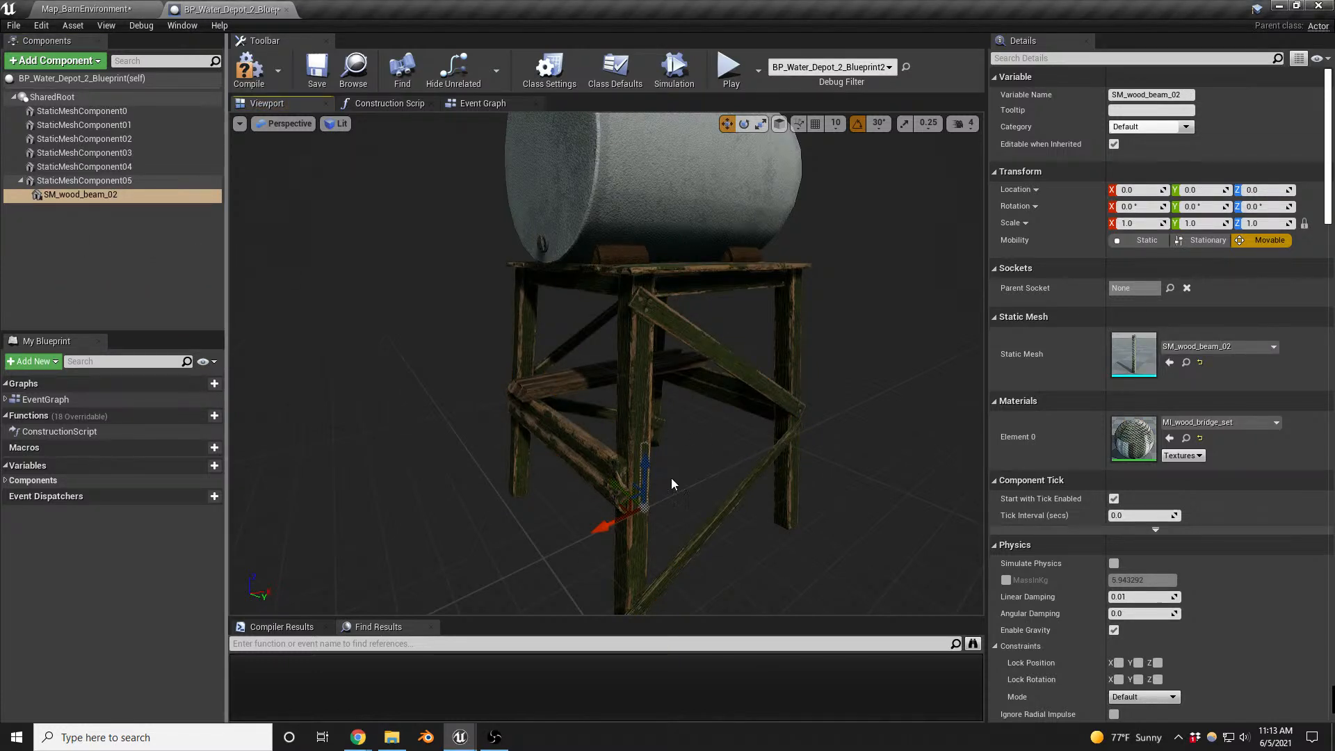
right_drag(751, 458, 769, 449)
key(d)
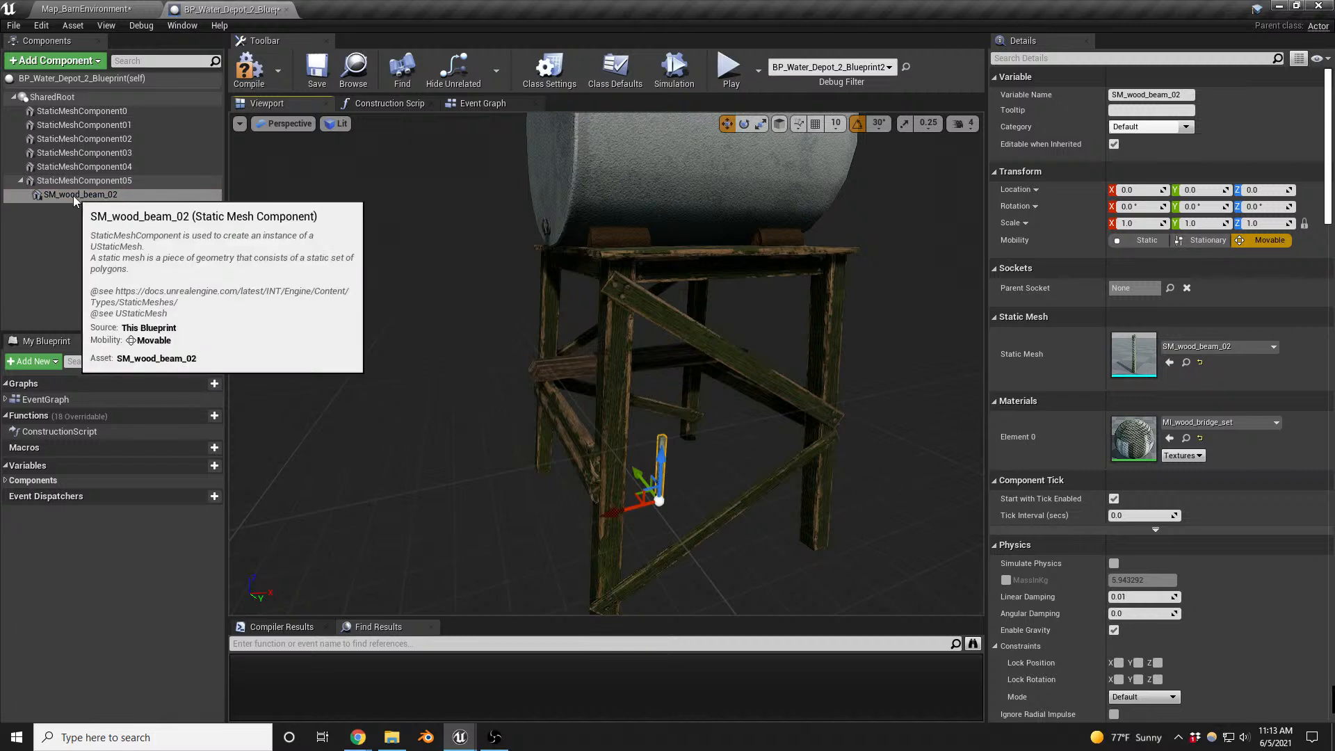
drag(73, 195, 67, 102)
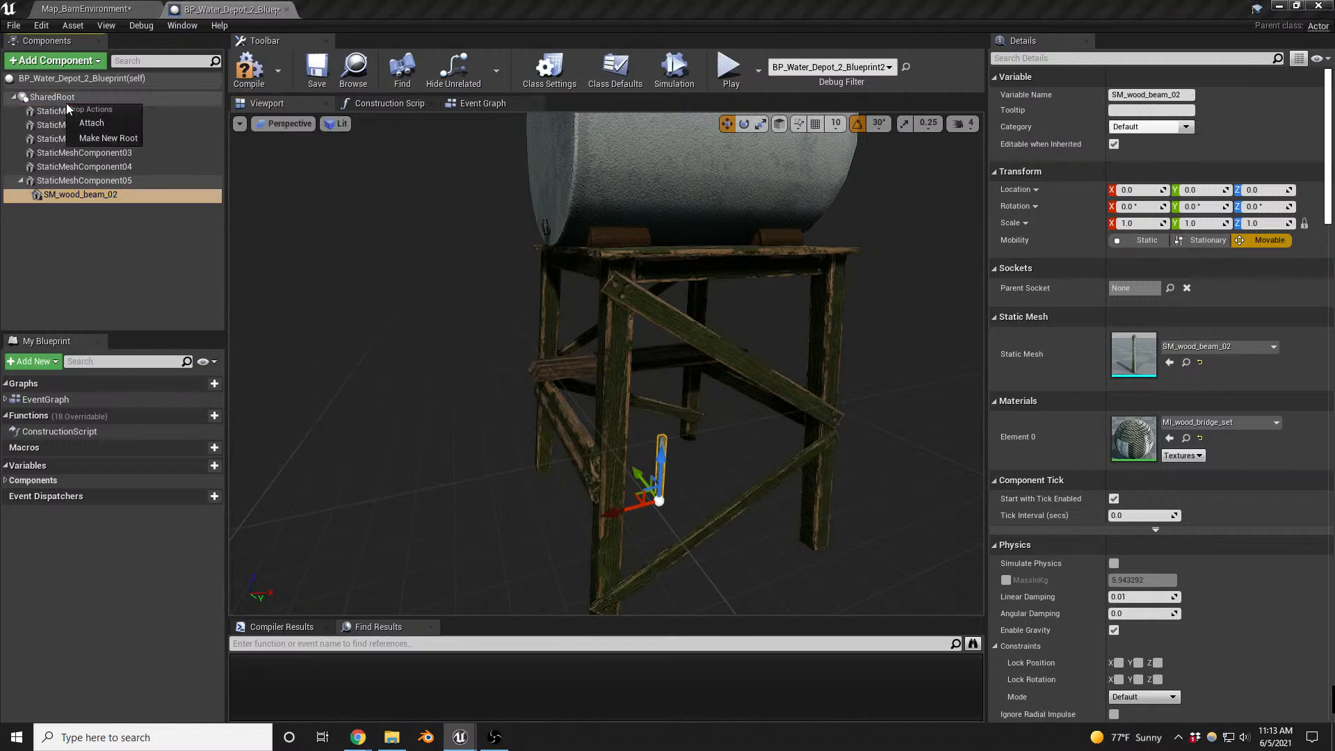
click(117, 123)
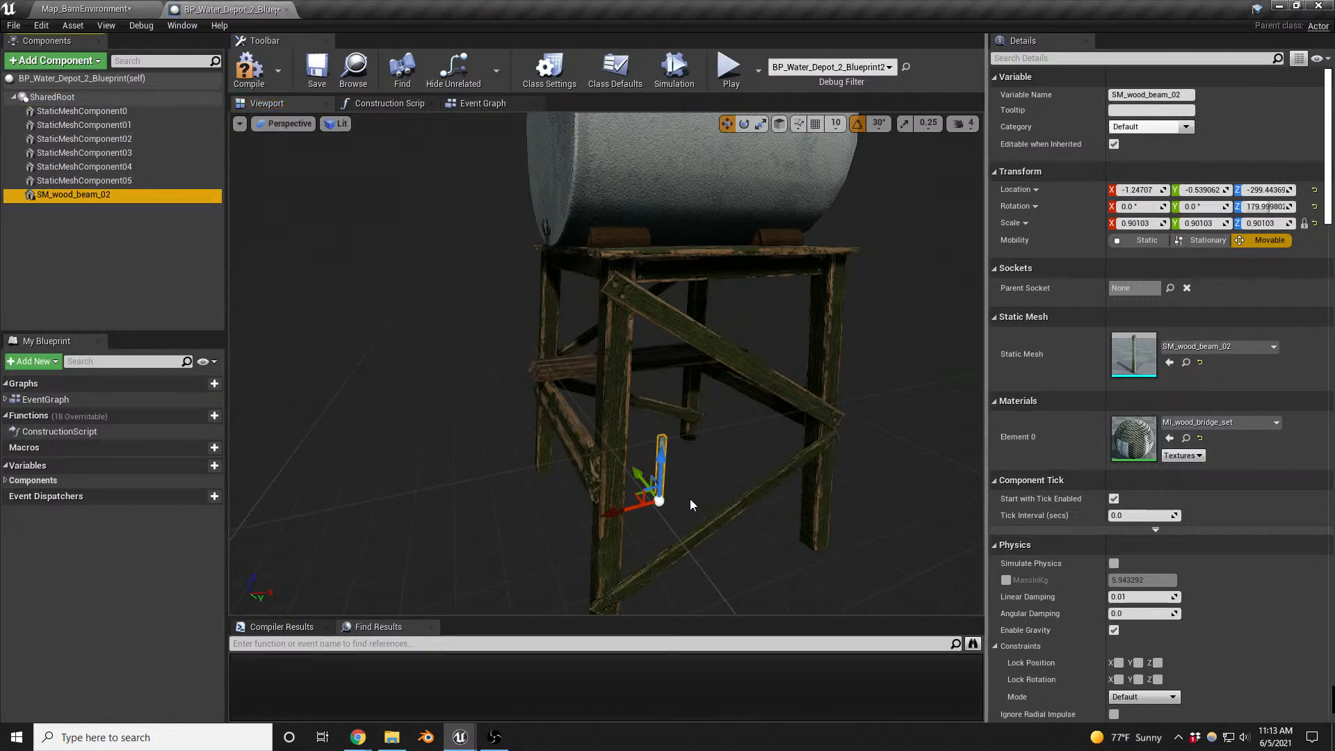
- Scale the wood beam uniformly to about 3.04 and move it onto the support structure's nearest corner leg
key(e)
key(r)
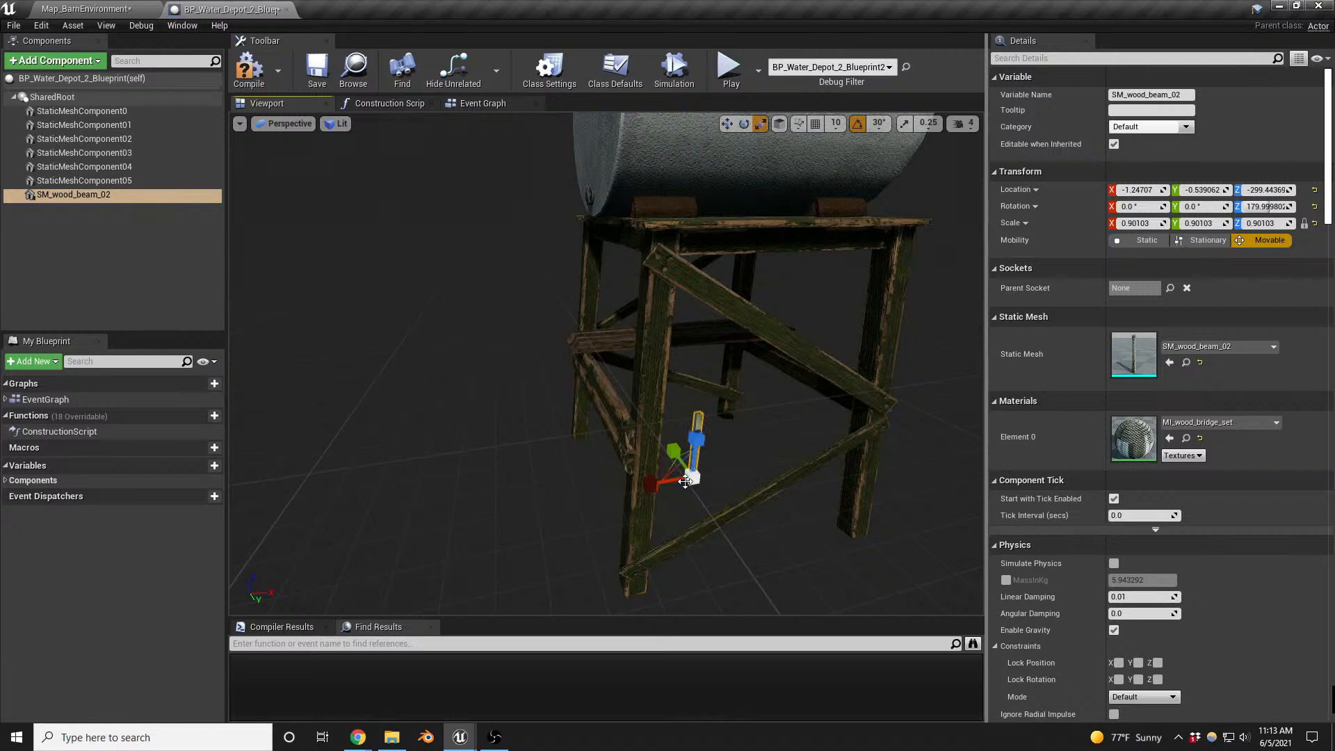
drag(692, 479, 711, 352)
key(w)
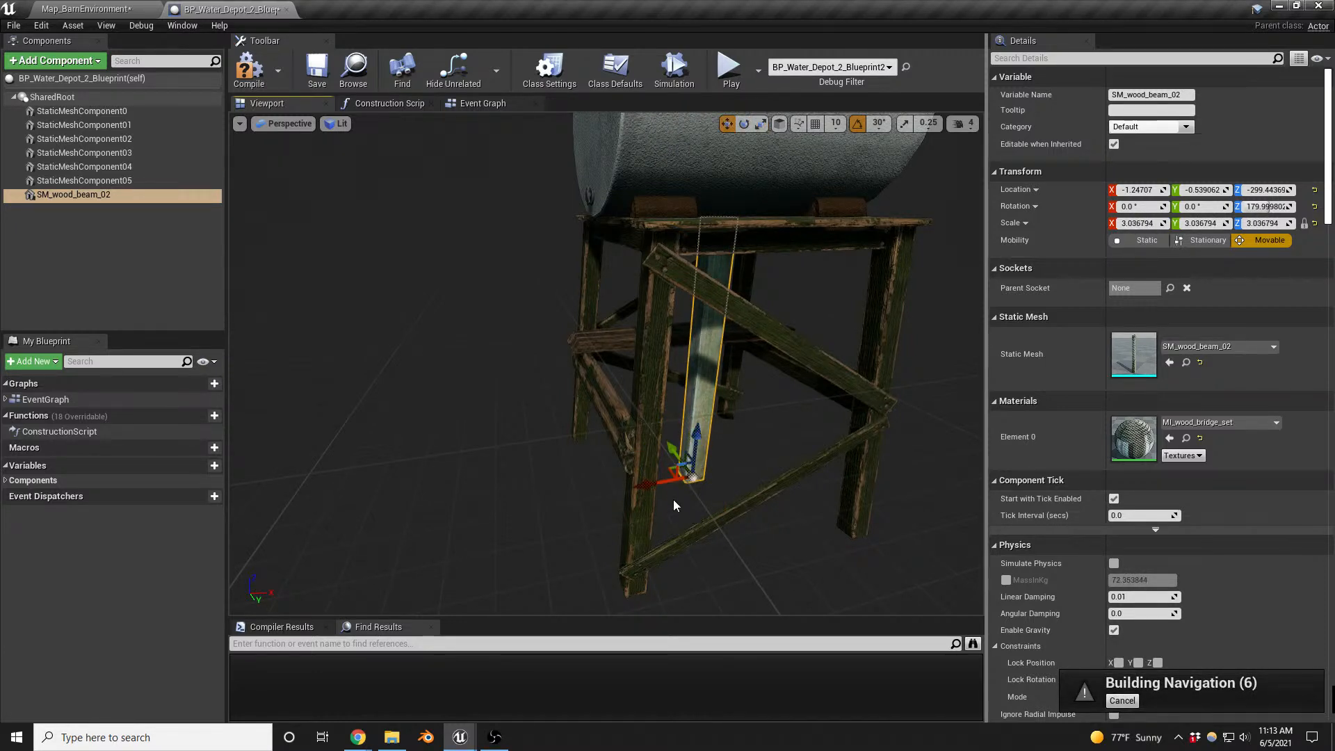
drag(680, 472, 607, 572)
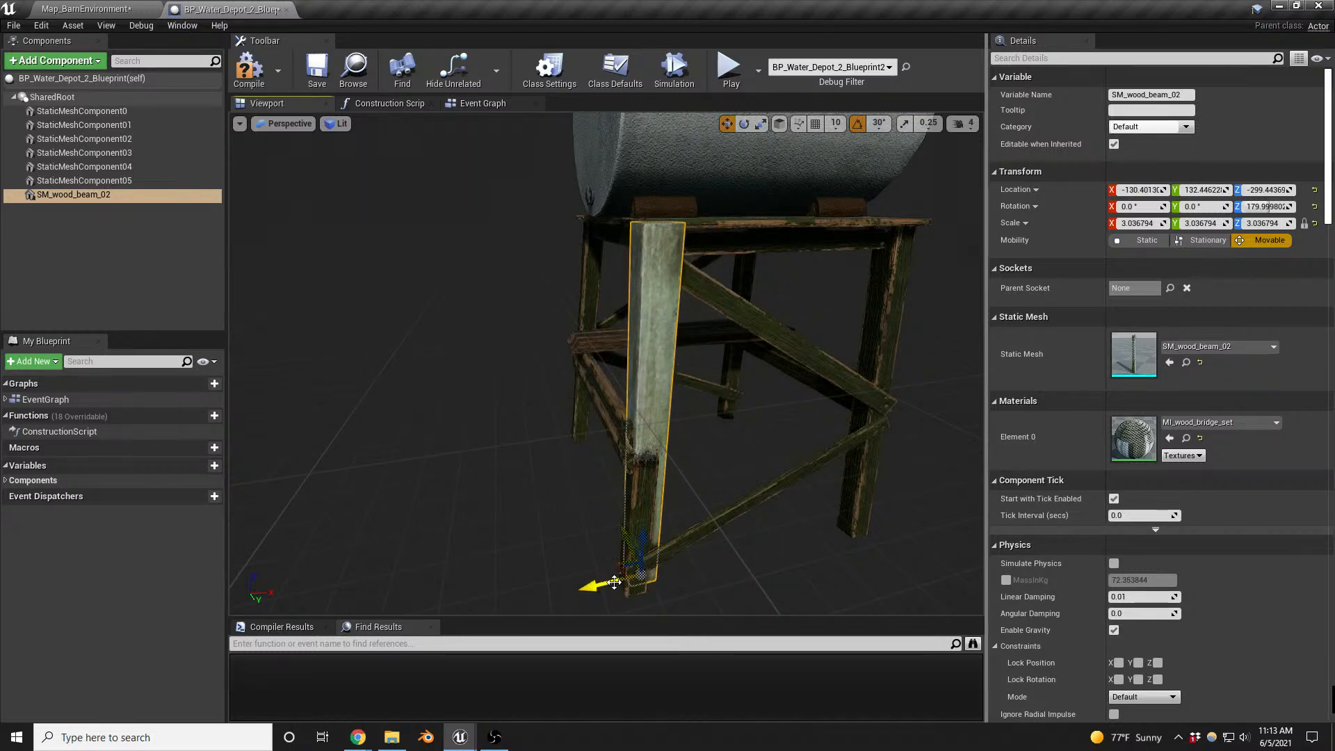
- Try to rotate the wood beam in line with the slanted corner leg
key(e)
key(a)
mouse_move(706, 600)
right_down()
mouse_move(877, 591)
mouse_move(704, 574)
mouse_move(703, 556)
mouse_move(696, 593)
right_up()
key(s)
key(q)
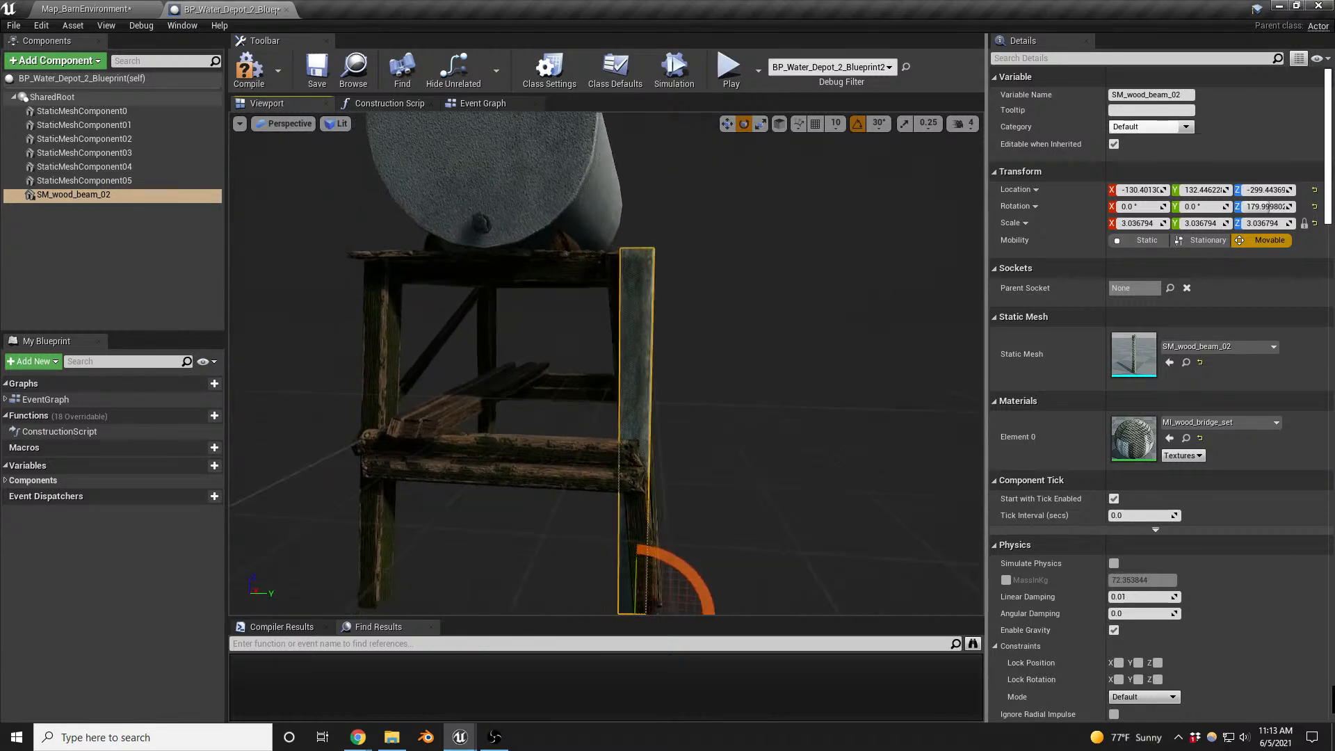
key(q)
right_drag(741, 424, 741, 432)
drag(688, 516, 924, 249)
key(ctrl+z)
- Set the Blueprint viewport's rotation snap to 5°
click(878, 125)
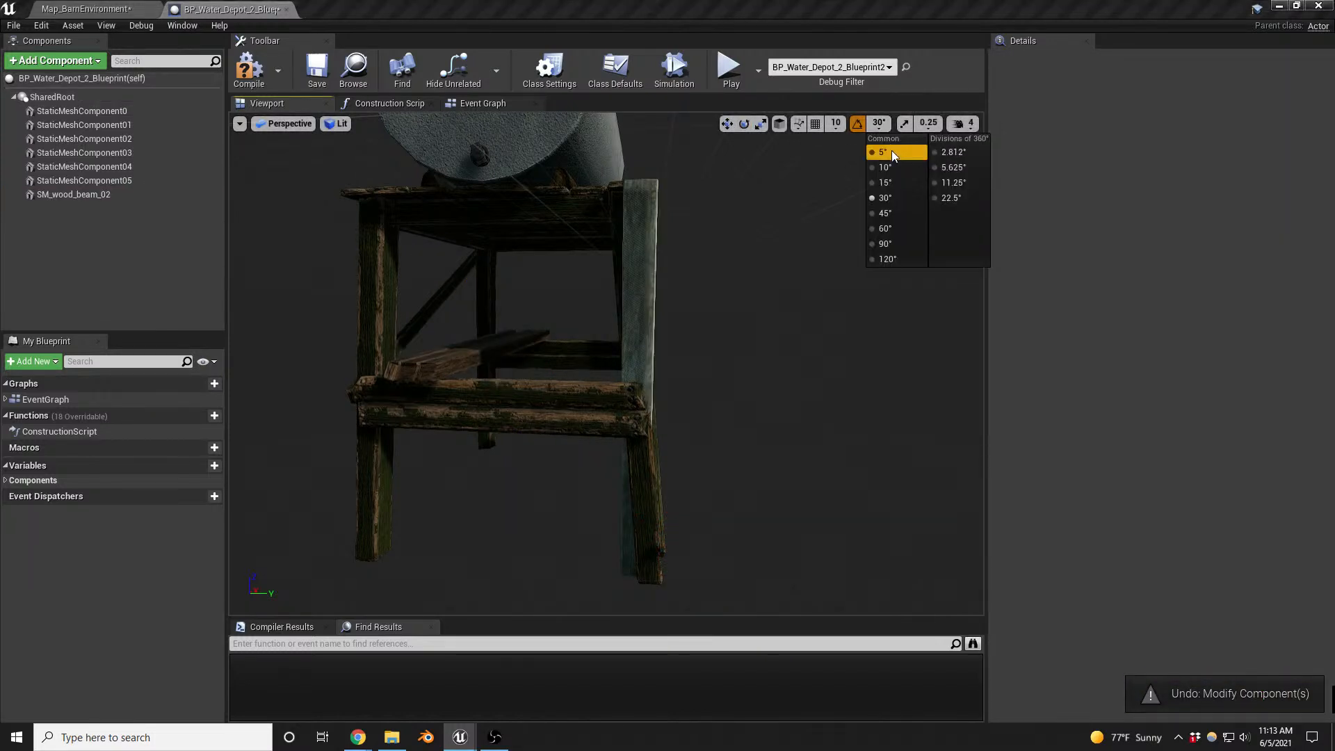
click(892, 150)
right_drag(646, 596, 681, 592)
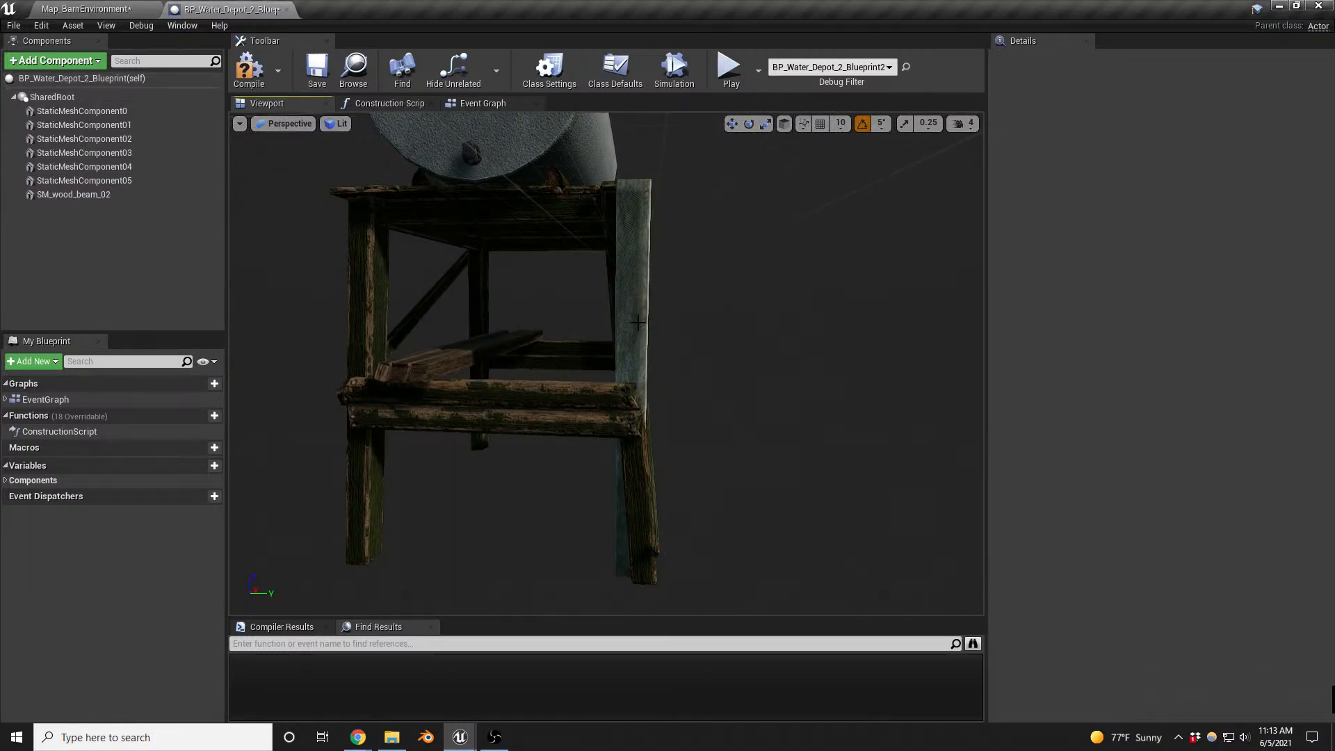
- Tilt the wood beam 5° in both roll and pitch to match the corner leg's slant
click(633, 389)
drag(688, 519, 708, 495)
key(d)
right_drag(709, 501, 521, 509)
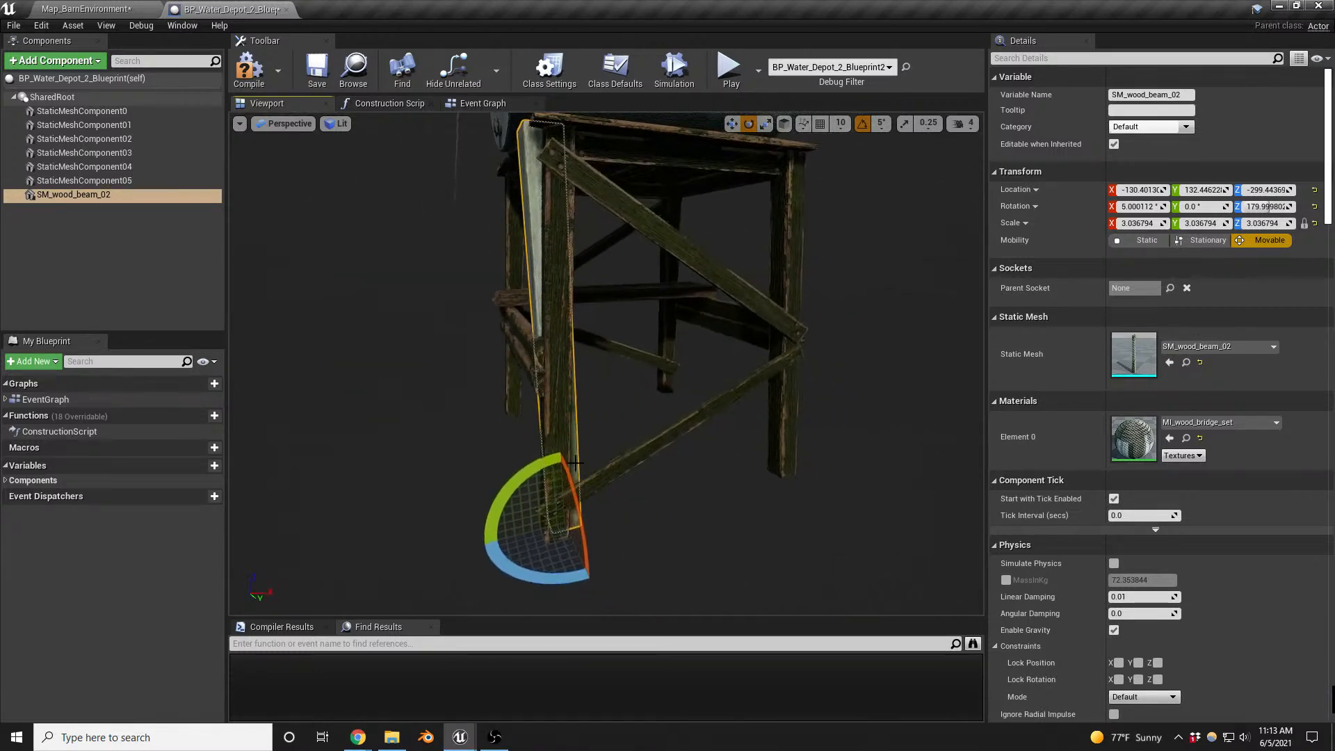
drag(515, 492, 511, 515)
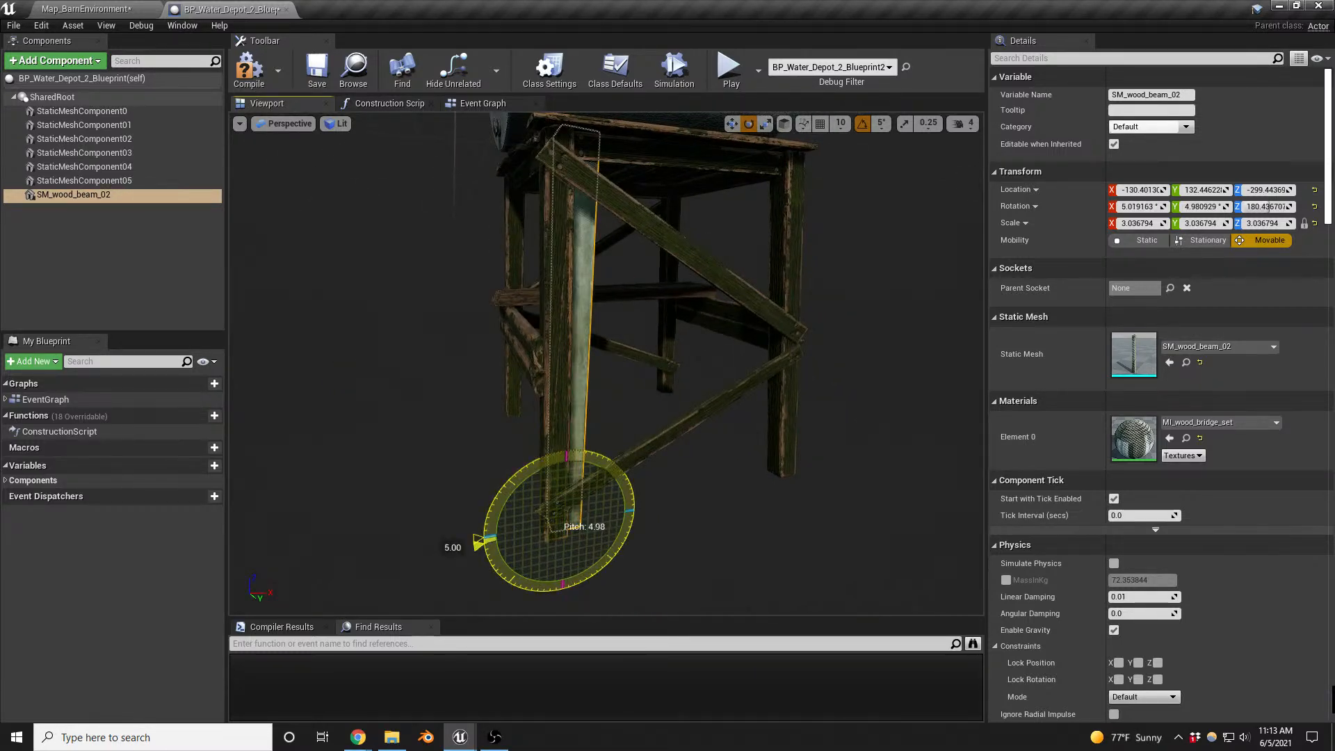
click(881, 123)
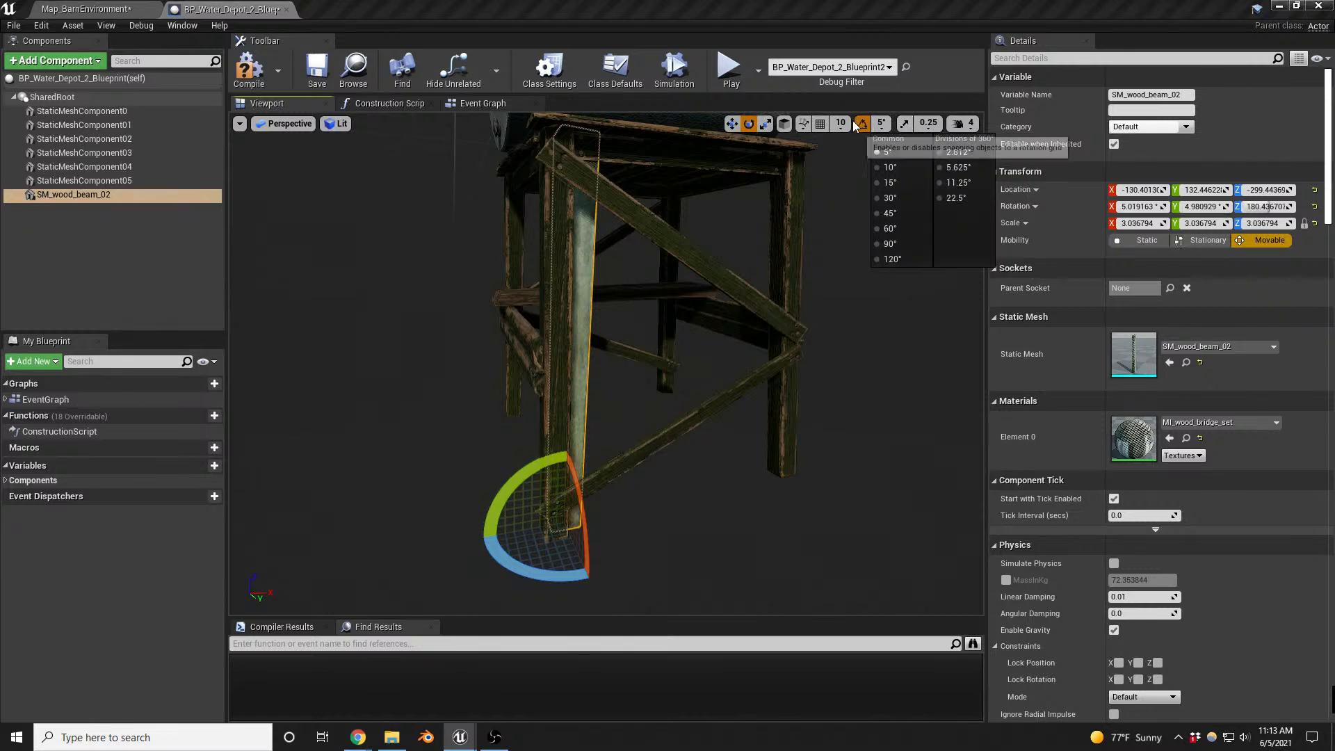
- Move the tilted wood beam over the corner leg so it covers the leg, at about X -147, Y 150, Z -296
right_drag(654, 389, 636, 421)
key(w)
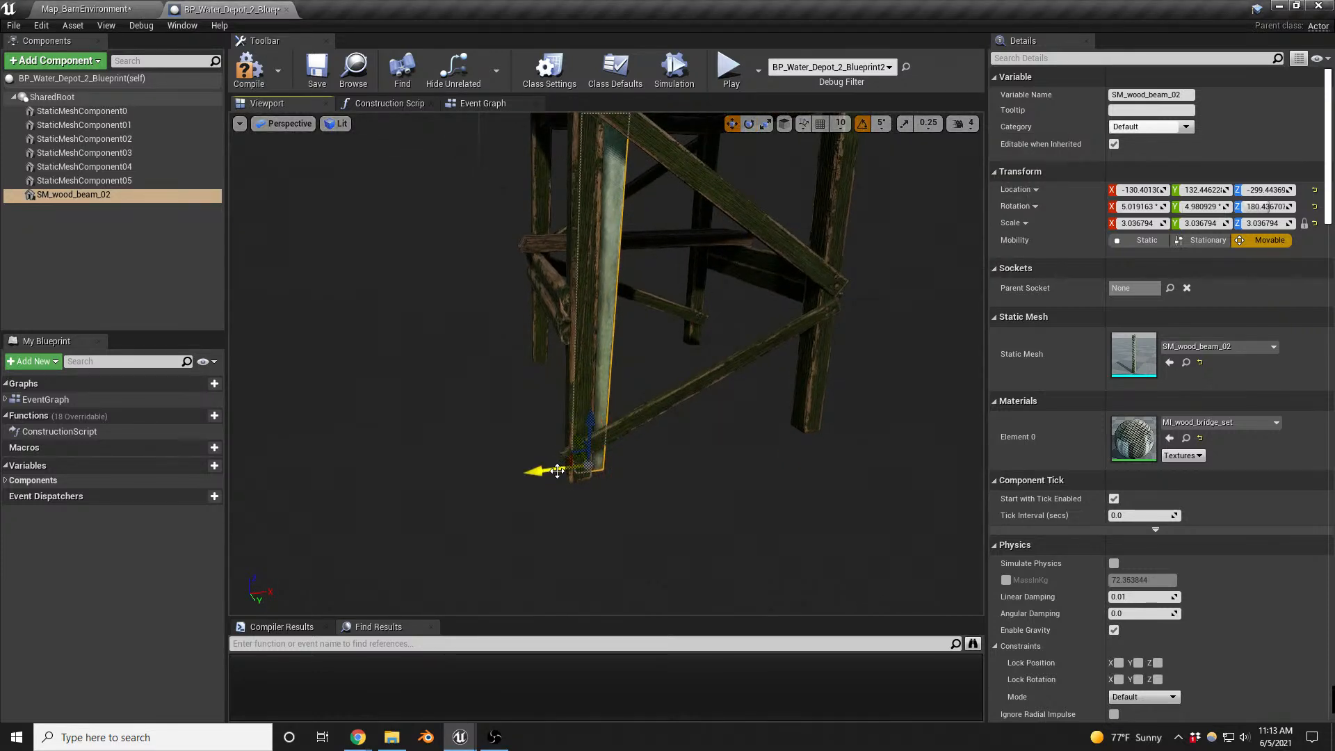
drag(578, 463, 564, 473)
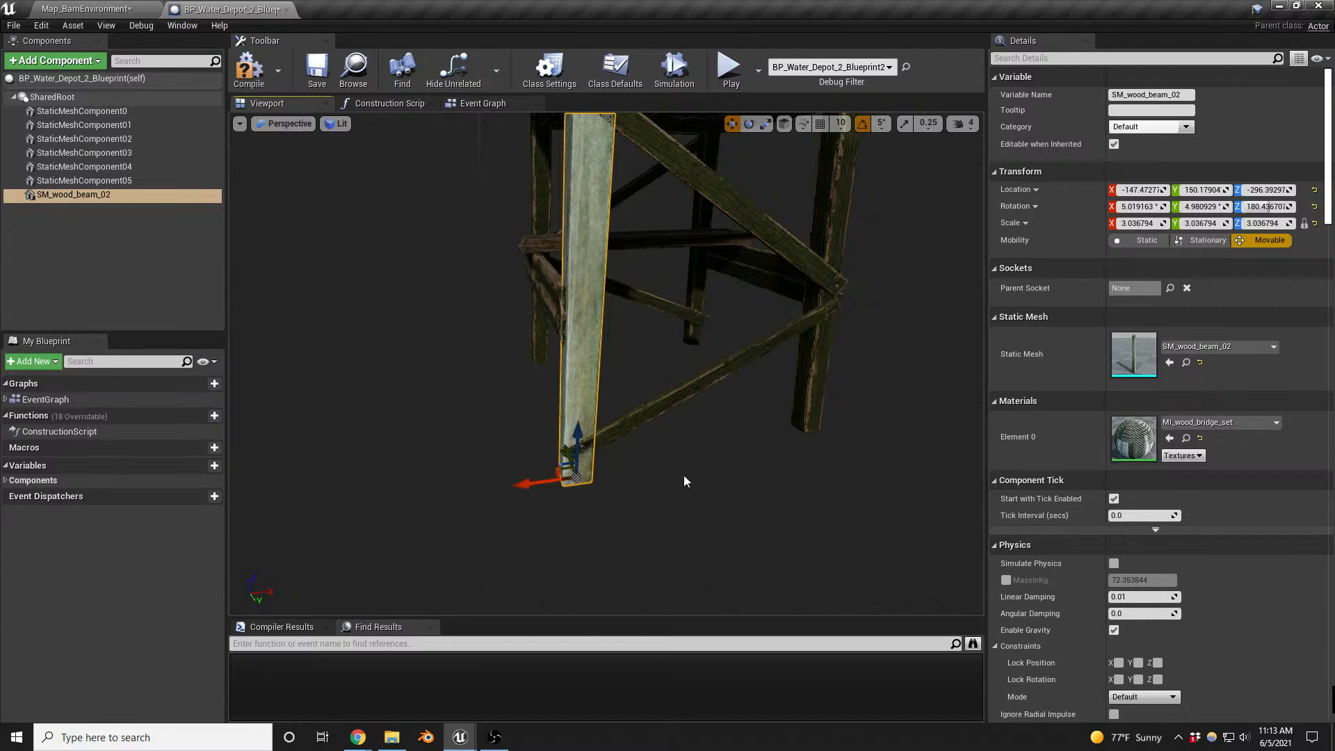
right_drag(684, 478, 678, 417)
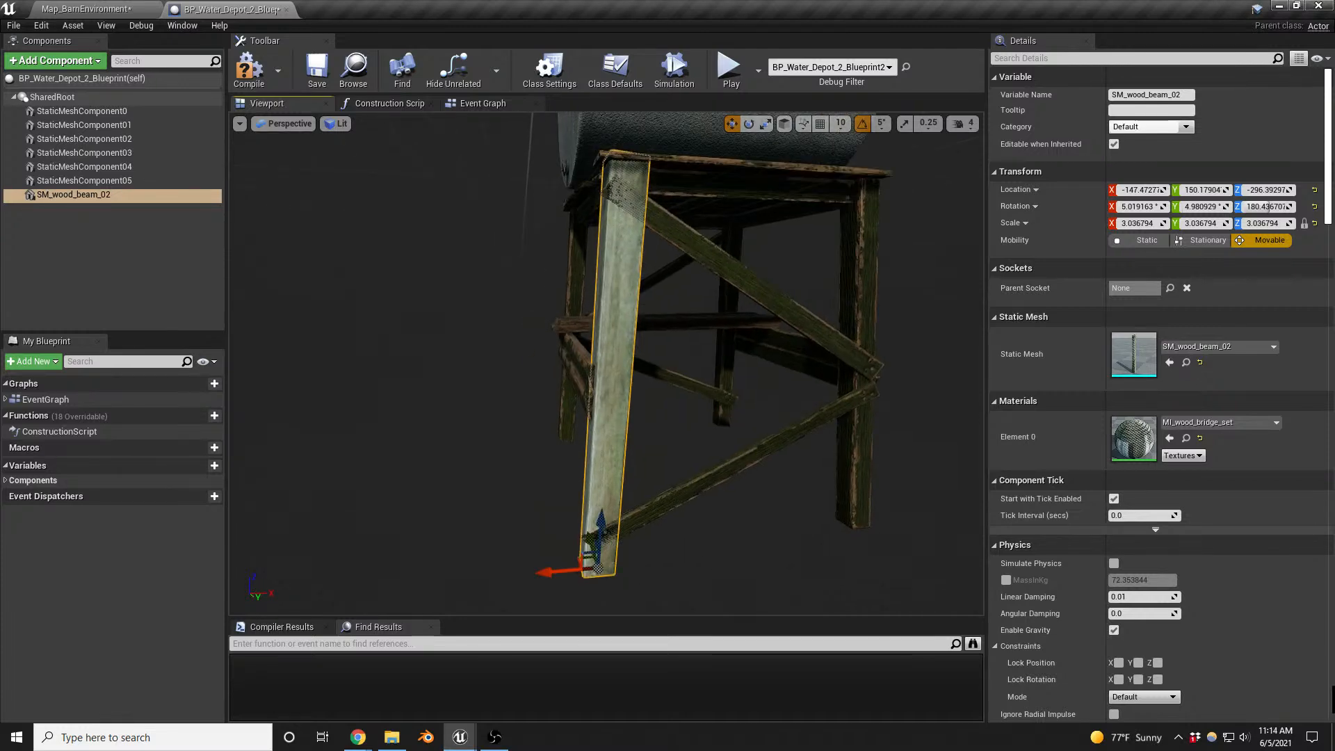
- Duplicate the wood beam and move the copy along X to the neighbouring leg, at about X 143
right_click(72, 197)
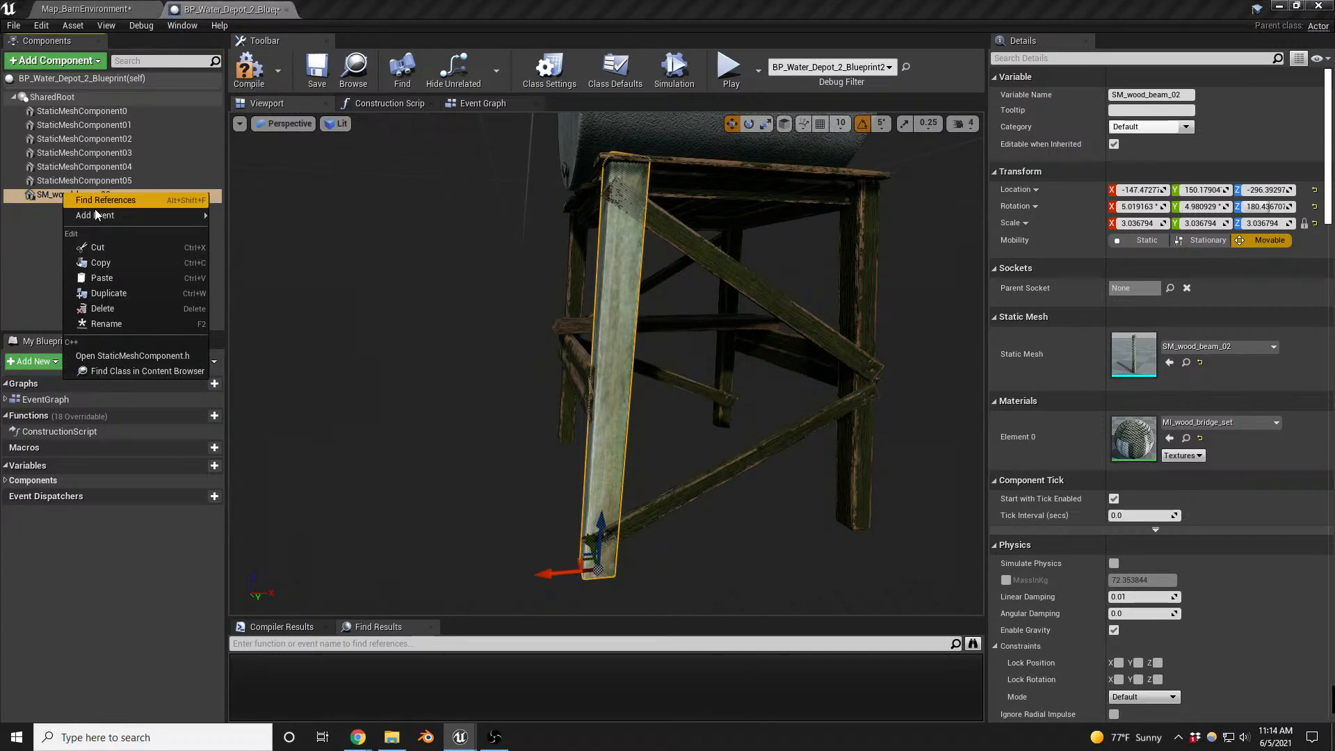
click(109, 293)
key(Return)
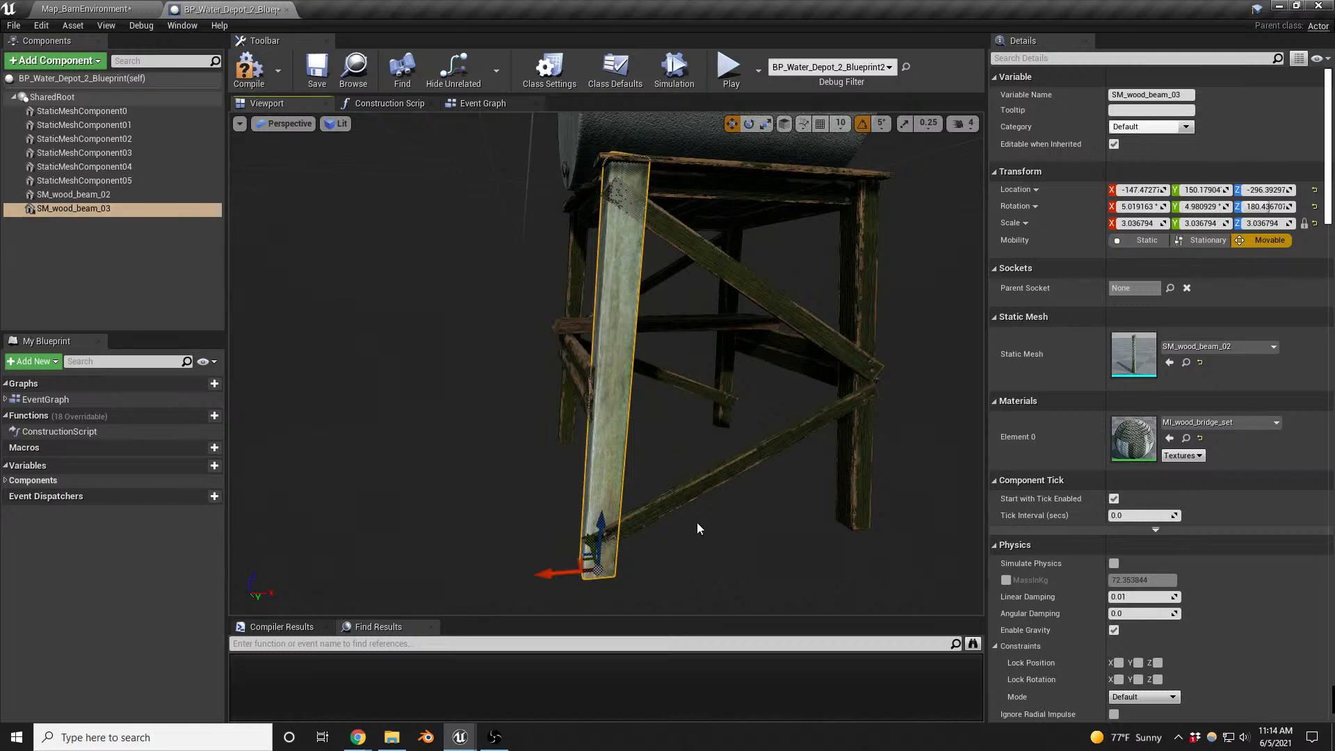
drag(550, 570, 831, 515)
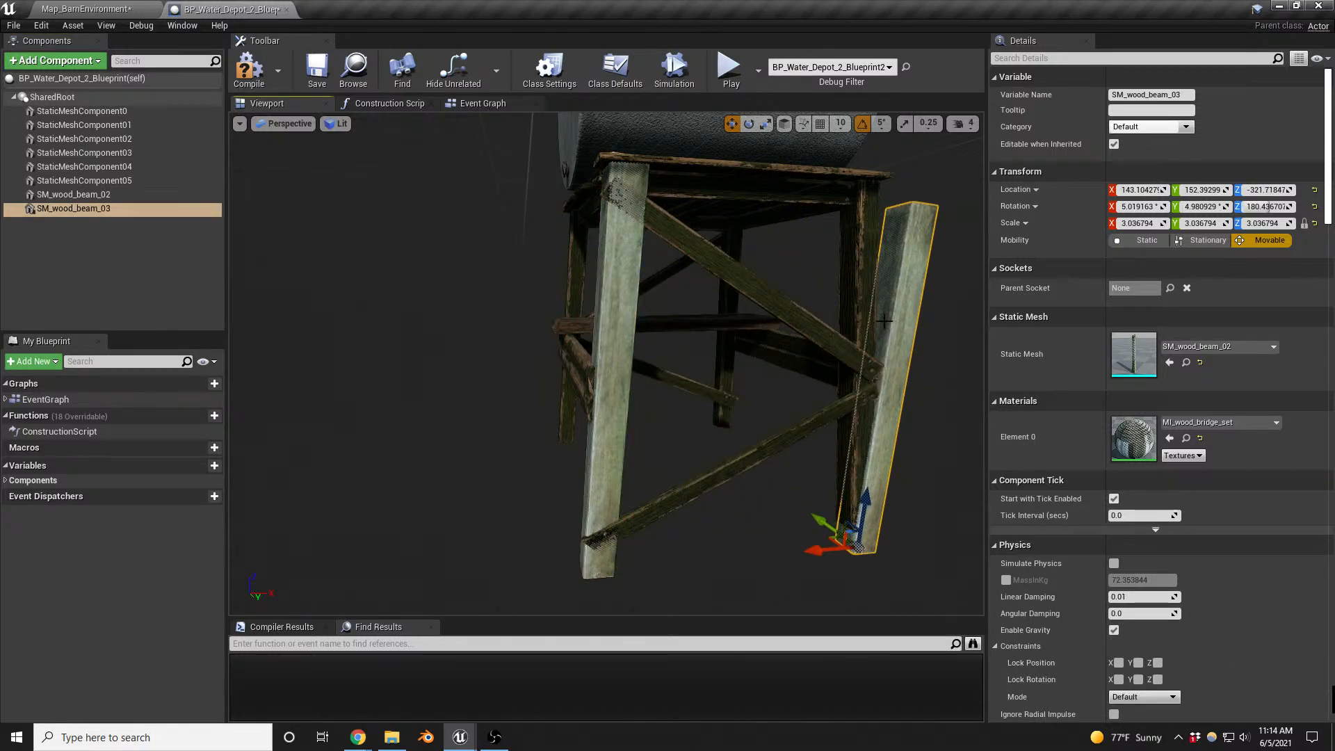
- Turn the second beam 90° about the world vertical axis and raise it along its leg to about Z -303
key(e)
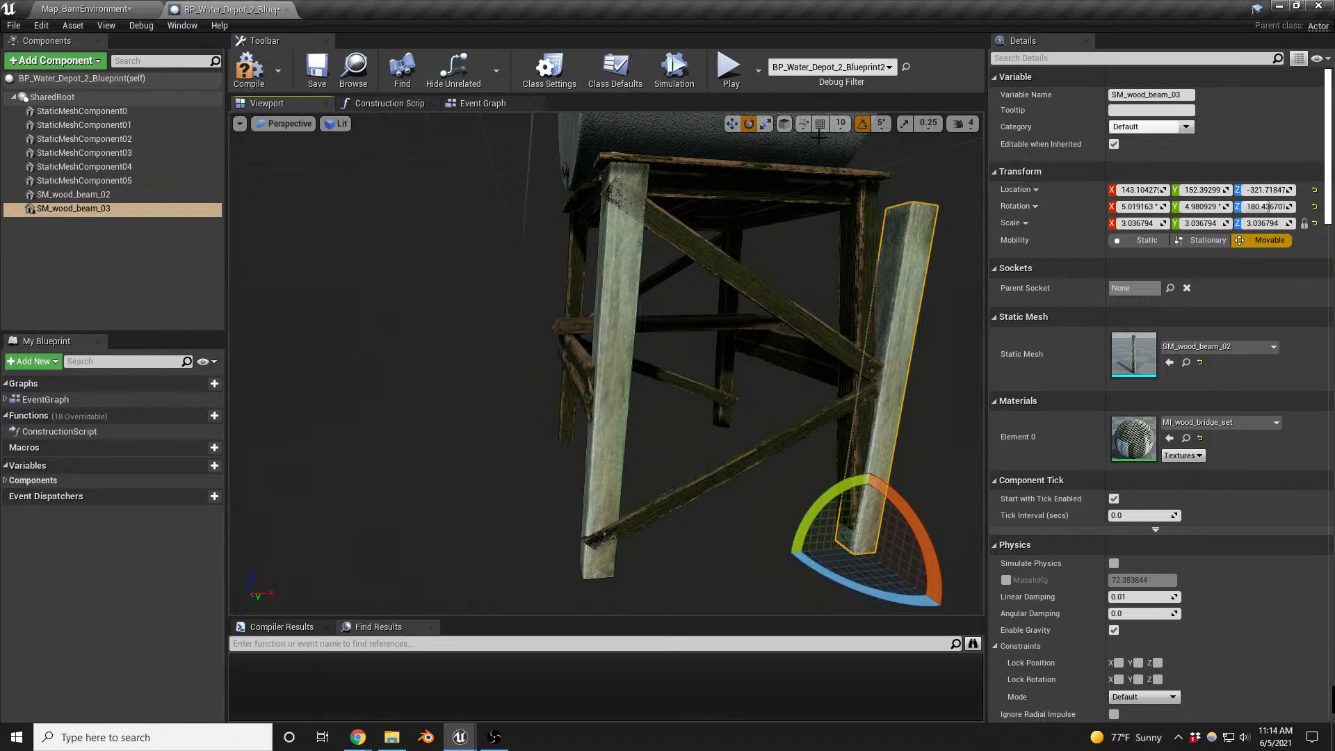
click(789, 126)
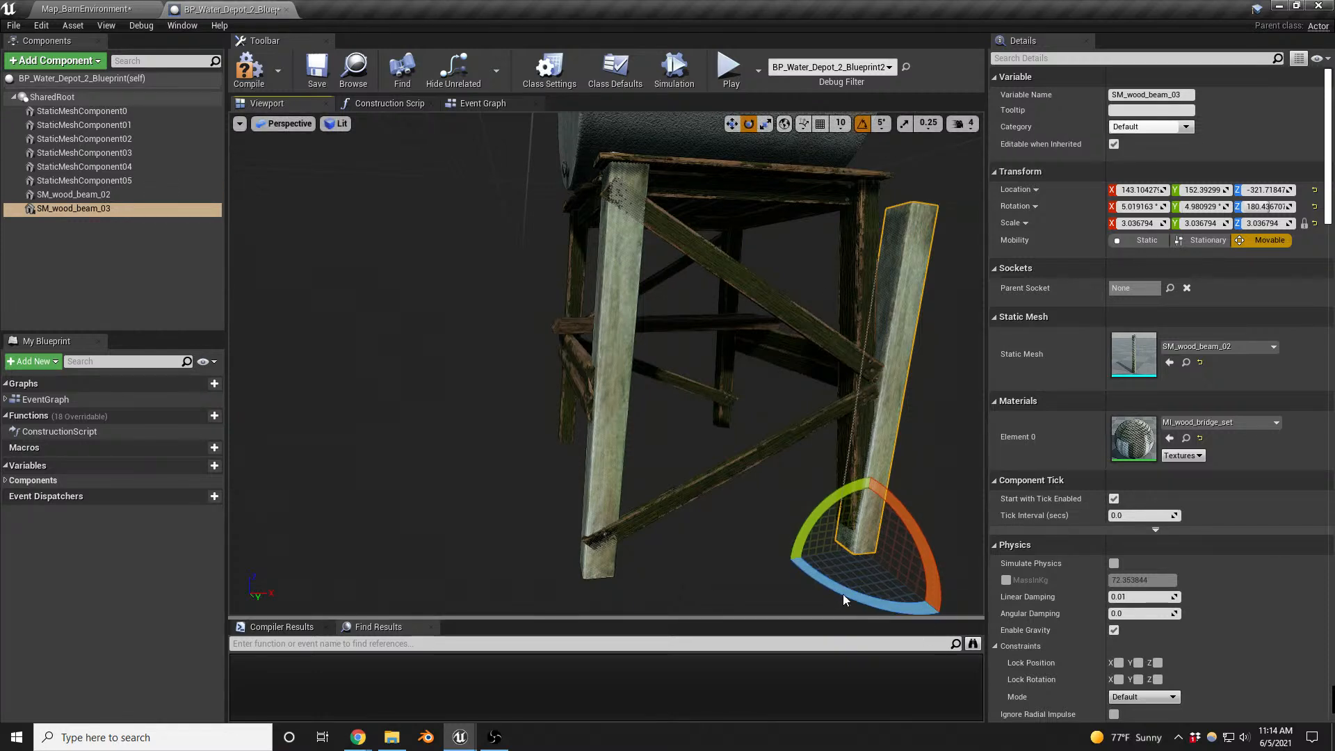
drag(839, 584, 793, 502)
right_drag(793, 501, 495, 526)
key(d)
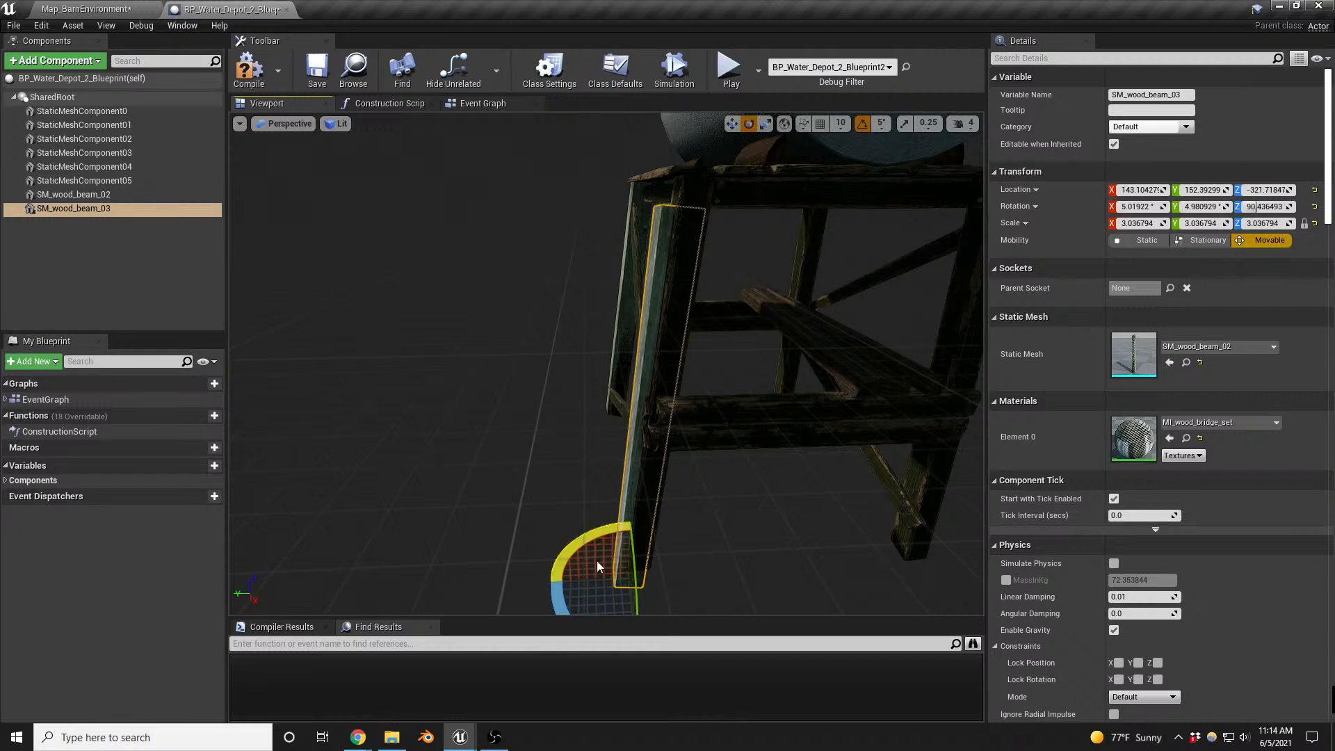
key(w)
click(783, 124)
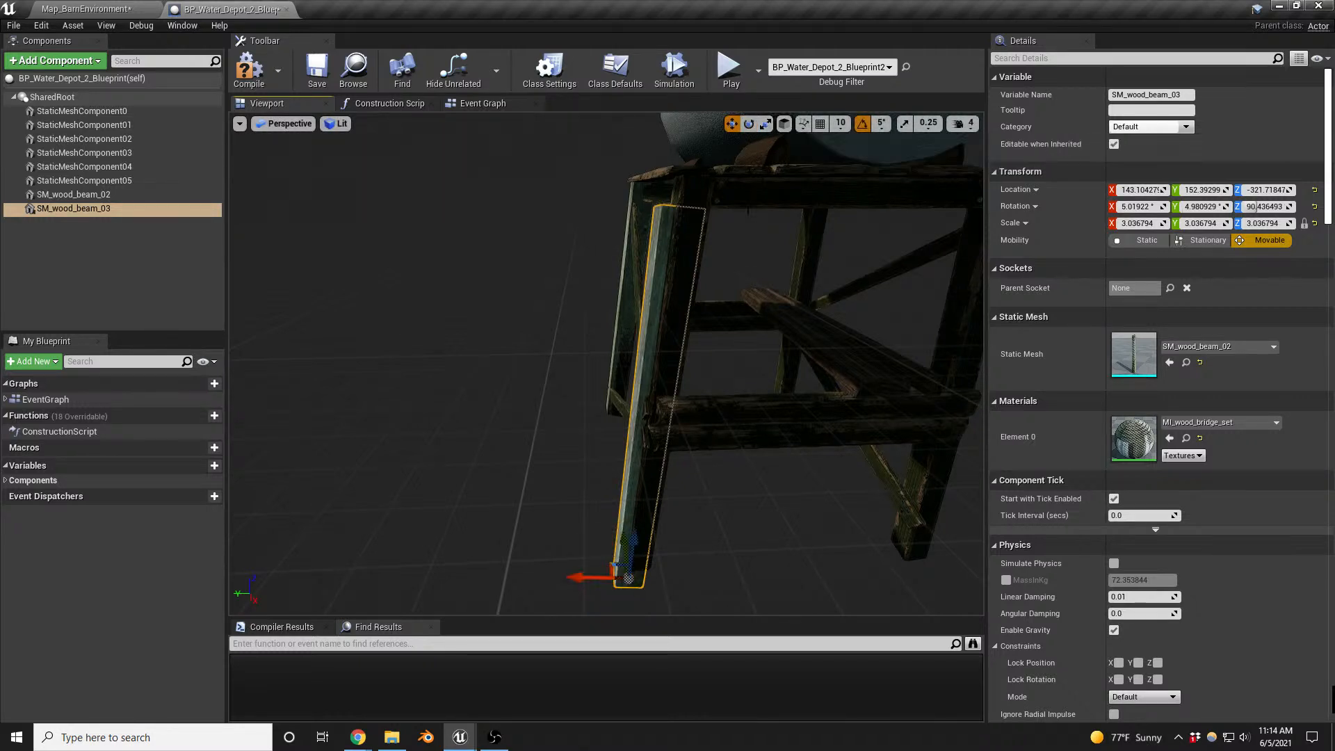
drag(630, 549, 644, 522)
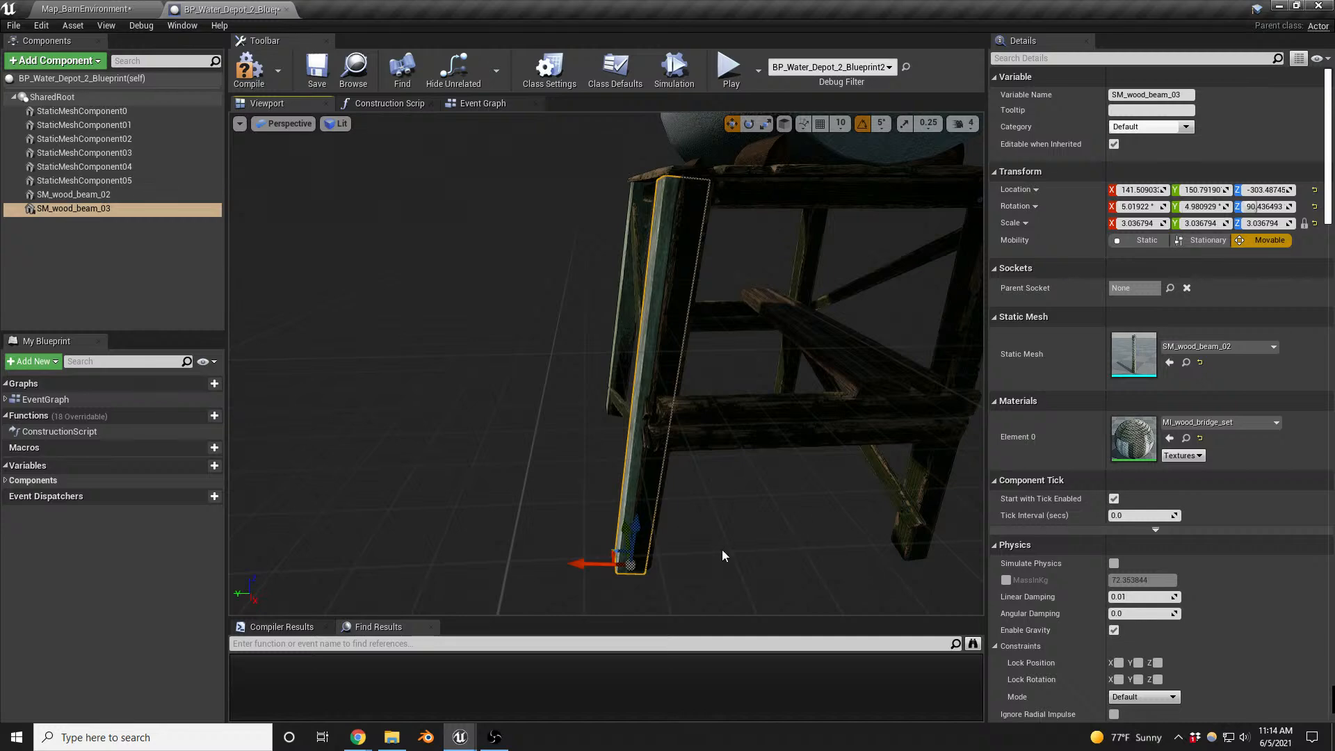
- Duplicate the second beam and place the copy at the third leg, at about Y -146 and Z -302
right_click(64, 208)
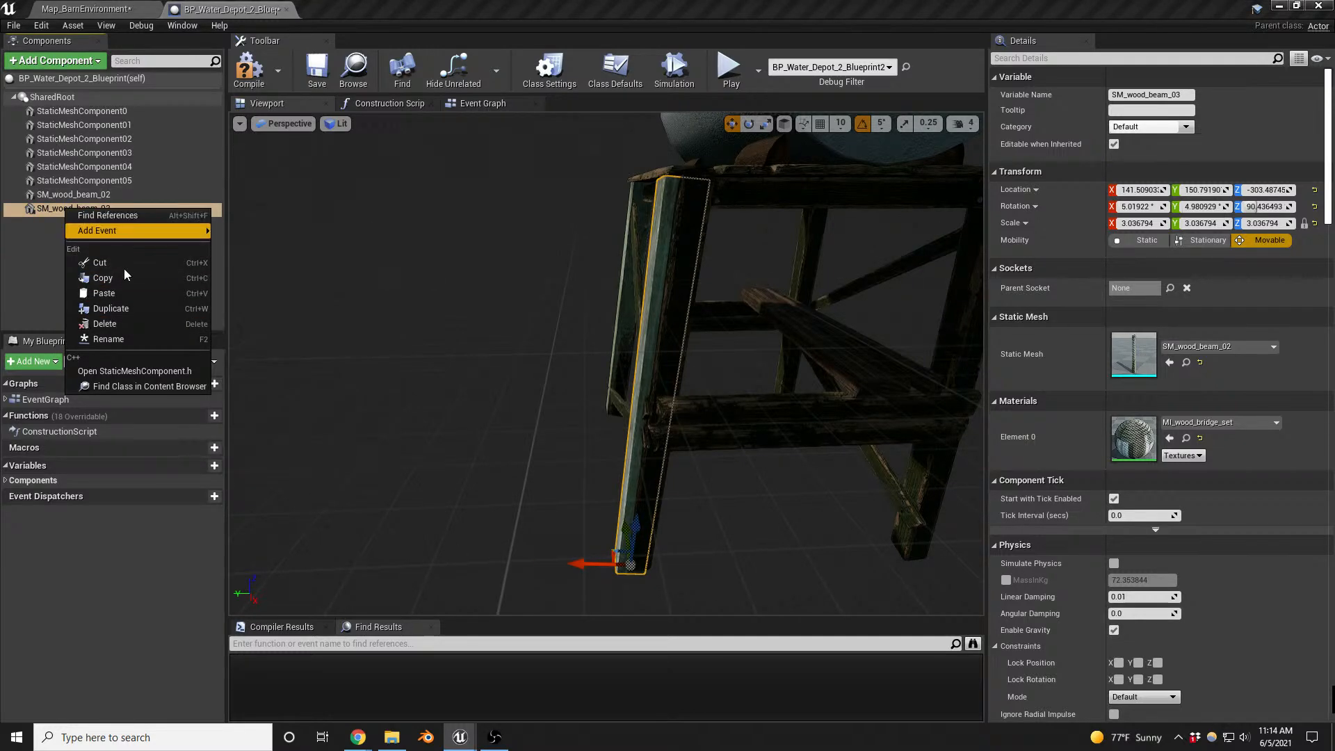
click(122, 308)
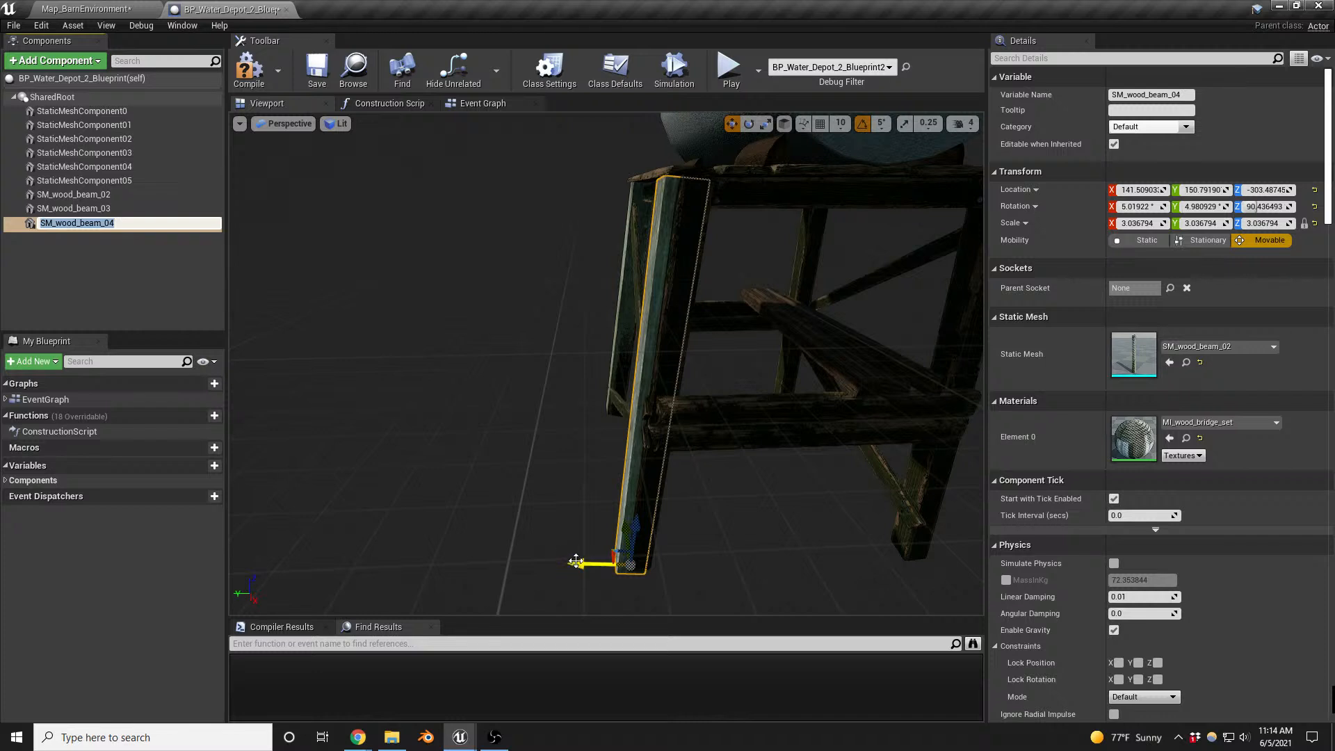
key(Return)
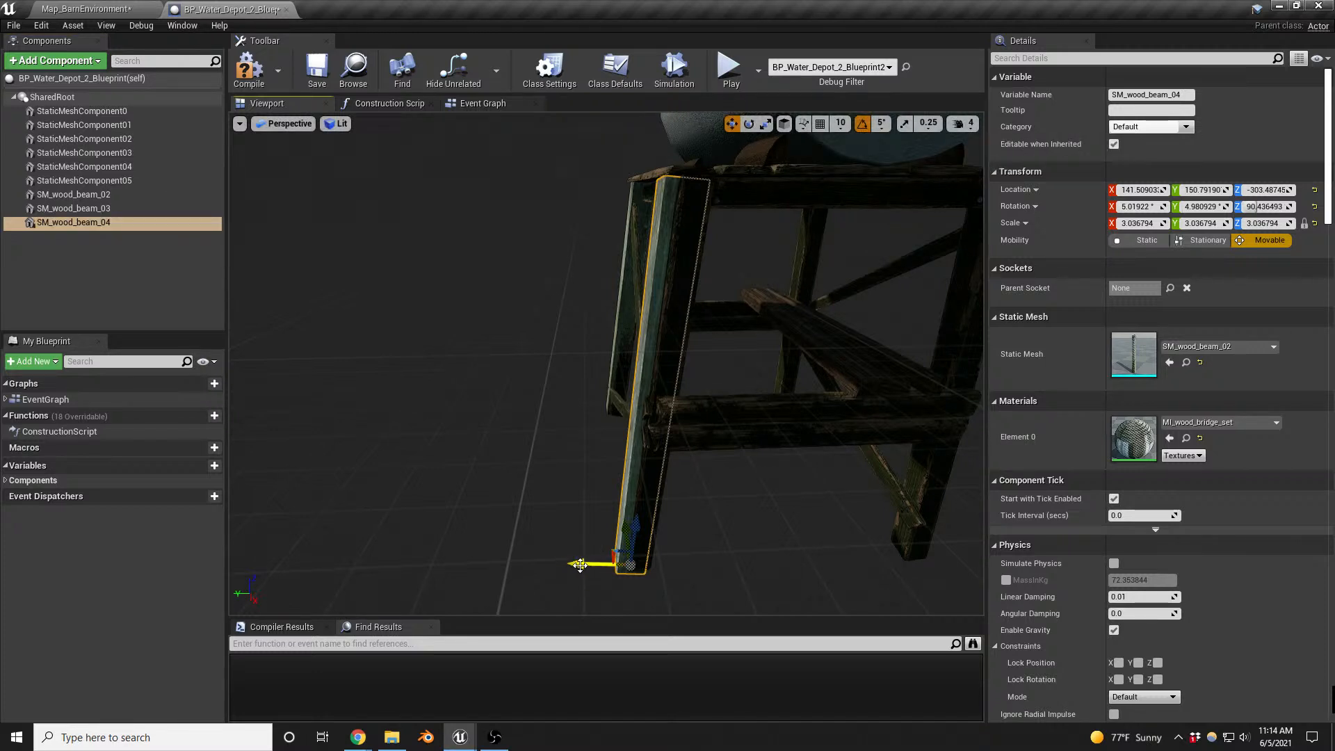
drag(581, 565, 896, 461)
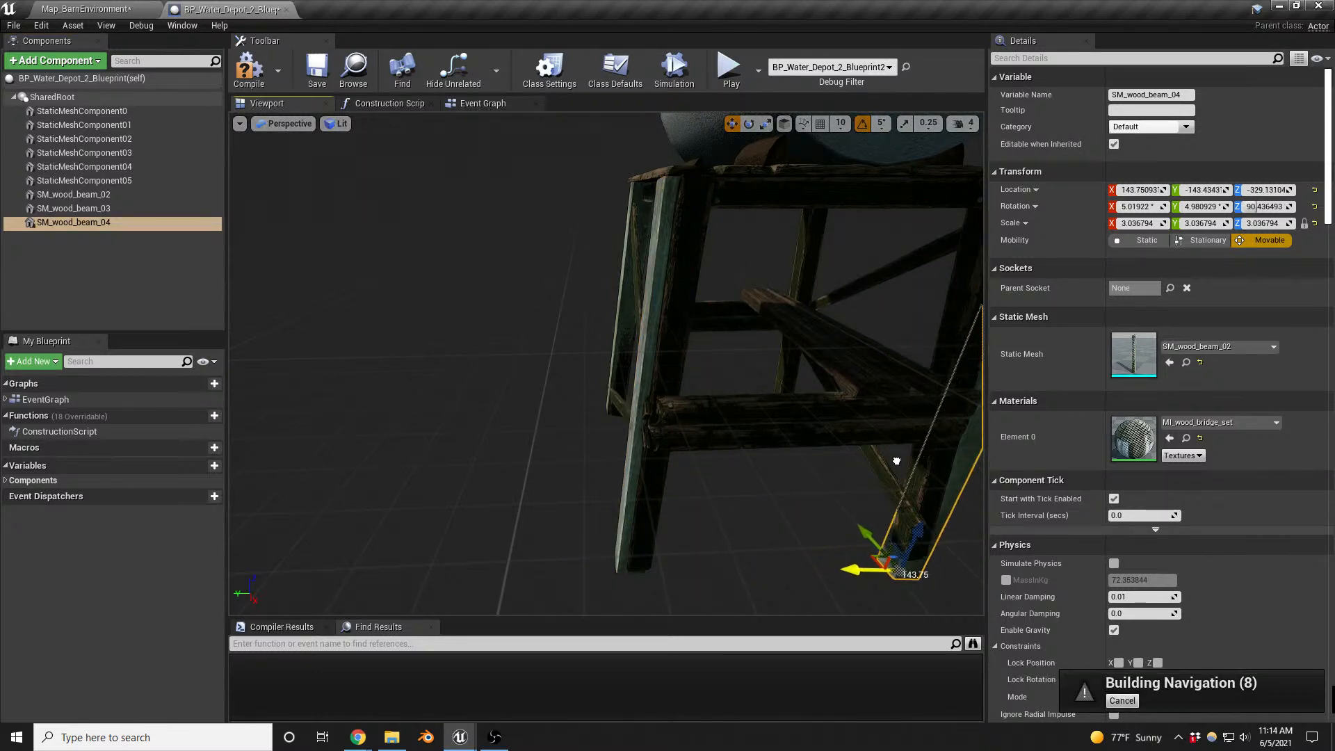
mouse_move(897, 461)
right_down()
mouse_move(887, 456)
mouse_move(922, 410)
mouse_move(883, 475)
mouse_move(882, 462)
right_up()
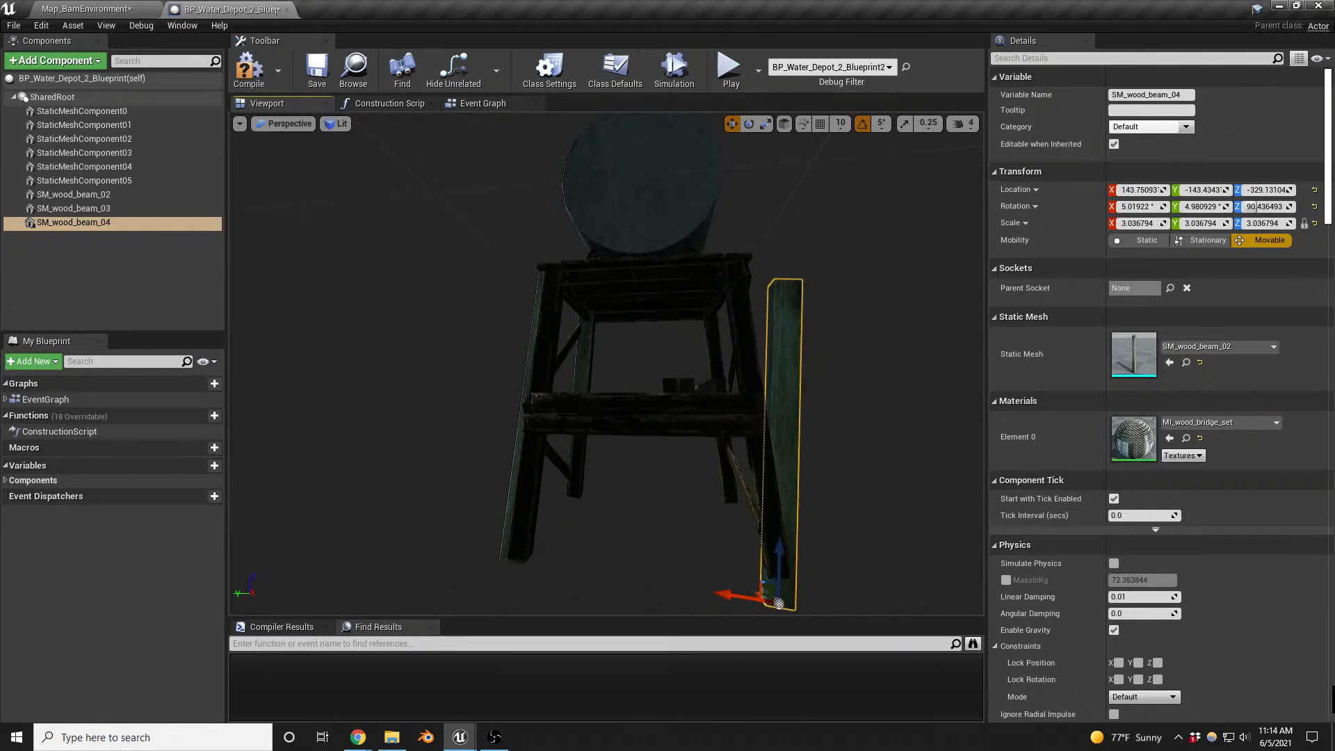
drag(779, 603, 781, 521)
- Turn the third beam 90° about the world vertical axis so its slant follows the leg
key(e)
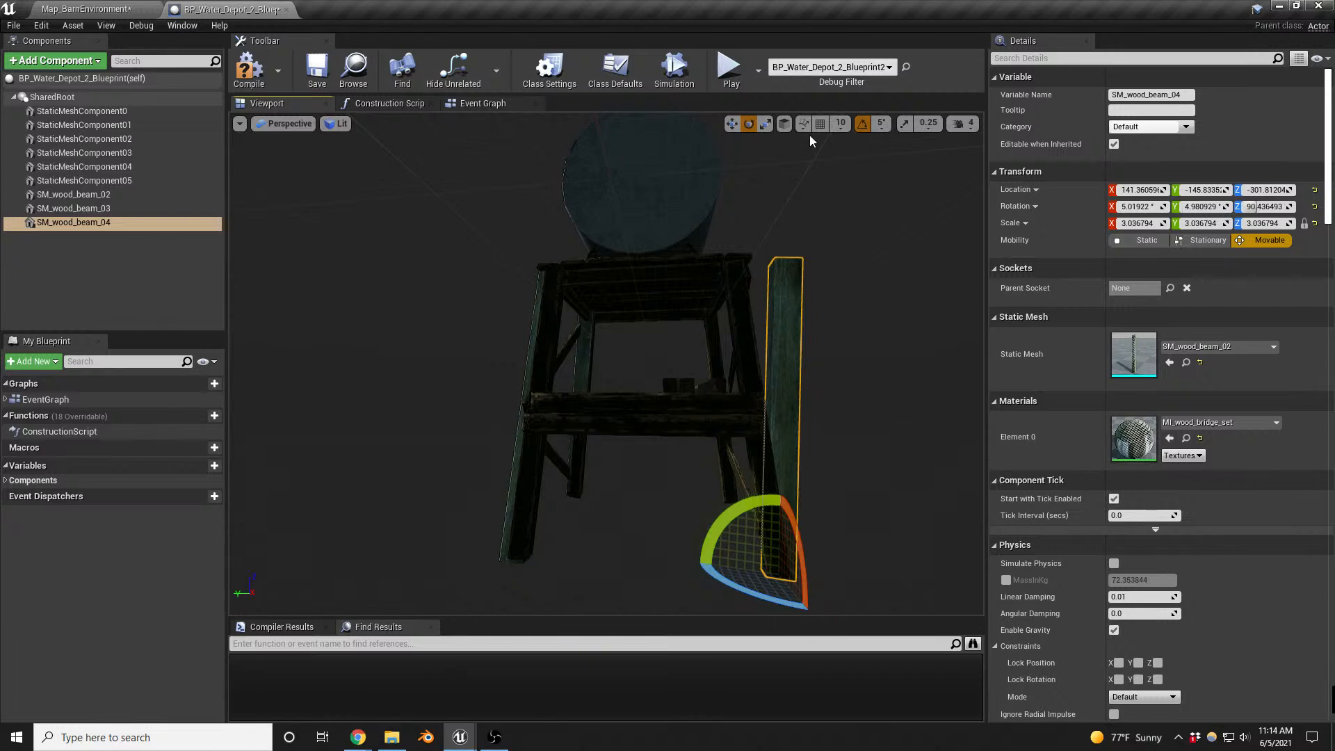
click(784, 123)
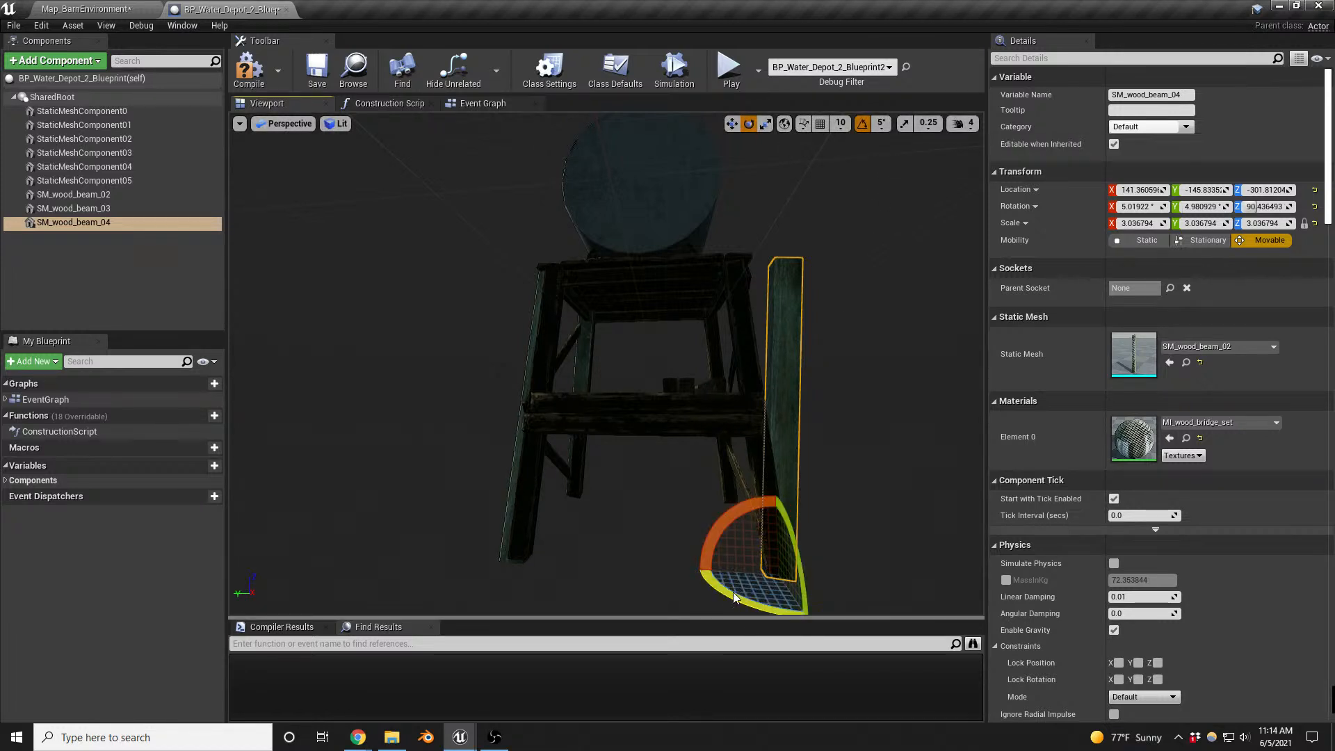
drag(734, 597, 850, 598)
key(d)
right_drag(835, 487, 598, 497)
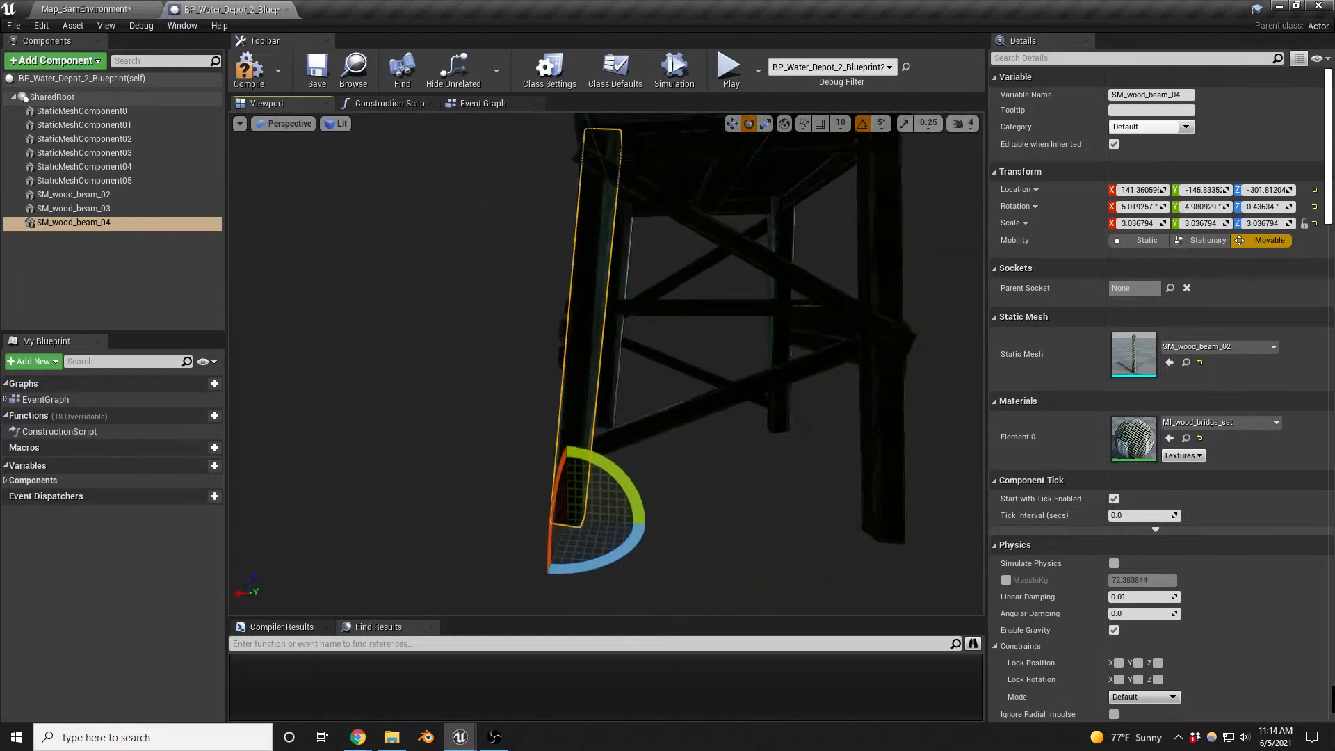
right_drag(840, 271, 833, 317)
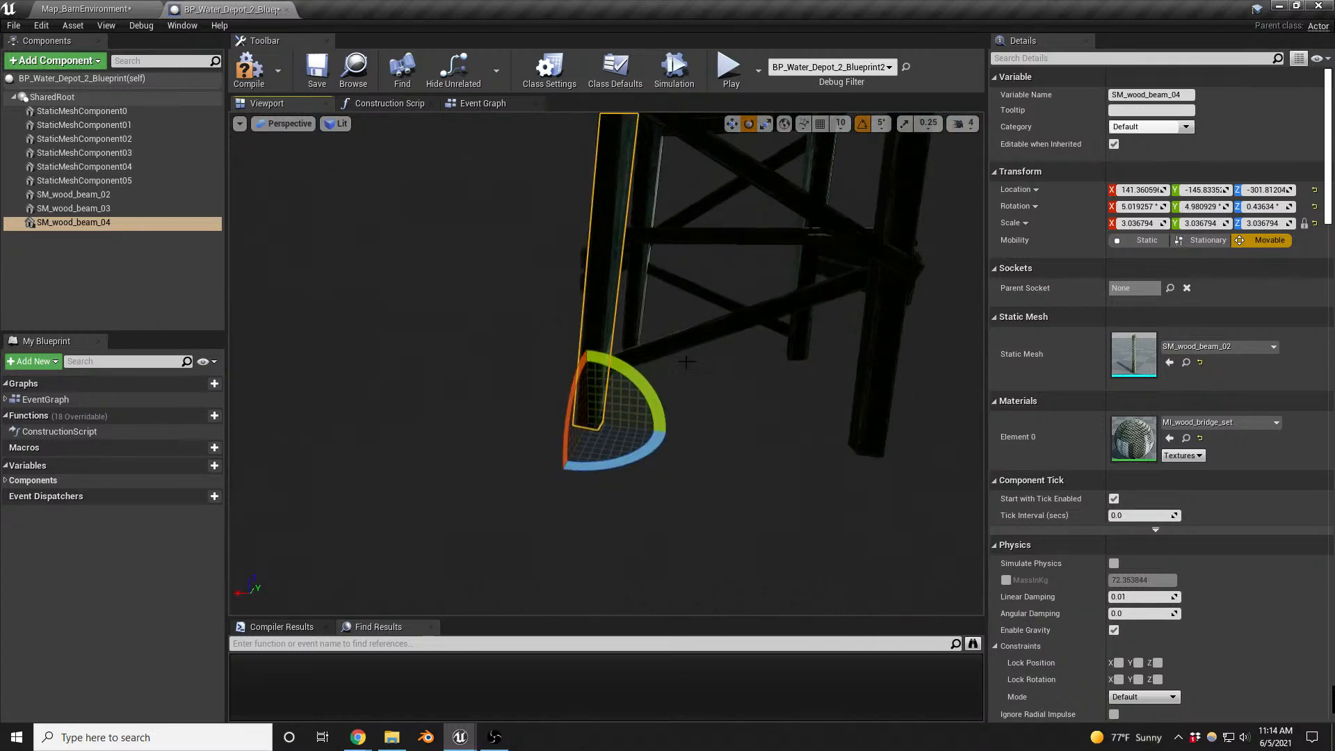
- Duplicate the third beam and move the copy along world X to the remaining leg, at about X -142
key(w)
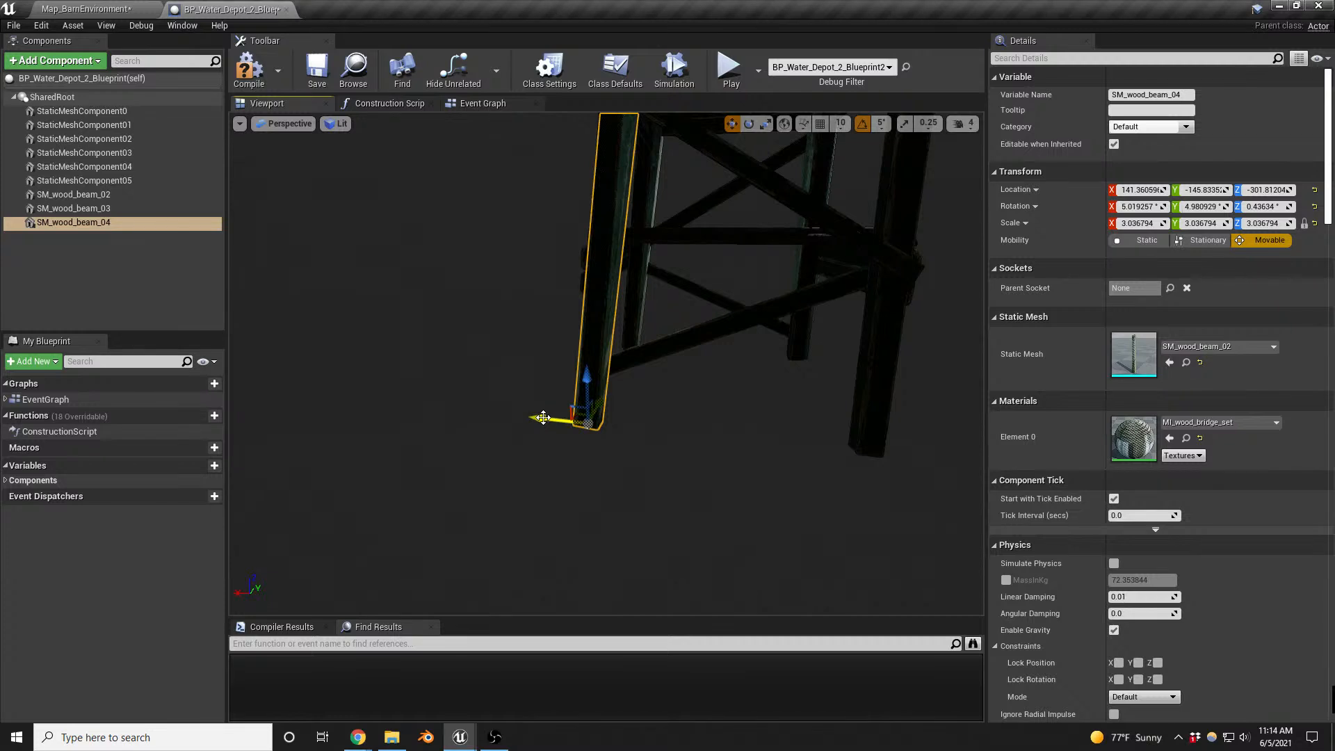
right_click(80, 227)
click(132, 326)
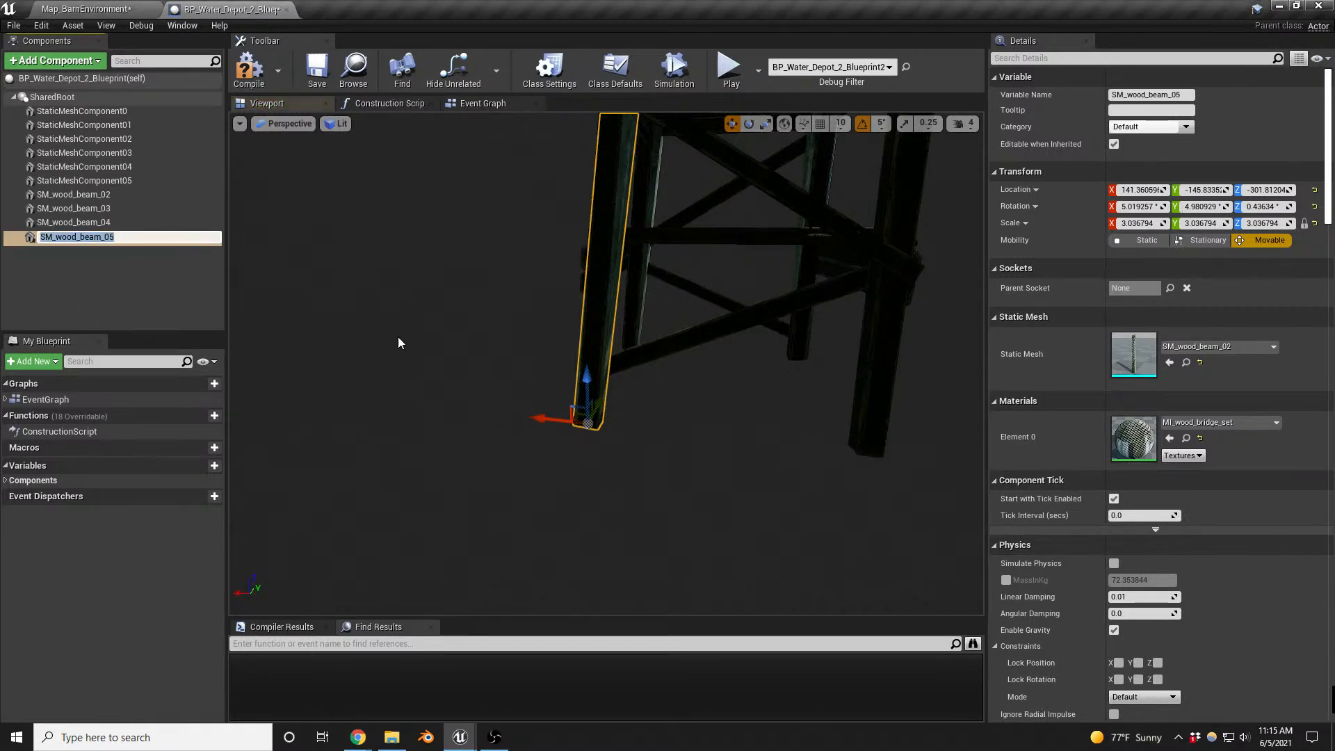
key(Return)
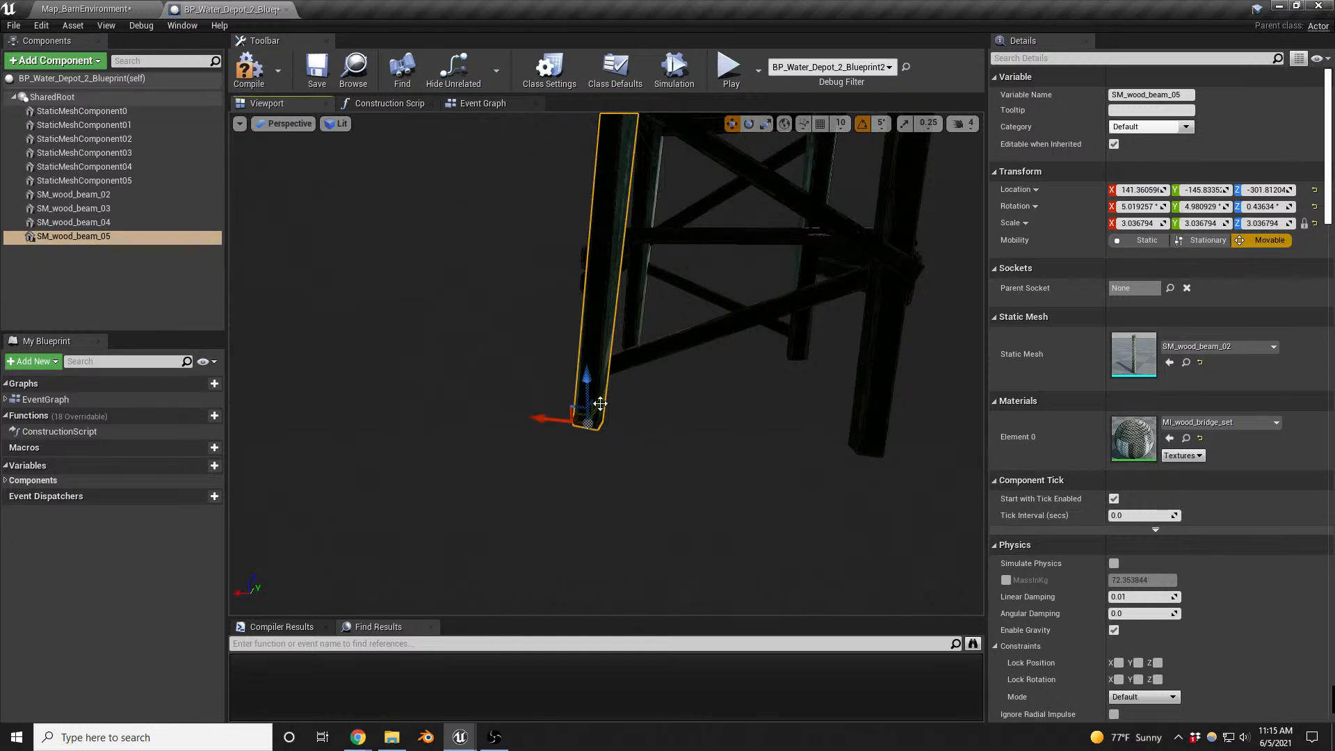
drag(531, 418, 828, 410)
key(f)
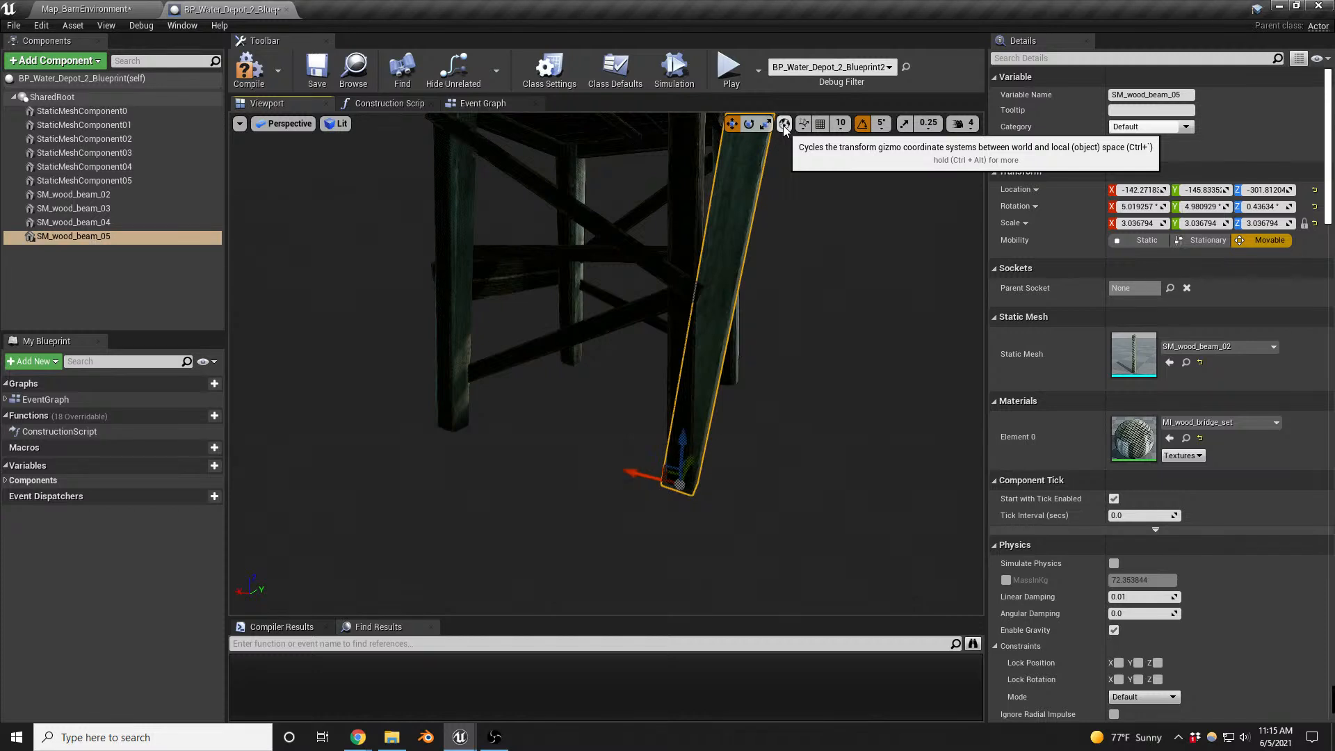
- Turn the fourth beam 90° about the world vertical axis to line it up with the last leg
key(e)
drag(688, 532, 648, 541)
right_drag(846, 379, 741, 384)
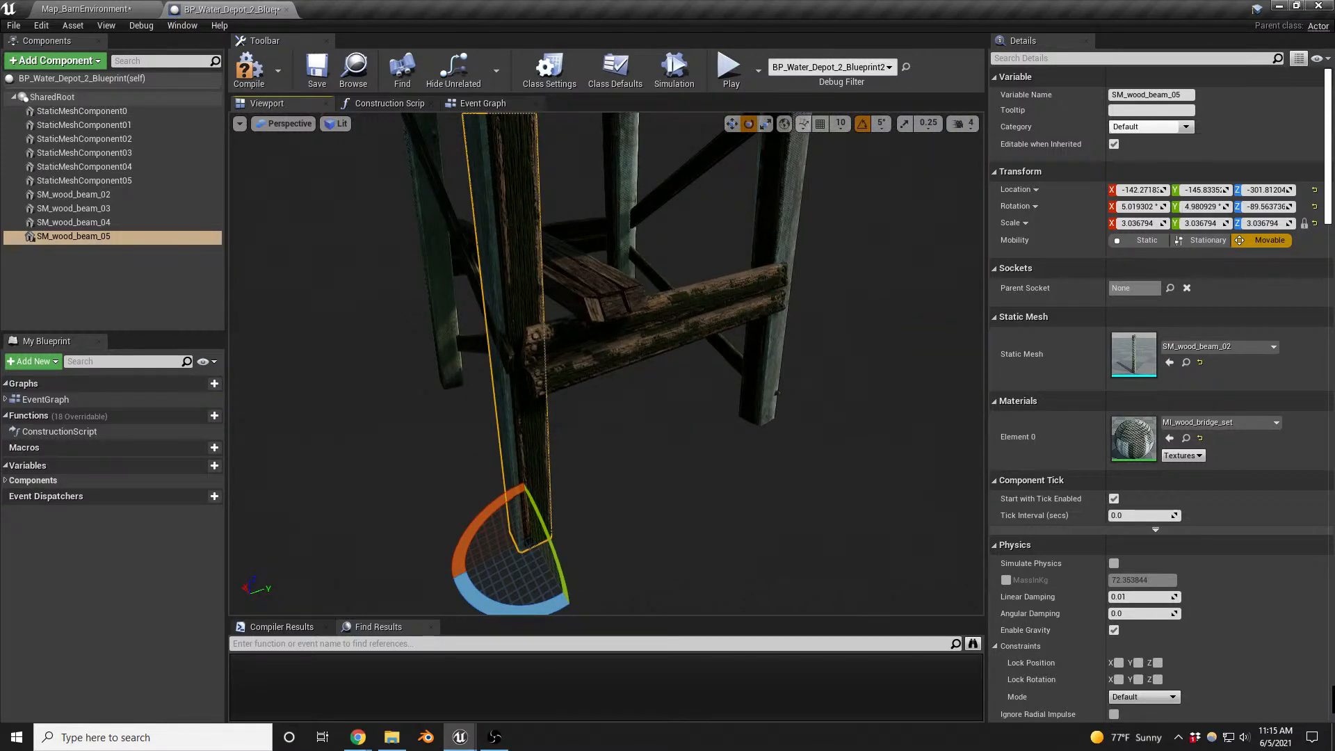
- Add the SM_bridge_03 static mesh as a child of the fourth wood beam and raise it to the top of the support platform
drag(1133, 355, 77, 269)
key(Return)
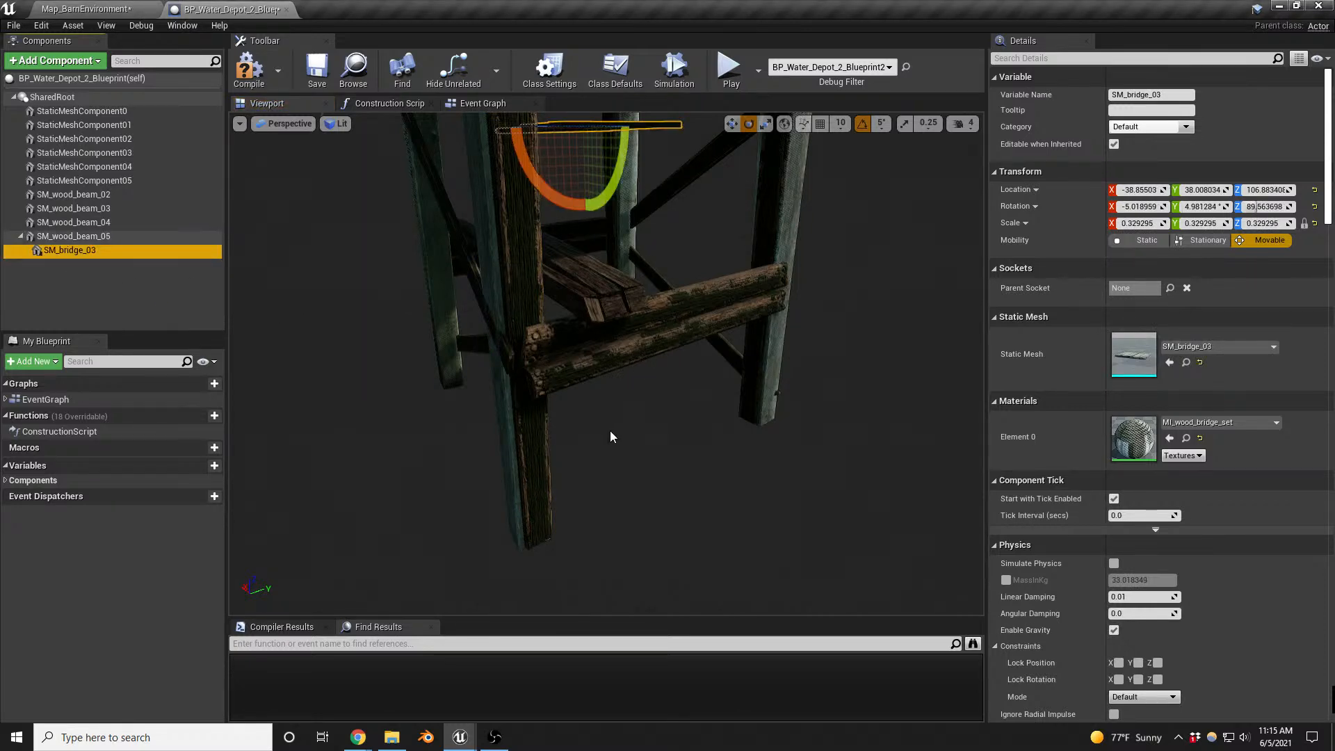
key(f)
key(w)
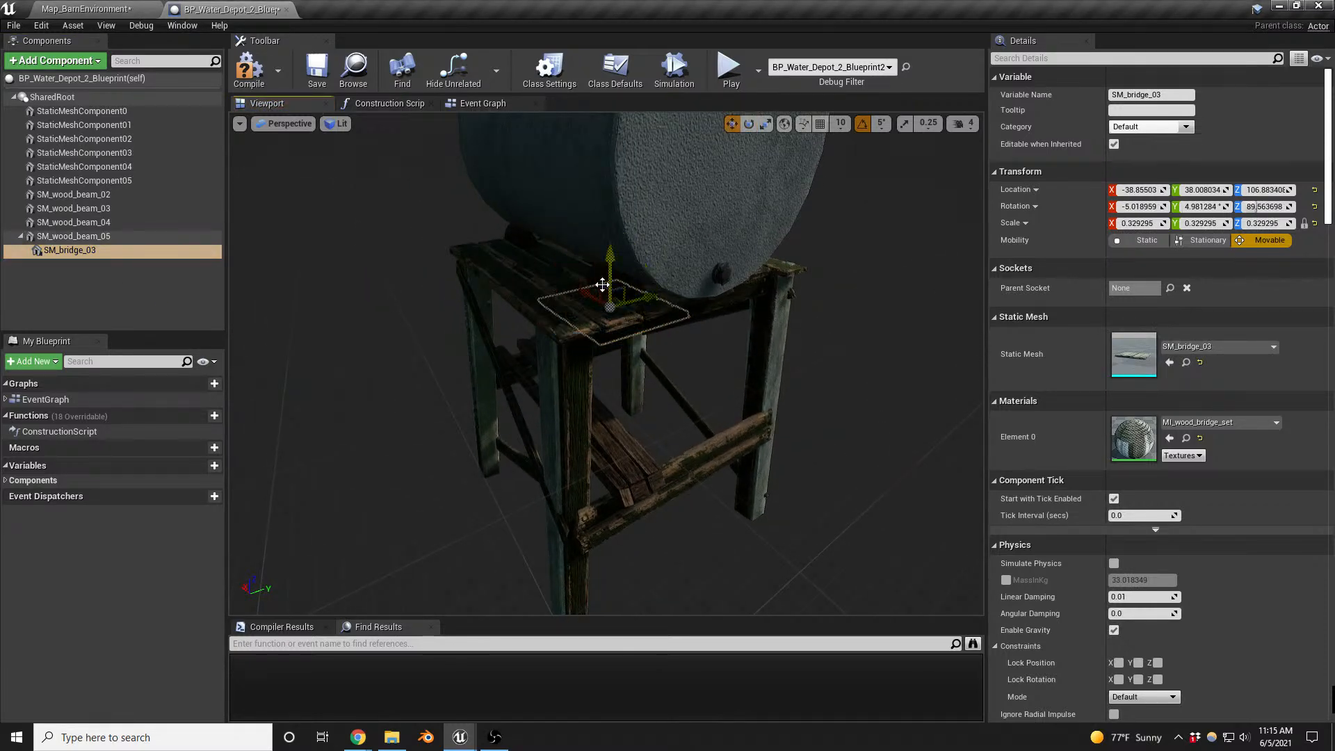
drag(611, 293, 612, 198)
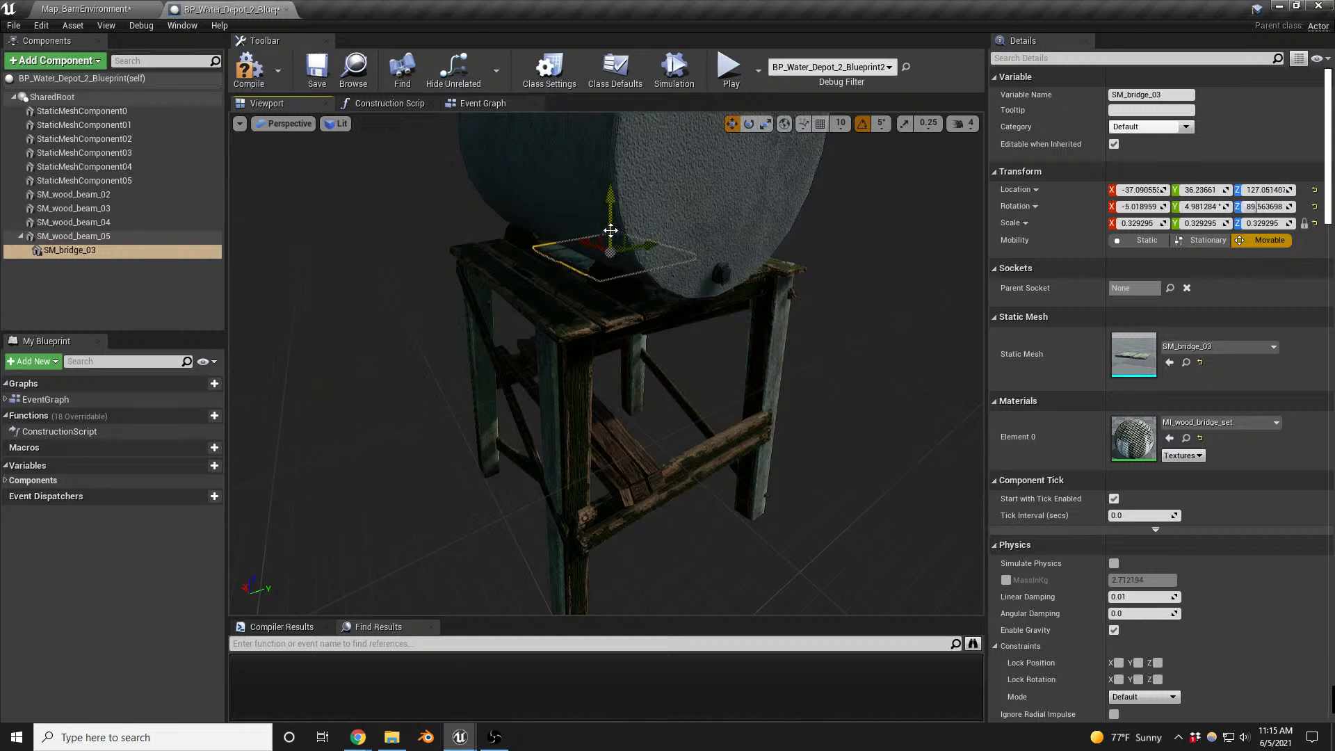
- Scale the bridge mesh uniformly to about 0.78 and settle it over the platform top beneath the tank
key(r)
drag(615, 253, 609, 203)
key(w)
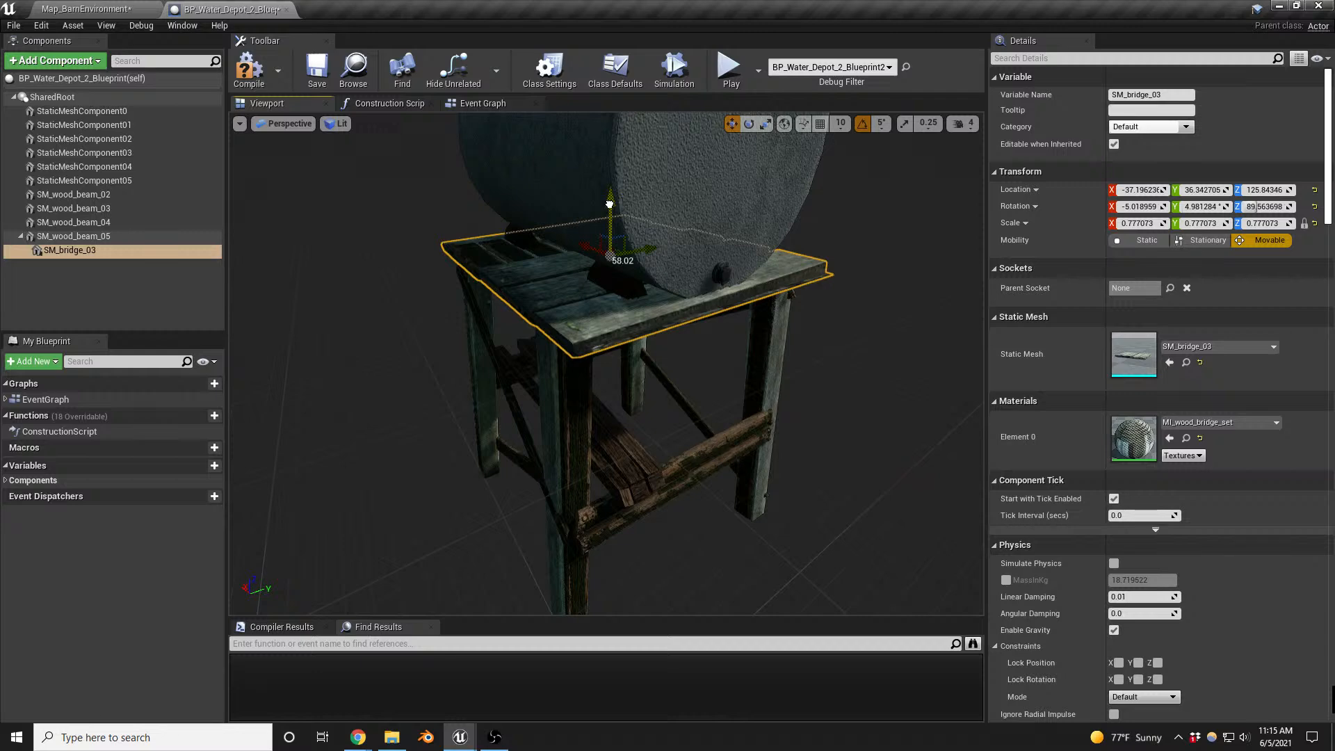
alt+drag(541, 400, 696, 361)
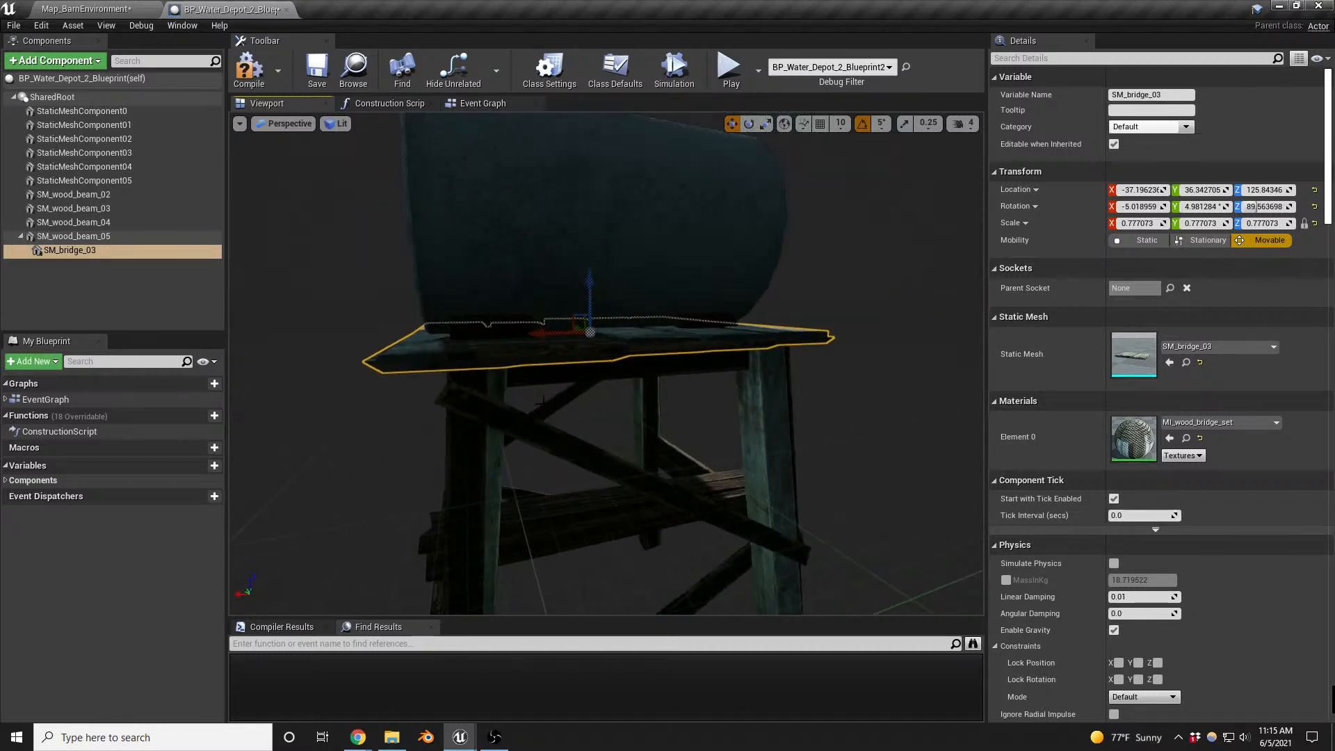
right_drag(541, 400, 547, 375)
right_drag(565, 430, 532, 445)
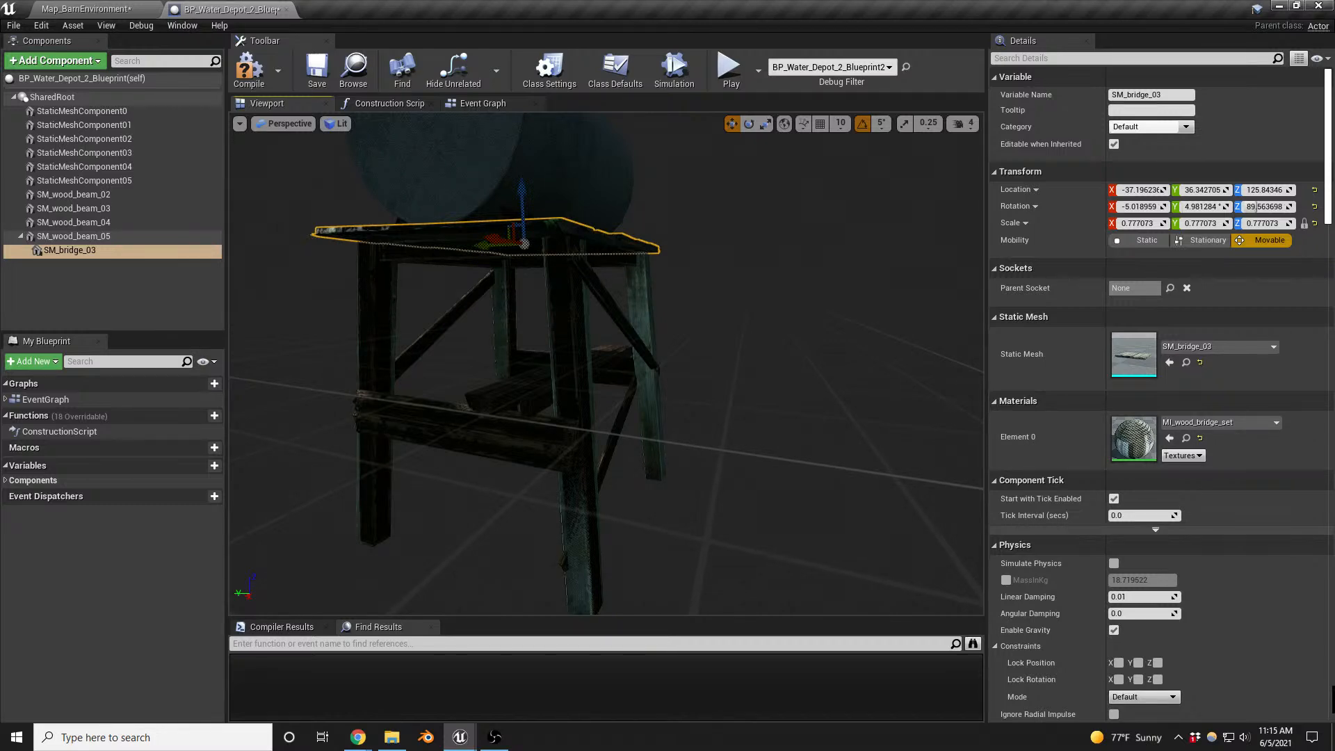
- Add the SM_board_08 static mesh to the water depot Blueprint, attached directly to SharedRoot
drag(1334, 354, 59, 252)
click(61, 310)
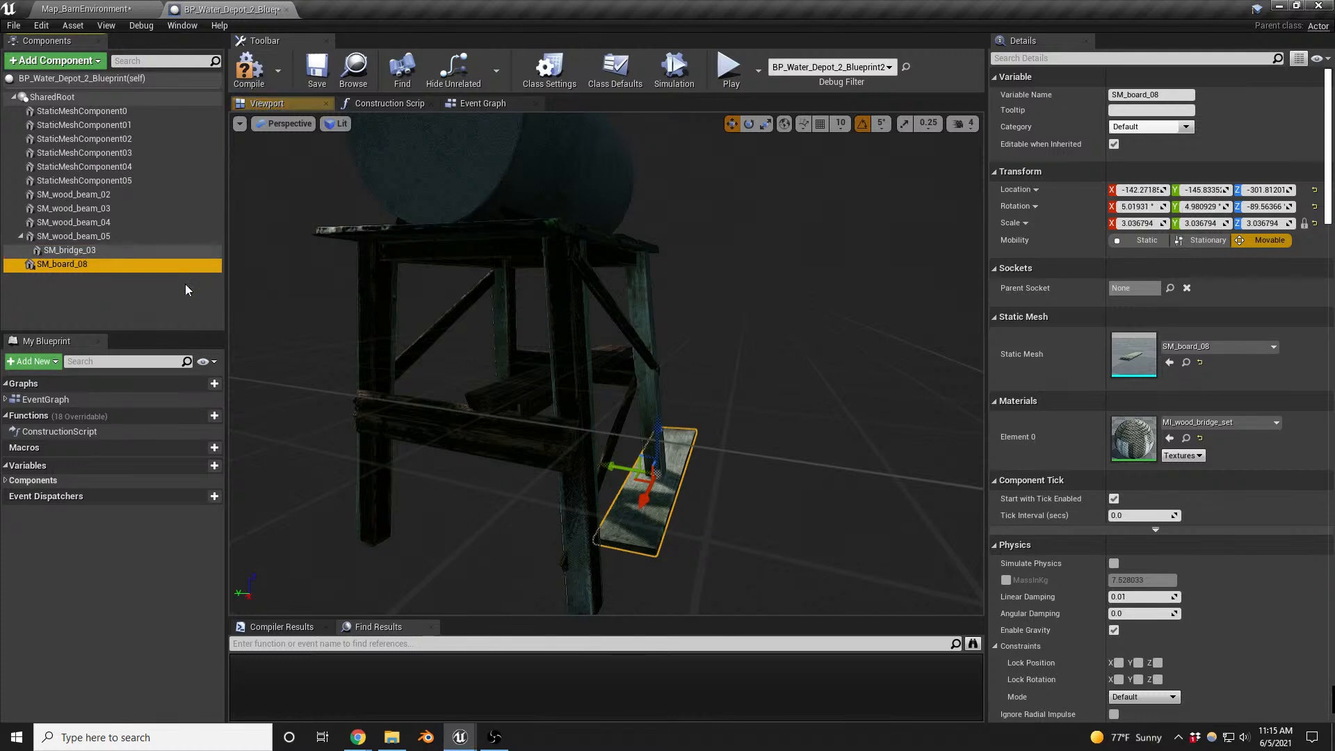
- Stand the SM_board_08 board on its long edge and raise it across two of the water depot's legs
key(f)
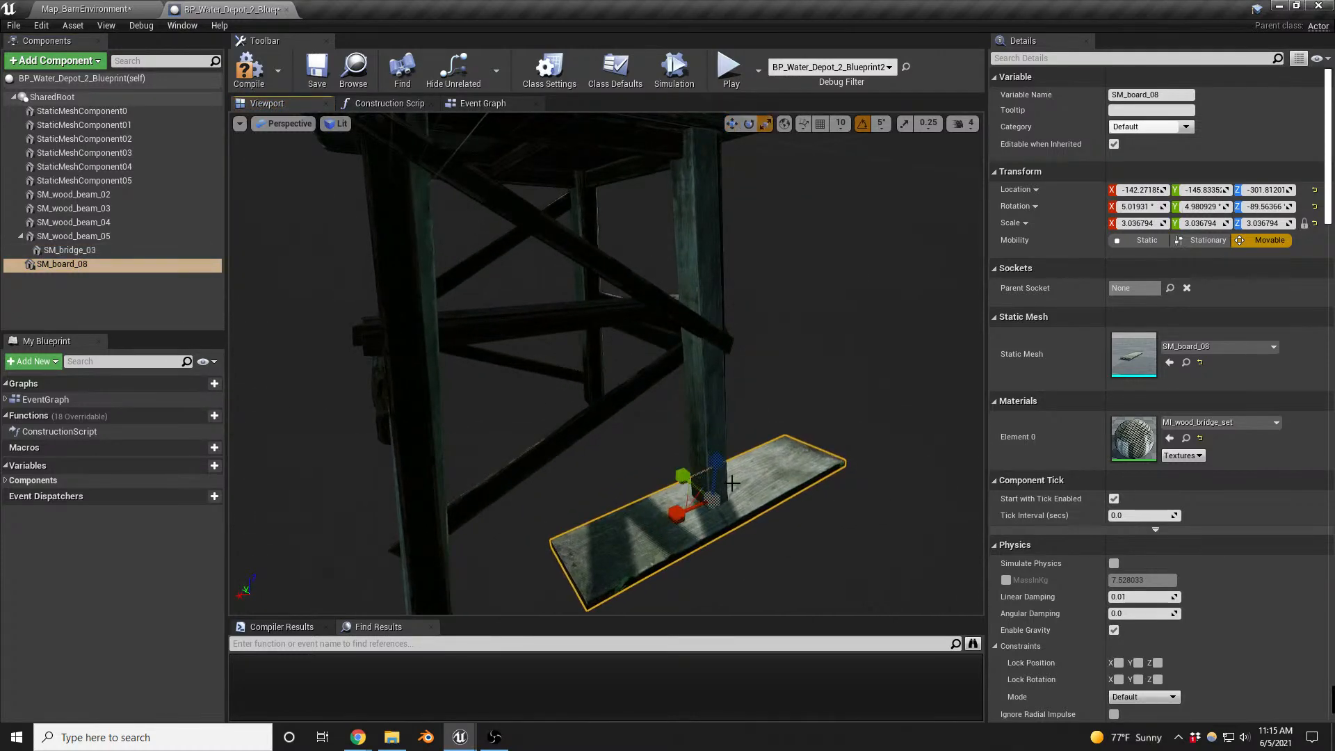
key(e)
drag(743, 455, 784, 553)
key(w)
drag(690, 464, 554, 239)
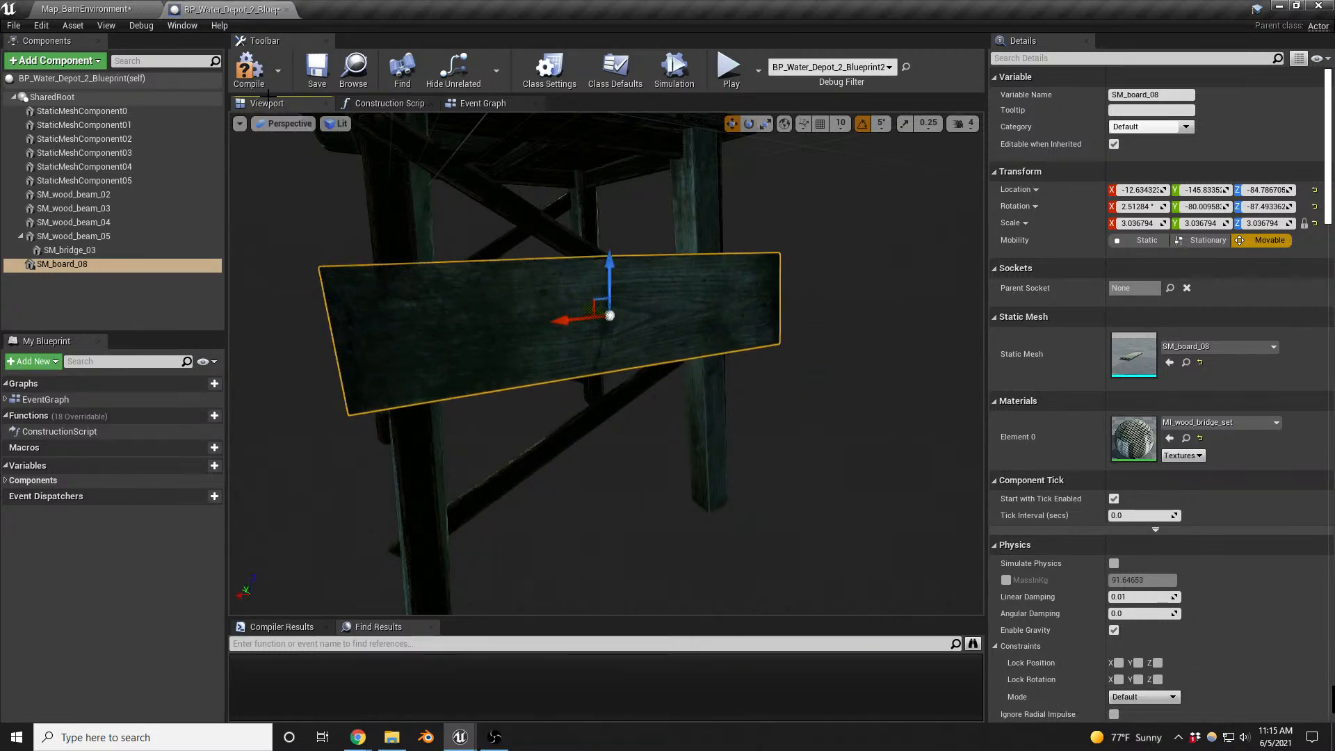
- Search the actors of the barn map for "nav"
click(87, 8)
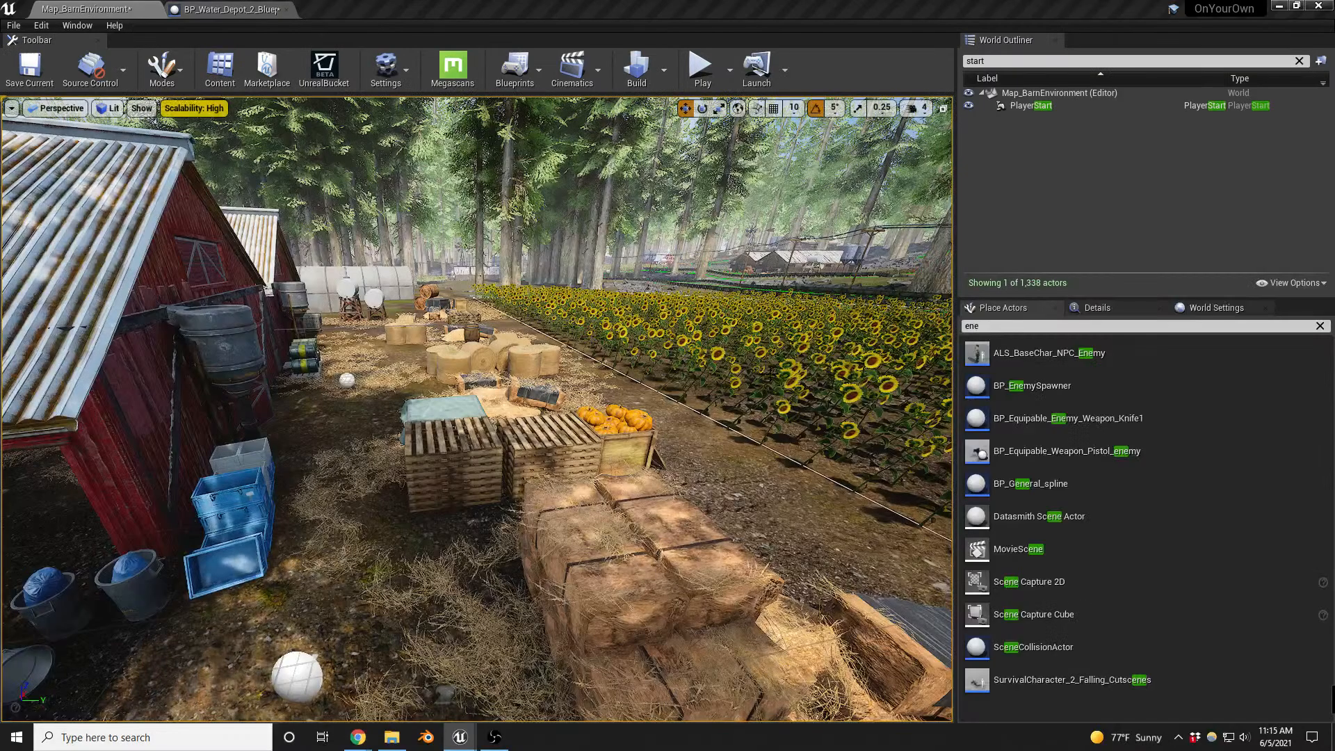
click(1000, 60)
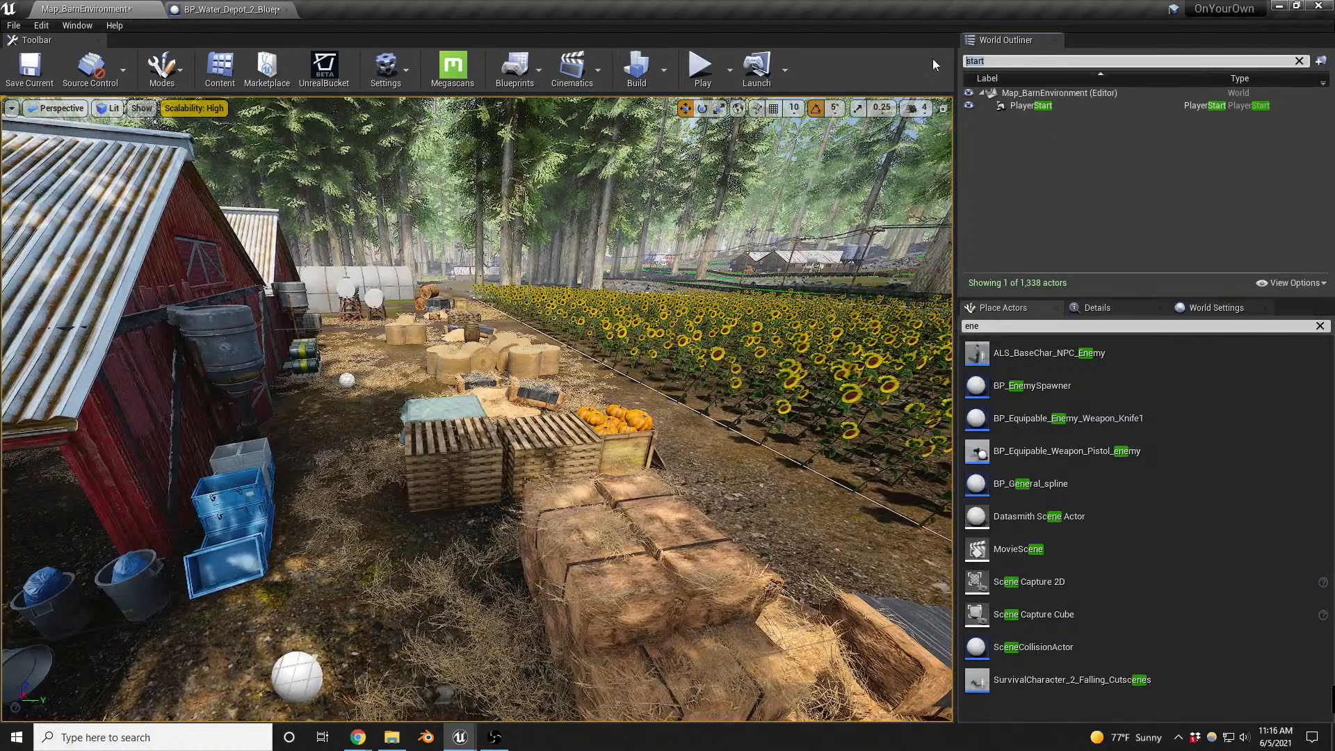
text(va)
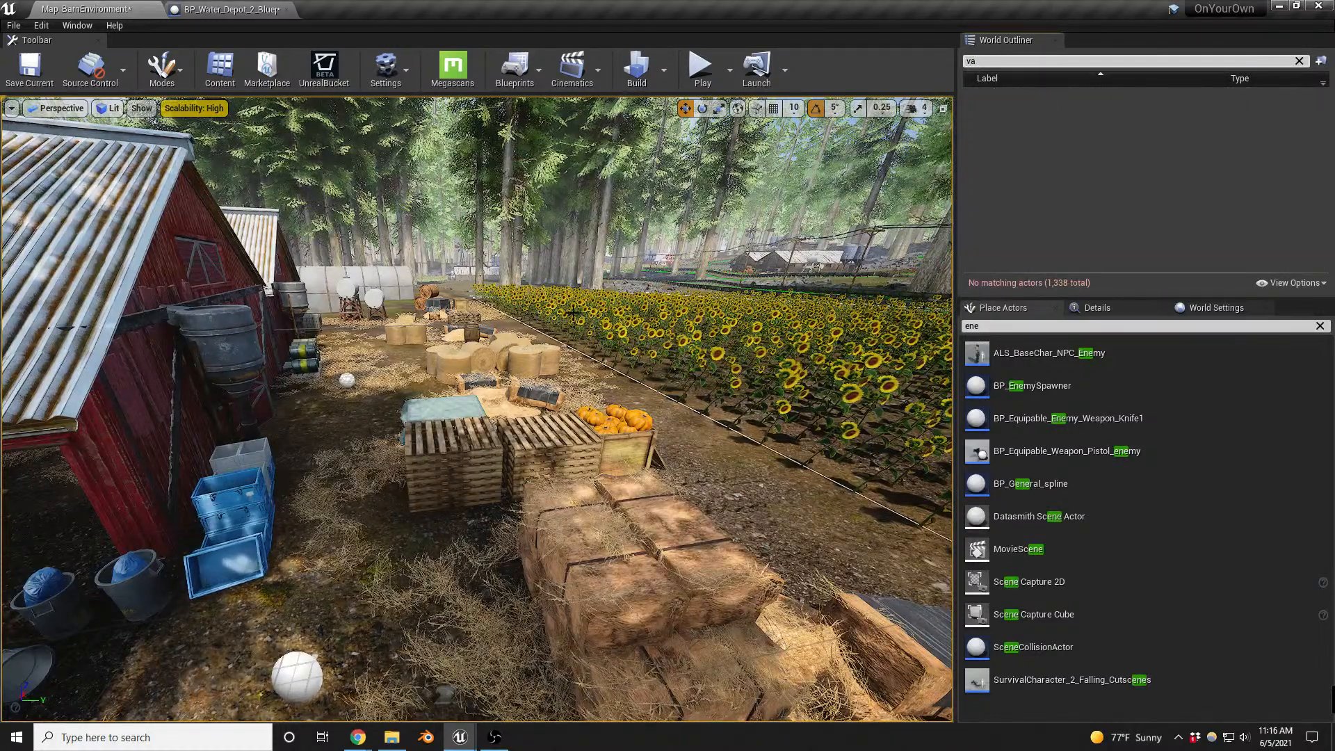
key(BackSpace)
key(BackSpace)
text(na)
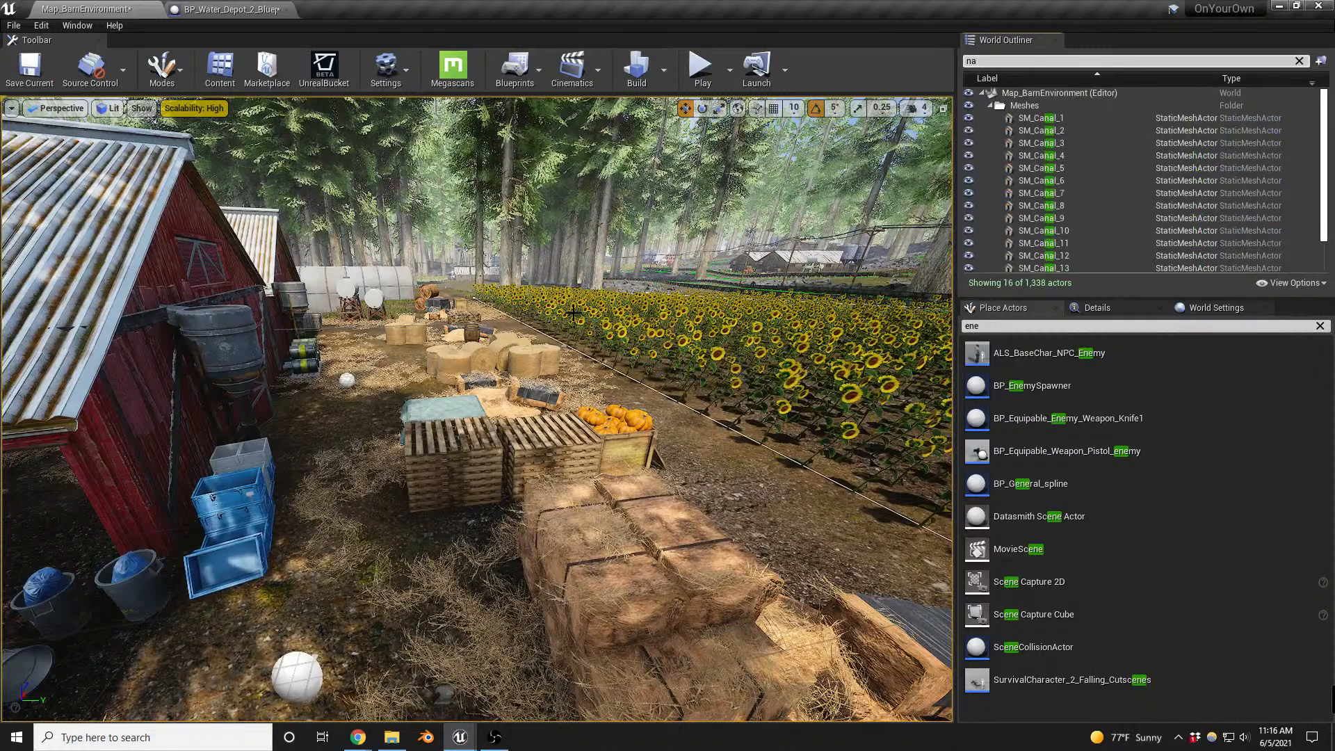
text(vi)
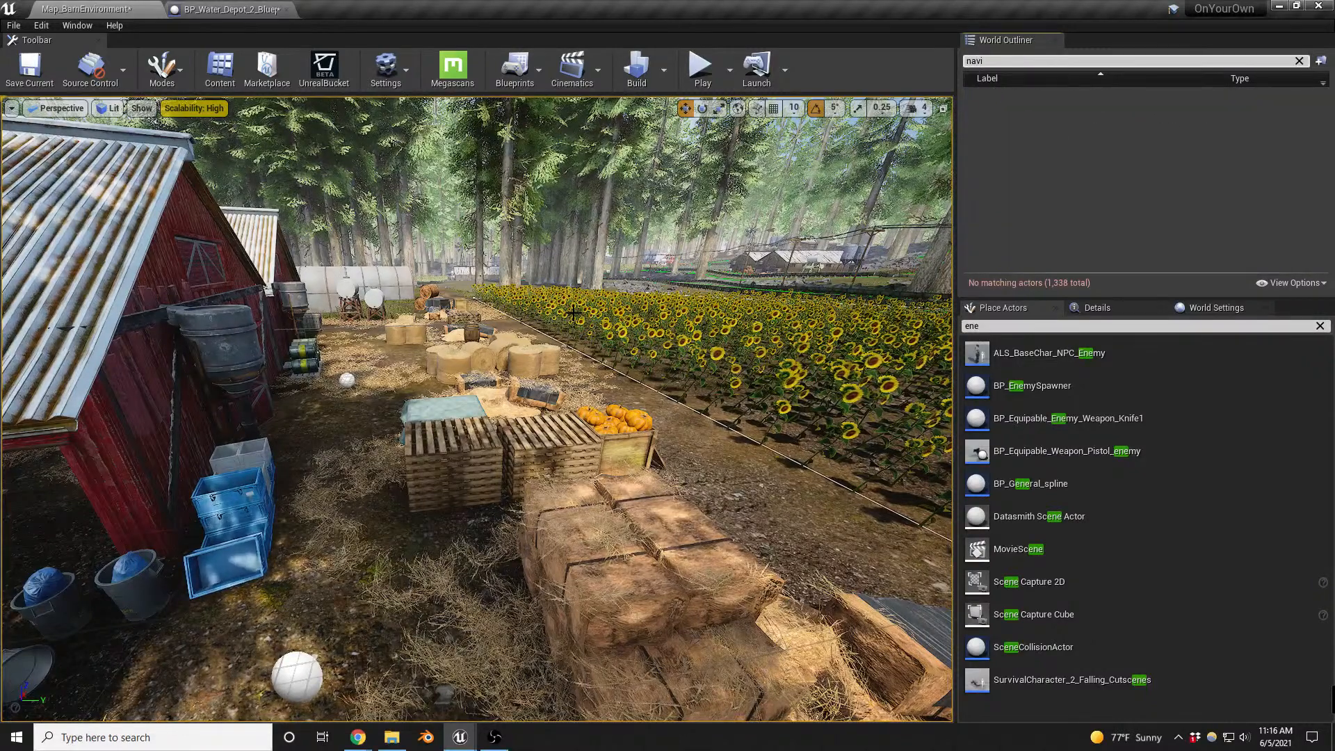
key(BackSpace)
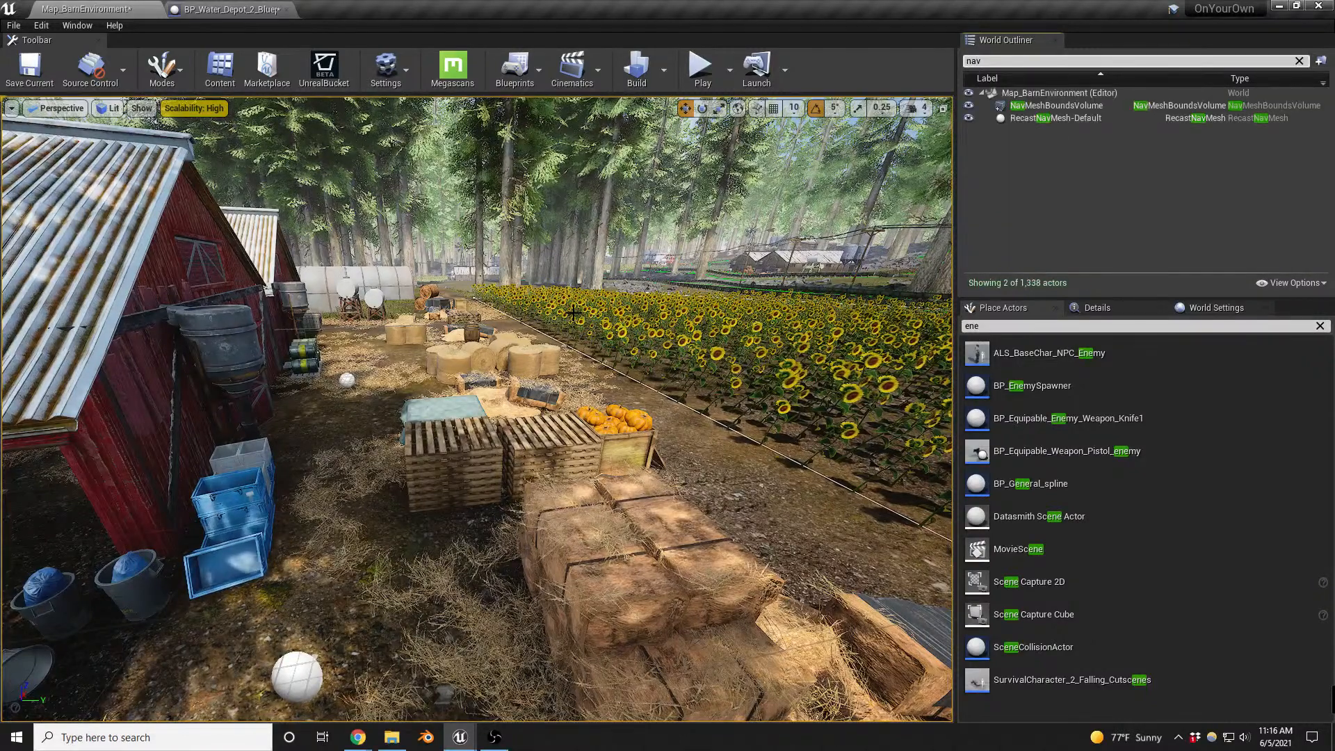
- Delete the NavMeshBoundsVolume and RecastNavMesh-Default actors together from the barn map
click(1058, 104)
click(1113, 311)
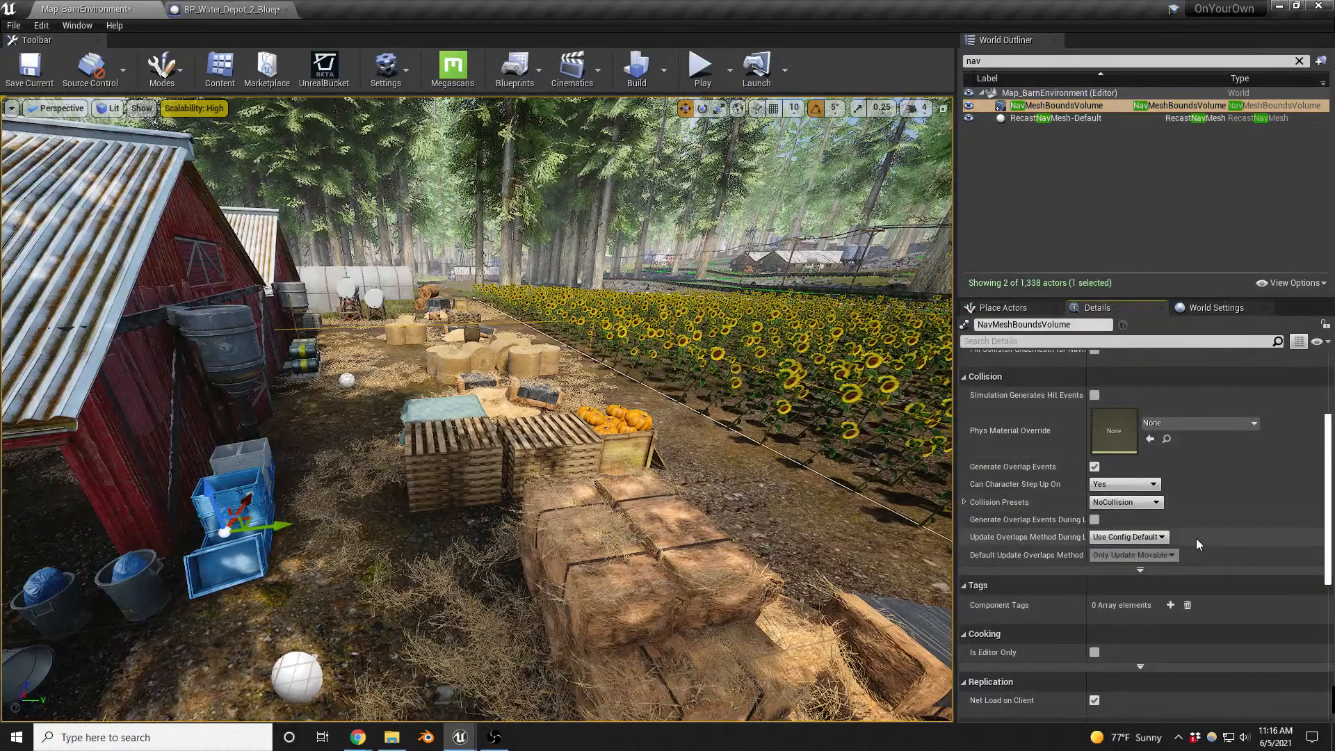
scroll(1196, 538, up, 5)
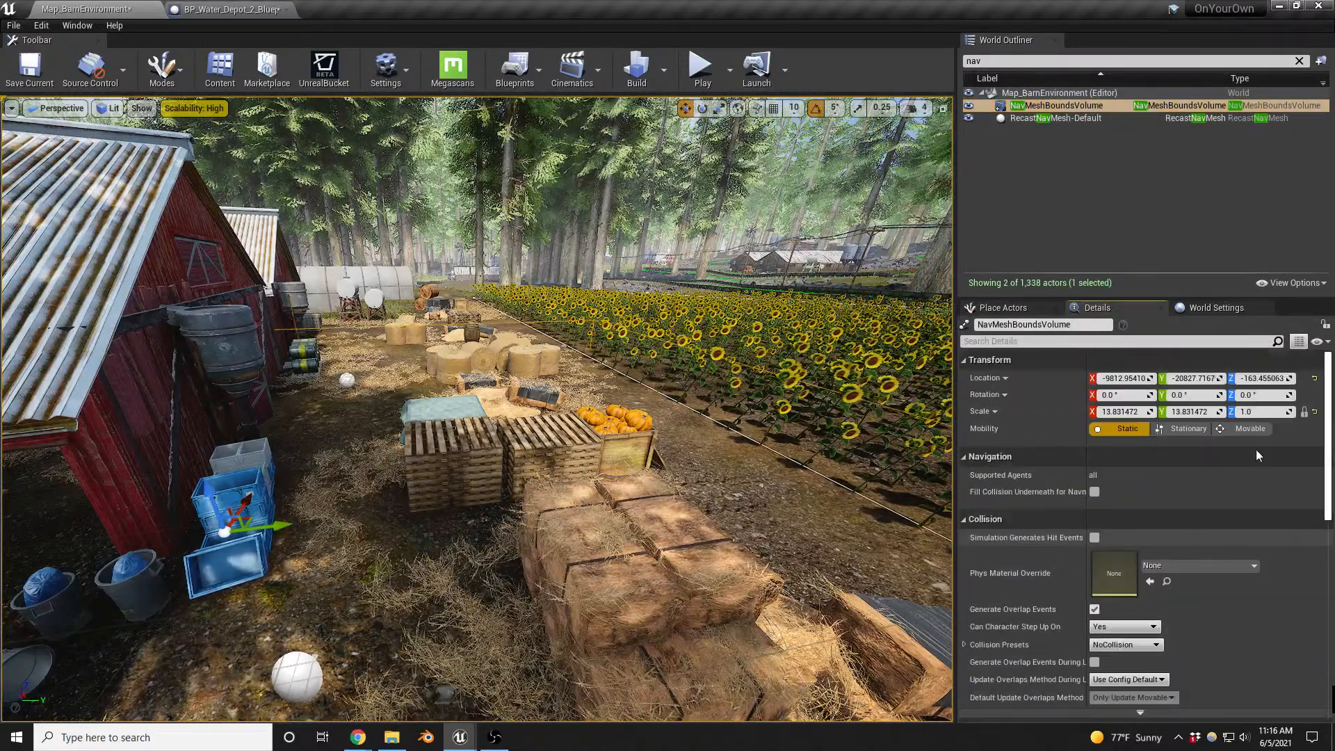
ctrl+click(1050, 118)
right_drag(688, 346, 681, 353)
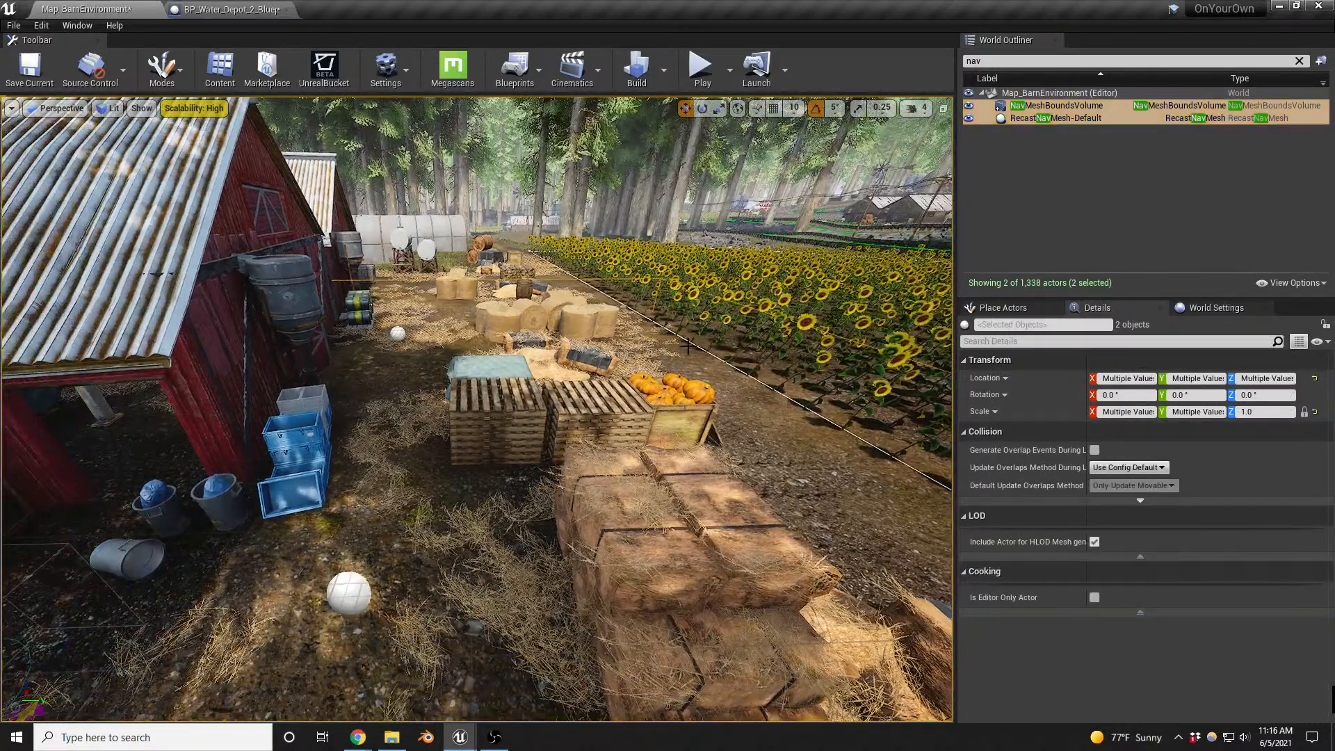
key(Delete)
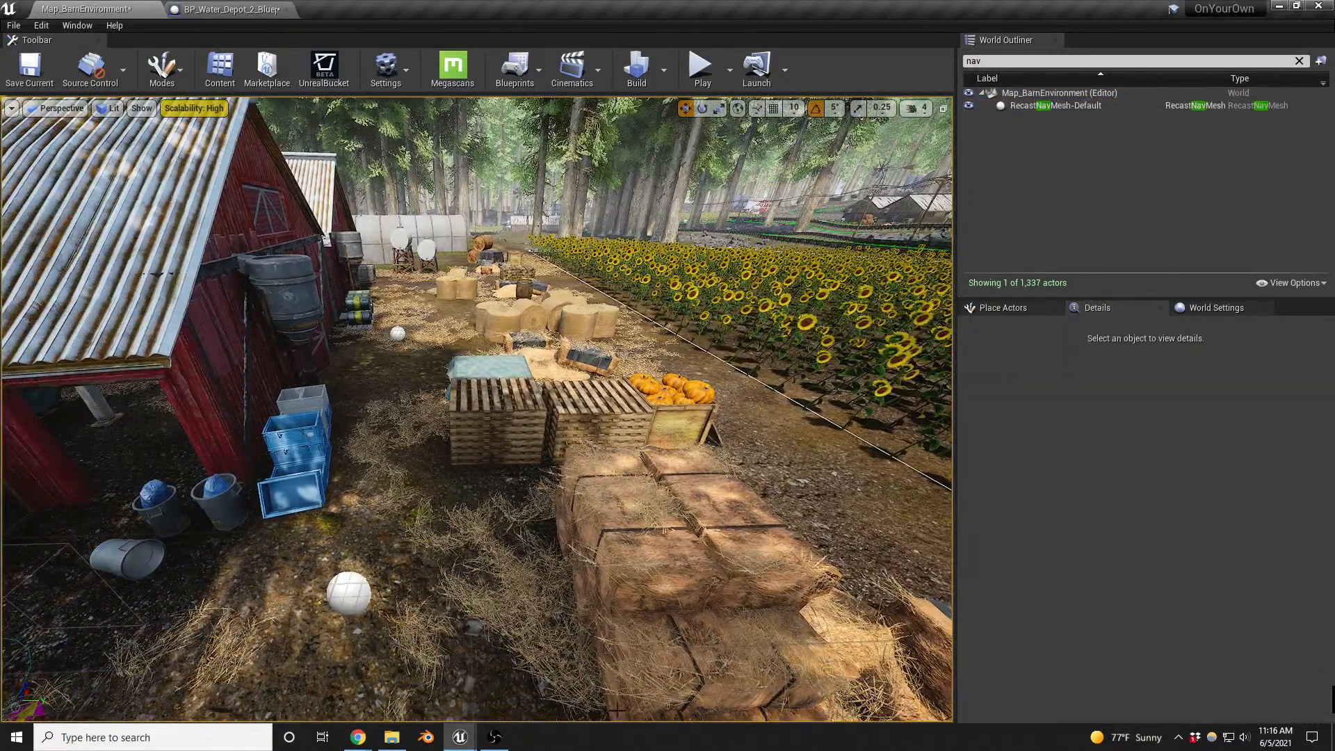
click(493, 738)
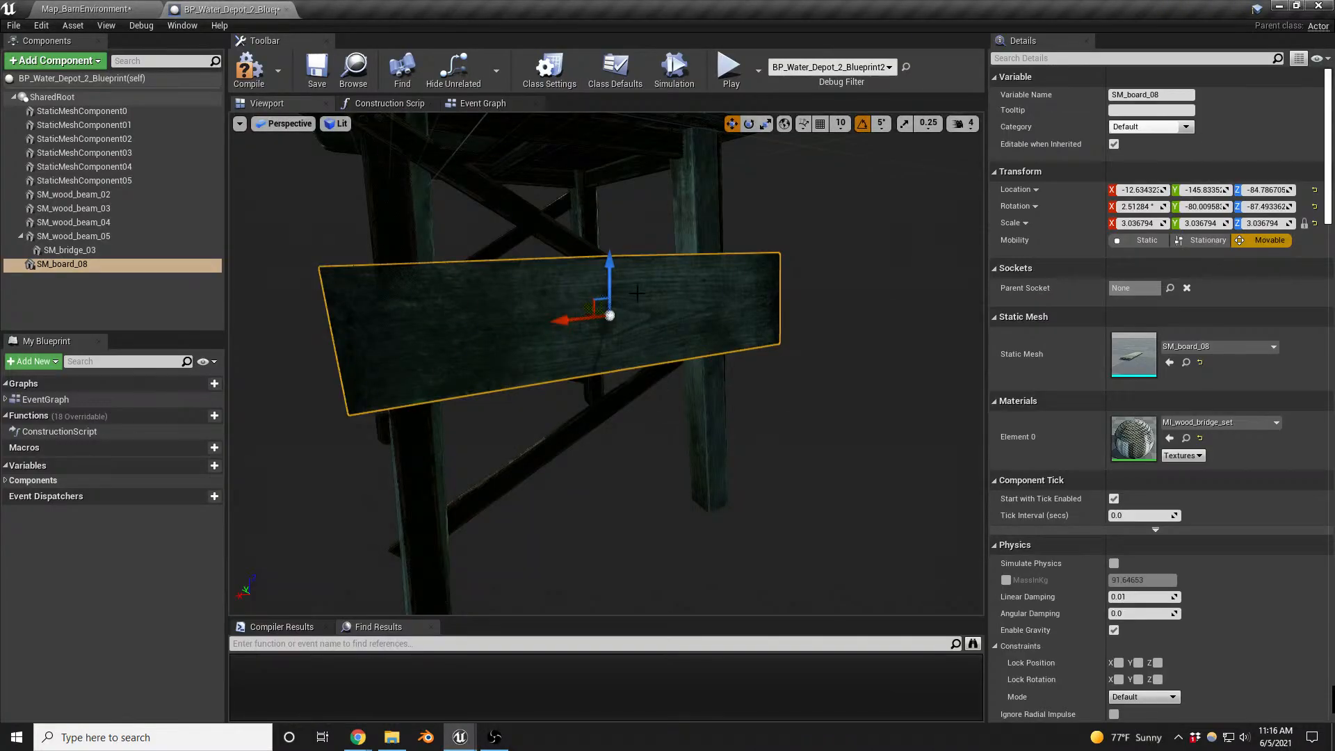
- In the water depot Blueprint, scale SM_board_08 uniformly to about 2.25 and shift it to span the two legs
right_drag(637, 293, 791, 296)
right_drag(674, 372, 466, 375)
key(r)
drag(665, 400, 632, 446)
key(w)
right_drag(632, 447, 751, 501)
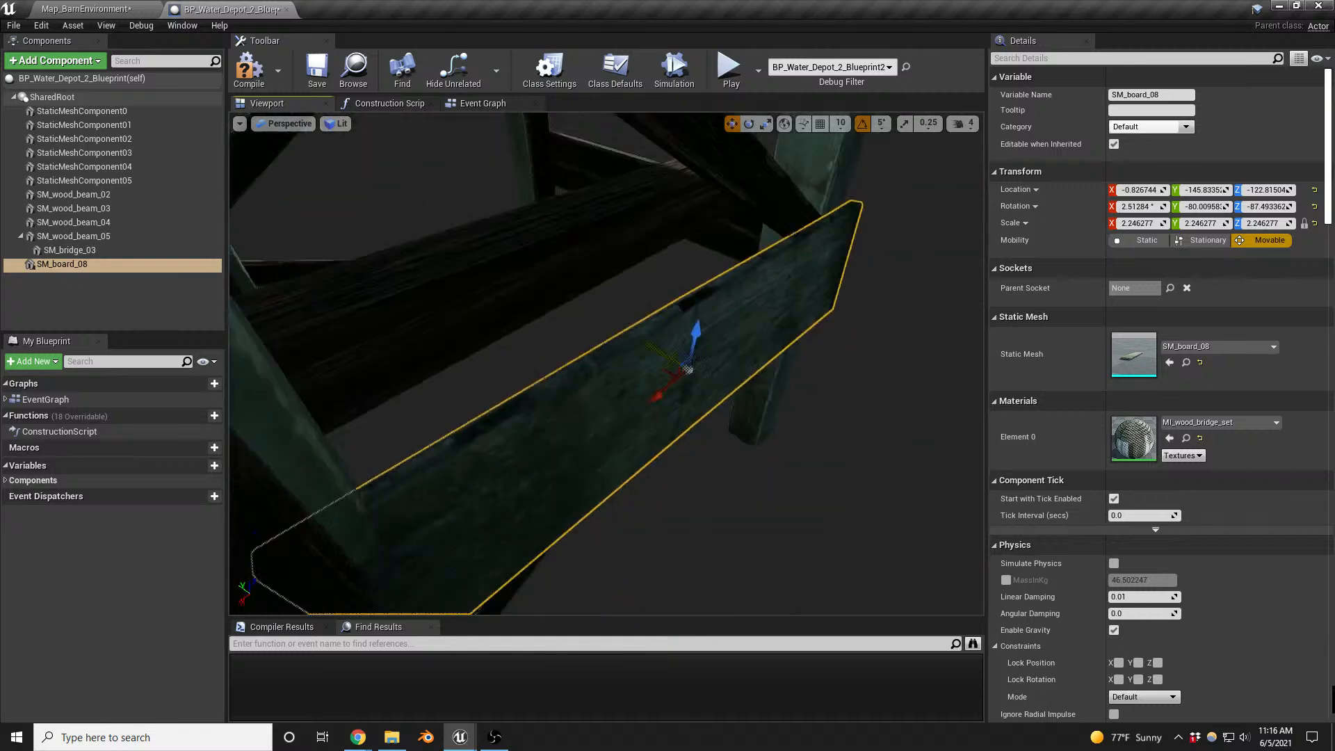
right_drag(575, 343, 591, 278)
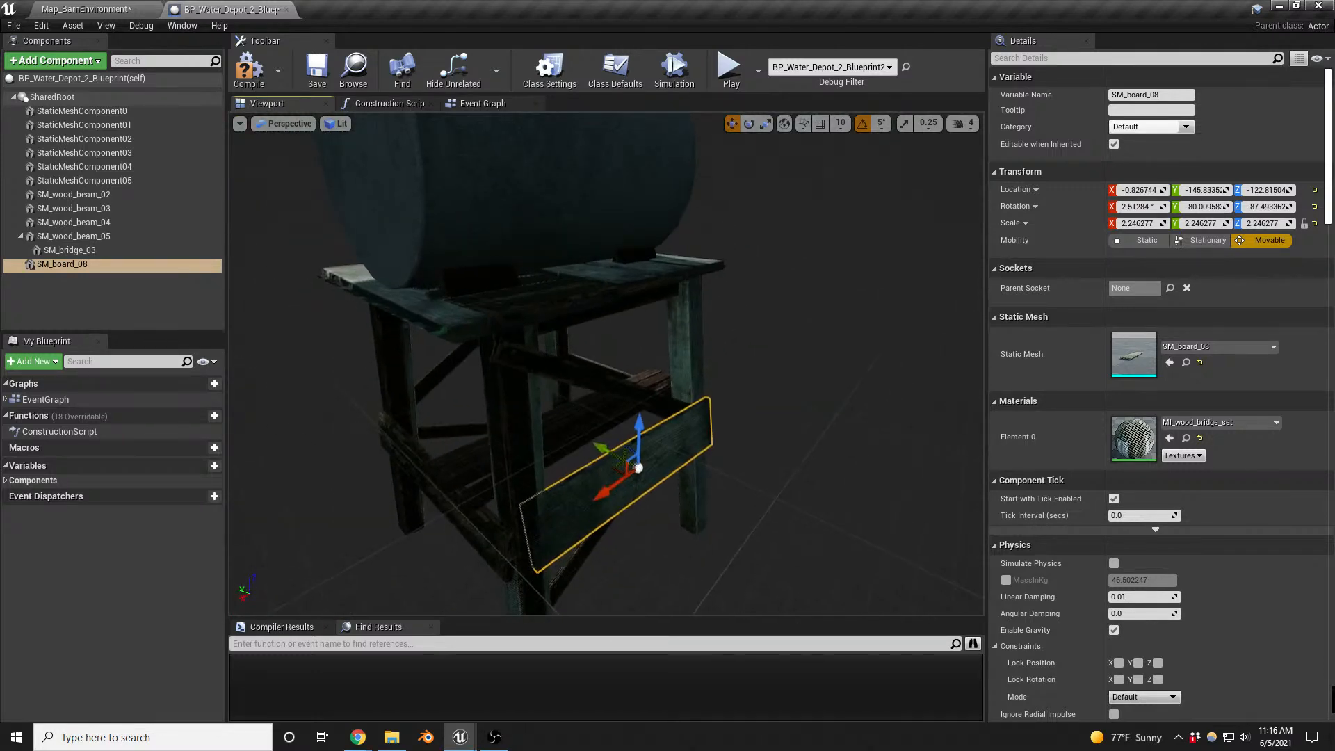
- Hide the original SM_Wood_Structure_2 support of the water depot by turning off its visibility
click(593, 374)
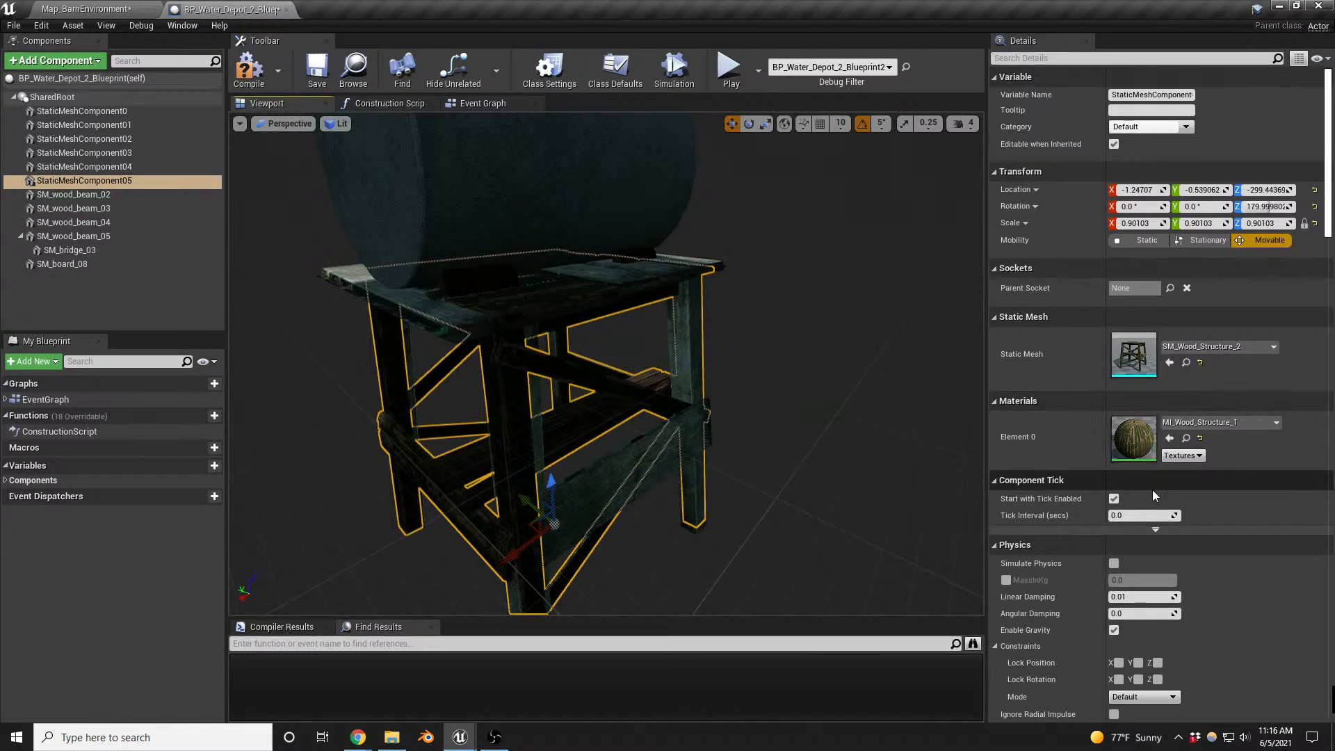
scroll(1145, 526, down, 10)
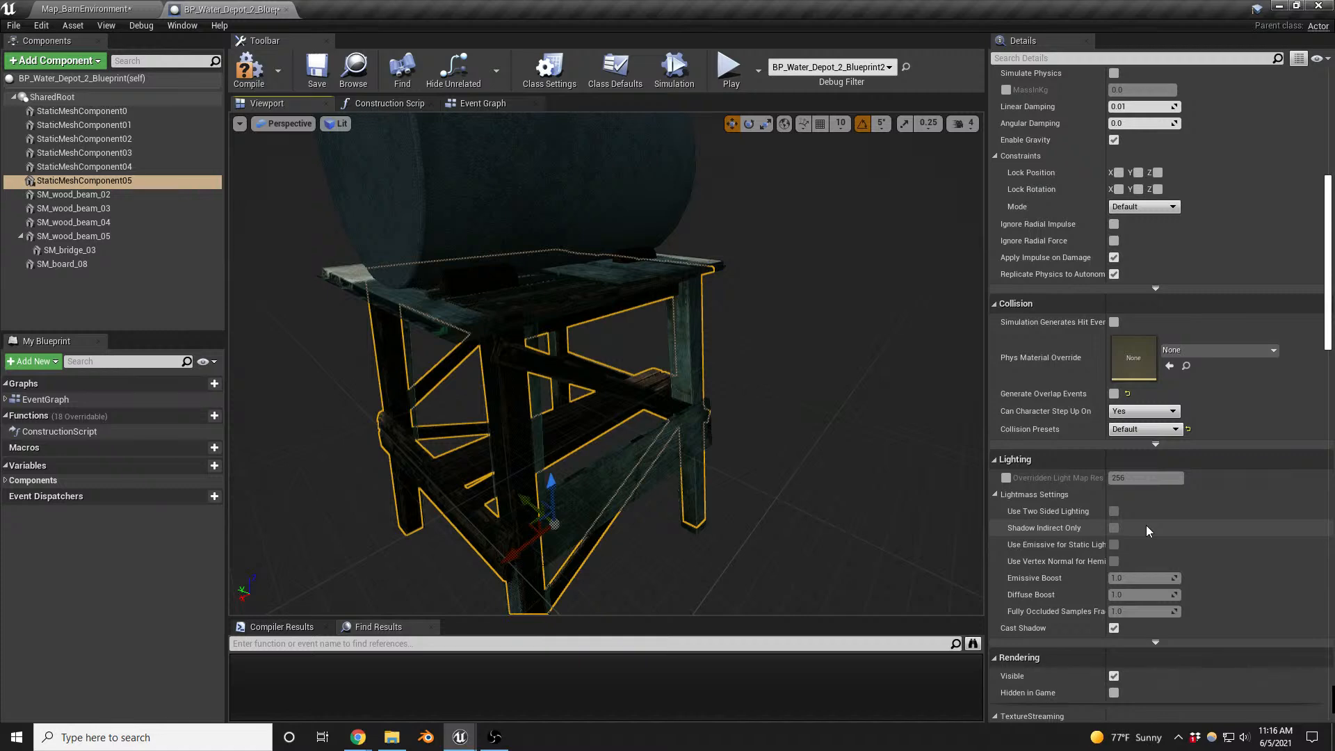
scroll(1146, 524, down, 8)
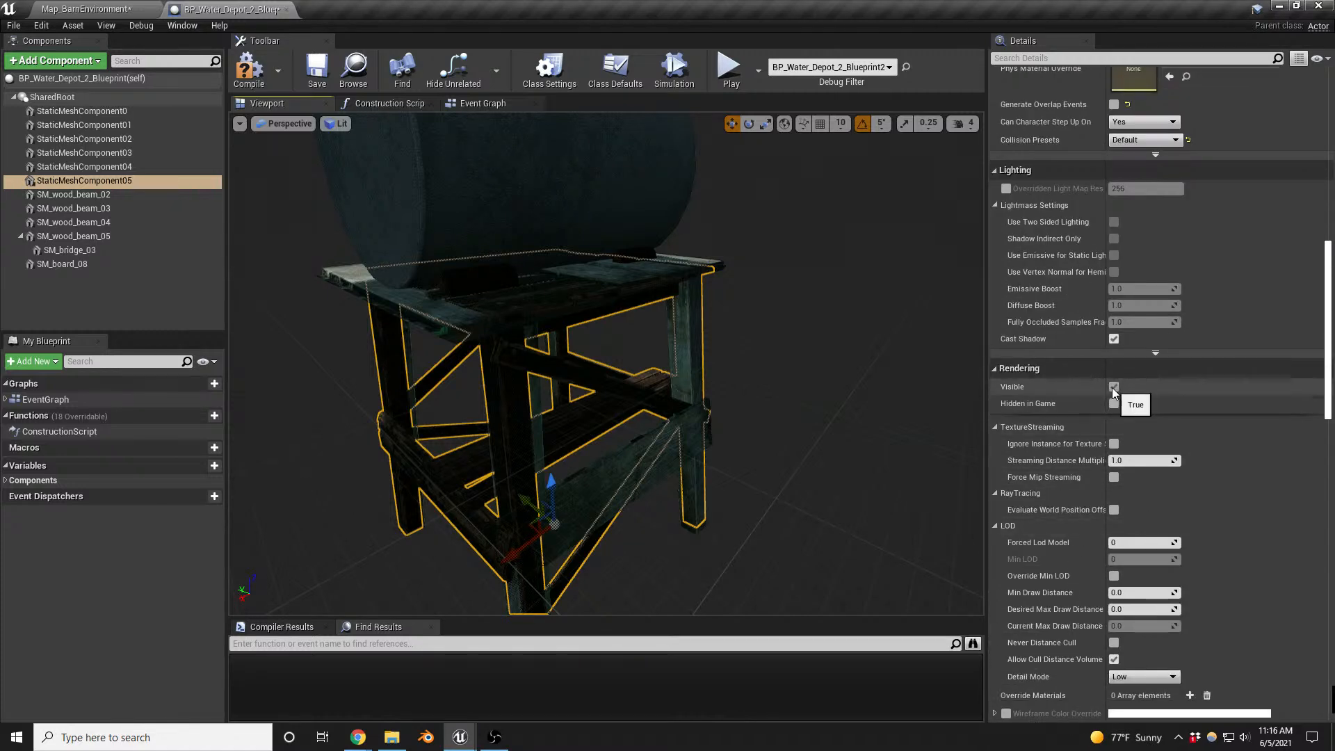
click(1114, 388)
- Turn off rotation snapping and tilt SM_board_08 slightly so it lies against the two wood beam legs
right_drag(765, 403, 643, 403)
click(662, 389)
key(e)
click(863, 125)
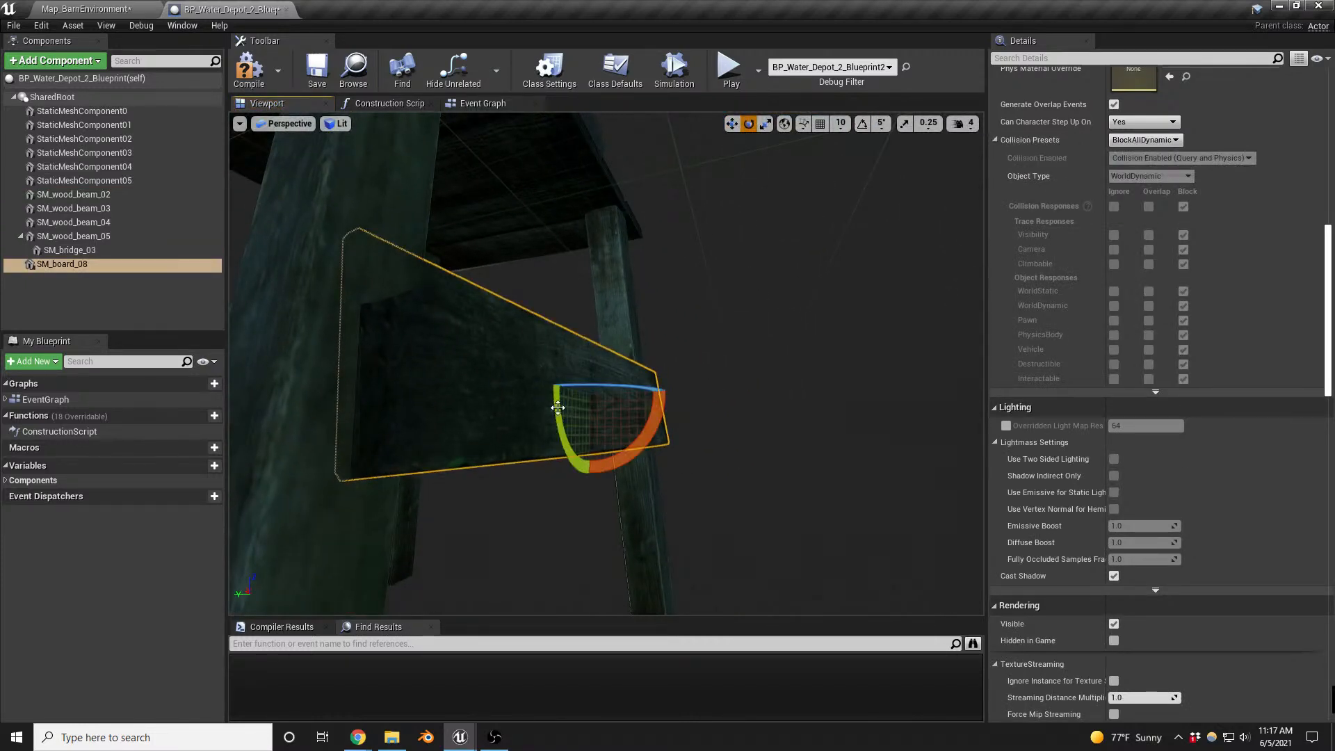
drag(632, 455, 615, 463)
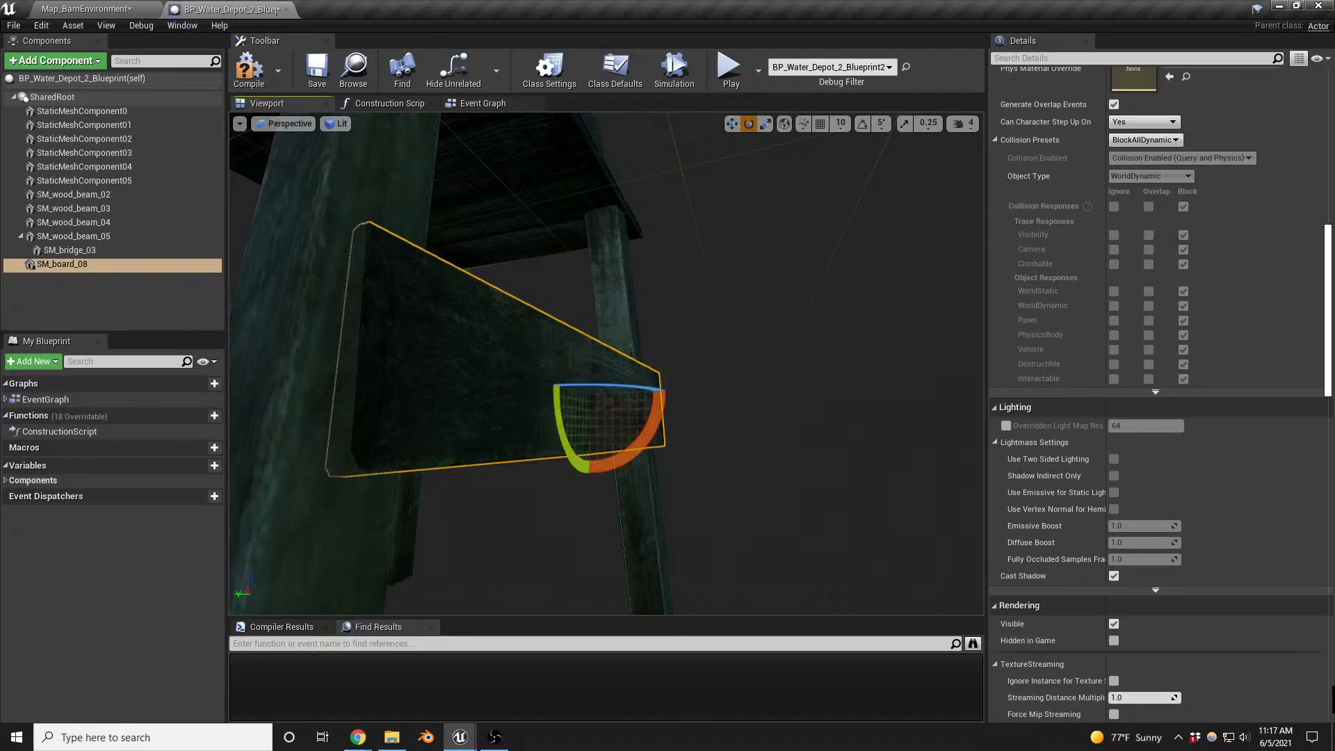
right_drag(615, 463, 417, 445)
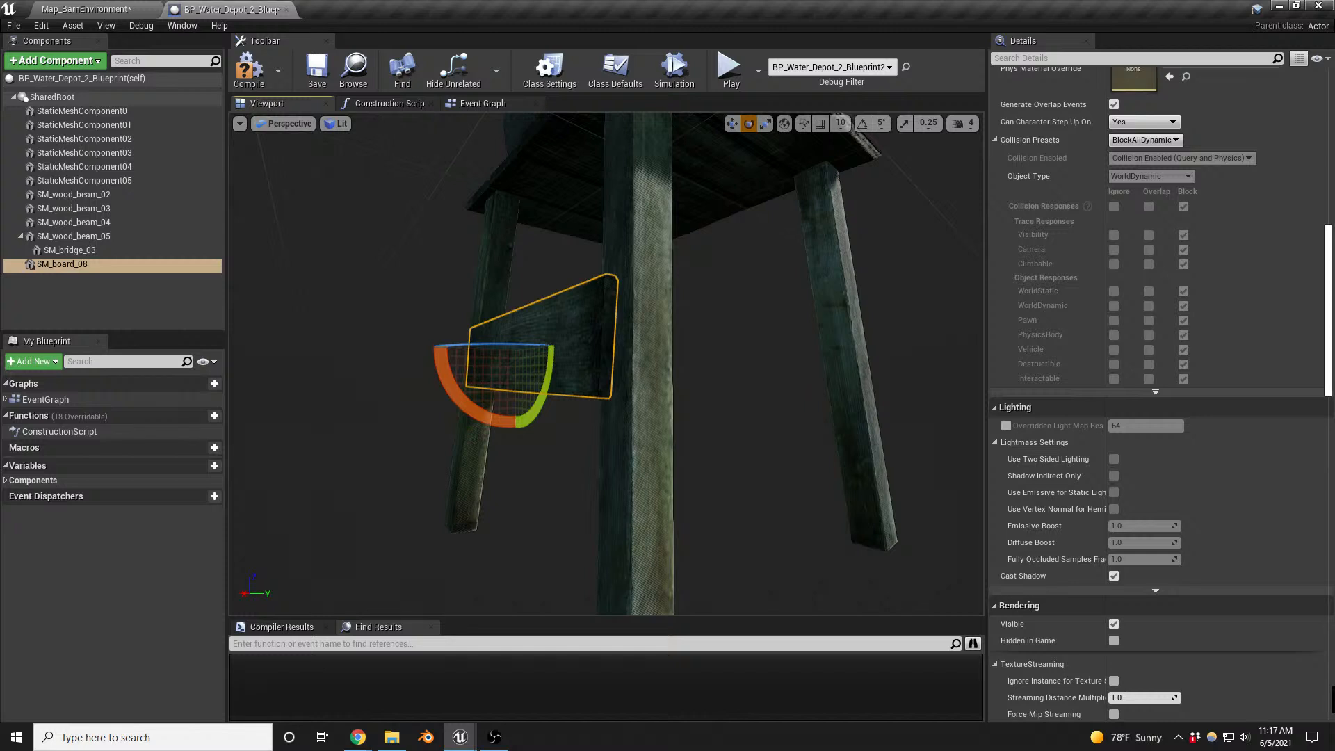
- Add the SM_board_06 static mesh to the water depot Blueprint and attach it directly to SharedRoot
drag(1334, 418, 18, 292)
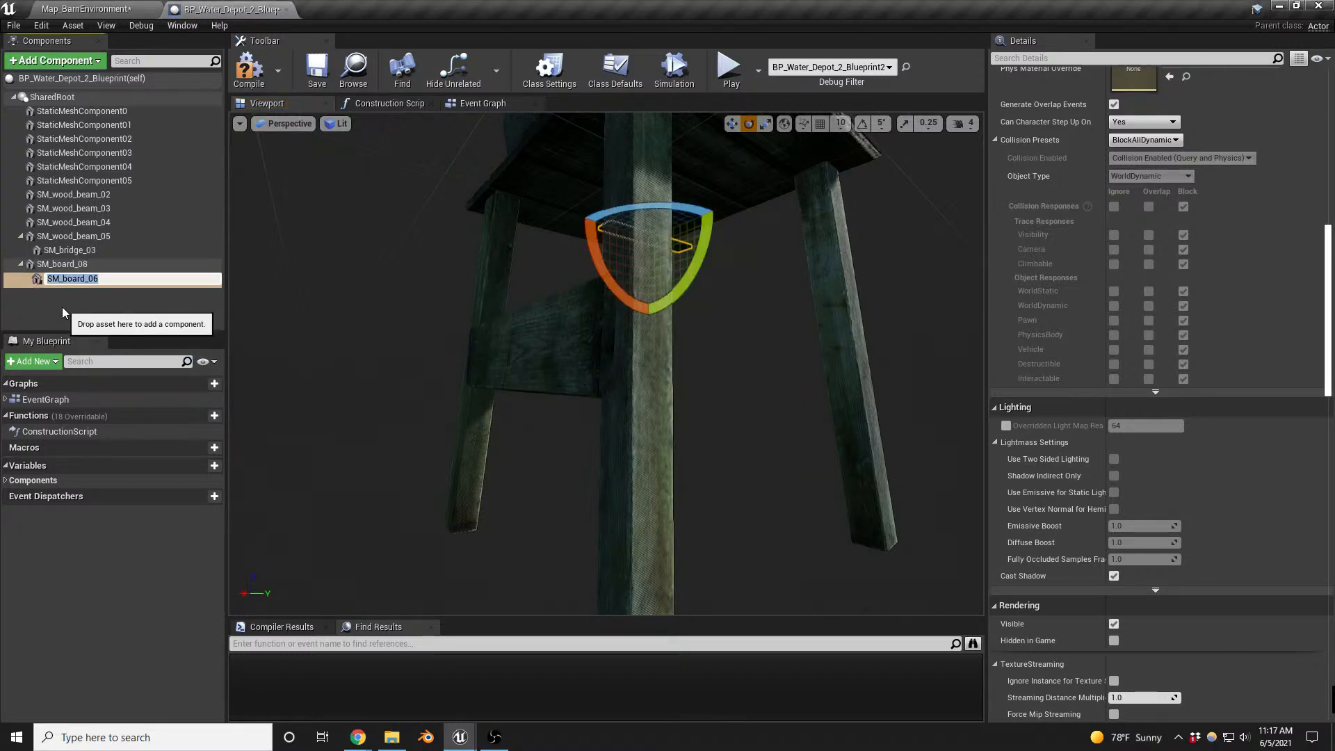
click(62, 307)
click(61, 281)
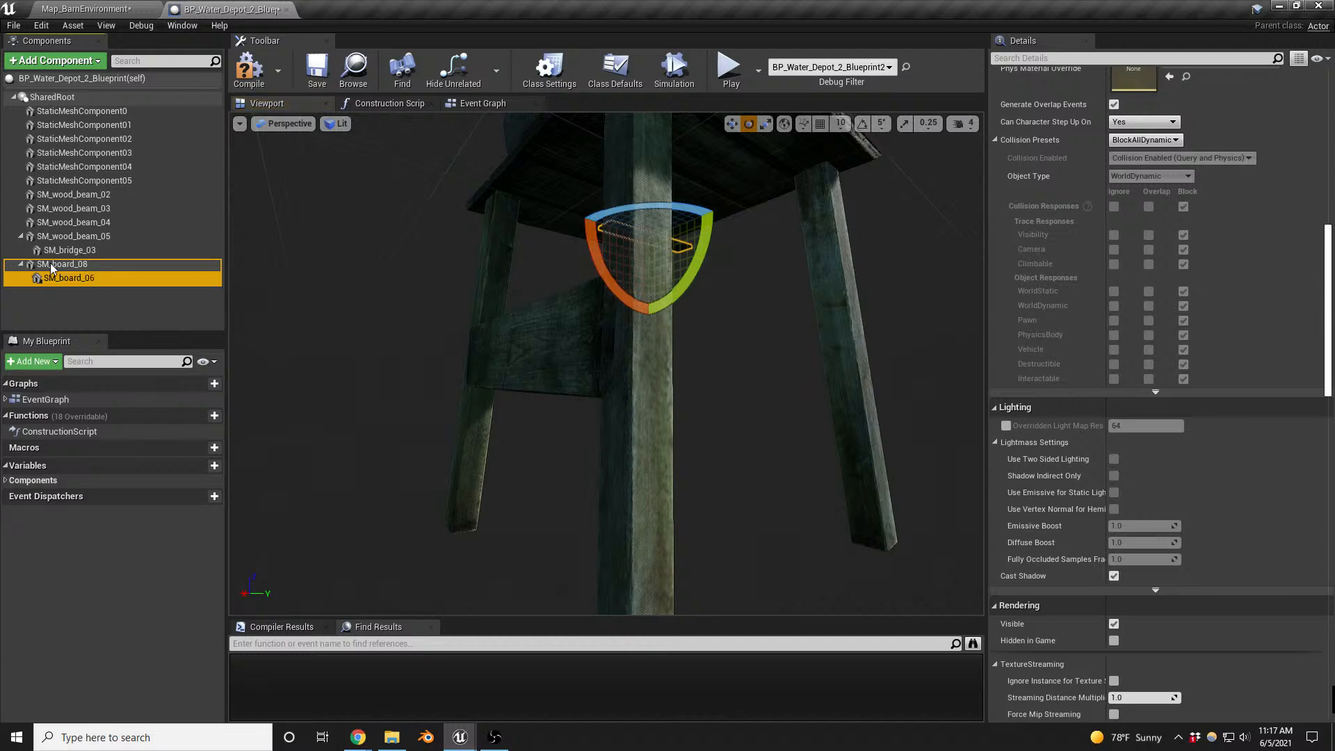
drag(53, 269, 53, 268)
- Move the SM_board_06 board beneath the platform towards the neighbouring pair of legs
key(w)
mouse_move(587, 287)
right_down()
mouse_move(515, 278)
mouse_move(586, 287)
right_up()
key(s)
key(w)
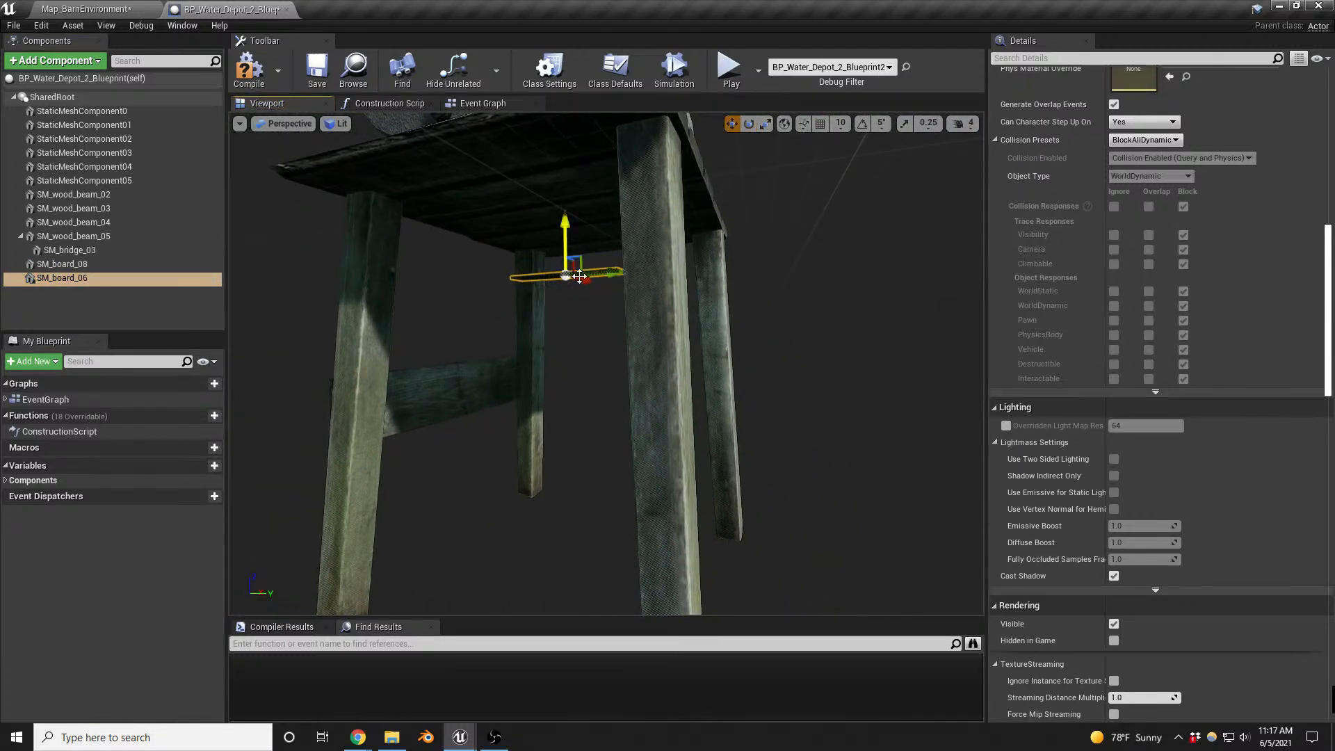
key(s)
key(d)
mouse_move(569, 361)
right_down()
mouse_move(536, 361)
mouse_move(568, 361)
right_up()
drag(617, 222, 507, 254)
key(a)
mouse_move(506, 255)
right_down()
mouse_move(612, 255)
mouse_move(518, 246)
right_up()
key(w)
key(a)
key(s)
- Rotate SM_board_06 to stand on its long edge, parallel to the end of the platform
key(e)
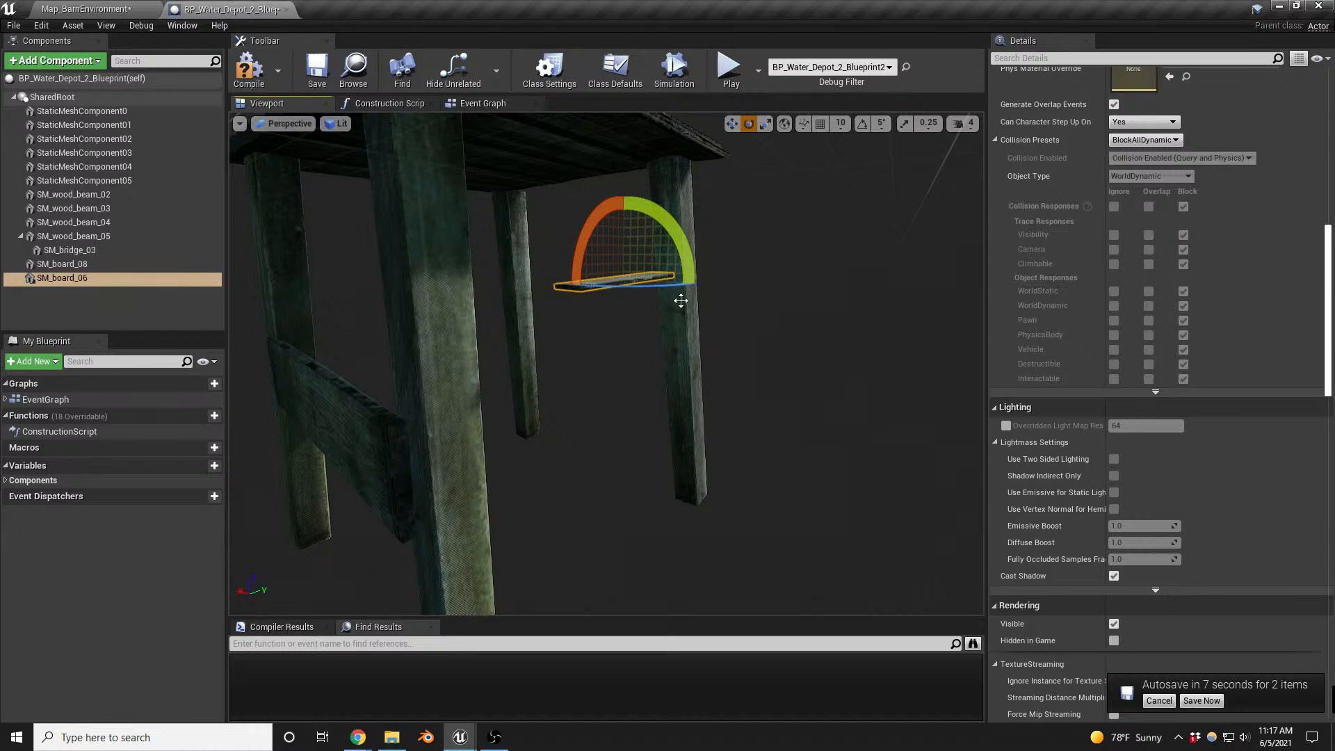
drag(651, 213, 621, 193)
right_drag(691, 315, 619, 278)
key(r)
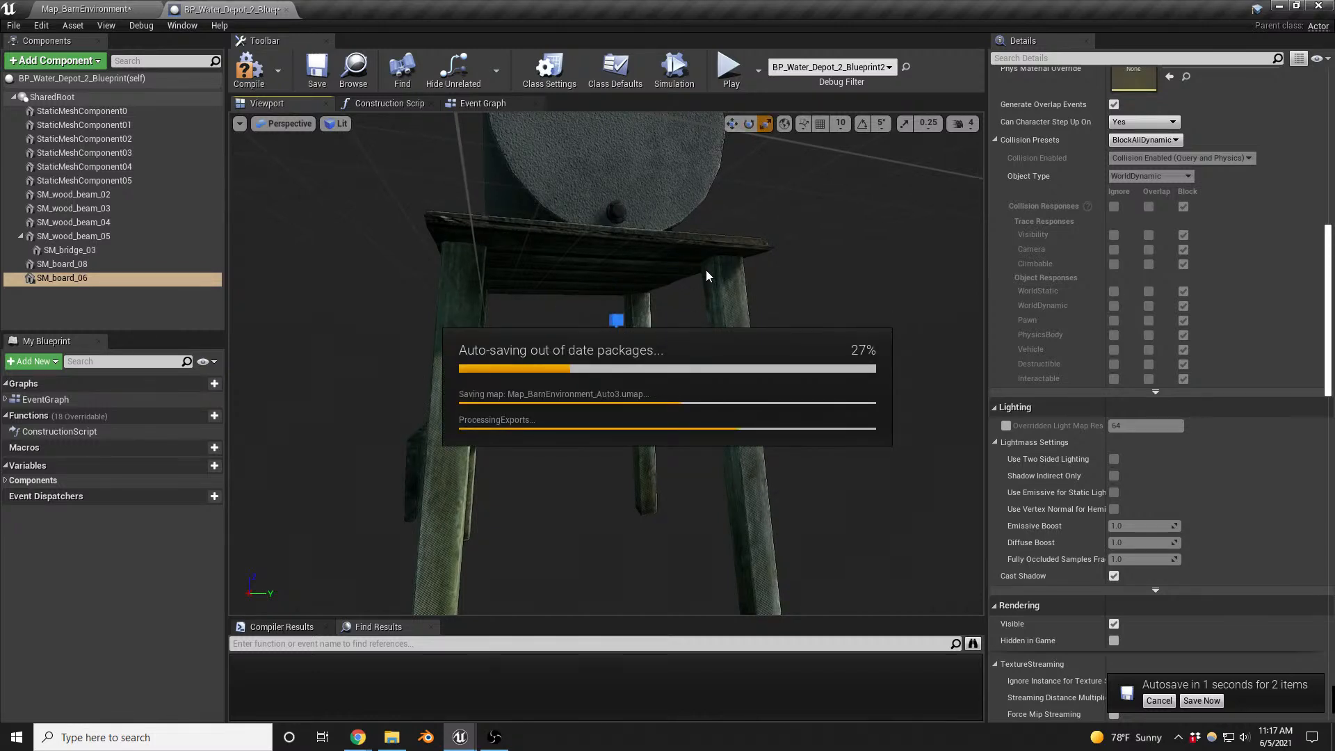
- Inspect the barn map's buildings, water tanks and their supports, and the surrounding yard
click(114, 8)
right_drag(324, 578, 147, 473)
key(w)
key(w)
right_drag(363, 311, 367, 341)
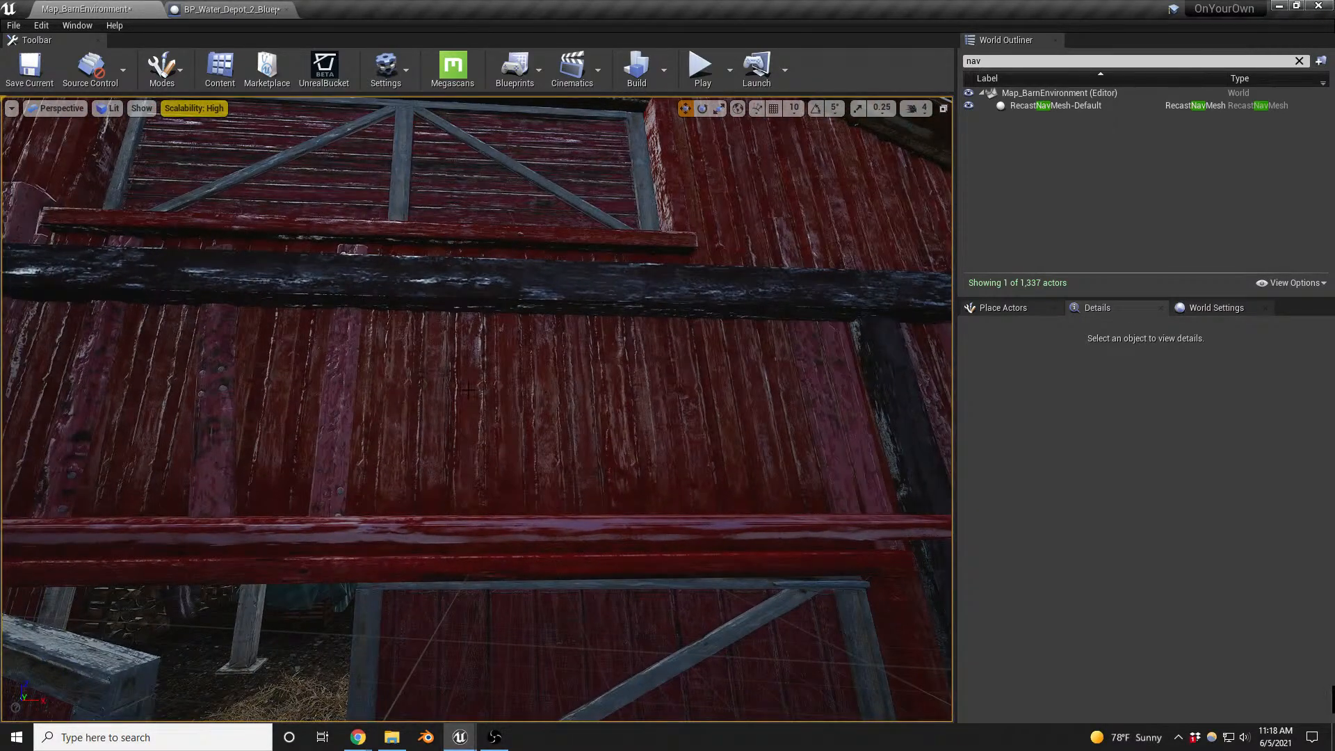
key(s)
right_drag(641, 409, 797, 447)
key(d)
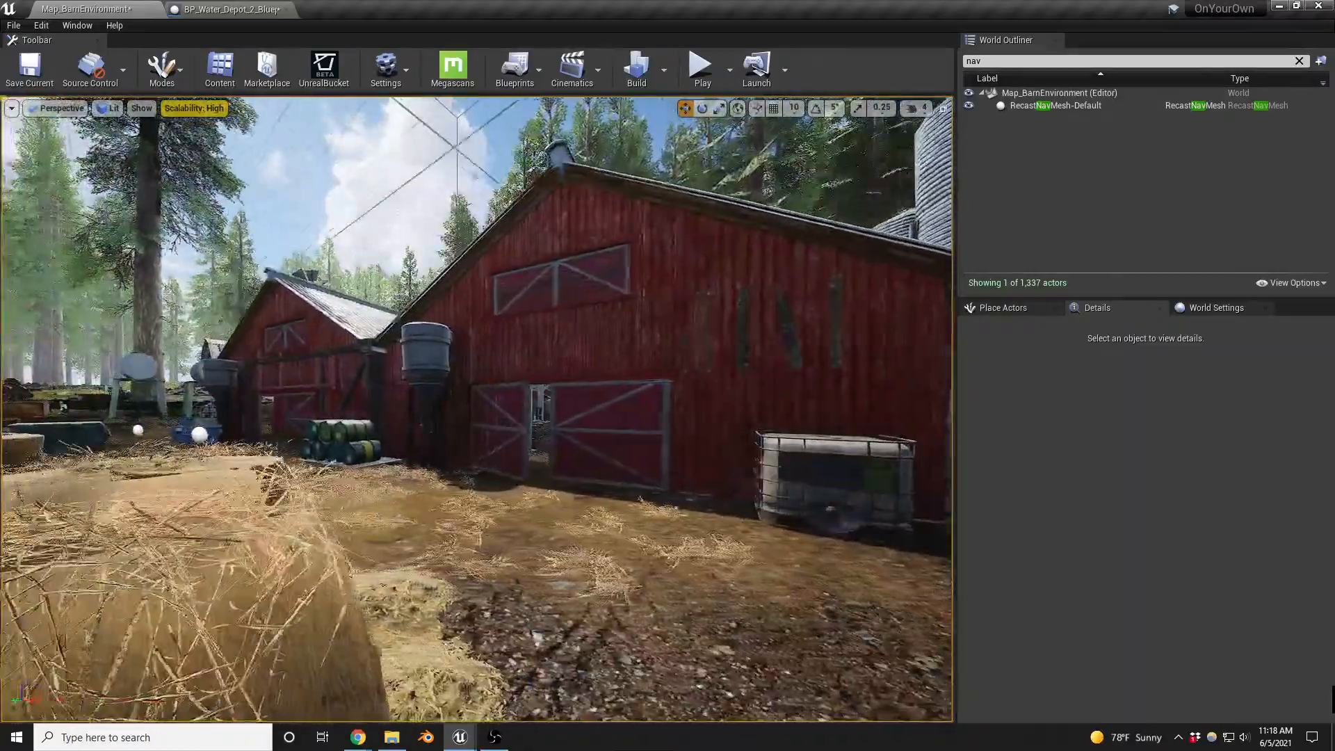
right_drag(641, 499, 674, 573)
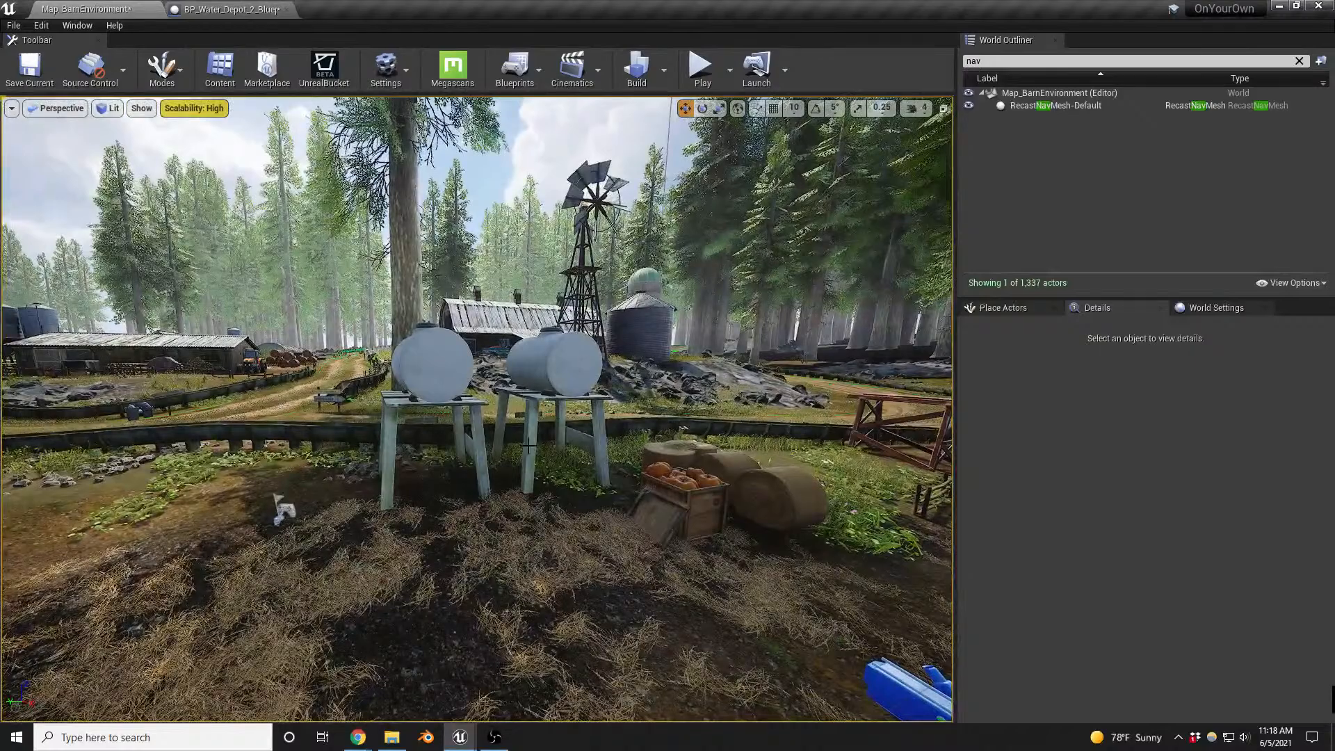
key(w)
right_drag(528, 459, 588, 509)
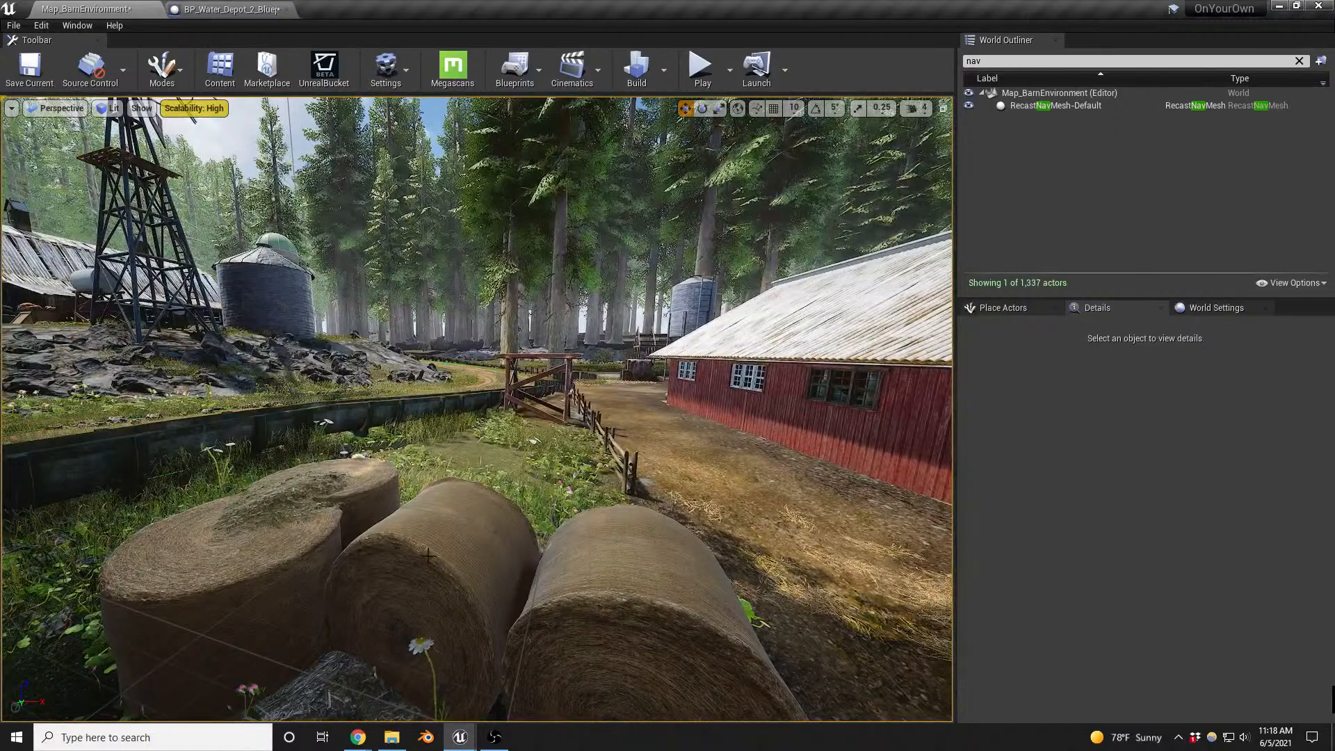
right_drag(428, 555, 550, 549)
key(w)
key(d)
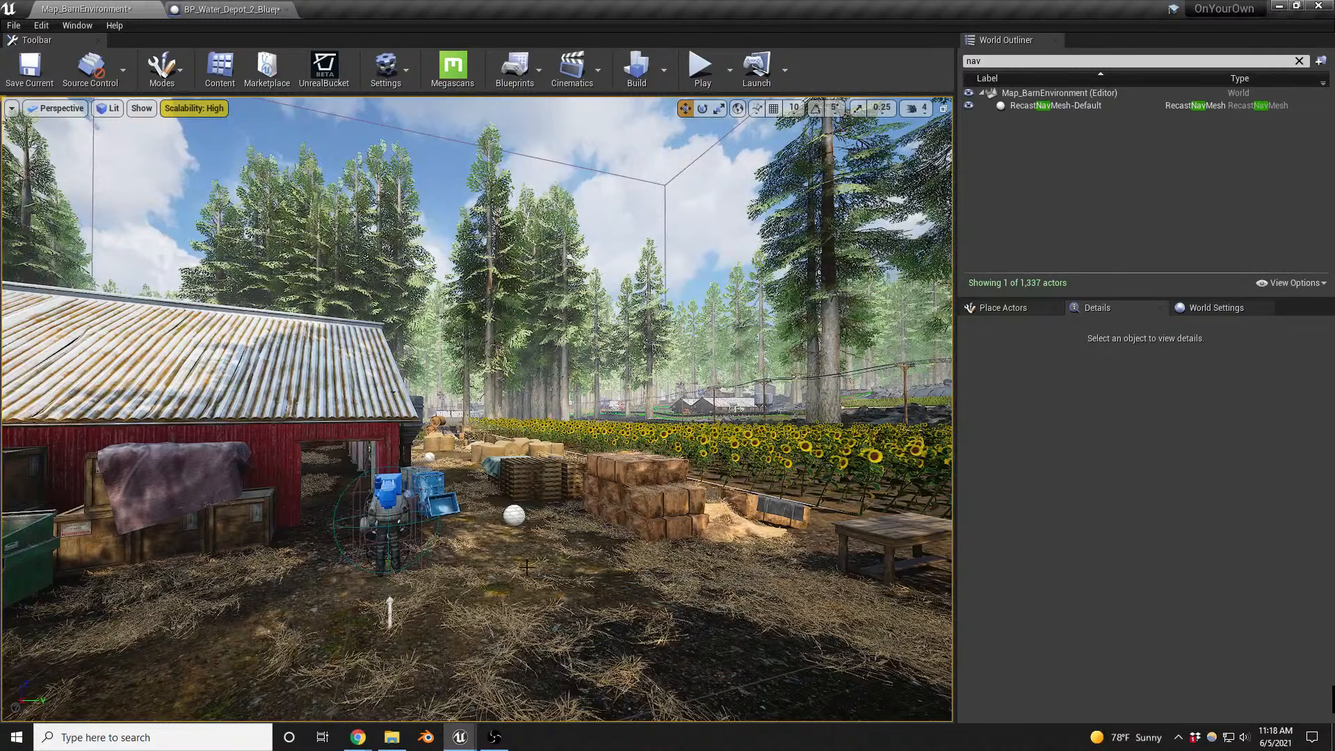
- In the water depot Blueprint, enlarge SM_board_06 uniformly to leg-to-leg width and move it against the legs
click(230, 9)
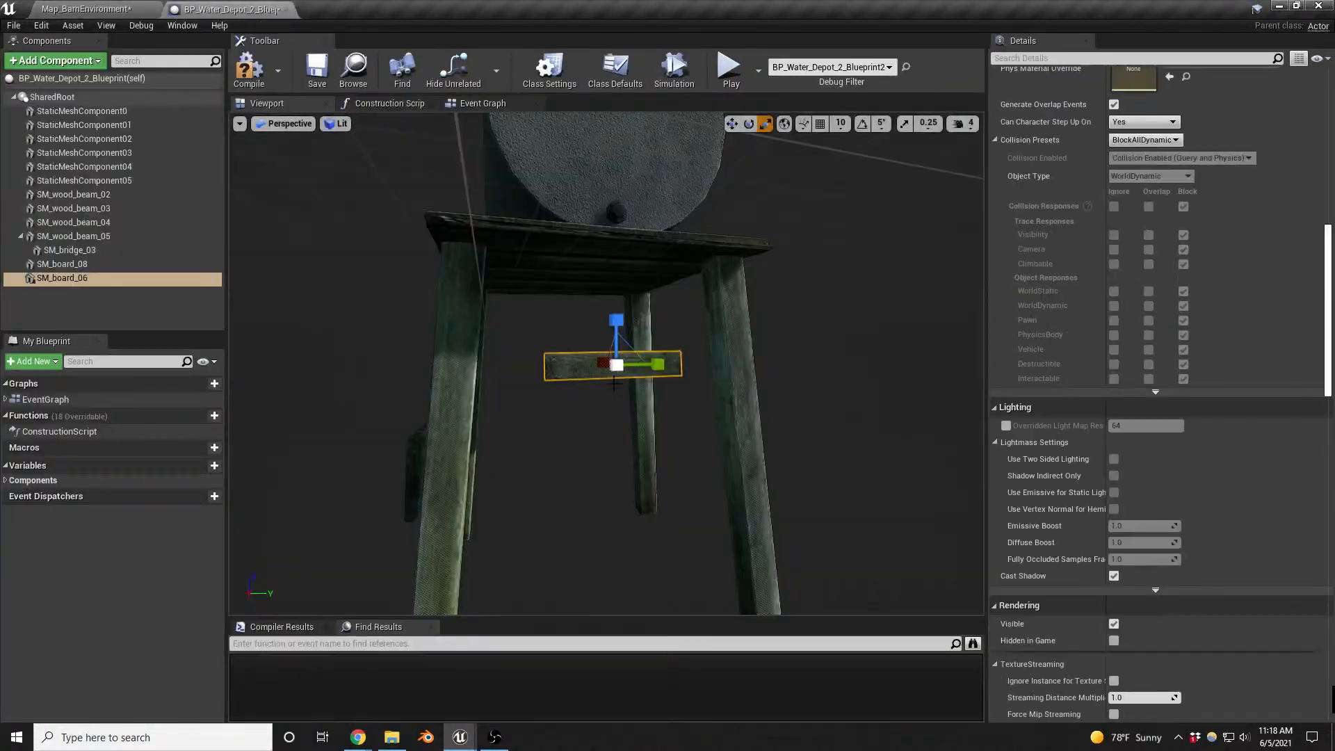
right_drag(737, 447, 835, 445)
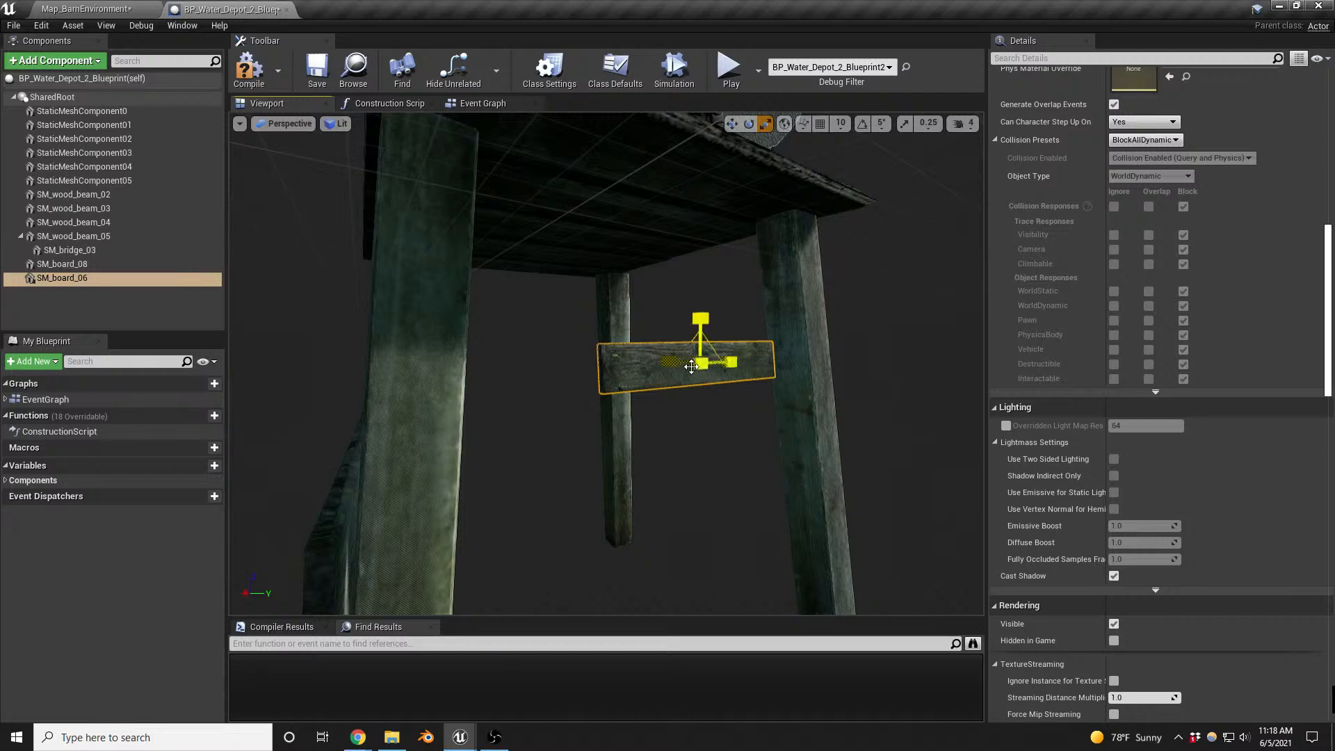
drag(701, 363, 815, 415)
right_drag(815, 414, 805, 363)
key(w)
drag(756, 415, 800, 356)
key(f)
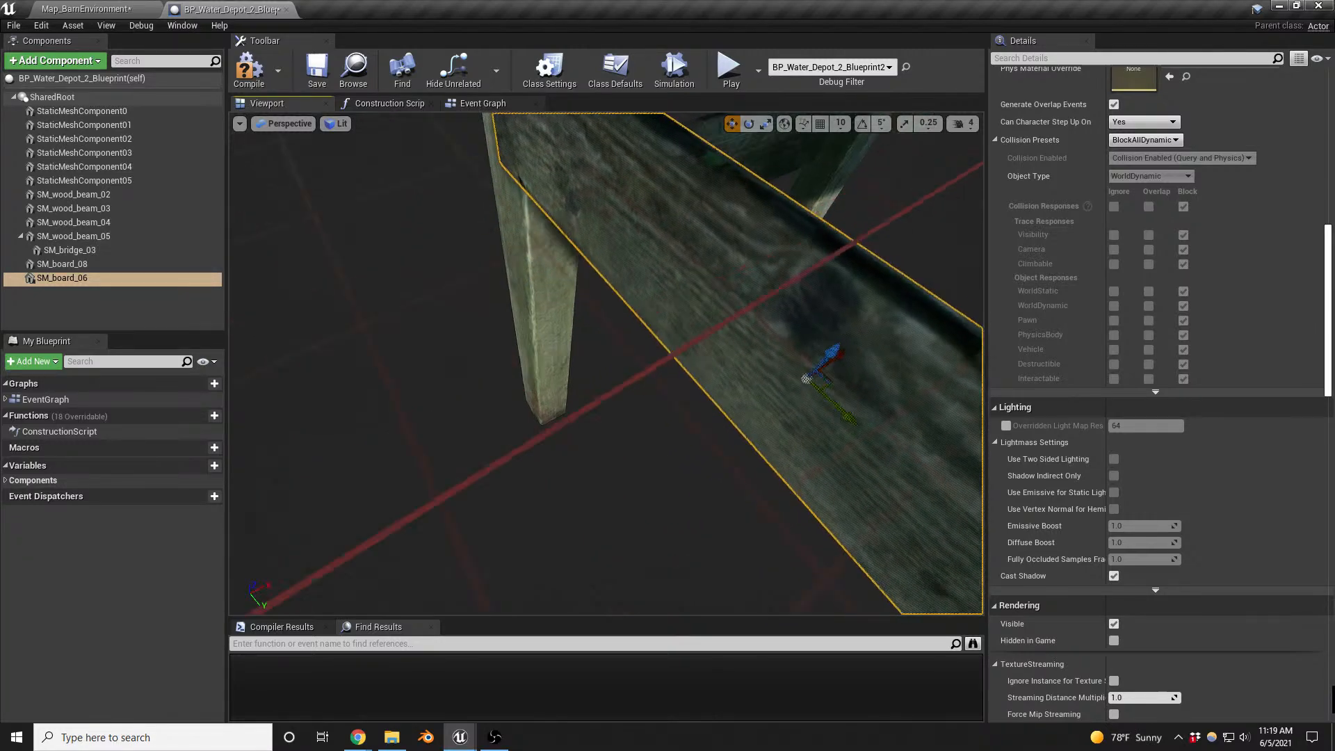
right_drag(800, 356, 869, 386)
scroll(603, 342, up, 3)
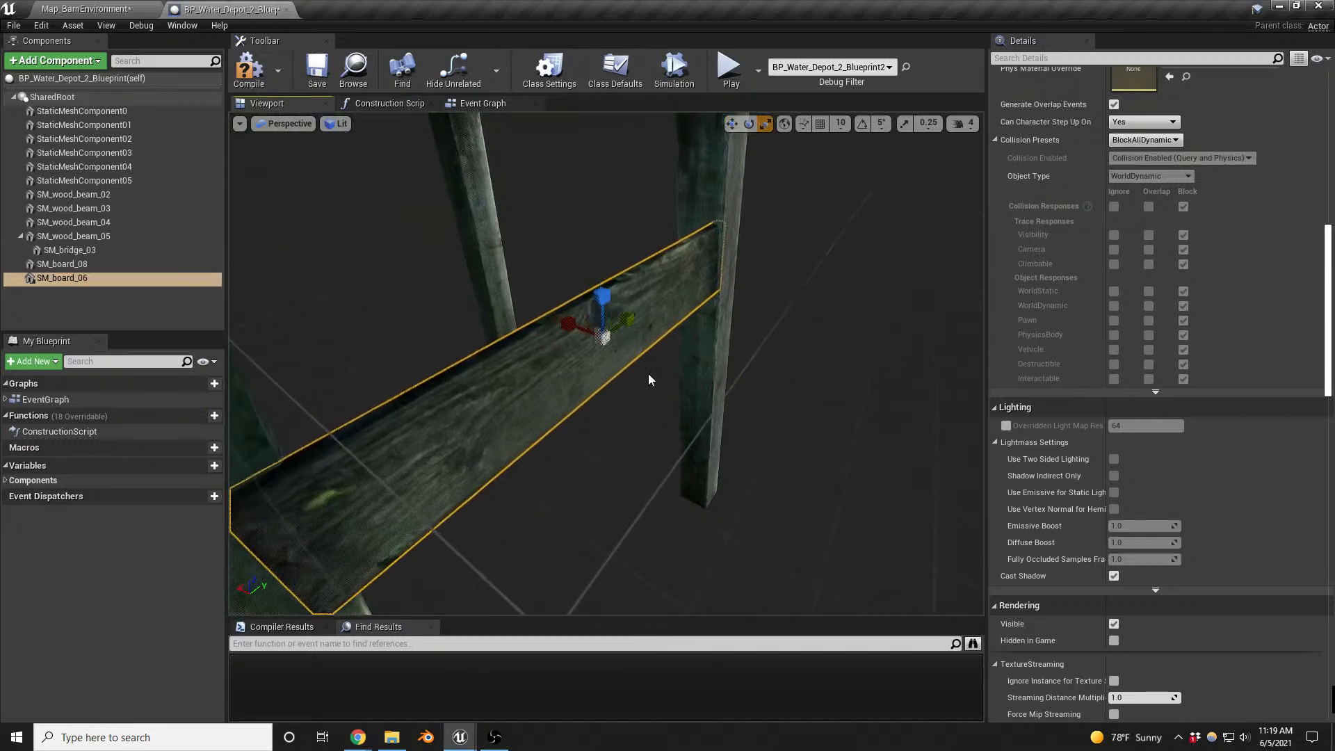
- Fine-tune the rotation, position and size of SM_board_06 across the two legs, and save all modified assets
key(e)
drag(635, 379, 647, 381)
key(w)
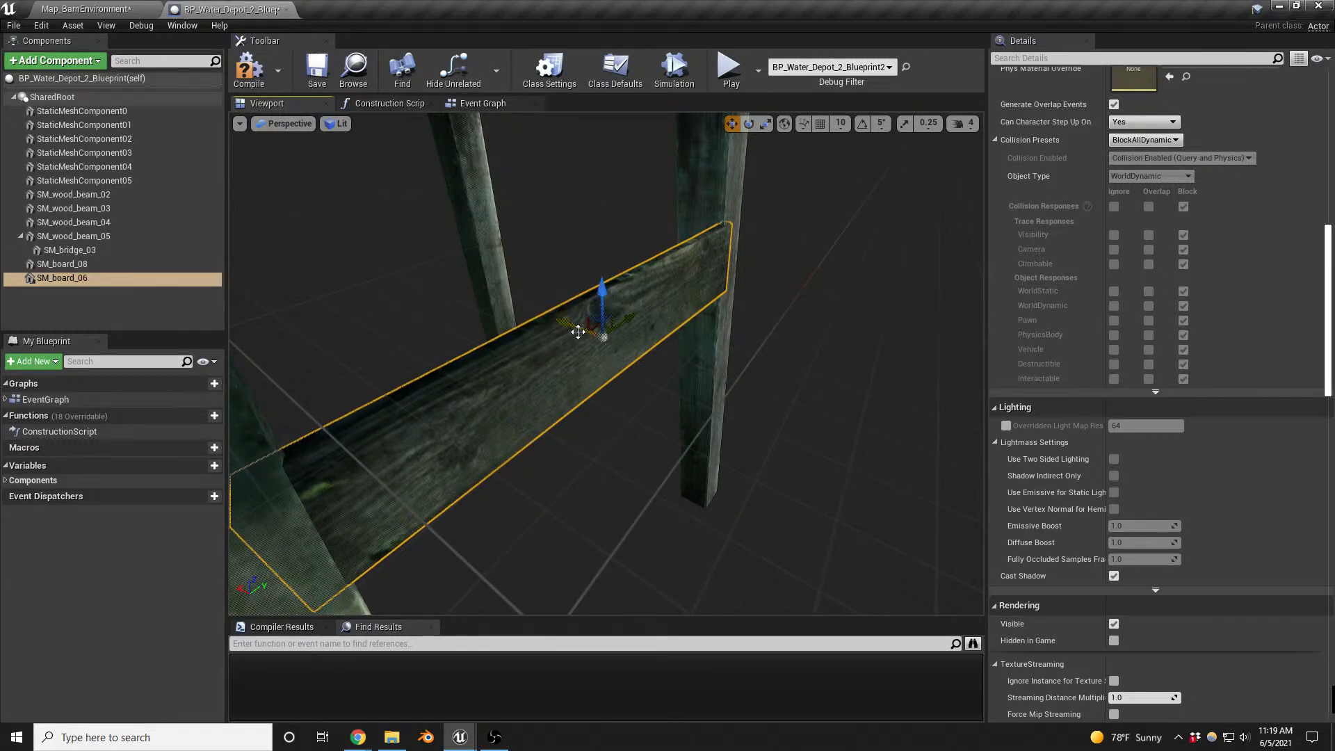
drag(578, 332, 623, 342)
key(r)
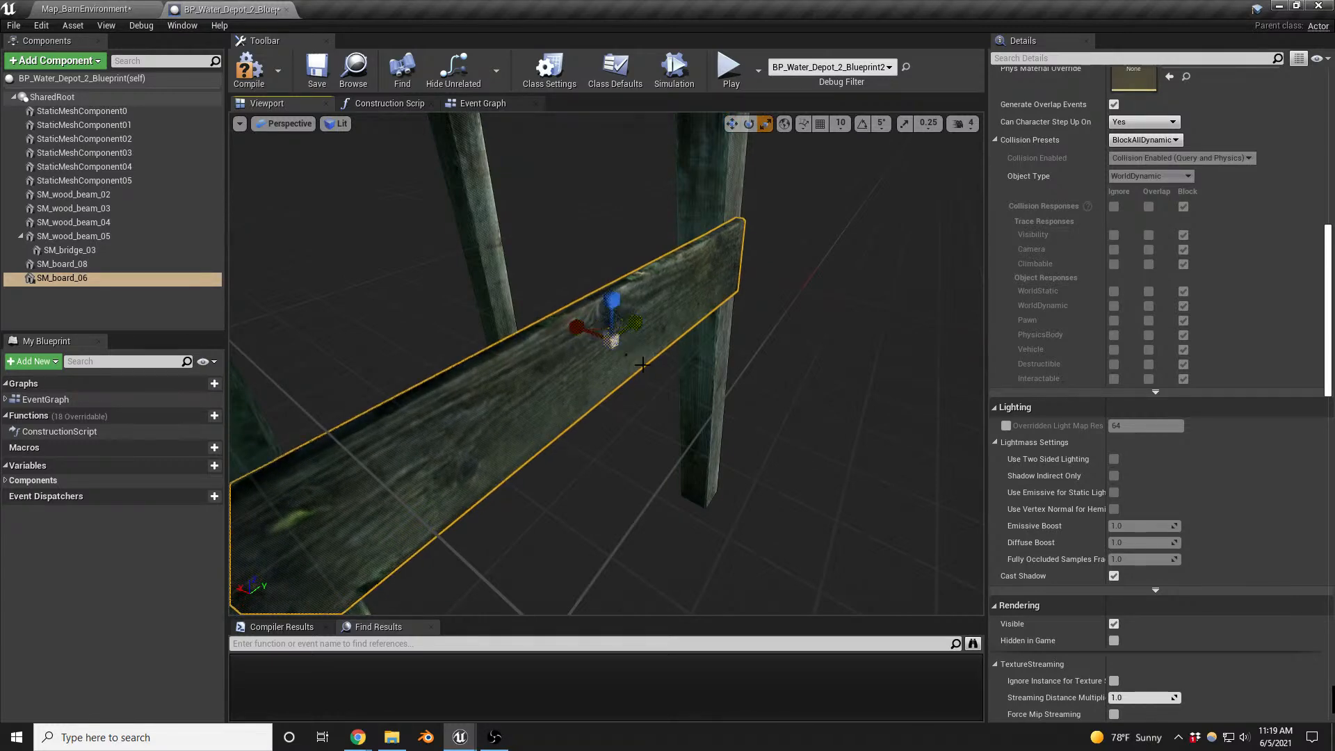
mouse_move(623, 343)
right_down()
mouse_move(560, 260)
mouse_move(598, 285)
mouse_move(619, 337)
right_up()
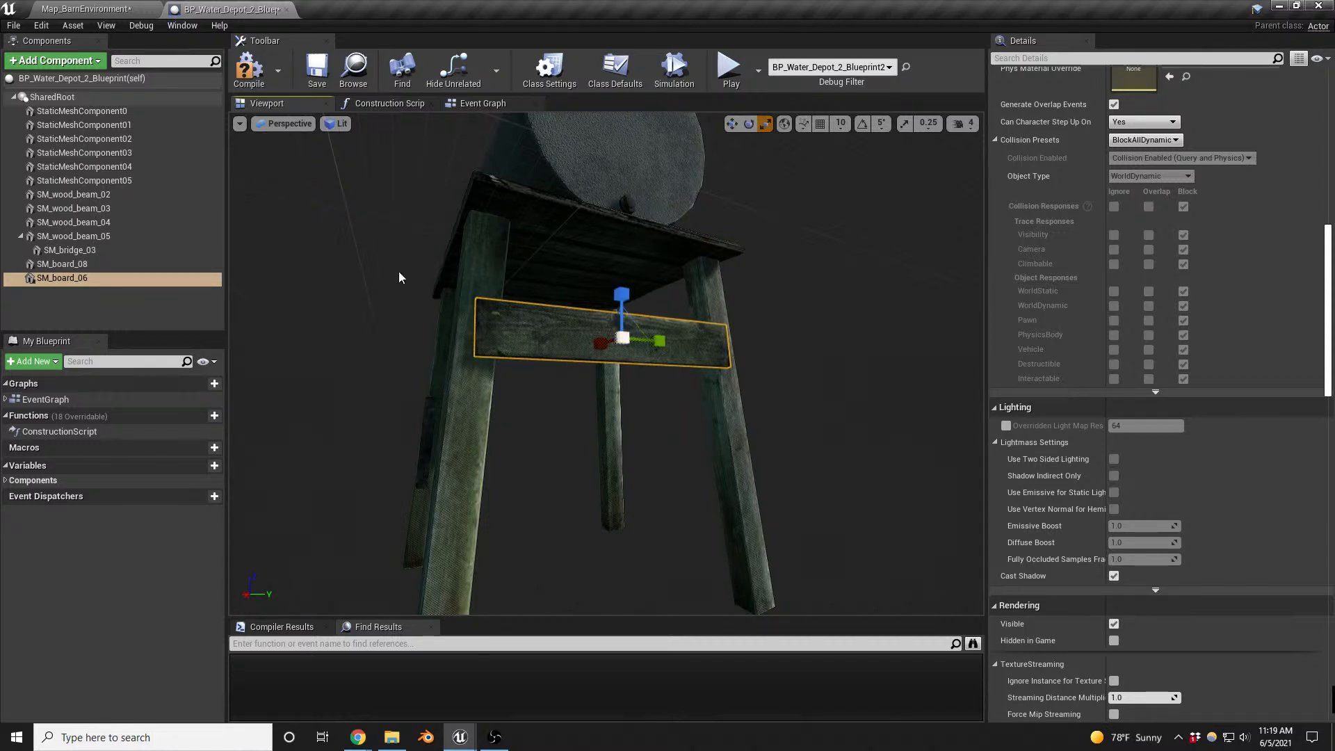
key(ctrl+shift+s)
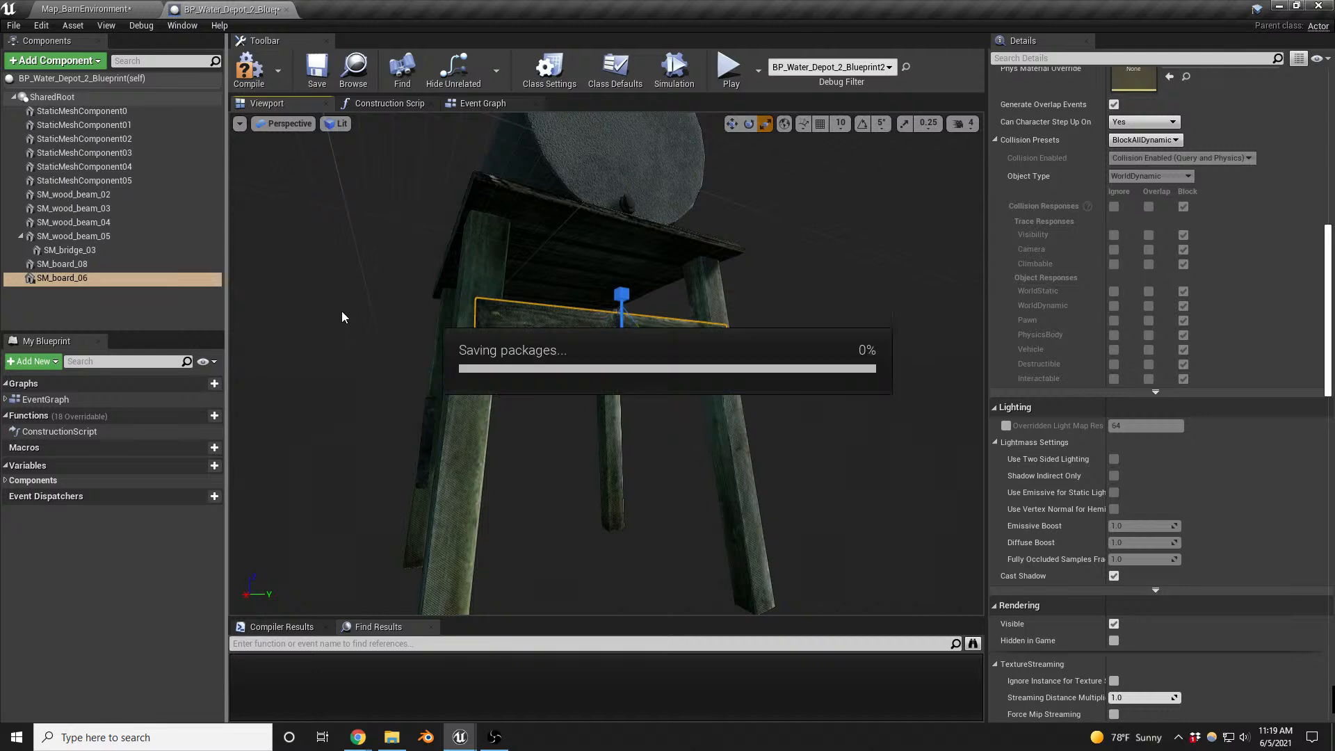
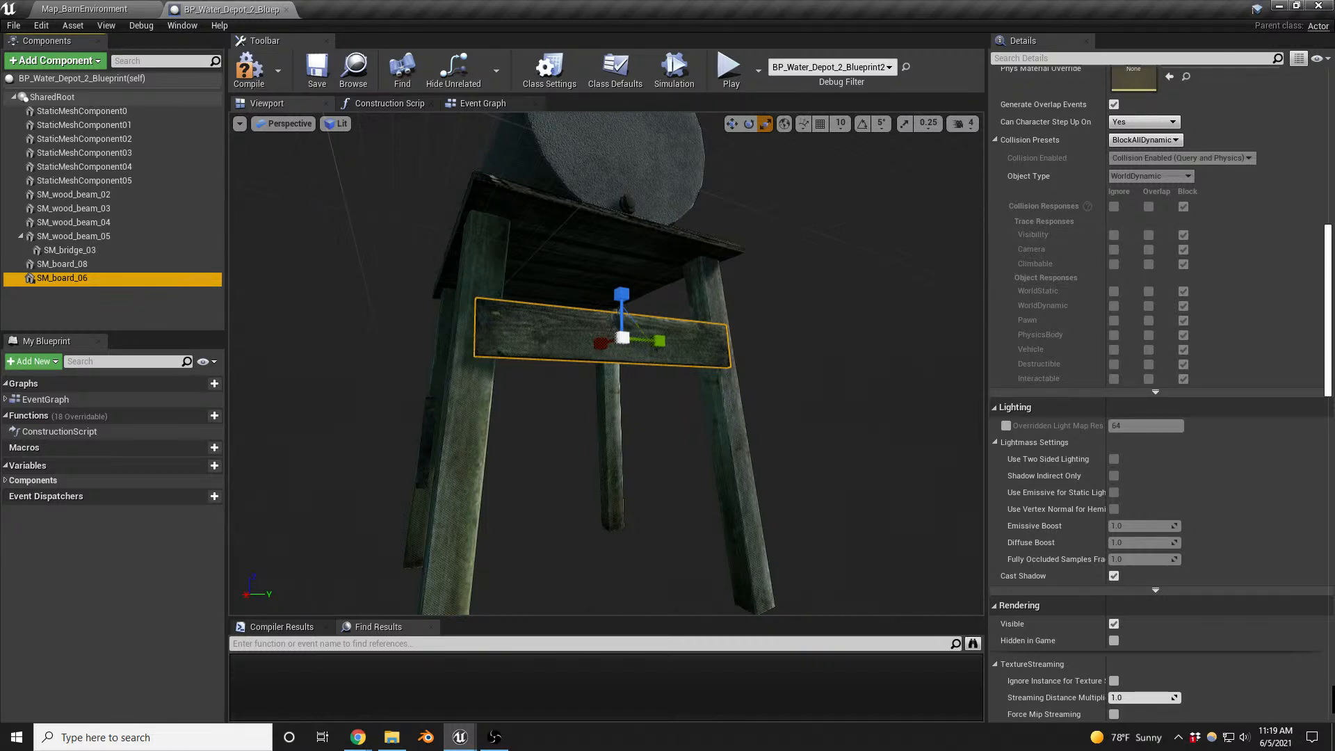
drag(1113, 390, 37, 308)
key(Return)
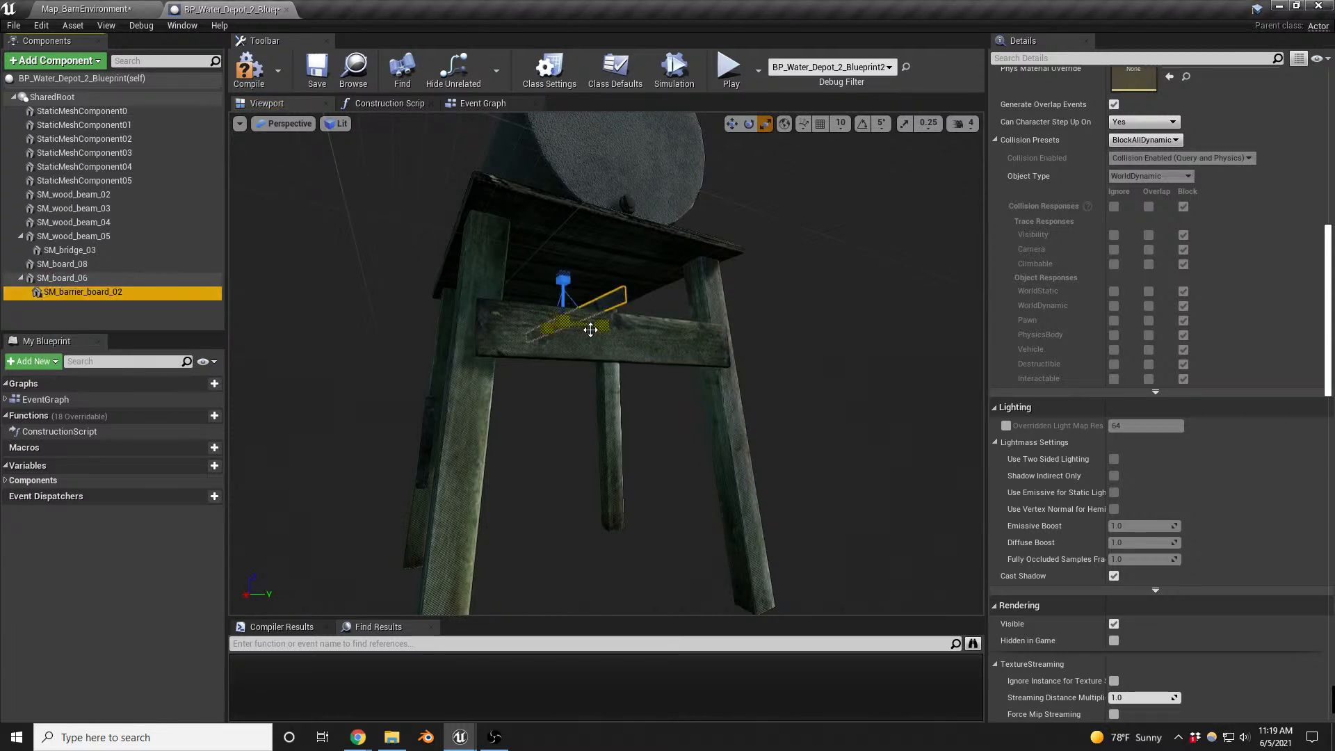
right_drag(684, 327, 584, 313)
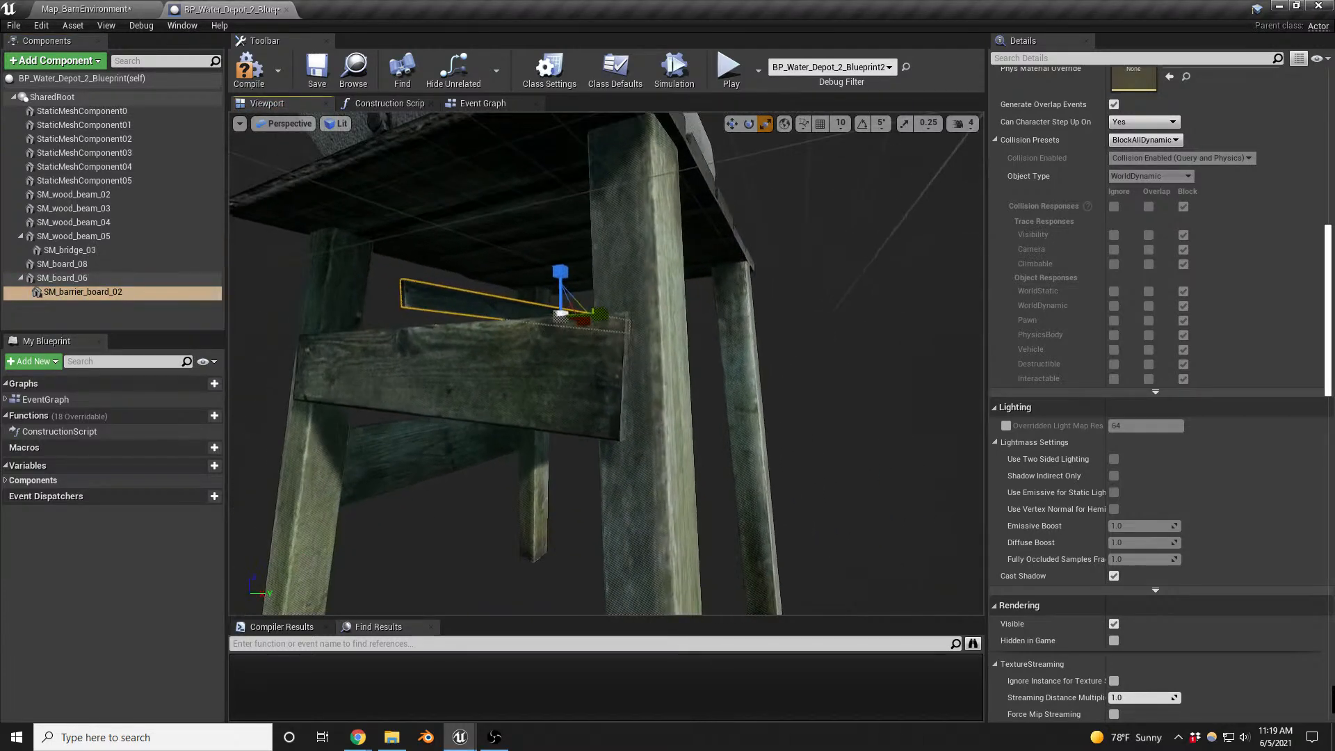
key(w)
drag(588, 321, 807, 306)
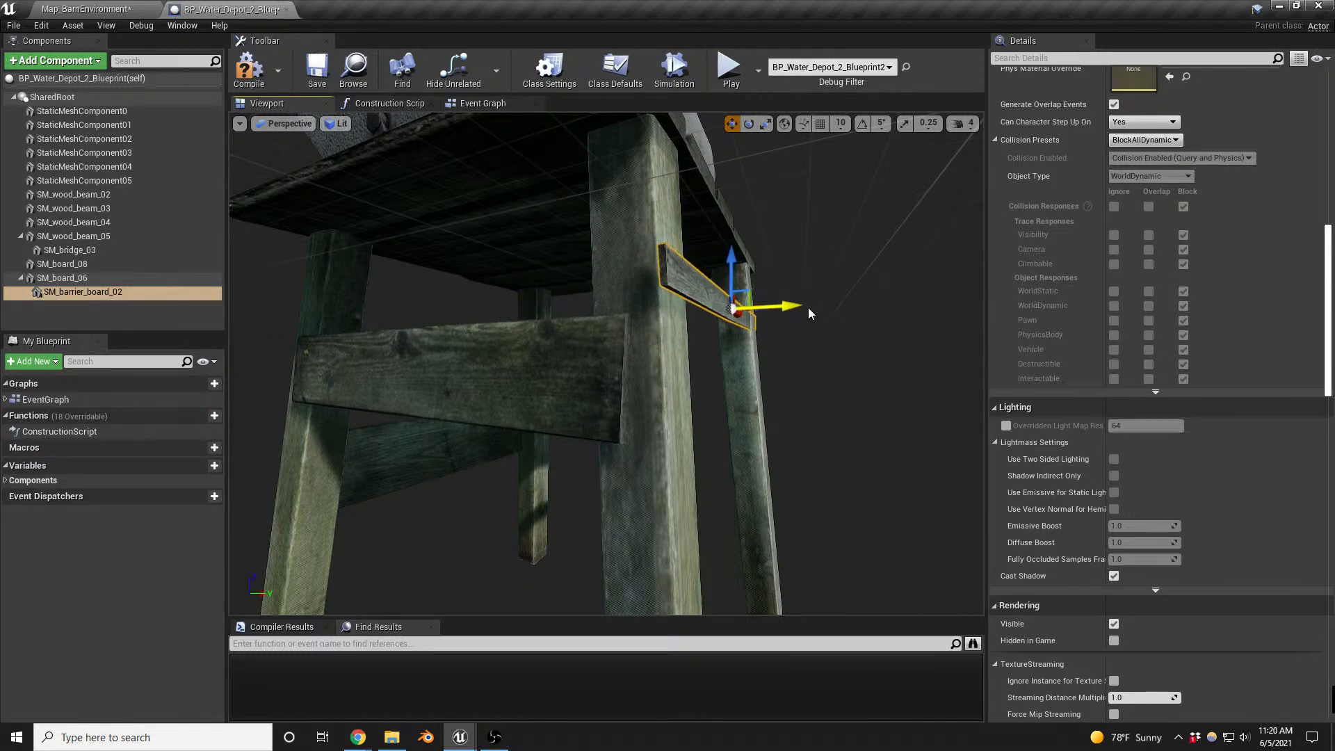
right_drag(808, 308, 788, 340)
key(Delete)
- Fine-tune the rotation and position of SM_board_08 against the two legs, then undo the last modification
click(432, 431)
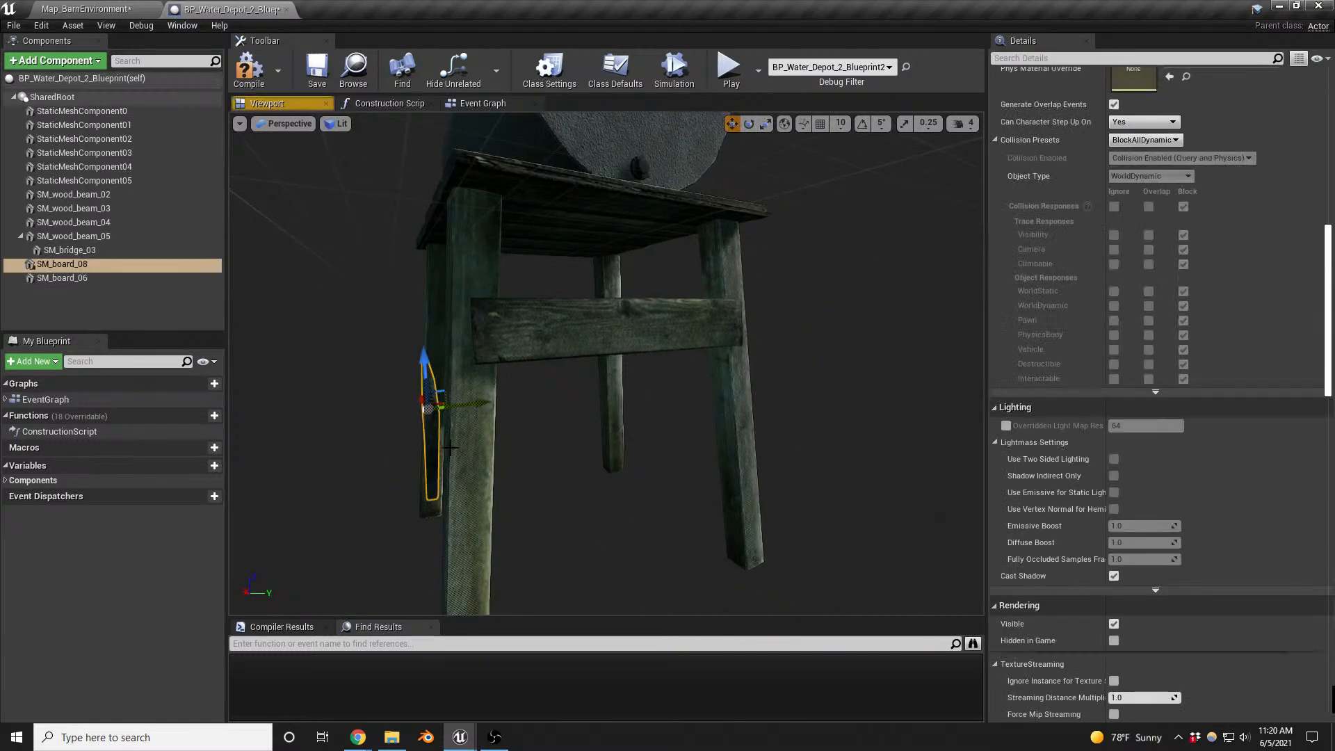
right_drag(432, 432, 522, 426)
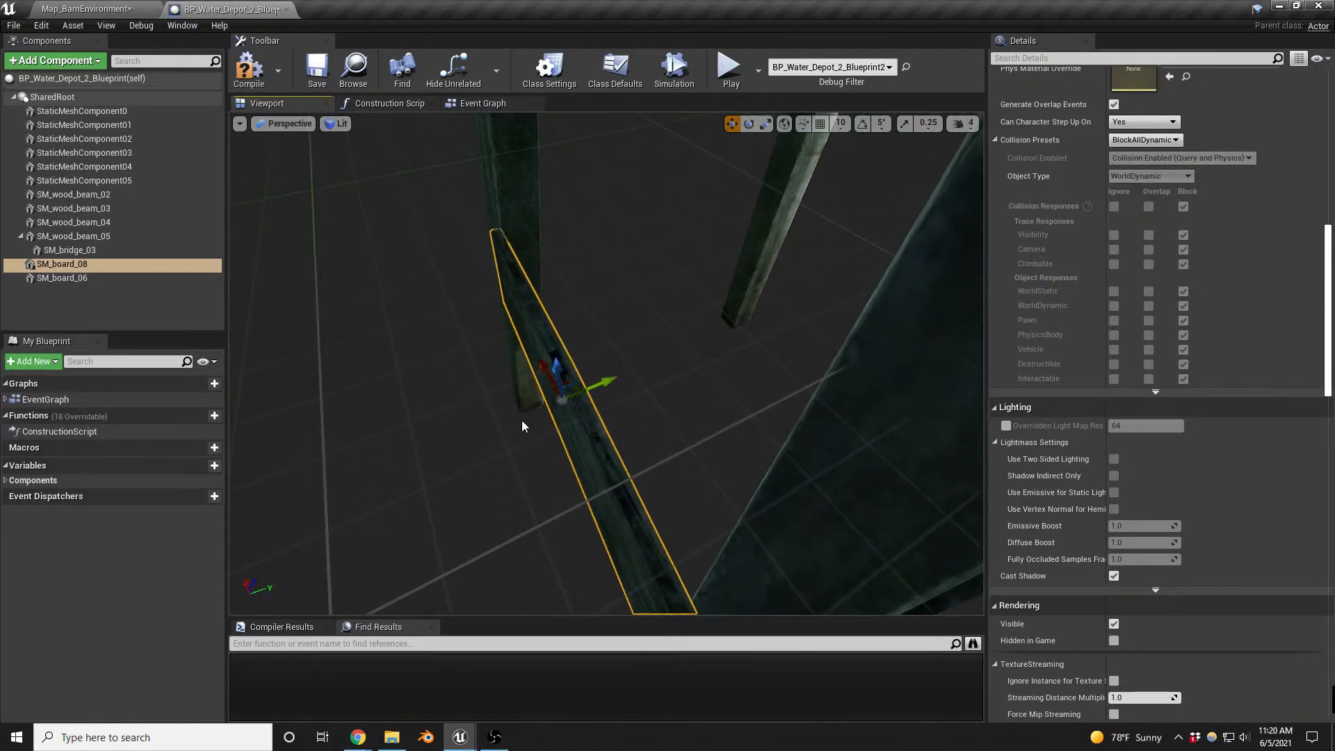
key(e)
drag(535, 449, 556, 458)
key(w)
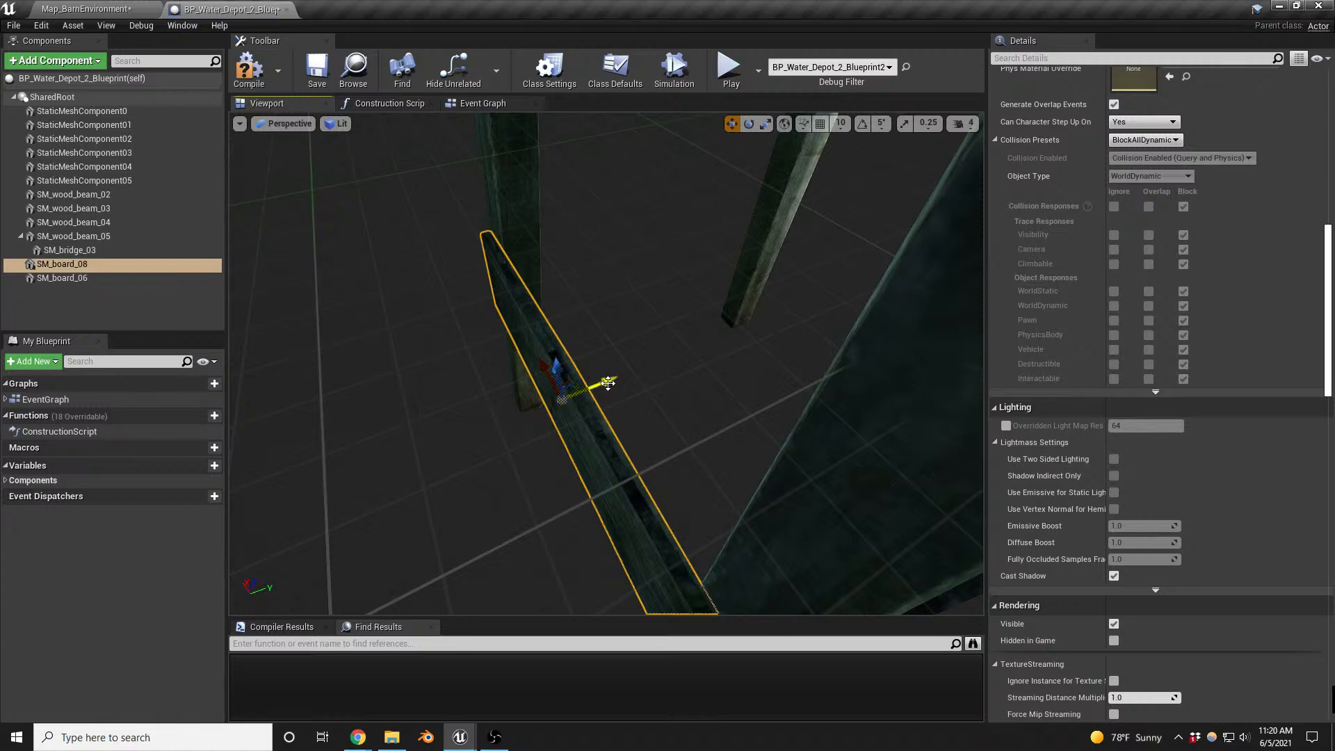
drag(608, 383, 609, 380)
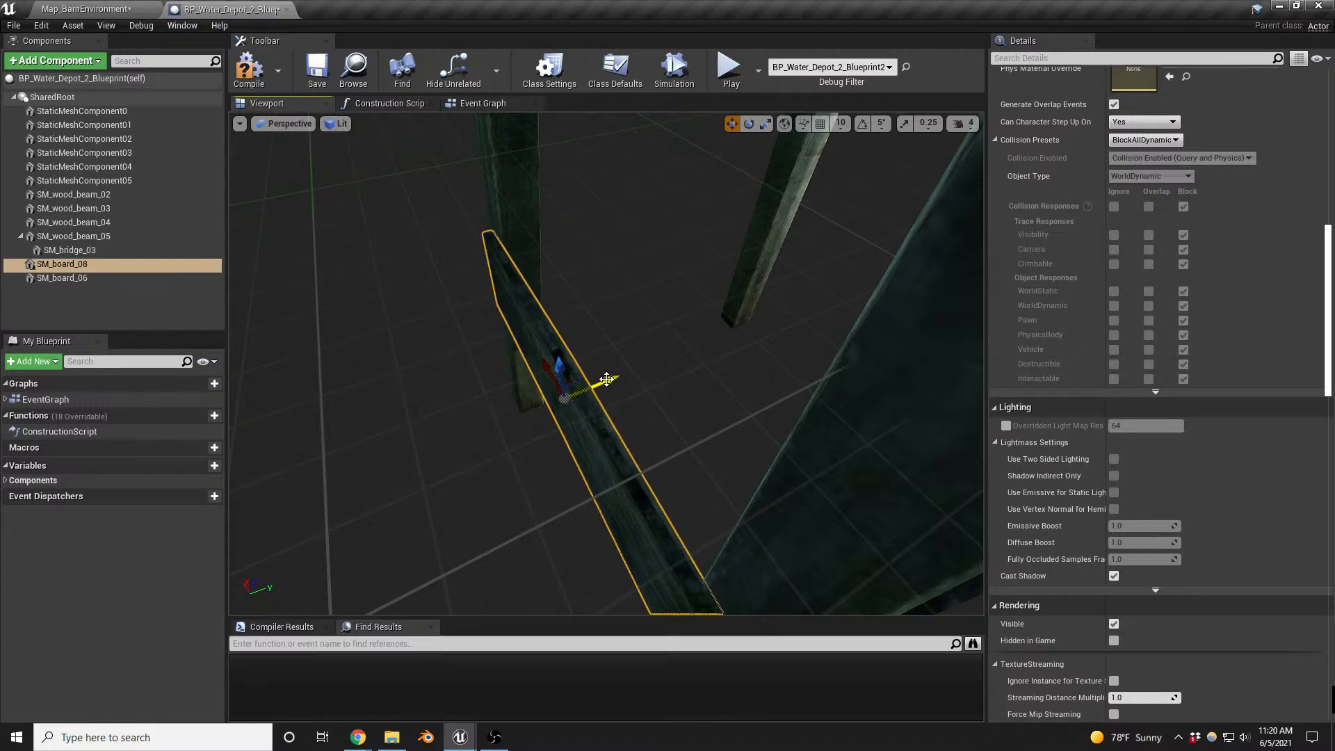
right_drag(606, 379, 587, 371)
drag(580, 358, 377, 375)
key(ctrl+z)
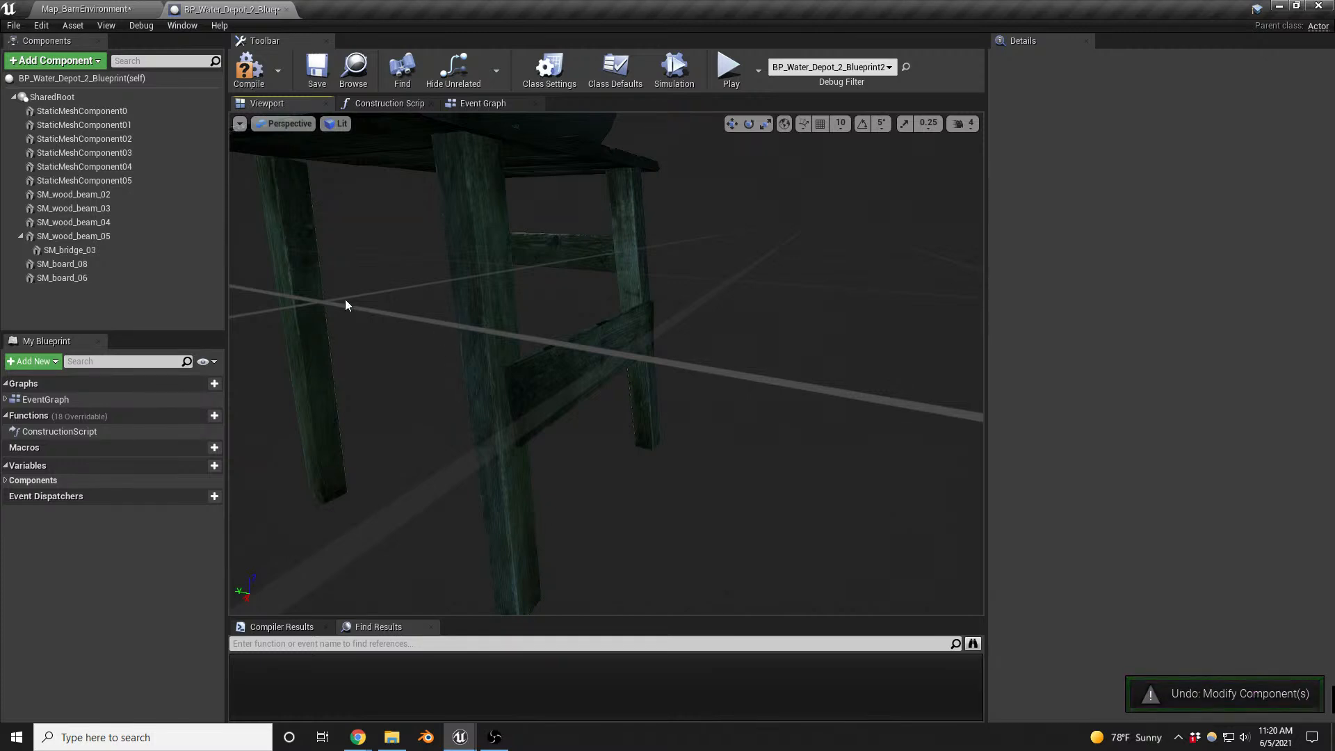
- Duplicate SM_board_06 and move the copy across to the legs at the opposite end of the platform
right_click(61, 282)
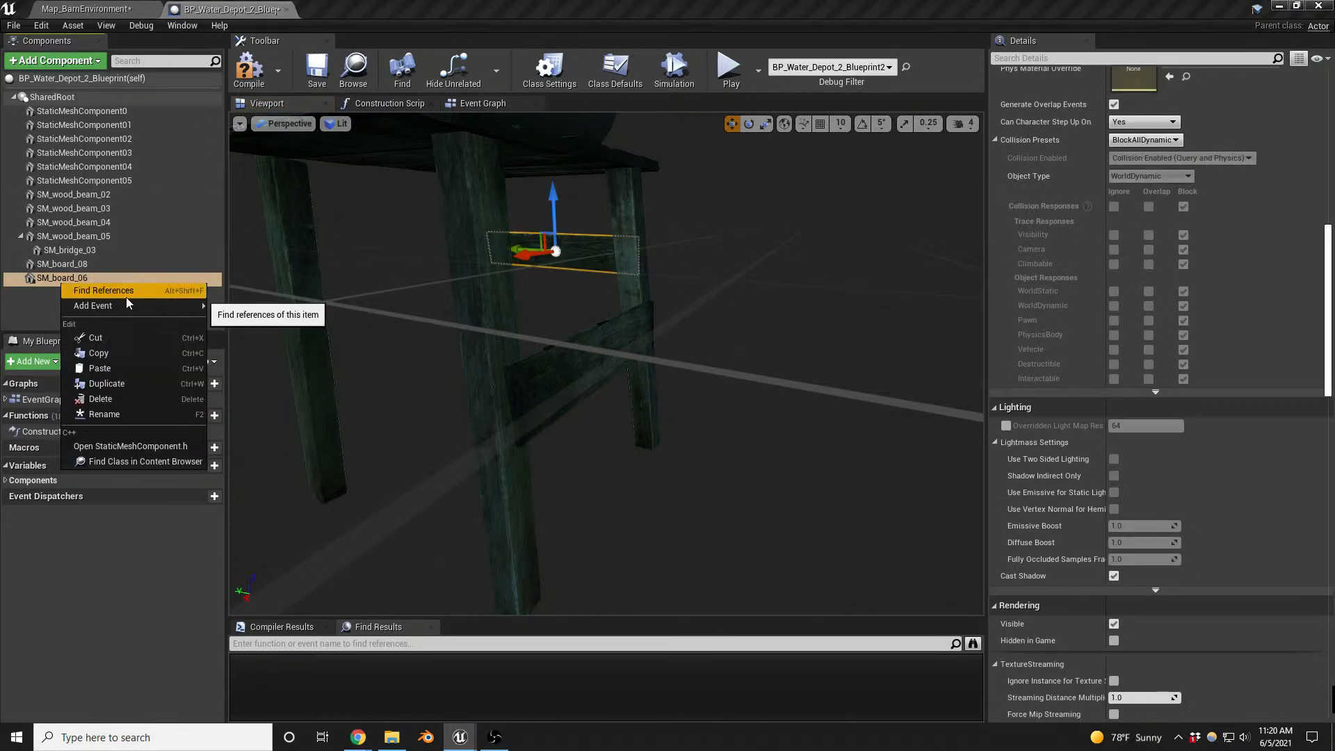
click(118, 383)
key(Return)
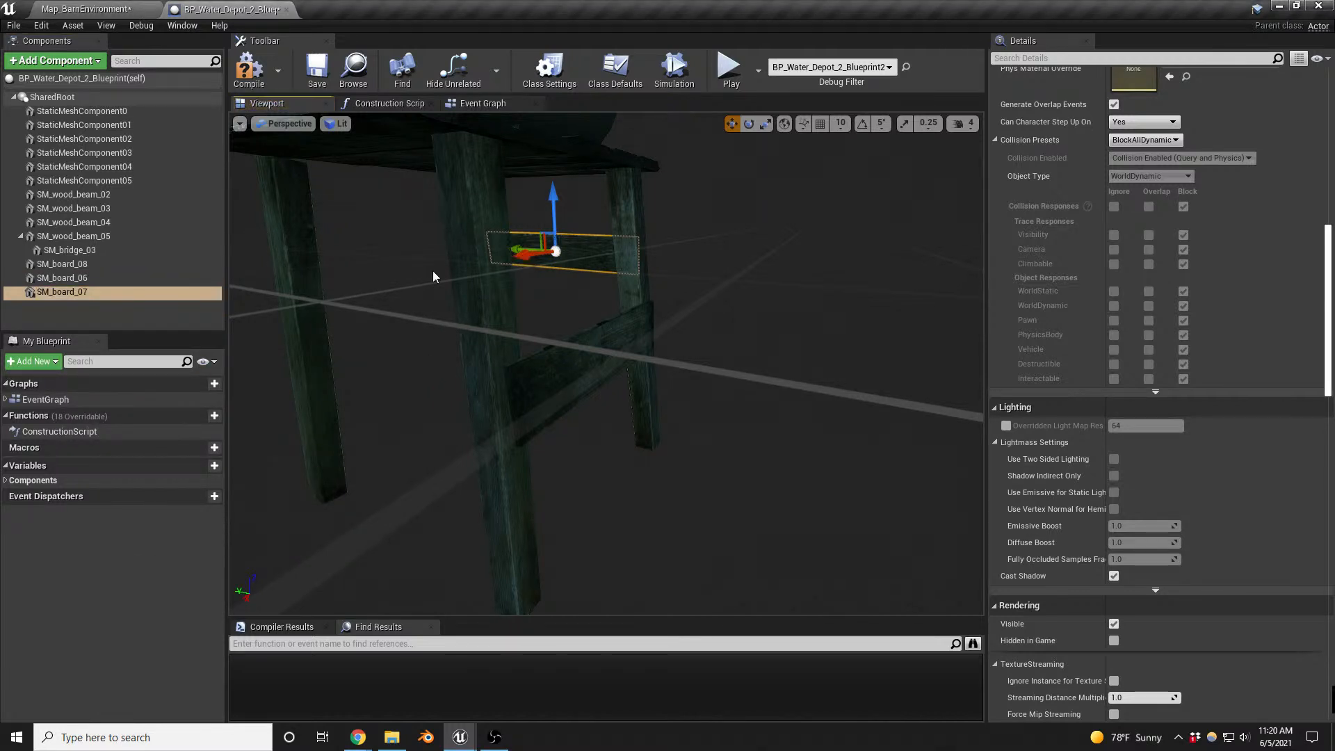
drag(520, 258, 279, 285)
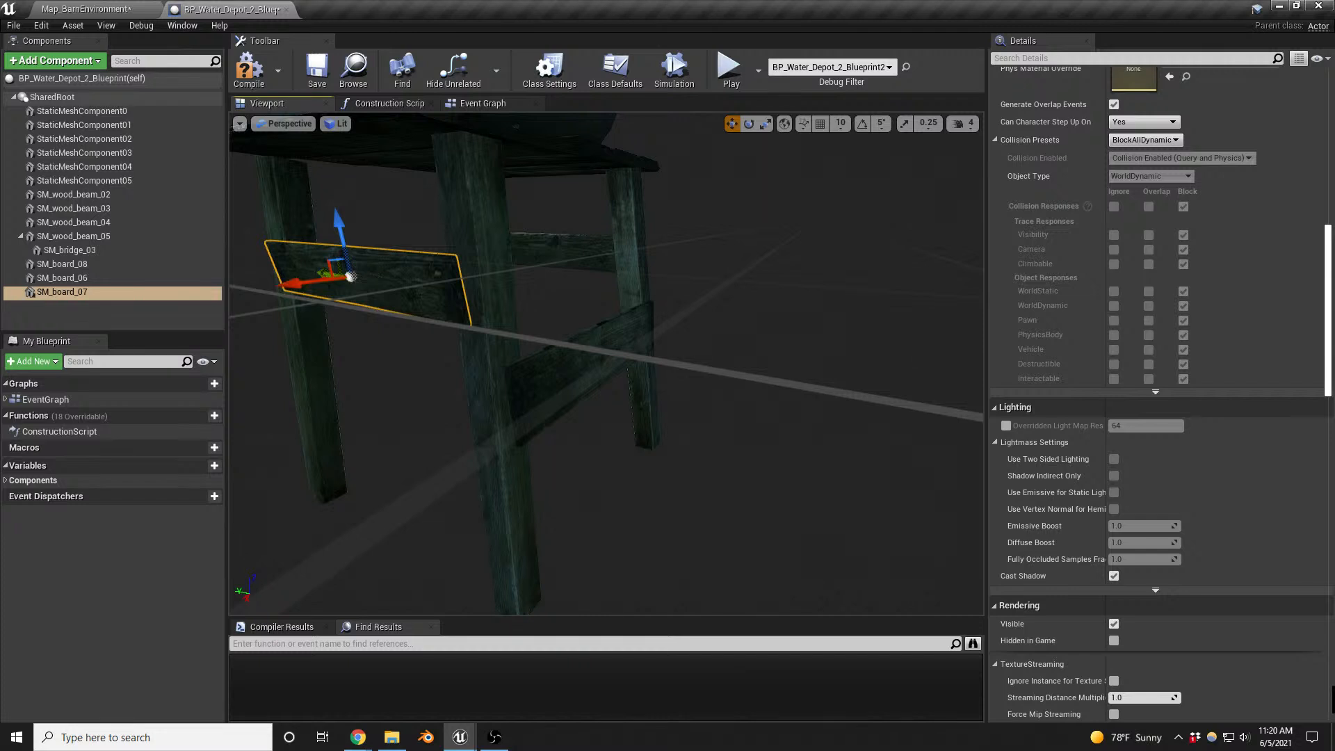
- Tilt SM_board_07 to follow the slope of the legs and raise it closer to the platform
right_drag(279, 285, 626, 273)
key(e)
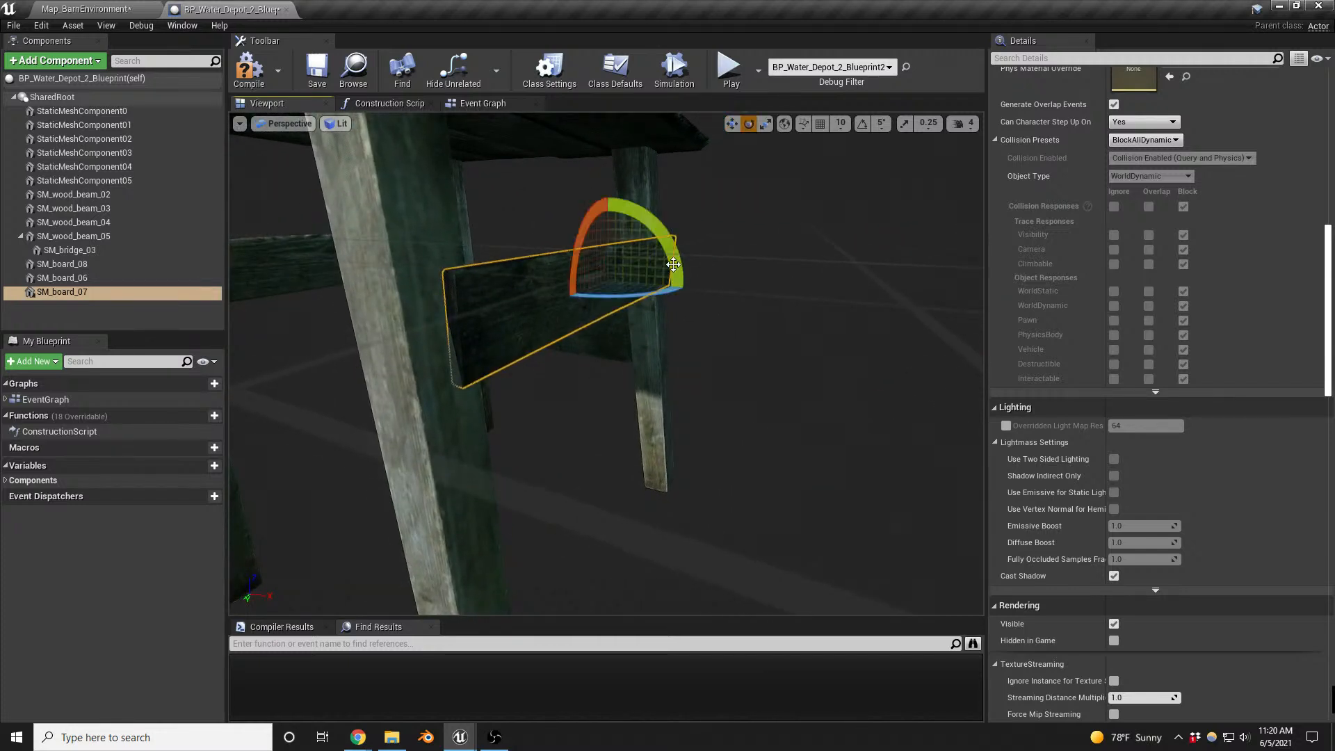
mouse_move(674, 265)
mouse_down()
mouse_move(708, 288)
mouse_move(674, 255)
mouse_up()
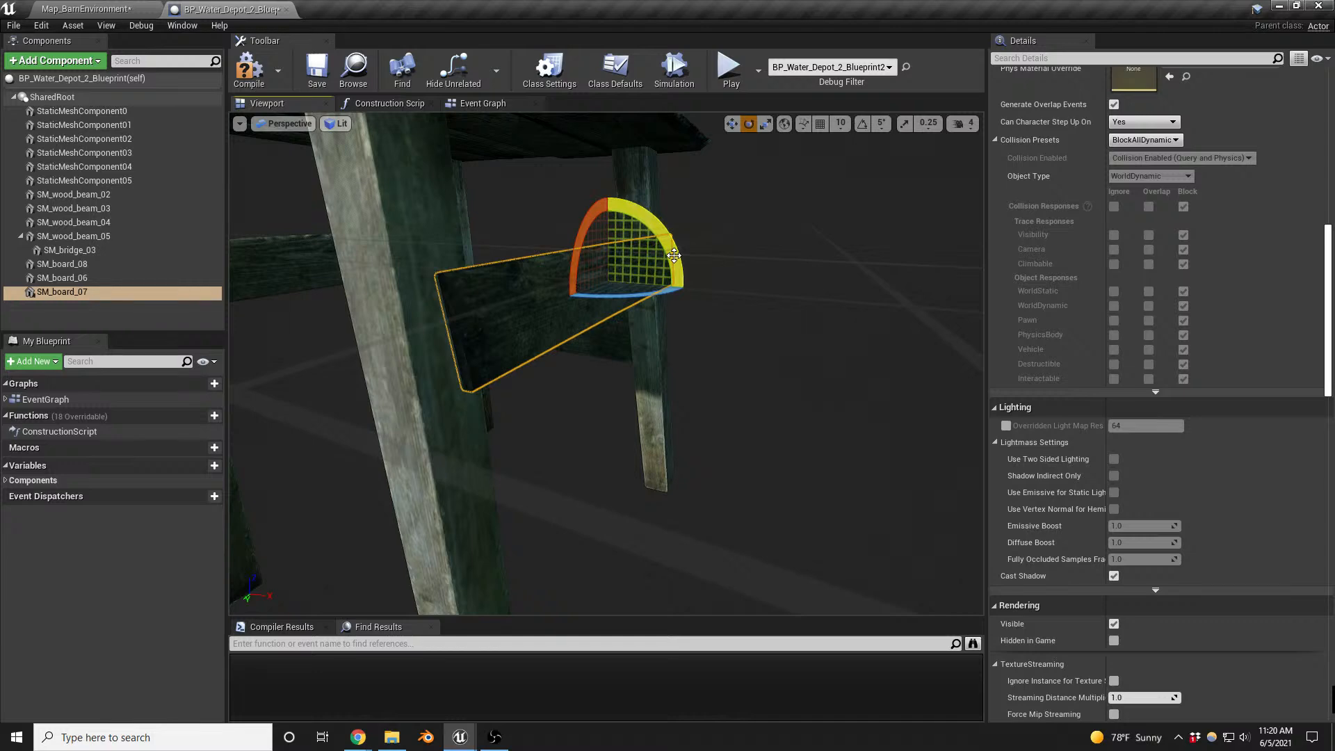
right_drag(638, 344, 616, 375)
key(w)
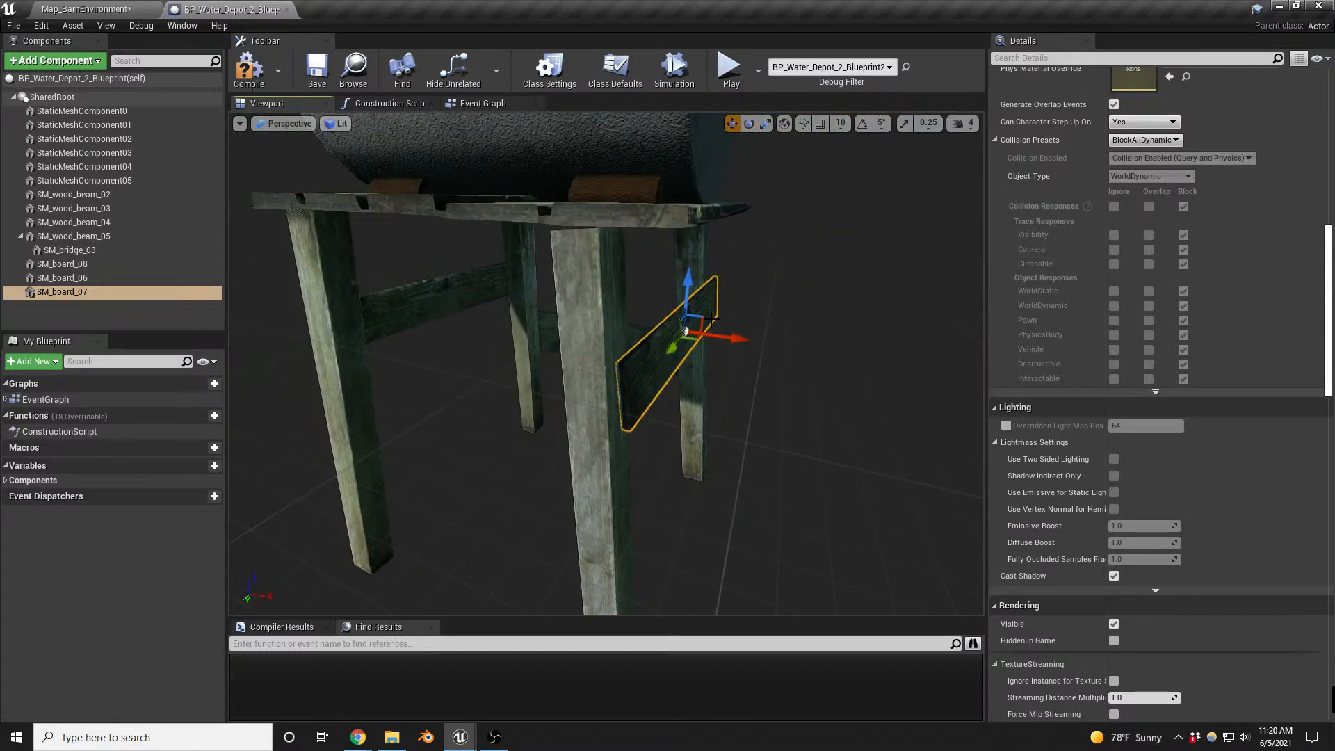
mouse_move(702, 318)
mouse_down()
mouse_move(706, 417)
mouse_move(704, 293)
mouse_up()
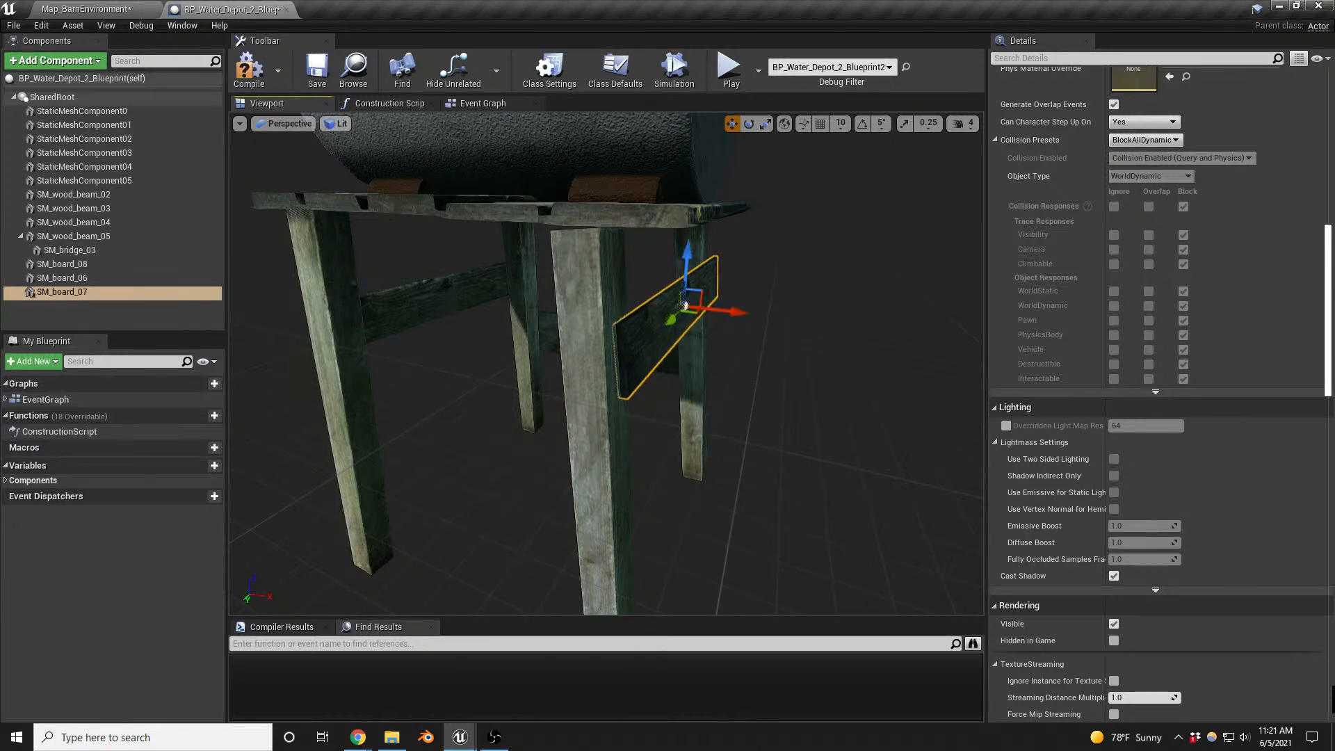
- Fine-tune the rotation and position of SM_board_07 so it sits against both legs
right_drag(703, 293, 299, 424)
right_drag(661, 285, 654, 230)
mouse_move(582, 268)
right_down()
mouse_move(559, 271)
mouse_move(582, 267)
right_up()
key(e)
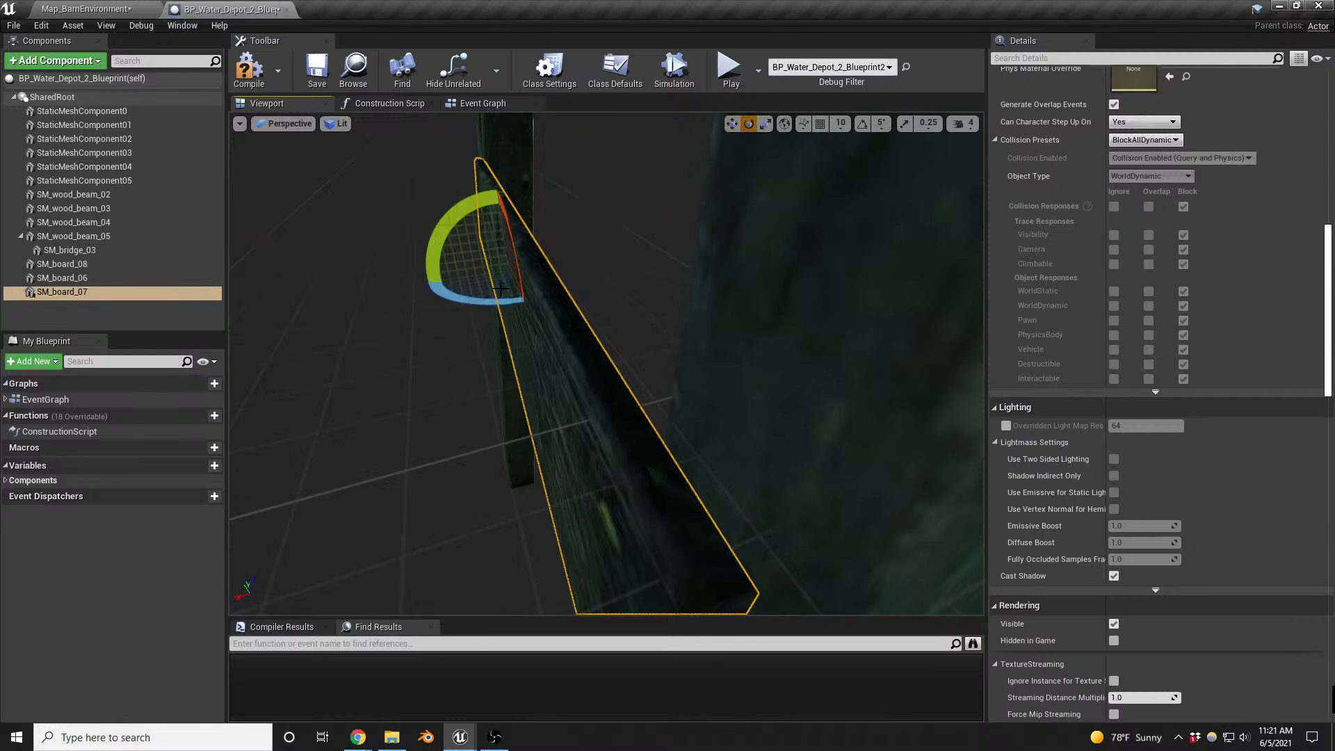
mouse_move(486, 301)
mouse_down()
mouse_move(462, 278)
mouse_move(475, 279)
mouse_up()
key(w)
key(s)
right_drag(475, 279, 480, 195)
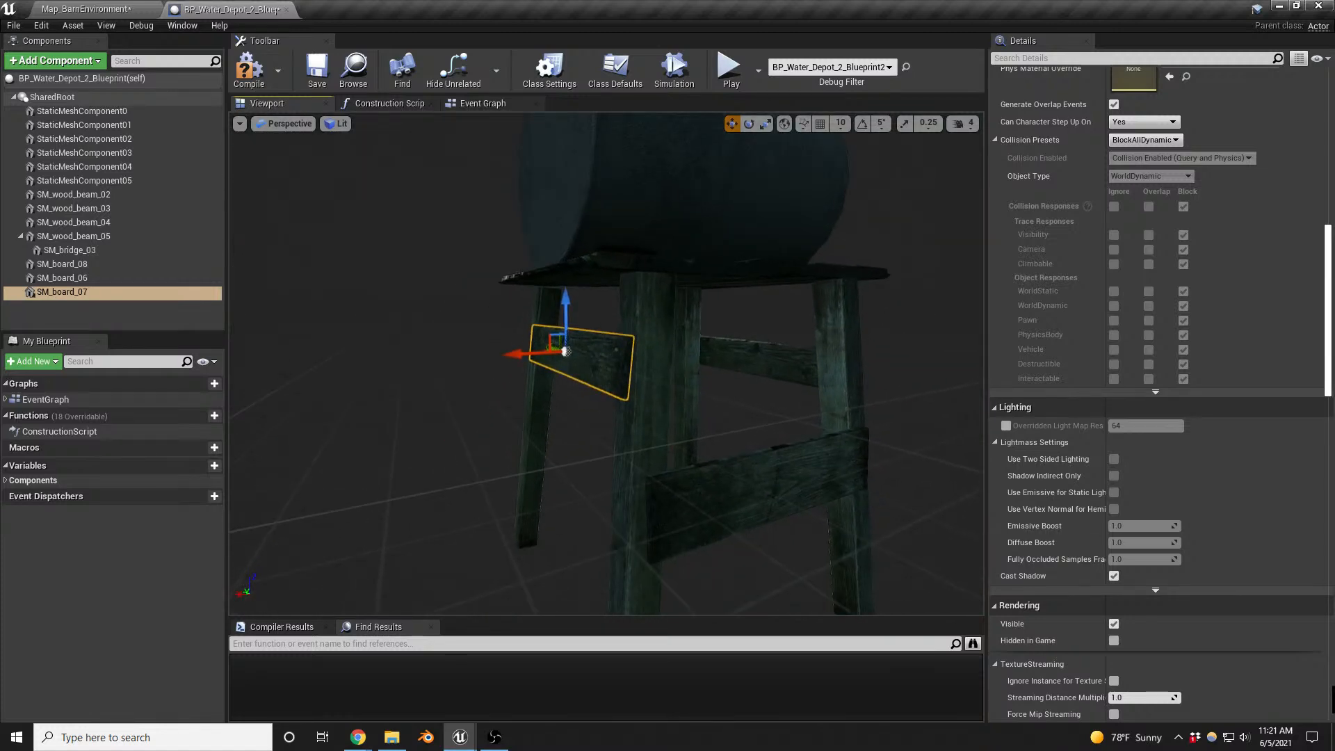
- Duplicate SM_board_07 and lower the copy towards the feet of the same two legs
right_click(57, 293)
click(122, 388)
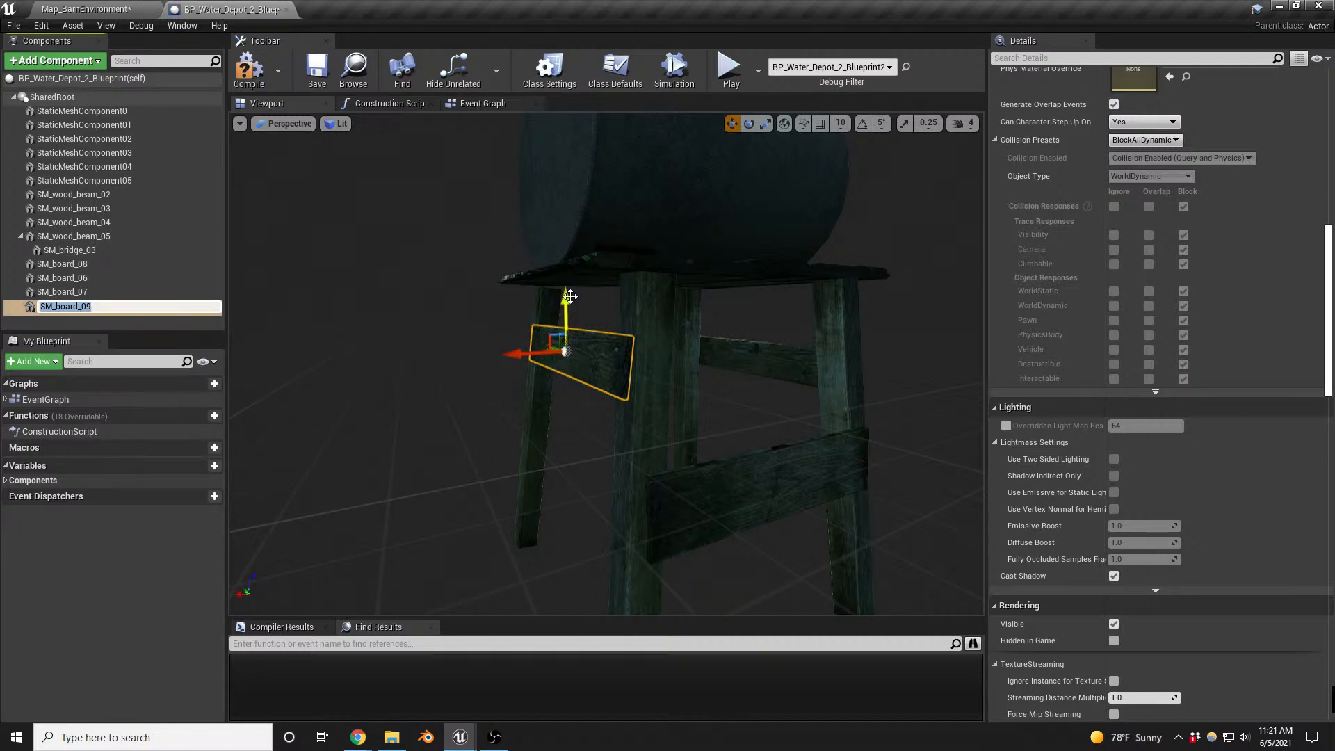
click(554, 339)
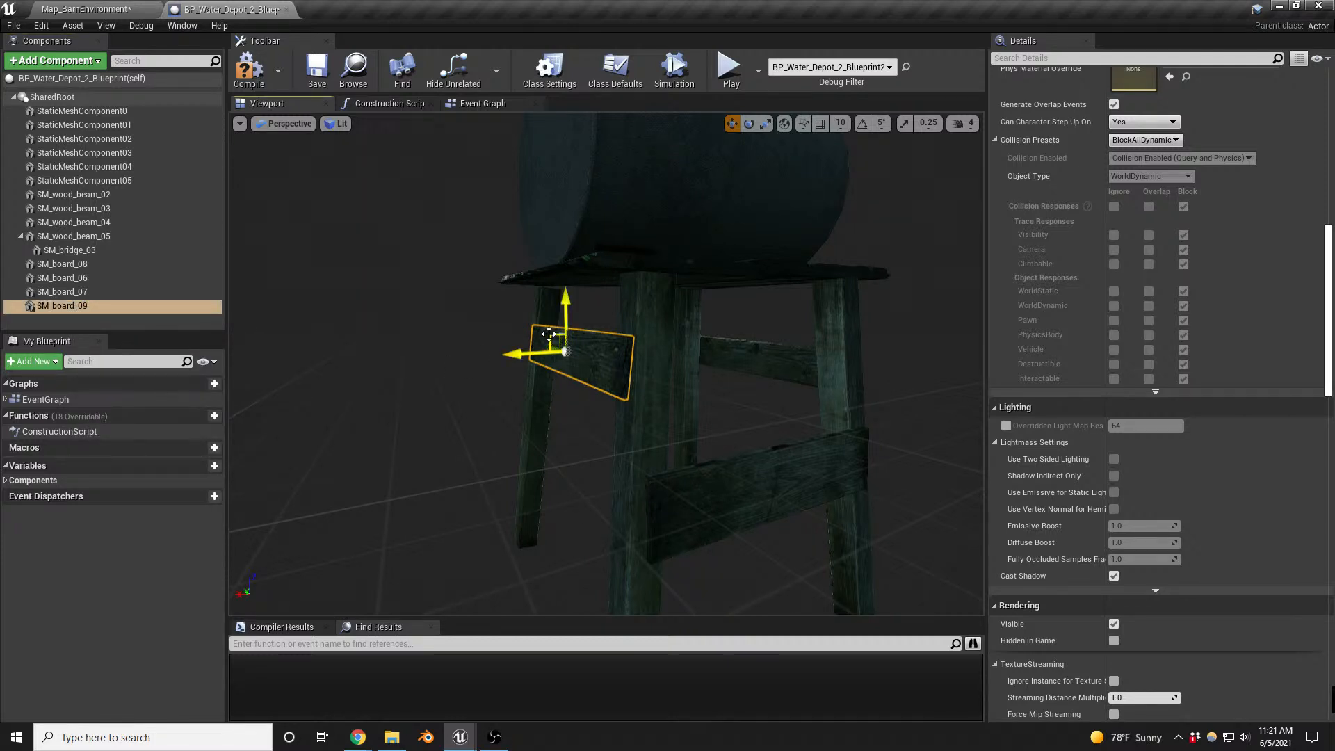
drag(550, 335, 545, 476)
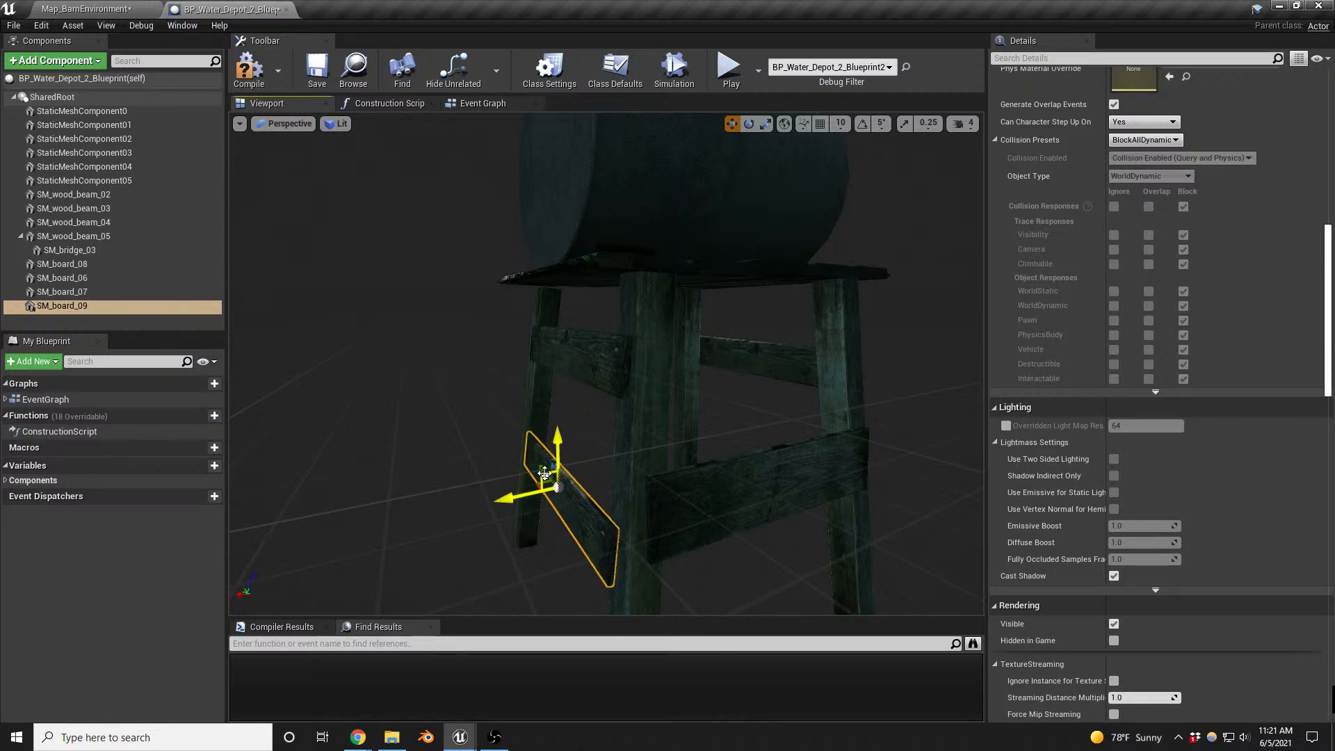
right_drag(544, 474, 552, 447)
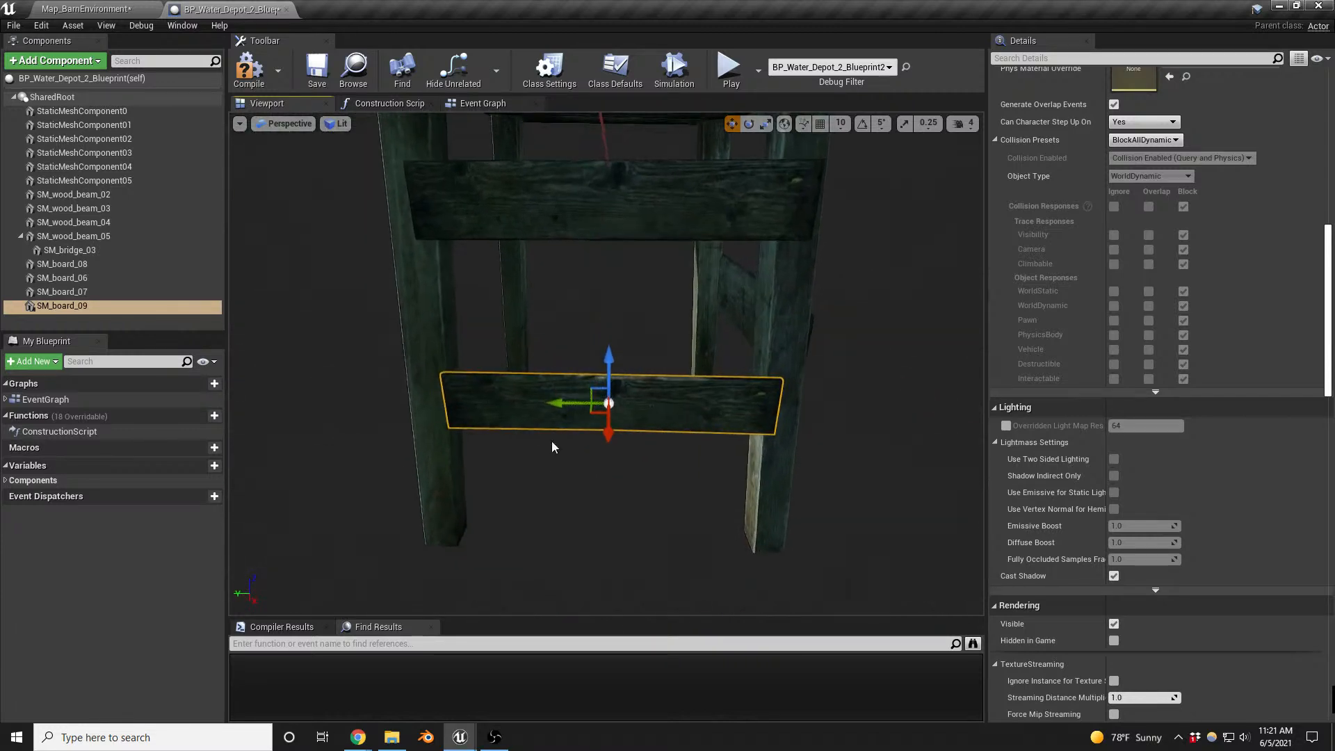
- Enlarge SM_board_09 to span the lower legs, then rotate and move it against them
key(r)
drag(609, 406, 618, 395)
right_drag(624, 417, 624, 418)
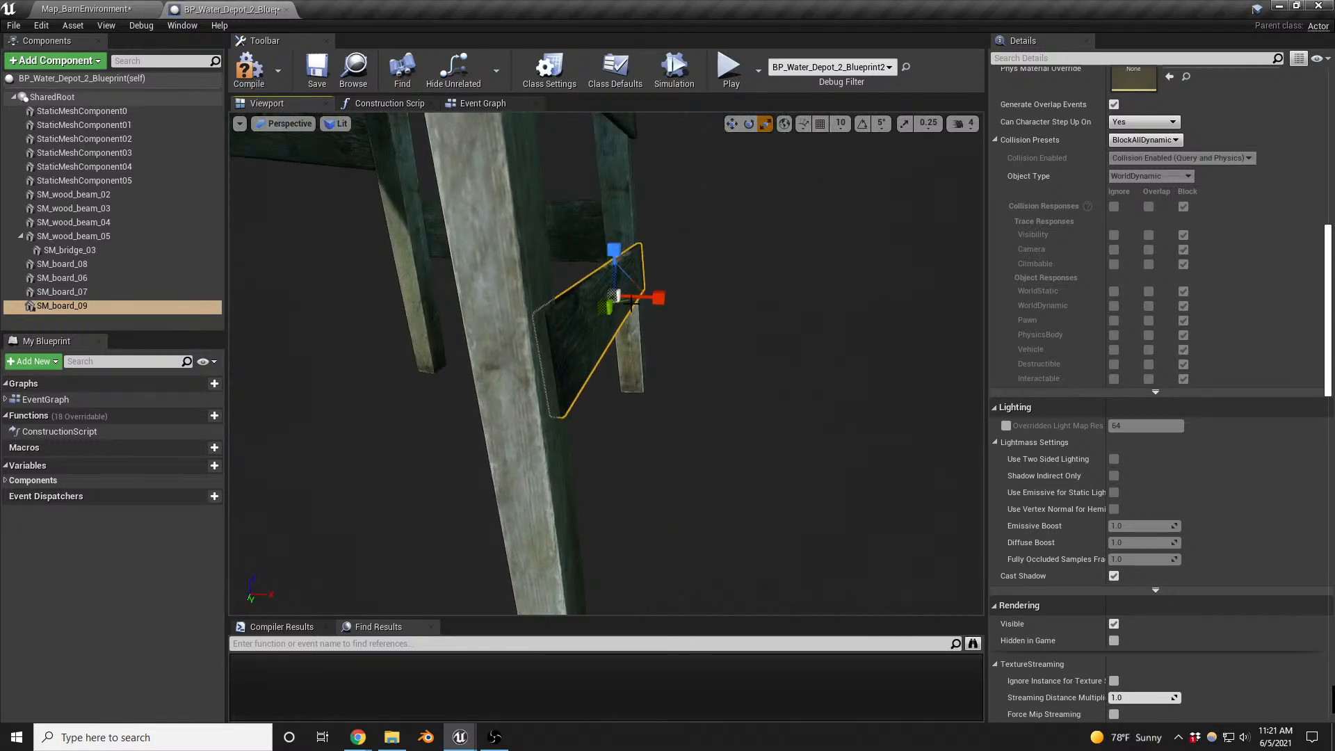
right_drag(634, 300, 278, 312)
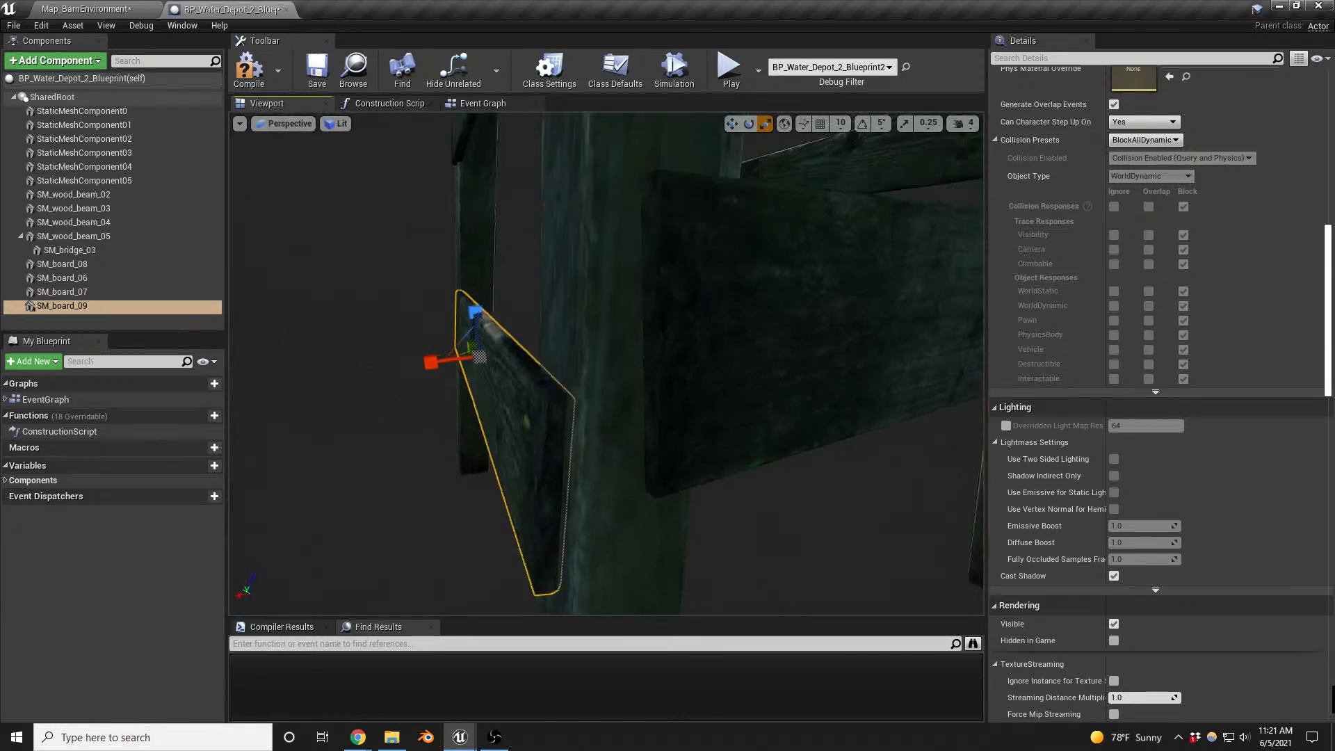
right_drag(716, 330, 720, 319)
key(e)
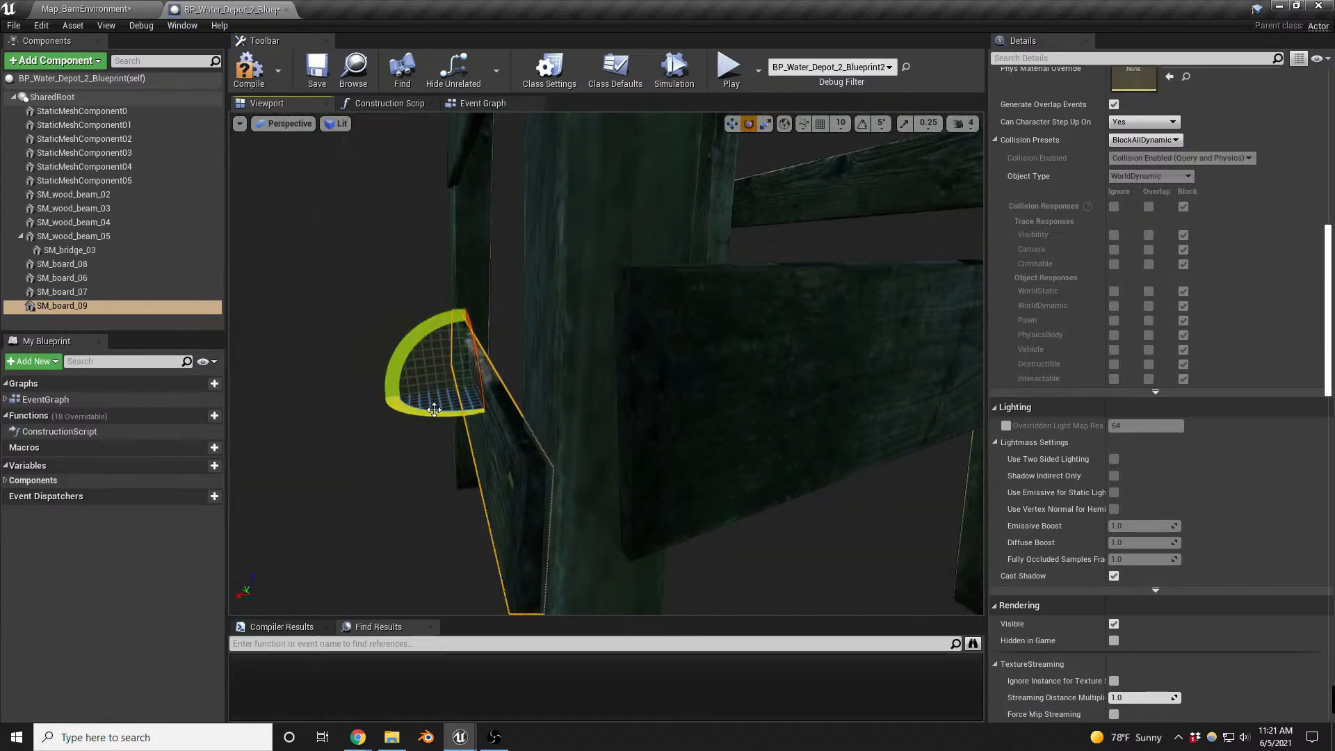
drag(430, 411, 430, 395)
key(w)
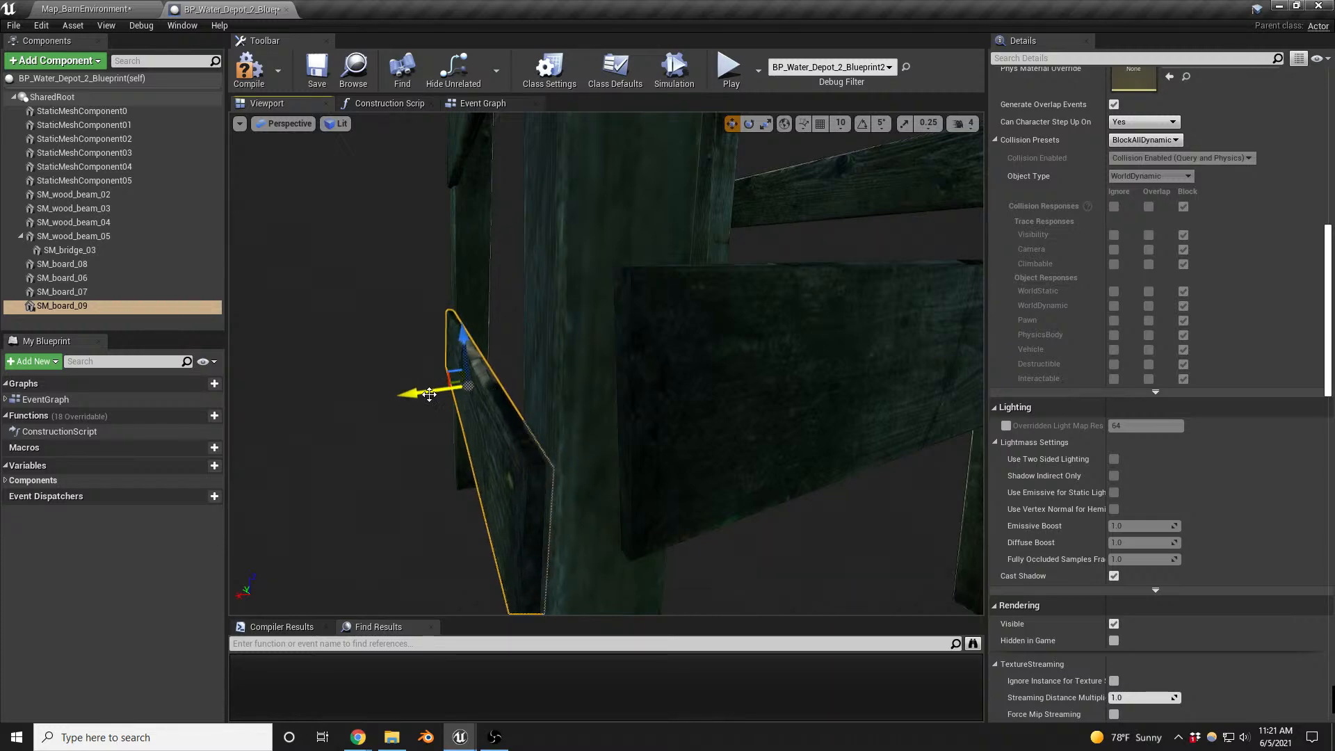
right_drag(430, 394, 643, 357)
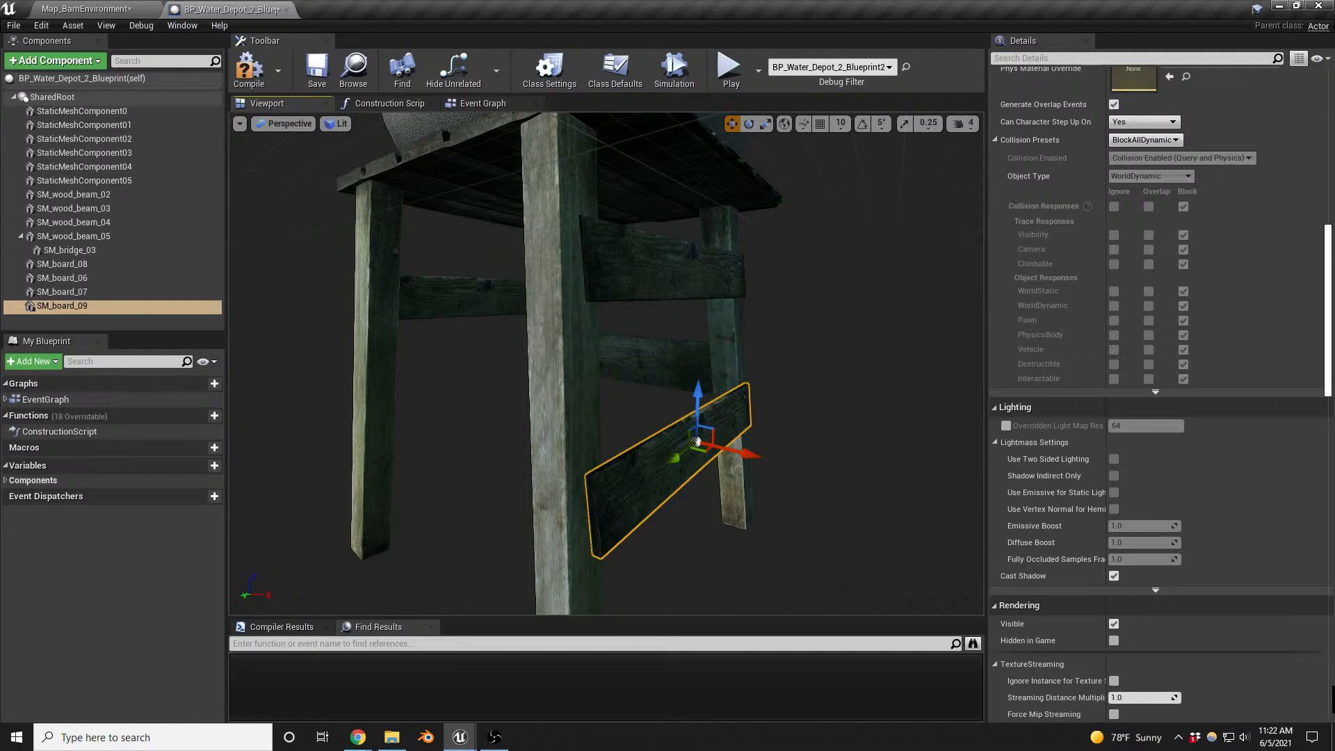
- Add SM_barrier_board_02 as a child of SM_board_09 and move it outside the legs on the platform's open long side
drag(765, 375, 76, 318)
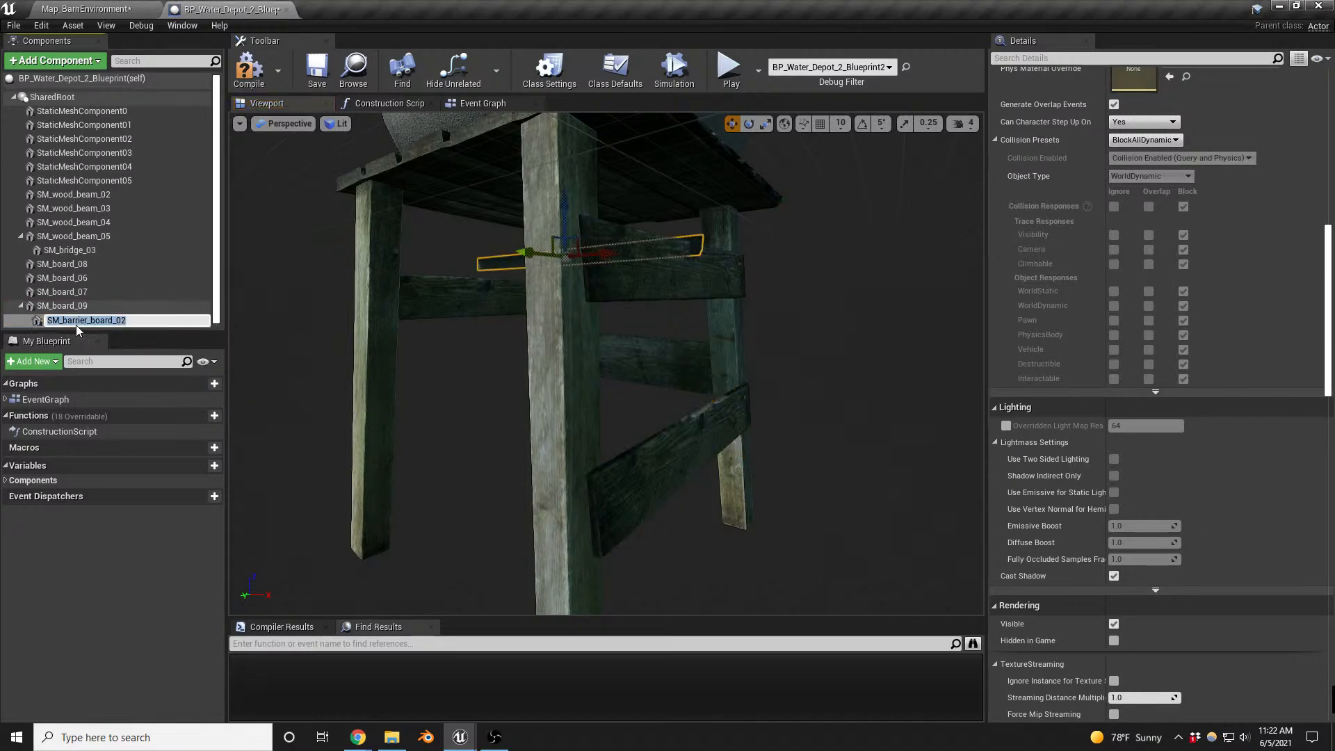
key(Return)
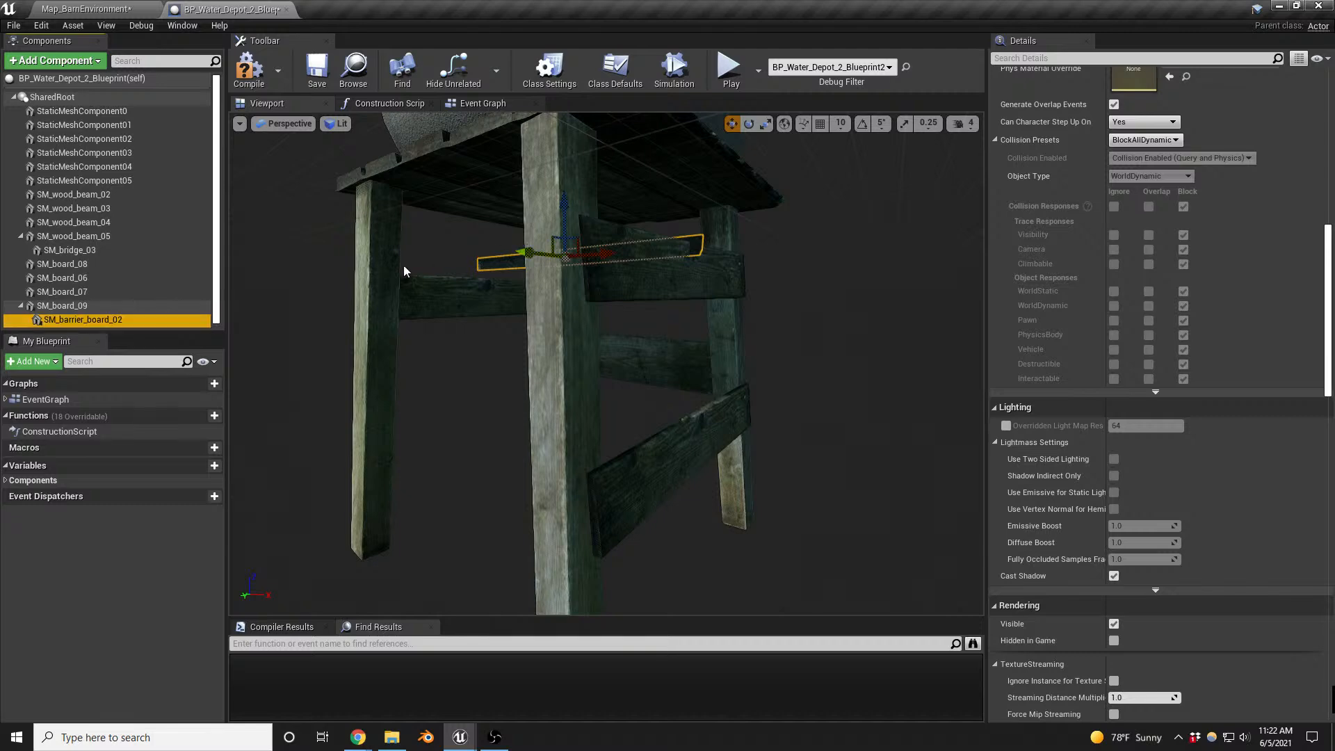
drag(526, 253, 340, 259)
key(a)
right_drag(340, 258, 598, 292)
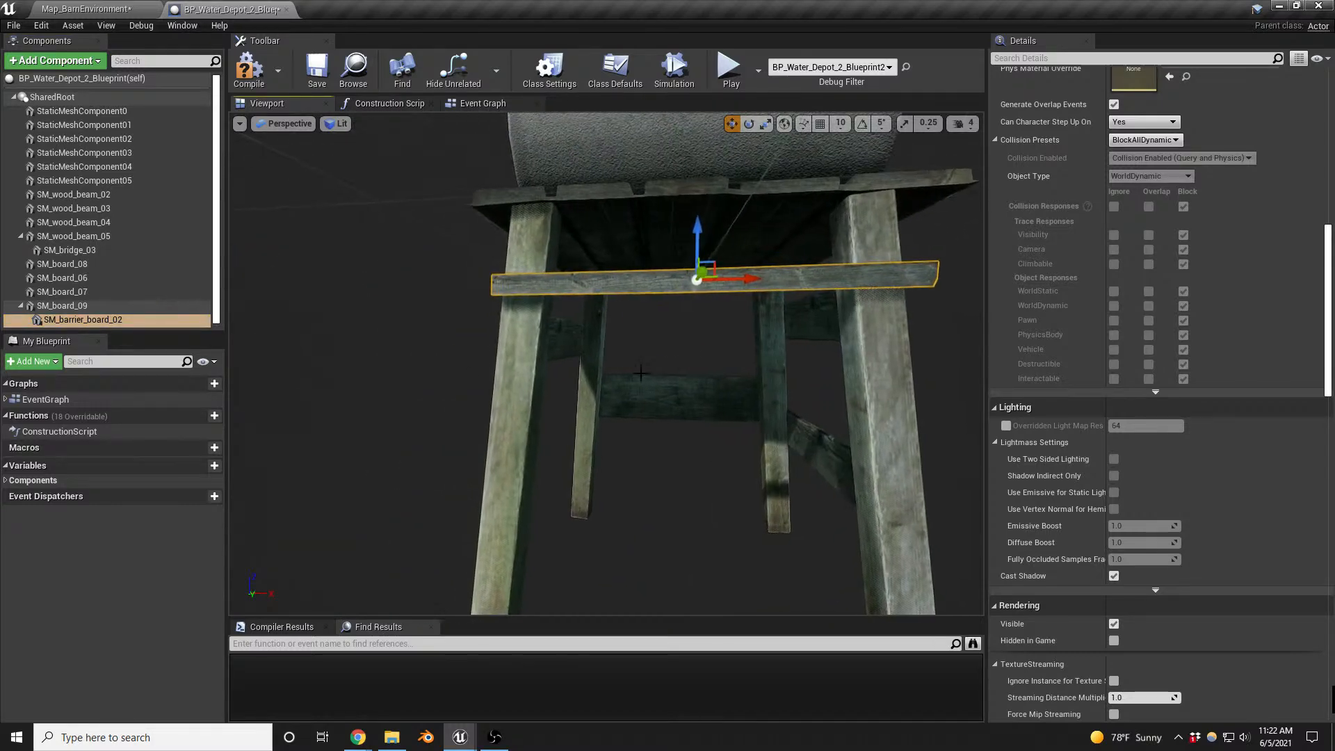
- Rotate SM_barrier_board_02 into a diagonal brace and lower it between the two legs
key(e)
drag(649, 328, 698, 383)
right_drag(698, 383, 707, 325)
key(s)
key(w)
drag(687, 282, 685, 411)
- Resize and reposition the diagonal SM_barrier_board_02 to reach from one leg's foot to the other leg's top
key(r)
key(w)
right_drag(675, 430, 601, 410)
key(d)
key(d)
key(s)
key(w)
key(w)
right_drag(695, 411, 725, 421)
key(s)
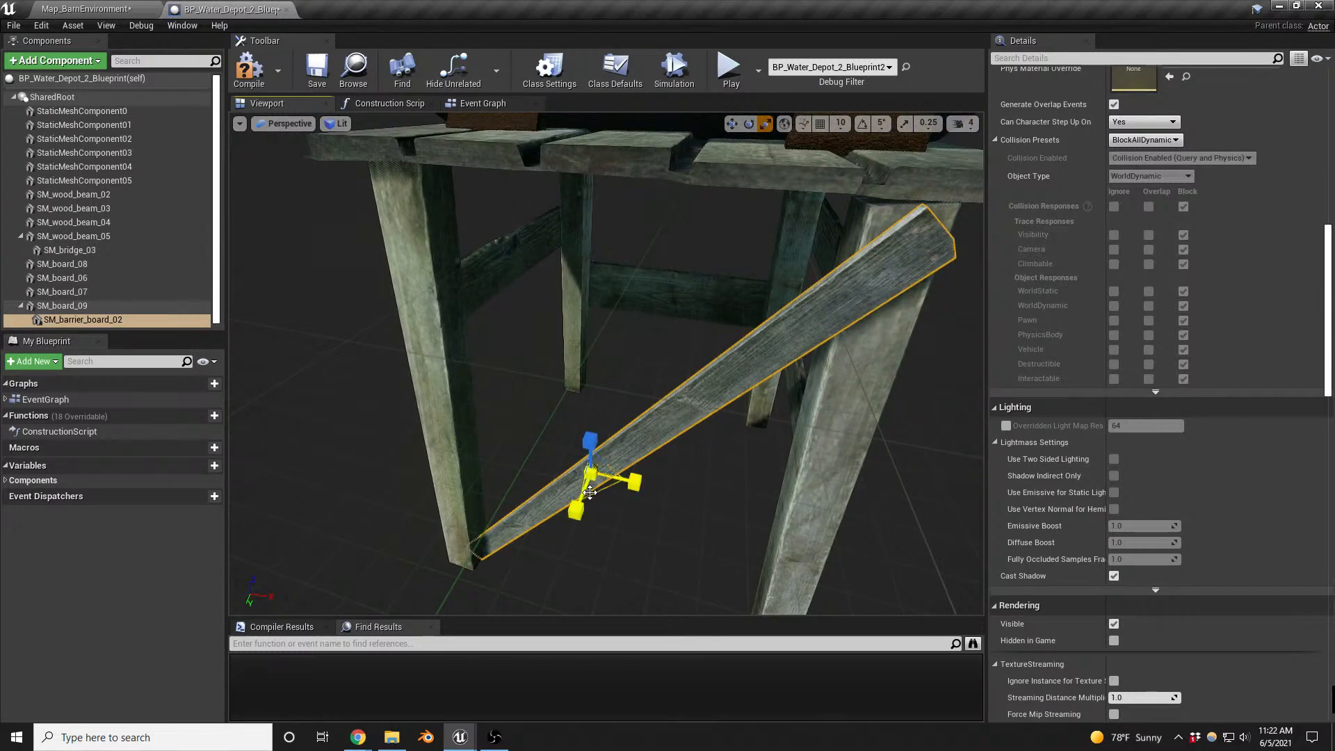
- Tilt the diagonal SM_barrier_board_02 to match the legs' slope and move it against them
key(e)
key(w)
drag(575, 509, 538, 532)
right_drag(537, 532, 428, 518)
key(d)
key(r)
key(e)
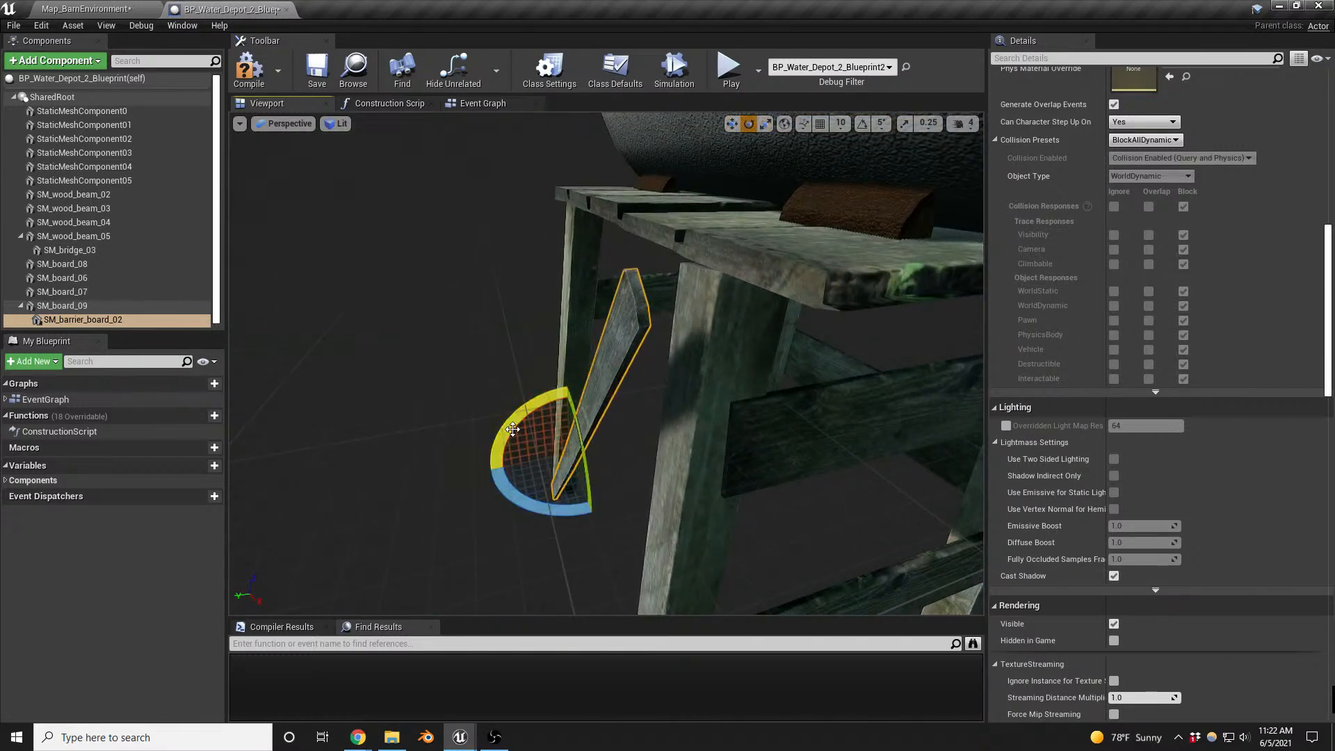
drag(500, 431, 544, 451)
key(w)
right_drag(543, 450, 918, 455)
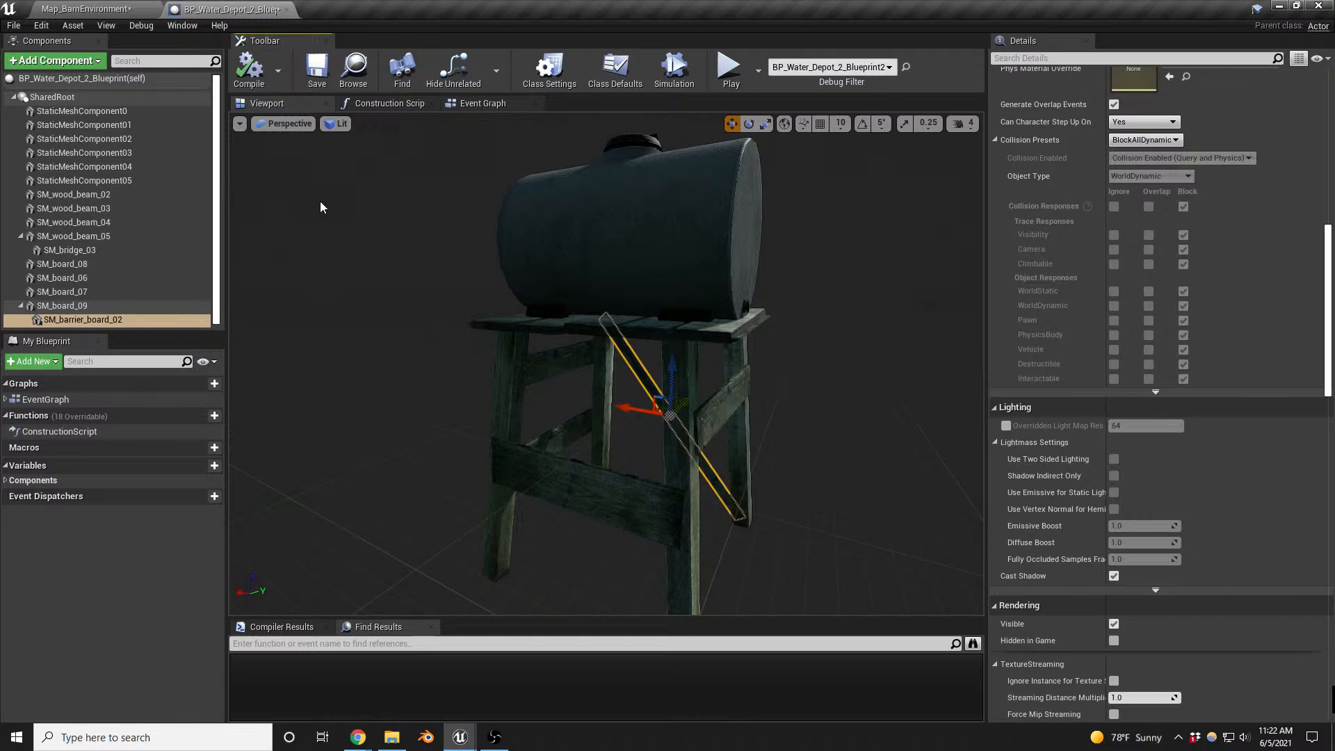
- Save all modified assets from the barn map and return to the water depot Blueprint
click(80, 12)
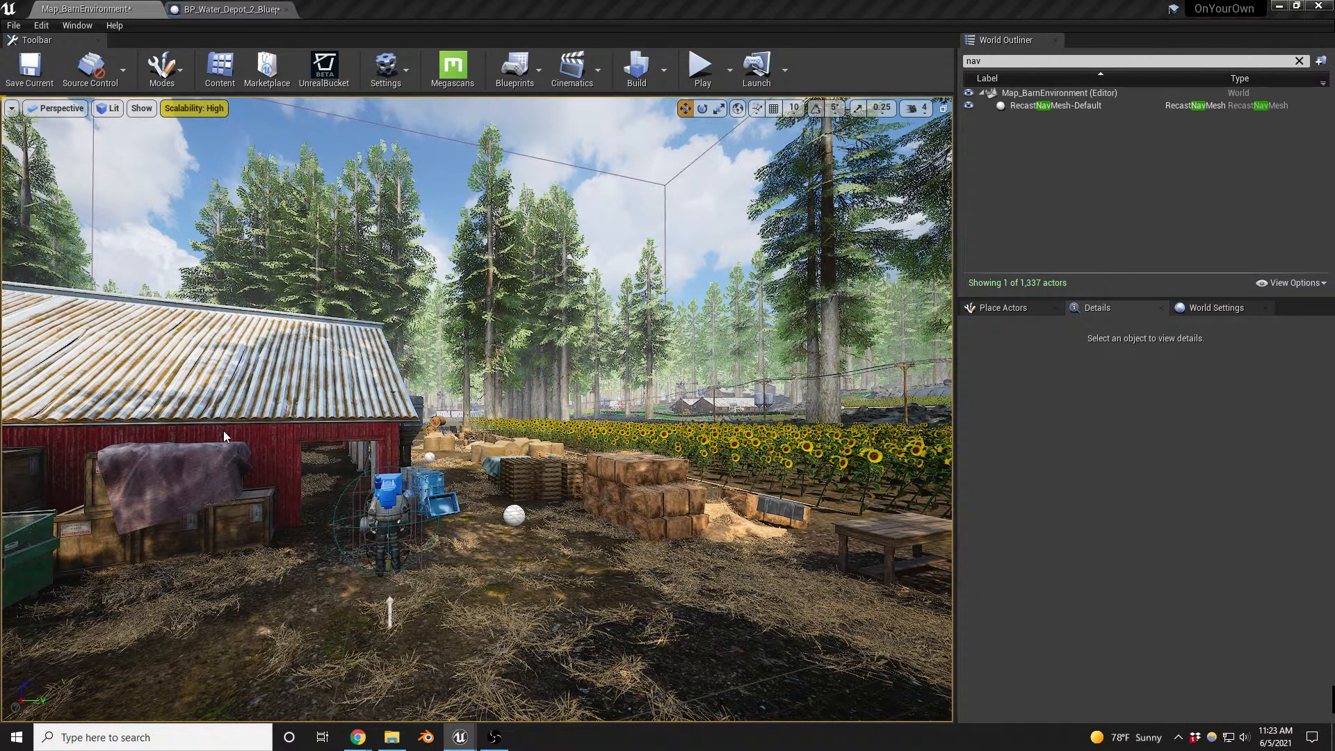
key(ctrl+shift+s)
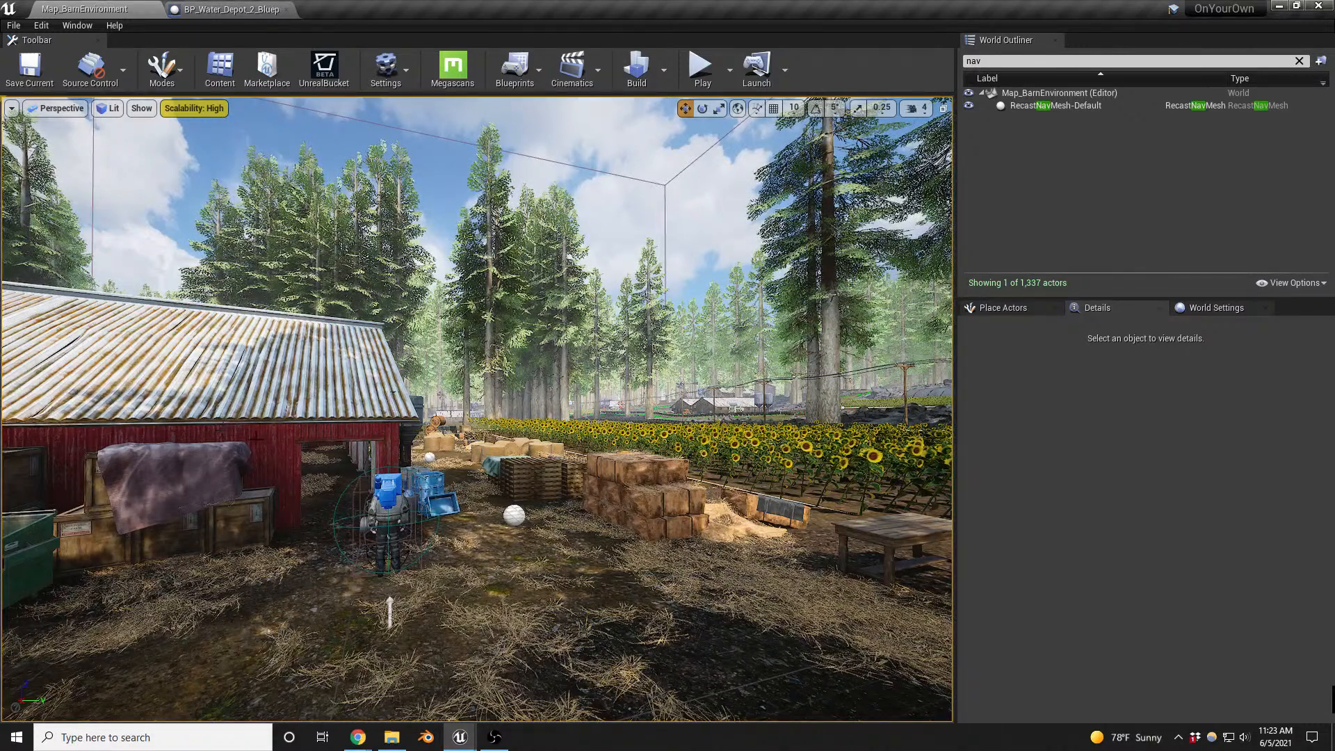
click(238, 11)
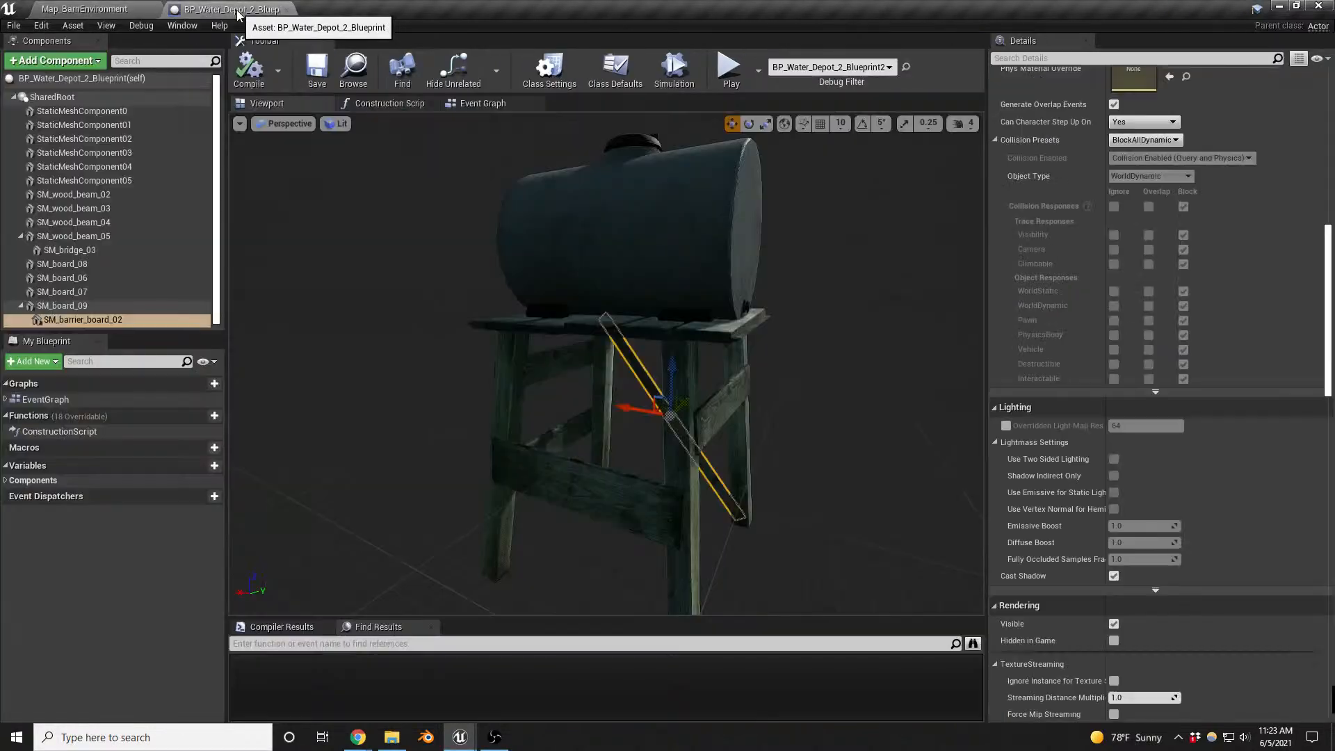
- Raise BP_Water_Depot_2_Blueprint2 in the barn map to a Z location of about 128 and check its legs against the ground
click(64, 7)
right_drag(477, 409, 551, 399)
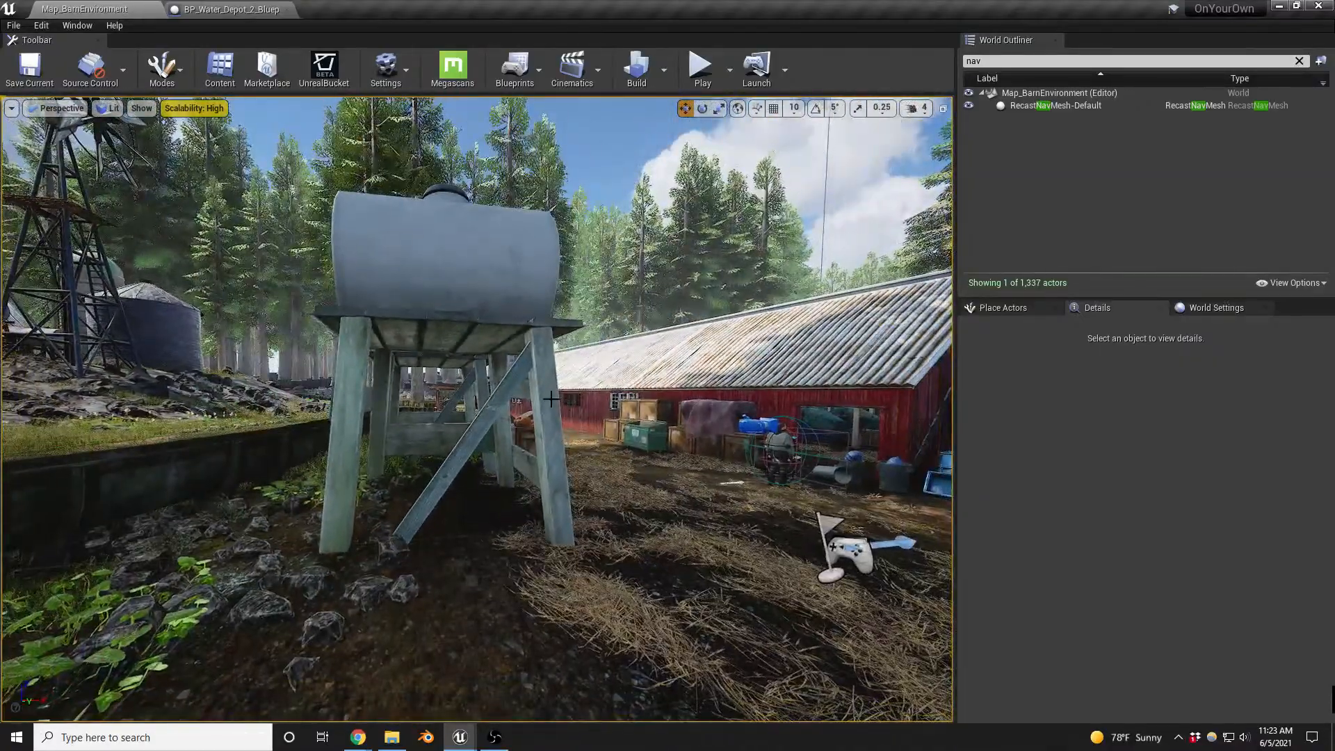
click(538, 429)
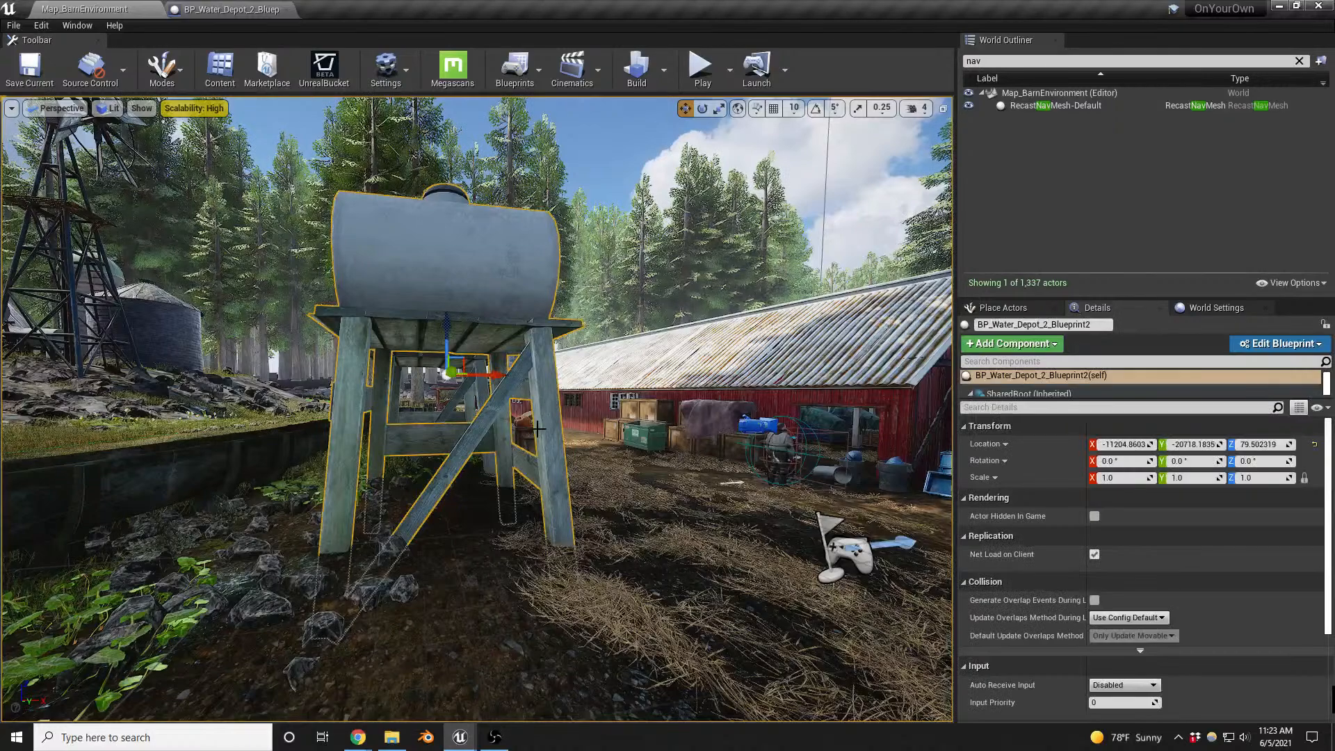
drag(448, 324, 459, 295)
key(d)
right_drag(460, 295, 318, 310)
key(w)
key(s)
key(a)
key(w)
key(s)
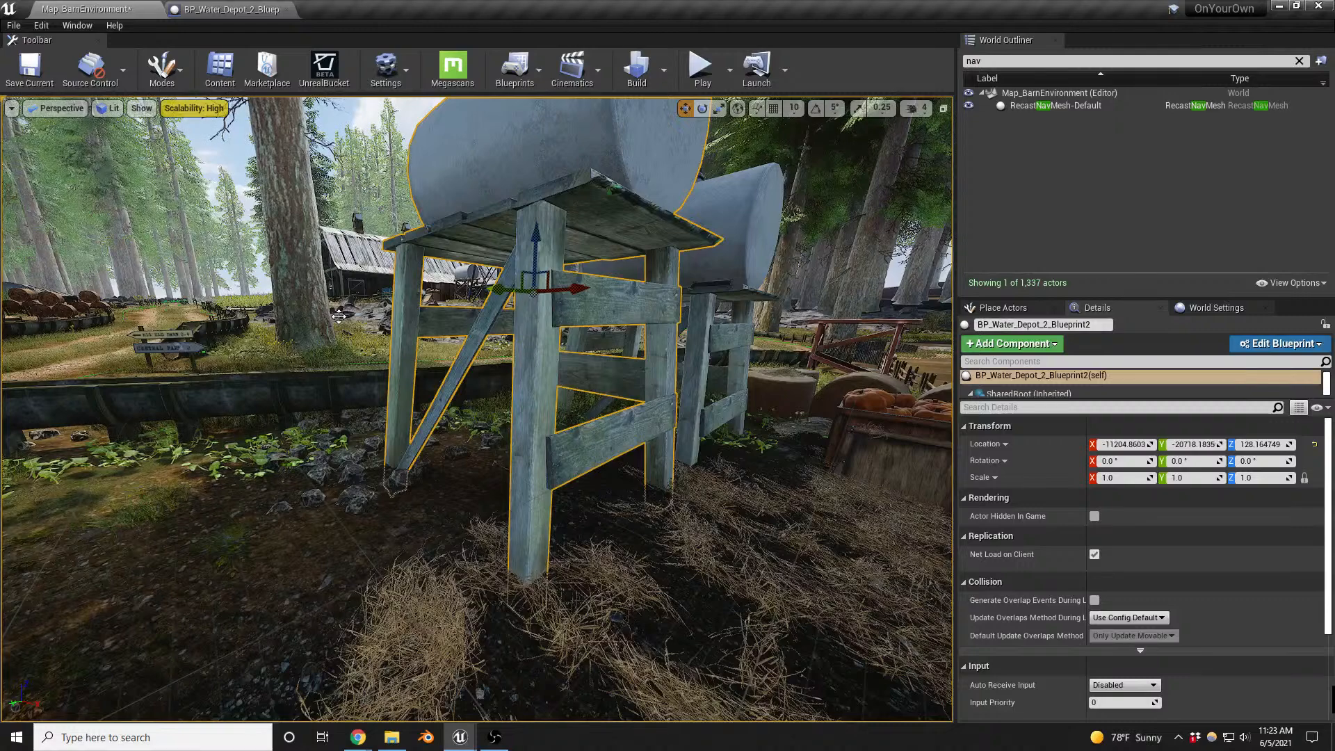
key(f)
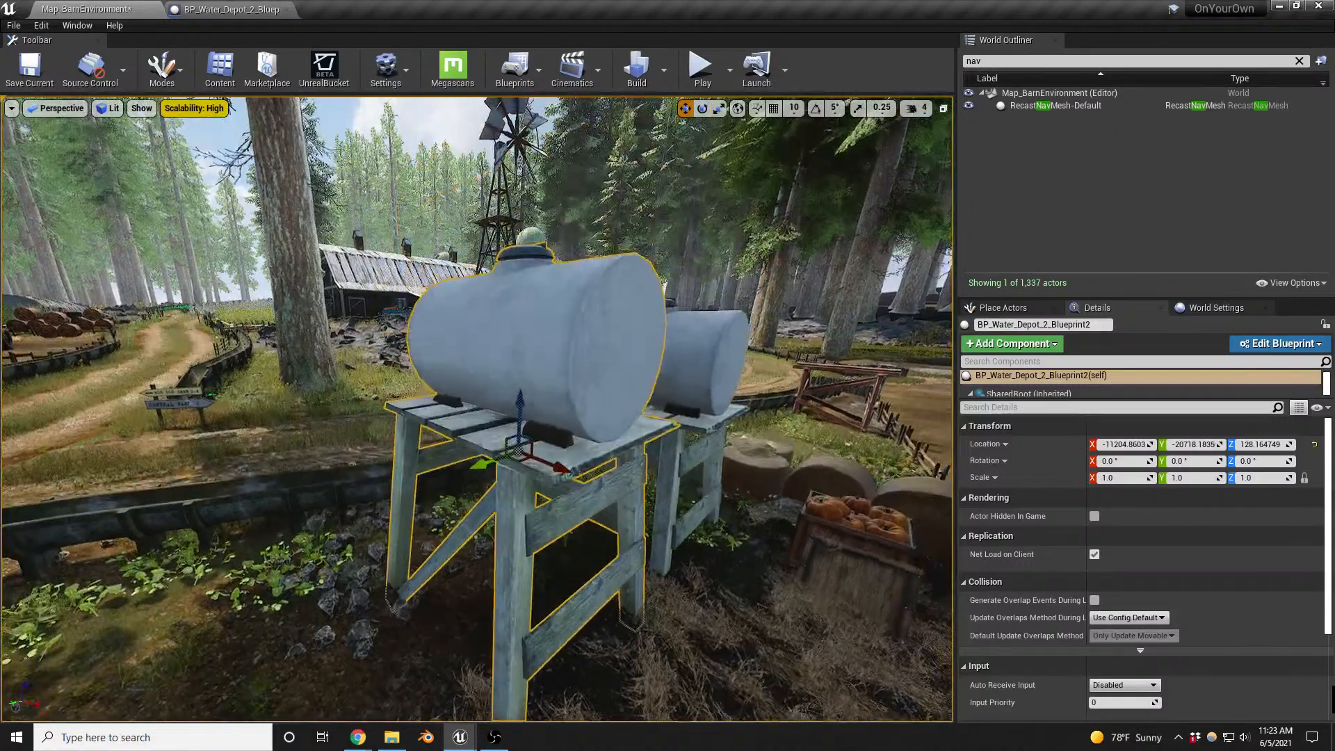
- Delete StaticMeshComponent0 through StaticMeshComponent05 from the water depot Blueprint, keeping the rebuilt wooden support
click(229, 9)
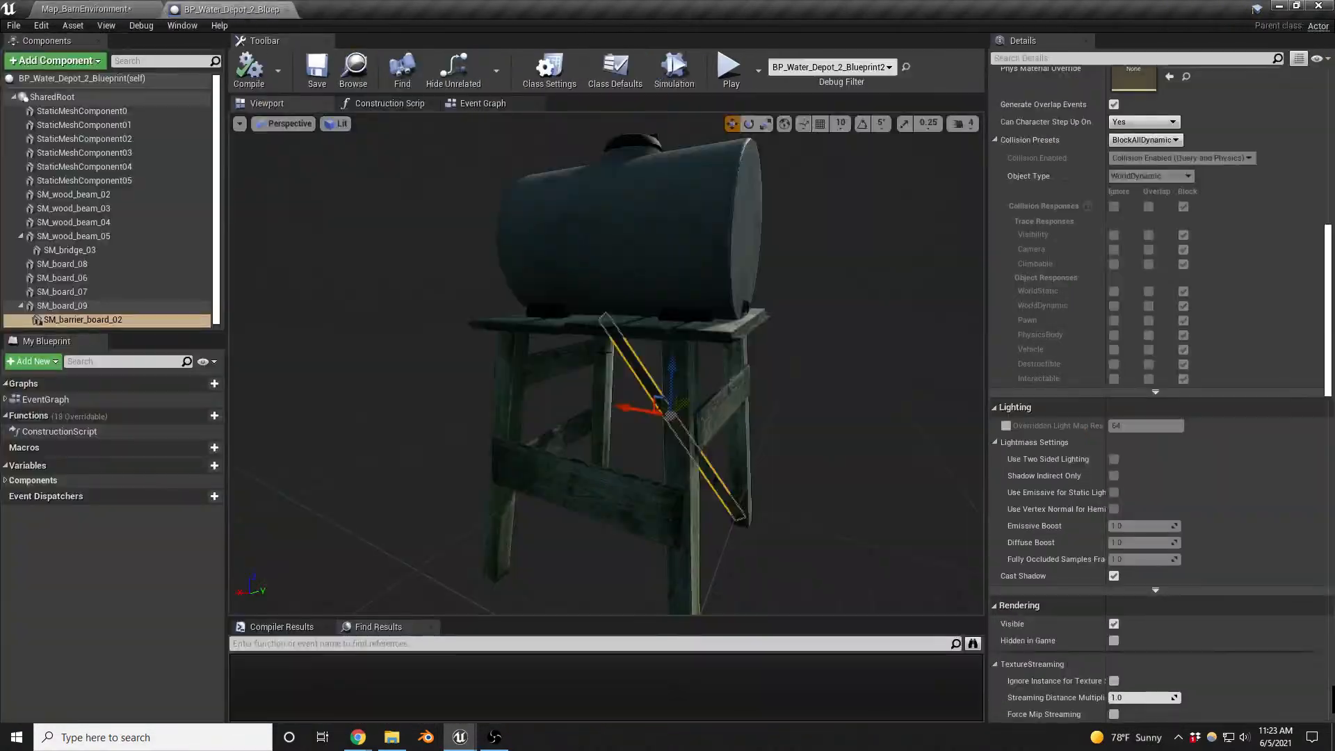
click(678, 266)
key(f)
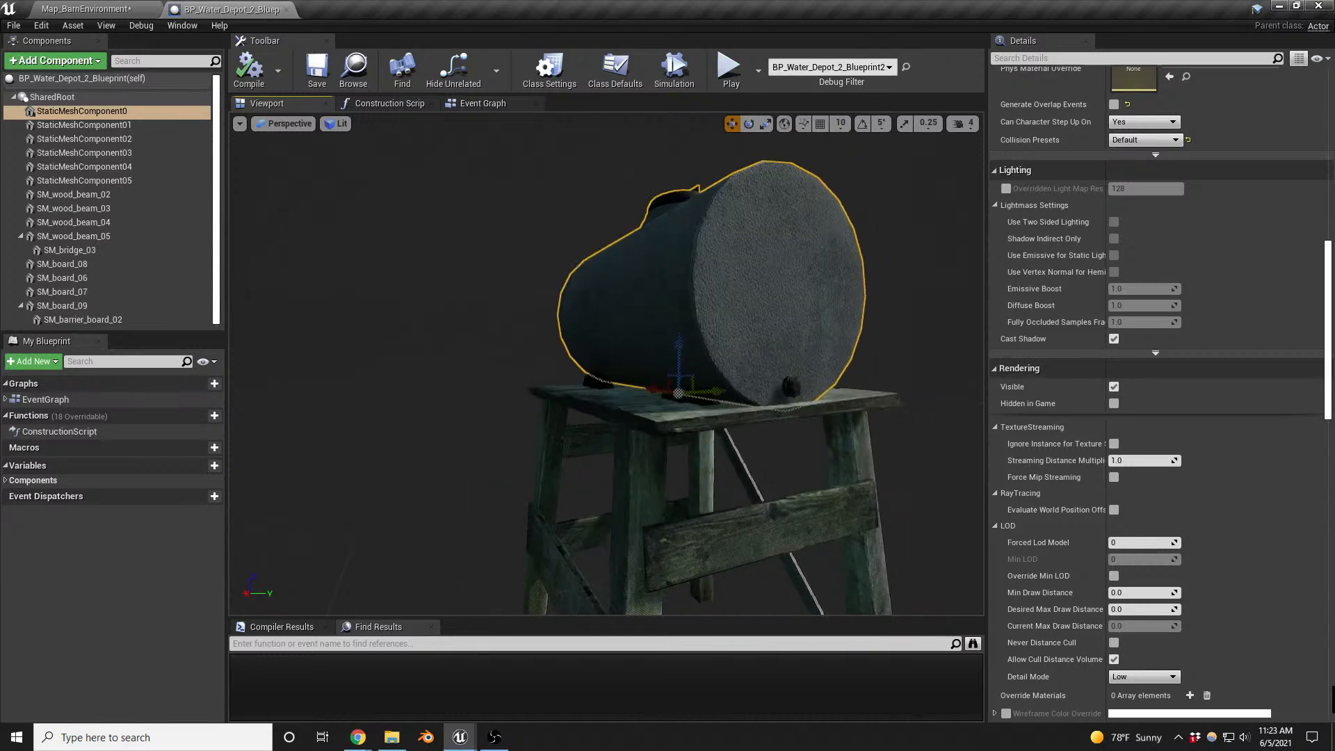
alt+drag(678, 266, 549, 266)
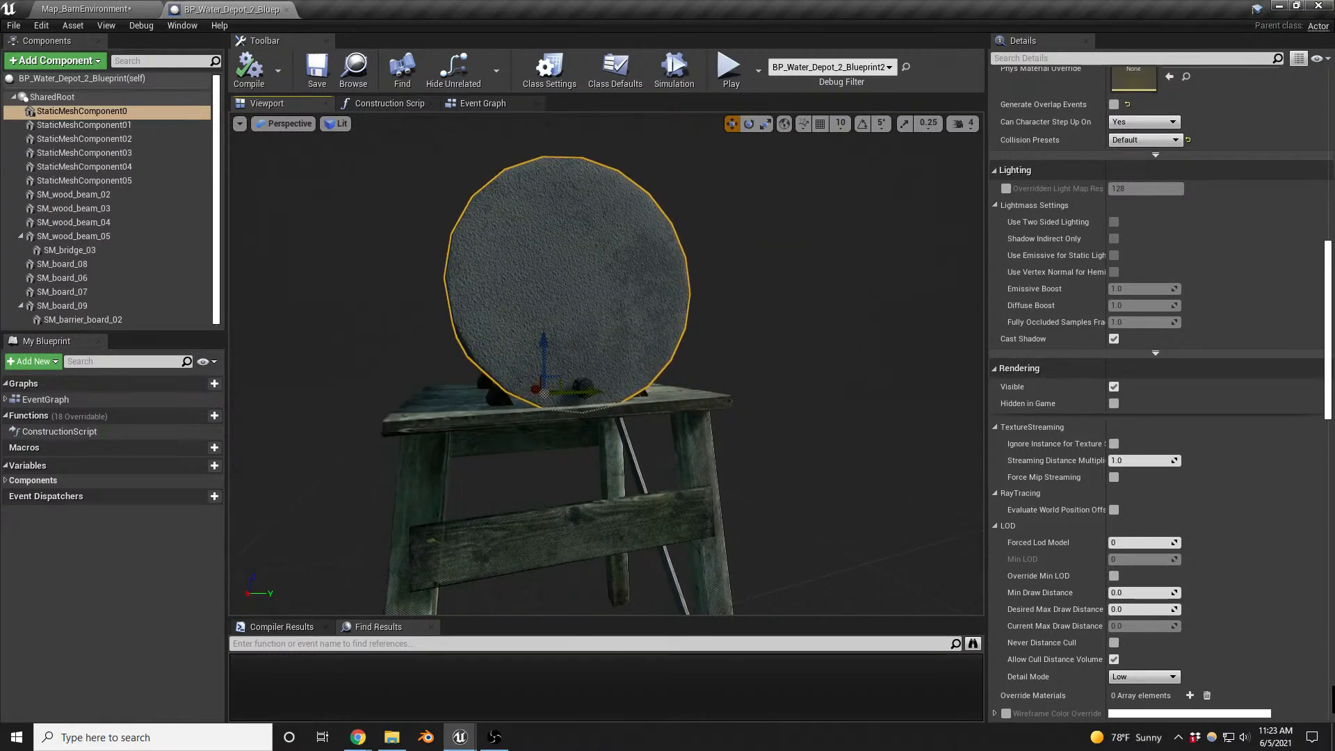
key(w)
click(92, 183)
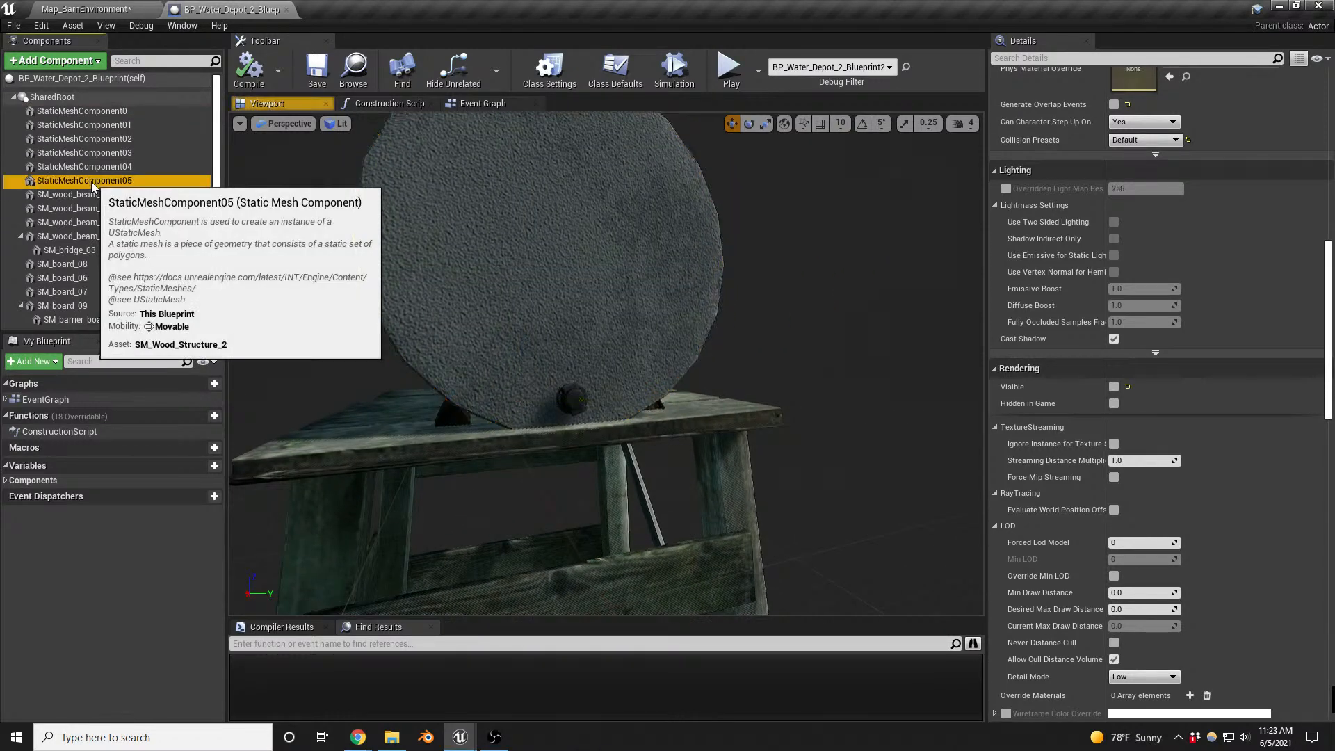
right_drag(431, 278, 525, 278)
key(s)
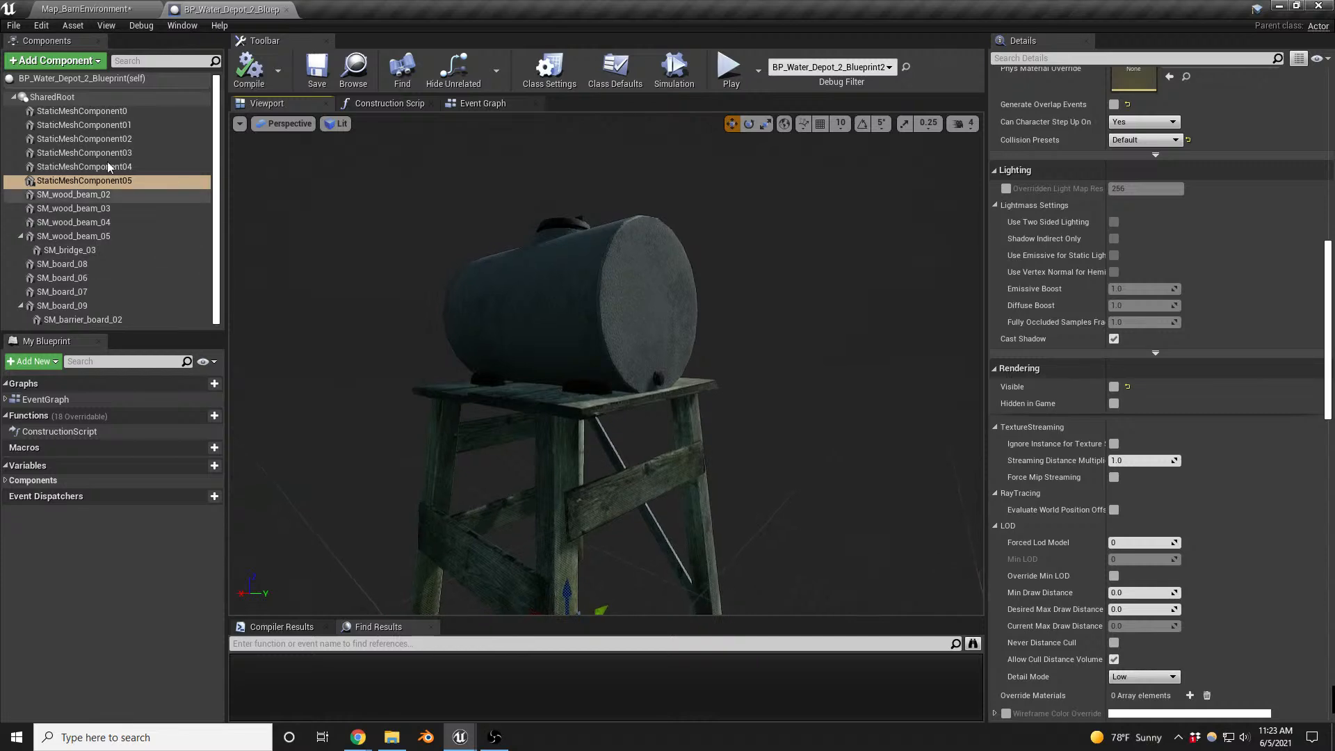
shift+click(98, 111)
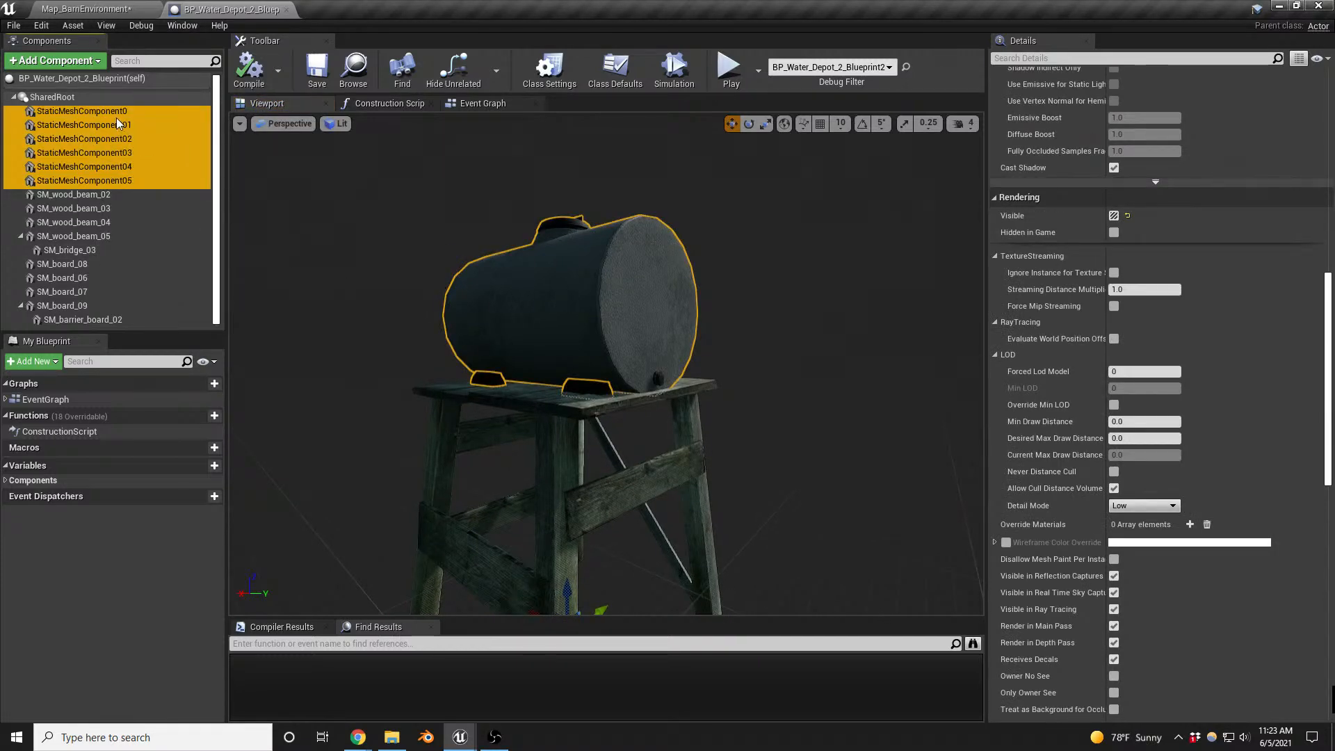
ctrl+click(83, 111)
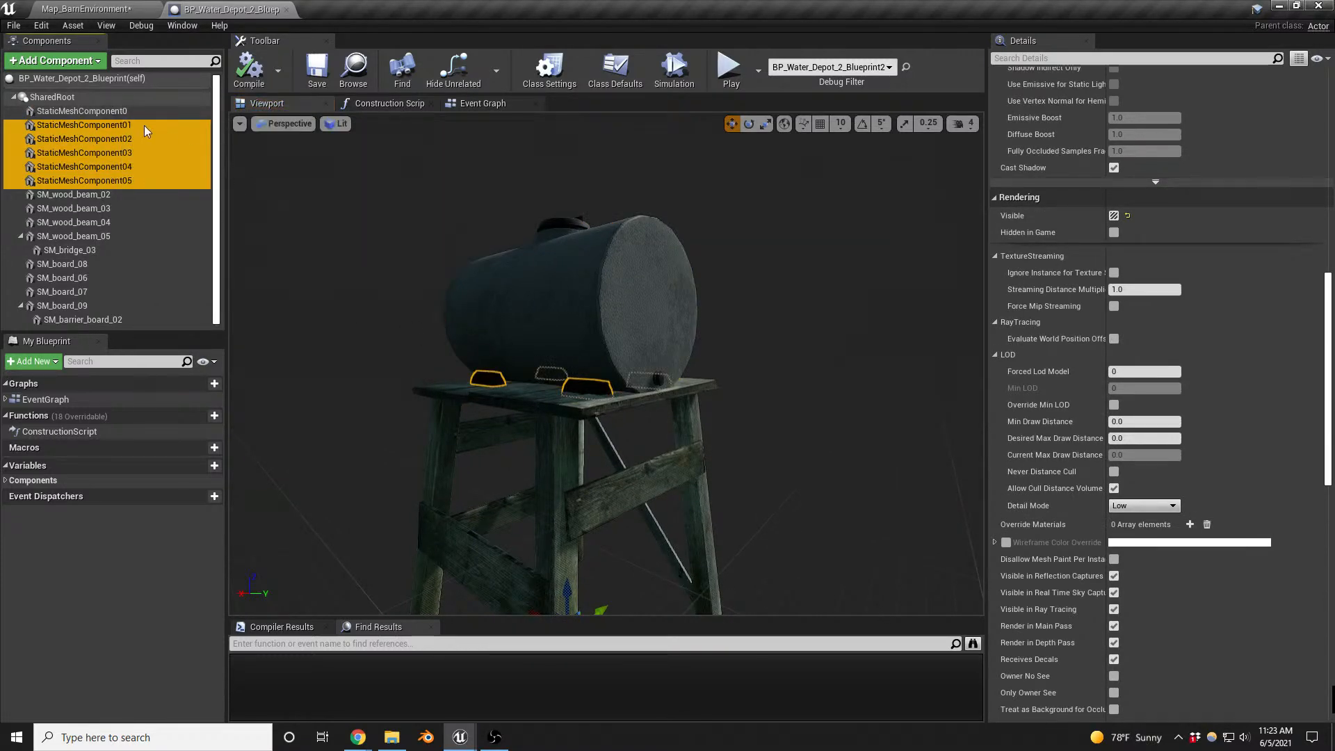
mouse_move(431, 292)
right_down()
mouse_move(411, 268)
mouse_move(435, 296)
right_up()
key(w)
key(s)
ctrl+click(116, 115)
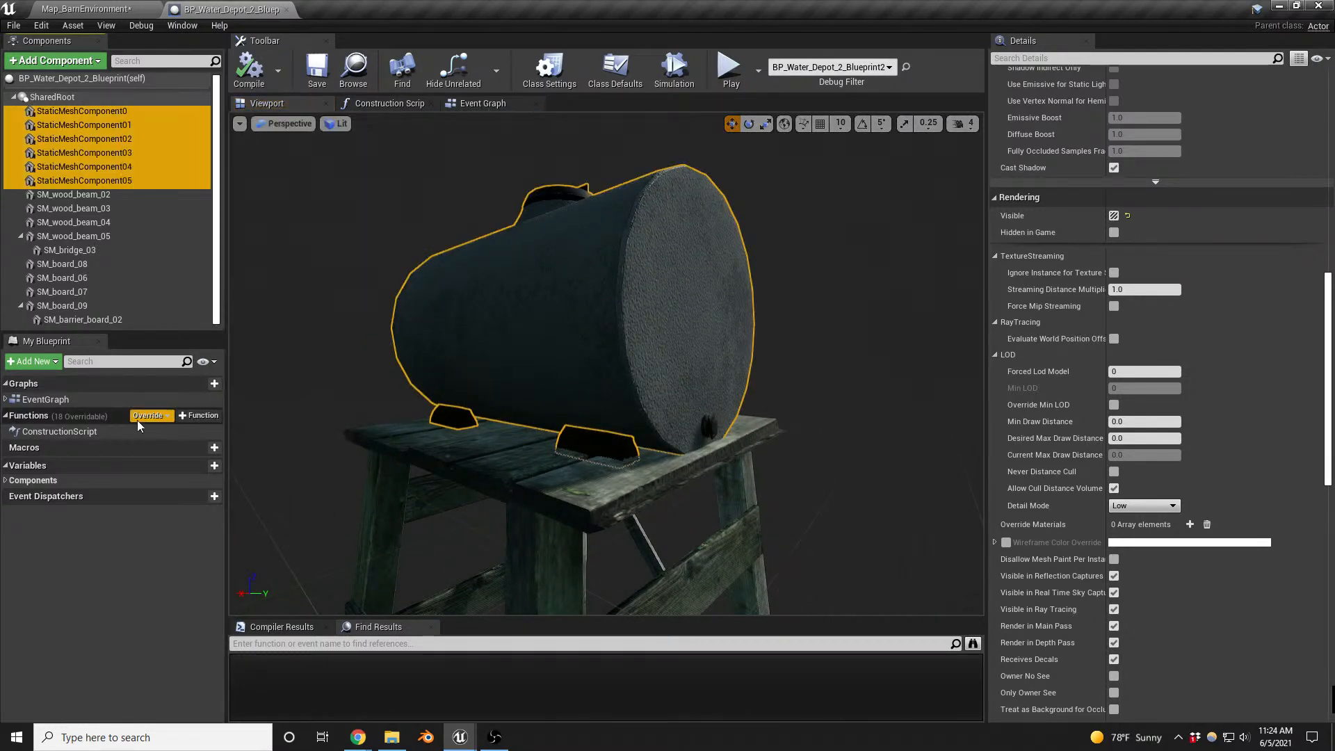
right_click(113, 178)
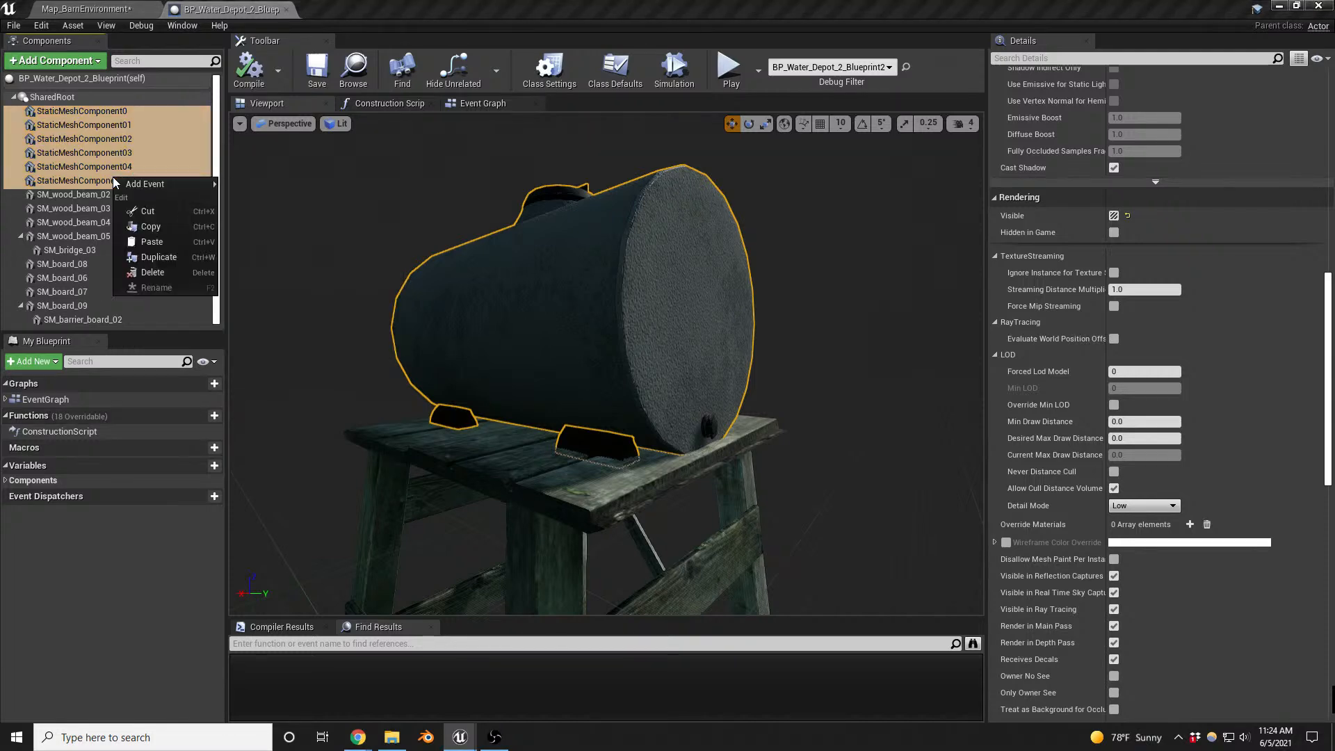
click(155, 272)
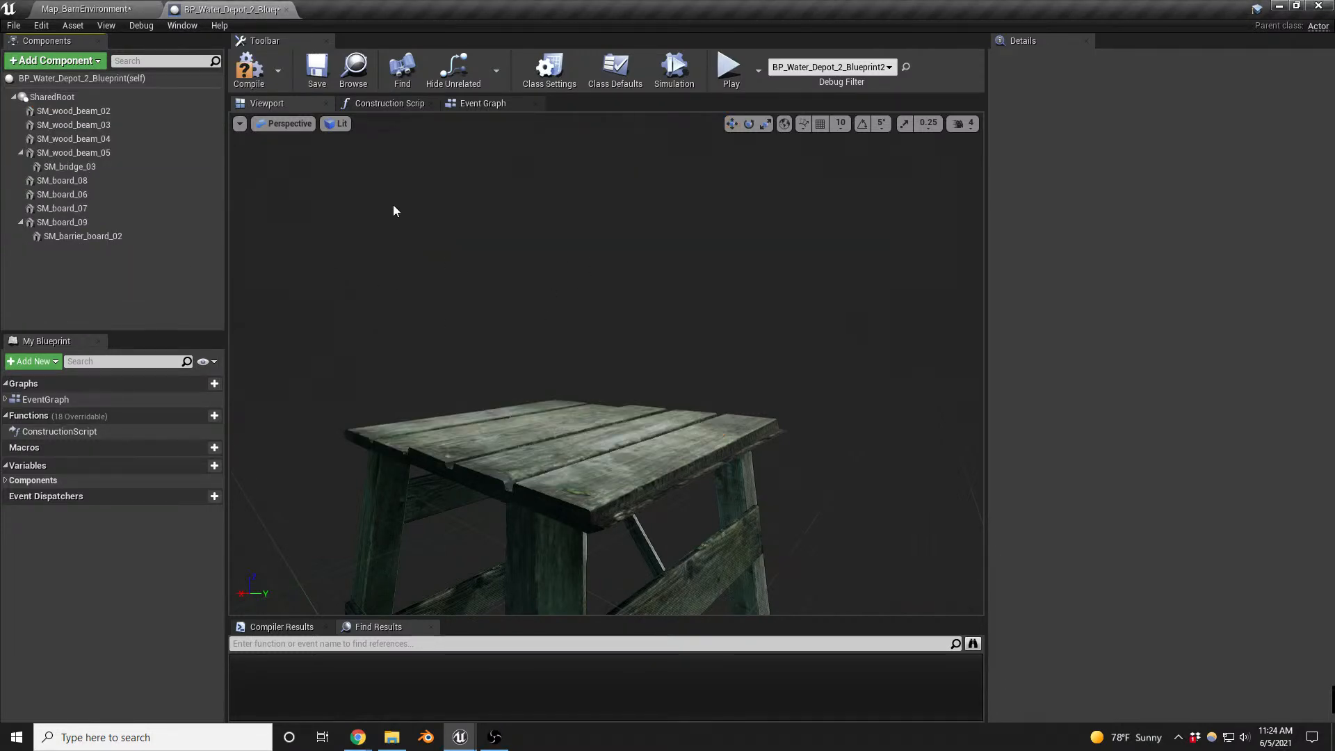
- Compile the water depot Blueprint and add the Mesh_watertank_01 static mesh to it as a component
middle_drag(624, 421, 624, 426)
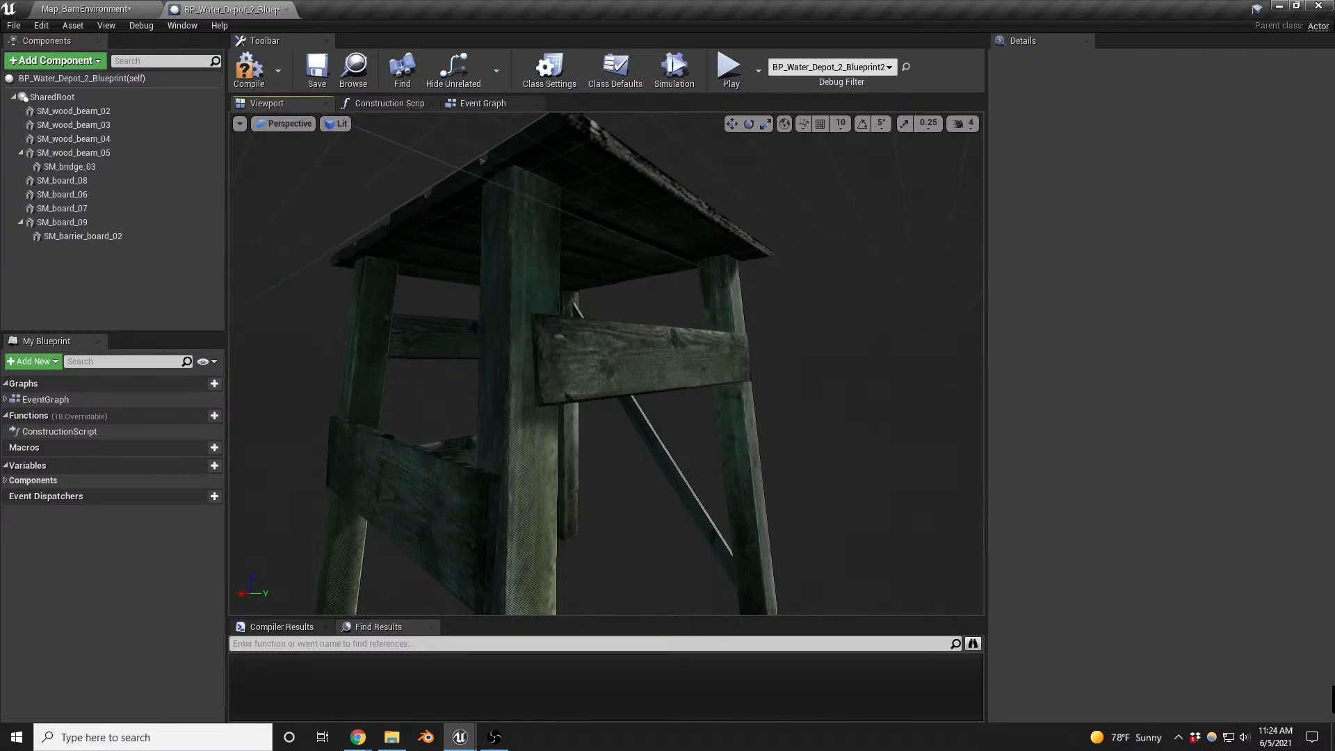
right_drag(772, 389, 760, 401)
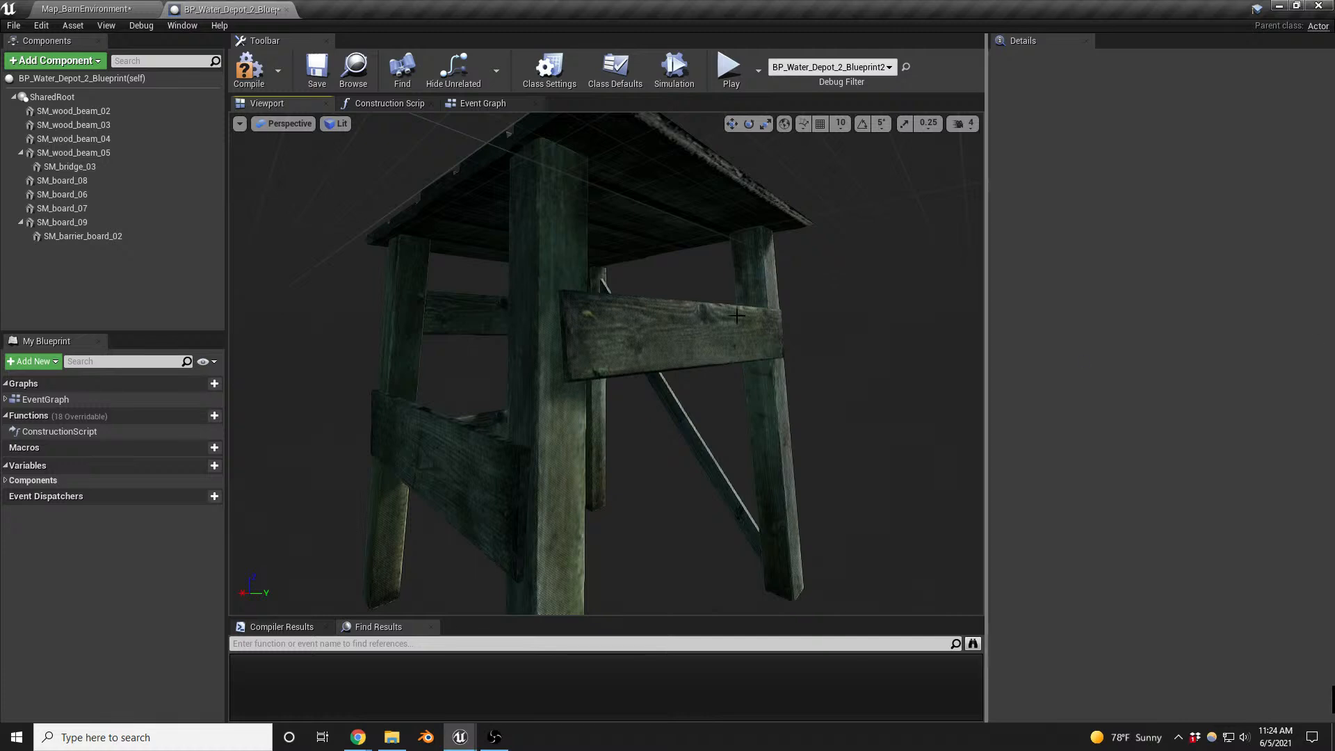
click(248, 67)
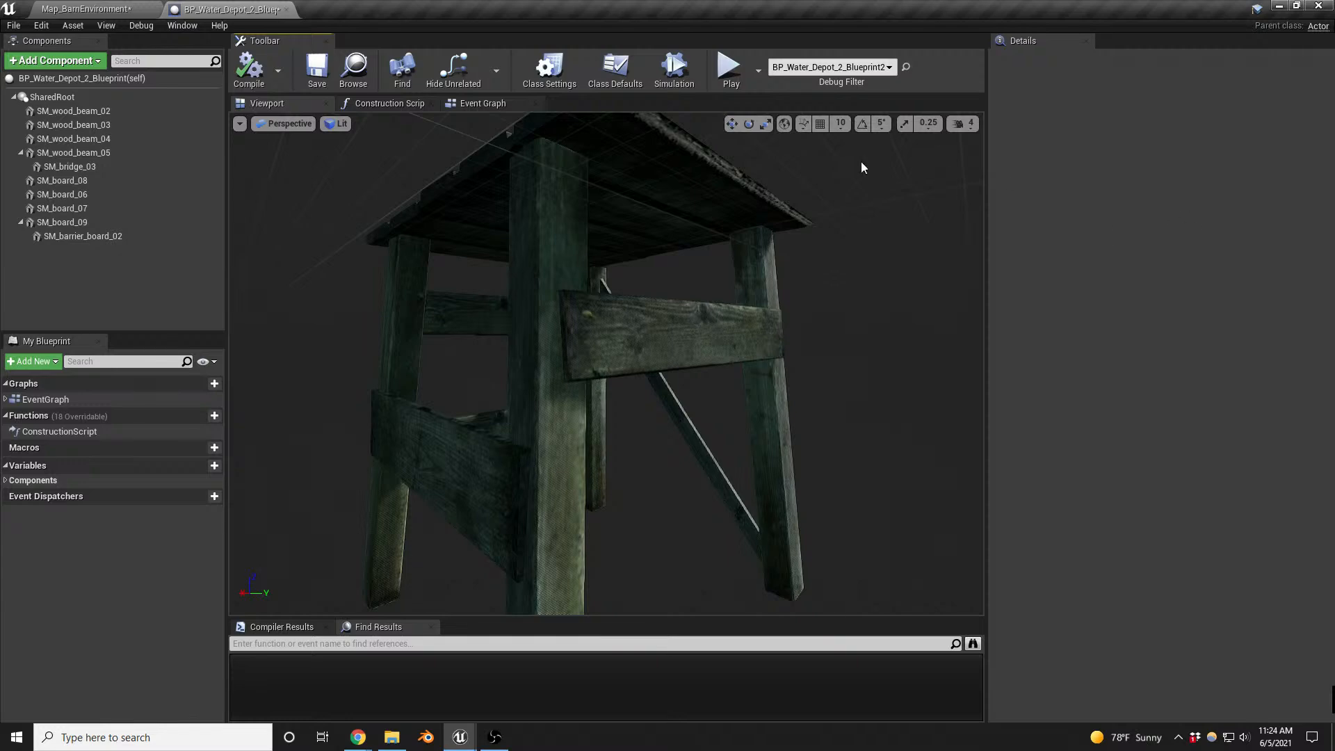
click(106, 9)
click(230, 9)
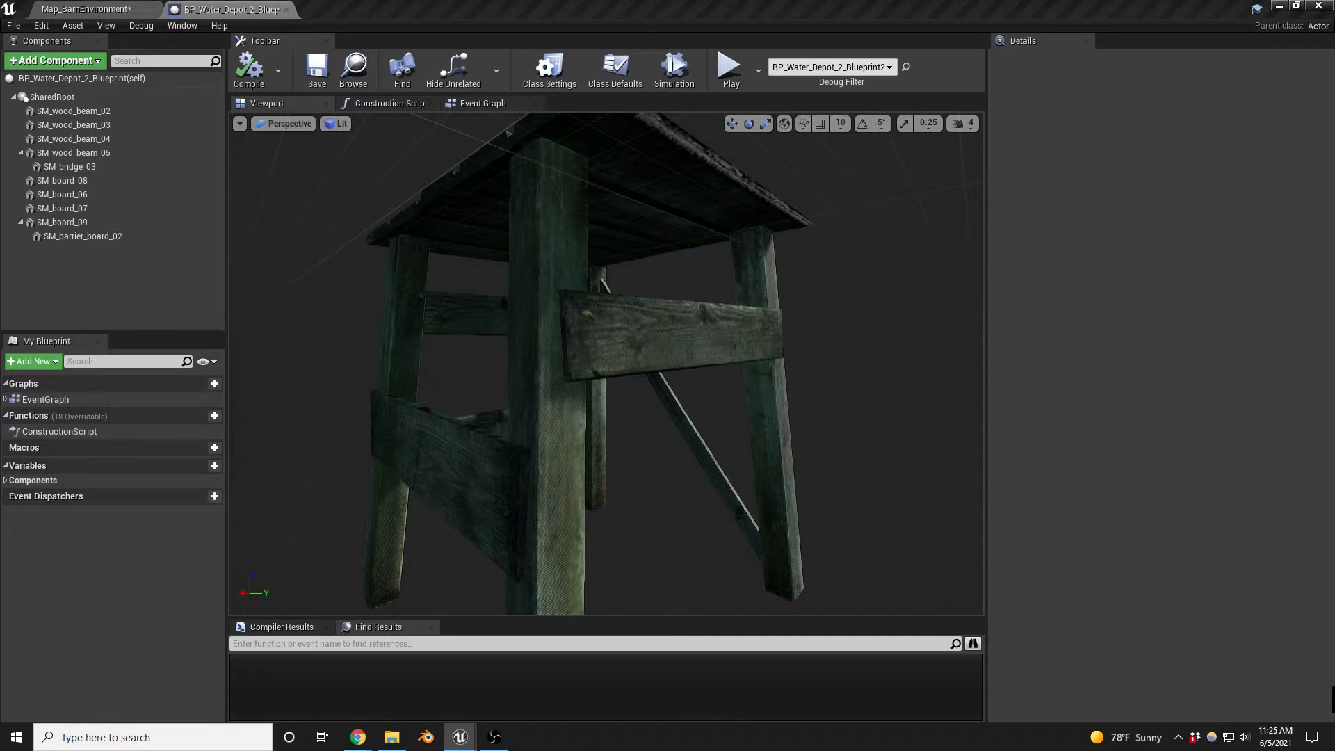
drag(1281, 271, 71, 271)
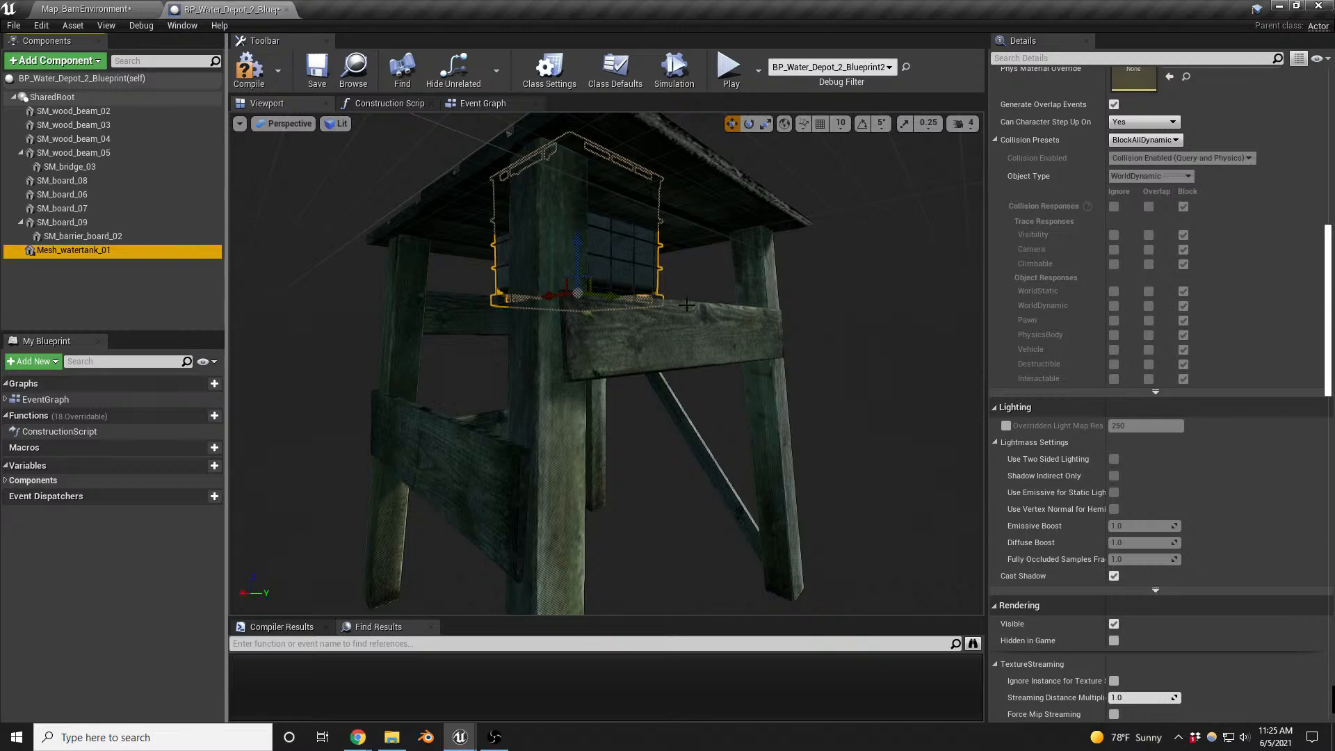
- Position Mesh_watertank_01 on top of the support's wooden platform and compile the Blueprint
mouse_move(707, 326)
right_down()
mouse_move(704, 240)
mouse_move(703, 315)
right_up()
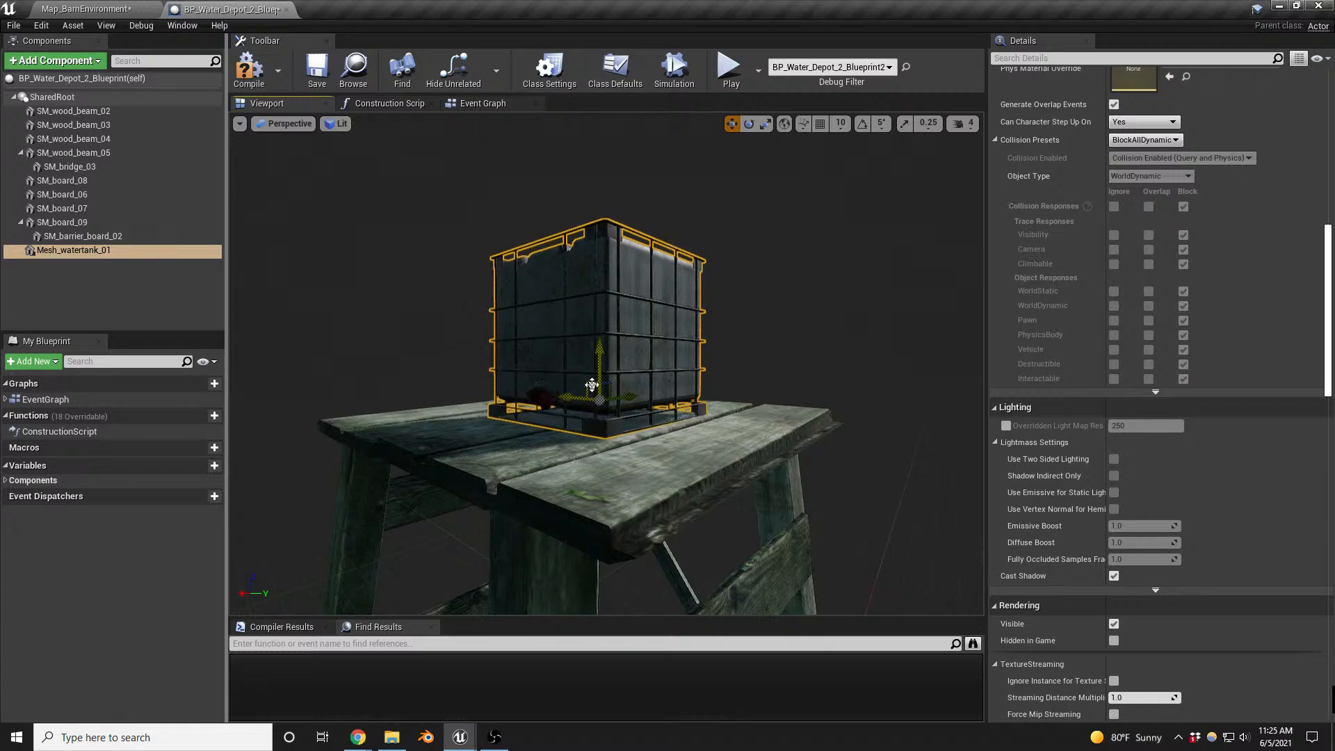
drag(599, 400, 610, 348)
right_drag(599, 400, 754, 397)
drag(641, 415, 582, 413)
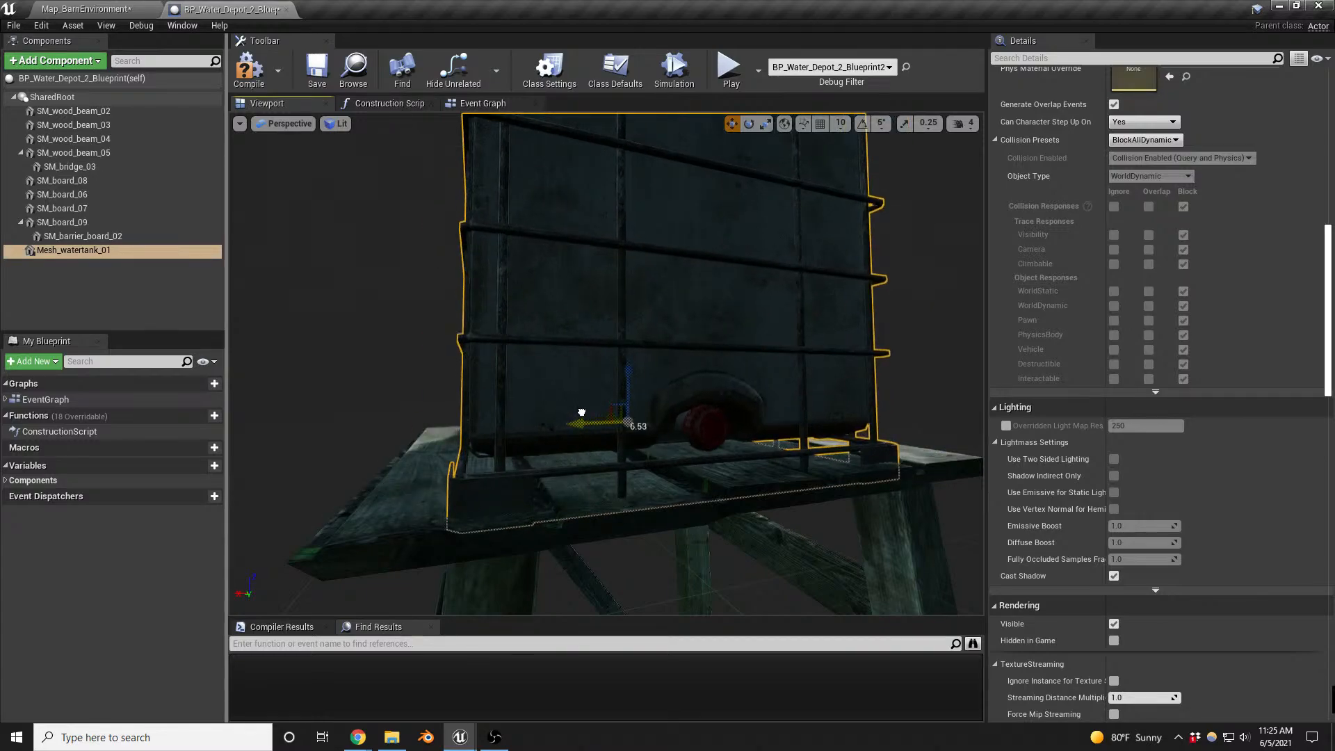
click(243, 78)
- Select the cubic water tank SM_WaterDepot_Cubic2 beside the red barn in the barn map and clear the World Outliner search
click(128, 12)
right_drag(445, 278, 618, 262)
key(s)
key(w)
key(w)
click(362, 463)
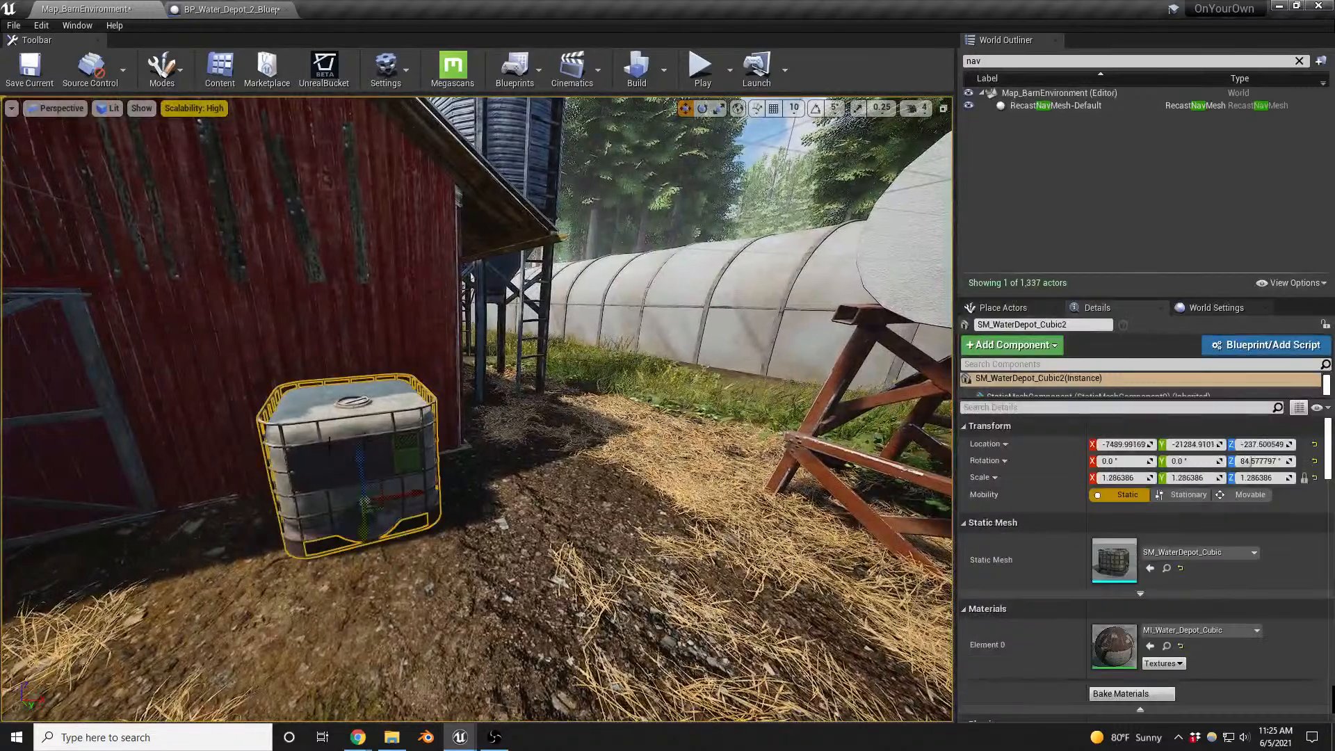
key(w)
right_drag(362, 462, 306, 471)
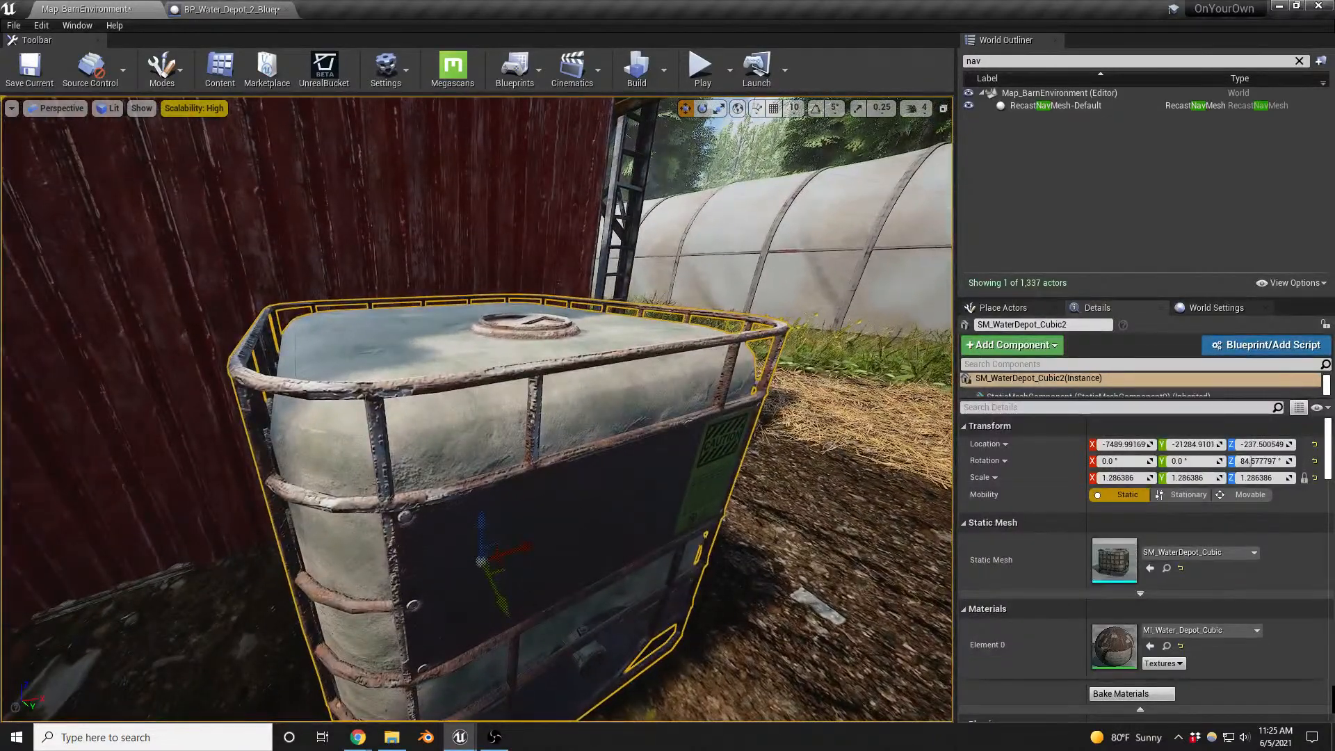
key(s)
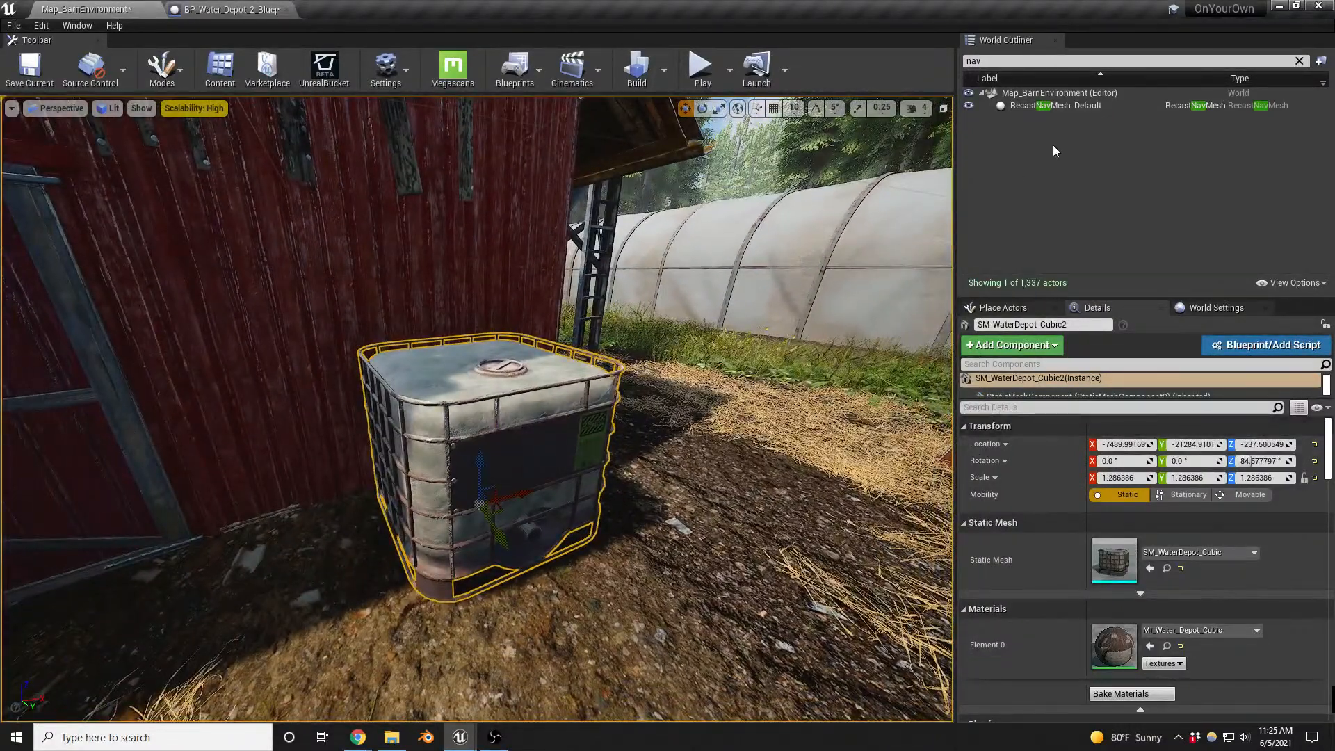
click(1299, 61)
- Try to select only the actors whose static mesh matches the cubic water tank, including Select Matching (Selected Classes)
right_drag(724, 392, 695, 392)
key(shift+e)
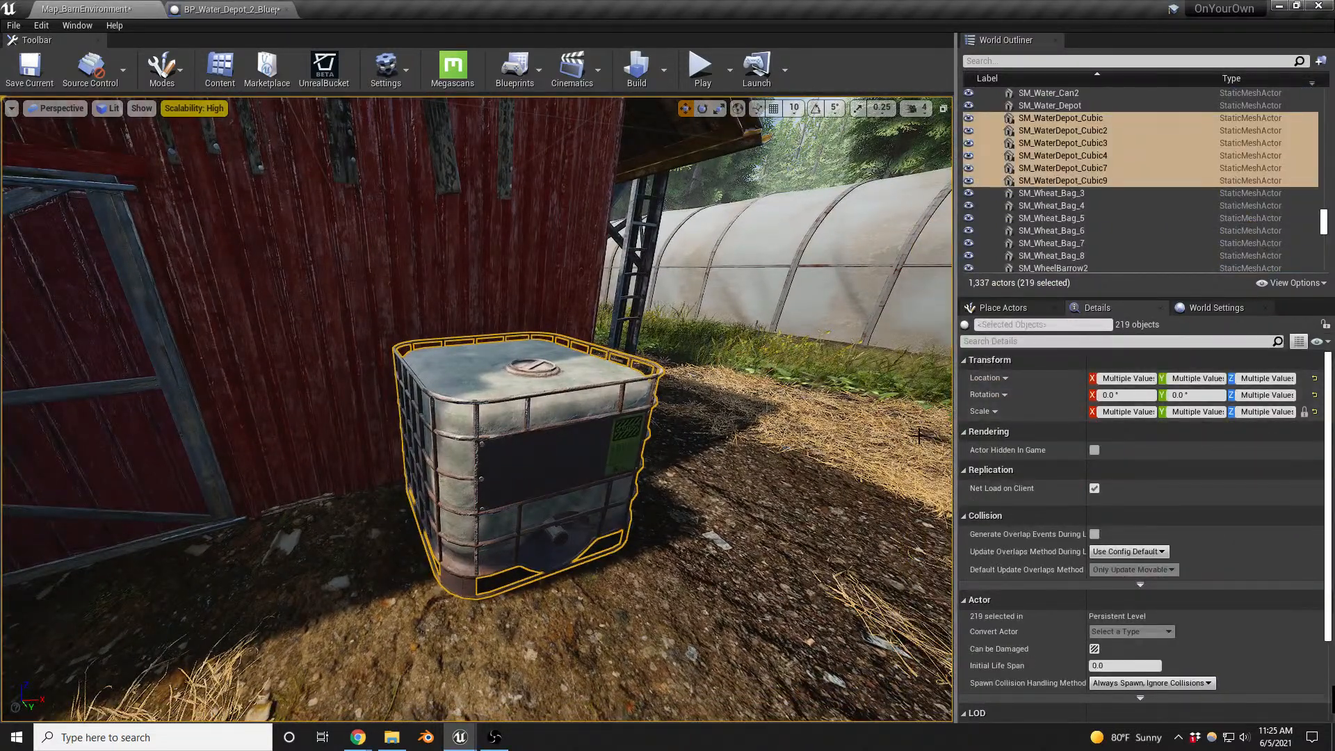
click(570, 456)
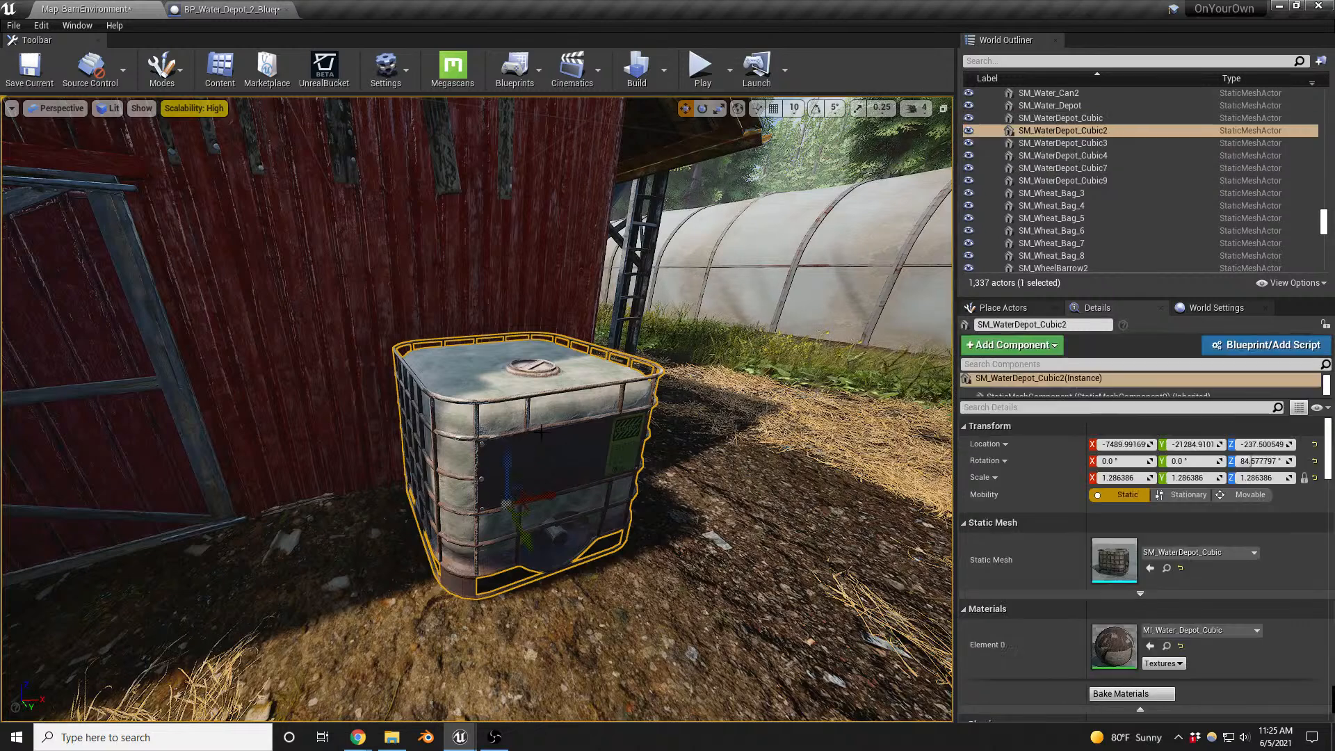
right_click(540, 457)
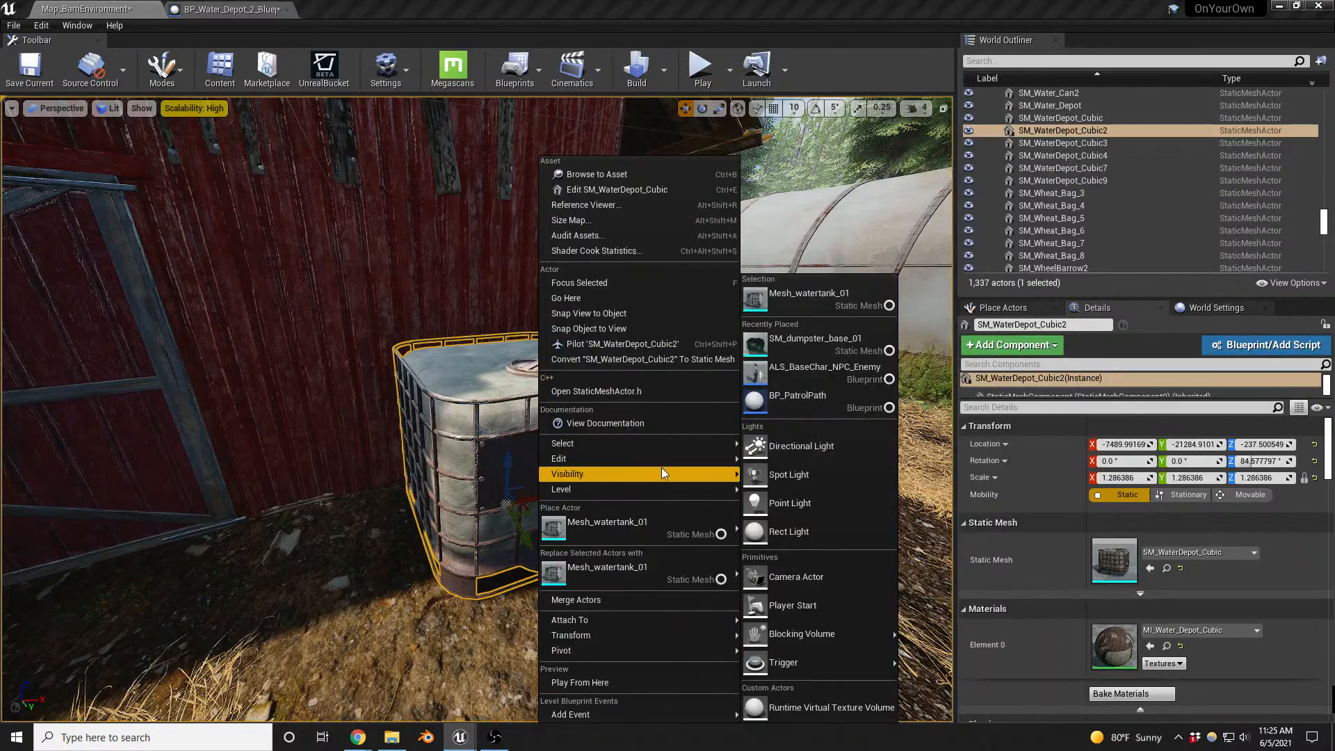
mouse_move(682, 447)
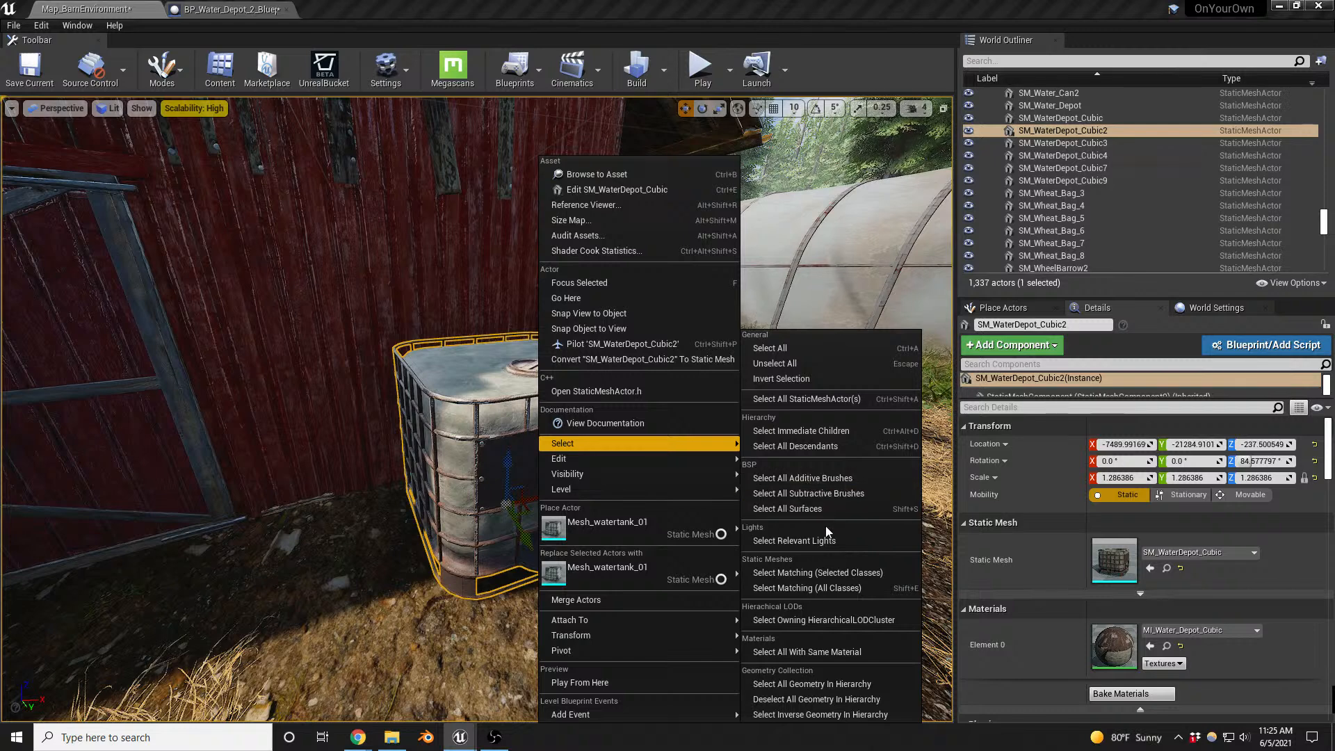
click(835, 573)
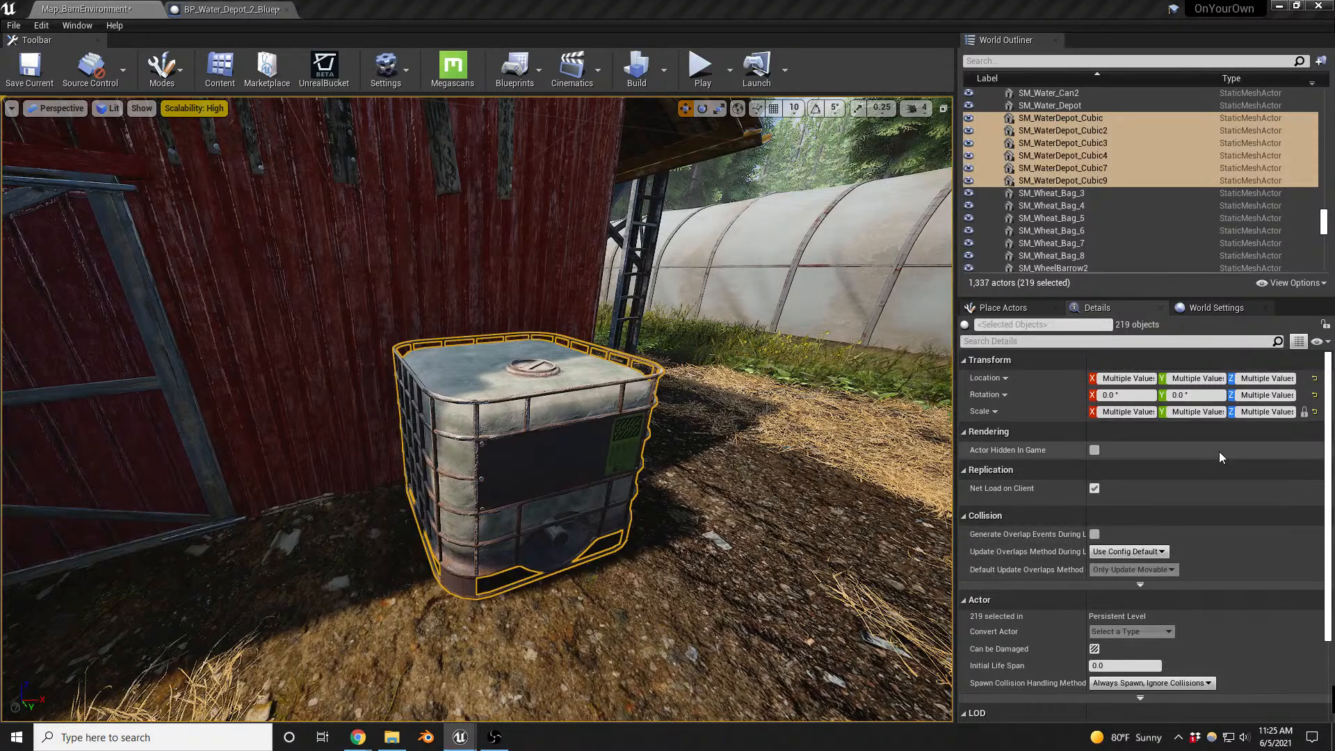
scroll(1220, 452, down, 3)
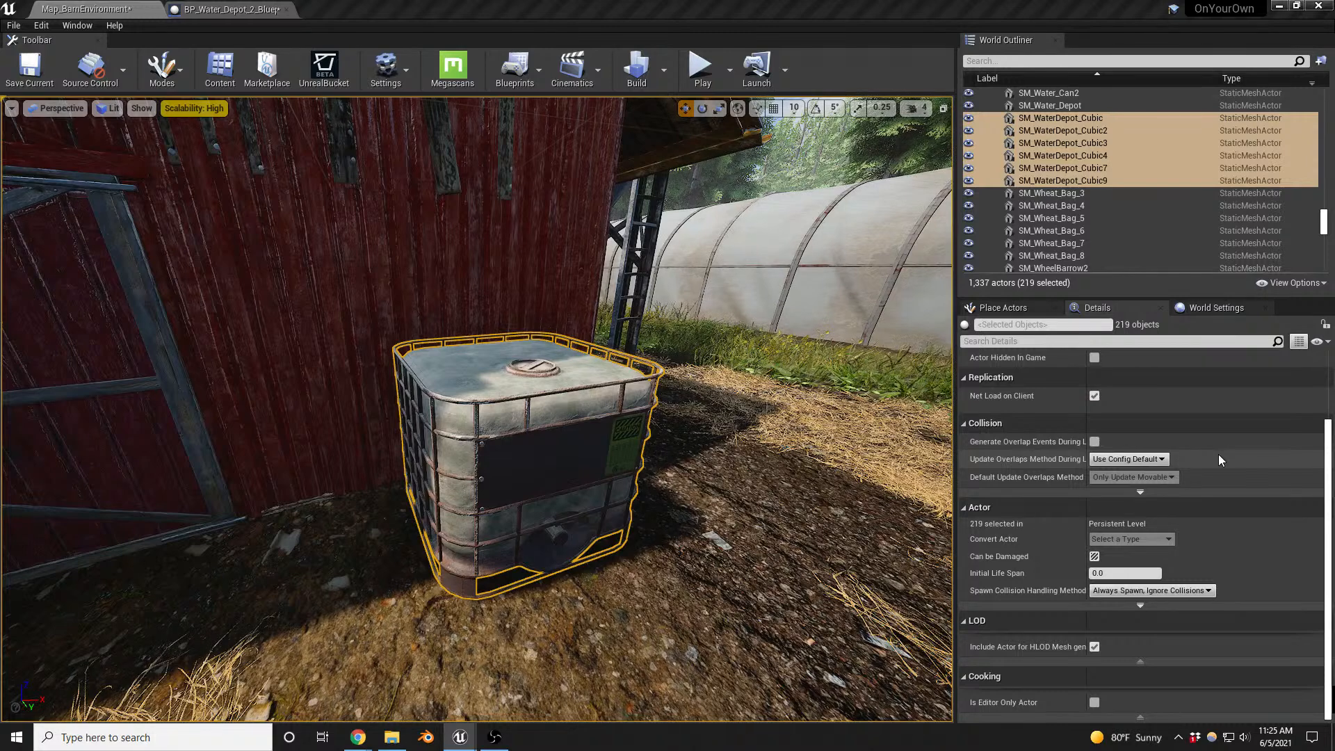
scroll(1220, 457, up, 3)
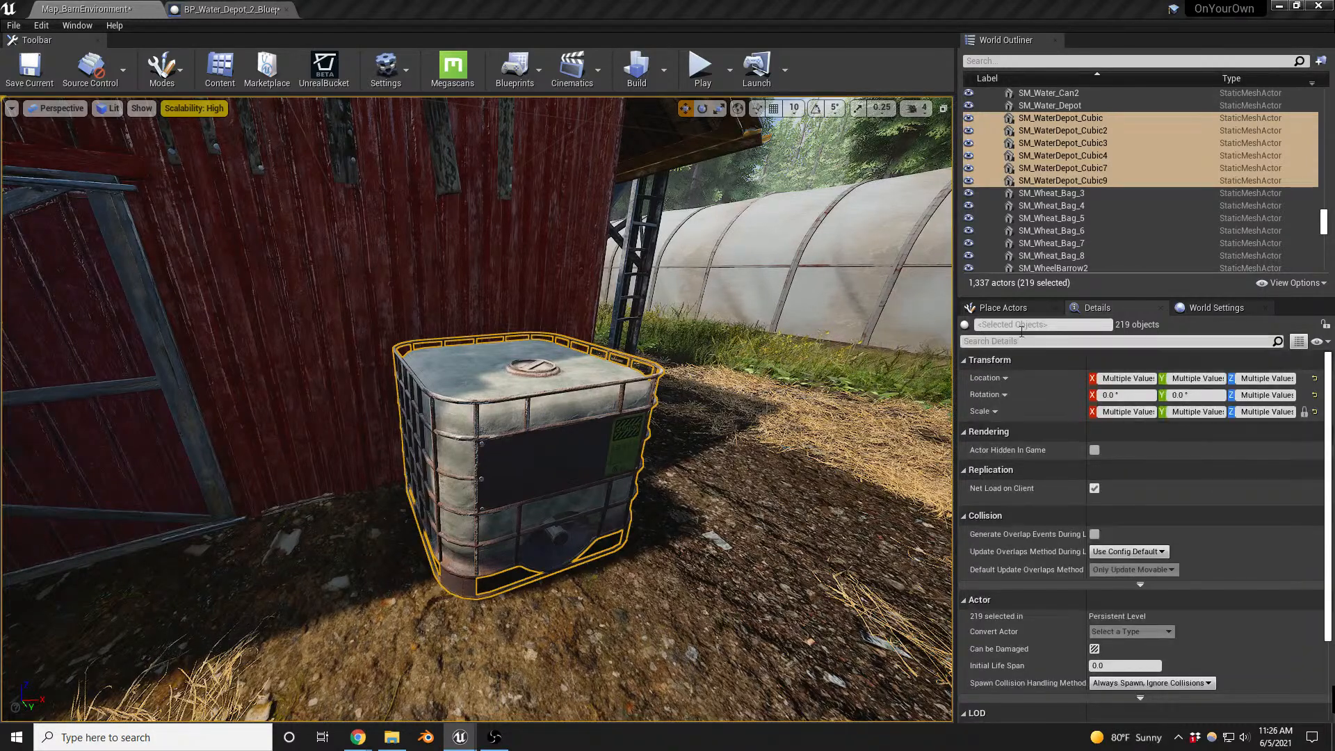
- Select SM_WaterDepot_Cubic2, 3, 4, 7 and 9 and replace their static mesh with Mesh_watertank_01
click(539, 426)
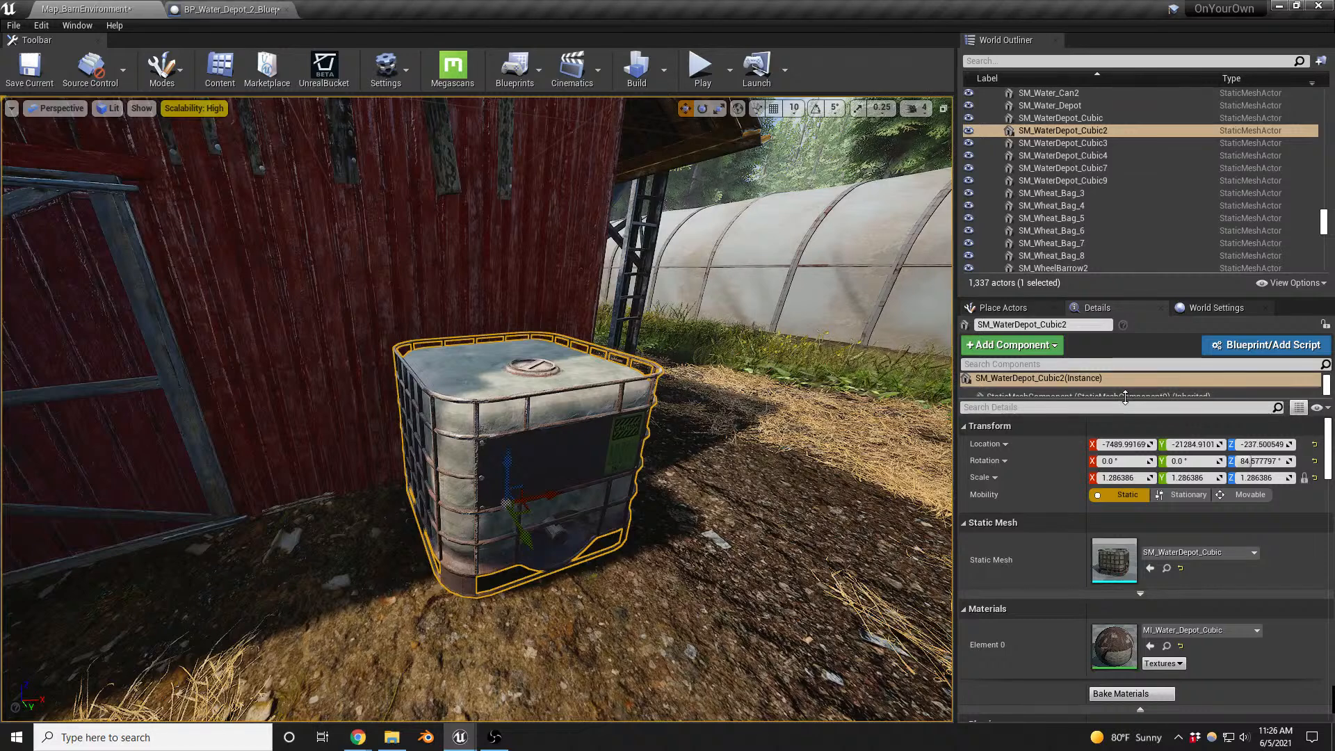
shift+click(1107, 182)
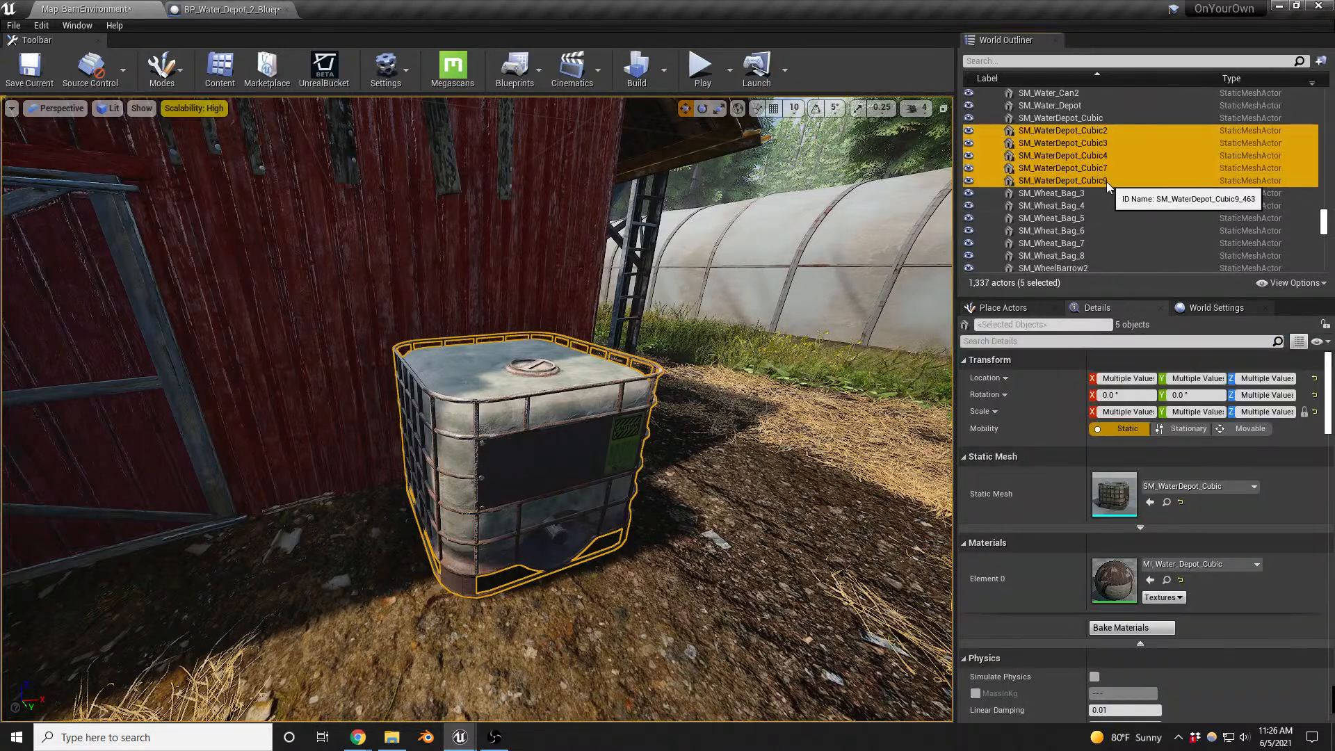
click(1149, 501)
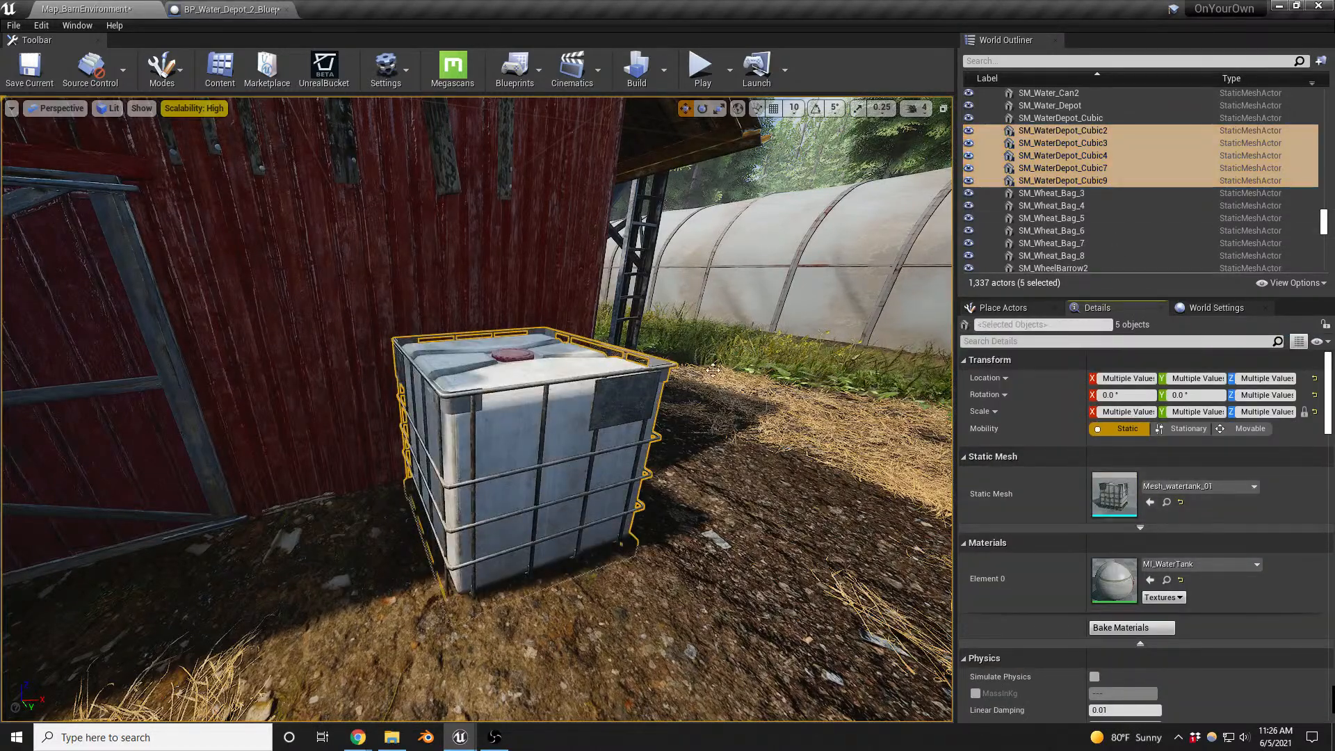
right_drag(571, 458, 576, 398)
key(s)
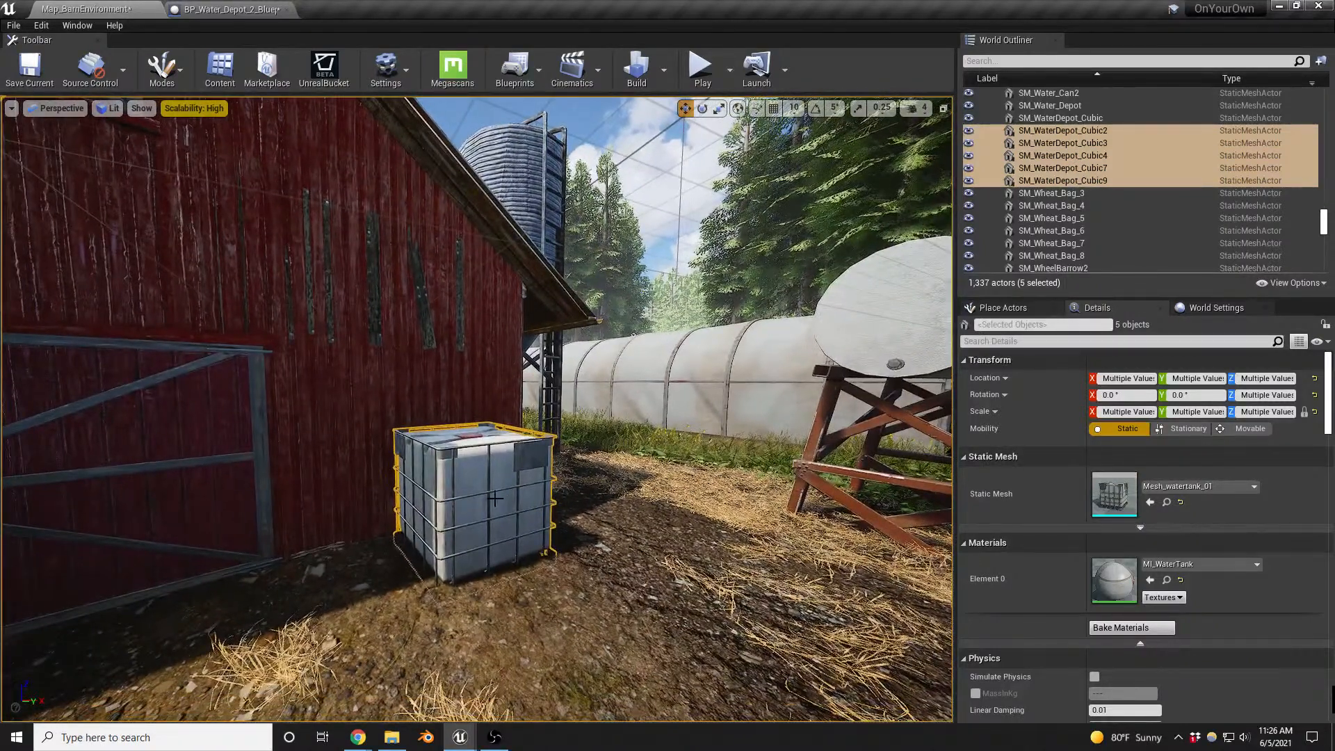
- Raise the five selected water tanks out of the ground and assign Mesh_watertank_01 as the static mesh of SM_WaterDepot_Cubic
ctrl+click(495, 498)
ctrl+click(497, 504)
drag(478, 489, 478, 479)
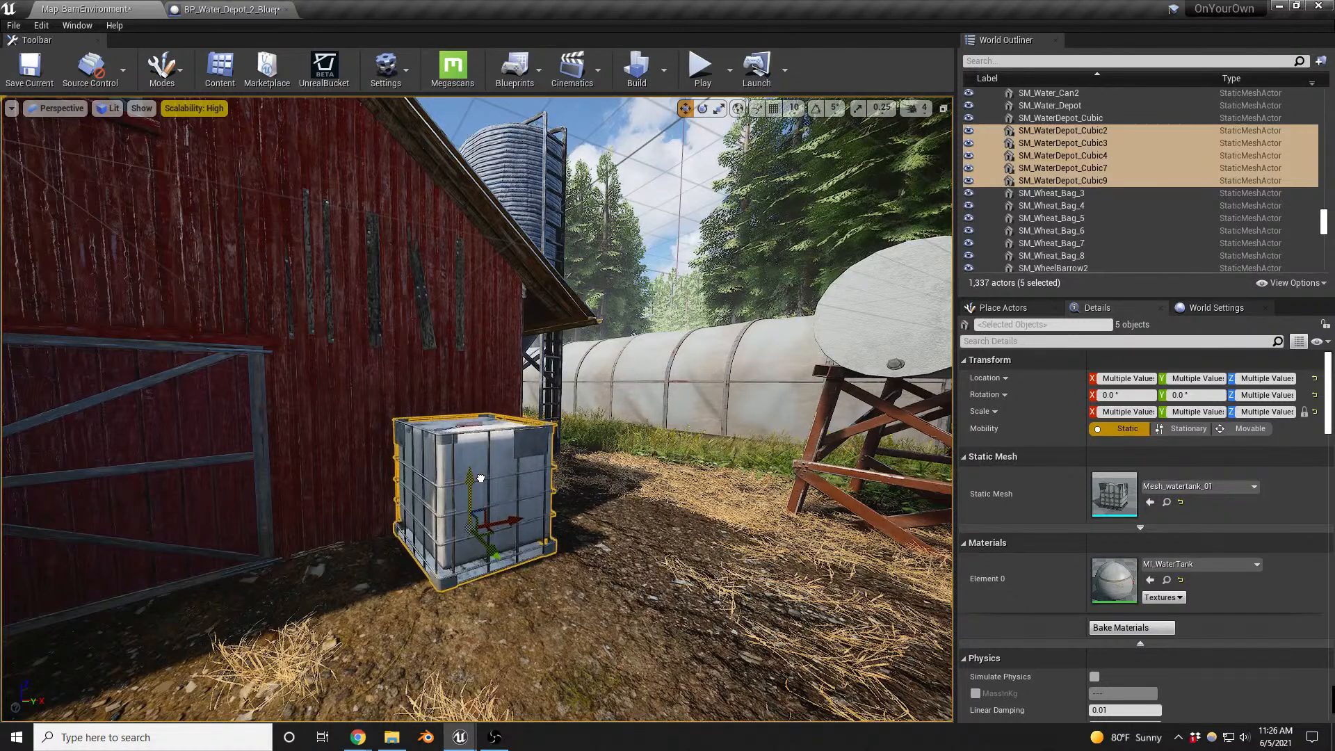
click(1076, 119)
click(1151, 567)
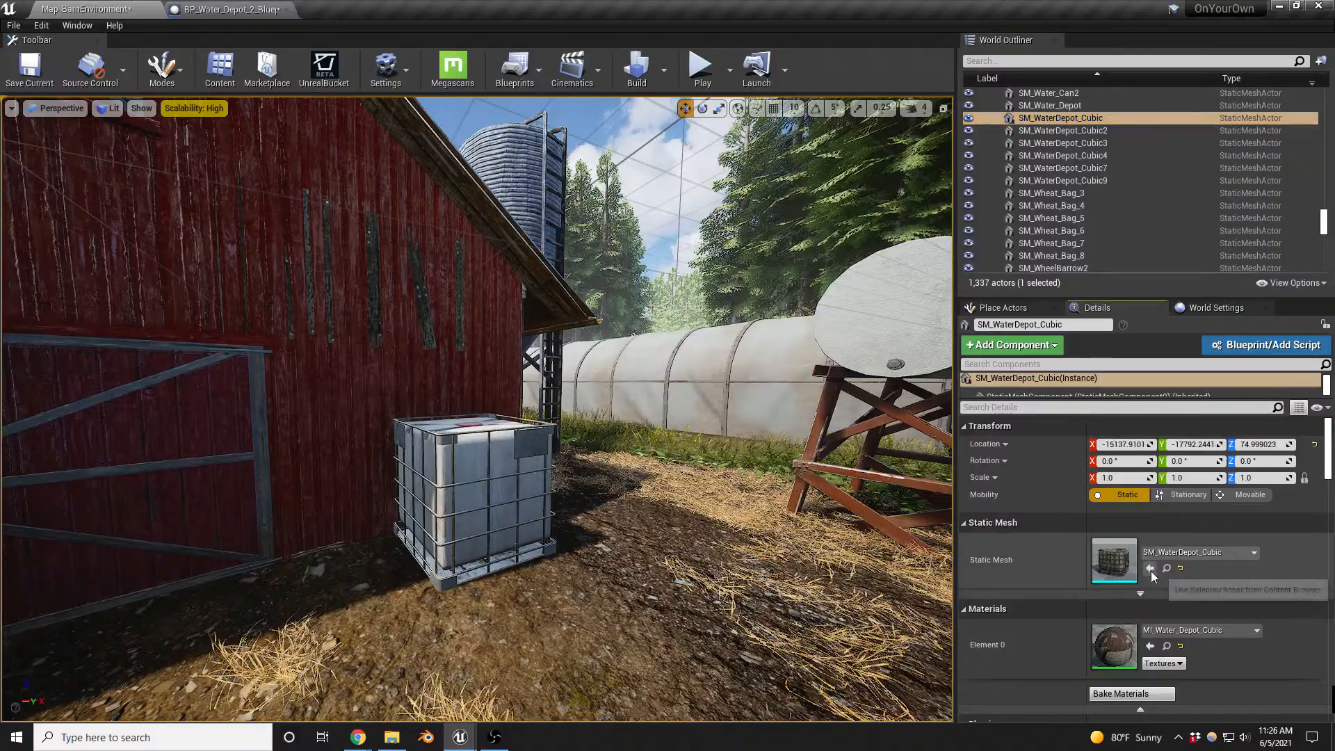
- Examine the round white water tanks on red wooden supports and the surrounding yard beside the barn
key(a)
right_drag(765, 529, 838, 530)
key(w)
click(604, 453)
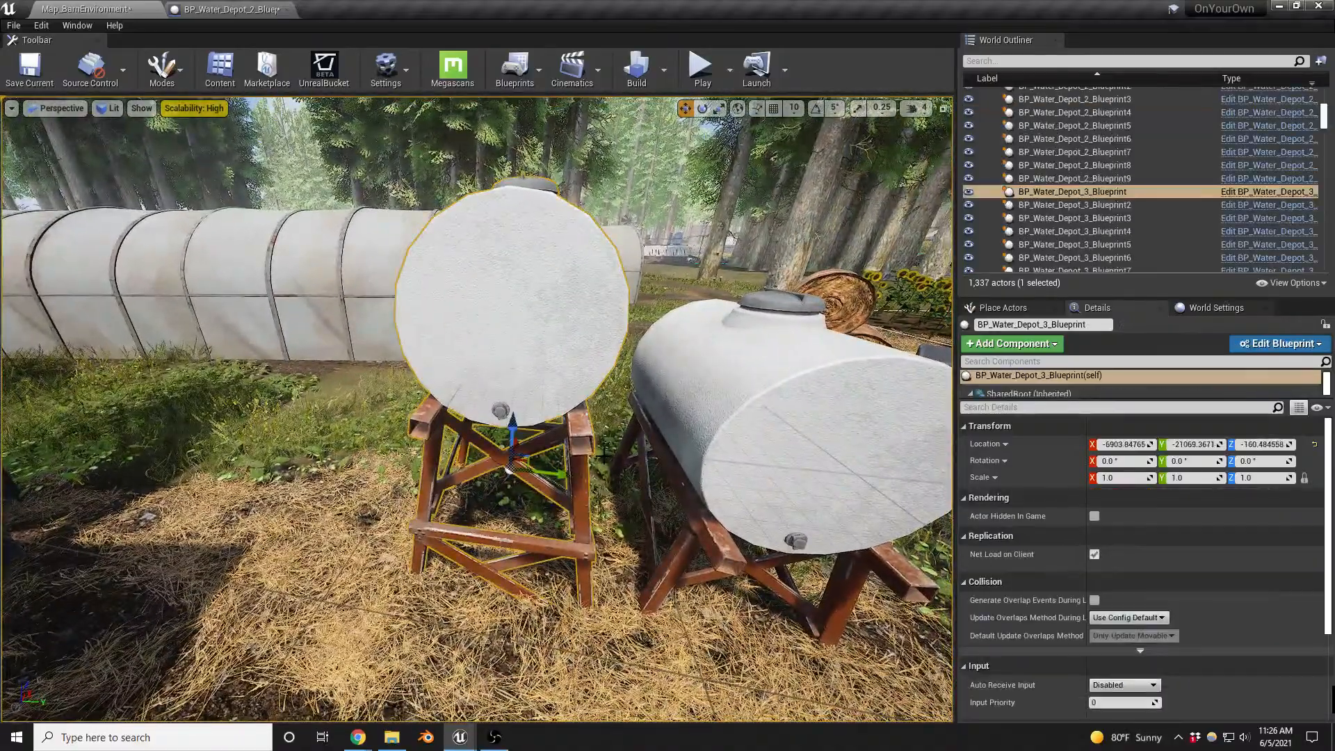
right_drag(604, 453, 685, 460)
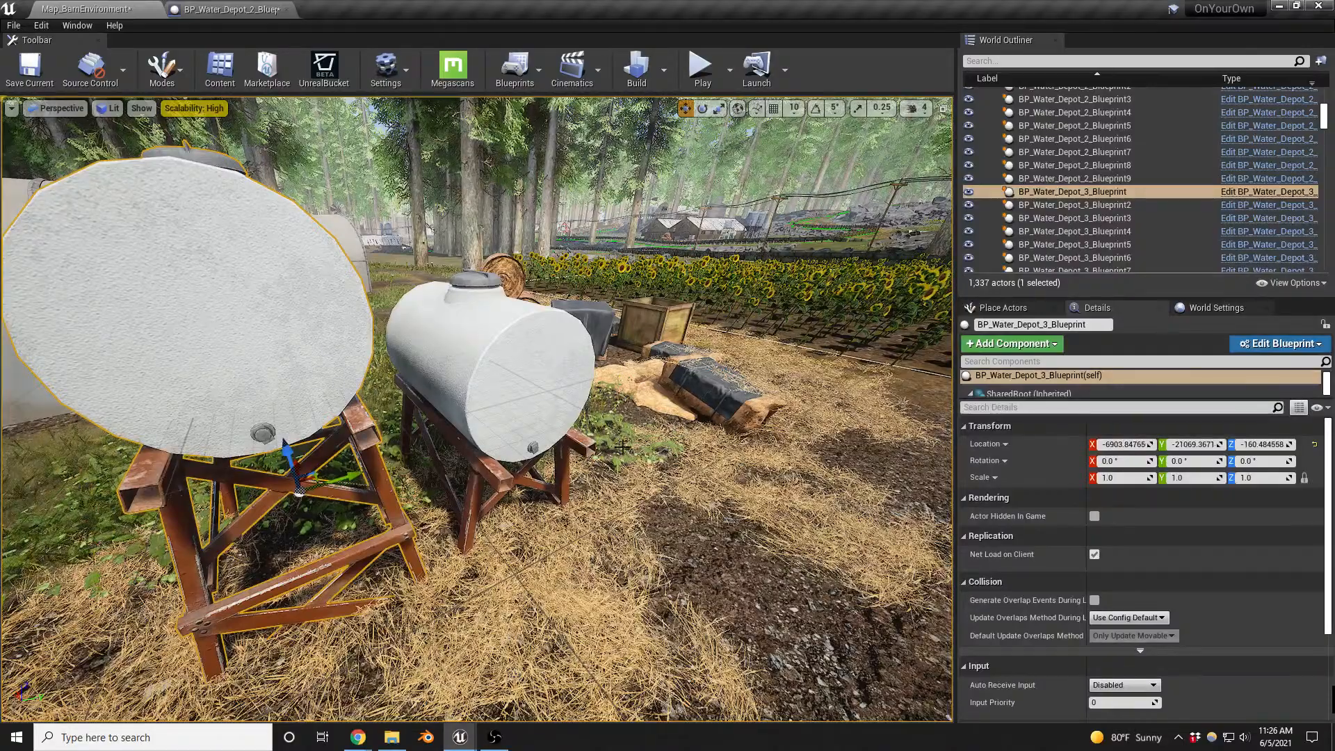
right_drag(477, 410, 574, 376)
key(s)
right_drag(624, 509, 581, 506)
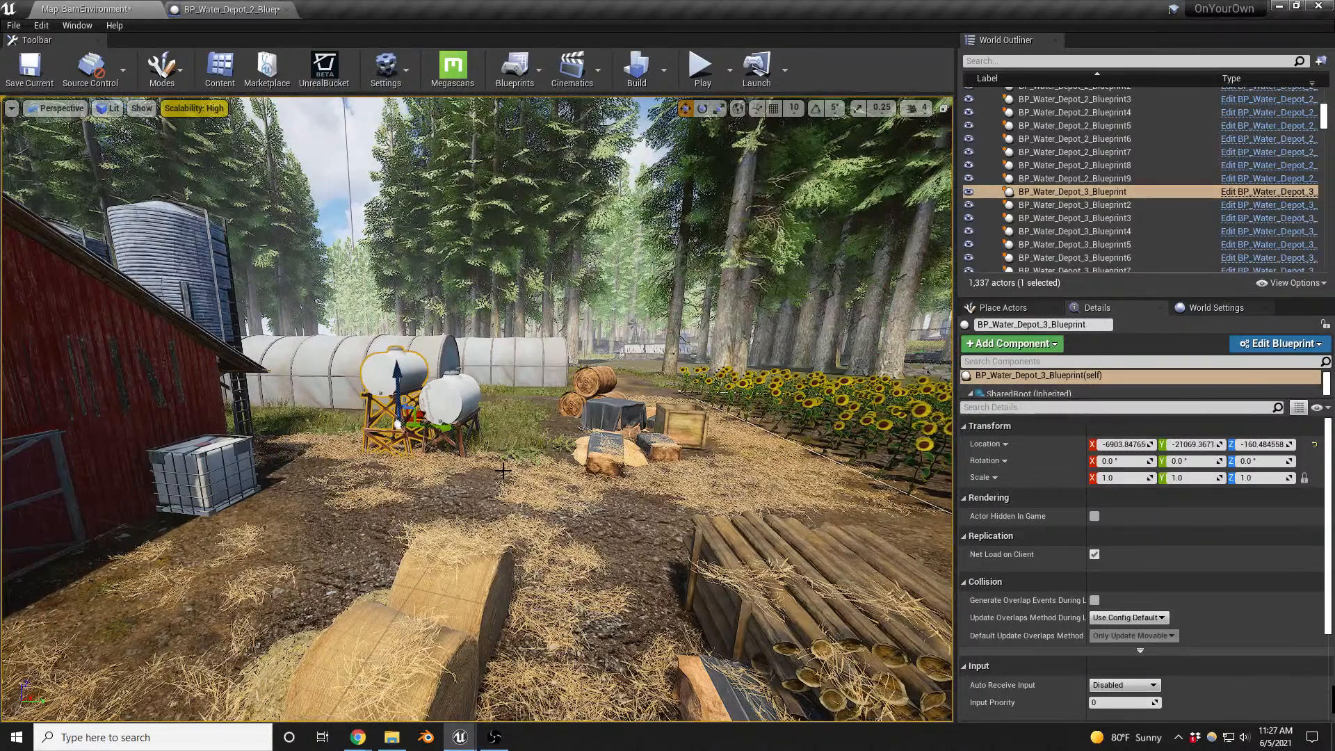
right_drag(477, 409, 444, 424)
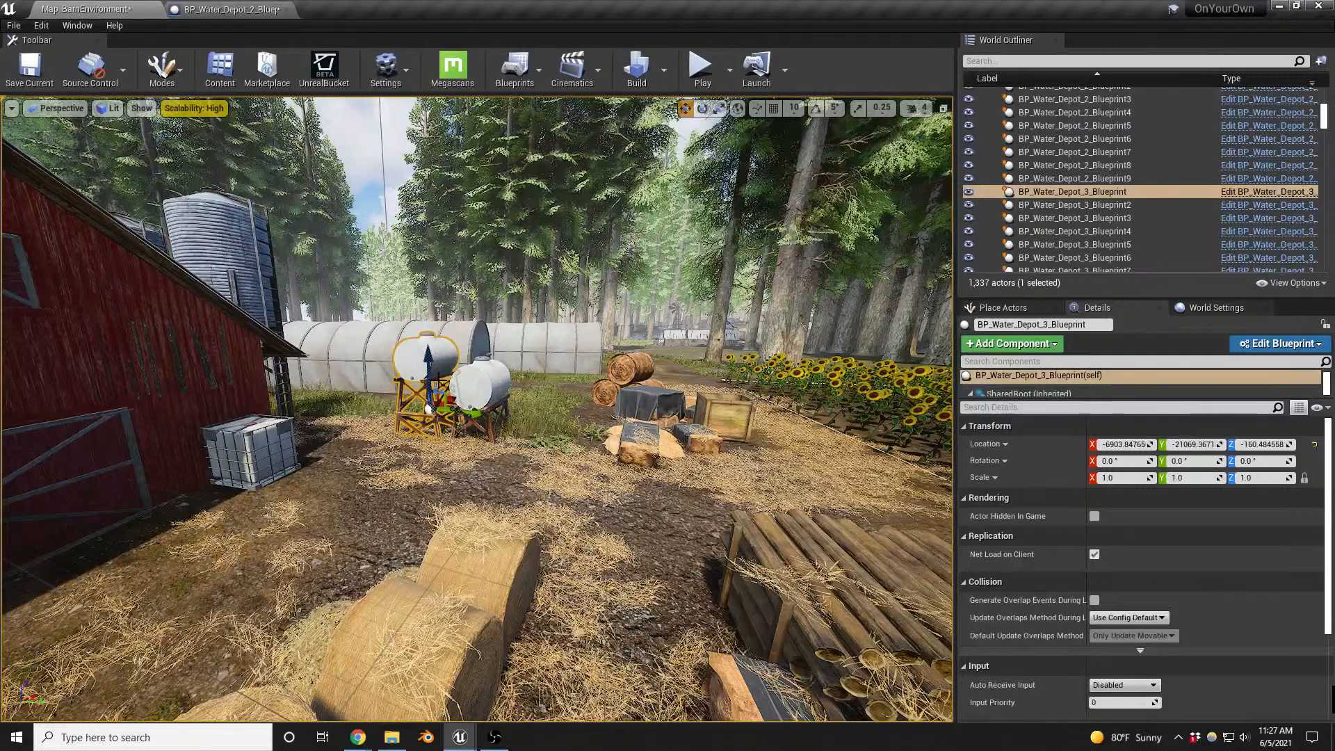
- Select all actors of the BP_Water_Depot_3_Blueprint class in the map and delete them
right_click(423, 374)
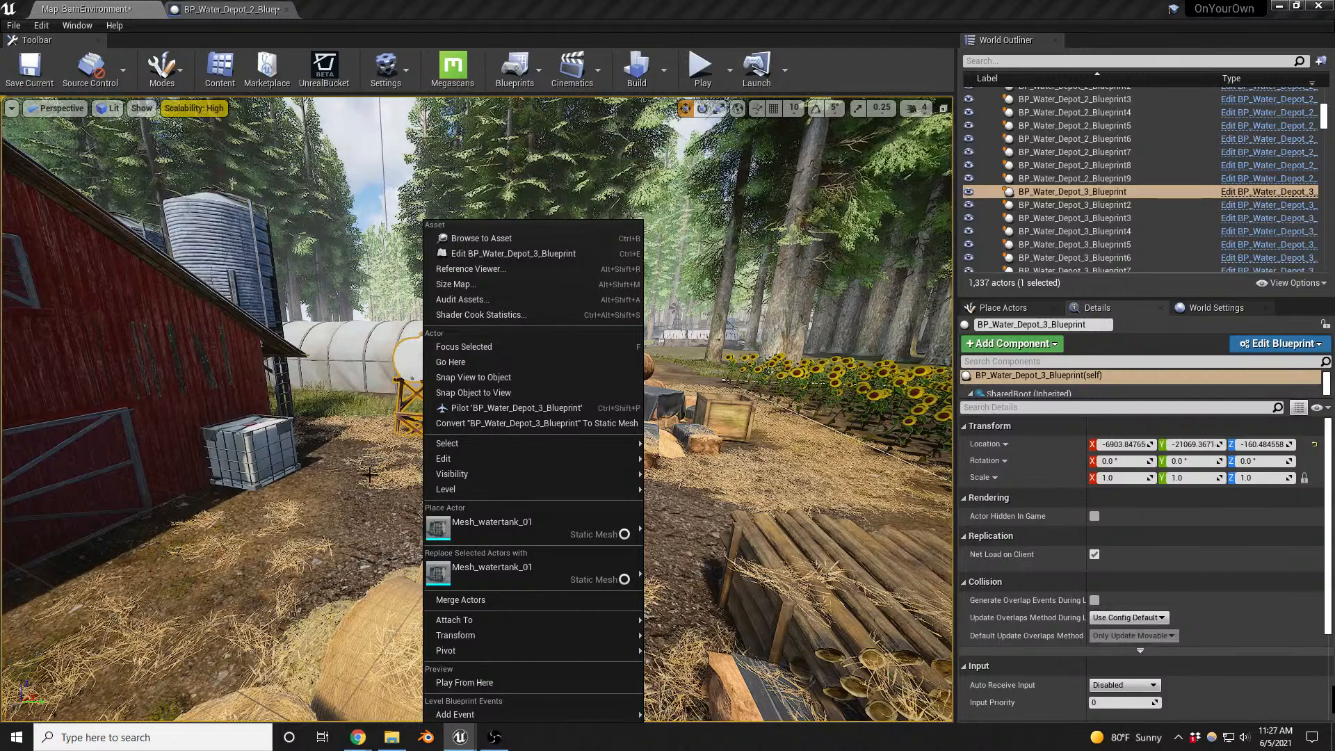
right_drag(370, 475, 375, 470)
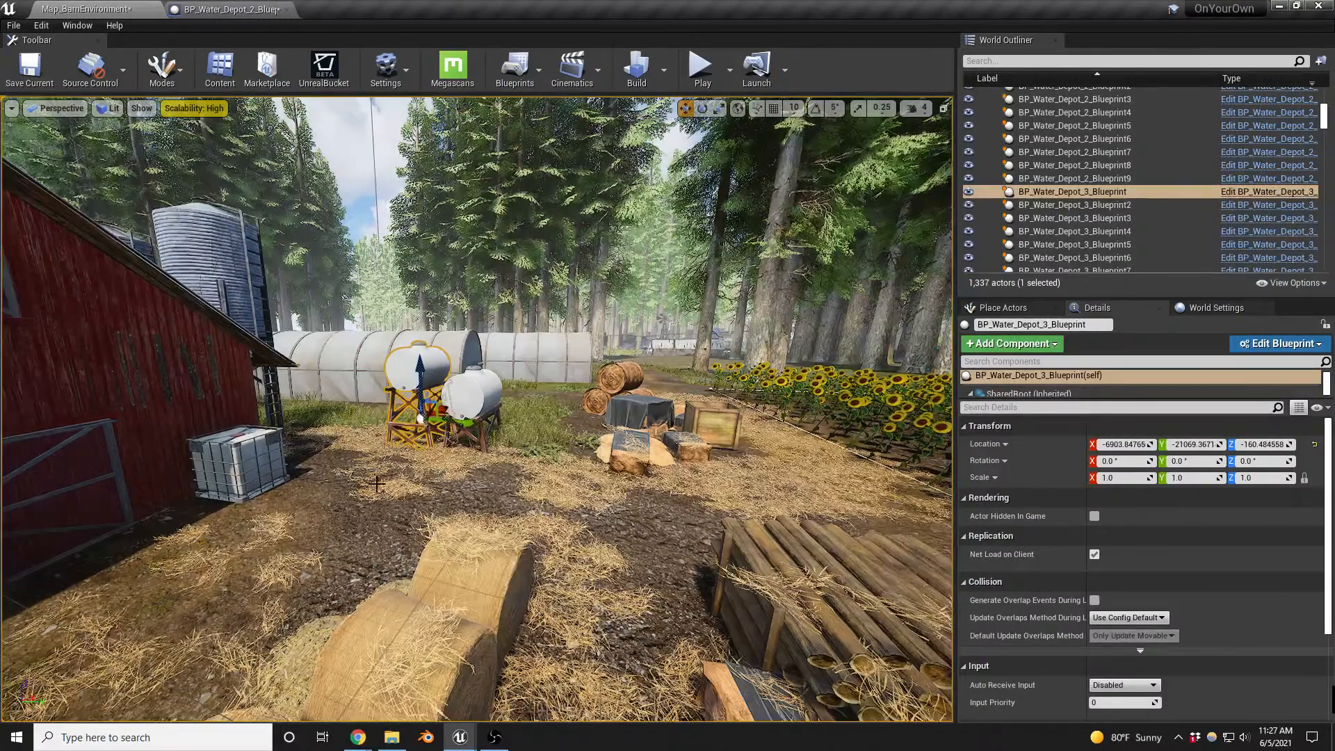
click(443, 392)
click(404, 360)
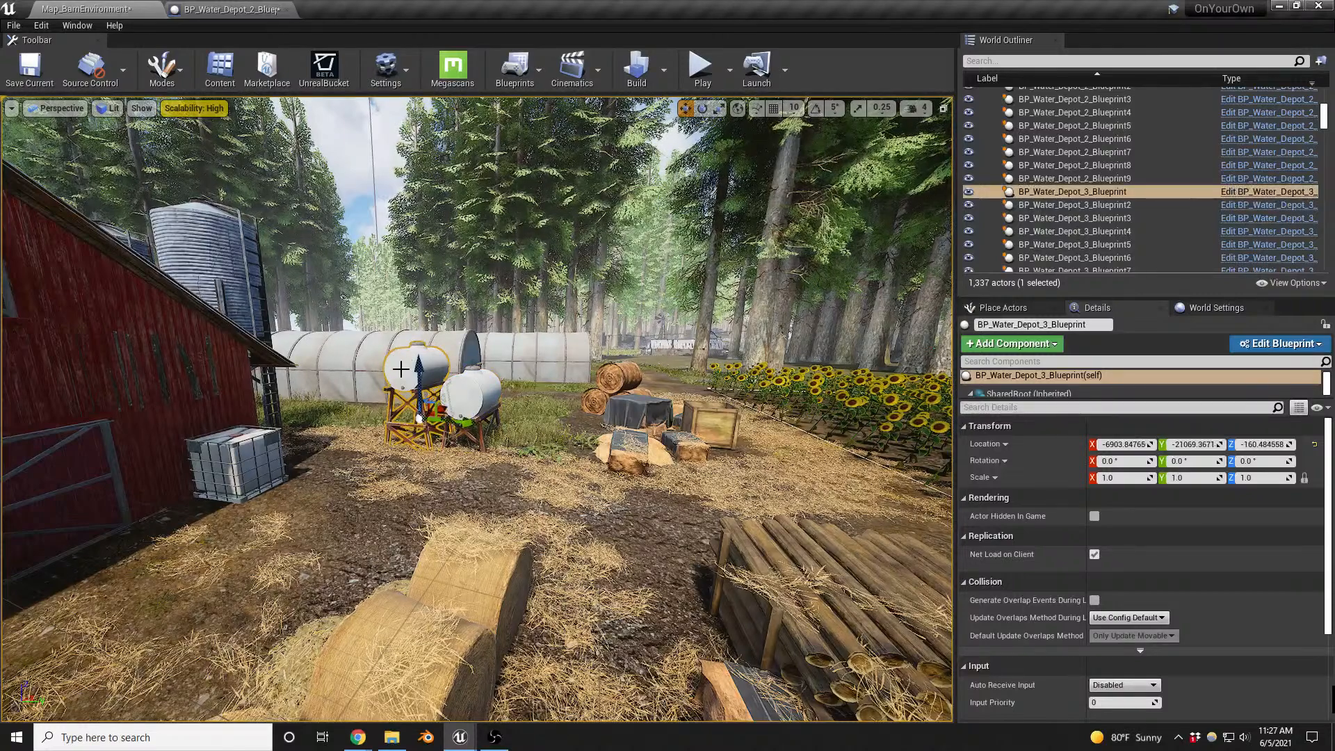
mouse_move(479, 412)
right_down()
mouse_move(455, 408)
mouse_move(461, 393)
right_up()
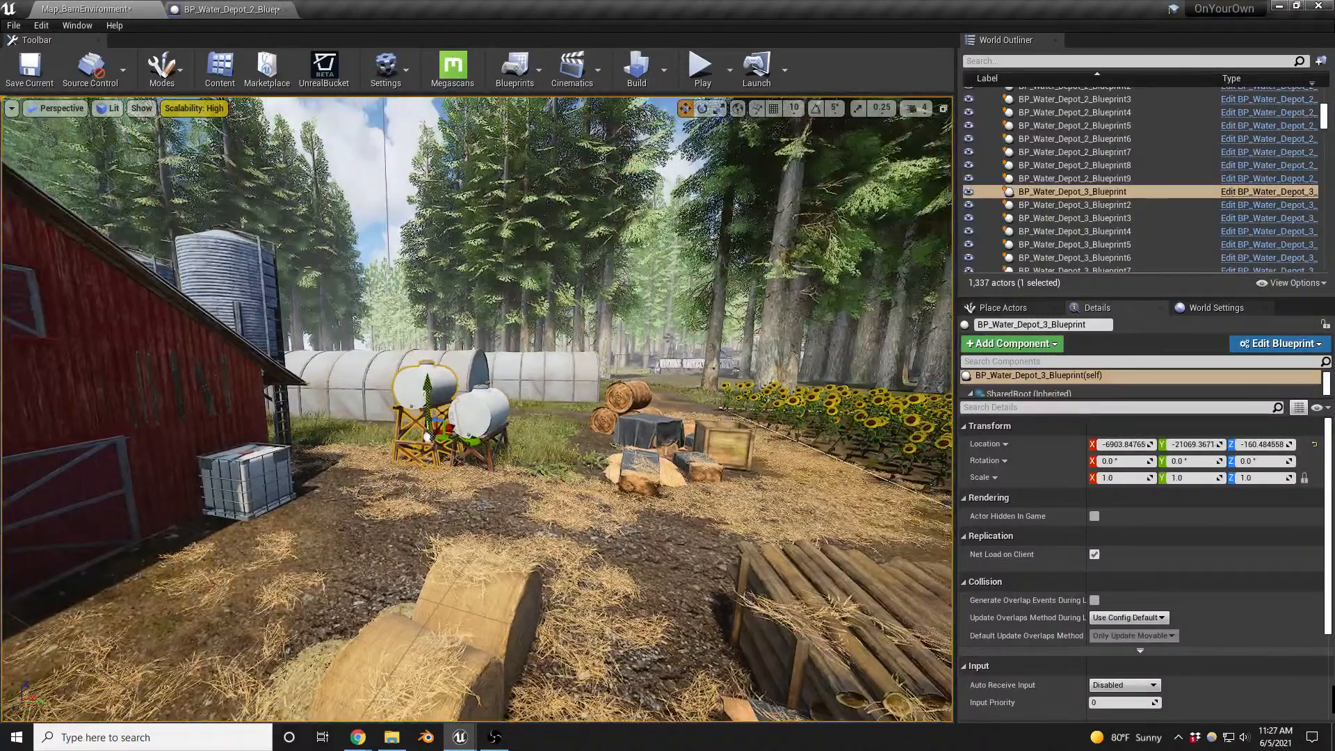
right_click(423, 396)
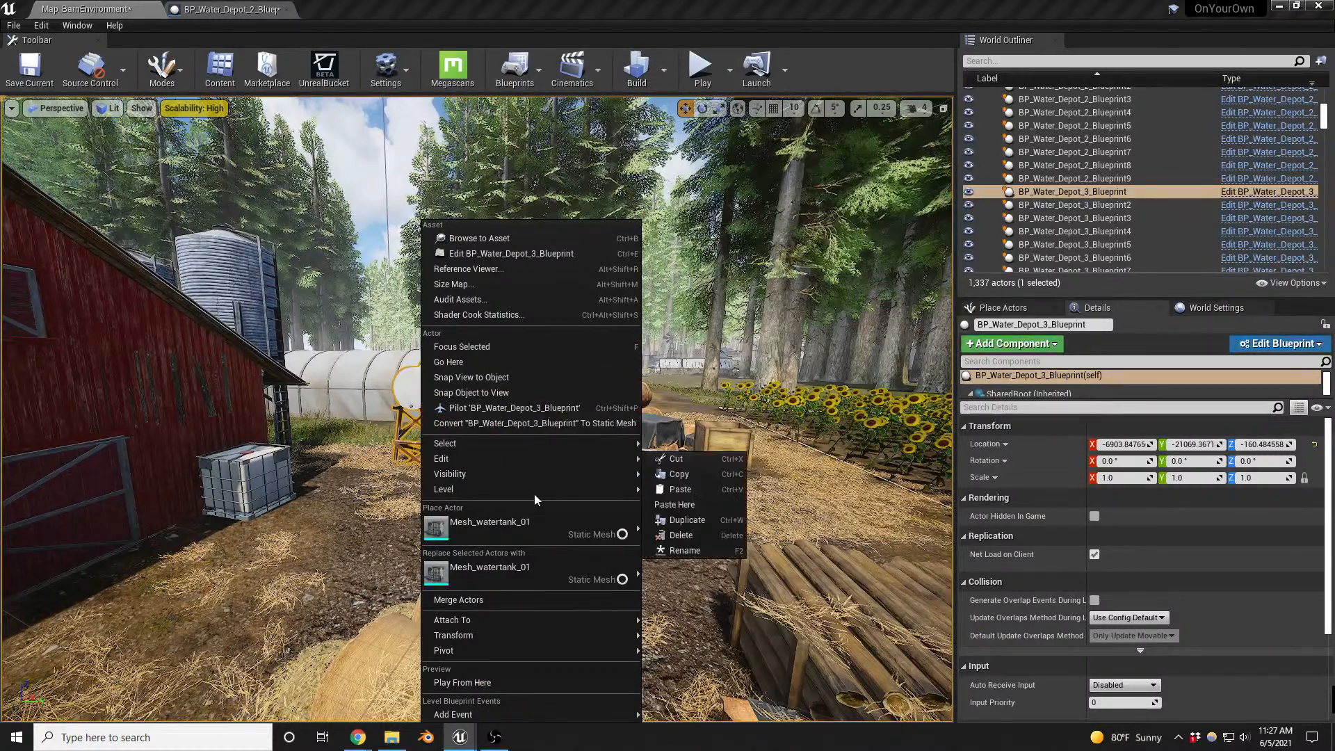
mouse_move(640, 447)
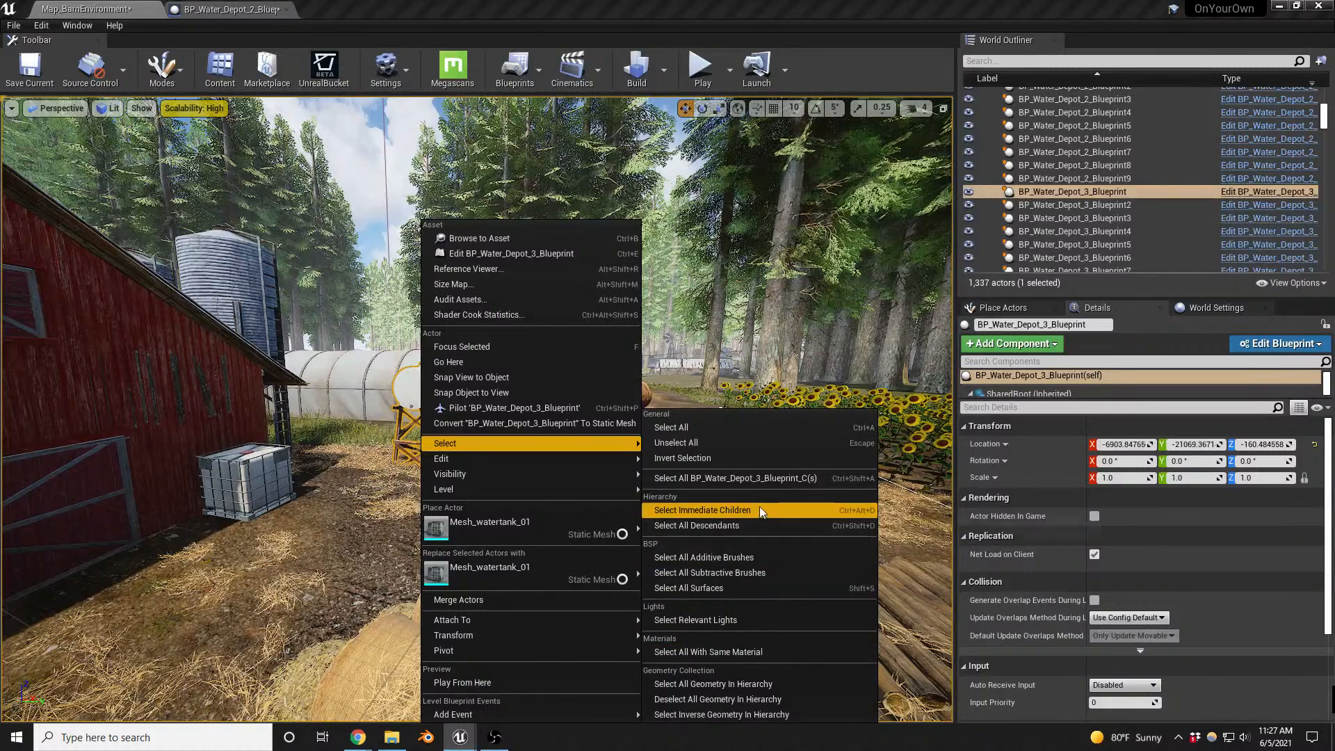
click(770, 484)
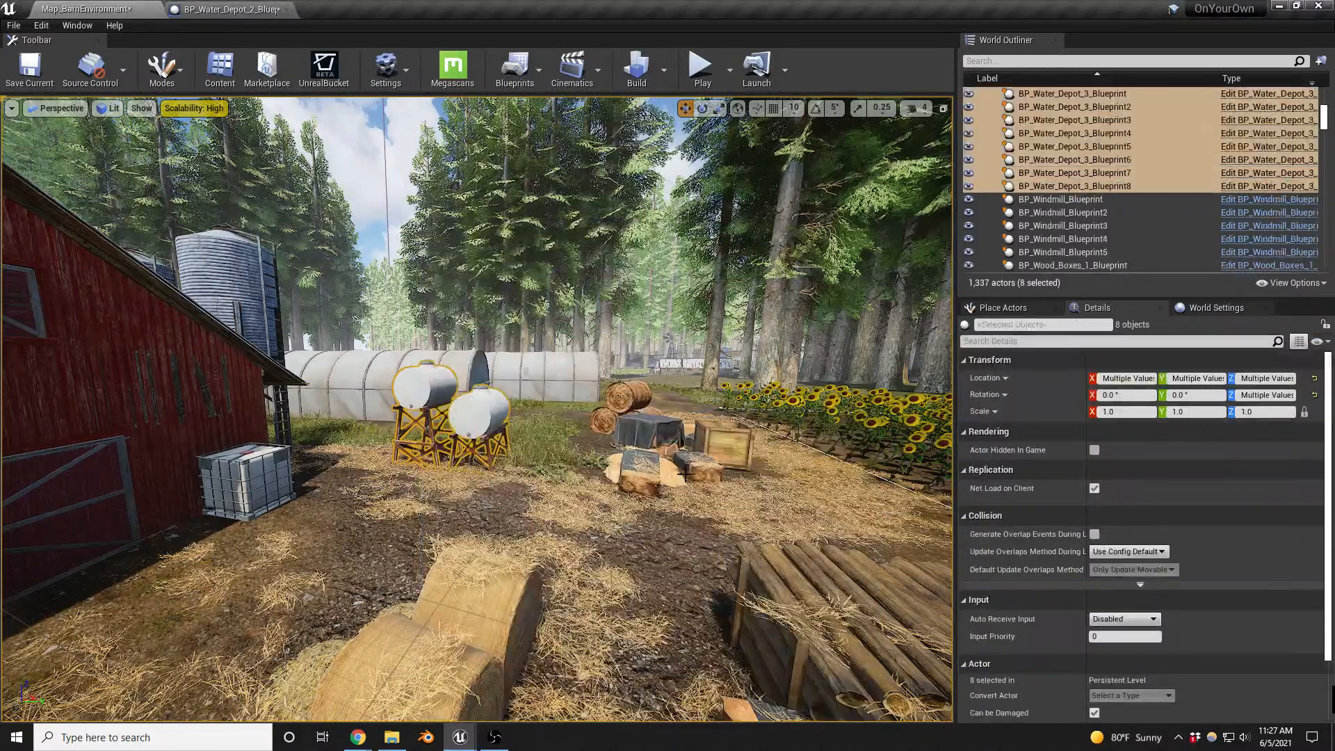
scroll(1200, 212, up, 4)
scroll(1170, 231, down, 3)
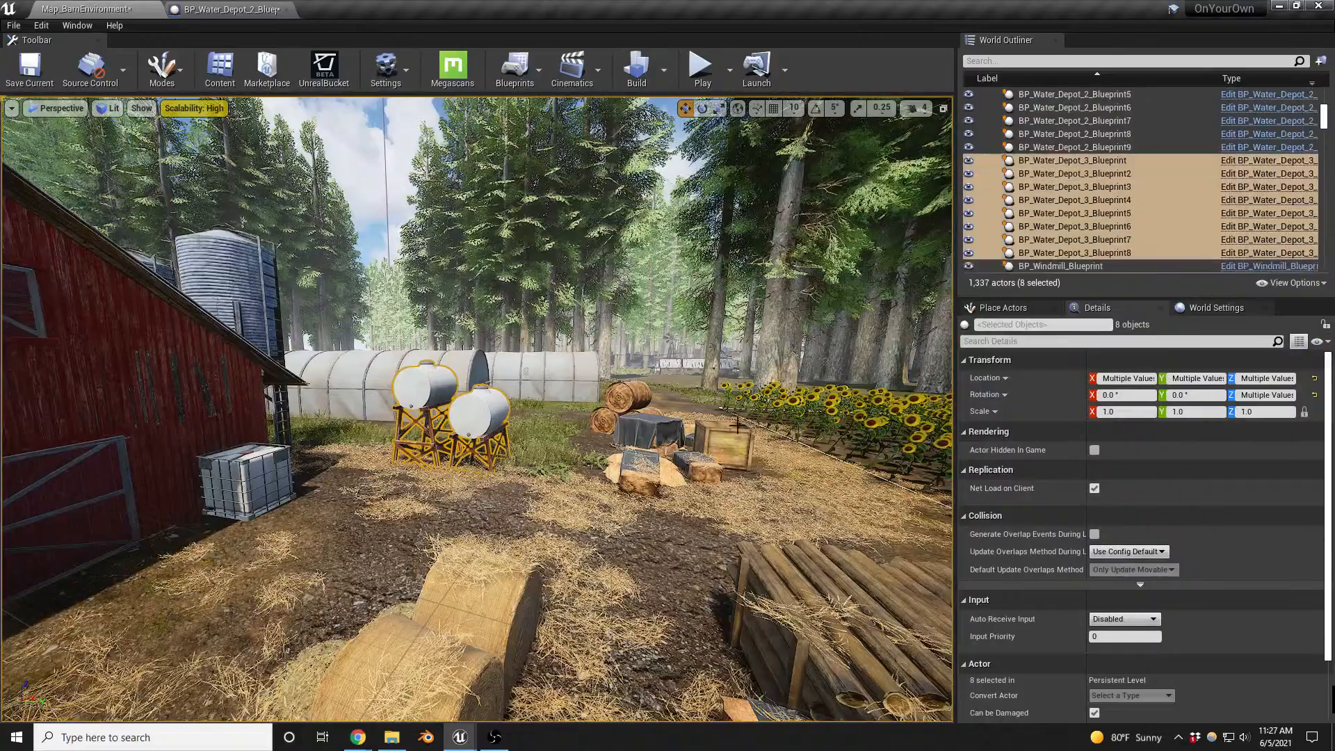
key(s)
right_drag(667, 348, 458, 372)
key(s)
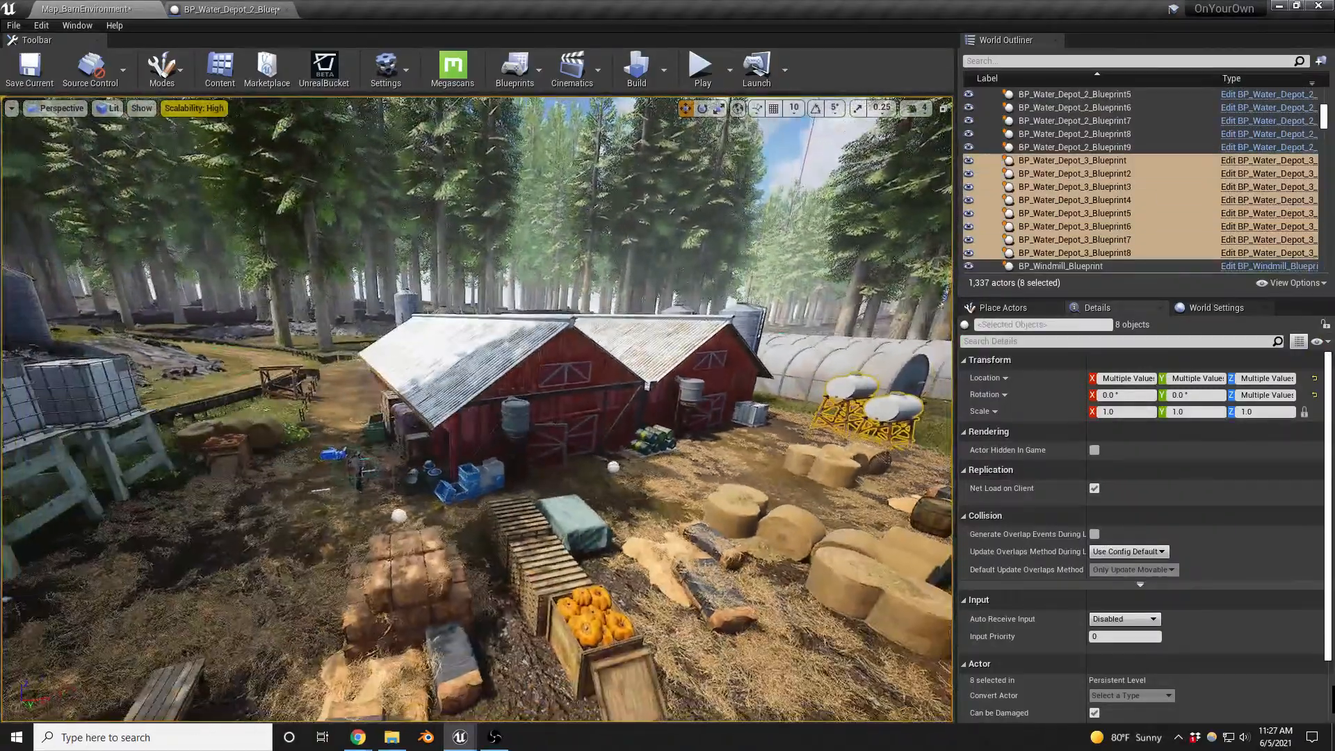
mouse_move(727, 437)
right_down()
mouse_move(702, 419)
mouse_move(664, 419)
mouse_move(717, 421)
right_up()
key(Delete)
- Raise the plastic crate stack BP_Plastic_Crates_Blueprint slightly at the corner of the red barn
key(w)
key(s)
key(d)
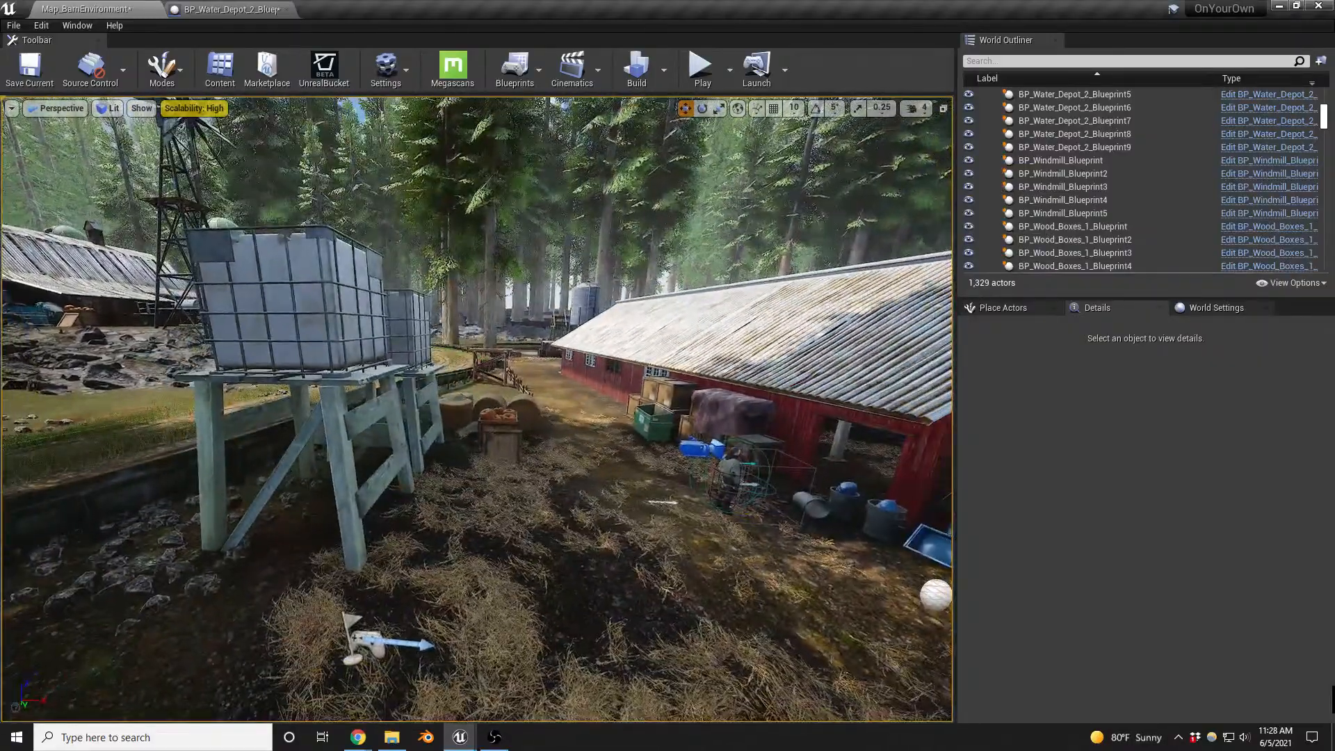
key(q)
key(a)
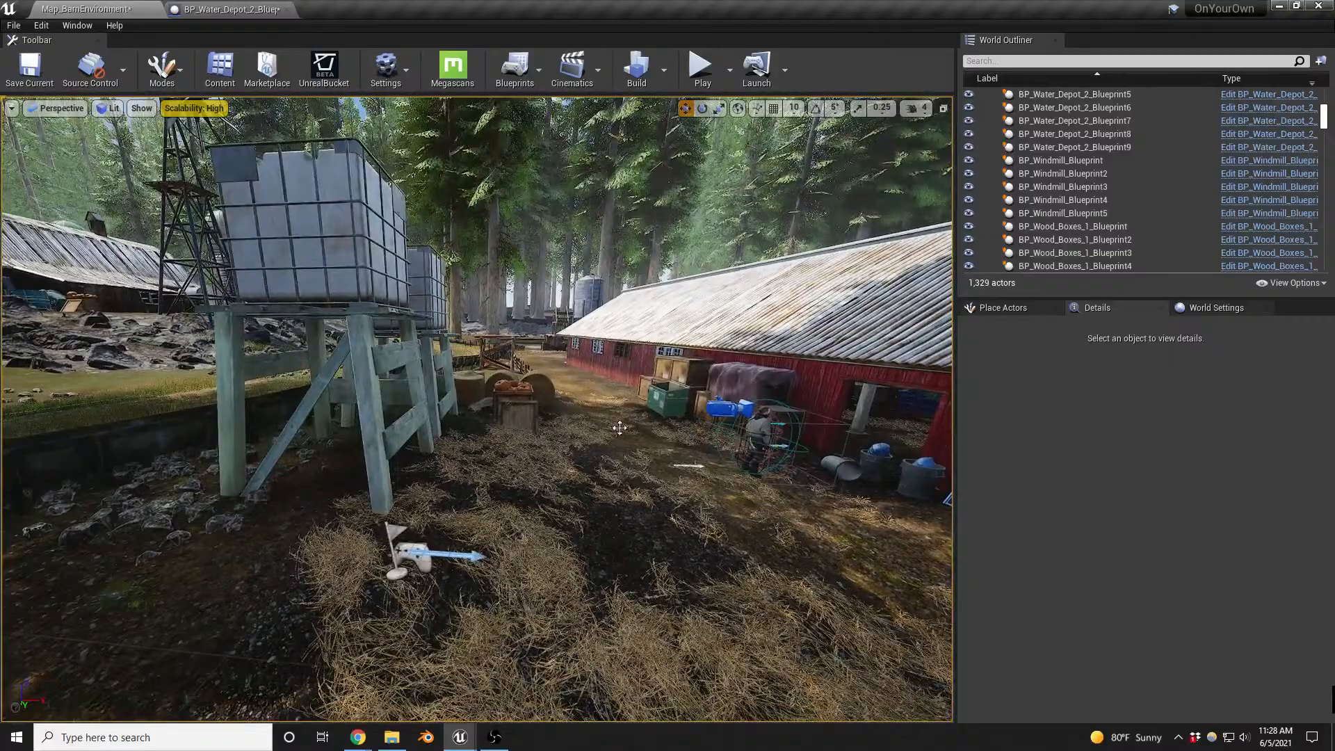
key(d)
right_drag(717, 421, 831, 452)
key(w)
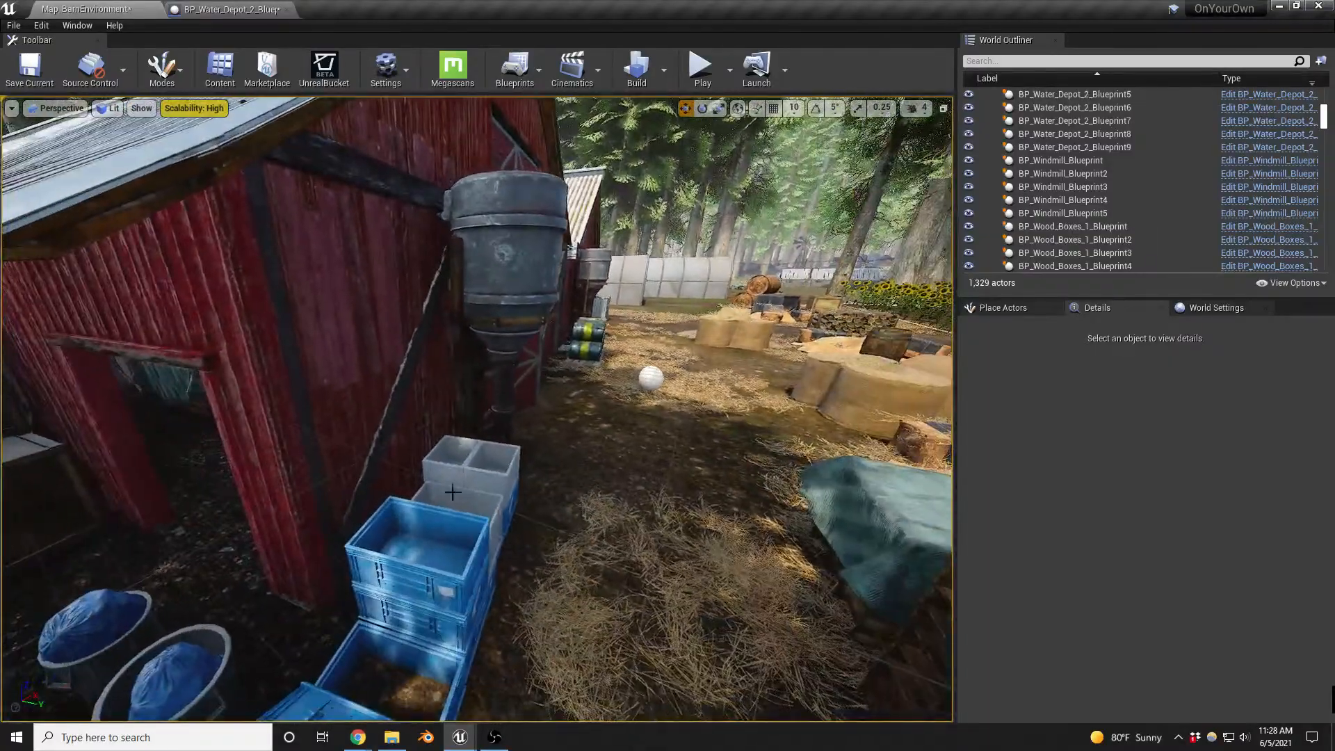
click(445, 592)
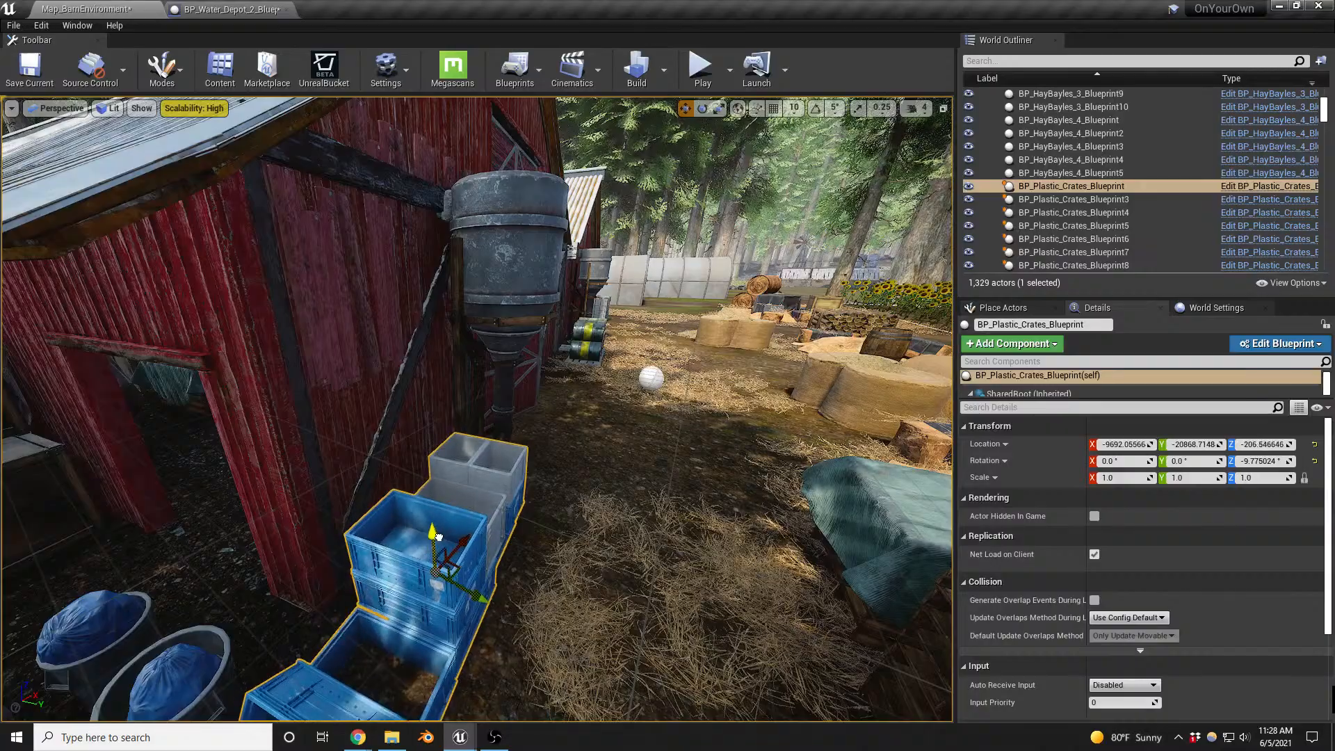
right_drag(438, 534, 243, 543)
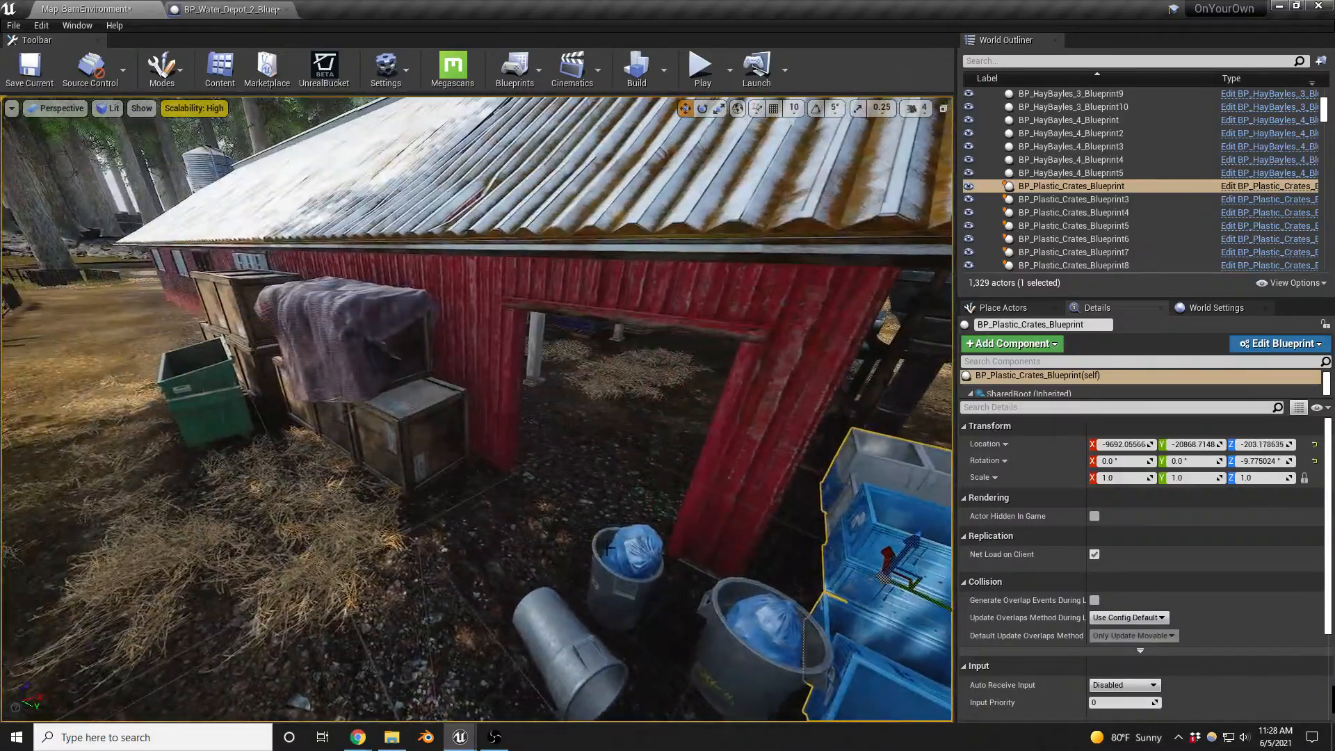
- Move and rotate the garbage can group BP_Garbage_4_Blueprint2 against the barn wall next to the blue plastic crates
click(630, 567)
right_drag(629, 566, 526, 521)
key(e)
key(w)
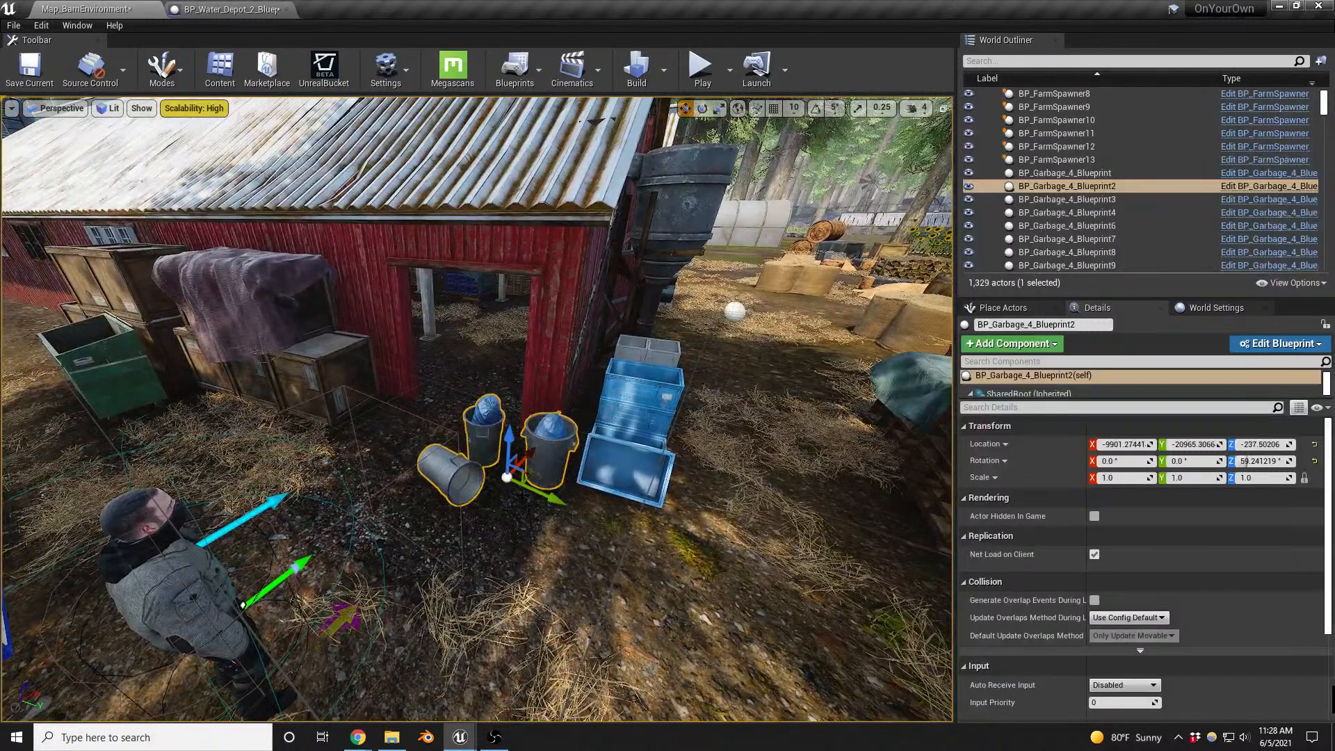
key(e)
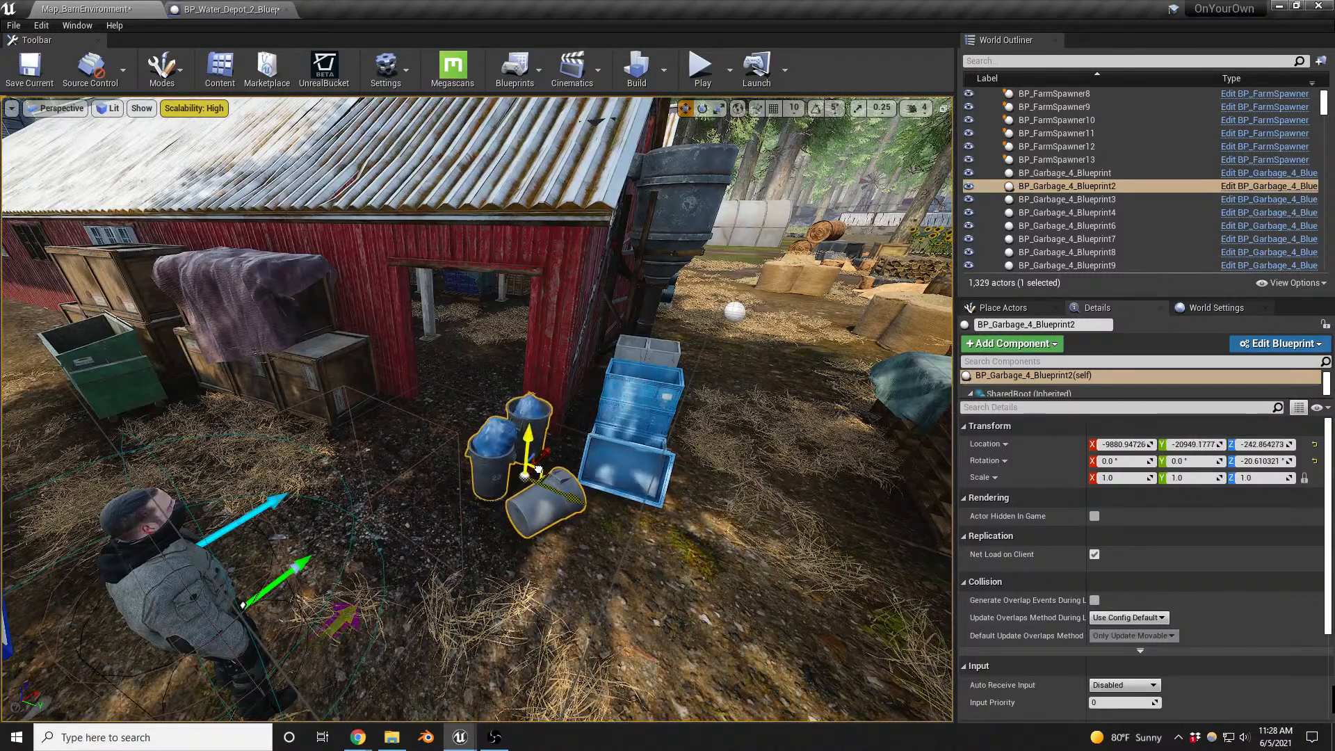
right_drag(529, 417, 448, 347)
- Open BP_Wood_Boxes_1_Blueprint from the stacked wooden boxes by the barn and select its SM_Wood_Palette component in the 3D preview
key(w)
right_drag(407, 466, 444, 493)
click(495, 448)
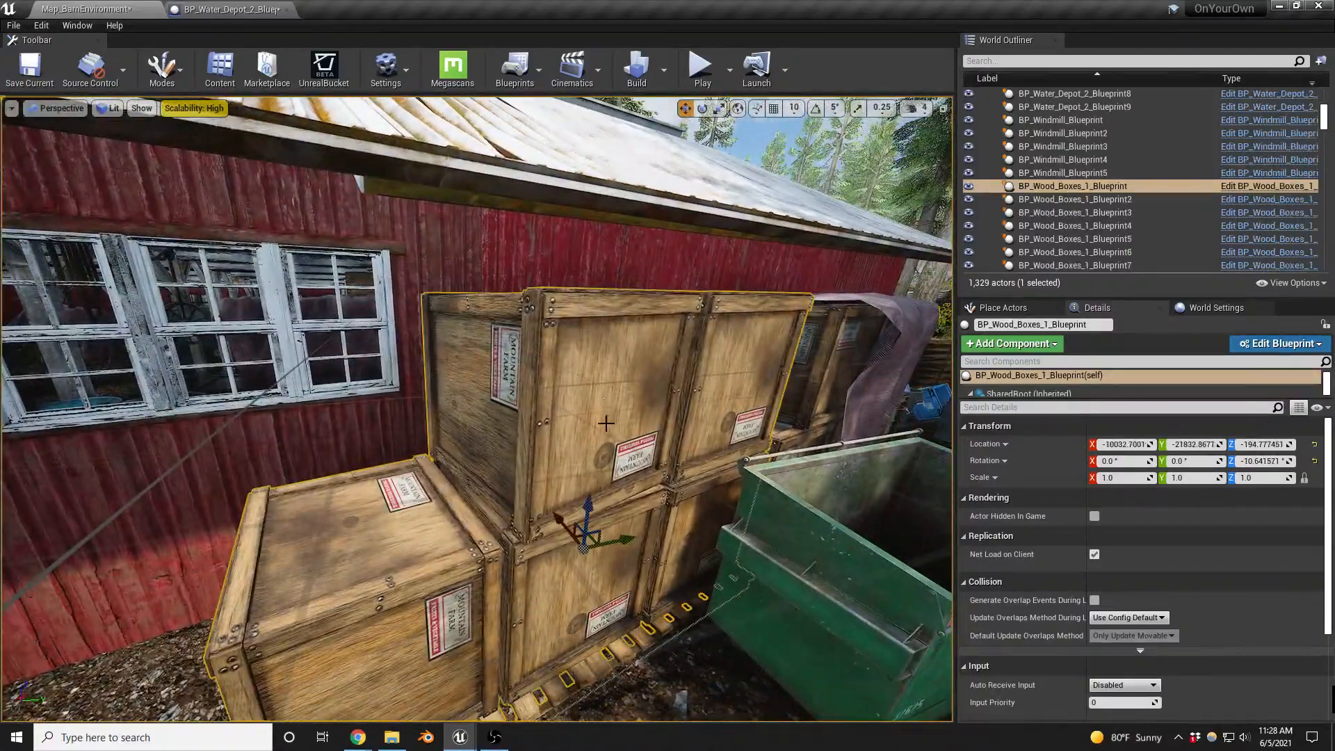
key(w)
mouse_move(495, 448)
right_down()
mouse_move(462, 484)
mouse_move(491, 431)
right_up()
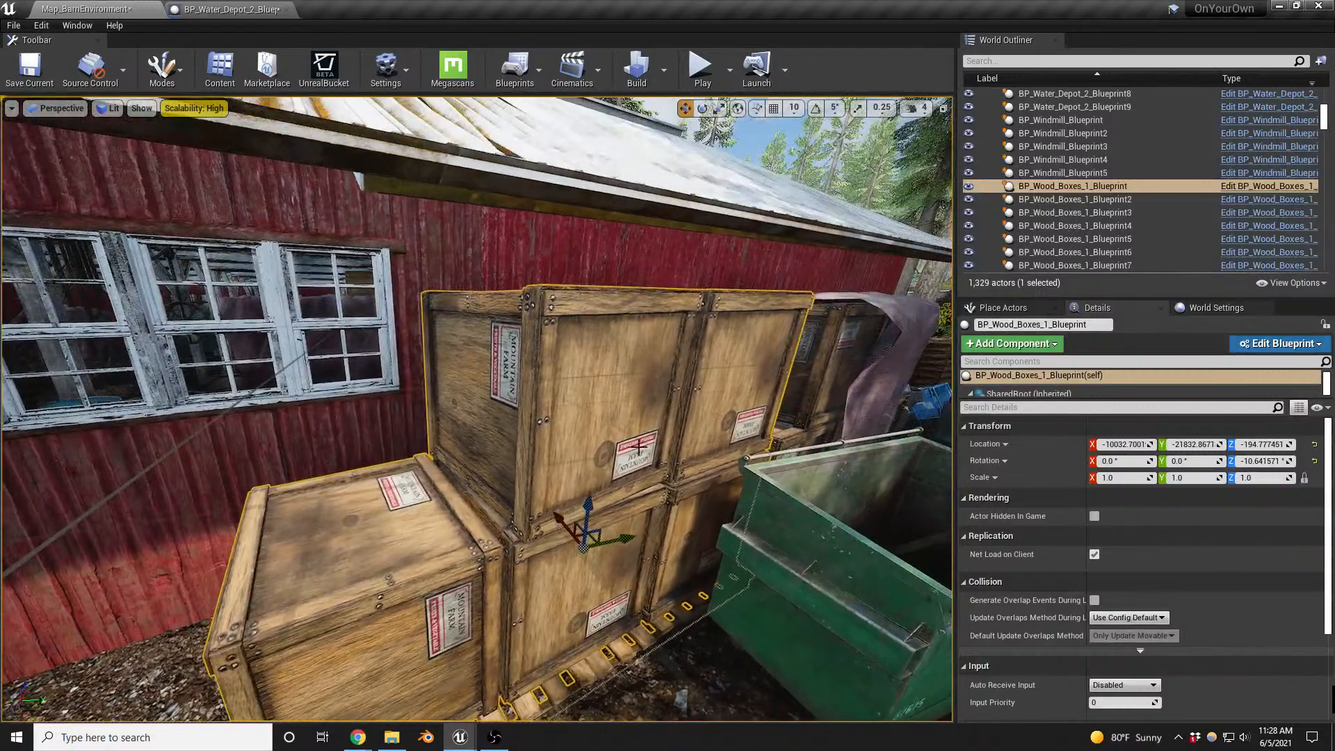
click(1251, 188)
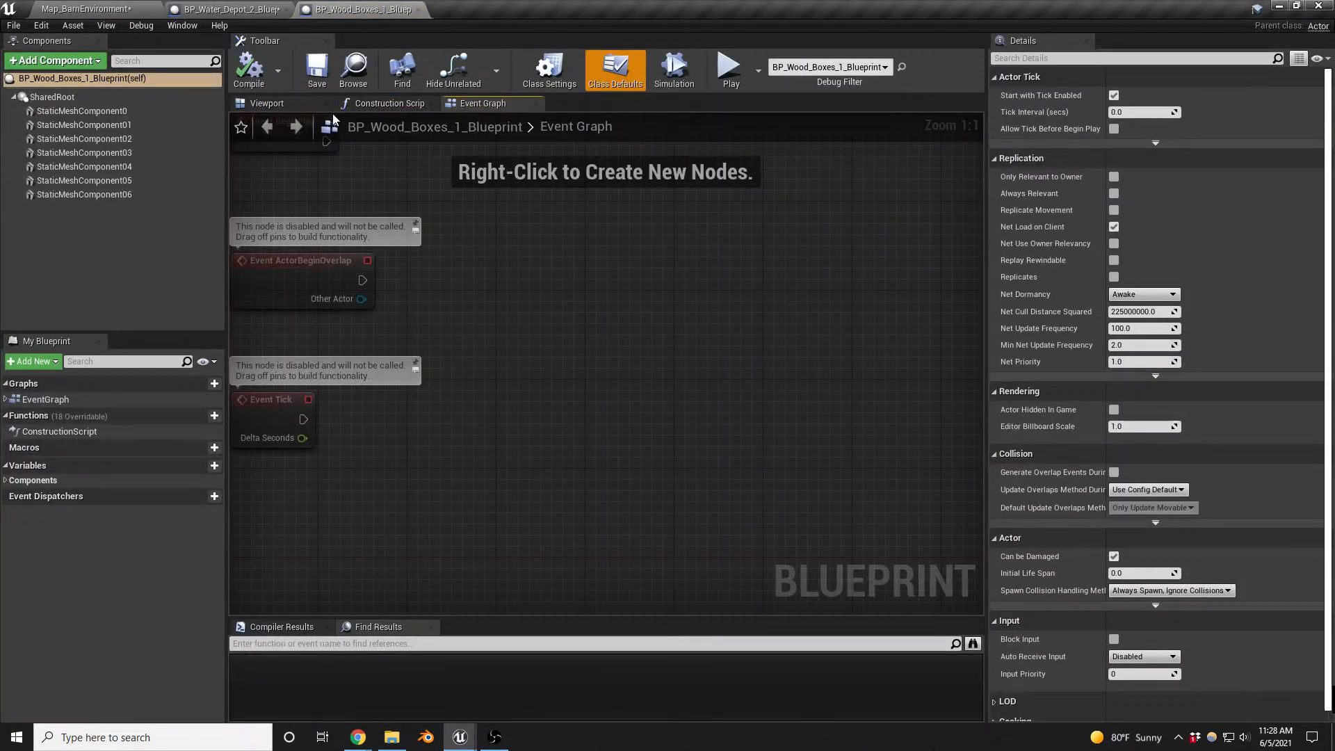
click(266, 103)
key(w)
right_drag(657, 461, 628, 480)
click(655, 450)
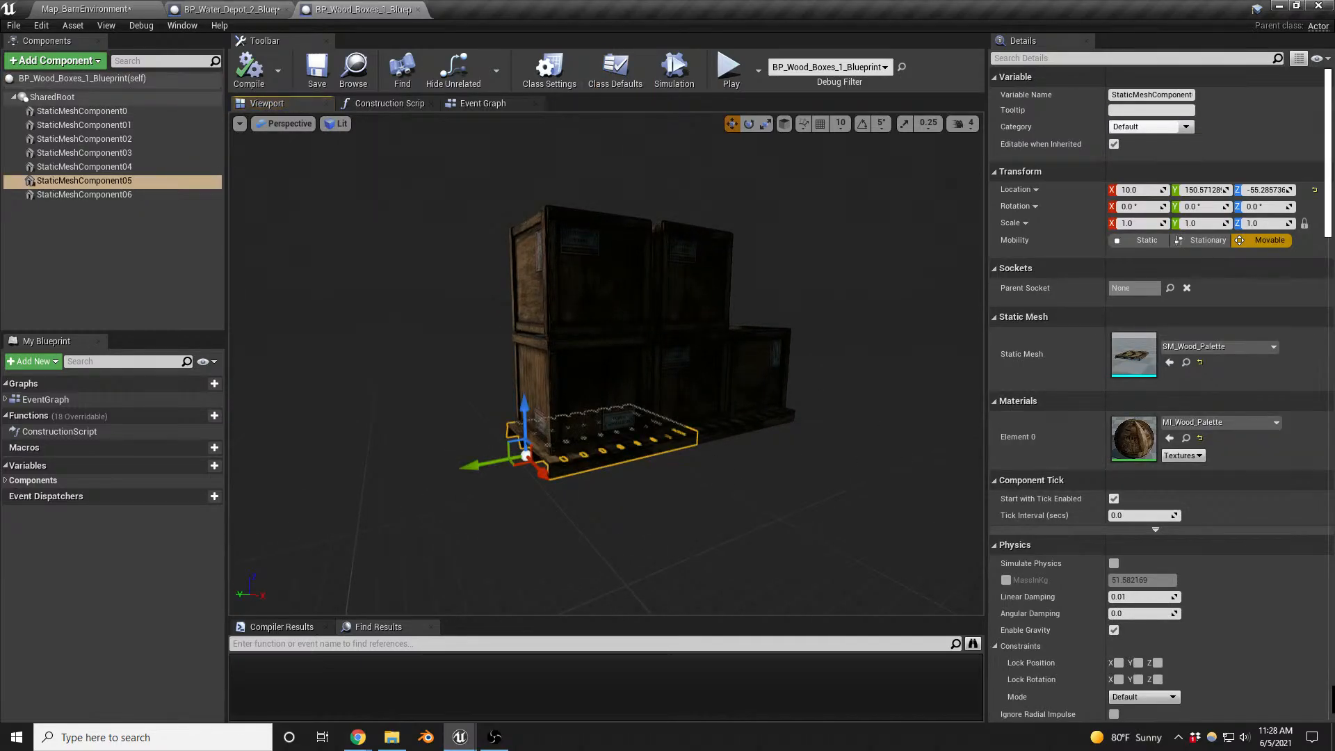
- Open BP_Steel_Barrels_Blueprint from the barrels beside the barn and select its SM_Pallet_01_A pallet component
click(124, 8)
key(w)
mouse_move(477, 411)
right_down()
mouse_move(549, 393)
mouse_move(491, 429)
right_up()
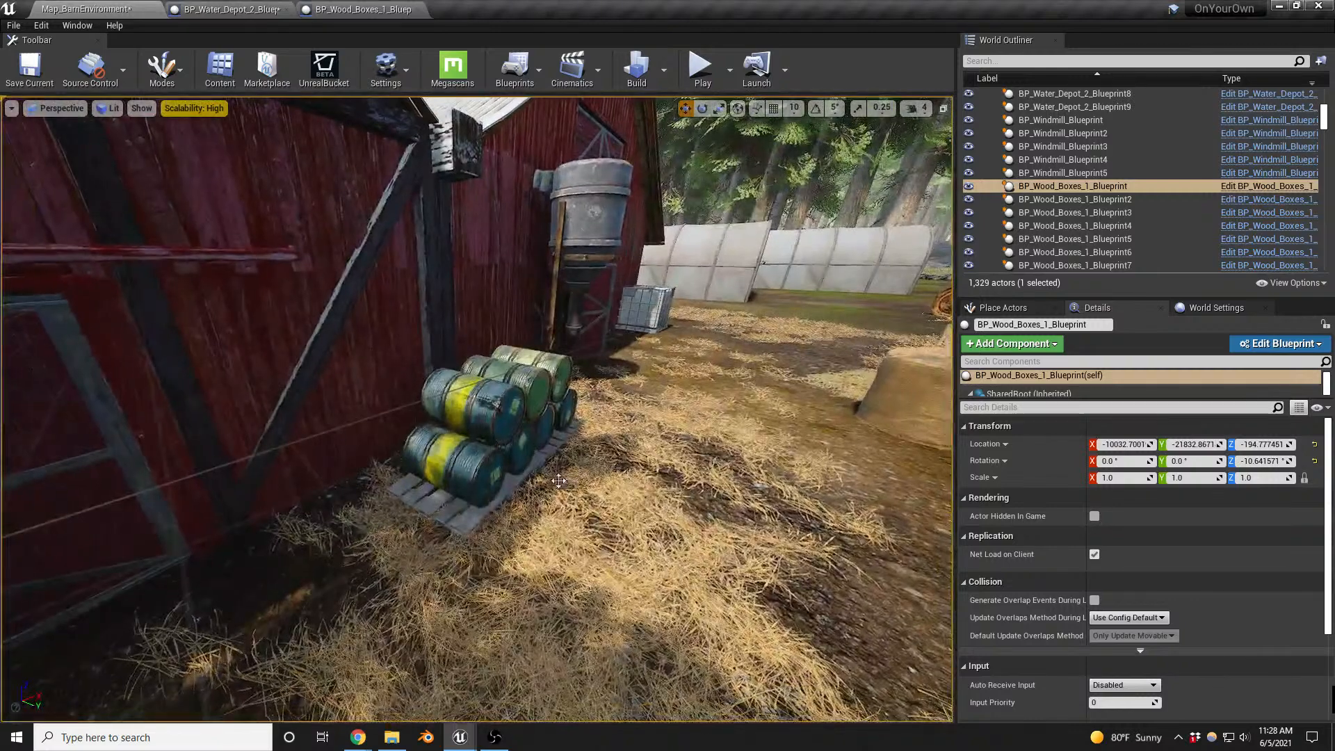
click(550, 487)
click(500, 445)
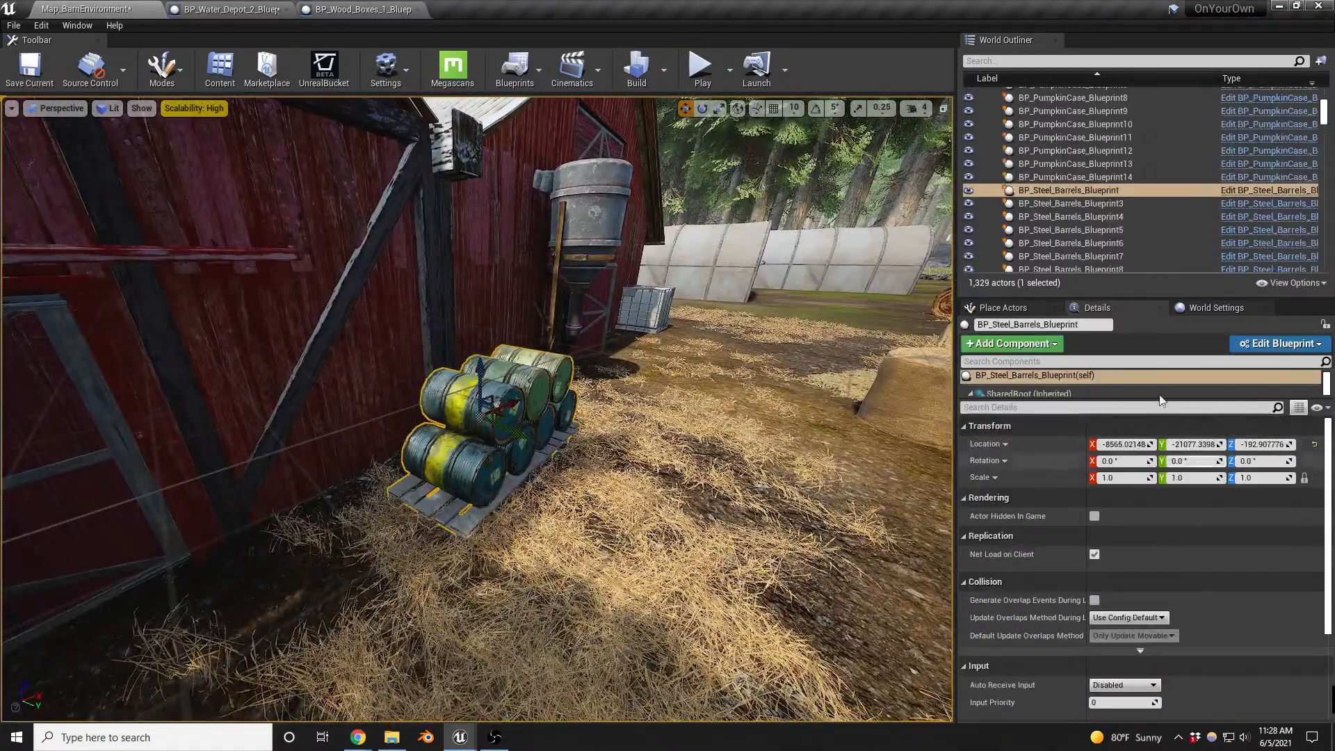
click(1232, 190)
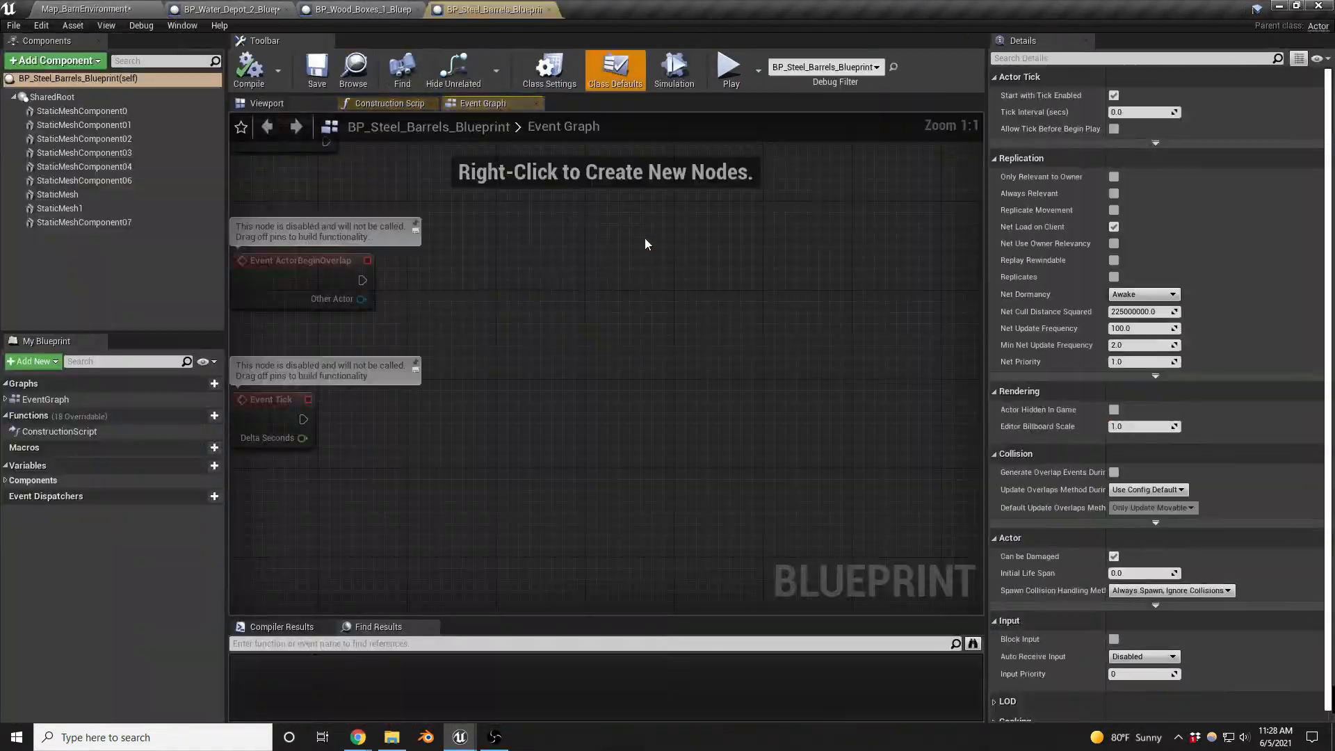
click(65, 209)
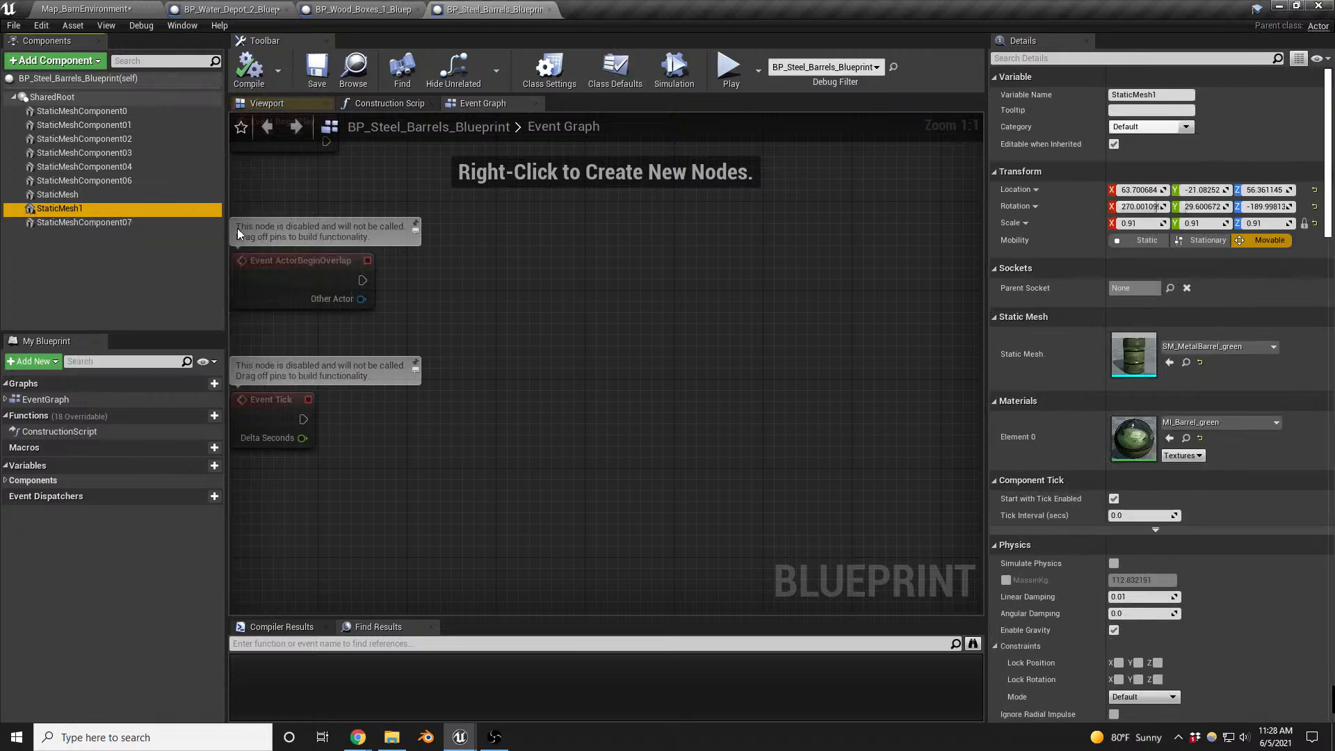
click(111, 153)
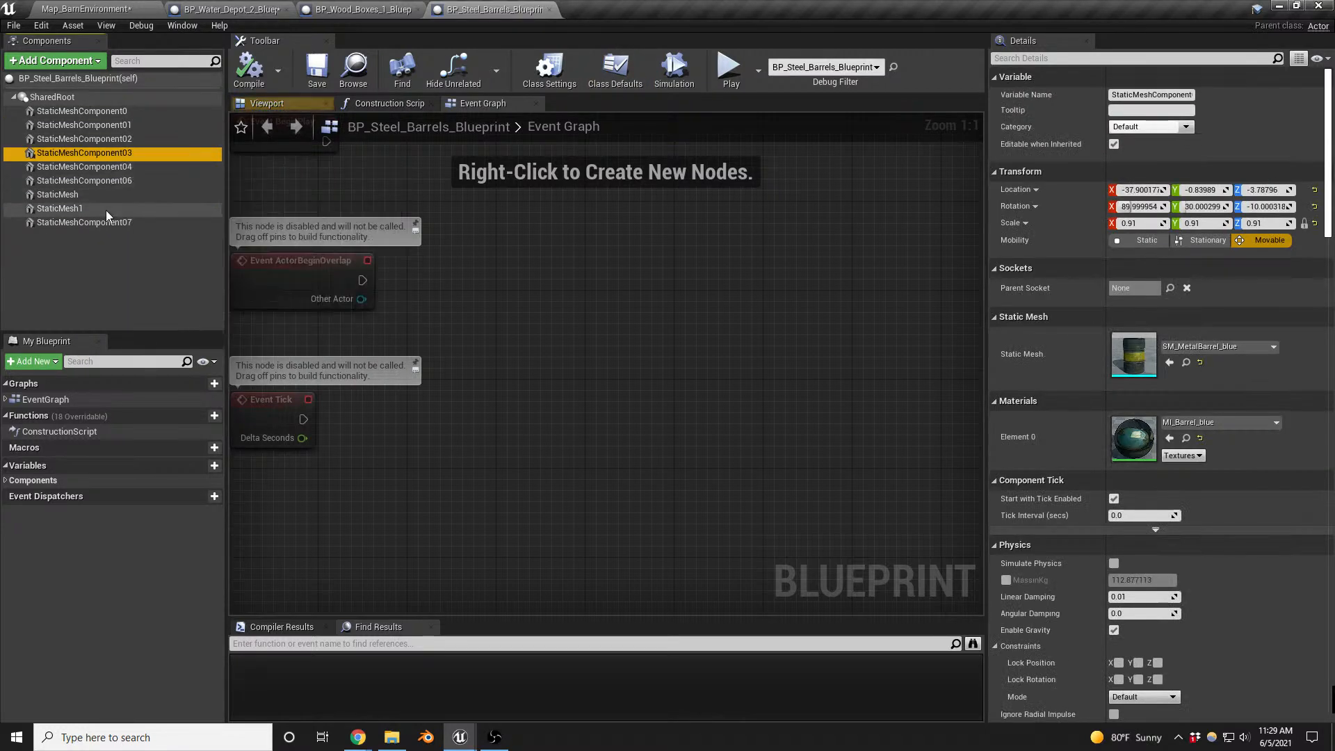
click(273, 108)
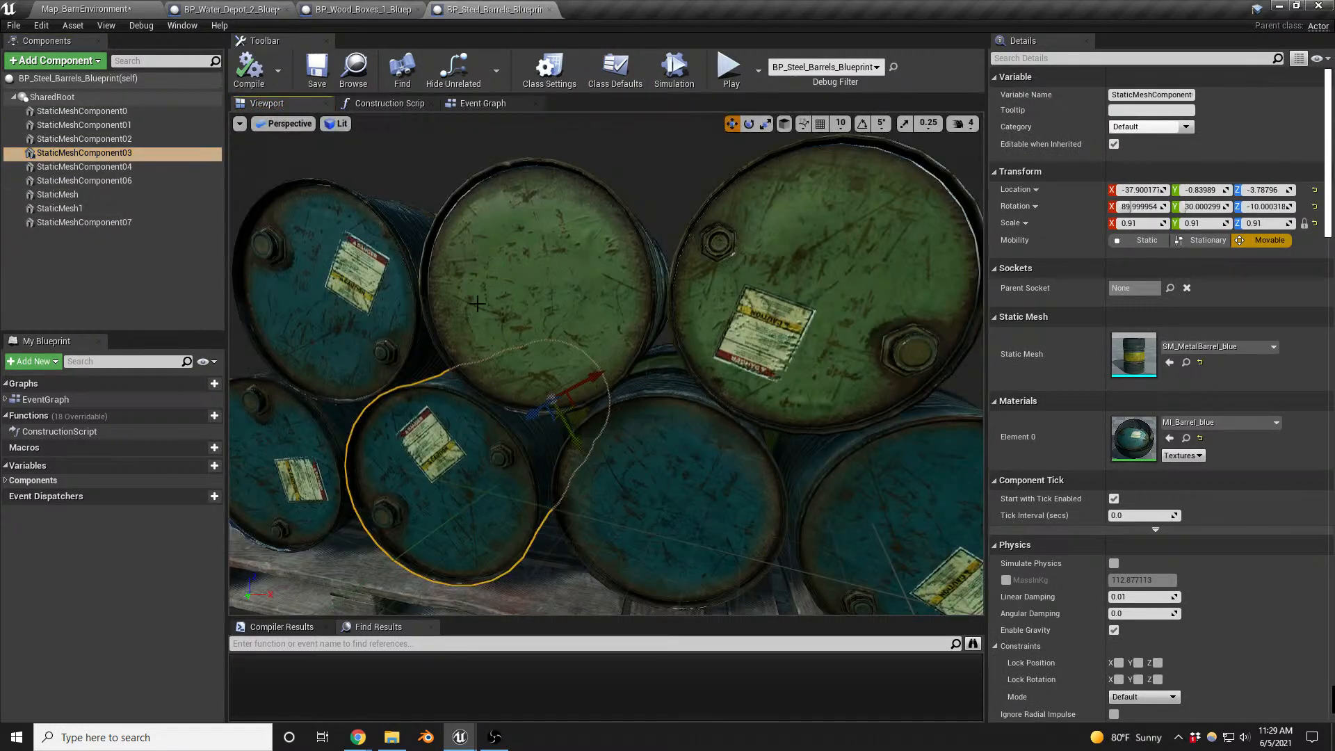
click(355, 570)
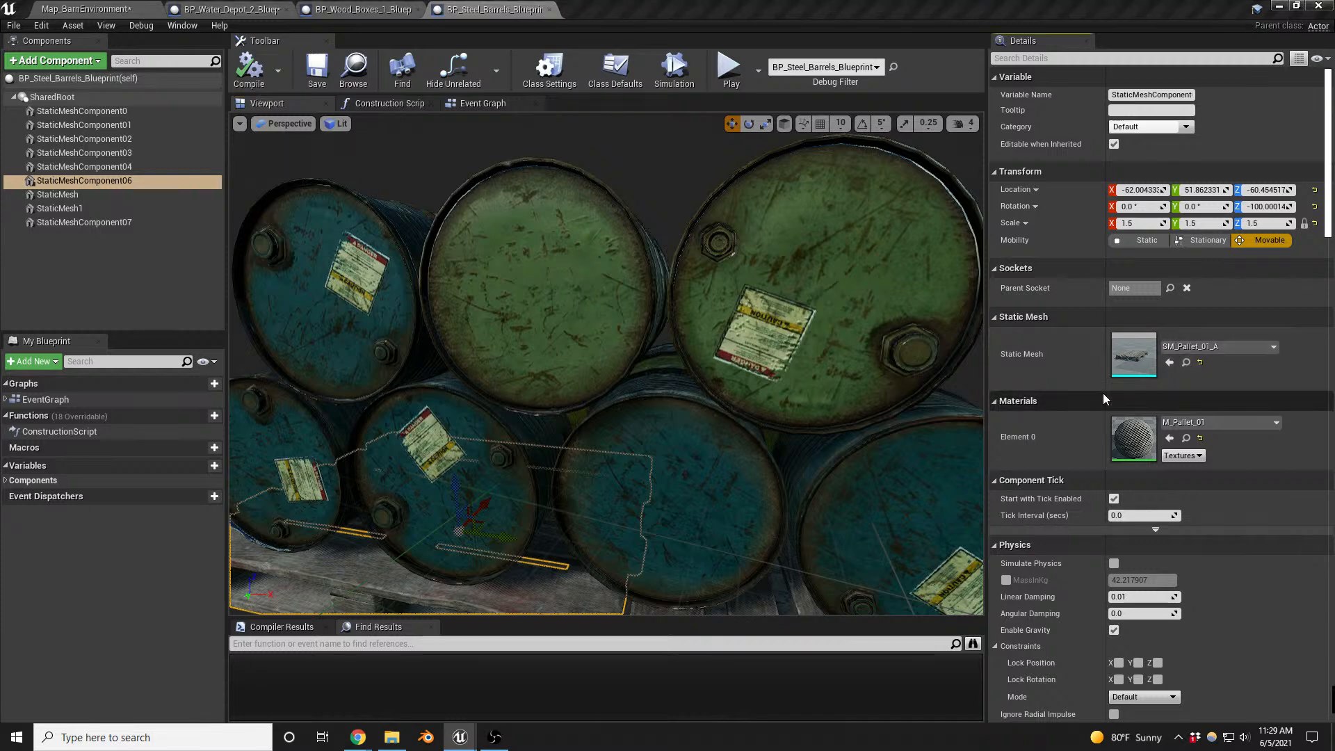
- Close the BP_Water_Depot_2_Blueprint editor and replace both SM_Wood_Palette meshes in BP_Wood_Boxes_1_Blueprint with SM_Pallet_01_A
click(229, 9)
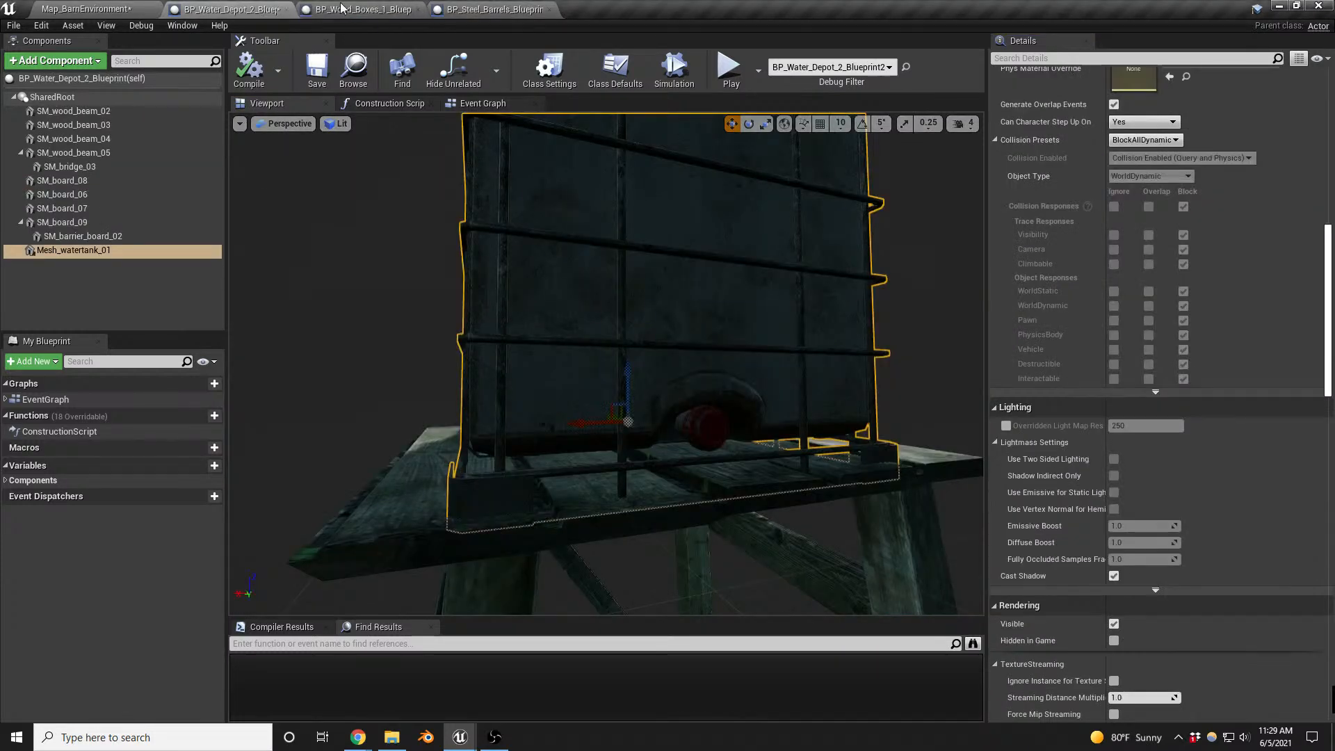
click(386, 9)
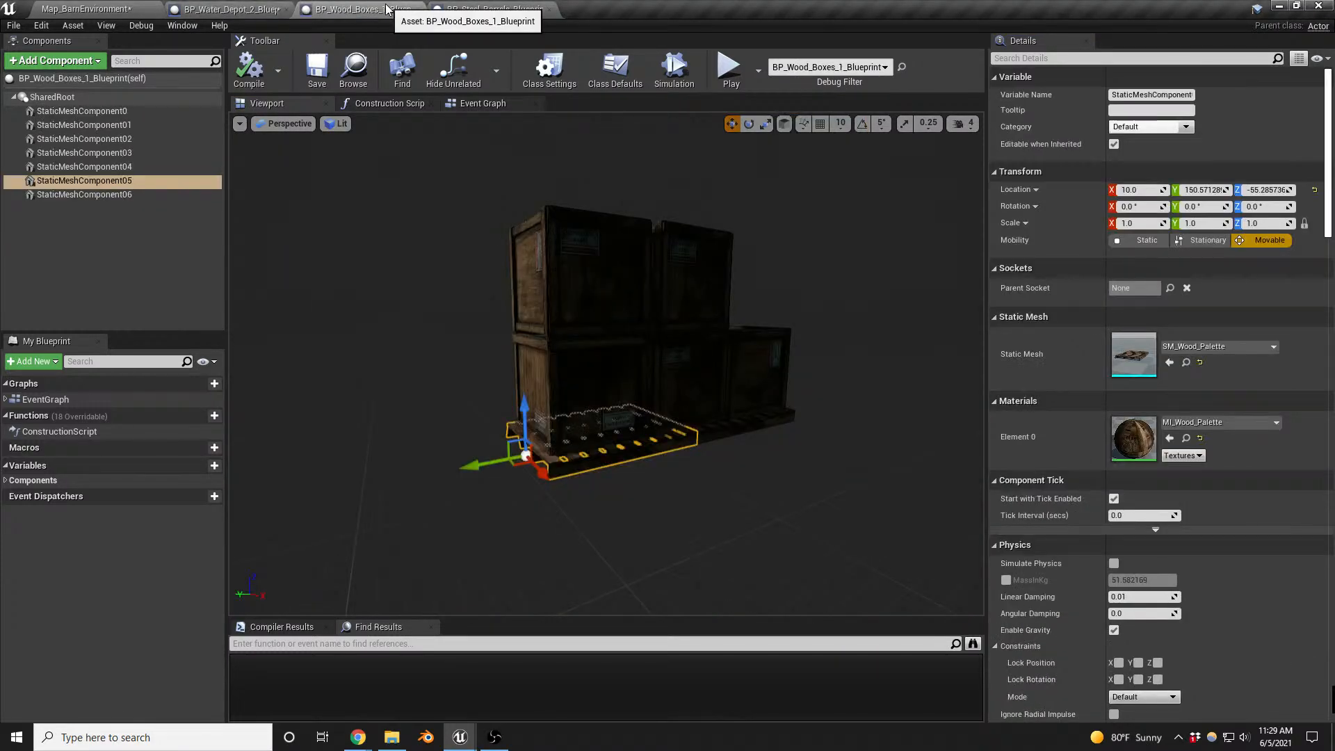
click(288, 10)
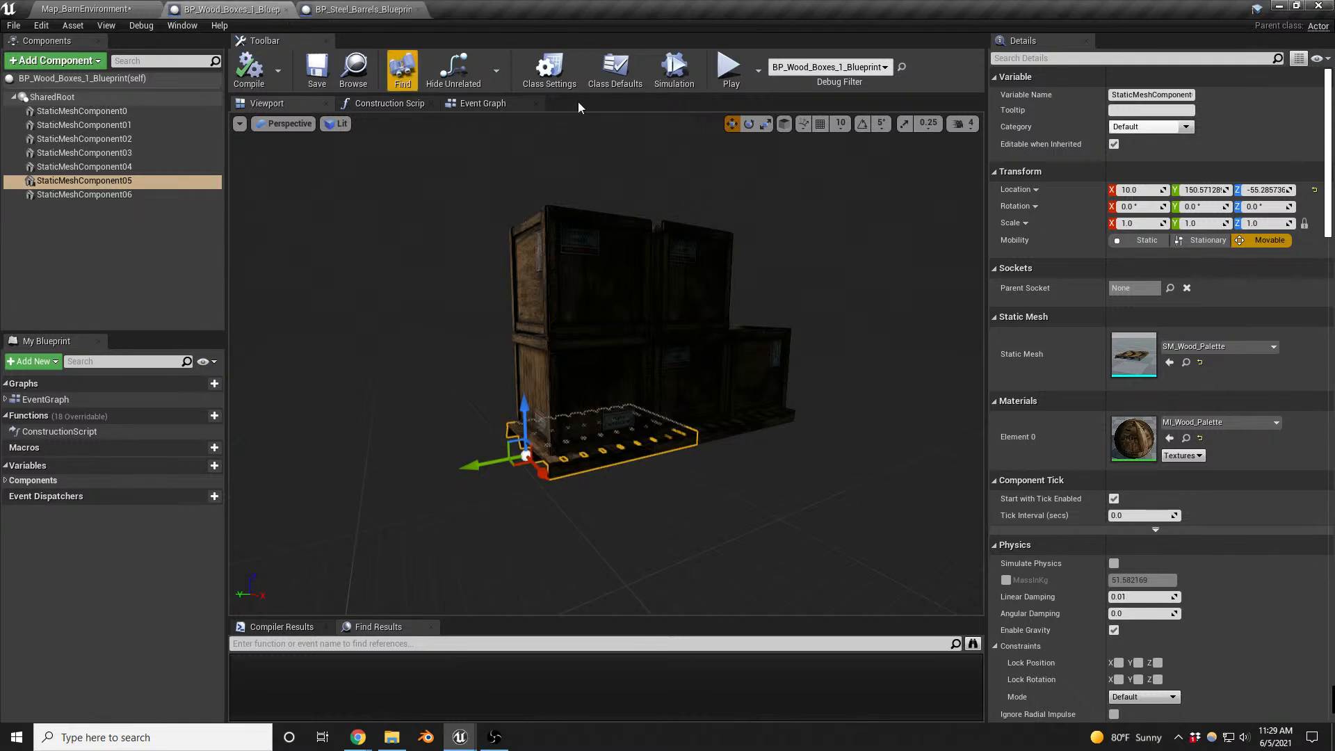
click(1169, 363)
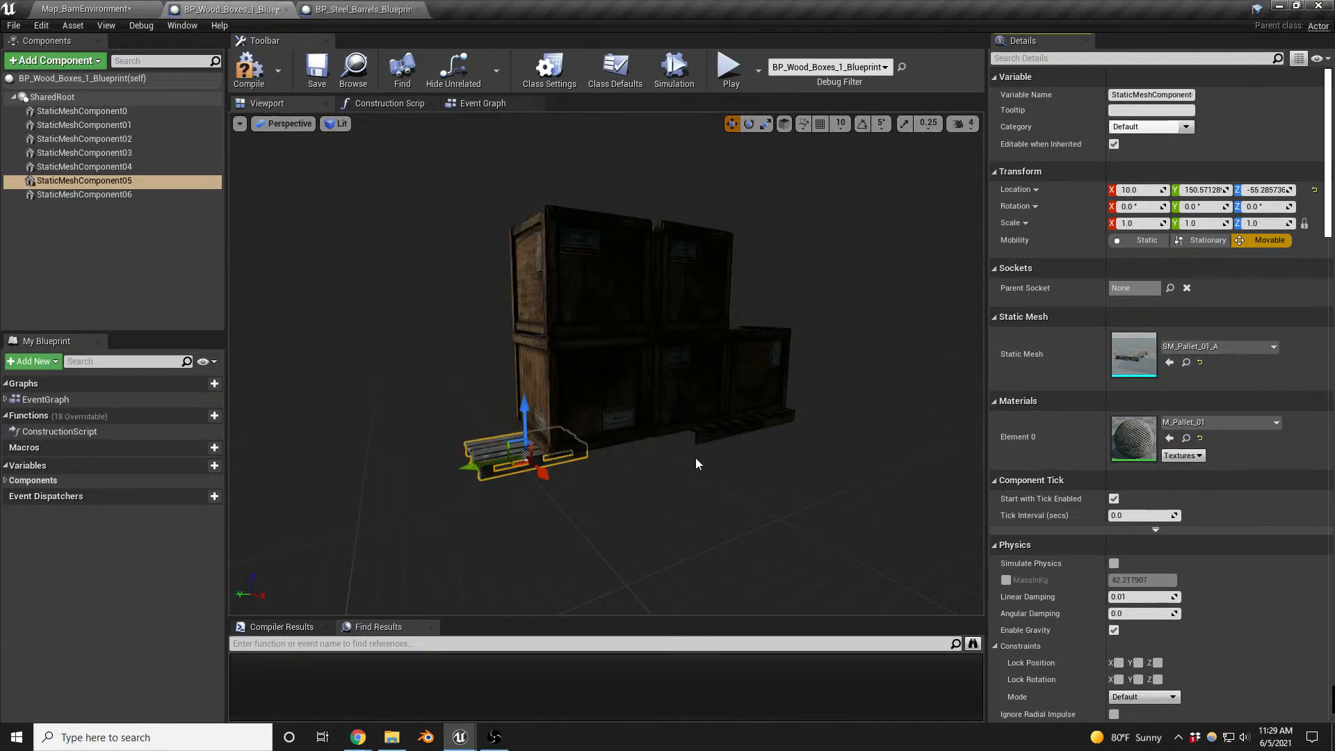
click(84, 194)
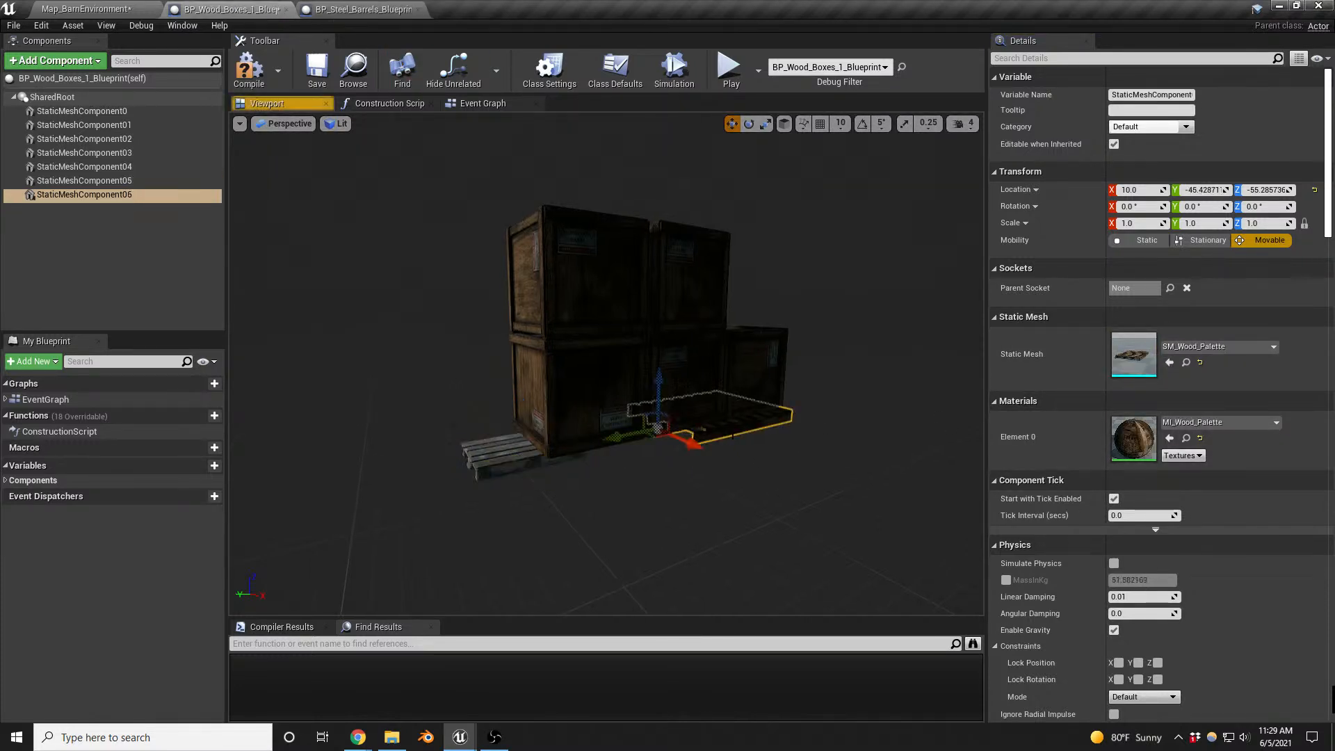
click(1169, 362)
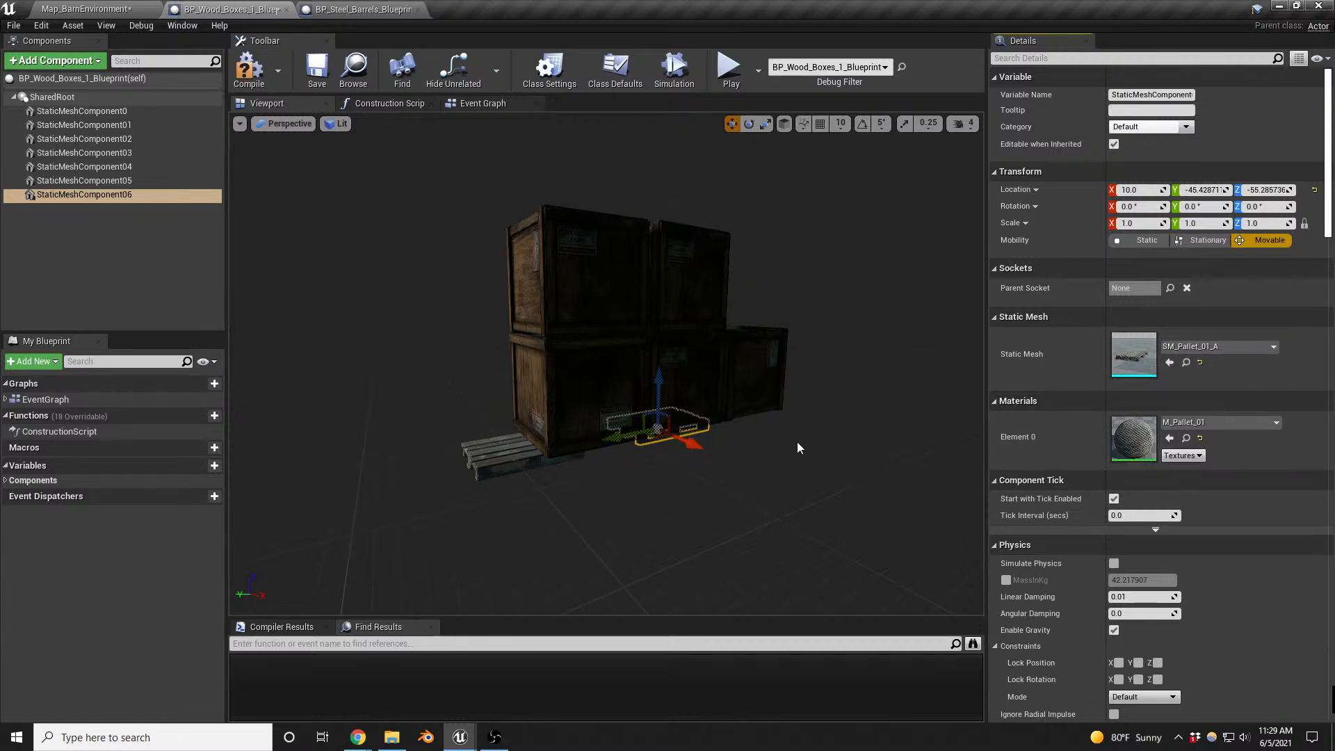
- Scale both pallets uniformly to 1.5 and slide them together underneath the stacked wooden boxes
key(w)
right_drag(797, 449, 779, 498)
key(s)
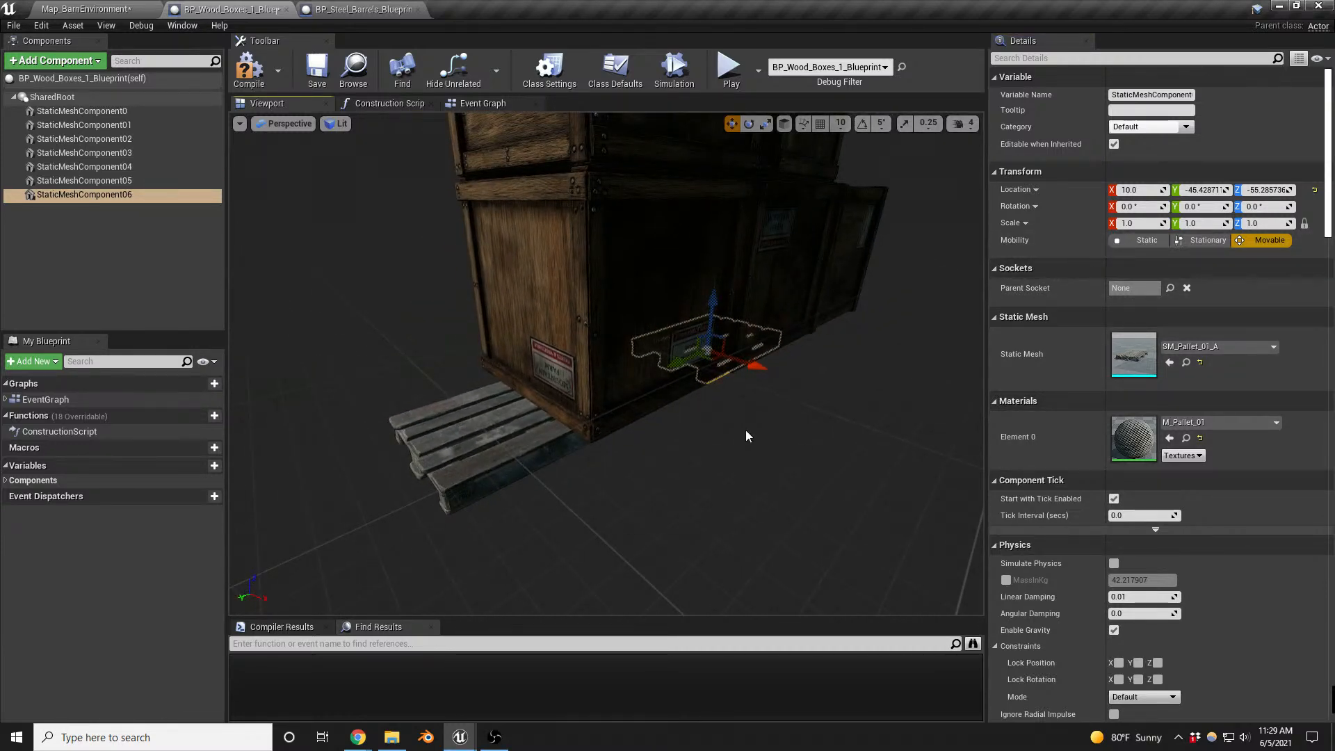
ctrl+click(495, 439)
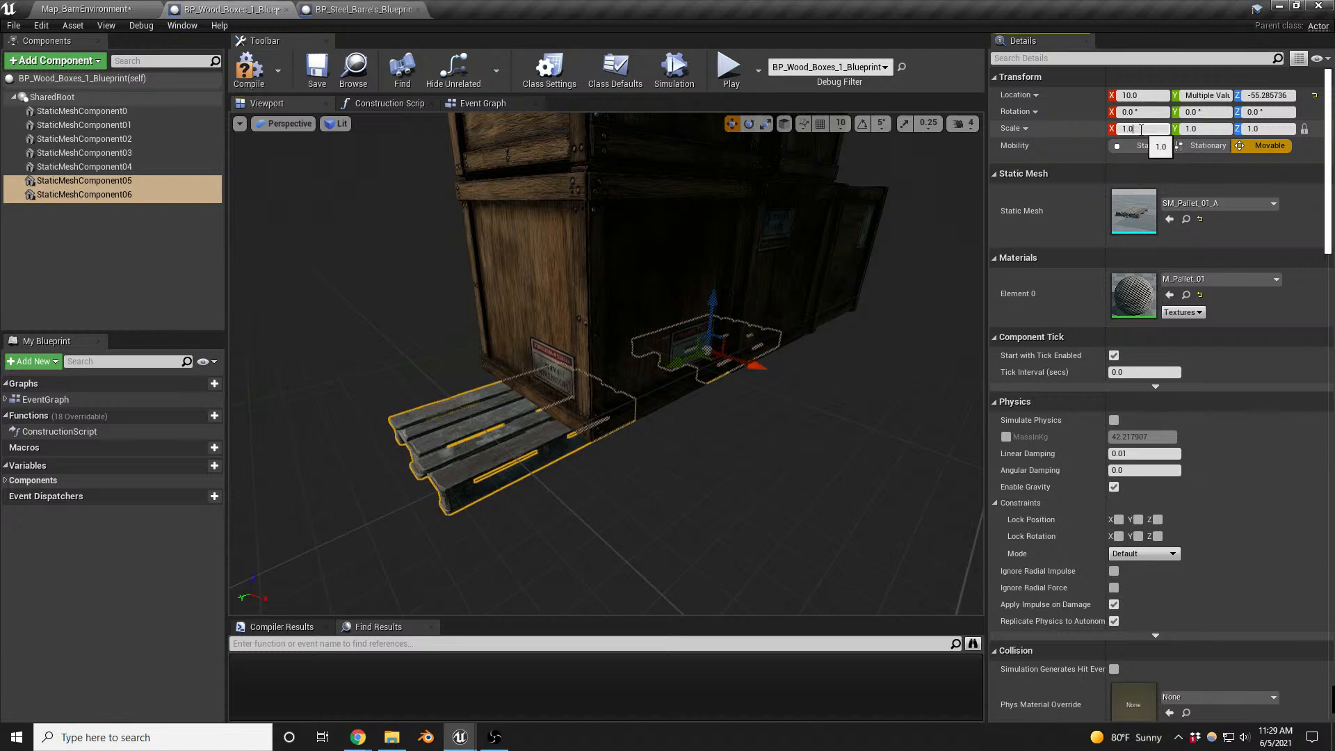
key(Return)
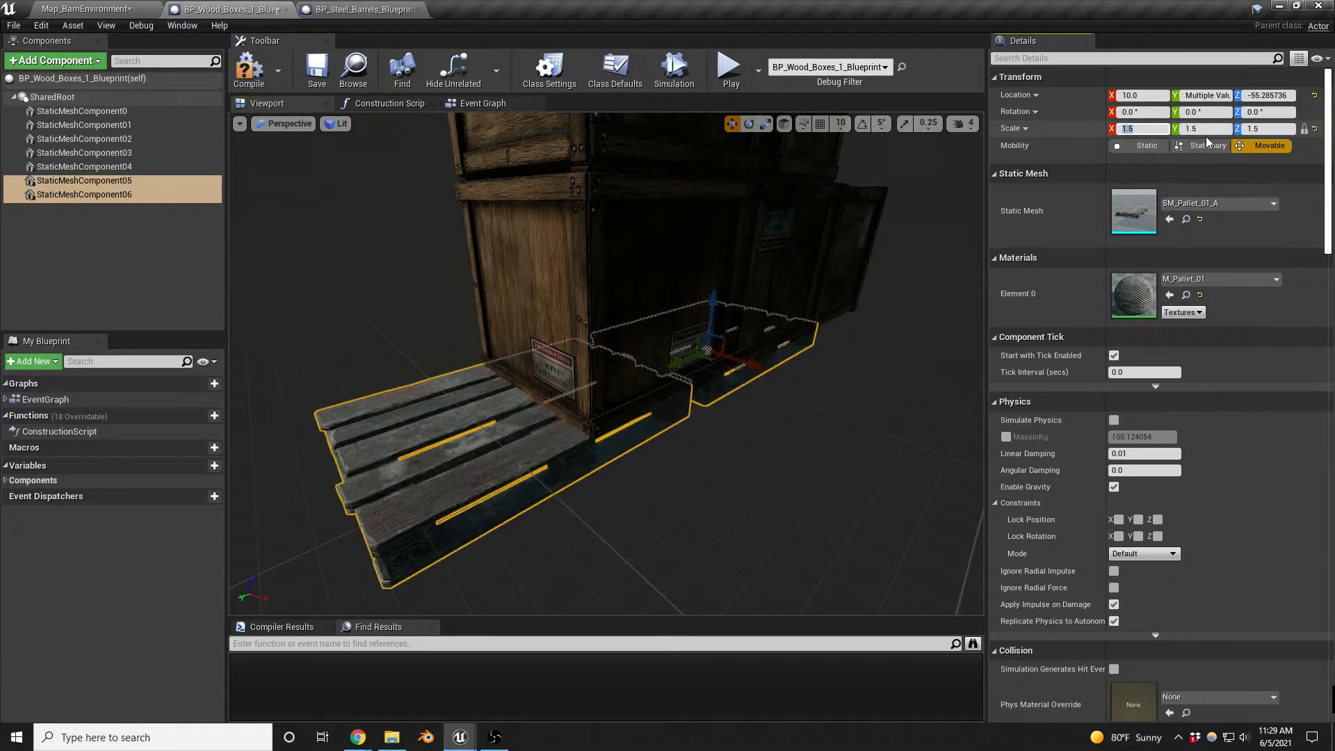
key(d)
right_drag(827, 195, 745, 194)
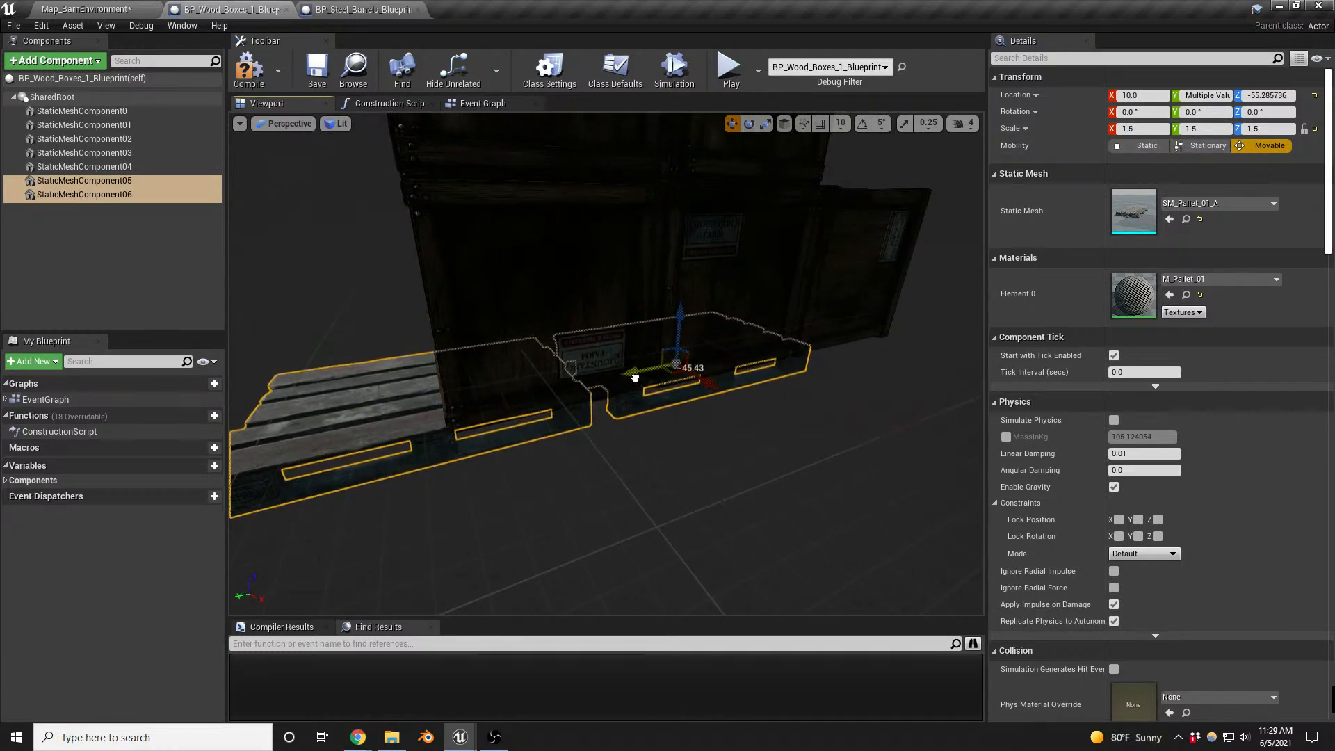
drag(635, 378, 730, 363)
- Replace the bottom end box StaticMeshComponent03 with Mesh_woodencrate_05 and move it over the outer pallet to about Y 119.3
click(598, 334)
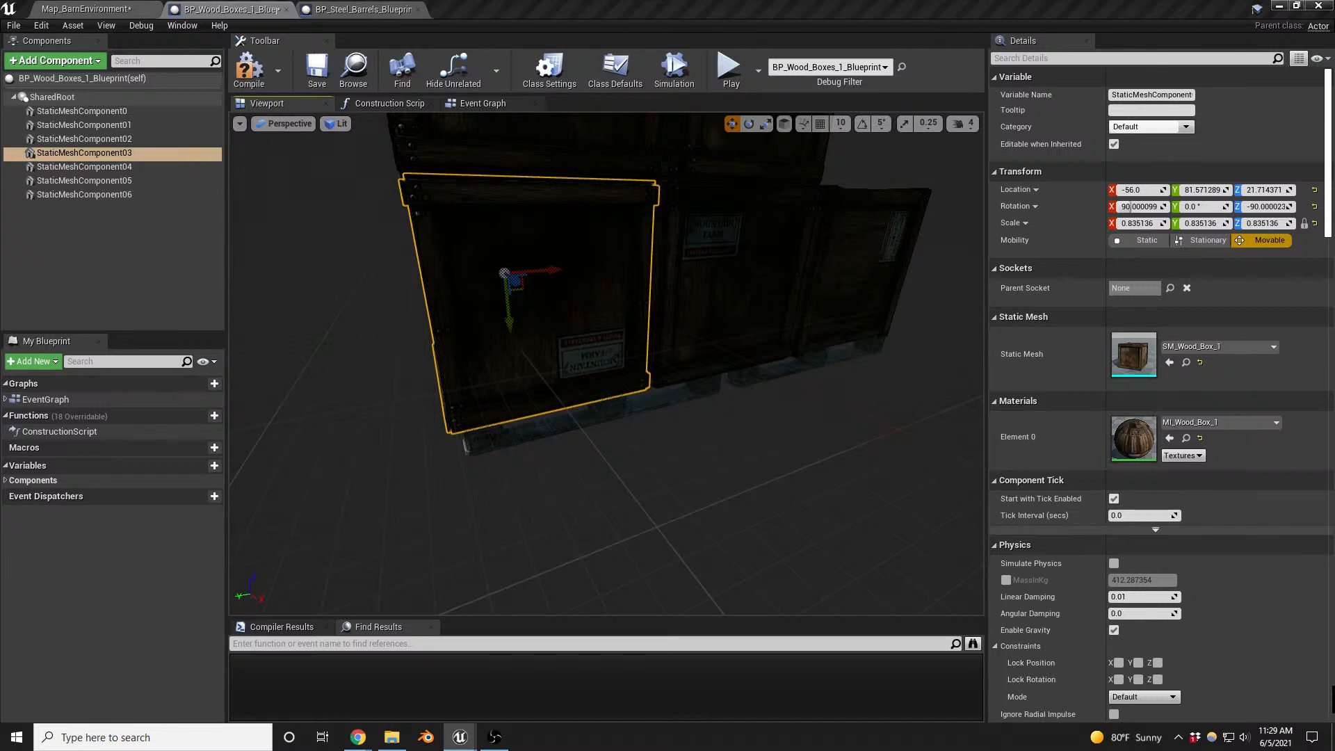
click(1170, 362)
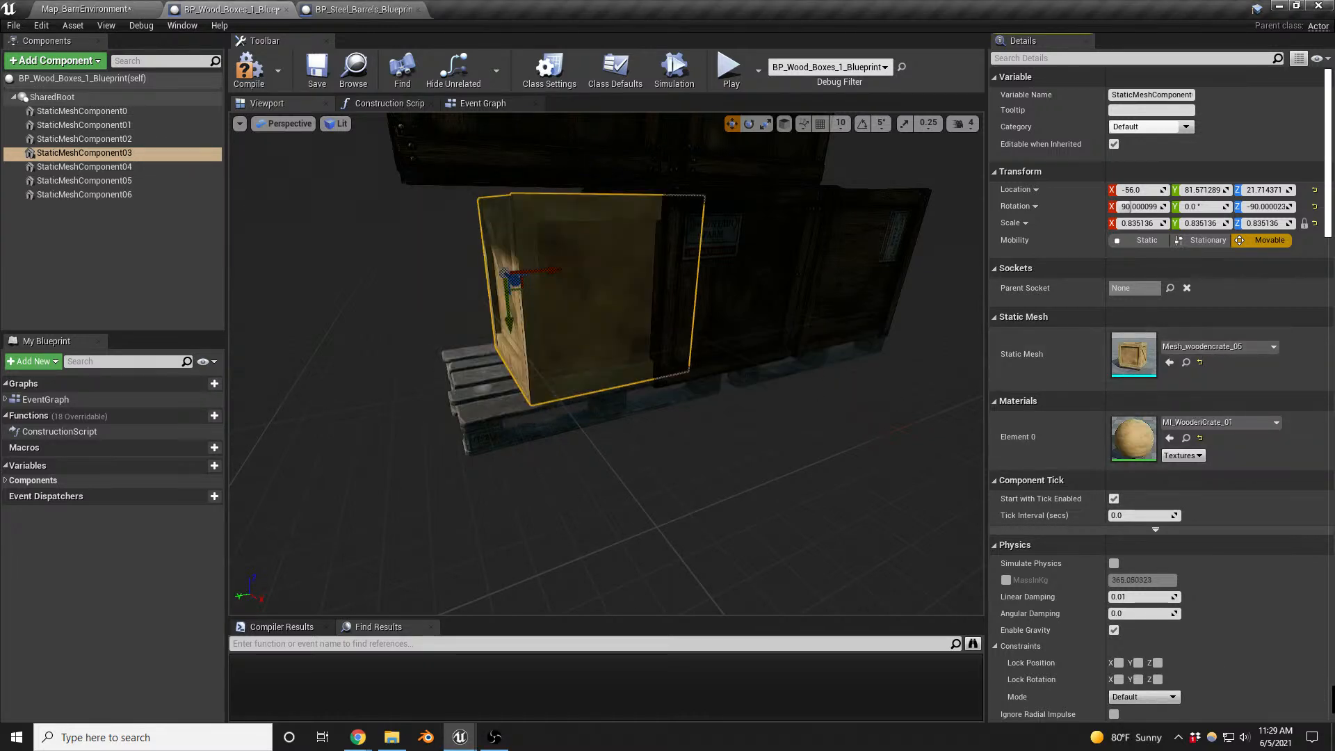
mouse_move(606, 363)
right_down()
mouse_move(727, 337)
mouse_move(619, 340)
right_up()
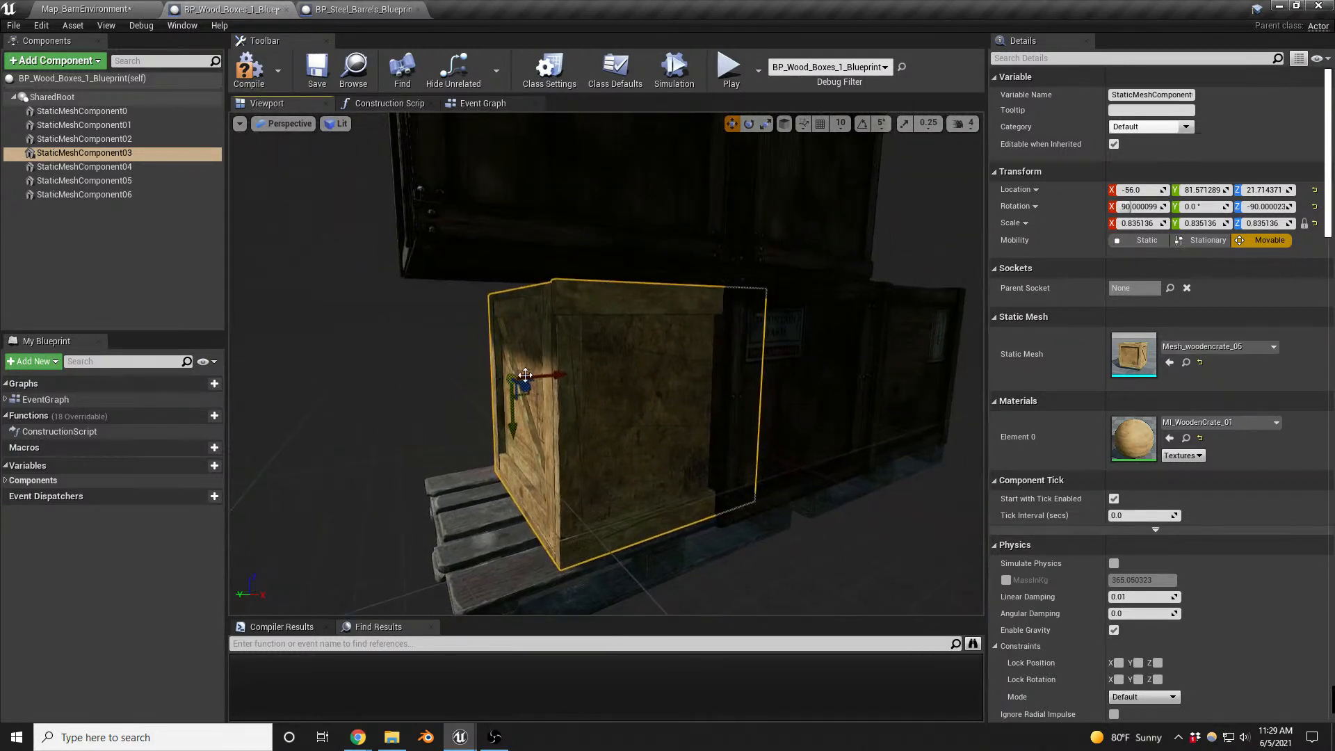
drag(559, 376, 499, 380)
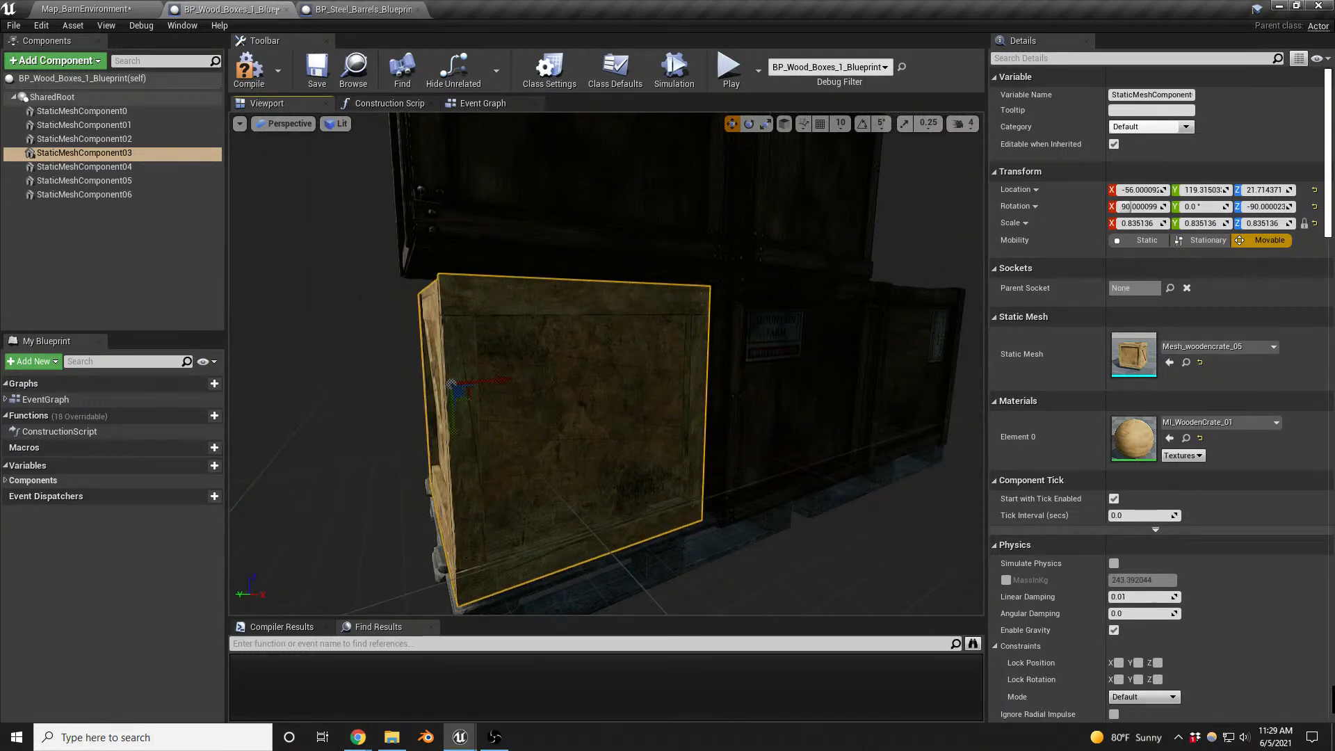
- Select the four remaining SM_Wood_Box_1 components and swap their mesh for Mesh_woodencrate_05
click(789, 390)
ctrl+click(908, 348)
ctrl+click(793, 216)
ctrl+click(660, 209)
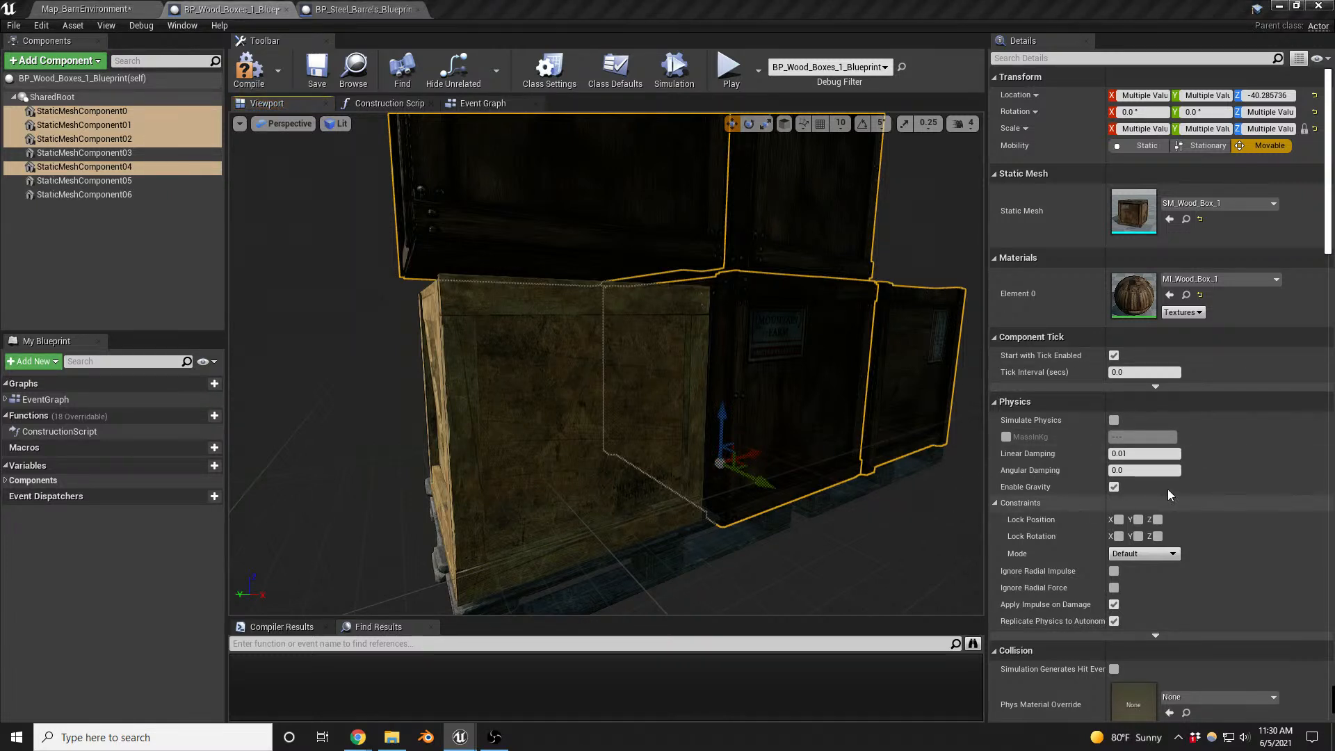
click(1170, 220)
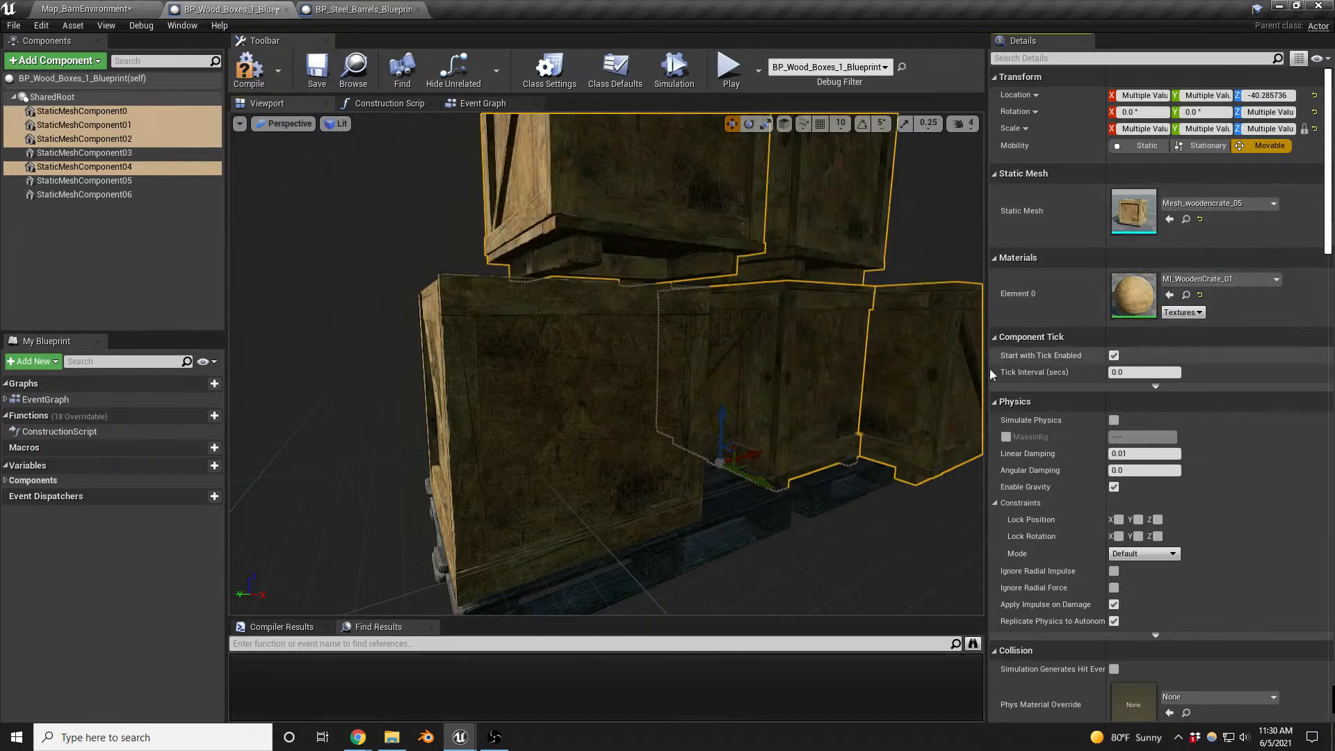
- Delete the middle bottom crate StaticMeshComponent04 and change the neighbouring StaticMeshComponent02 to Mesh_woodencrate_01
mouse_move(701, 413)
right_down()
mouse_move(682, 413)
mouse_move(701, 413)
right_up()
click(701, 413)
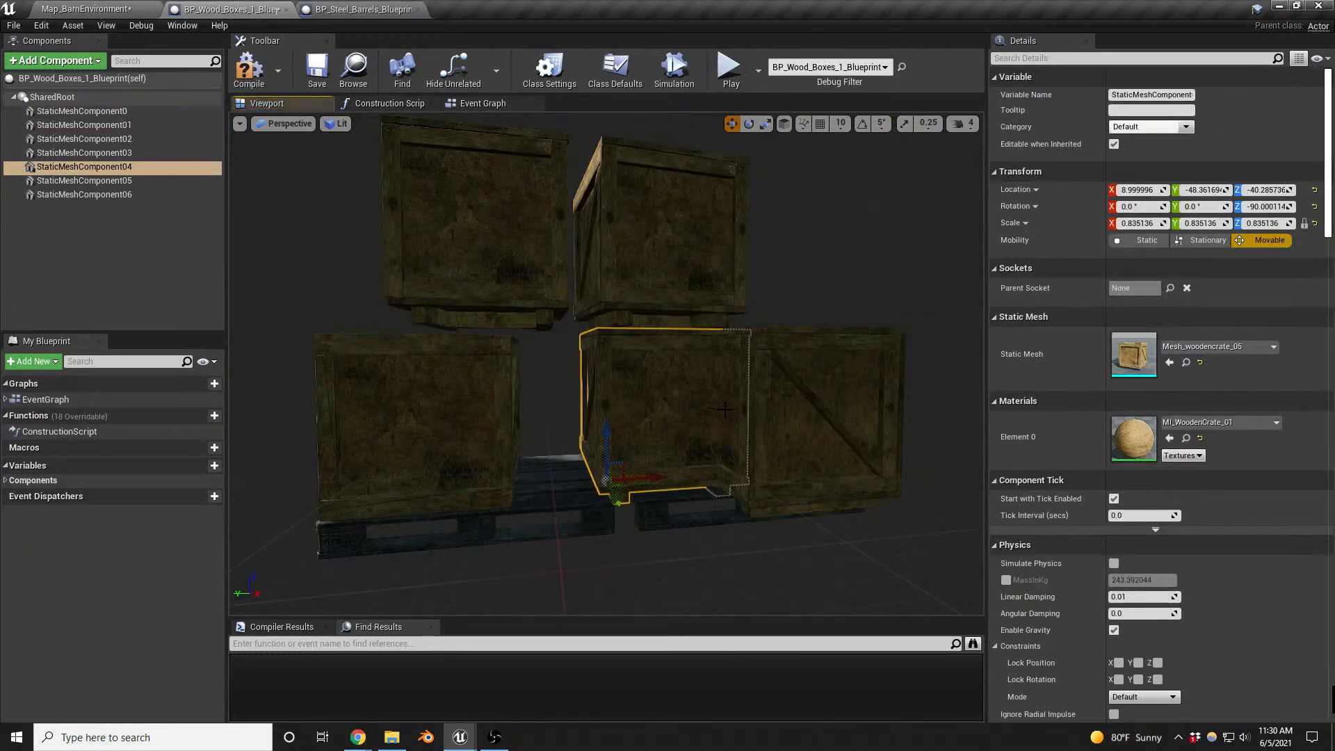
key(Delete)
click(789, 415)
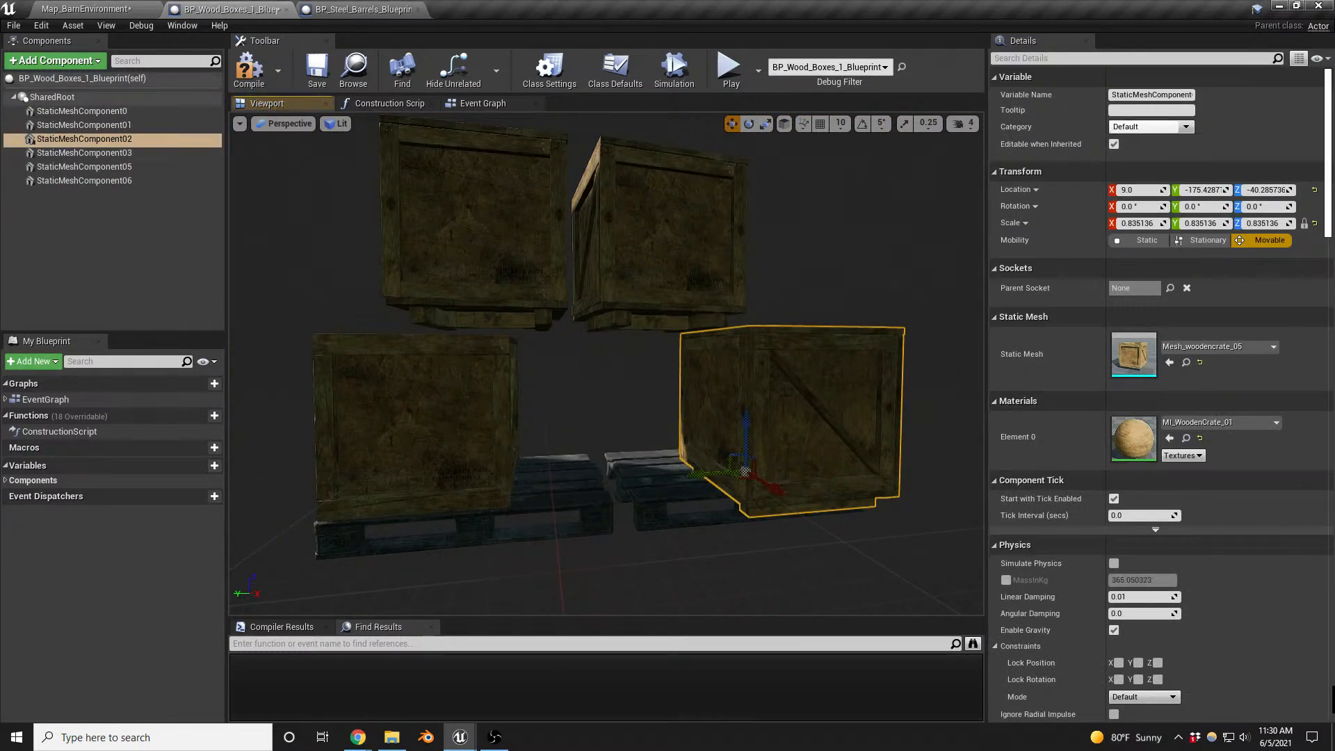
click(1170, 362)
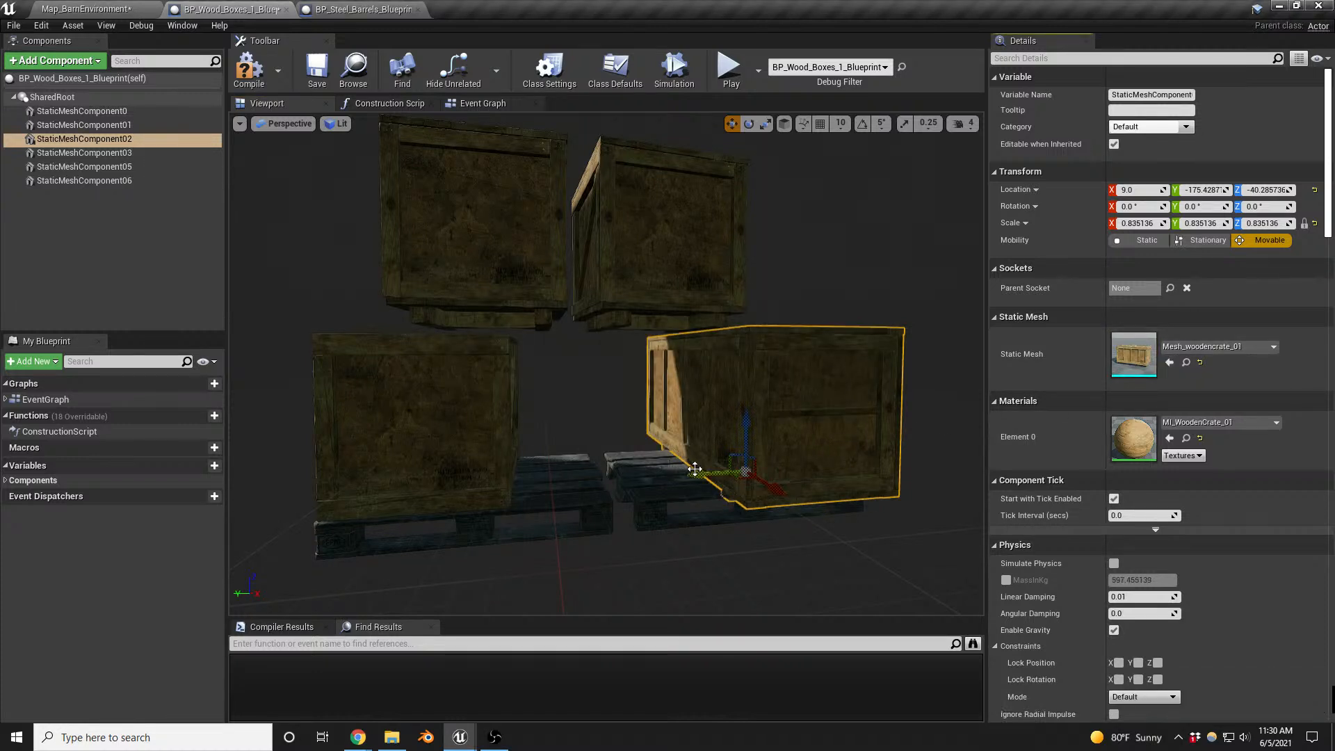
- Rotate the long Mesh_woodencrate_01 crate to about -78.5° around Z and place it on the pallets beside the other bottom crate
right_drag(712, 483, 704, 491)
key(e)
drag(729, 481, 800, 486)
right_drag(730, 480, 699, 487)
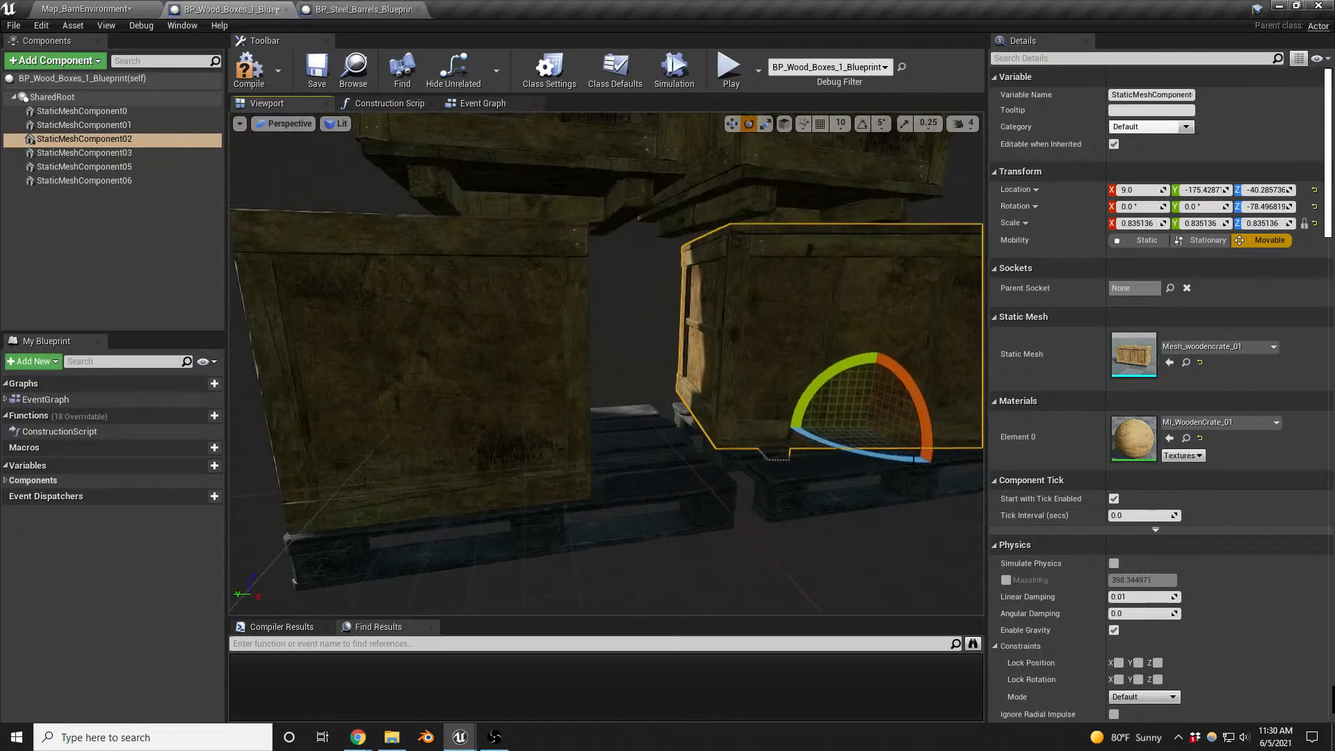
key(w)
drag(891, 432, 770, 390)
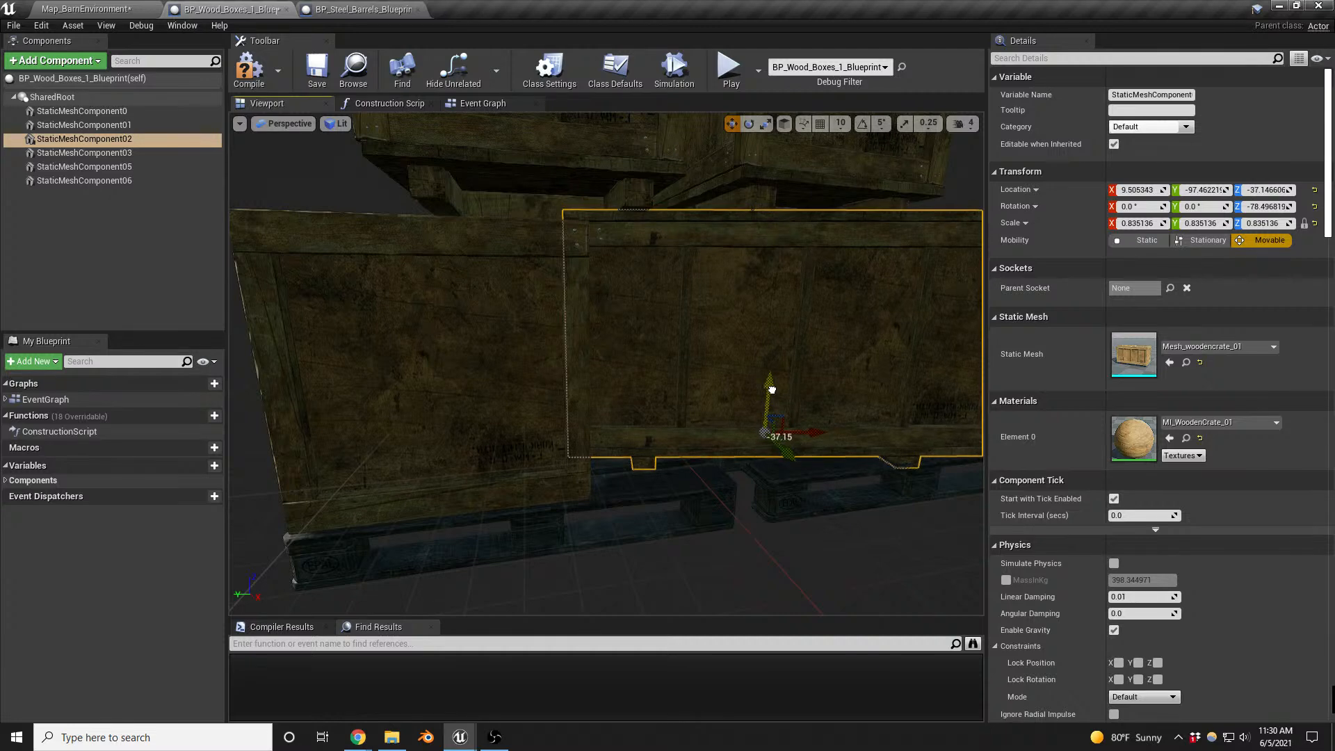
click(480, 445)
mouse_move(480, 445)
right_down()
mouse_move(446, 445)
mouse_move(493, 442)
right_up()
click(584, 424)
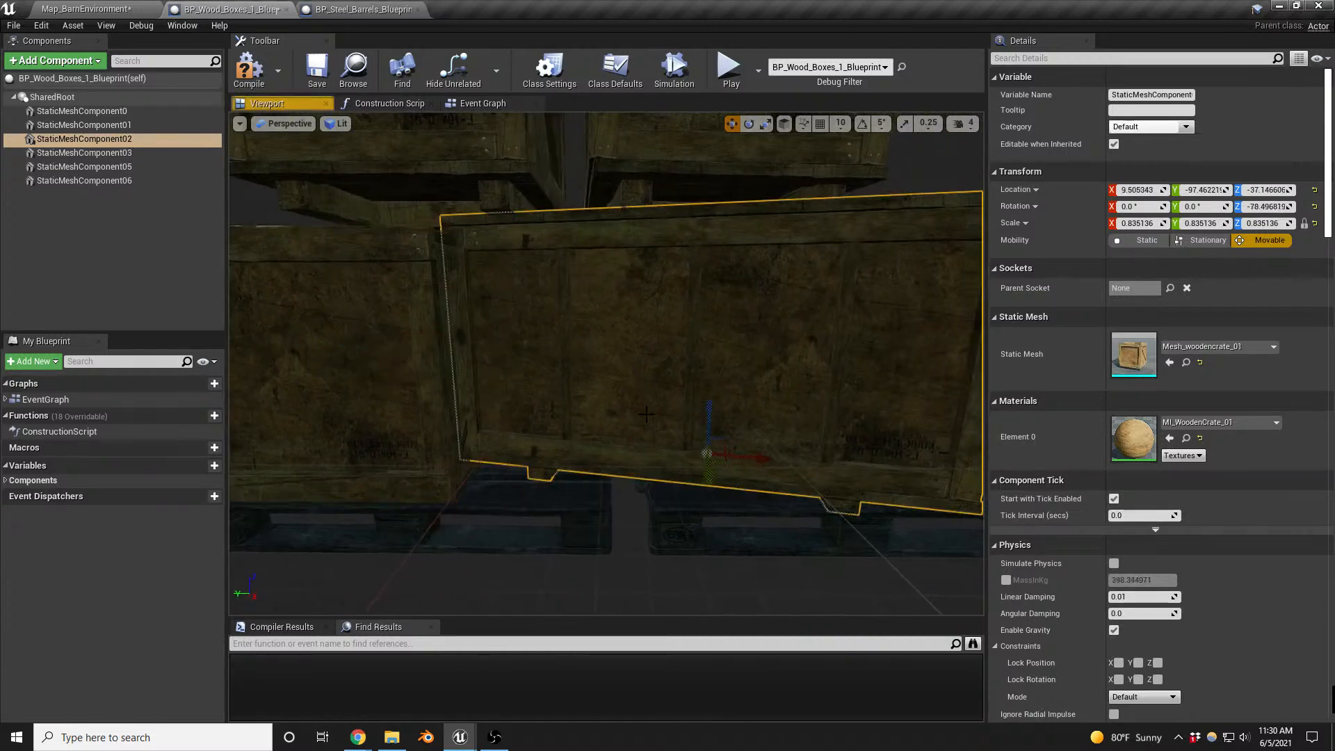
drag(759, 456, 778, 454)
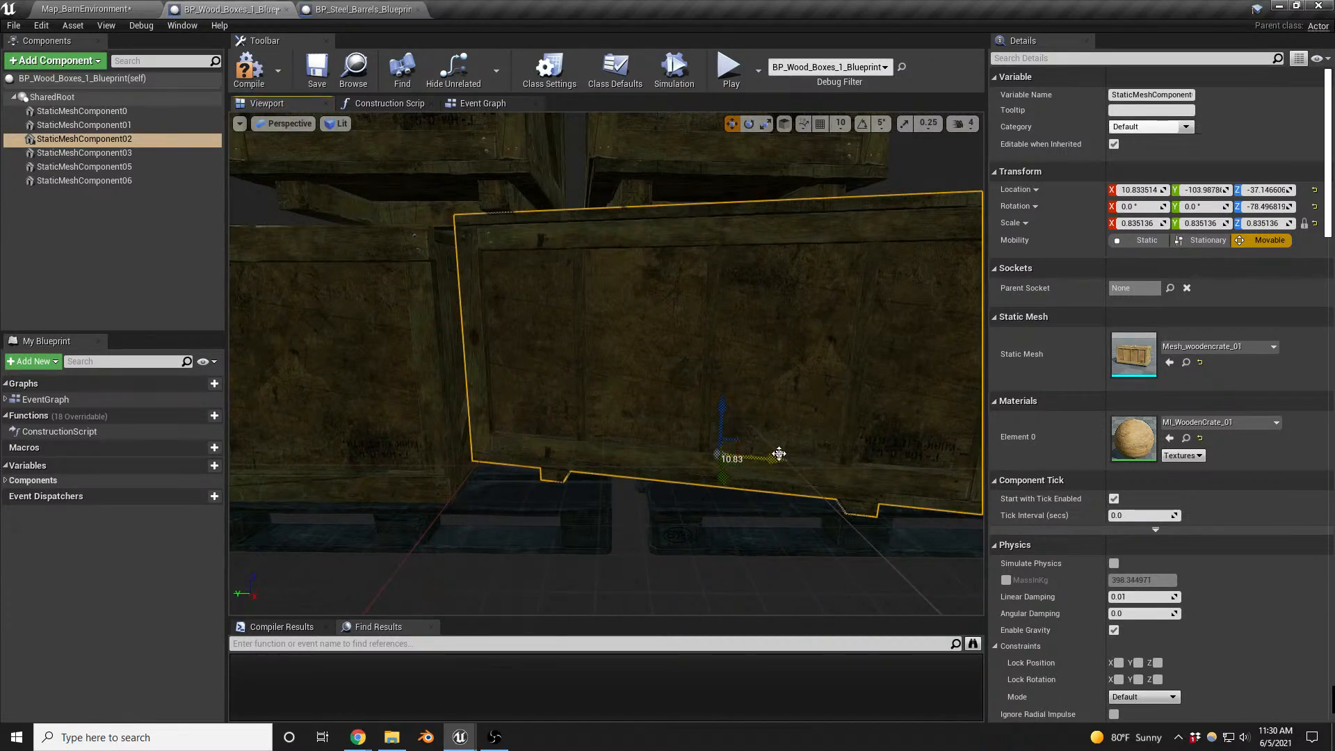
- Tilt the upper crate StaticMeshComponent0 about 6° around Y and lower it to about Z 77.6 onto the bottom crates
click(425, 408)
right_drag(425, 408, 472, 356)
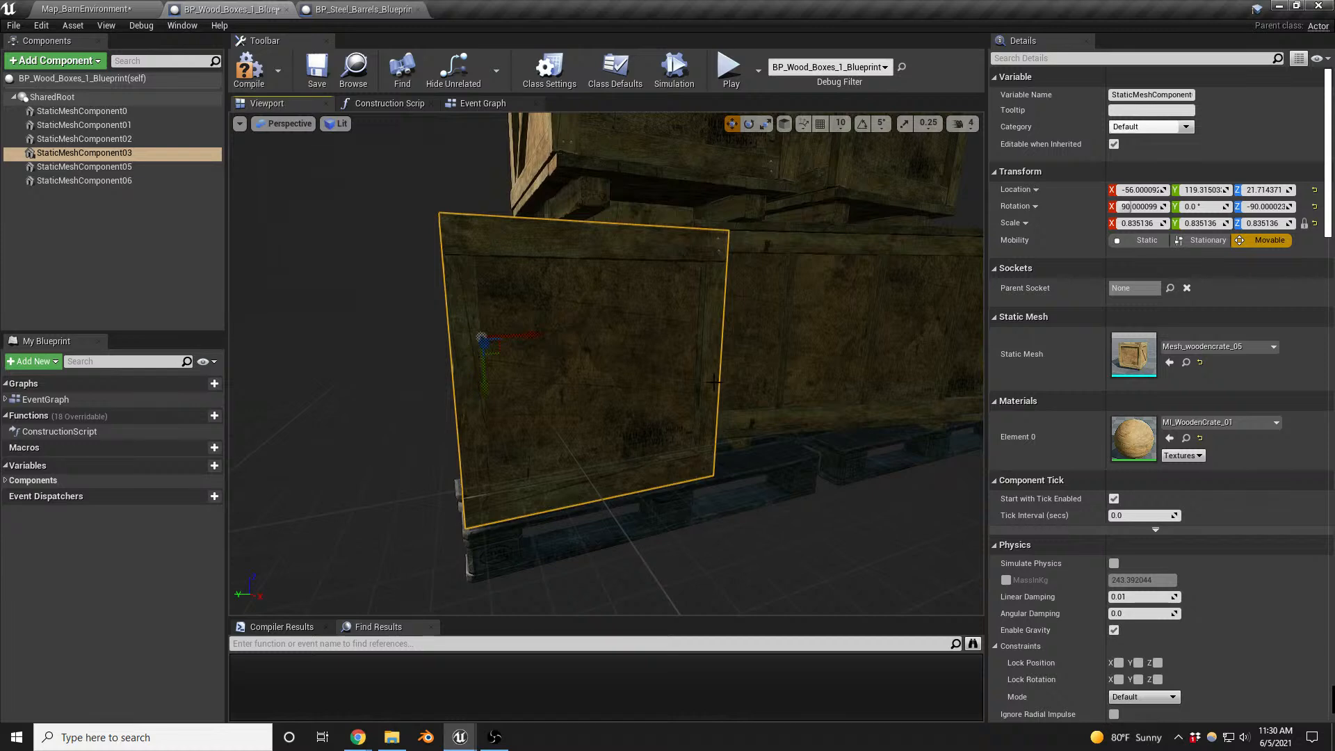
middle_drag(714, 382, 714, 316)
click(596, 441)
ctrl+click(778, 420)
middle_drag(777, 420, 789, 532)
middle_drag(787, 416, 723, 400)
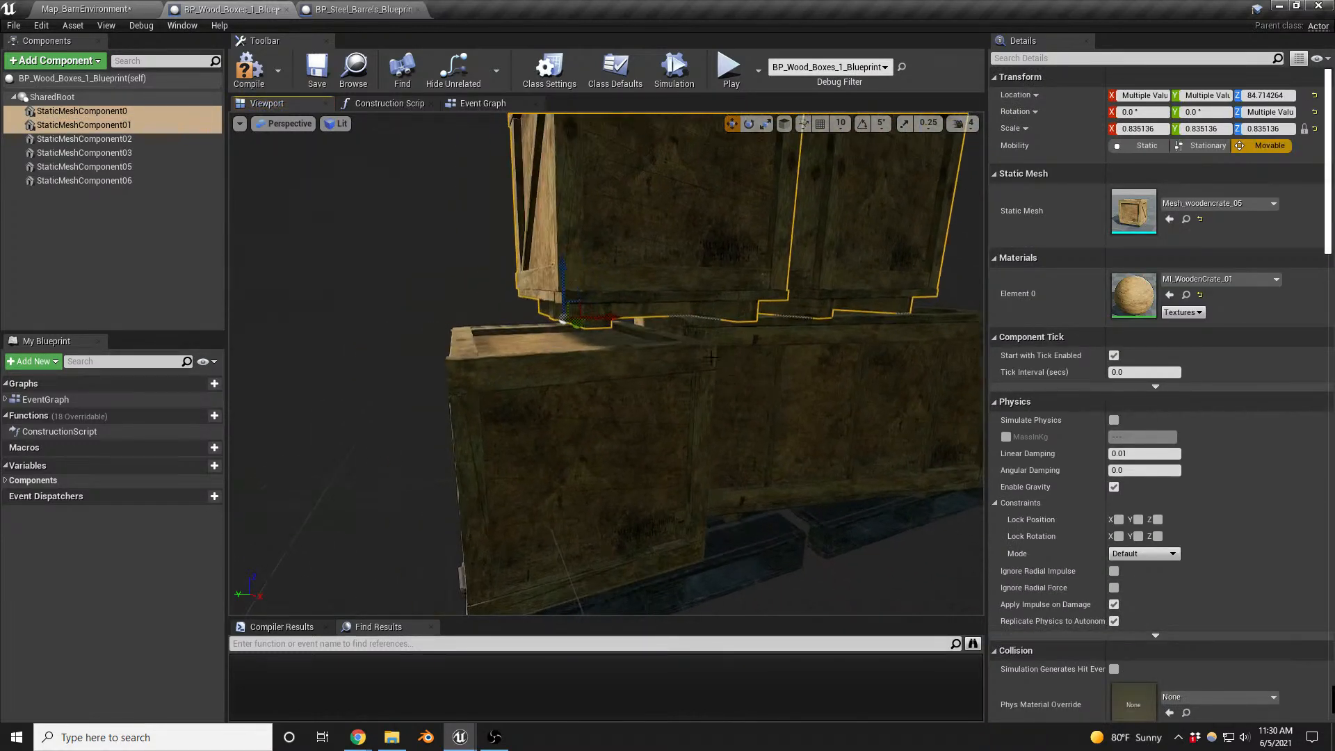
click(587, 270)
key(e)
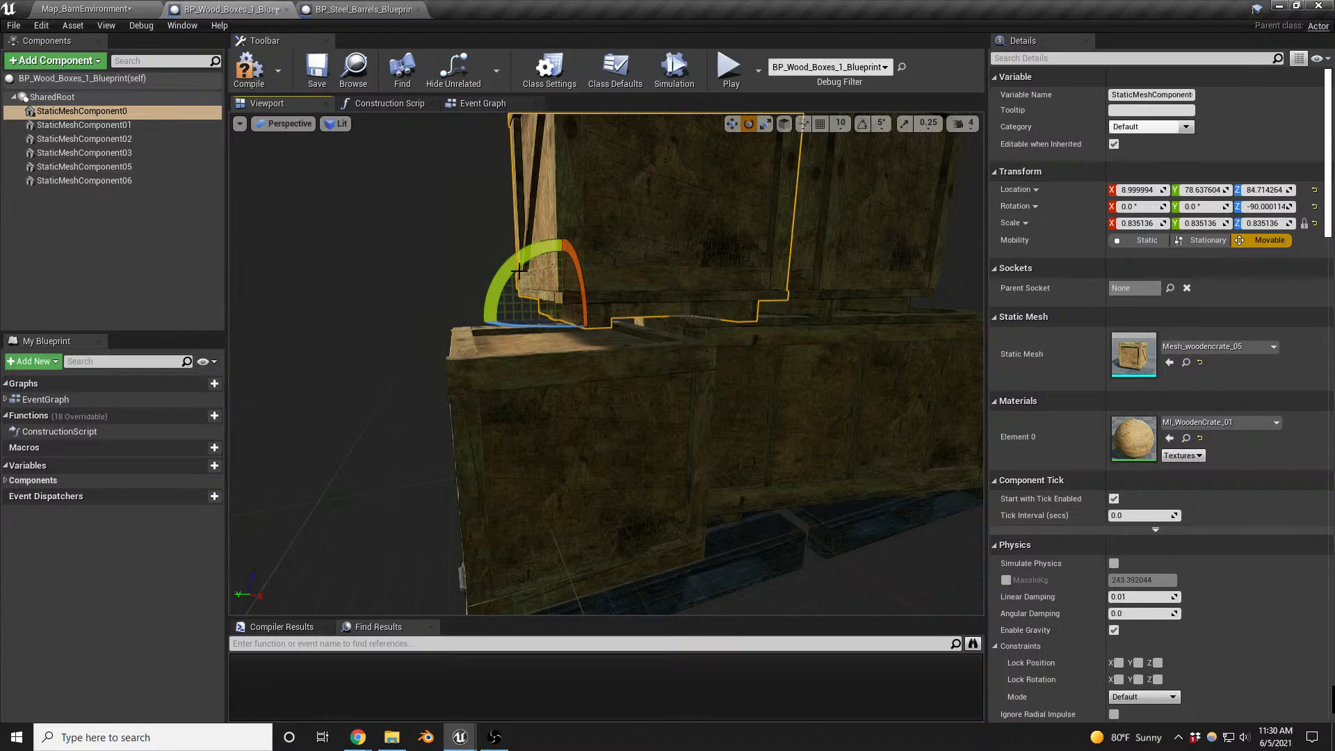
drag(519, 271, 563, 279)
key(w)
middle_drag(575, 280, 702, 229)
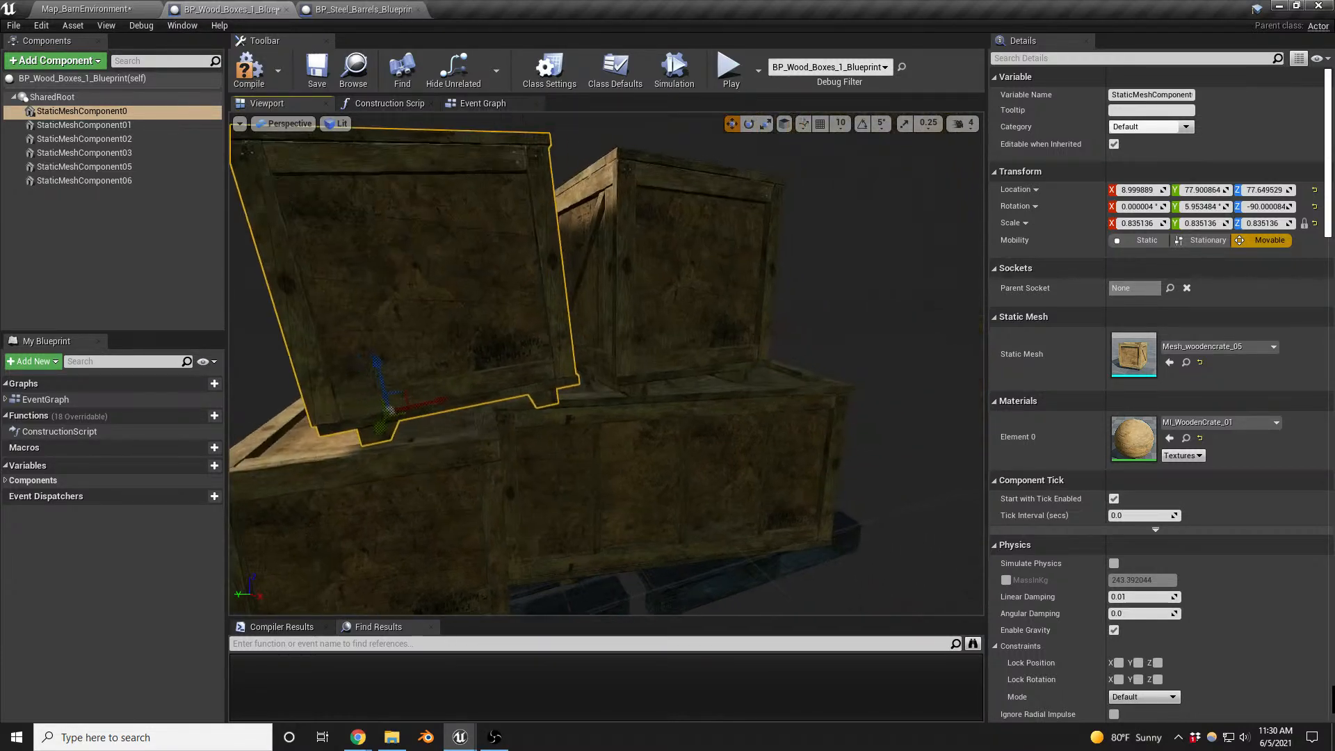
- Rotate the other upper crate StaticMeshComponent01 to about -85.5° around Z on top of the long crate
click(719, 305)
middle_drag(720, 305, 786, 344)
key(e)
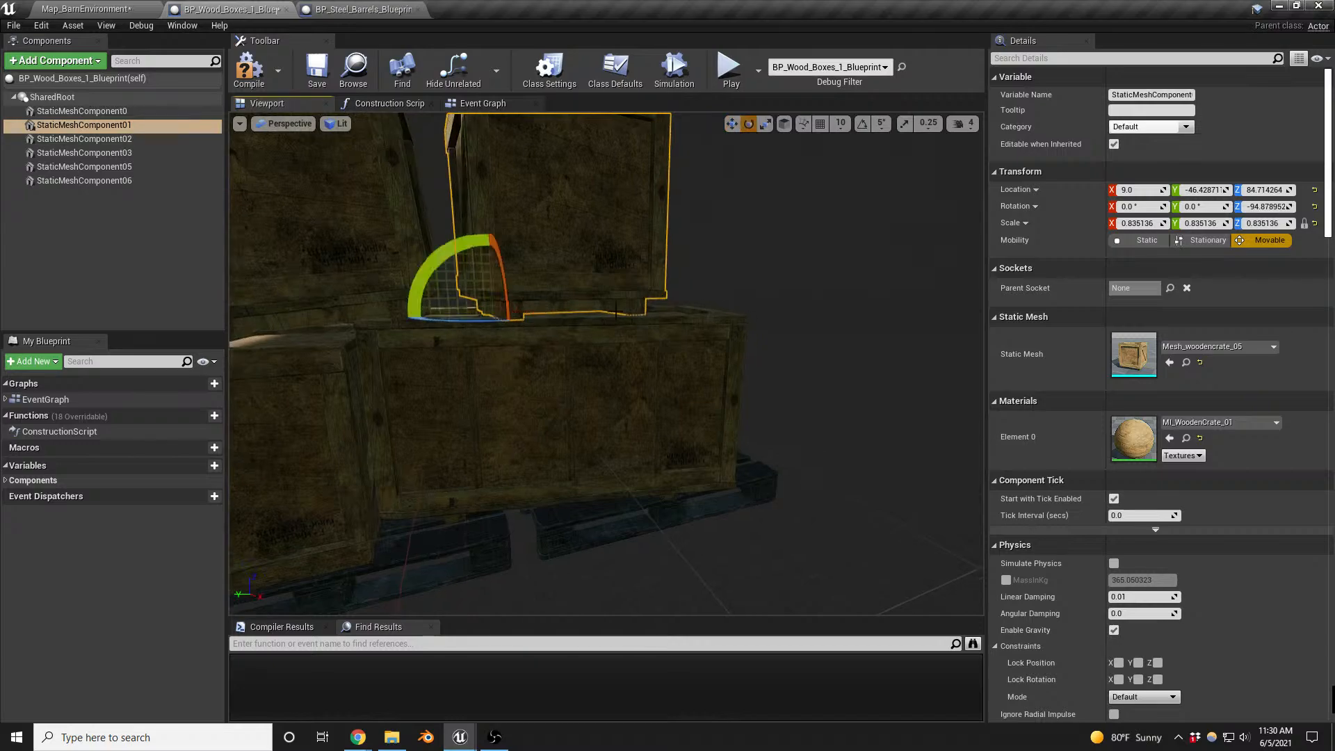
drag(487, 324, 518, 321)
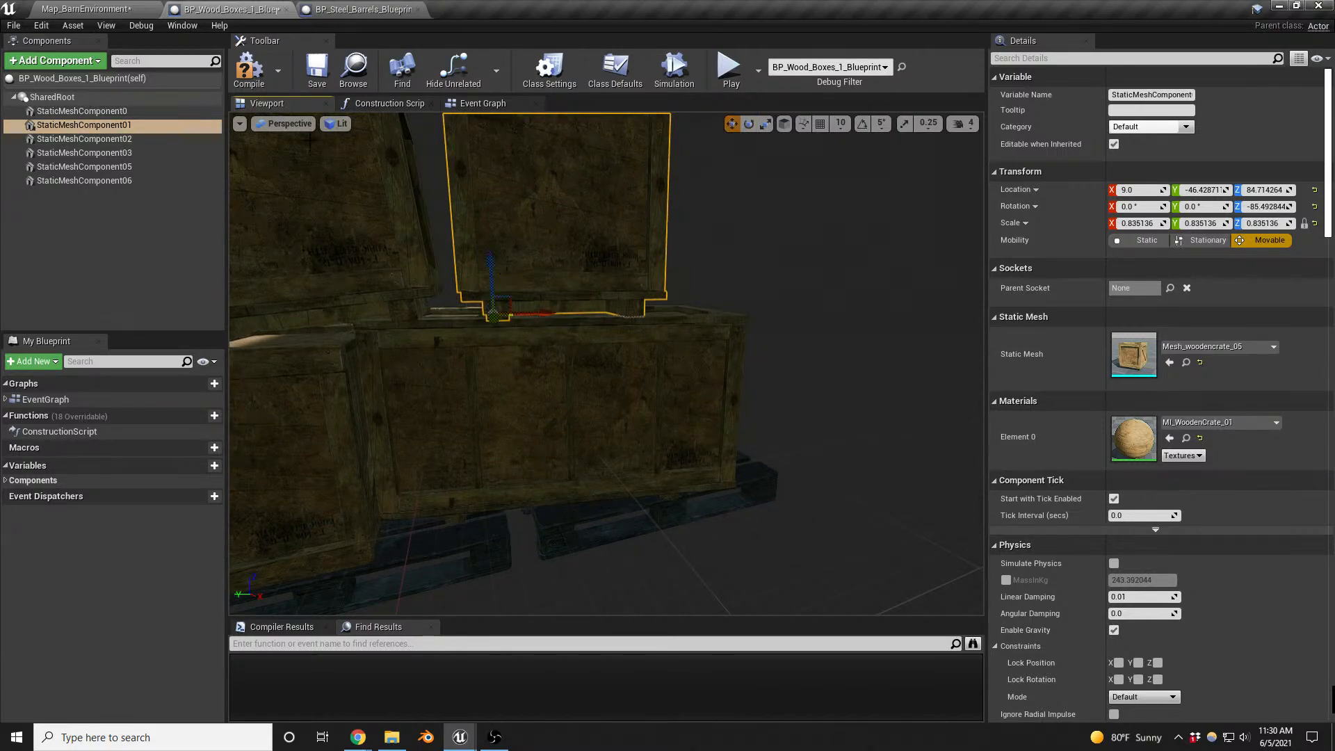
- Return to Map_BarnEnvironment and raise the BP_Wood_Boxes_1_Blueprint crate stack next to the green dumpster to about Z -188.9
click(104, 9)
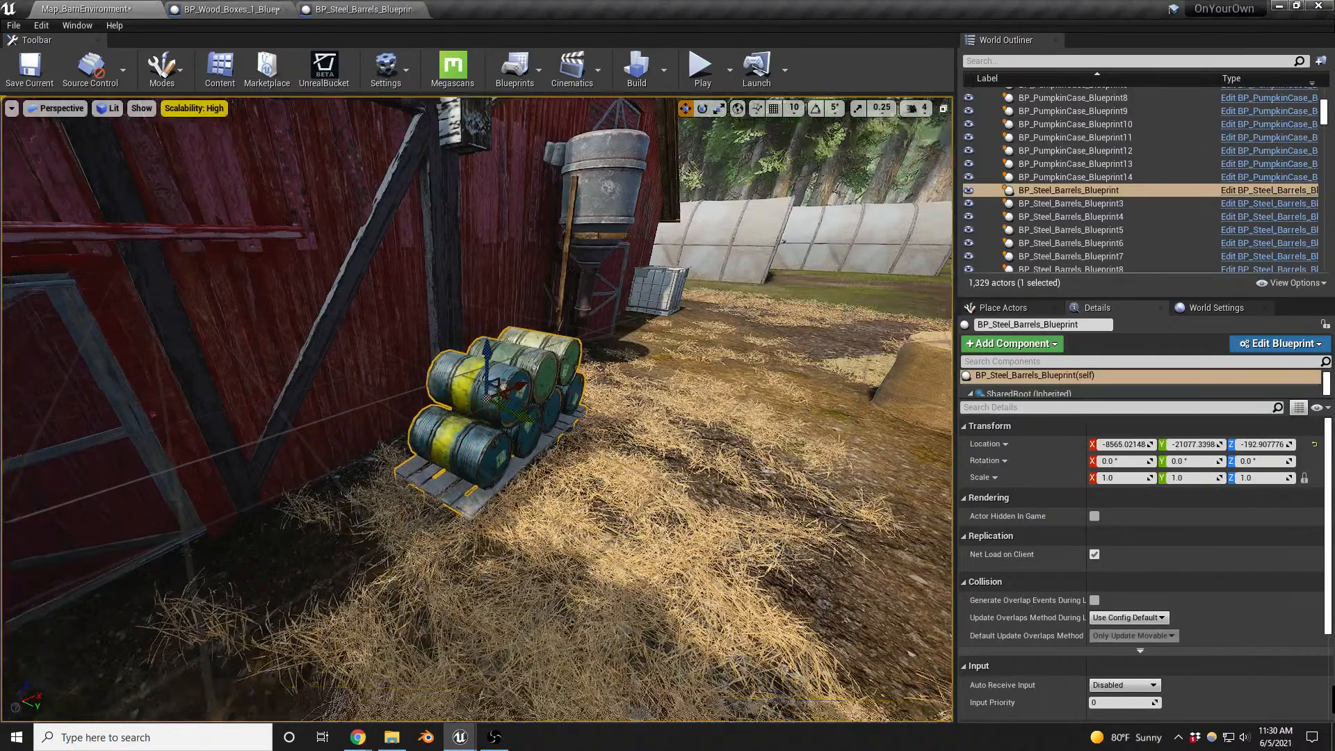
right_drag(477, 409, 522, 379)
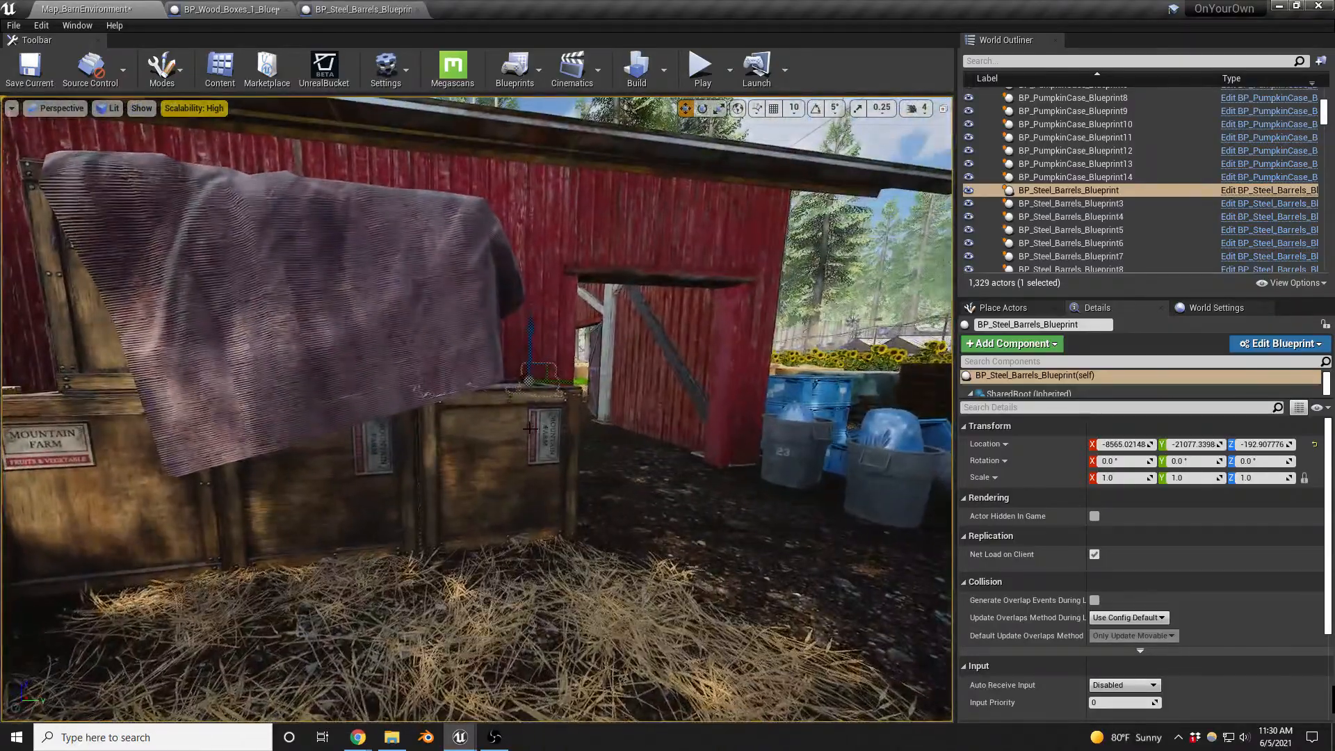
click(522, 471)
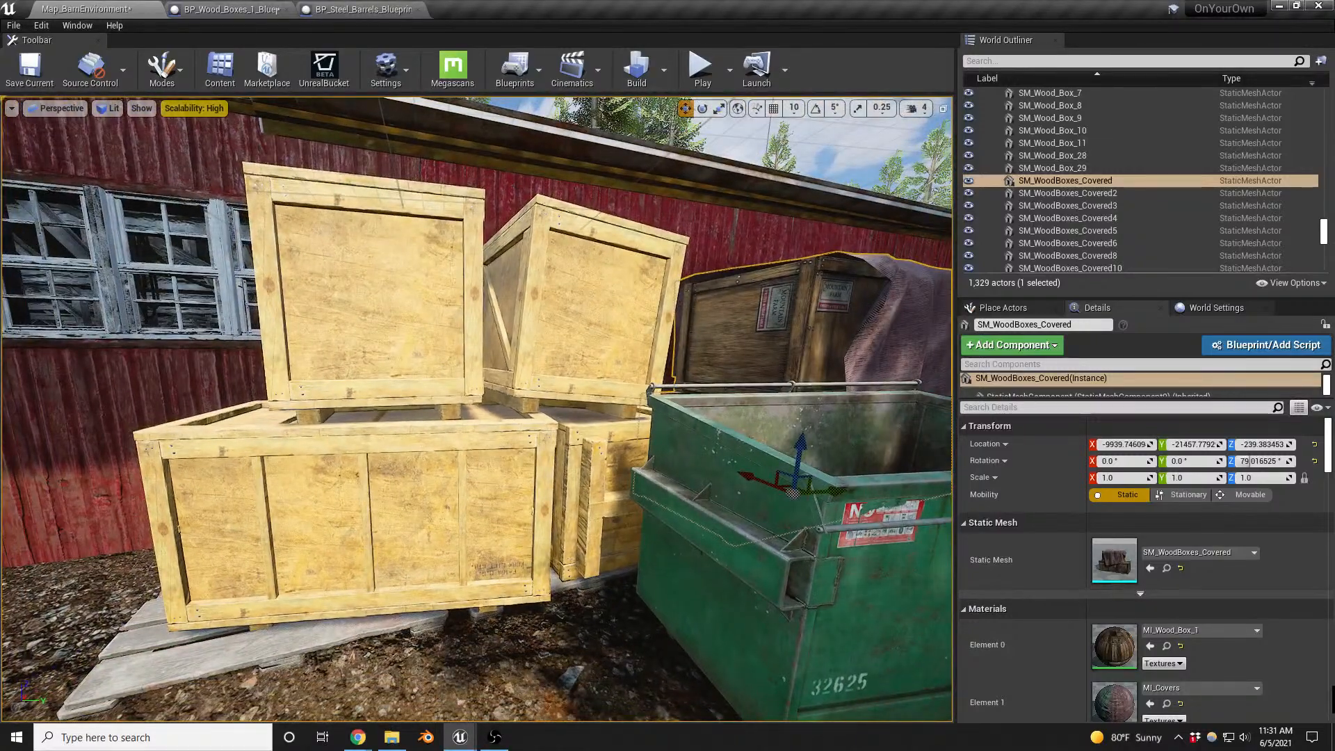
click(540, 519)
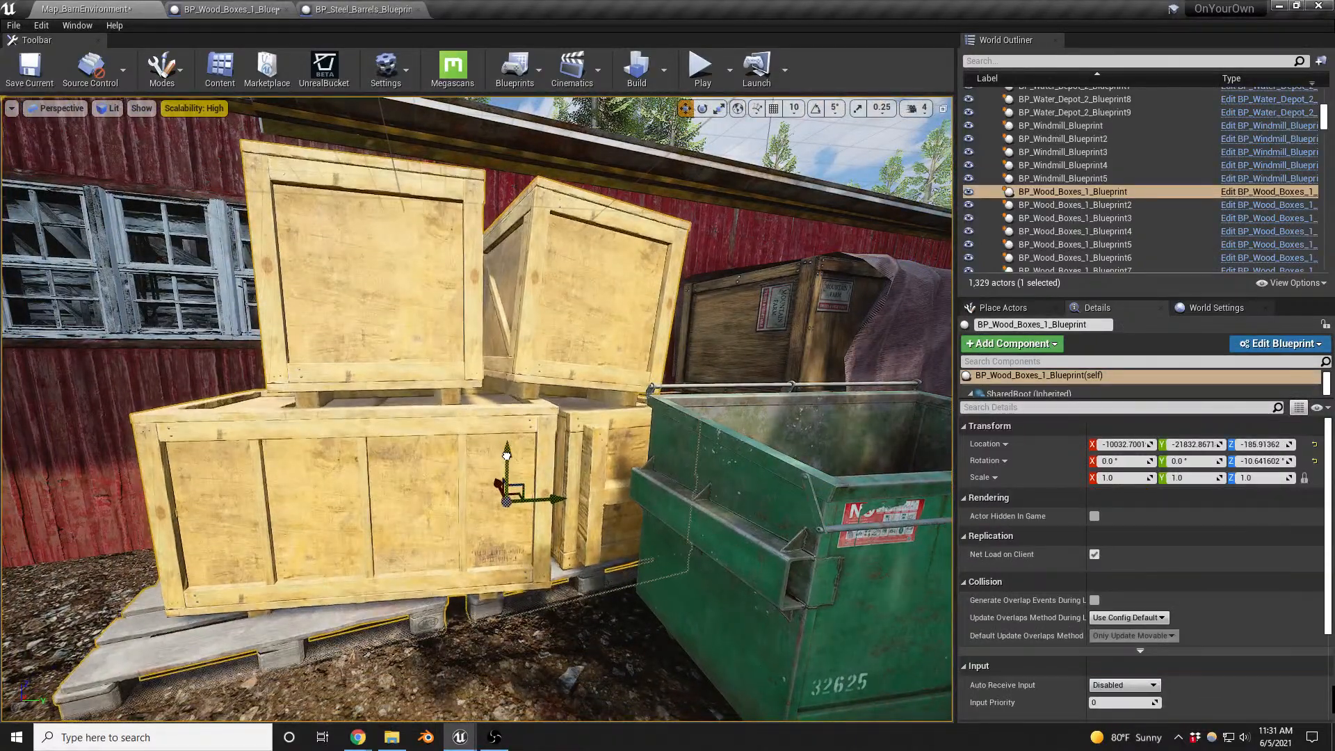
- Delete the cloth-covered crate stack SM_WoodBoxes_Covered standing between the green dumpster and the barn doorway
key(d)
right_drag(742, 353, 692, 347)
click(742, 353)
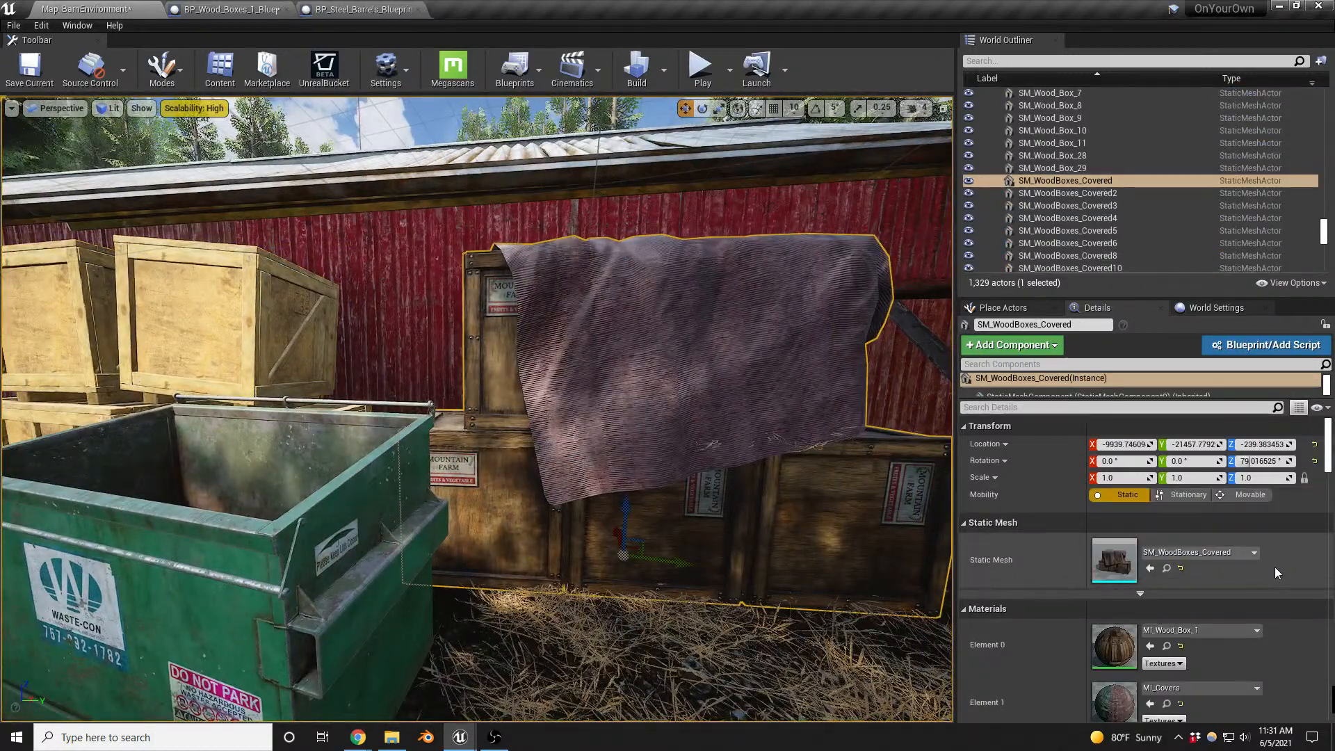
scroll(1279, 562, down, 5)
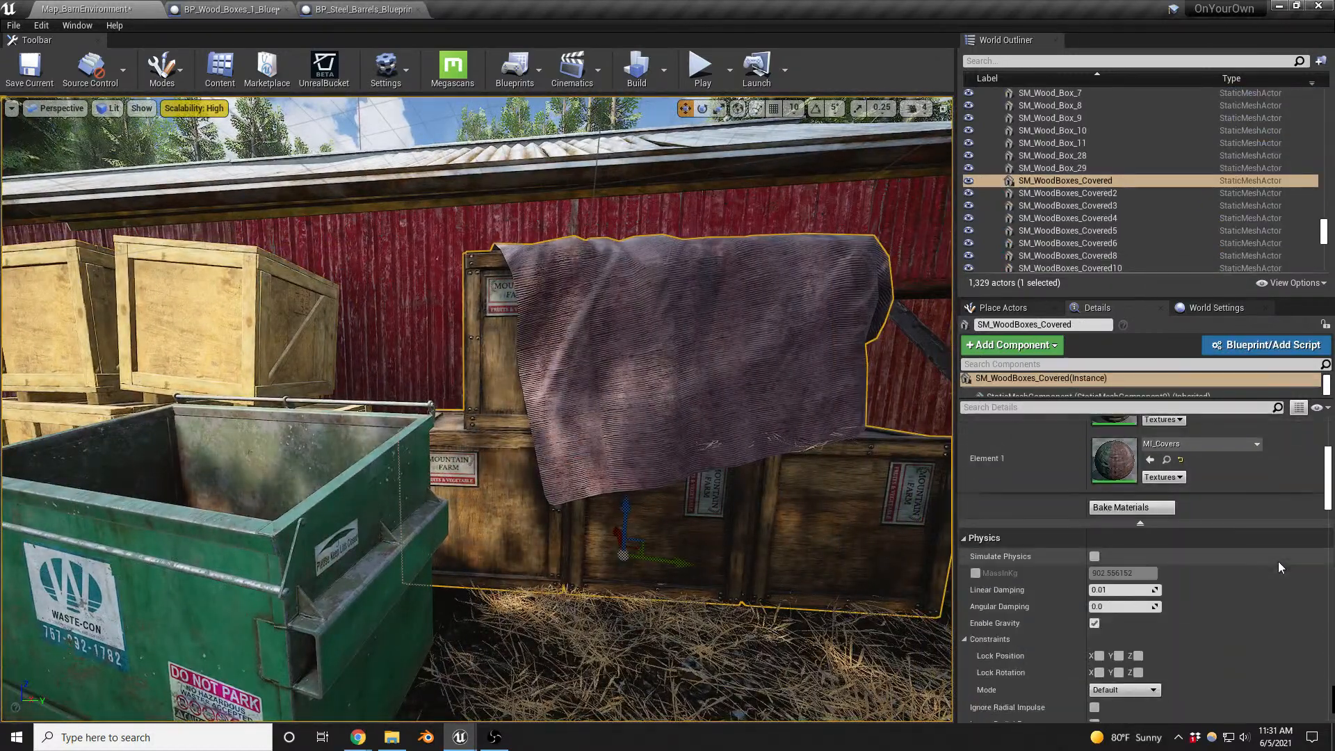
key(s)
right_drag(644, 540, 724, 557)
key(w)
key(s)
key(w)
key(s)
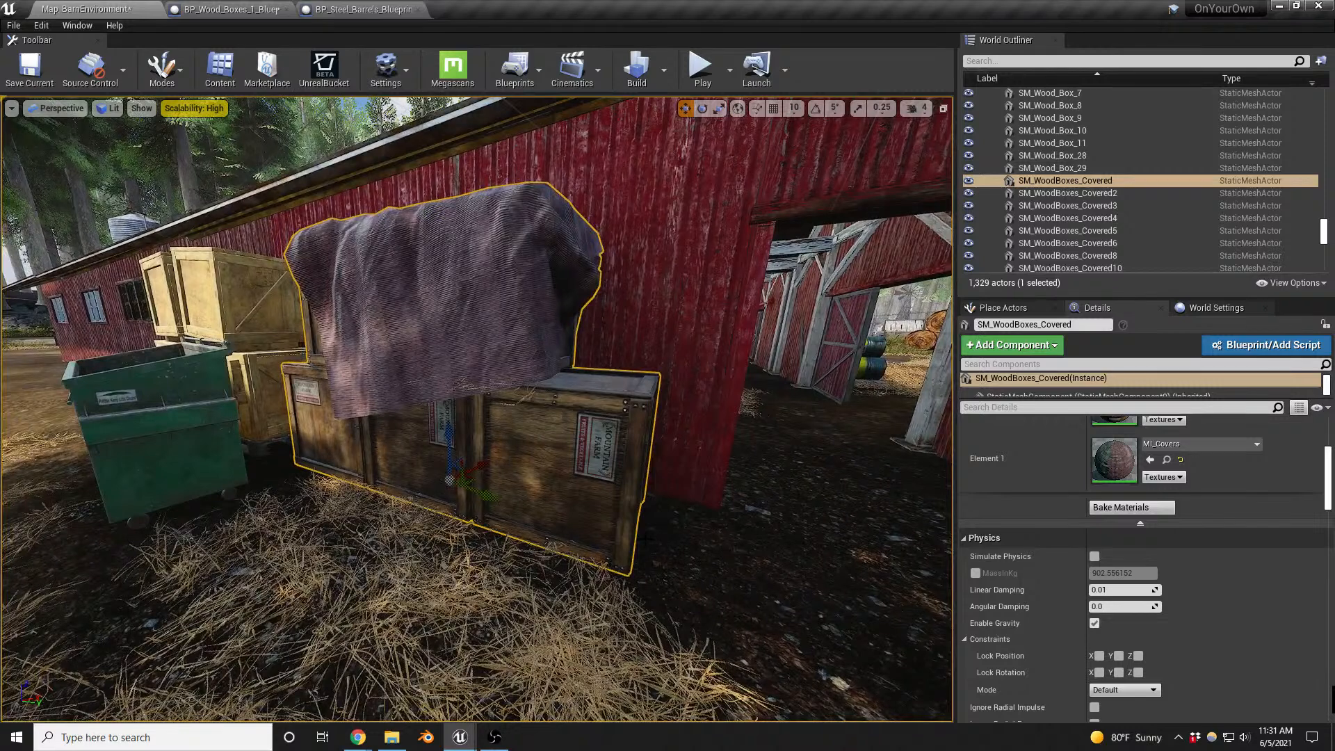
key(Delete)
- Duplicate the BP_Wood_Boxes_1_Blueprint crate stack and place the copy against the barn wall between the dumpster and the doorway
click(260, 310)
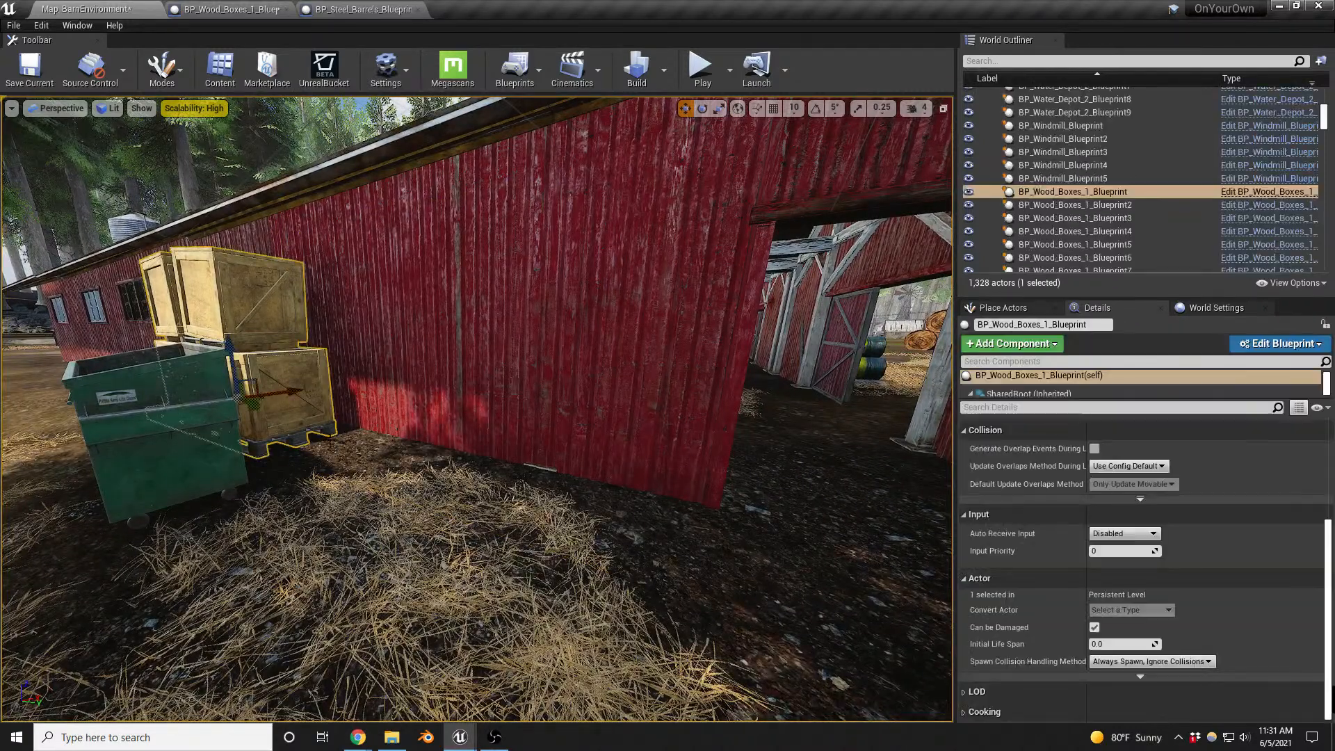
alt+drag(260, 400, 389, 379)
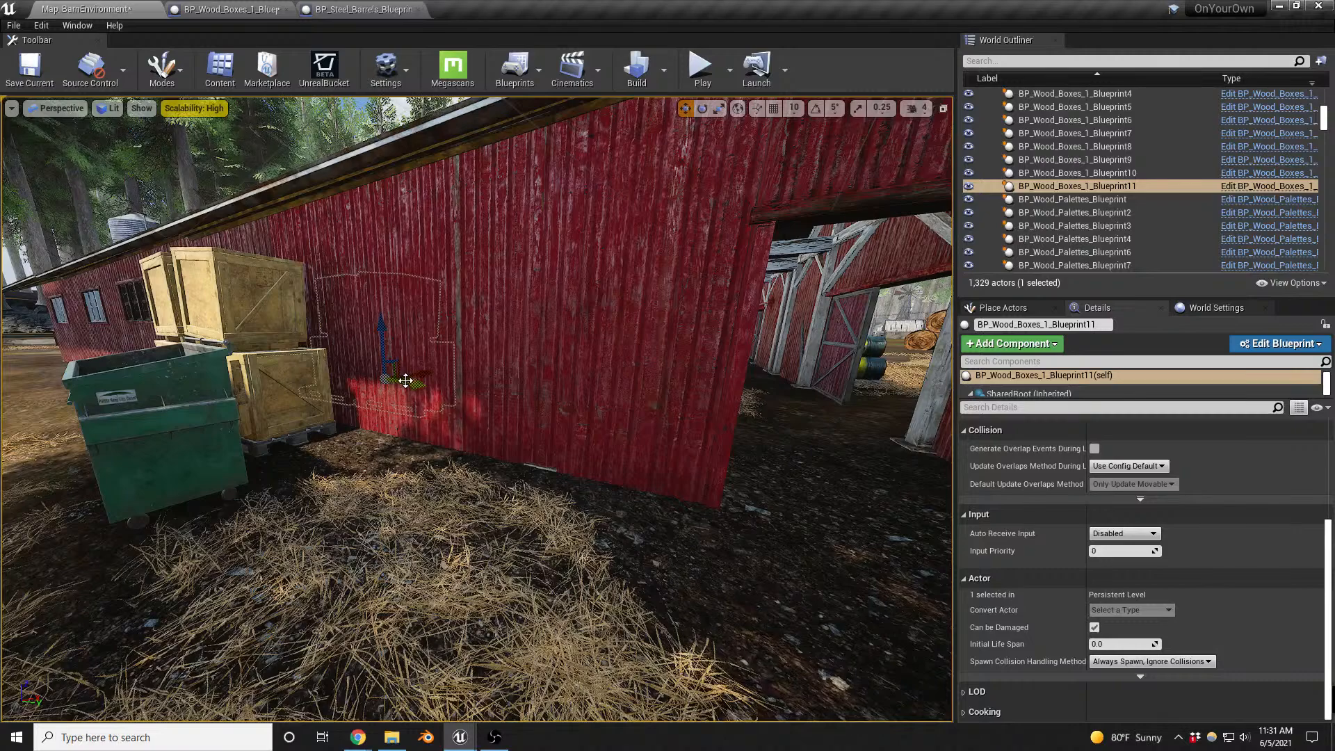
drag(406, 379, 377, 513)
key(e)
key(w)
drag(486, 477, 409, 427)
mouse_move(409, 427)
right_down()
mouse_move(389, 426)
mouse_move(487, 418)
mouse_move(396, 412)
right_up()
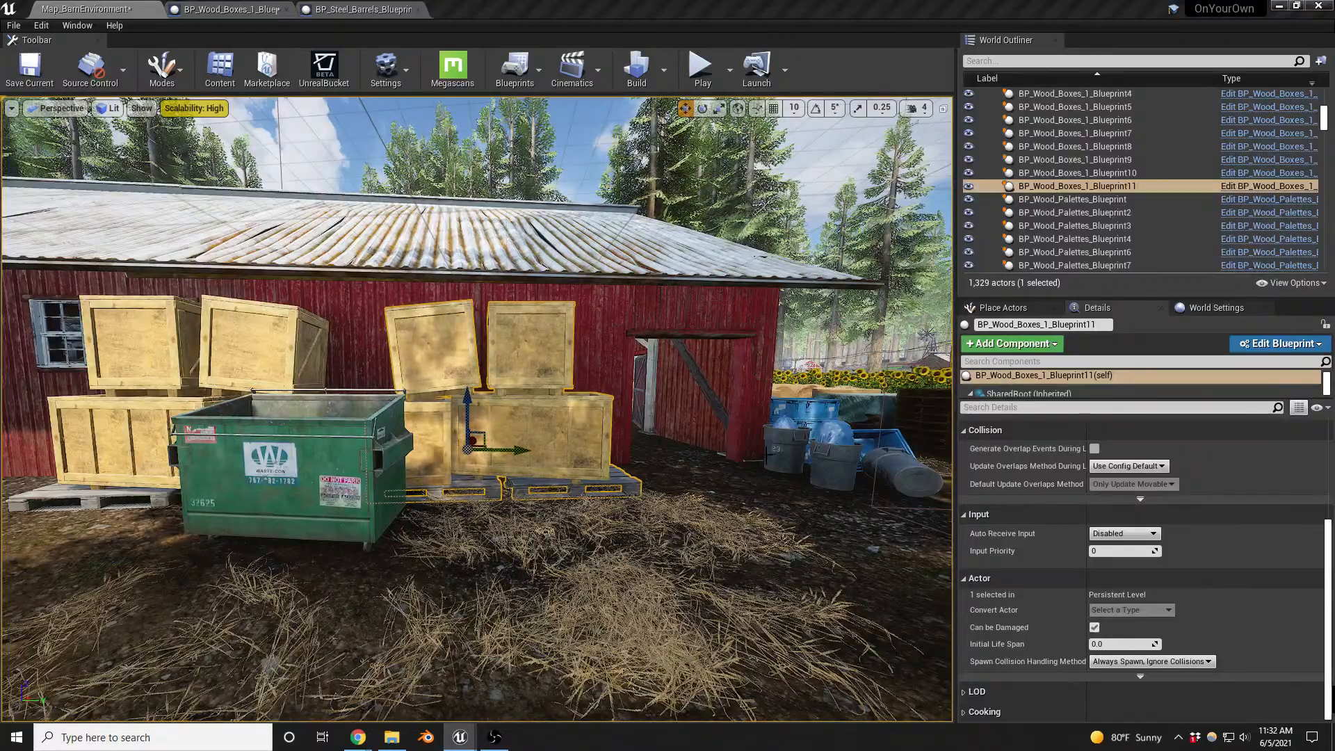
- Find the Nav Mesh Bounds Volume among the placeable actors and add one on the ground near the blue barrels outside the barn doorway
right_drag(458, 422, 584, 432)
key(w)
key(s)
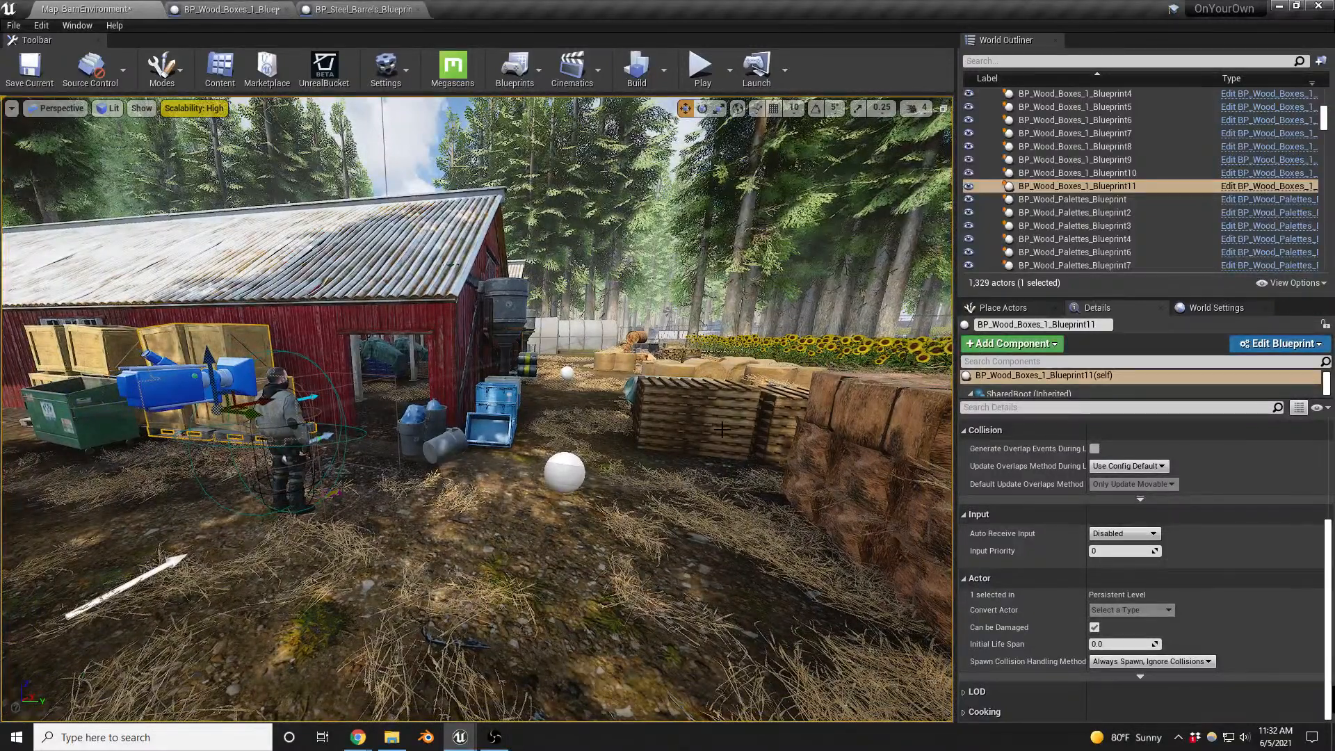
click(561, 470)
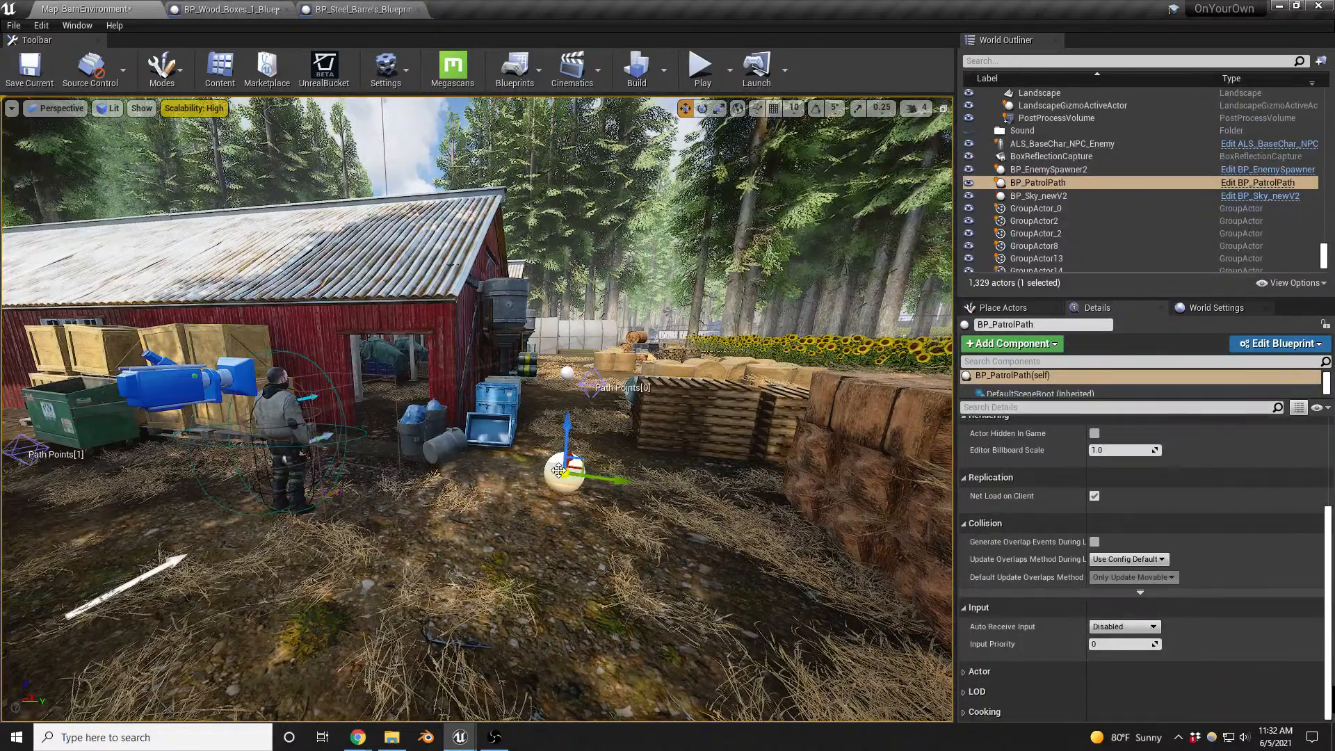
click(1003, 308)
click(992, 326)
text(ene)
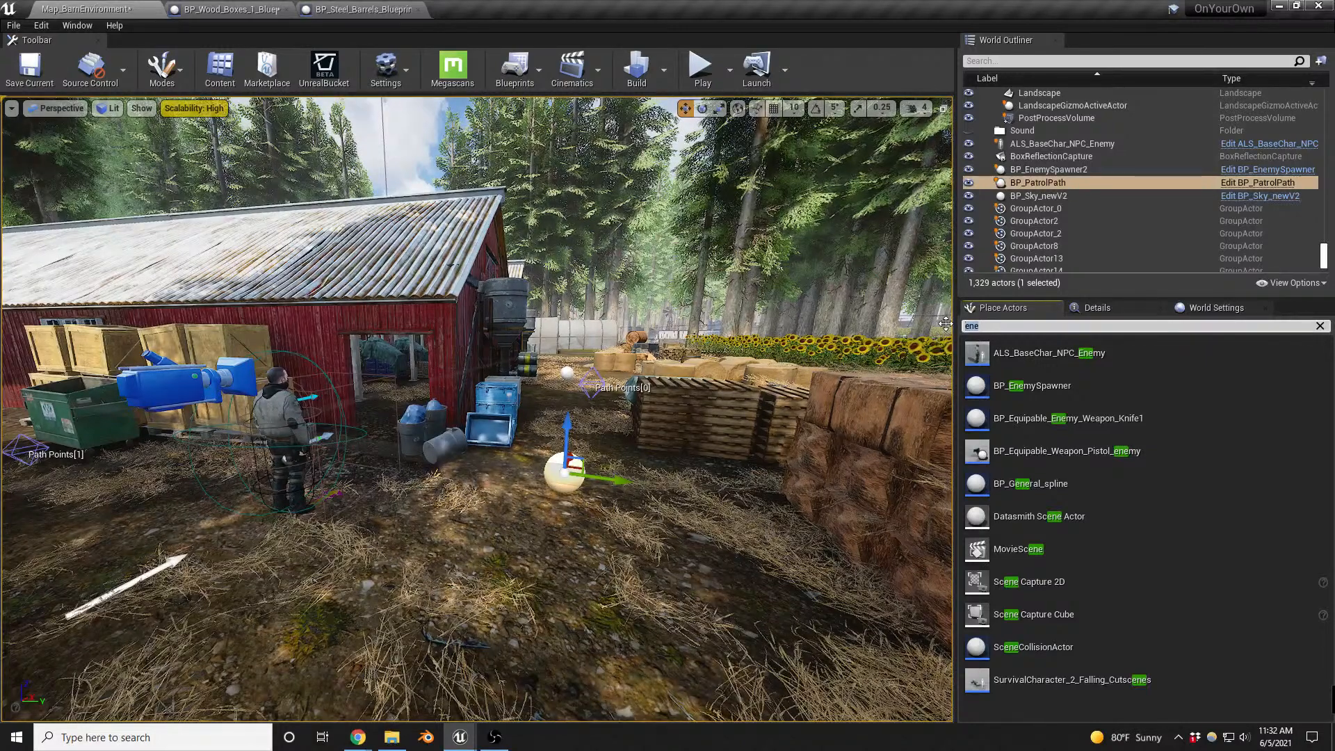
text(nav)
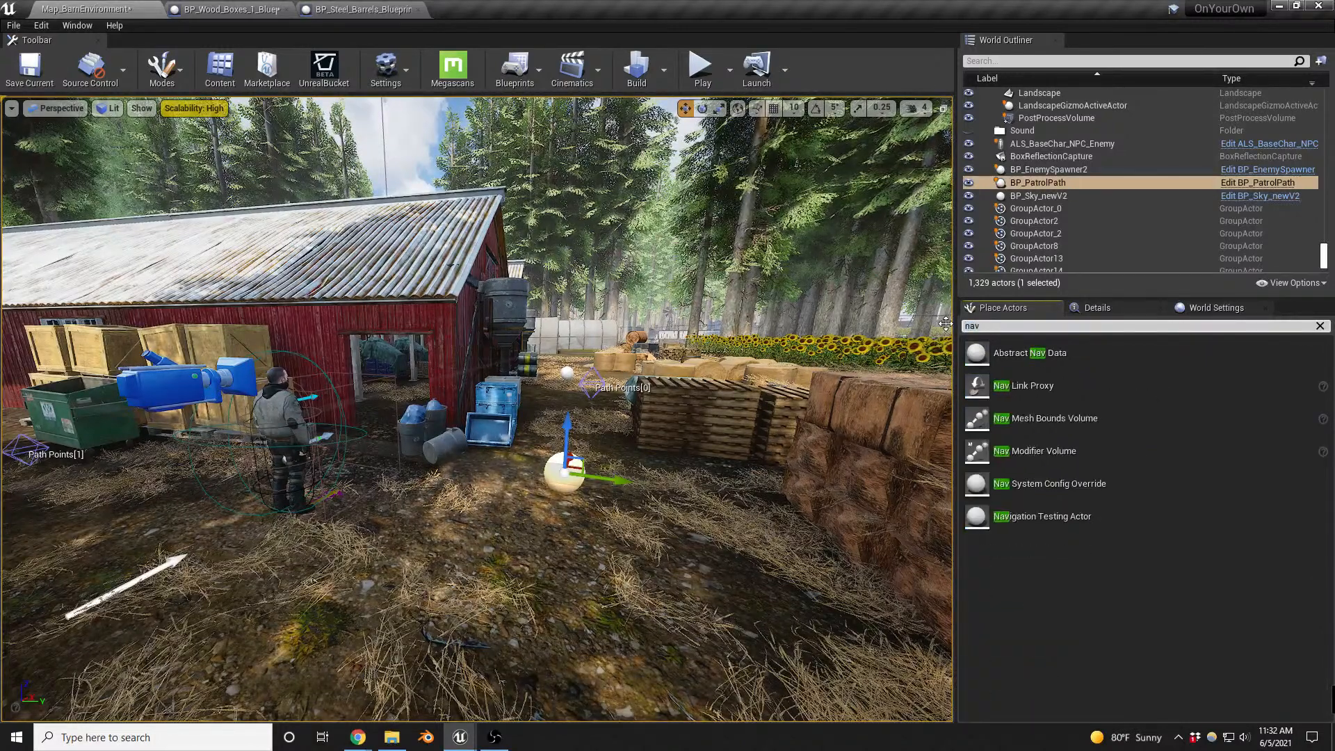
drag(1012, 384, 644, 523)
click(433, 522)
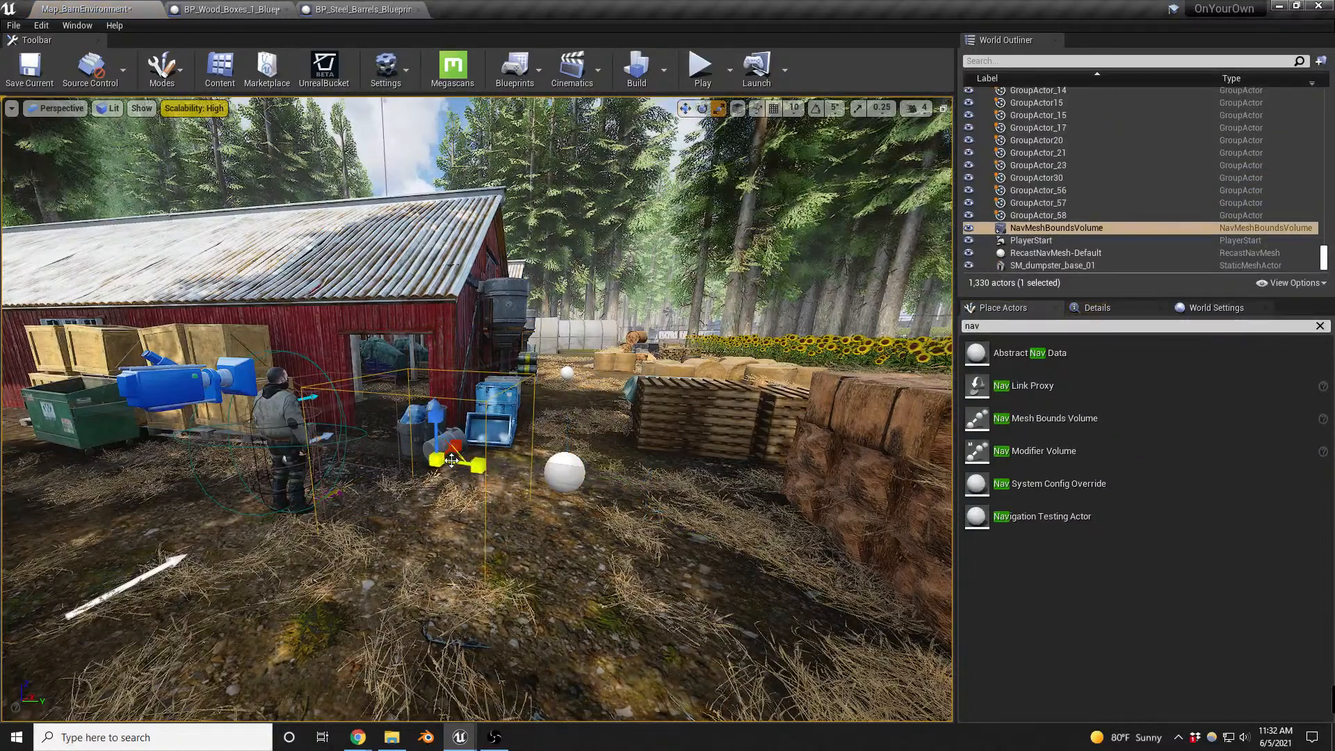
- Scale up the NavMeshBoundsVolume so its navigation area covers the yard around the barn and the patrol path
key(d)
right_drag(448, 457, 423, 427)
key(s)
drag(423, 427, 456, 479)
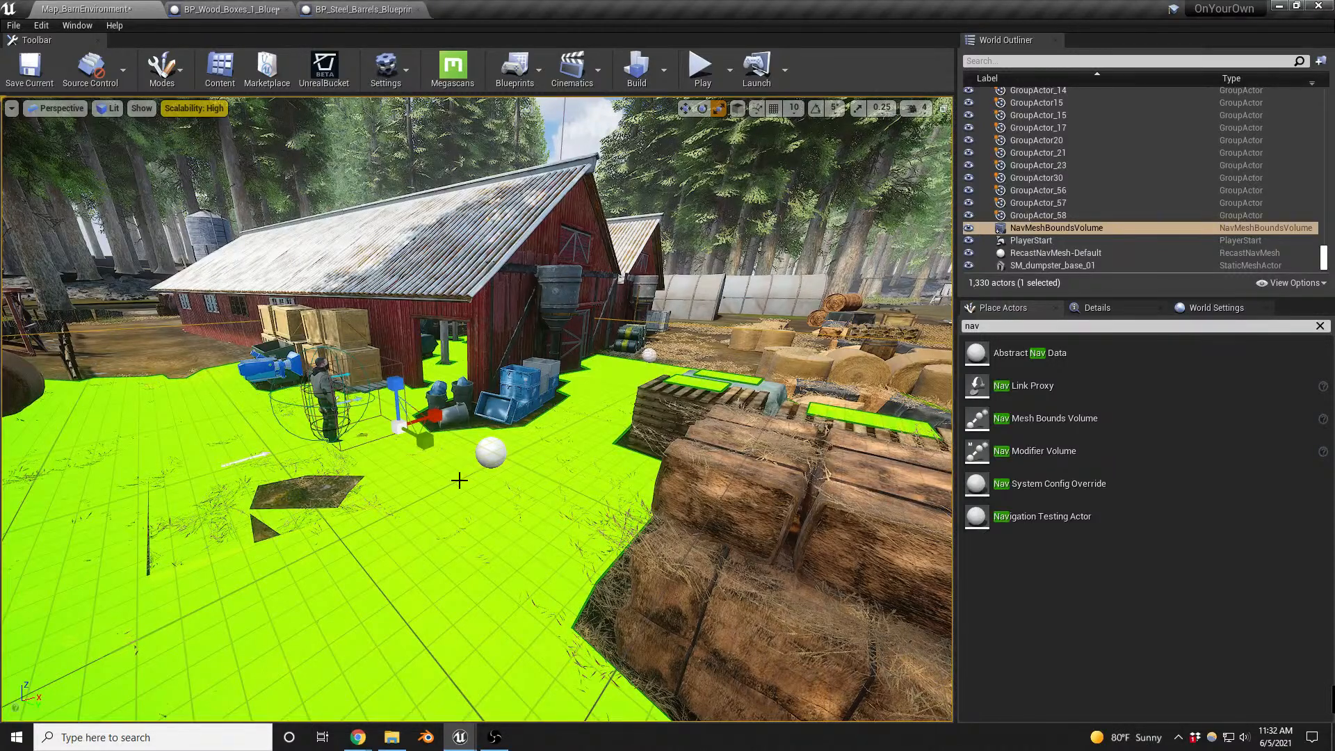
- Playtest the map by moving through the barn, approaching the enemy outside and throwing items near it, and stop the session
key(alt+p)
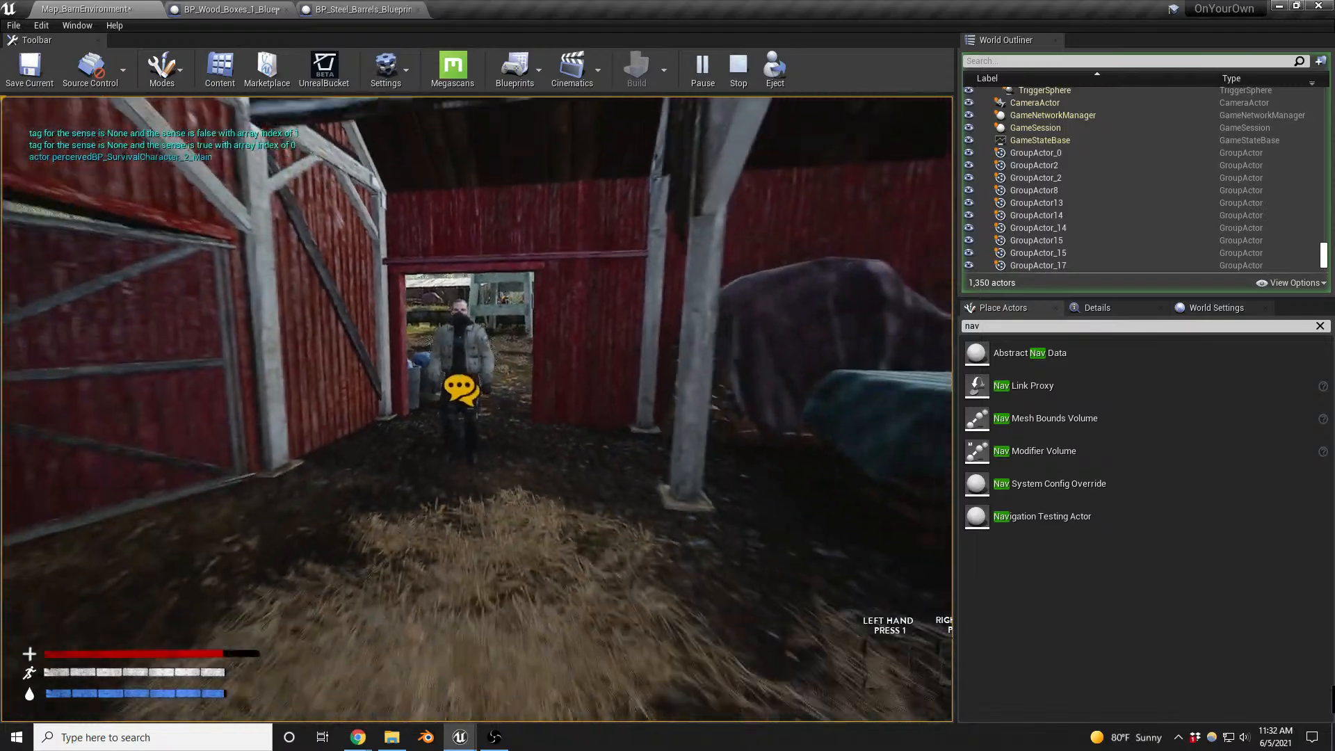
key(w)
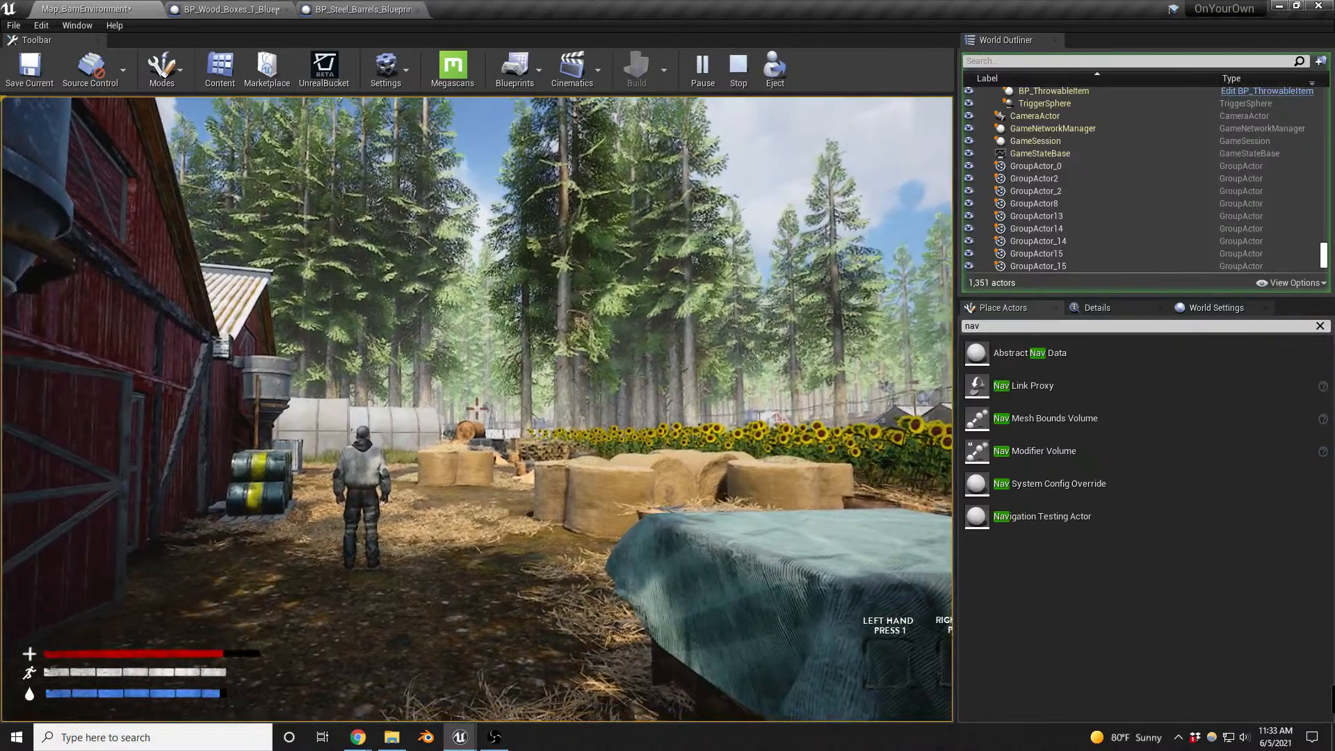
right_click(477, 409)
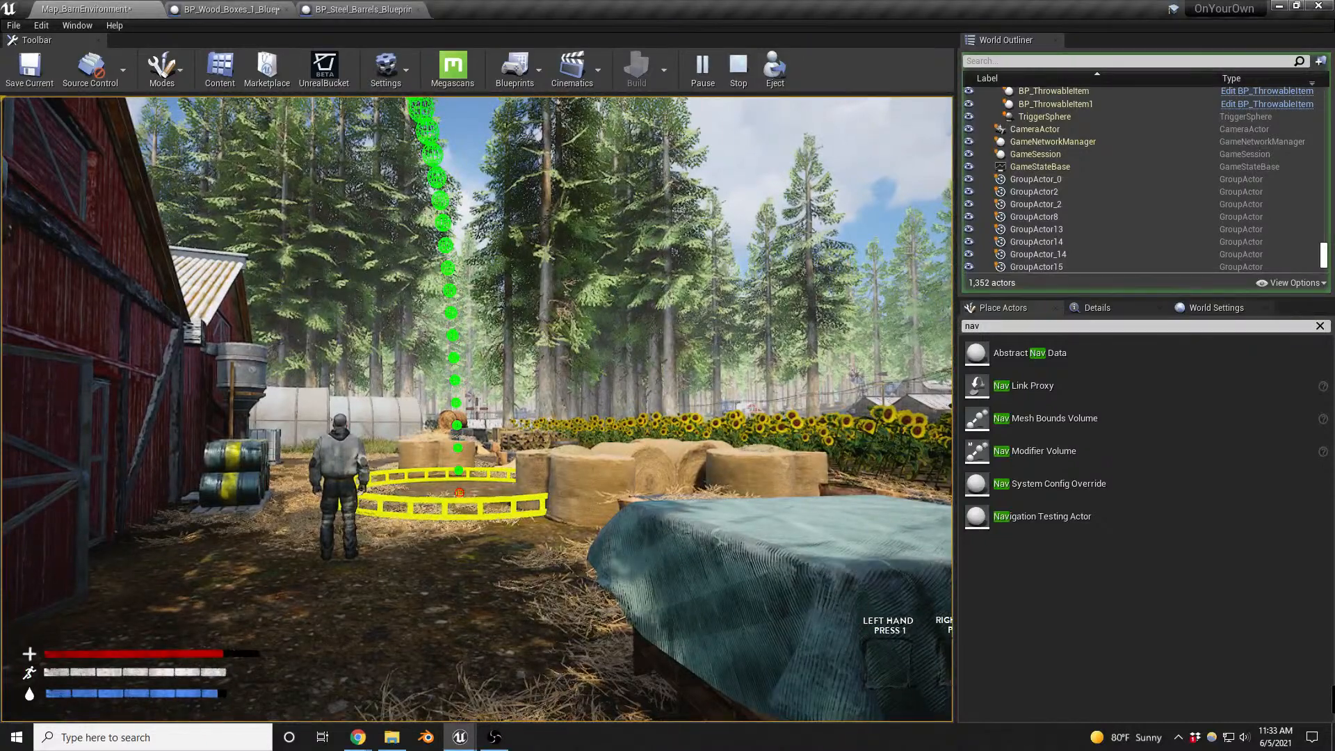
key(g)
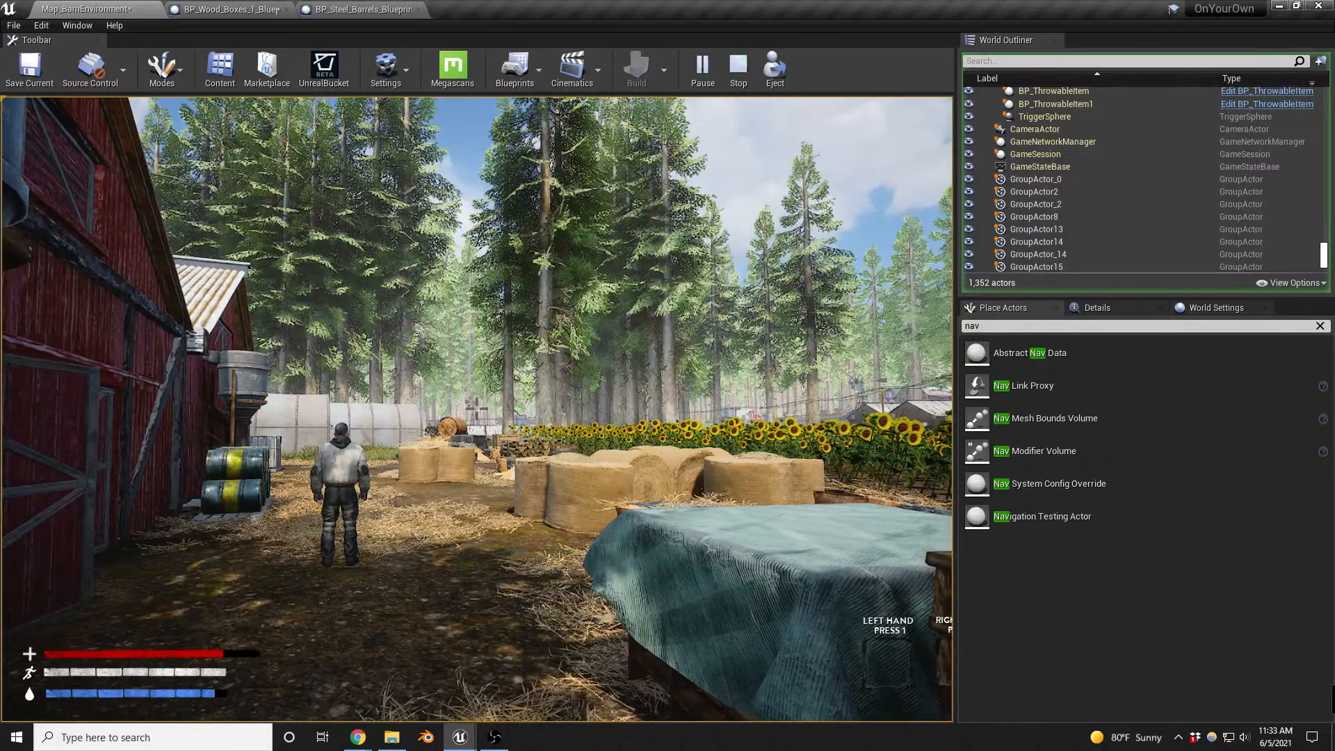
key(g)
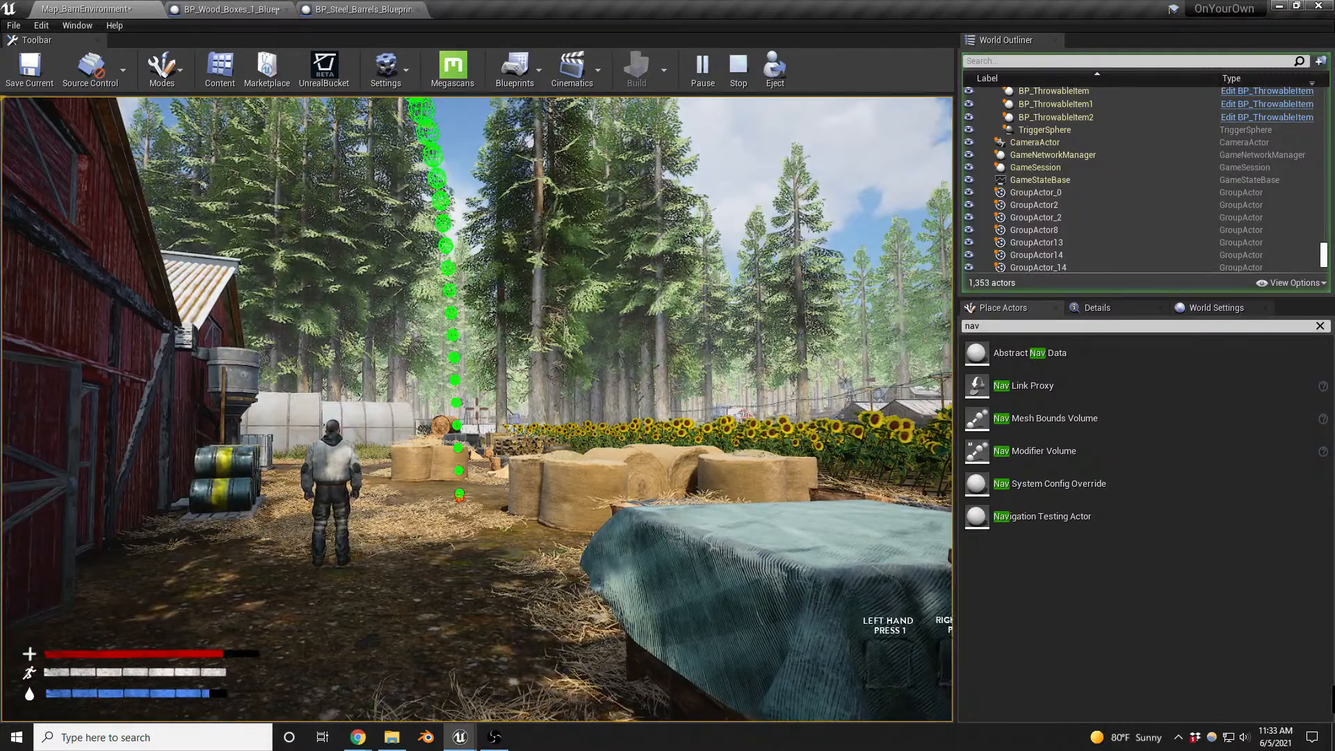
key(g)
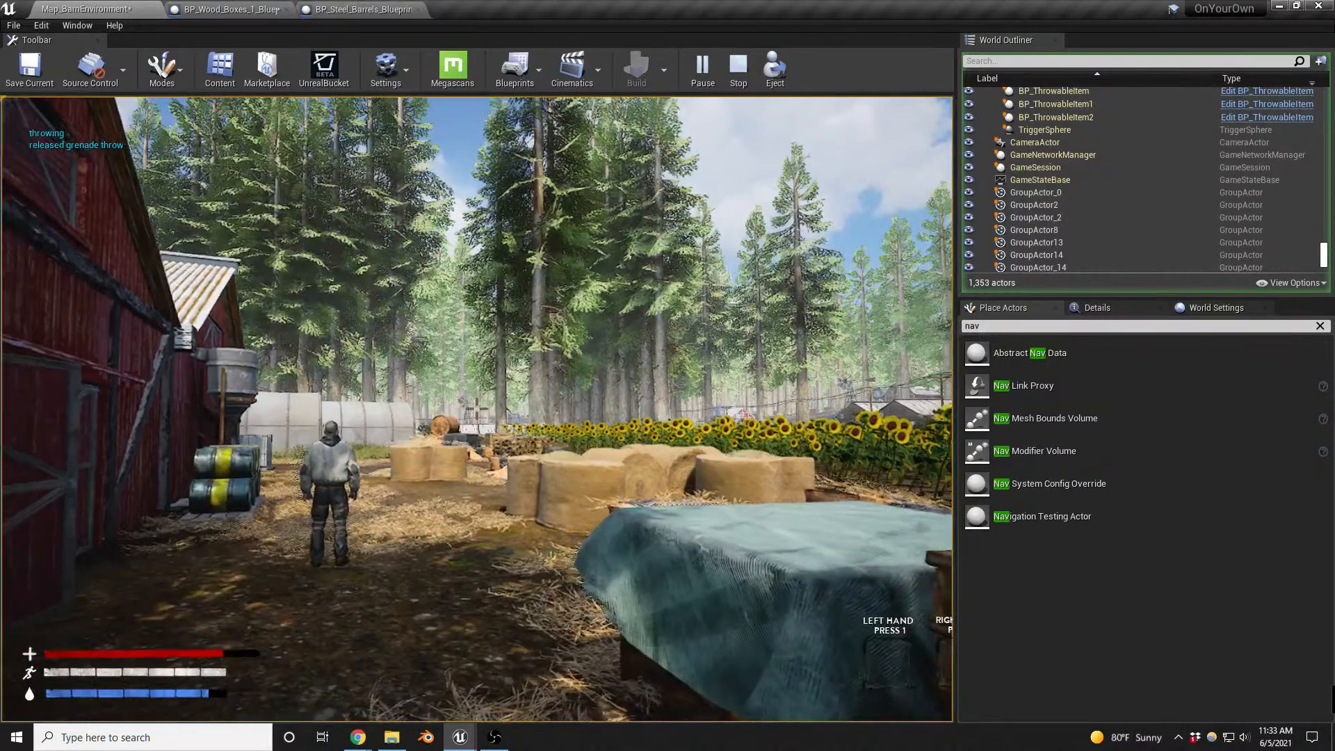
key(Escape)
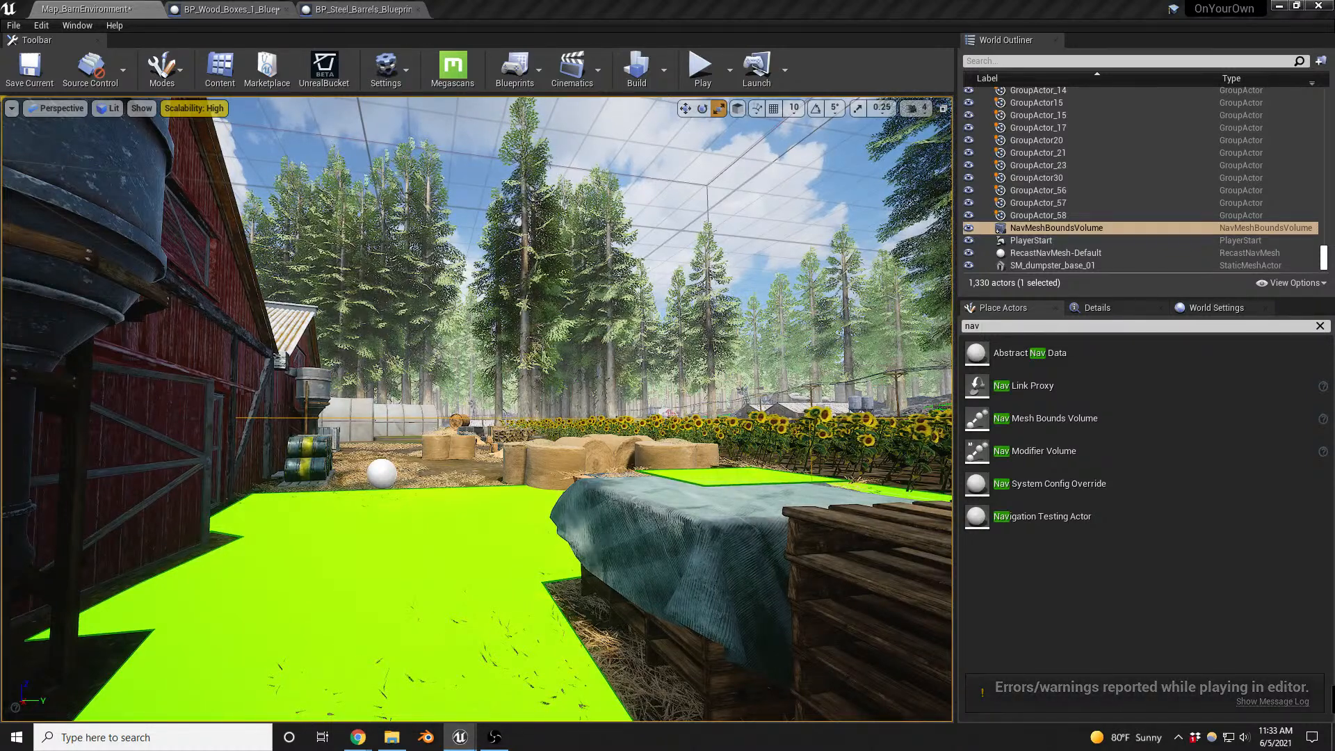
- Open the BP_ThrowableItem Blueprint and examine the Report Noise Event and Generate Noise nodes in its Event Graph
key(alt+p)
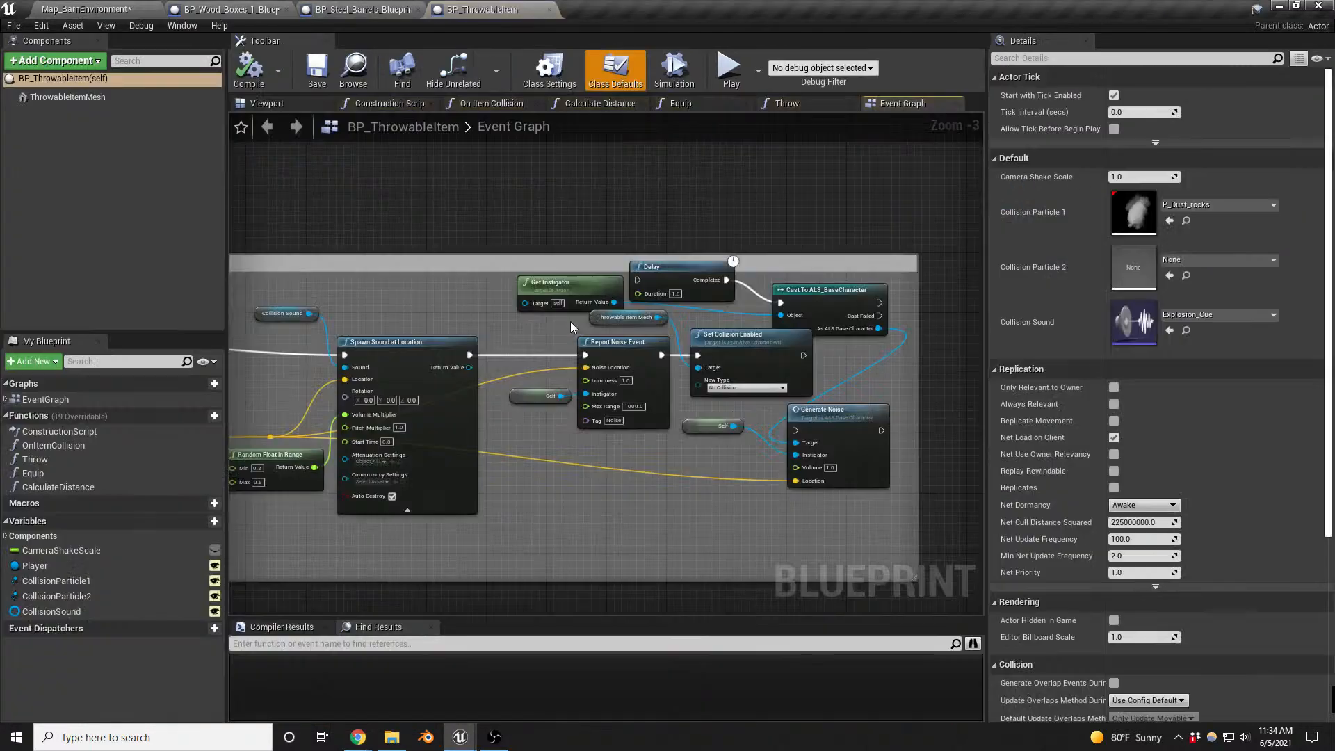
right_drag(403, 200, 513, 203)
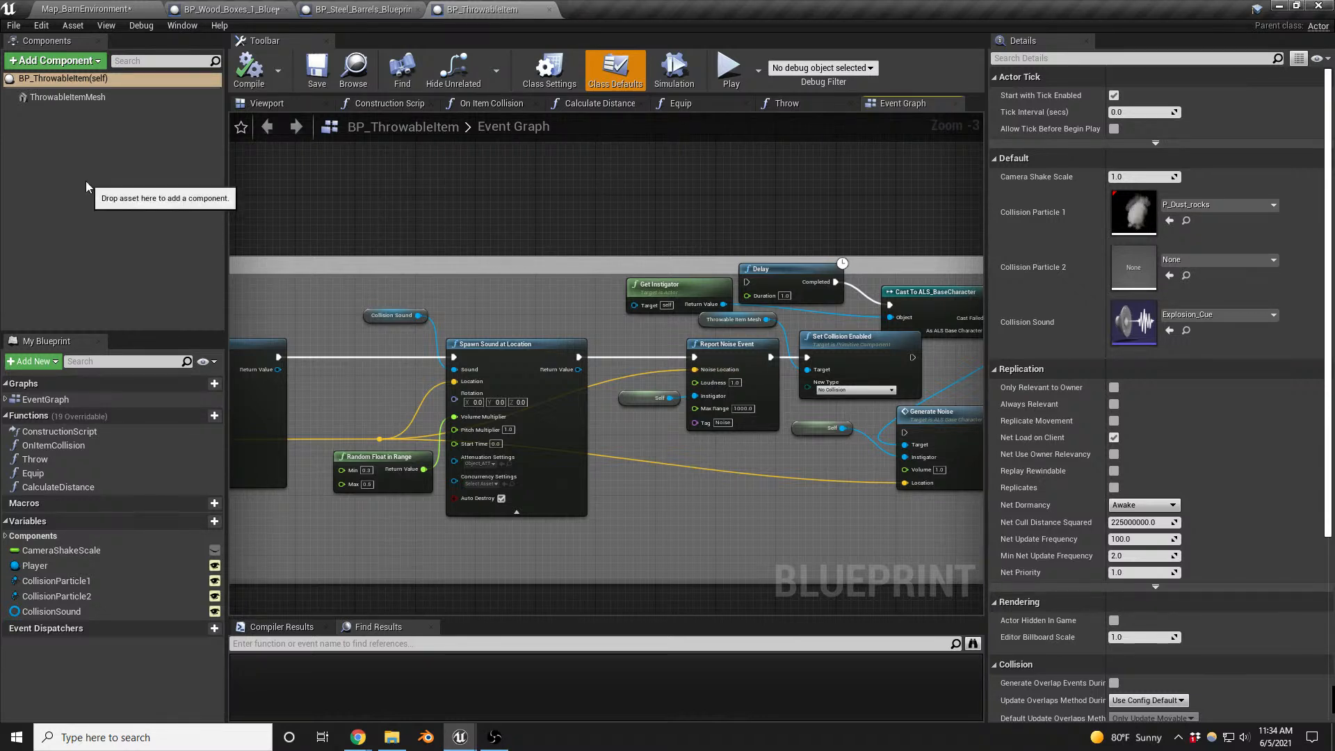
right_drag(577, 206, 368, 206)
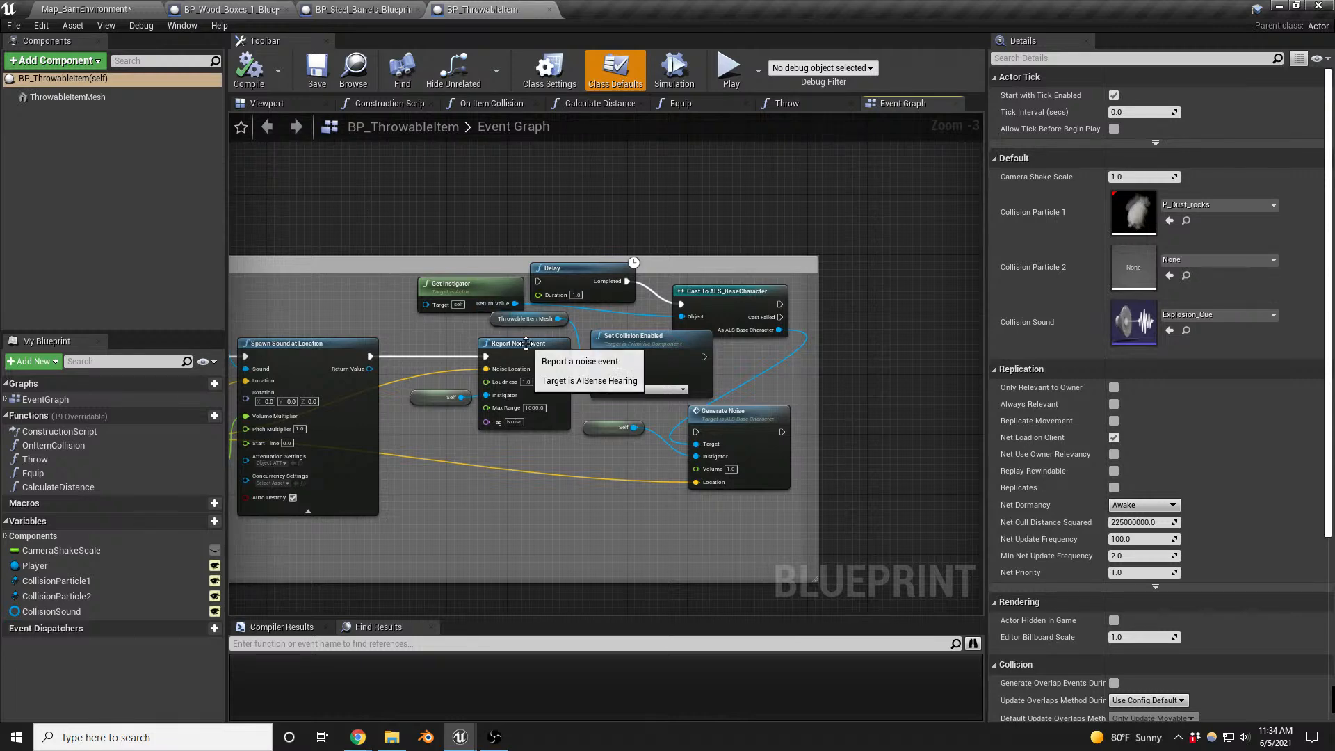
- Set the collision Object Type of the ThrowableItemMesh component to PhysicsBody
click(96, 101)
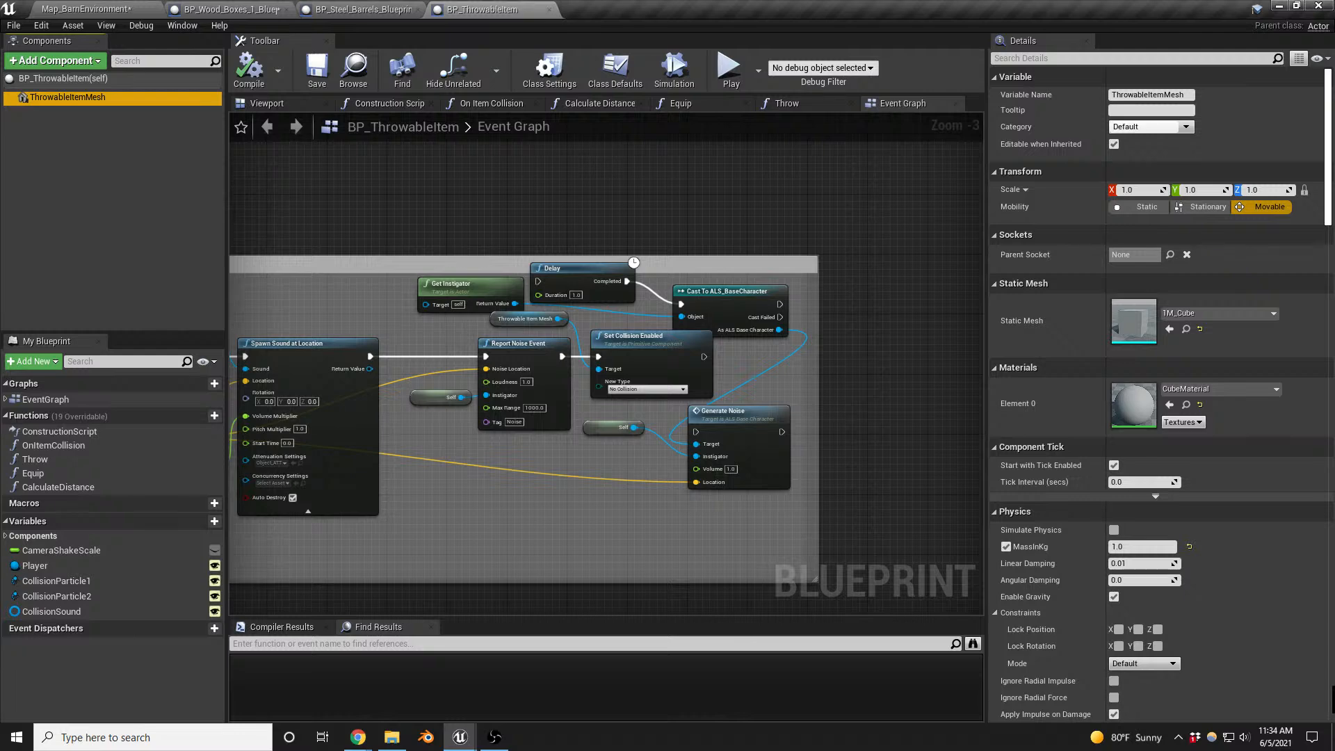
scroll(1225, 431, down, 5)
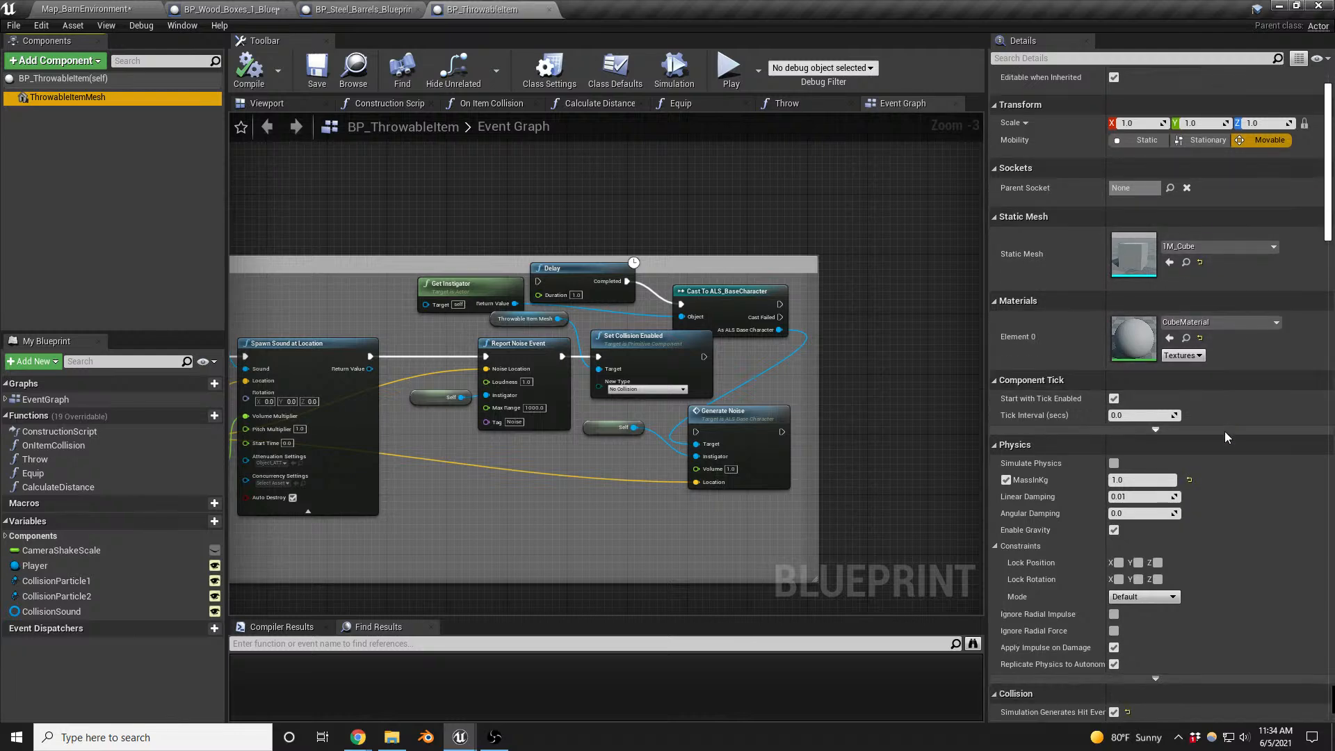
scroll(1225, 431, down, 3)
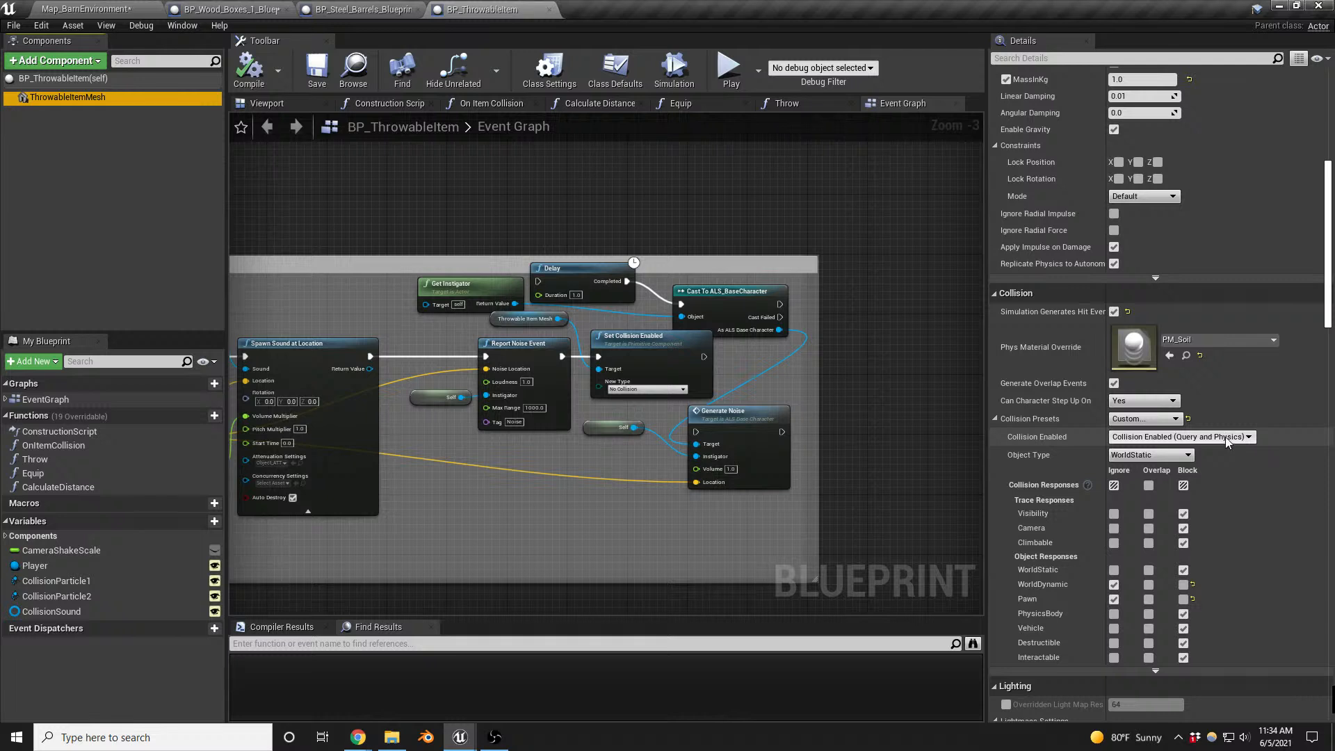
click(1180, 457)
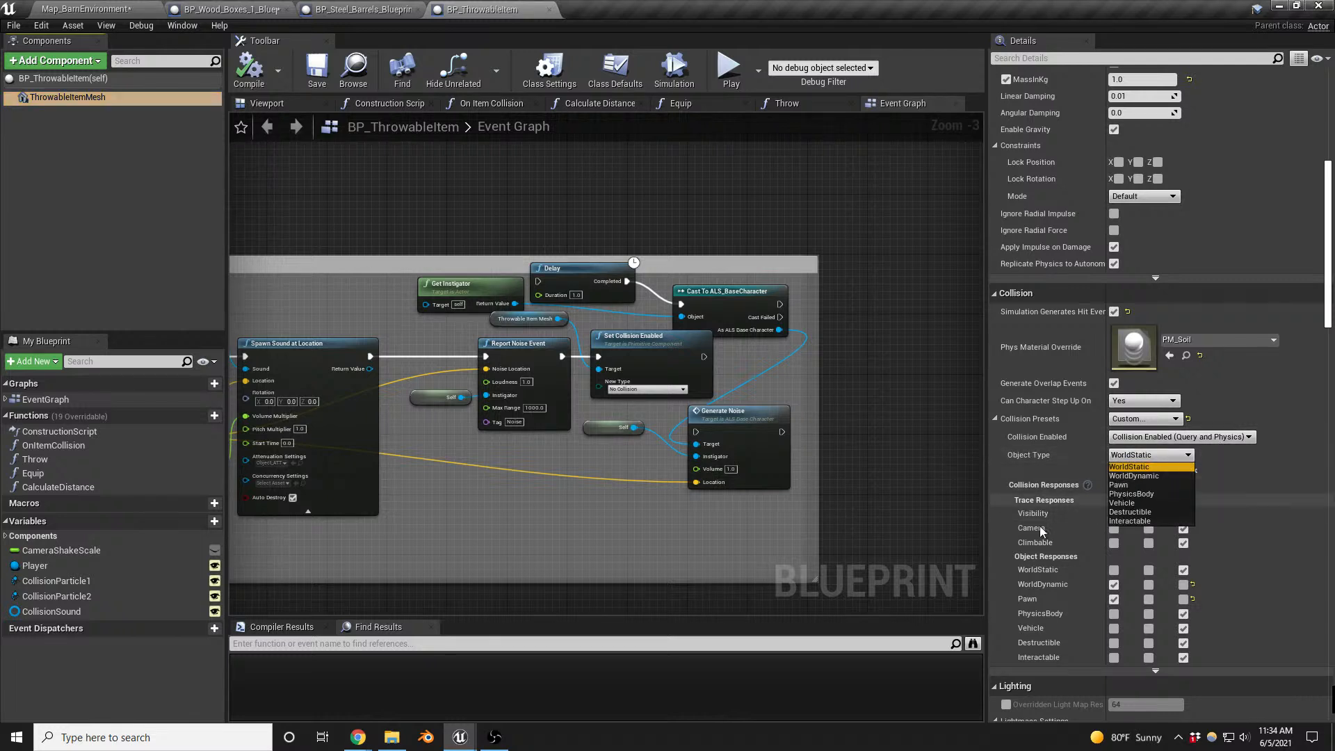
click(1145, 491)
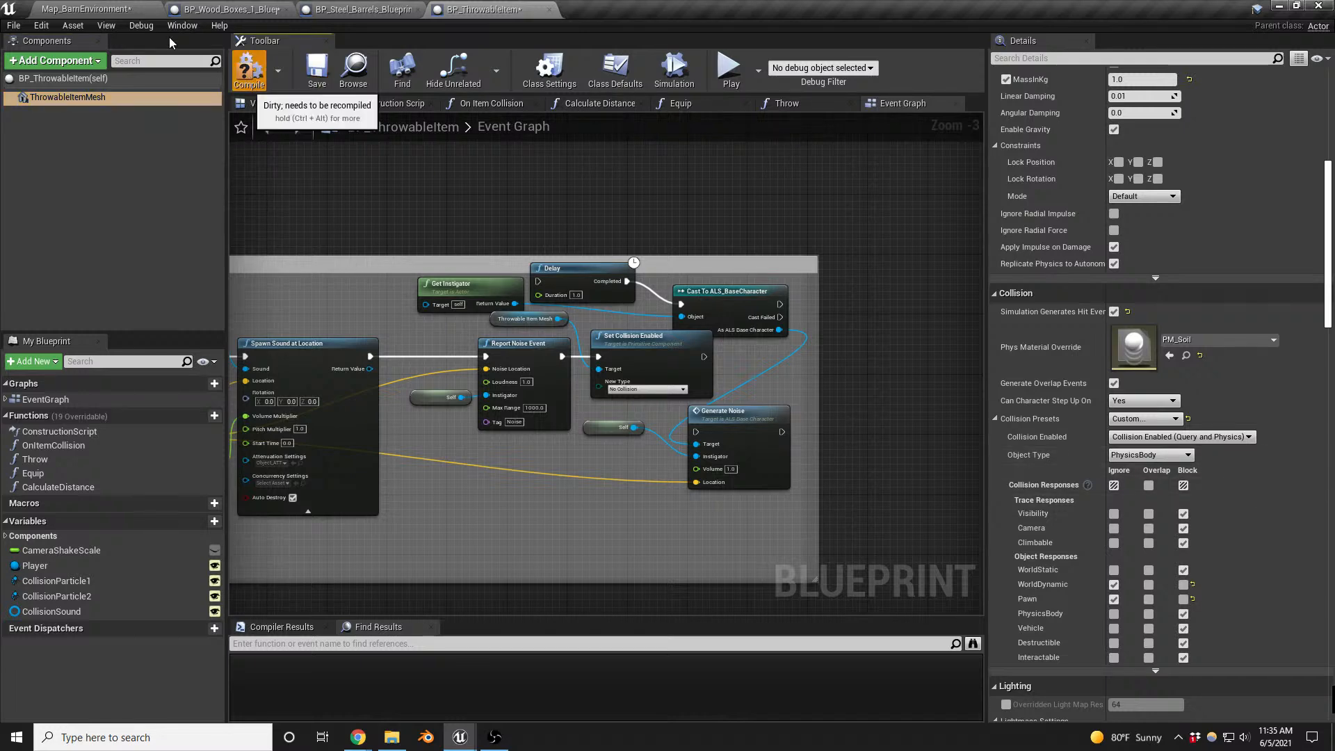
- Return to Map_BarnEnvironment, playtest throwing items near the enemies outside the barn to check their reaction, and stop the session
click(91, 9)
right_drag(519, 358, 507, 379)
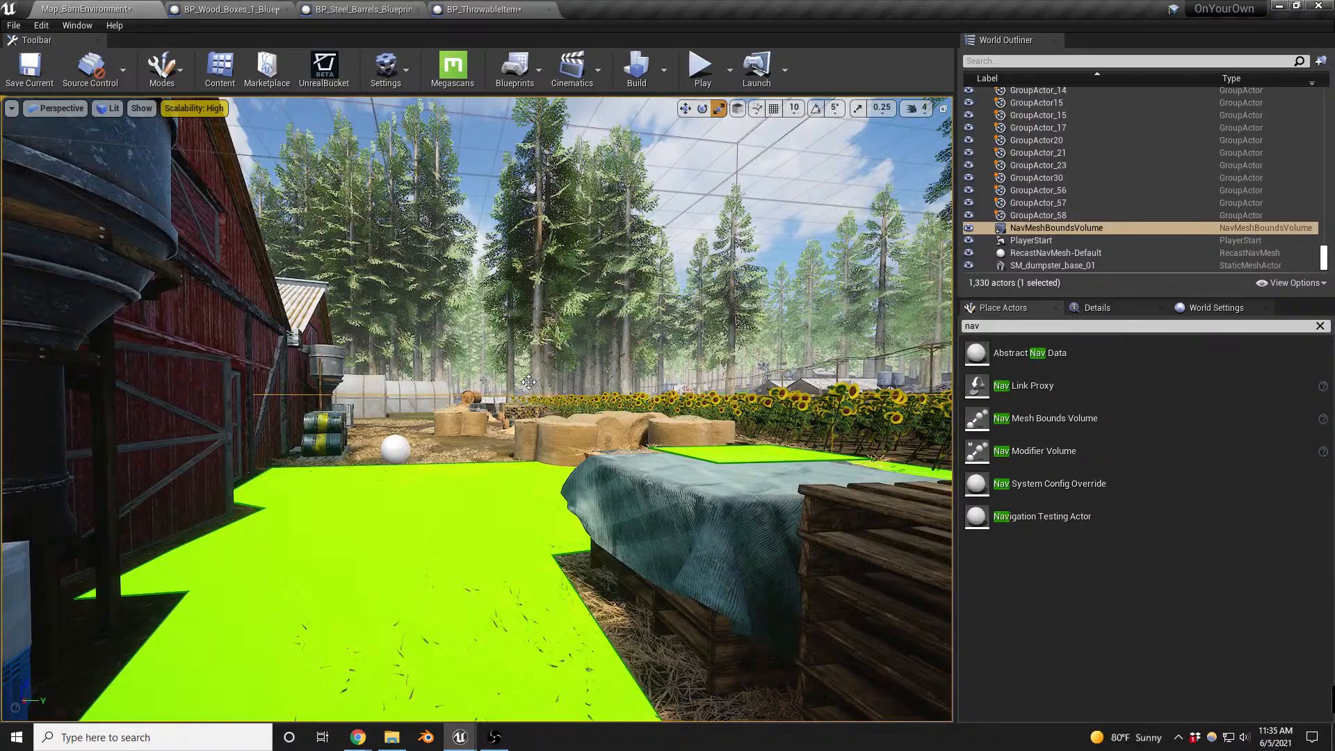
key(alt+p)
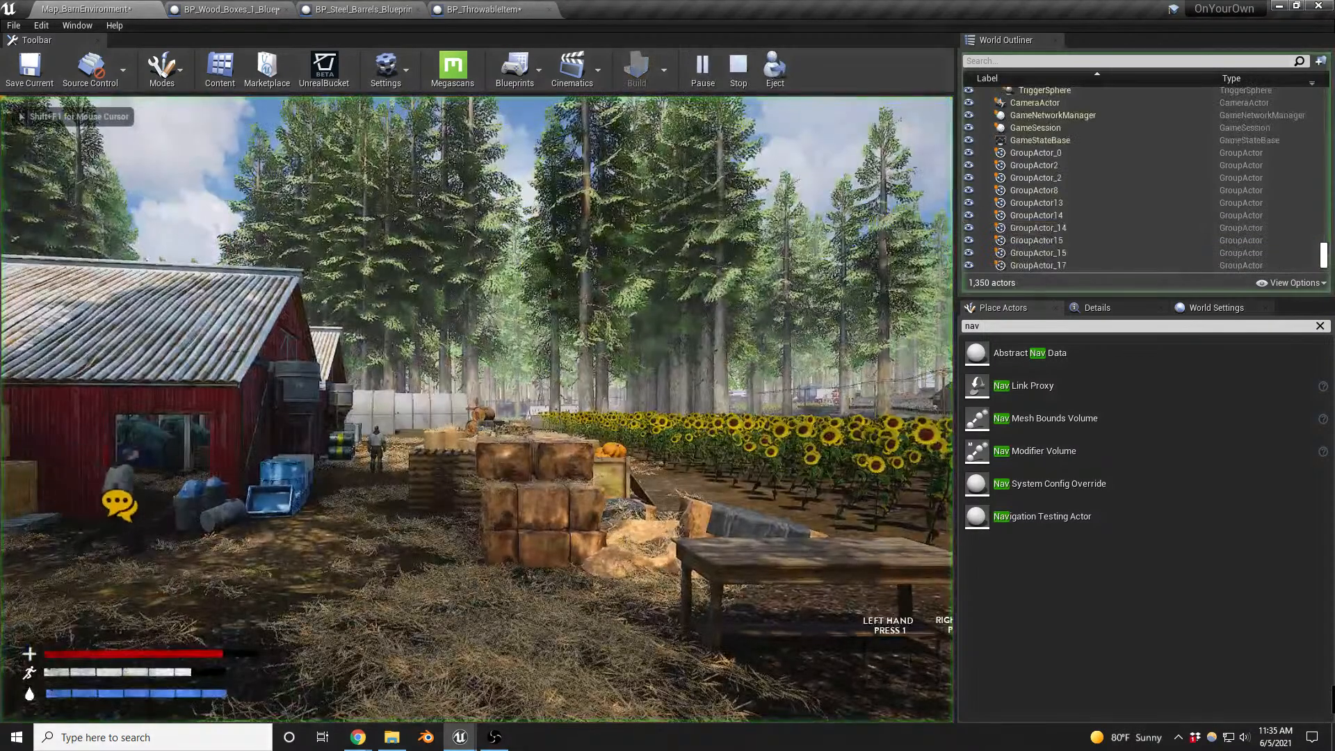
key(g)
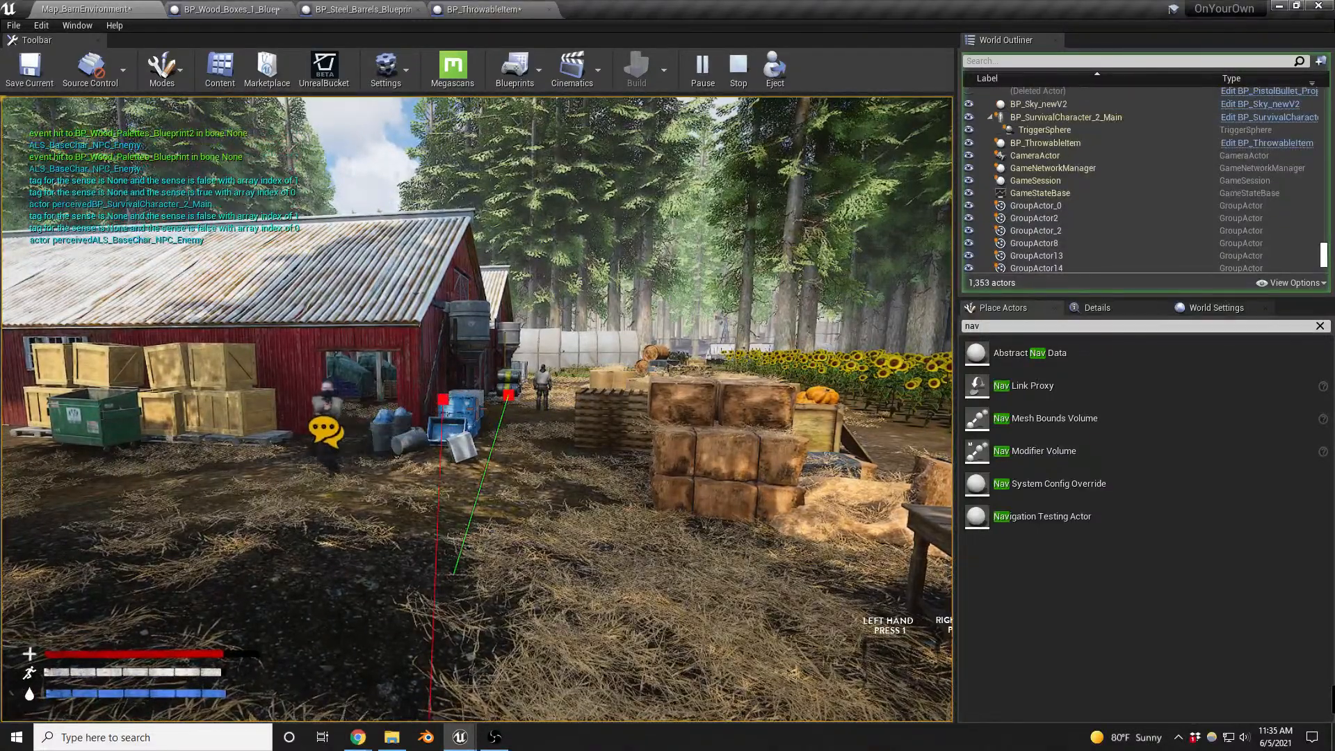
key(w)
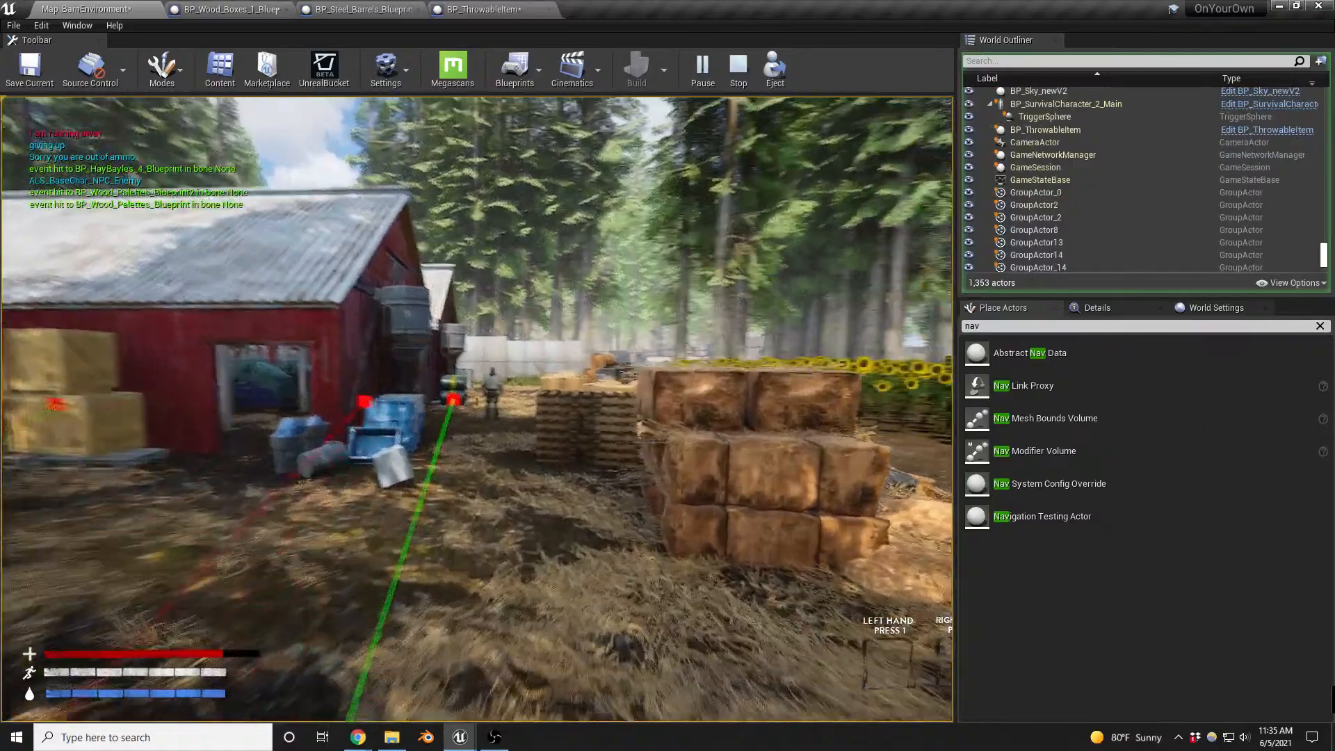
key(w)
key(a)
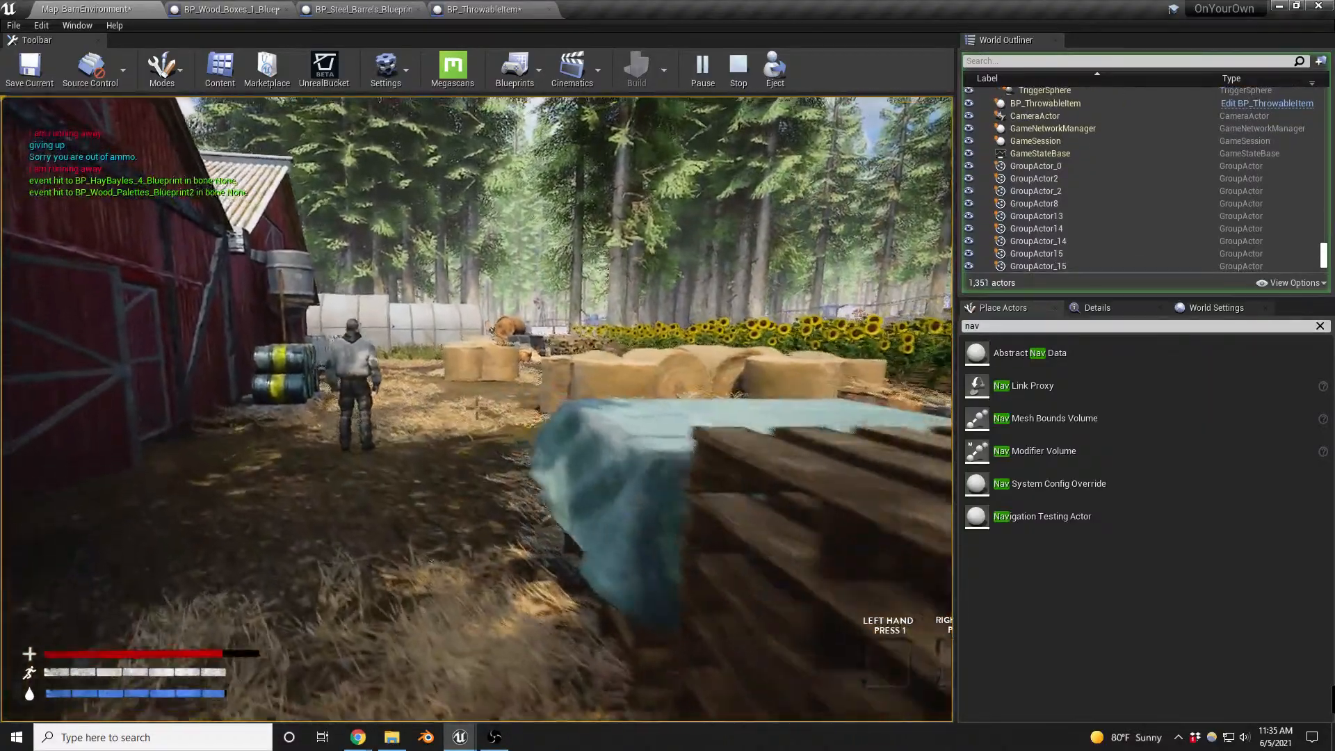
key(g)
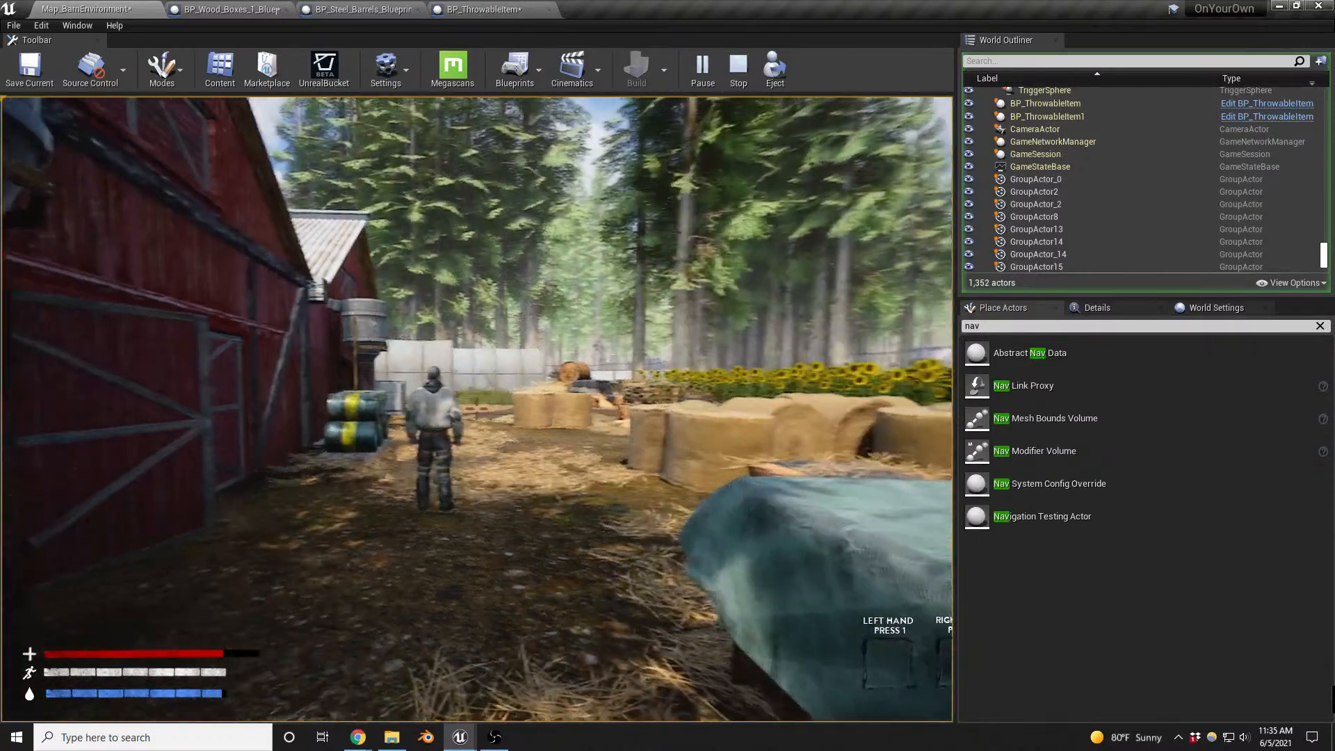
key(g)
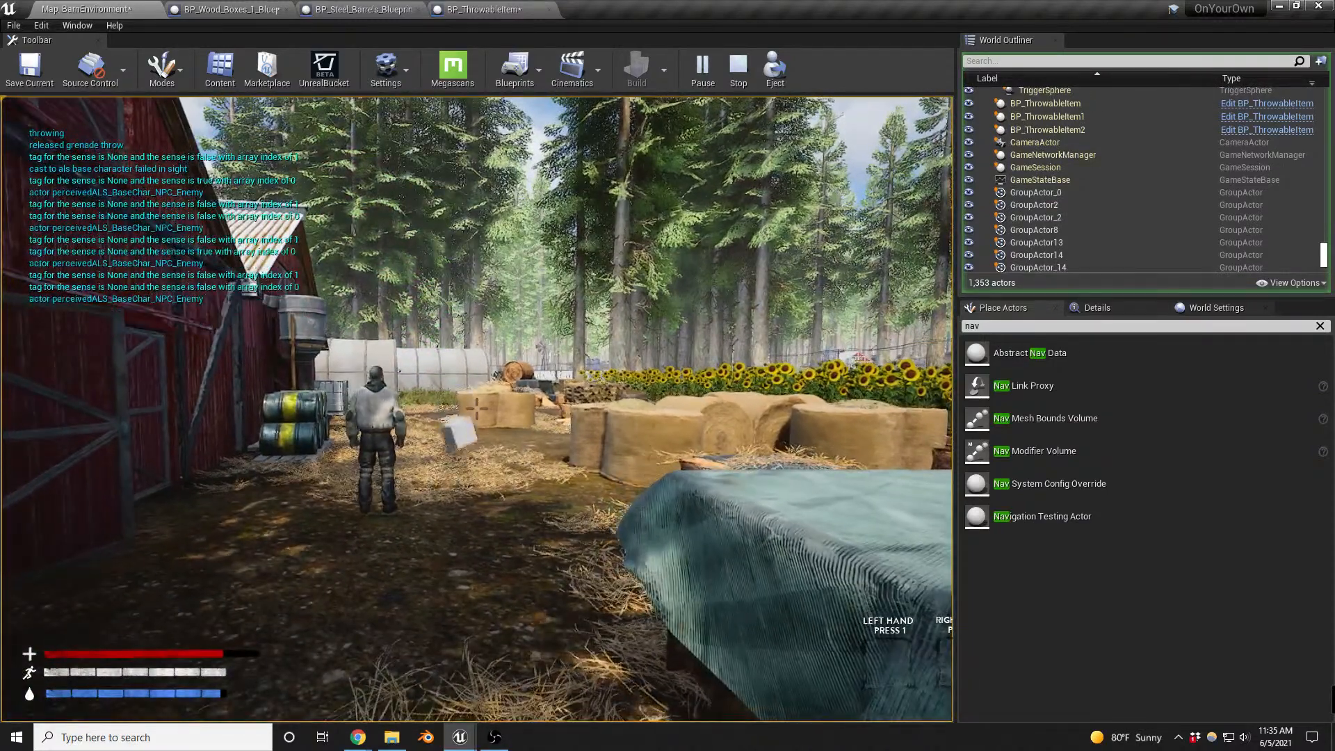
key(Escape)
key(Escape)
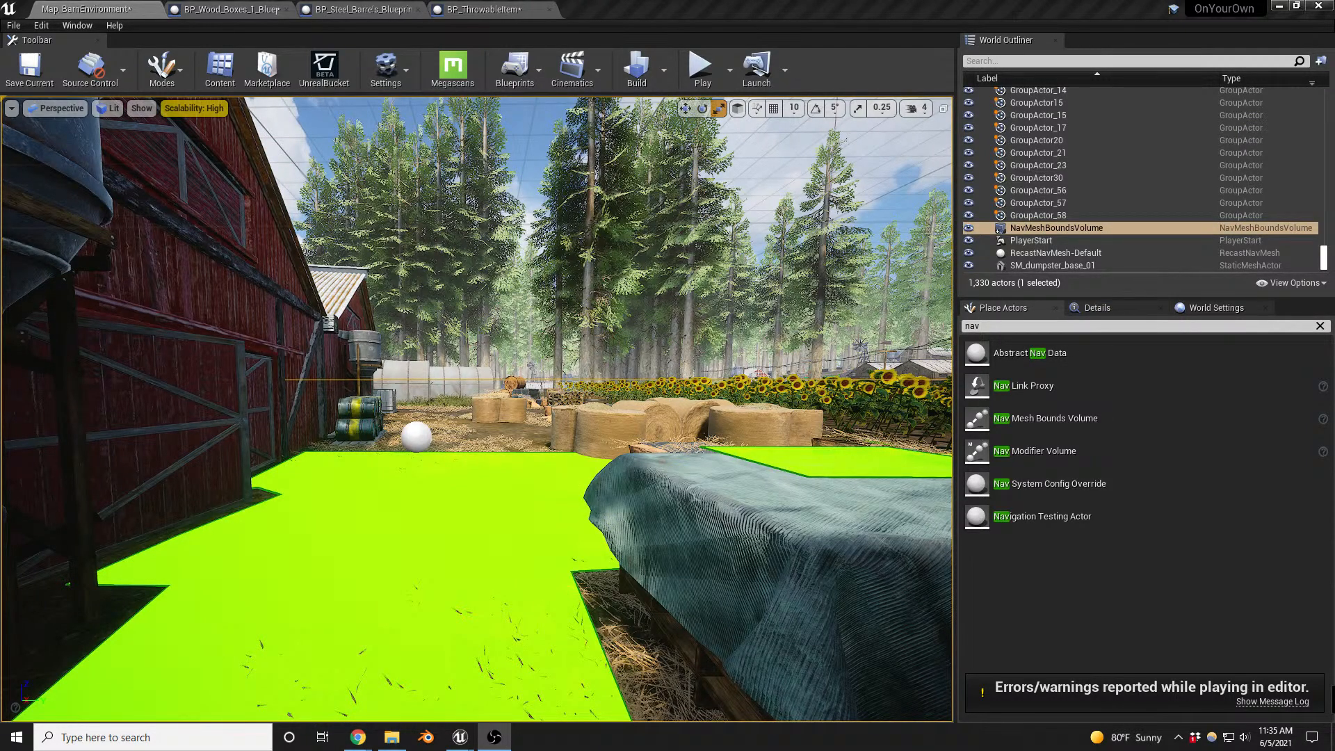
key(XF86AudioLowerVolume)
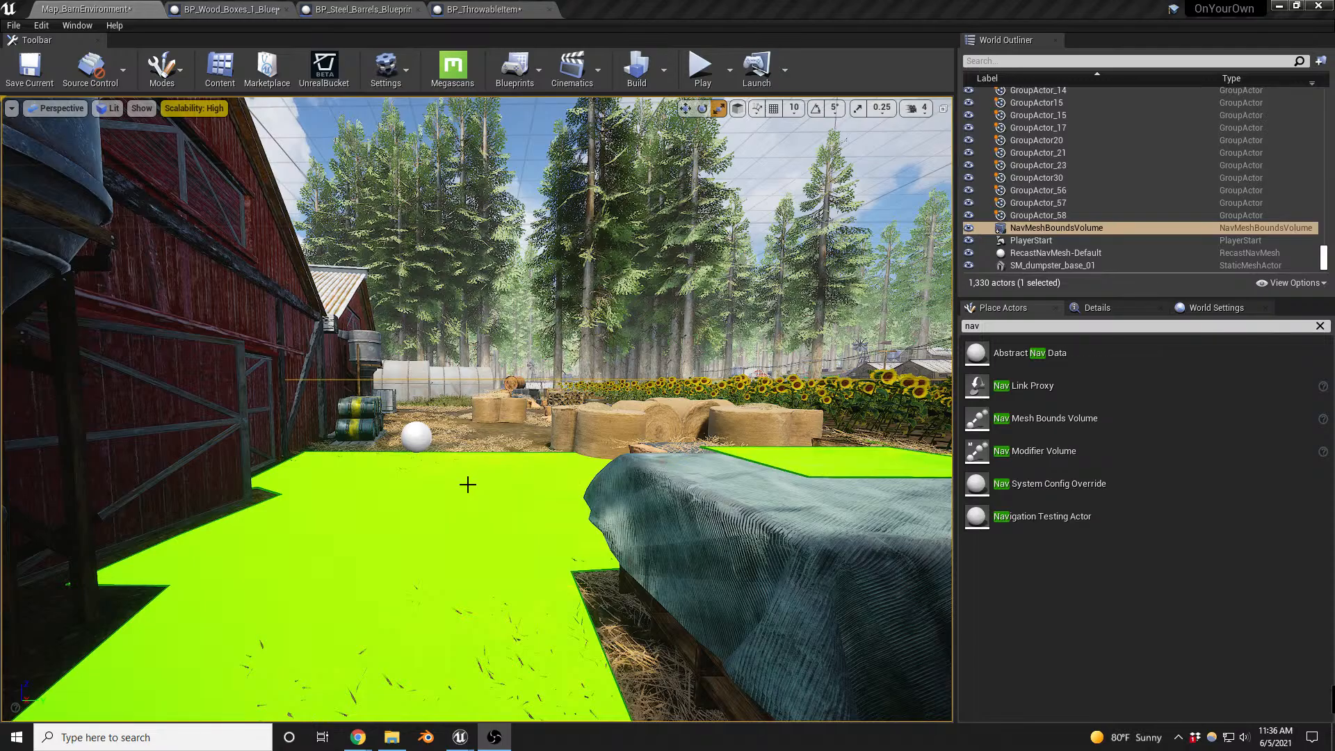
key(s)
right_drag(482, 510, 455, 508)
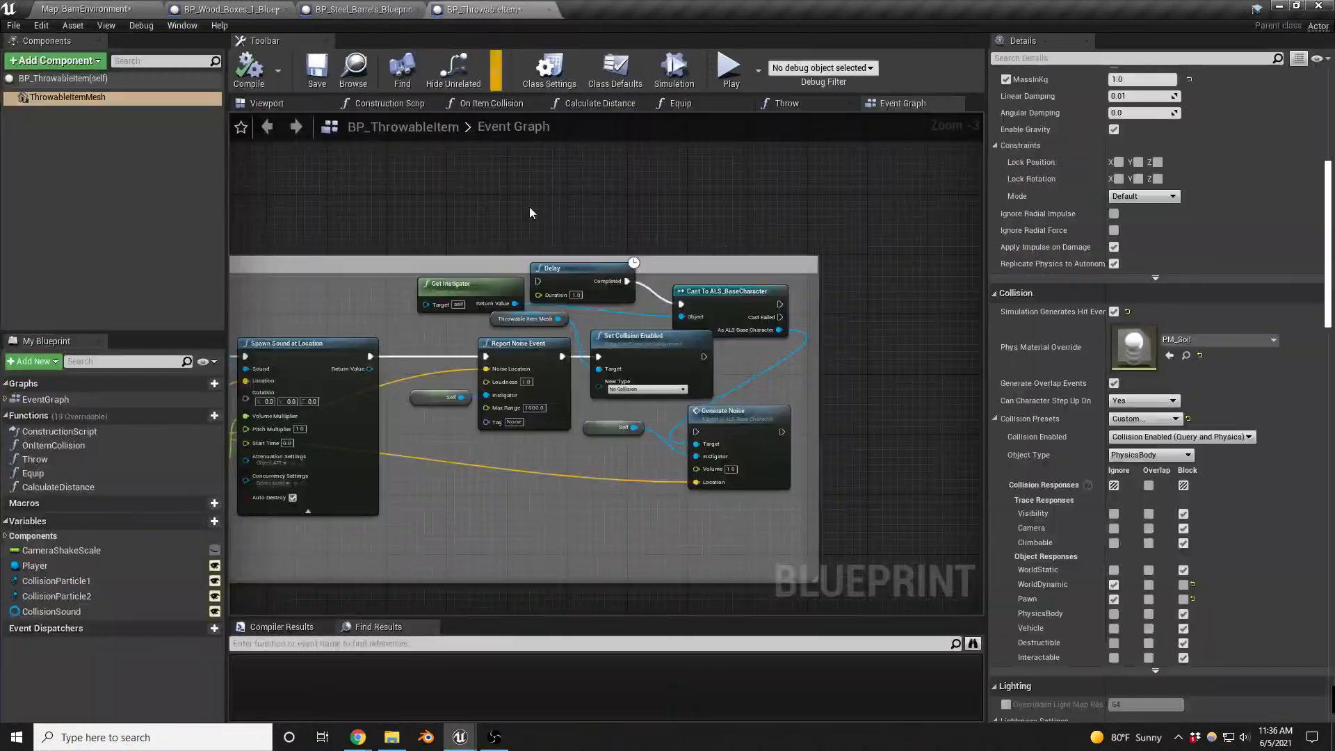
- Set a breakpoint on the Report Noise Event node in the item collision section of BP_ThrowableItem's Event Graph
right_drag(445, 335, 1295, 315)
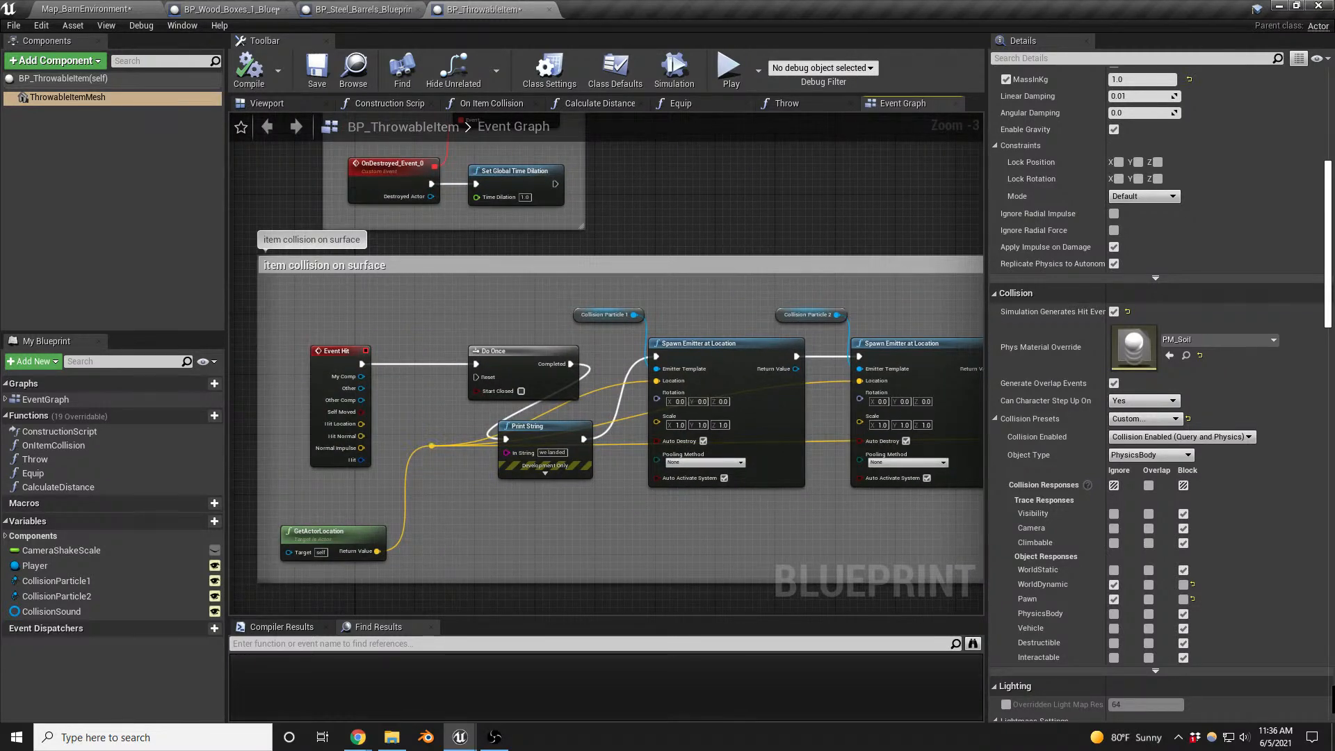
right_drag(1329, 329, 686, 323)
click(818, 346)
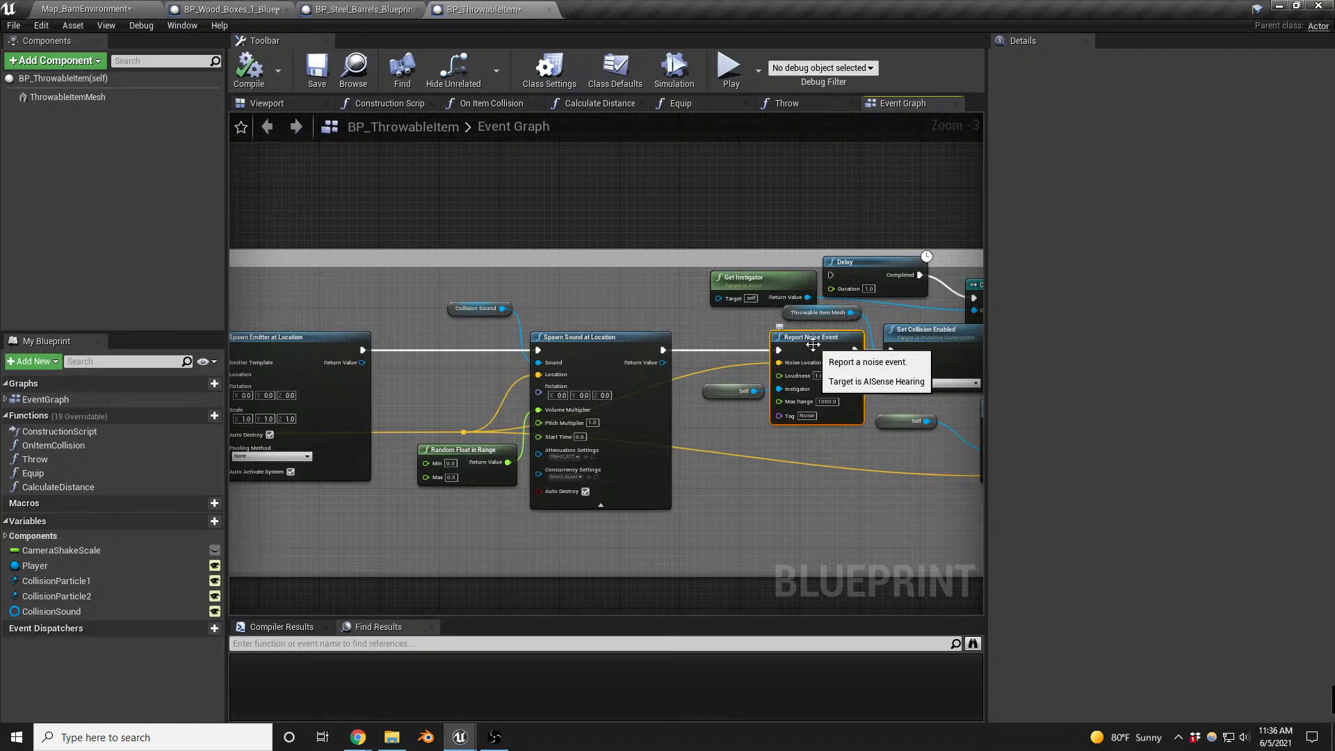
key(F9)
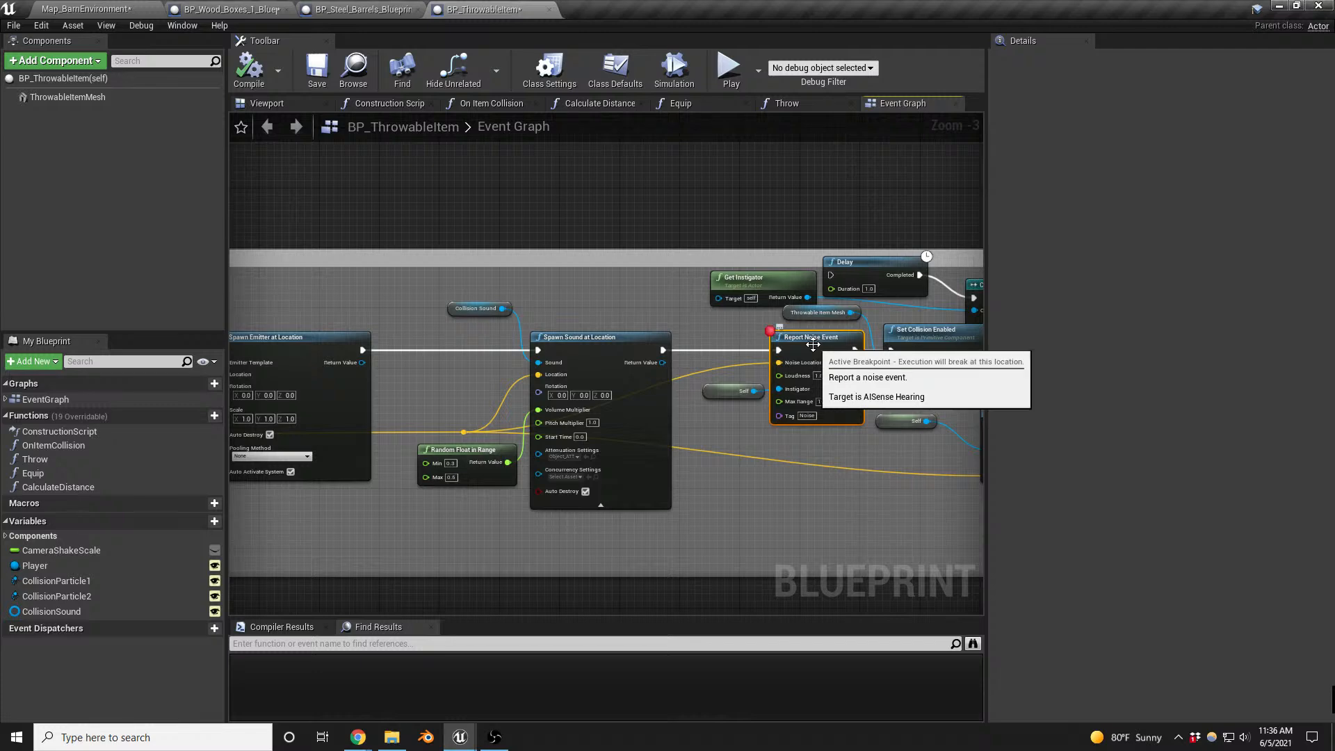
- Playtest Map_BarnEnvironment up to the Report Noise Event breakpoint, step over the nodes from there and stop the session
click(111, 8)
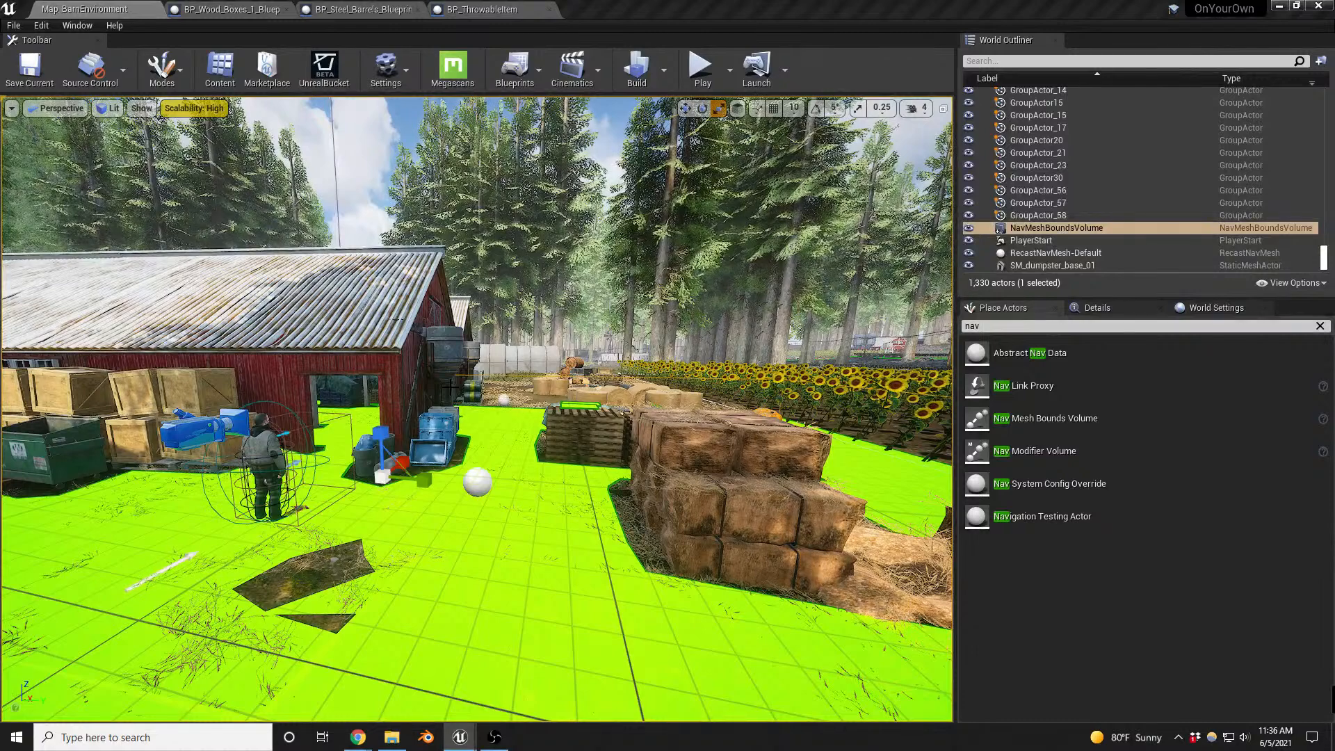
right_drag(509, 459, 512, 465)
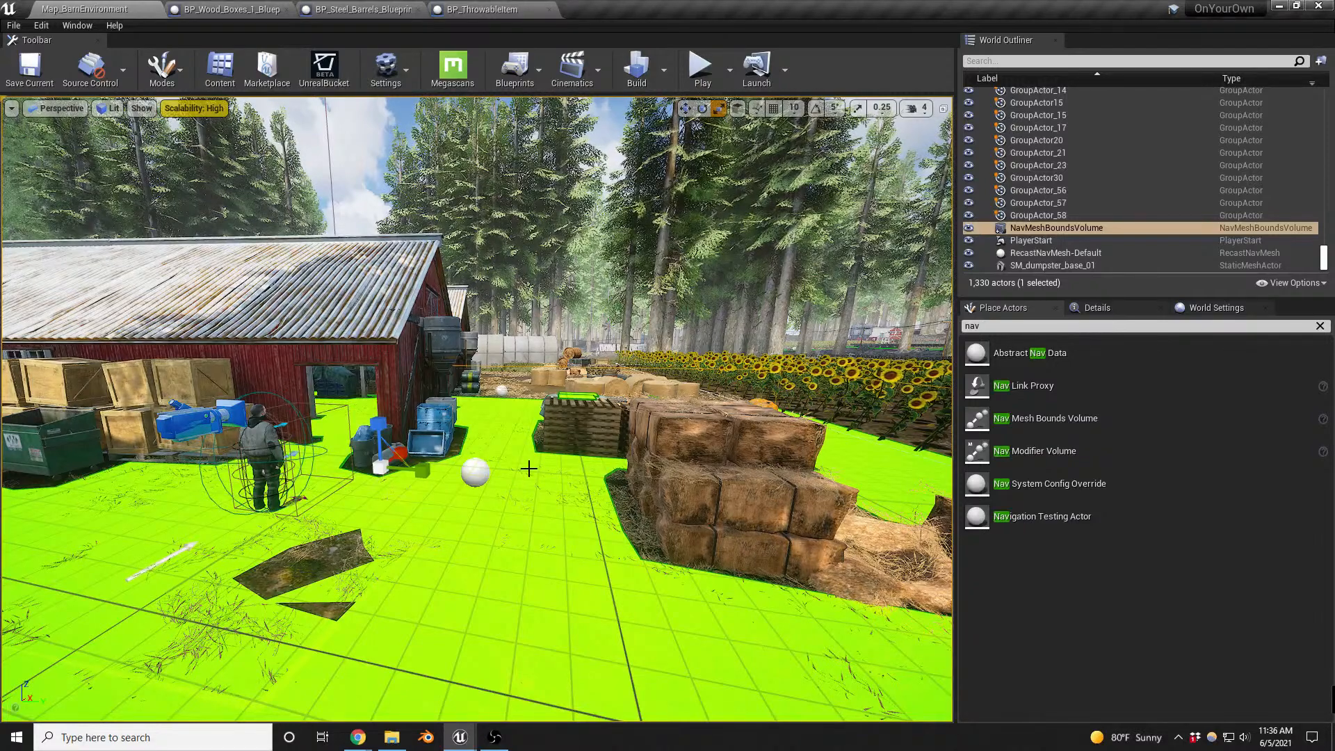
right_drag(531, 472, 531, 459)
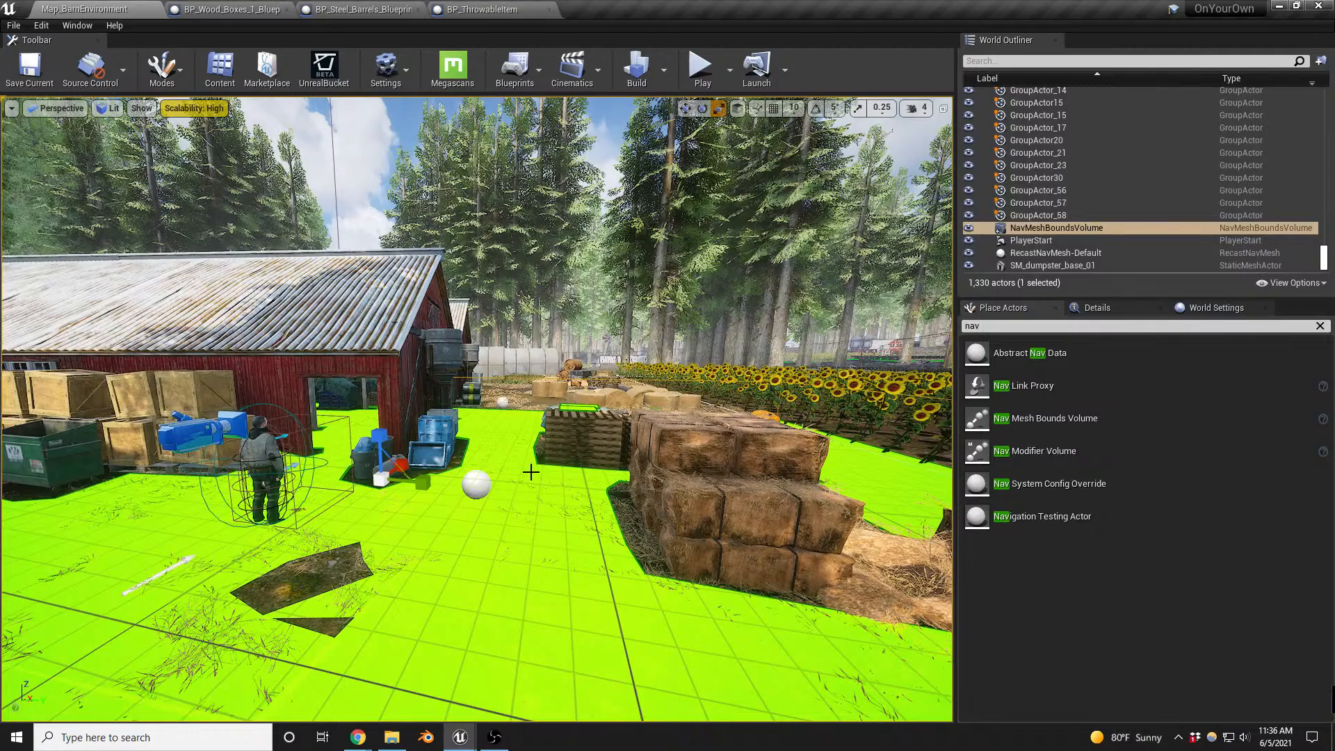
key(alt+p)
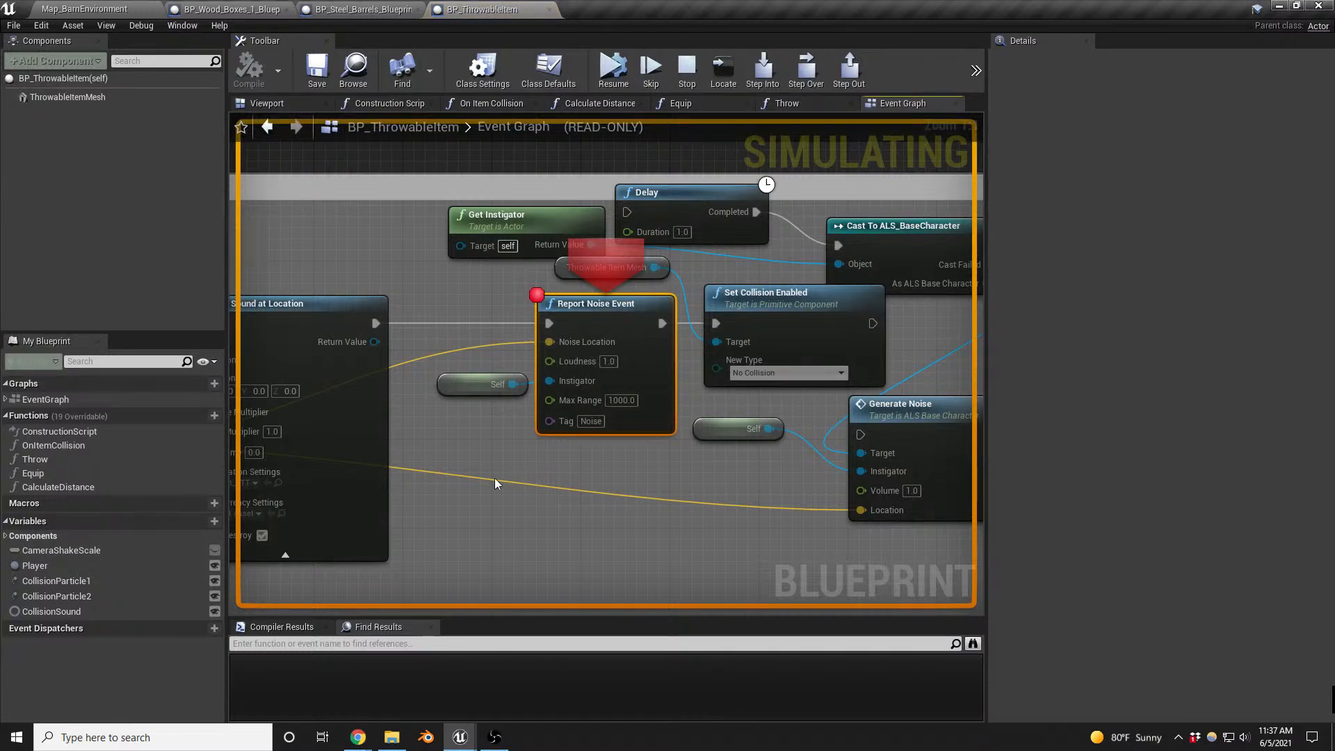
right_drag(457, 495, 601, 500)
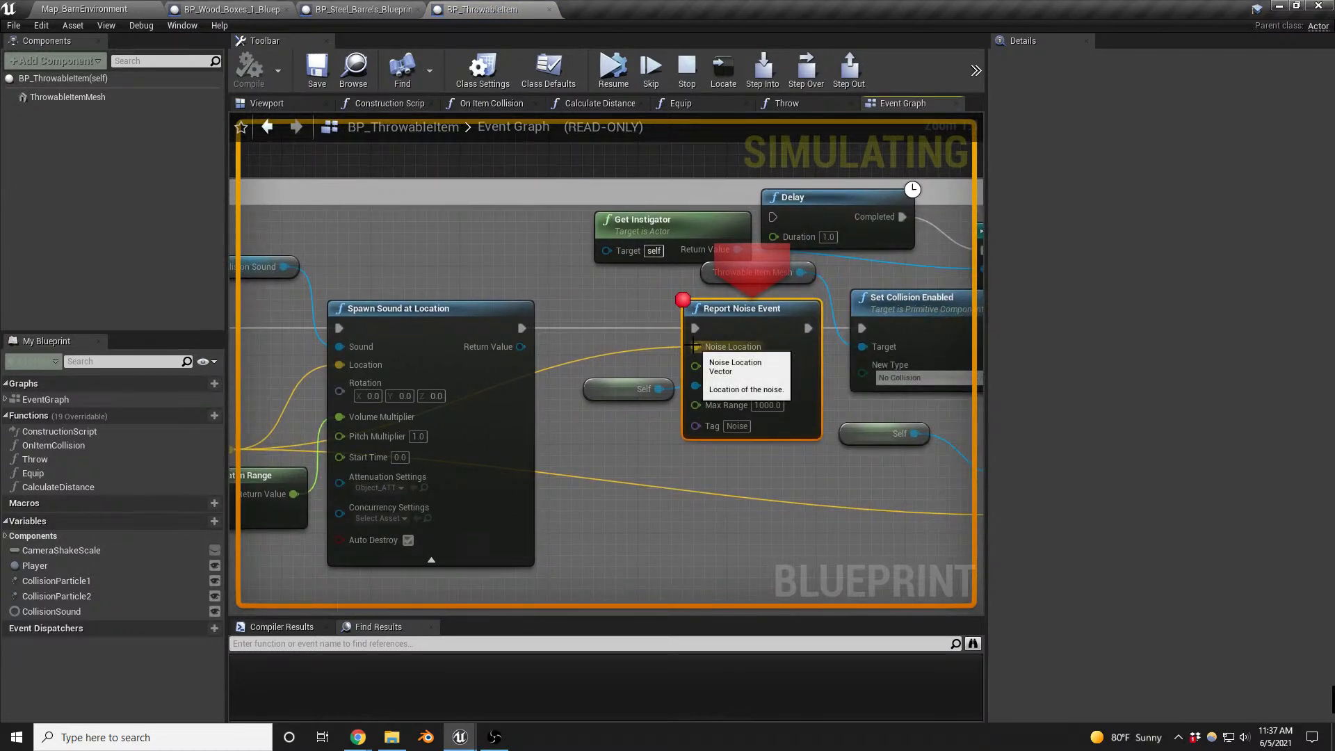
click(807, 70)
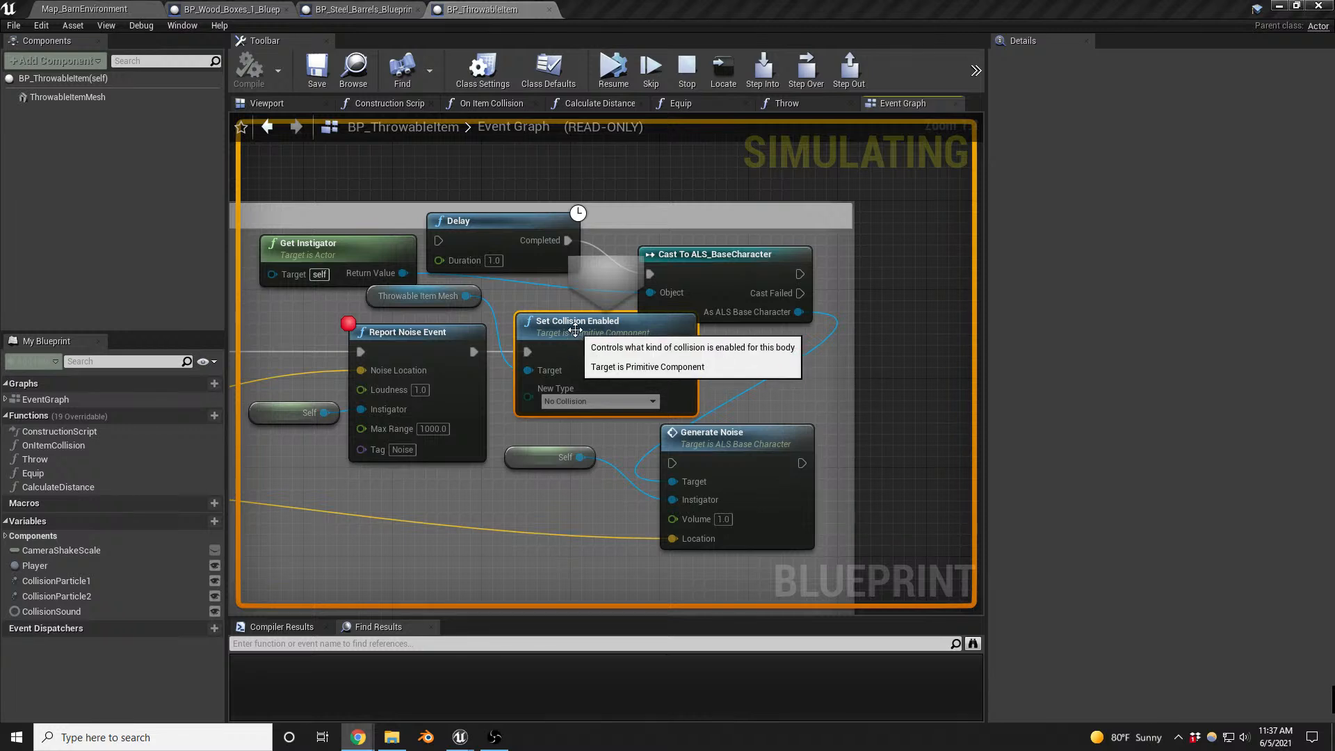
click(806, 75)
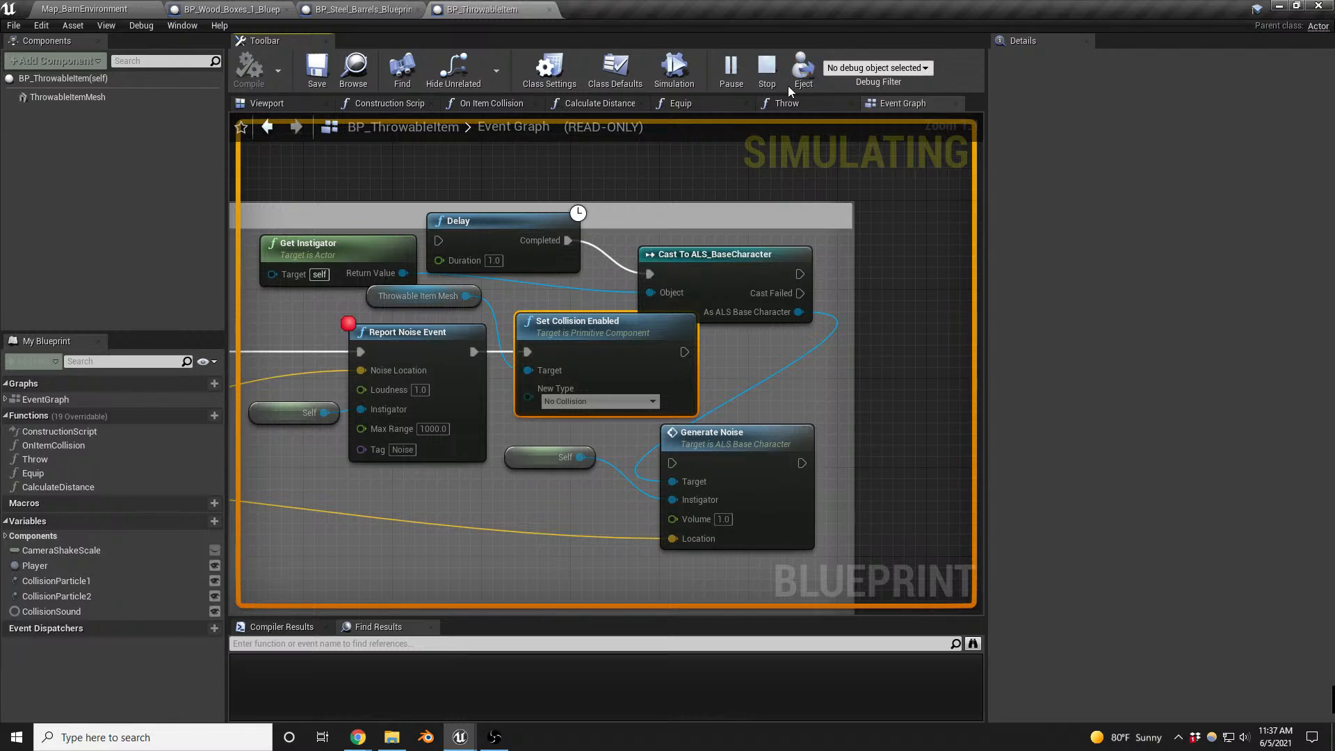
click(772, 73)
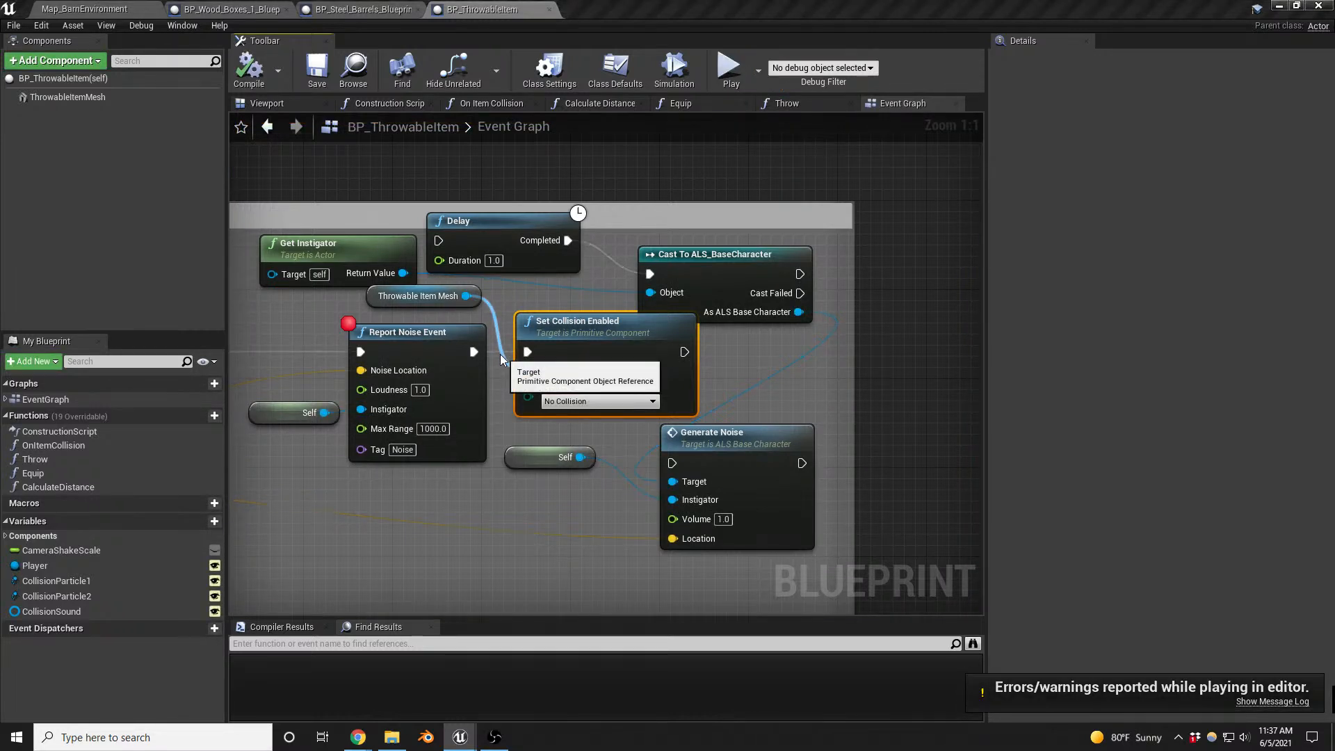
- Disconnect Set Collision Enabled from Report Noise Event and connect a new Delay node with a Duration of 1.0 in its place
drag(499, 354, 498, 353)
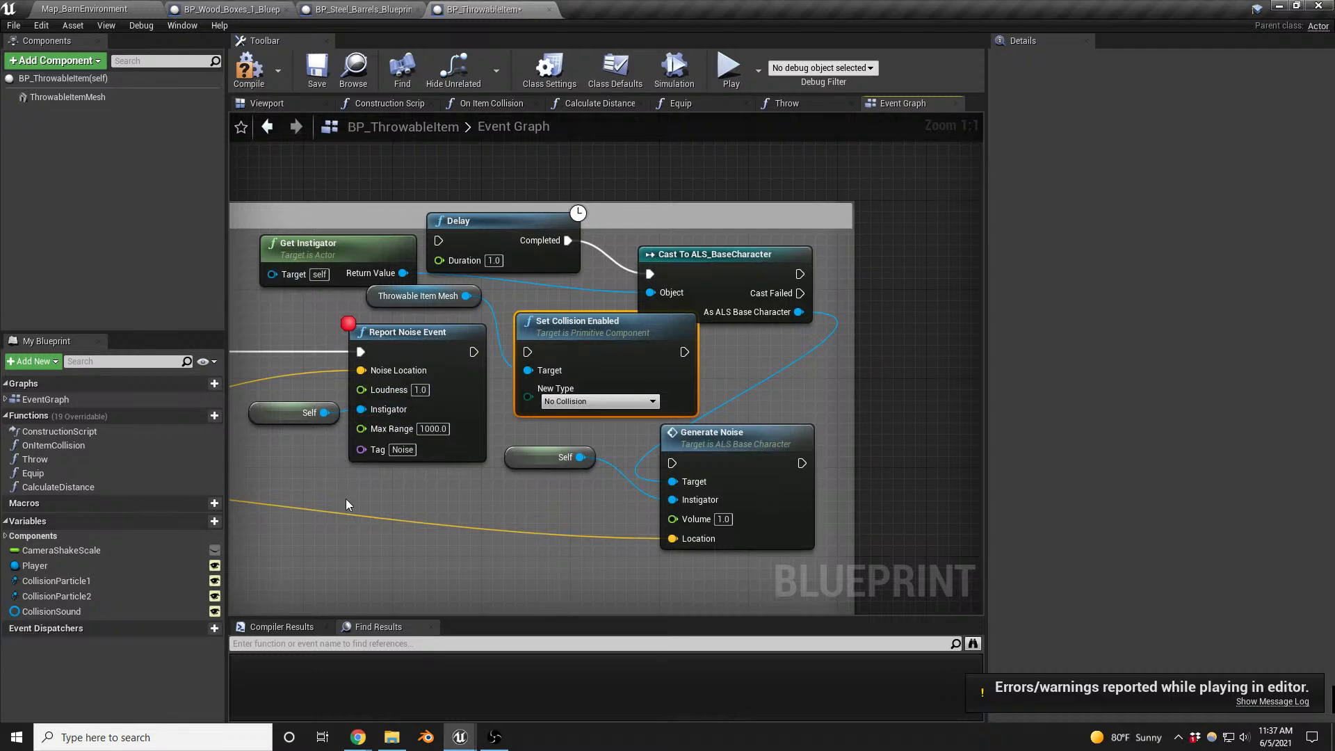
right_drag(345, 499, 1321, 445)
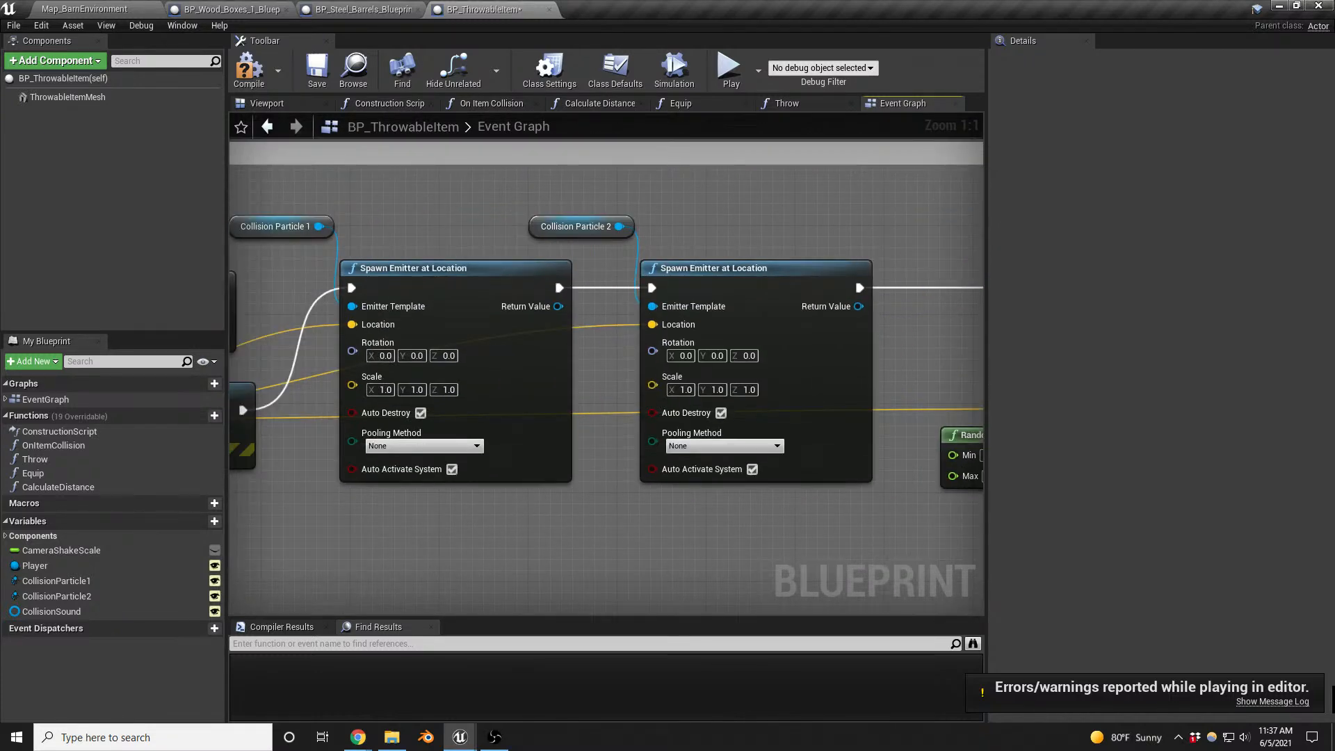
right_drag(278, 473, 355, 456)
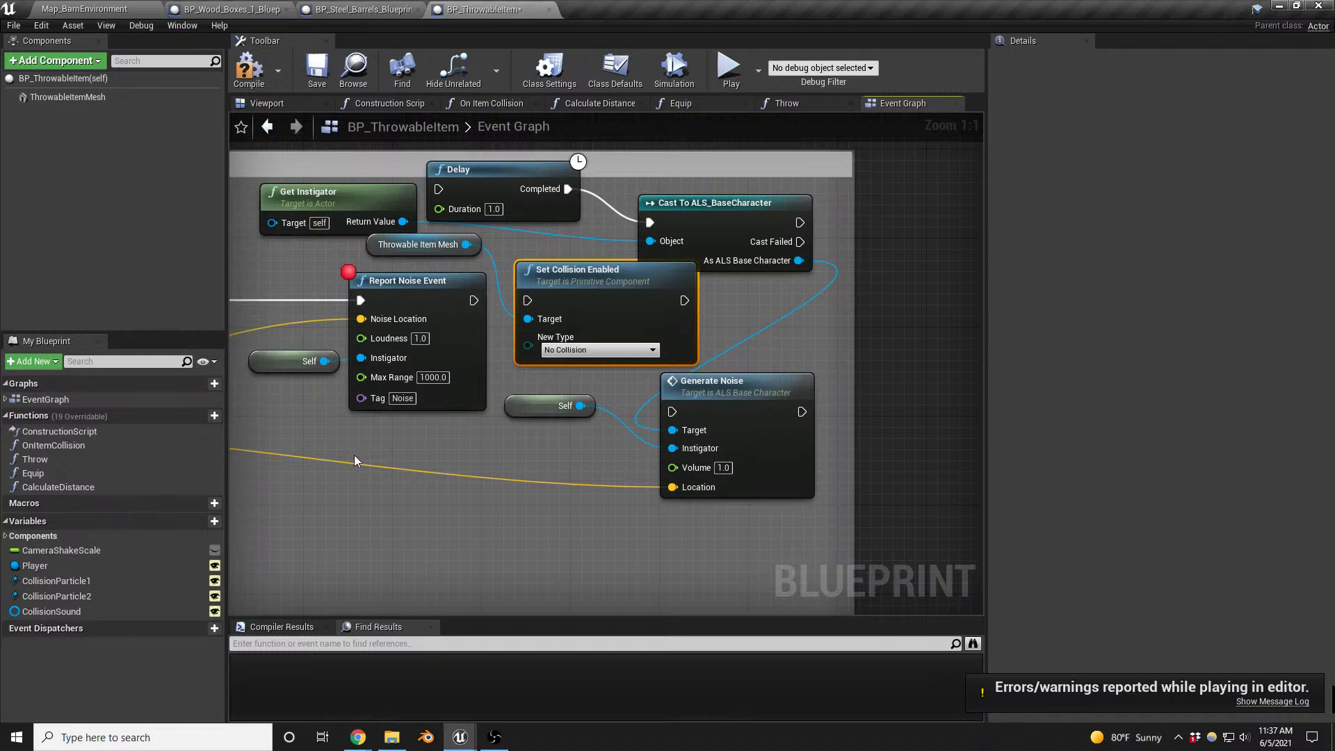
drag(473, 300, 549, 520)
text(delay)
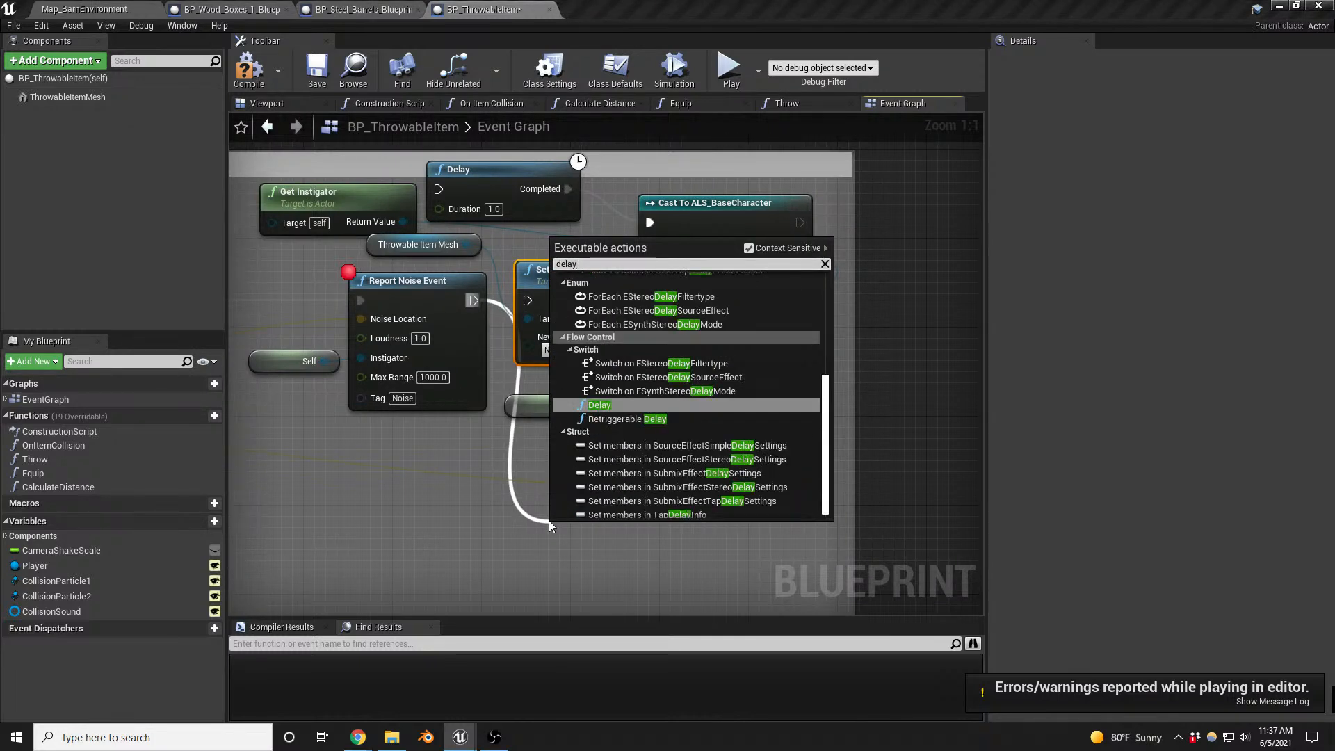
key(Return)
click(615, 565)
text(0.2)
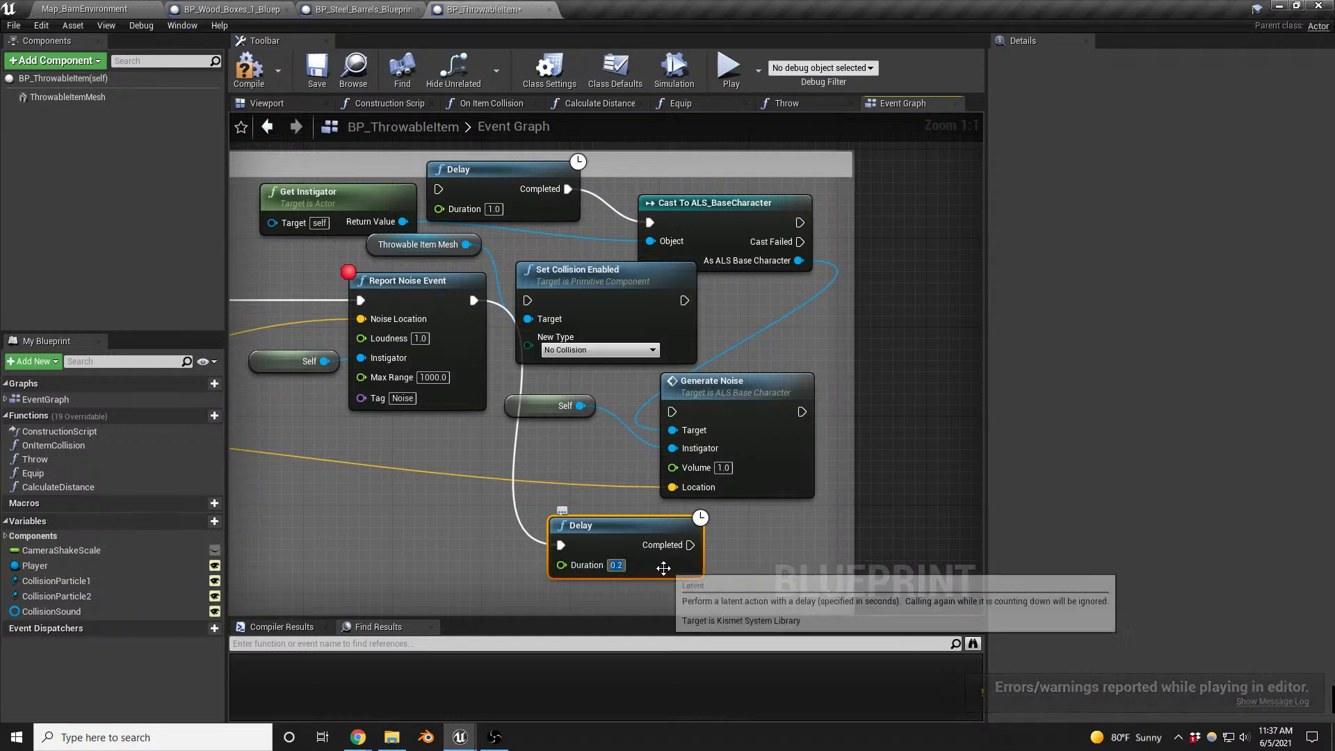
- Add a DestroyActor node after the new Delay, line it up beside it and compile the Blueprint
drag(690, 545, 871, 550)
text(destro)
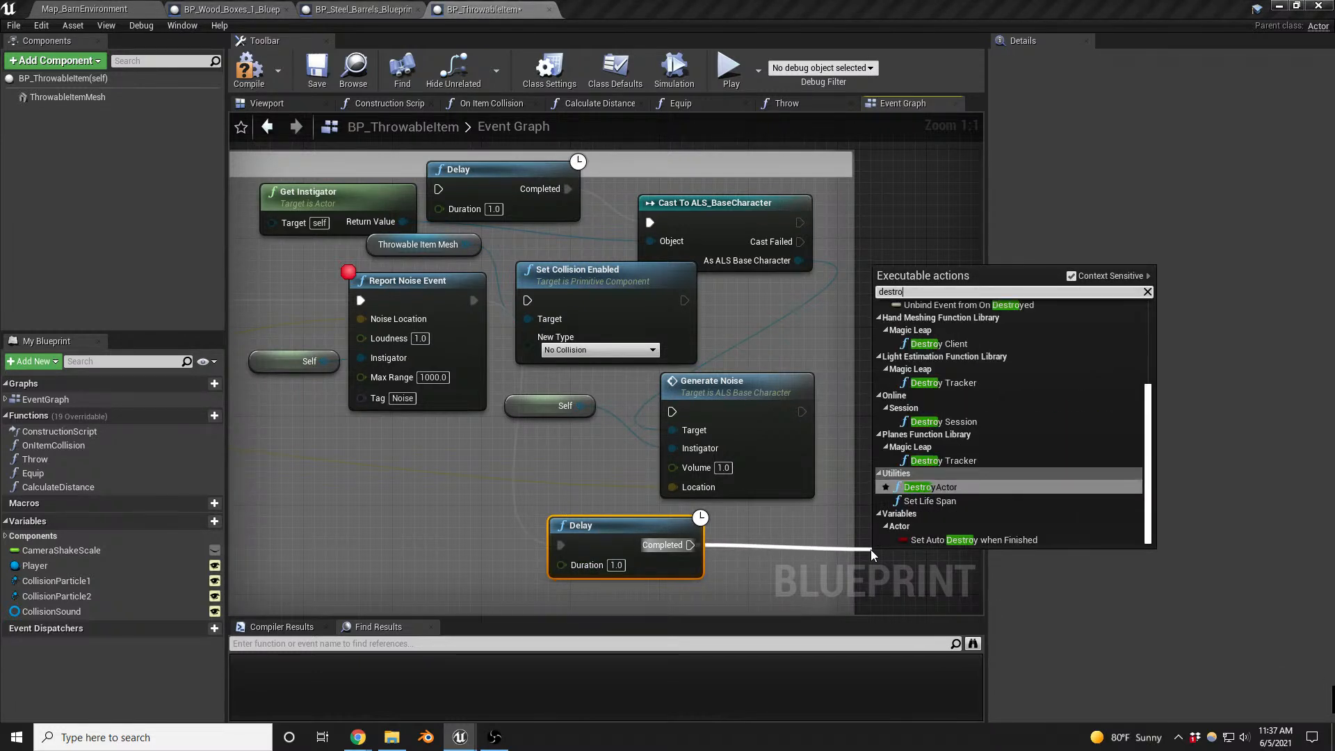
key(Return)
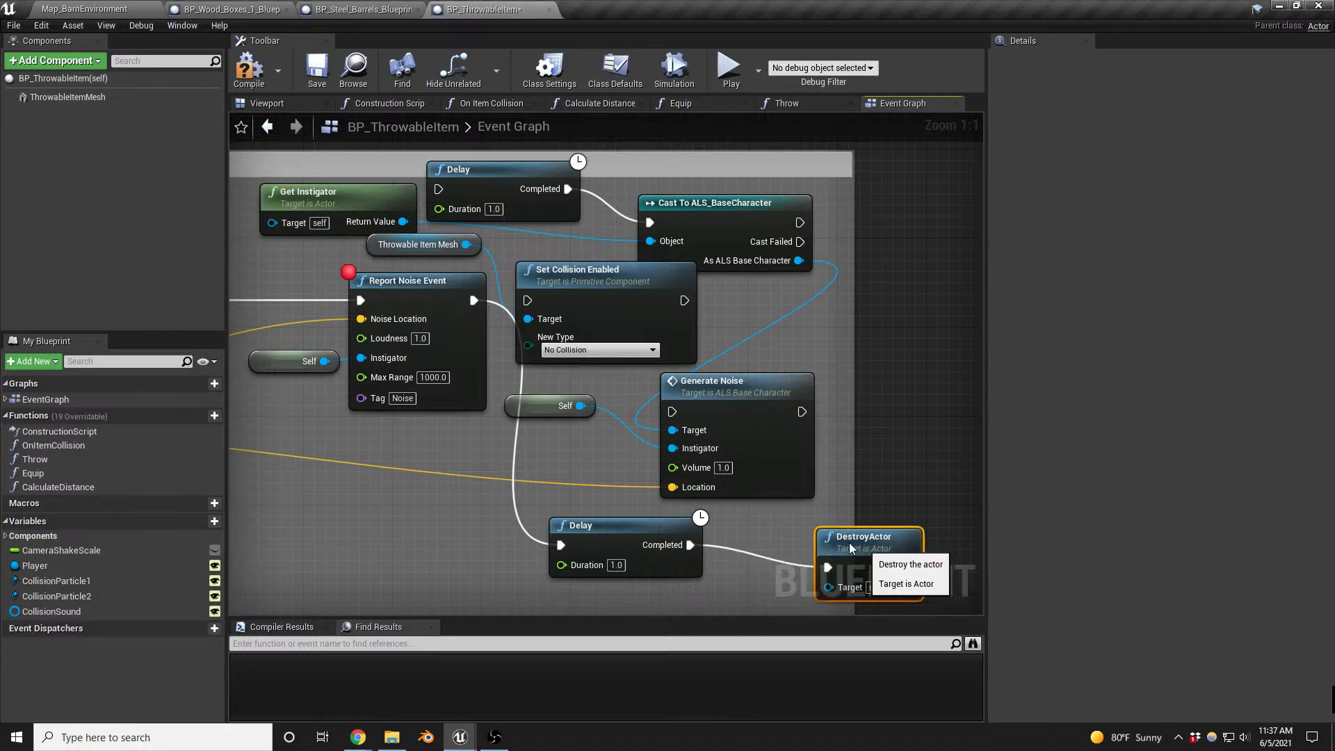
drag(852, 549, 792, 526)
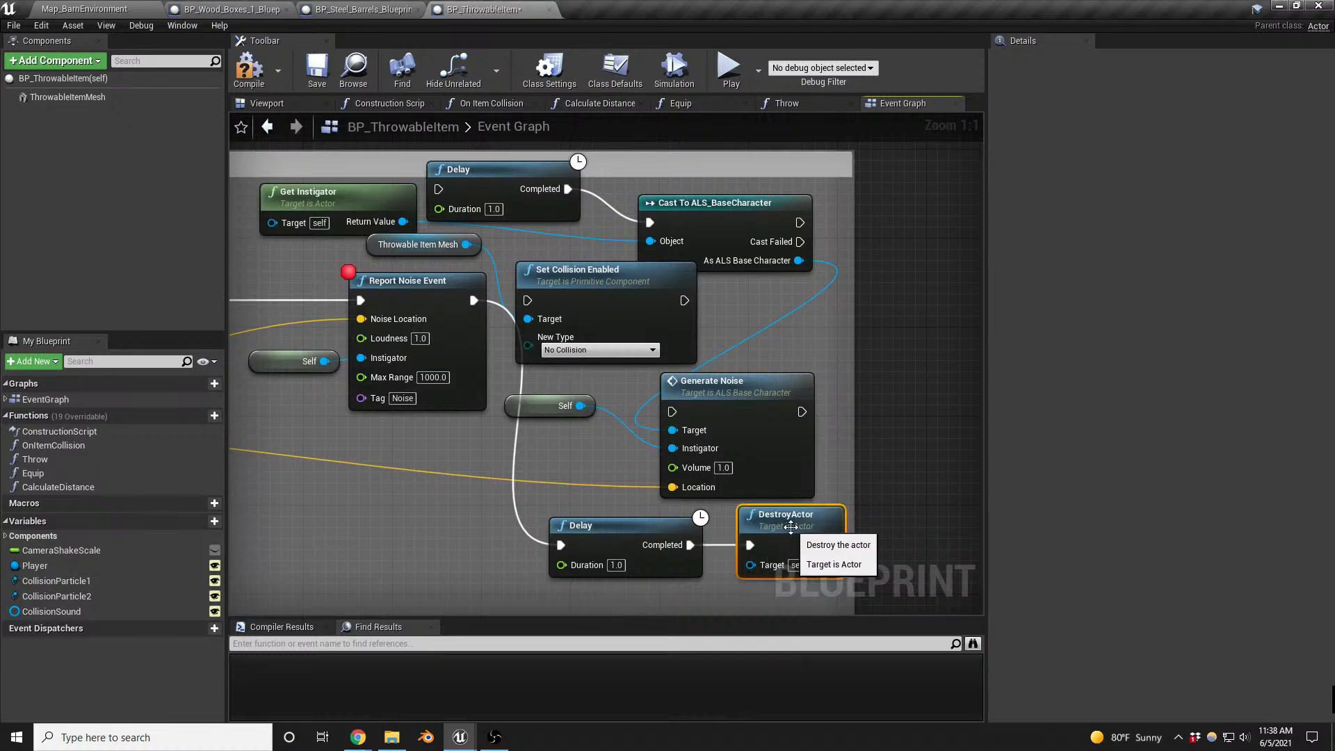
click(249, 69)
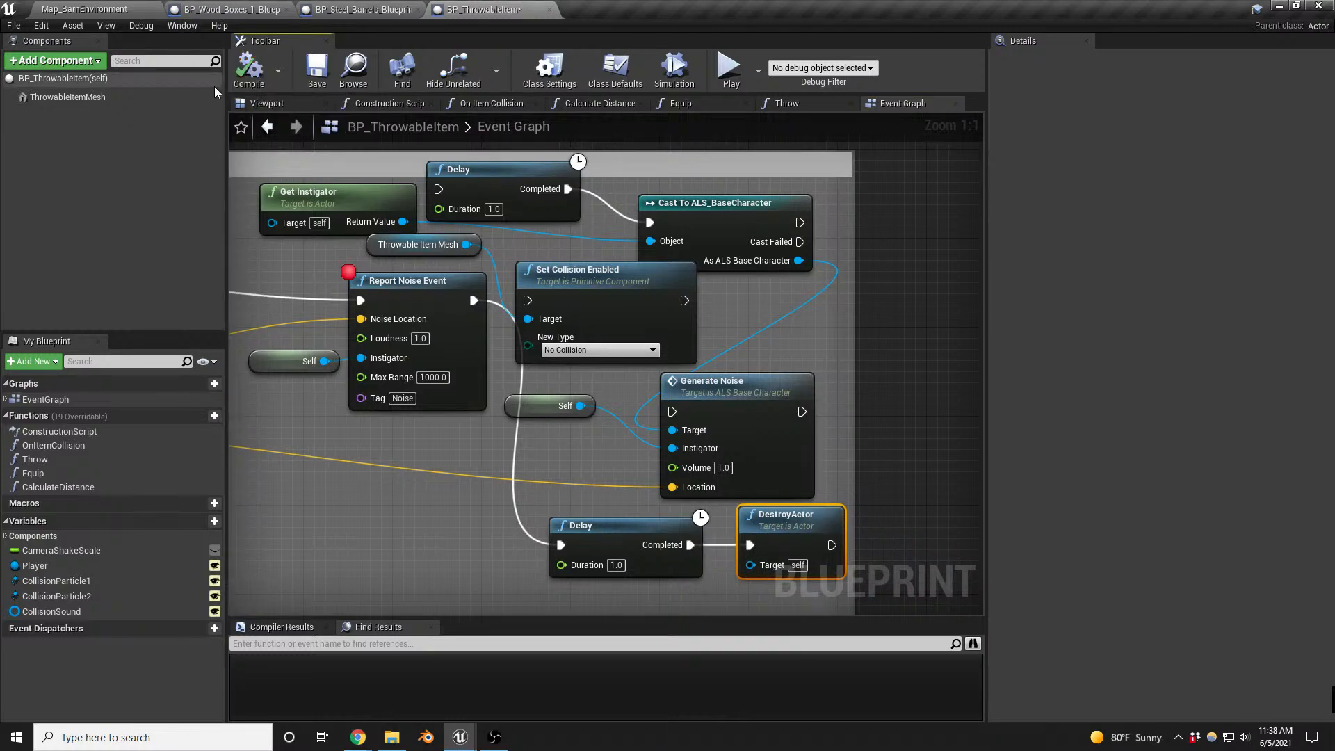
- Playtest Map_BarnEnvironment by approaching the enemy outside the barn and dropping its body into the green dumpster
click(132, 9)
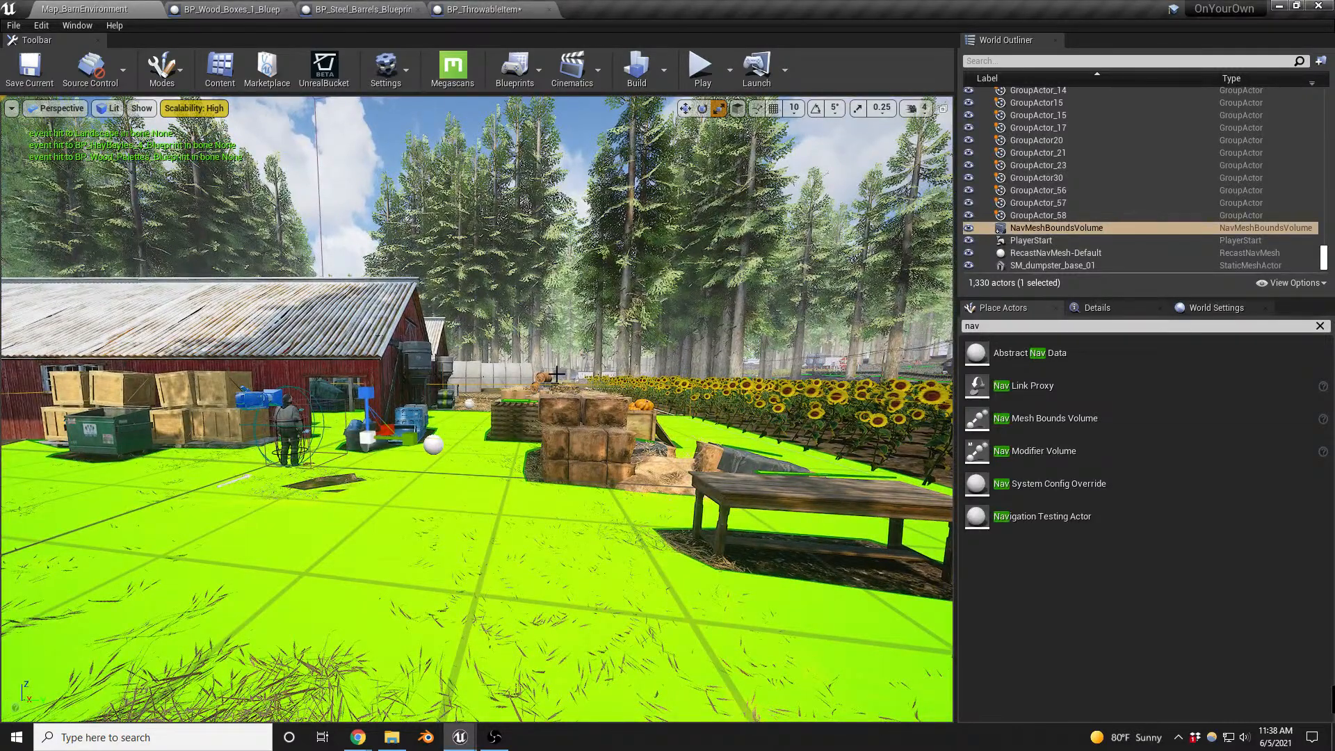
key(alt+p)
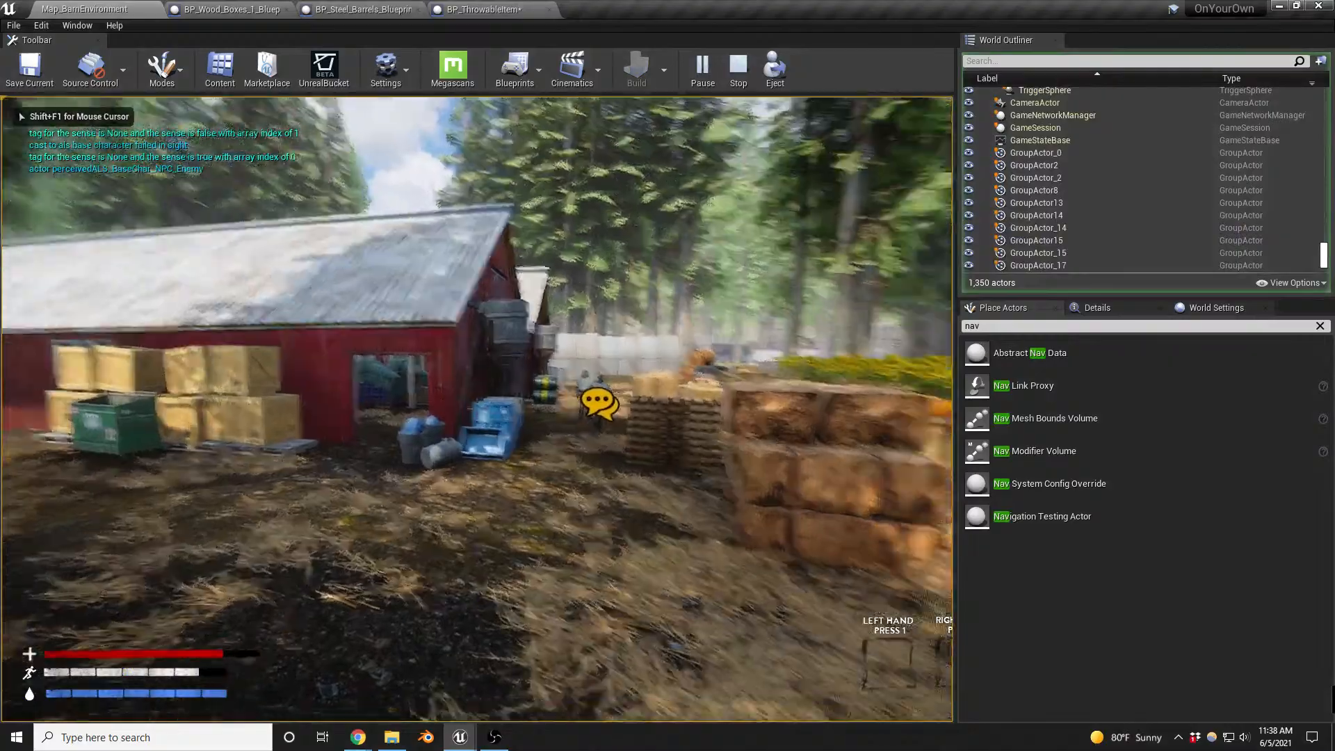
key(w)
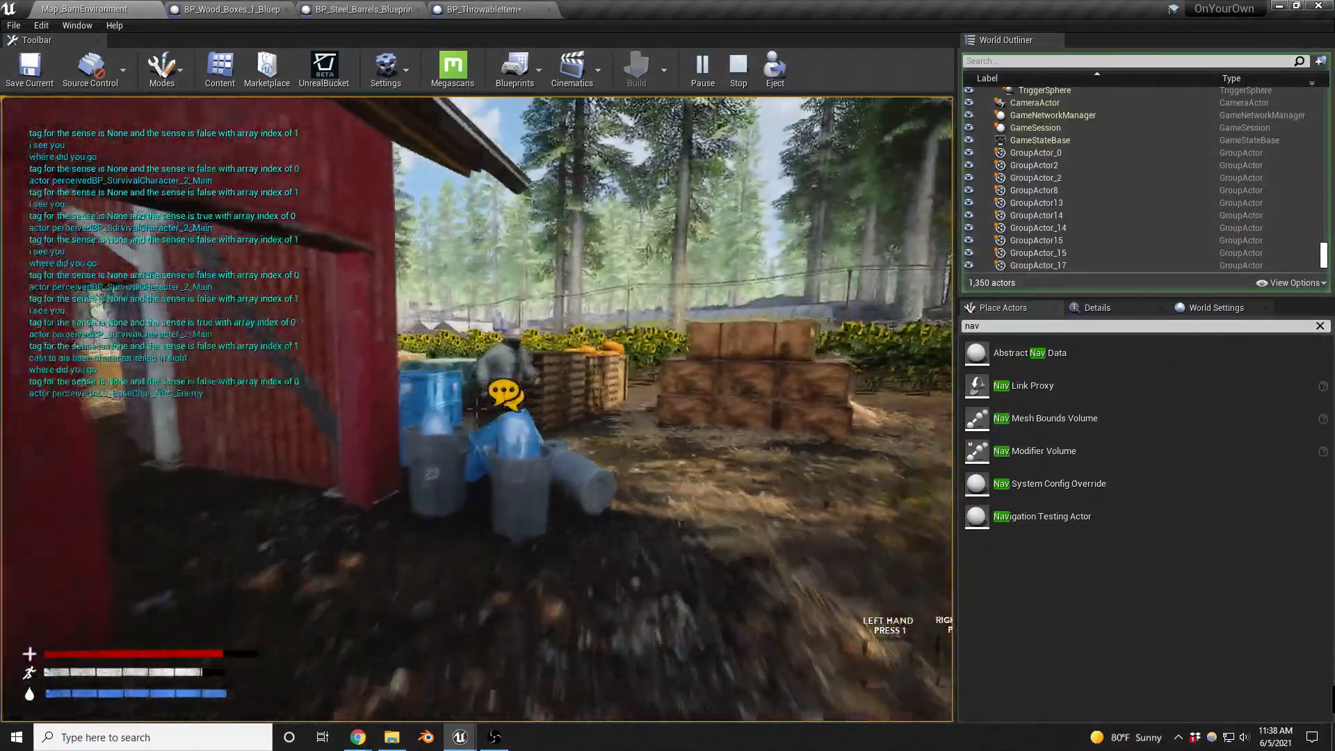
key(s)
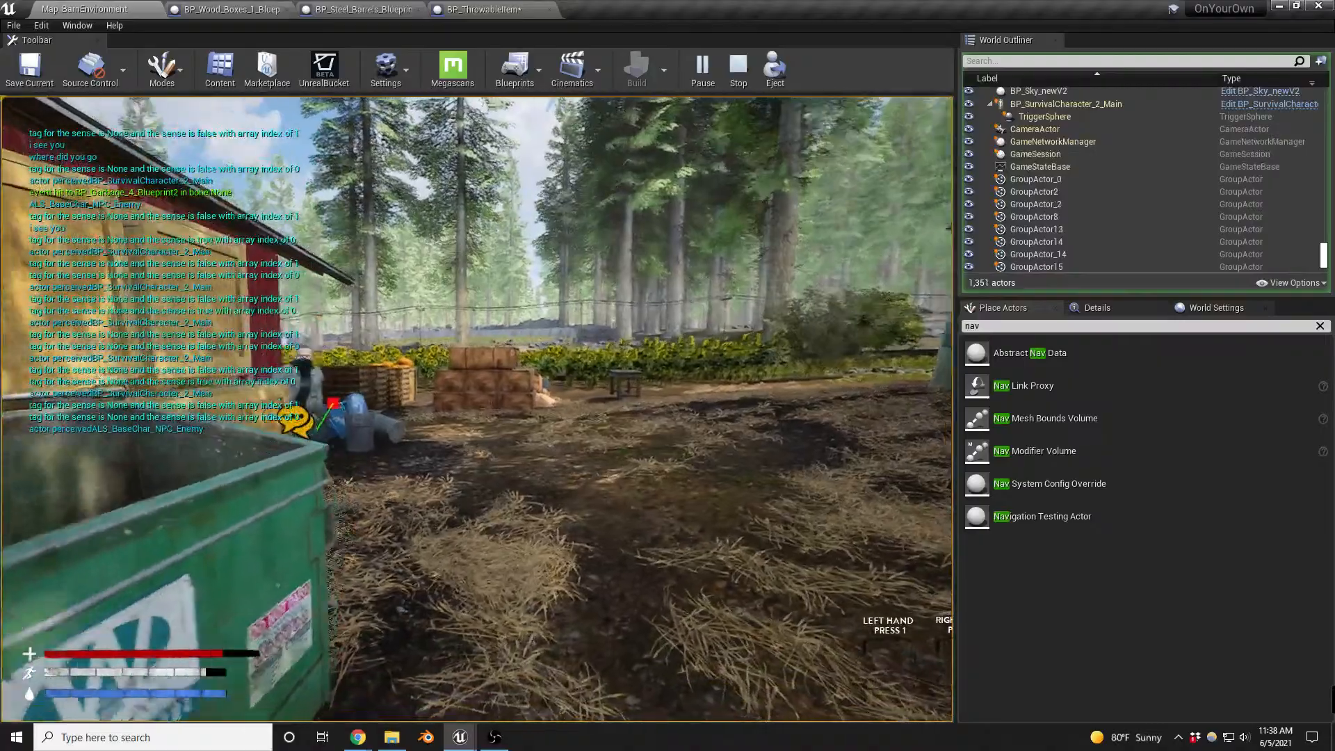
key(d)
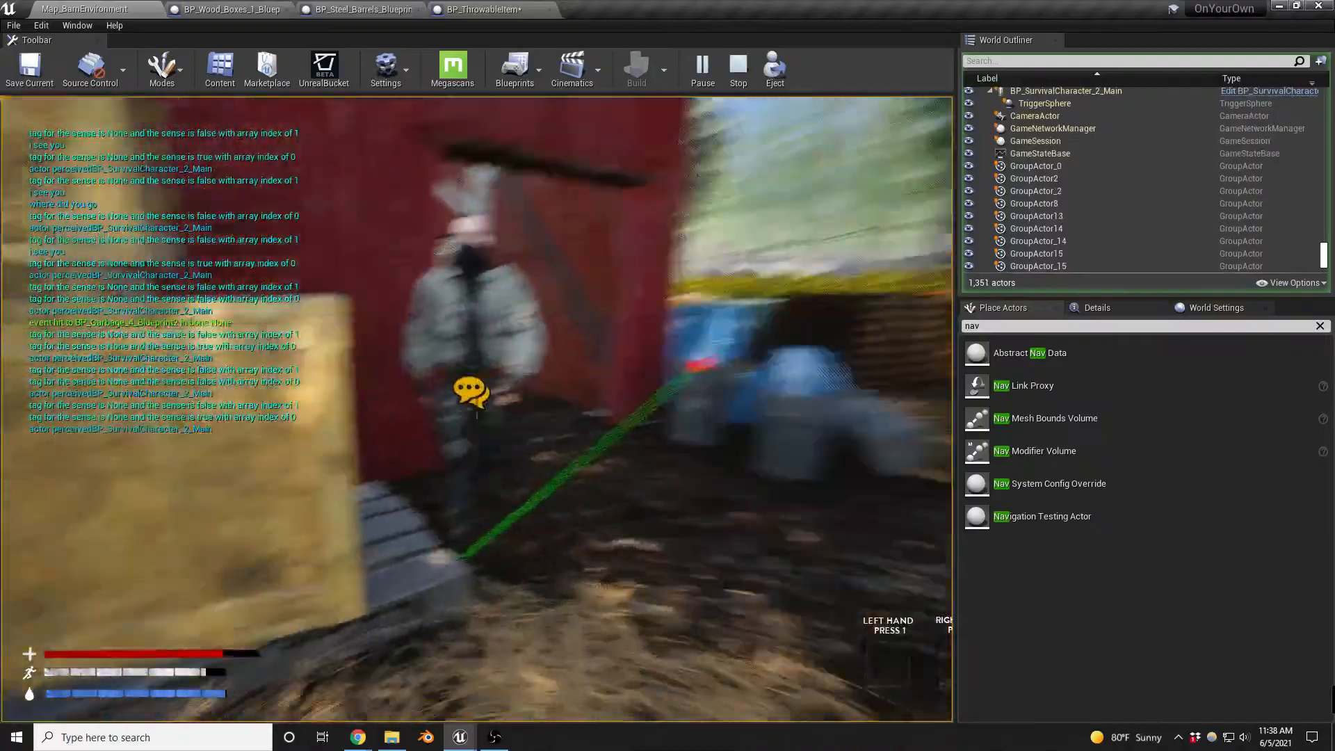
key(w)
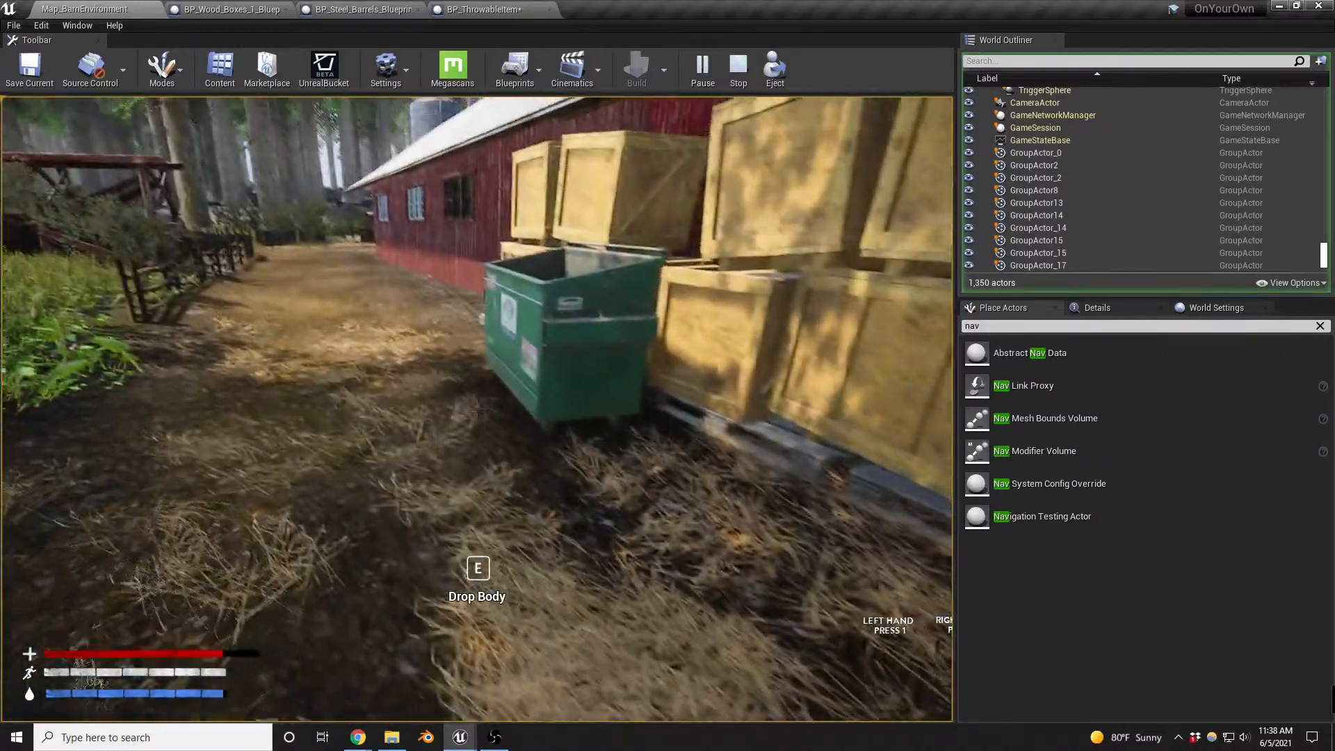
key(w)
key(w)
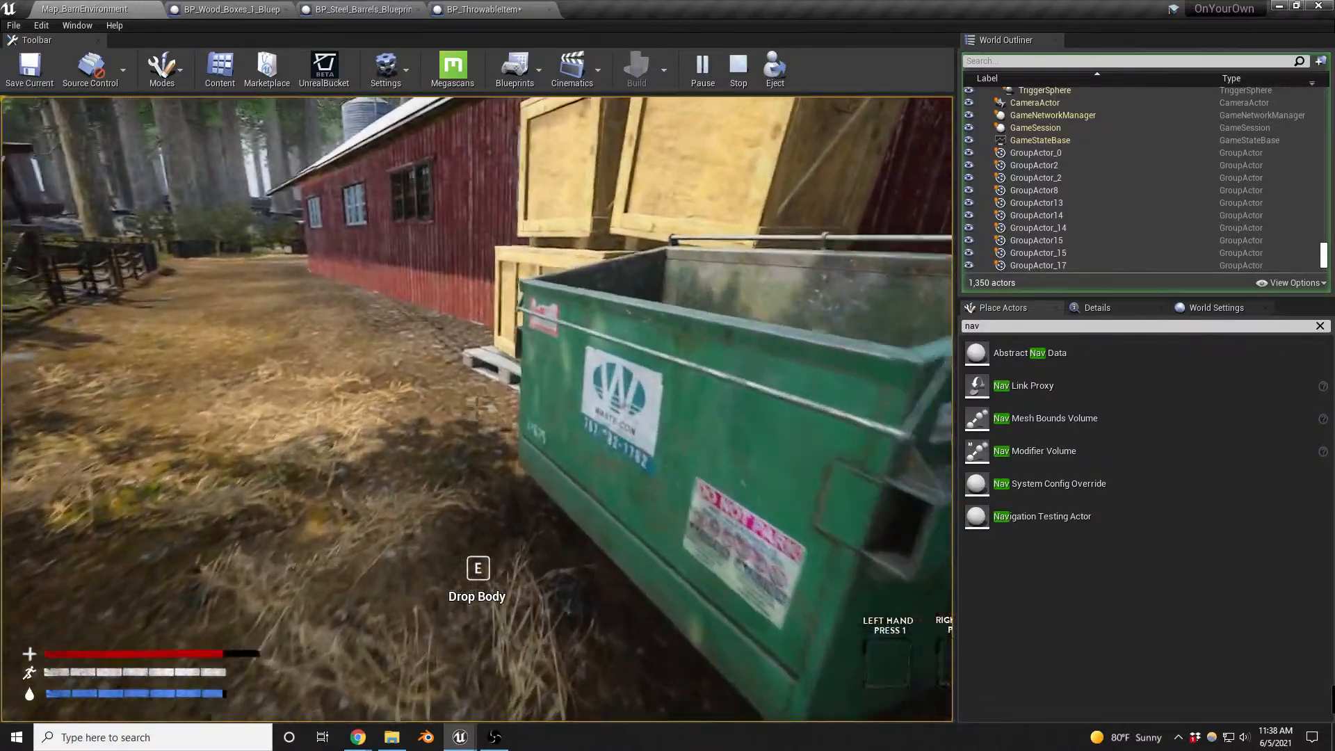
key(e)
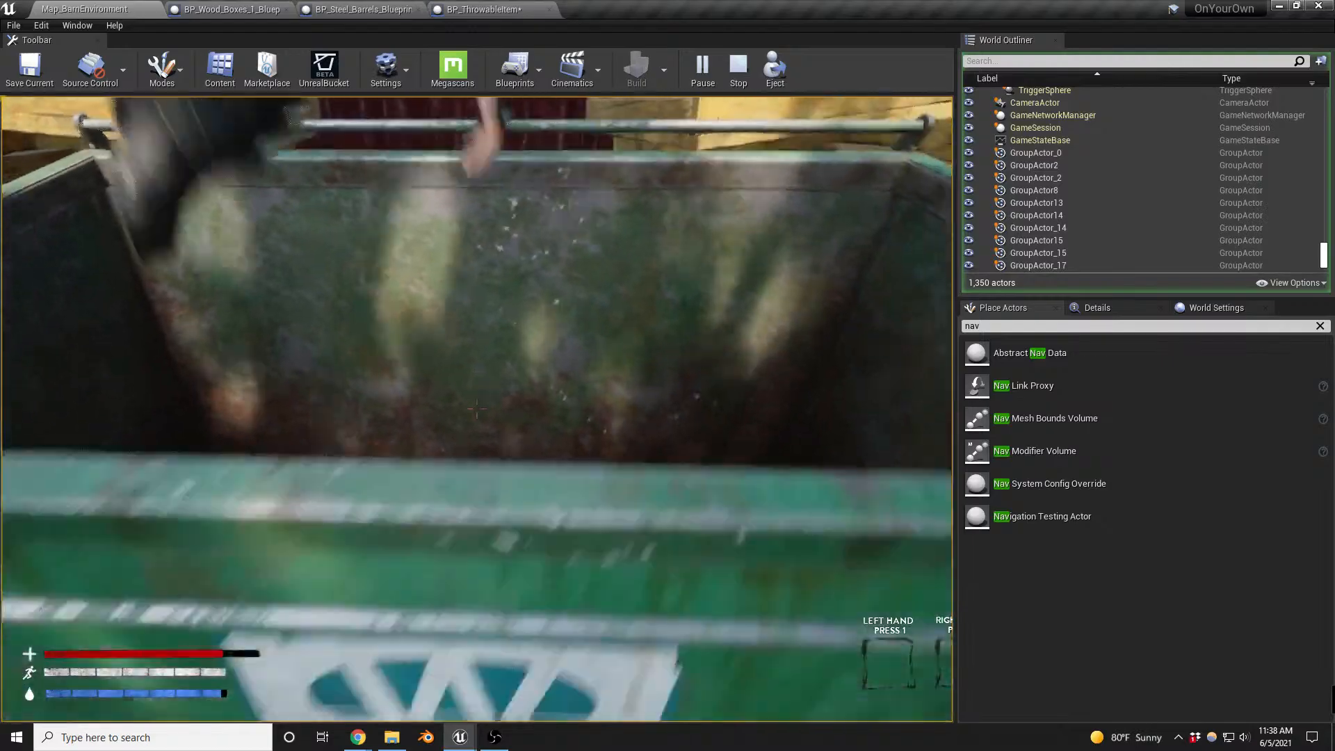
- Move past the barn doorway to the other enemy, throw an item near it and resume play from the Report Noise Event breakpoint
key(w)
key(w)
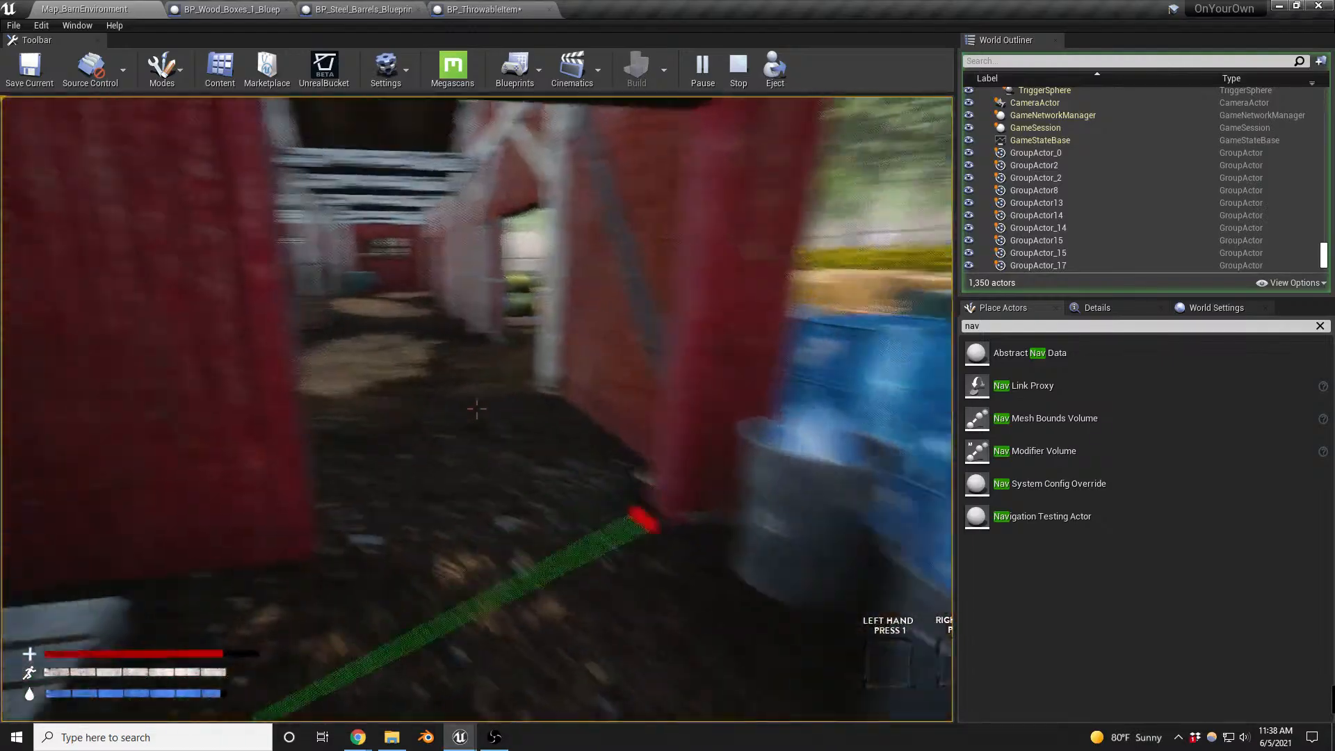
key(w)
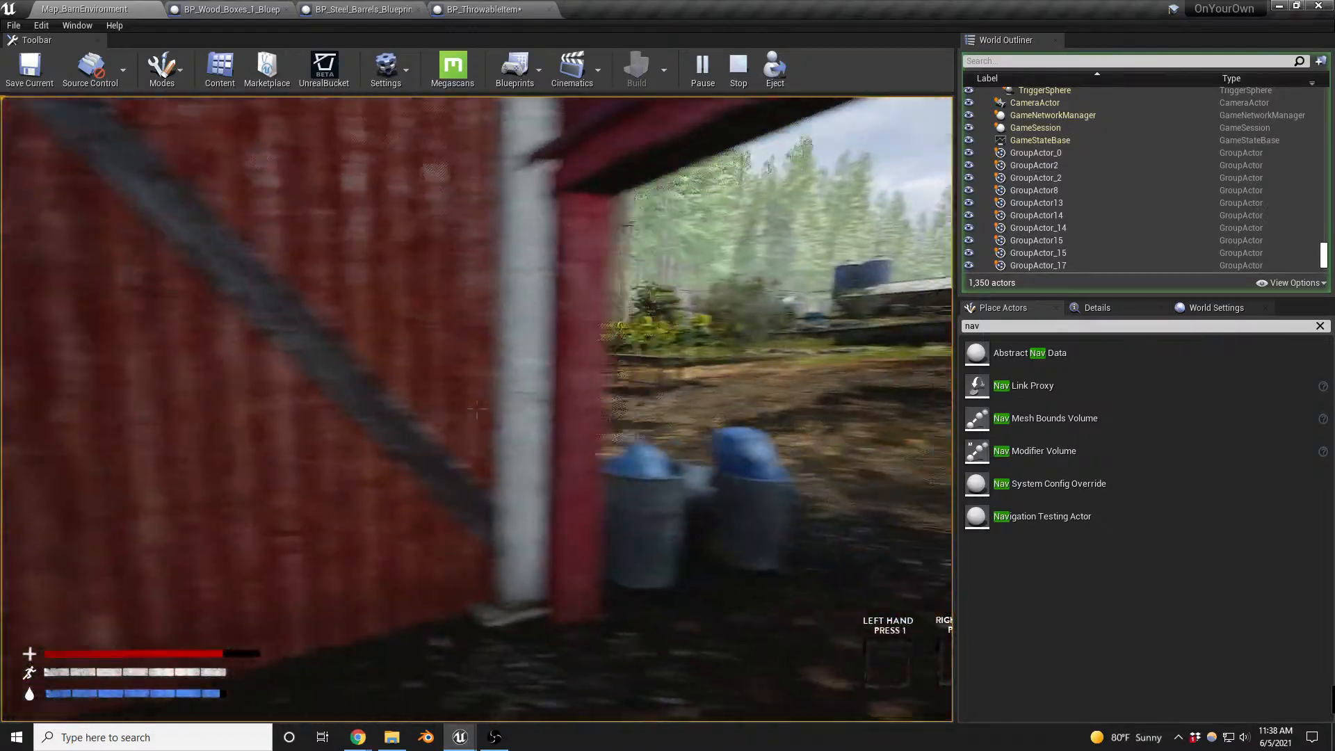
key(w)
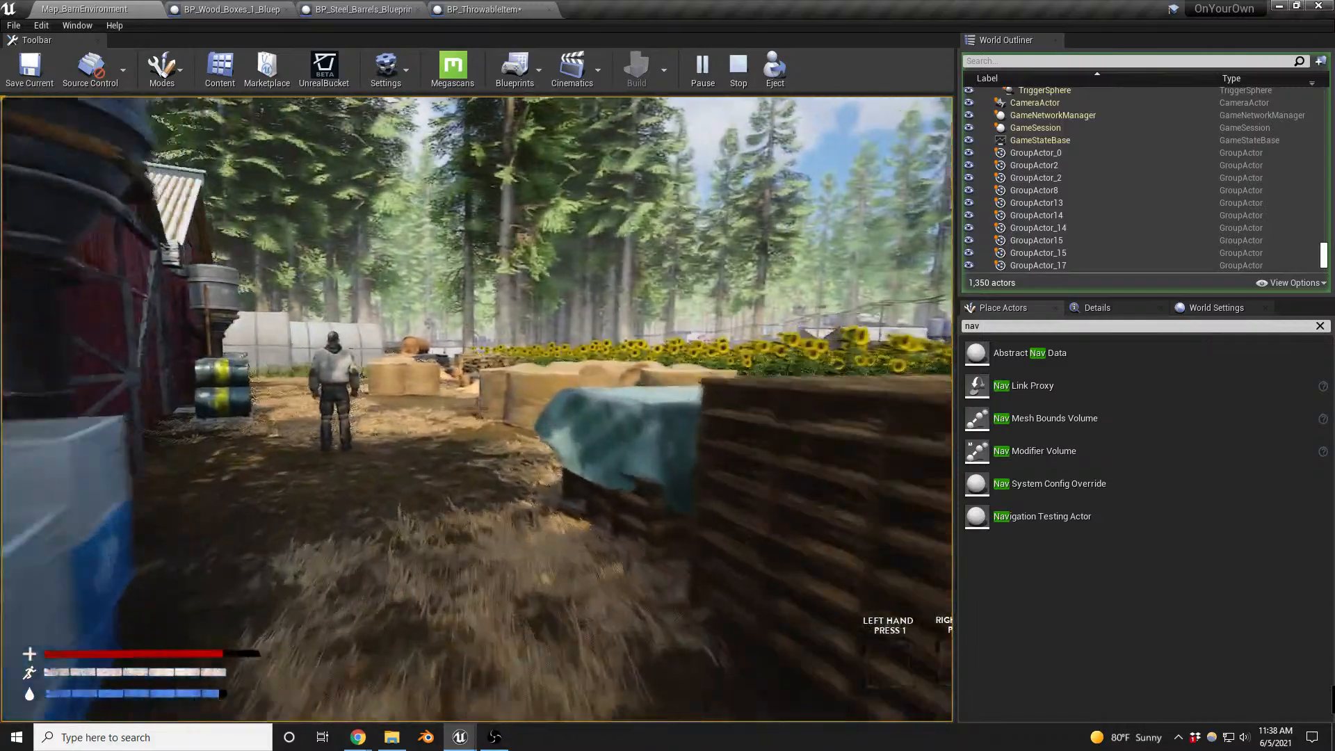
key(g)
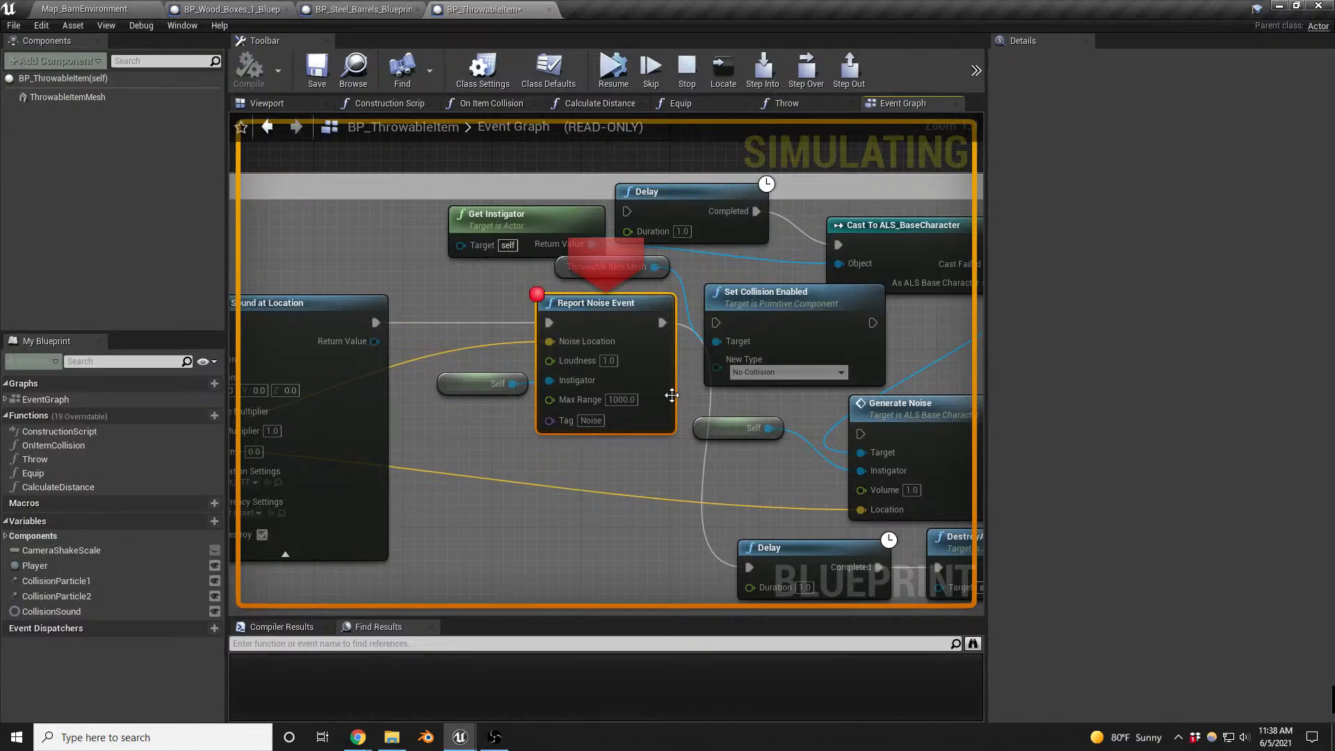
click(613, 72)
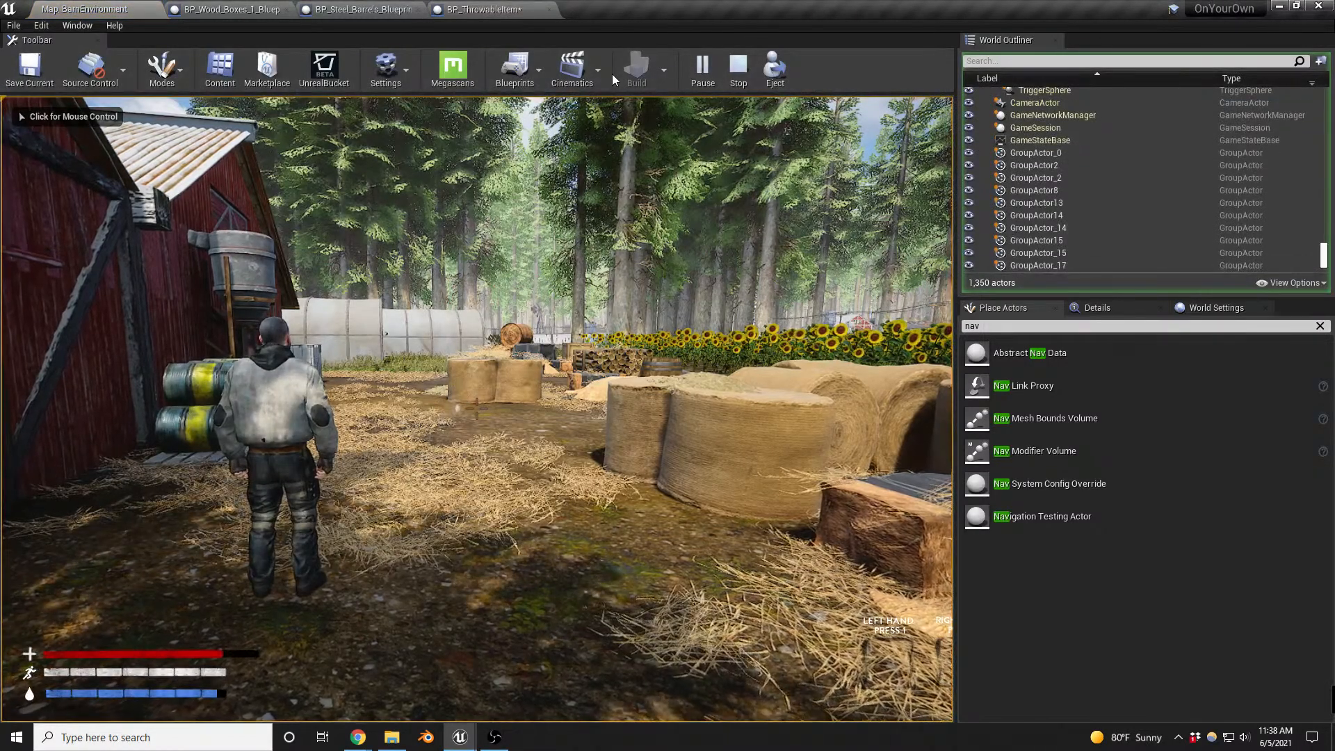
- Finish the current playtest beside the barn, then rerun the map briefly to watch how the enemies sense each other
click(620, 133)
key(w)
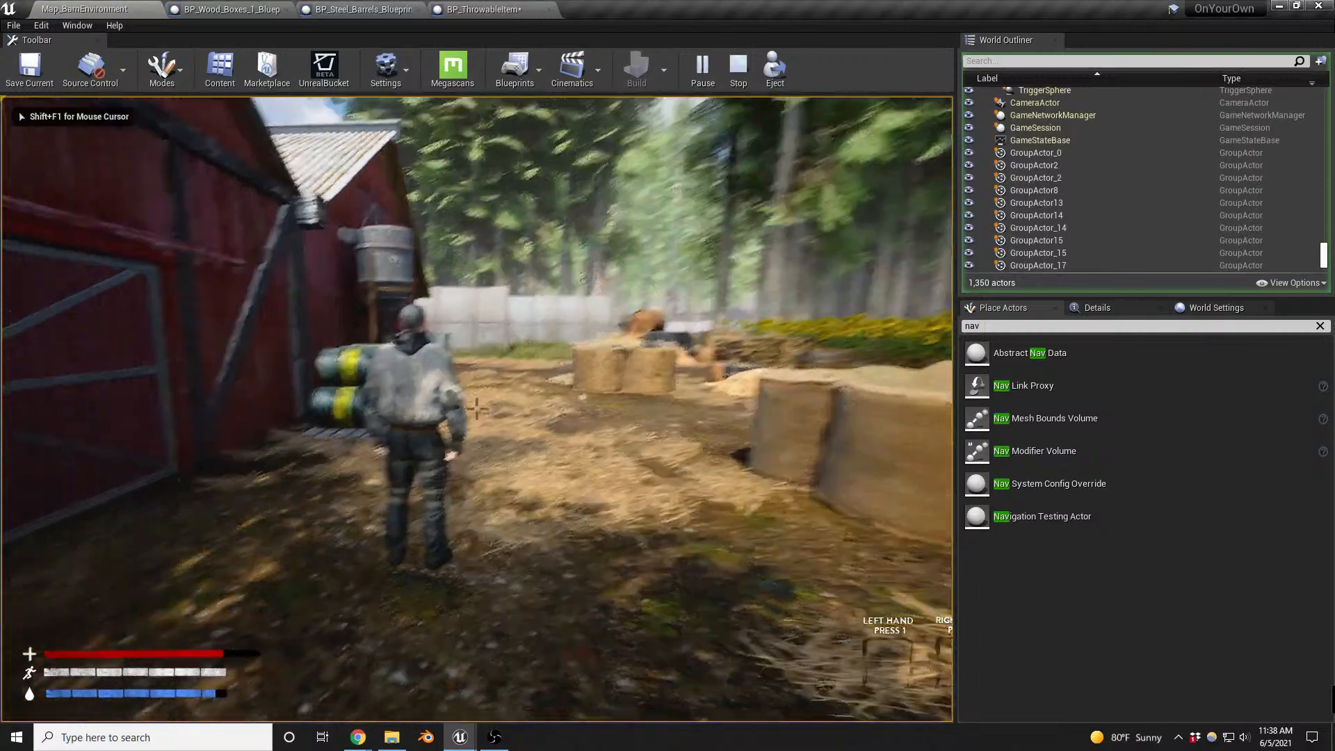
key(Escape)
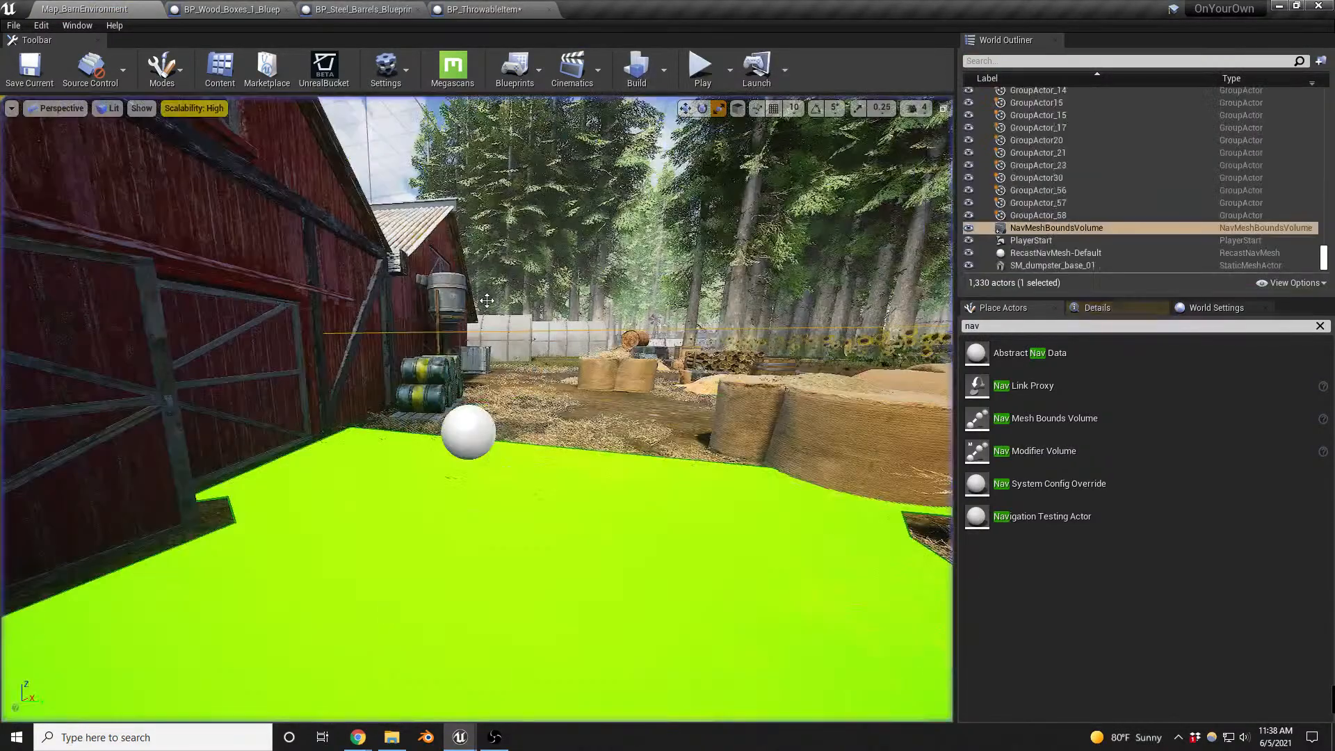
right_drag(539, 447, 539, 456)
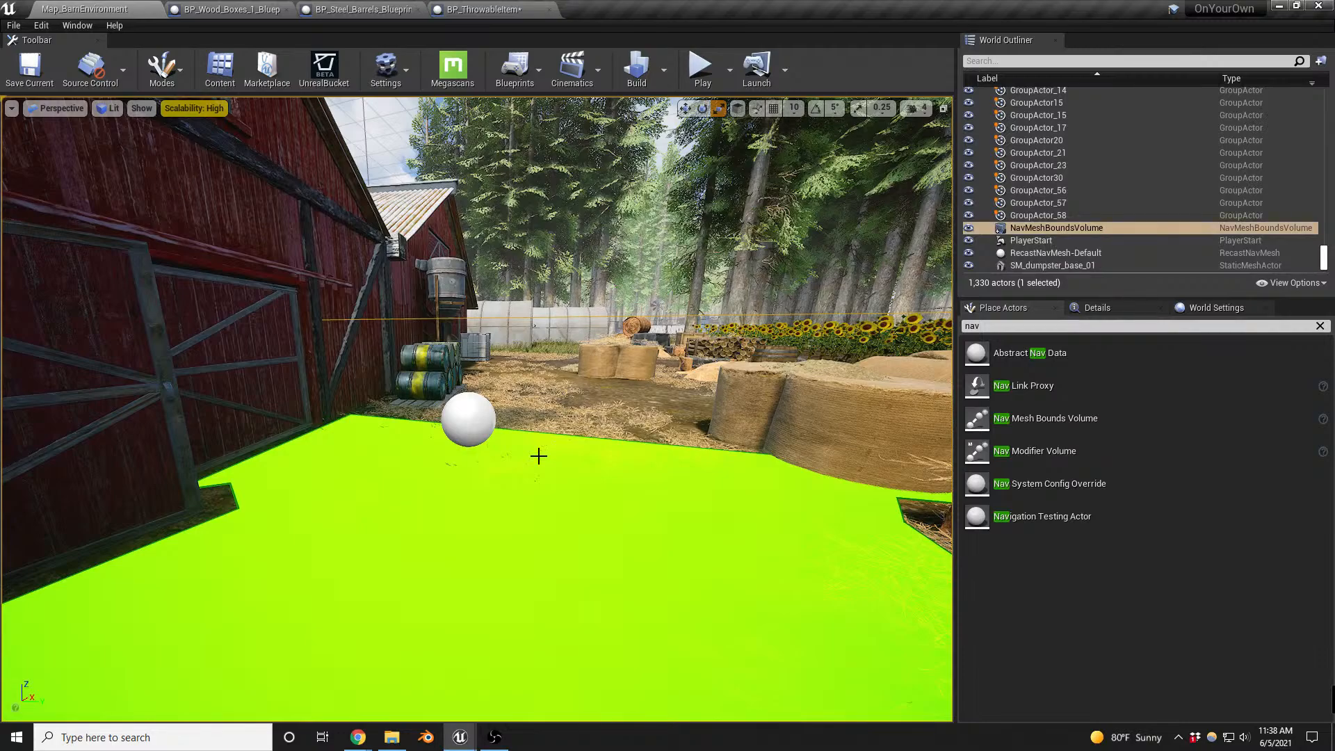
key(alt+p)
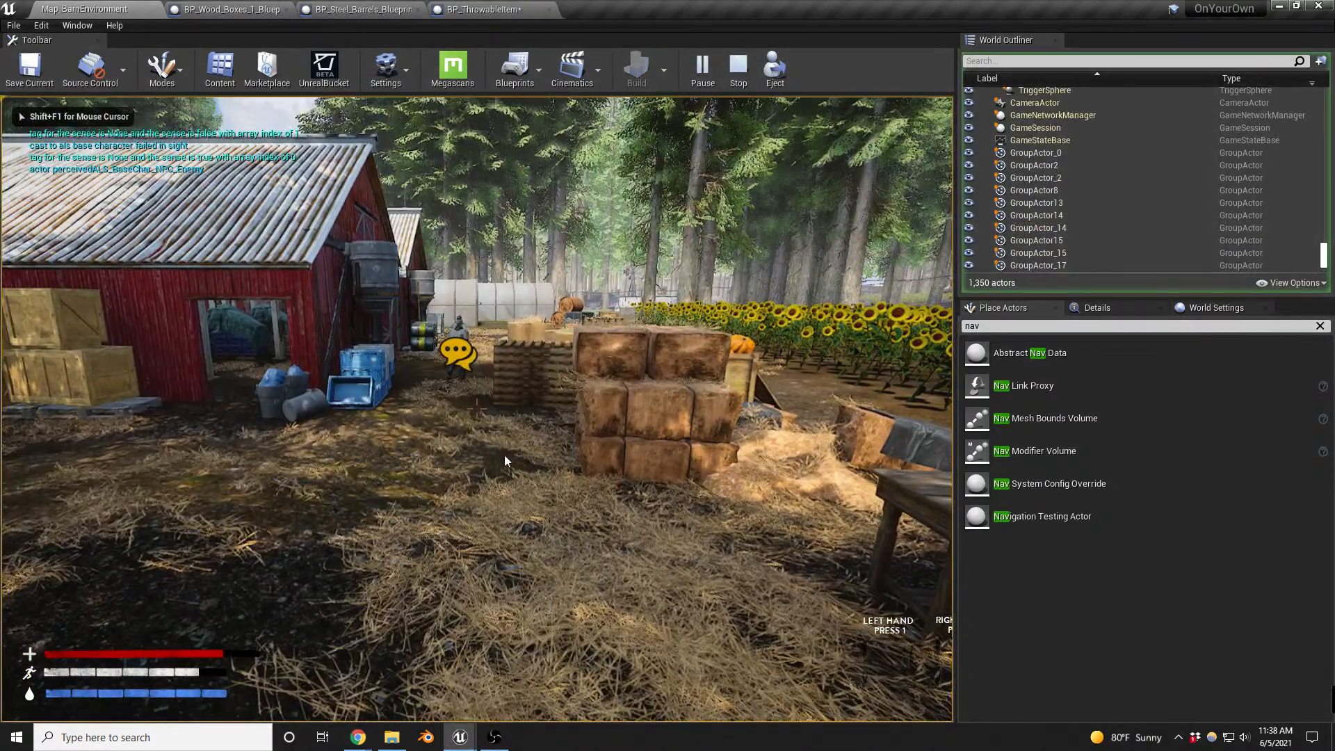
key(Escape)
- Delete the ALS_BaseChar_NPC_Enemy standing near the crates and green dumpster outside the barn
click(250, 393)
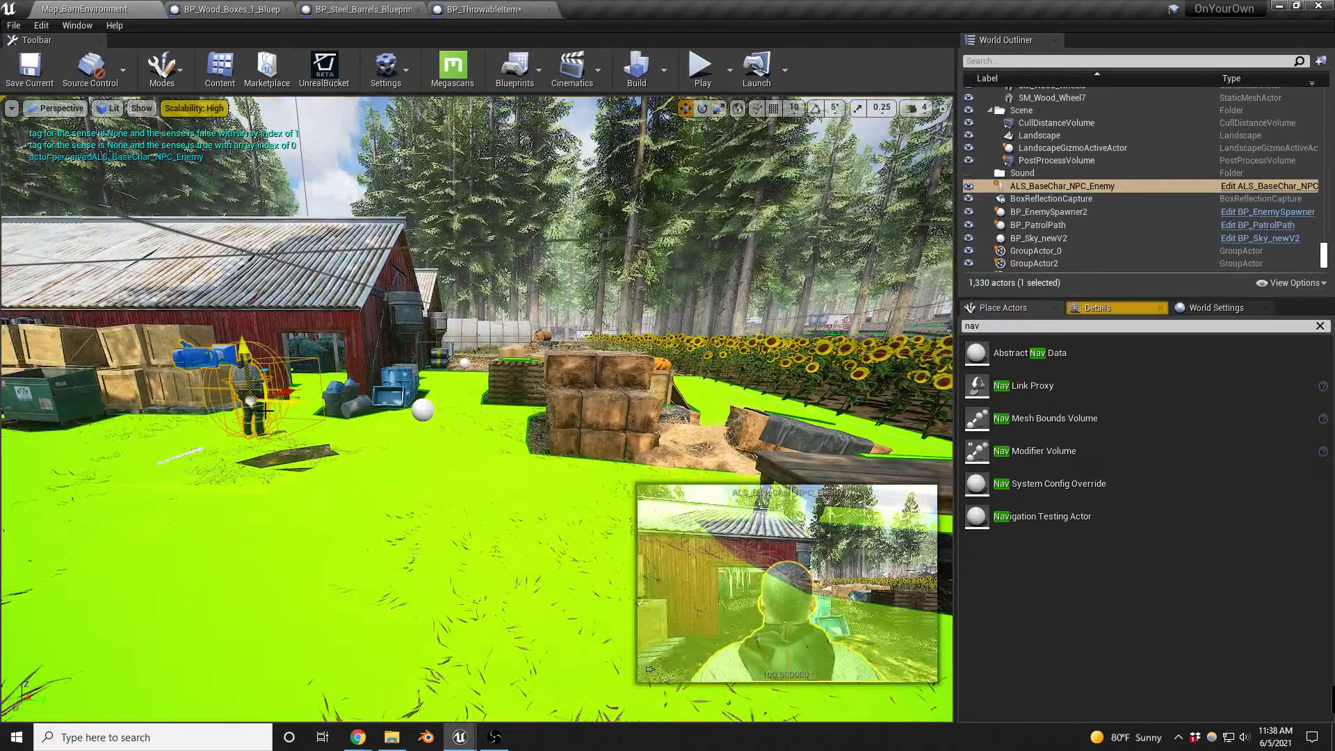
key(w)
key(Delete)
- Playtest the map by running along the barn to the remaining enemy and letting it detect the player
right_drag(446, 404, 455, 401)
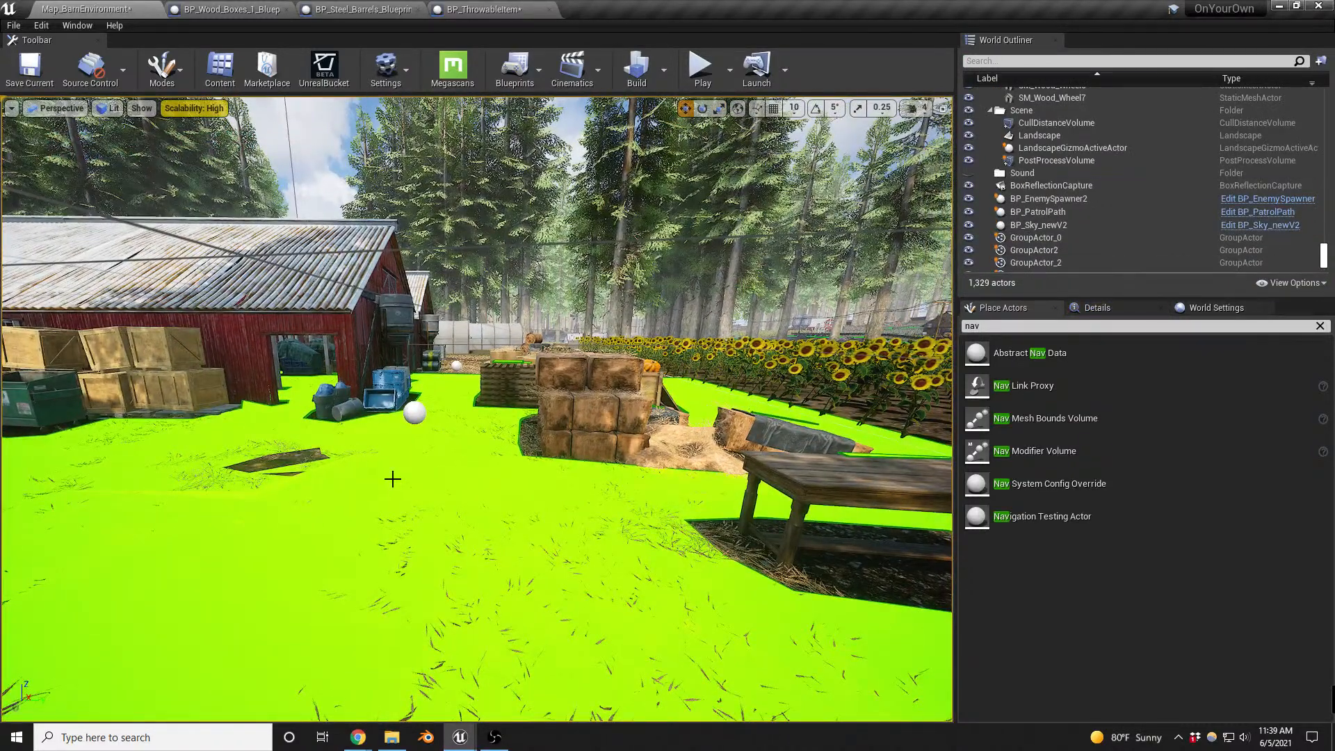
key(alt+p)
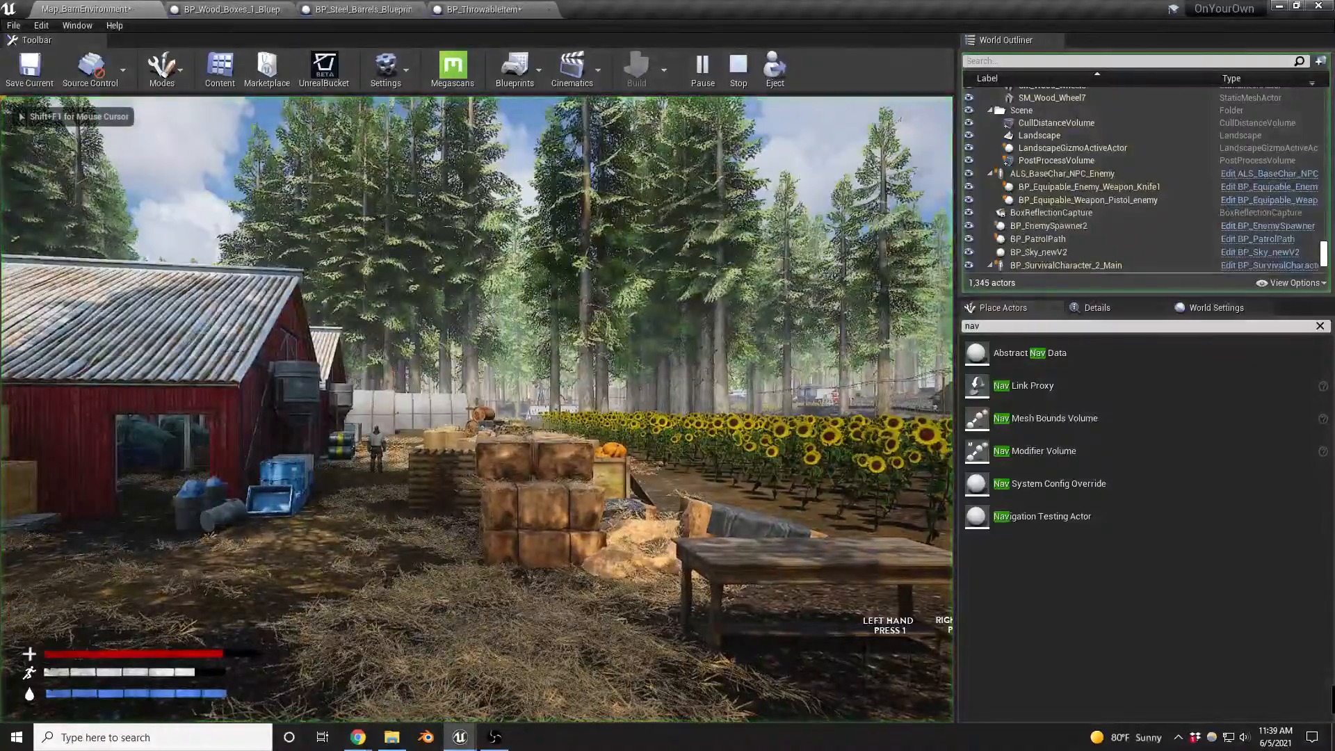
key(w)
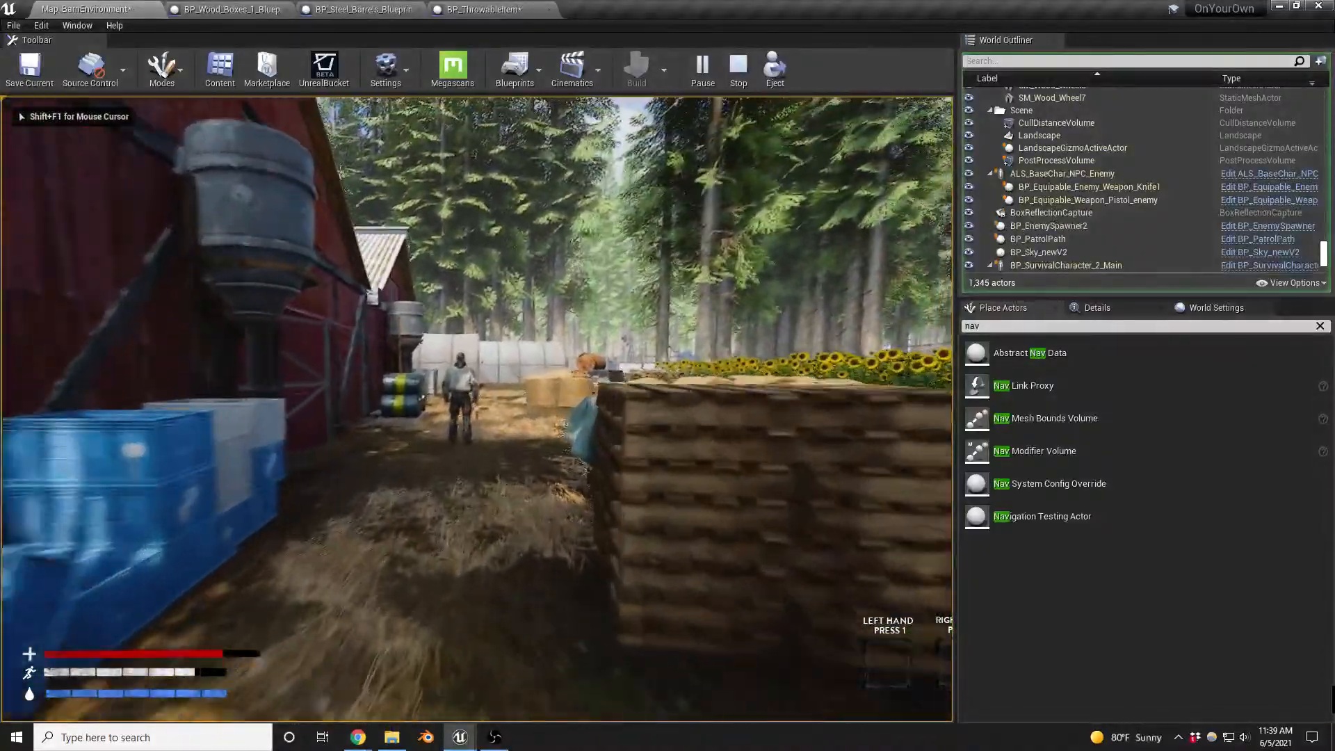
key(w)
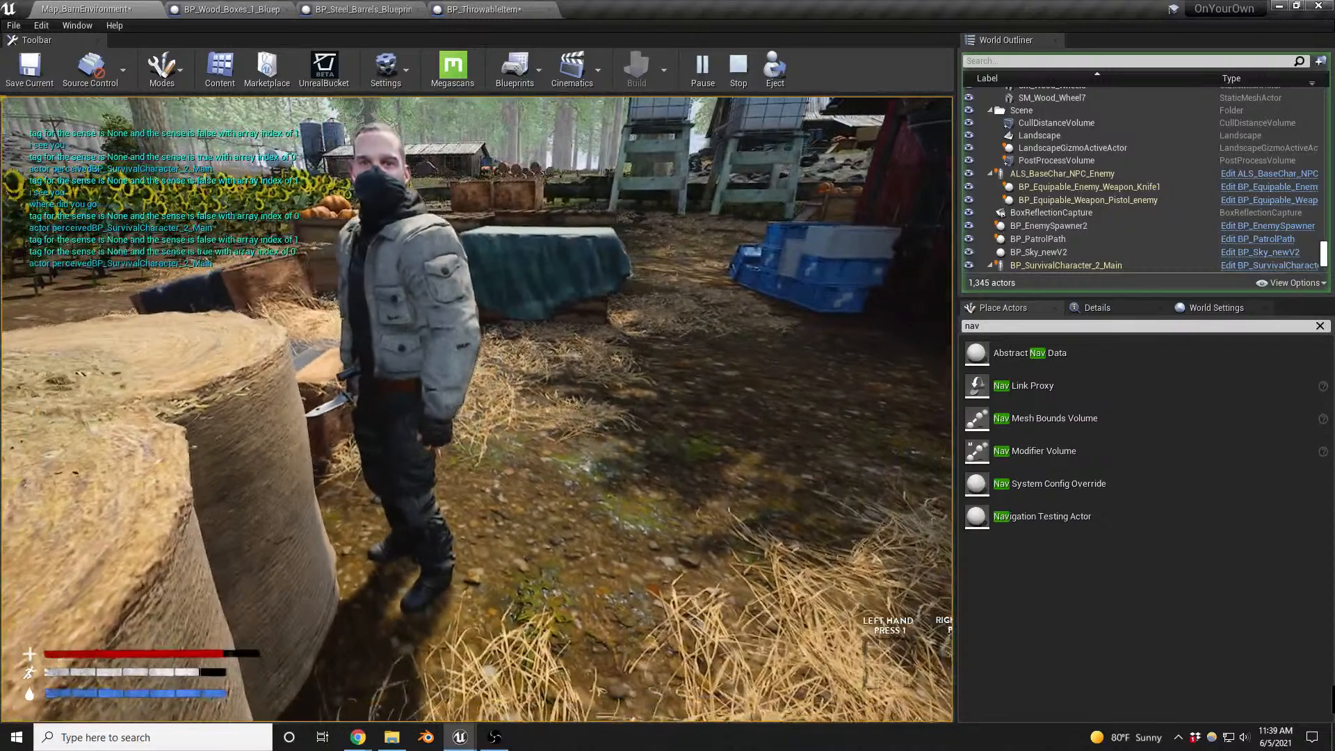
key(Escape)
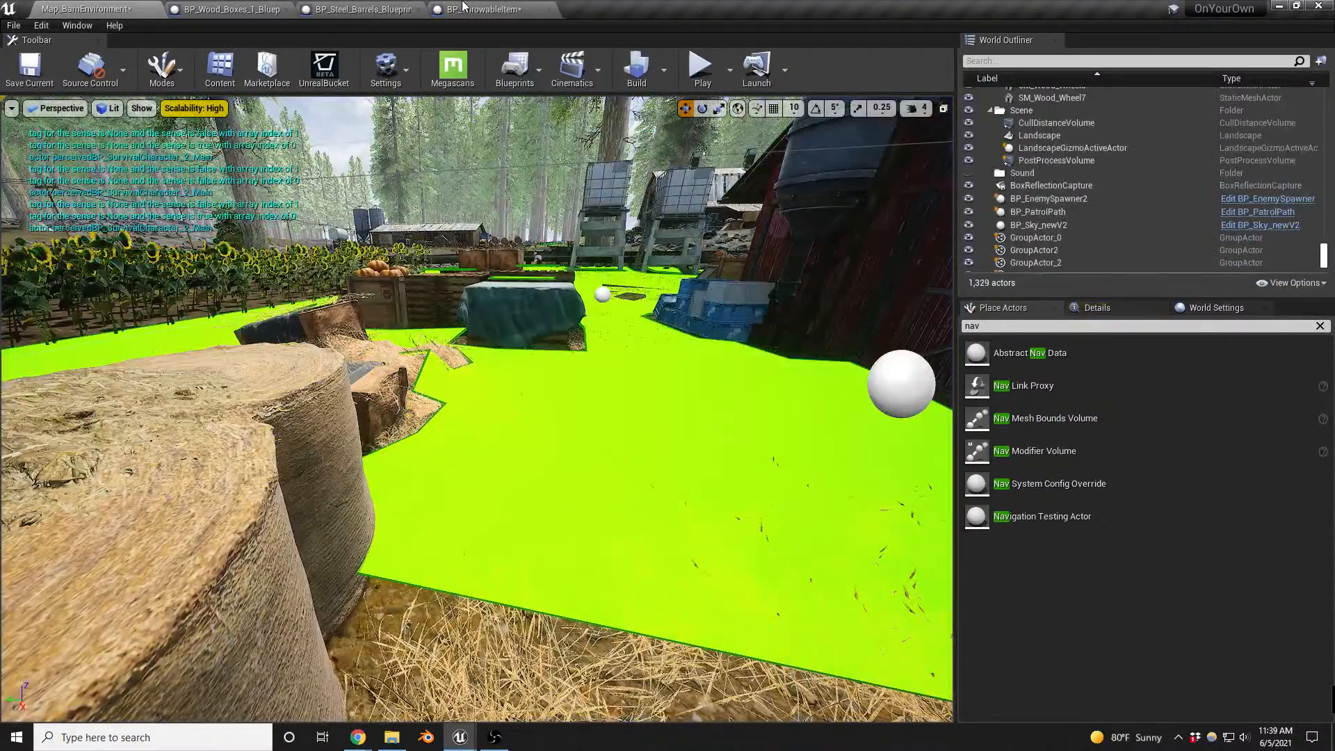
- Open the GenerateNoise event definition in ALS_BaseCharacter from the Generate Noise node in BP_ThrowableItem
click(474, 9)
right_drag(825, 419, 566, 411)
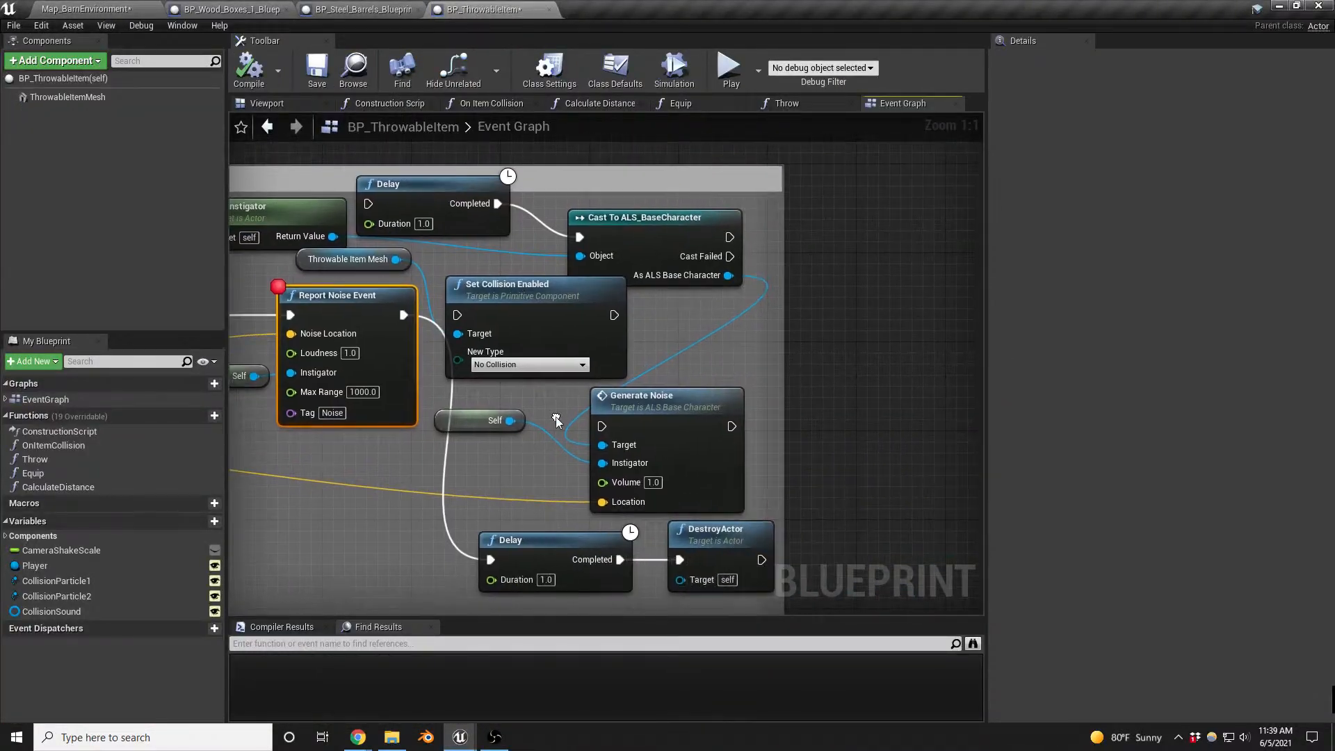
double_click(654, 398)
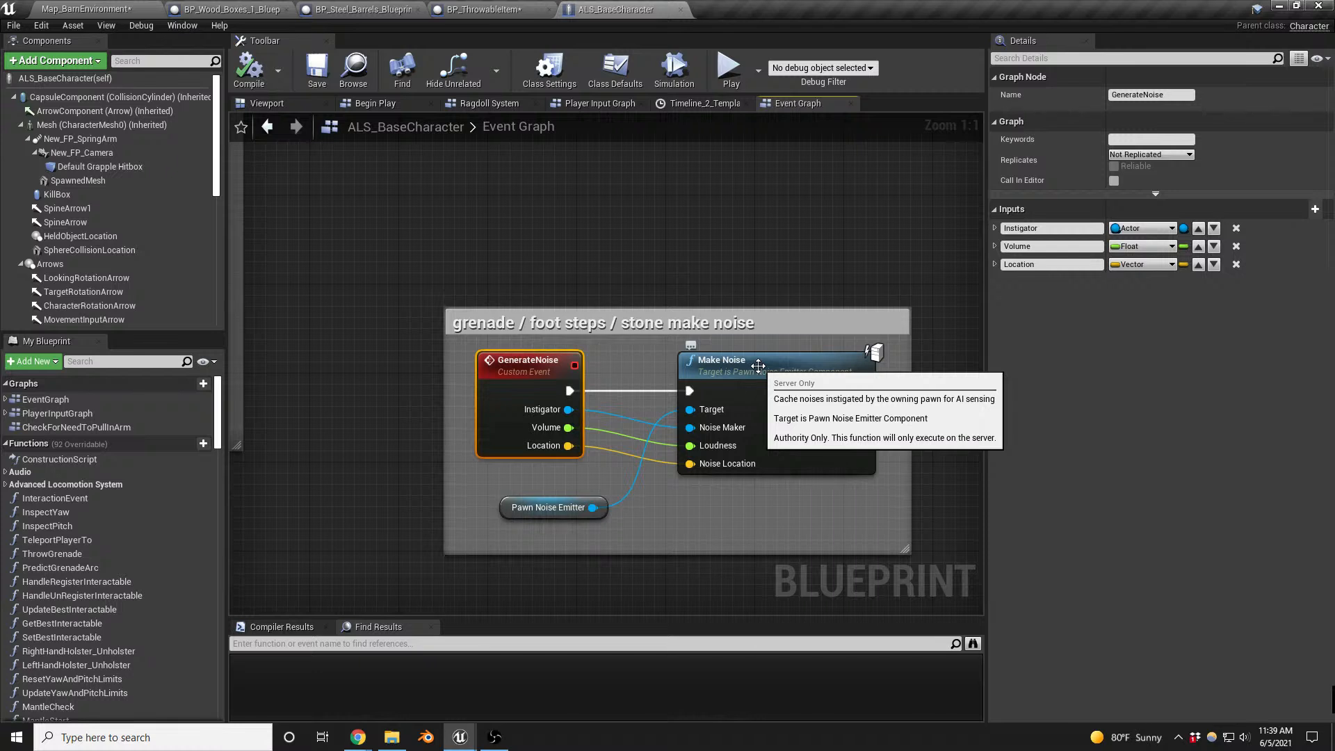
- In BP_ThrowableItem, connect Spawn Sound at Location directly to Generate Noise and move its Self node lower, clear of the wire
click(450, 8)
right_drag(448, 355, 688, 338)
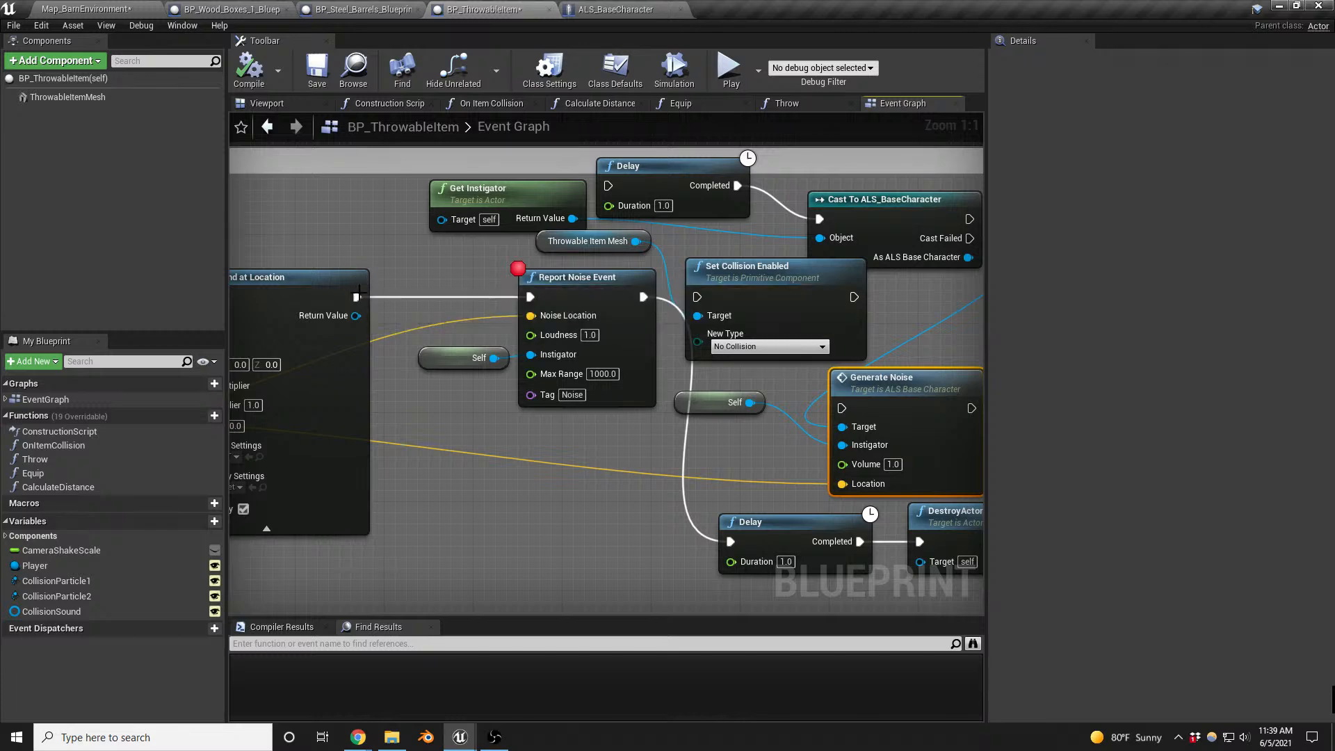
right_drag(378, 270, 318, 245)
drag(296, 272, 785, 381)
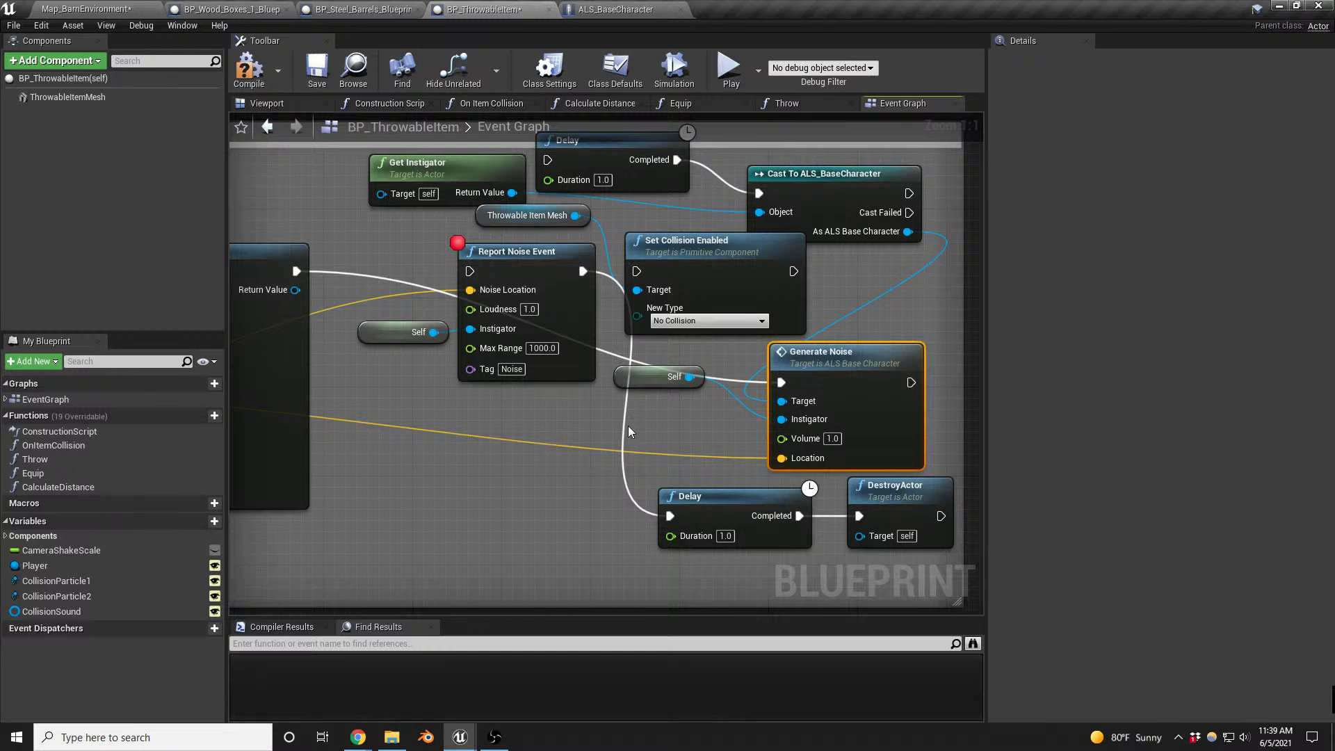
drag(639, 385, 654, 421)
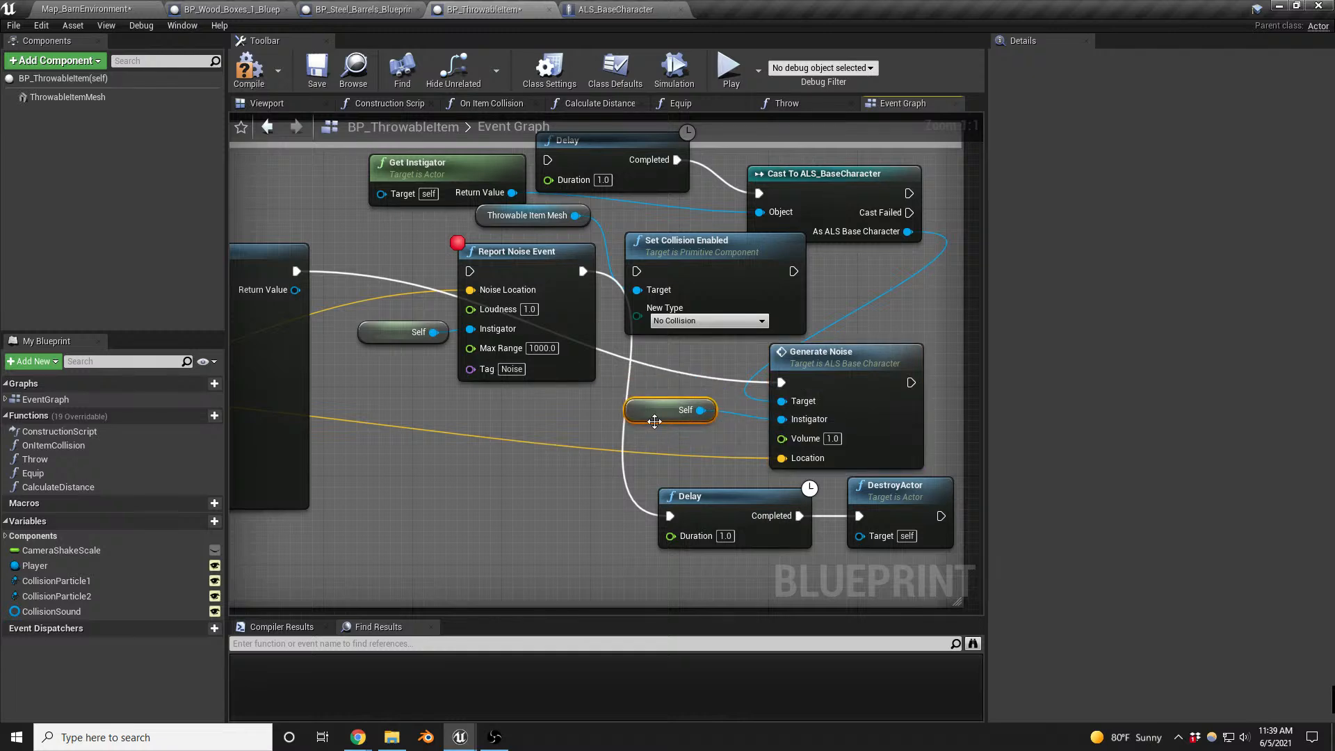
- Compile the Blueprint, rewire Spawn Sound at Location's execution output to Cast To ALS_BaseCharacter and recompile
click(248, 69)
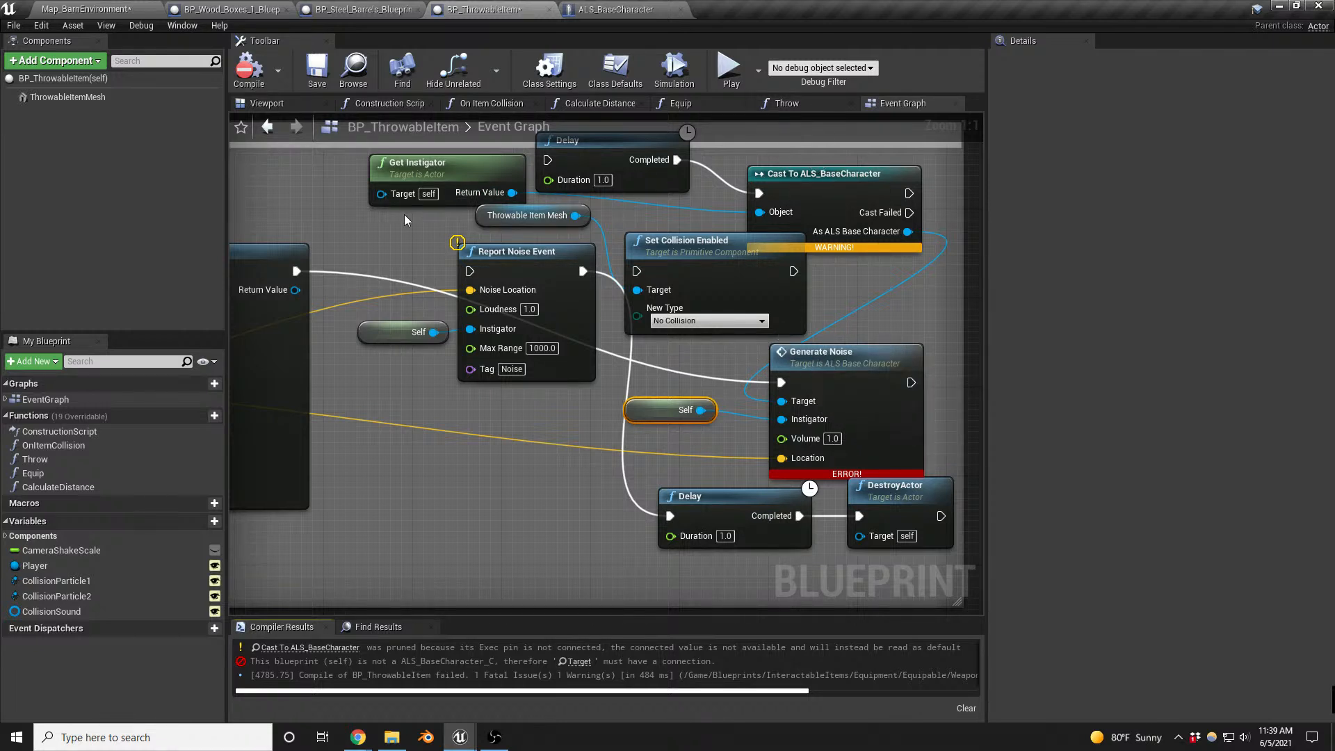
drag(297, 270, 759, 193)
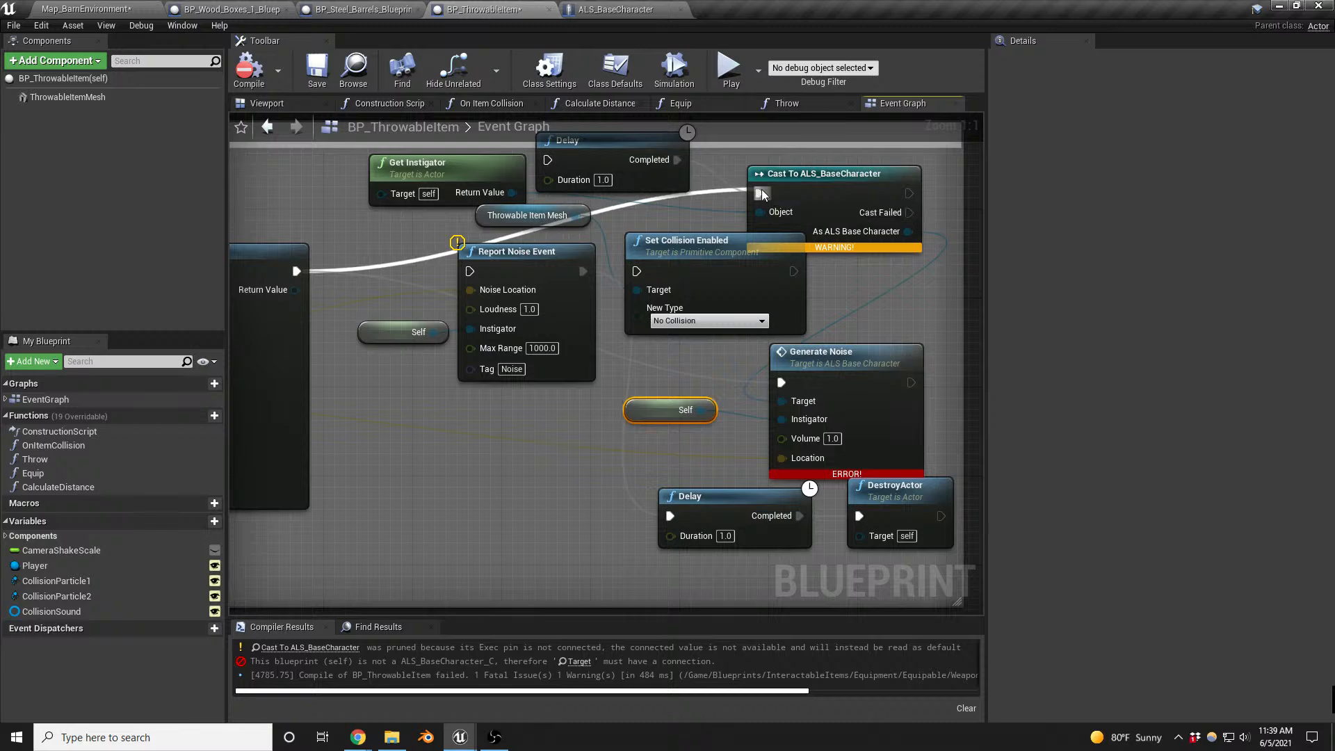
click(249, 70)
- Playtest Map_BarnEnvironment by sneaking up to the barn enemy and throwing an item near it
click(84, 9)
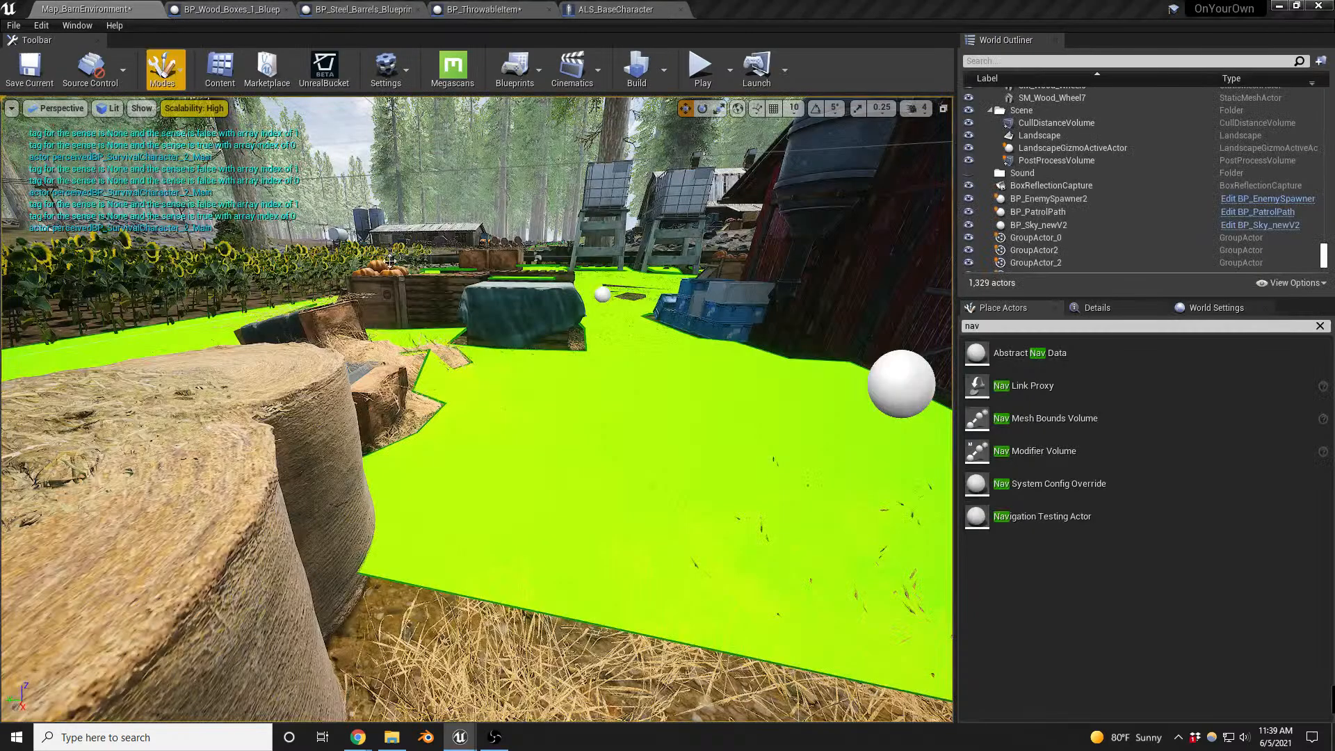
right_drag(610, 363, 632, 368)
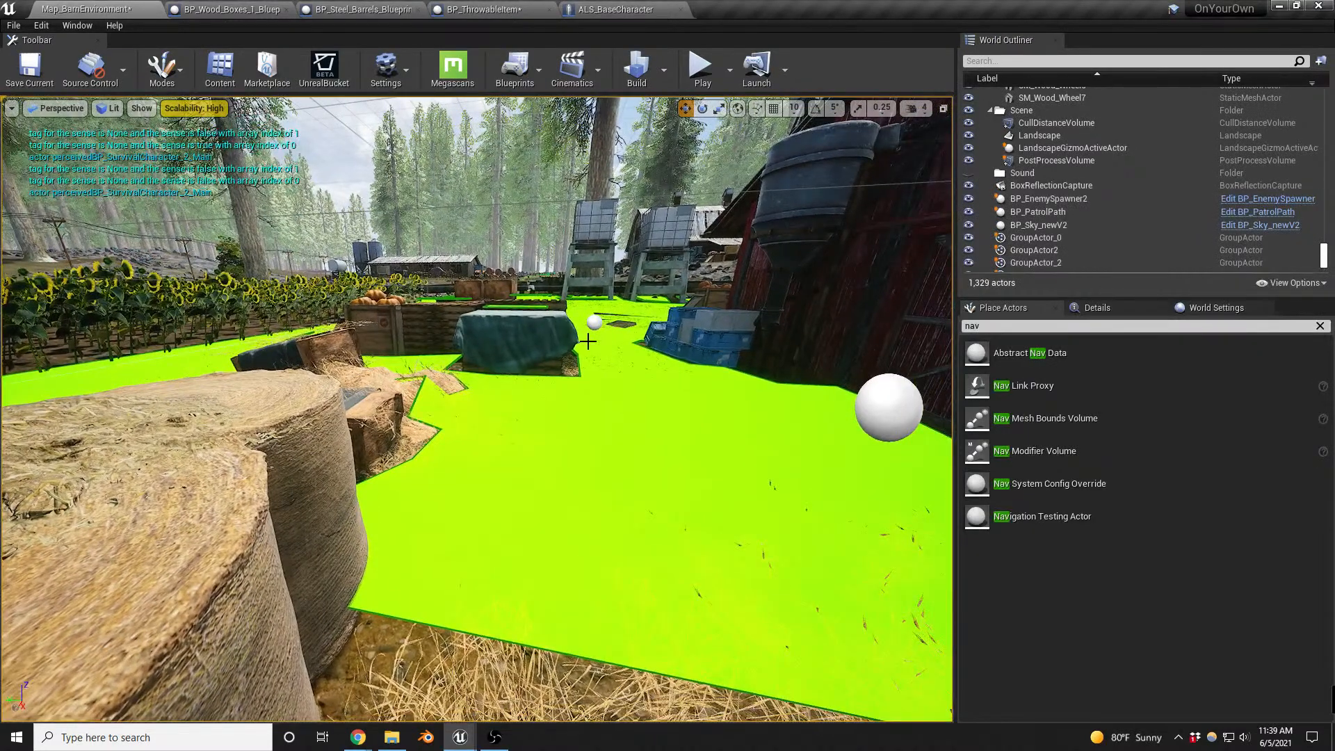
key(alt+p)
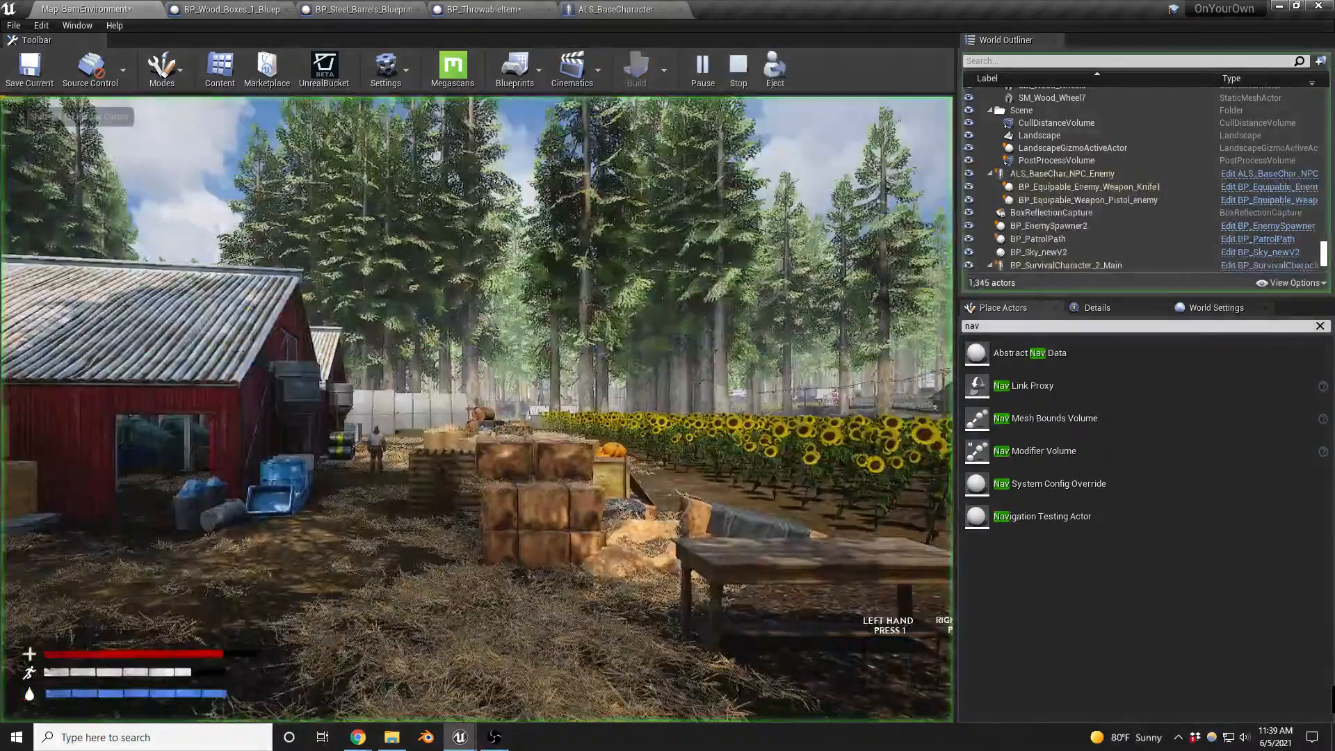
key(w)
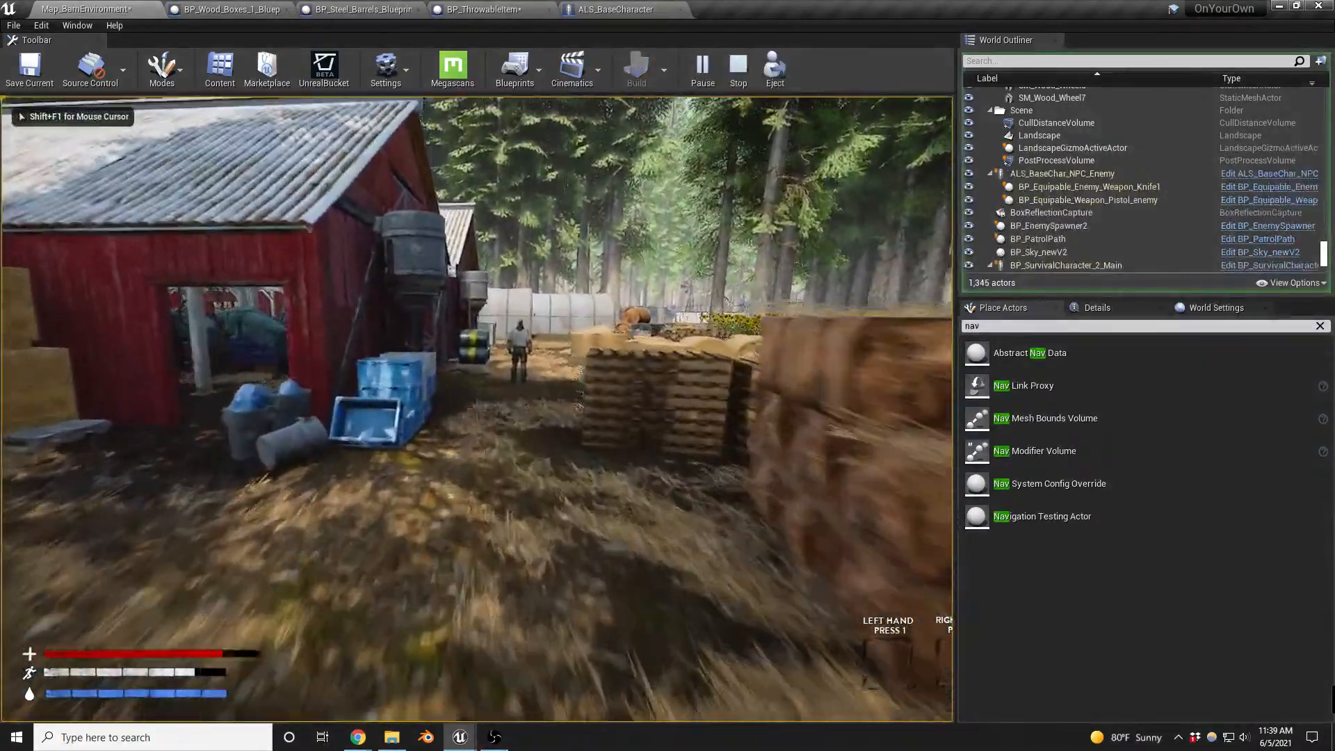
key(w)
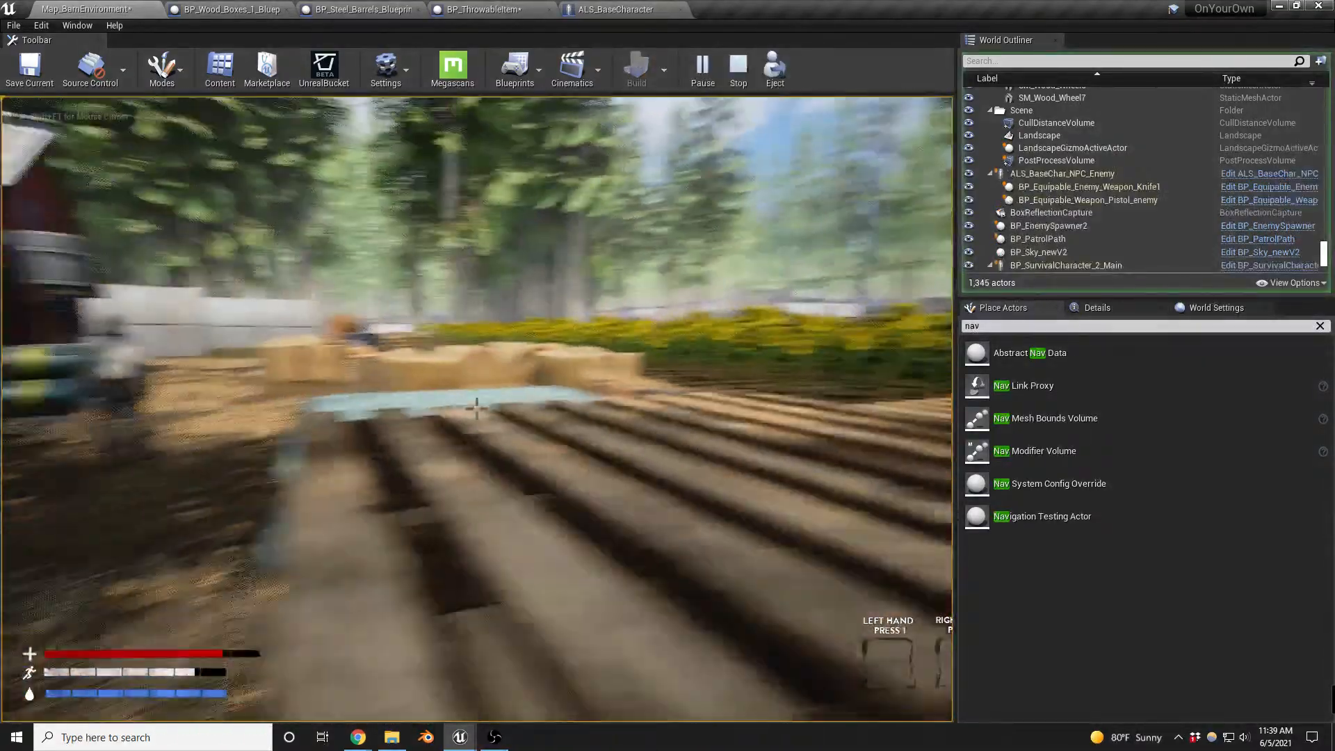
key(g)
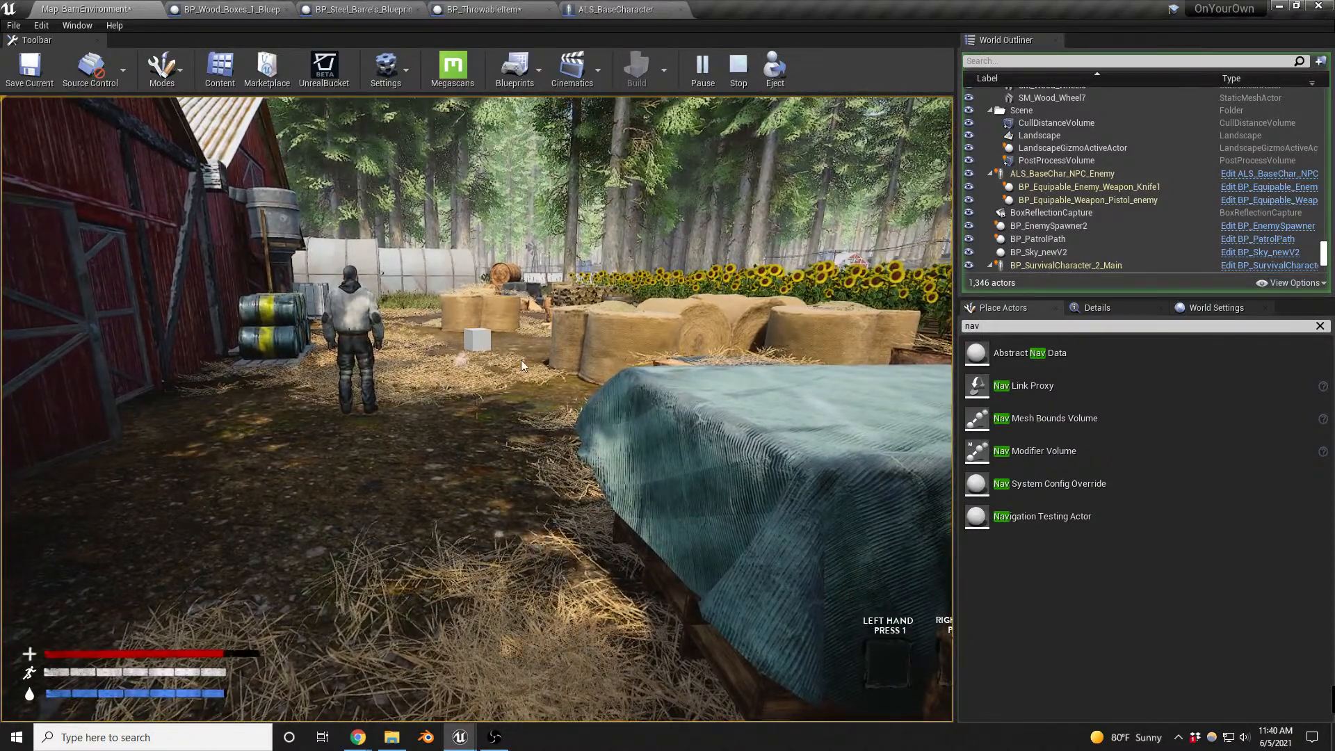
key(Escape)
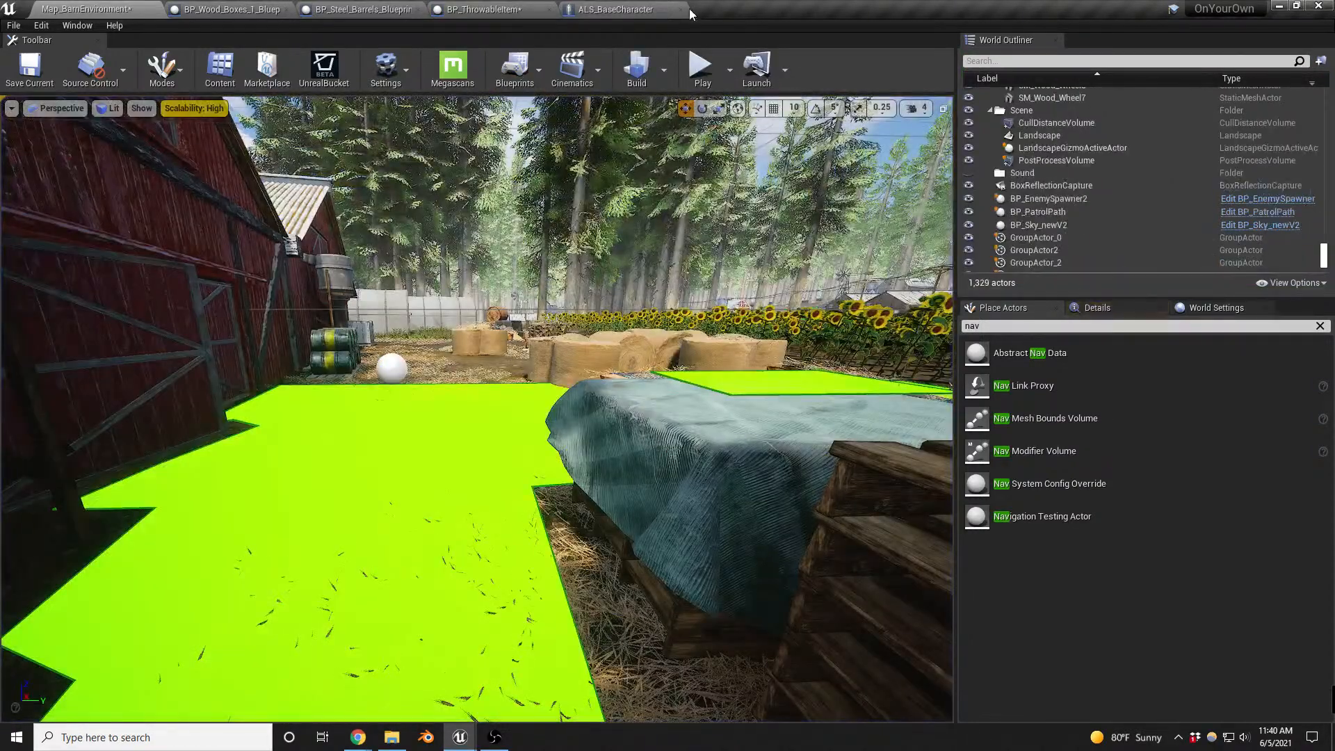
- Connect the execution output of Cast To ALS_BaseCharacter to Generate Noise and compile BP_ThrowableItem
click(485, 9)
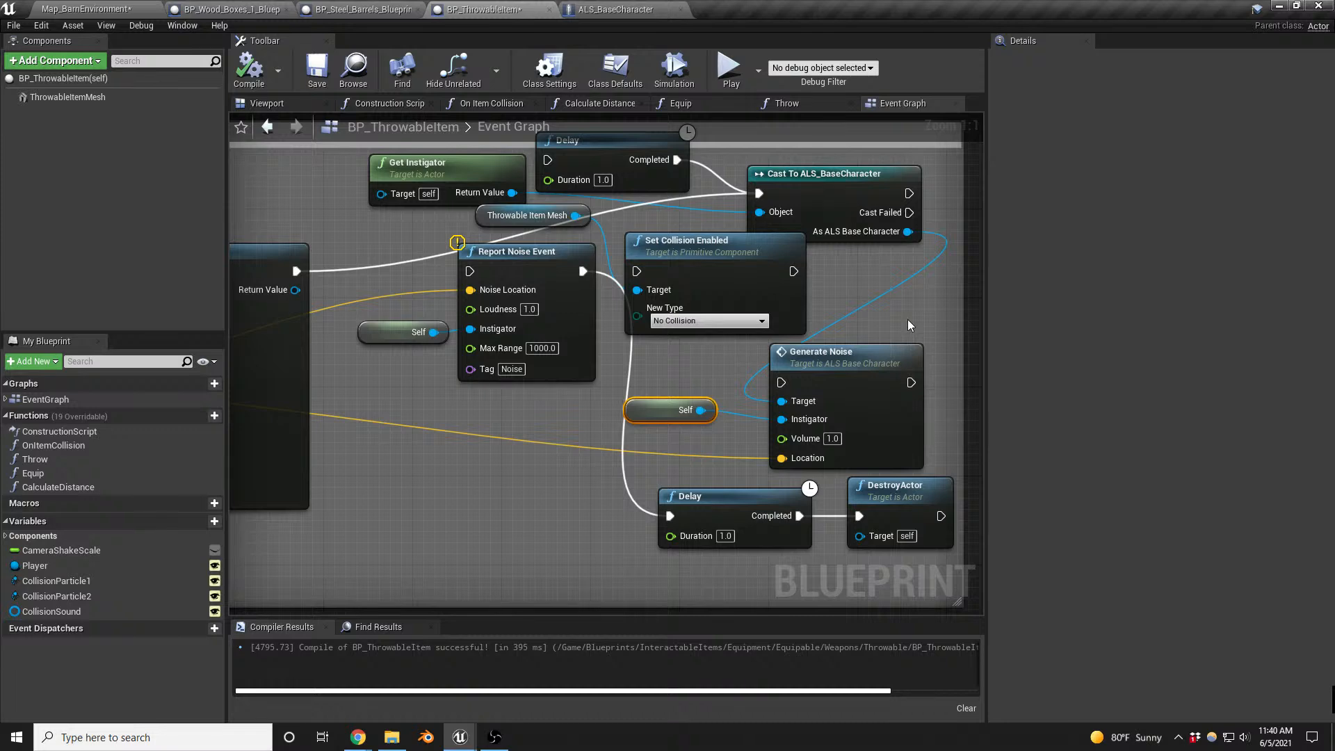
drag(908, 192, 783, 384)
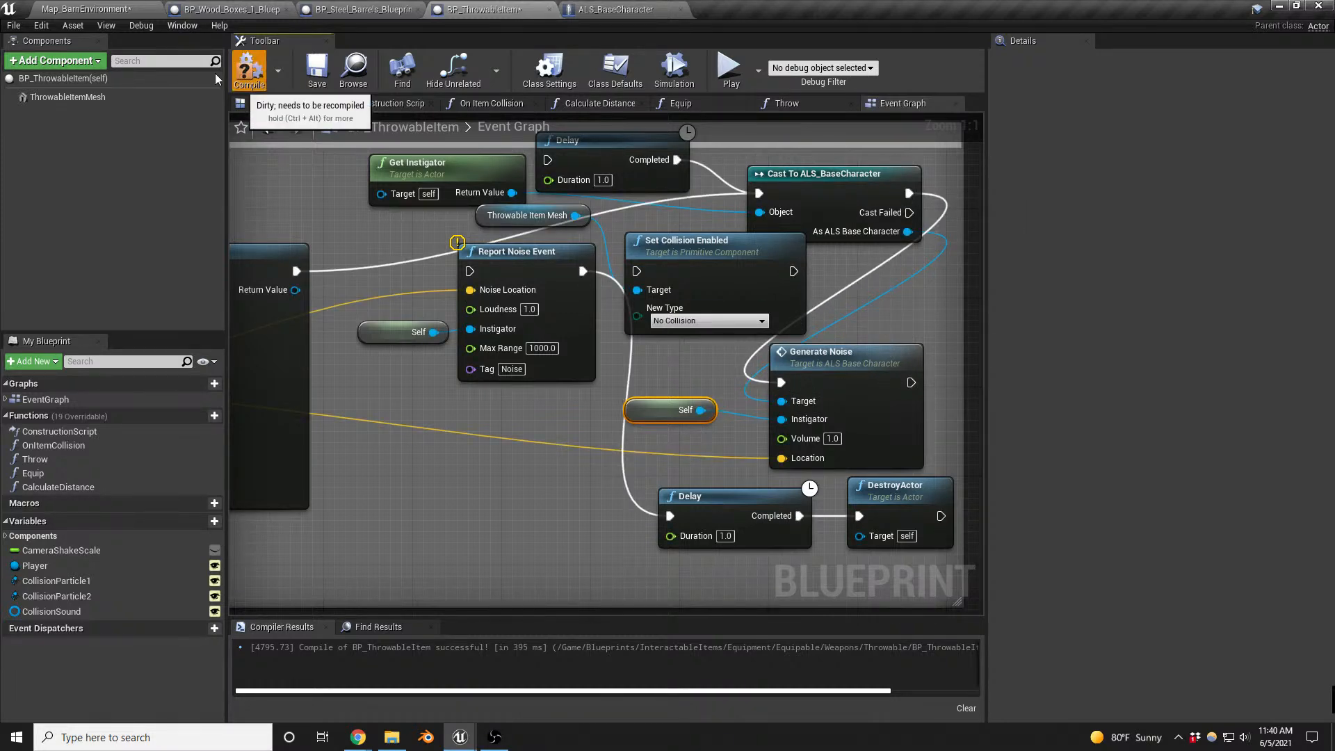
- Playtest the rewired throwable by tossing it past the barn enemy and watching its reaction from behind the covered pallet
click(110, 10)
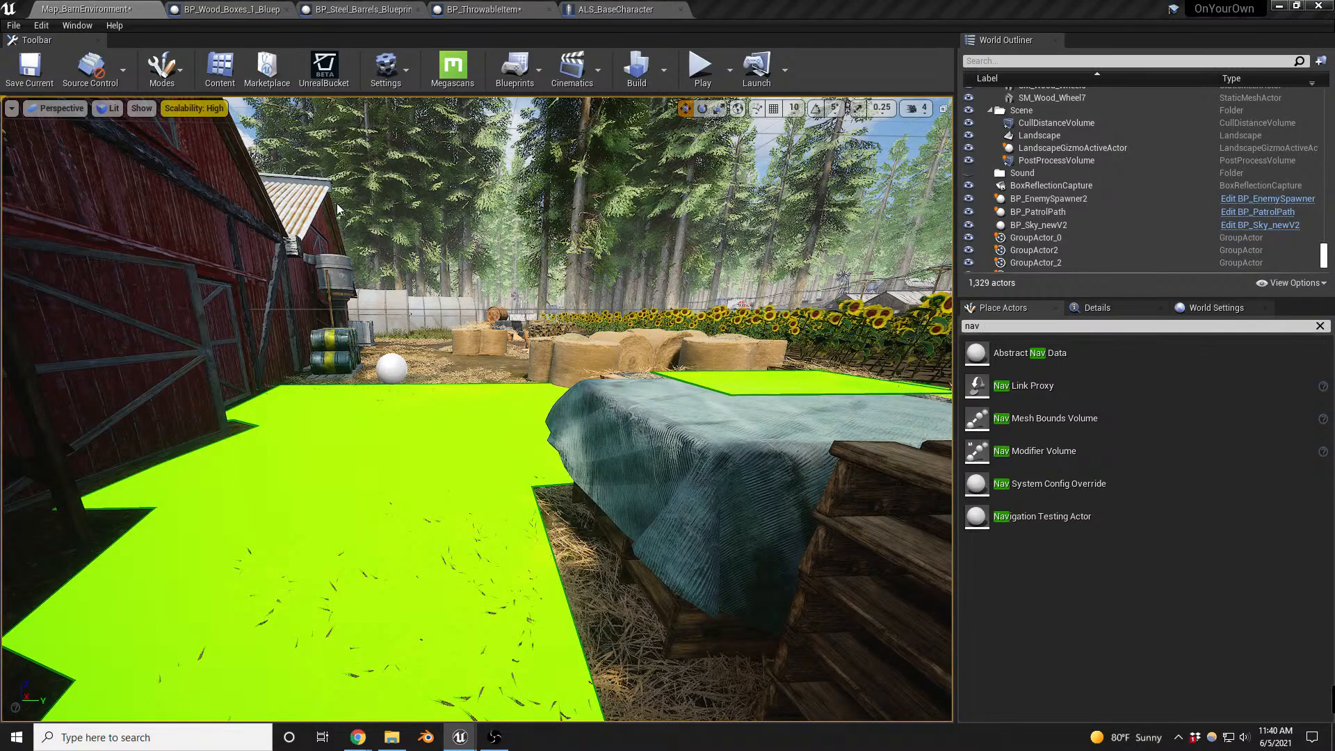
key(alt+p)
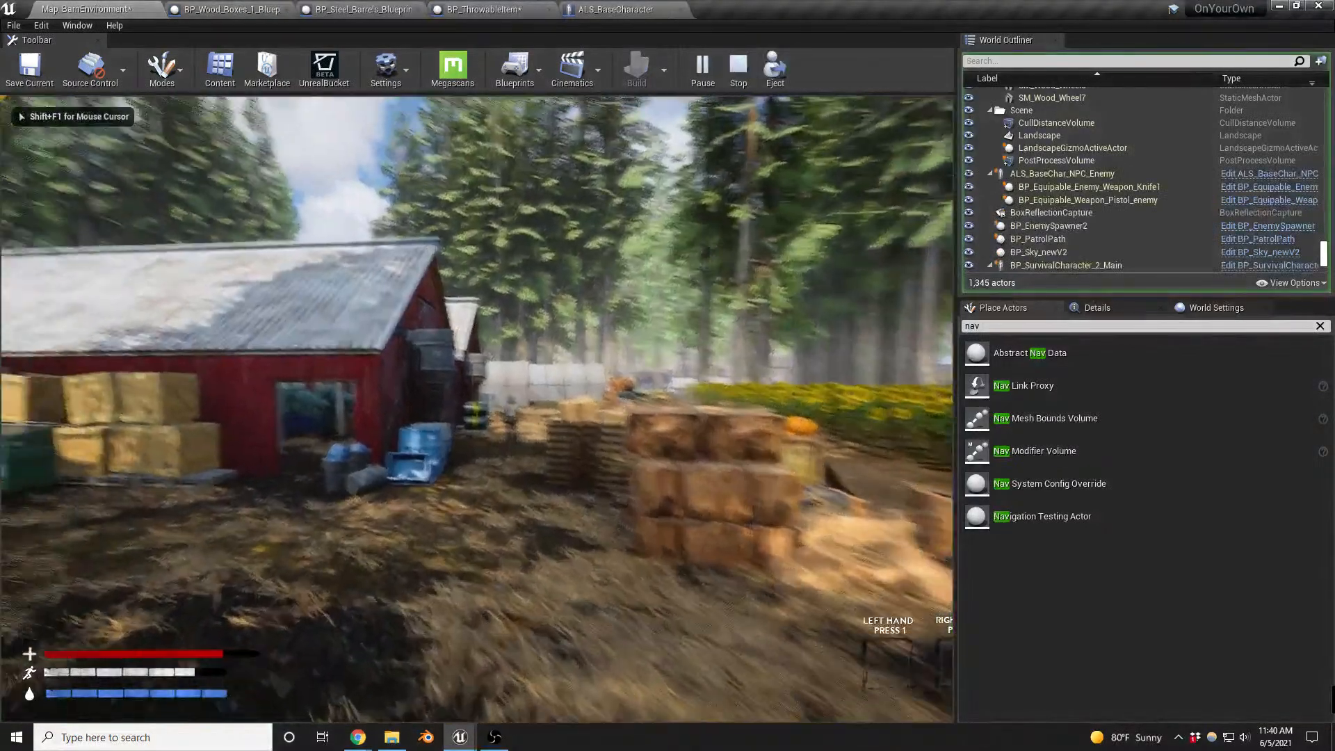
key(w)
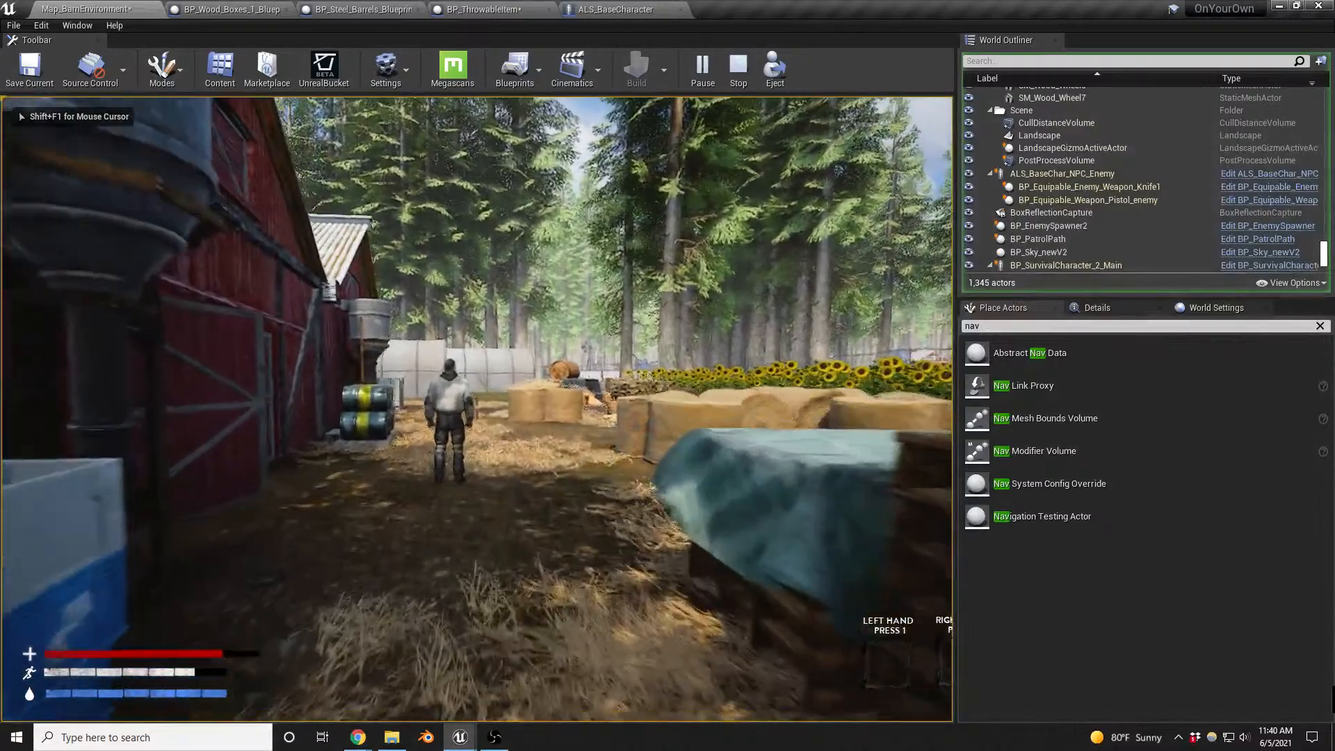
key(g)
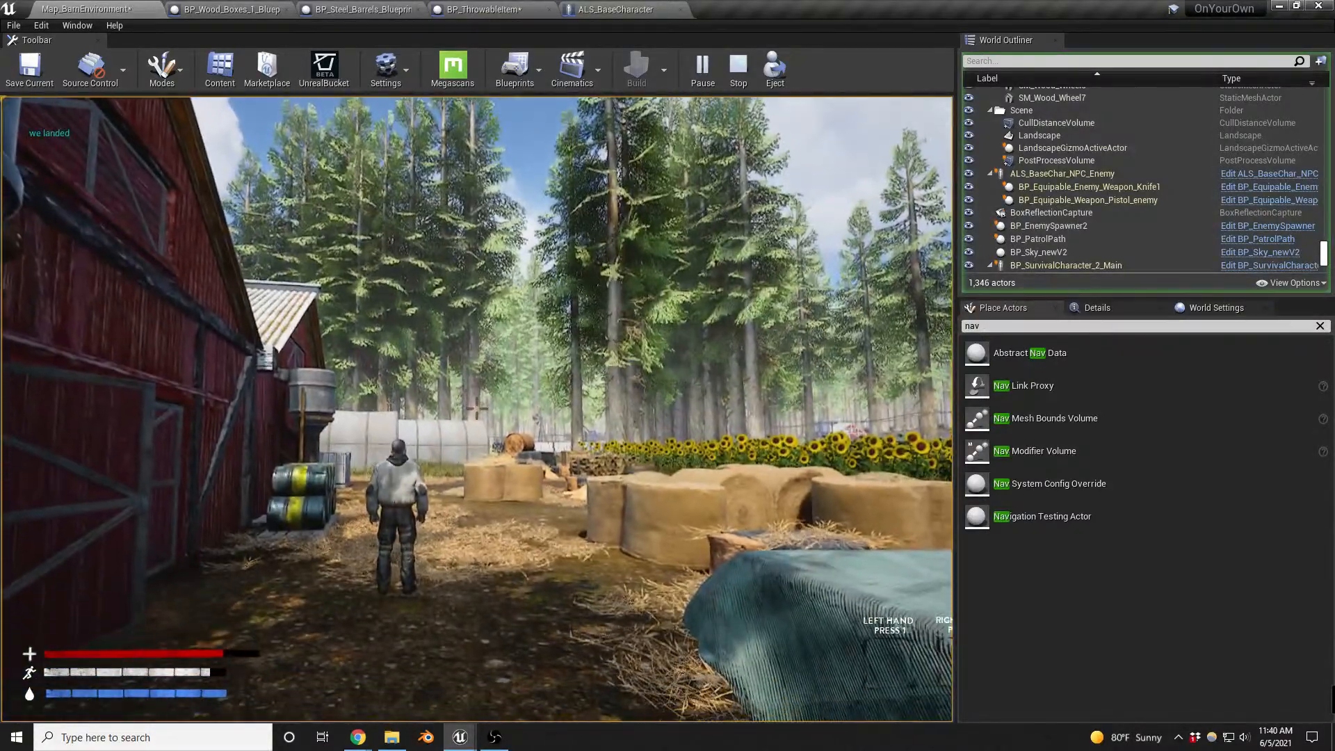
key(d)
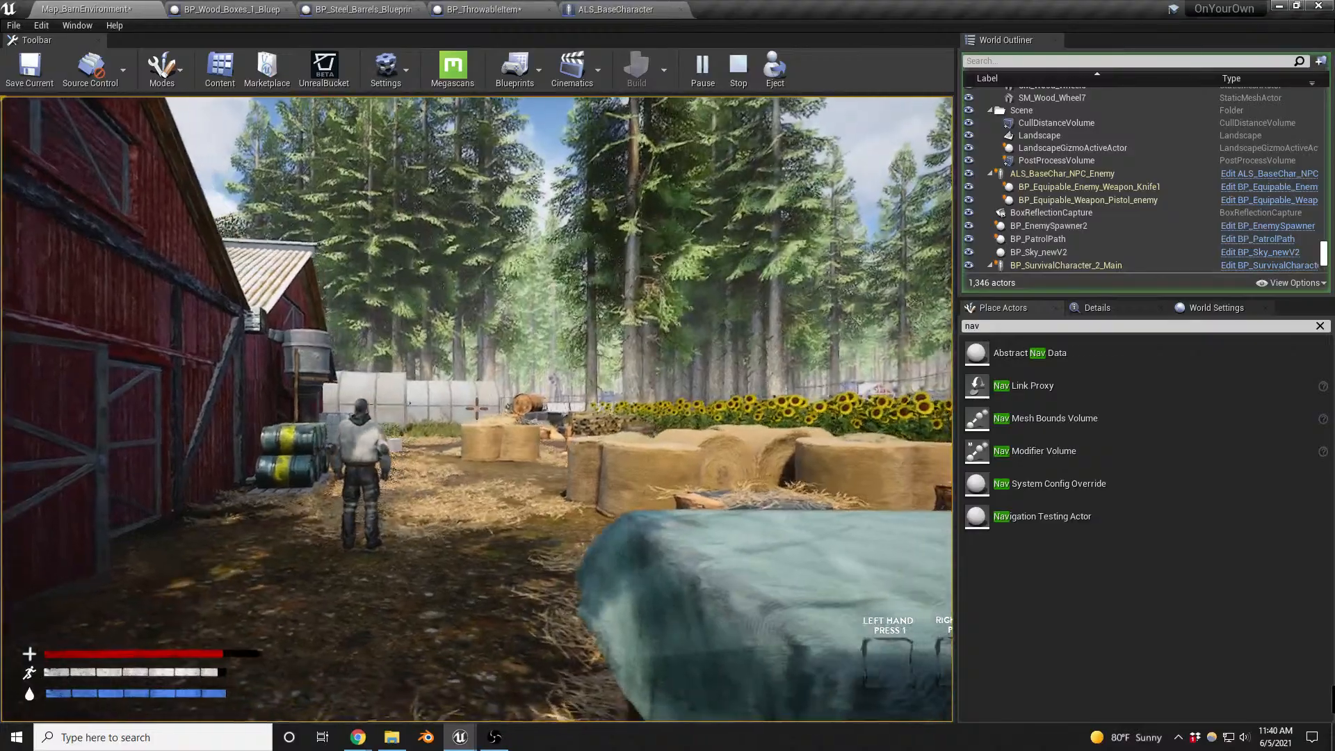
key(a)
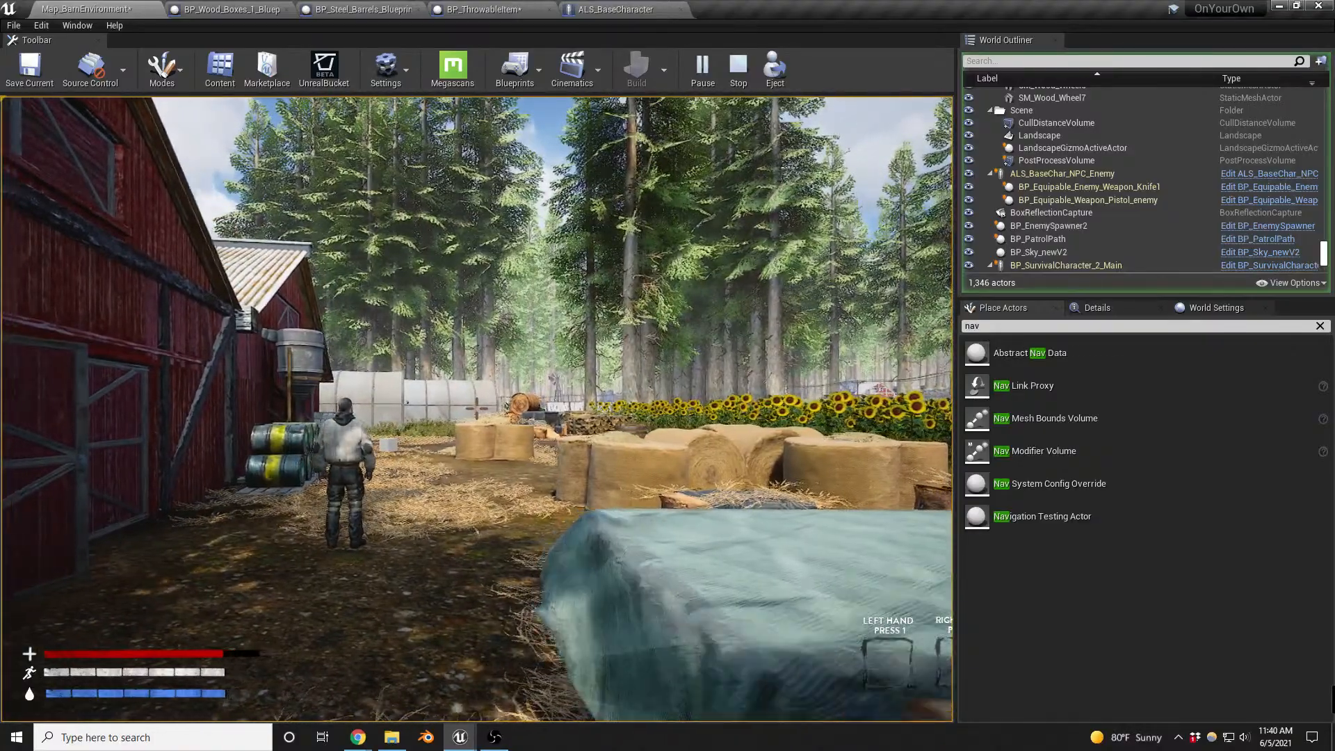
key(Escape)
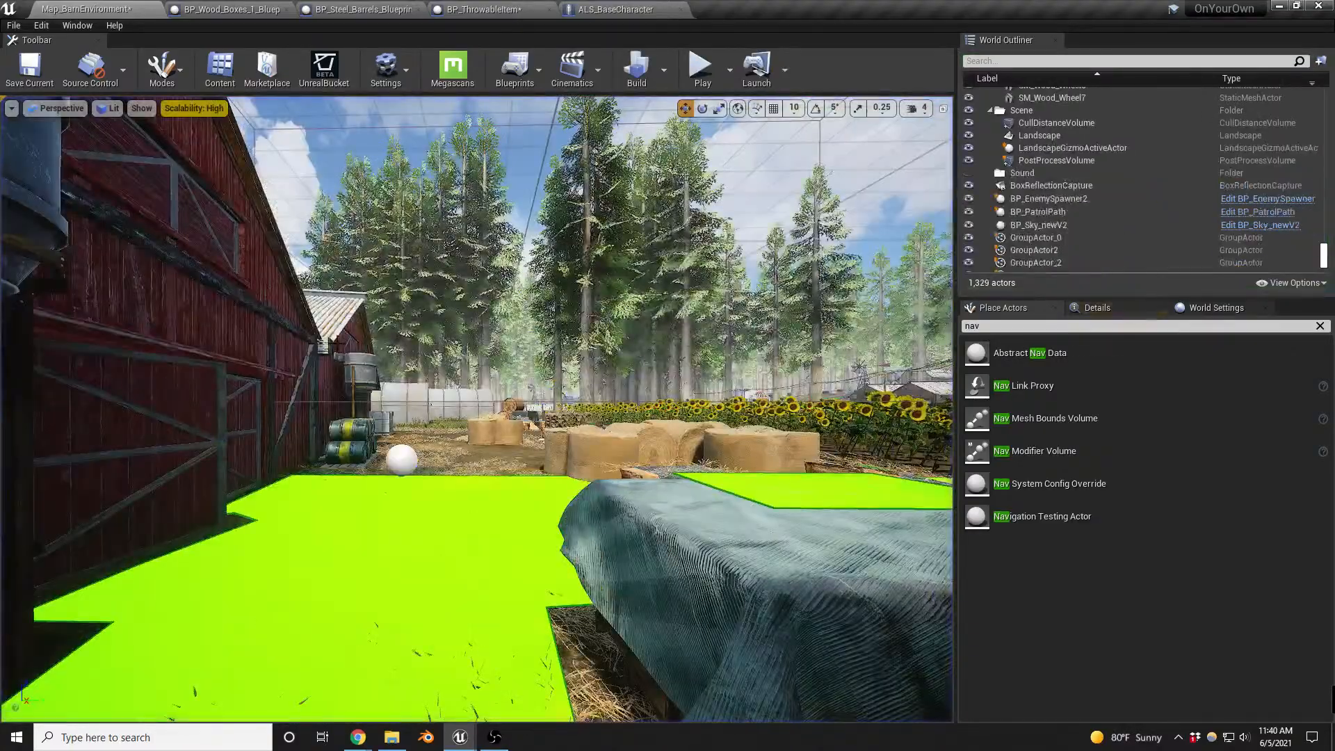
- Move the PlayerStart between the blue crates beside the barn and the stacked pallets, closer to the enemy
key(w)
right_drag(333, 203, 431, 271)
key(s)
right_drag(418, 445, 482, 468)
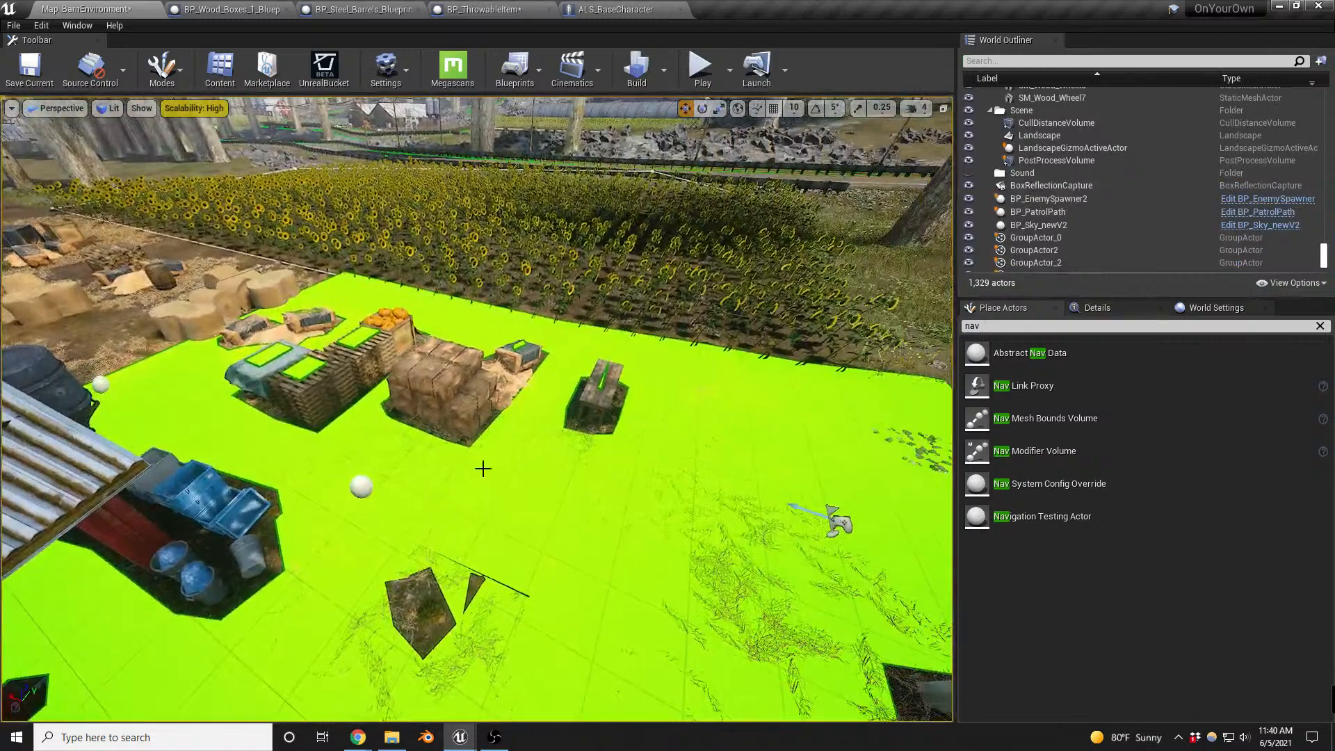
click(843, 520)
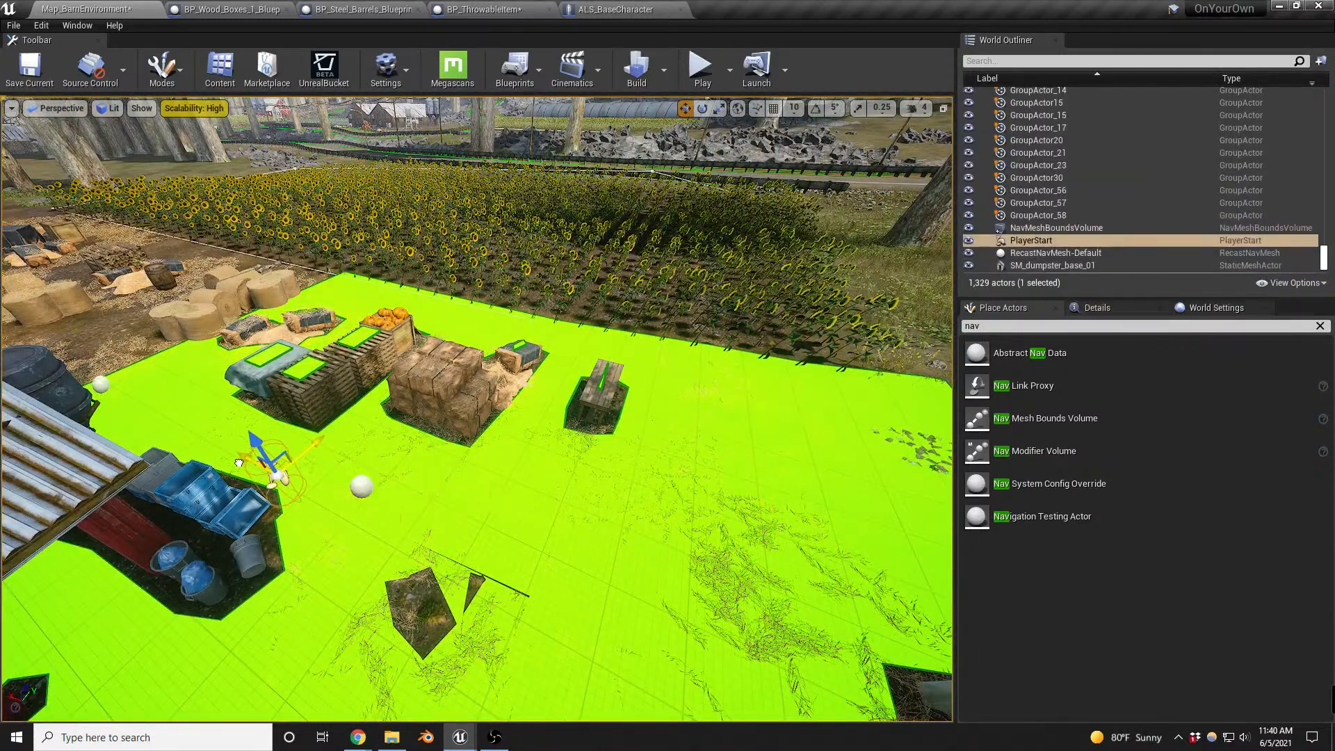
right_drag(433, 444, 388, 452)
key(w)
mouse_move(386, 451)
mouse_down()
mouse_move(444, 567)
mouse_move(347, 518)
mouse_move(408, 549)
mouse_move(441, 447)
mouse_move(452, 477)
mouse_move(450, 452)
mouse_up()
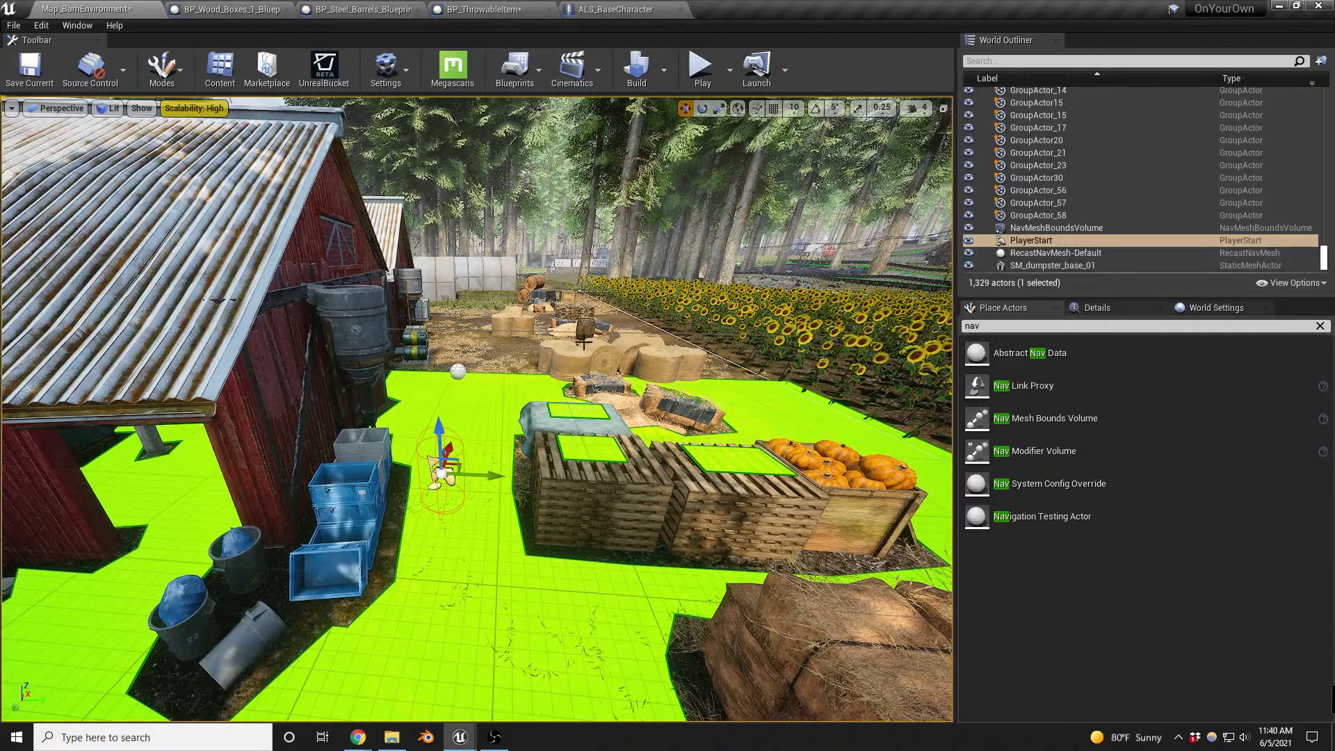
- Review Make Noise in ALS_BaseCharacter, then reconnect Spawn Sound at Location to Report Noise Event in BP_ThrowableItem and compile
click(612, 9)
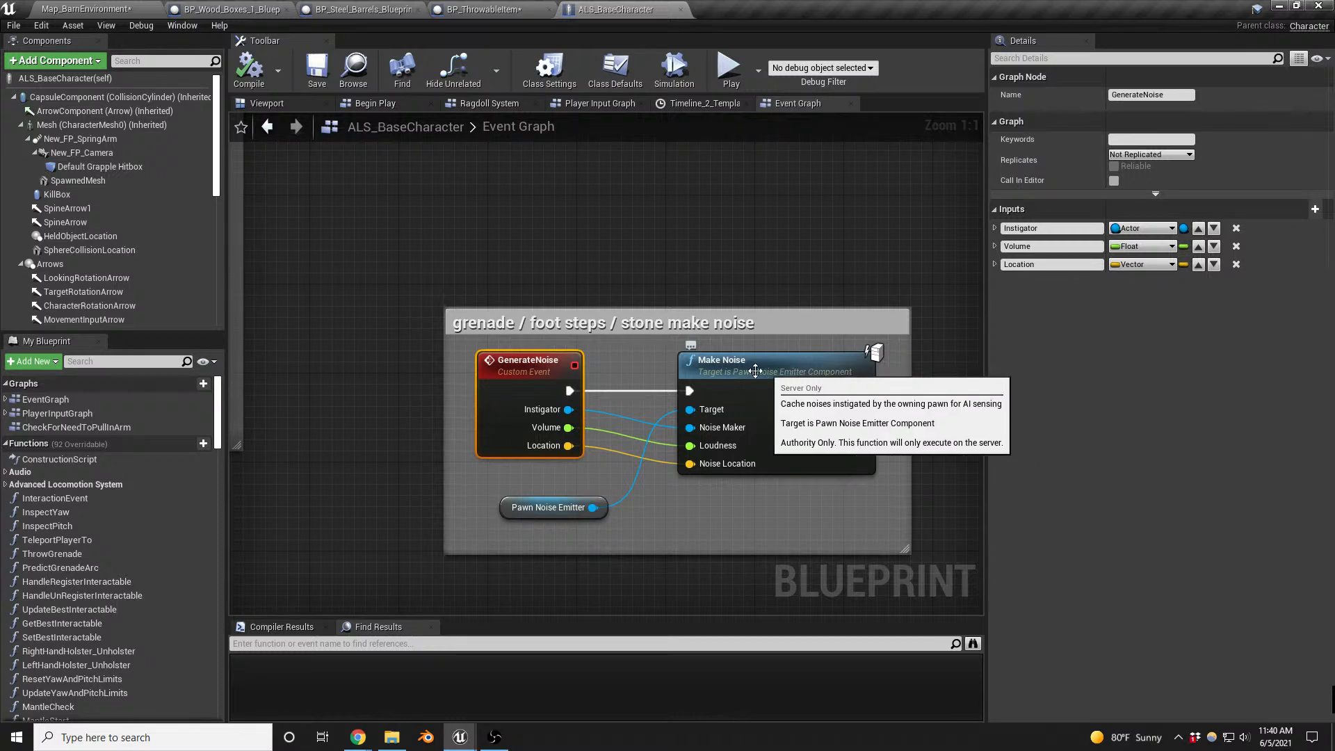
click(484, 10)
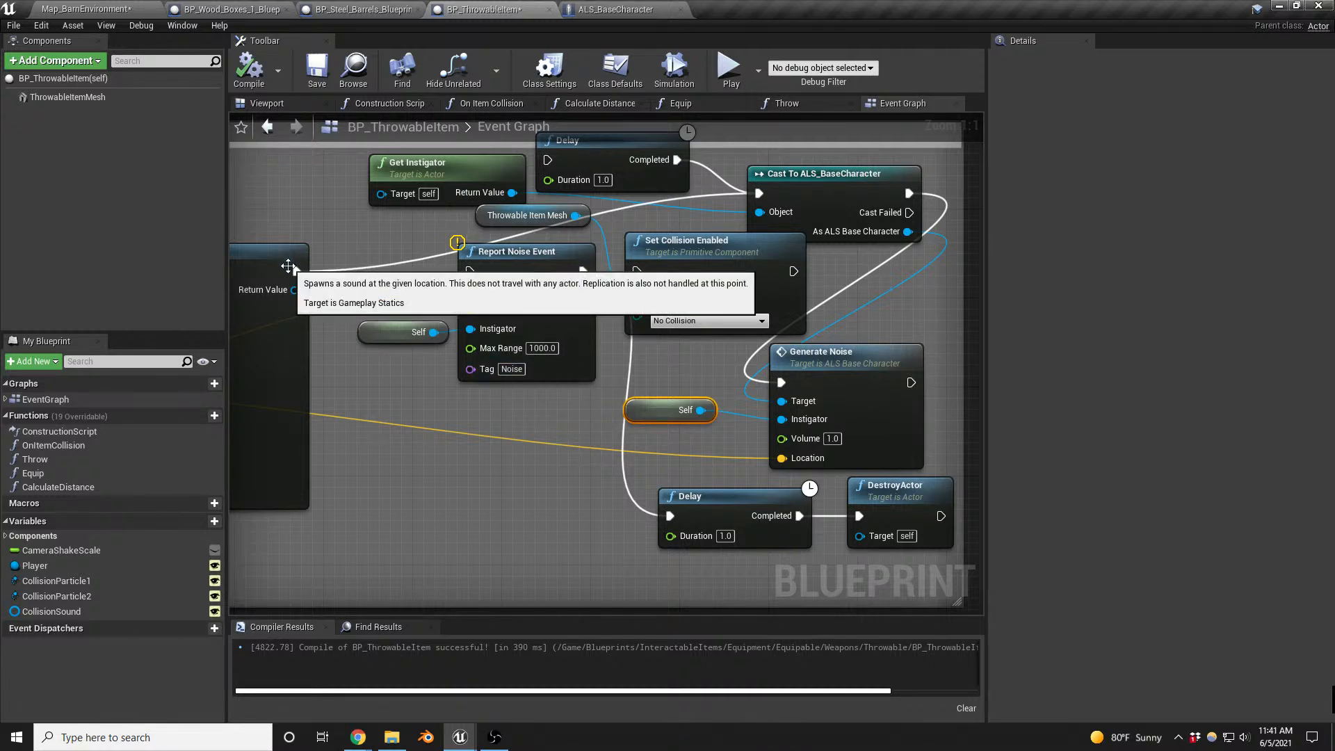
drag(297, 271, 480, 274)
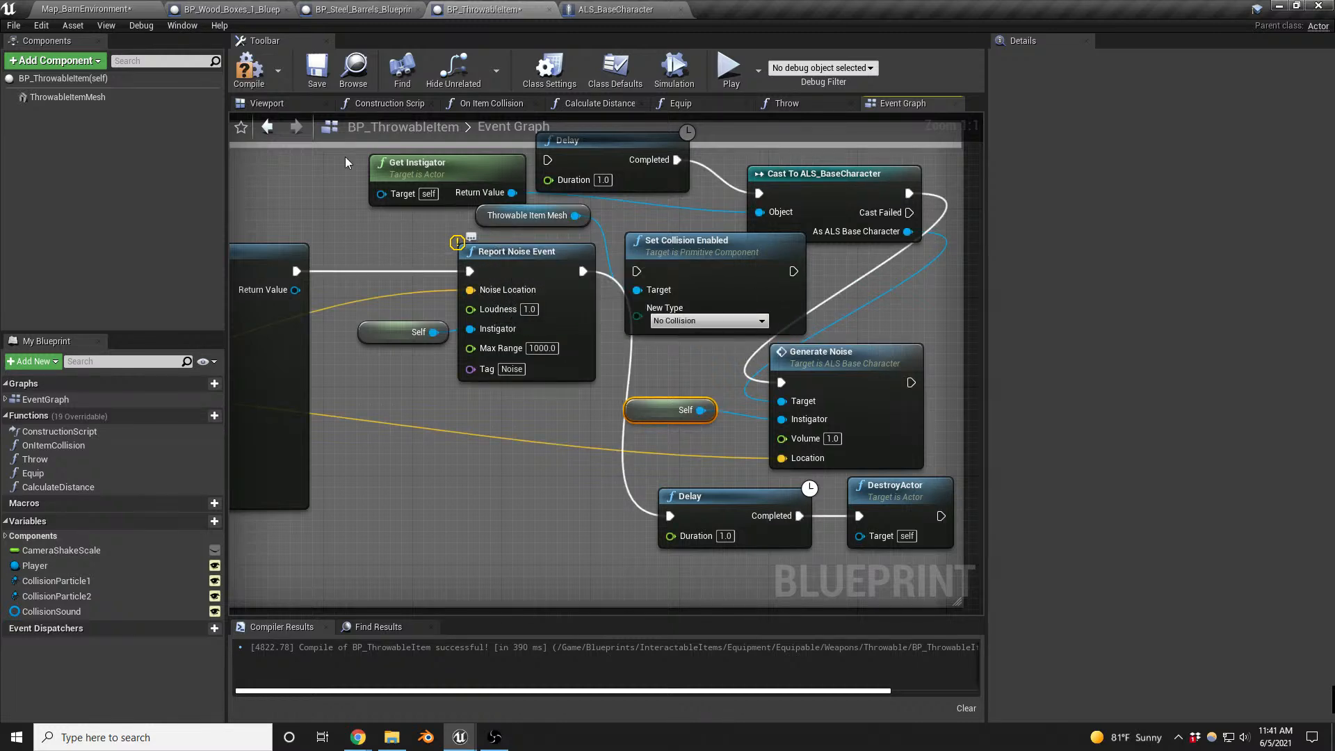
click(245, 75)
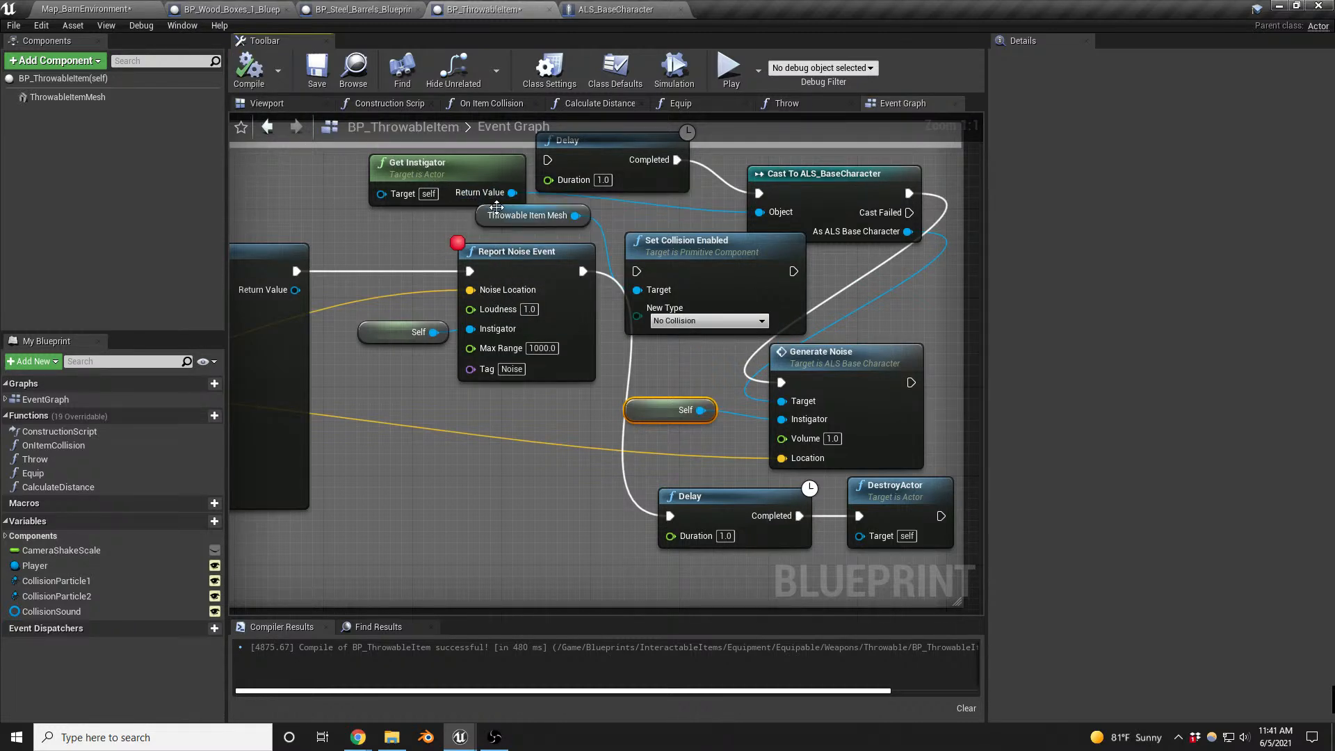
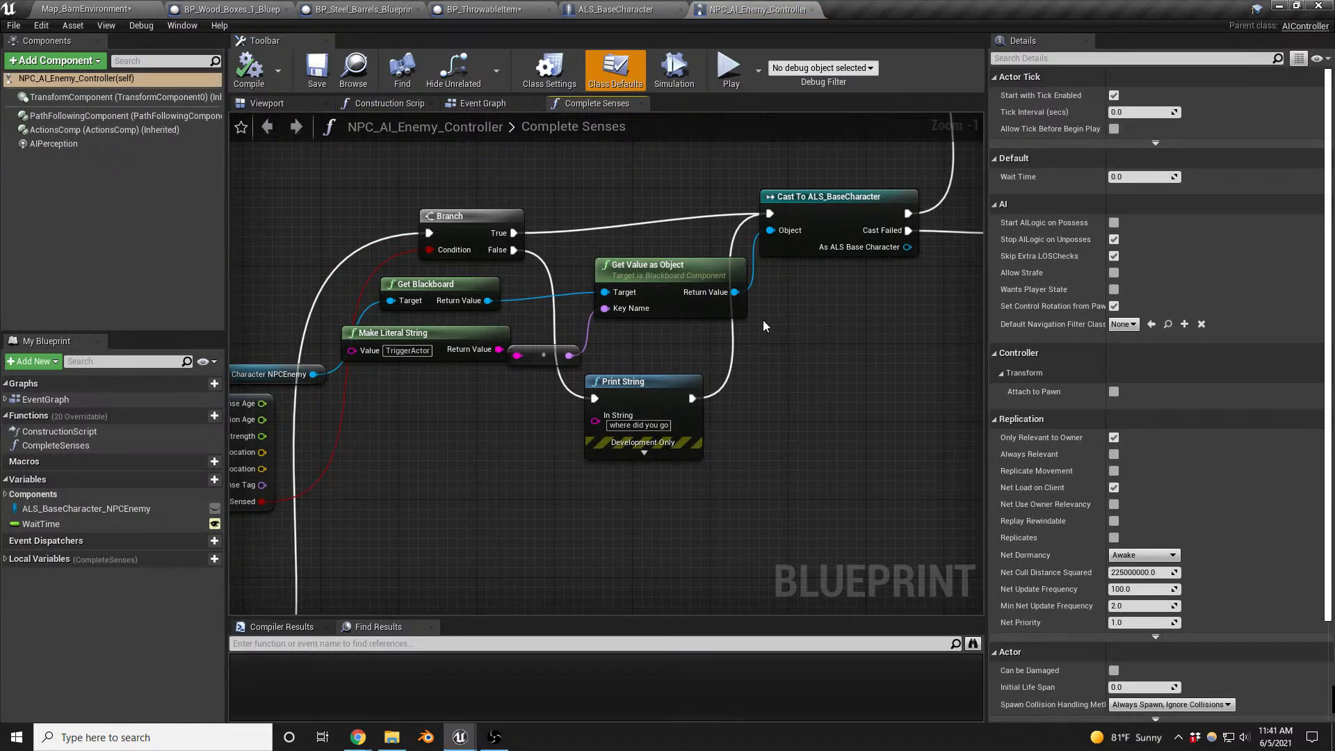
- Copy the InvestigateItem tag from NPC_AI_Enemy_Controller's perception check into Report Noise Event's Tag in BP_ThrowableItem, and compile
scroll(762, 320, down, 3)
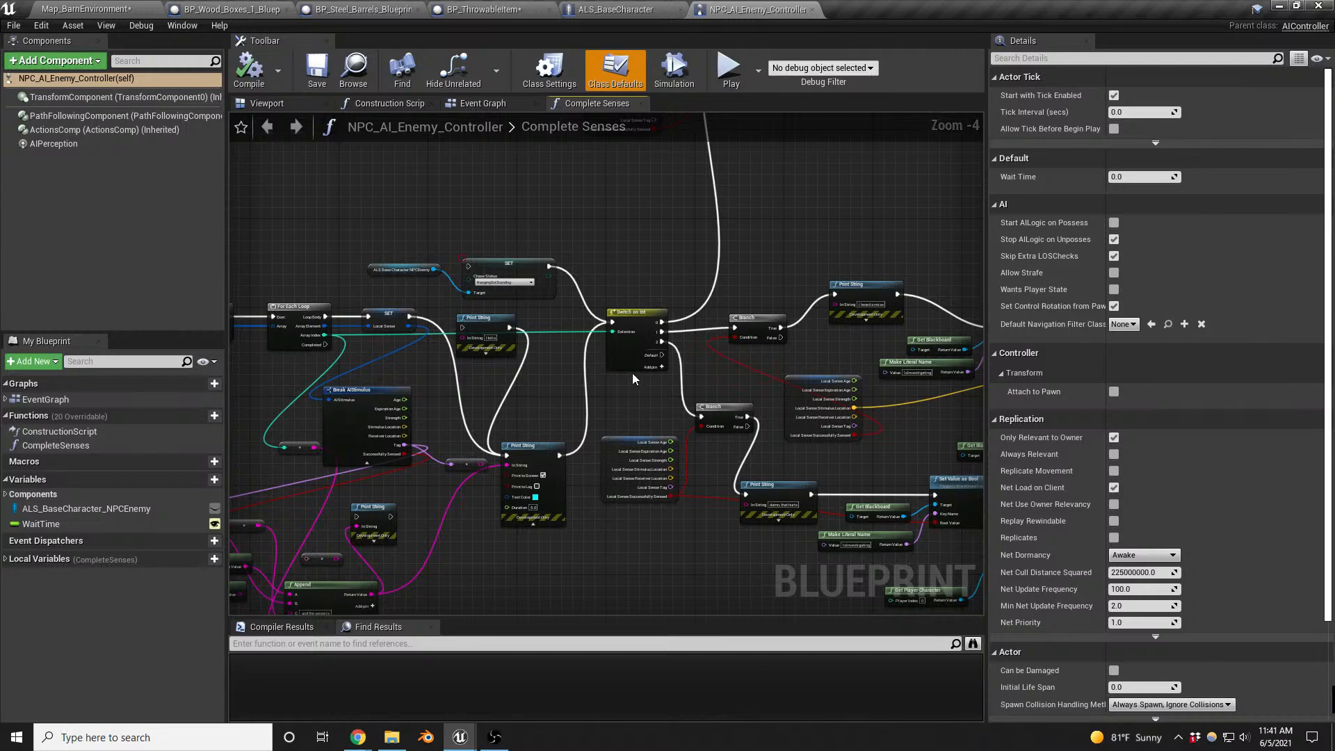
click(499, 103)
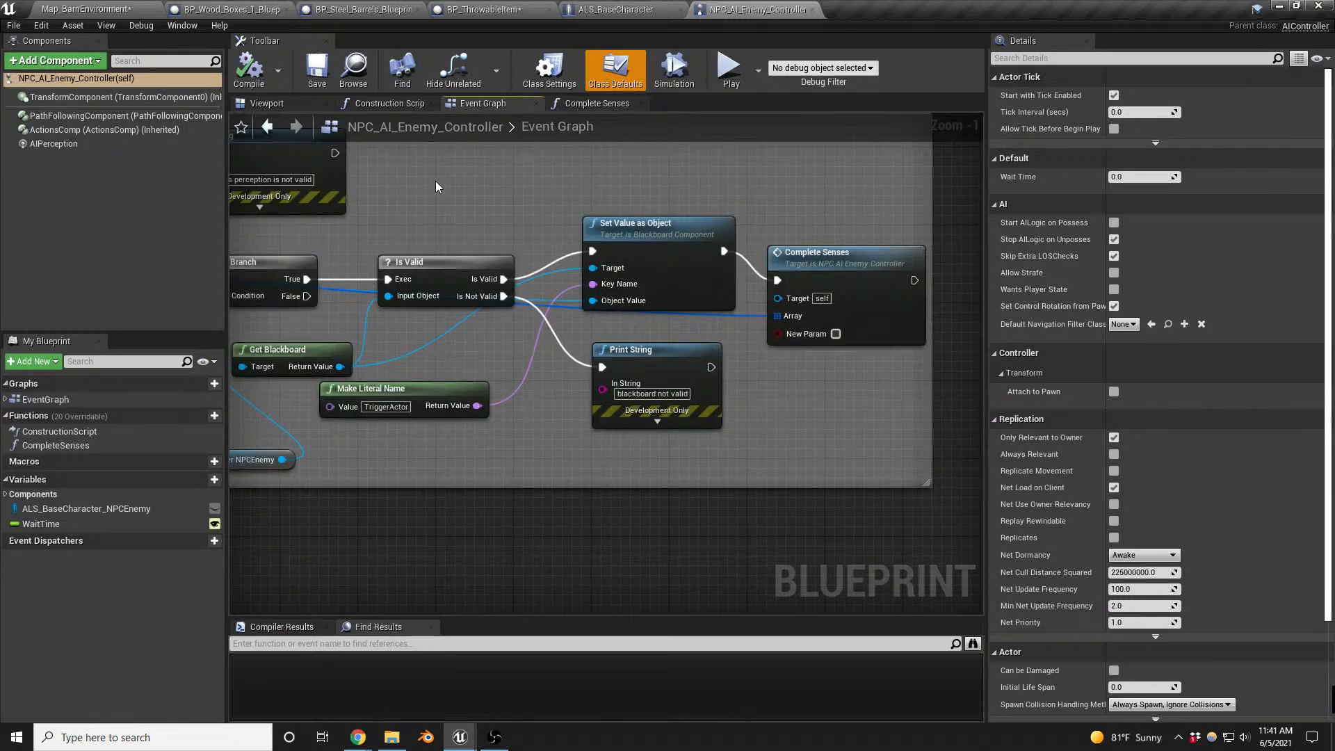
right_drag(437, 186, 813, 208)
right_drag(611, 259, 564, 293)
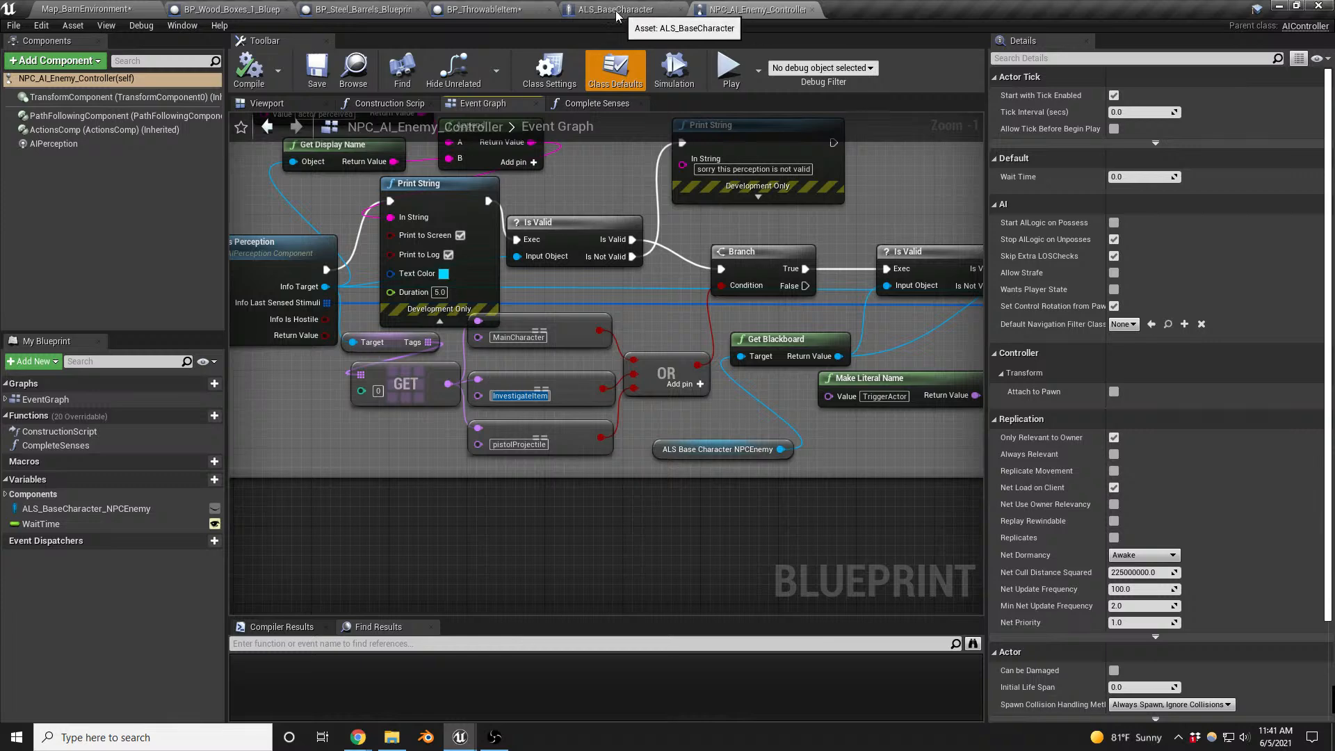
click(486, 10)
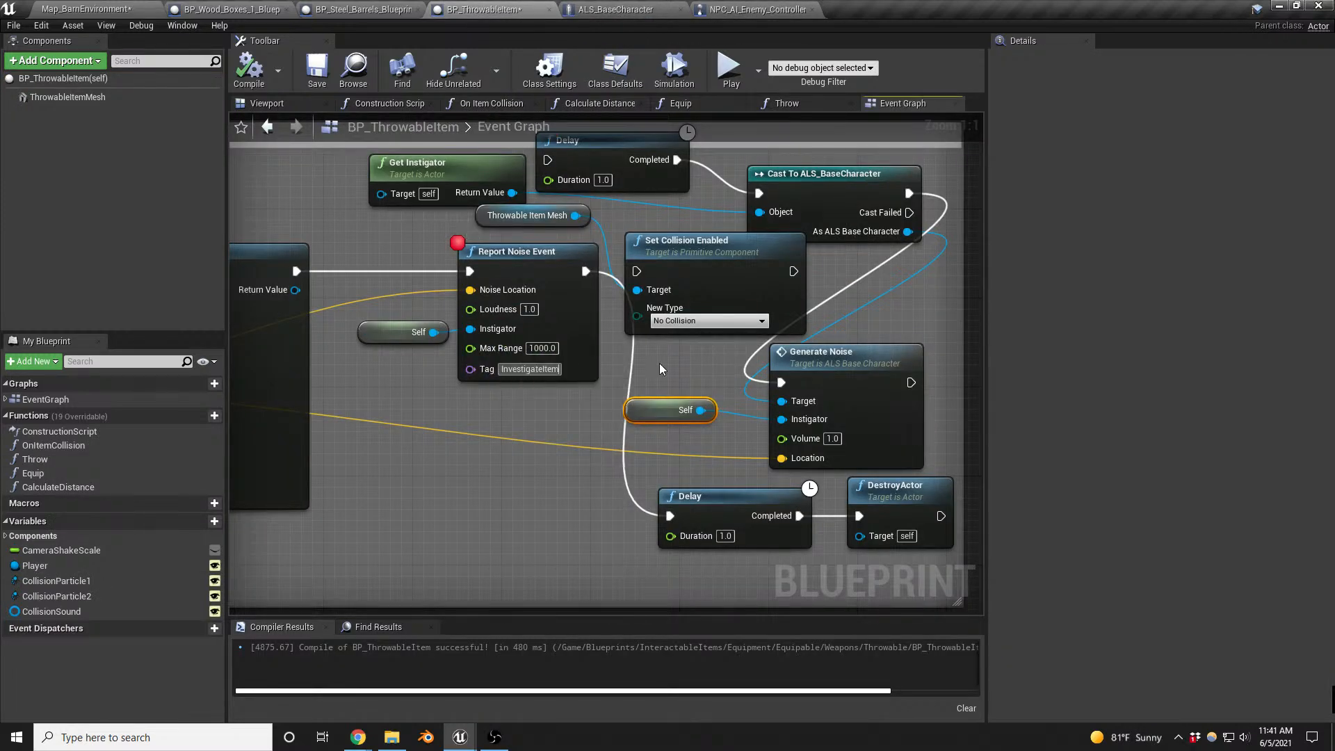
key(Return)
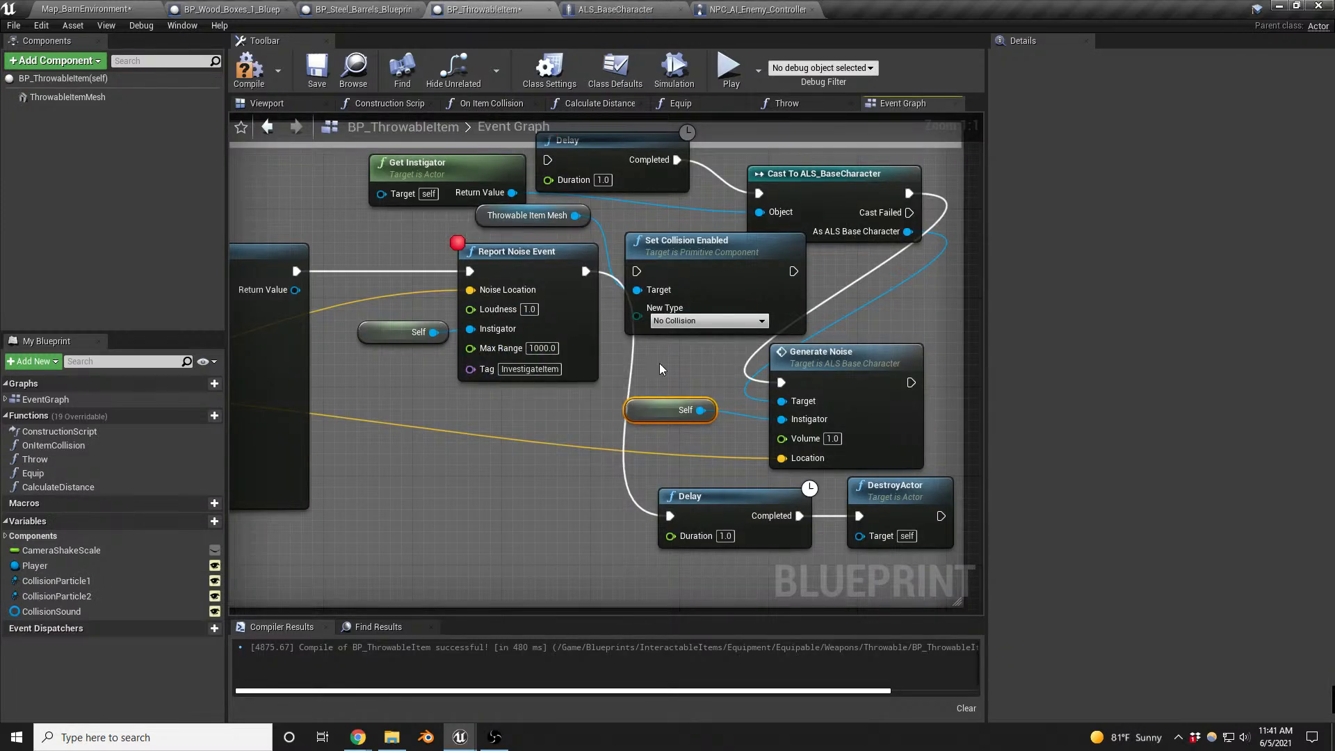
click(249, 72)
- Playtest the throwable near the barn enemy, resuming past the Report Noise Event breakpoint and inspecting the enemy's blackboard with the AI debug overlay
click(83, 9)
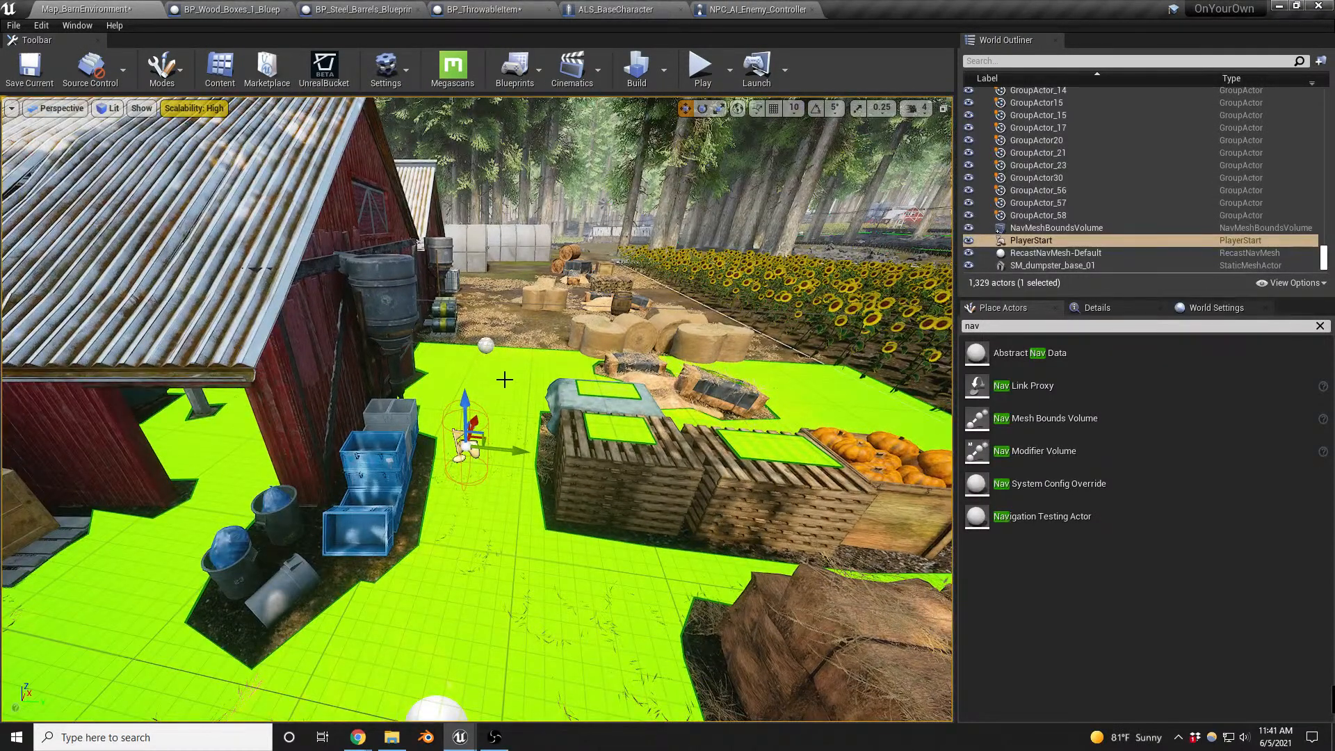
key(alt+p)
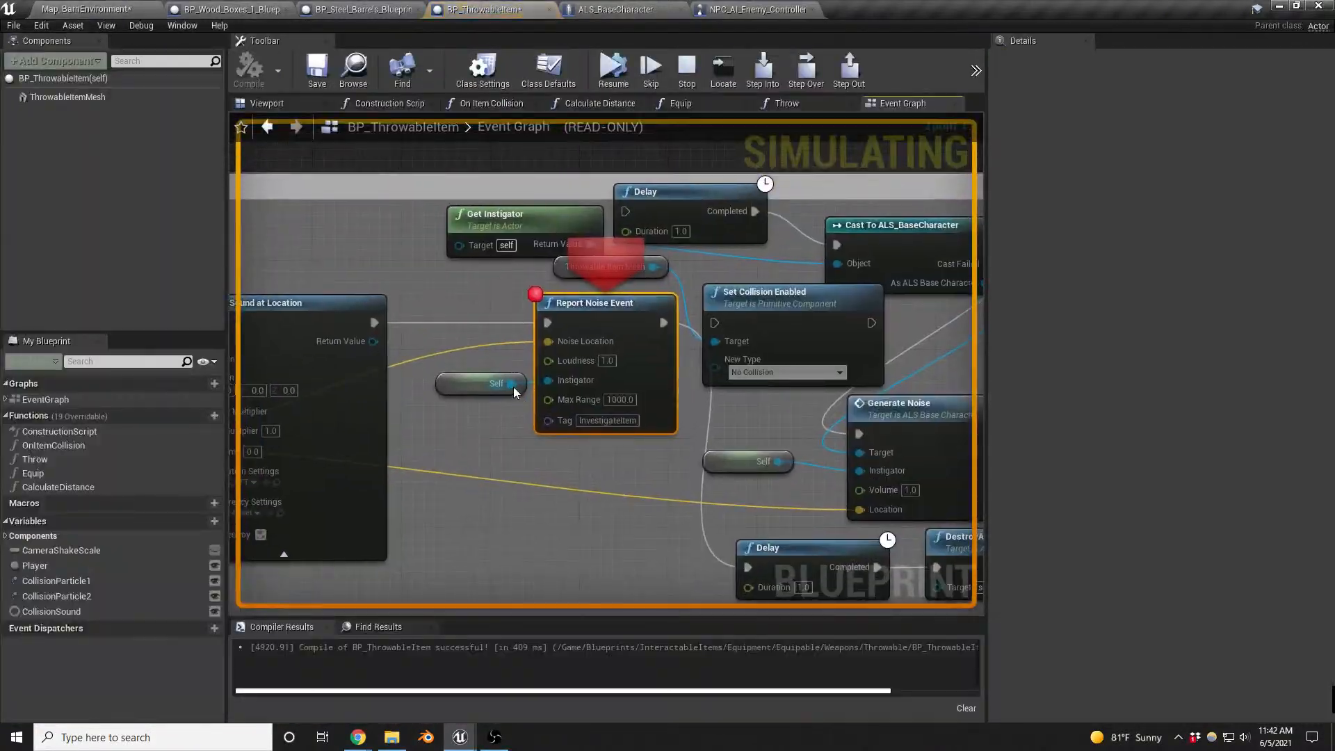
click(609, 78)
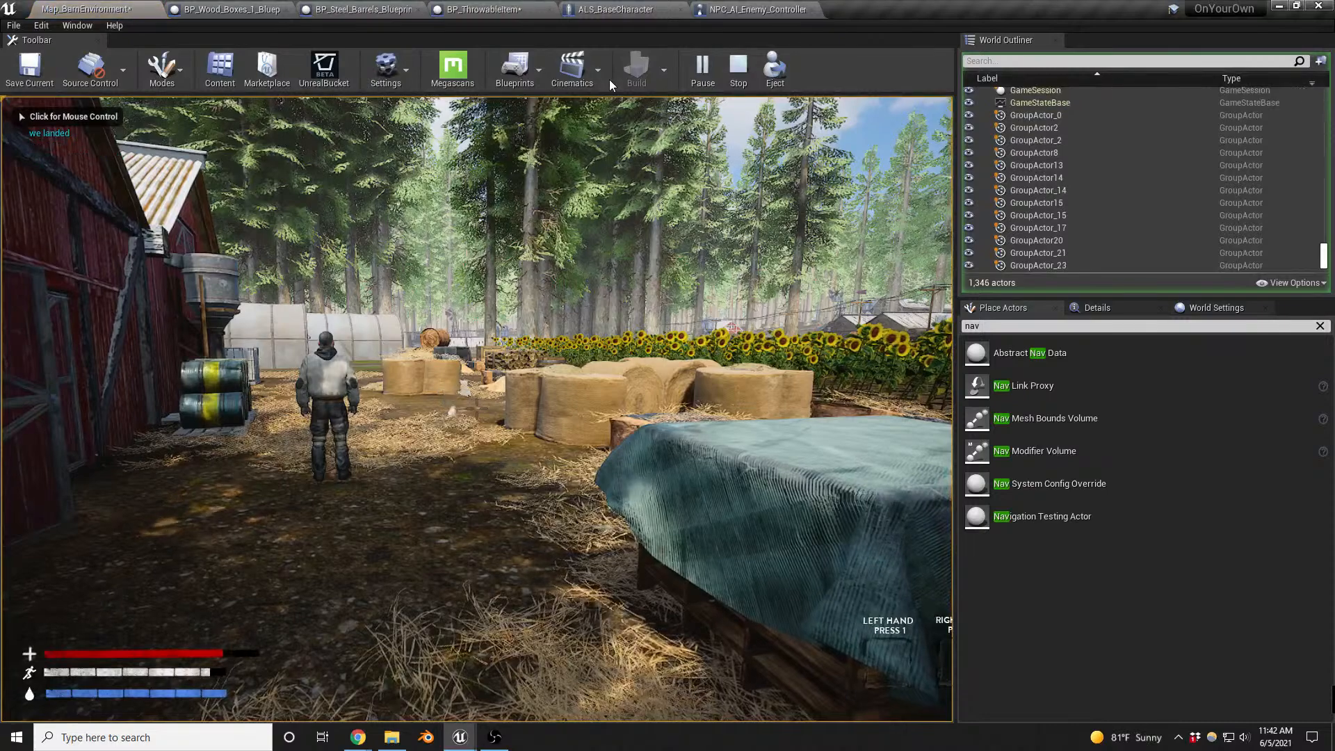
click(607, 103)
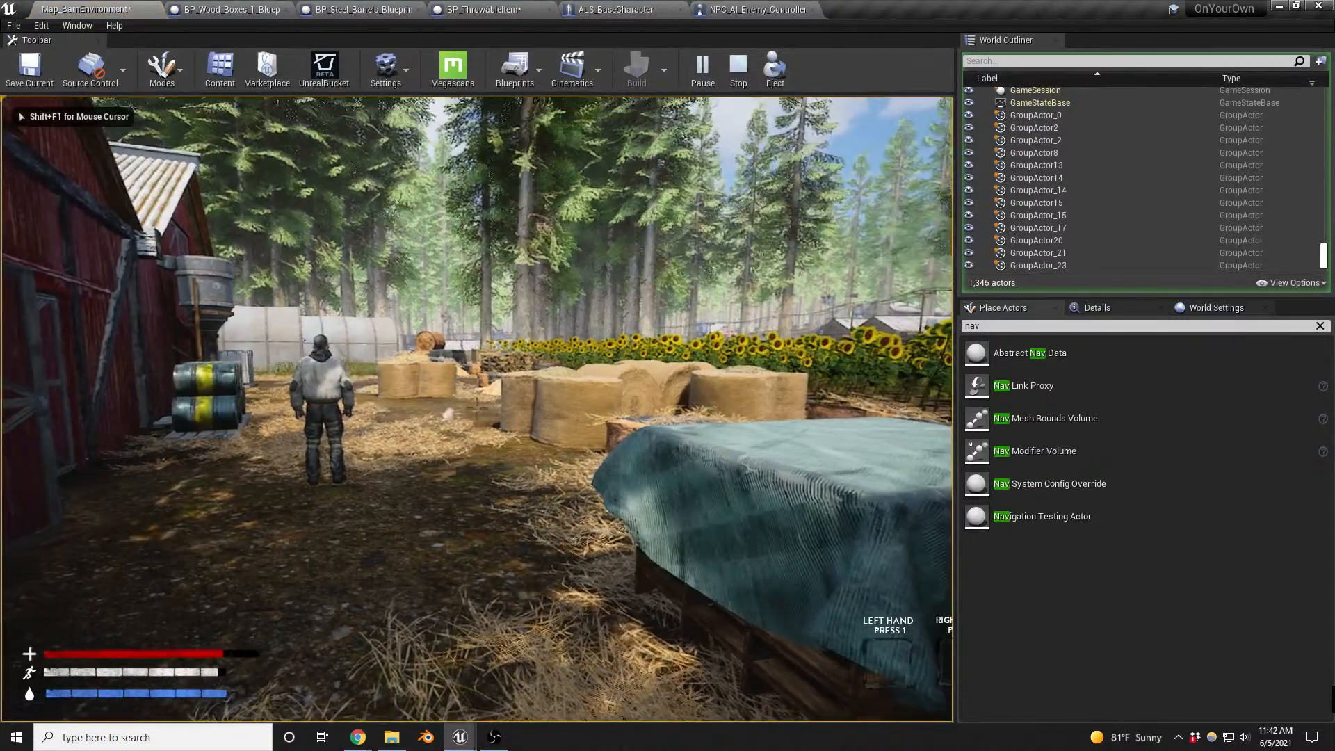
key(w)
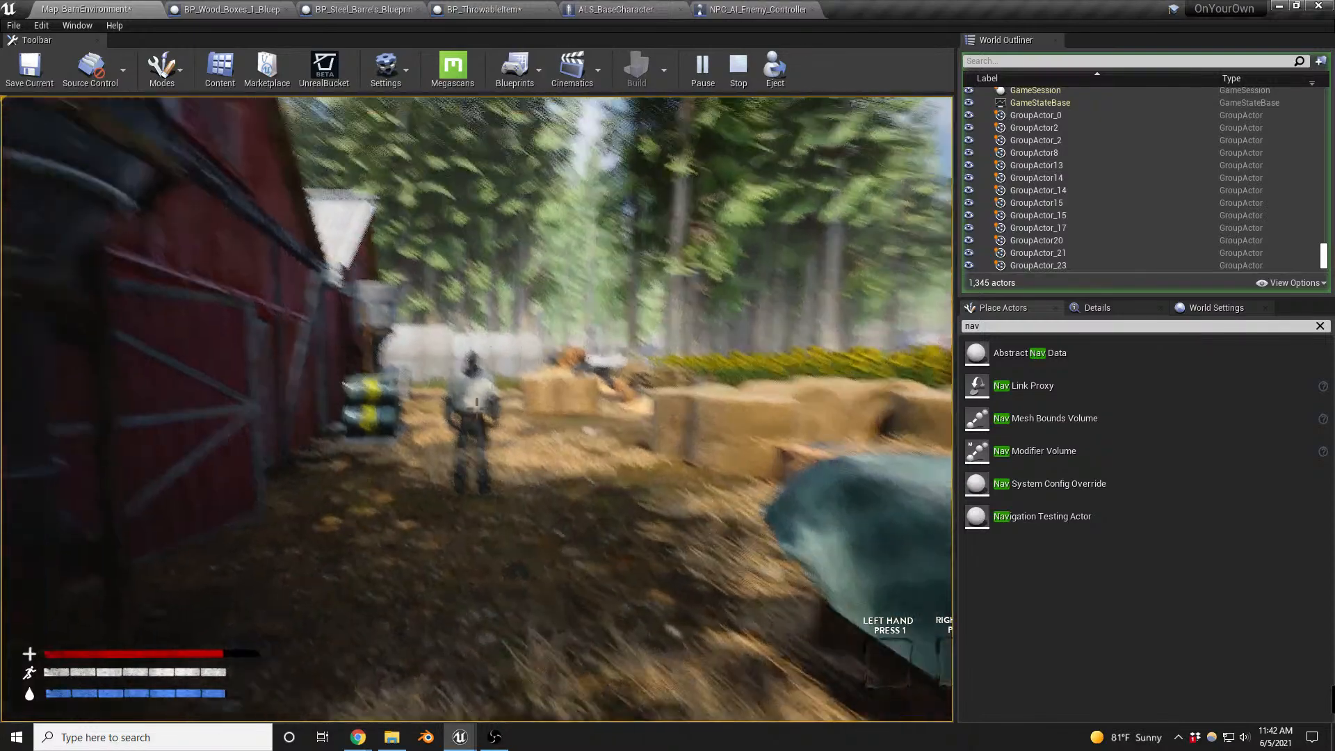
key(1)
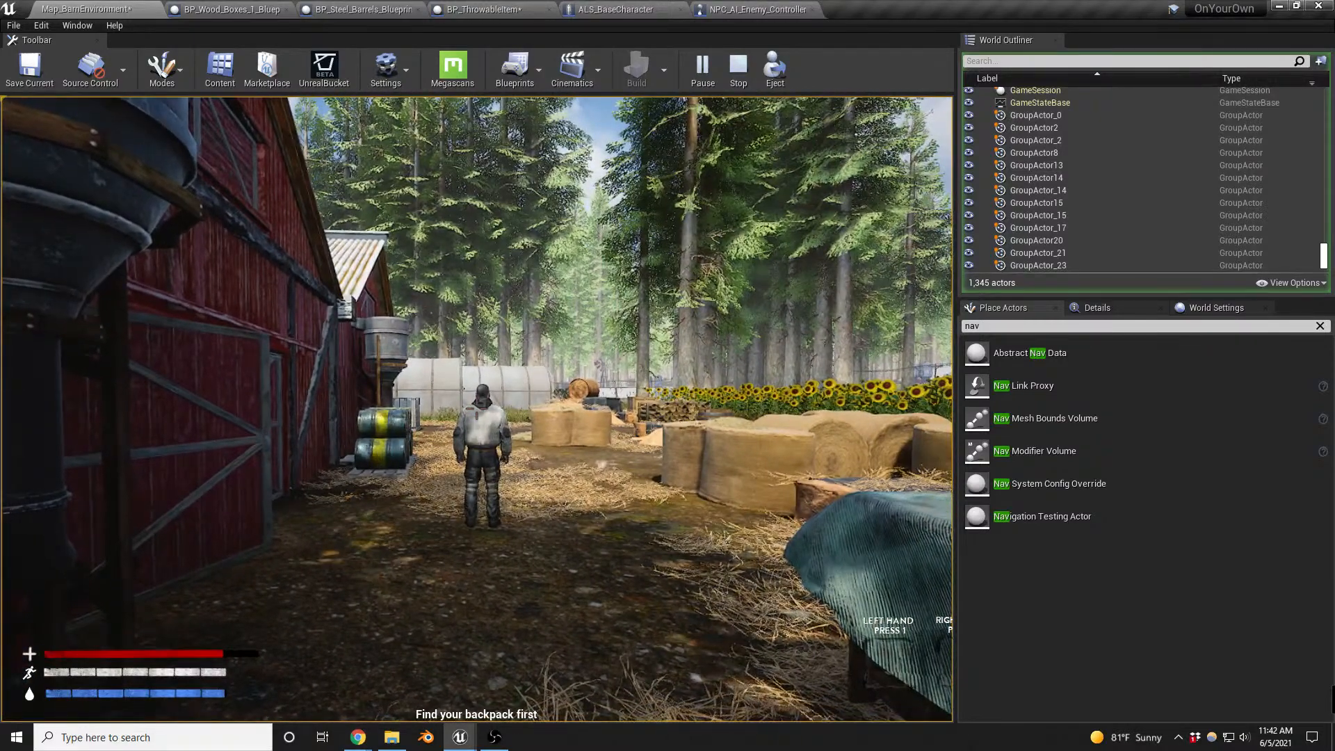
key(apostrophe)
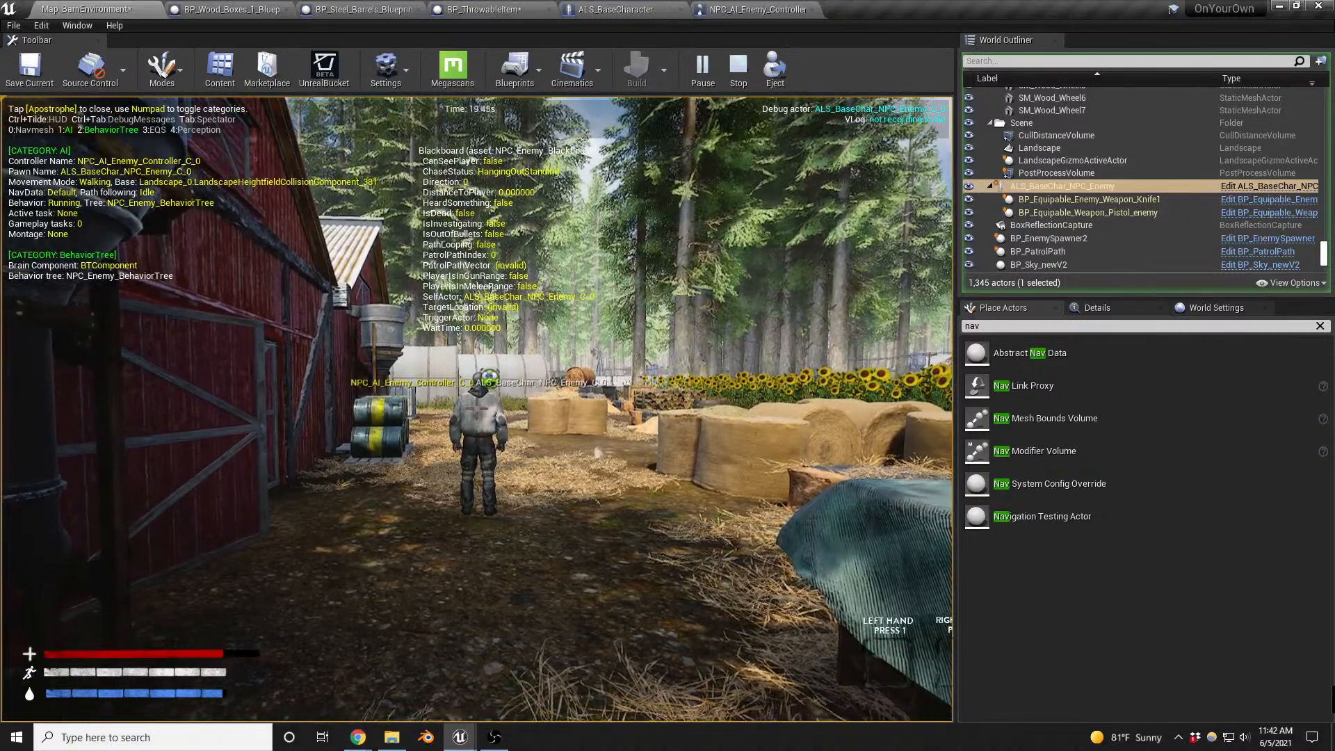
key(Escape)
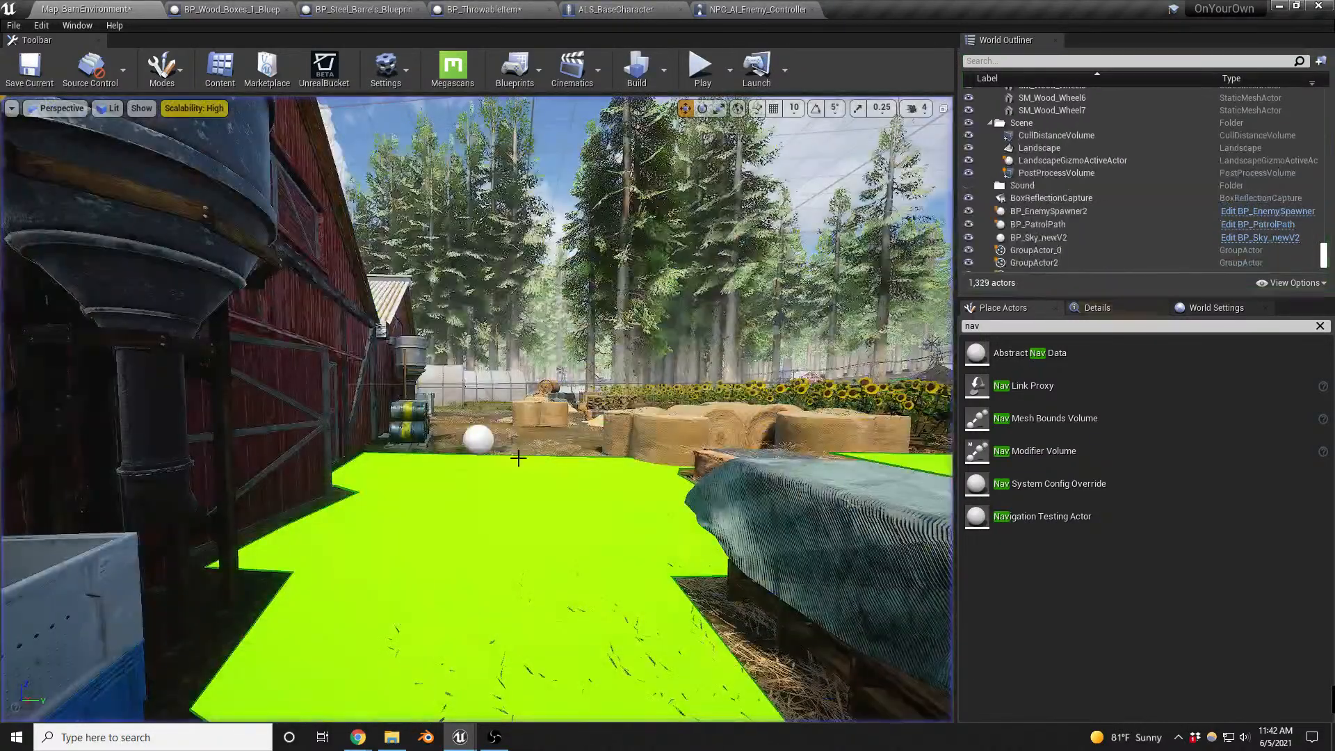
- Find the level's NavMeshBoundsVolume and move it along the barns so navigation covers the ground around the round hay bales
right_drag(497, 402, 335, 465)
key(s)
right_drag(551, 578, 552, 578)
key(s)
right_drag(693, 499, 529, 502)
key(s)
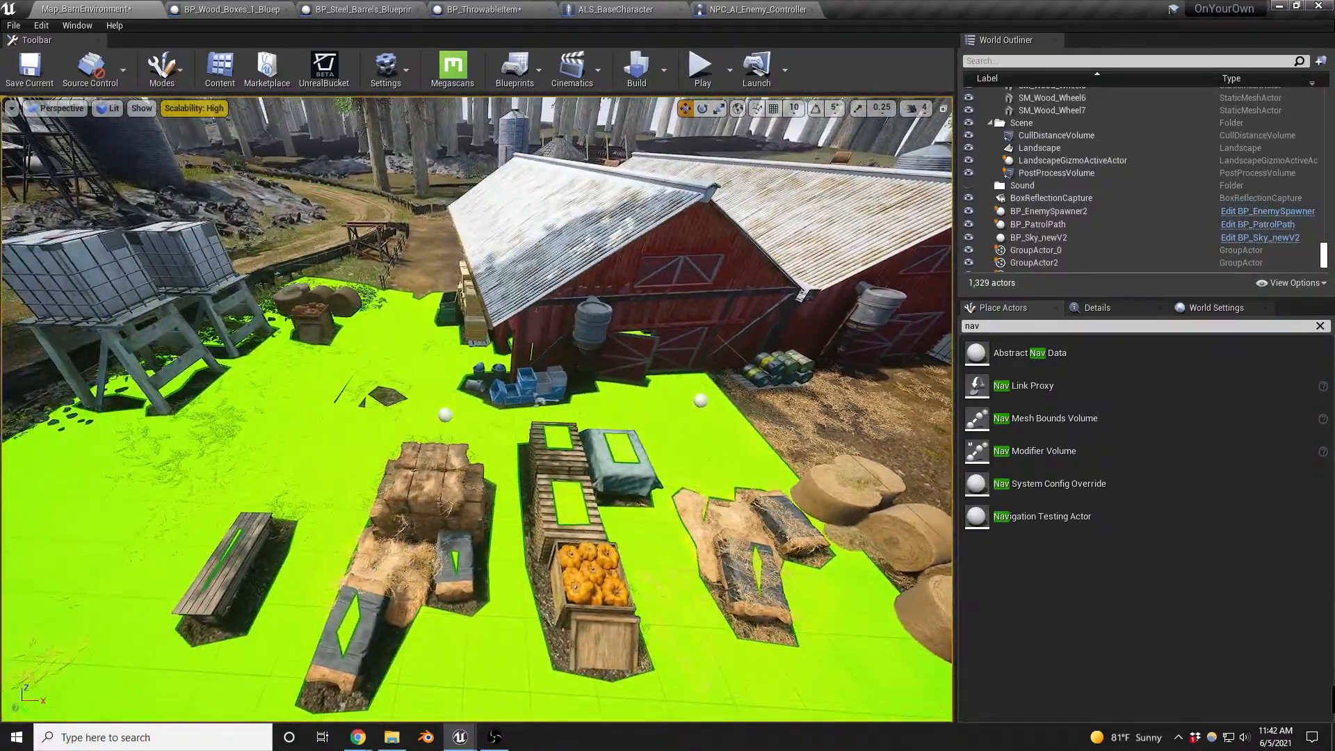
click(1015, 61)
text(nv)
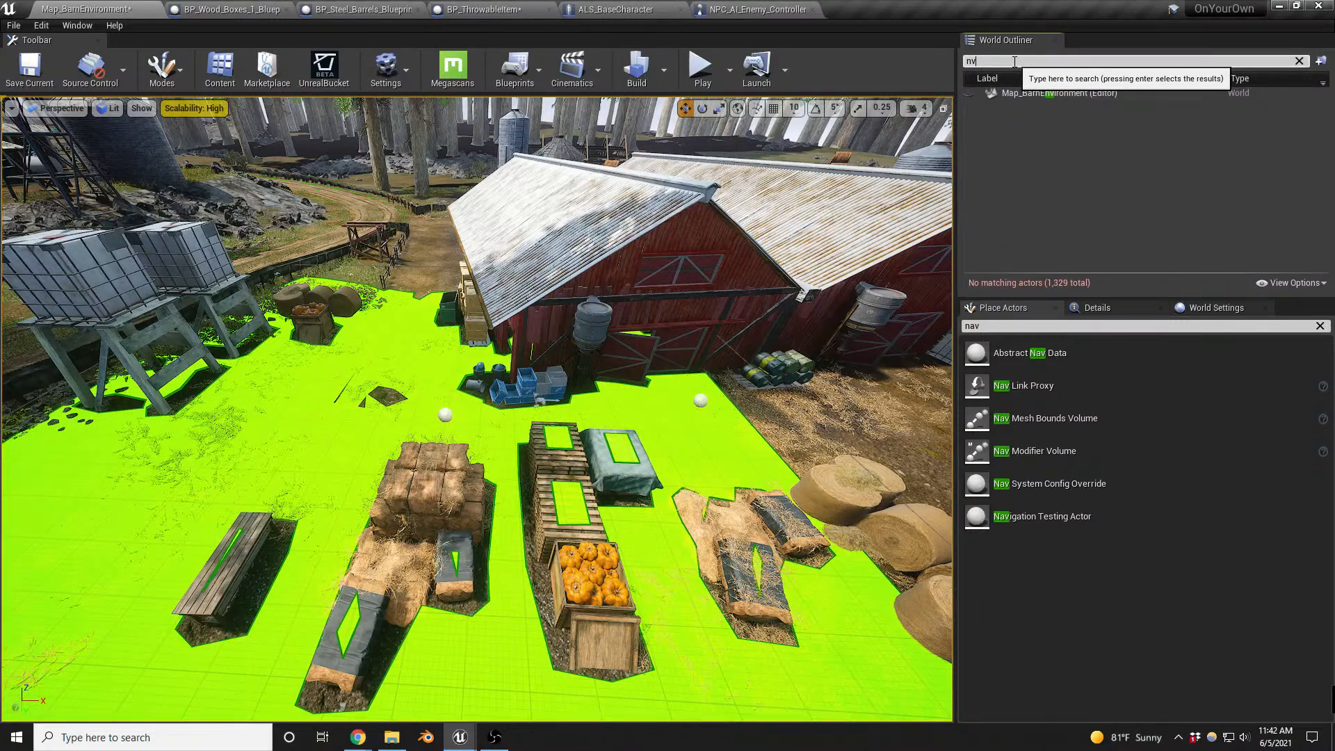
key(BackSpace)
text(av)
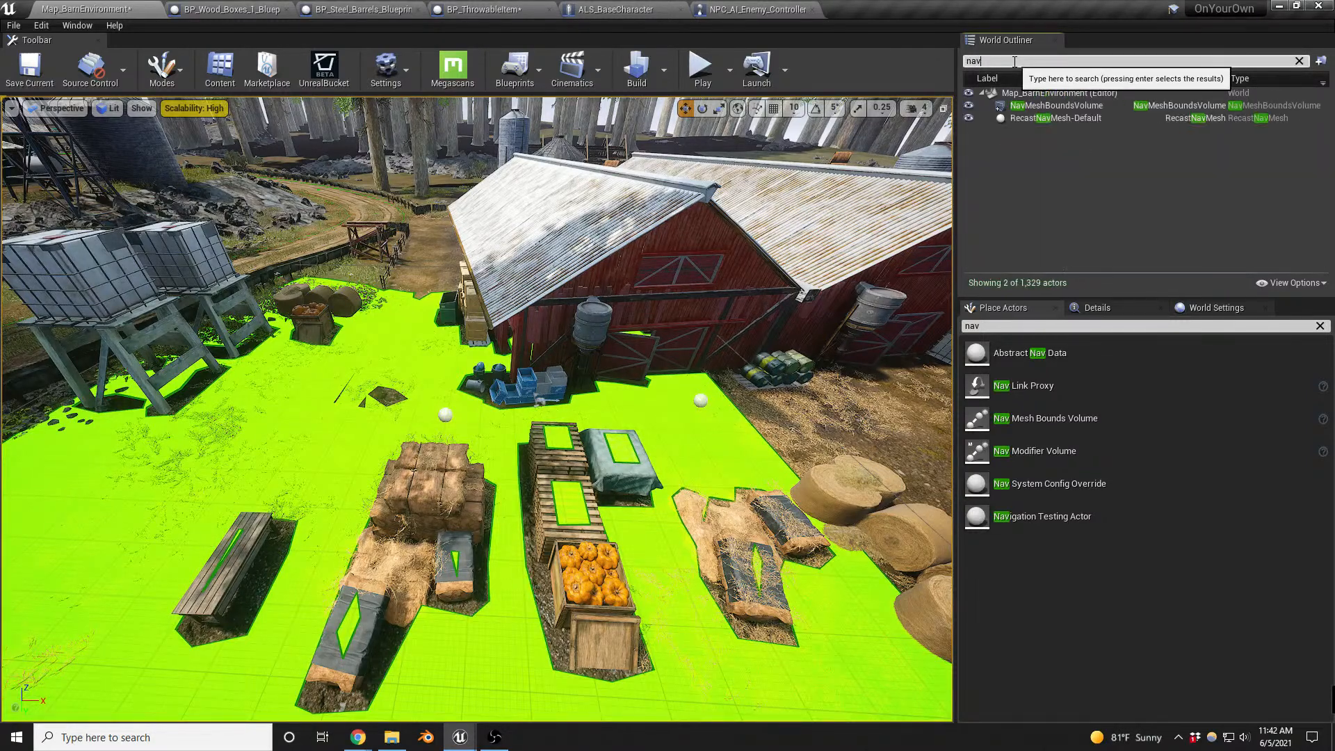
click(1028, 107)
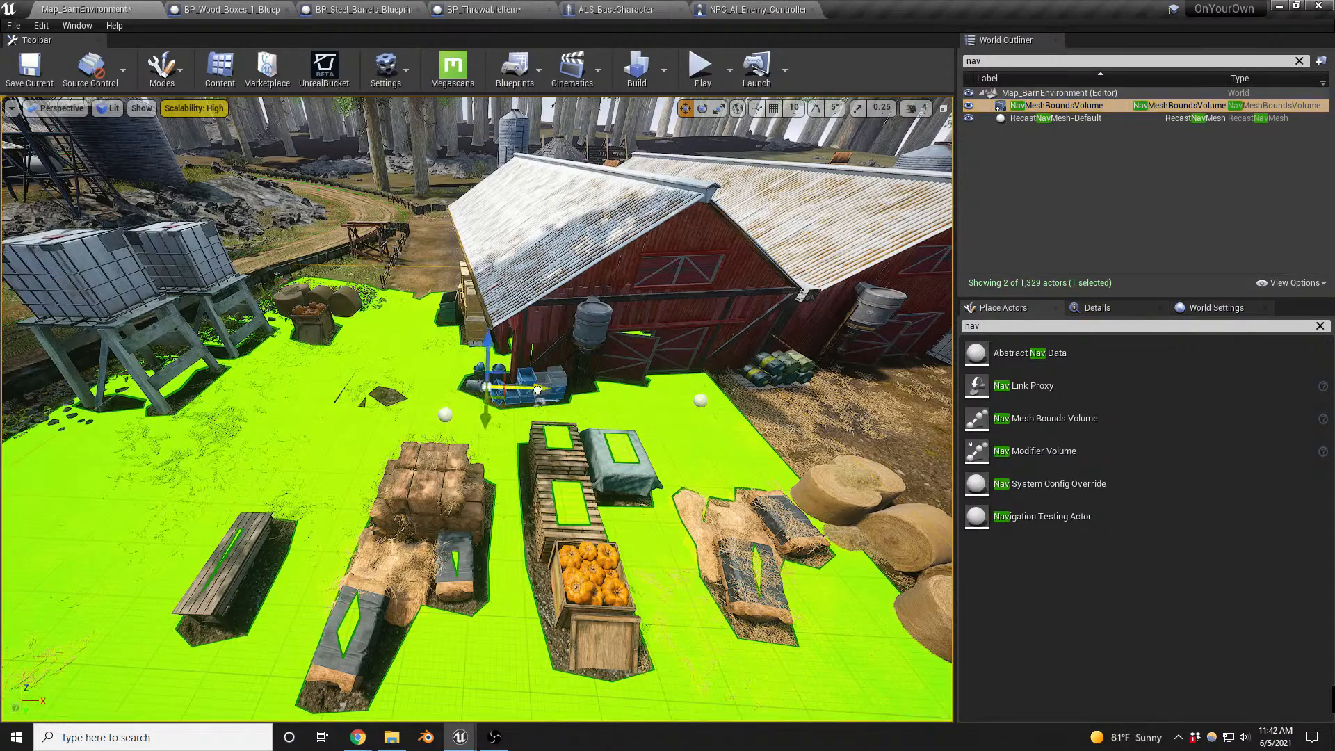
drag(537, 389, 669, 391)
key(r)
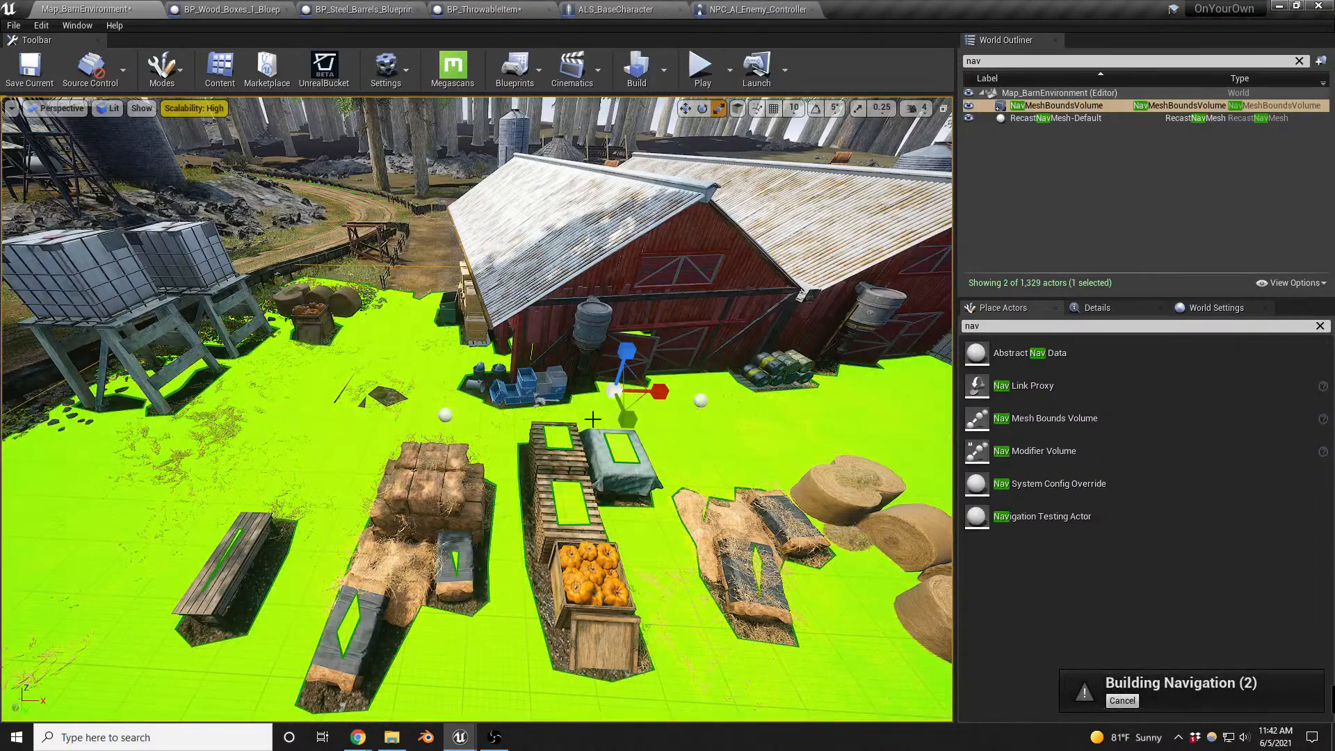
drag(654, 424, 677, 436)
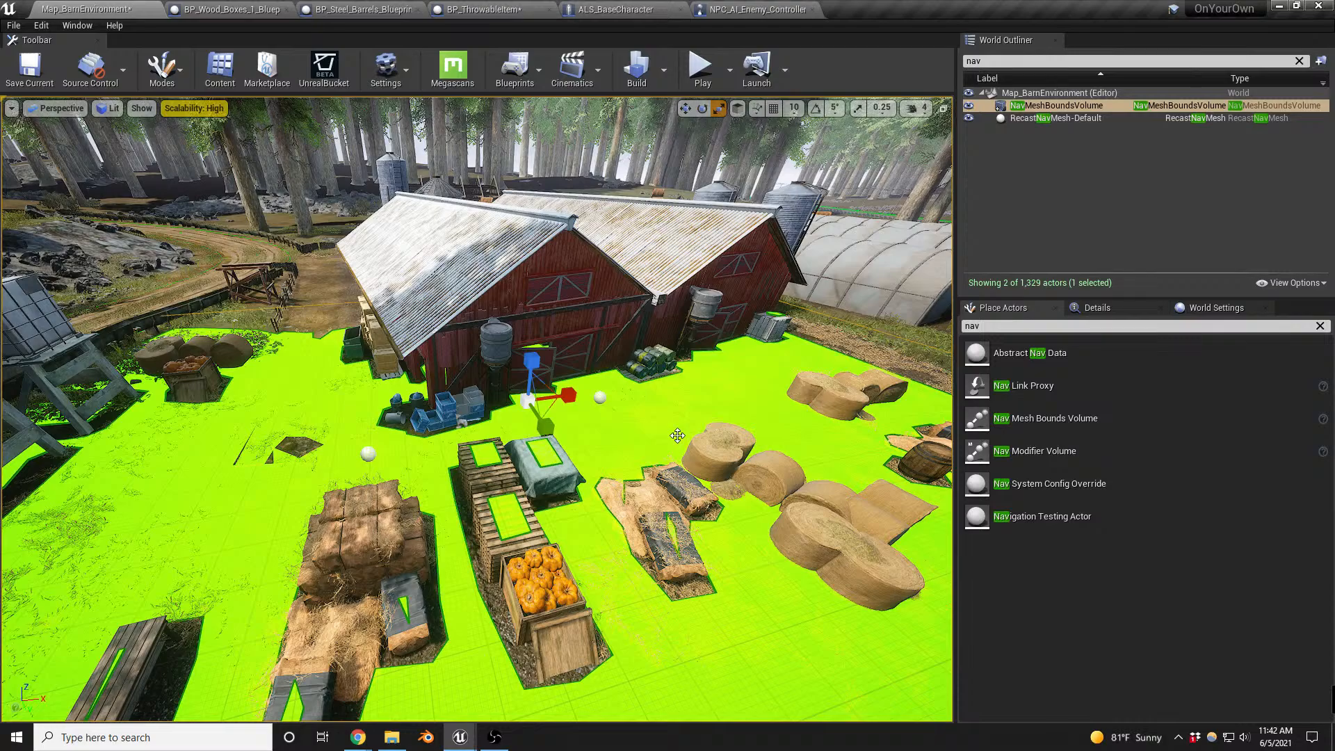
- Playtest a throw up to the Report Noise Event breakpoint and add a breakpoint to the tag-check Branch in NPC_AI_Enemy_Controller
key(alt+p)
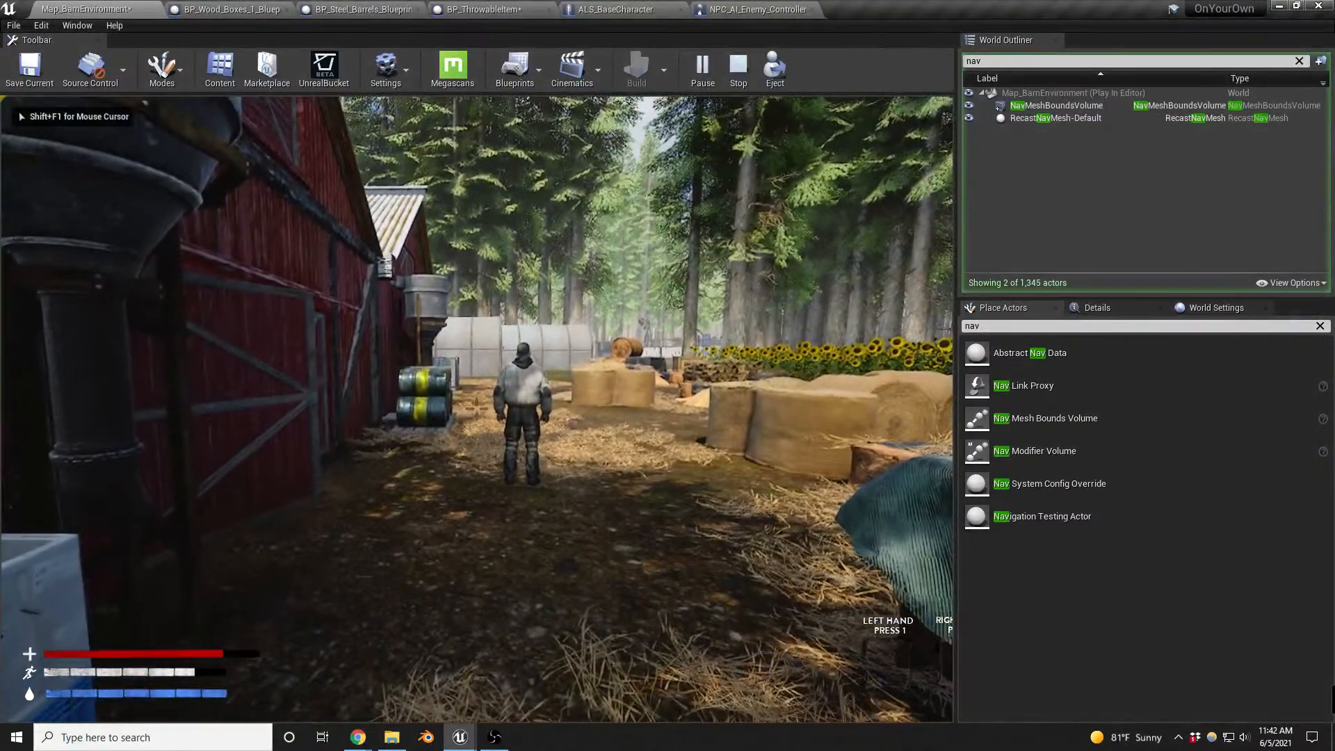
key(g)
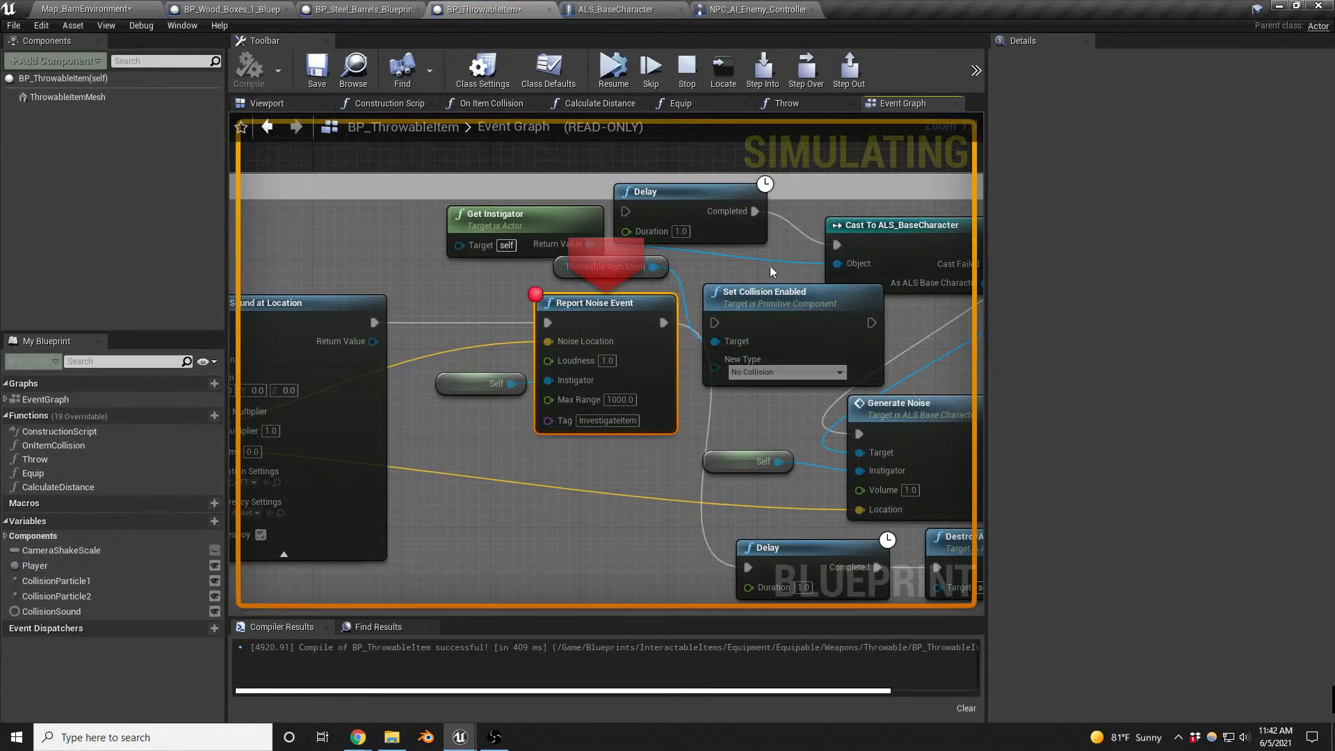
click(743, 10)
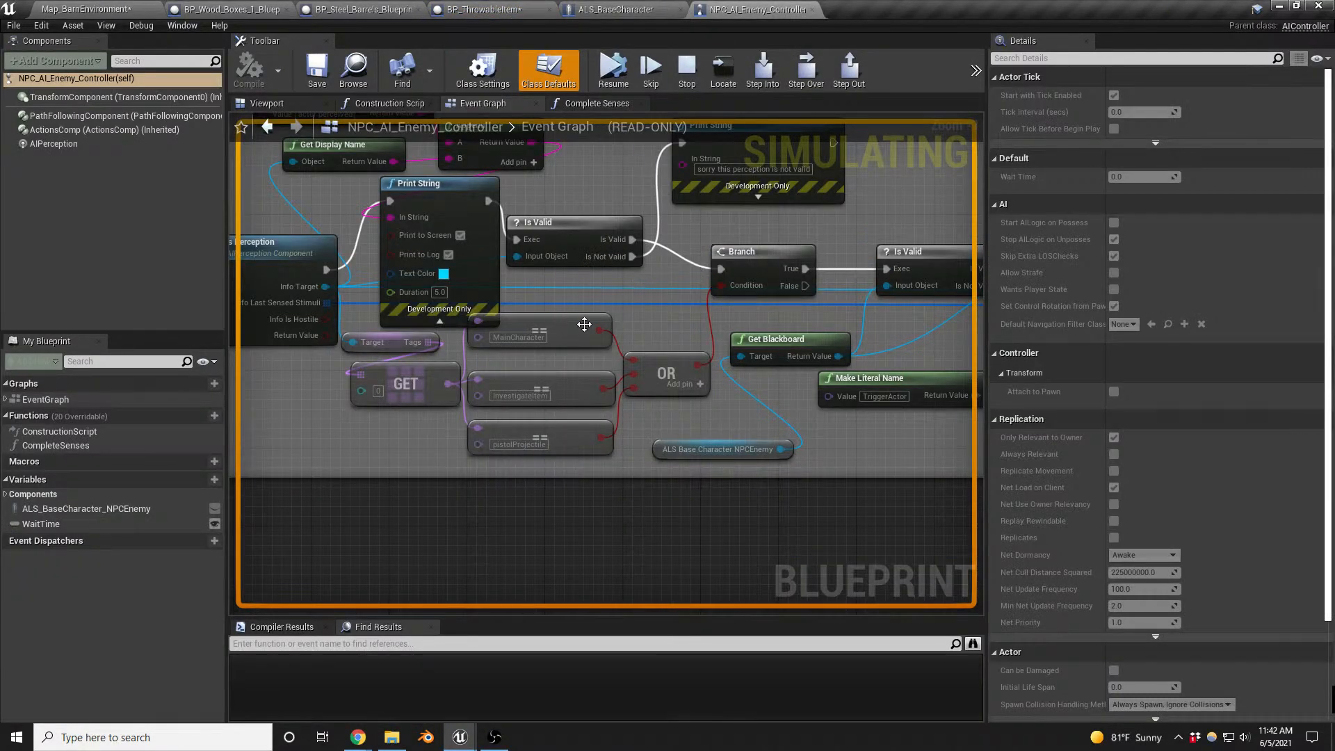
click(753, 251)
key(F9)
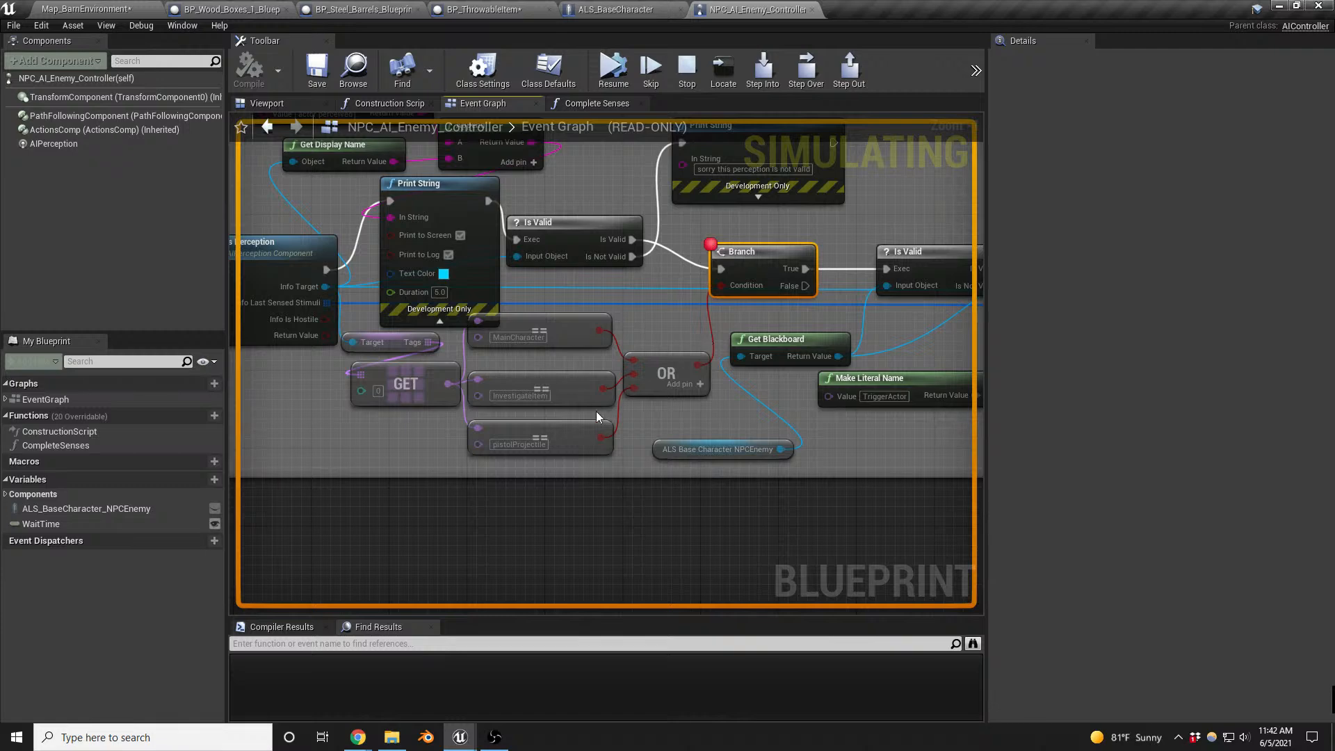
- Resume the paused playtest and walk up behind the barn enemy to check its reaction to the thrown item
click(90, 10)
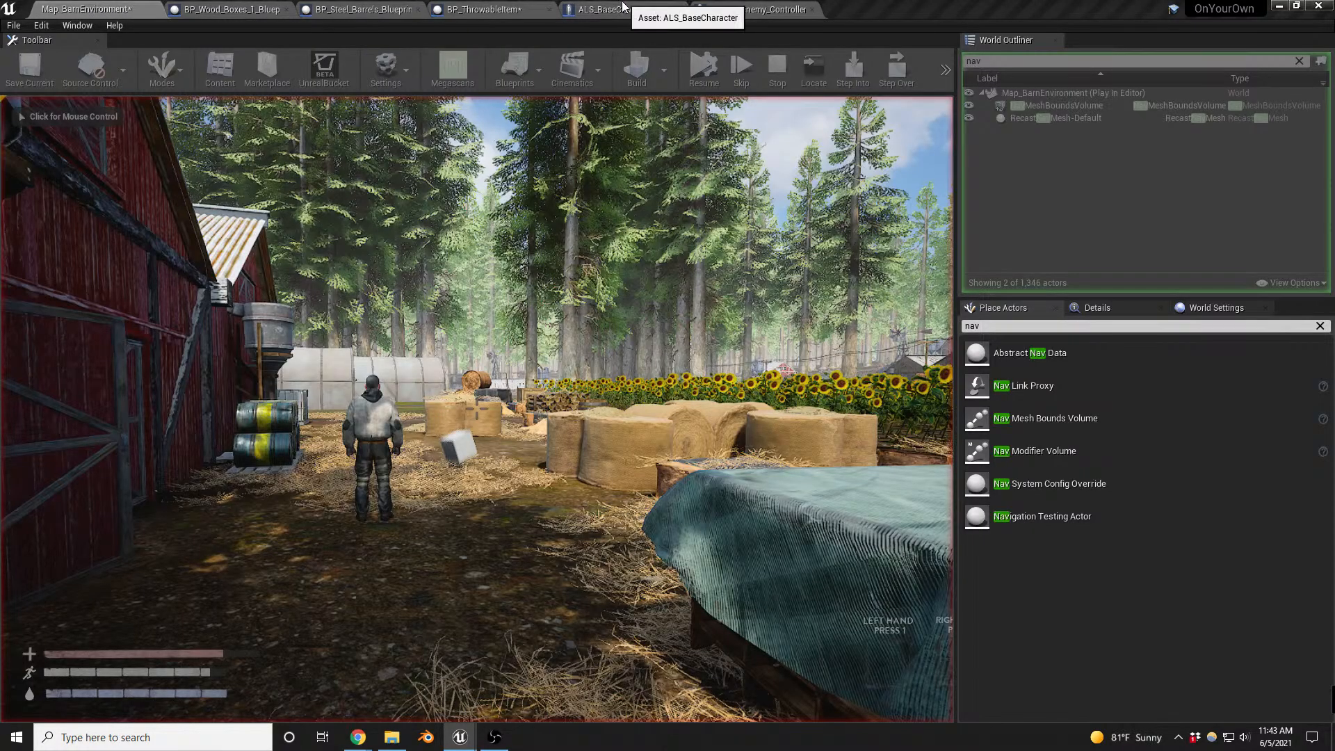
click(623, 4)
click(502, 4)
click(611, 75)
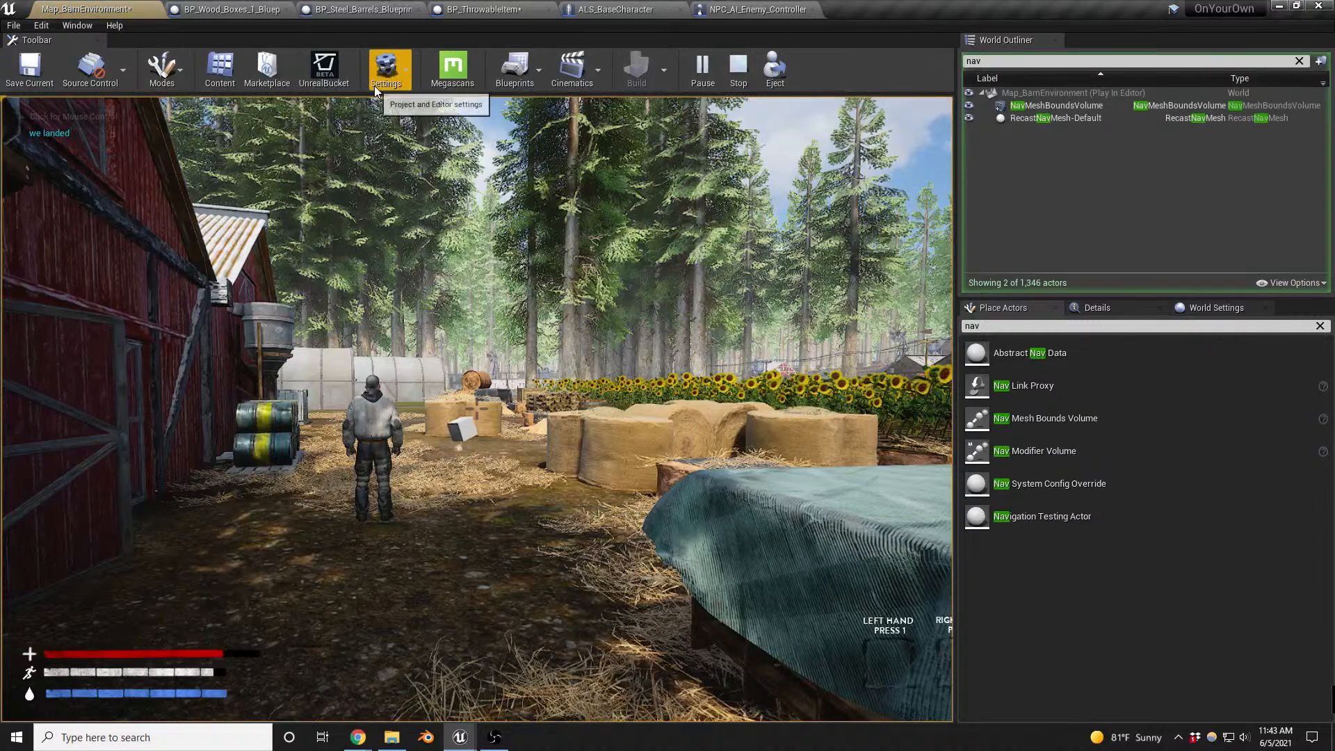
click(471, 440)
key(w)
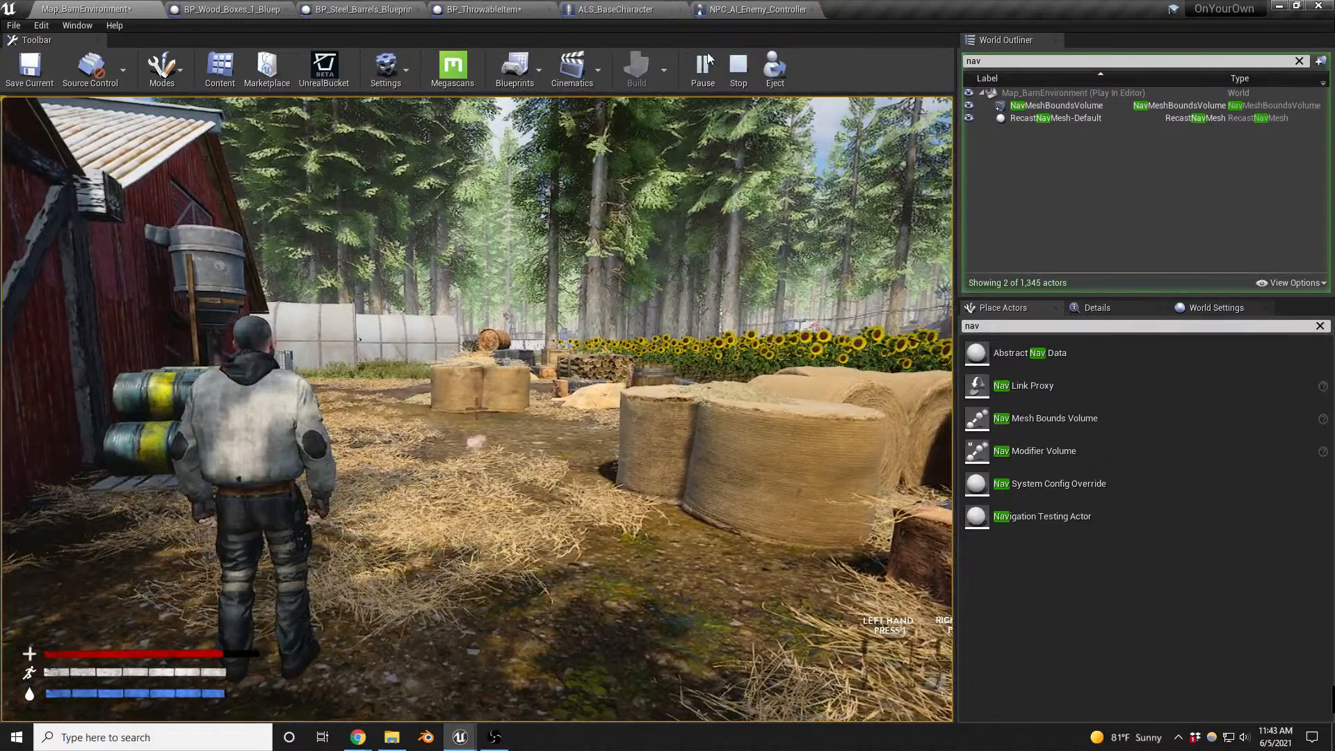
- Set the second Senses Config entry of NPC_AI_Enemy_Controller's AIPerception to AI Hearing config, compile, and return to the barn map
click(757, 9)
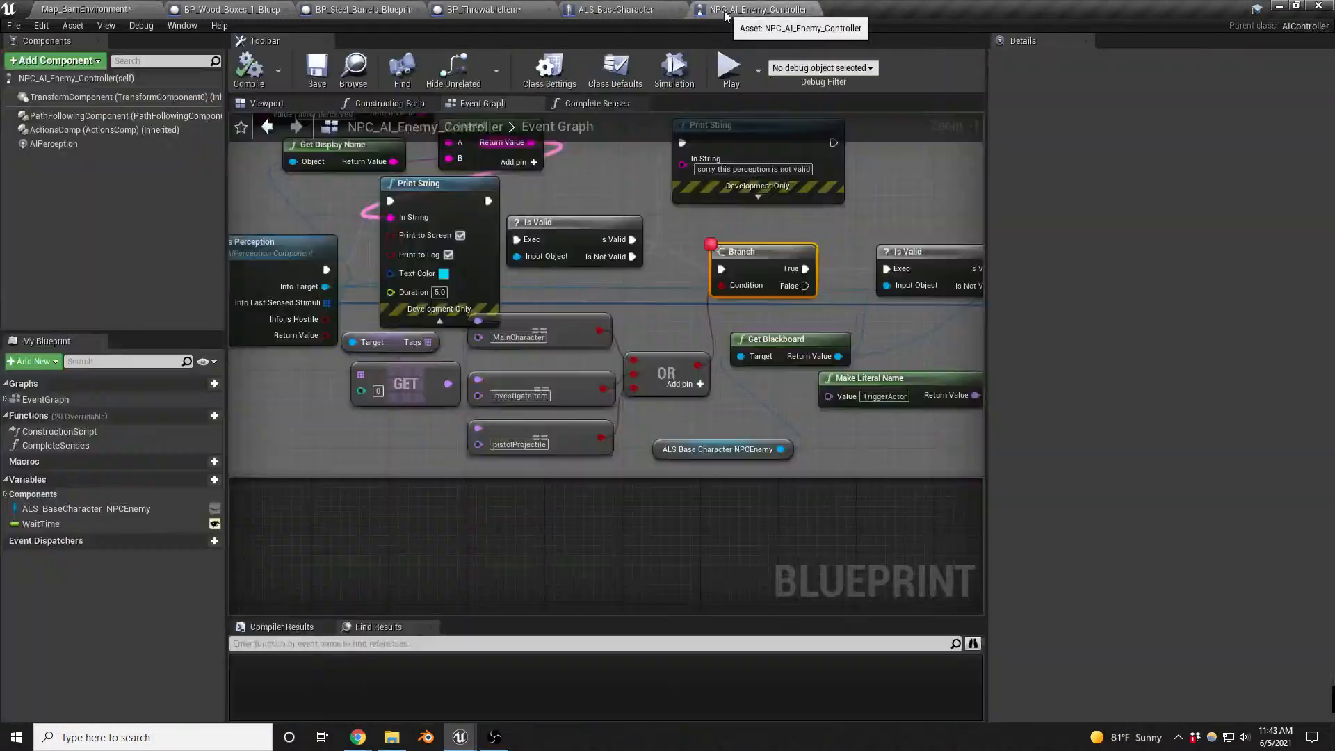
right_drag(649, 318, 898, 320)
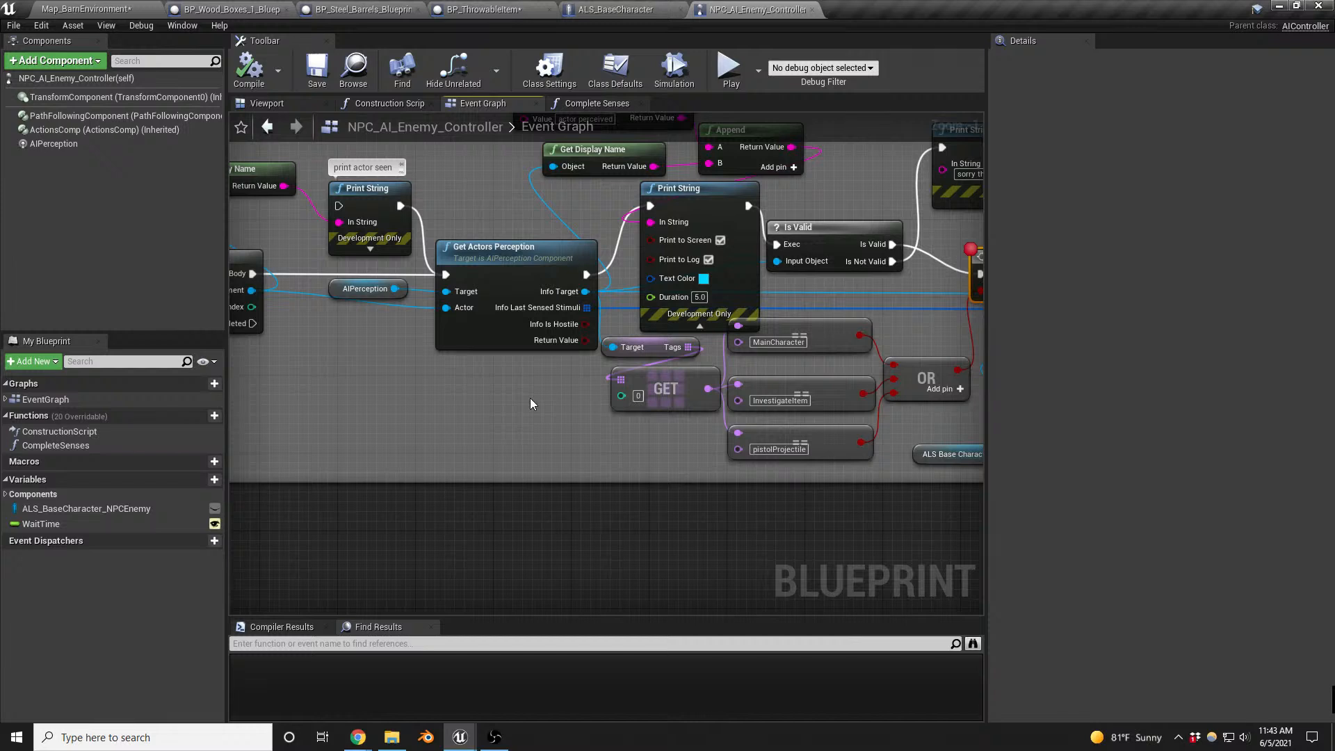
right_drag(530, 403, 810, 430)
click(56, 144)
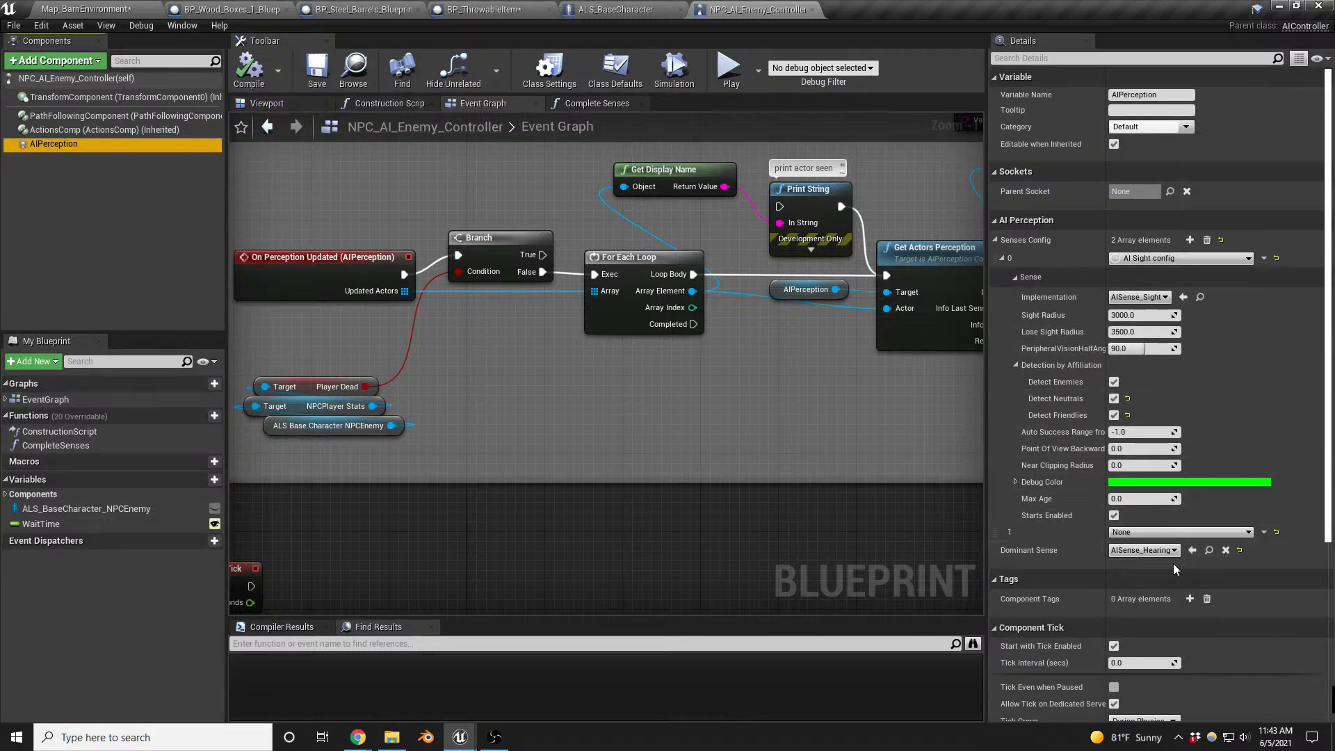
scroll(1251, 484, down, 3)
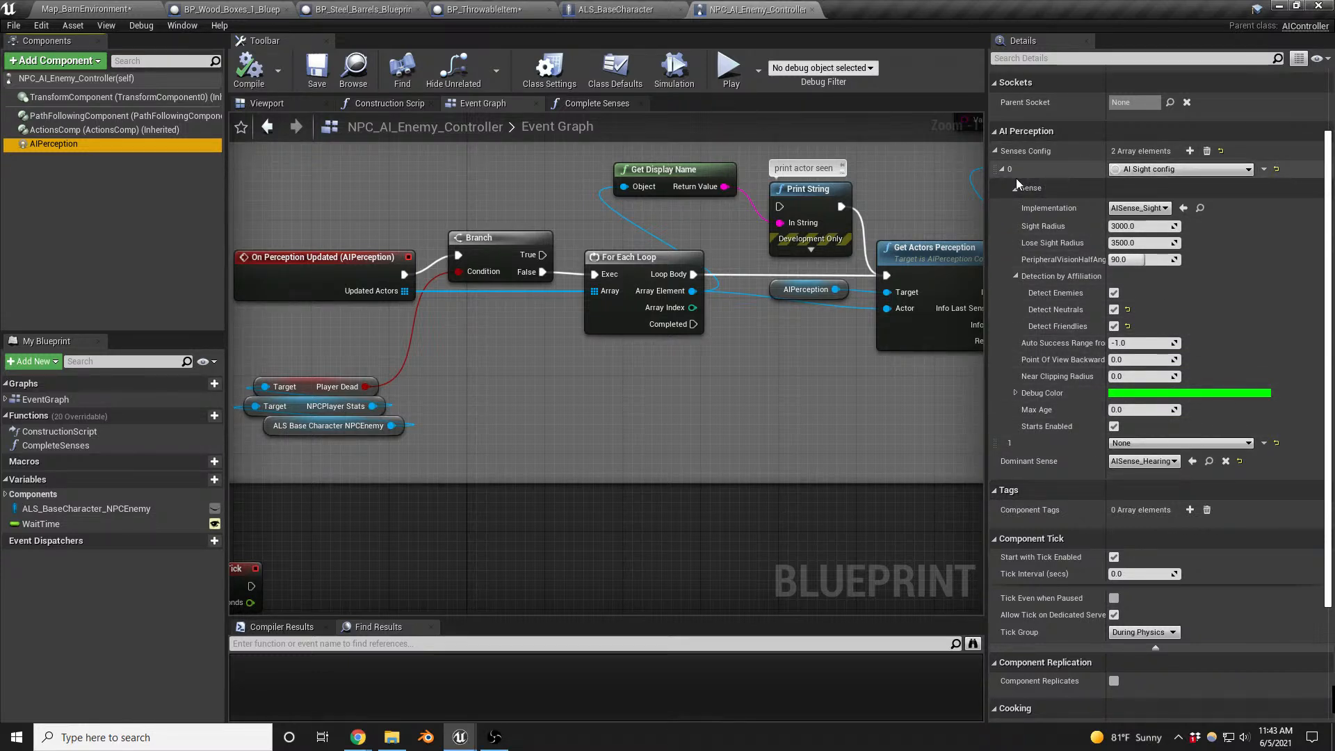
click(1168, 443)
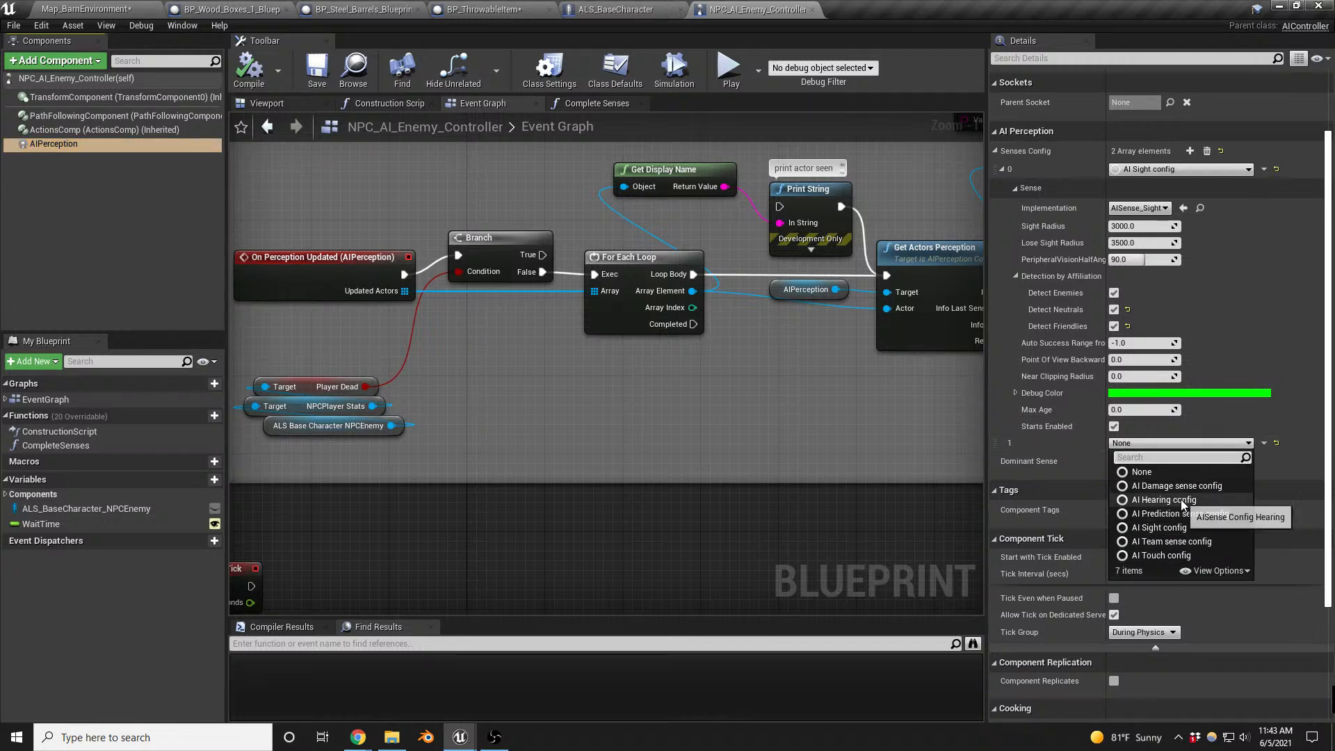
click(1164, 500)
click(1003, 443)
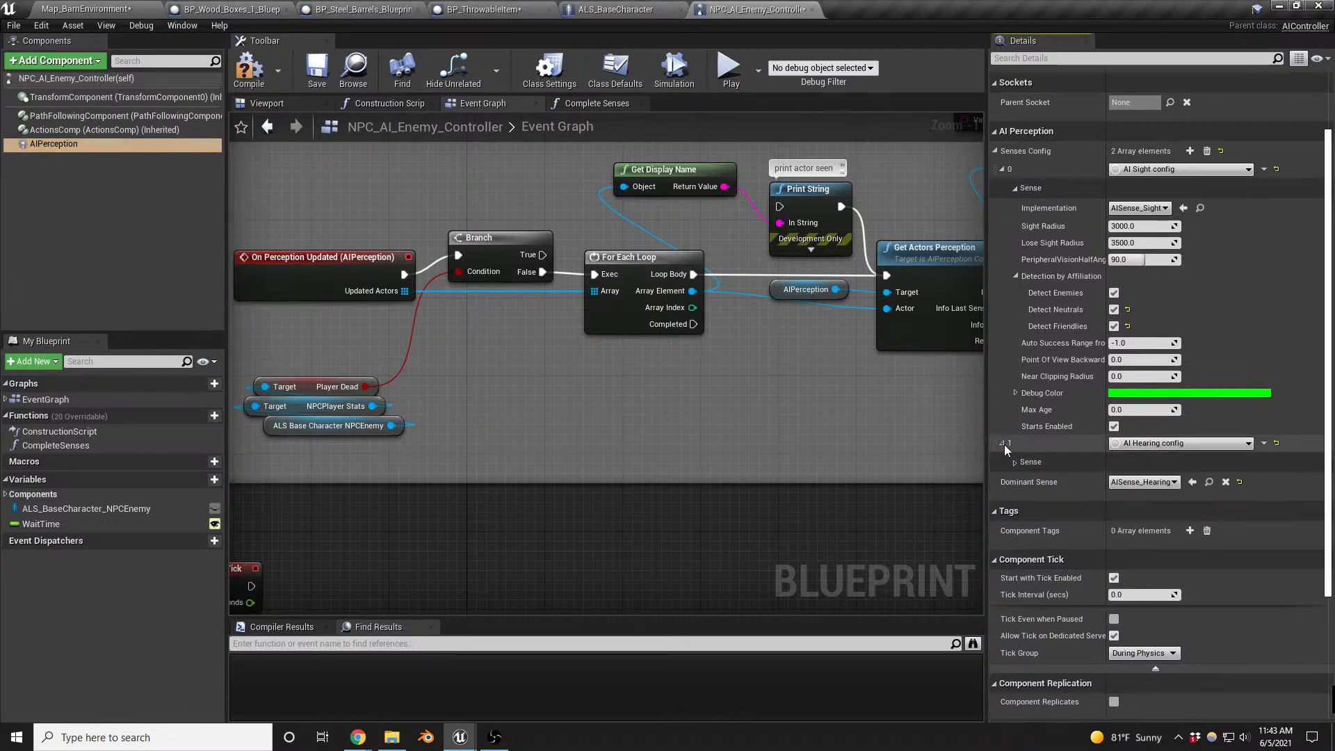
click(1014, 463)
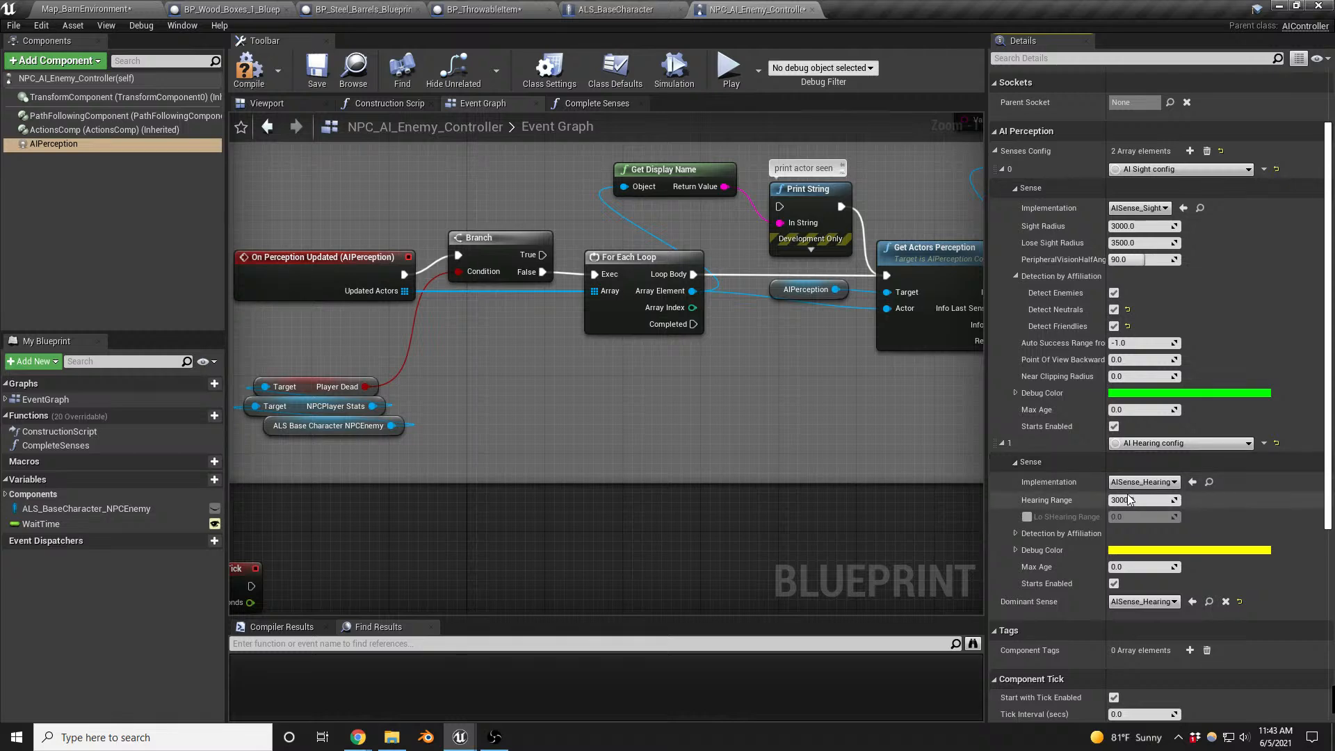
click(245, 70)
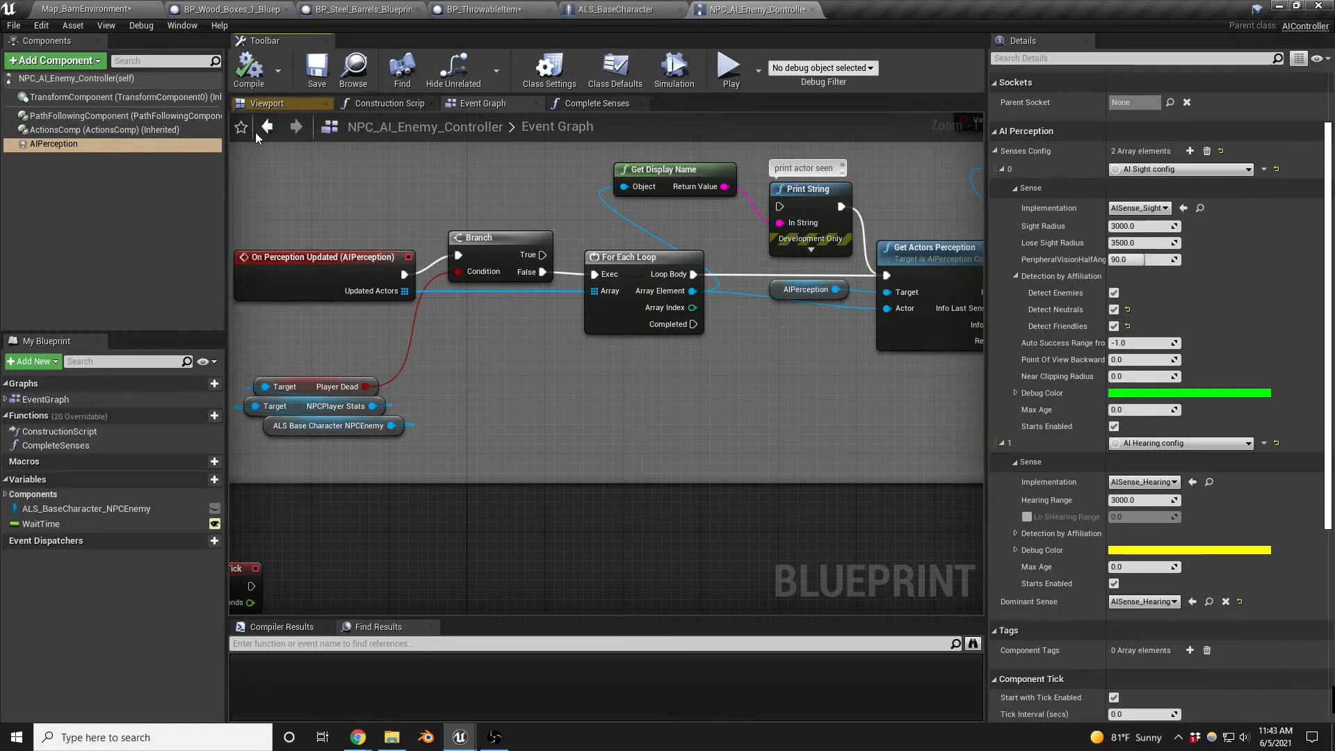
click(111, 9)
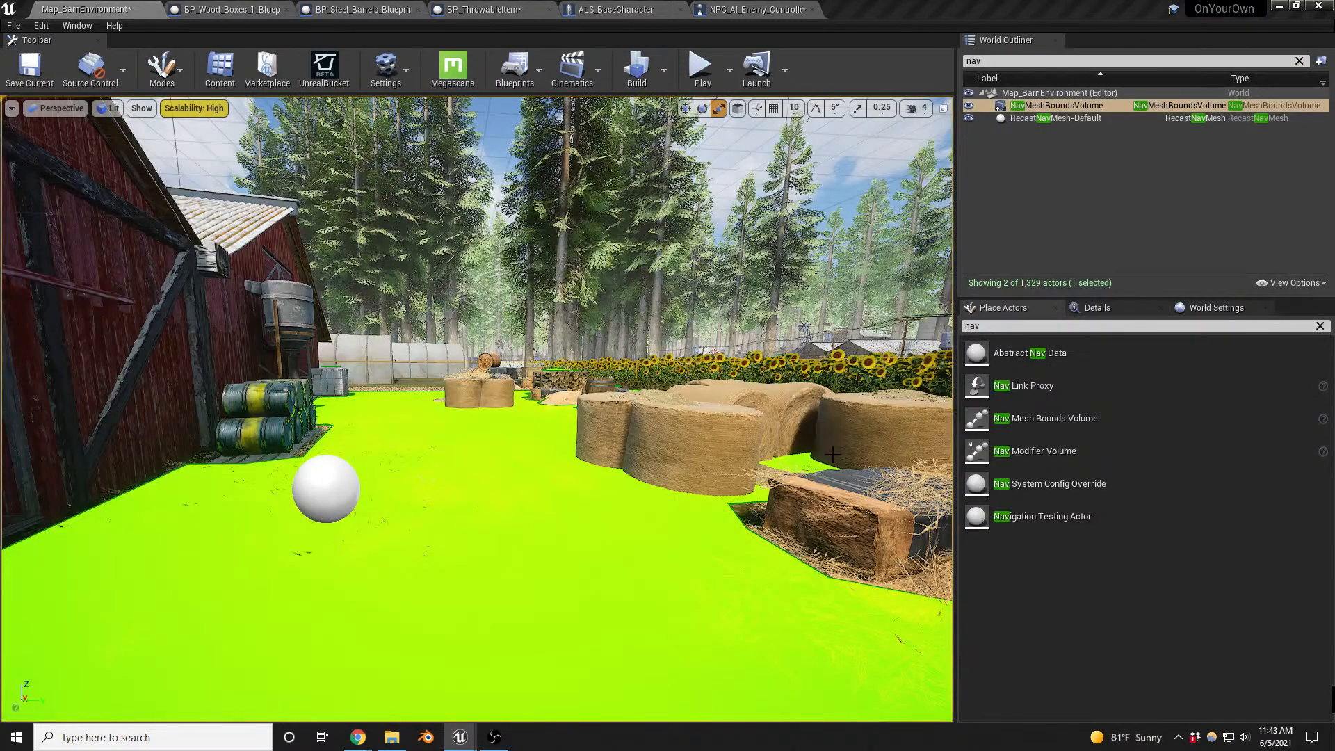
- Playtest throwing the item near the barn enemy, resuming past the Report Noise Event breakpoint, and end the session
scroll(612, 457, down, 5)
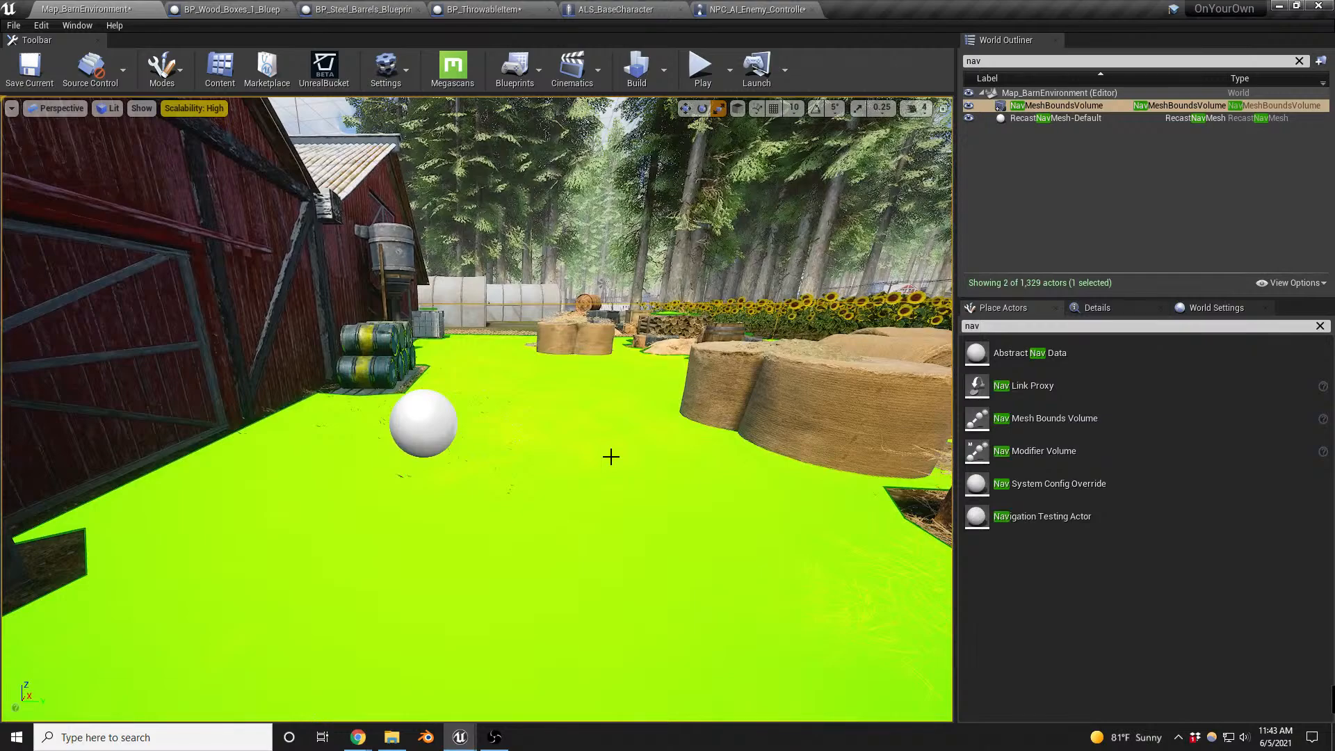
key(alt+p)
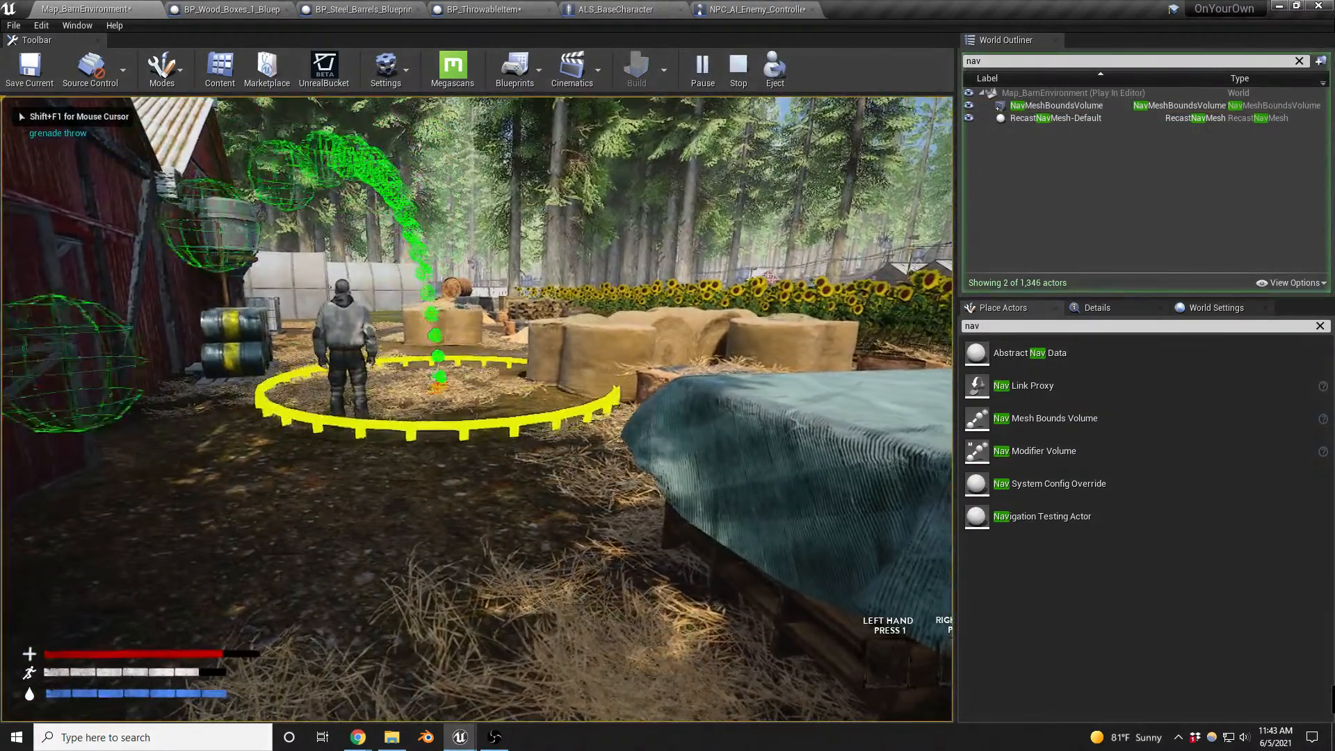
key(g)
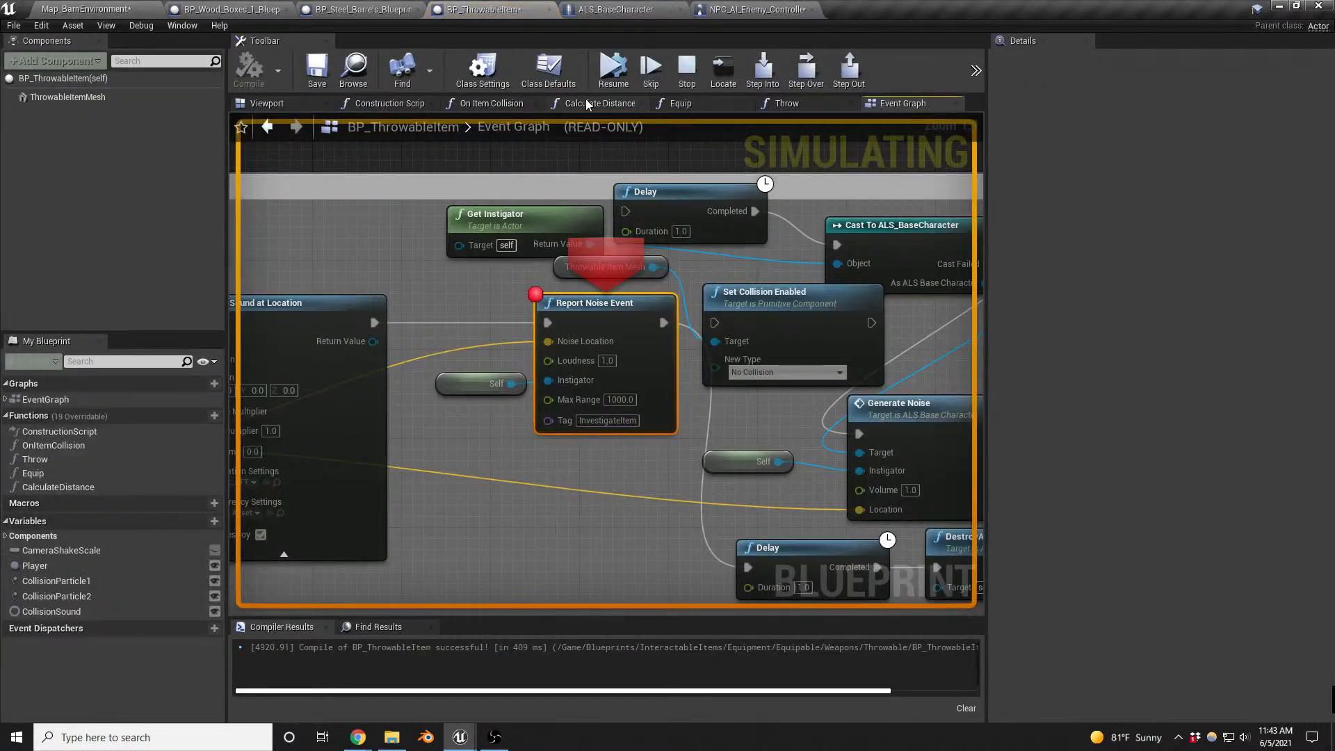
click(614, 70)
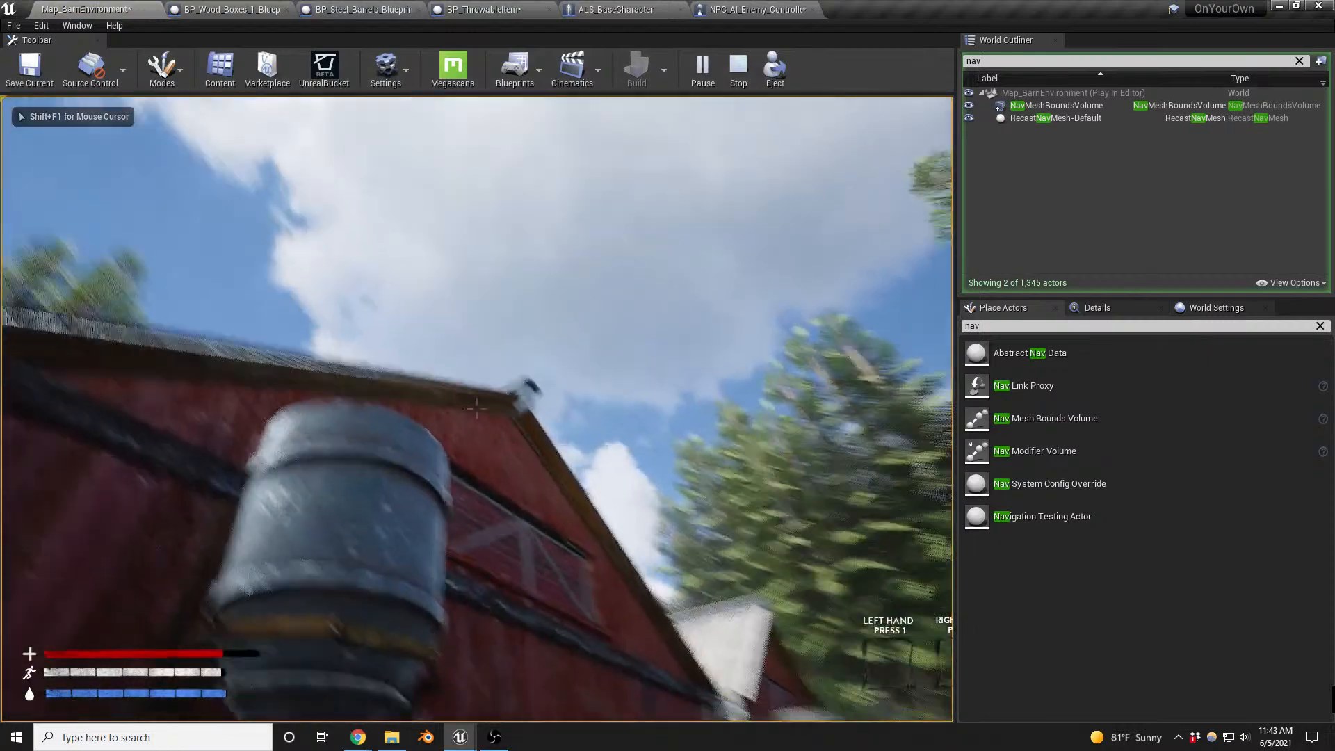
key(Escape)
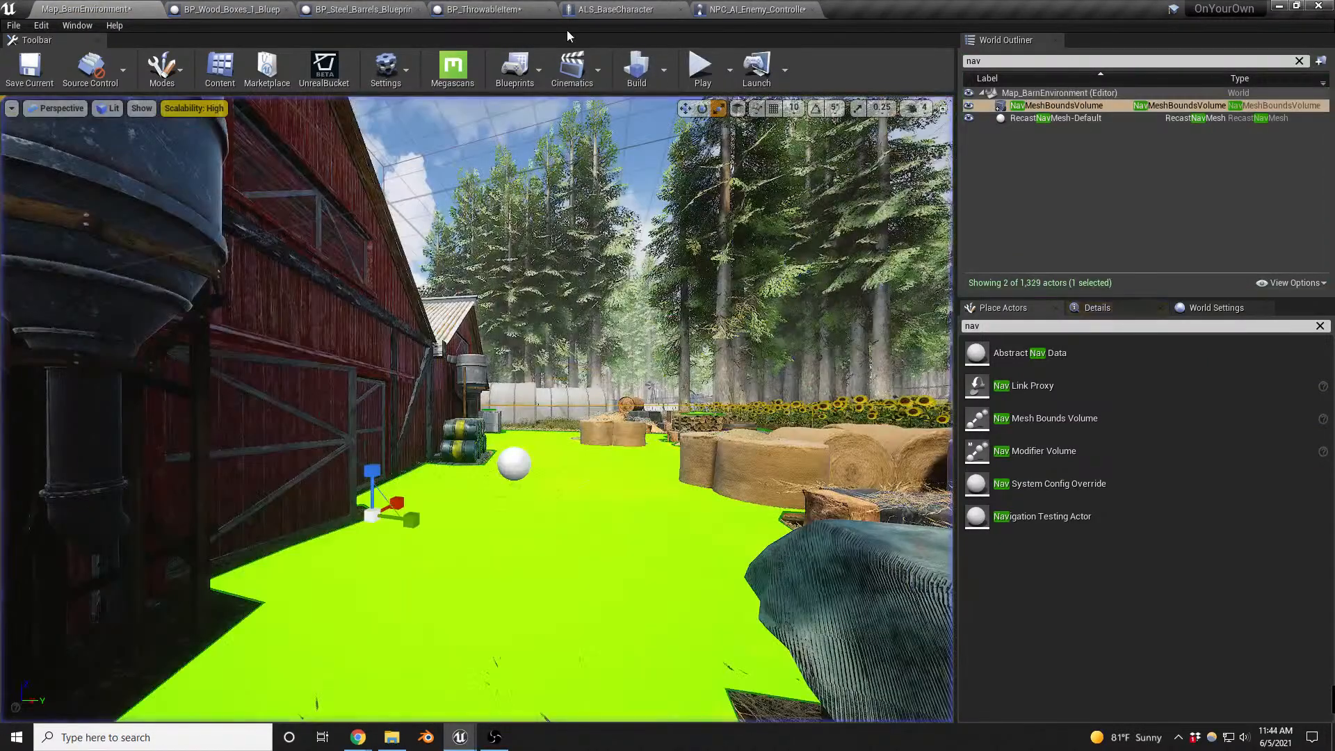
- Examine BP_ThrowableItem's noise-reporting nodes, then NPC_AI_Enemy_Controller's AI Hearing config and the node chain after On Perception Updated
click(484, 9)
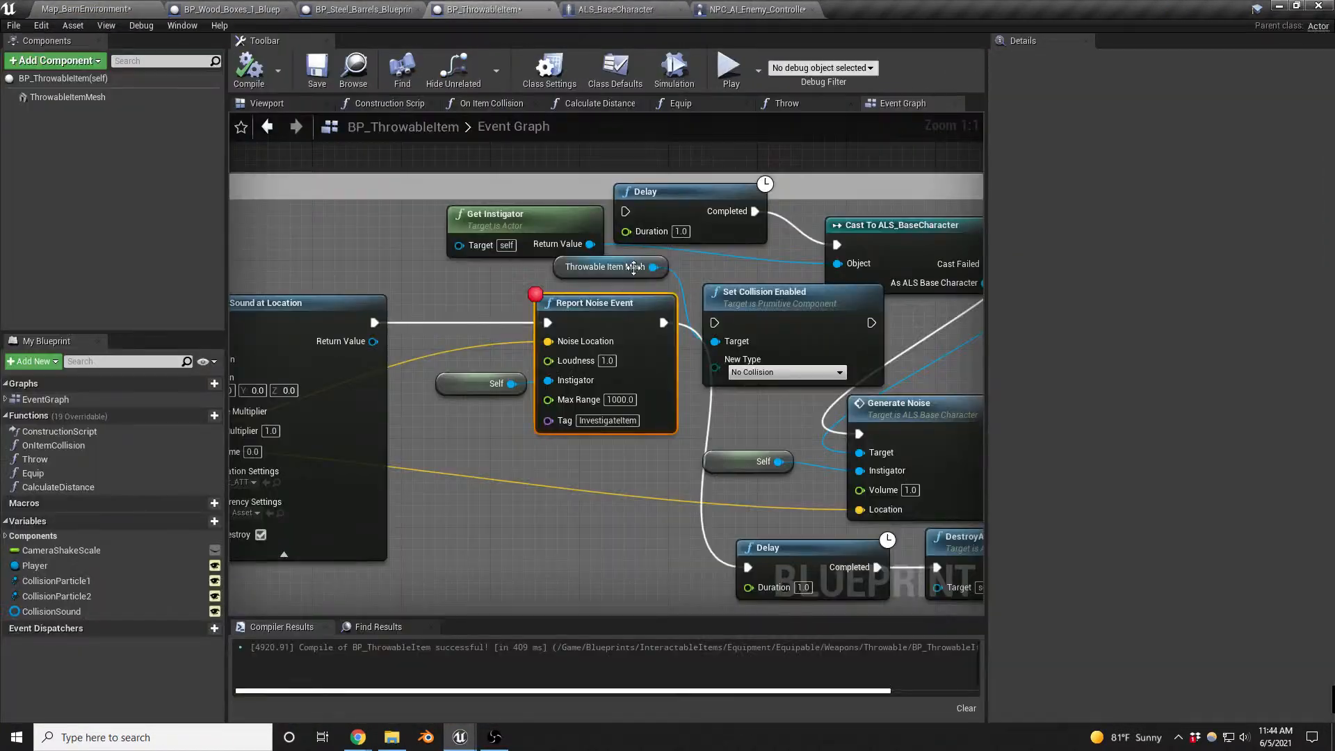
right_drag(751, 430, 688, 389)
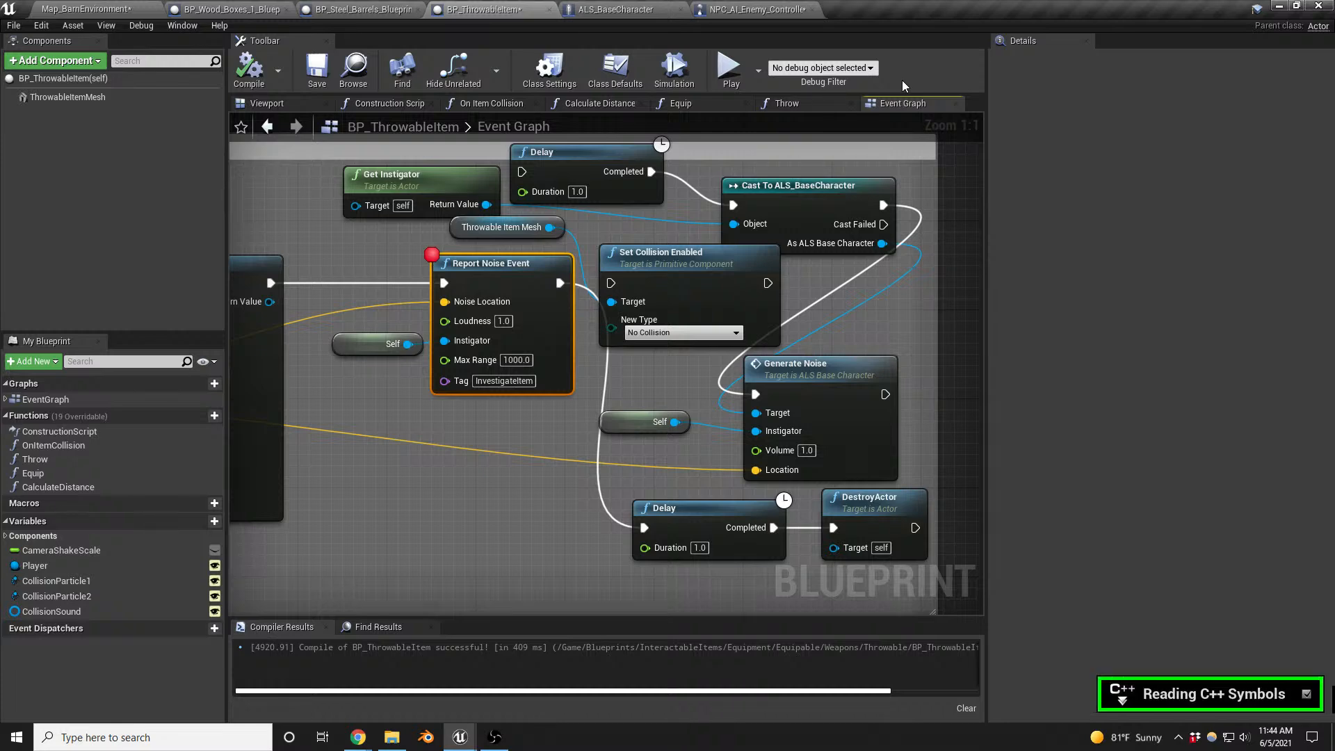
click(767, 10)
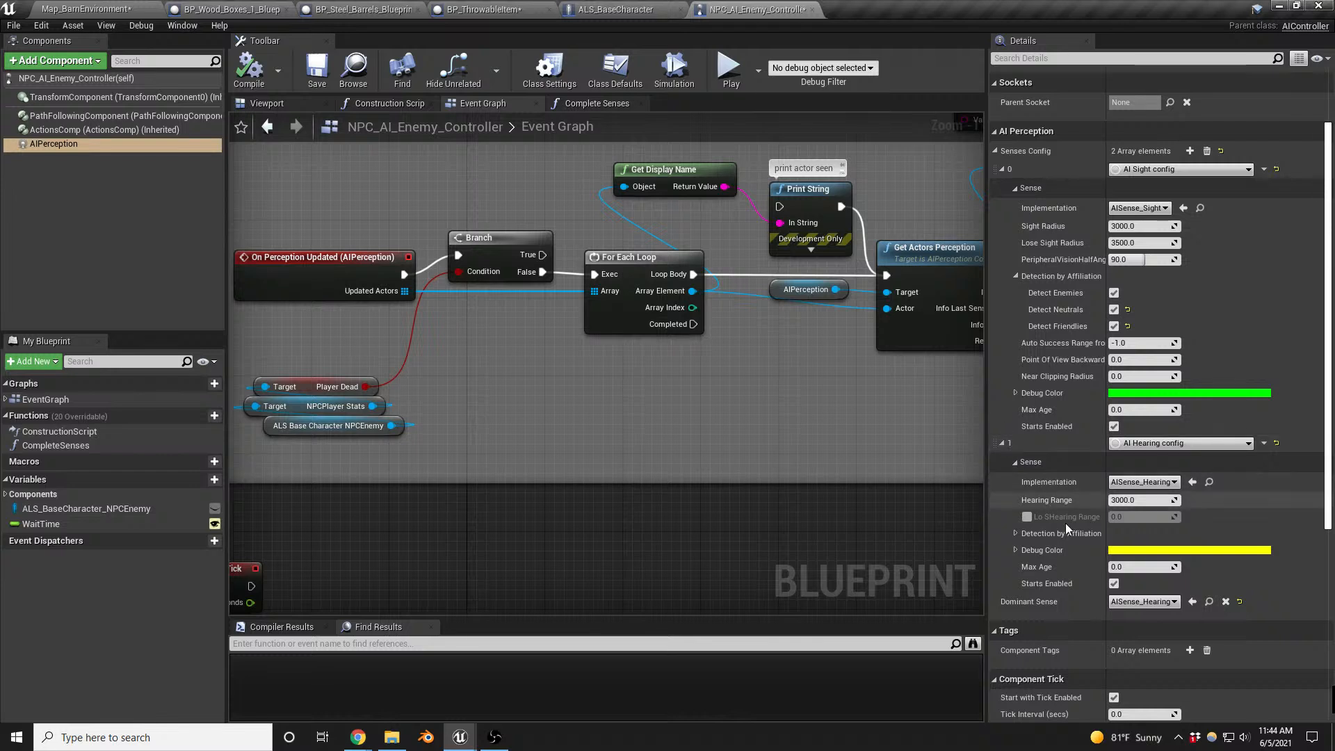
scroll(1144, 501, down, 1)
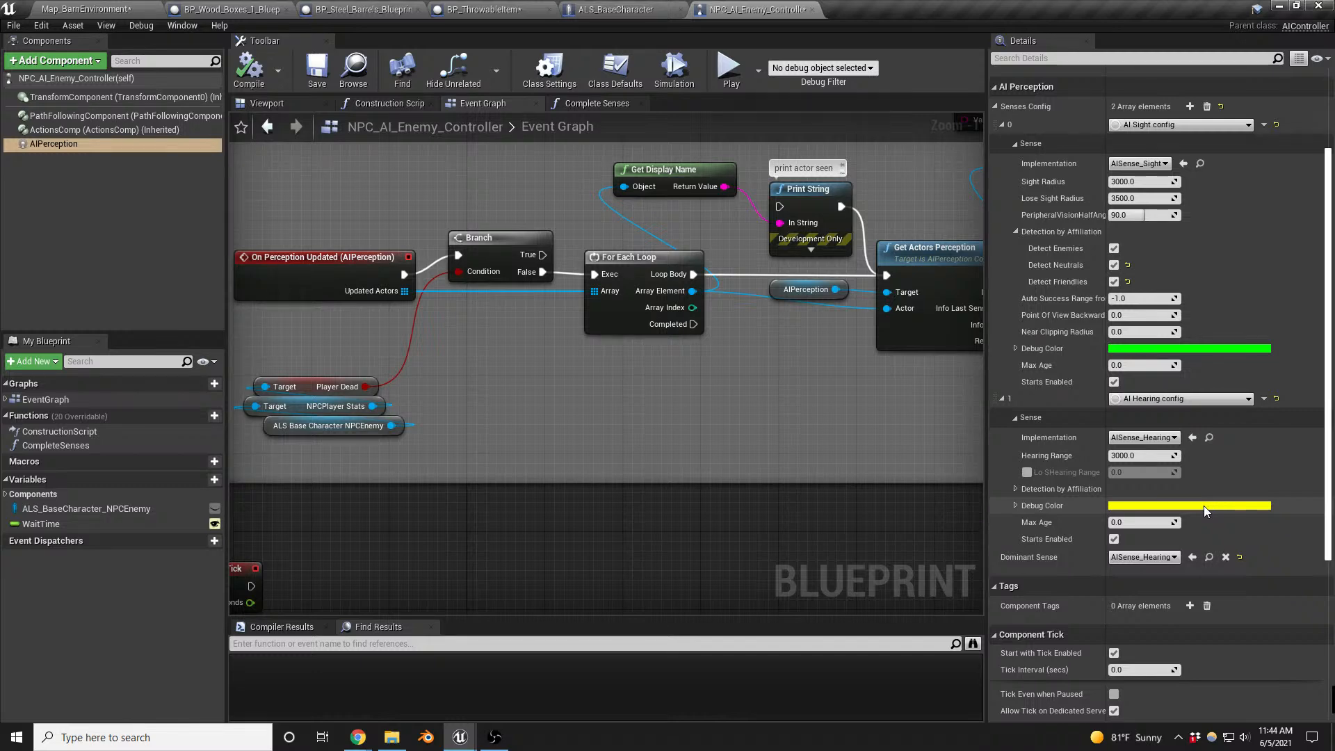
right_drag(863, 400, 358, 403)
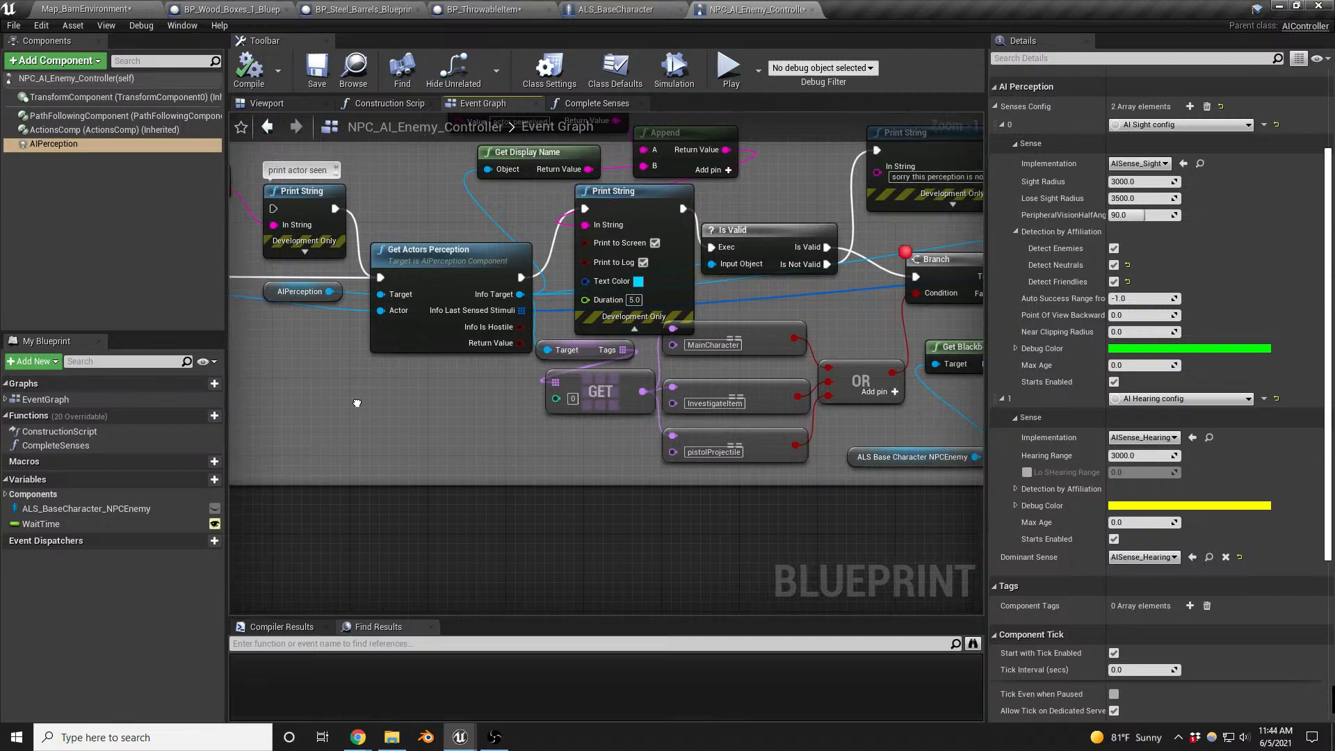
click(440, 250)
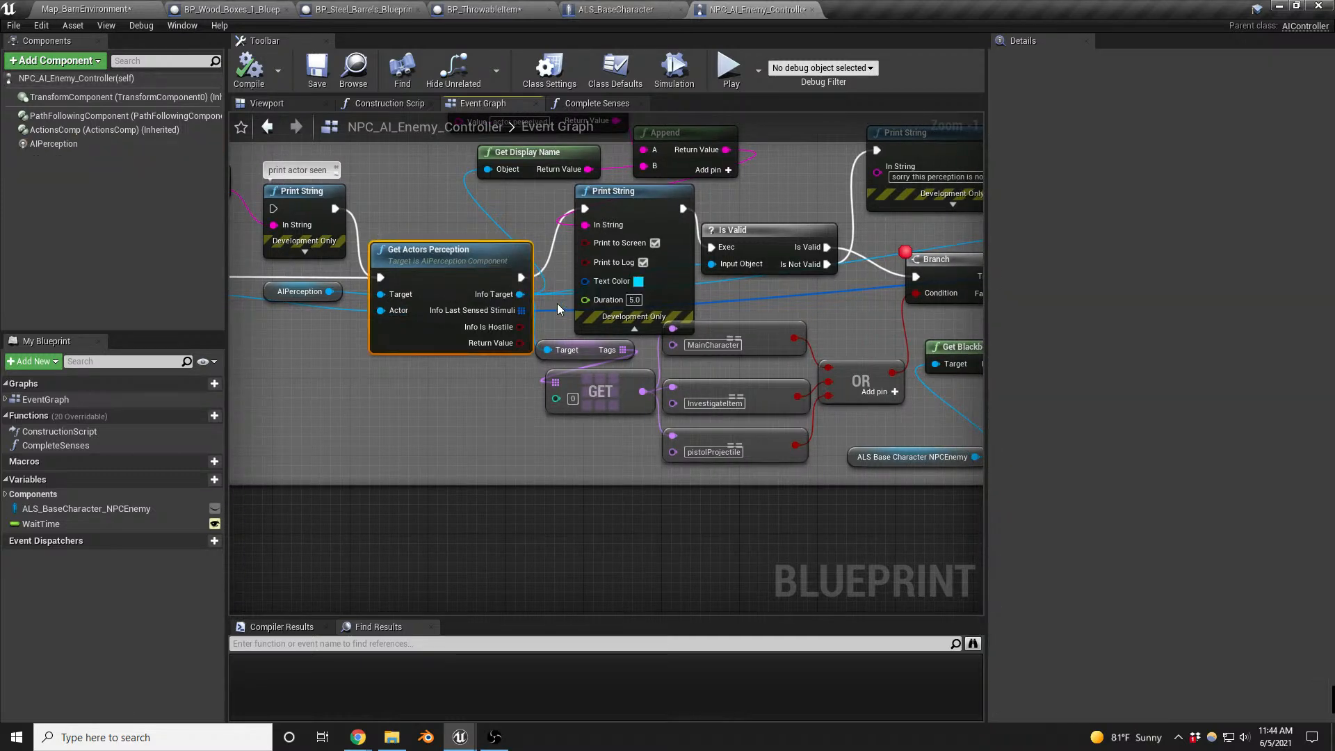
right_drag(366, 396, 773, 396)
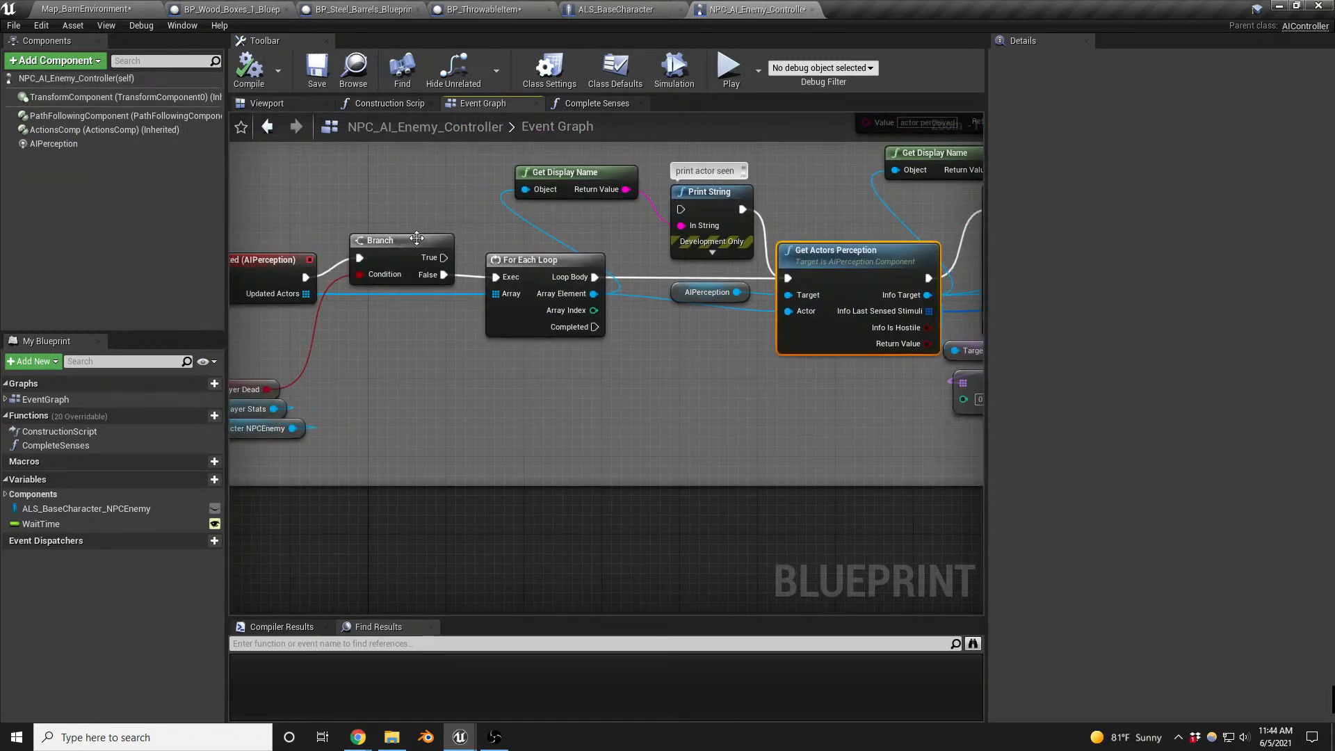
right_drag(456, 326, 537, 392)
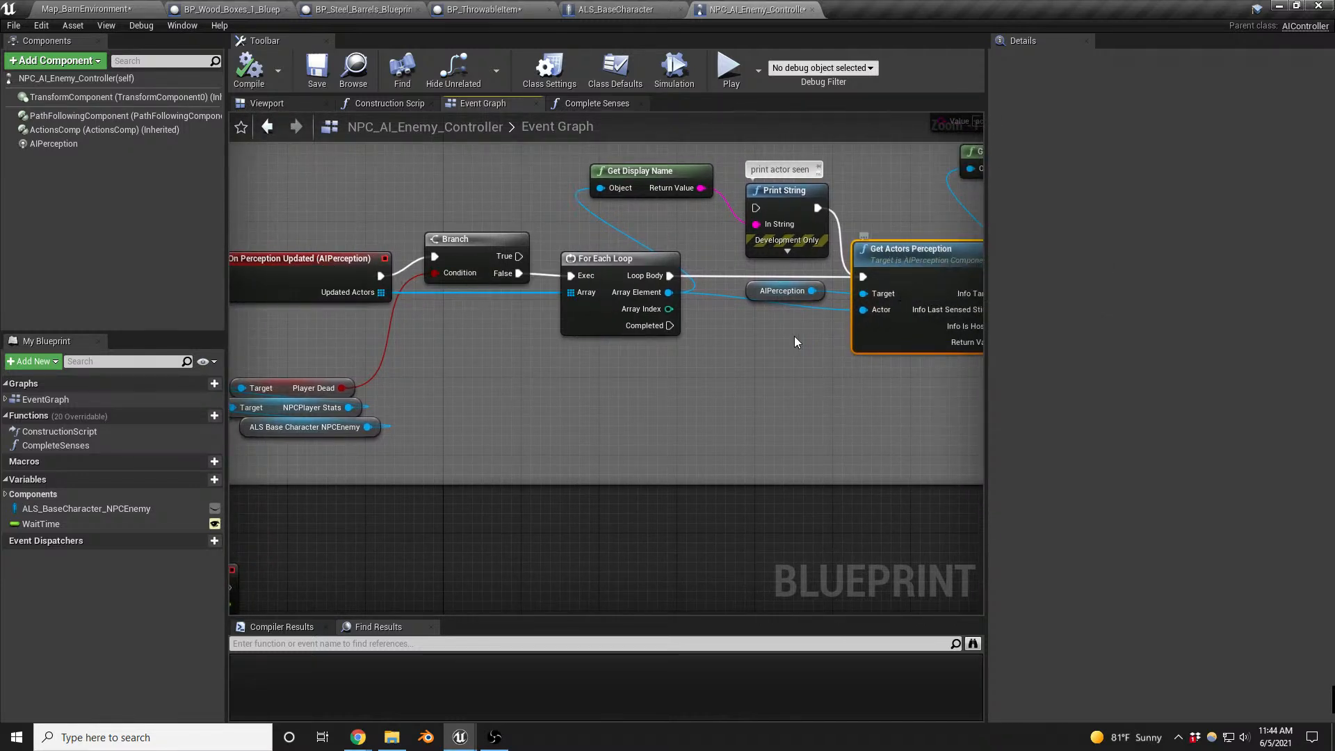
- Compile NPC_AI_Enemy_Controller, playtest another throw on the barn map past the Report Noise Event breakpoint, and end the session
click(248, 69)
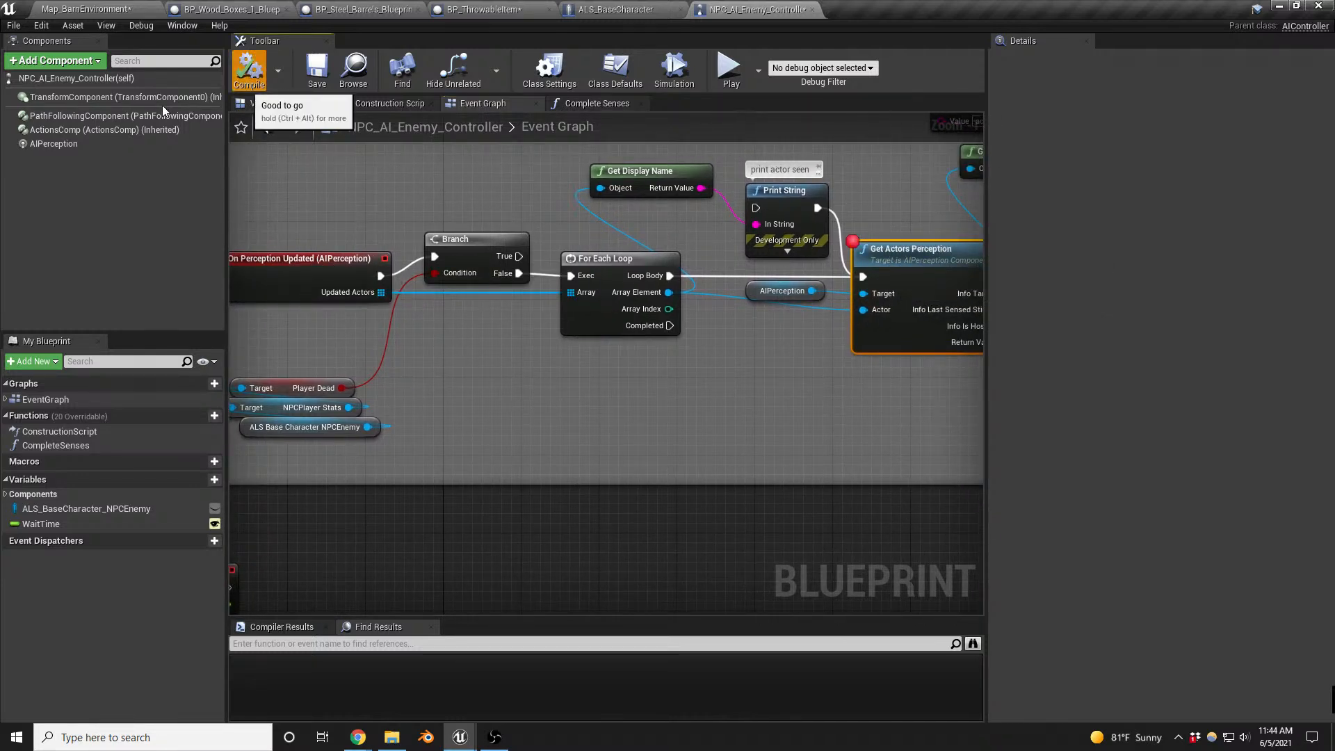
click(76, 9)
scroll(646, 329, up, 5)
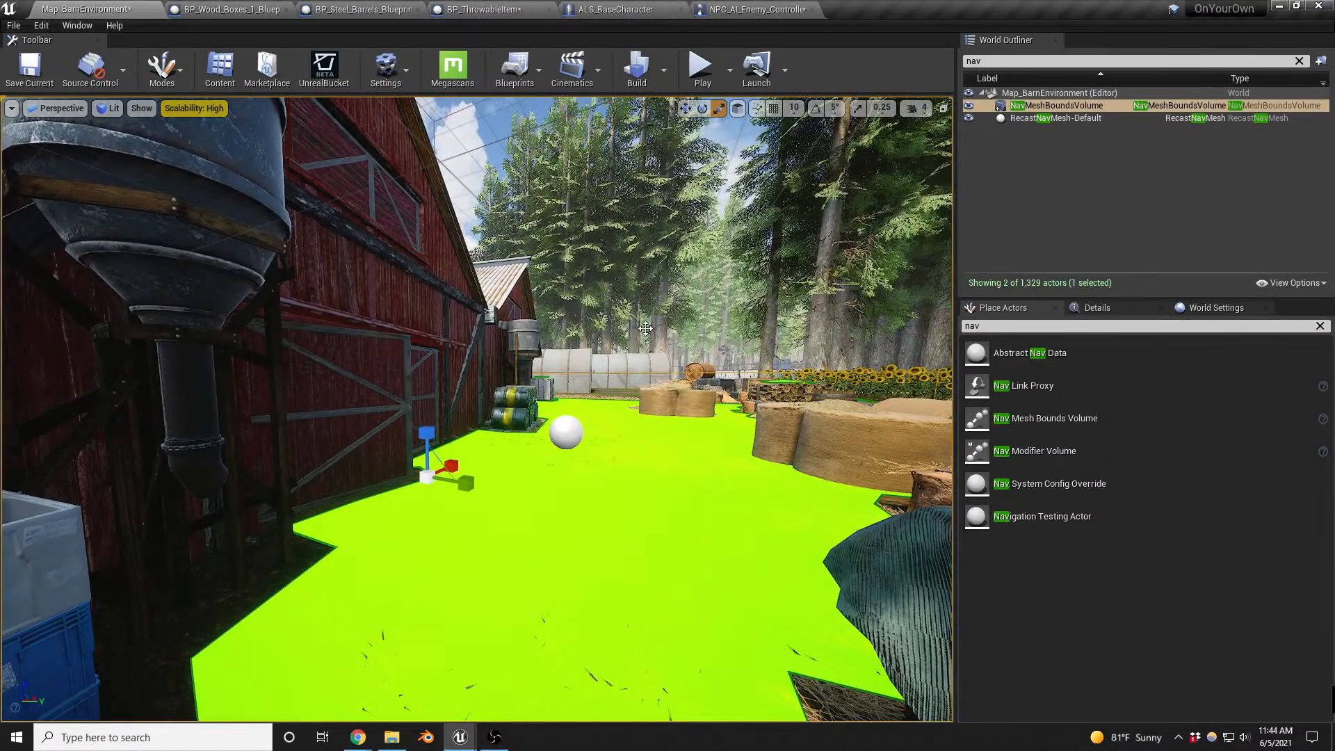
key(alt+p)
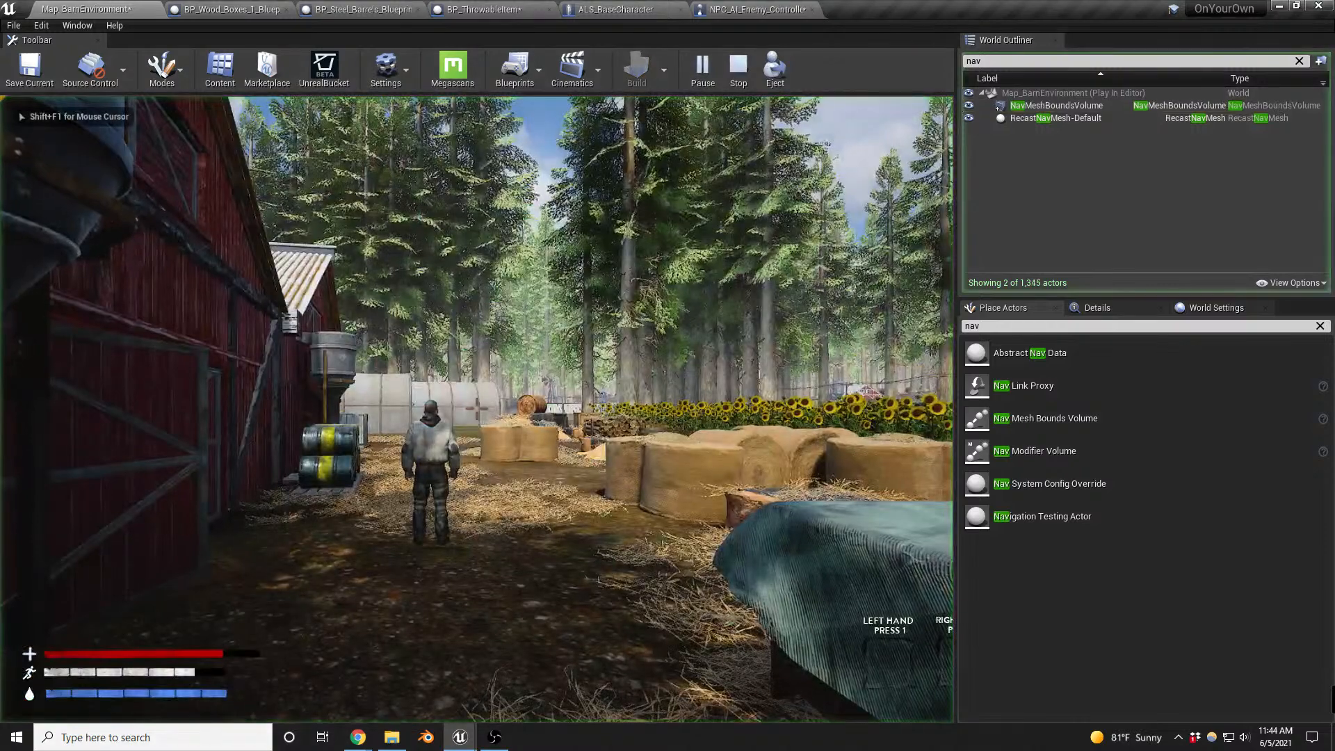
key(g)
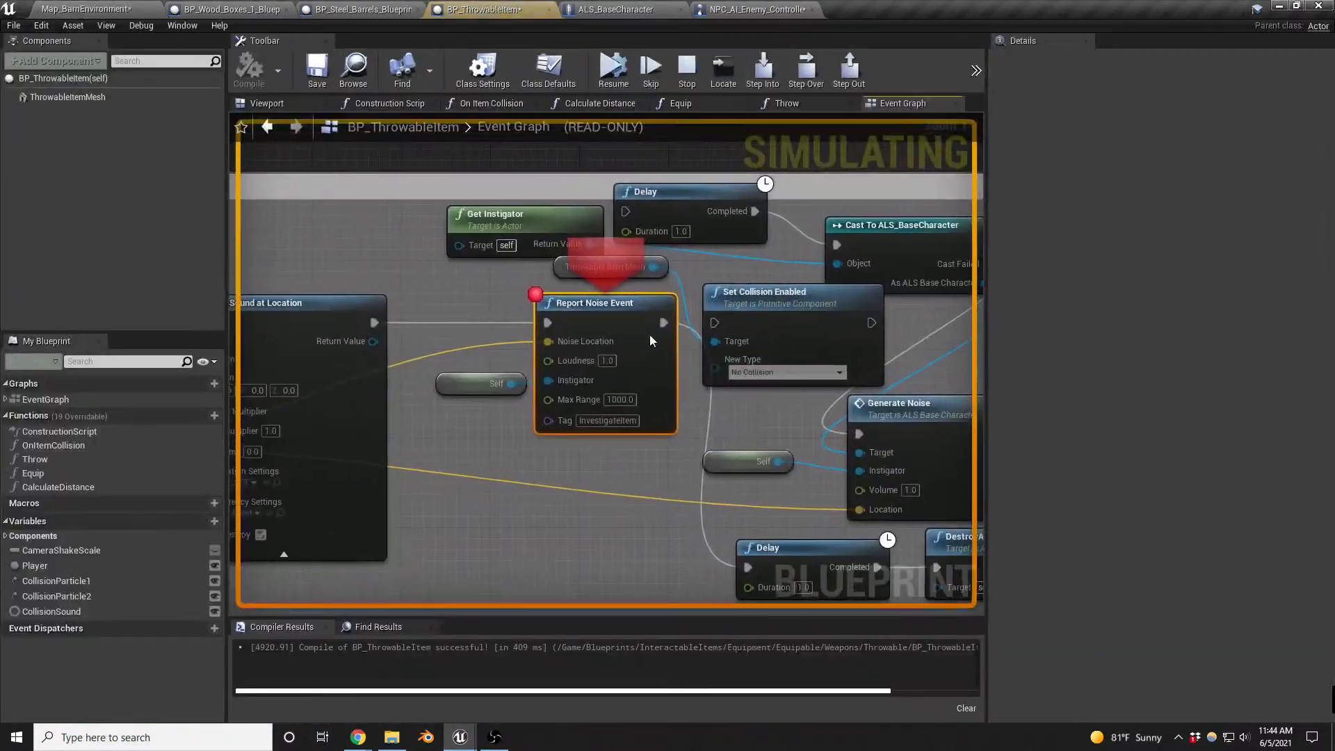
click(624, 68)
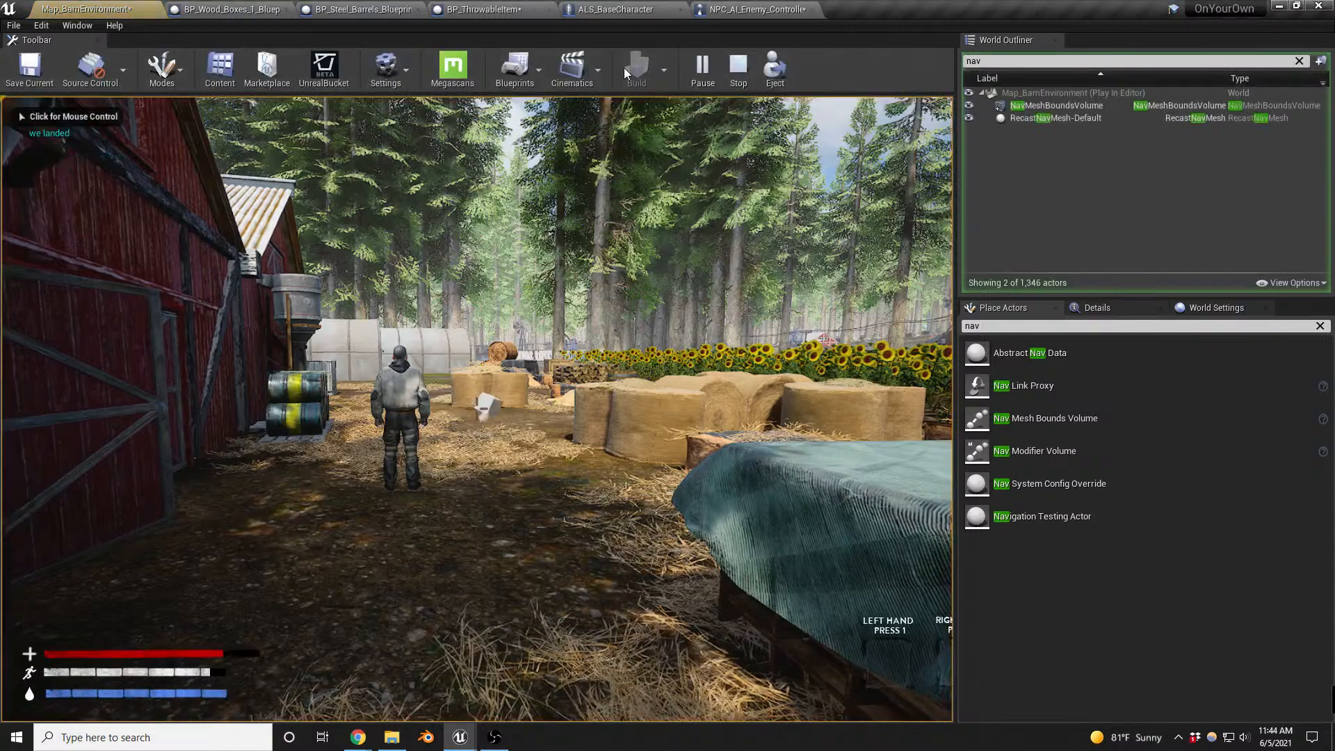
key(Escape)
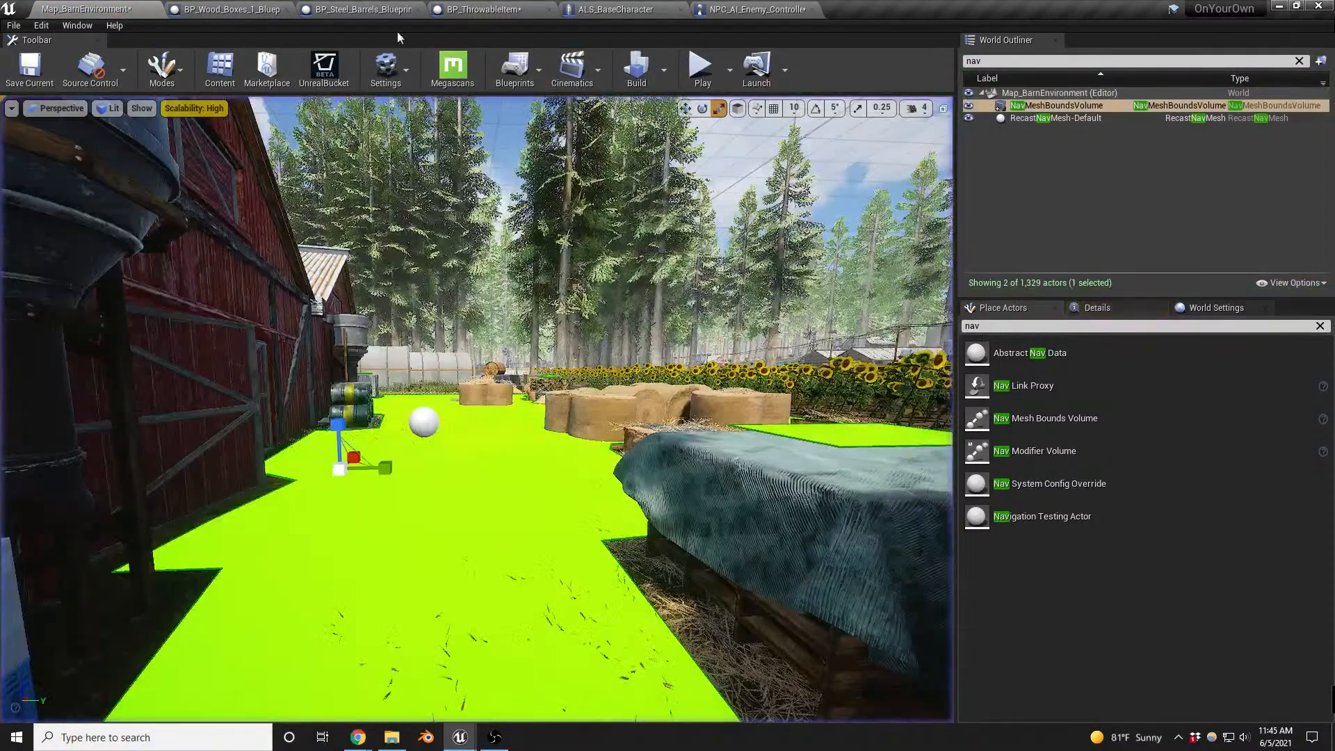
- Check ALS_BaseCharacter's GenerateNoise event, then connect Report Noise Event's execution output directly to Cast To ALS_BaseCharacter in BP_ThrowableItem
click(609, 9)
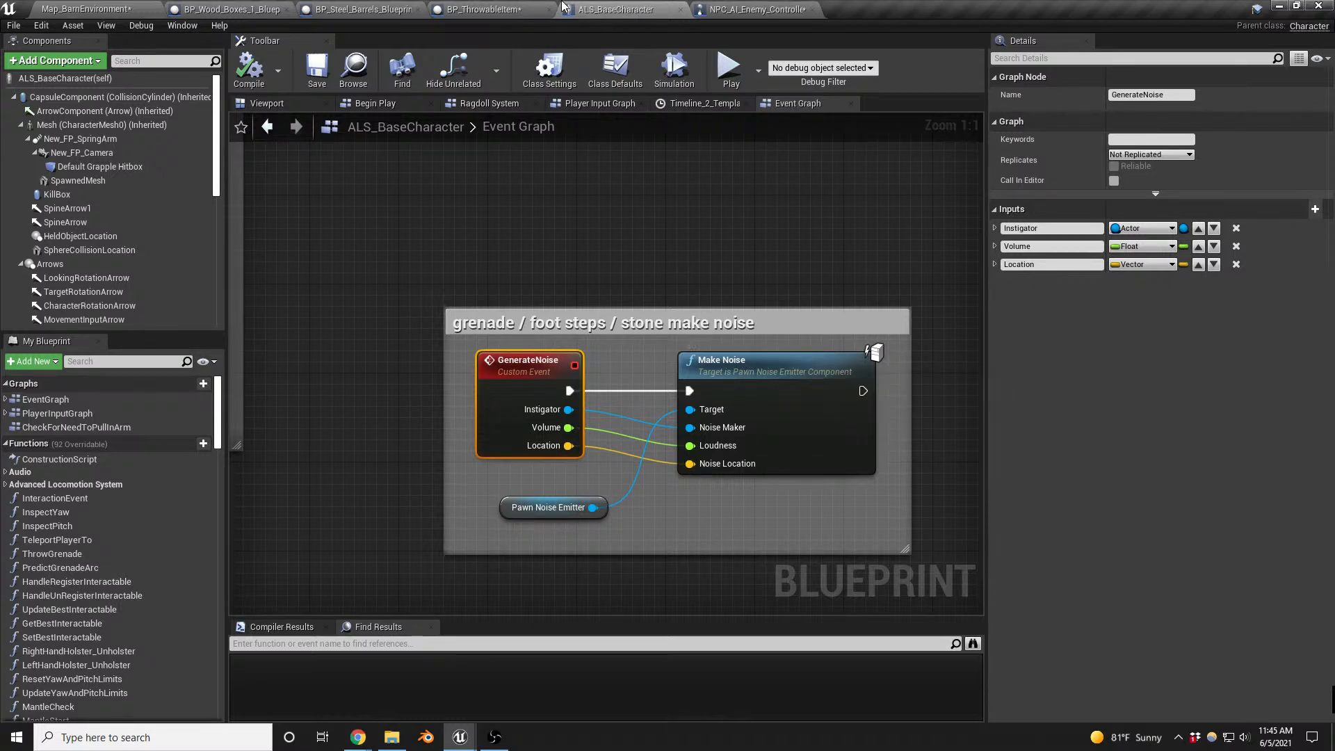
click(483, 9)
right_drag(775, 415, 542, 366)
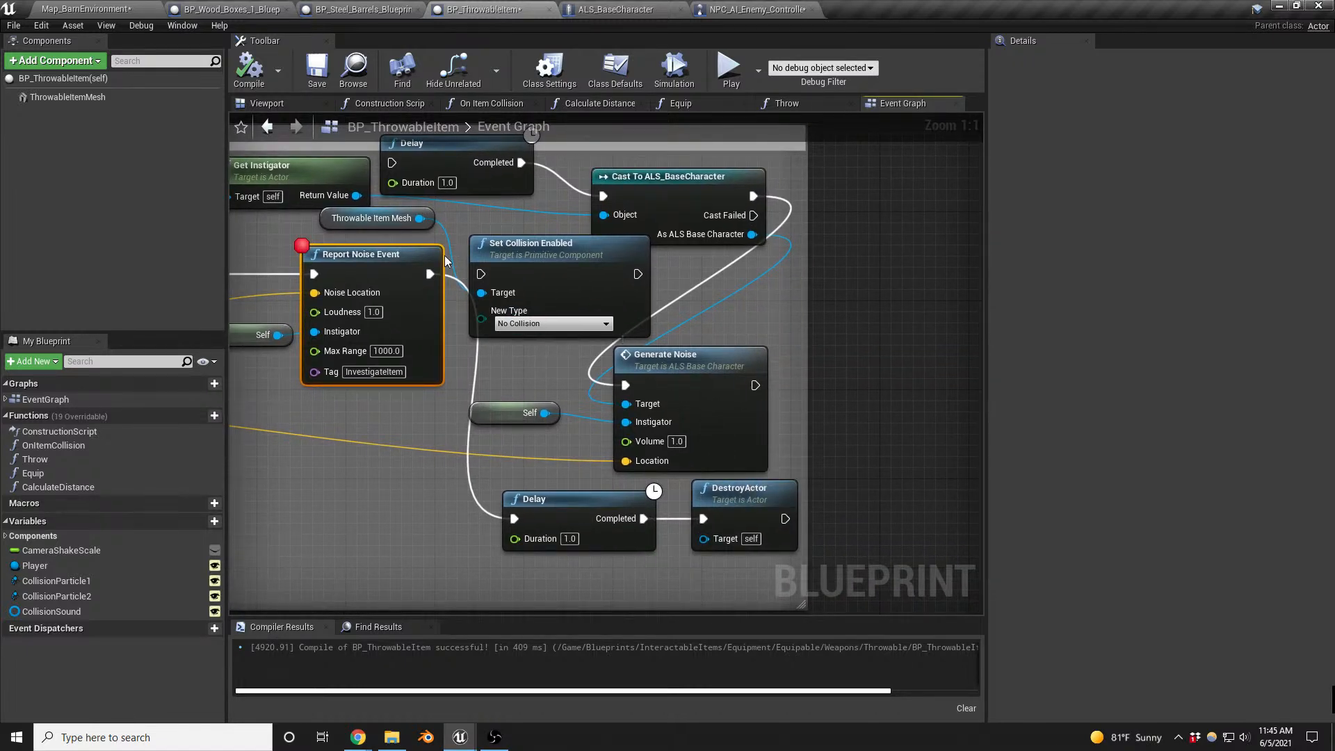
drag(429, 274, 612, 197)
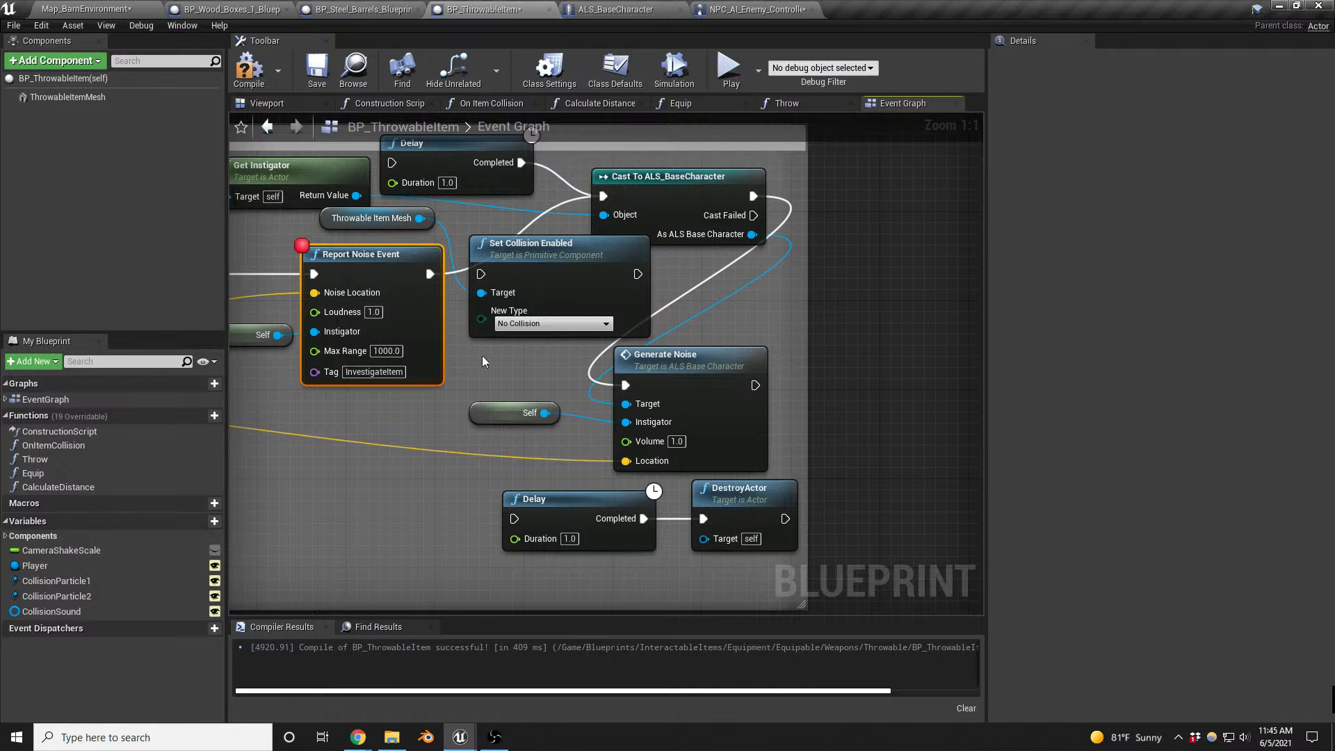
- Add a Get Player Character node above the Delay and connect its Return Value to the Object input of Cast To ALS_BaseCharacter
right_drag(482, 356, 634, 361)
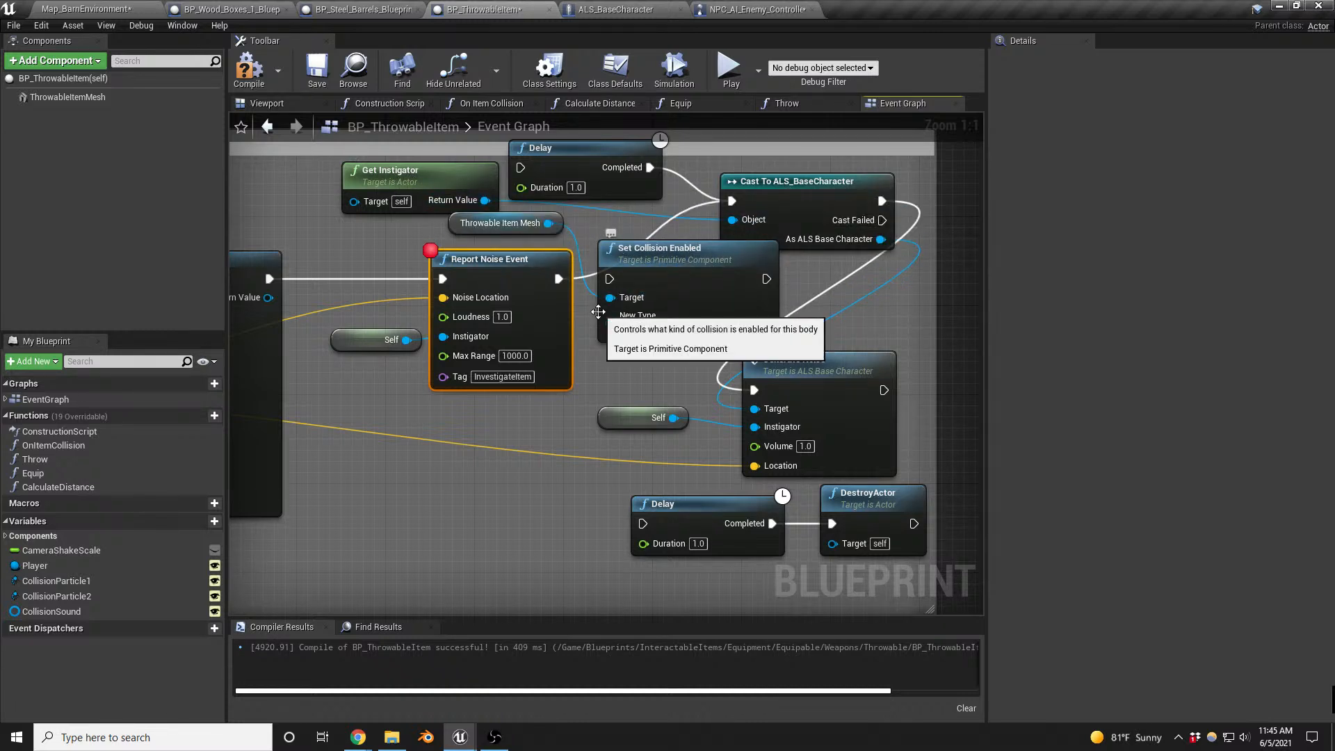
right_drag(651, 220, 667, 352)
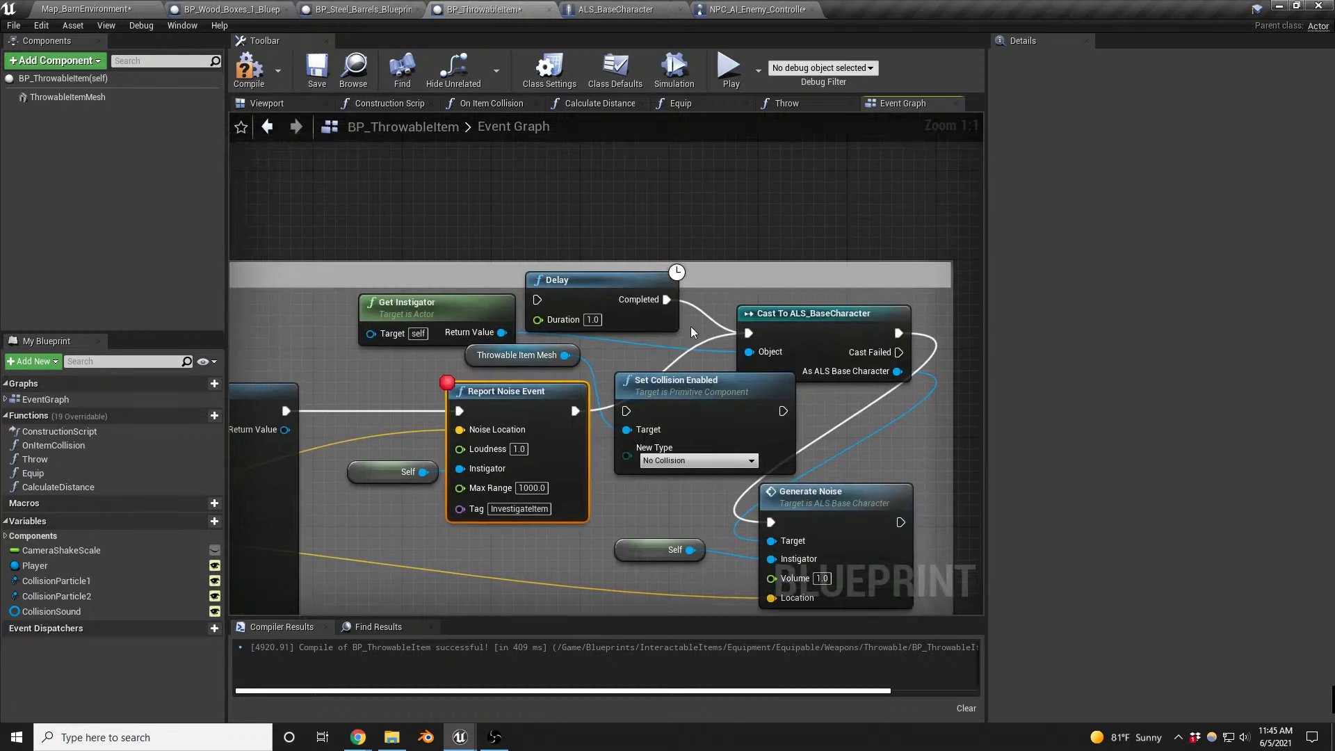
right_click(578, 203)
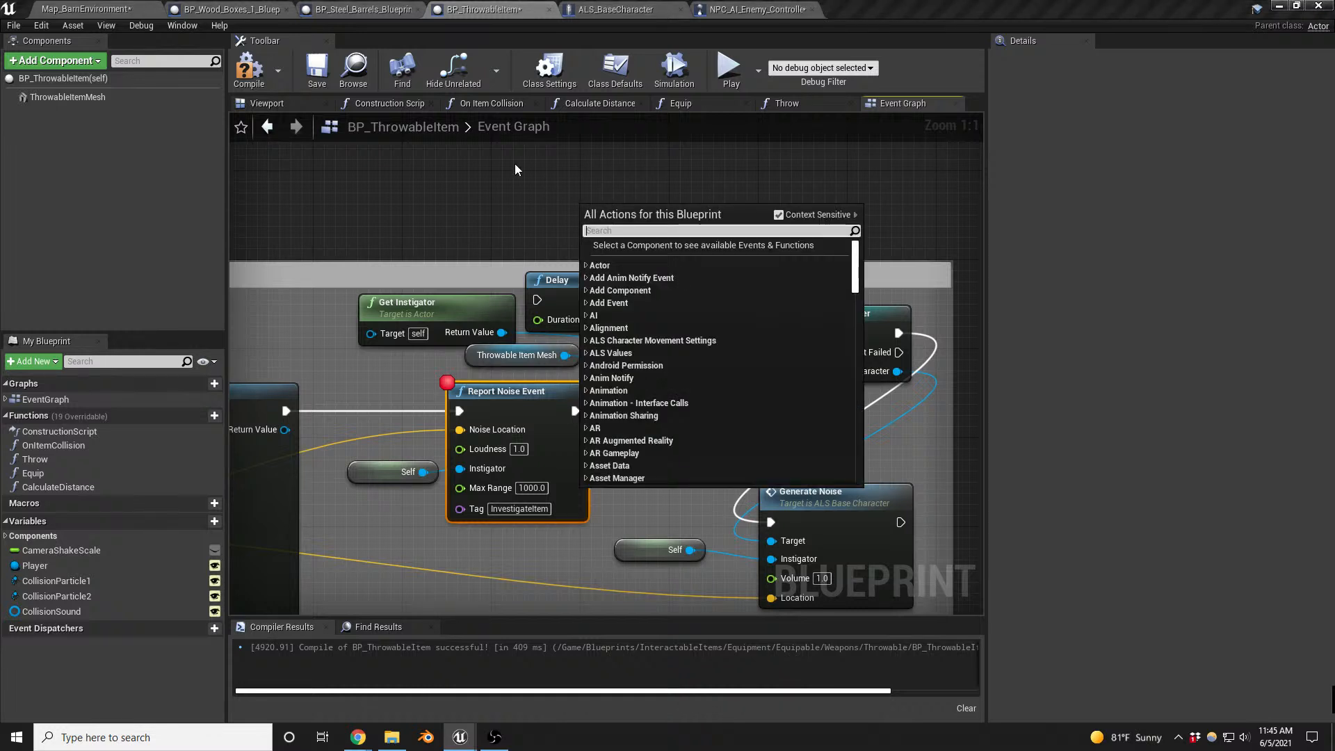
text(get charact)
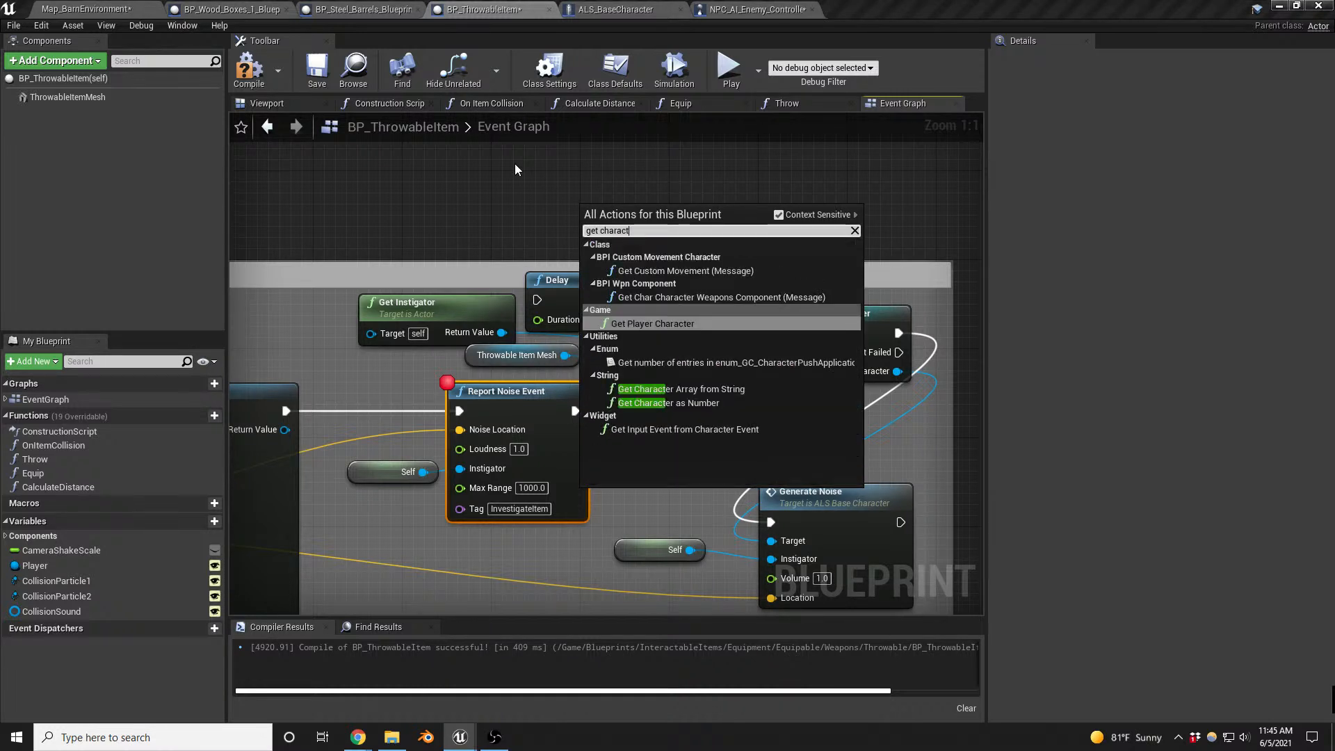
key(Return)
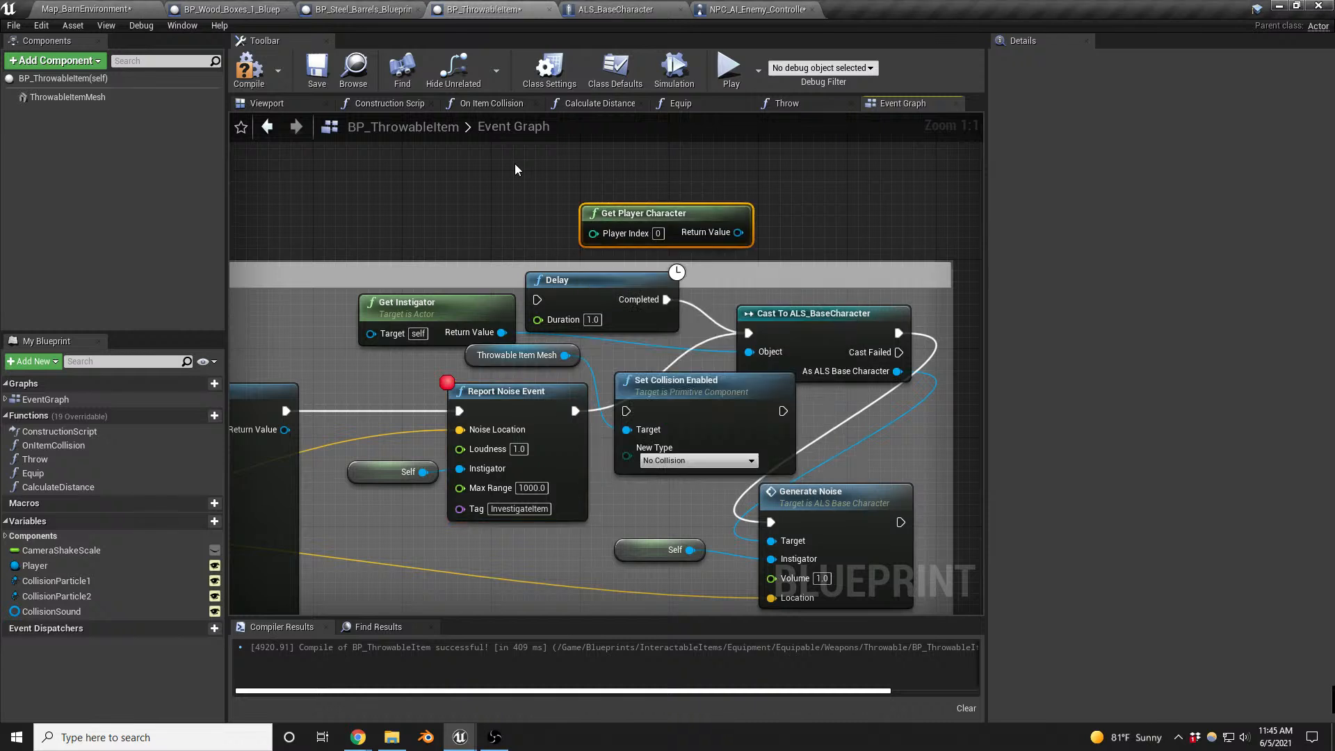
drag(739, 233, 750, 352)
drag(688, 218, 604, 213)
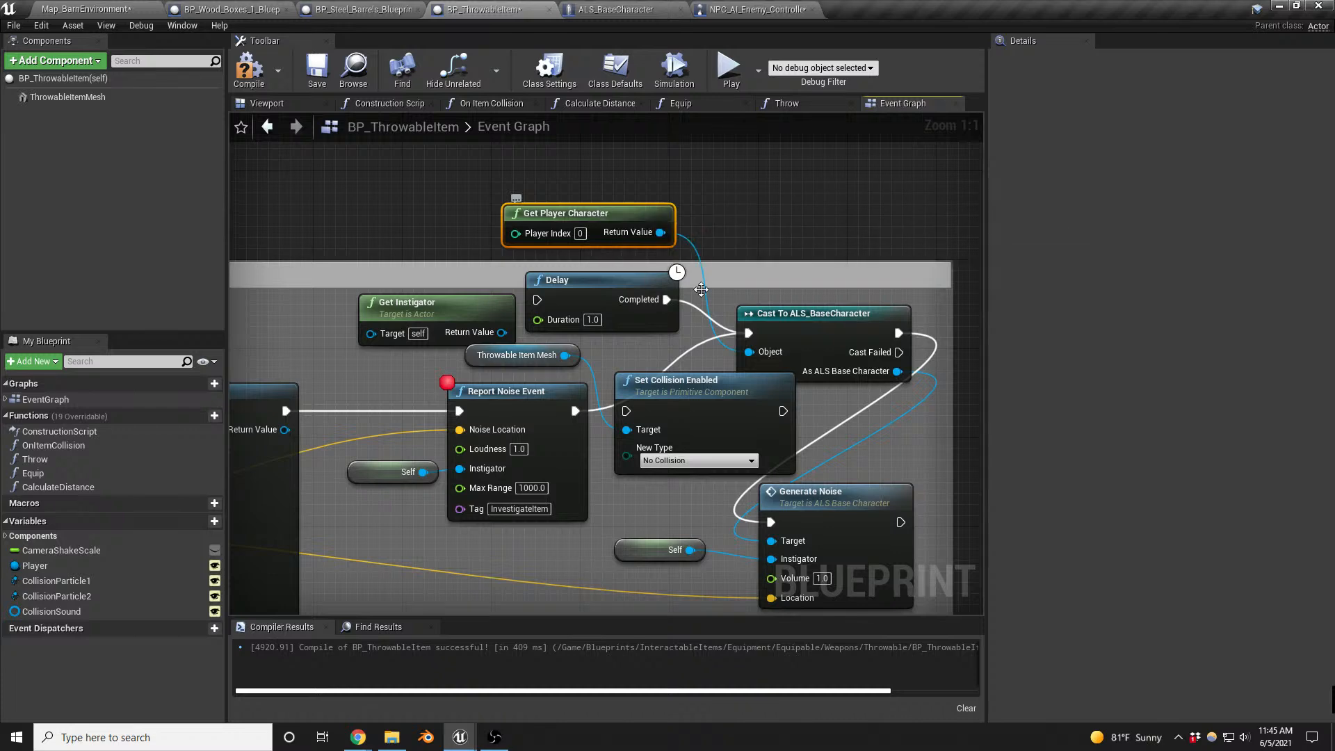
- Add a breakpoint to Generate Noise, compile BP_ThrowableItem, and playtest a throw on the barn map, resuming past both noise breakpoints
click(864, 493)
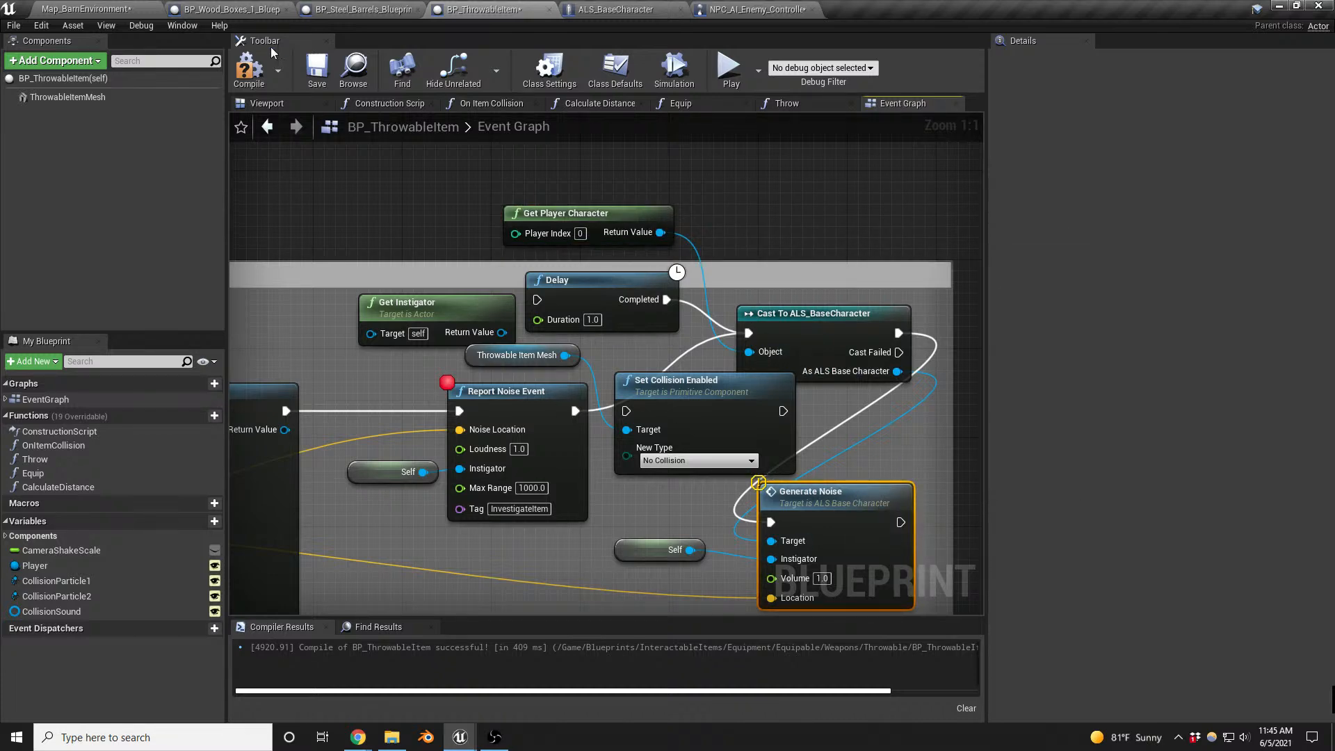
click(97, 10)
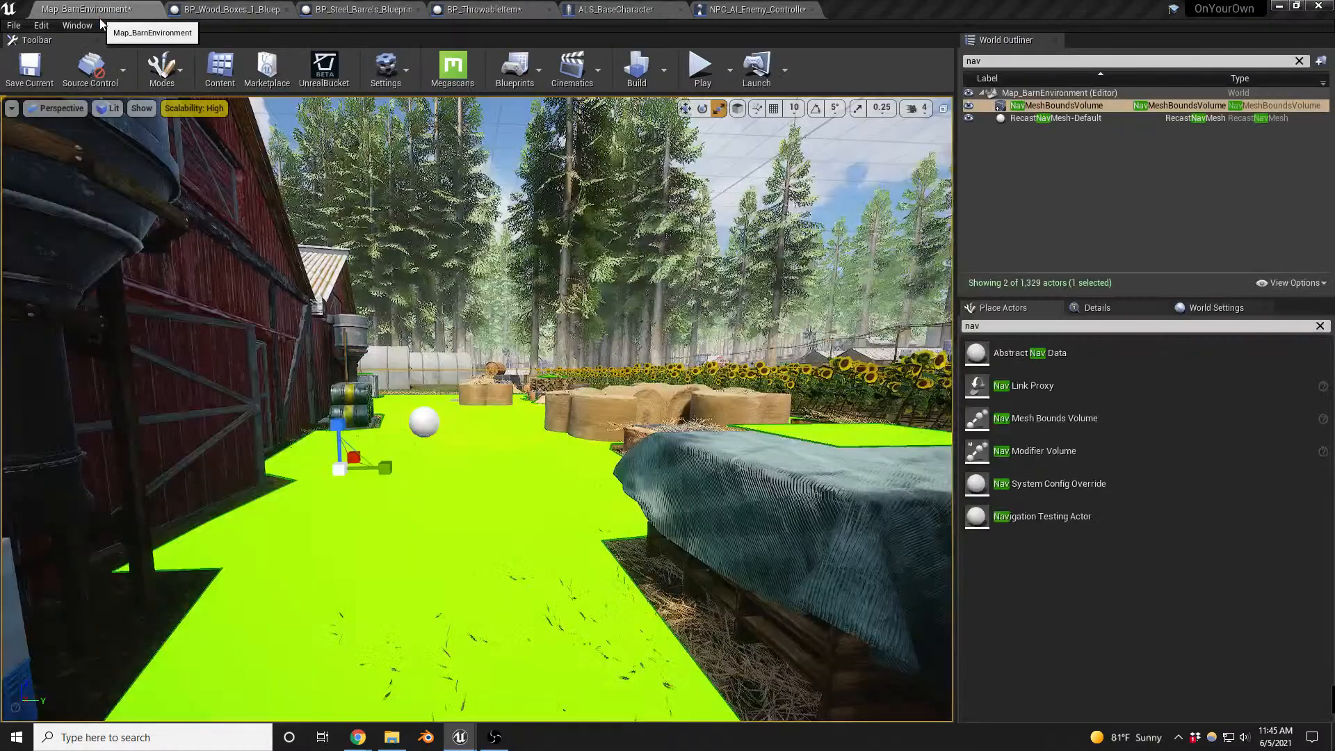
scroll(509, 372, up, 3)
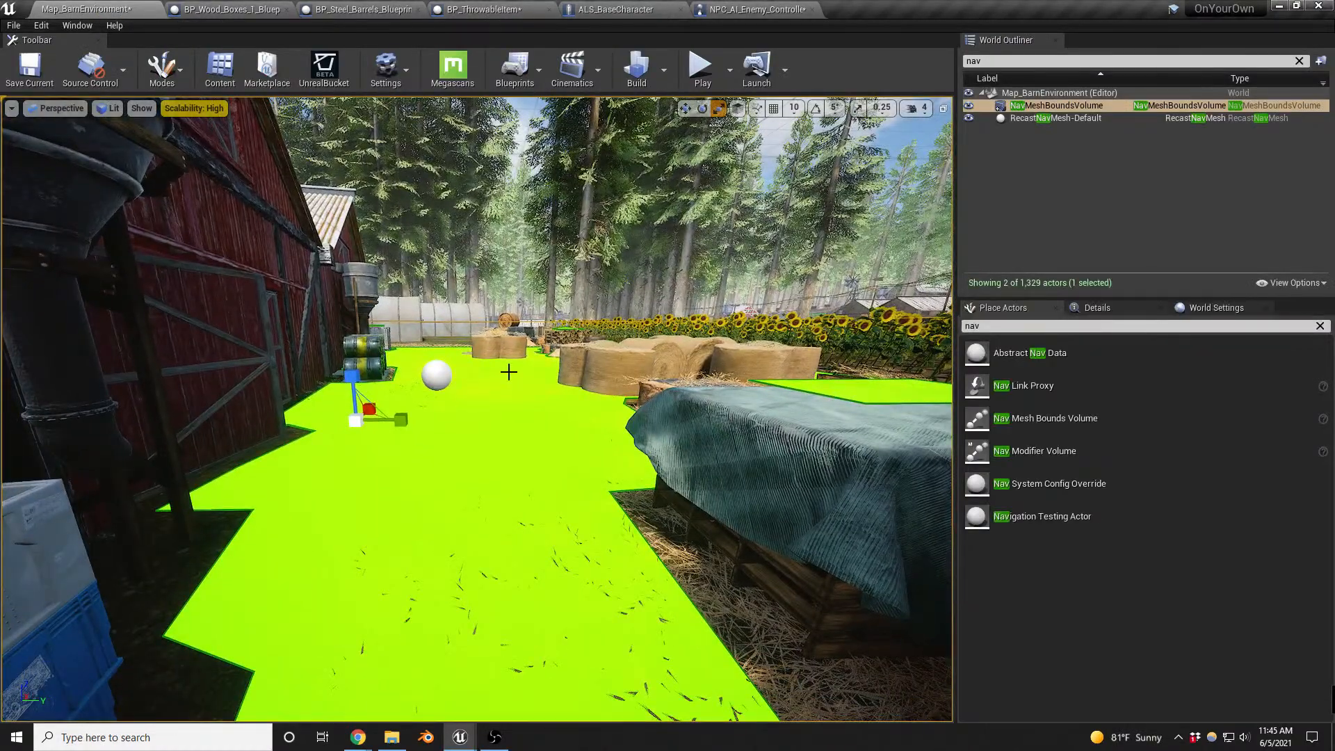
key(alt+p)
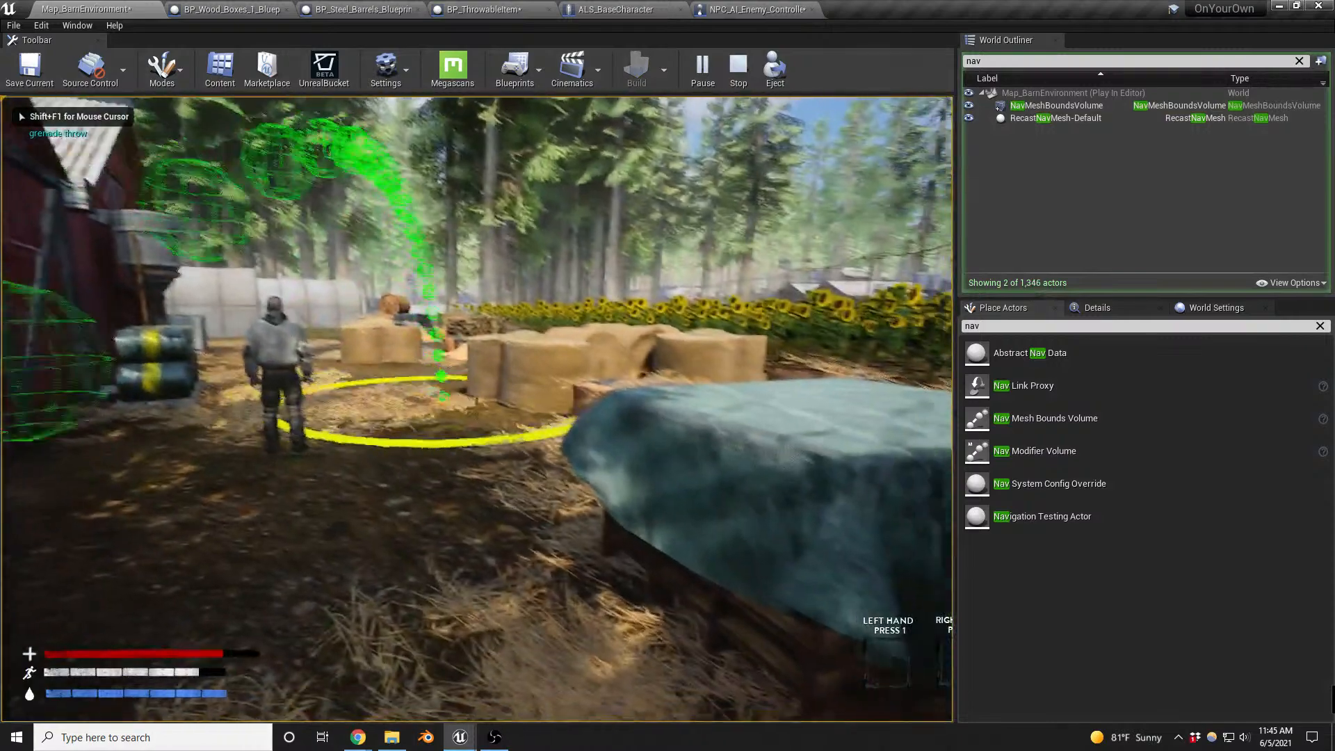
key(g)
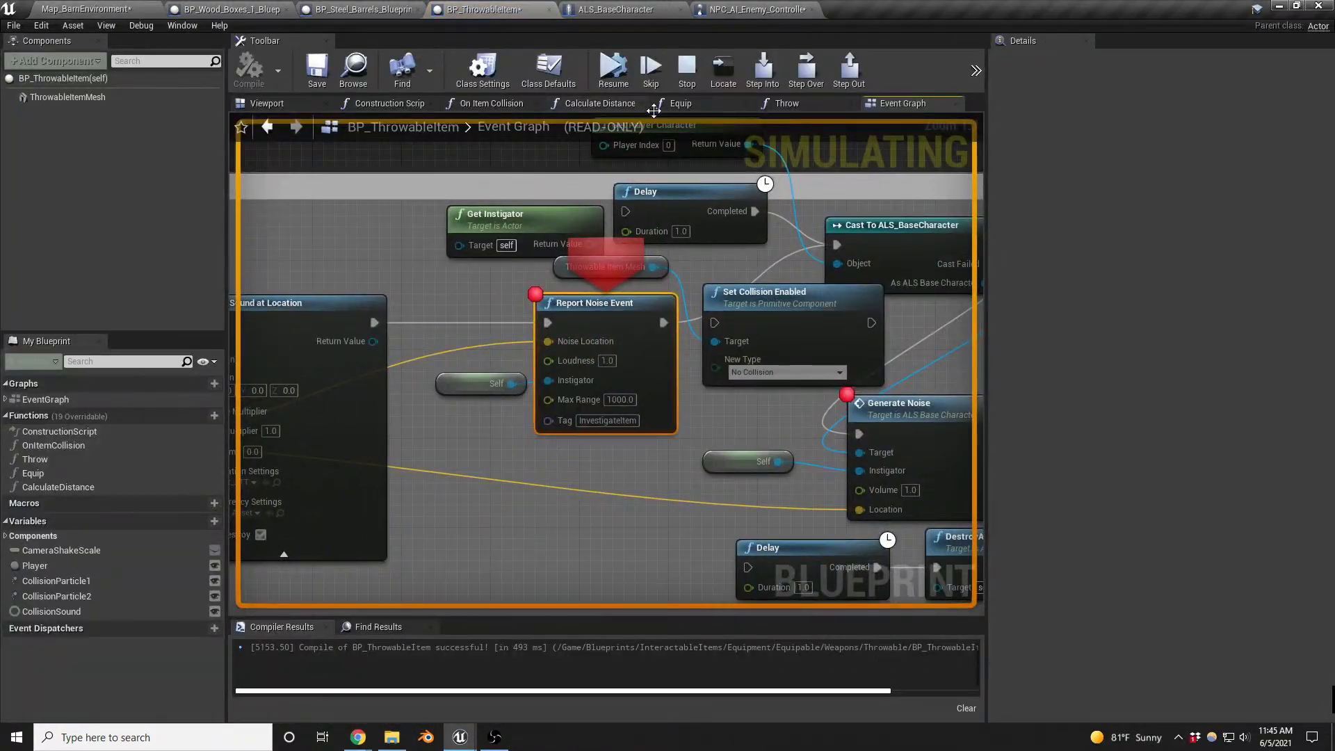
click(626, 73)
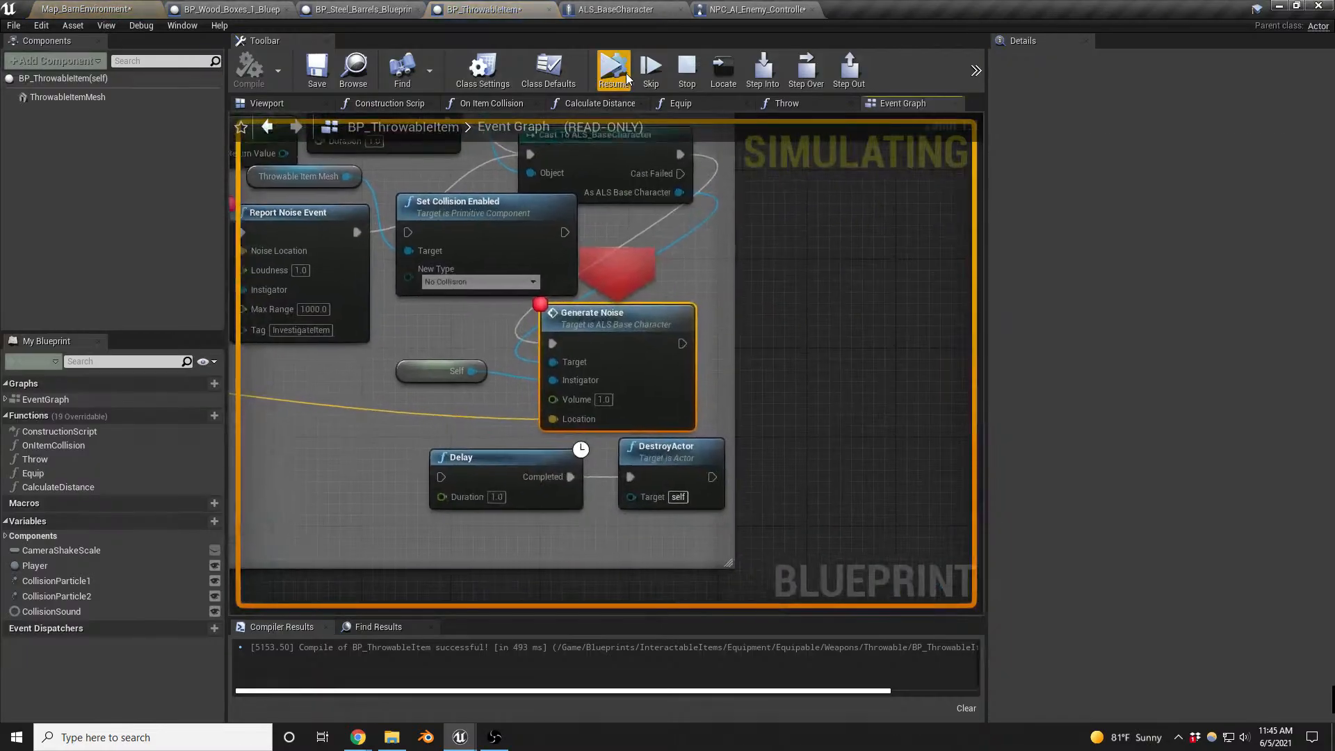
click(624, 73)
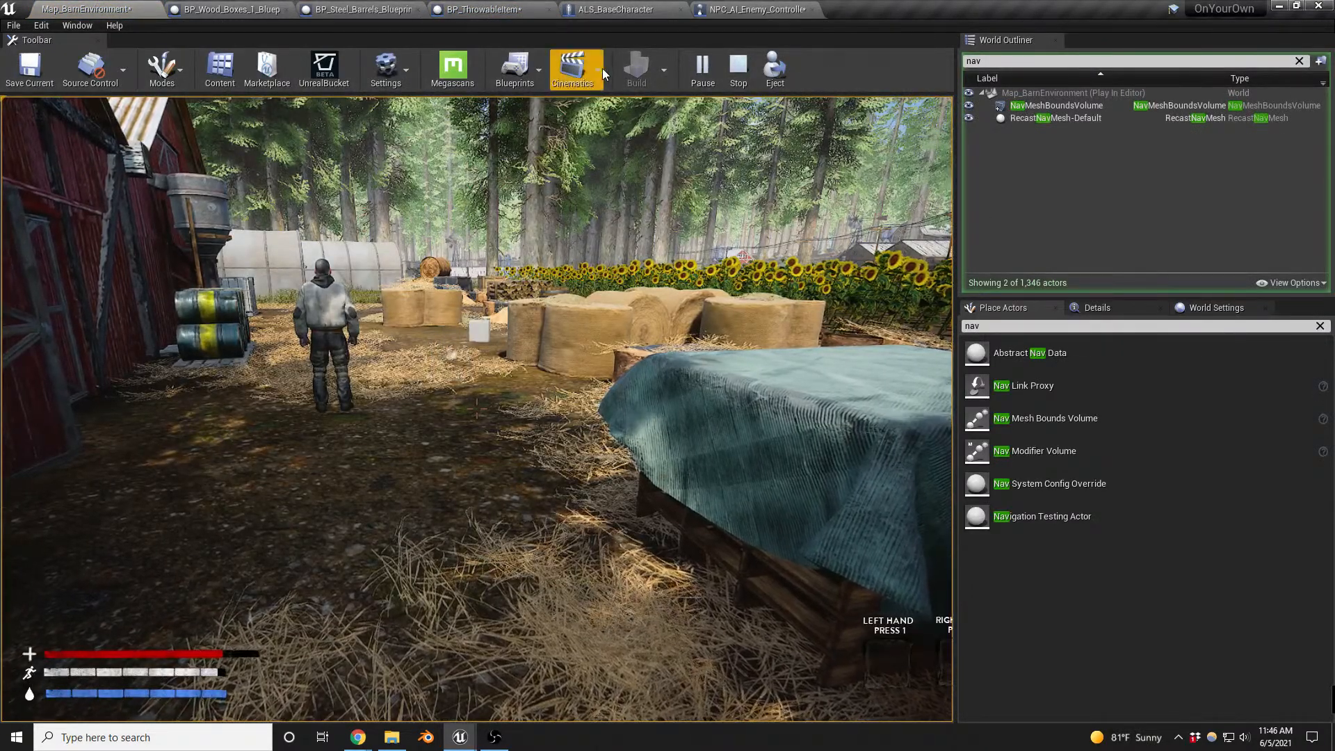
click(571, 230)
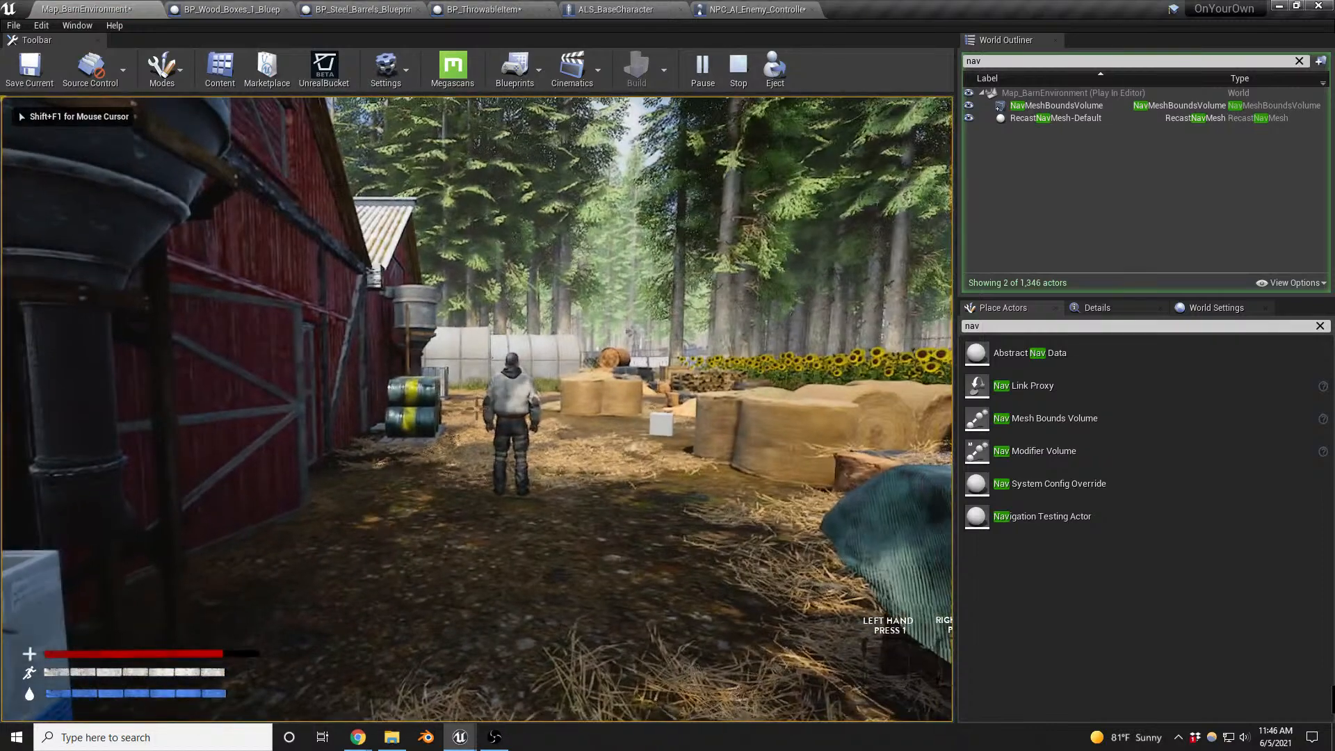
- Show the AI debug overlay with its Perception category for the enemy during the playtest, and resume past the Generate Noise breakpoint after a throw
key(apostrophe)
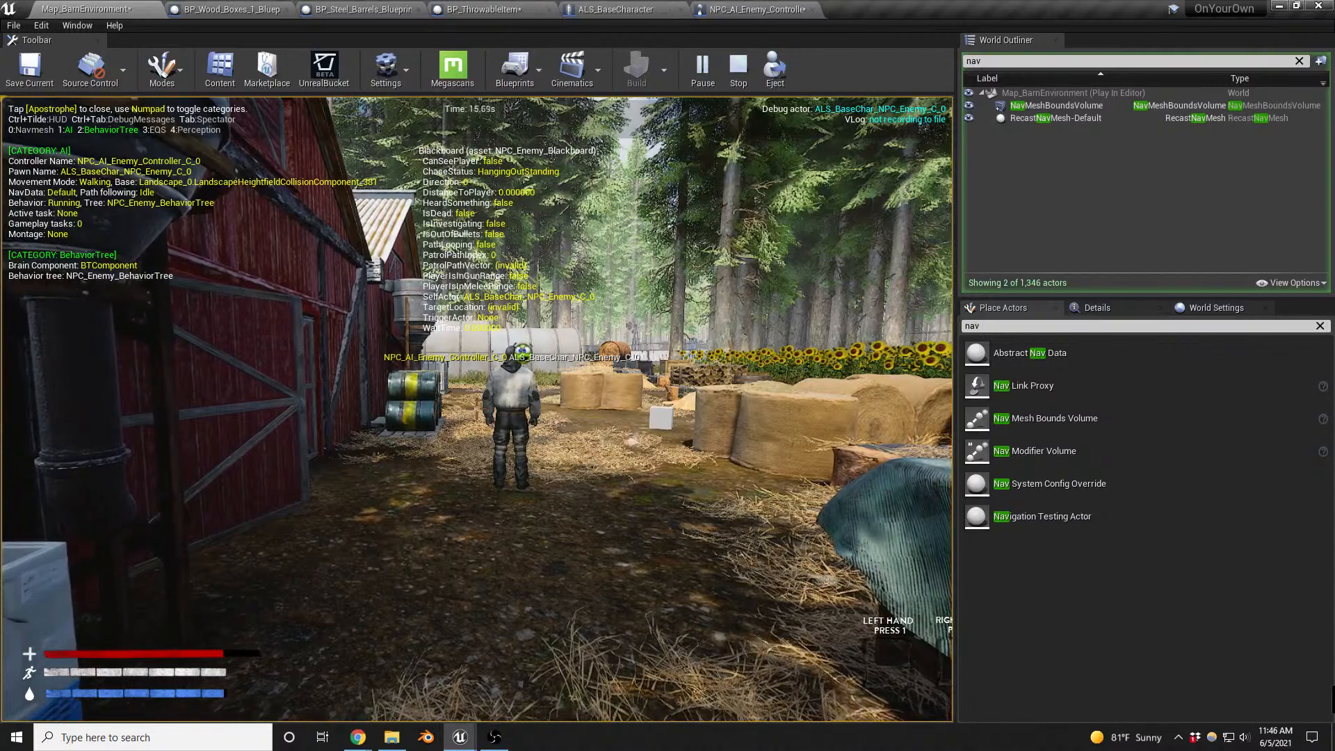
key(KP_4)
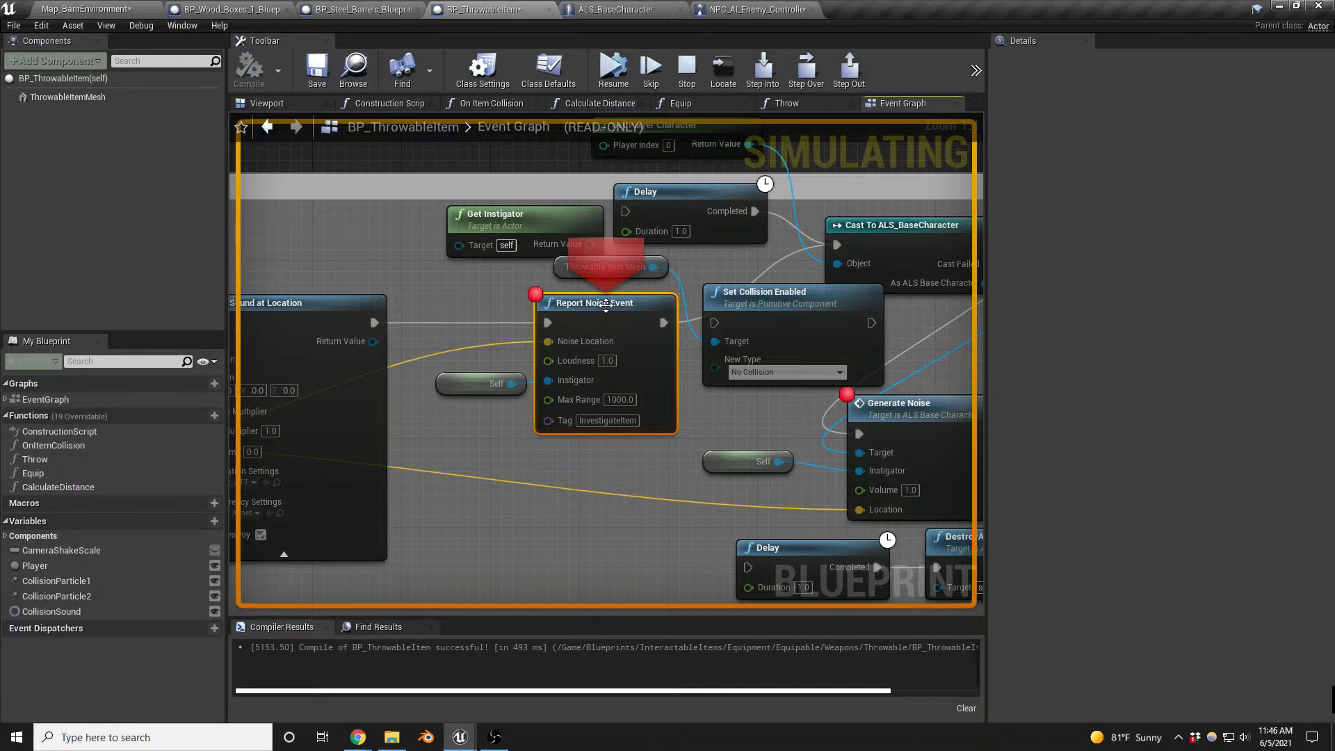
click(610, 77)
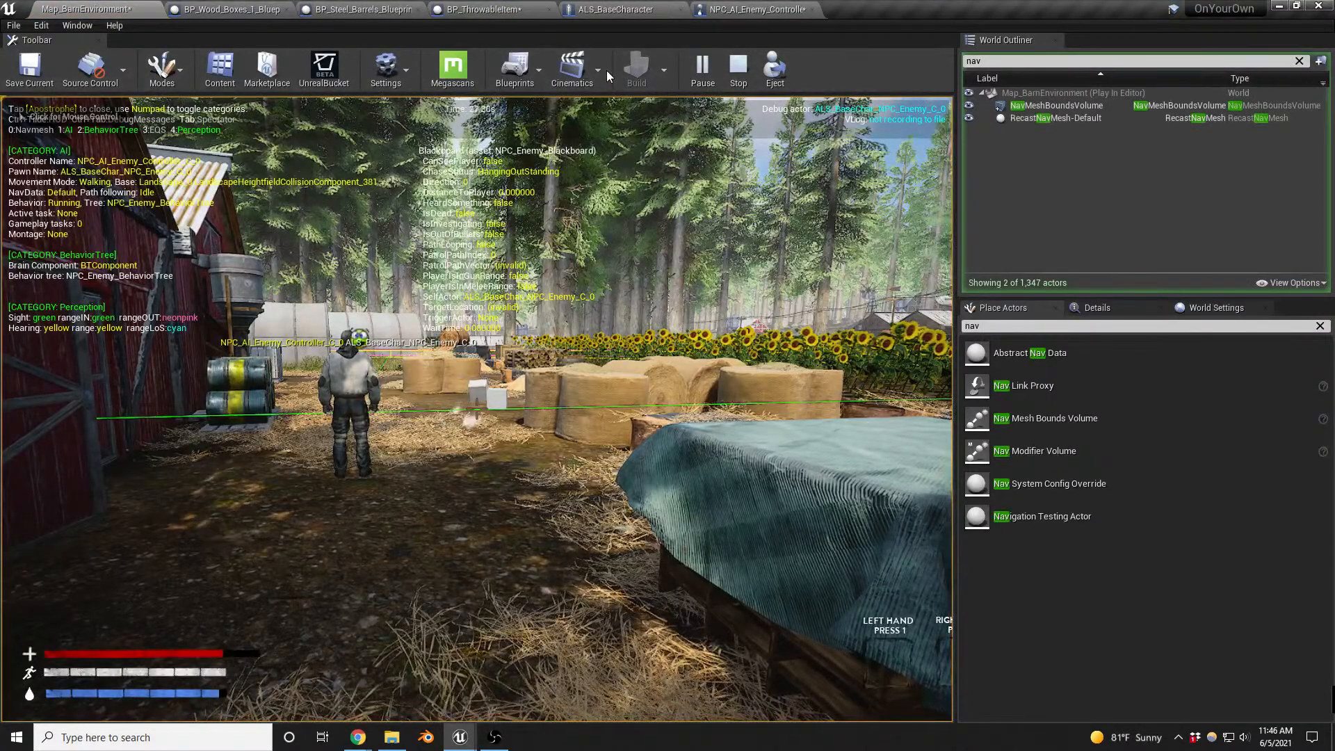
click(530, 396)
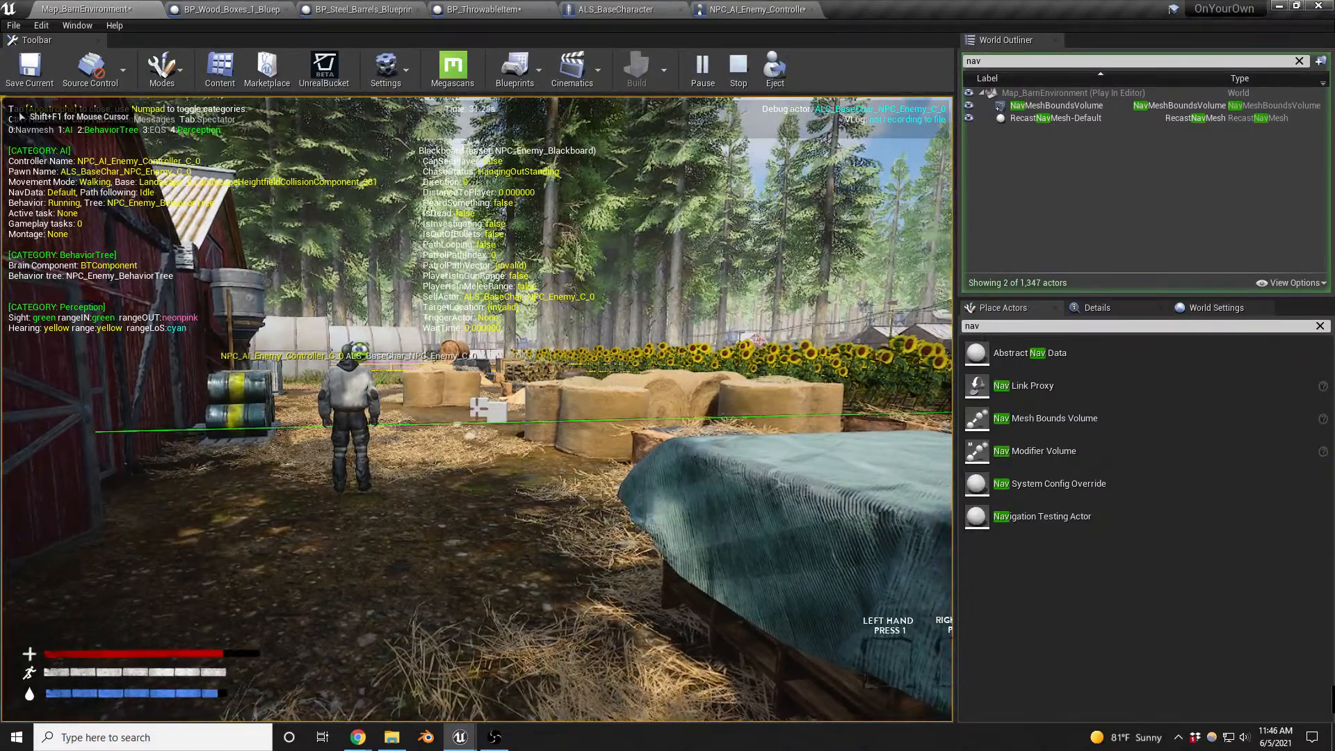
- Walk up to the enemy in the playtest until it senses the player, resuming past the Get Actors Perception and Branch breakpoints, and back away
key(w)
key(w)
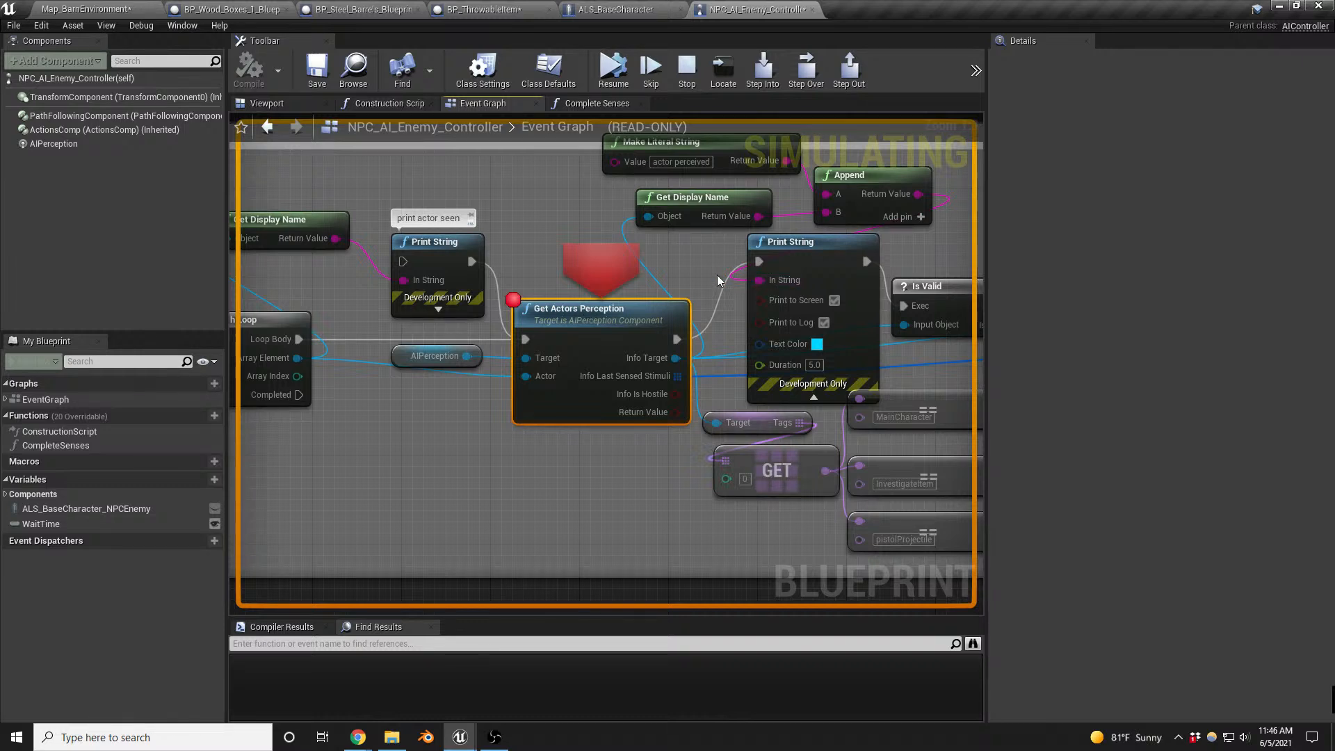
click(604, 71)
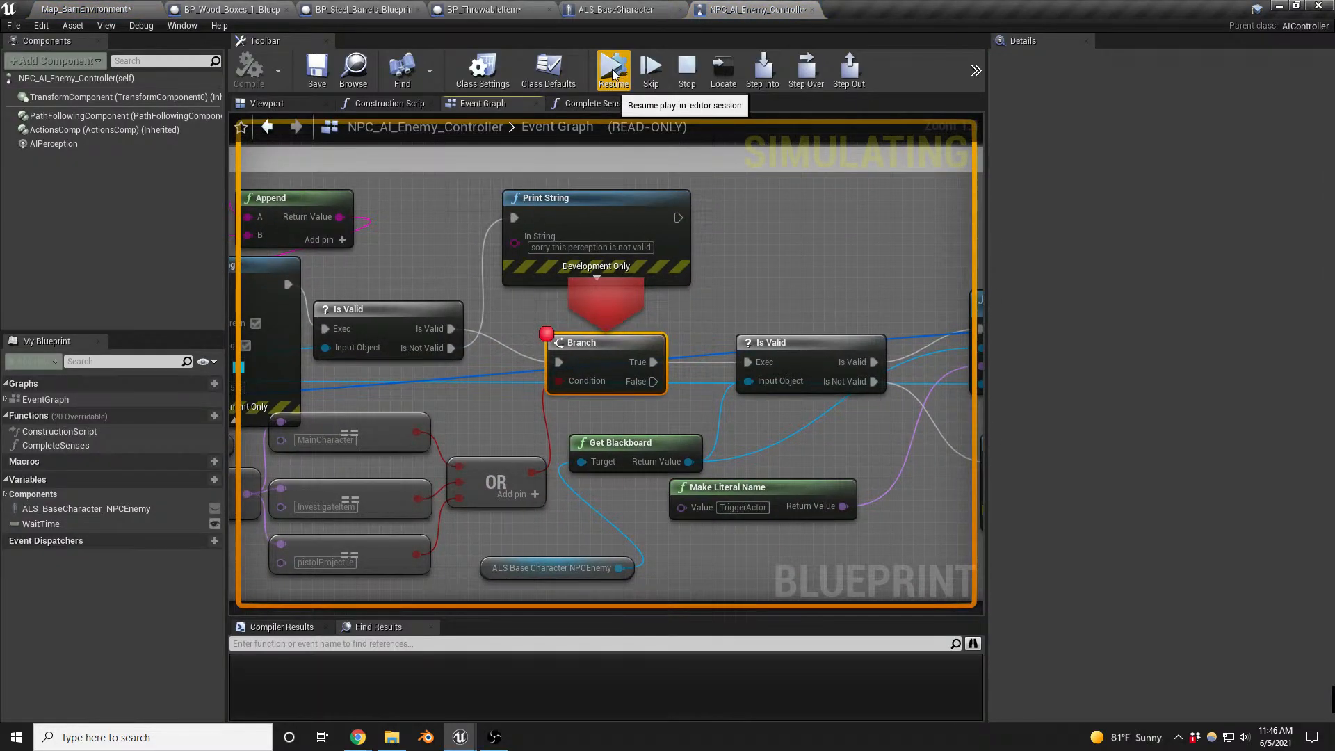
click(613, 71)
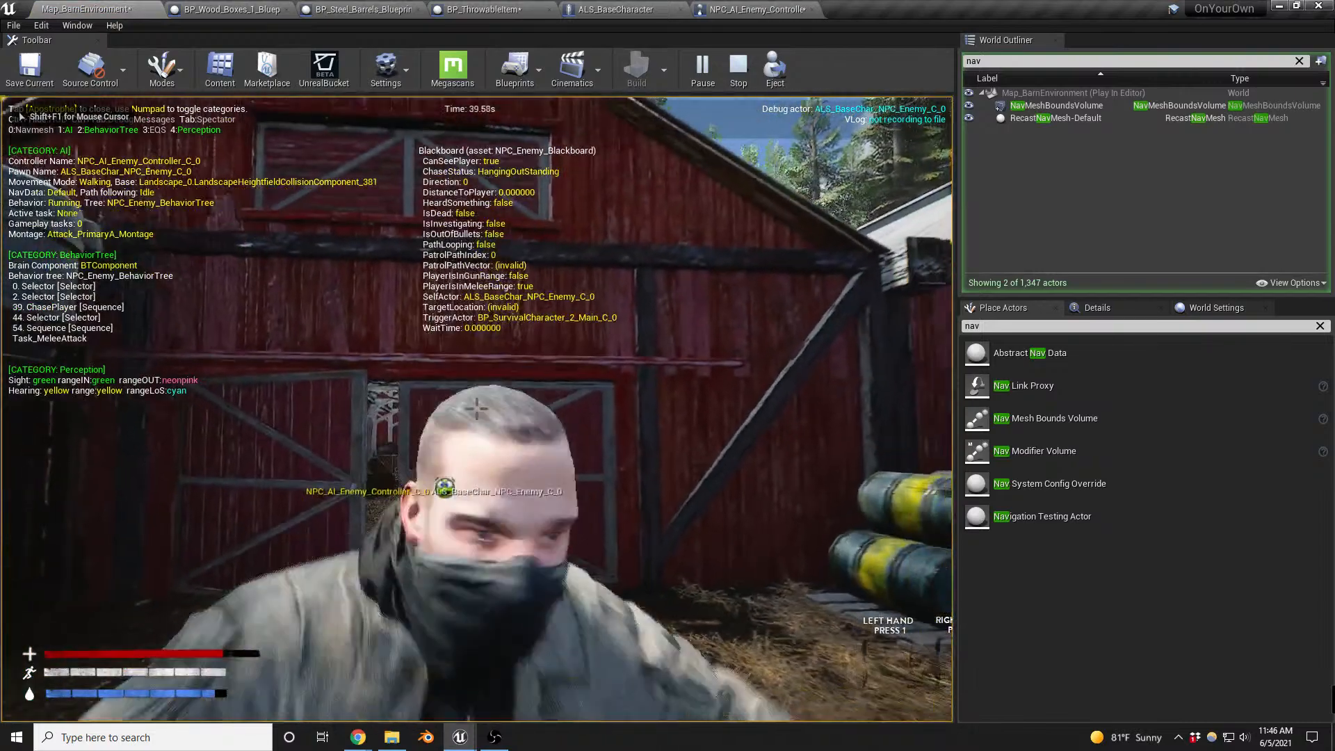
key(s)
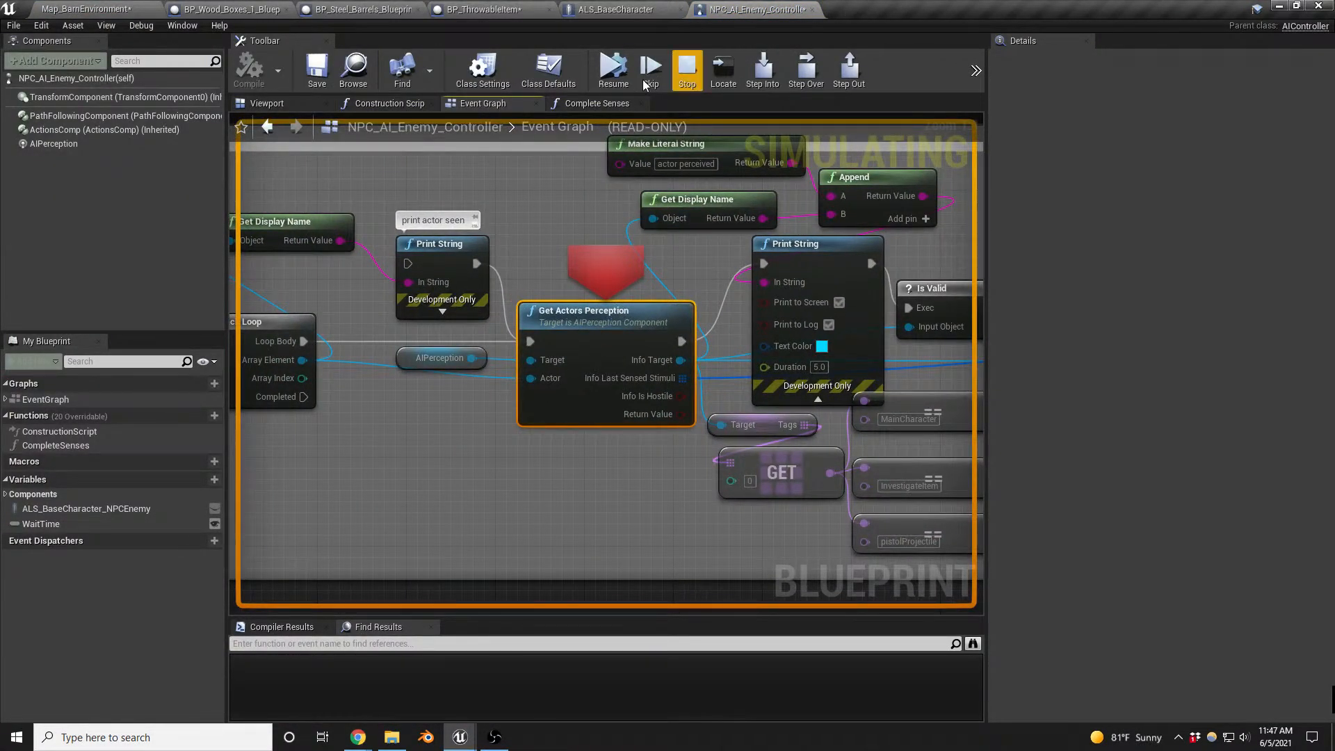
- Resume to the Branch node, stop the playtest, and restore the breakpoints on Branch and Get Actors Perception in NPC_AI_Enemy_Controller
click(620, 79)
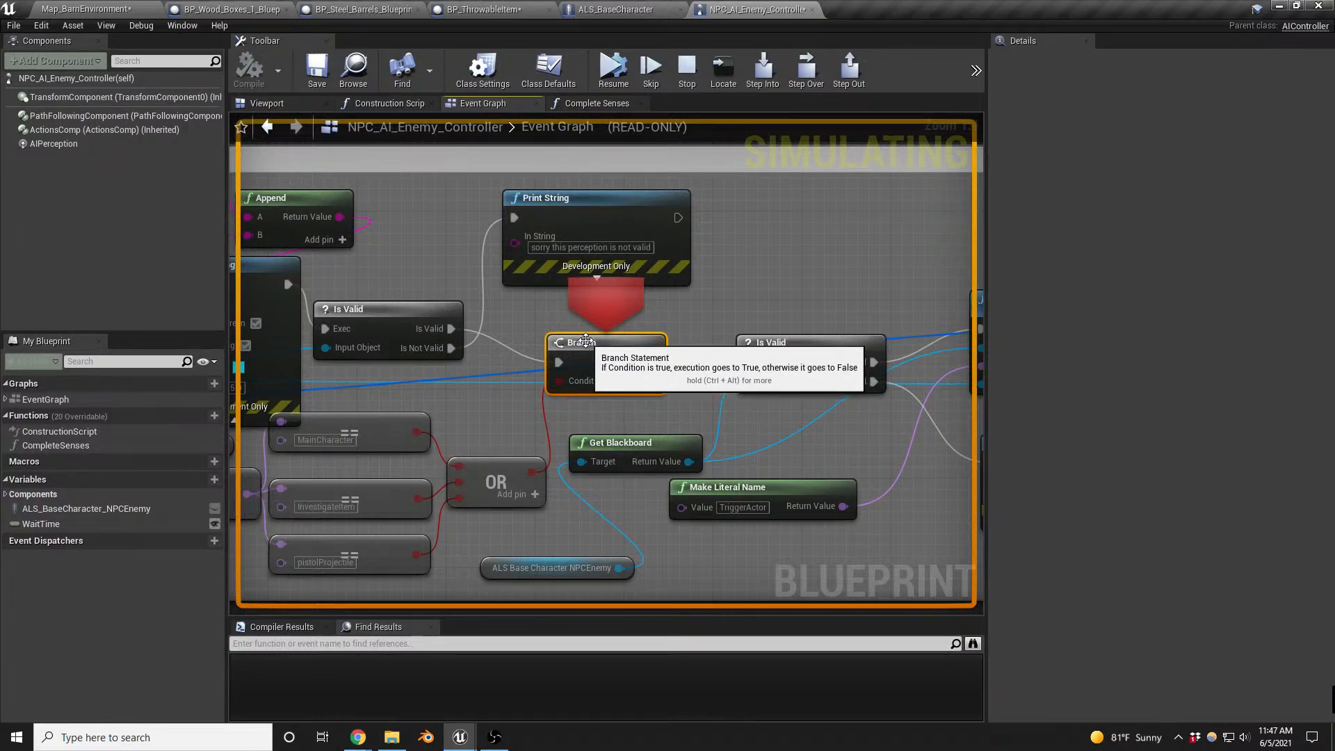
key(F9)
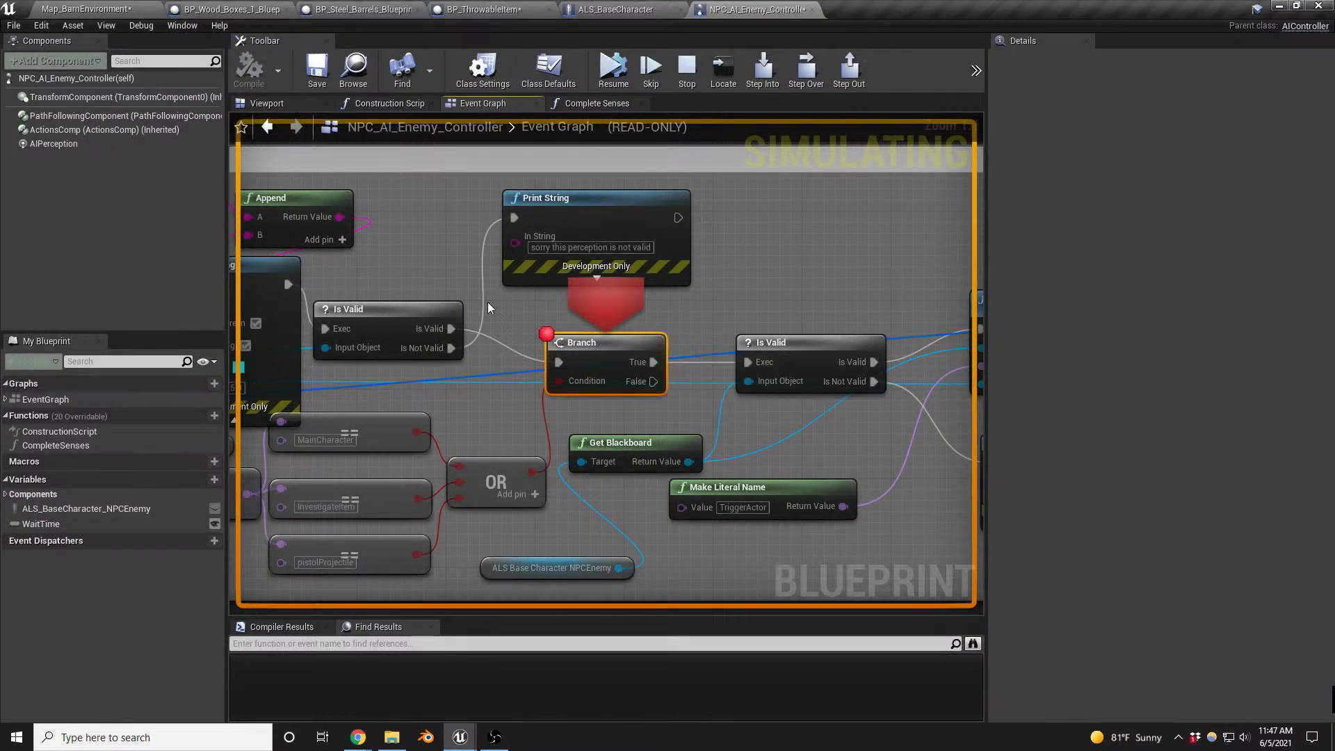
click(687, 65)
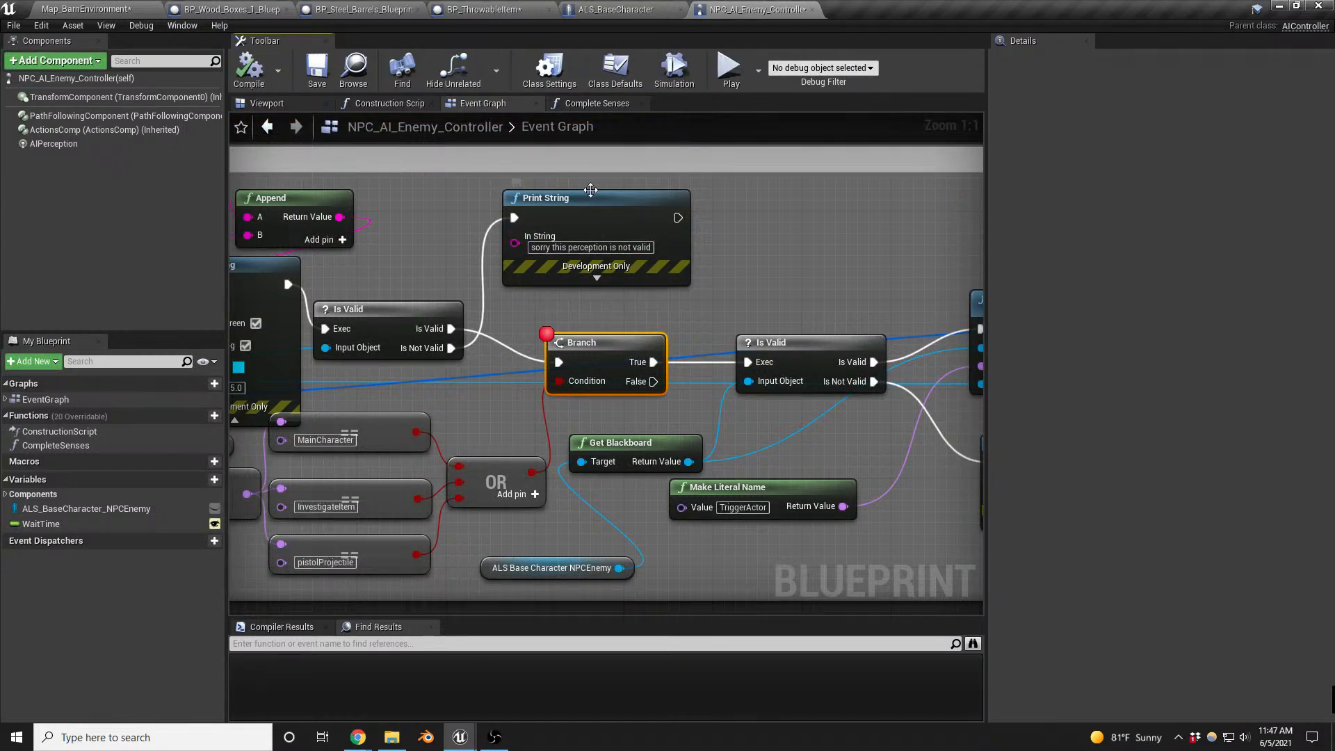
right_drag(397, 280, 727, 243)
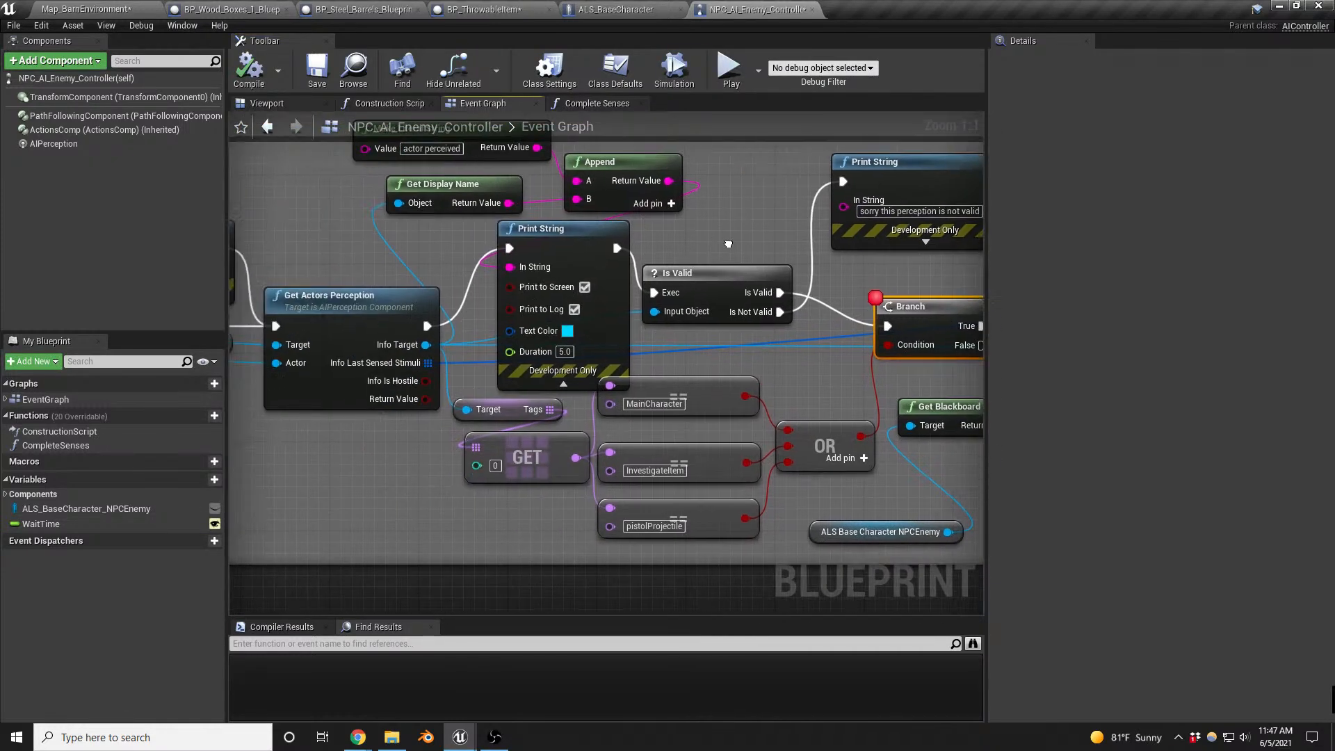
click(367, 306)
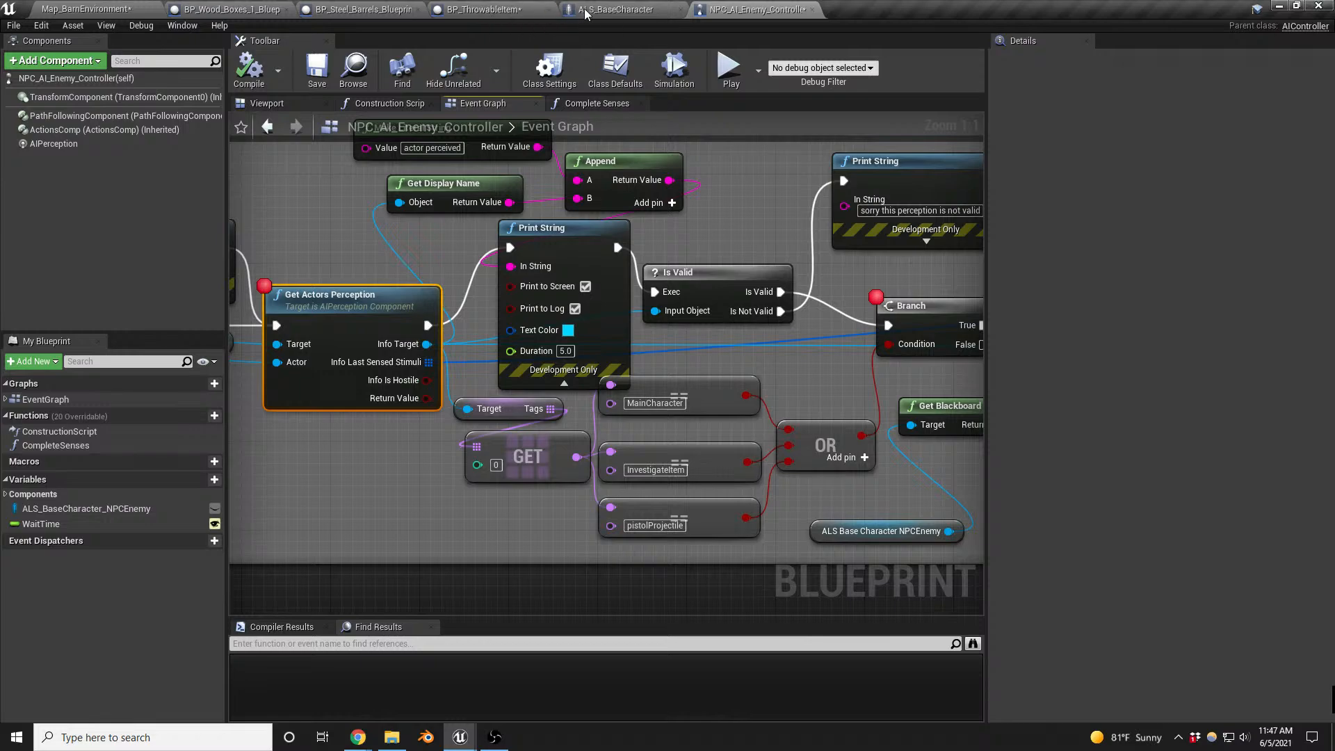
- Check ALS_BaseCharacter's GenerateNoise event, then find BP_washeractive_interactable and place it on the barn map's ground near the hay bales
click(612, 9)
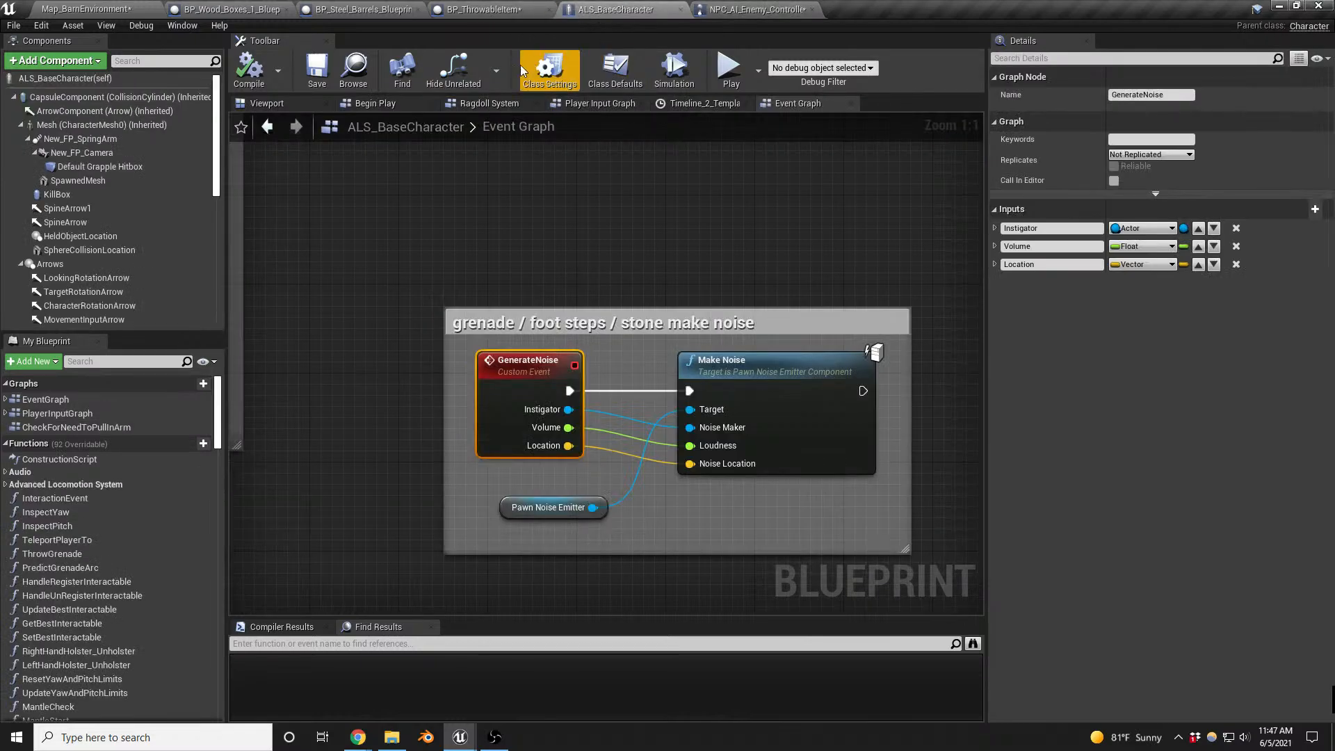
click(133, 9)
right_drag(519, 337, 636, 395)
click(372, 382)
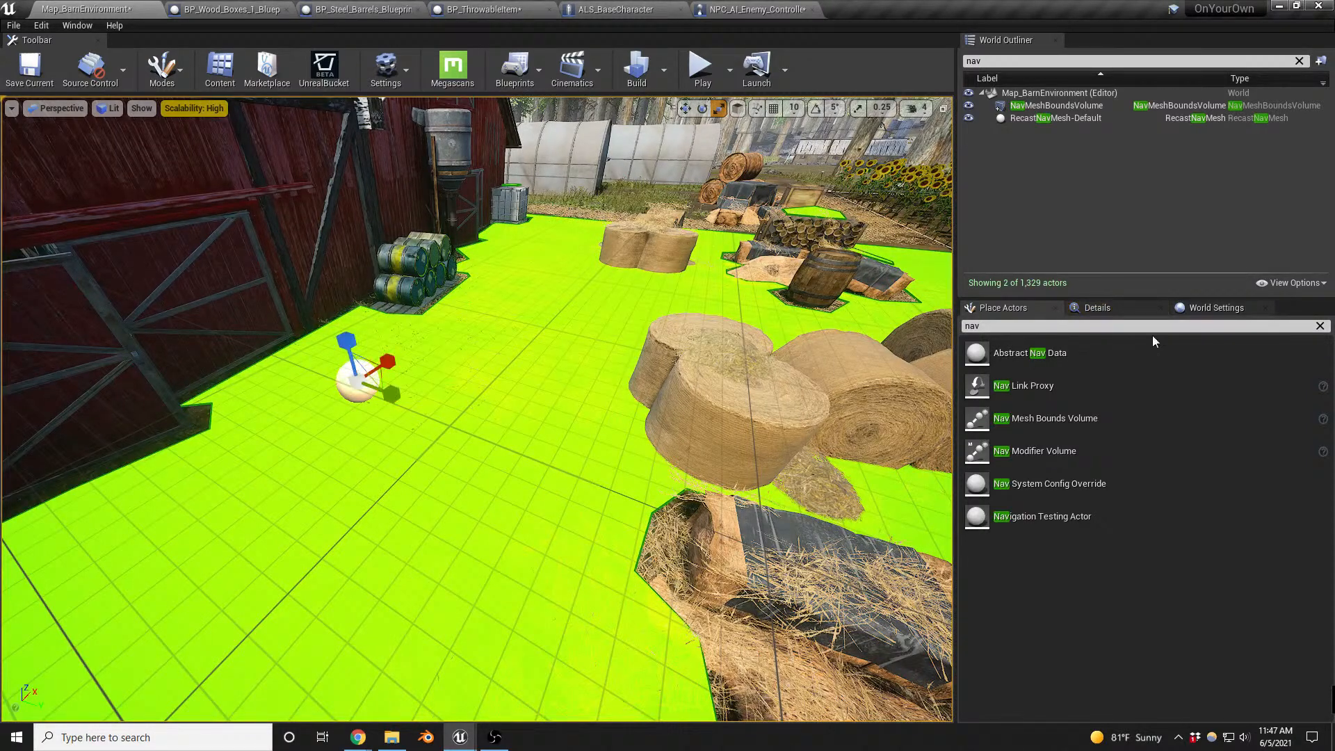
click(1320, 327)
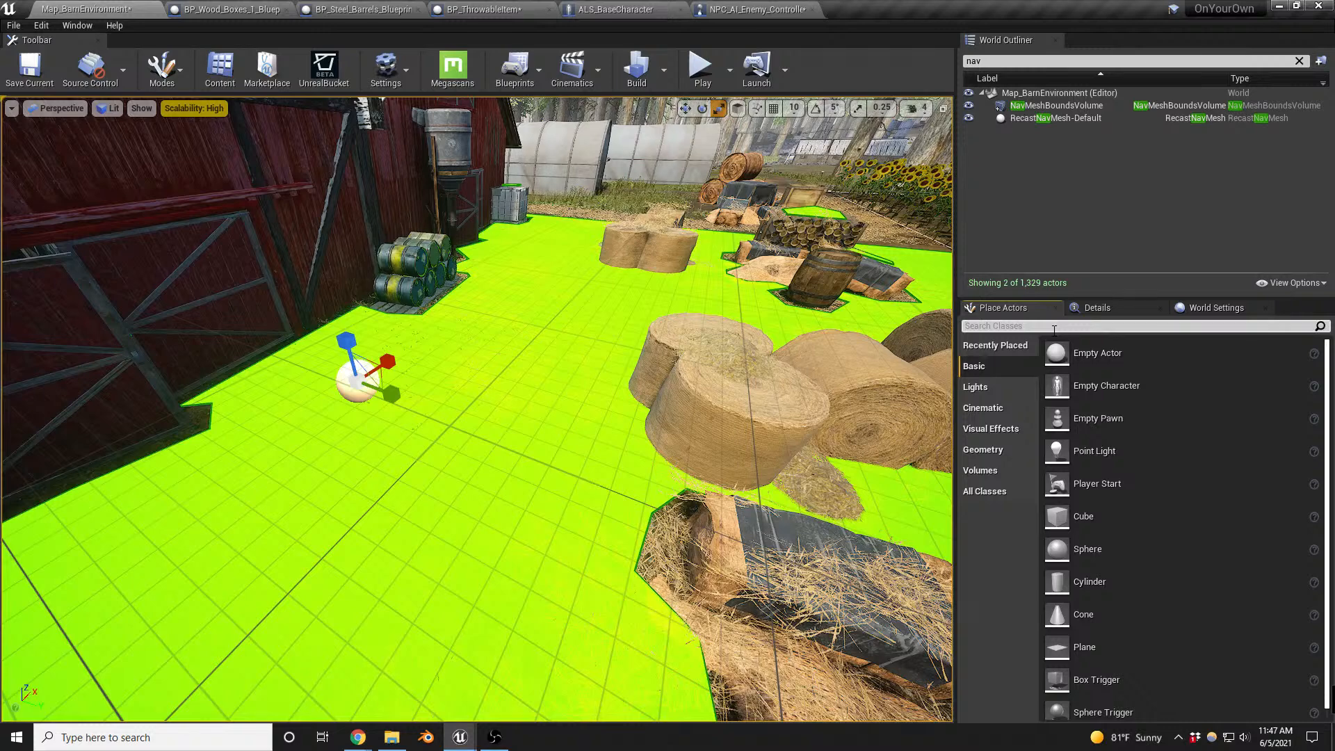
text(washe)
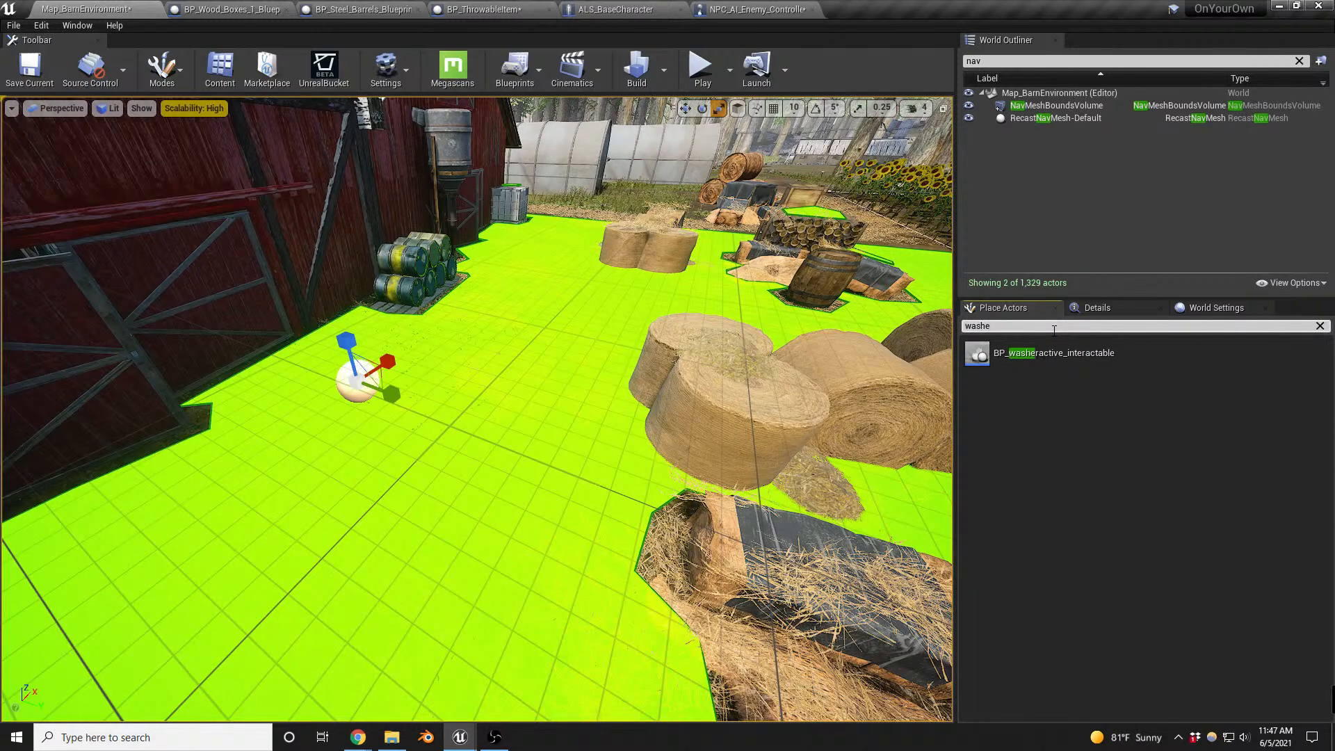
drag(988, 354, 535, 588)
- Rotate the placed washer about its vertical axis and inspect its orientation on the barn map
key(e)
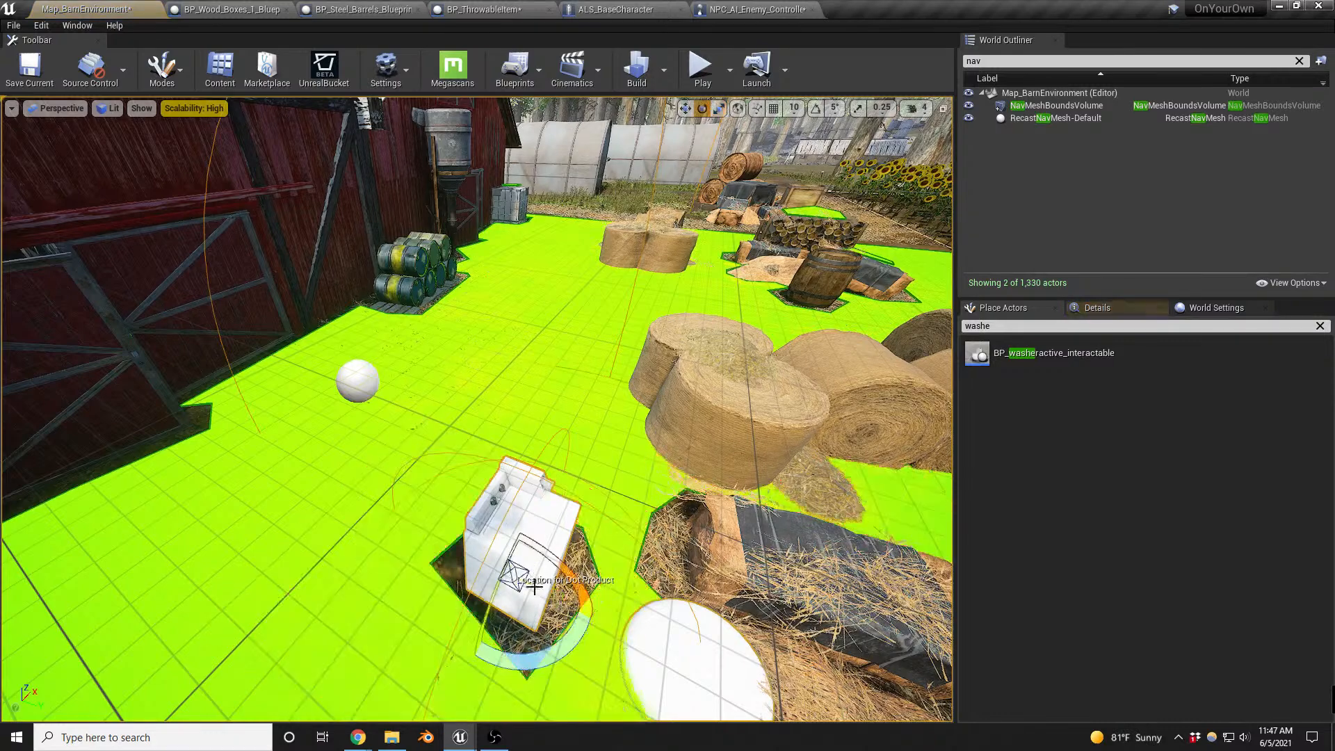
drag(556, 637, 492, 641)
right_drag(504, 599, 452, 626)
right_drag(730, 513, 792, 491)
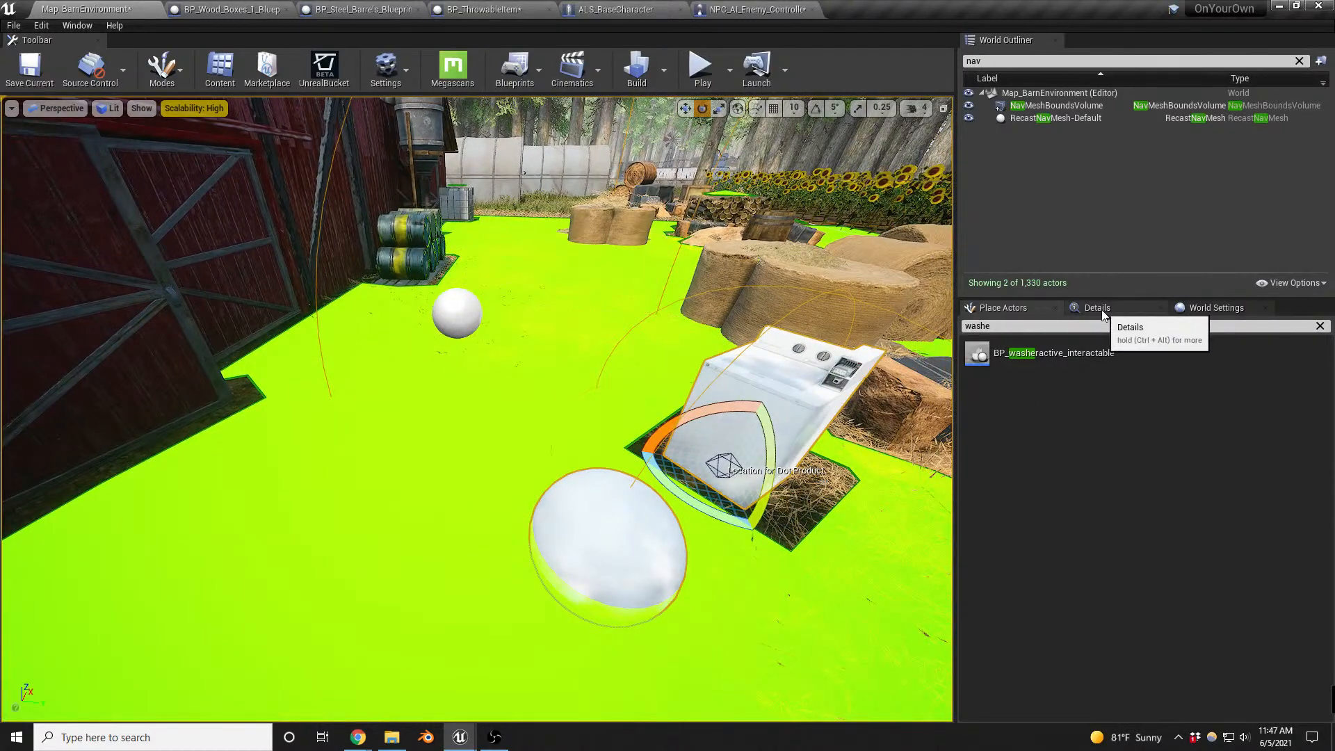
- Review the placed washer's item properties, then open its blueprint and examine the Report Noise Event setup in the Event Graph
click(1320, 326)
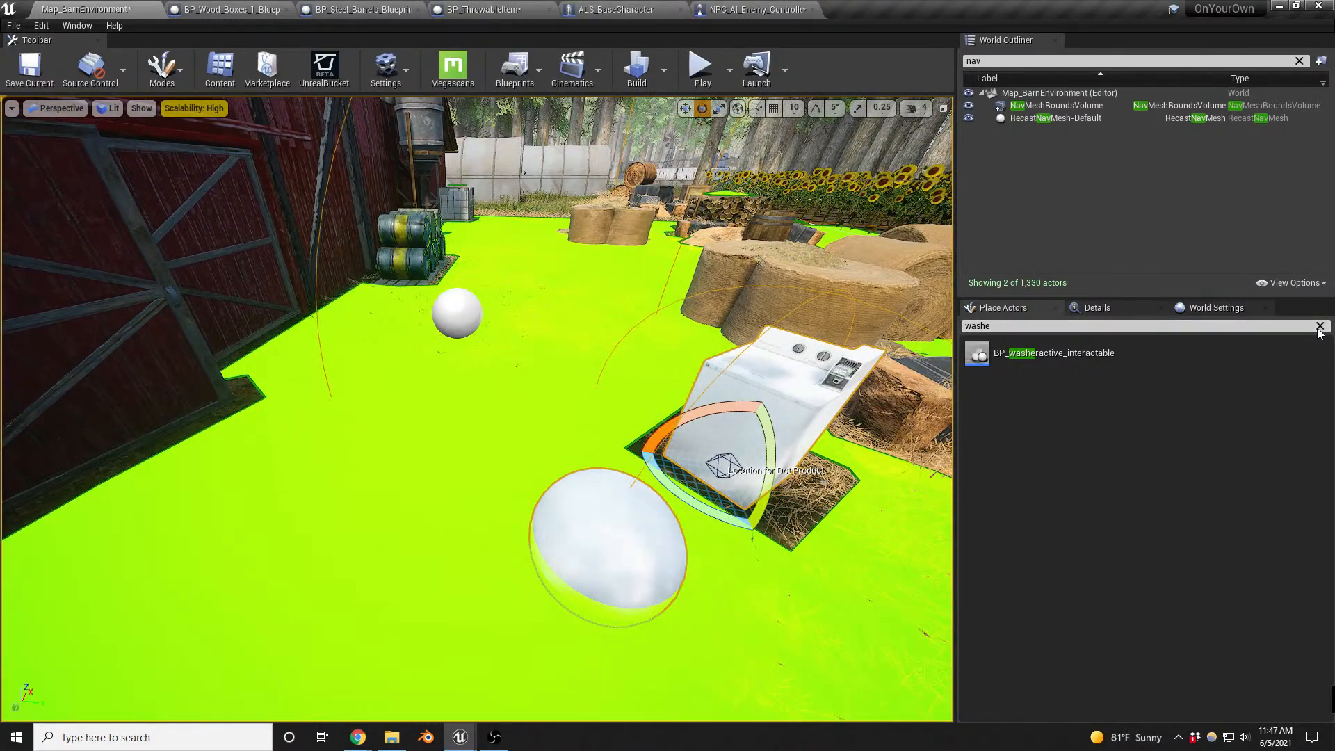
click(1099, 309)
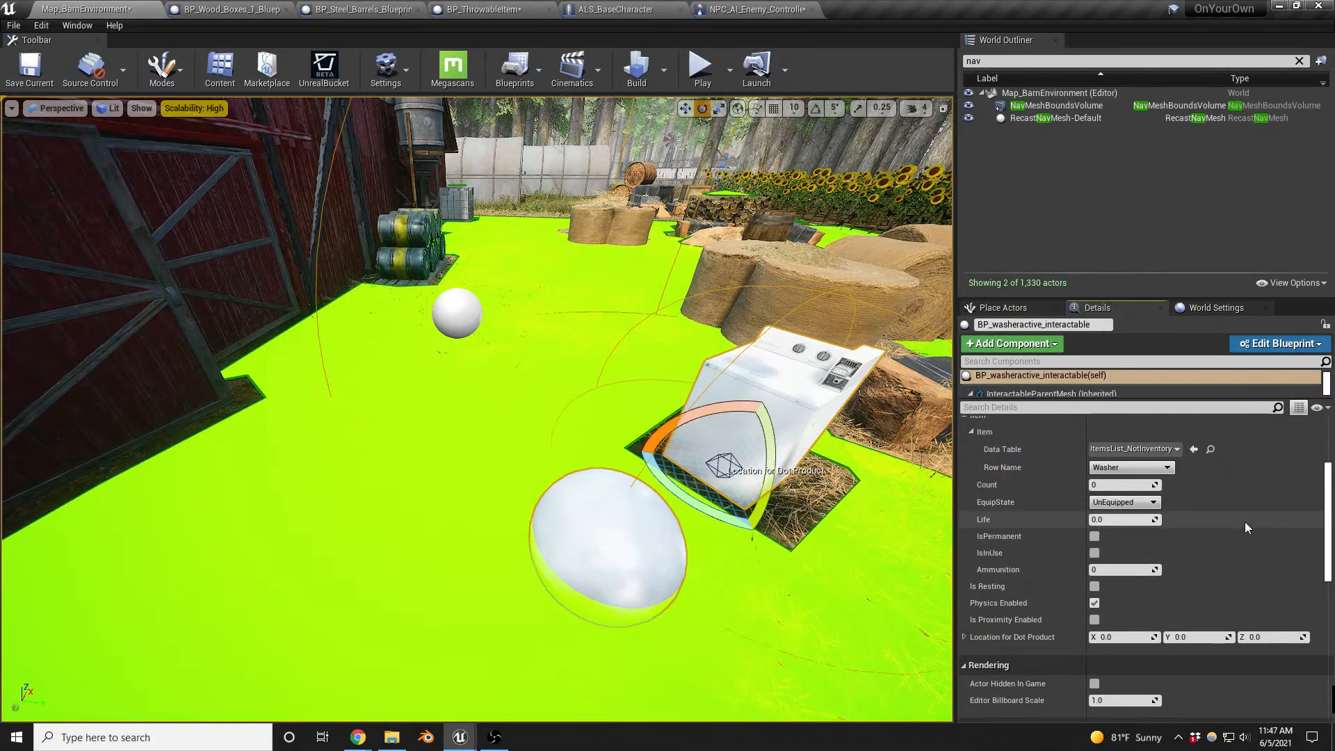
scroll(1244, 521, up, 2)
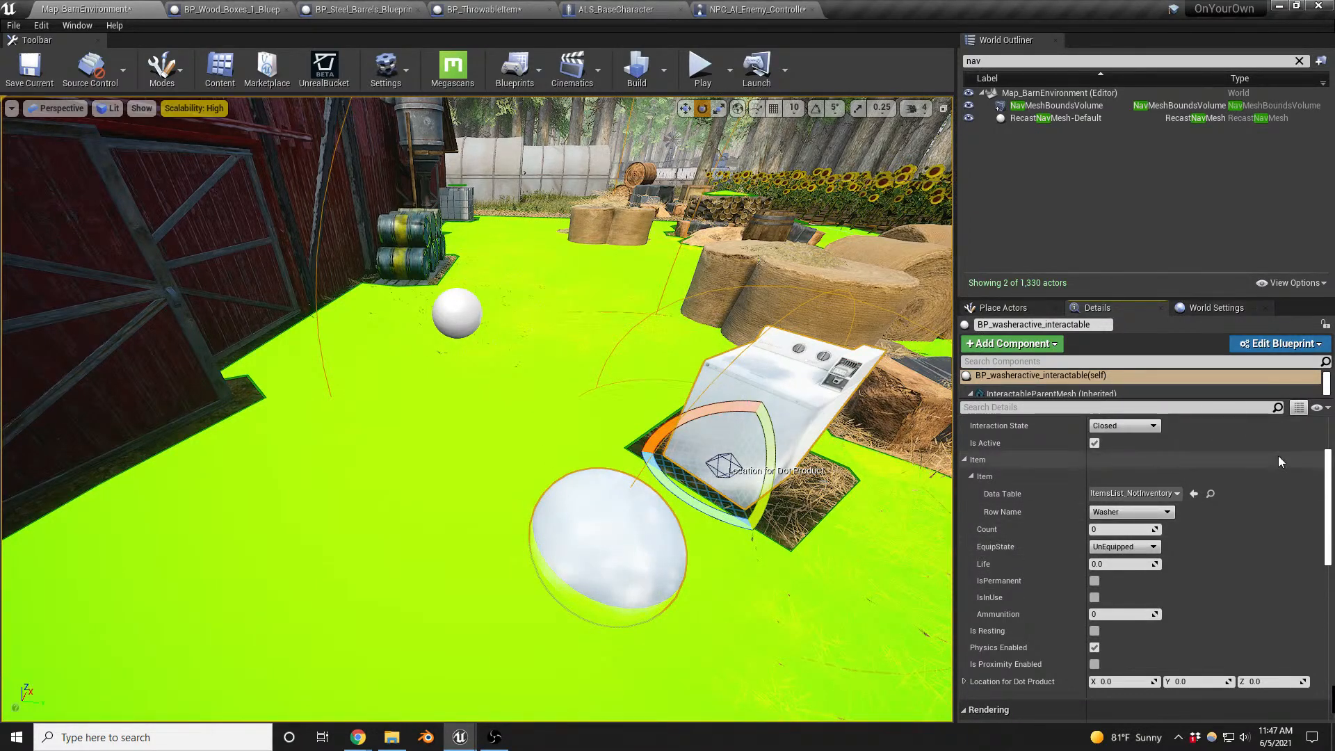
click(1283, 344)
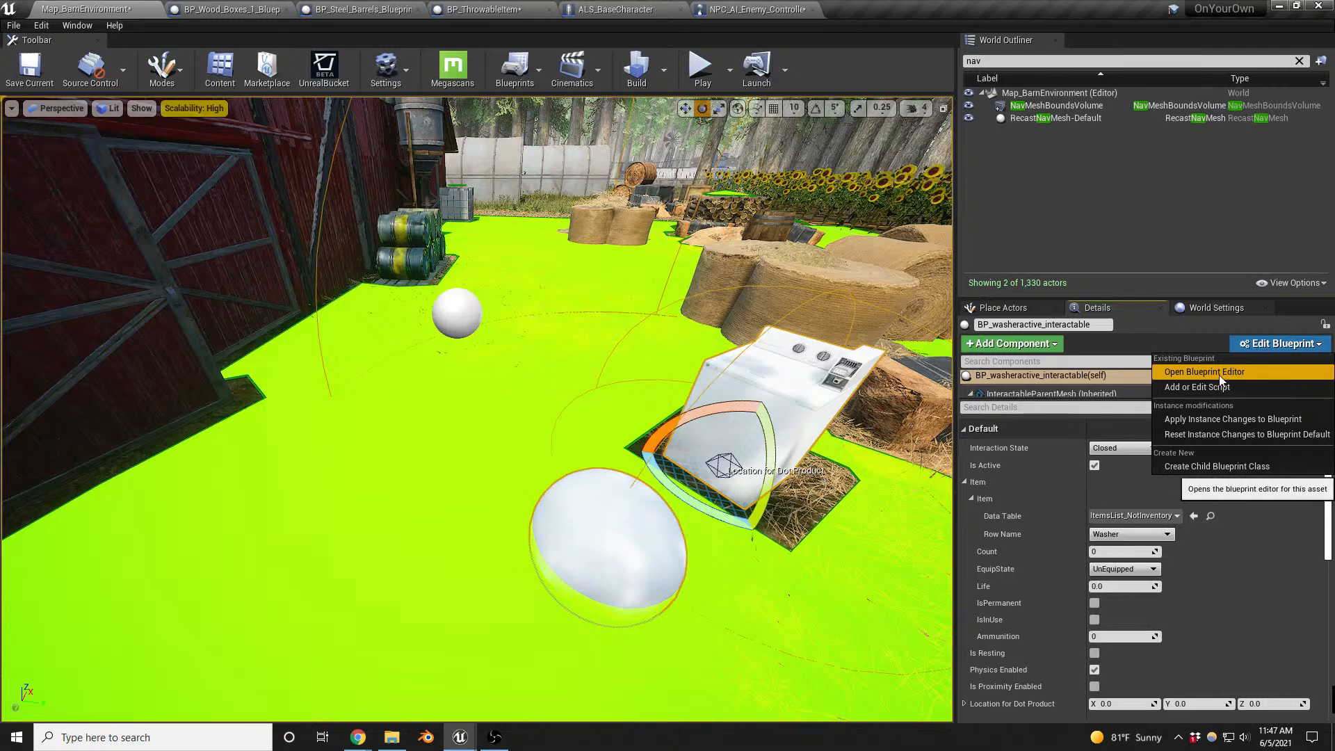
click(1220, 374)
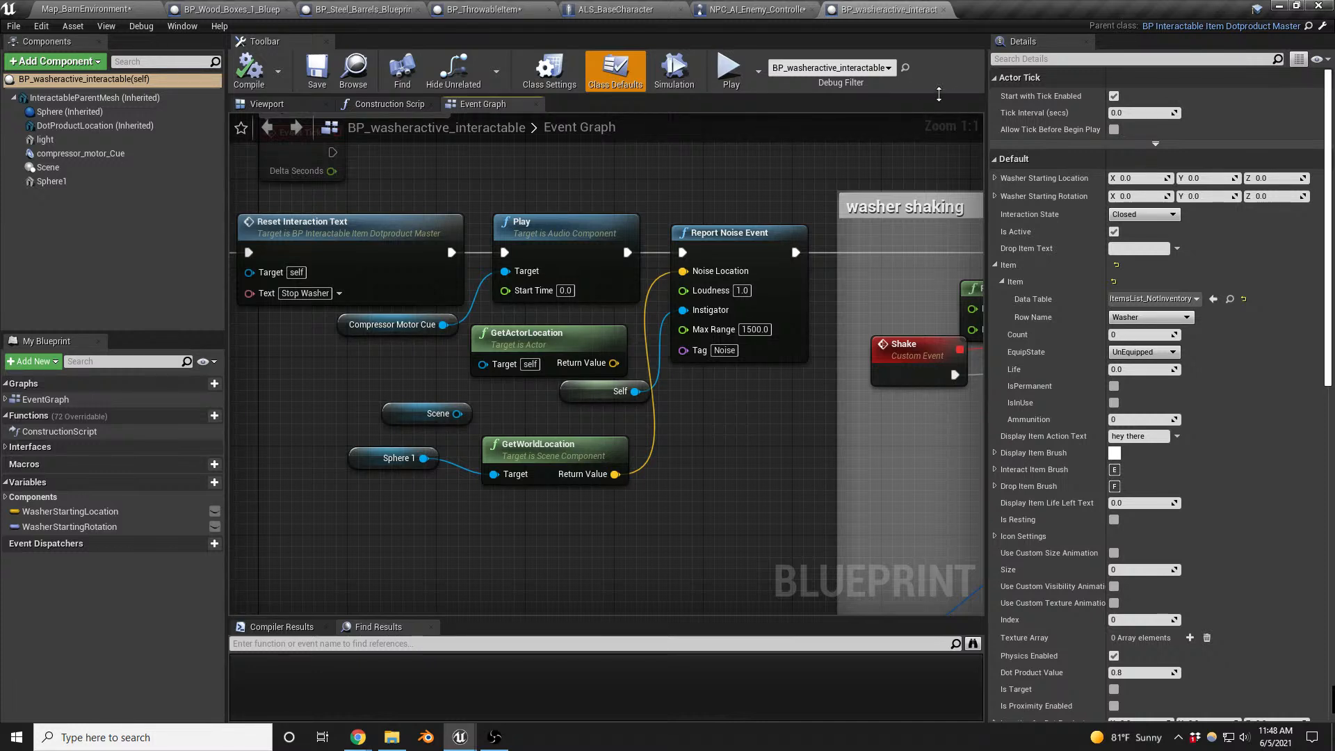
- Playtest the barn map, approach the washer from several distances to check whether it can be interacted with, and end the session
click(83, 7)
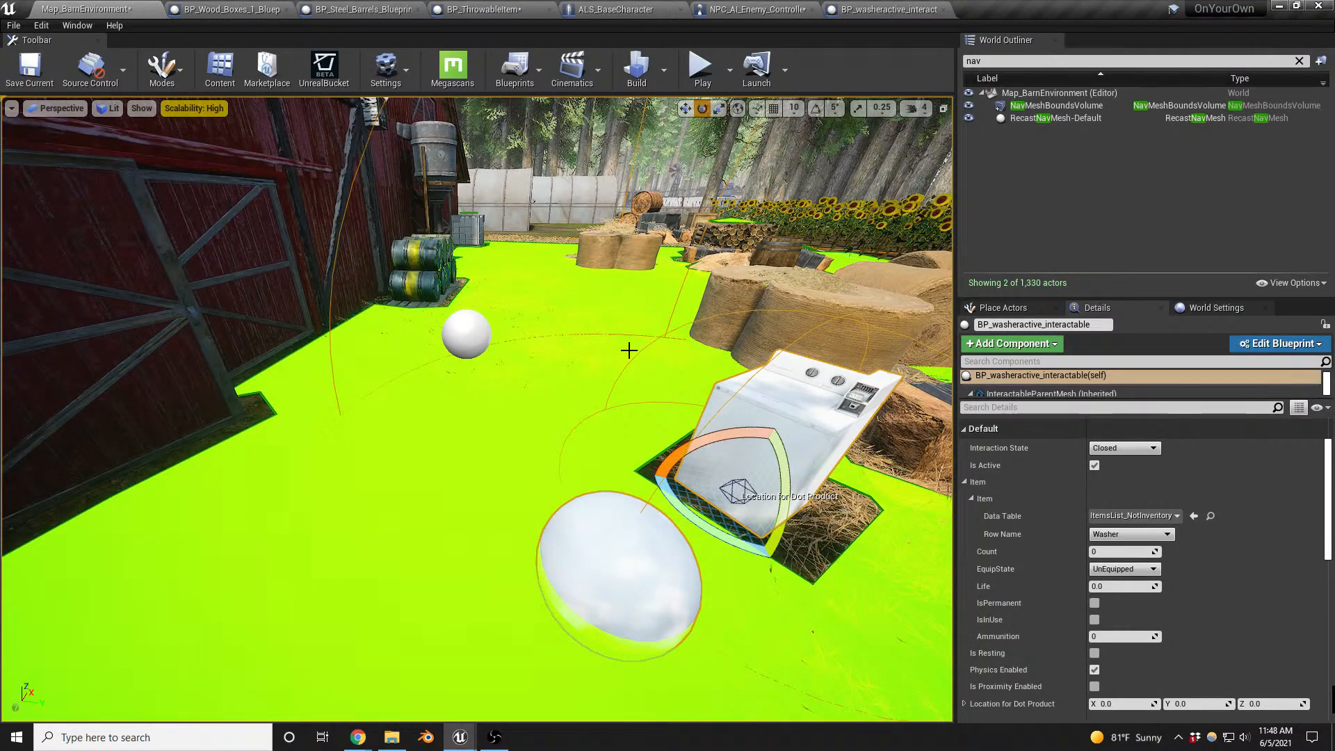
key(alt+p)
key(w)
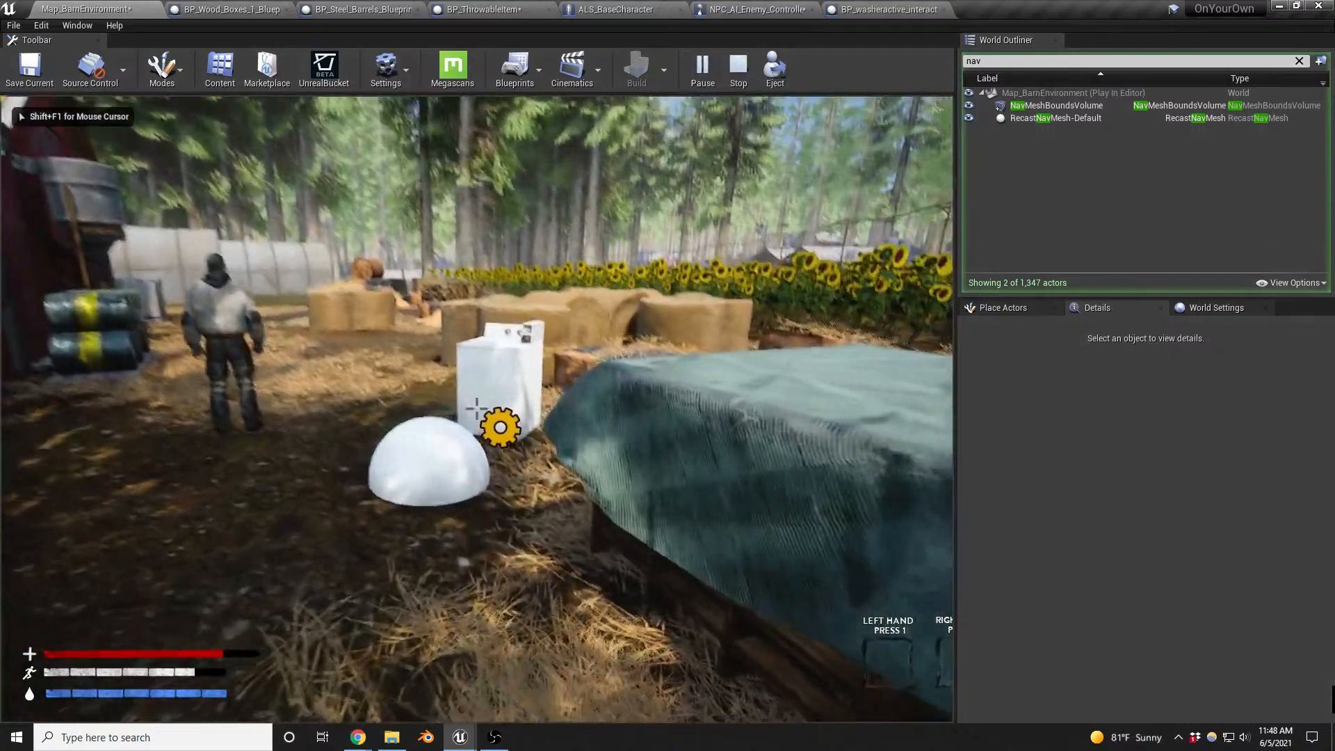
key(w)
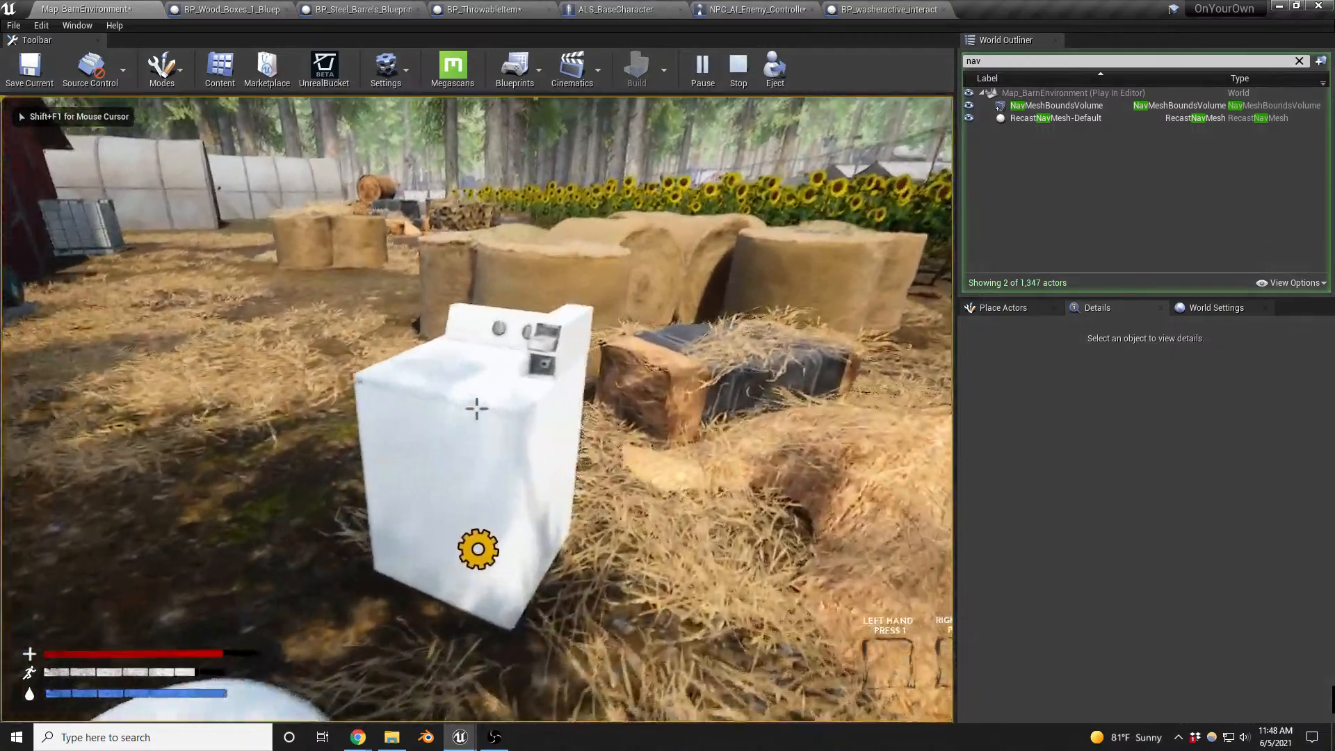
key(w)
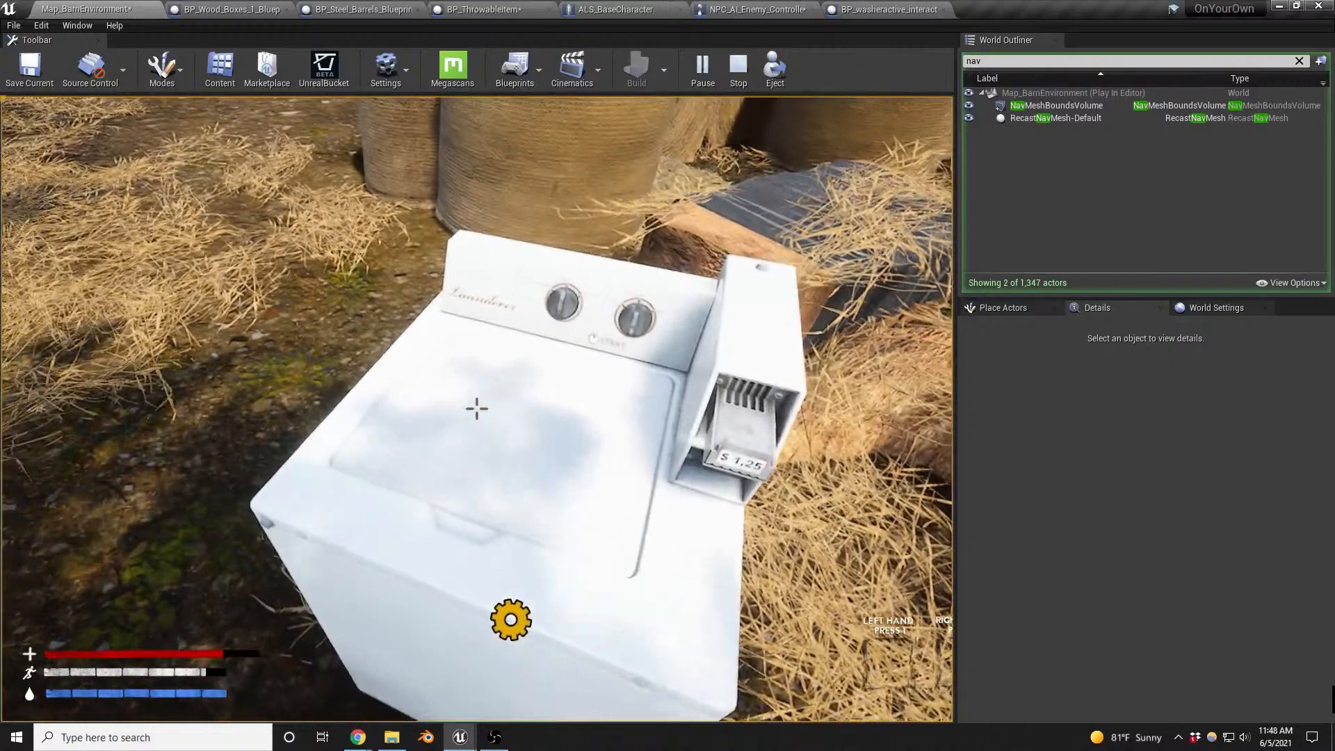
key(s)
key(s)
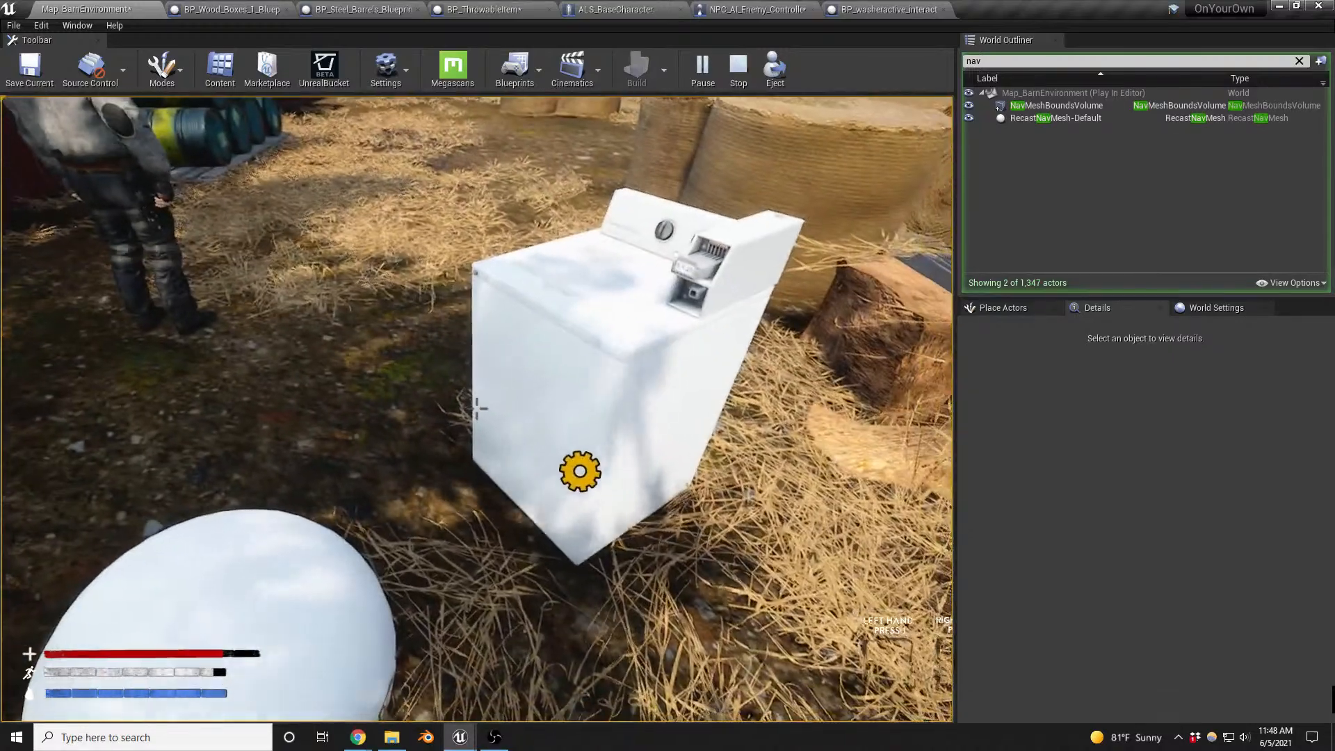
key(w)
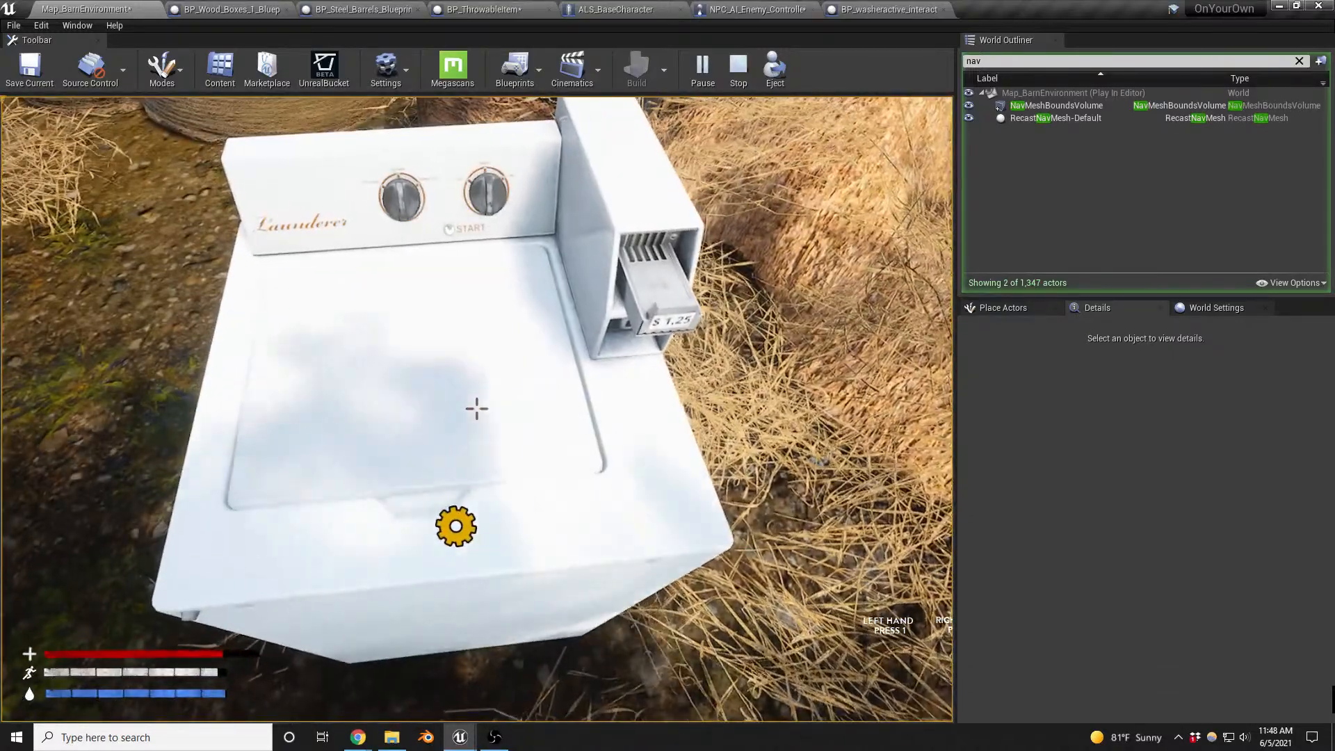
key(Escape)
key(Escape)
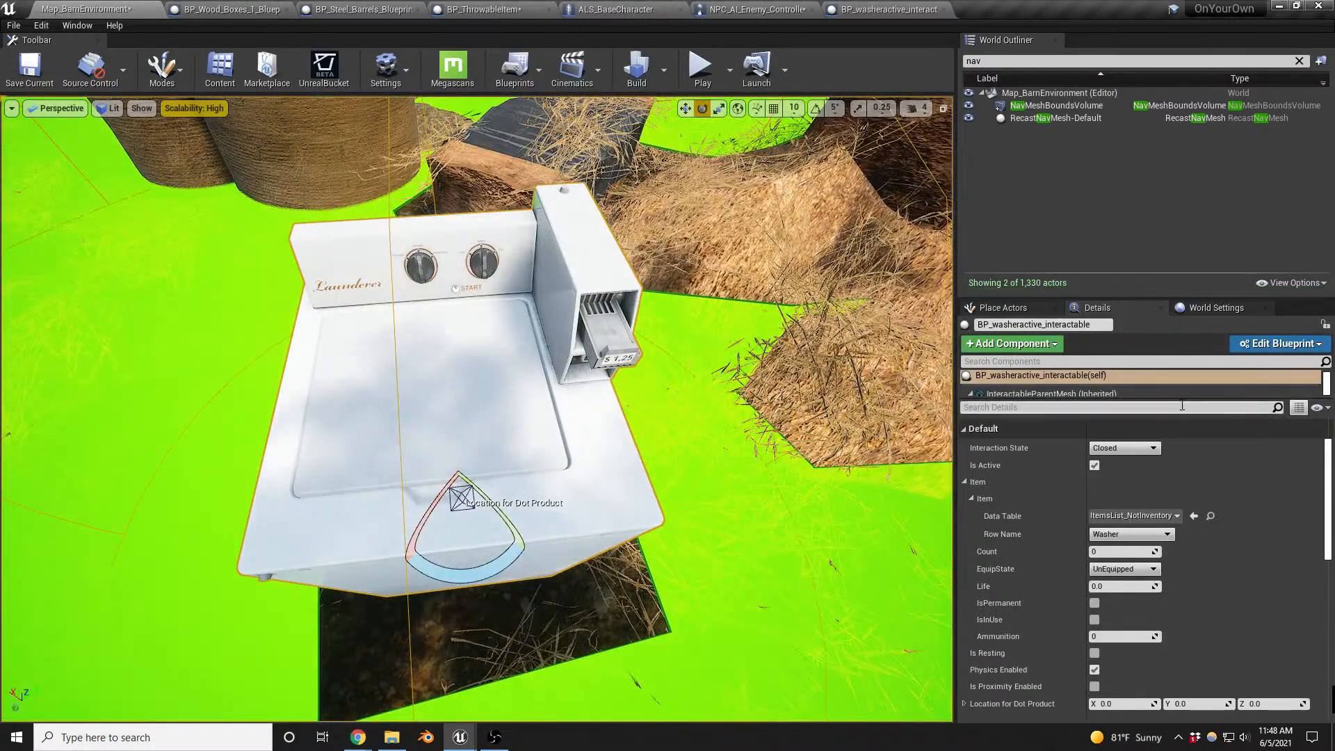
- Examine which states Switch on E_InteractableStates handles after Event Enable Item in BP_washeractive_interactable, and return to the washer on the barn map
click(887, 9)
right_drag(321, 377, 769, 399)
scroll(643, 398, down, 4)
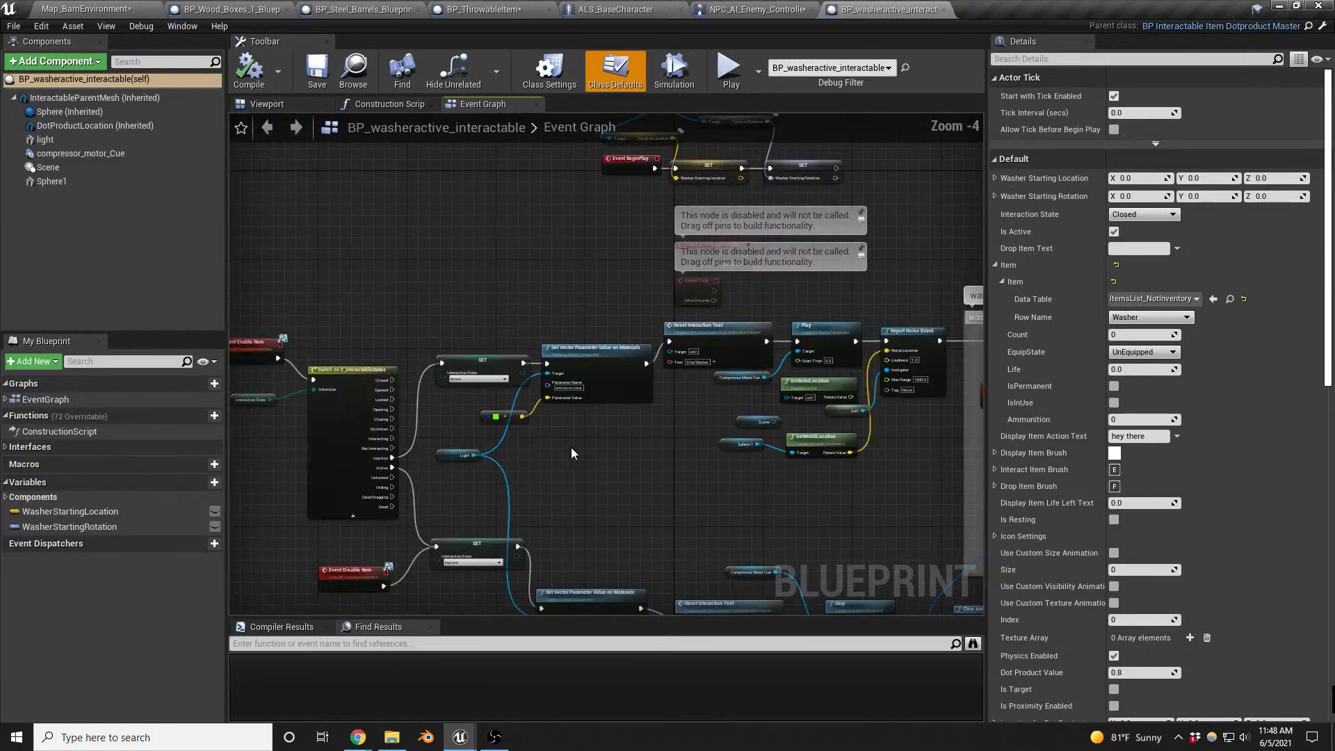
right_drag(464, 467, 685, 460)
scroll(602, 466, up, 3)
scroll(602, 466, up, 1)
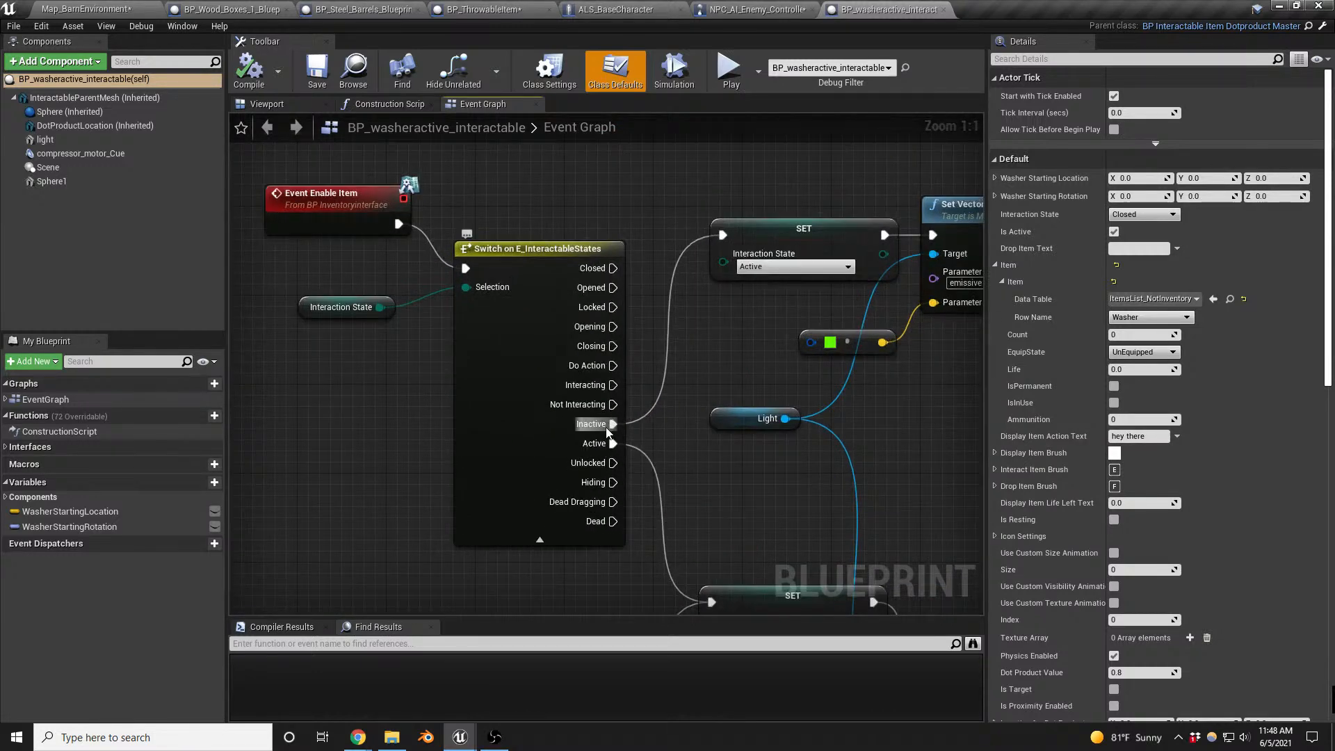
right_drag(680, 415, 608, 373)
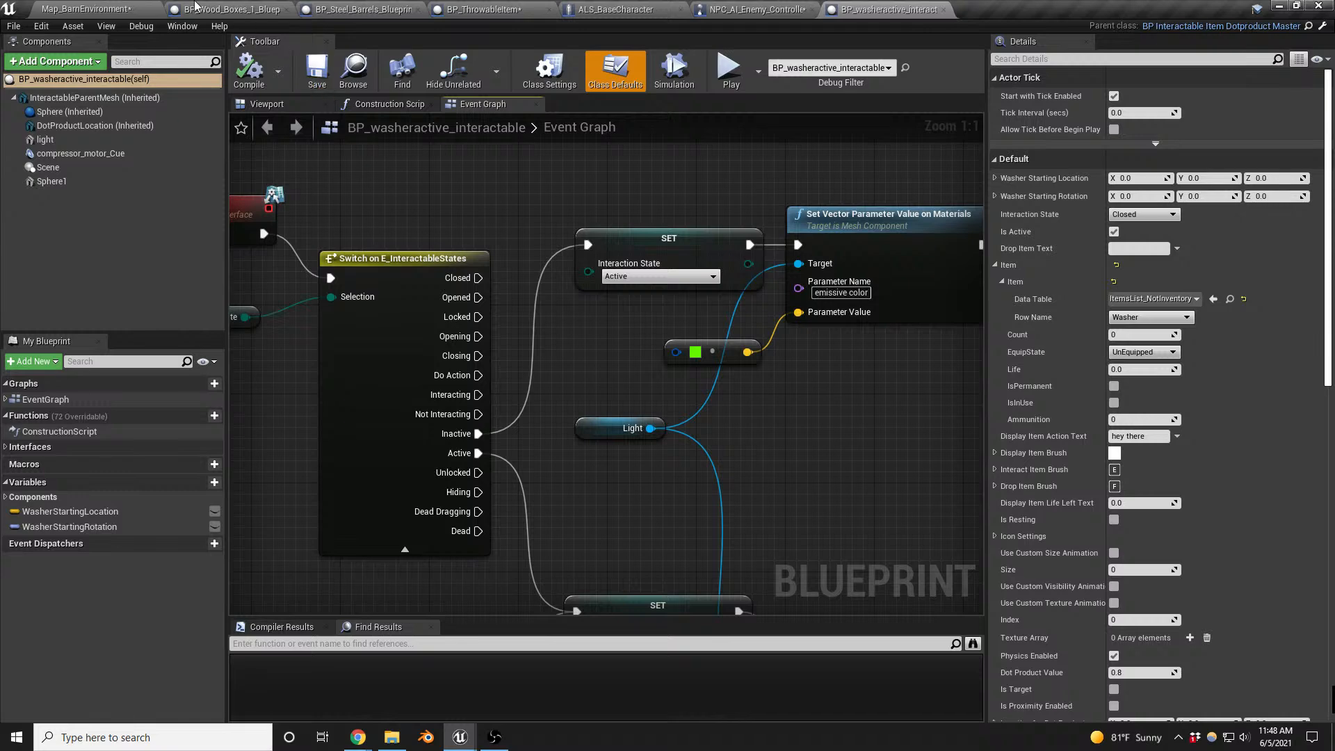
click(121, 9)
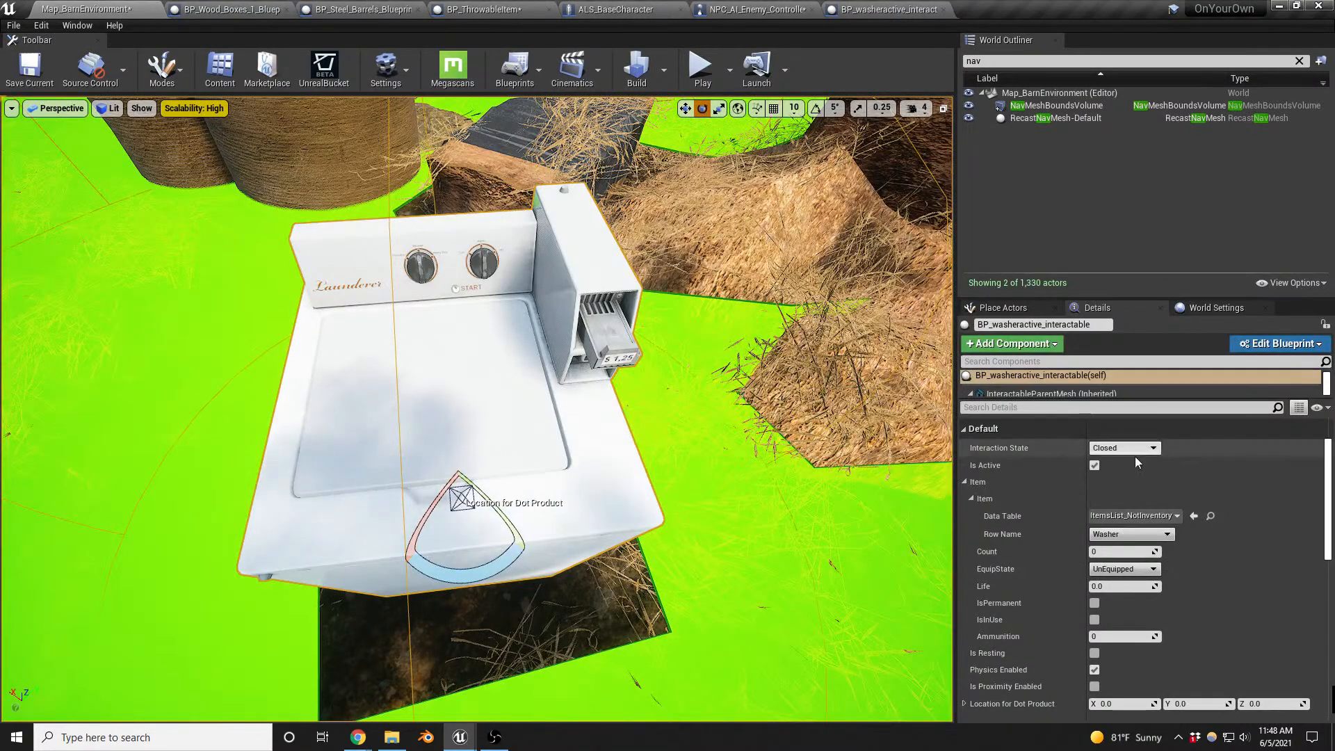
- Set the placed washer's Interaction State to Inactive
click(1155, 453)
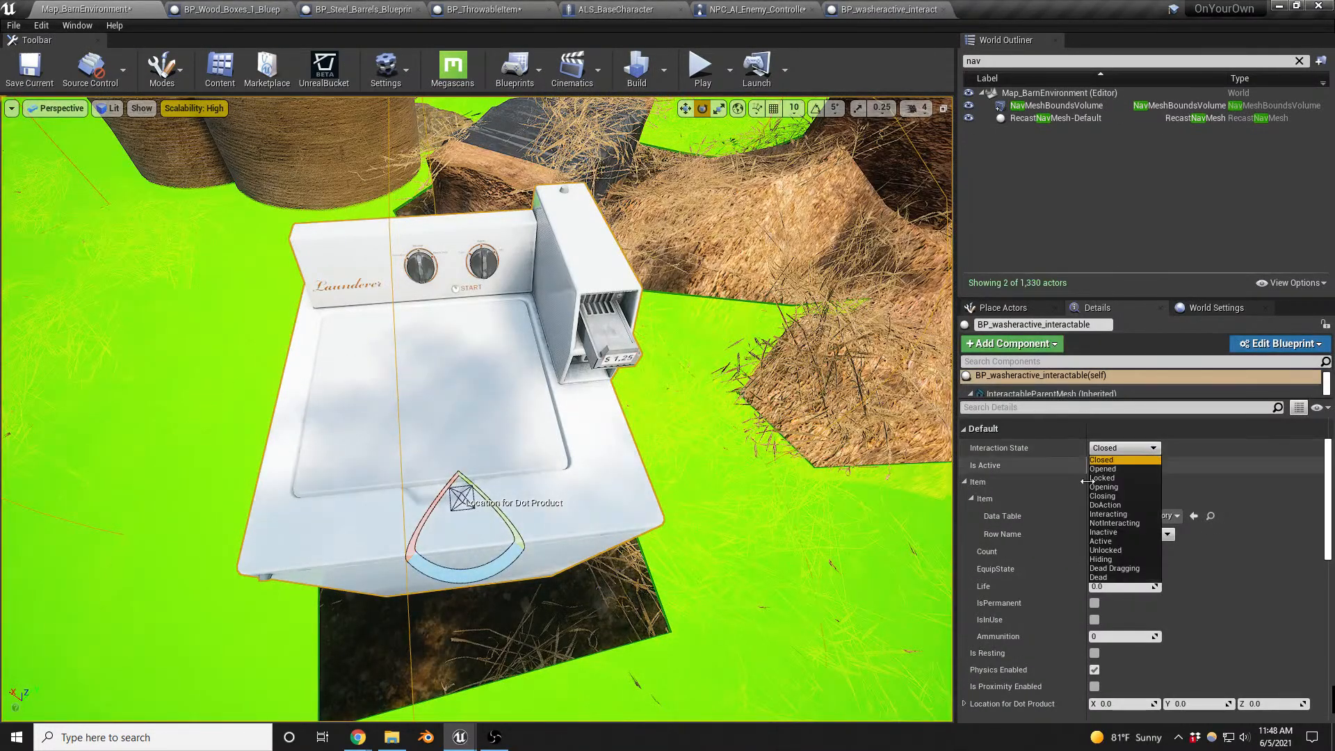
click(1111, 533)
right_drag(751, 382, 676, 365)
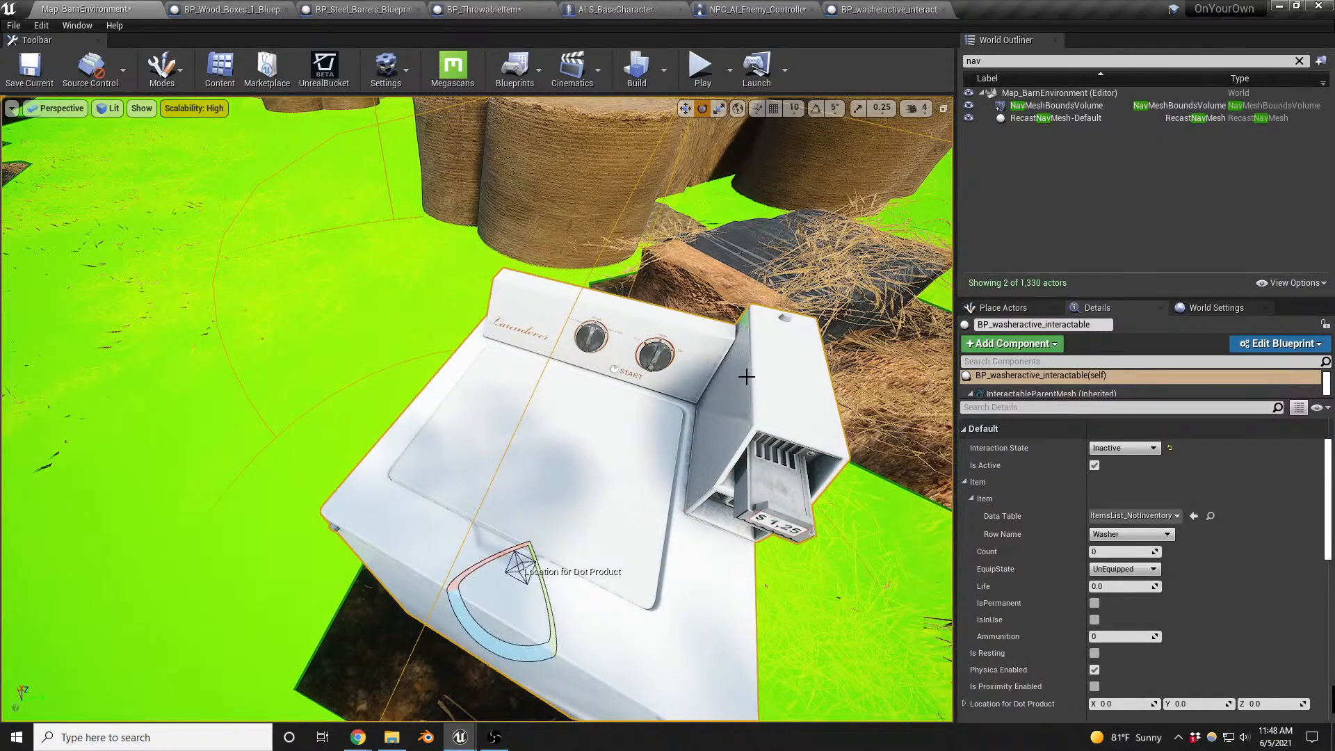
- Playtest interaction with the washer up close on the barn map, end the session and delete the washer from the level
key(alt+p)
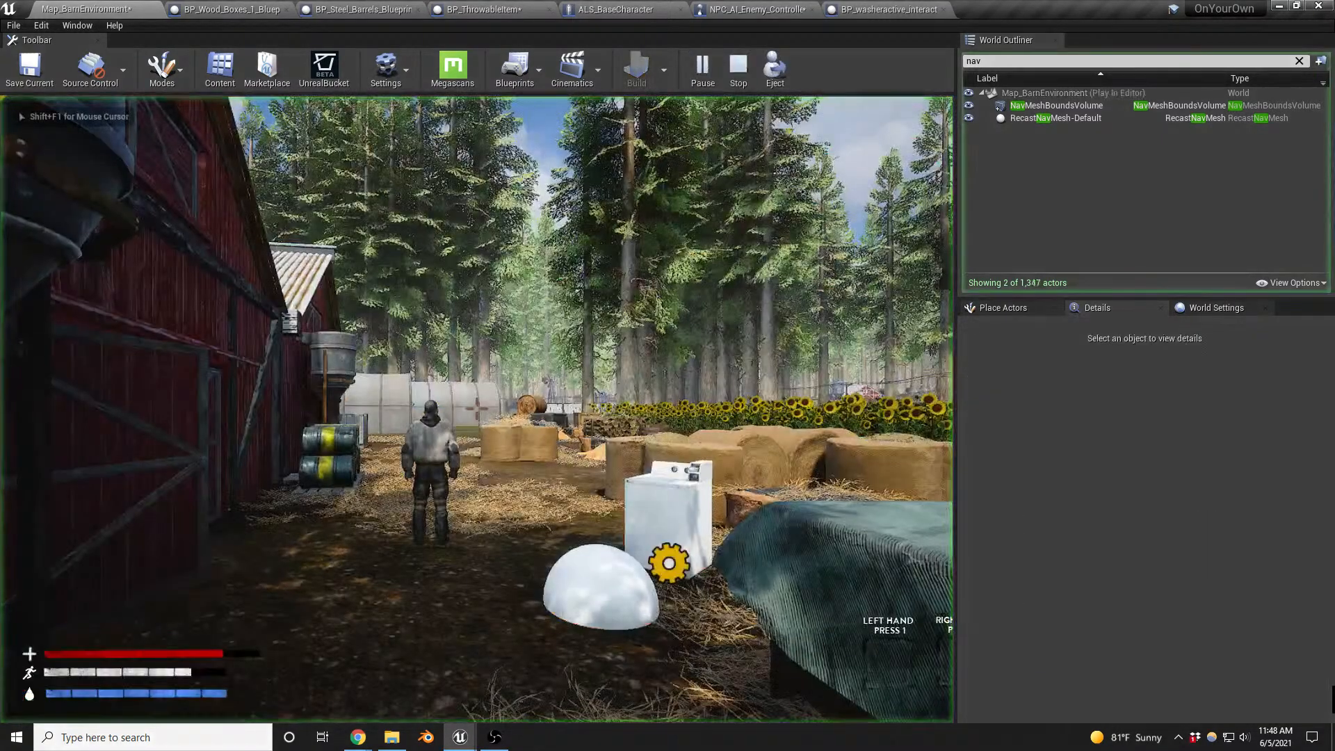
key(w)
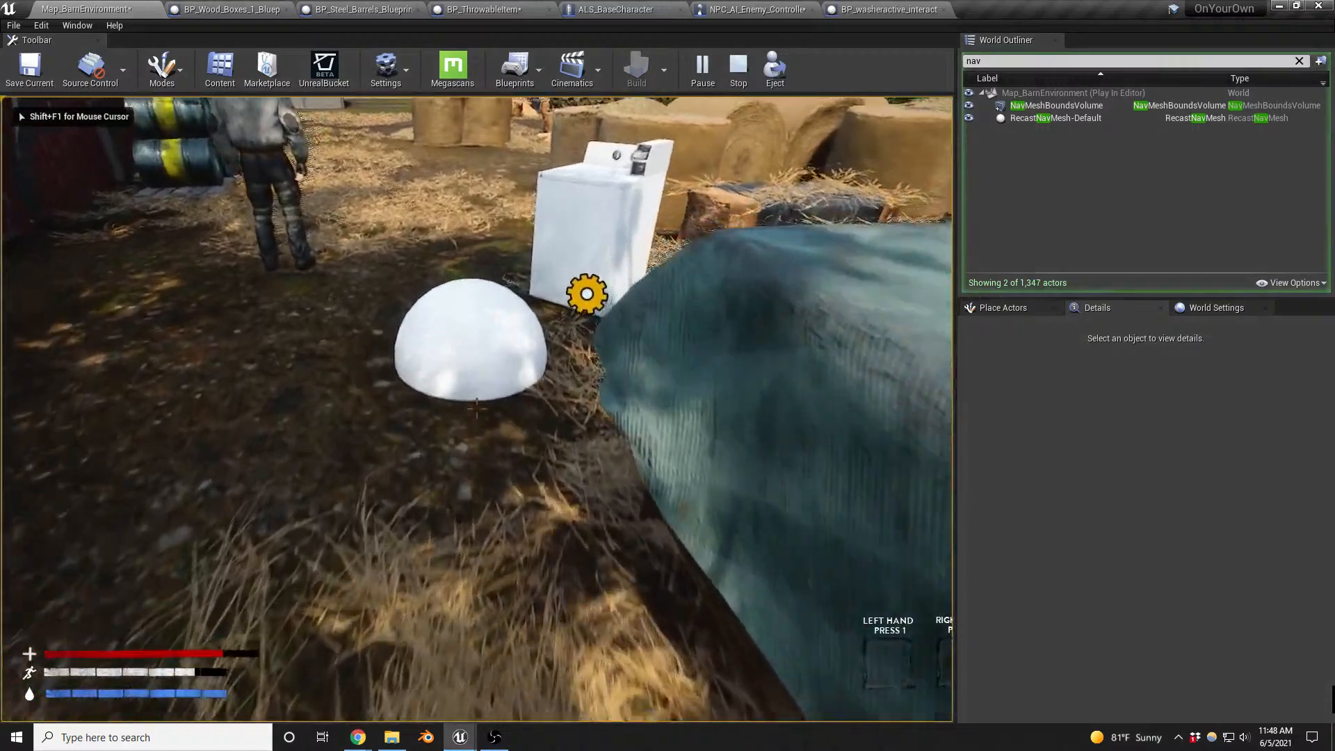
key(w)
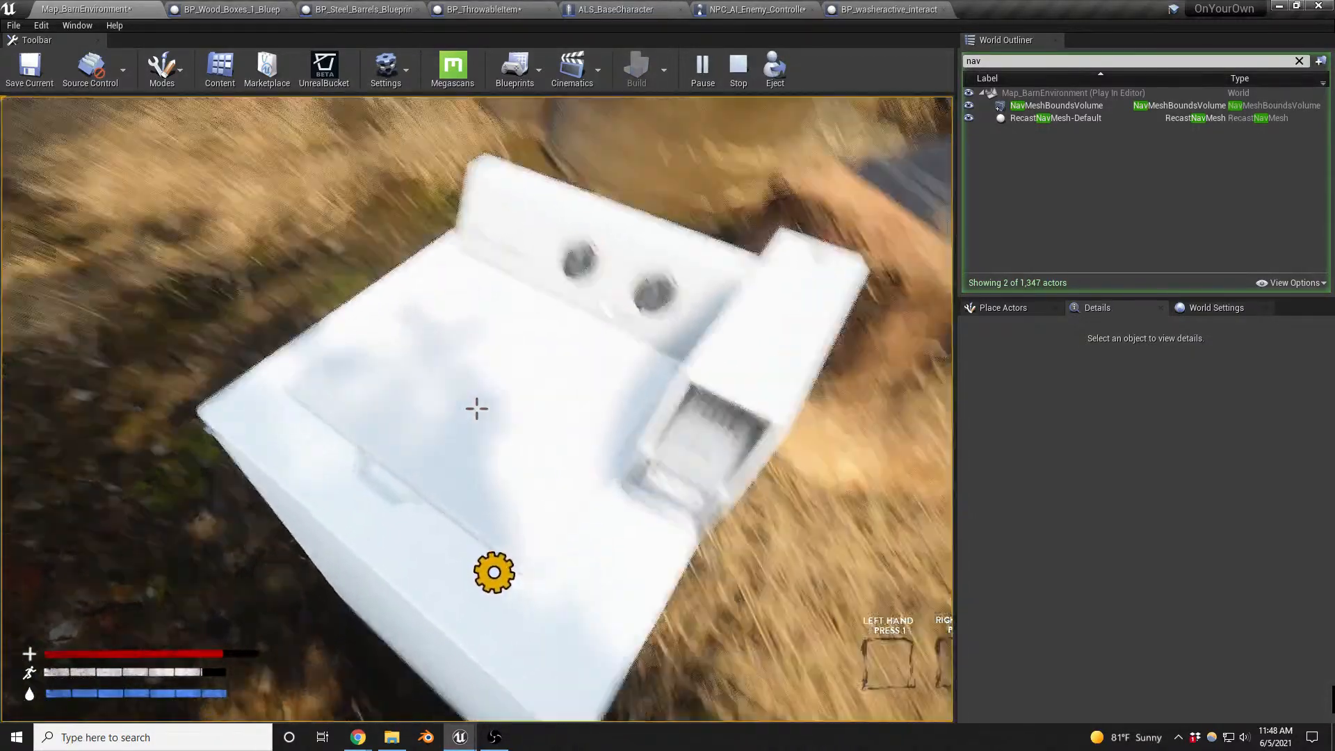
key(s)
key(s)
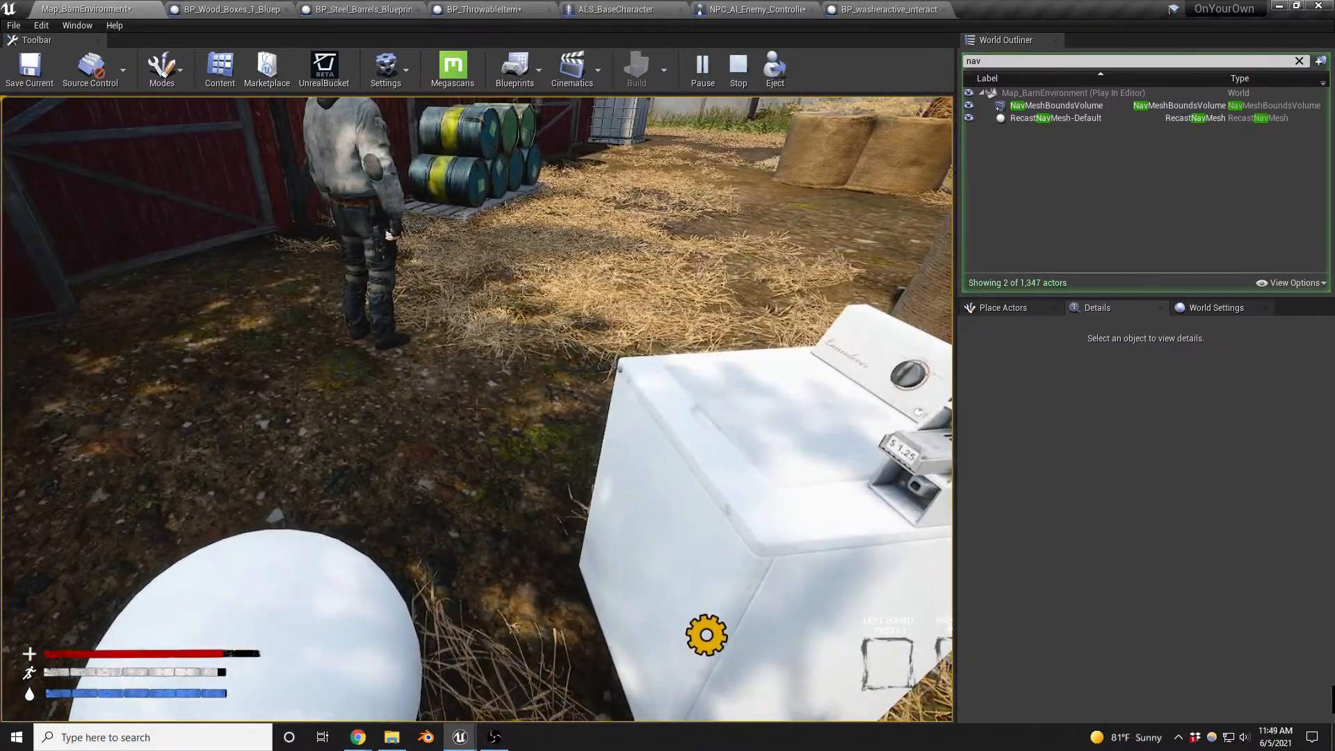
key(Escape)
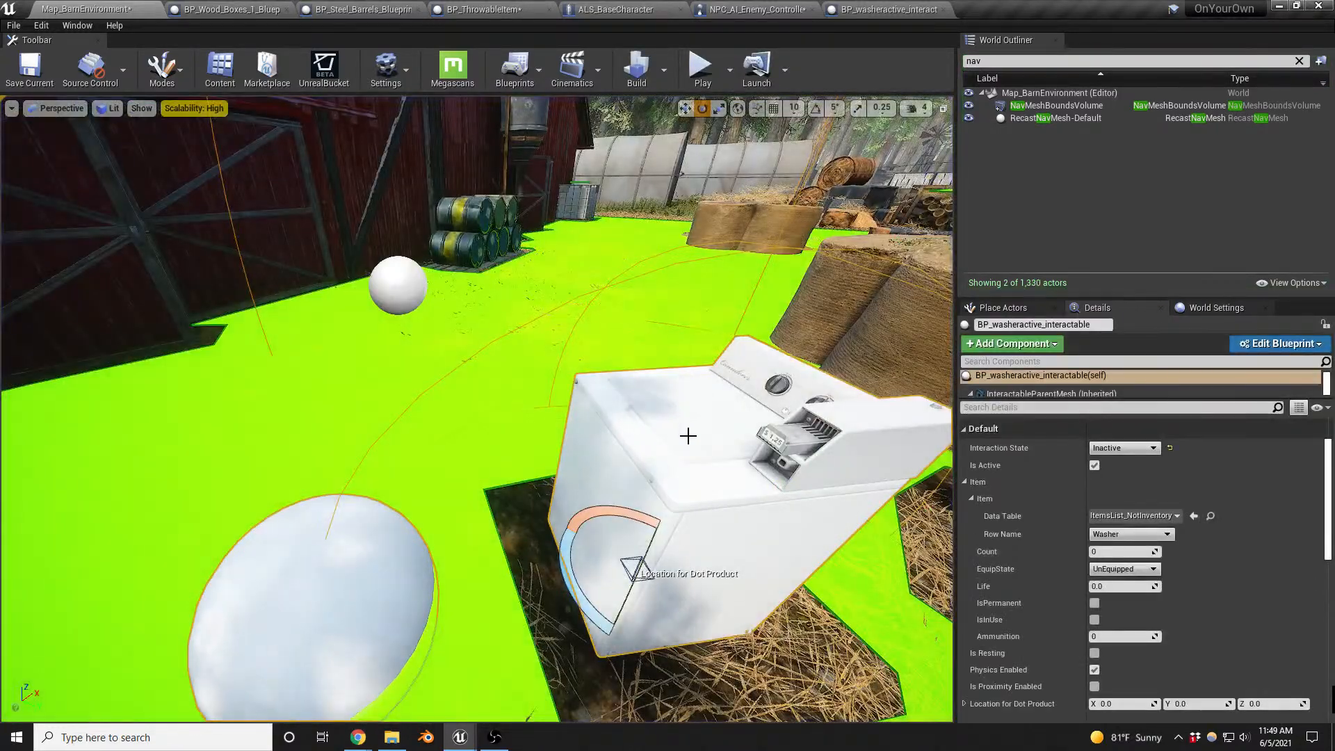
key(Delete)
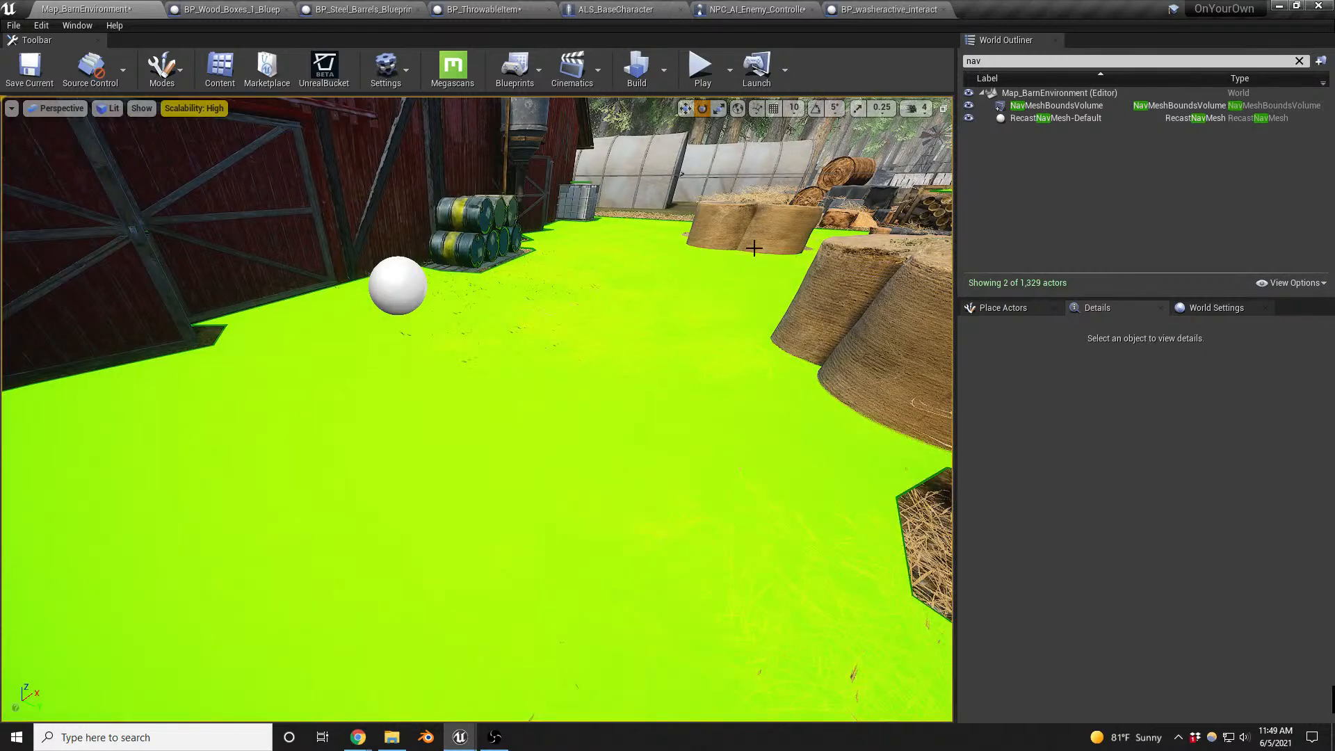
- Examine the NPC_AI_Enemy_Controller event graph, covering the perception logic, the Run Behavior Tree setup and the Switch on E_ChaseStatus branches
click(755, 10)
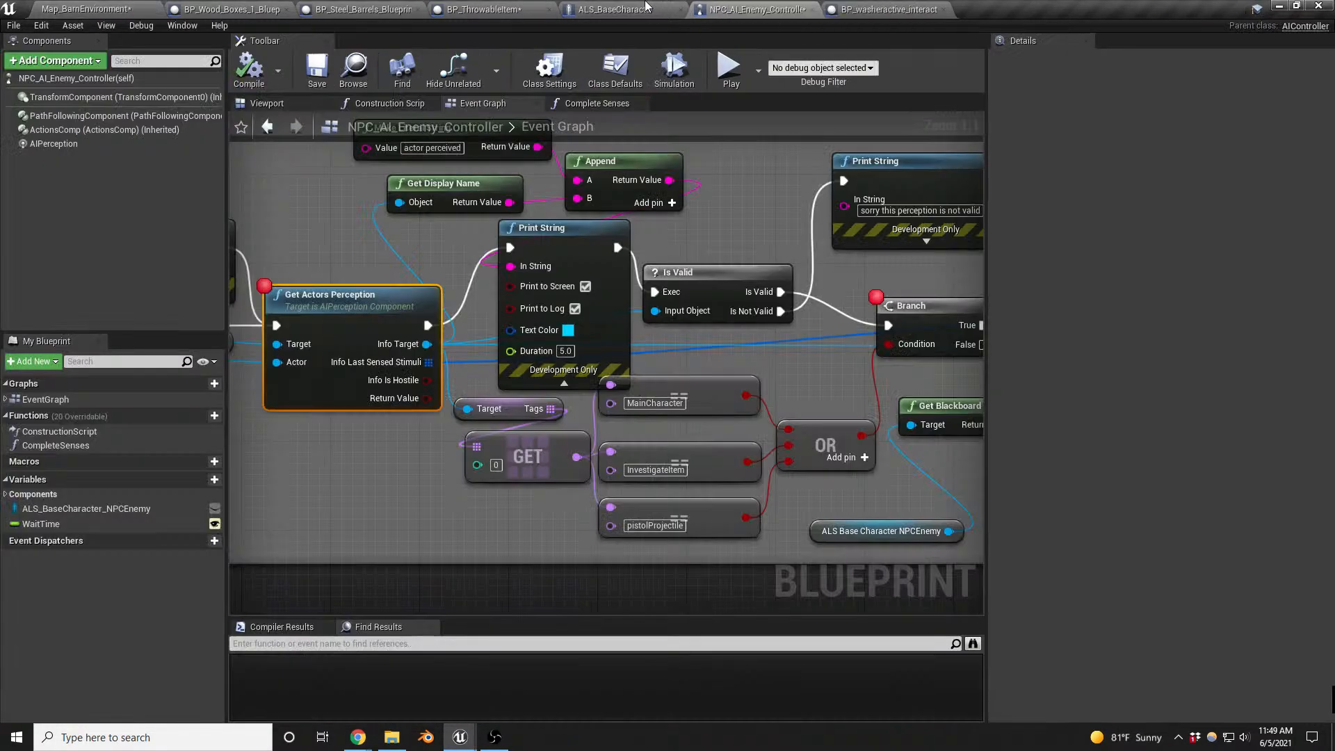
right_drag(337, 249, 1085, 249)
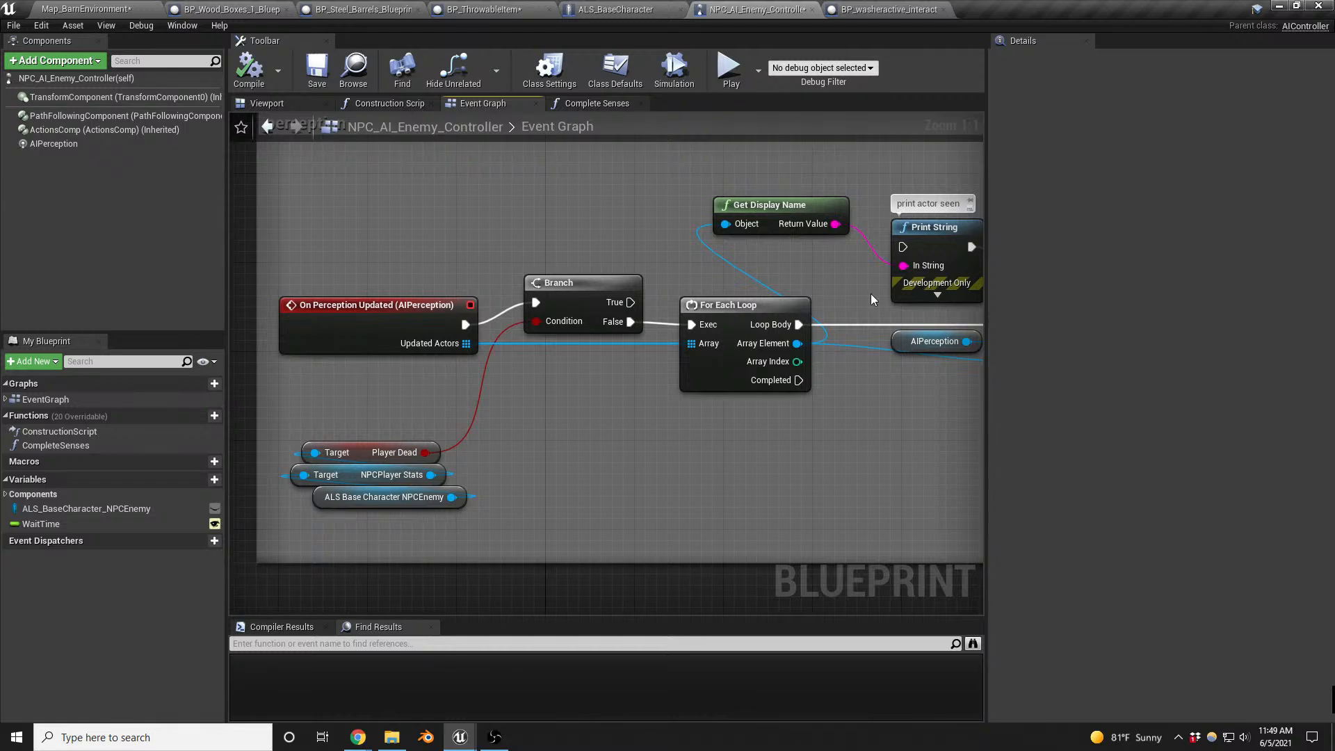
scroll(537, 393, down, 3)
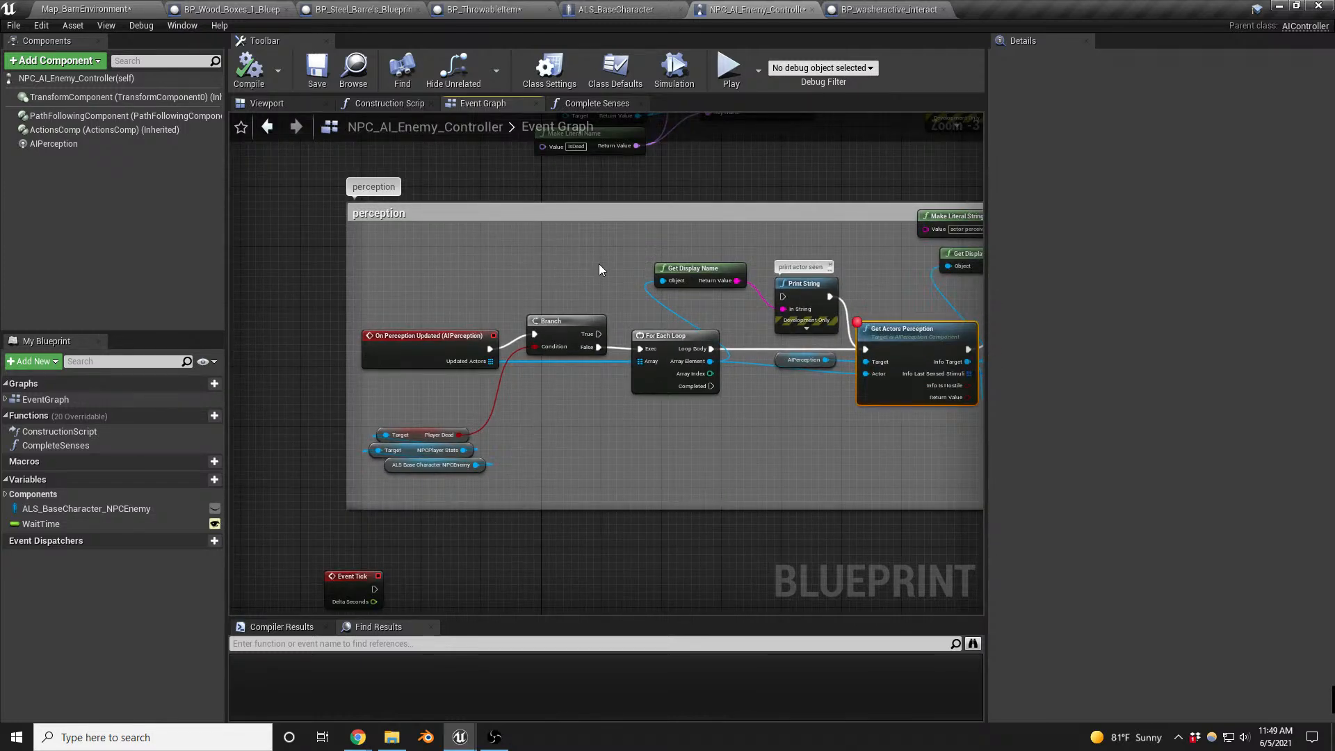
right_drag(599, 265, 313, 571)
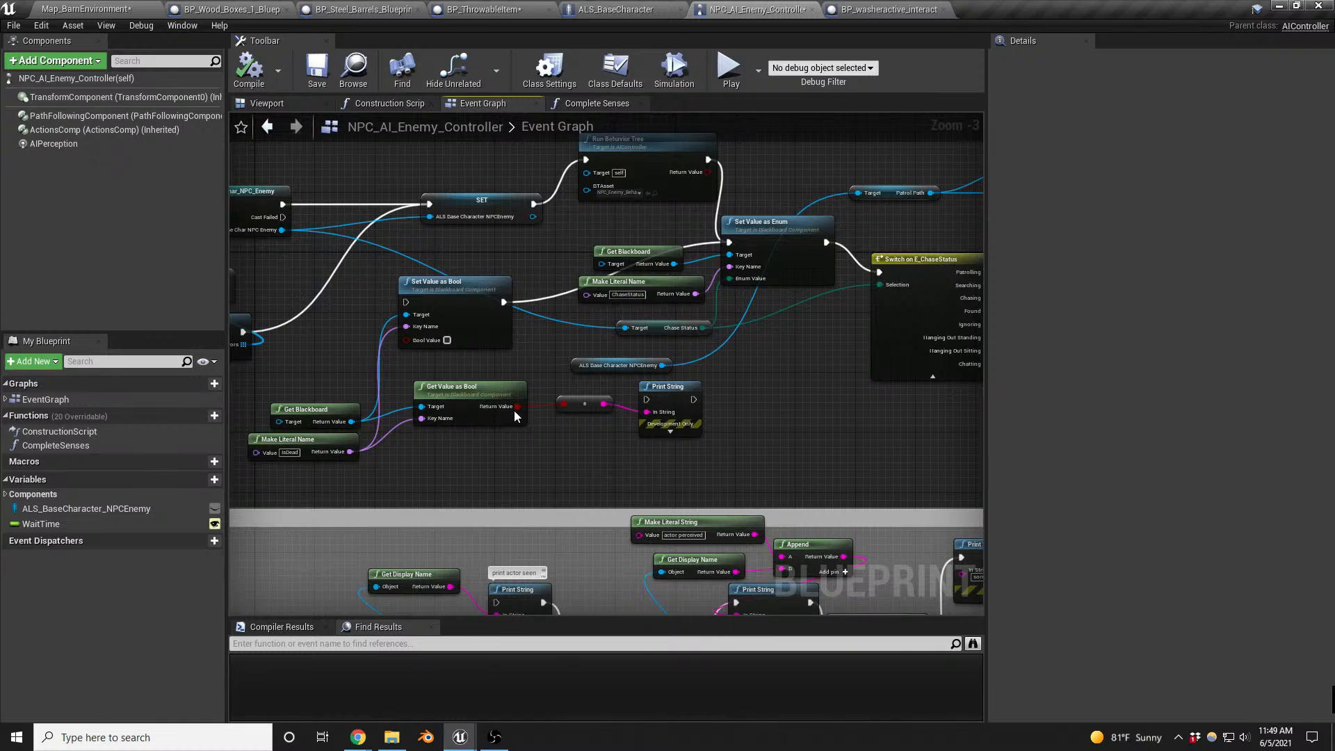
drag(661, 167, 646, 182)
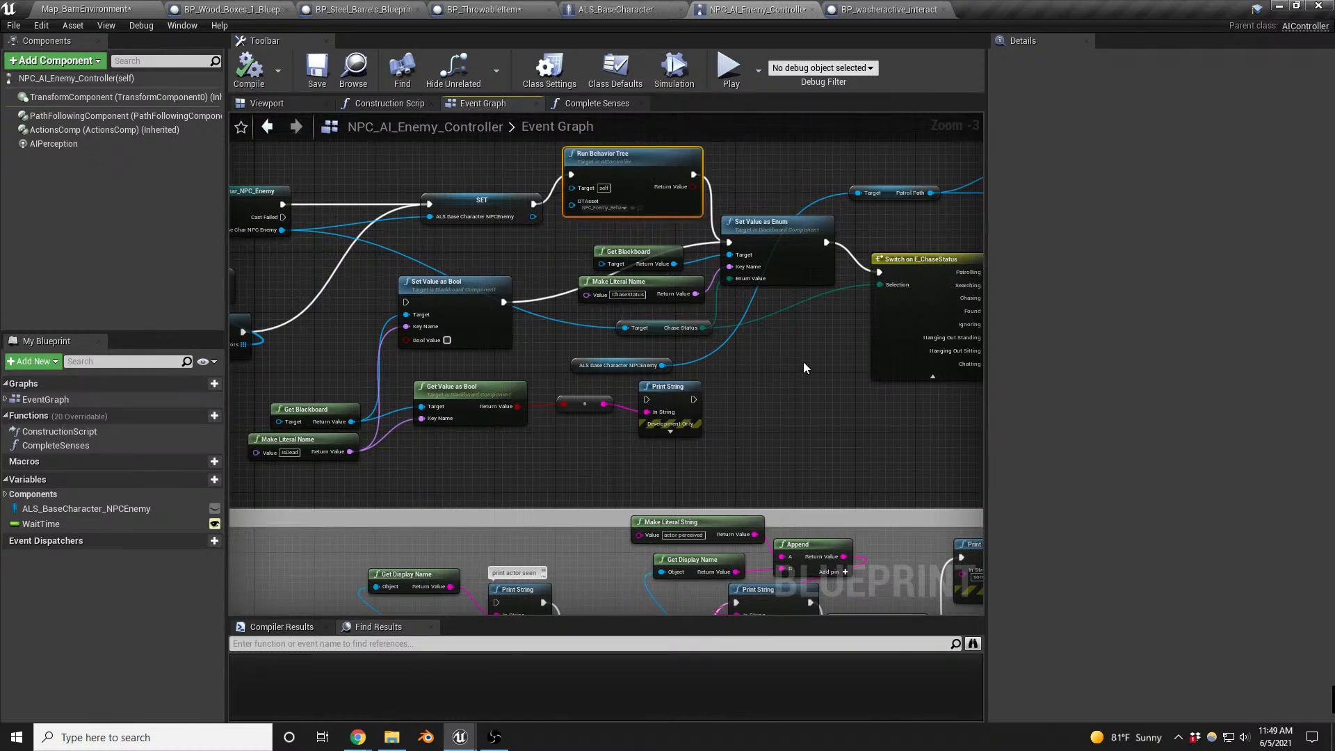
right_drag(804, 362, 211, 439)
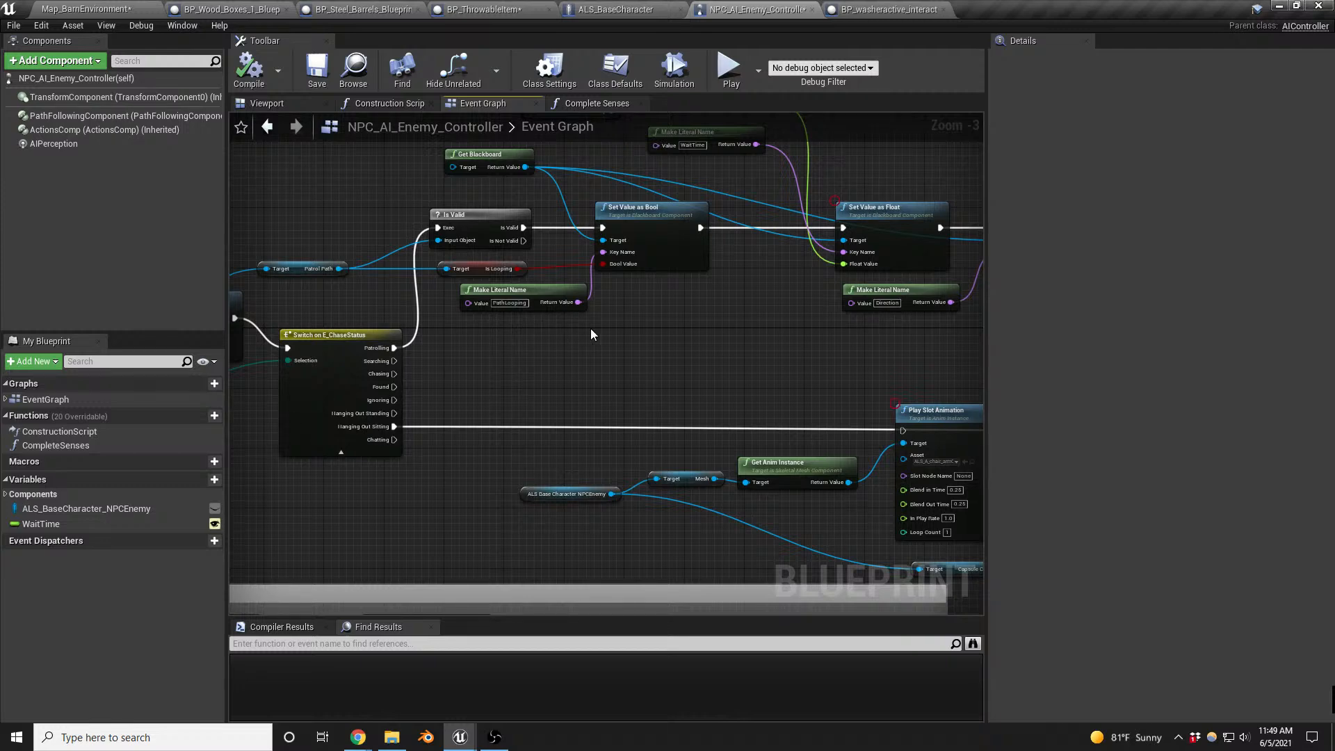
right_drag(740, 332, 760, 299)
scroll(761, 299, down, 3)
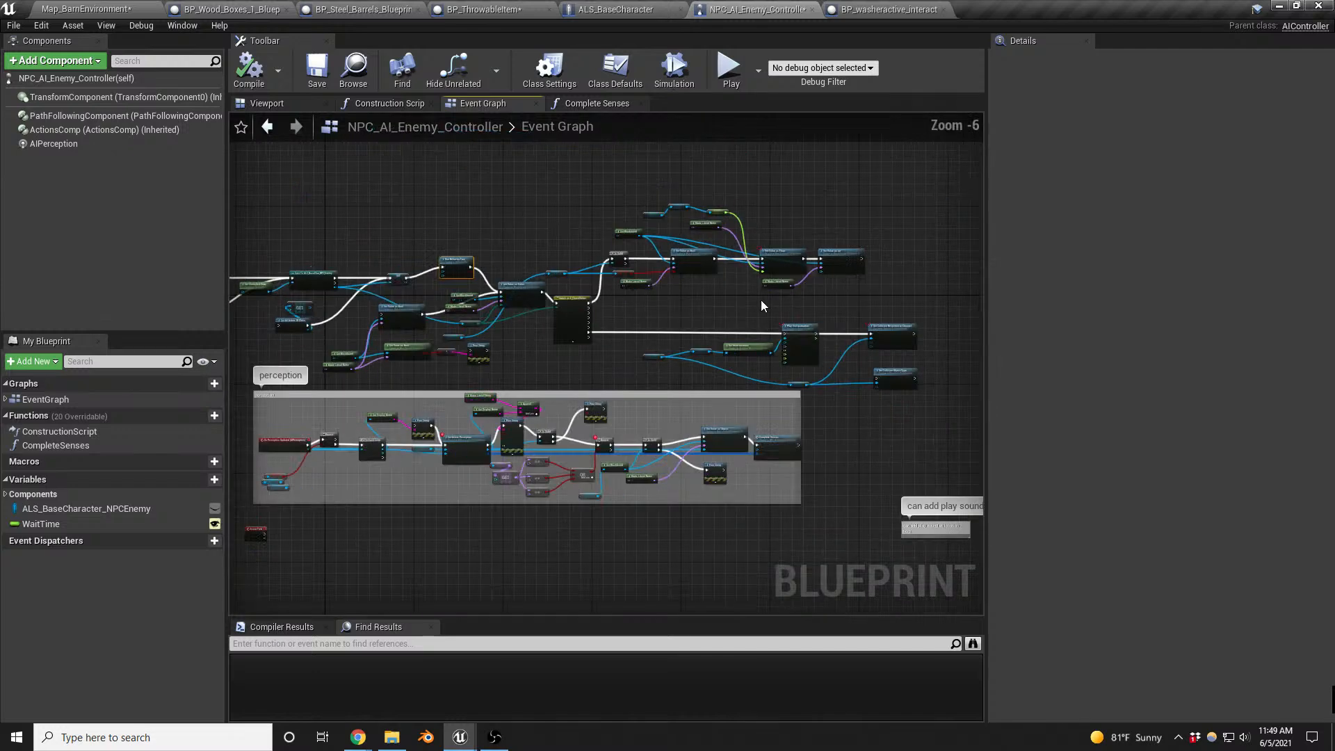
right_drag(608, 426, 724, 355)
scroll(722, 354, up, 5)
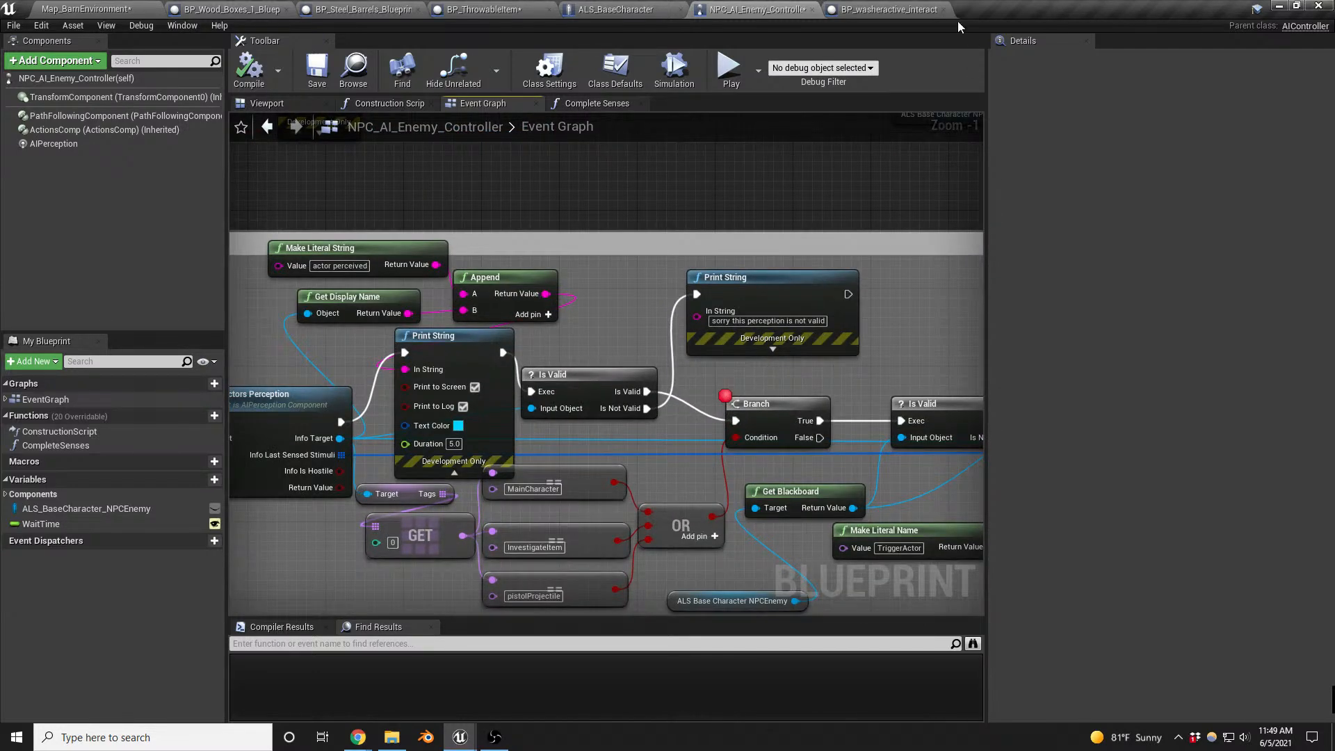
- In BP_ThrowableItem's Event Graph, disconnect Report Noise Event's execution output from the Cast To ALS_BaseCharacter node
click(487, 9)
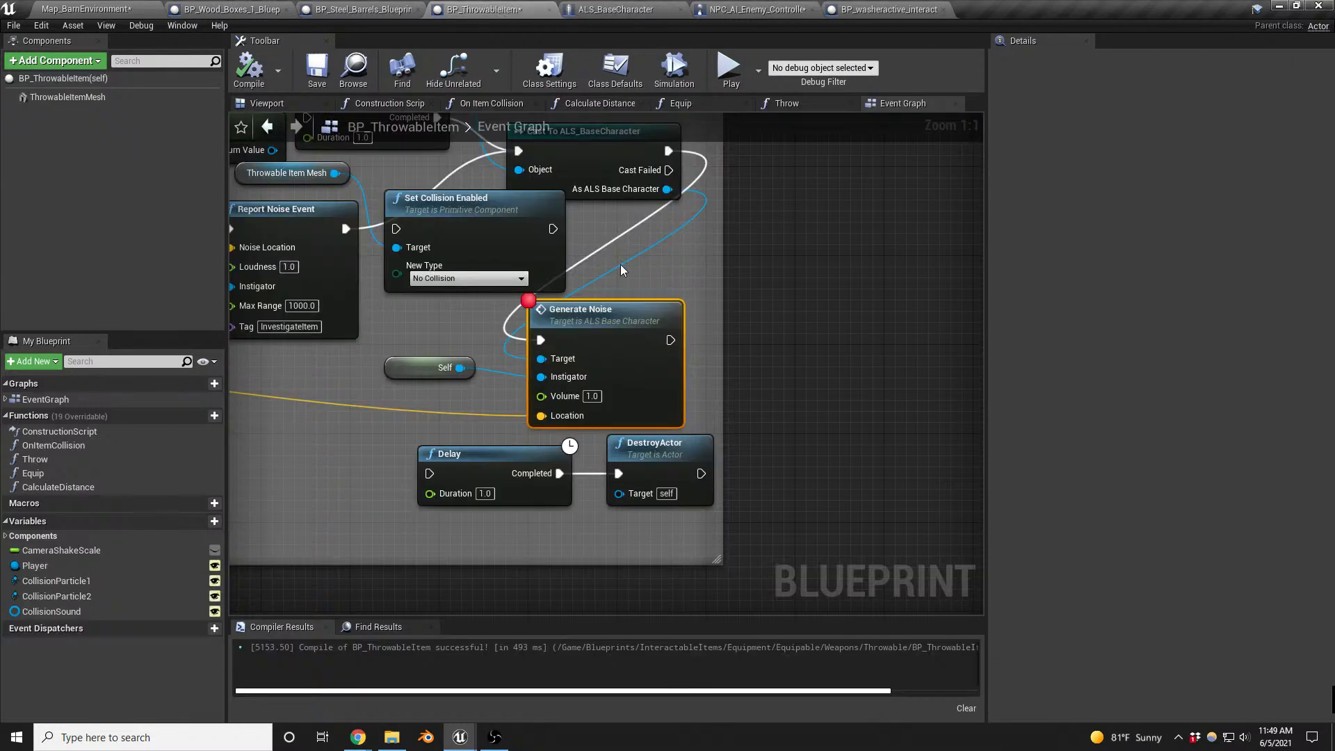
right_drag(620, 264, 799, 298)
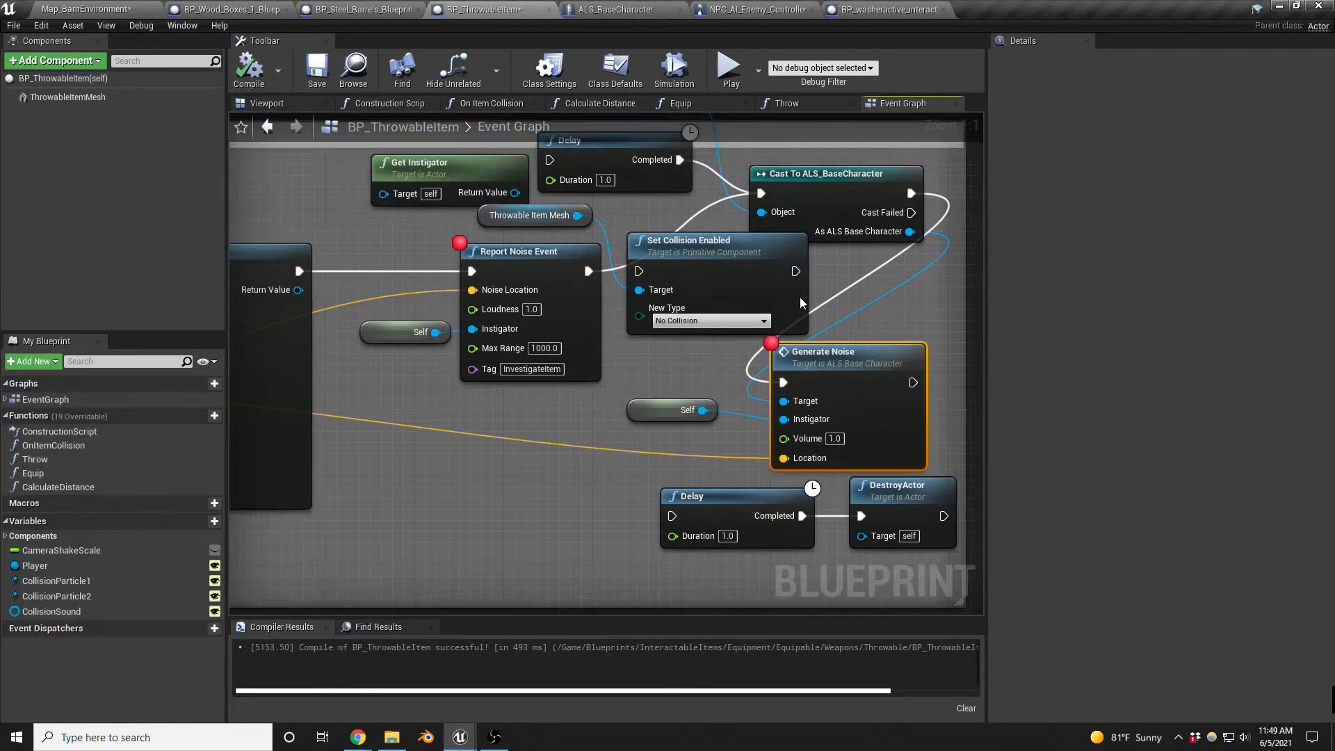
alt+click(692, 217)
- Set Report Noise Event's Loudness to 10.0 and Max Range to 4000.0, and compile BP_ThrowableItem
right_drag(672, 381, 1091, 371)
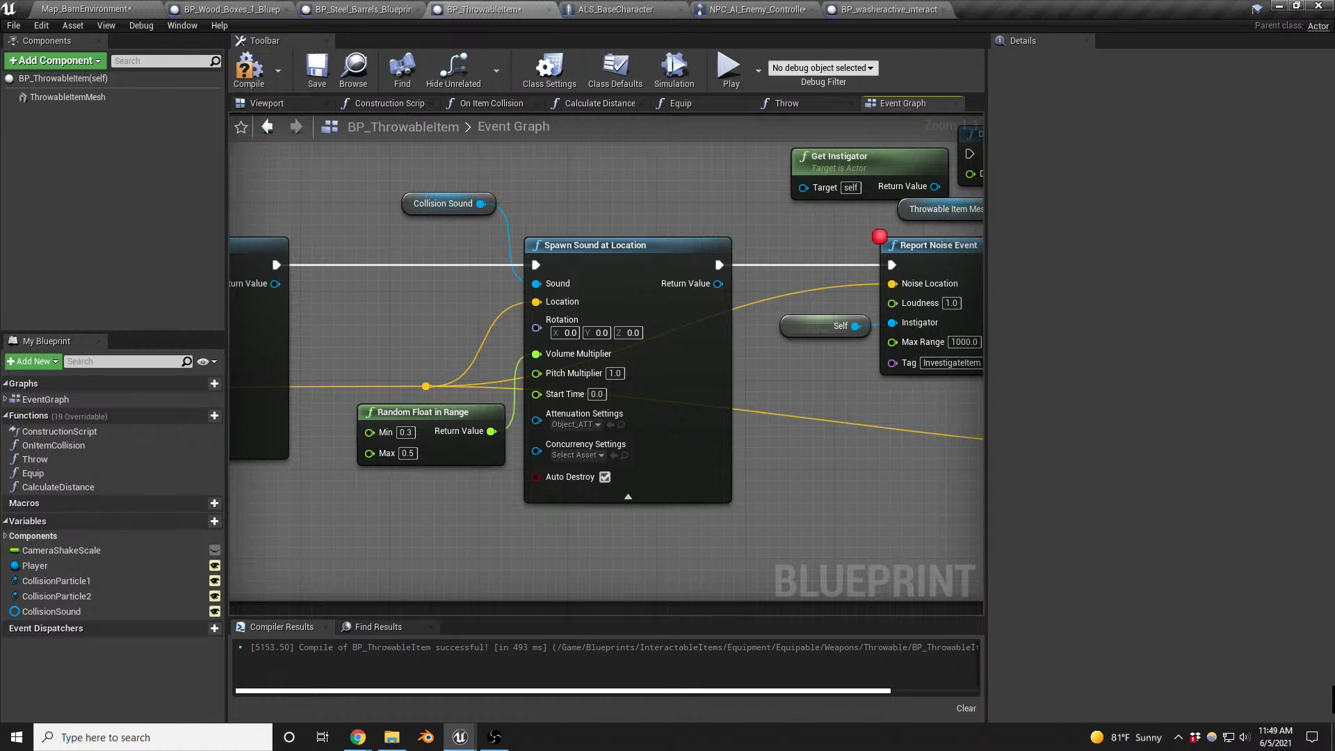
right_drag(969, 374, 641, 402)
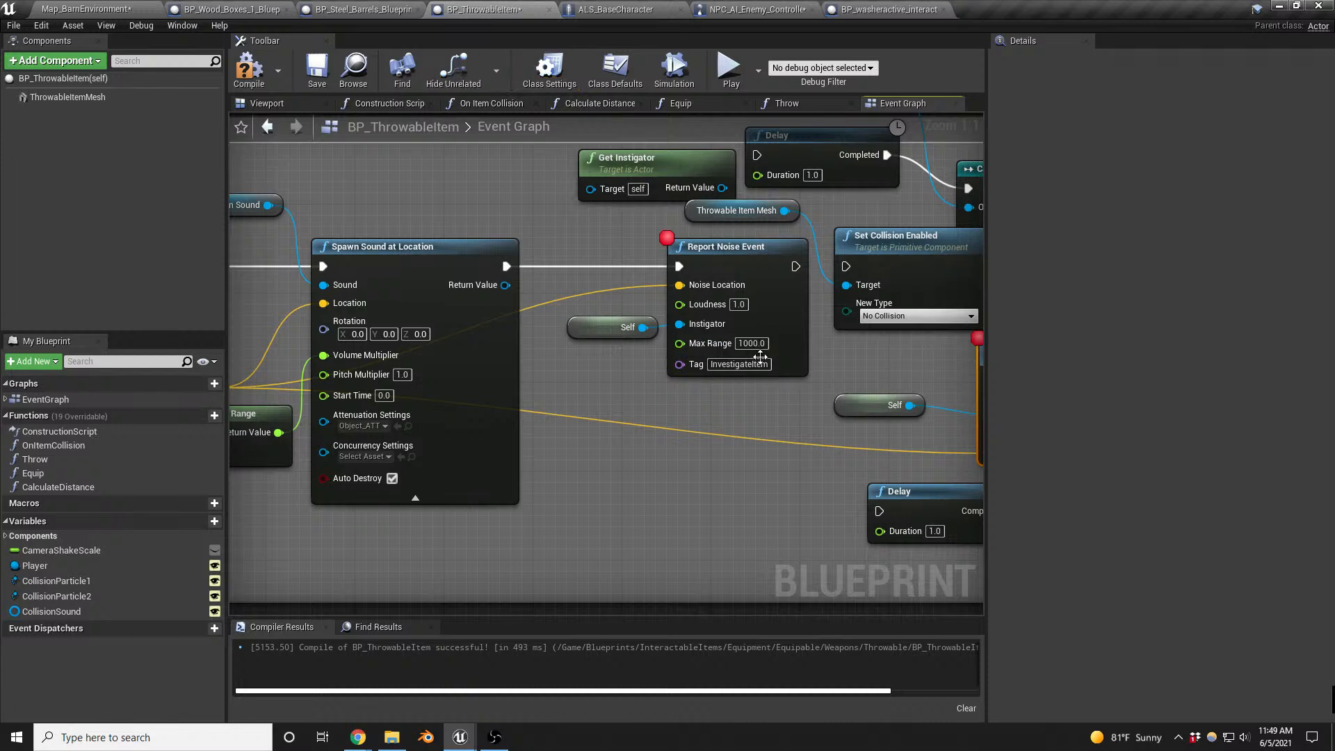
text(3)
key(BackSpace)
text(4000)
key(Return)
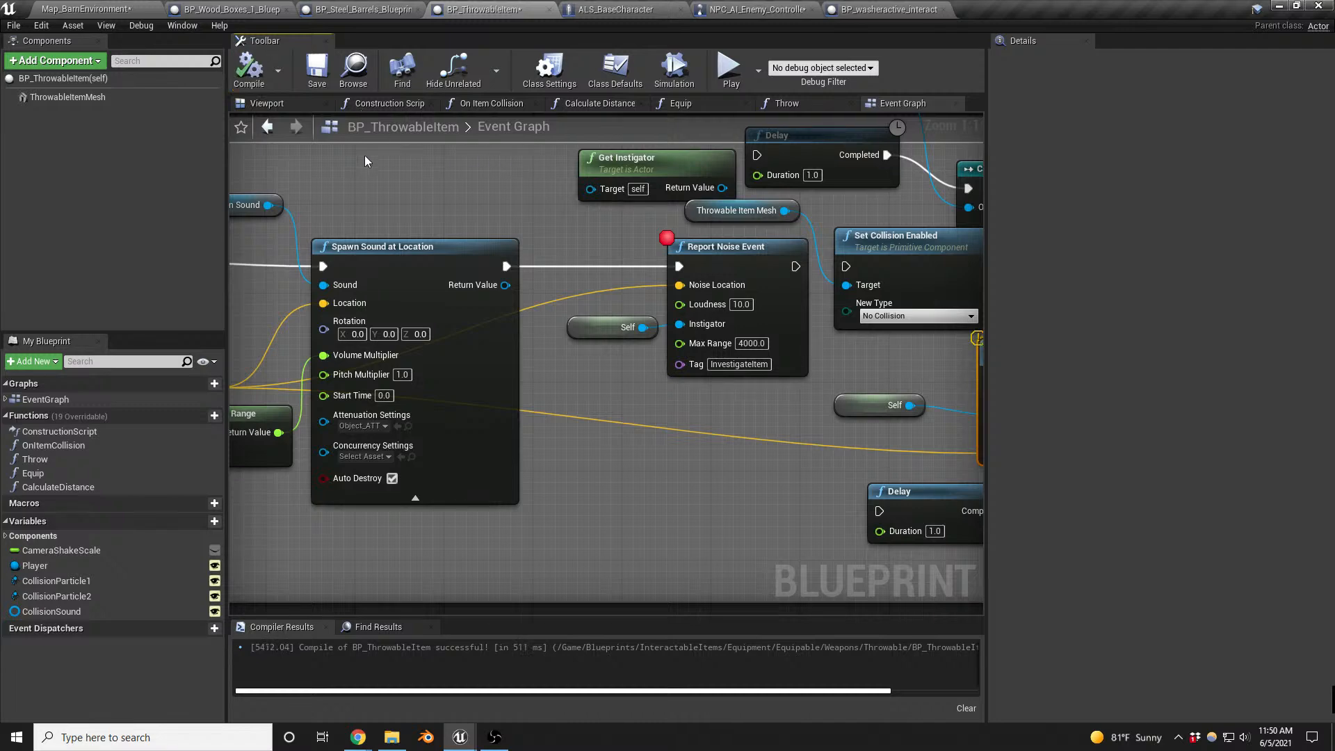
- Playtest the barn map, throw an item near the enemy and resume execution from the Report Noise Event breakpoint
click(115, 8)
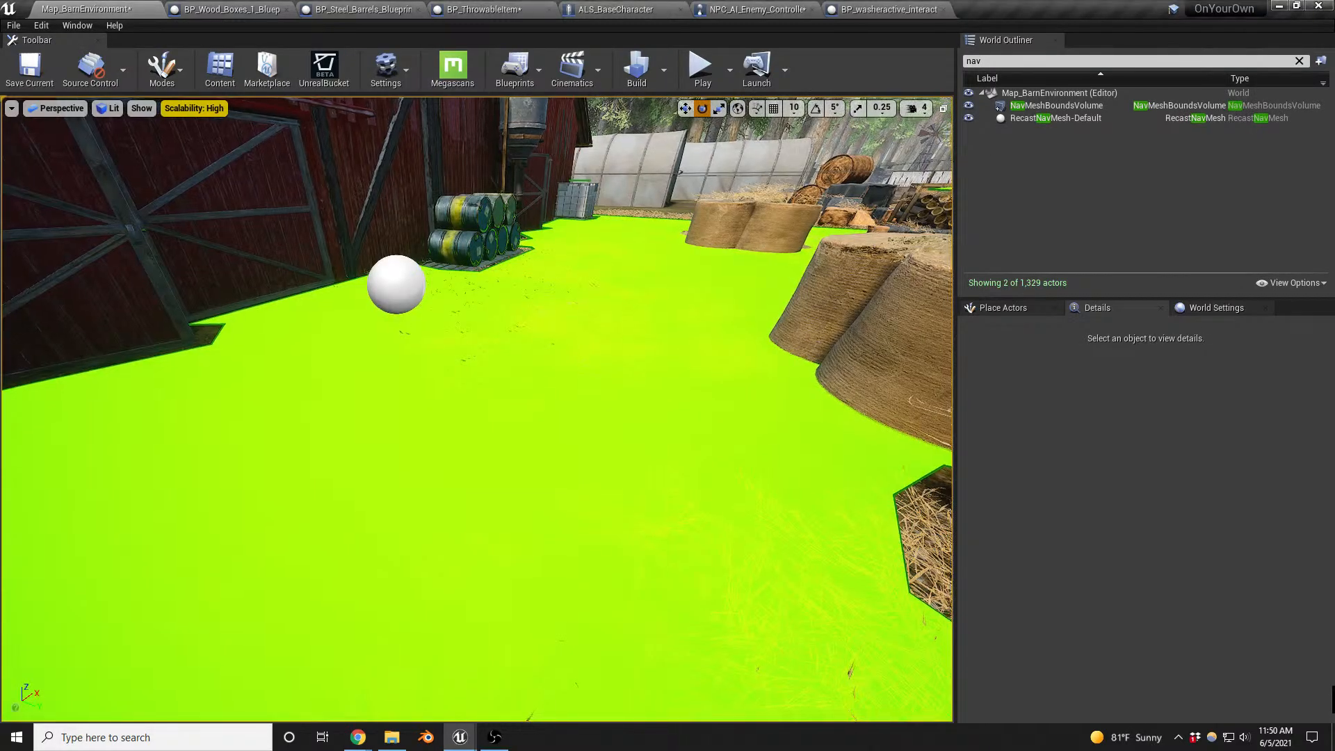
right_drag(605, 359, 623, 343)
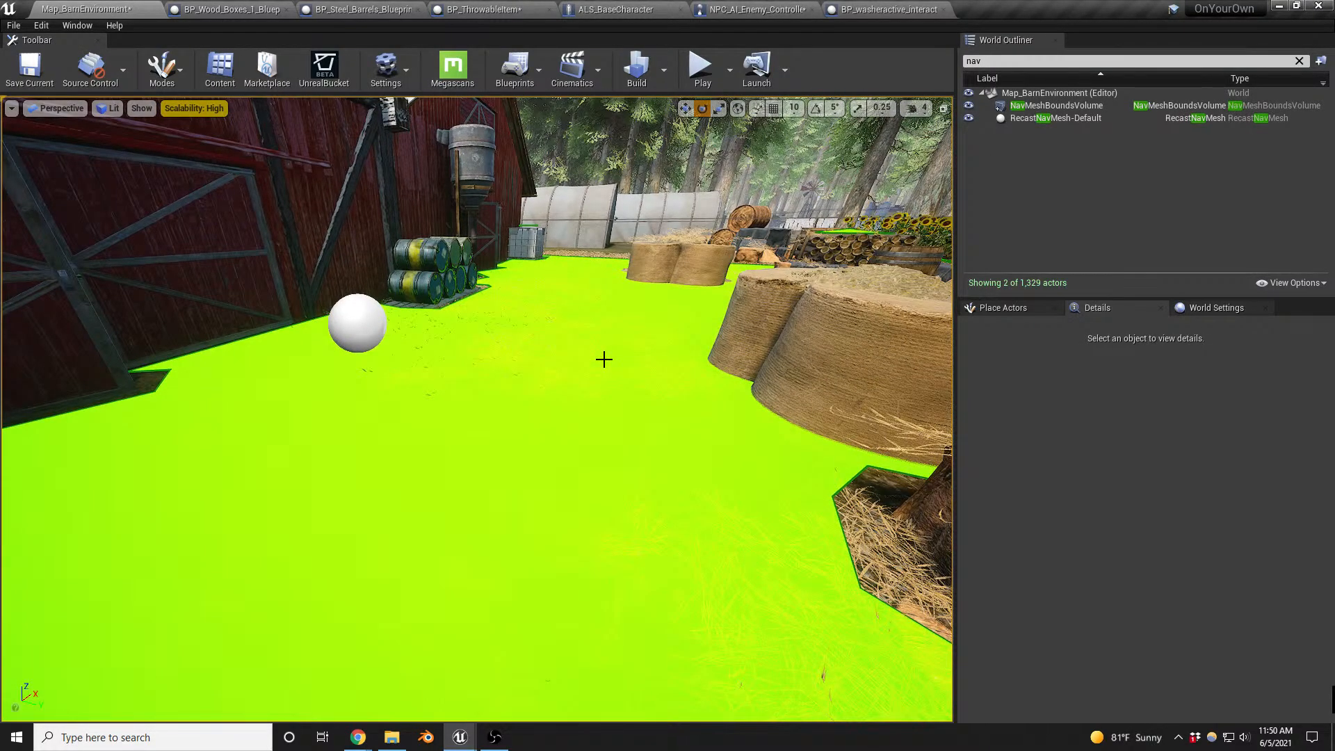
key(alt+p)
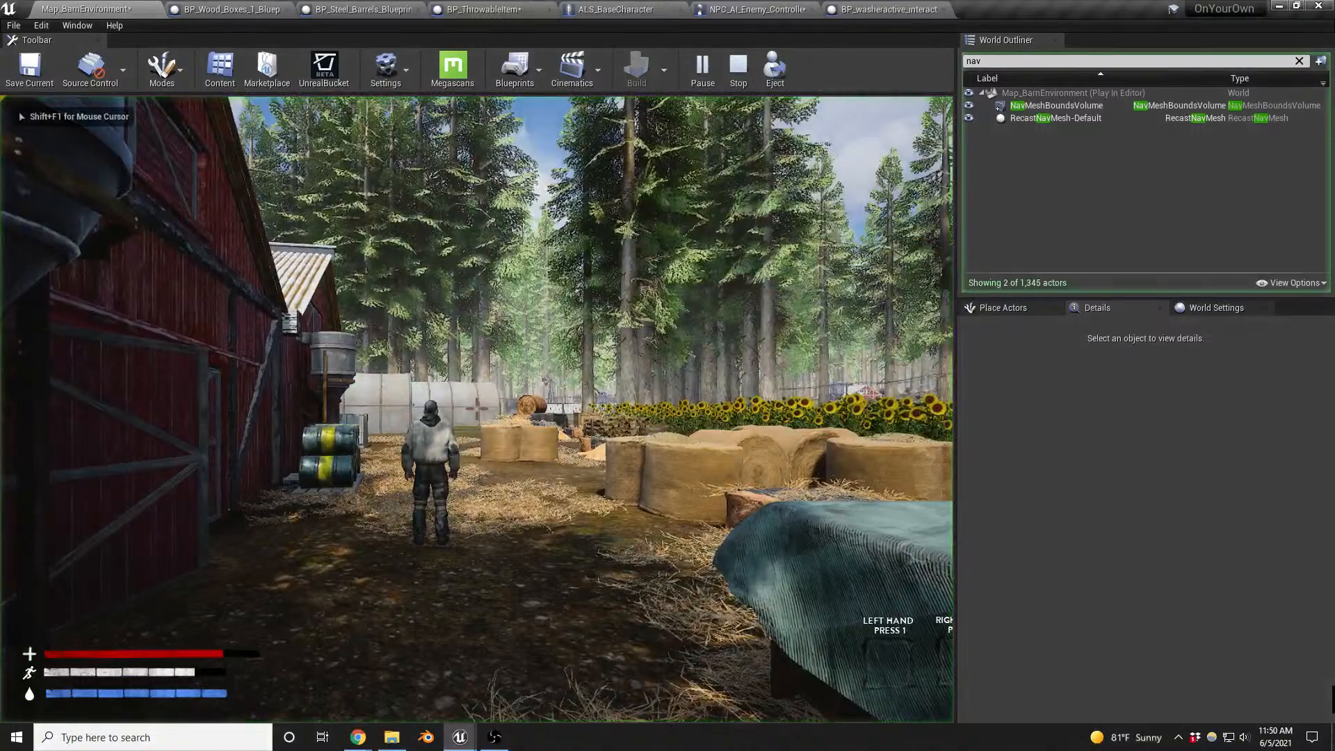
key(g)
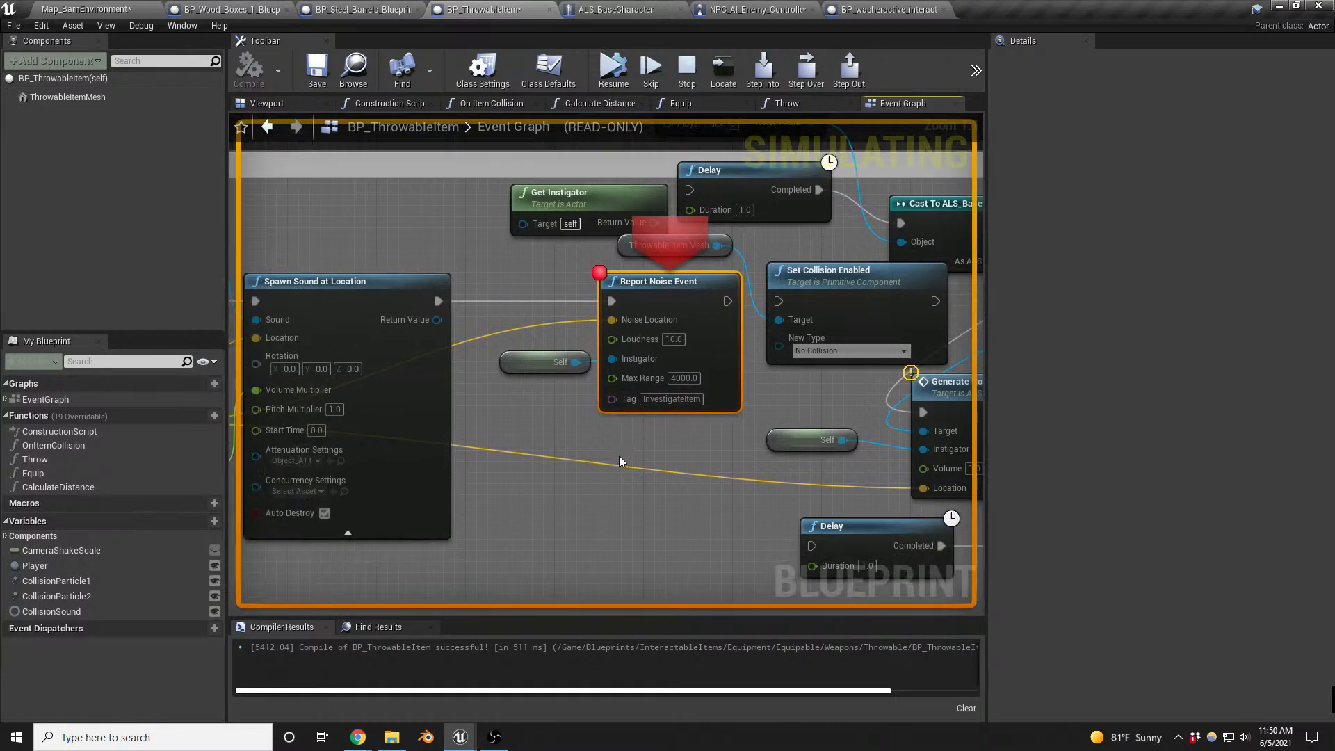
click(605, 76)
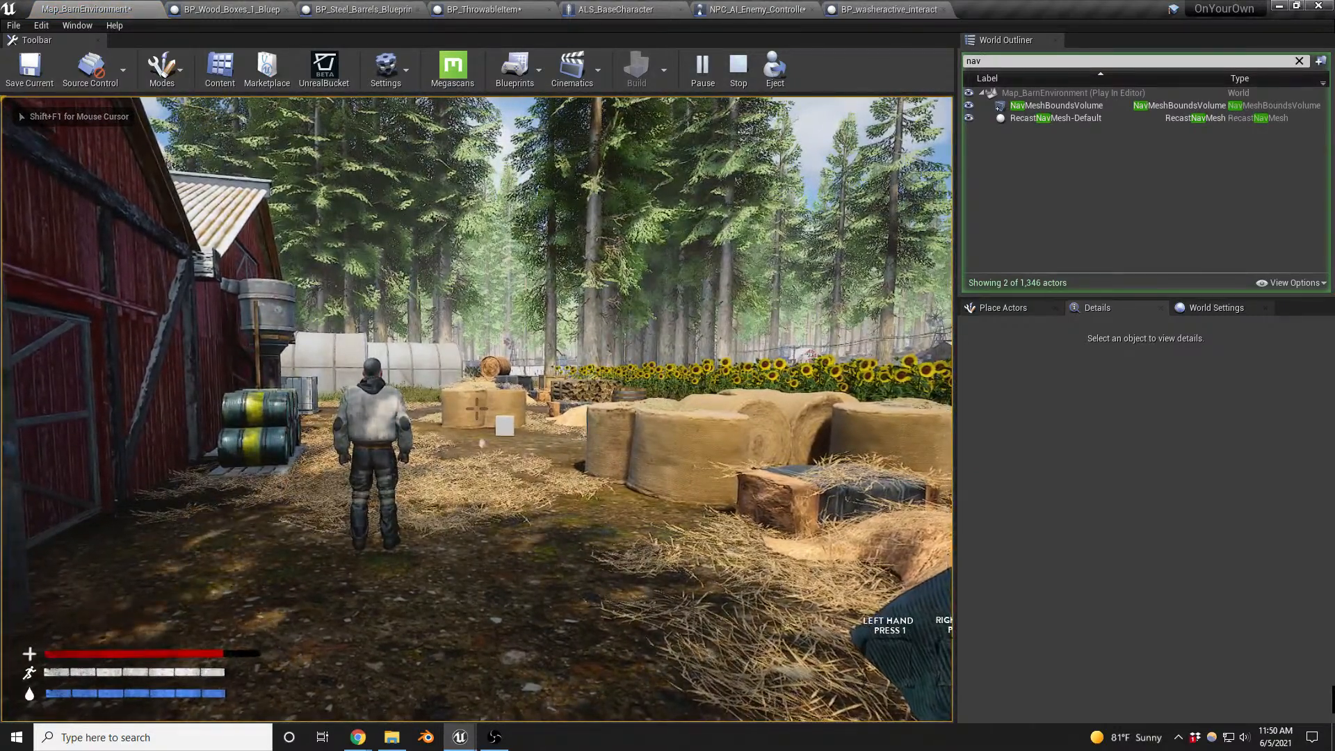
- Throw two more items near the enemy to test its hearing, resuming after each breakpoint, and end the playtest
key(g)
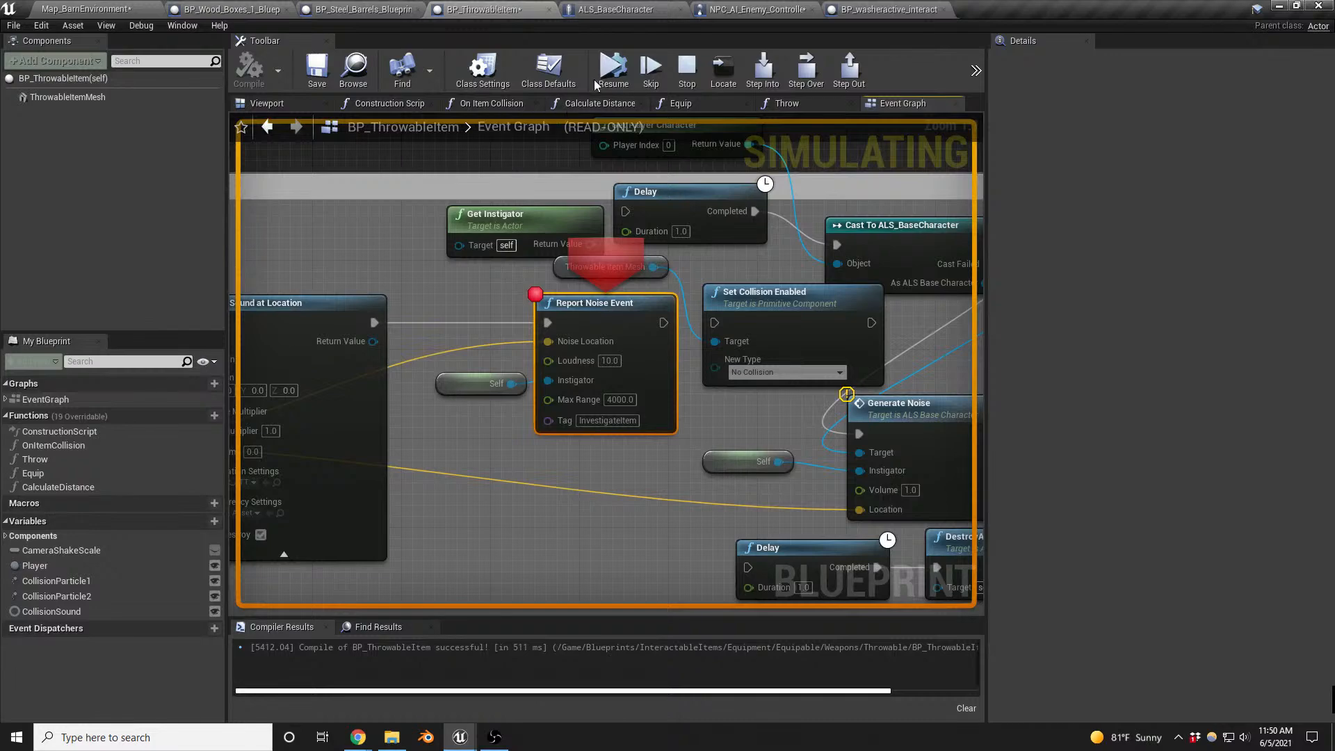
click(598, 74)
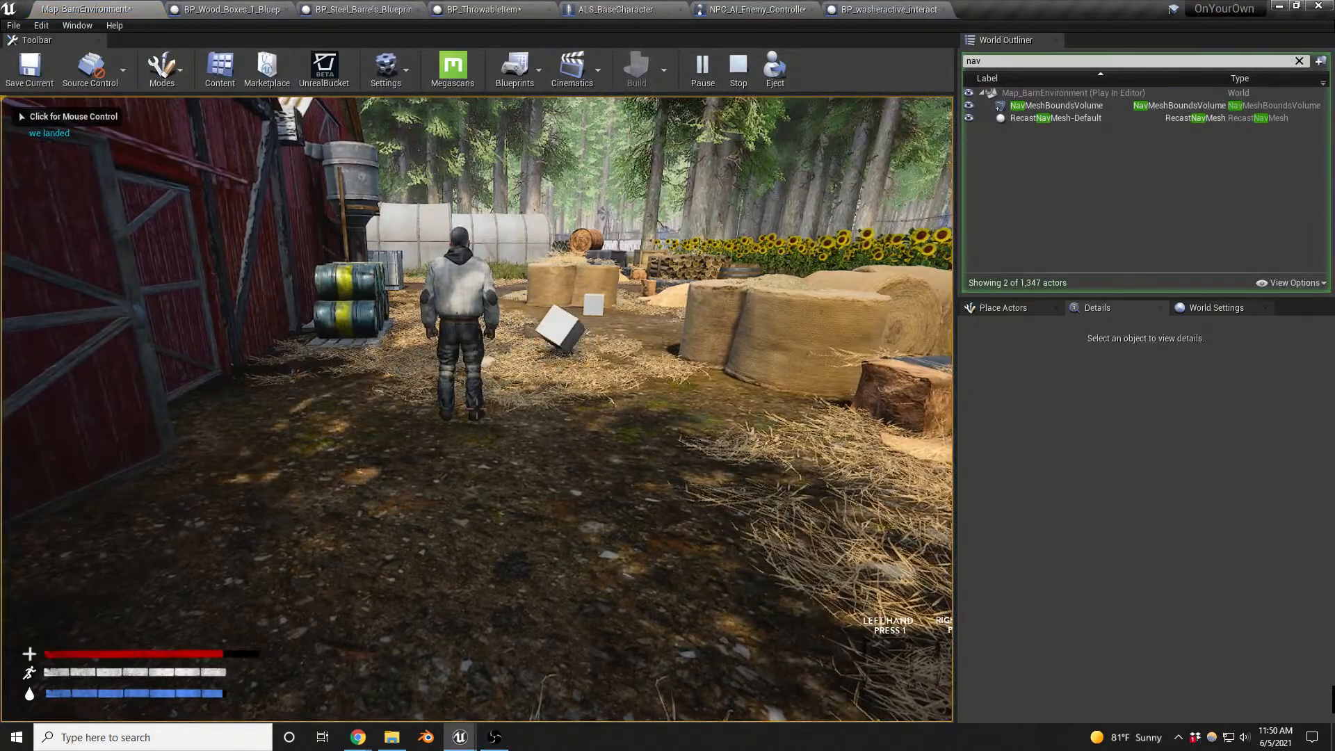
click(598, 410)
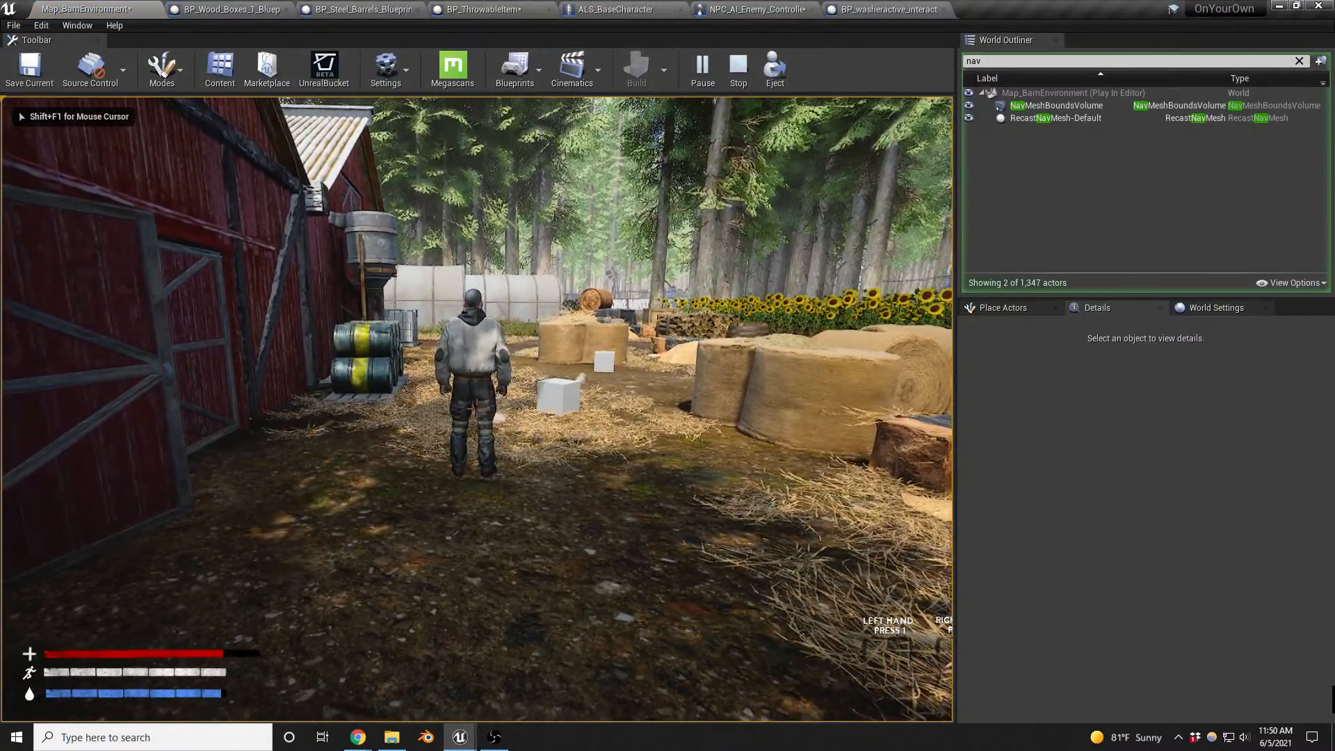
key(g)
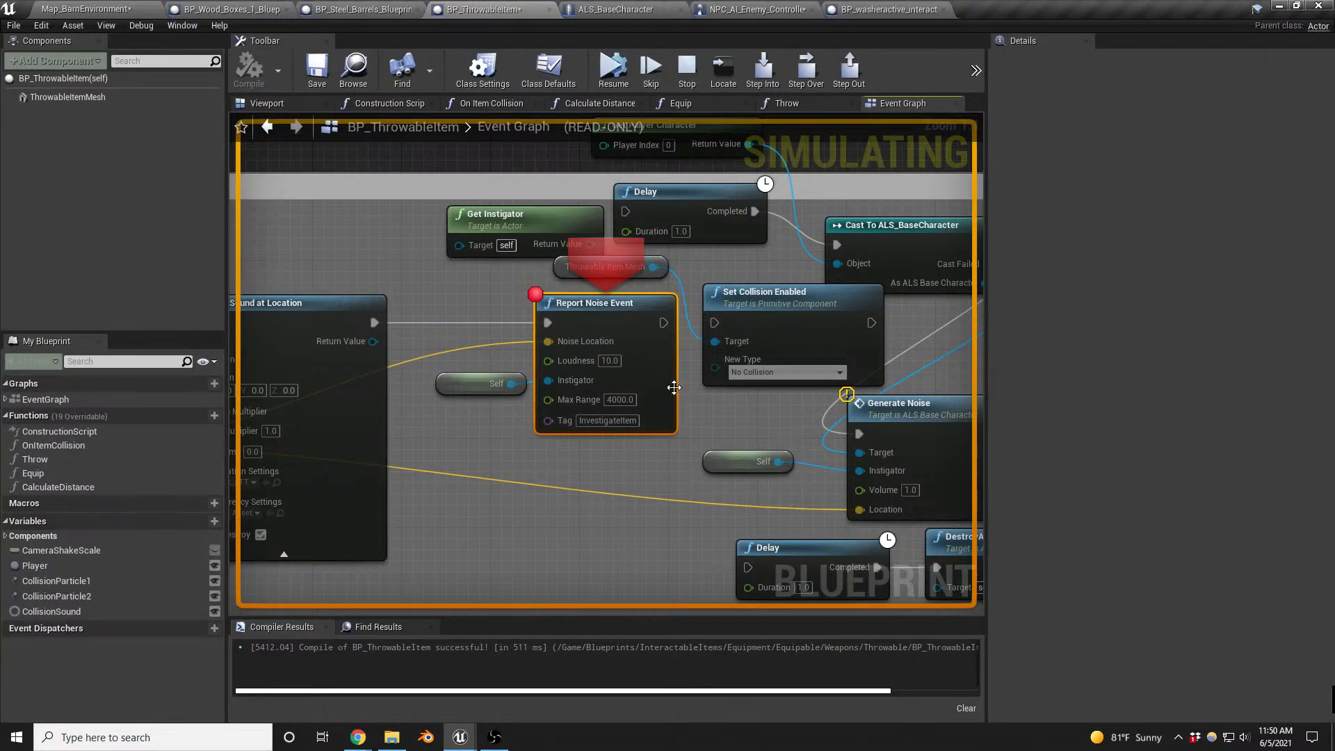
click(619, 75)
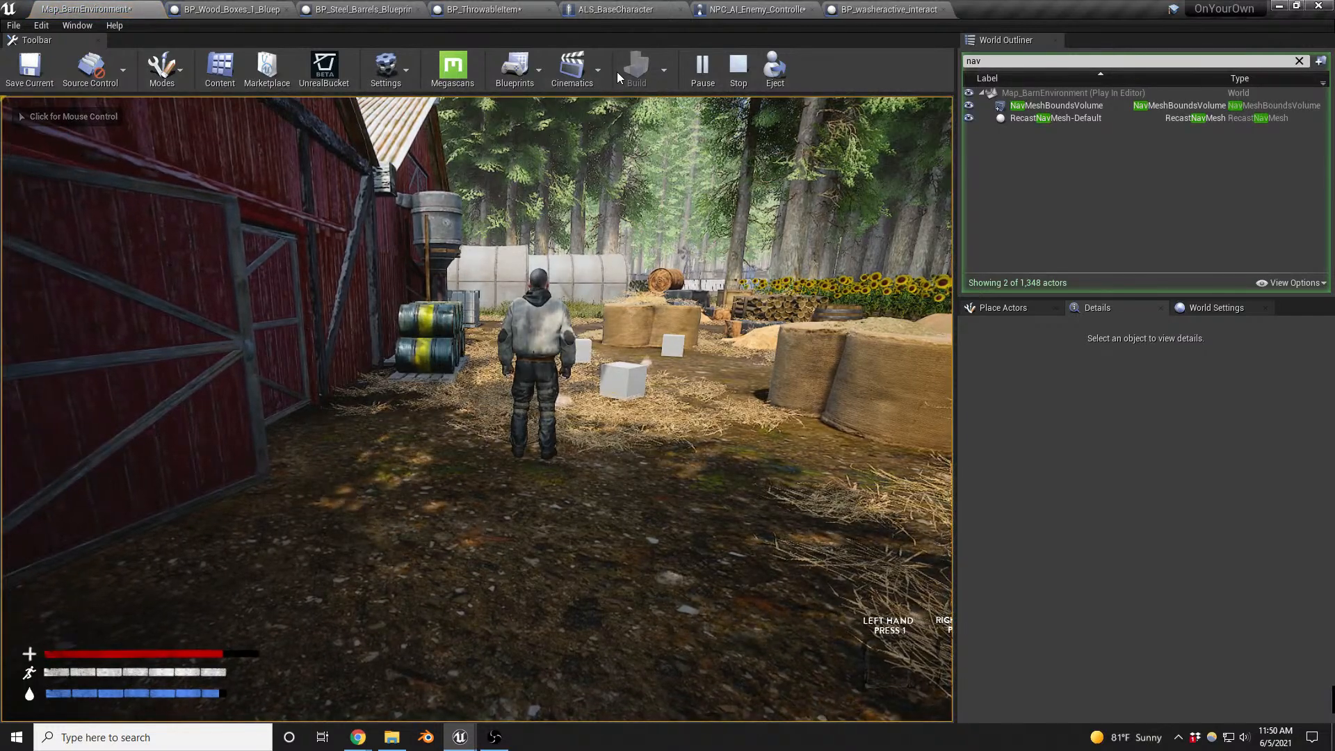
key(Escape)
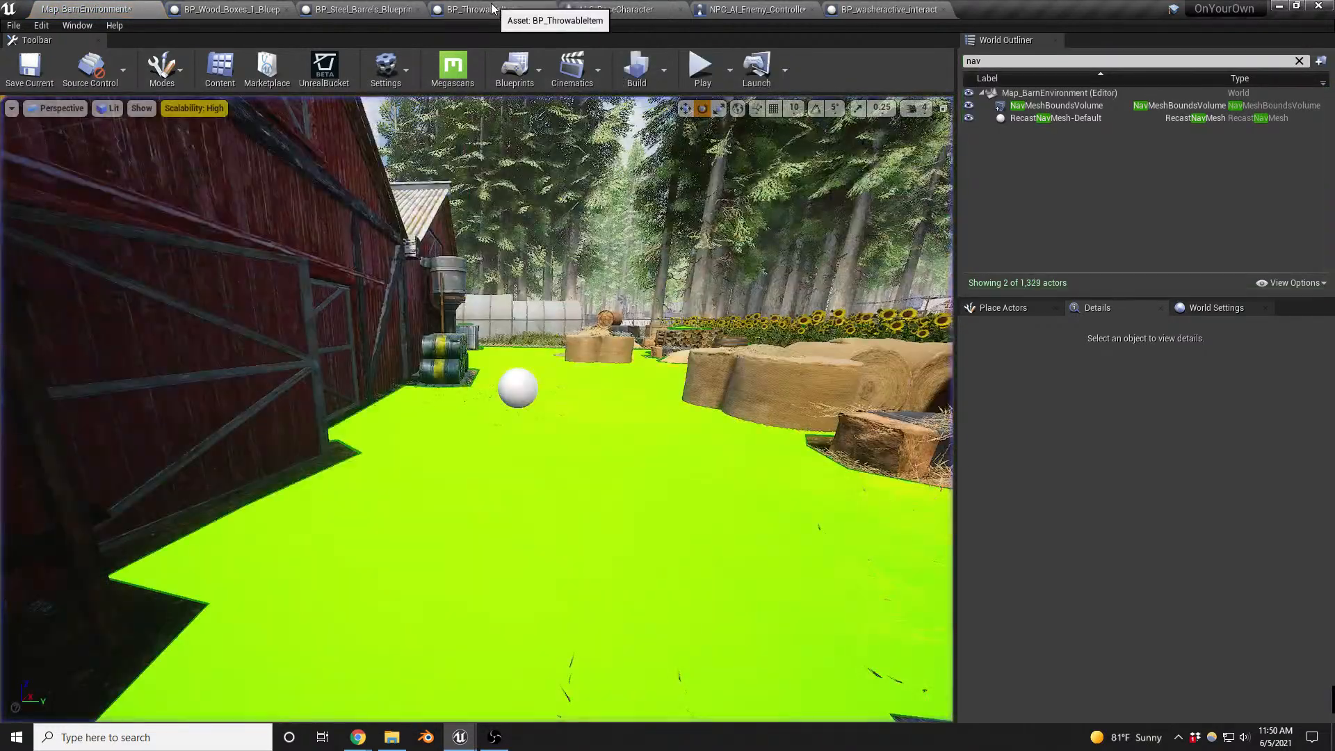
- In NPC_AI_Enemy_Controller, enable Detect Friendlies under Detection by Affiliation in the AIPerception component's AI Hearing config
click(492, 8)
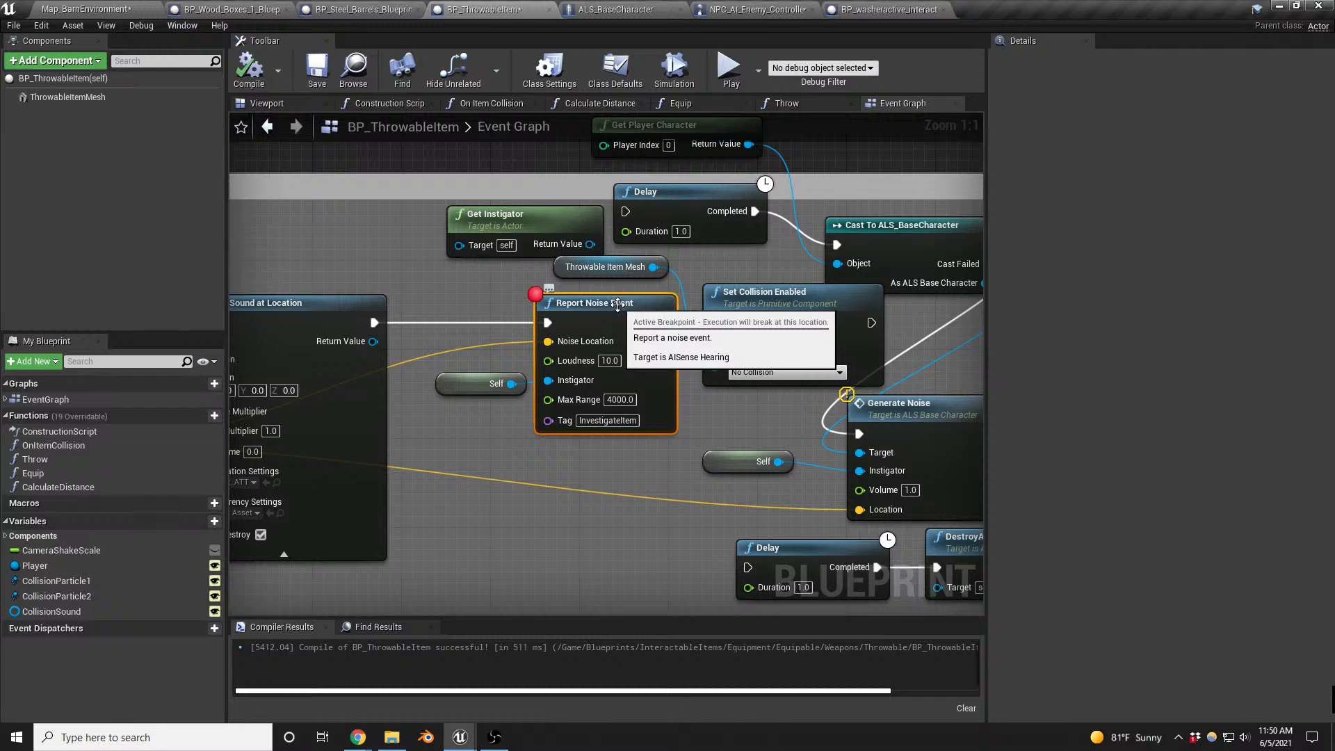
click(750, 10)
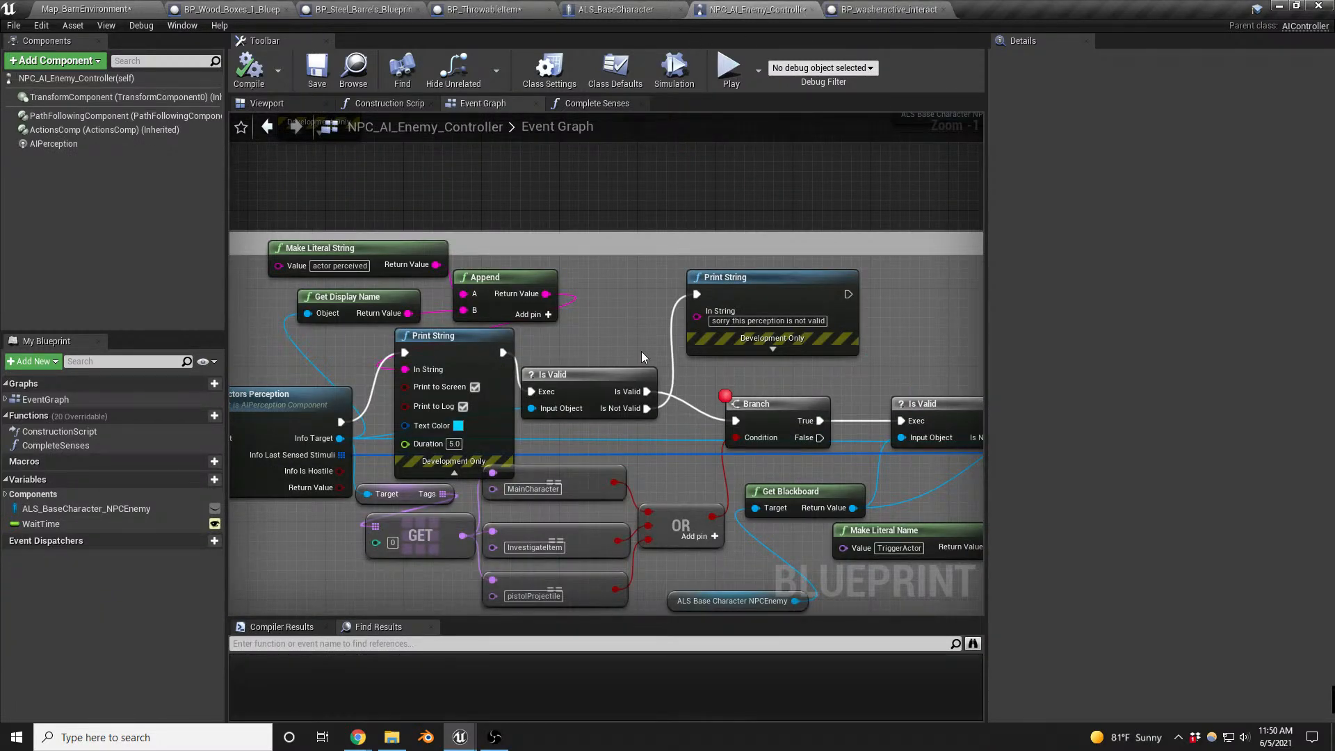
right_drag(675, 467, 603, 366)
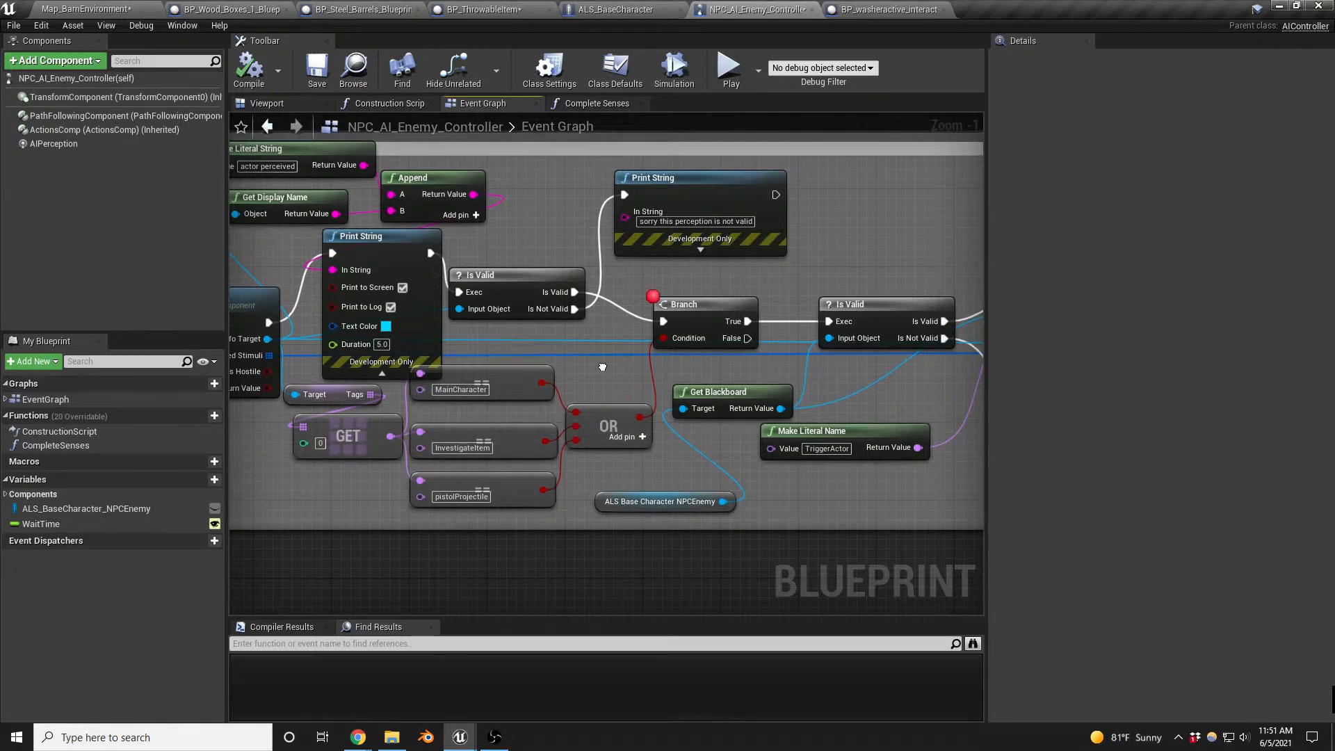
right_drag(603, 367, 986, 386)
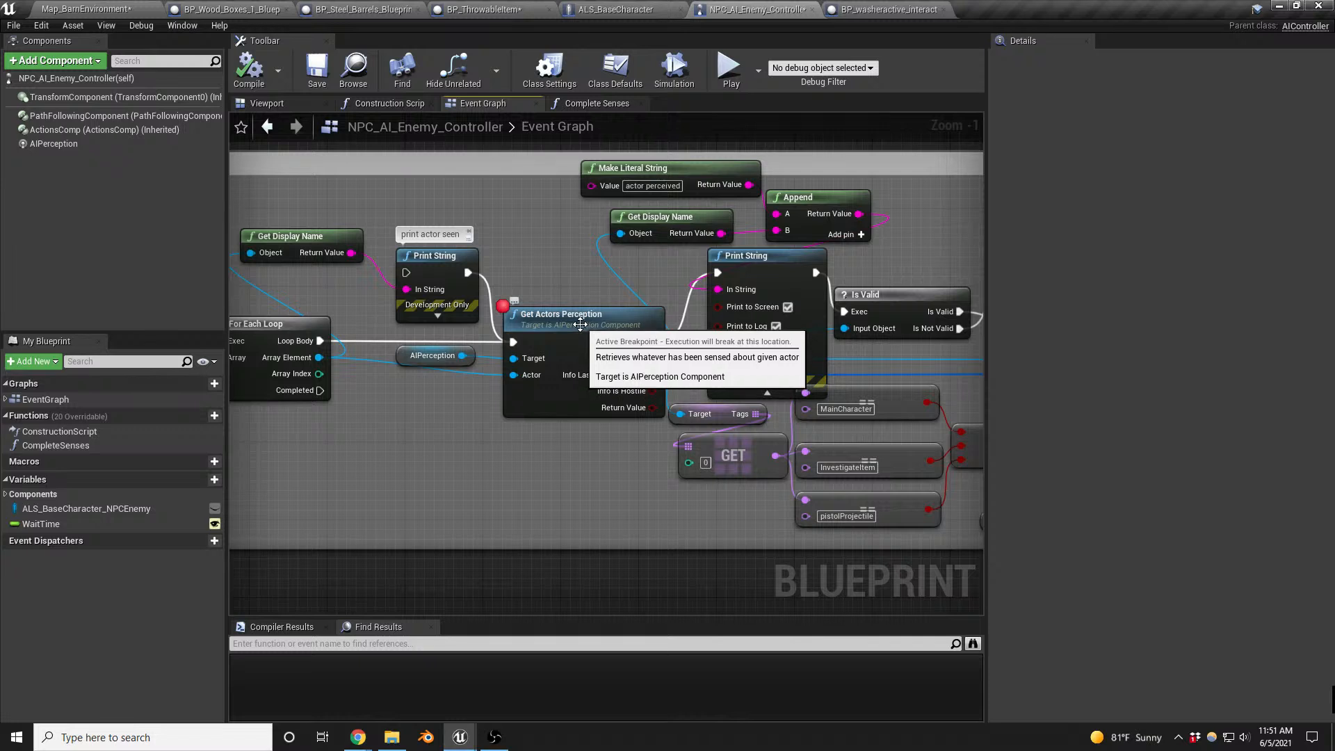
drag(580, 325, 572, 322)
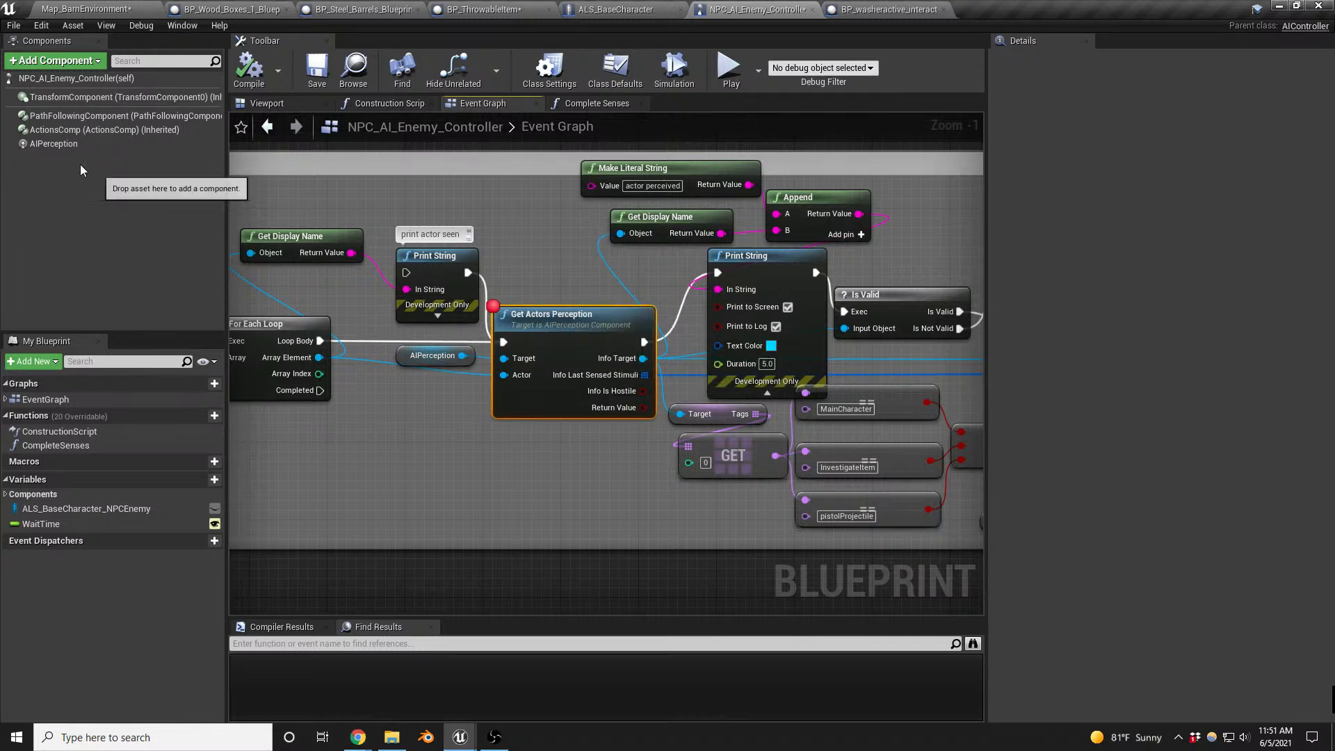
click(63, 146)
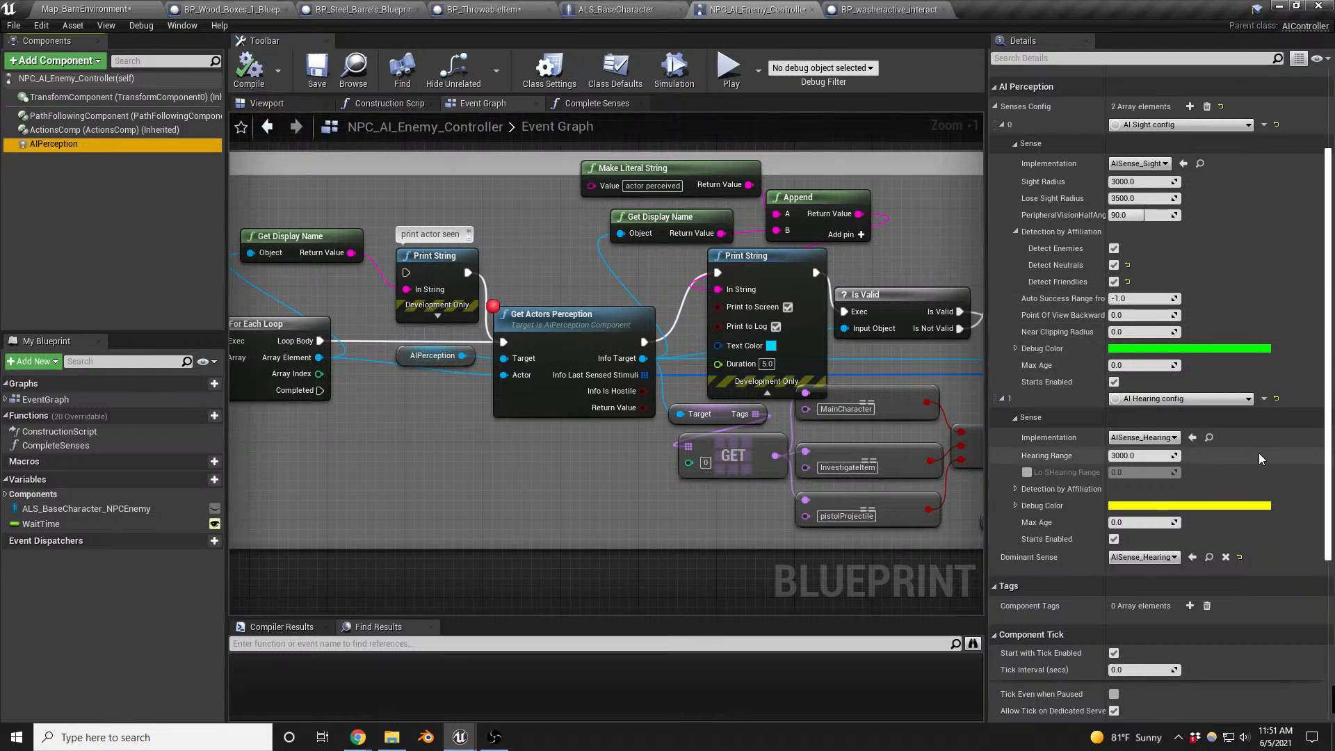
click(1015, 490)
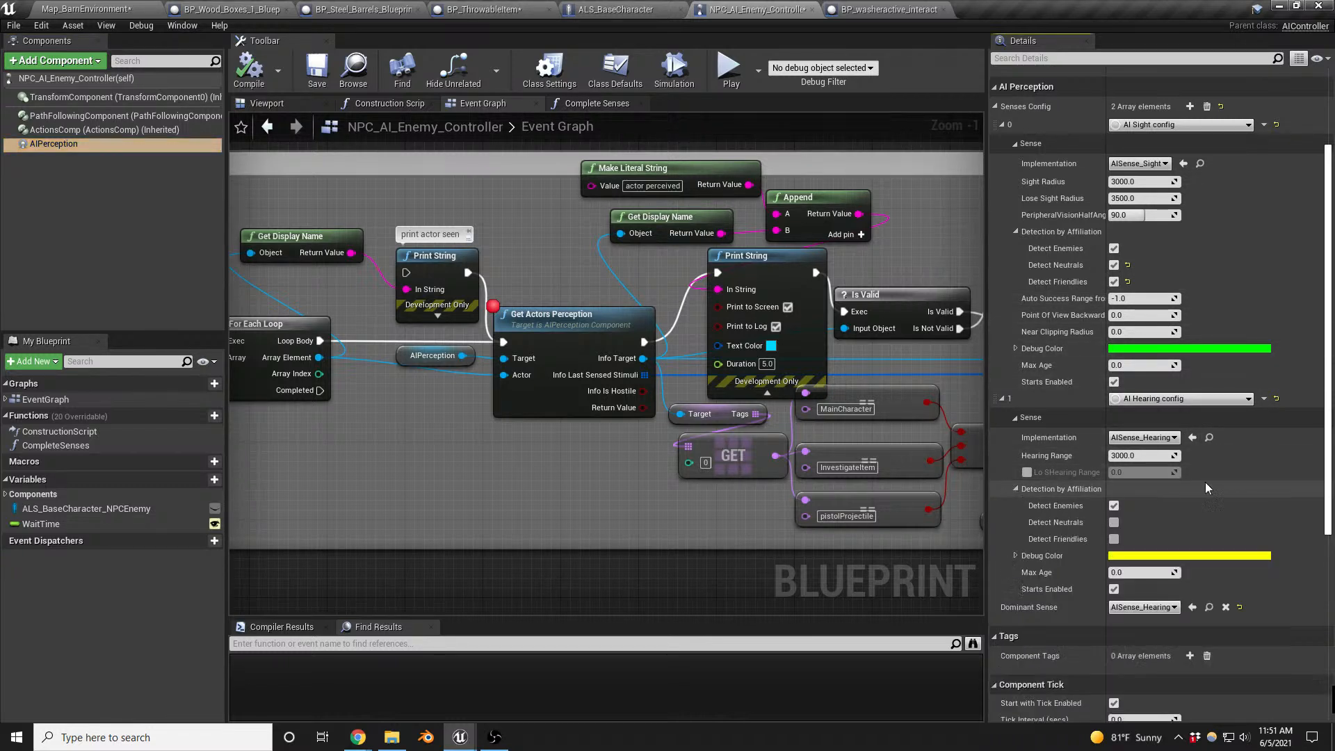
click(1114, 539)
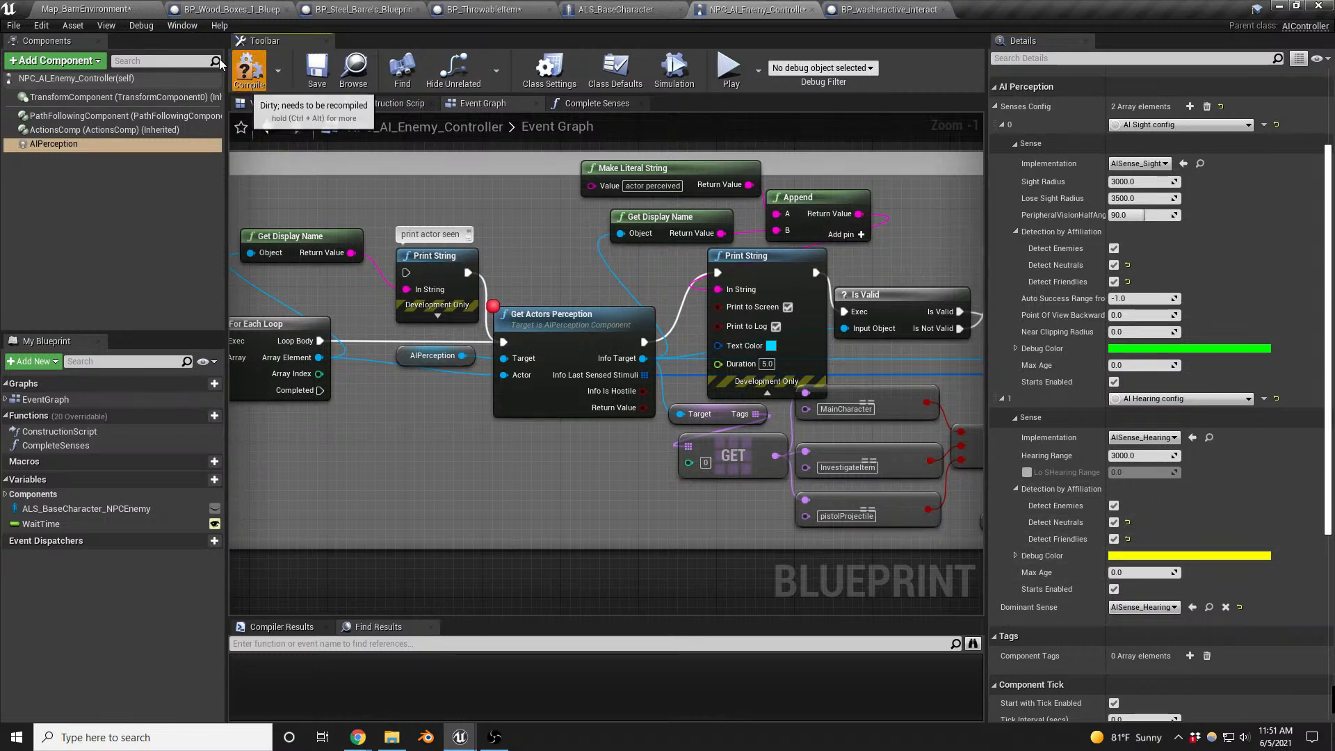
- Playtest the barn map, throw an item near the enemy and resume past the Report Noise Event and Get Actors Perception breakpoints
click(86, 8)
right_drag(628, 443, 625, 445)
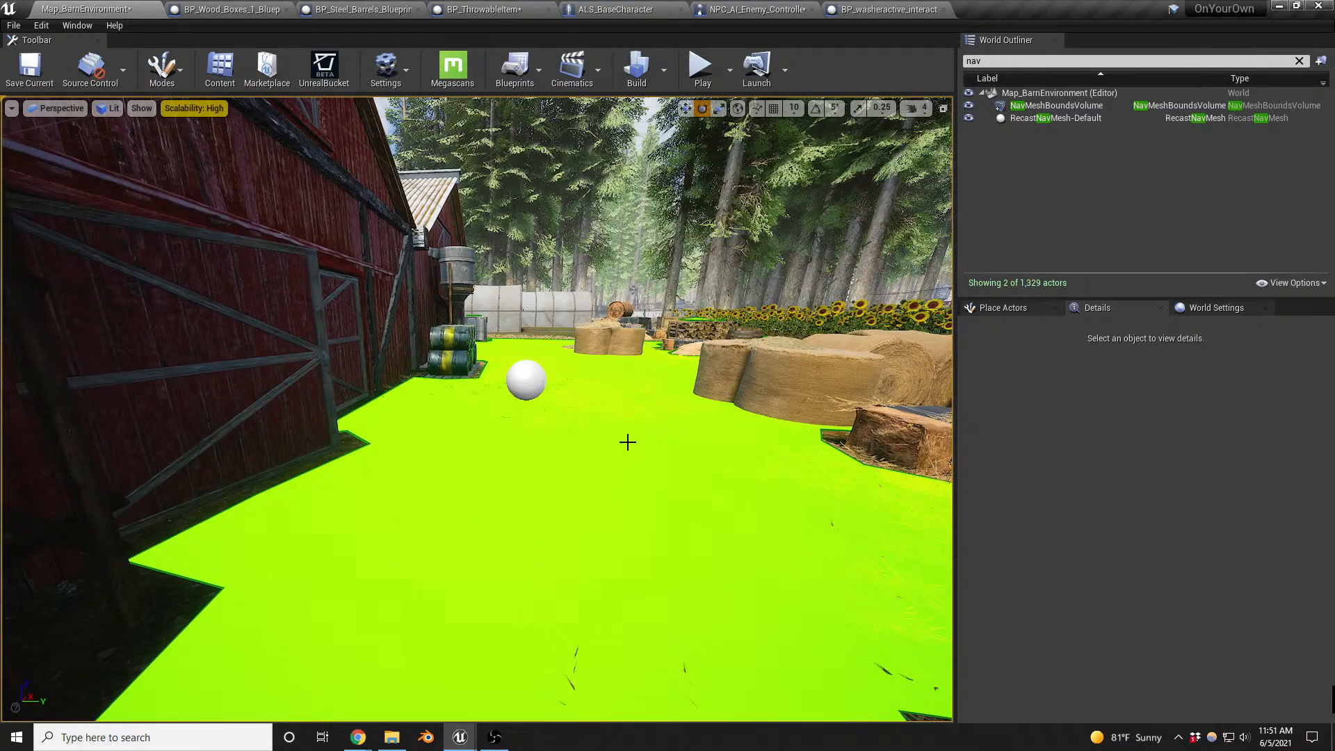
key(alt+p)
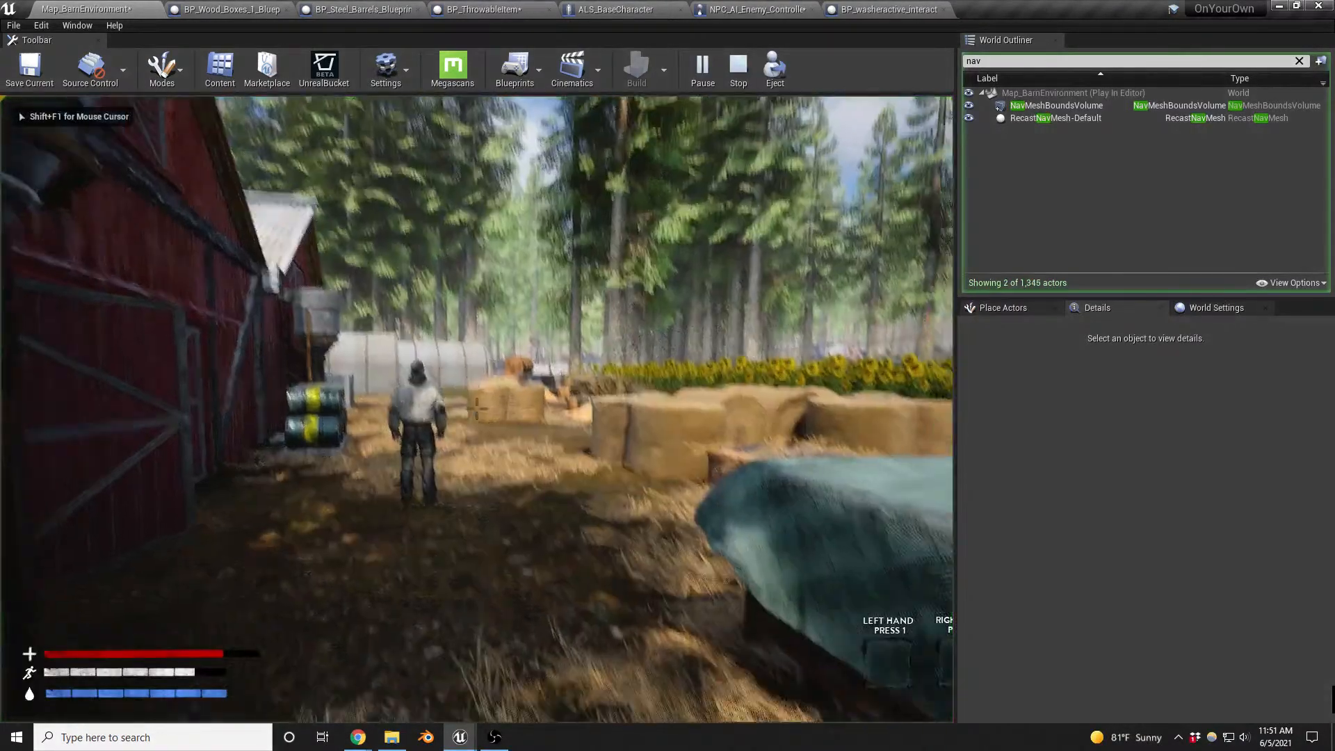
key(g)
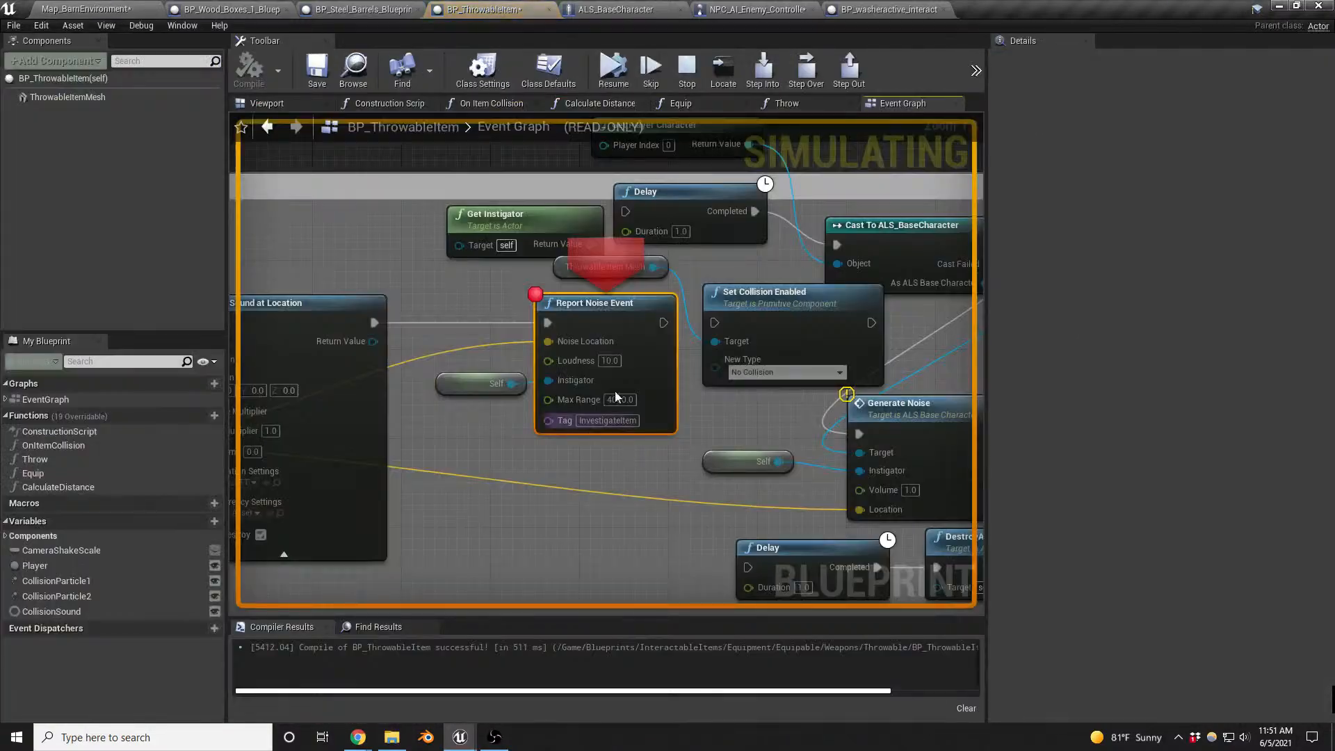
click(612, 70)
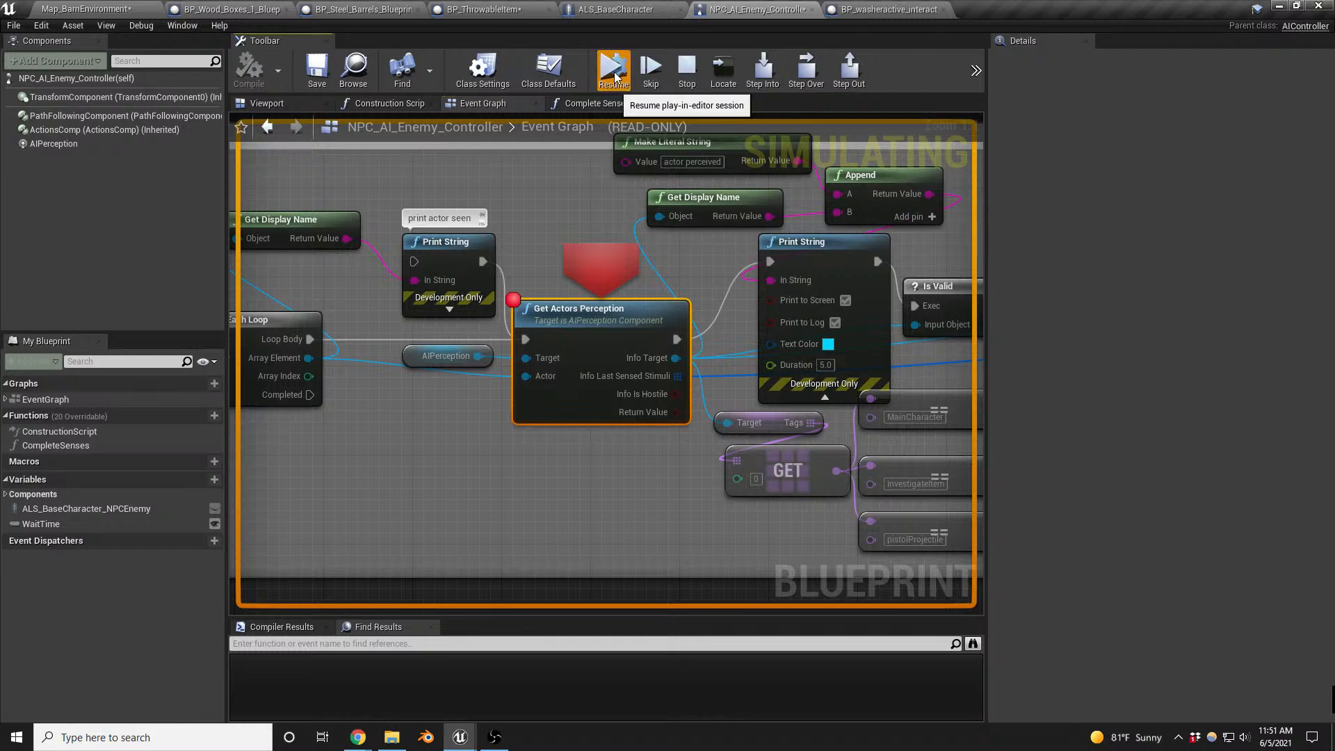
click(613, 70)
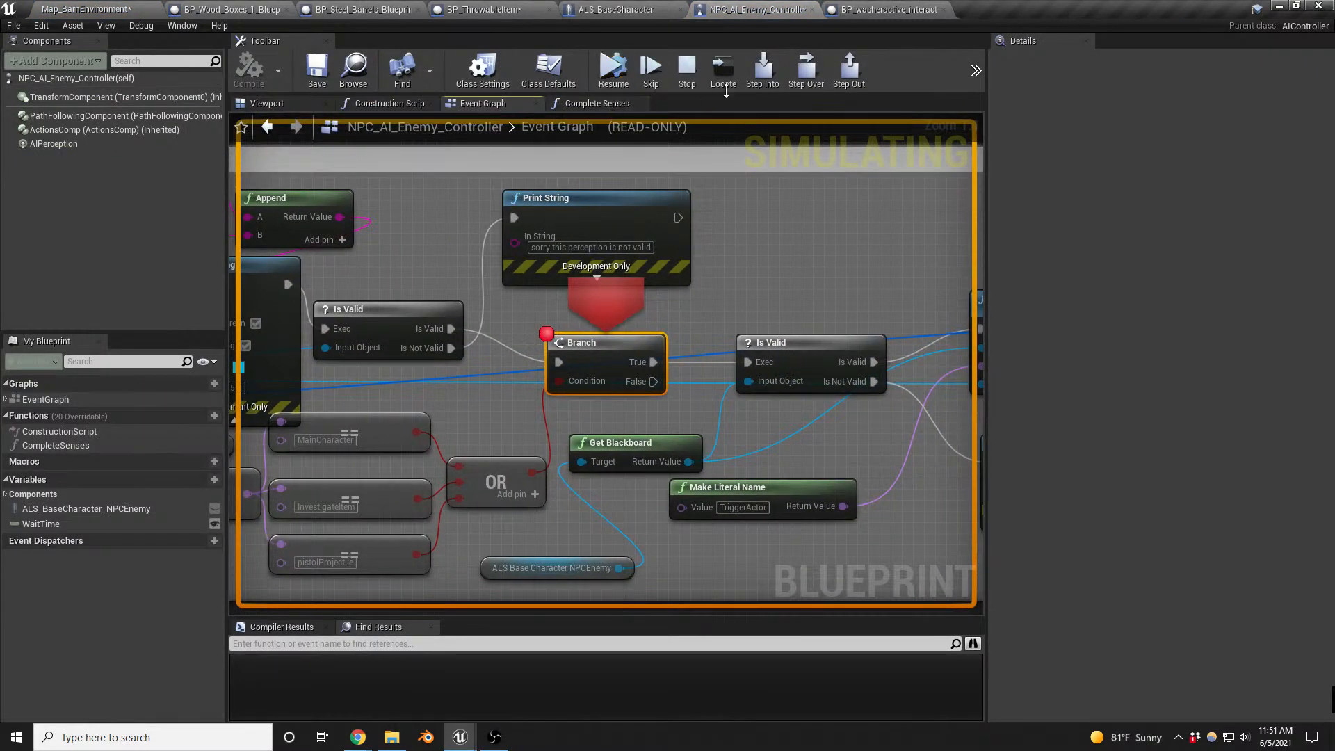
- Trace execution from the Branch breakpoint through Set Value as Object and into the Complete Senses function
click(805, 69)
click(805, 69)
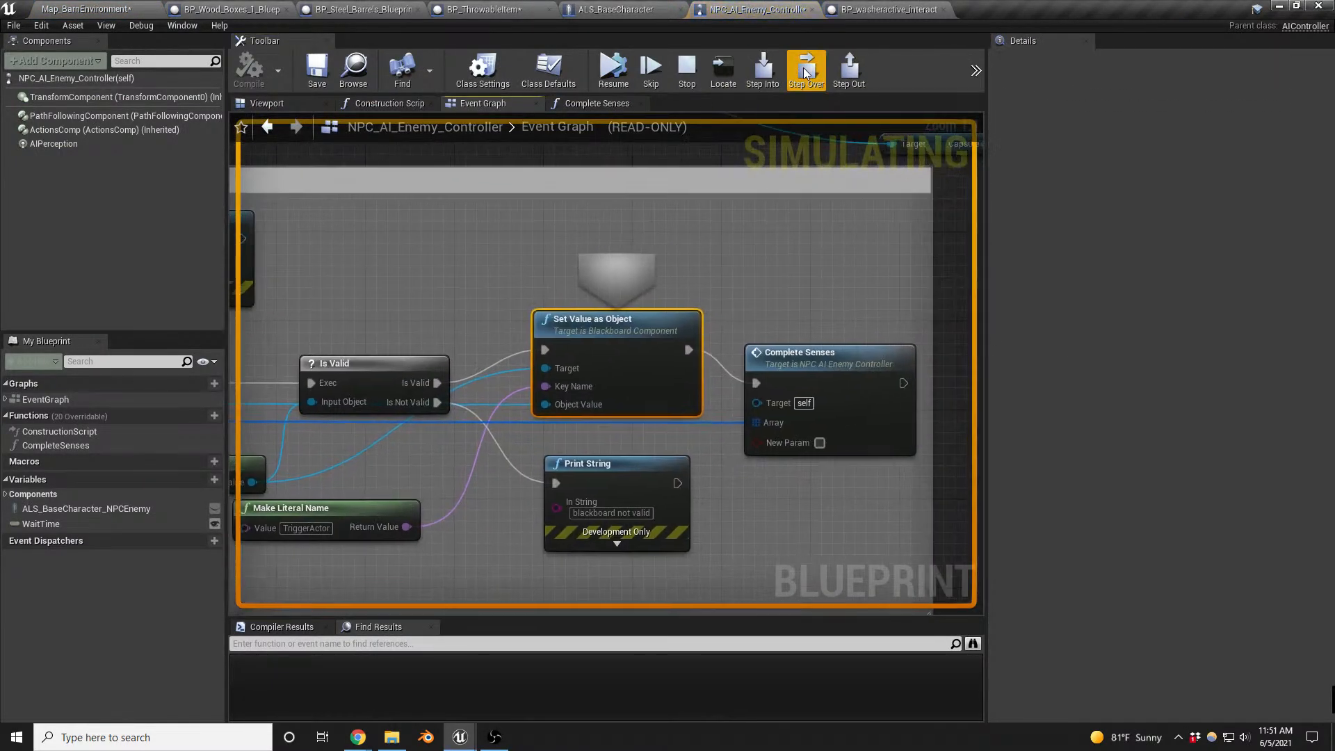
click(805, 69)
click(763, 70)
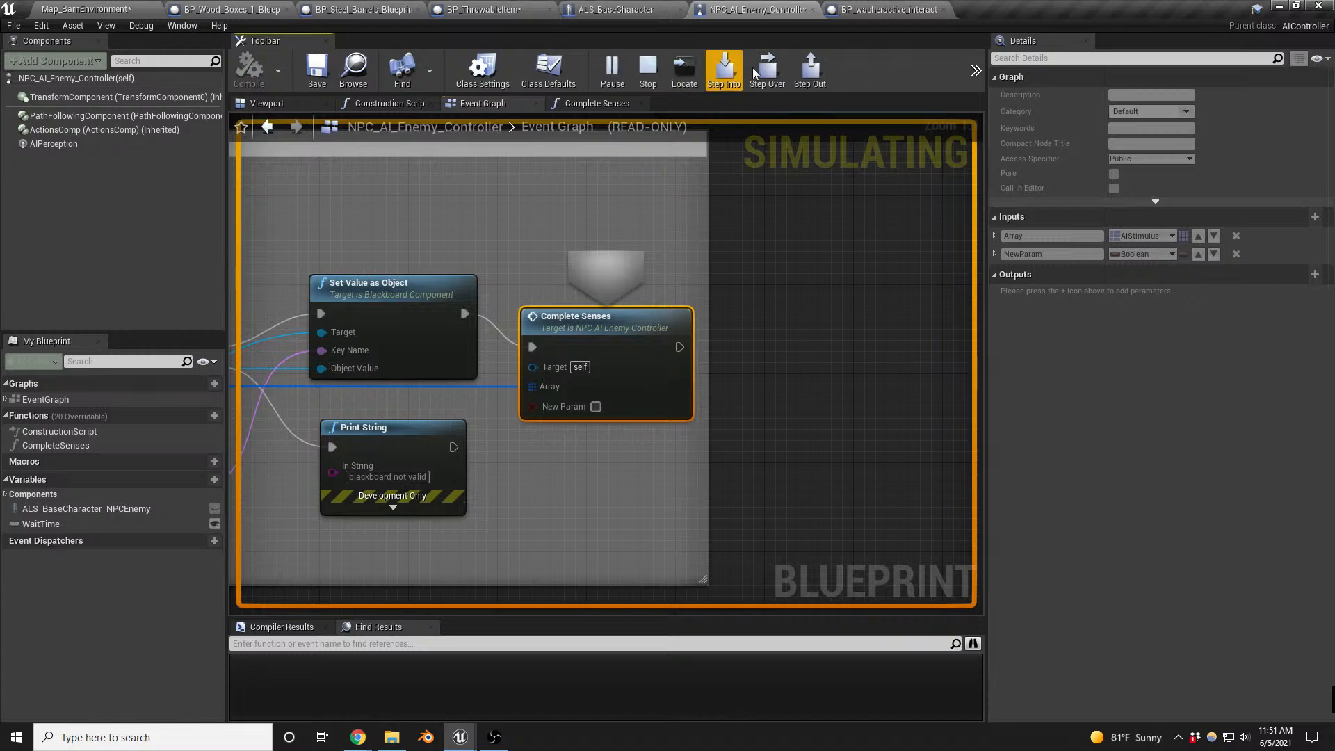
click(803, 72)
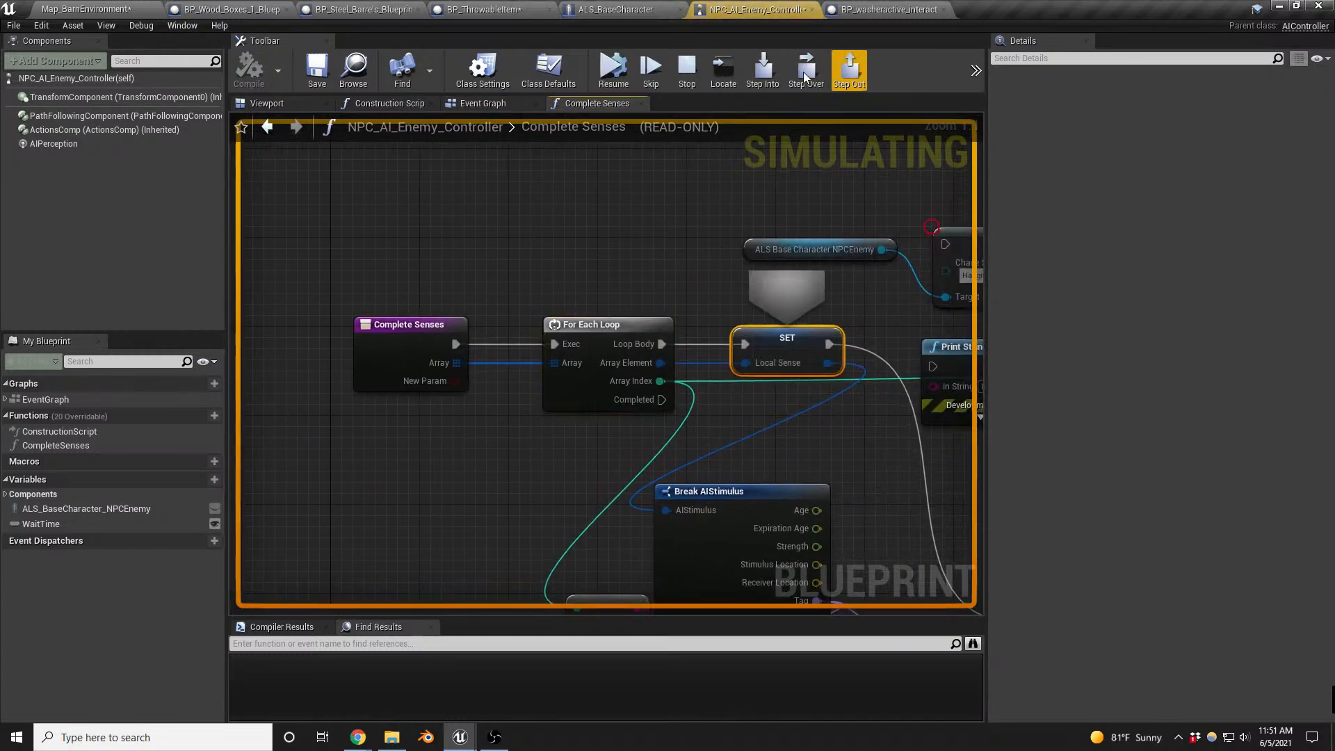
- Step over the Complete Senses nodes through Switch on Int, the sight Branch and Cast To ALS_BaseCharacter, and resume the playtest
click(804, 72)
click(803, 73)
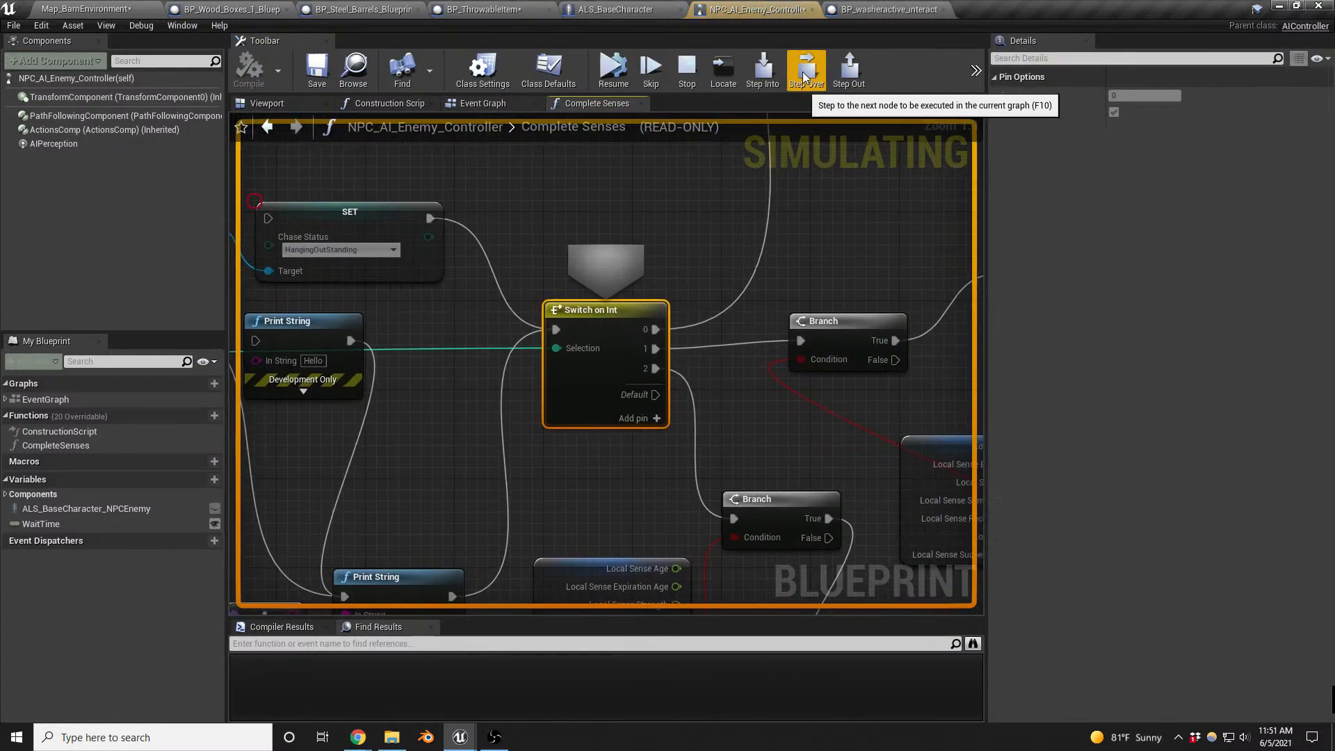
click(804, 75)
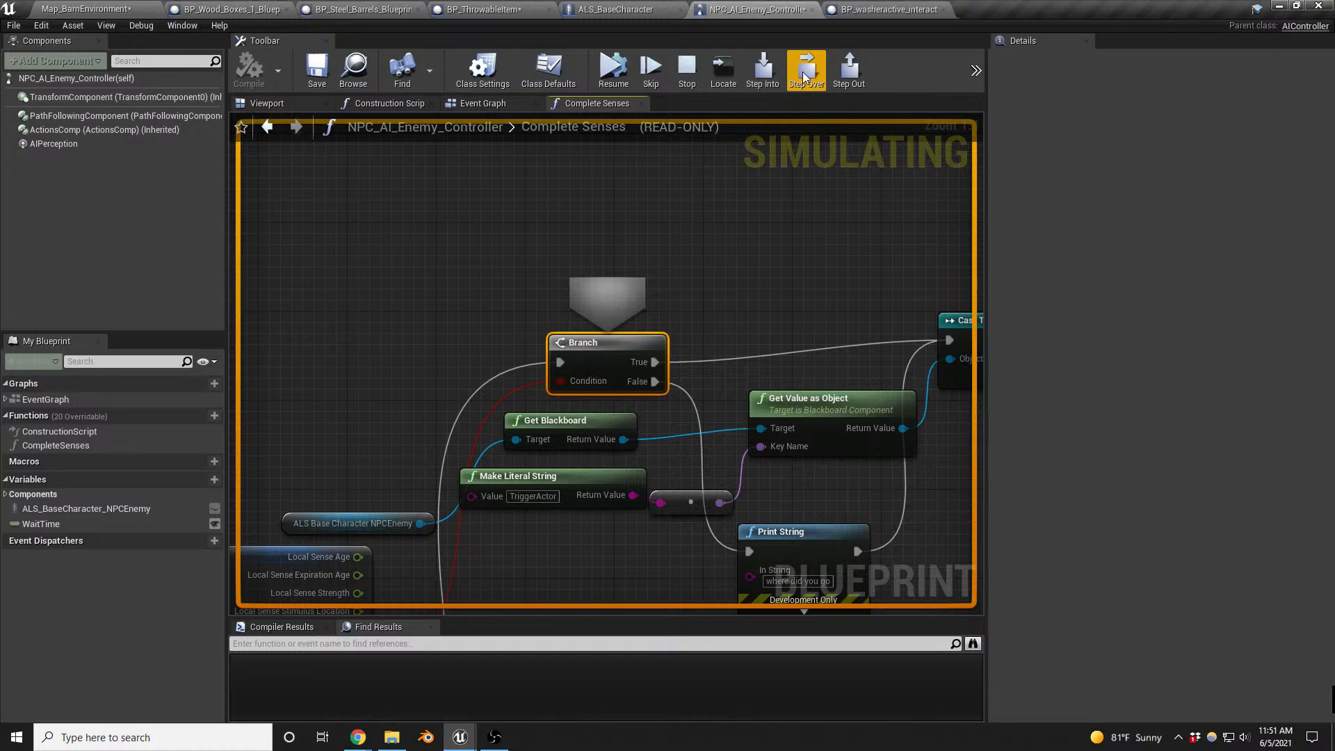
click(804, 75)
click(803, 75)
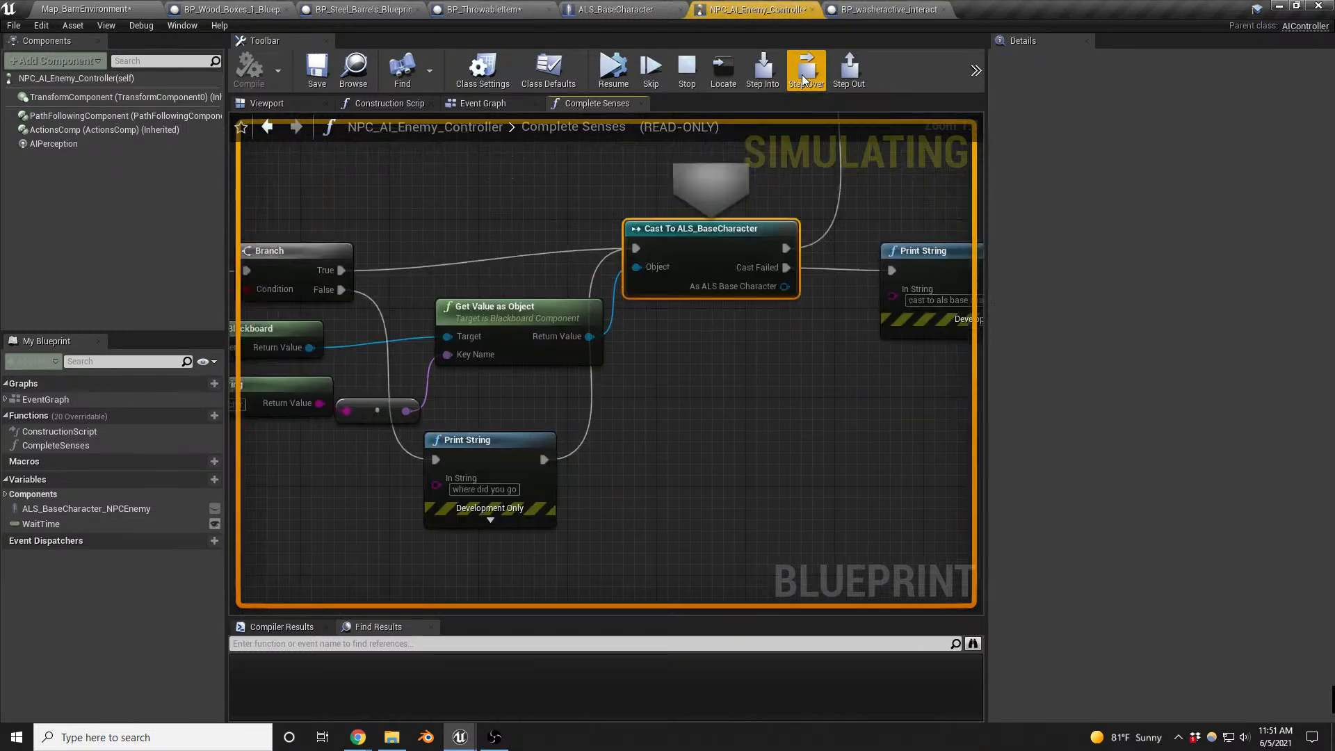
click(803, 75)
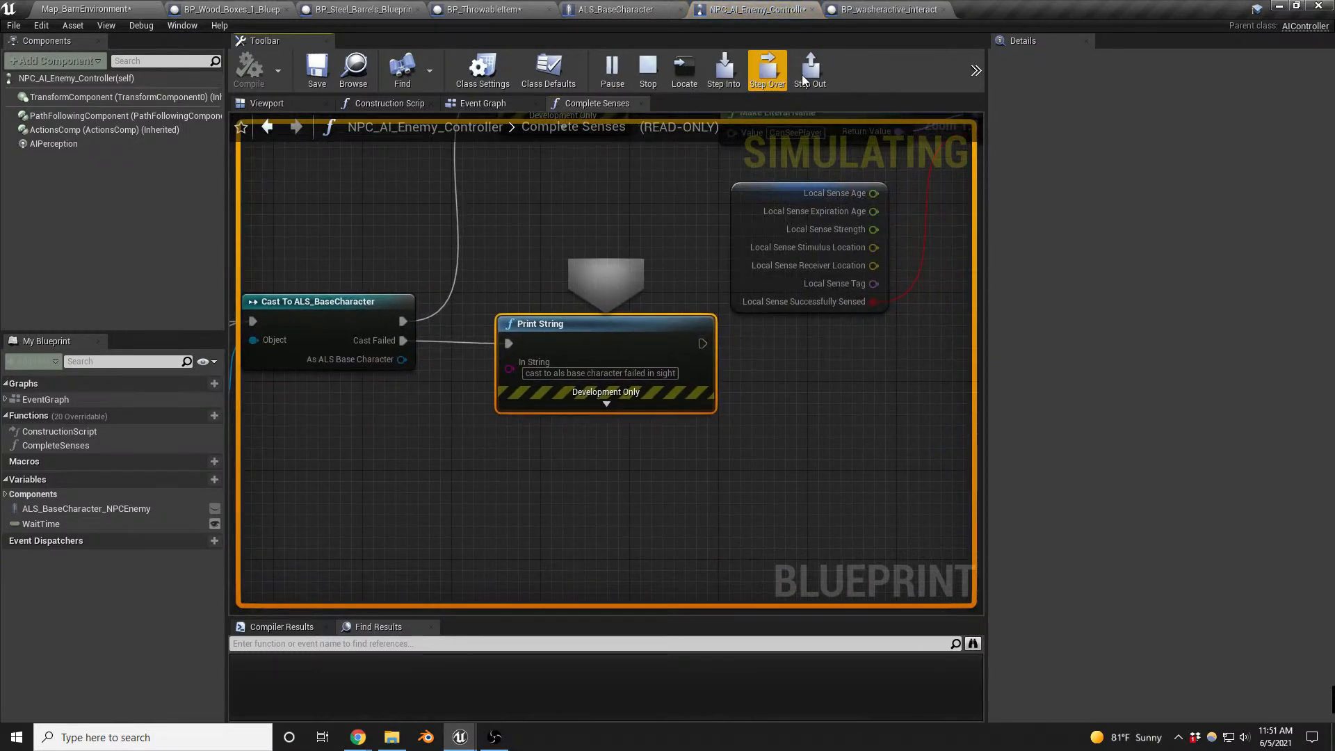
click(802, 74)
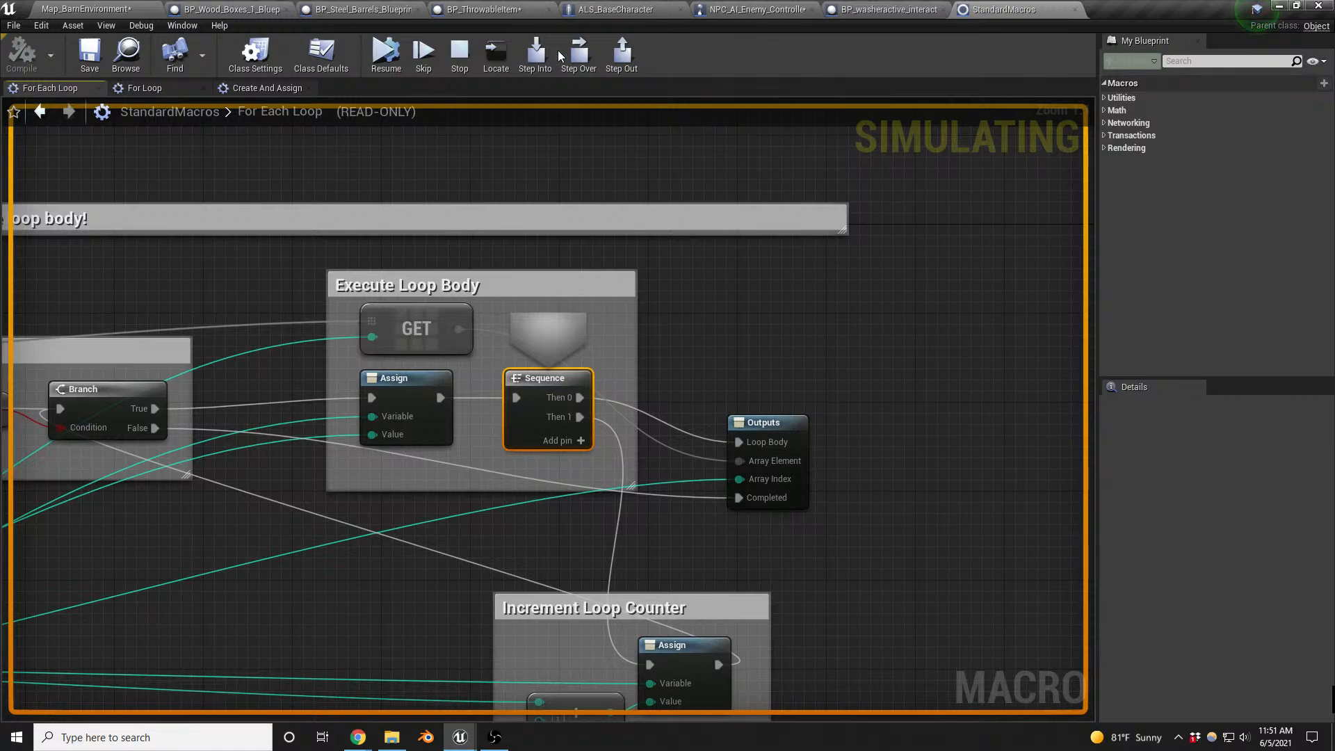
click(387, 61)
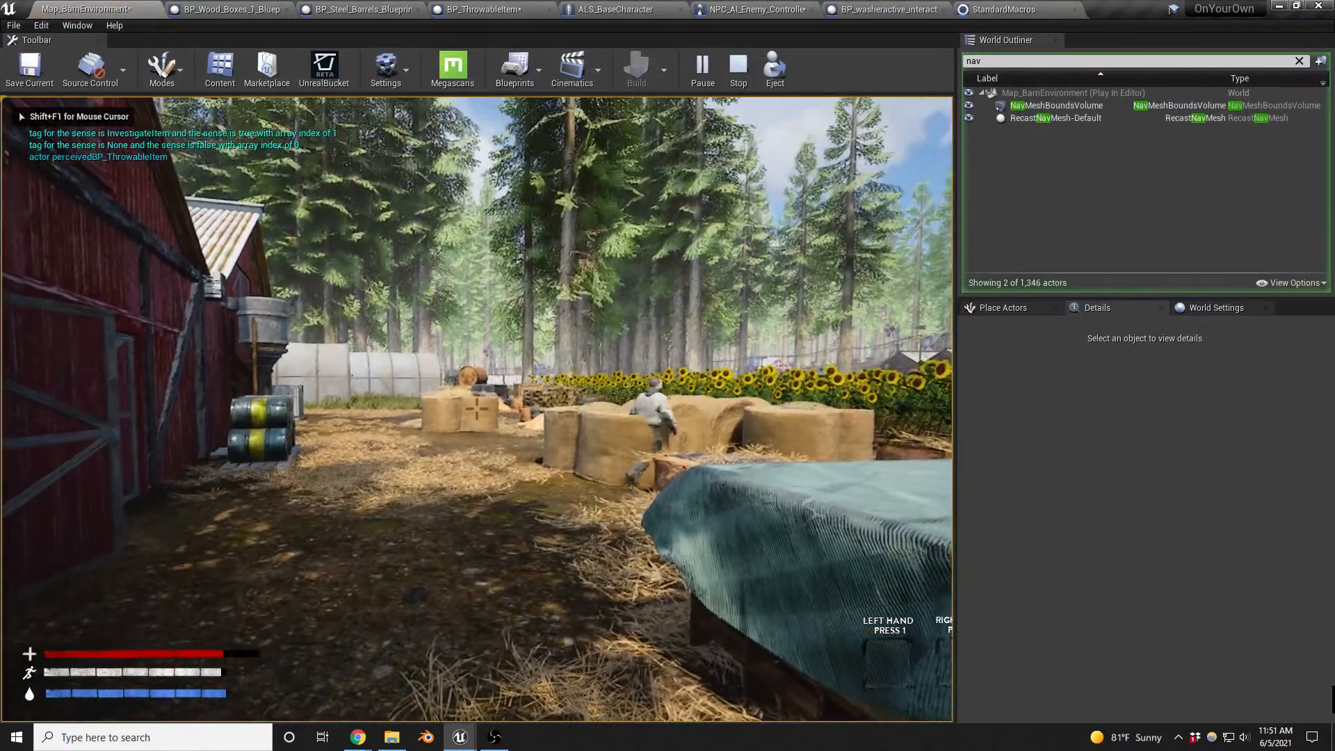
- Move closer to the enemy, throw another item and resume execution past each perception breakpoint
key(w)
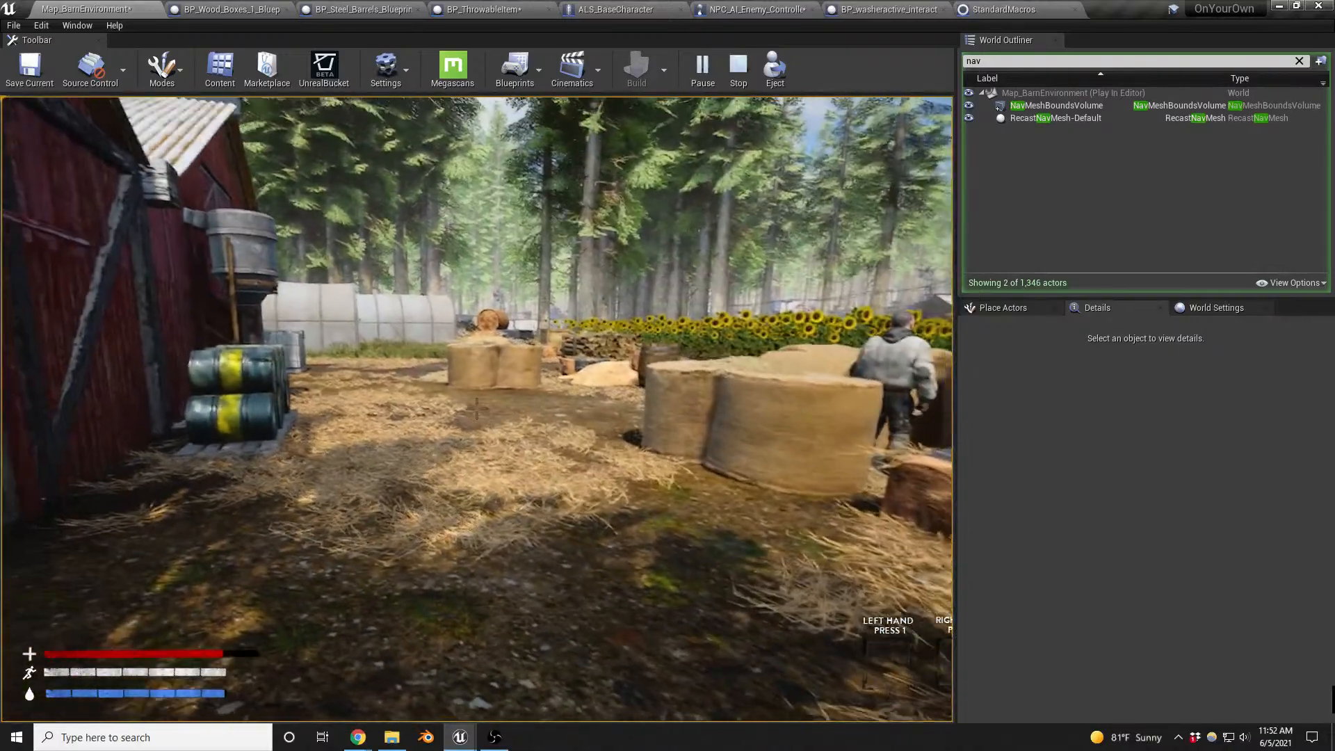
key(g)
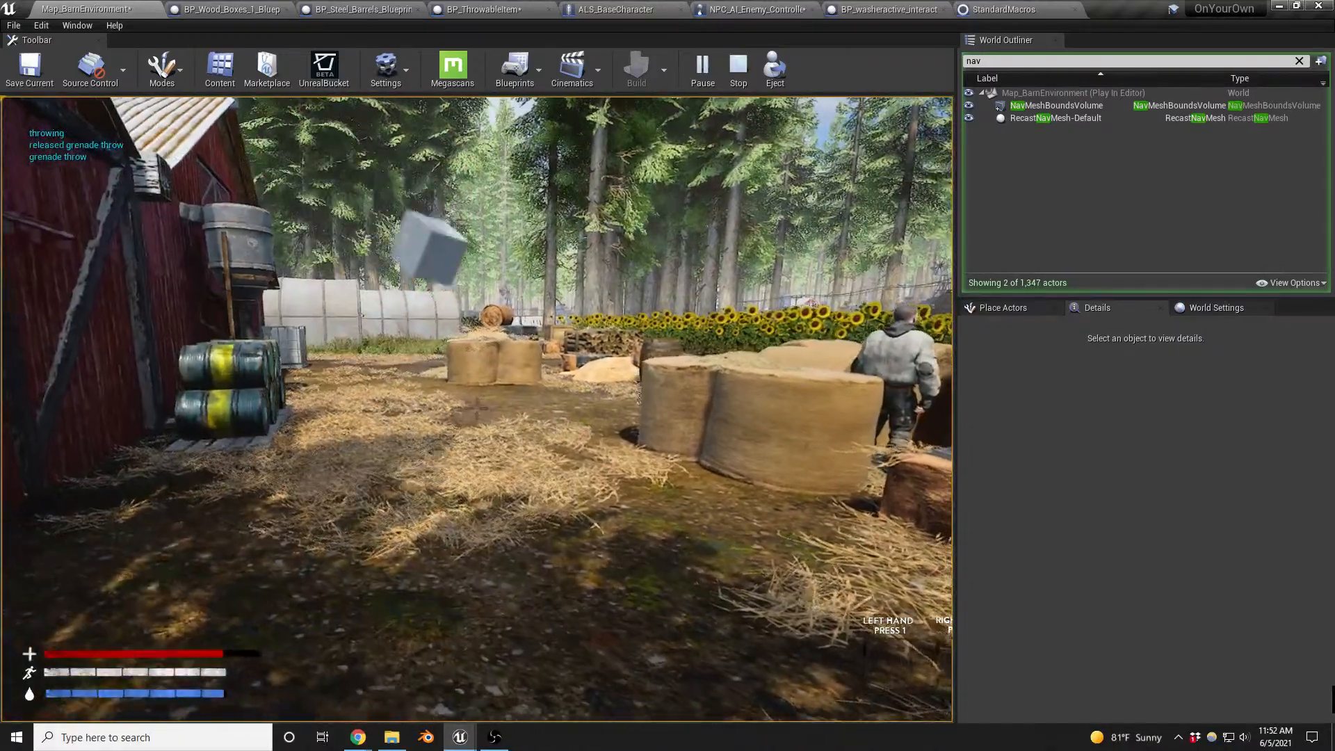
key(shift+F1)
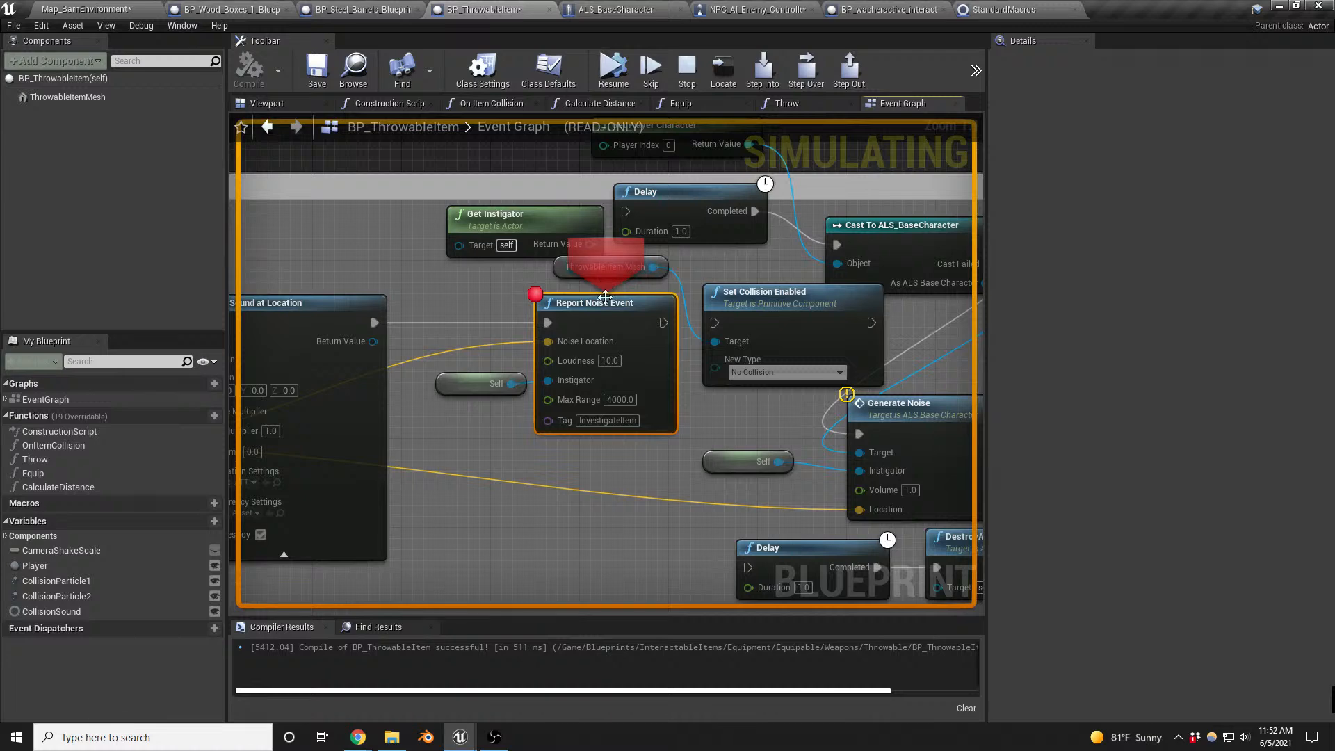
click(612, 70)
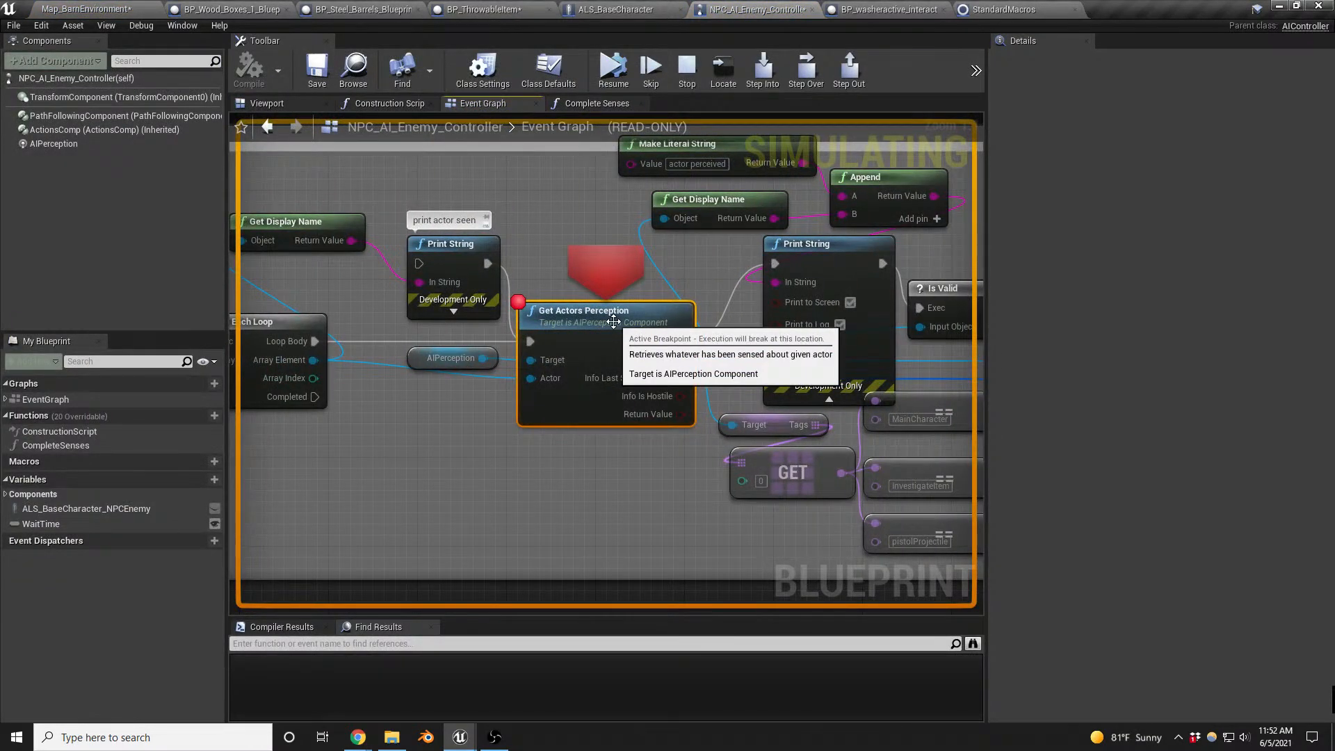
click(613, 70)
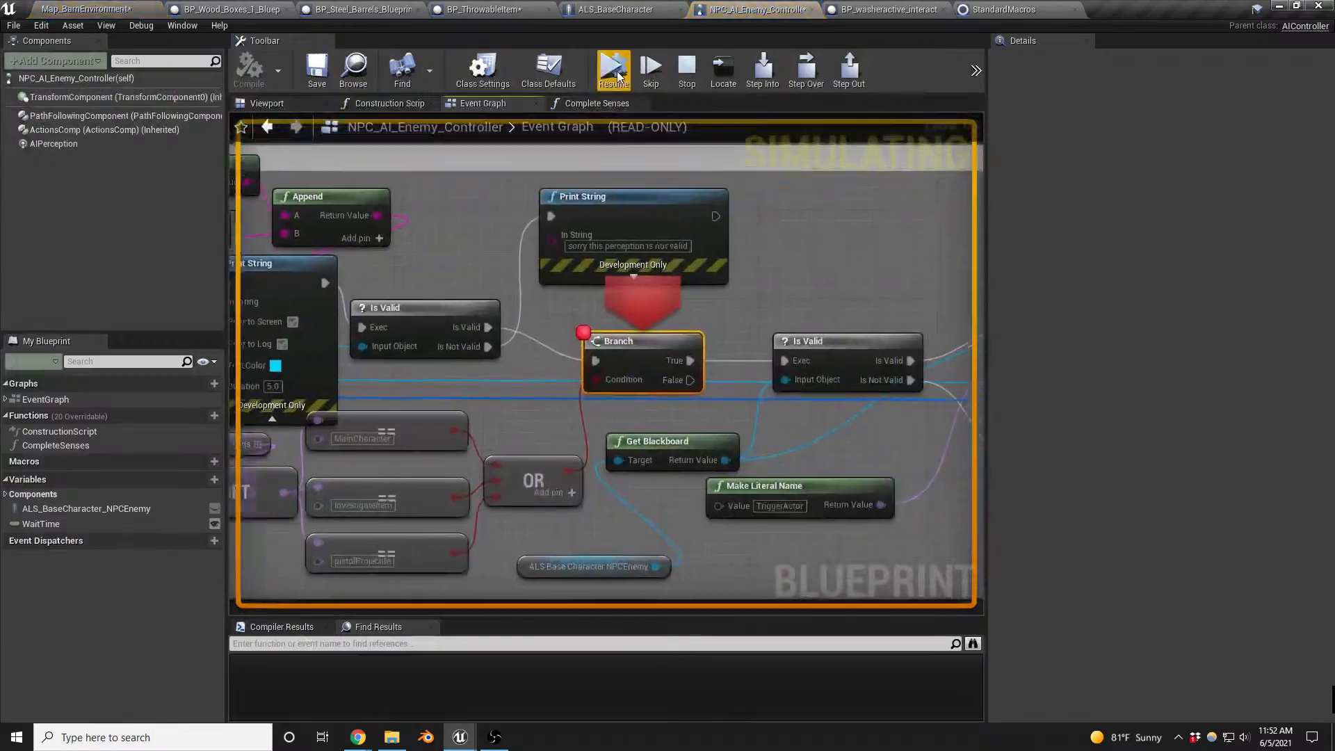
click(613, 70)
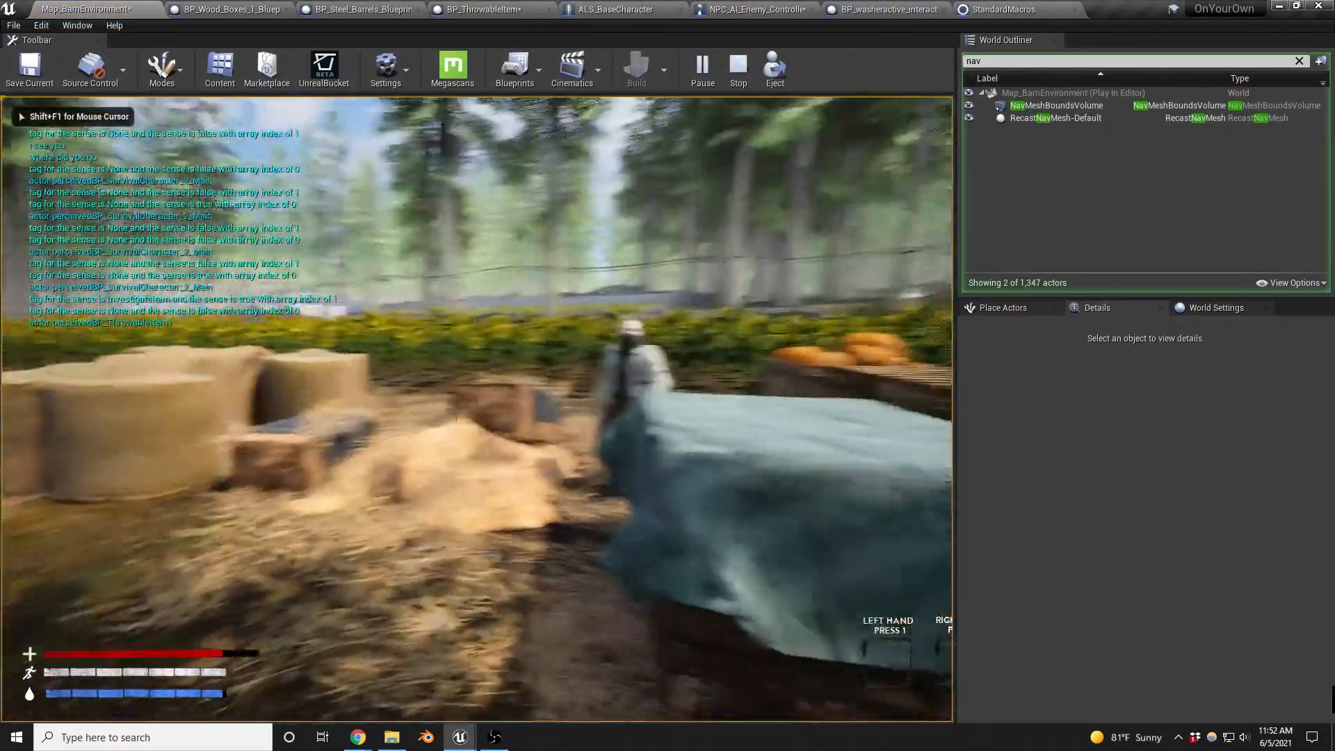
- Playtest the enemy's sight and hearing by moving around the barnyard, throwing items towards the pallets and backing away from the enemy
key(s)
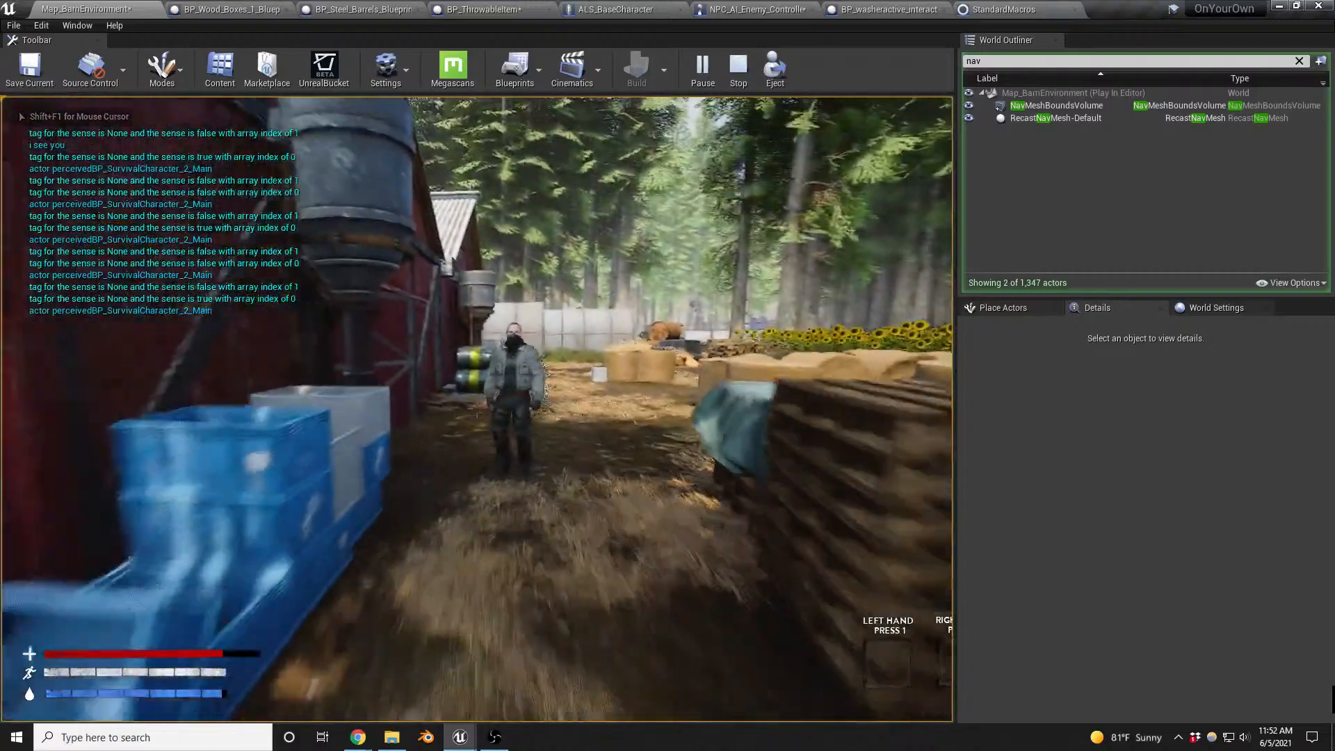
key(s)
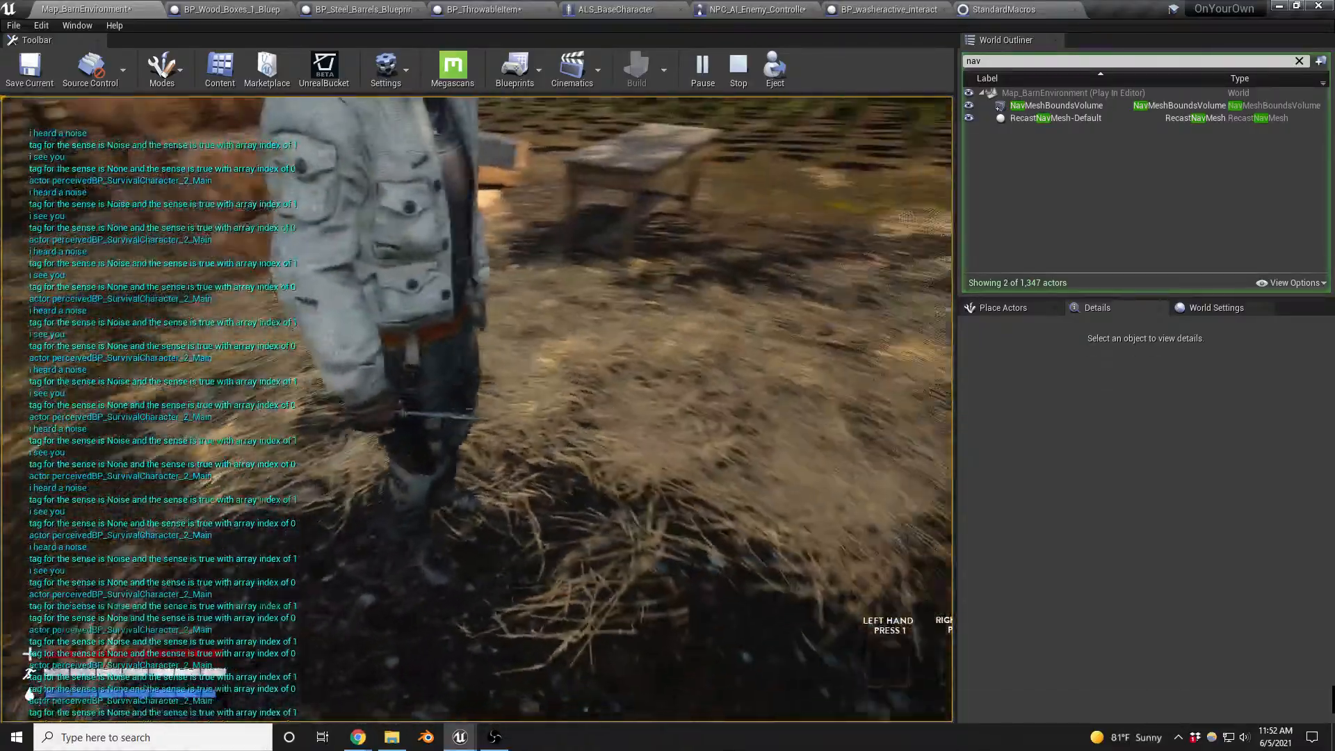
key(w)
key(w)
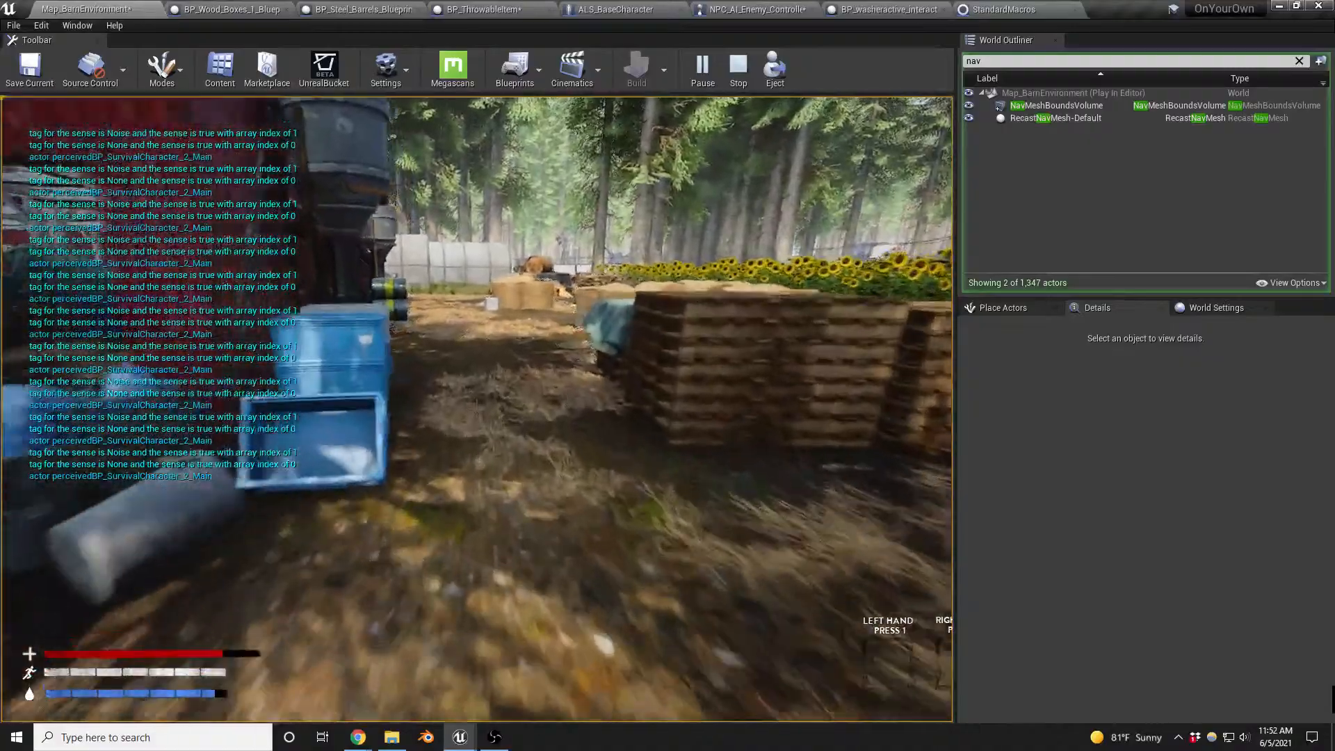
key(w)
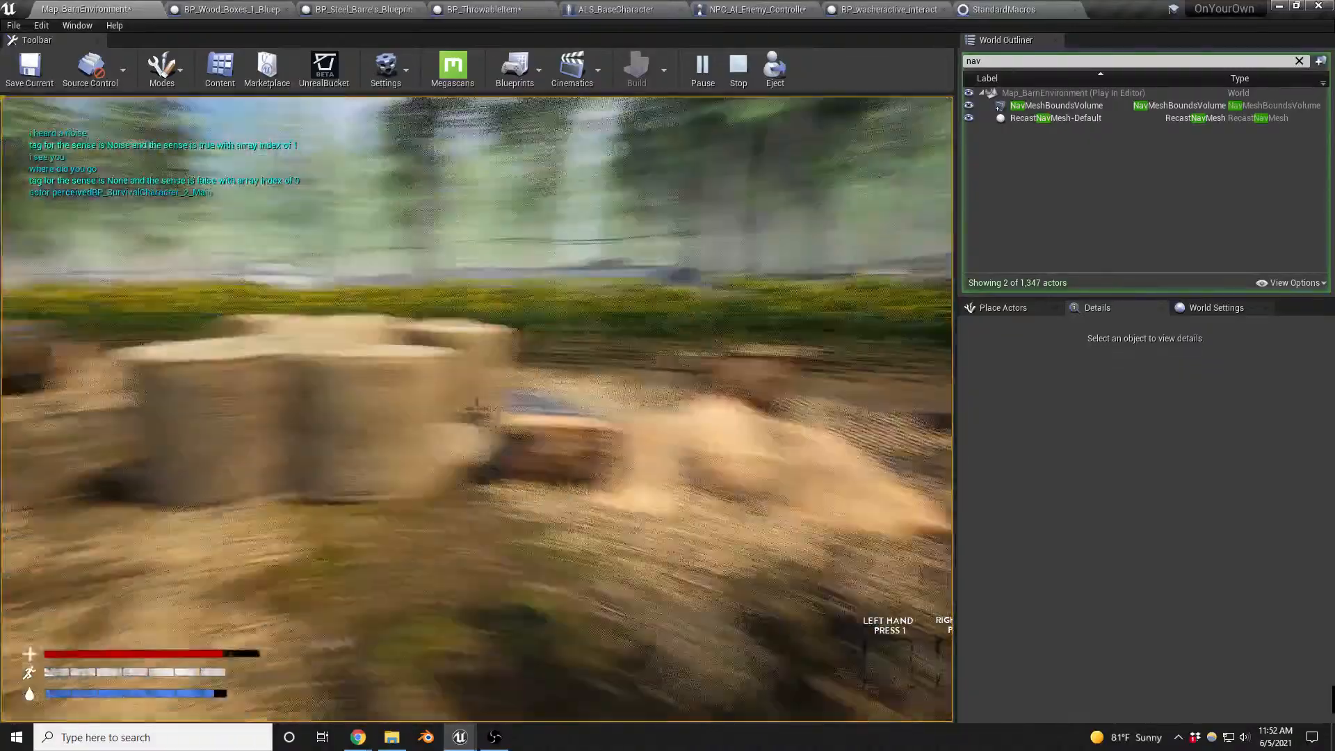
key(s)
key(s)
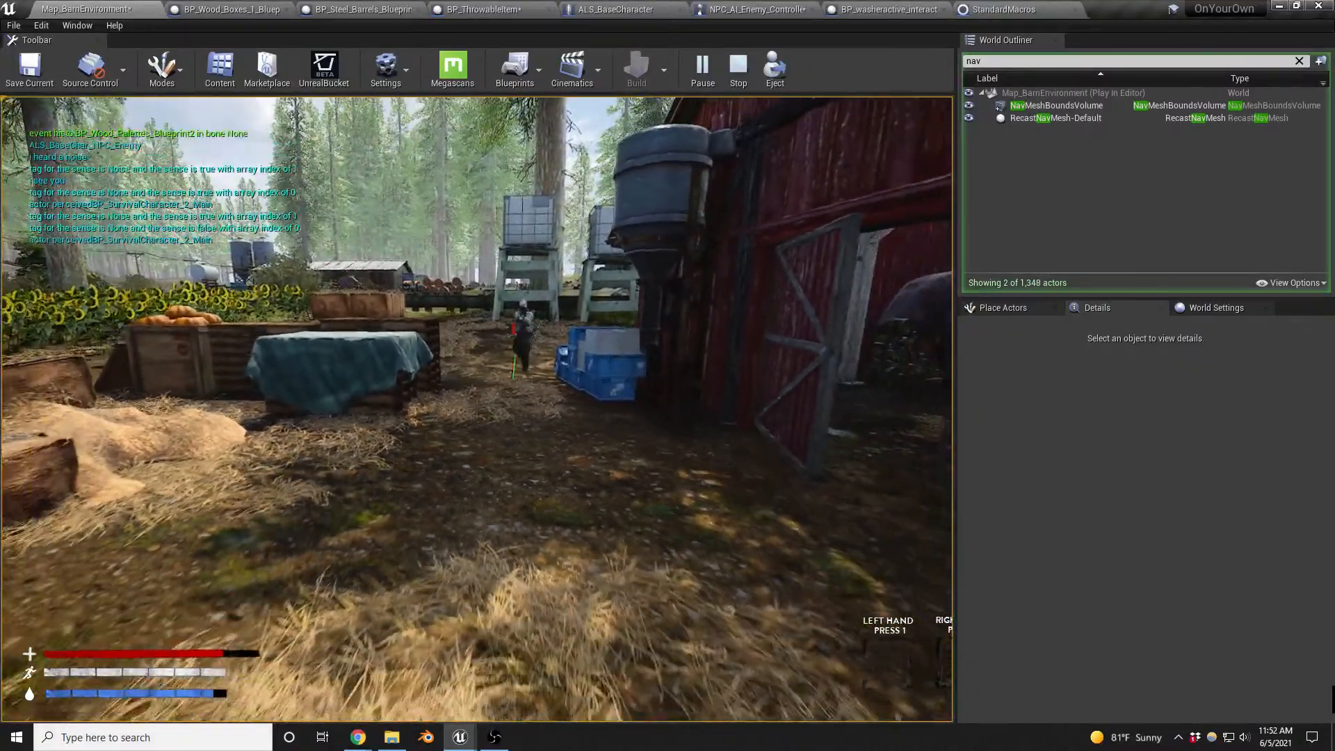
key(s)
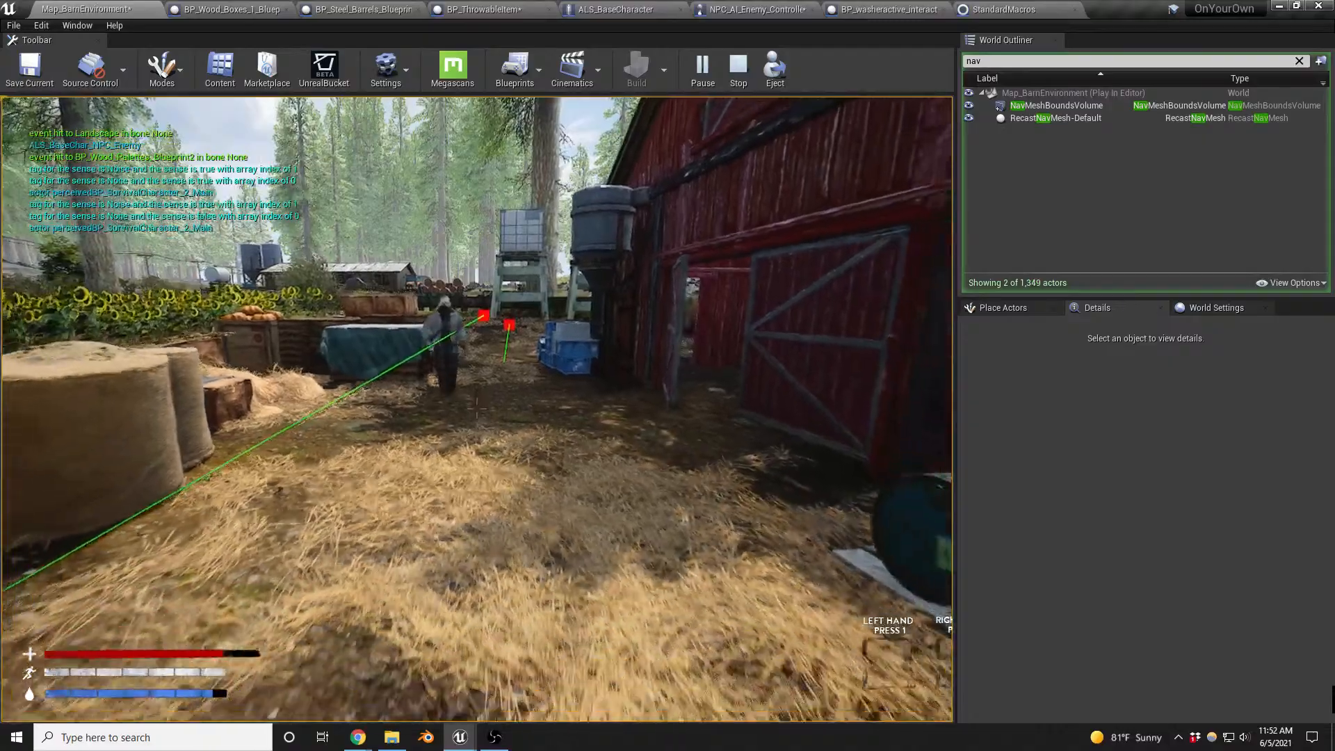
key(s)
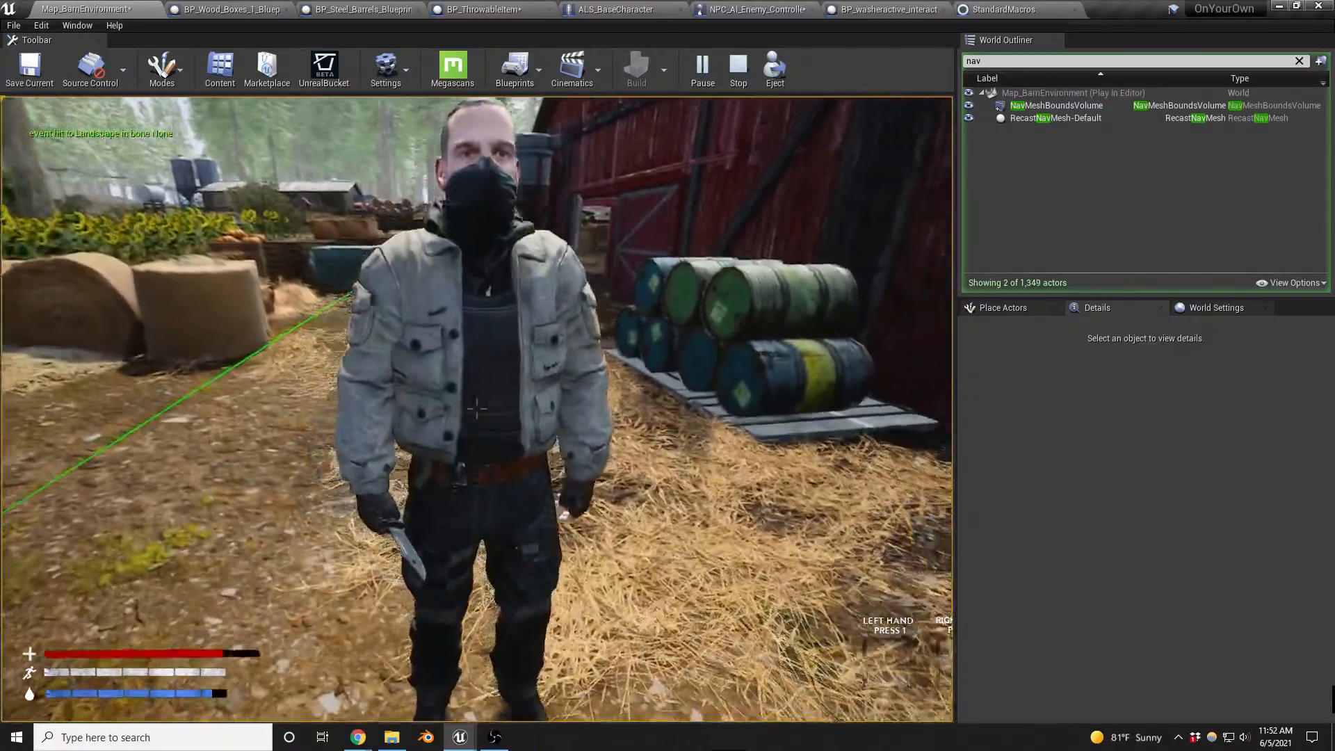
- Attack the approaching enemy beside the barn, back away from the body and end the playtest
click(477, 409)
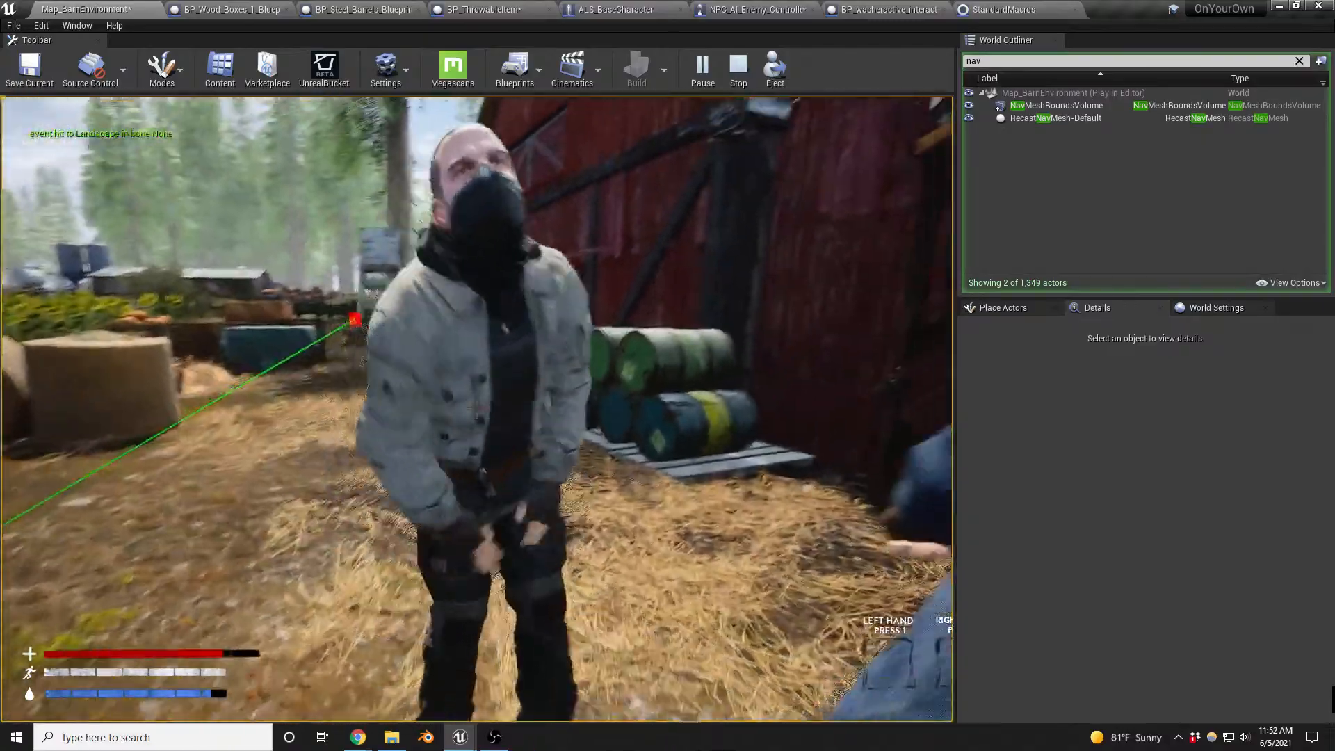
key(s)
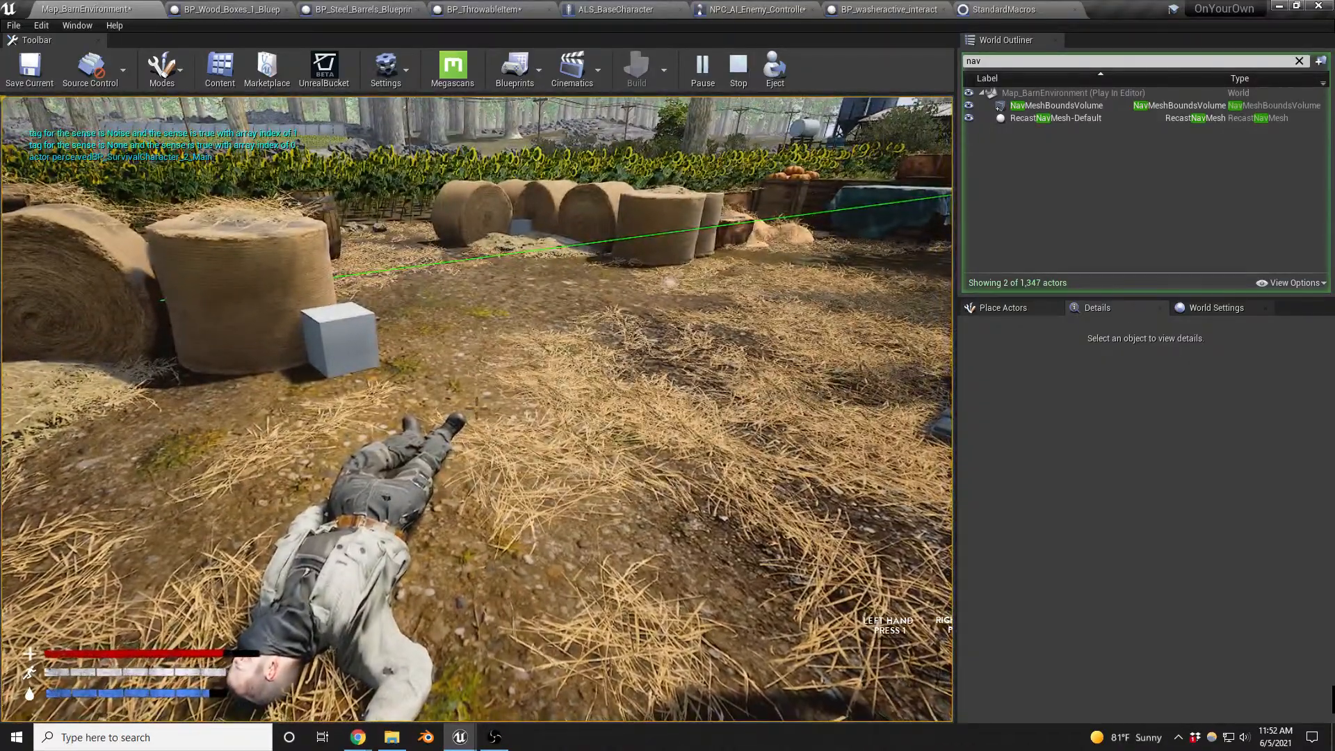
key(Escape)
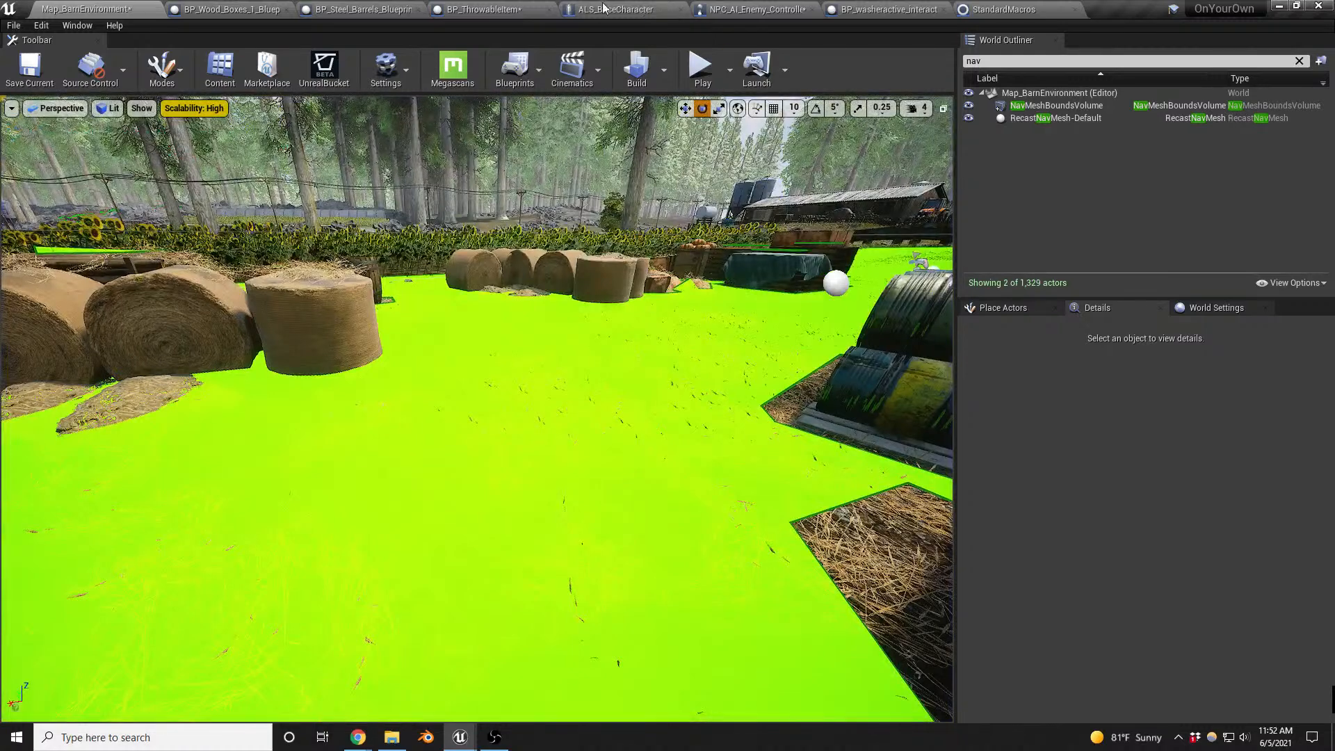
- In BP_ThrowableItem's Event Graph, connect Report Noise Event's execution output to the Delay that precedes DestroyActor
click(498, 14)
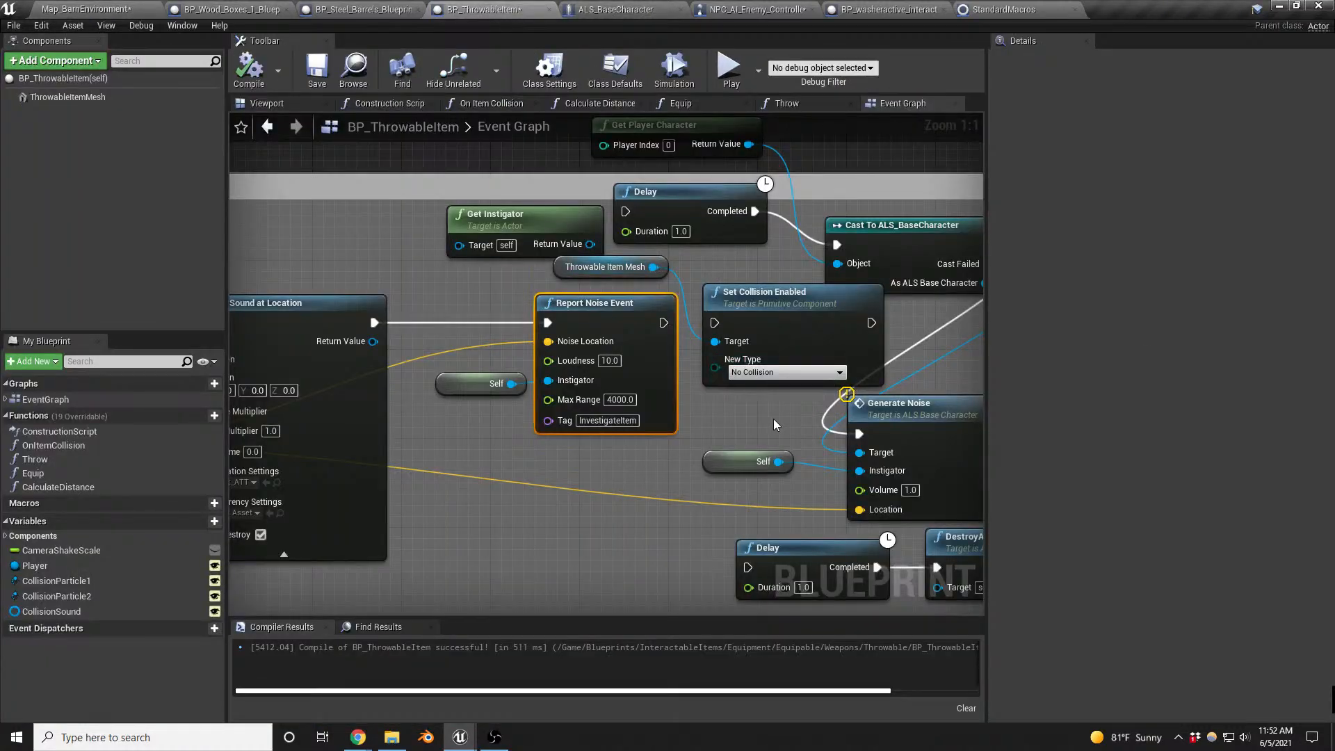
right_drag(773, 419, 629, 391)
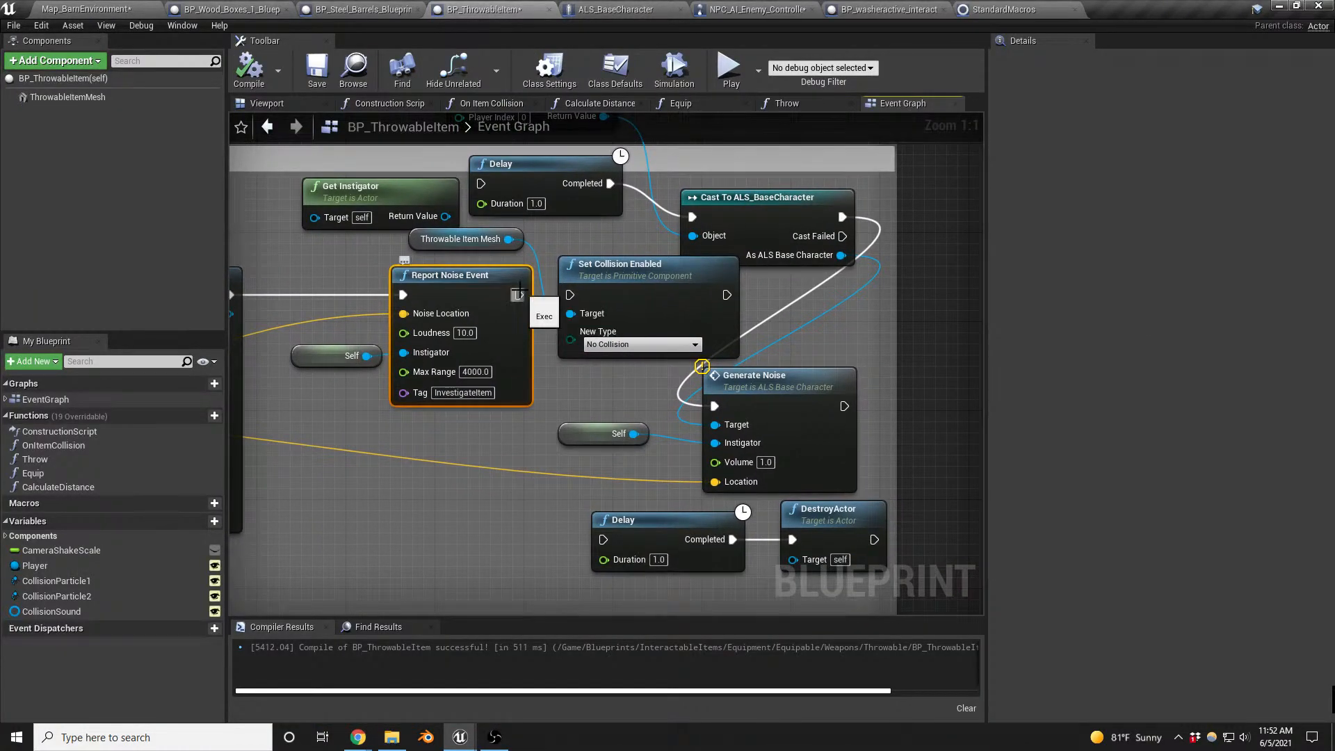
drag(519, 292, 604, 540)
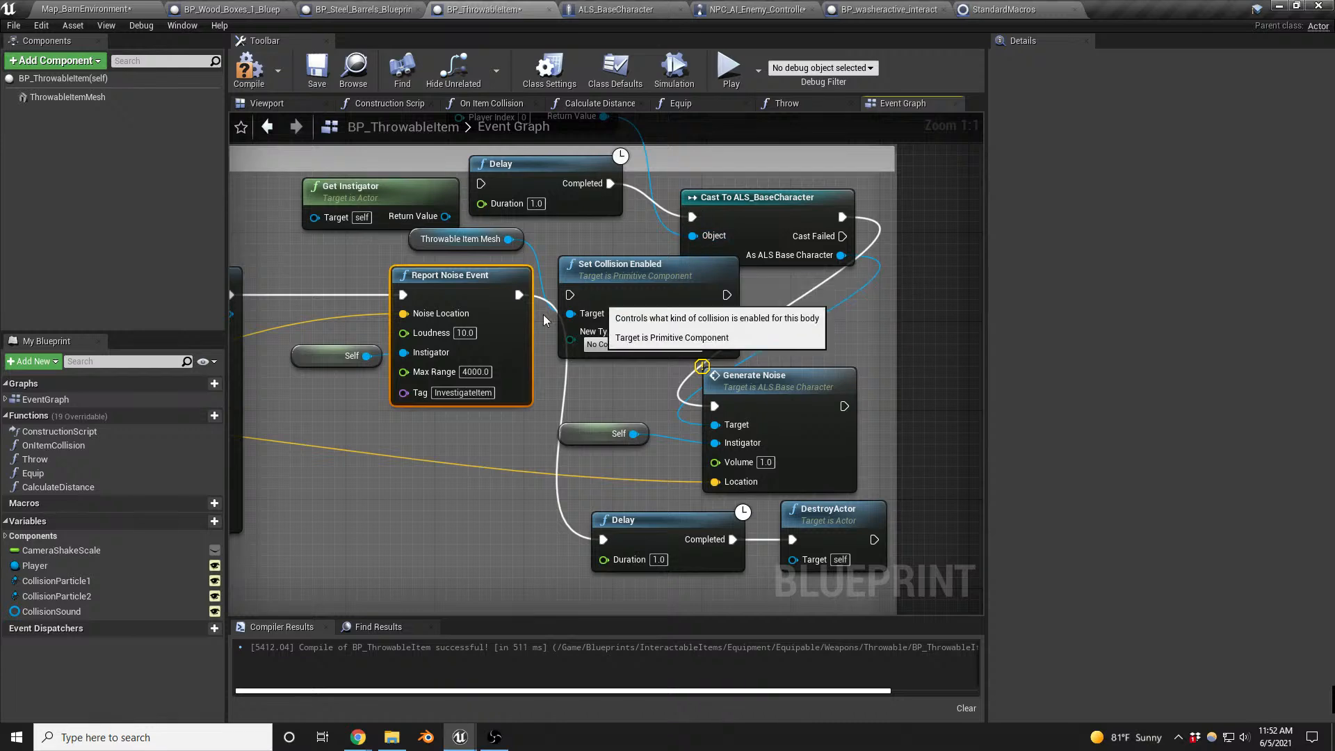
- Delete the leftover Generate Noise, cast, collision and instigator nodes, line up Delay and DestroyActor beside Report Noise Event, and compile
scroll(544, 314, down, 2)
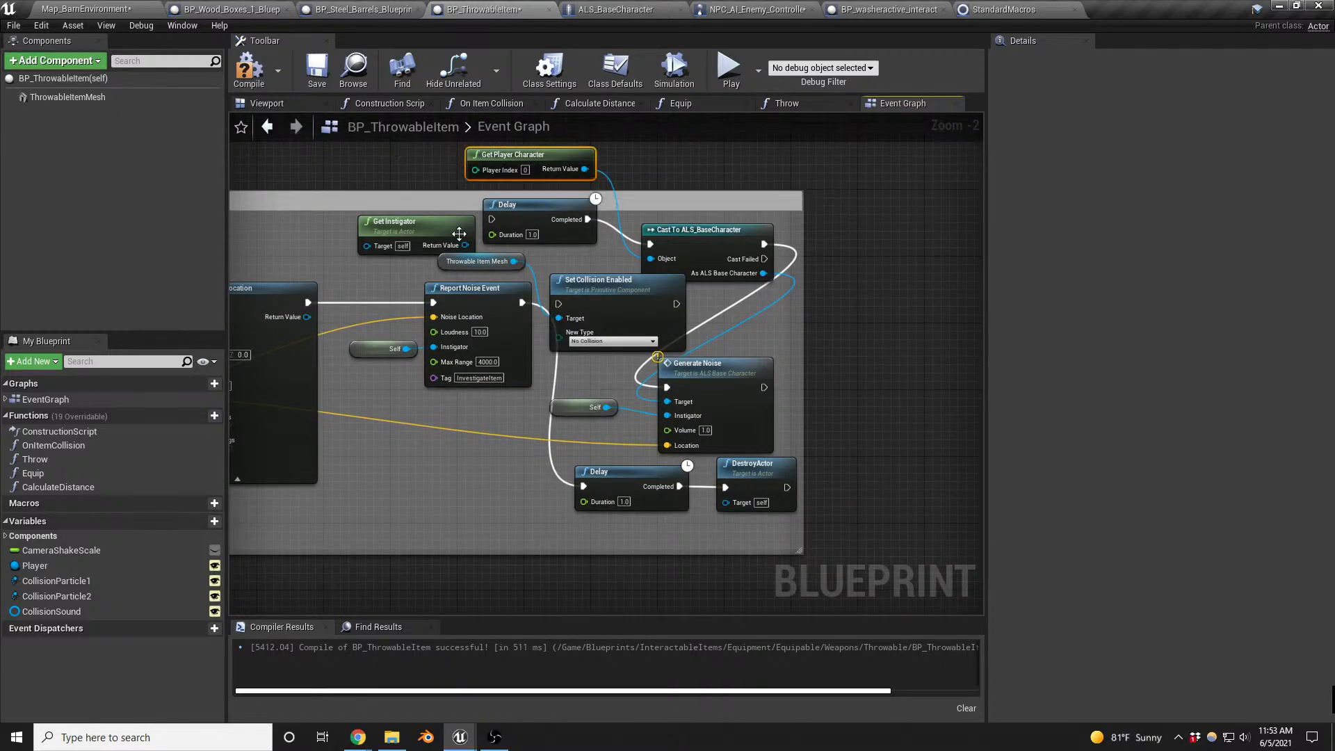
shift+drag(747, 268, 656, 412)
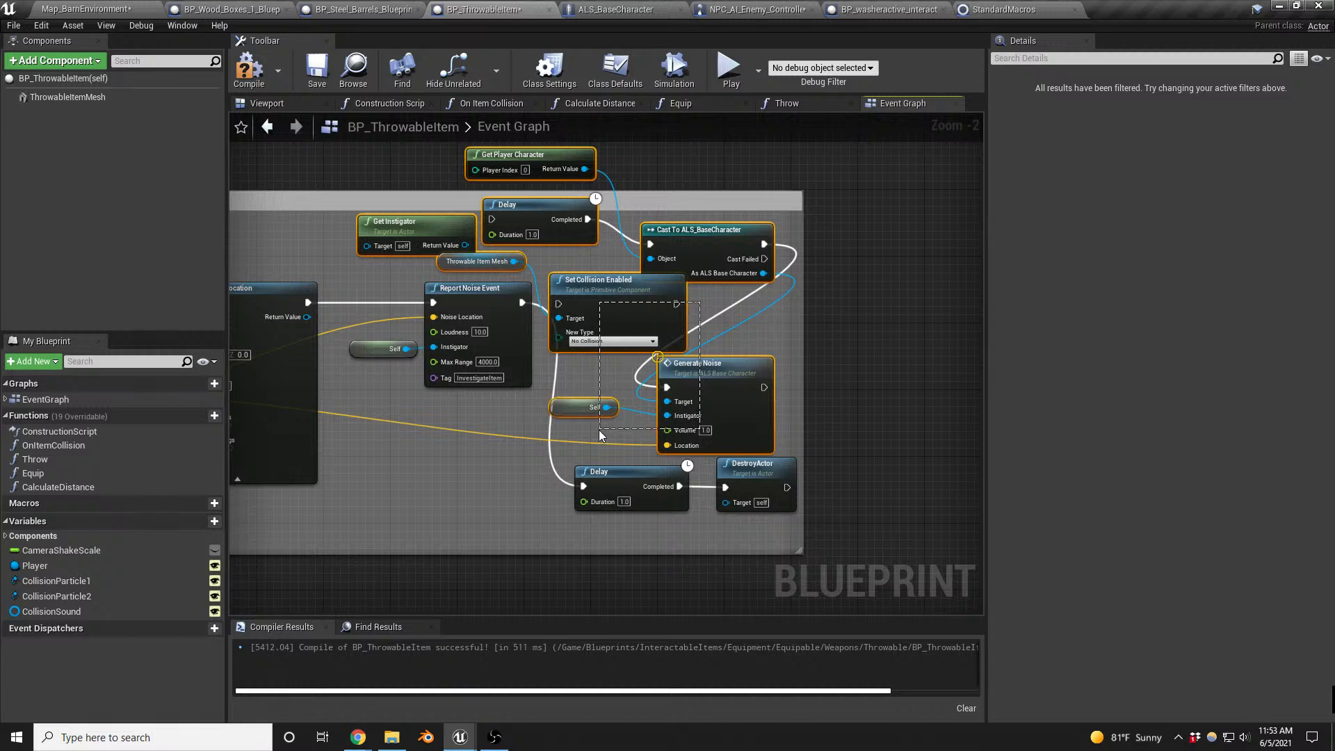
key(Delete)
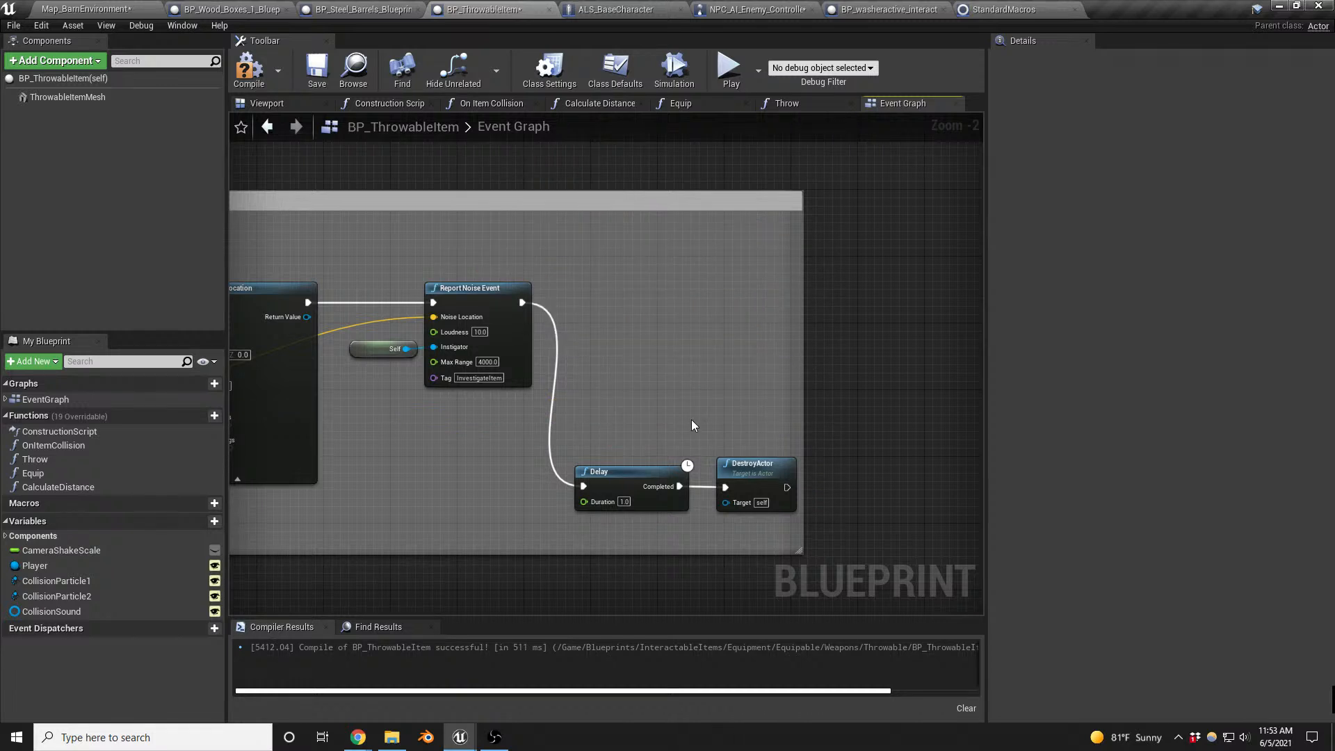
drag(630, 416, 747, 487)
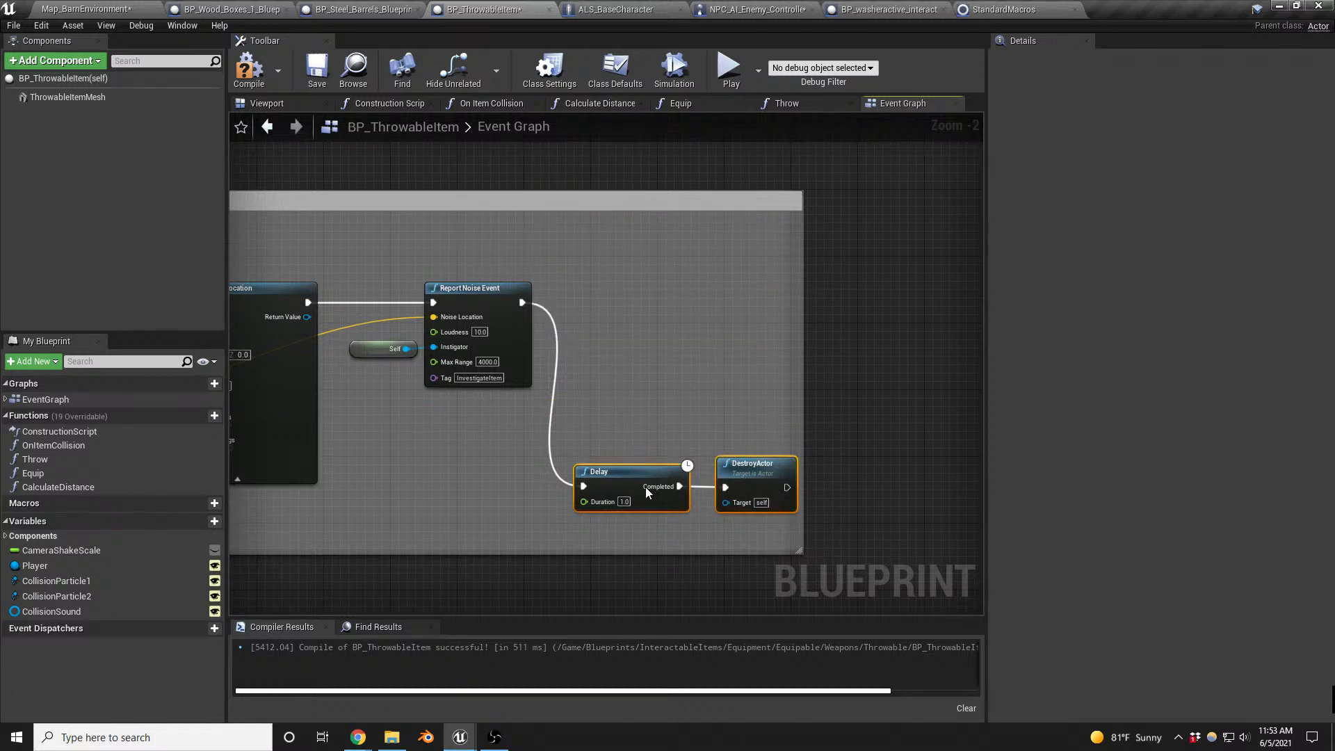
drag(639, 471, 627, 279)
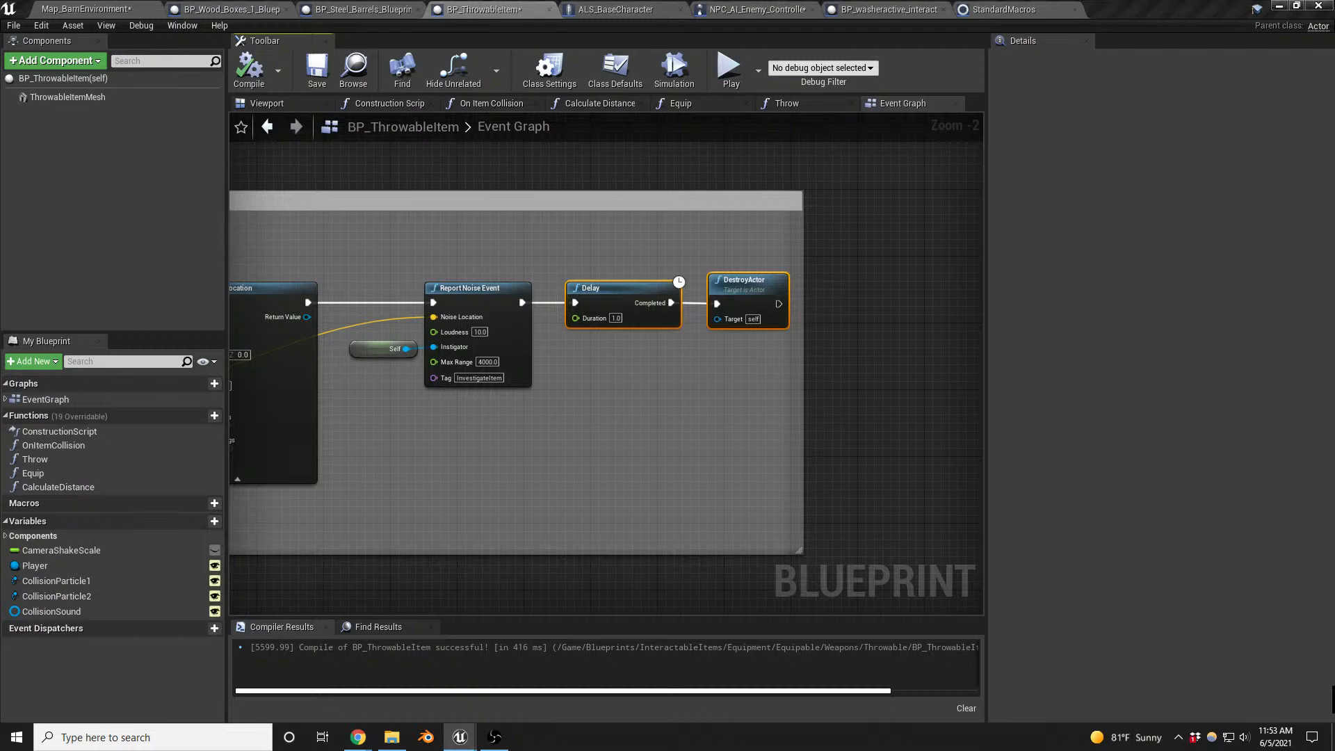
- Place a BP_washeractive_interactable actor on the barn floor in the barn map
click(121, 11)
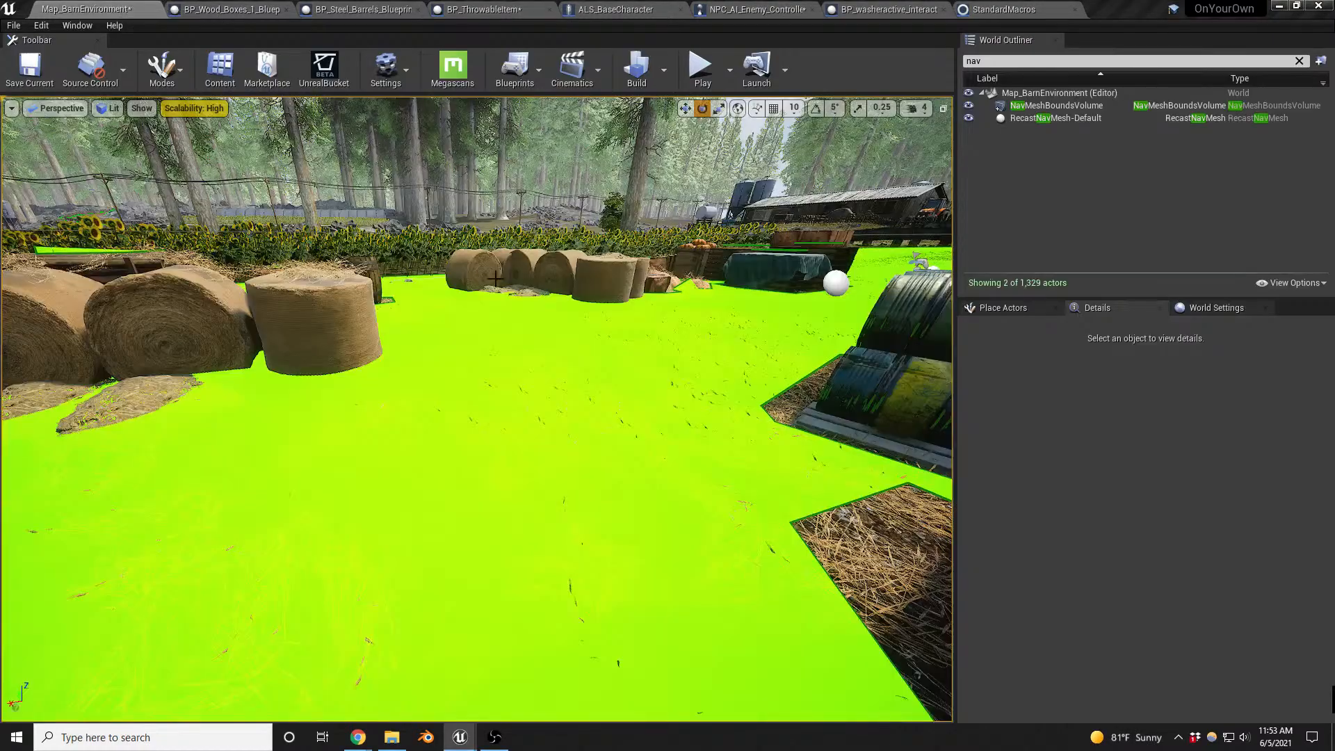
right_drag(724, 433, 765, 428)
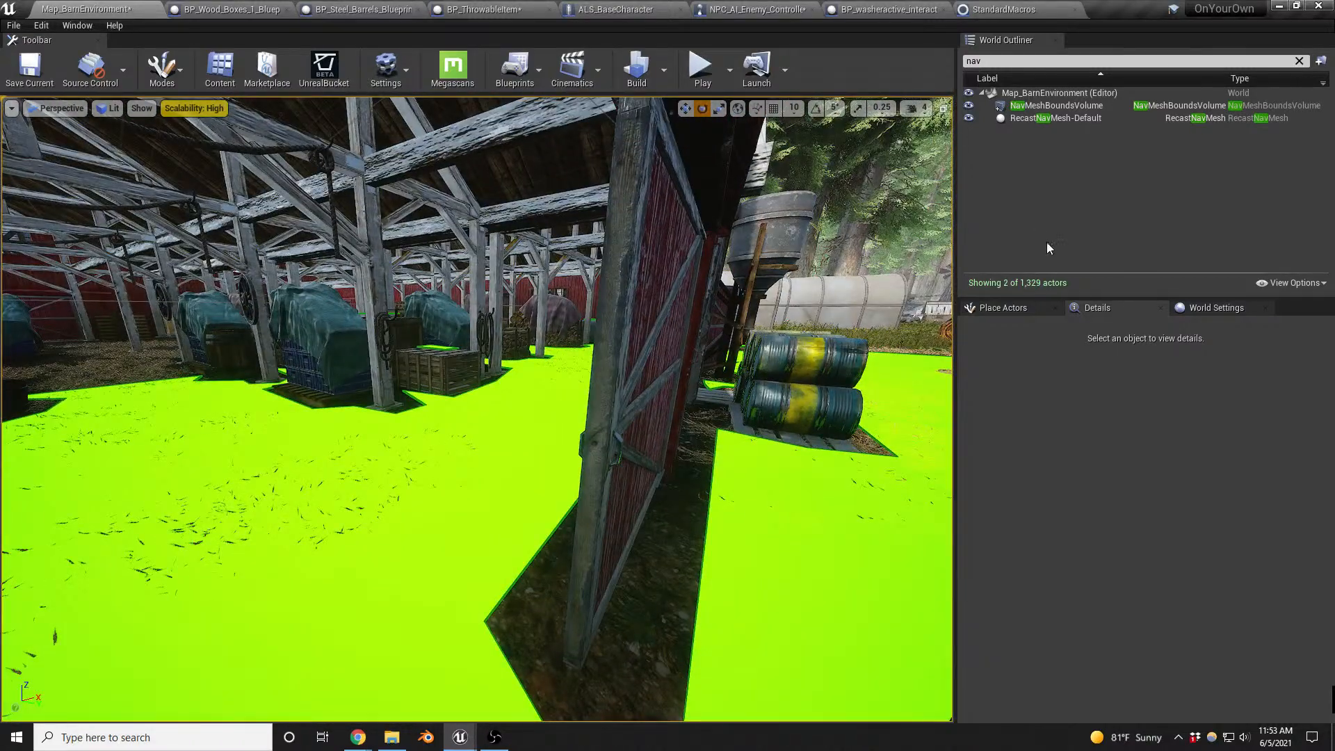
click(1012, 309)
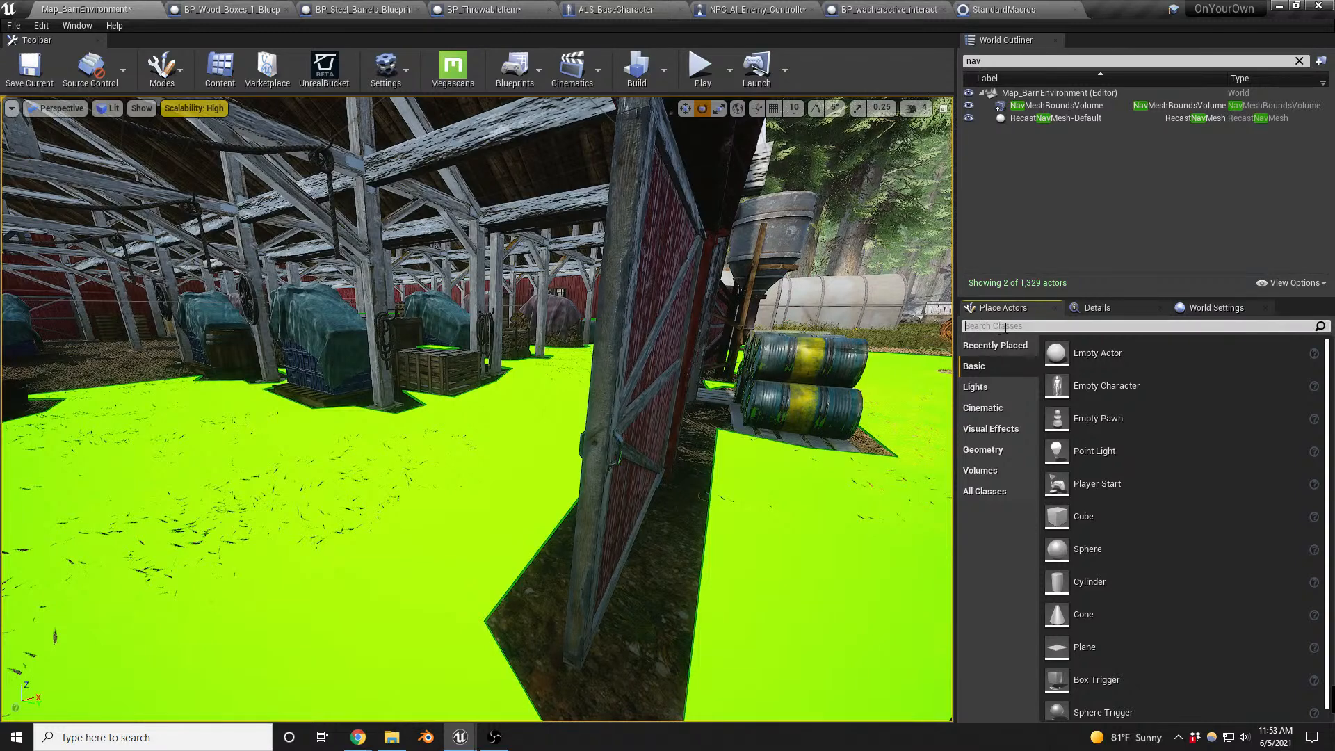
text(washe)
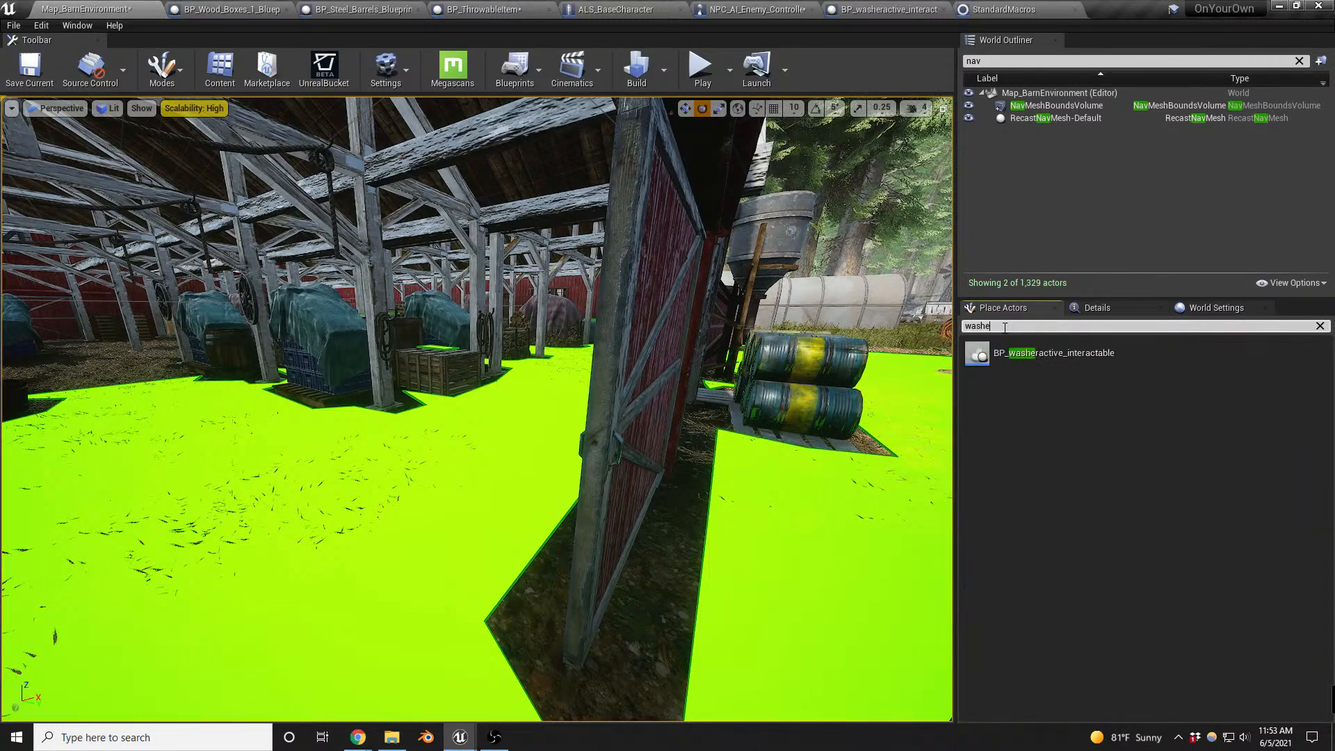
drag(986, 353, 337, 427)
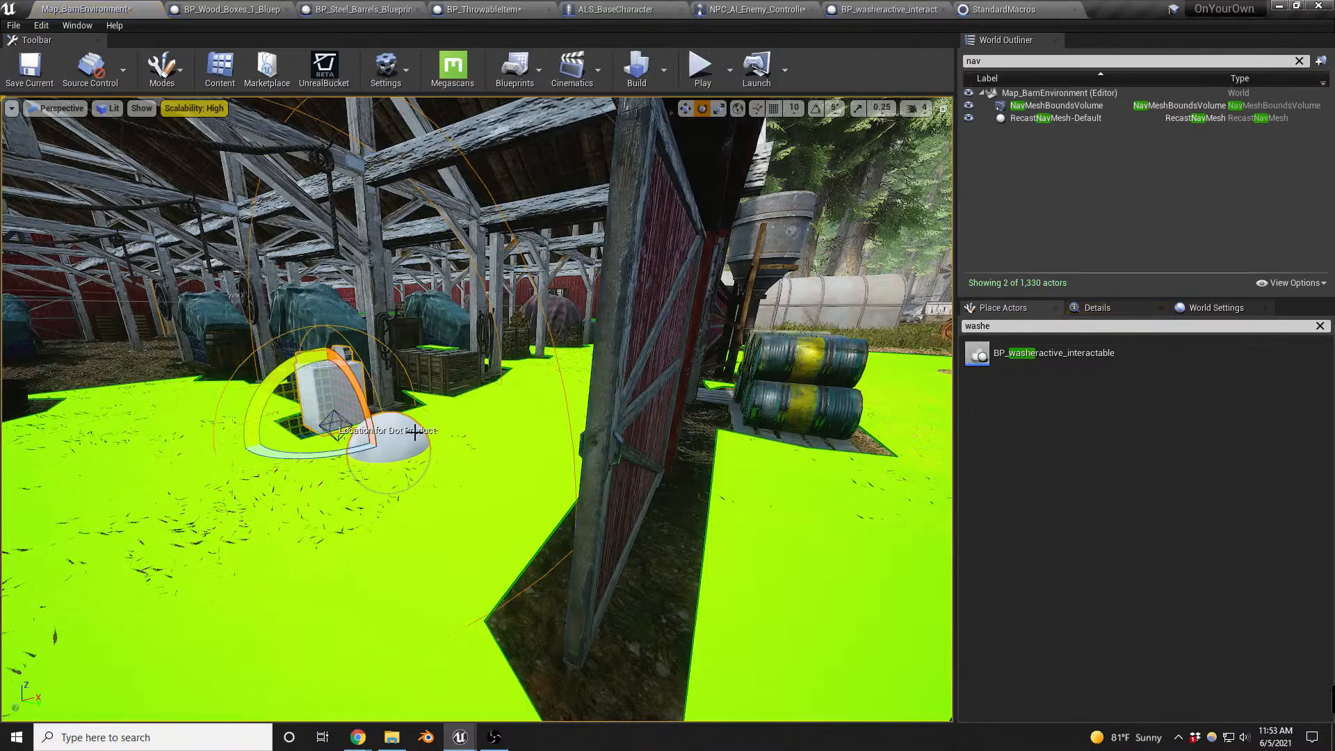
- Examine the navigation mesh around the barn's partly open doors and briefly run a playtest
right_drag(416, 433, 449, 445)
key(w)
key(s)
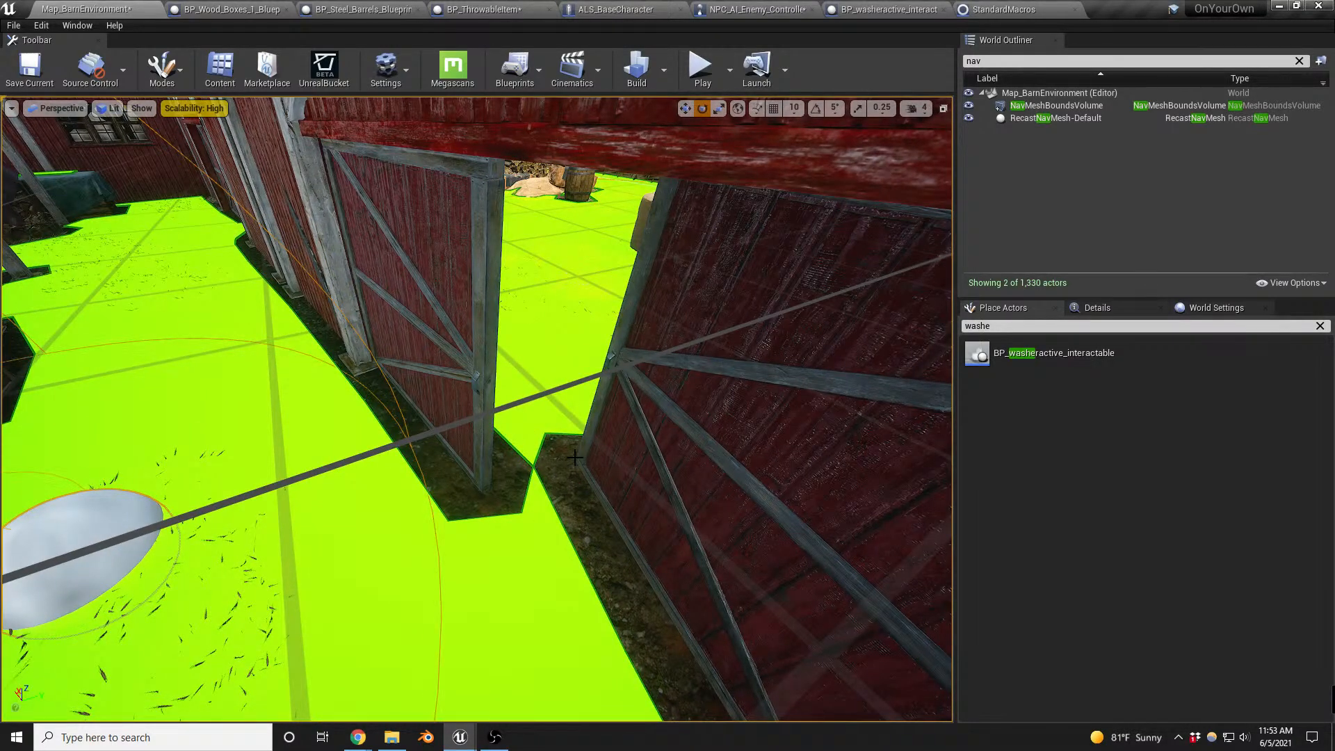
right_drag(562, 465, 632, 460)
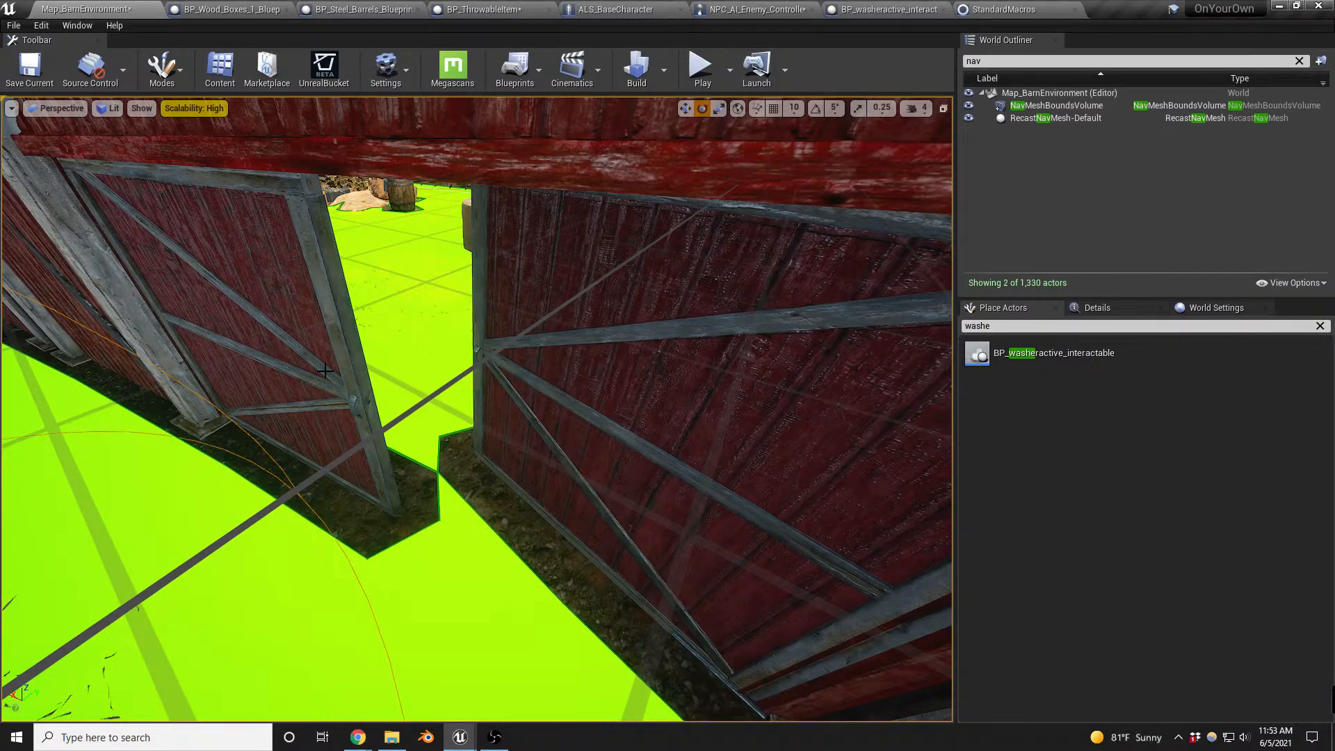
right_drag(494, 459, 371, 441)
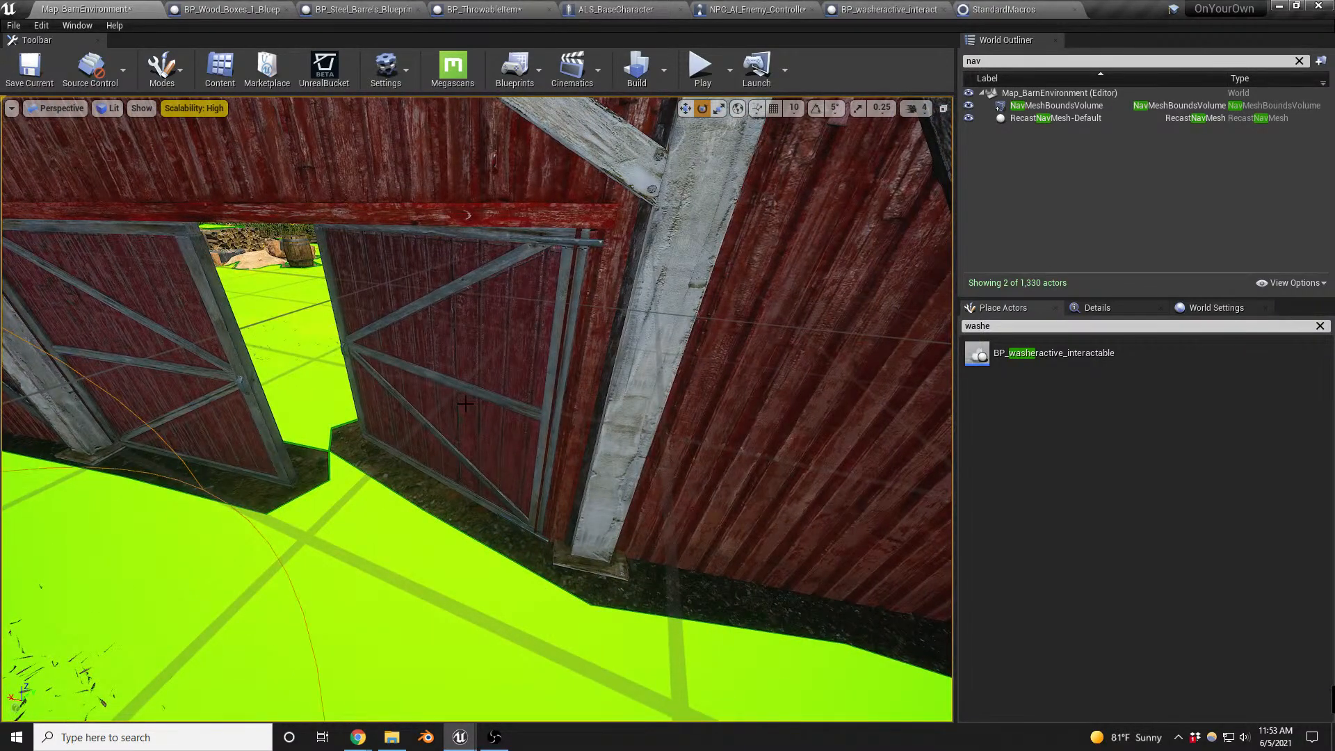
right_drag(498, 446, 459, 465)
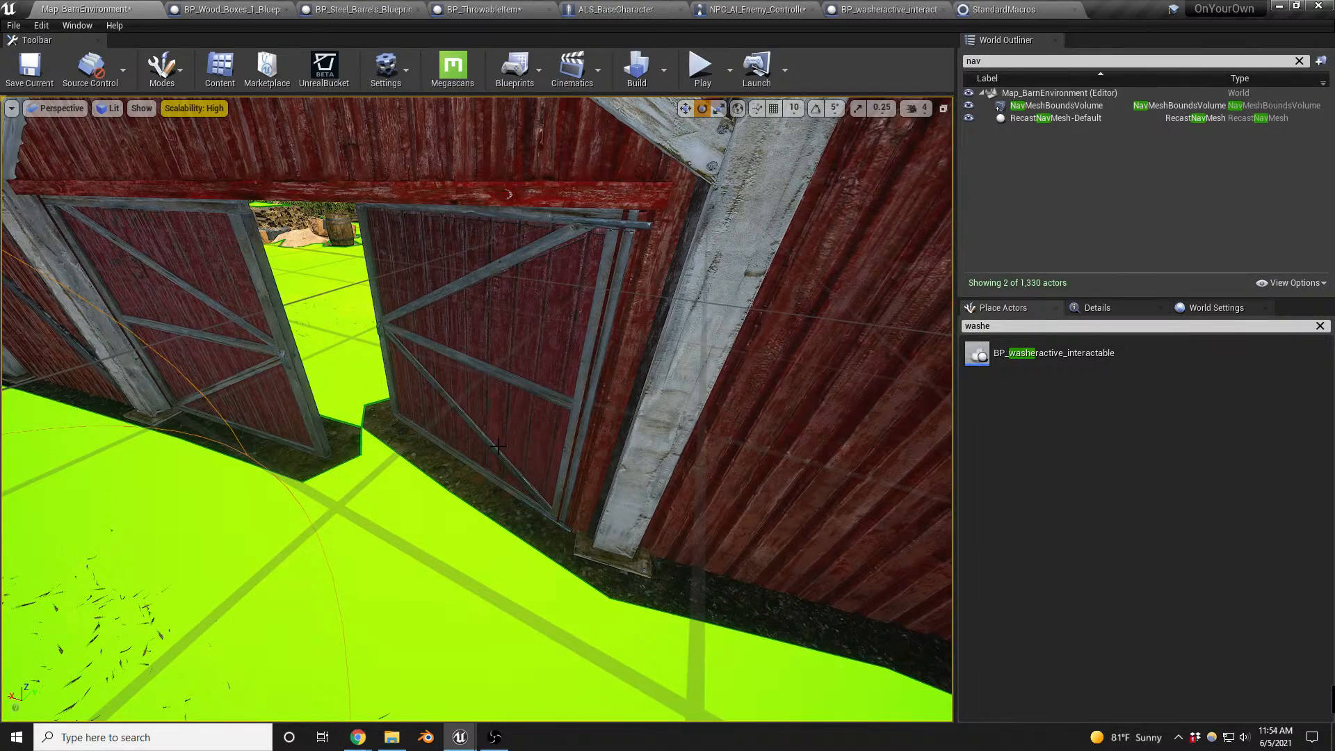
key(alt+p)
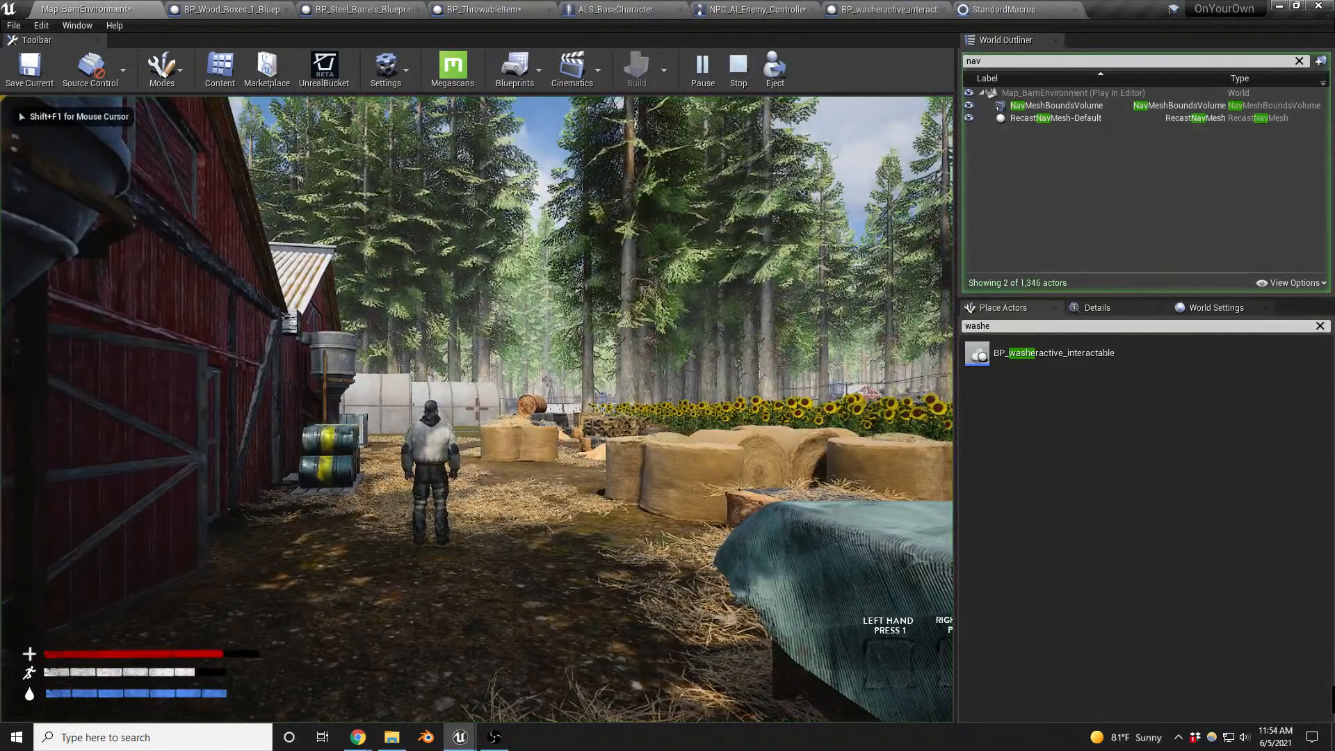
key(Escape)
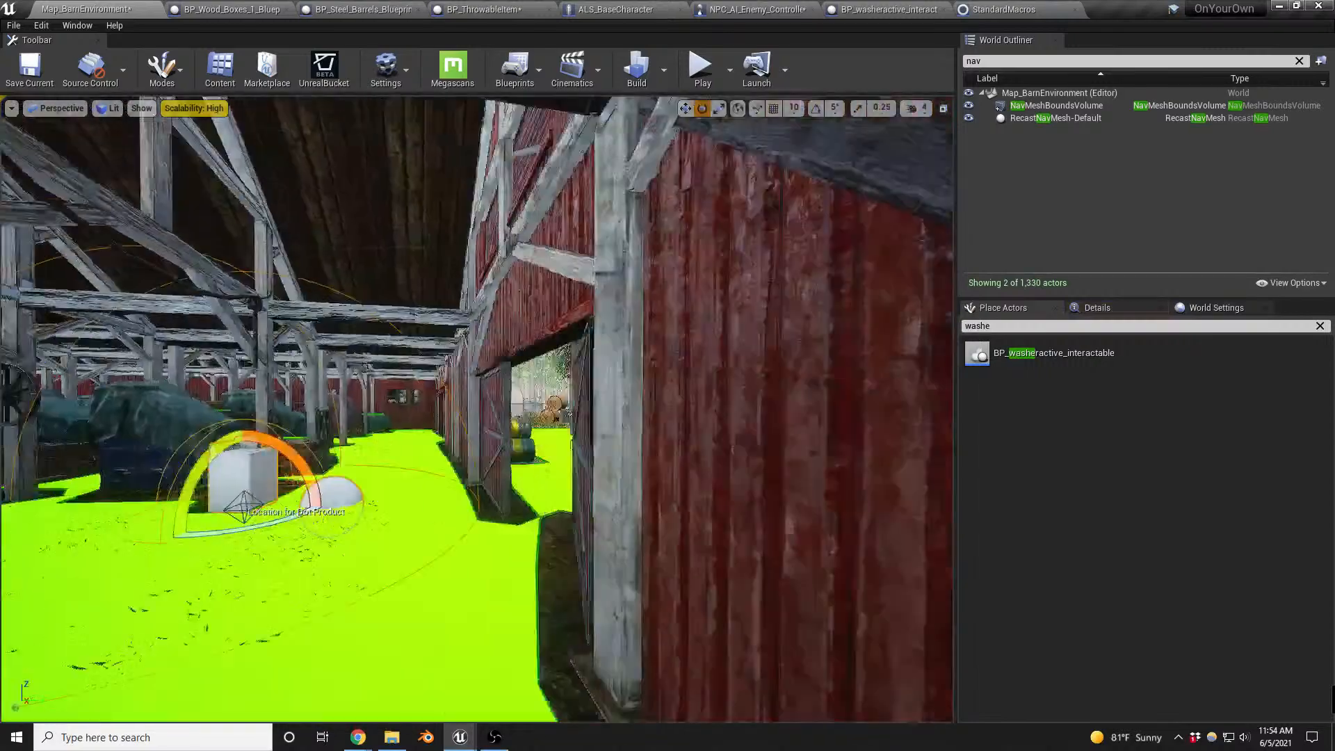
- Place a BP_locker_1space actor beside the barn's inner wall and rotate it to face the interior
key(w)
right_drag(480, 411, 448, 426)
key(s)
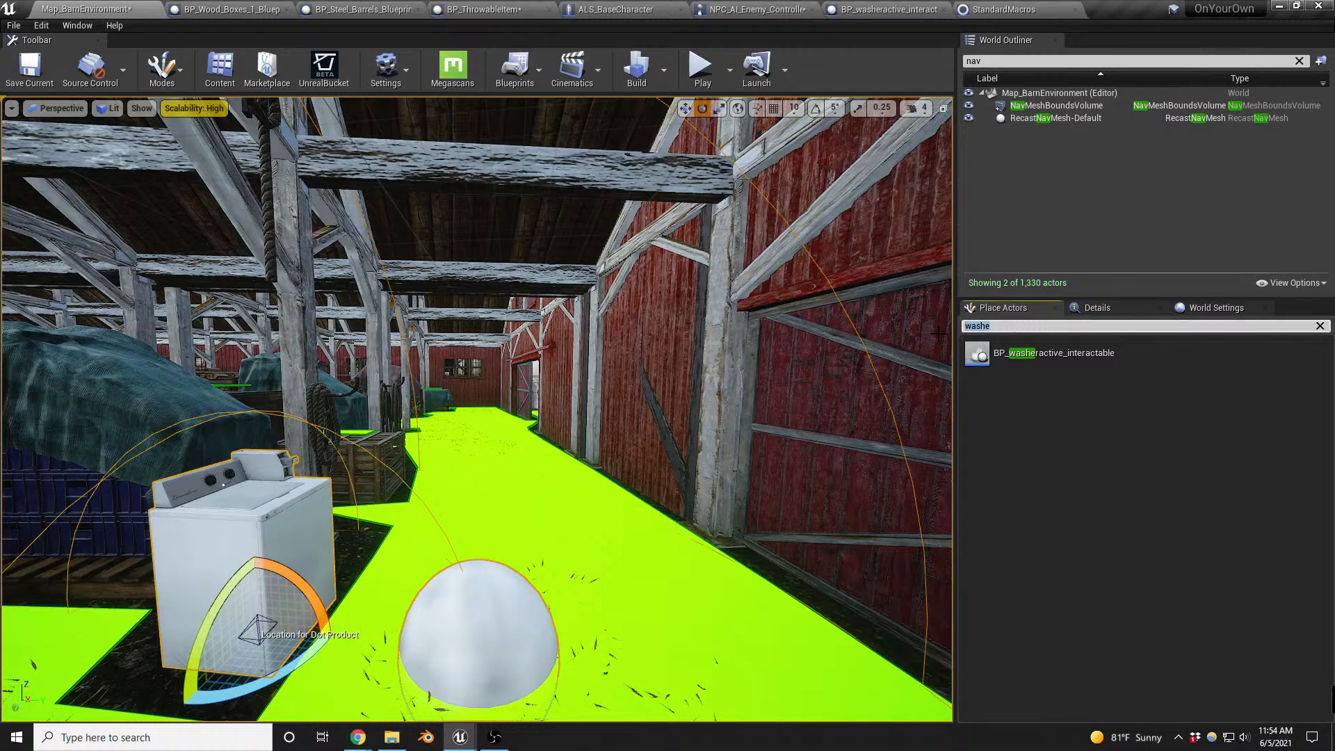
text(locke)
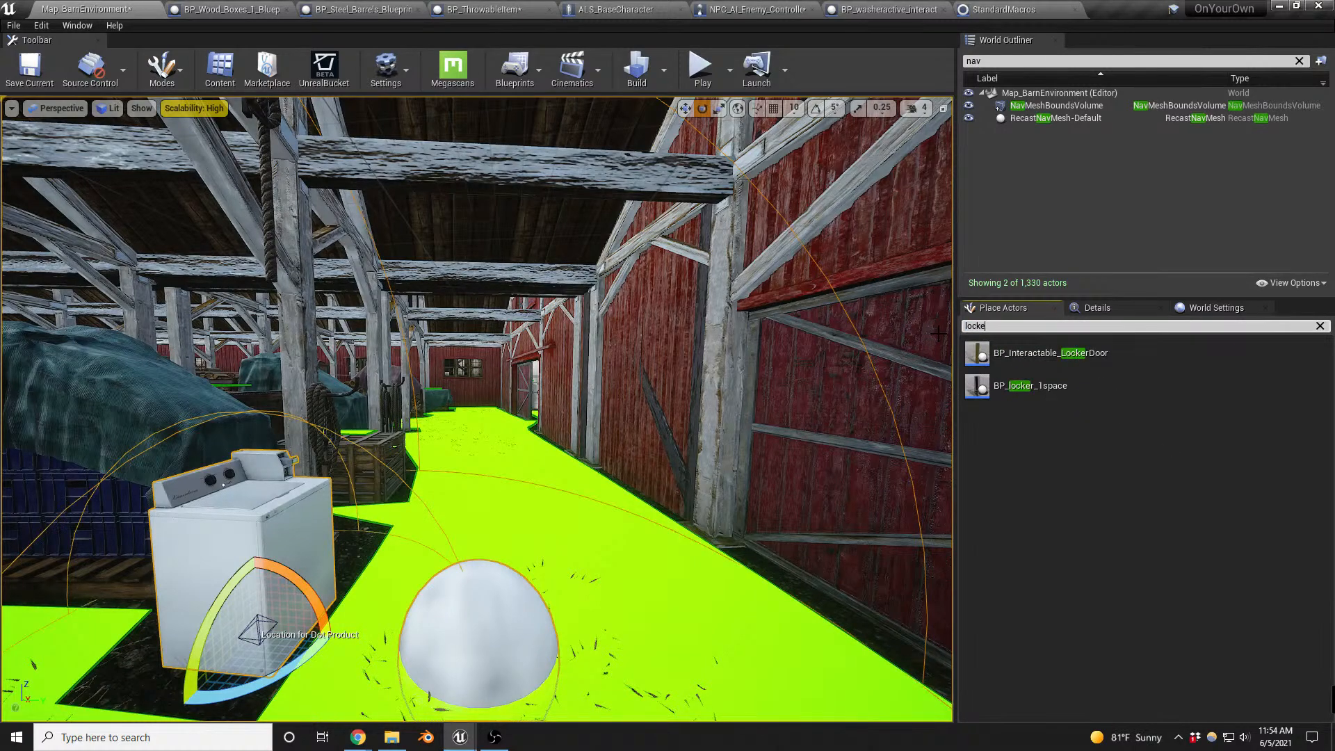
drag(1008, 386, 695, 575)
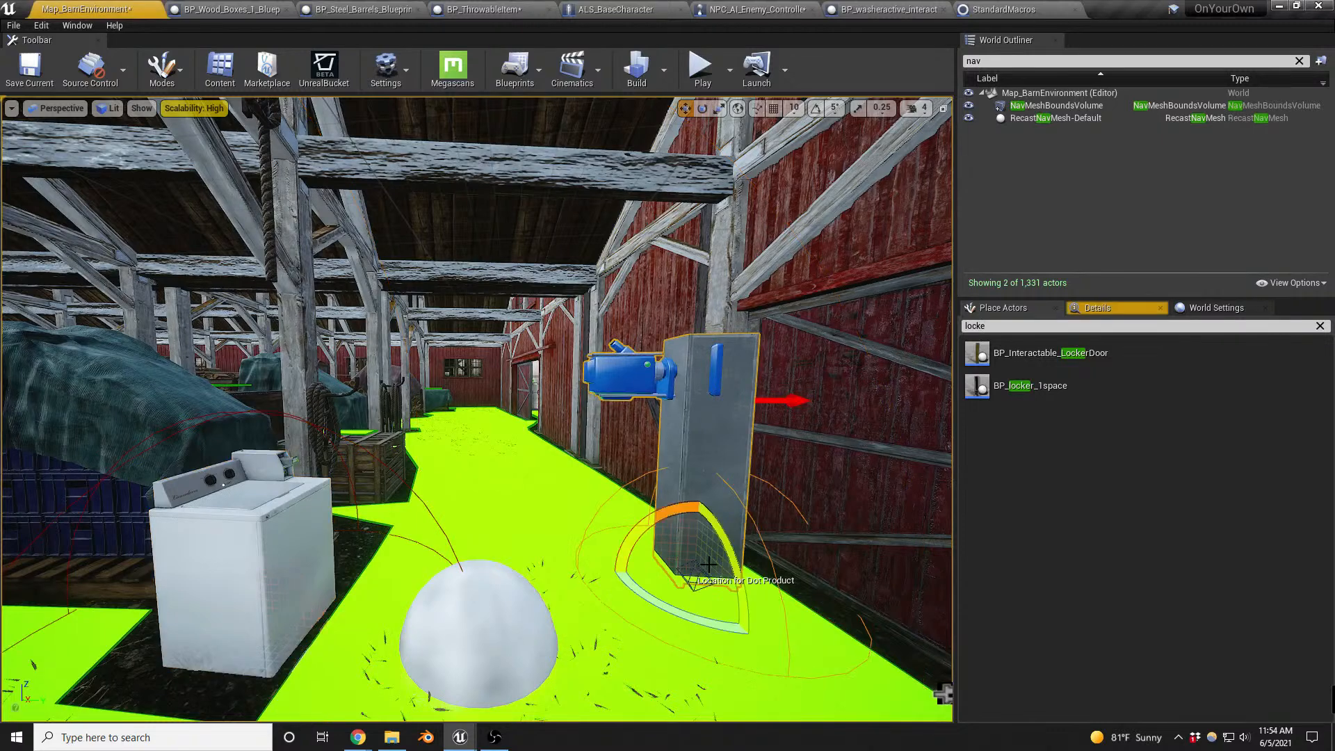
drag(634, 584, 612, 511)
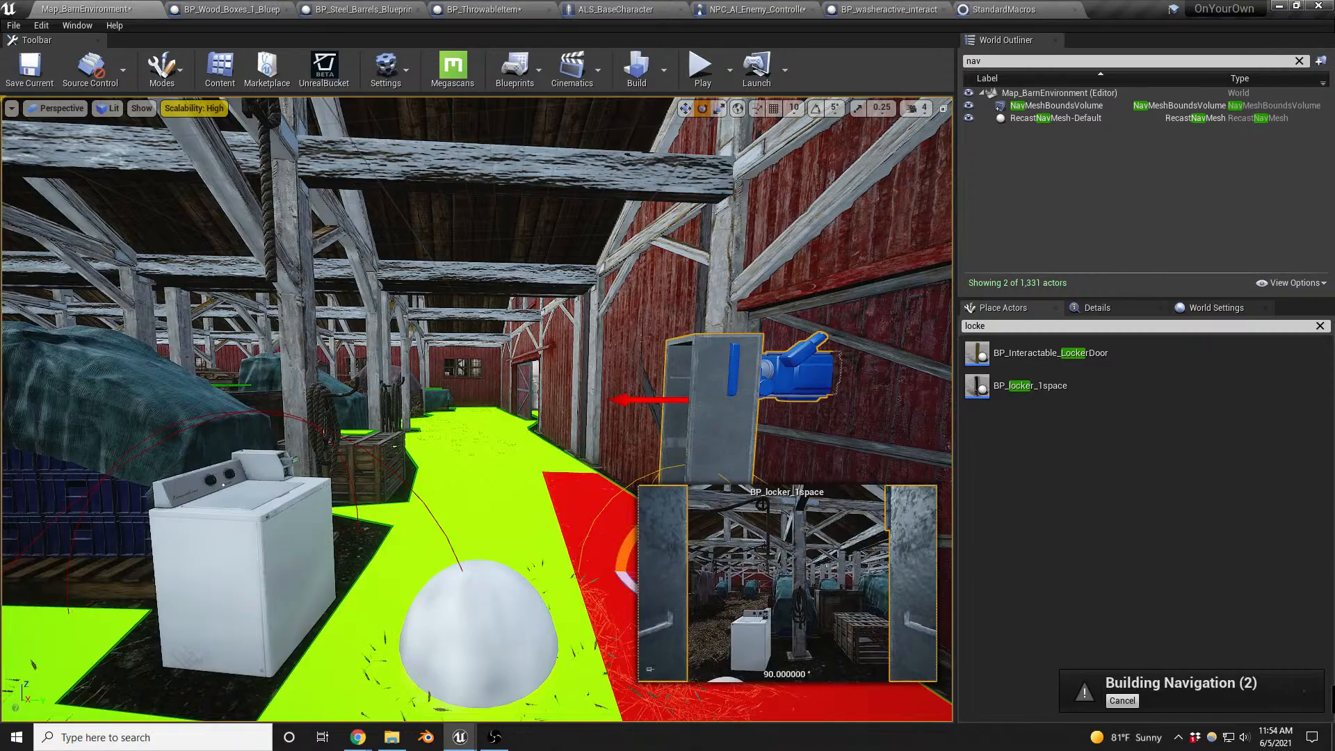
right_drag(612, 512, 612, 640)
- Select the washer inside the barn and rotate it slightly about its vertical axis
click(486, 284)
mouse_move(527, 280)
right_down()
mouse_move(518, 306)
mouse_move(532, 296)
mouse_move(518, 292)
right_up()
key(w)
drag(626, 318, 428, 365)
key(e)
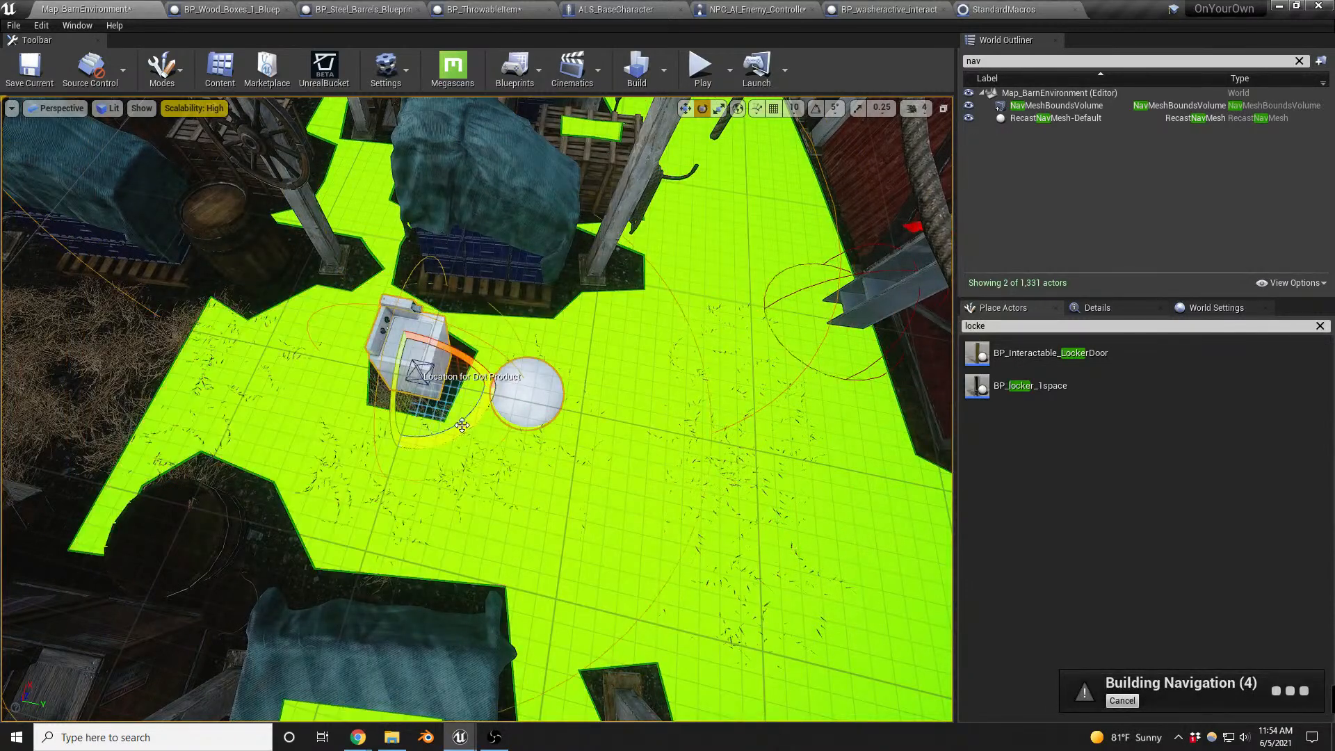
mouse_move(459, 426)
mouse_down()
mouse_move(502, 398)
mouse_move(473, 414)
mouse_up()
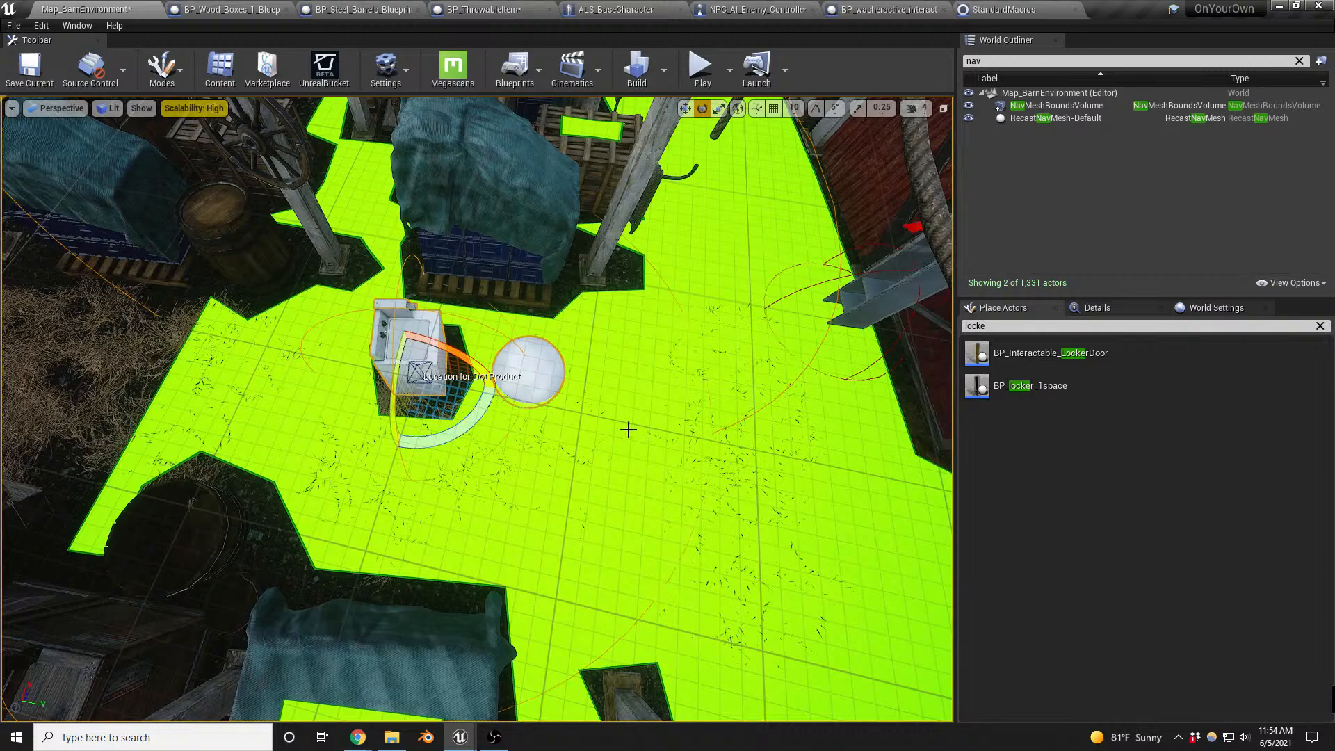
- Place a BP_Interactable_LockerDoor actor next to the BP_locker_1space locker by the barn wall
right_drag(628, 430, 589, 431)
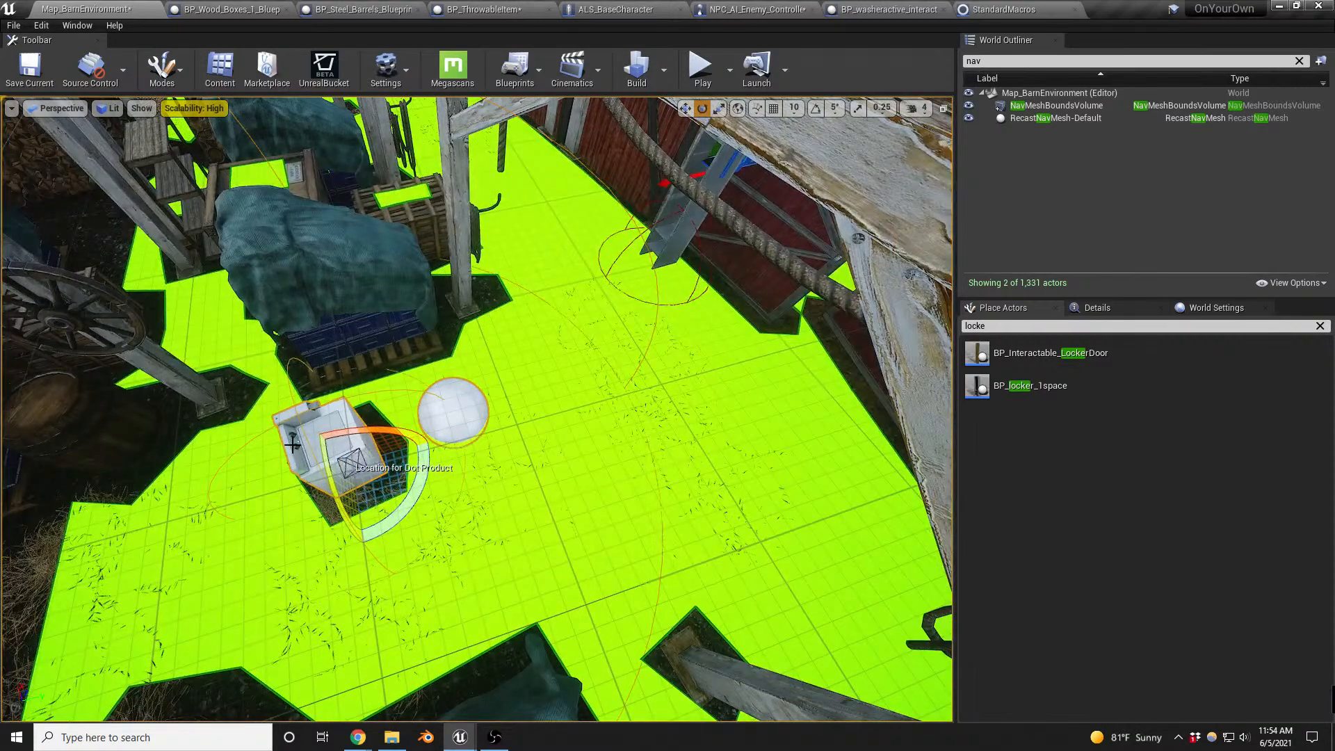
click(671, 254)
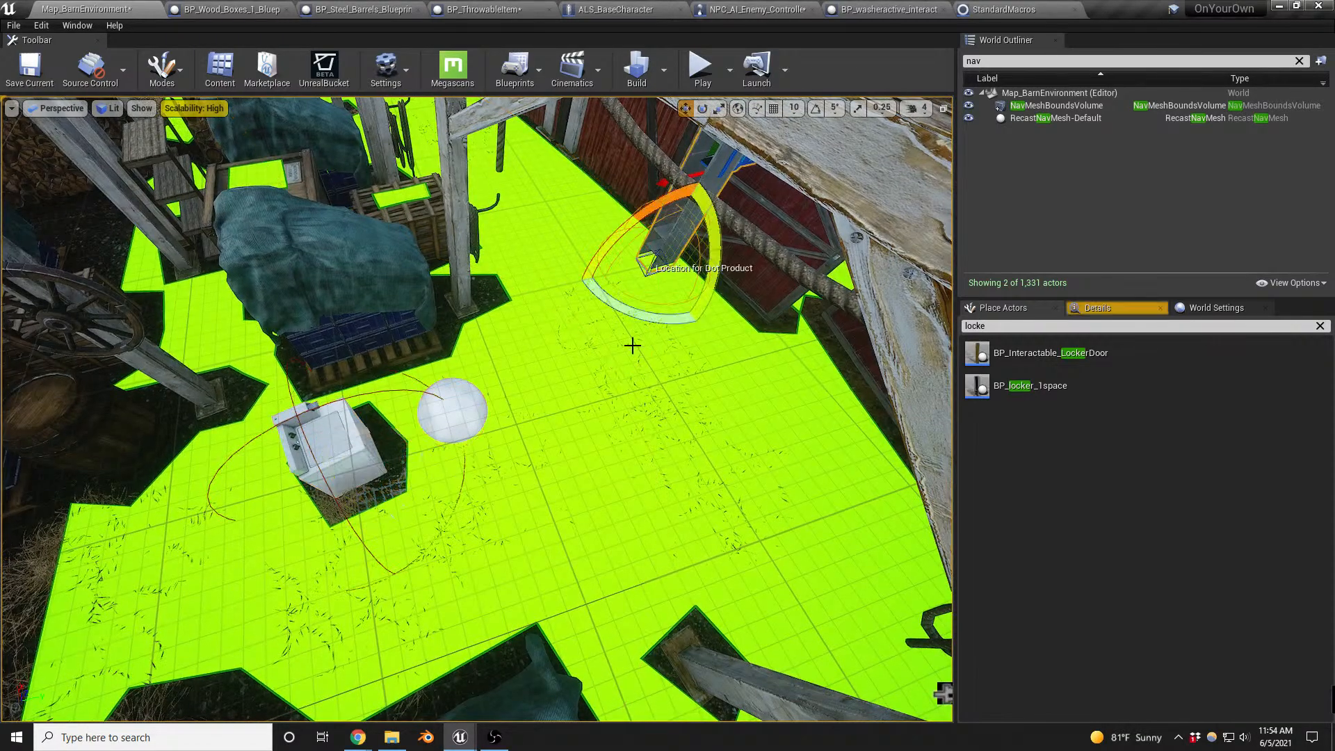
key(f)
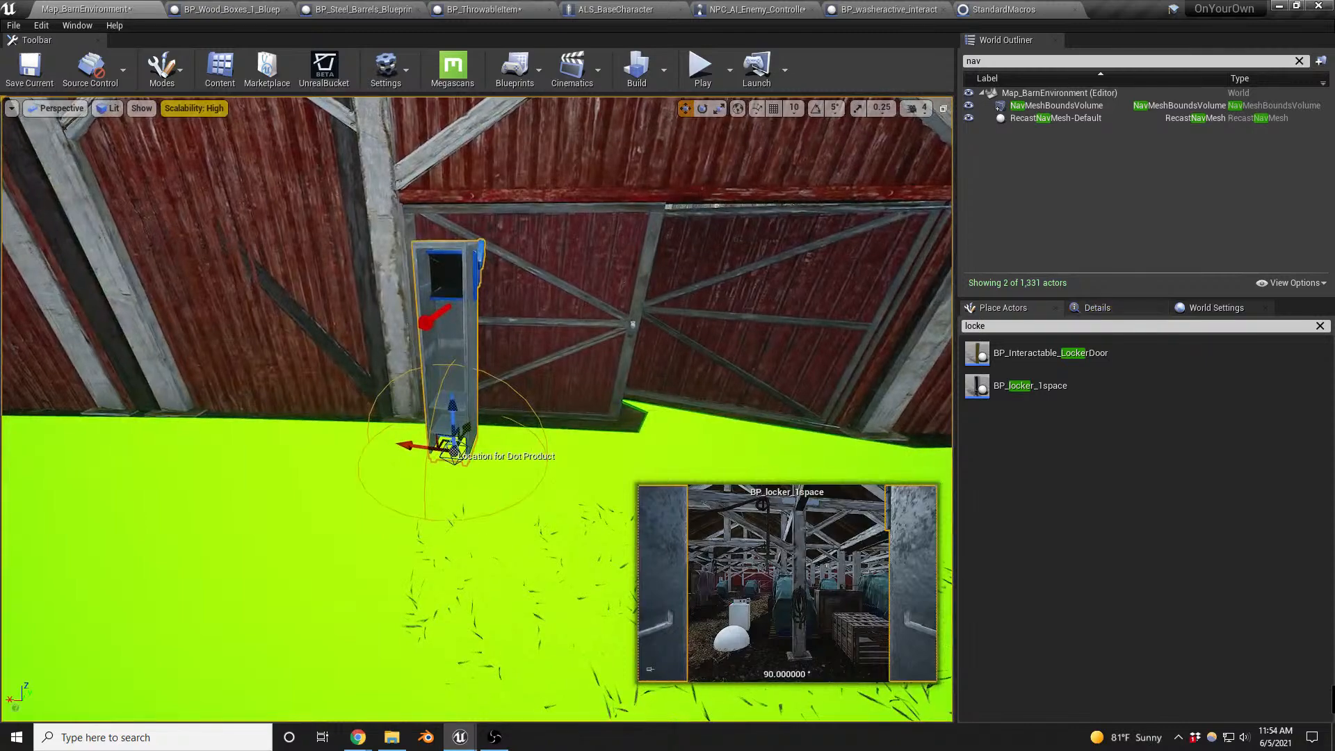
drag(1006, 354, 470, 408)
mouse_move(559, 340)
right_down()
mouse_move(592, 340)
mouse_move(559, 340)
right_up()
key(a)
key(w)
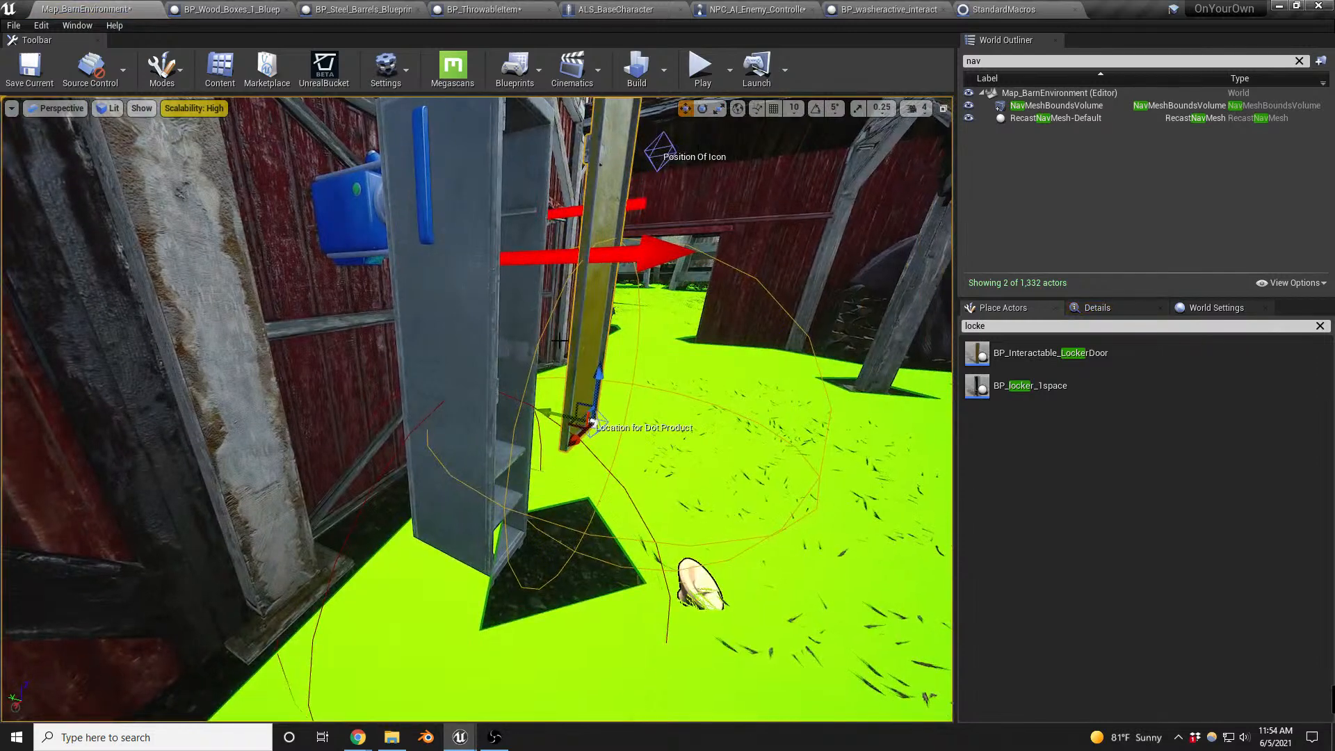
- Move the locker door onto the open front of the locker so that it lines up with the frame
drag(584, 401, 526, 505)
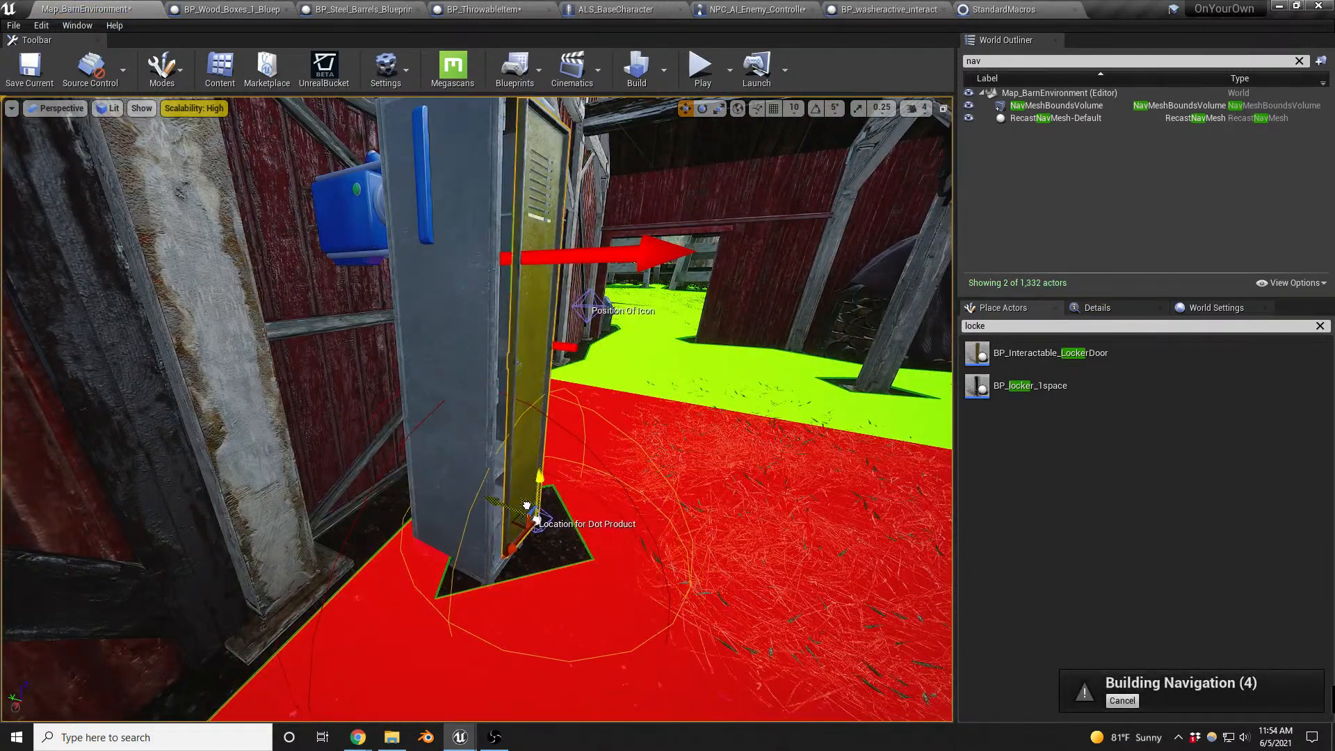
drag(526, 578, 649, 578)
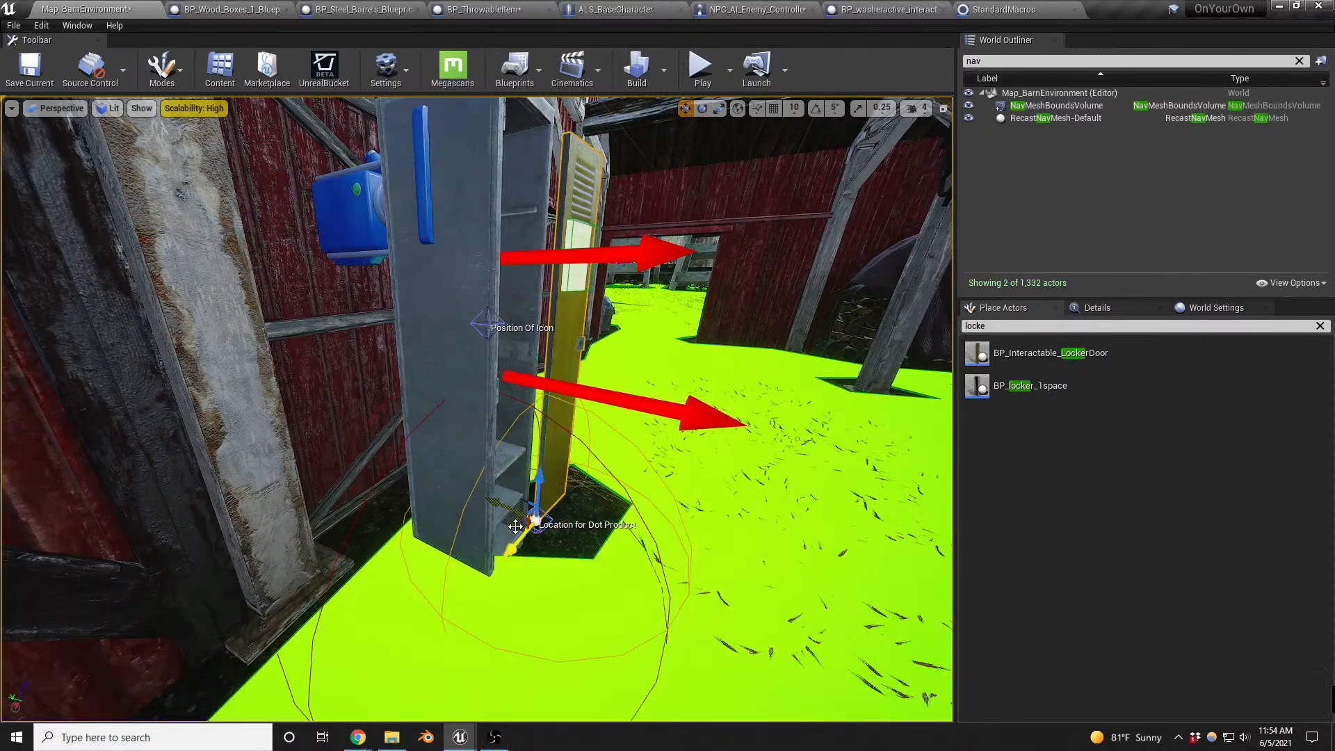
drag(534, 519, 467, 596)
click(455, 500)
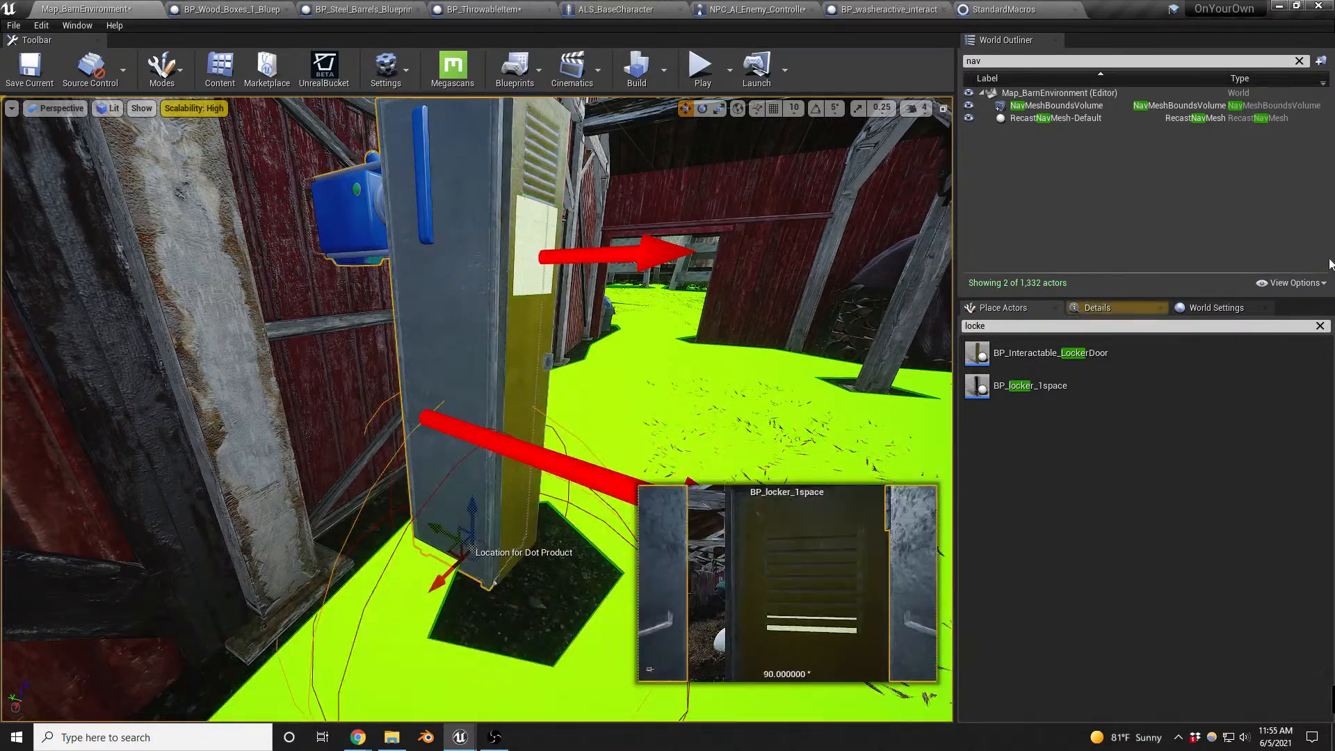
click(1123, 305)
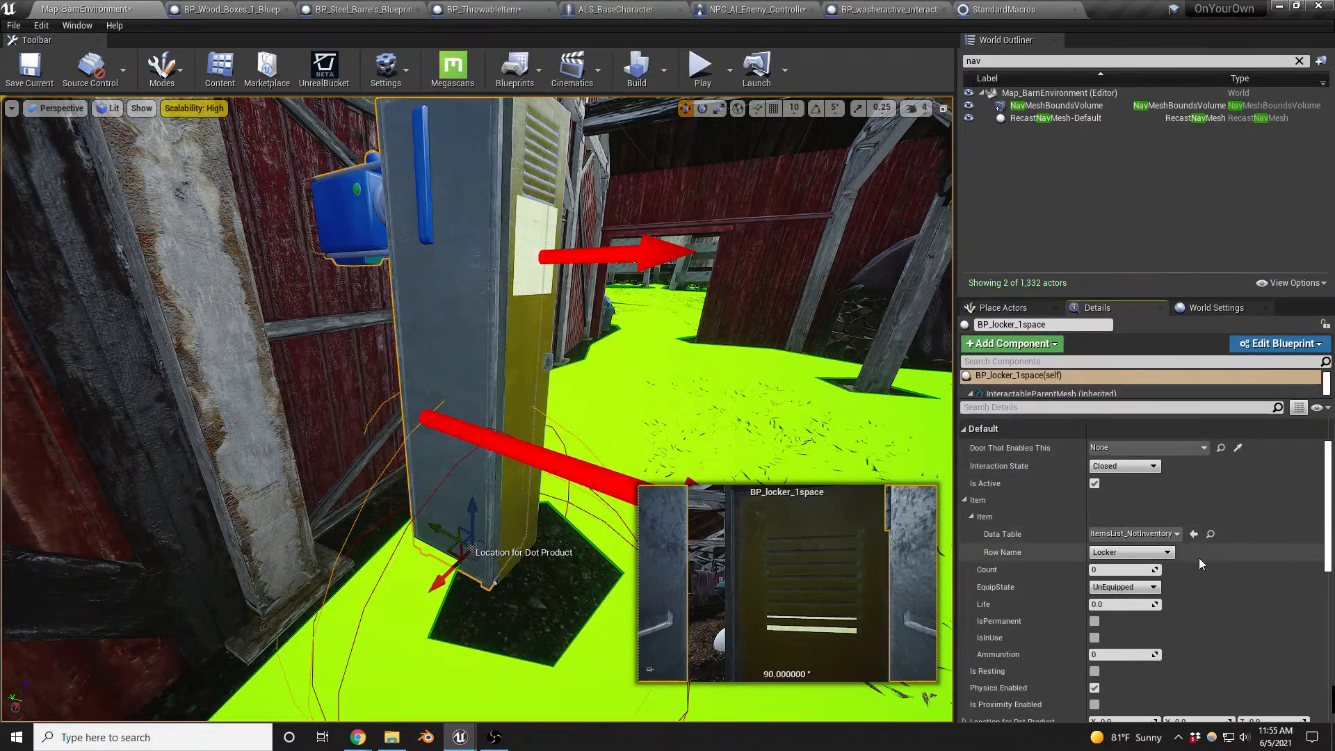
right_drag(477, 410, 431, 549)
alt+drag(477, 410, 615, 356)
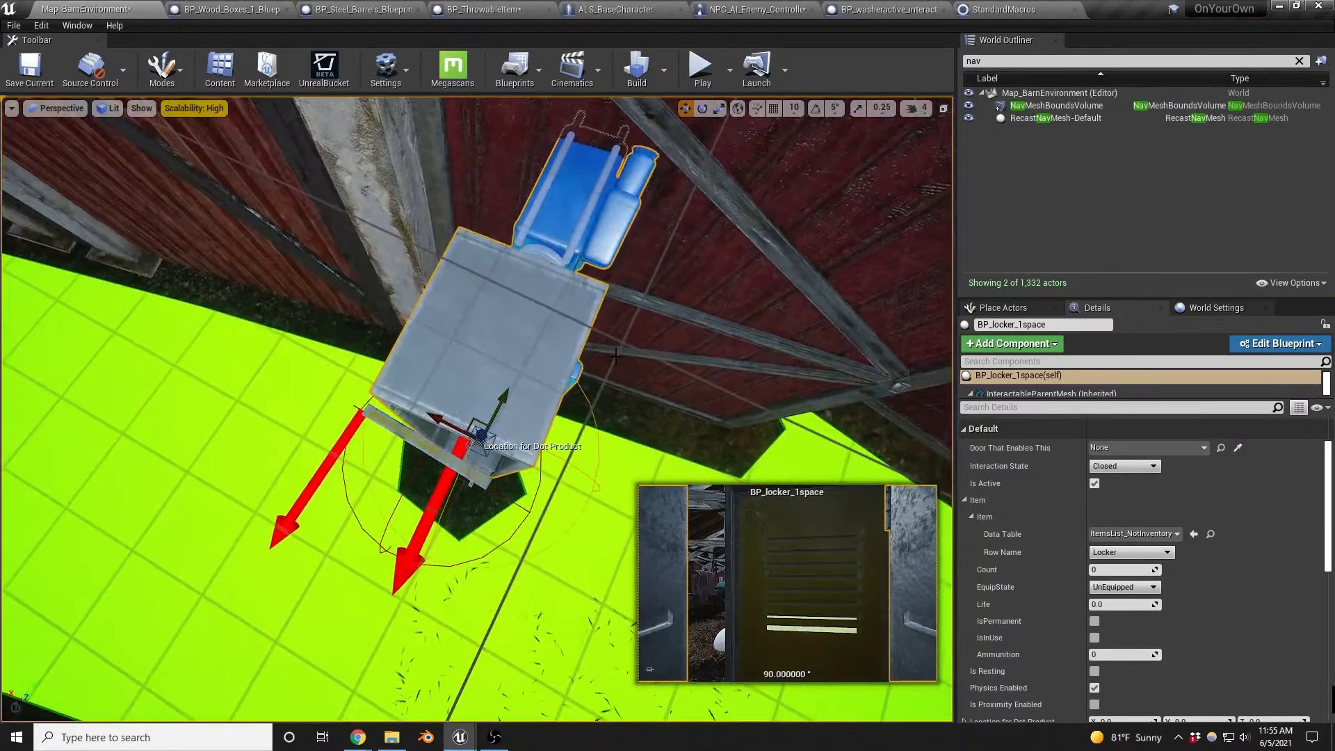
click(437, 460)
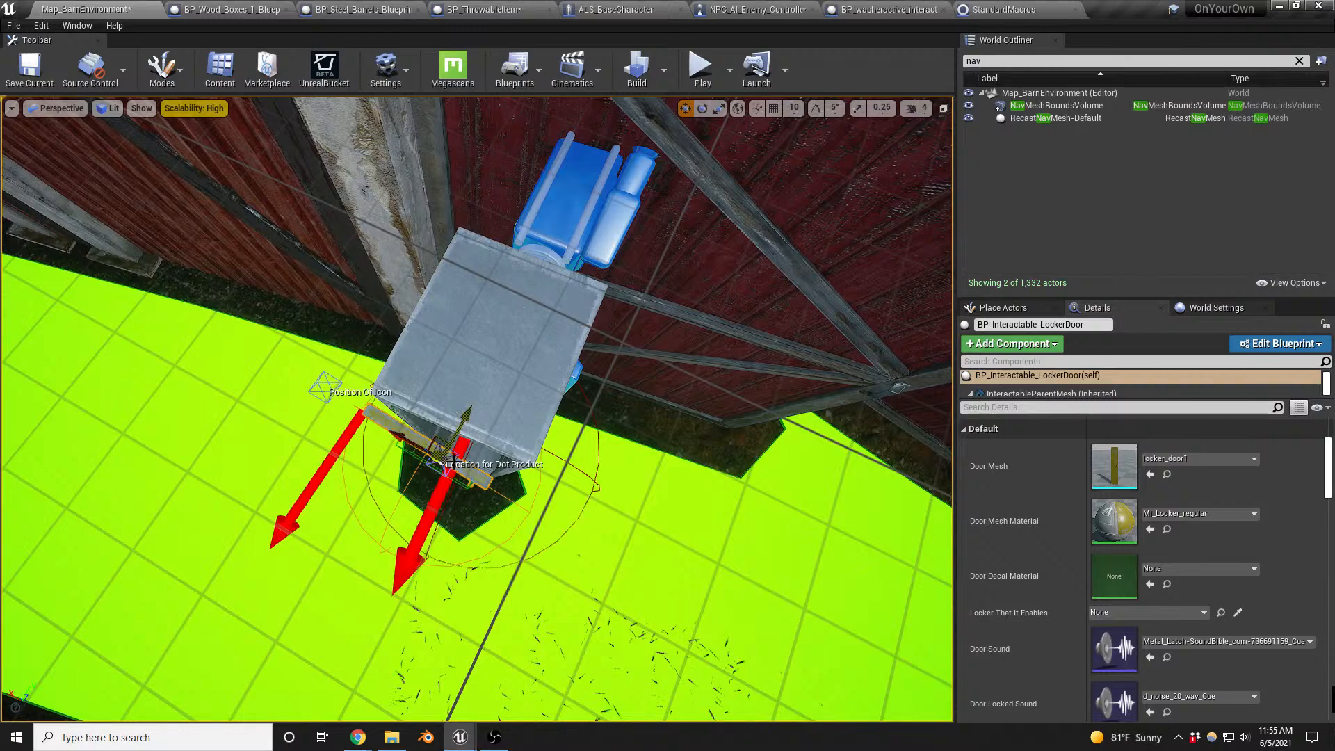
alt+drag(524, 497, 601, 452)
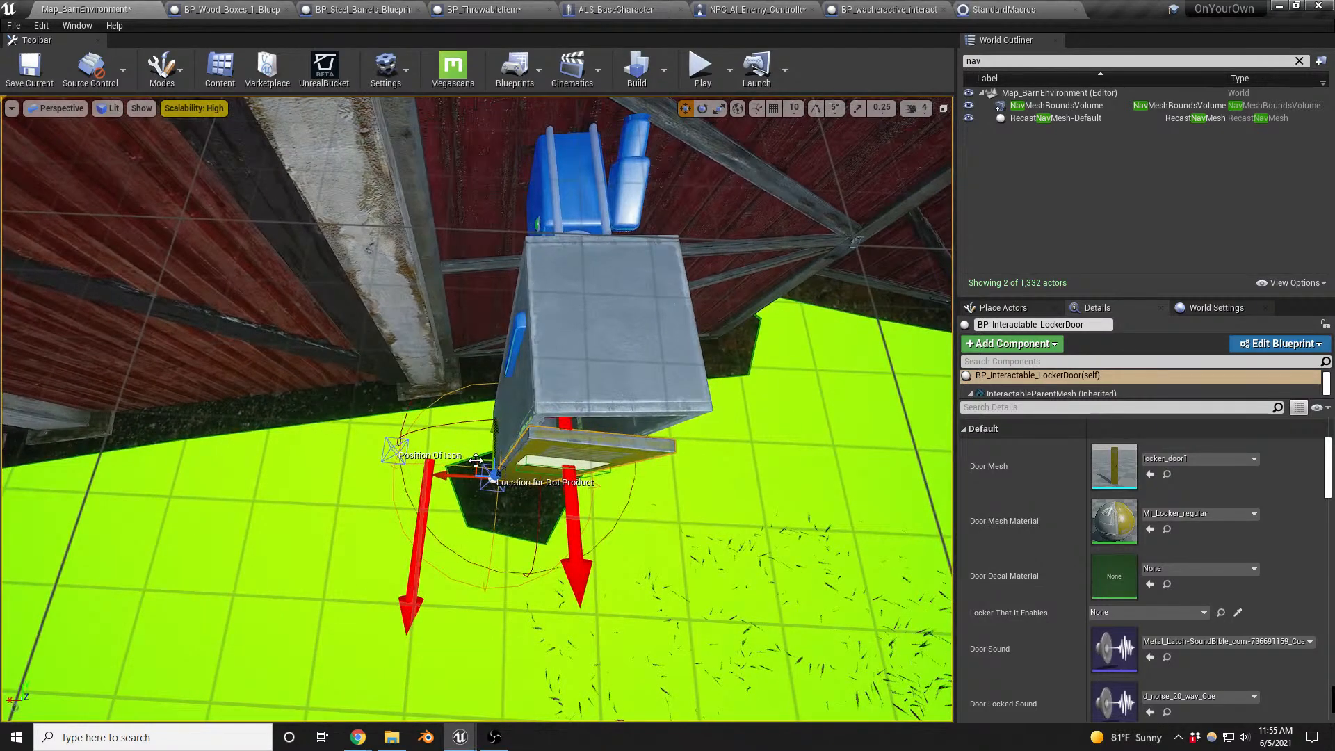
drag(475, 461, 487, 460)
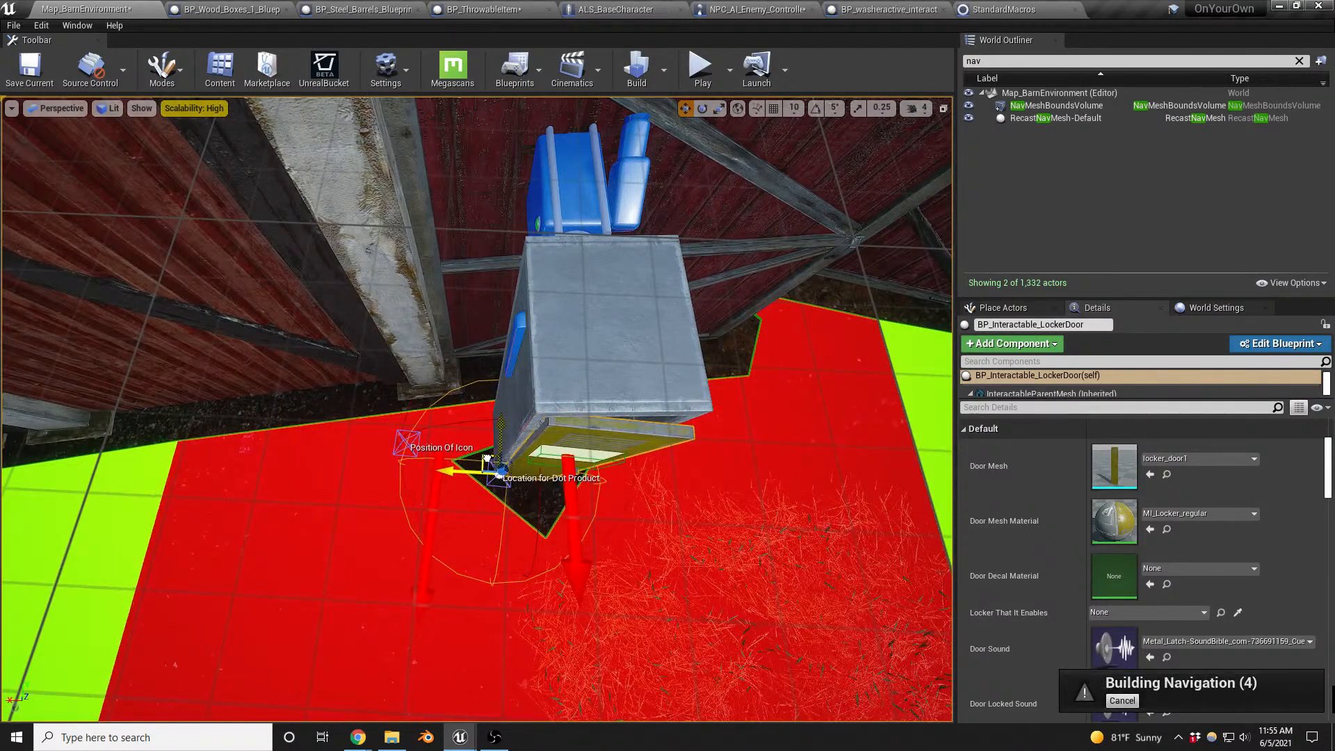
- Set the locker door's Locker That It Enables reference to the BP_locker_1space actor in the scene
key(e)
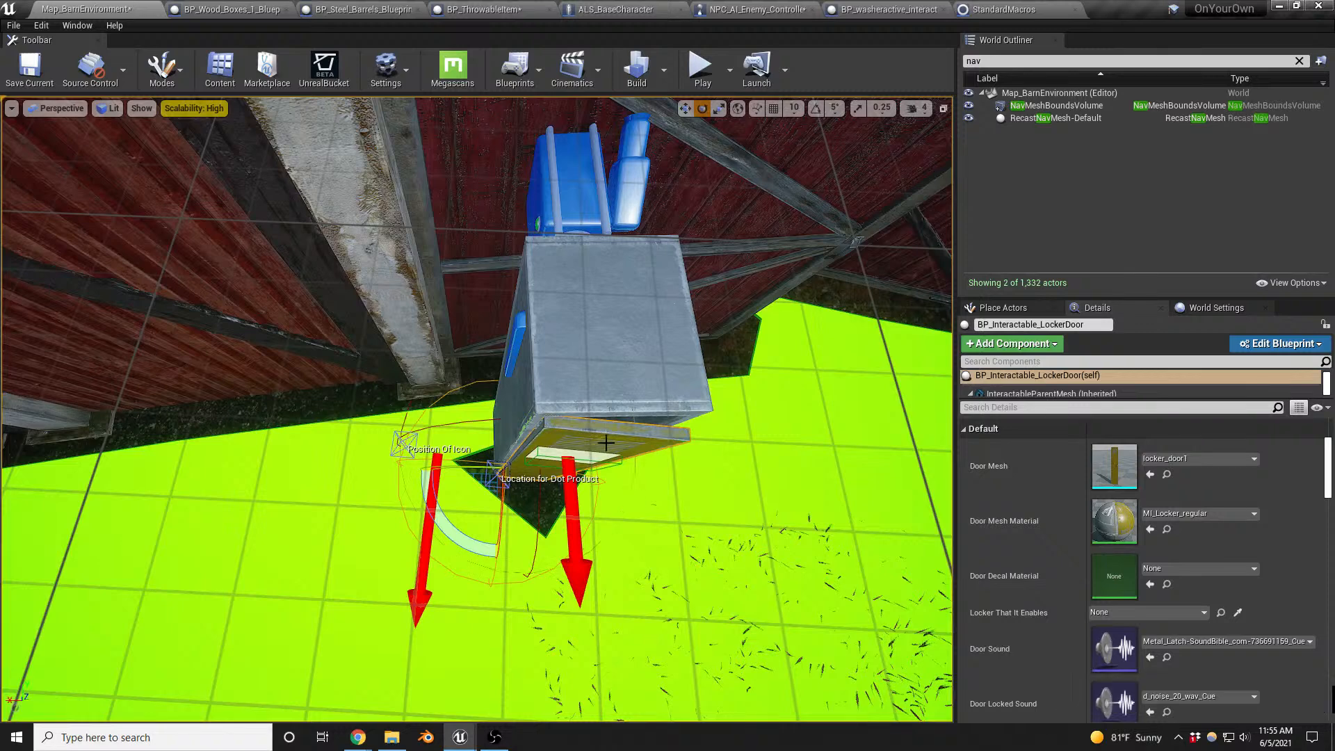
click(1237, 614)
click(693, 370)
- Set the locker's Door That Enables This reference to the BP_Interactable_LockerDoor actor
click(617, 343)
key(w)
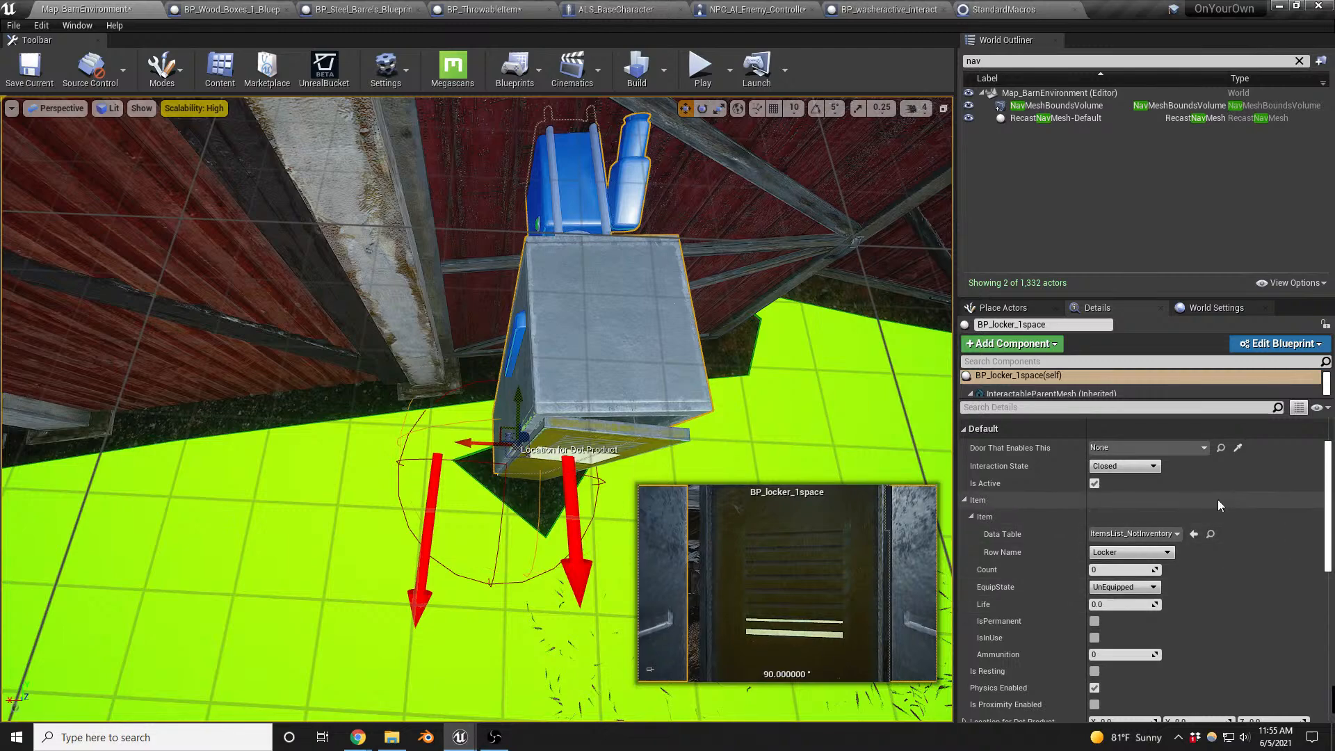
click(1238, 516)
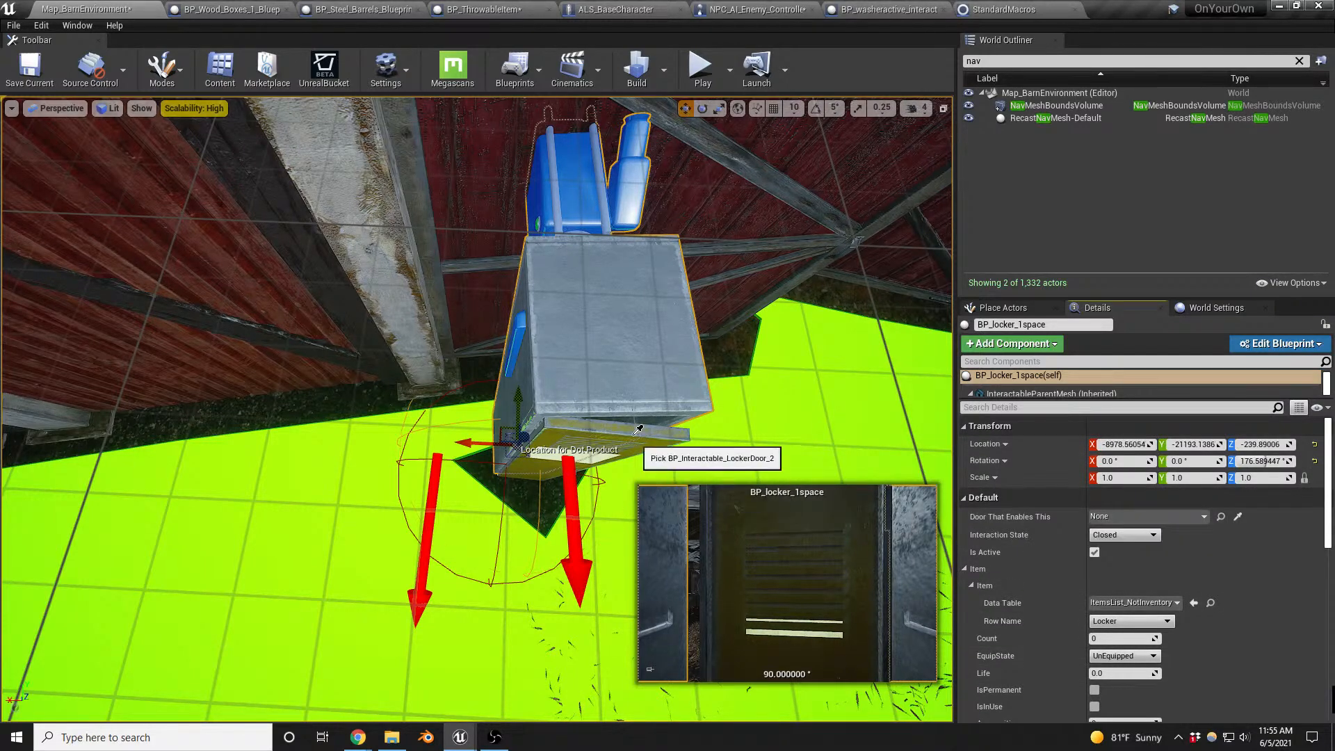
click(639, 429)
- Playtest the barn interior, looking at the locker and walking up to the washer to check its interaction
right_drag(639, 429, 726, 391)
key(d)
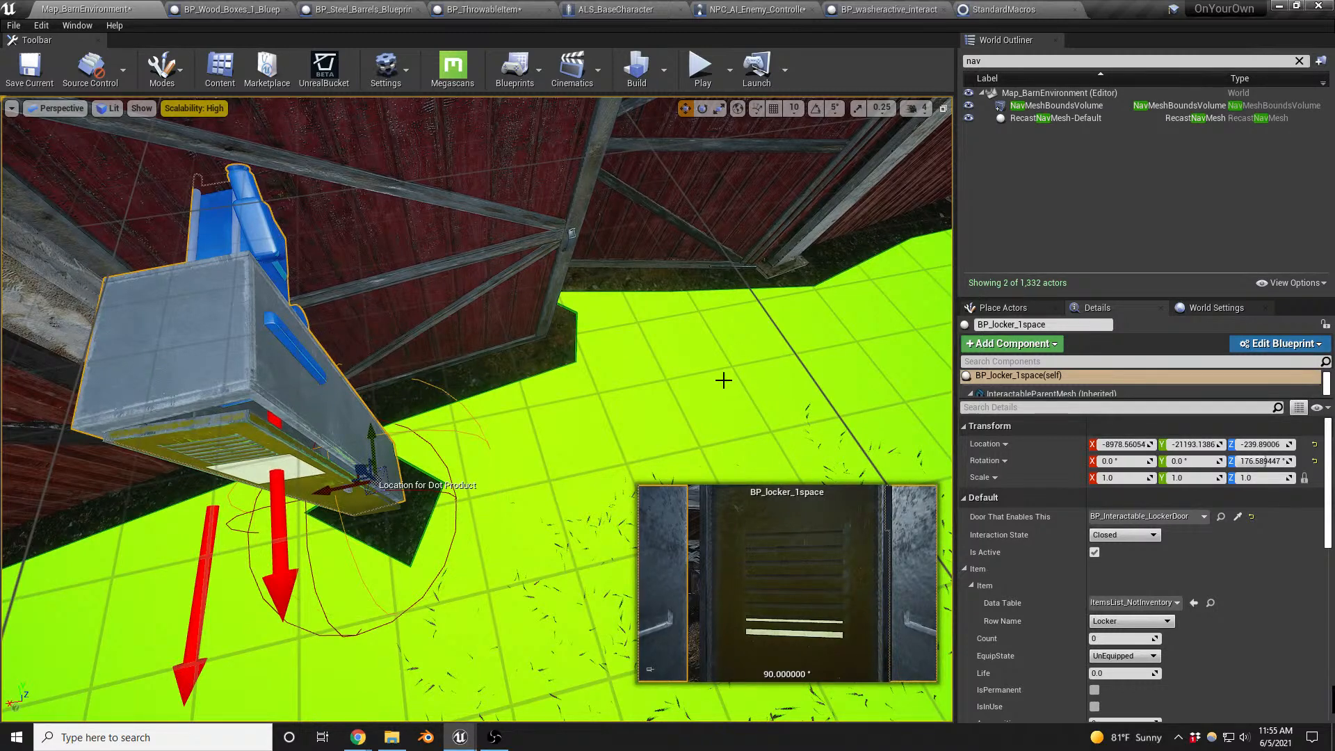
right_drag(724, 380, 724, 365)
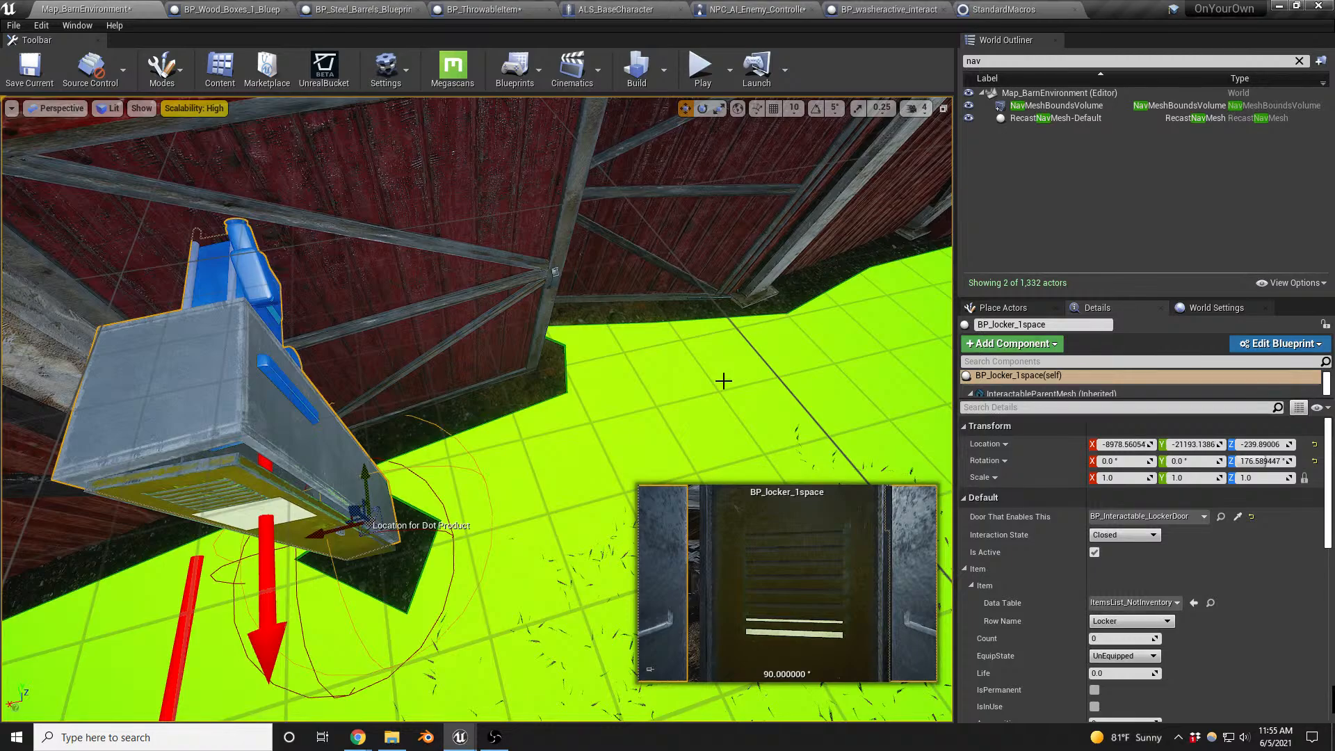
key(alt+p)
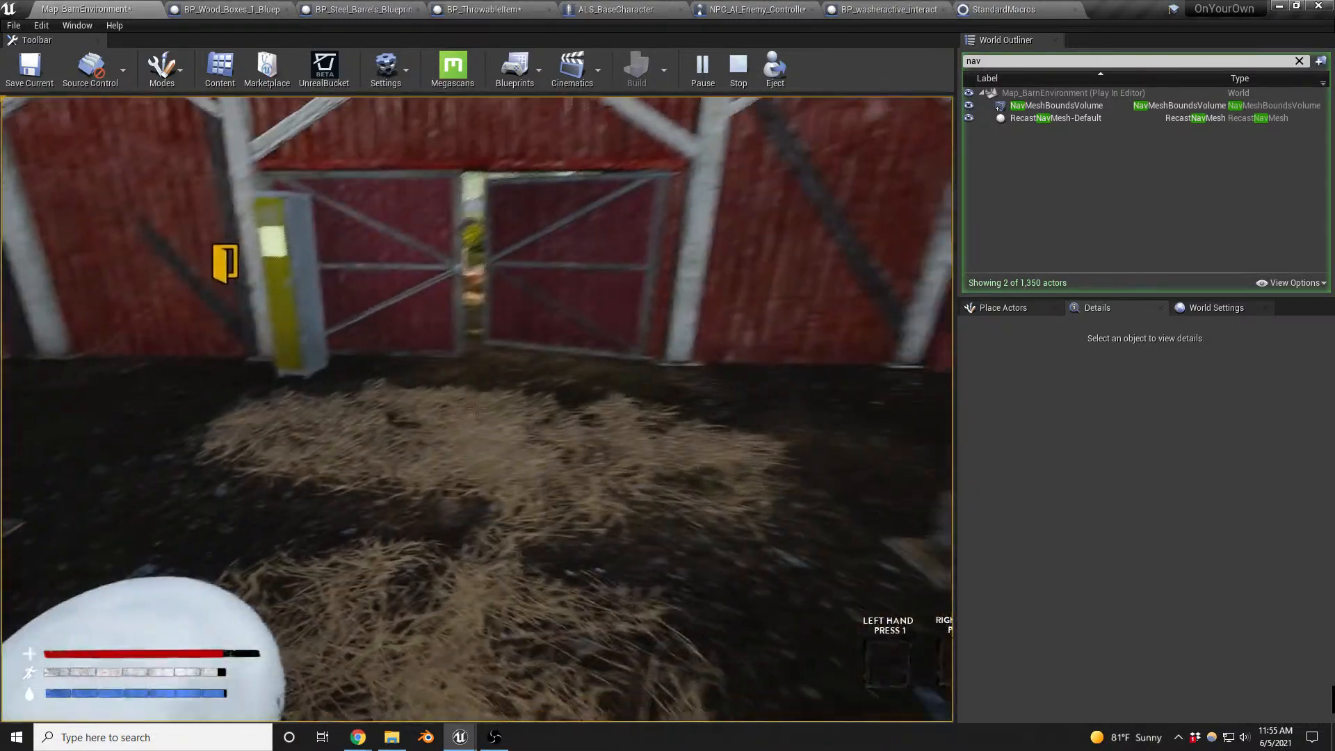
key(s)
key(a)
key(d)
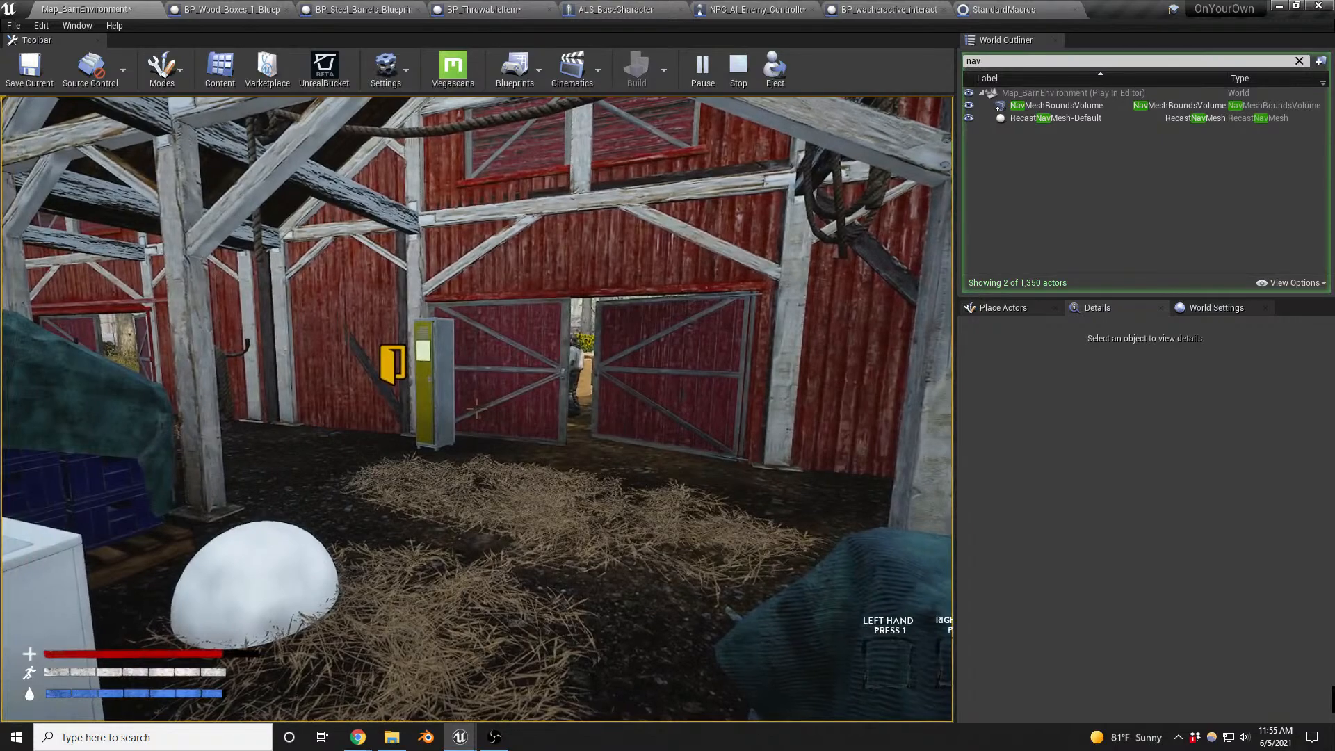
key(w)
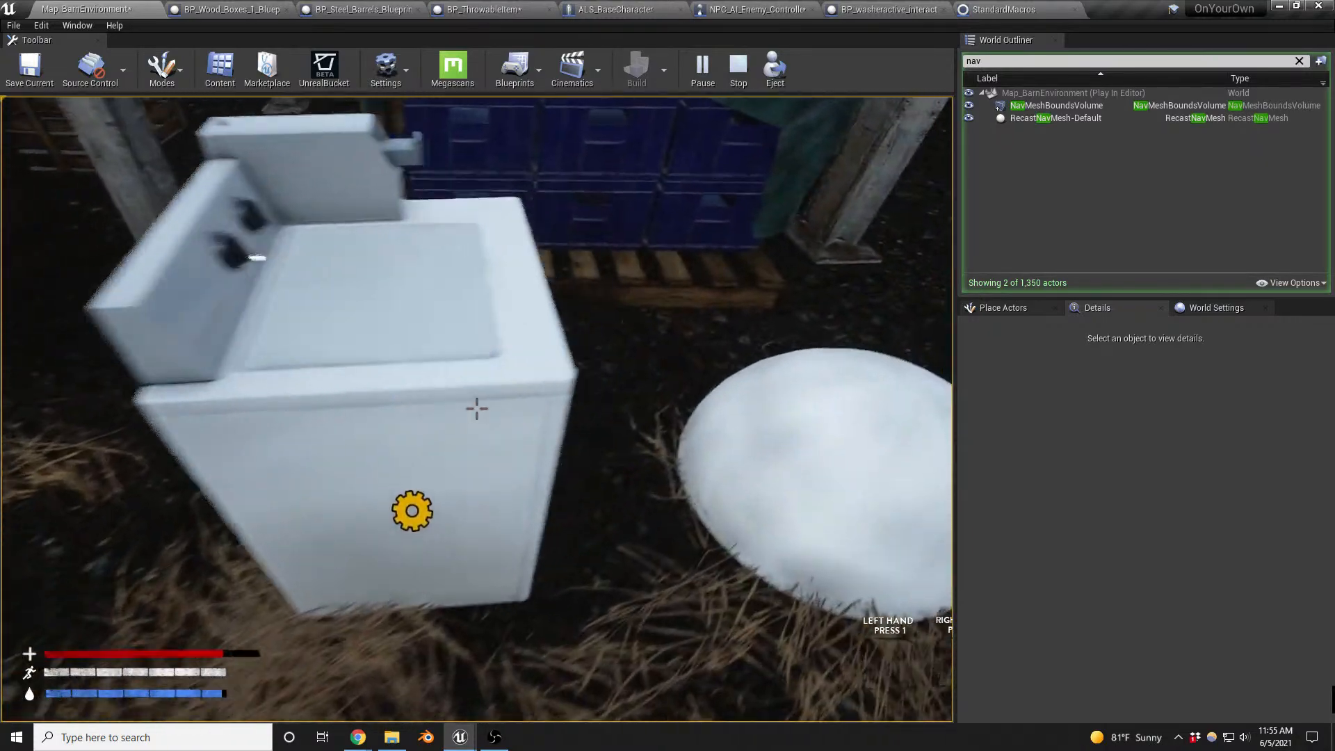
key(w)
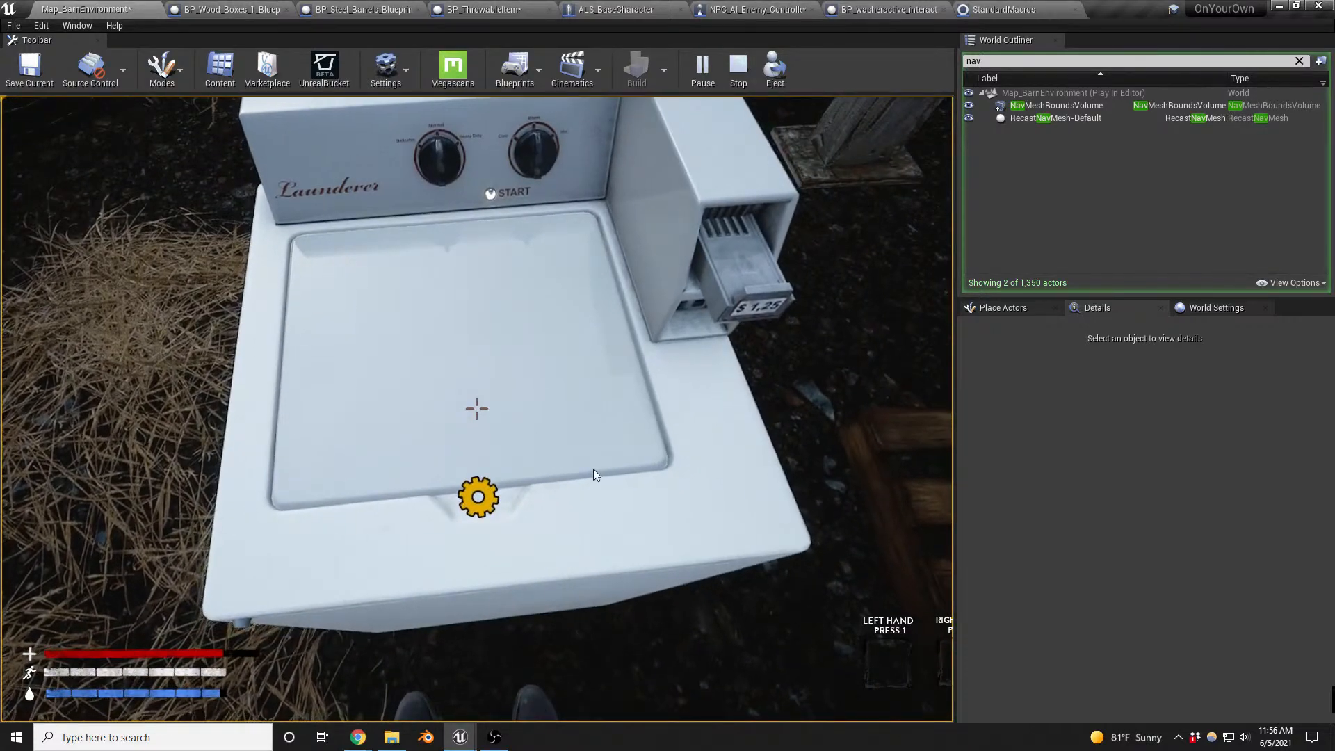
key(Escape)
- Set the BP_washeractive_interactable actor's Interaction State to Inactive
right_drag(557, 444, 480, 436)
click(480, 435)
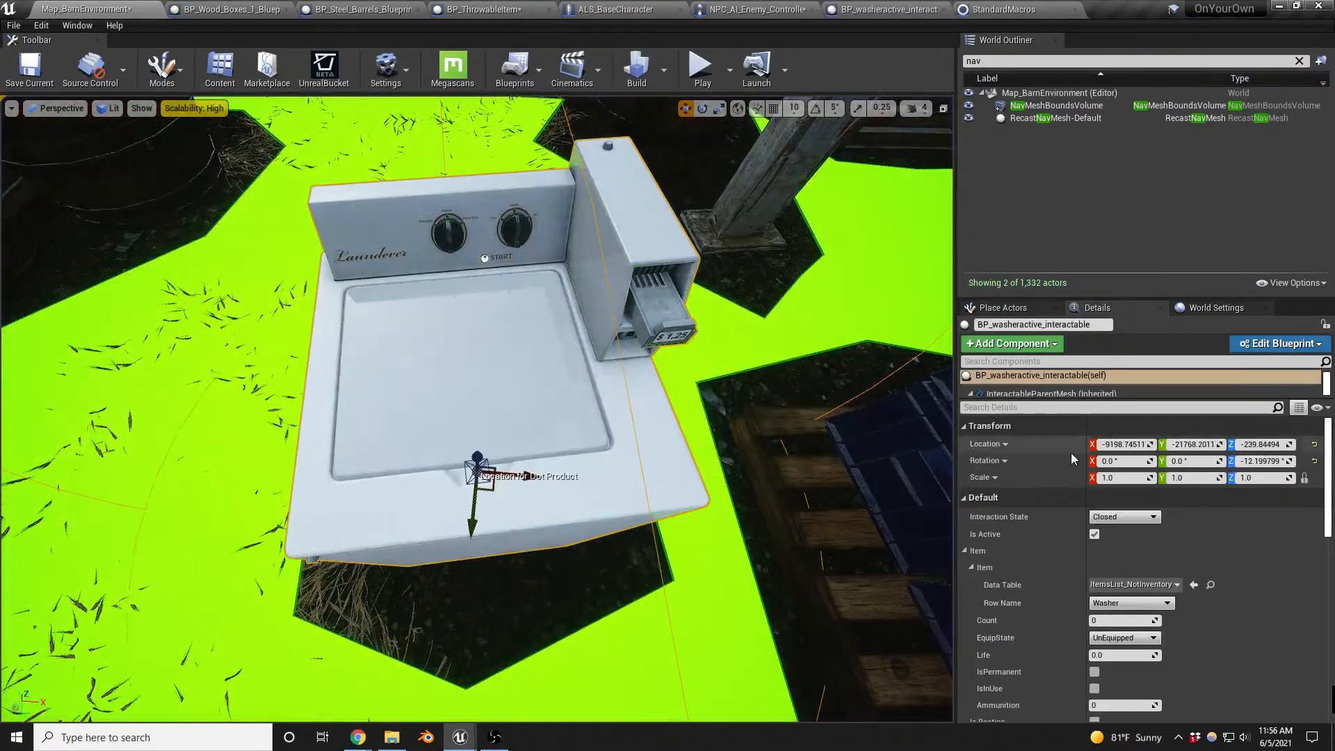
click(1154, 521)
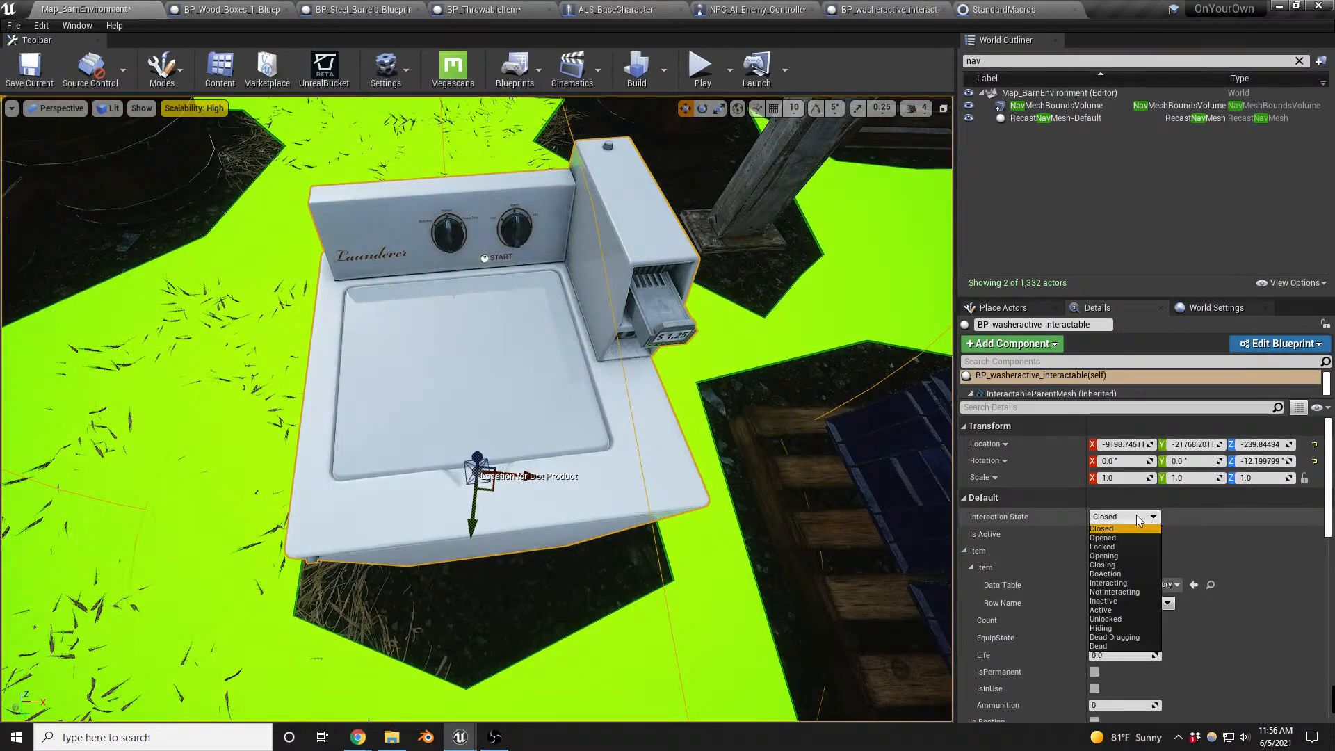
click(1120, 601)
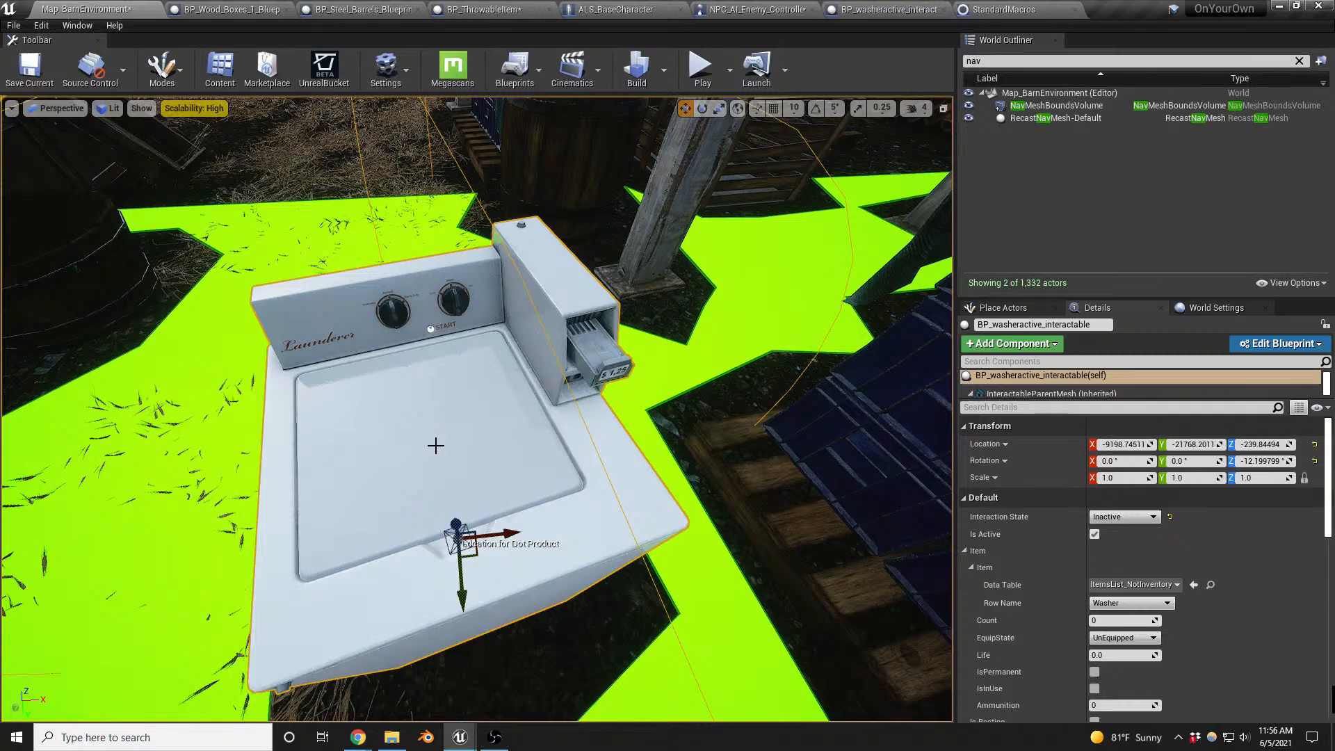
- Playtest the map by entering the barn, interacting with the washer and checking how the enemy reacts to the noise
key(alt+p)
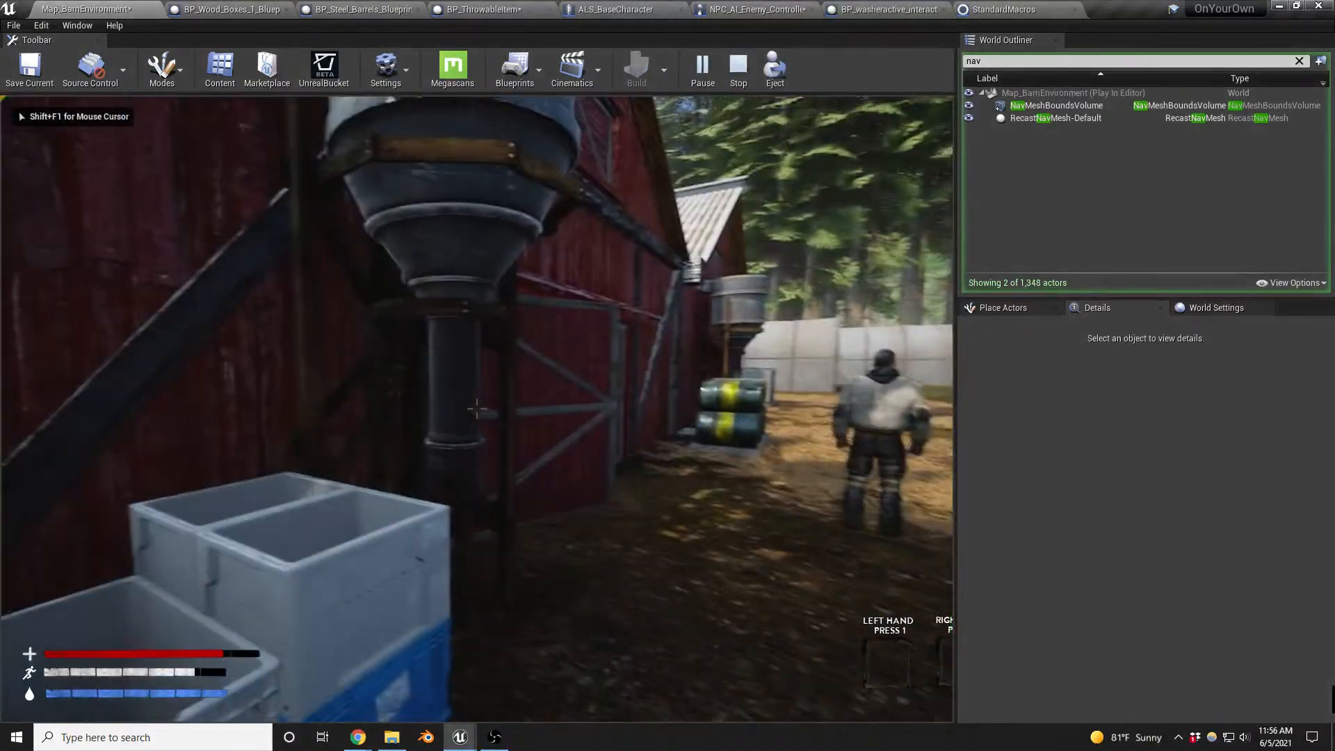
key(w)
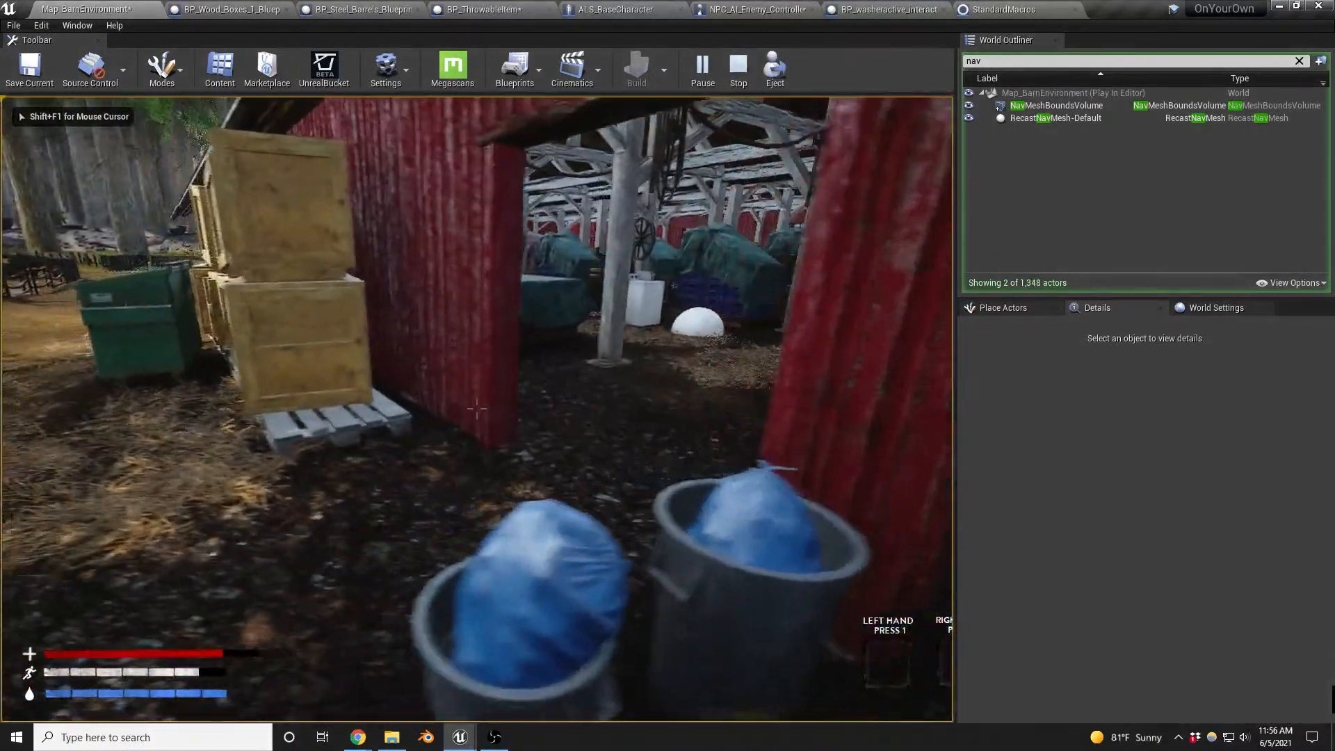
key(w)
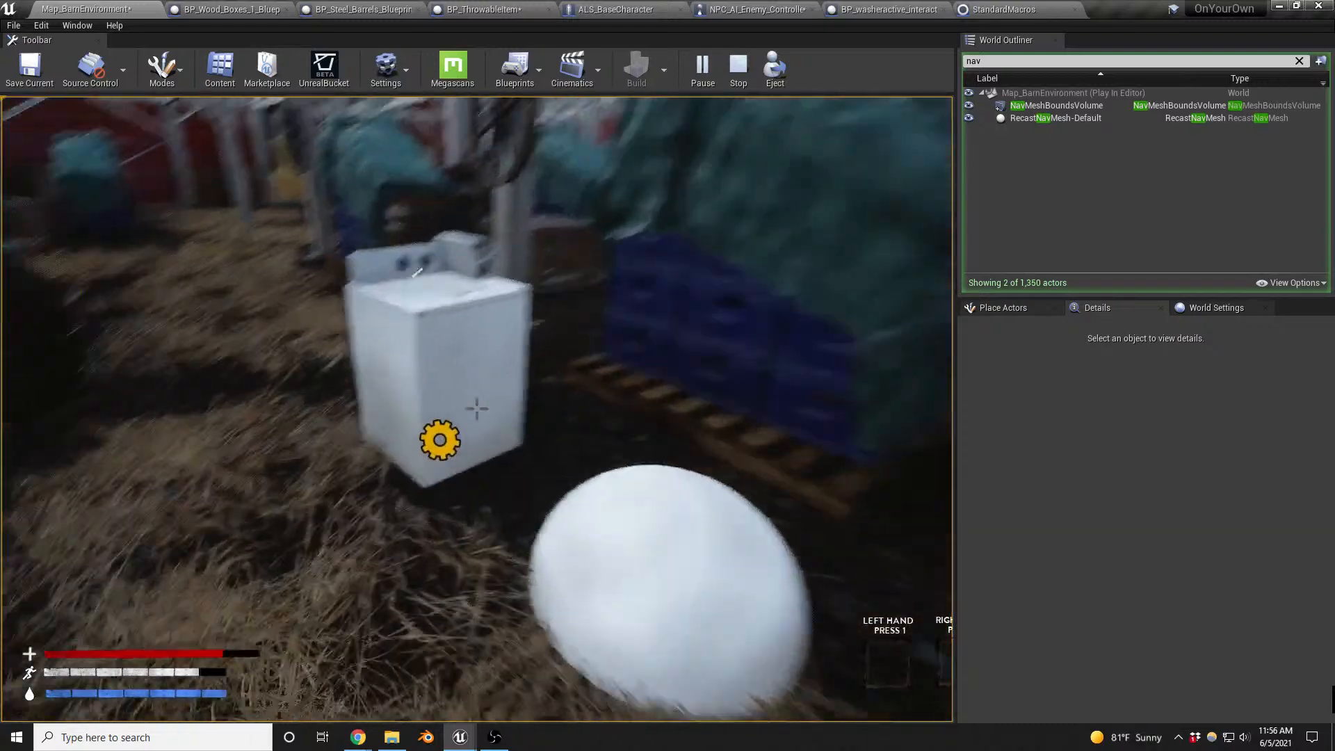
key(w)
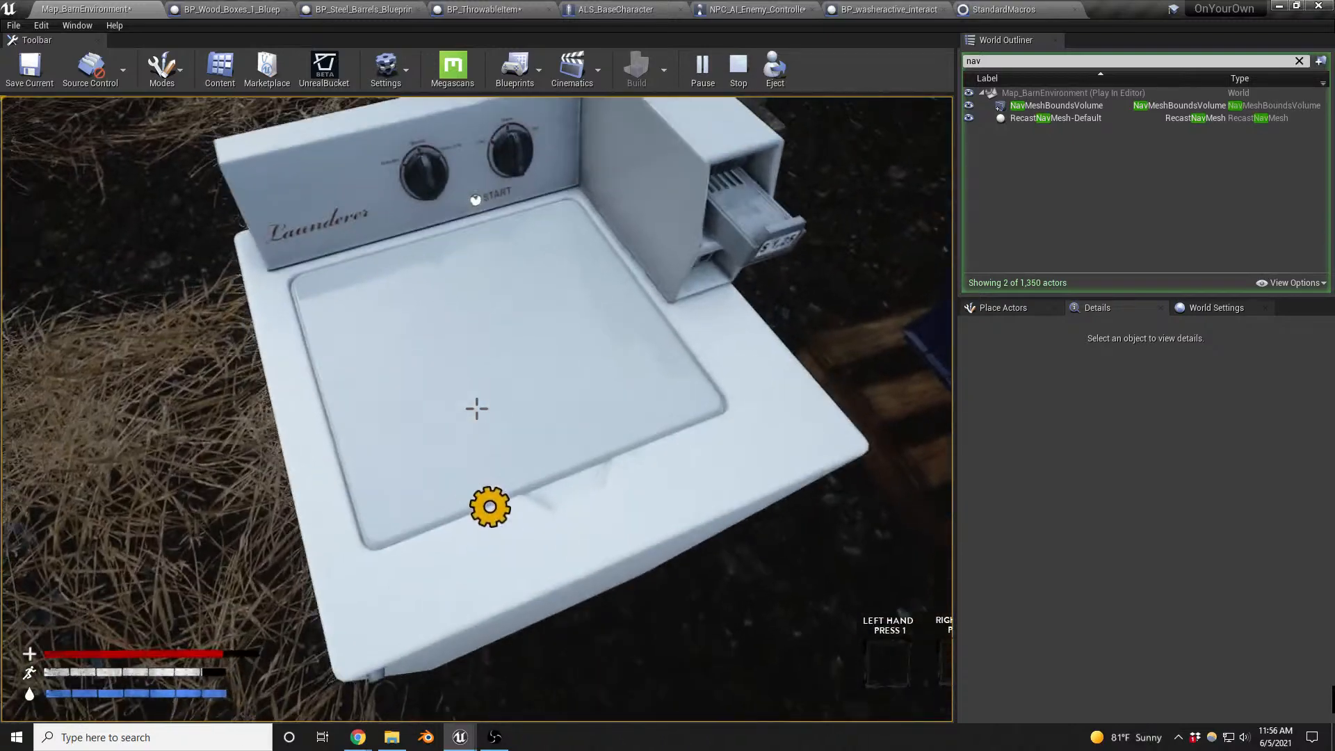
key(e)
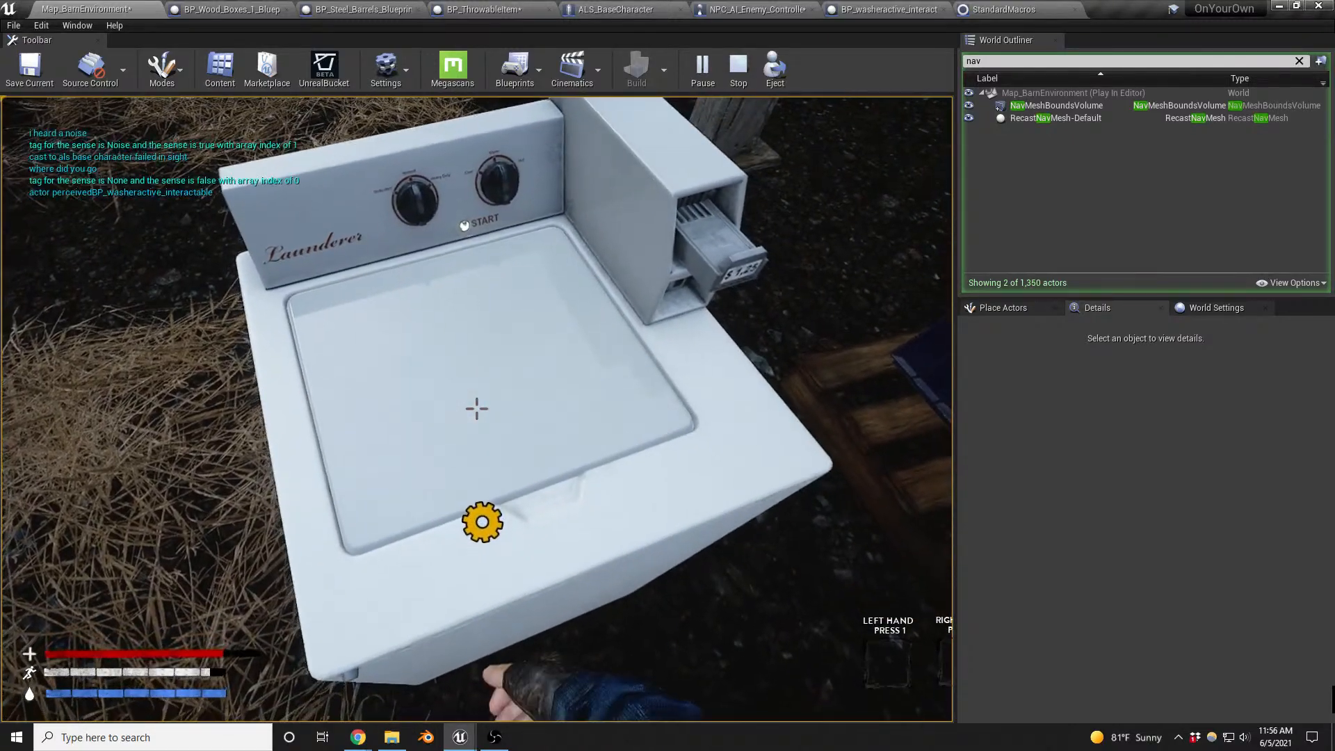
key(s)
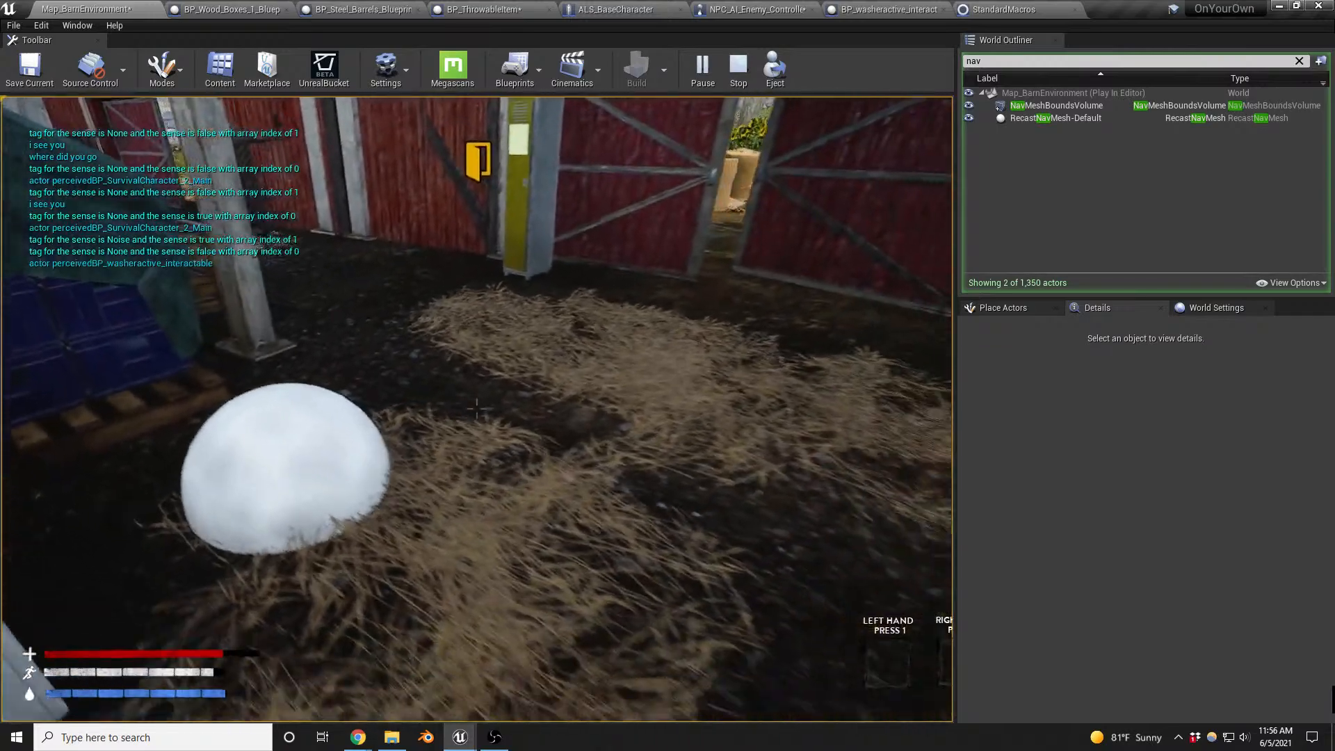
key(w)
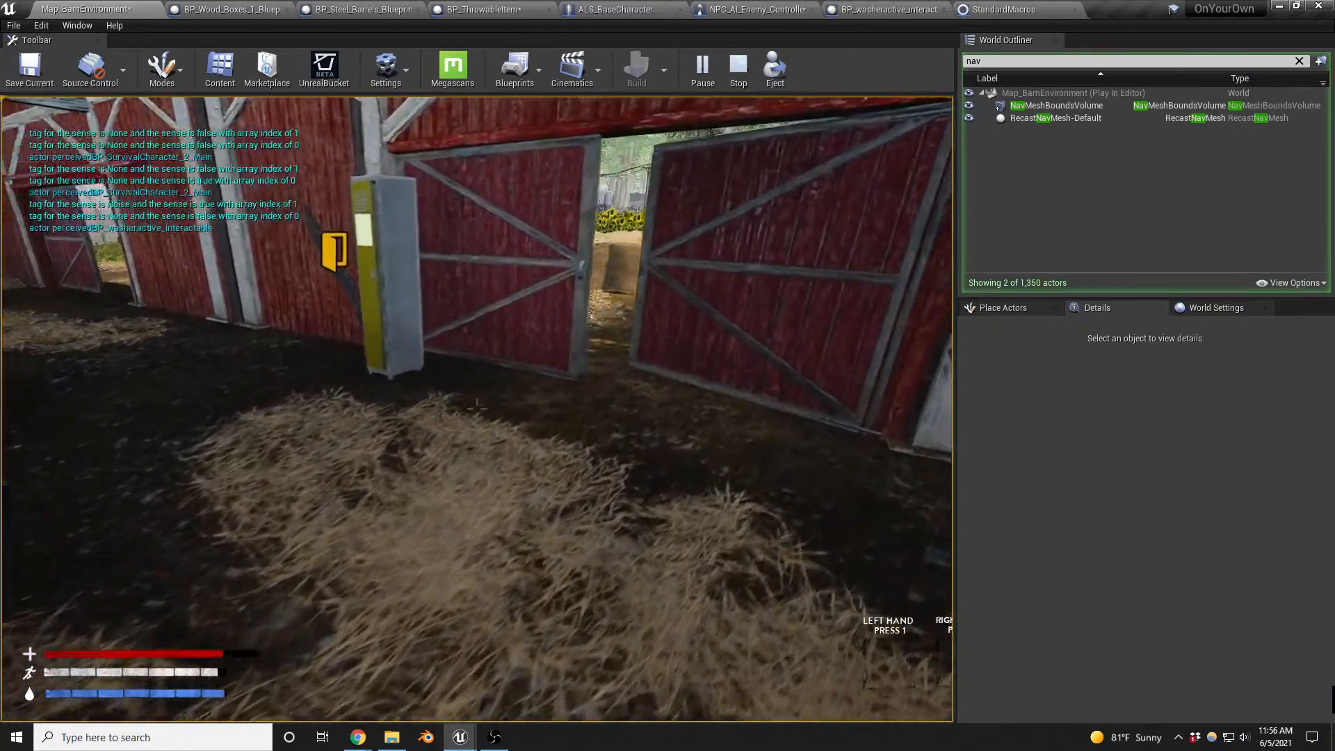
key(s)
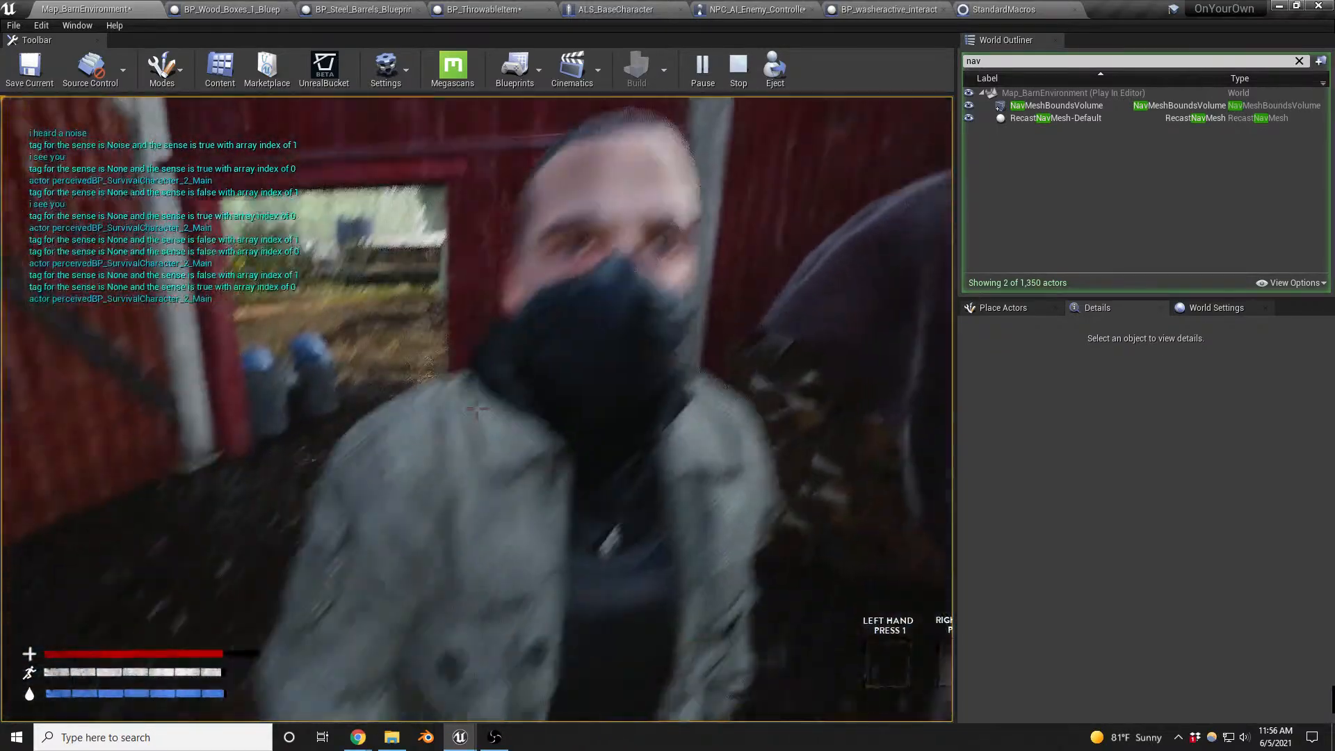
key(Escape)
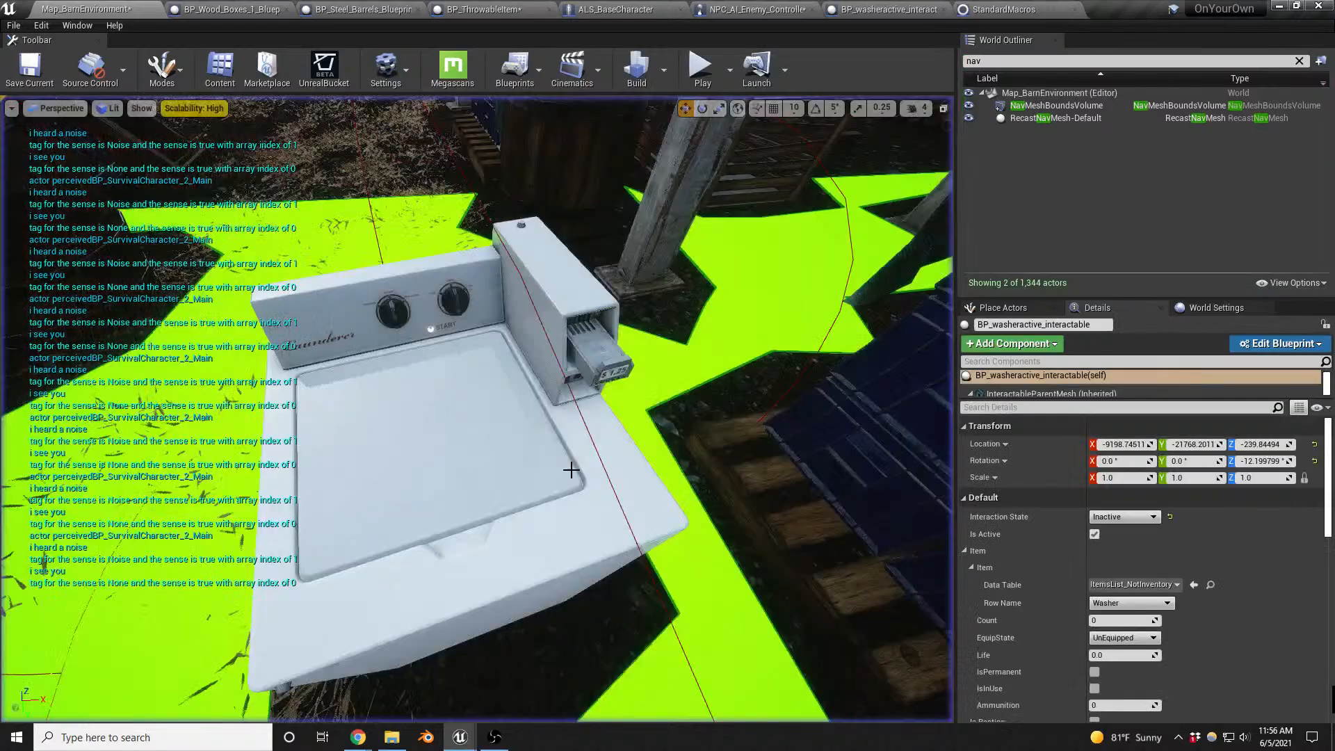
key(s)
right_drag(565, 511, 549, 504)
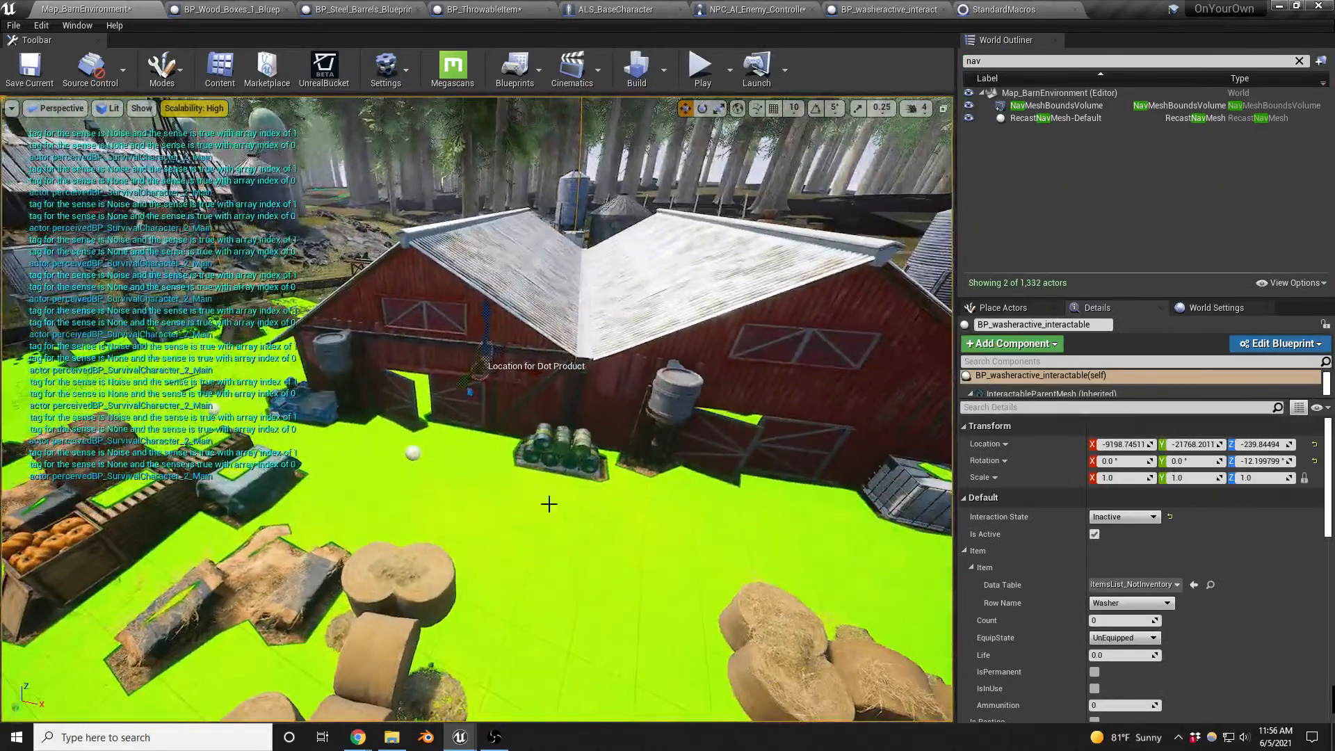
- Move the BP_EnemySpawner2 actor away from the barn door toward the hay bales, to about X -7838, Y -20915
click(415, 452)
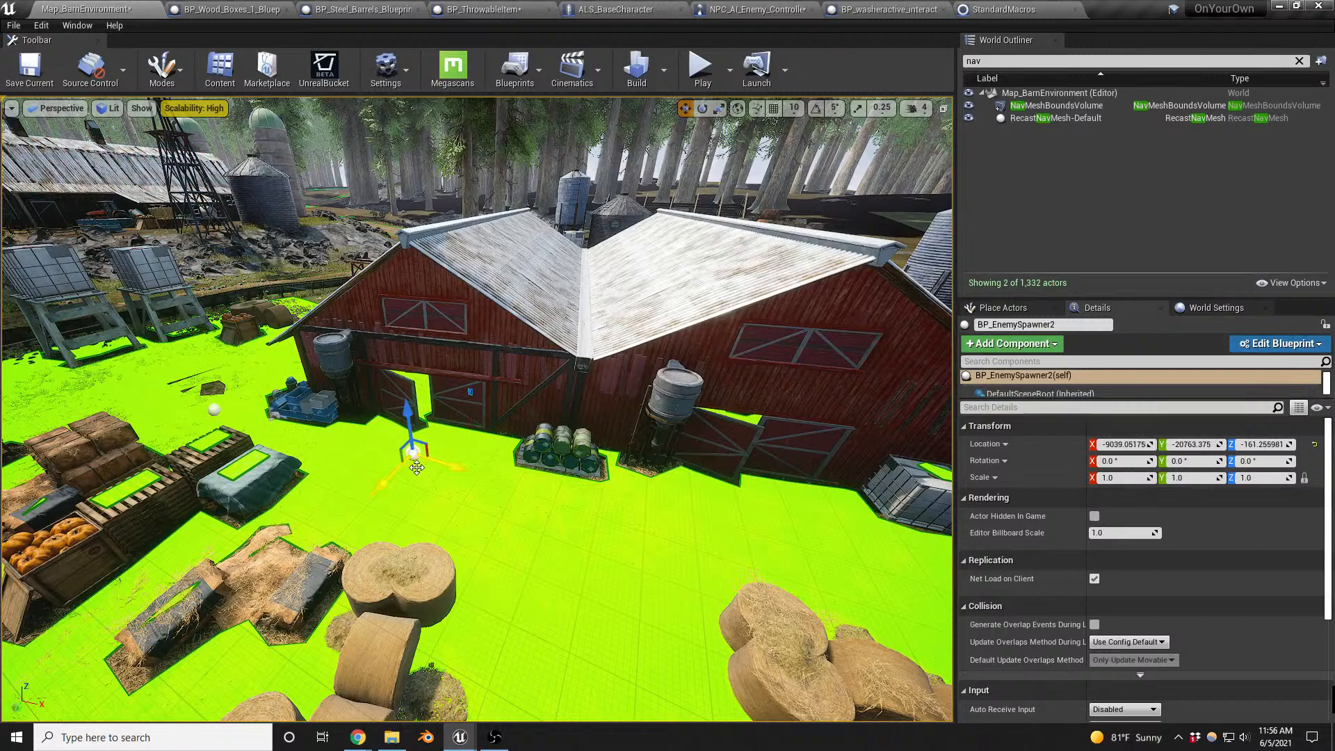
drag(423, 475, 791, 586)
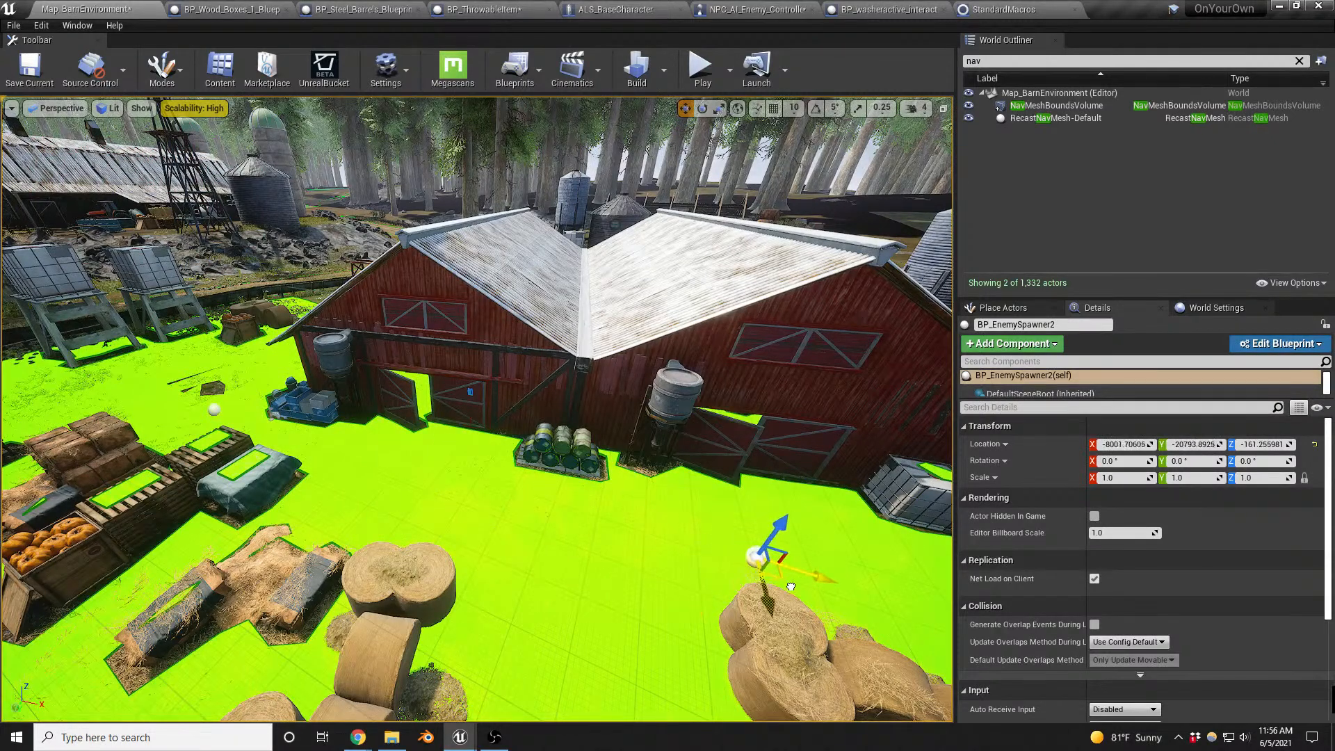
right_drag(644, 547, 645, 541)
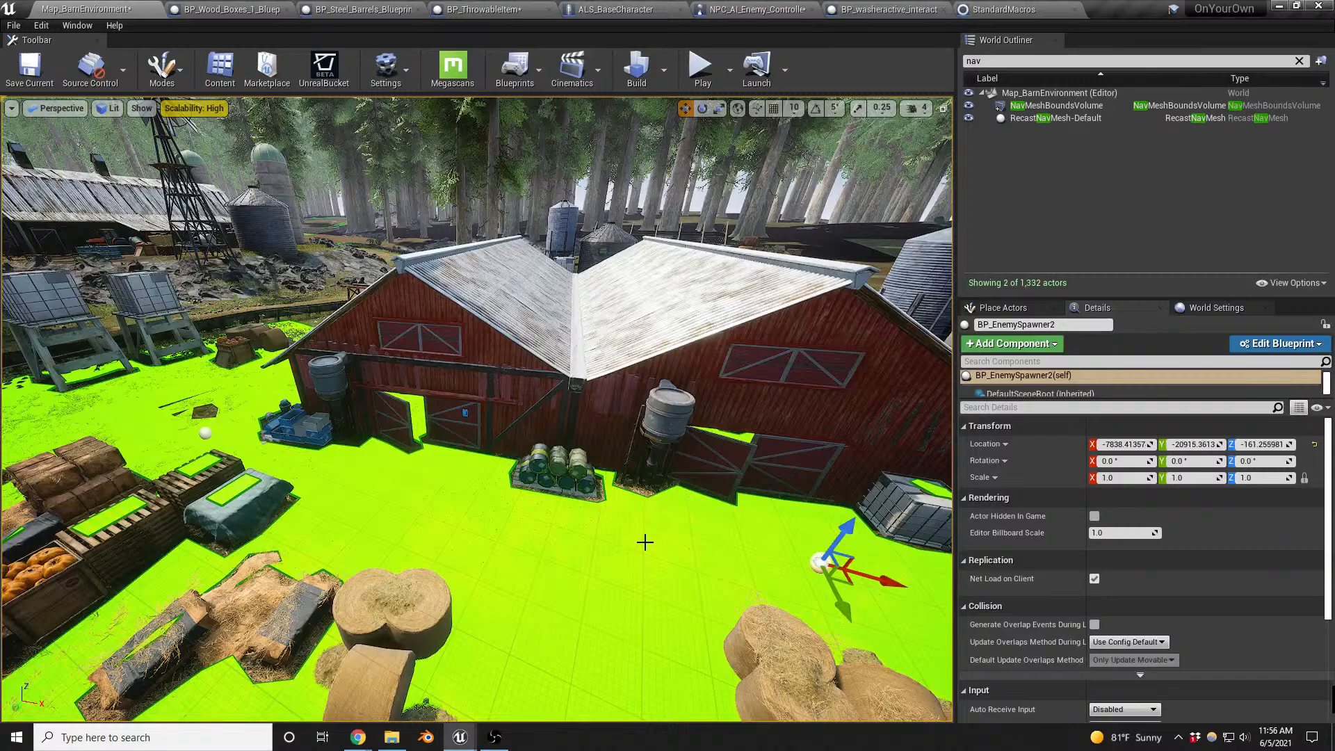
- Playtest the map by entering the barn and hiding in the locker, using wireframe view to check whether the enemy approaches the washer
key(alt+p)
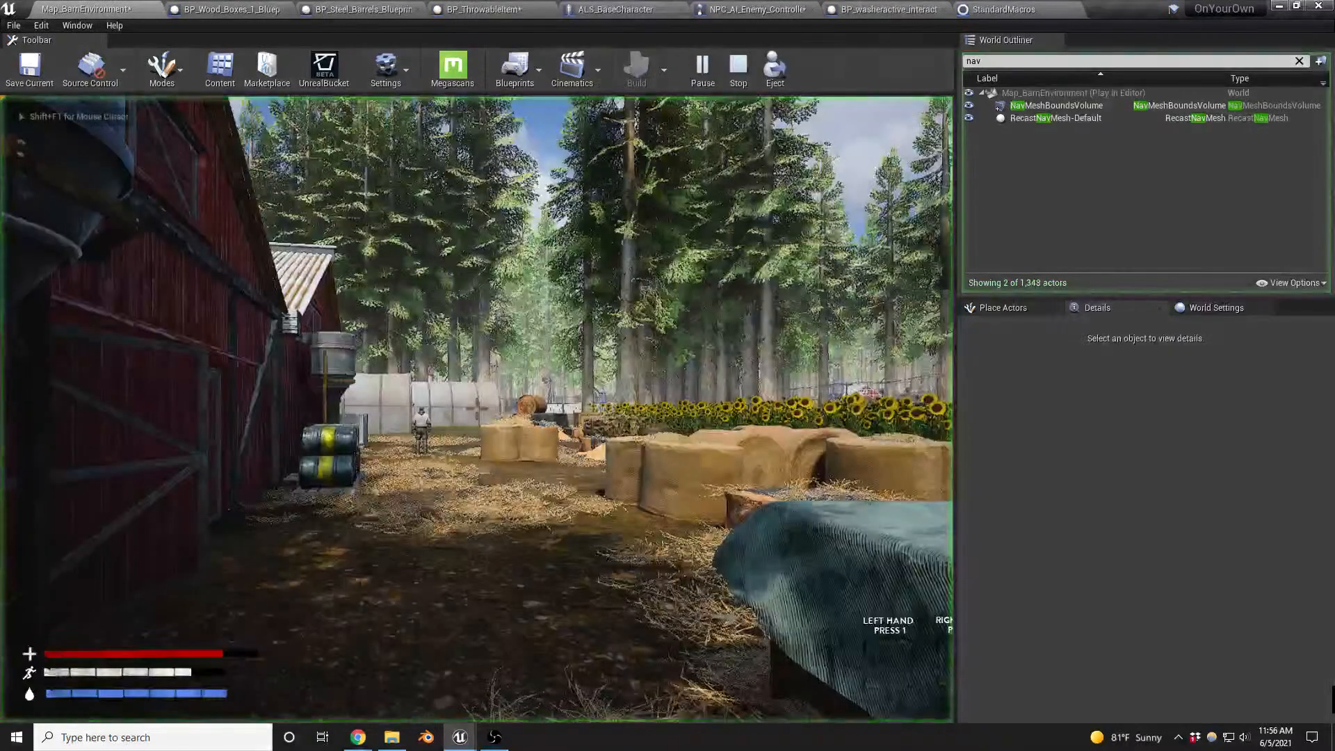
key(w)
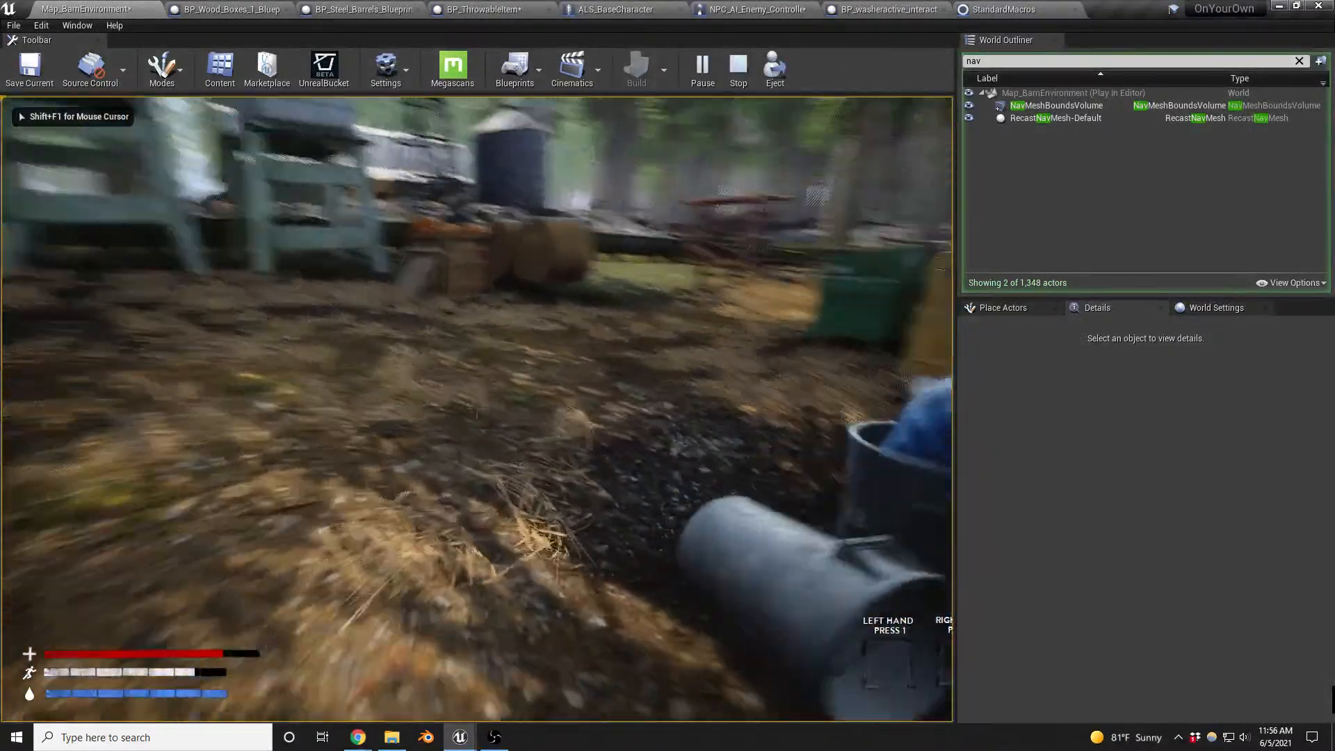
key(w)
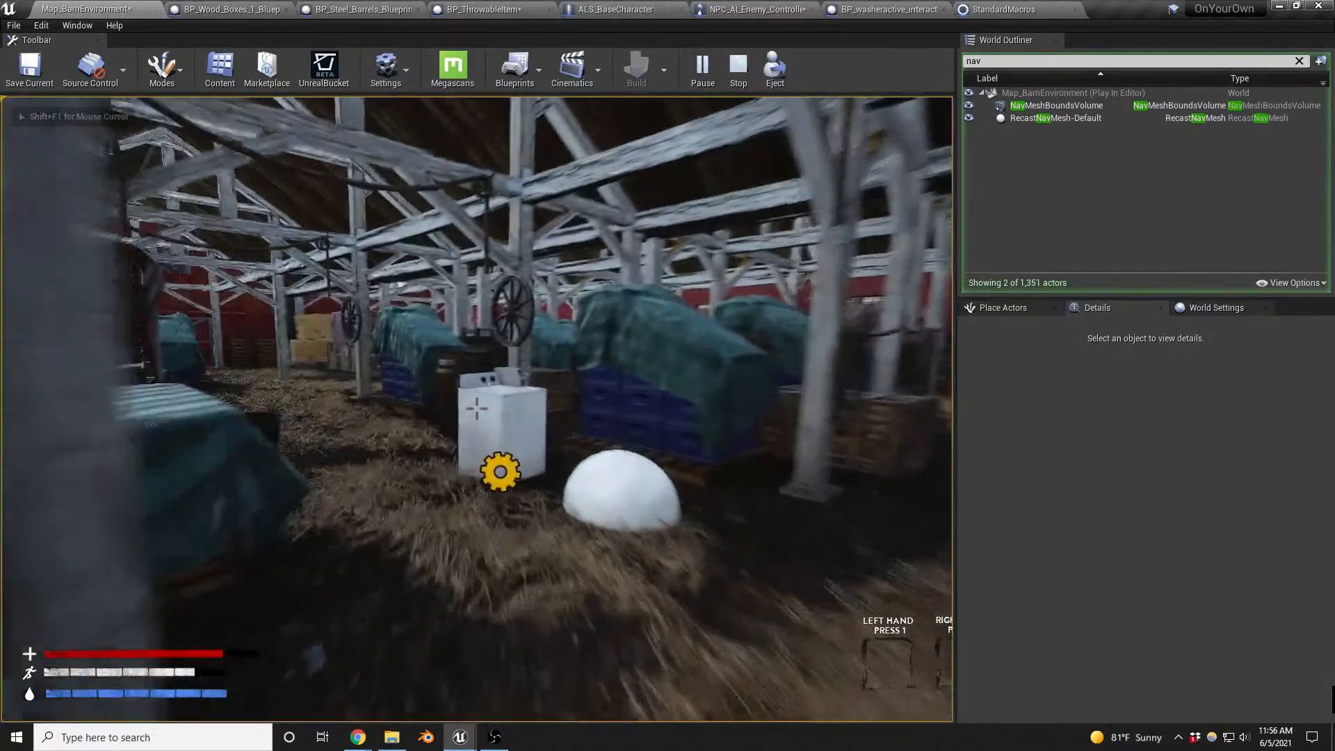
key(w)
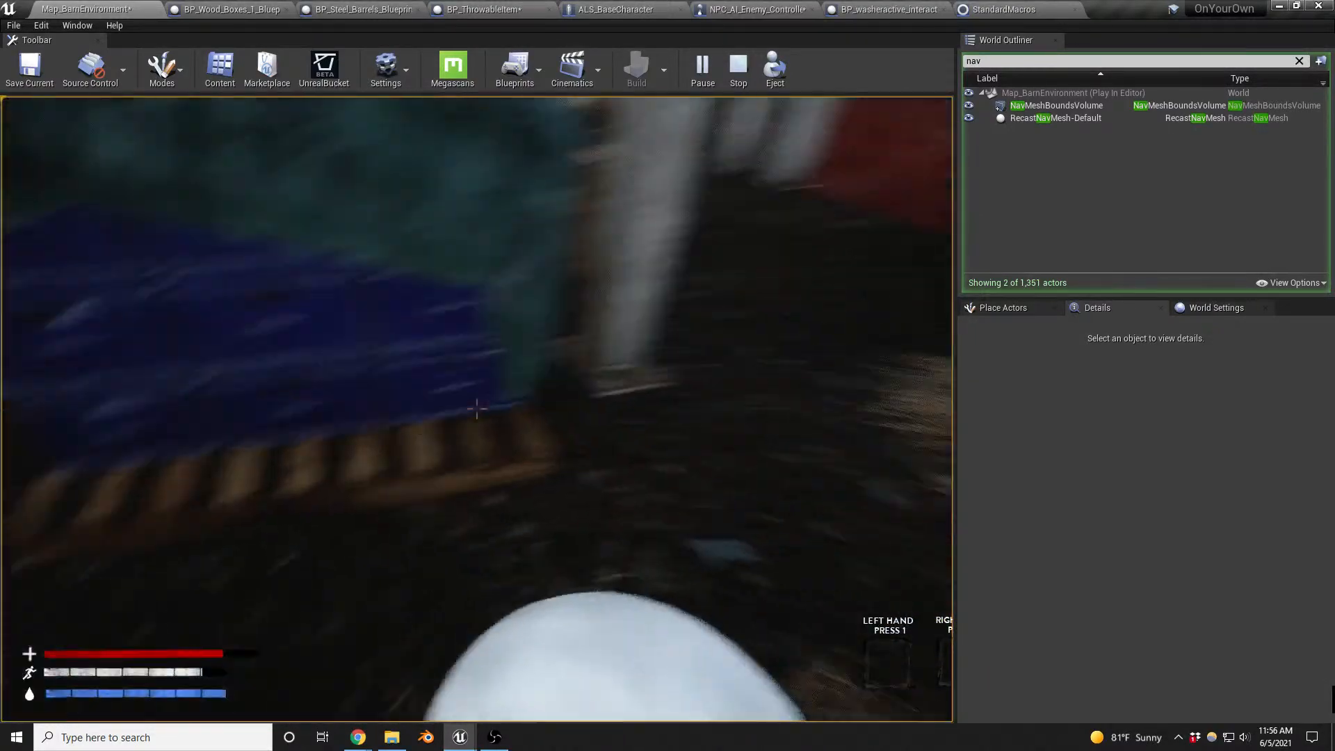
key(w)
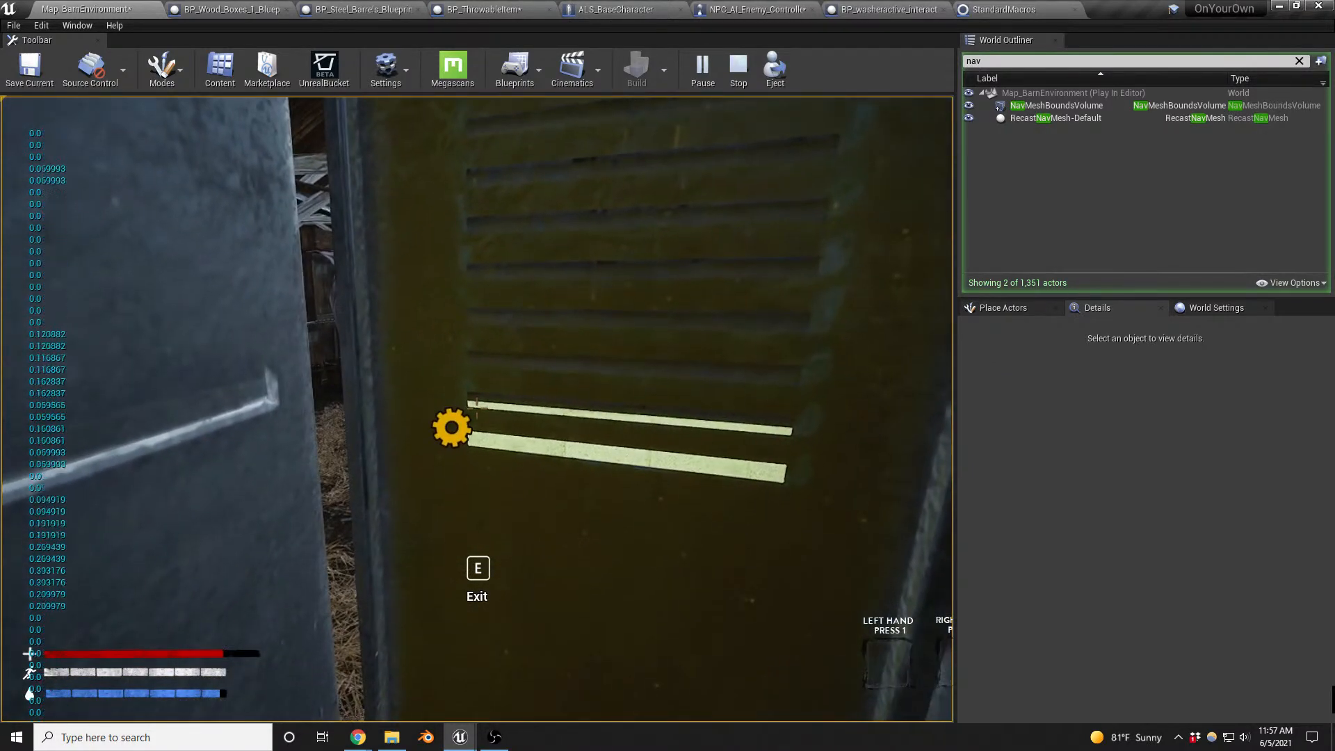
key(F1)
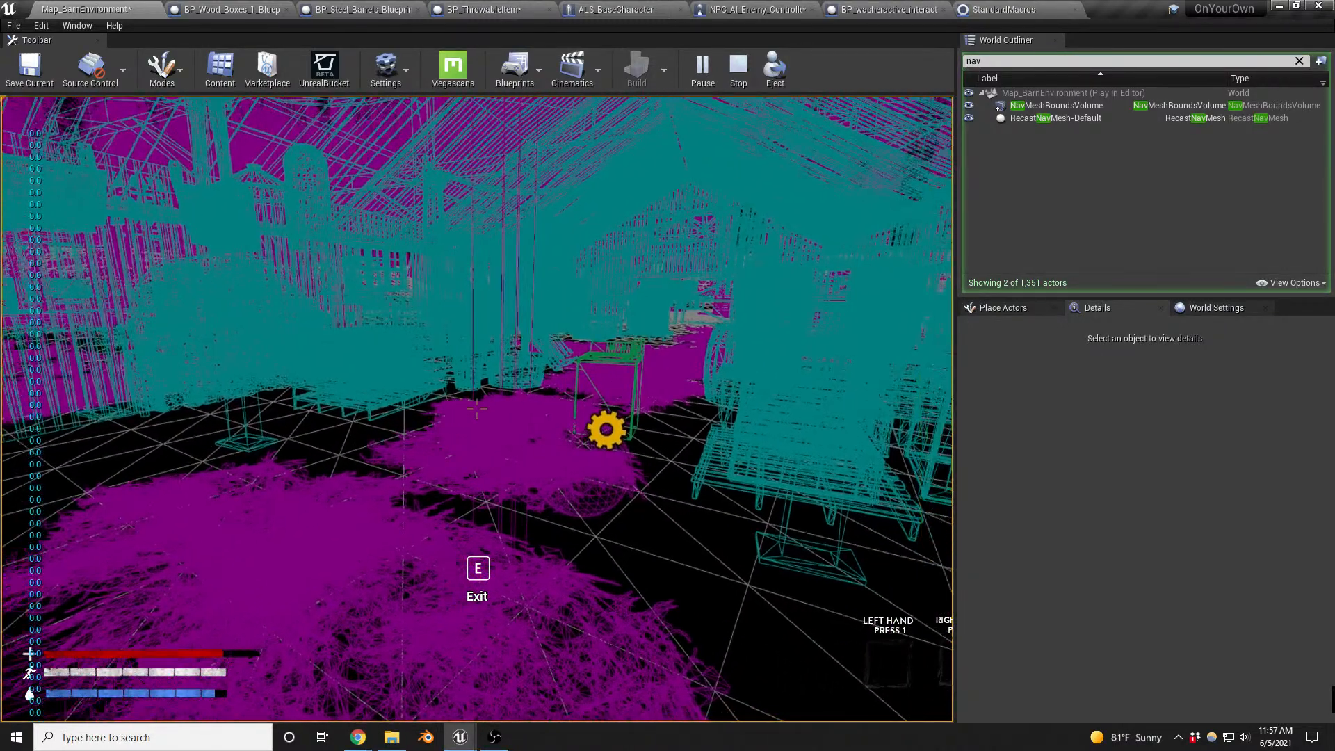
key(F3)
key(F4)
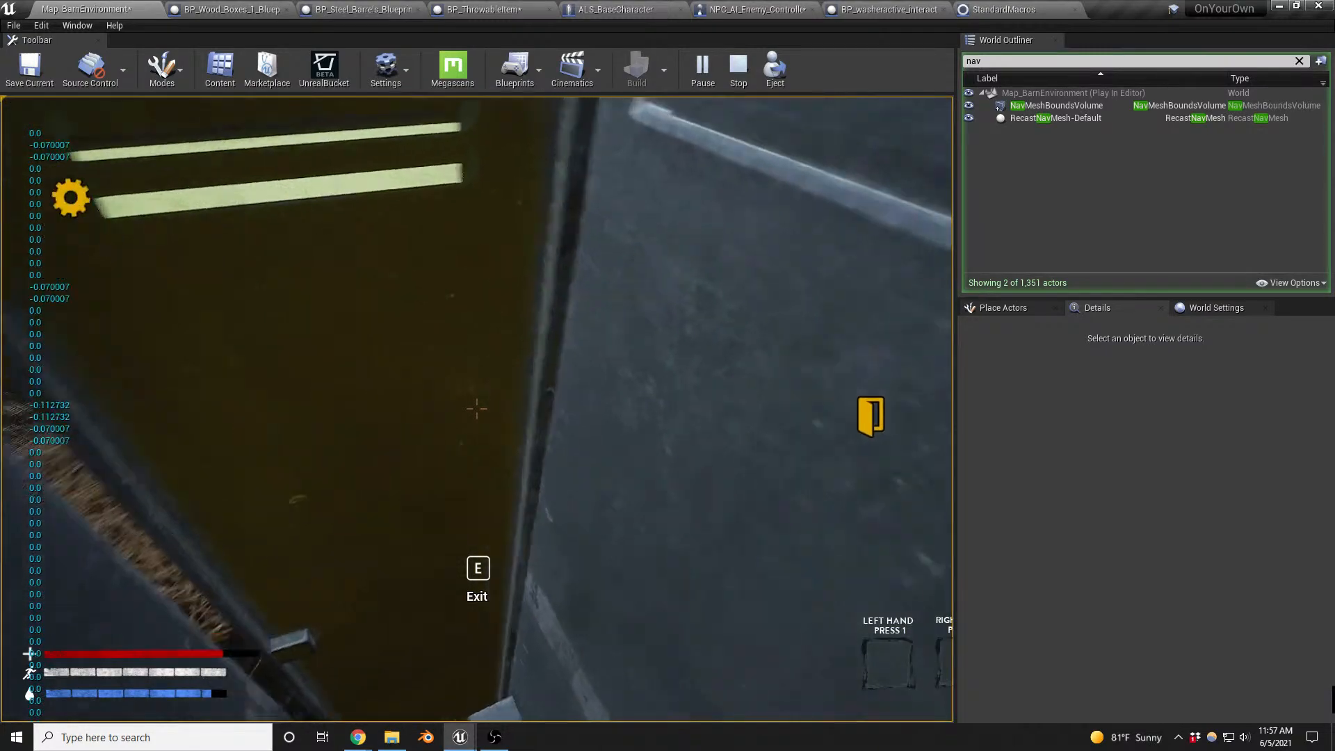
key(Escape)
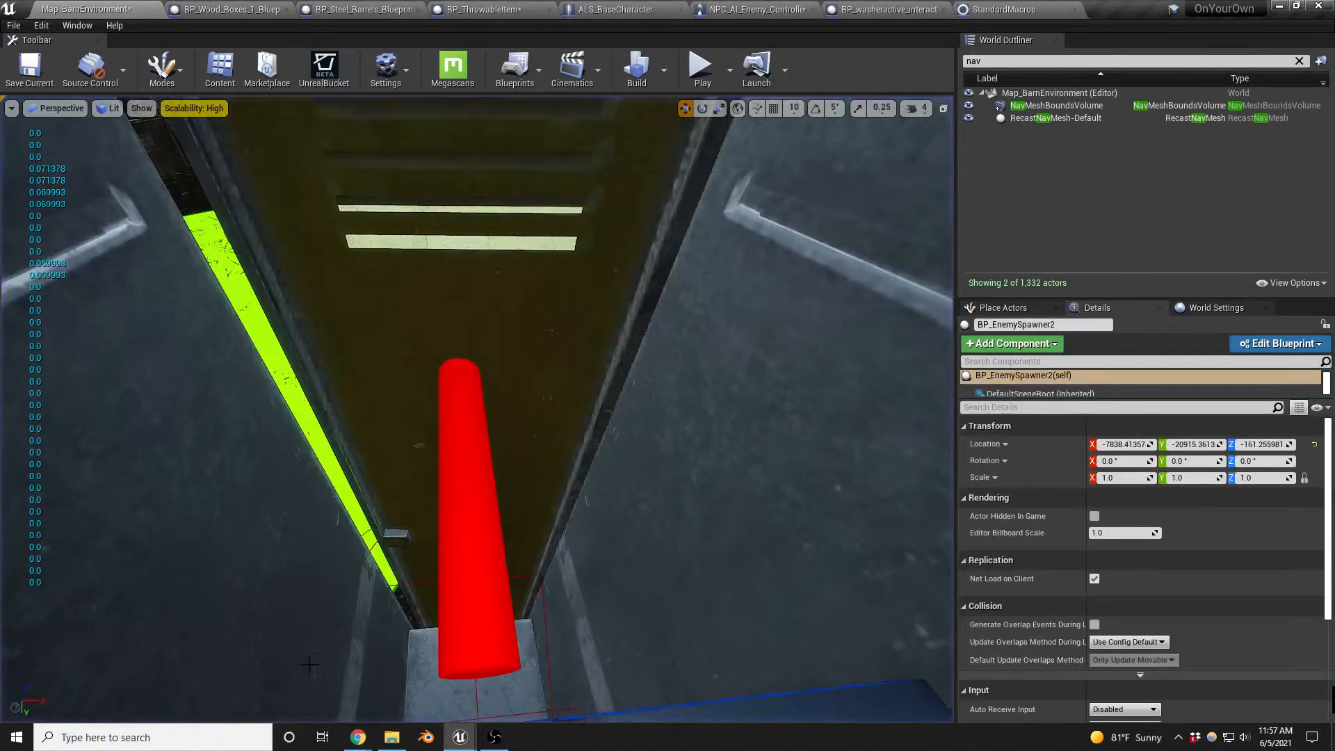
- Select the washer actor in the barn and examine its distance from the enemy spawner outside
right_drag(309, 664, 349, 557)
click(463, 445)
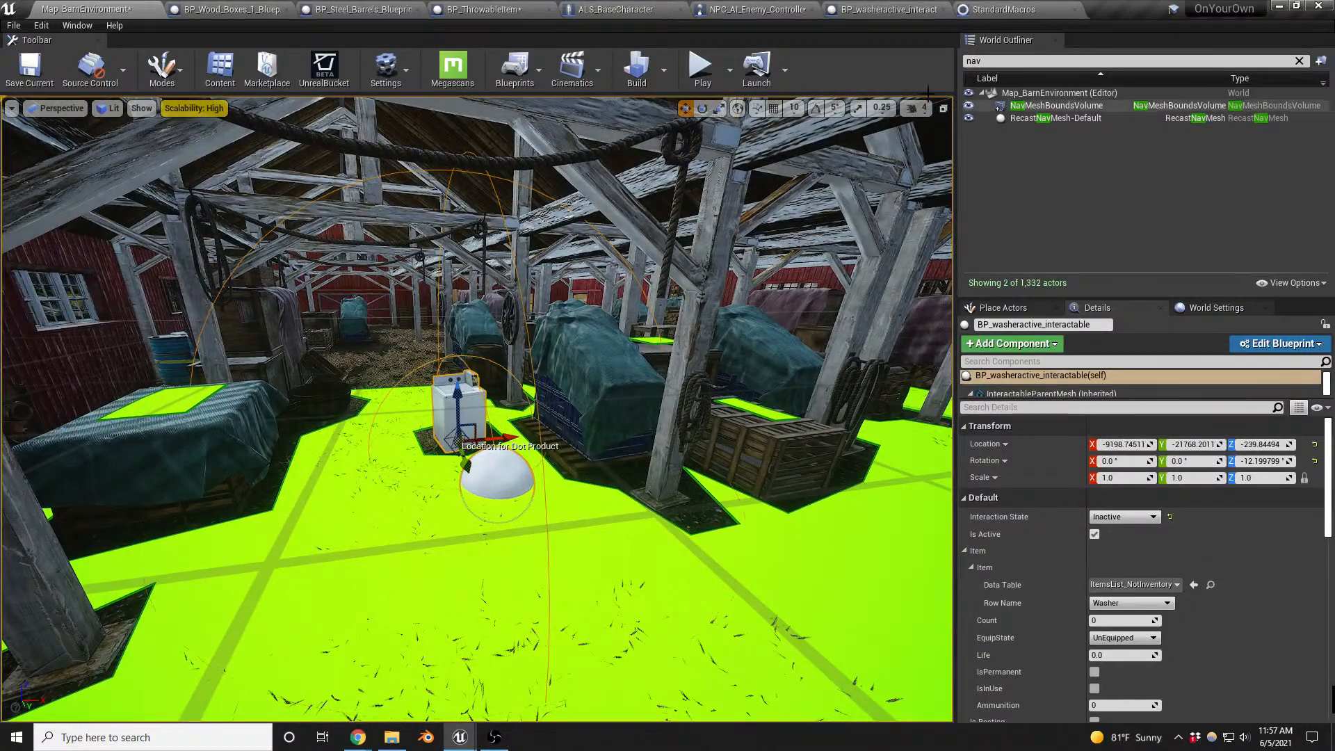
right_drag(774, 366, 924, 433)
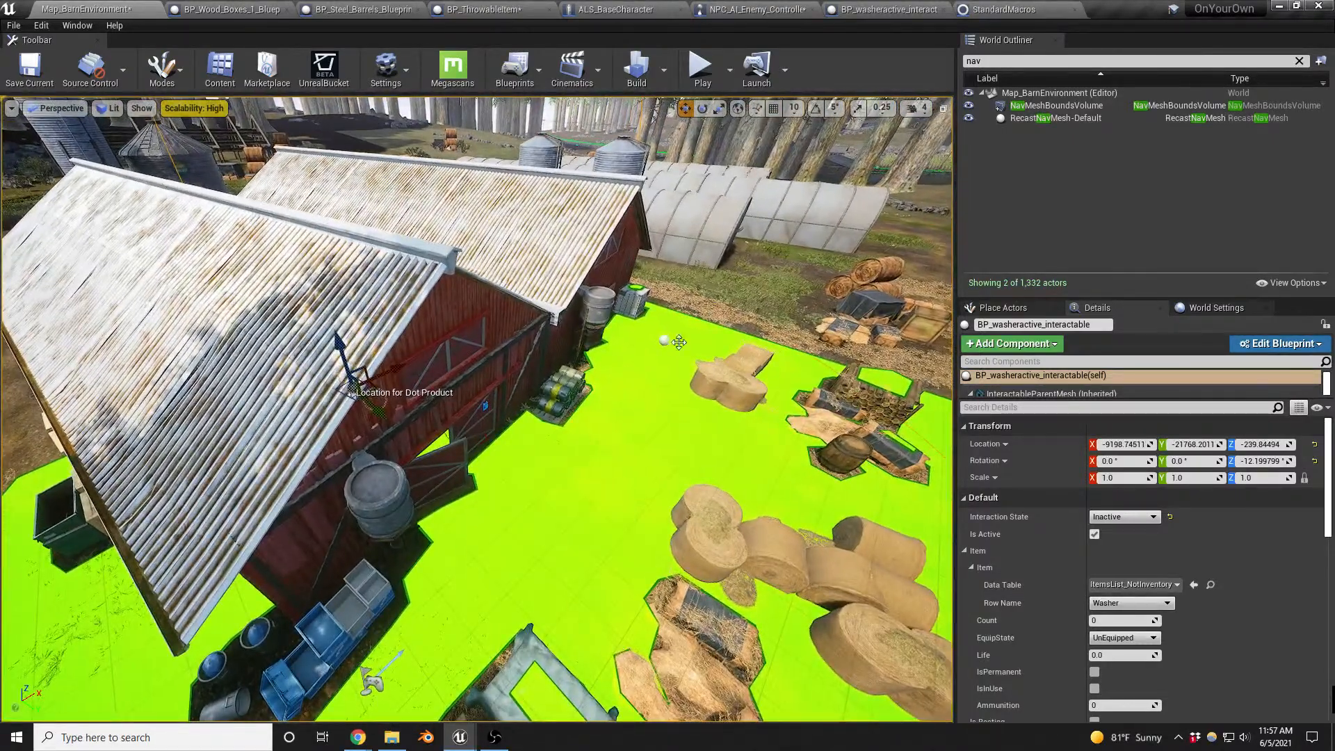
- Set the AIPerception component's Hearing Range to 30000 in NPC_AI_Enemy_Controller and compile the blueprint
click(750, 10)
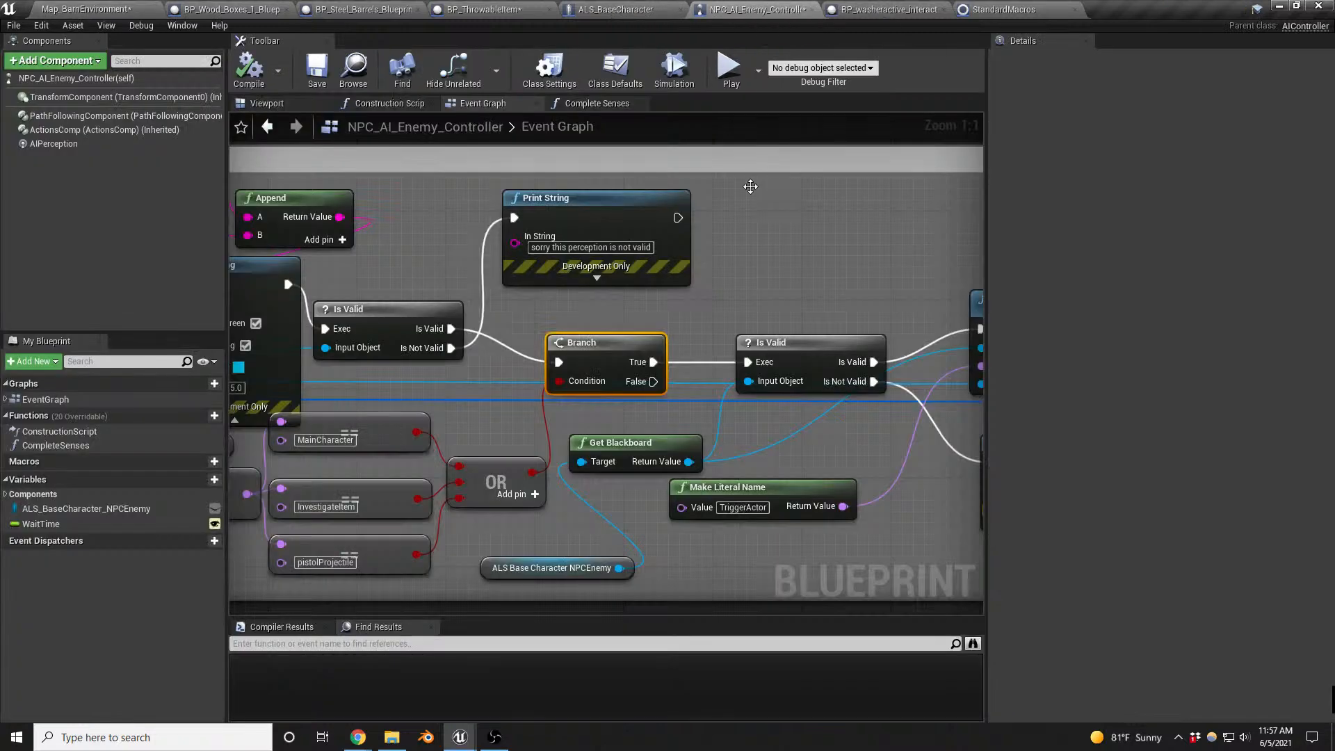
click(89, 144)
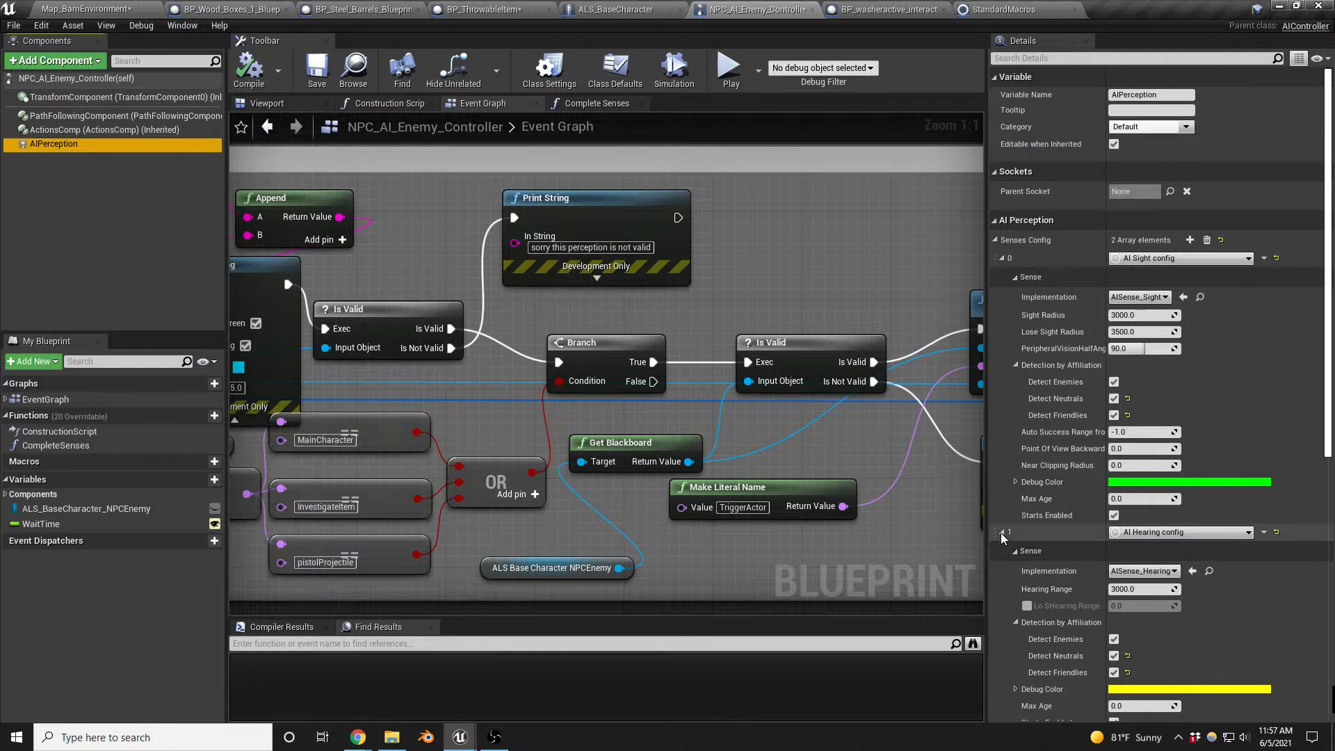
click(1126, 591)
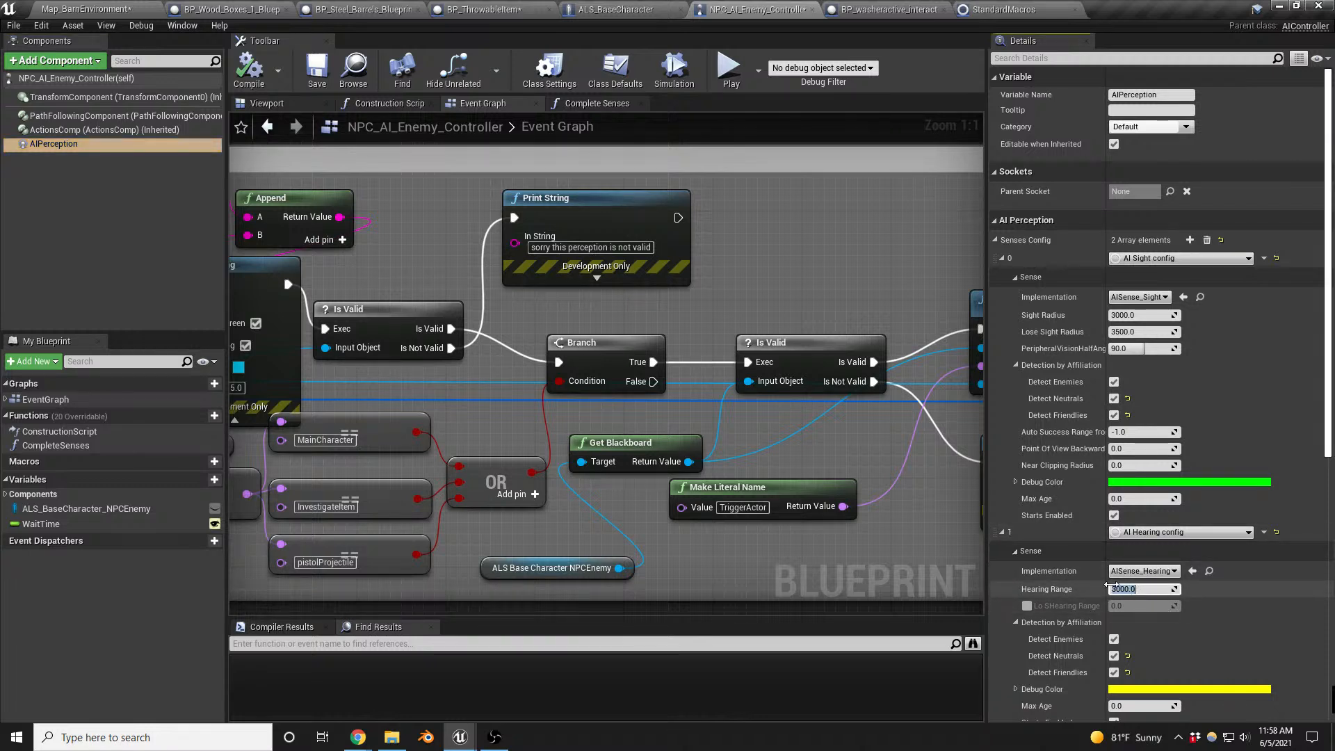
text(300200)
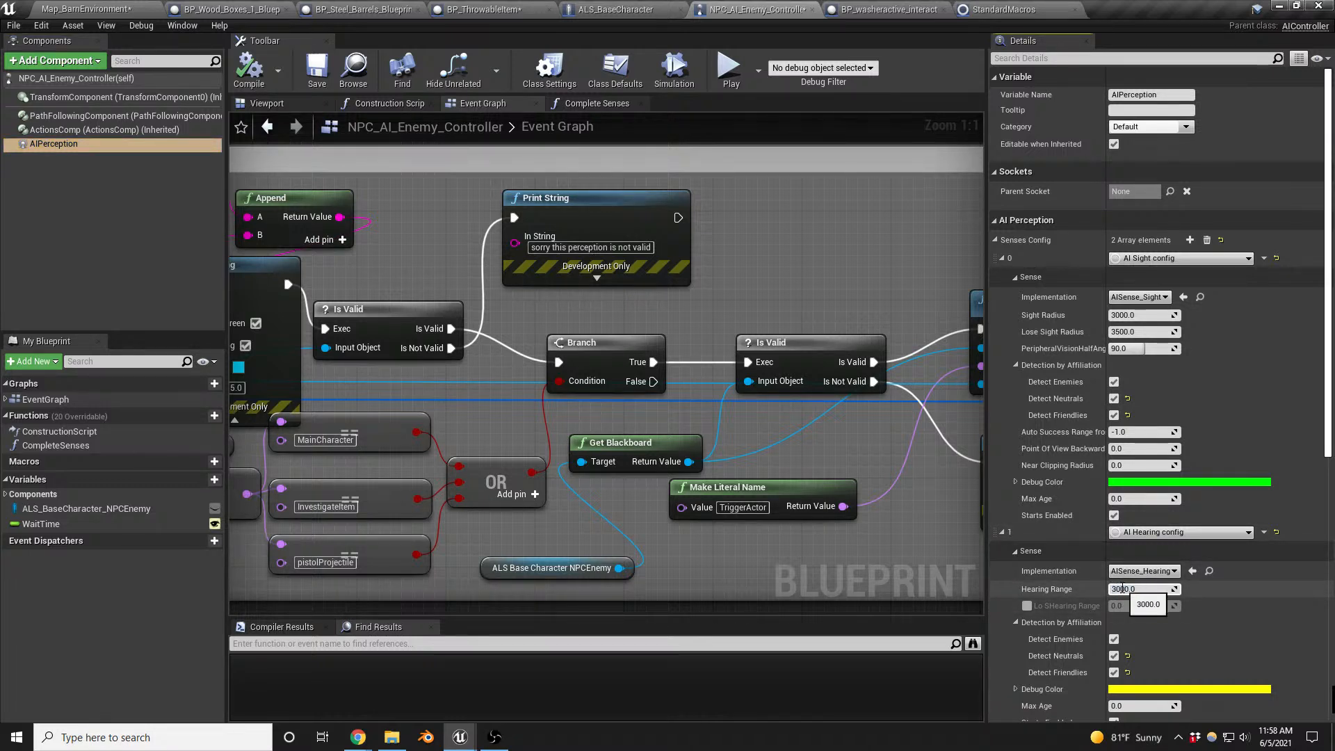
key(Return)
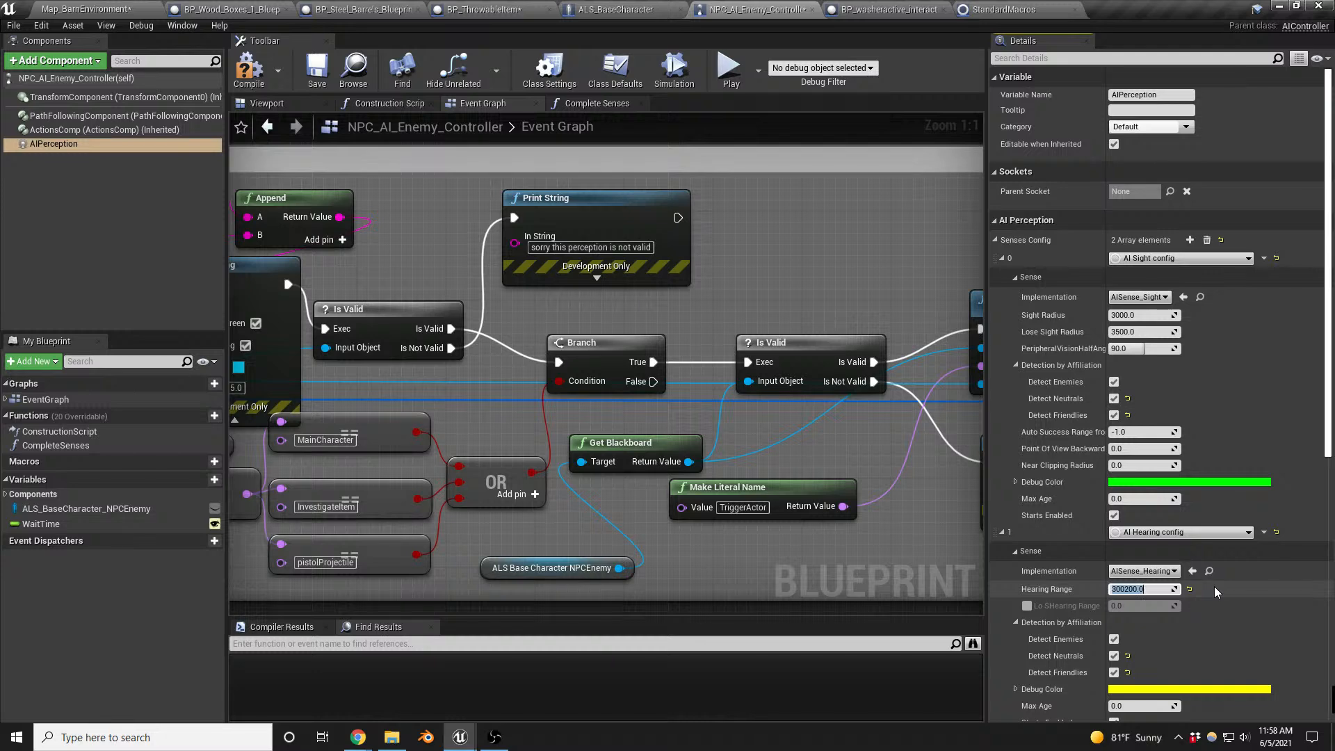
text(30000)
key(Return)
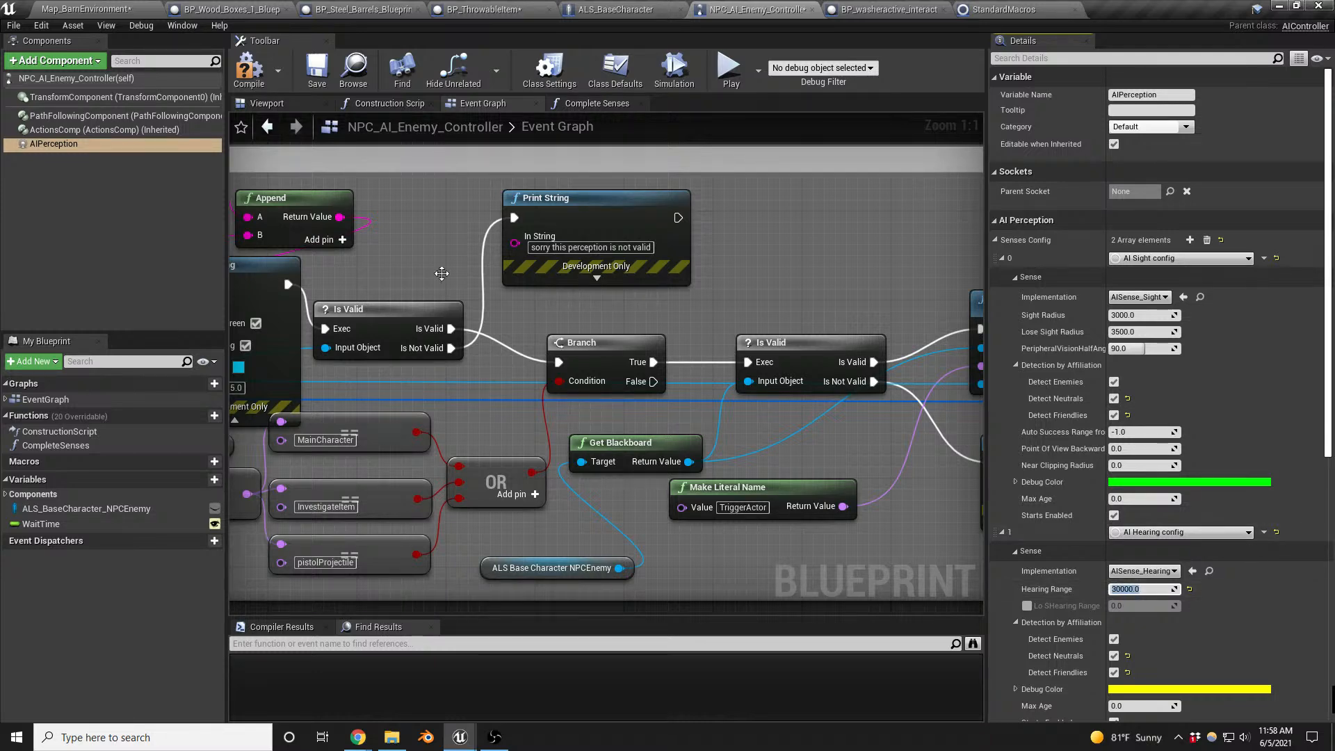
click(248, 69)
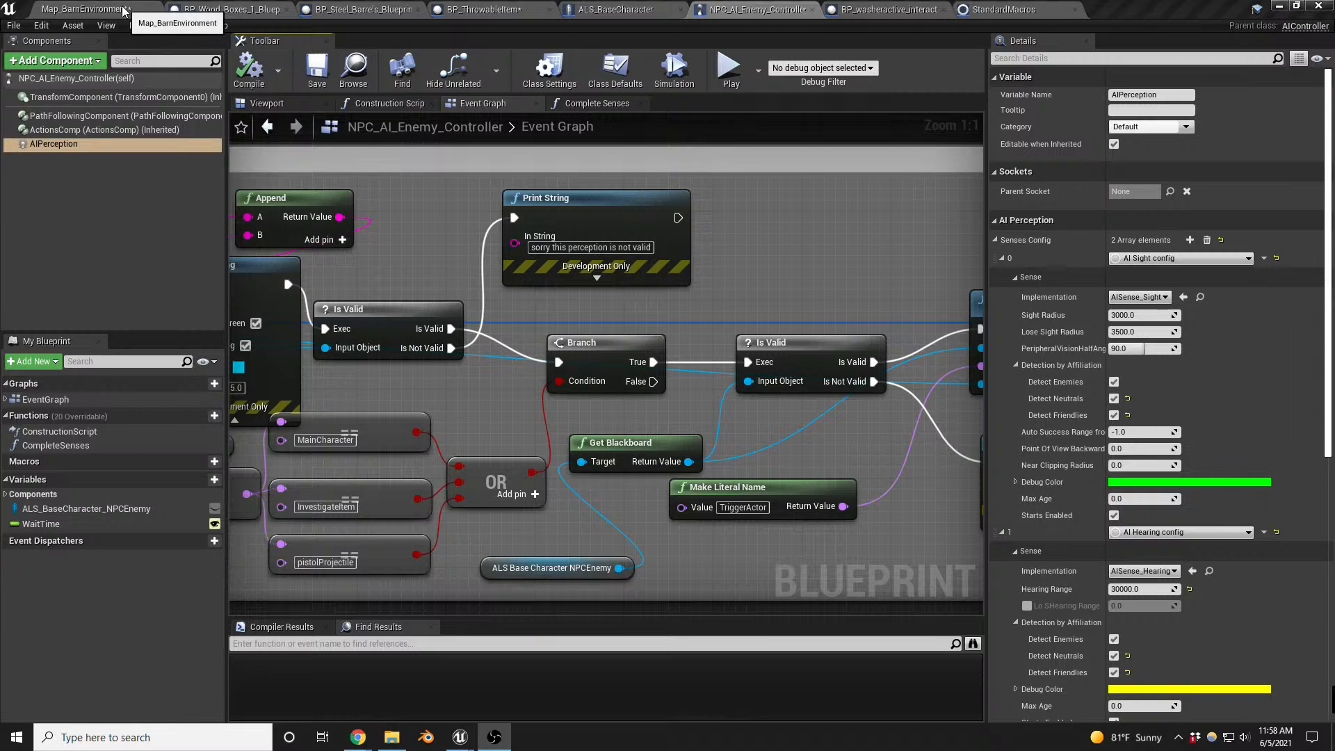
- Playtest the barn map with the larger hearing range, using the washer and checking the enemy's reaction through the walls in wireframe view
click(83, 9)
right_drag(590, 444, 590, 440)
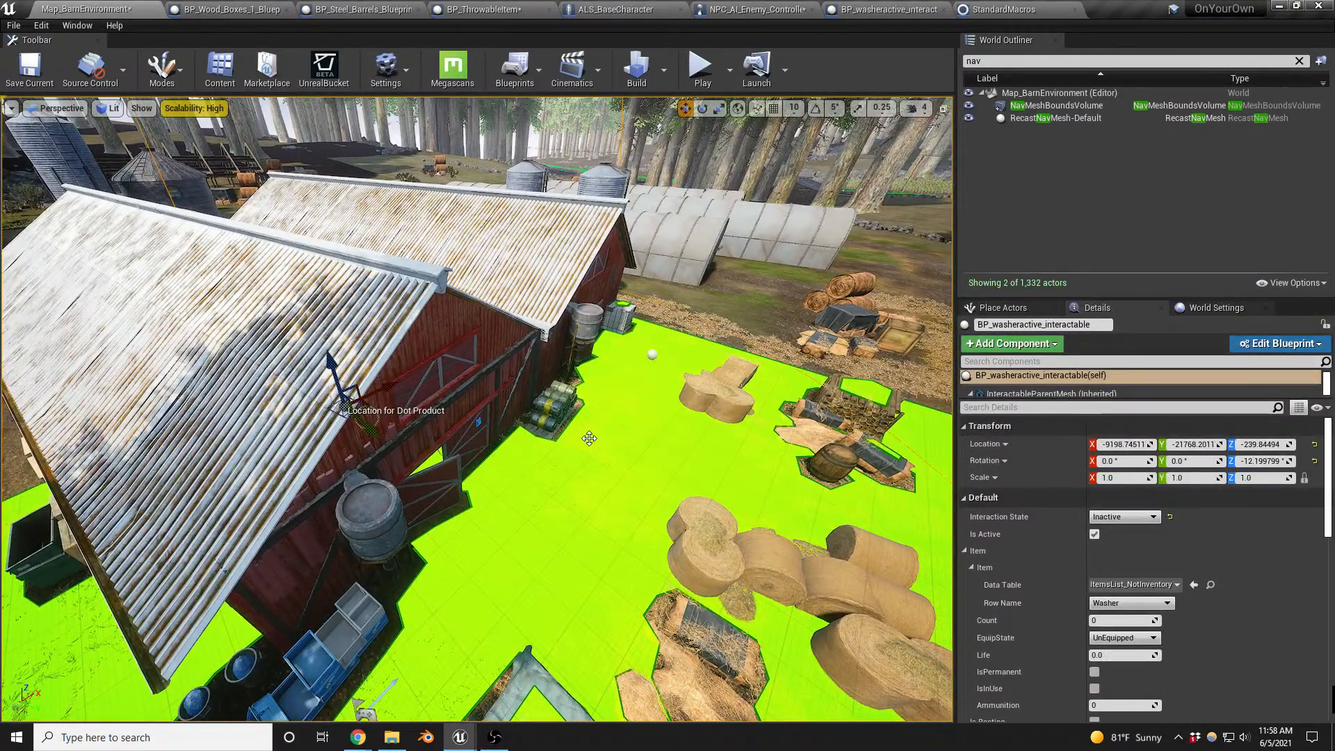
key(alt+p)
key(w)
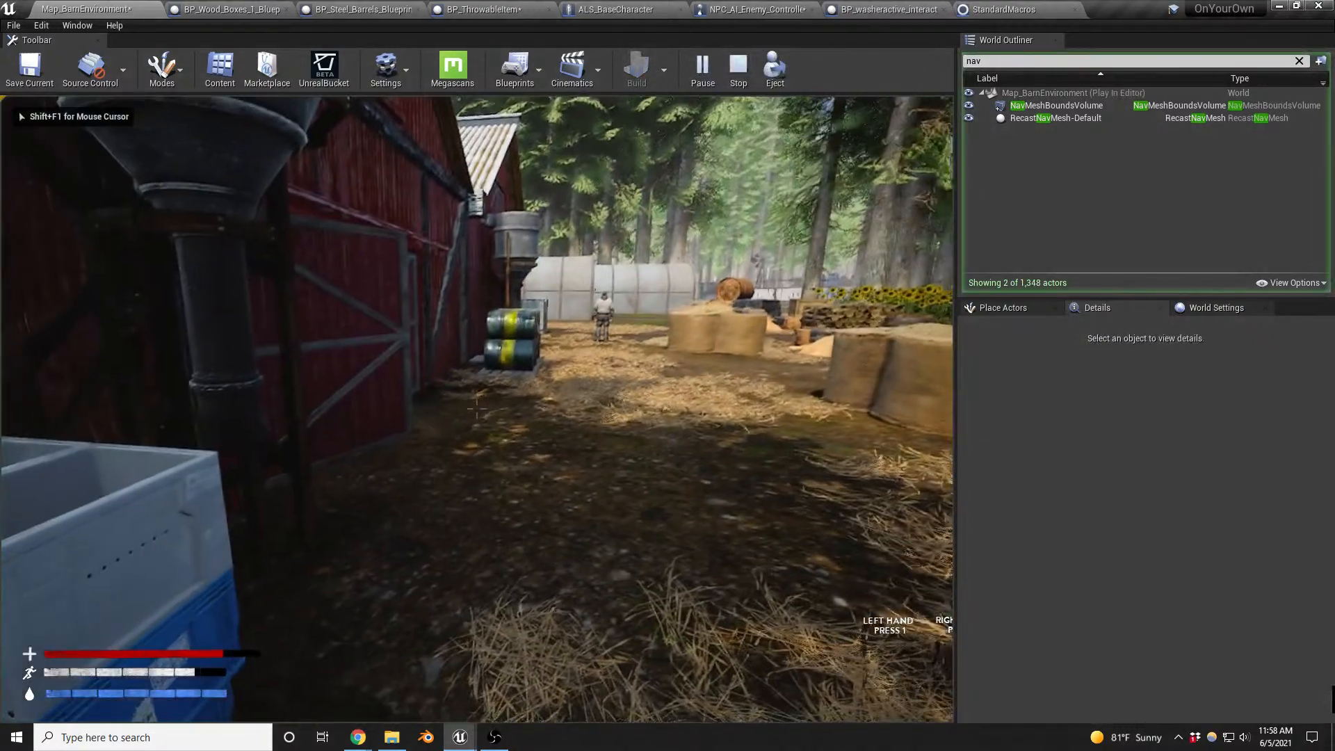
key(w)
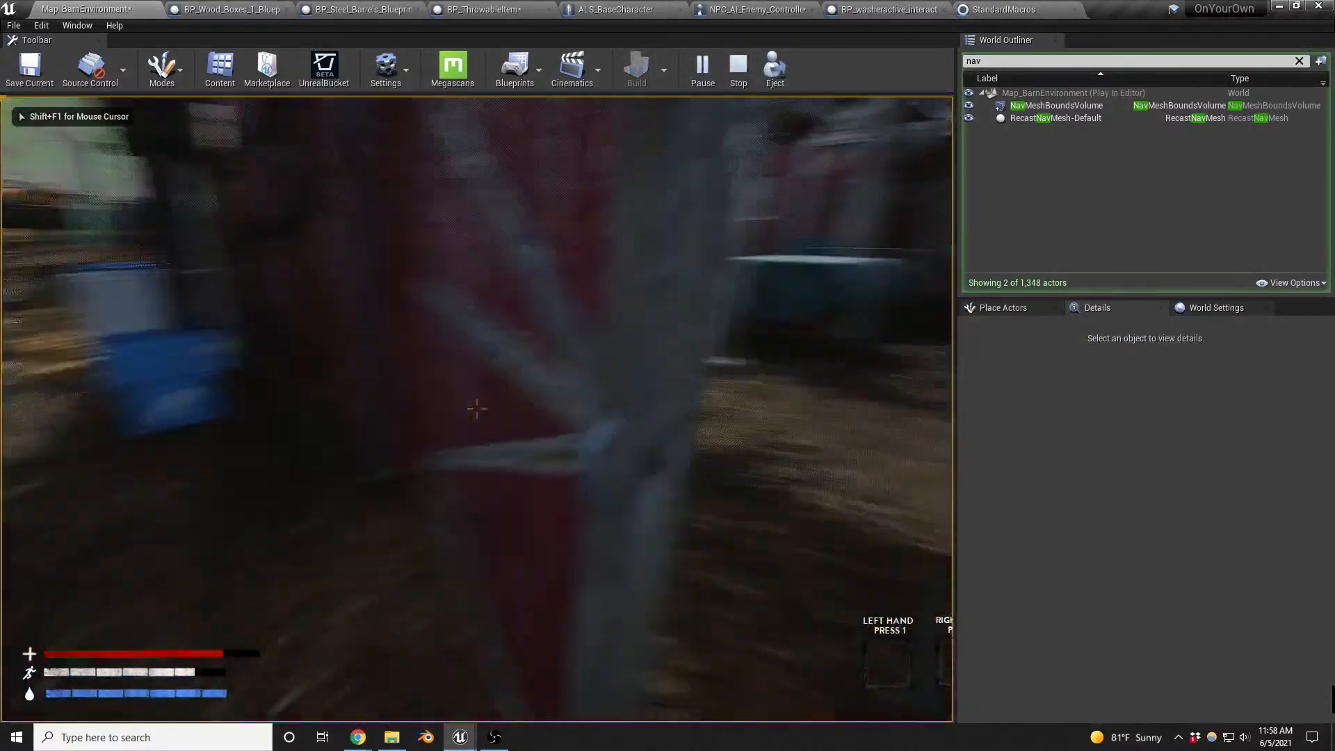
key(w)
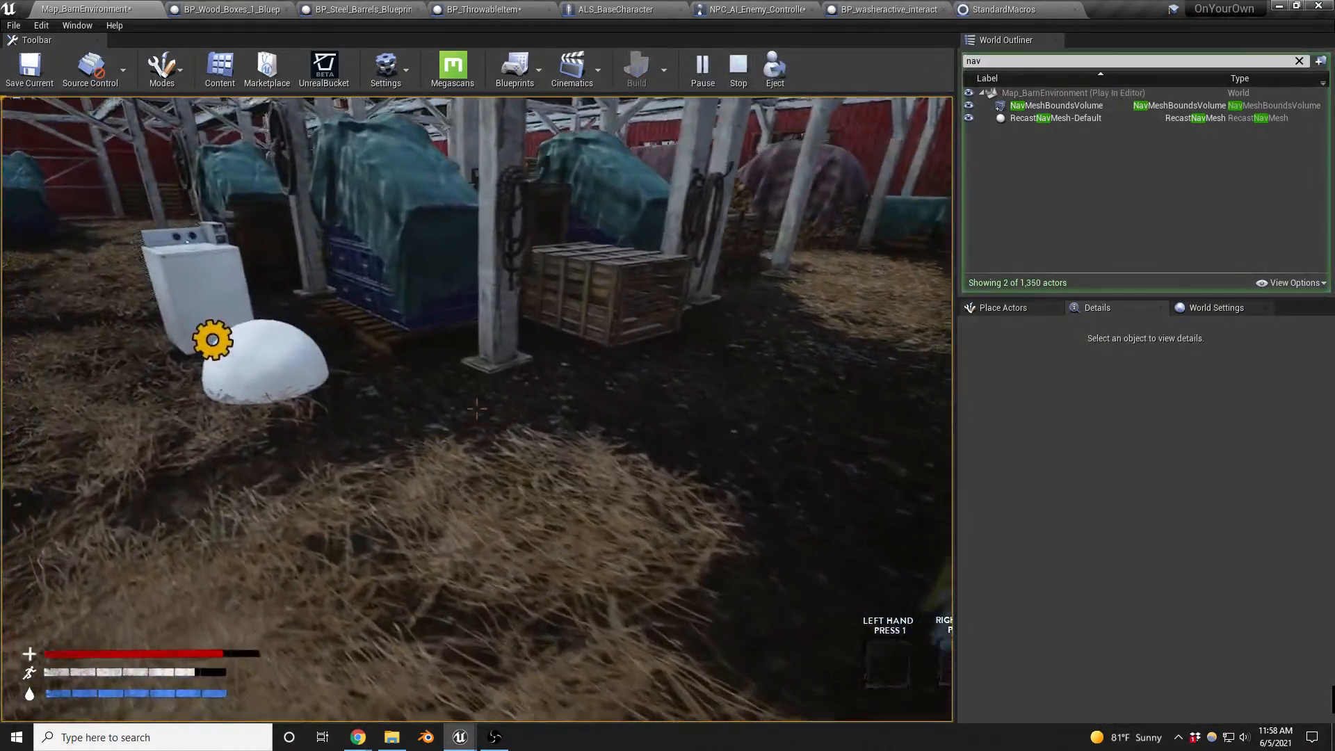
key(w)
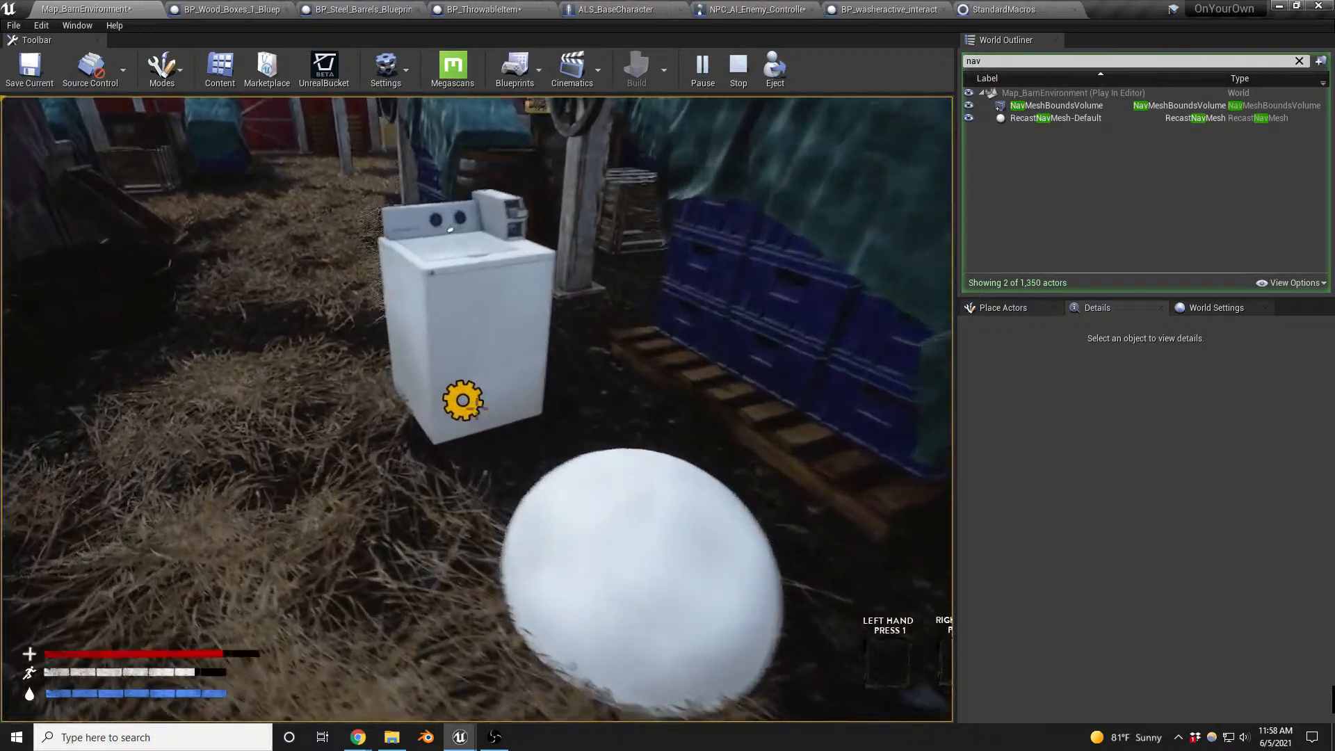
key(w)
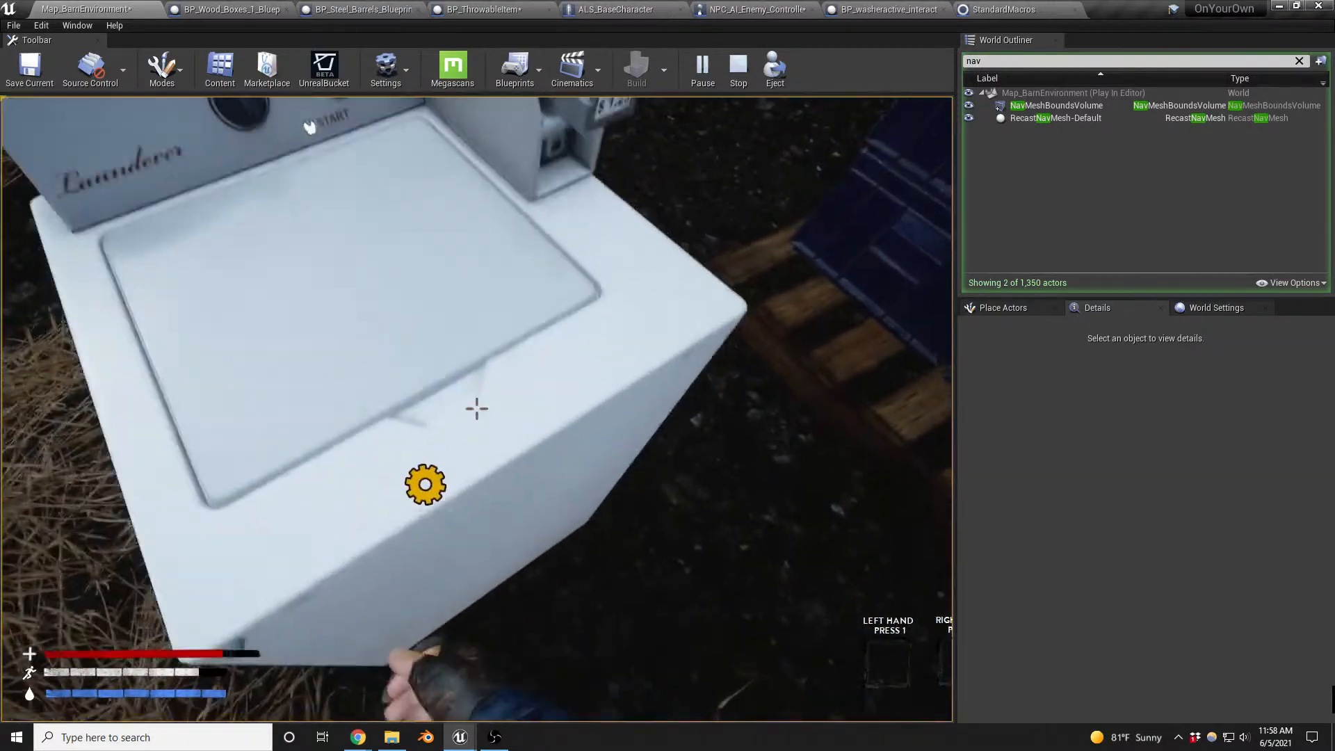
key(F1)
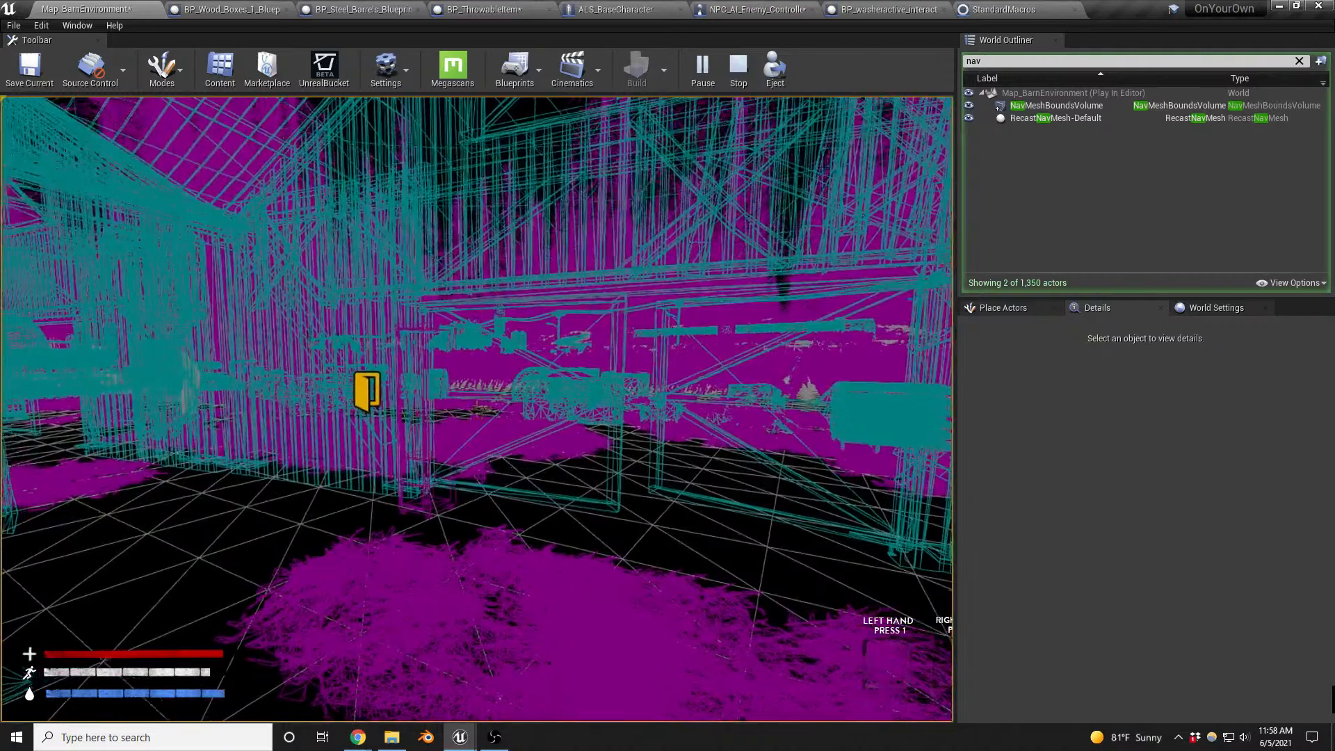
key(w)
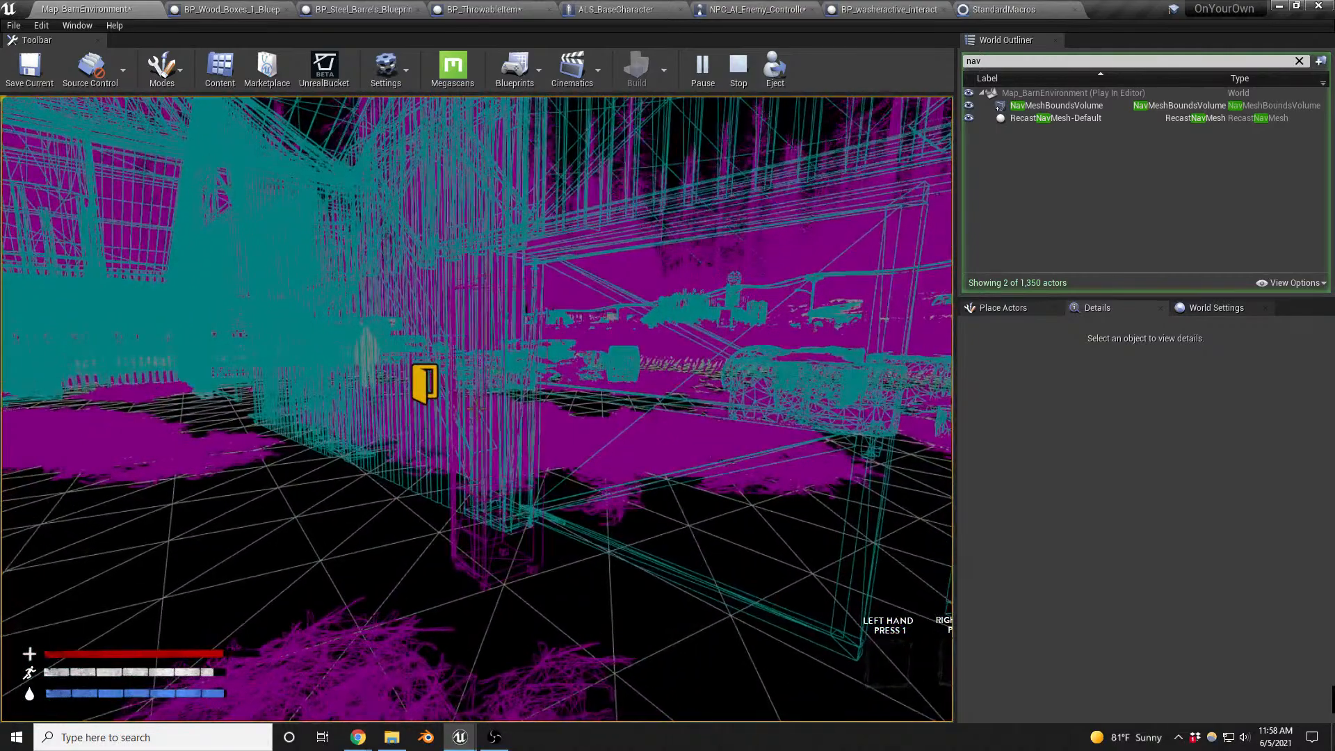
key(Escape)
- Set the Report Noise Event's Max Range to 15000 in BP_washeractive_interactable, compile it and return to the barn map
key(f)
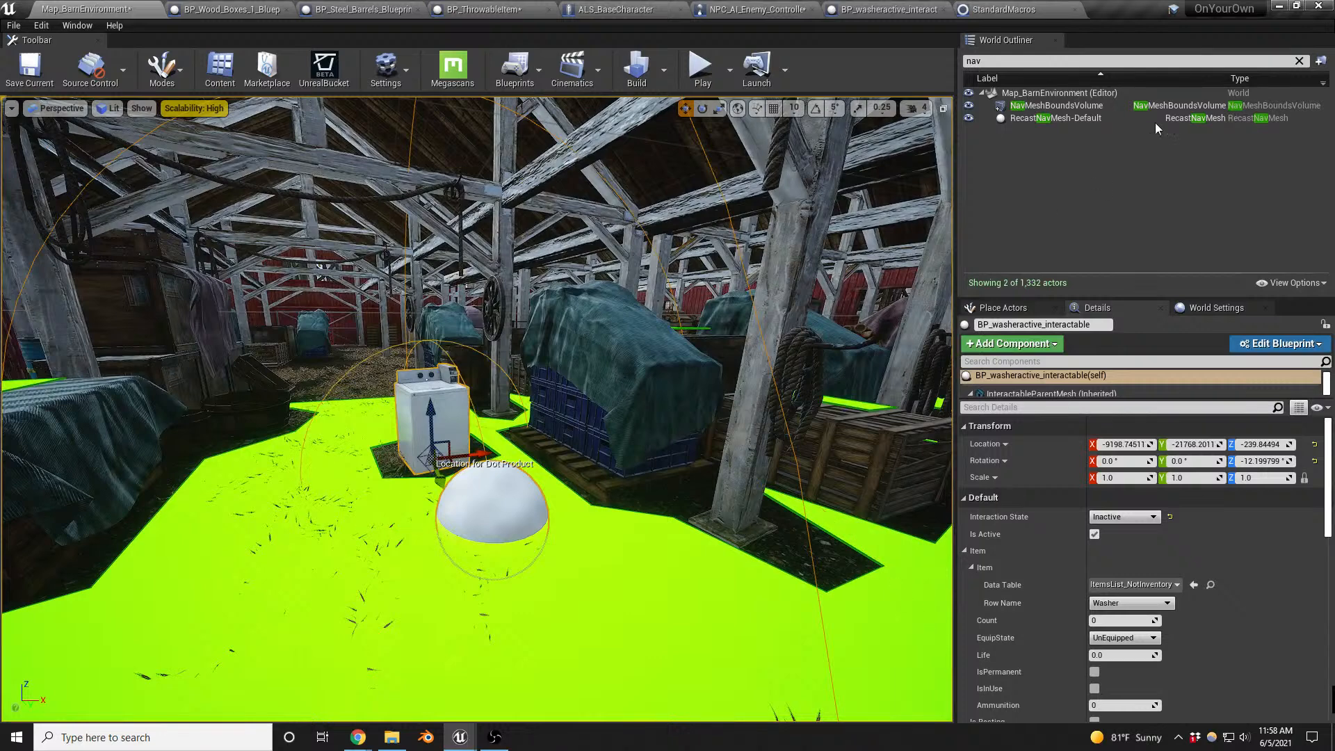
click(875, 10)
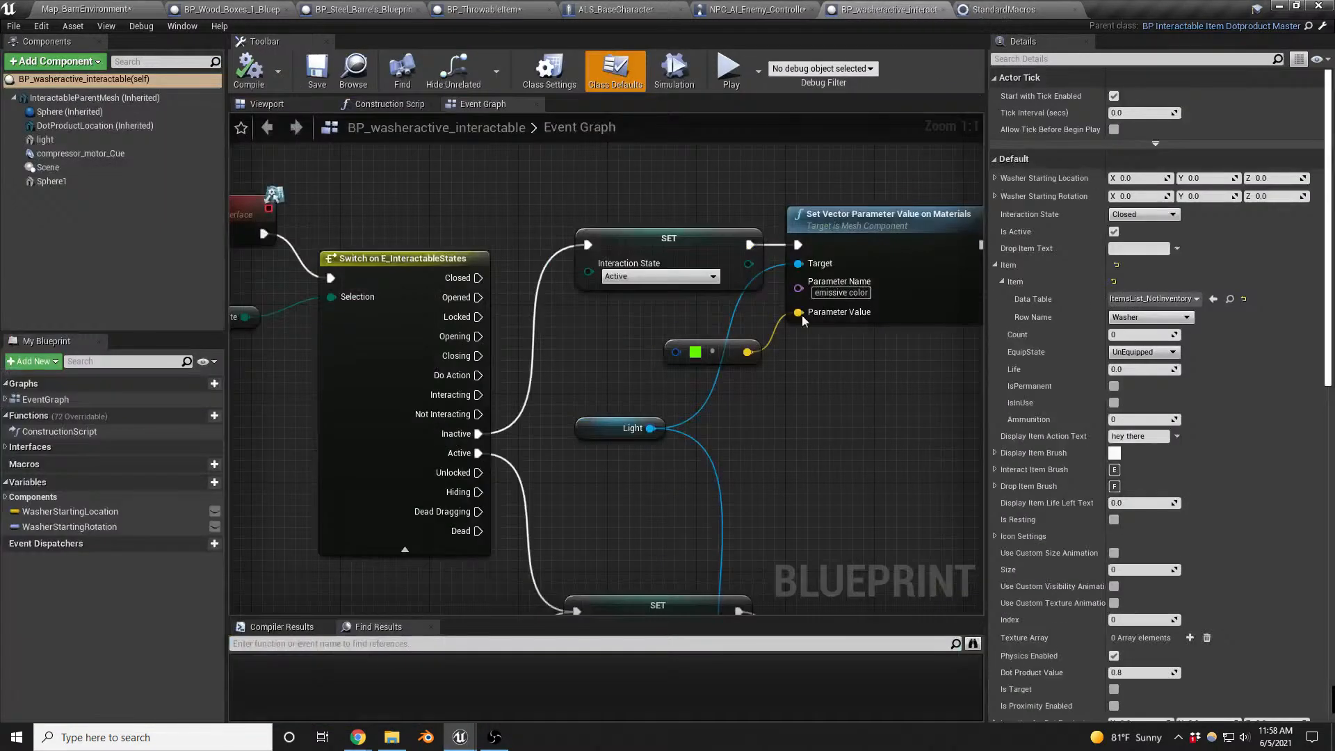
scroll(495, 419, down, 4)
right_drag(810, 498, 10, 495)
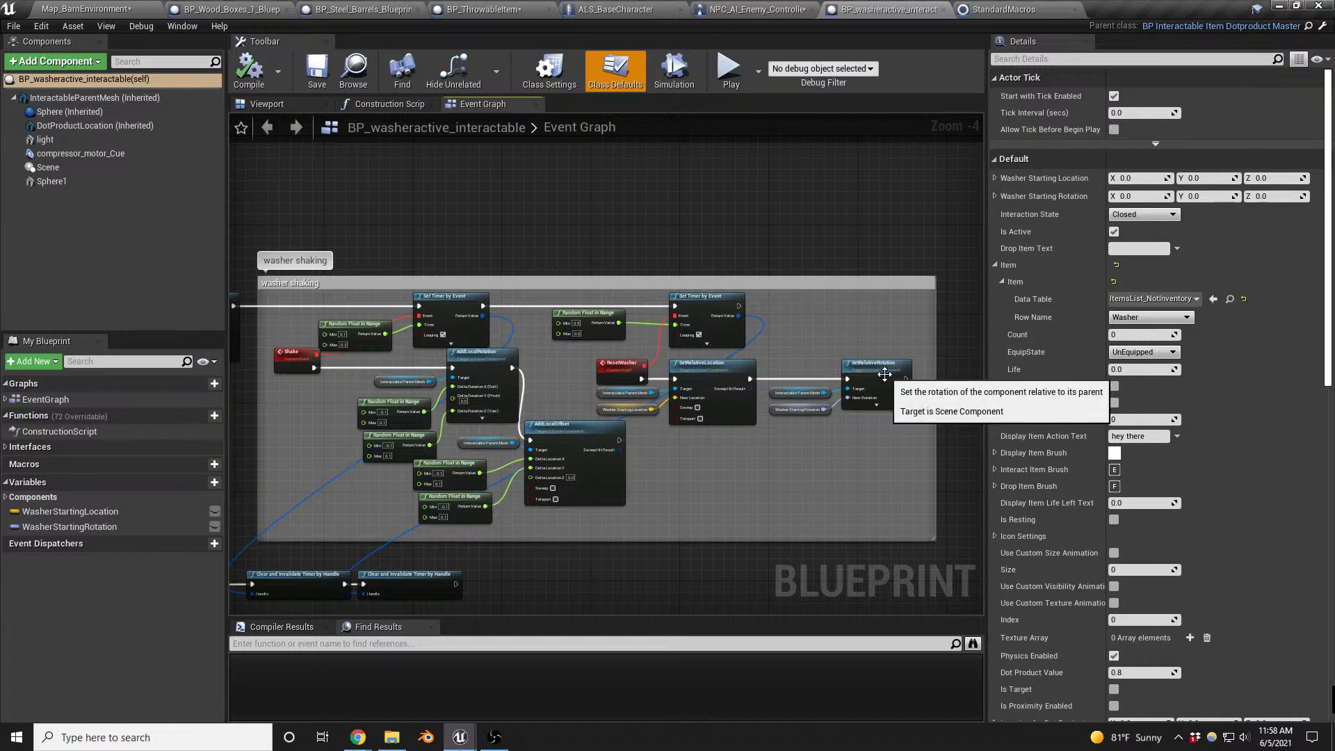
right_drag(687, 482, 1048, 456)
scroll(615, 320, up, 4)
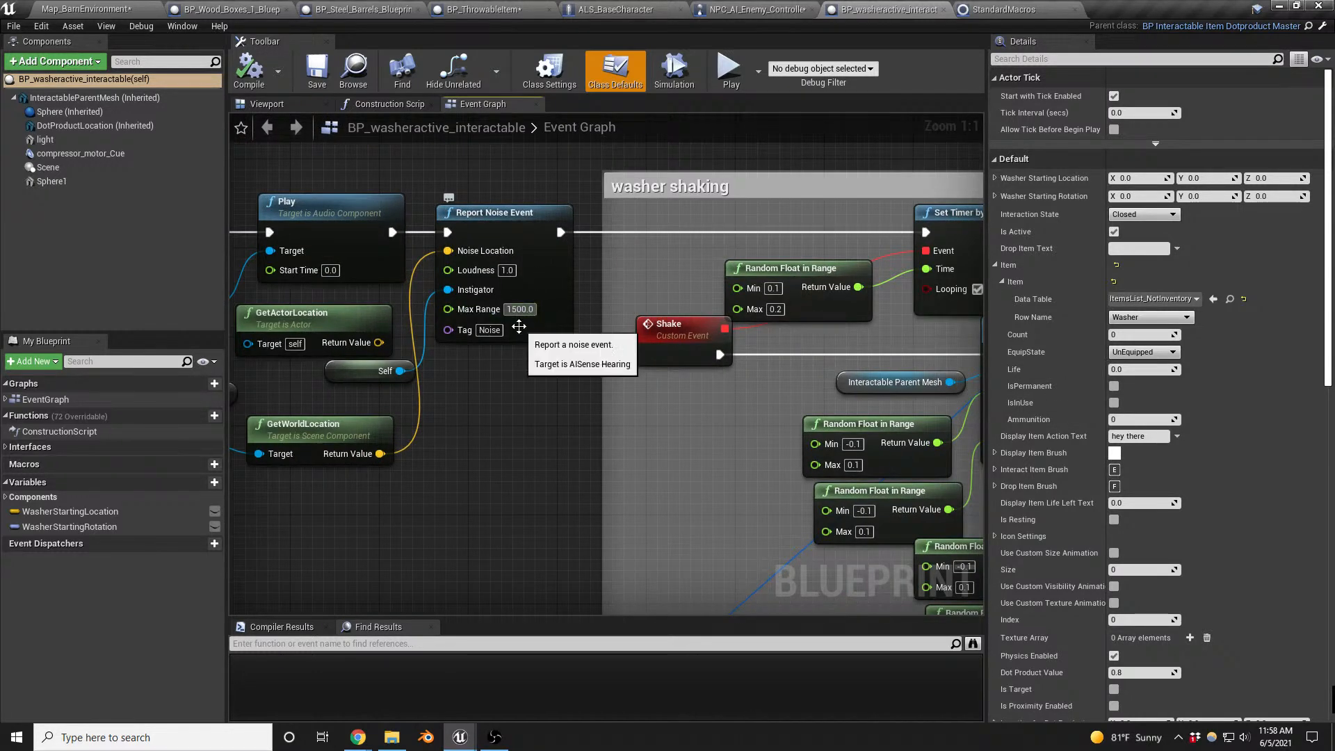
text(0)
key(Return)
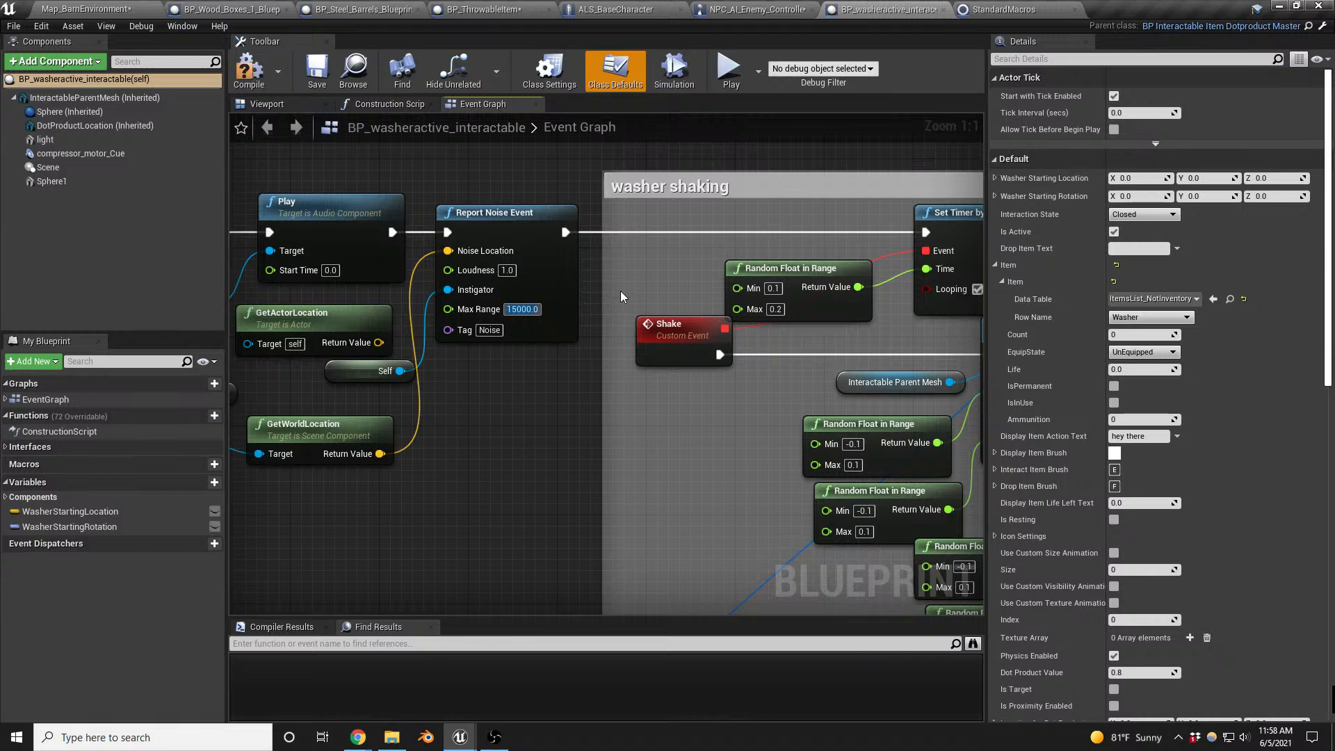
click(246, 69)
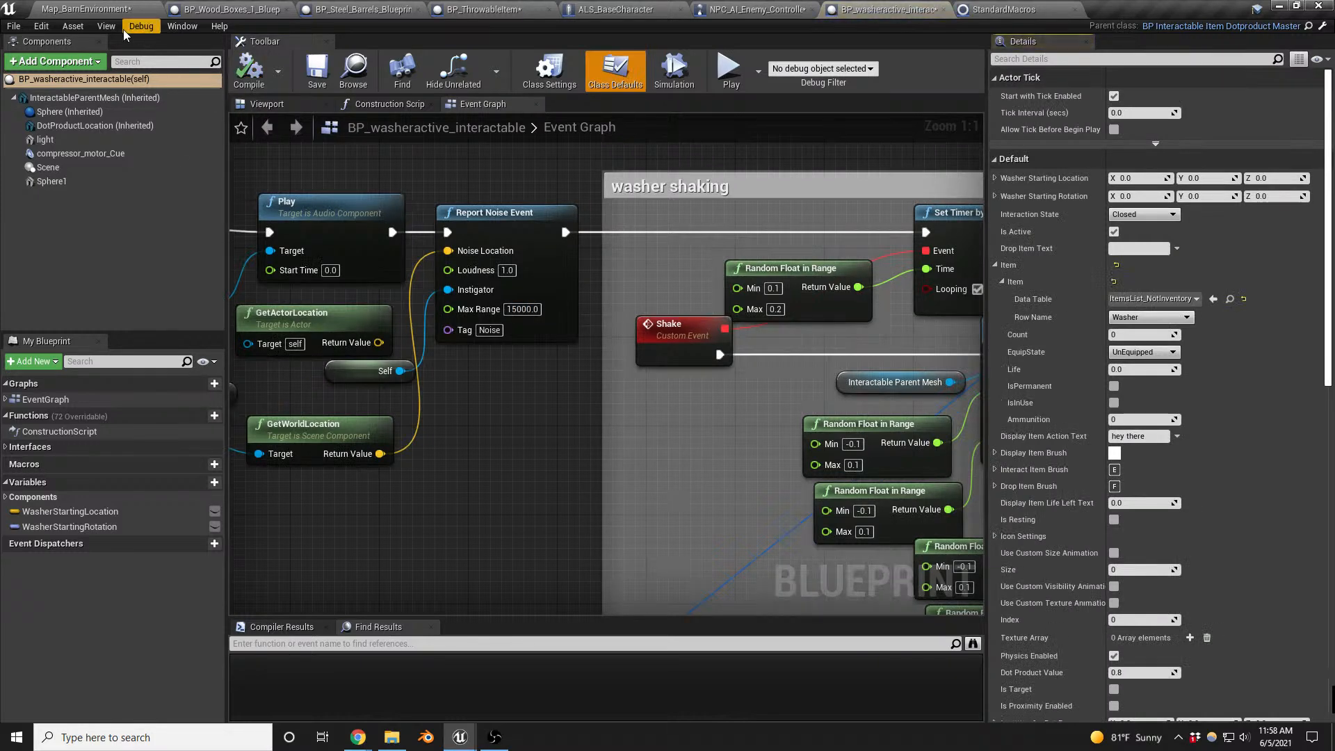
click(86, 9)
right_drag(684, 462, 681, 462)
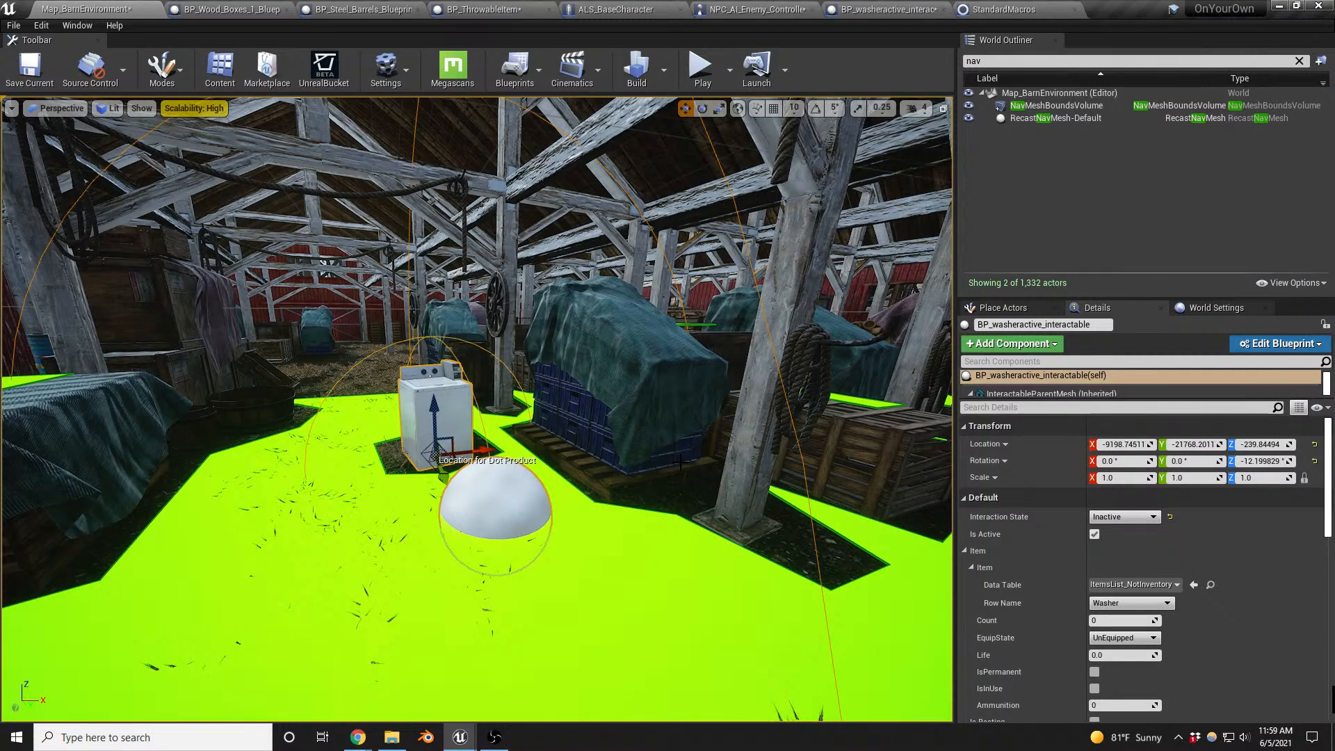
- Playtest the barn map with the new noise range, walking into the barn and switching on the washer
key(alt+p)
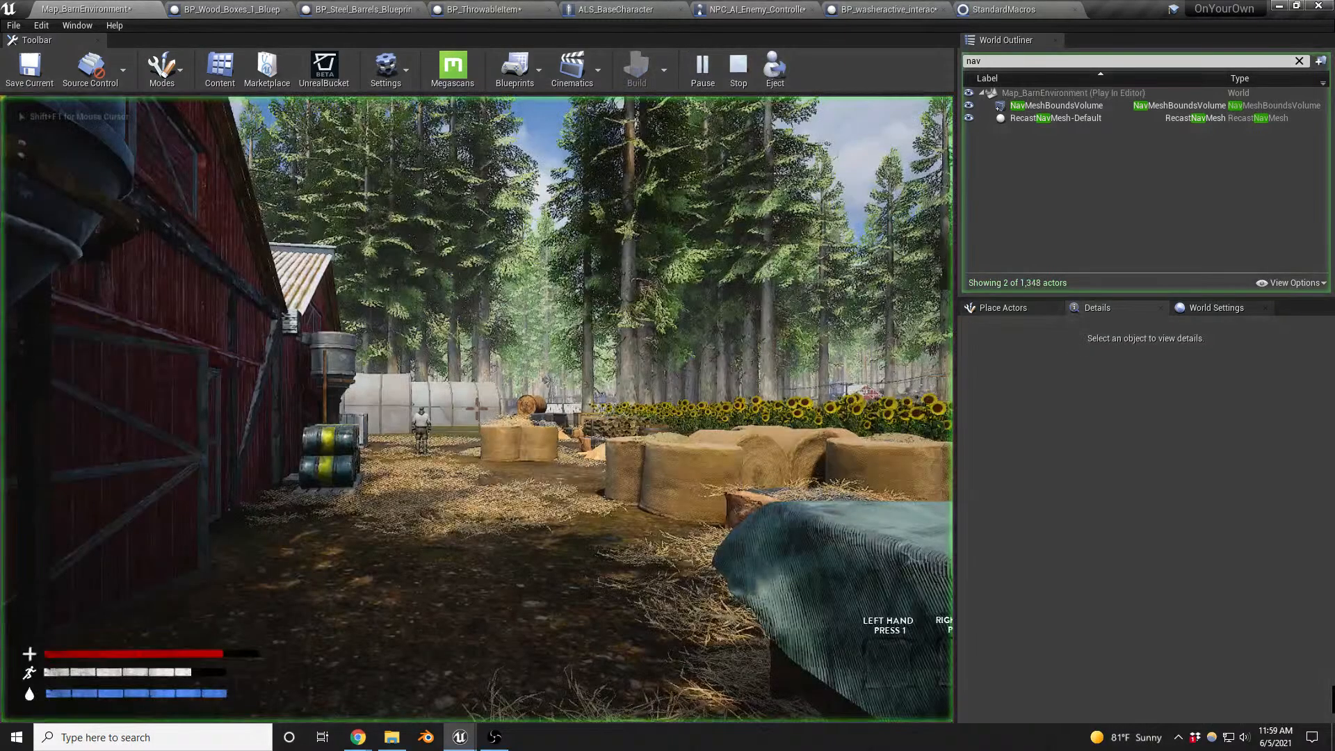
key(w)
key(w)
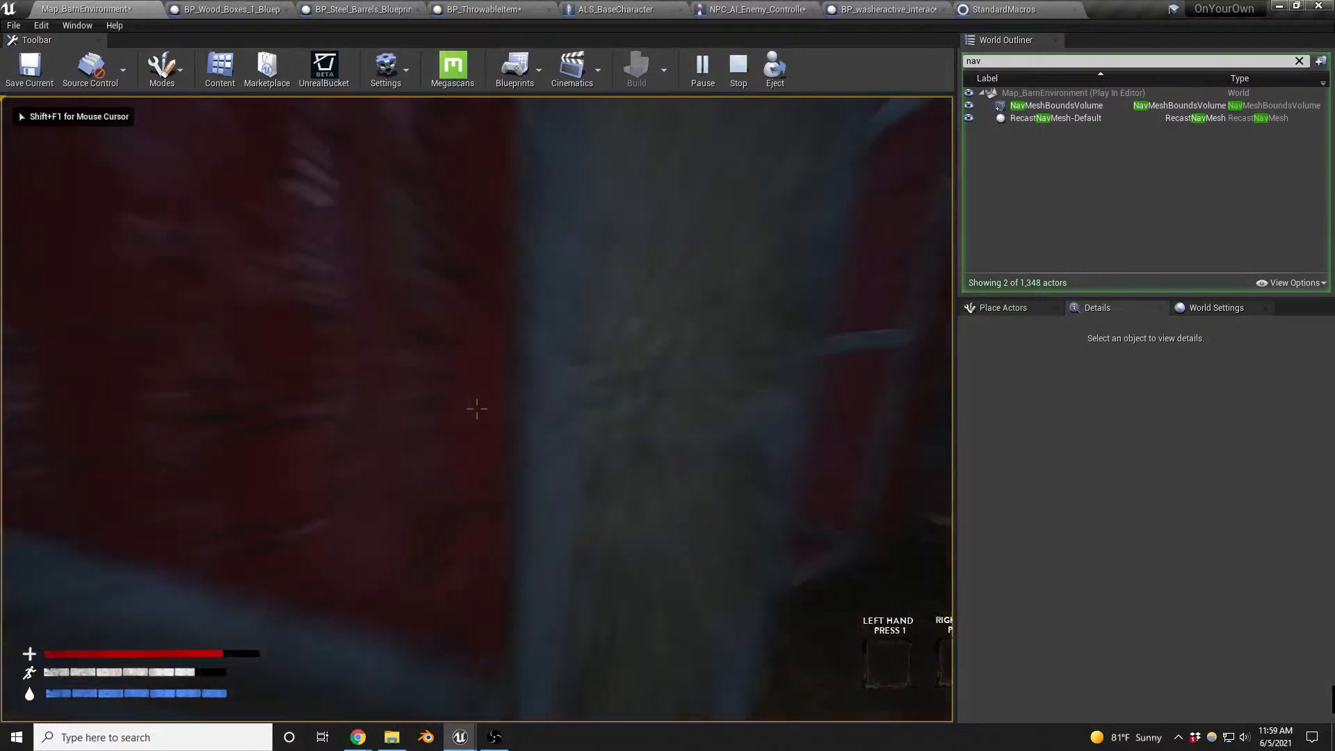
key(w)
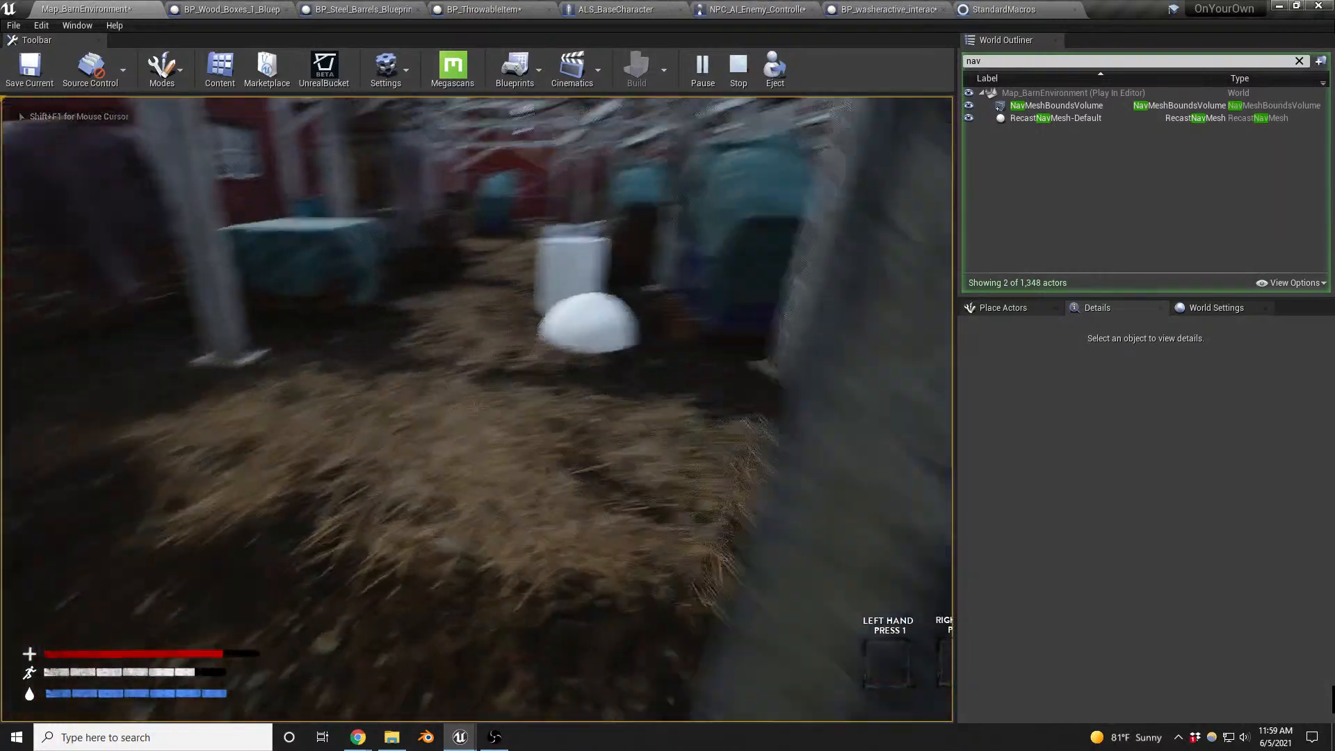
key(w)
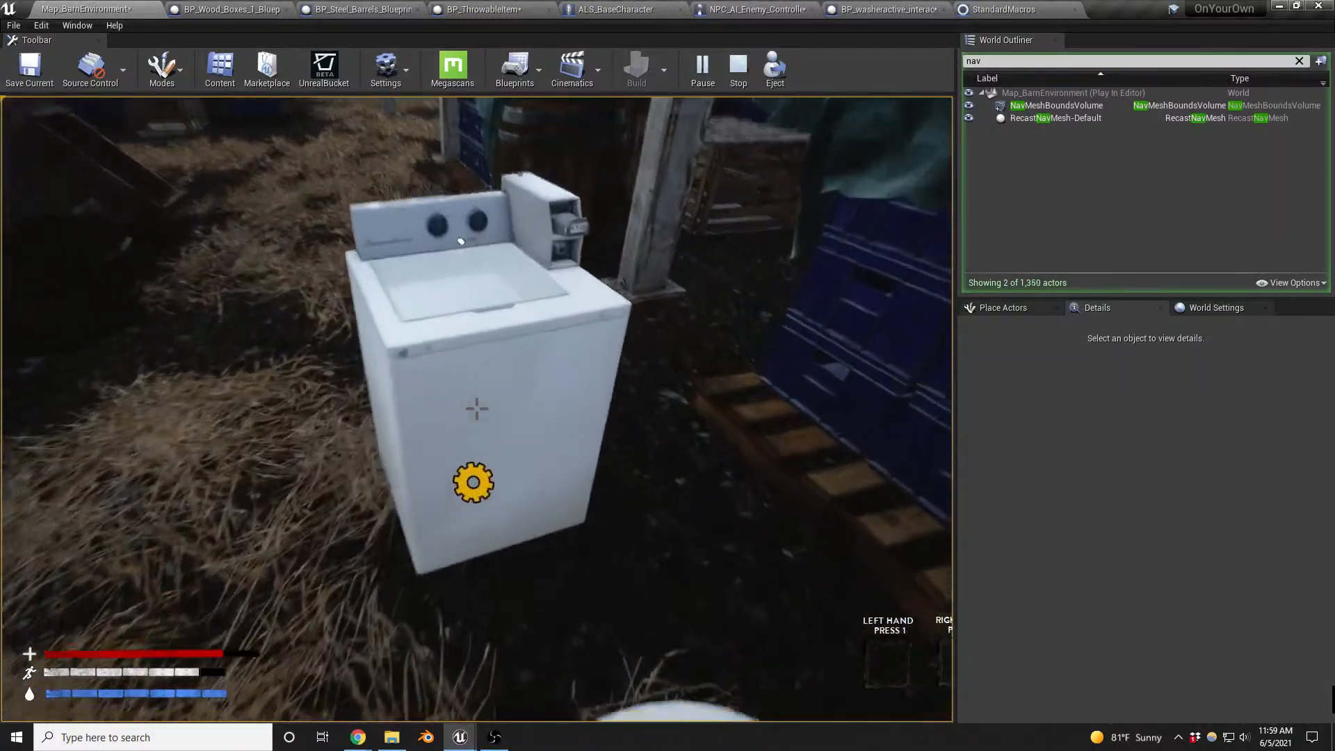
- Hide in the yellow locker, check the enemy's approach to the washer in wireframe view, restore the lit view and end the playtest
key(w)
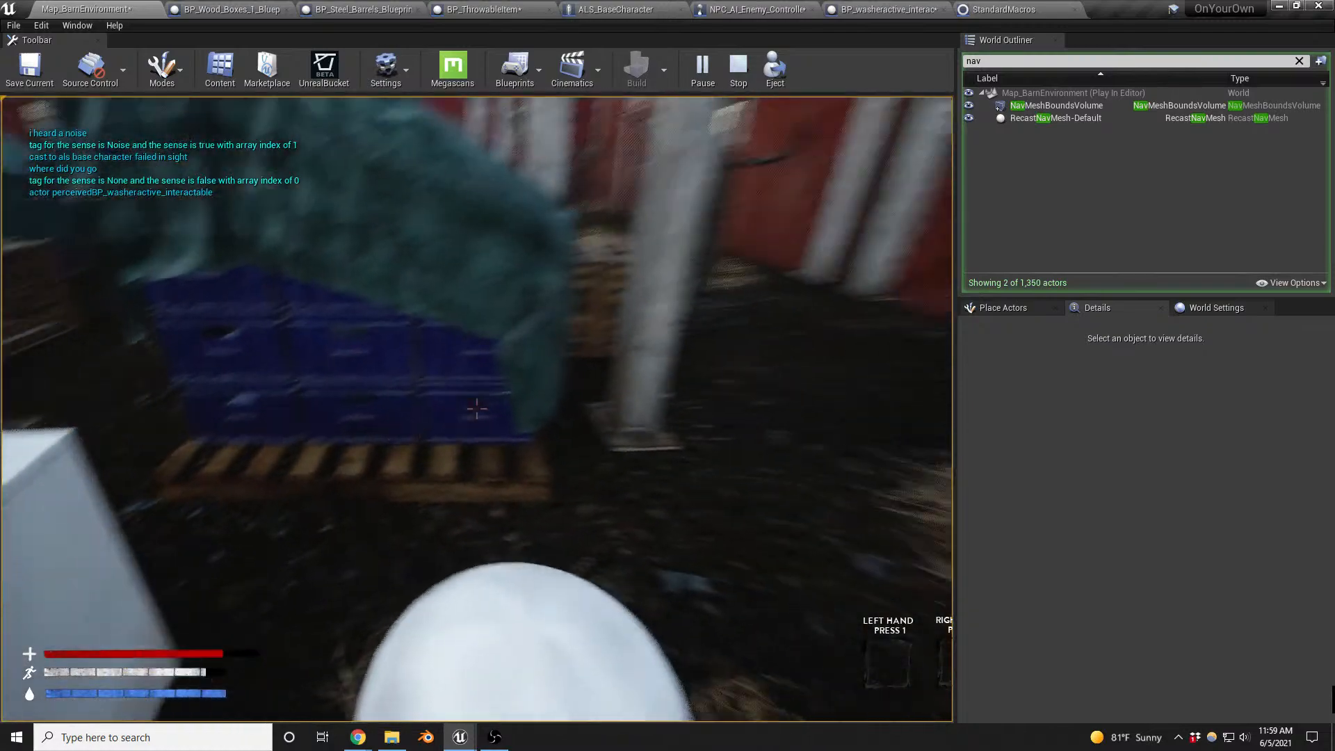
key(w)
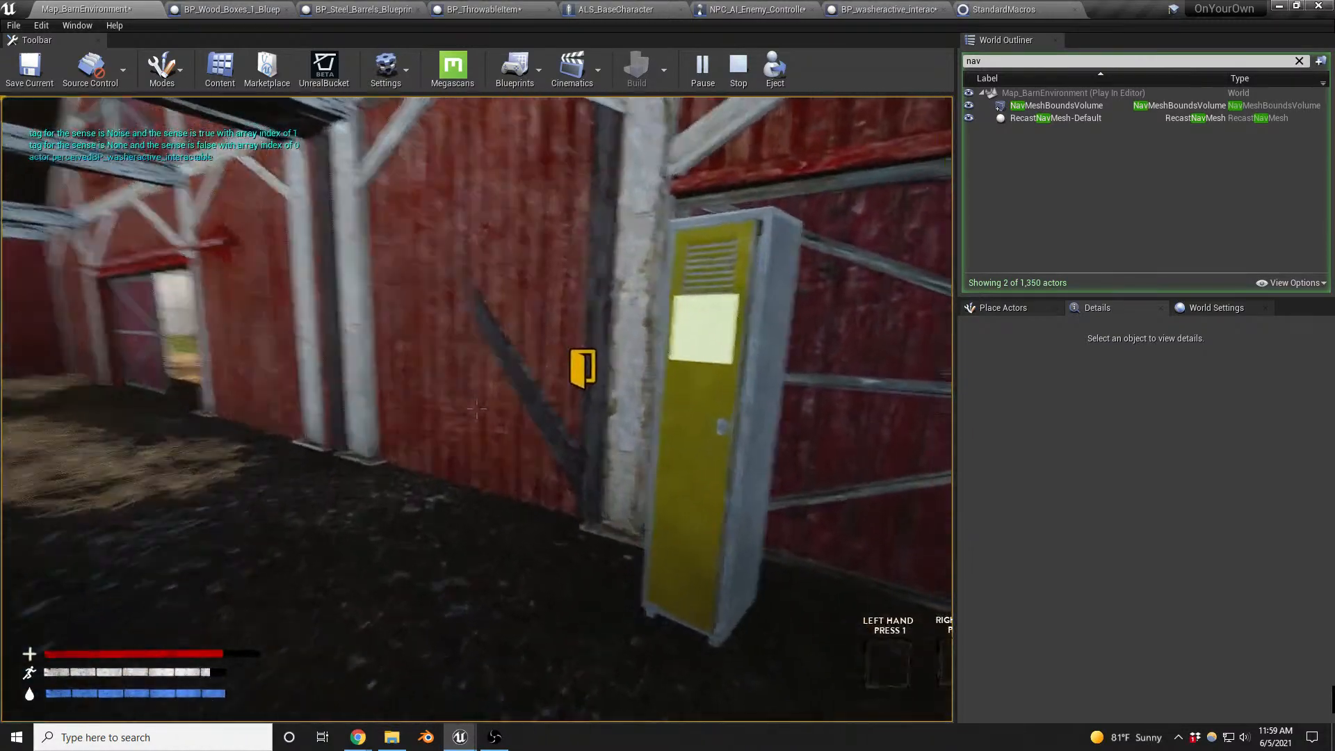
key(s)
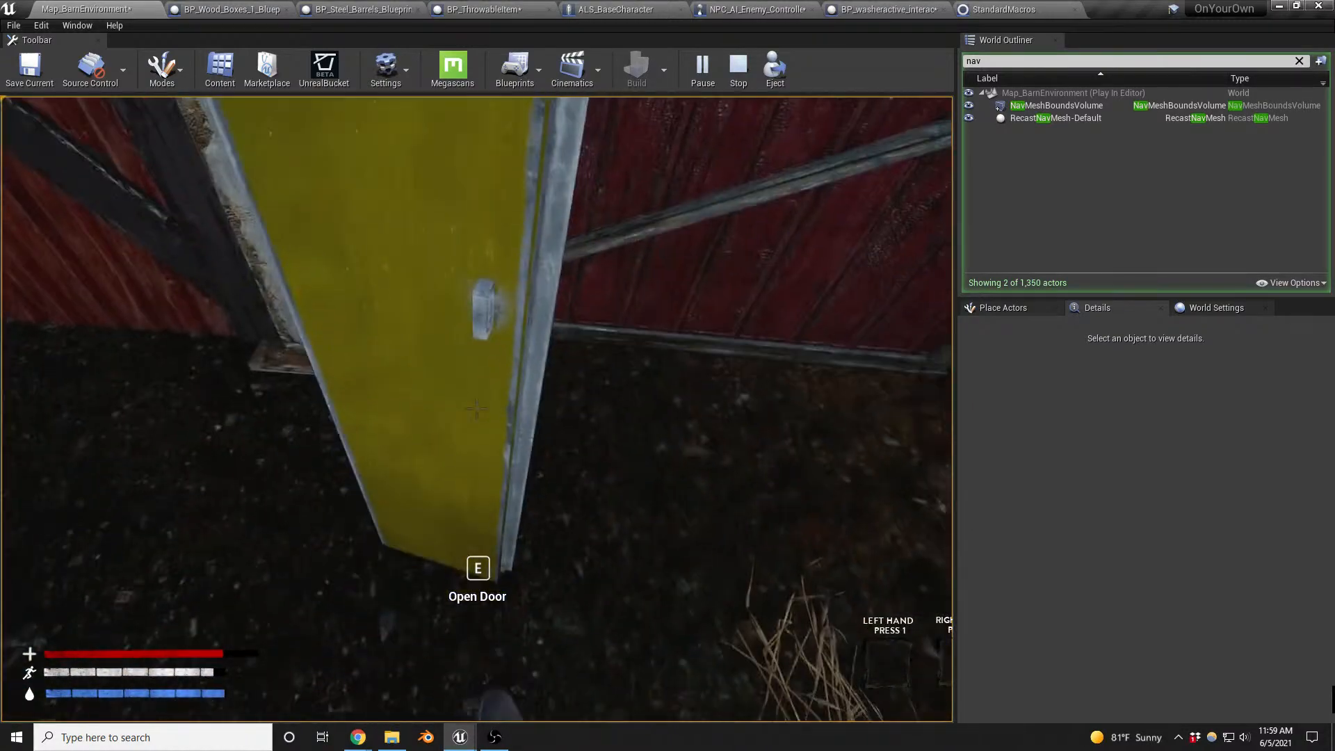
key(e)
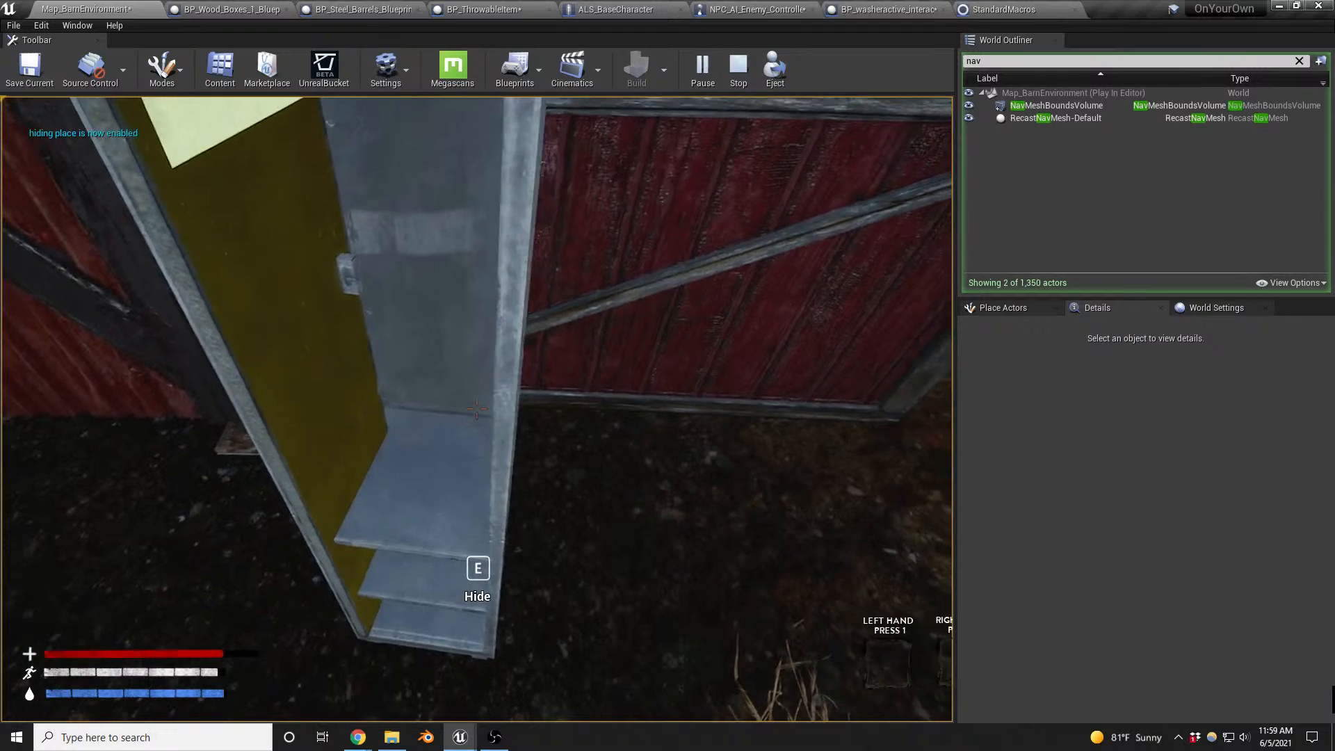
key(d)
key(e)
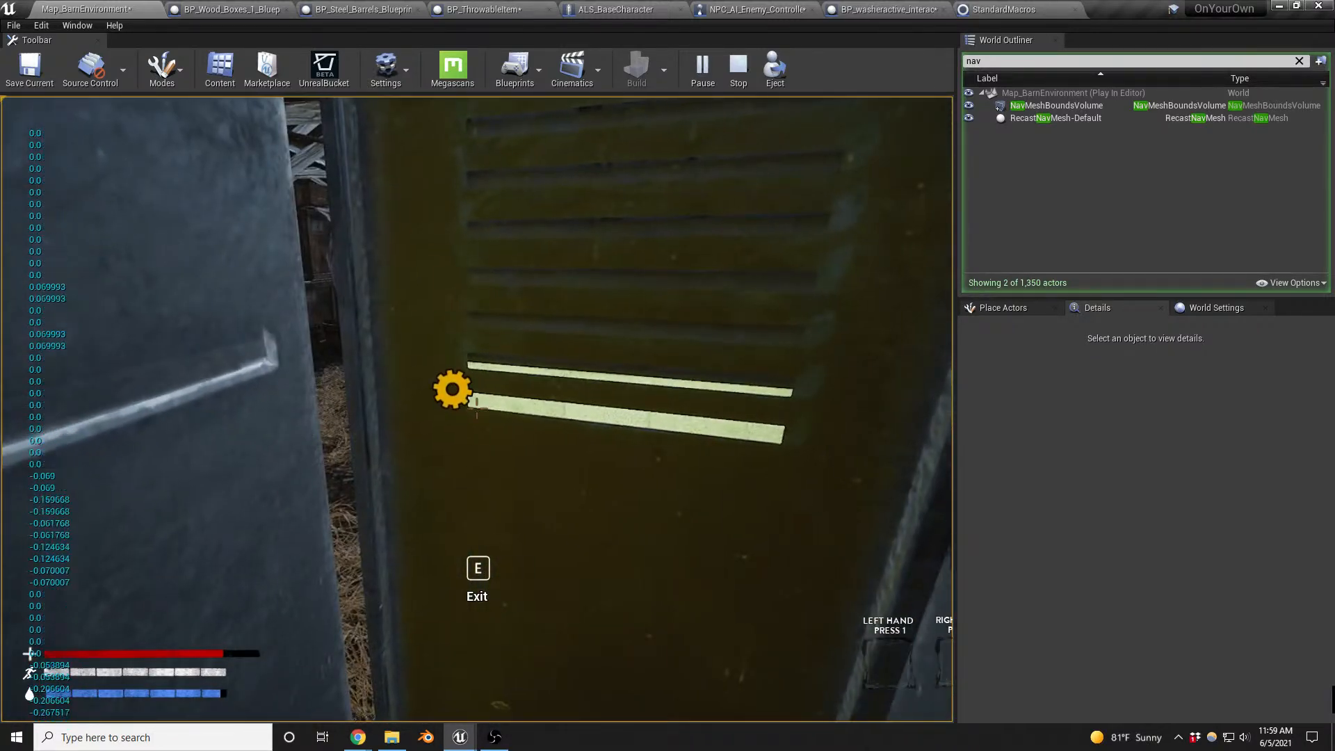
key(F1)
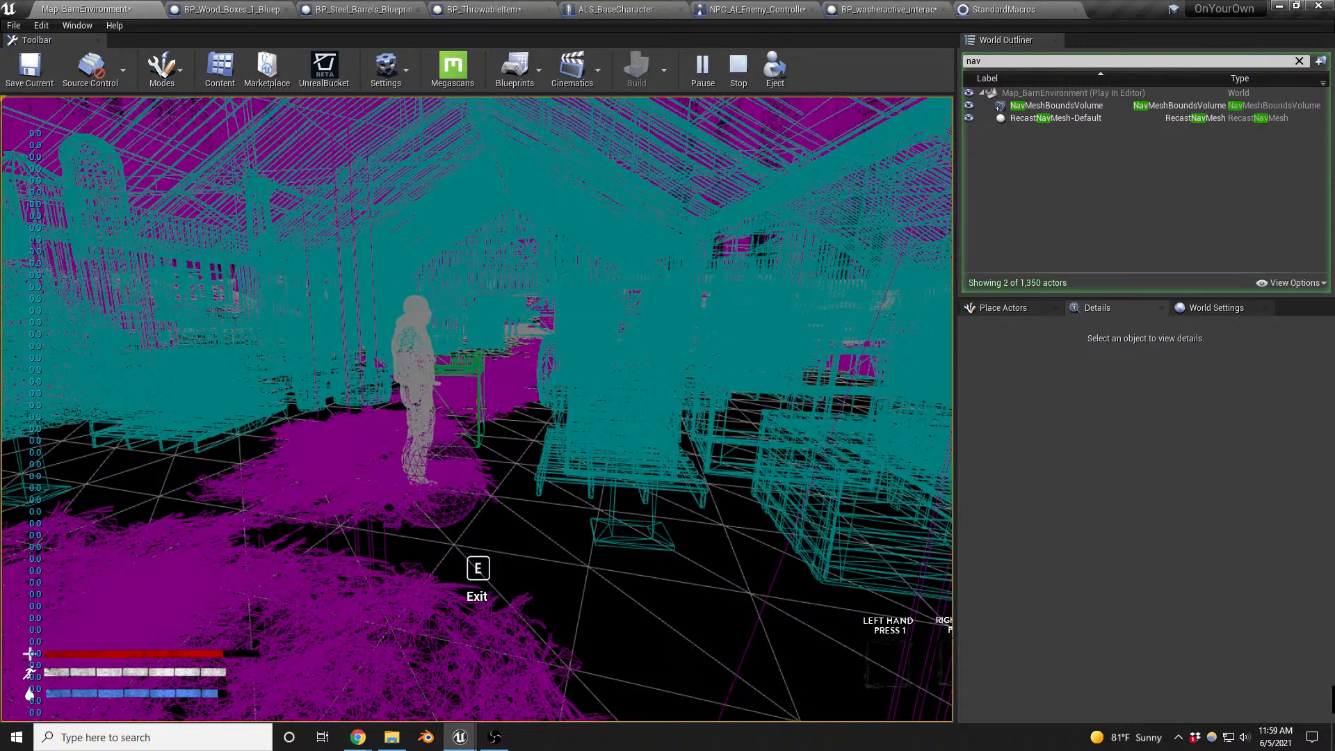
key(F3)
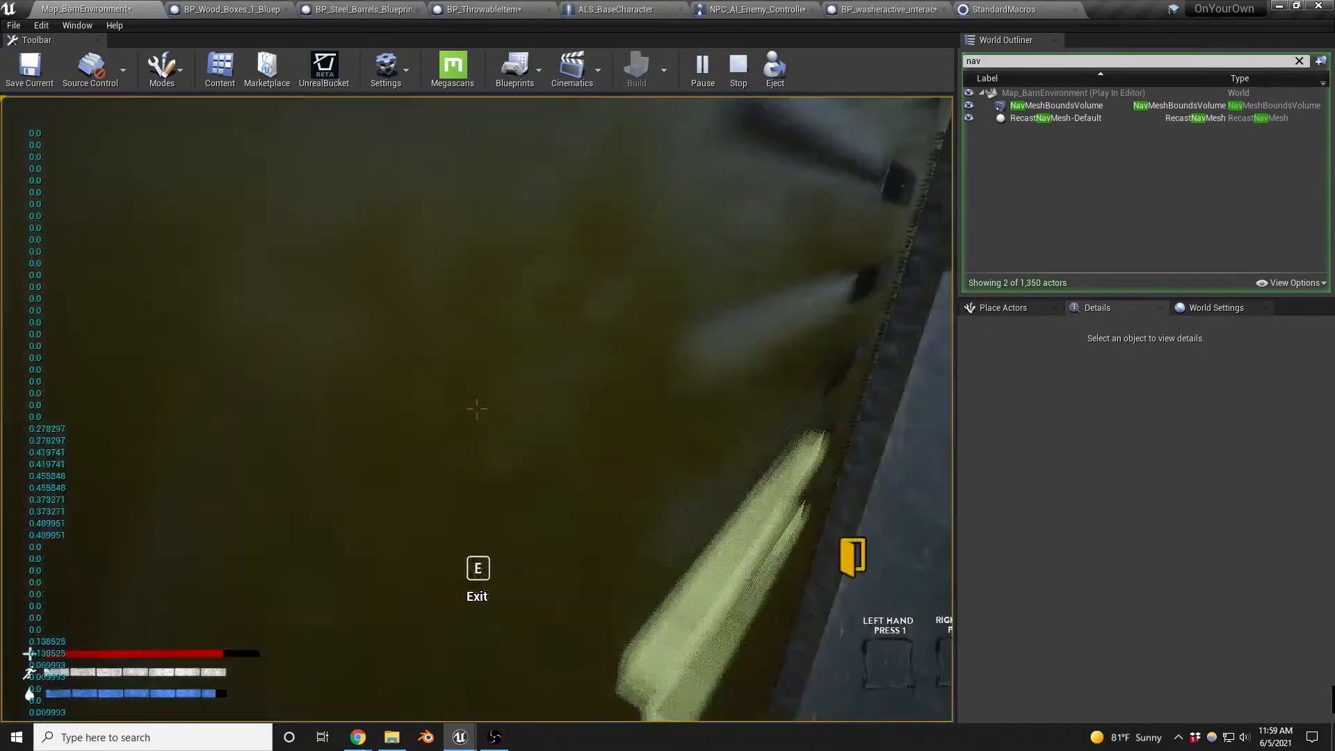
key(e)
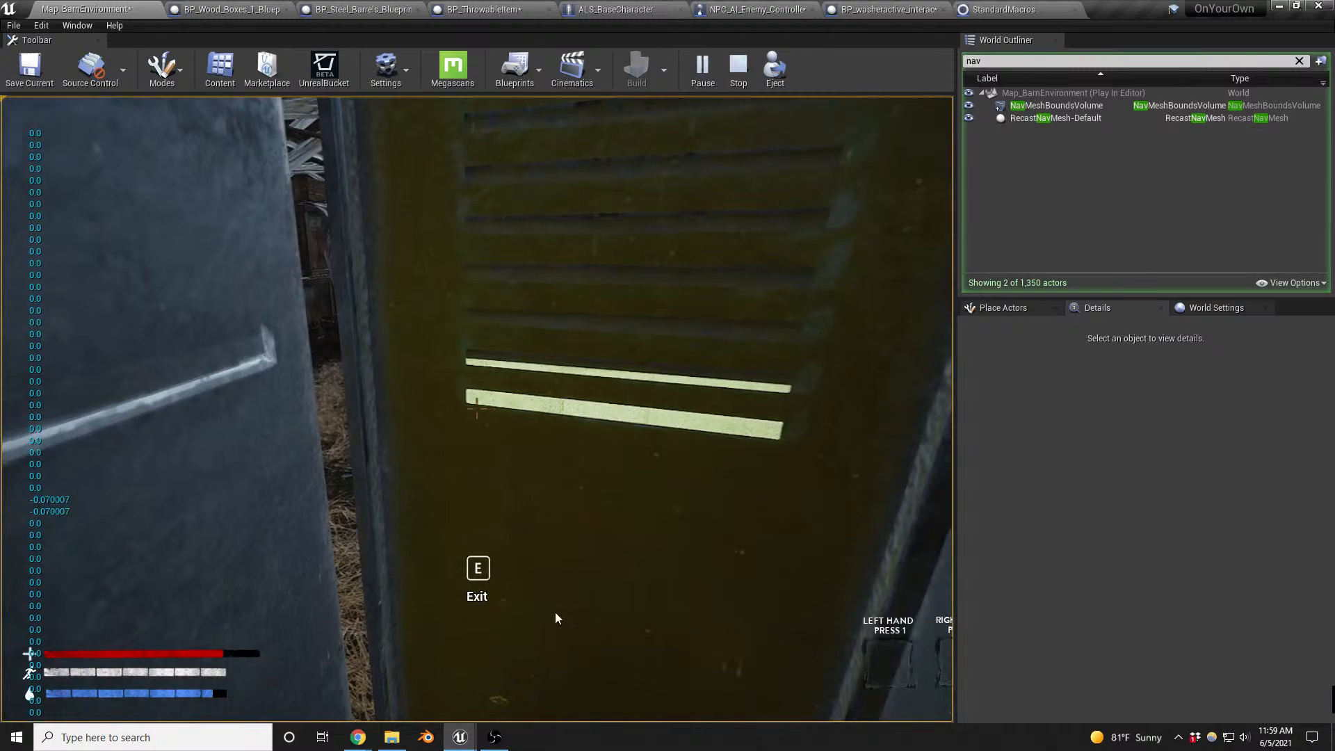
key(Escape)
- Rotate the washer to about 161° around Z and move it beside the yellow locker, at about X -9076, Y -21196
key(w)
right_drag(551, 584, 654, 580)
key(w)
key(s)
key(s)
key(a)
mouse_move(527, 536)
right_down()
mouse_move(557, 536)
mouse_move(527, 536)
right_up()
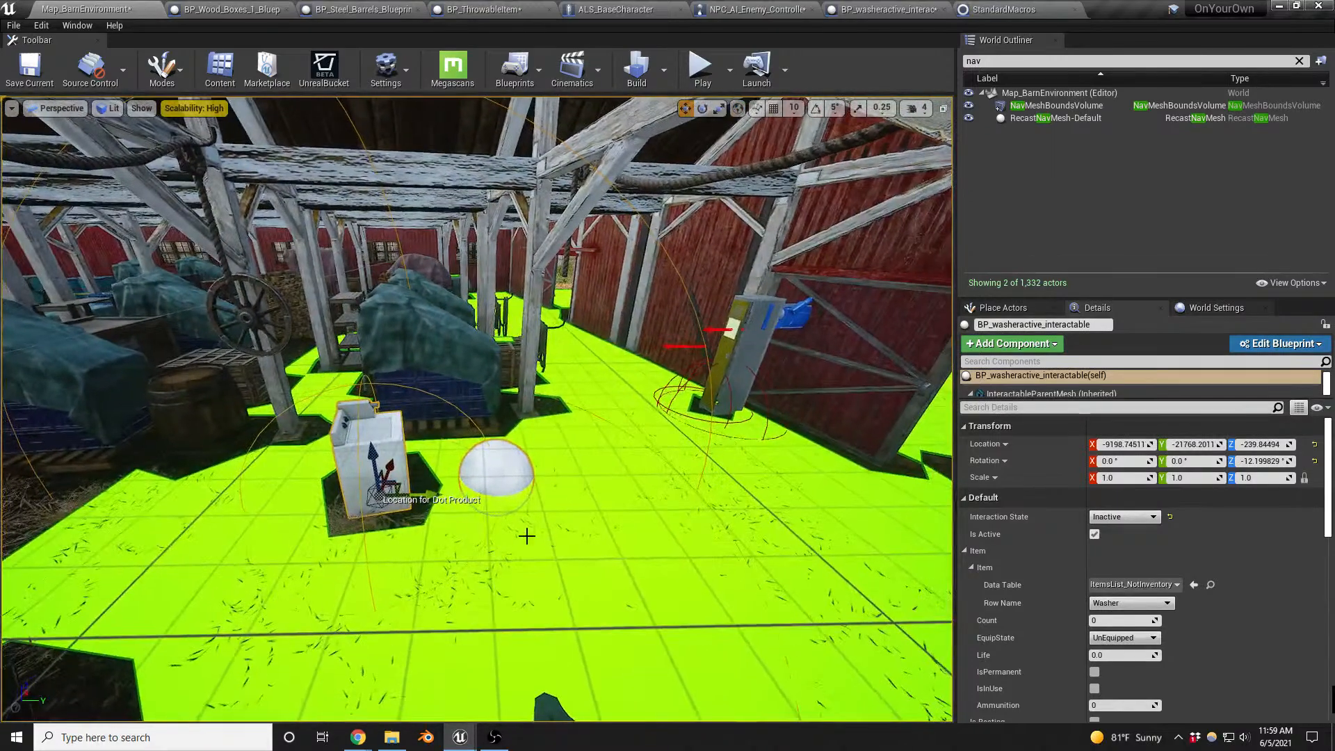
key(e)
drag(434, 519, 319, 572)
key(w)
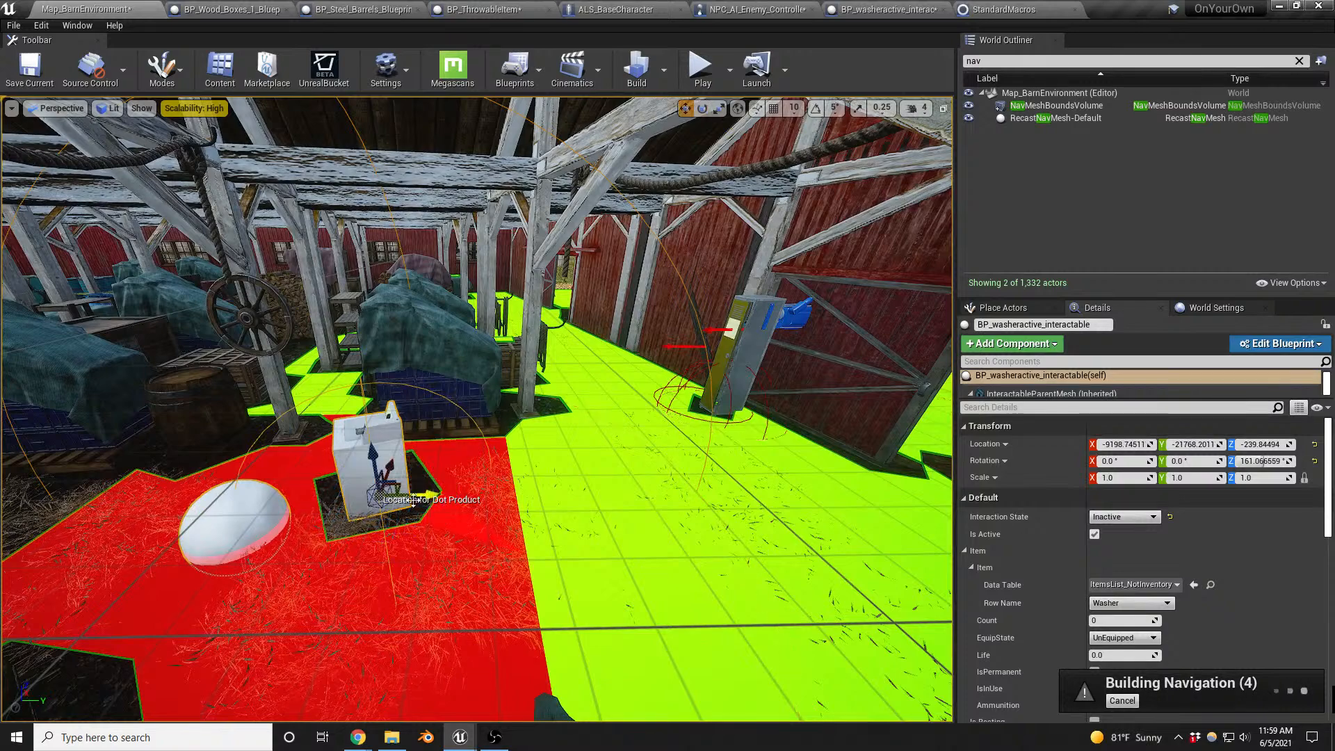
drag(376, 496, 768, 432)
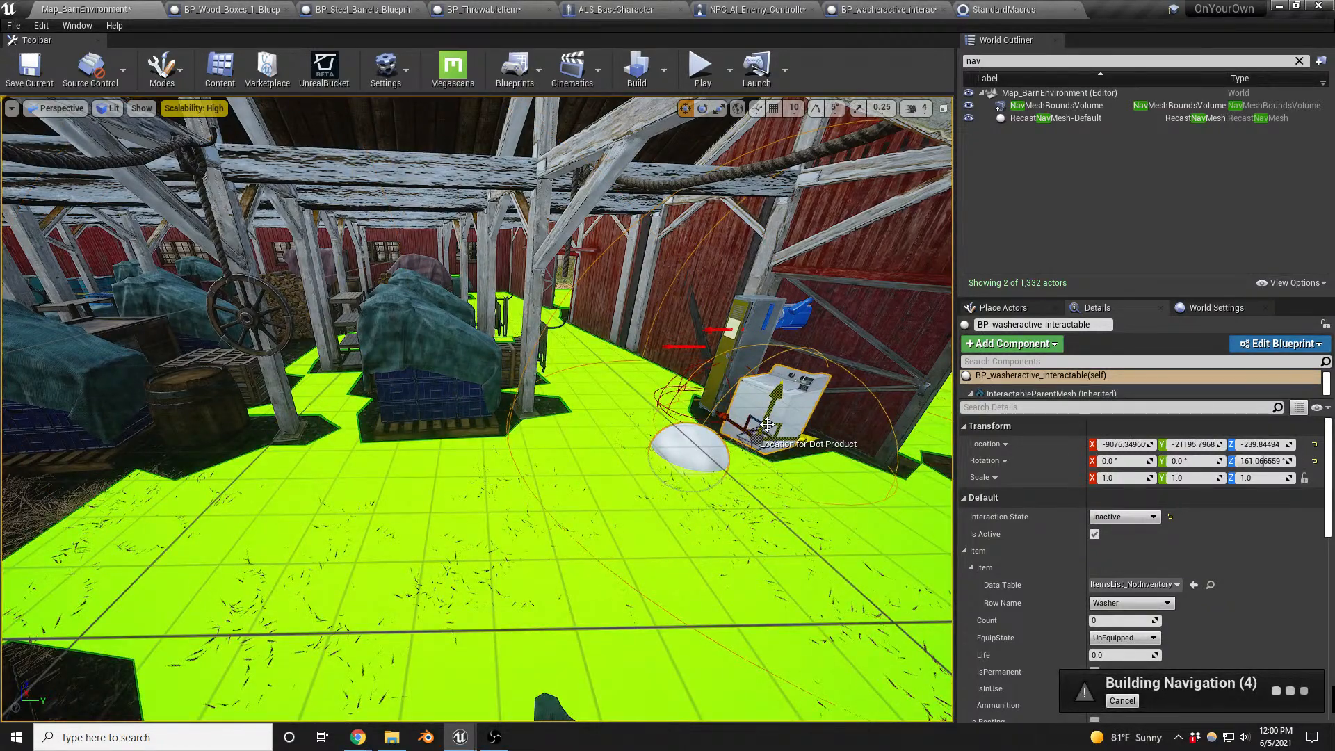
- Playtest the barn map again, walking into the barn and up to the washer beside the locker
key(alt+p)
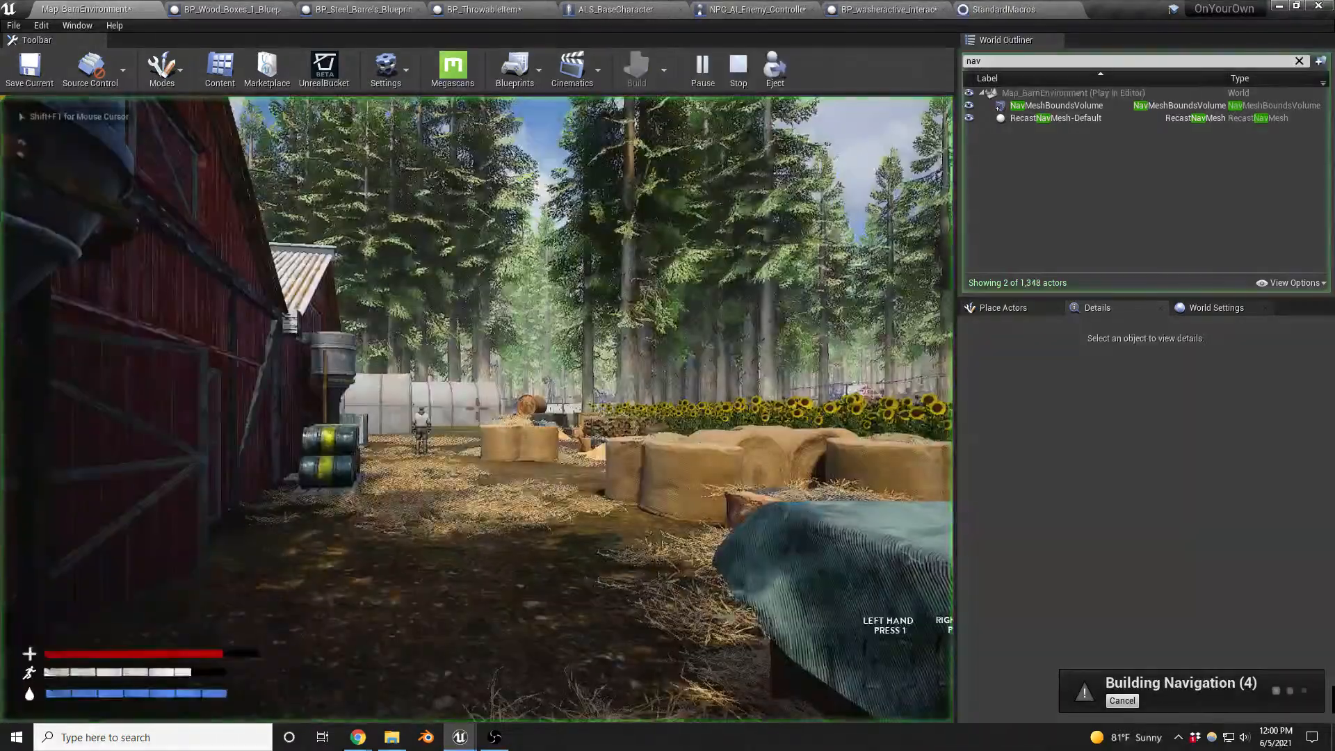
key(w)
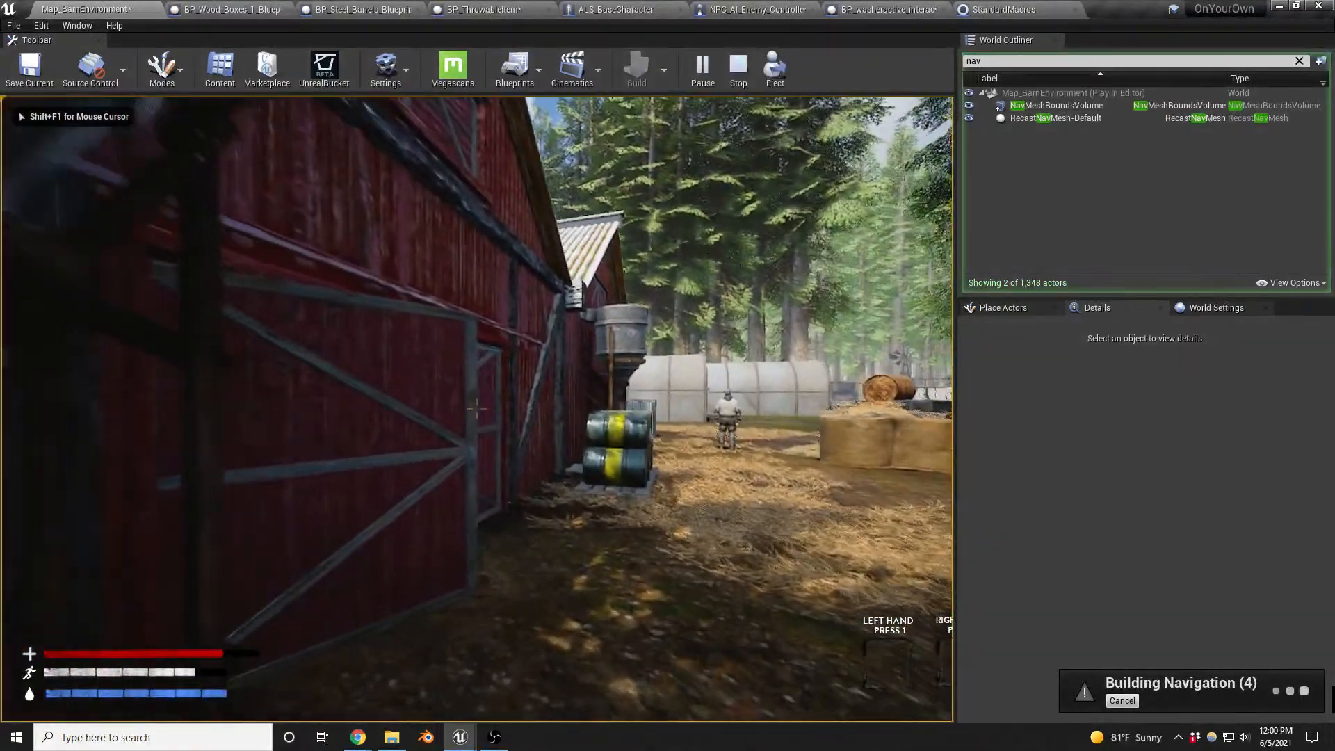
key(w)
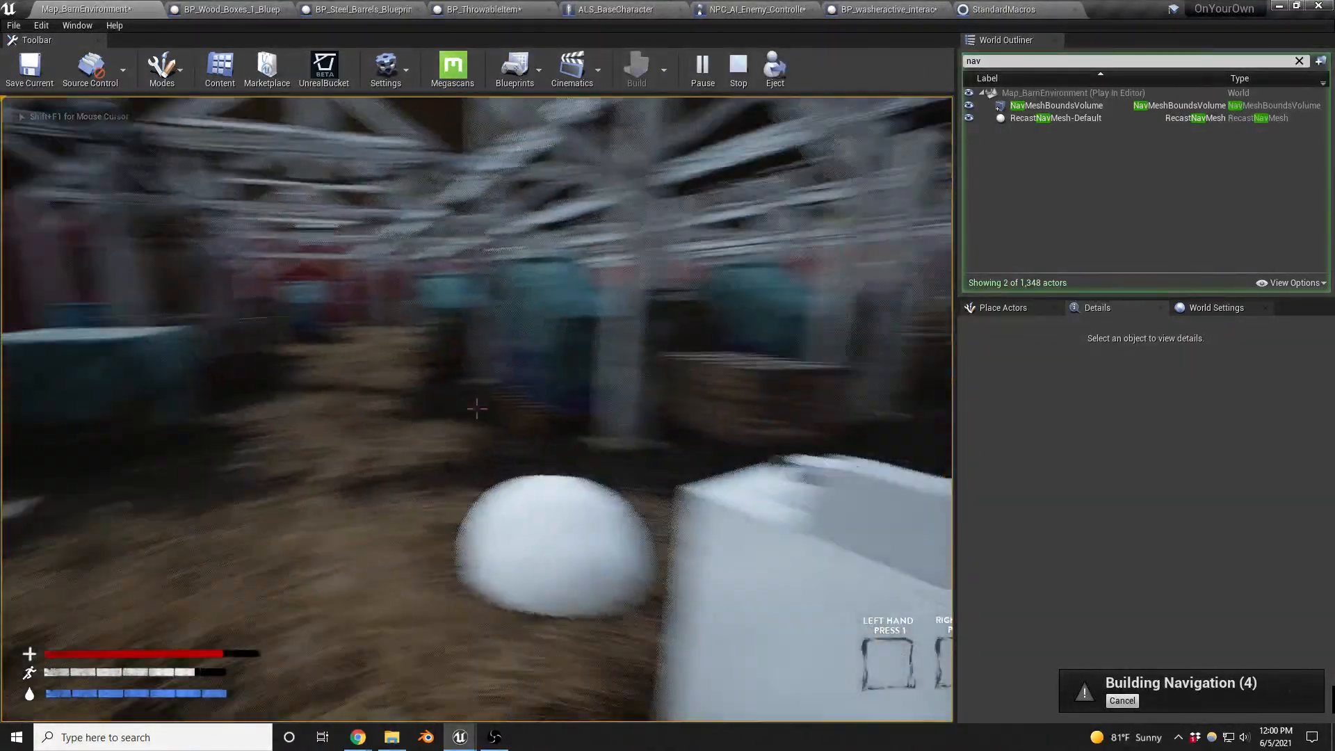
key(w)
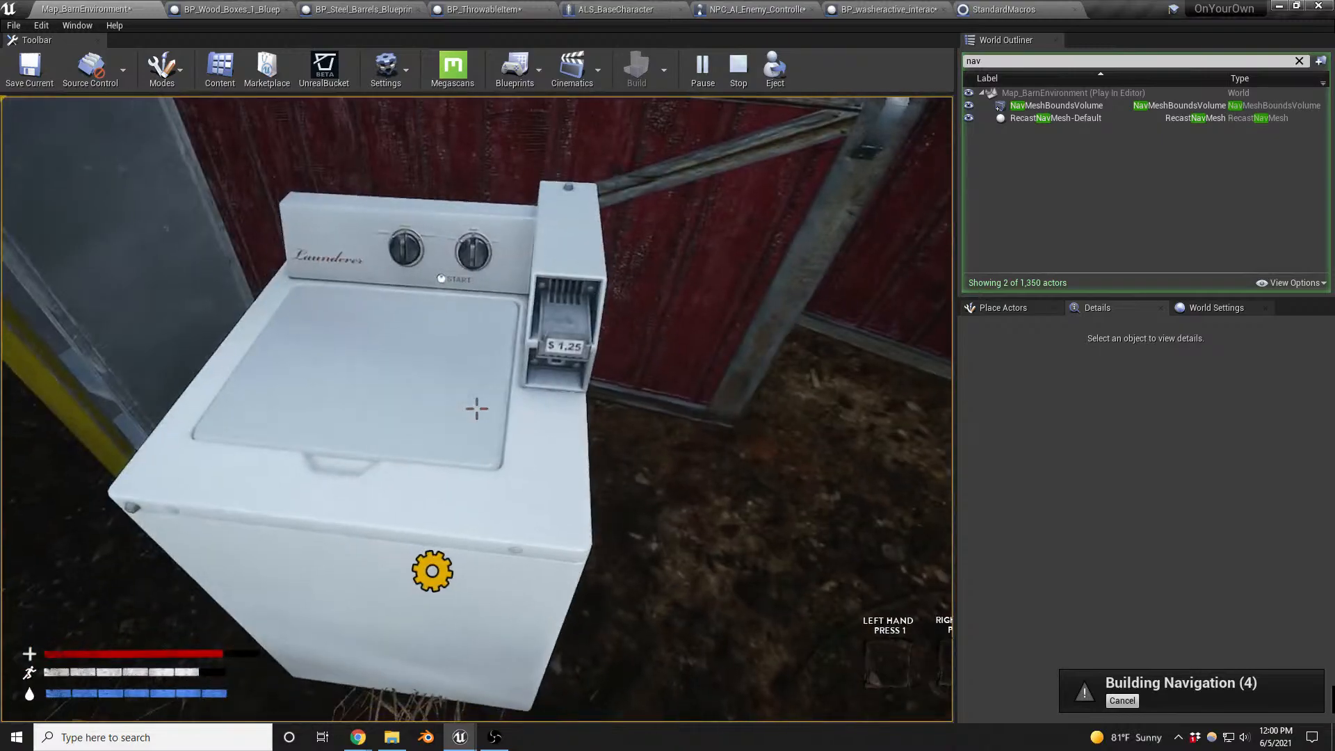
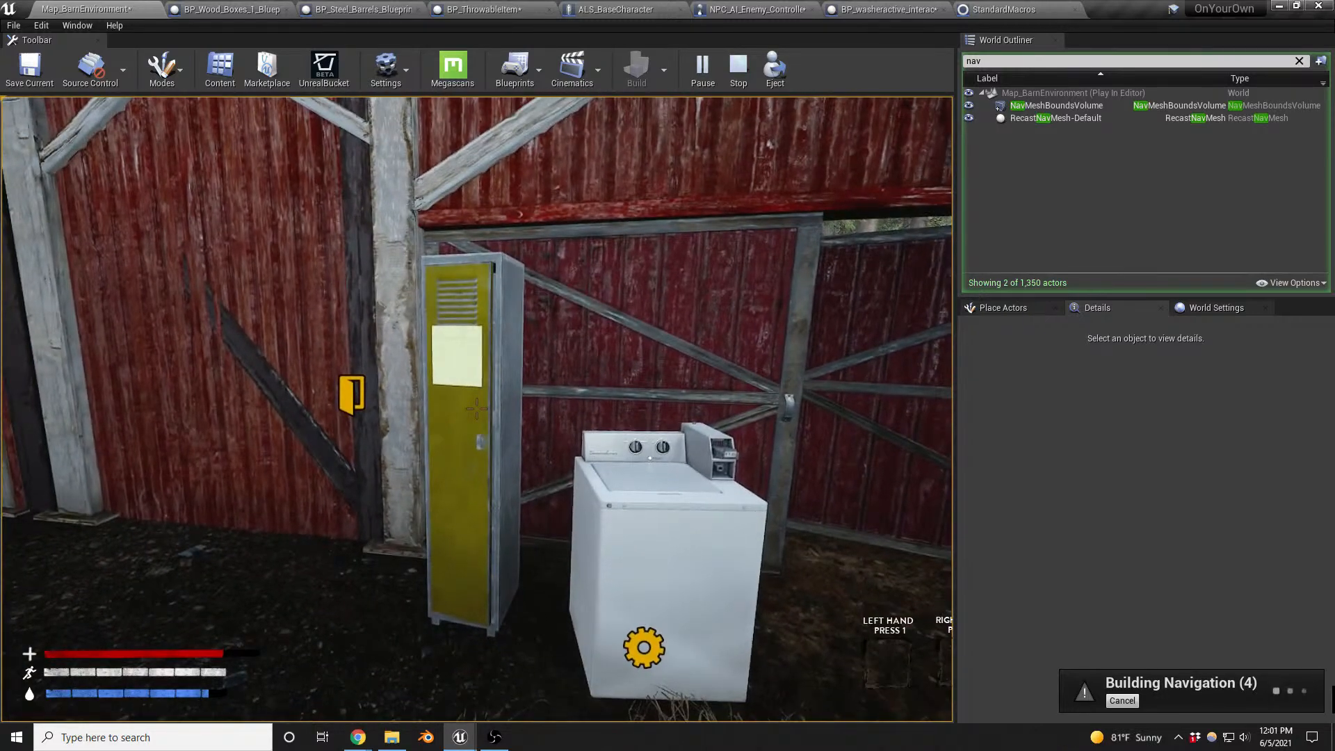
- Walk up to the yellow locker beside the washer in the running game, back away and end the play session
key(w)
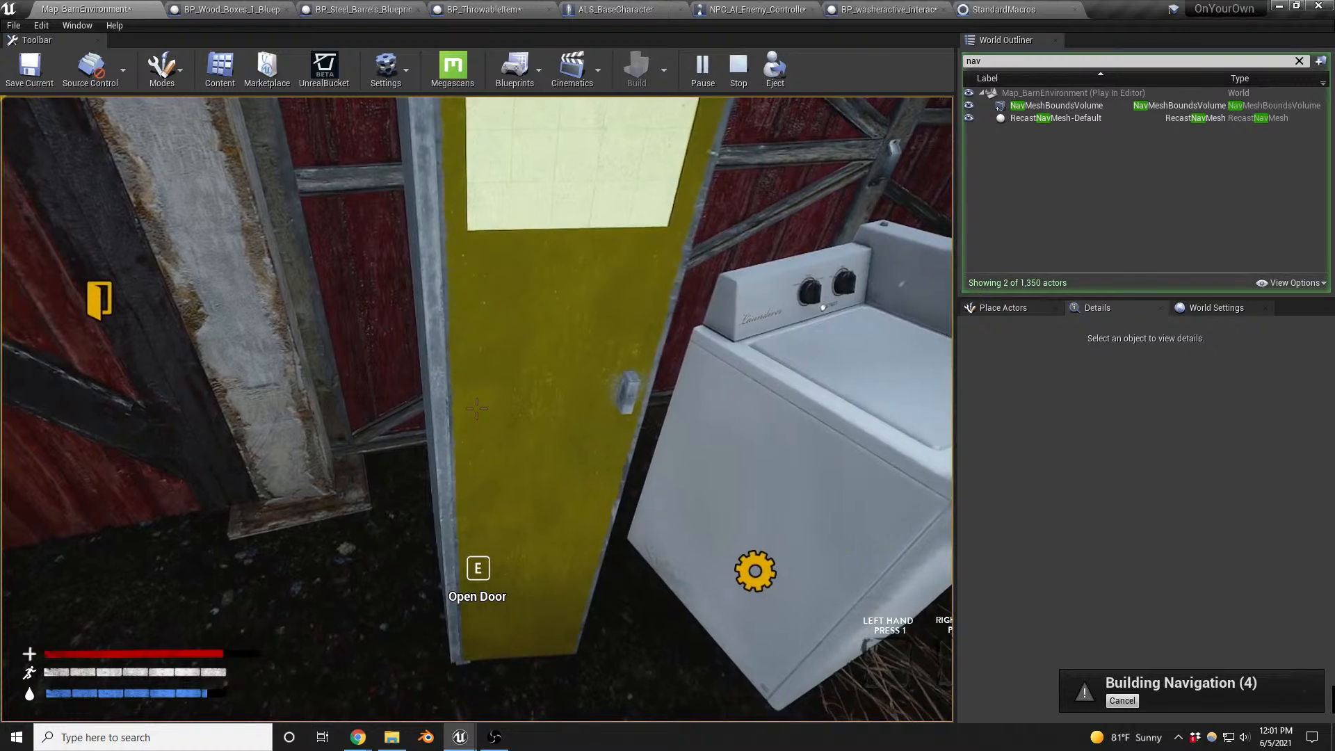
key(s)
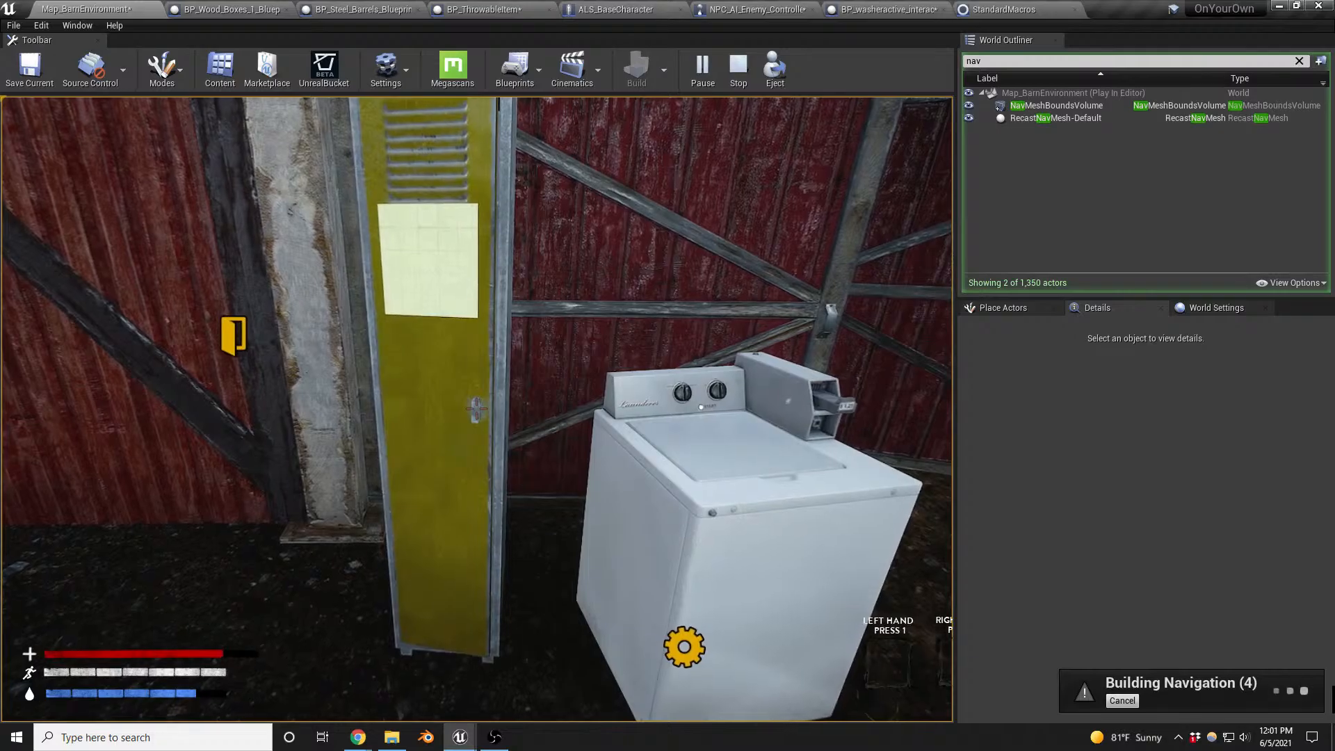
key(Escape)
- Survey the barn's exterior, the blue crates and the hay bales with the navigation mesh overlay hidden
key(d)
right_drag(806, 433, 511, 361)
key(s)
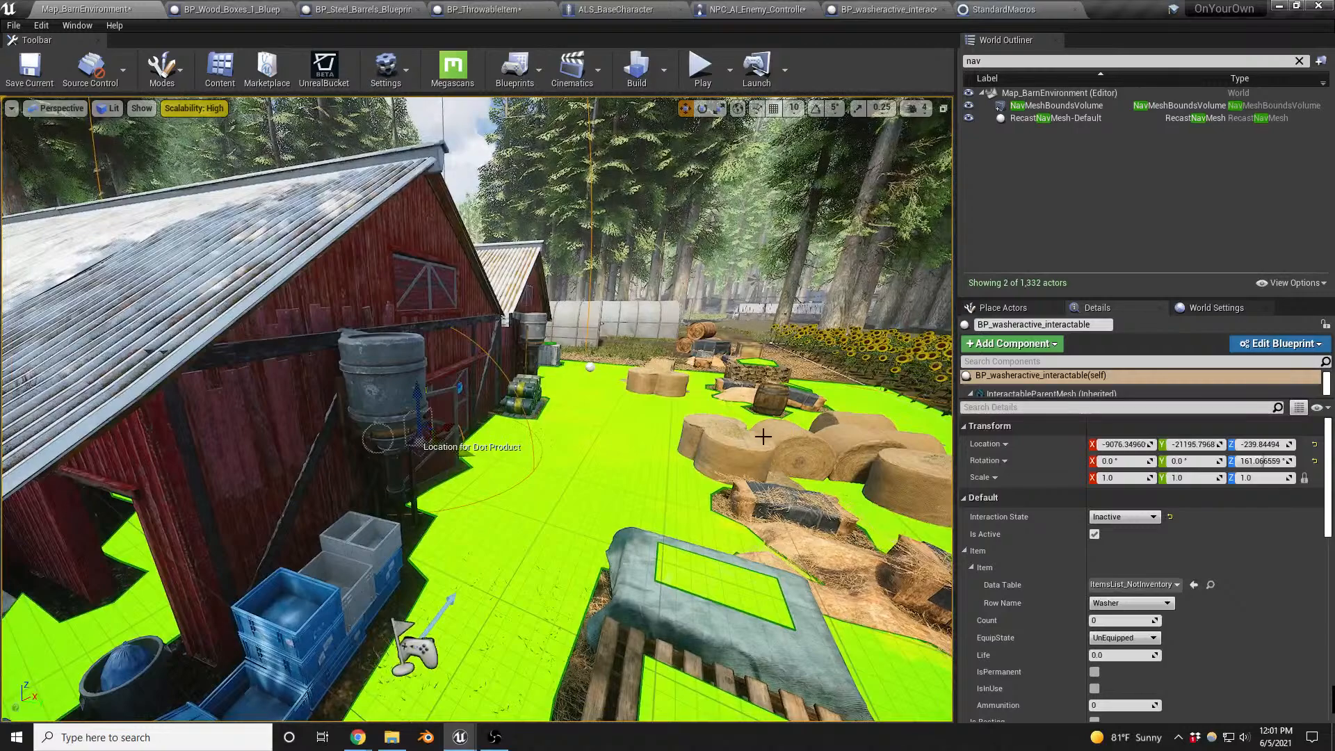
key(q)
right_drag(763, 437, 760, 426)
key(s)
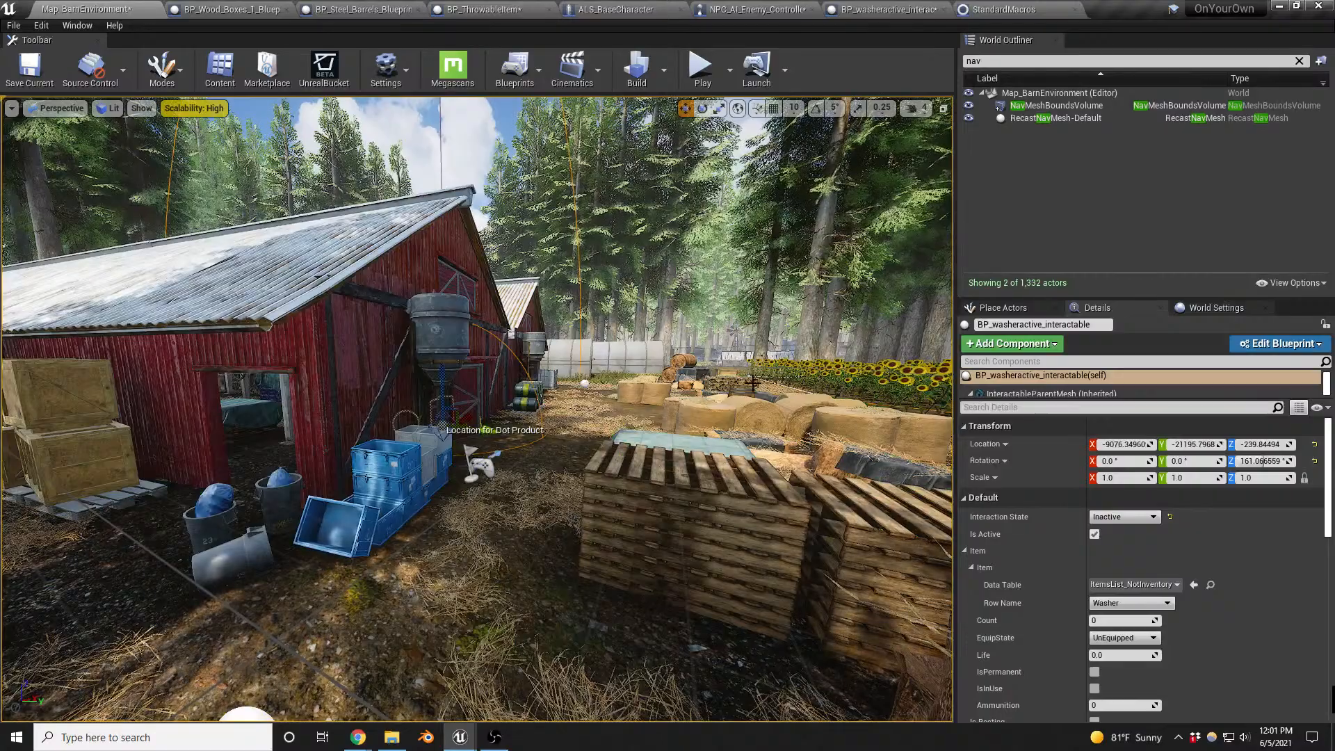
right_drag(495, 401, 320, 416)
key(a)
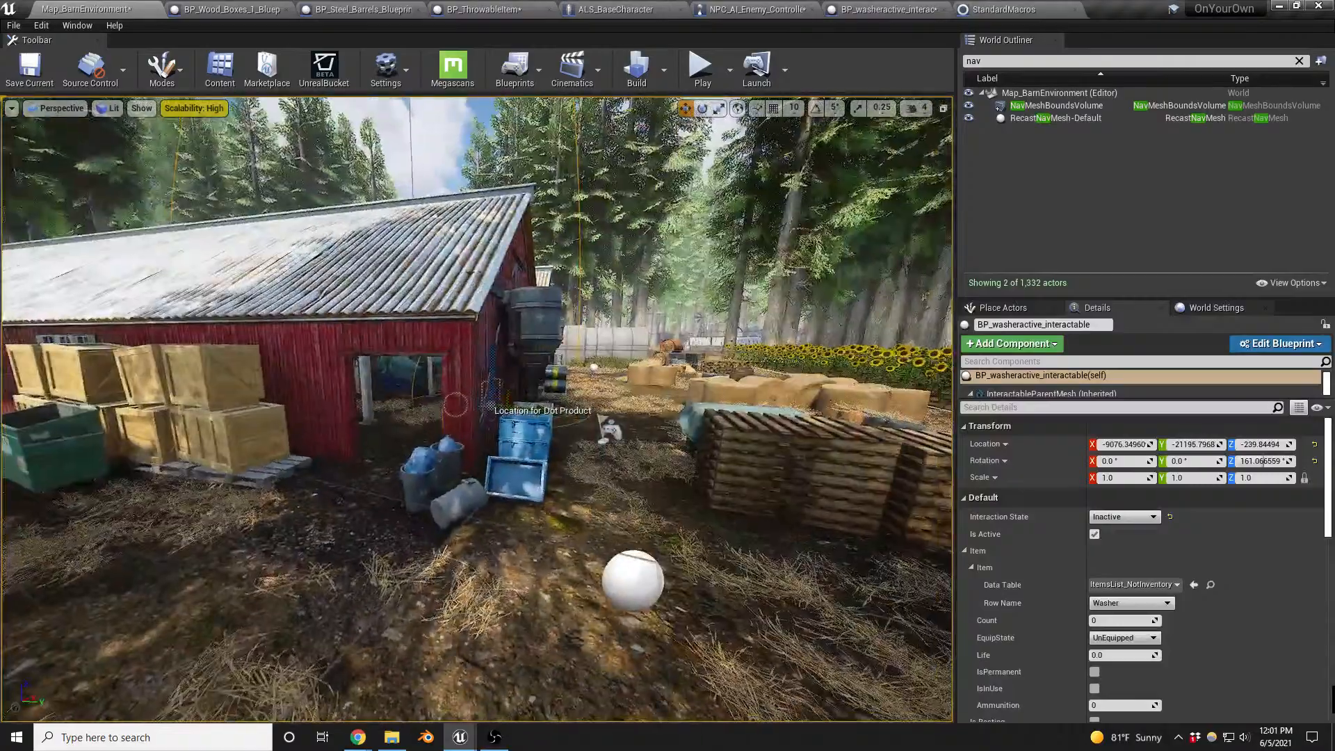
- Select the front stack of wooden pallets outside the barn and clear the actor search filter
right_drag(320, 416, 395, 452)
key(w)
key(s)
click(530, 516)
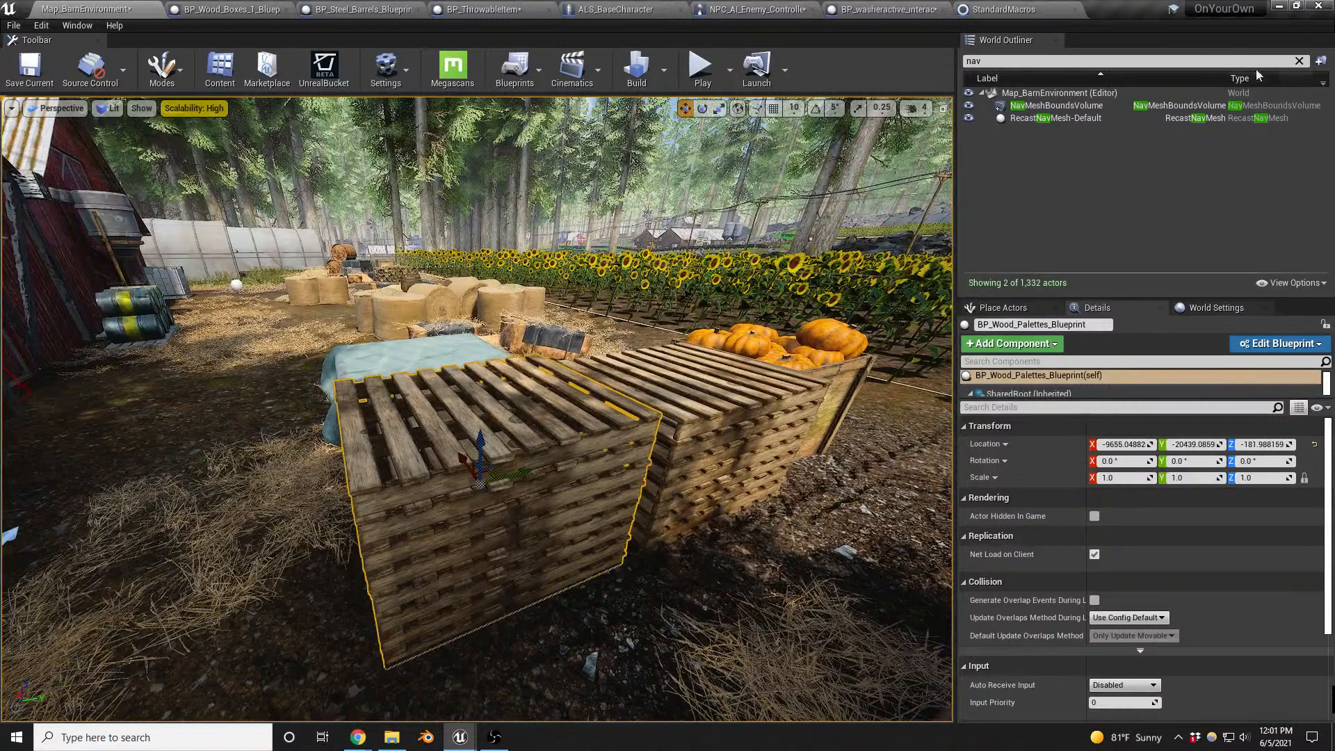
click(1299, 62)
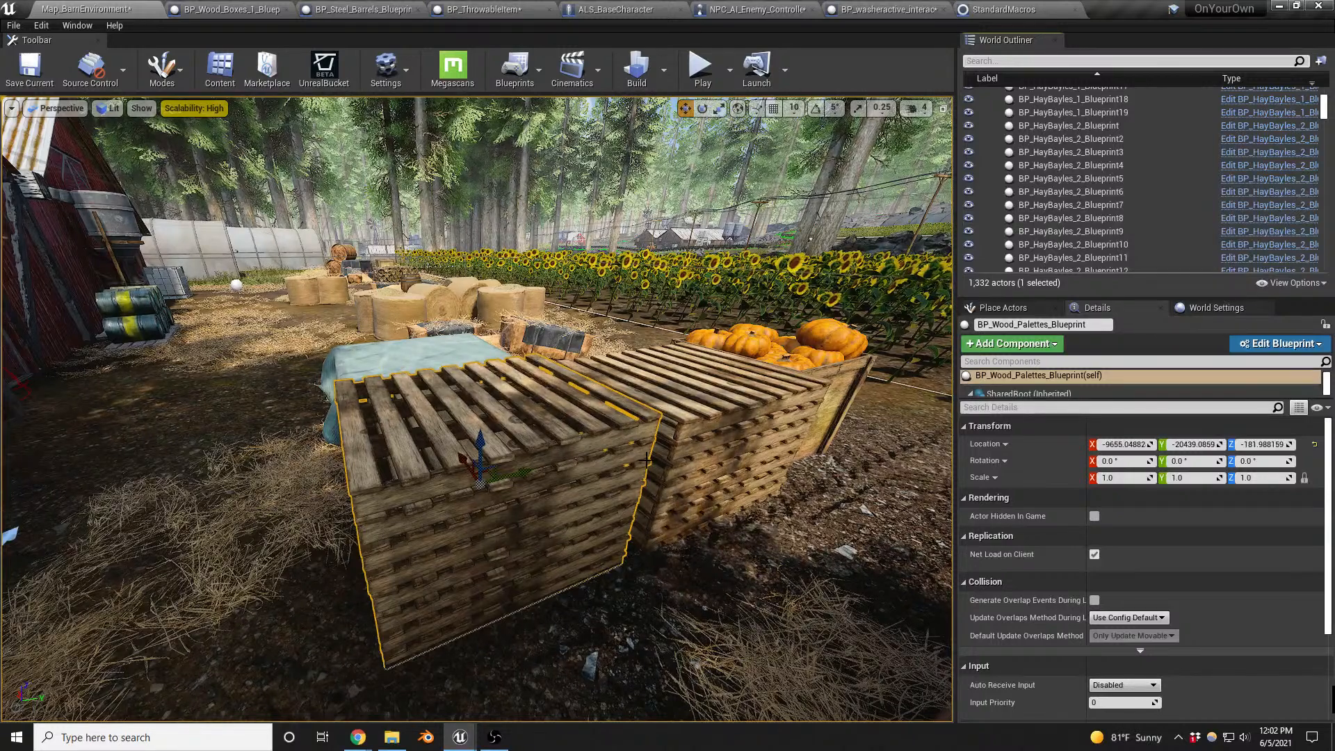
- Examine the pallet stacks, the pumpkin crate and the log pile along the sunflower field
right_drag(530, 447, 491, 465)
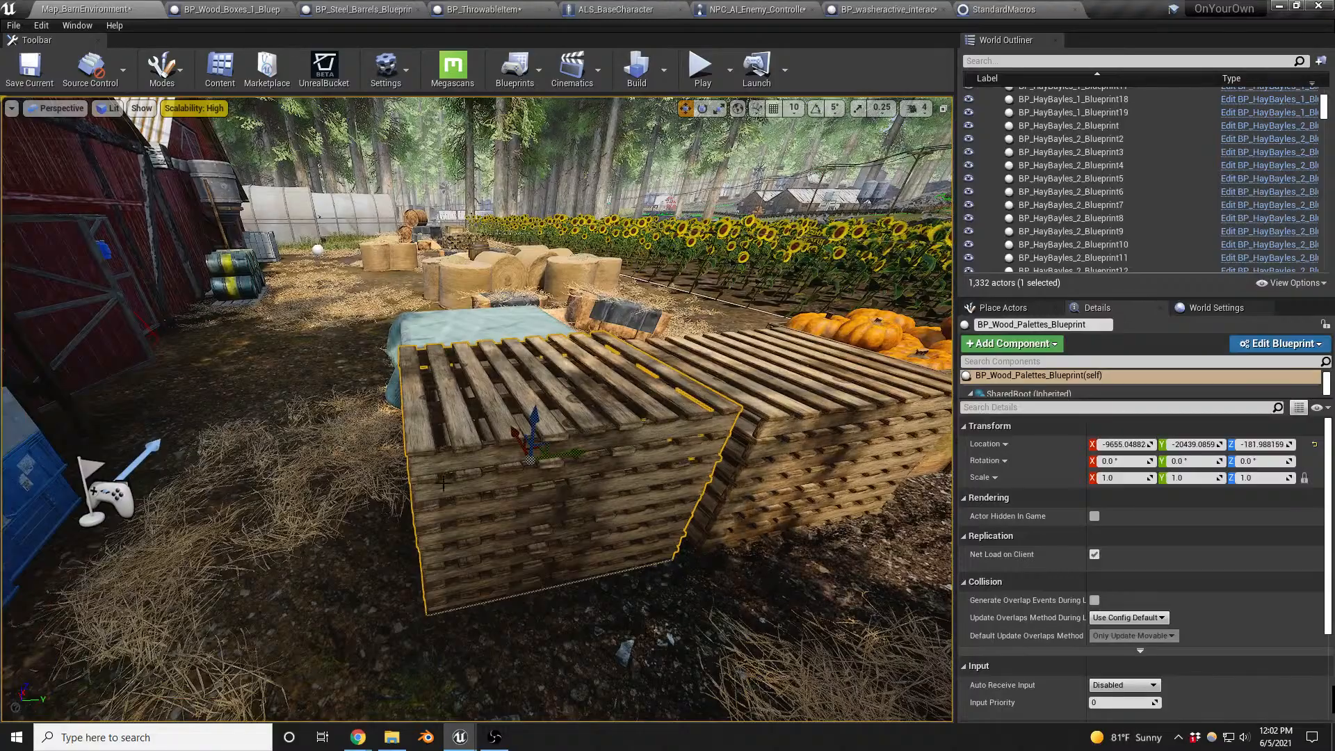
mouse_move(639, 422)
right_down()
mouse_move(629, 403)
mouse_move(653, 376)
mouse_move(628, 407)
right_up()
key(d)
key(w)
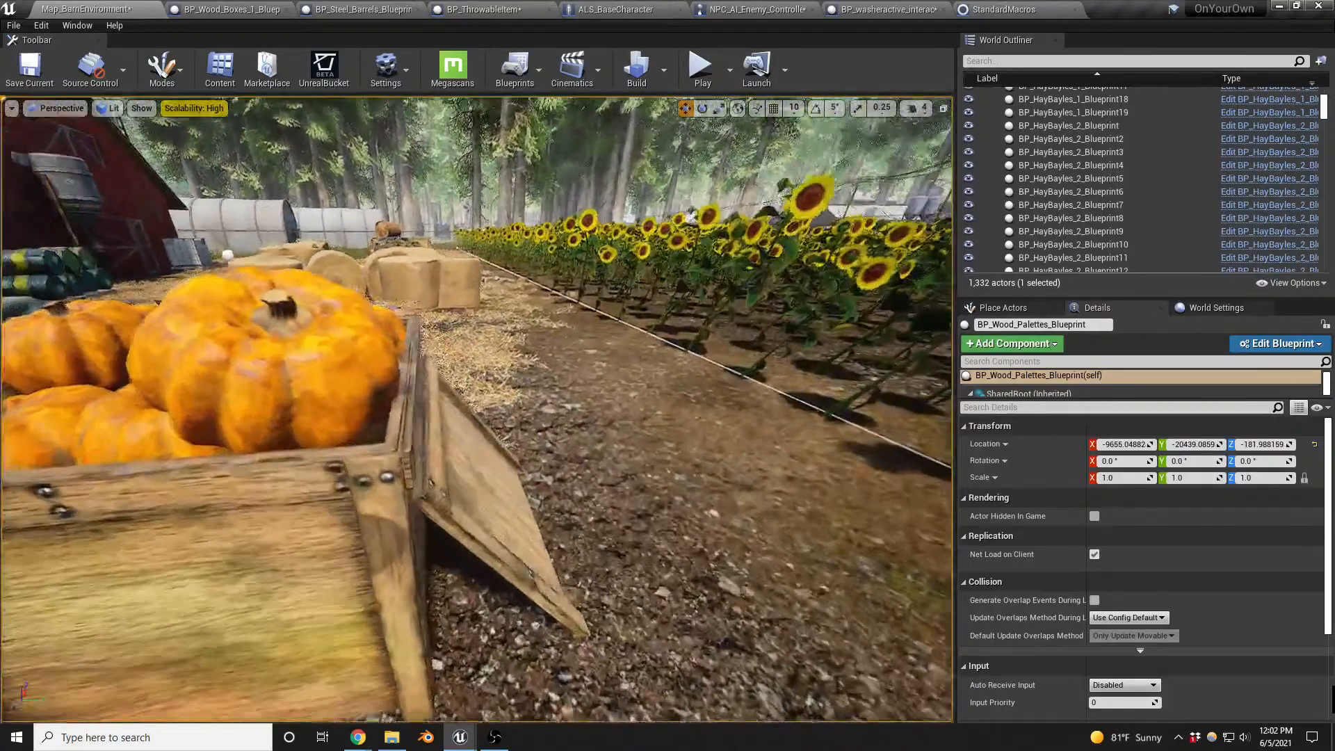
key(s)
key(a)
mouse_move(306, 341)
right_down()
mouse_move(303, 363)
mouse_move(303, 324)
right_up()
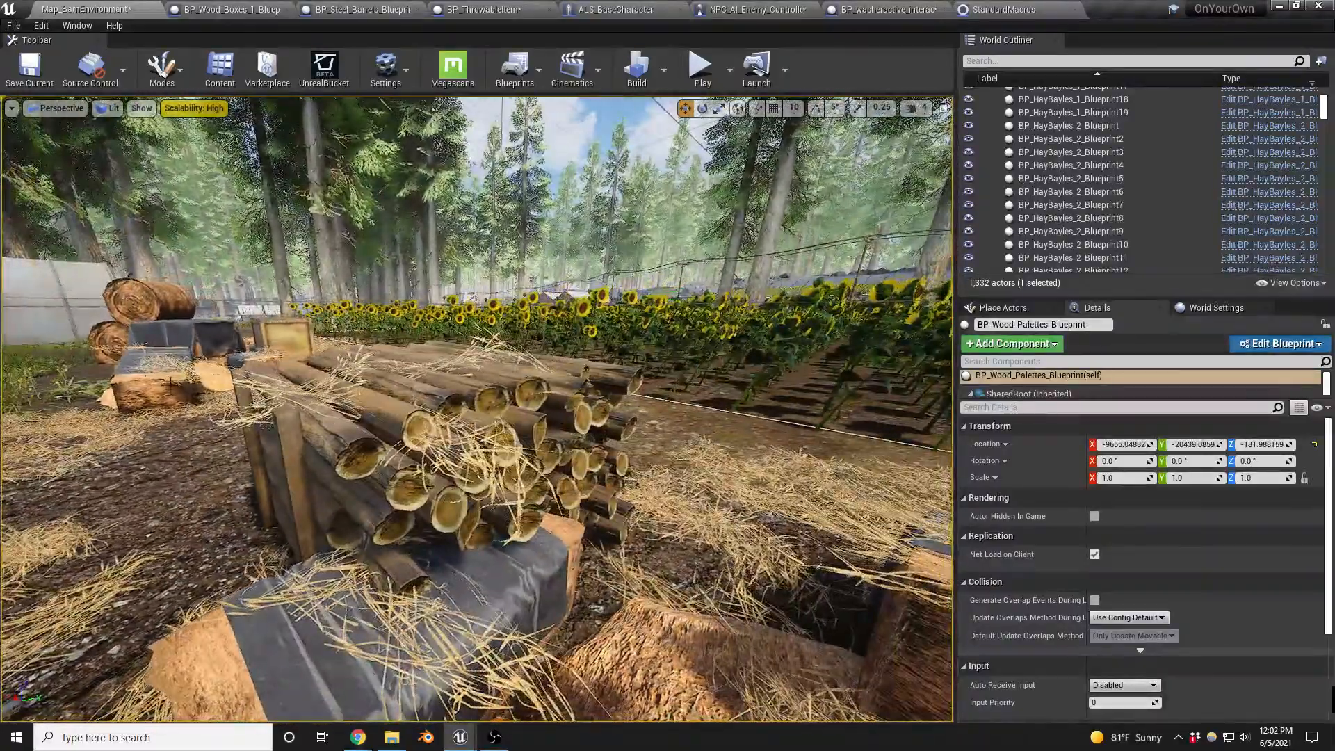
click(491, 396)
right_drag(491, 396, 555, 507)
key(w)
key(s)
key(d)
key(a)
key(s)
key(w)
- Select the greenhouse and open its MI_Greenhouse material to inspect the preview sphere
click(561, 453)
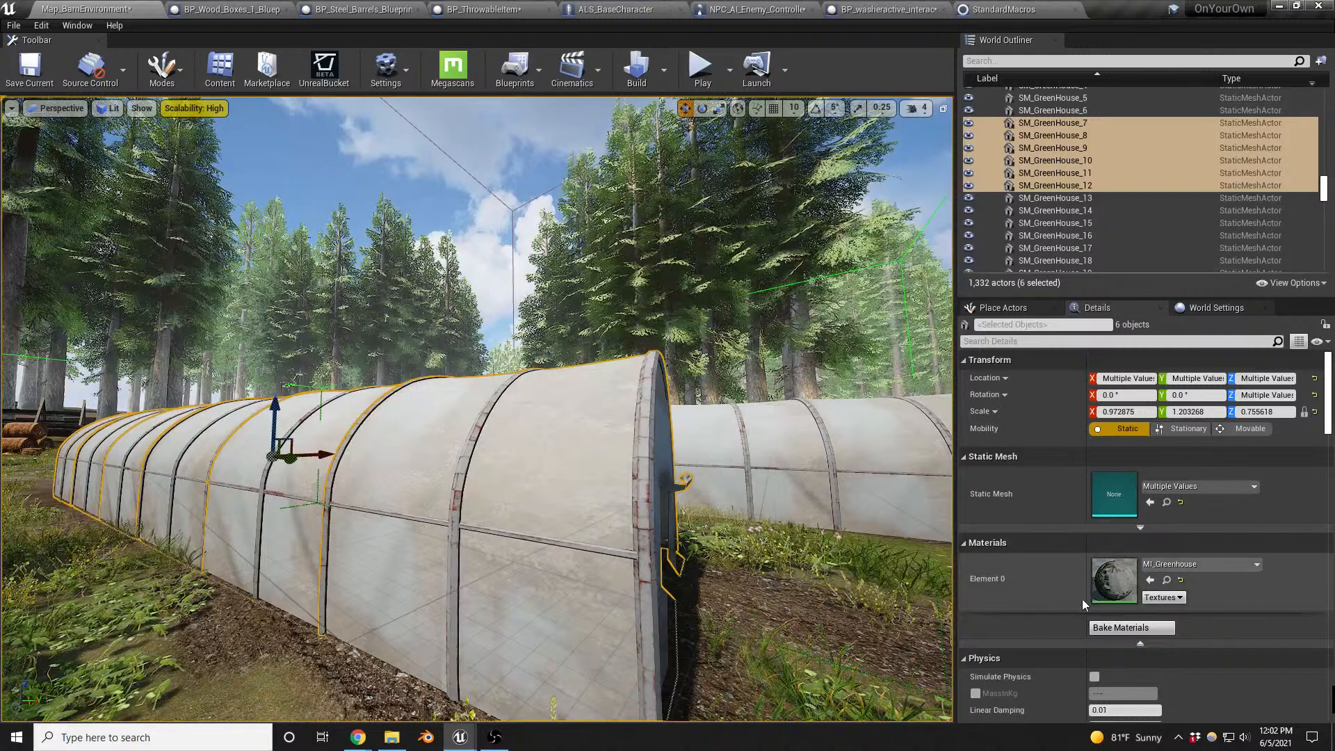
double_click(1125, 586)
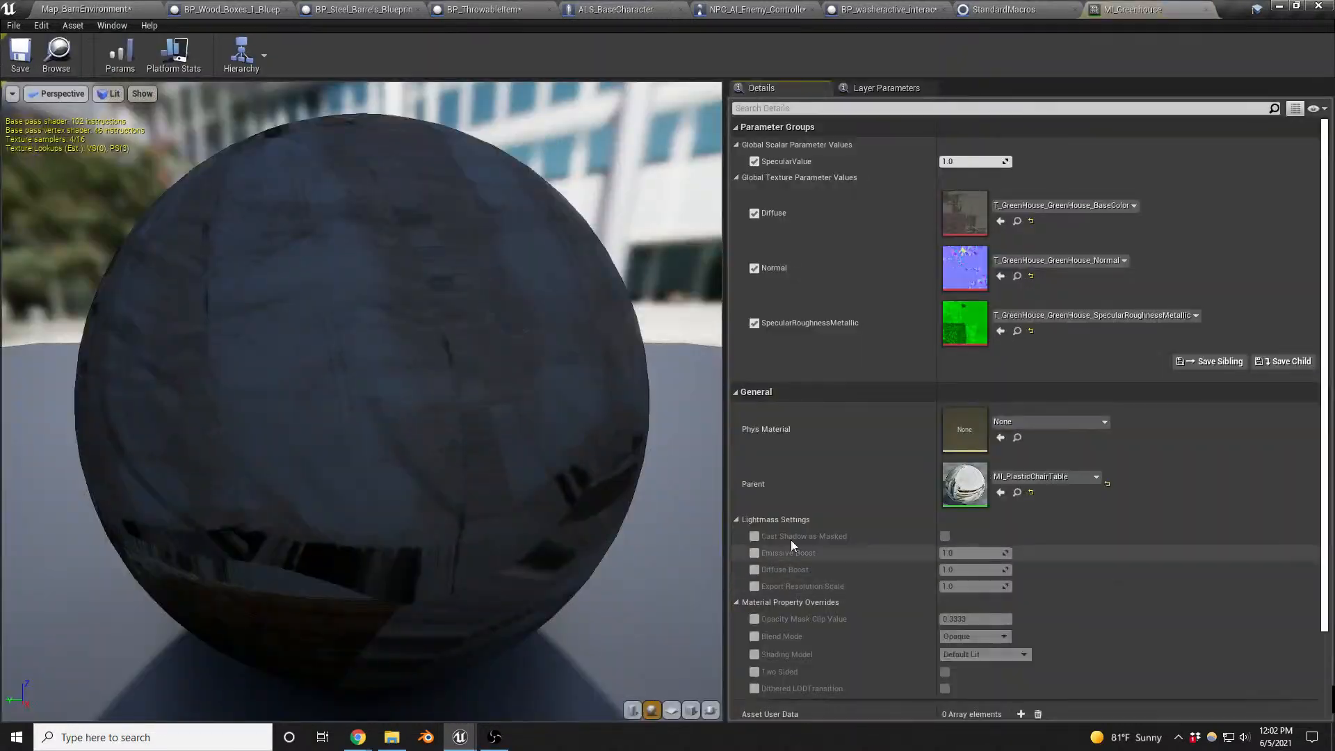
drag(365, 320, 451, 304)
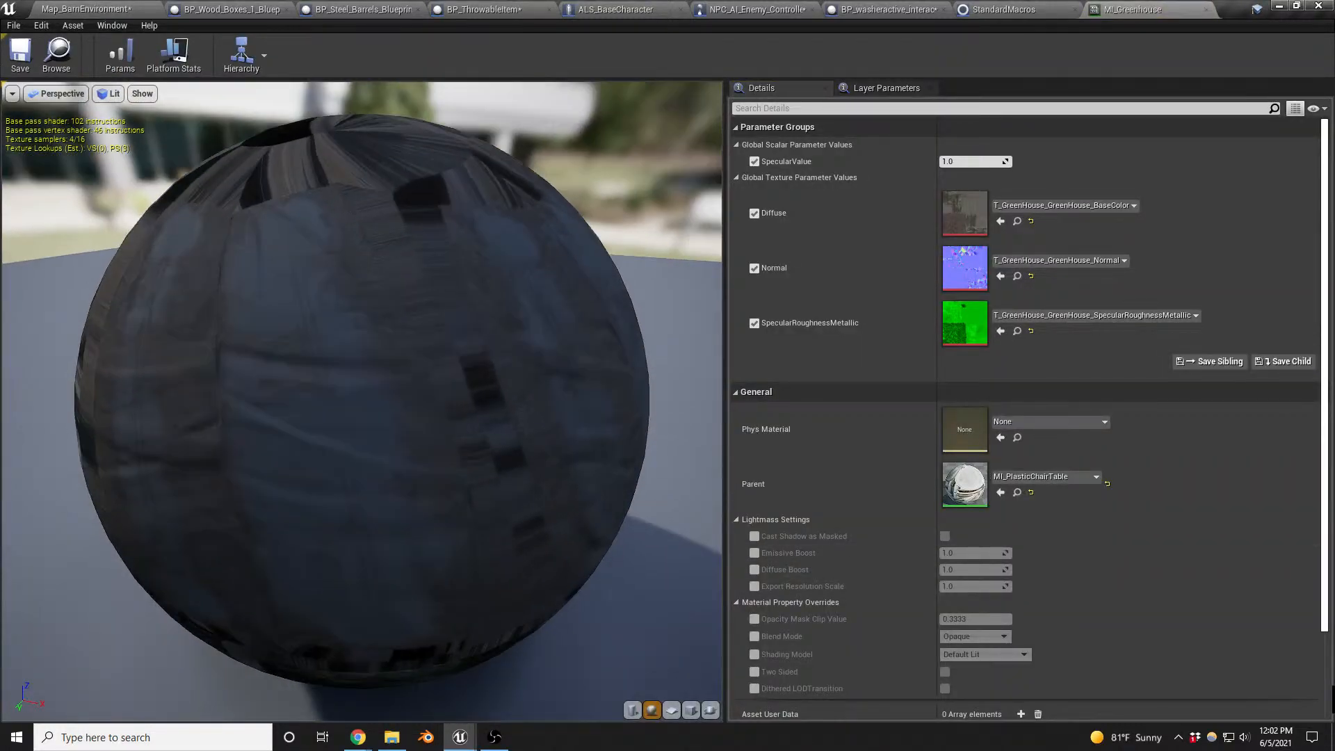
- Close the MI_Greenhouse and StandardMacros editors and return to the Map_BarnEnvironment level
click(1206, 9)
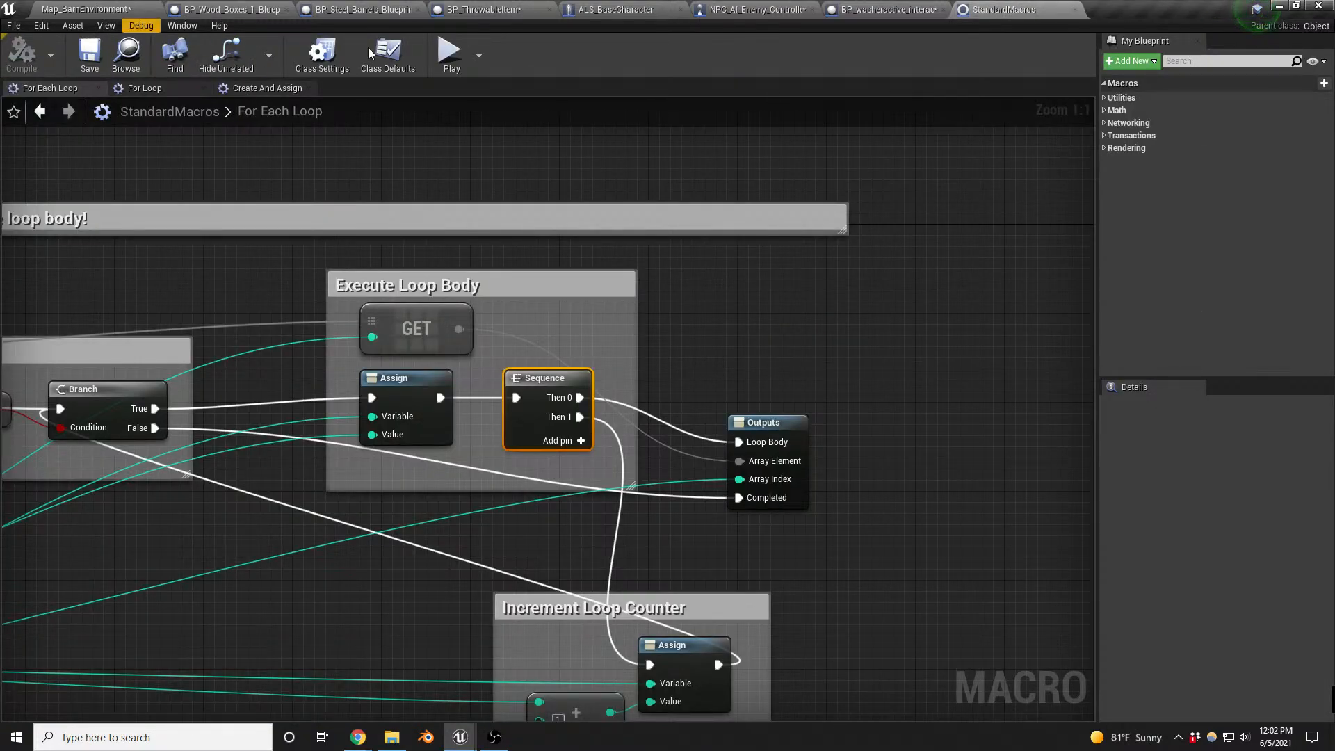
click(1075, 9)
click(103, 8)
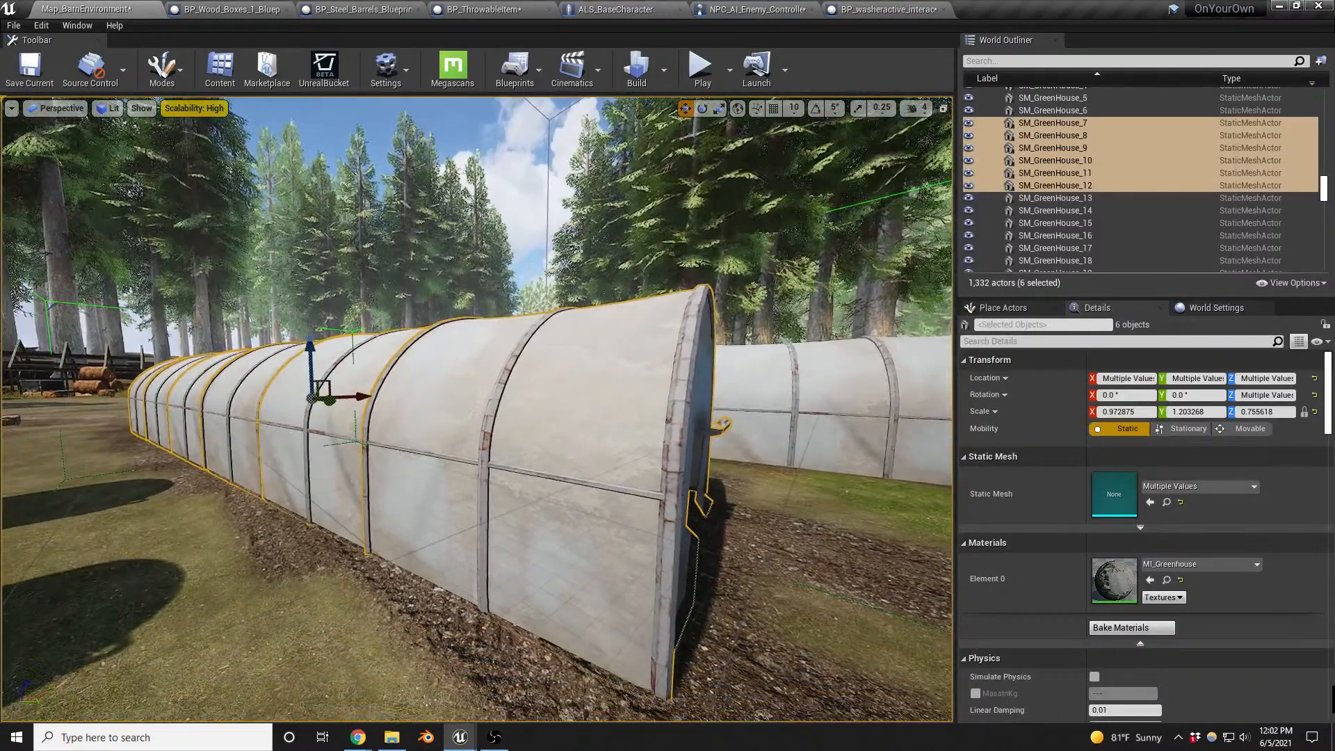
- Examine the selected greenhouse's end wall and doorway opening up close
right_drag(477, 409, 596, 452)
key(w)
key(w)
key(s)
key(a)
key(d)
mouse_move(612, 573)
right_down()
mouse_move(543, 575)
mouse_move(622, 576)
right_up()
key(s)
key(d)
right_drag(657, 506, 690, 506)
key(a)
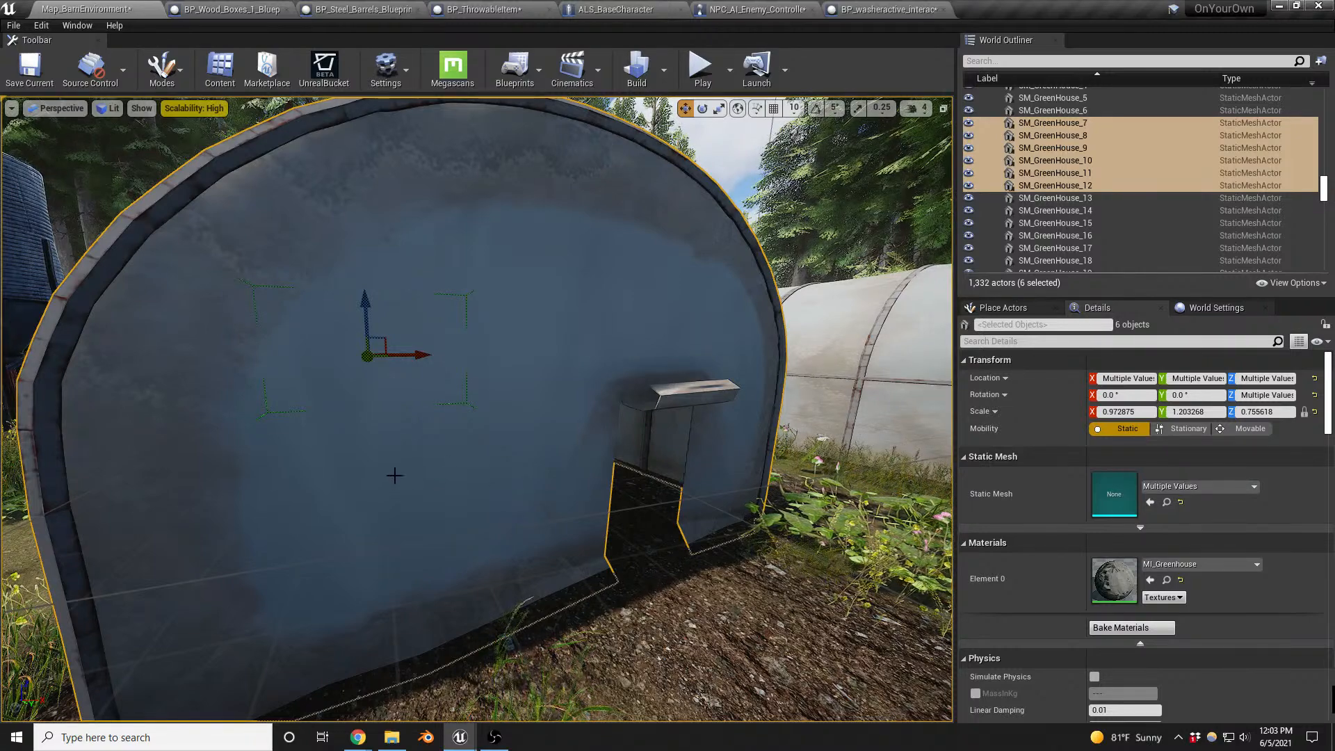
- Examine the full length of the selected greenhouse and its neighbours from outside and above
right_drag(397, 472, 487, 479)
key(a)
key(s)
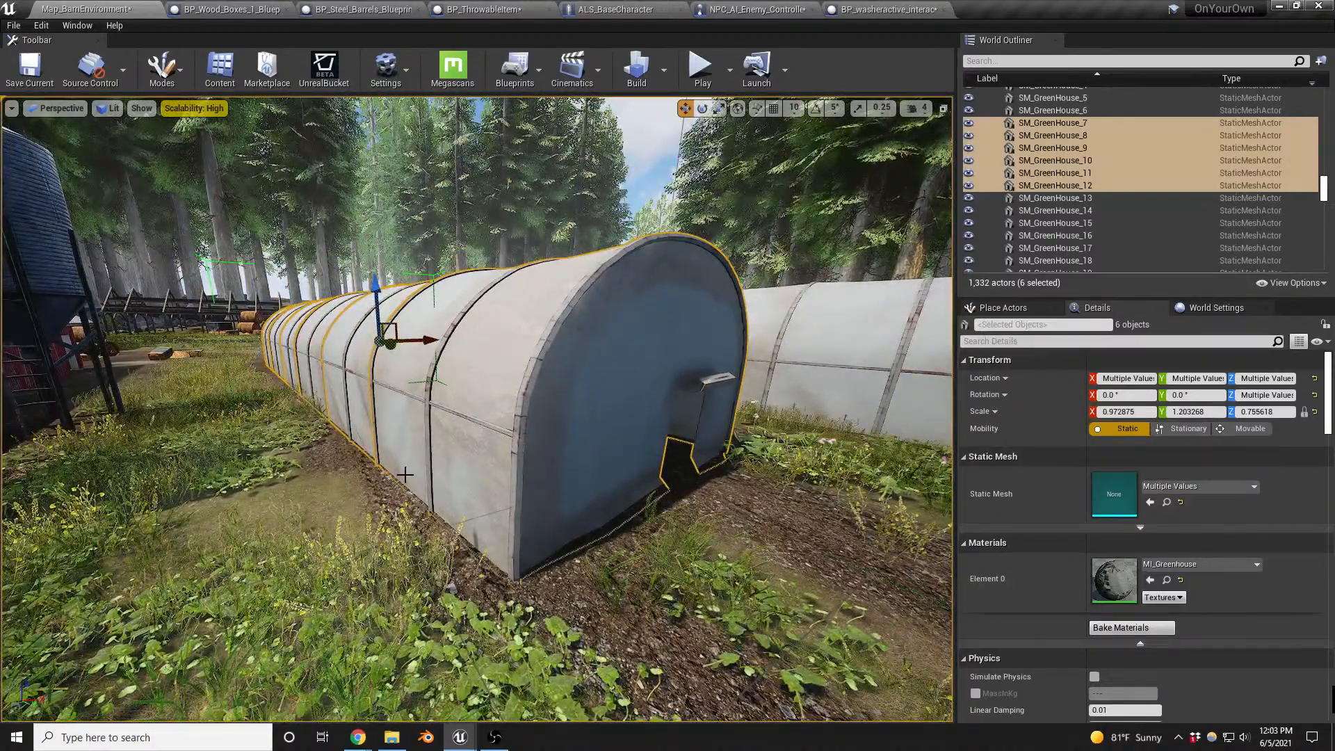
key(e)
right_drag(404, 477, 405, 480)
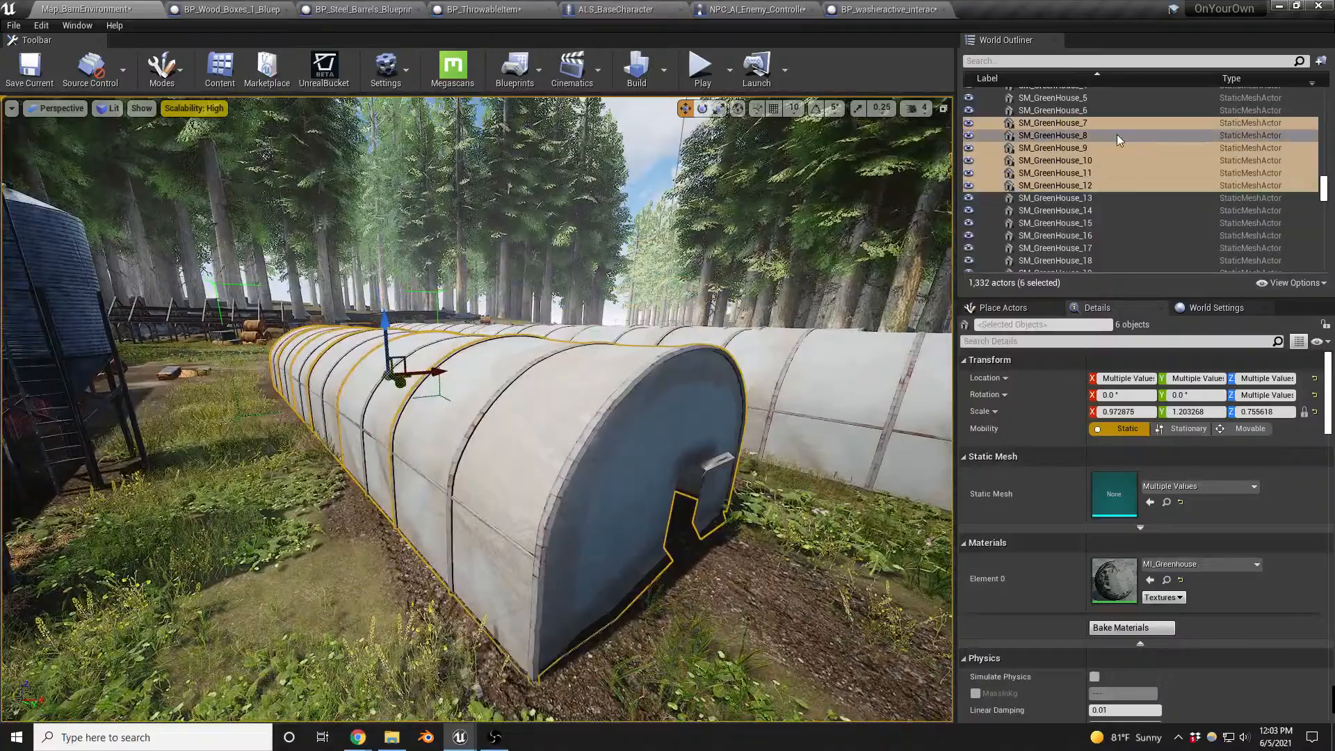
mouse_move(576, 459)
right_down()
mouse_move(577, 480)
mouse_move(525, 508)
mouse_move(491, 502)
mouse_move(567, 480)
mouse_move(597, 448)
mouse_move(583, 450)
right_up()
key(s)
key(d)
key(a)
key(w)
key(a)
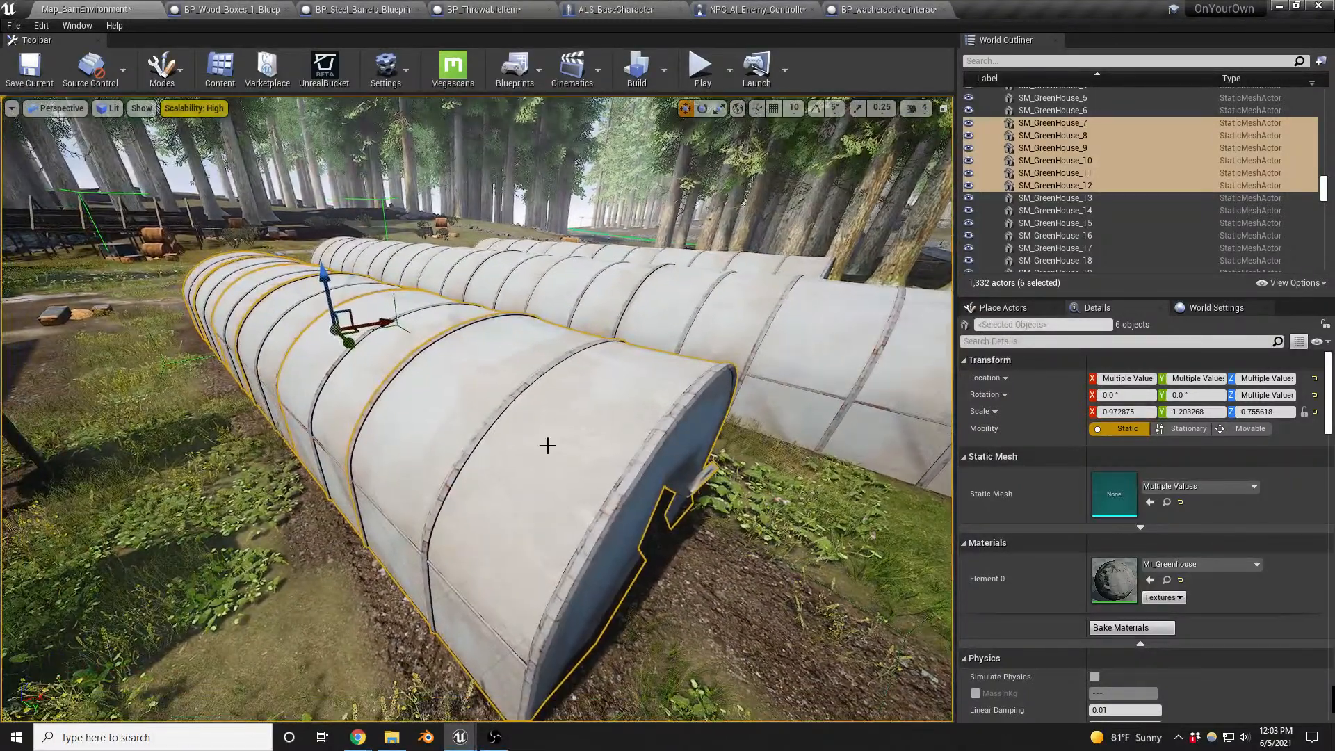
- Ungroup the selected greenhouse sections
right_click(530, 439)
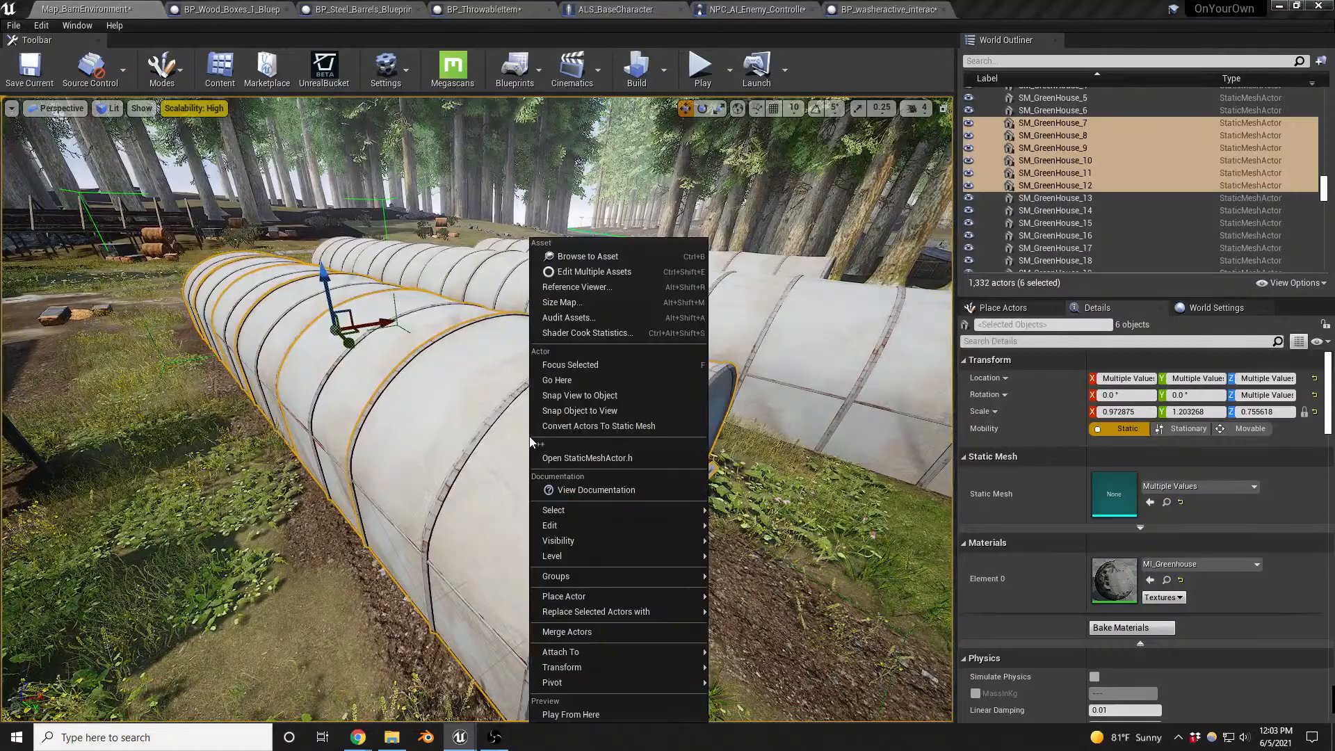
key(a)
mouse_move(391, 433)
right_down()
mouse_move(502, 445)
mouse_move(377, 431)
right_up()
key(w)
key(s)
right_click(411, 412)
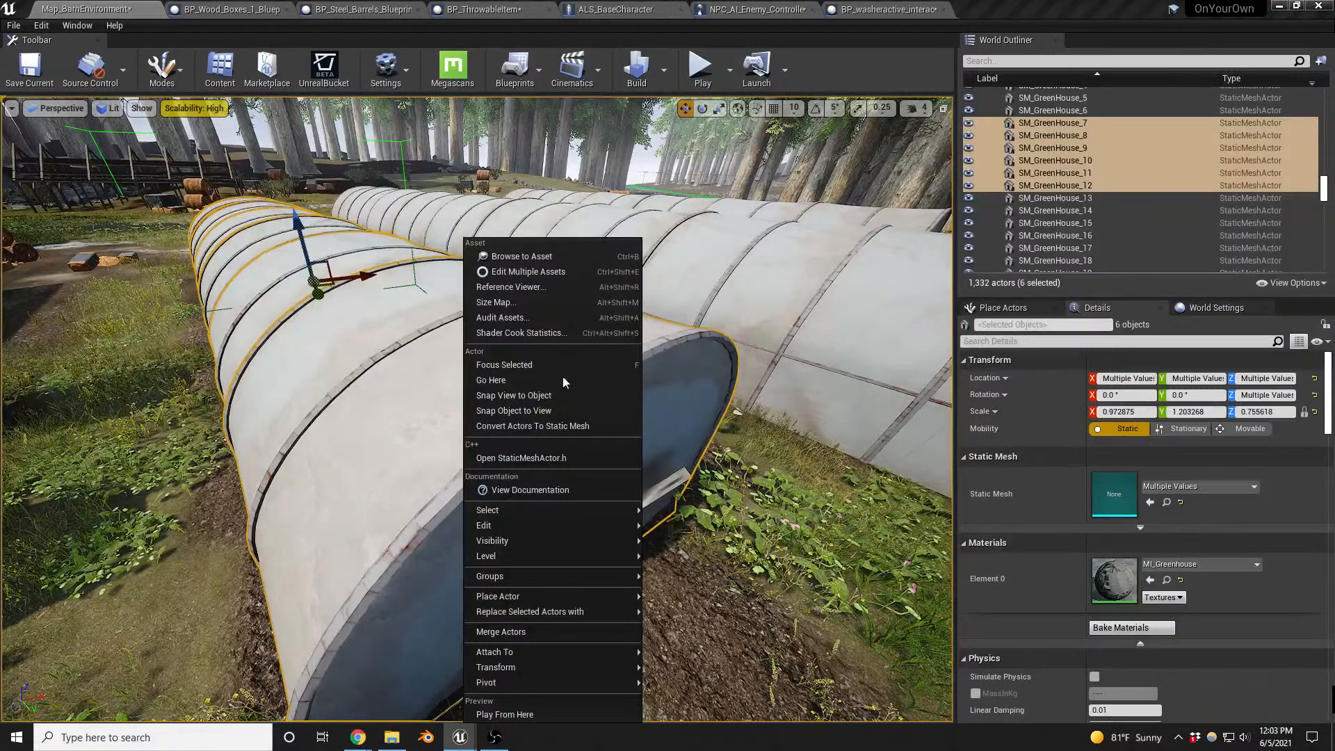
mouse_move(629, 578)
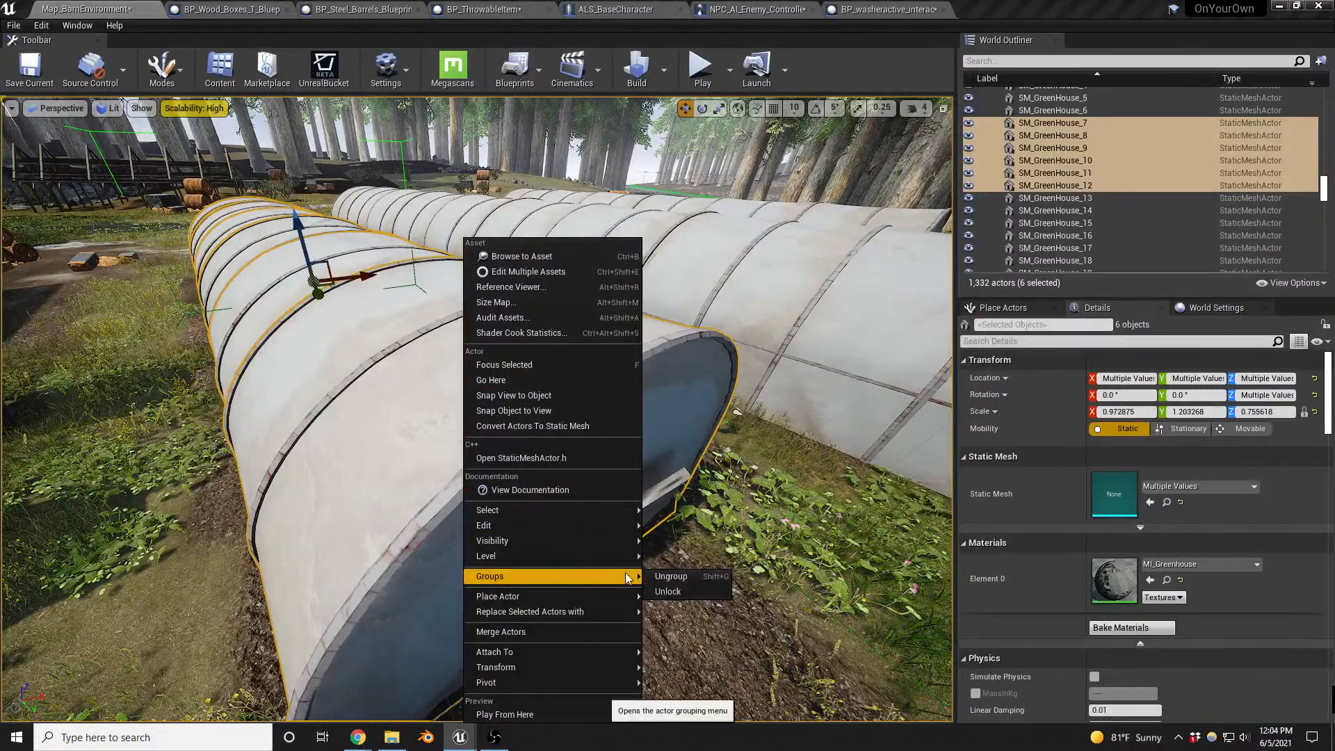
click(669, 576)
- Select the greenhouse's end section, open its SM_GreenHouse_1 mesh and examine its end wall, side panels and roof
click(522, 447)
right_drag(521, 447, 612, 438)
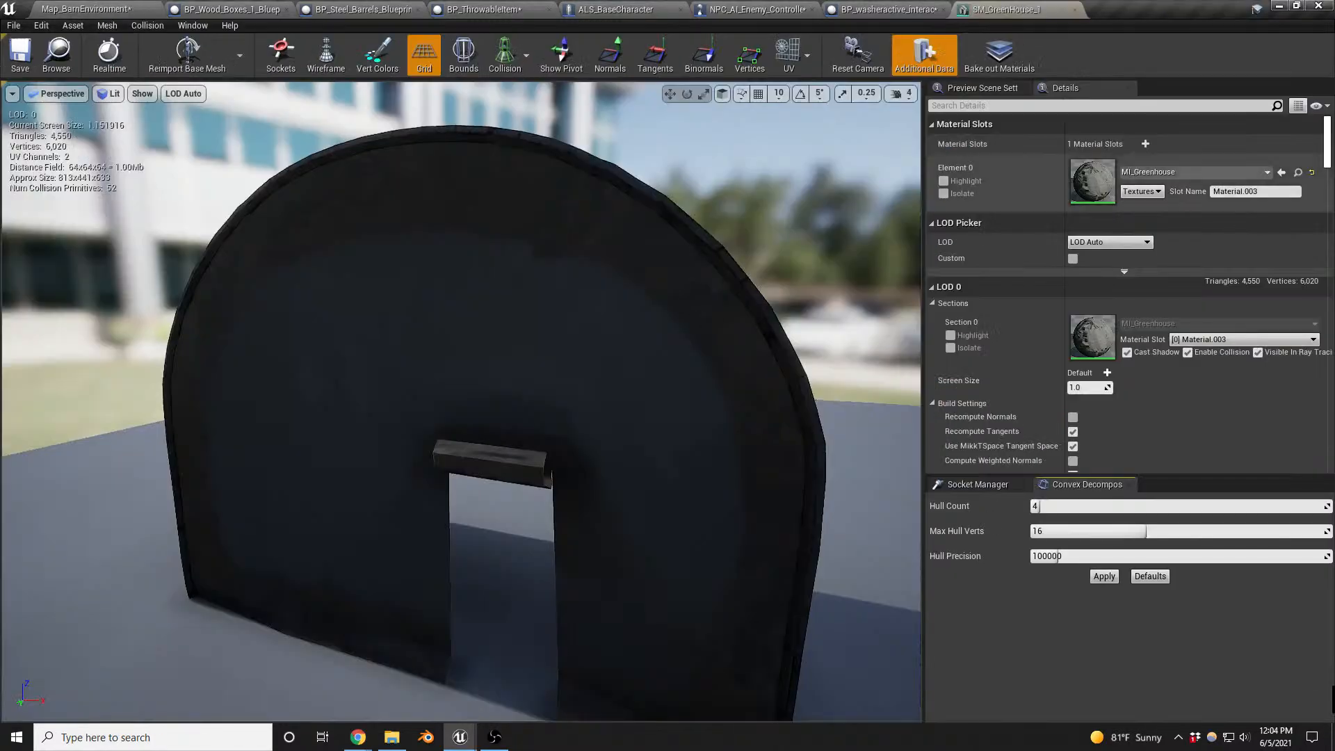
drag(687, 393, 6, 396)
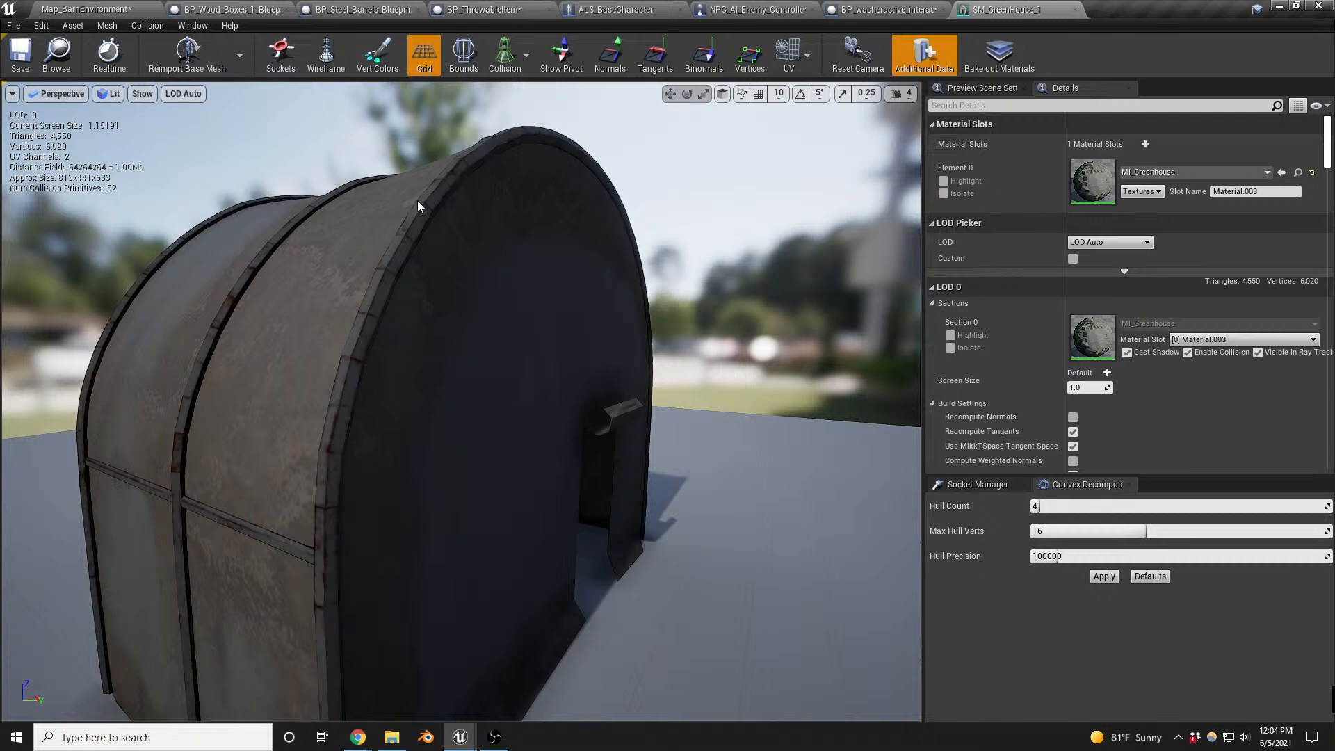
drag(248, 402, 153, 376)
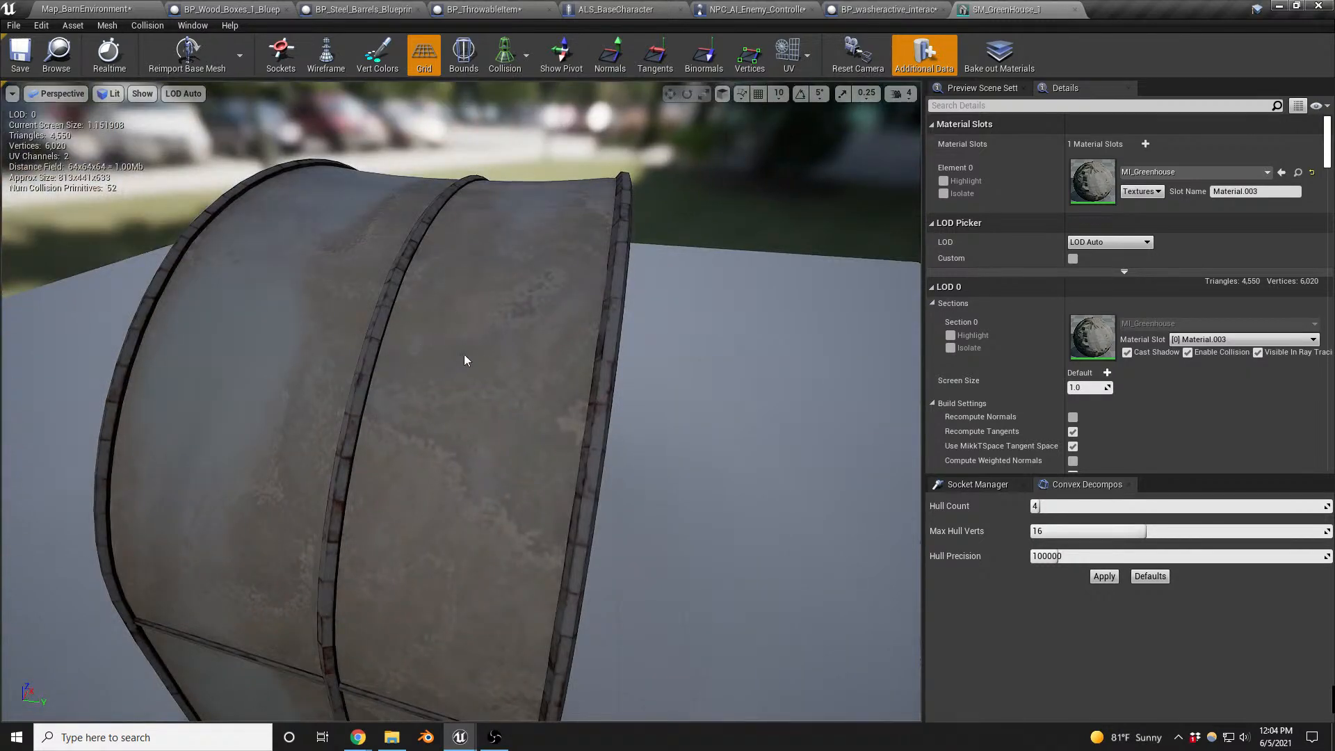
drag(465, 360, 574, 286)
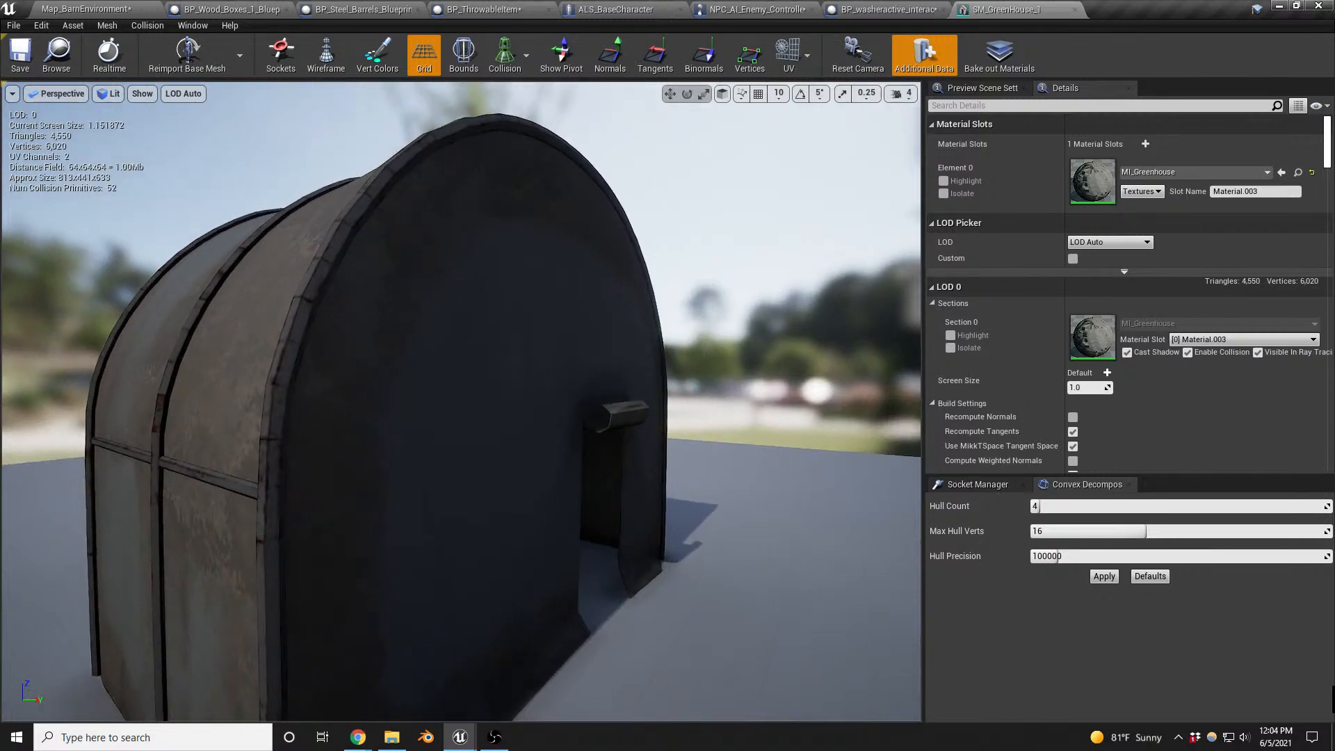
drag(346, 339, 139, 344)
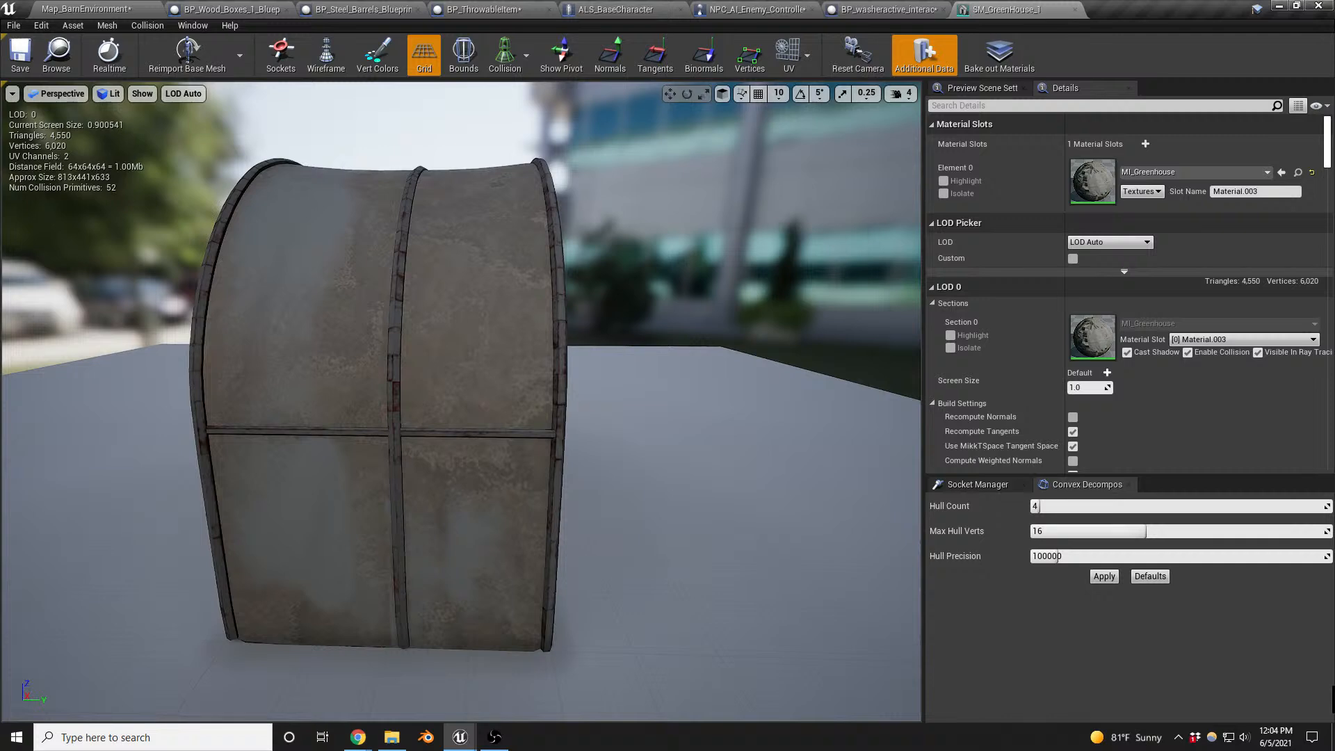
- Locate SM_GreenHouse_1 in its content folder, select it with SM_GreenHouse_2 and SM_GreenHouse_3, and start exporting them to file
key(ctrl+b)
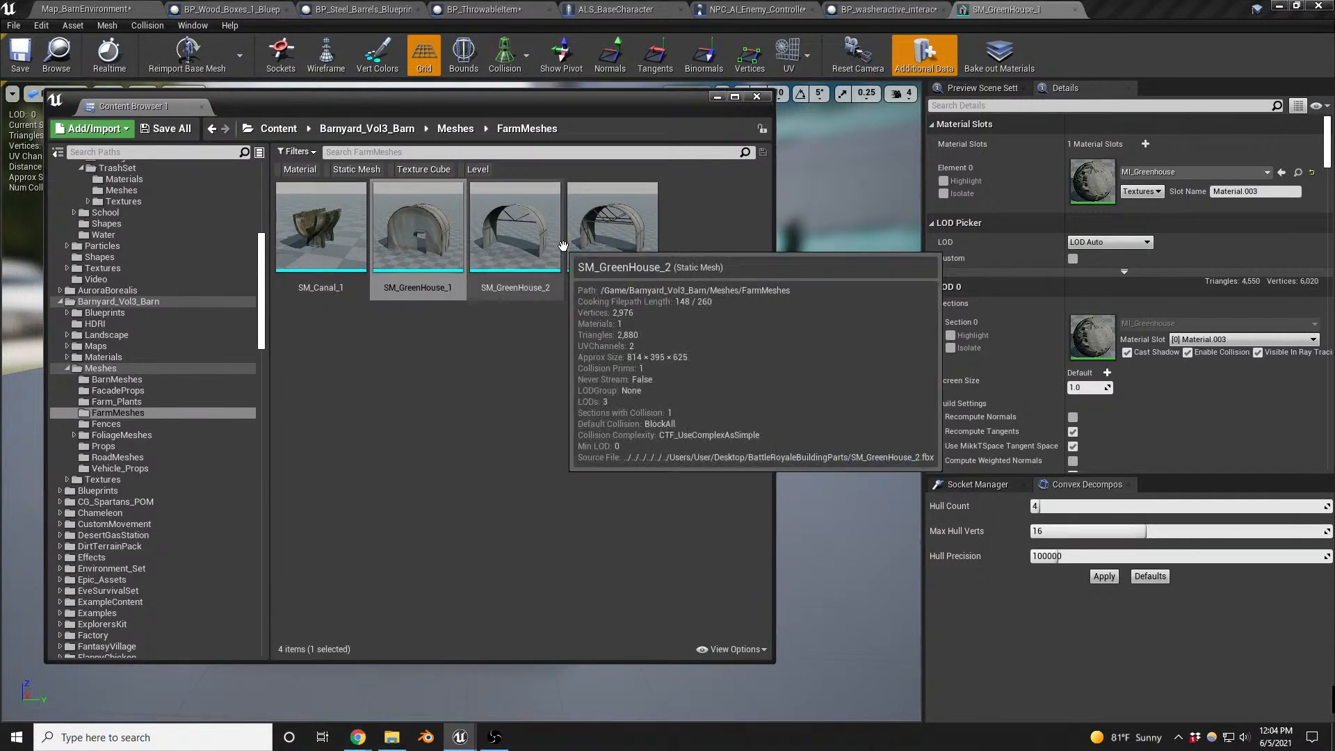
shift+click(626, 240)
right_click(635, 229)
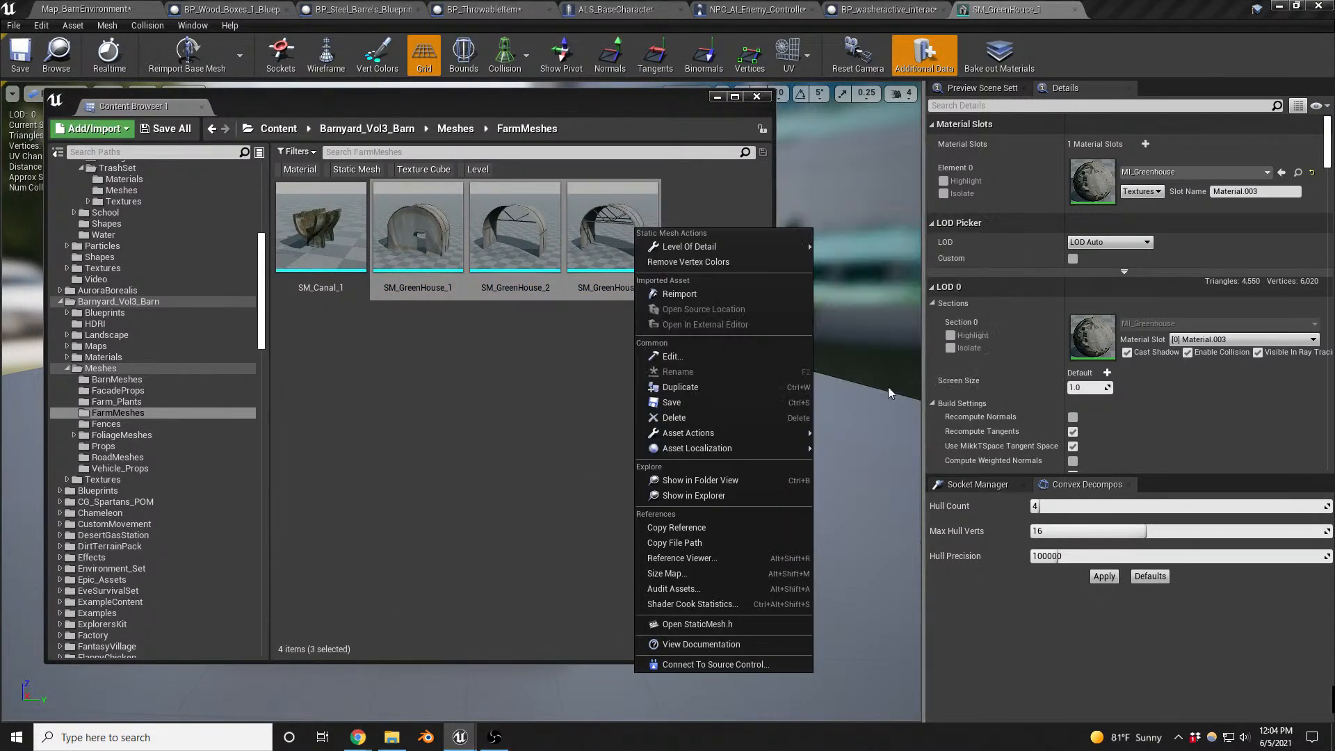
mouse_move(712, 434)
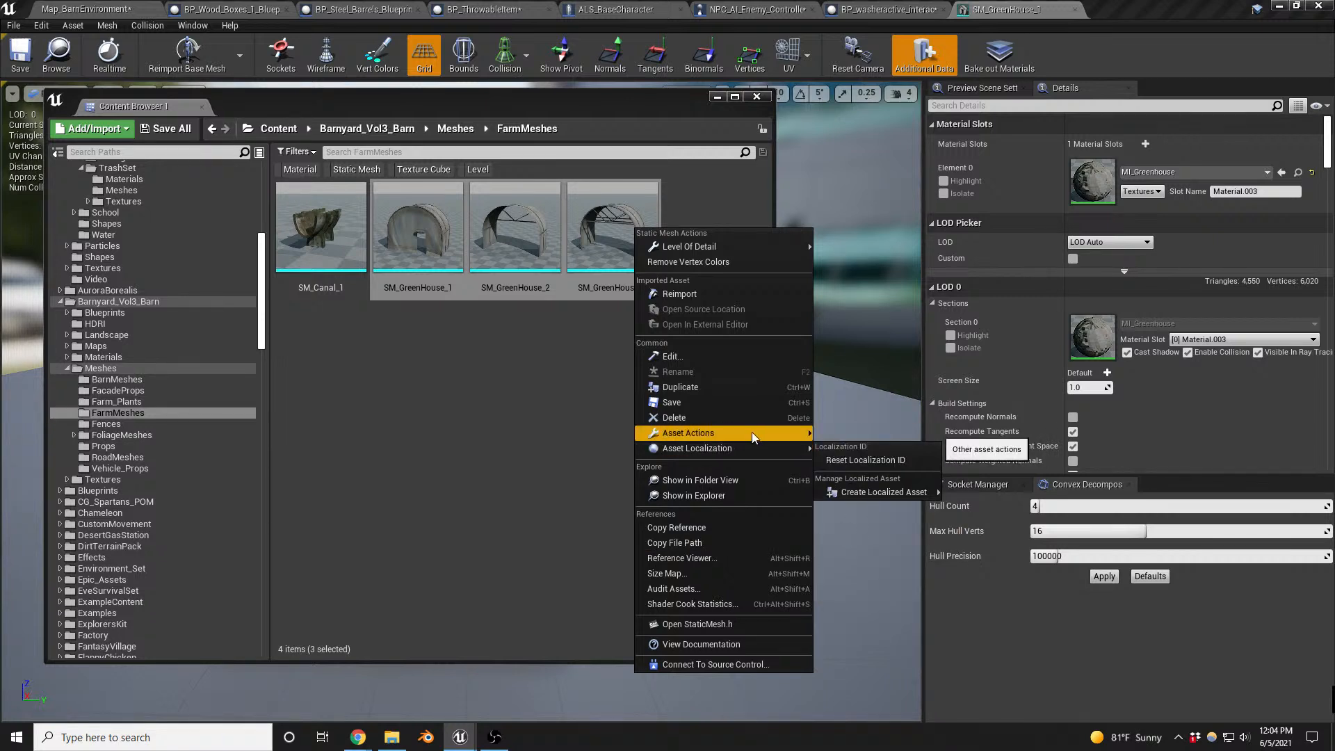
mouse_move(753, 432)
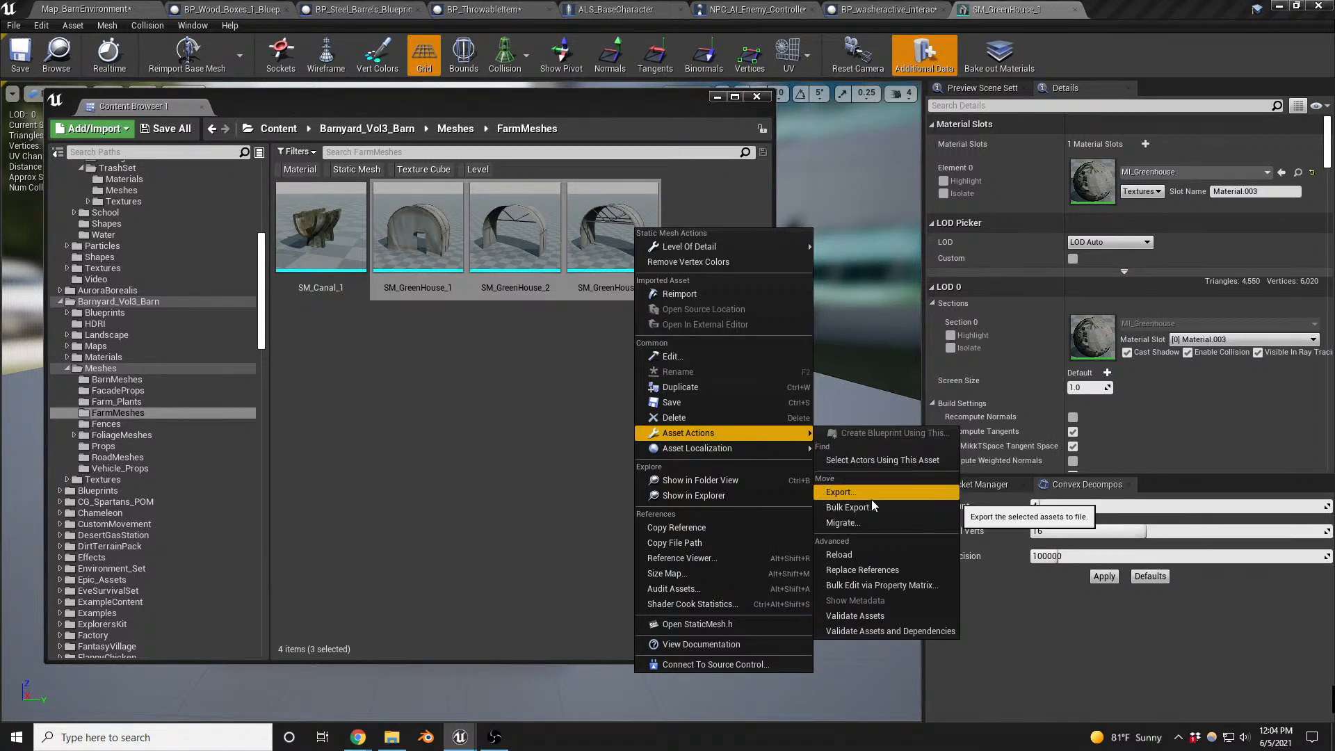
click(503, 110)
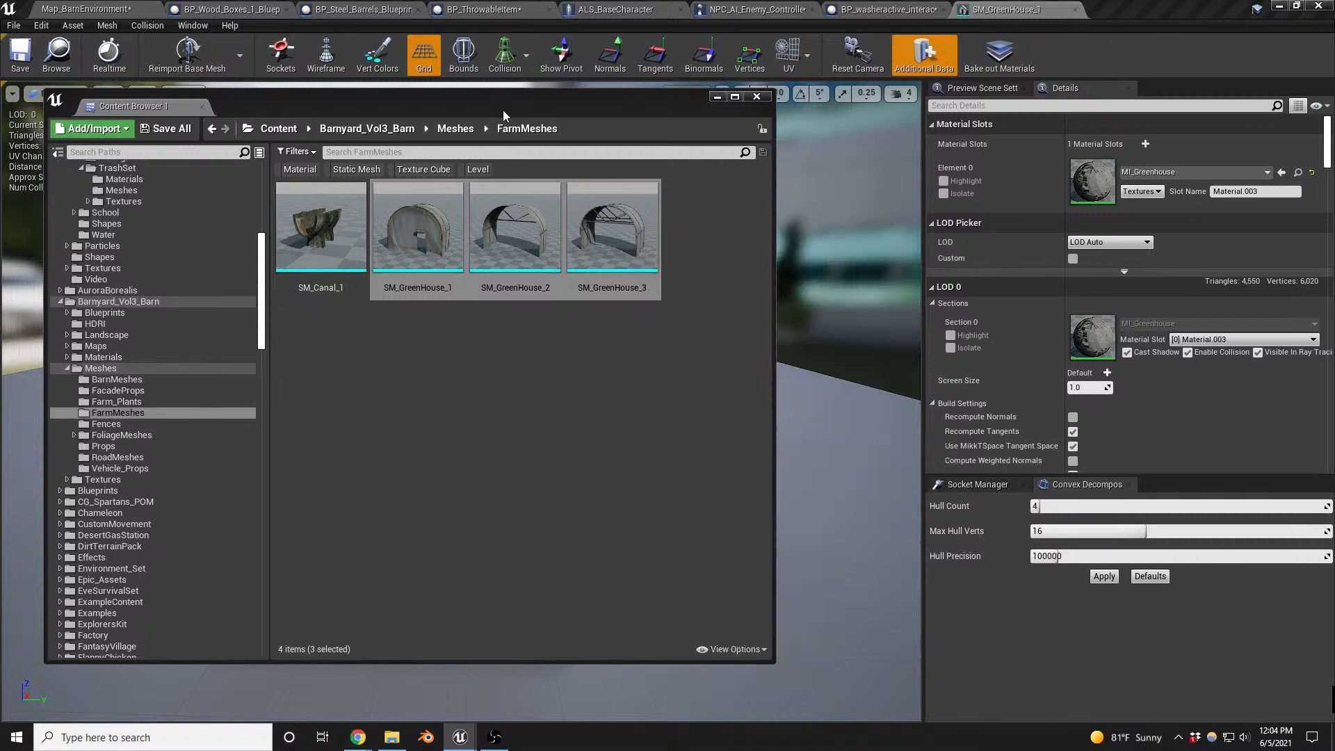
drag(502, 110, 0, 182)
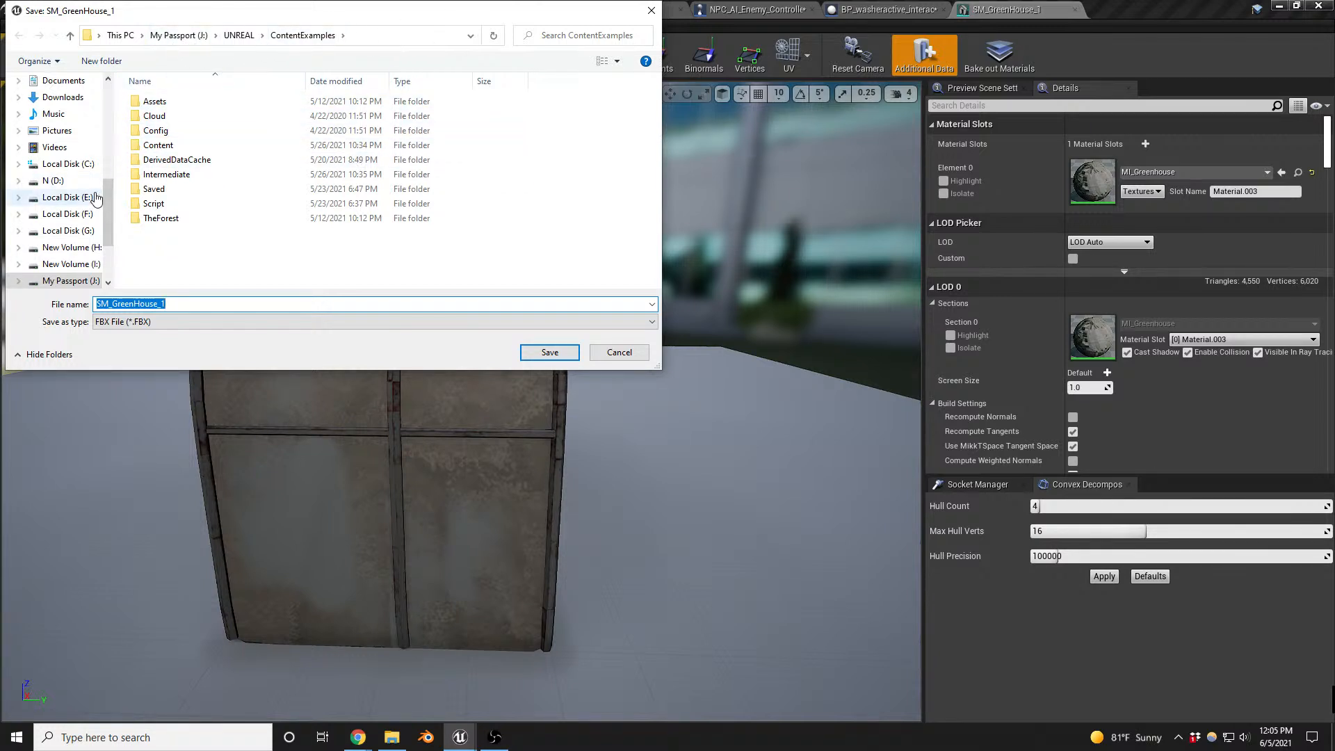
- Create a folder named OYO_Barn_Environment_exports on New Volume (I:) and open it as the export destination
click(73, 267)
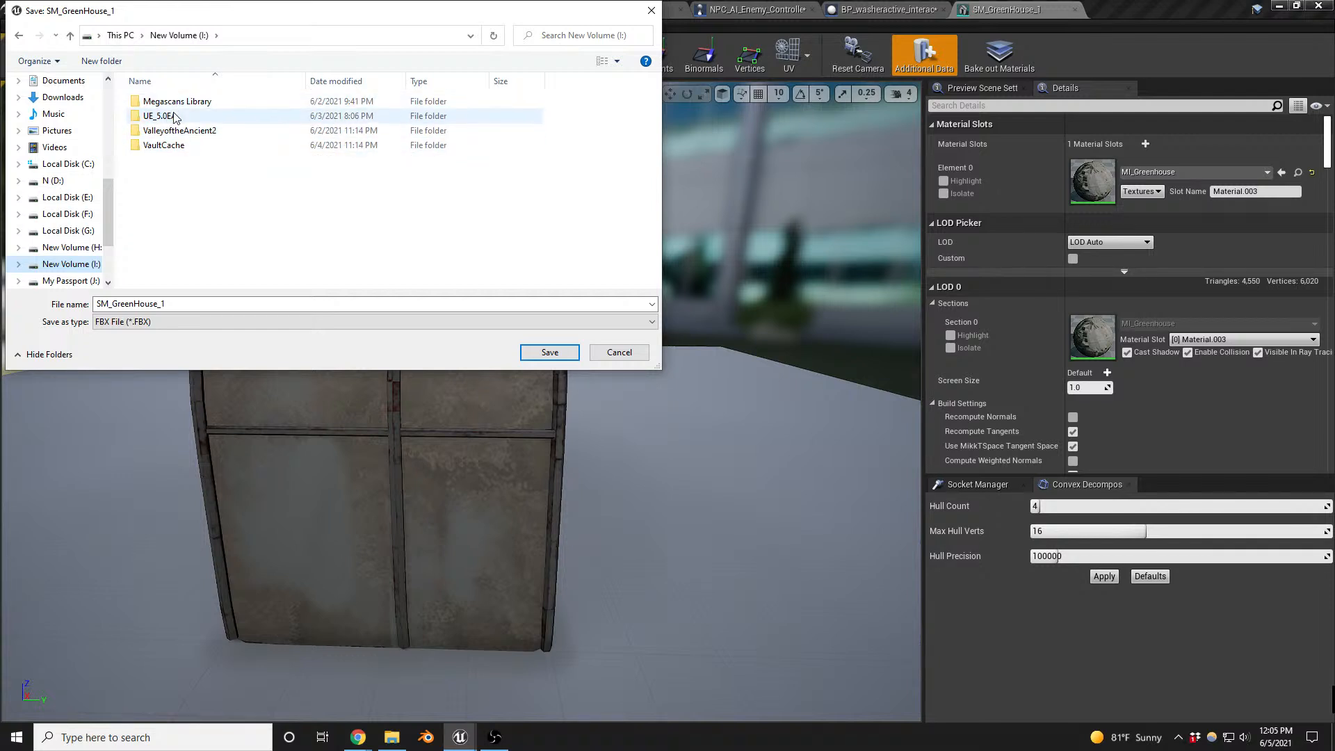
click(102, 61)
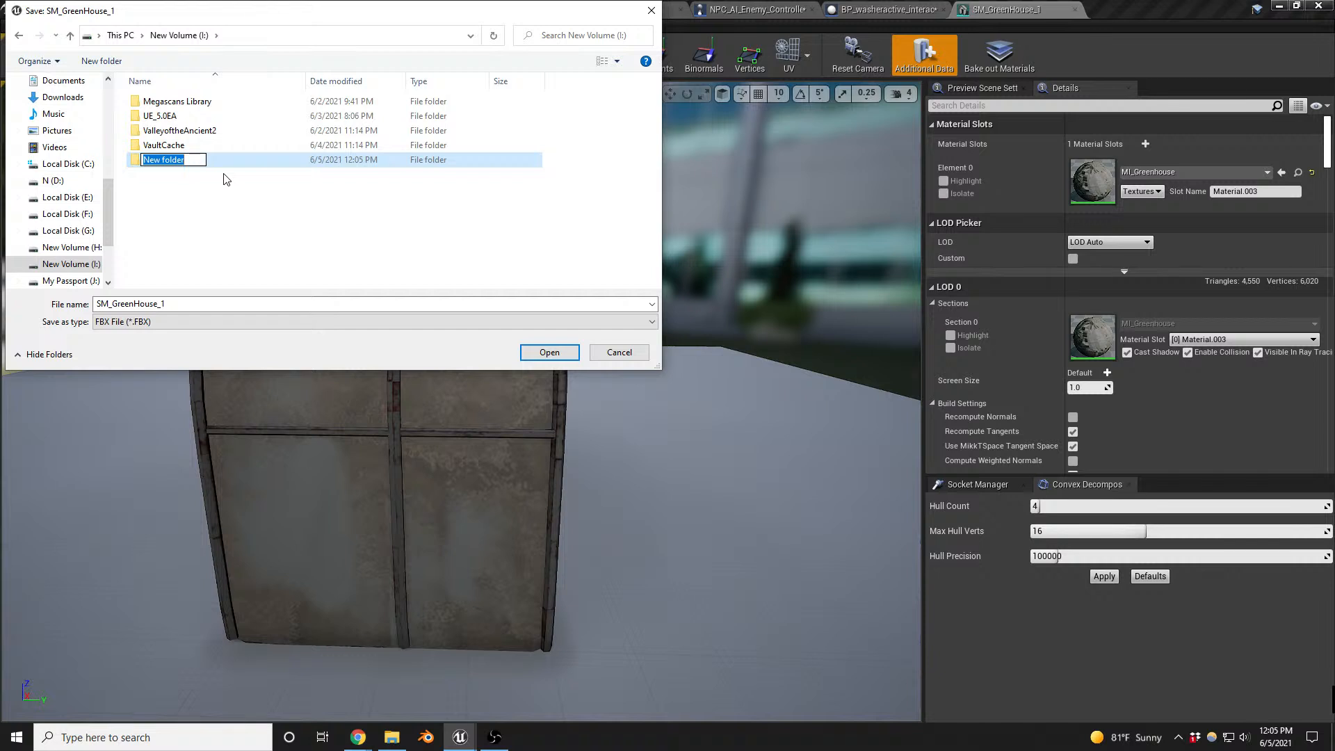
text(OYO)
text(_)
text(Barn_exports)
text(_Environme)
text(nt_exports)
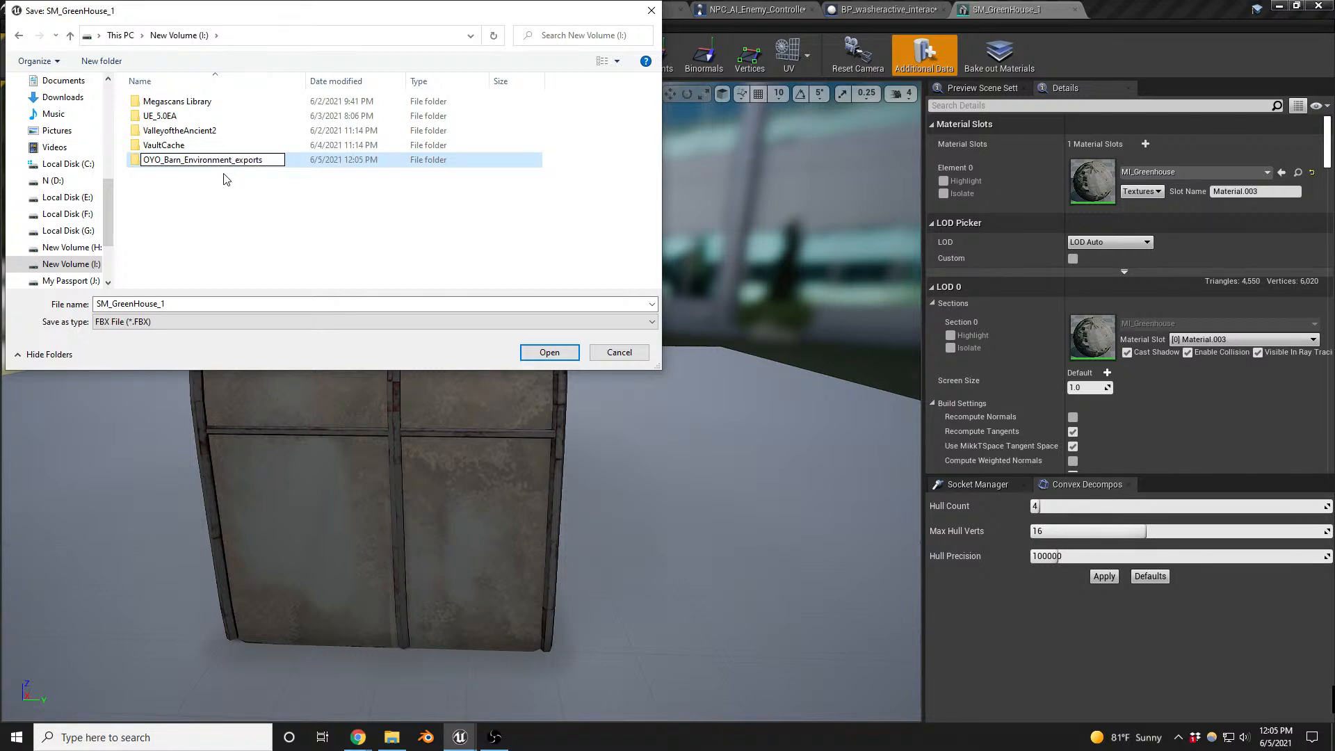
click(550, 354)
click(550, 354)
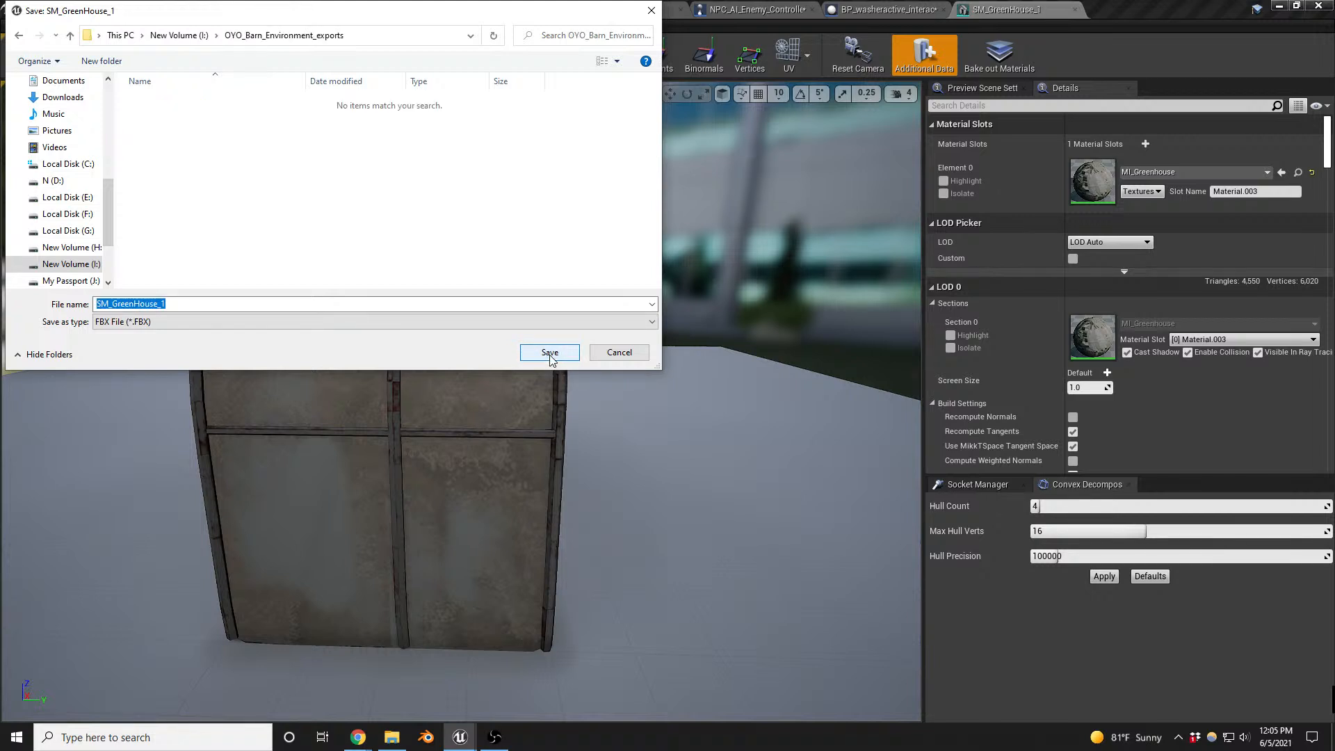
- Copy the export folder's path, save SM_GreenHouse_1 there as an FBX file and export it with the default FBX options
click(398, 35)
key(ctrl+c)
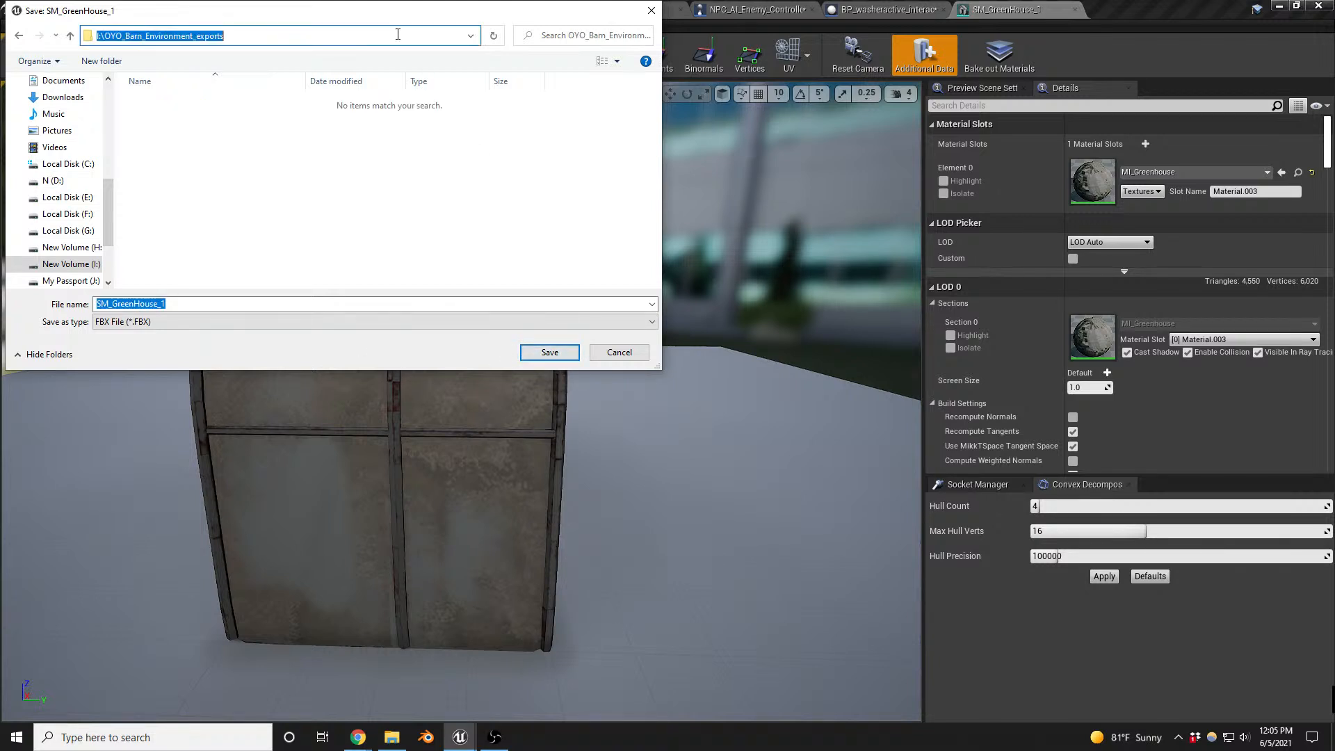
click(549, 352)
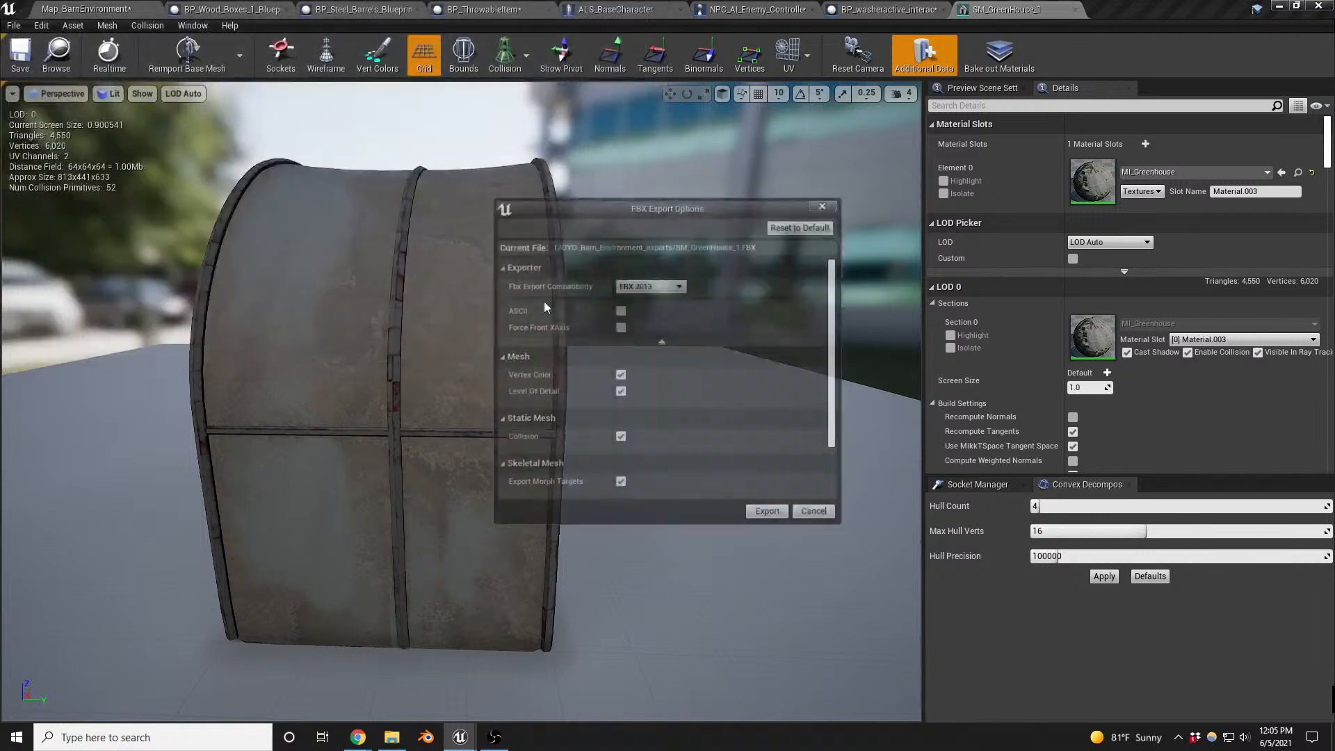
click(778, 519)
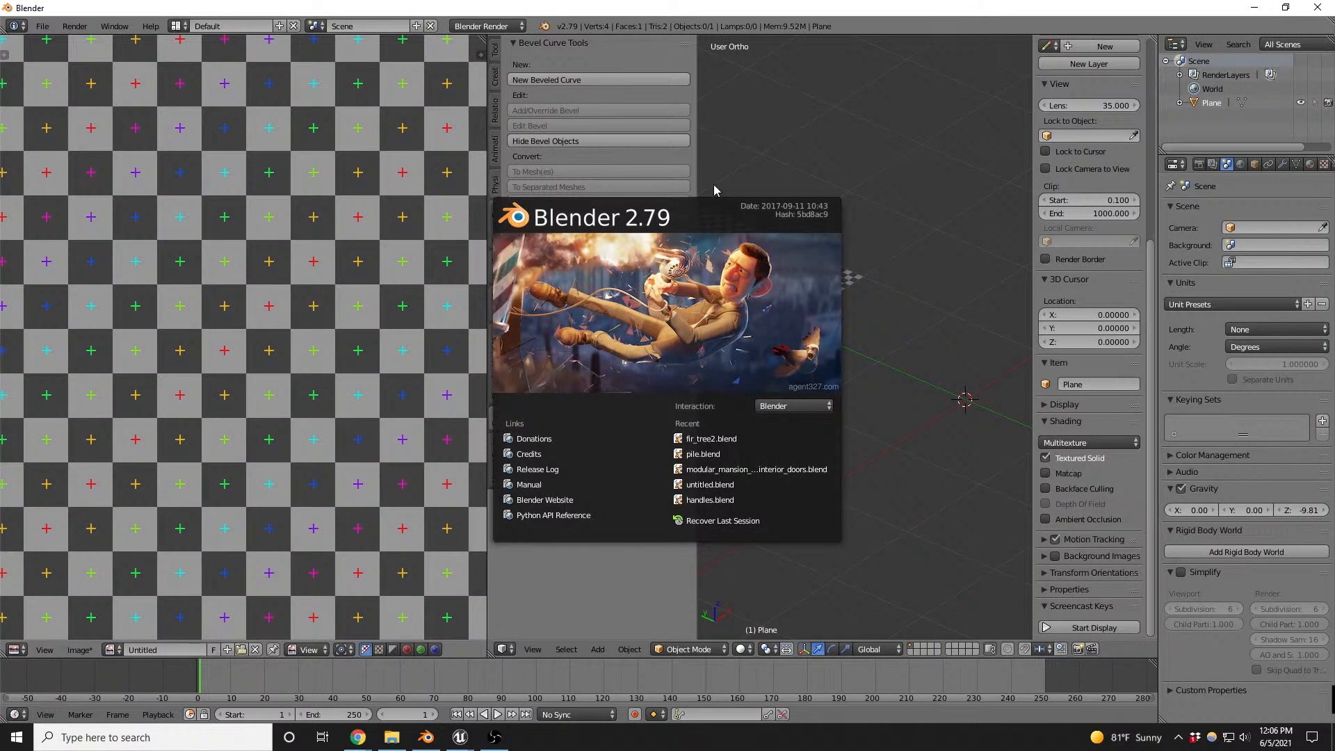
- Switch to Blender, dismiss the splash screen and hide the 3D view's tool shelf and properties sidebar
click(787, 174)
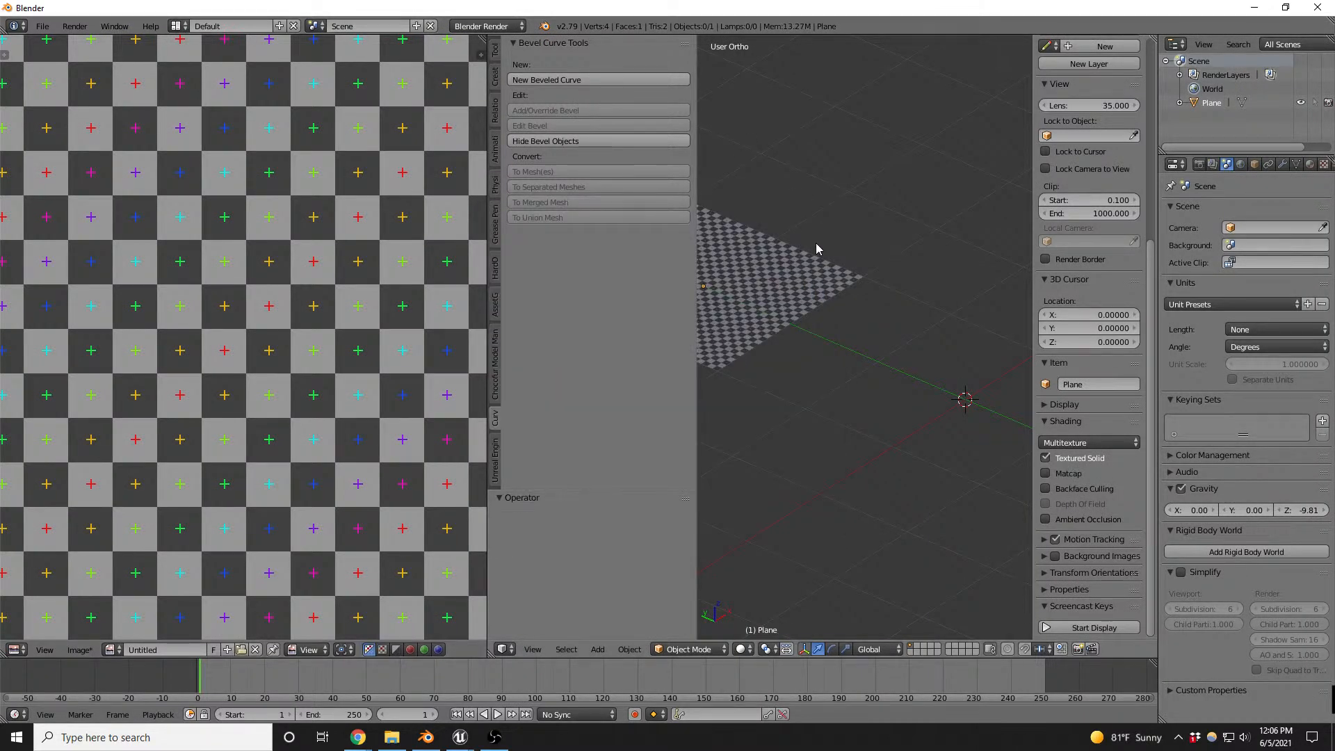
key(t)
key(n)
middle_drag(762, 327, 809, 324)
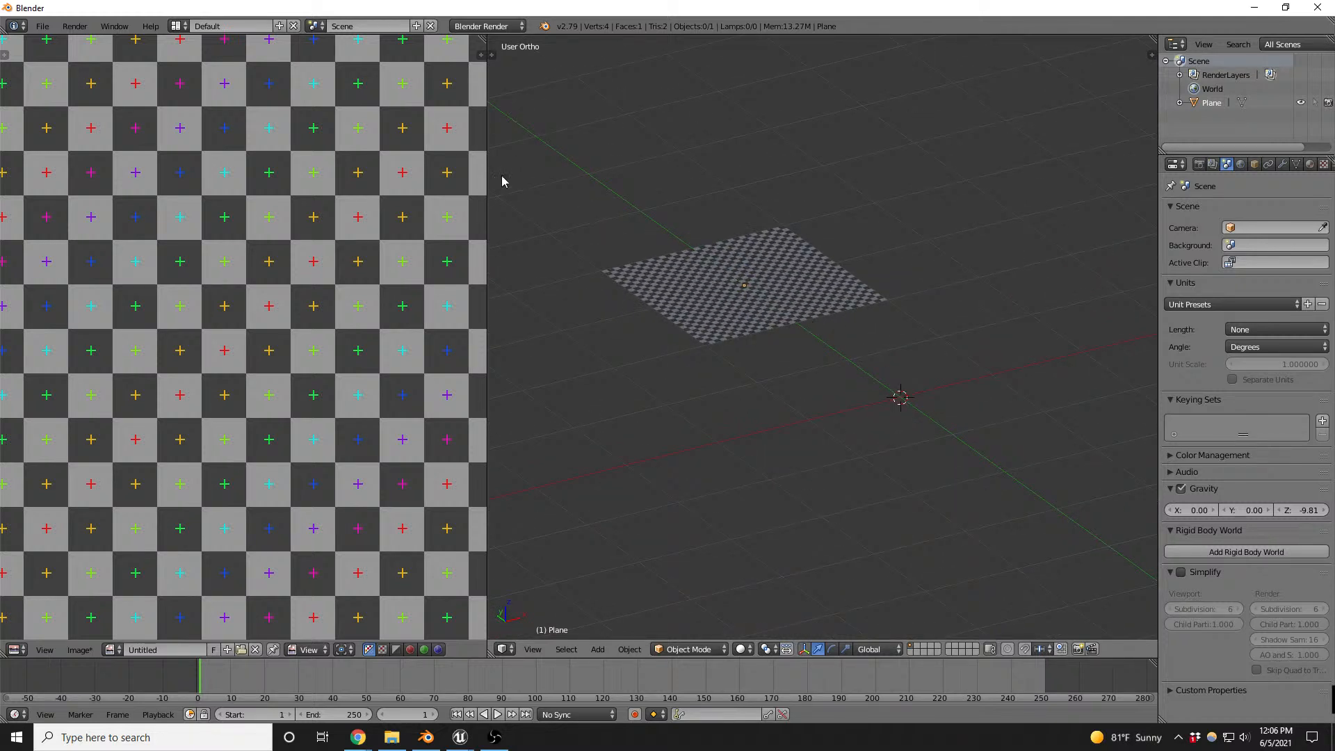
- Import the SM_GreenHouse_1 FBX file from the I:\OYO_Barn_Environment_exports folder
click(42, 25)
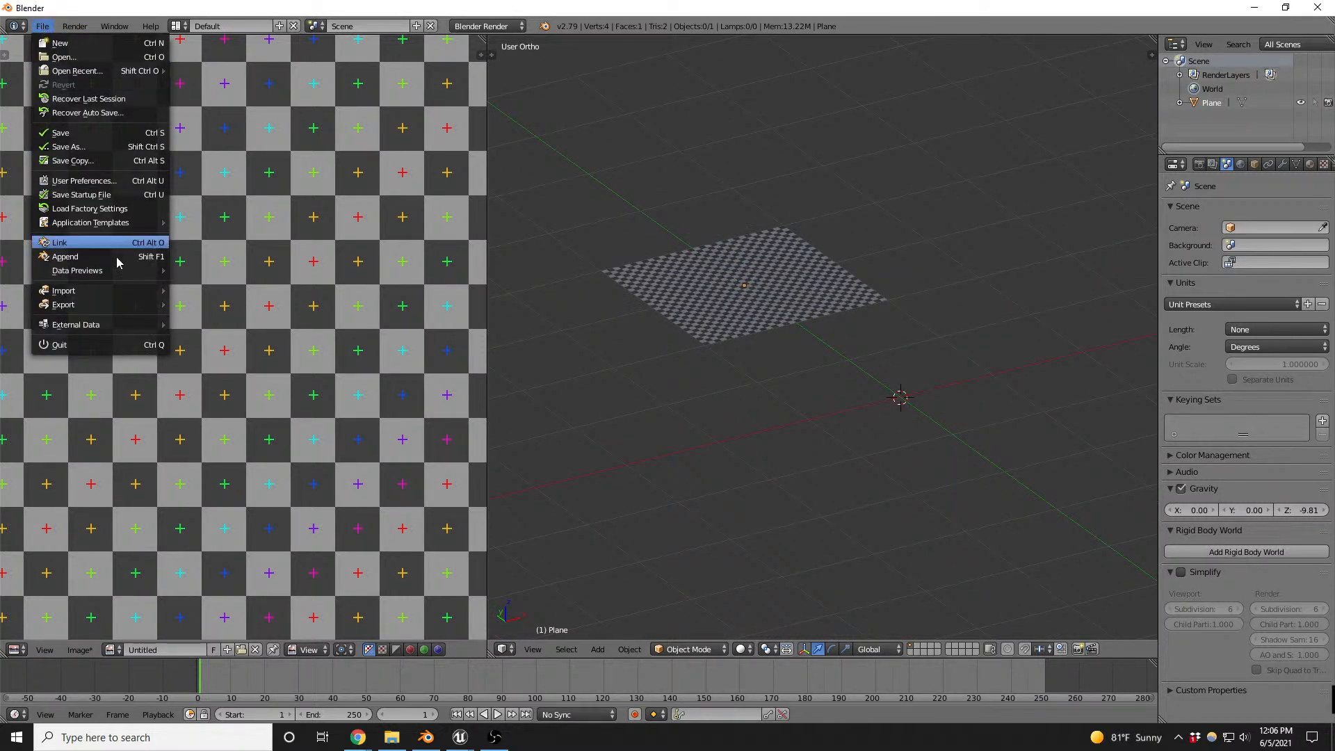
mouse_move(122, 307)
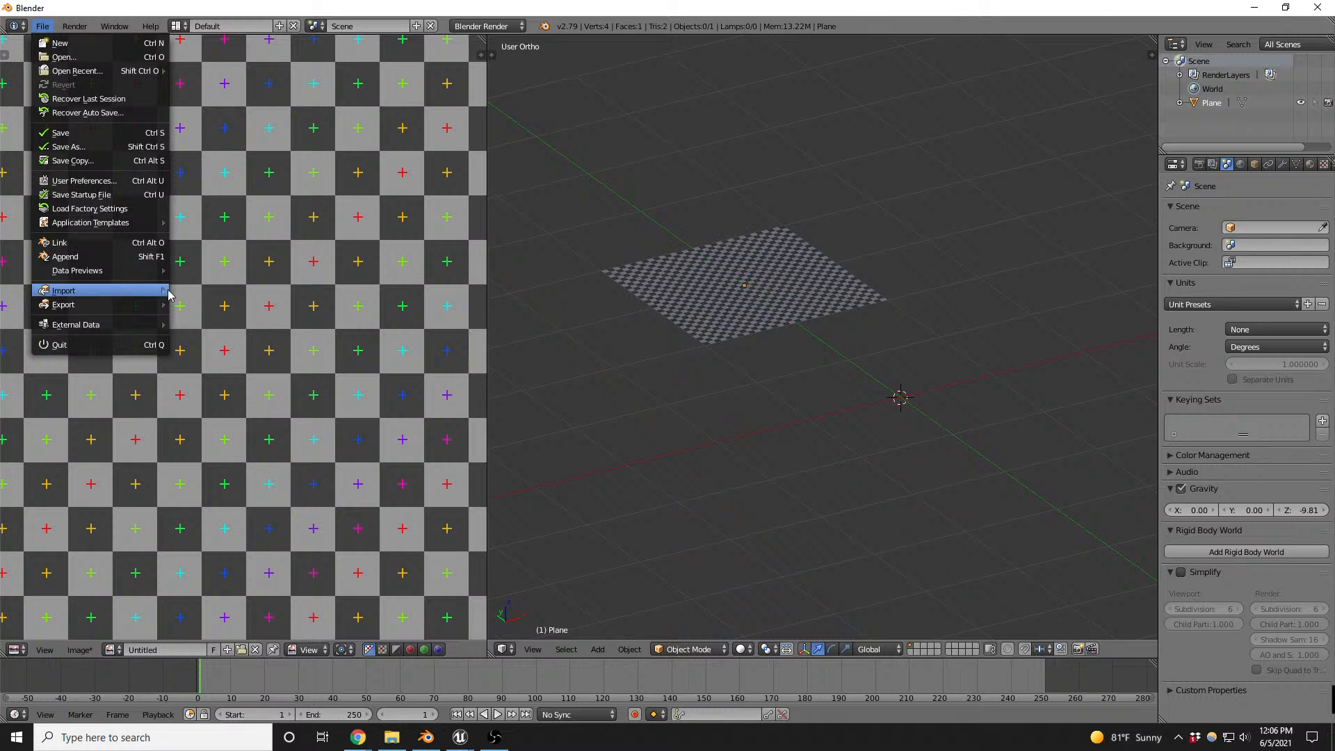
mouse_move(169, 295)
click(232, 336)
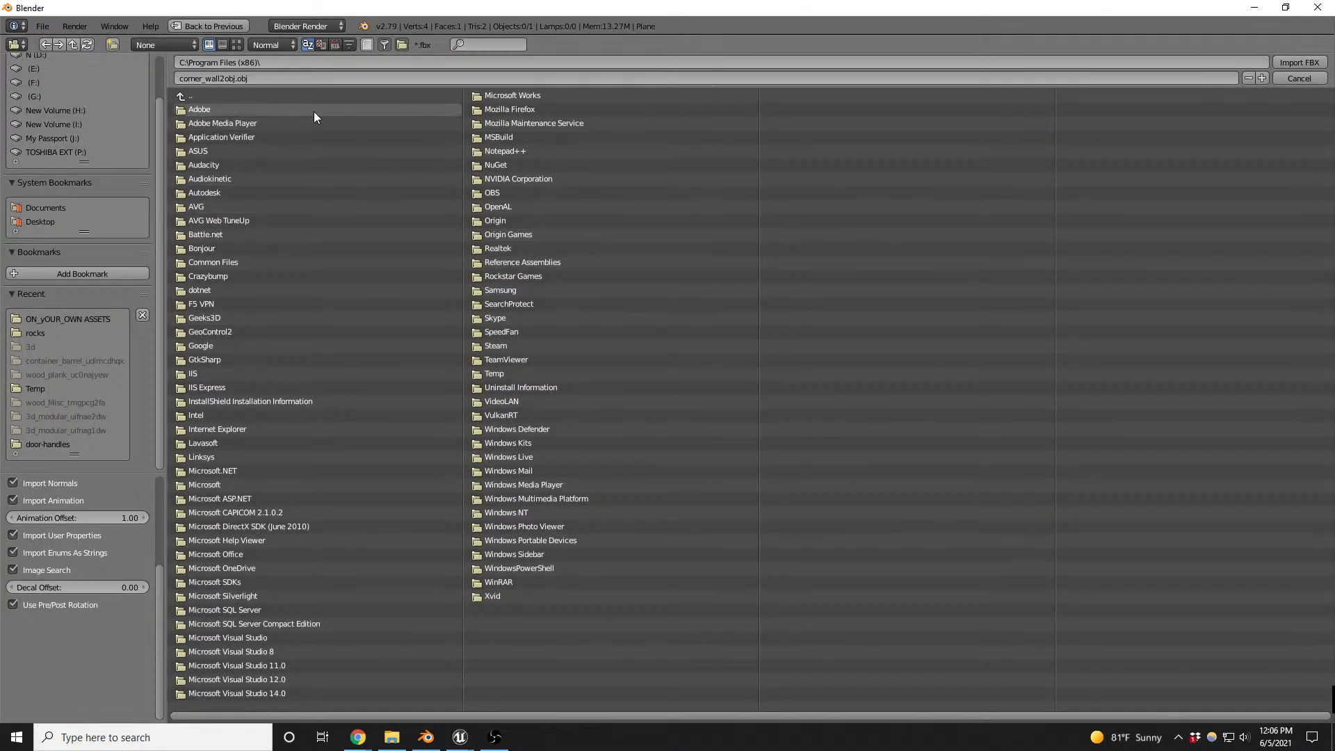
click(310, 63)
key(ctrl+v)
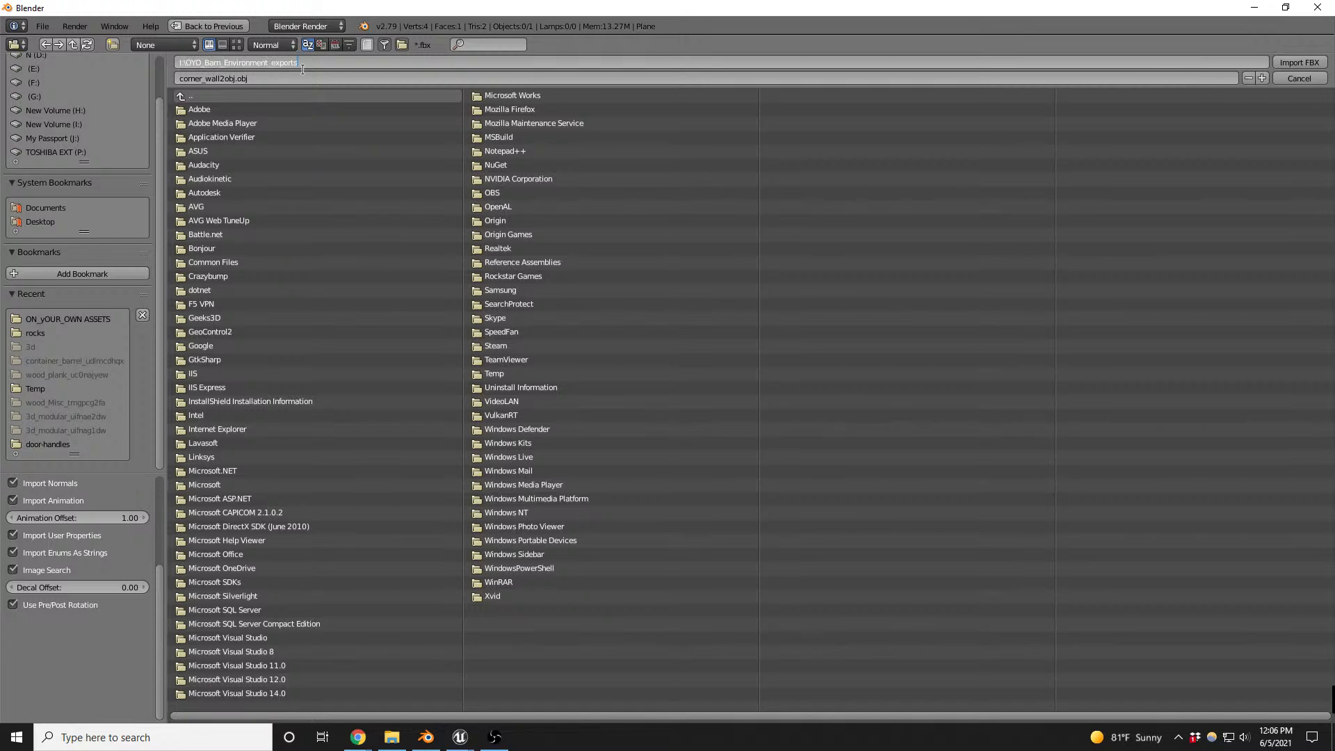
key(Return)
double_click(240, 108)
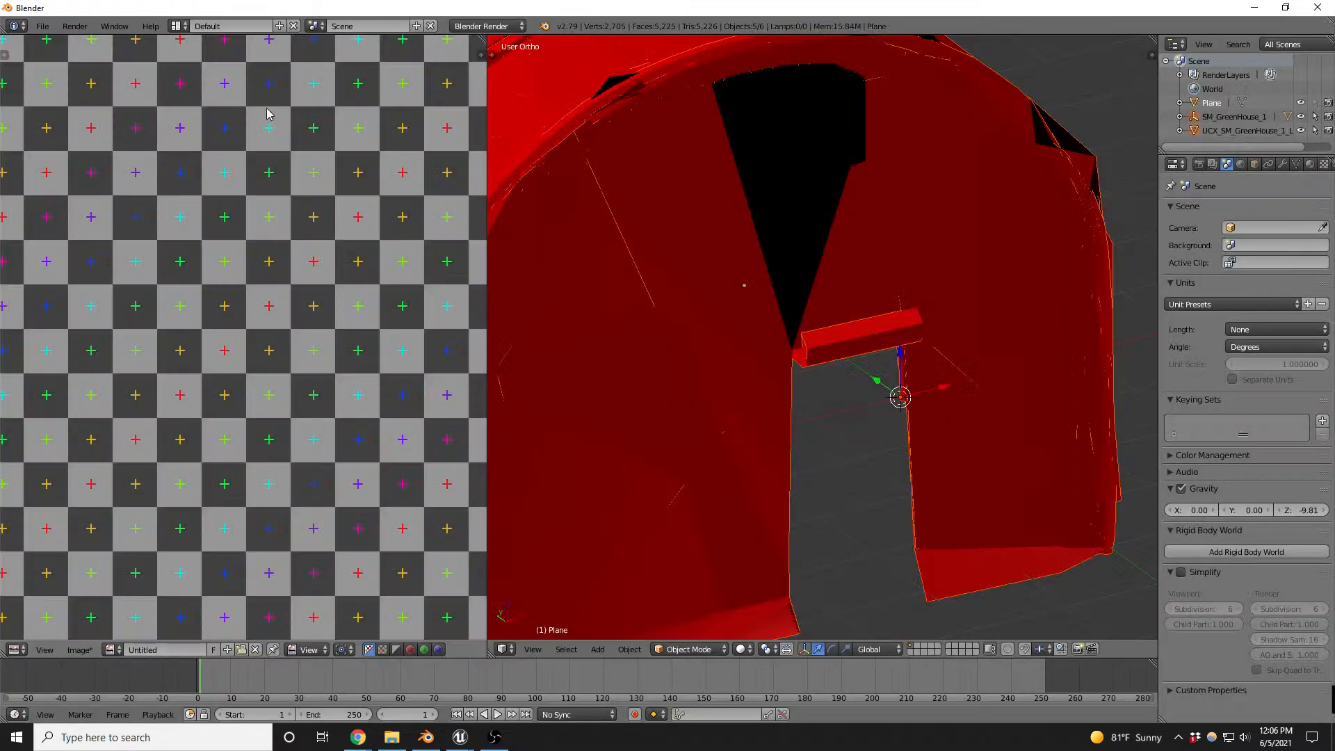
- Enlarge the outliner in height and width and expand the SM_GreenHouse_1 hierarchy
scroll(825, 370, down, 5)
middle_drag(781, 382, 826, 382)
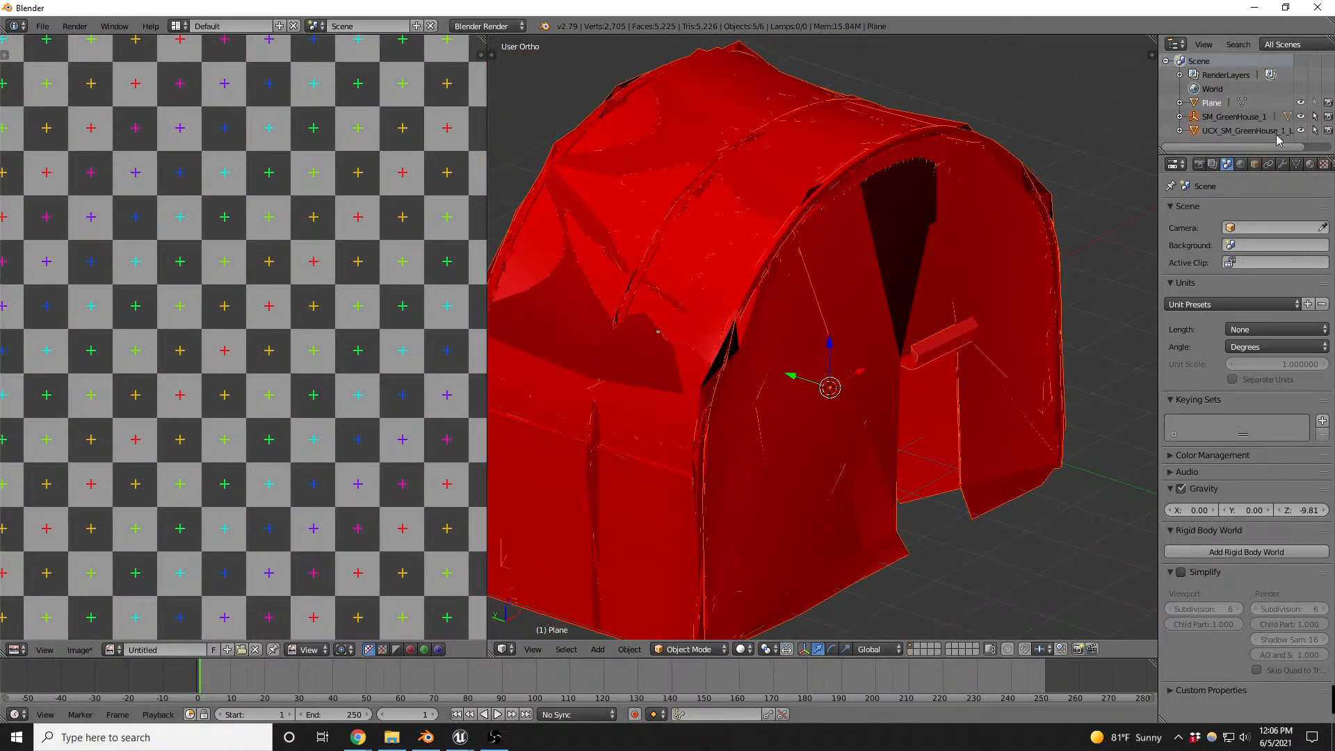
drag(1208, 154, 1175, 301)
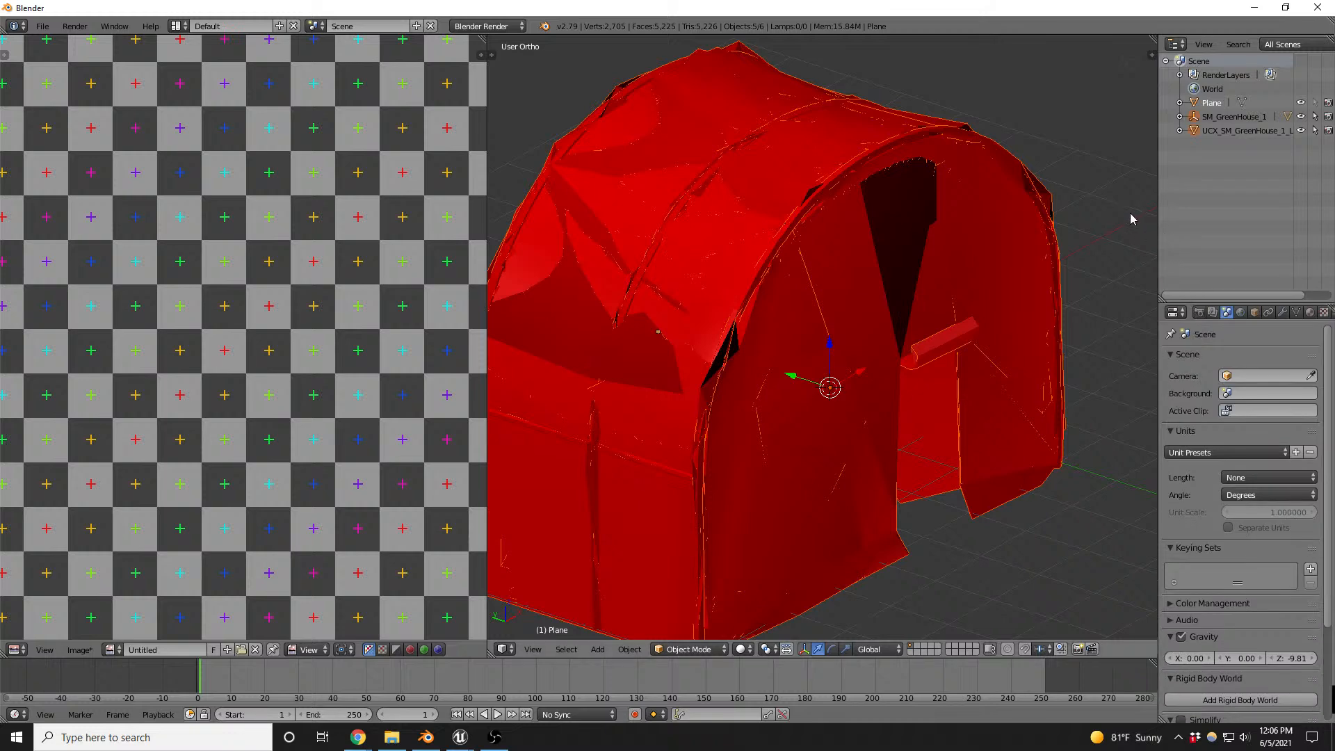
drag(1155, 218, 1061, 213)
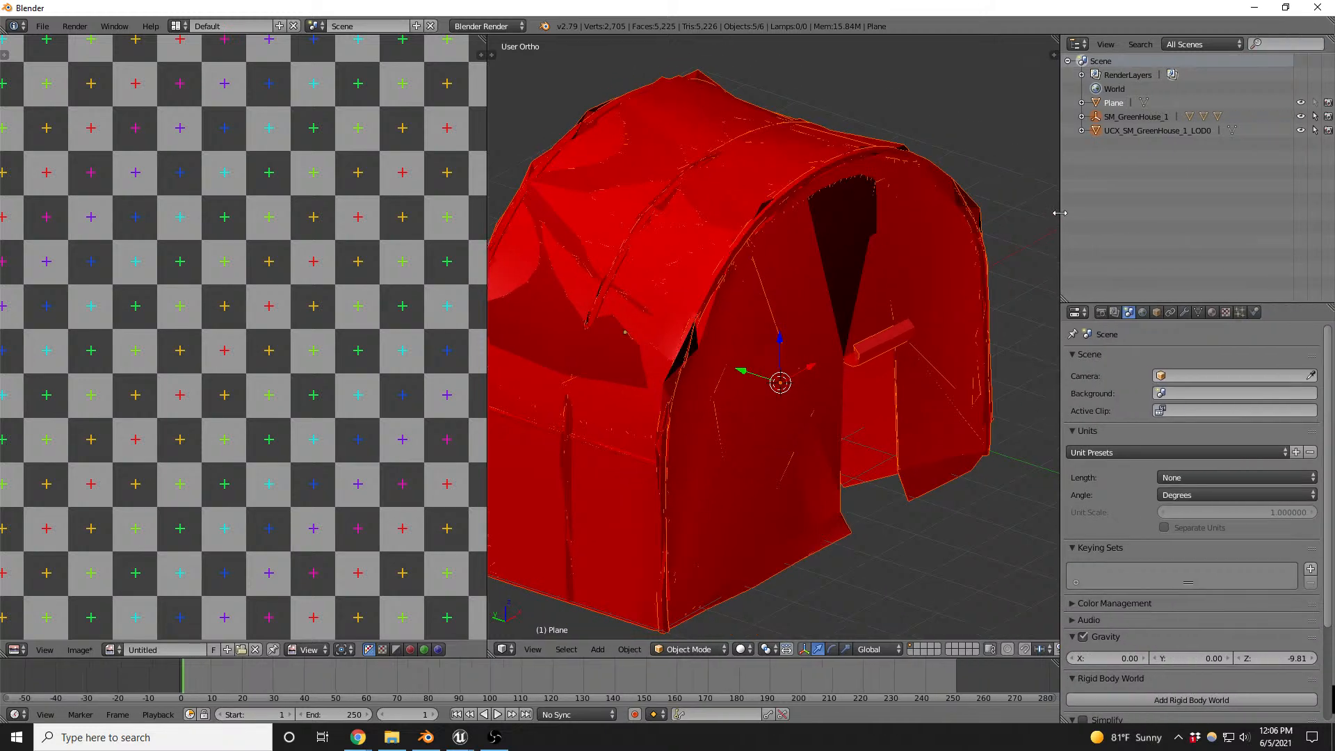
click(1082, 117)
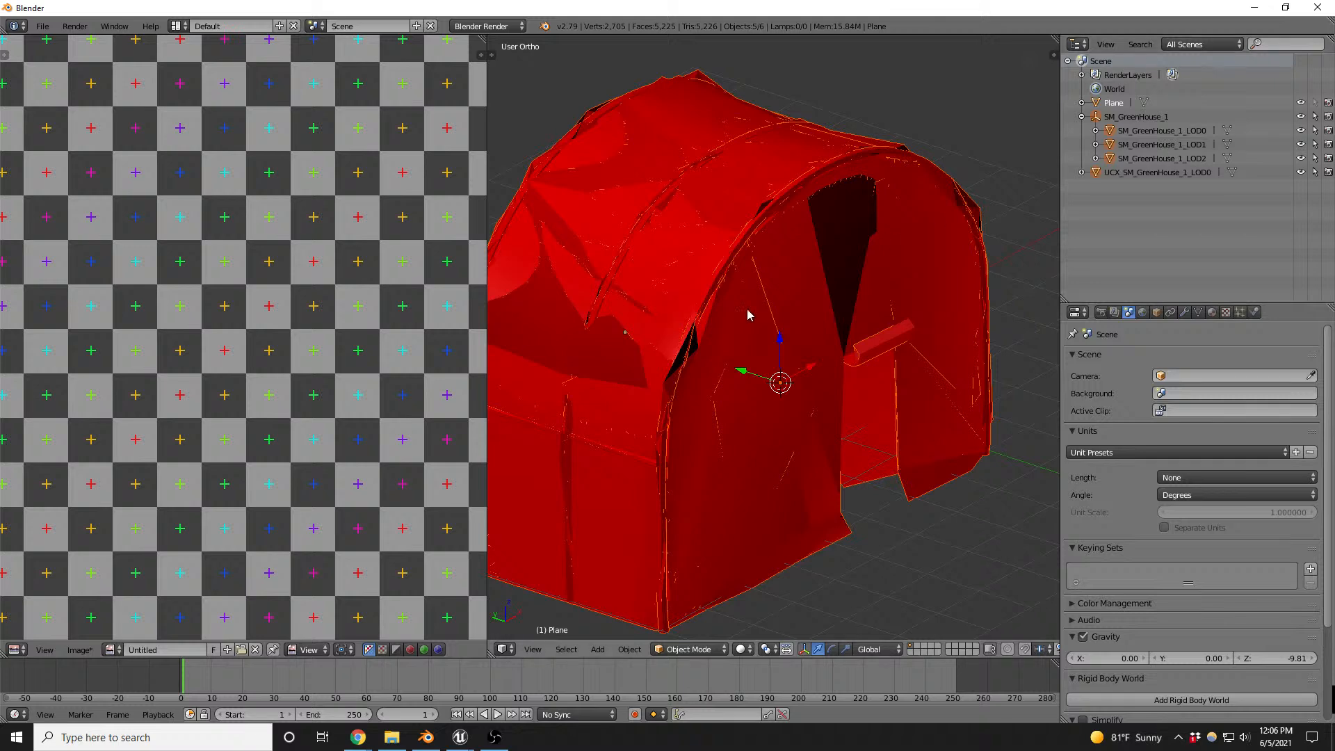
- Show the scene in wireframe and delete the collision mesh UCX_SM_GreenHouse_1_LOD0
click(1114, 148)
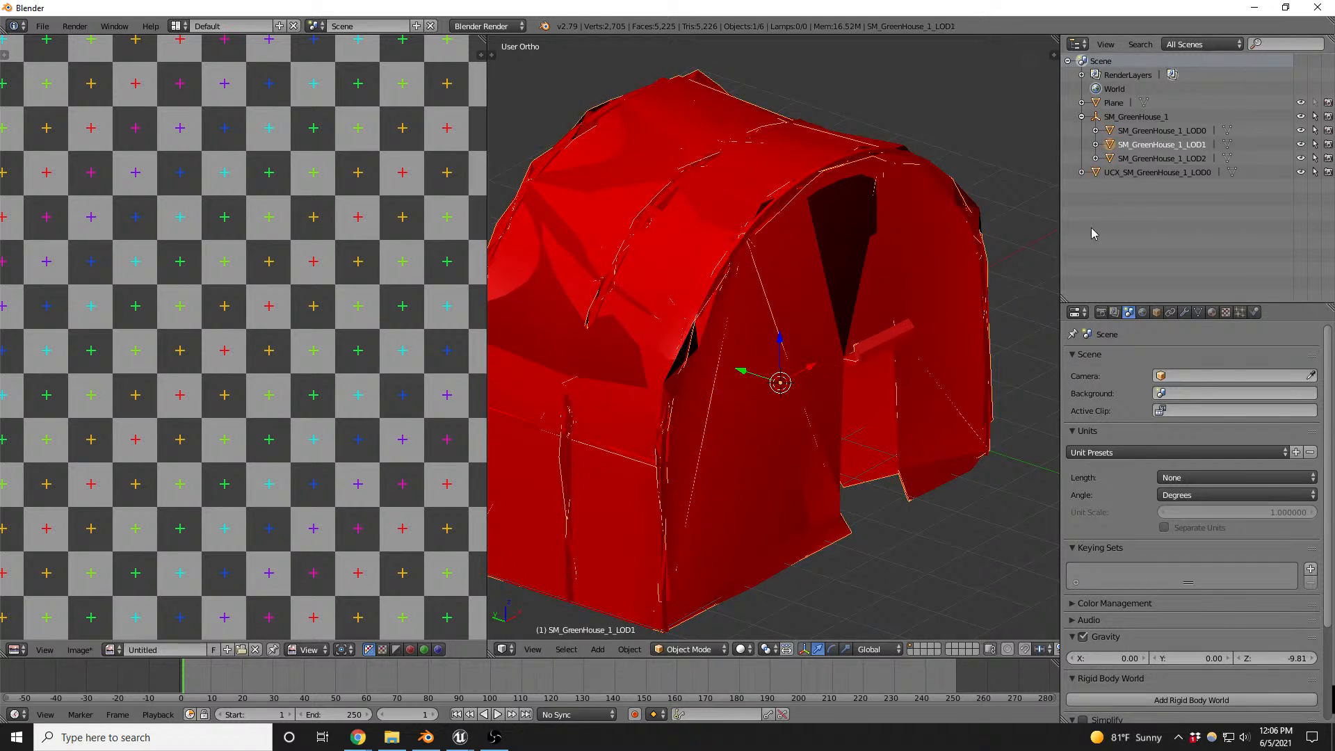
click(1117, 173)
mouse_move(716, 322)
middle_down()
mouse_move(879, 305)
mouse_move(786, 312)
mouse_move(798, 334)
mouse_move(809, 327)
middle_up()
key(z)
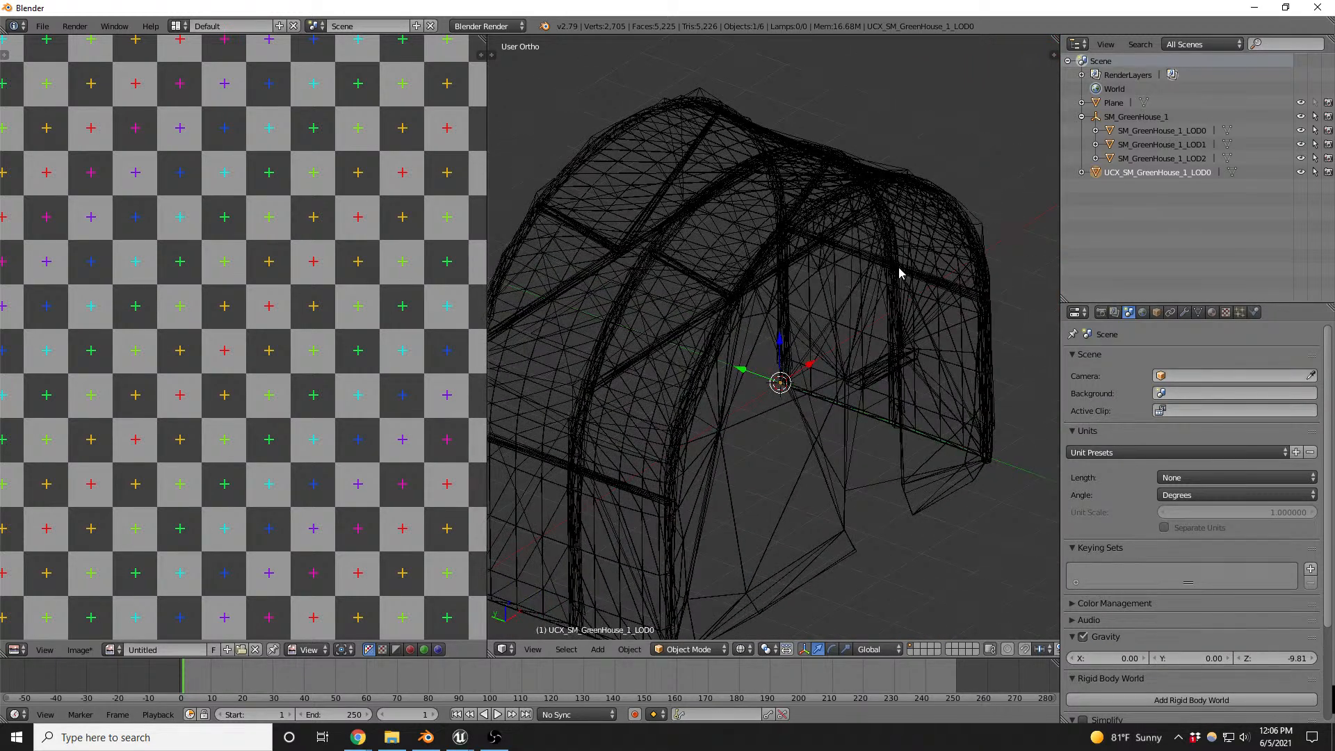
middle_drag(897, 274, 889, 276)
key(x)
click(889, 273)
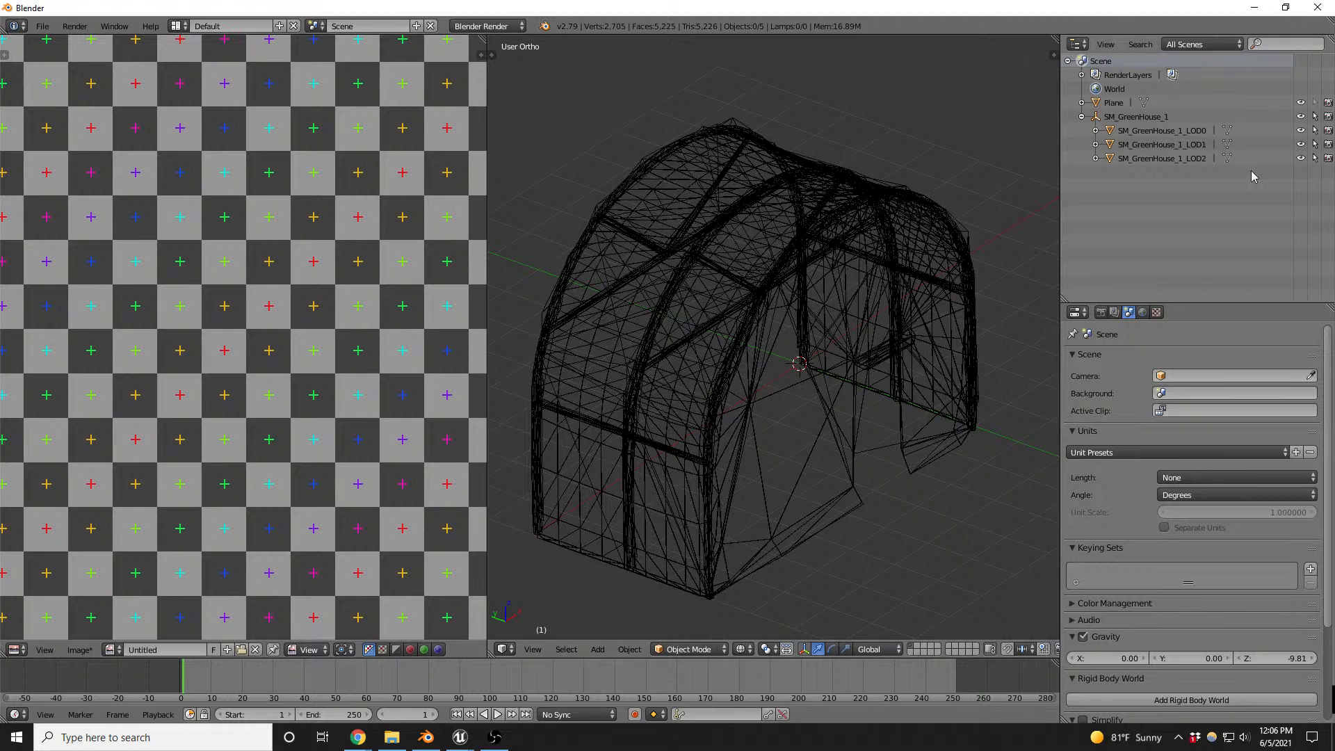
- Compare the lower-detail greenhouse meshes, then delete SM_GreenHouse_1_LOD2 and SM_GreenHouse_1_LOD1
click(1126, 160)
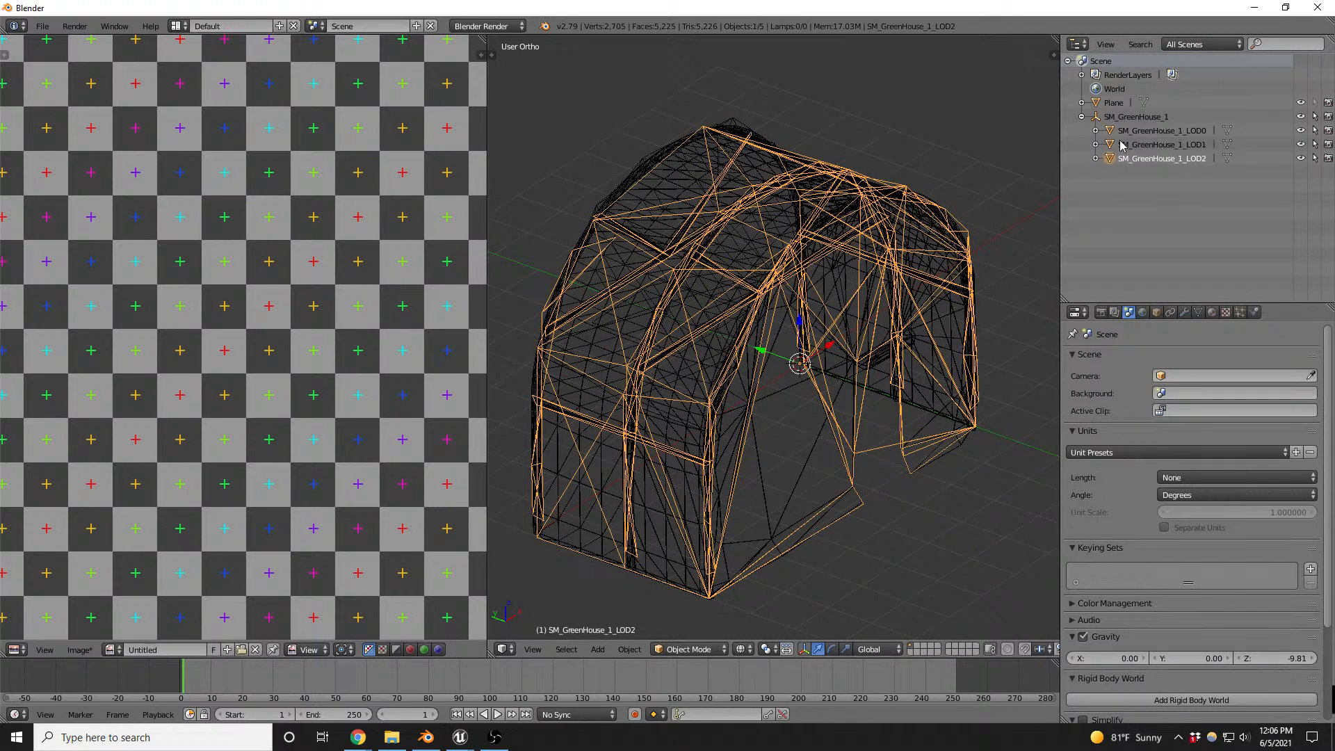
ctrl+click(1113, 146)
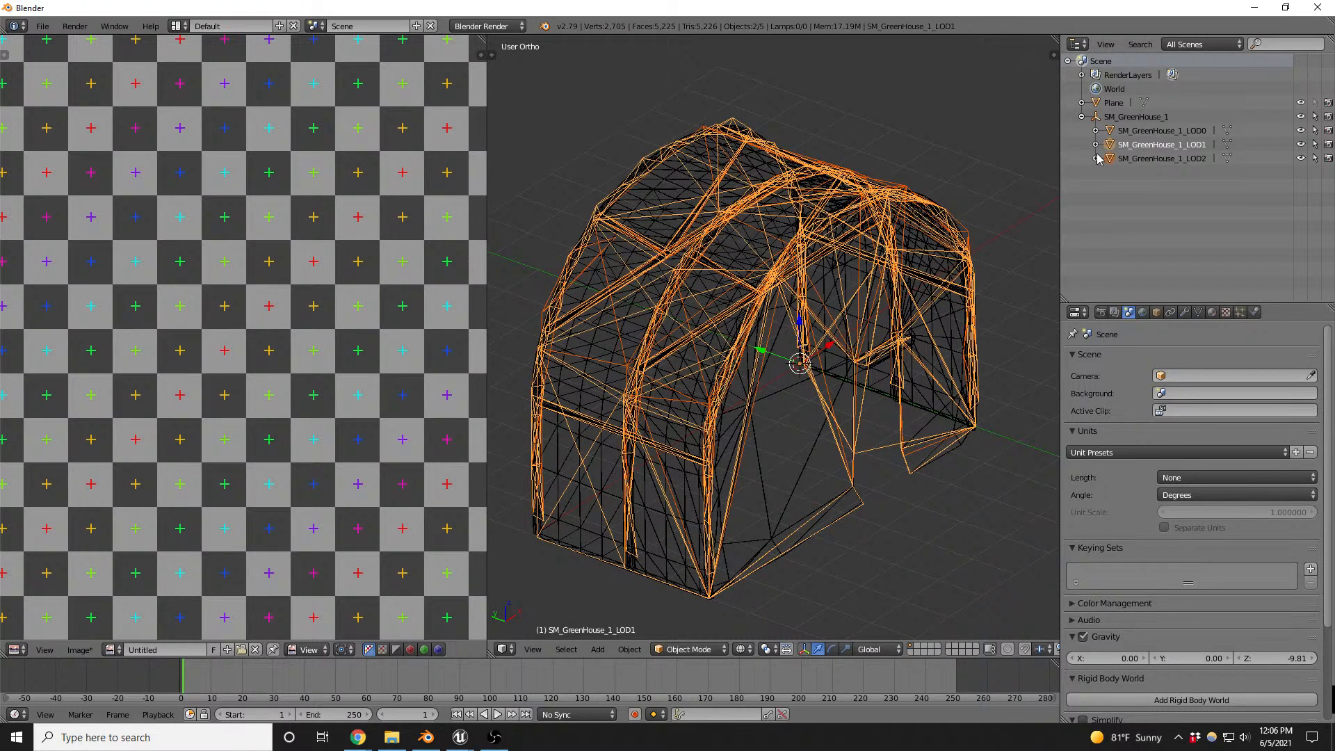
click(1107, 160)
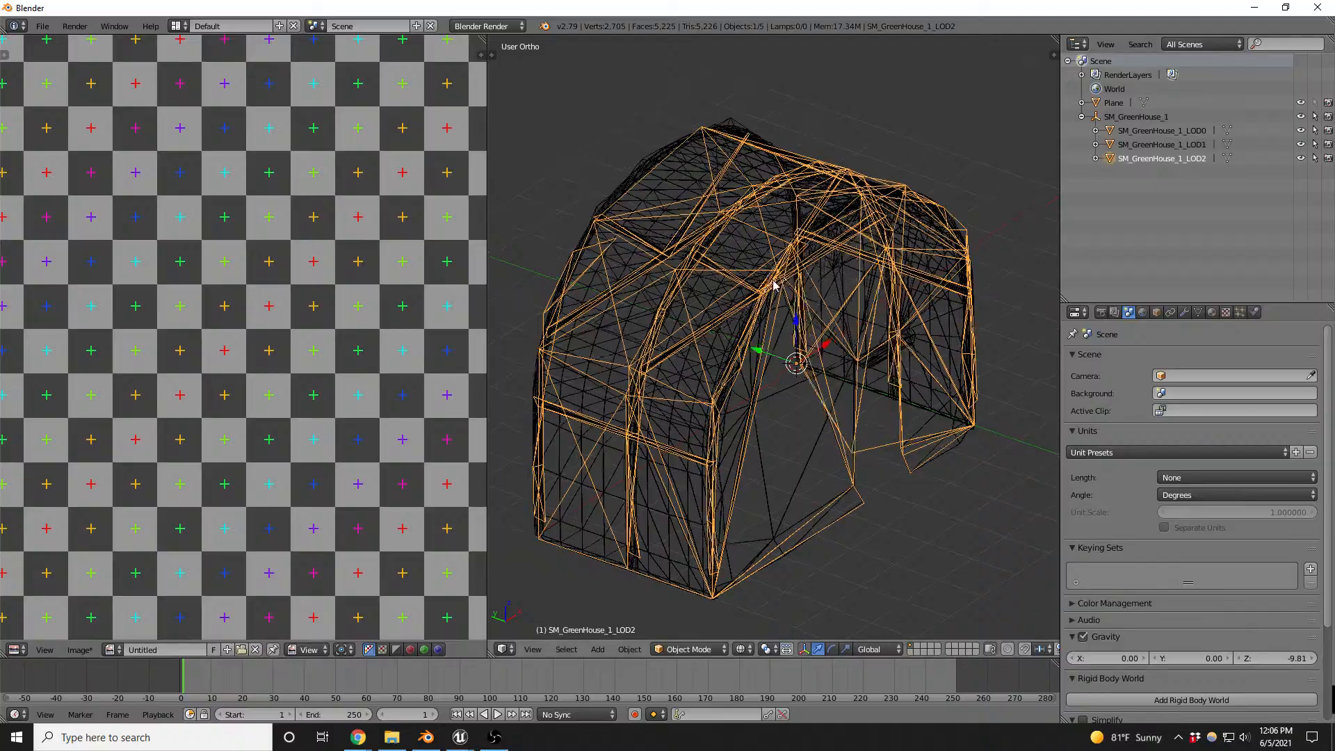
mouse_move(775, 284)
middle_down()
mouse_move(825, 301)
mouse_move(995, 232)
mouse_move(930, 268)
mouse_move(799, 286)
mouse_move(622, 286)
mouse_move(575, 232)
mouse_move(721, 230)
mouse_move(763, 286)
middle_up()
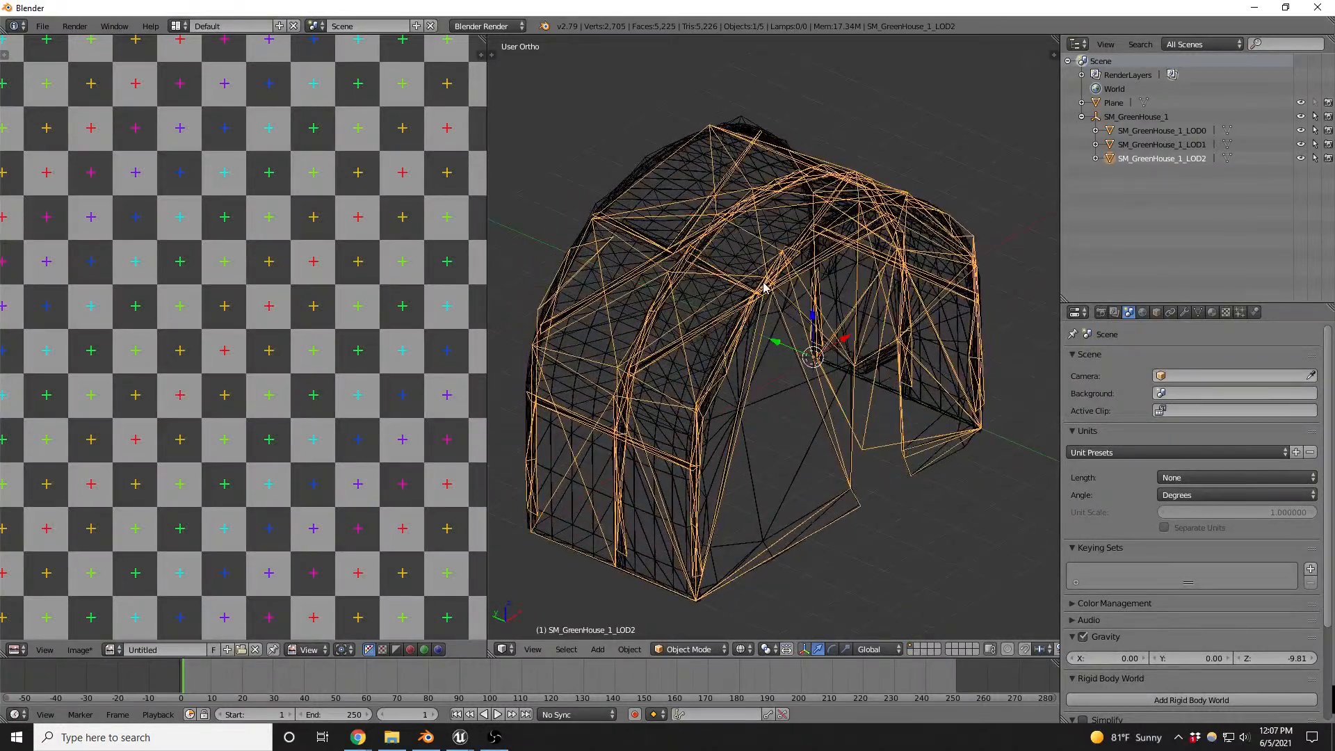
key(x)
click(822, 256)
right_click(859, 268)
key(x)
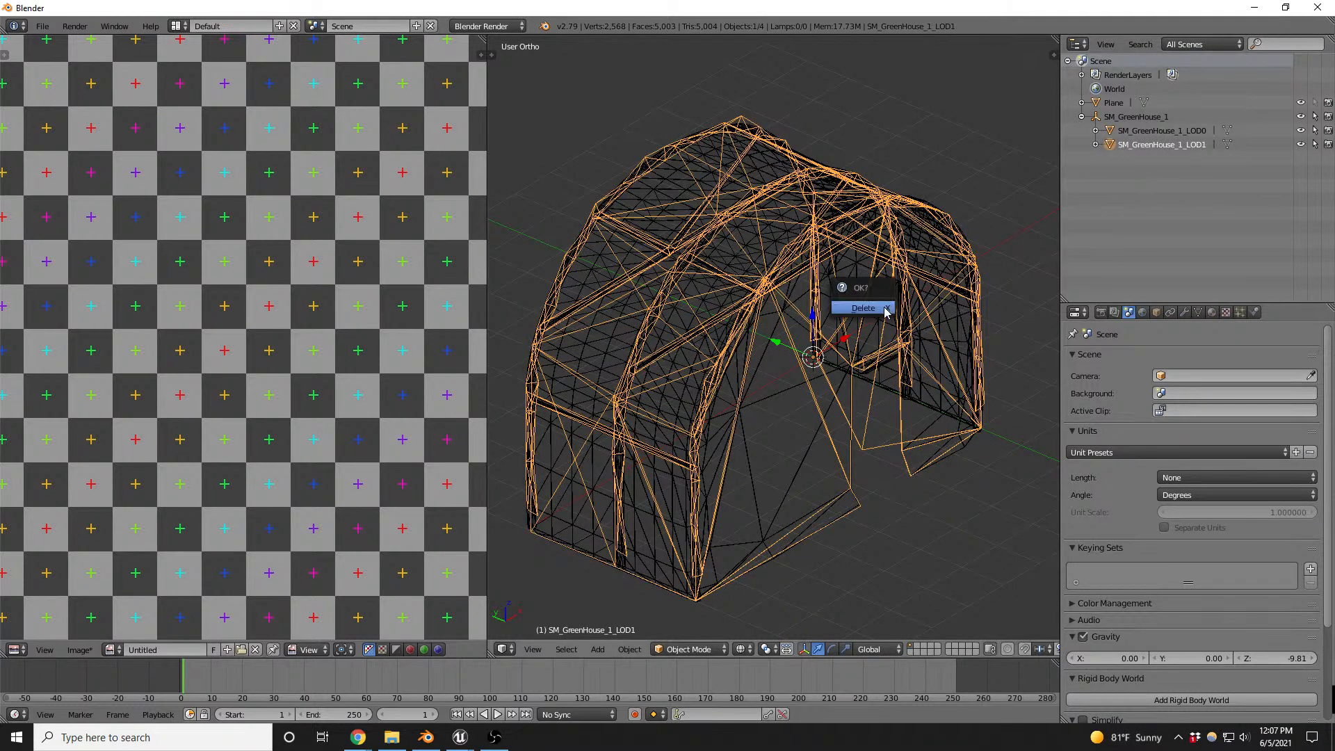
click(886, 311)
- Clear the parent of SM_GreenHouse_1_LOD0 while keeping its transformation, and delete the SM_GreenHouse_1 parent empty
right_click(782, 280)
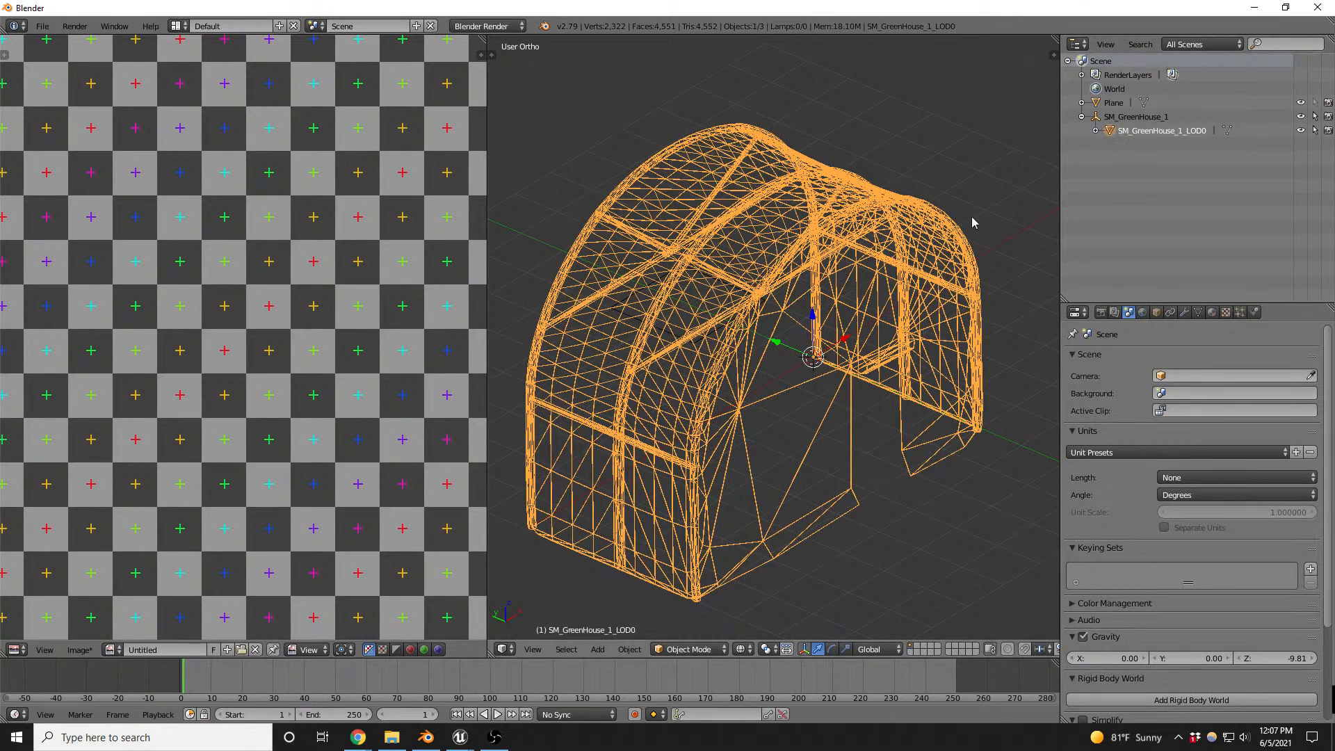
key(alt+p)
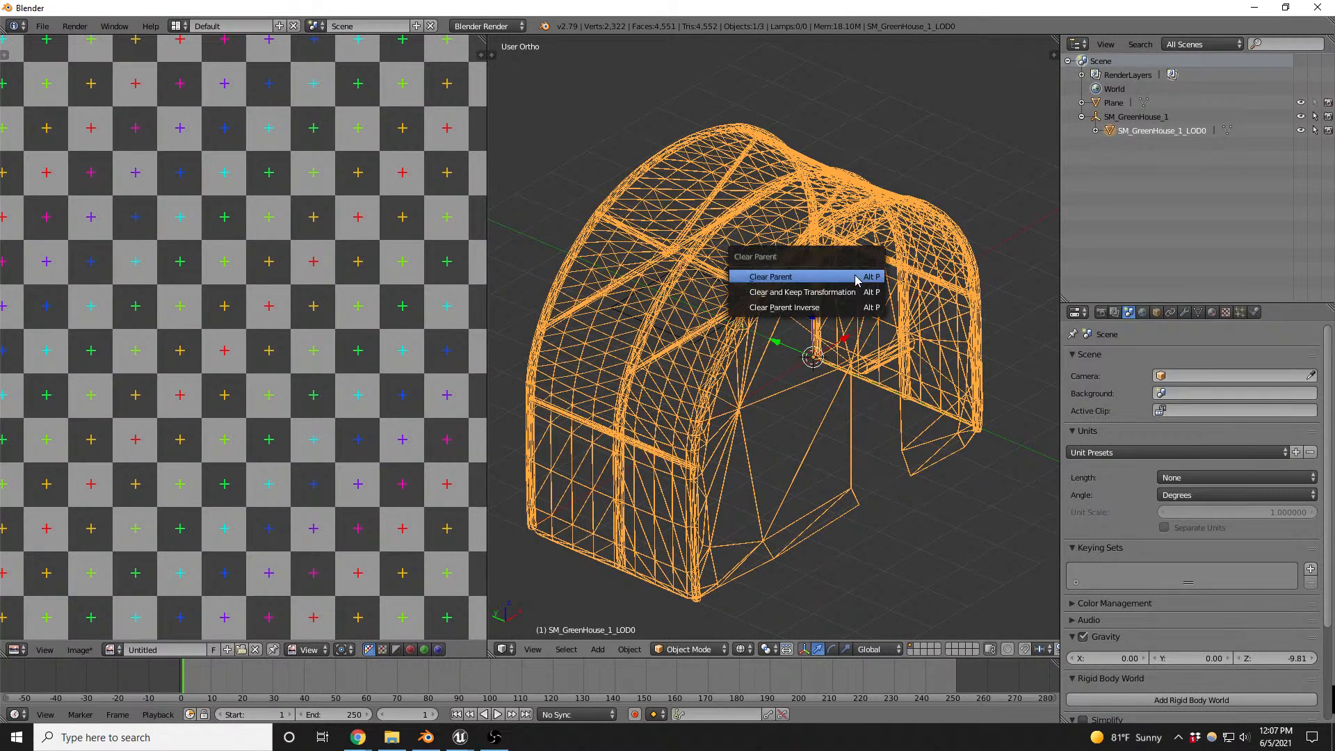
click(820, 287)
click(1105, 117)
key(x)
click(910, 233)
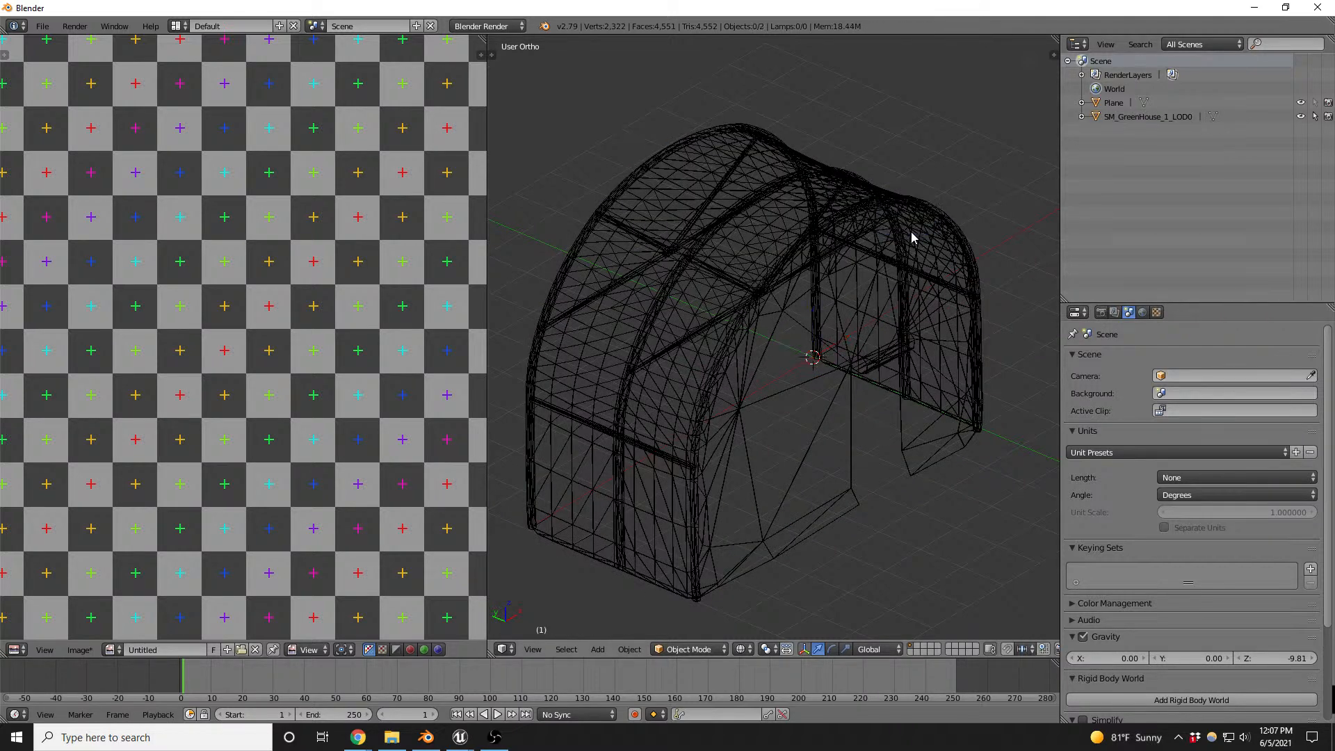
- Return to solid shading, enter Edit Mode on SM_GreenHouse_1_LOD0 and select only the middle arched rib's linked geometry
right_click(751, 277)
key(z)
key(Tab)
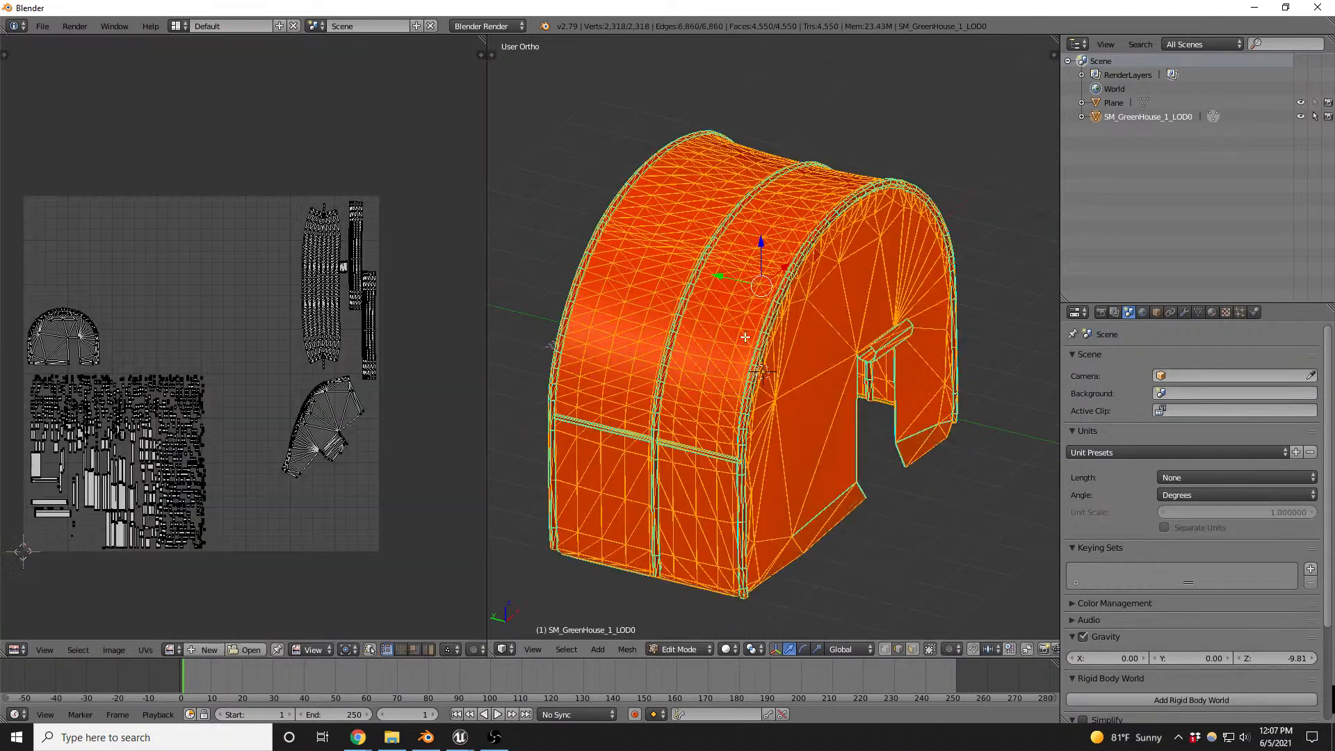
key(a)
scroll(674, 319, up, 4)
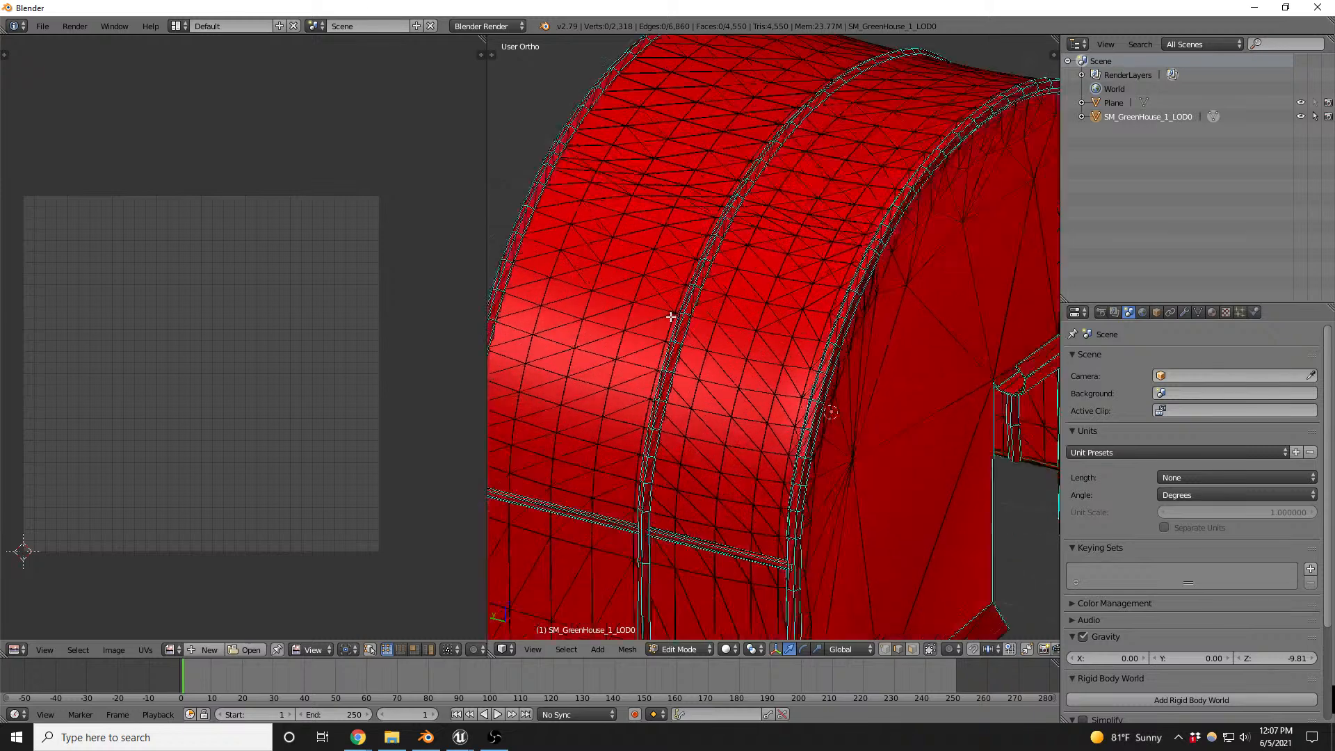
alt+right_click(690, 308)
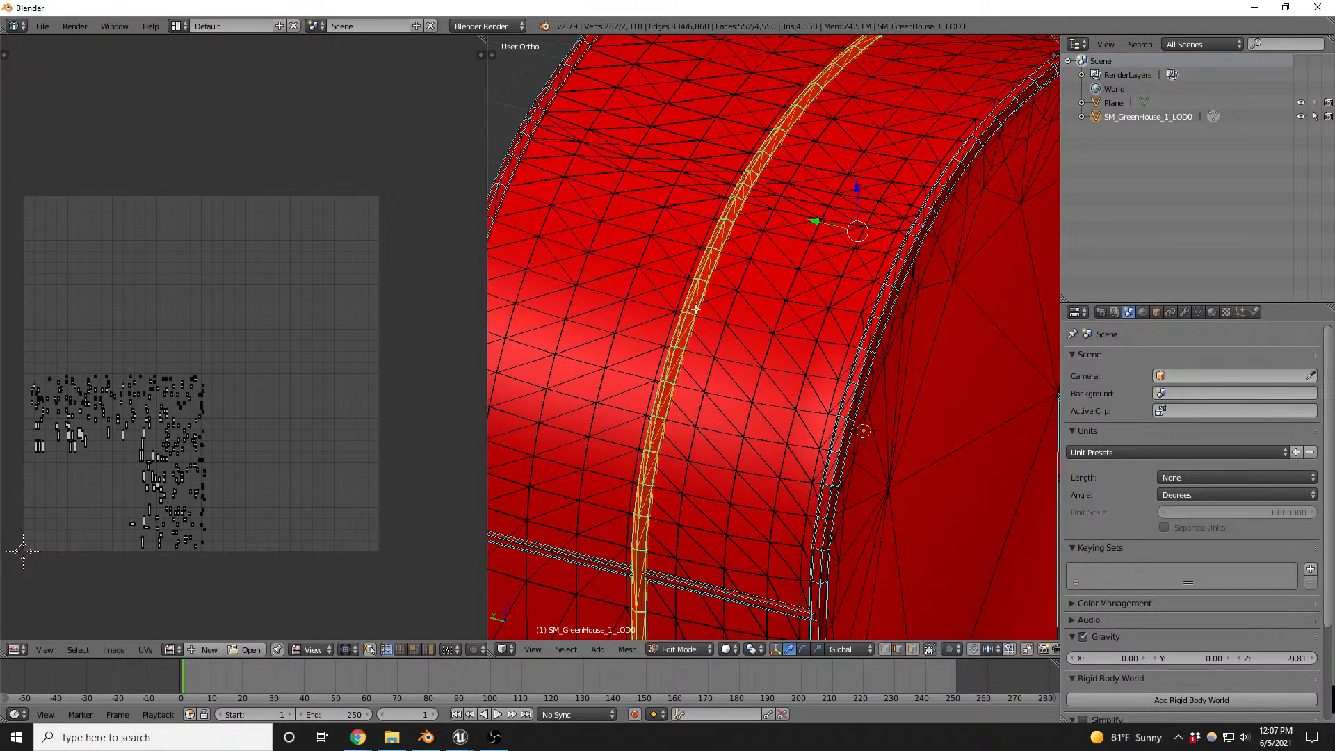
scroll(795, 241, down, 4)
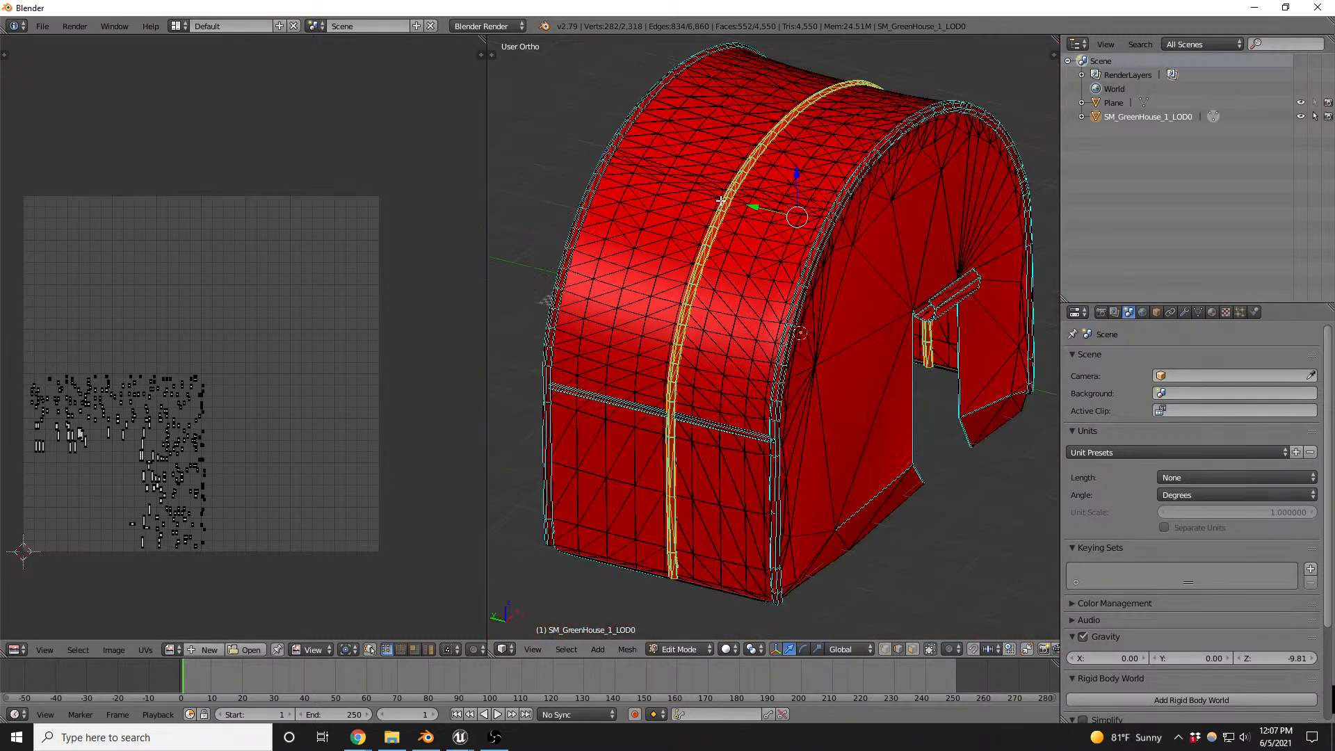
- Replace the rib selection with the linked roof, side and end-wall panels, and examine the end wall with the doorway
key(a)
key(l)
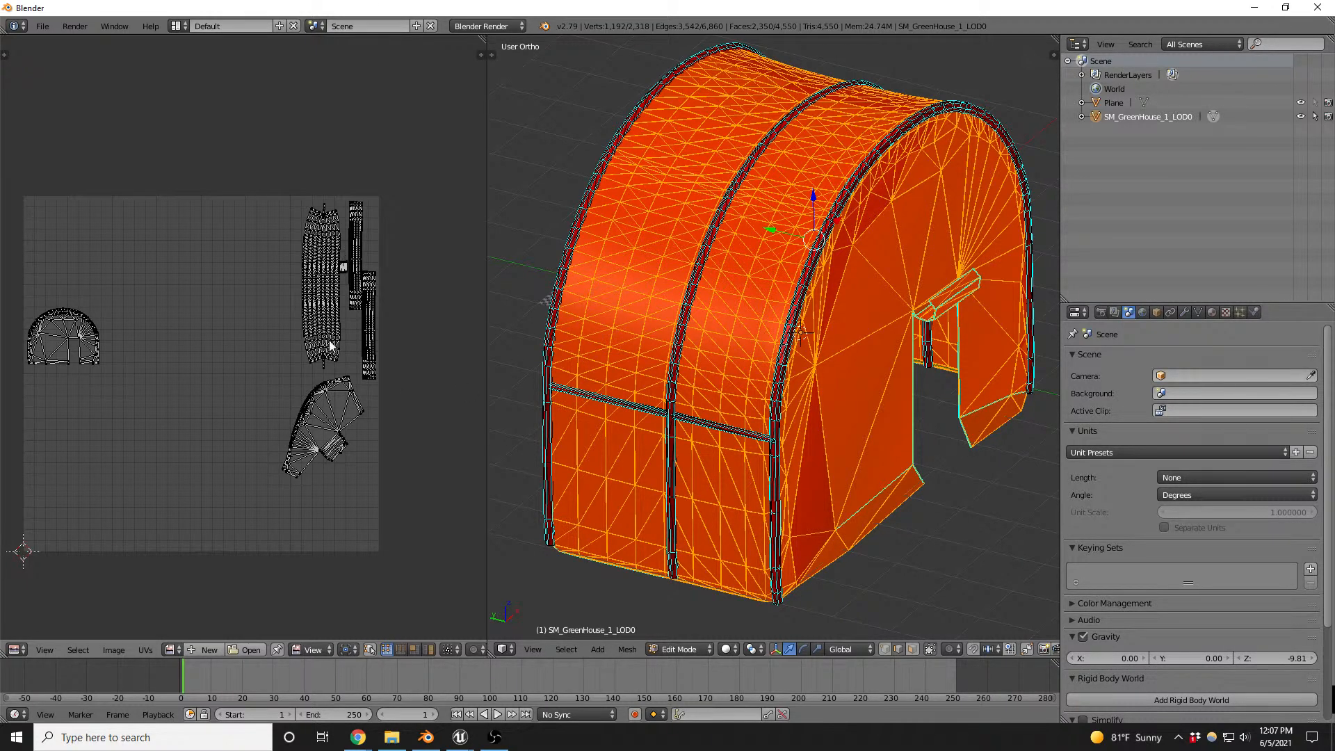
middle_drag(866, 343, 741, 319)
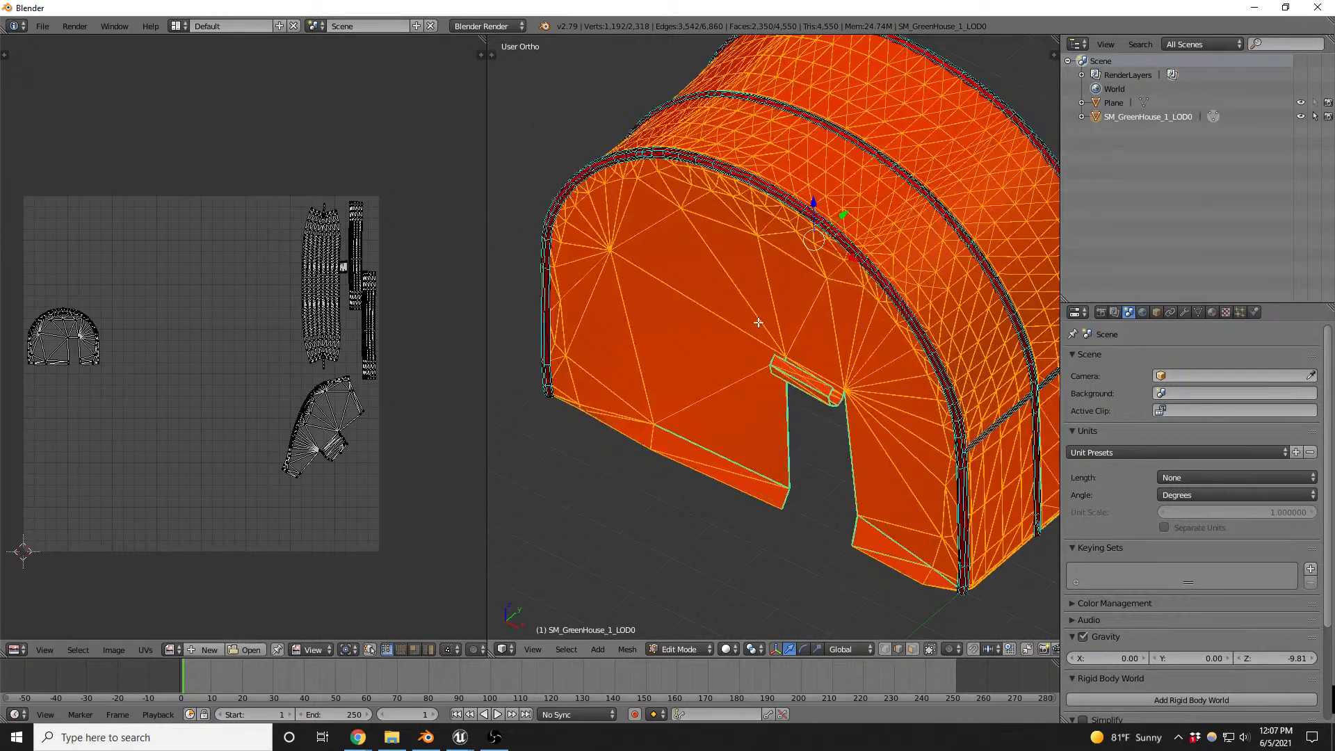
- Show the greenhouse's materials, enlarge the slot list and rename the MI_Greenhouse material as MI_plasticSheet
click(1213, 312)
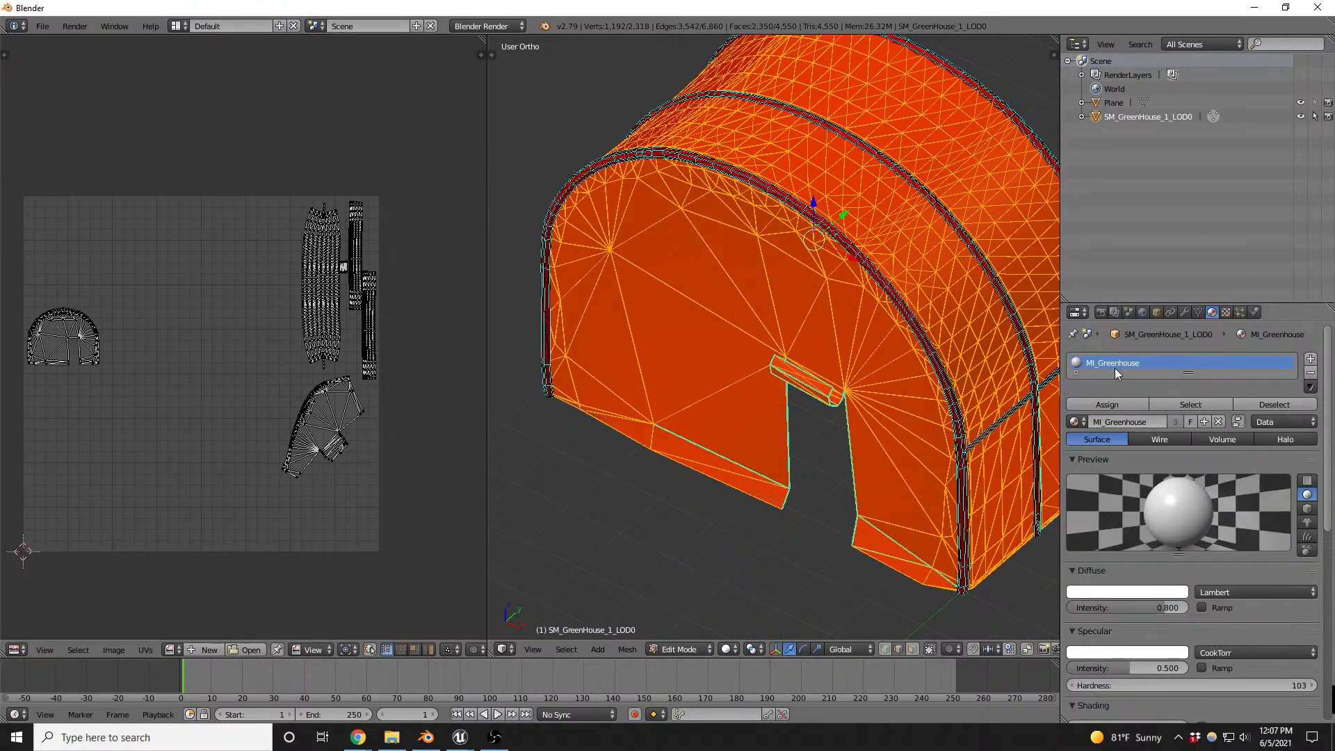
drag(1190, 373, 1190, 428)
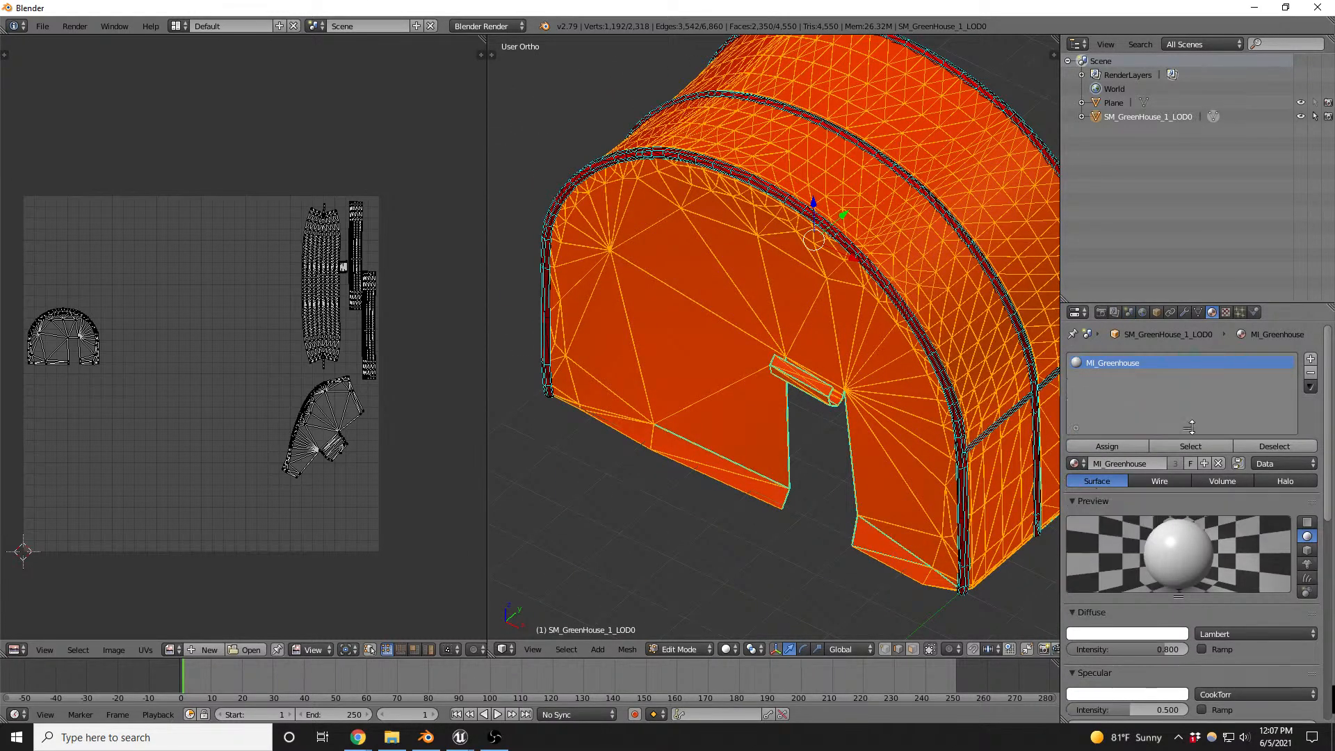
click(1110, 464)
text(G)
text(lastic5heet)
key(Return)
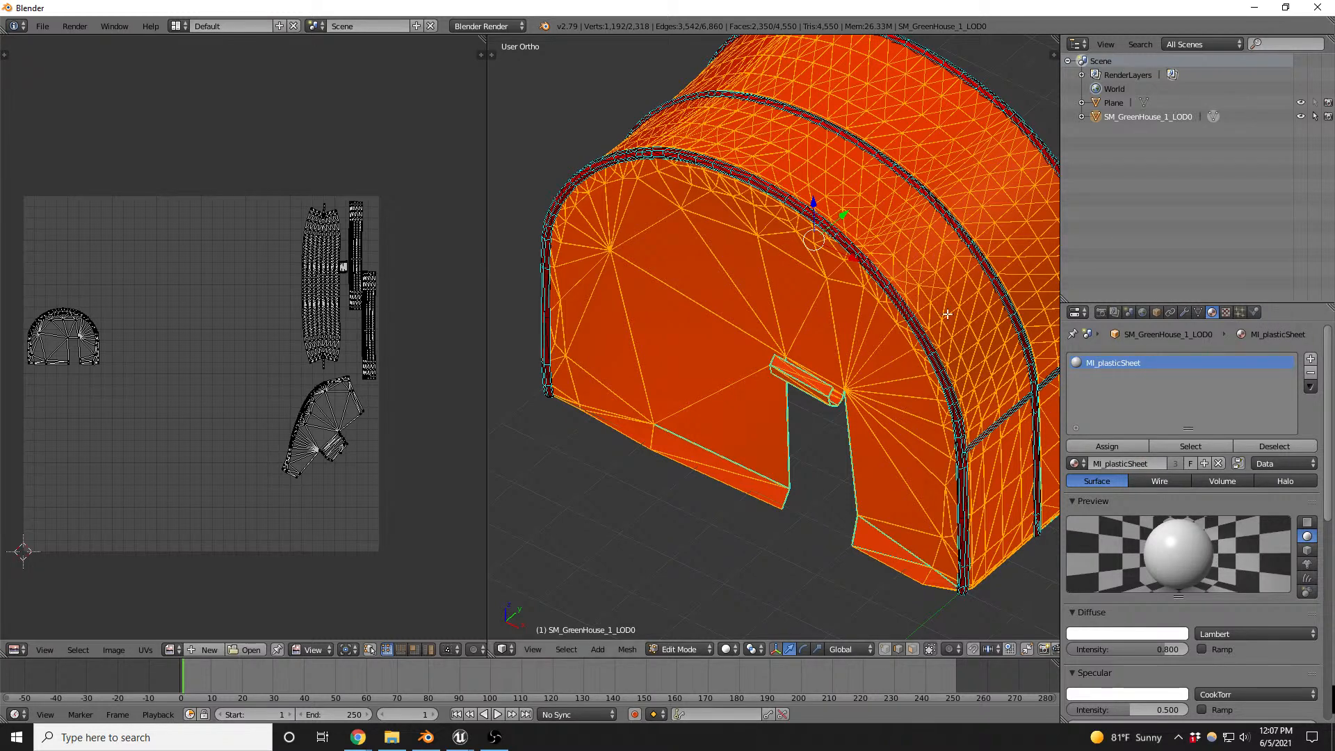
- Invert the selection to the metal frame and add a second material named metal to the greenhouse
scroll(876, 299, down, 3)
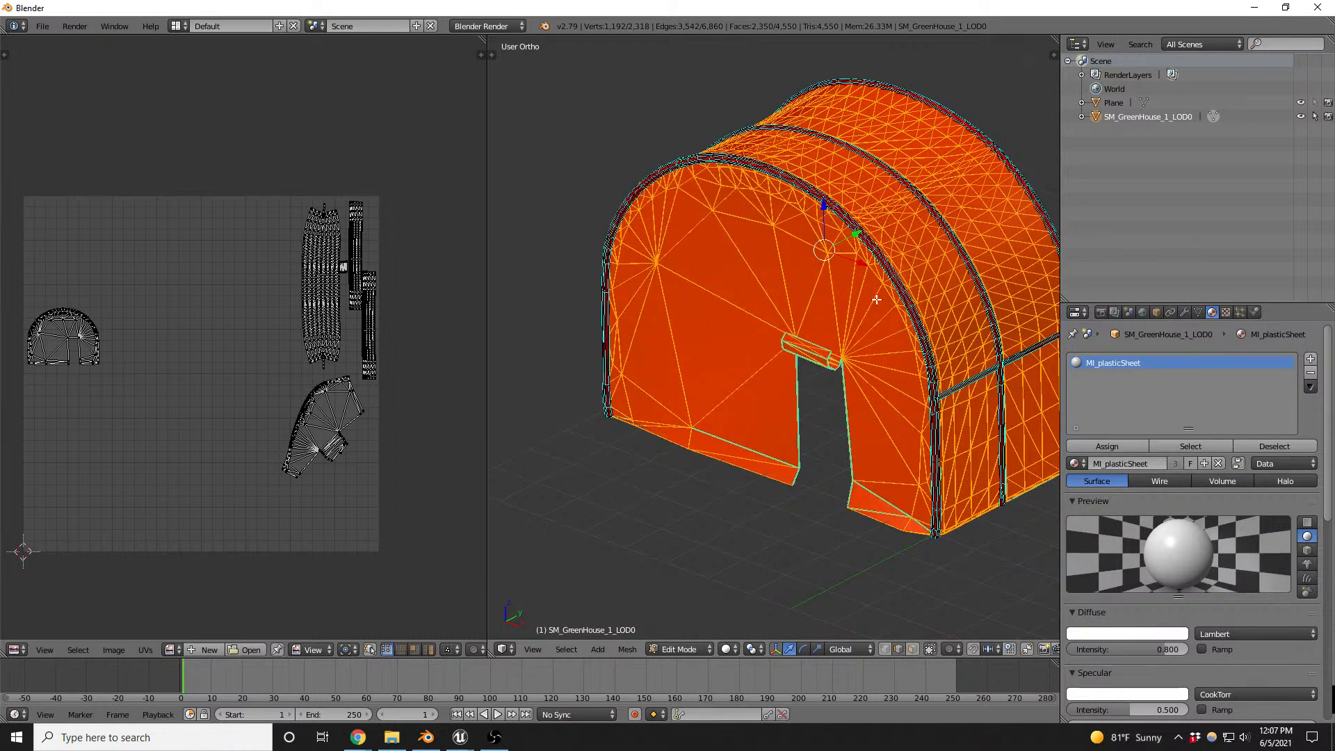
key(ctrl+i)
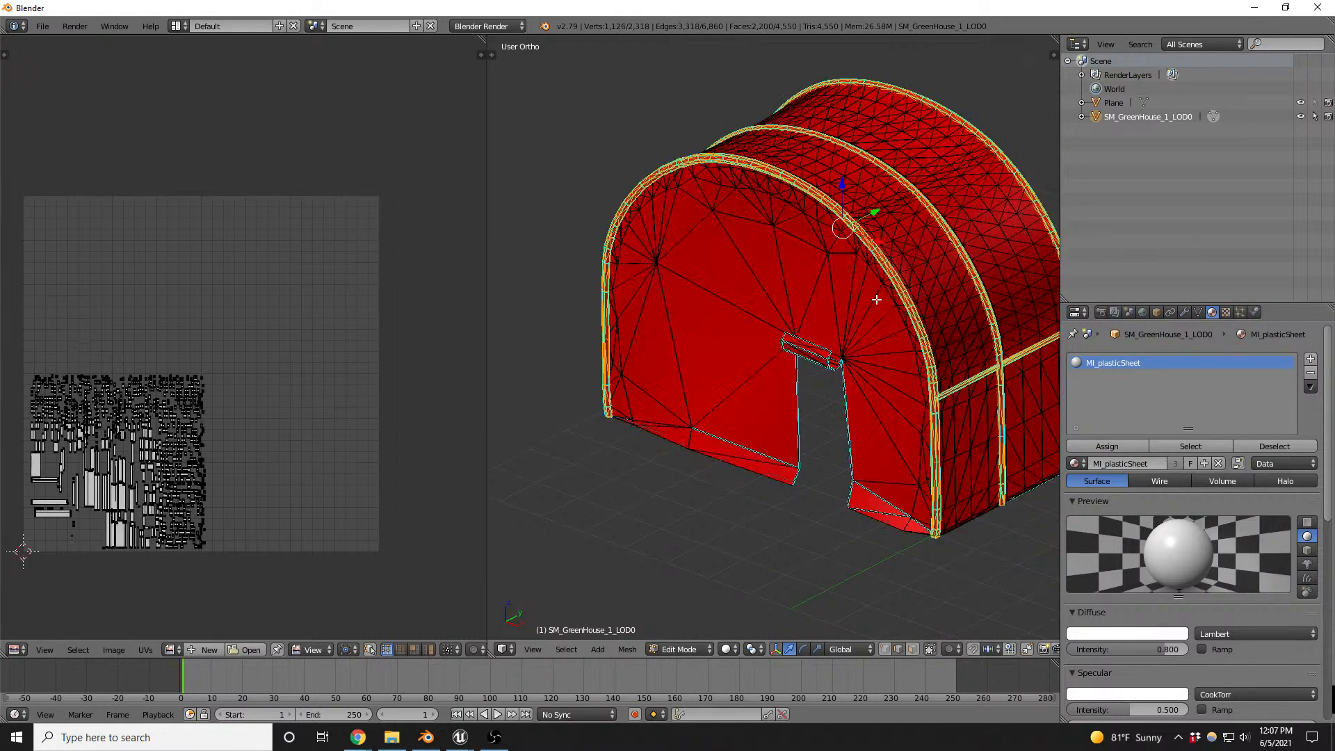
click(1311, 358)
click(1126, 460)
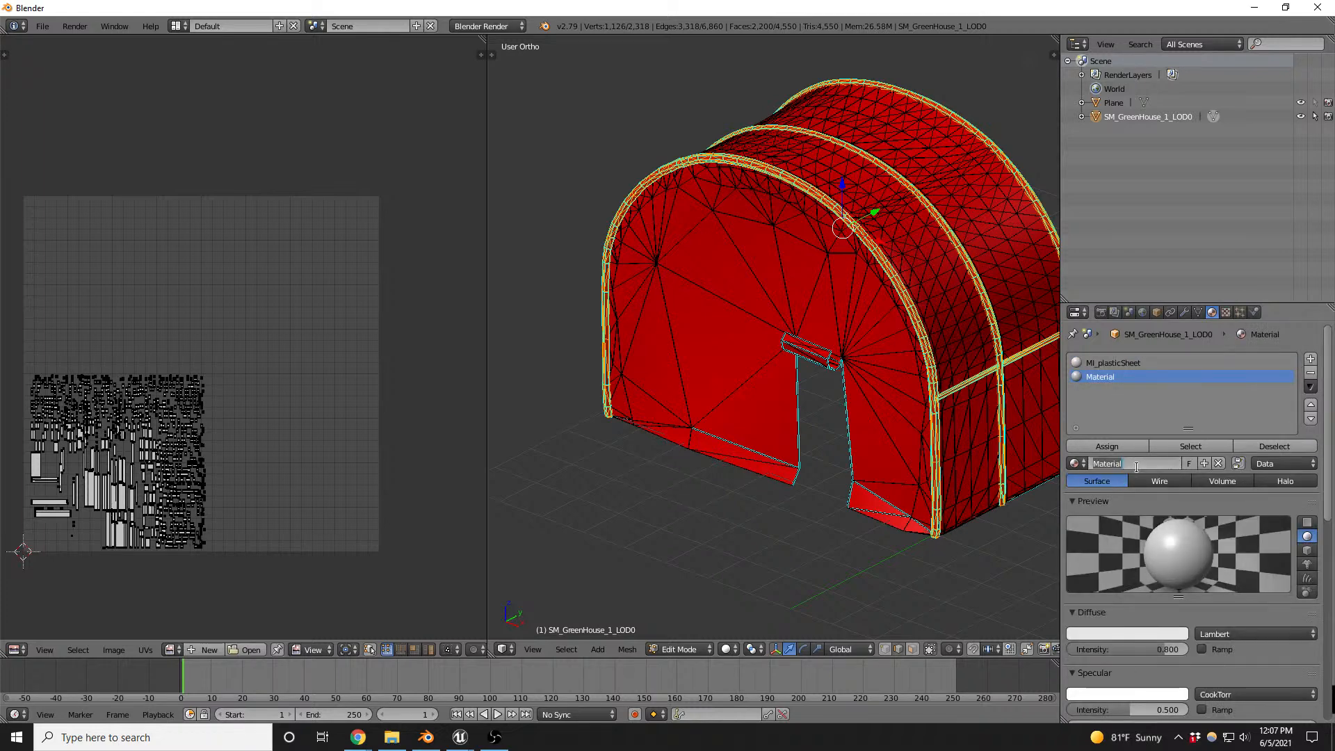
text(metal)
key(Return)
- Remove the MI_ prefix from the first material so it is named plasticSheet
click(1104, 363)
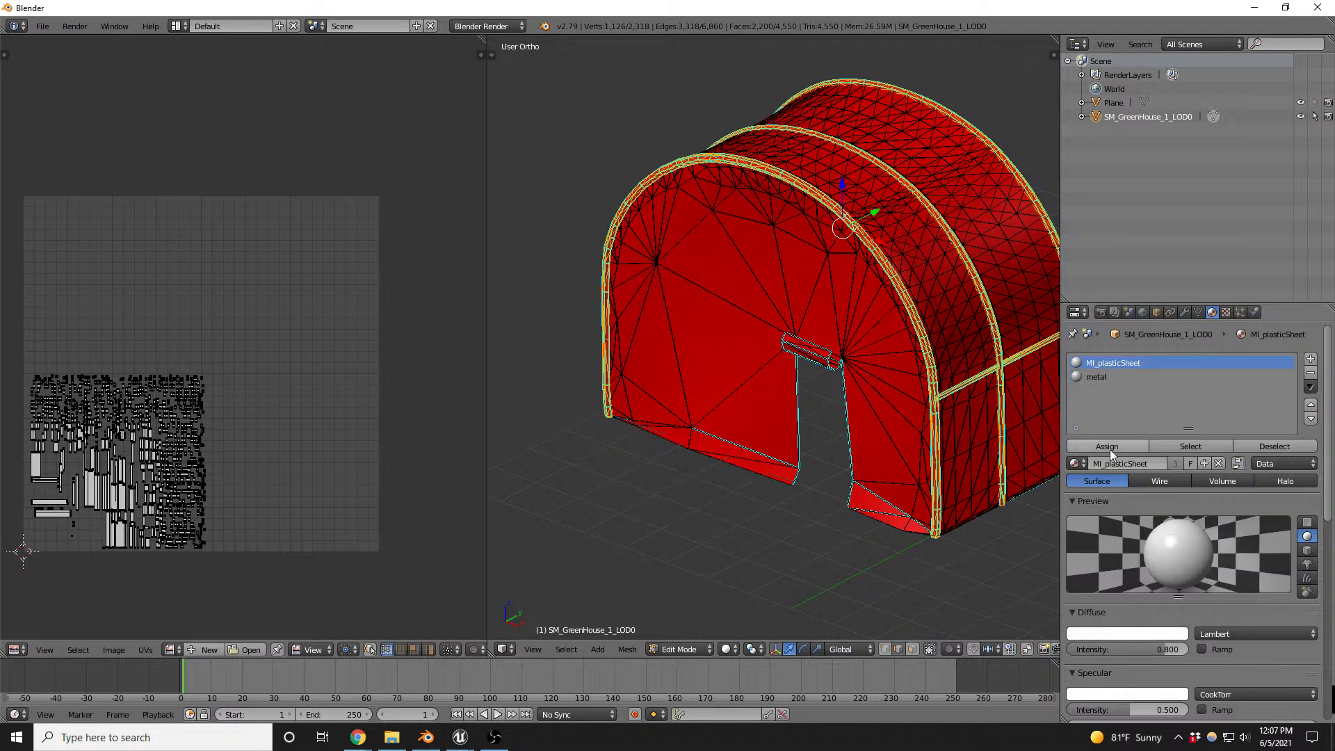
click(1105, 464)
key(Home)
key(Delete)
key(Delete)
key(Delete)
key(Return)
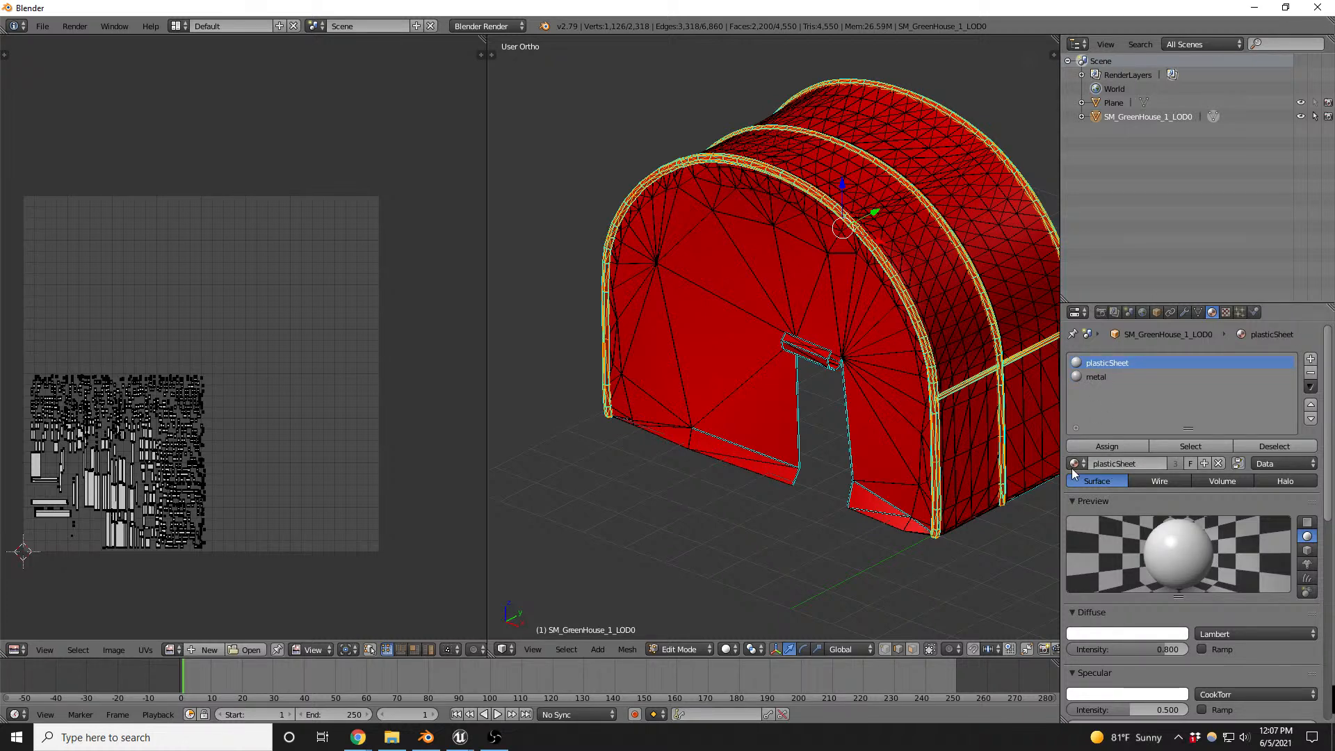
- Check which faces use plasticSheet by selecting them from an empty selection, and clear the selection again
middle_drag(845, 394, 869, 411)
key(a)
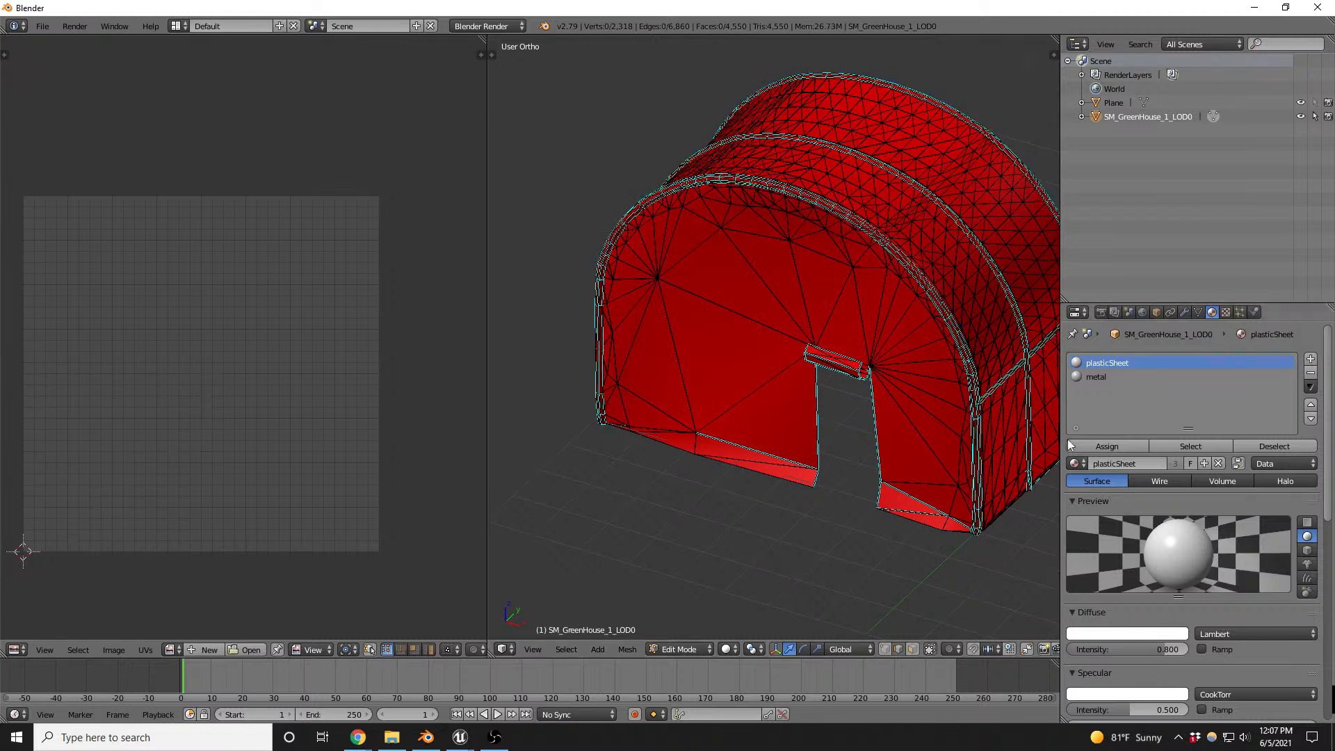
click(1173, 446)
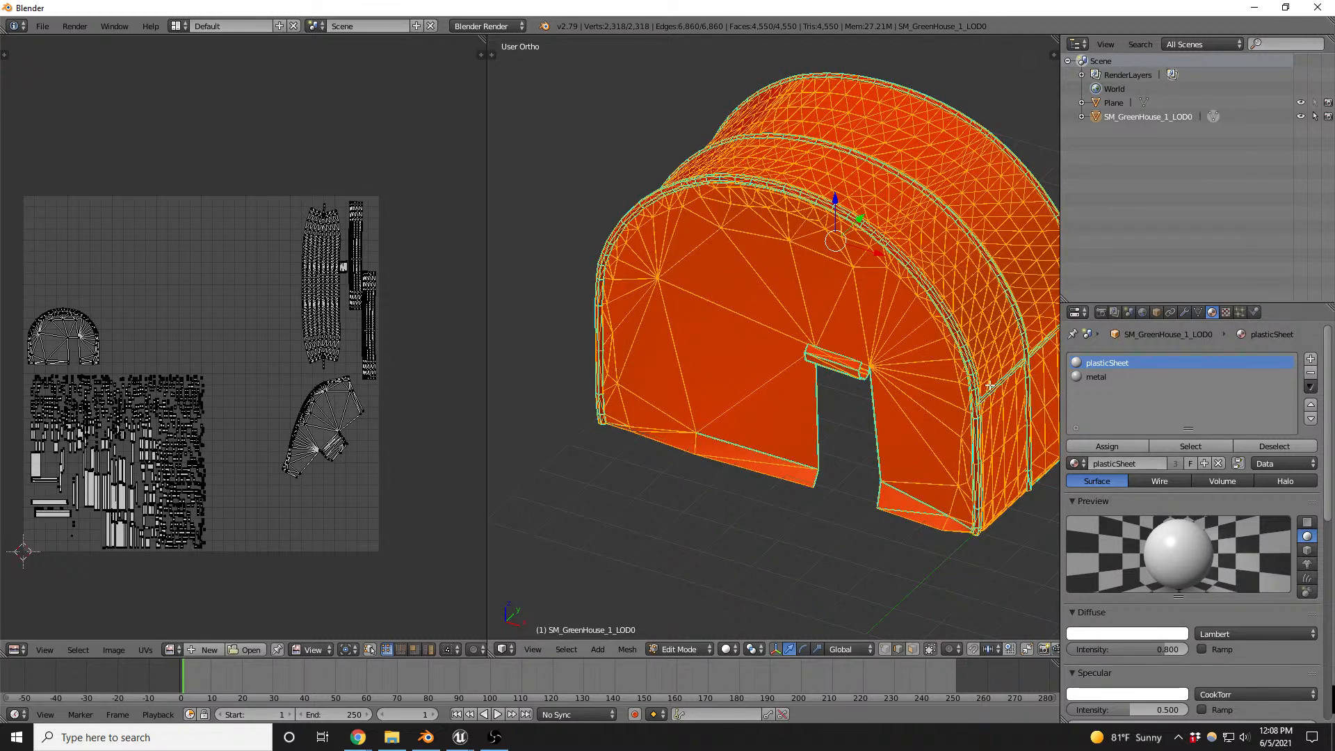
key(a)
- Select the linked plastic panels, invert the selection to the frame and assign the metal material to it
middle_drag(972, 371, 916, 273)
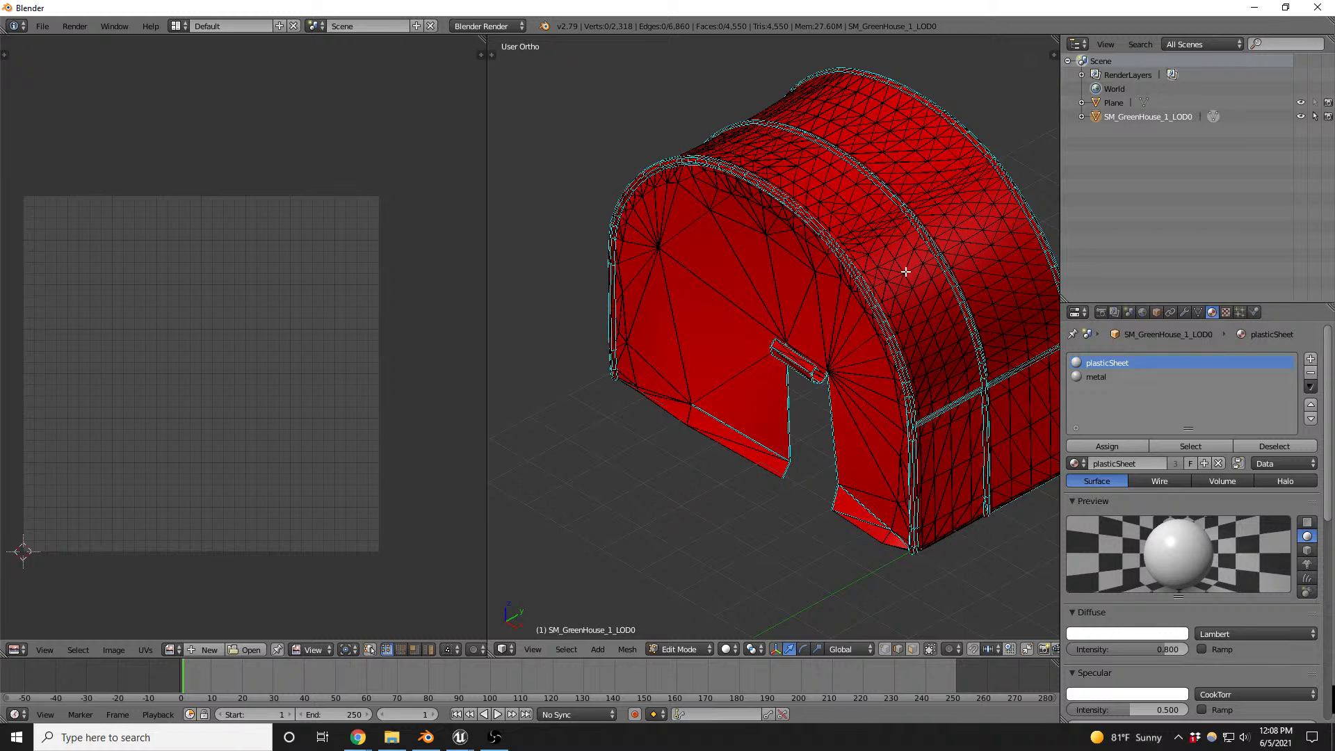
scroll(904, 271, up, 3)
key(l)
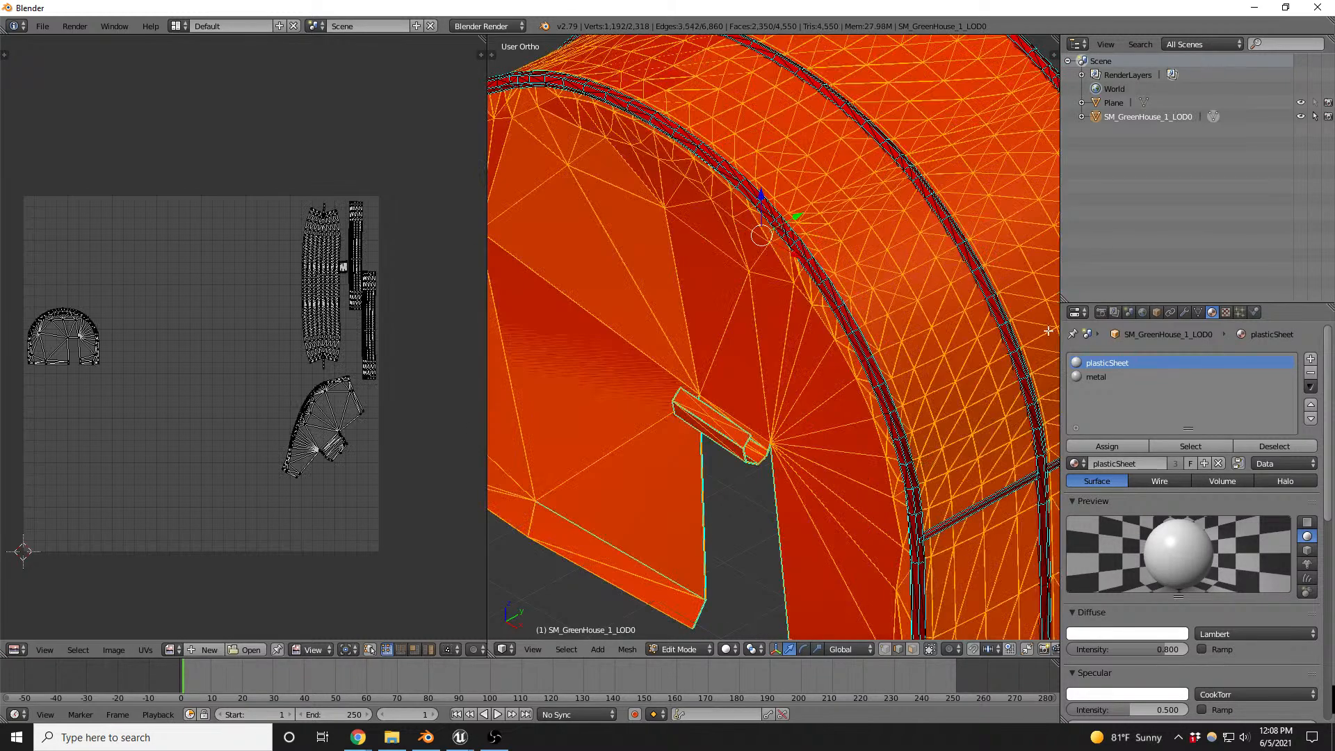
scroll(805, 335, down, 2)
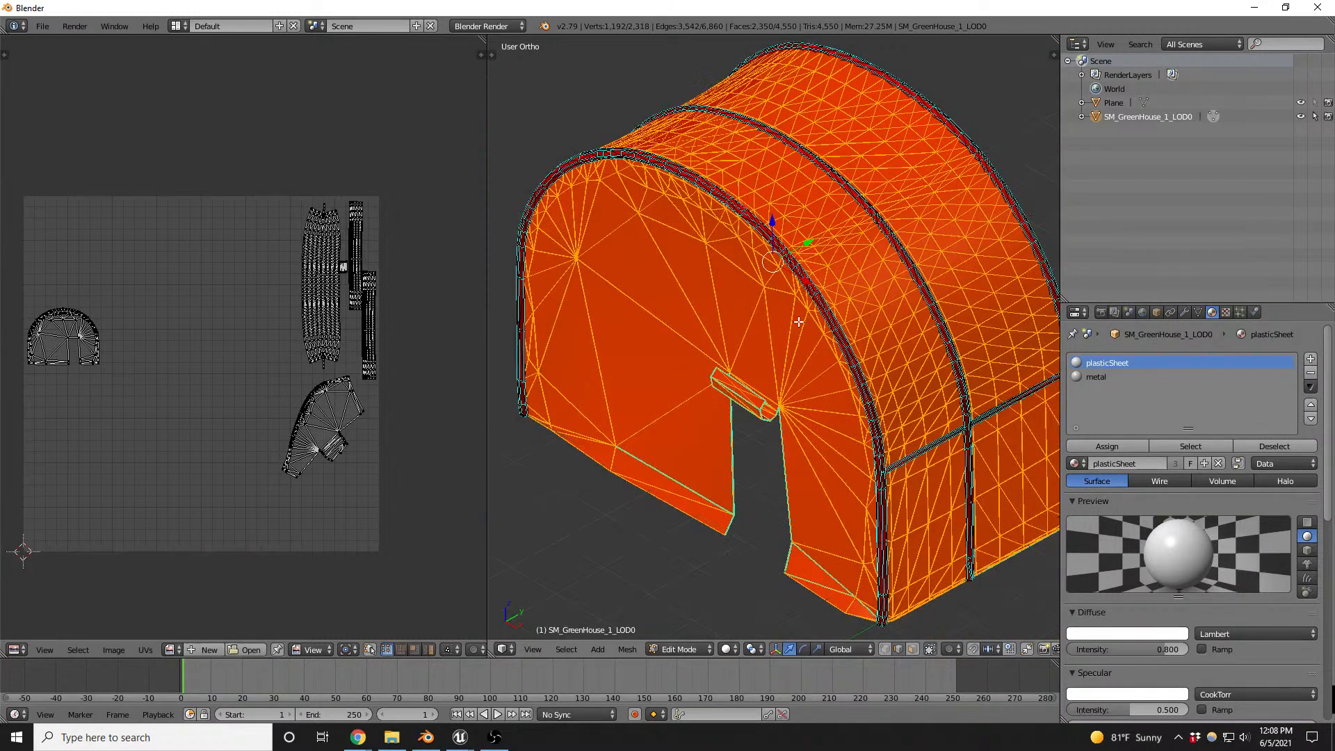
key(ctrl+i)
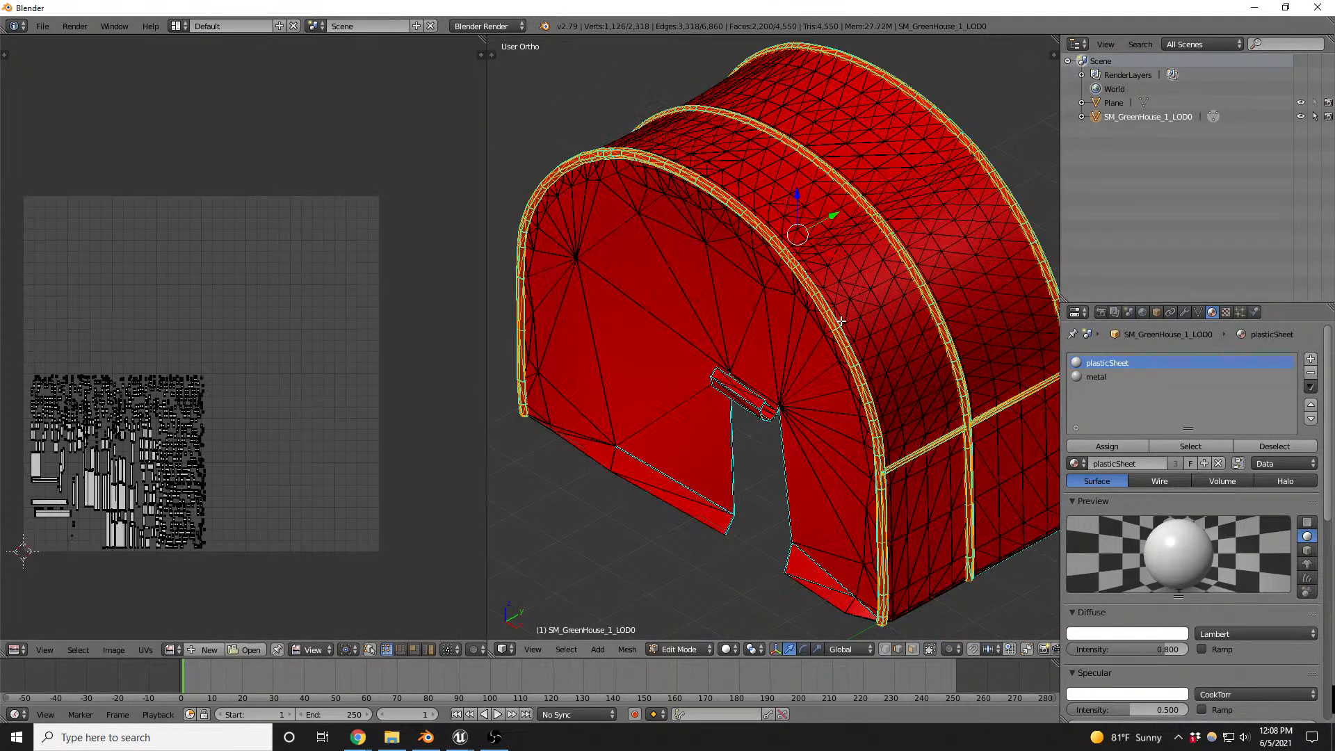
click(1086, 380)
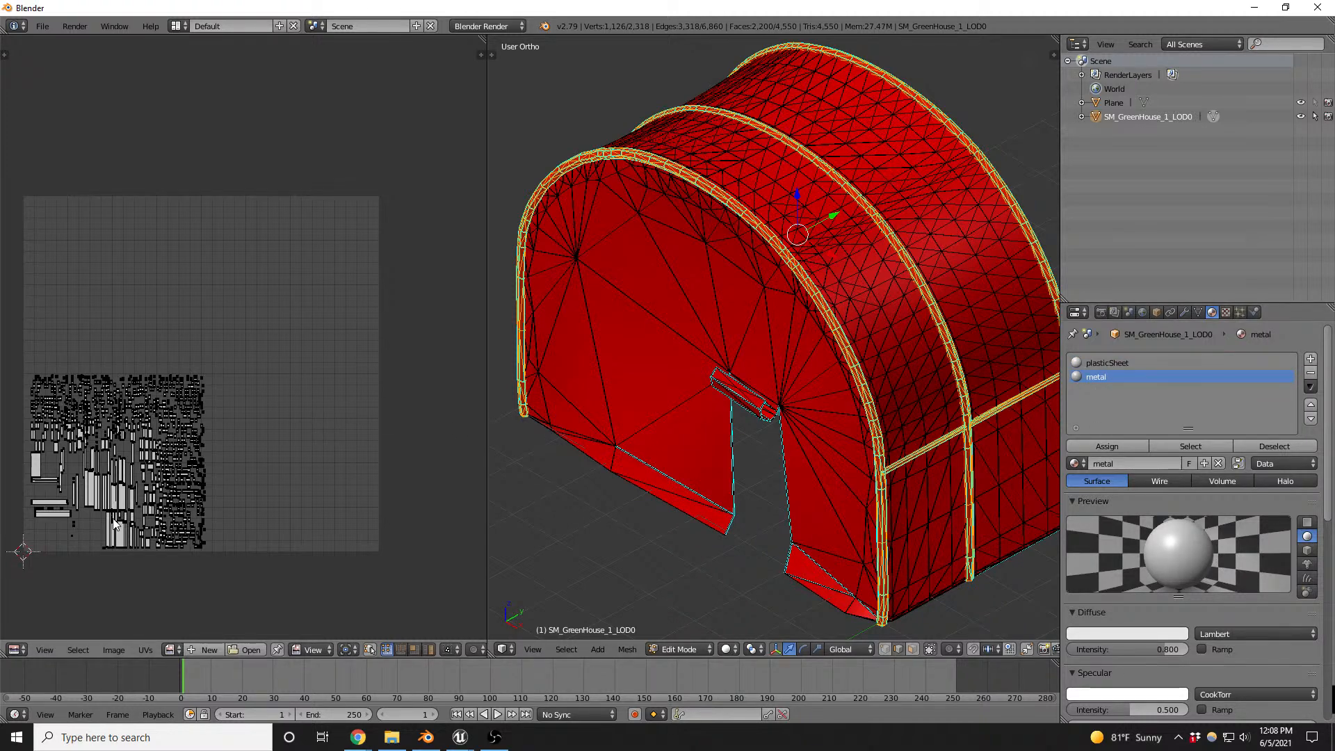
- Examine the frame's UV islands up close and overall, and briefly check the greenhouse mesh in Unreal before returning to Blender
scroll(112, 523, up, 4)
scroll(132, 428, up, 8)
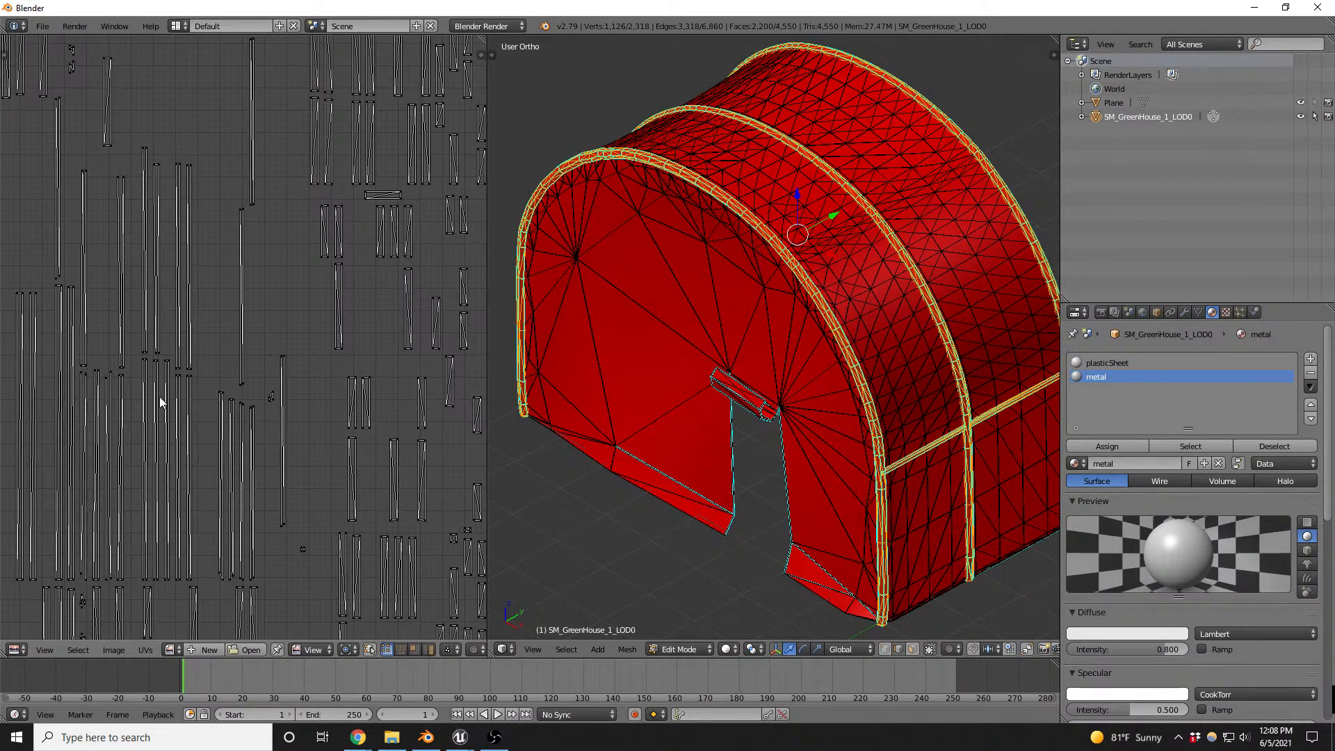
scroll(190, 346, up, 5)
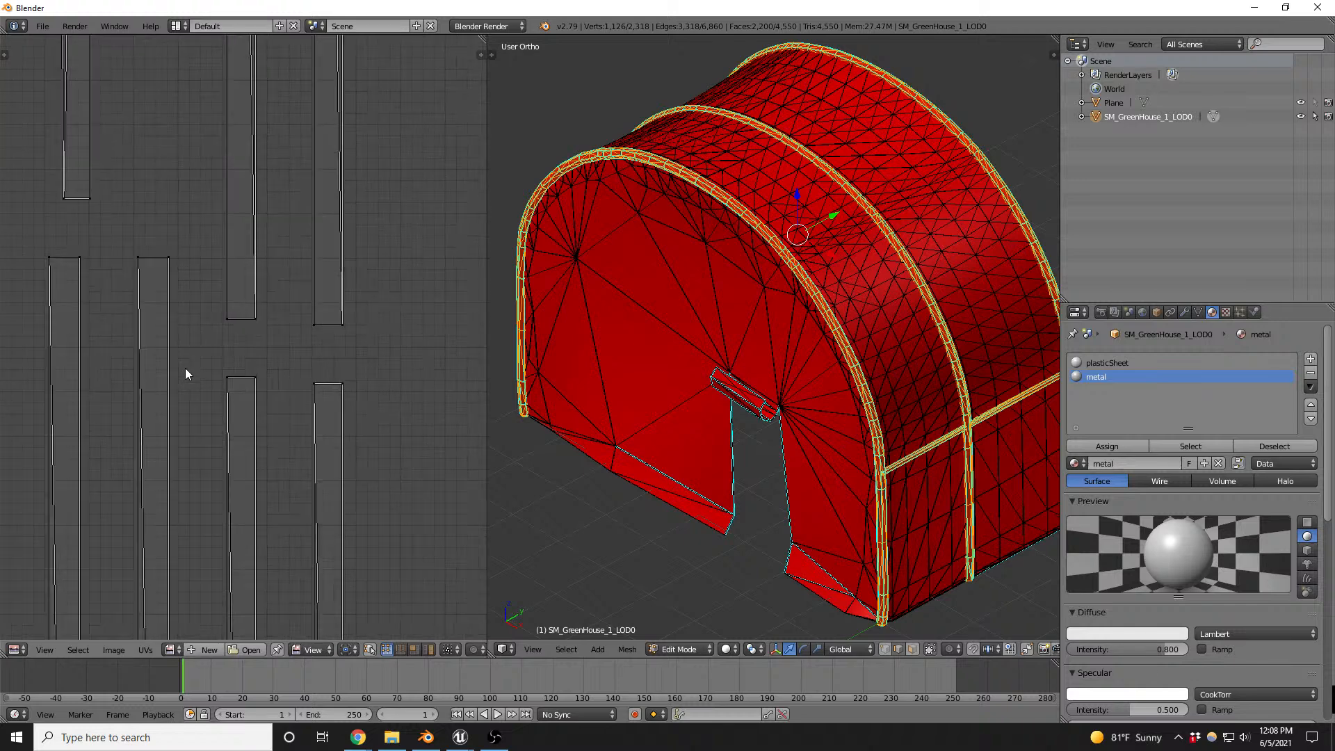
scroll(267, 294, down, 9)
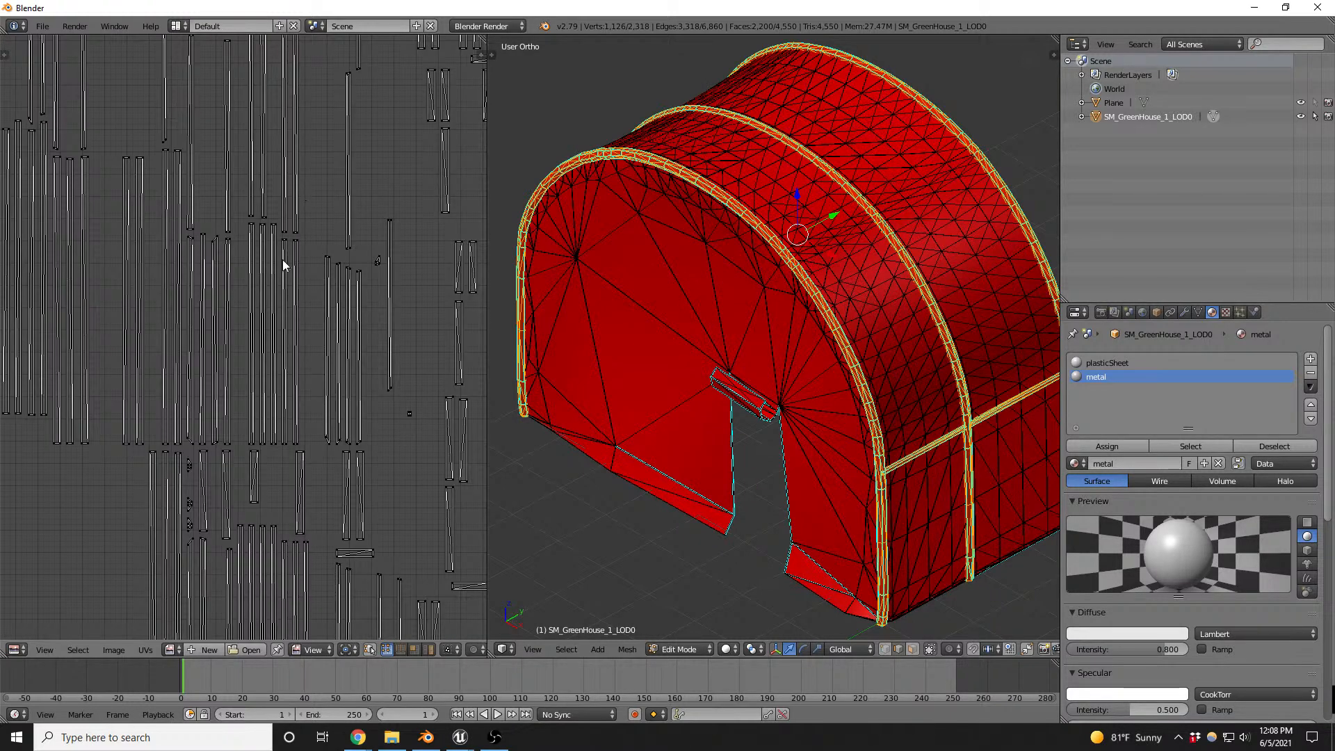
scroll(811, 205, down, 1)
scroll(378, 259, down, 8)
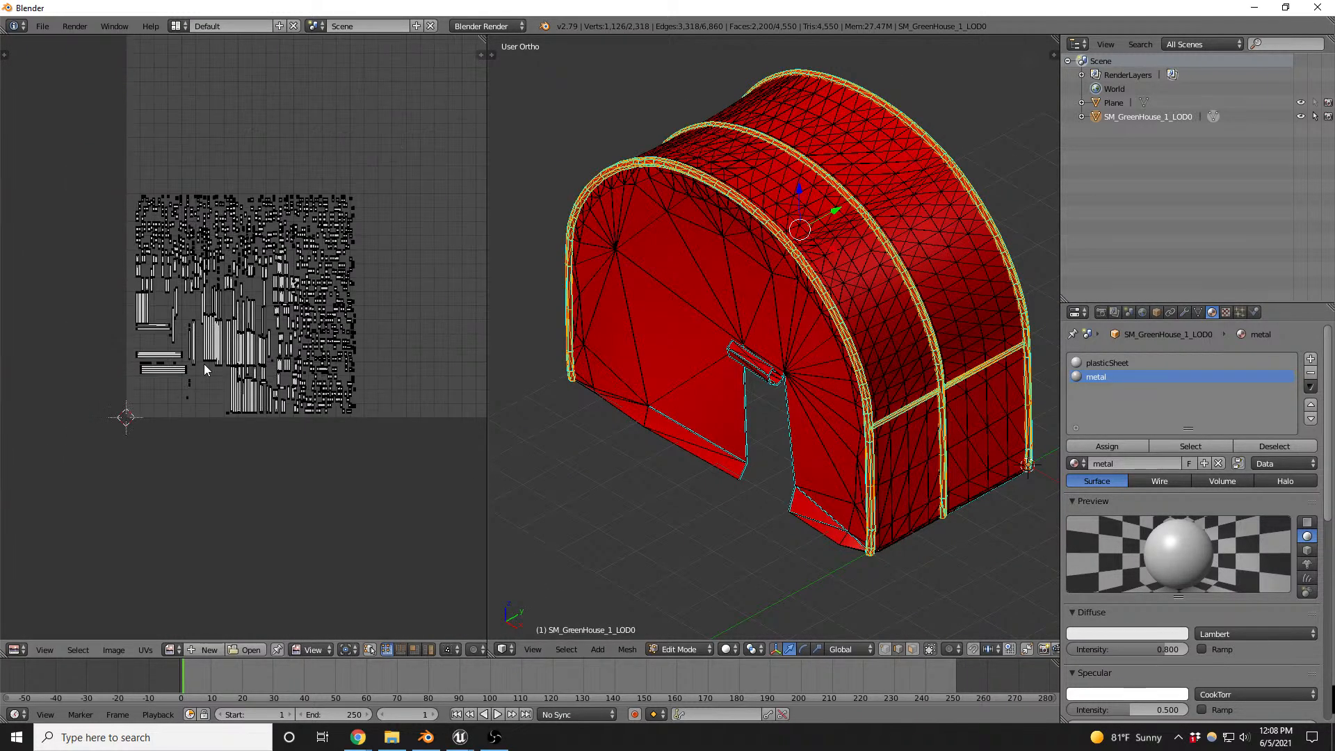
scroll(252, 306, down, 3)
scroll(252, 284, up, 4)
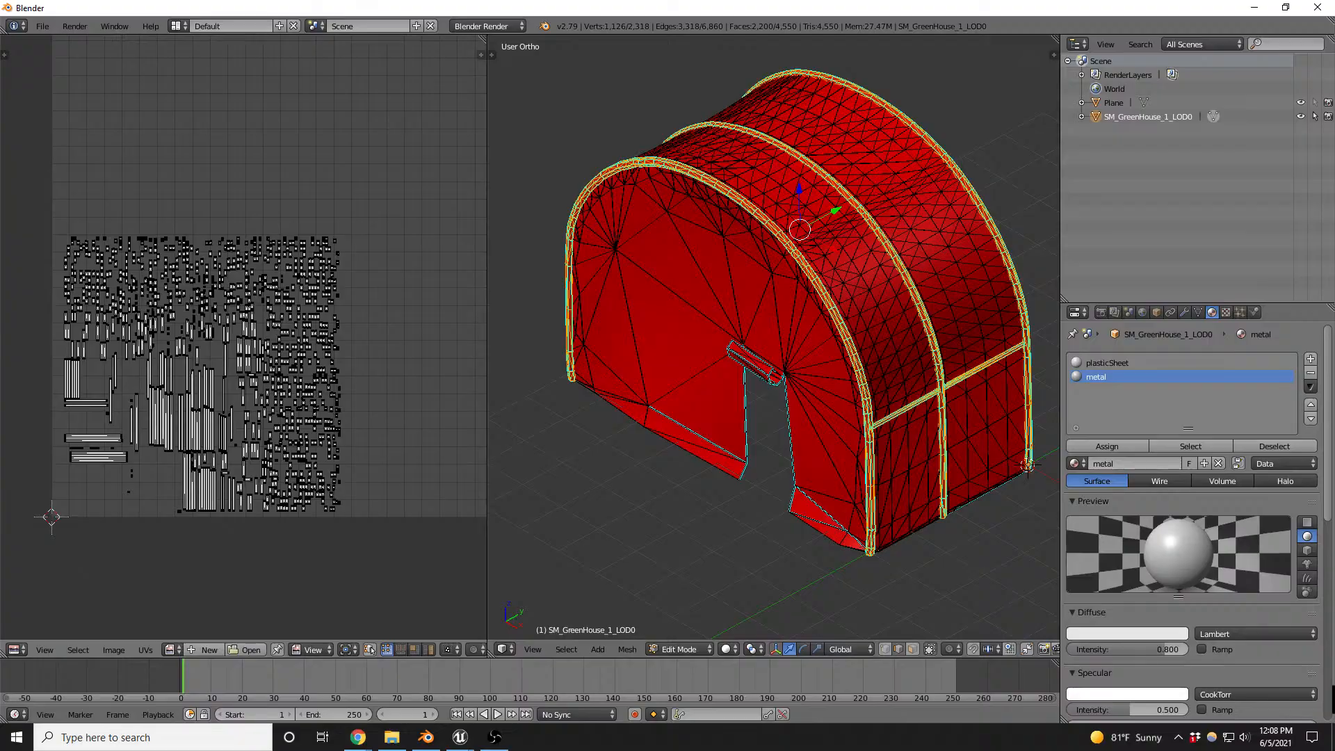
key(alt+Tab)
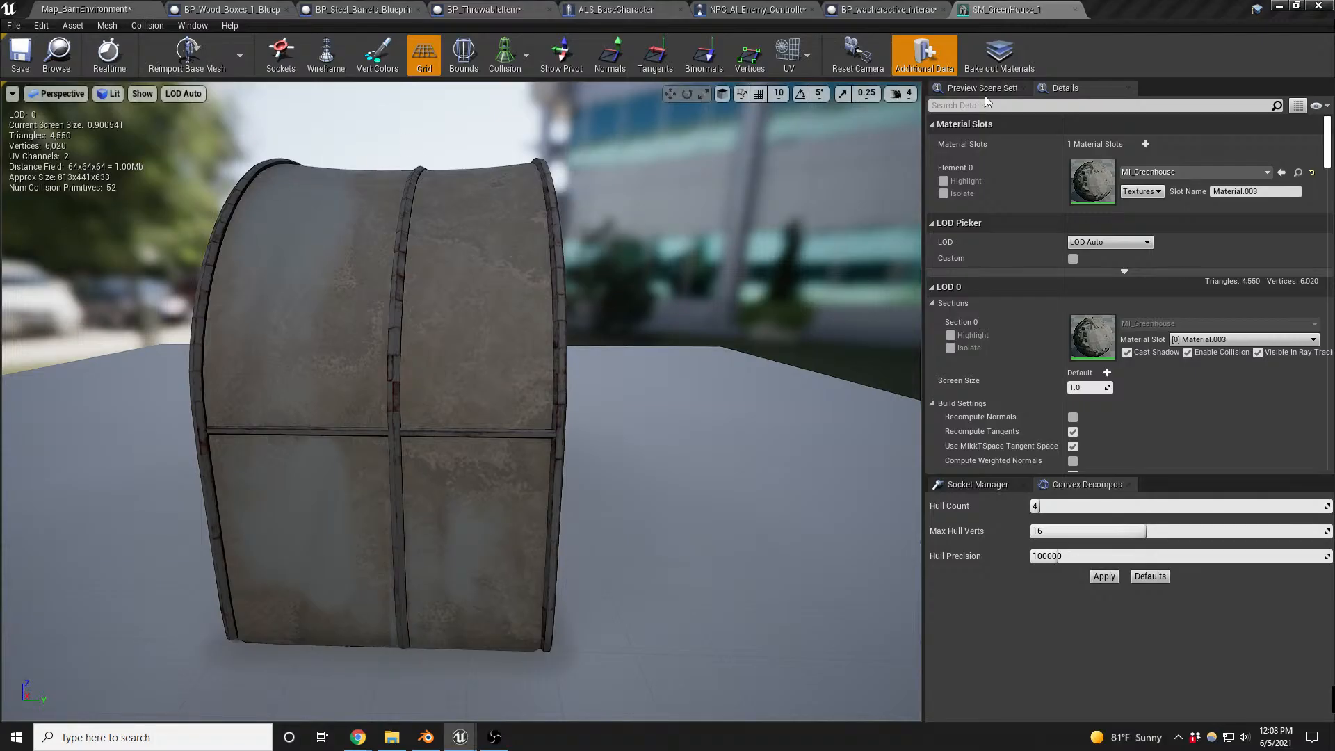
click(427, 737)
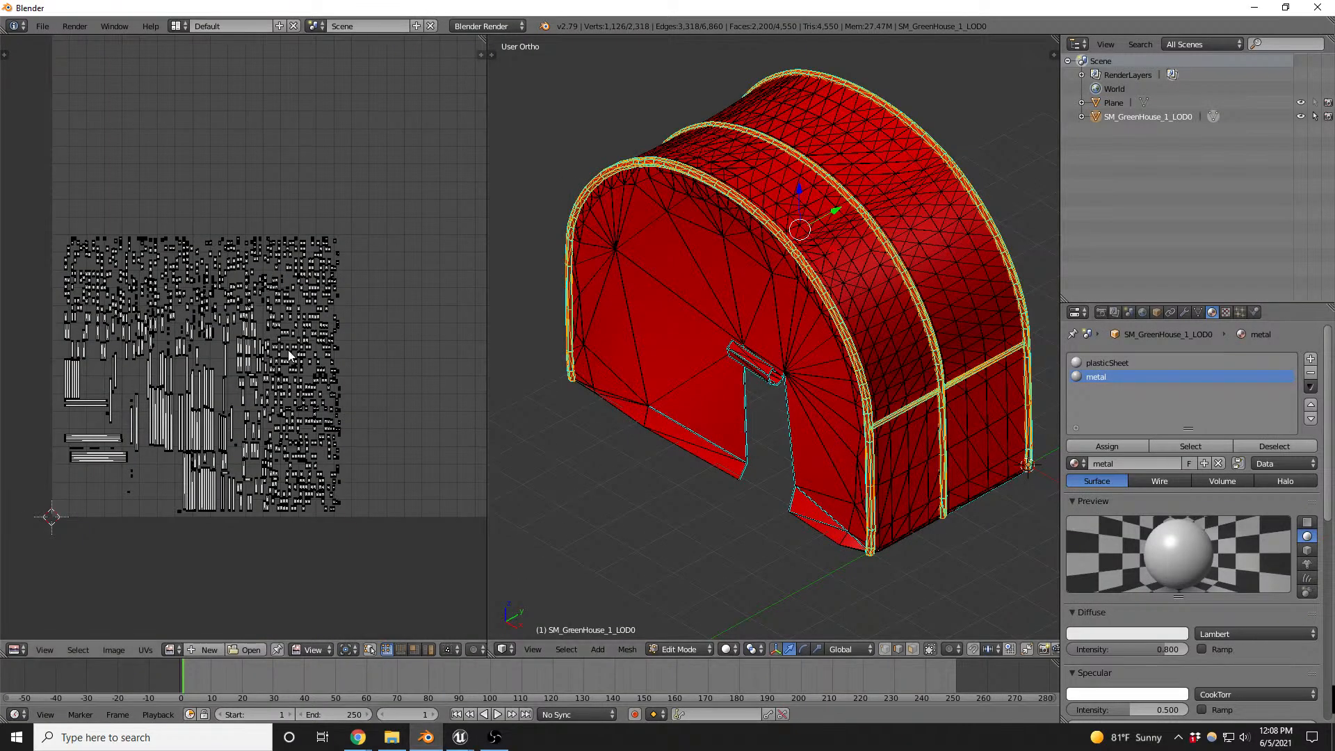
scroll(207, 410, up, 8)
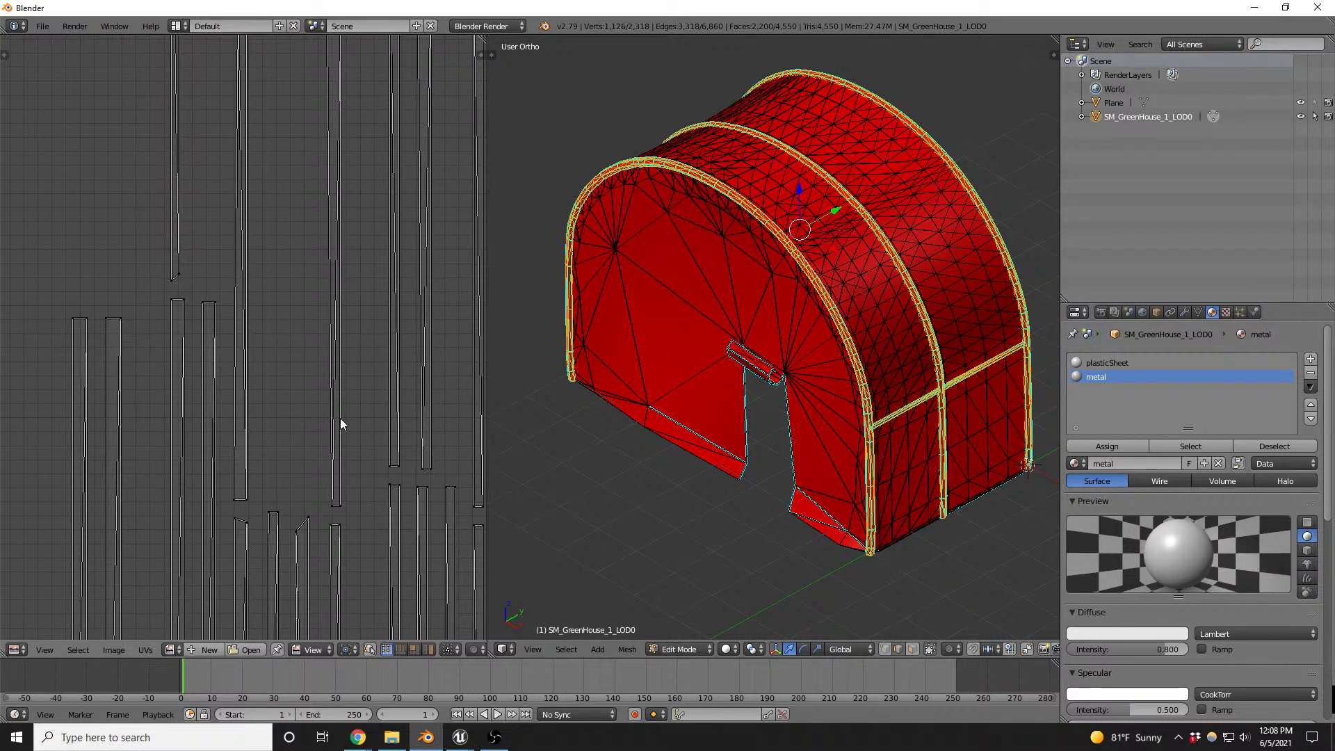
- Select the entire greenhouse mesh, convert its triangles to quads and examine the topology inside and outside
middle_drag(886, 328, 779, 322)
scroll(780, 322, up, 10)
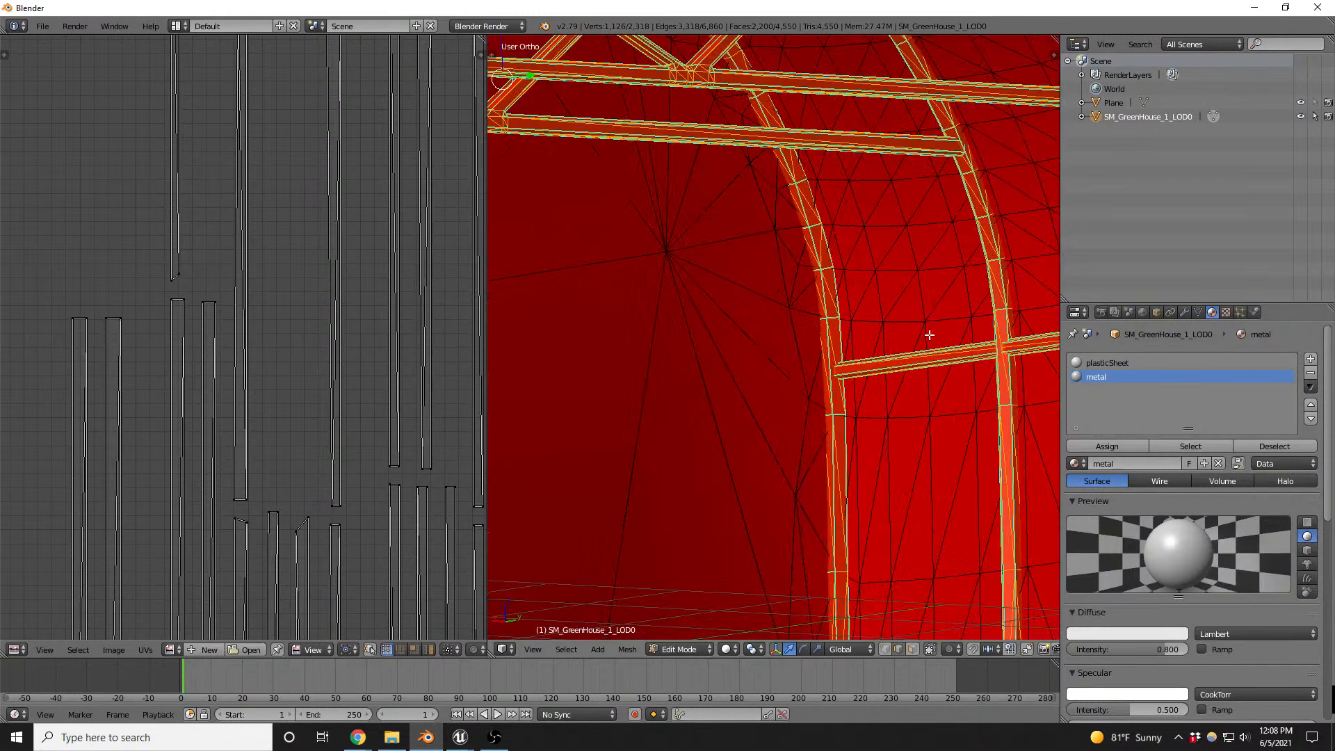
scroll(768, 363, down, 10)
key(a)
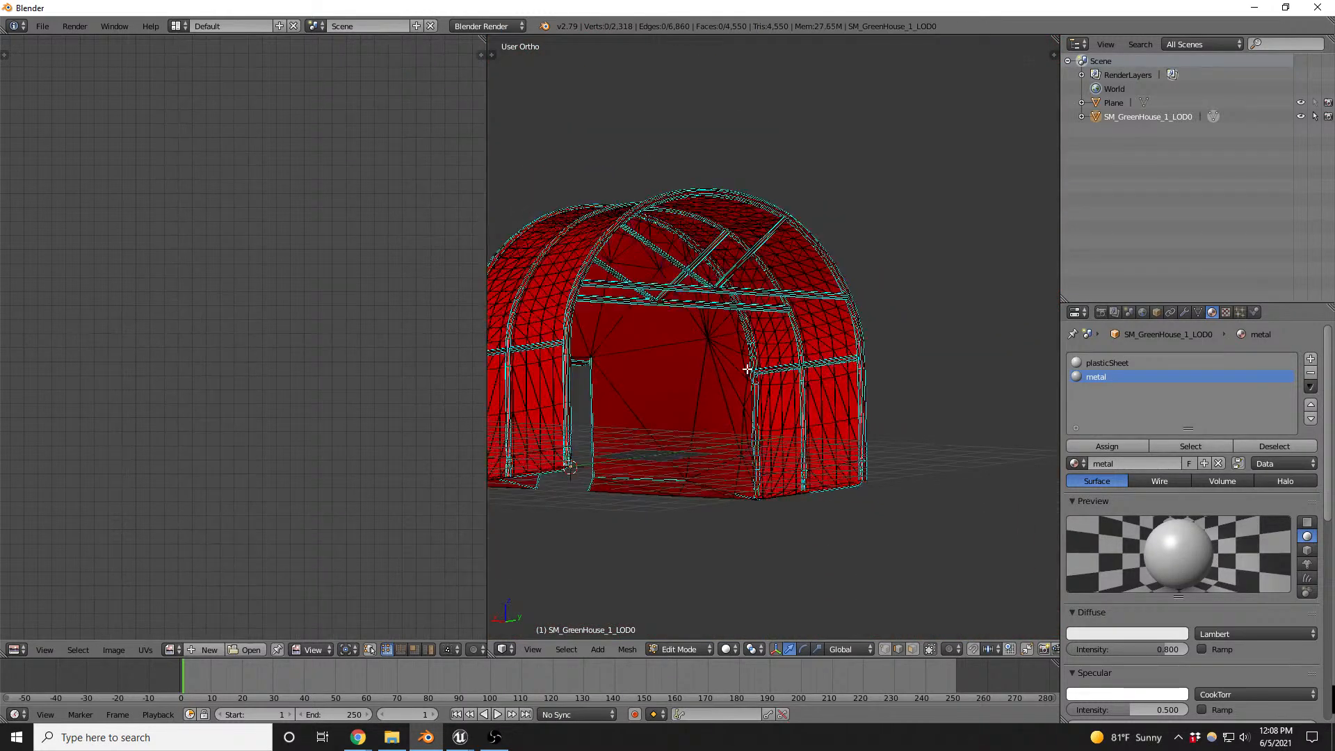
key(a)
key(alt+j)
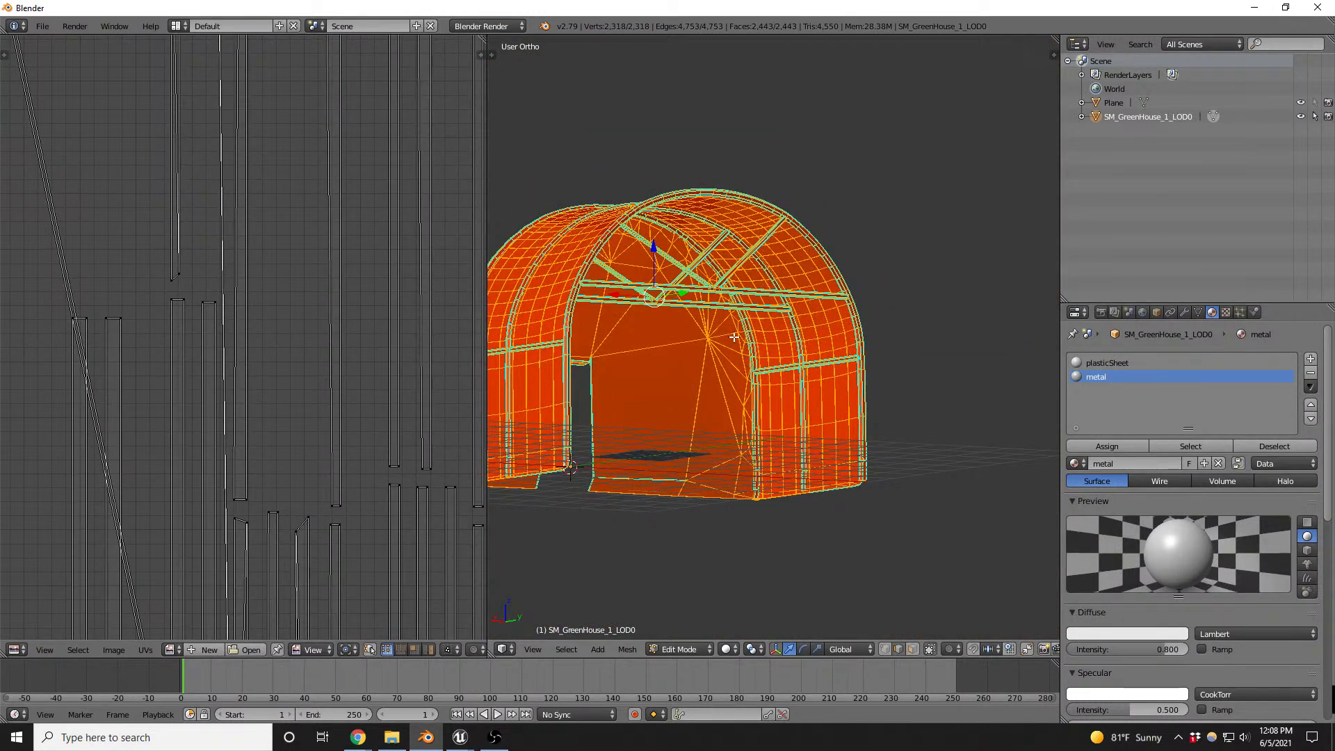
scroll(734, 337, up, 6)
scroll(779, 354, down, 4)
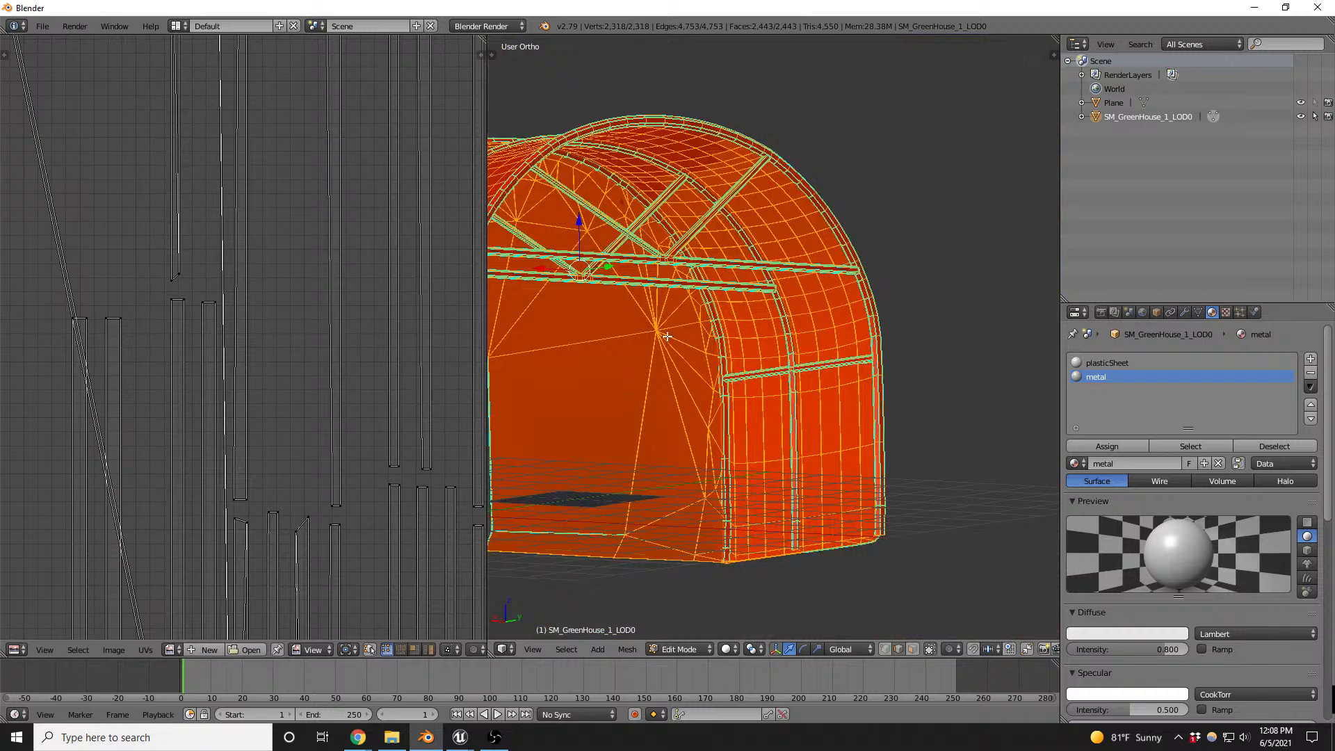
middle_drag(666, 352, 870, 411)
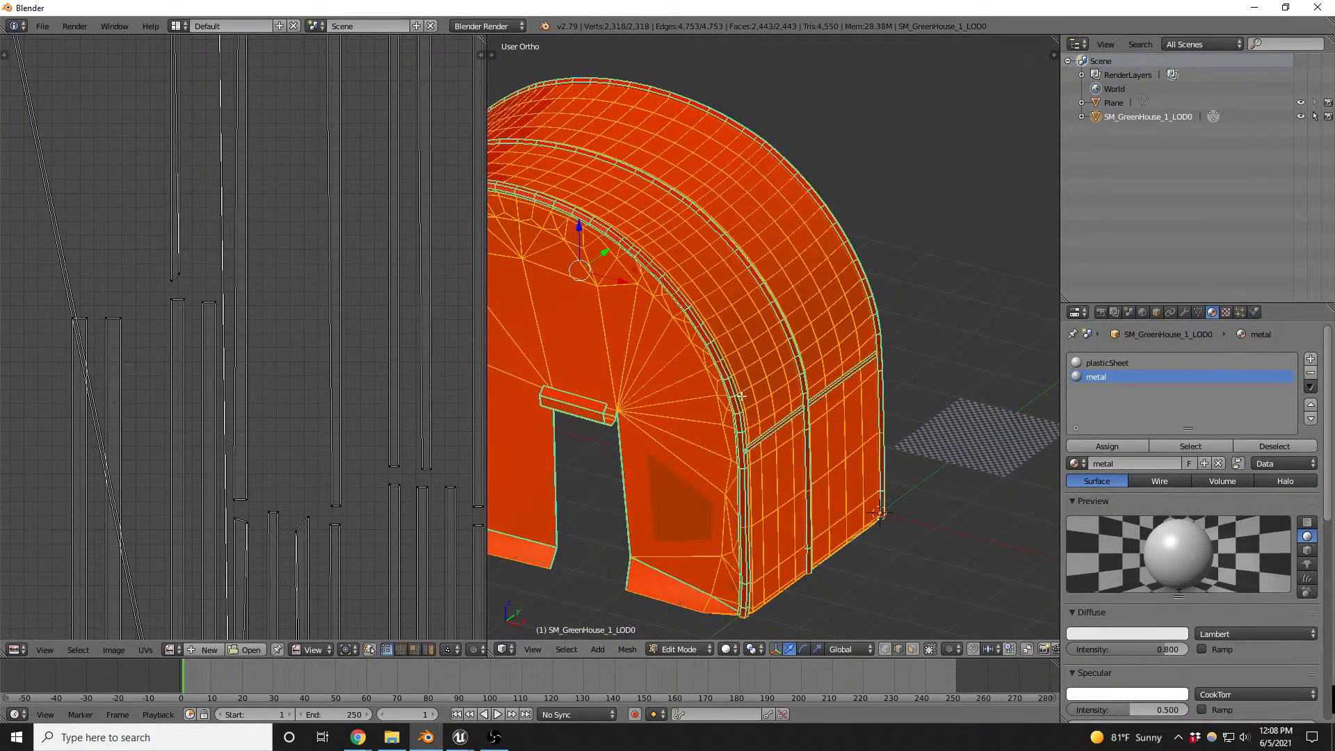
- Select only the faces using the metal material, clear their sharp edges and check the greenhouse's shading in Object Mode
scroll(741, 396, up, 4)
key(a)
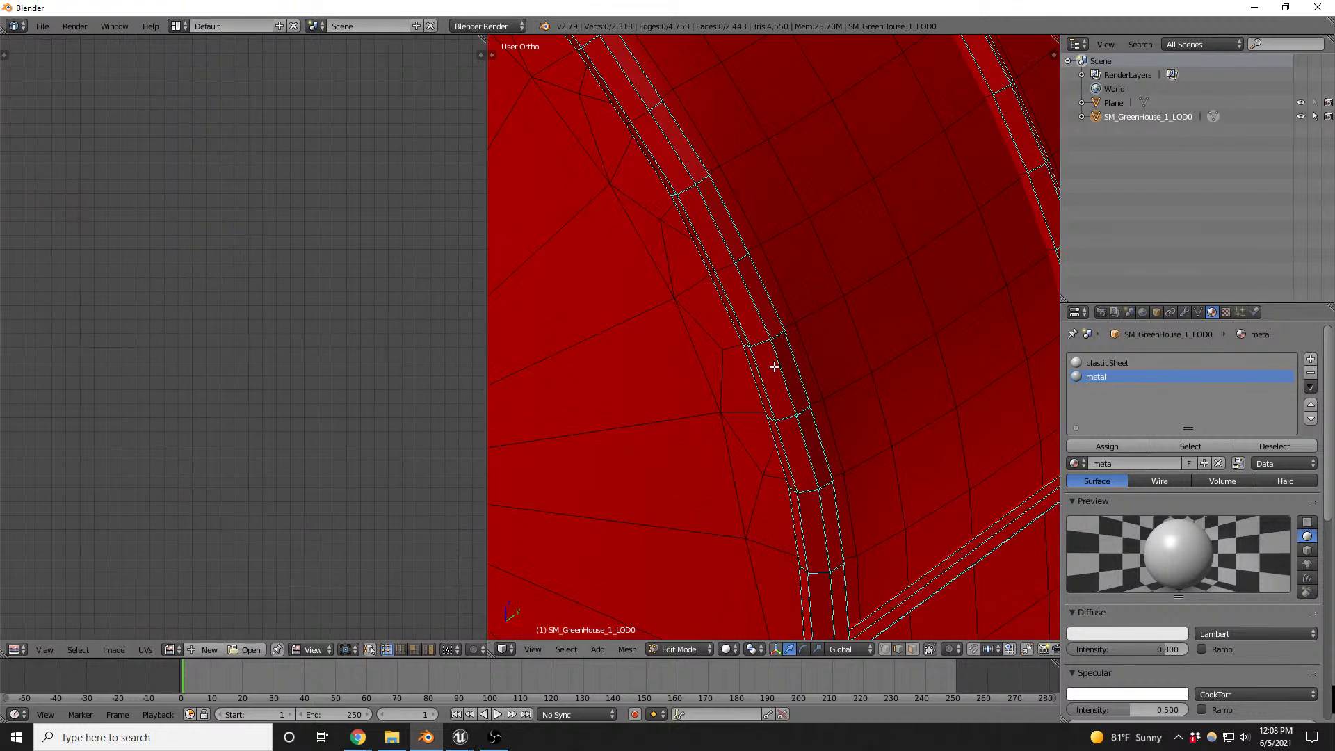
scroll(774, 367, up, 2)
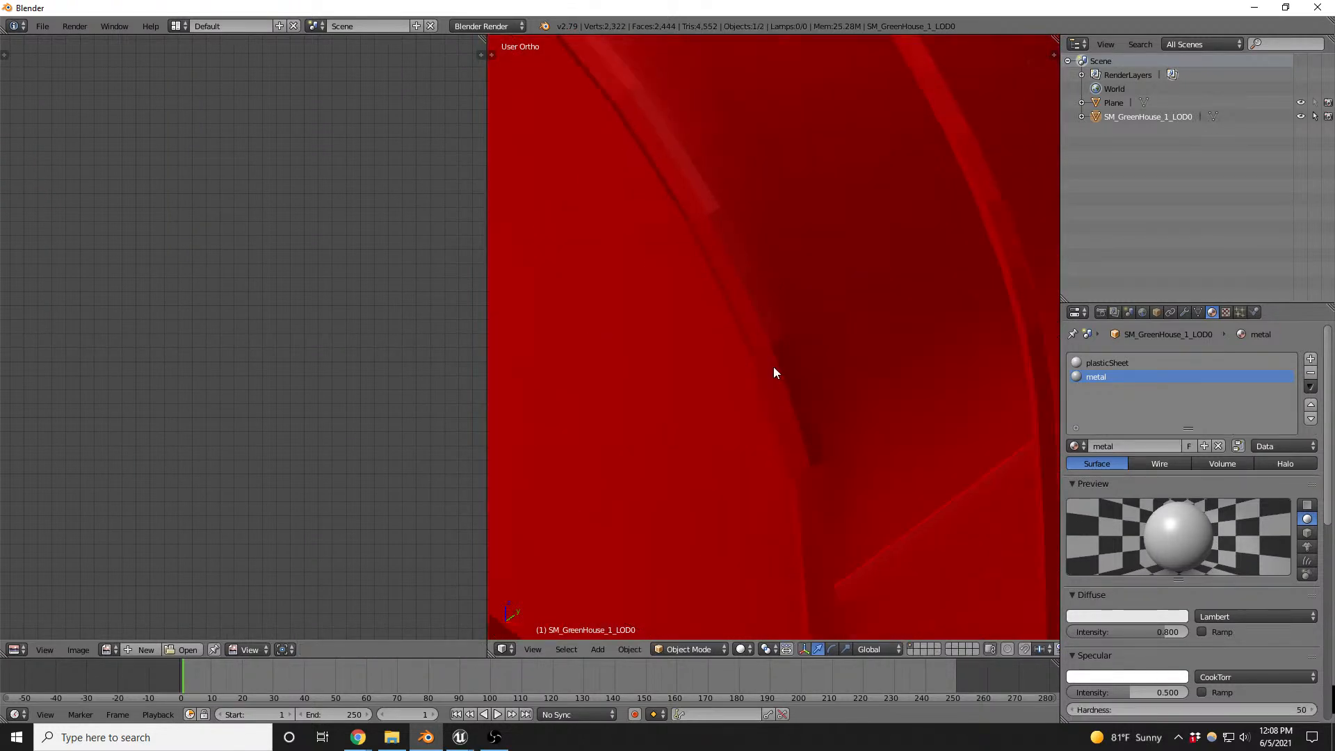
scroll(773, 365, down, 5)
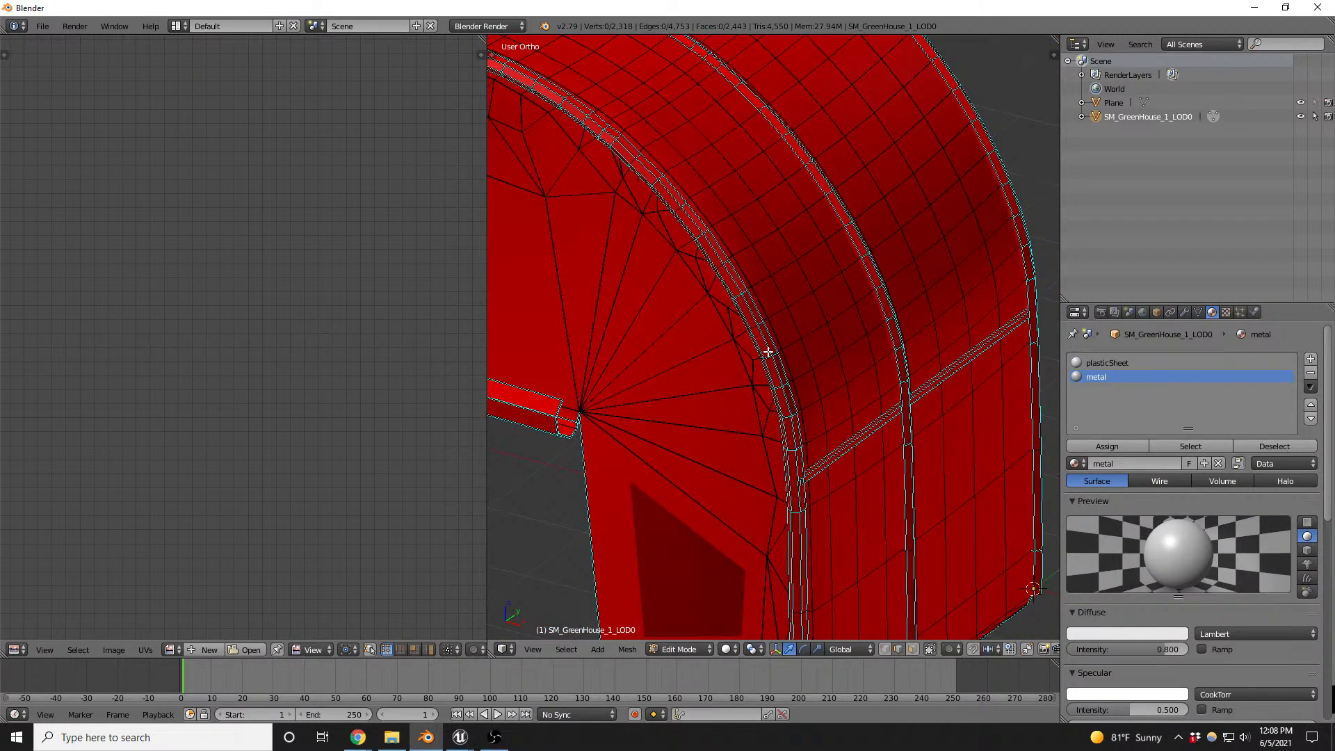
click(1190, 448)
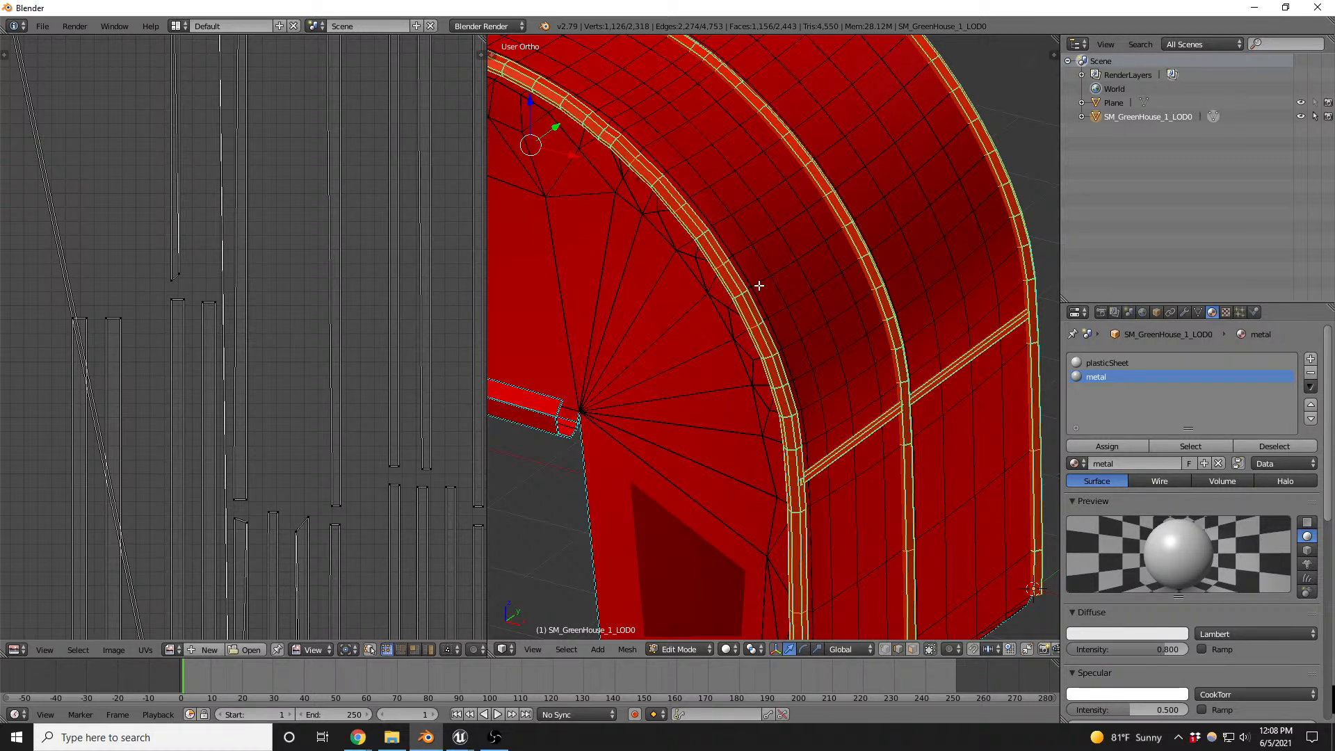
key(ctrl+e)
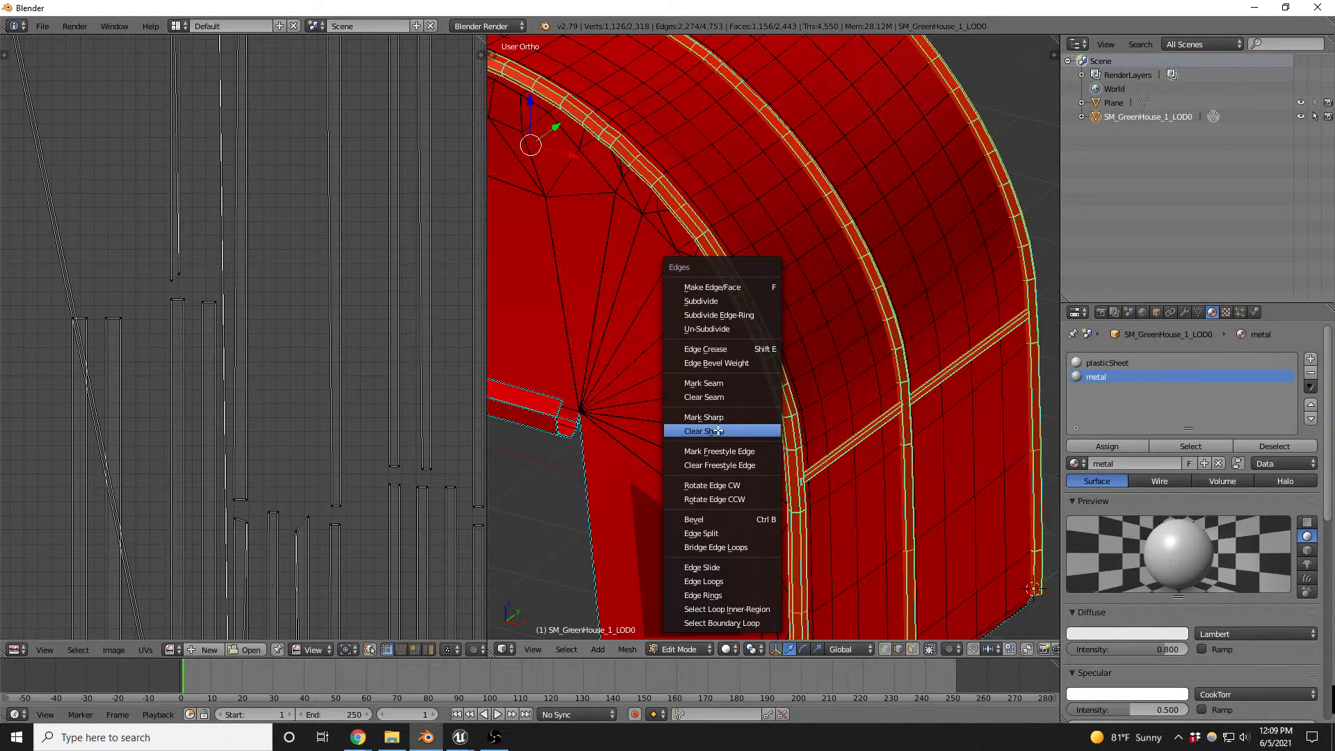
key(Tab)
scroll(723, 265, down, 4)
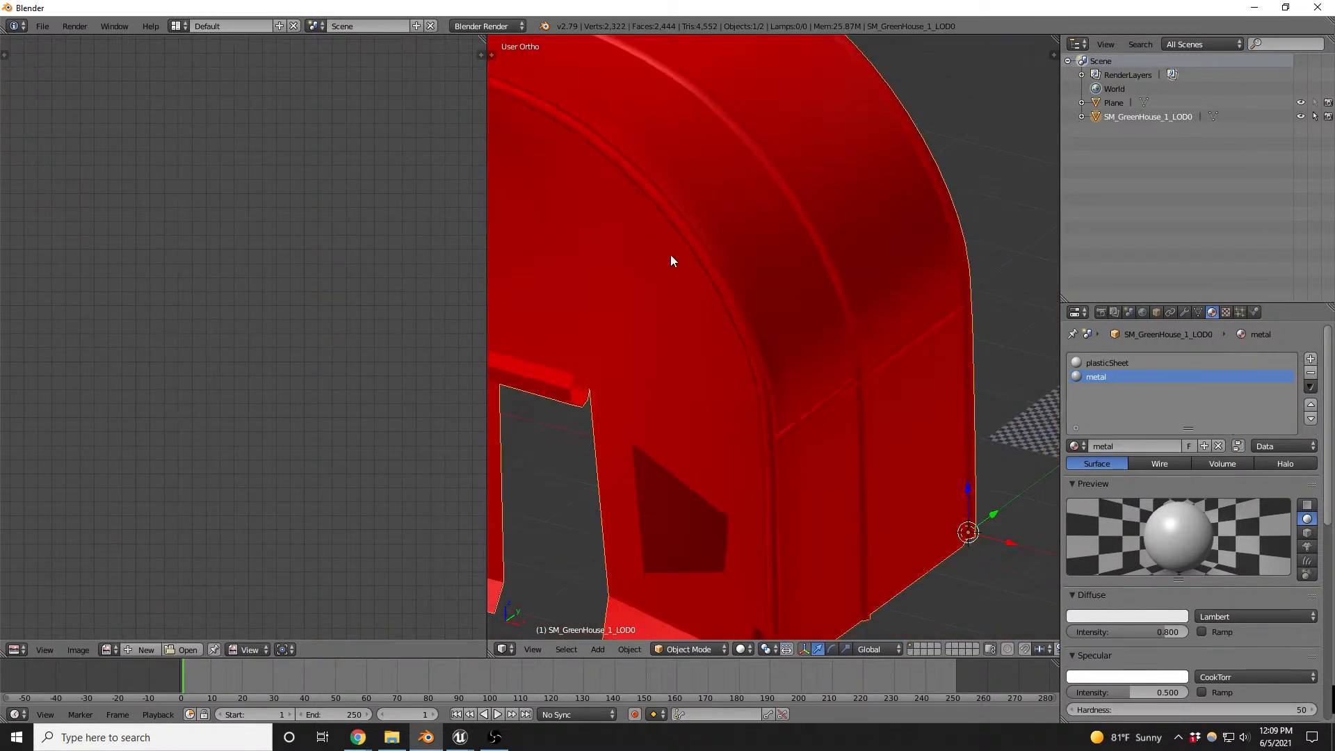
middle_drag(671, 254, 605, 236)
scroll(720, 293, down, 2)
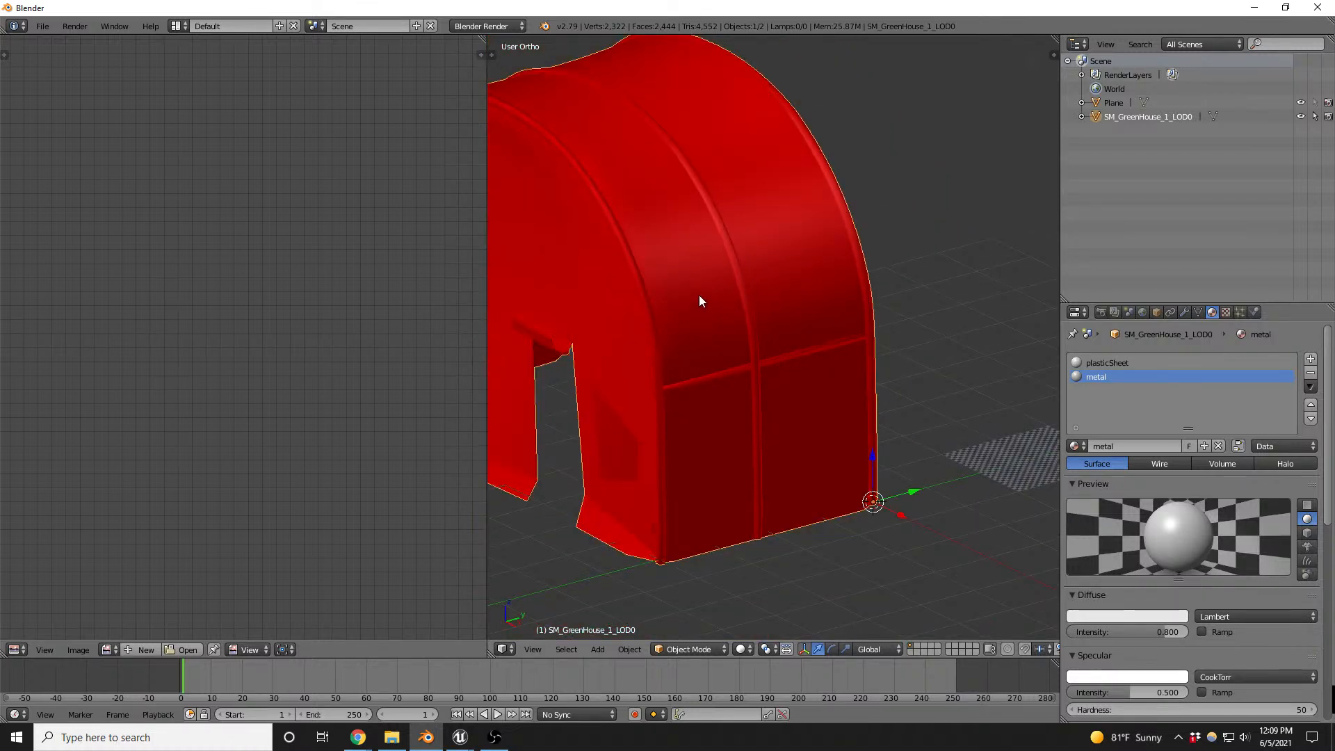
- Select an edge loop along an interior frame bar and examine in wireframe where its end meets the arch
key(Tab)
scroll(730, 320, up, 5)
key(ctrl+Tab)
click(733, 323)
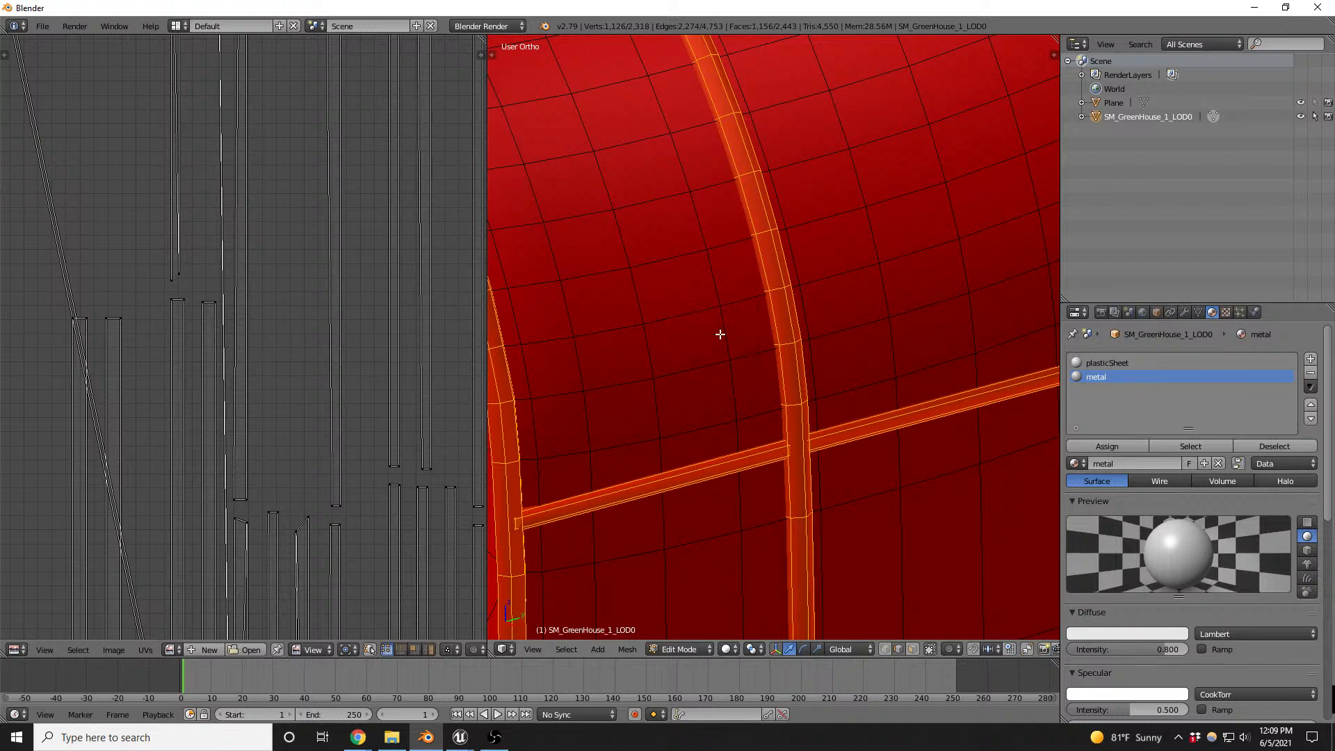
scroll(776, 308, down, 2)
scroll(758, 278, up, 3)
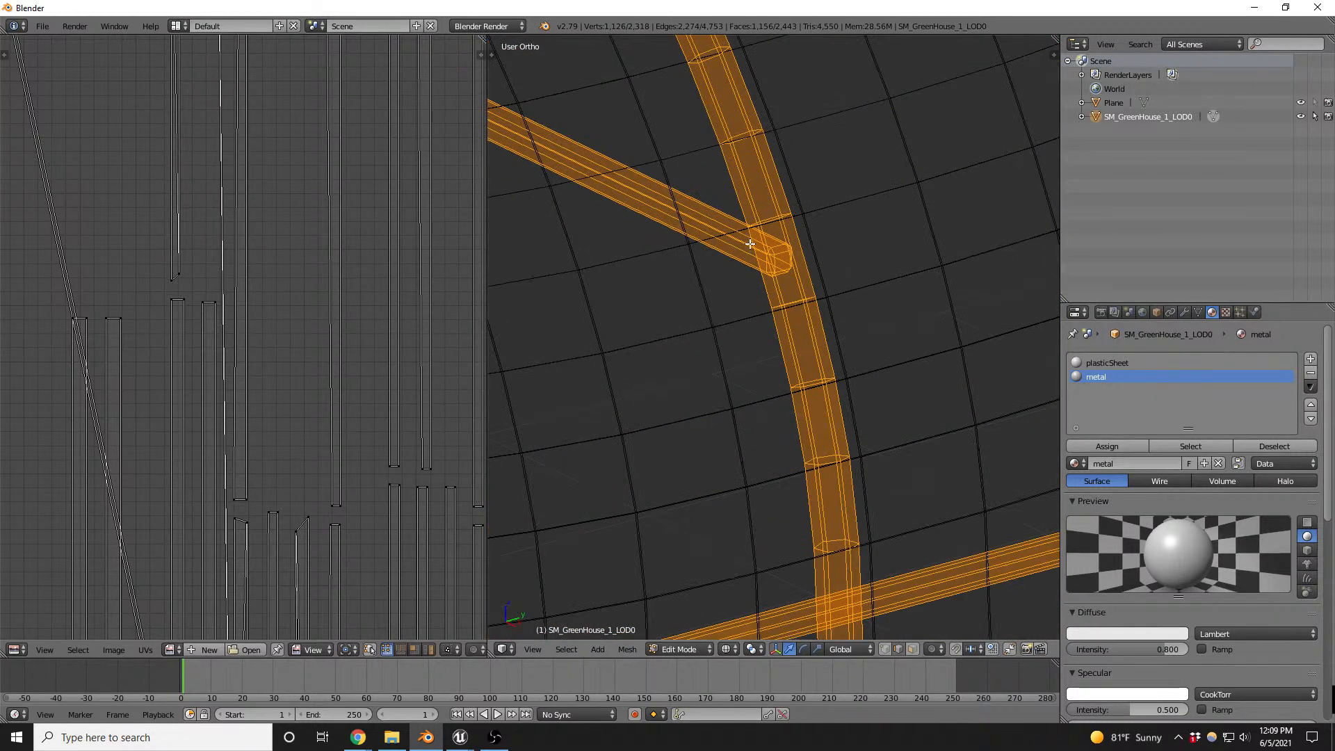
alt+right_click(744, 246)
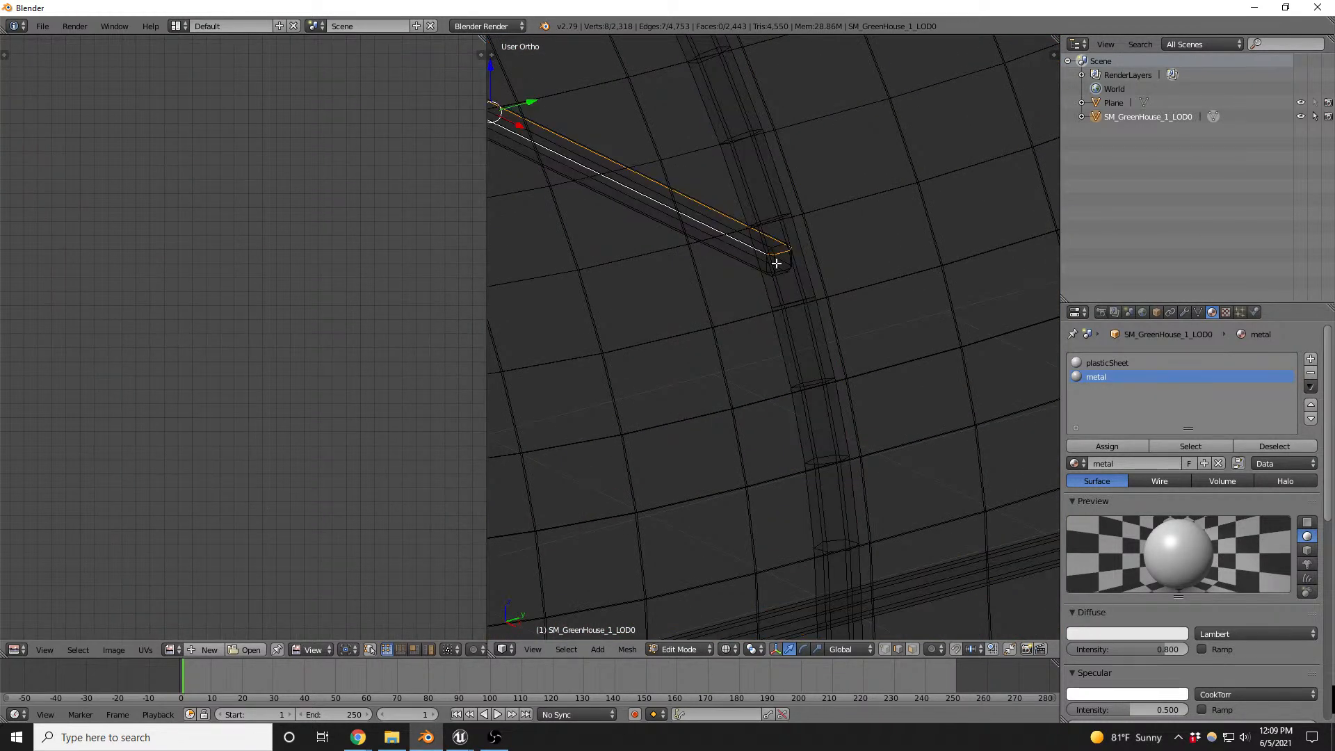
scroll(774, 244, up, 2)
scroll(767, 248, down, 4)
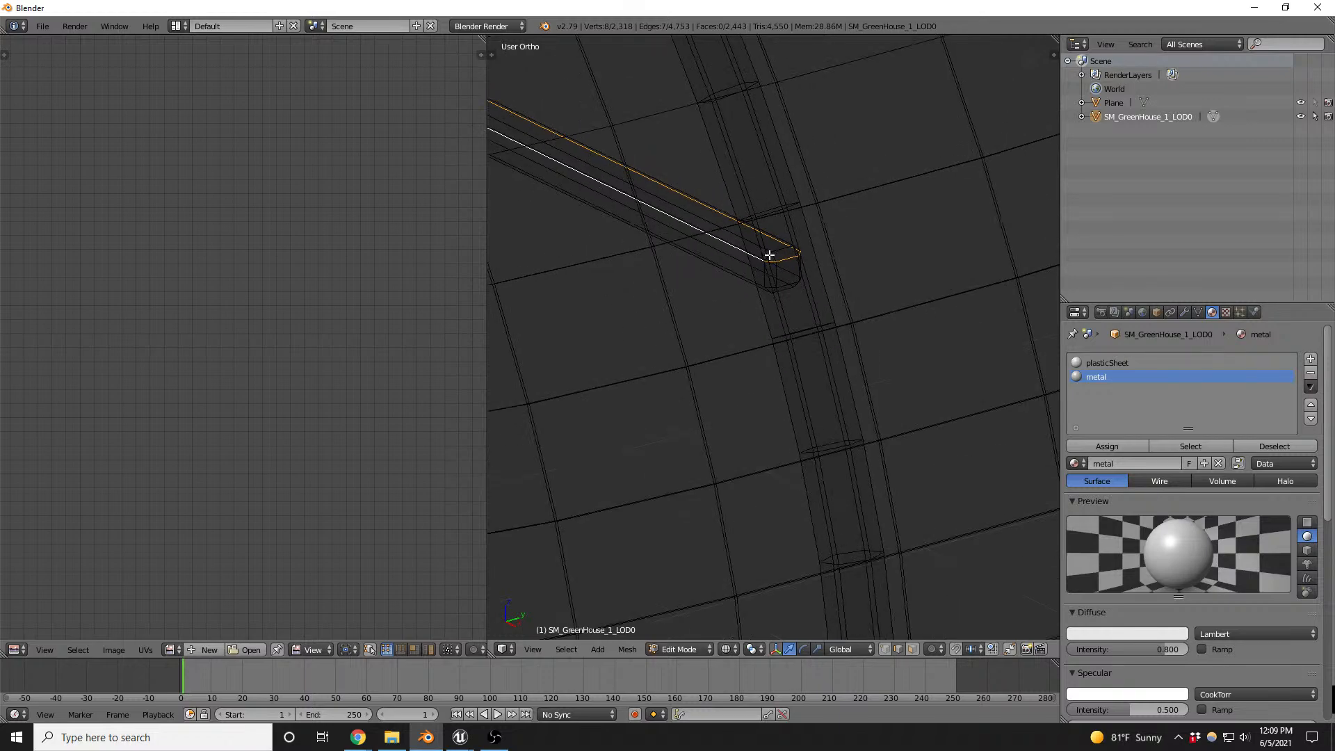
- Examine the roof truss joints and the whole greenhouse in an enlarged solid view, clearing the edge selection
scroll(787, 272, down, 3)
middle_drag(790, 274, 735, 394)
key(shift+space)
key(z)
scroll(984, 254, up, 6)
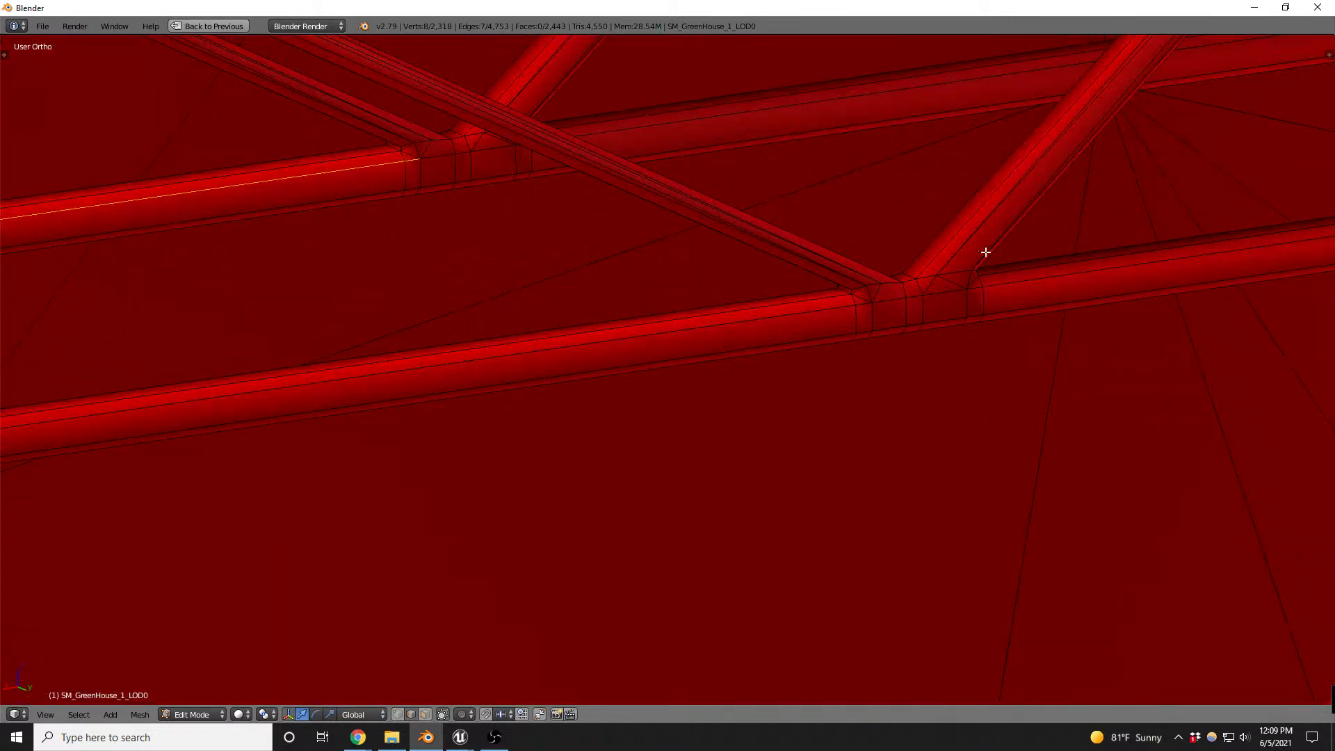
scroll(838, 337, down, 8)
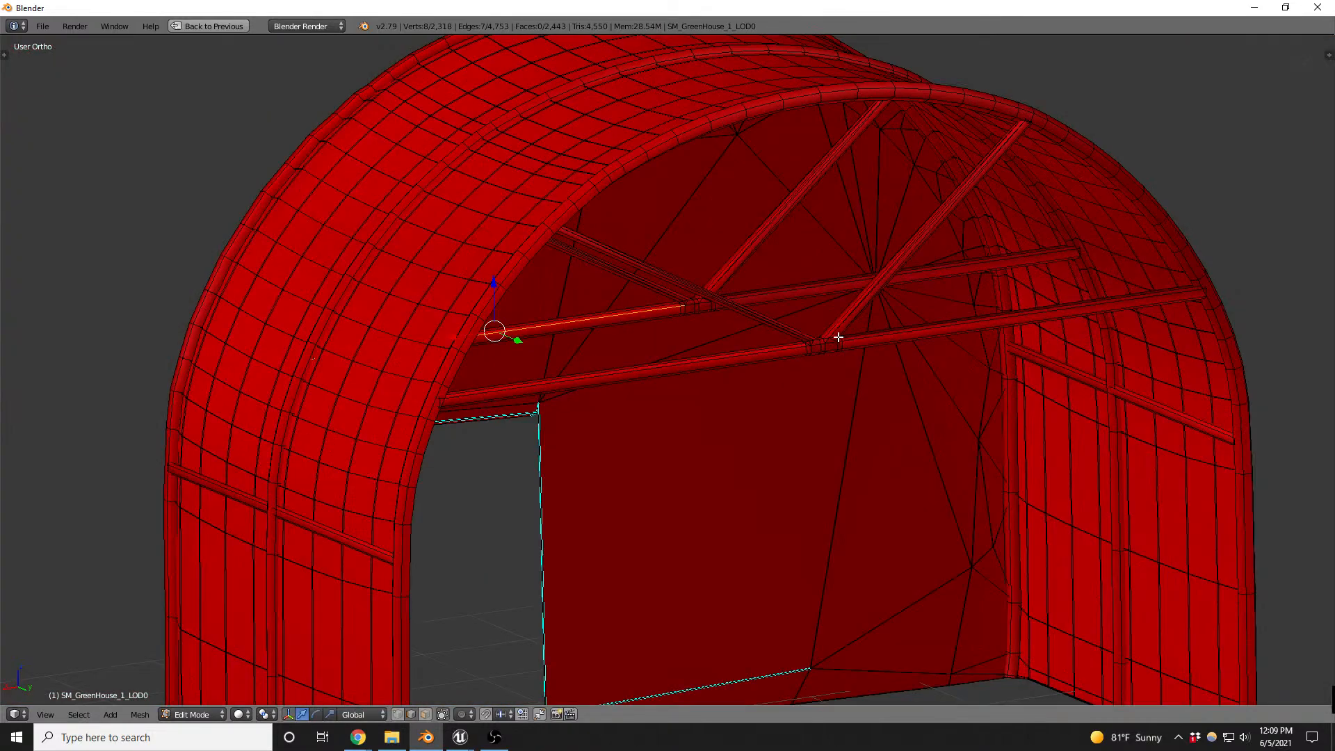
key(a)
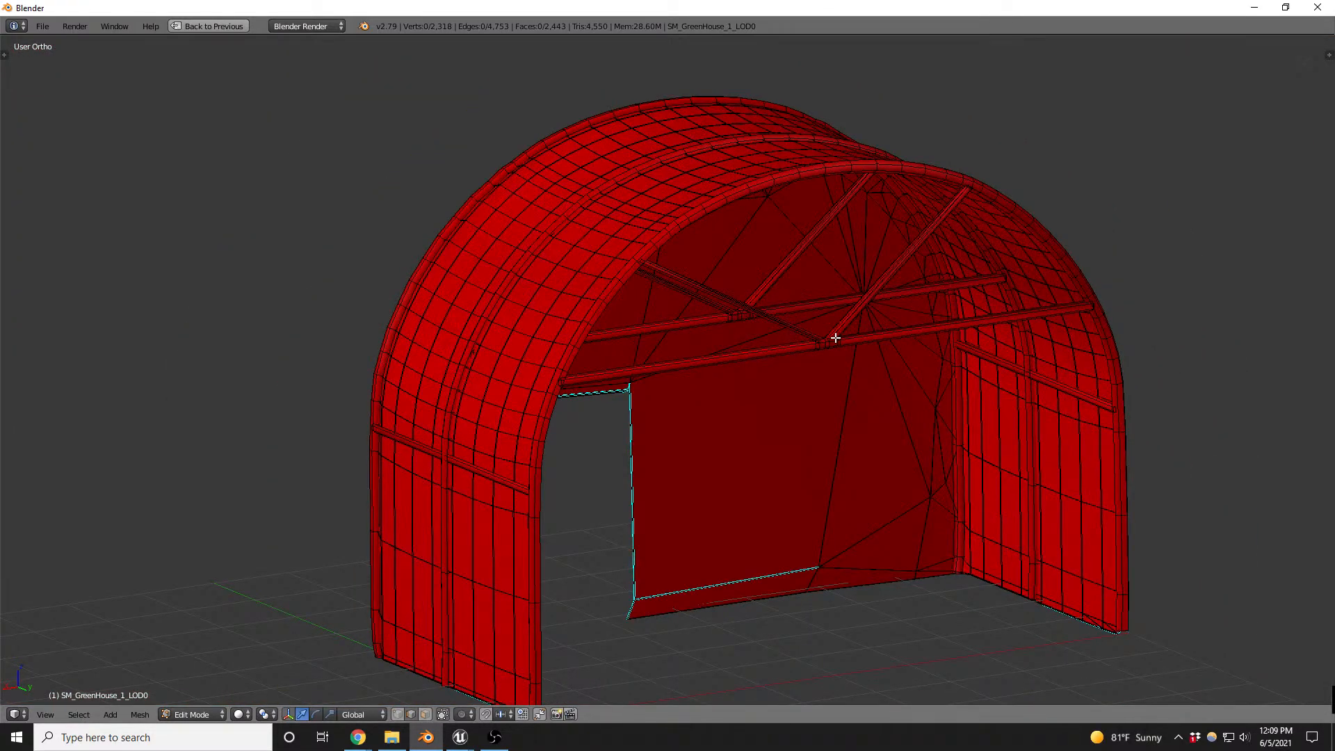
middle_drag(576, 325, 632, 352)
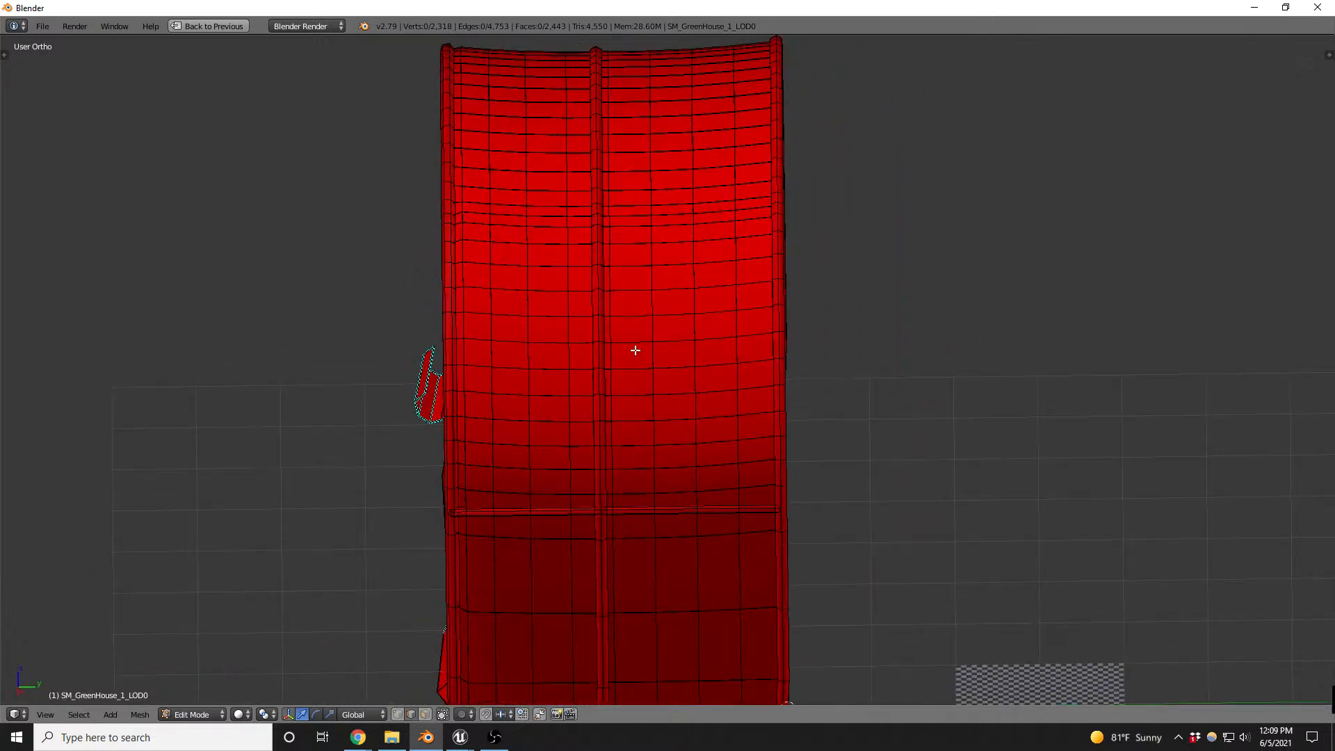
- Select only the faces using the plasticSheet material and examine their whole UV layout
key(shift+space)
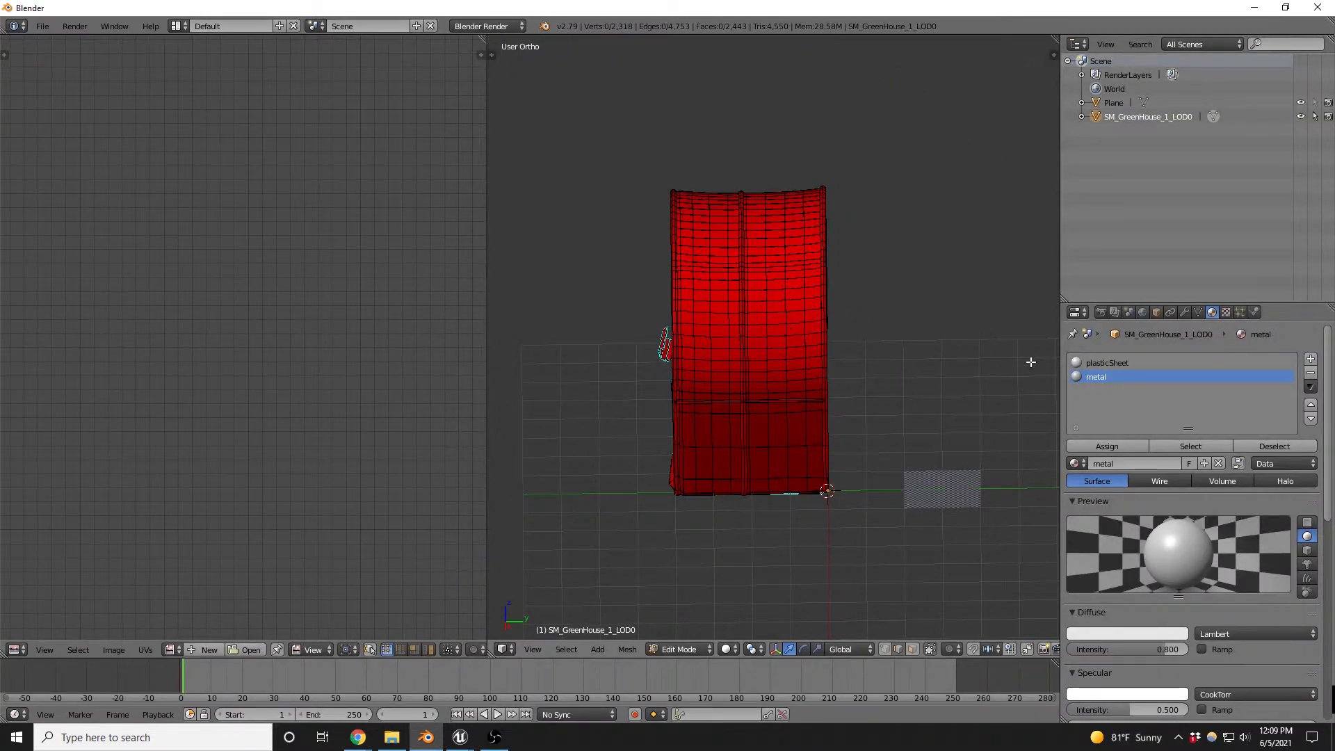
click(1107, 362)
click(1191, 446)
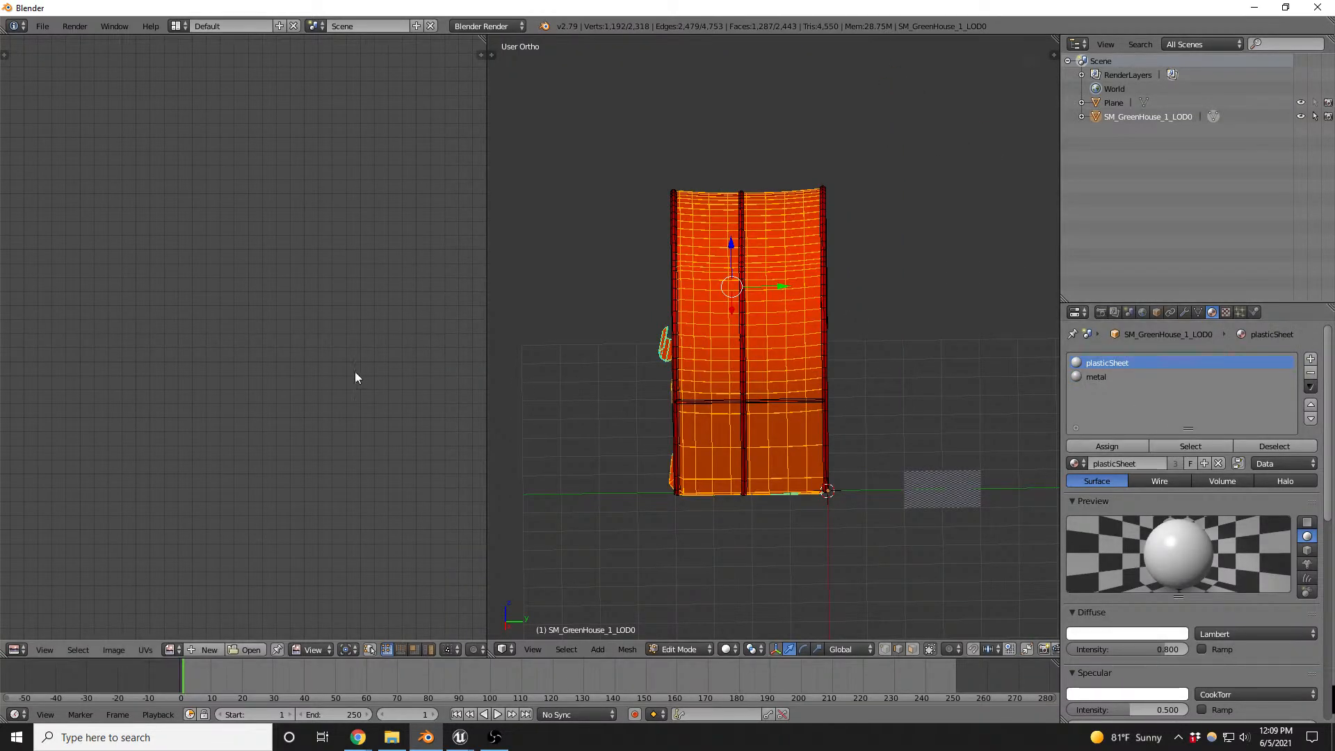
scroll(328, 355, down, 7)
scroll(165, 333, down, 3)
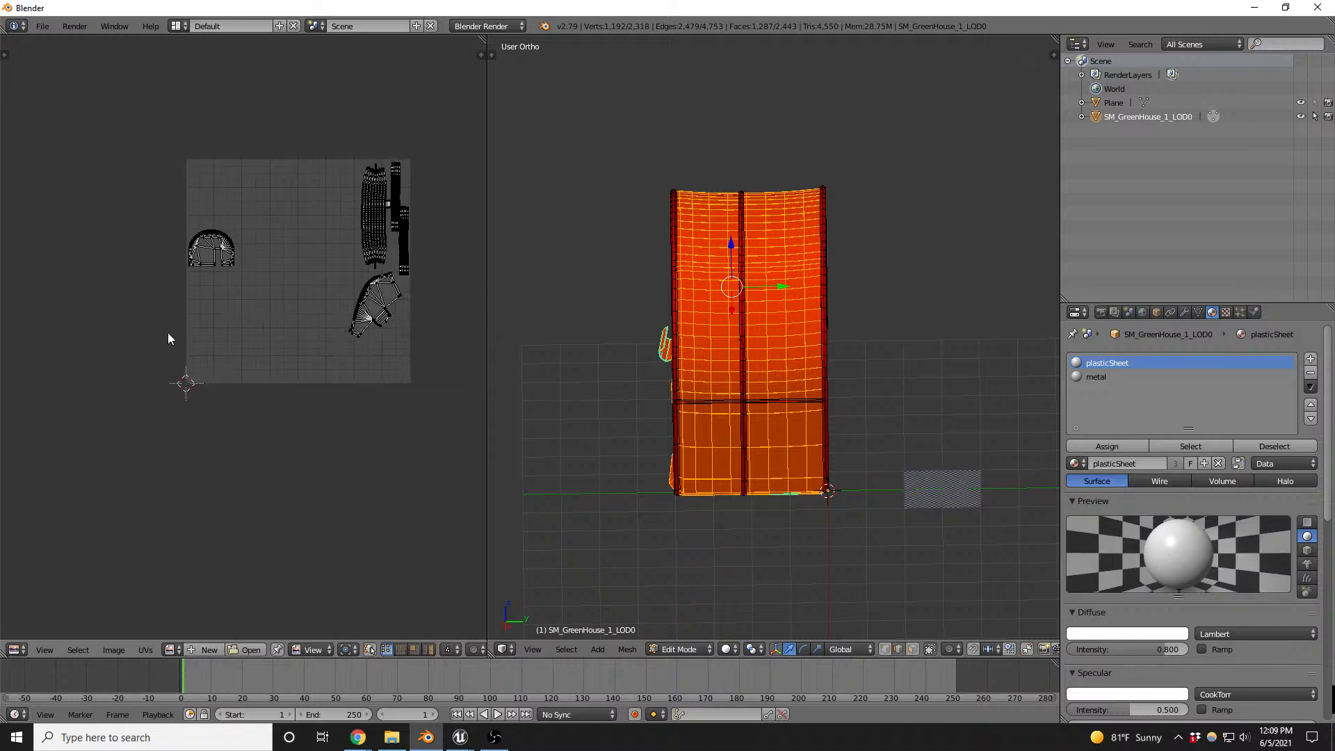
scroll(735, 290, up, 3)
middle_drag(735, 291, 786, 308)
key(u)
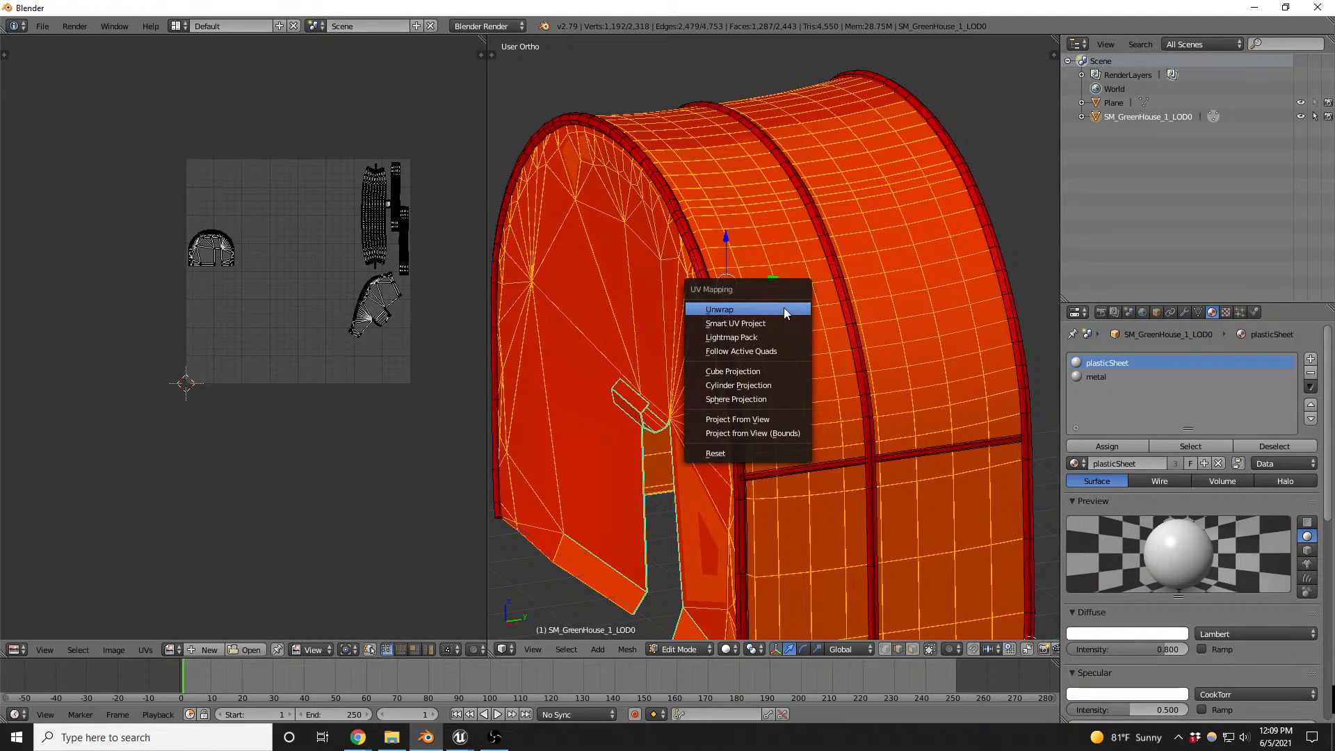
click(783, 307)
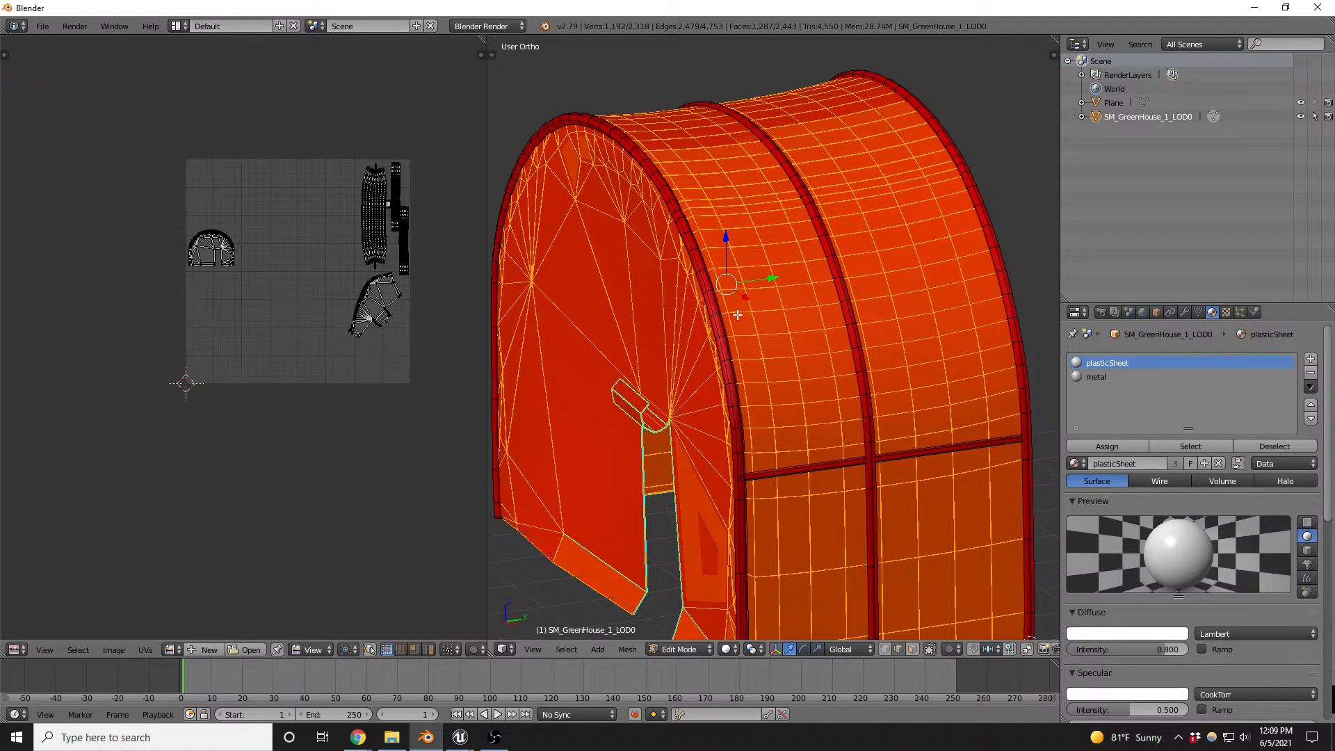
- Invert the selection to the metal frame and hide it, leaving only the plastic panels in view
scroll(737, 314, up, 4)
key(z)
key(z)
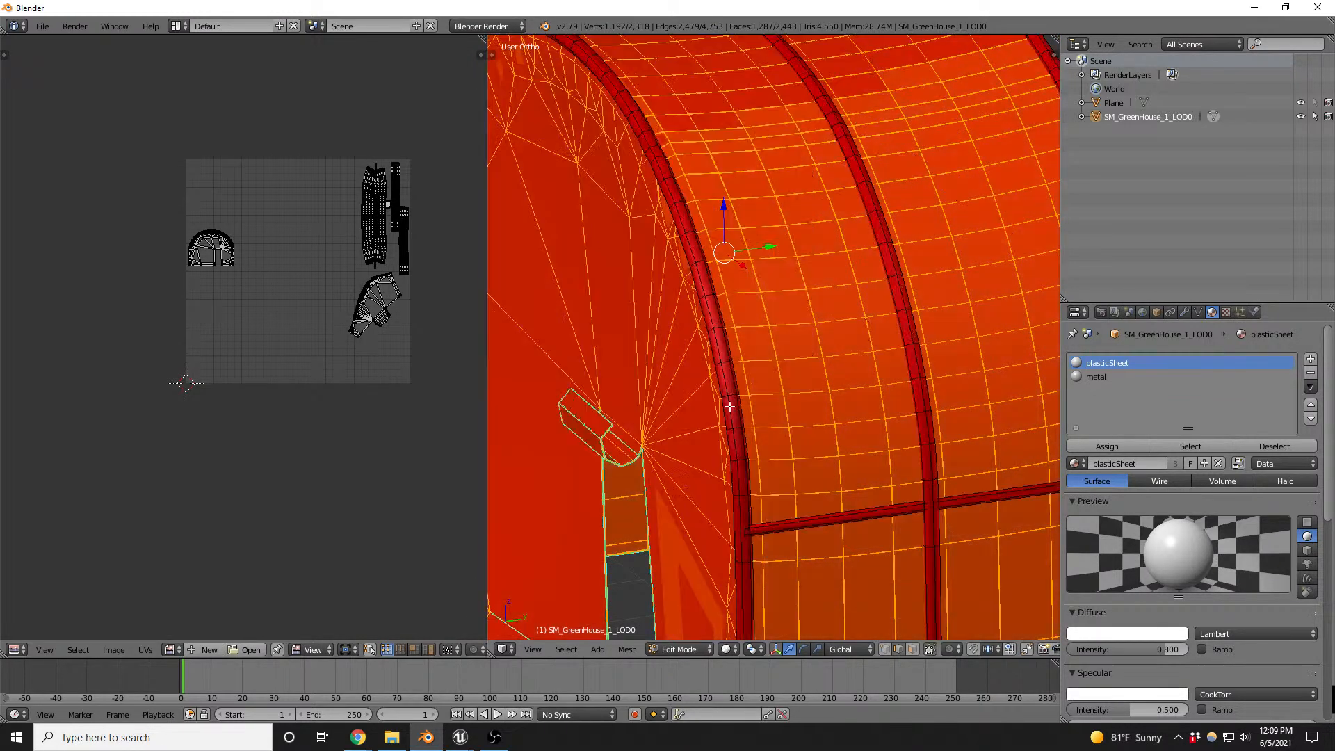
scroll(726, 357, down, 4)
key(a)
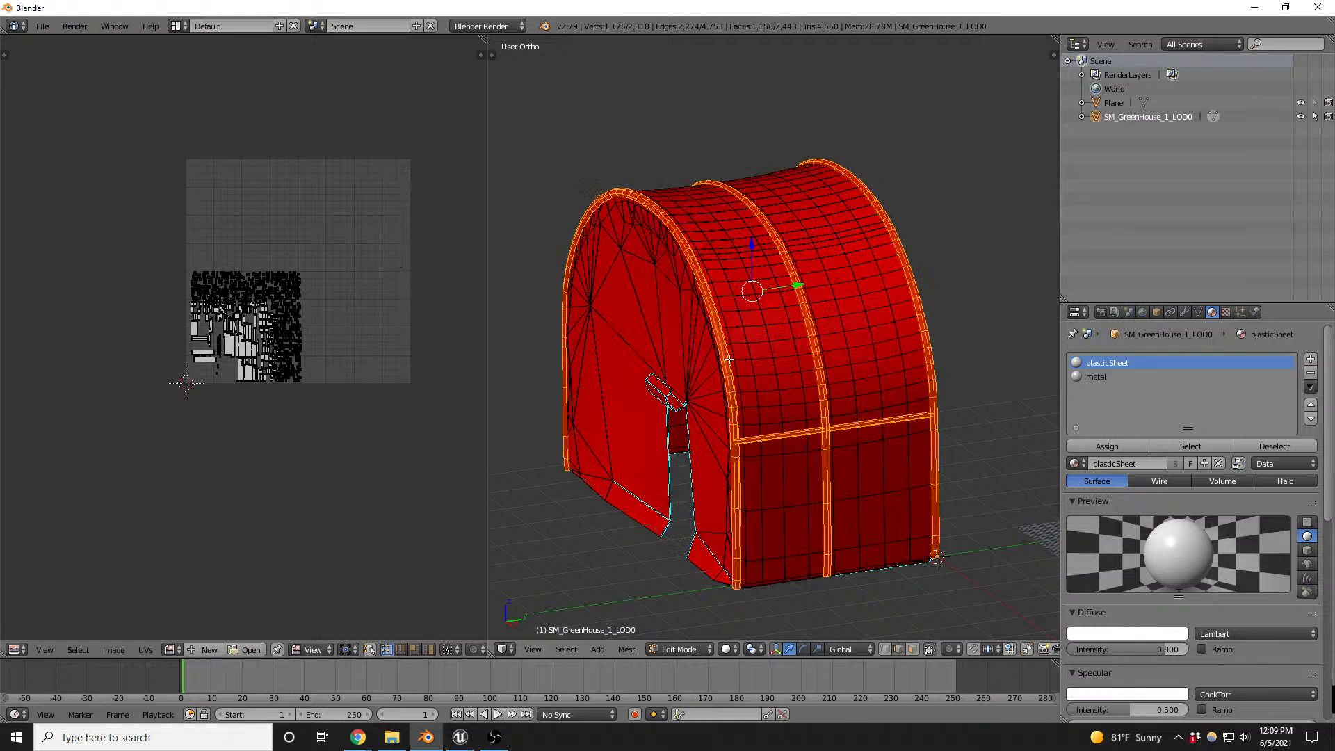
scroll(733, 378, up, 4)
- Check edges along the plastic's arch rim, select all visible plastic geometry and remove its duplicate vertices
key(ctrl+Tab)
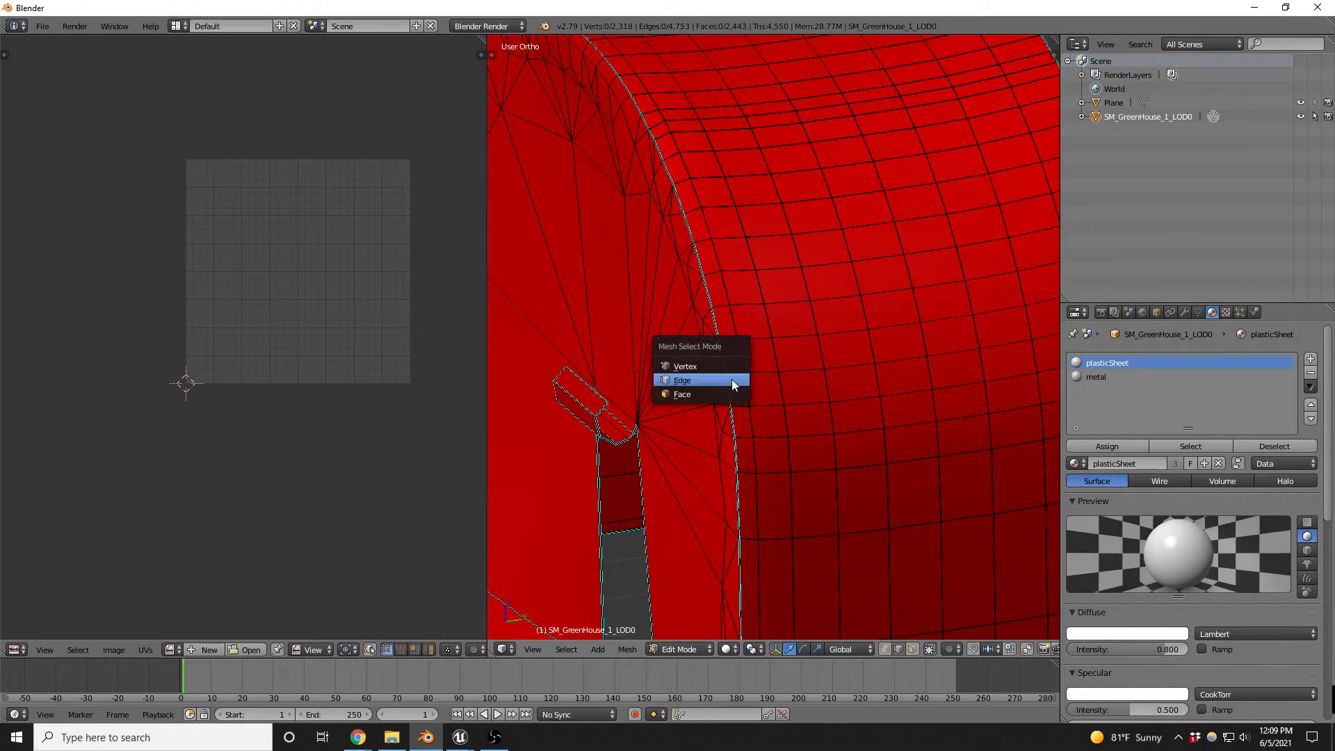
click(733, 380)
alt+right_click(728, 359)
alt+right_click(721, 332)
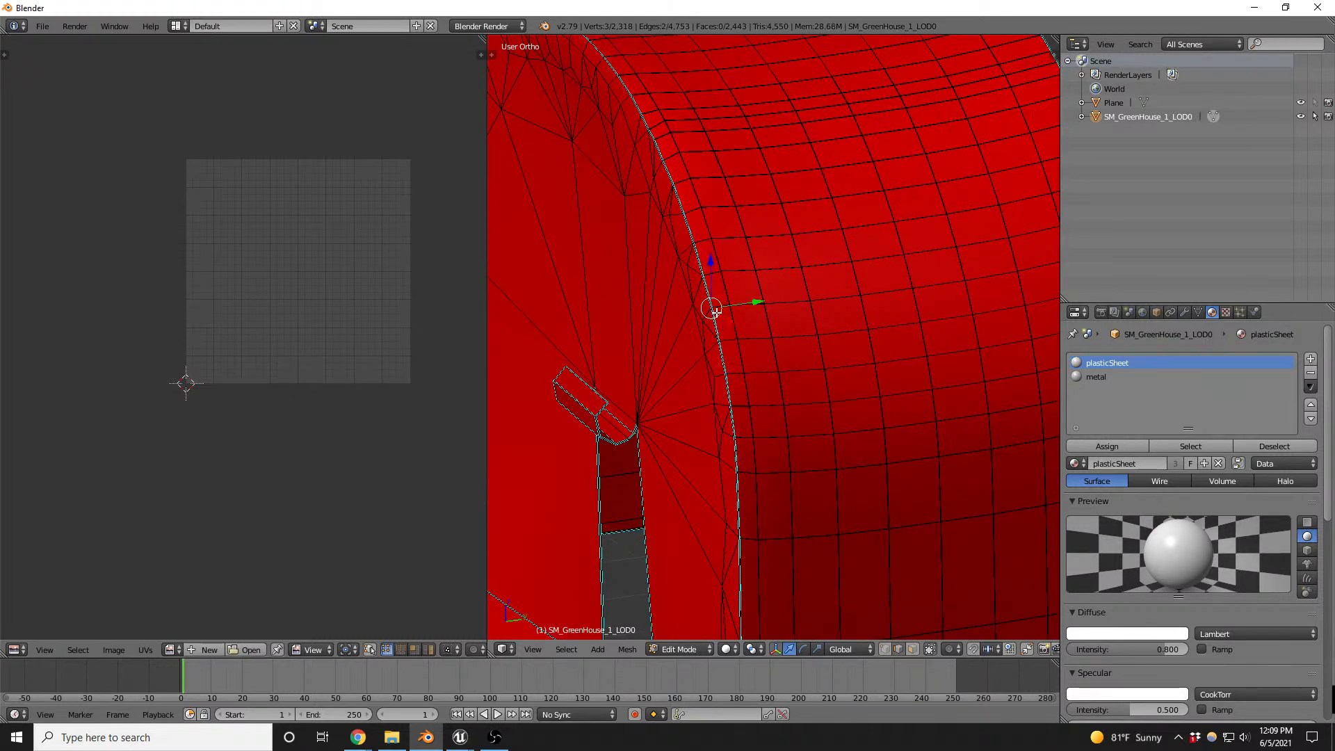
scroll(718, 313, up, 6)
key(a)
key(a)
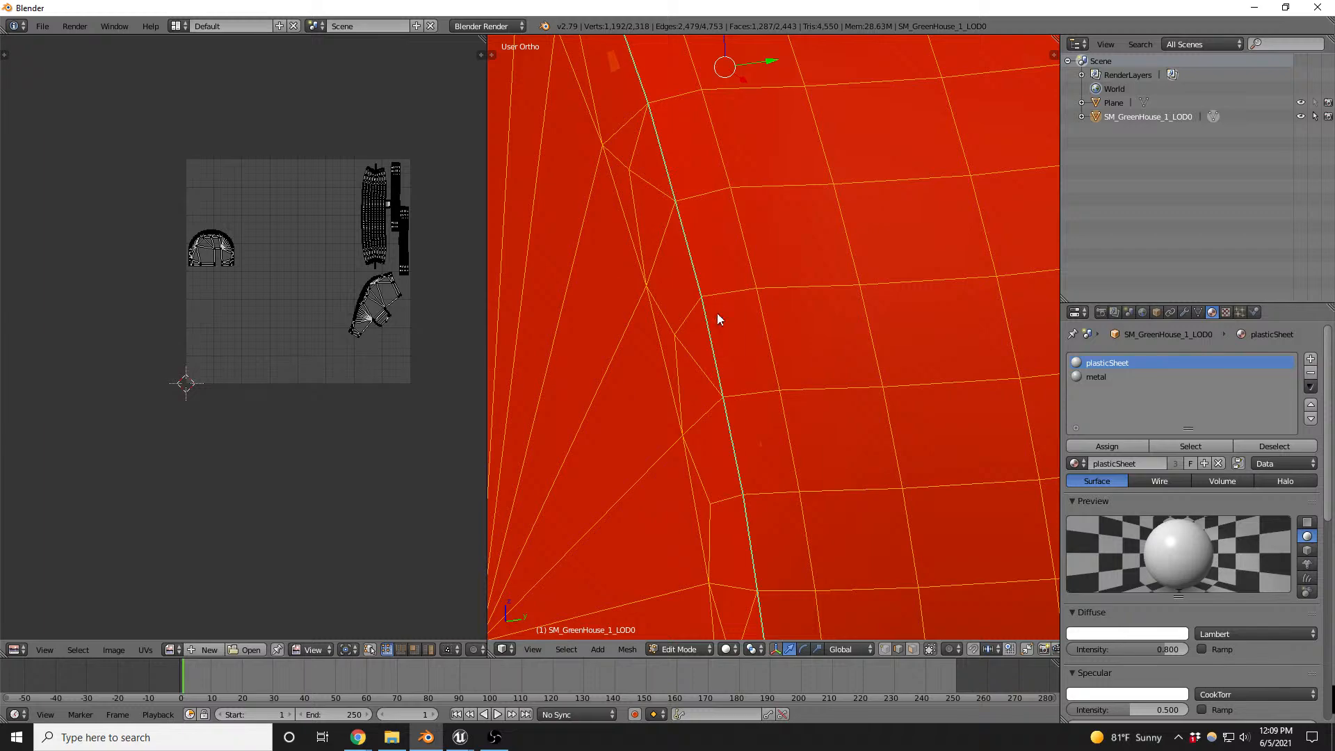
key(w)
click(714, 318)
scroll(744, 268, down, 3)
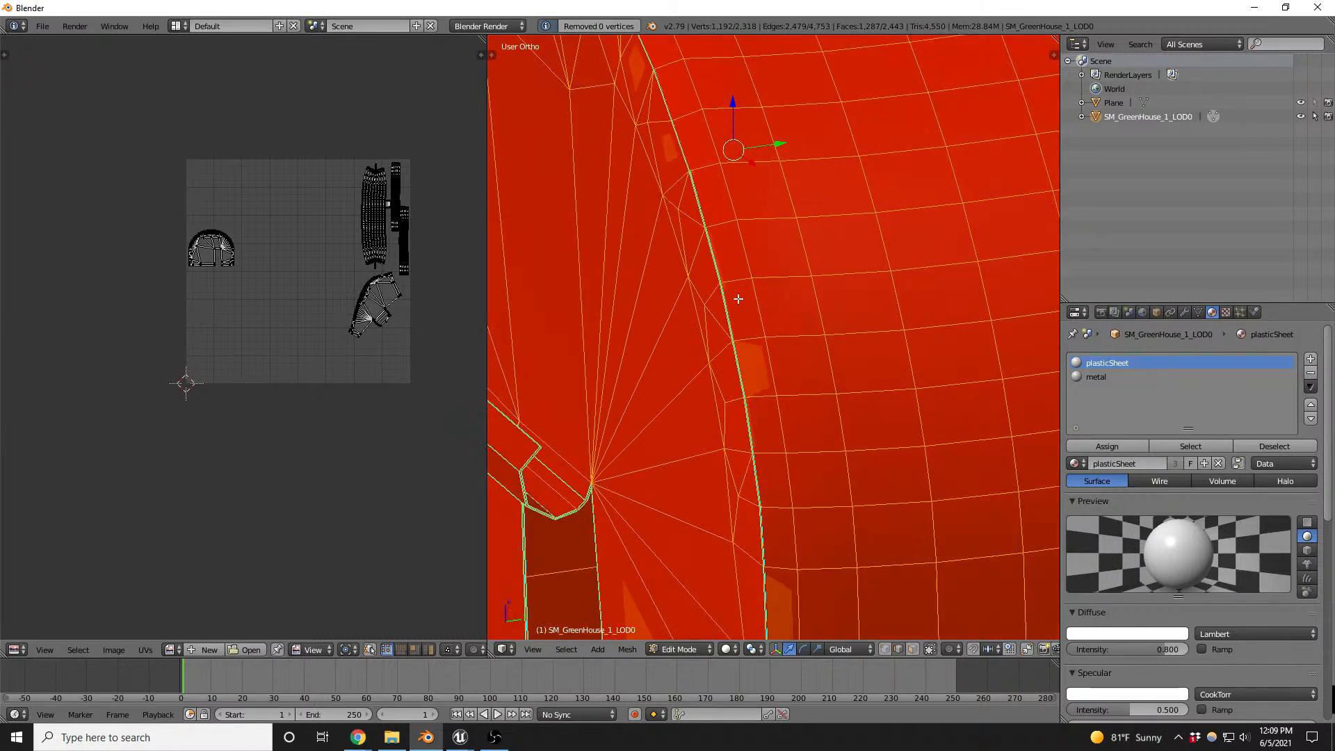
- Examine the plastic sheet's thickness along its open arch rim, in solid and wireframe display in an enlarged view
scroll(728, 308, down, 6)
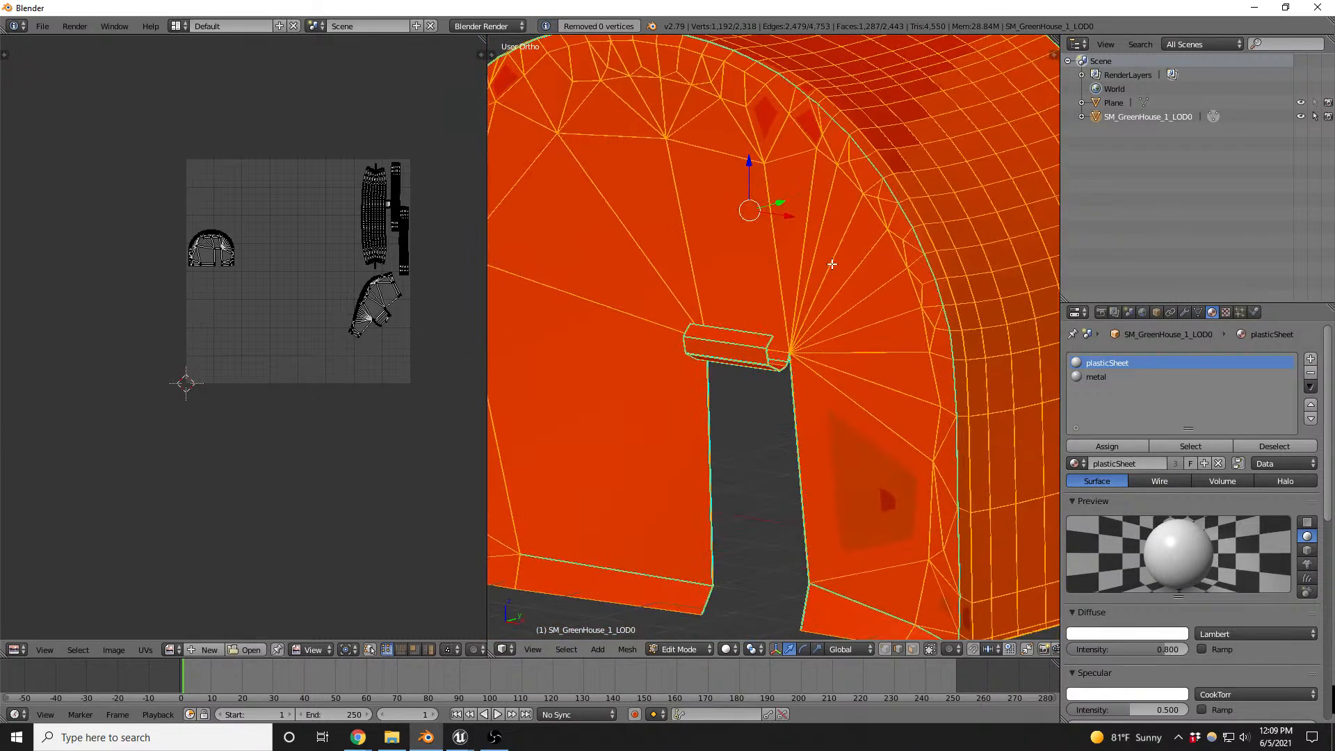
middle_drag(807, 248, 604, 258)
key(ctrl+Up)
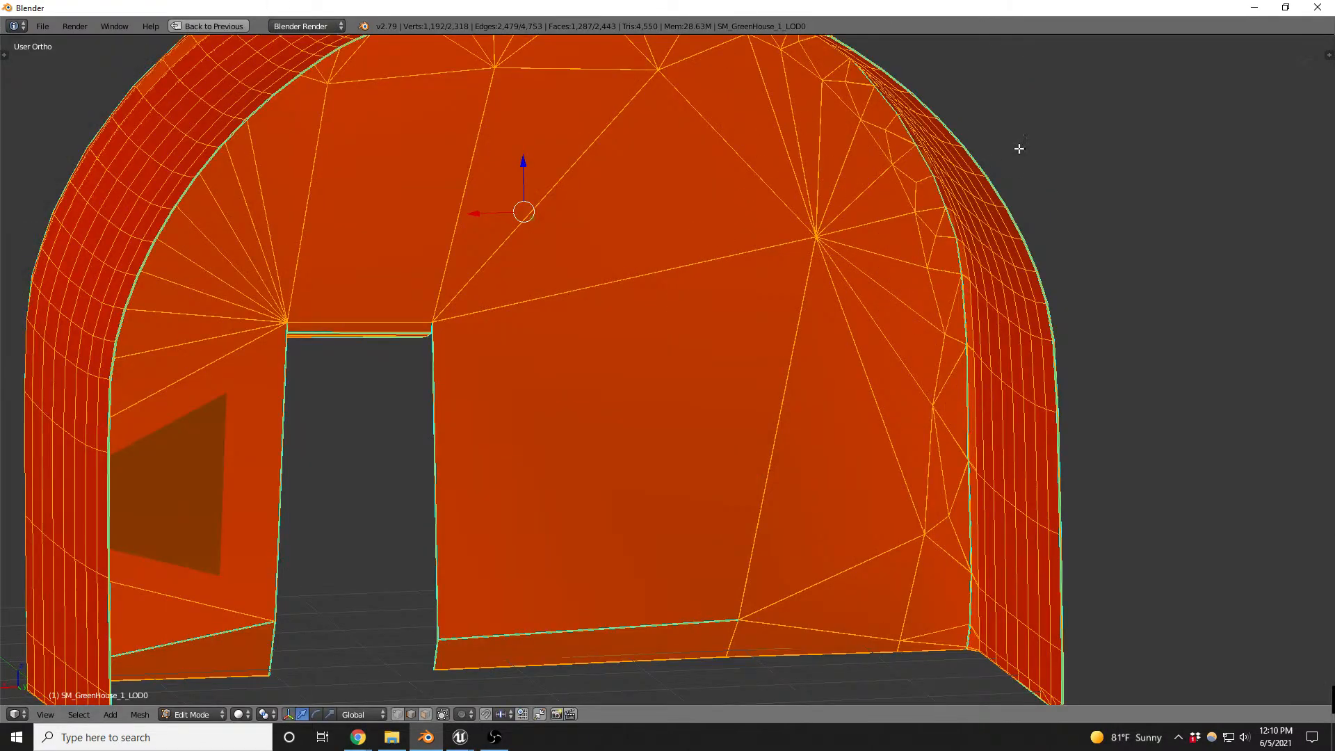
scroll(960, 194, up, 10)
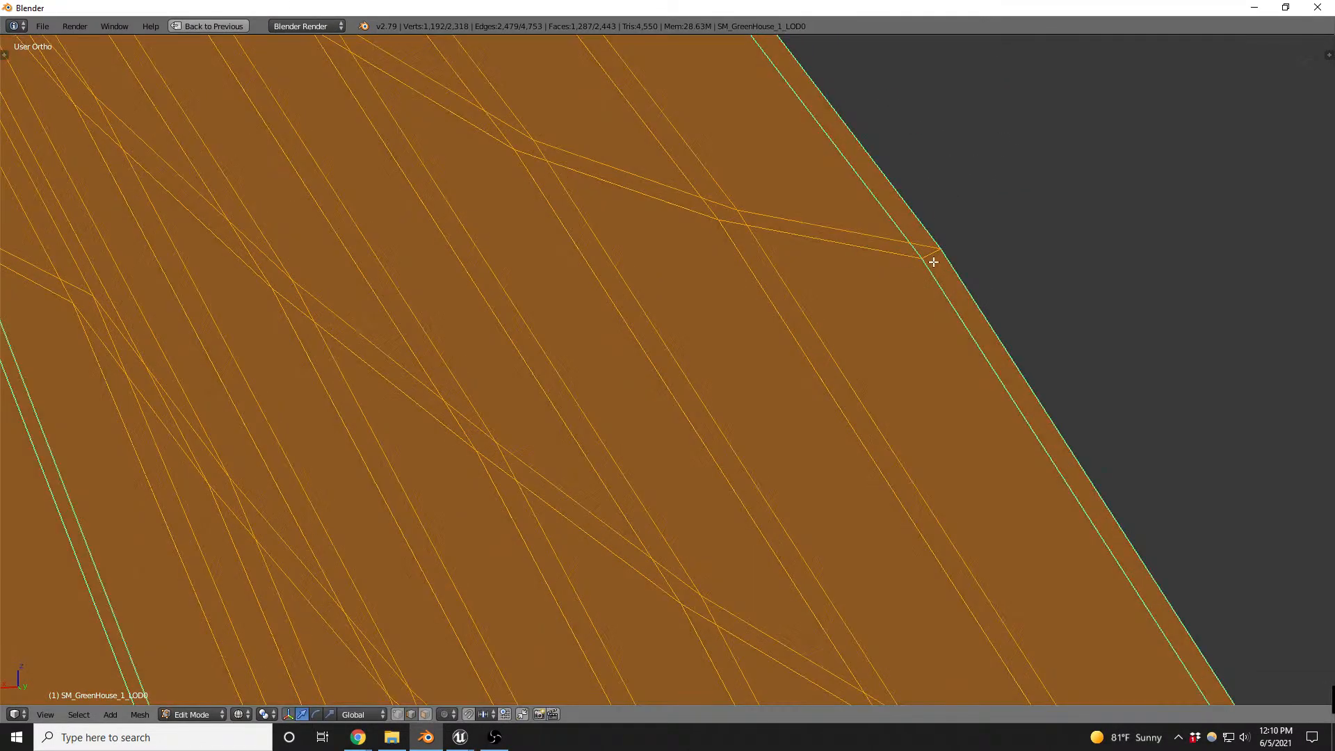
key(z)
scroll(935, 261, down, 5)
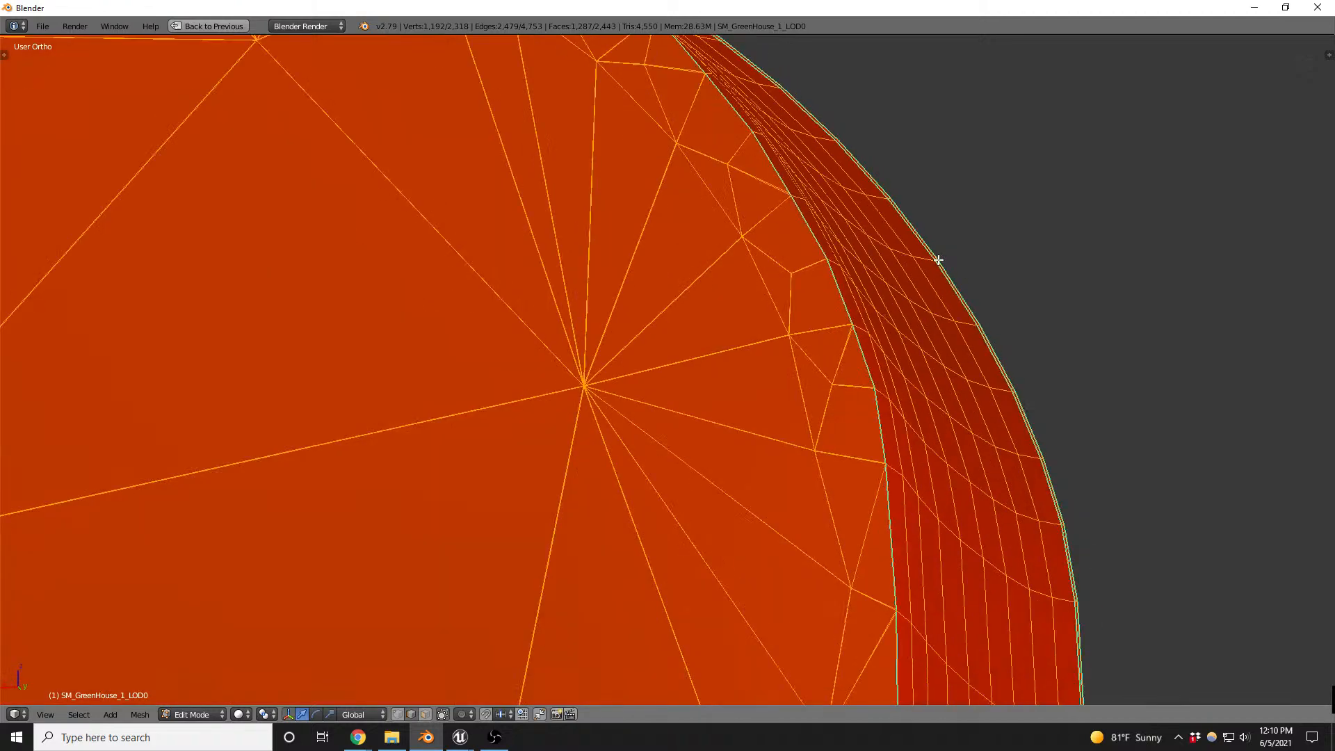
scroll(939, 259, down, 2)
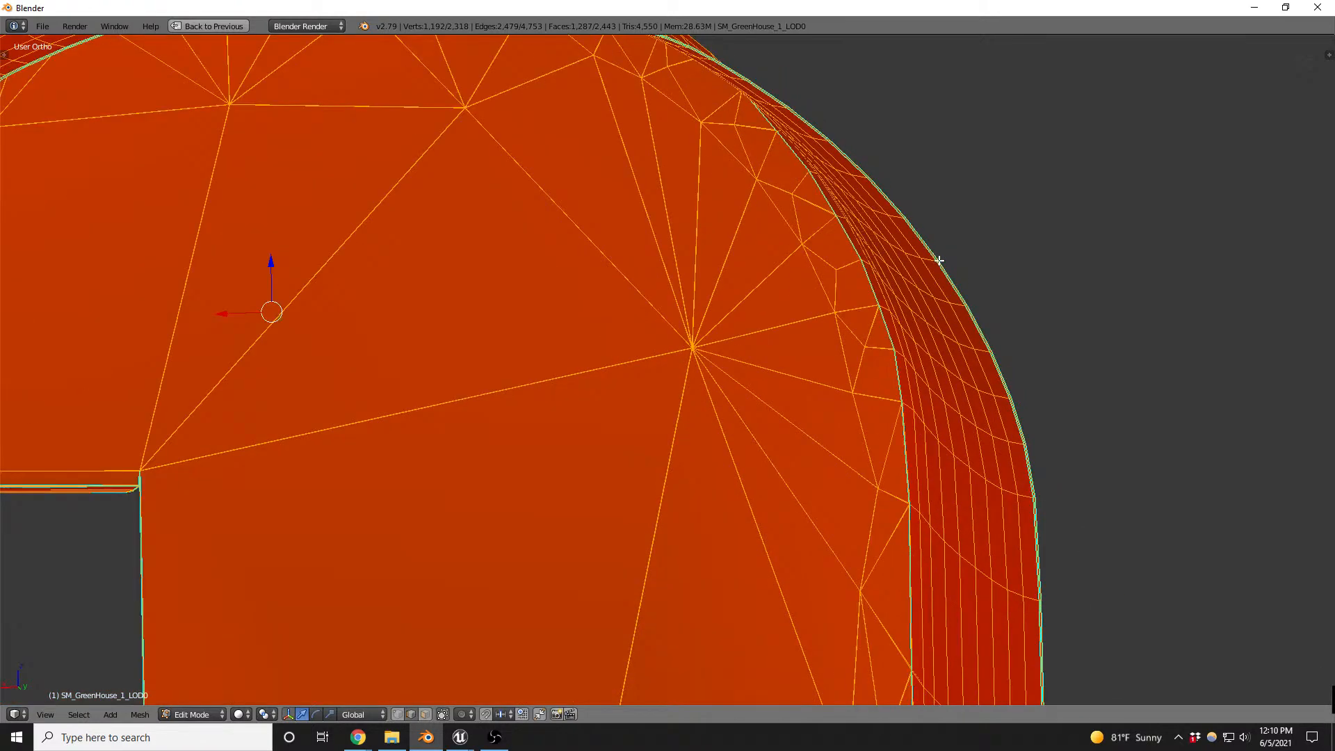
scroll(948, 257, up, 5)
- Select the loop of narrow thickness faces along the plastic's open arch rim and delete those faces
key(ctrl+Tab)
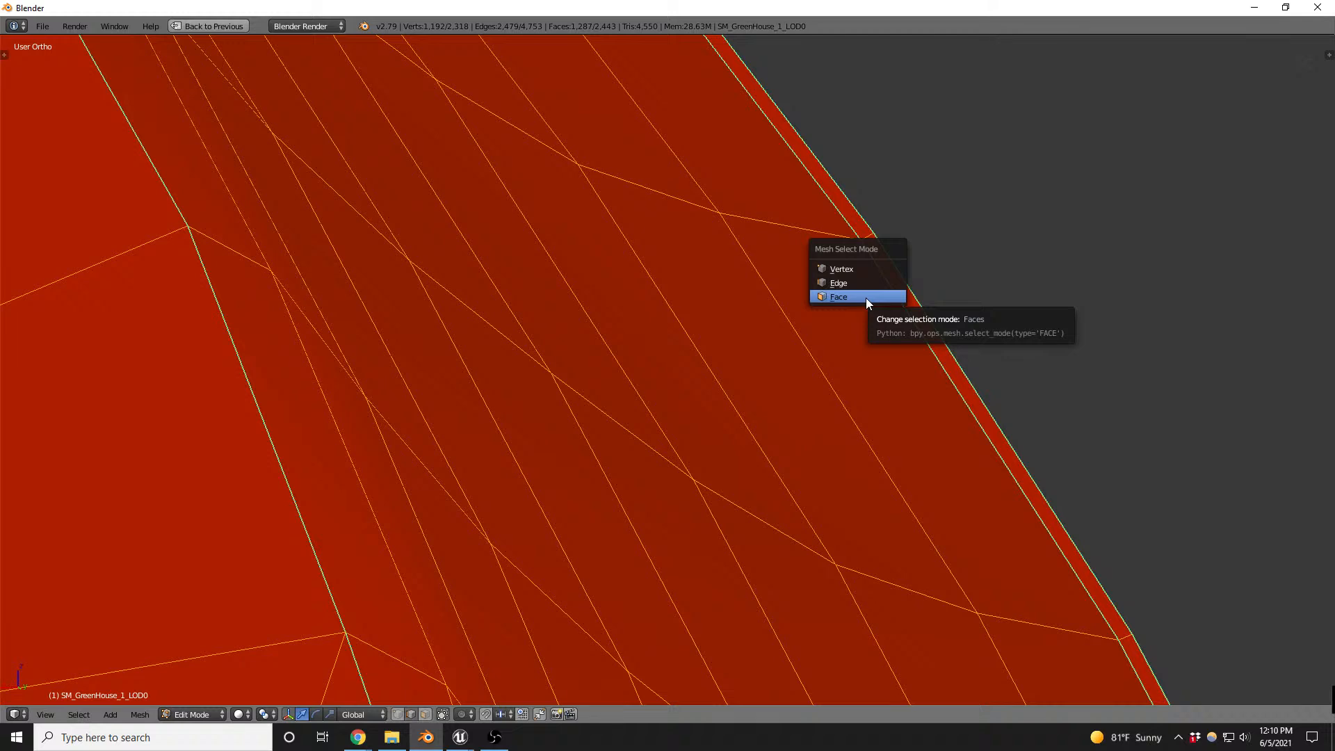
click(866, 297)
alt+right_click(869, 240)
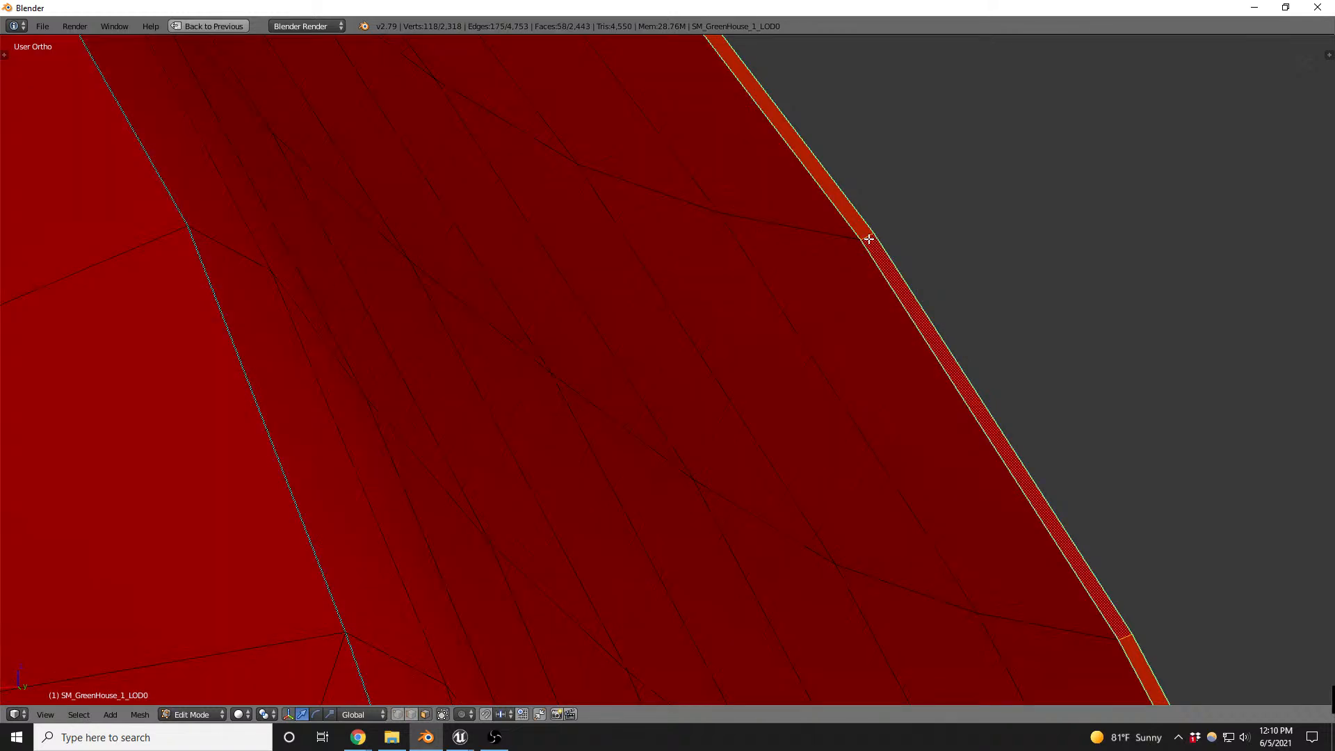
scroll(940, 226, down, 7)
scroll(948, 220, down, 6)
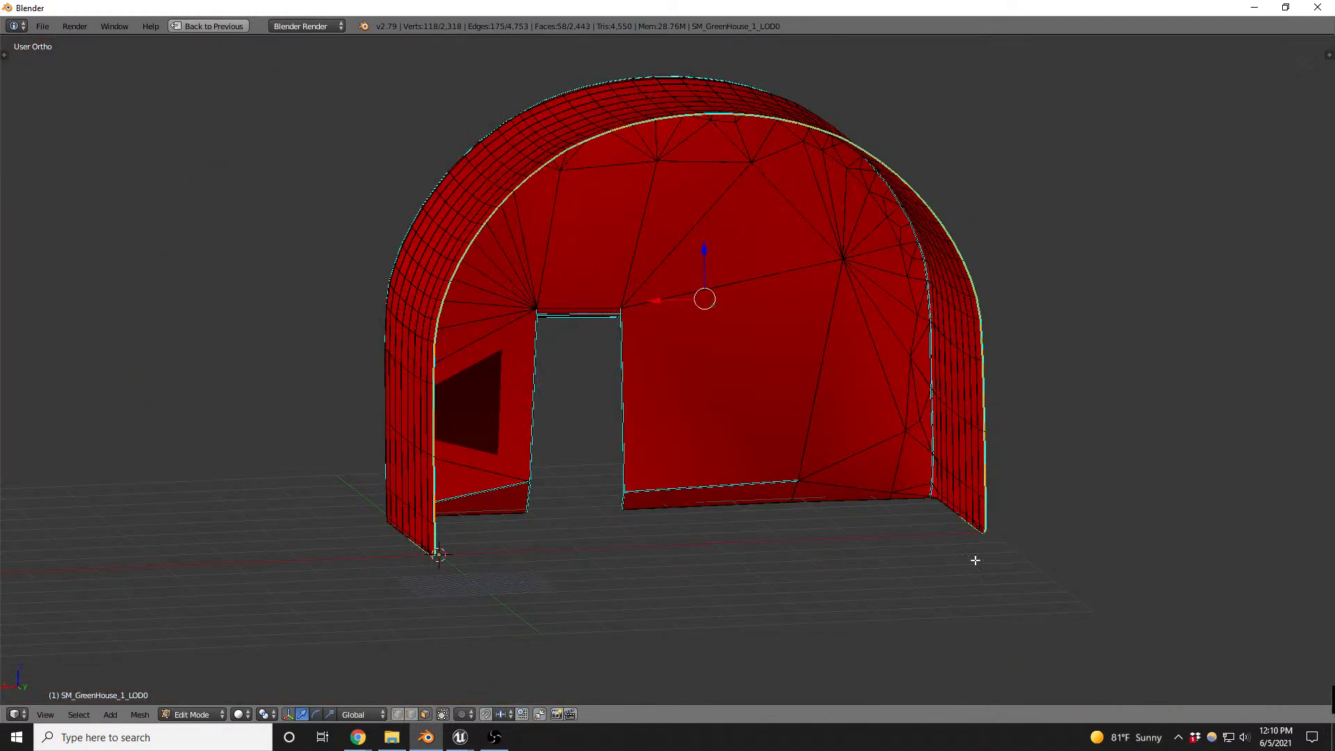
scroll(368, 543, up, 6)
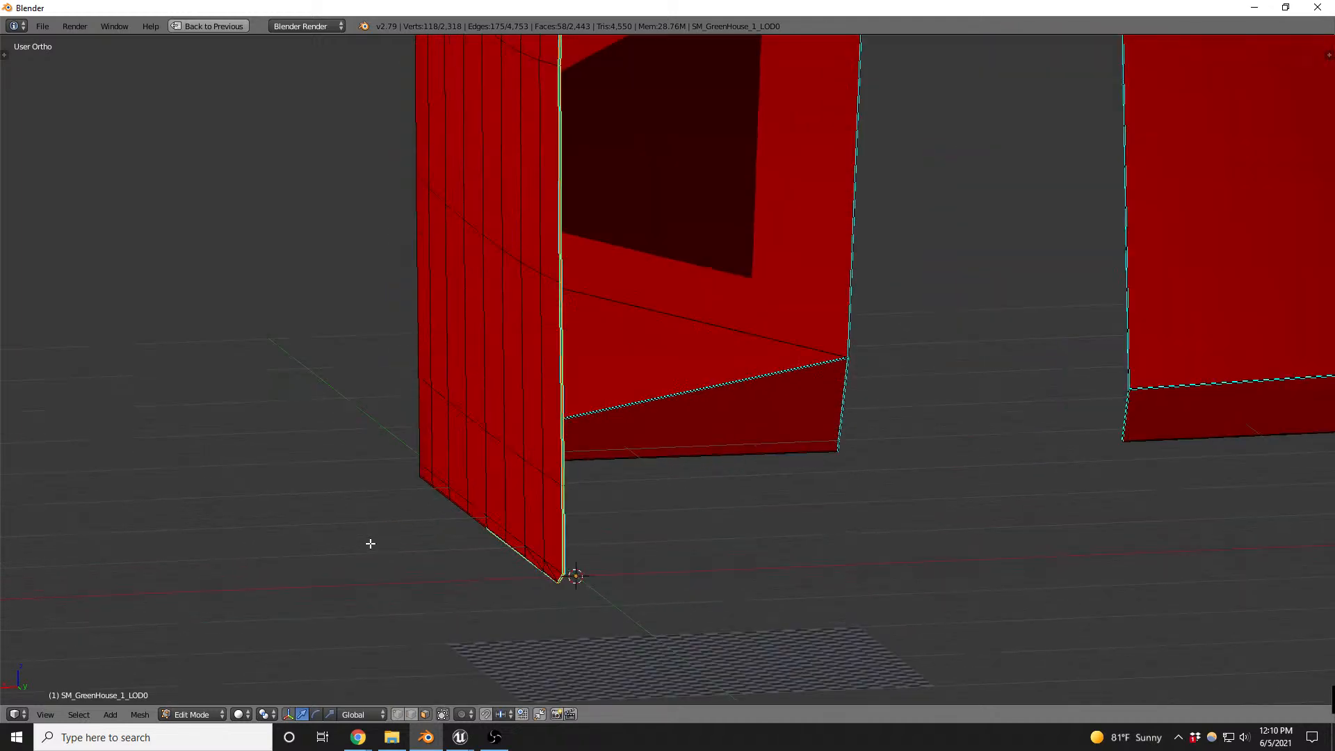
middle_drag(512, 500, 558, 418)
scroll(432, 364, up, 6)
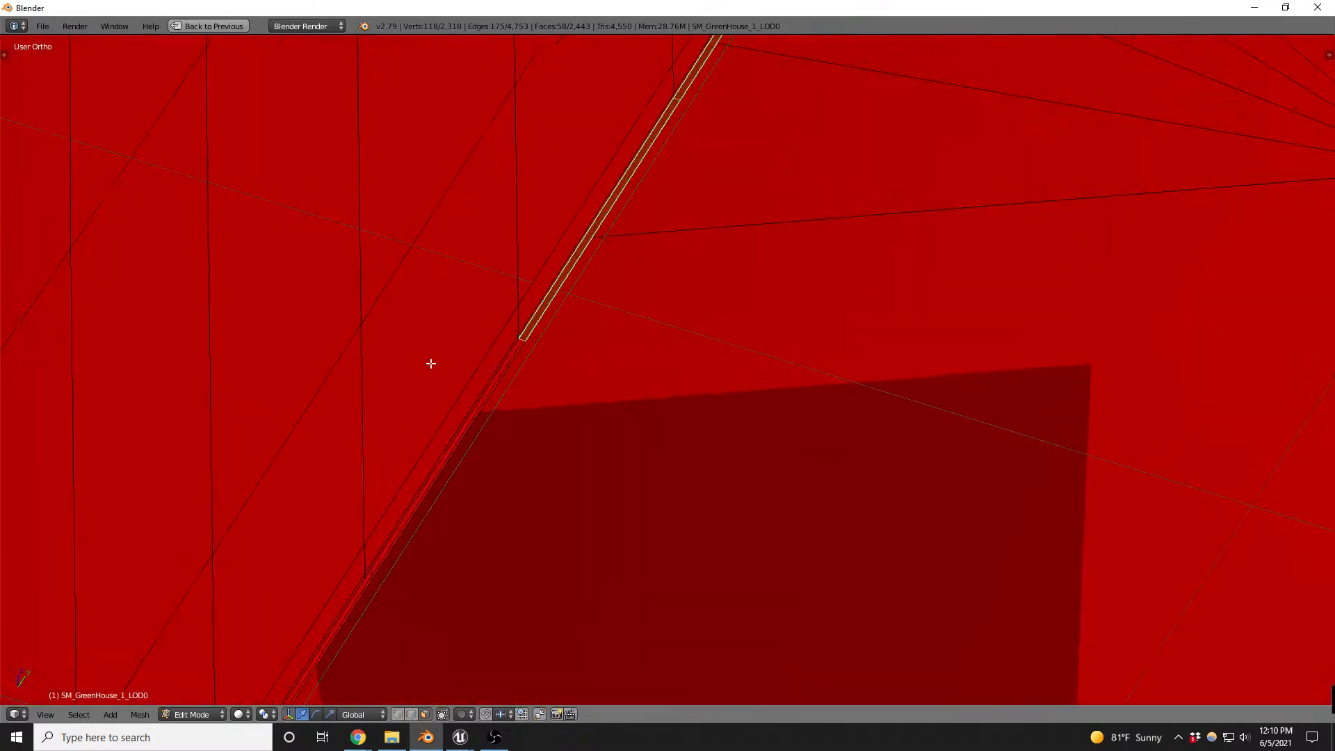
scroll(536, 348, up, 4)
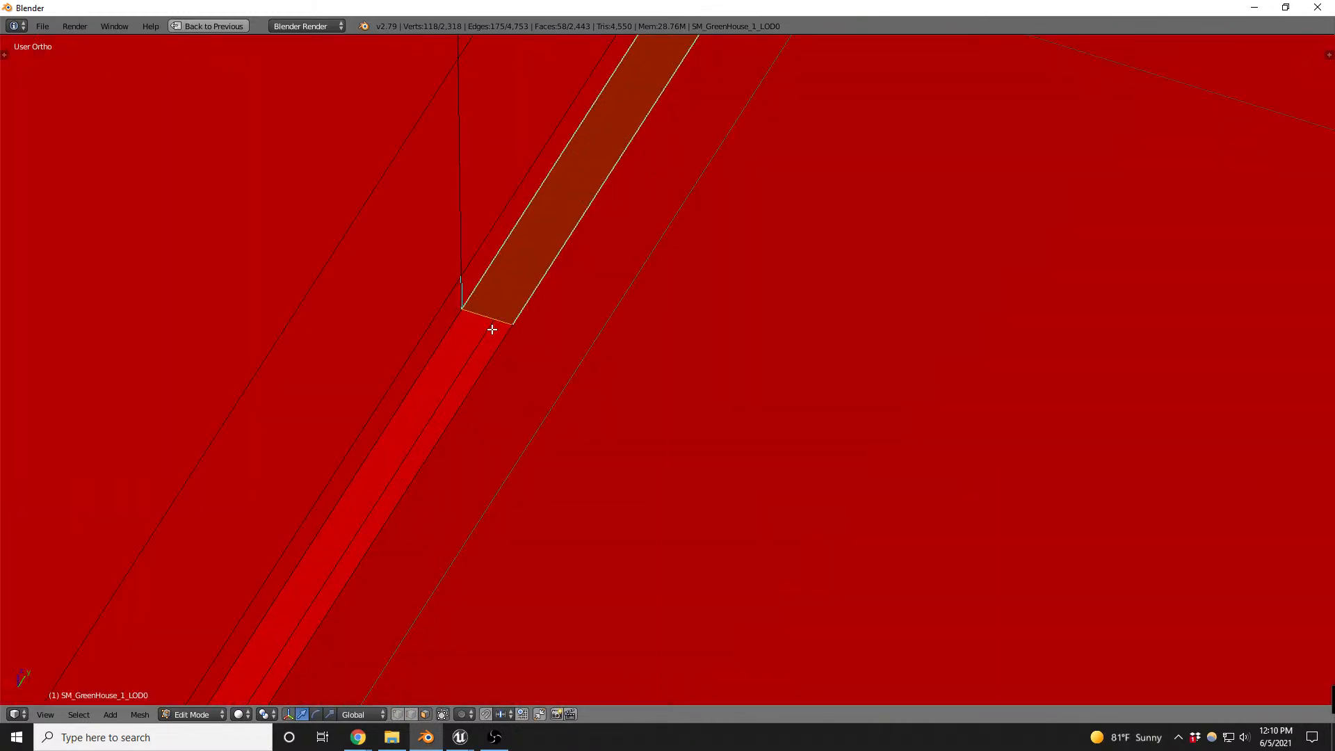
scroll(493, 327, down, 6)
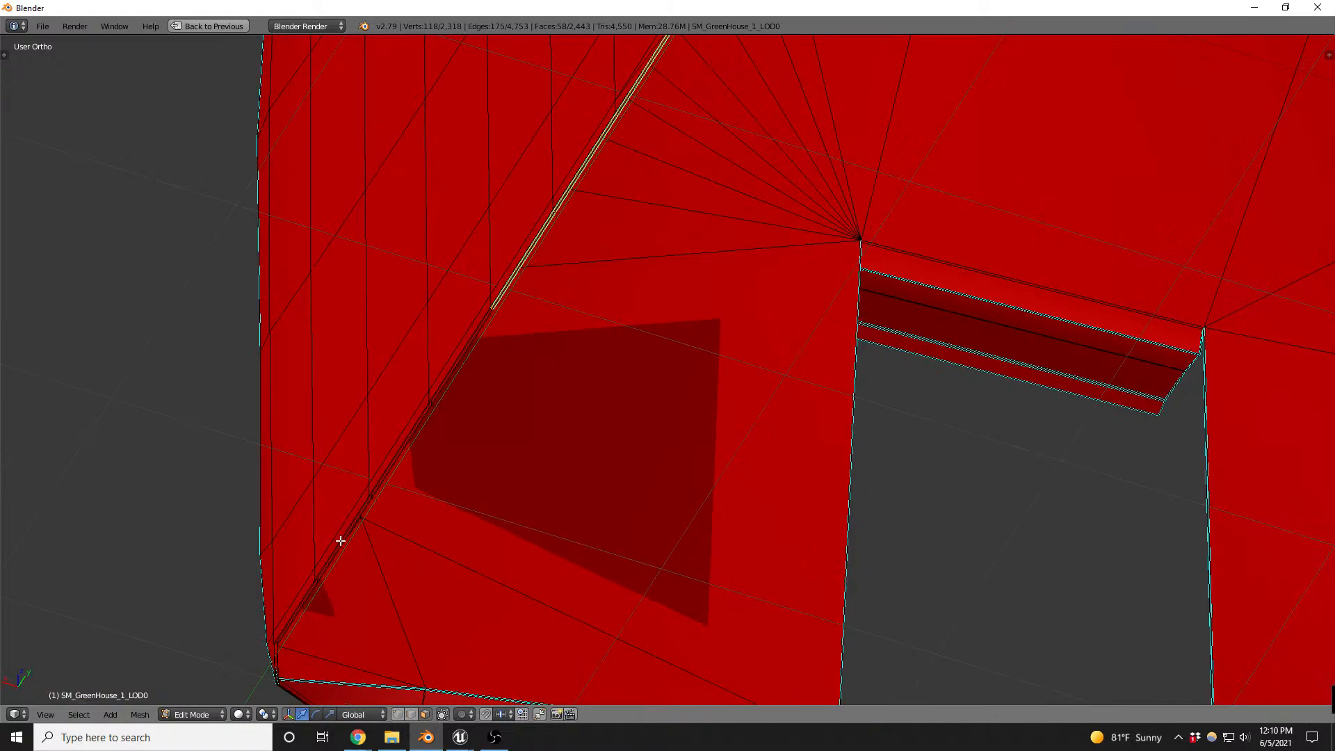
scroll(489, 346, up, 5)
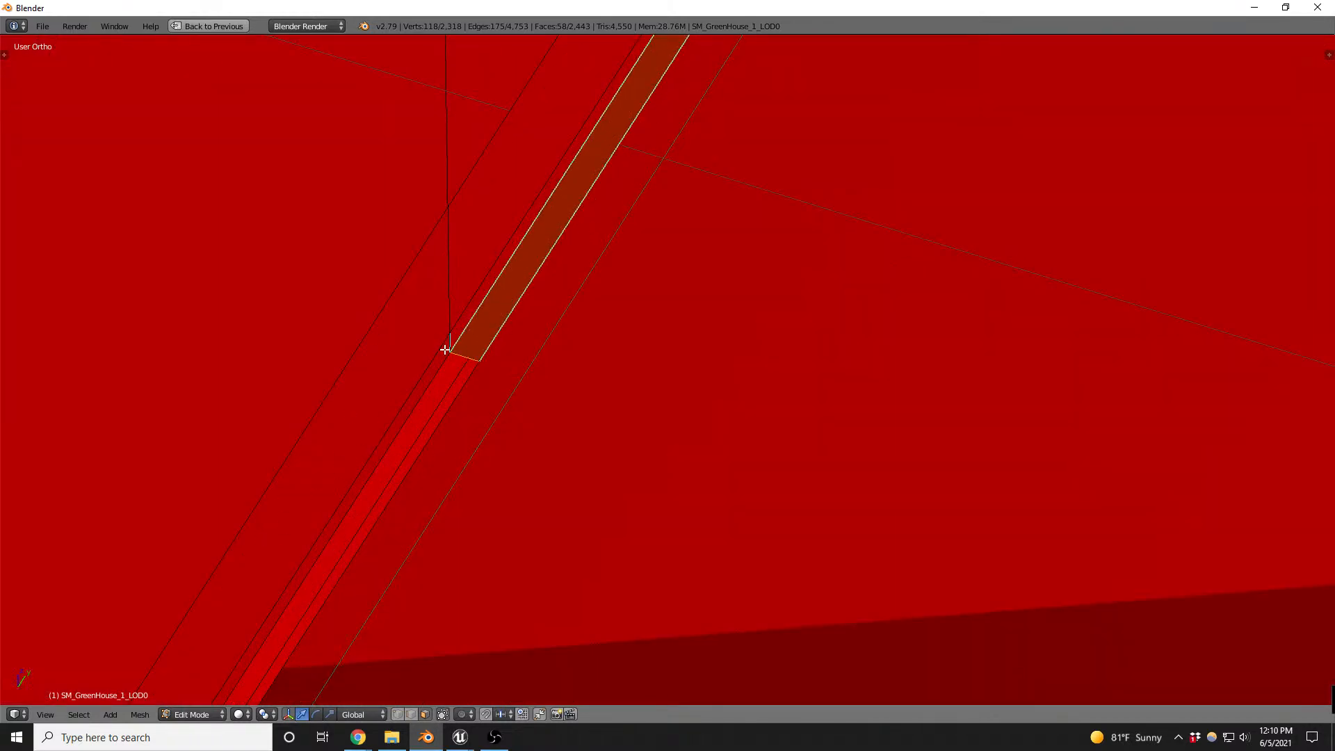
key(x)
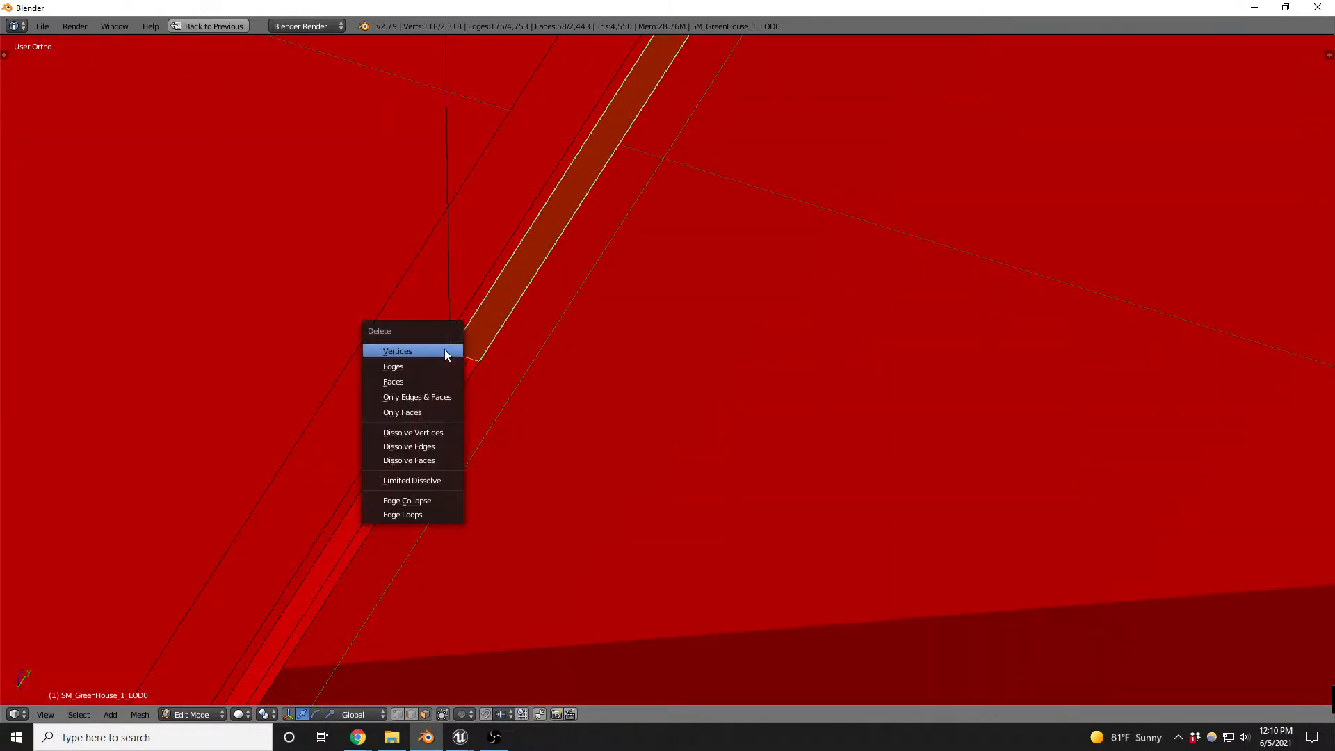
click(412, 385)
scroll(557, 364, down, 5)
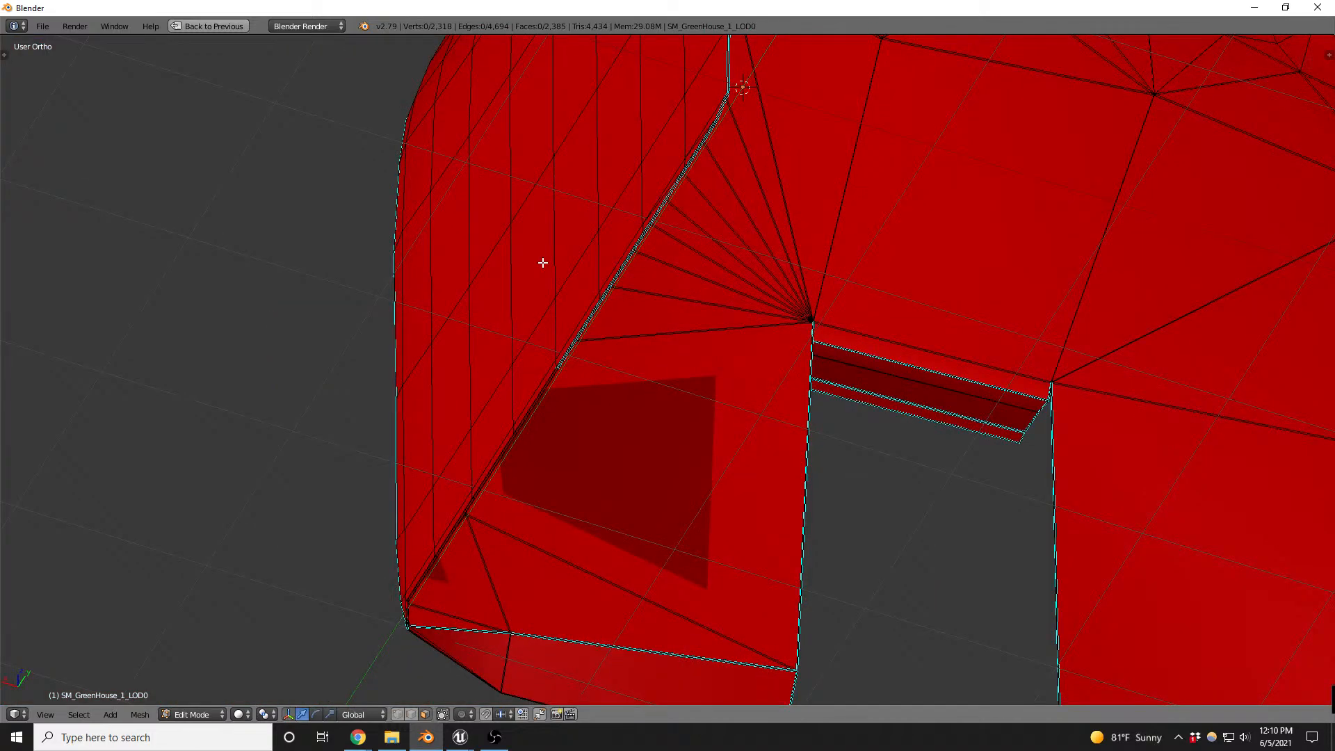
- Select all linked geometry of the plastic shell from the area beside the doorway
middle_drag(543, 262, 734, 398)
key(l)
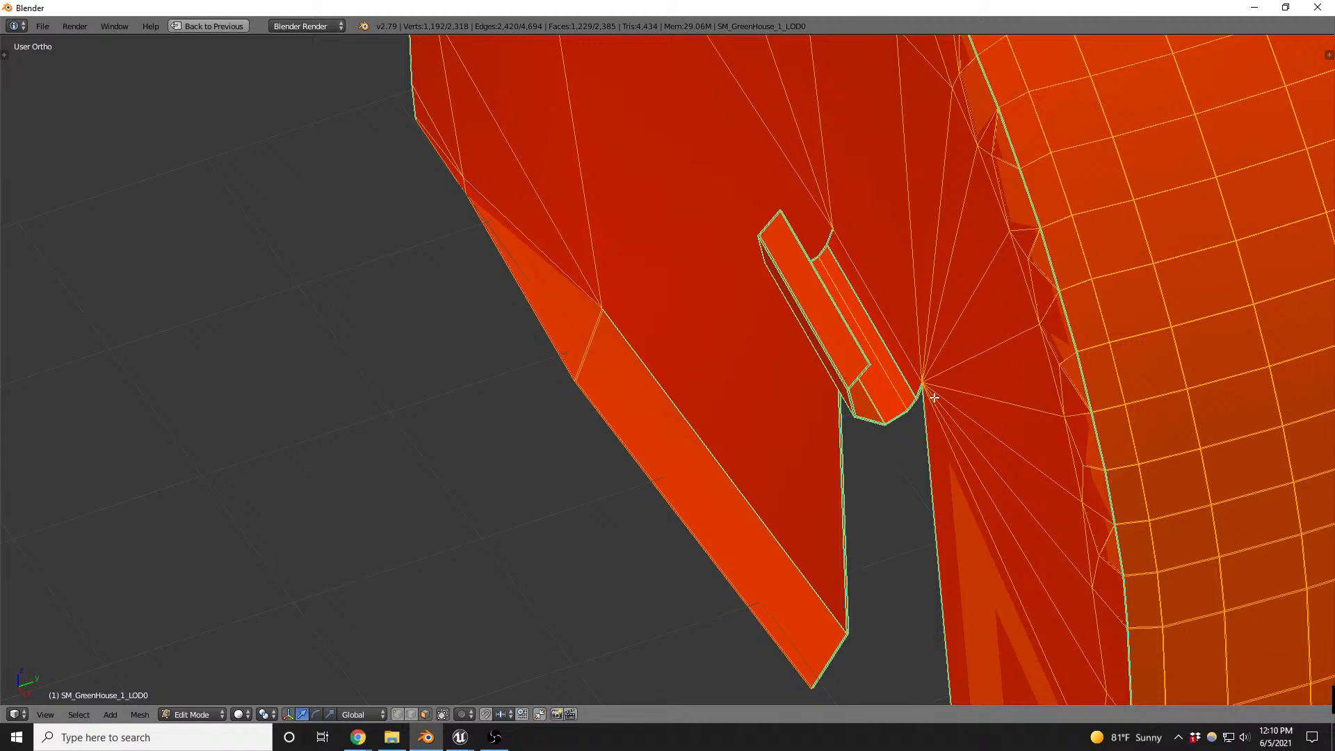
scroll(934, 397, up, 5)
scroll(808, 355, down, 5)
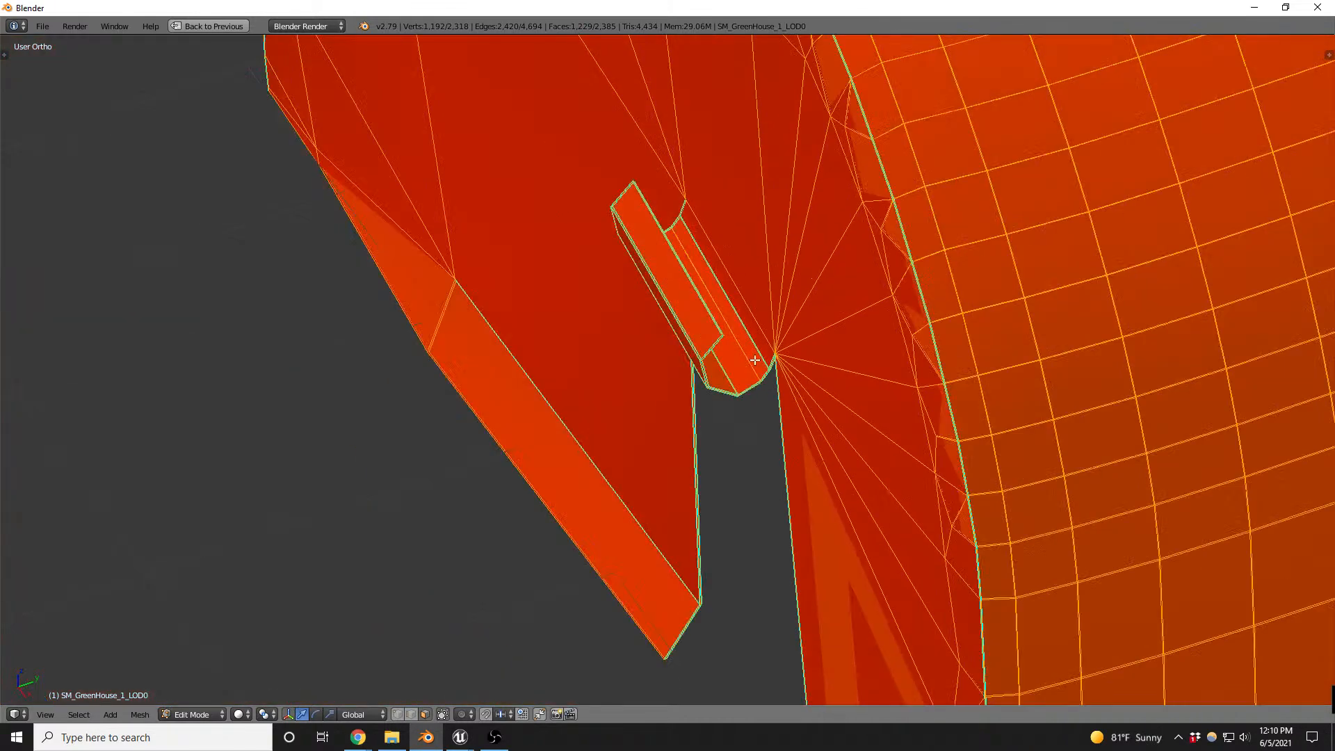
- Return to the split layout and unwrap the plastic with Smart UV Project at angle limit 66 and island margin 0
key(ctrl+Up)
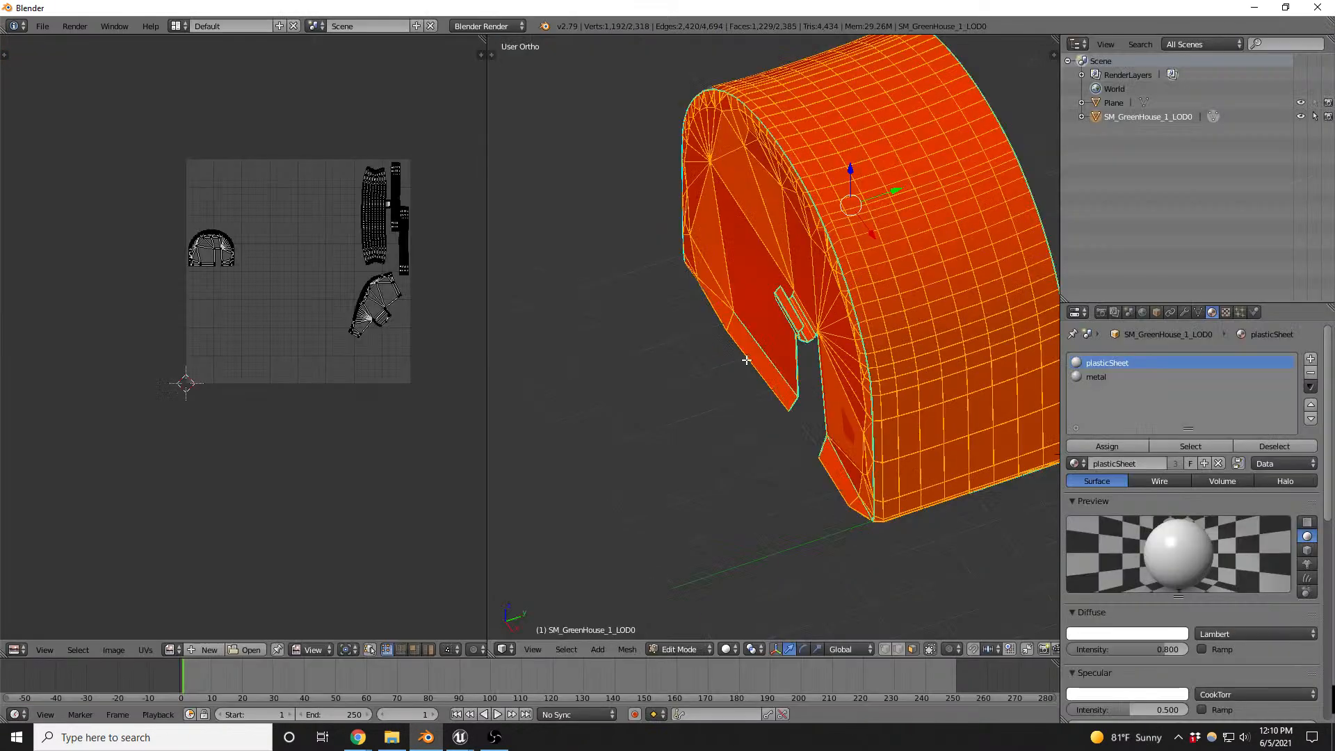
key(u)
click(872, 361)
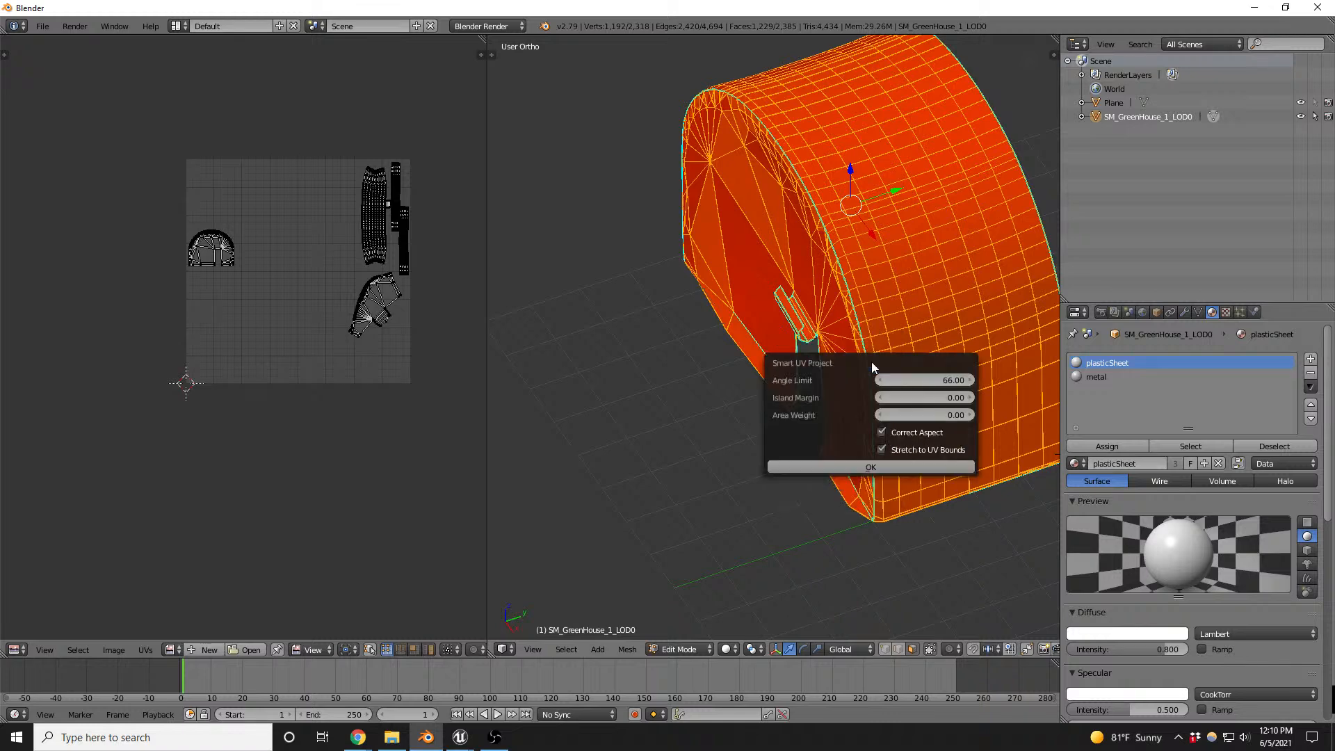
click(857, 465)
scroll(340, 251, up, 5)
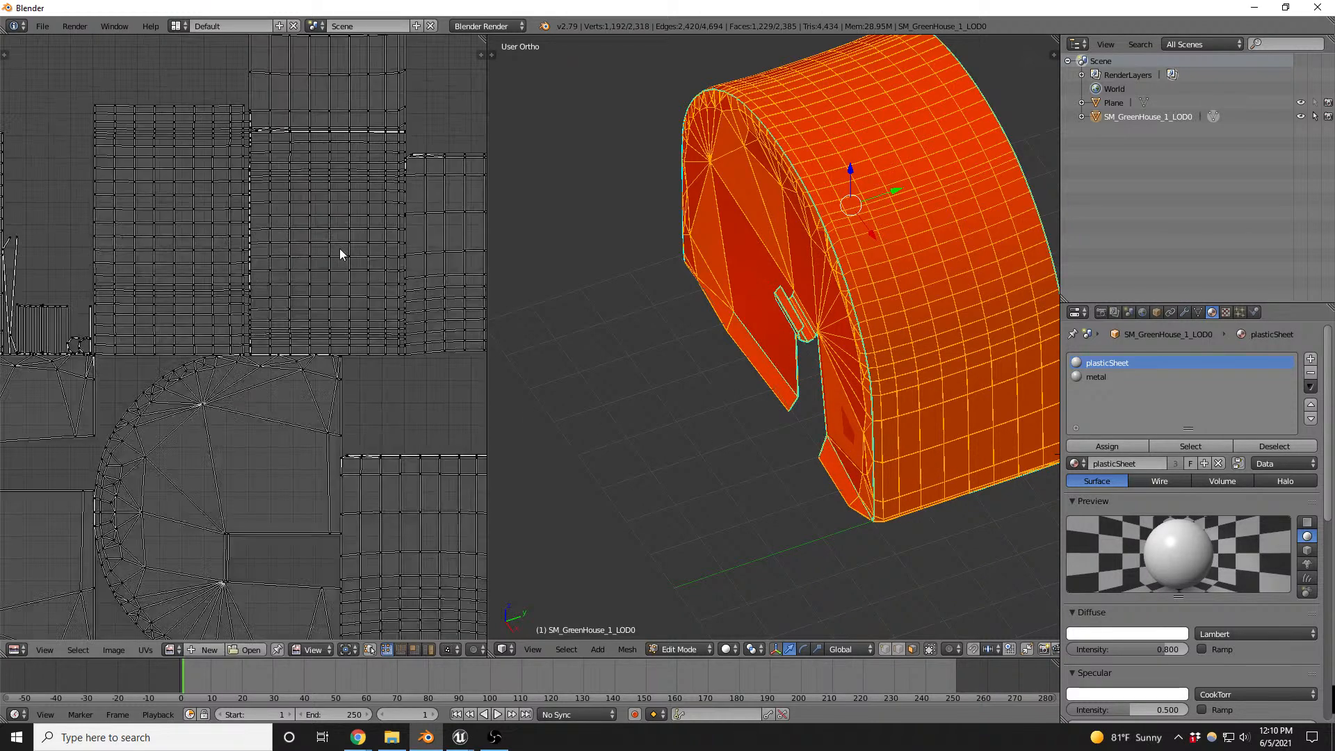
scroll(340, 254, down, 2)
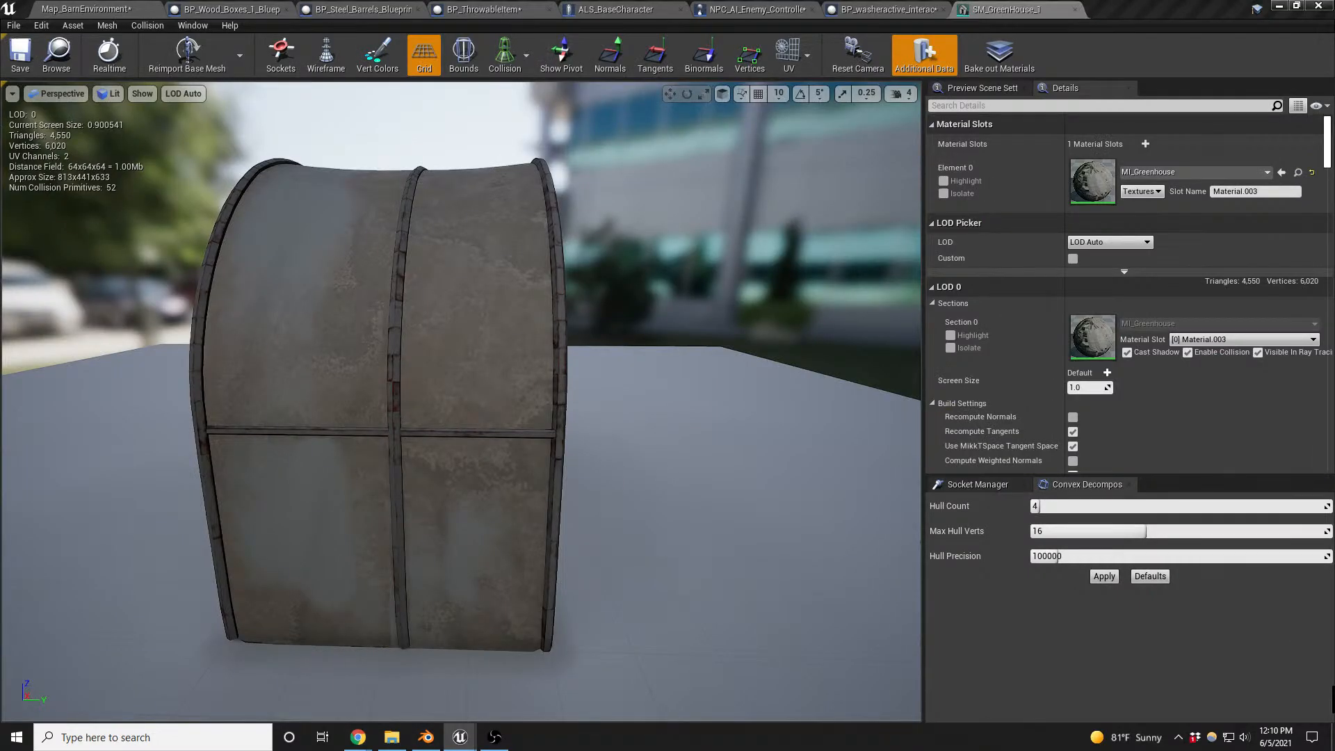
- Switch back to Blender, assign the Untitled checker image to the plastic's UVs and check the pattern on the shell
click(425, 737)
middle_drag(883, 217, 916, 174)
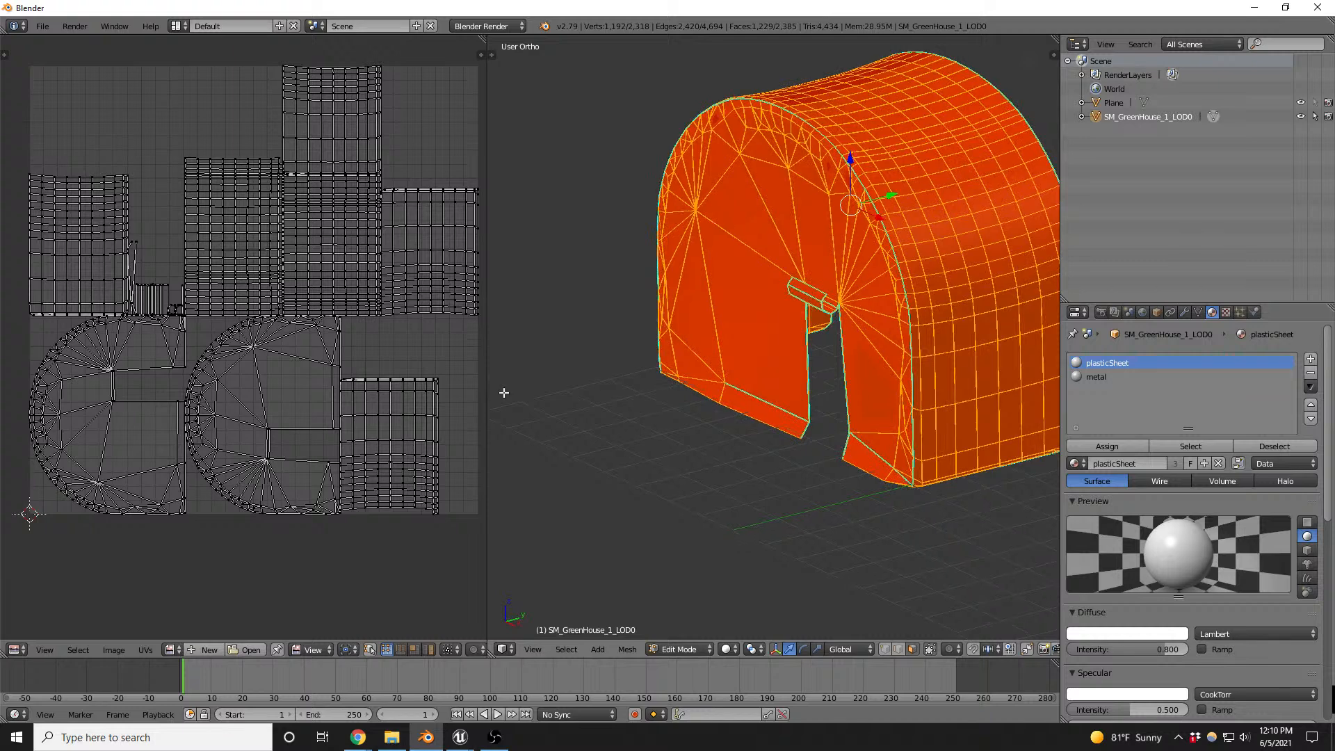
click(171, 649)
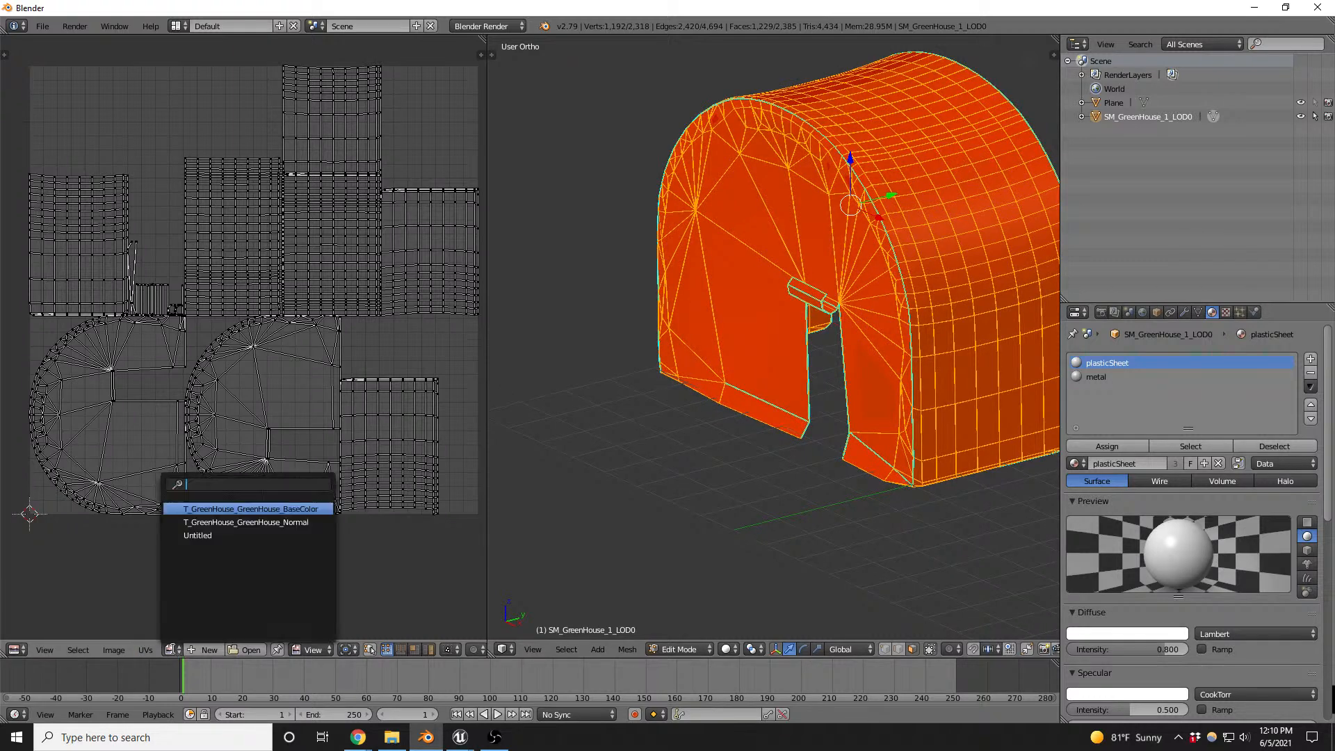
click(207, 537)
middle_drag(980, 237, 962, 211)
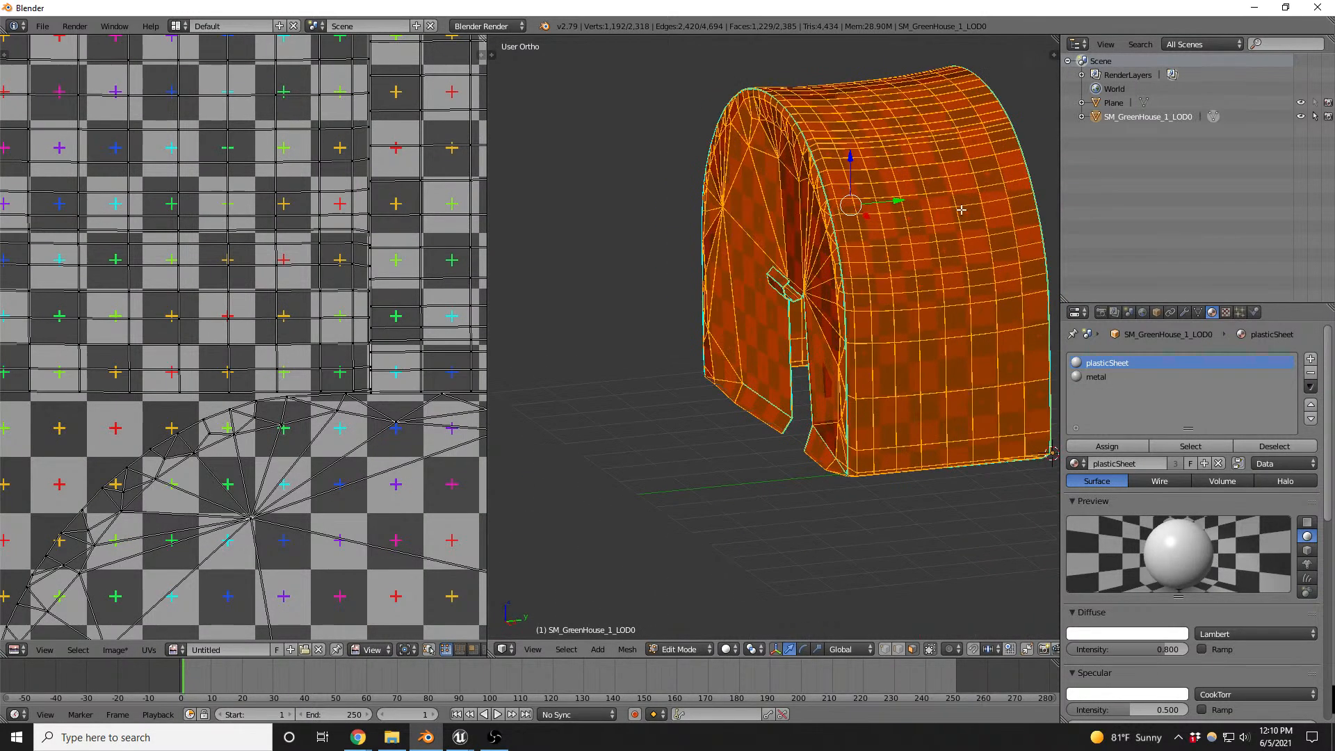
key(Tab)
scroll(913, 221, up, 4)
key(Tab)
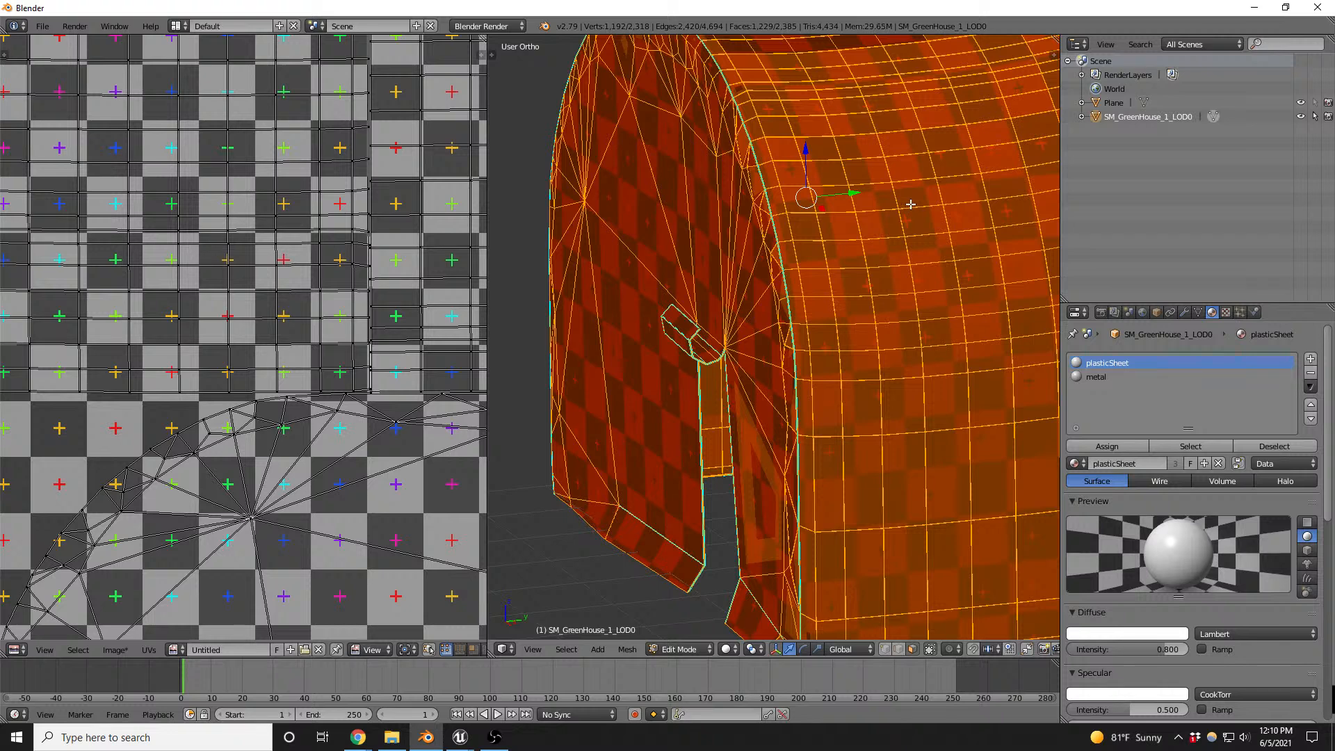
scroll(847, 269, down, 4)
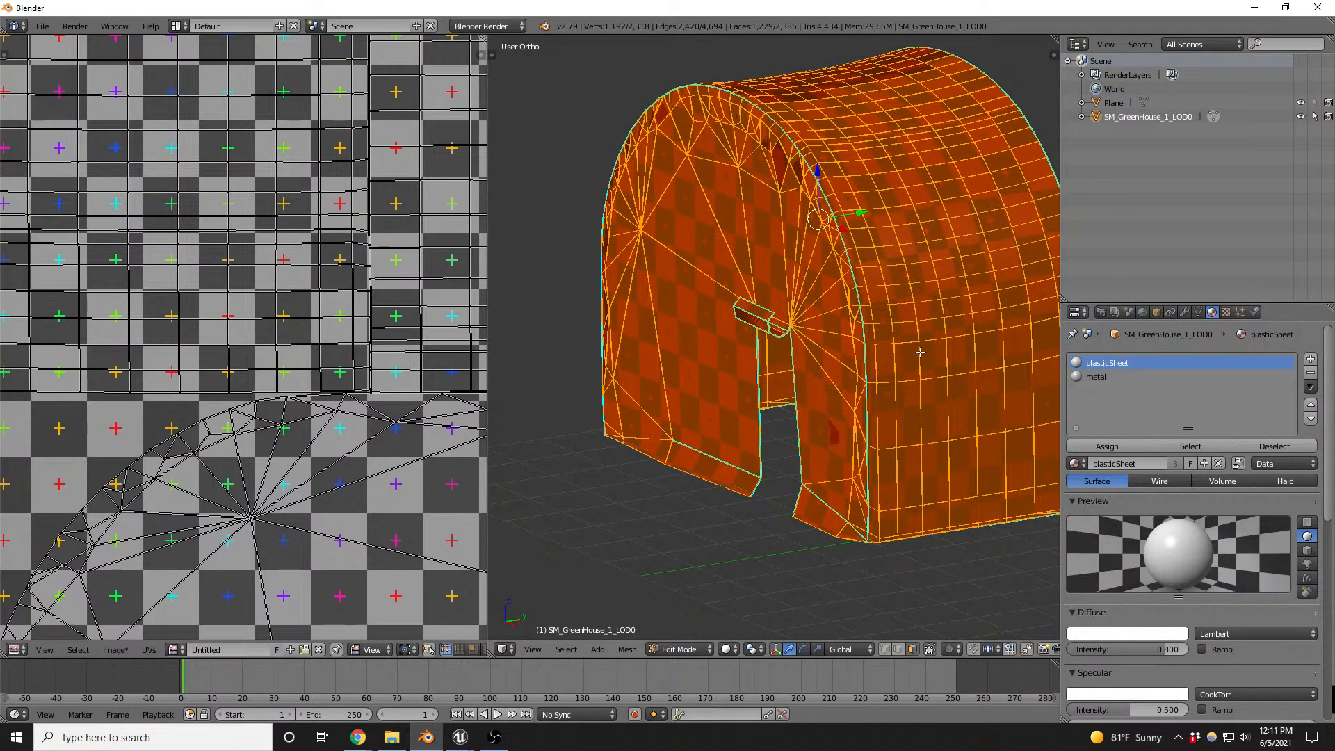
- Show the view properties and turn on the display of face normals
key(n)
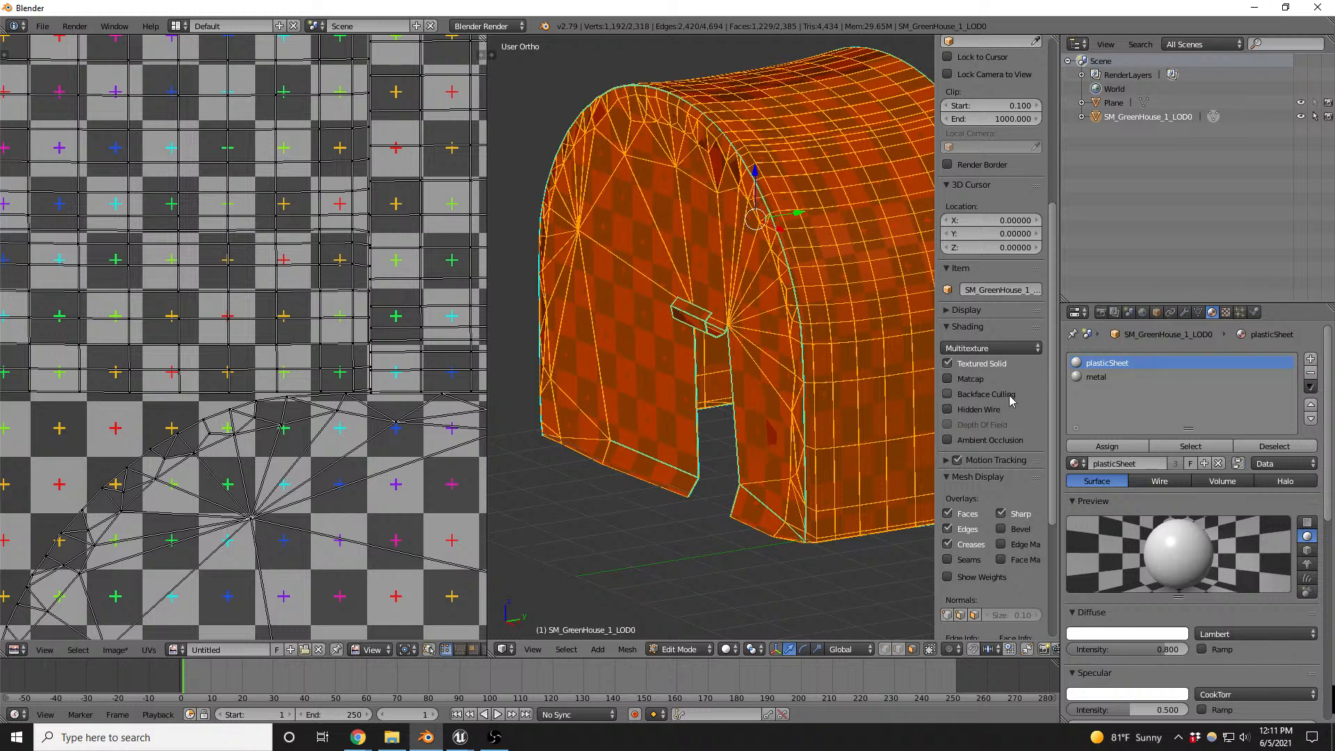
click(976, 616)
scroll(812, 230, up, 3)
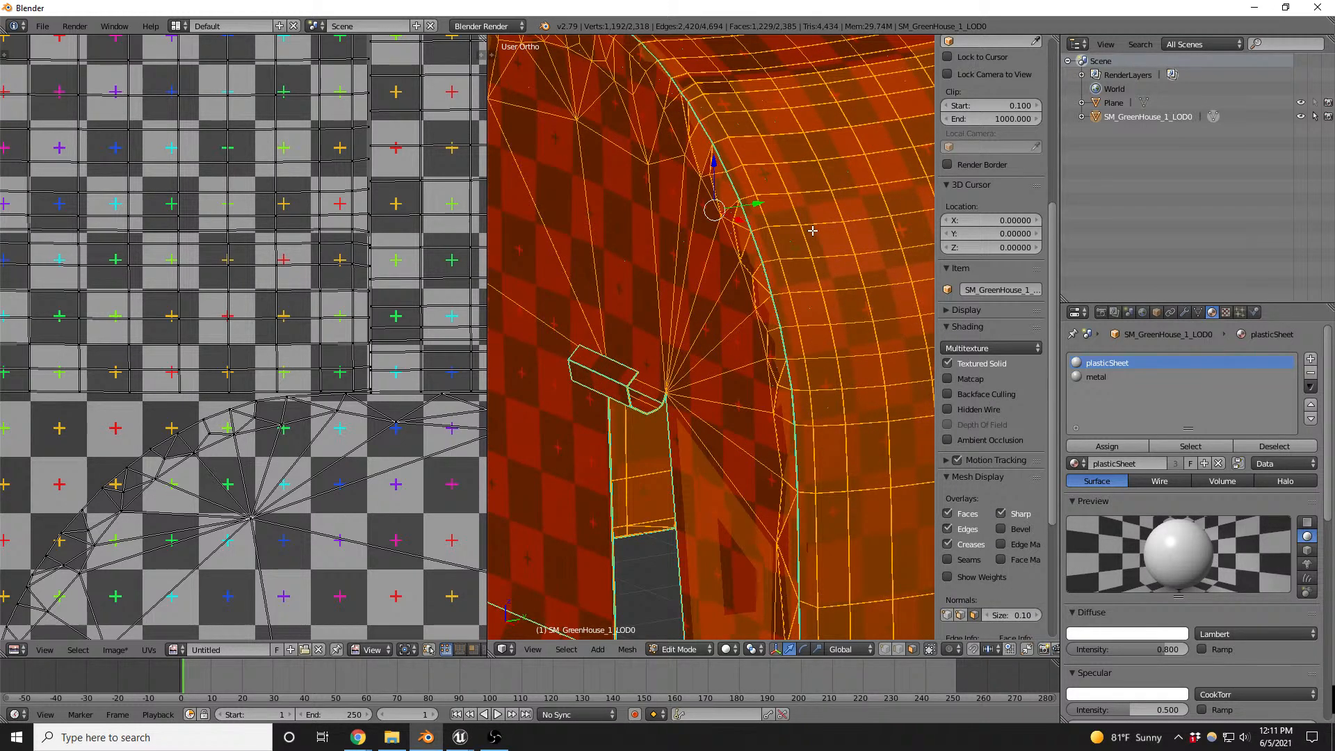
- Recalculate the plastic's normals with the Inside option enabled
key(ctrl+n)
key(t)
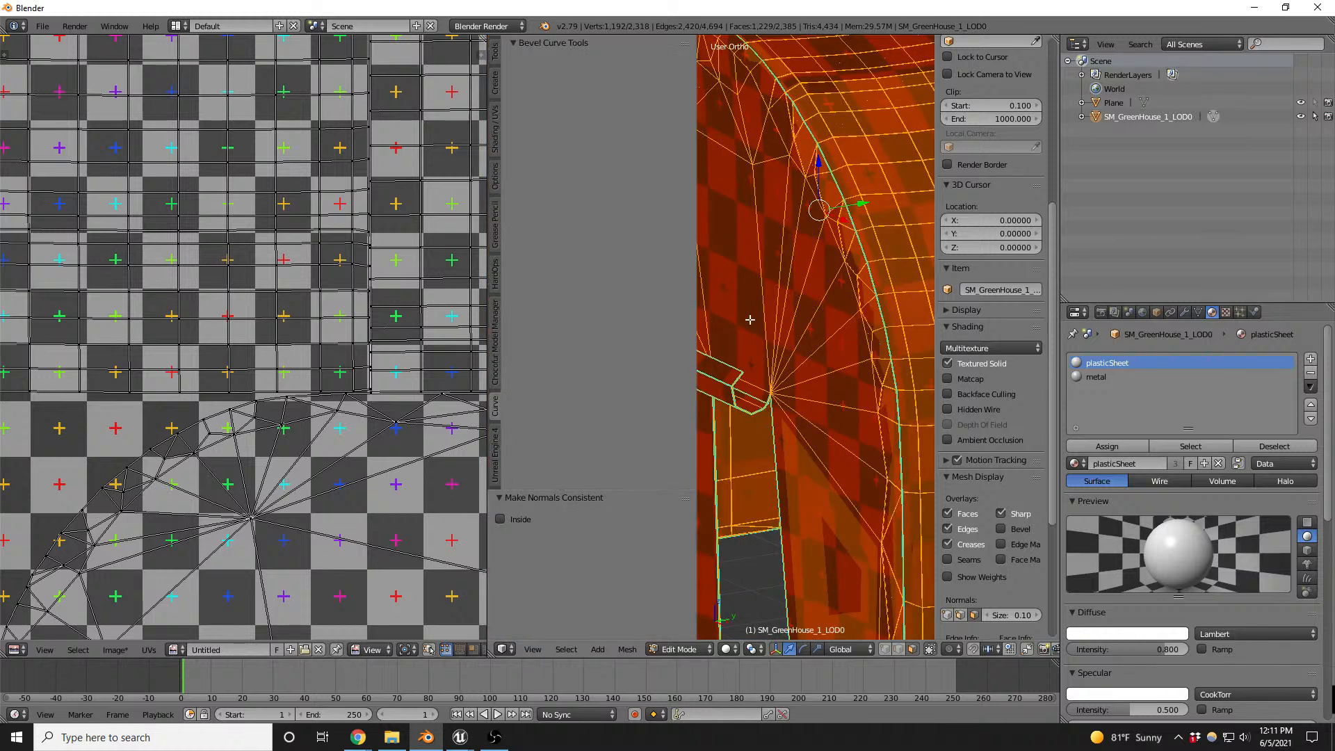
click(523, 529)
scroll(865, 271, down, 4)
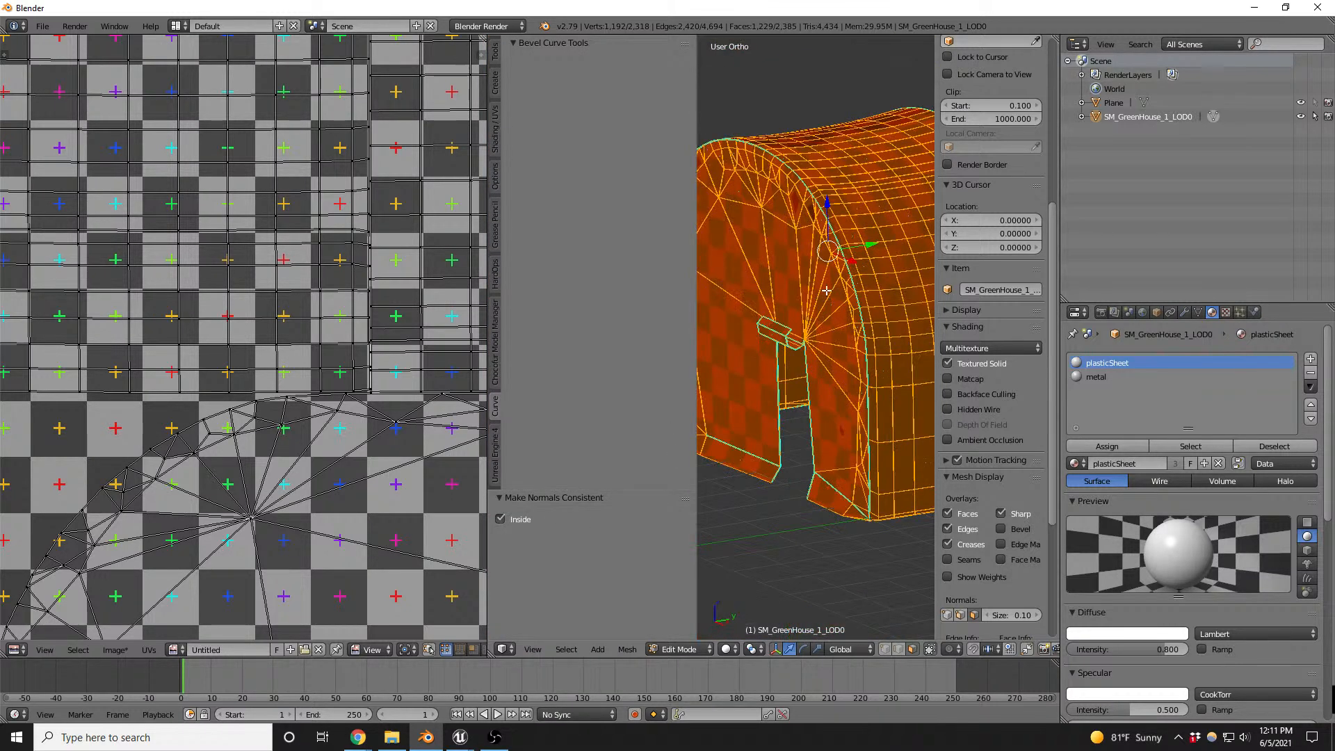
scroll(878, 237, up, 5)
scroll(878, 198, down, 3)
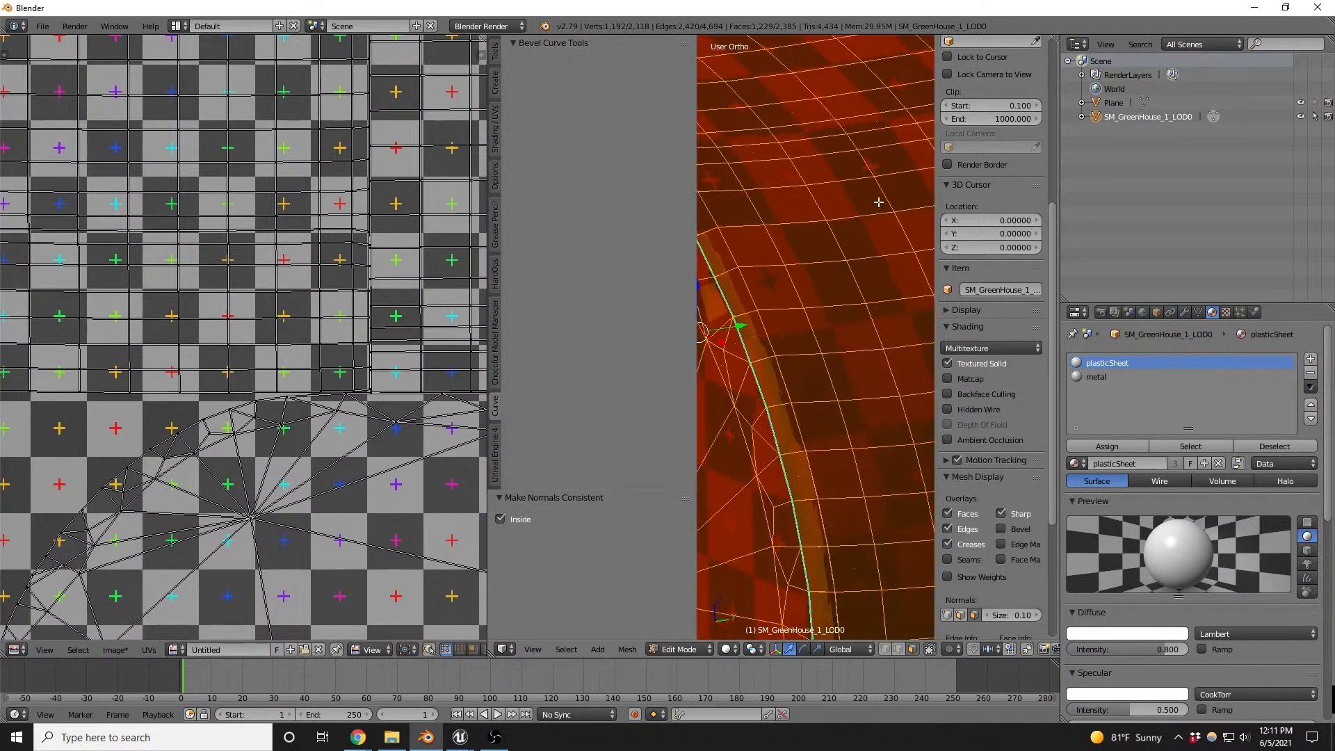
- Set the normals' display size to 9.70 and maximize the 3D view to see the whole shell
mouse_move(1012, 615)
mouse_down()
mouse_move(1078, 615)
mouse_move(1005, 615)
mouse_up()
scroll(792, 379, down, 4)
key(shift+space)
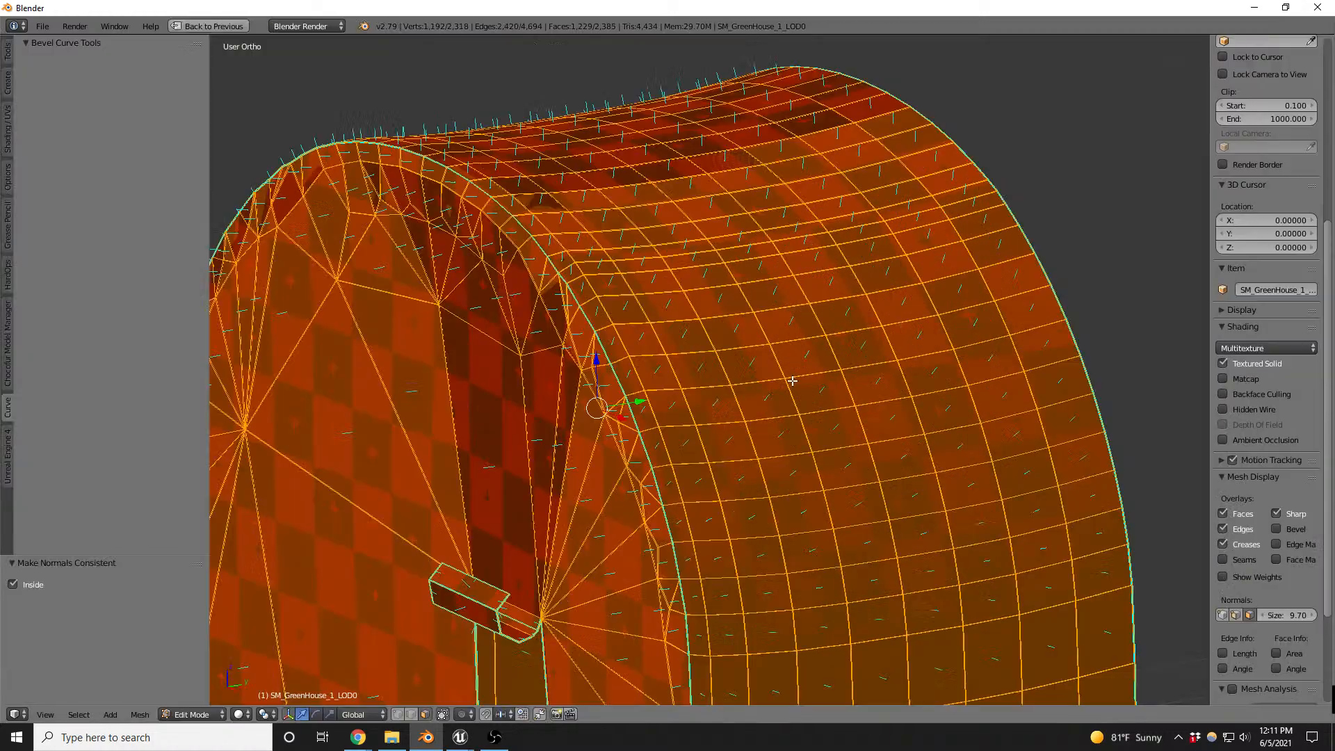
scroll(790, 378, down, 2)
middle_drag(789, 378, 886, 374)
scroll(885, 372, down, 3)
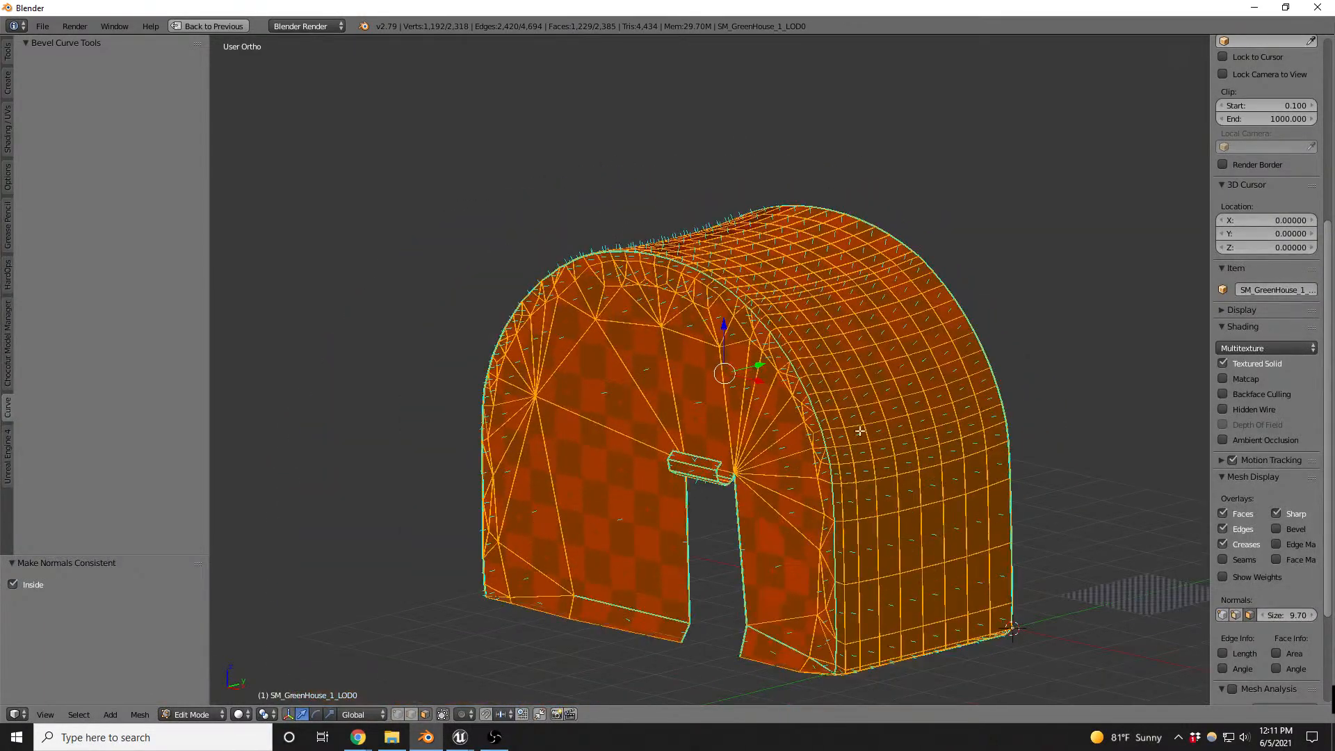
- Compare the greenhouse's shading in Object Mode with the normal directions on the plastic in Edit Mode
scroll(861, 426, up, 6)
key(Tab)
scroll(850, 441, down, 5)
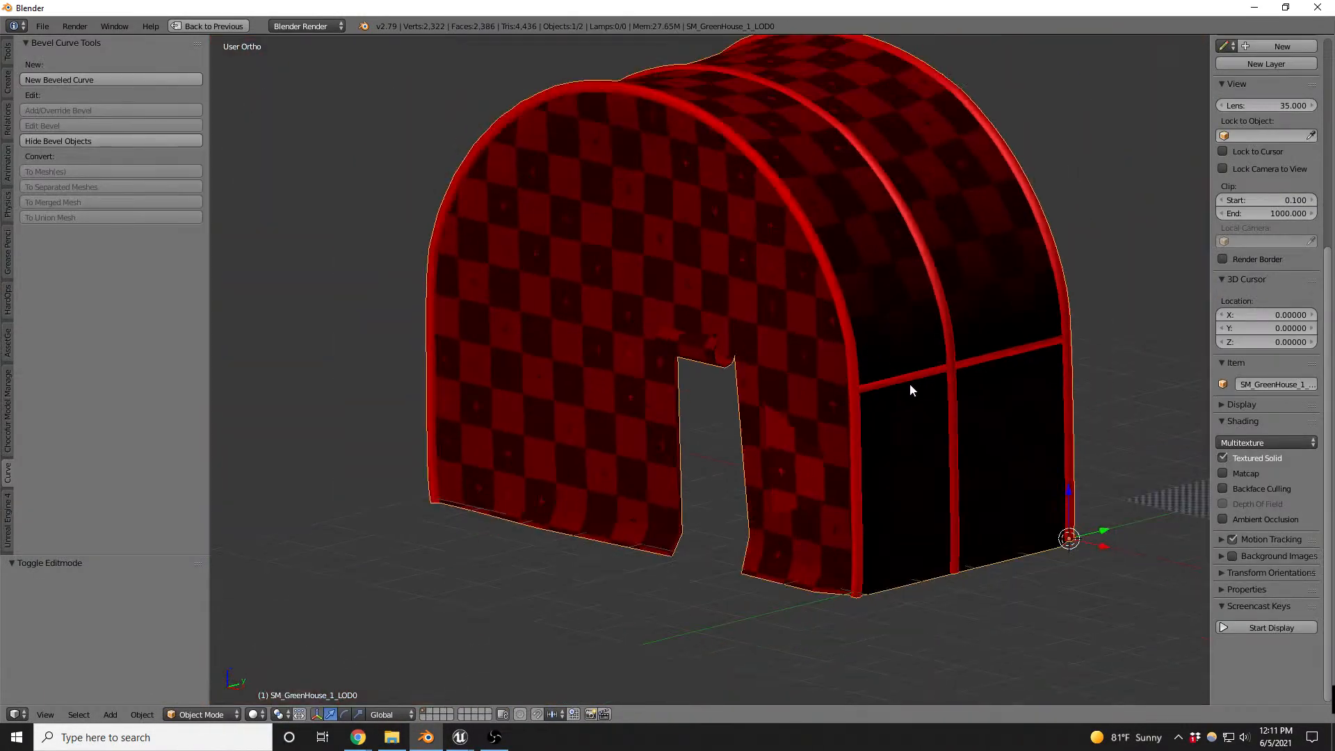
key(Tab)
middle_drag(927, 387, 989, 449)
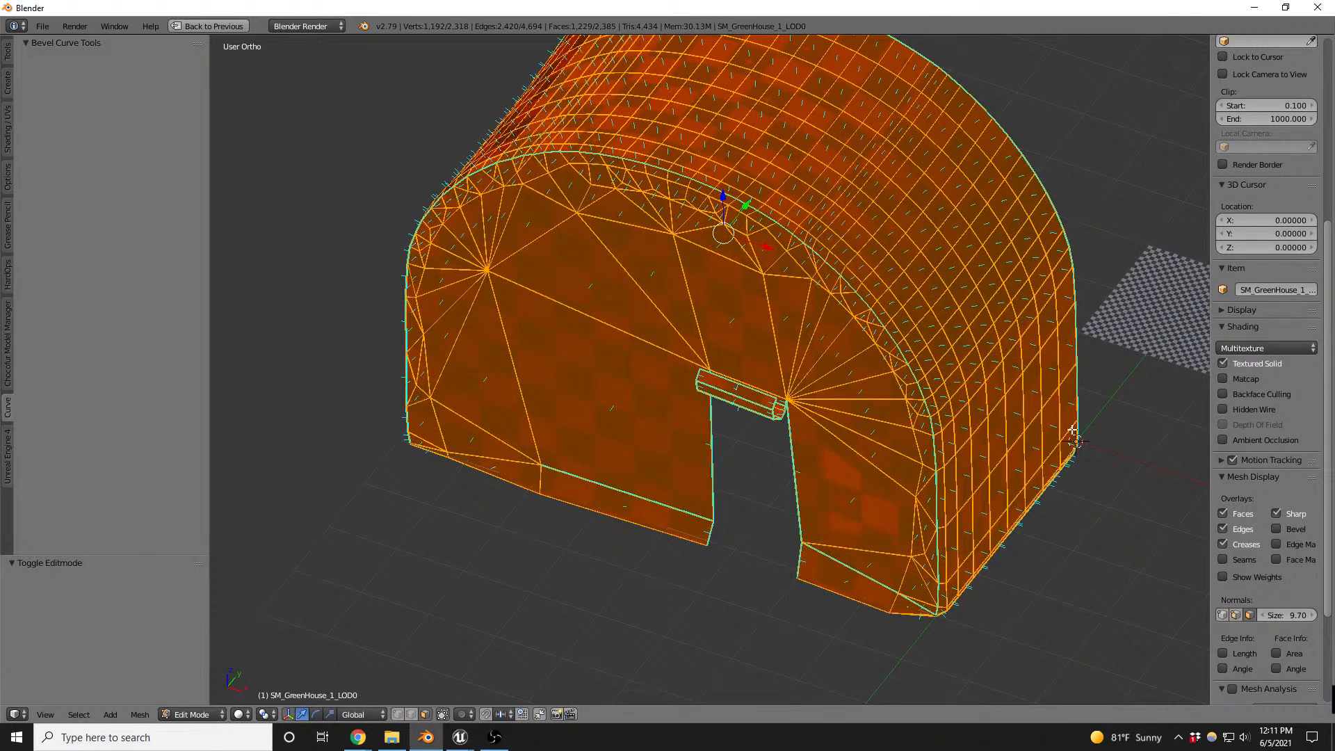
scroll(1044, 411, up, 10)
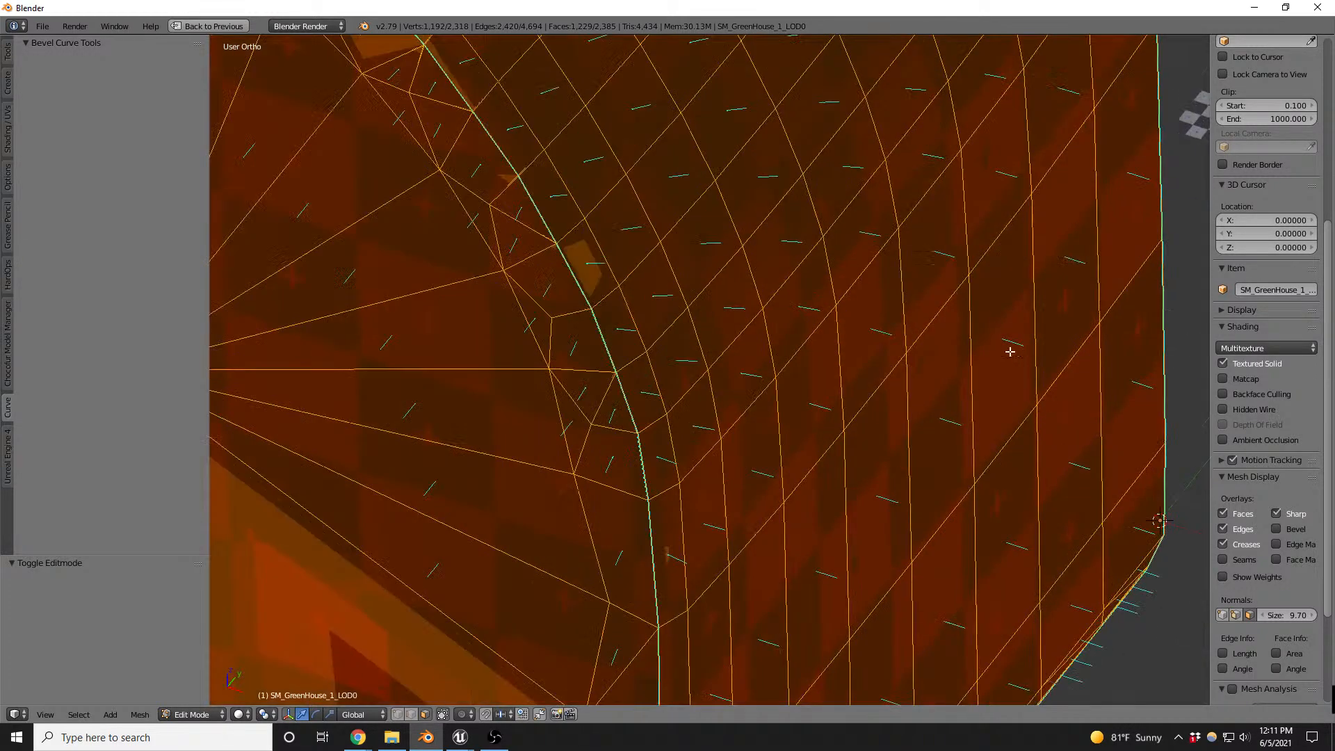
- Recalculate the plastic's normals to the outside and check the resulting shading in Object Mode
key(z)
scroll(1007, 331, up, 6)
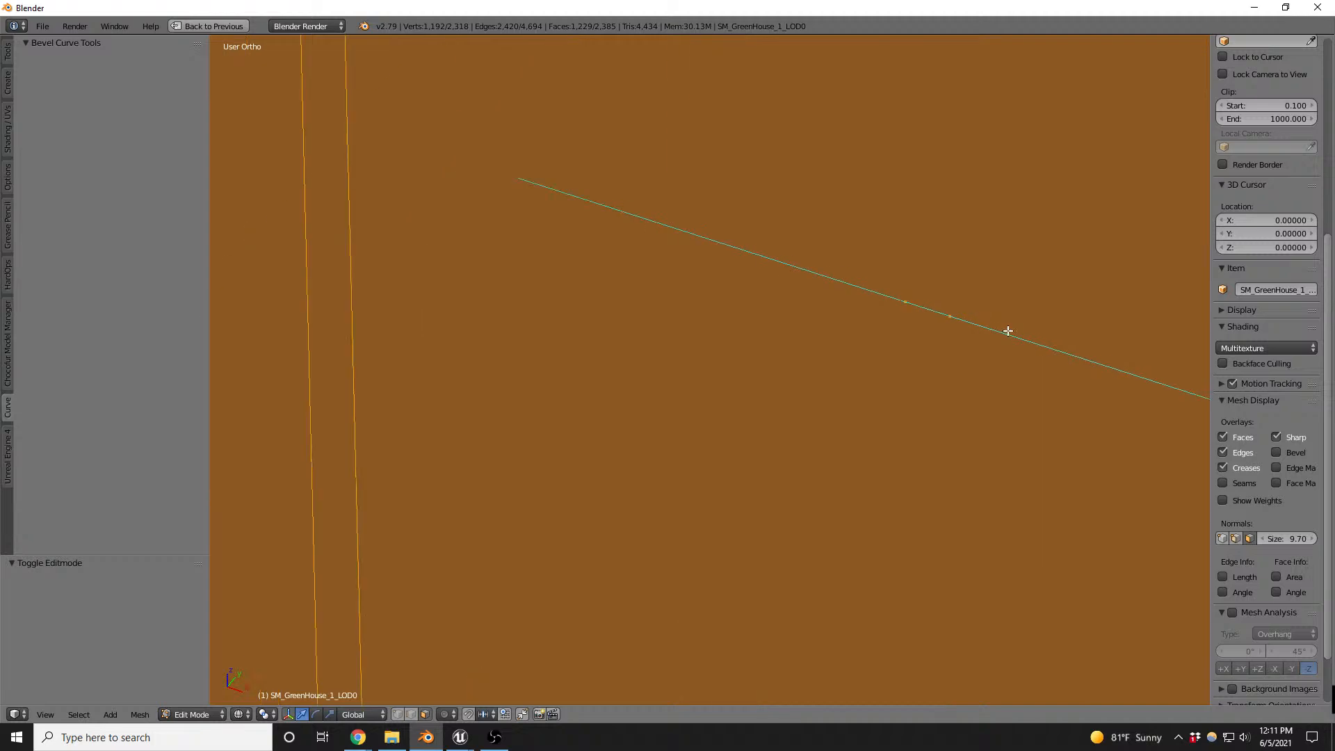
key(ctrl+n)
key(z)
scroll(789, 348, down, 10)
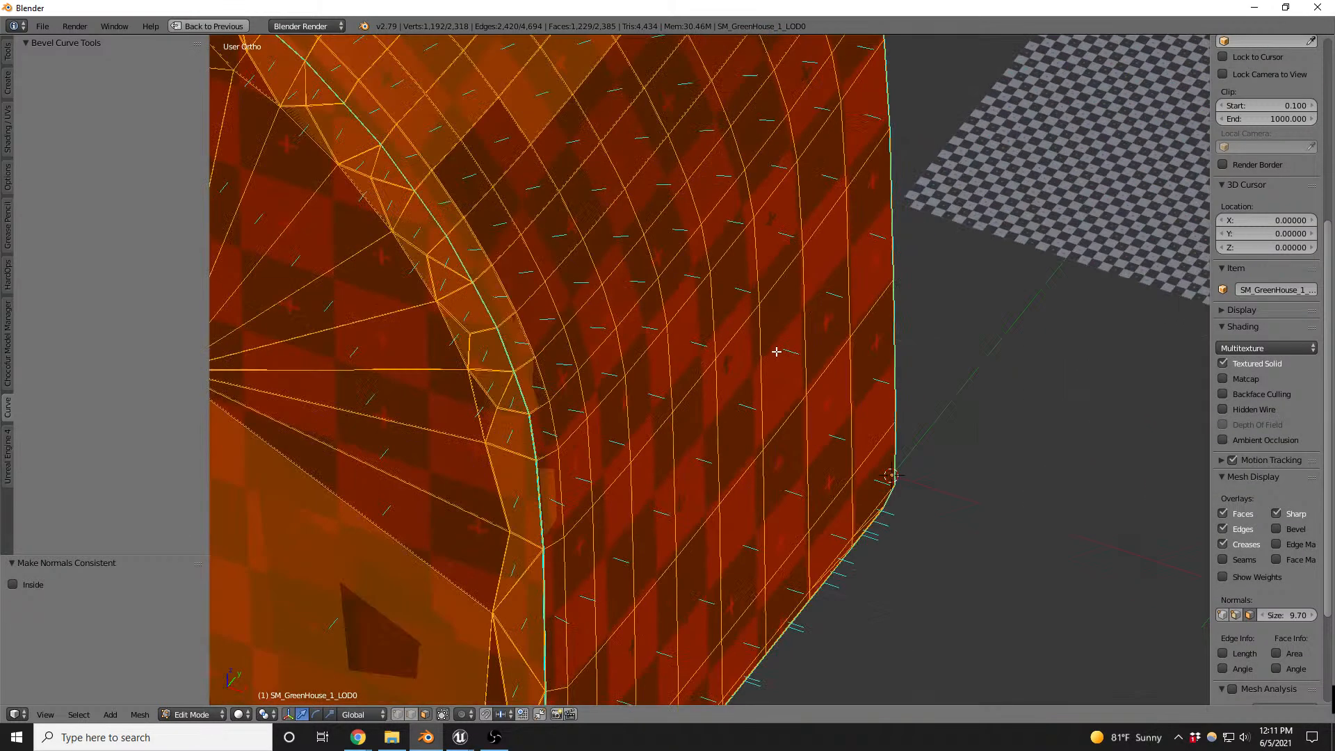
key(Tab)
mouse_move(666, 358)
middle_down()
mouse_move(674, 368)
mouse_move(729, 344)
mouse_move(785, 298)
mouse_move(655, 336)
middle_up()
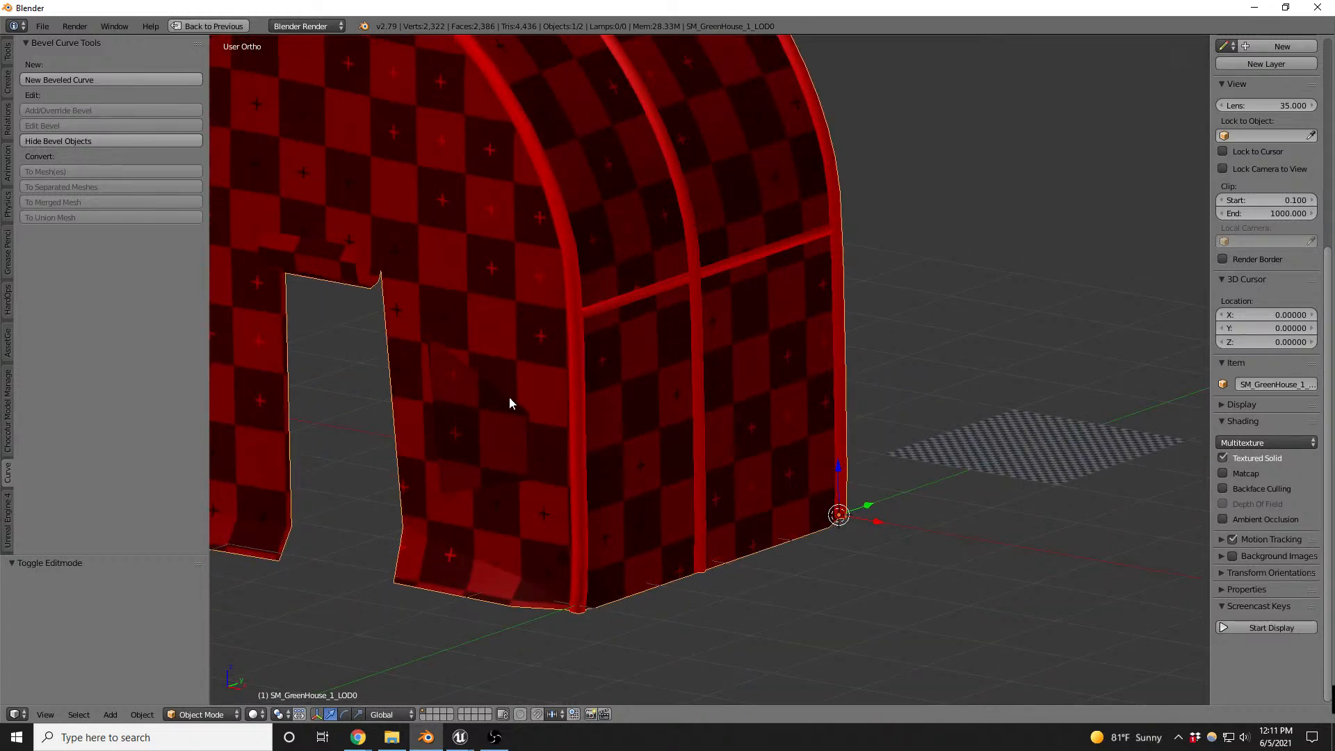
- In edge selection mode, select the near-vertical edge between the doorway and the front corner and move it along Y by -0.014, then 0.022
scroll(509, 402, up, 6)
key(Tab)
scroll(587, 364, down, 1)
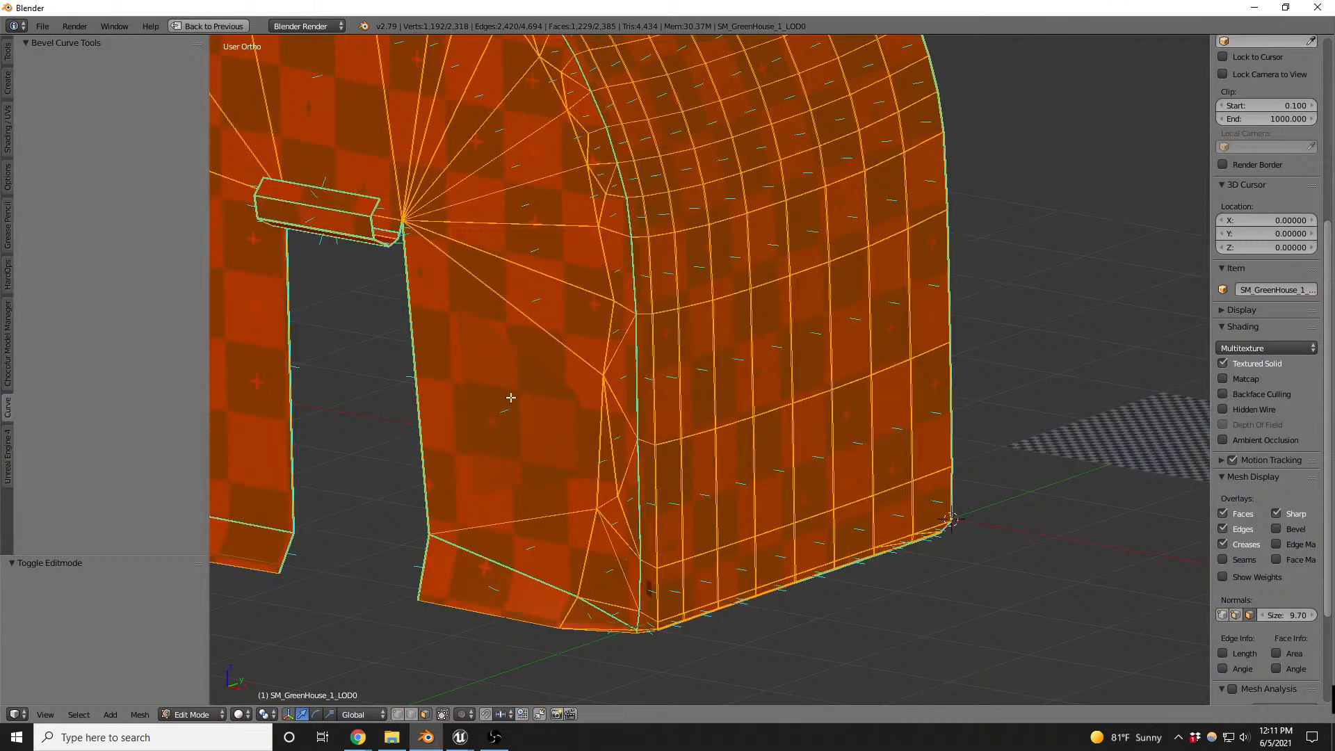
scroll(510, 397, up, 2)
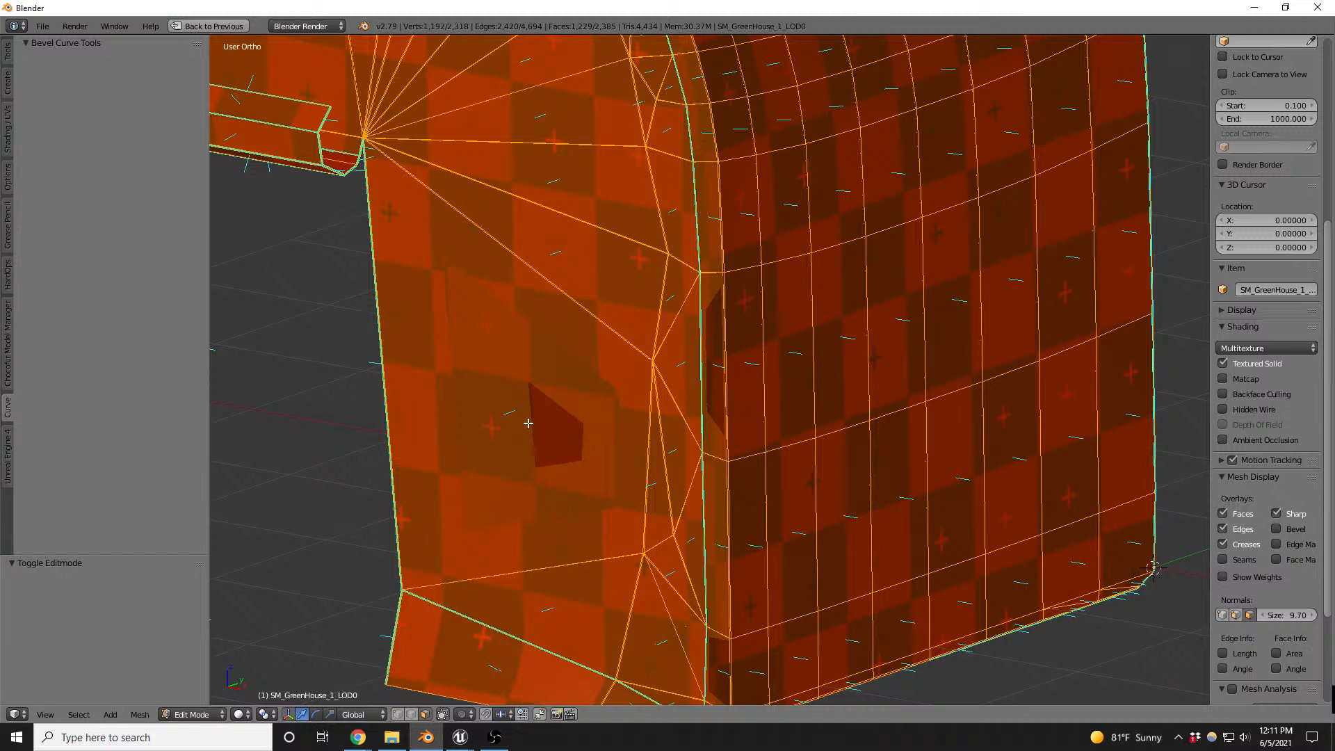
key(ctrl+Tab)
click(489, 409)
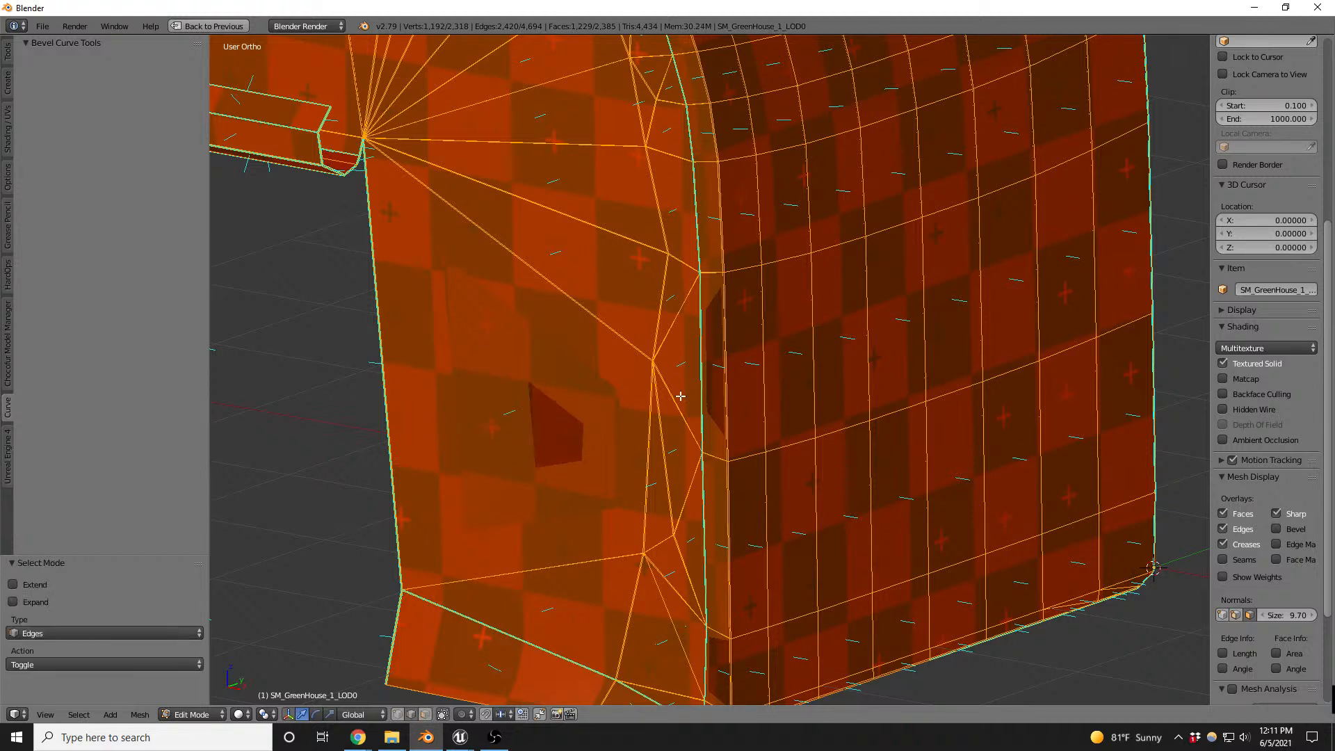
scroll(680, 396, up, 3)
right_click(600, 410)
scroll(652, 389, down, 1)
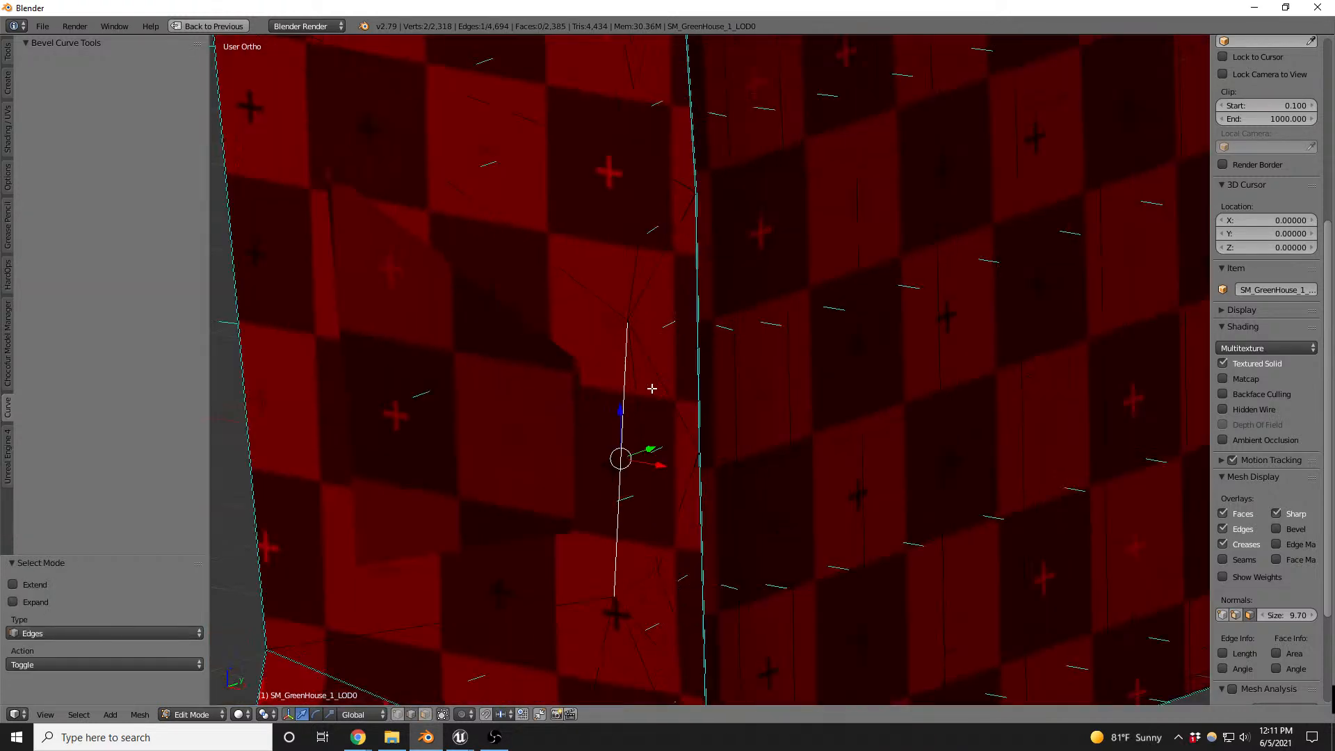
drag(651, 449, 646, 448)
middle_drag(649, 397, 375, 384)
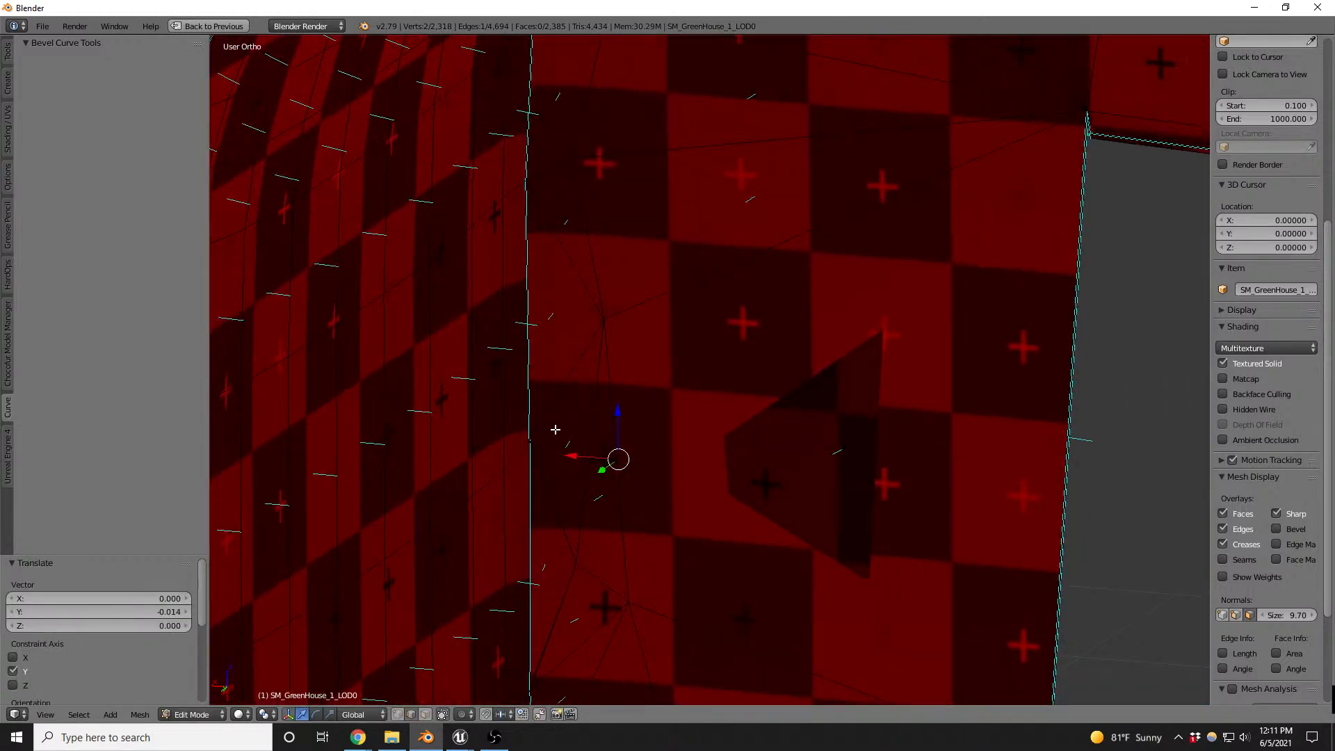
drag(603, 469, 605, 477)
scroll(676, 352, down, 6)
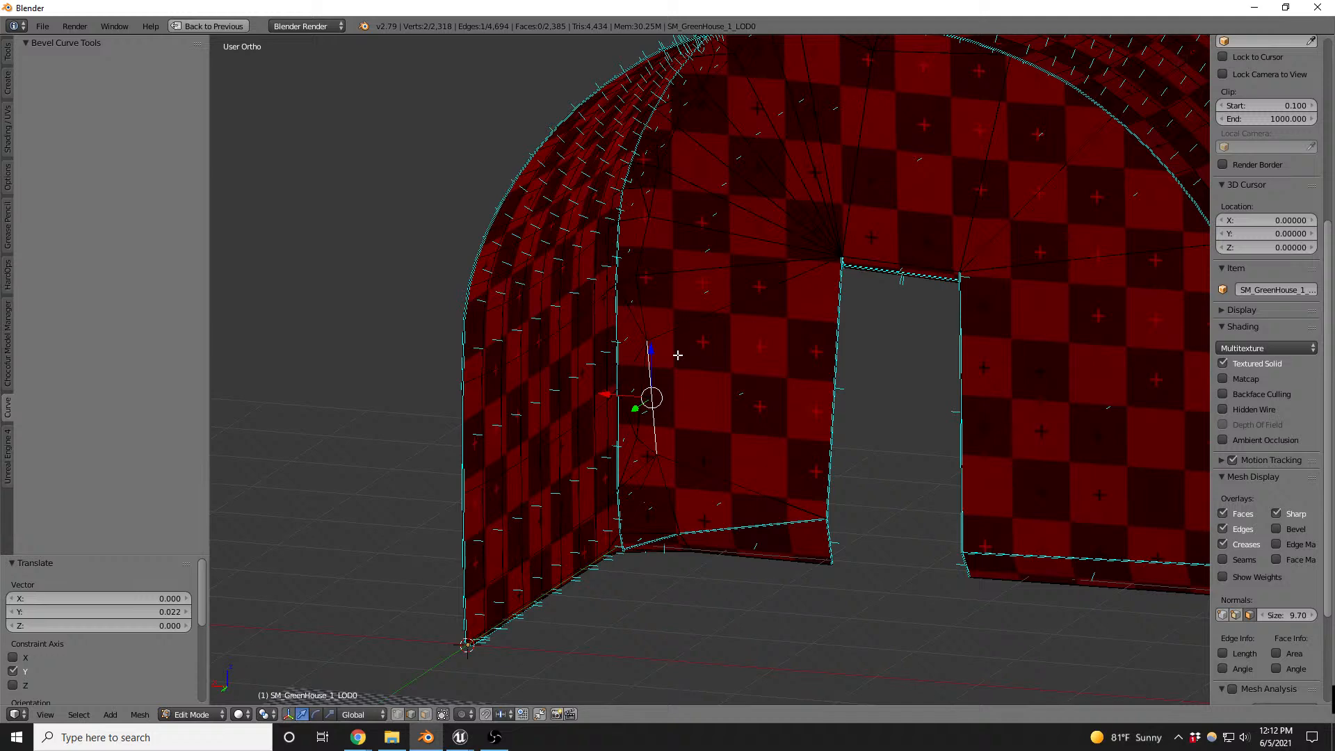
middle_drag(655, 303, 916, 310)
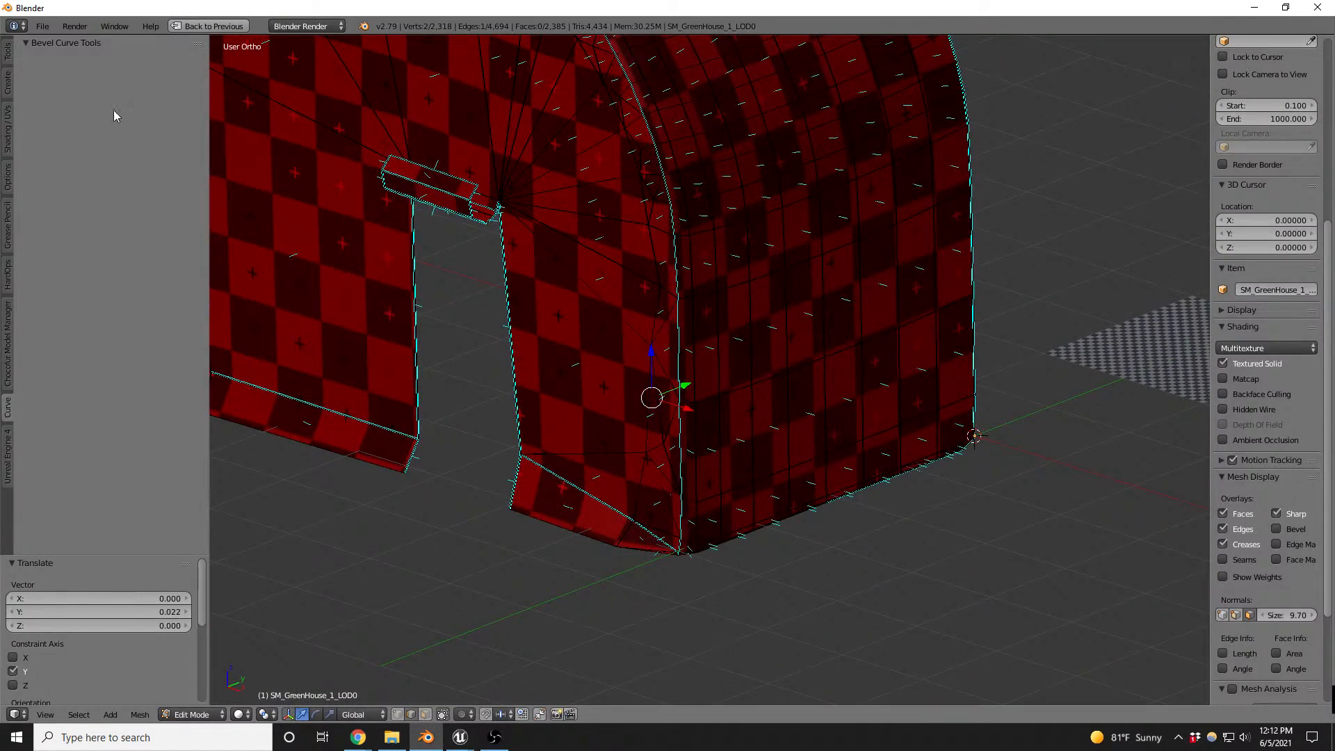
- Check the greenhouse mesh in Unreal Engine, return to Blender, turn off the face normals display and inspect the shell
key(alt+Tab)
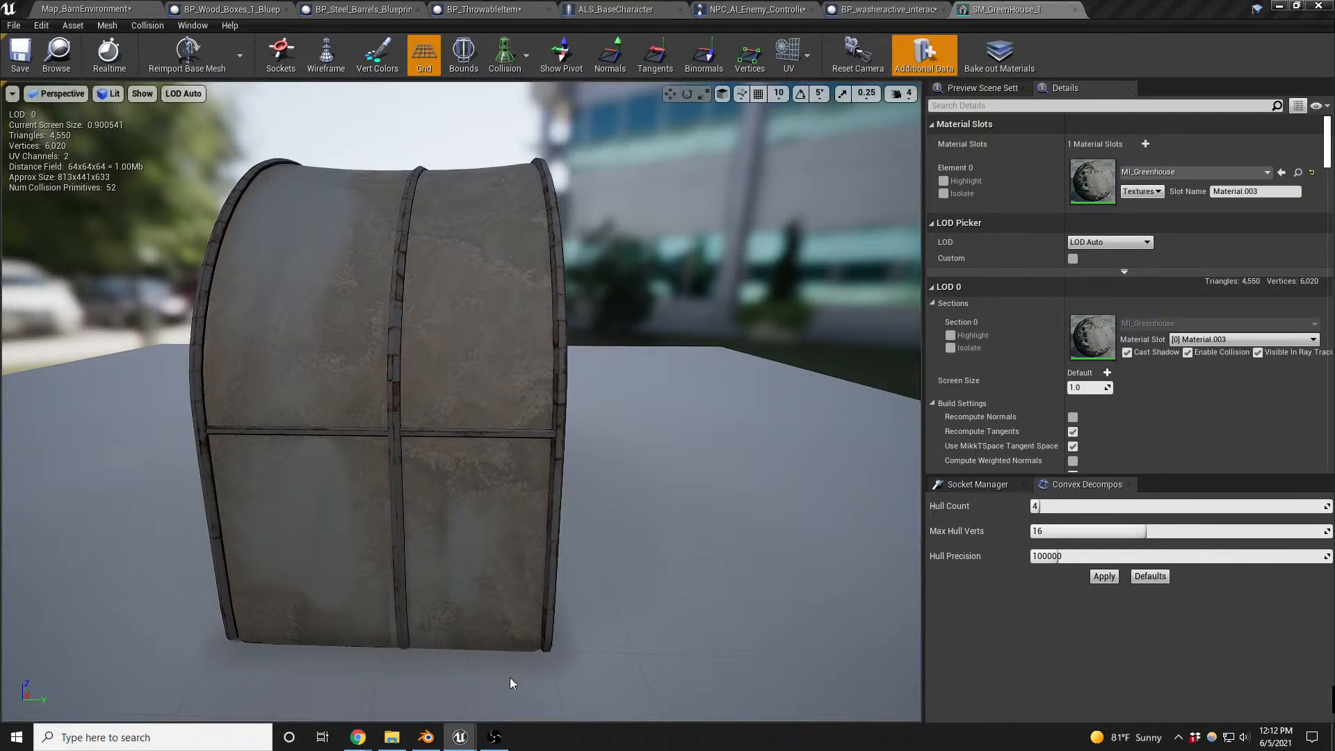
click(427, 738)
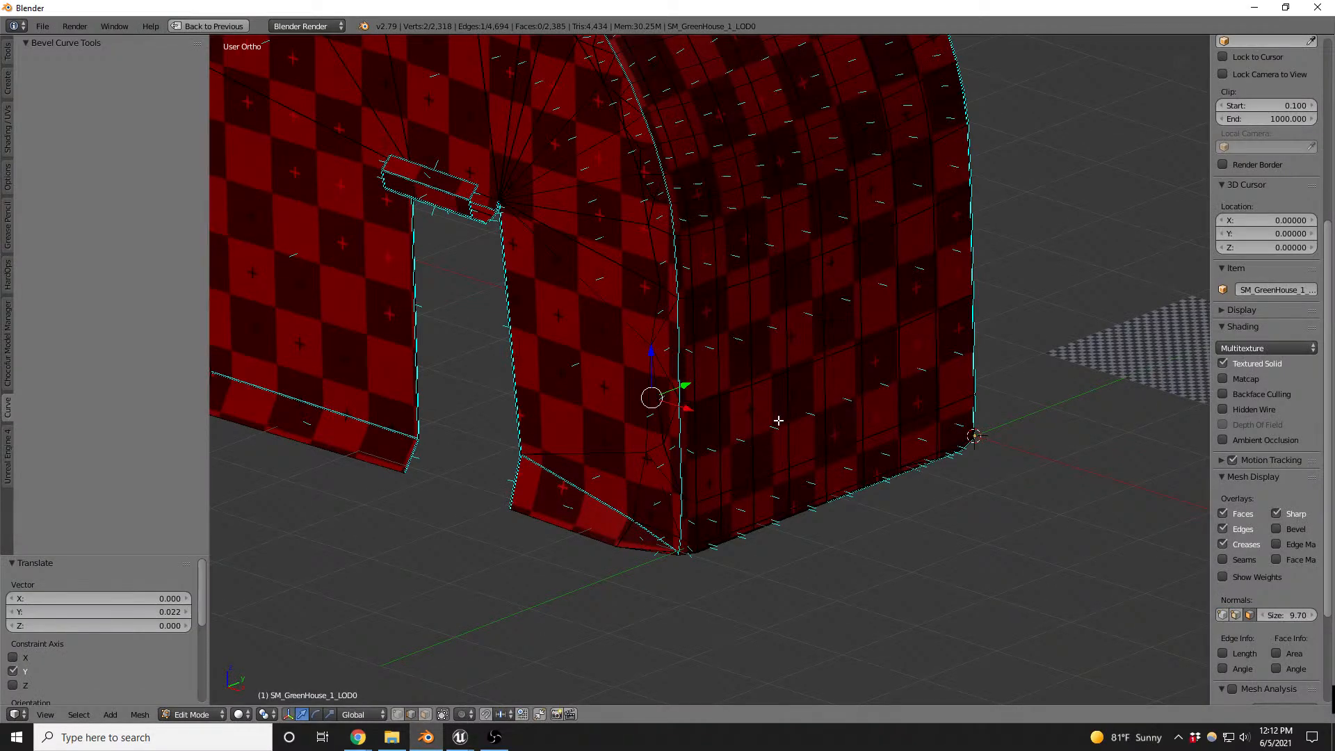
scroll(799, 445, down, 3)
middle_drag(488, 252, 670, 235)
click(1250, 615)
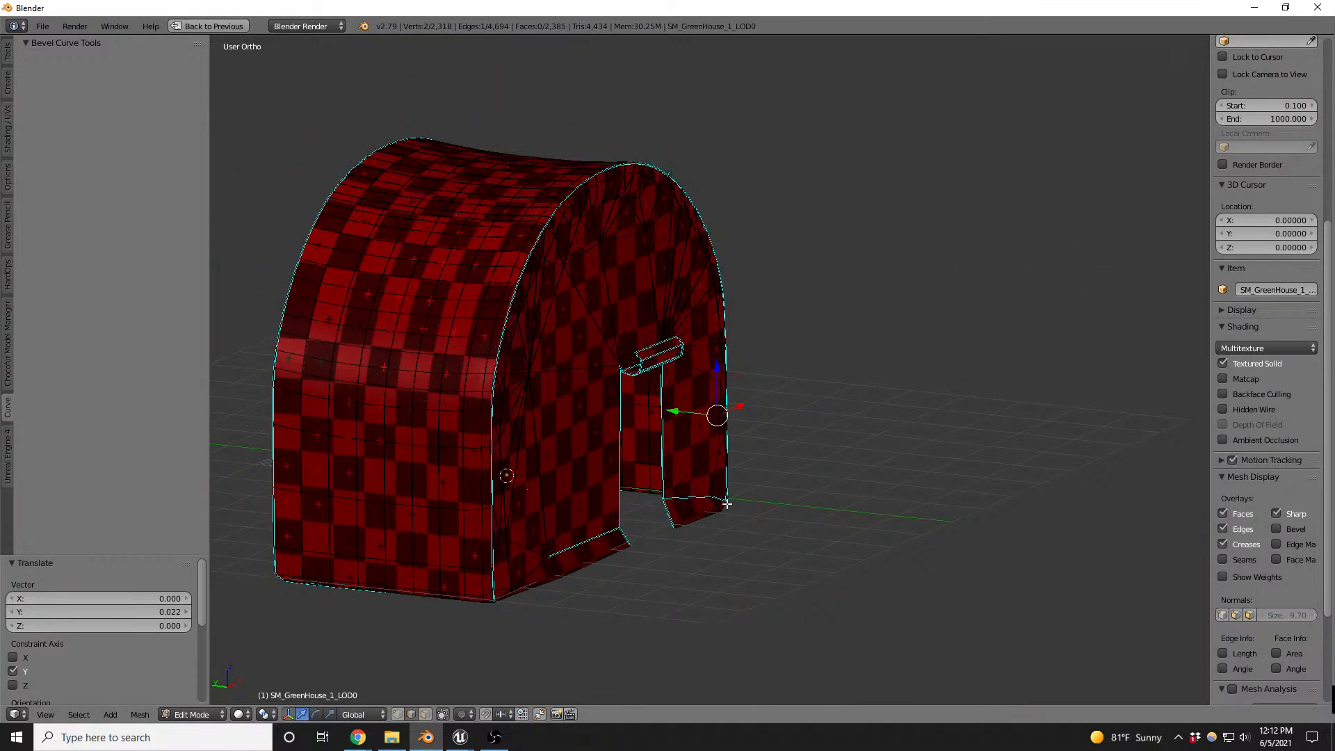
scroll(398, 399, up, 5)
scroll(577, 381, down, 3)
middle_drag(850, 378, 672, 350)
scroll(959, 240, up, 1)
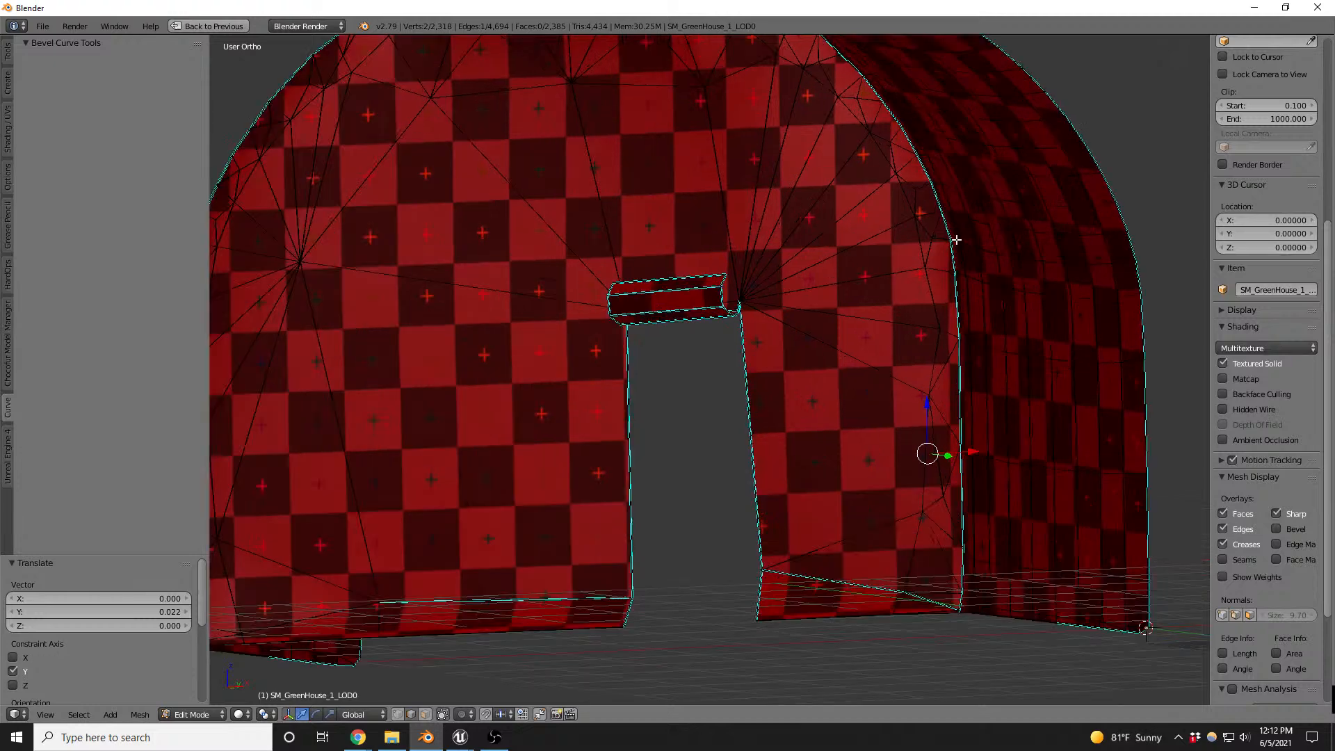
- Reveal the hidden metal frame around the plastic shell in Edit Mode
middle_drag(962, 295, 934, 340)
scroll(984, 260, up, 5)
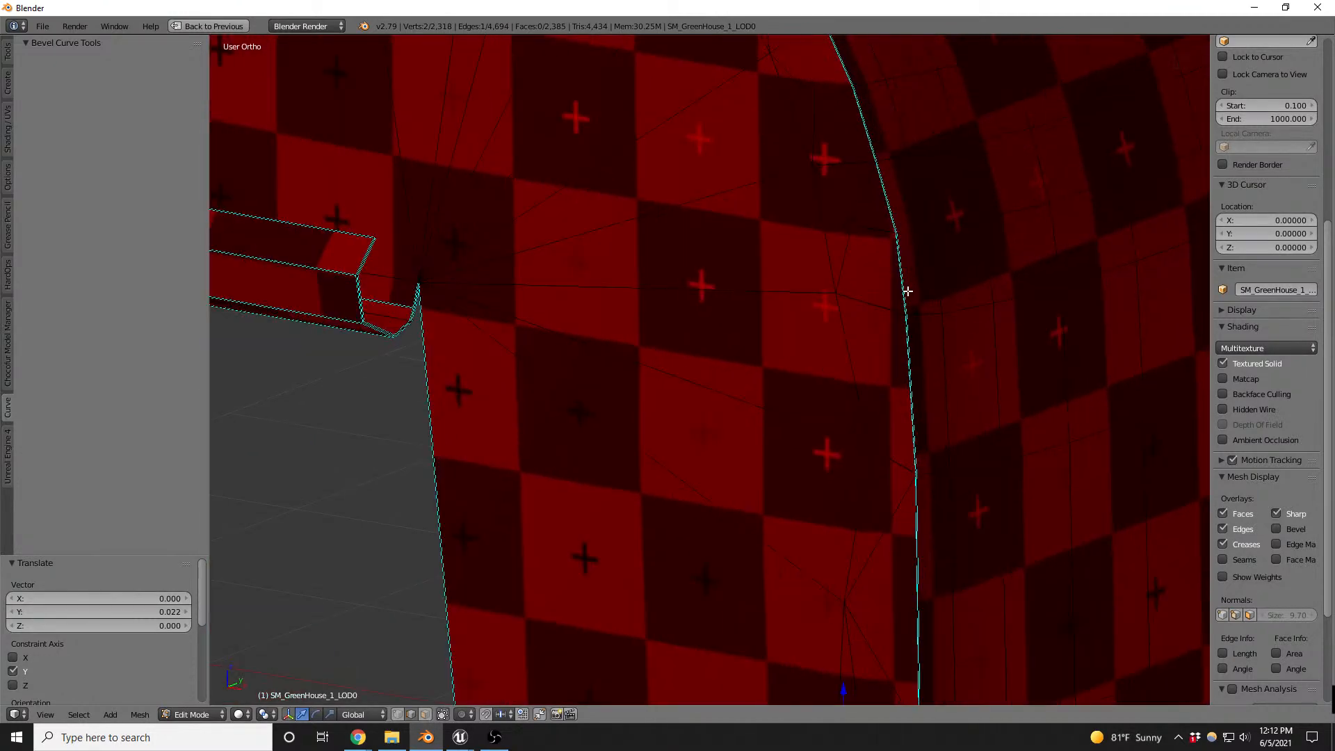
scroll(910, 295, down, 4)
middle_drag(1019, 284, 965, 314)
scroll(800, 348, down, 4)
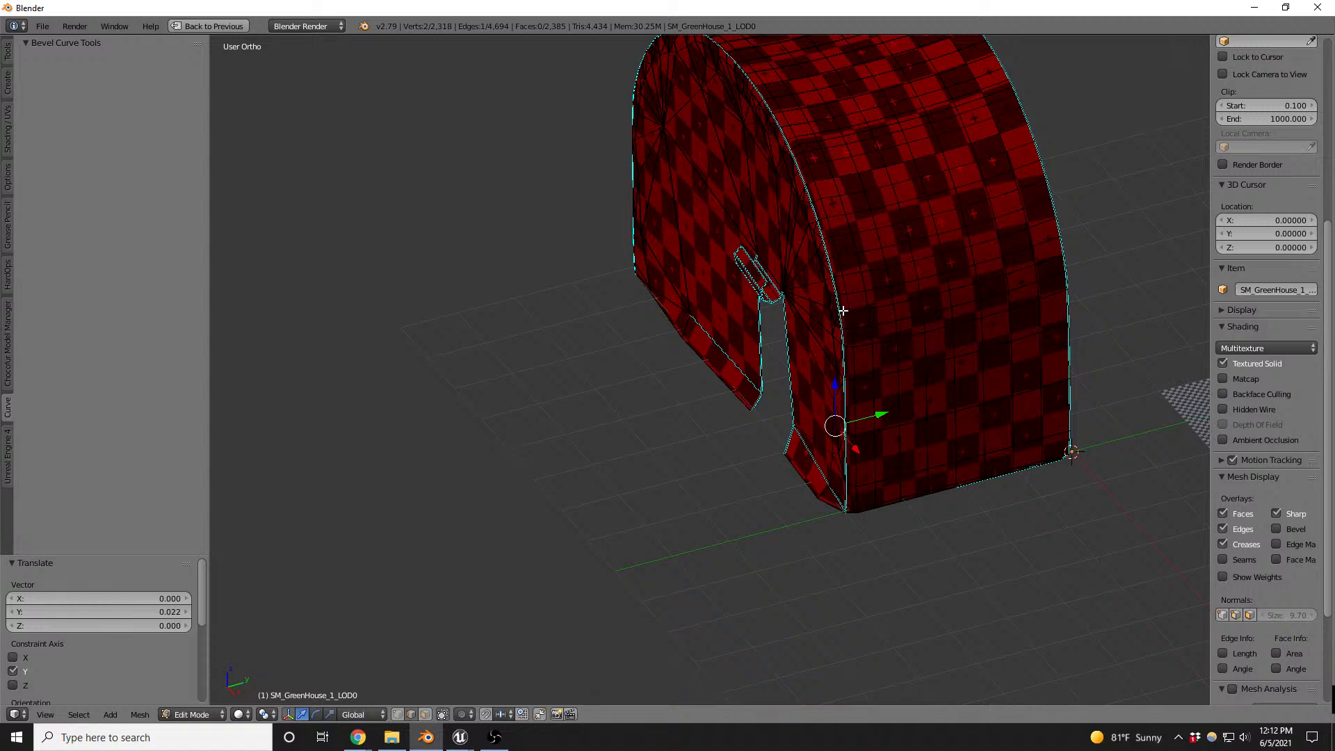
key(alt+h)
scroll(856, 376, up, 5)
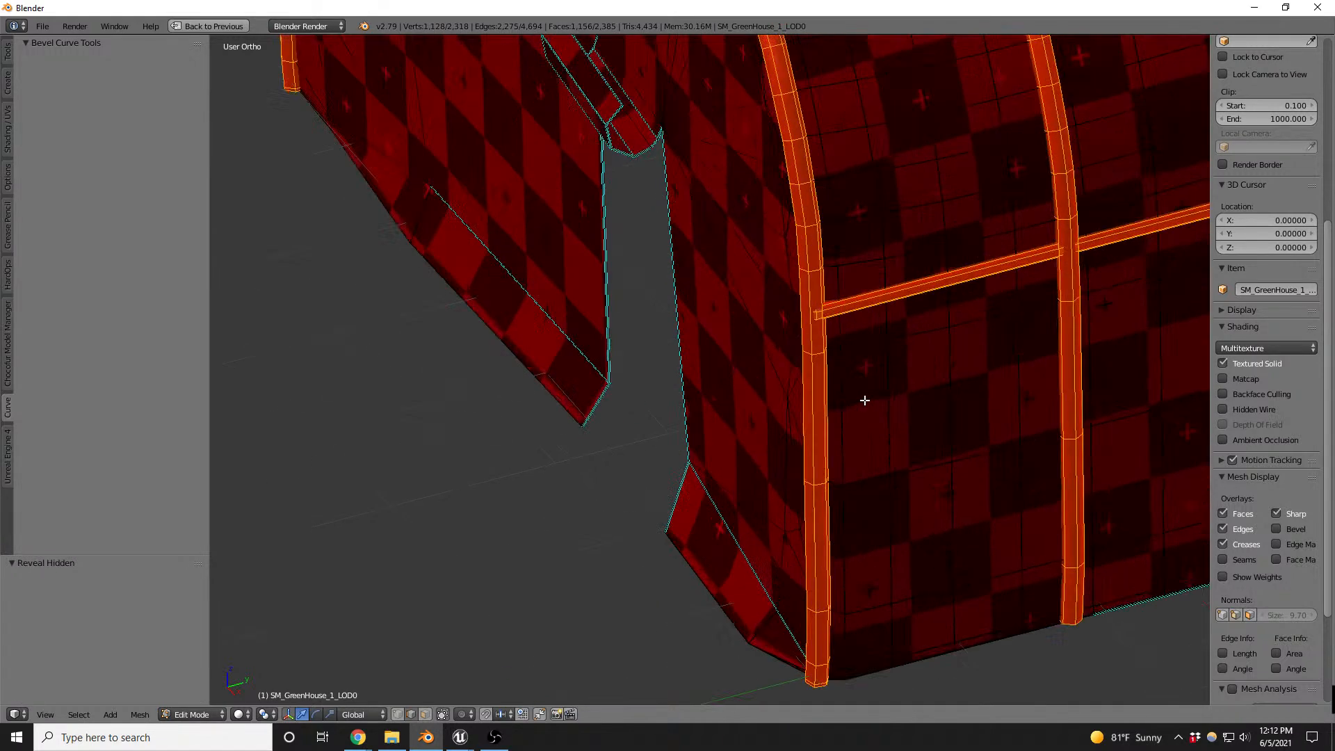
scroll(848, 382, down, 1)
key(ctrl+z)
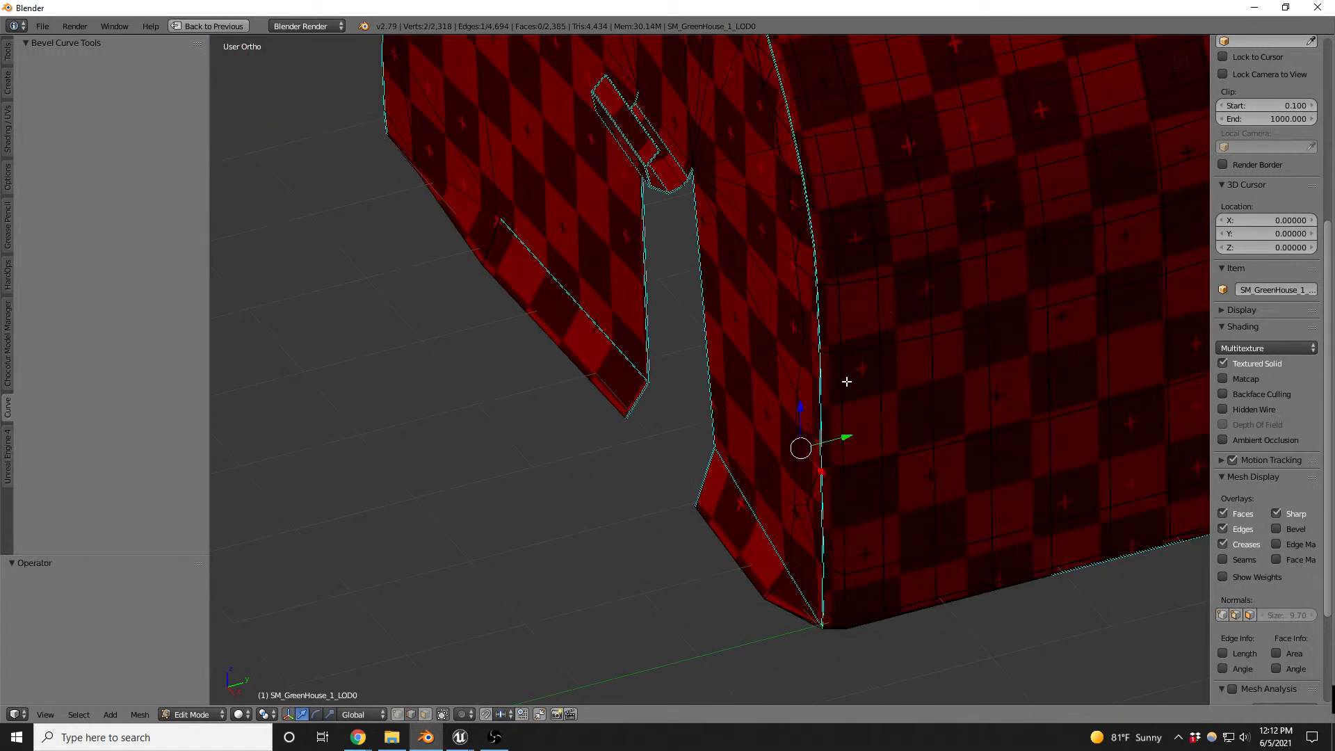
middle_drag(847, 382, 855, 339)
key(alt+h)
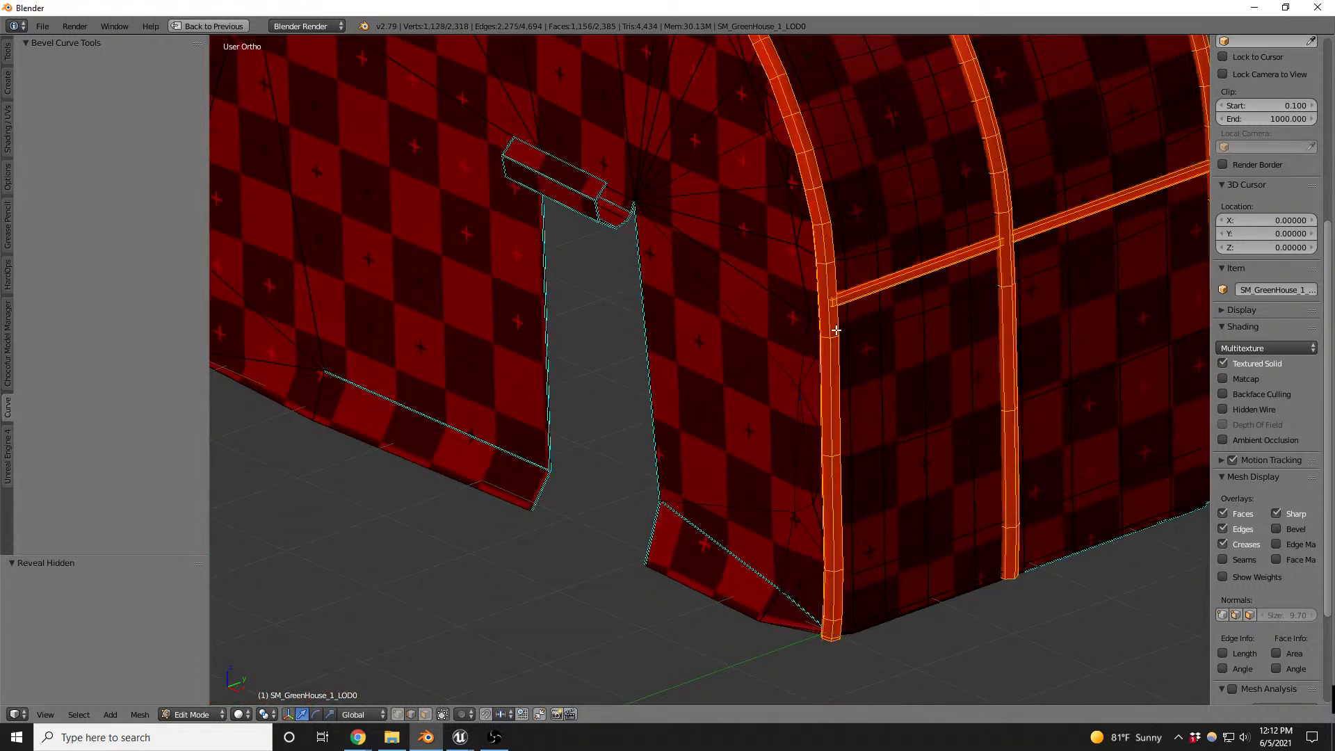
- Try a Smart UV Project on the metal frame with angle limit 66 and island margin 0, and undo it
scroll(834, 325, down, 2)
key(shift+space)
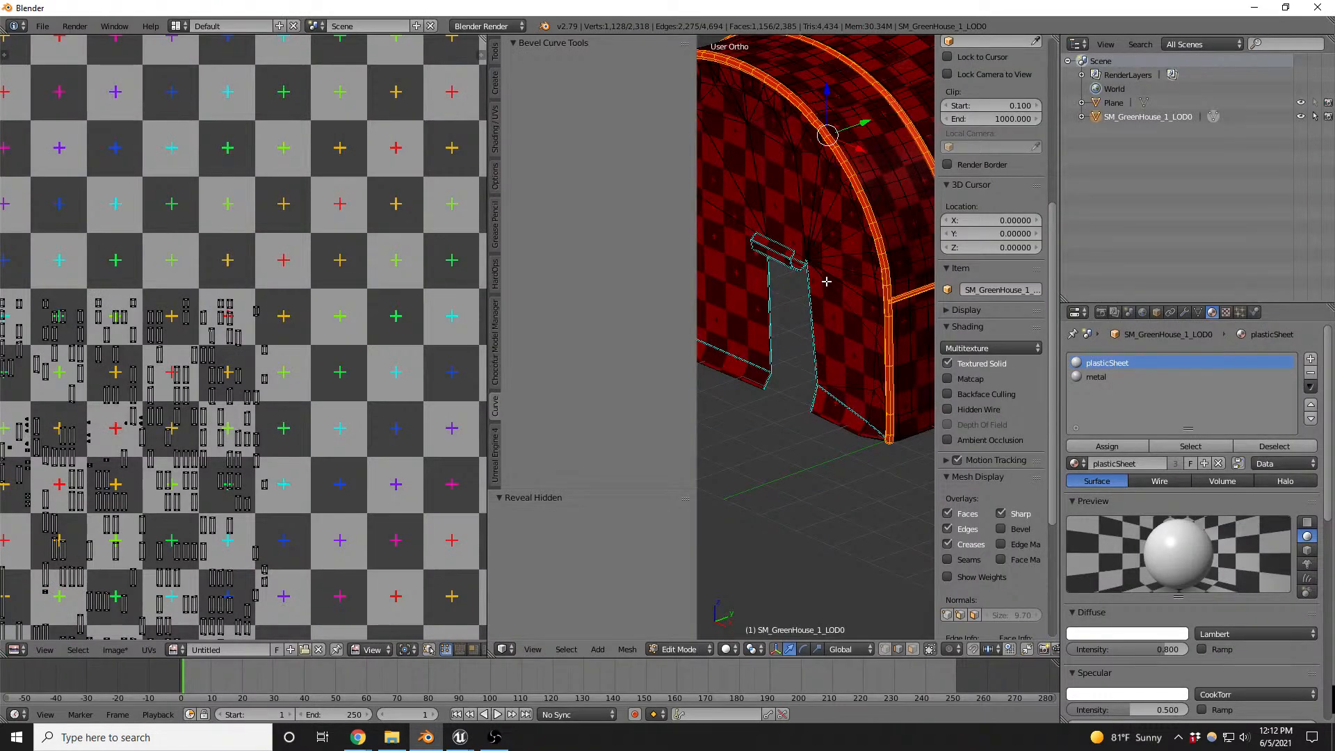
key(u)
click(823, 276)
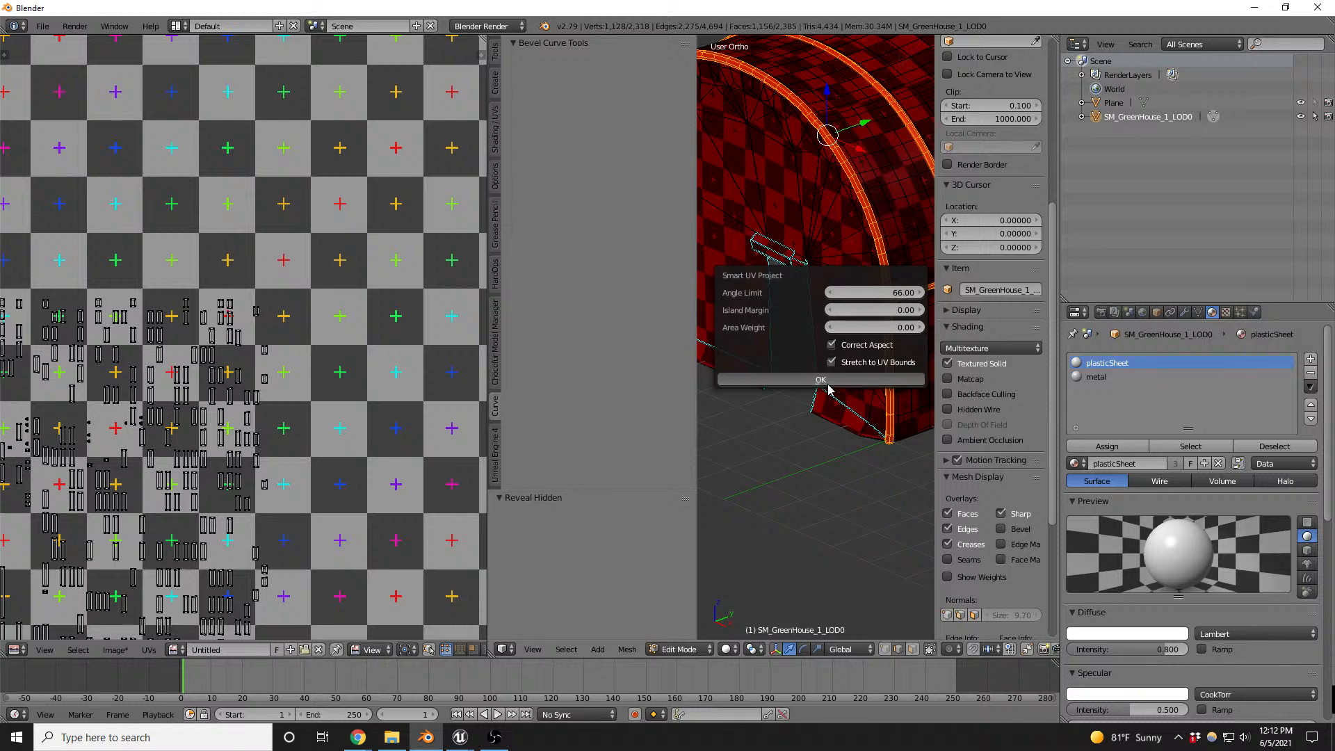
click(764, 381)
scroll(295, 256, up, 4)
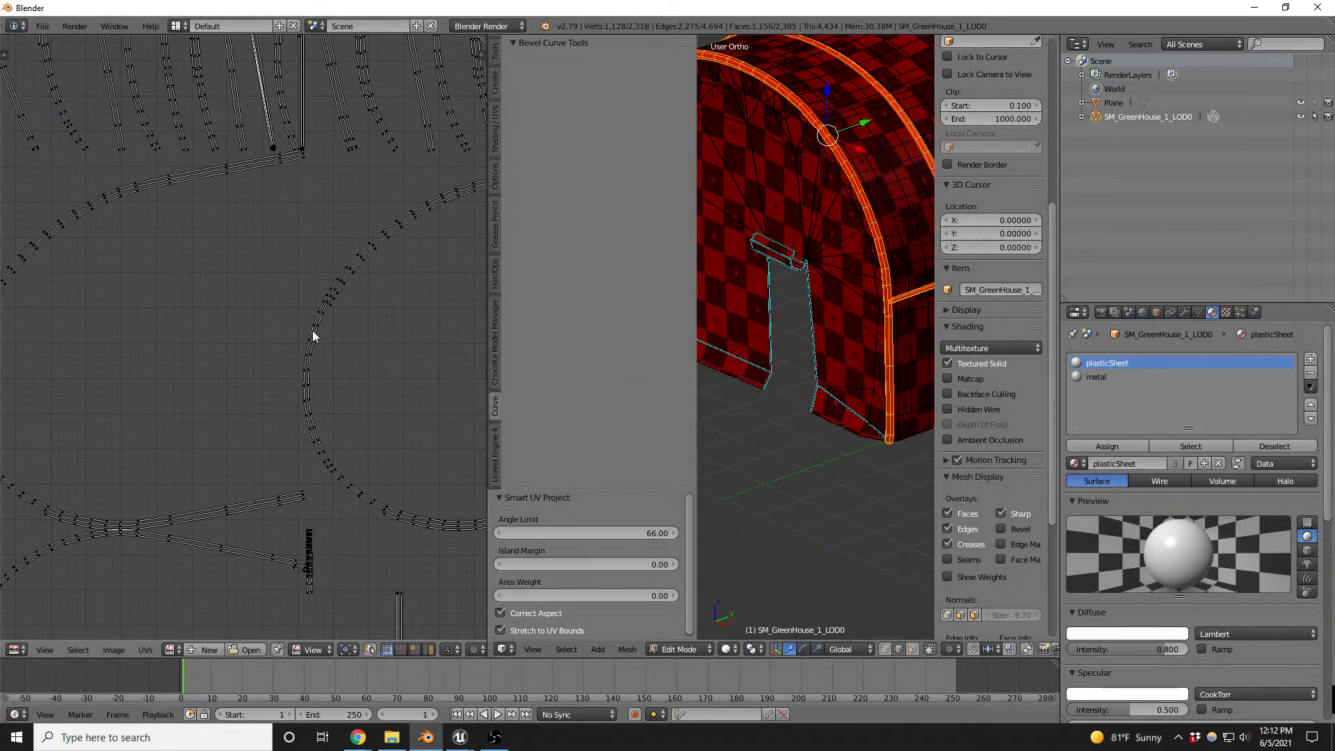
key(ctrl+z)
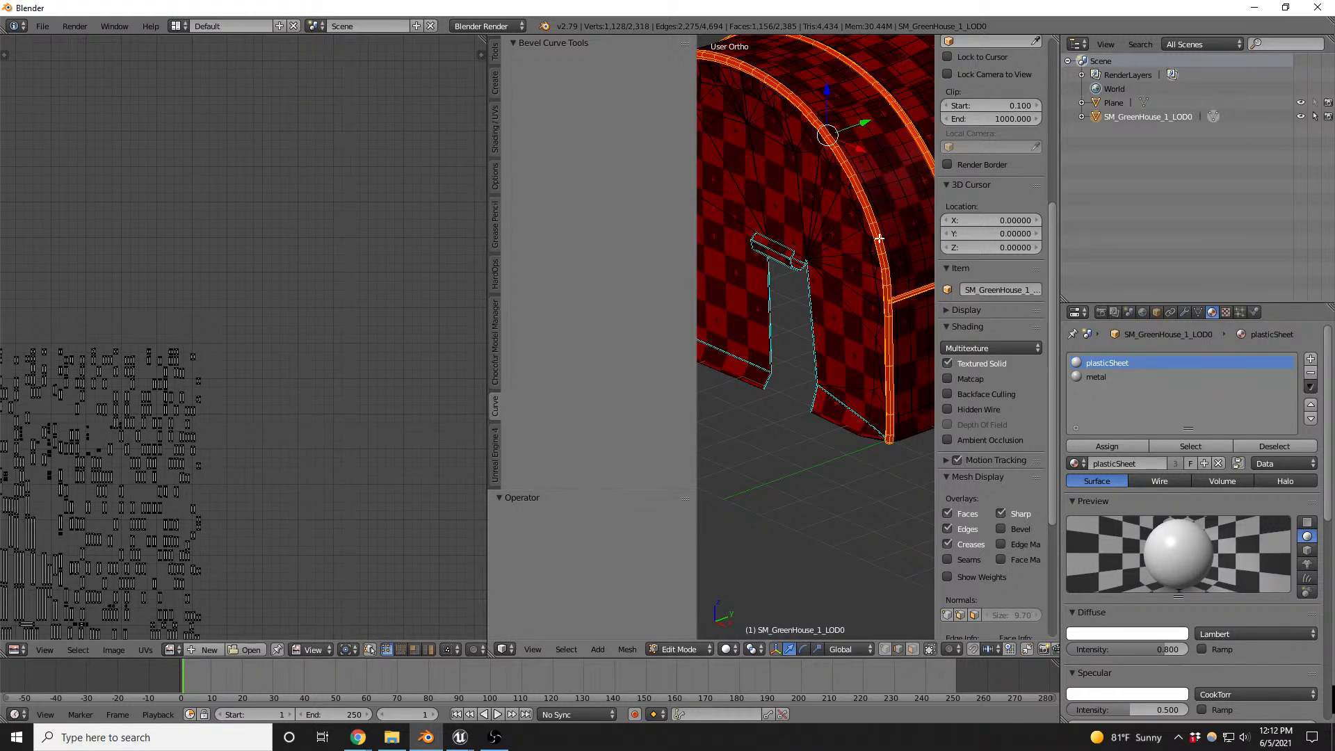
- Hide the 3D view's tool shelf and properties region to enlarge the modelling area
key(t)
key(n)
key(n)
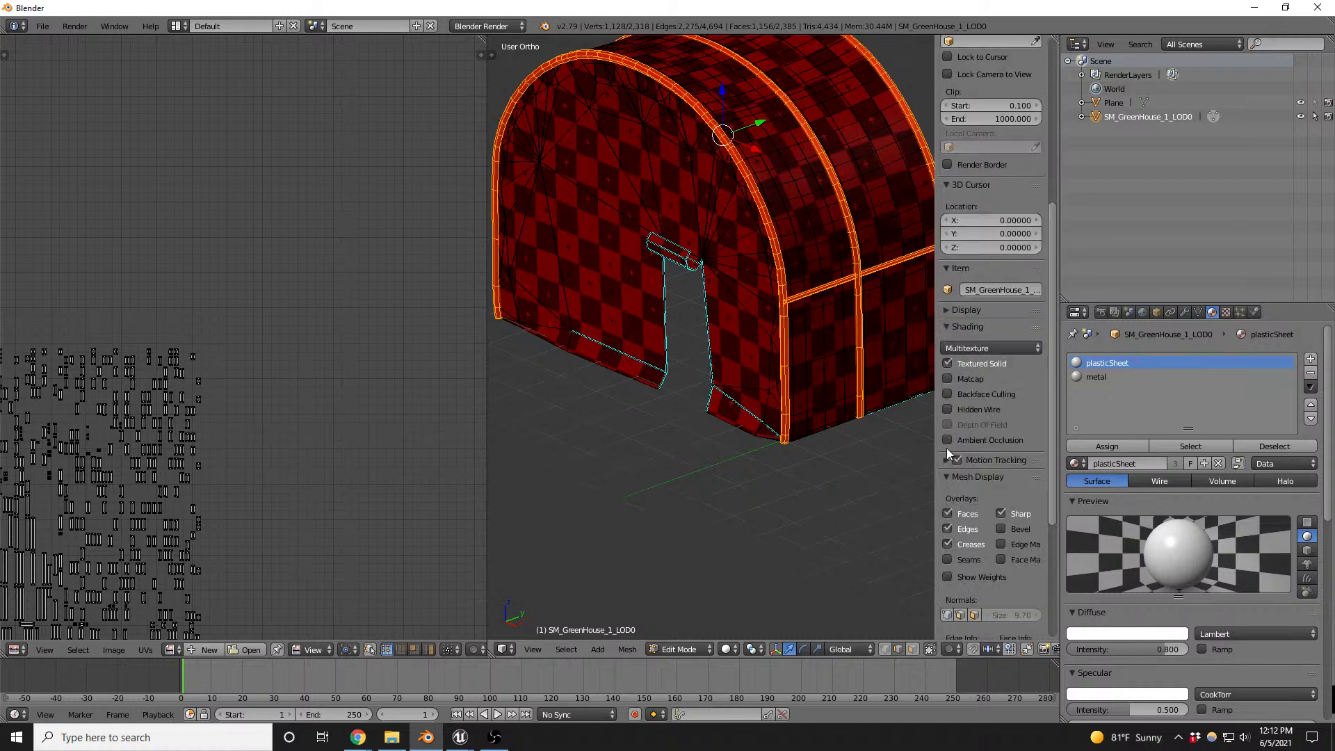
key(n)
scroll(772, 354, down, 3)
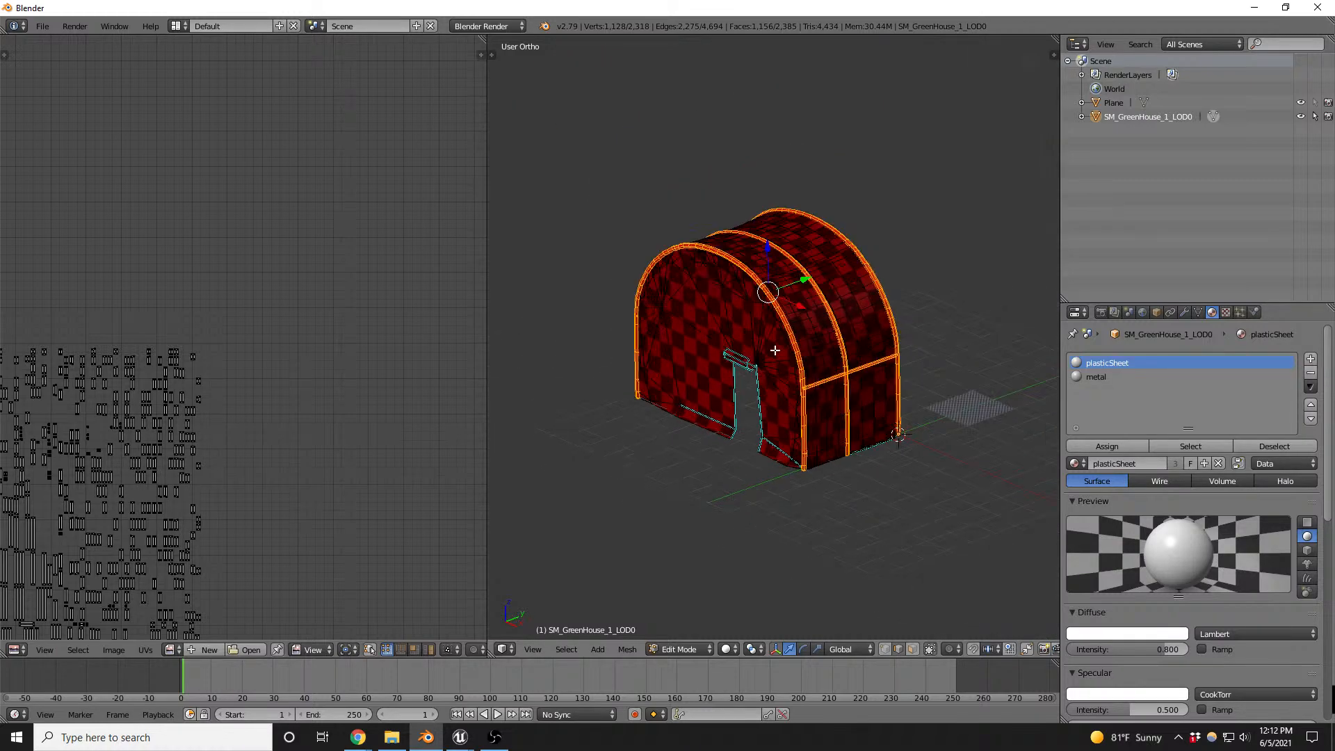
- In edge selection mode, select the lengthwise edge loop along the inner side of the open-end metal arch
scroll(812, 267, up, 6)
middle_drag(813, 266, 761, 295)
scroll(855, 167, up, 4)
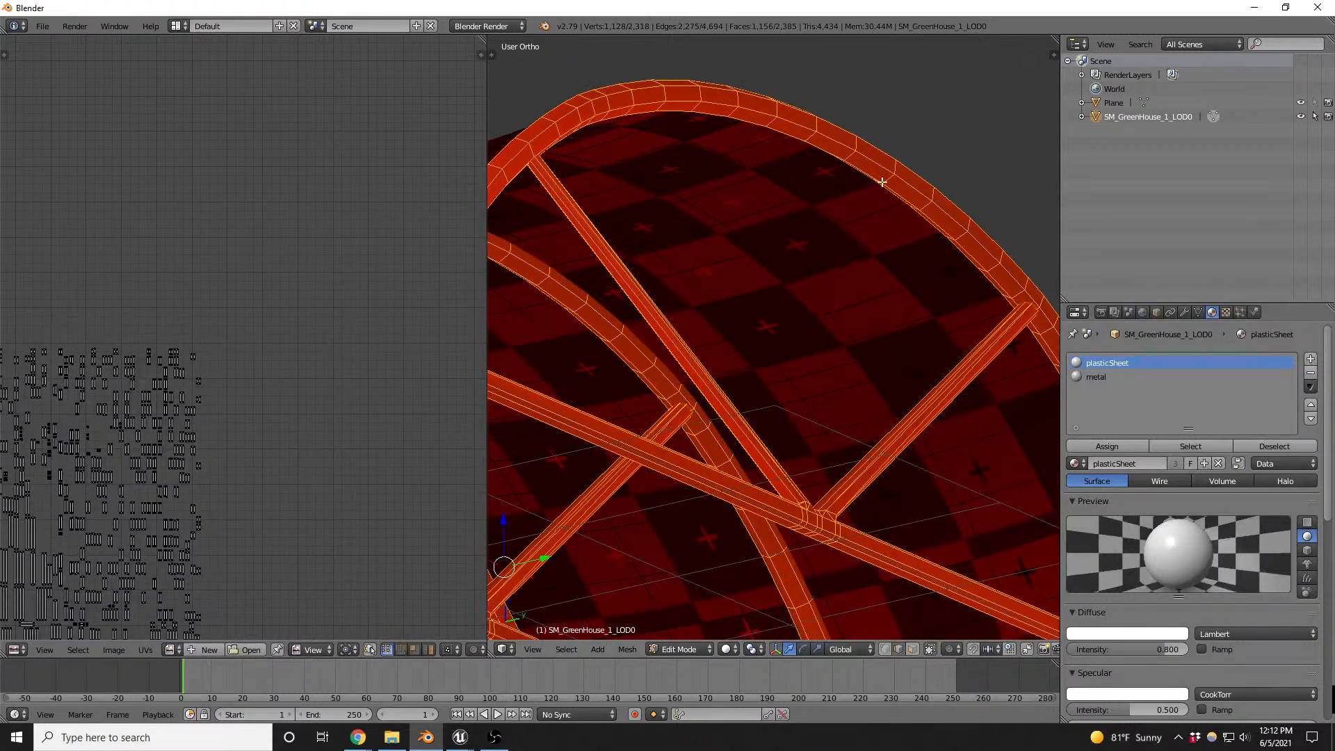
key(ctrl+Tab)
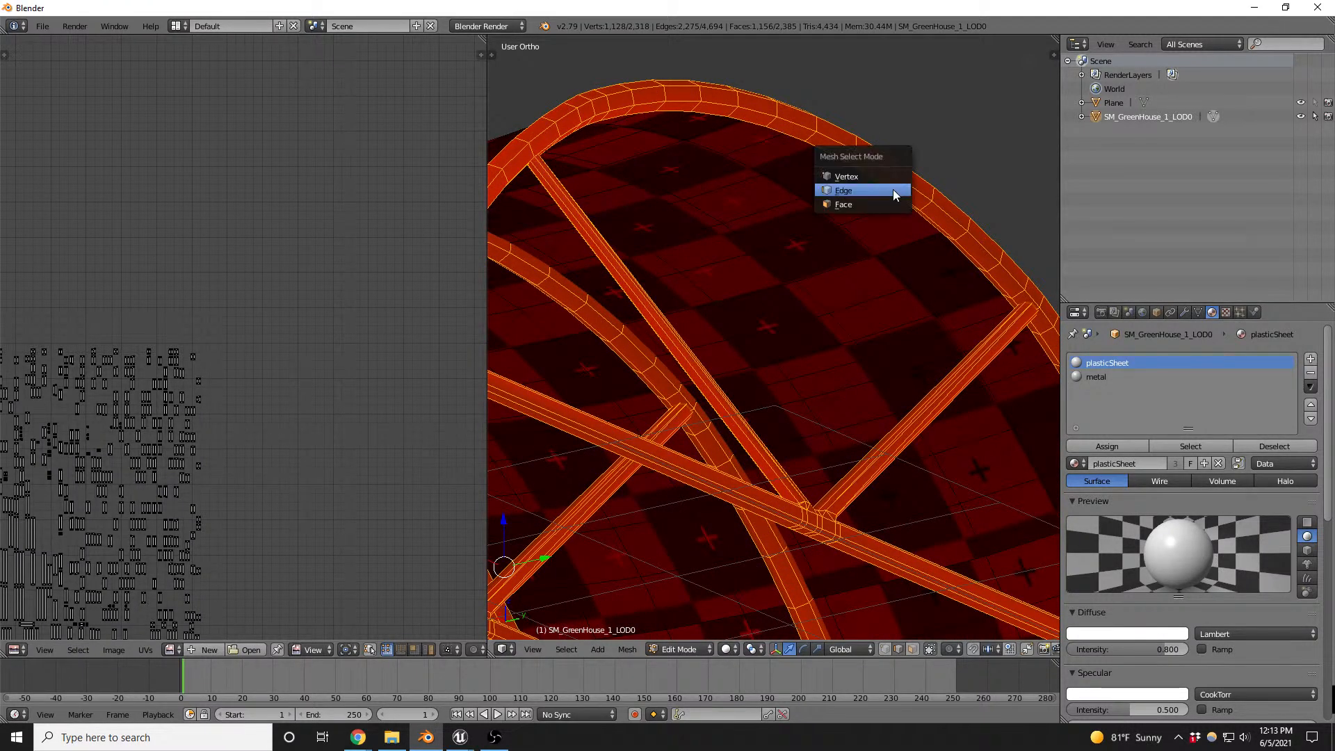
click(892, 193)
alt+right_click(886, 178)
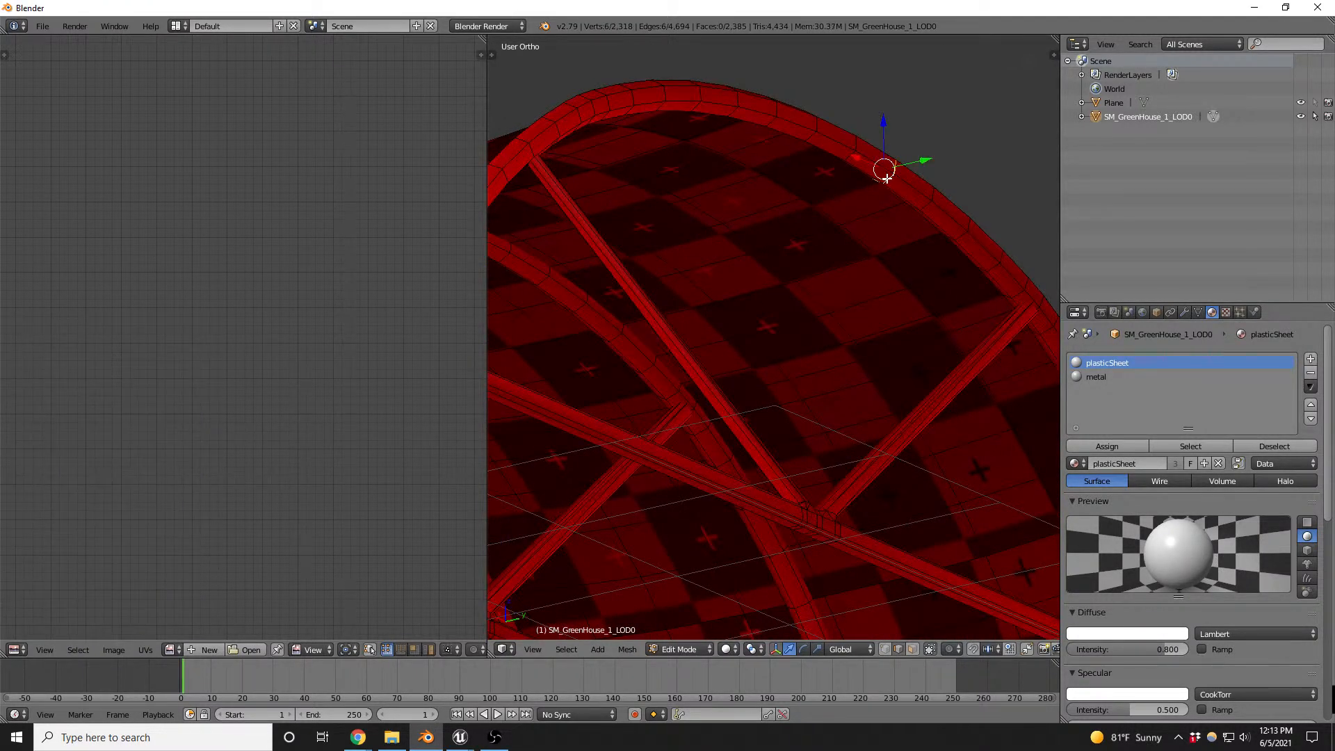
alt+shift+right_click(865, 171)
- Maximize the 3D view and examine the arches, truss braces and side rails for further edge loops to select
scroll(887, 376, down, 6)
scroll(887, 376, up, 10)
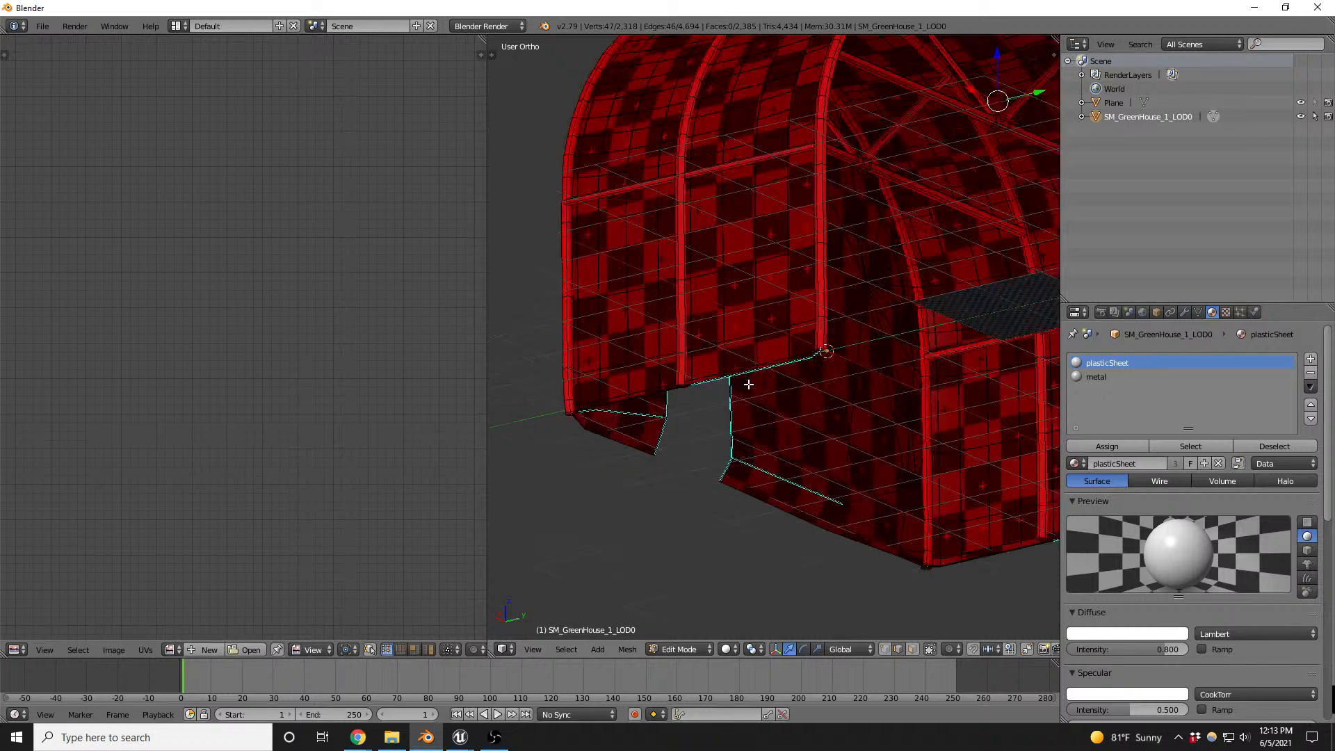
scroll(786, 363, down, 4)
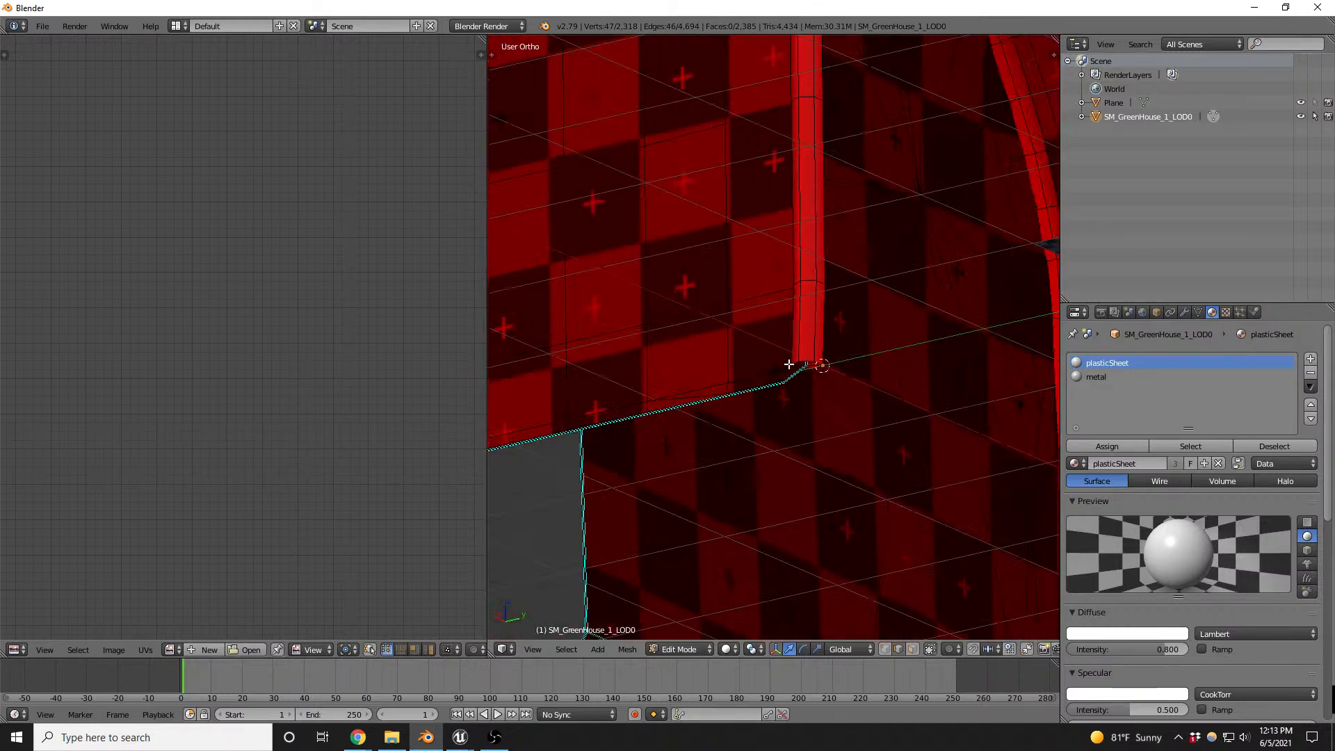
key(ctrl+Up)
scroll(680, 459, down, 5)
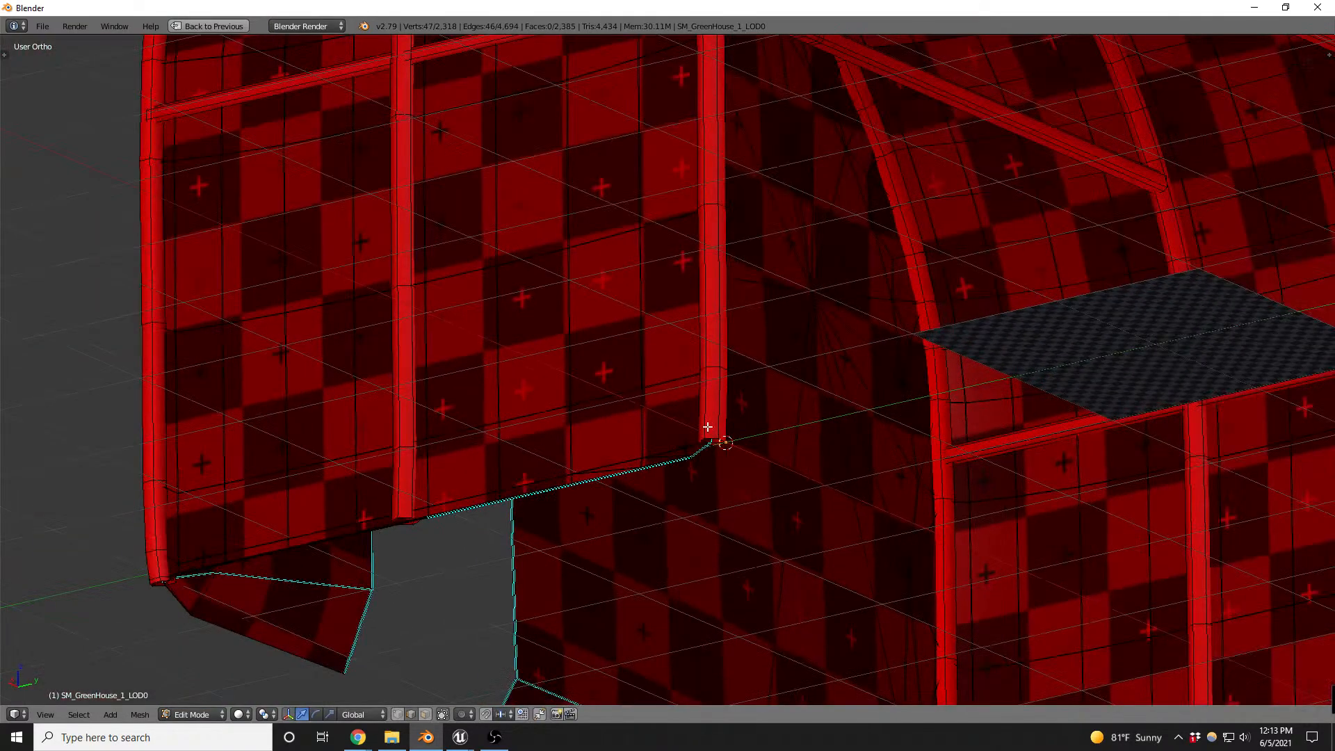
scroll(721, 455, up, 8)
scroll(708, 418, down, 8)
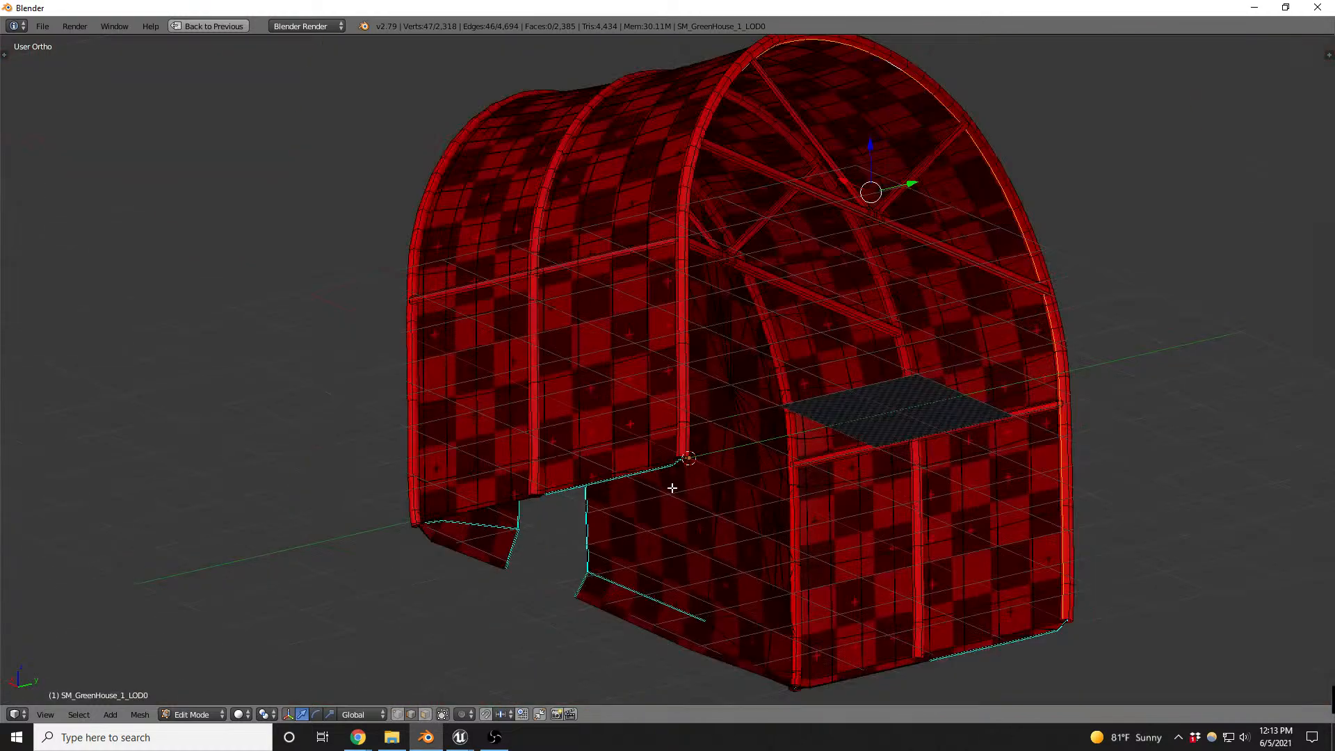
scroll(957, 122, up, 5)
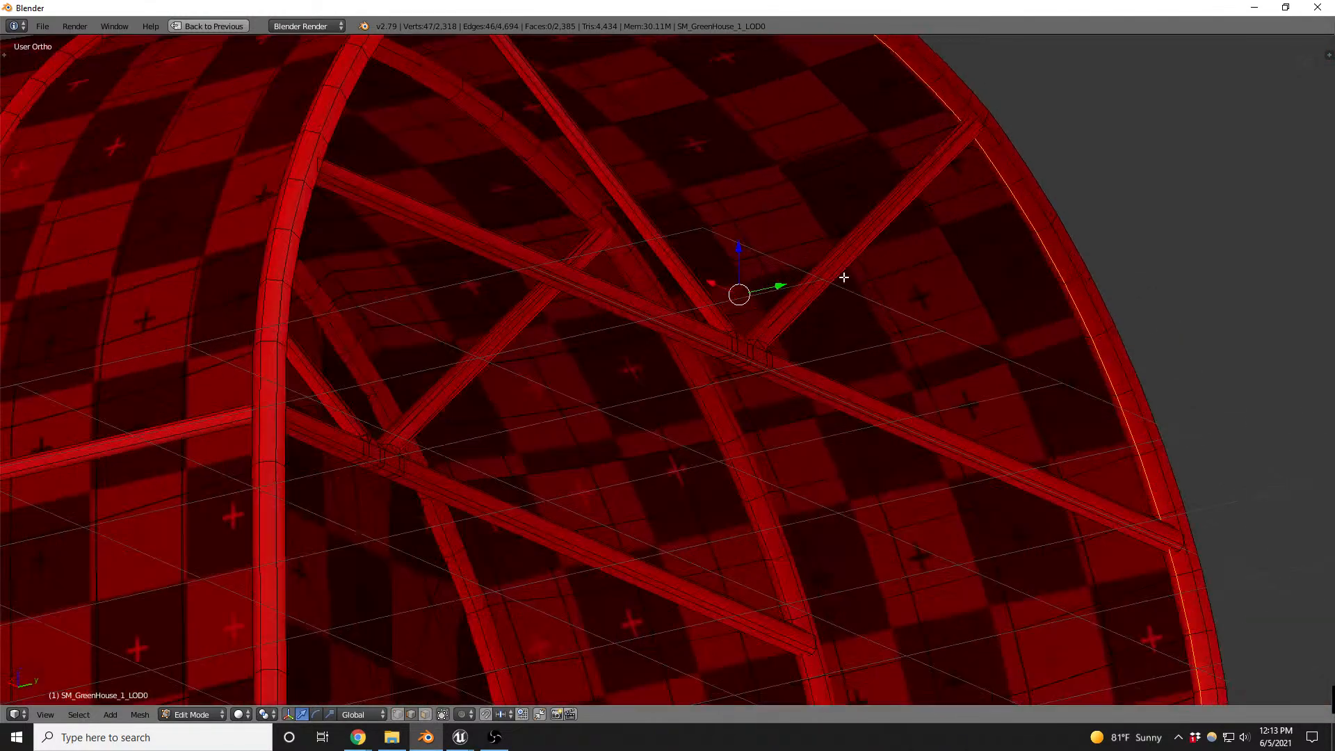
middle_drag(749, 380, 829, 359)
scroll(791, 271, up, 4)
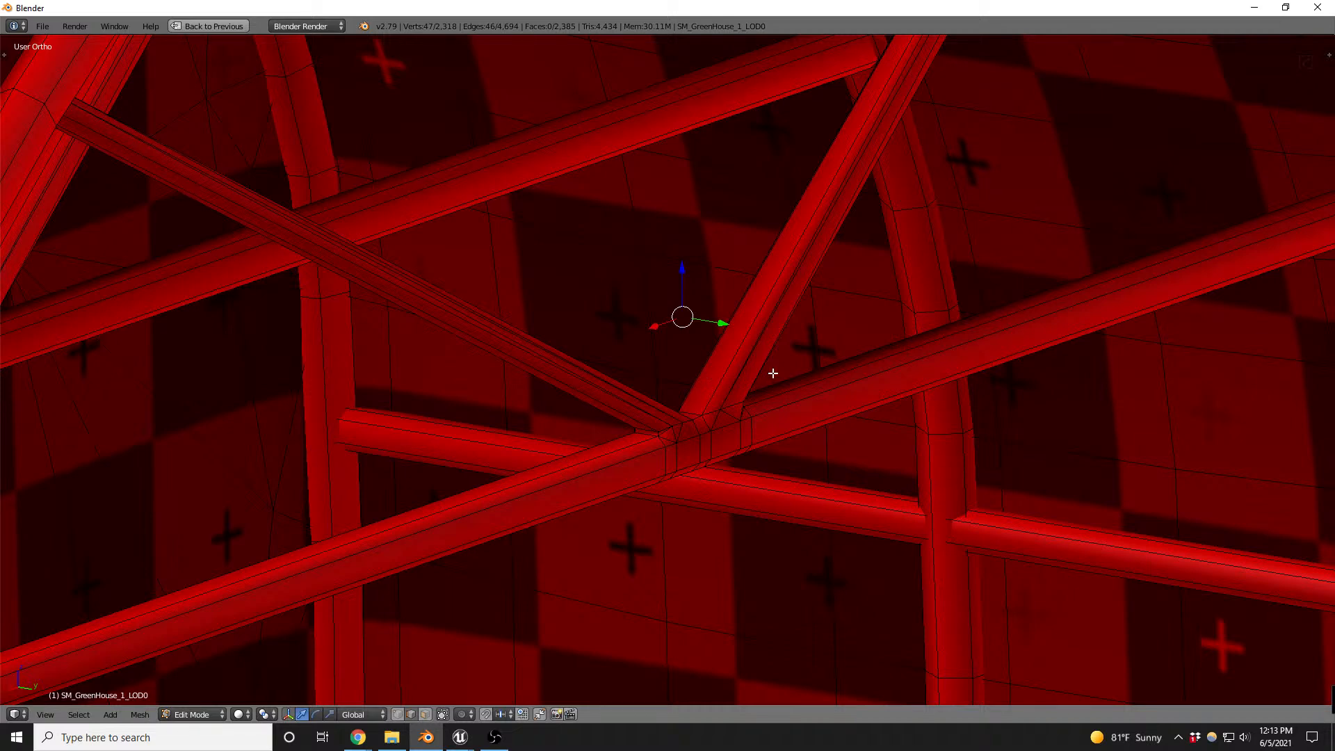
scroll(685, 315, down, 5)
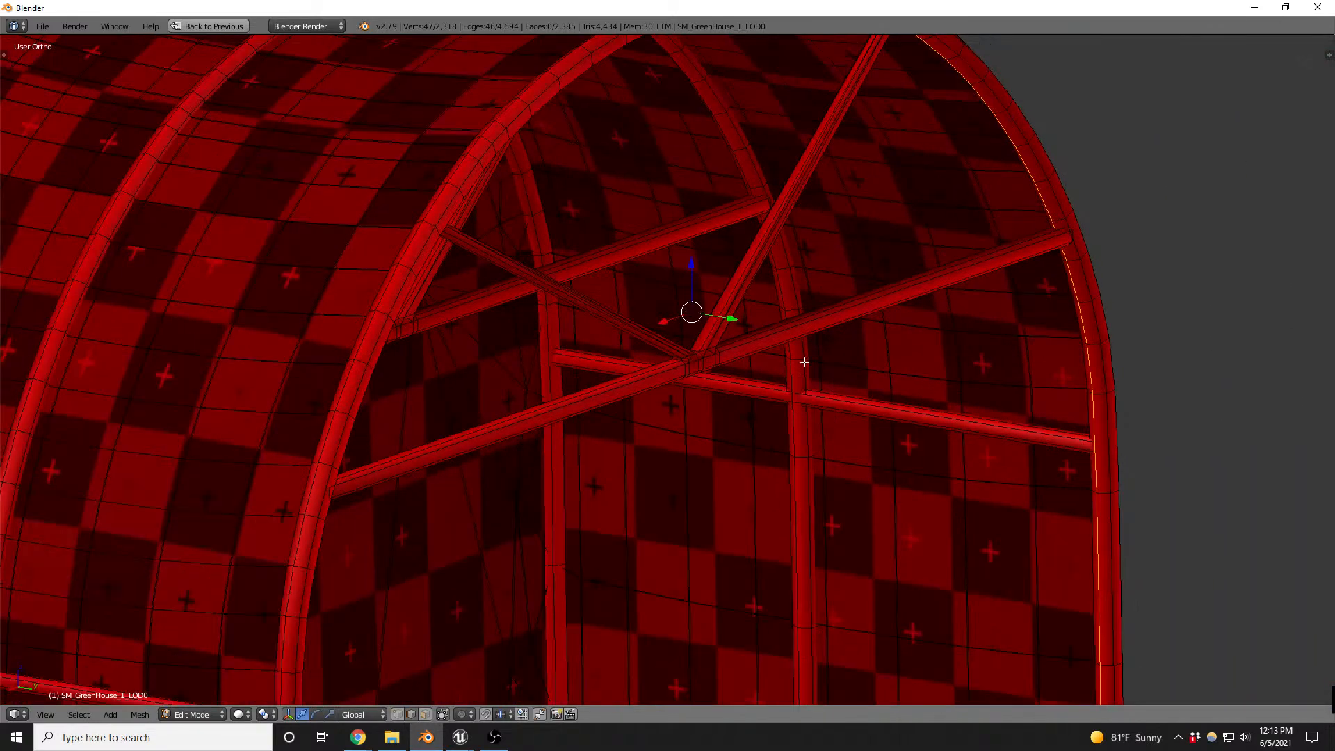
middle_drag(805, 363, 909, 375)
scroll(653, 411, down, 2)
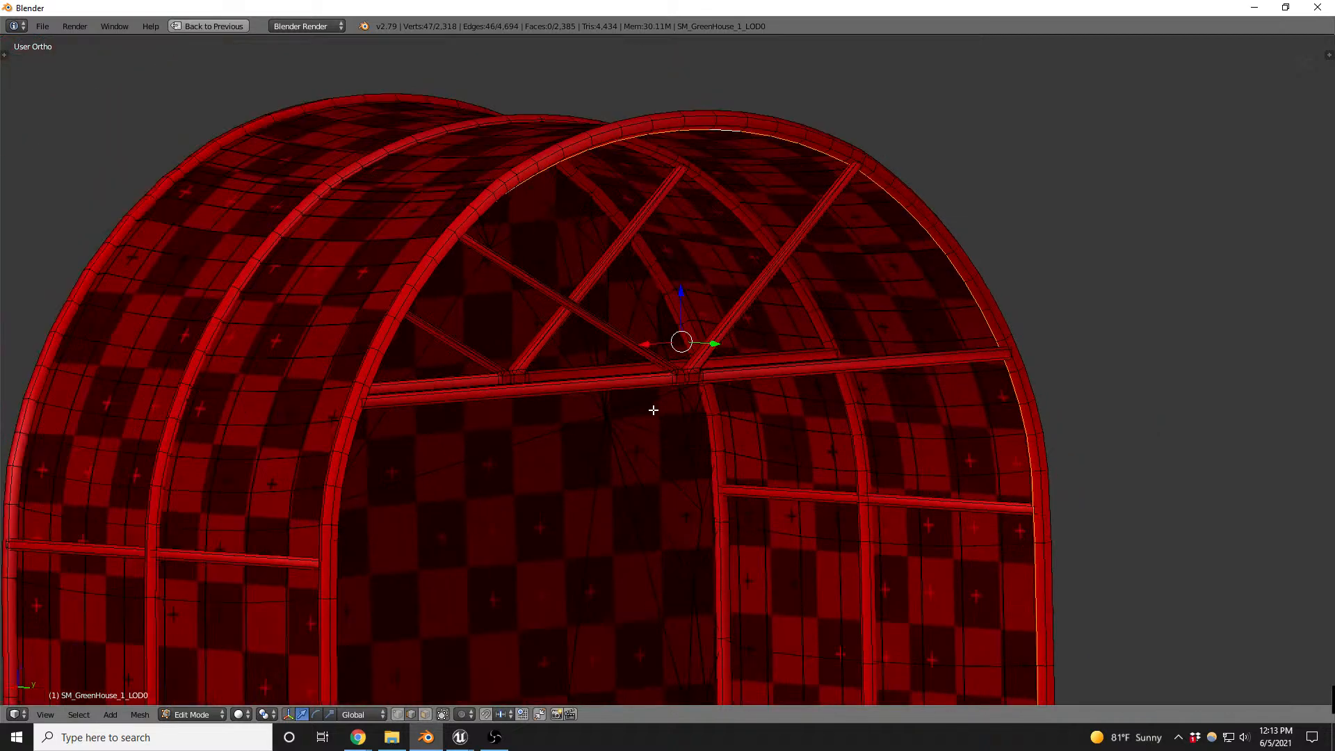
middle_drag(1019, 497, 1014, 495)
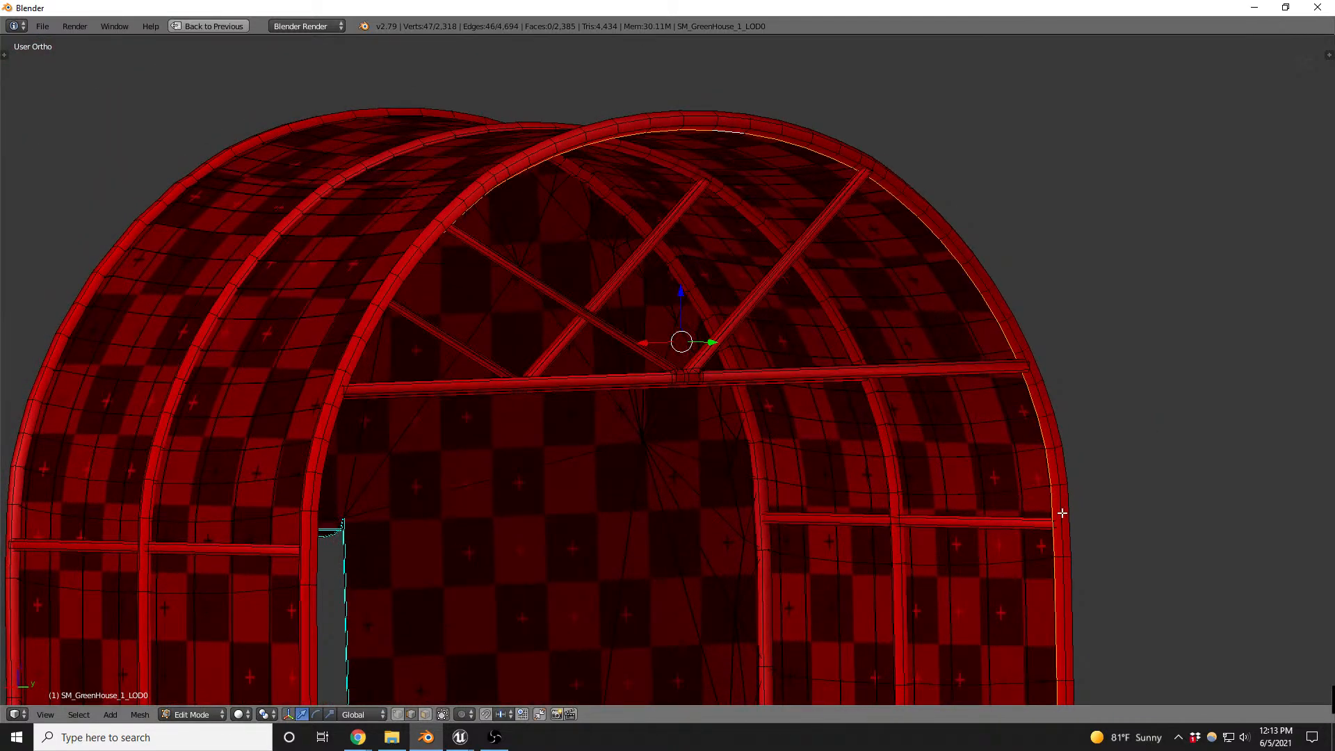
scroll(1073, 527, up, 6)
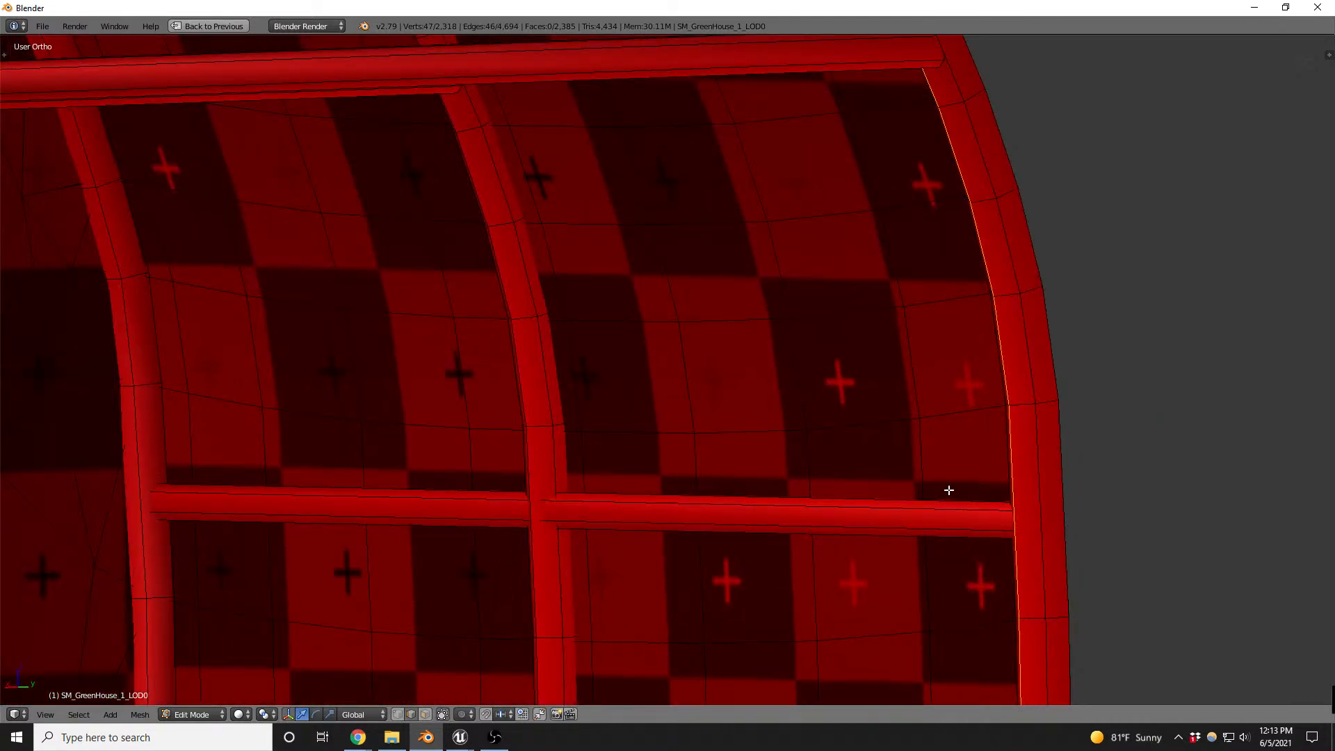
scroll(865, 325, down, 5)
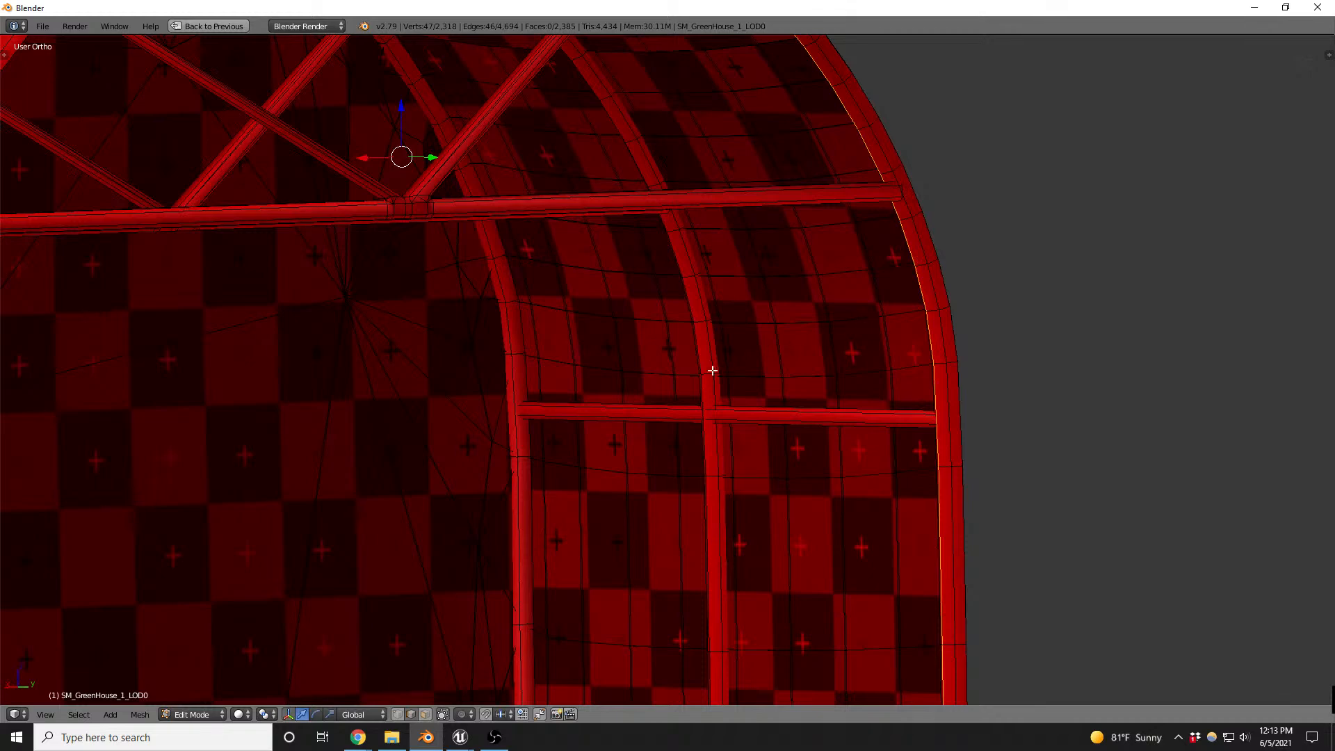
- Add the inner edge loops of the middle and doorway-end arches and the lengthwise edges of the adjoining side rail to the selection
scroll(699, 391, up, 5)
alt+shift+right_click(675, 433)
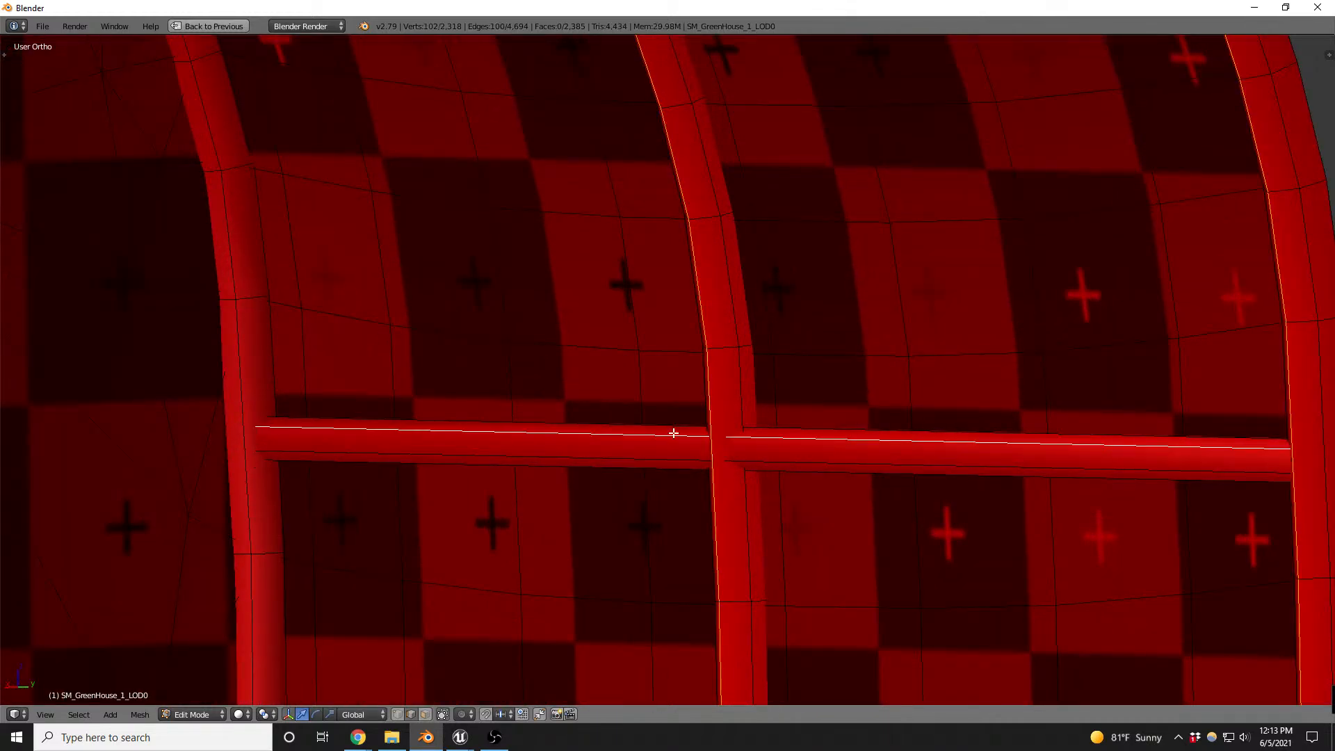
key(z)
key(z)
alt+shift+right_click(244, 343)
- Add the lengthwise edges of the opposite side rail to the selection
scroll(499, 390, down, 5)
scroll(499, 391, down, 4)
middle_drag(457, 374, 329, 356)
scroll(90, 435, up, 5)
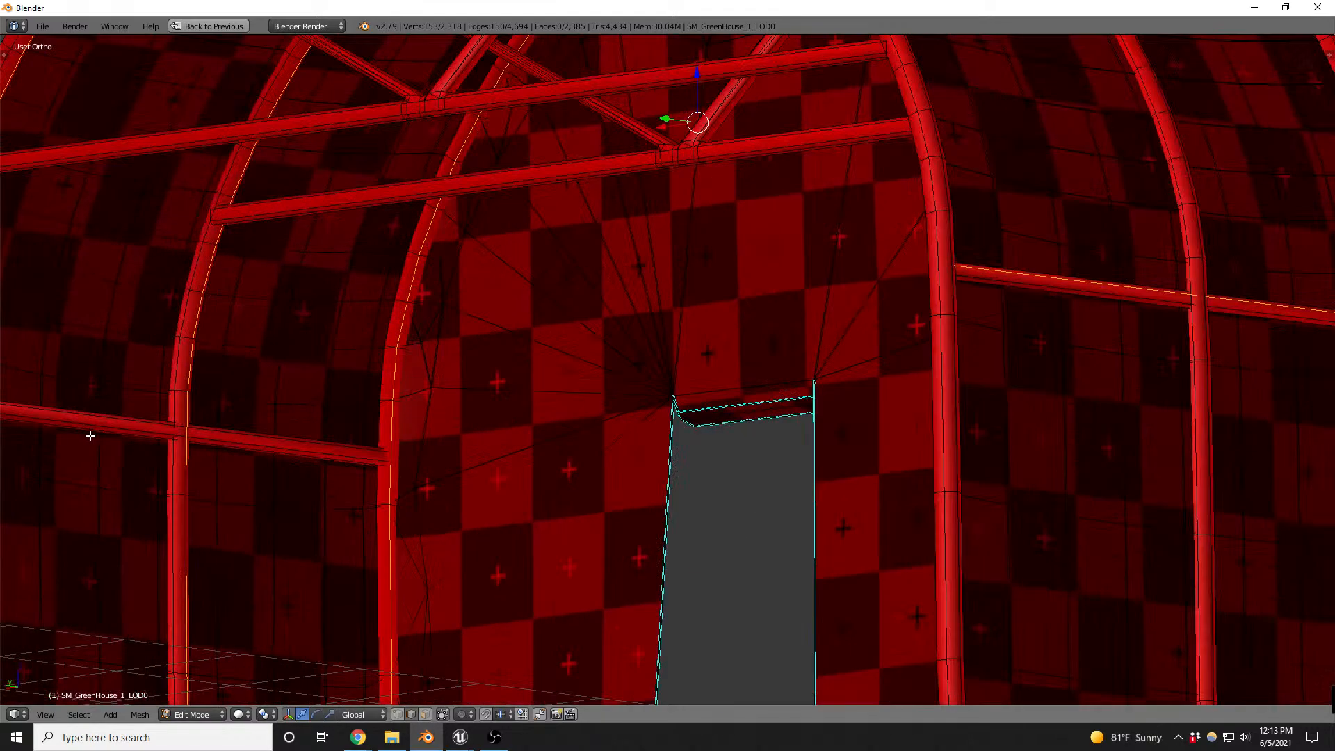
scroll(364, 462, up, 3)
alt+shift+right_click(408, 441)
scroll(402, 515, down, 6)
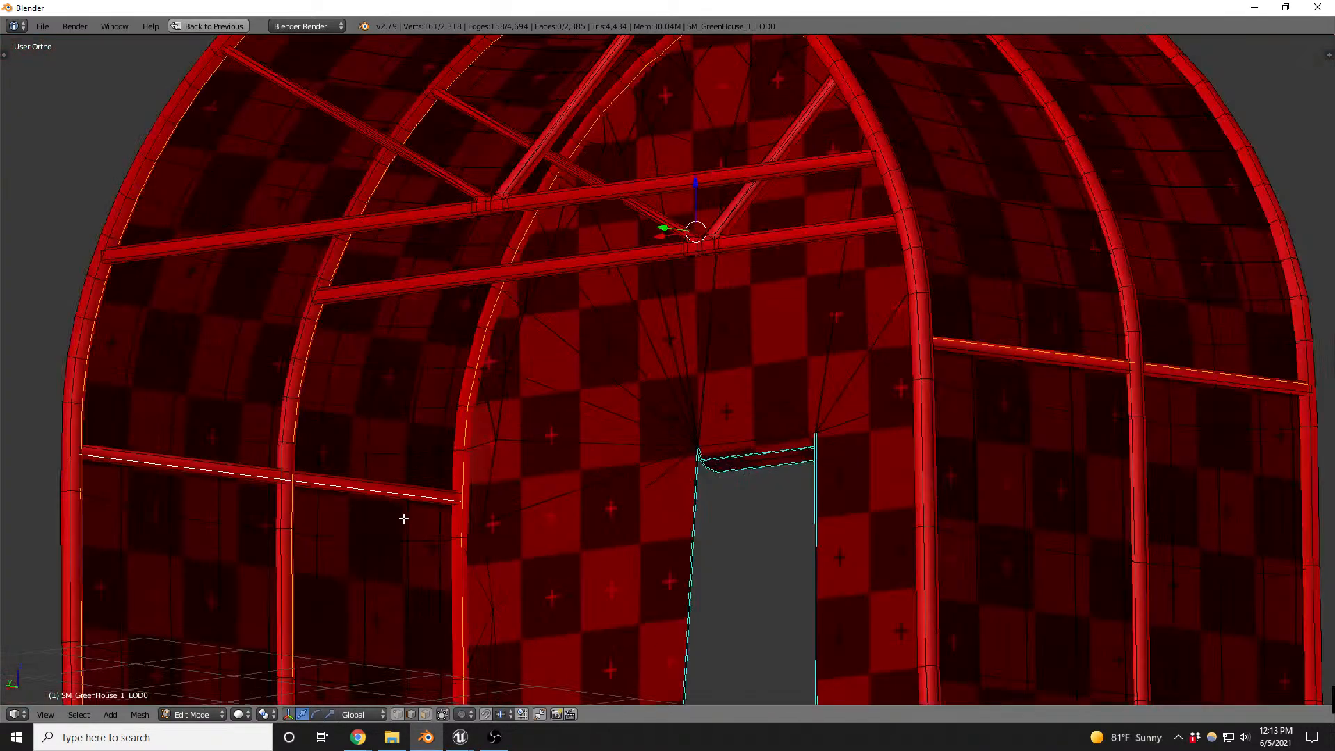
- Examine the selected frame loops, truss braces and doorway corner in both textured and wireframe display
middle_drag(476, 407, 553, 333)
scroll(669, 152, up, 4)
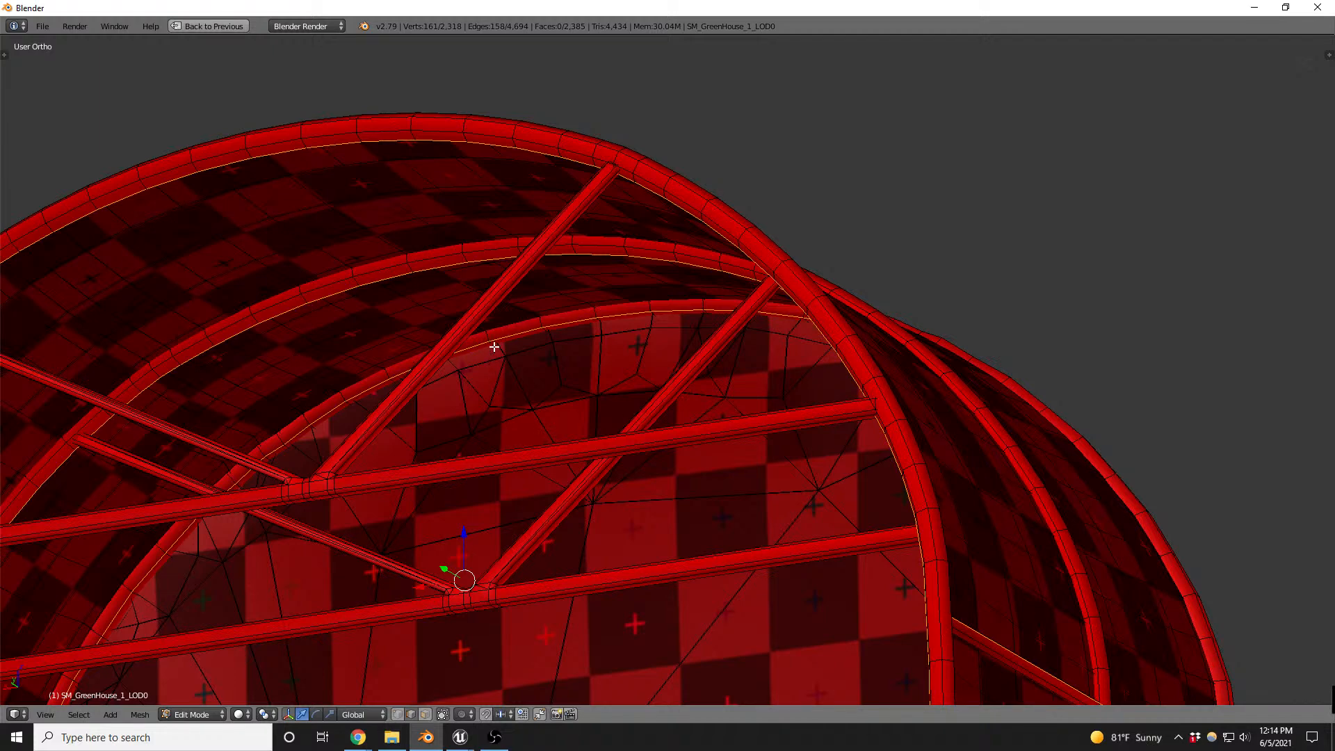
scroll(448, 344, up, 3)
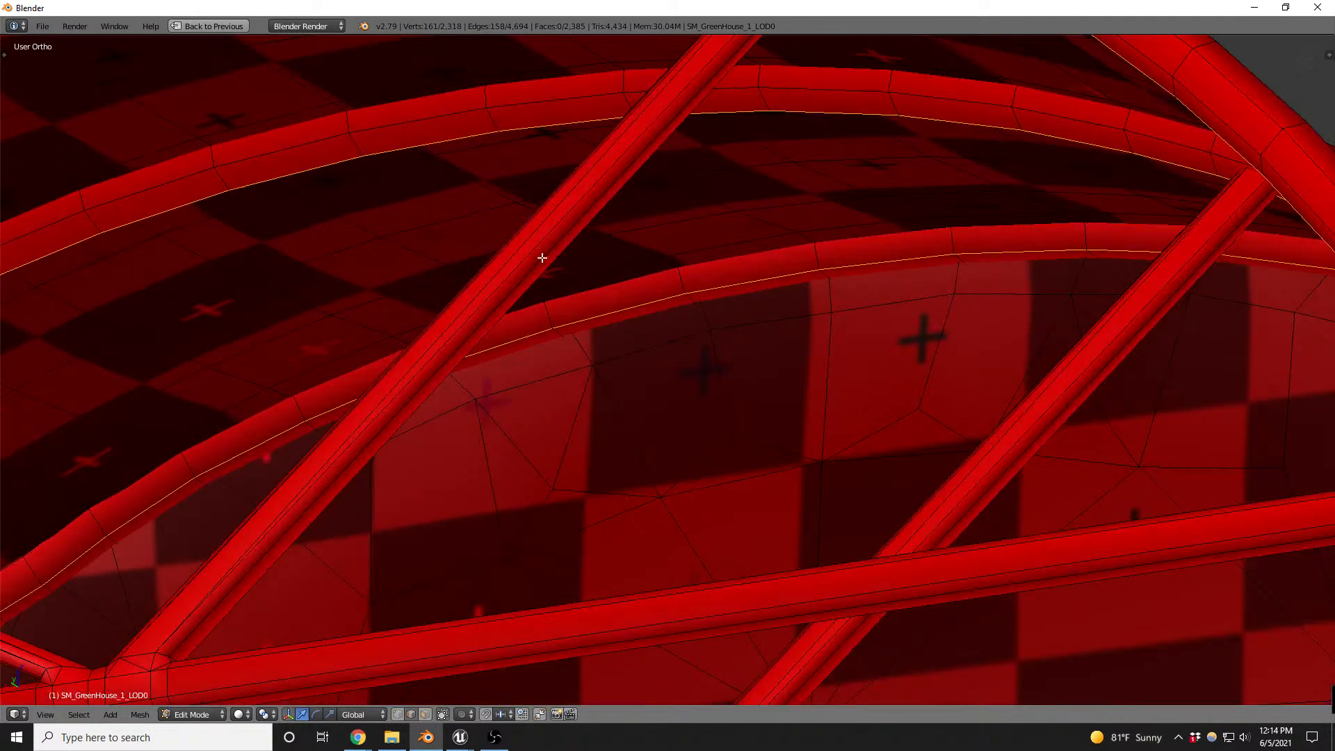
scroll(549, 248, down, 1)
scroll(554, 242, down, 4)
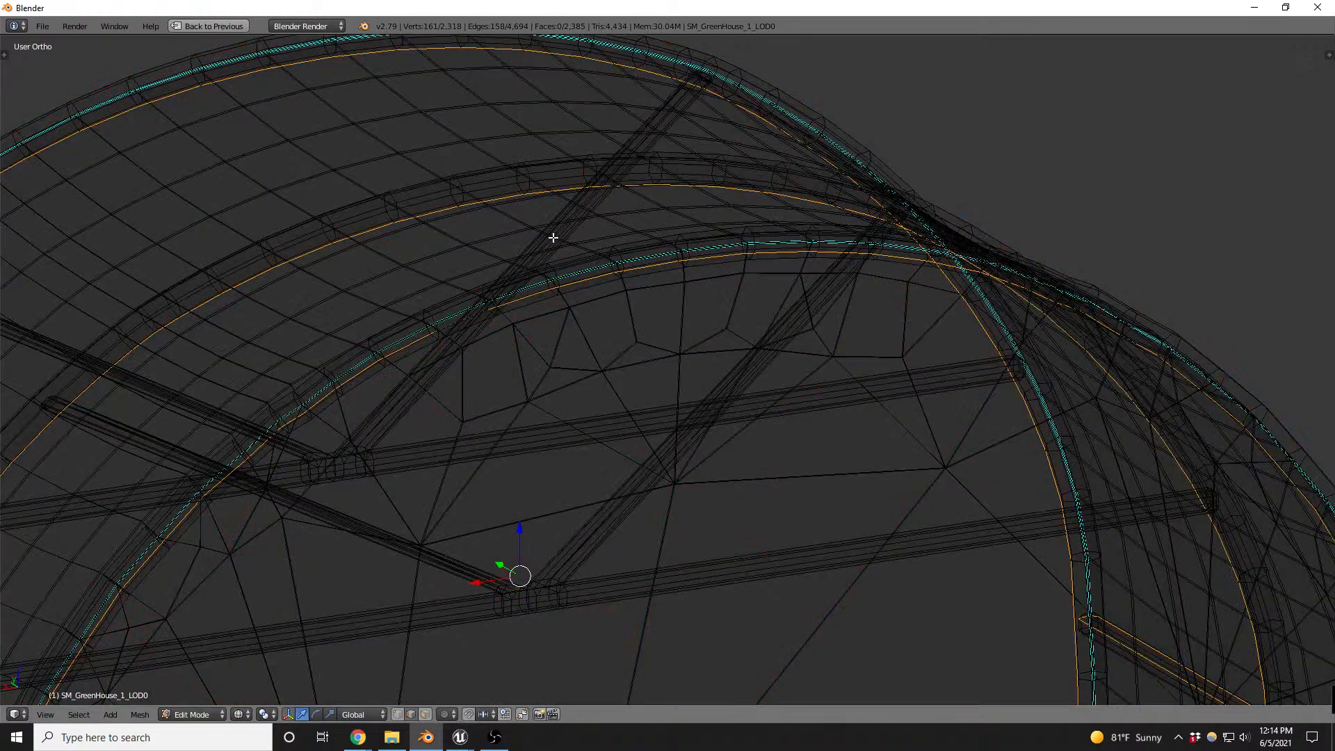
scroll(606, 170, down, 4)
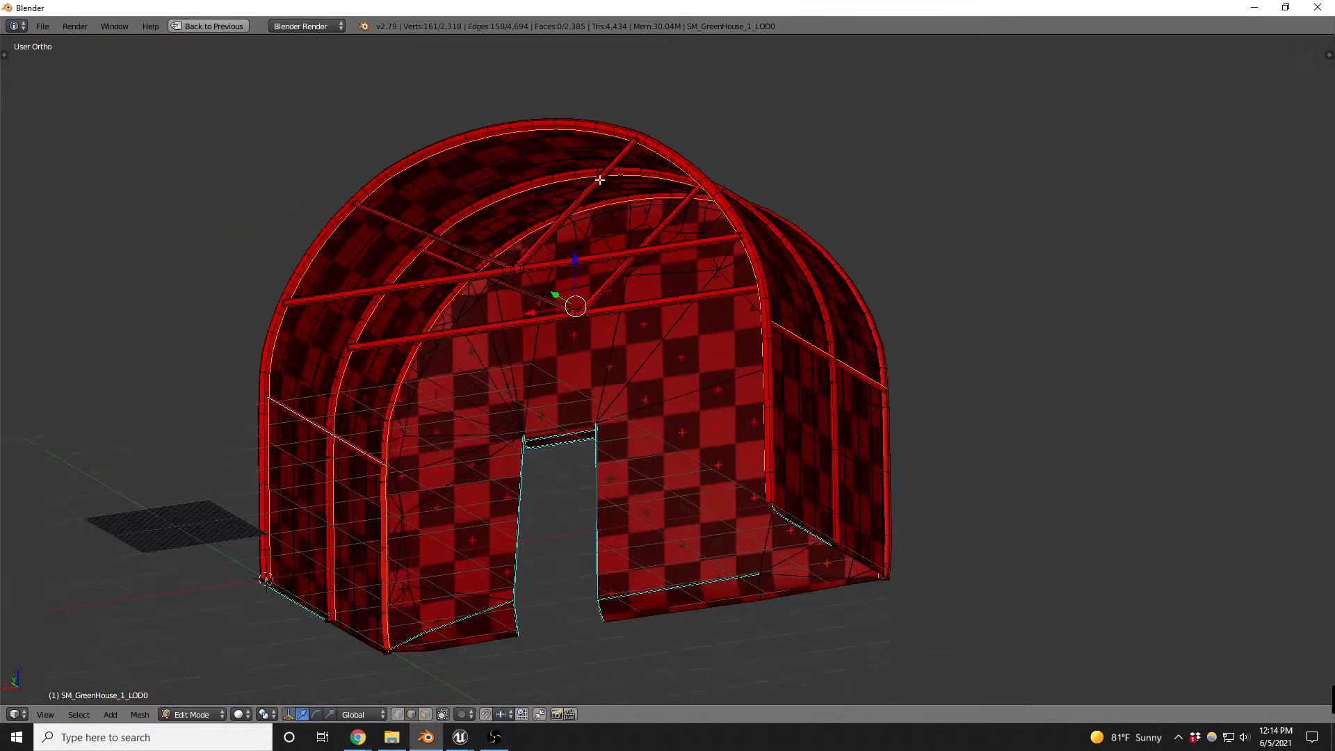
middle_drag(646, 439, 641, 468)
scroll(515, 468, up, 6)
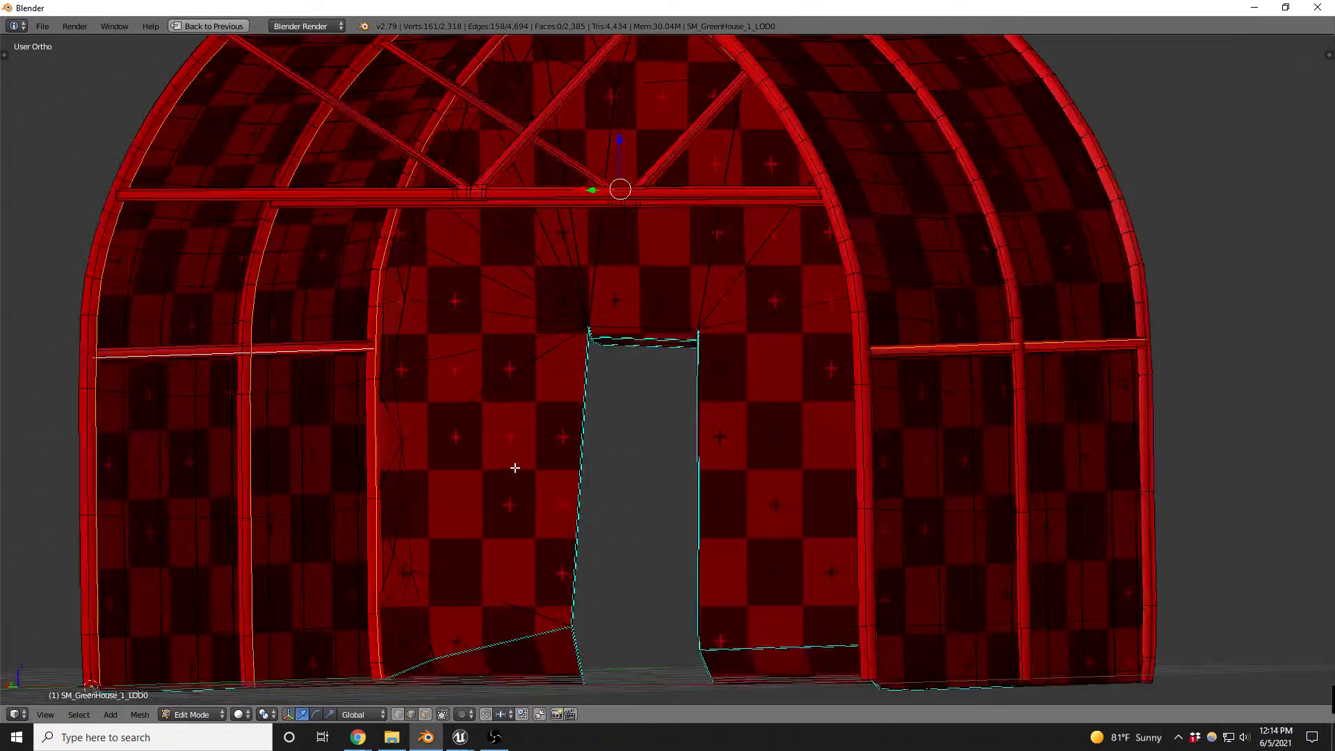
scroll(657, 241, up, 6)
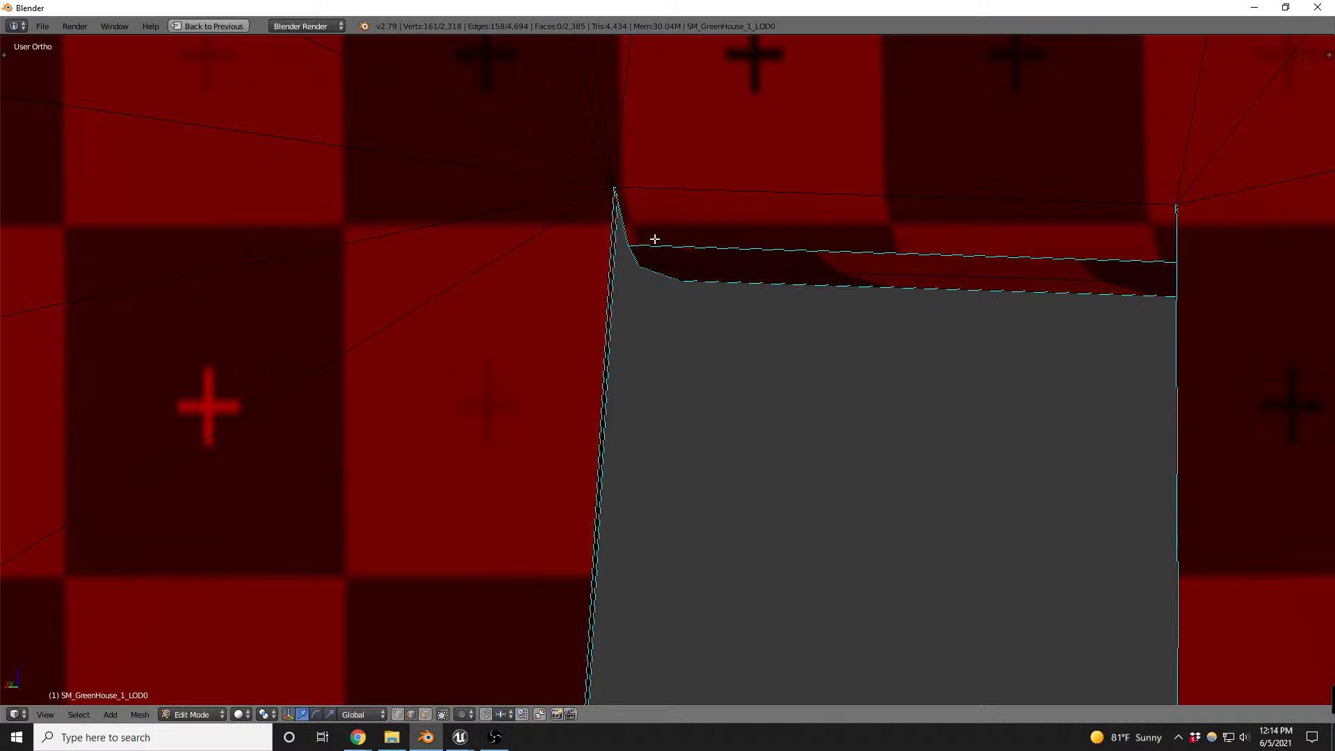
scroll(654, 239, down, 6)
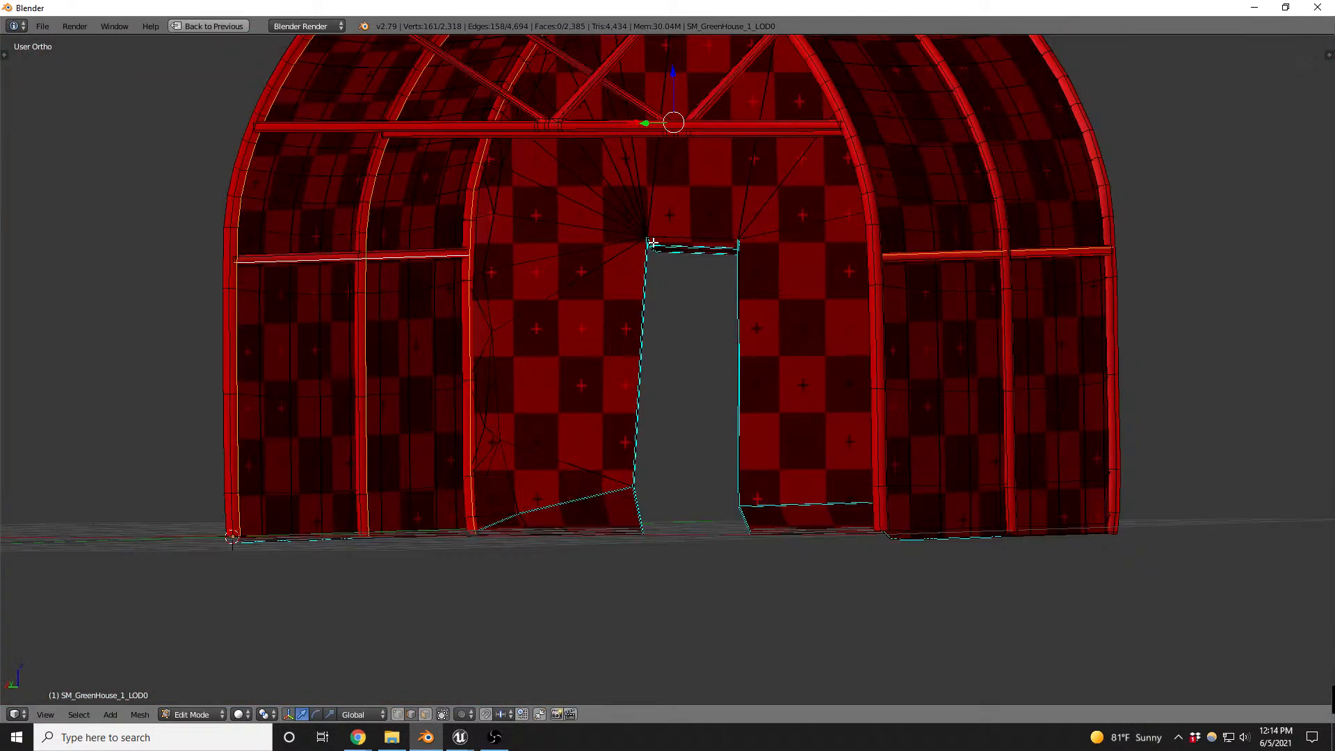
- Mark the selected edge loops on the arches and side rails as UV seams
middle_drag(608, 302, 549, 373)
middle_drag(519, 188, 733, 221)
scroll(893, 146, up, 5)
scroll(893, 147, up, 1)
scroll(729, 300, down, 5)
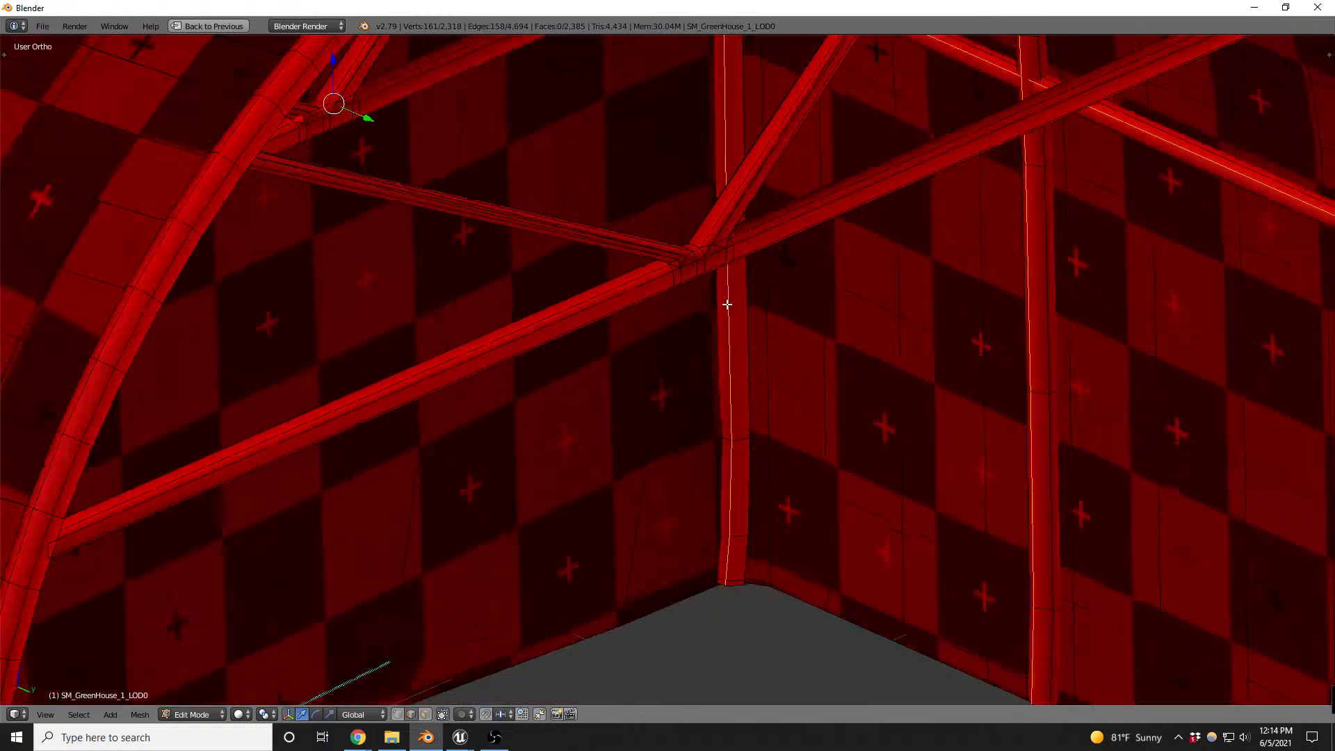
middle_drag(782, 305, 740, 233)
key(ctrl+e)
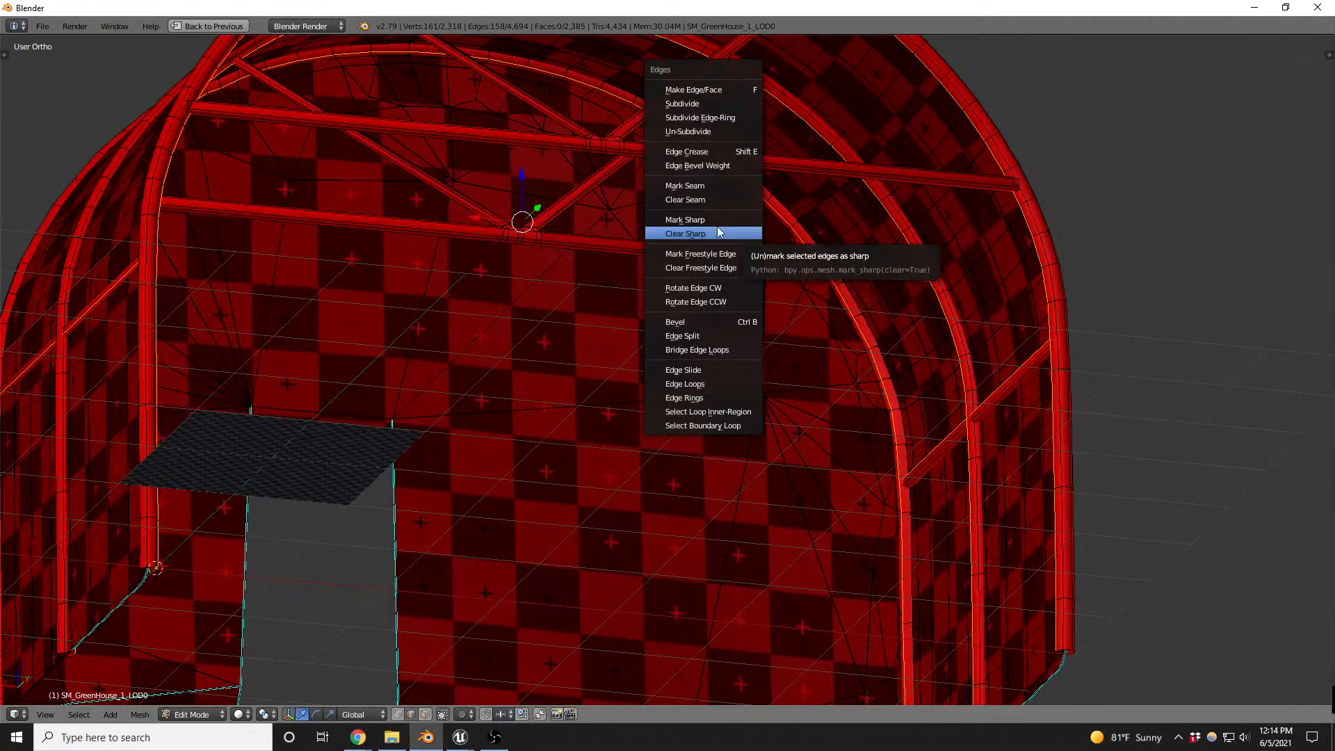
click(702, 187)
- Try adding the lengthwise edge loop of the open-end truss crossbar to the selection and check it in wireframe
middle_drag(889, 231, 923, 288)
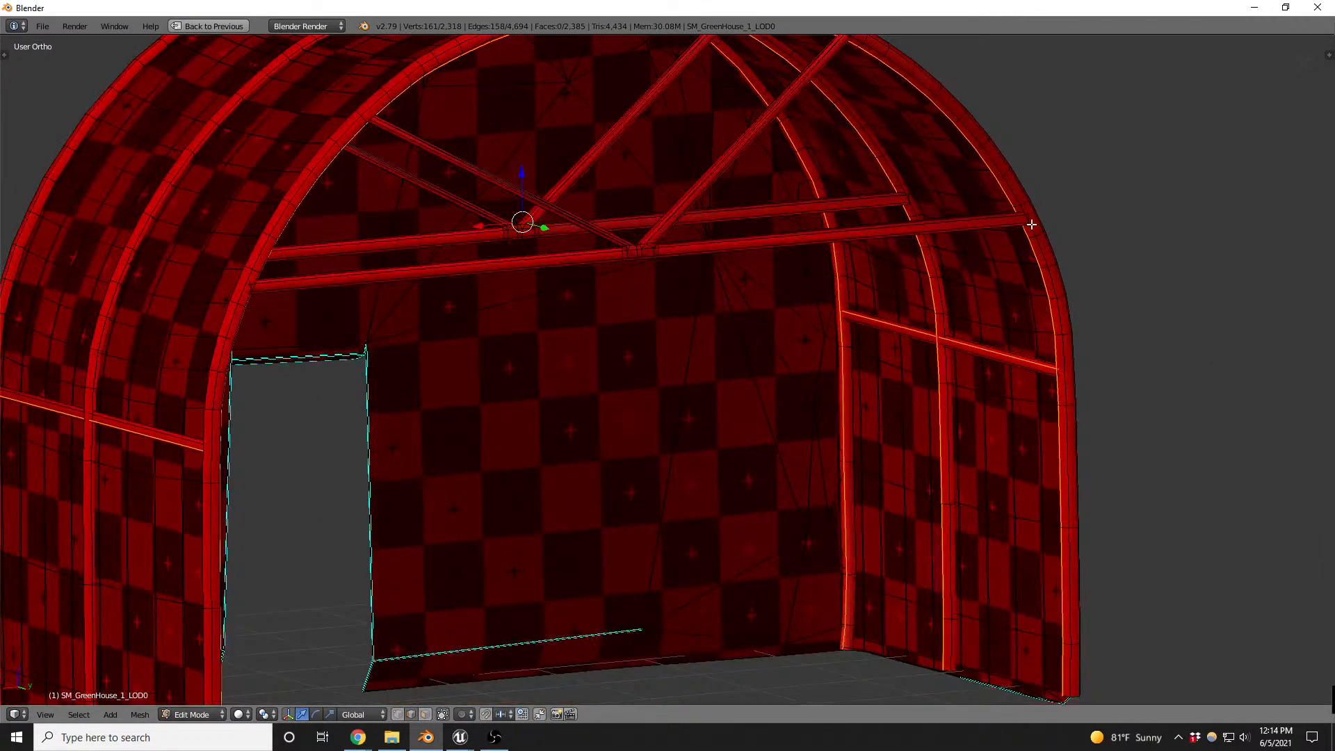
scroll(683, 227, up, 4)
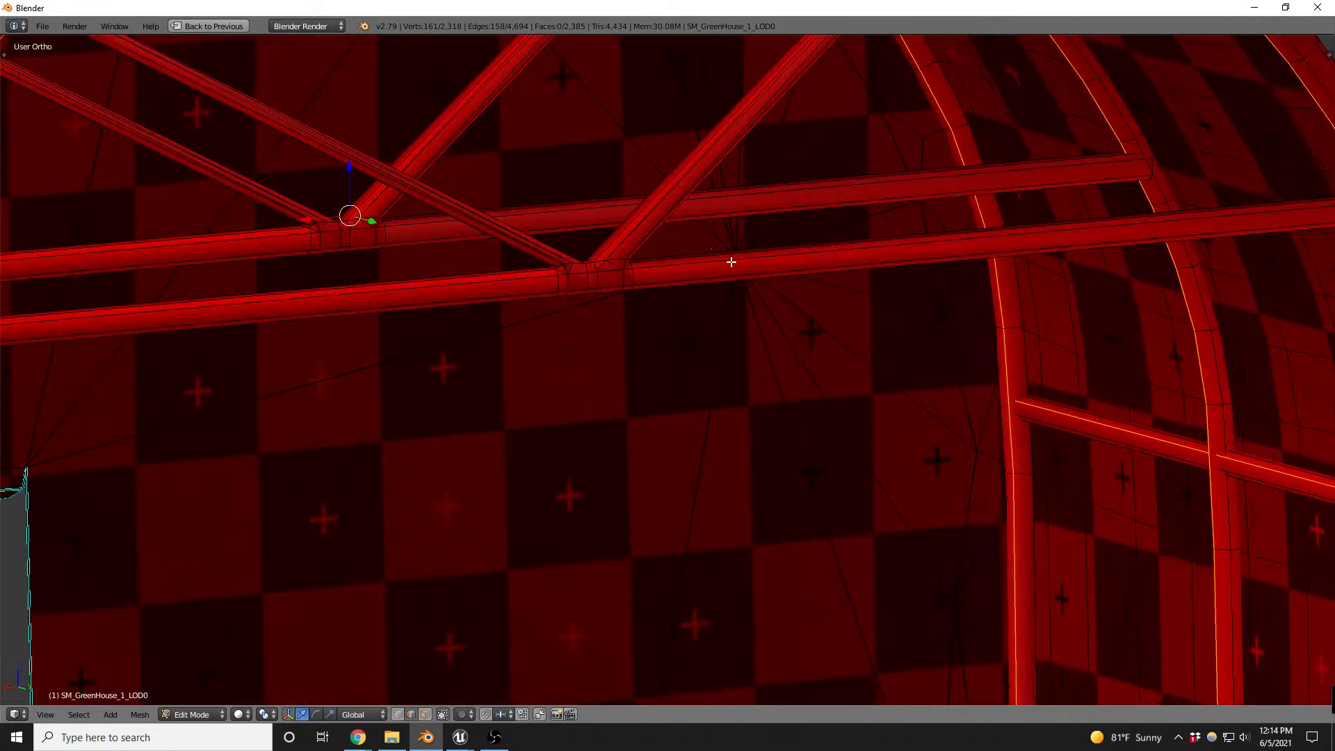
alt+shift+click(725, 273)
scroll(725, 274, down, 5)
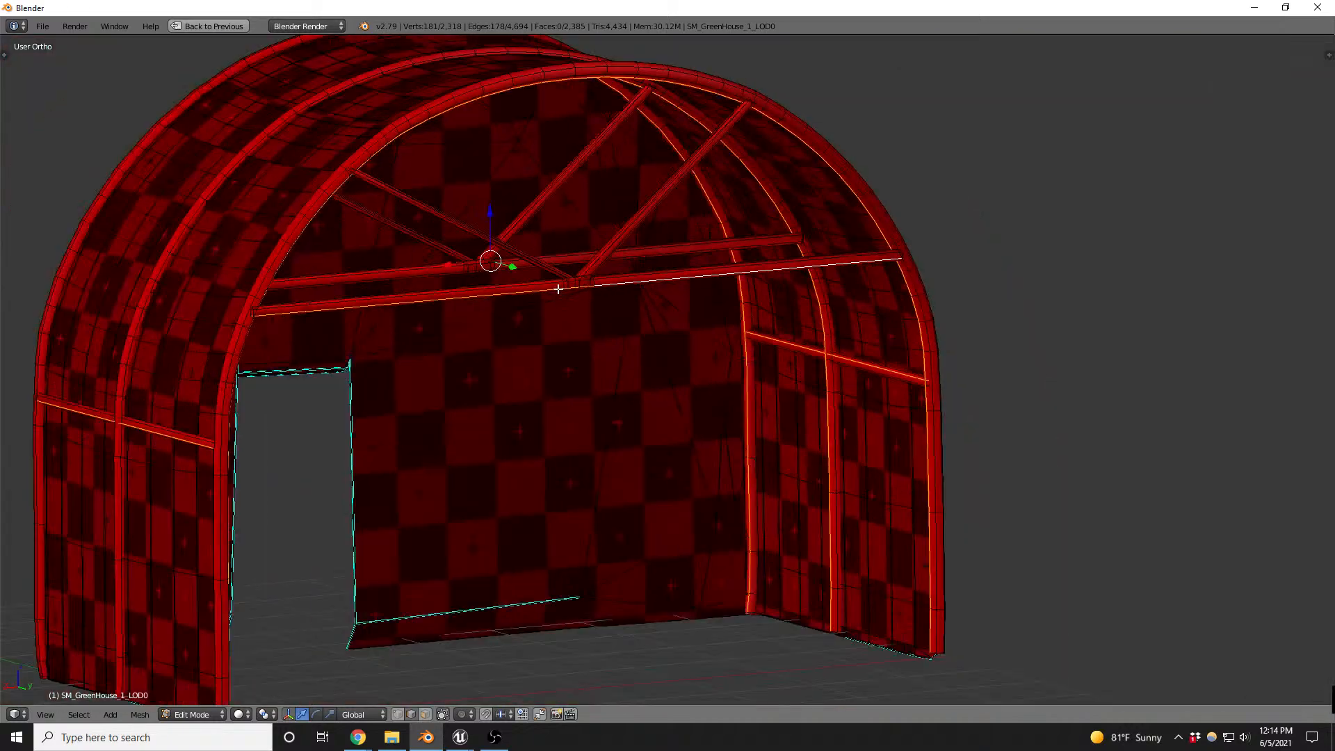
key(z)
scroll(277, 313, up, 6)
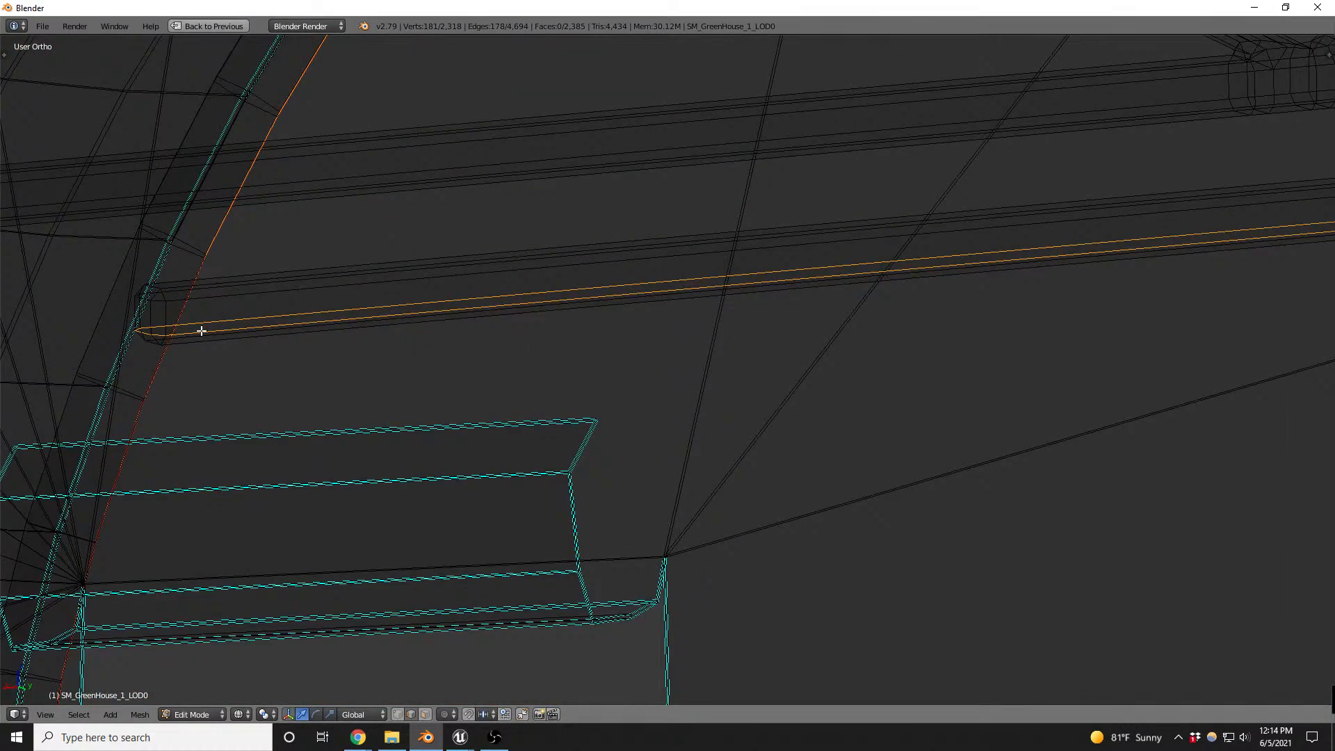
scroll(201, 331, down, 3)
scroll(527, 286, down, 2)
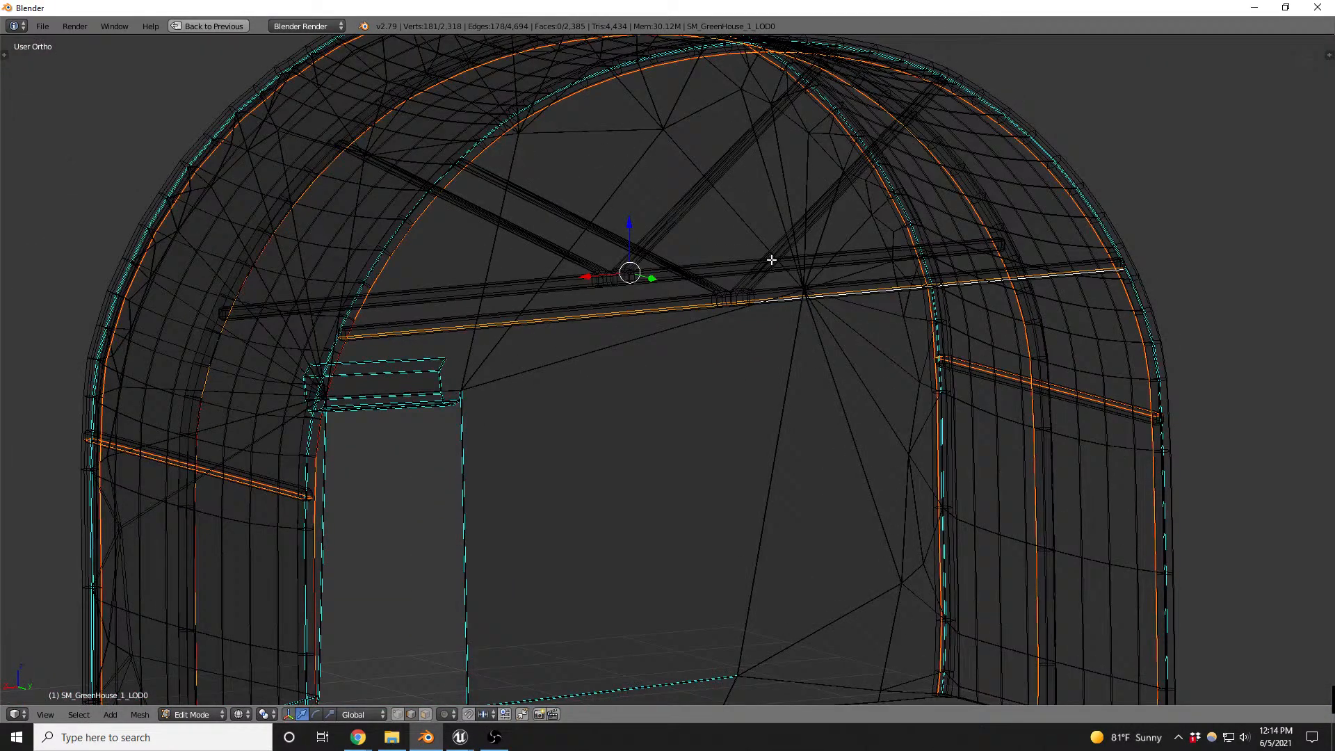
- Try adding lengthwise edges of the trusses' diagonal braces to the selection
scroll(771, 259, up, 2)
alt+shift+click(800, 234)
scroll(798, 235, up, 2)
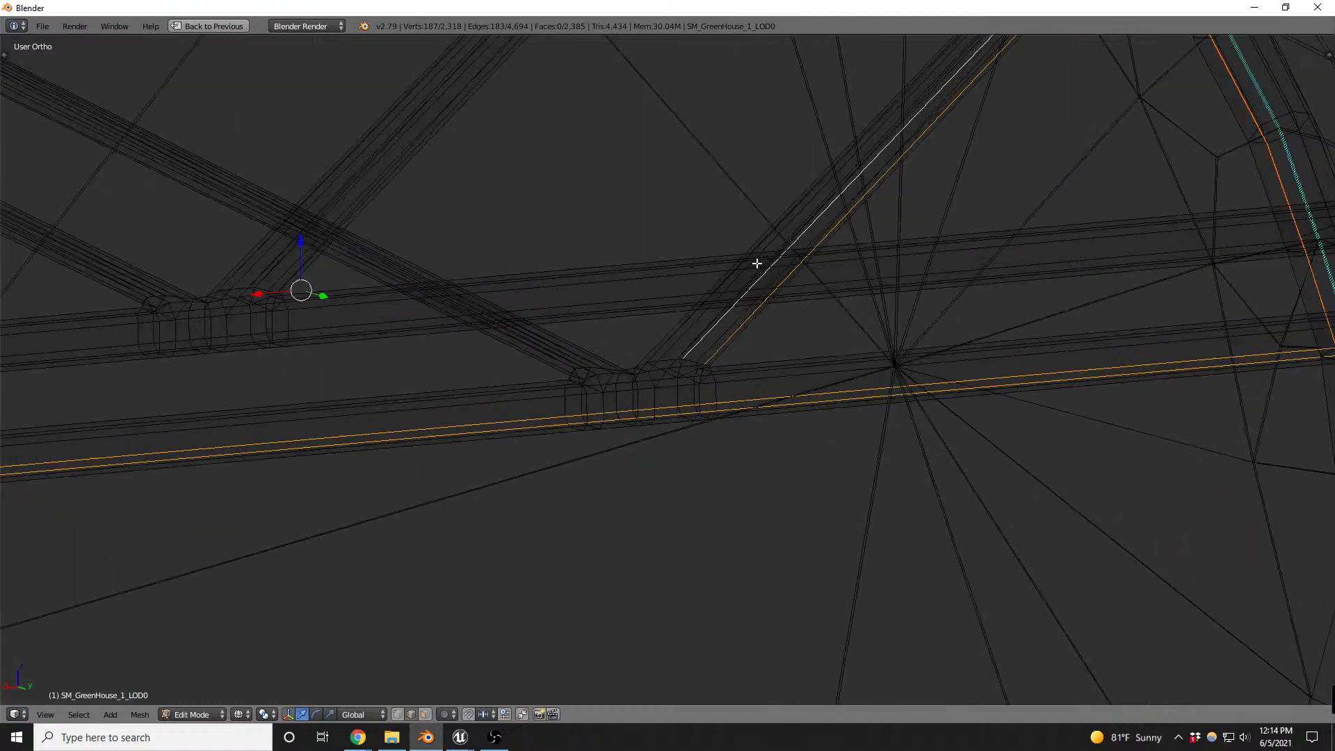
shift+click(542, 334)
scroll(511, 339, down, 3)
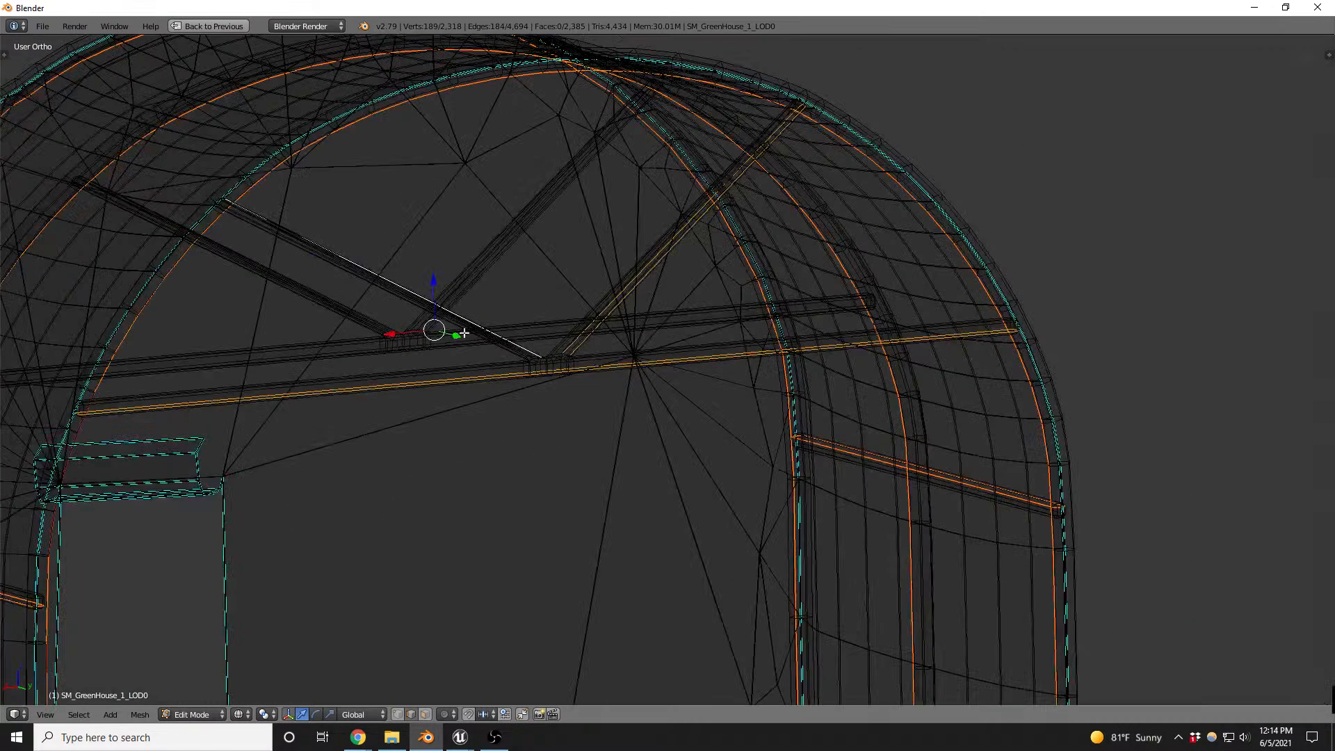
scroll(331, 261, up, 3)
key(alt+z)
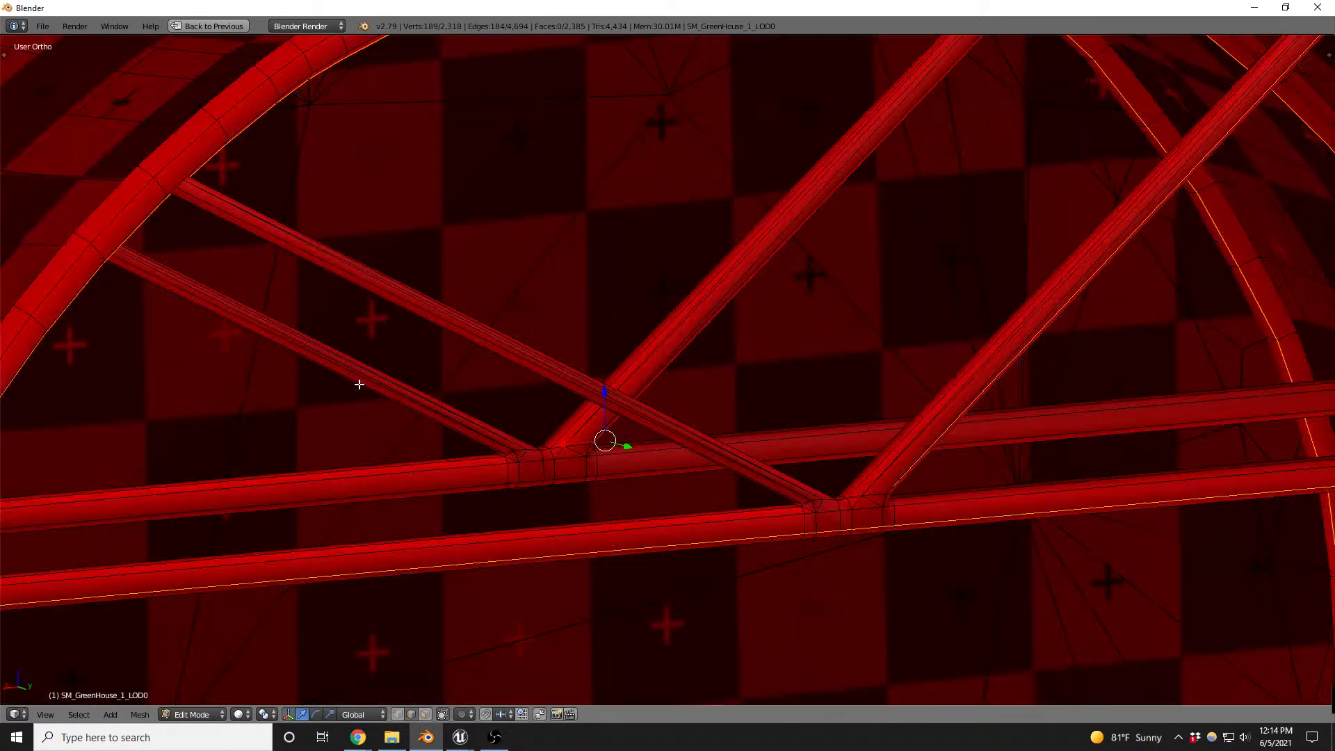
shift+click(362, 365)
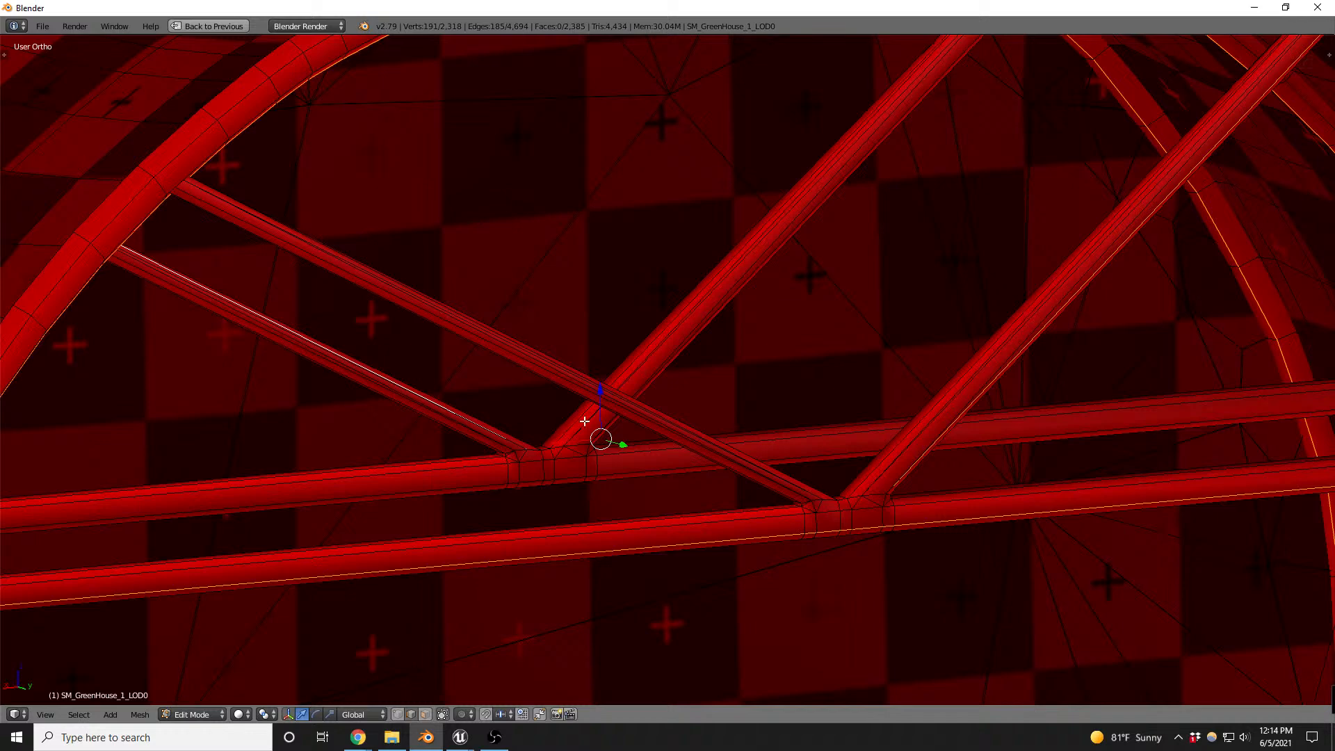
scroll(786, 296, down, 5)
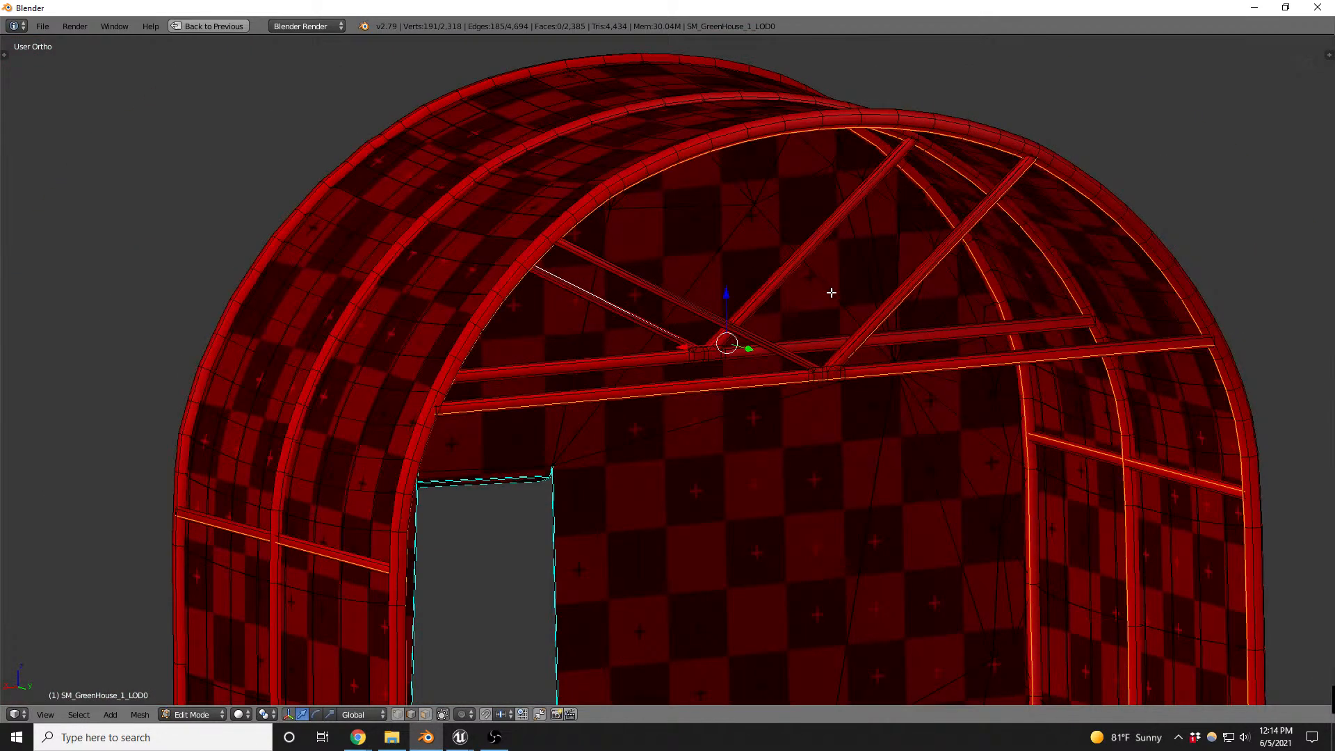
- With everything else deselected, duplicate a side rail, place the copy inside the greenhouse and rotate it 90° about Z
key(a)
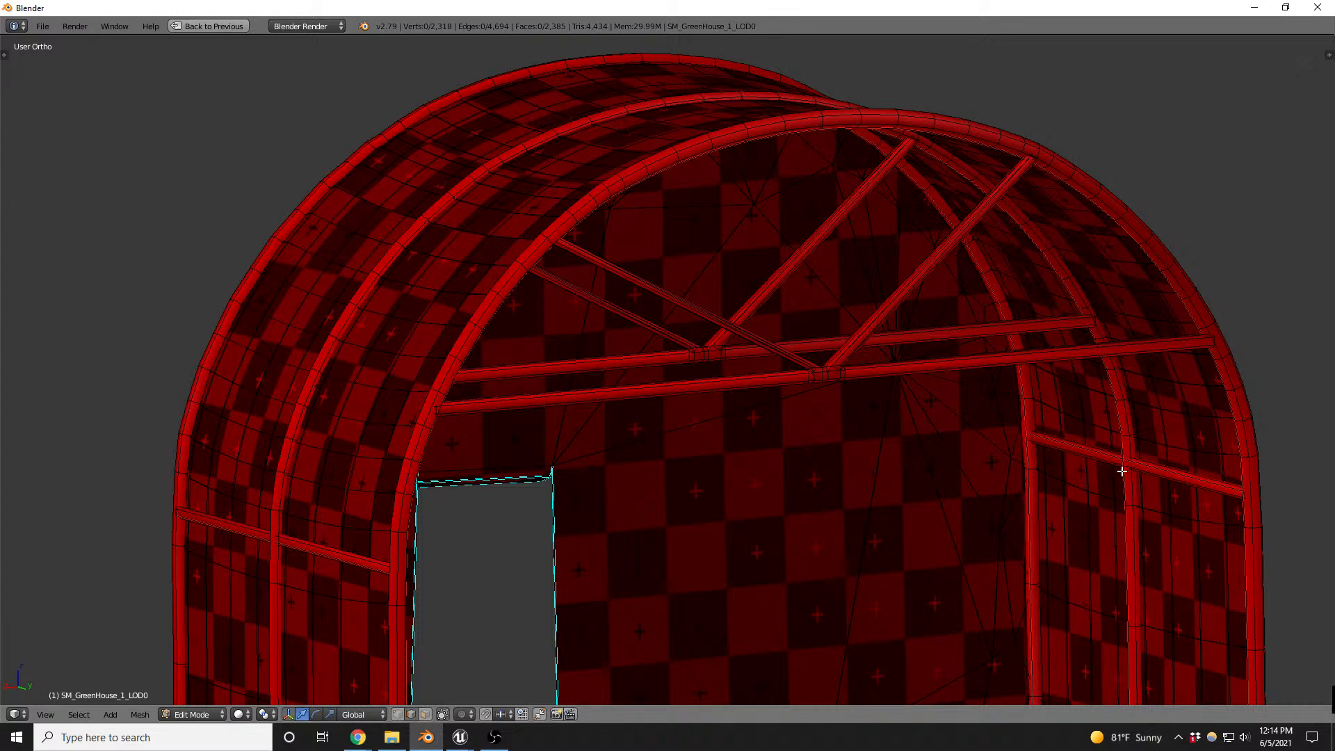
key(l)
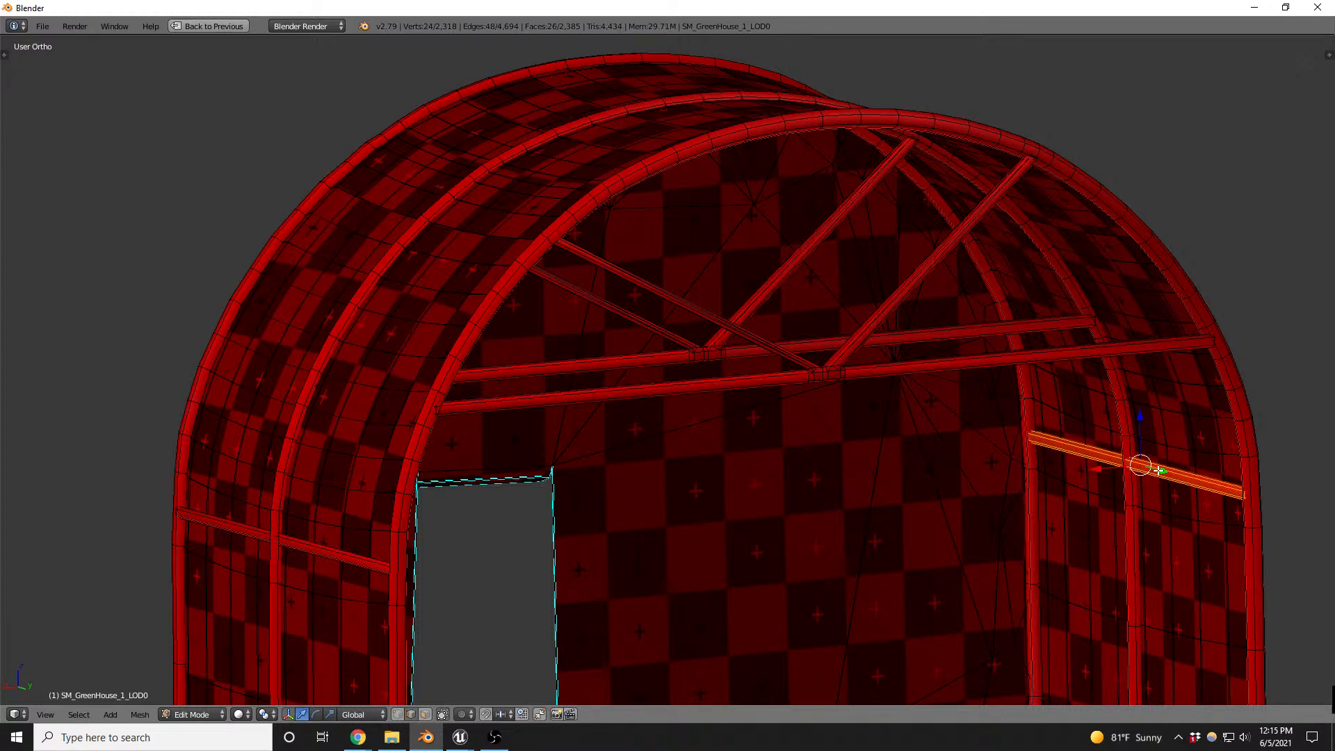
key(shift+d)
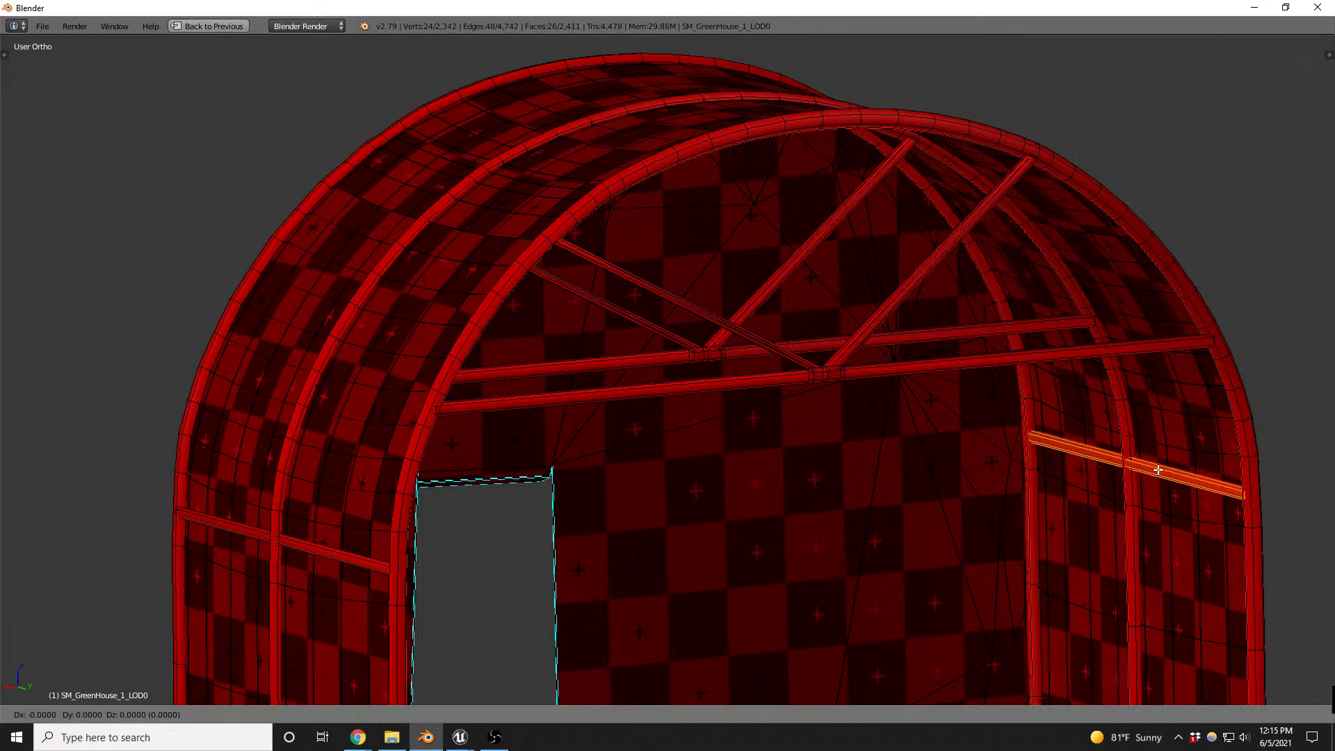
click(816, 570)
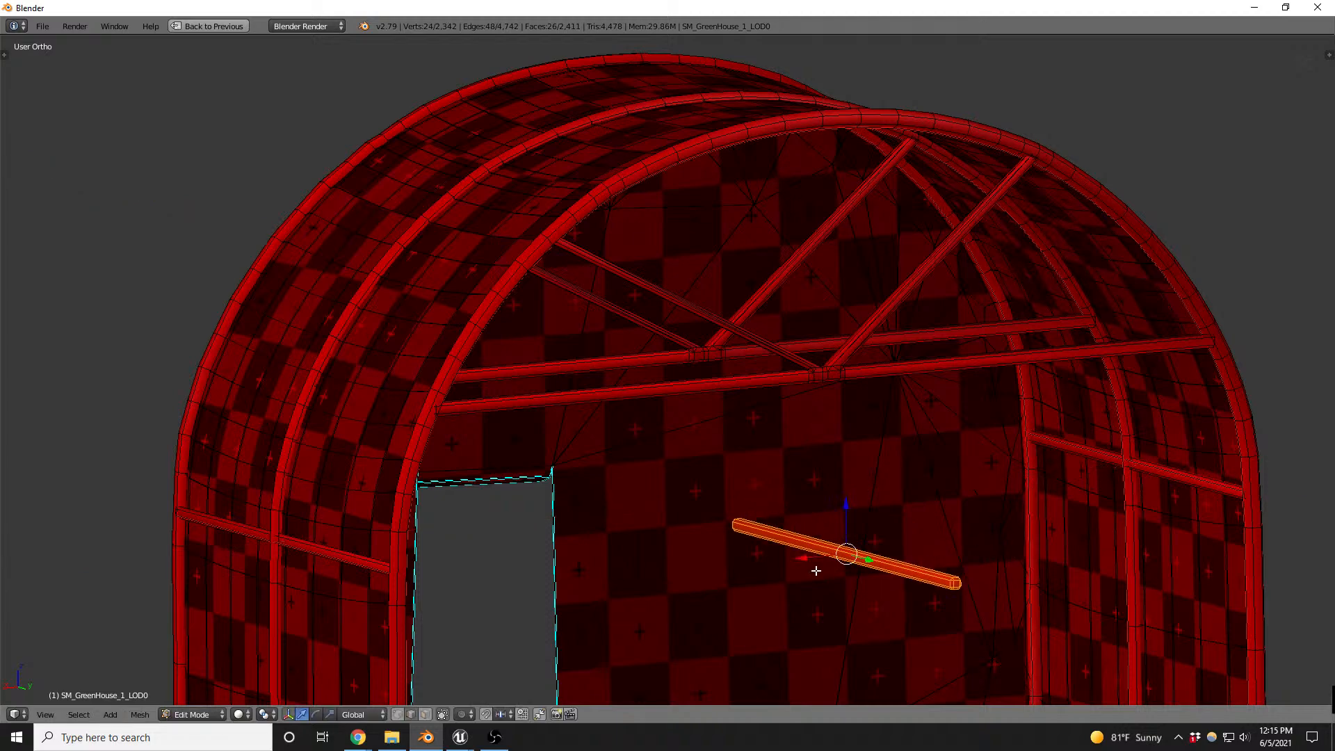
text(rz90)
key(Return)
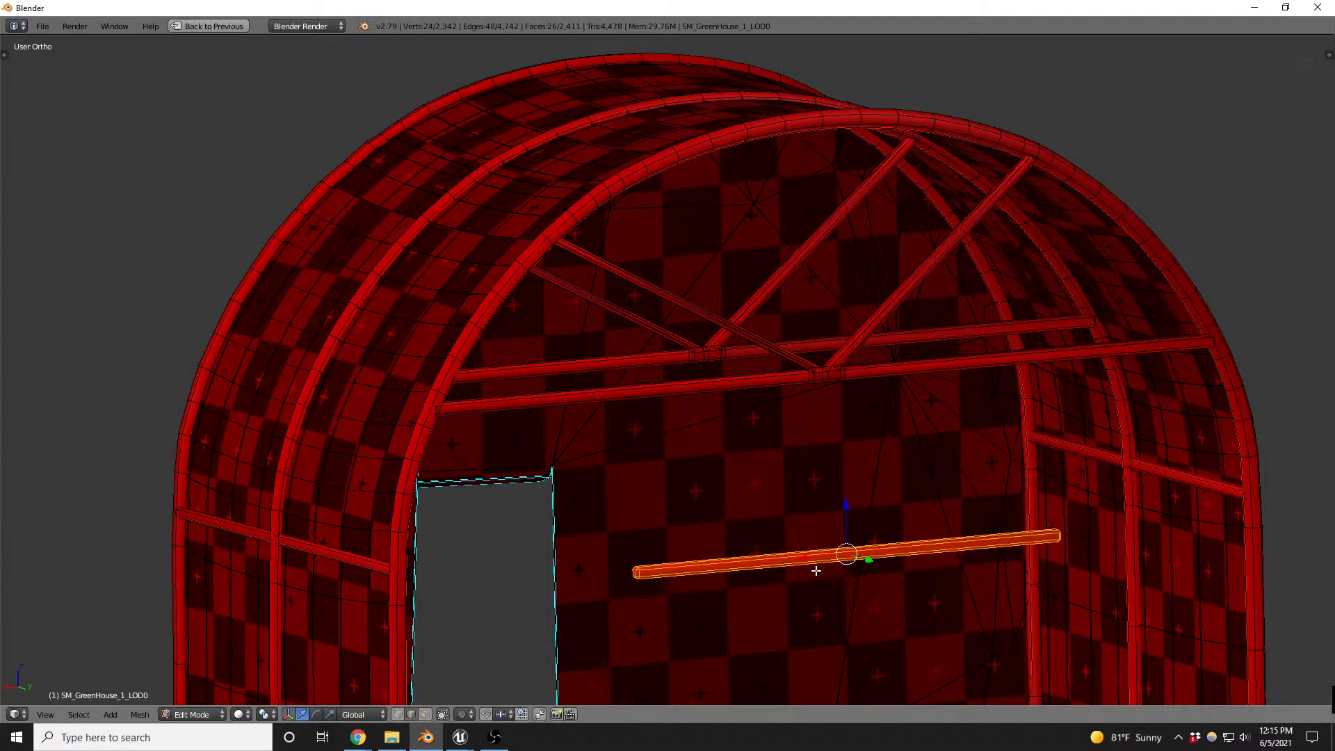
- Examine the ends of the duplicated bar, then set wireframe display and face selection
scroll(650, 574, up, 10)
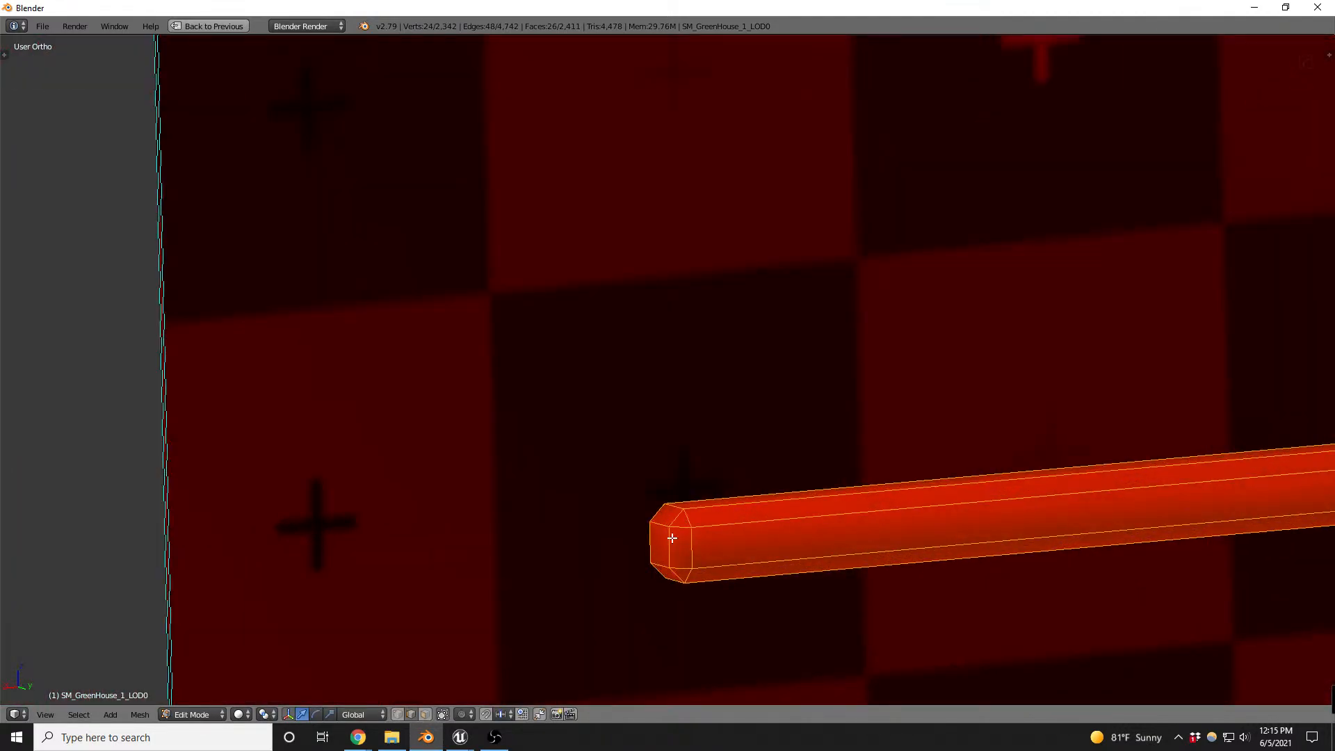
scroll(635, 515, down, 10)
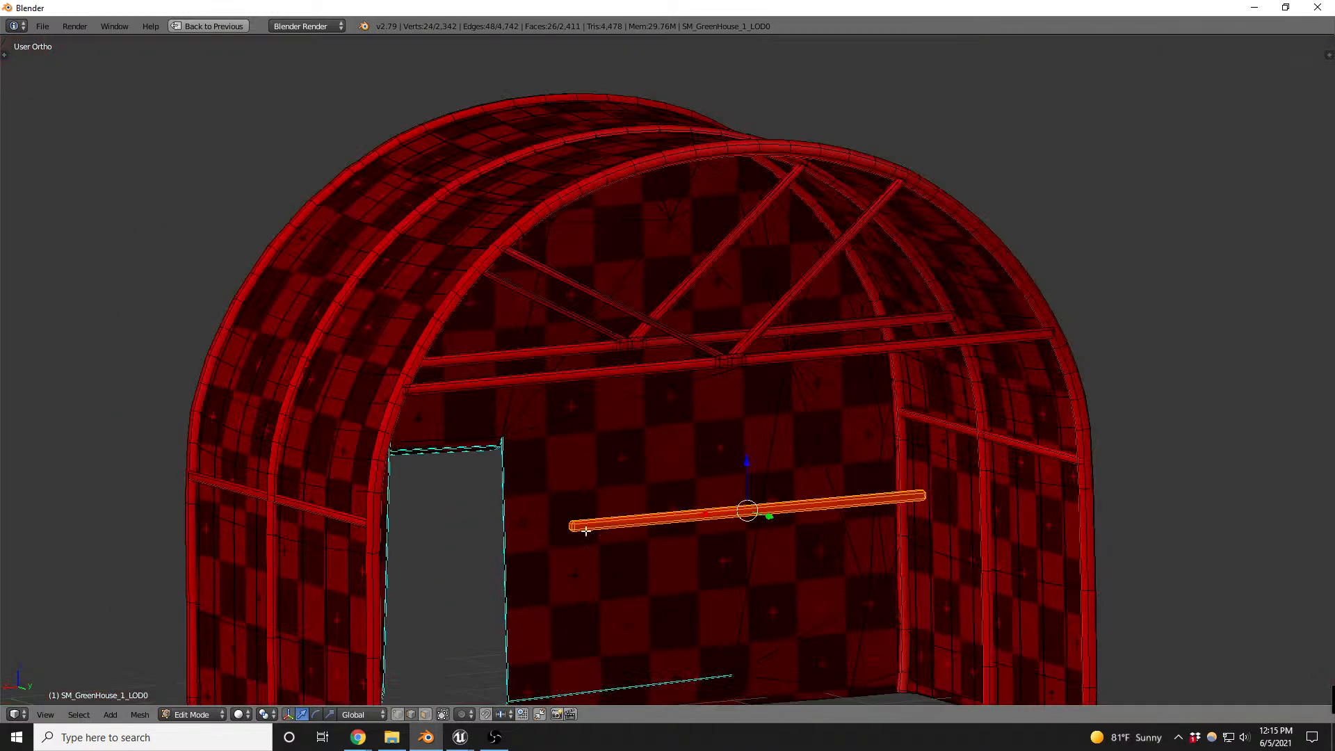
scroll(1078, 462, up, 5)
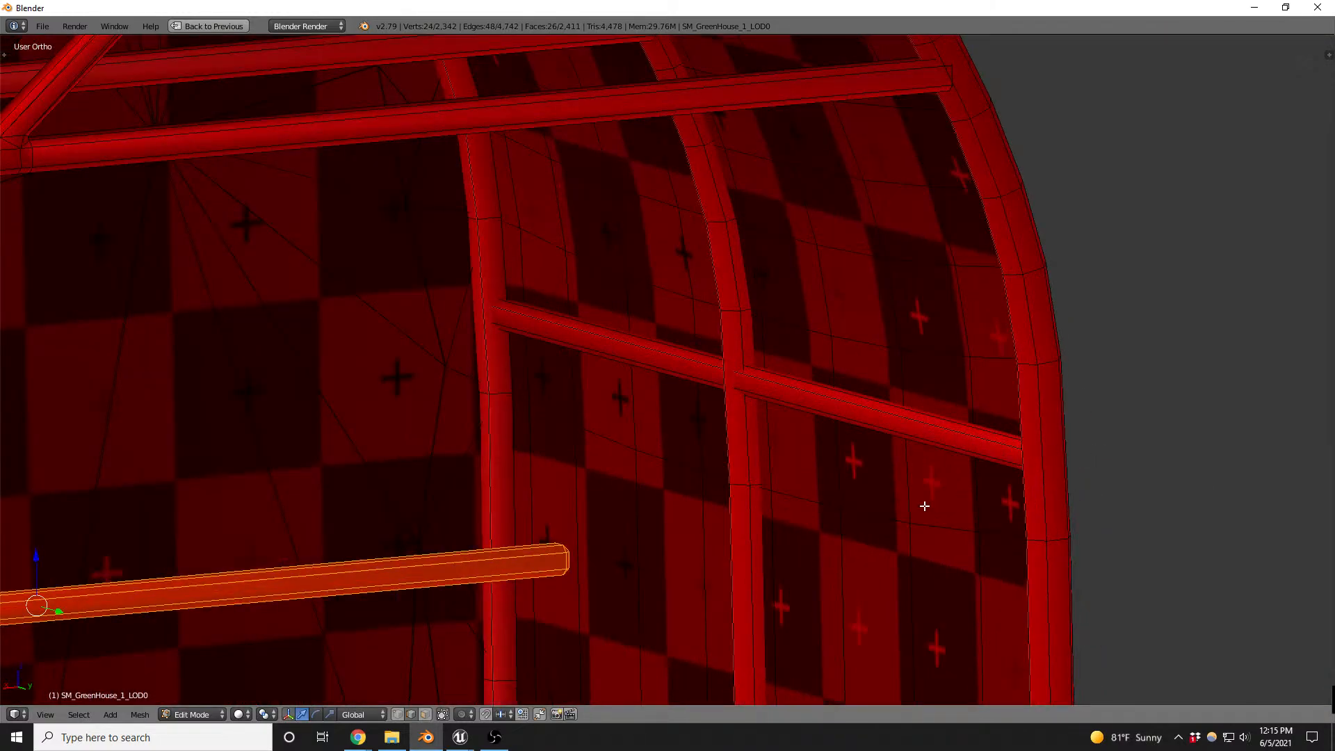
scroll(807, 498, down, 2)
scroll(664, 503, down, 1)
middle_drag(714, 533, 608, 574)
scroll(631, 701, up, 4)
key(z)
mouse_move(631, 701)
middle_down()
mouse_move(641, 620)
mouse_move(695, 570)
mouse_move(614, 617)
mouse_move(641, 570)
middle_up()
key(ctrl+Tab)
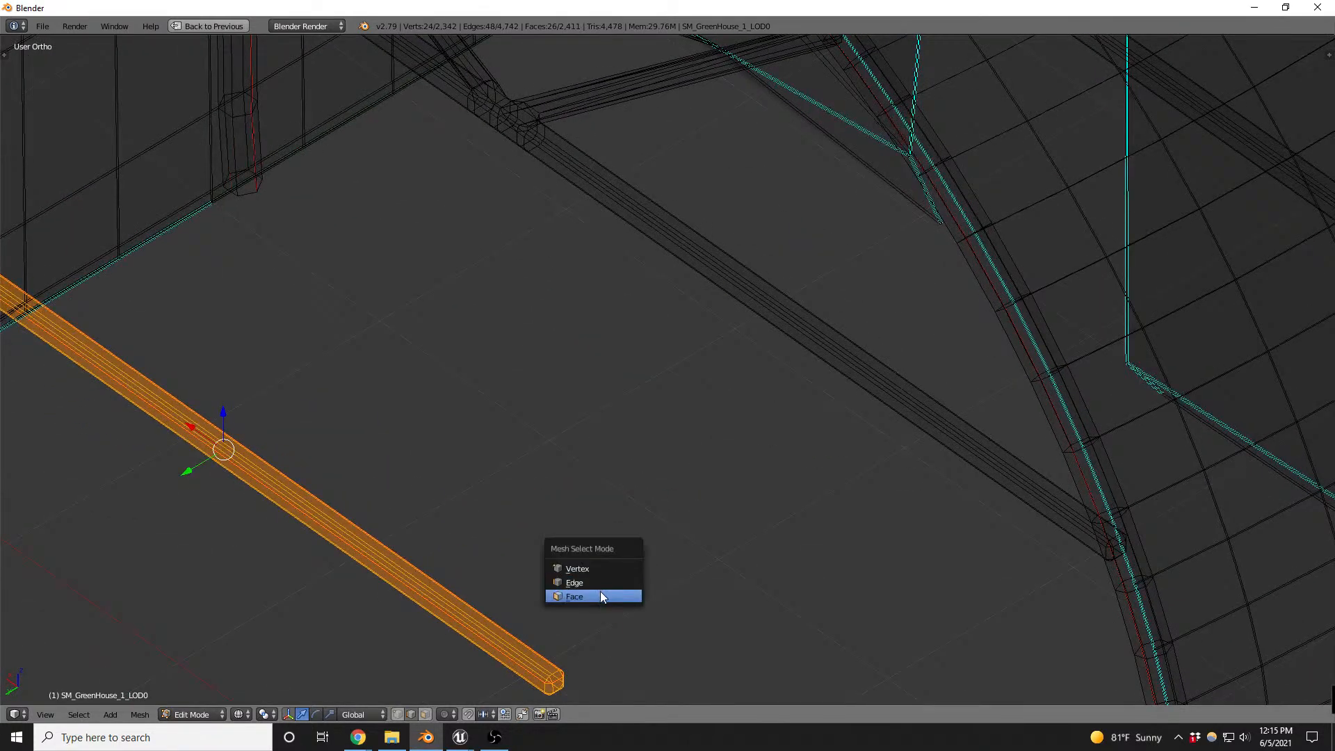
click(599, 593)
- Select the end-cap faces at both ends of the duplicated bar and delete them
scroll(623, 584, down, 2)
key(a)
key(b)
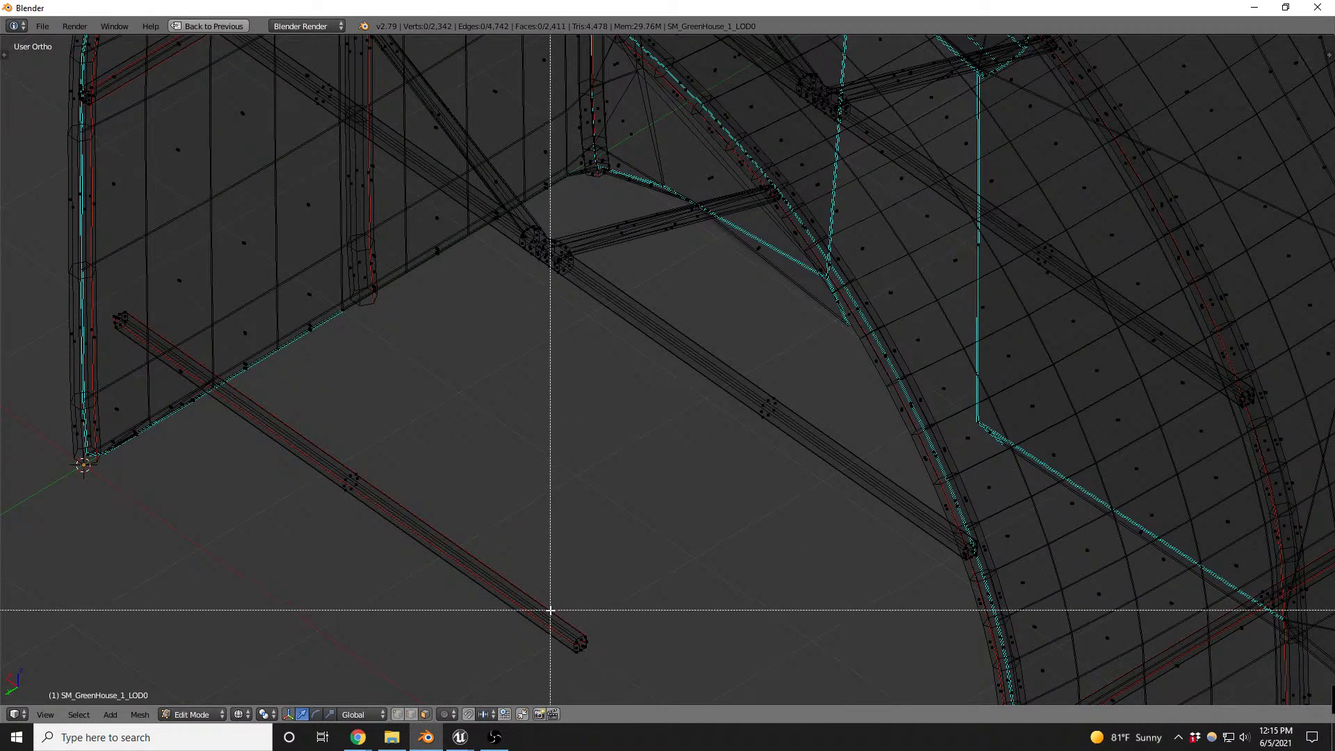
drag(549, 610, 584, 641)
middle_drag(584, 641, 86, 489)
key(b)
drag(86, 489, 140, 577)
key(x)
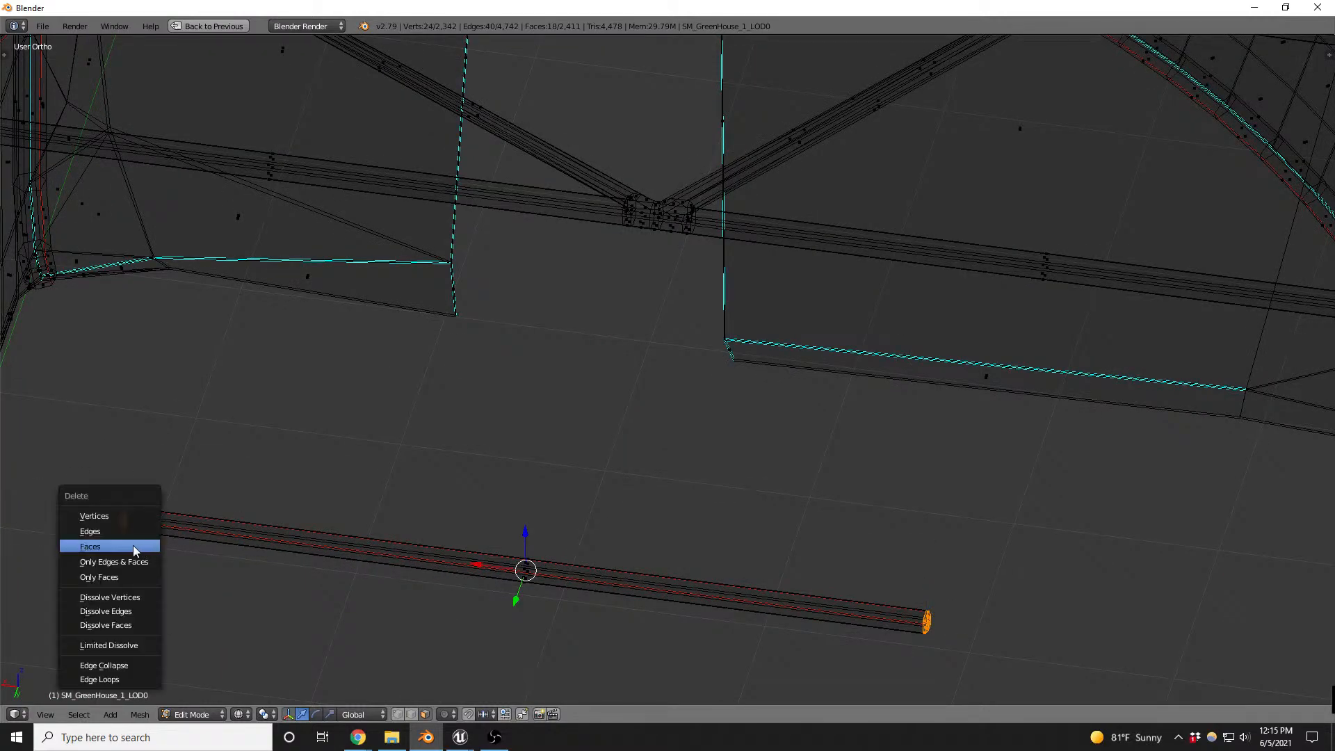
click(134, 545)
- Return to textured display with edge selection and clear the seams from the entire duplicated bar
middle_drag(134, 546, 570, 404)
scroll(569, 404, down, 5)
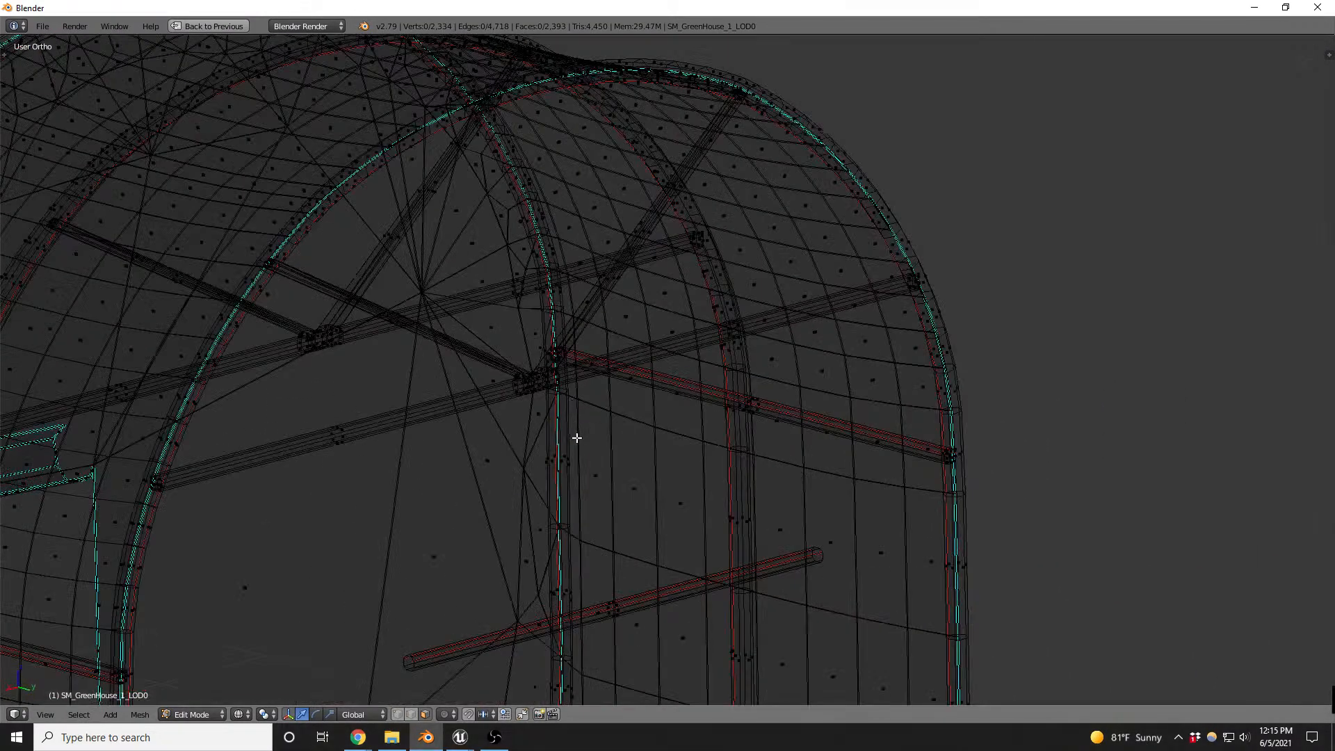
scroll(570, 563, up, 5)
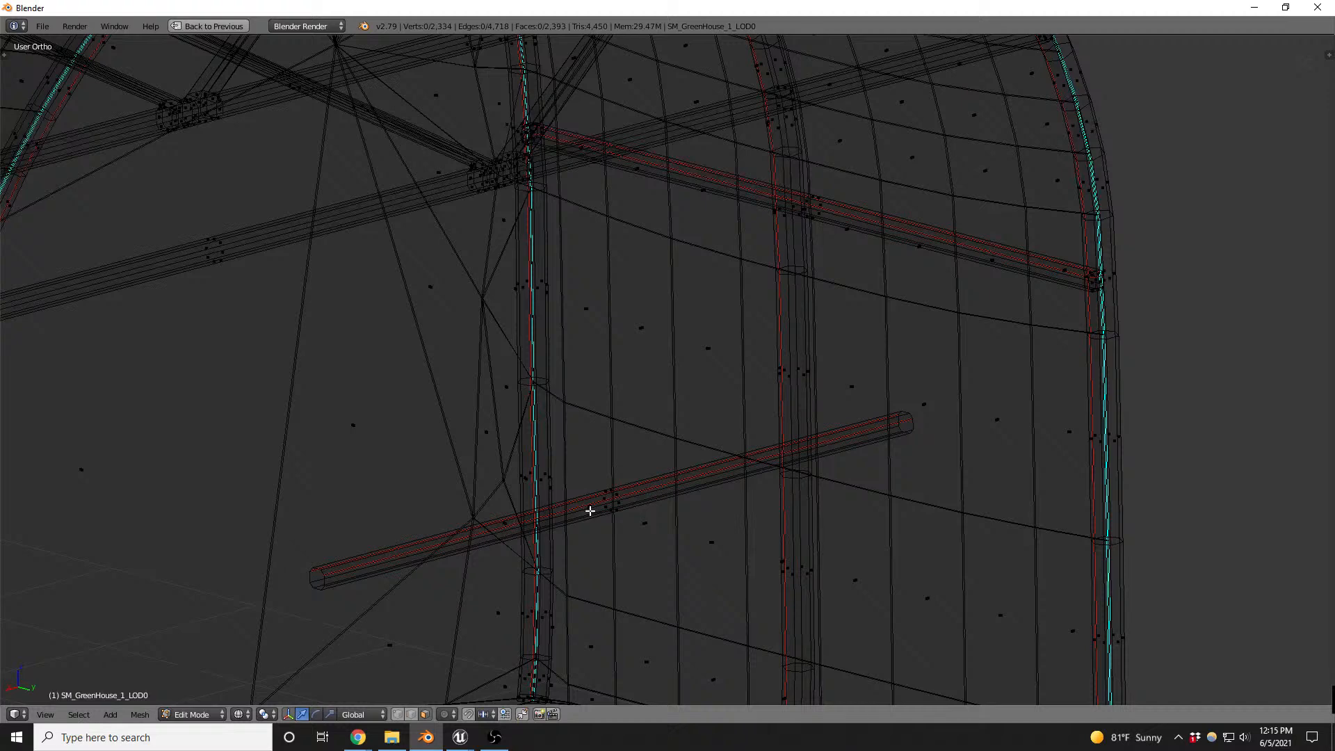
key(z)
key(ctrl+Tab)
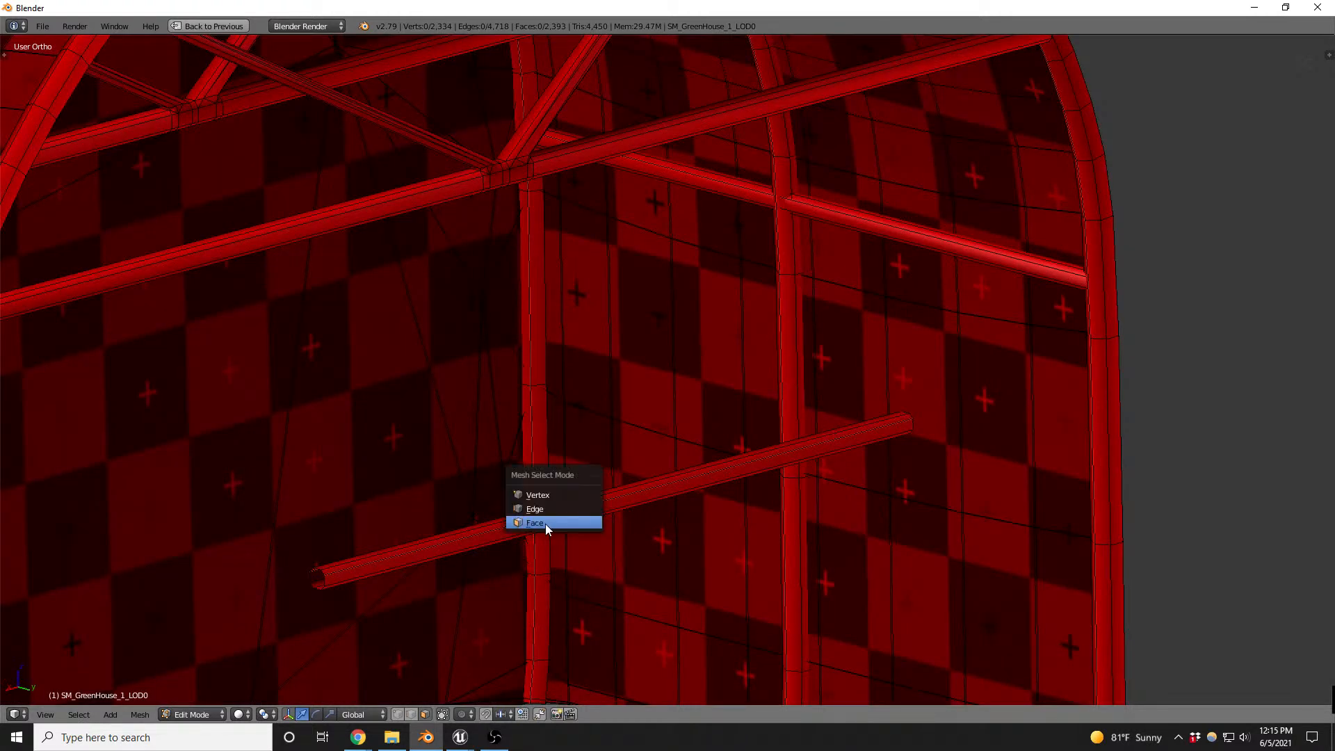
click(549, 528)
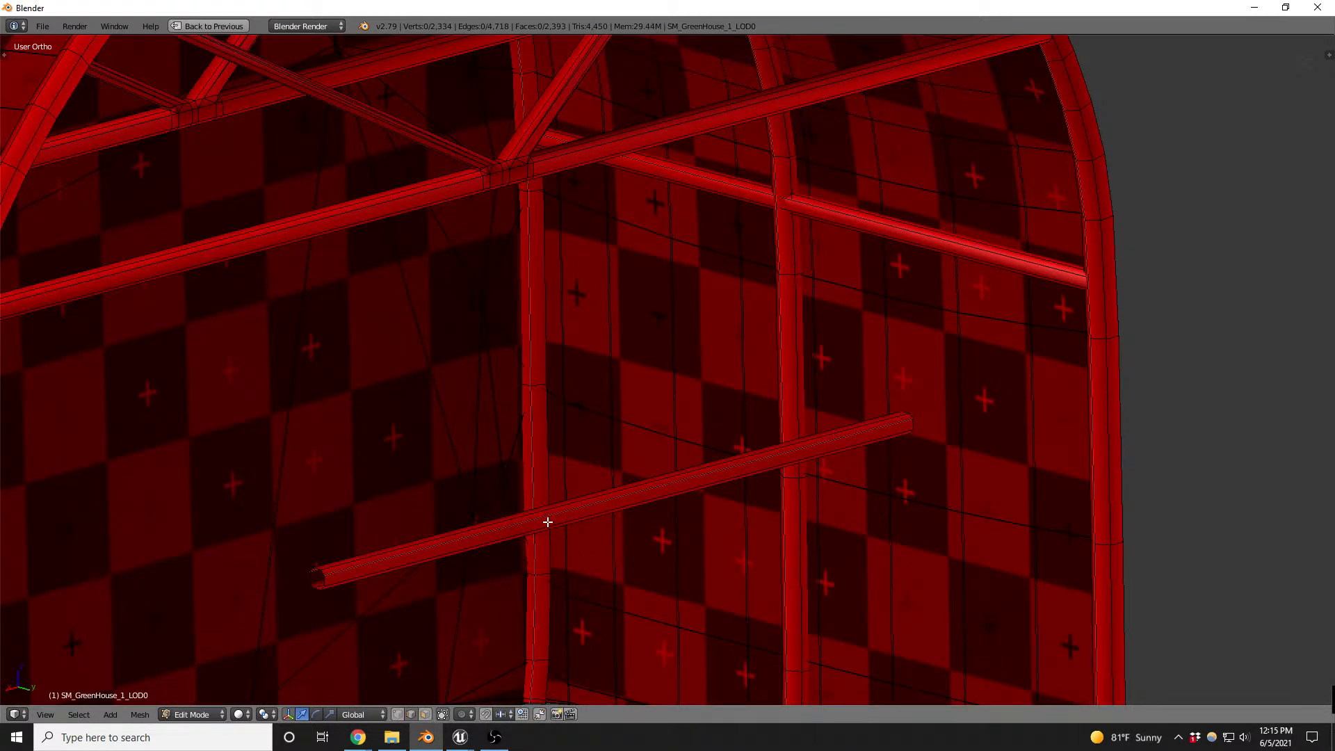
key(l)
key(ctrl+e)
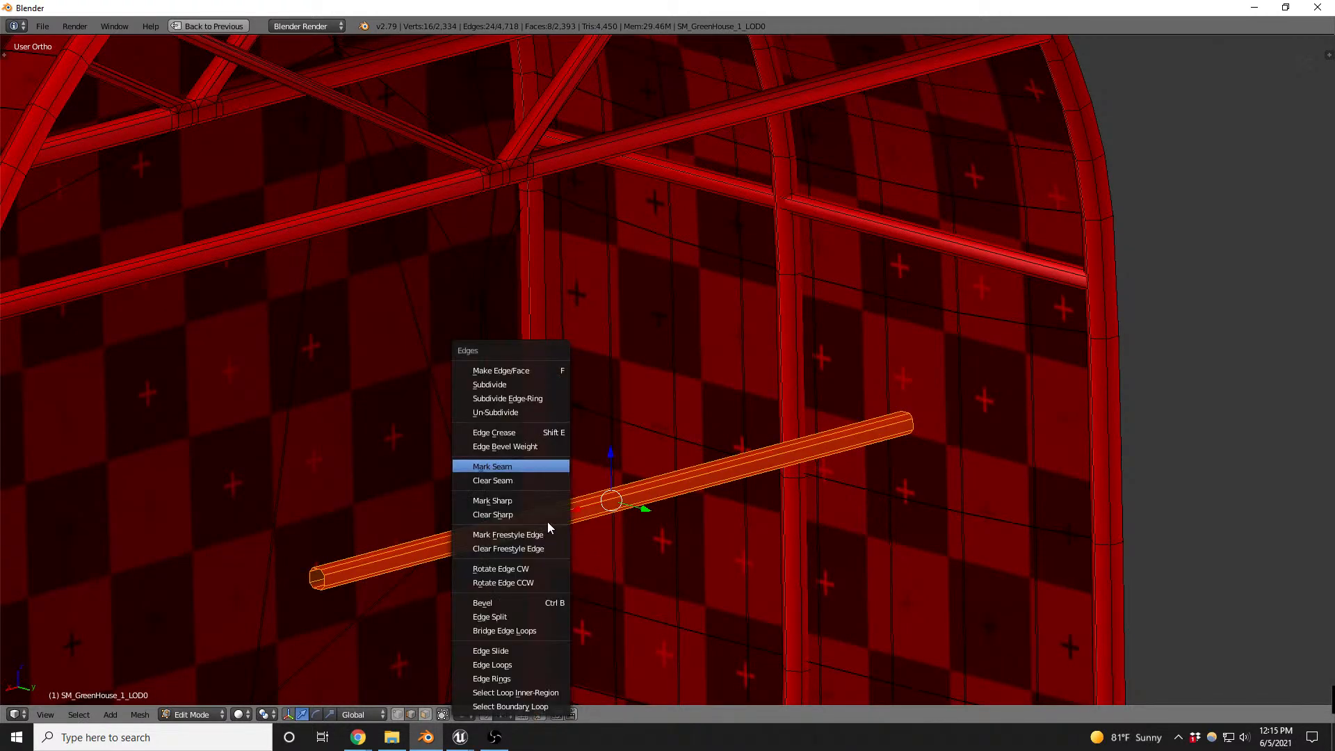
click(513, 481)
- Mark a single lengthwise edge of the duplicated bar as a seam
right_click(457, 542)
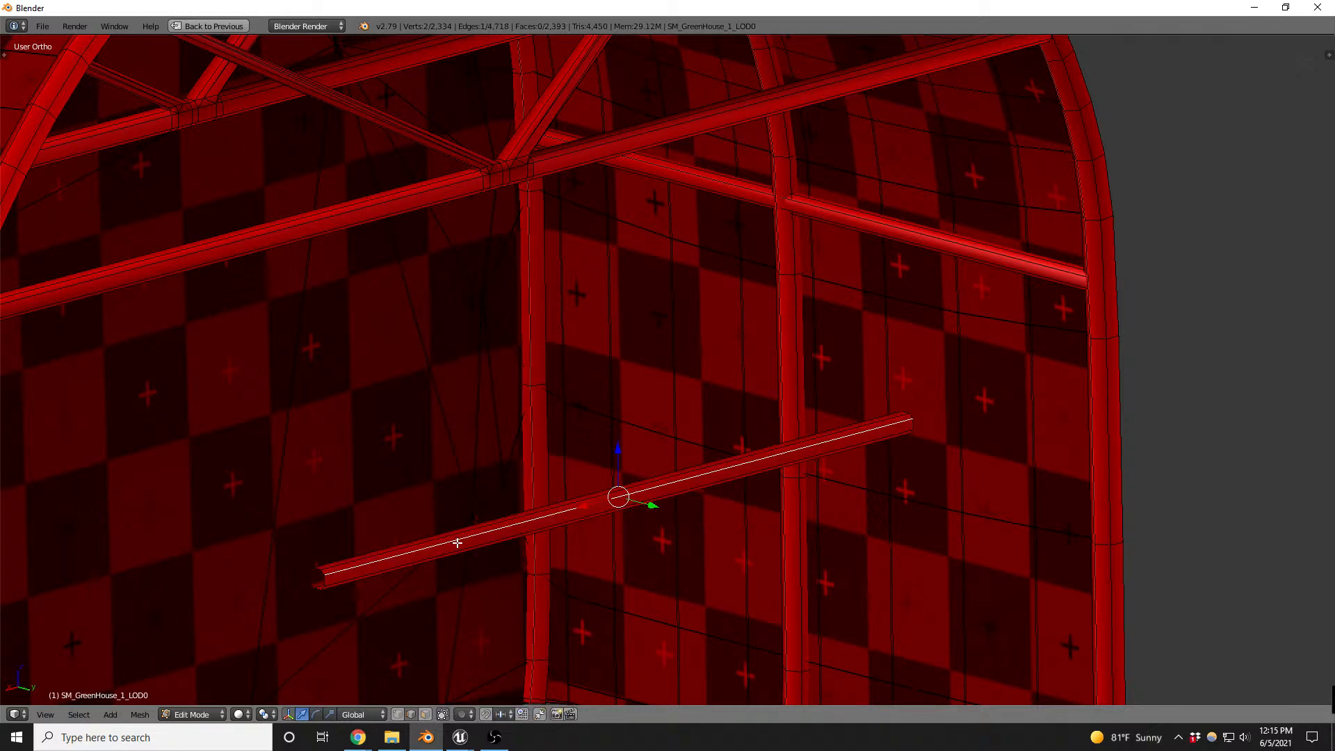
key(ctrl+e)
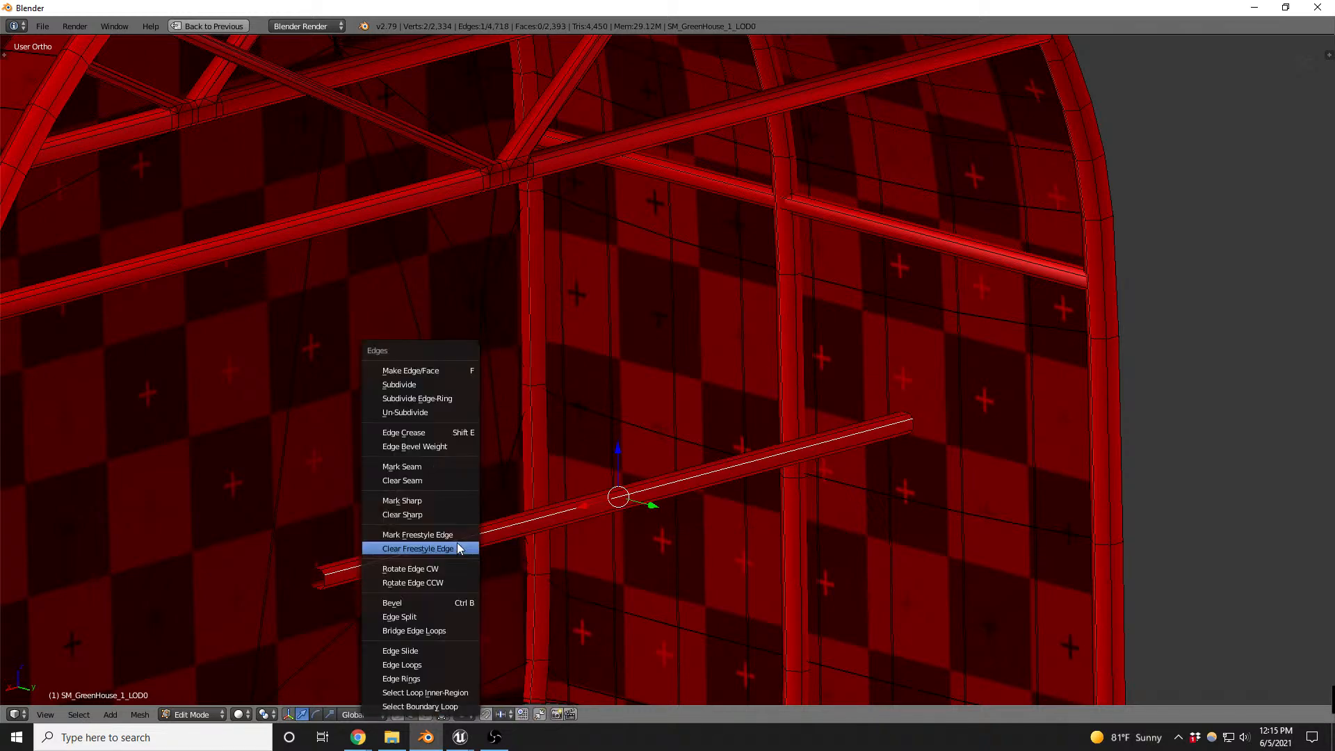
click(432, 467)
- In the back view, select the whole duplicated bar and move it up onto the truss crossbar
scroll(437, 452, down, 5)
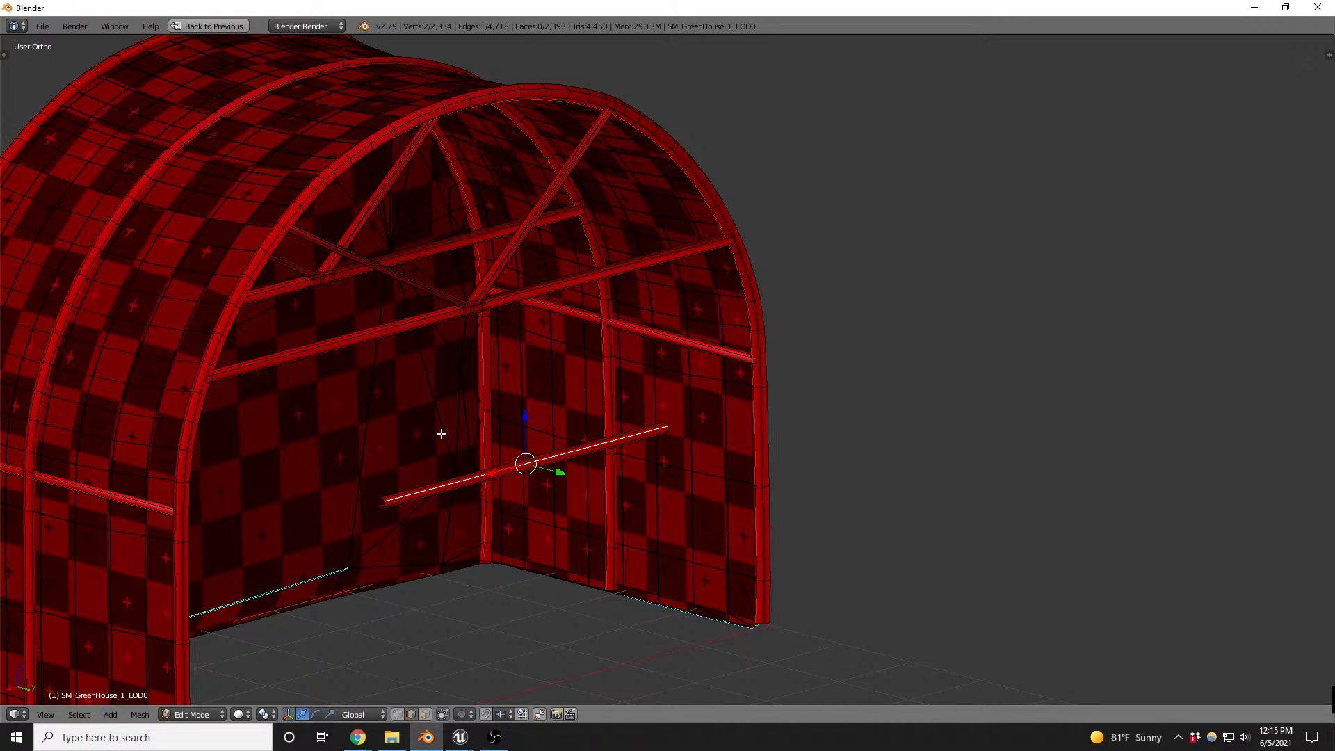
key(KP_1)
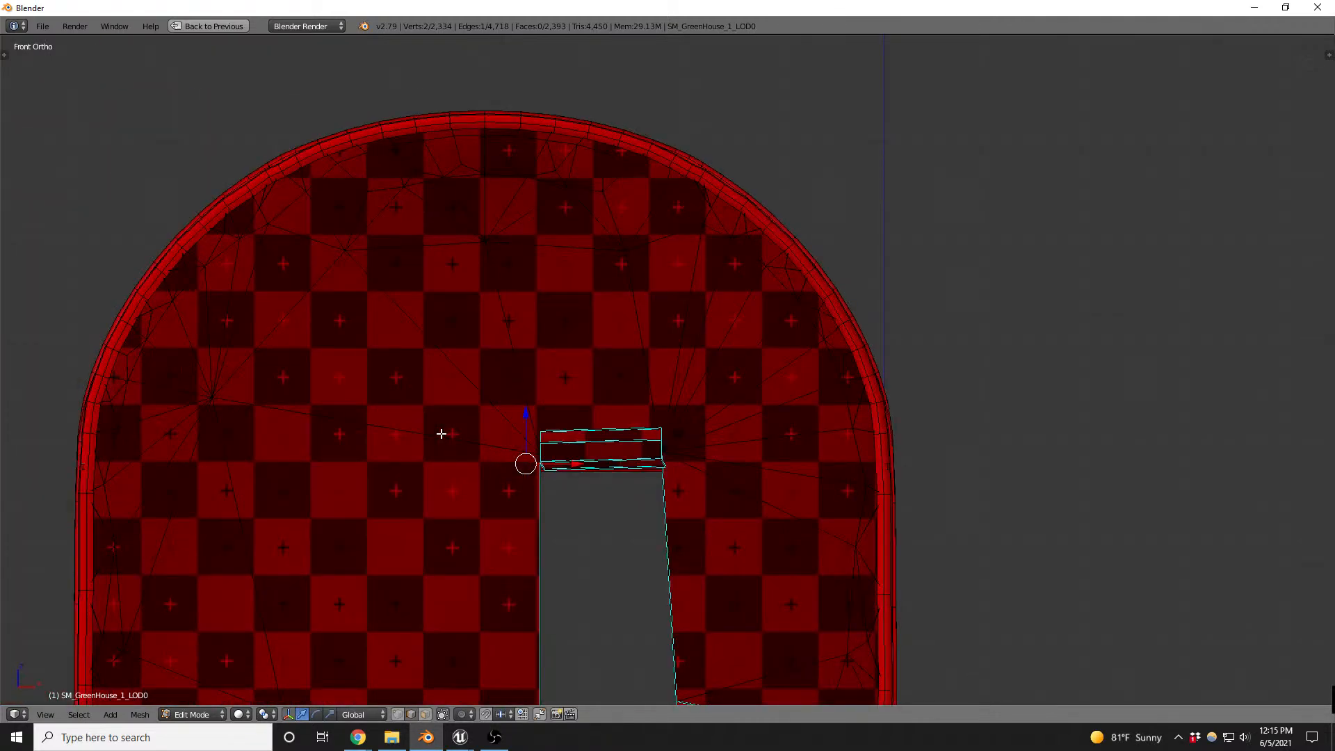
key(ctrl+KP_1)
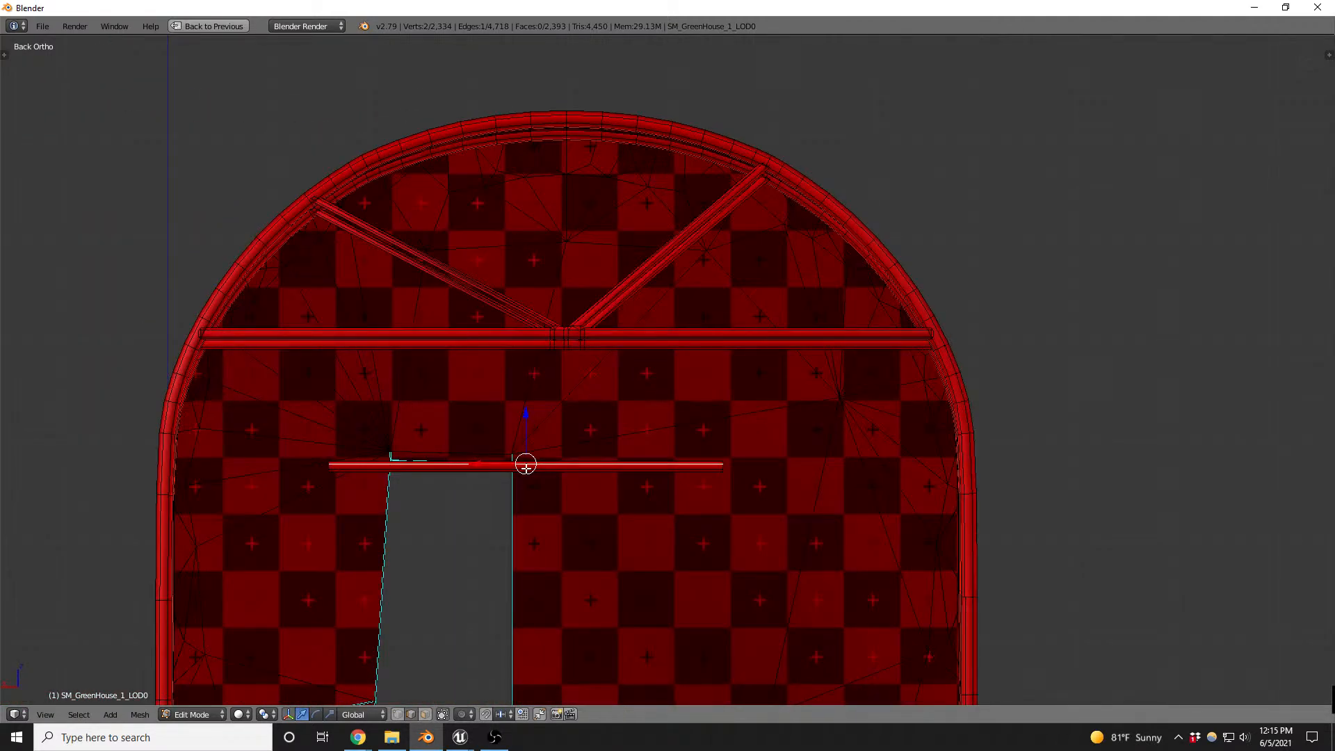
key(ctrl+l)
key(g)
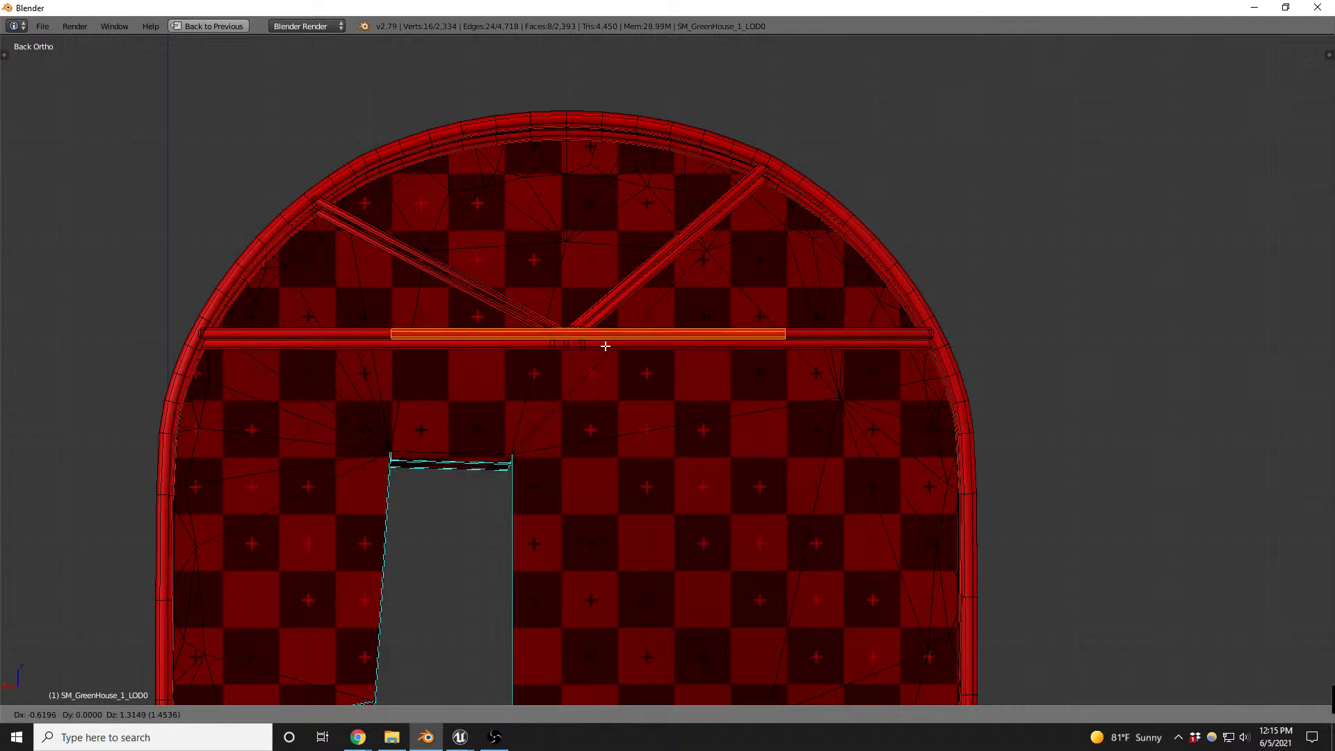
click(604, 346)
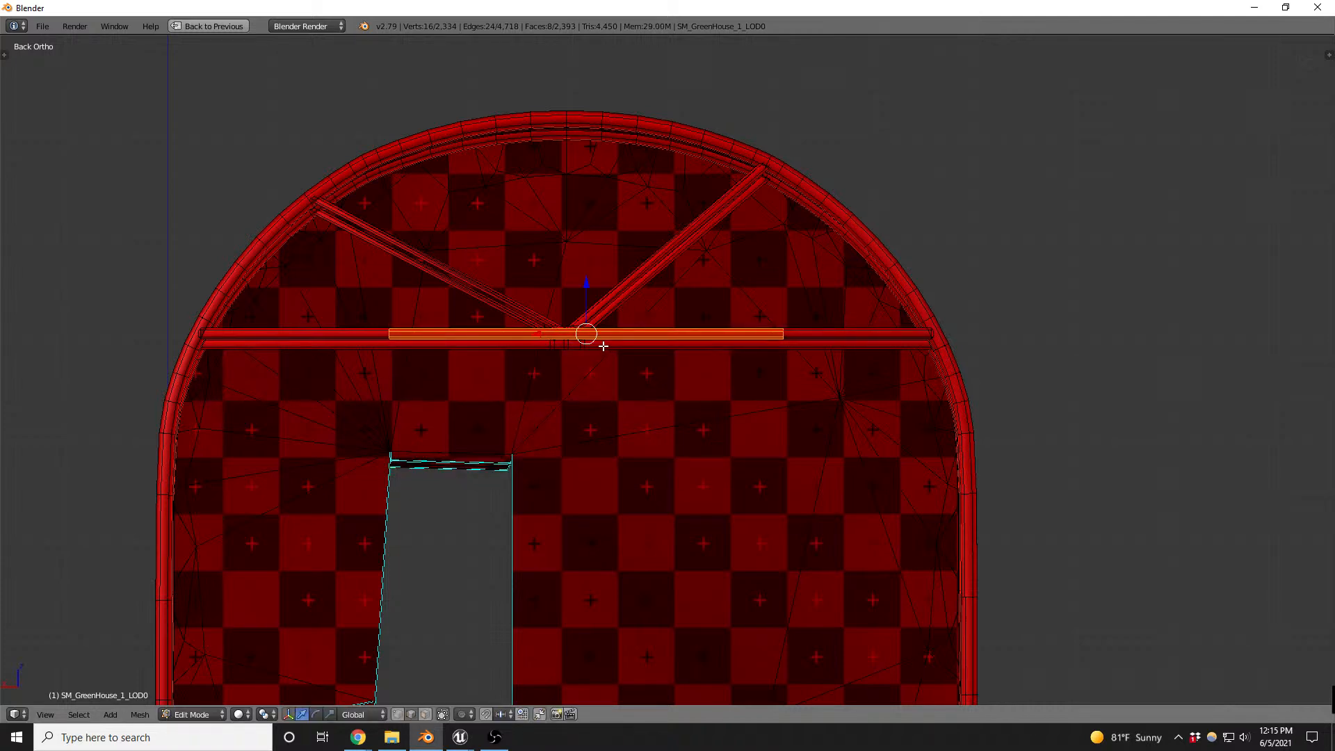
- Stretch the duplicated bar along X so it spans the arch at the height of the truss crossbar
scroll(604, 346, up, 2)
key(s)
key(x)
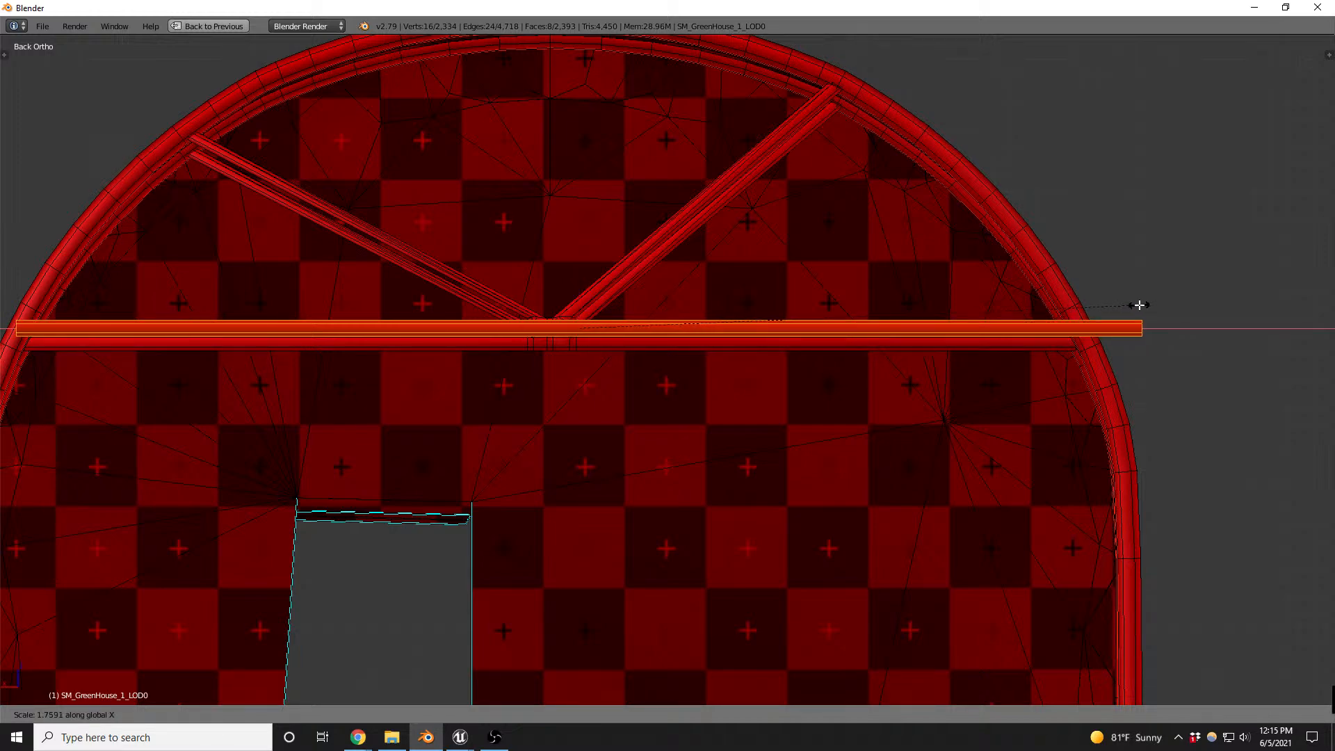
click(1086, 312)
- In the wireframe top view, move the stretched bar along Y onto the crossbar of the greenhouse's end arch
middle_drag(1085, 311, 1086, 312)
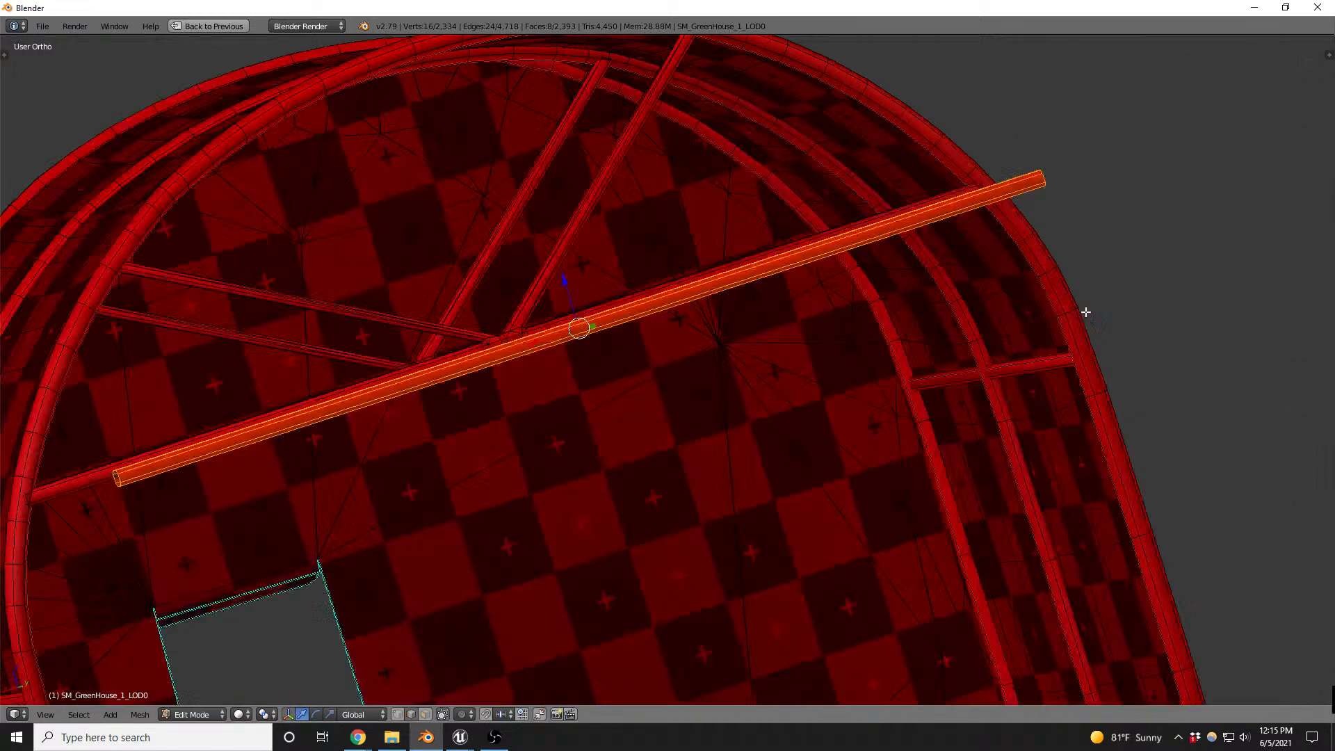
key(KP_7)
key(z)
scroll(984, 257, down, 2)
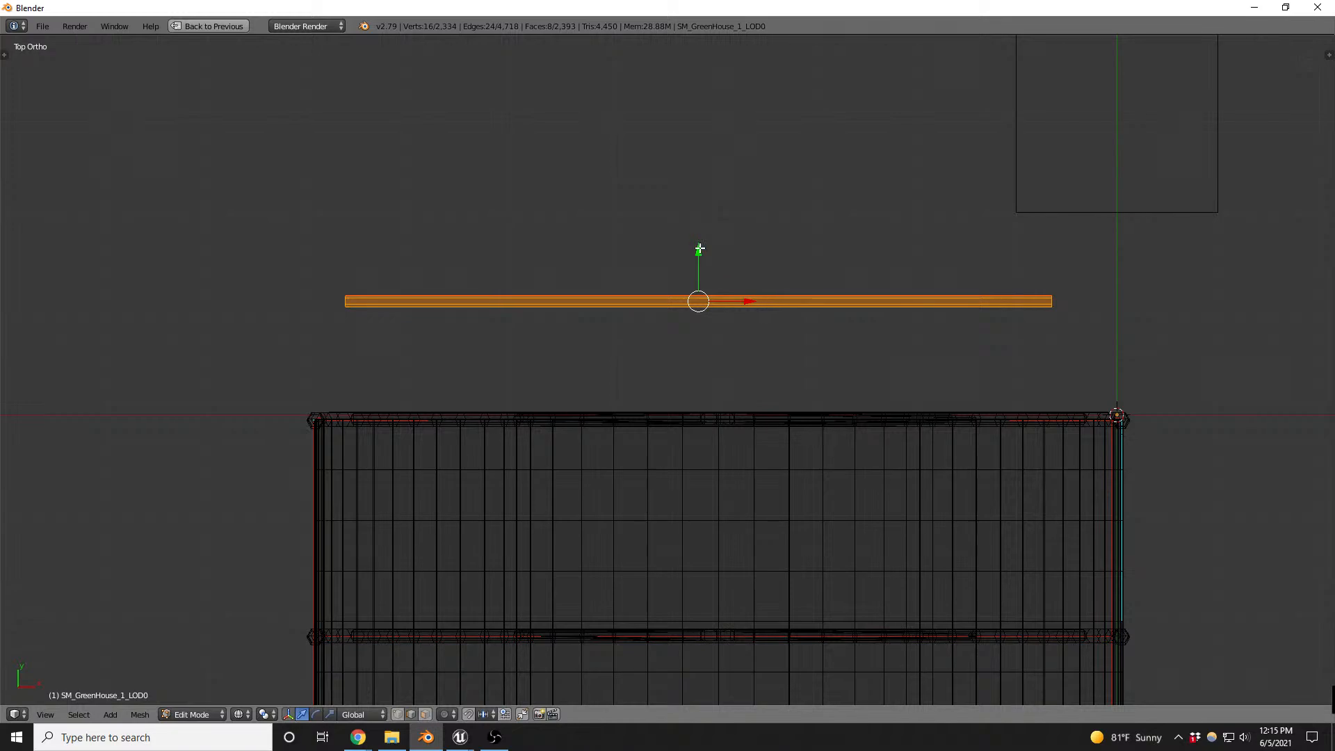
drag(699, 248, 701, 365)
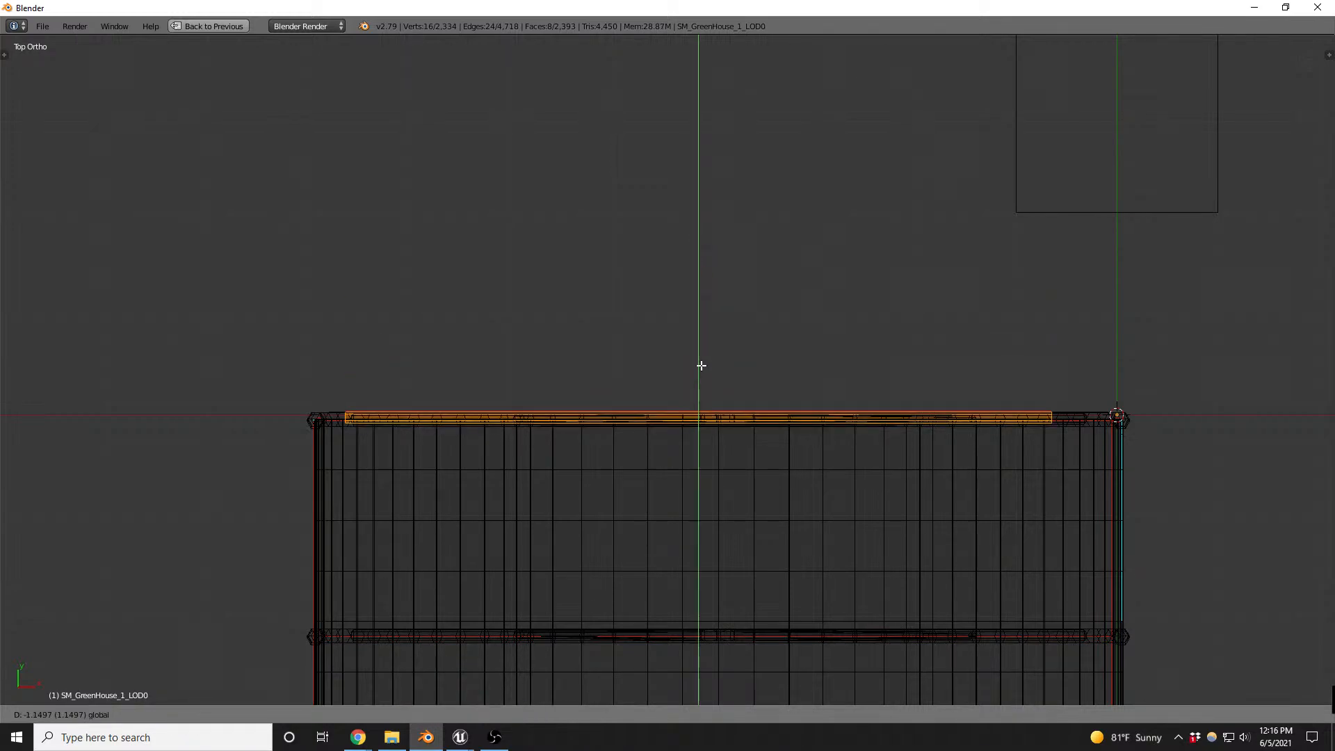
click(701, 365)
middle_drag(701, 365, 738, 255)
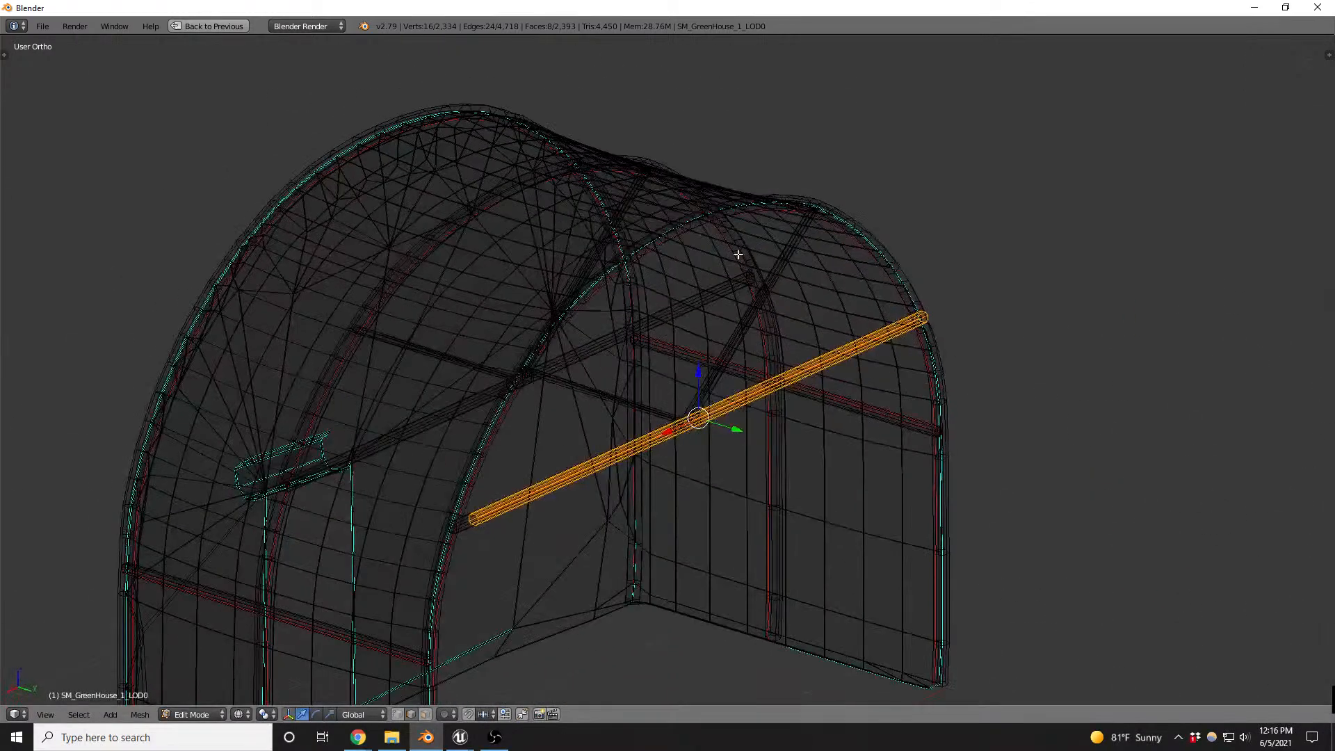
- Return to textured display and thin the bar with Shrink/Fatten where it meets the arch tube
scroll(972, 337, up, 6)
key(z)
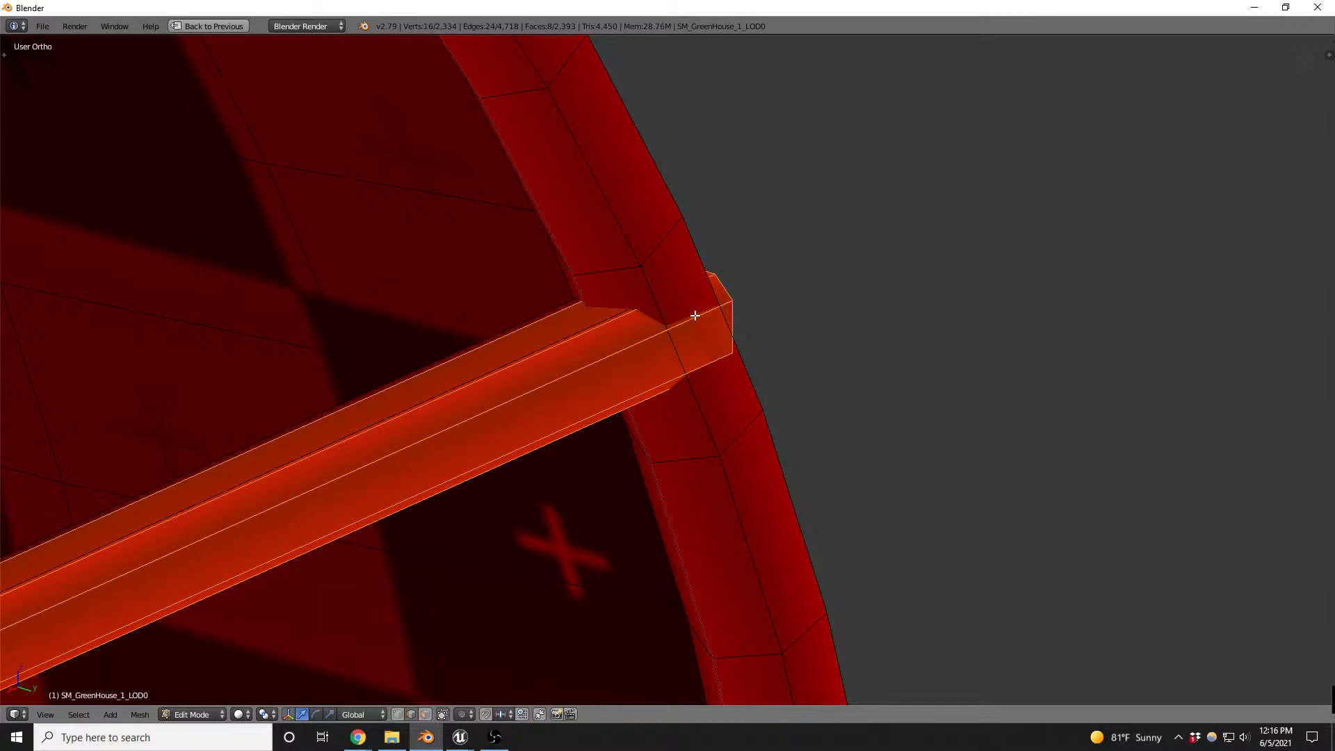
key(alt+s)
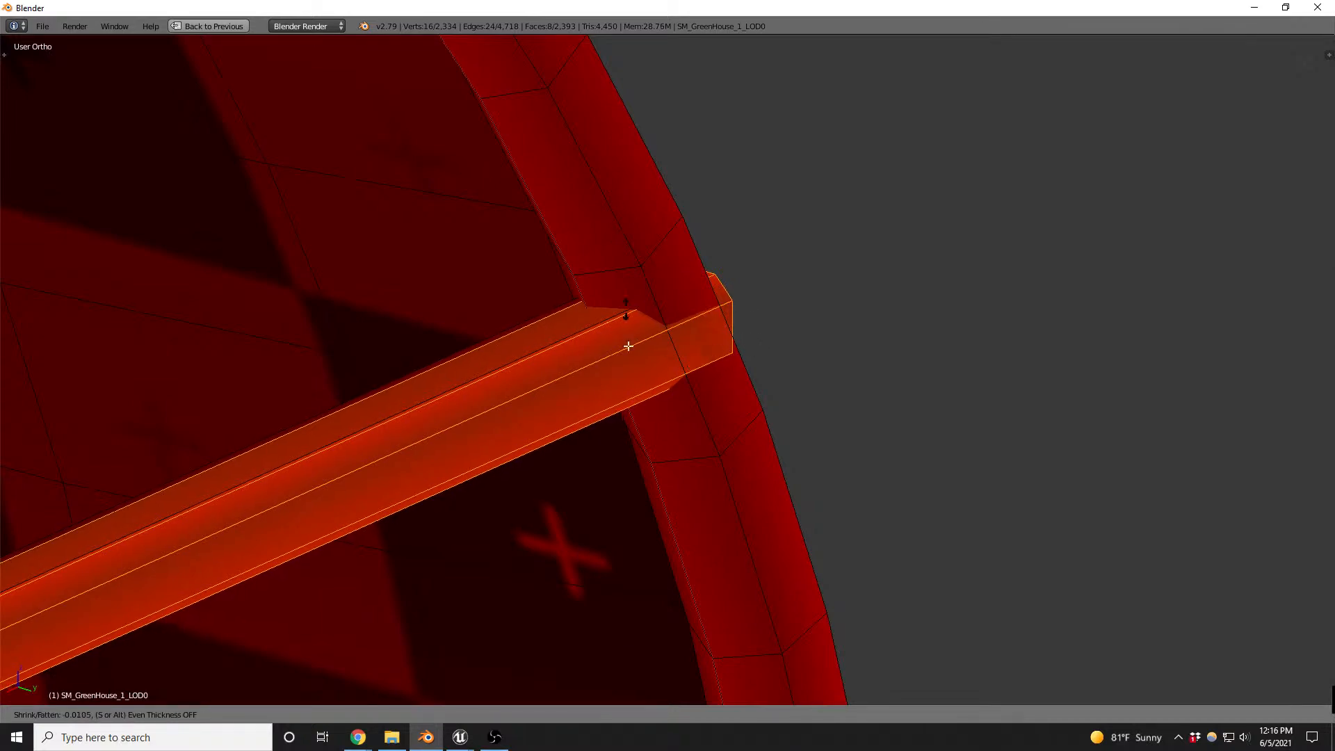
click(647, 629)
scroll(733, 316, down, 8)
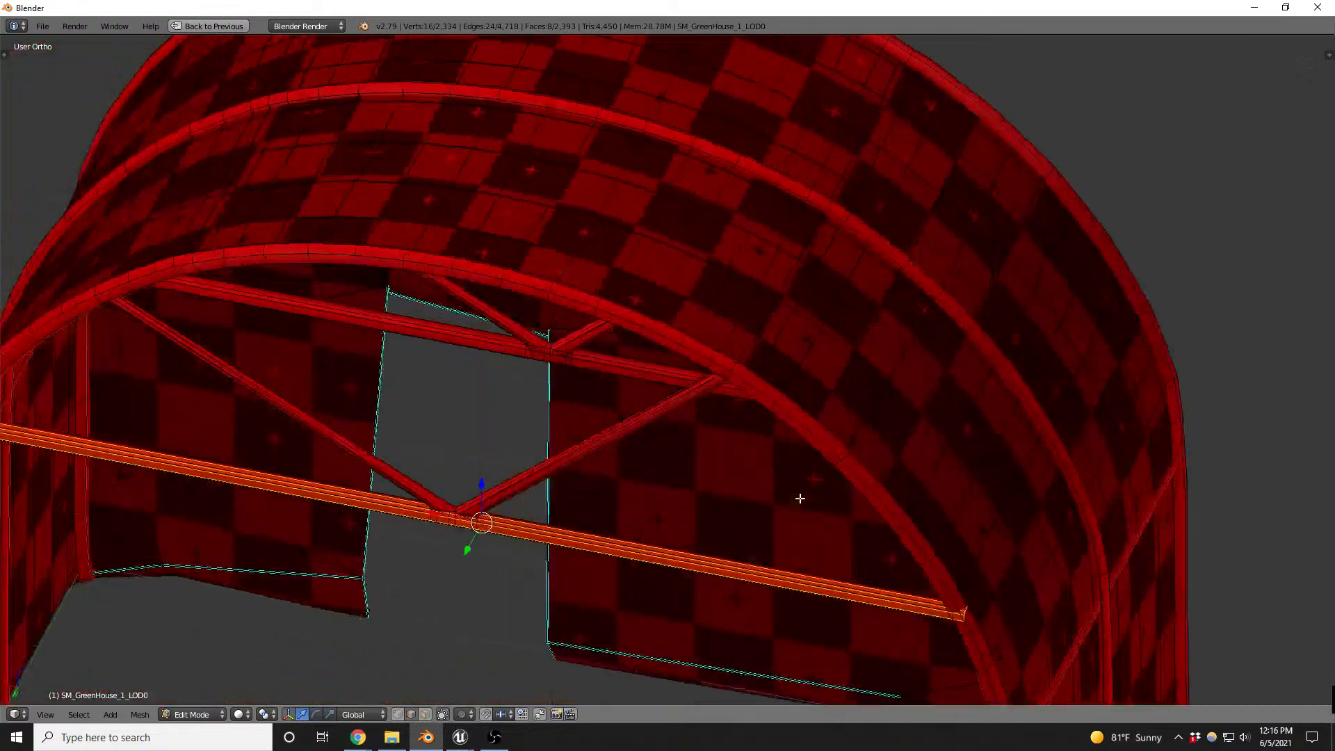
- Slide the bar along X toward its short end and lengthen it slightly along X to reach both arch sides
scroll(801, 487, down, 6)
scroll(417, 492, up, 6)
scroll(358, 503, down, 1)
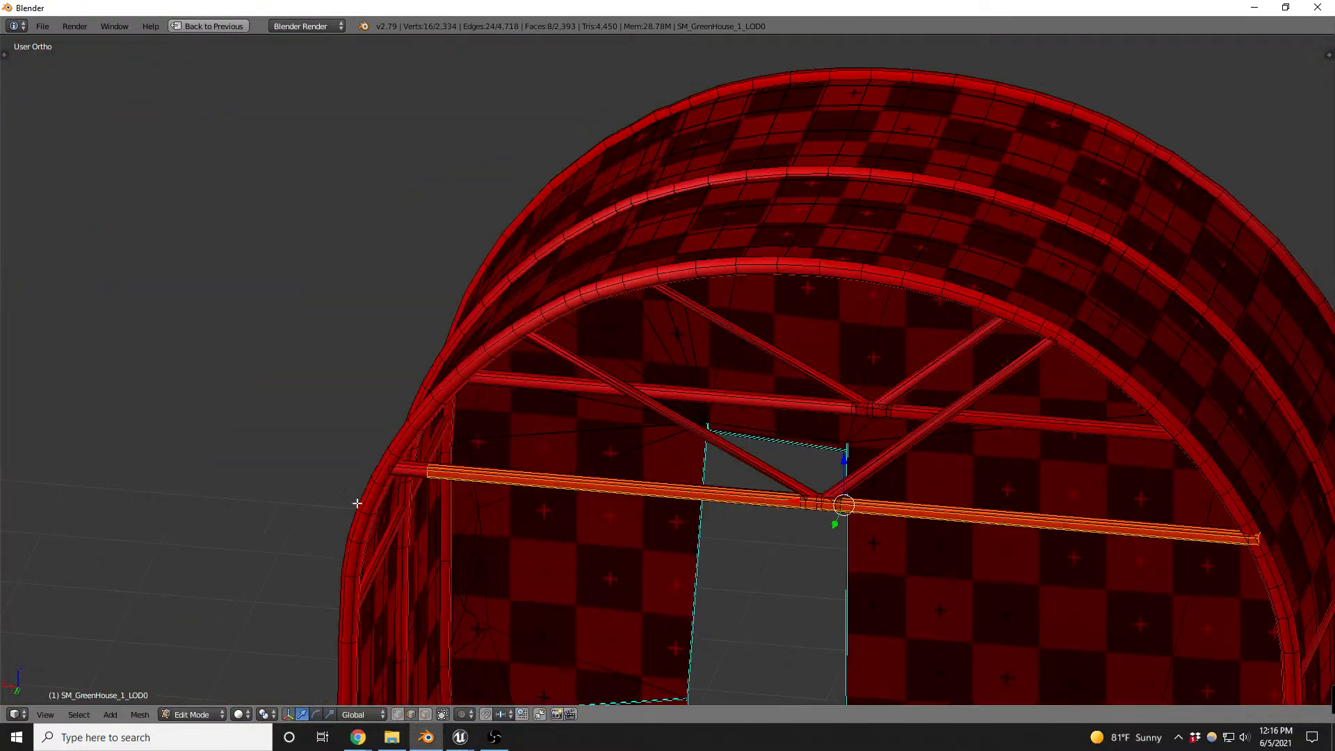
key(g)
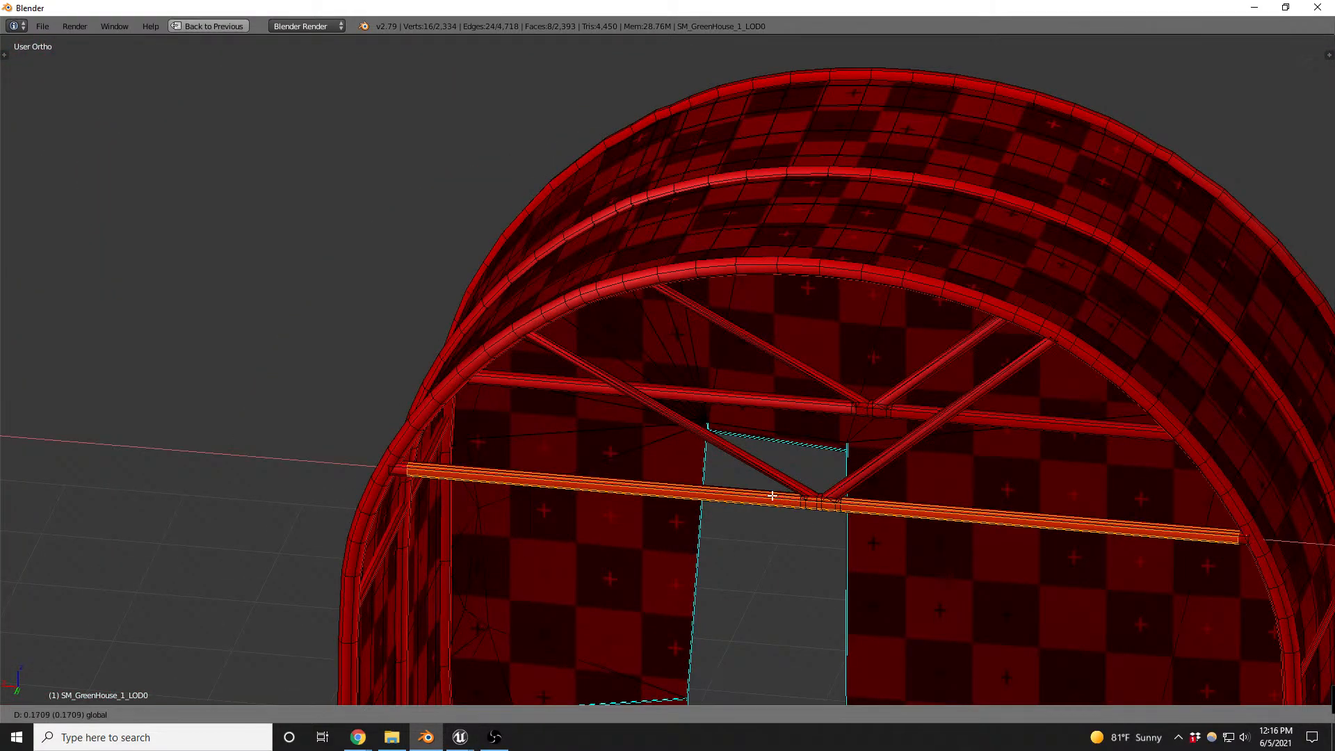
click(770, 497)
key(s)
key(x)
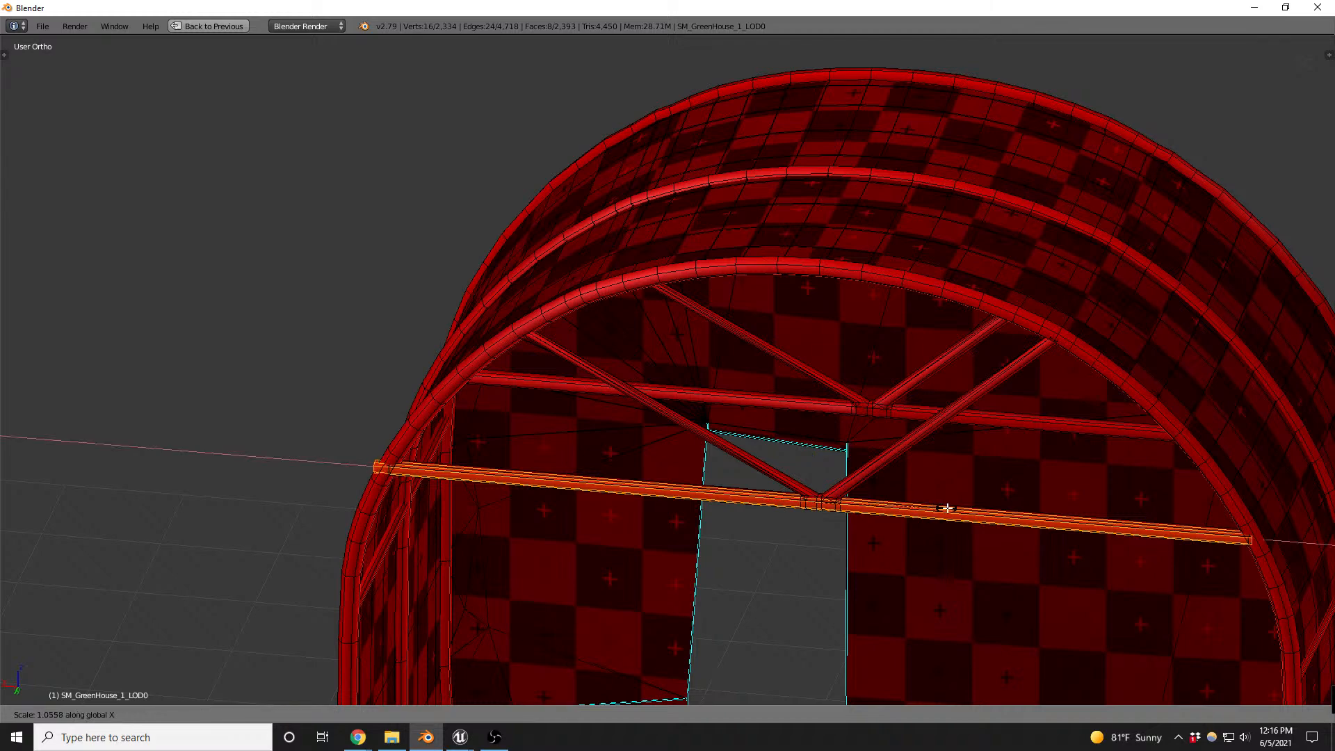
click(943, 510)
- Adjust the bar's thickness again with Shrink/Fatten to match the original crossbar
scroll(375, 465, up, 5)
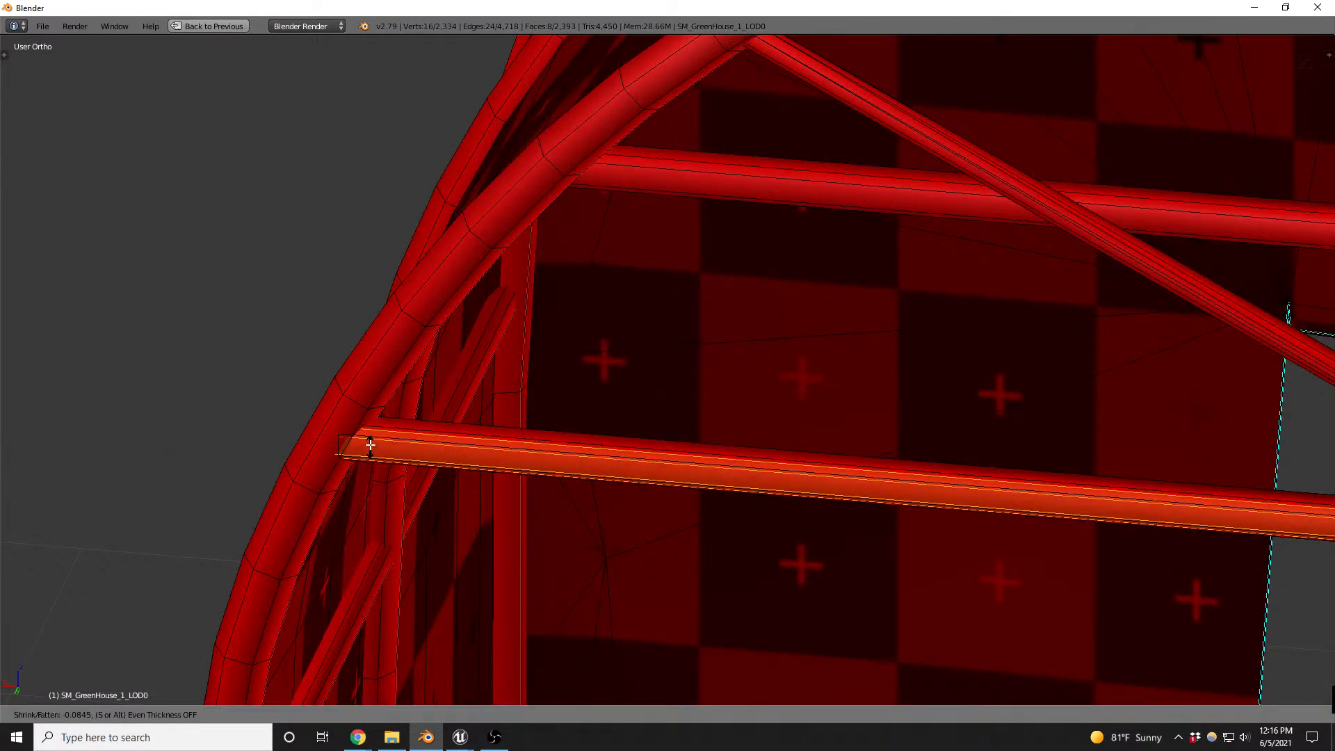
middle_drag(361, 441, 342, 386)
scroll(661, 539, down, 4)
middle_drag(662, 540, 751, 491)
scroll(1028, 466, up, 5)
scroll(1085, 456, down, 3)
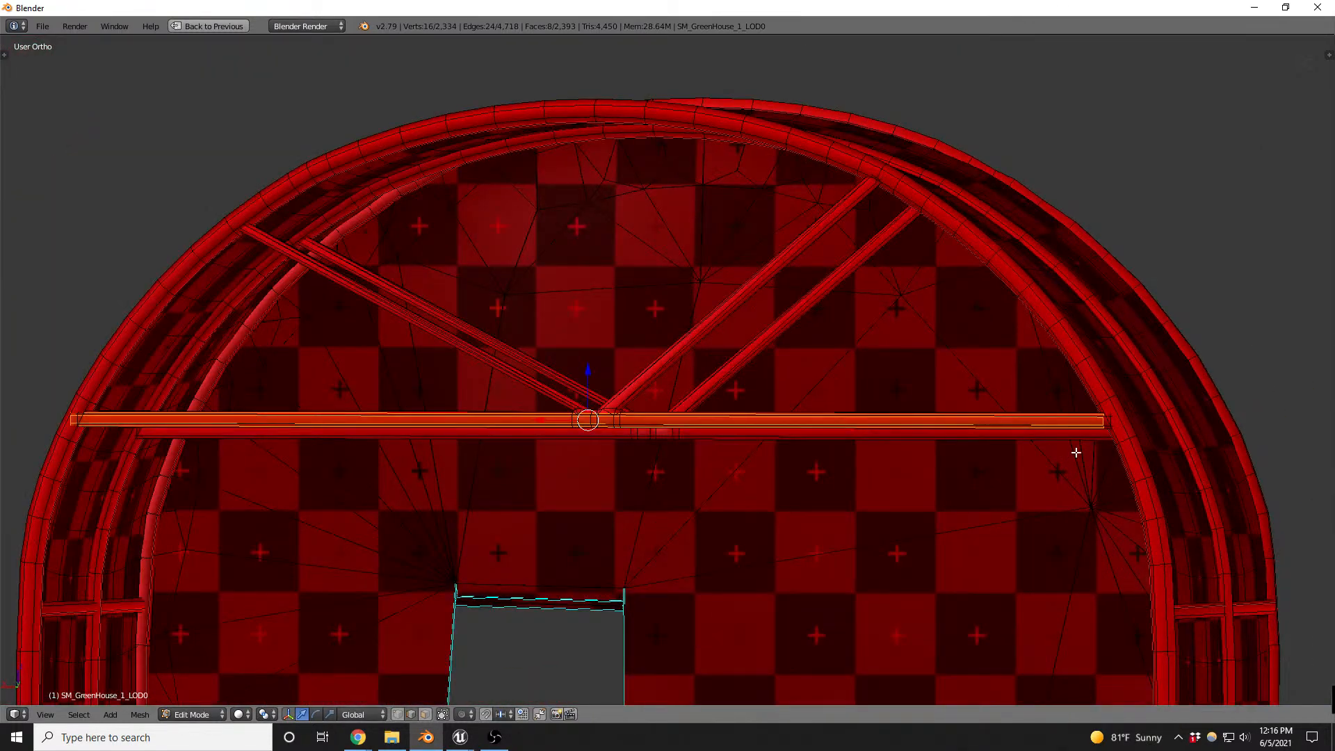
- Fine-tune the bar's length along X and shift it along X so both ends sit inside the arch tube
key(s)
key(x)
click(1106, 443)
key(g)
key(x)
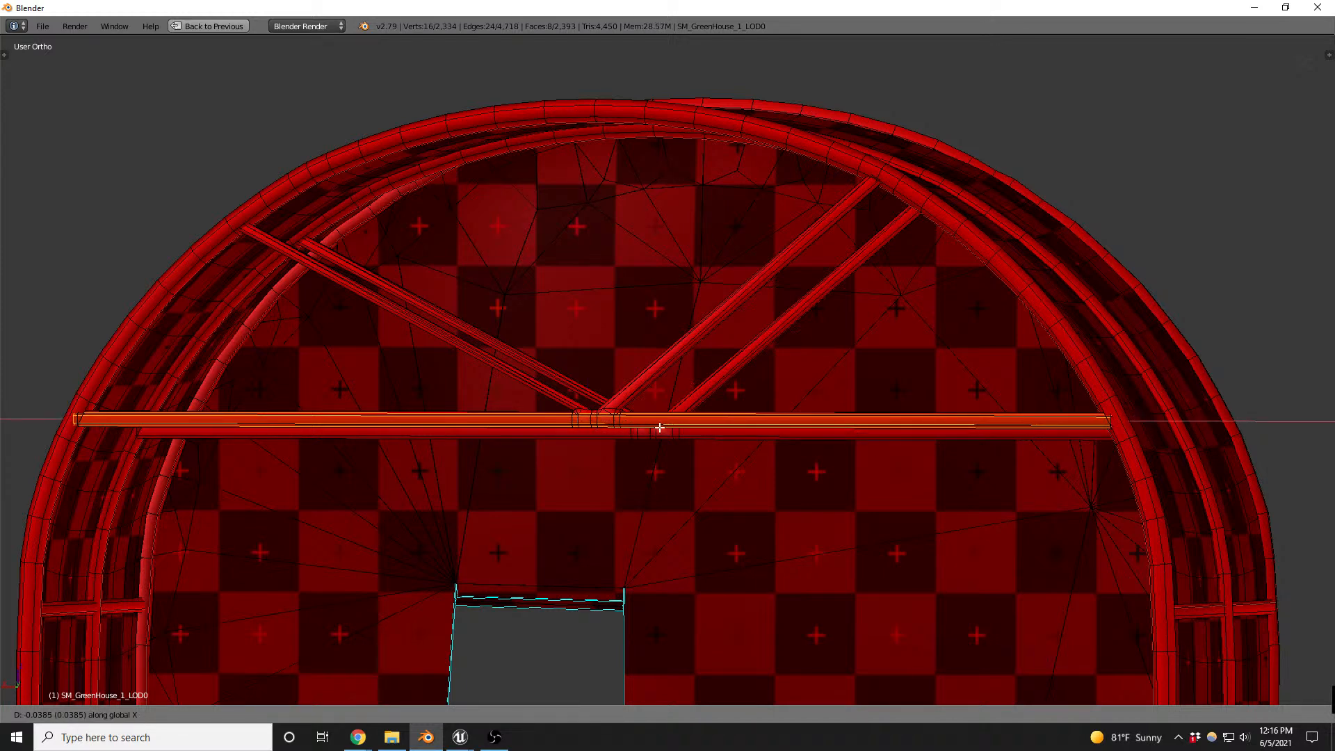
click(696, 426)
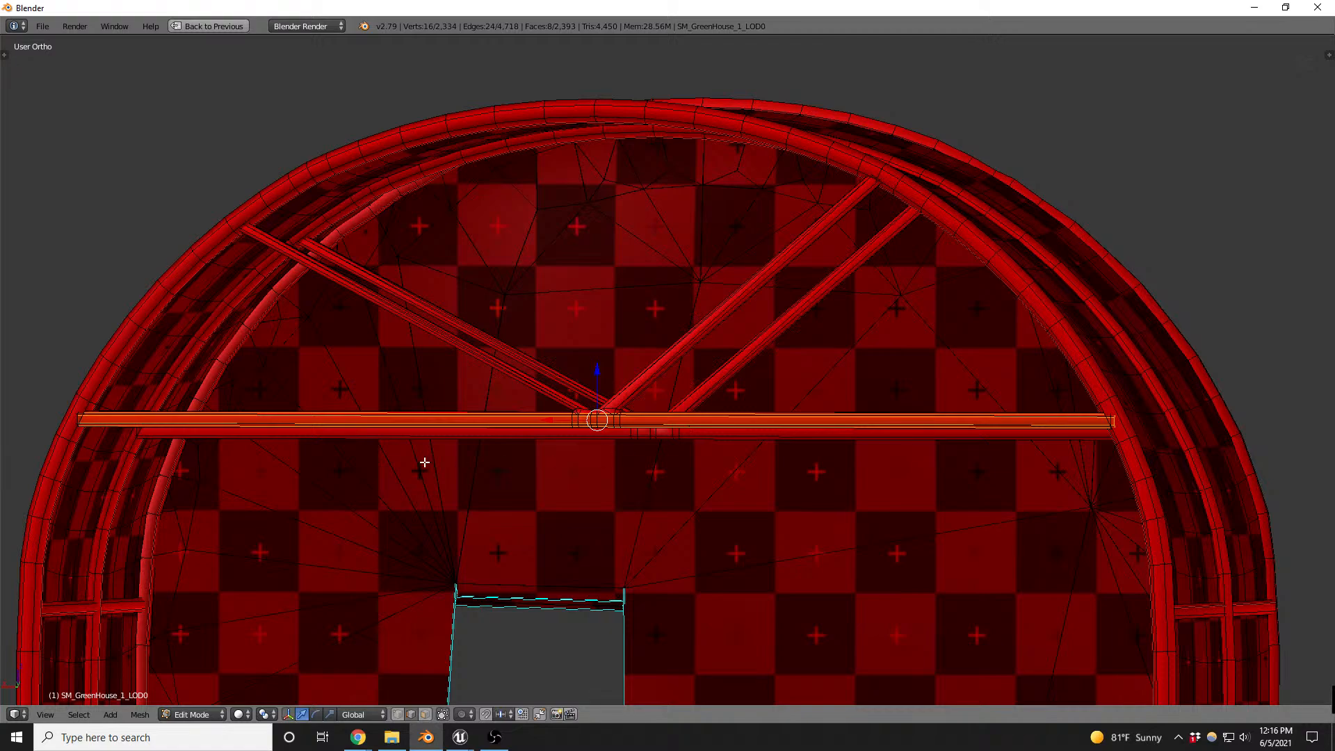
- In the back view, duplicate the crossbar, place the copy above it, and shorten the copy to about 0.40 along X
middle_drag(438, 459, 521, 479)
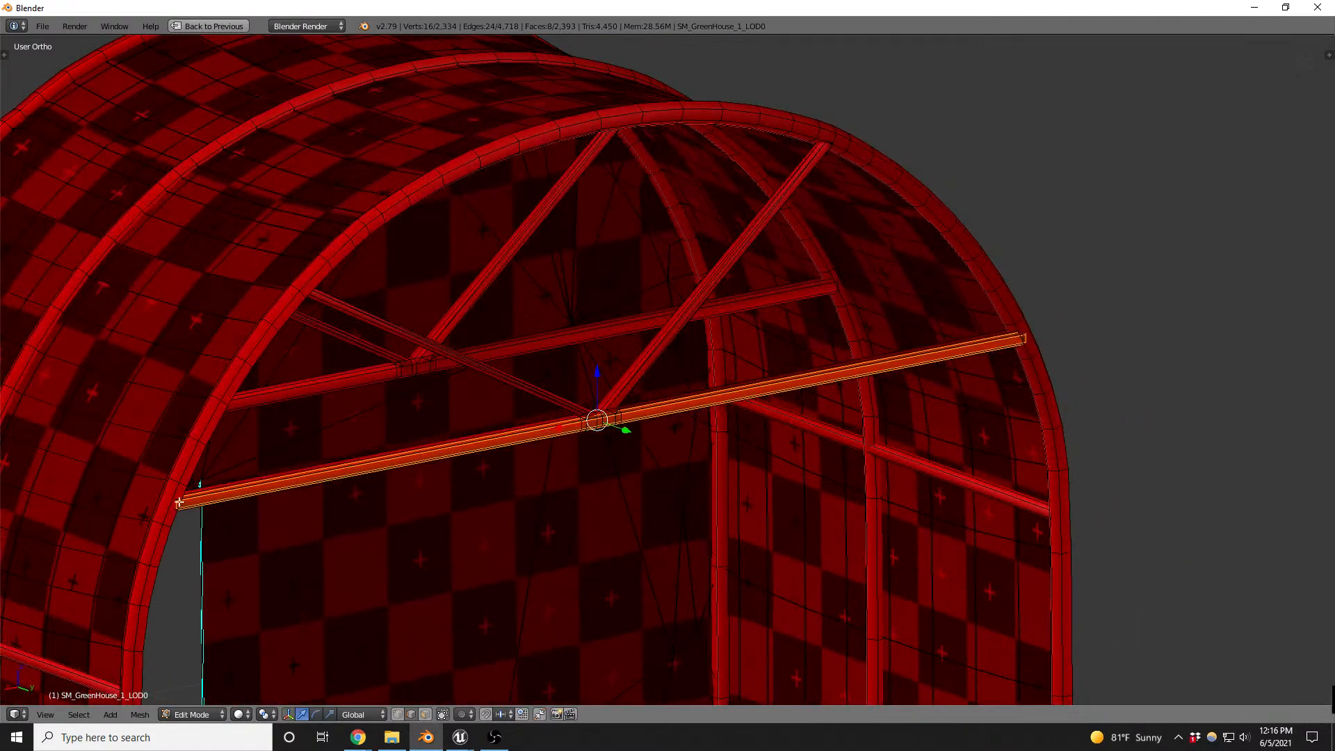
scroll(180, 502, up, 5)
scroll(185, 507, down, 4)
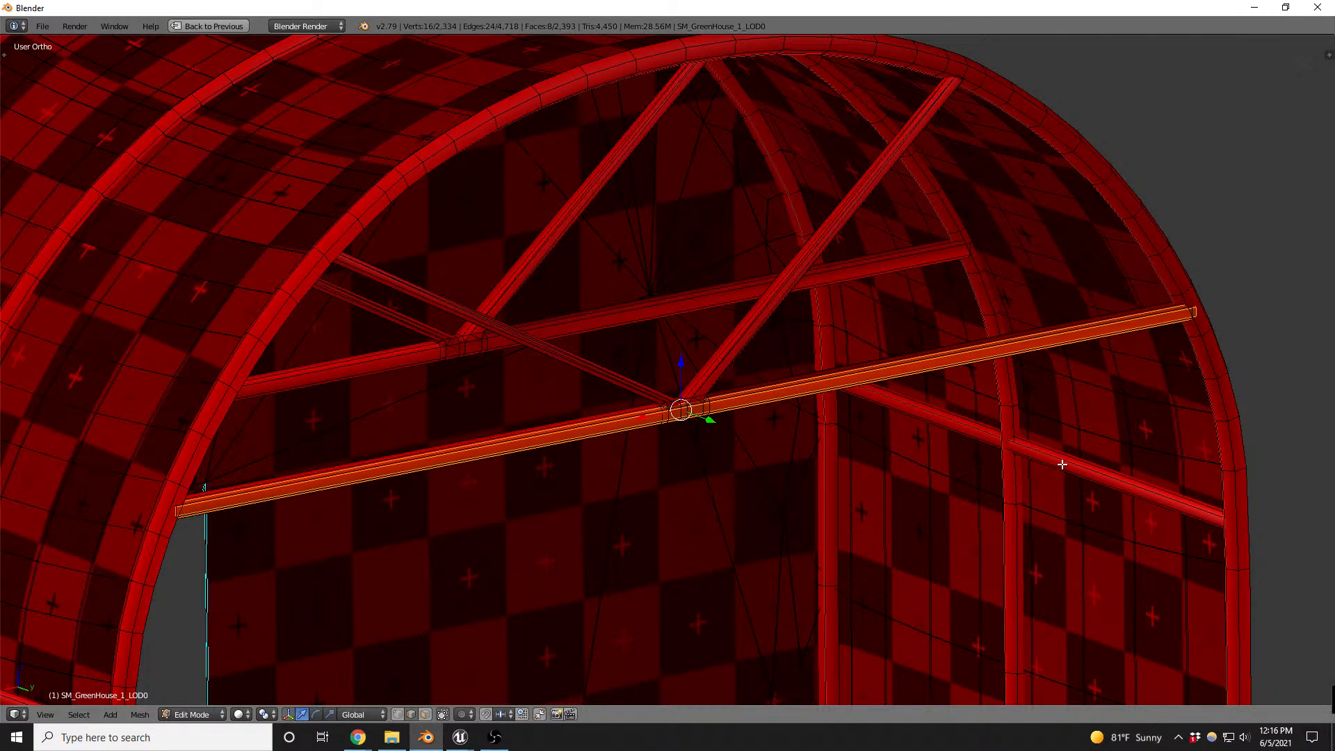
middle_drag(1063, 465, 999, 448)
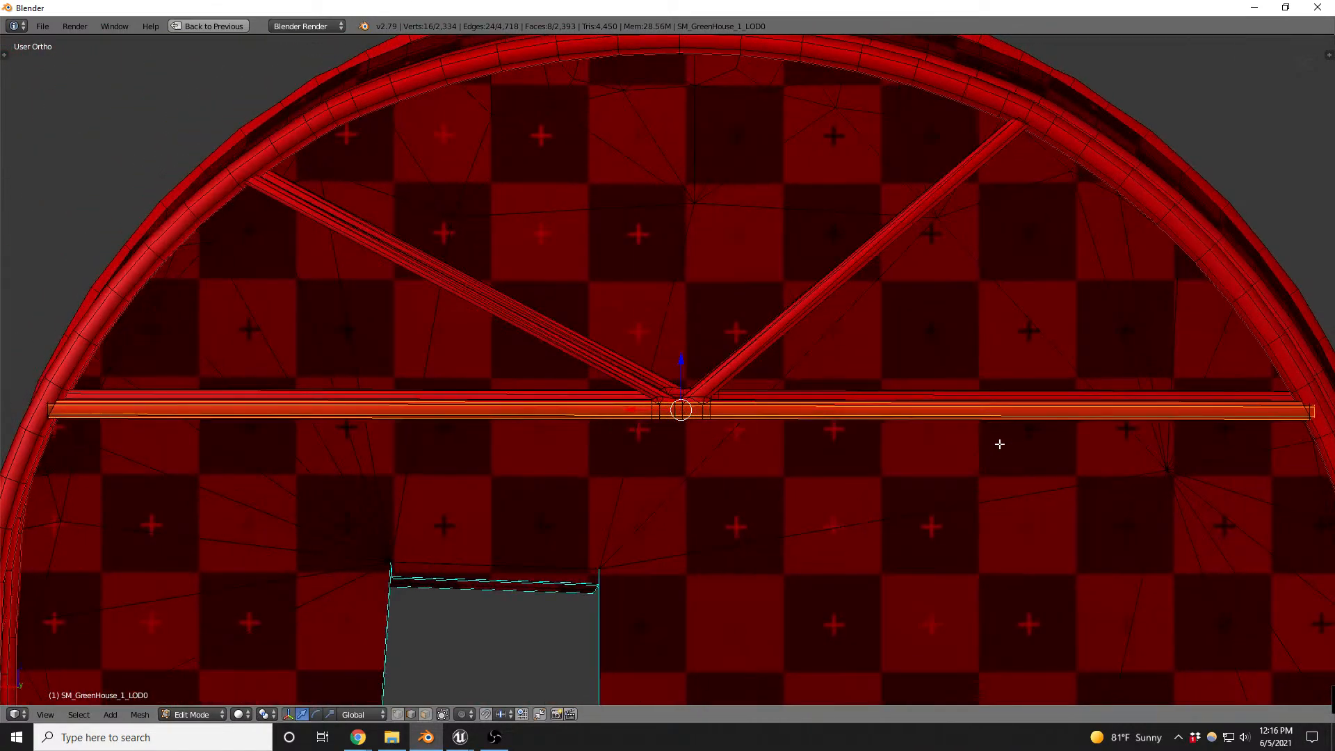
key(KP_1)
key(ctrl+KP_1)
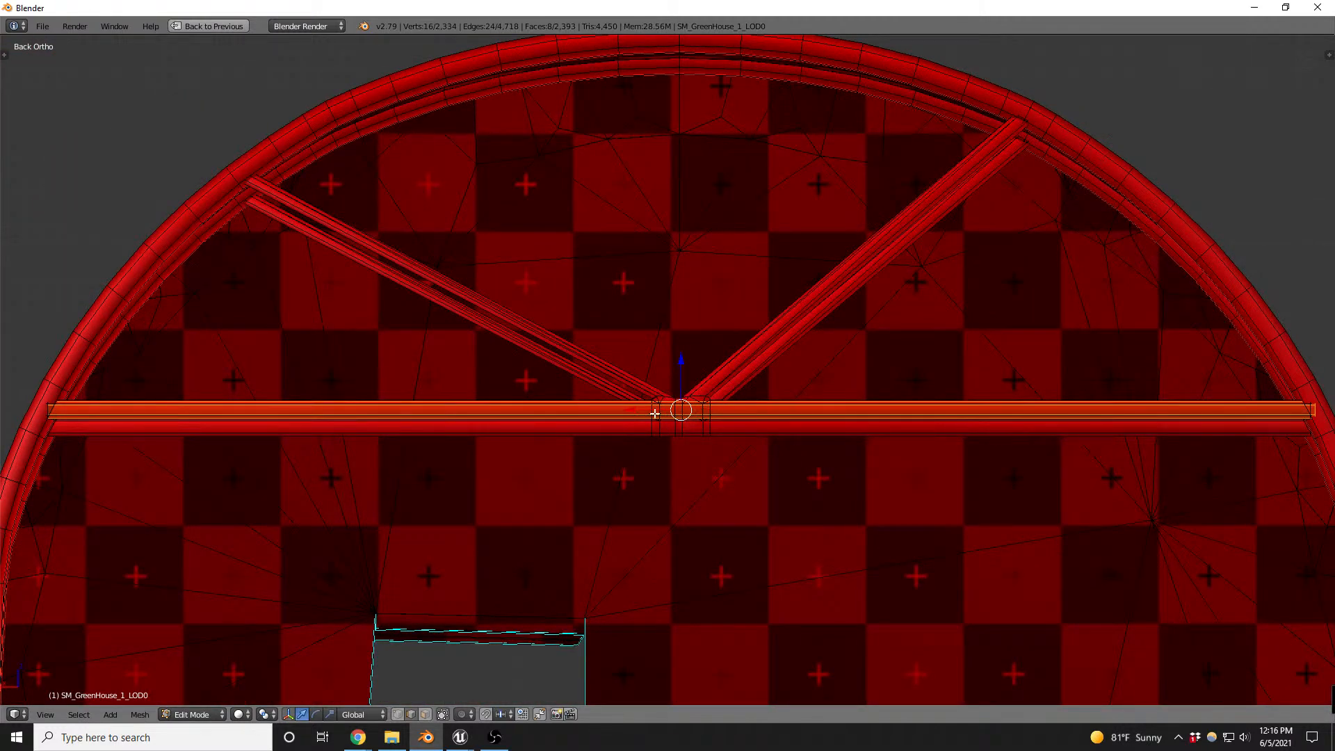
key(shift+d)
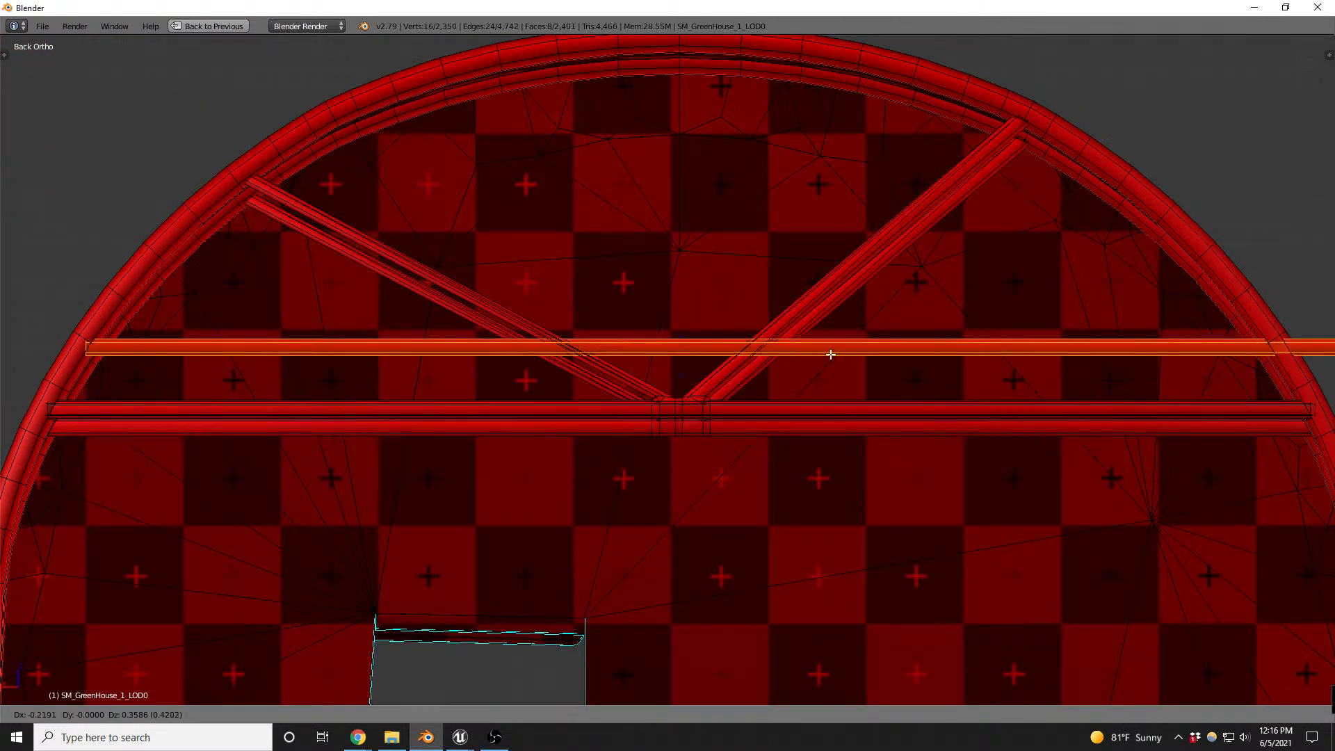
click(912, 275)
key(s)
key(x)
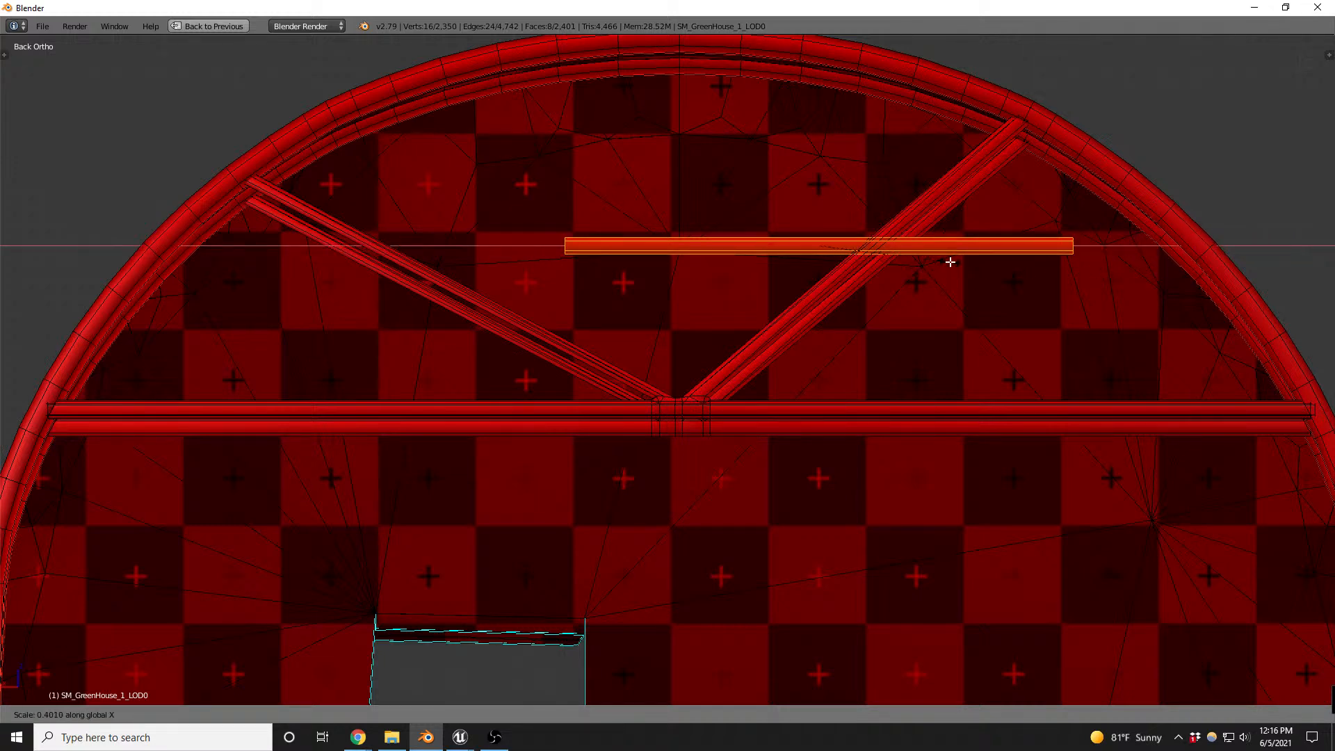
click(950, 262)
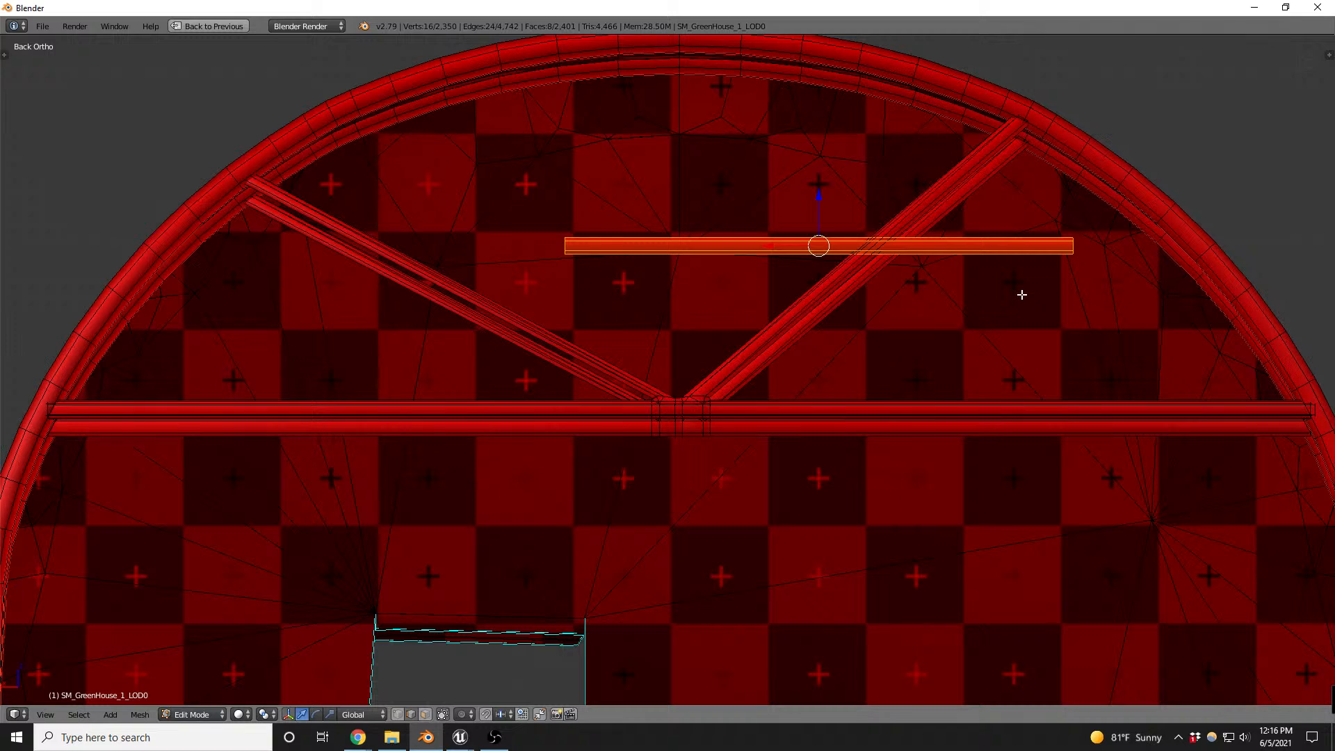
- Scale the short bar copy down slightly on all axes to suit the diagonal brace
key(r)
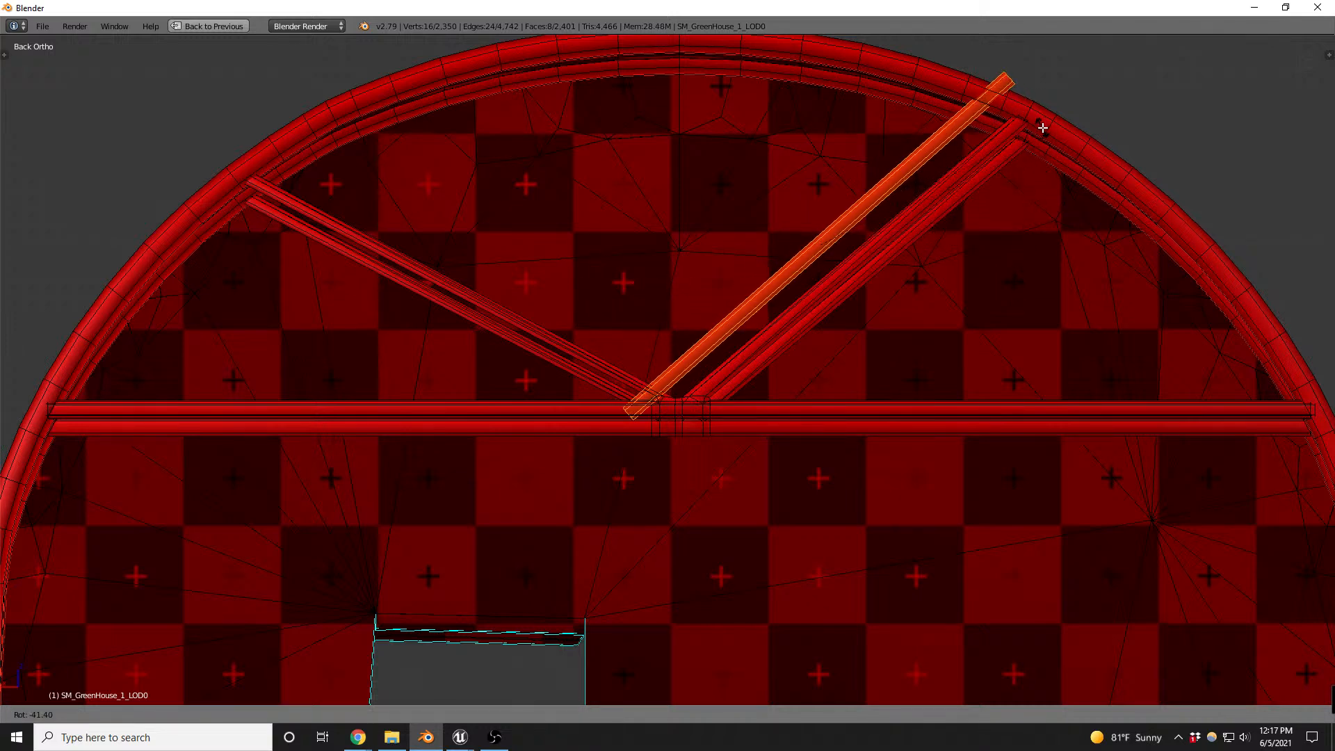
key(Escape)
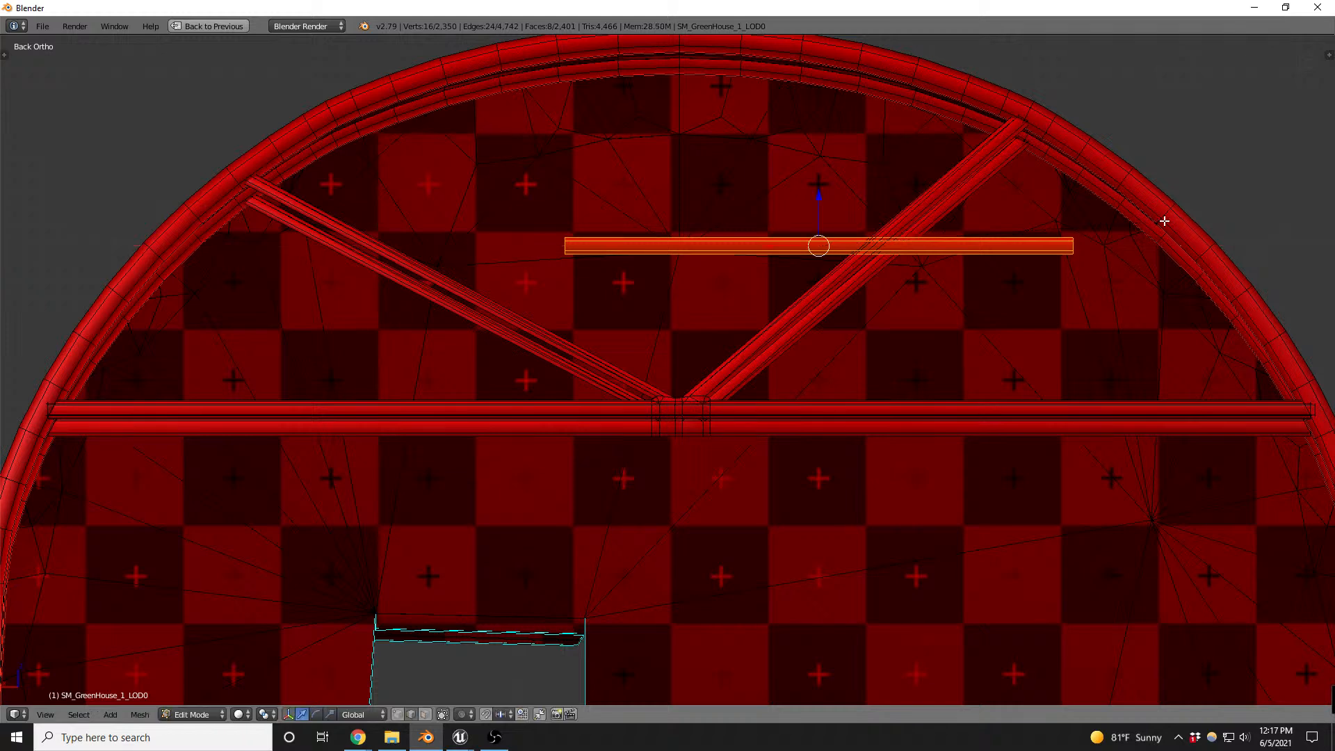
key(s)
click(1148, 243)
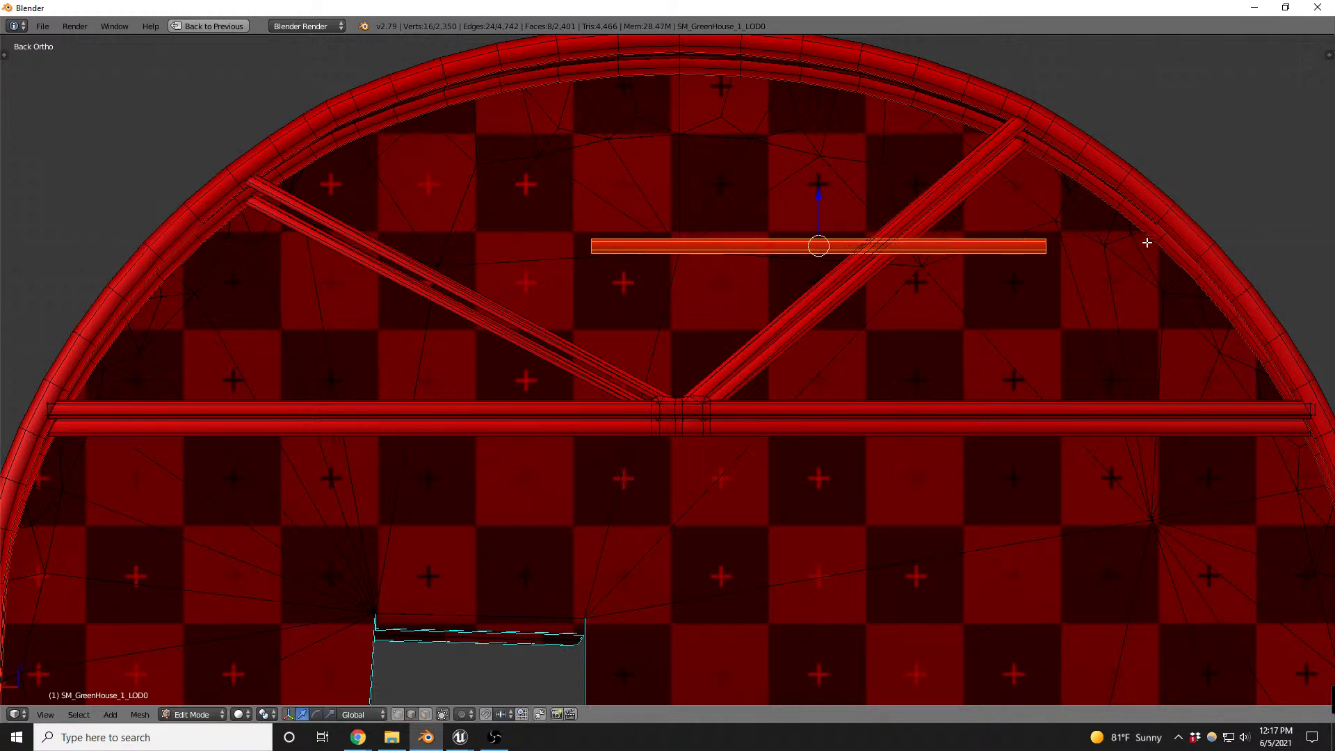
key(r)
key(z)
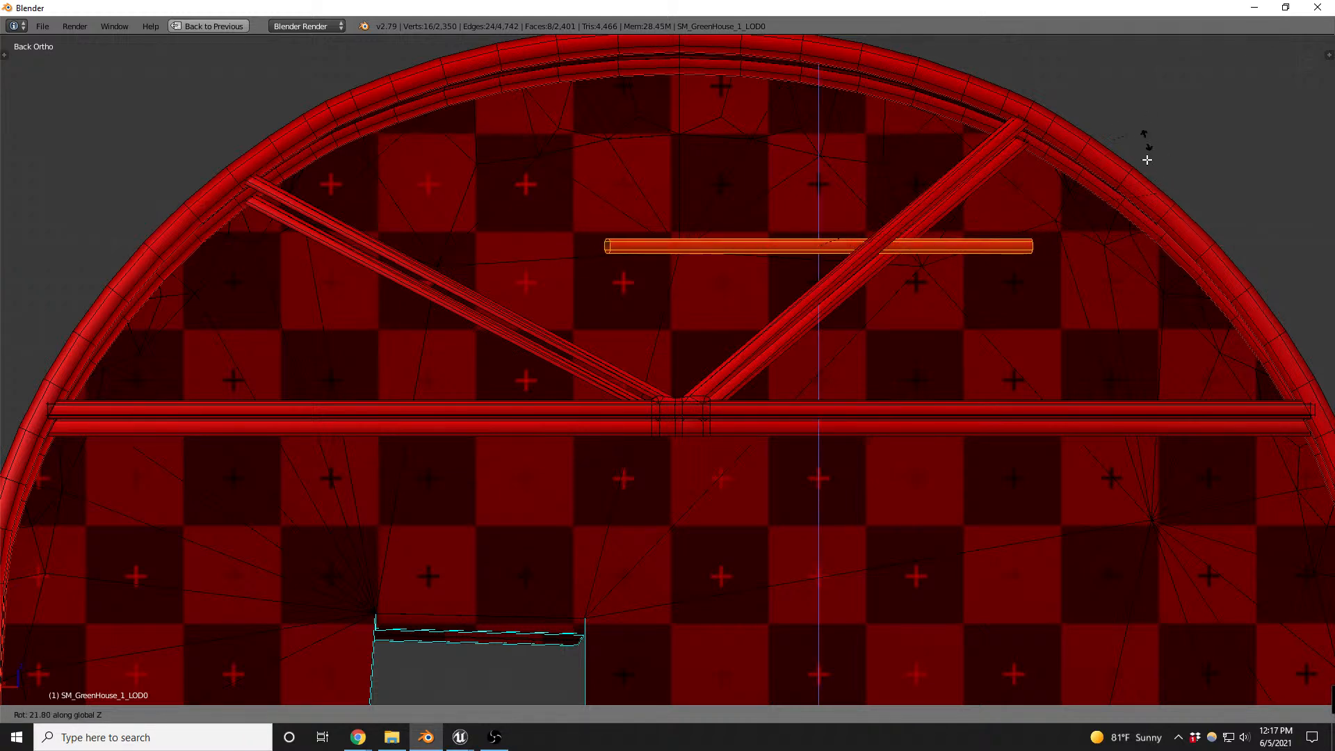
key(Escape)
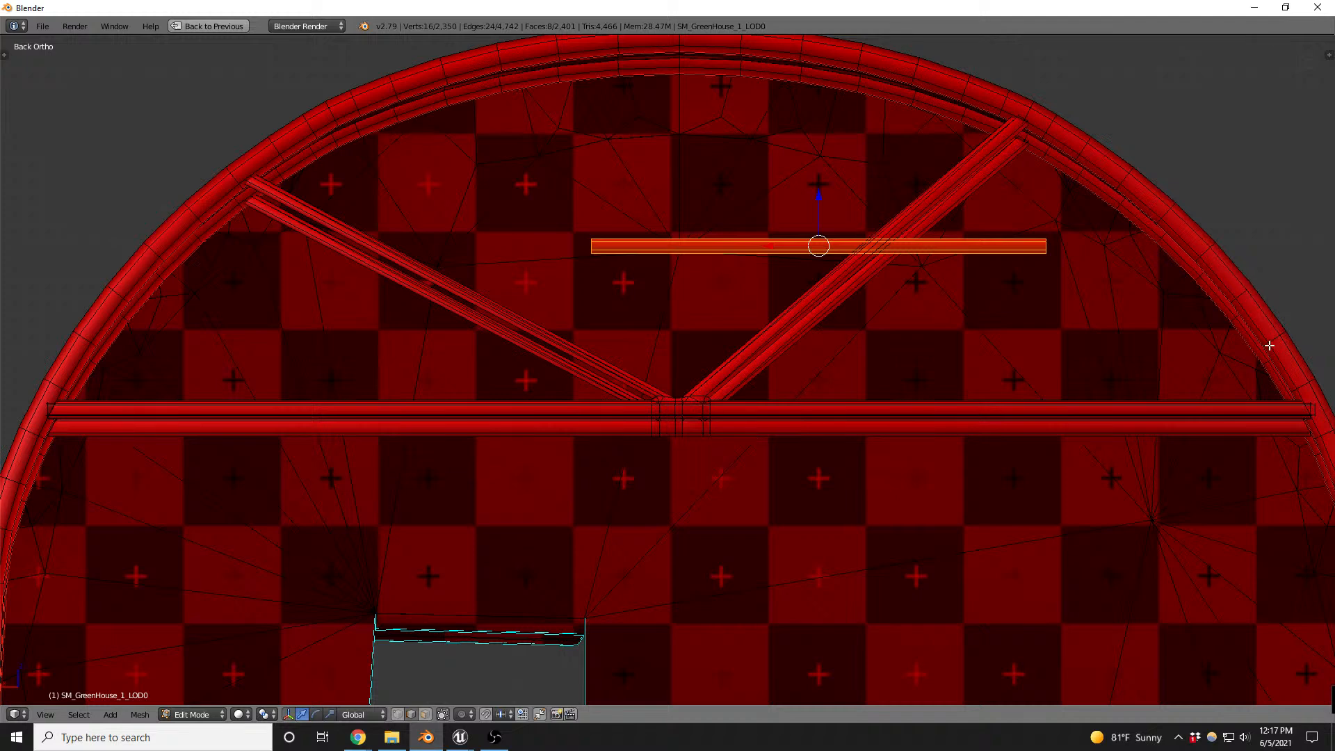
- Rotate the short bar to the slope of the nearby diagonal brace and move it along X and Z onto that brace
key(r)
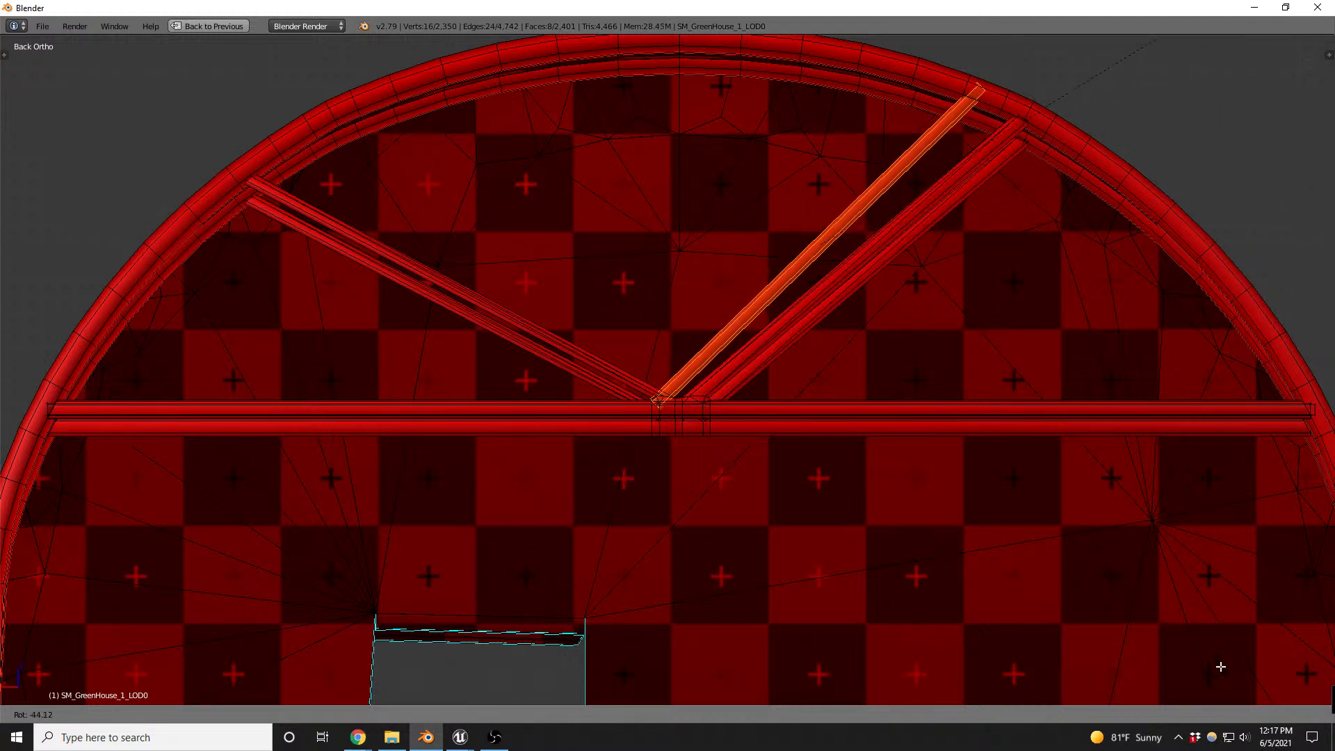
click(1227, 681)
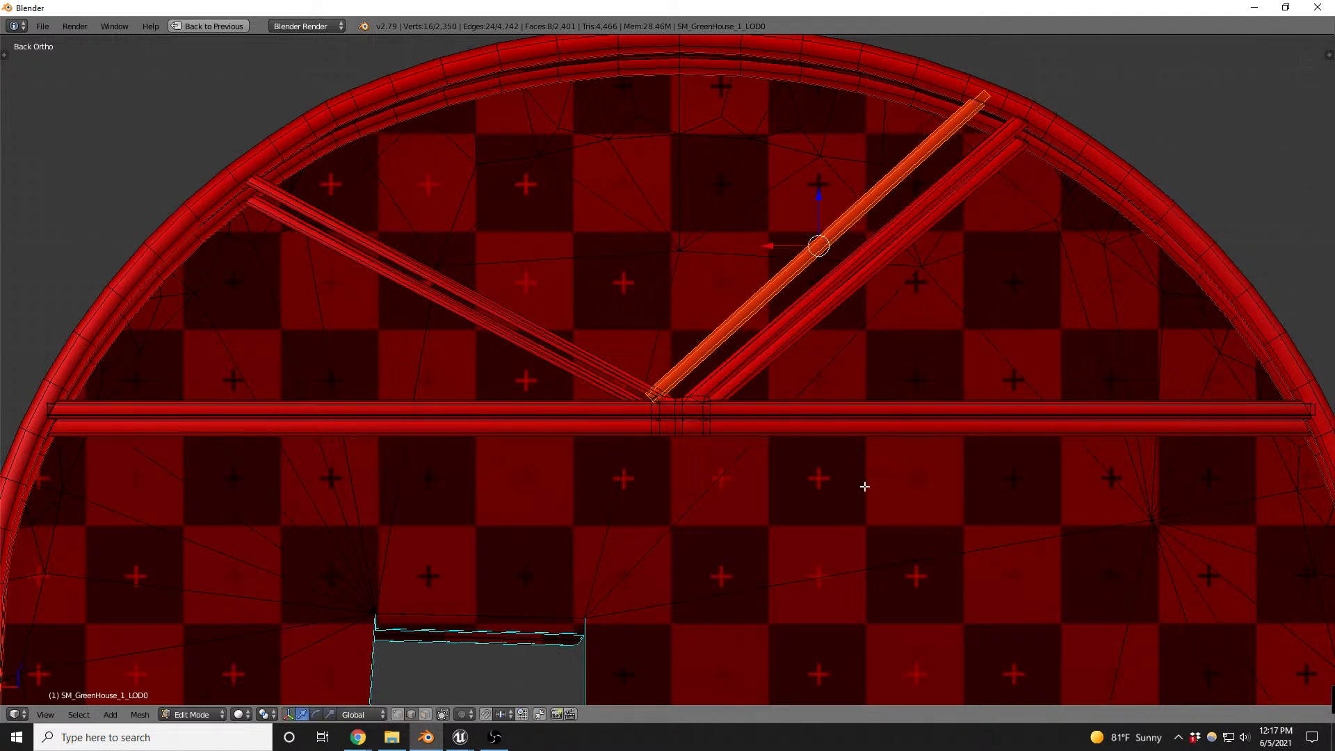
key(g)
key(x)
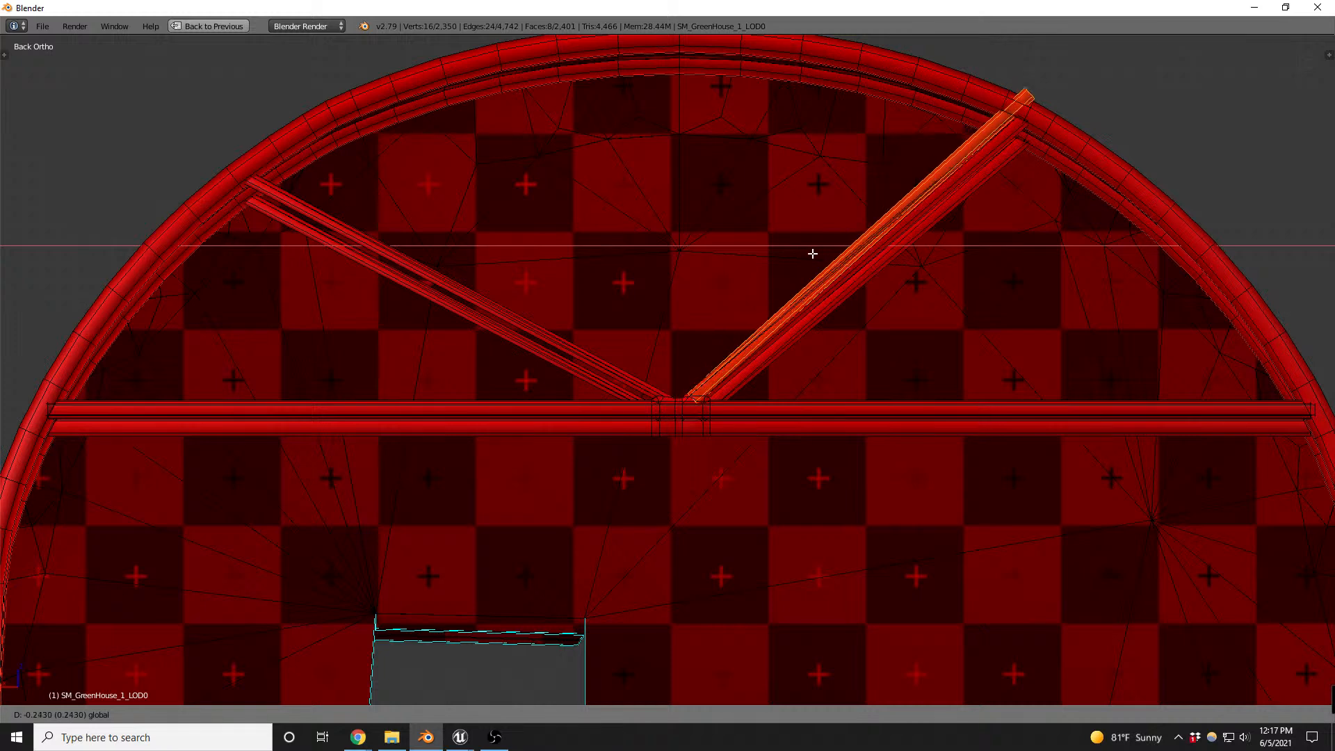
click(811, 251)
key(g)
key(z)
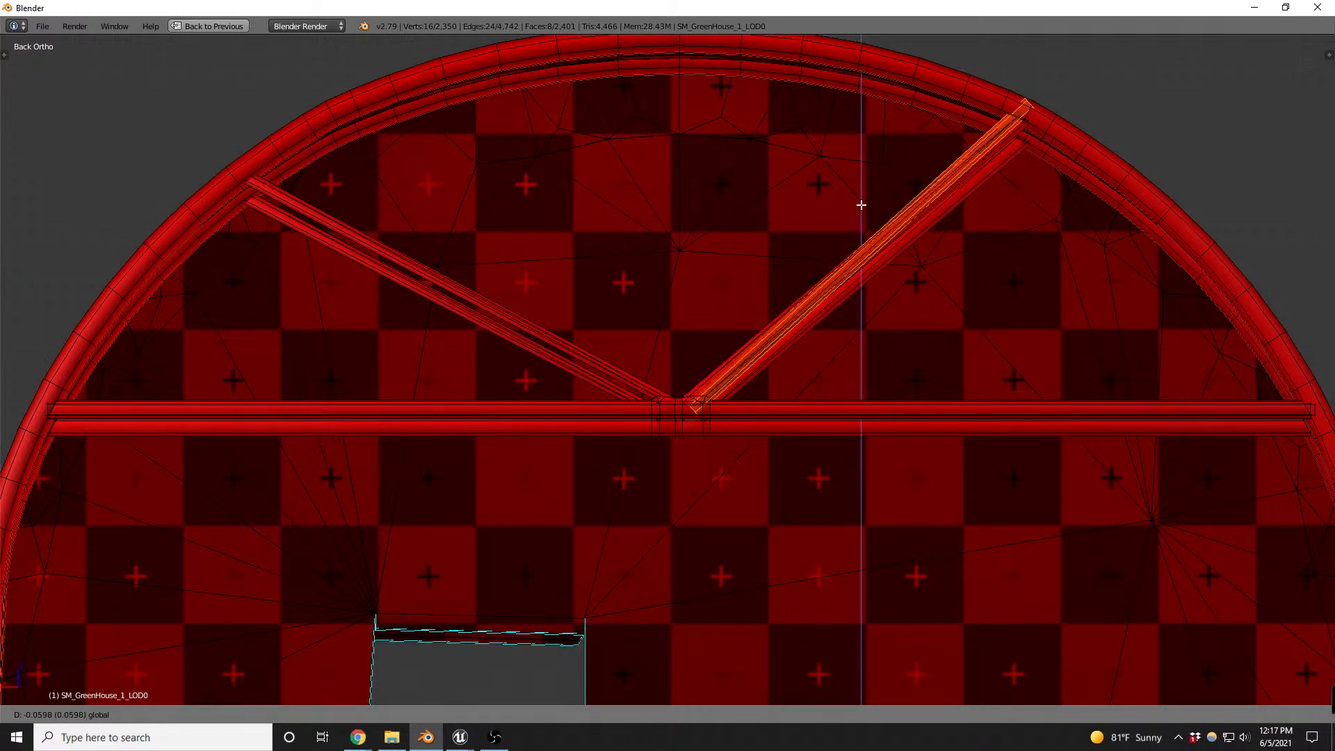
click(861, 205)
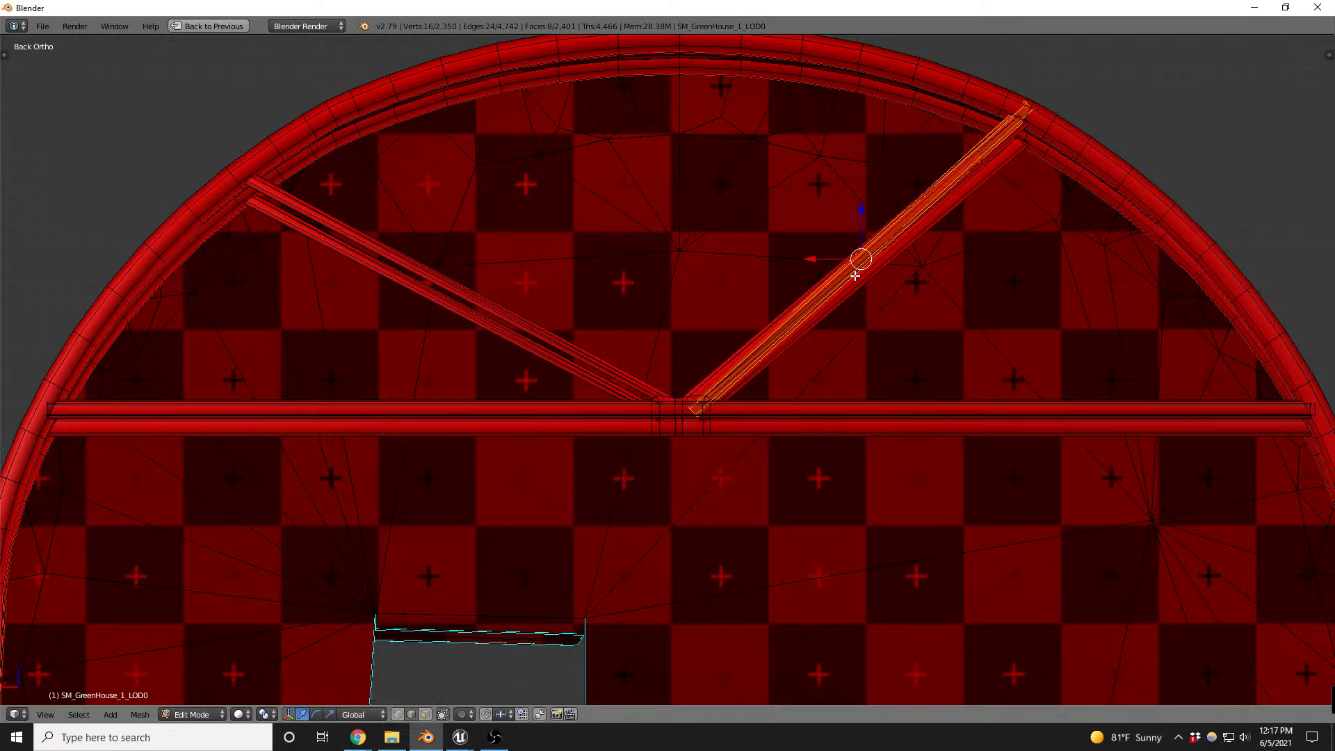
- Duplicate the diagonal bar, place the copy over the opposite brace, and rotate it 180 degrees
key(shift+d)
click(494, 259)
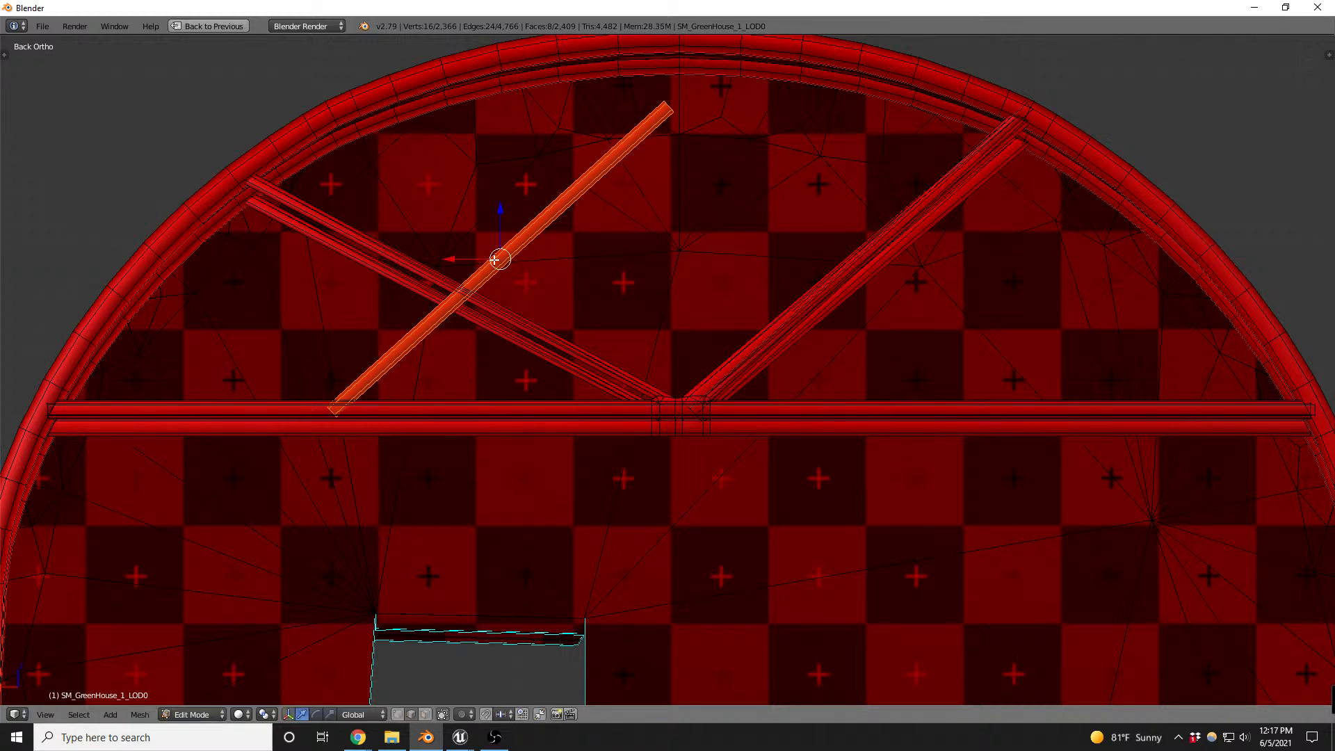
text(r)
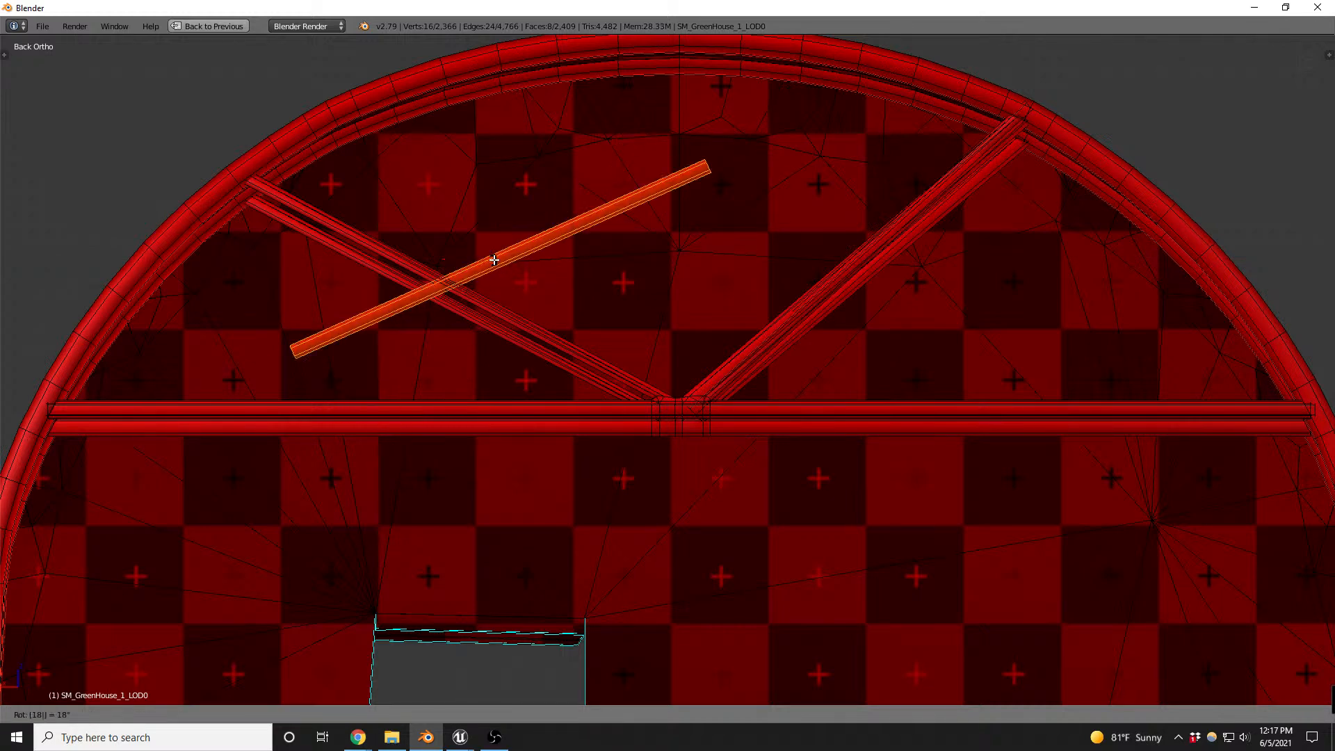
text(180)
key(Return)
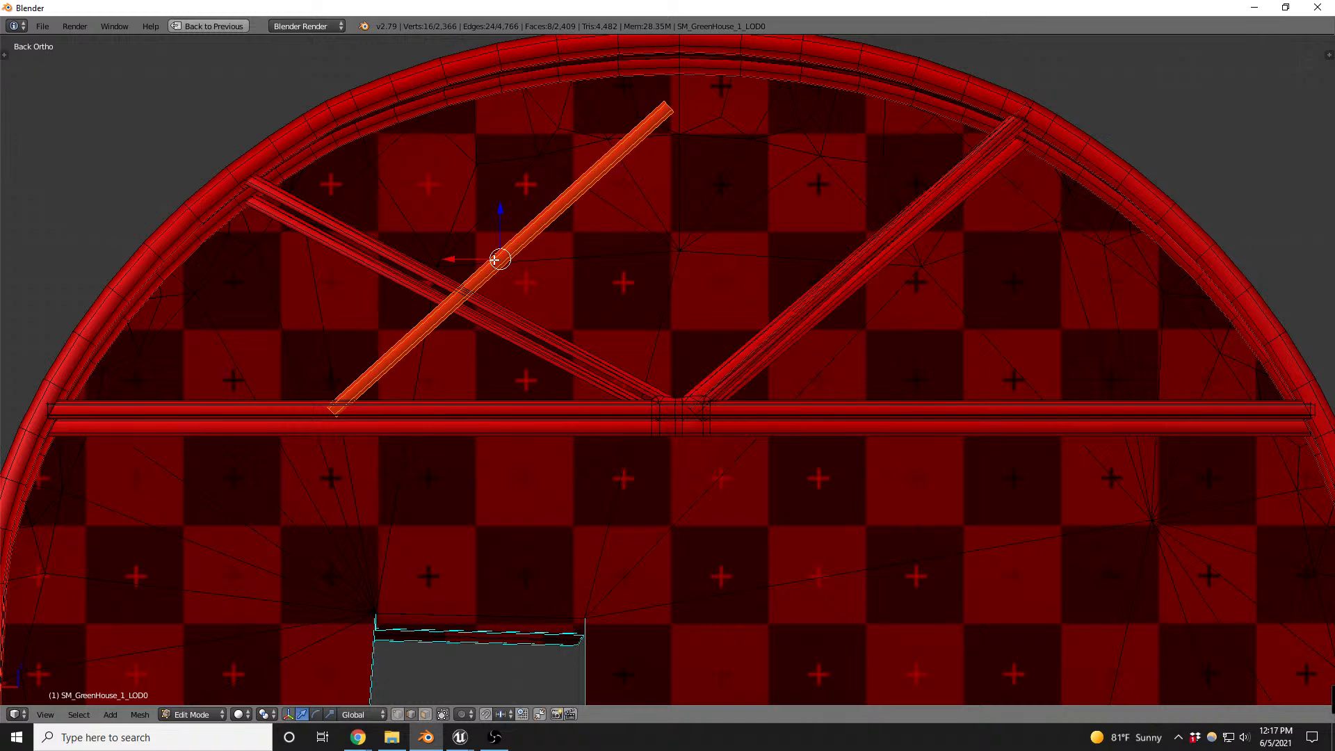
- Rotate the copied diagonal bar 180 degrees about the Z axis so it slopes the same way as the opposite brace
text(rz180)
key(Return)
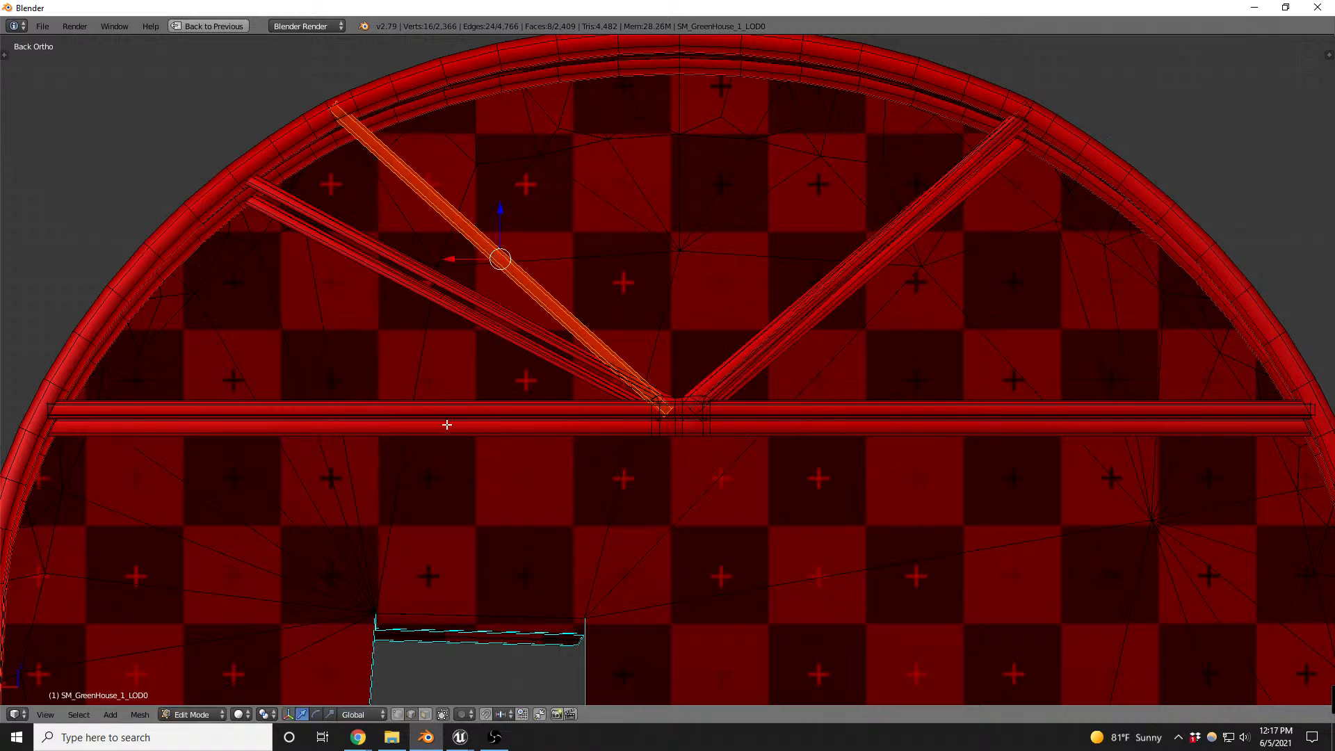
middle_drag(484, 322, 724, 316)
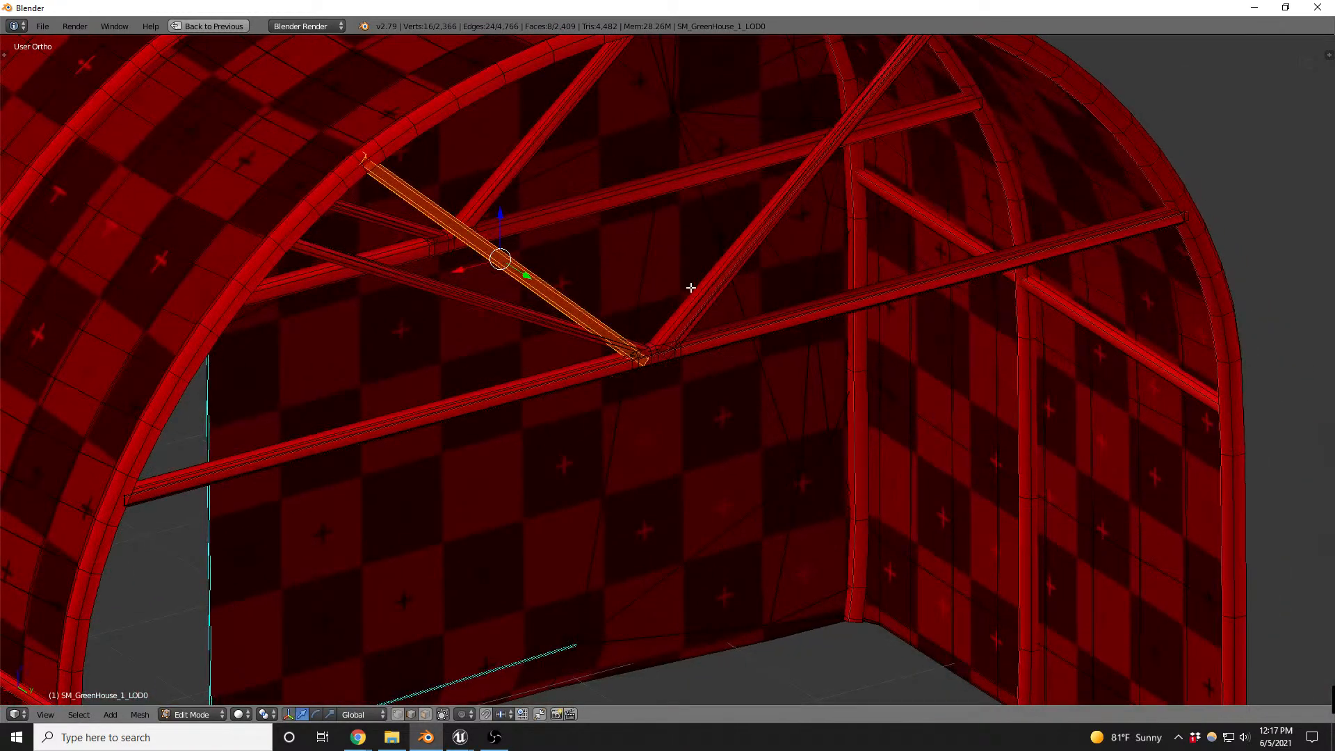
scroll(691, 287, up, 3)
key(ctrl+l)
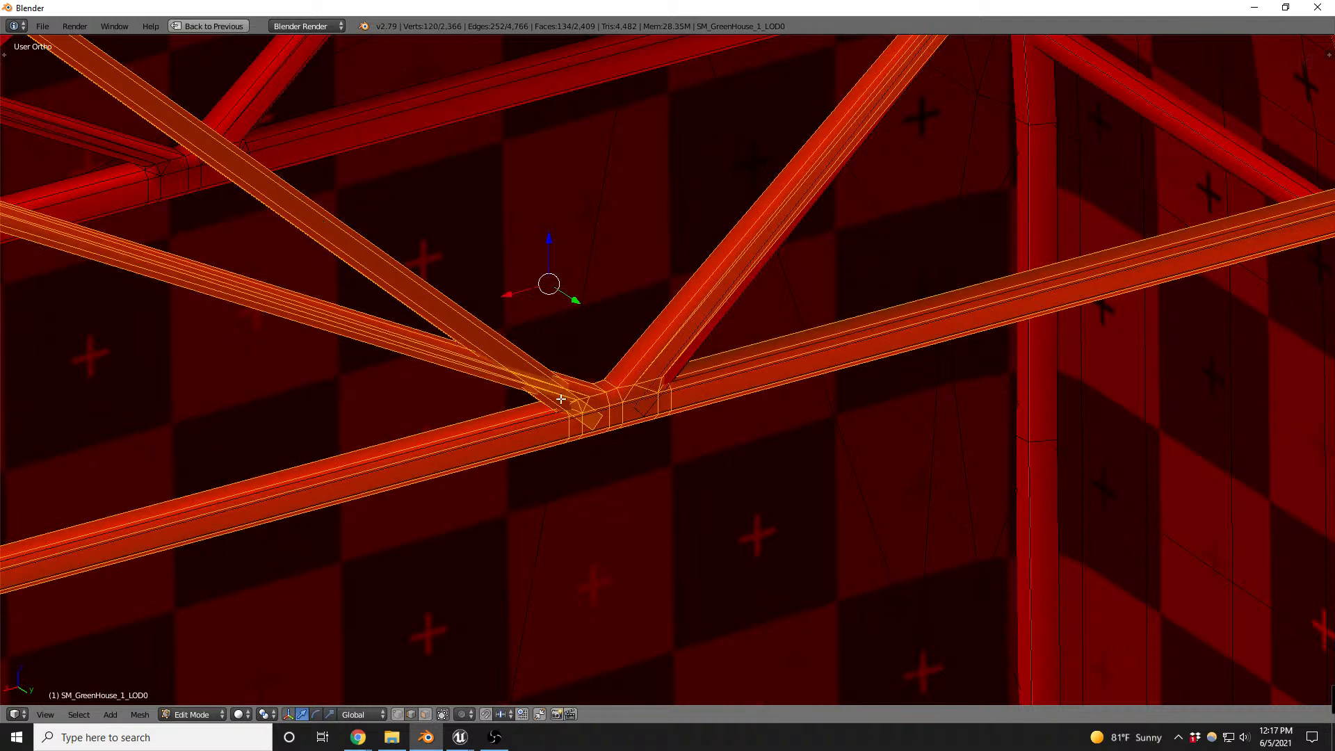
scroll(618, 369, down, 2)
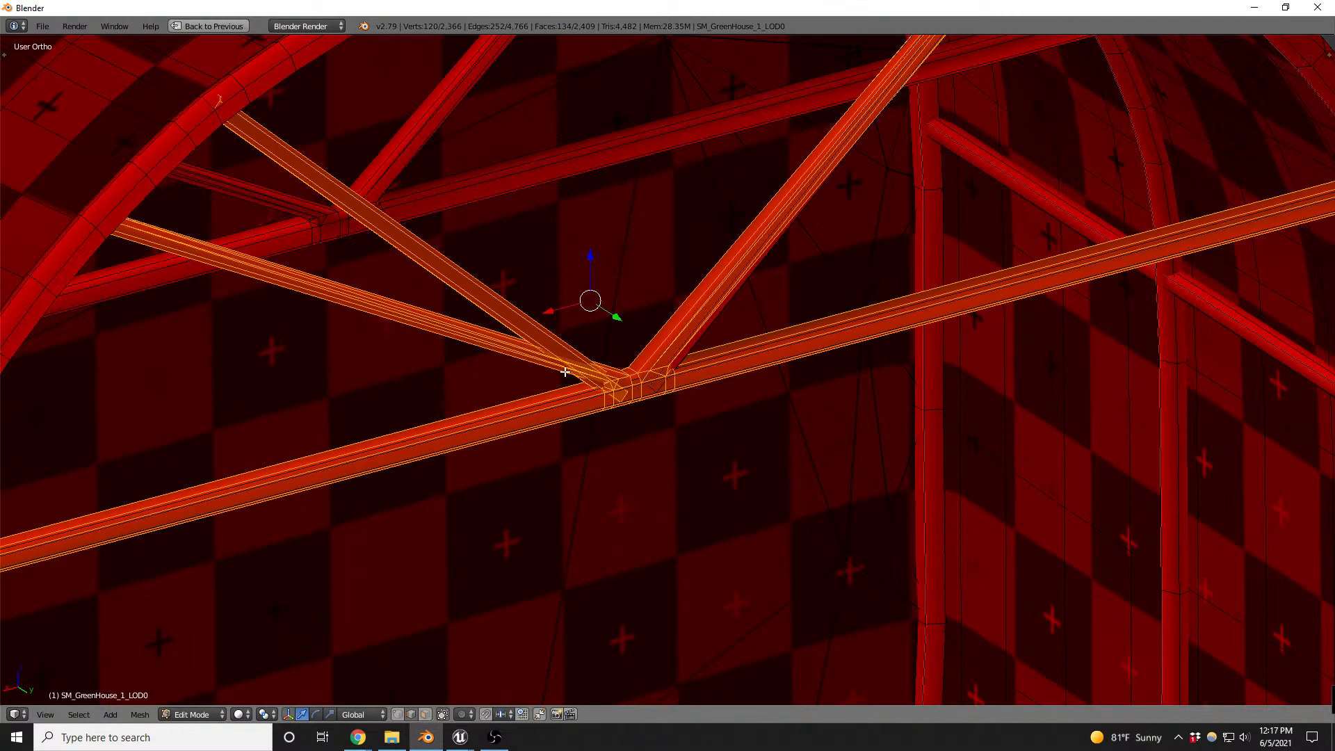
key(a)
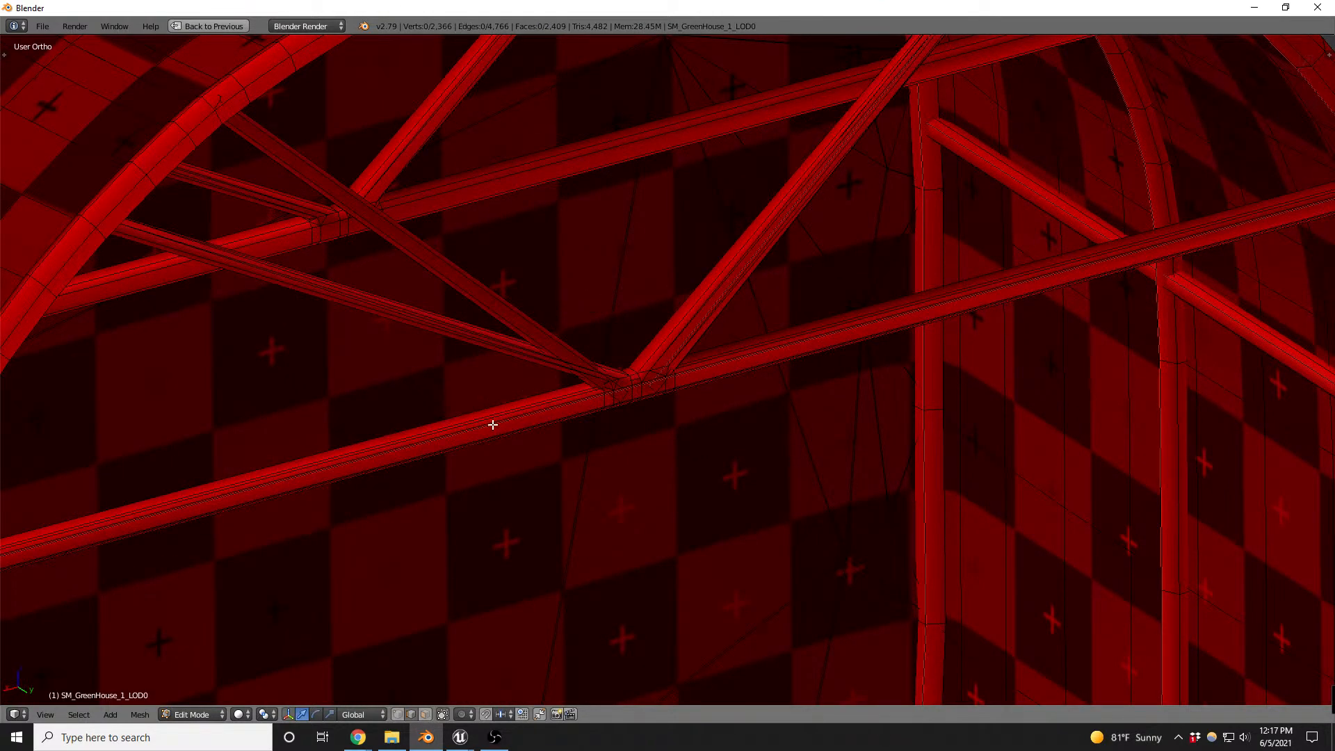
key(l)
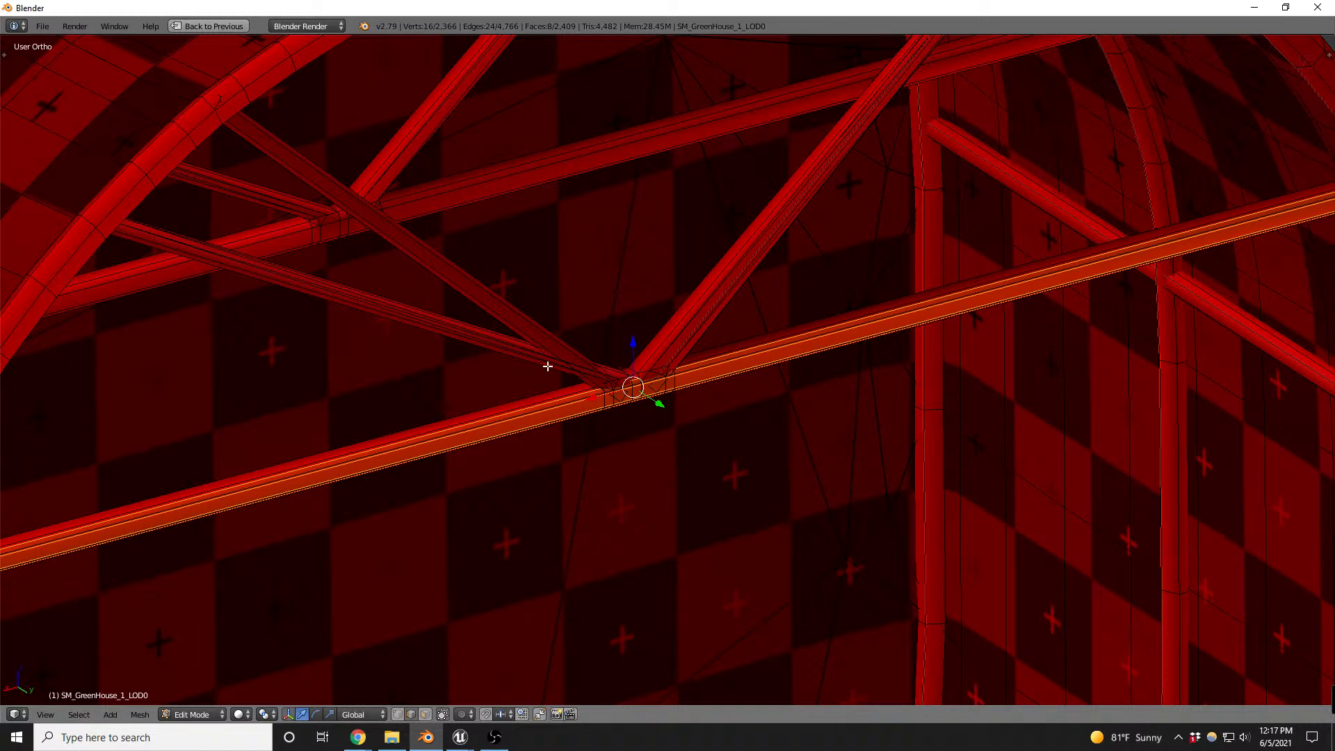
key(a)
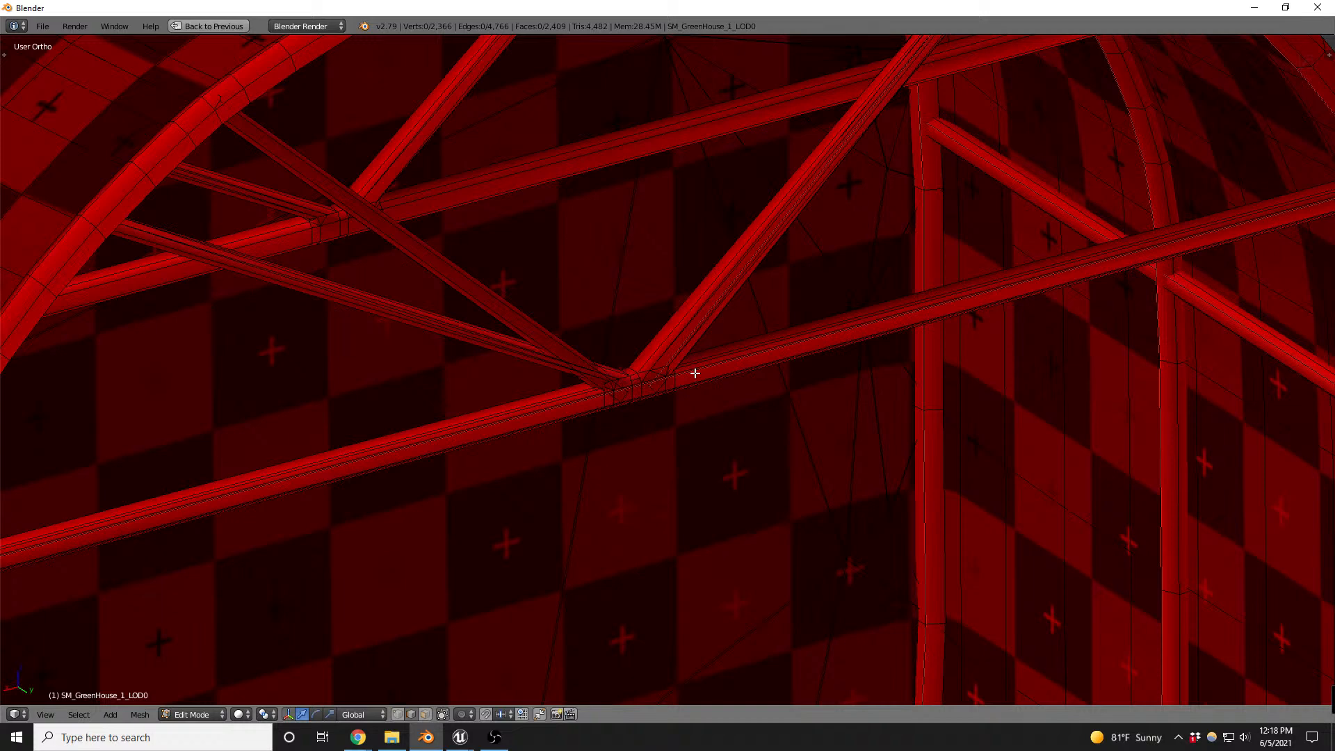
- Delete the old linked crossbars and diagonal braces of both trusses, keeping the clean replacement bars
right_click(664, 378)
key(a)
key(ctrl+Tab)
click(729, 383)
key(l)
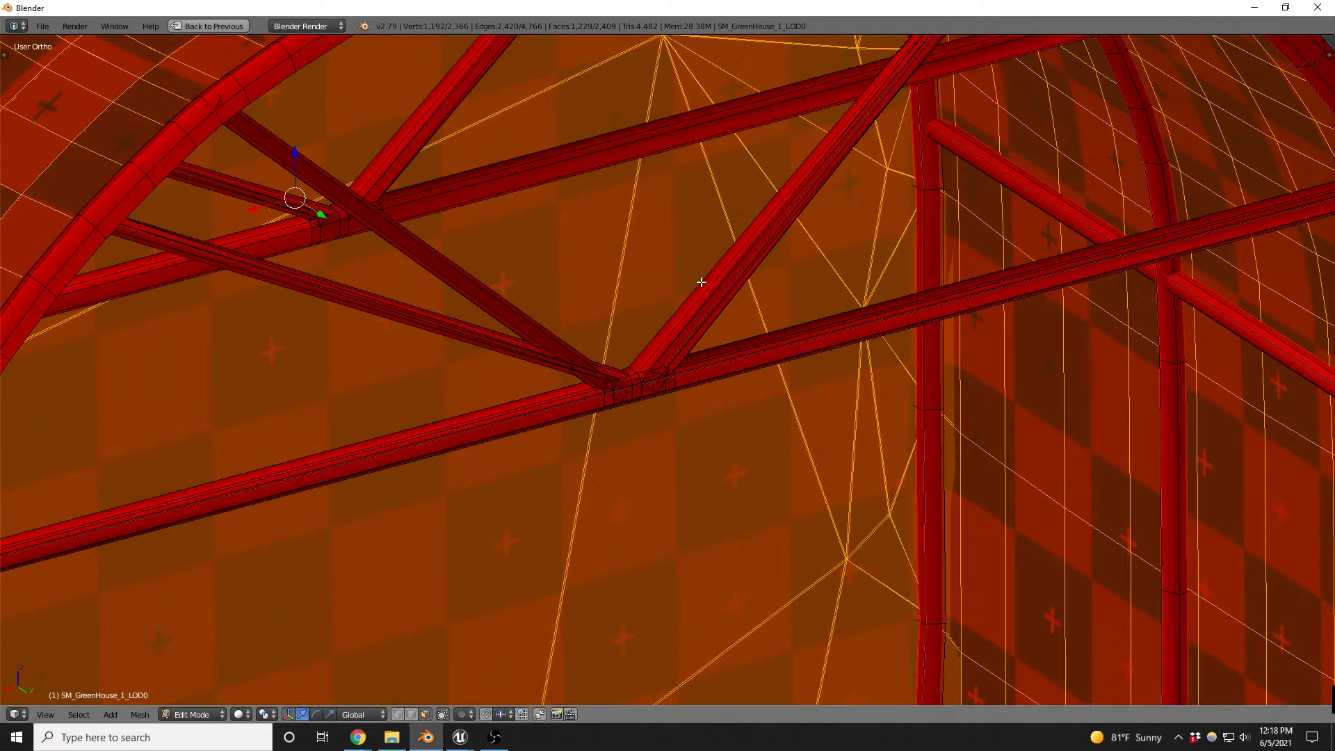
key(a)
key(l)
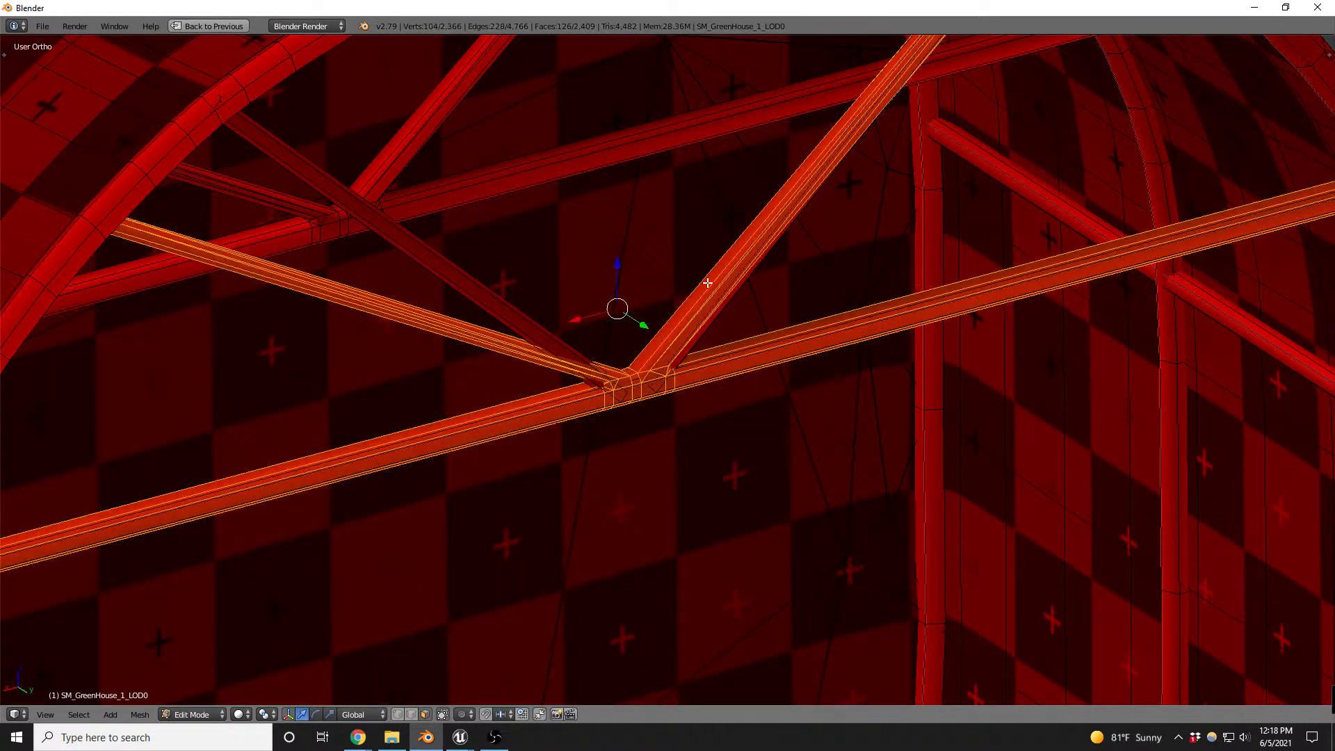
scroll(627, 243, down, 5)
key(l)
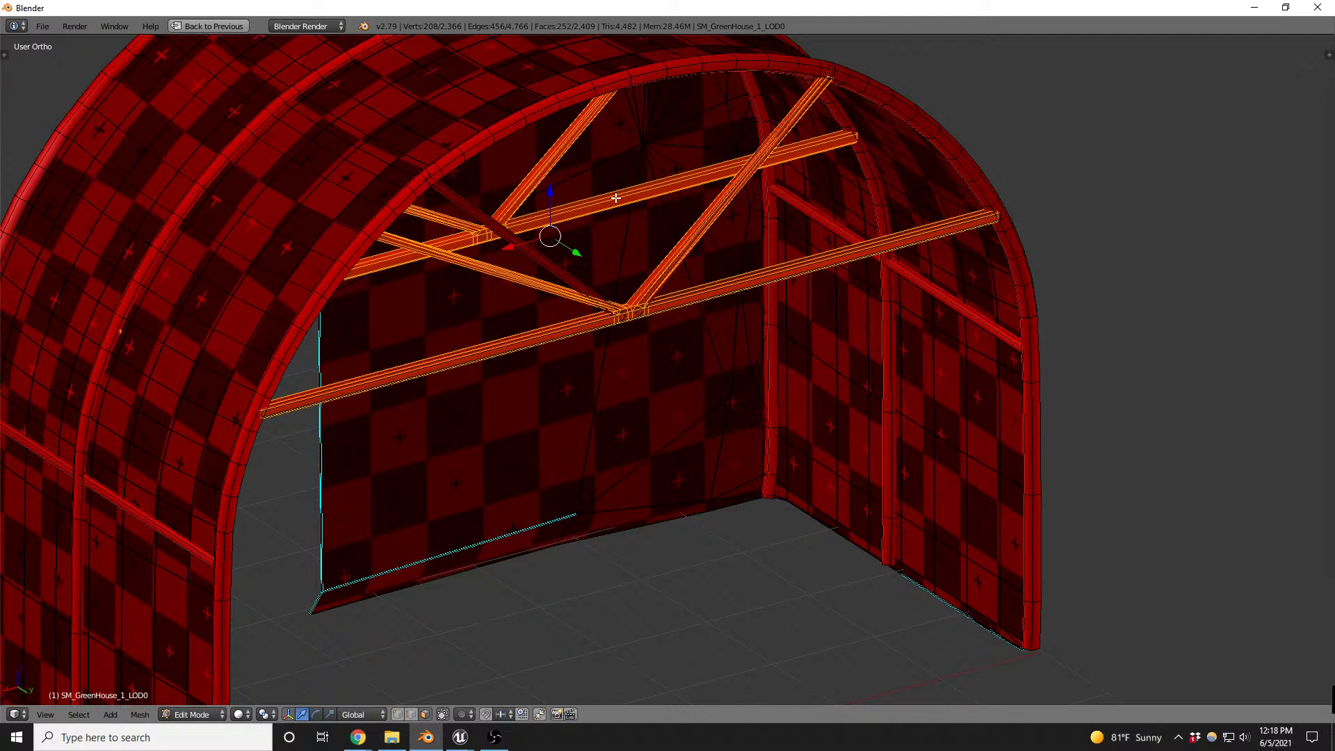
key(x)
click(614, 200)
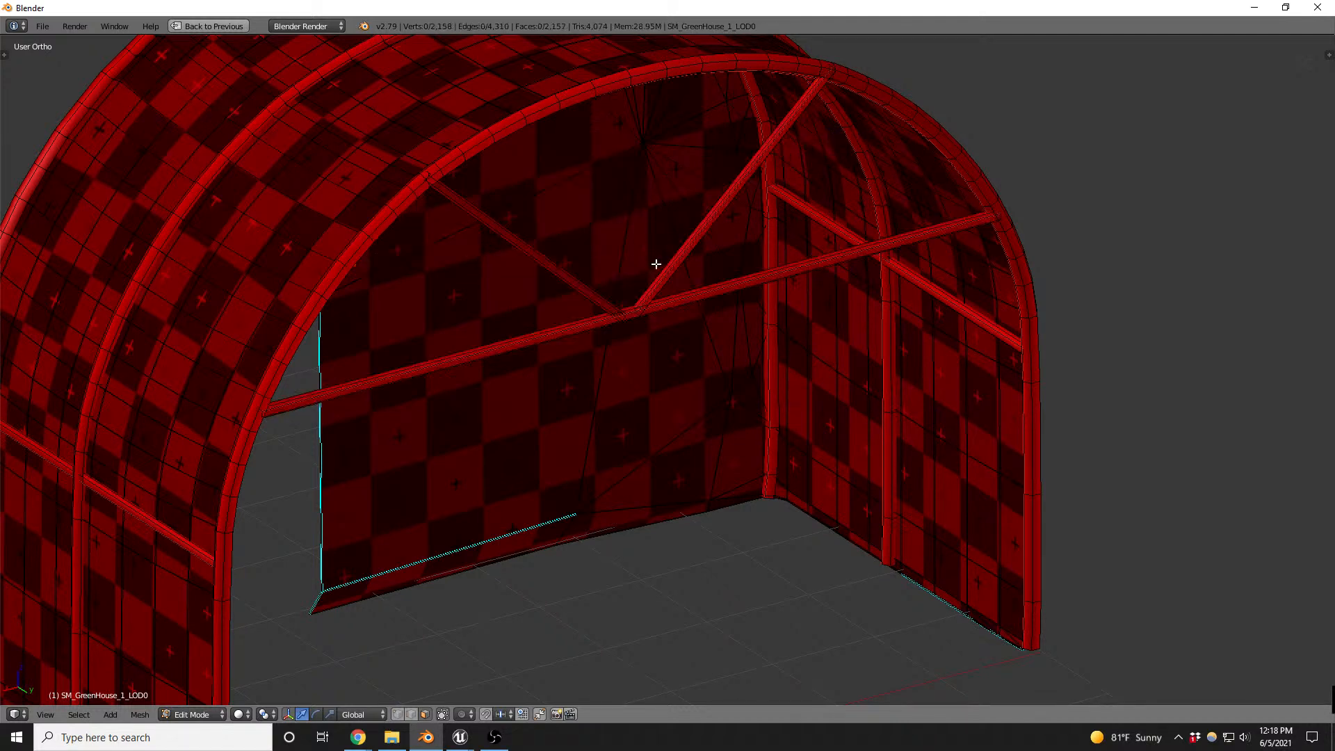
- Duplicate the clean crossbar with its two diagonals and move the copy along Y to the middle arch
scroll(639, 307, up, 2)
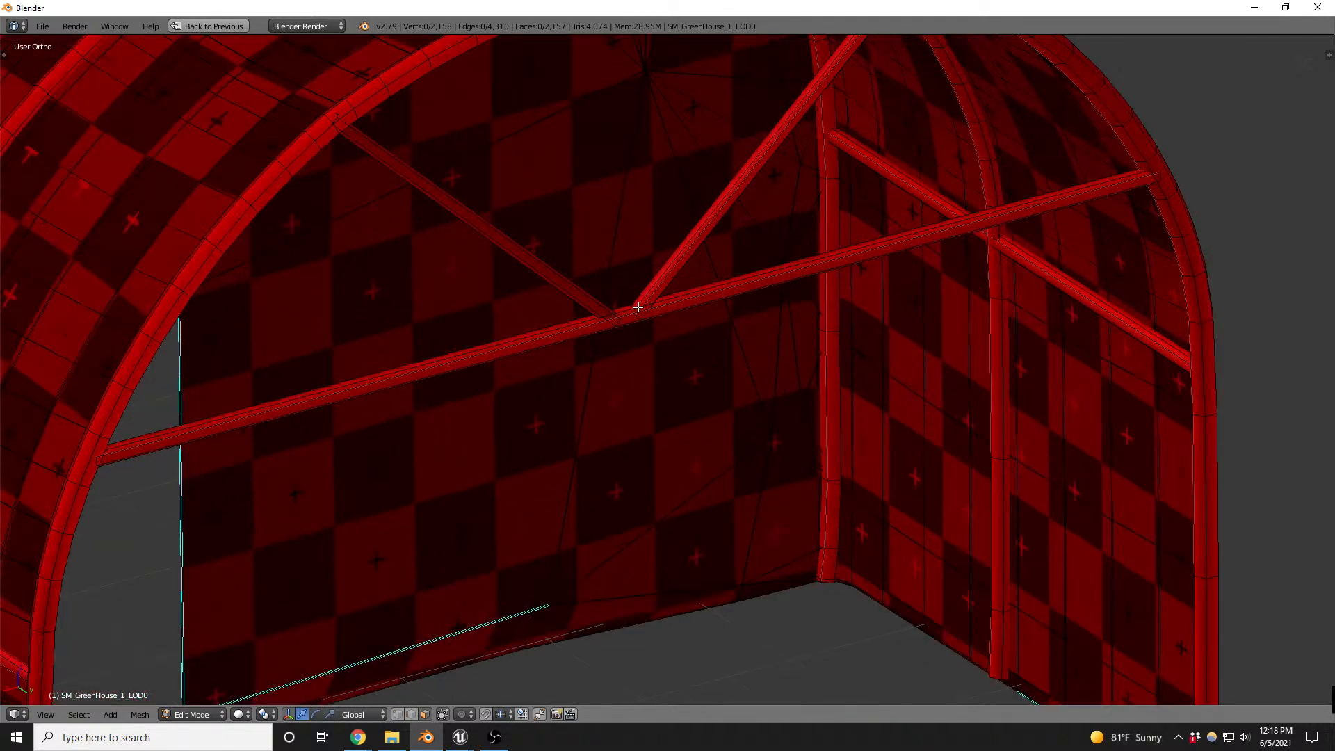
key(l)
key(l)
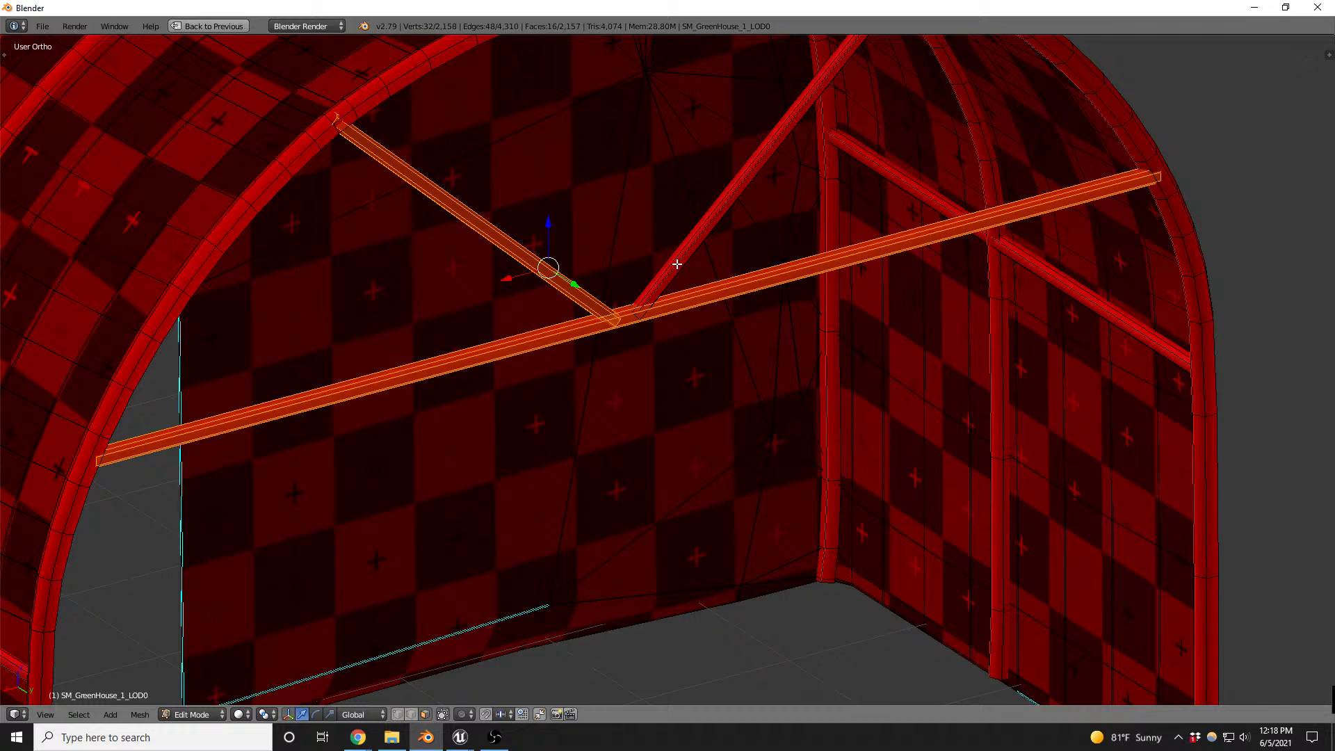
key(l)
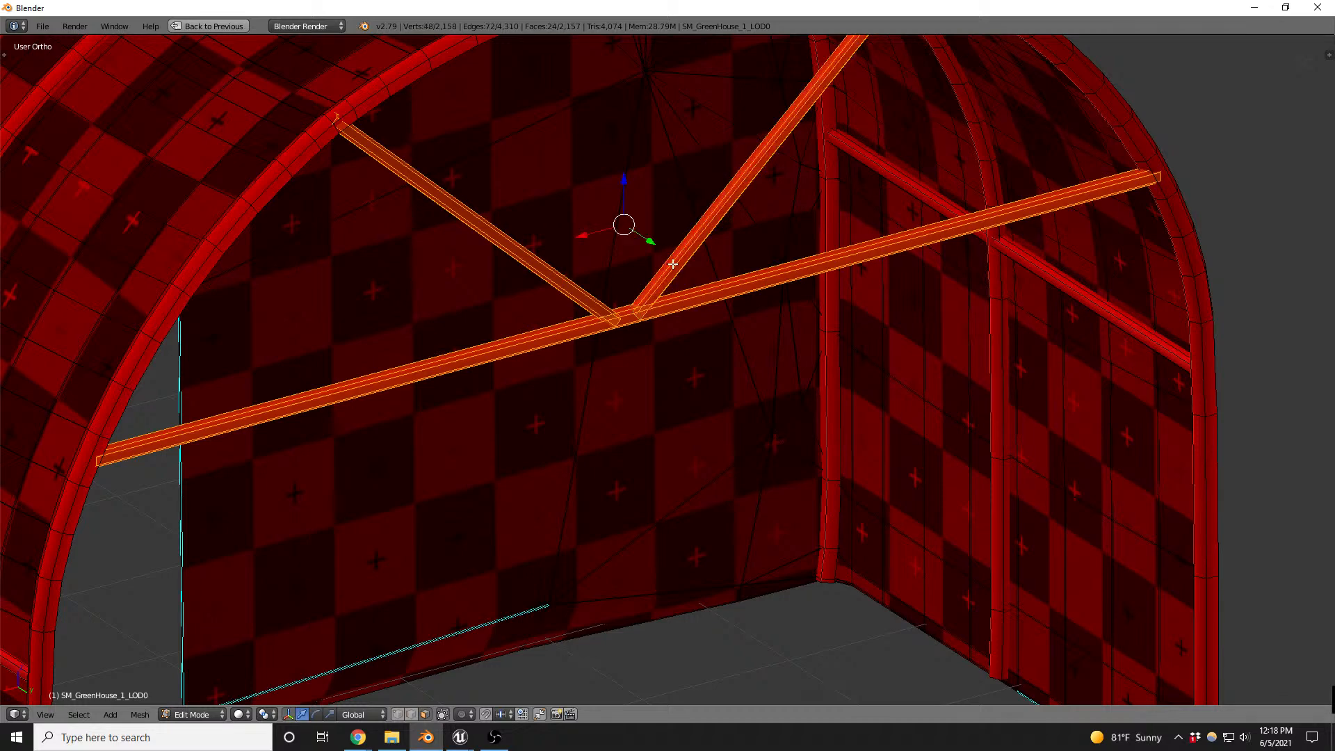
middle_drag(720, 296, 756, 255)
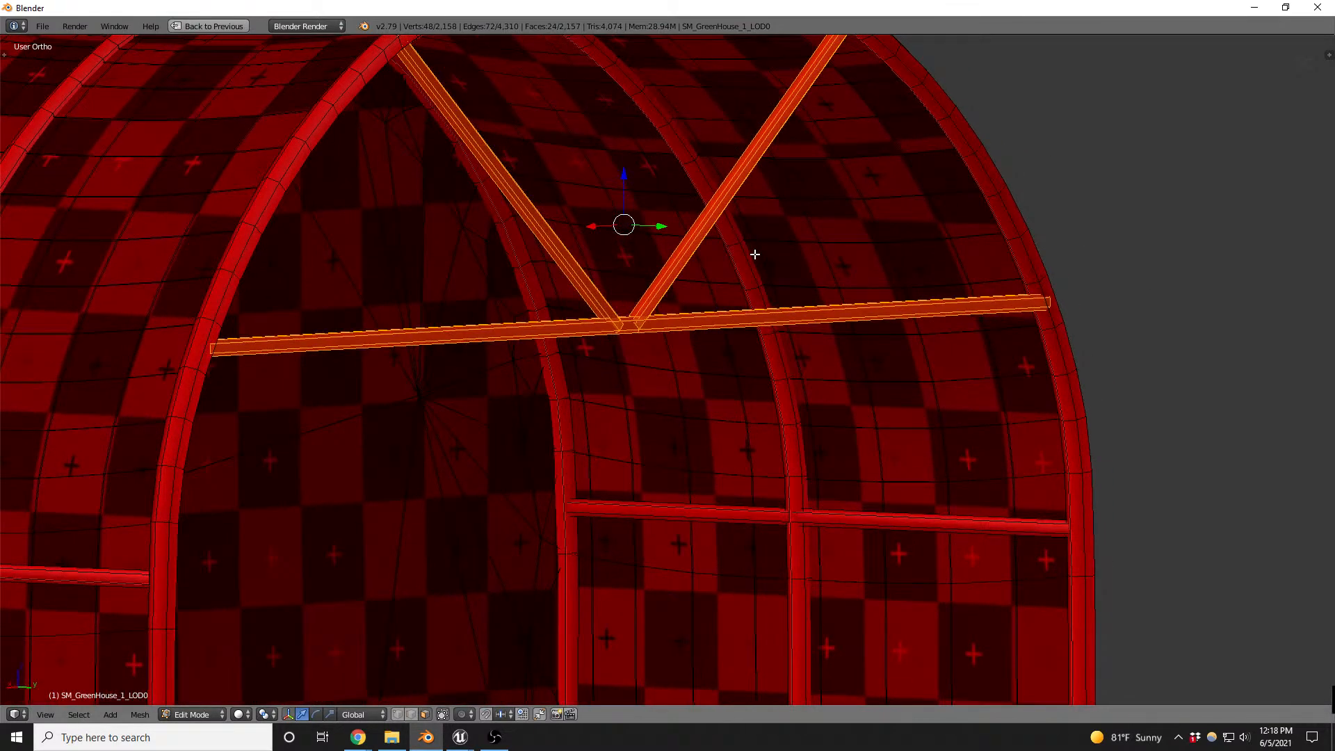
key(shift+d)
key(y)
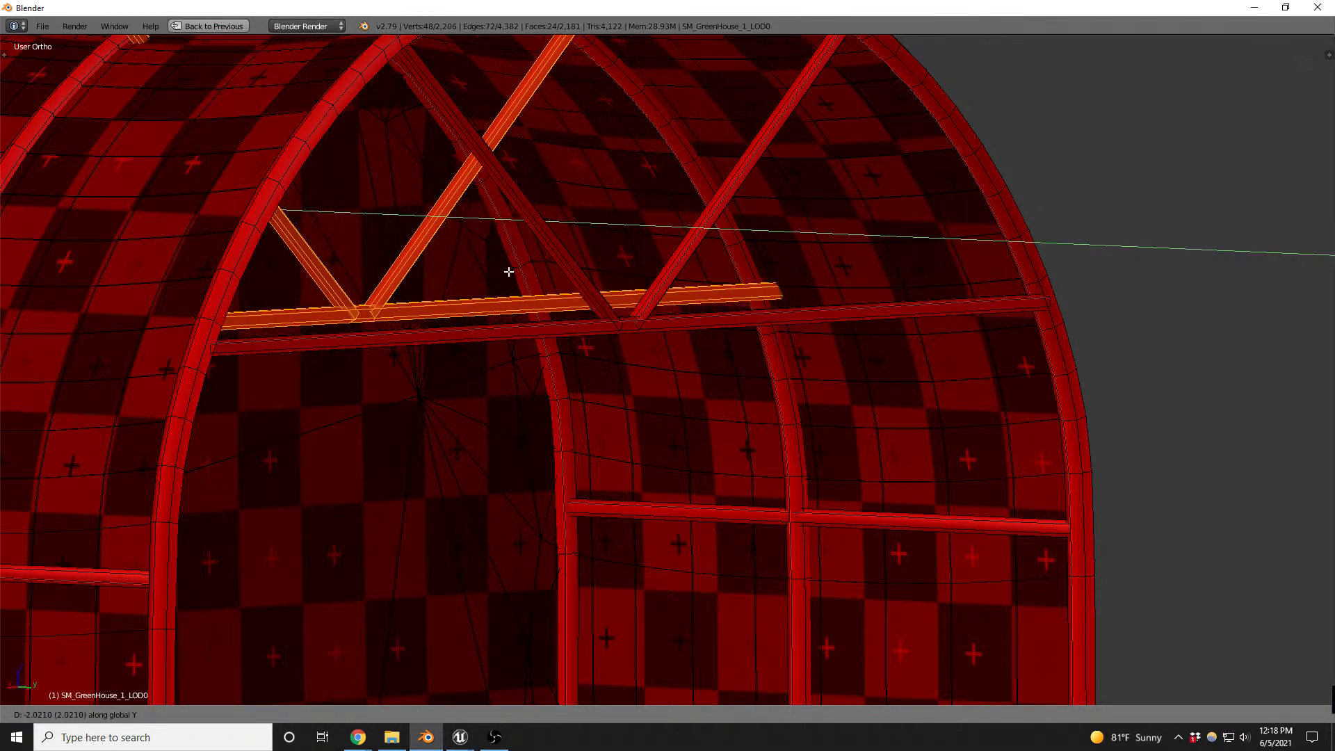
click(491, 273)
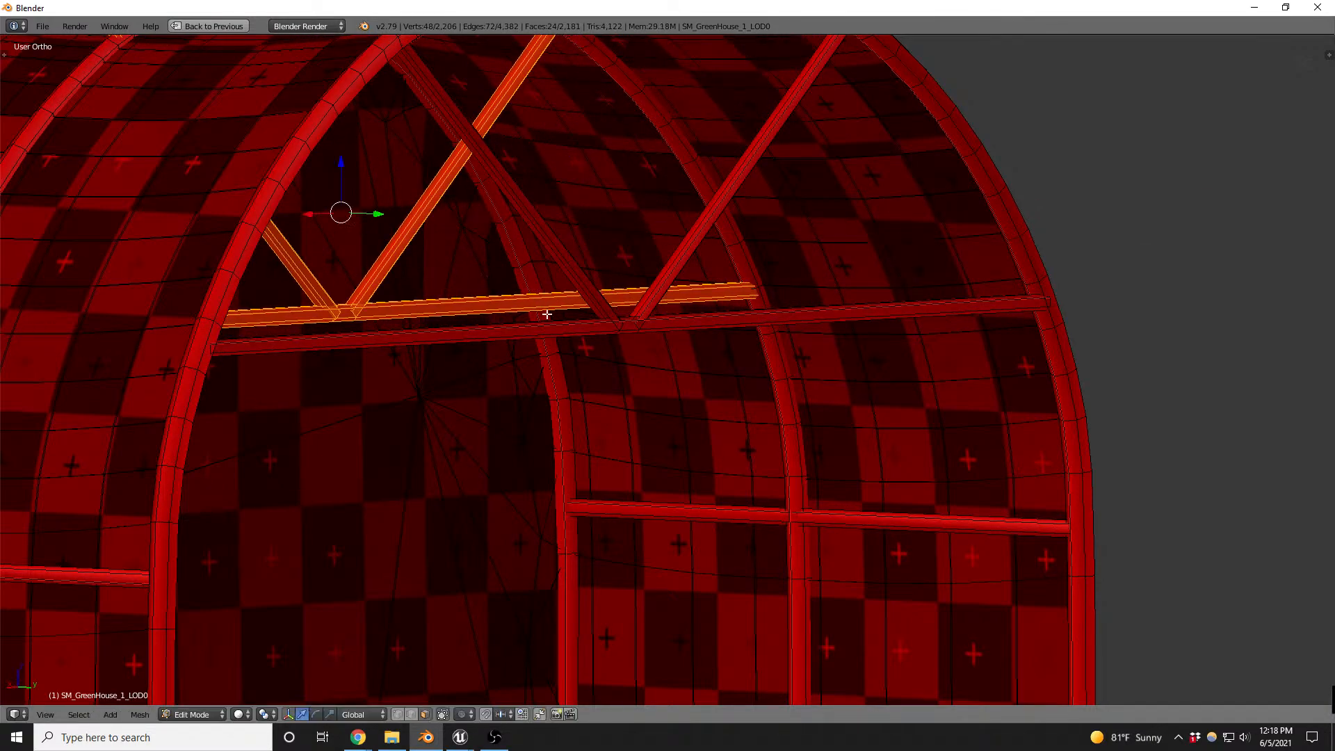
- Select the open end loop of the copied diagonal protruding through the middle arch and move it in X and Z into the arch tube
middle_drag(546, 311, 517, 338)
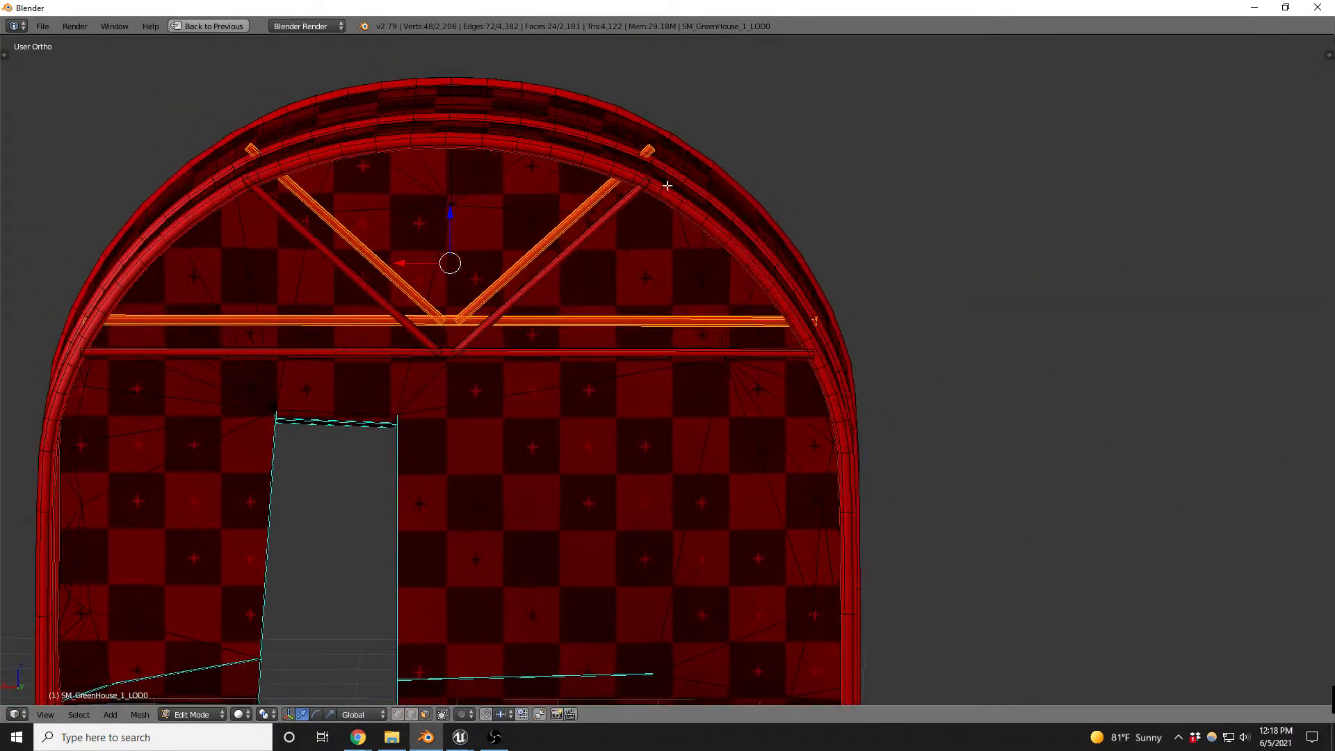
scroll(699, 120, up, 5)
scroll(605, 130, up, 4)
key(ctrl+Tab)
click(550, 175)
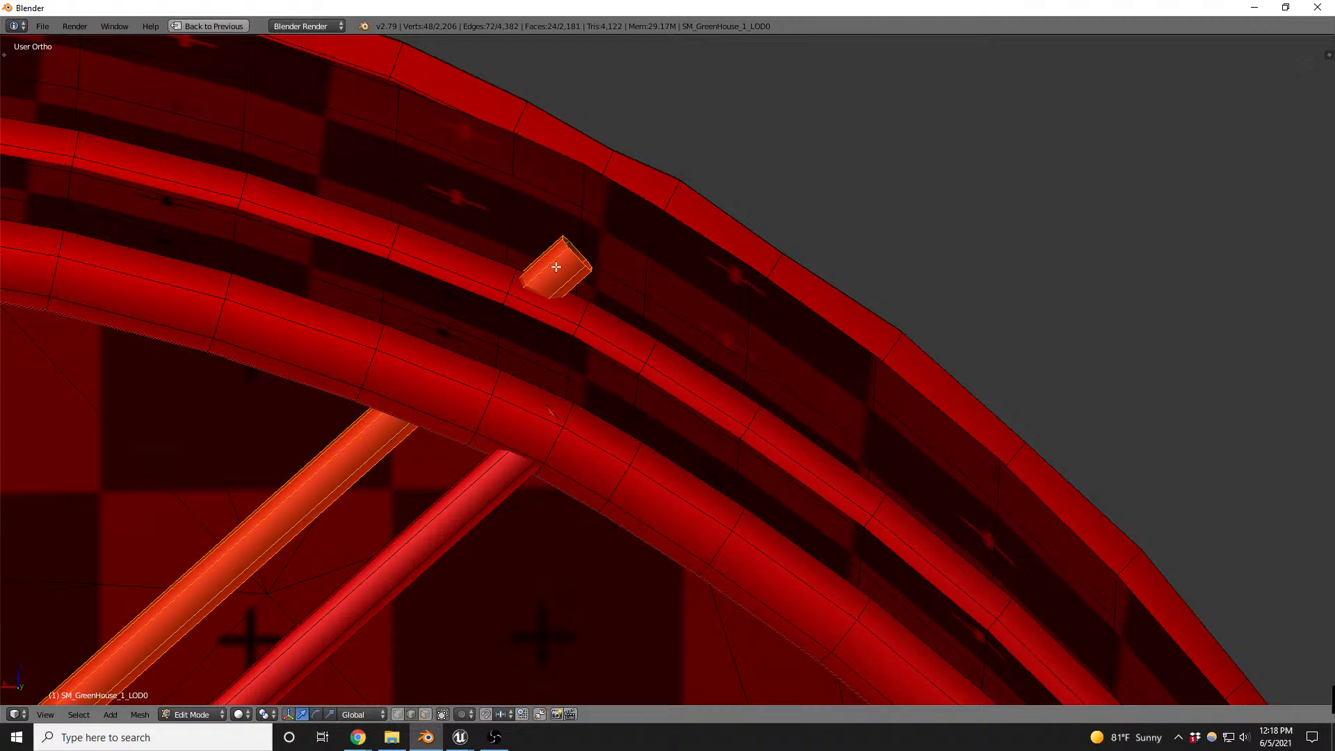
alt+right_click(578, 253)
middle_drag(592, 264, 588, 275)
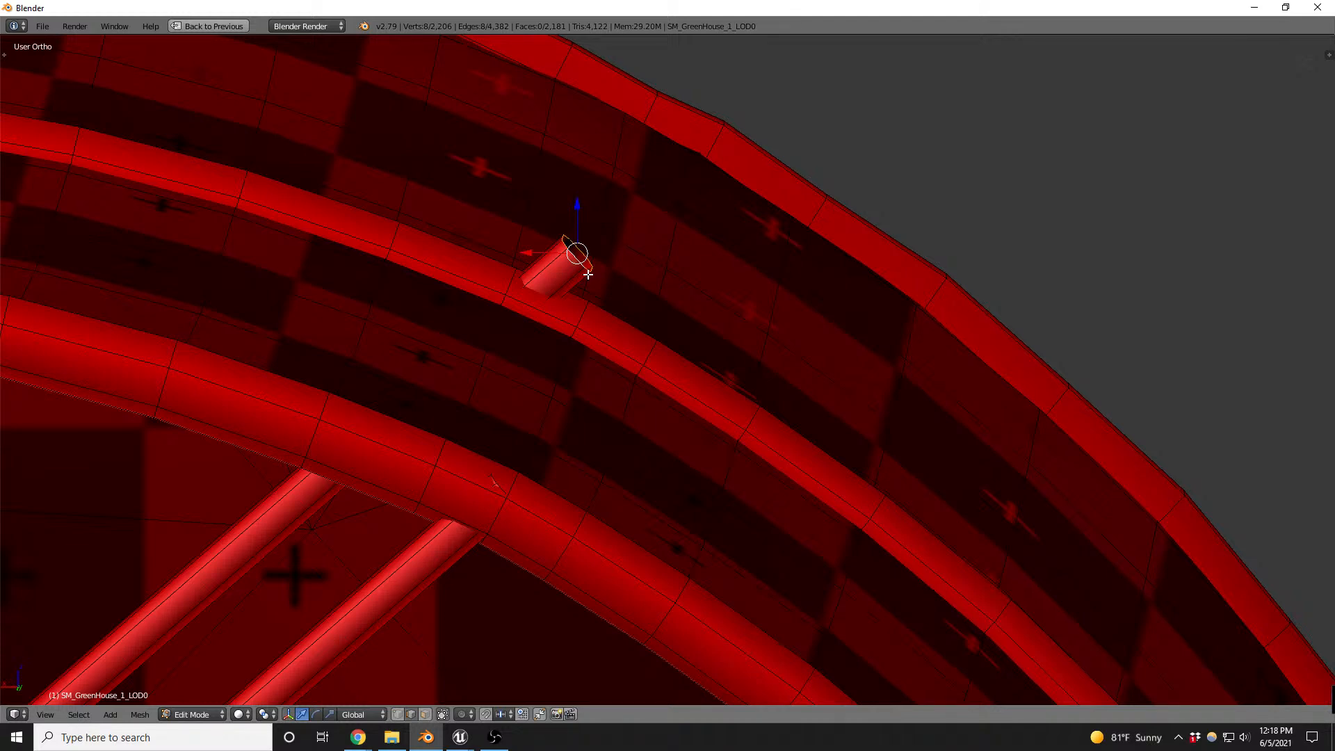
middle_drag(590, 274, 580, 281)
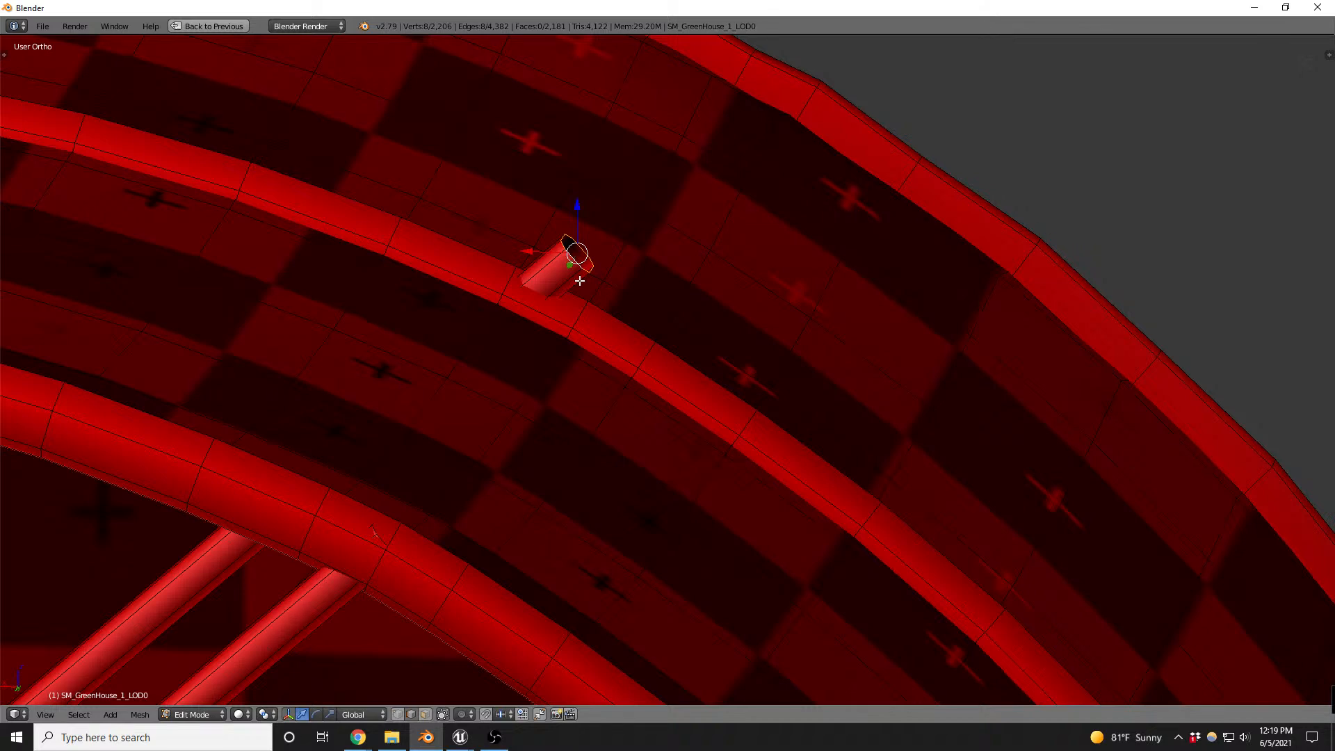
key(g)
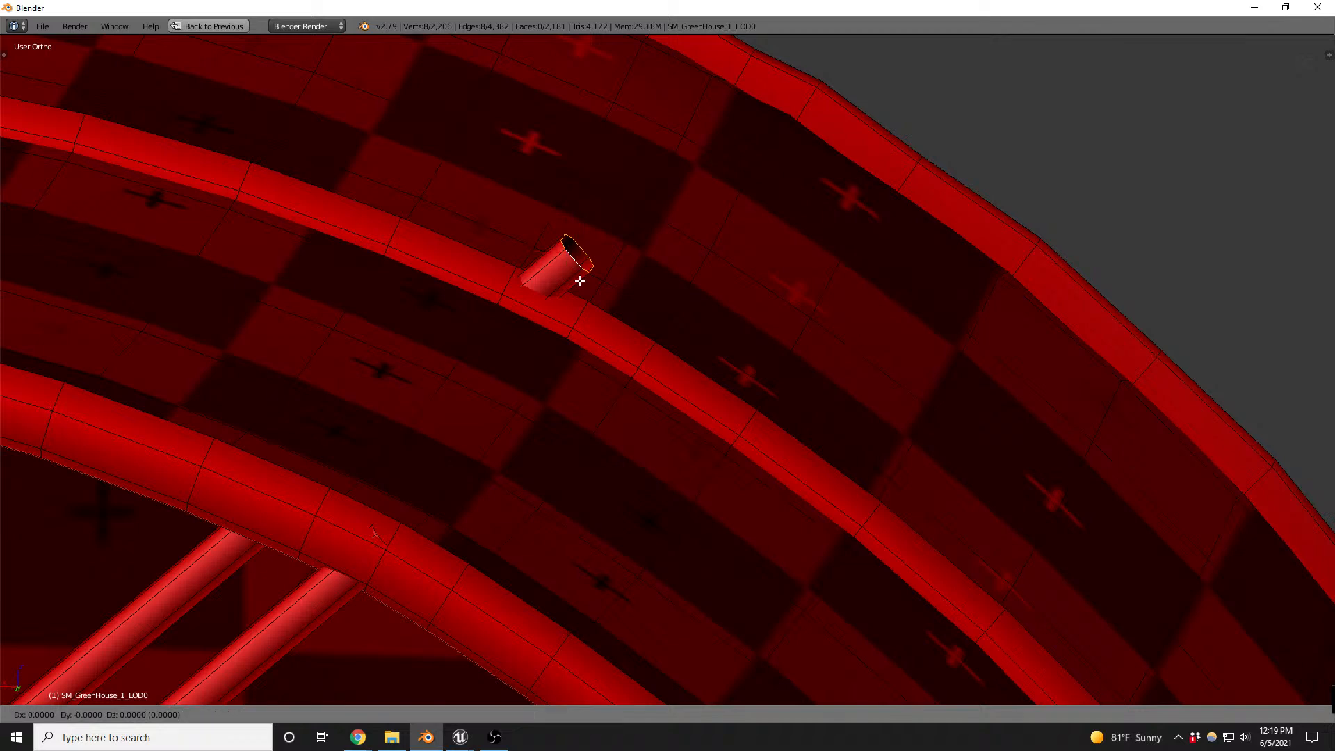
key(shift+y)
click(527, 318)
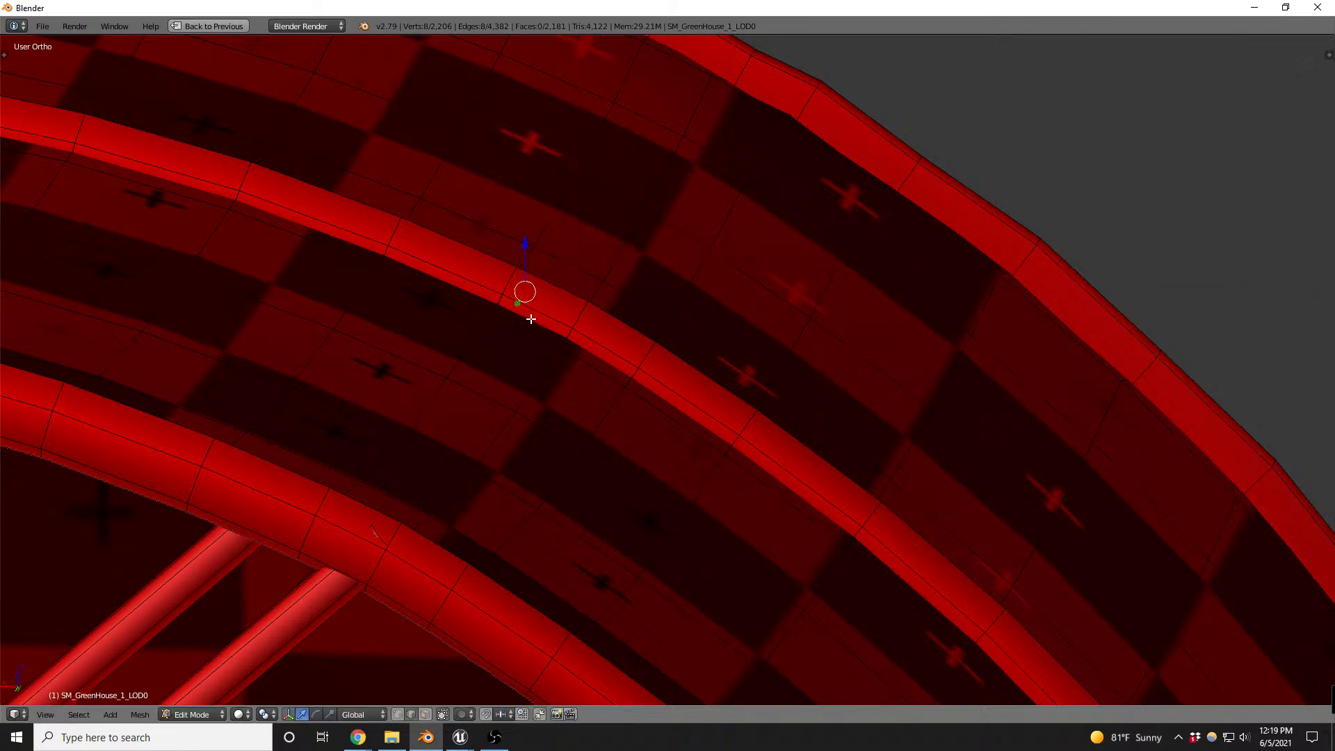
scroll(528, 316, down, 5)
- Pull the protruding end loop of the opposite copied diagonal back into the middle arch tube
scroll(184, 235, up, 6)
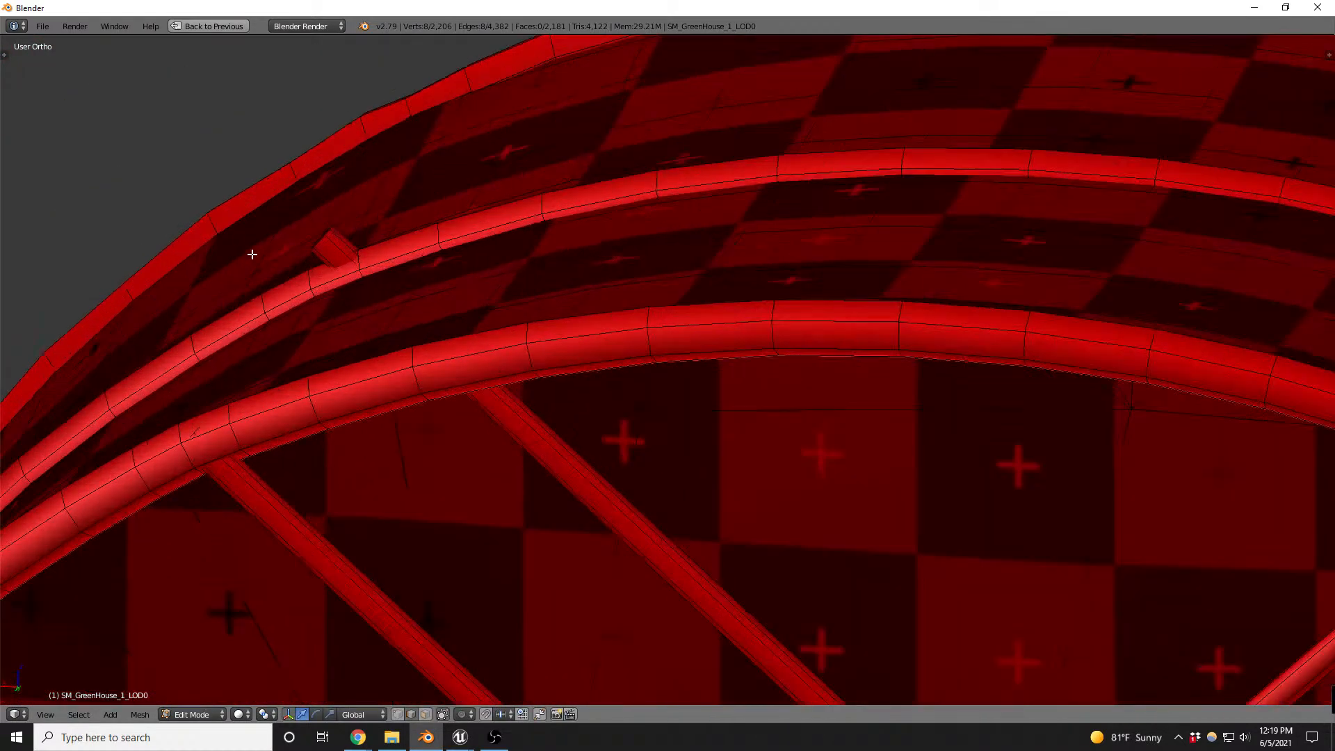
click(396, 221)
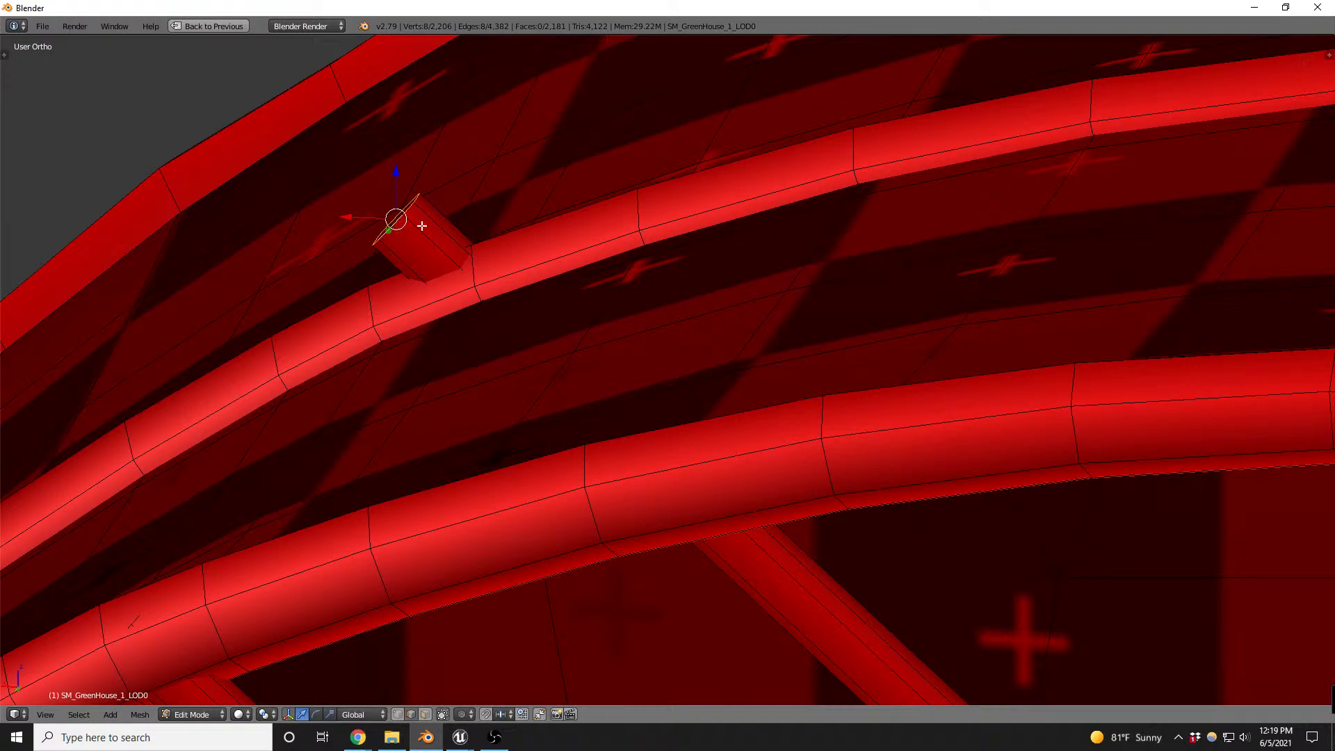
key(g)
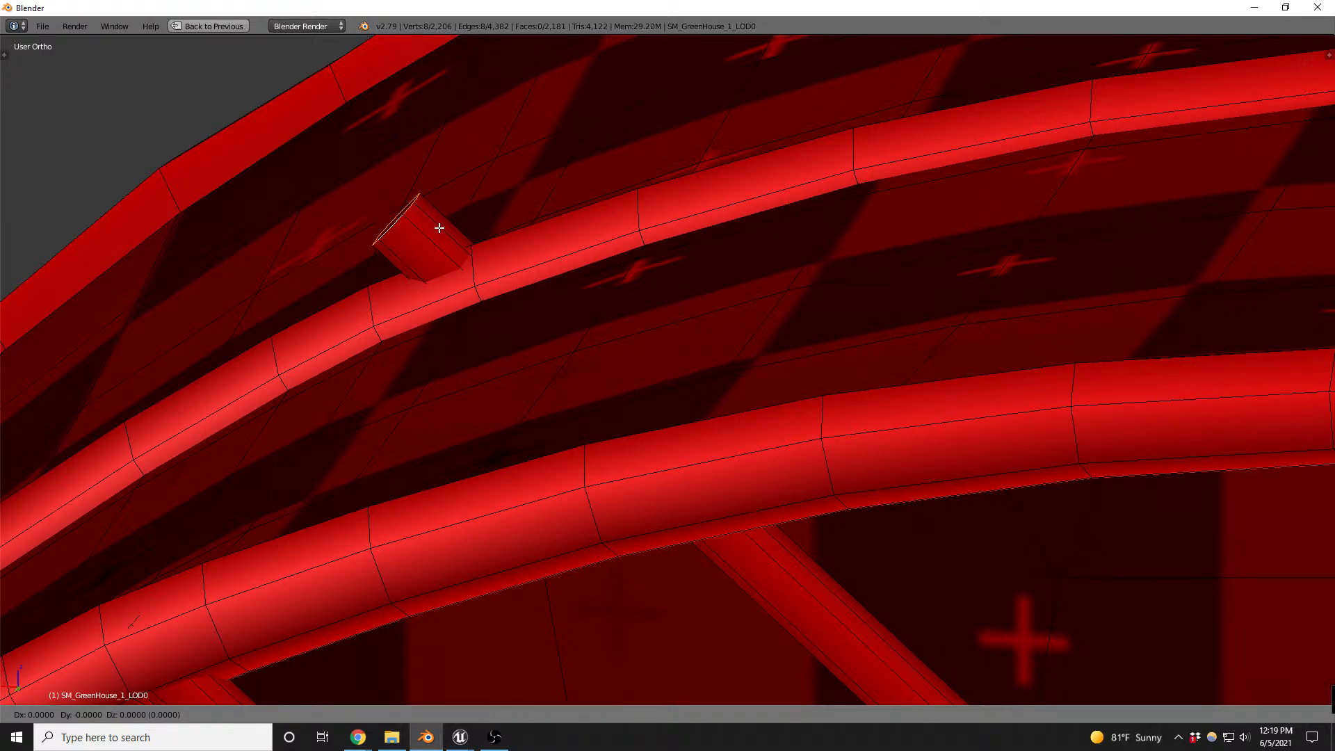
click(490, 288)
scroll(514, 171, down, 8)
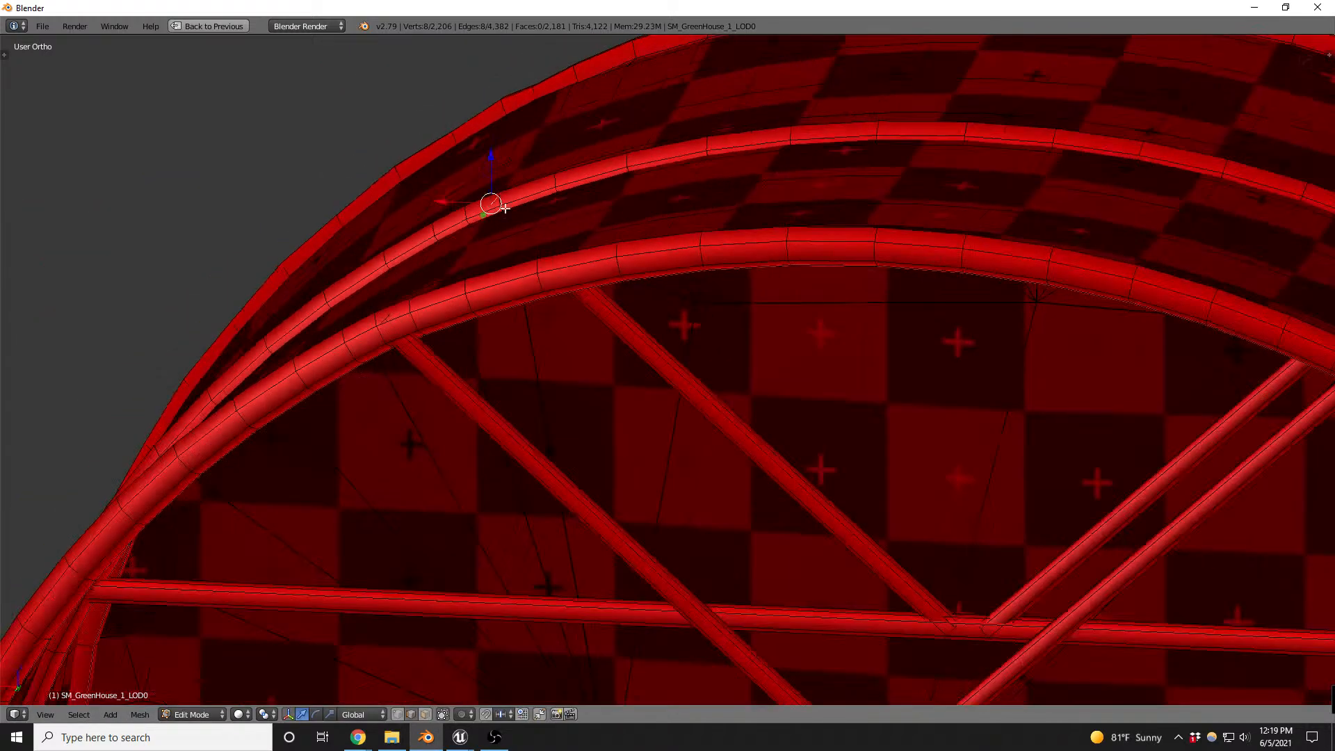
- Inspect both trusses and the greenhouse's underside around the frame corner and doorway, and clear the selection
middle_drag(506, 271, 670, 343)
scroll(706, 278, down, 6)
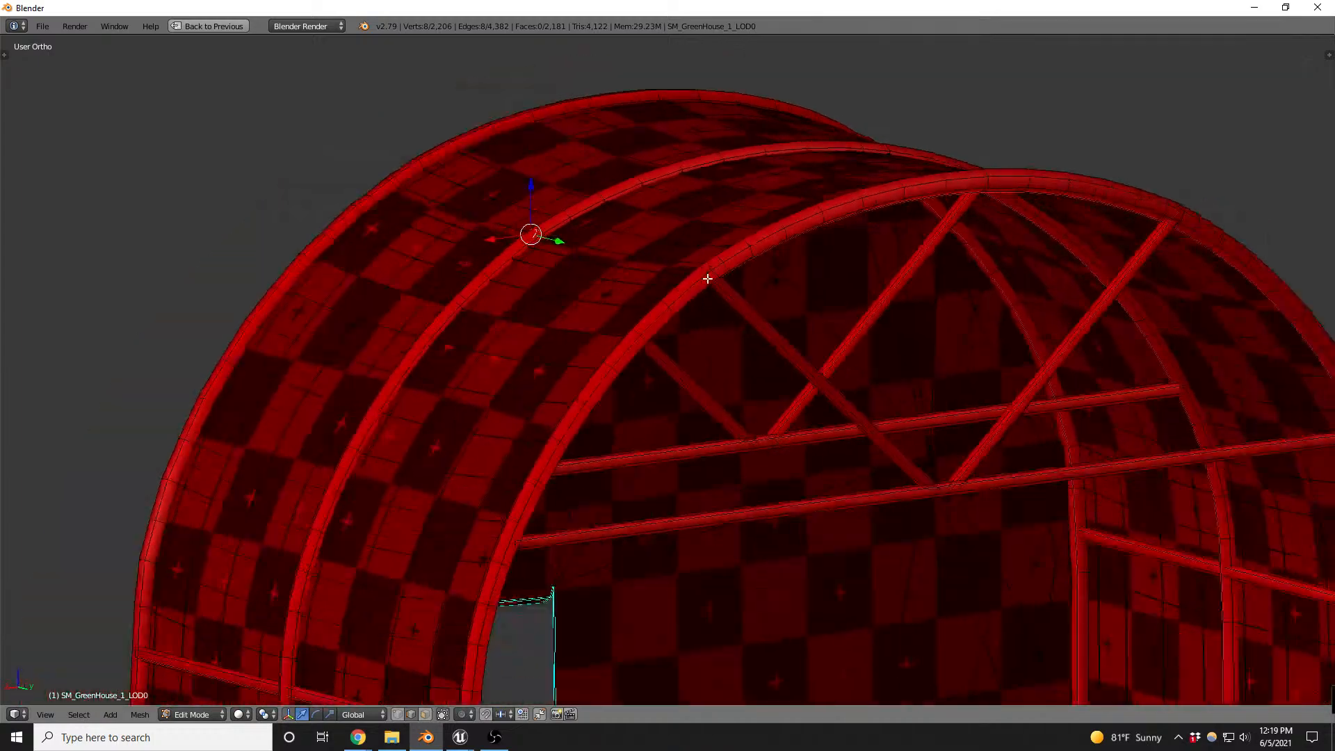
scroll(975, 545, up, 8)
scroll(943, 502, down, 5)
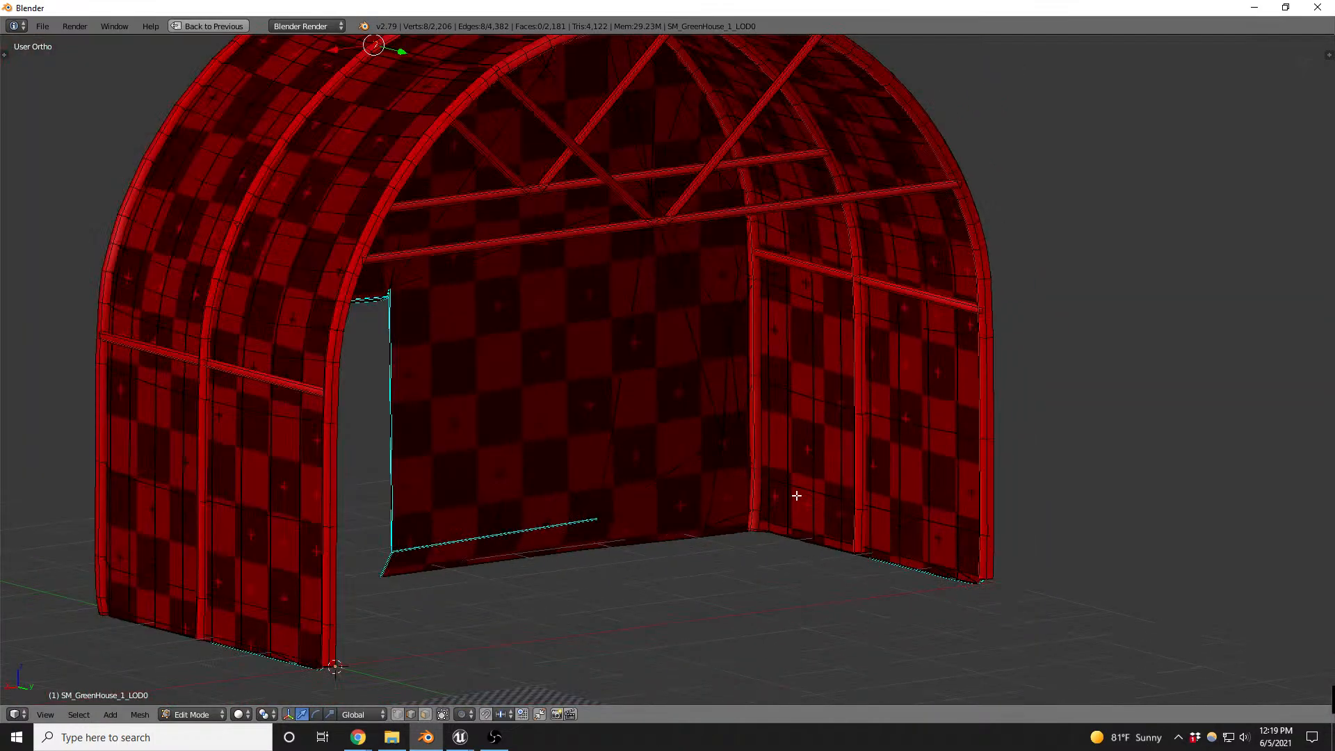
middle_drag(796, 492, 828, 405)
scroll(792, 394, up, 5)
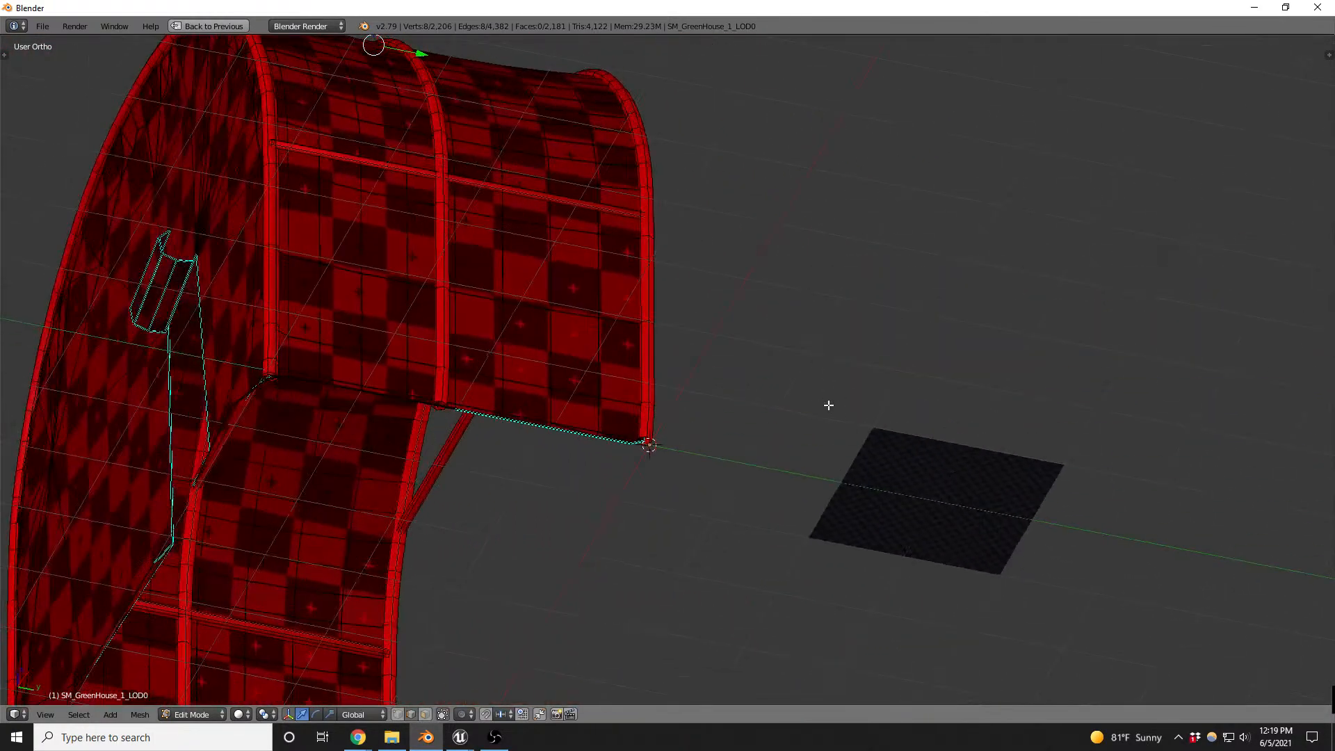
scroll(343, 375, up, 6)
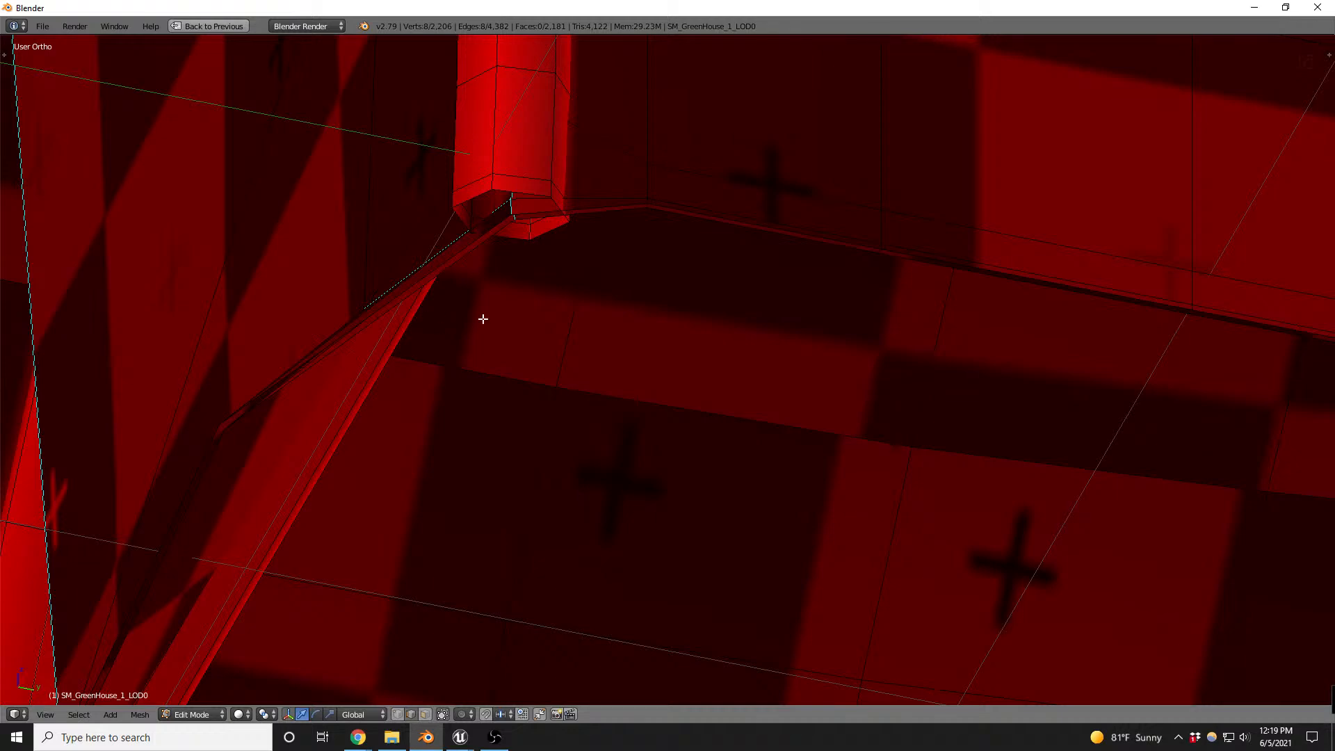
scroll(774, 291, down, 2)
scroll(816, 294, down, 1)
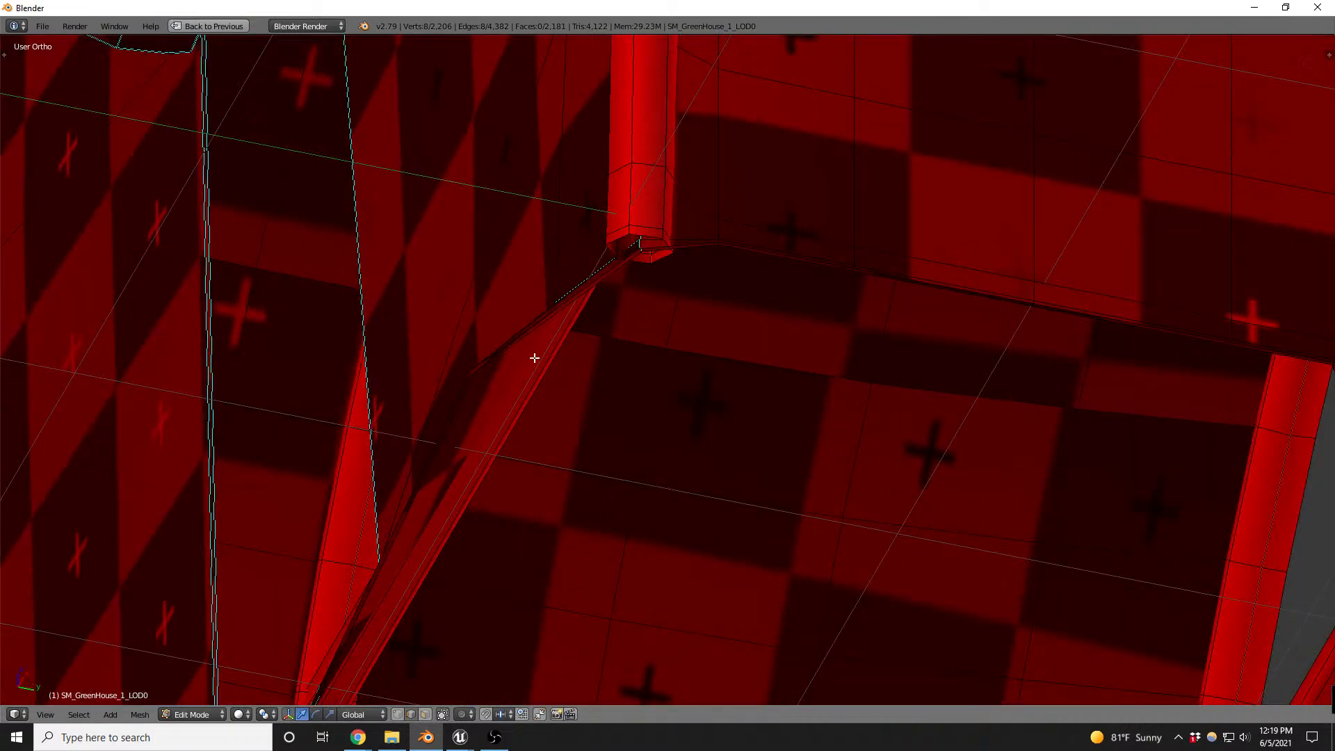
key(a)
key(a)
key(a)
key(a)
scroll(497, 386, down, 4)
key(a)
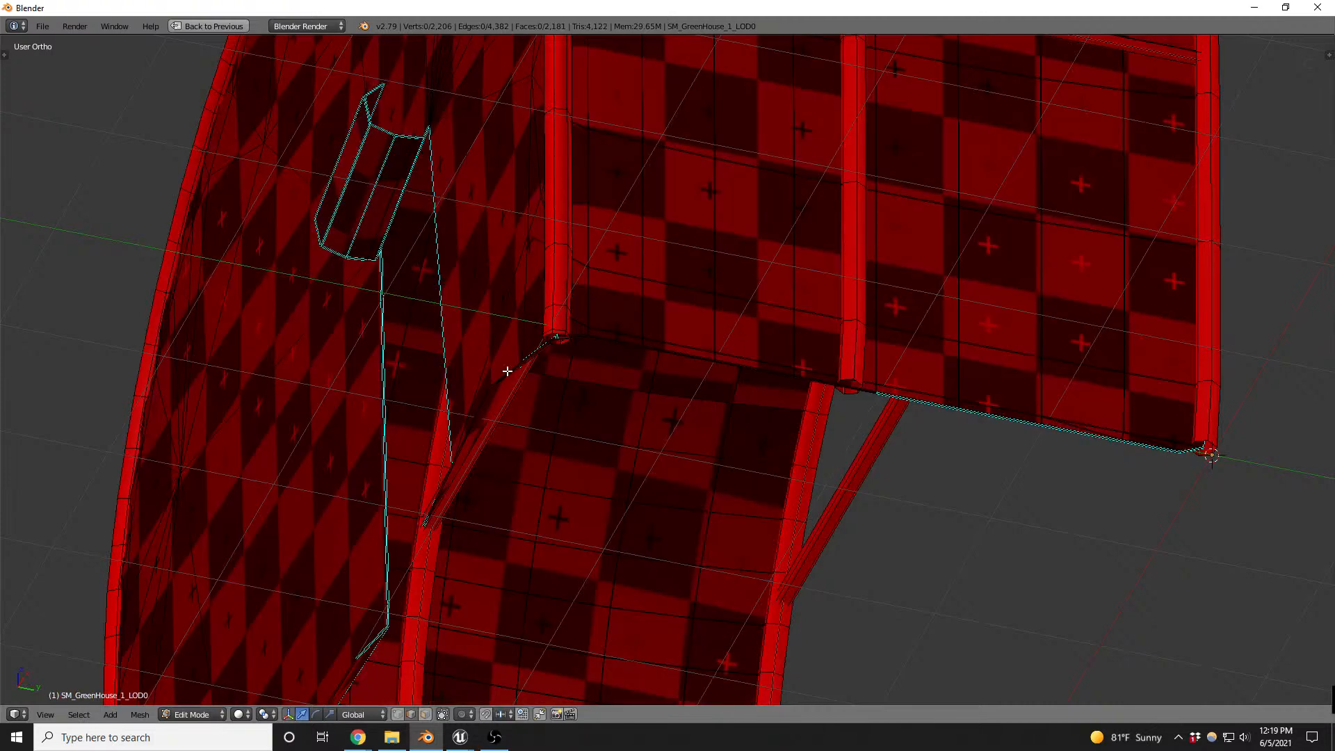
- Select the thin strip of rim faces around the doorway opening in the cover and delete those faces
scroll(438, 352, up, 8)
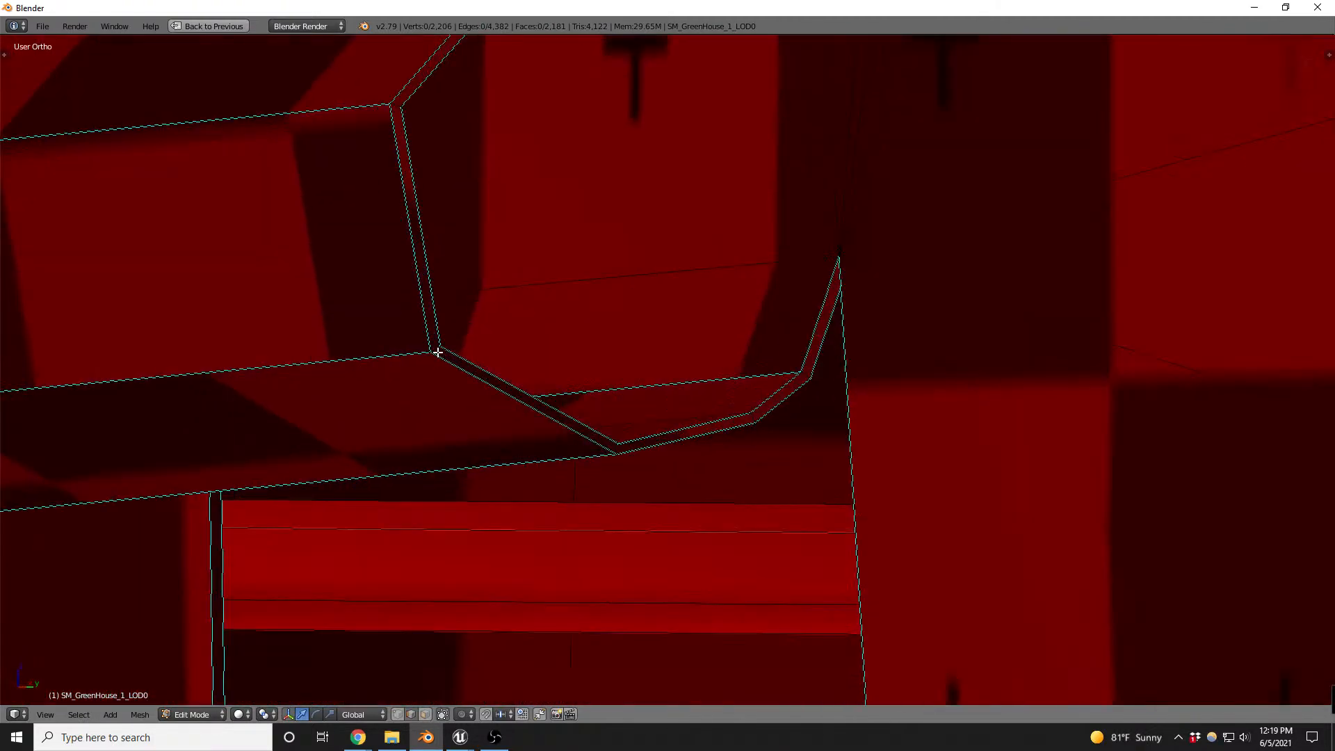
scroll(439, 350, down, 1)
key(ctrl+Tab)
click(428, 292)
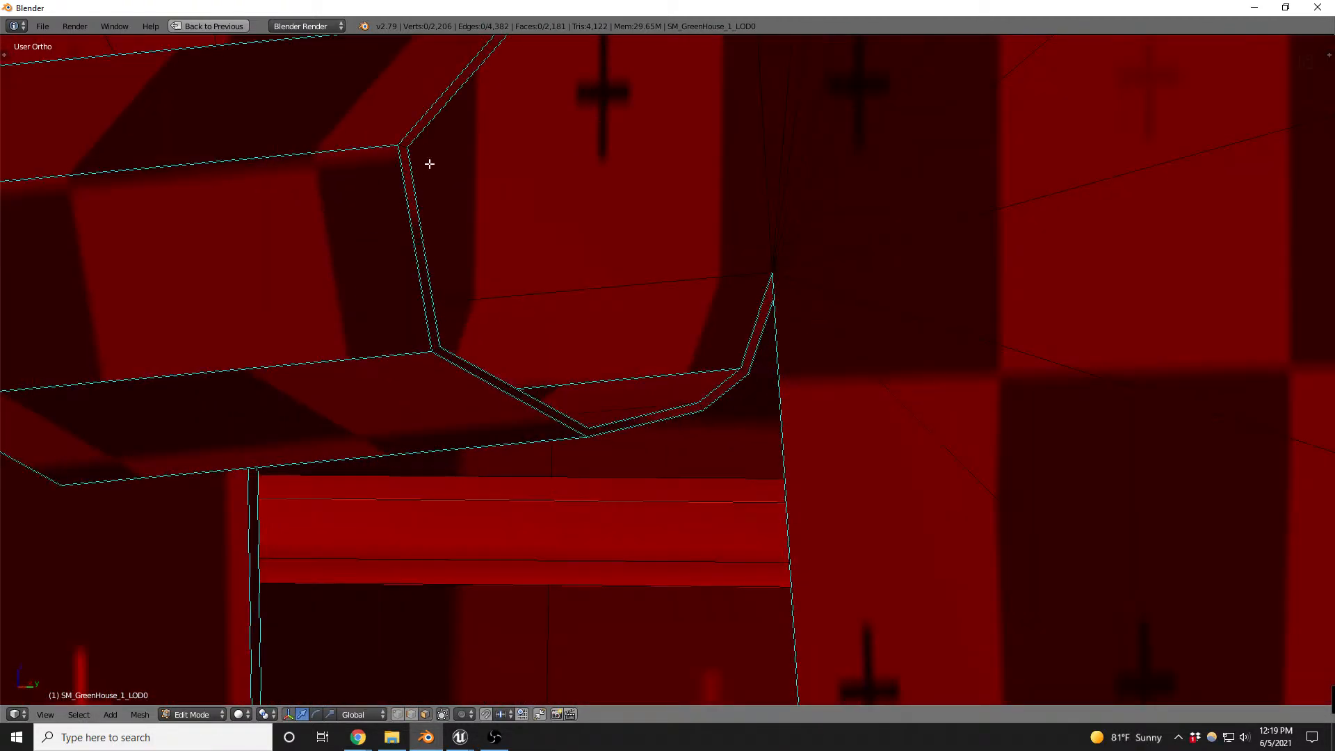
alt+click(403, 145)
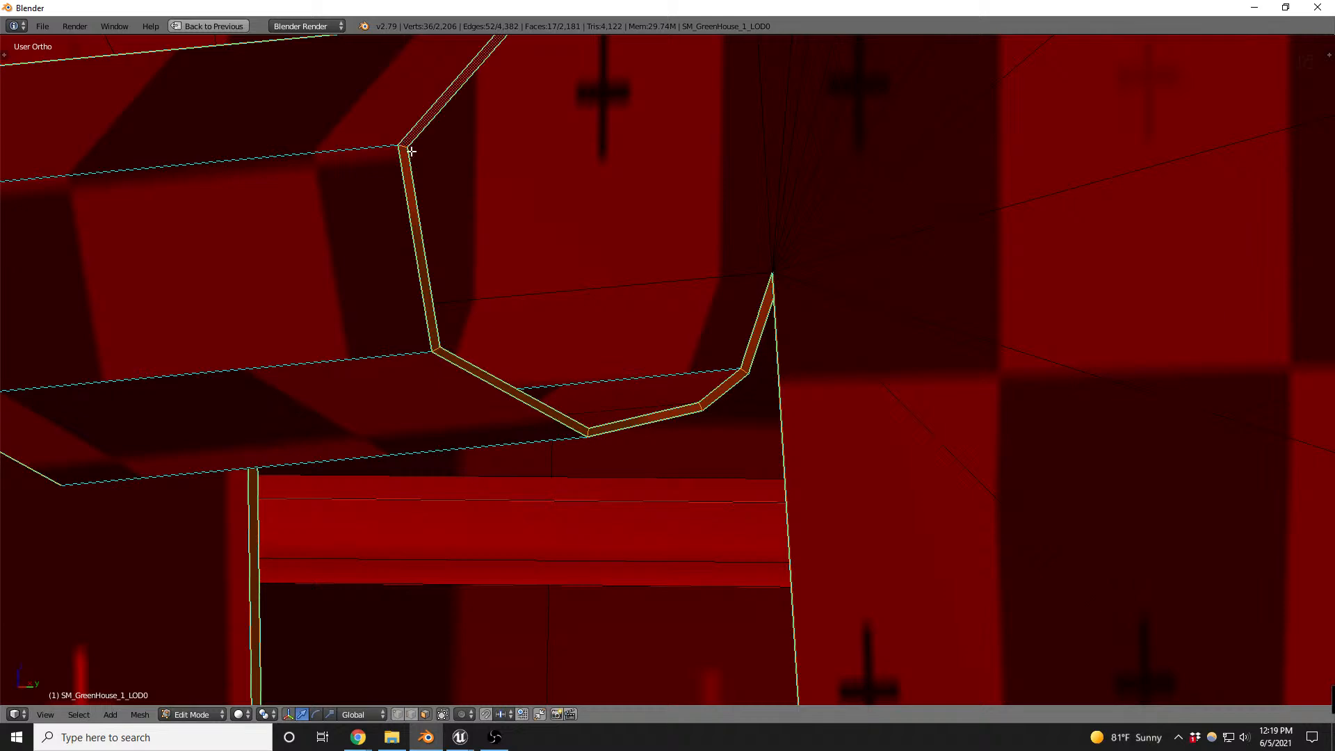
scroll(613, 176, down, 10)
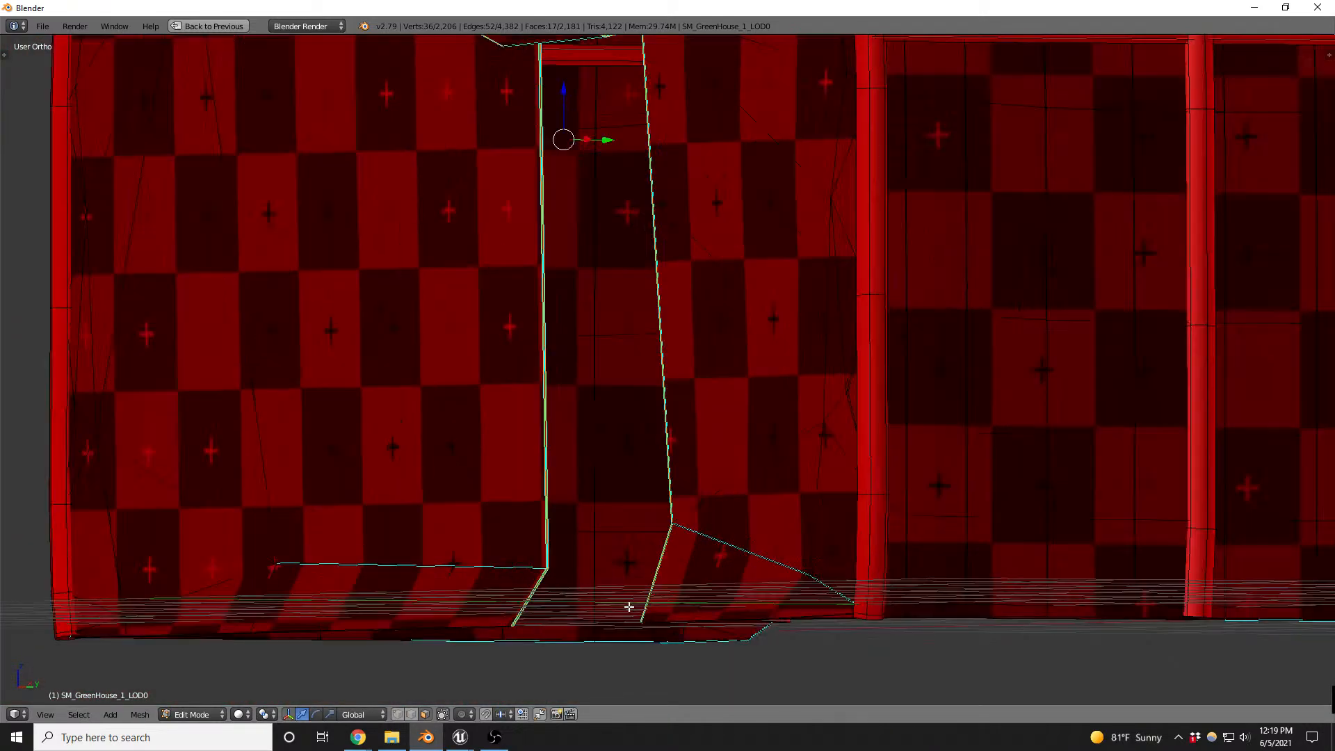
scroll(629, 607, up, 4)
key(x)
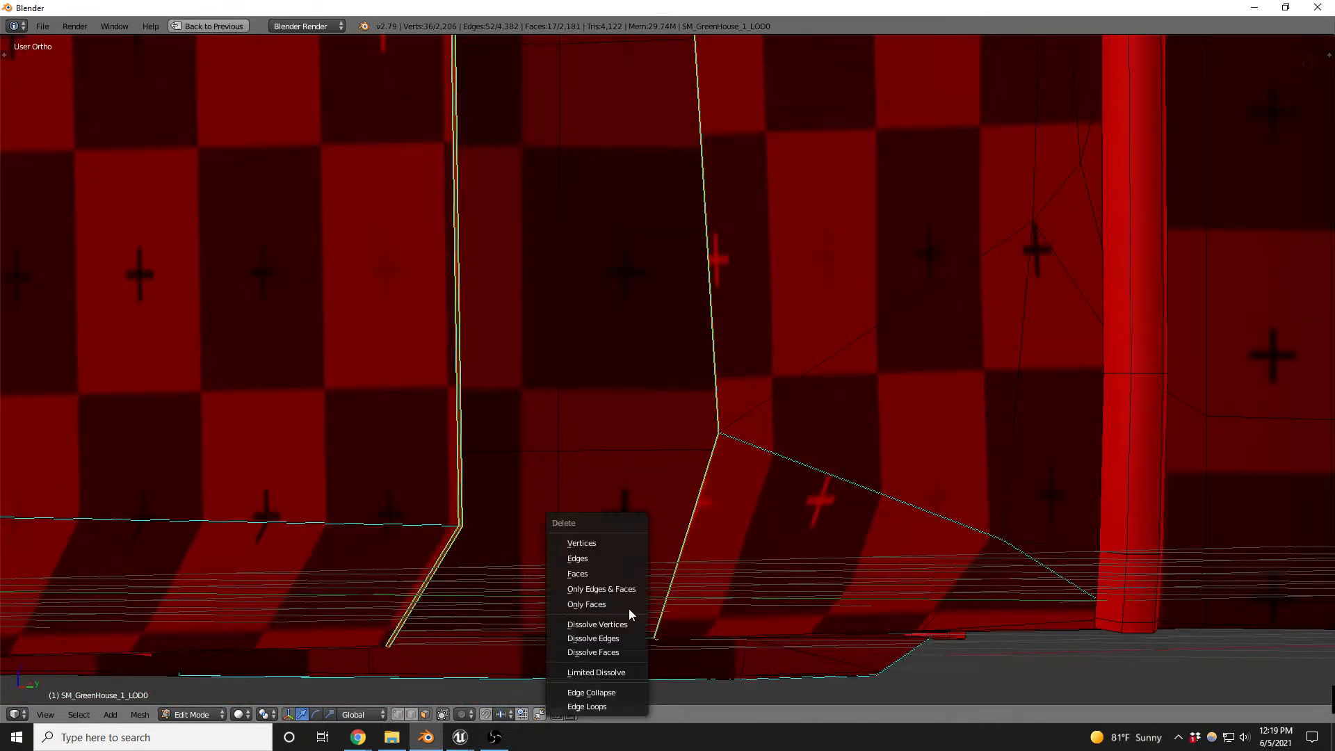
click(596, 574)
scroll(665, 468, down, 5)
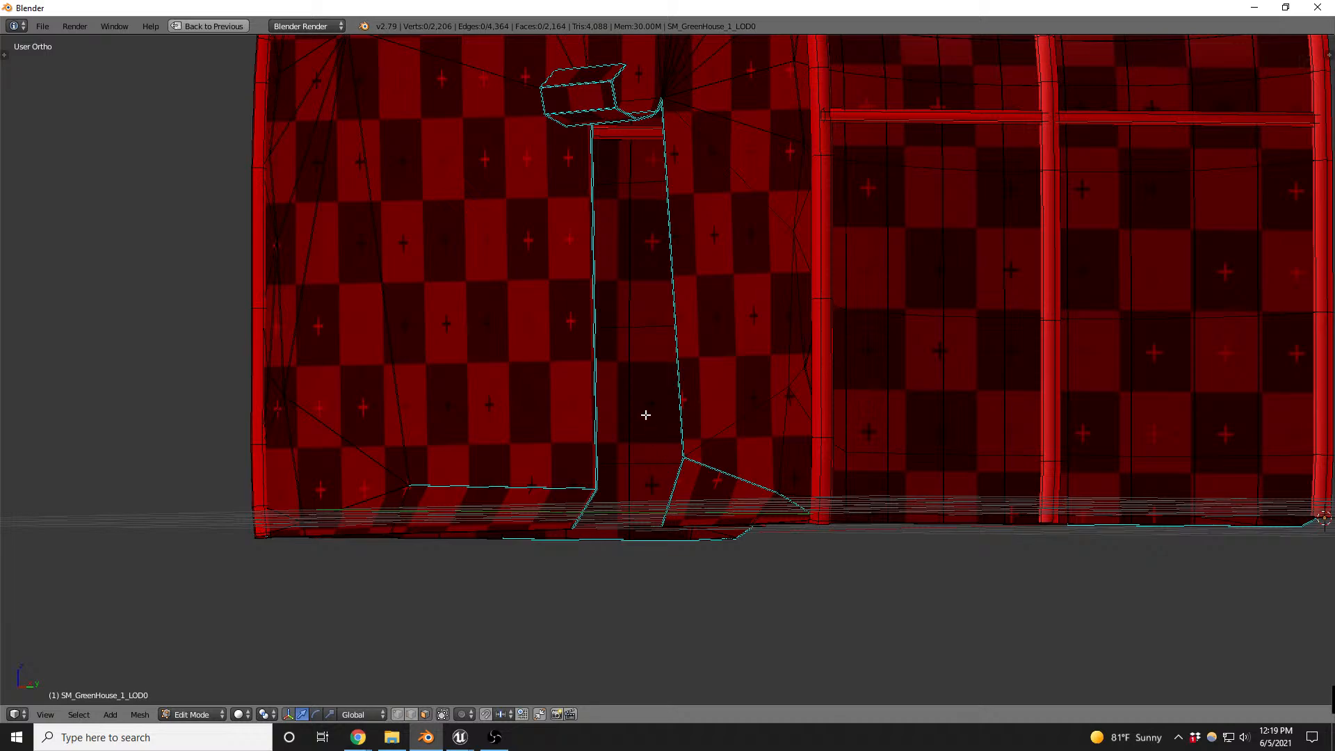
- Select the linked greenhouse cover, separate it from the frame into its own object, and return to Object Mode
key(l)
key(a)
middle_drag(654, 451, 506, 335)
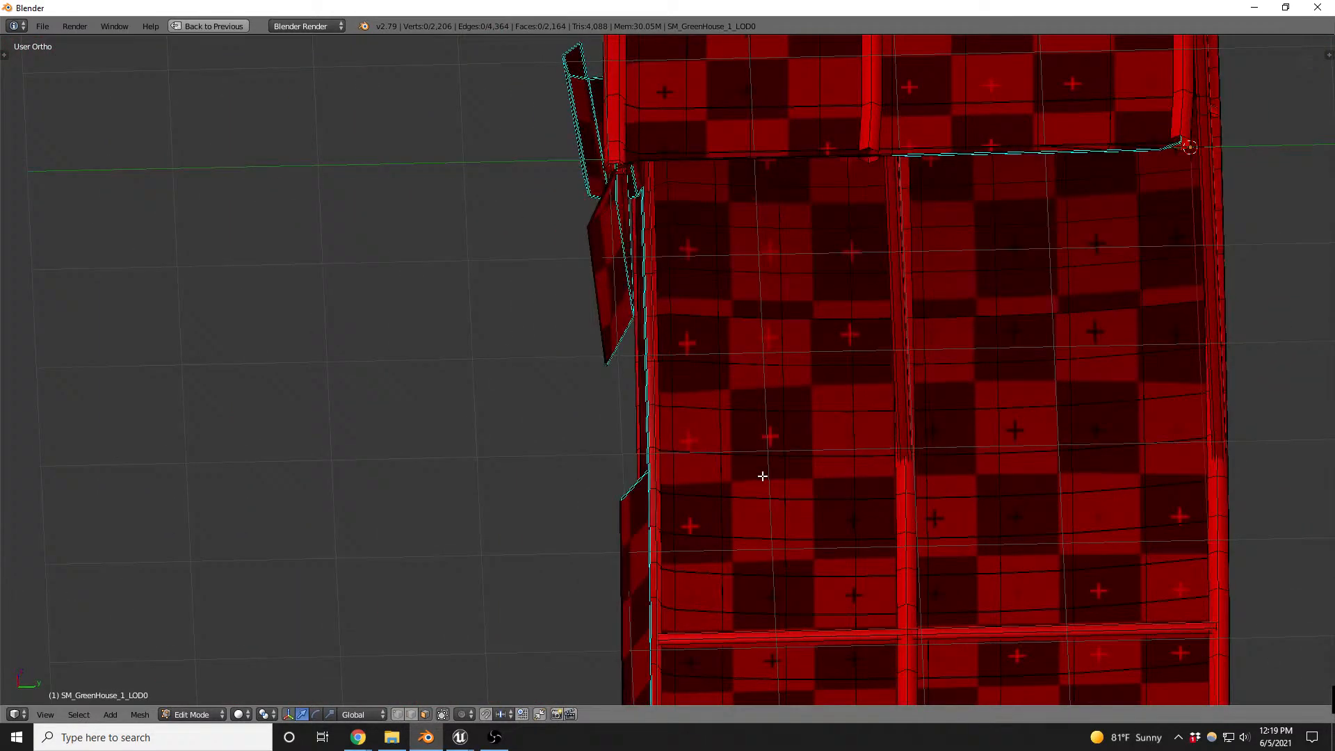
key(l)
mouse_move(745, 441)
middle_down()
mouse_move(766, 381)
mouse_move(821, 433)
mouse_move(850, 408)
mouse_move(804, 388)
mouse_move(822, 483)
mouse_move(852, 434)
middle_up()
scroll(818, 445, down, 8)
key(a)
key(l)
key(p)
click(822, 488)
key(Tab)
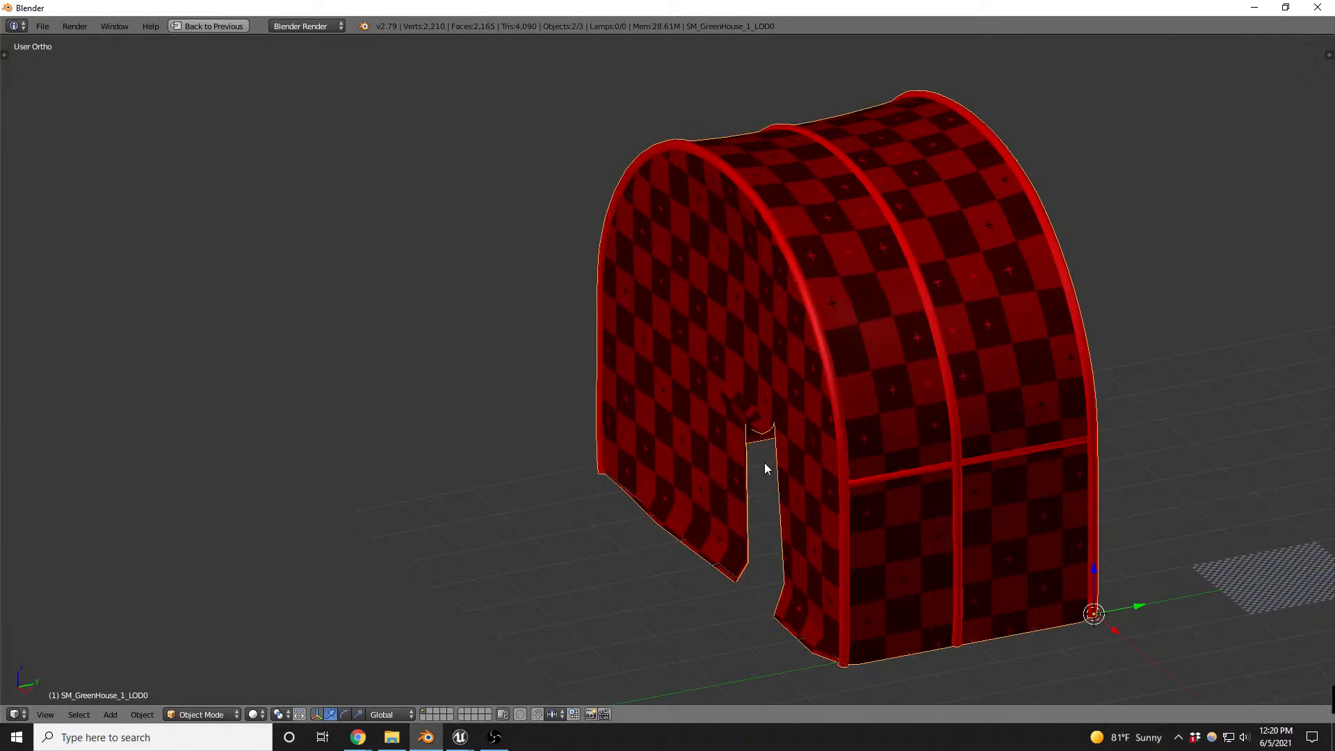
- Move the separated SM_GreenHouse_1_LOD0.001 object to another layer and select the remaining greenhouse mesh in solid shading
key(z)
right_click(762, 450)
key(m)
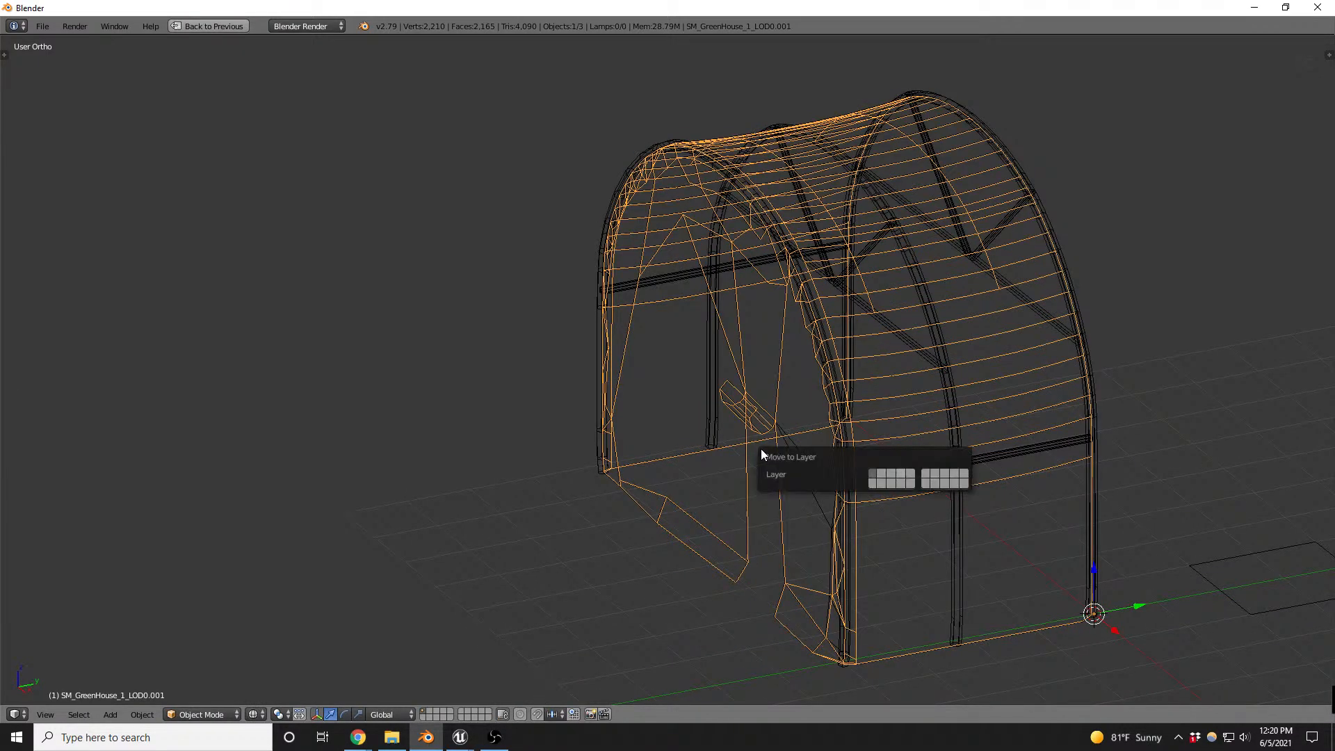
click(901, 472)
right_click(839, 340)
key(z)
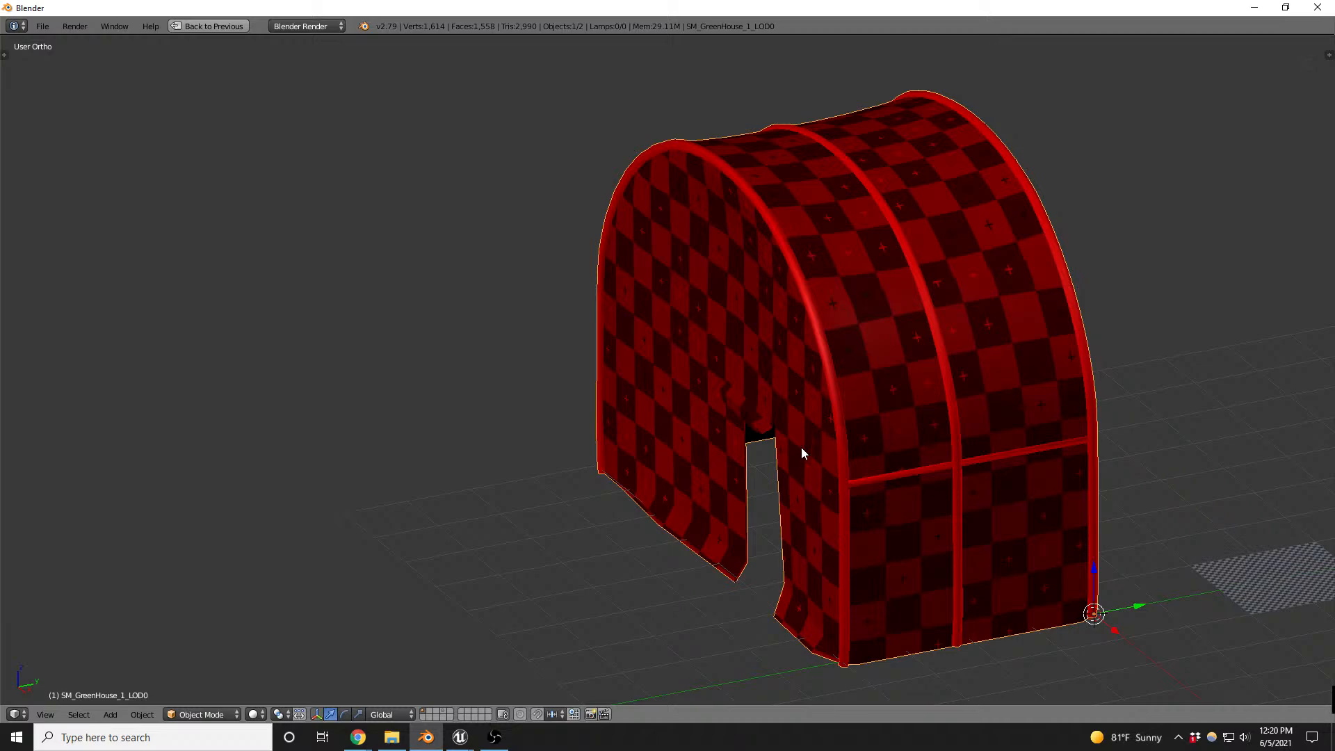
middle_drag(801, 448, 807, 343)
- Unwrap all greenhouse faces that use the metal material and assign them the Untitled checker image
key(Tab)
key(ctrl+Up)
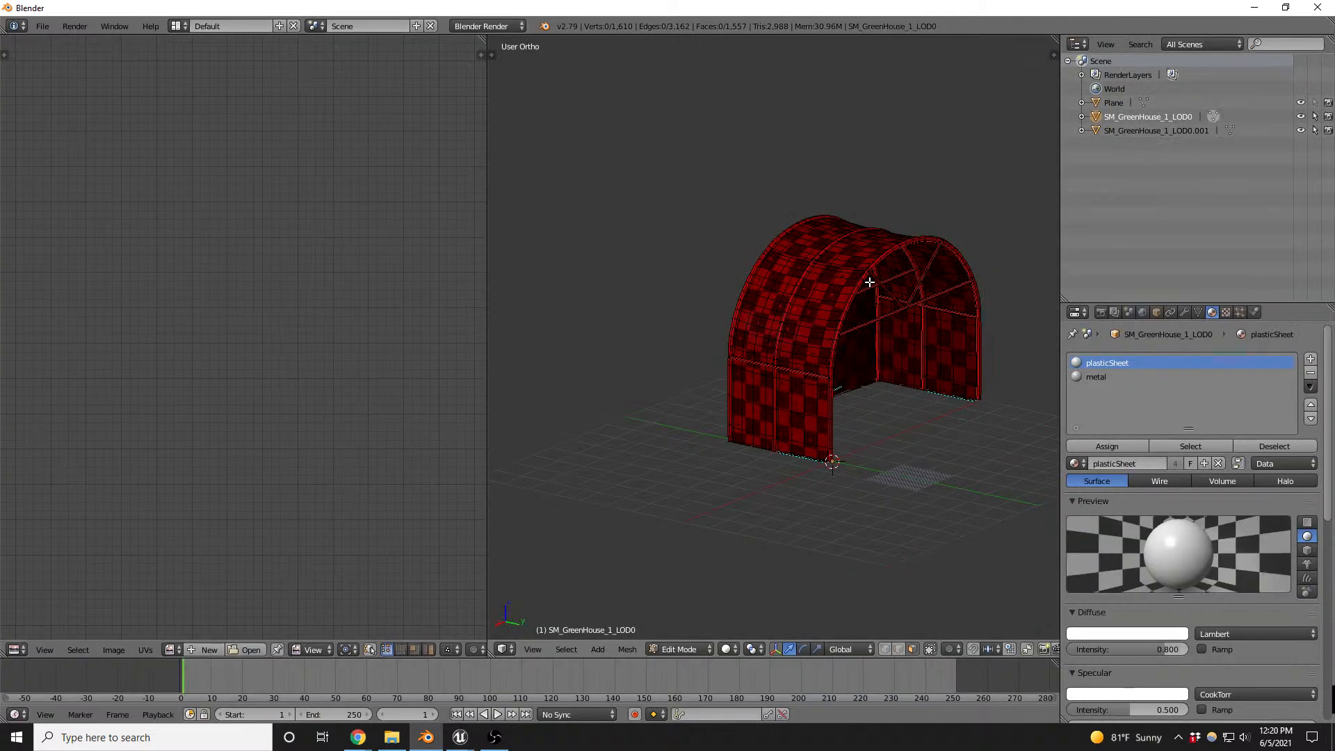
click(1096, 377)
click(1191, 446)
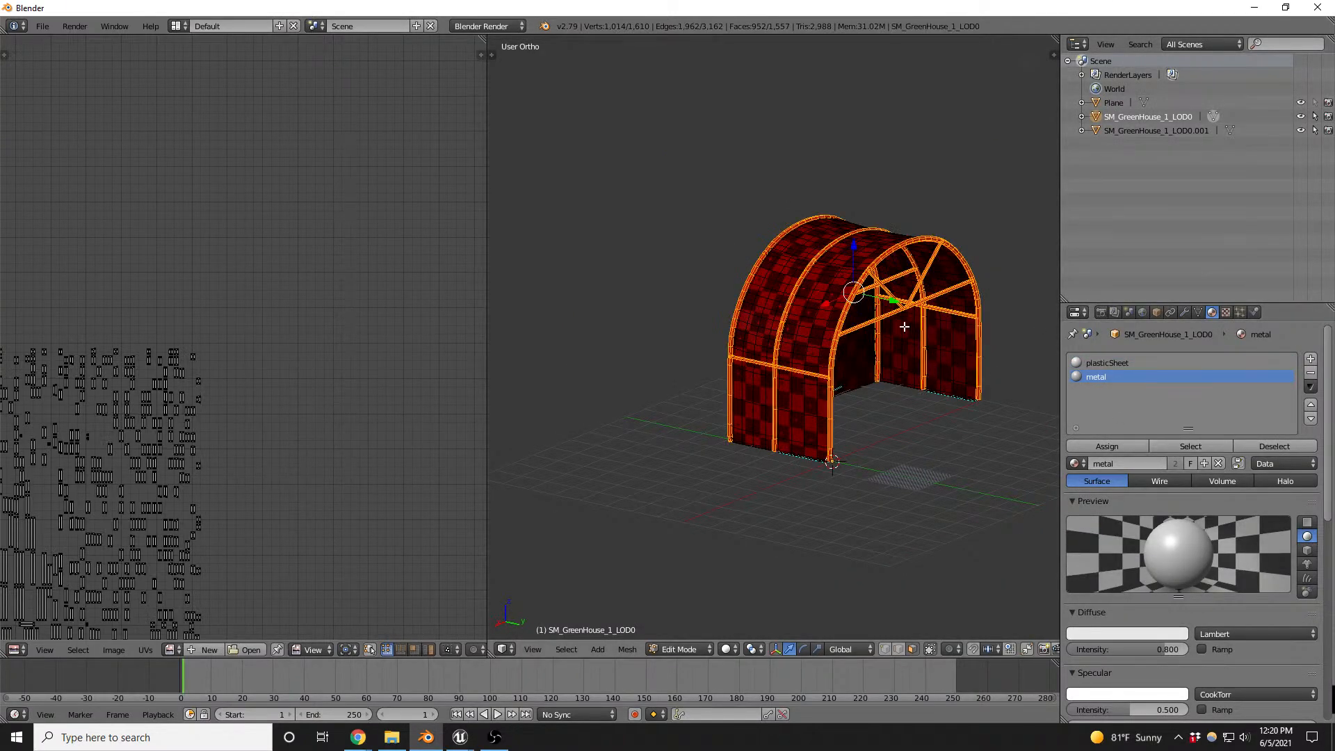
key(u)
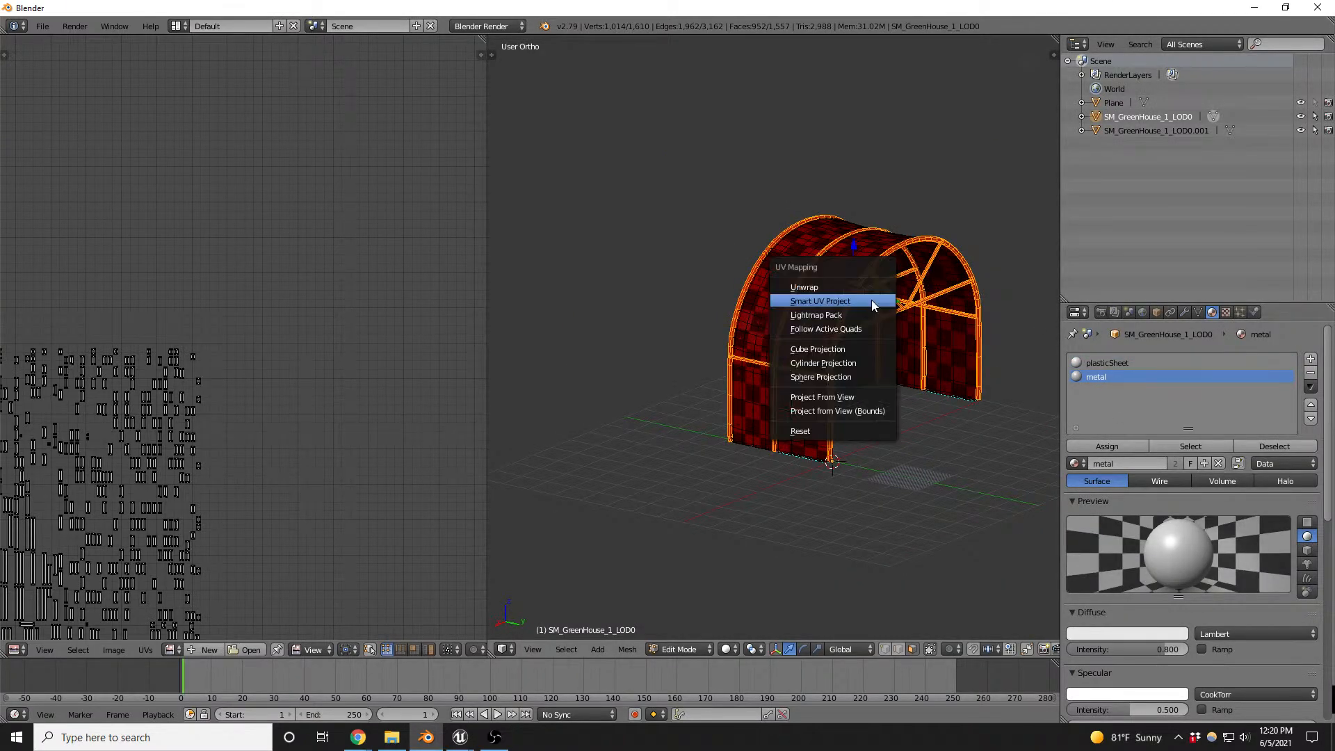
click(838, 287)
scroll(135, 490, up, 5)
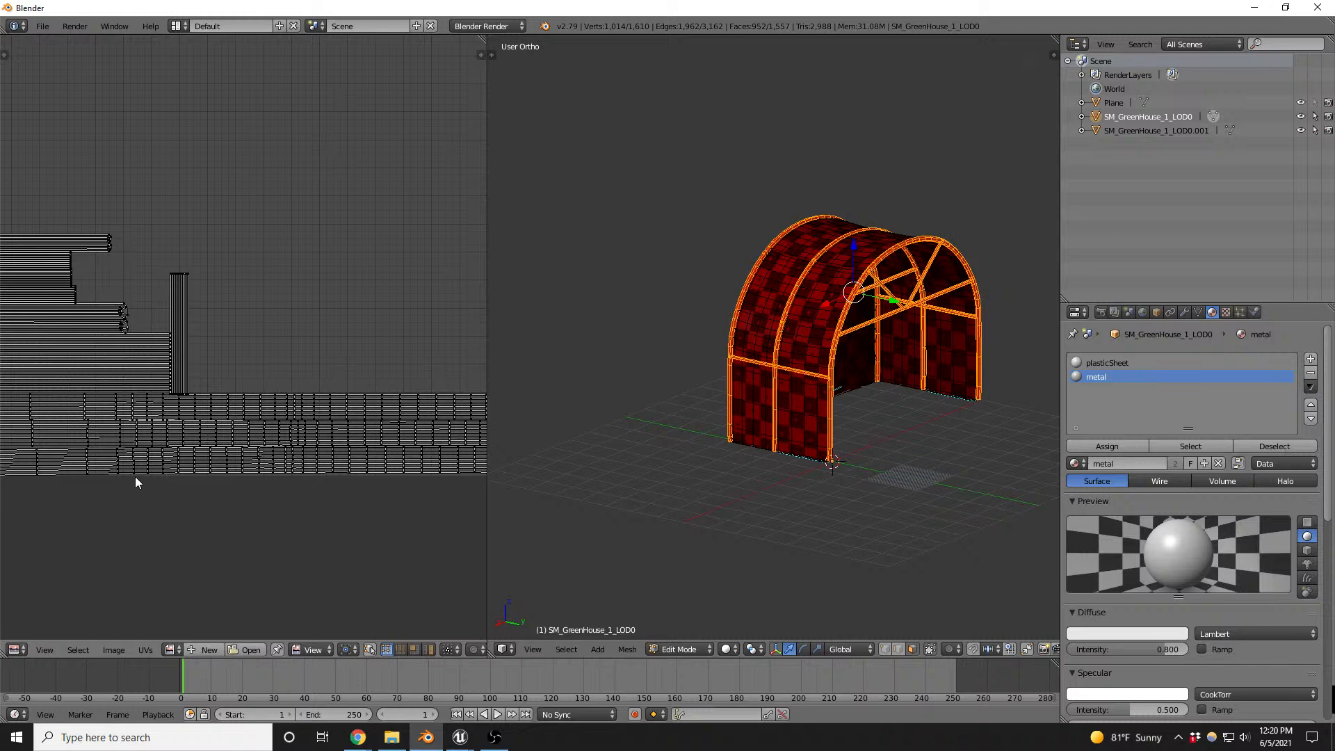
click(173, 650)
click(196, 539)
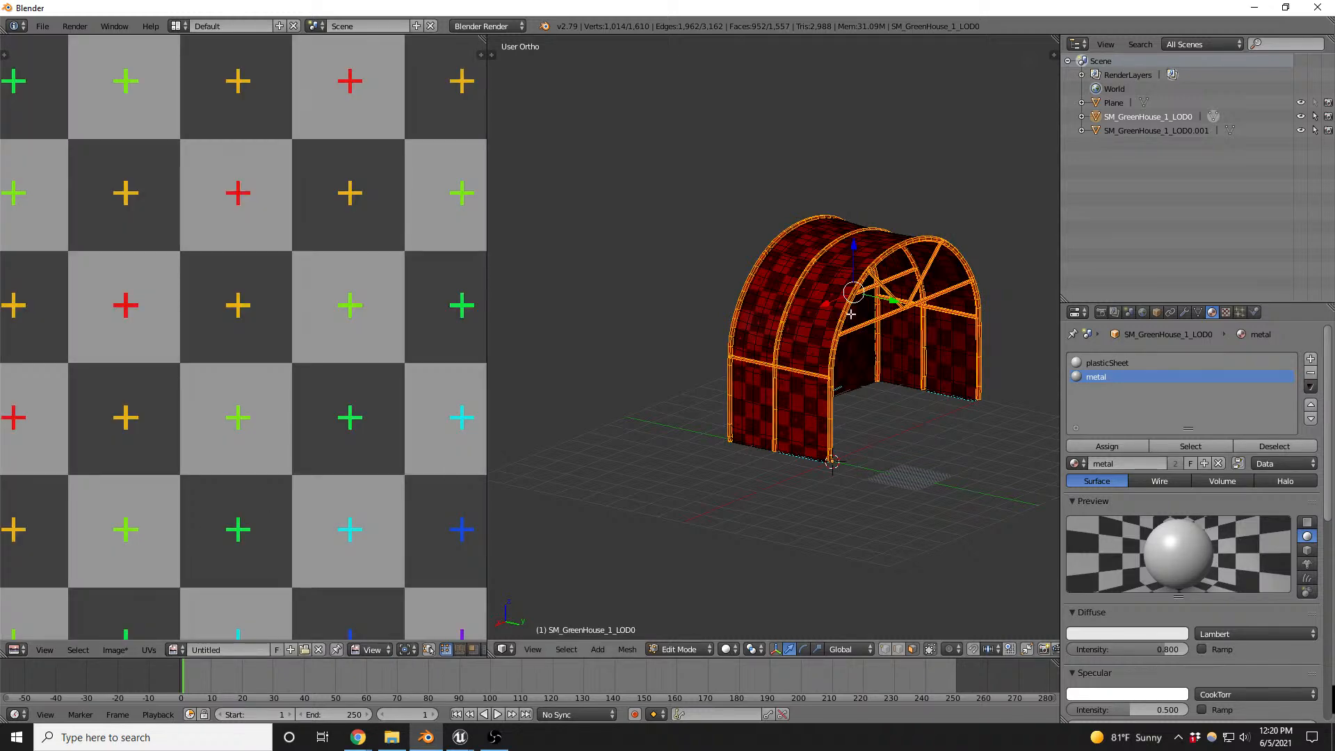
- Examine the checker texture's scale and distortion on the frame tubes and the cover from several sides
scroll(851, 314, up, 10)
scroll(813, 327, down, 1)
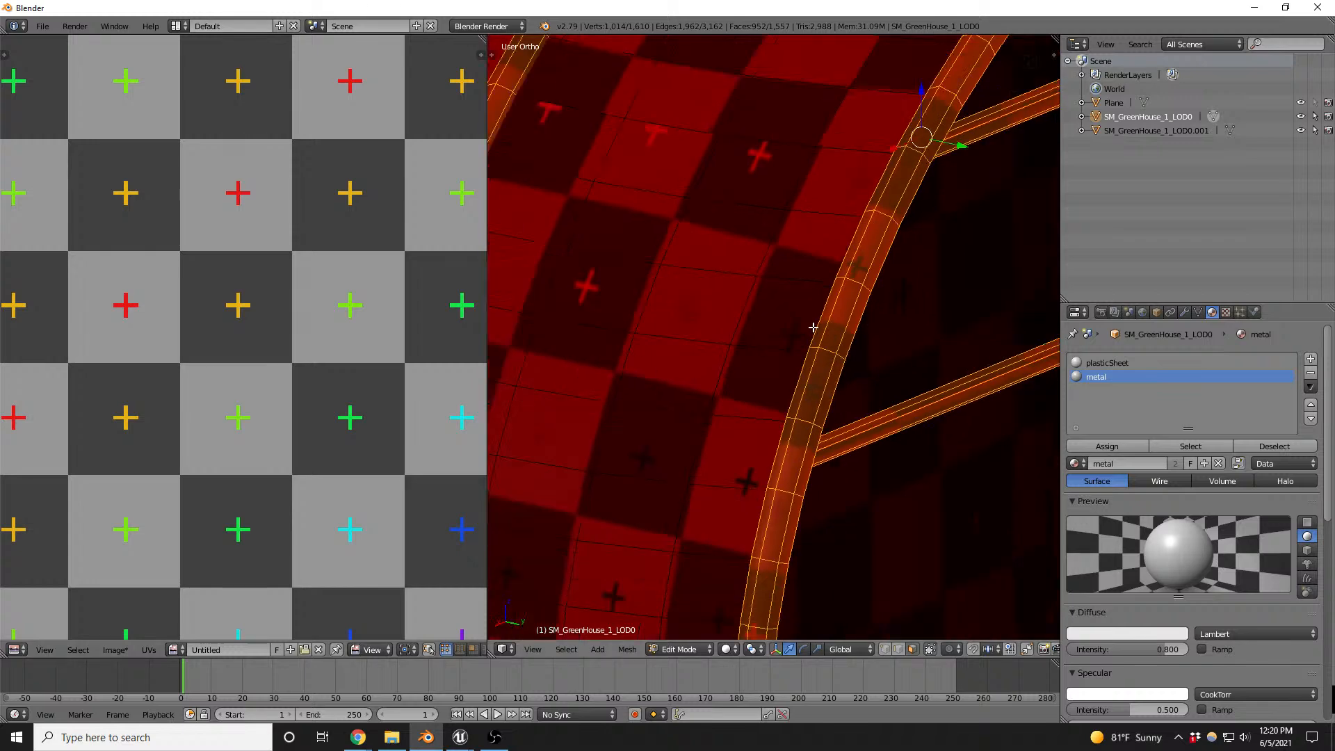
key(Tab)
scroll(810, 329, down, 1)
scroll(808, 332, down, 8)
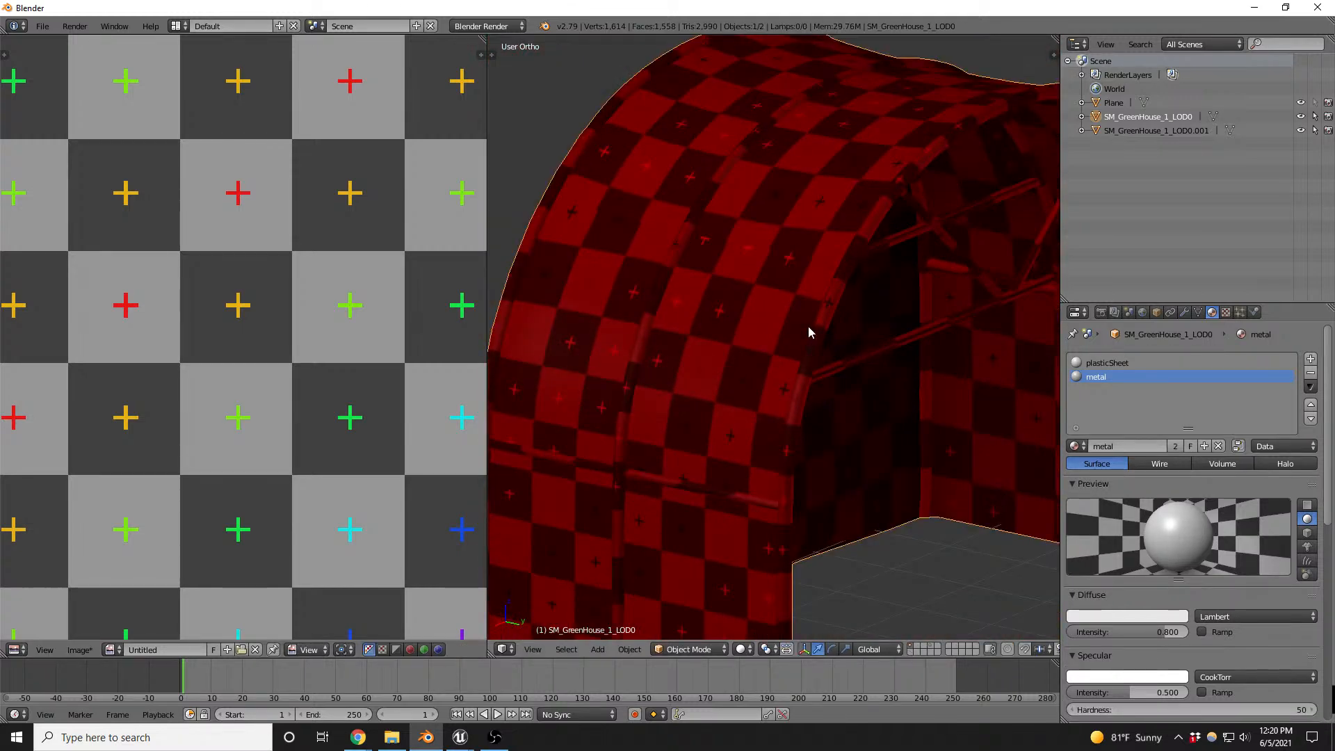
scroll(766, 344, down, 5)
scroll(862, 388, up, 1)
middle_drag(881, 382, 784, 409)
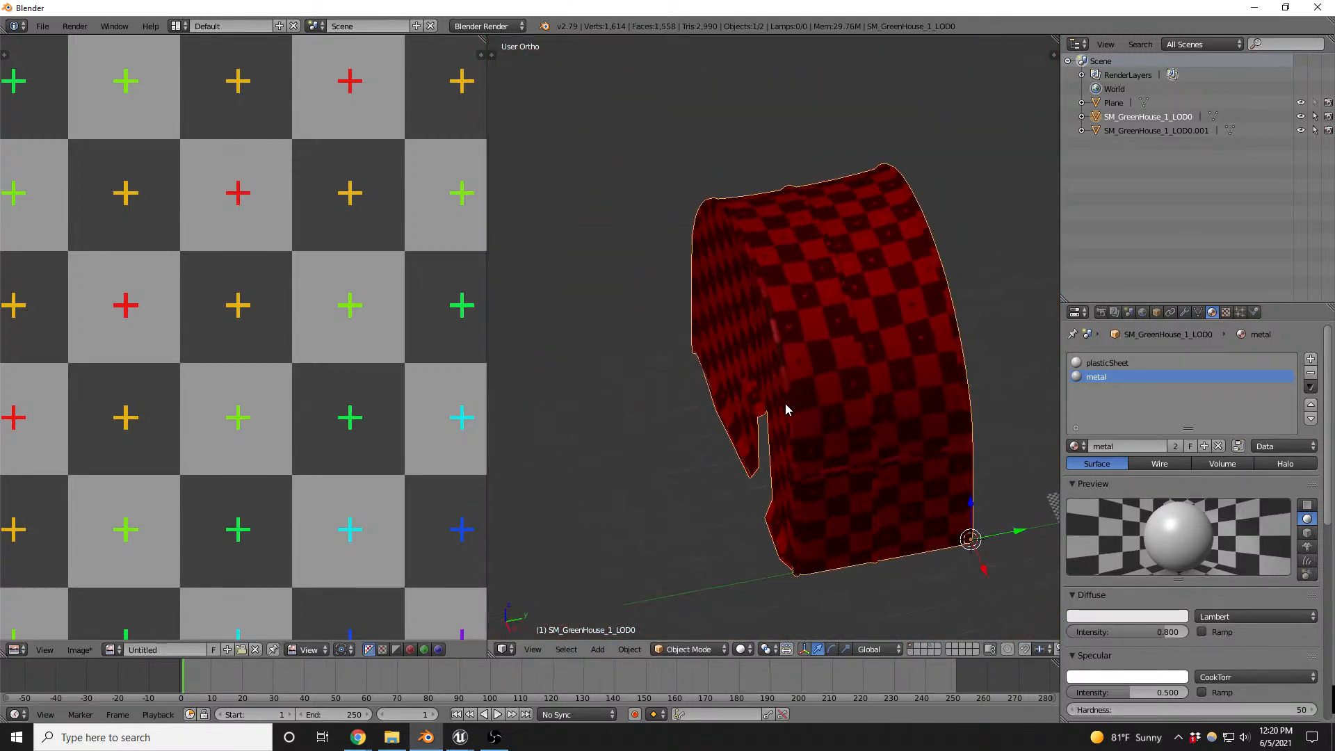
scroll(915, 341, up, 6)
key(Tab)
scroll(883, 361, down, 3)
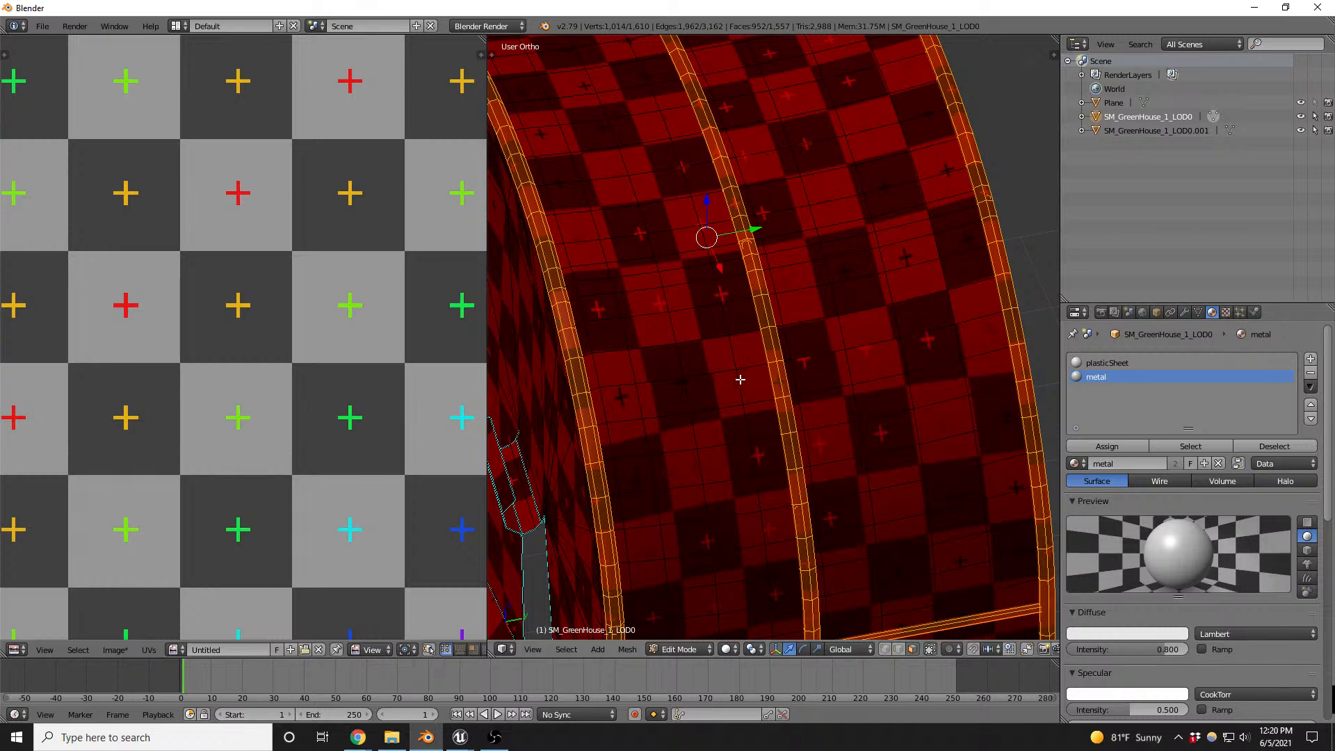
scroll(739, 380, down, 3)
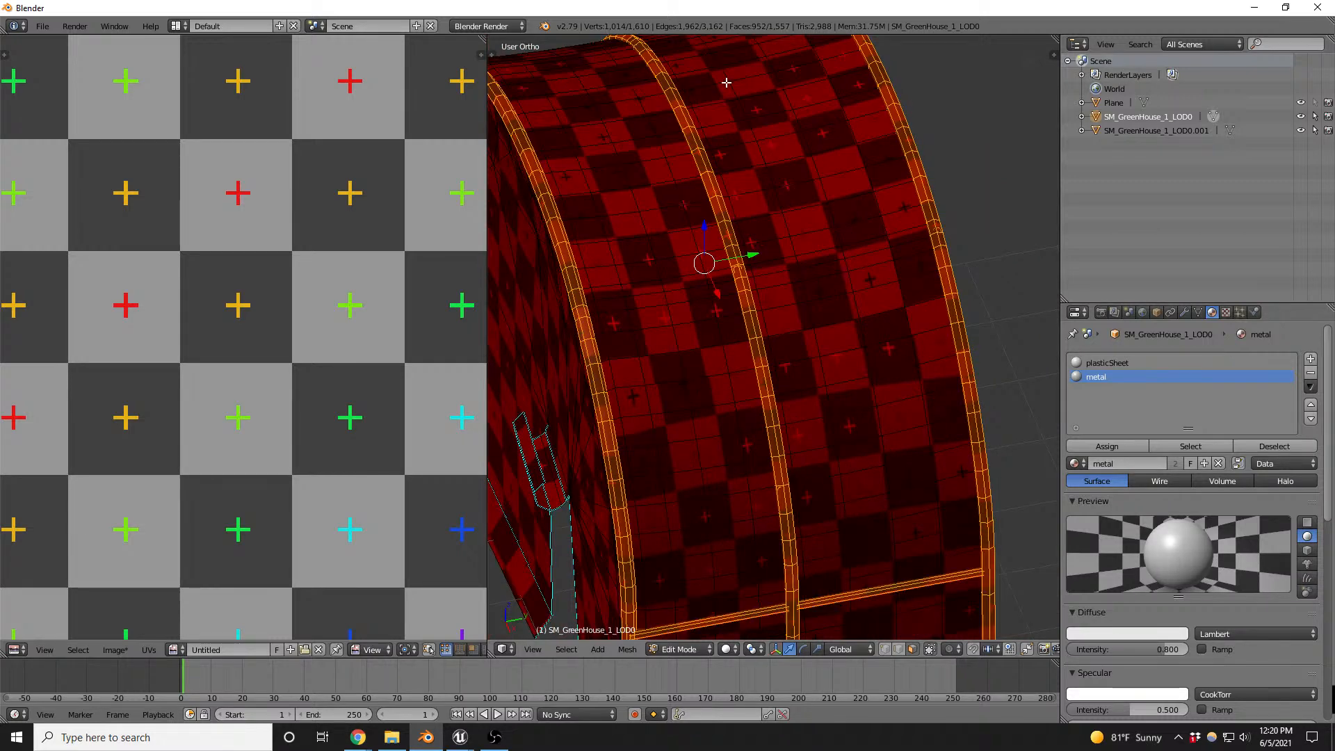
scroll(826, 427, down, 3)
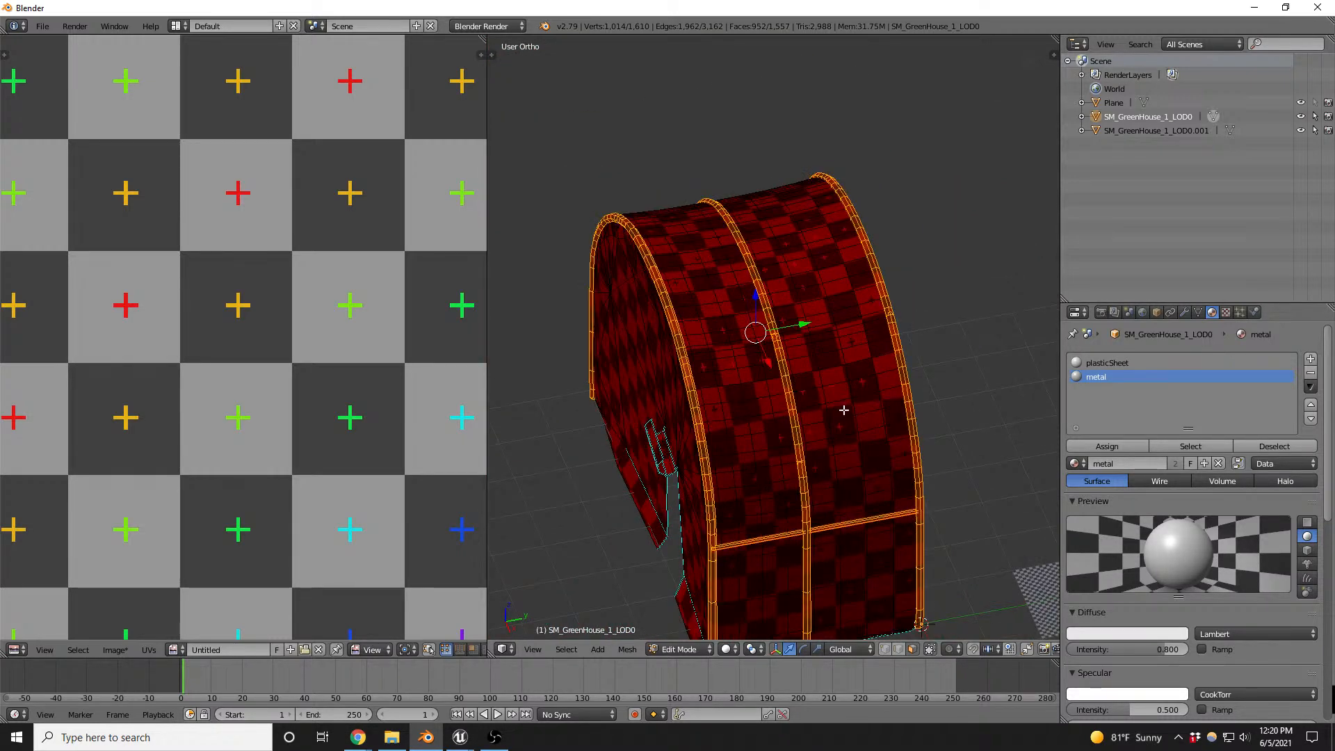
scroll(848, 390, up, 5)
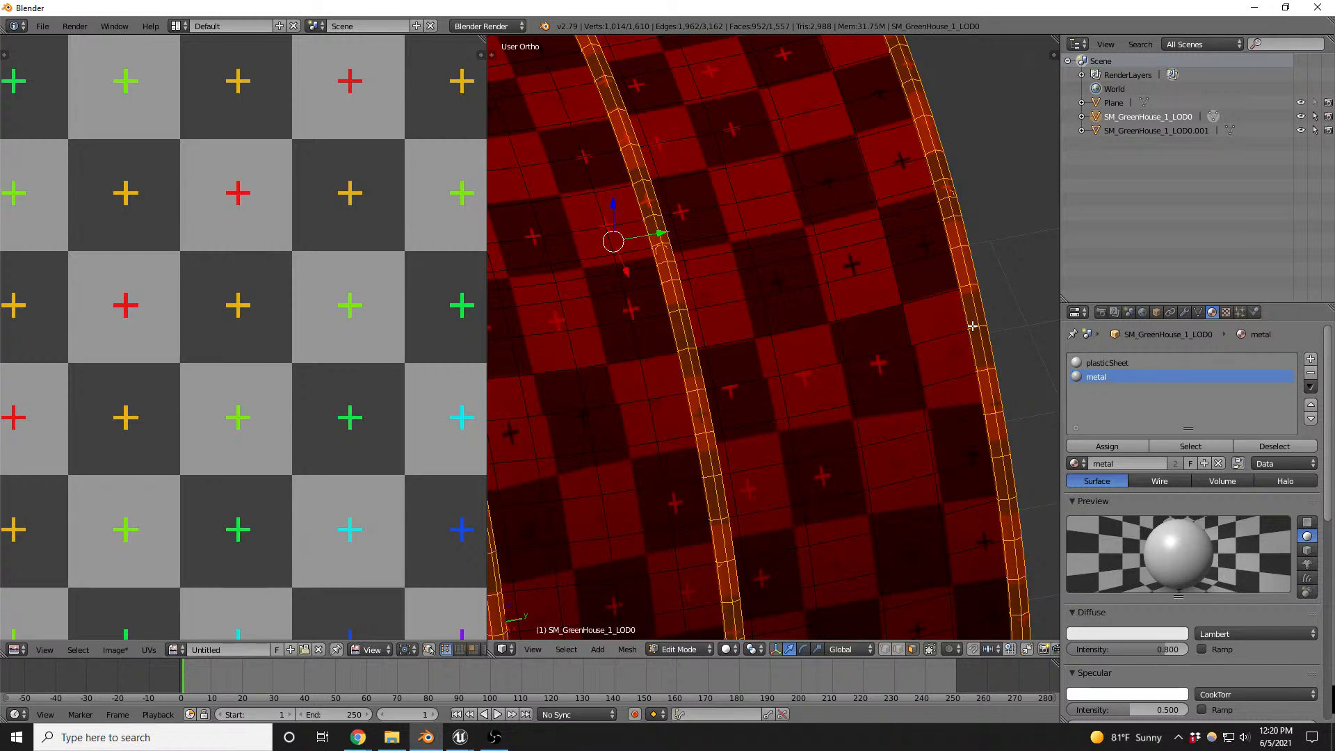
scroll(833, 390, down, 5)
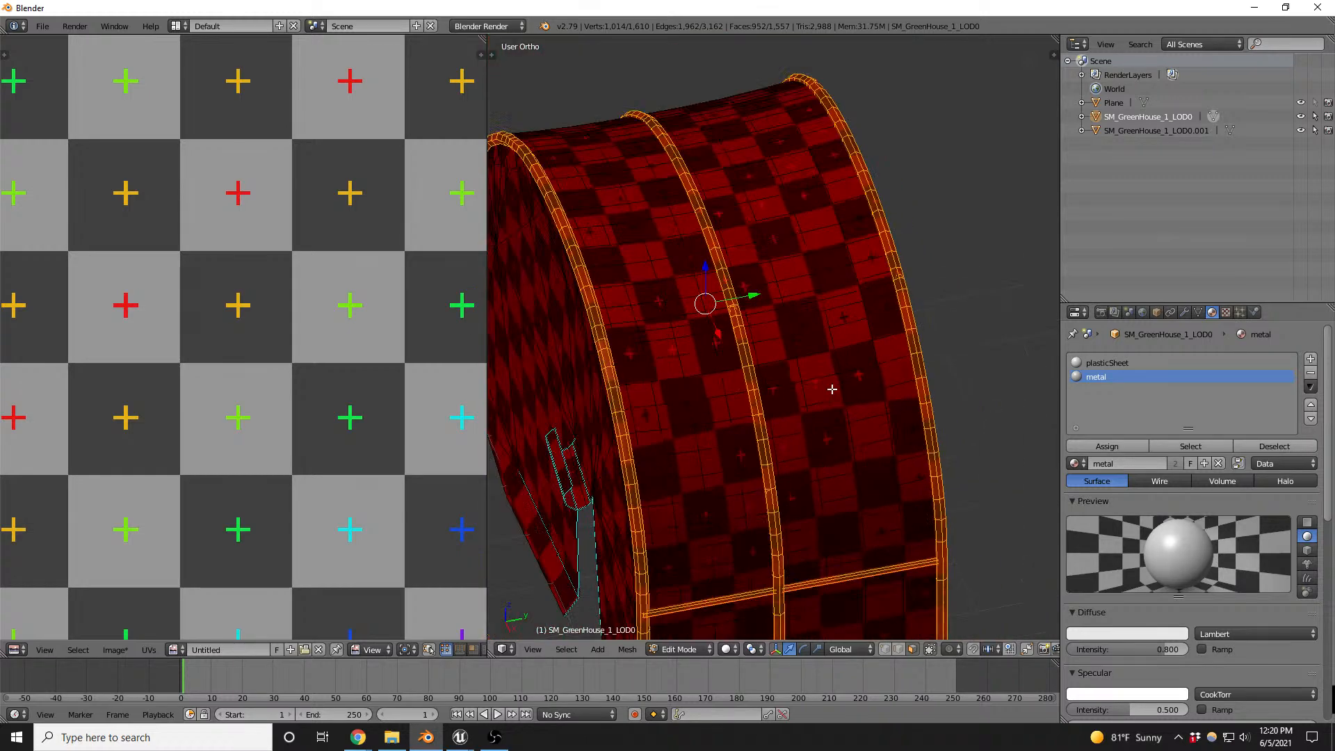
- Hide the metal frame, then unwrap the connected curved faces of the cover's arch and return to Object Mode
key(a)
key(ctrl+Tab)
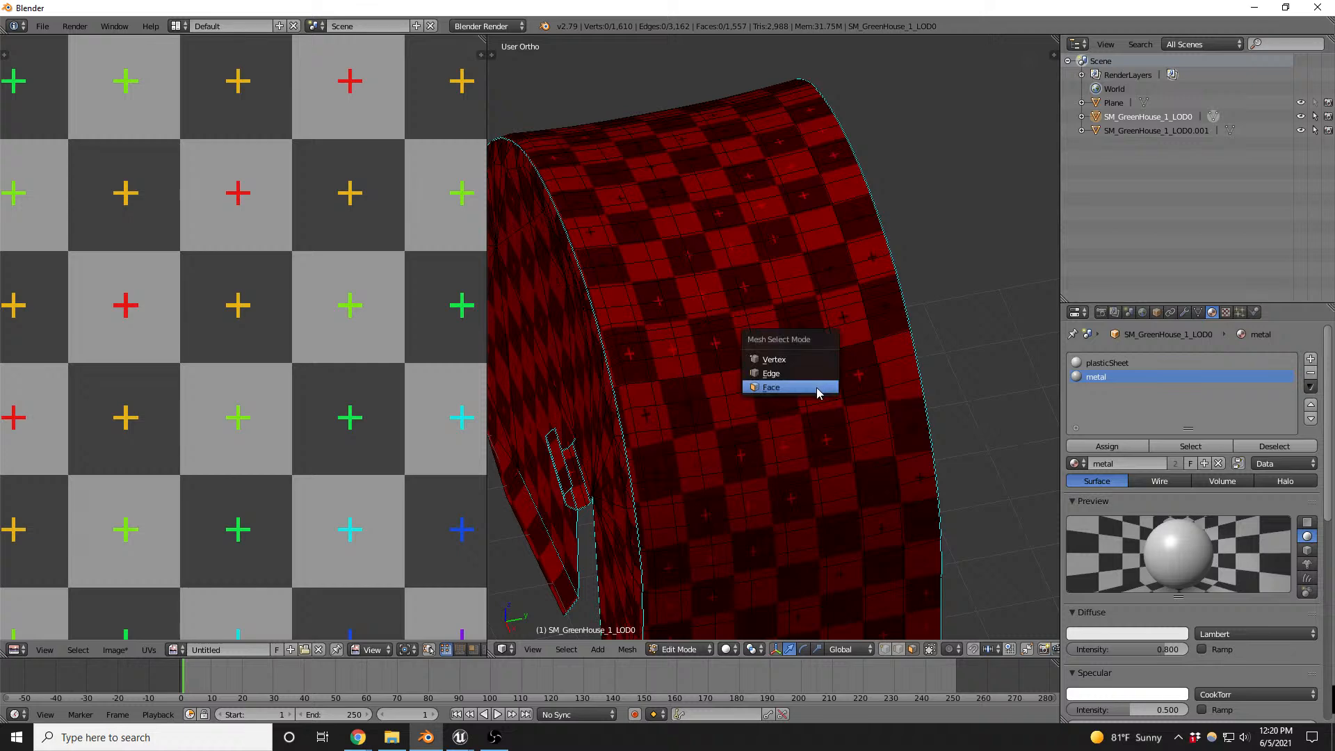
click(822, 392)
alt+right_click(879, 256)
key(ctrl+KP_Add)
key(ctrl+KP_Add)
key(ctrl+KP_Add)
key(ctrl+KP_Add)
key(ctrl+KP_Add)
key(ctrl+KP_Add)
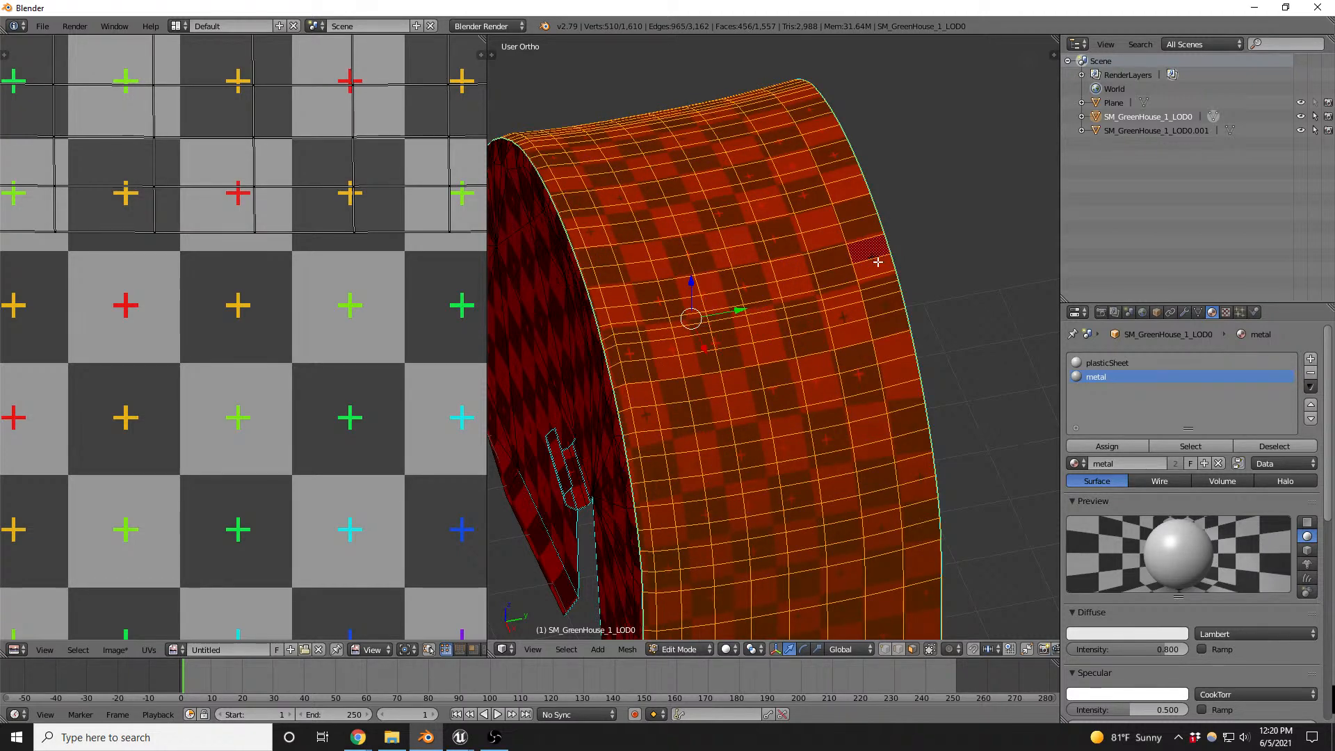
key(u)
click(847, 277)
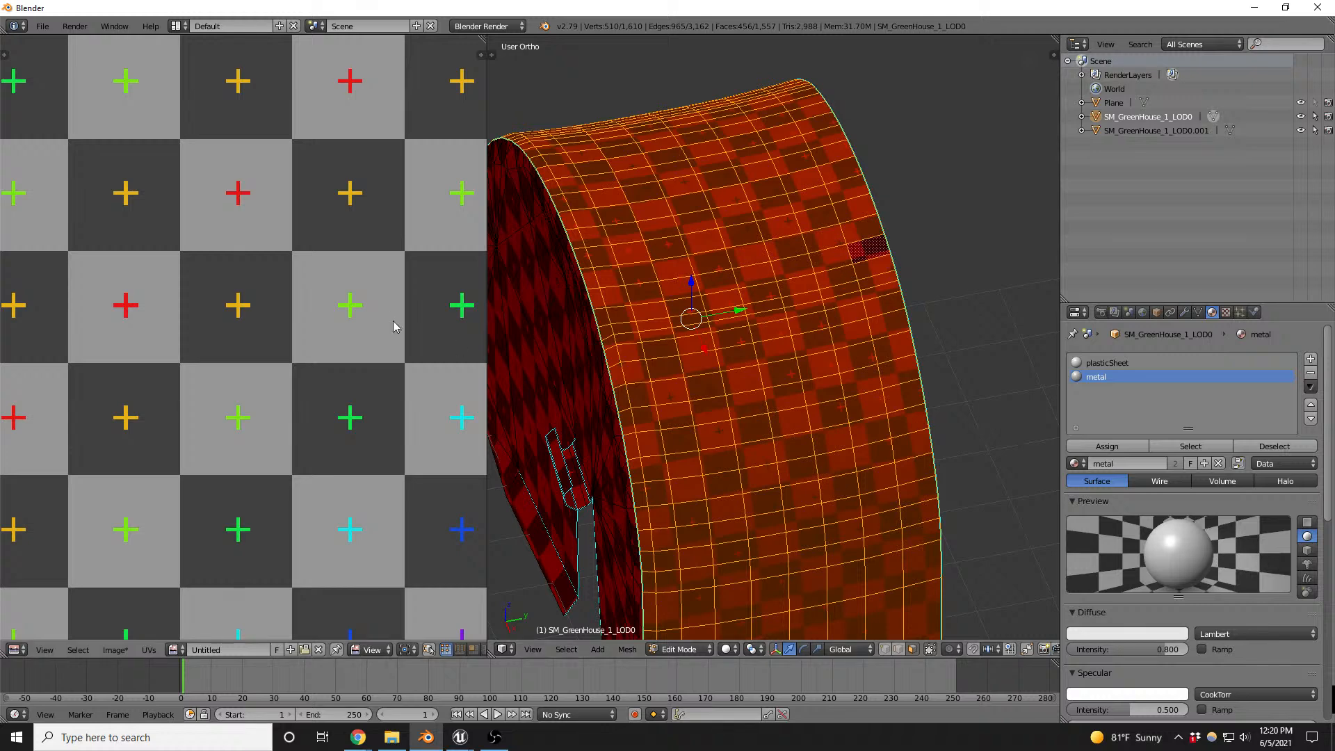
scroll(374, 309, down, 8)
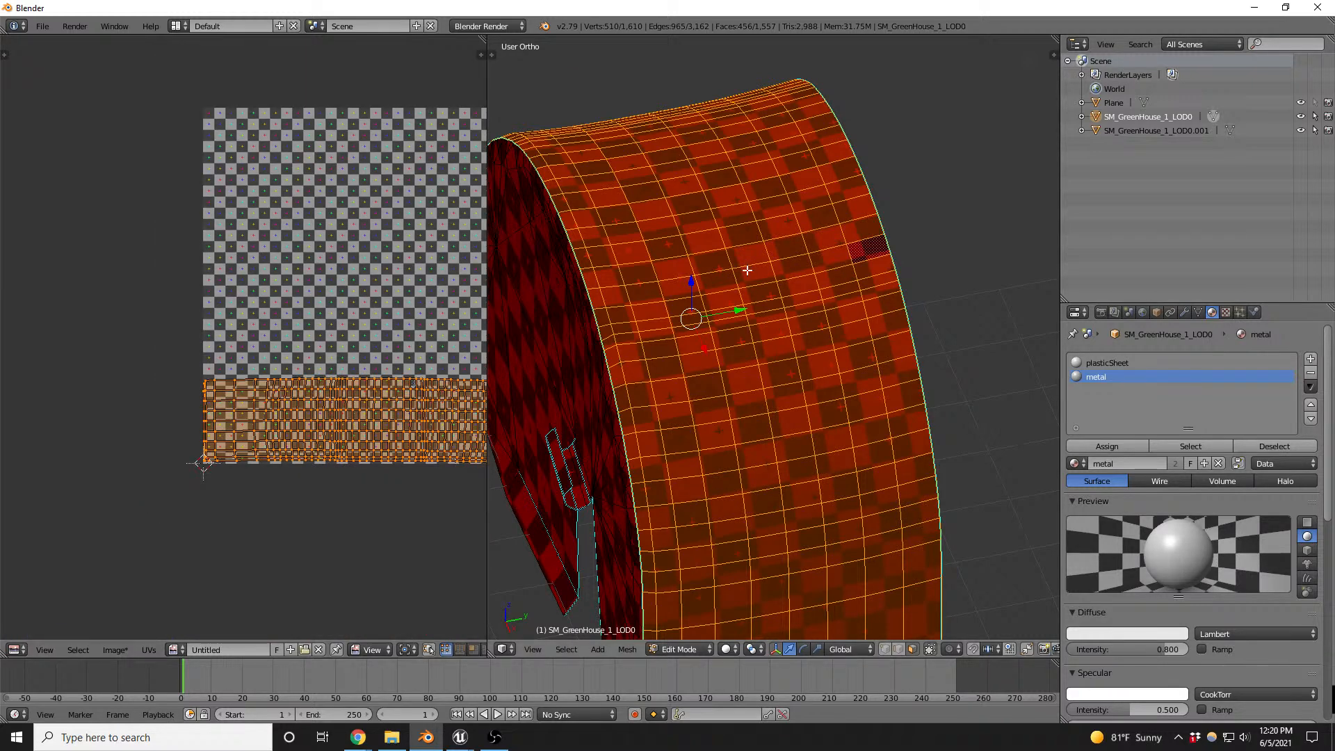
middle_drag(599, 317, 752, 269)
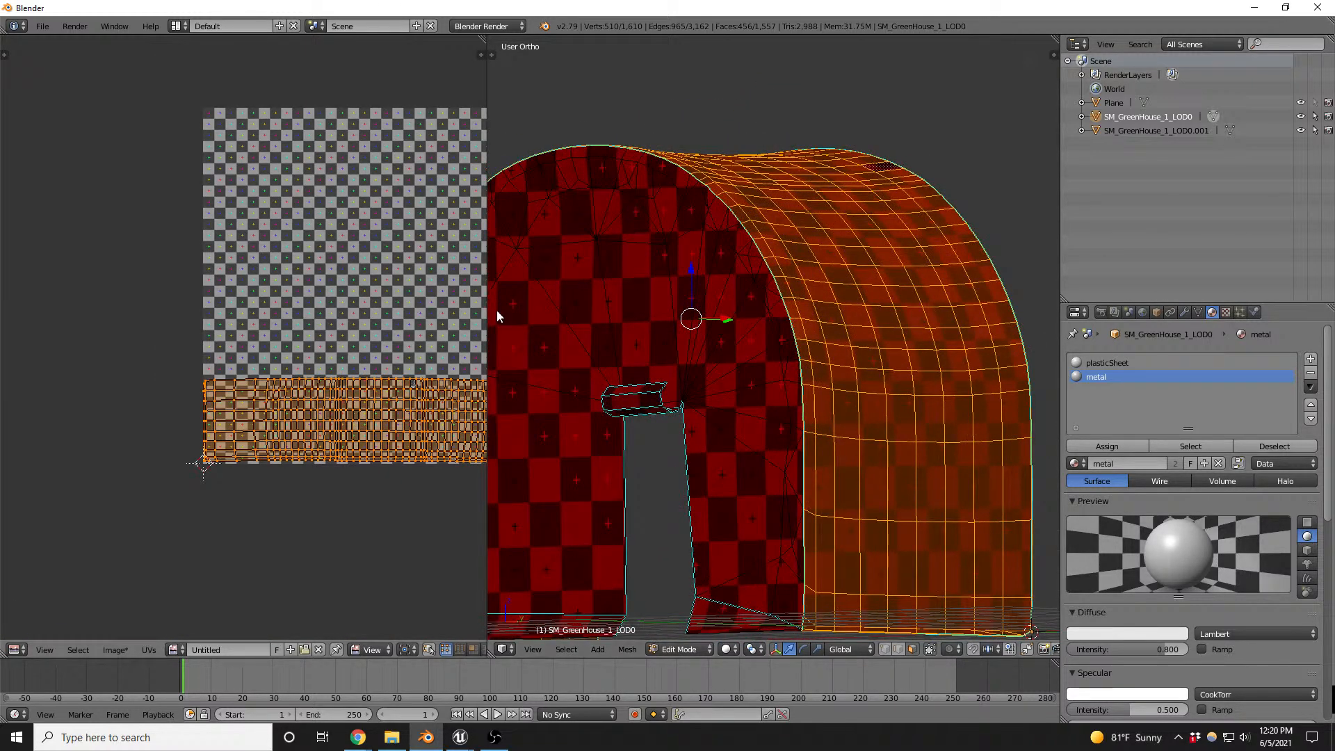
key(Tab)
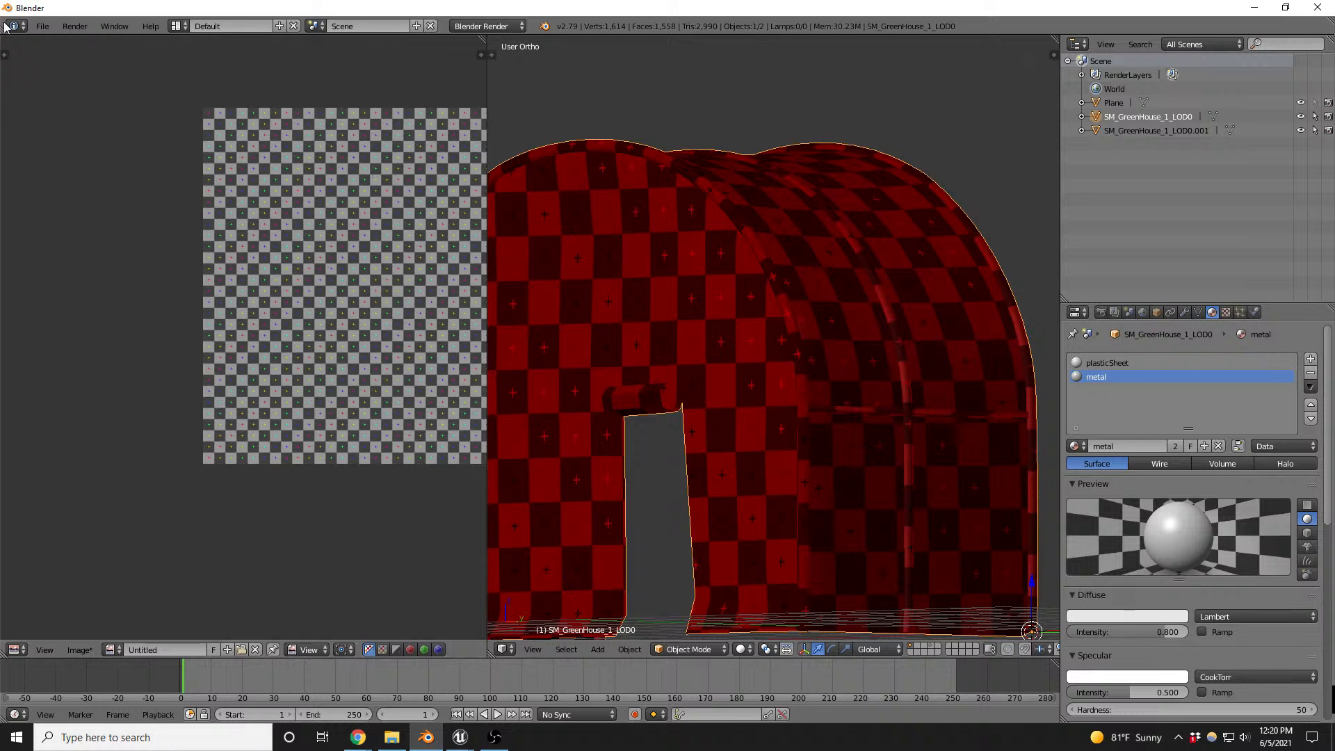
- Set up an FBX export limited to selected objects, with the OYO_Barn_Environment_exports folder as its destination
click(42, 26)
mouse_move(92, 307)
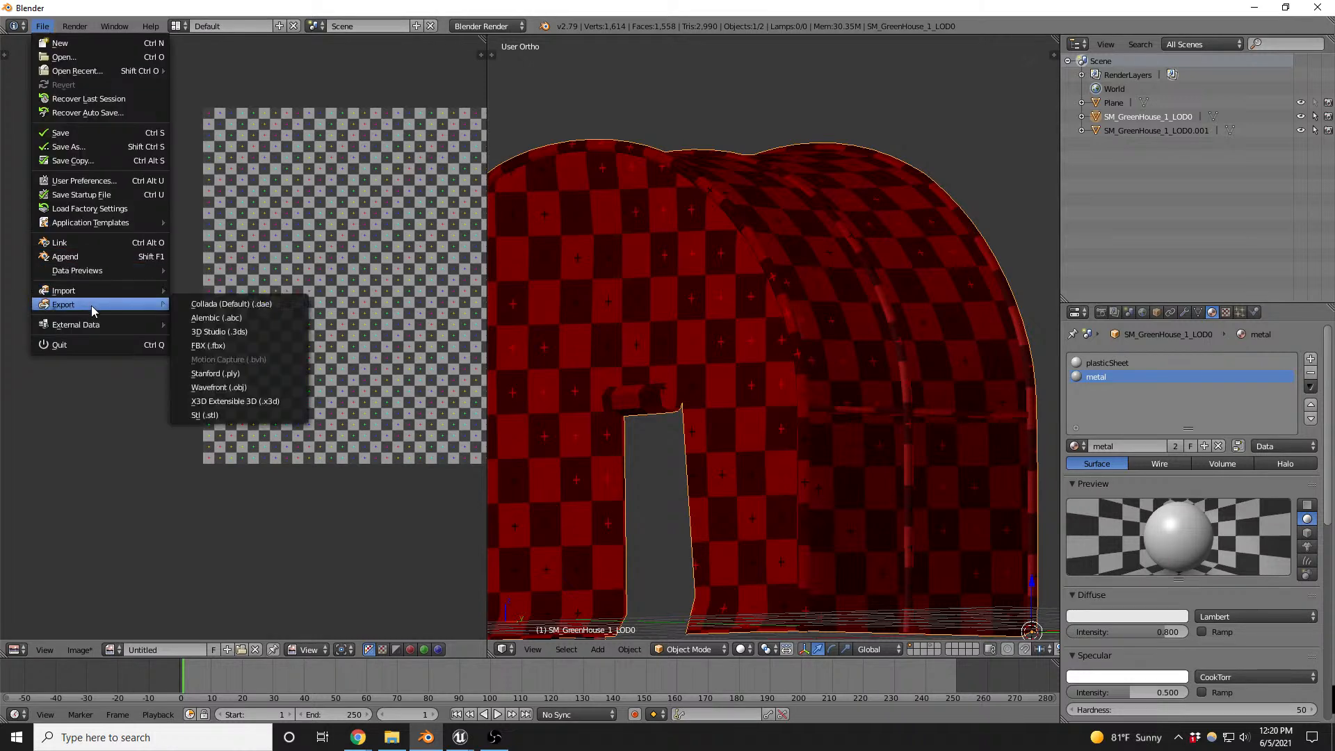
click(207, 345)
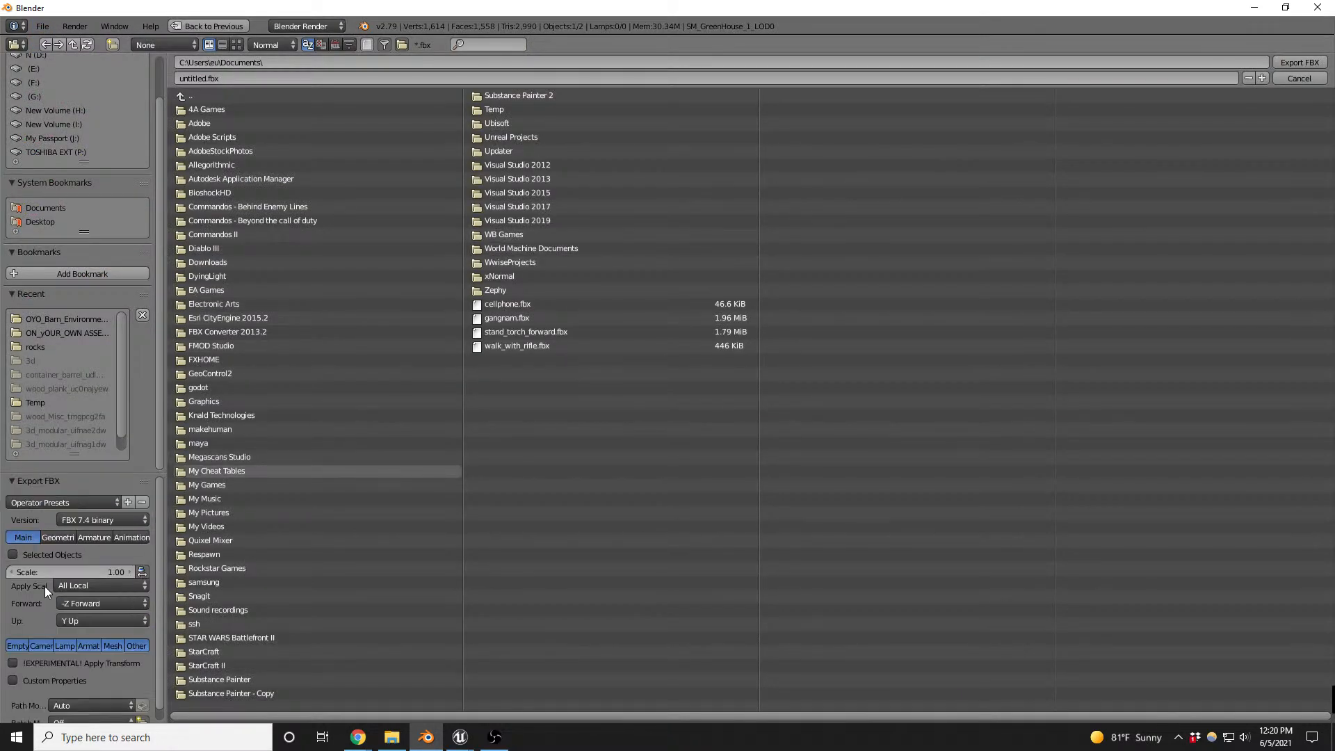
click(69, 503)
click(61, 537)
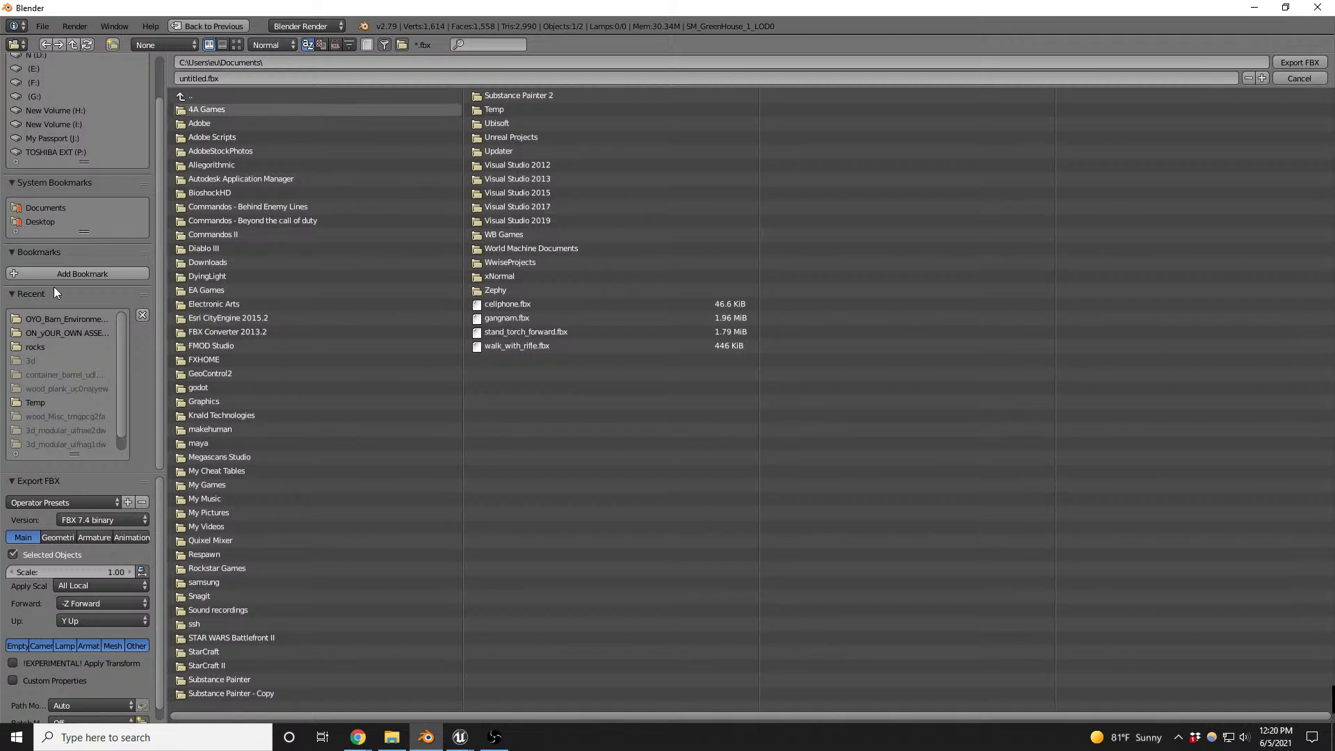
click(56, 319)
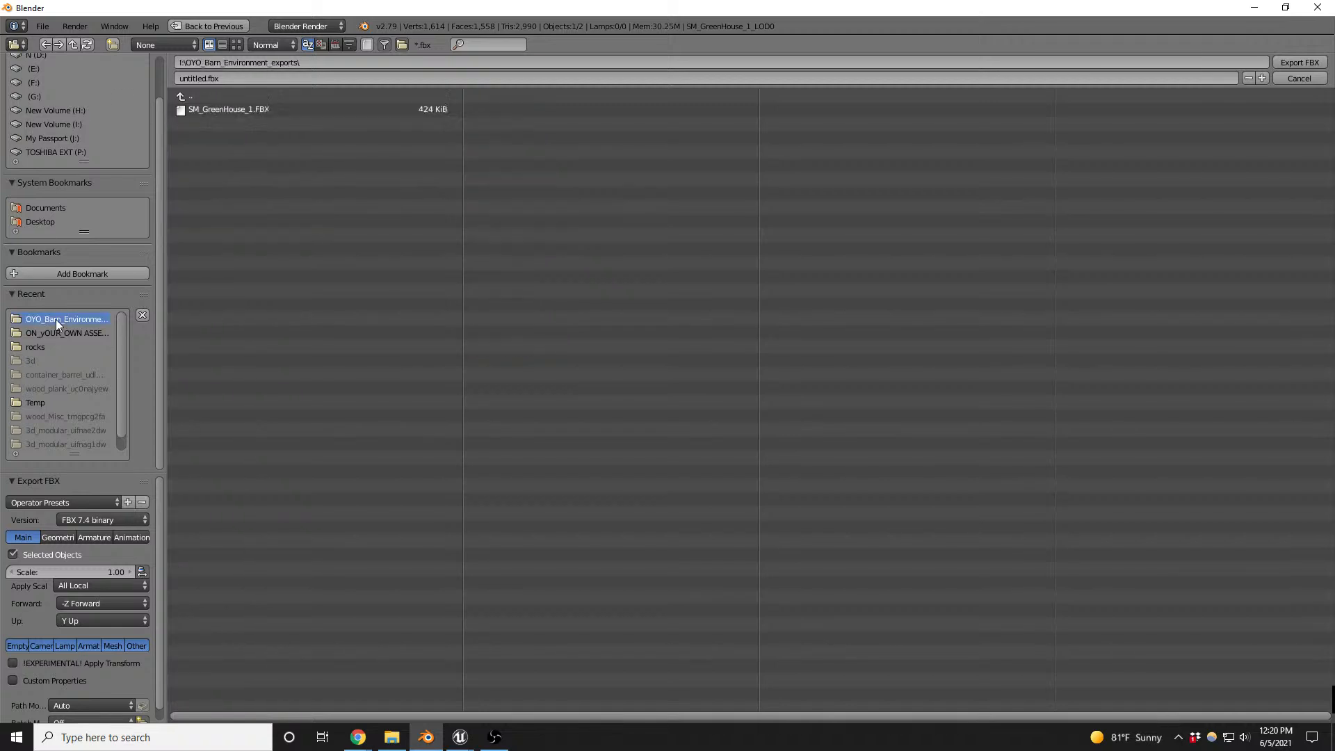
- Name the file SM_GreenHouse_1v2.FBX, based on the existing greenhouse export, and export it
click(222, 110)
click(239, 77)
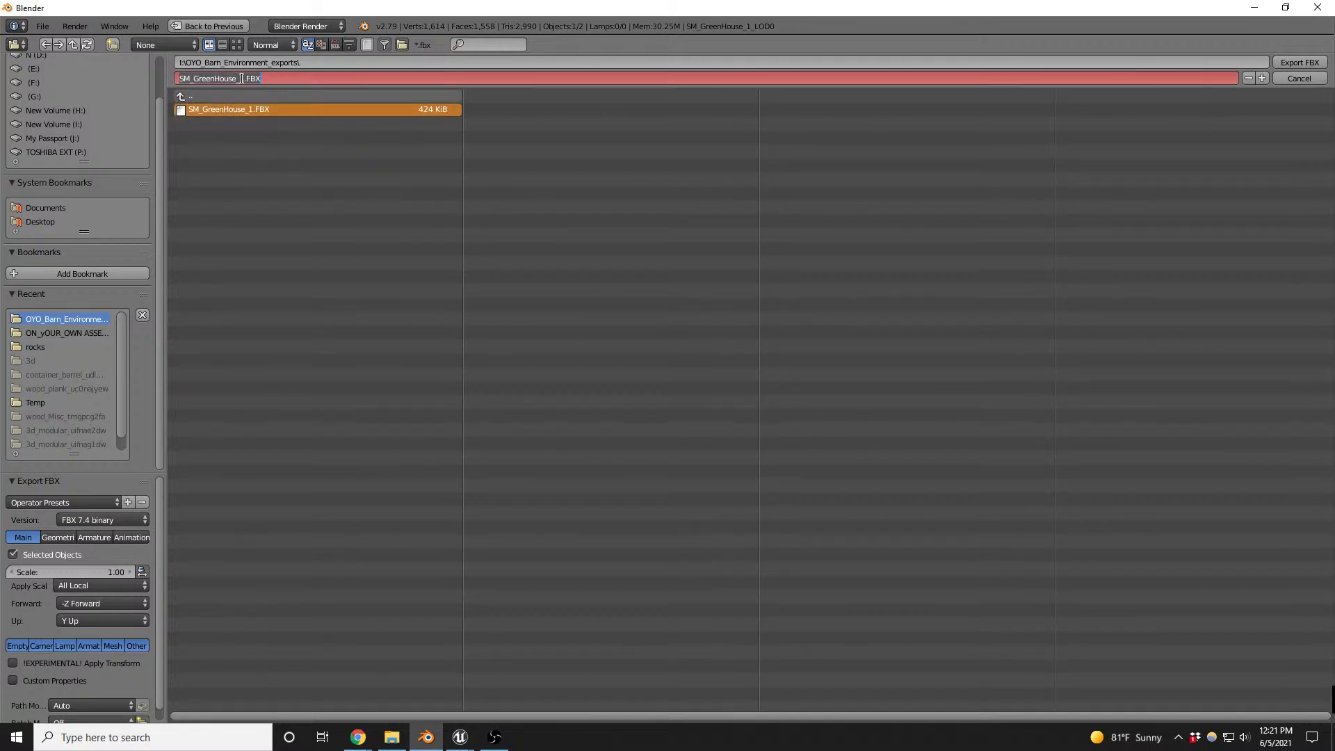
text(v2)
key(Return)
click(1302, 65)
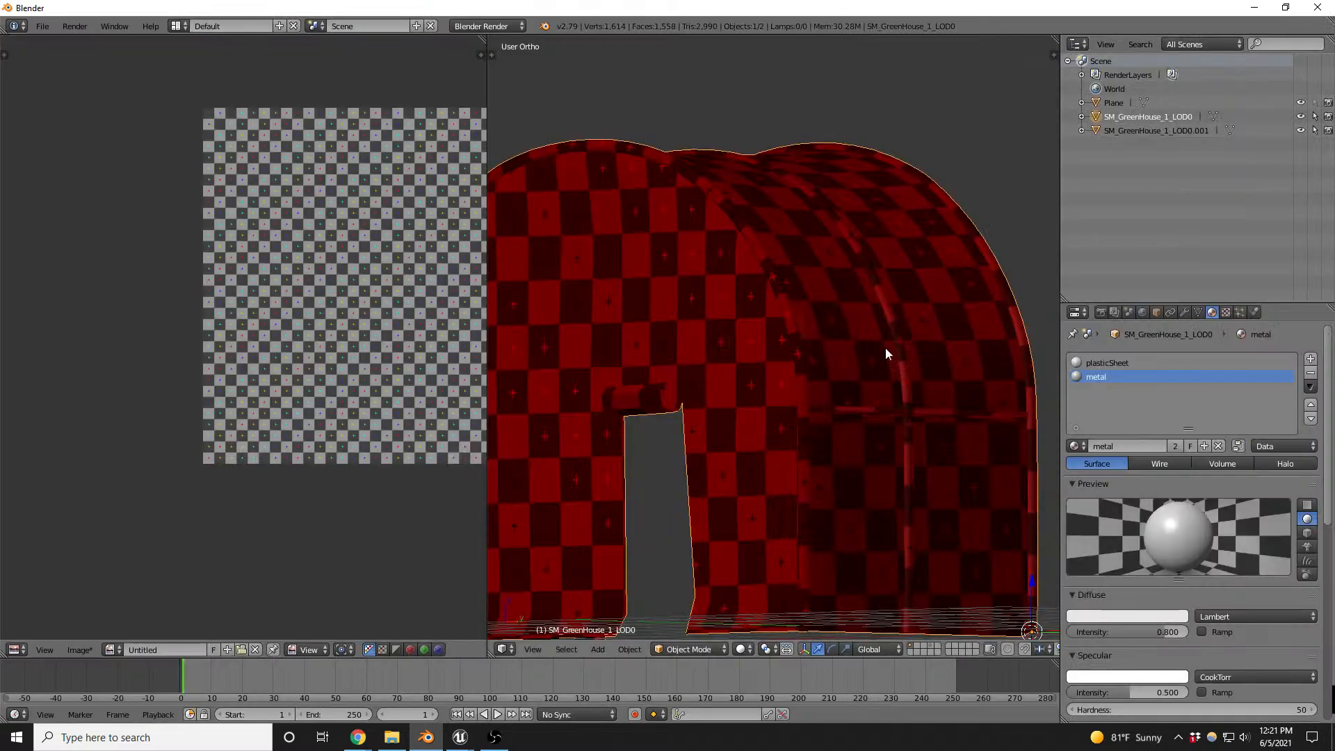
- Switch to Unreal Engine, move the File Explorer window out of the way, and bring the Content Browser showing FarmMeshes into view
click(460, 738)
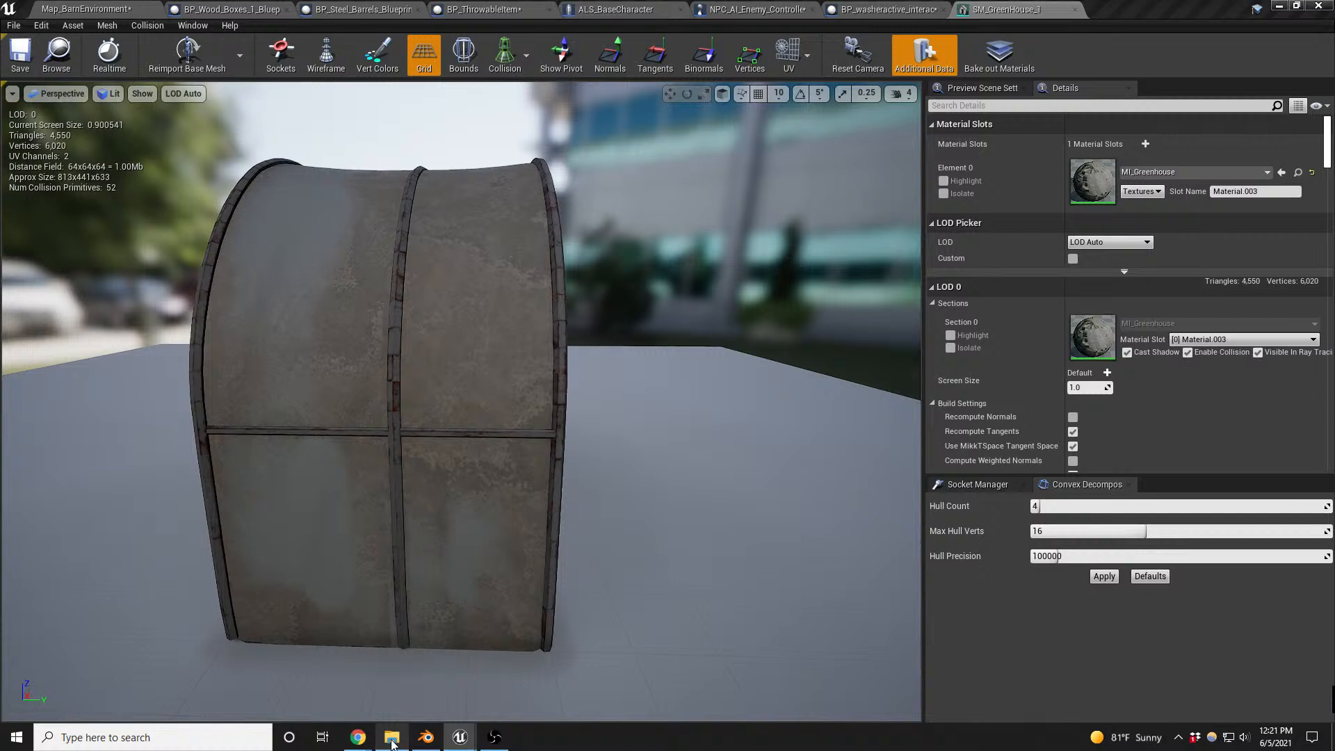
mouse_move(405, 745)
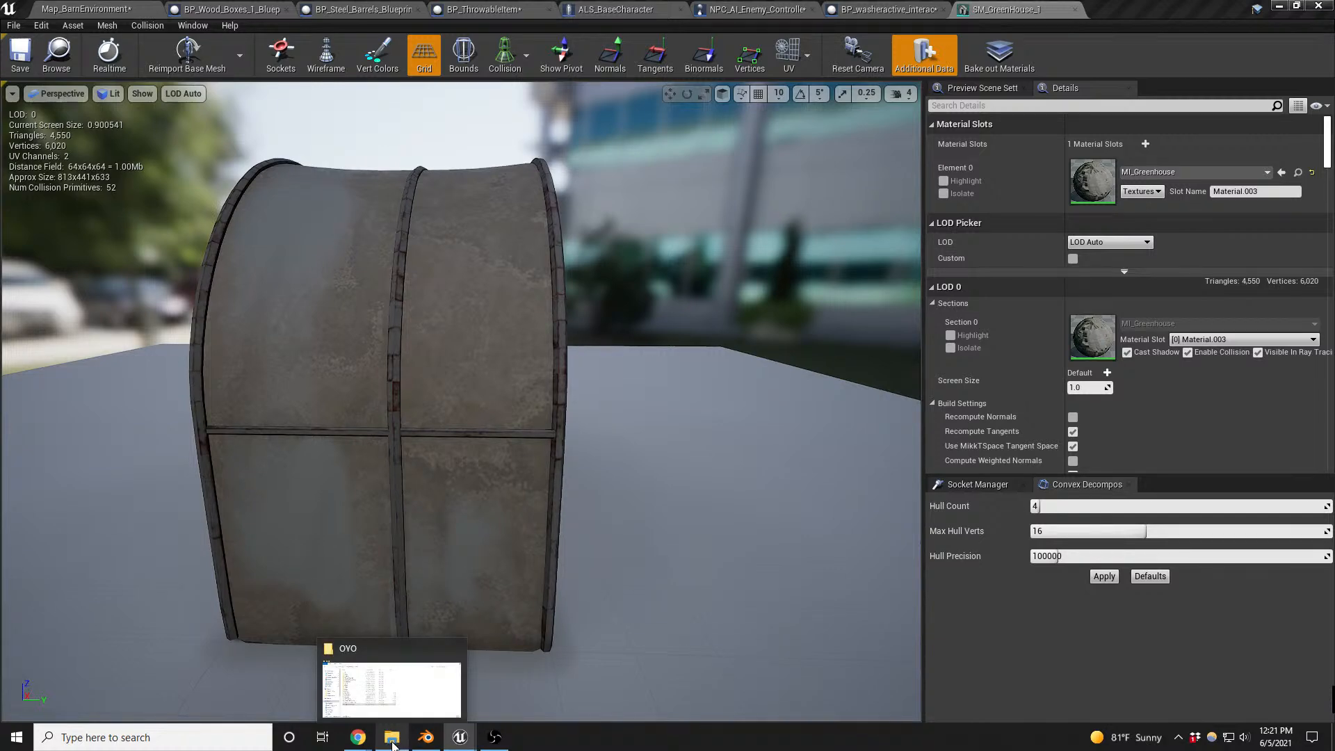
click(392, 743)
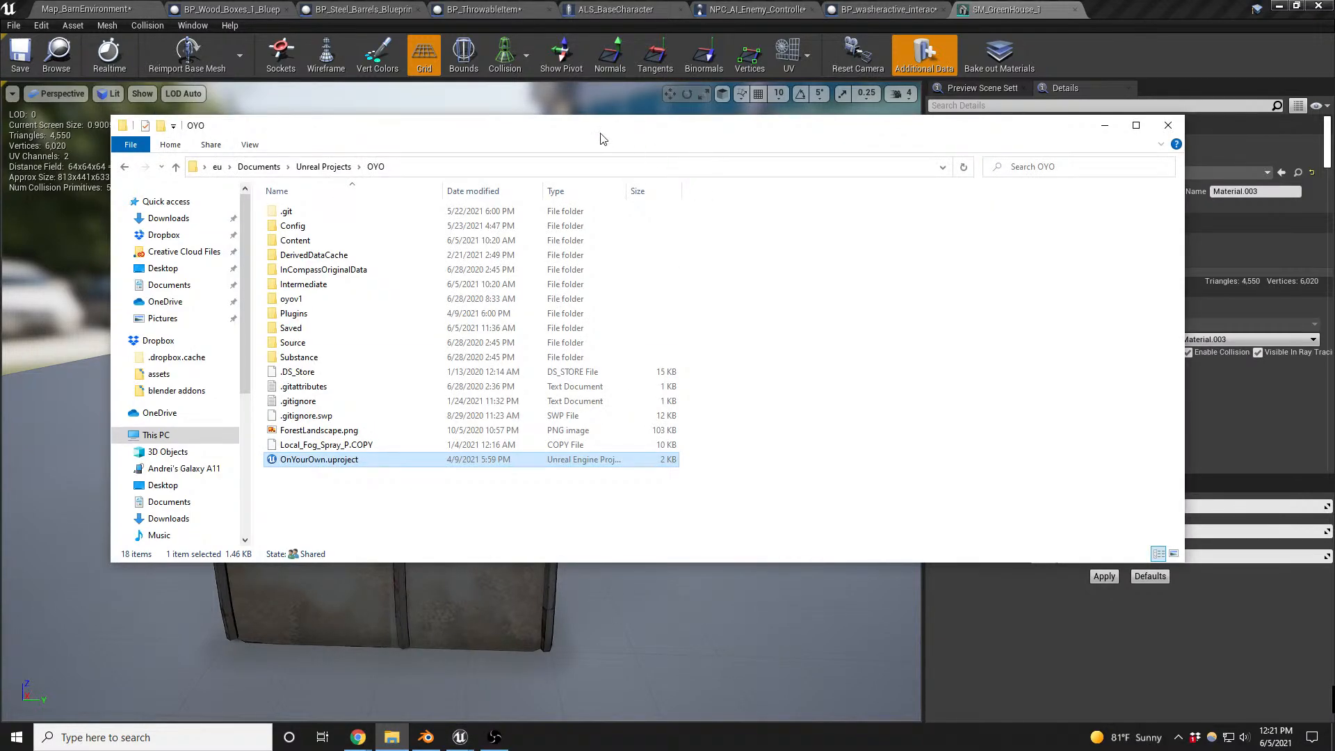
drag(599, 133, 1334, 144)
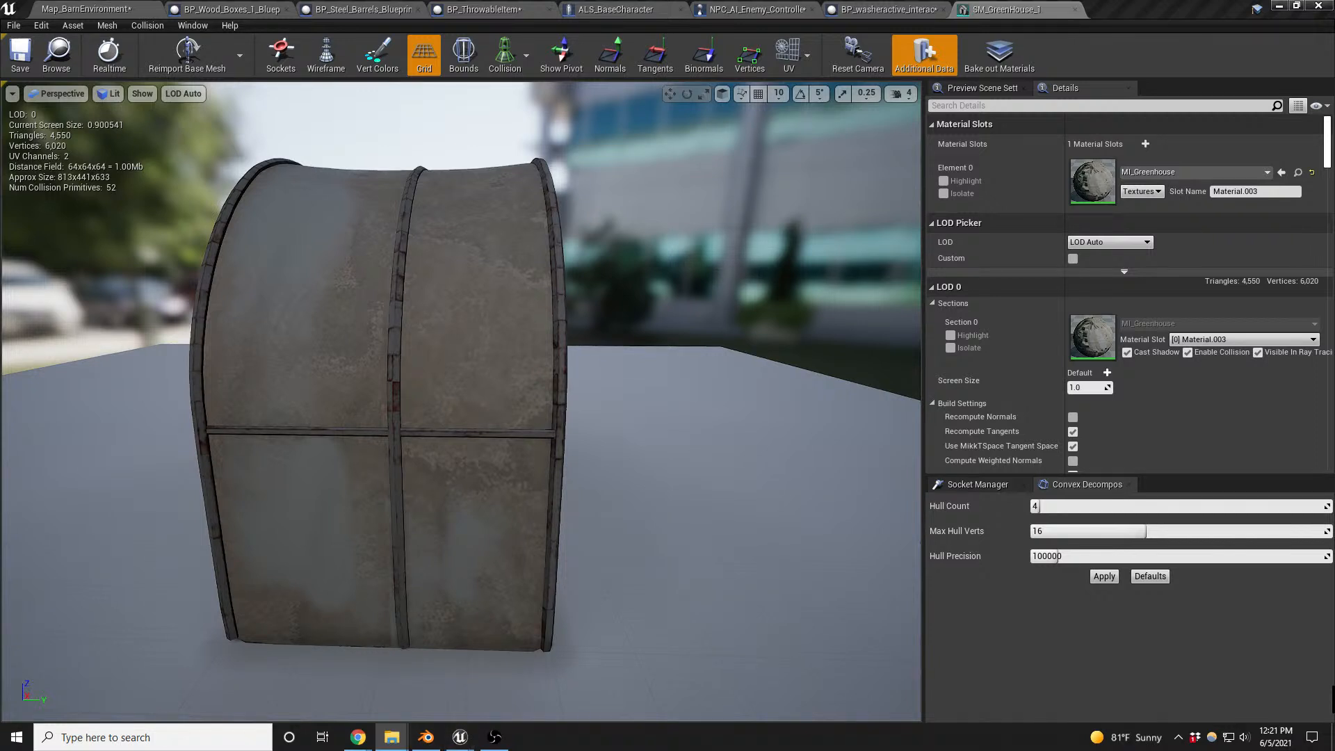
drag(0, 287, 621, 100)
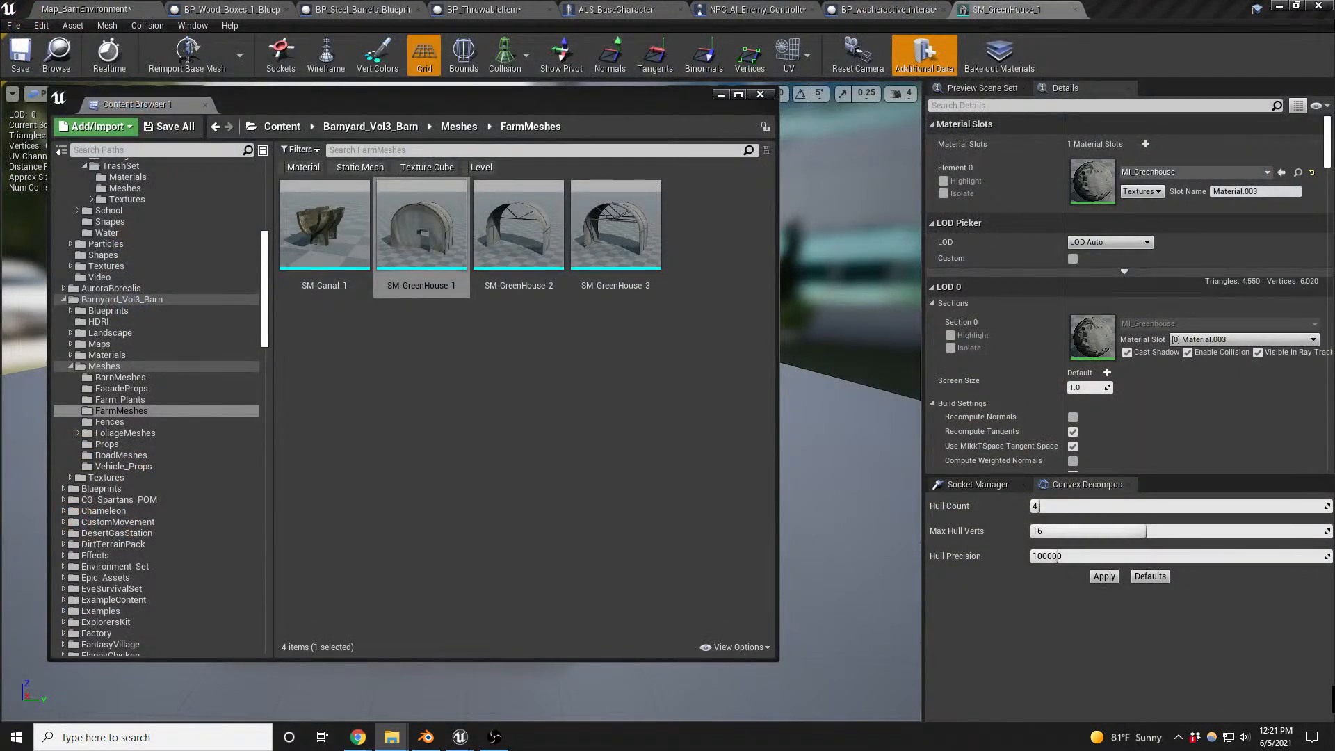
- Import SM_GreenHouse_1v2 into the FarmMeshes folder with the default FBX options and open the new static mesh
drag(453, 384, 454, 382)
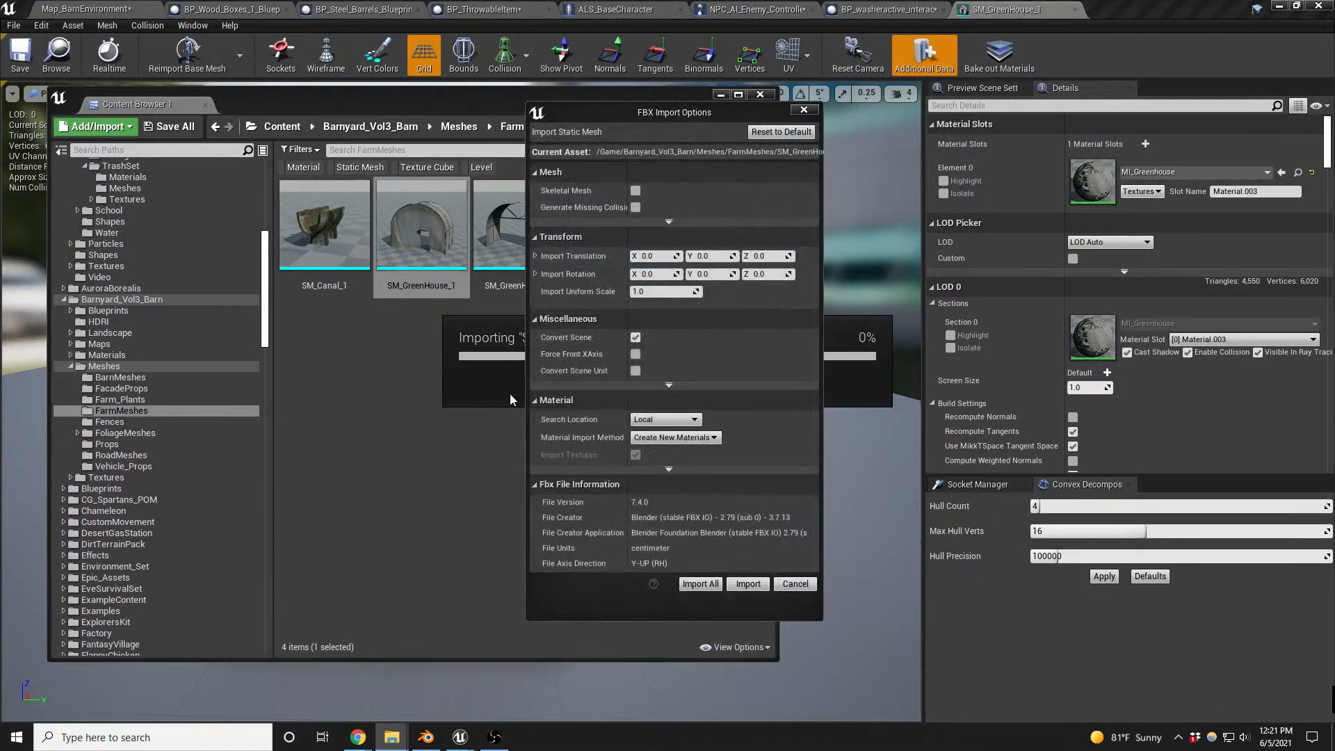
click(748, 585)
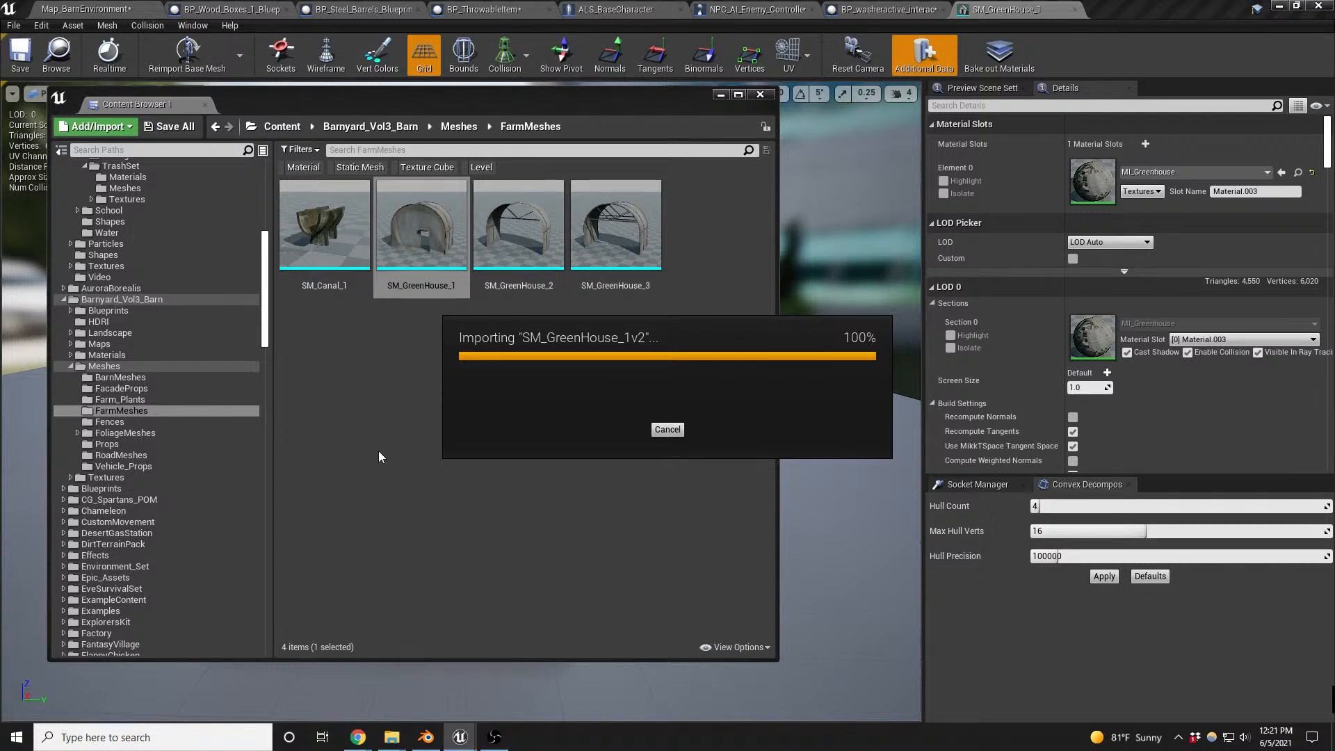
double_click(421, 345)
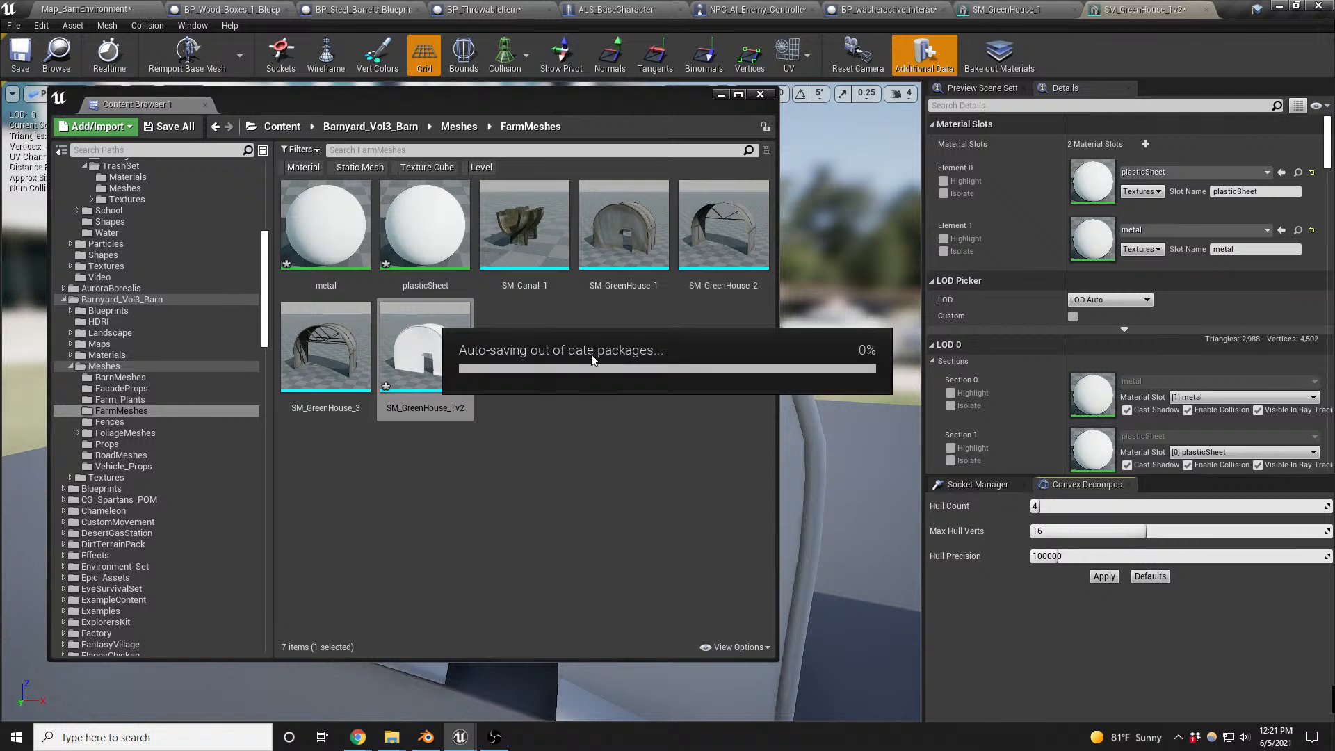
- Move the Content Browser out of the way and compare the SM_GreenHouse_1v2 mesh with the original SM_GreenHouse_1
drag(570, 106, 0, 132)
click(321, 289)
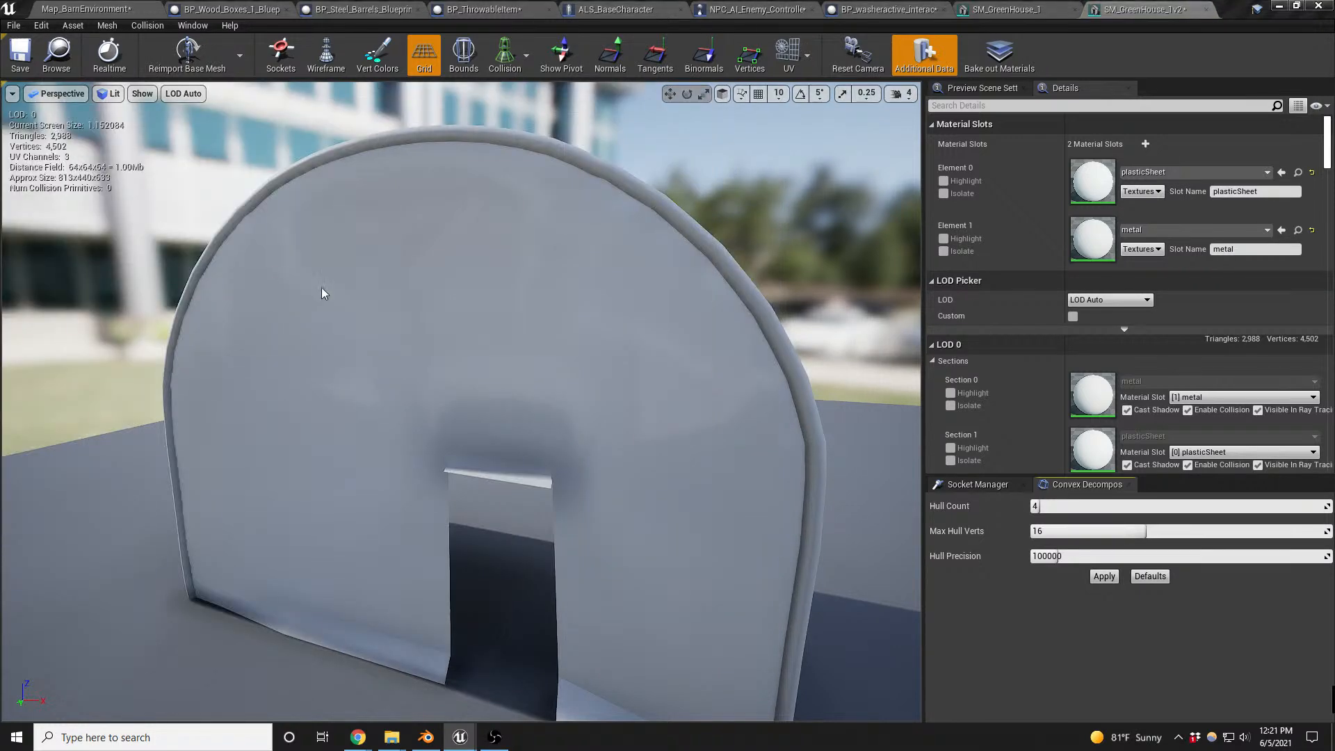
click(1007, 12)
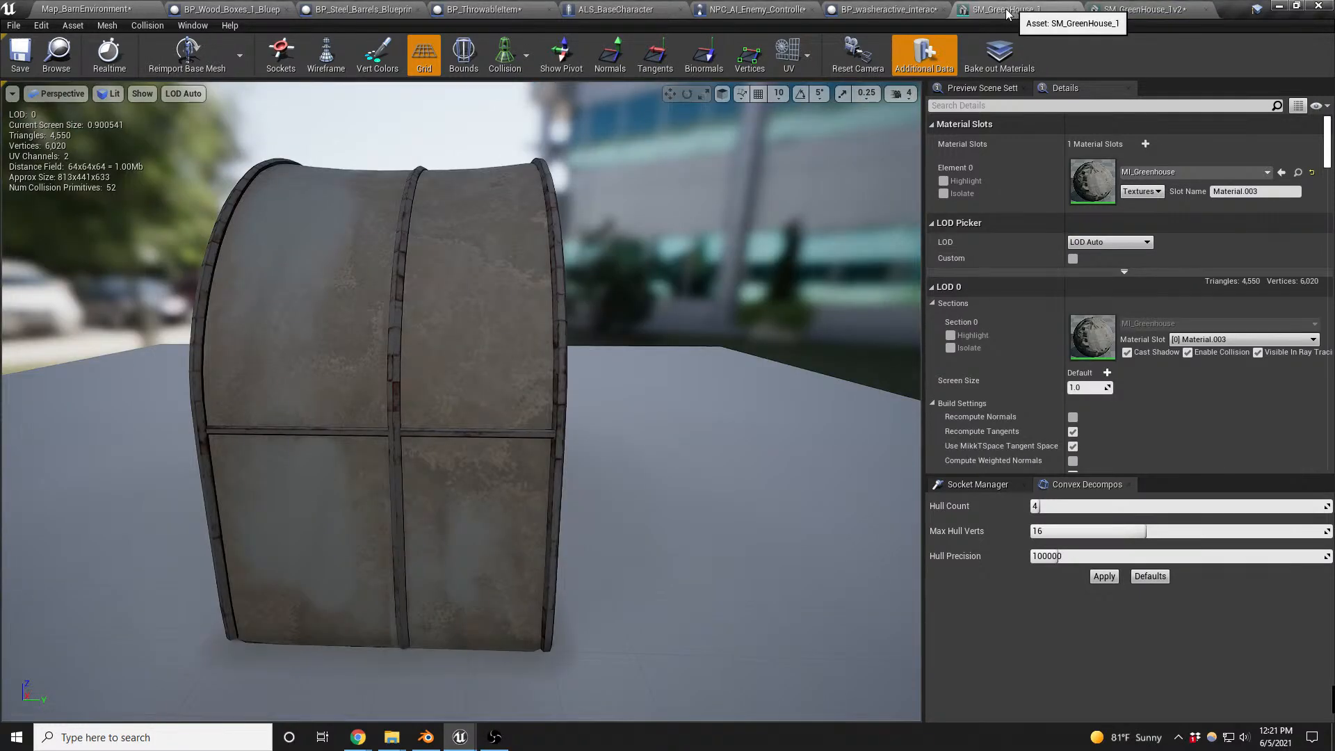
click(1103, 10)
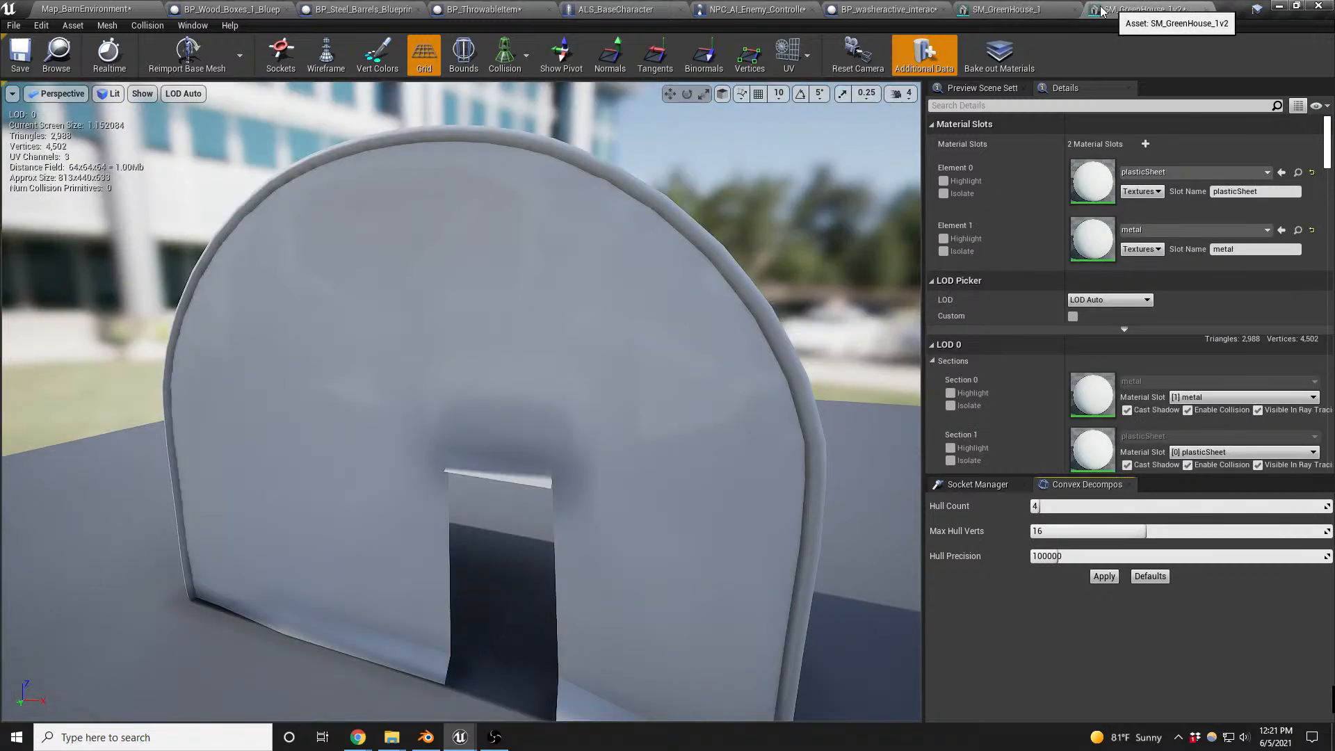
click(1031, 11)
click(1176, 7)
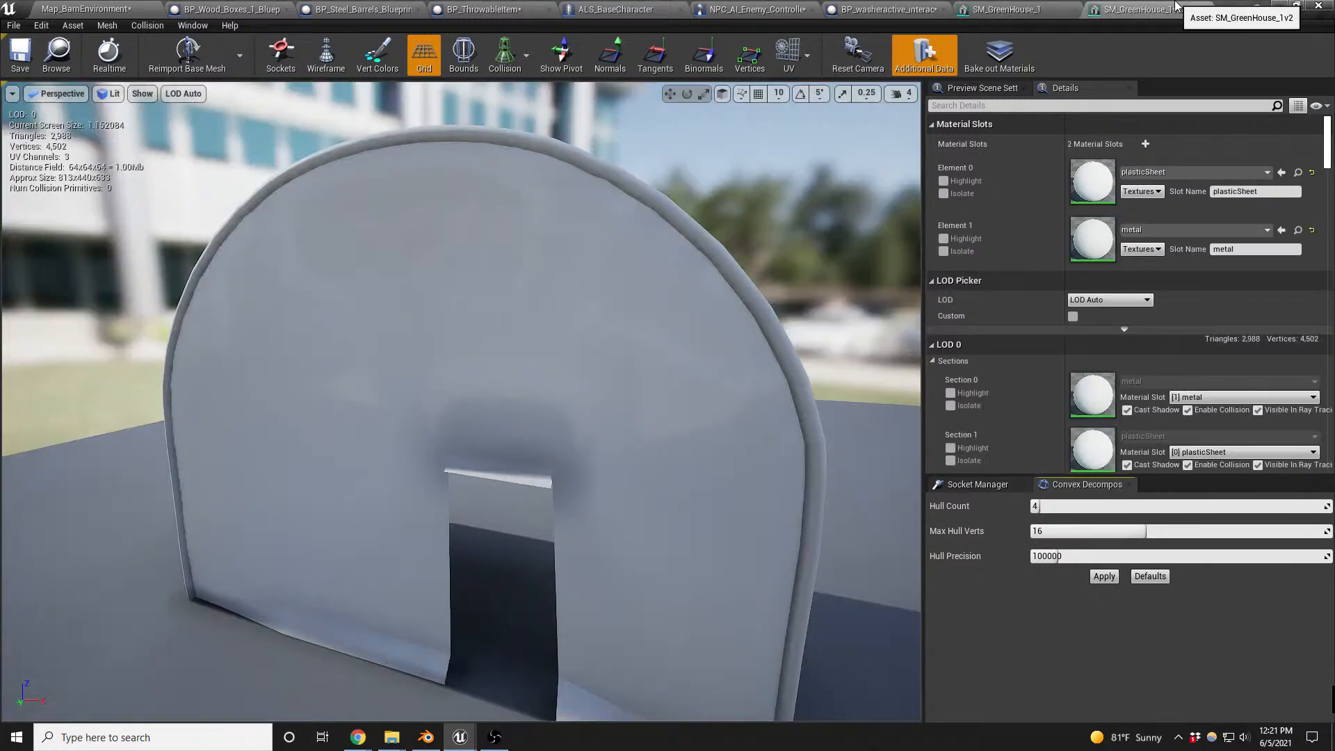
click(1006, 12)
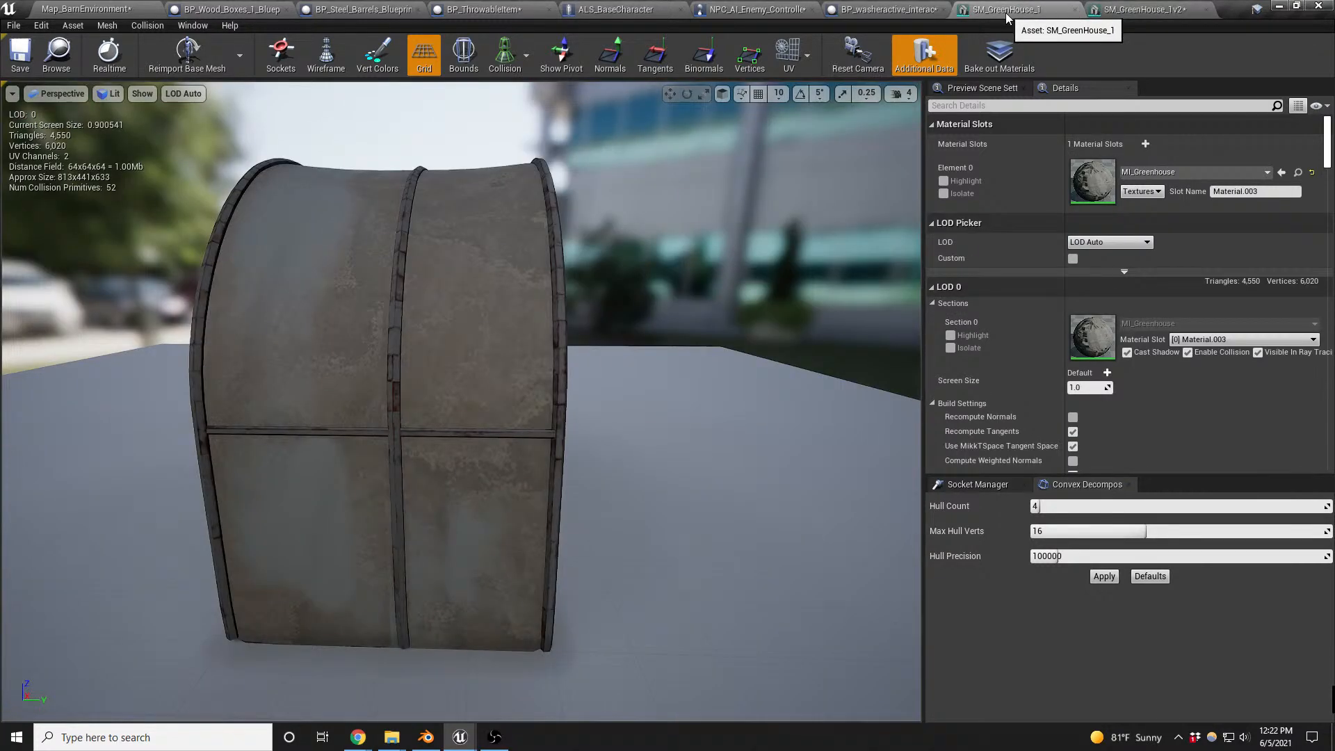
click(1141, 10)
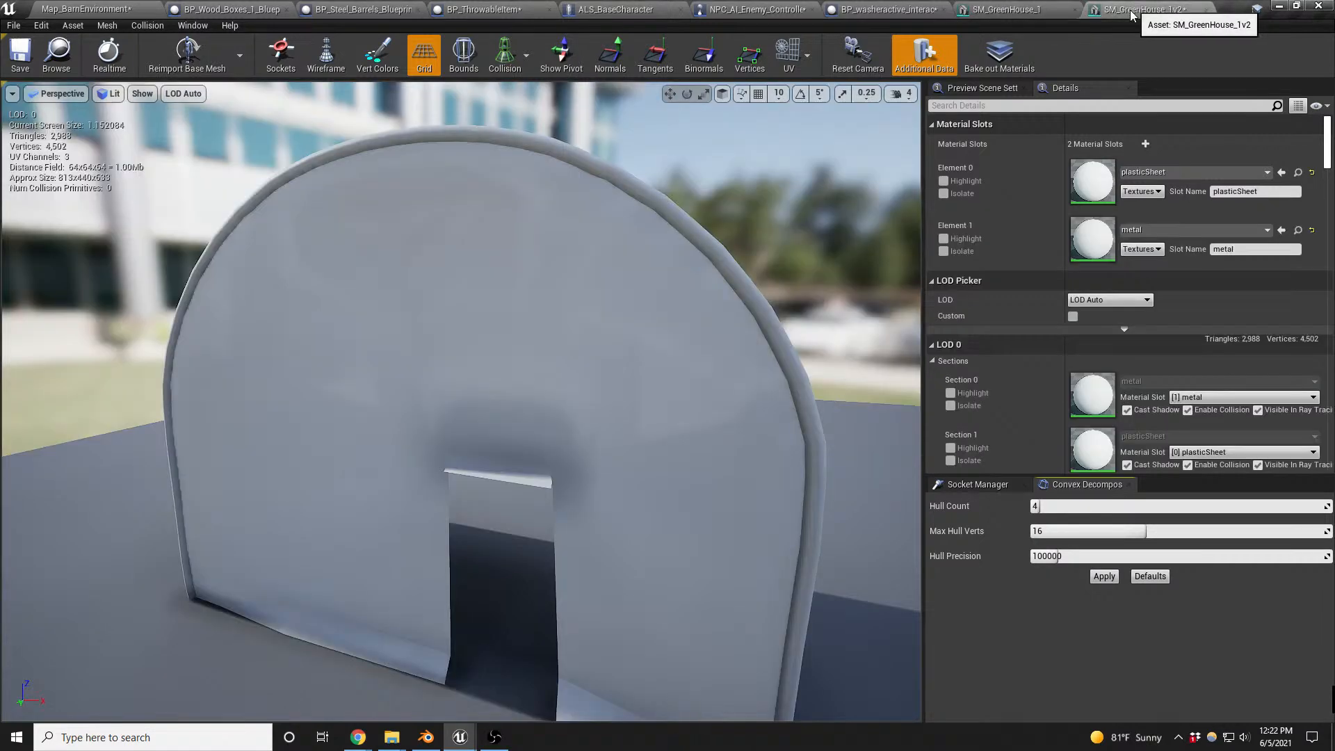
click(1182, 230)
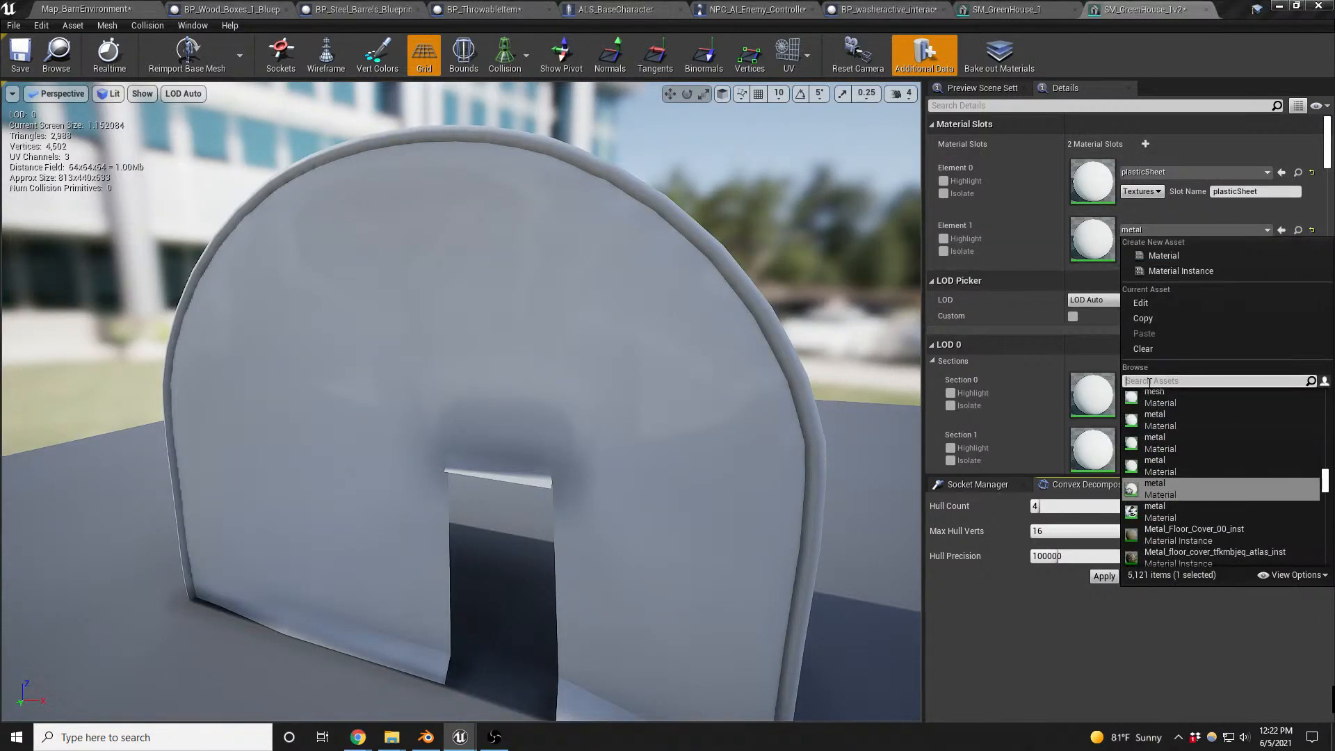
text(metal)
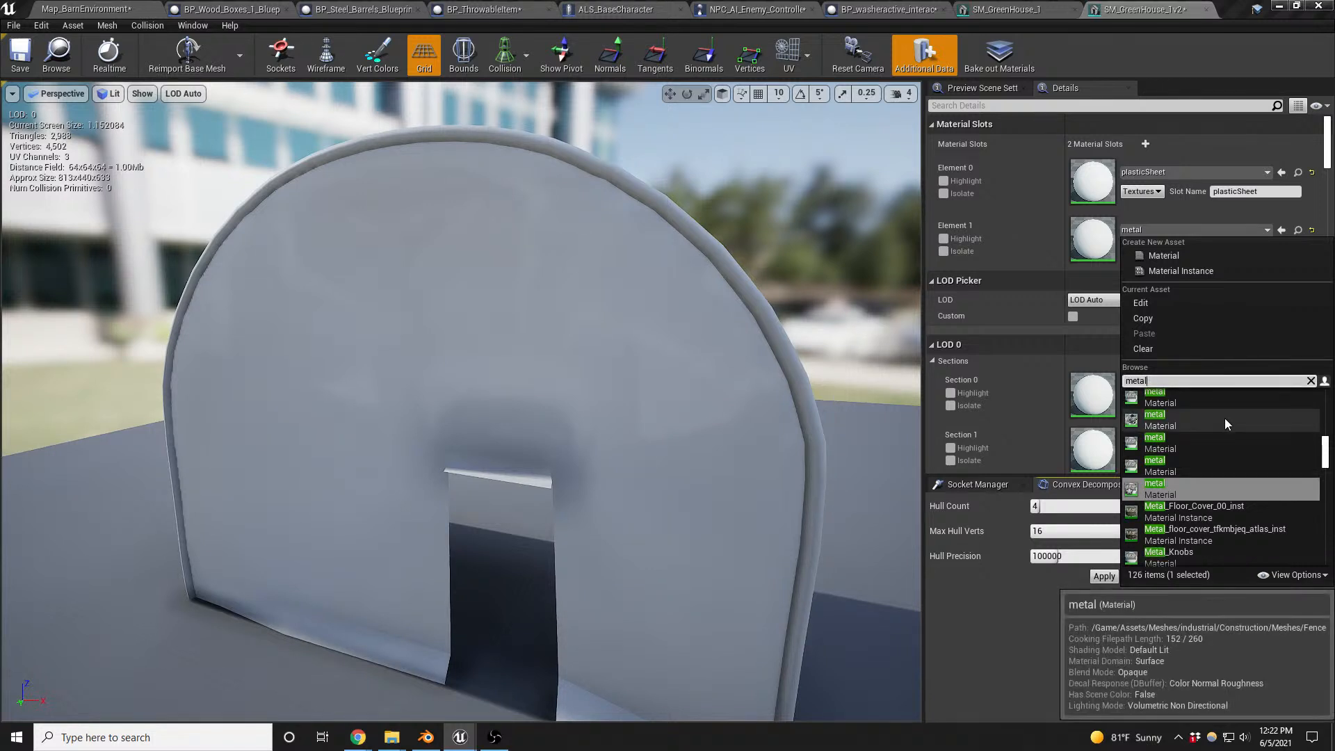
scroll(1233, 440, up, 5)
scroll(1232, 440, up, 3)
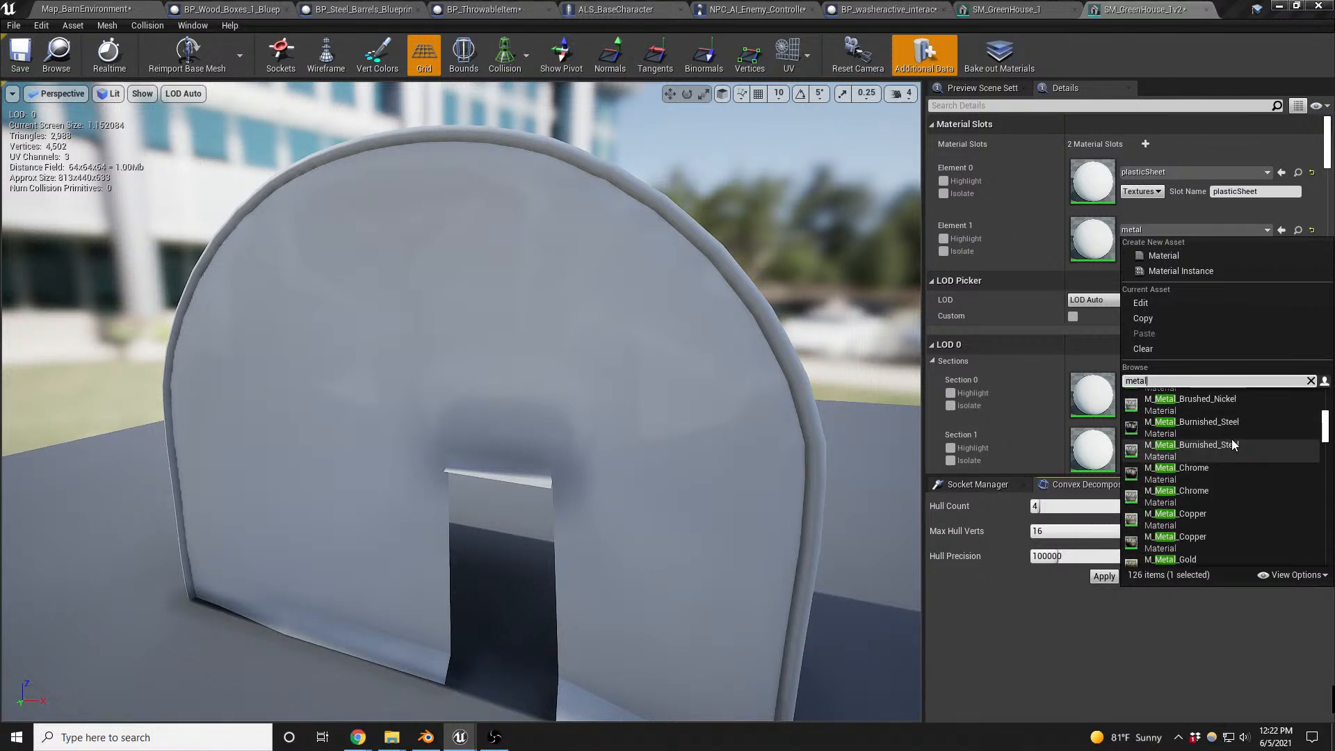
click(1231, 441)
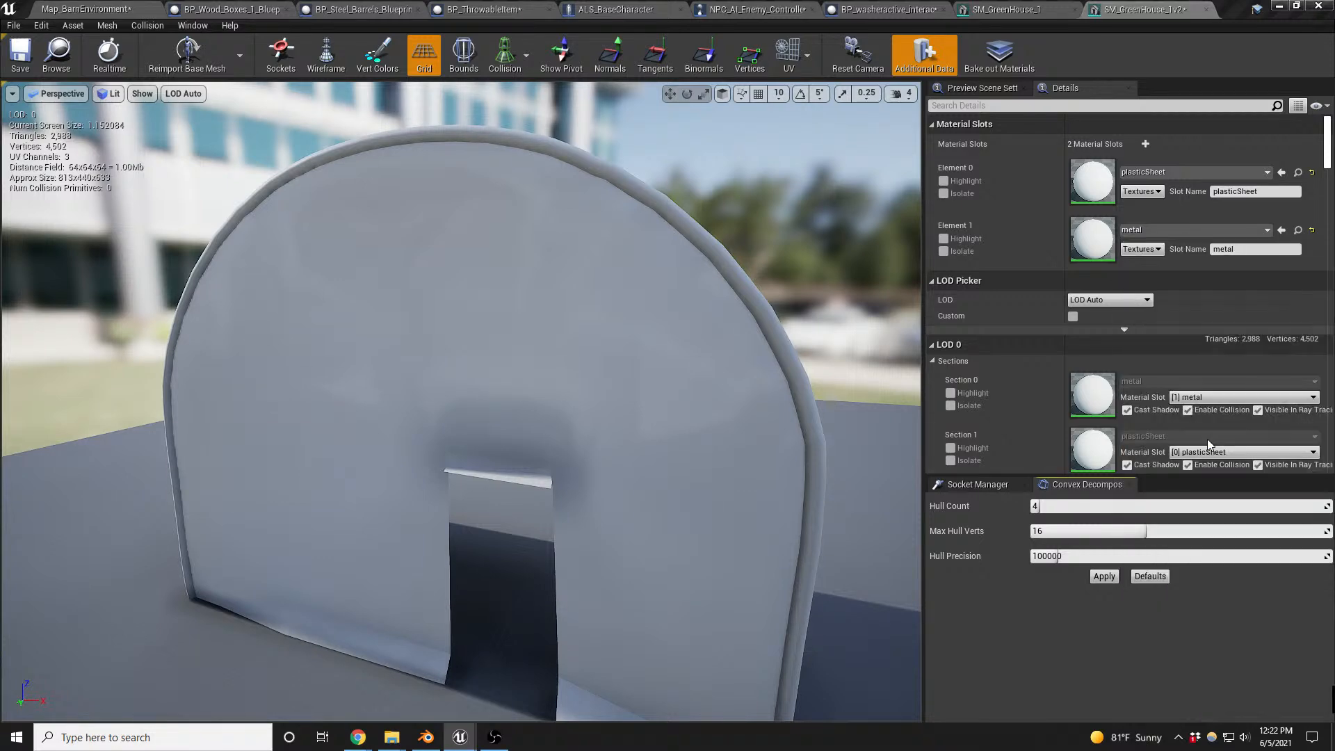
- Assign the selected MI_Glass_Base_Blurred_PlasticTube material to the plasticSheet slot and inspect the mesh from inside
alt+drag(663, 429, 800, 423)
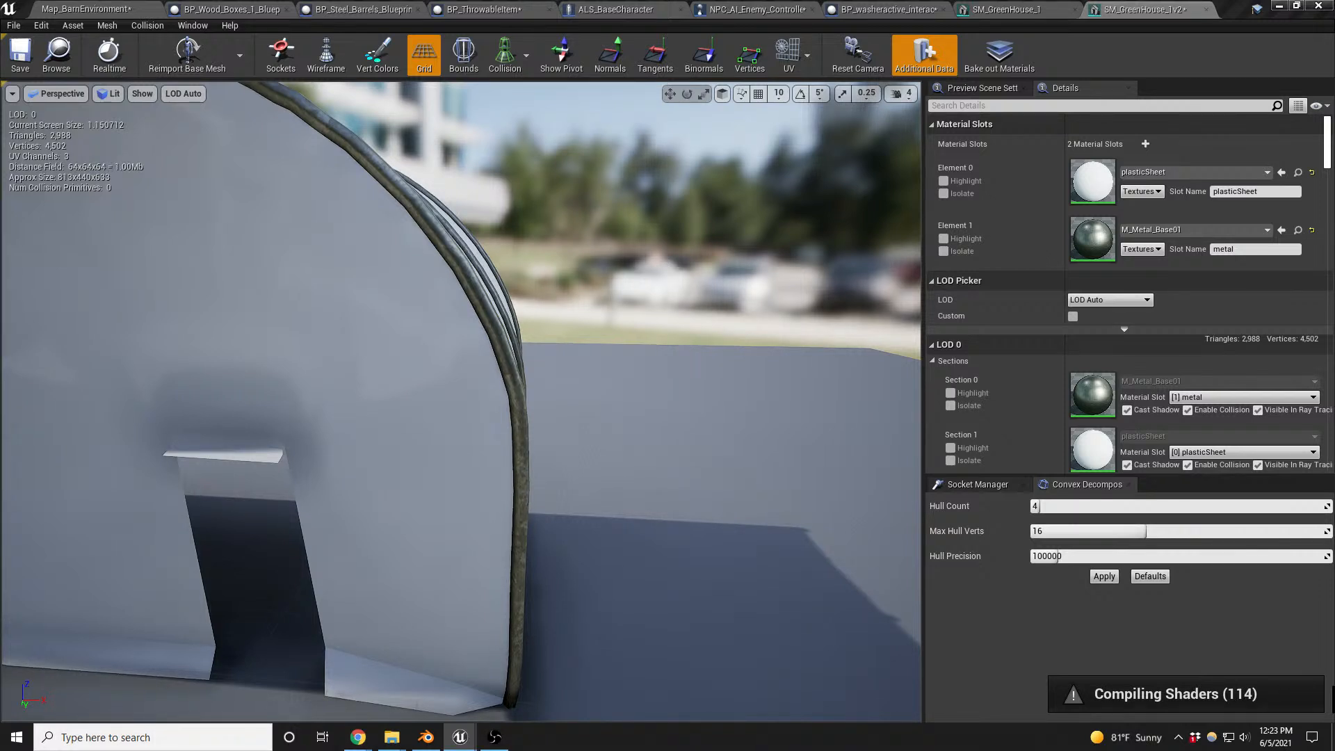
click(1282, 172)
mouse_move(490, 383)
right_down()
mouse_move(393, 382)
mouse_move(564, 383)
mouse_move(624, 487)
right_up()
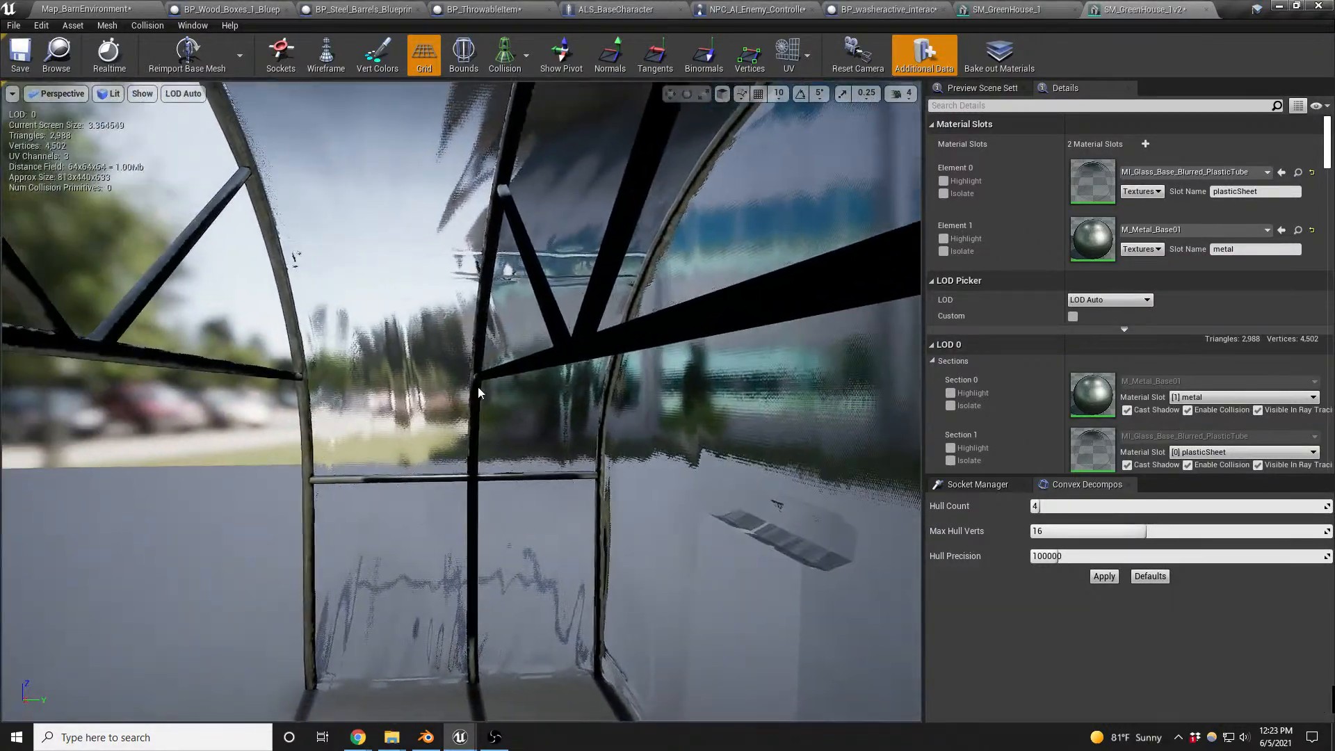
- Return to the Map_BarnEnvironment level and replace the static mesh of SM_GreenHouse_7 with SM_GreenHouse_1v2
click(119, 8)
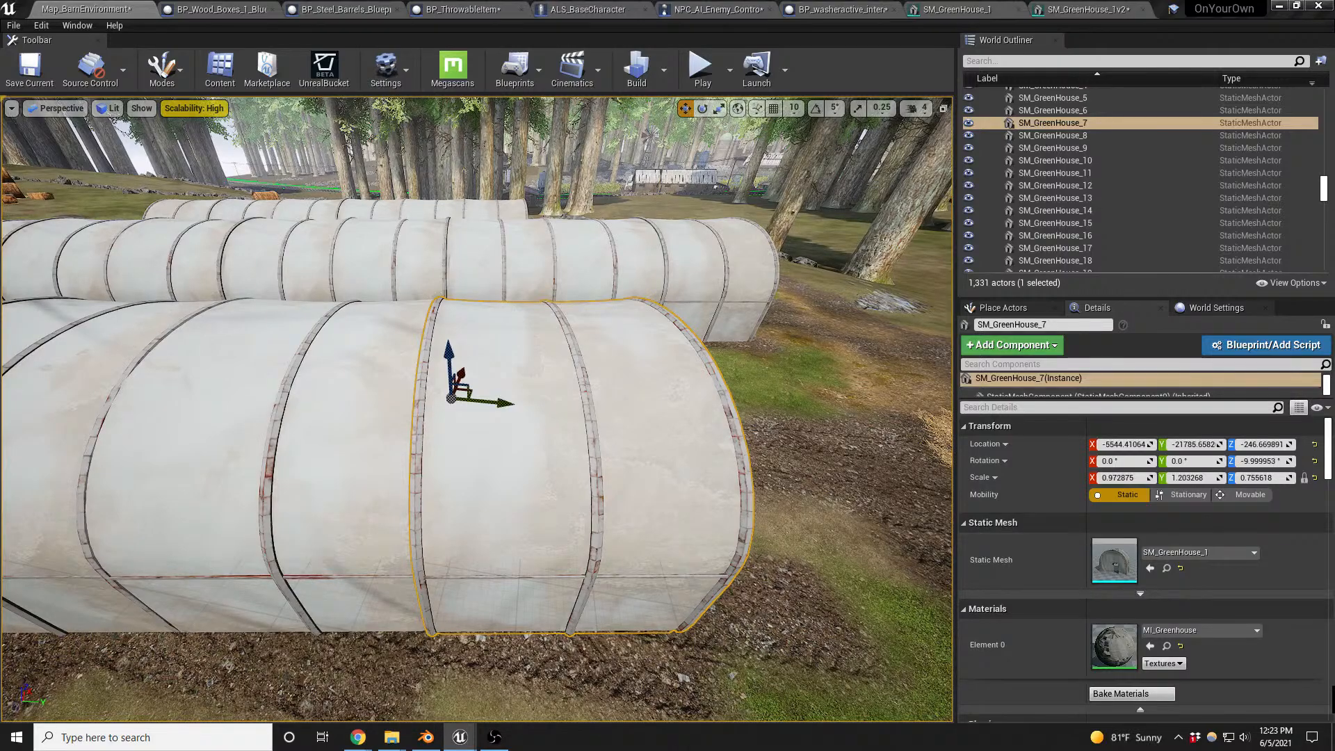
click(1150, 568)
right_drag(626, 452, 661, 477)
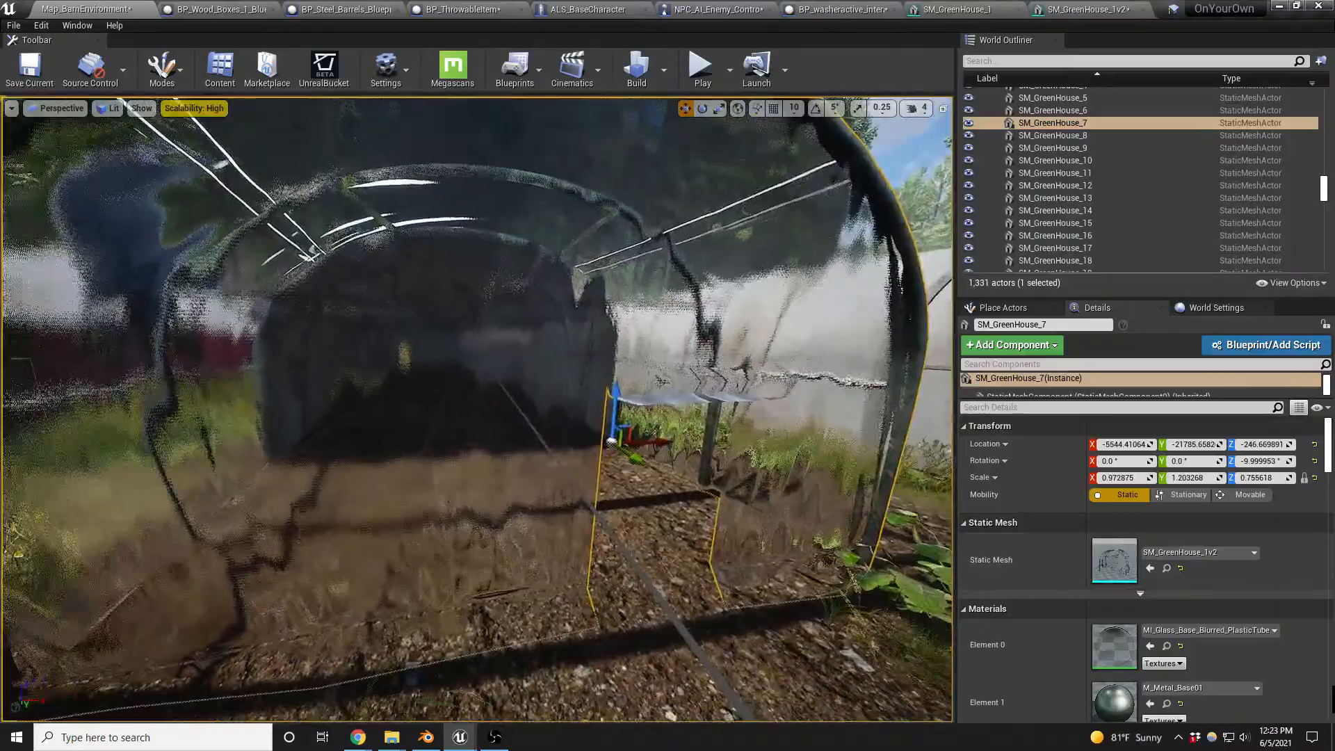
- Inspect the replaced greenhouse section in the level from outside, the doorway and the side, checking the plastic and the metal frame thickness
right_drag(480, 410, 348, 386)
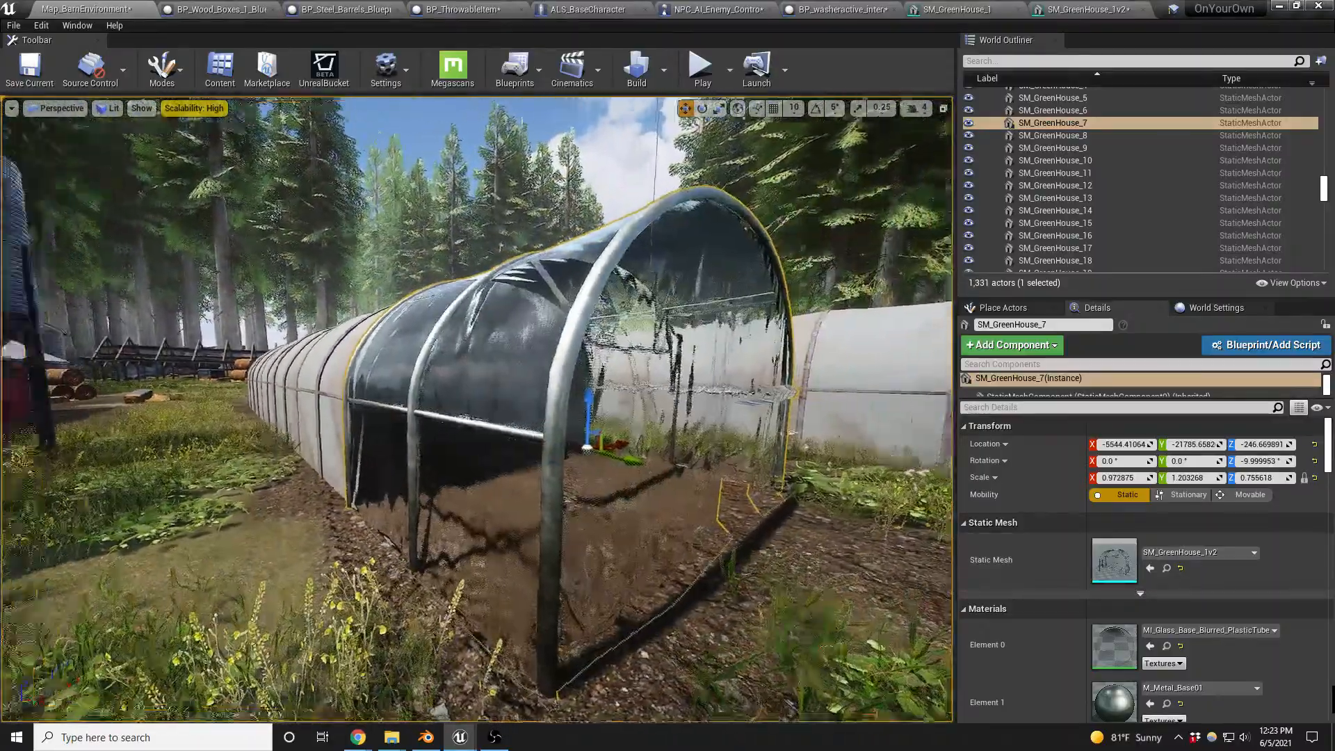
right_drag(480, 410, 389, 407)
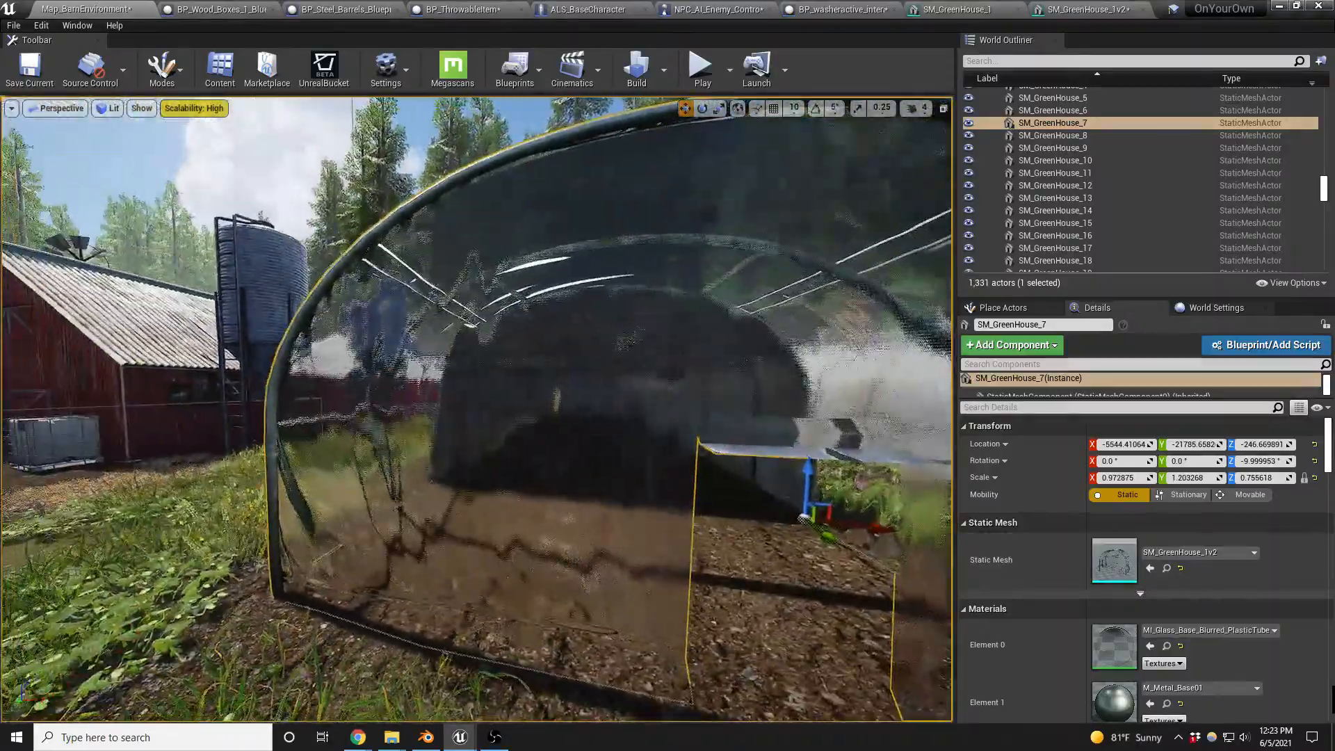
mouse_move(480, 410)
right_down()
mouse_move(442, 400)
mouse_move(505, 406)
right_up()
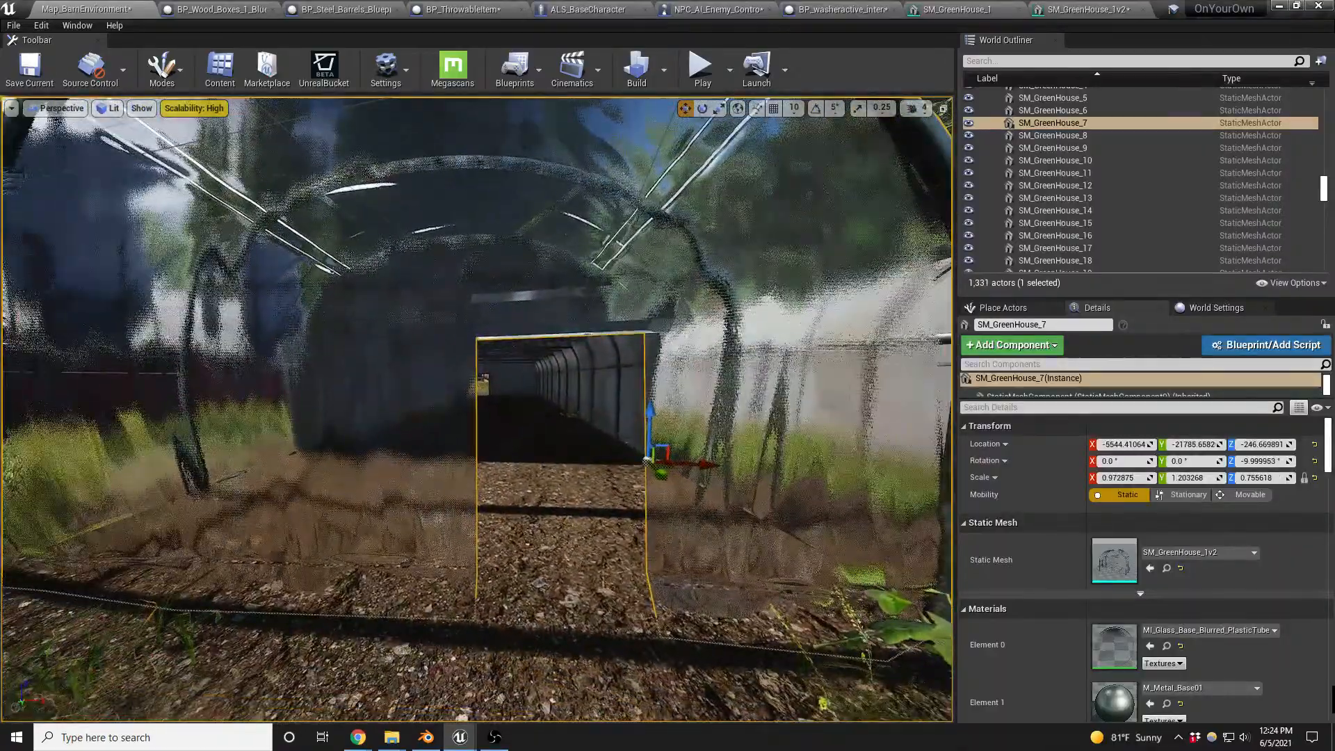
key(a)
right_drag(409, 317, 448, 317)
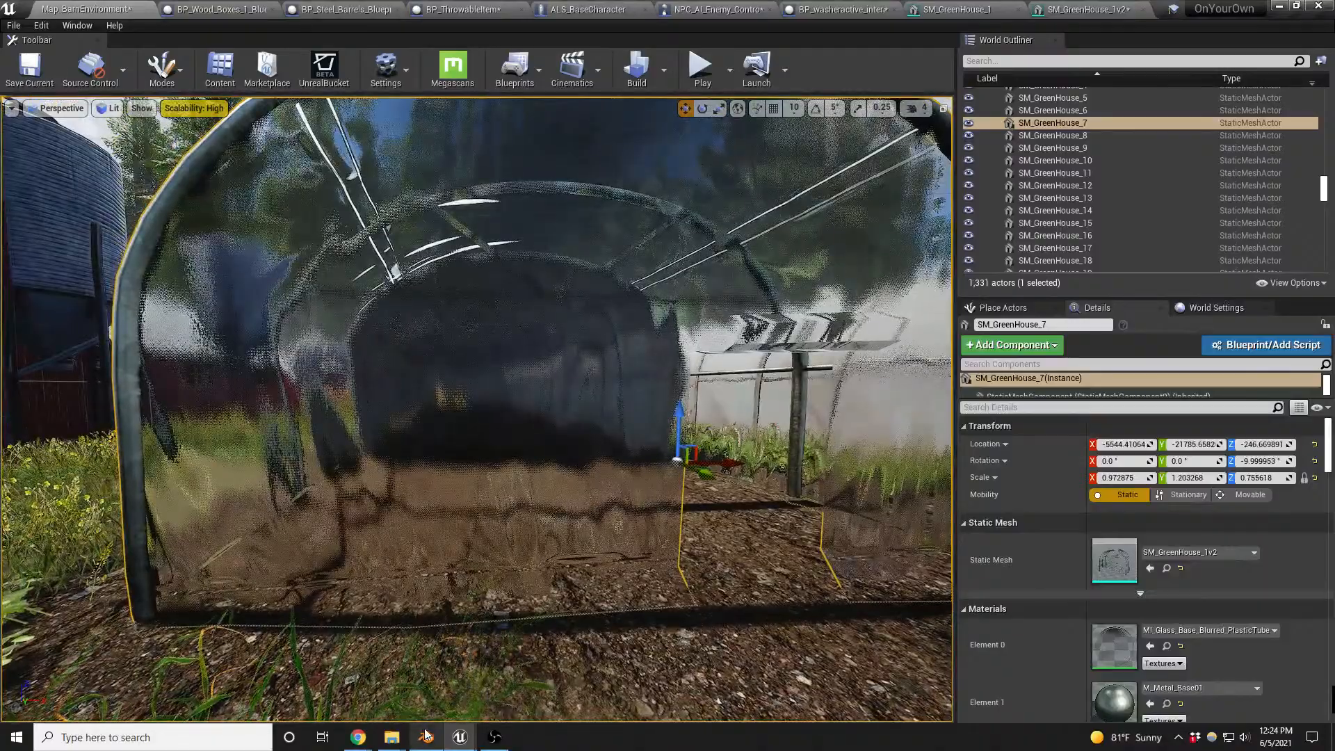
key(a)
right_drag(445, 417, 639, 440)
key(a)
key(w)
key(a)
key(s)
key(s)
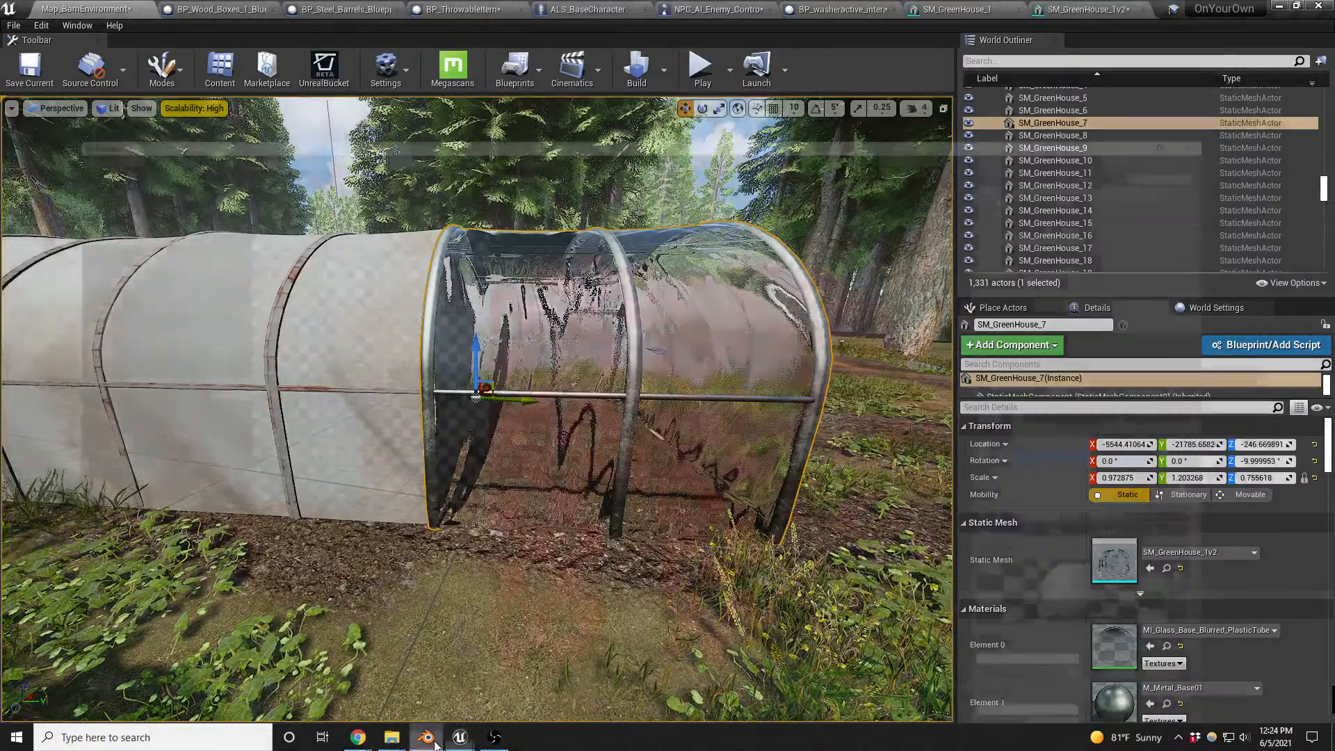
- Switch to Blender, reveal the hidden geometry of SM_GreenHouse_1_LOD0 in Edit Mode and select the faces using the metal material
click(425, 737)
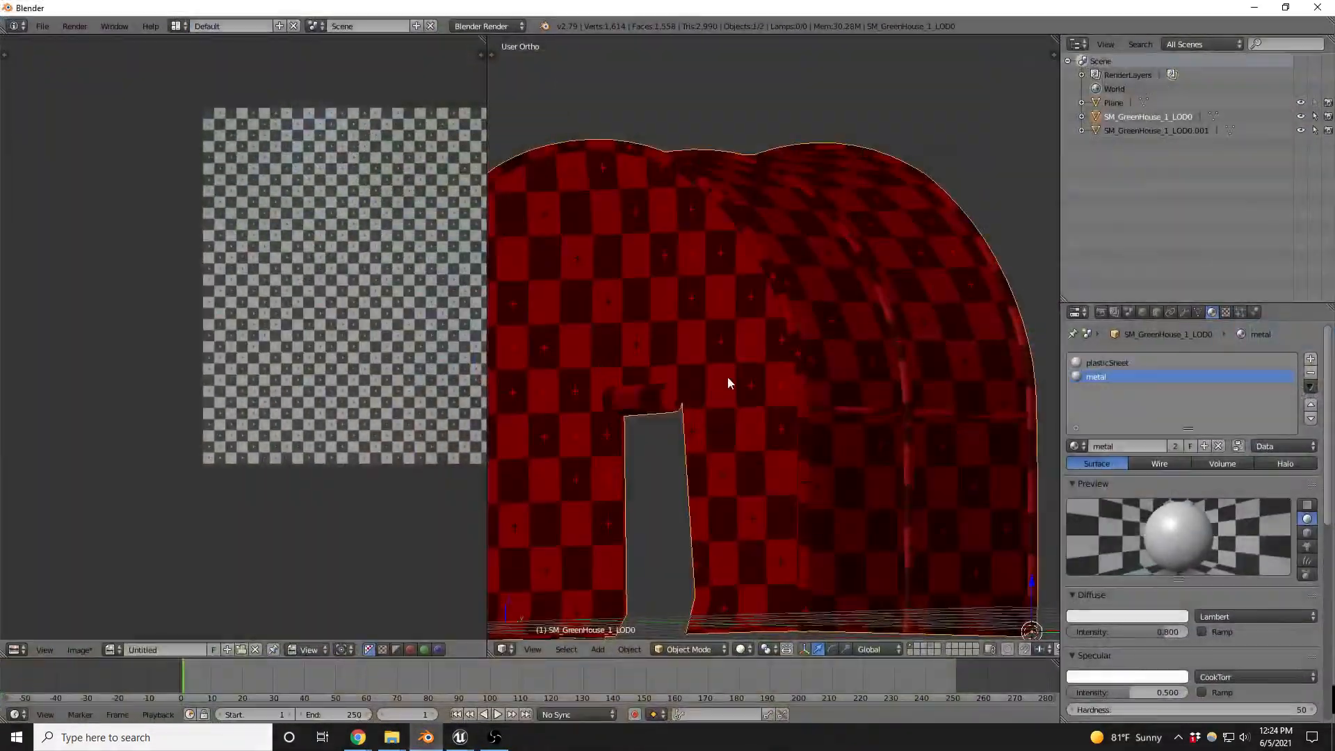
middle_drag(856, 329, 857, 368)
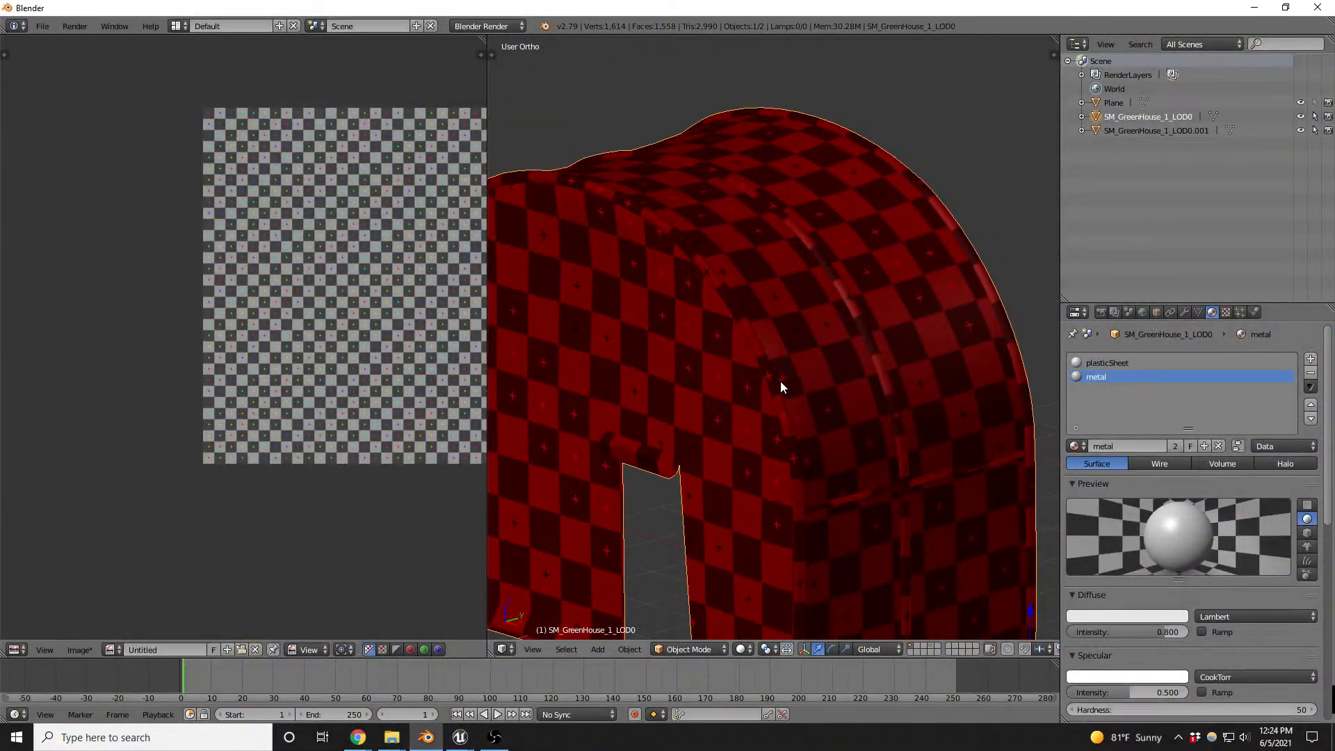
key(Tab)
key(a)
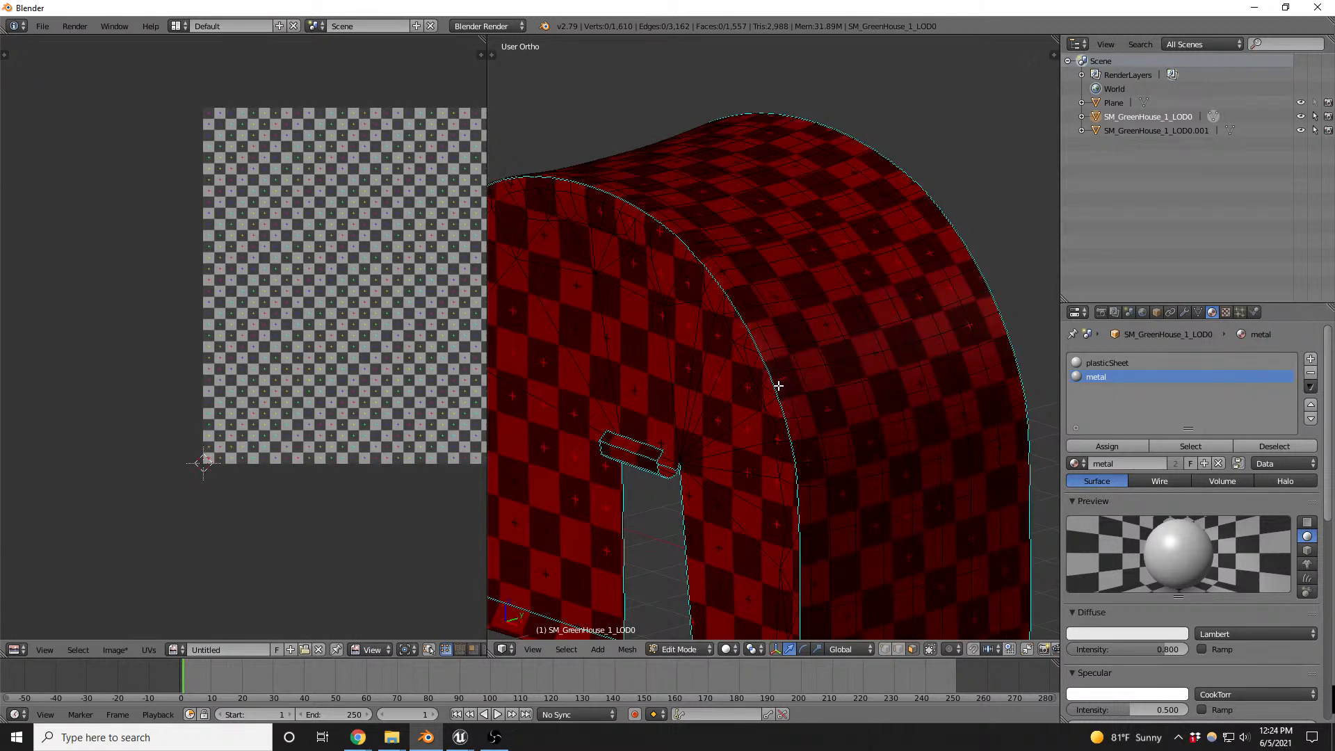
key(alt+h)
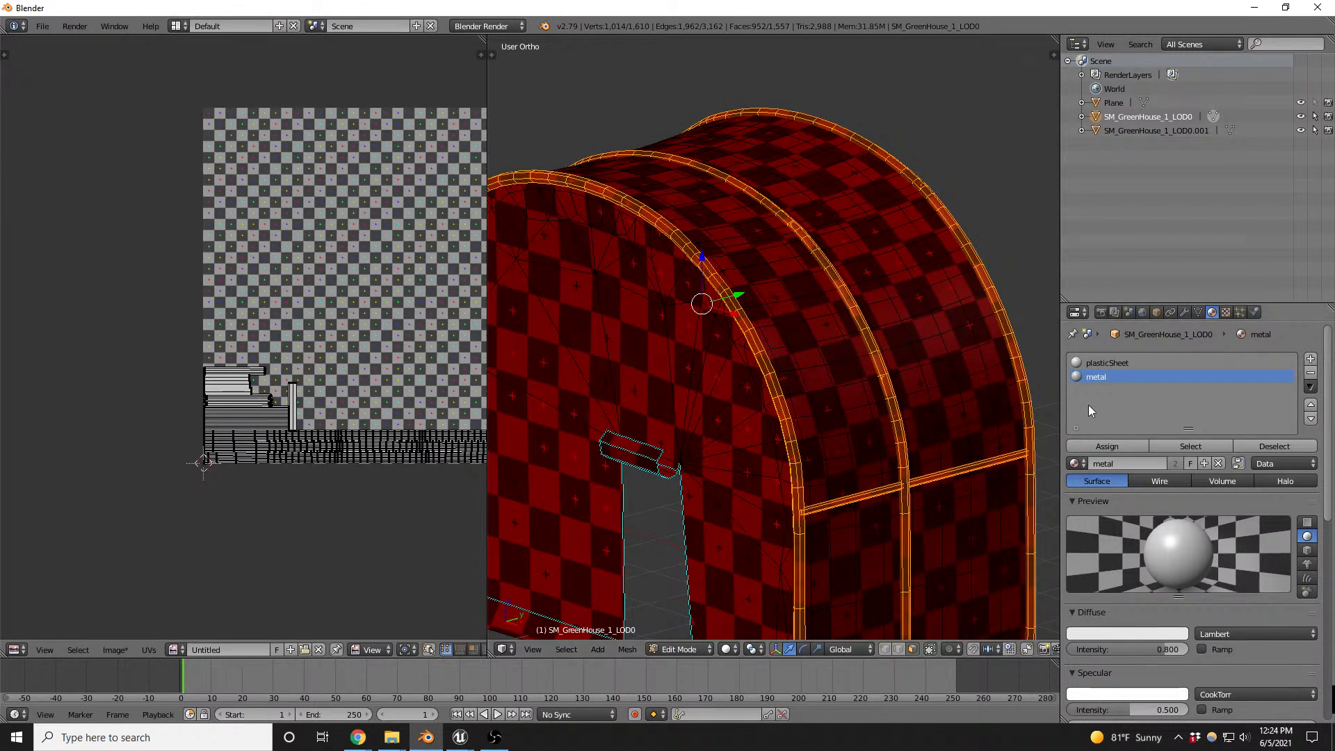
click(1172, 445)
- Thin the selected metal frame bars with Shrink/Fatten by about -2.79
scroll(706, 445, up, 5)
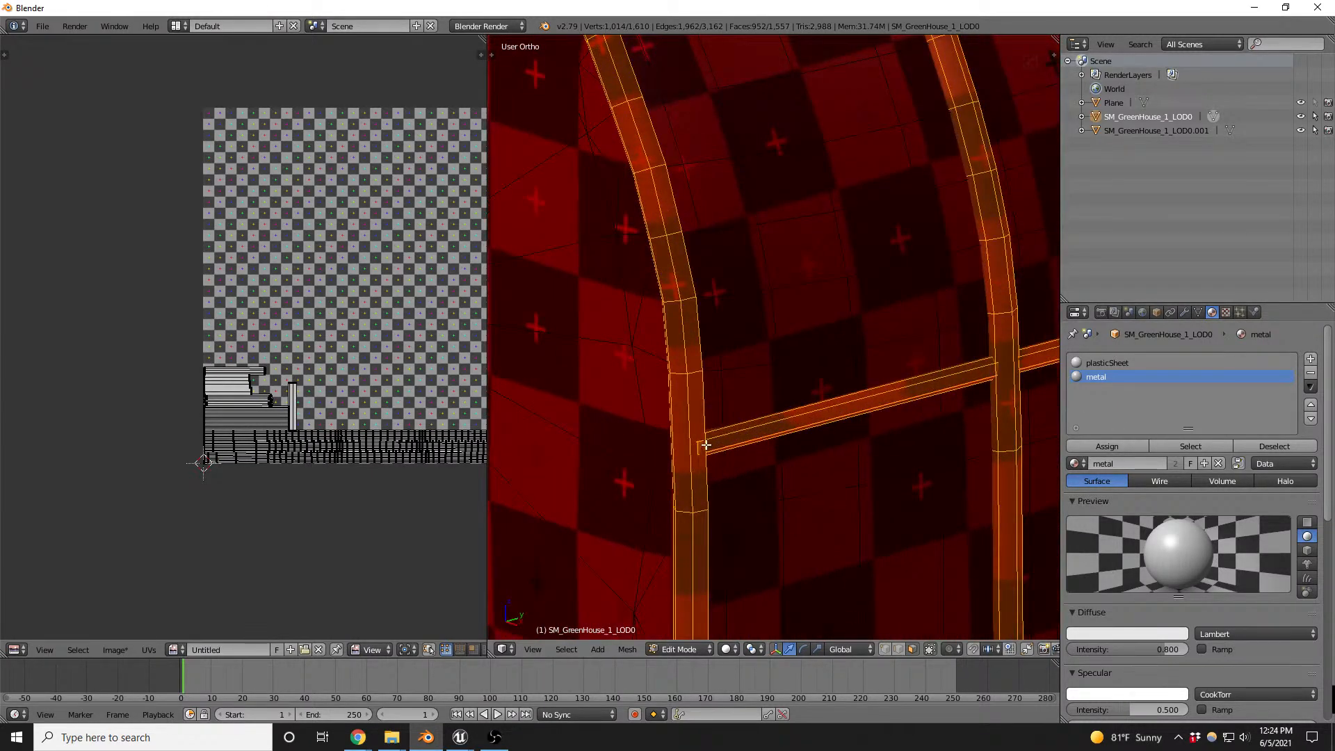
key(alt+s)
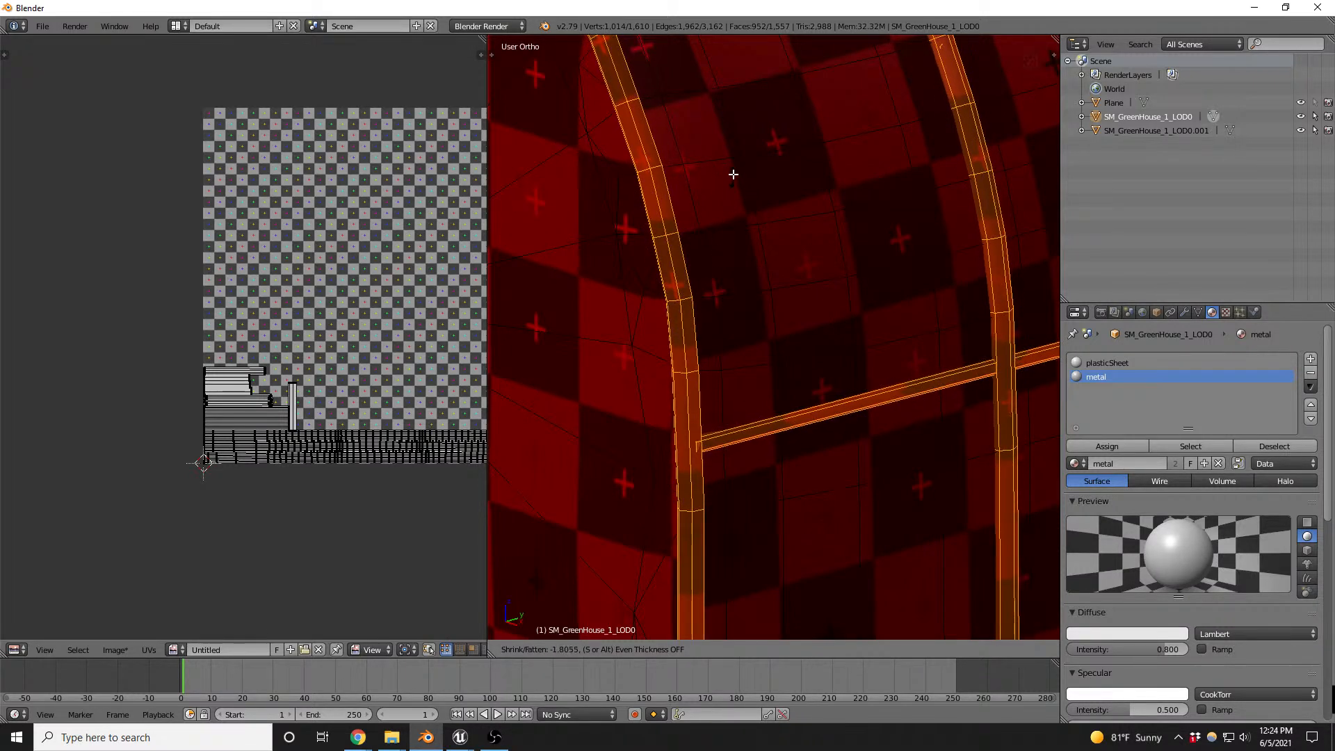
click(747, 61)
scroll(728, 139, down, 5)
middle_drag(772, 276, 851, 277)
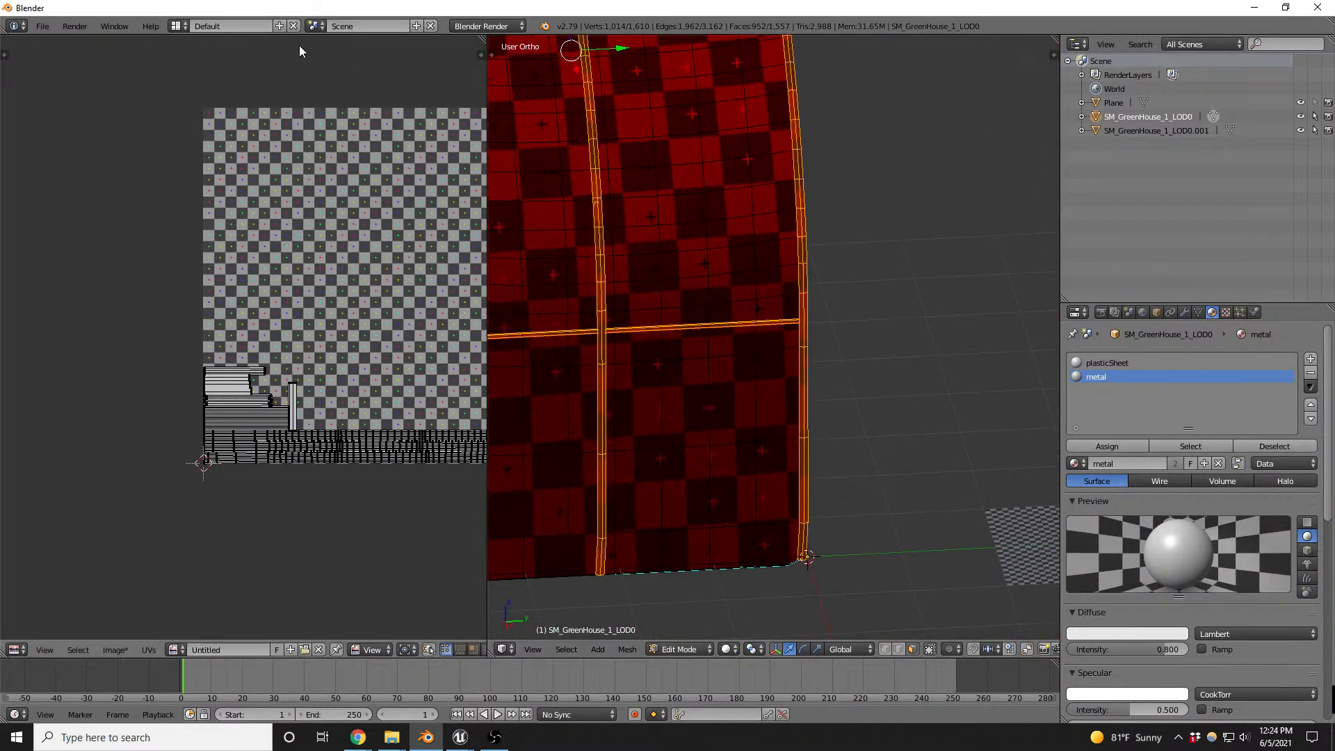
- Save the Blender file as Greenhouse.blend in the OYO_Barn_Environment_exports folder
click(41, 26)
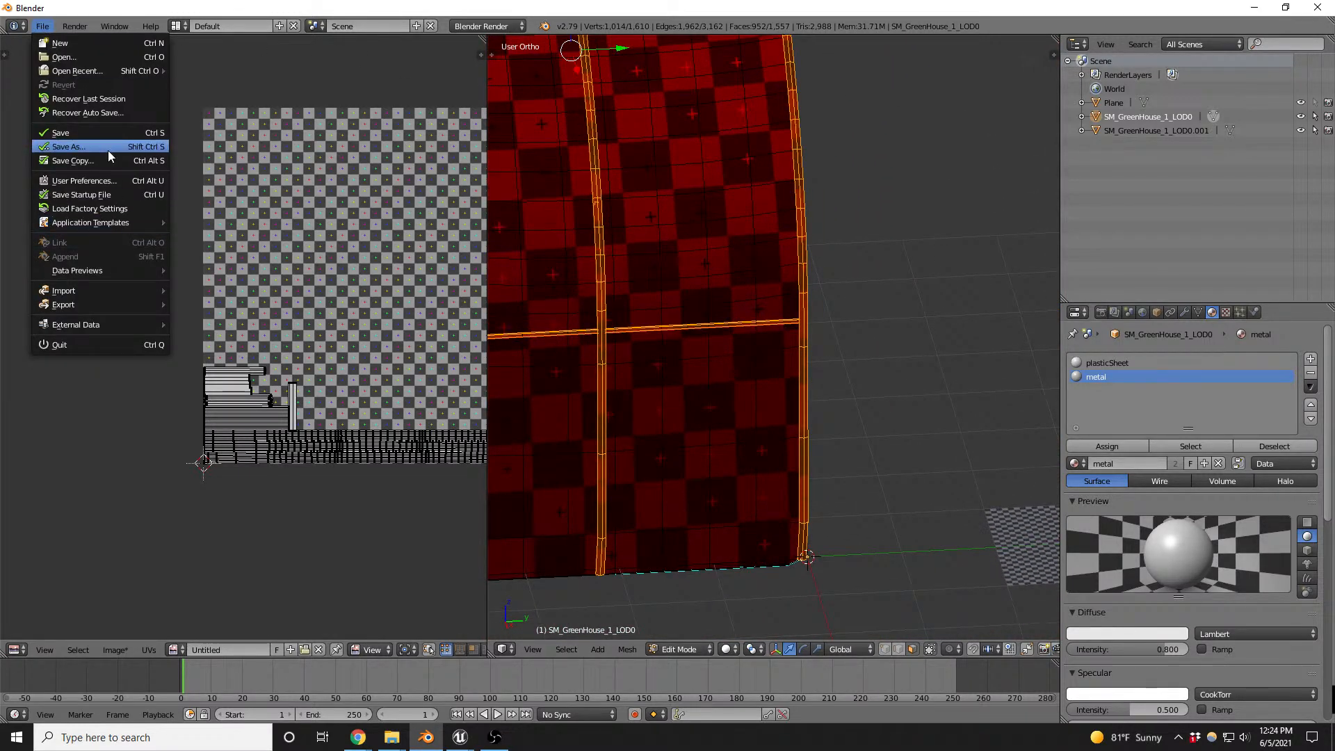
click(108, 148)
click(89, 319)
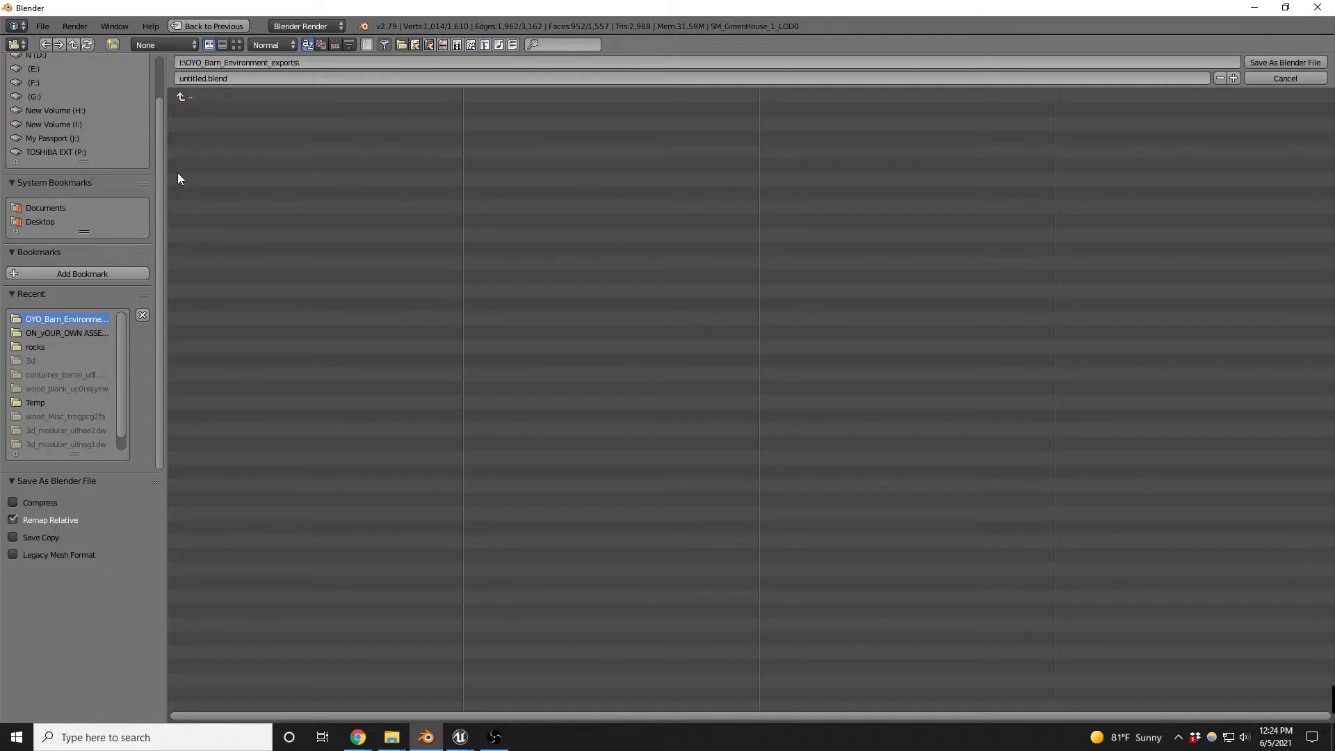
click(238, 77)
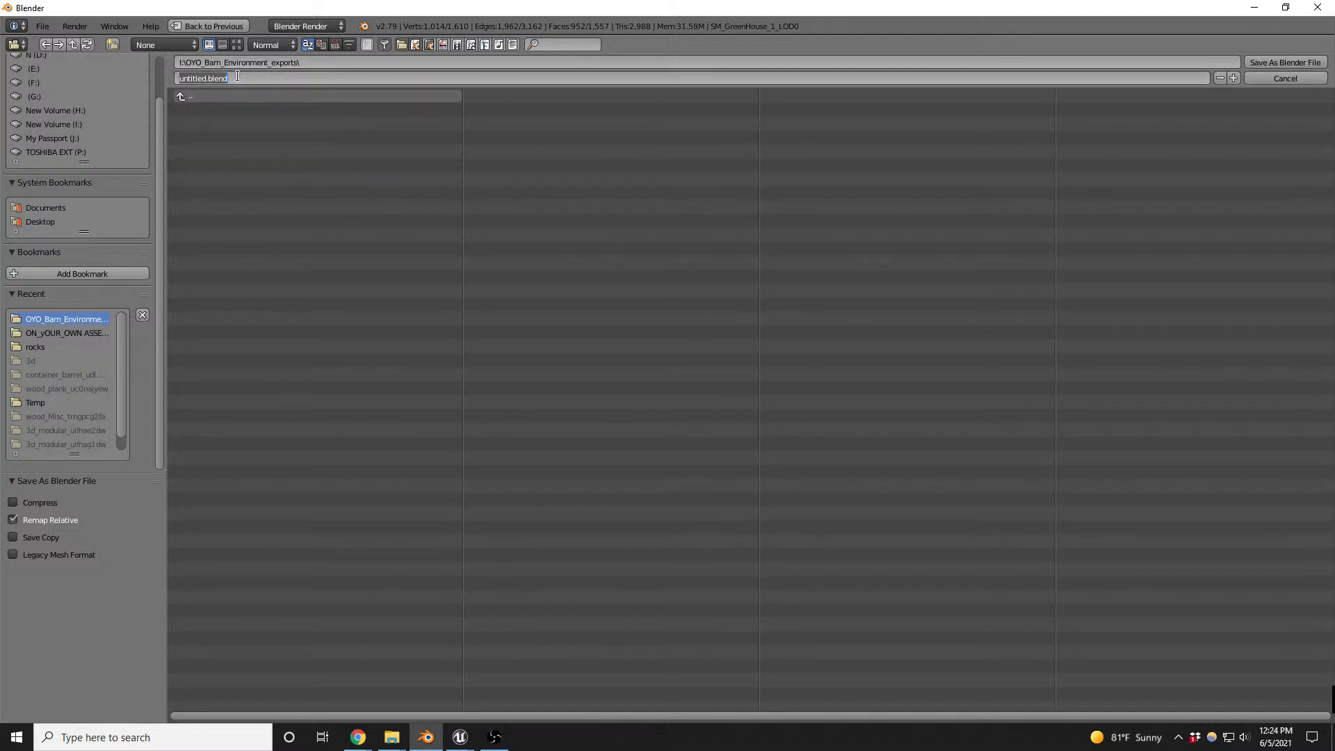
text(Greenshou)
key(BackSpace)
key(BackSpace)
key(BackSpace)
text(house)
click(1302, 64)
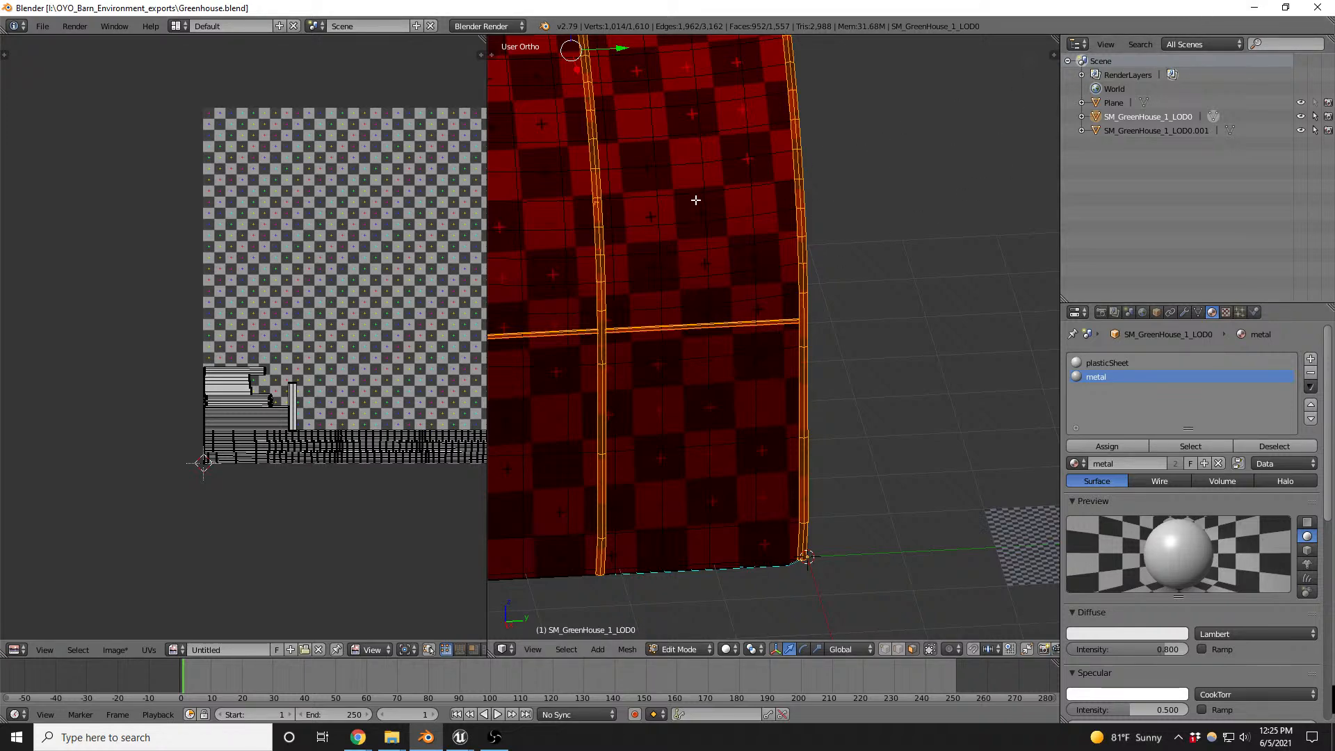
- Leave Edit Mode and export the selected greenhouse as FBX, overwriting SM_GreenHouse_1v2.FBX
key(Tab)
click(43, 26)
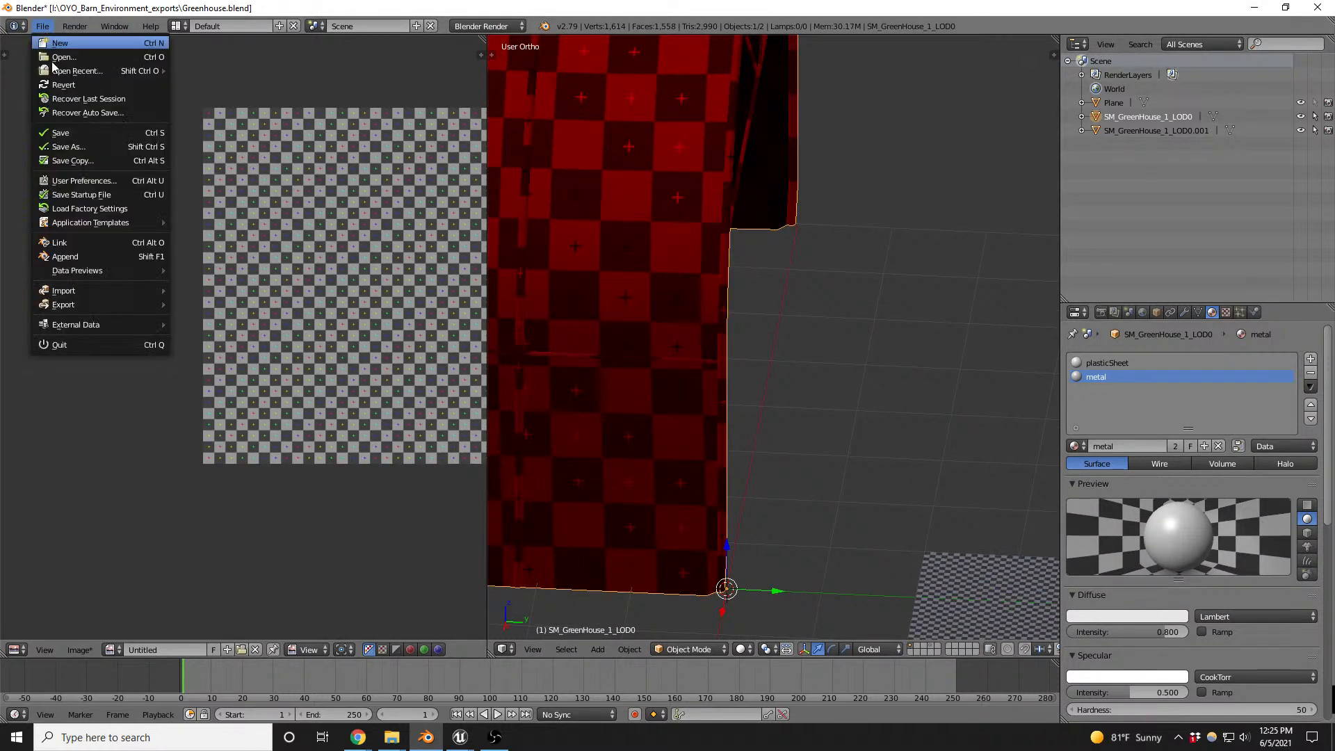
mouse_move(85, 307)
click(184, 346)
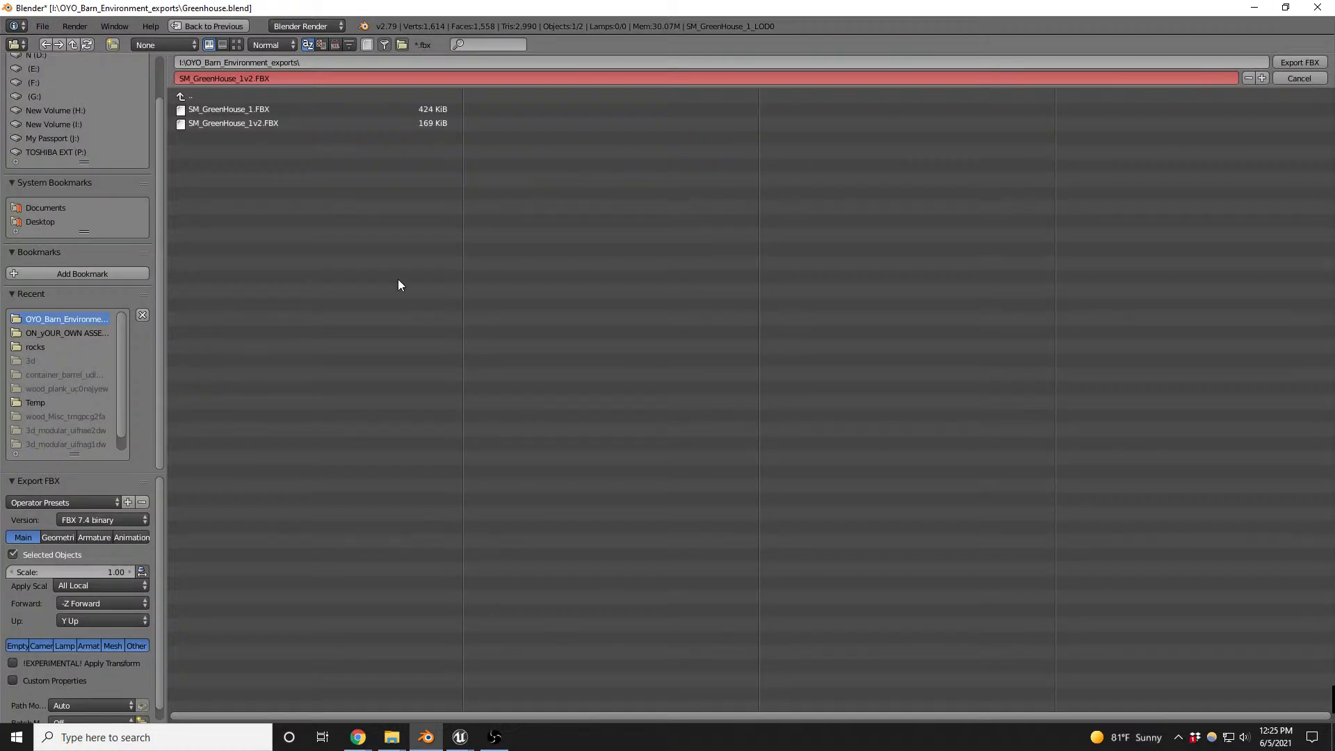
double_click(249, 122)
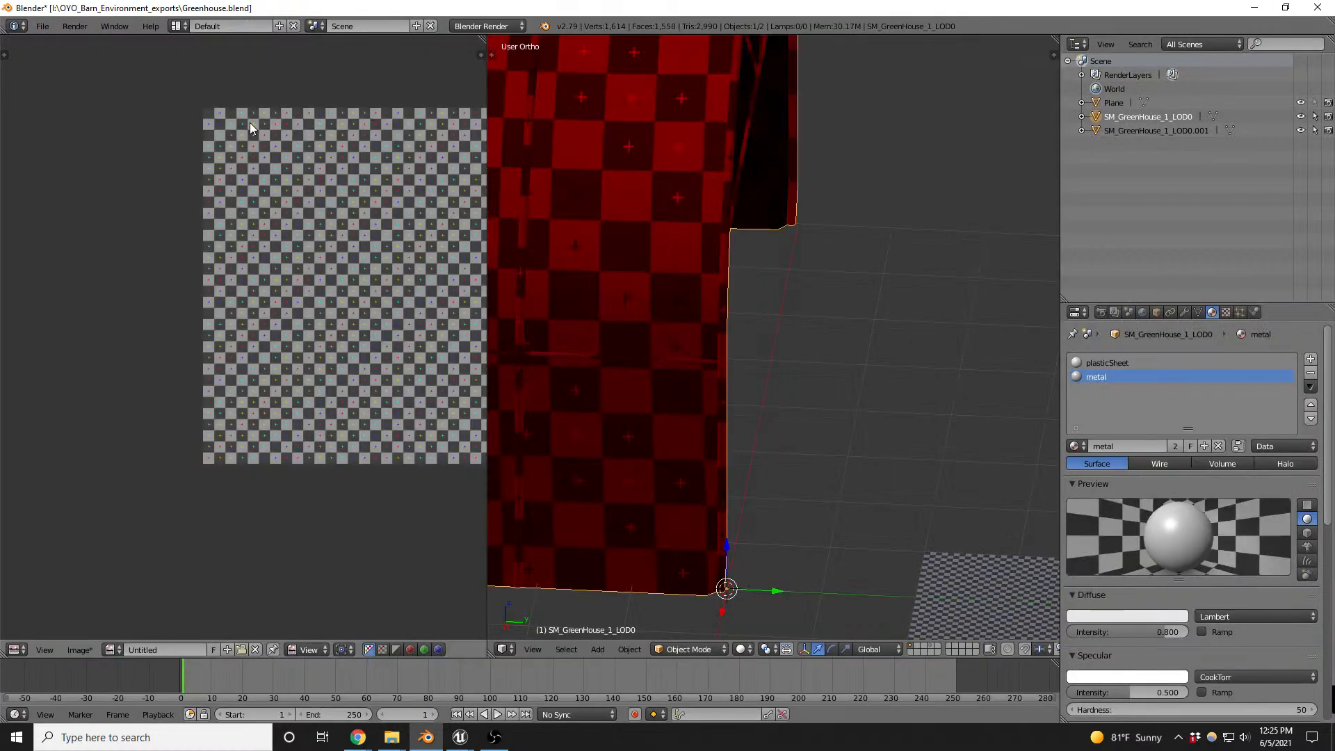
- Switch to Unreal, bring up the SM_GreenHouse_1v2 mesh and reimport its base mesh
click(460, 737)
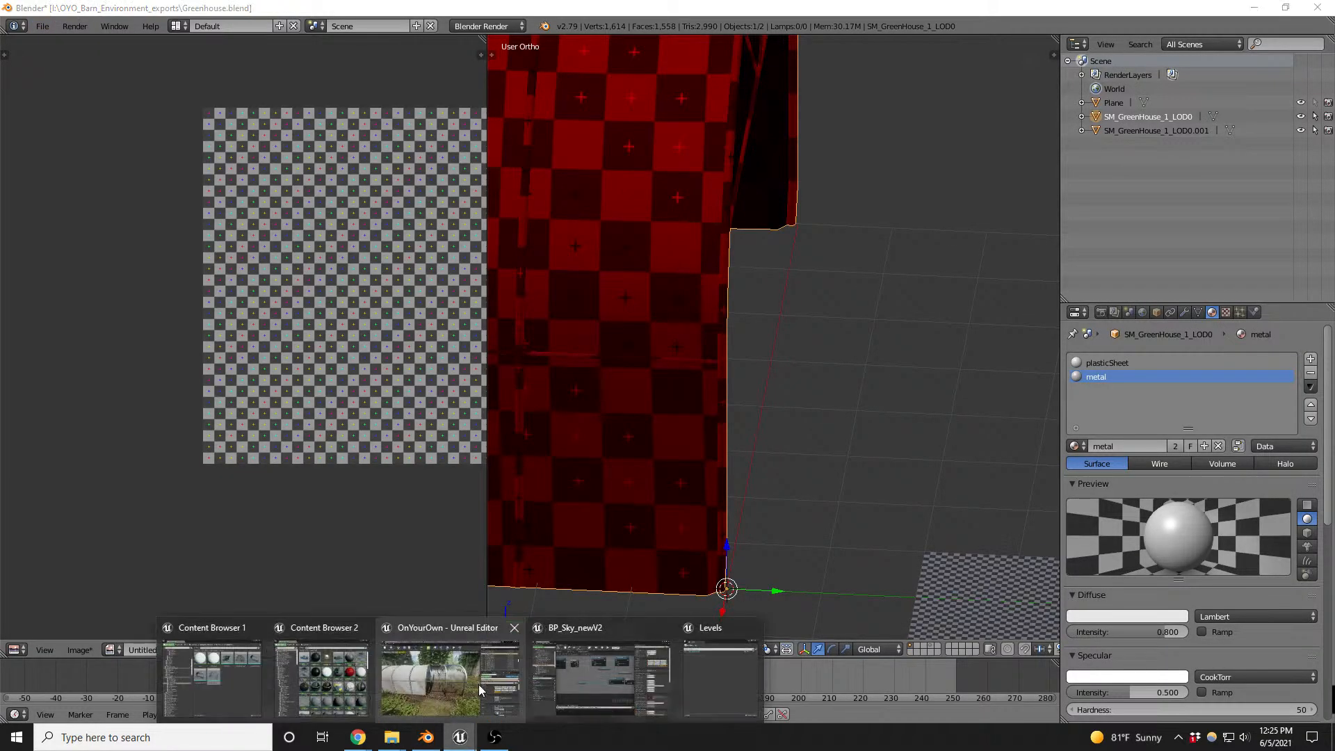
click(435, 672)
click(1144, 9)
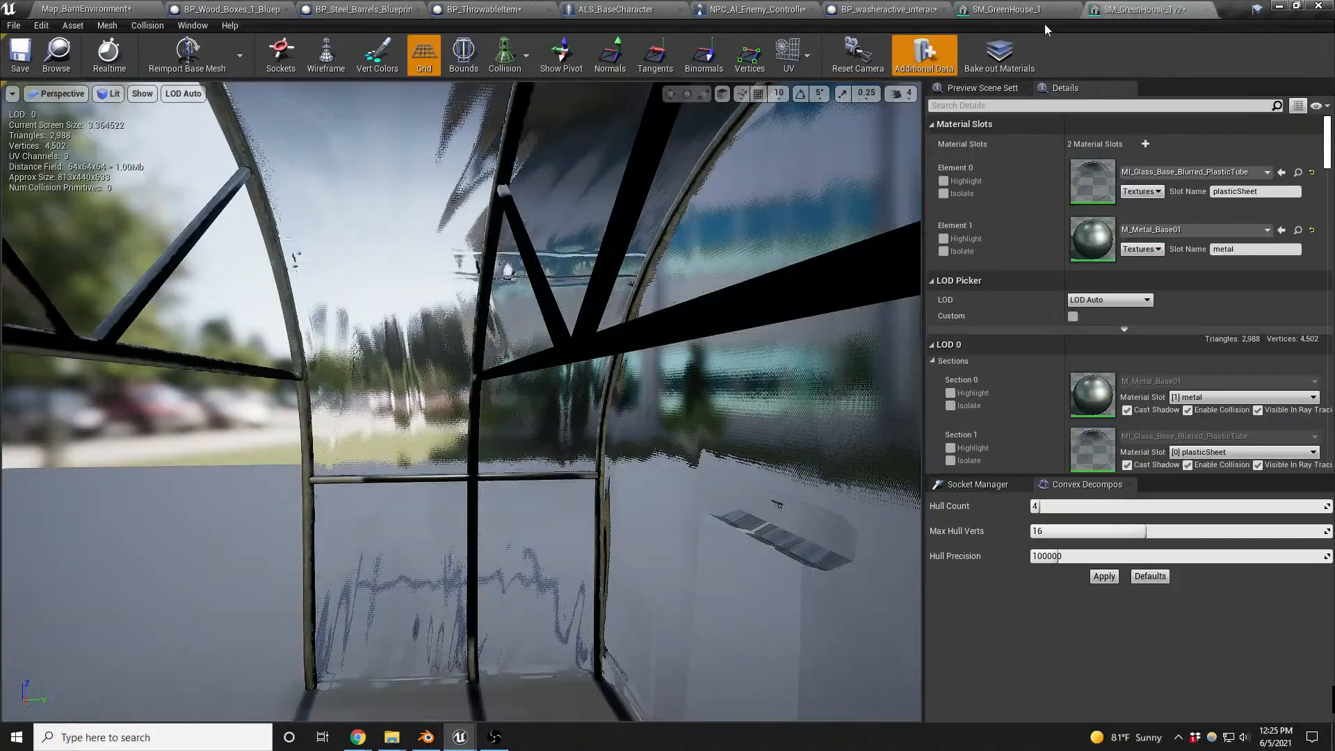
click(182, 55)
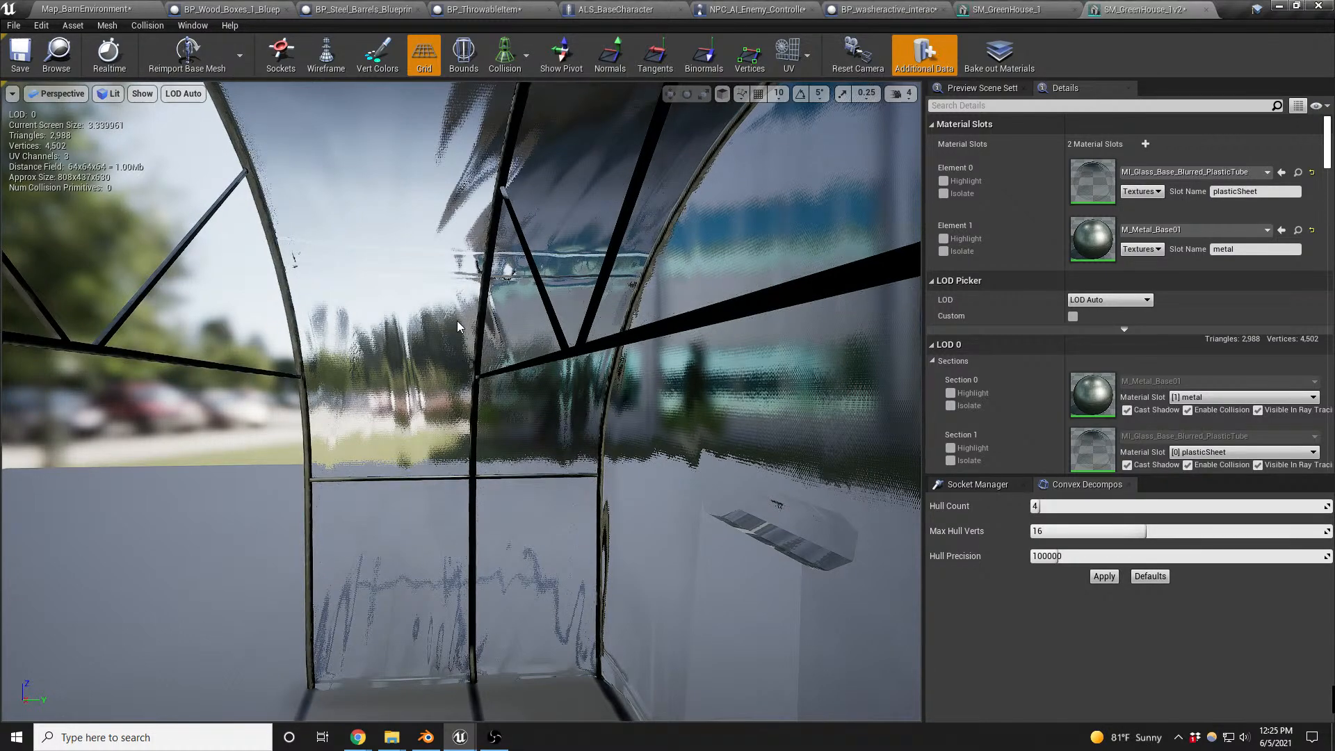
right_drag(490, 343, 737, 356)
key(s)
key(a)
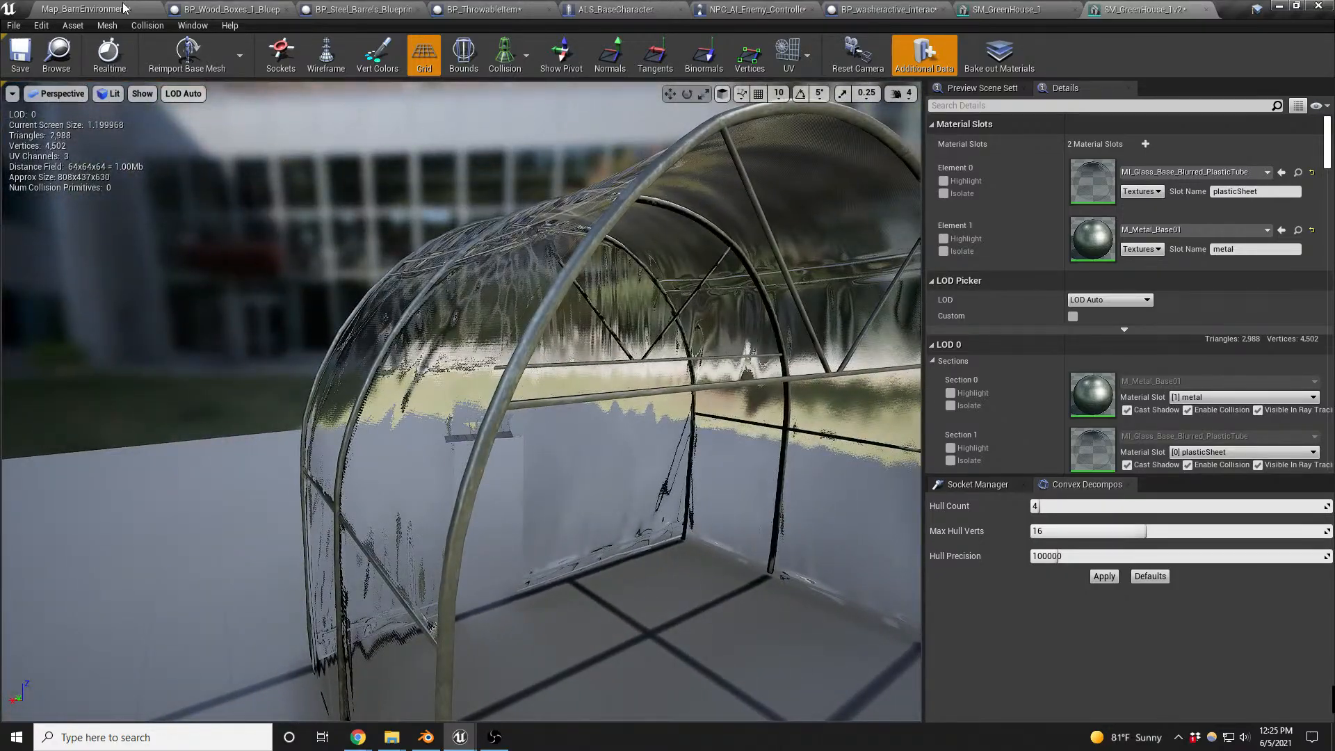
- Play the Map_BarnEnvironment level and walk through the greenhouse to examine its metal bars and plastic cover, ending the play session
click(123, 9)
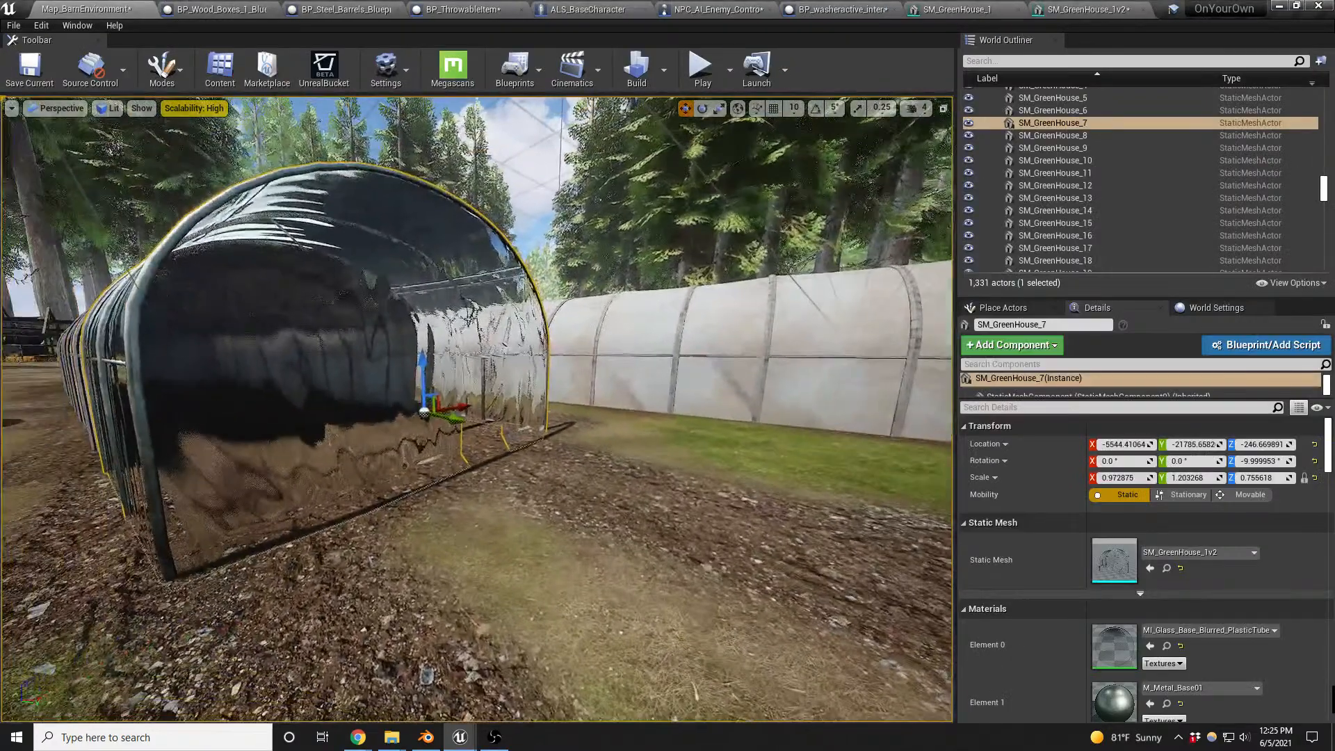
right_drag(617, 343, 606, 342)
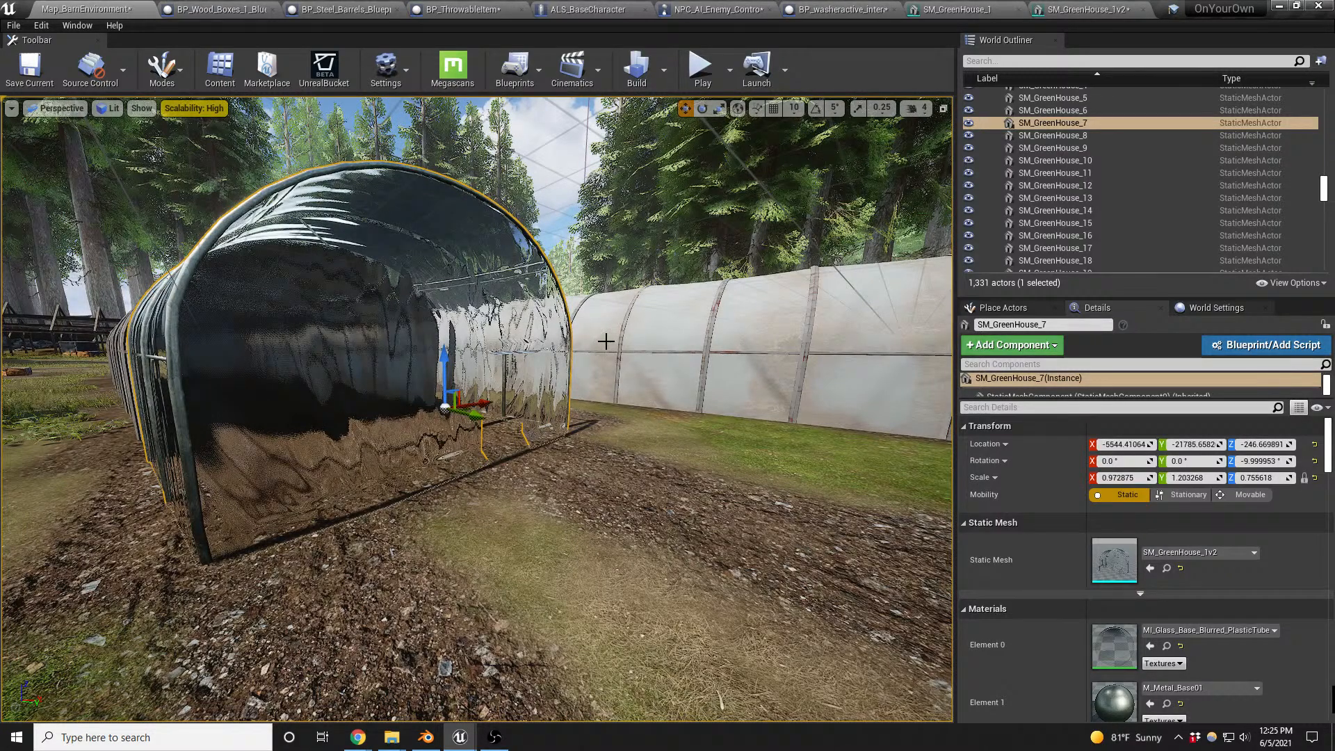
key(alt+p)
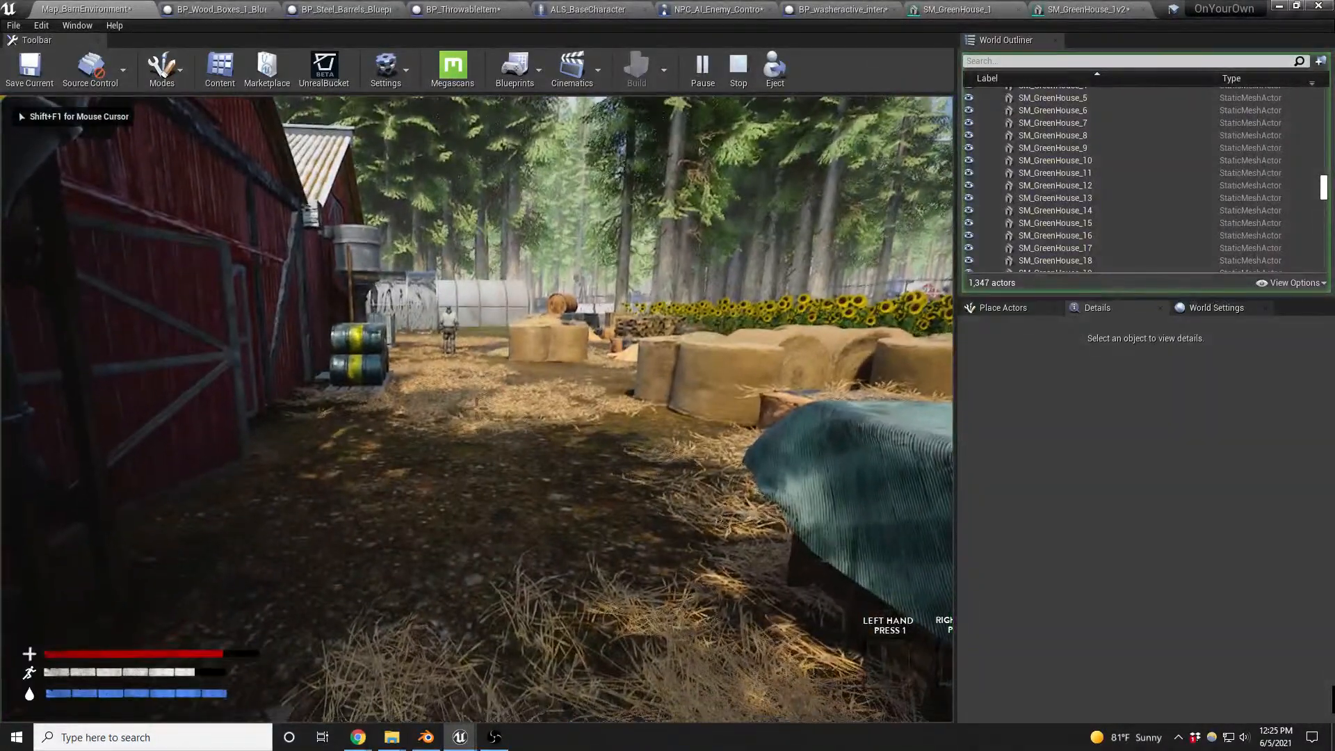
key(w)
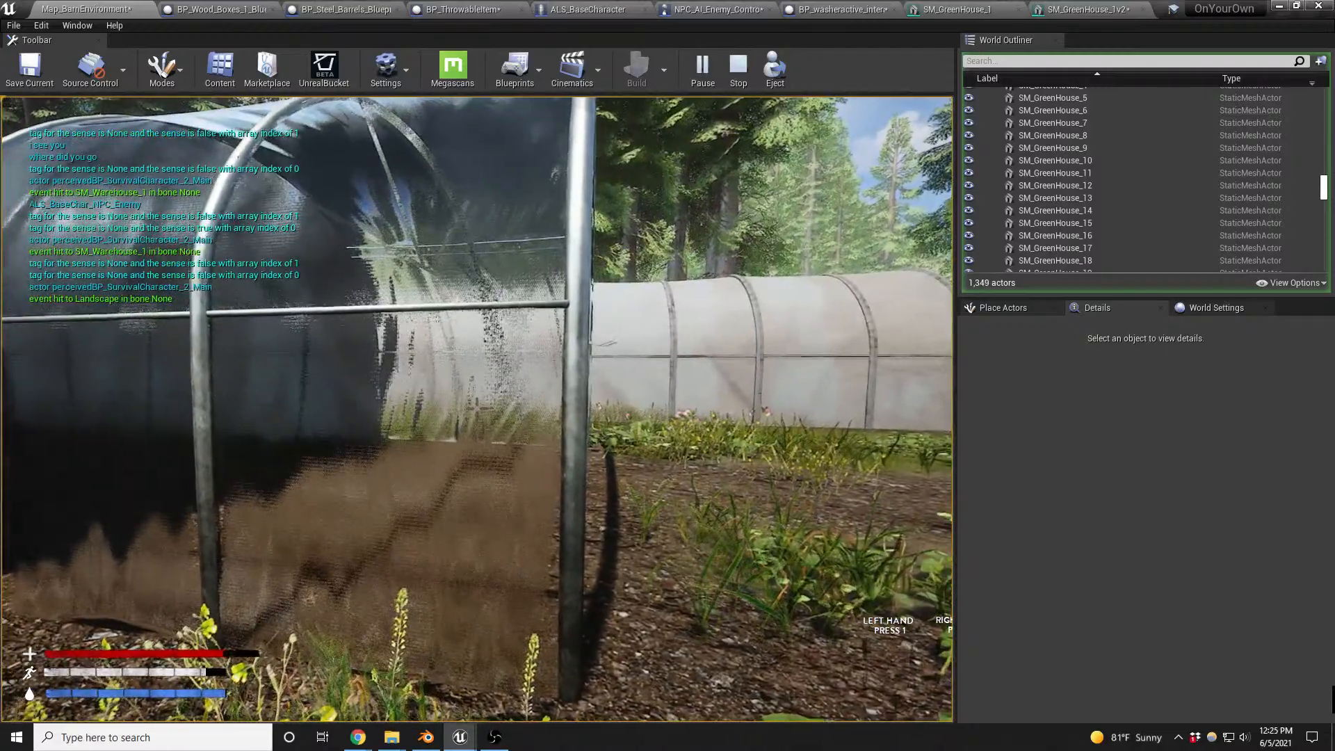
key(w)
key(w)
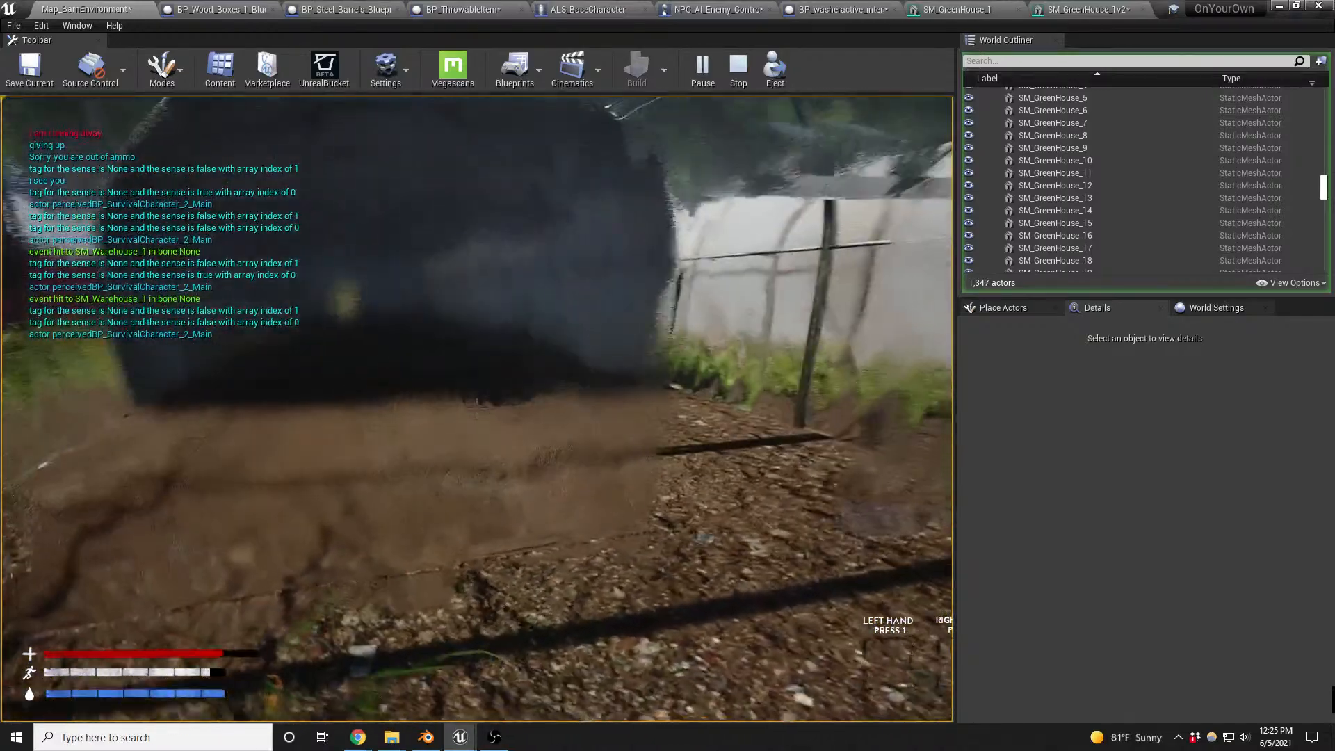
key(w)
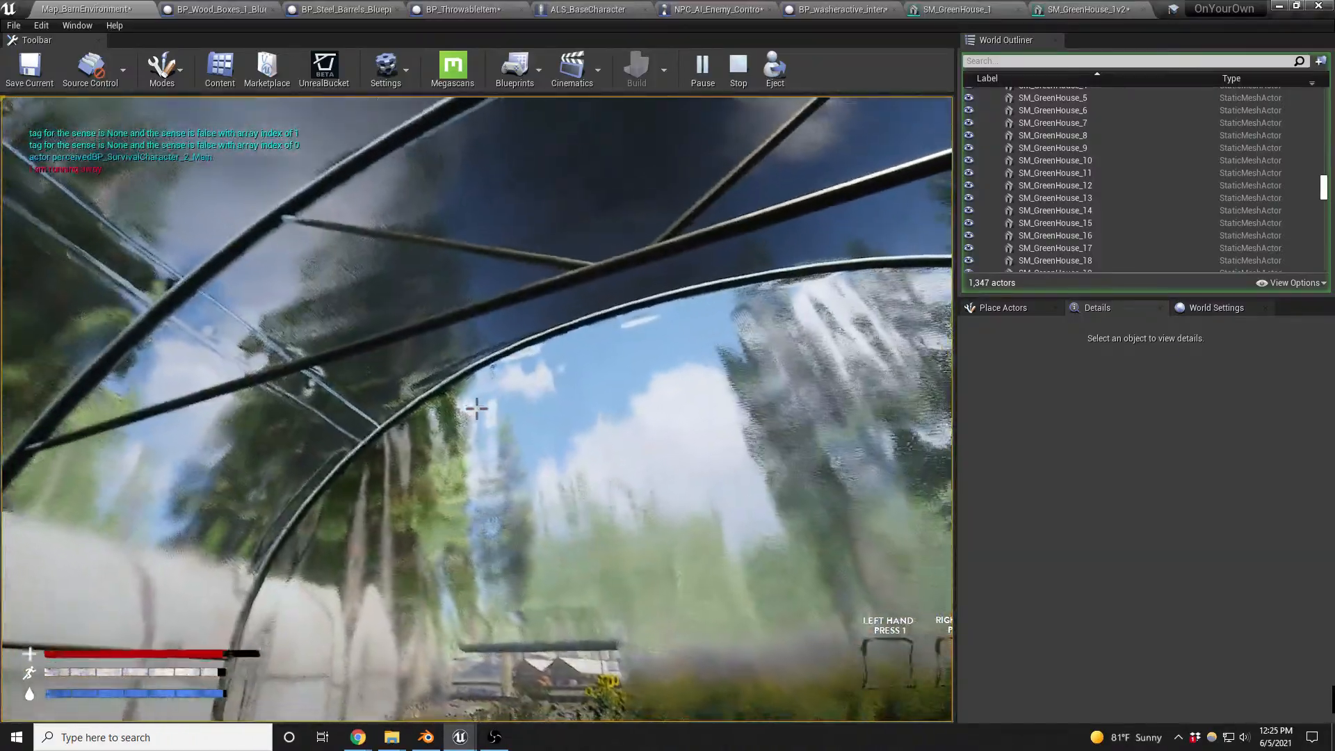
key(s)
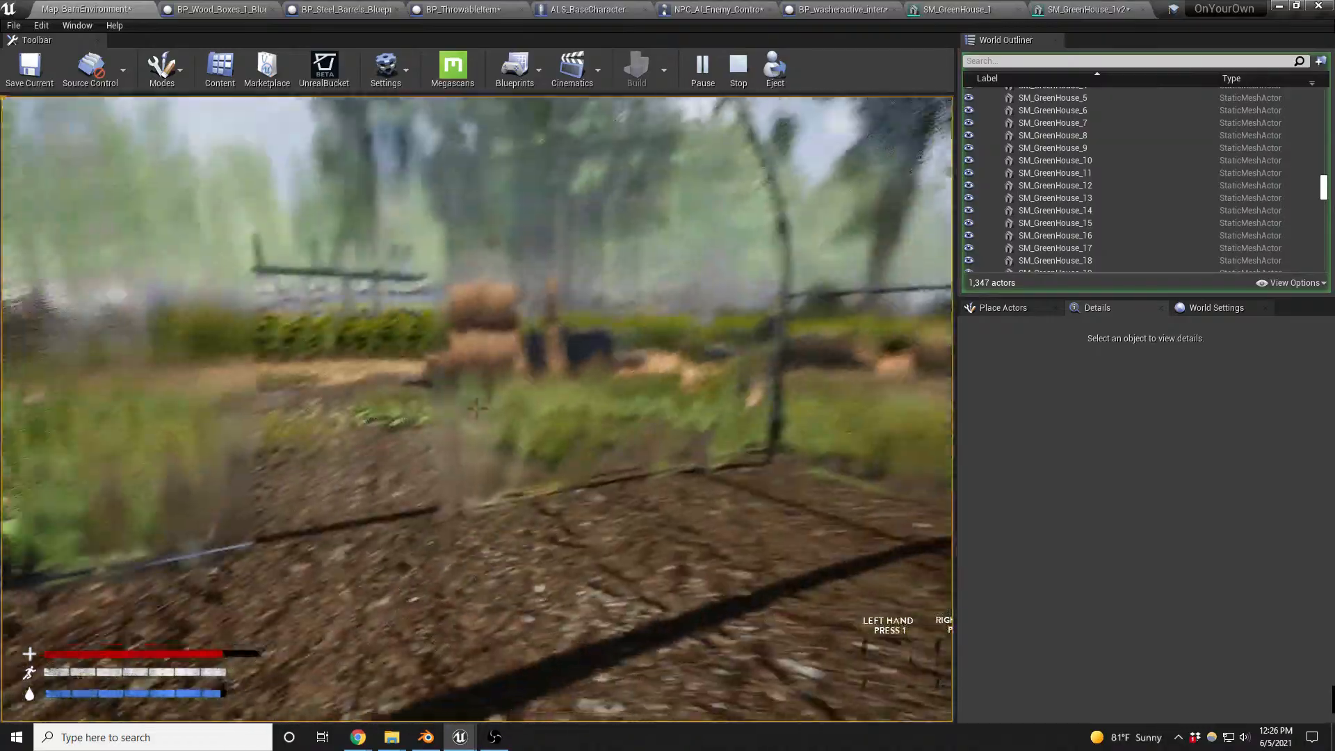
key(w)
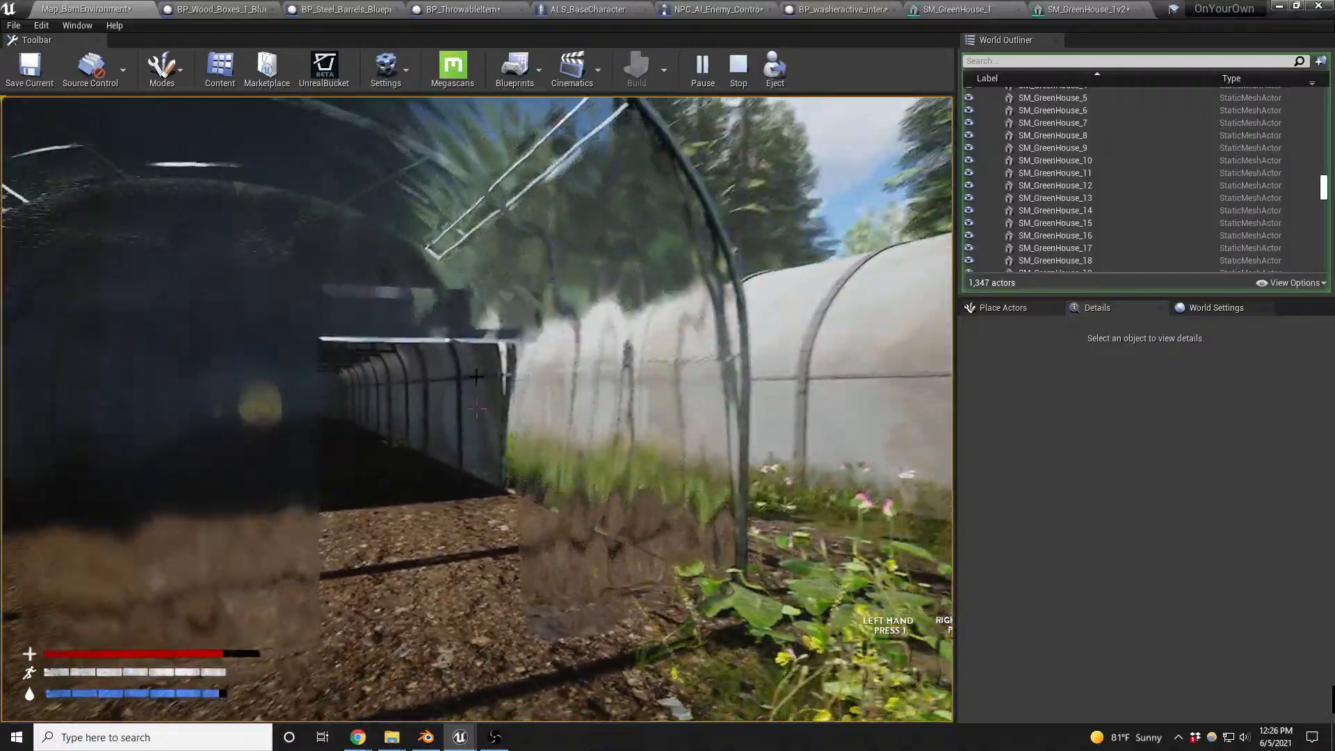
key(Escape)
- Examine the updated greenhouse section from outside in the level and select the adjoining SM_GreenHouse_8 to check its mesh
key(s)
right_drag(476, 376, 532, 379)
key(w)
key(s)
key(a)
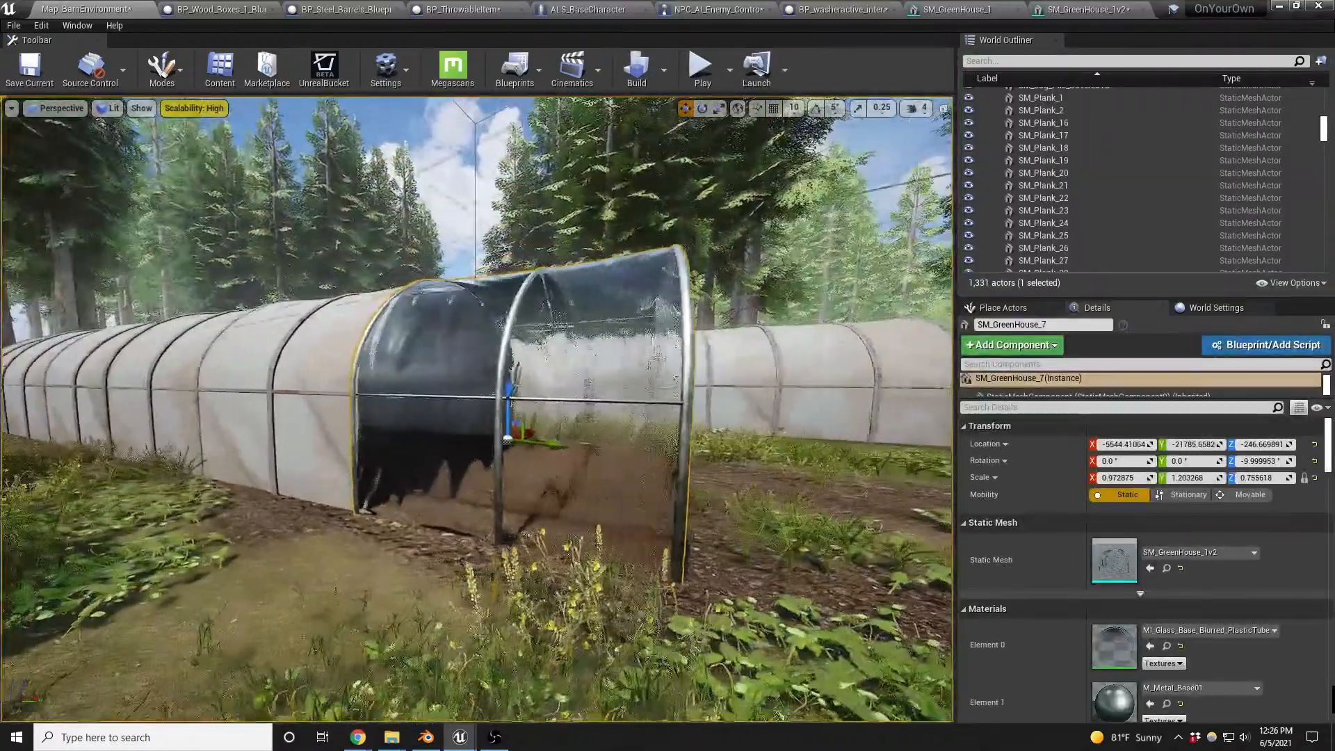
key(e)
right_drag(526, 453, 526, 454)
key(q)
key(d)
key(a)
key(d)
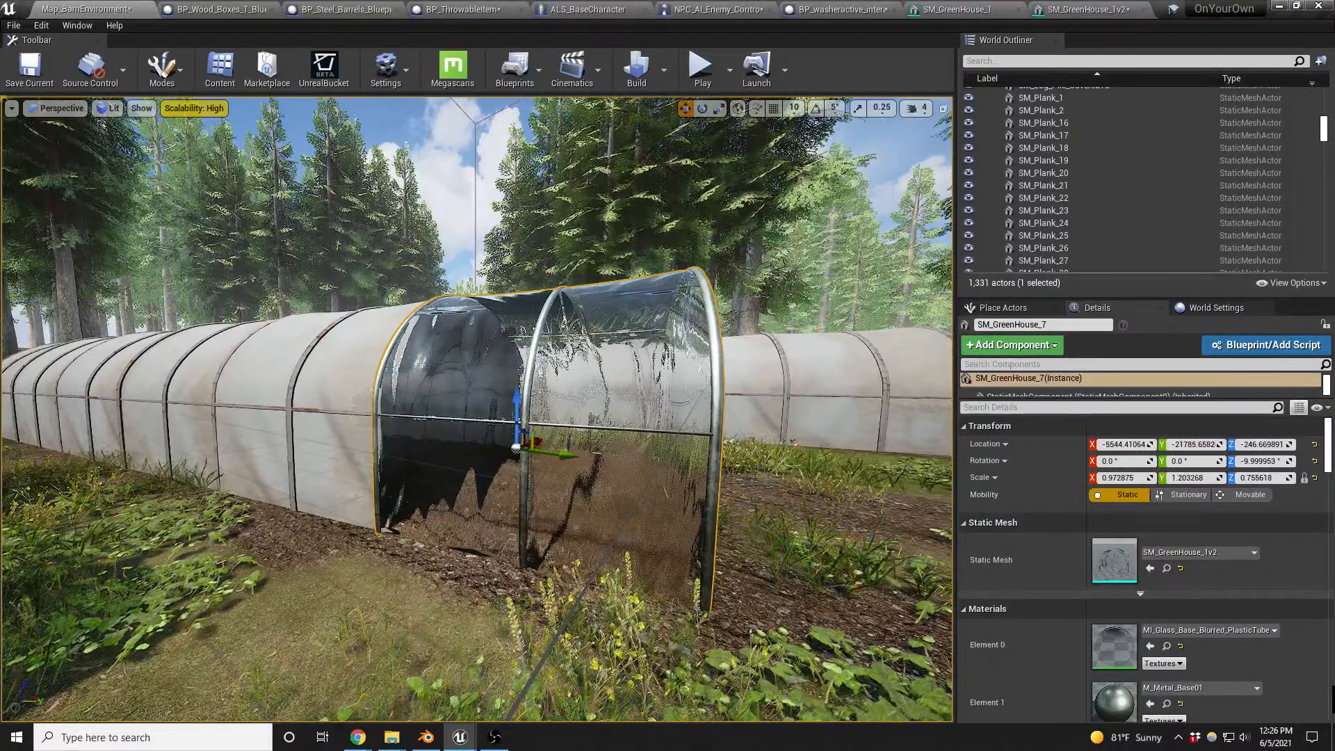
right_drag(660, 484, 717, 473)
key(w)
key(s)
key(a)
key(w)
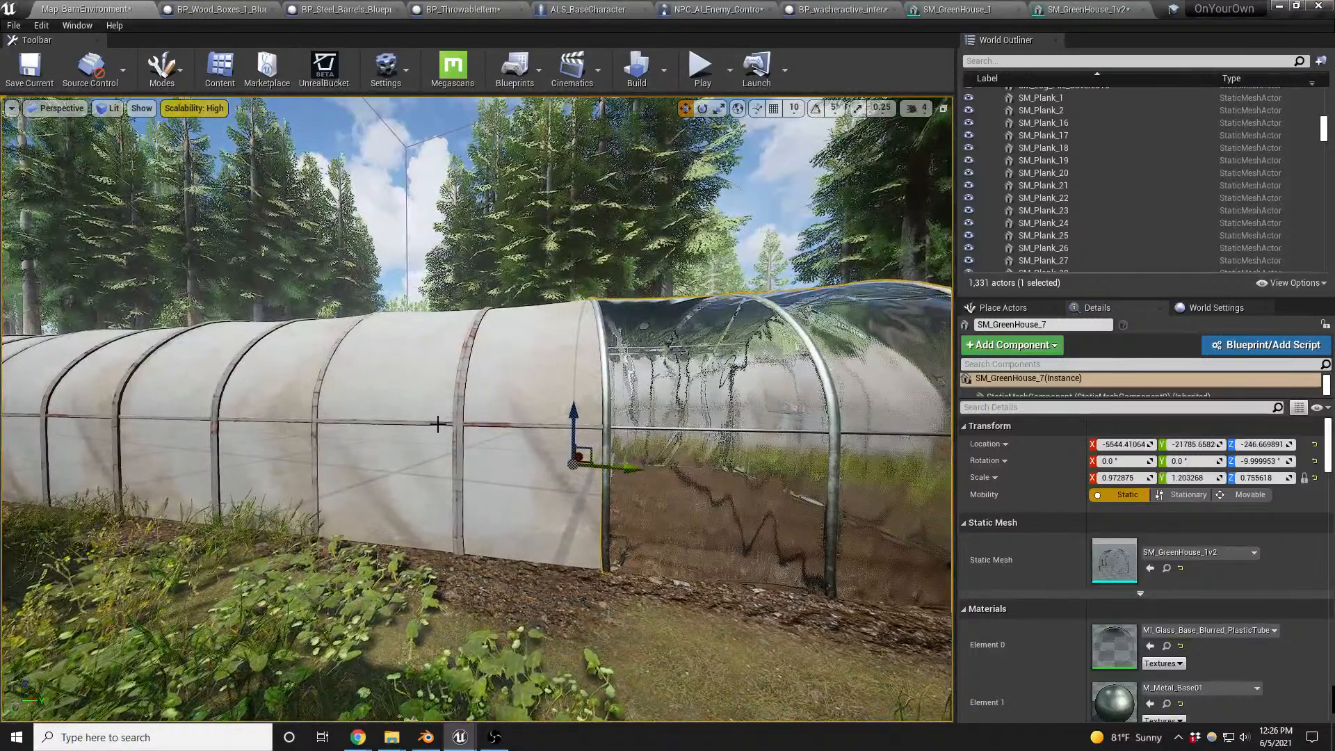
click(470, 402)
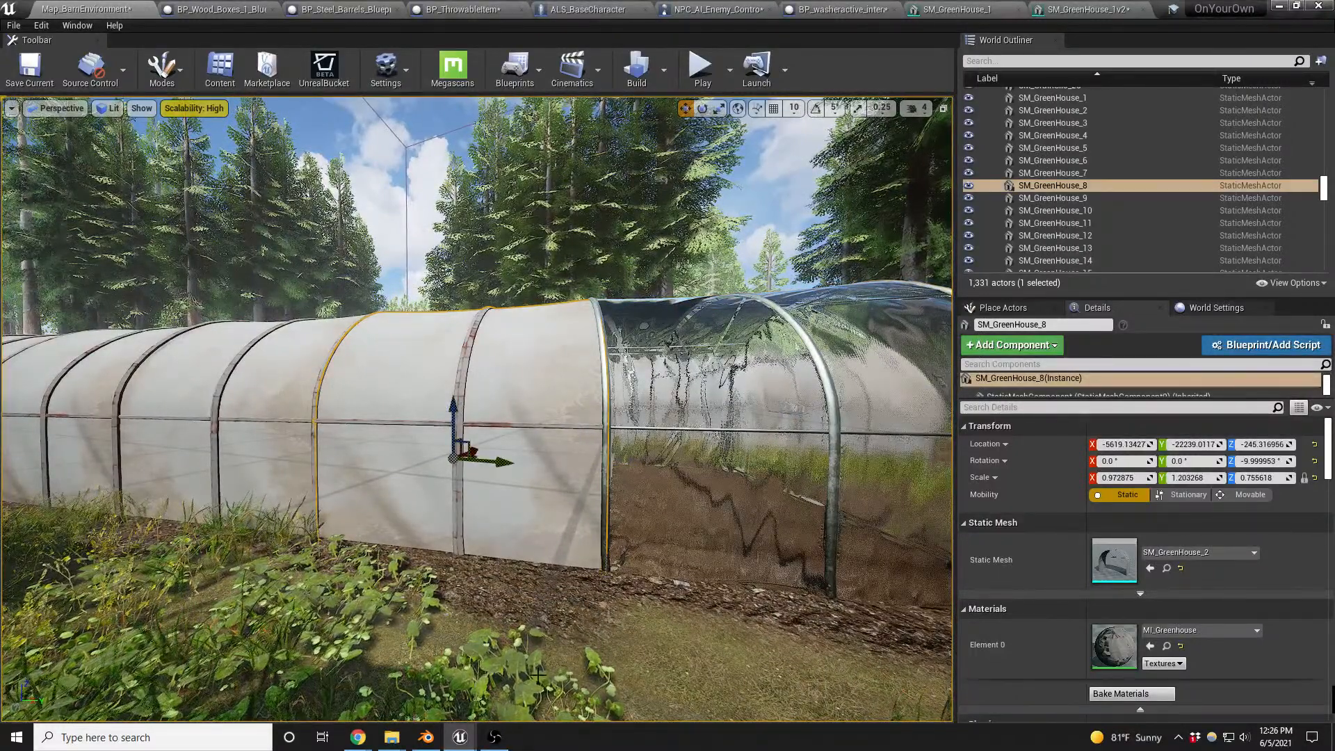
- Switch to Blender, enter Edit Mode on SM_GreenHouse_1_LOD0, clear the selection and change to face selection
click(428, 740)
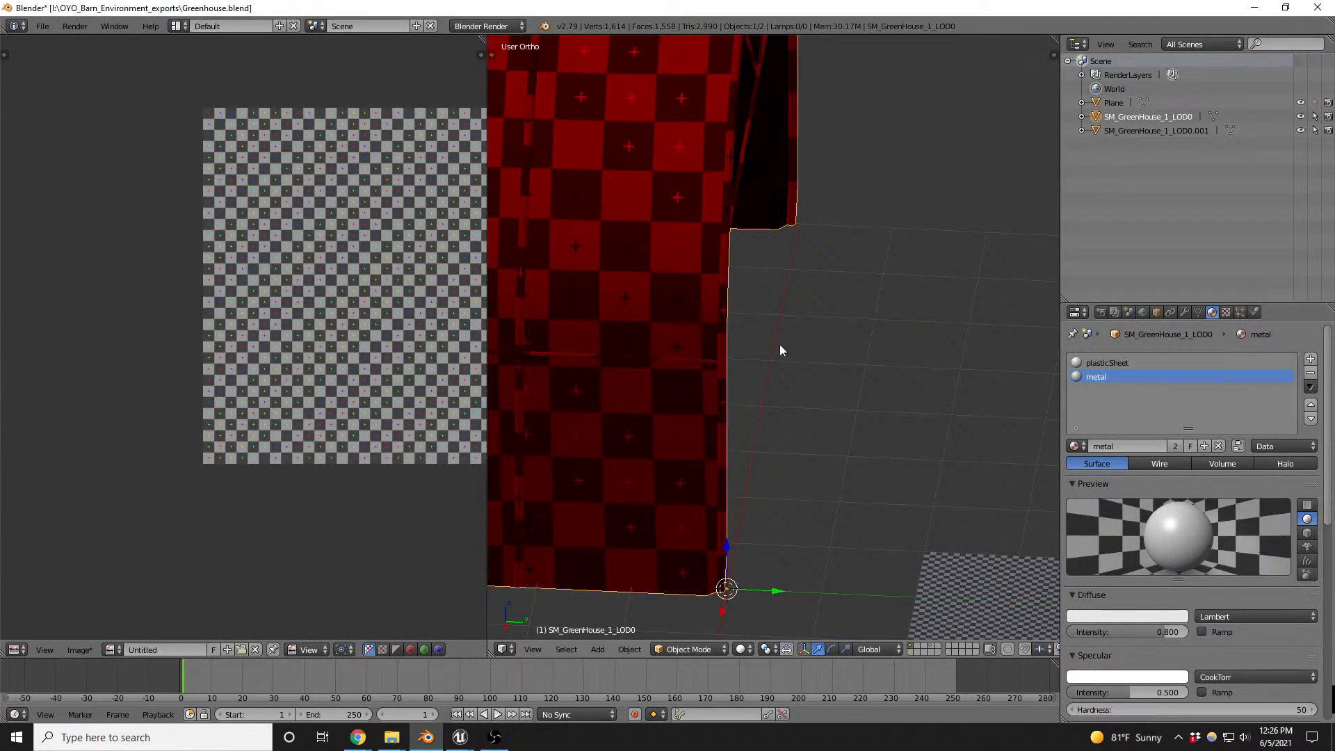
mouse_move(828, 7)
mouse_down()
mouse_move(639, 612)
mouse_move(603, 633)
mouse_move(627, 610)
mouse_move(723, 375)
mouse_move(820, 3)
mouse_up()
scroll(797, 417, down, 4)
middle_drag(828, 369, 890, 344)
key(Tab)
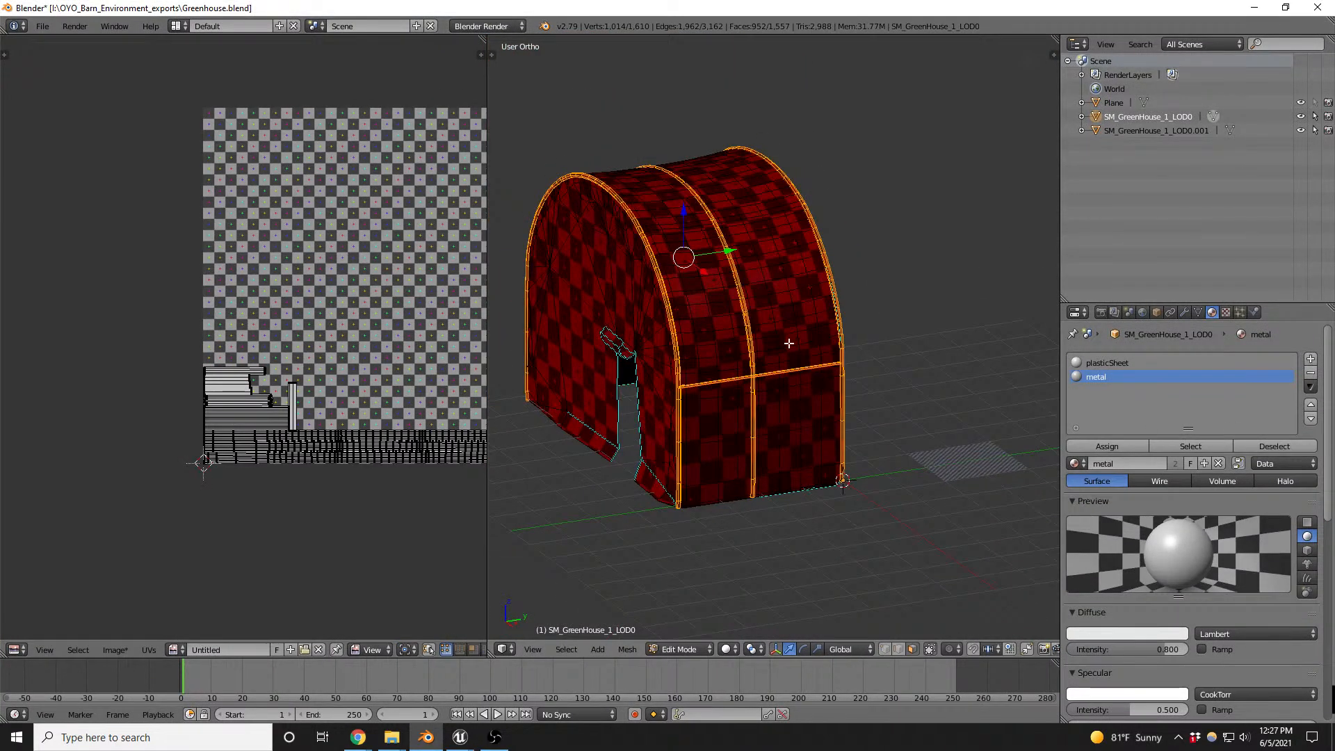
middle_drag(692, 292, 751, 355)
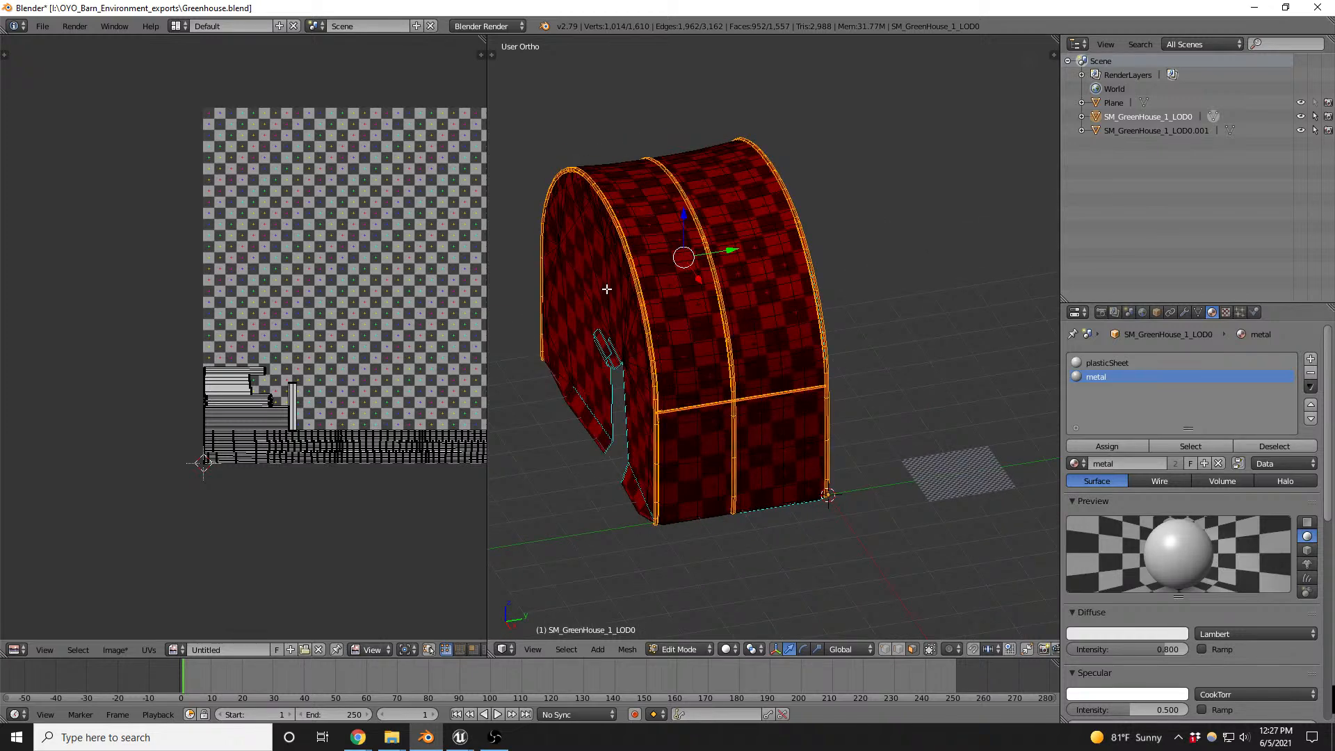
key(a)
key(ctrl+Tab)
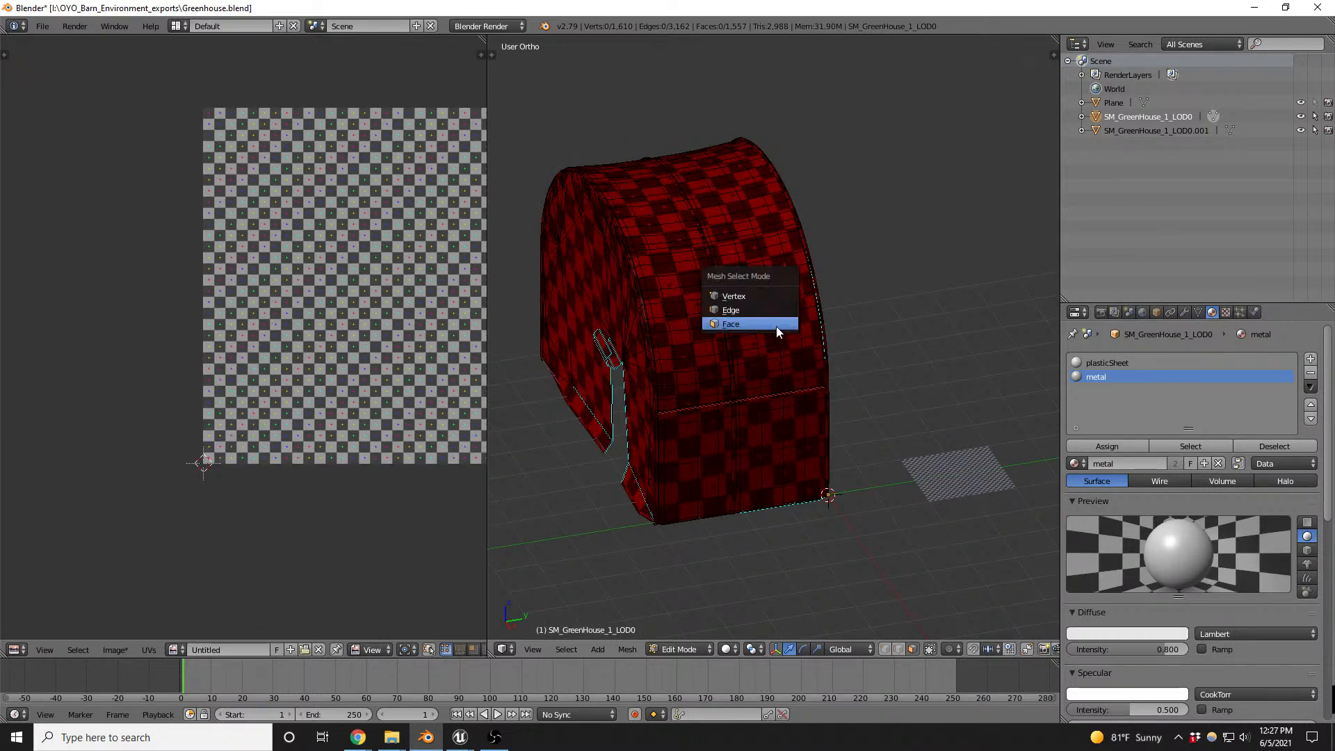
click(780, 324)
- Select the curved plastic cover faces, add all faces using the metal material, and invert the selection to get the end wall
scroll(823, 317, up, 6)
alt+right_click(798, 345)
scroll(865, 298, down, 8)
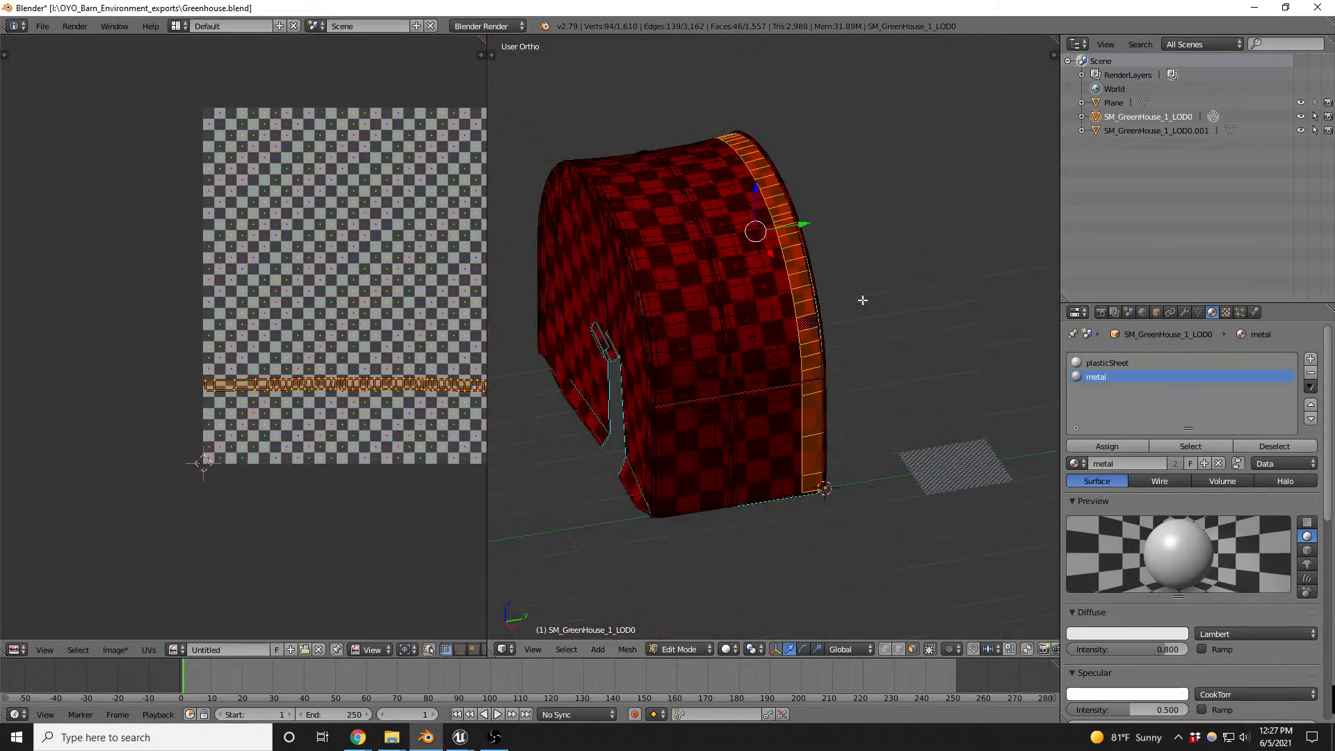
key(ctrl+KP_Add)
key(ctrl+KP_Add)
key(ctrl+KP_Add)
key(ctrl+KP_Add)
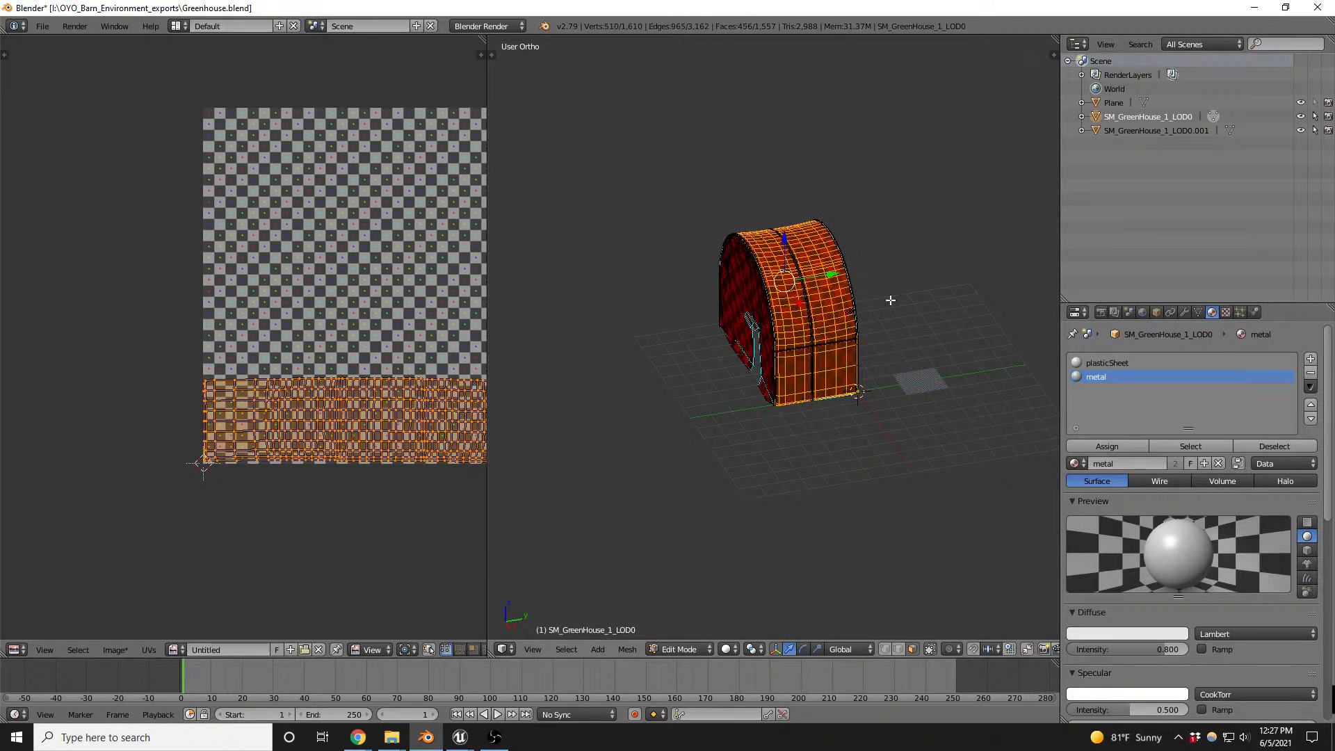
scroll(886, 303, up, 8)
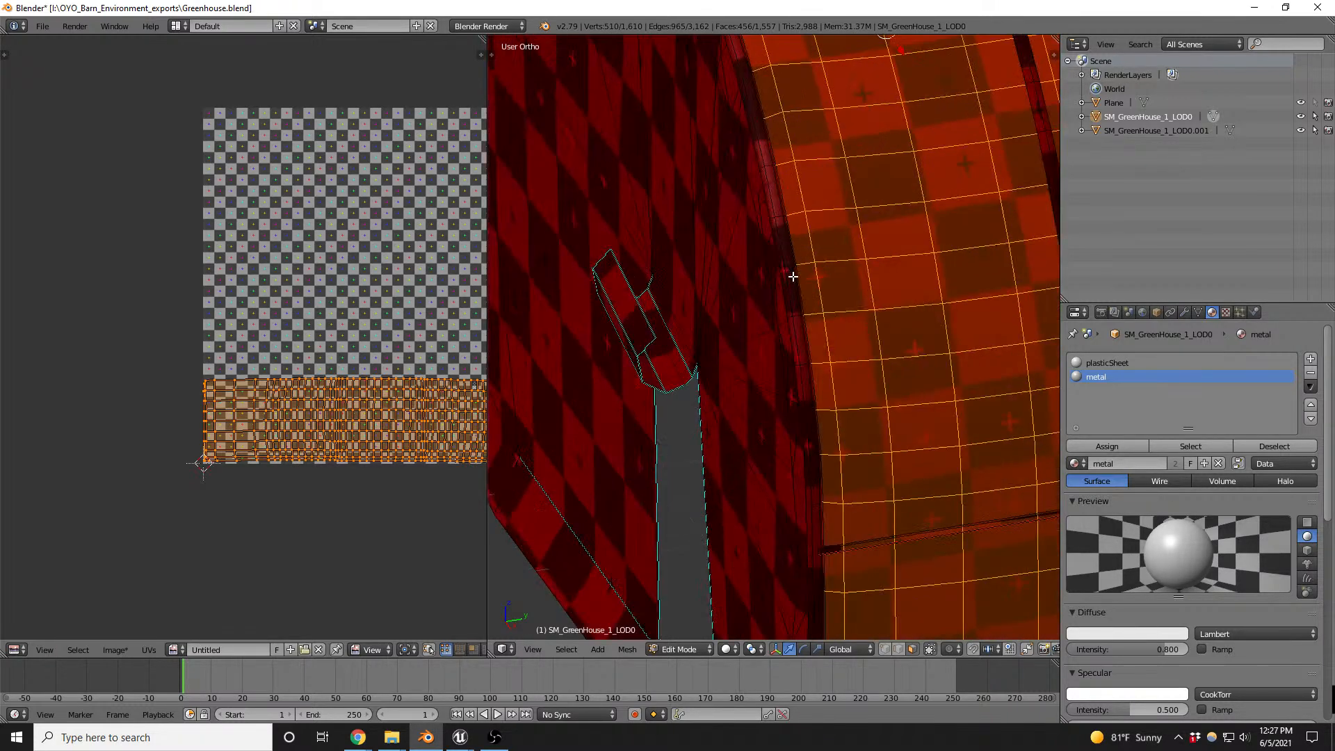
scroll(793, 277, down, 7)
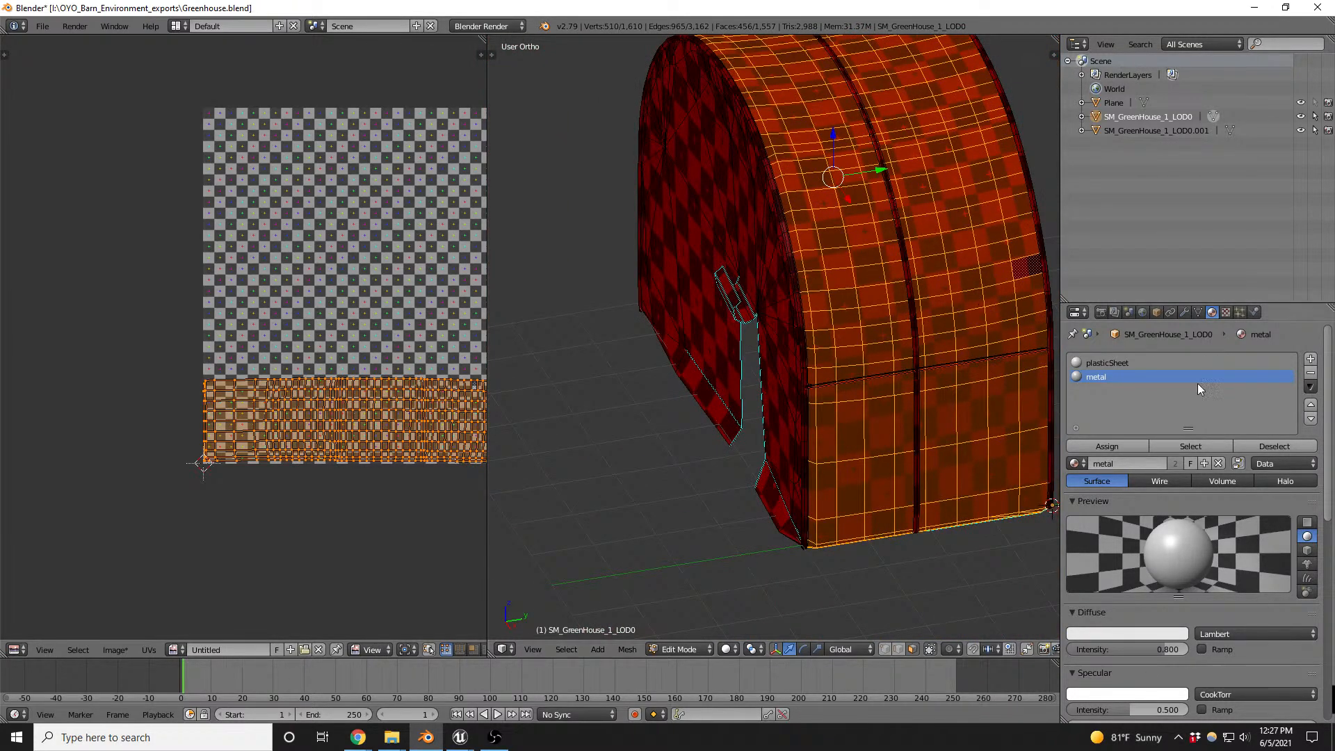
click(1189, 445)
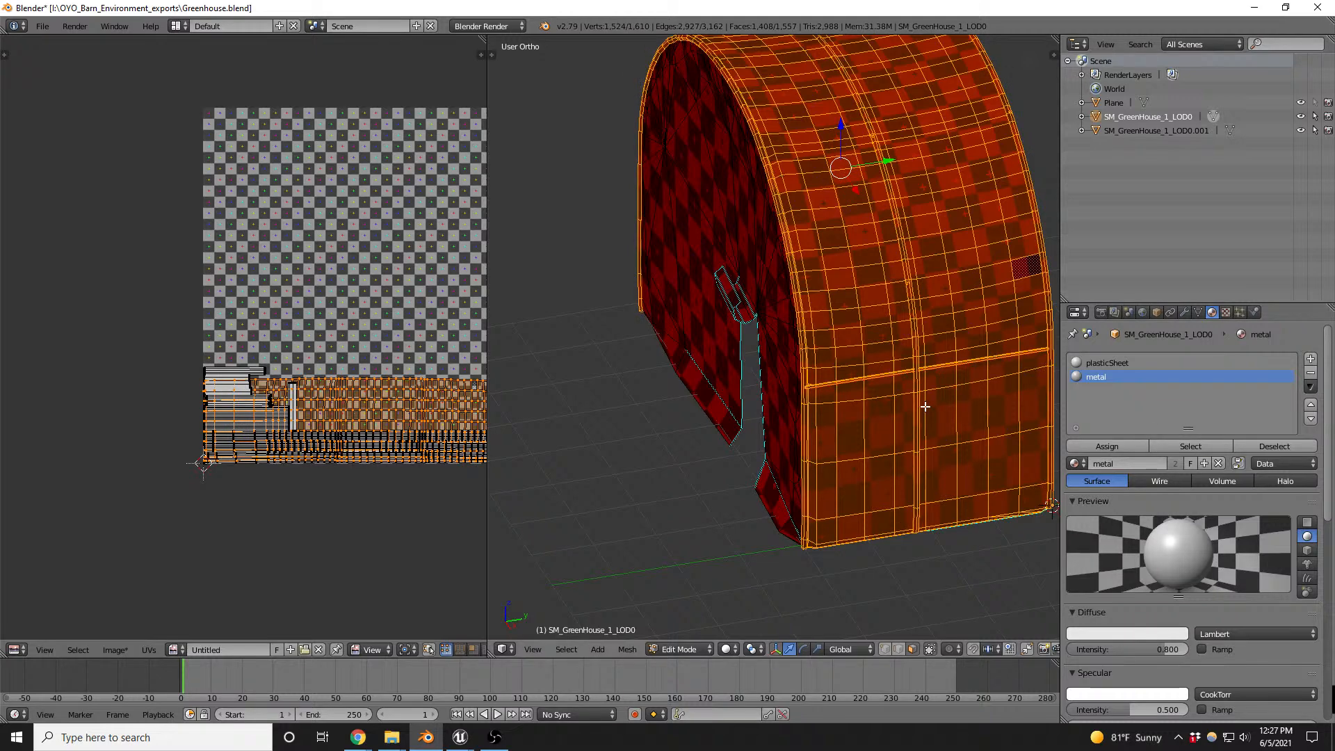
key(ctrl+i)
- Try to separate the selected end-wall faces into their own object, and undo the separation
key(p)
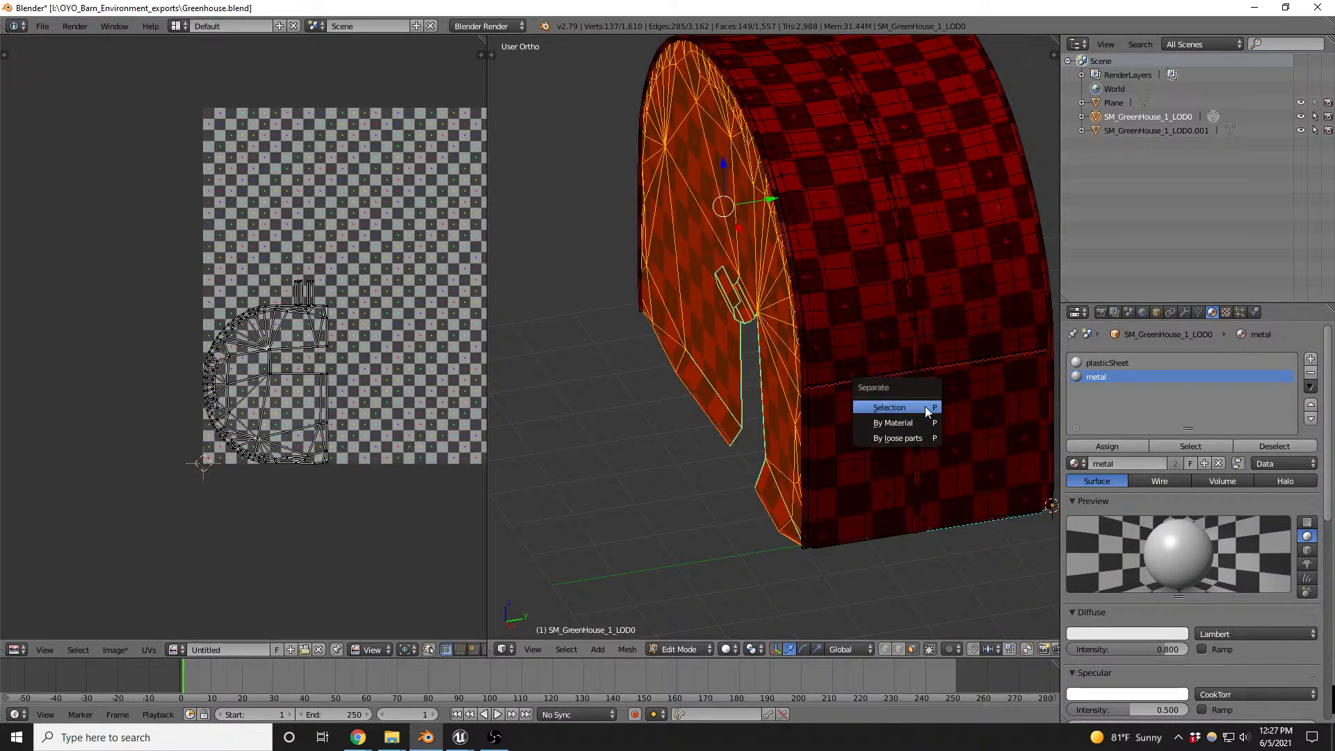
click(925, 407)
key(ctrl+z)
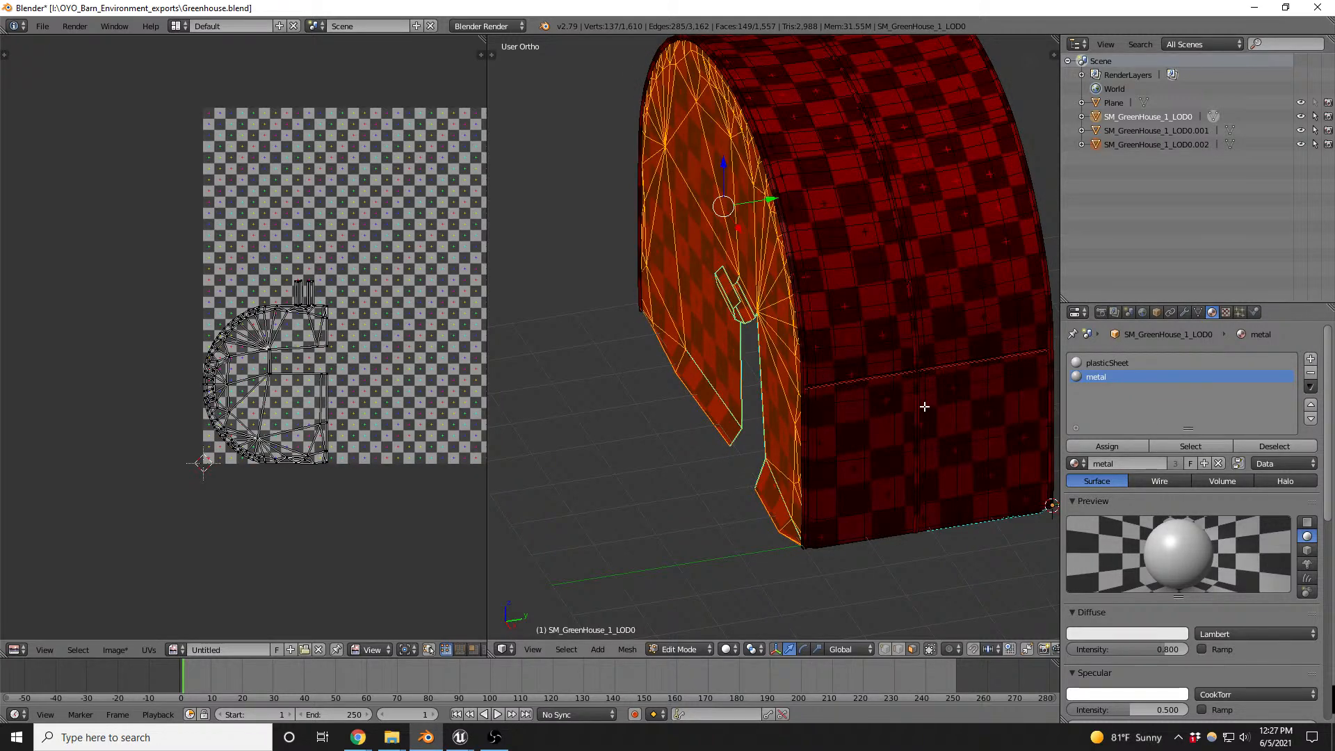
- Leave Edit Mode, duplicate the selected greenhouse objects in place and move the copies to layer 2
key(Tab)
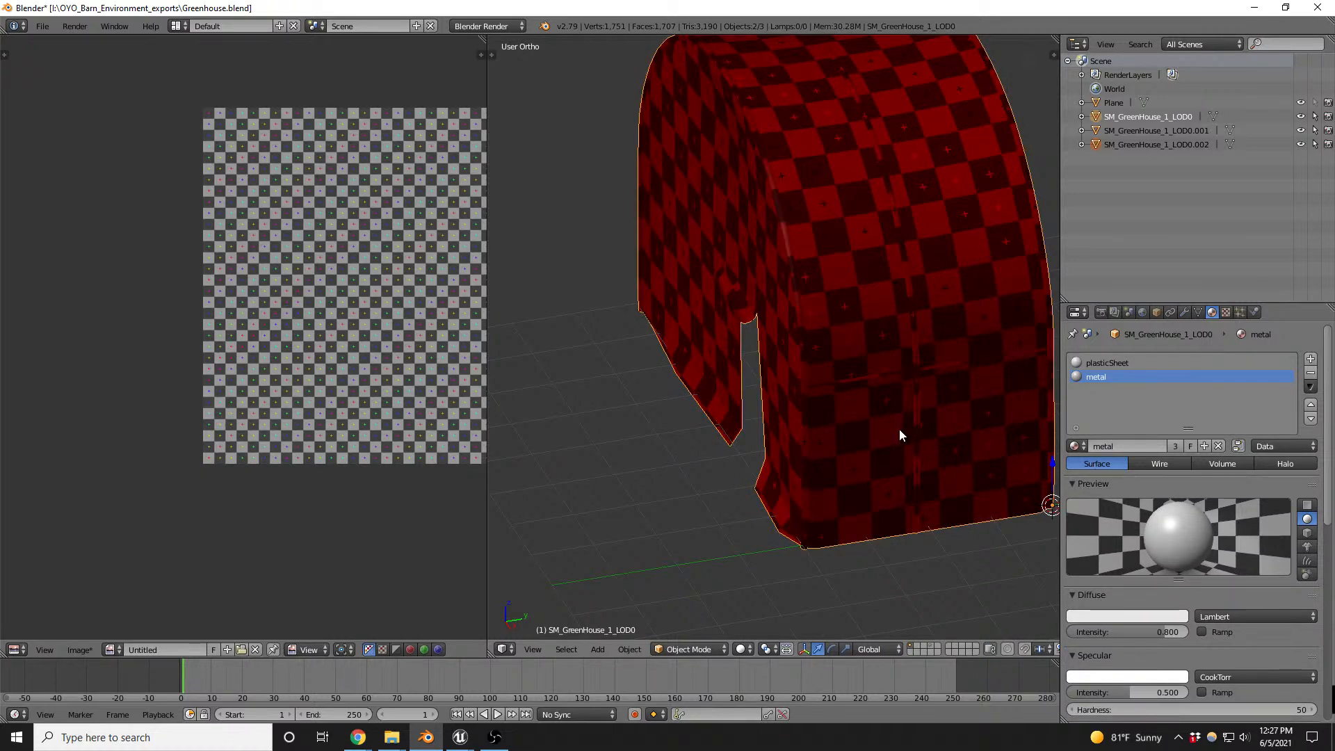
key(shift+d)
right_click(829, 416)
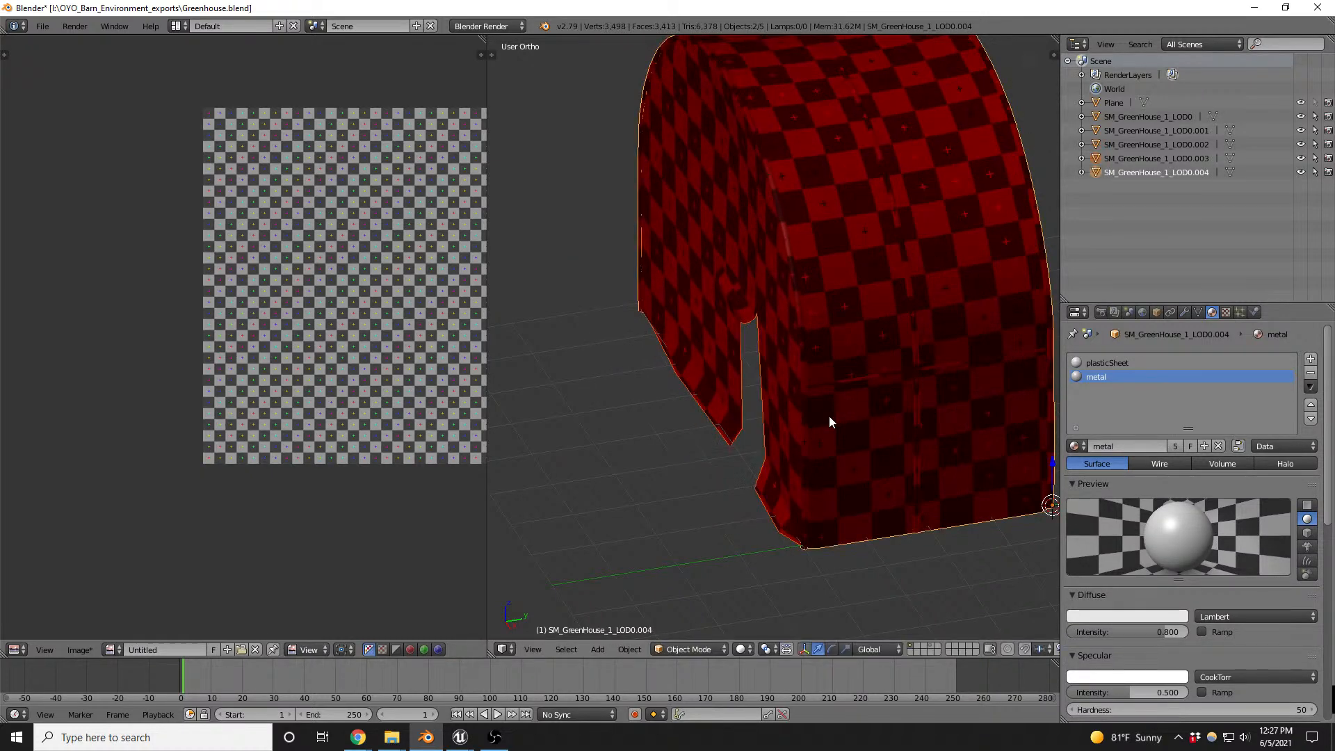
key(m)
key(2)
- Delete the selected end-wall faces from the duplicate SM_GreenHouse_1_LOD0.004 in Edit Mode
key(Tab)
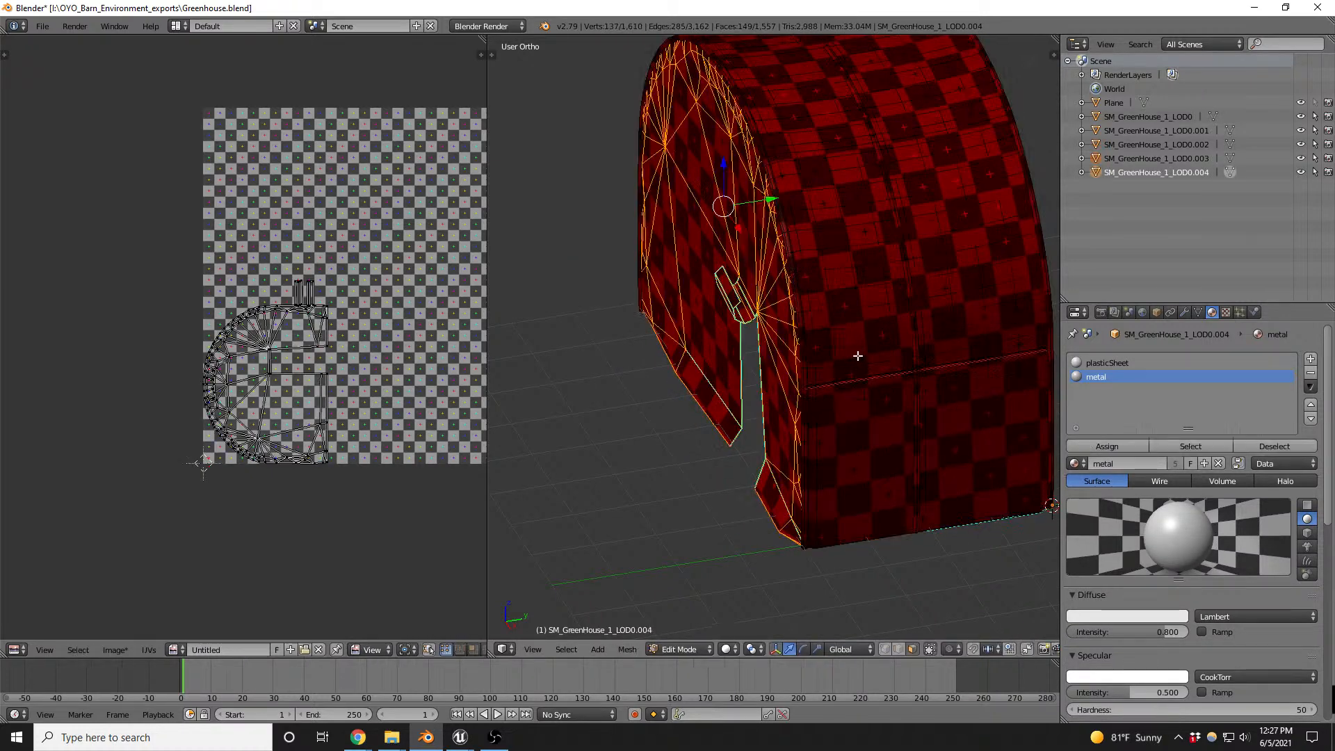
key(x)
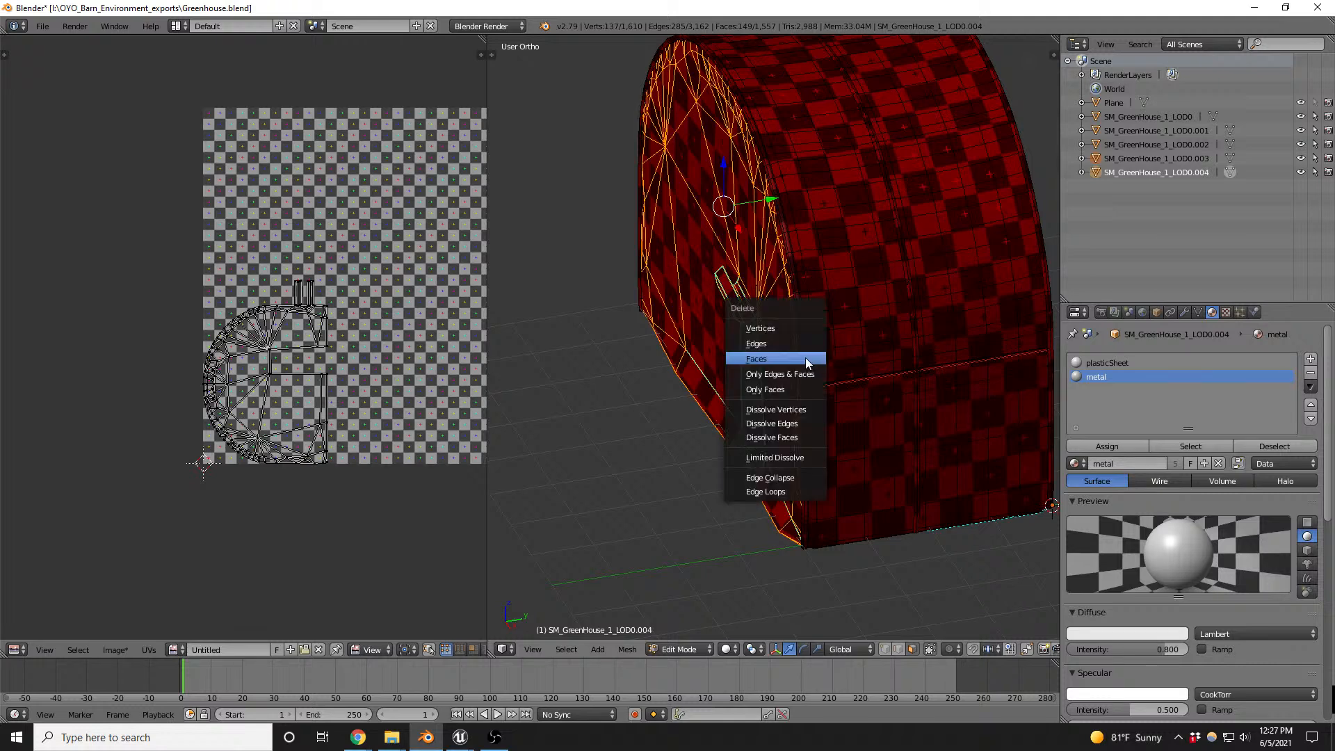
click(799, 360)
key(ctrl+z)
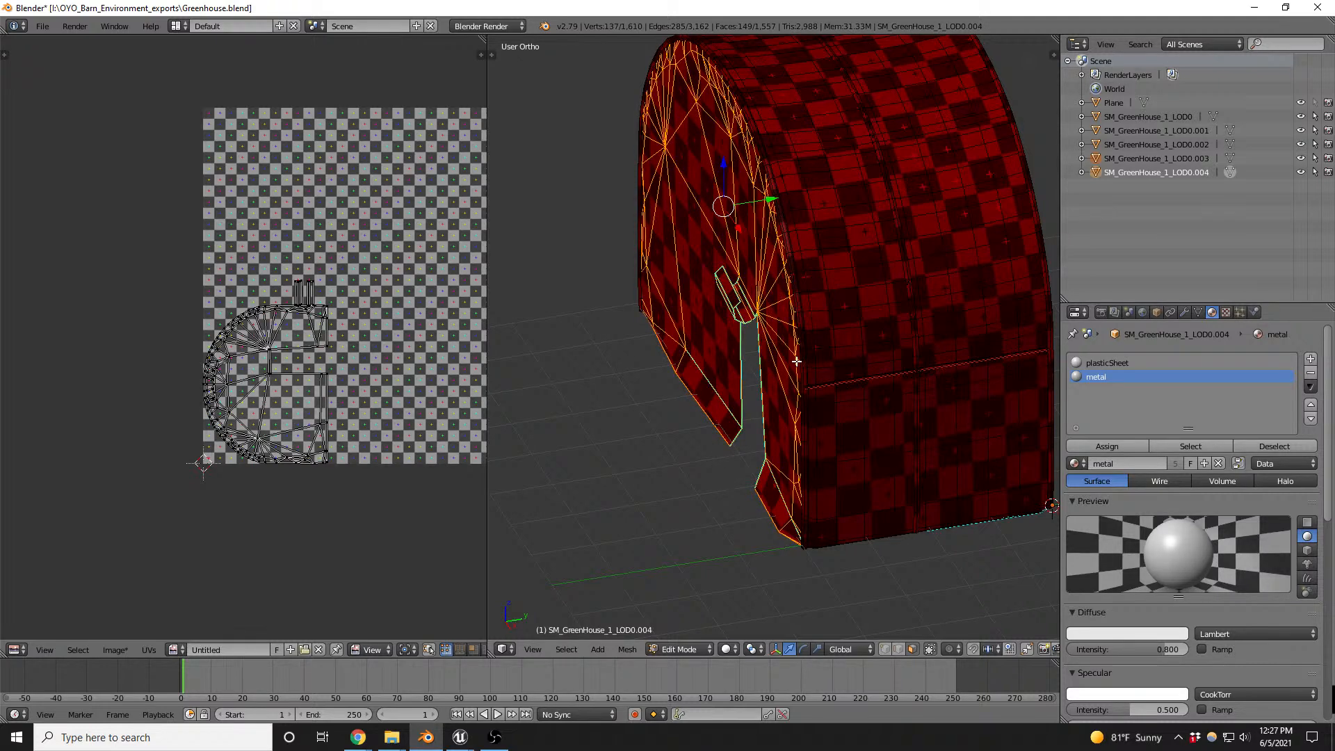
key(x)
click(796, 361)
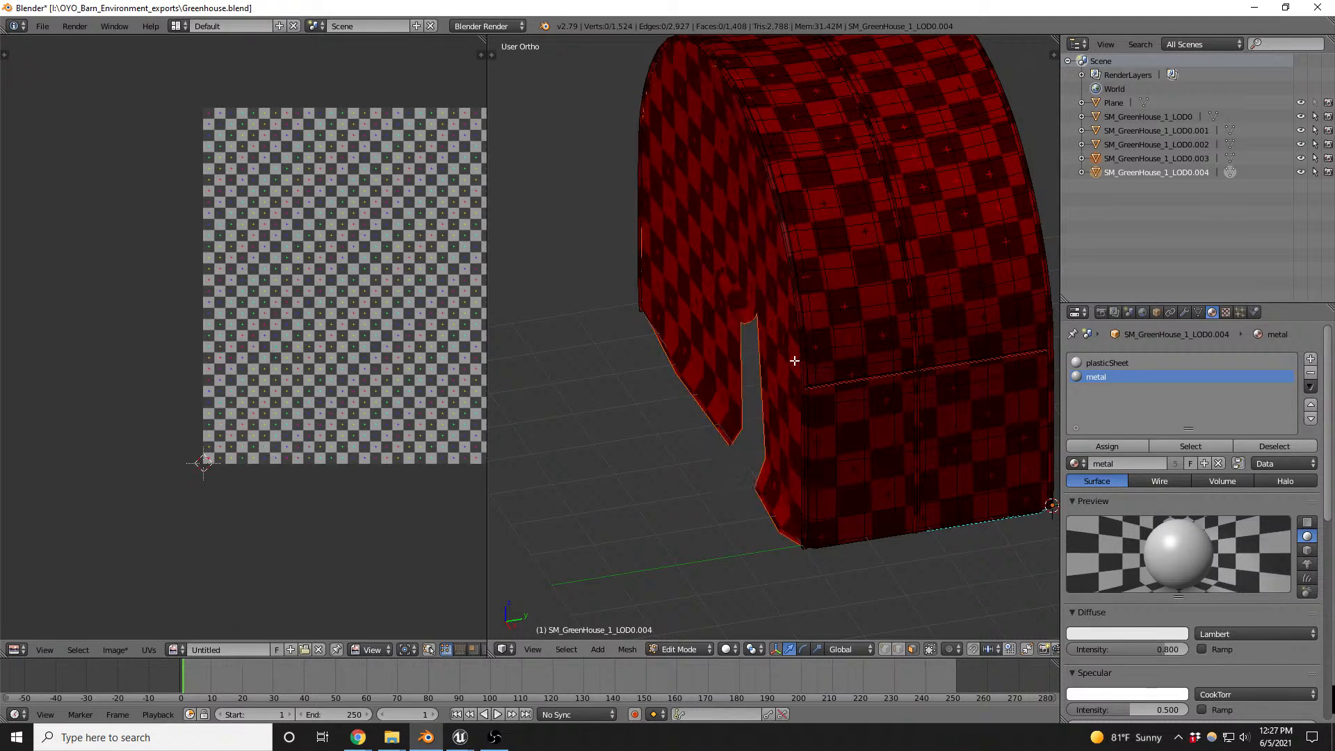
- Leave Edit Mode and move the leftover end-wall copy SM_GreenHouse_1_LOD0.003 to another layer
key(Tab)
right_click(748, 295)
key(x)
key(Return)
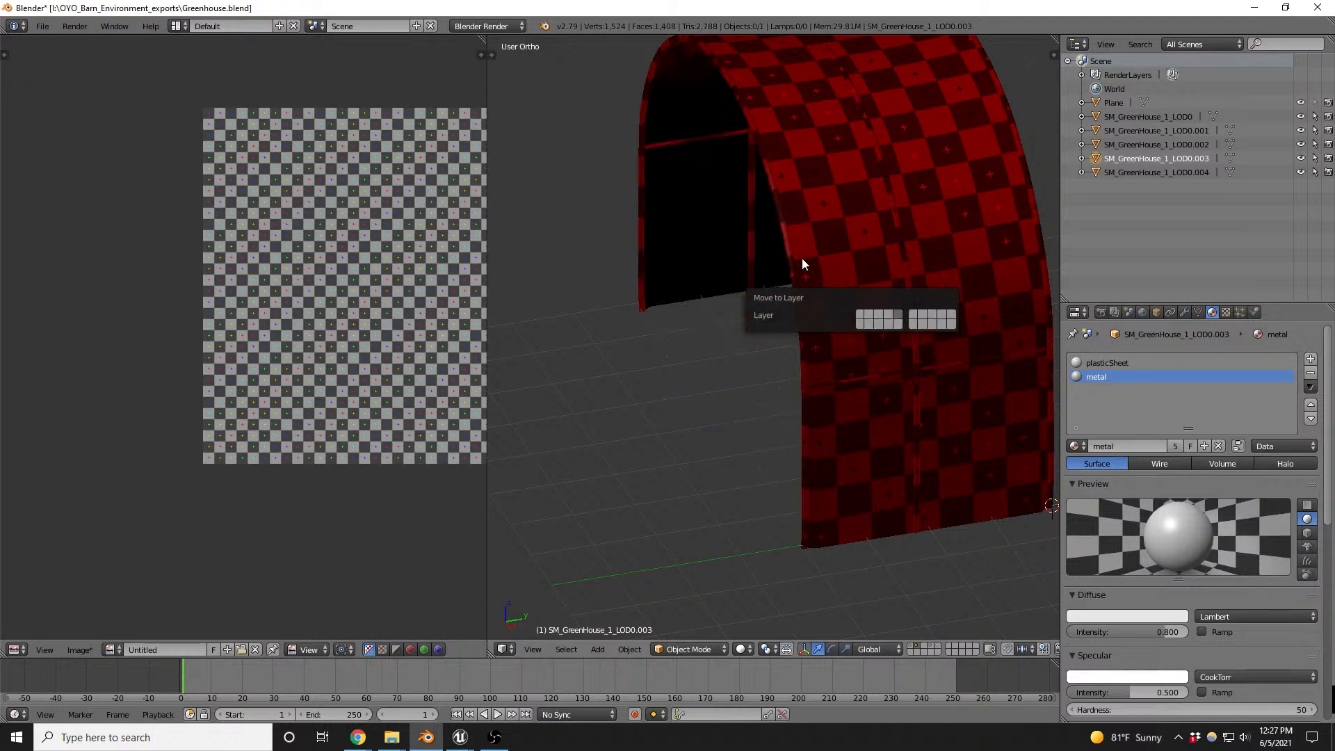
- Export only the greenhouse duplicate SM_GreenHouse_1_LOD0.004 as SM_GreenHouse_2v2.FBX to the OYO_Barn_Environment_exports folder
right_click(823, 281)
click(43, 25)
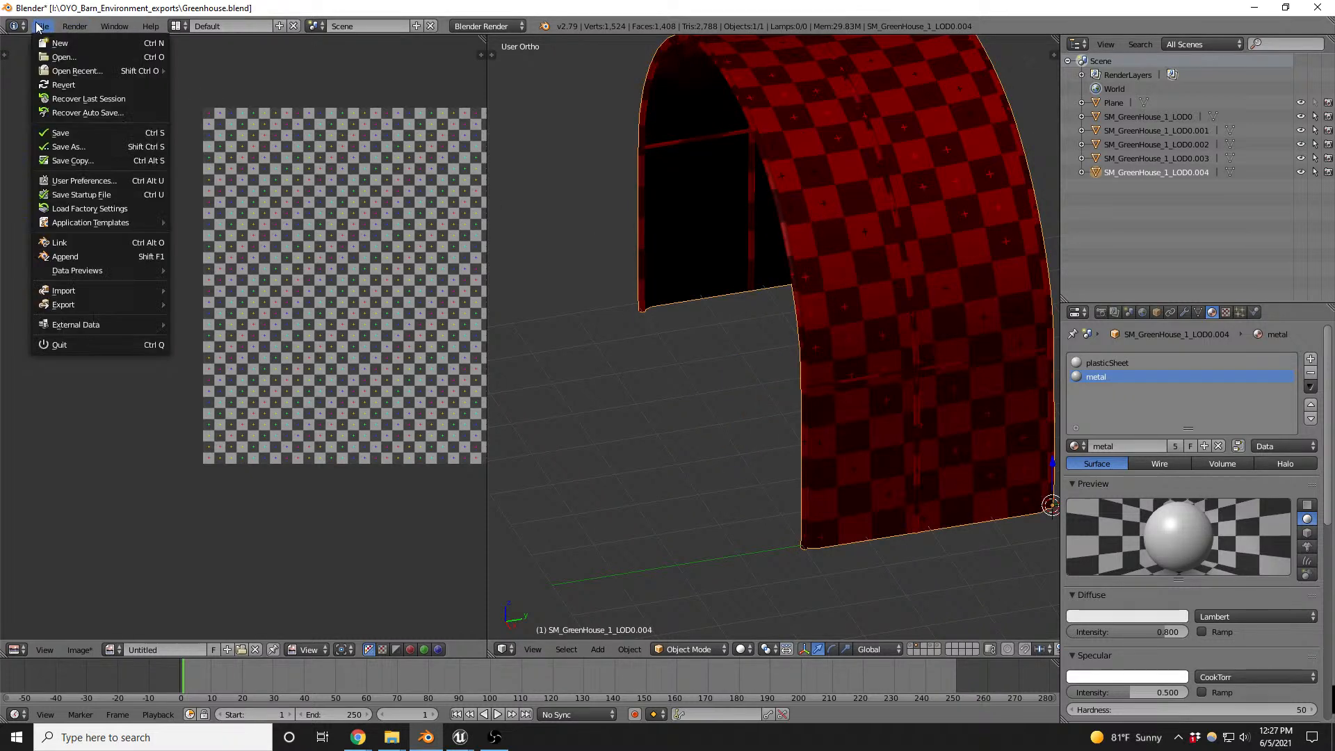
mouse_move(127, 302)
click(228, 344)
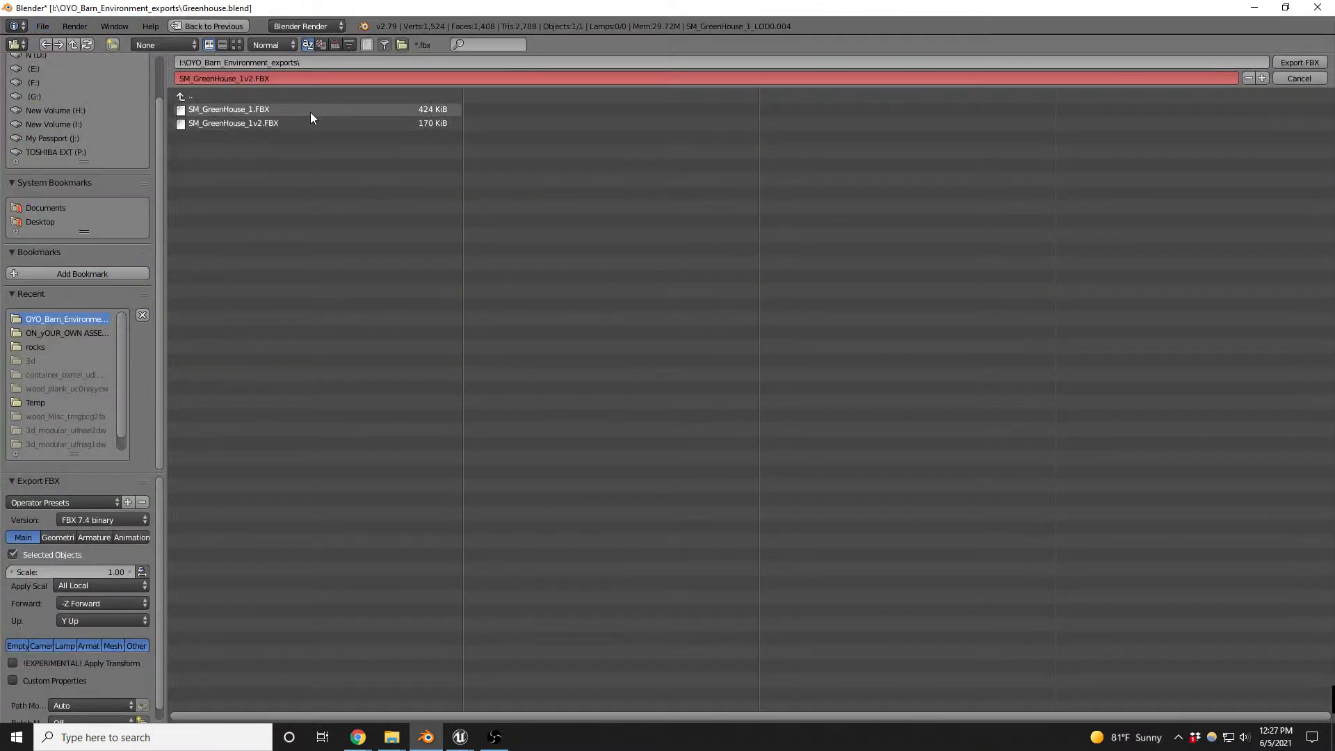
click(240, 79)
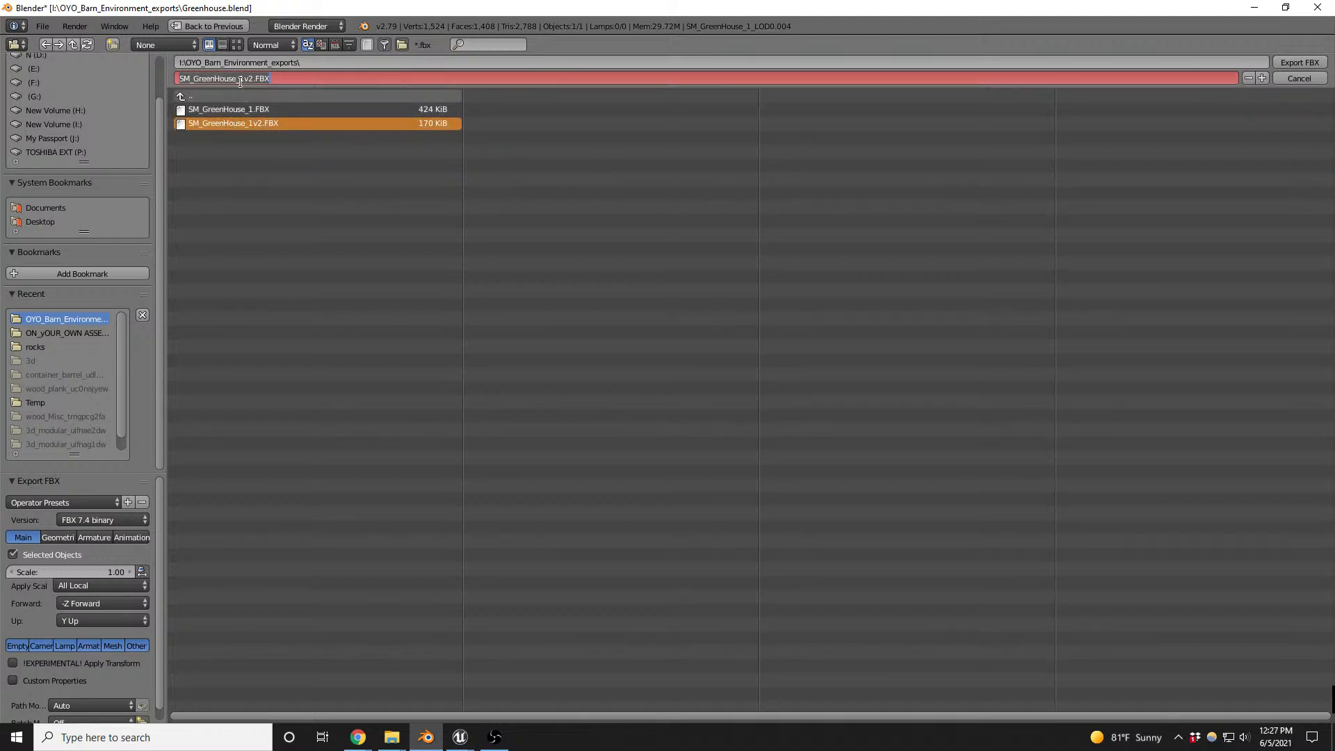
click(247, 79)
click(1298, 63)
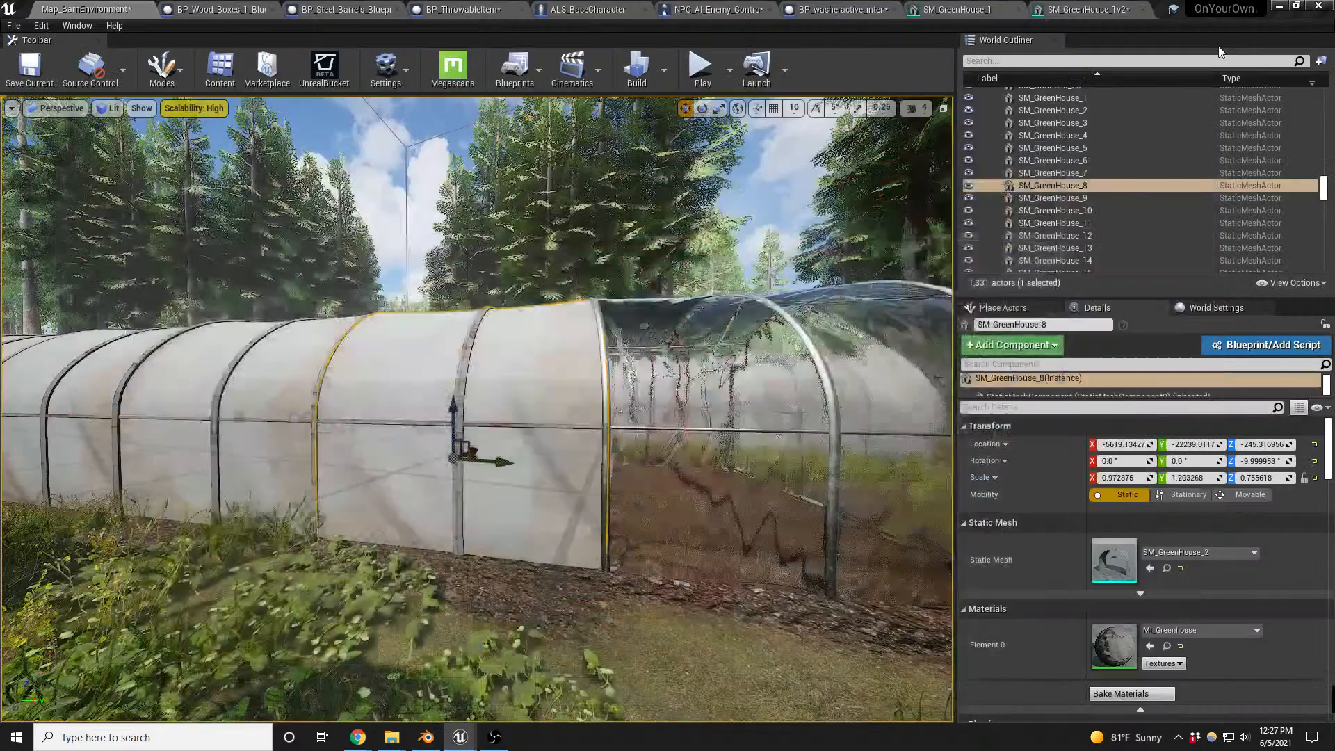
- Switch to Unreal Engine, import SM_GreenHouse_2v2 into the FarmMeshes folder and open it docked in the mesh editor
drag(470, 241, 673, 139)
key(alt+Tab)
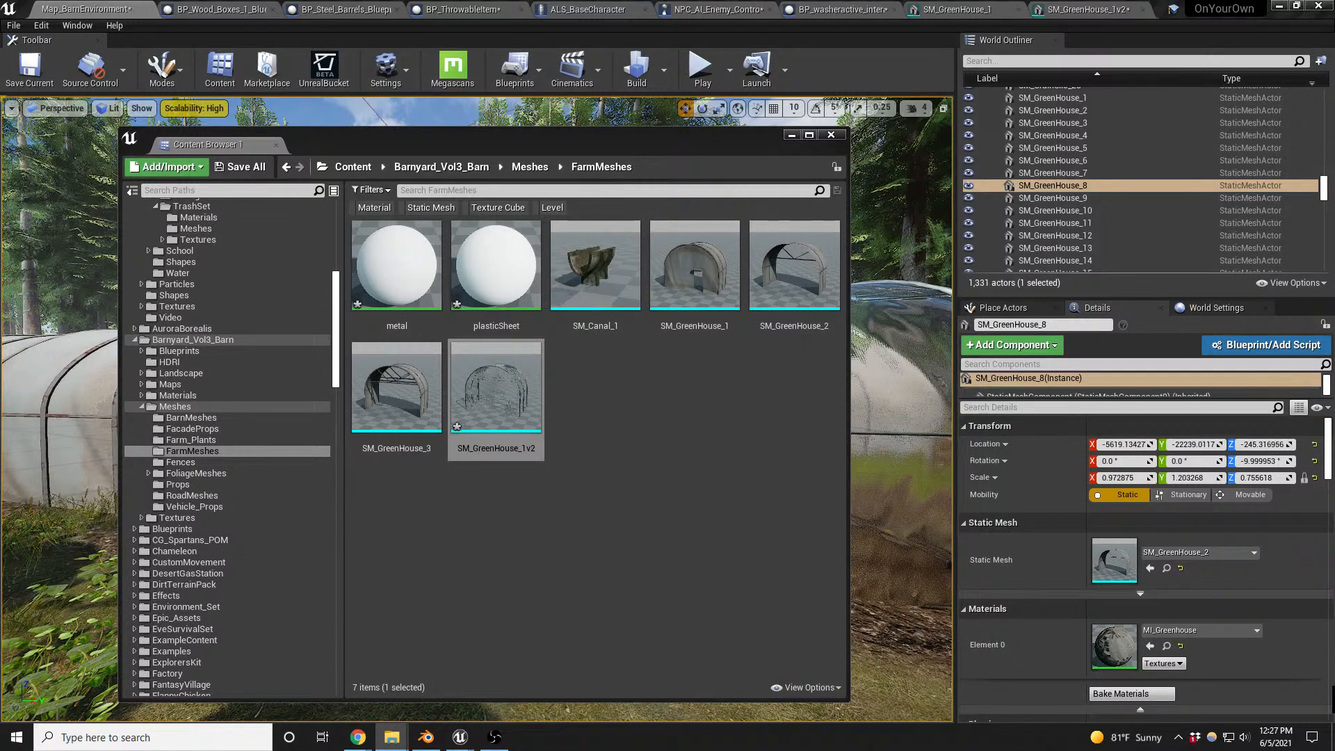
drag(738, 425, 682, 423)
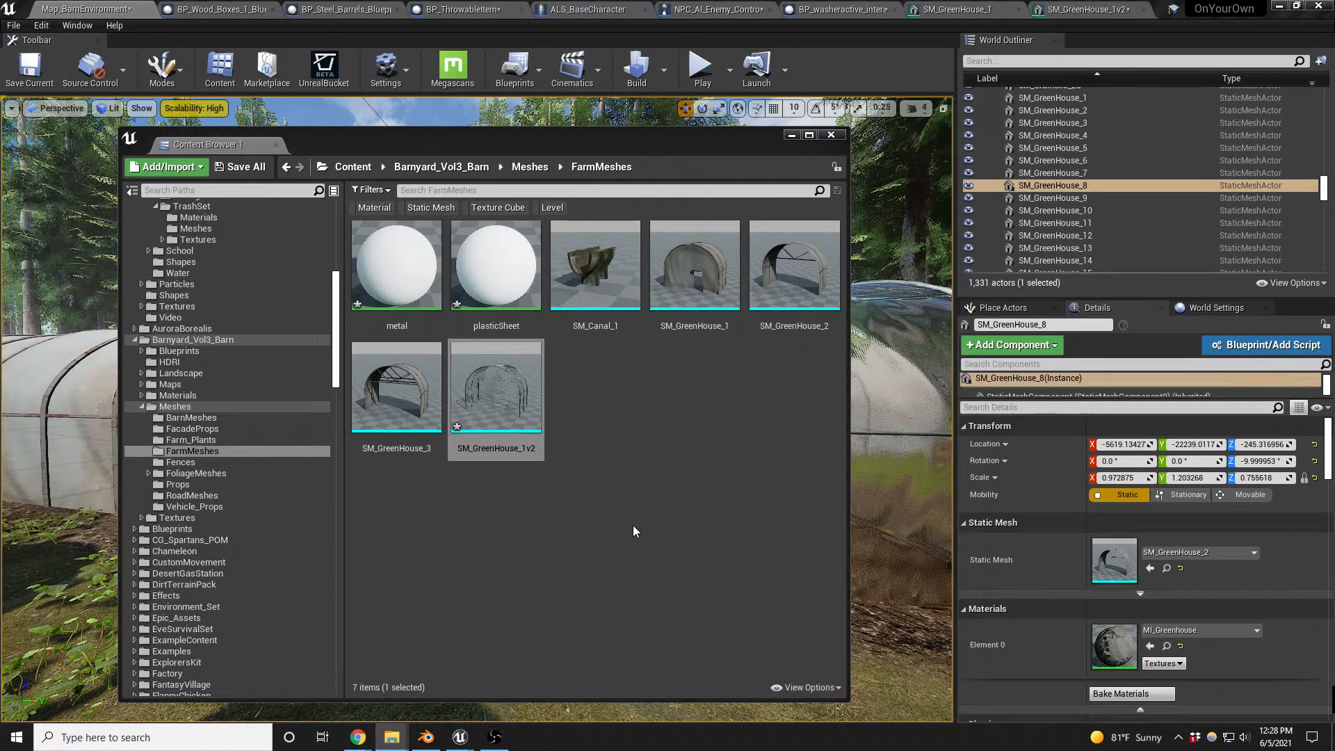
click(497, 134)
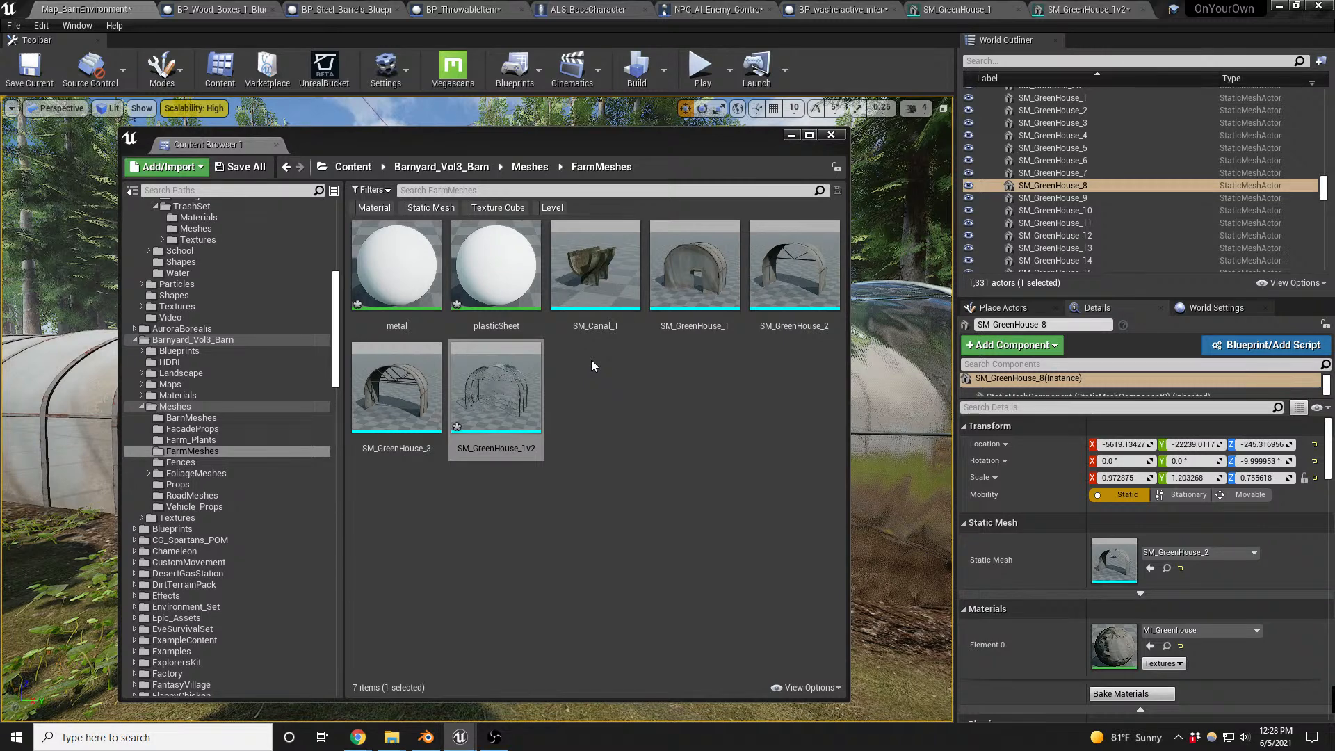
double_click(582, 398)
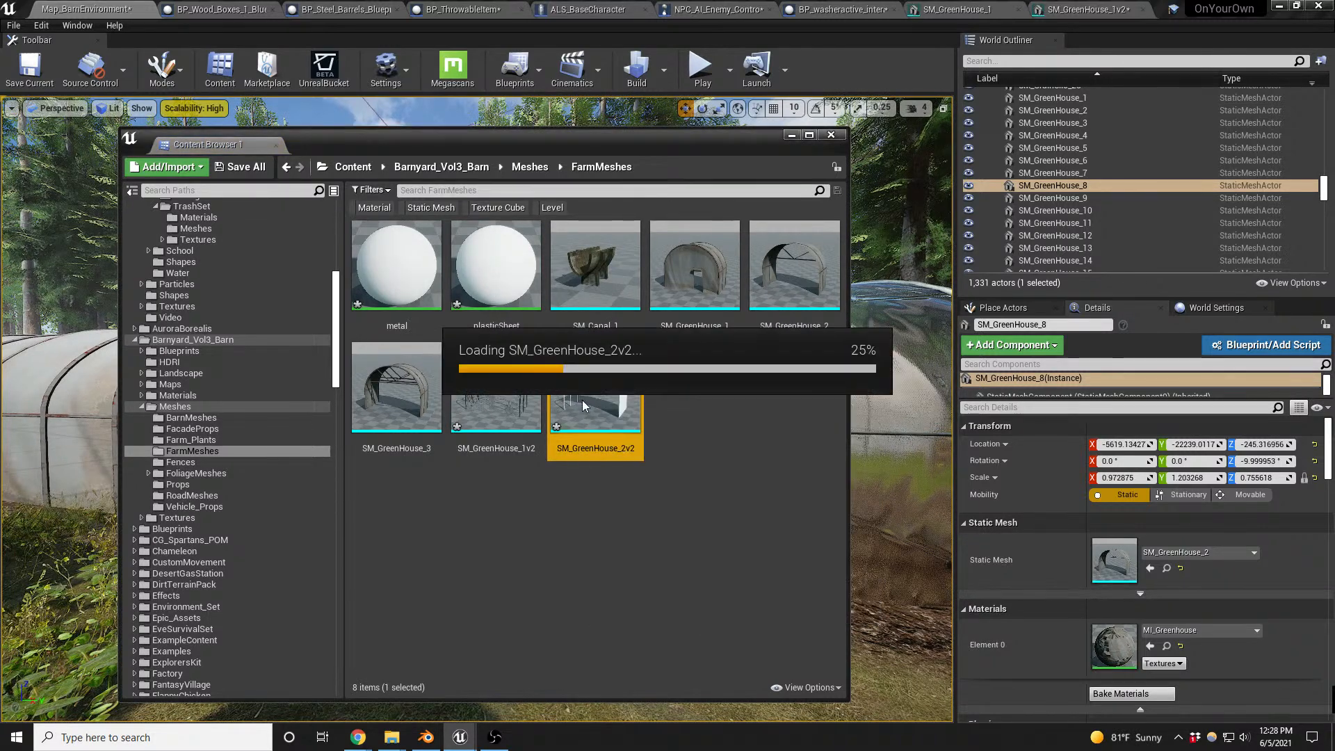
drag(566, 144, 0, 130)
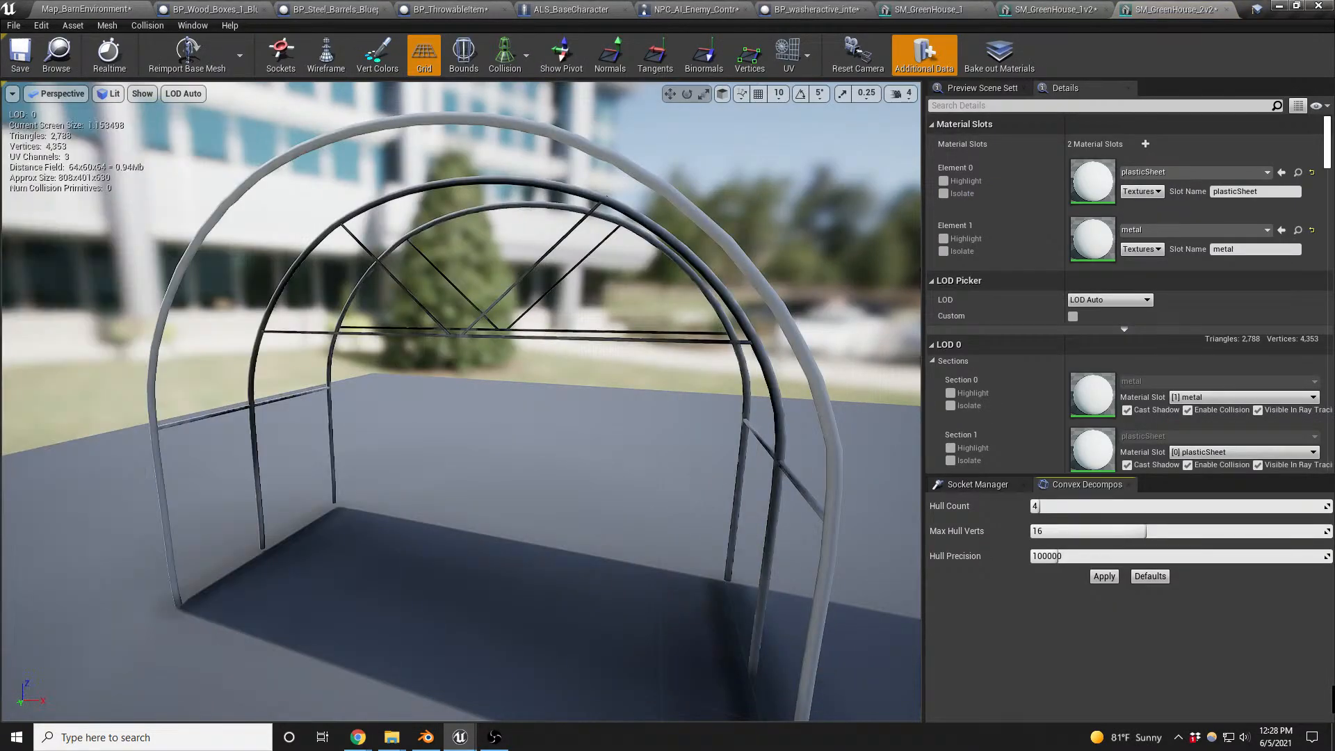
- Assign MI_Glass_Base_Blurred_PlasticTube to the plasticSheet slot and M_Metal_Base01 to the metal slot of SM_GreenHouse_2v2, reusing SM_GreenHouse_1v2's materials
click(1039, 8)
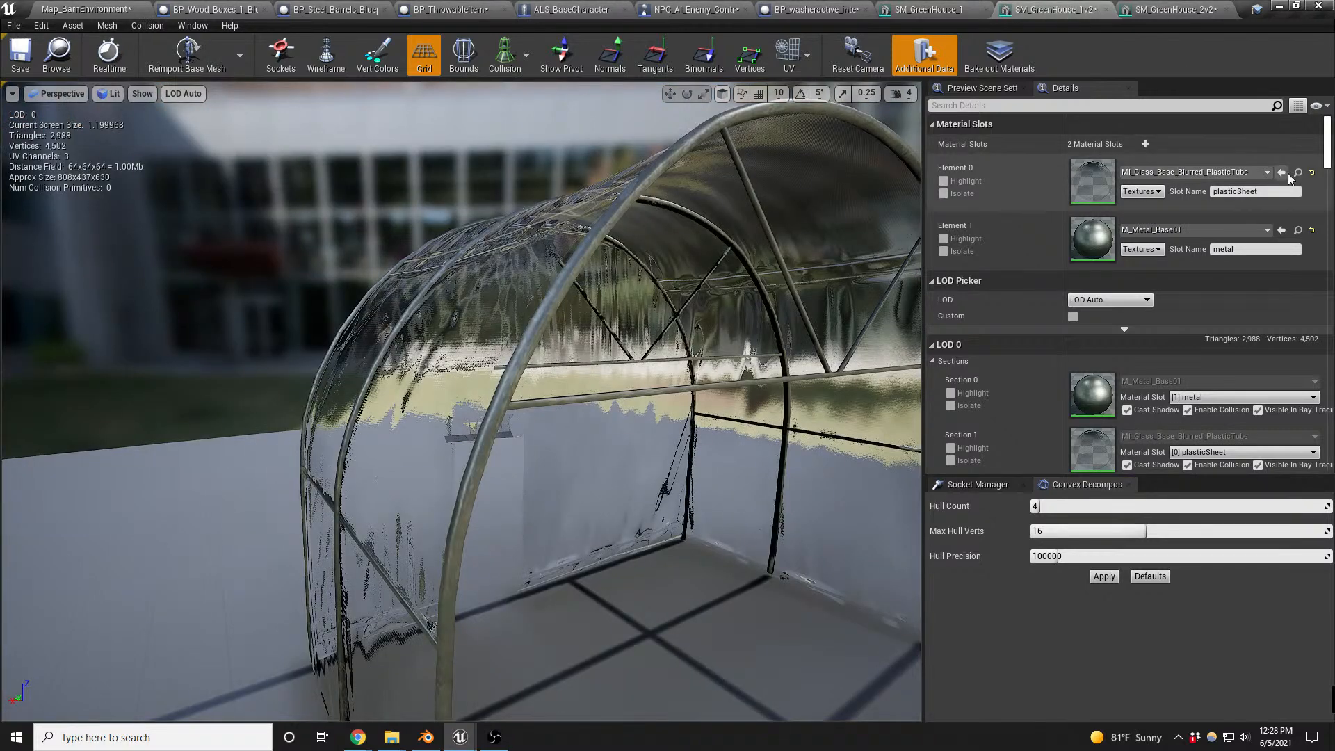
click(1175, 18)
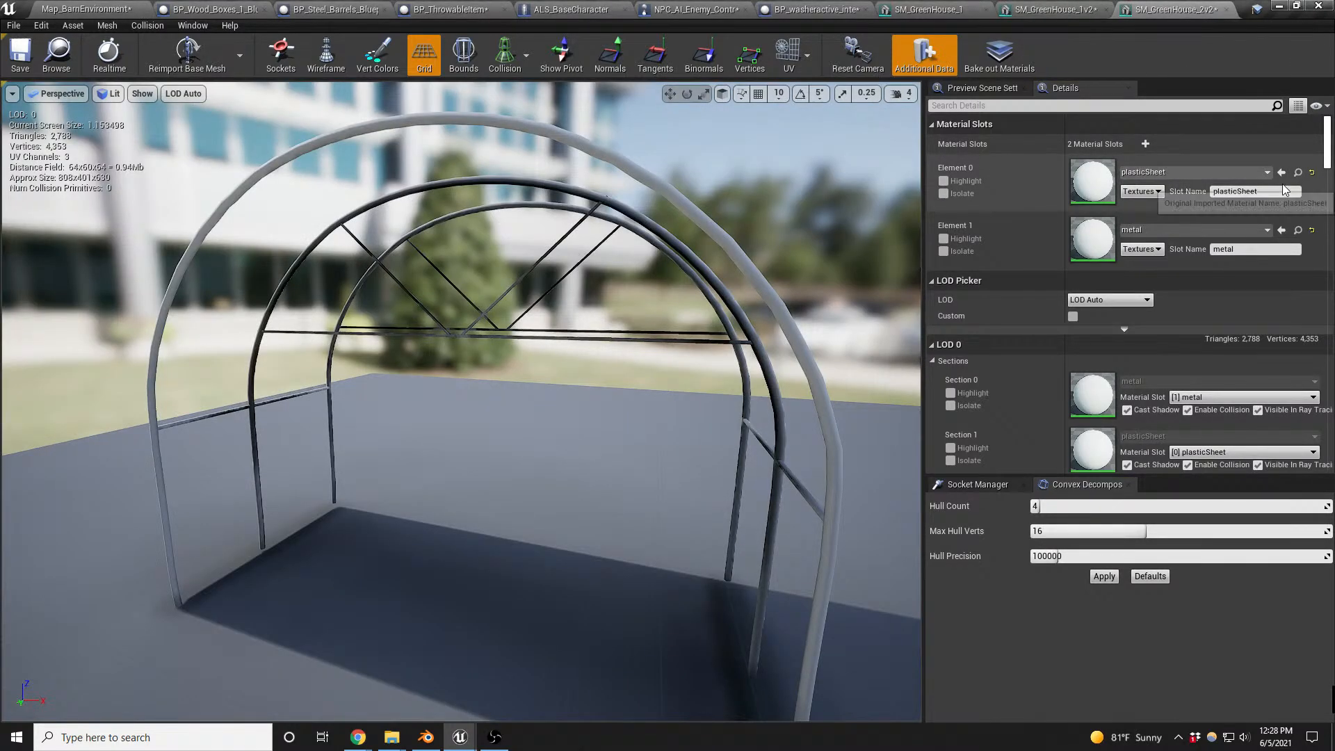
click(1050, 9)
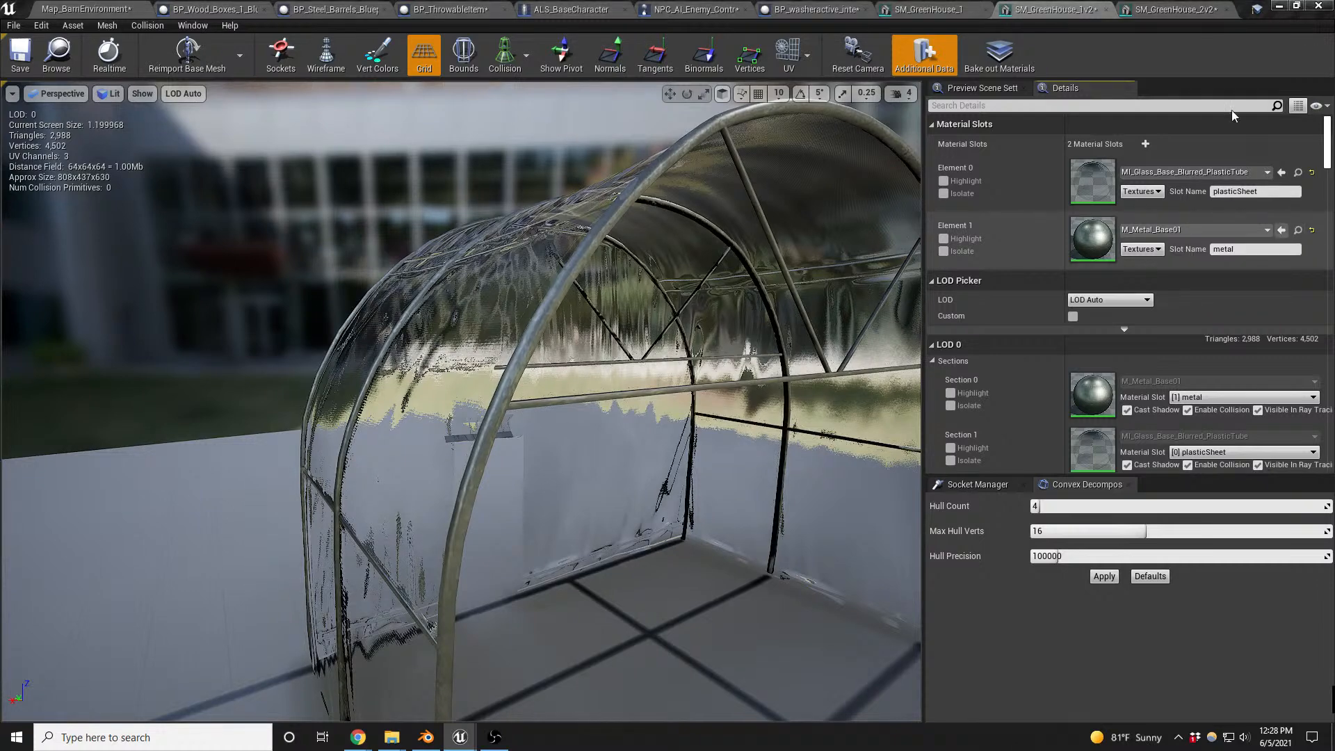
click(1175, 9)
click(1280, 231)
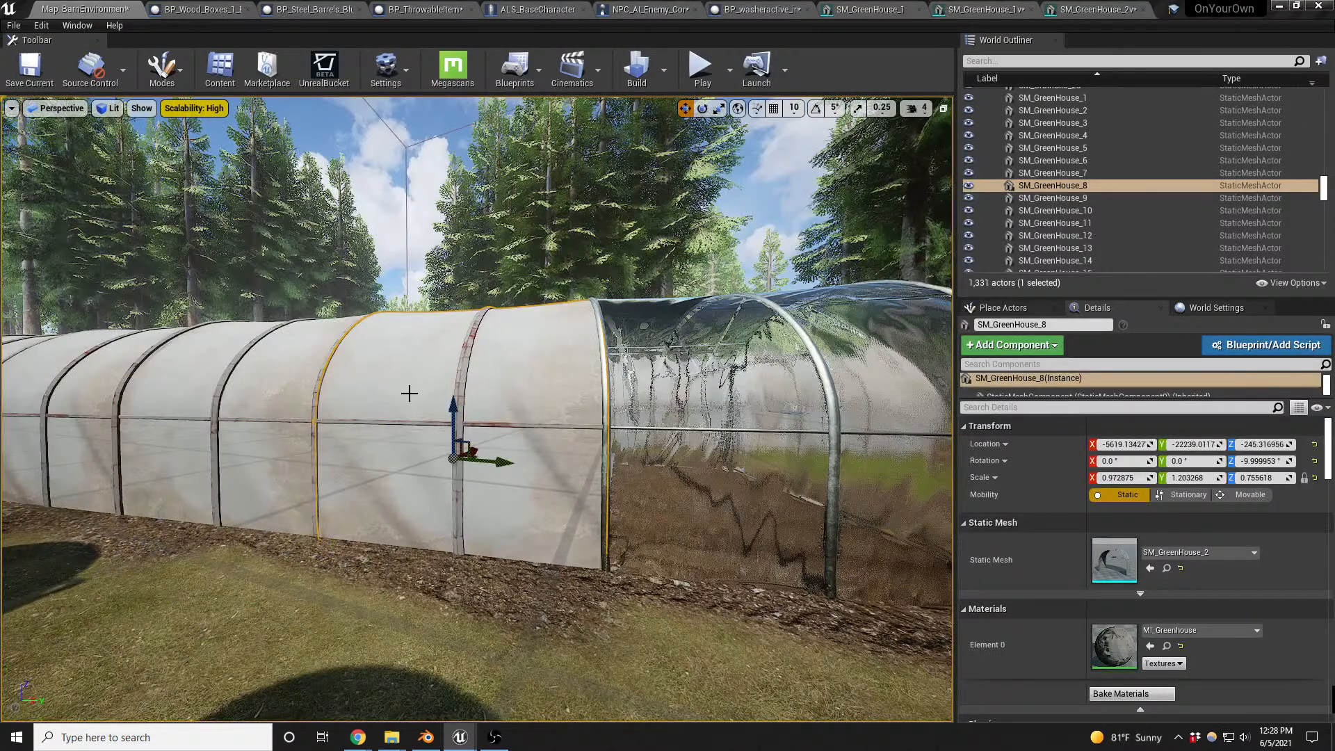
- Try to select all placed actors that use the SM_GreenHouse_2 mesh in the barn level and focus on them
middle_drag(533, 525, 514, 474)
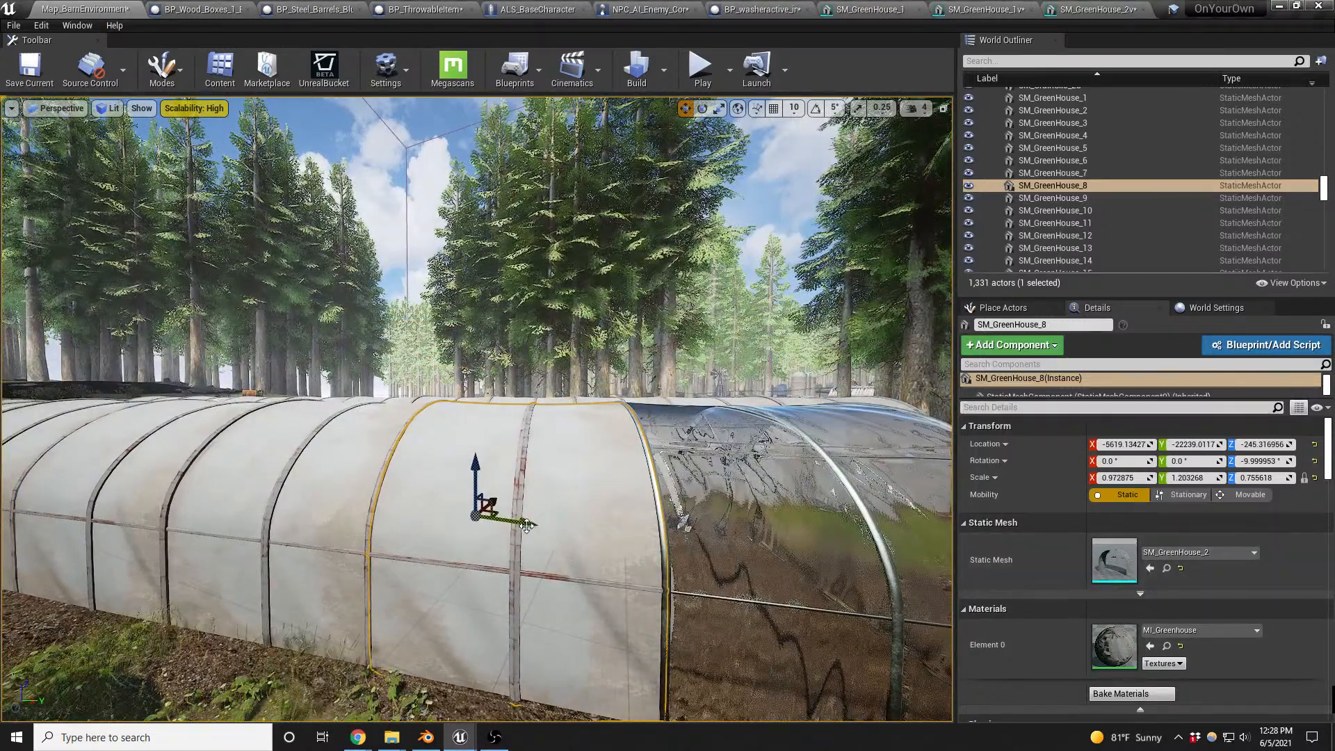
right_click(506, 539)
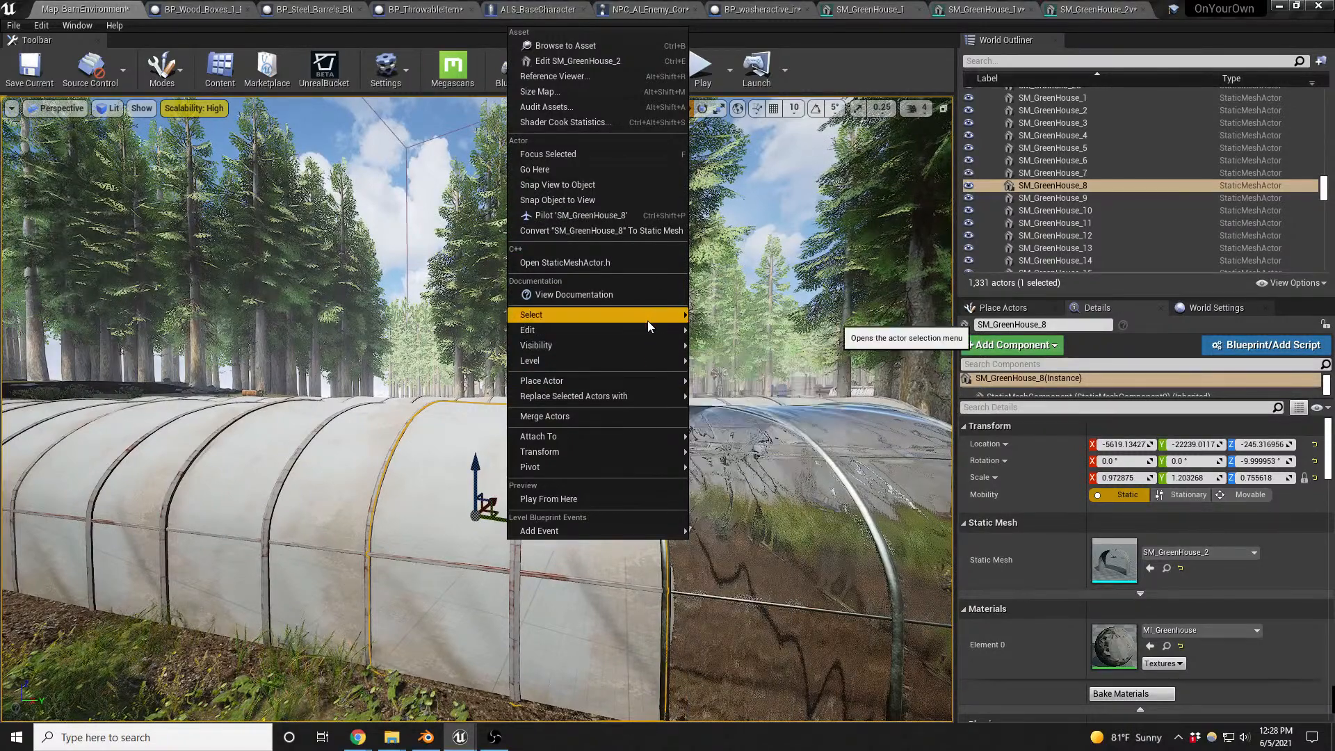
mouse_move(648, 317)
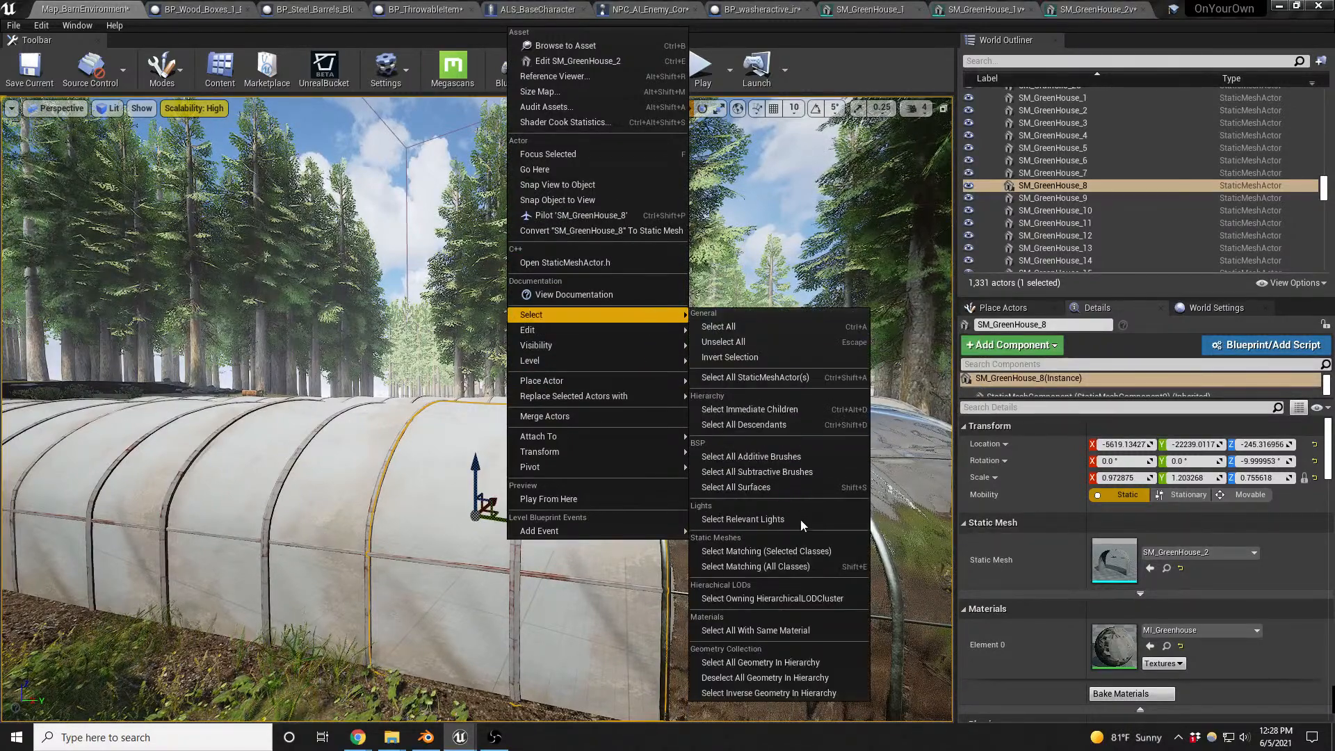
click(790, 567)
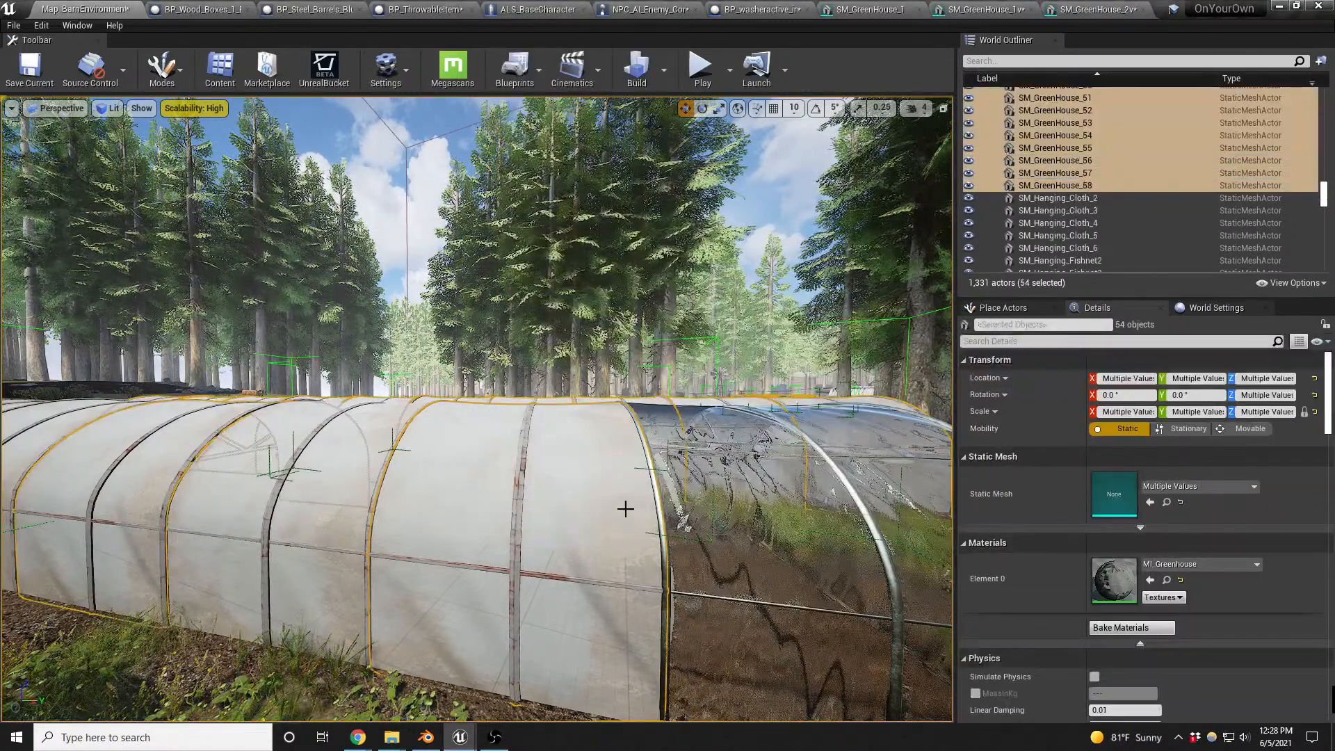
key(f)
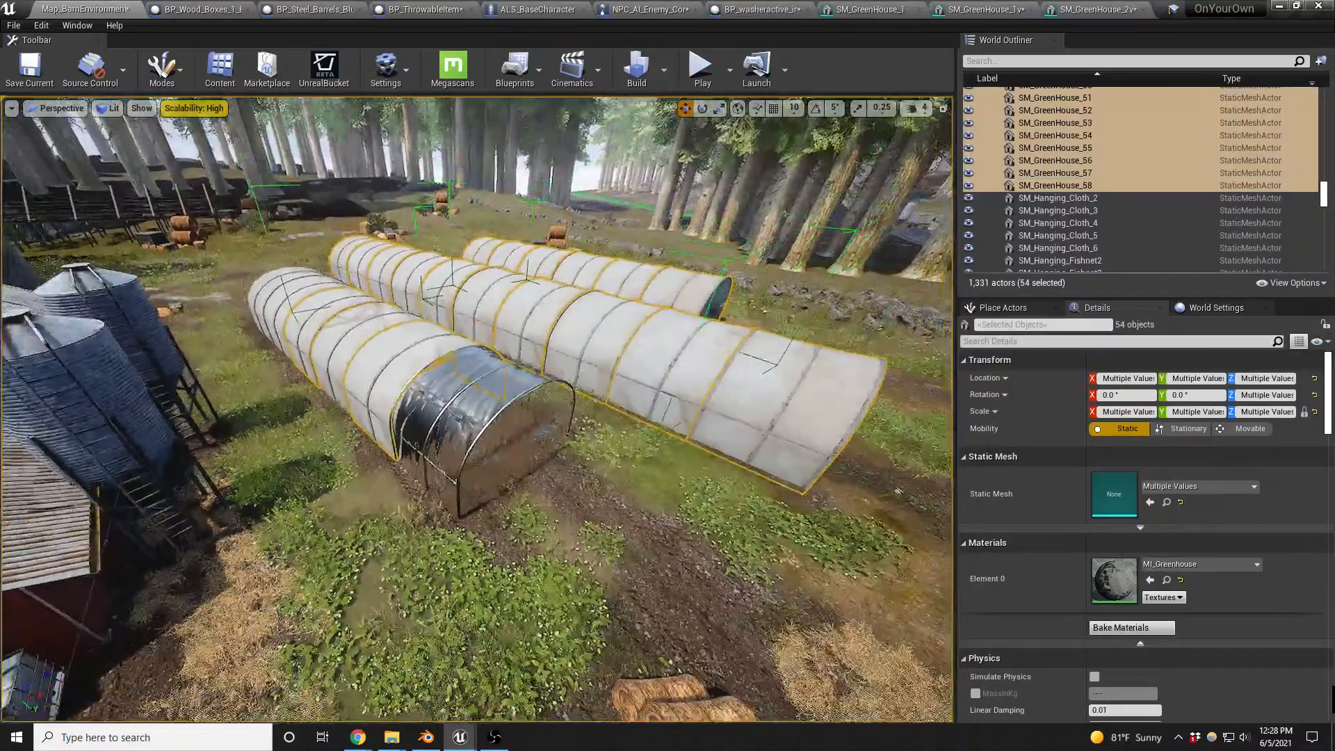
- Ungroup the sections of the middle greenhouse and the sections of the far greenhouse
click(598, 350)
key(f)
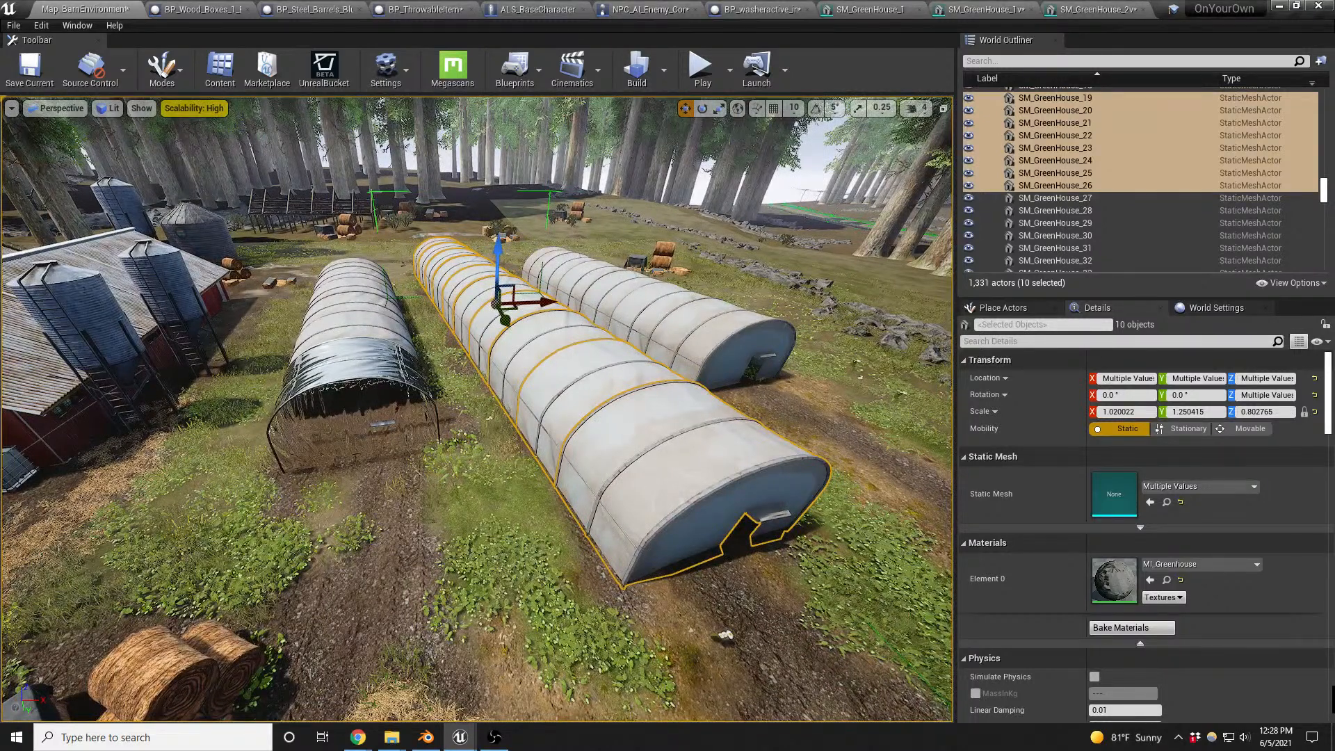
right_click(640, 393)
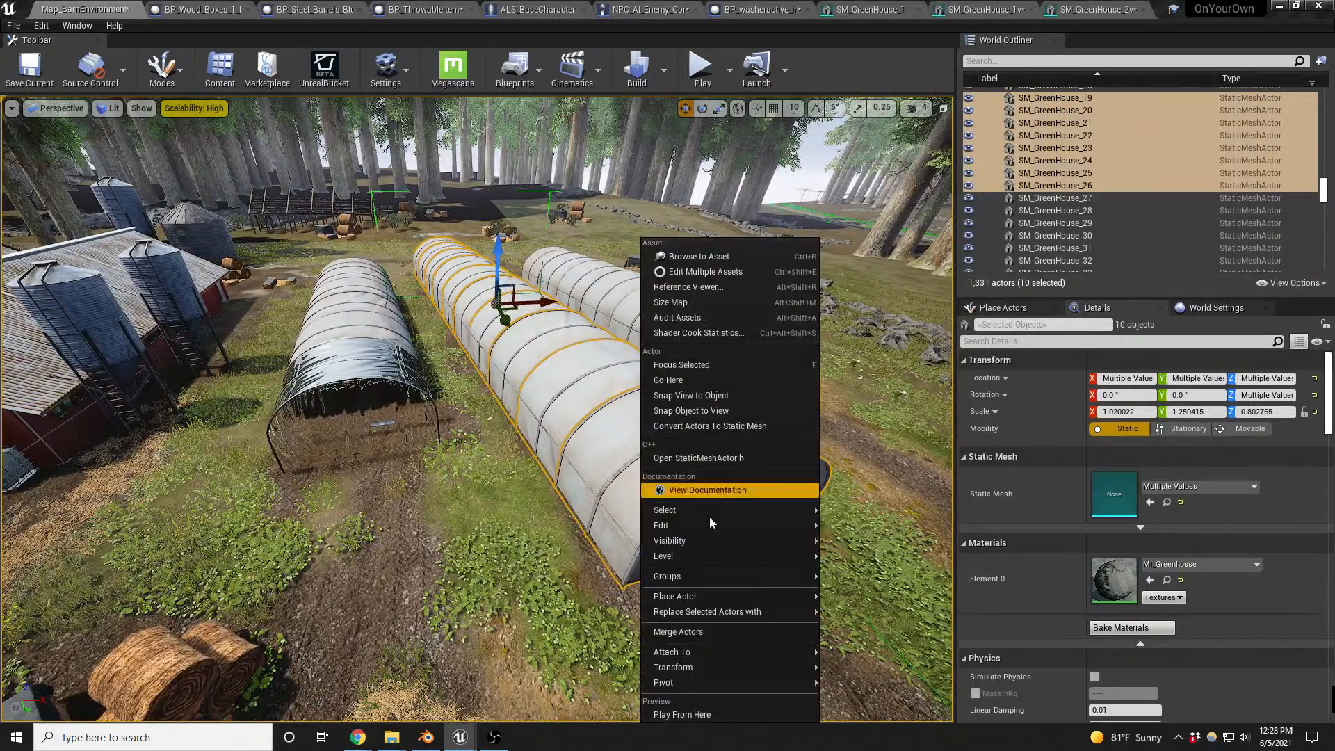
mouse_move(763, 580)
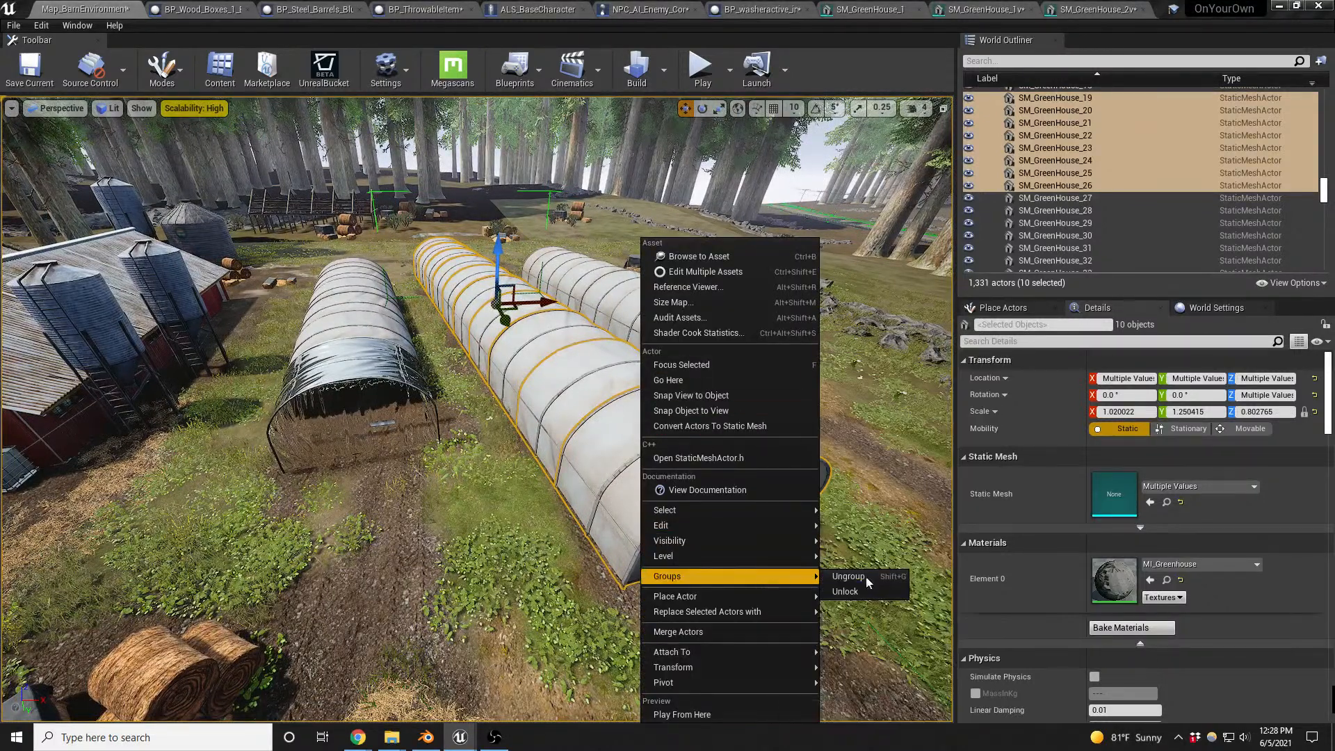
click(866, 578)
click(690, 323)
right_click(690, 323)
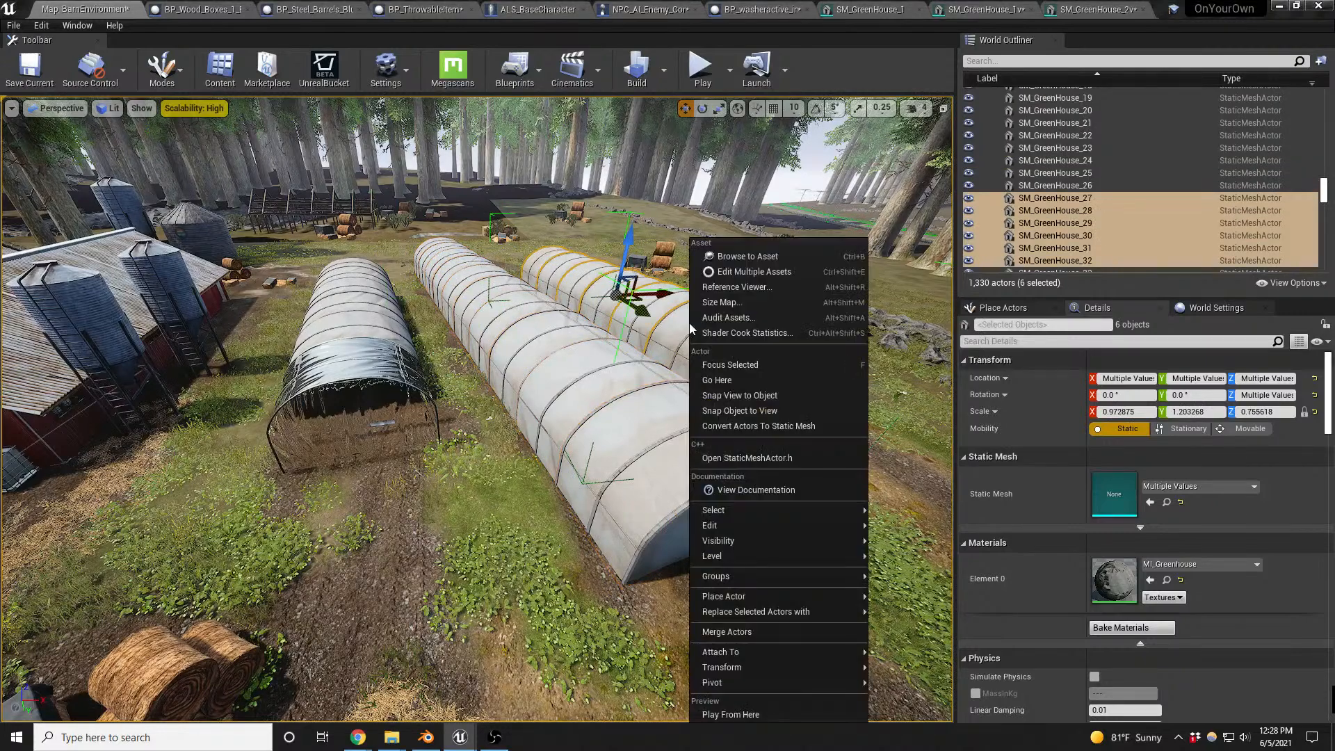
mouse_move(771, 579)
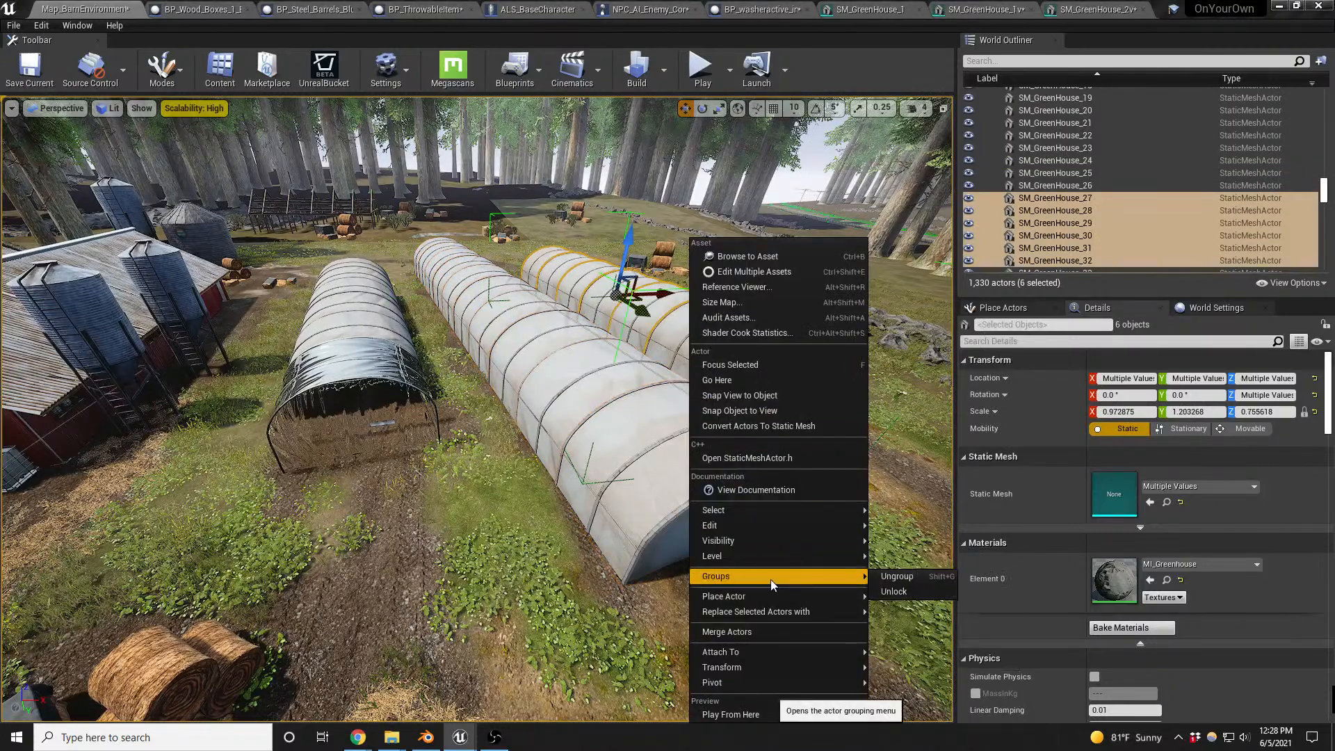
click(896, 576)
- Select all placed SM_GreenHouse_2 sections and replace their static mesh with SM_GreenHouse_2v2
mouse_move(652, 477)
right_down()
mouse_move(668, 480)
mouse_move(650, 477)
right_up()
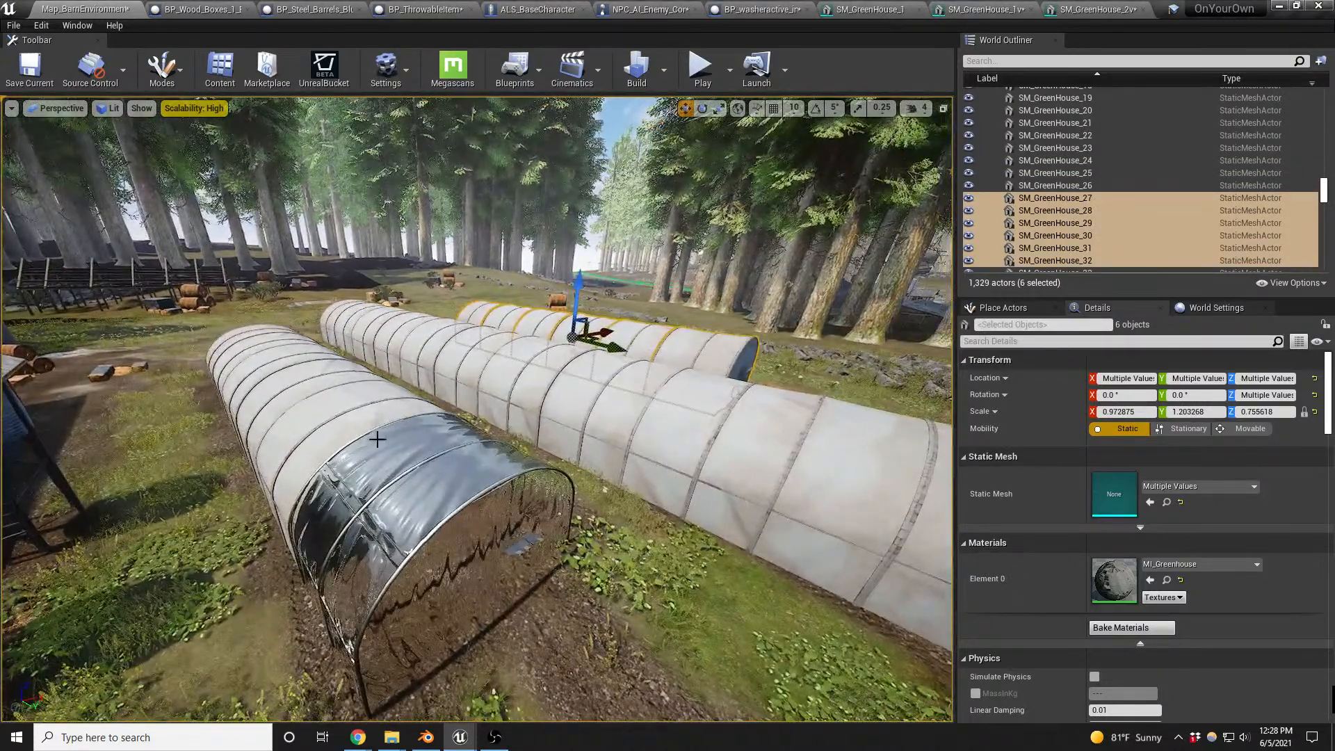
click(320, 425)
key(shift+e)
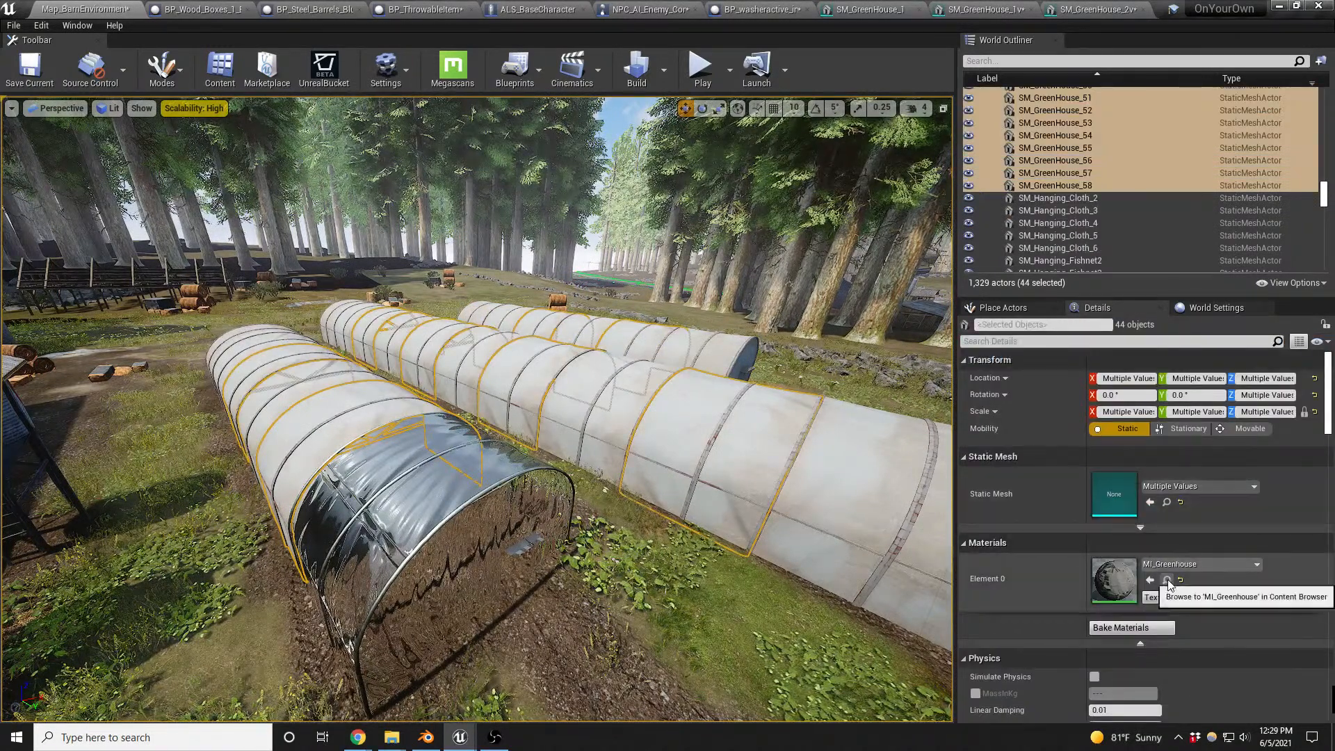
click(408, 501)
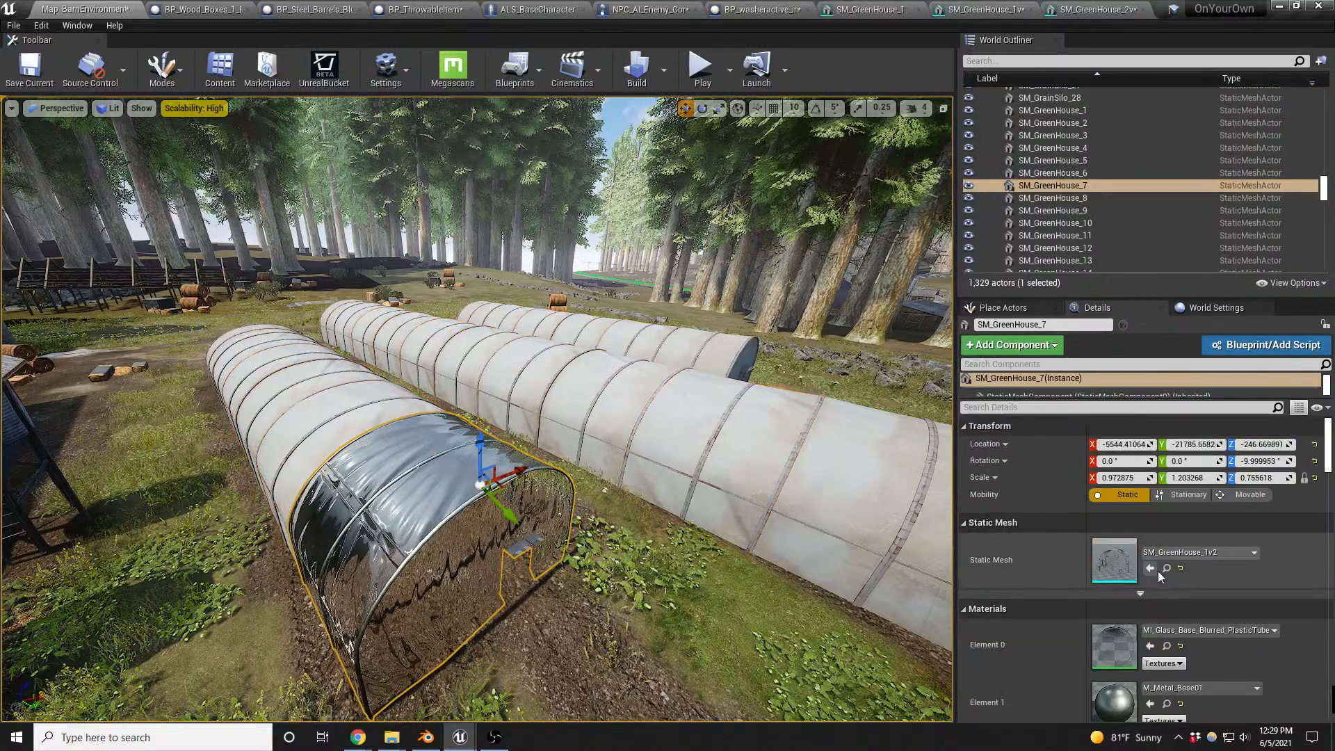
click(311, 427)
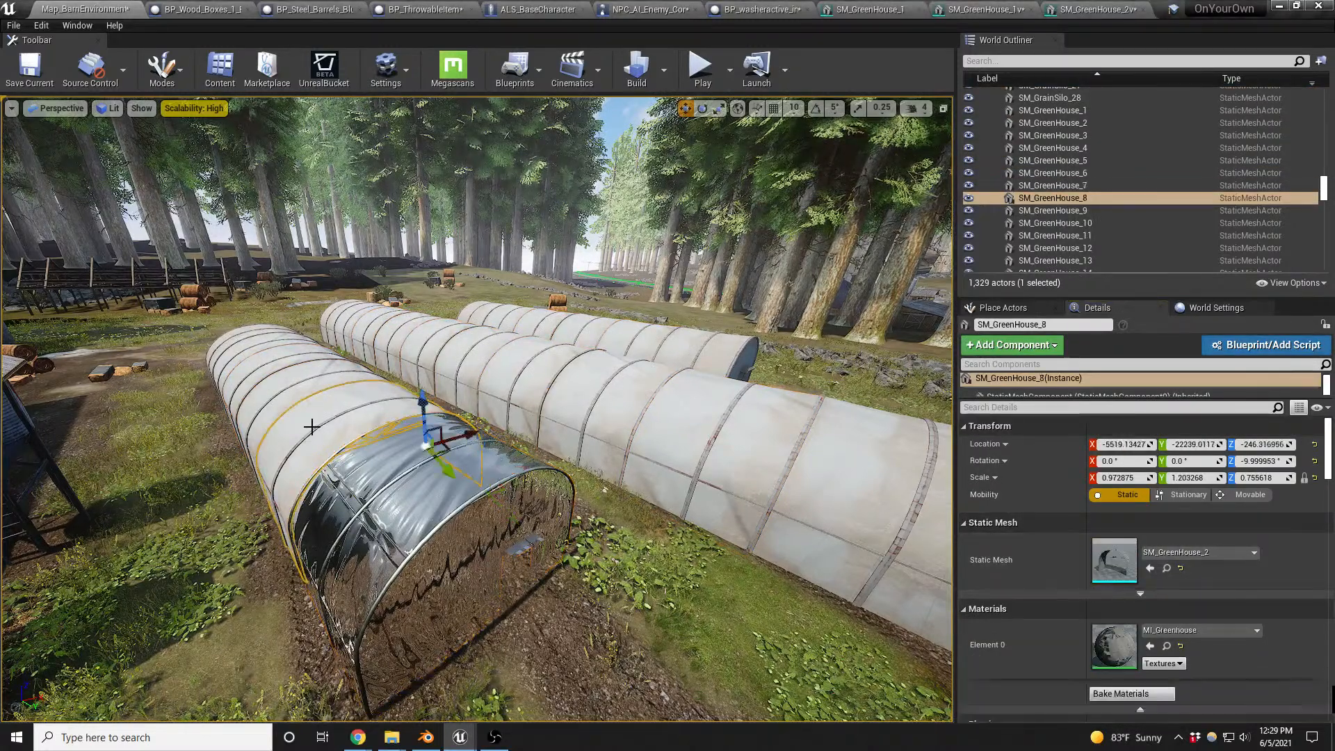
key(shift+e)
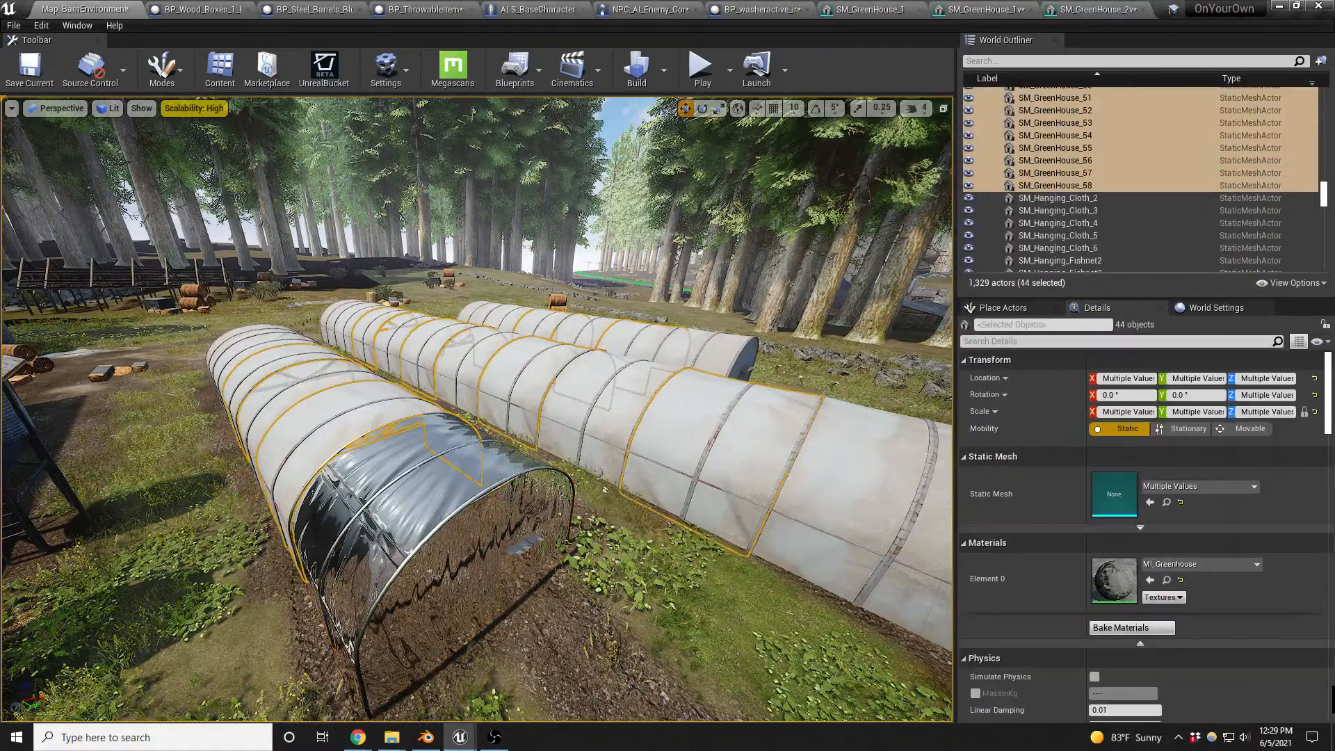
click(1150, 502)
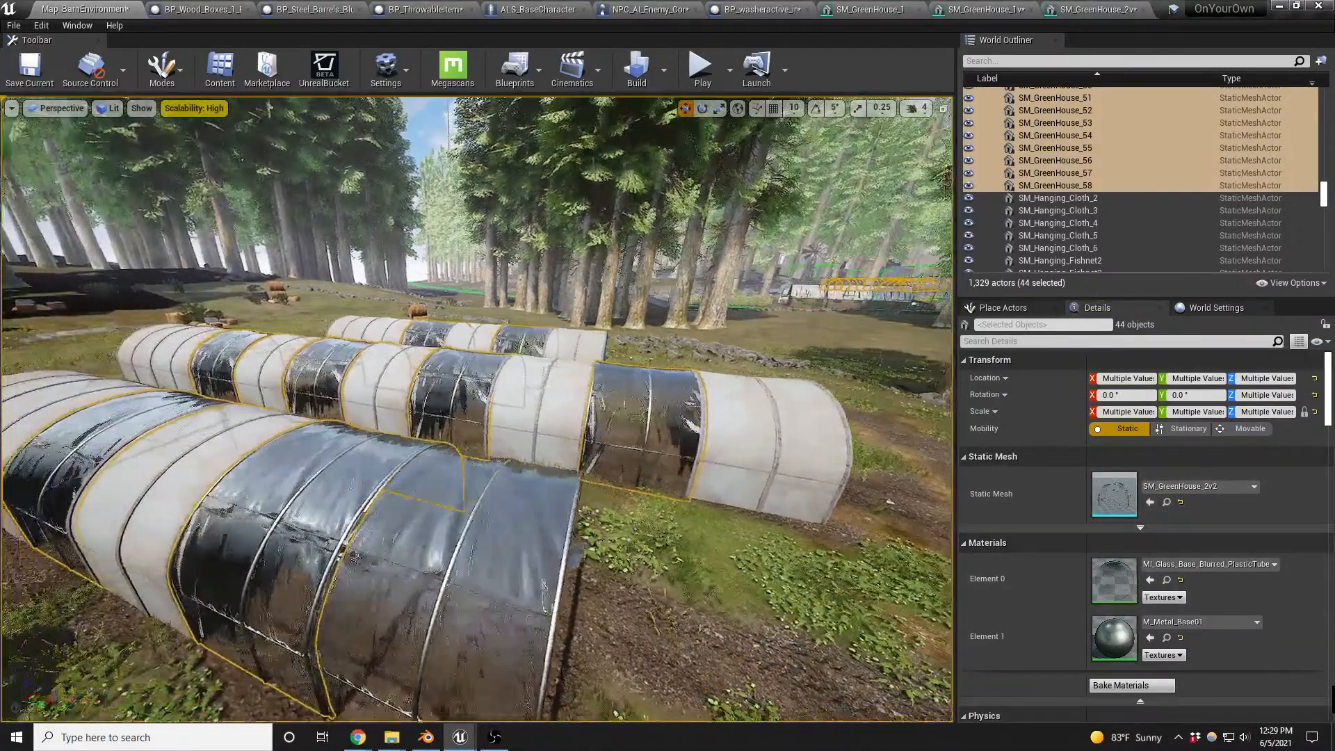
- Select all placed SM_GreenHouse_3 sections and replace their static mesh with SM_GreenHouse_2v2
mouse_move(519, 517)
right_down()
mouse_move(546, 524)
mouse_move(518, 516)
right_up()
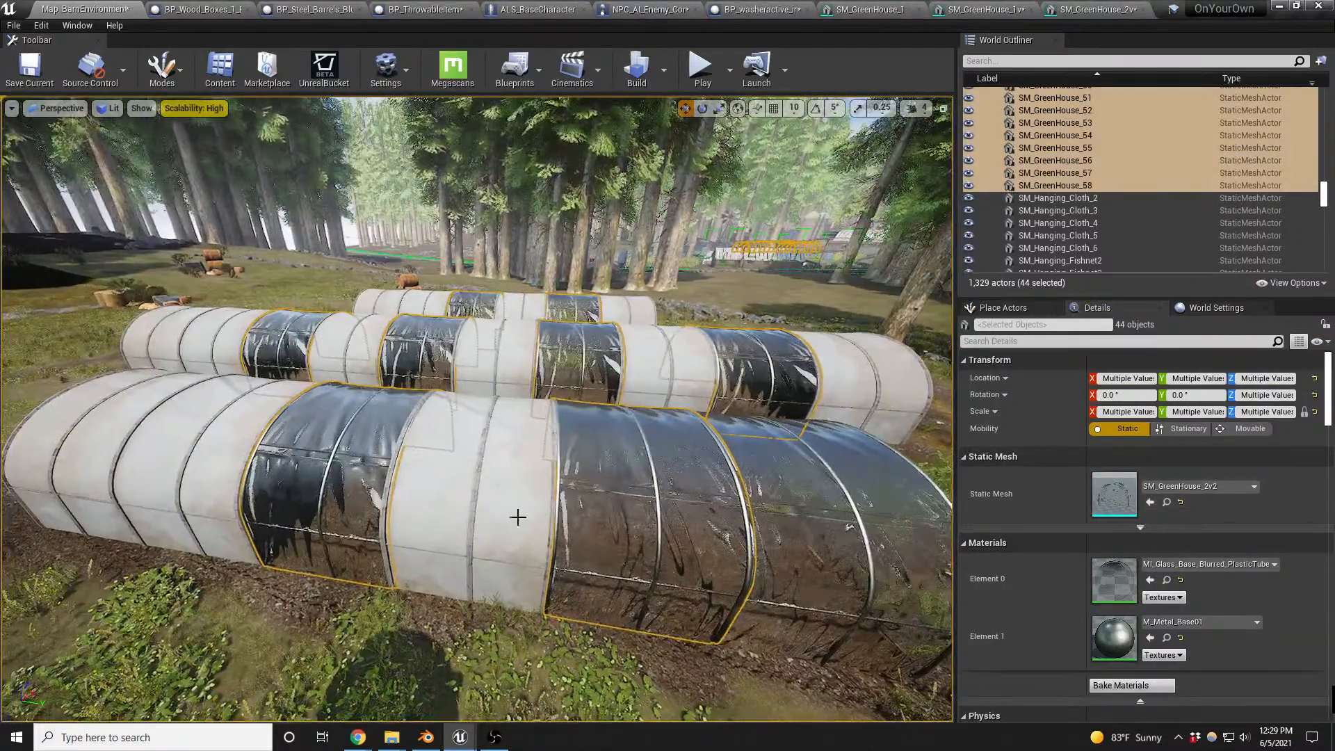
click(468, 499)
key(shift+e)
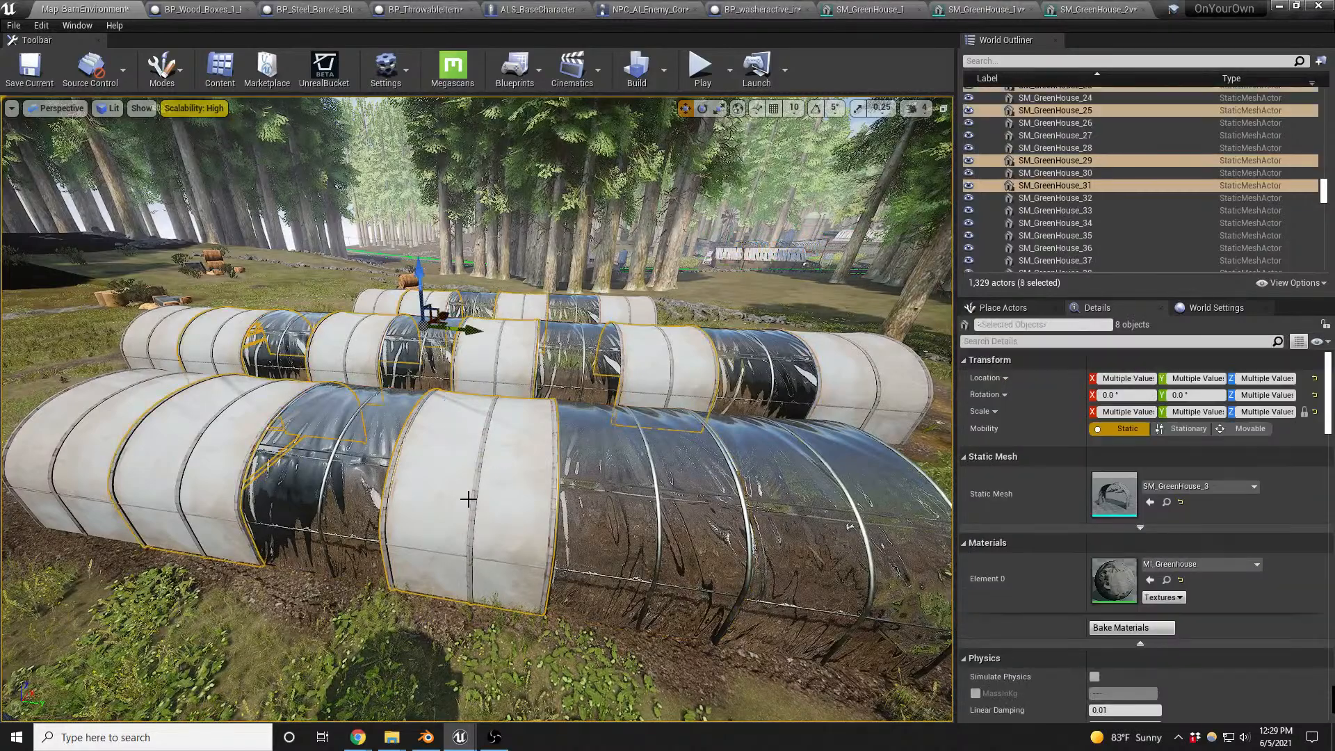
click(1151, 502)
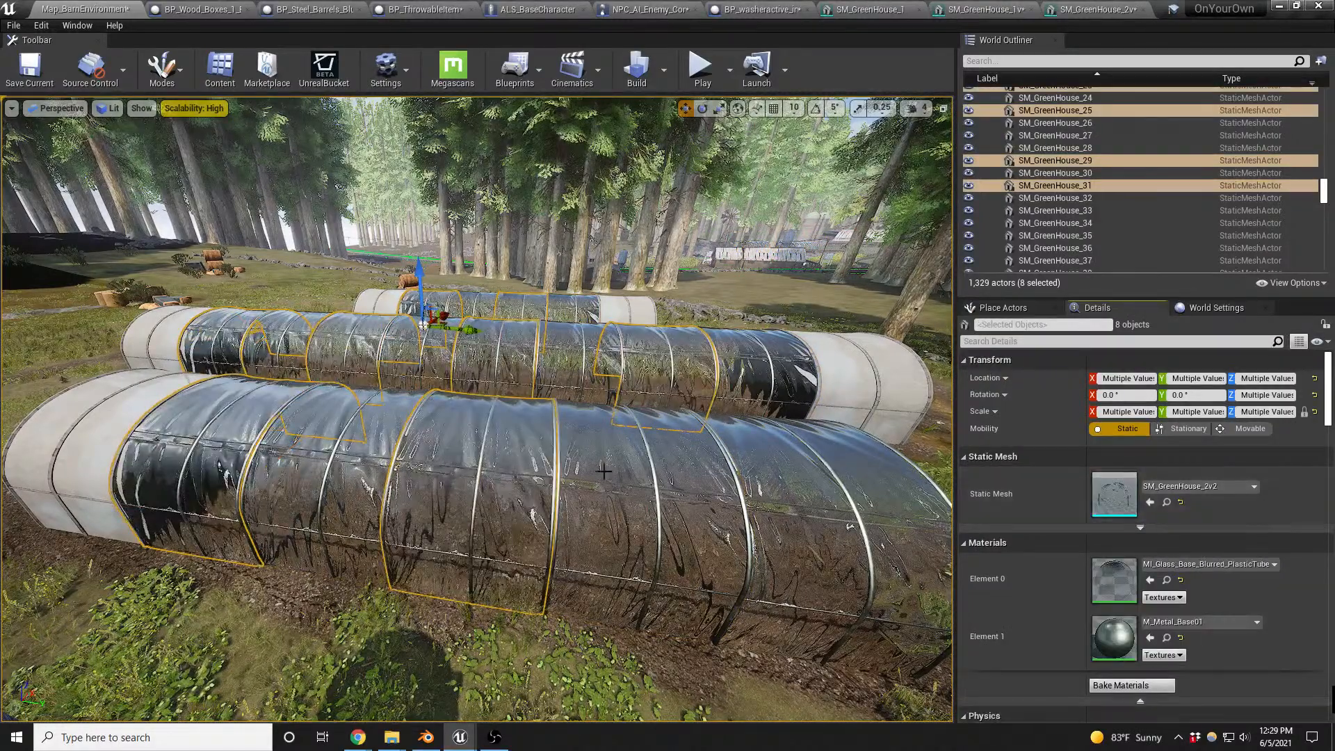
- Select all placed SM_GreenHouse_1 end sections and replace their static mesh with SM_GreenHouse_1v2
key(a)
right_drag(599, 468, 717, 466)
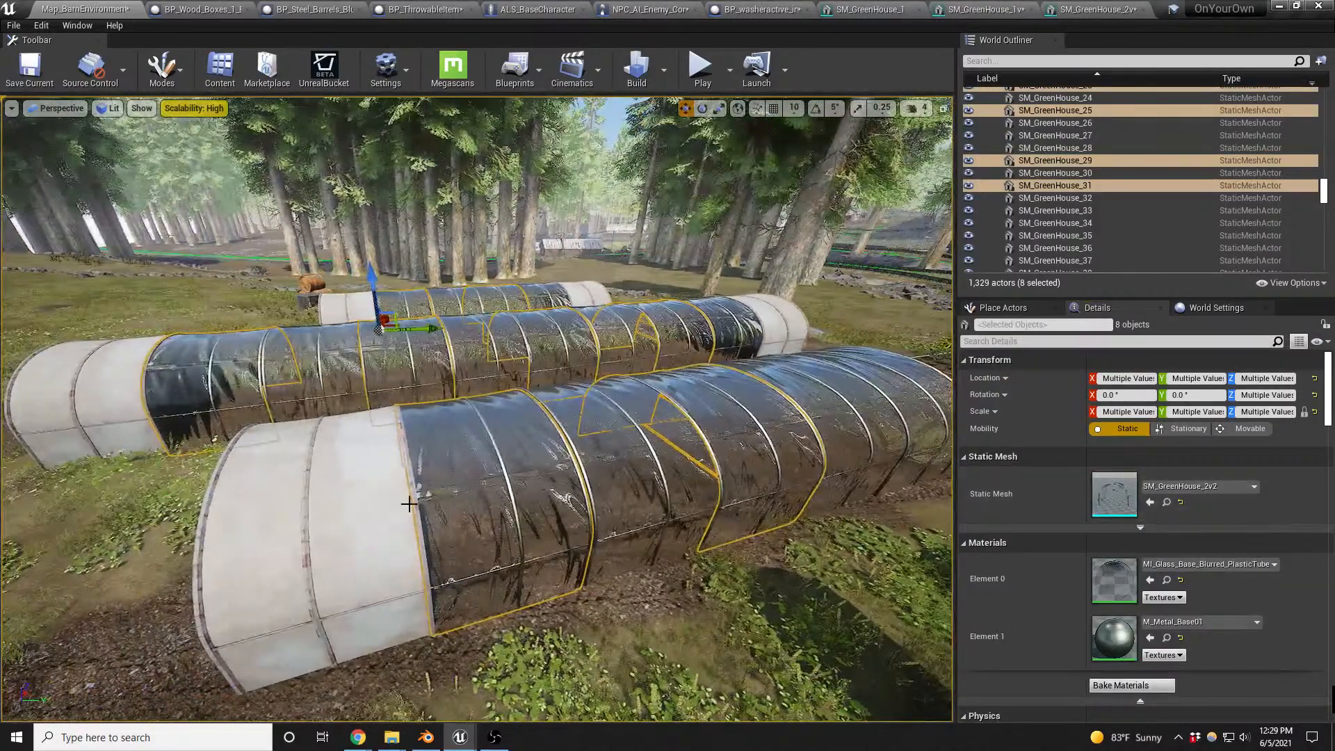
click(323, 446)
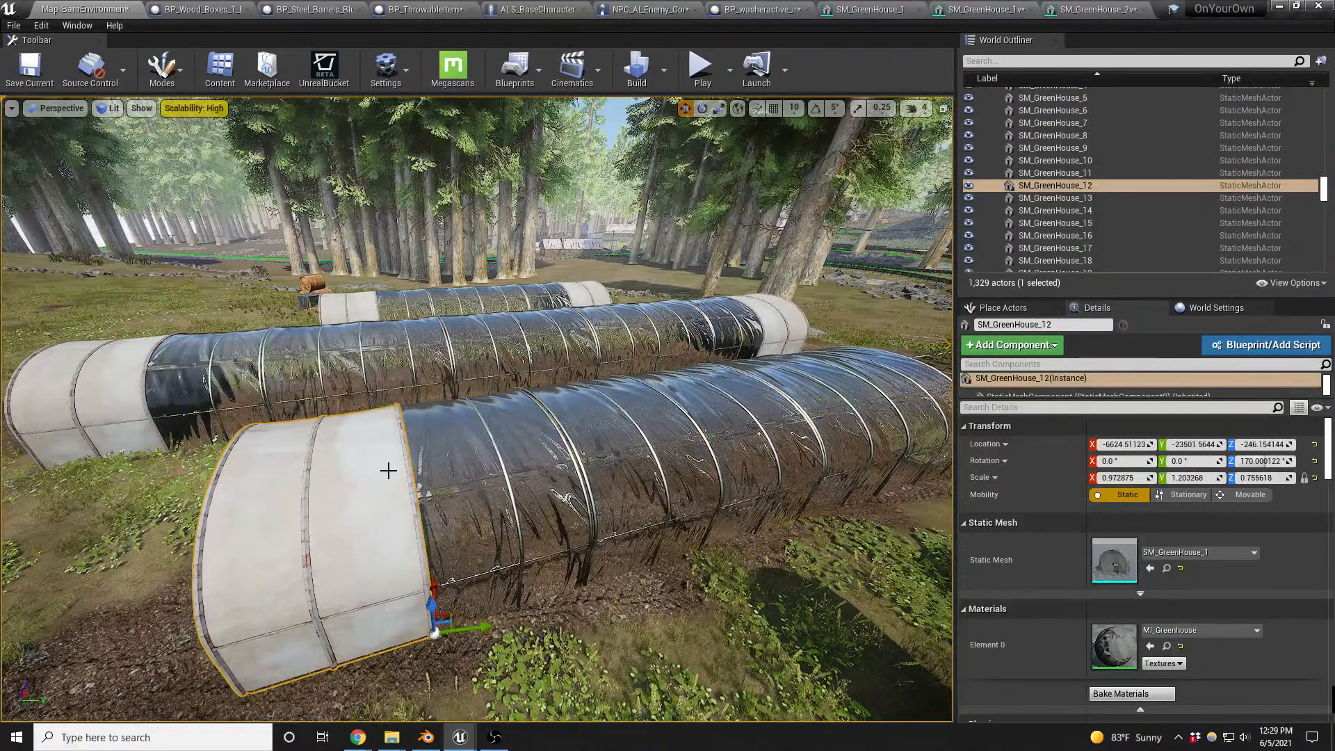
key(shift+e)
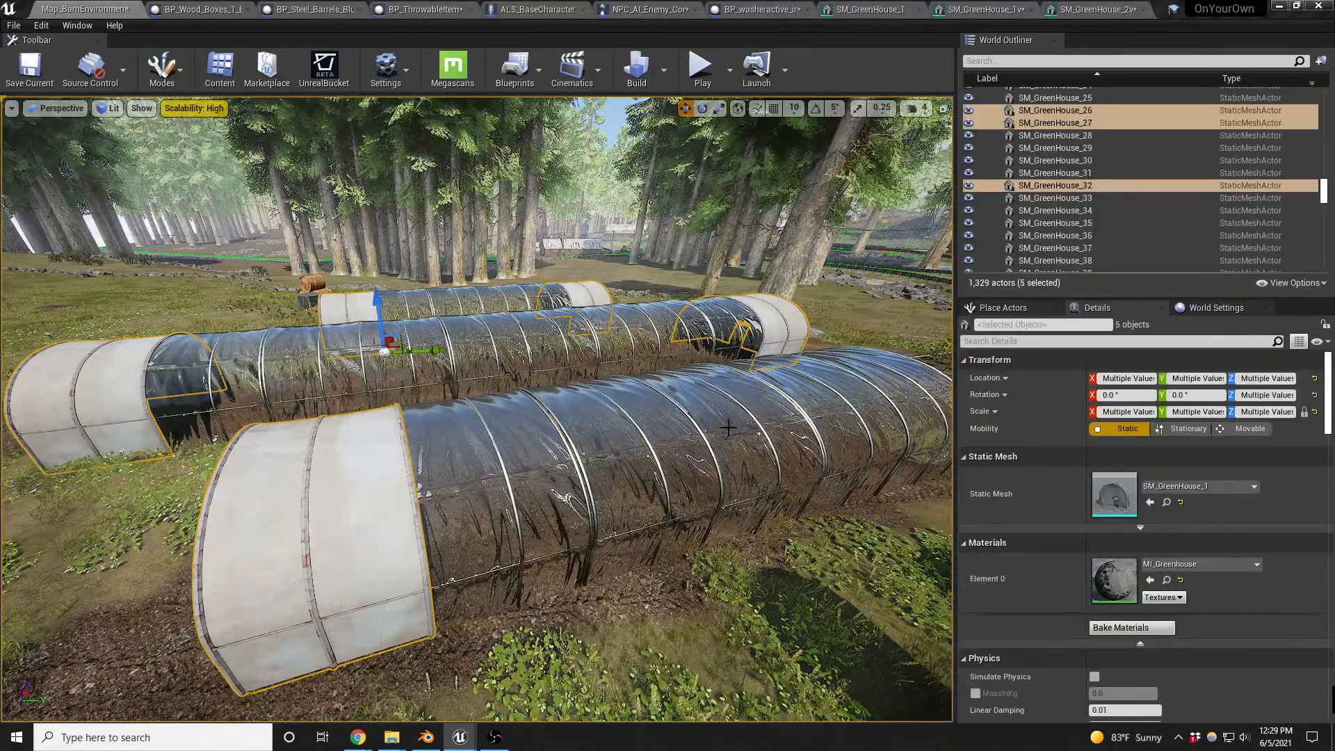
click(1151, 504)
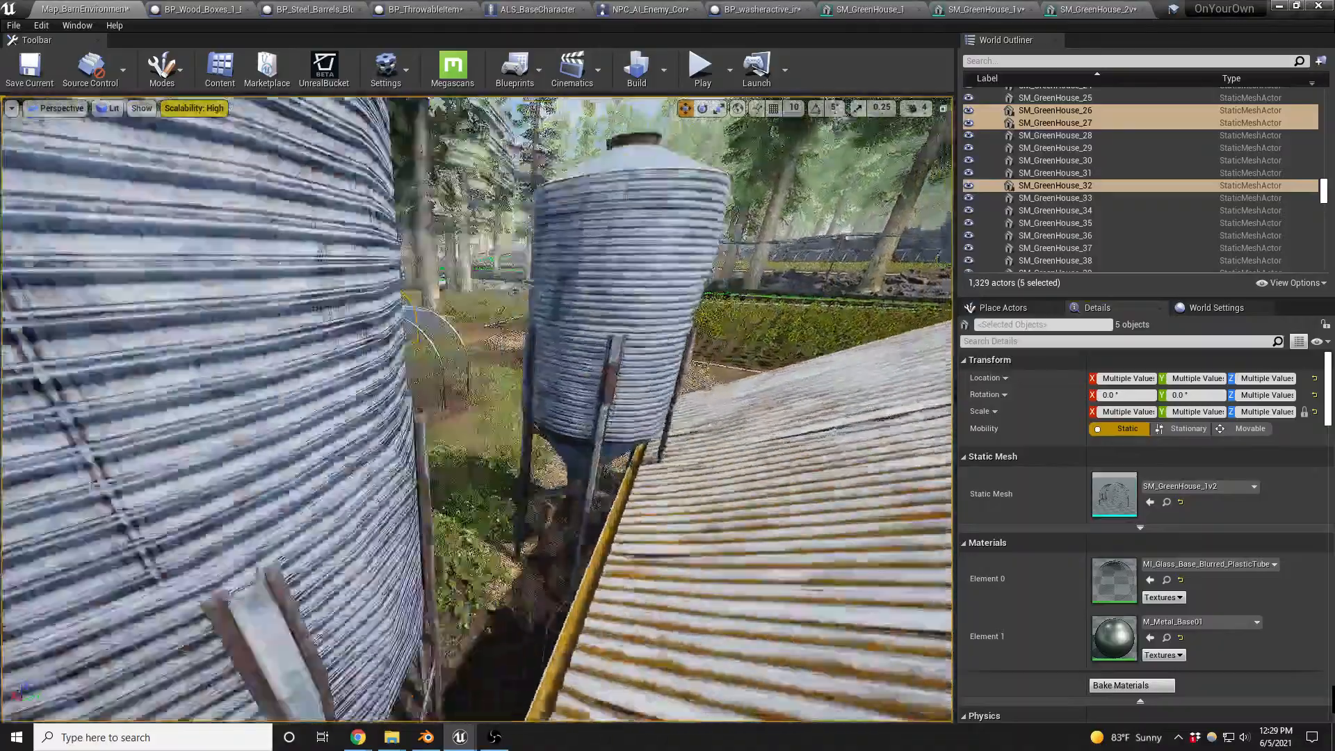
- Deselect the sections and examine the replaced greenhouses from the hay bales and the silo
right_drag(478, 409, 376, 327)
key(q)
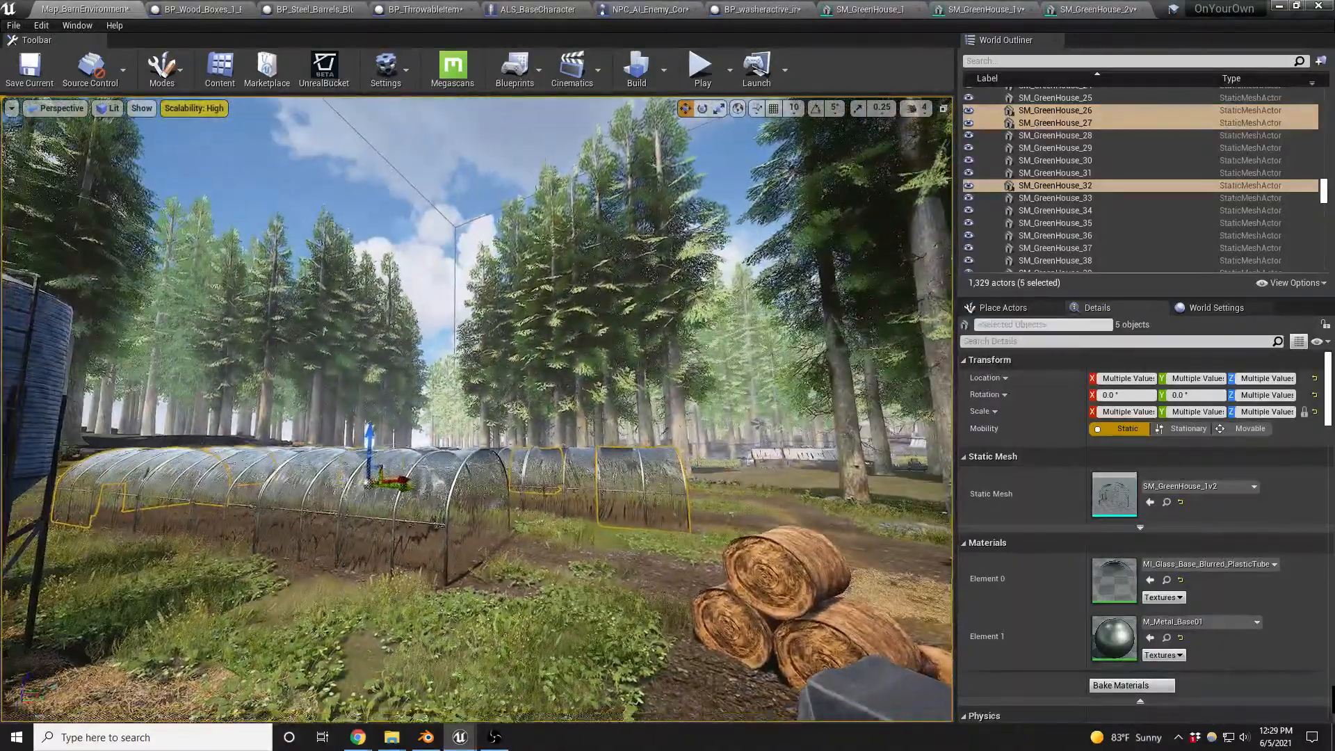
key(Escape)
key(q)
key(a)
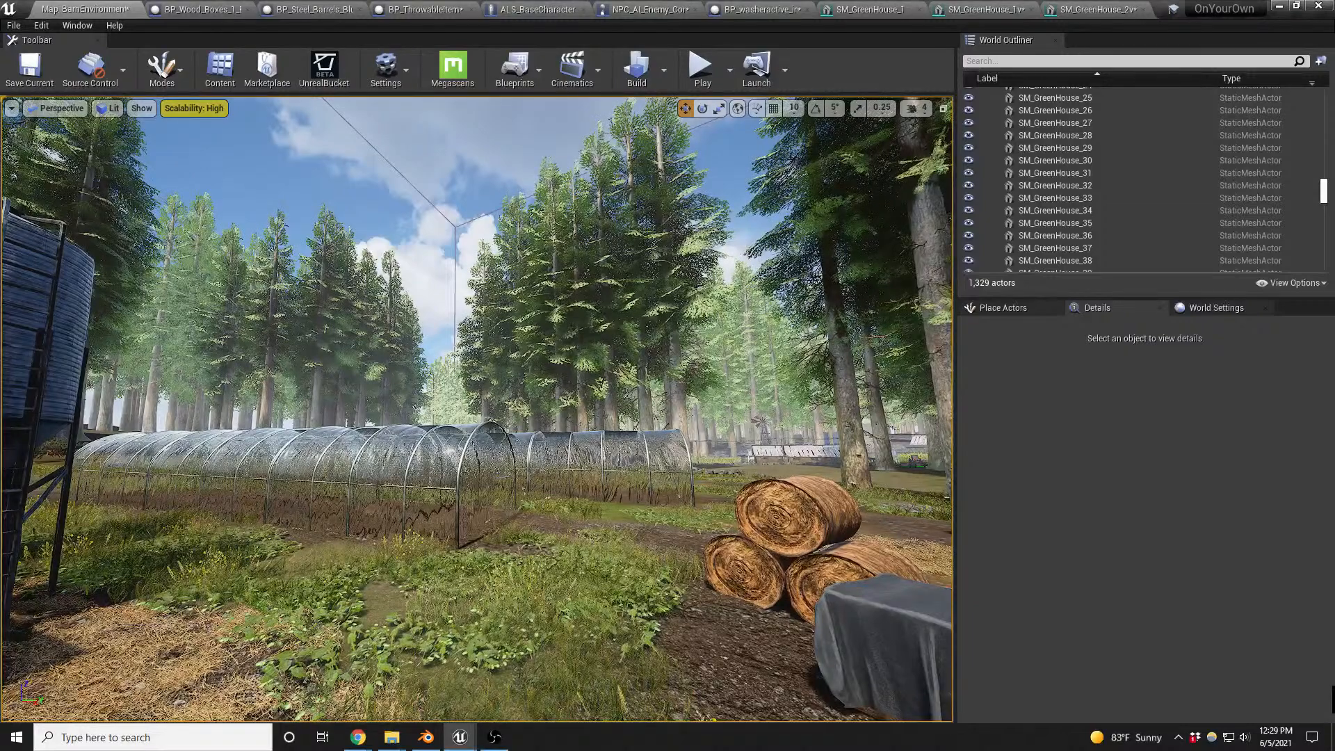
key(a)
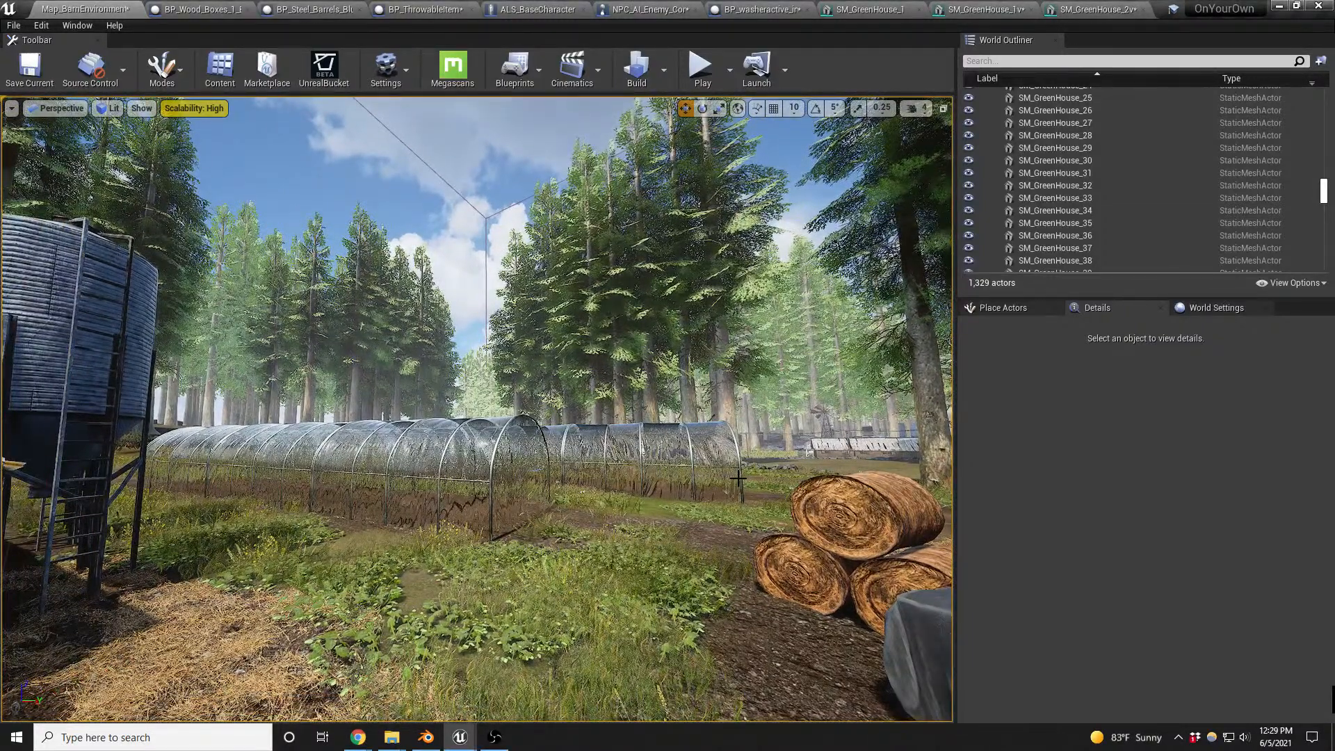
key(w)
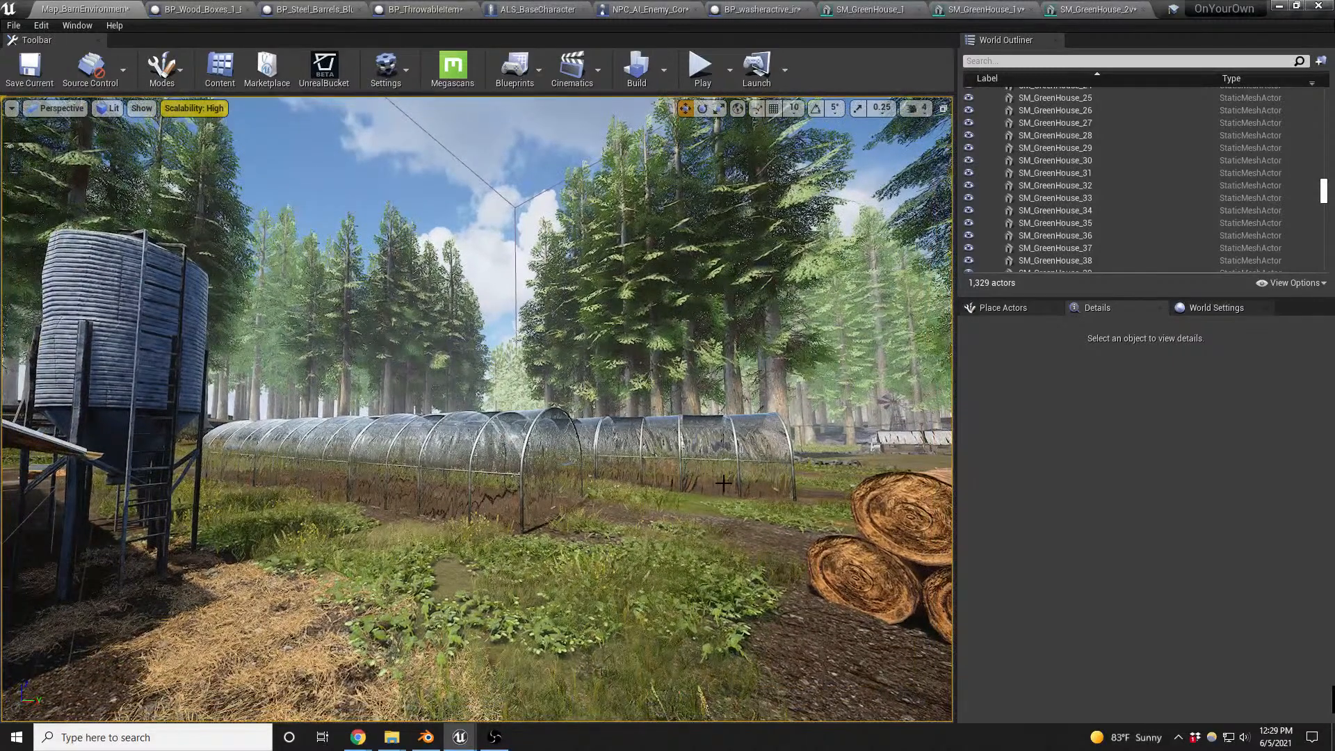
- Inspect the greenhouses and their surroundings in Shader Complexity view mode, then return the viewport to Lit
key(alt+8)
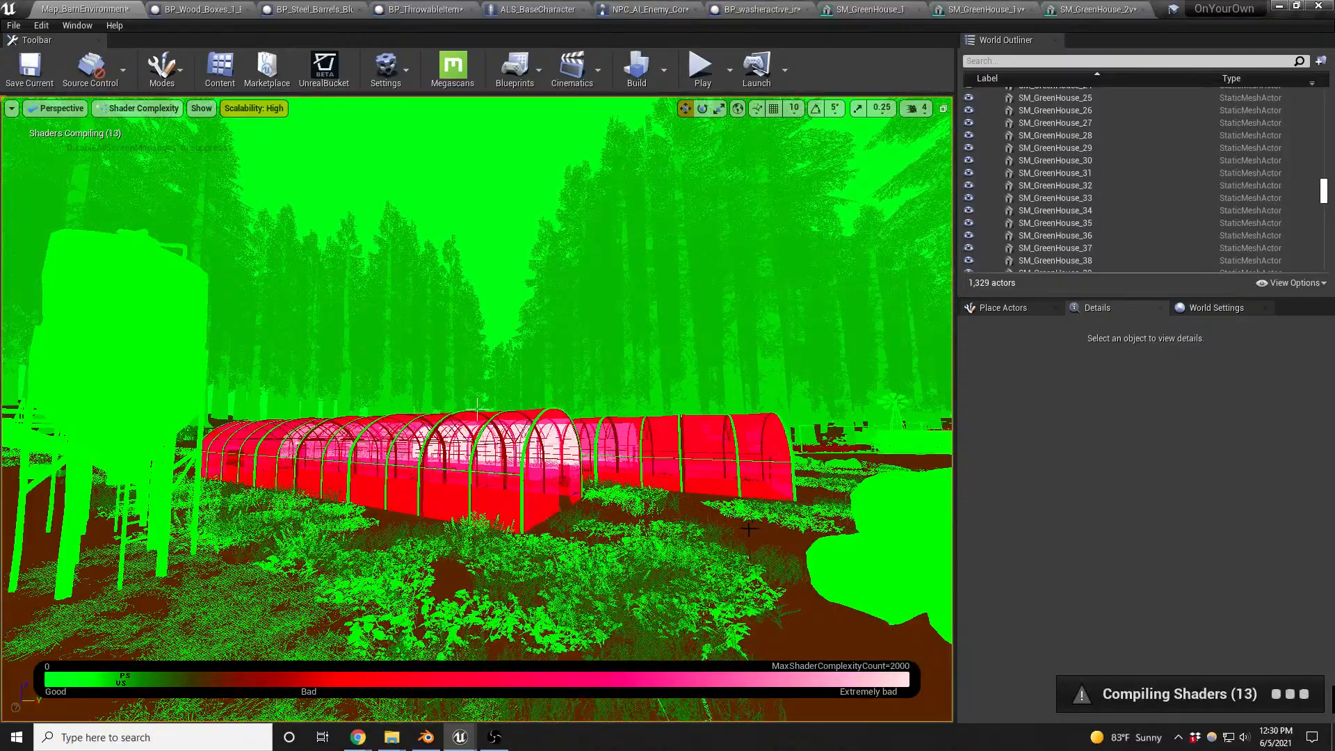
right_drag(749, 529, 849, 572)
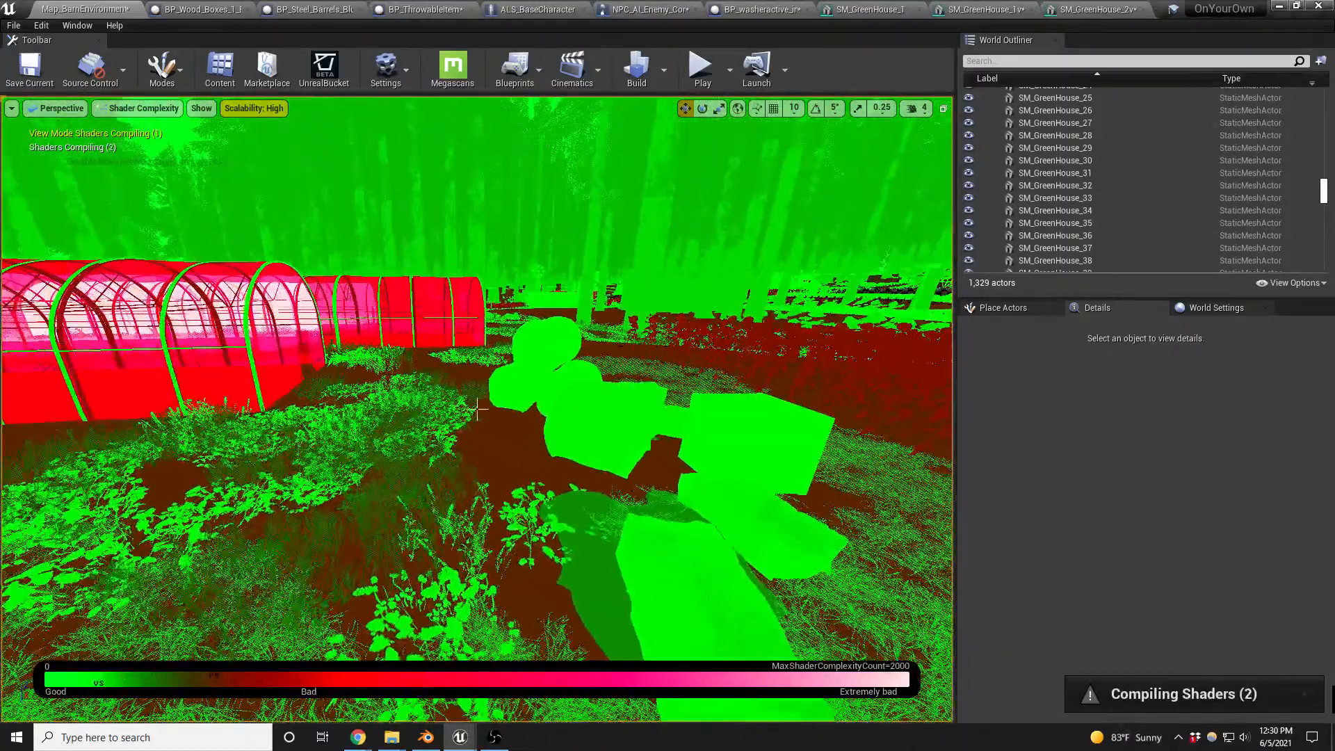
right_drag(711, 541, 874, 542)
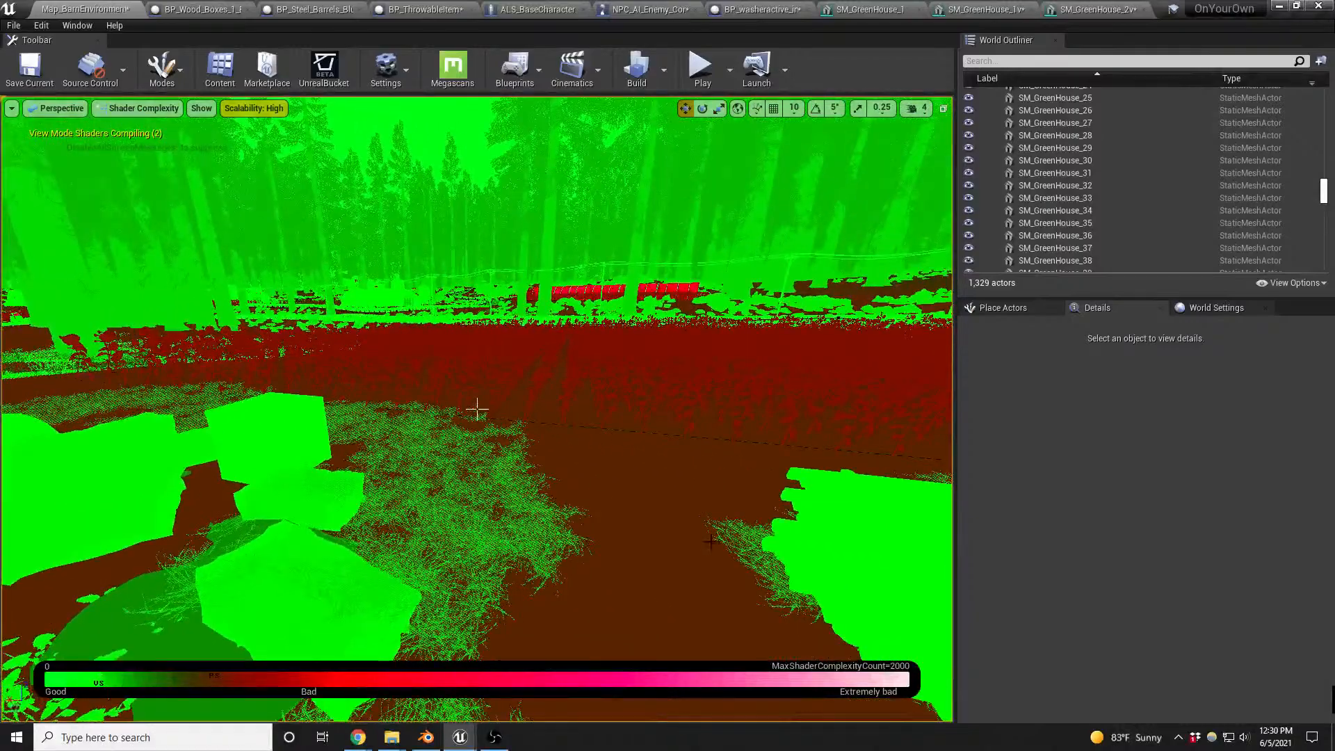
click(721, 503)
scroll(478, 409, up, 5)
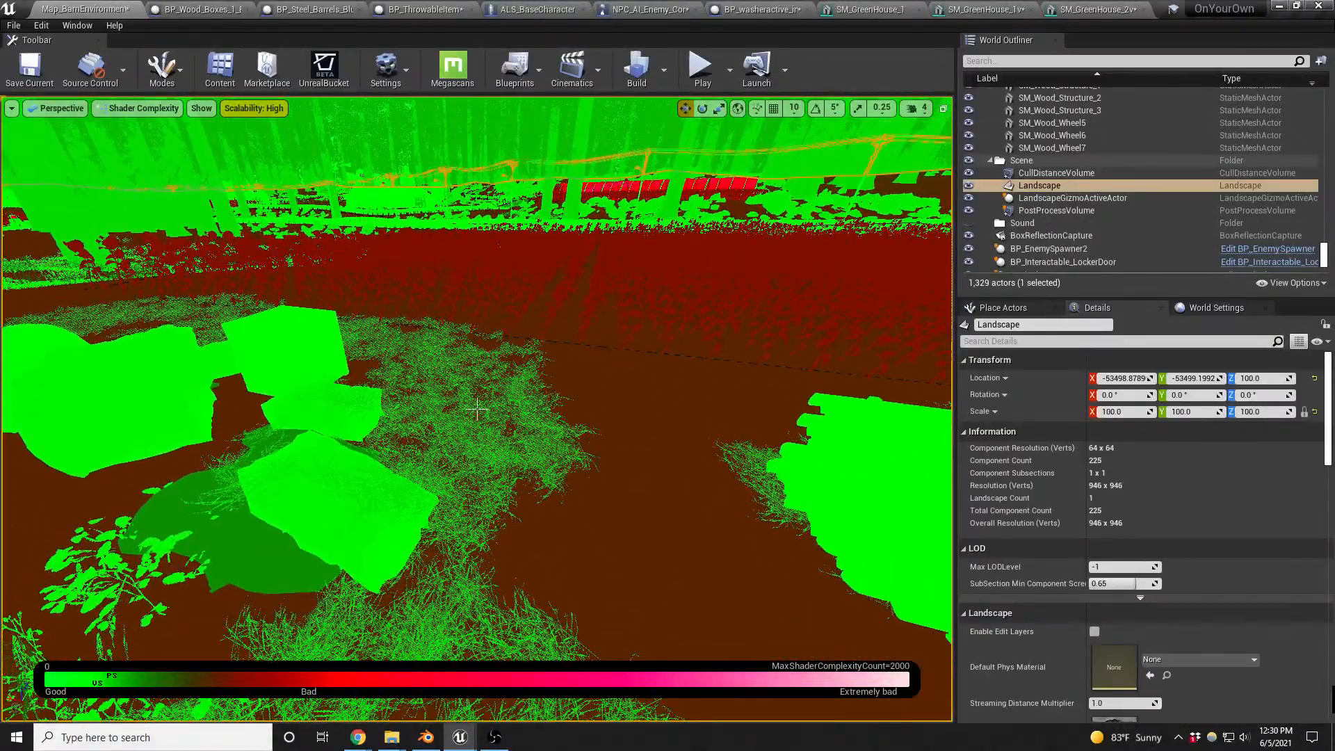
right_drag(477, 409, 358, 394)
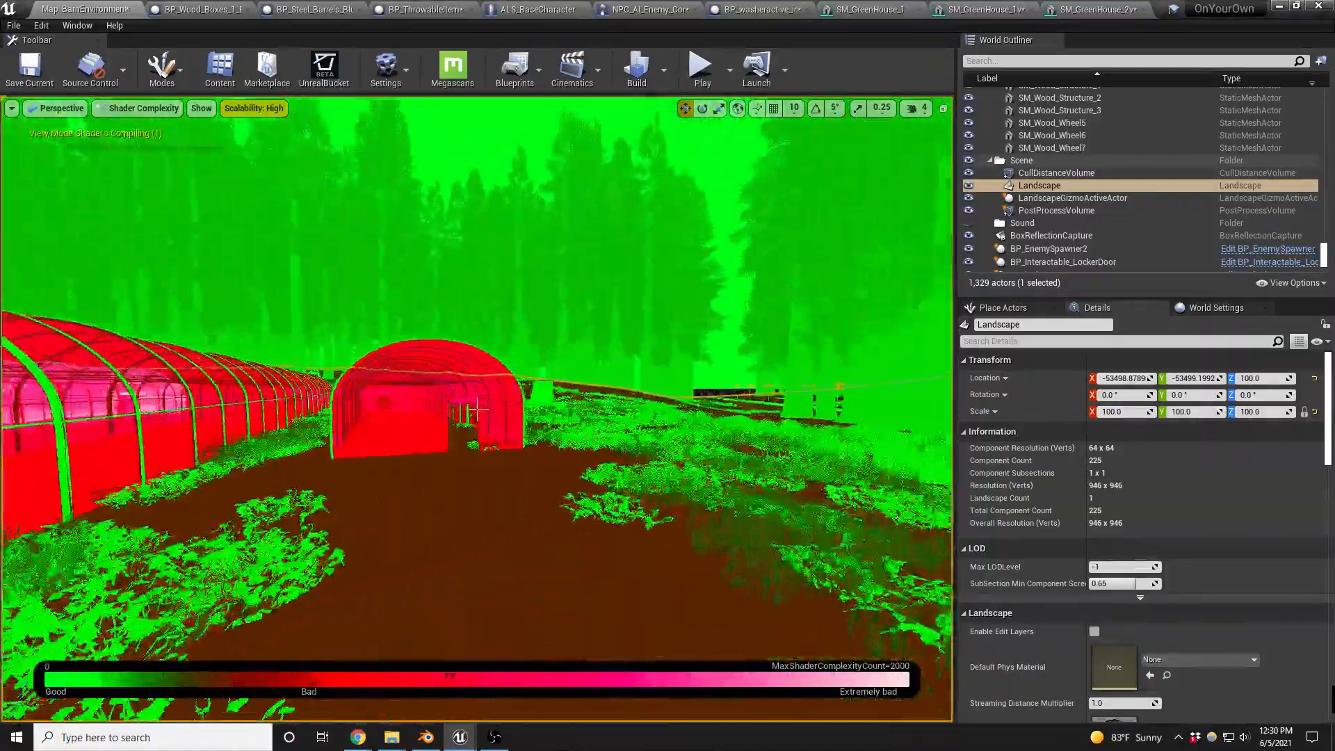
right_drag(477, 409, 407, 405)
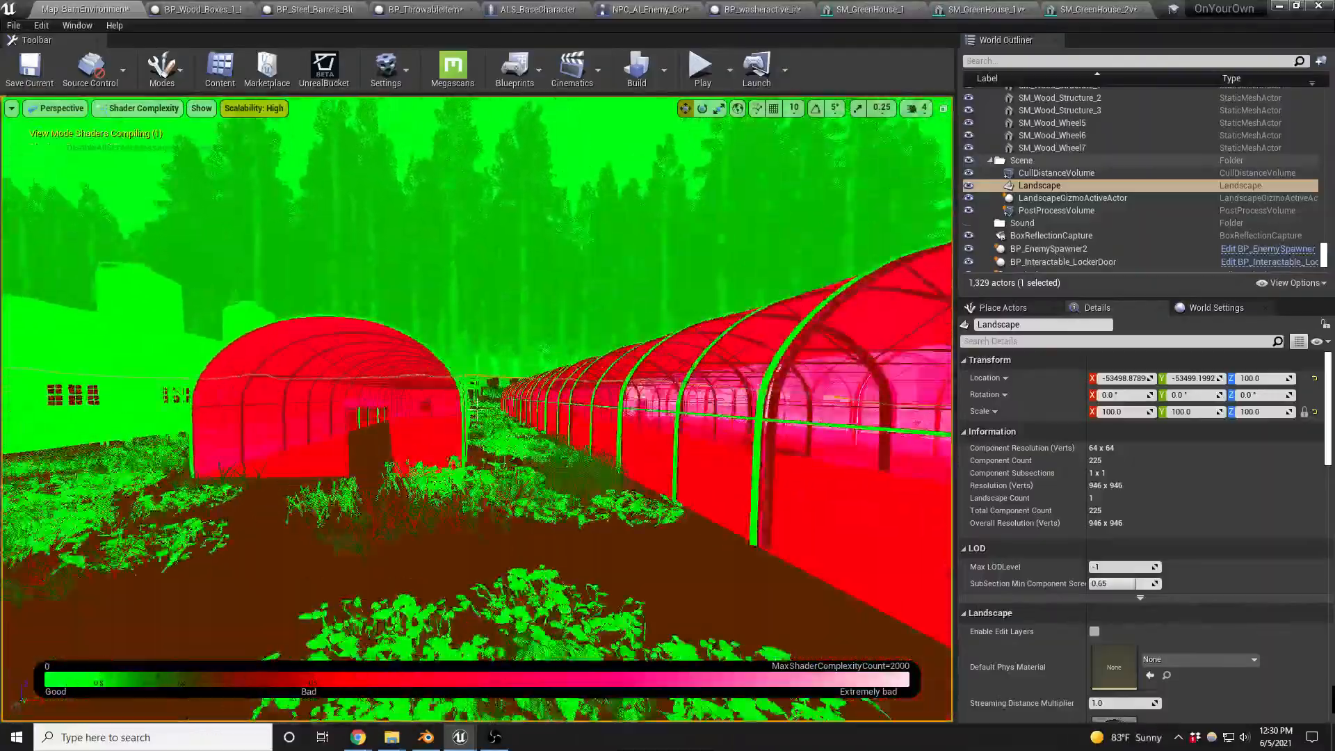
key(s)
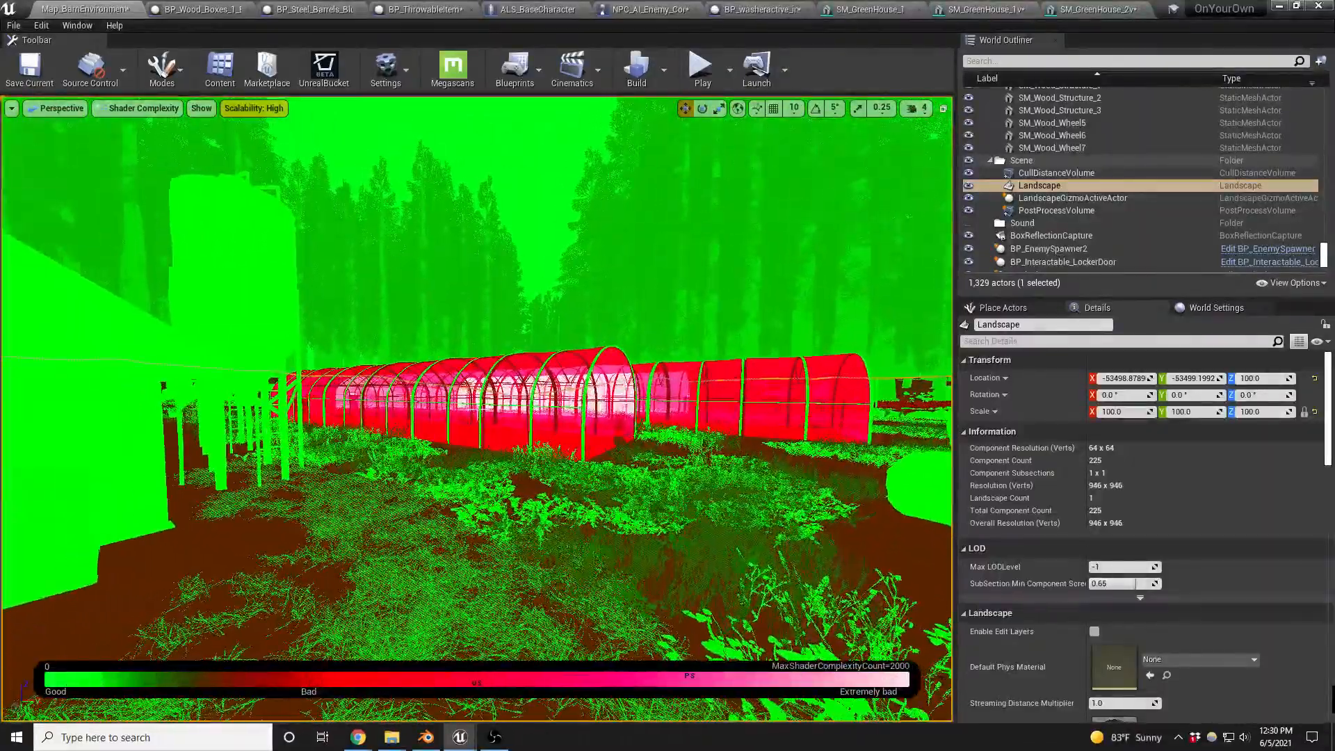
key(alt+4)
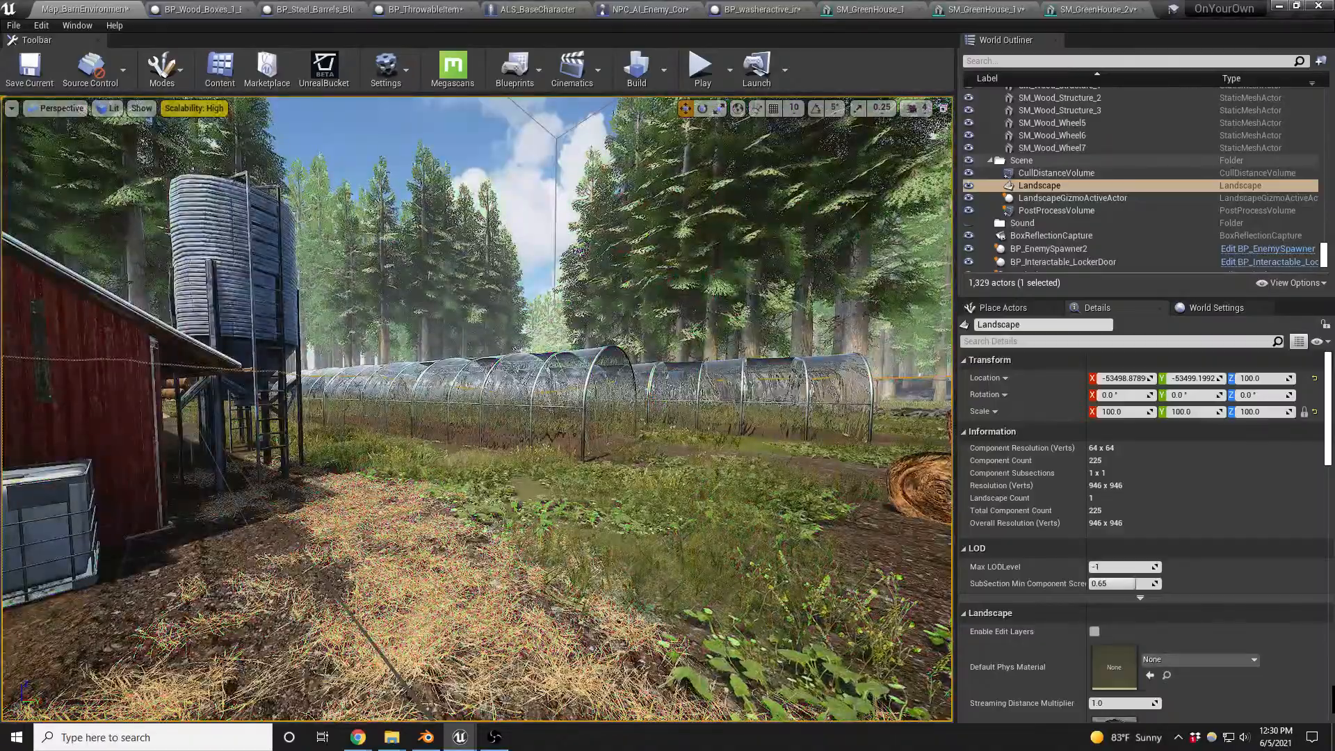
- Examine the greenhouses from beside the red barn and up close at the near end section
key(a)
key(q)
key(a)
key(a)
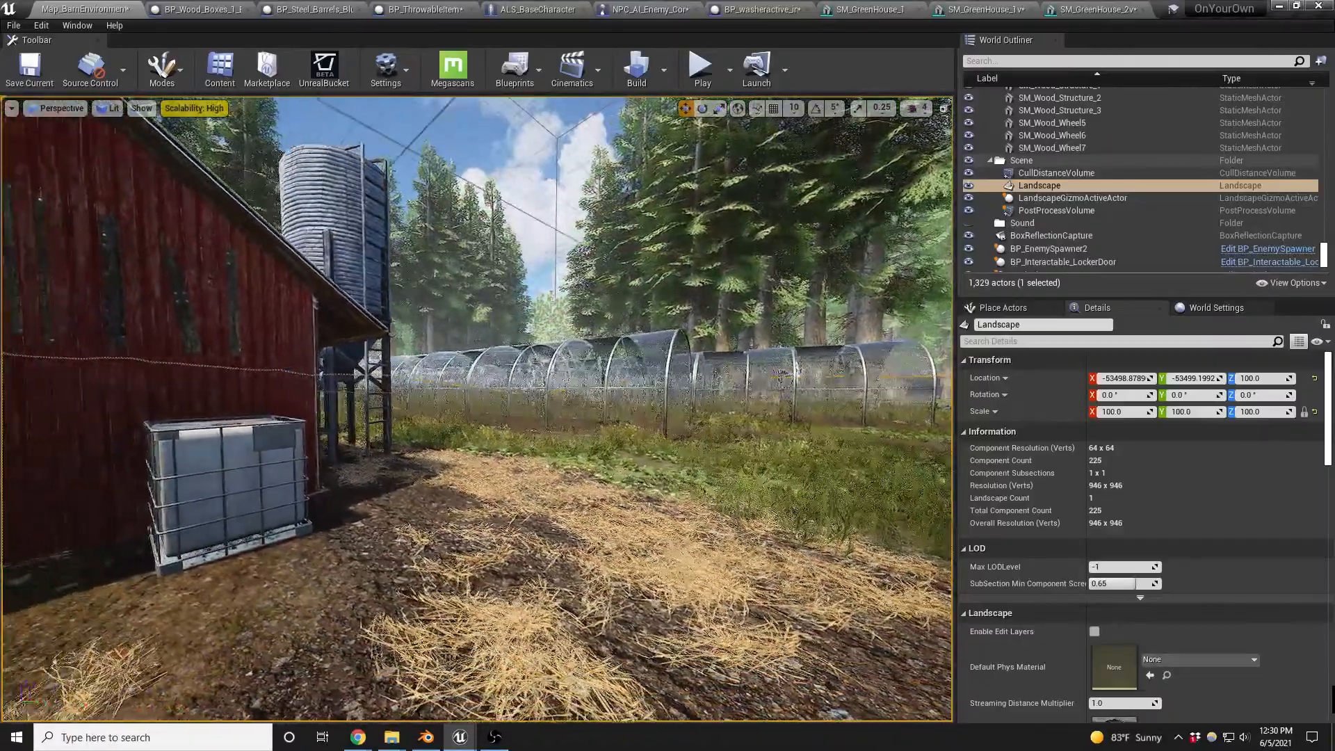
key(d)
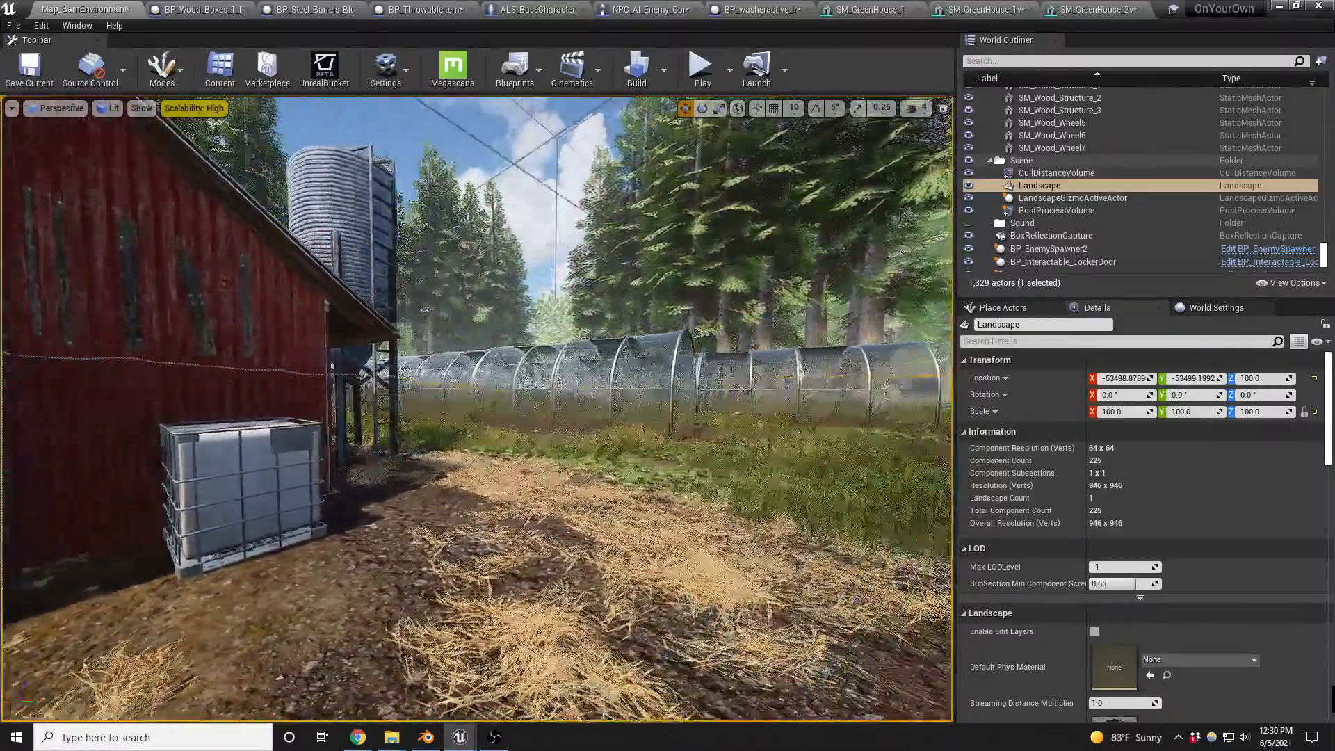
key(w)
key(w)
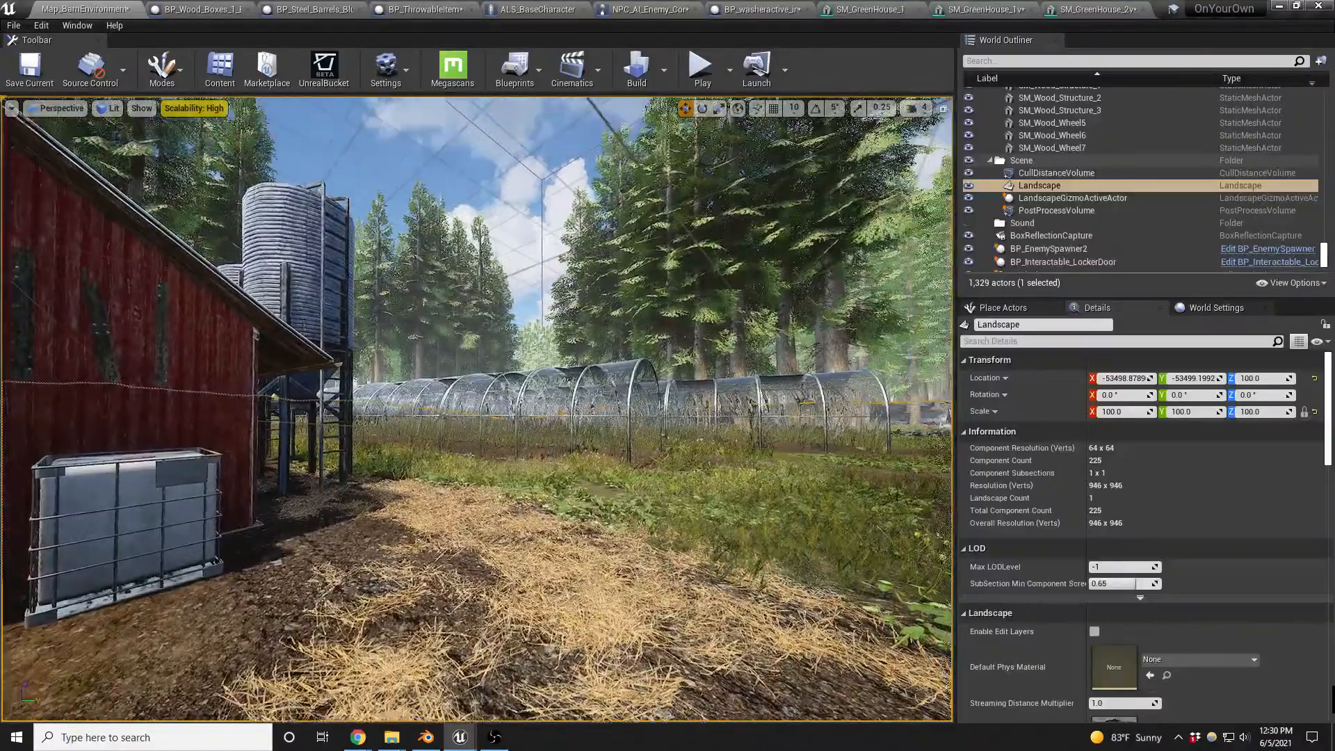
key(w)
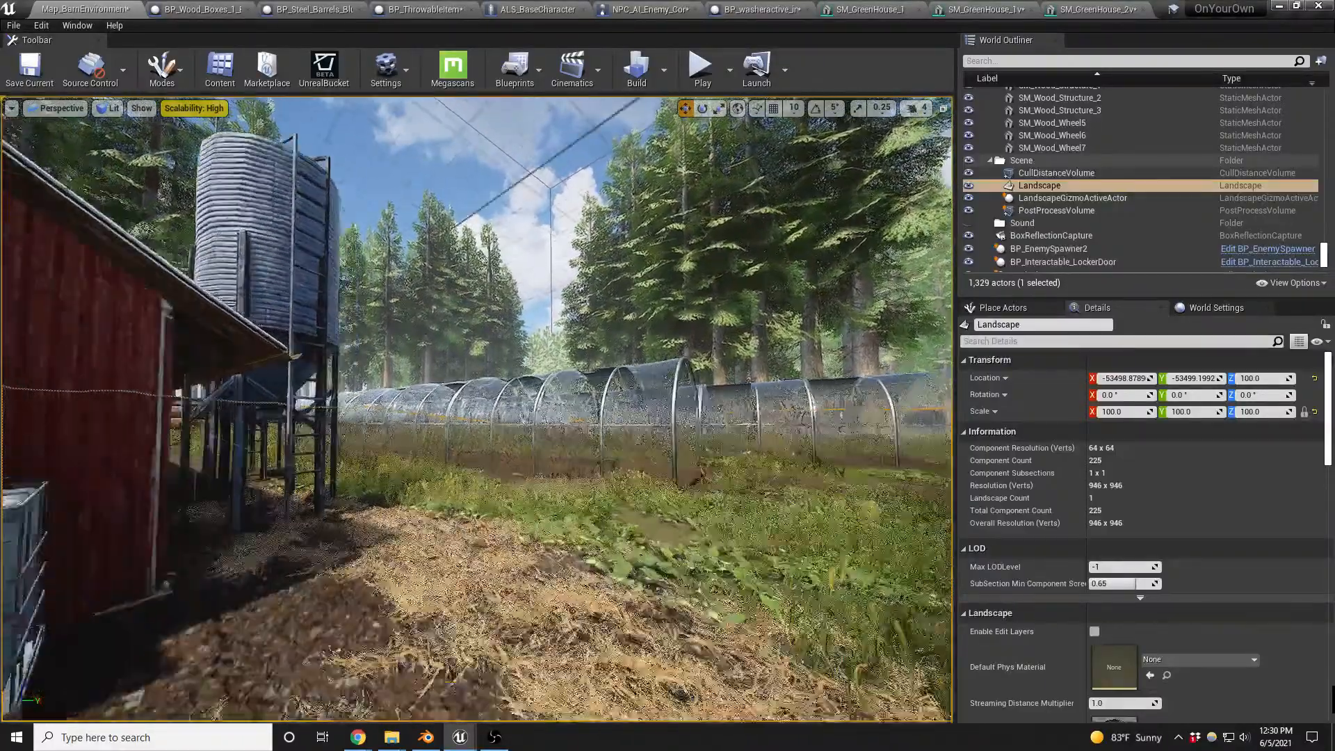
key(w)
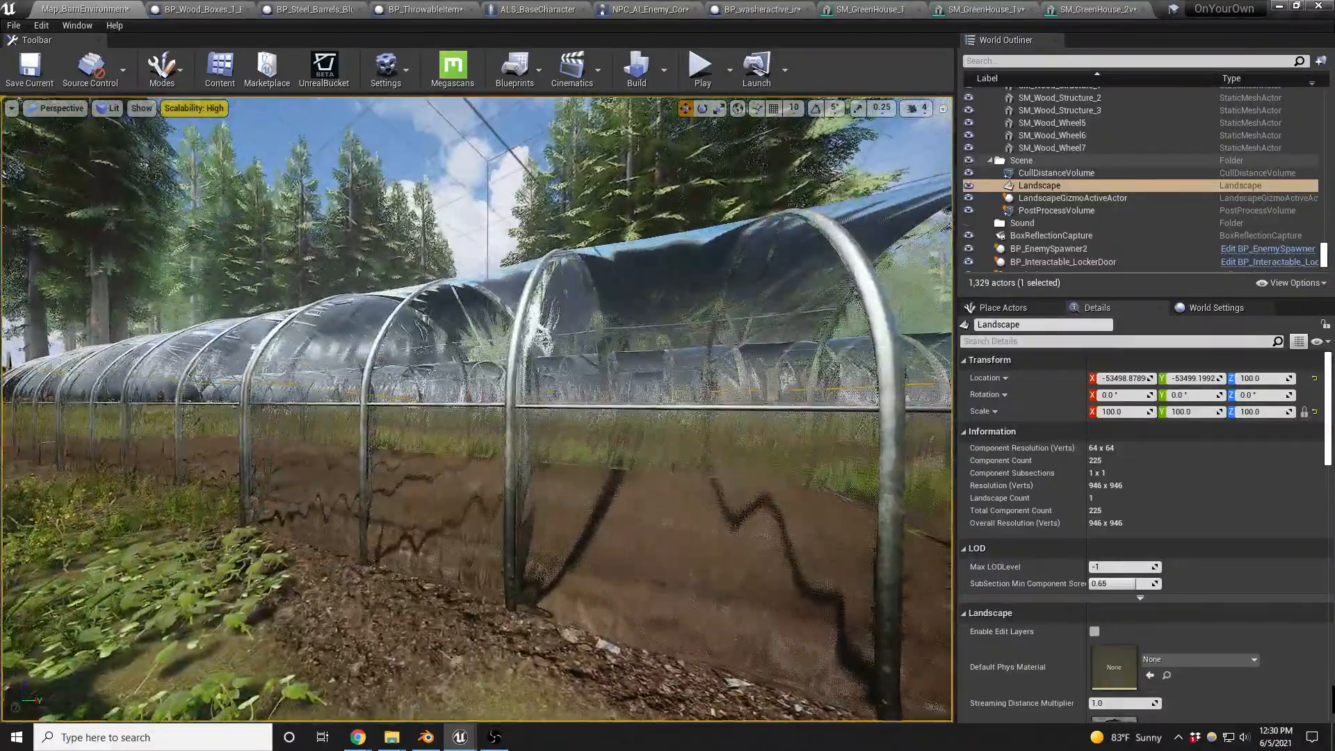
- Review the parameters of the plastic material MI_Glass_Base_Blurred_PlasticTube on the near greenhouse's end section and close it
click(668, 431)
double_click(1113, 645)
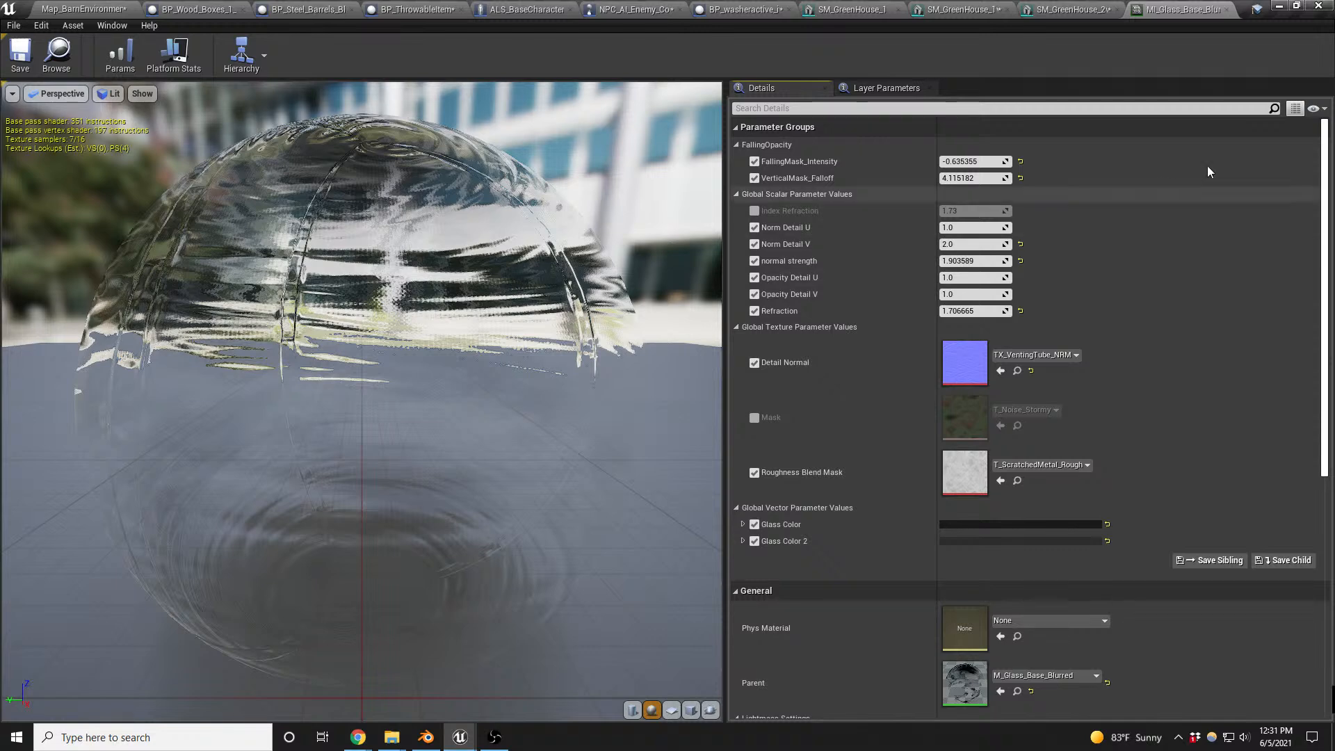
click(1227, 11)
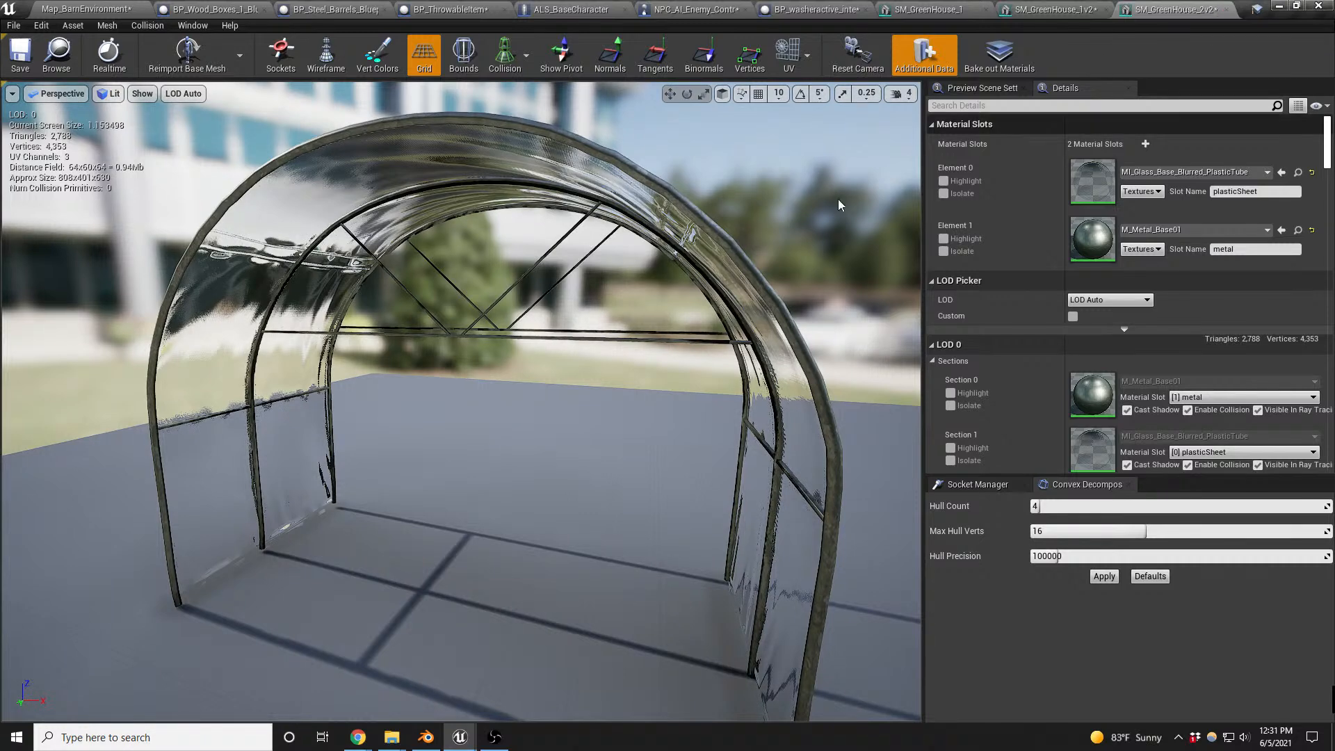
- Save the modified greenhouse meshes and the barn map, and return to the level
drag(839, 205, 749, 271)
key(ctrl+s)
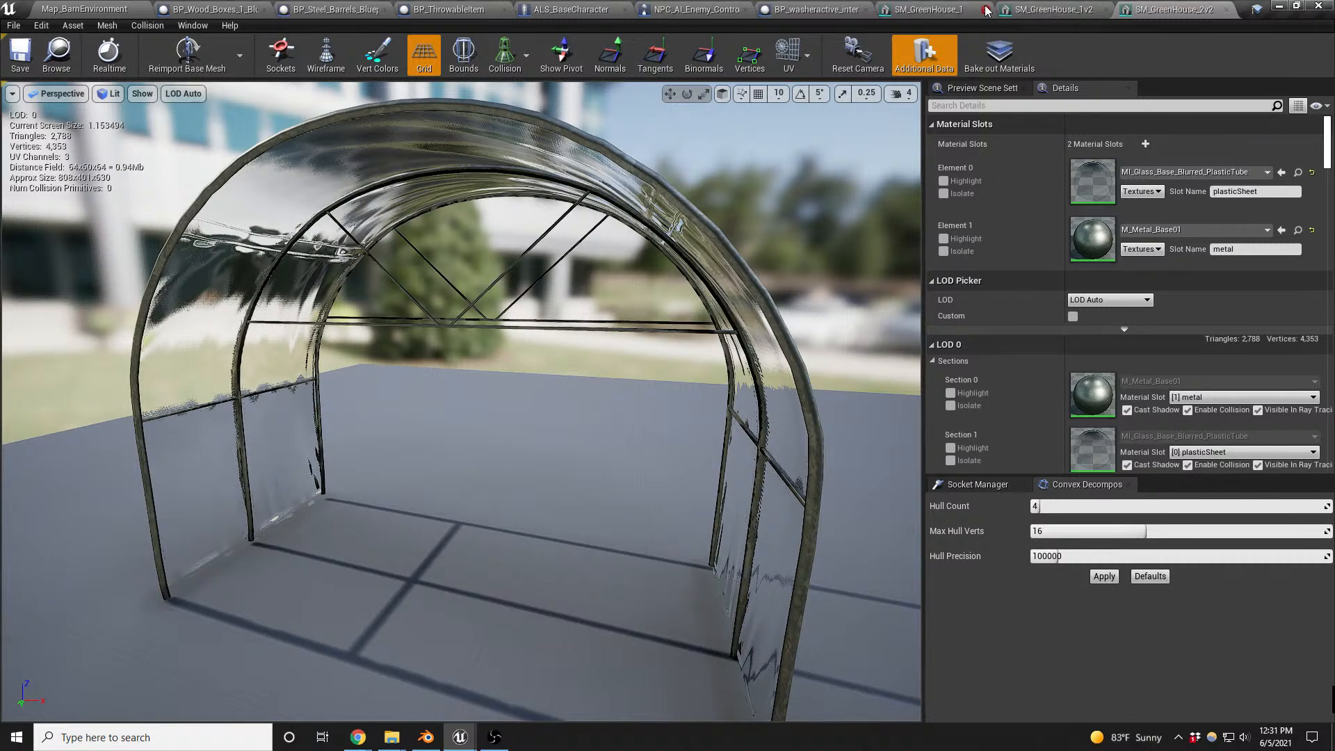
click(69, 10)
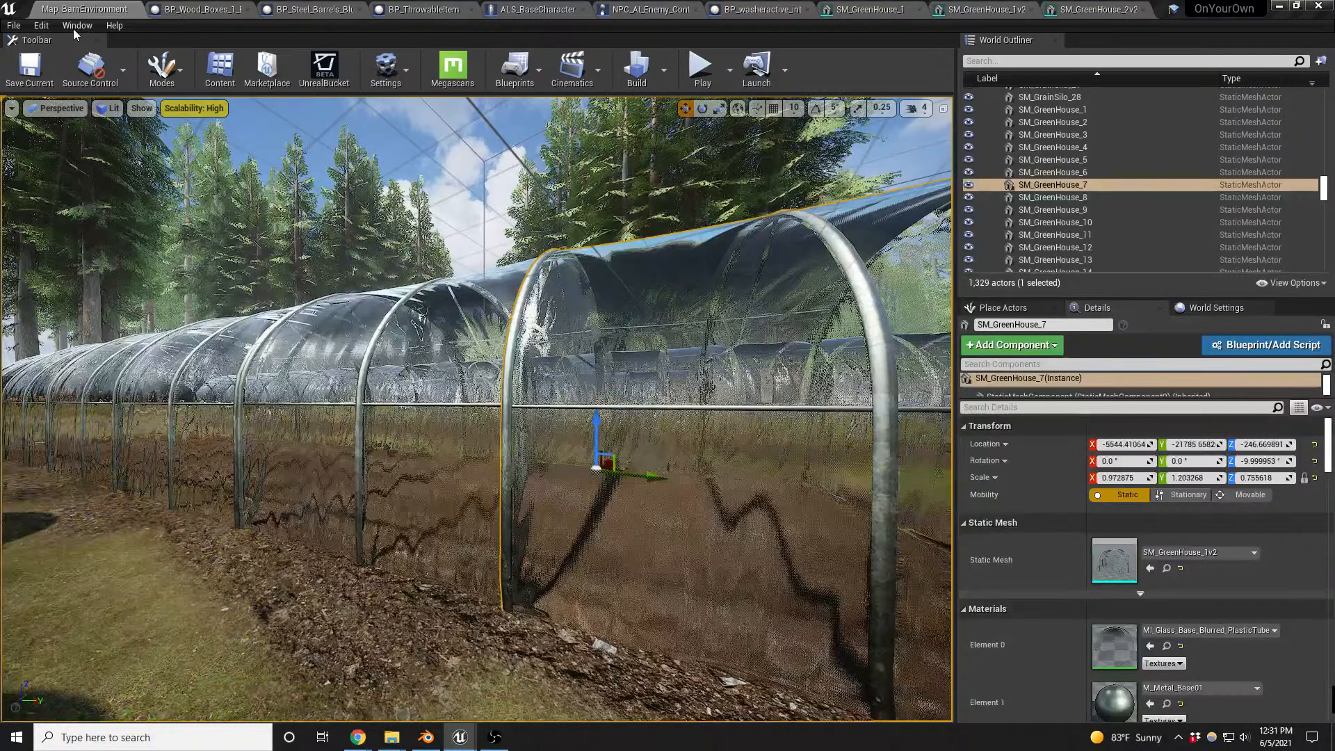
- Show the FPS counter in the level viewport and close the SM_GreenHouse_1, SM_GreenHouse_1v2 and SM_GreenHouse_2v2 mesh editors
click(11, 108)
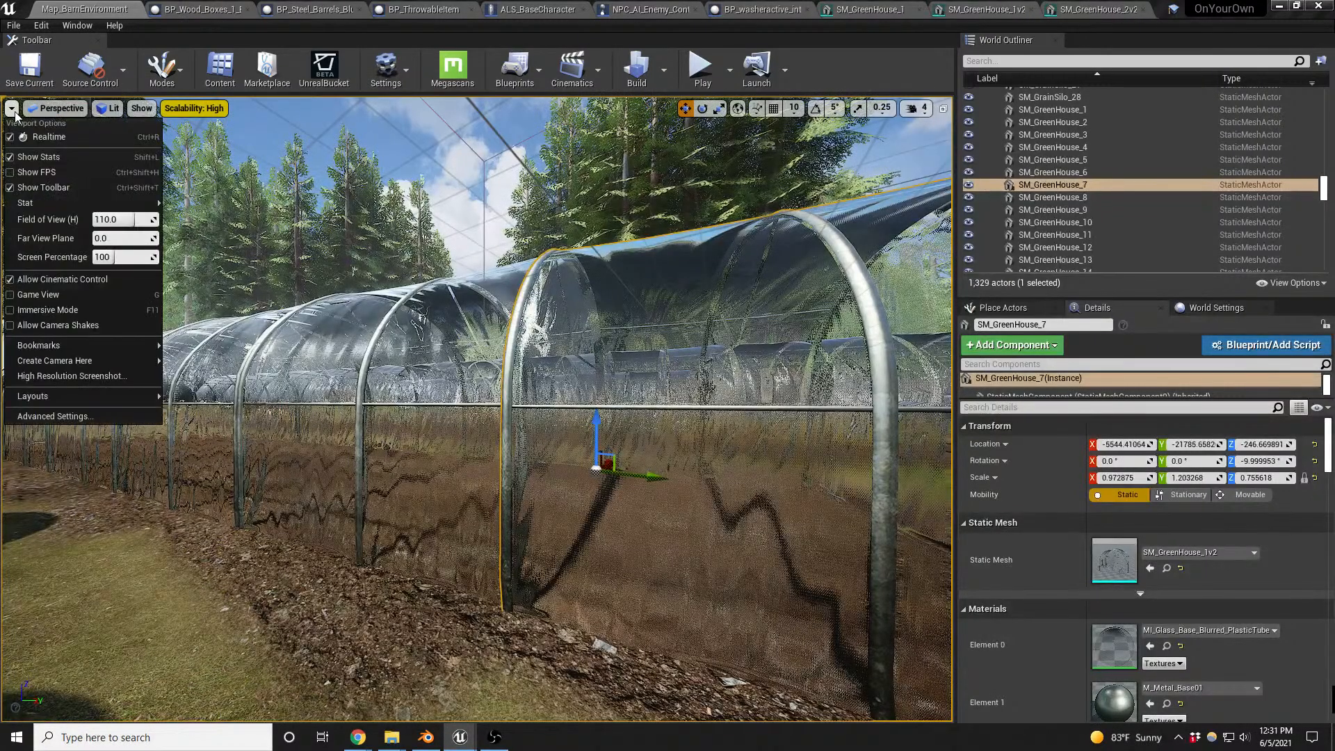
click(60, 170)
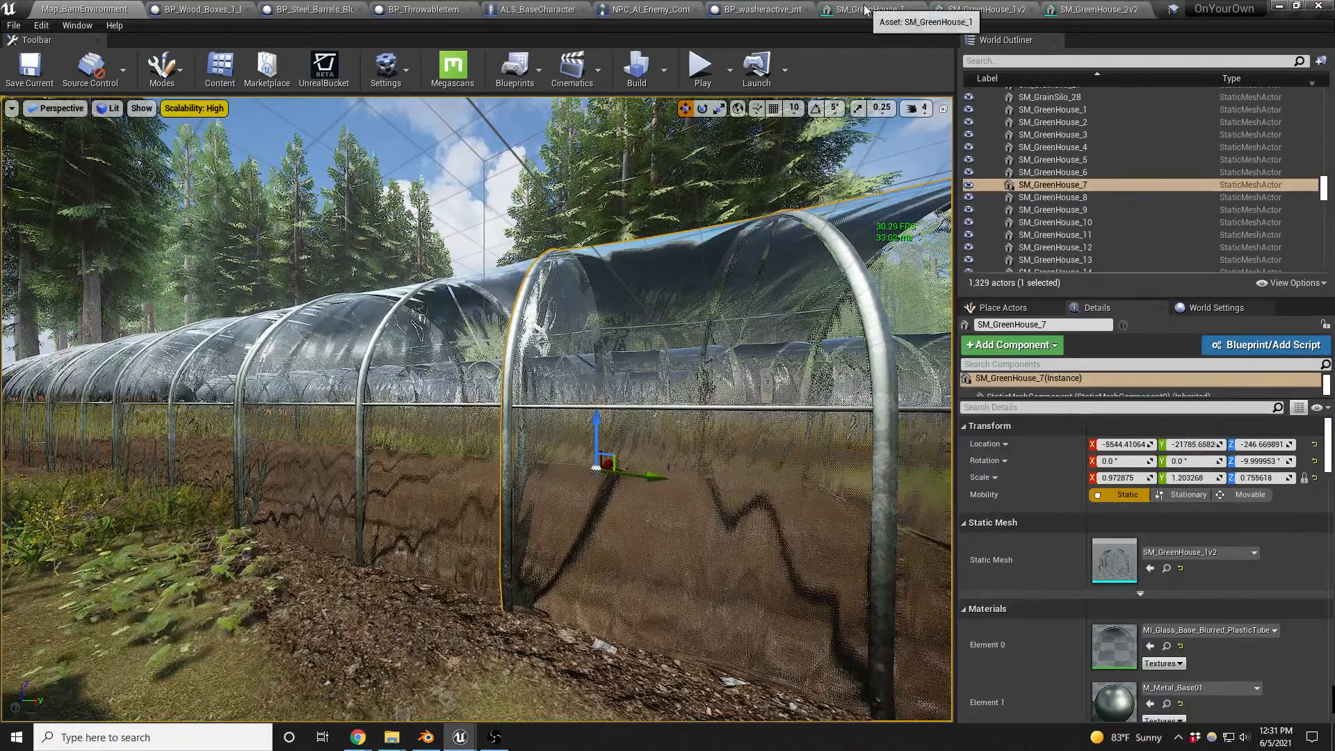
click(921, 9)
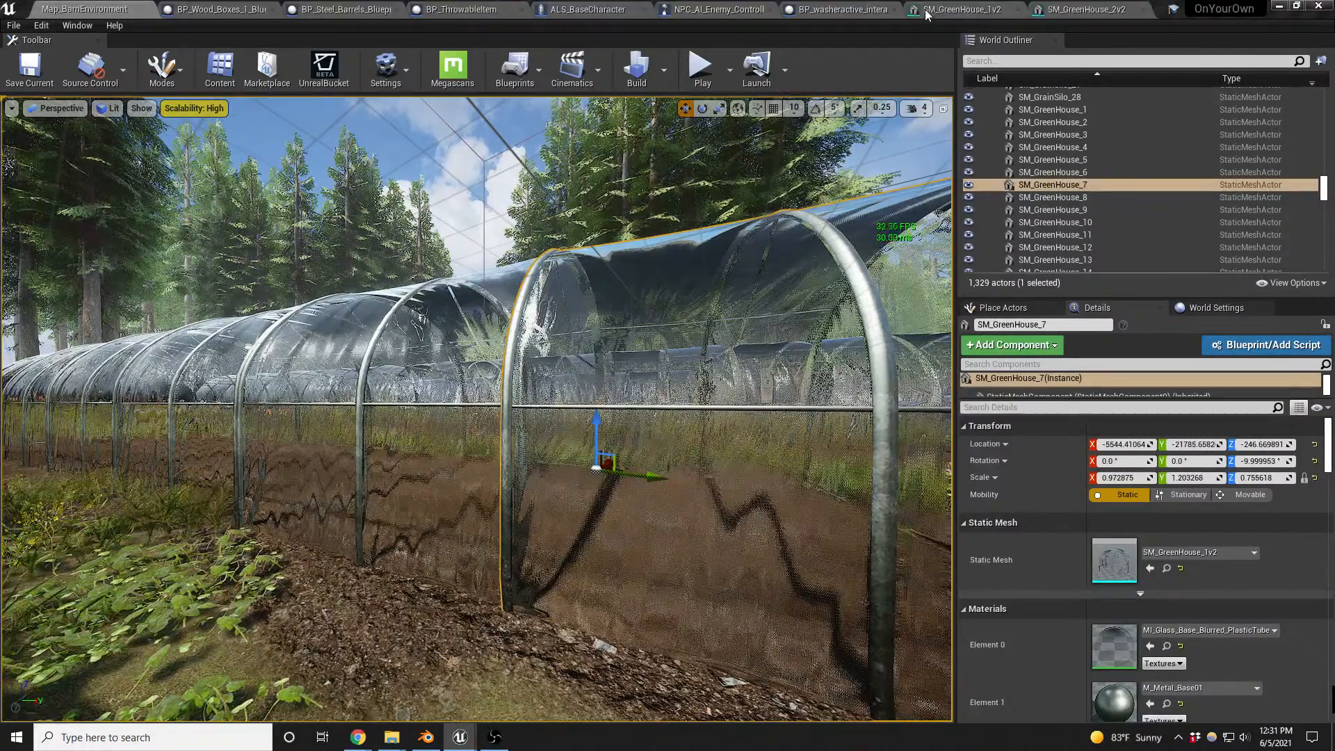
click(1017, 10)
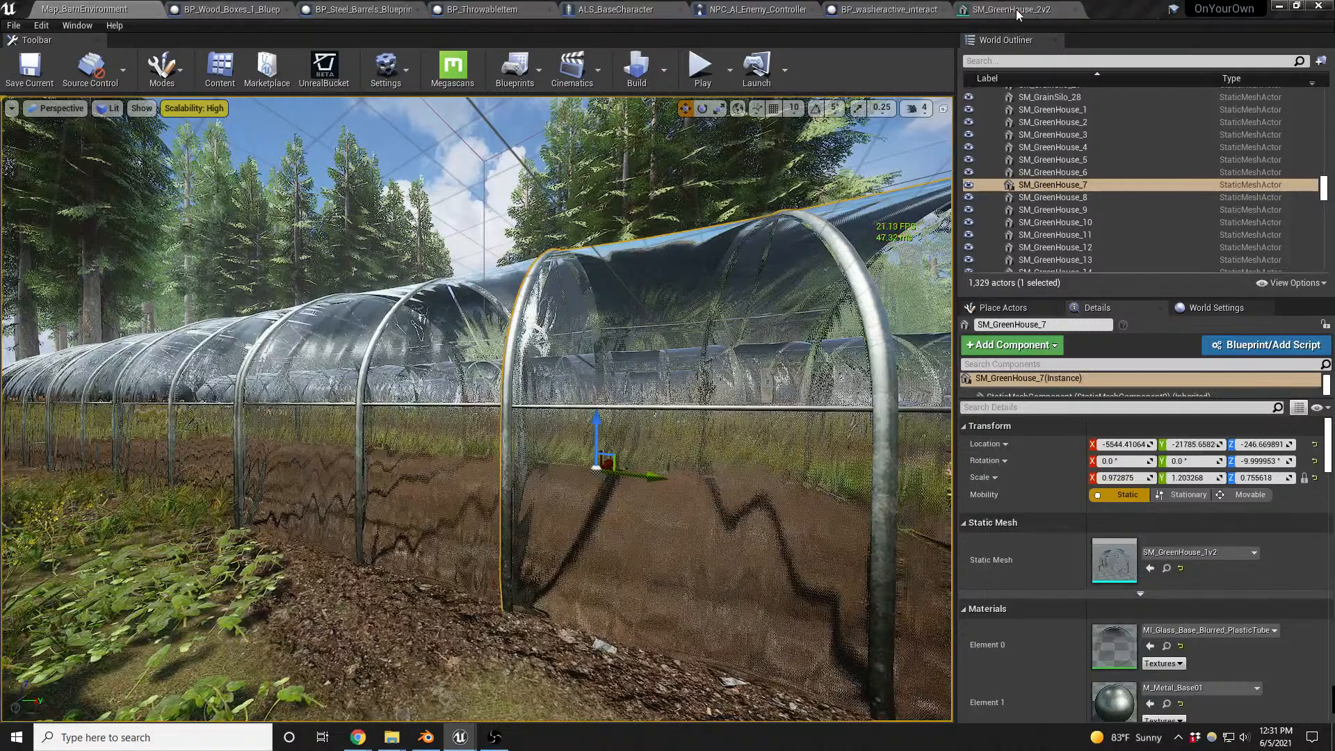
click(1075, 9)
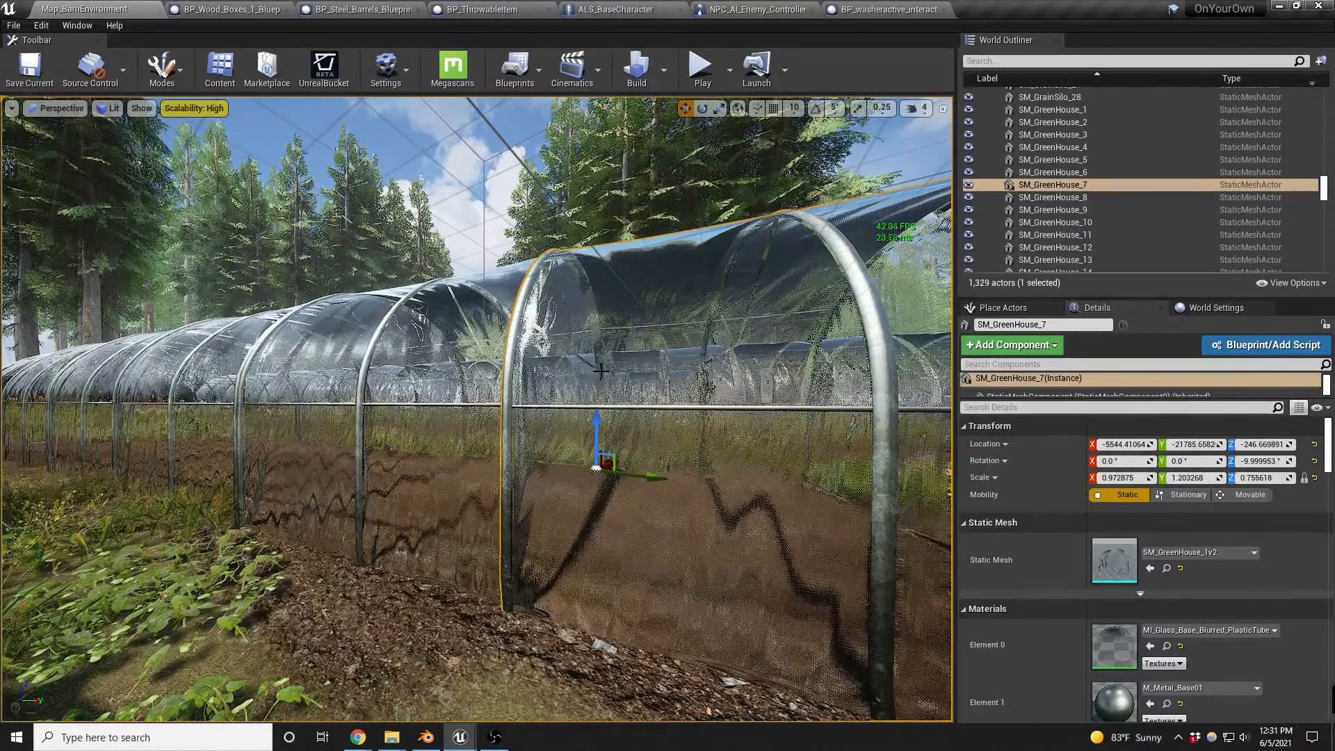
- Examine the open end and the interior of the near greenhouse
middle_drag(600, 372, 789, 426)
key(w)
right_drag(606, 373, 512, 403)
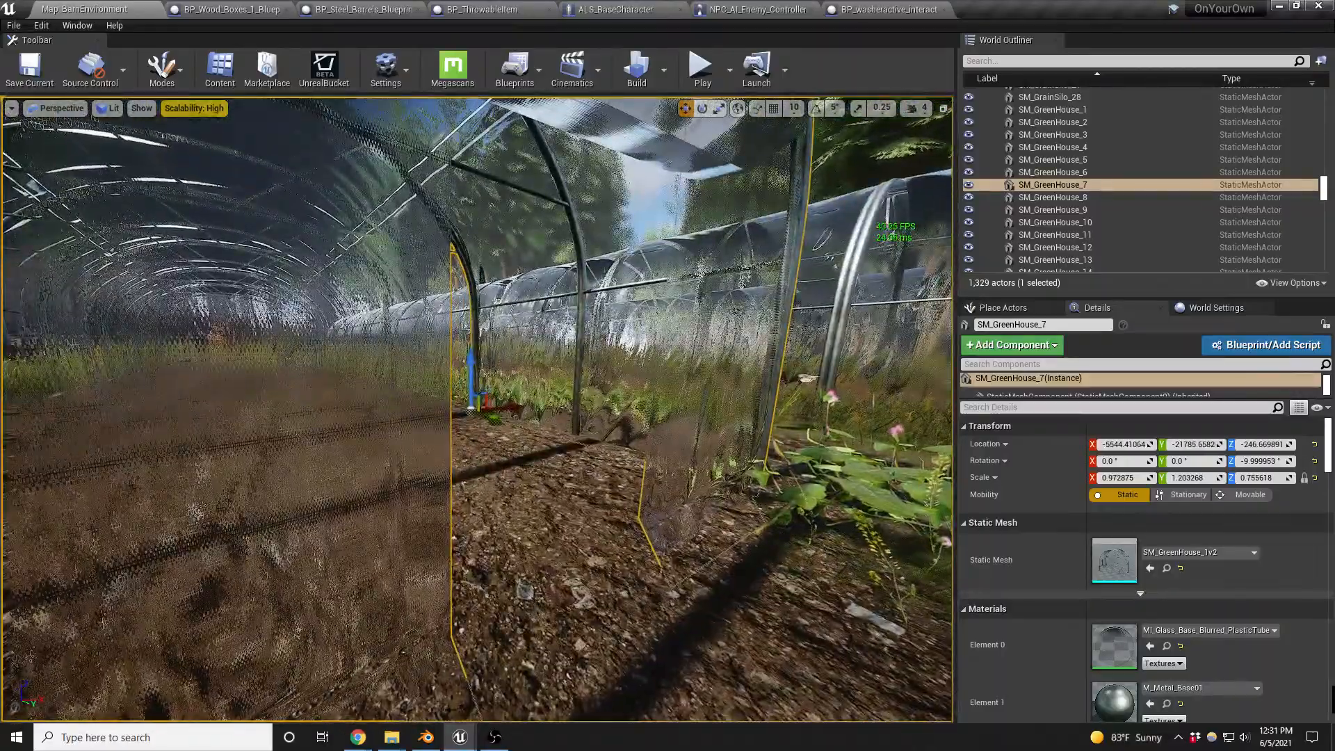
- Switch to Blender and save Greenhouse.blend
key(alt+Tab)
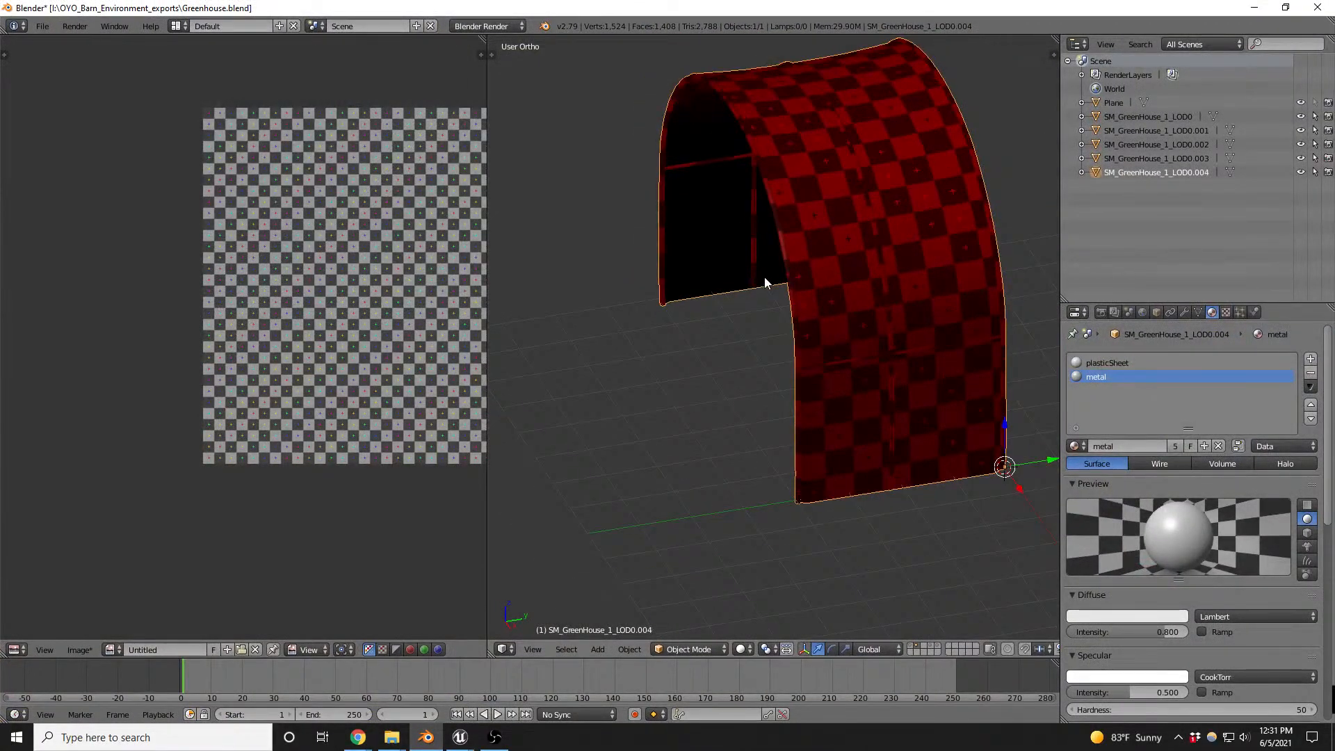
key(ctrl+s)
click(765, 279)
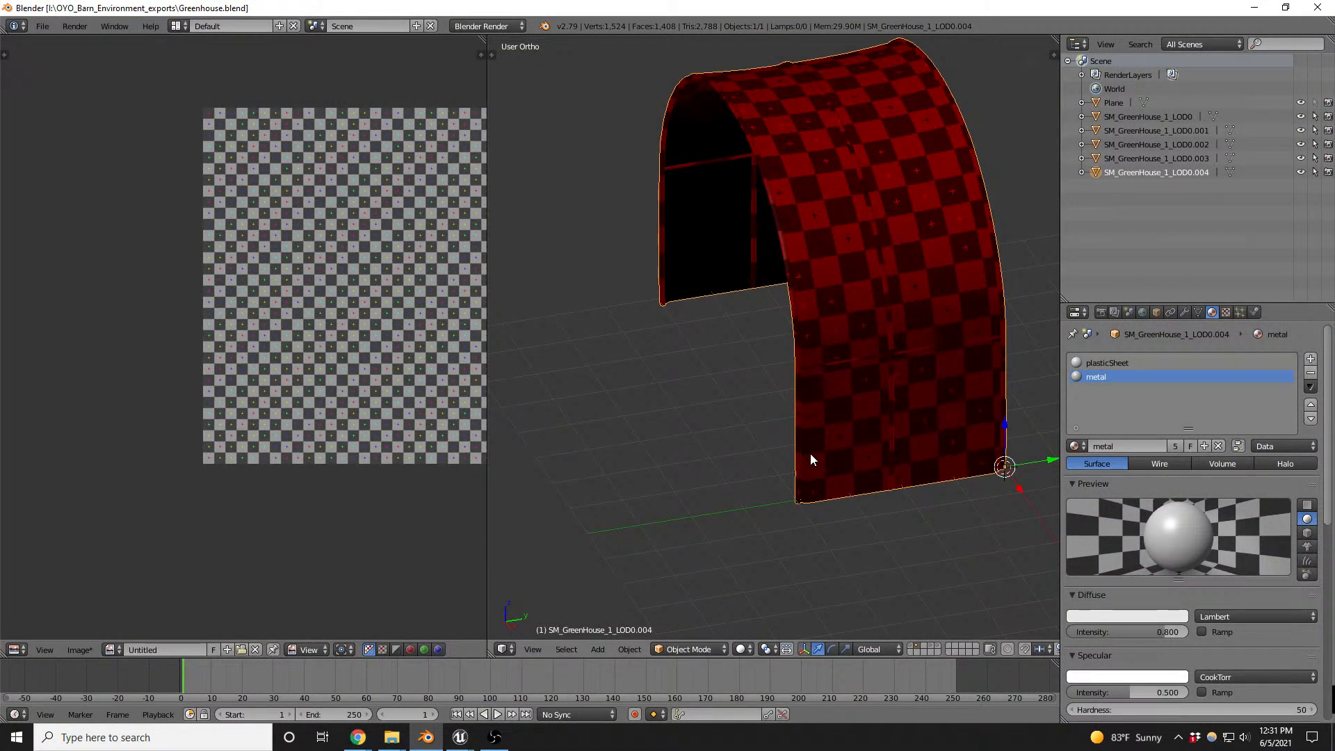
- Show the layer with the original greenhouse end section and open the SM_GreenHouse_1_LOD0 mesh for editing in a maximized viewport
click(911, 646)
middle_drag(796, 348, 843, 321)
scroll(843, 322, up, 2)
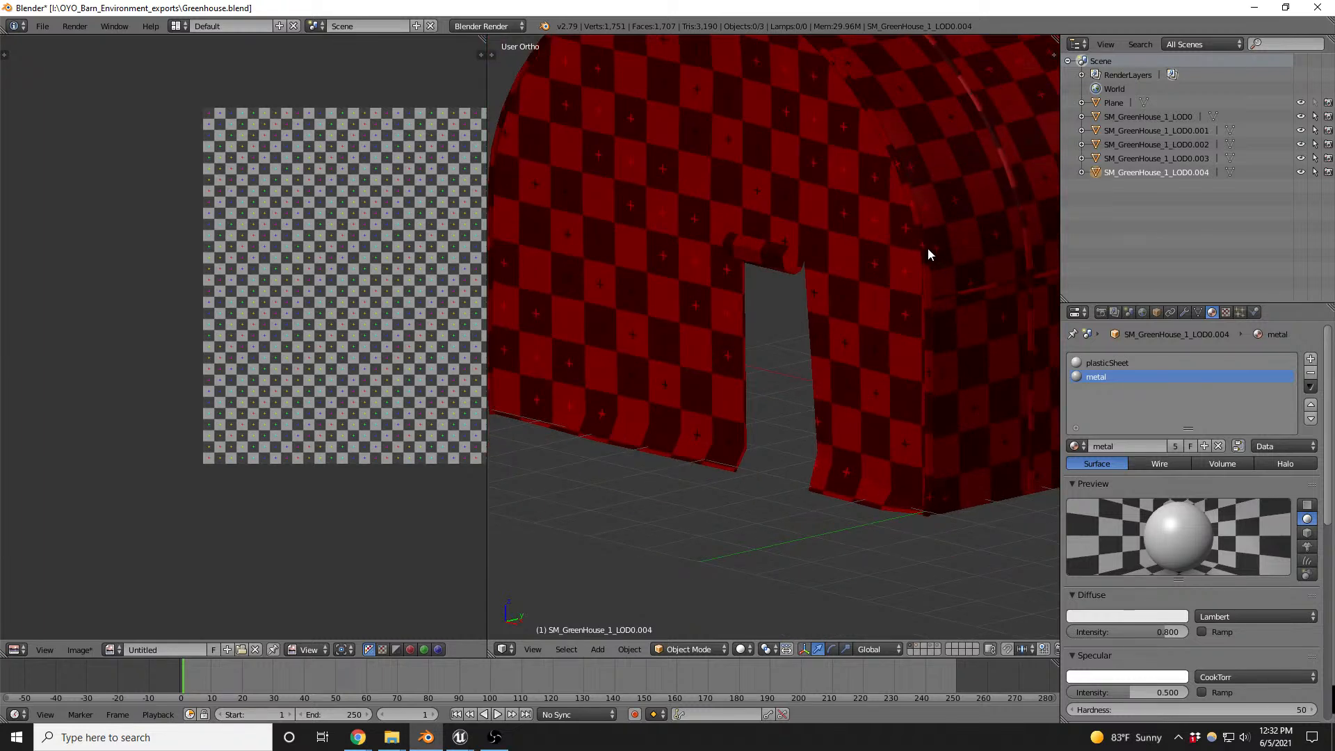
right_click(926, 246)
key(shift+space)
key(Tab)
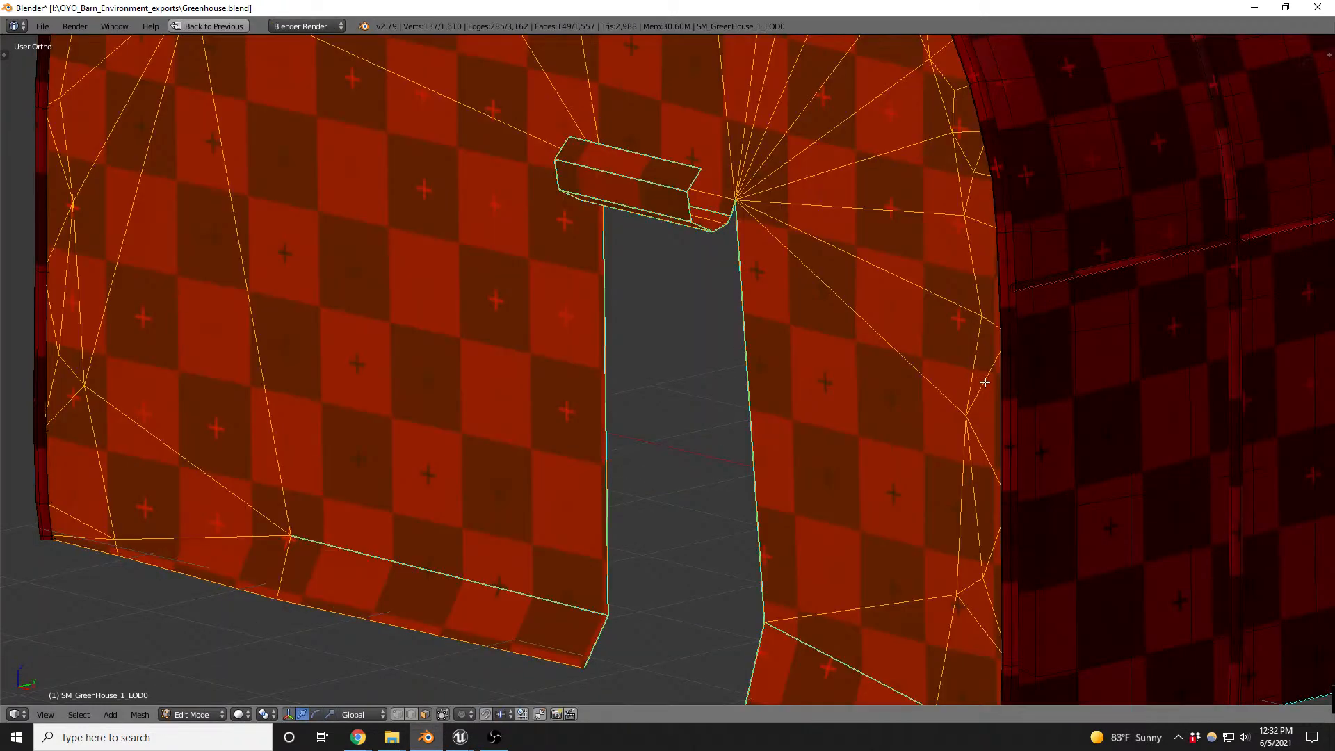
- Duplicate the lower section of the side wall's vertical pipe and place the copy horizontally along the doorway's right-hand edge
key(a)
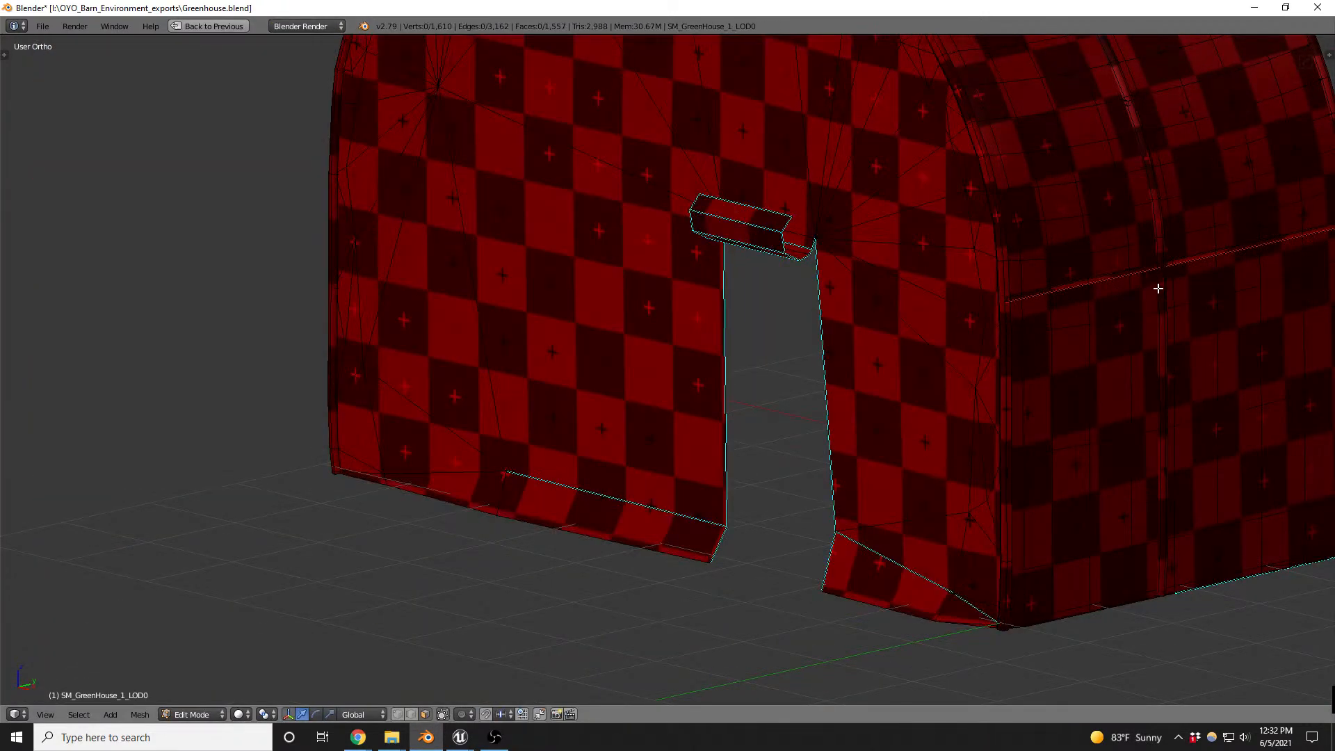
scroll(918, 260, up, 5)
key(ctrl+Tab)
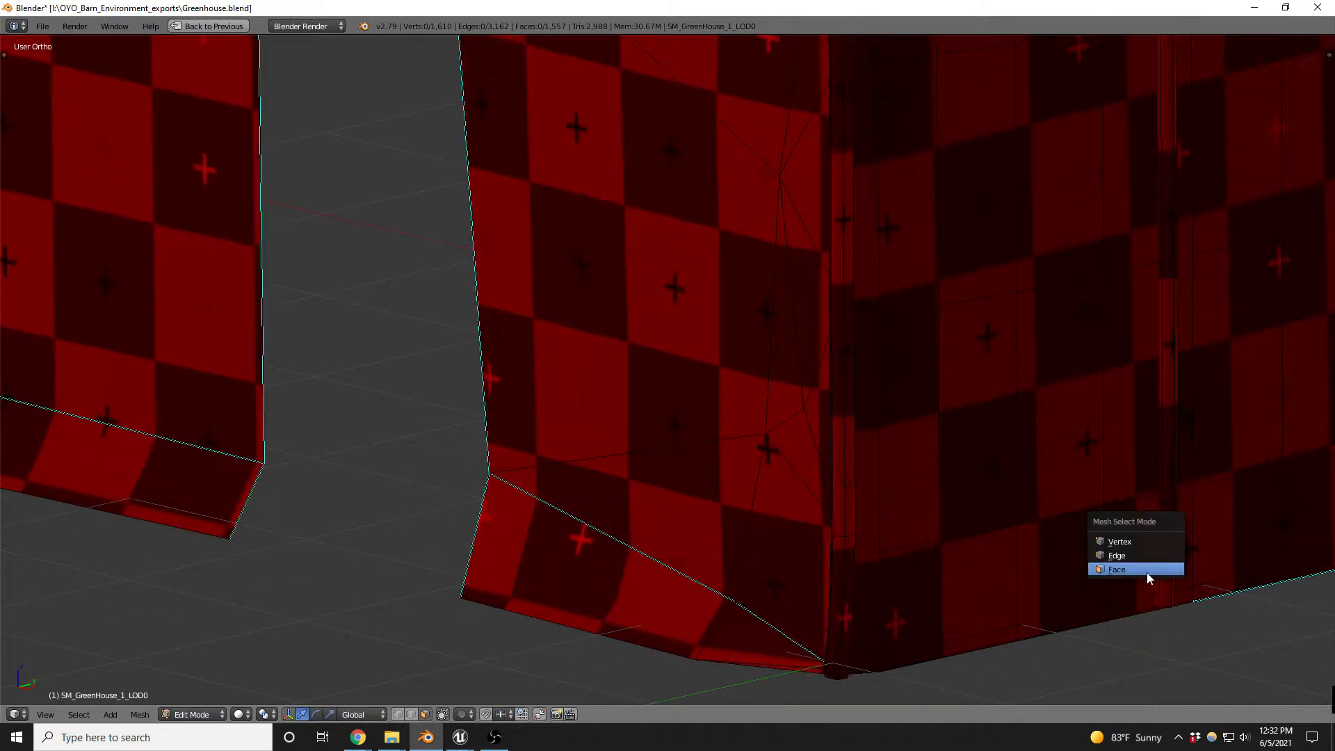
click(1147, 574)
right_click(1166, 555)
key(ctrl+KP_Add)
key(ctrl+KP_Add)
key(ctrl+KP_Add)
key(ctrl+KP_Add)
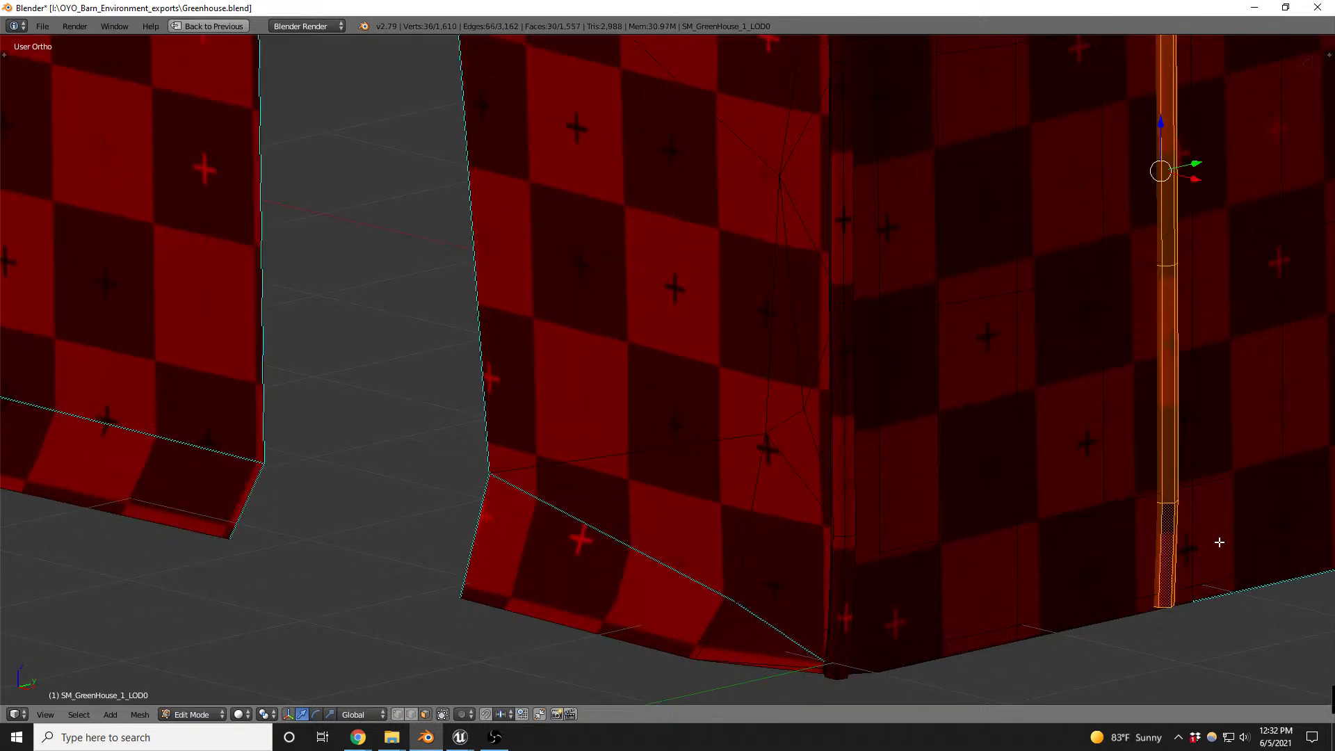
scroll(1044, 469, down, 1)
scroll(1041, 468, down, 4)
key(ctrl+KP_Subtract)
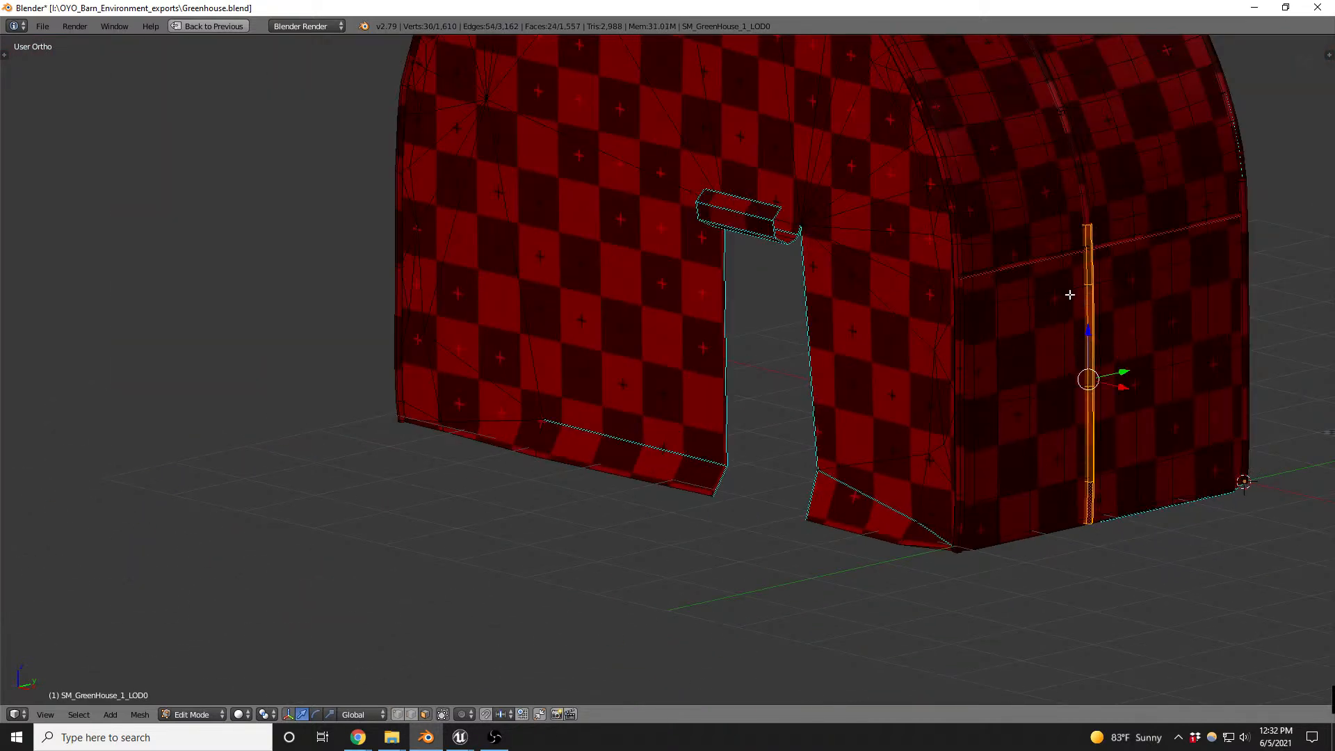
key(shift+d)
key(shift+z)
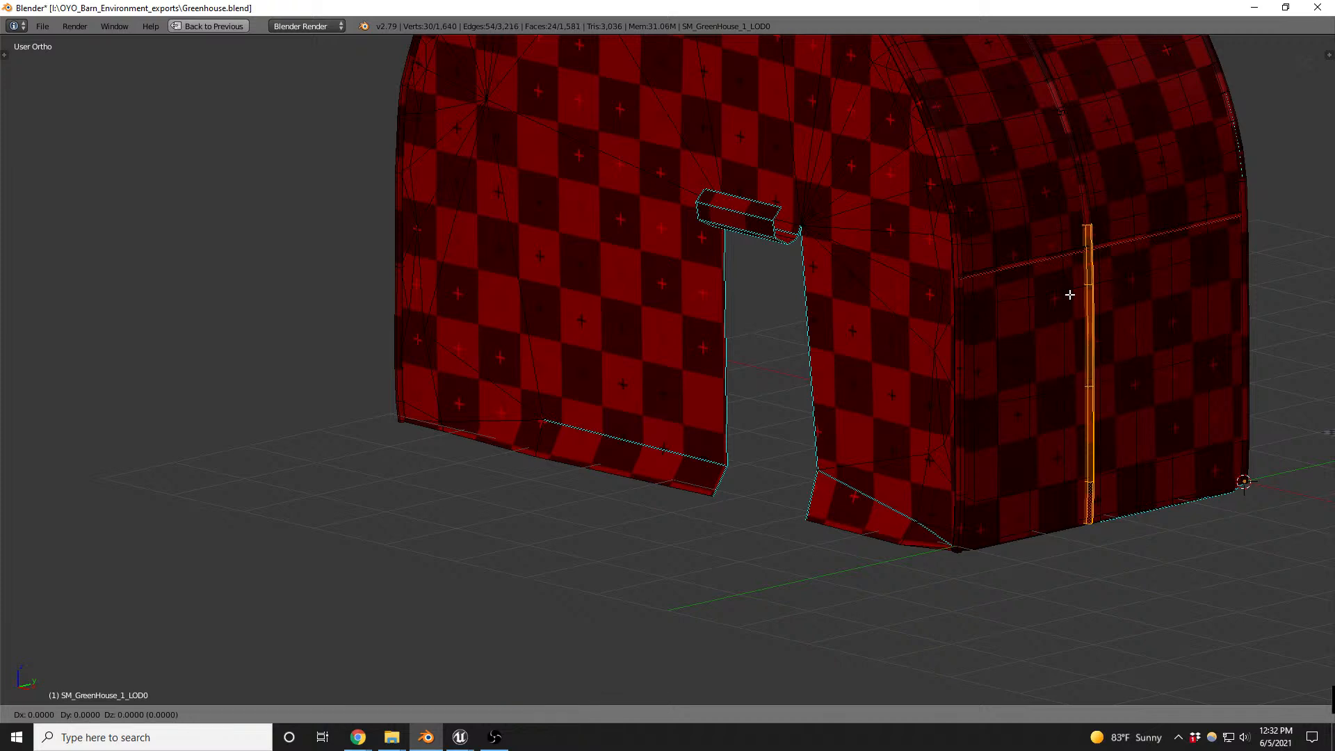
click(786, 289)
- Select the copied pipe's lower edge loop and move it along Y toward the doorway's fold corner
scroll(845, 420, up, 5)
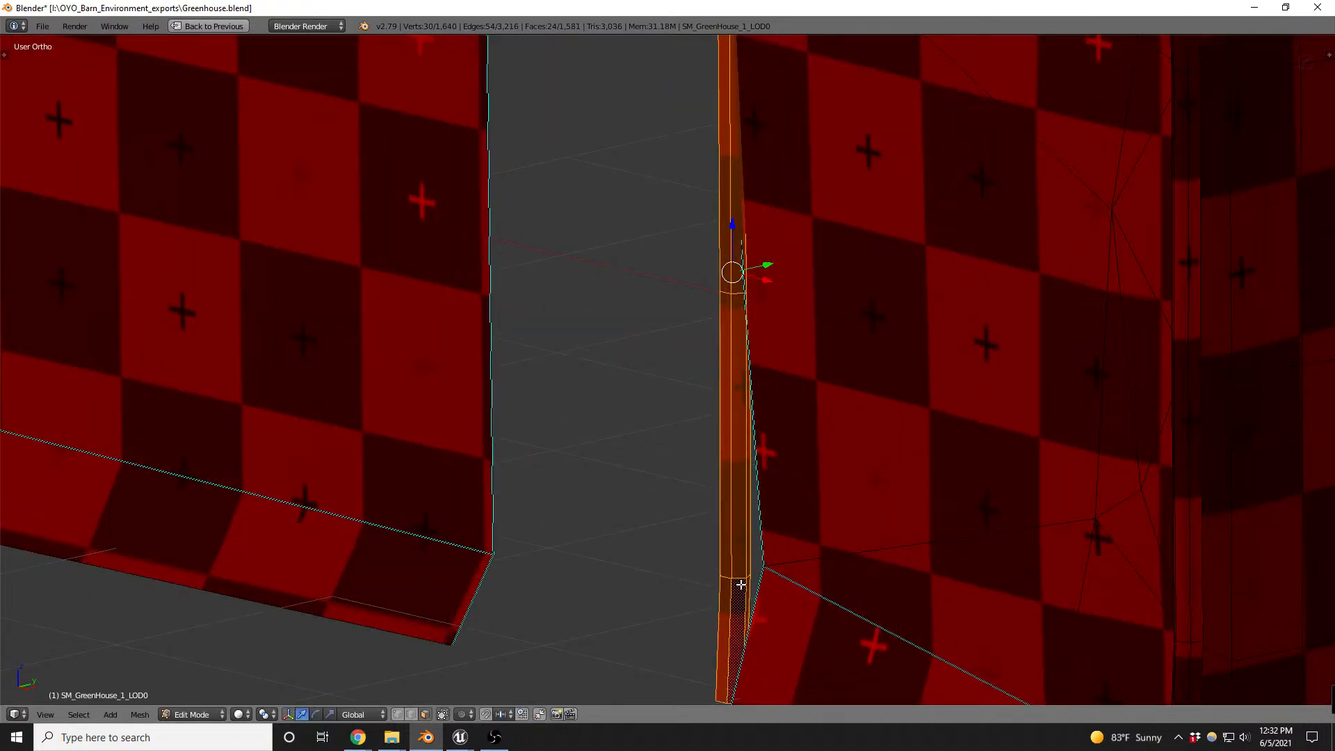
key(ctrl+Tab)
click(714, 574)
alt+right_click(741, 580)
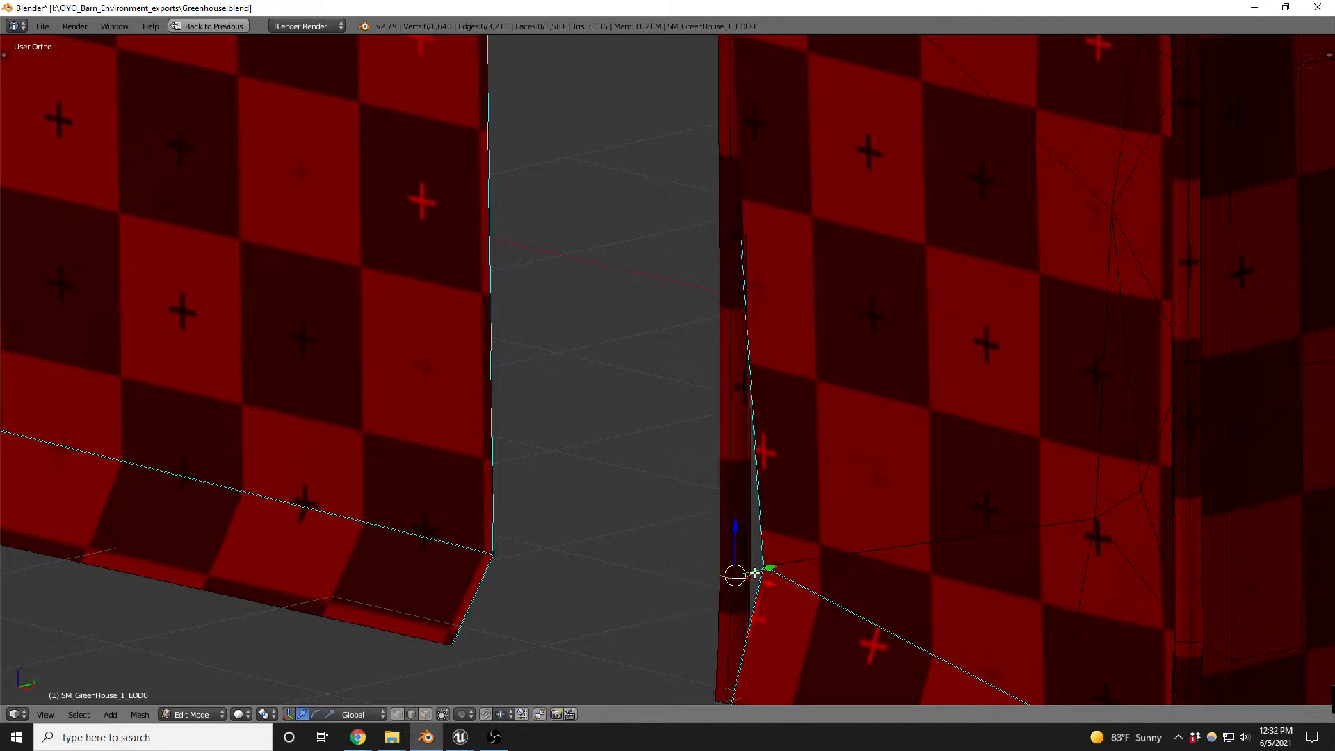
key(g)
key(y)
click(787, 562)
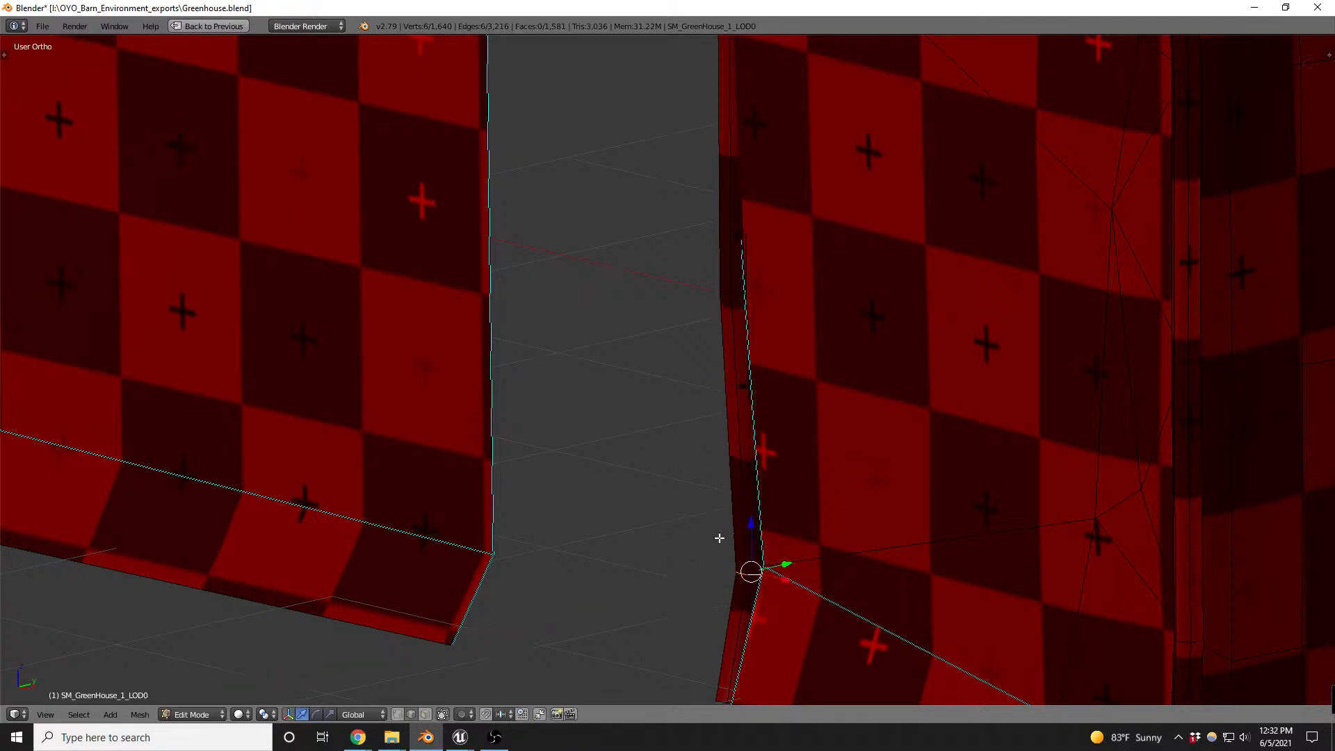
- Set the snap element to Vertex and move the pipe's lower loop horizontally against the wall's fold corner
middle_drag(721, 540, 802, 580)
scroll(802, 580, up, 4)
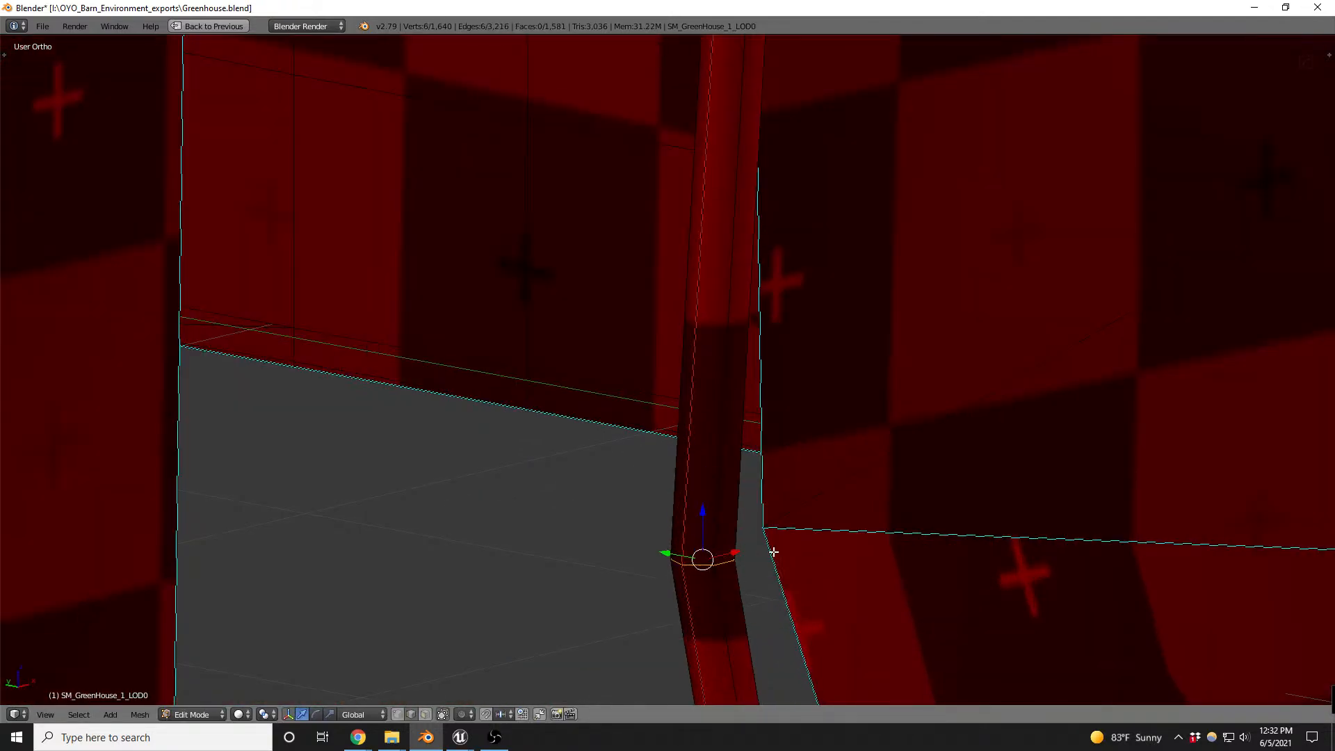
key(g)
key(z)
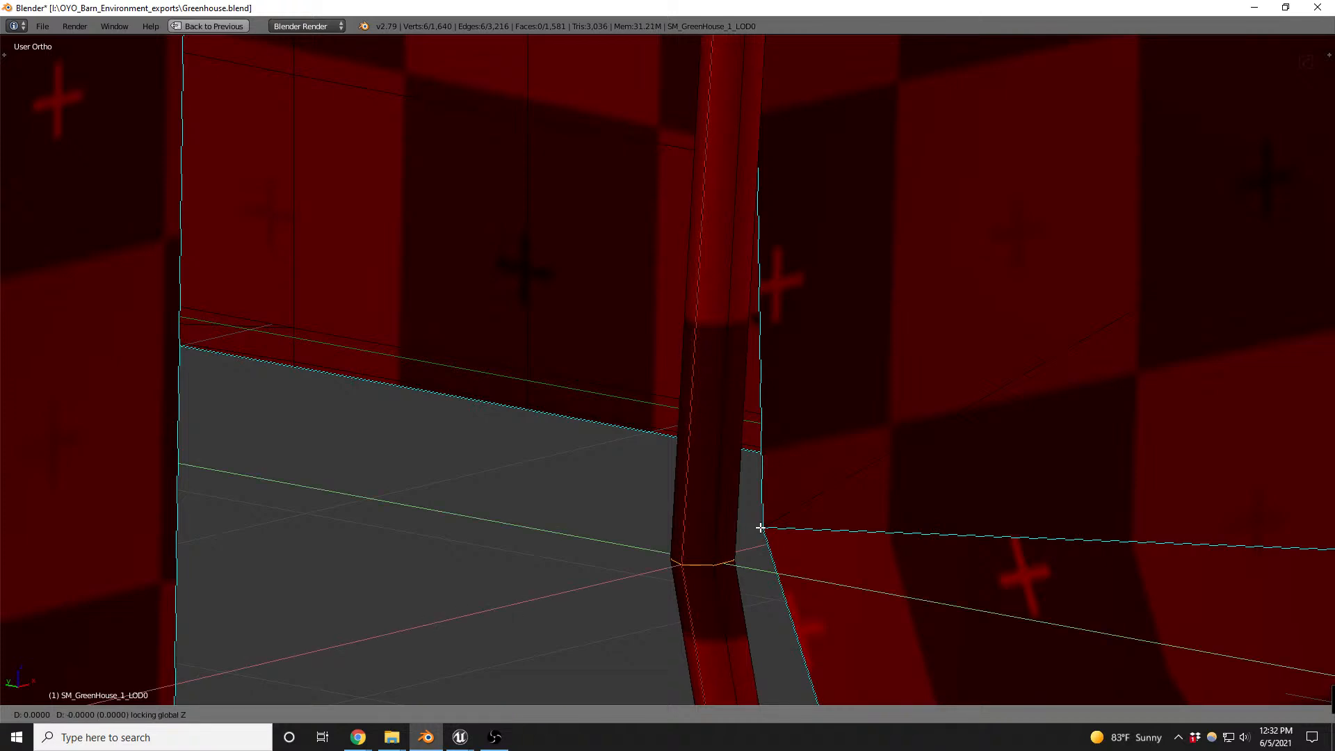
click(757, 527)
key(shift+ctrl+Tab)
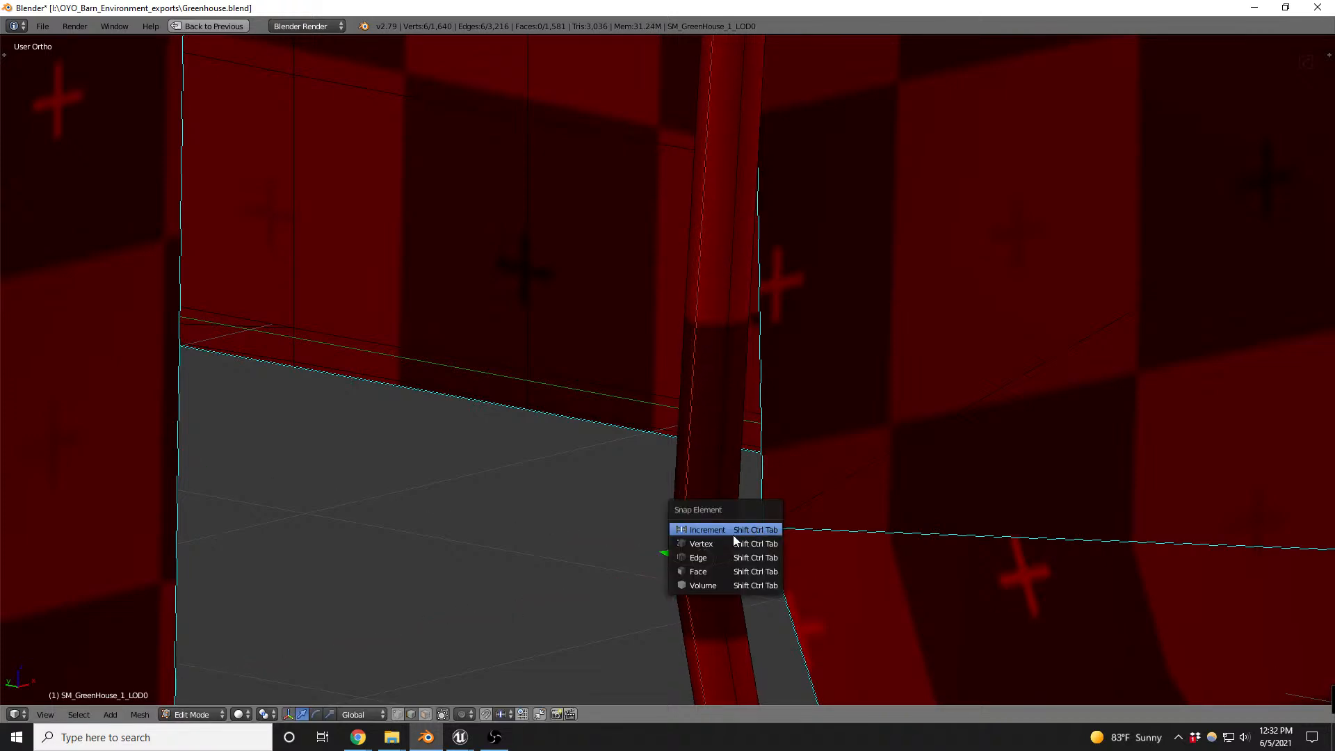
click(730, 543)
key(g)
key(z)
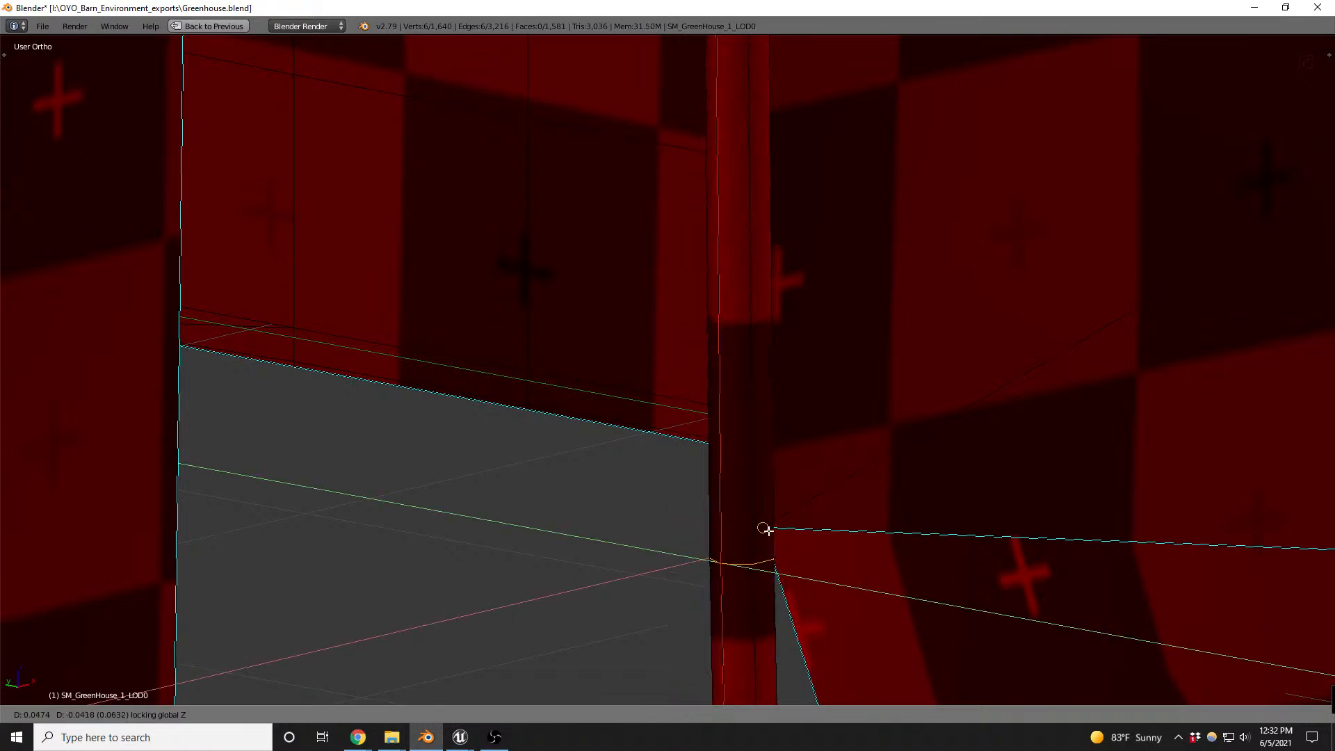
ctrl+click(766, 528)
scroll(786, 520, down, 3)
middle_drag(810, 525, 762, 557)
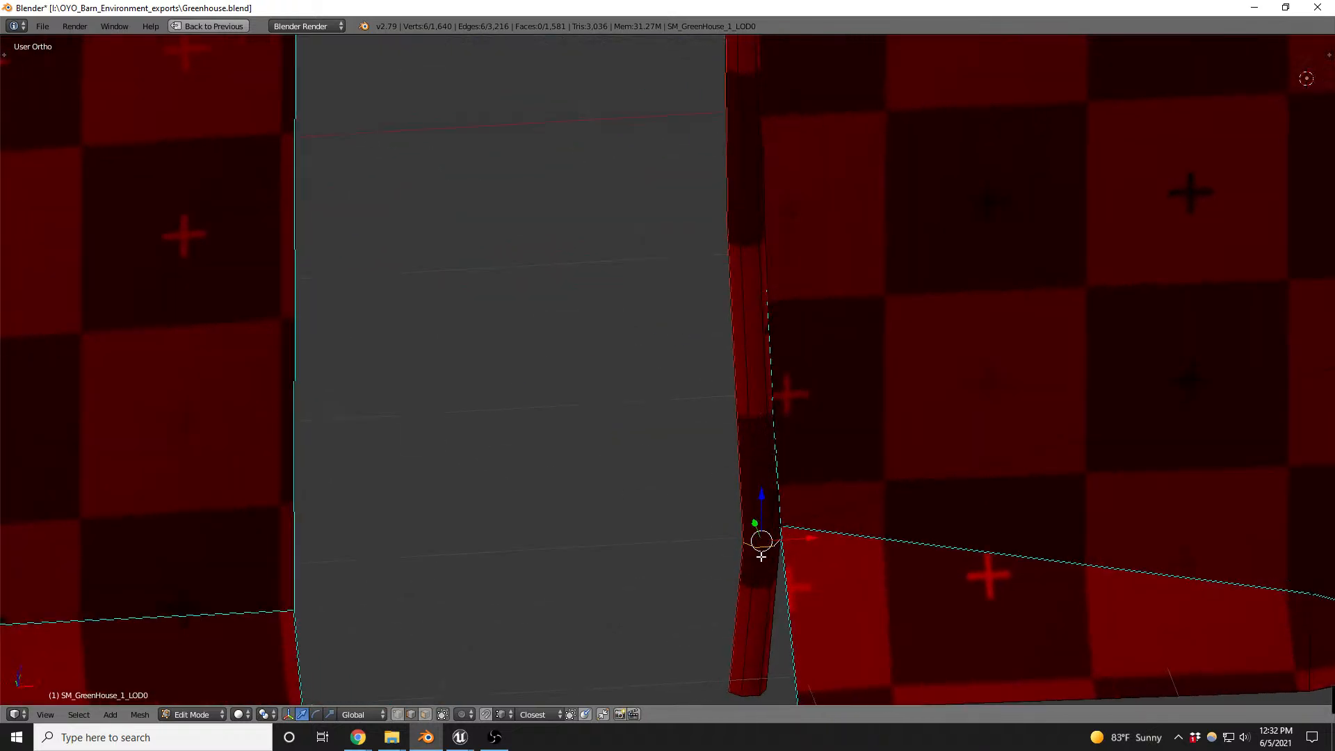
- Select the pipe's bottom end loop and move it horizontally to the outer corner of the wall's folded flap
alt+right_click(759, 687)
alt+right_click(756, 693)
key(g)
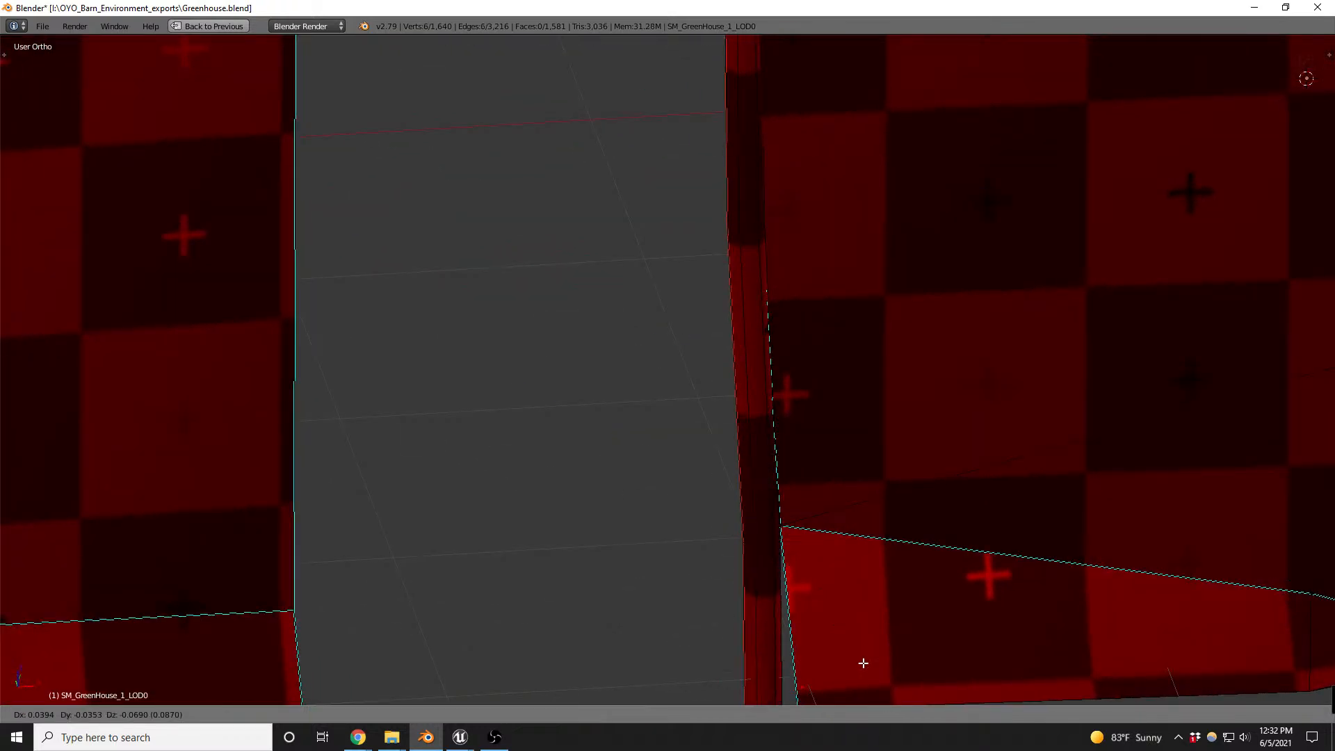
right_click(868, 659)
mouse_move(828, 621)
middle_down()
mouse_move(848, 647)
mouse_move(853, 417)
mouse_move(870, 536)
mouse_move(821, 600)
middle_up()
key(g)
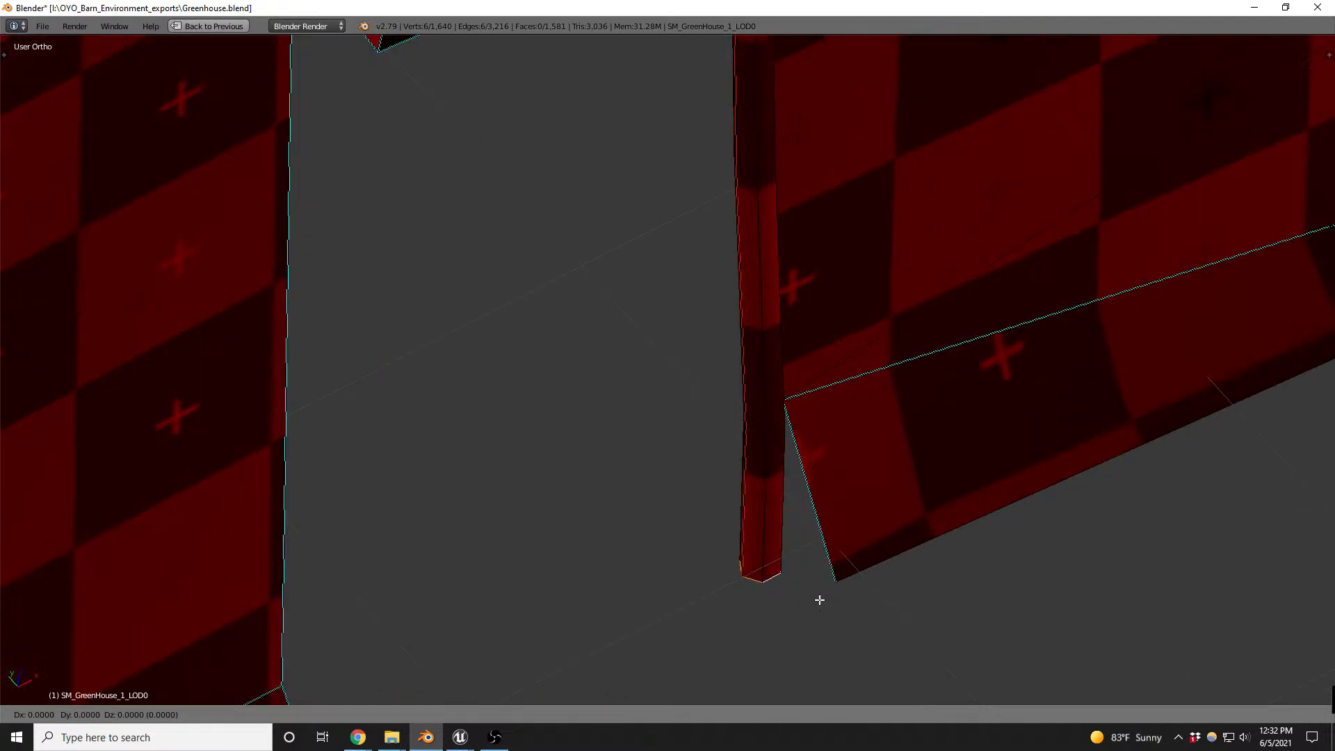
key(shift+z)
ctrl+click(832, 579)
middle_drag(920, 503, 745, 324)
alt+right_click(783, 397)
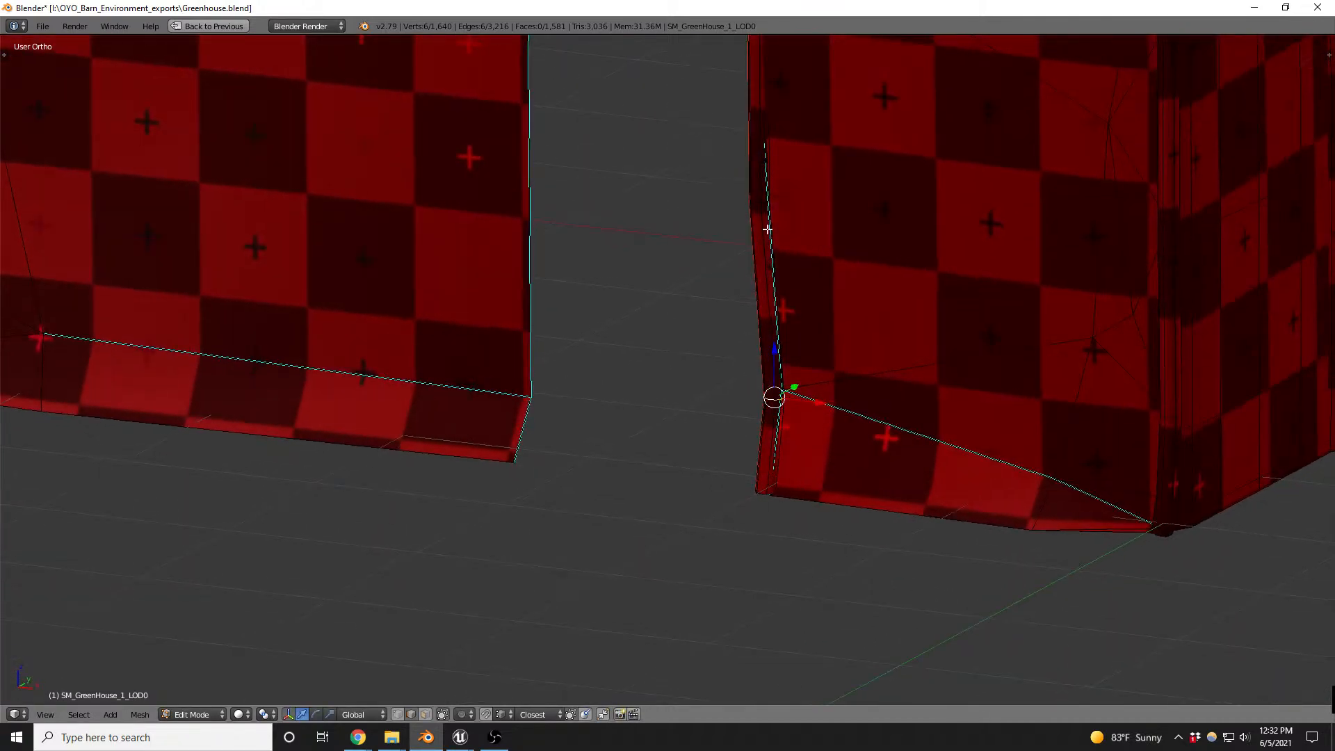
- Move the pipe's upper edge loop horizontally so it follows the doorway edge just below the rolled-up flap
scroll(766, 231, up, 6)
scroll(714, 367, down, 7)
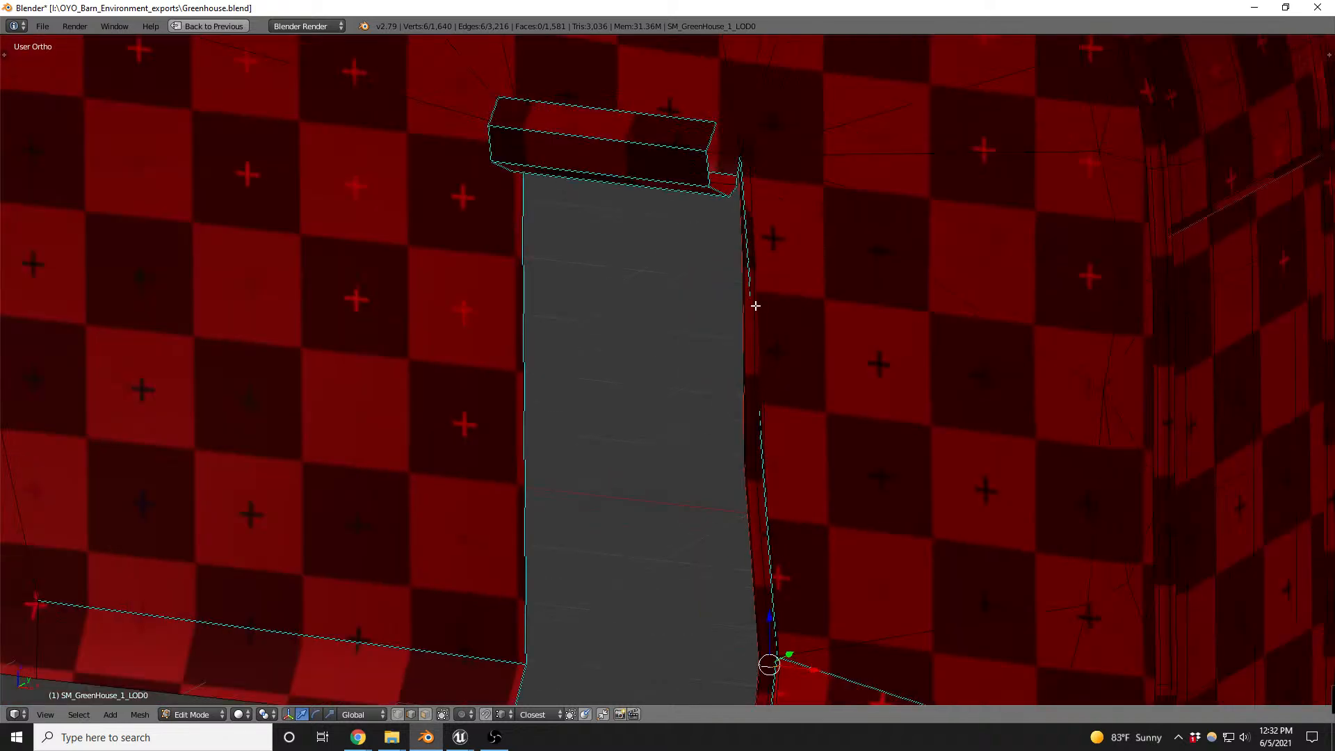
scroll(738, 296, up, 4)
alt+scroll(737, 296, up, 1)
alt+right_click(735, 304)
middle_drag(781, 346, 808, 370)
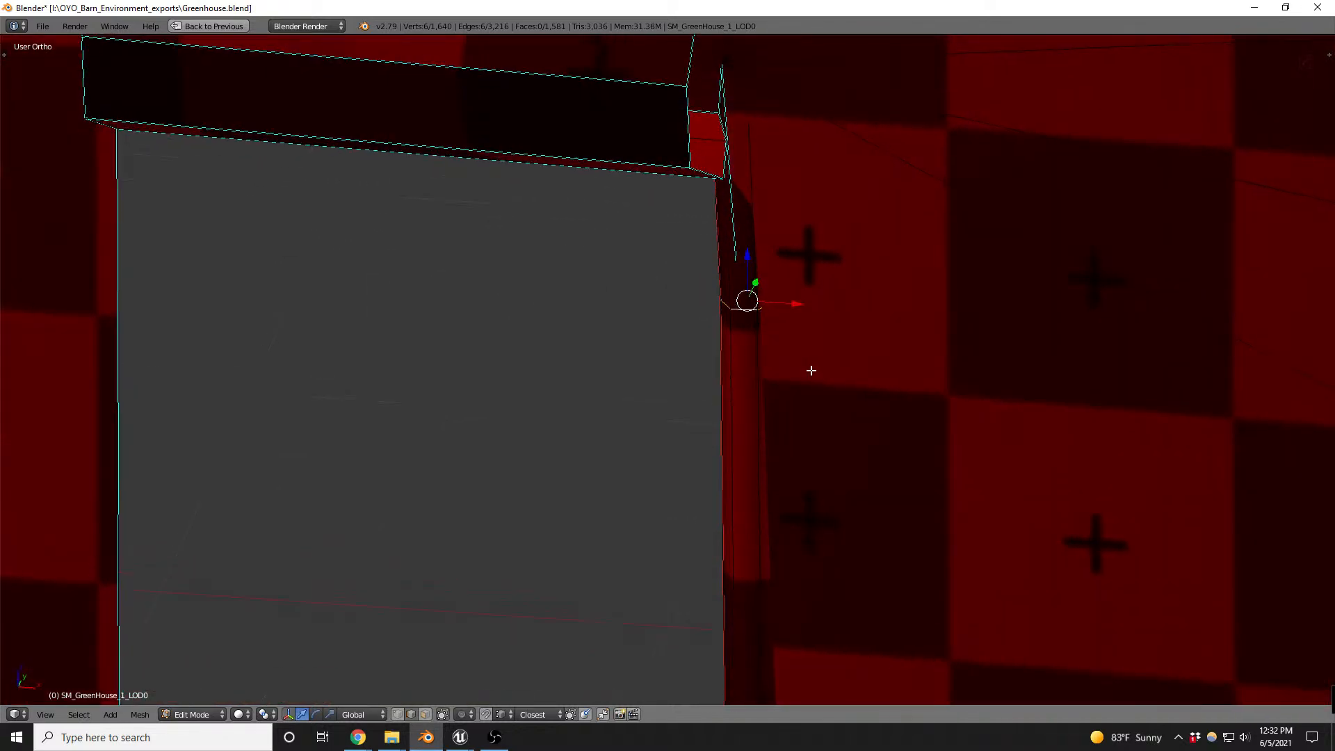
key(g)
key(shift+z)
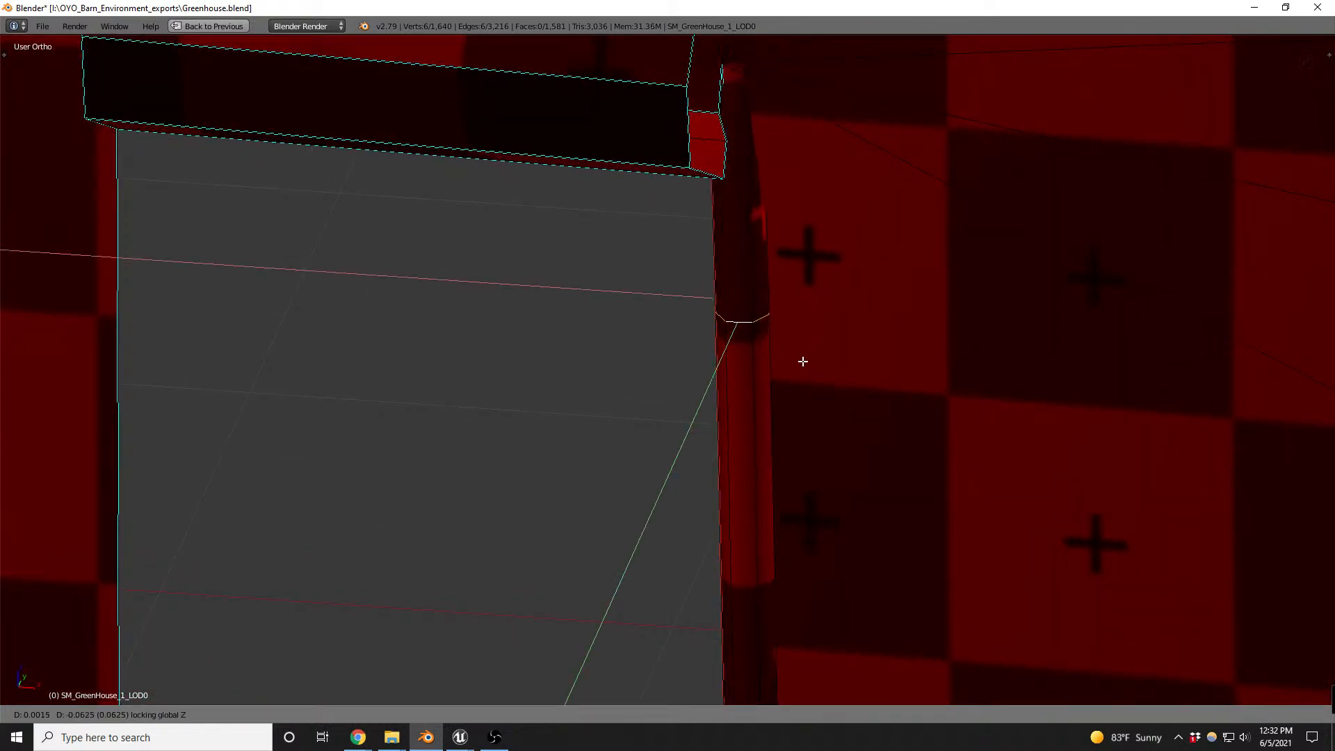
click(800, 355)
- Select the pipe's top end loop in wireframe and move it down to the doorway's upper corner
middle_drag(800, 355, 813, 329)
scroll(814, 329, down, 5)
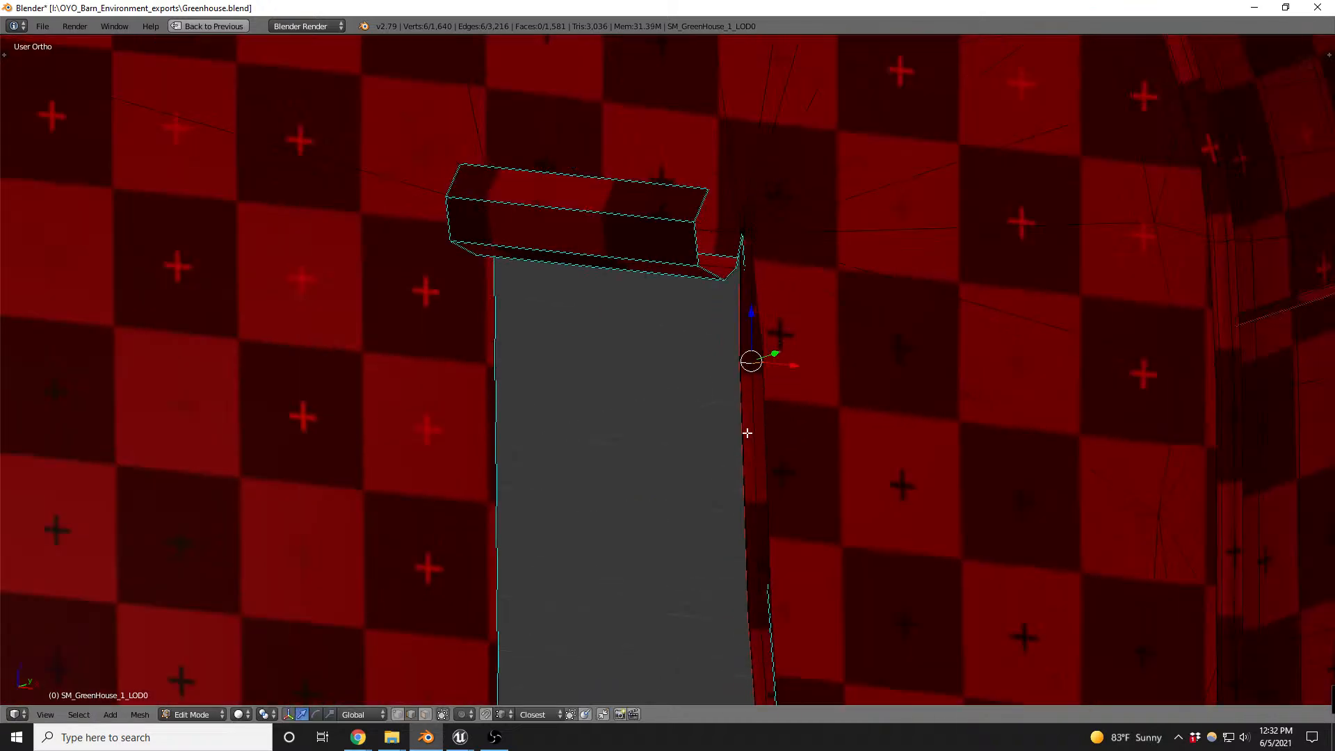
scroll(765, 334, up, 5)
key(z)
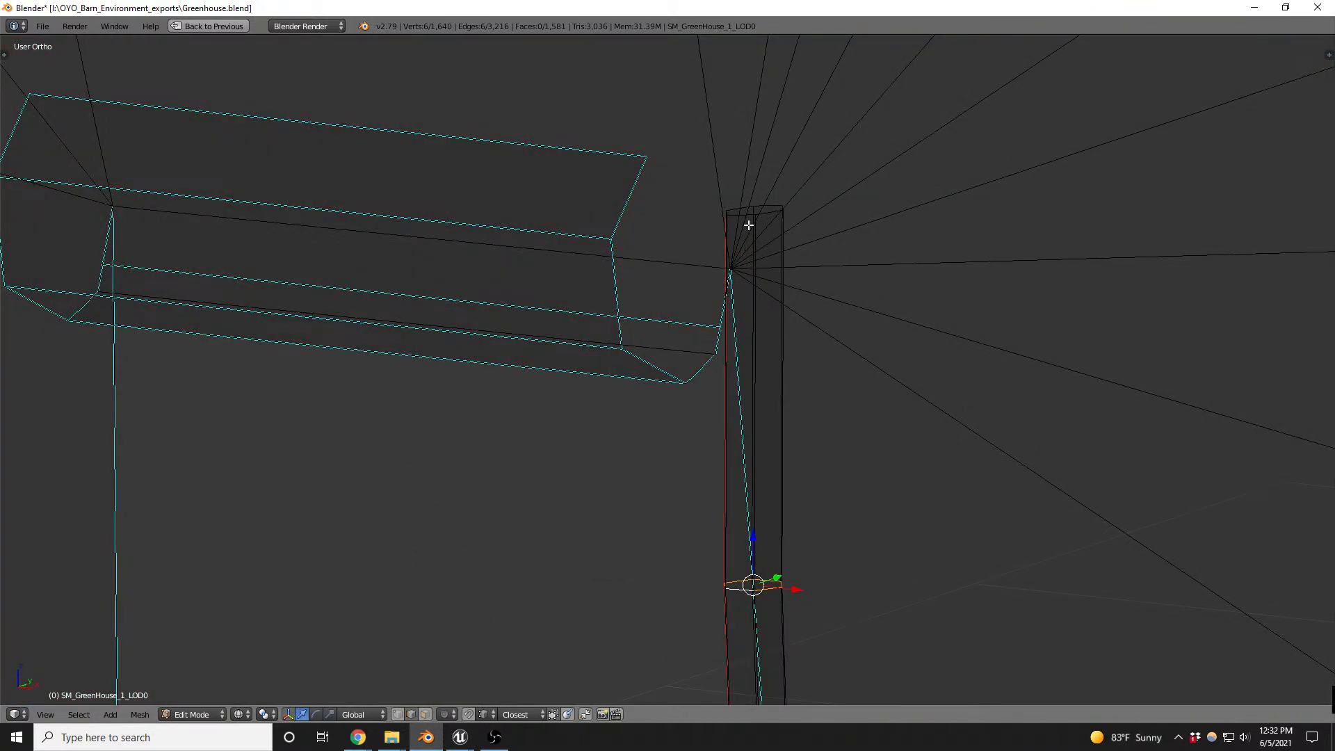
click(752, 215)
key(z)
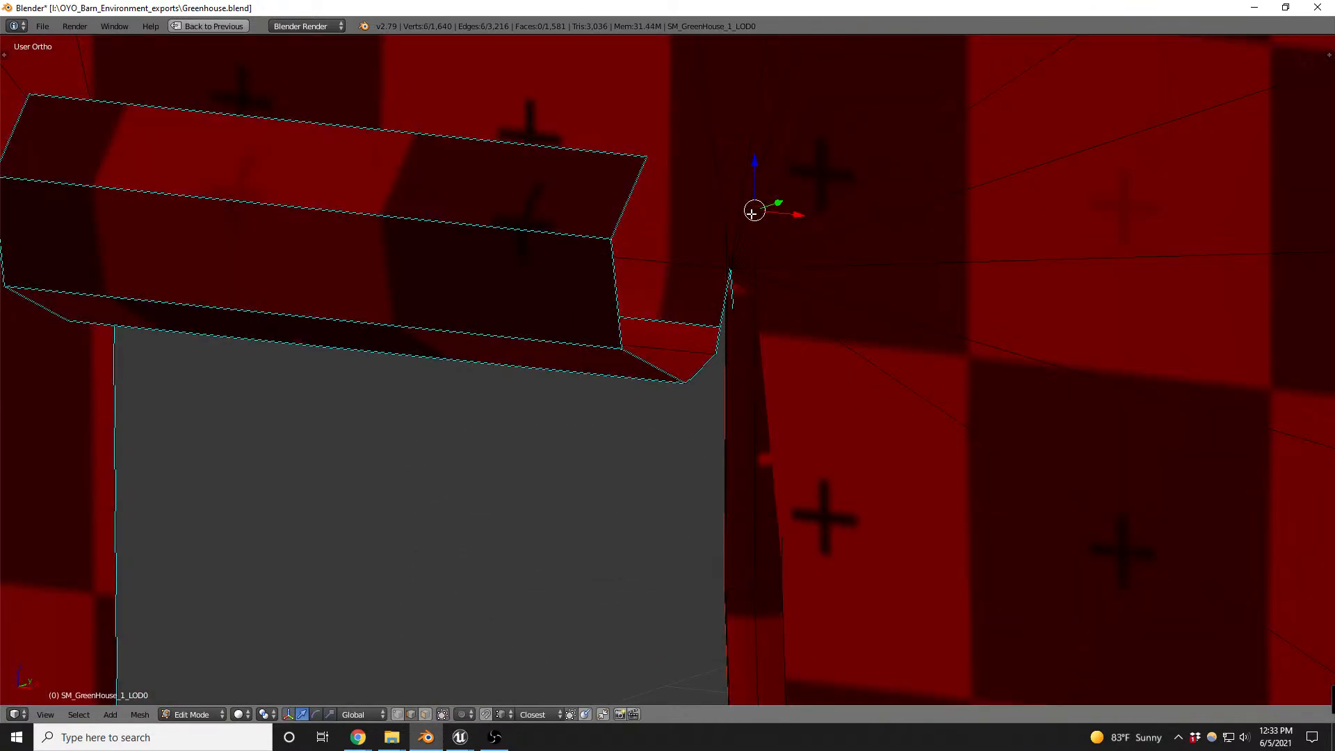
key(g)
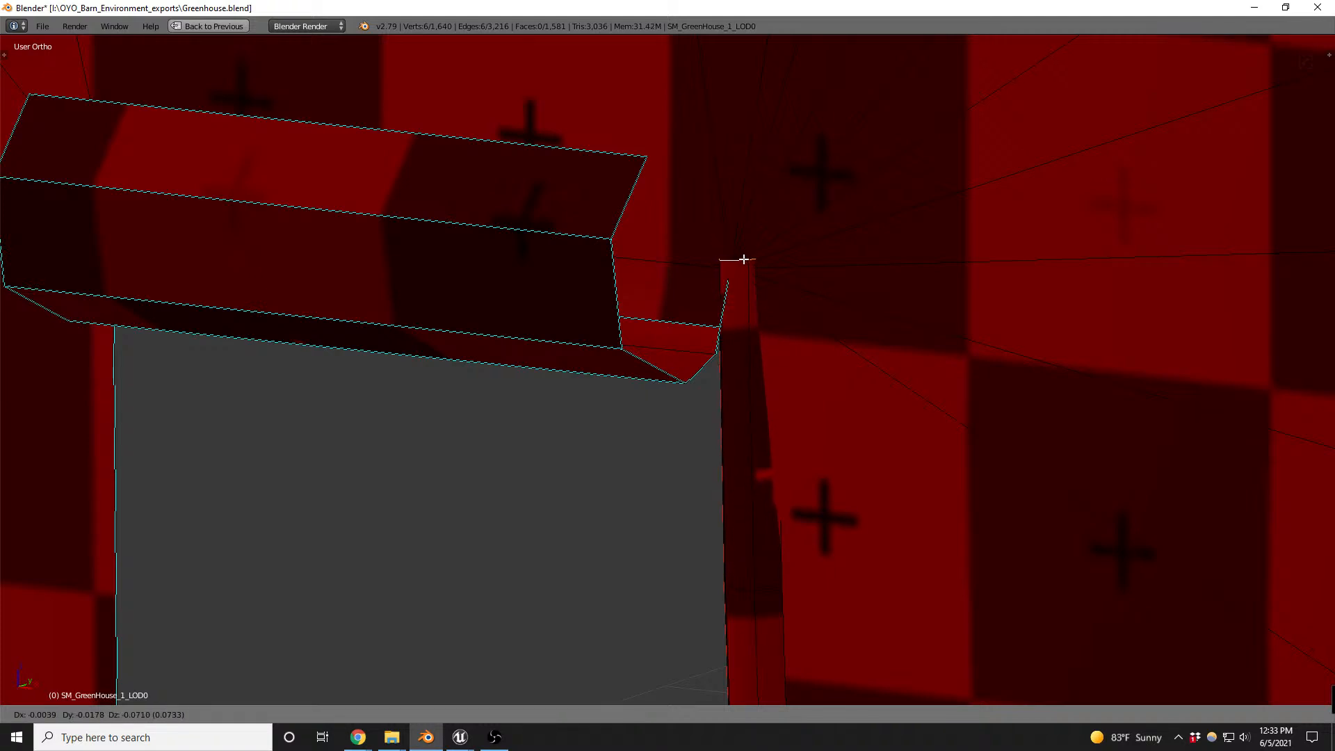
click(741, 263)
- Select the whole doorway pipe and thin it with Shrink/Fatten by about -1.007, checking its fit along the edge
scroll(743, 264, down, 4)
middle_drag(747, 294, 879, 366)
scroll(813, 538, up, 3)
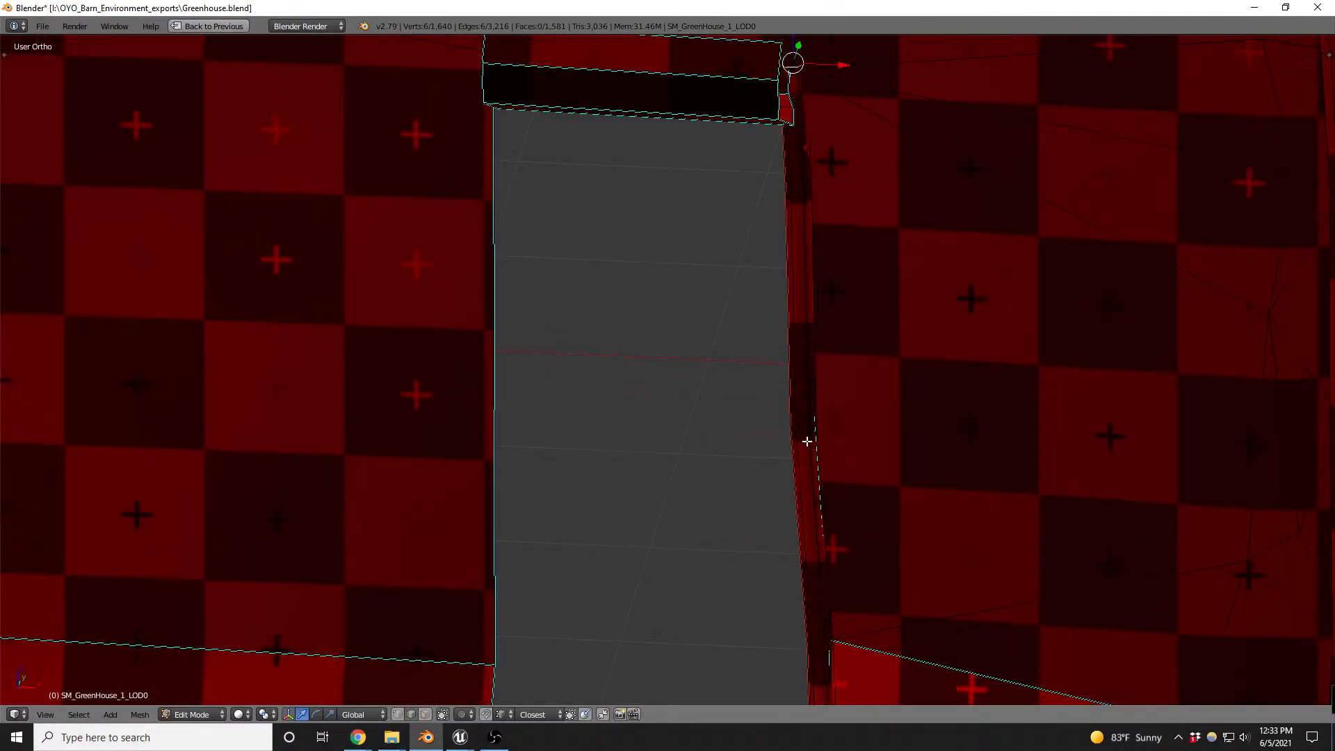
key(l)
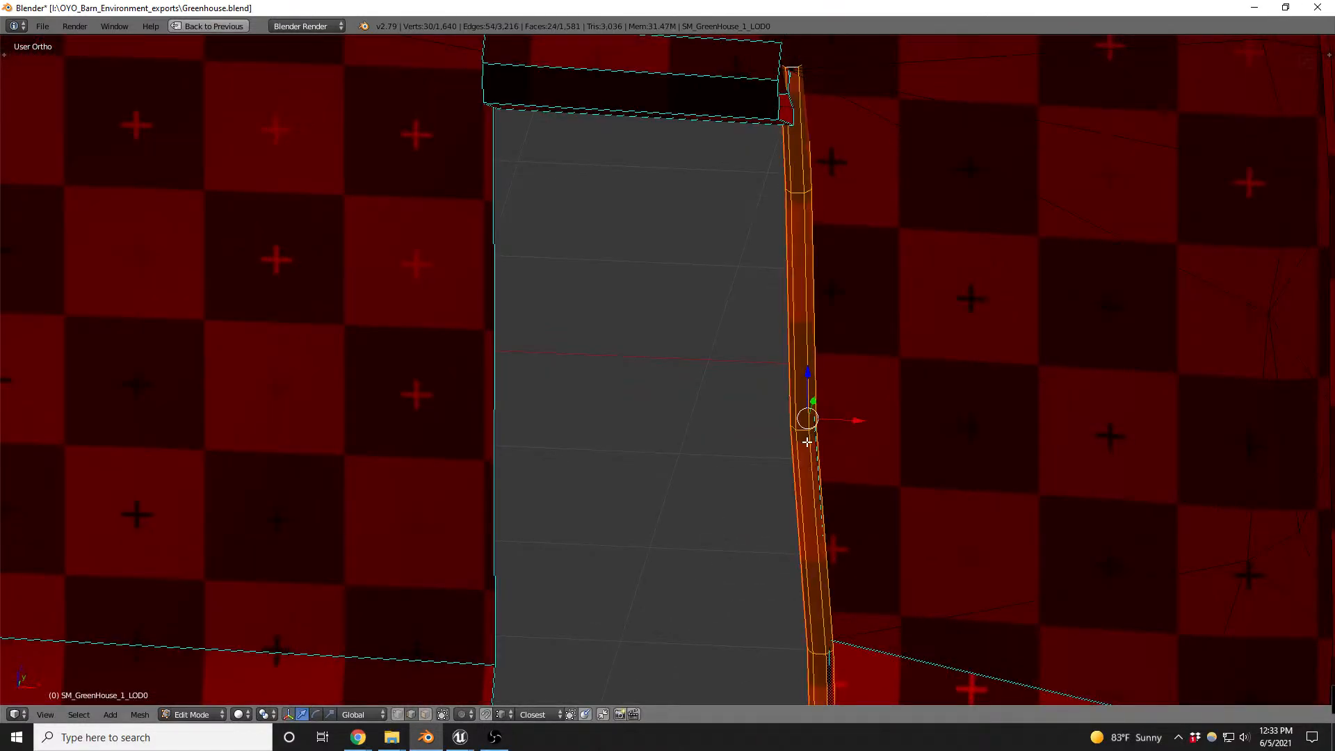
key(alt+s)
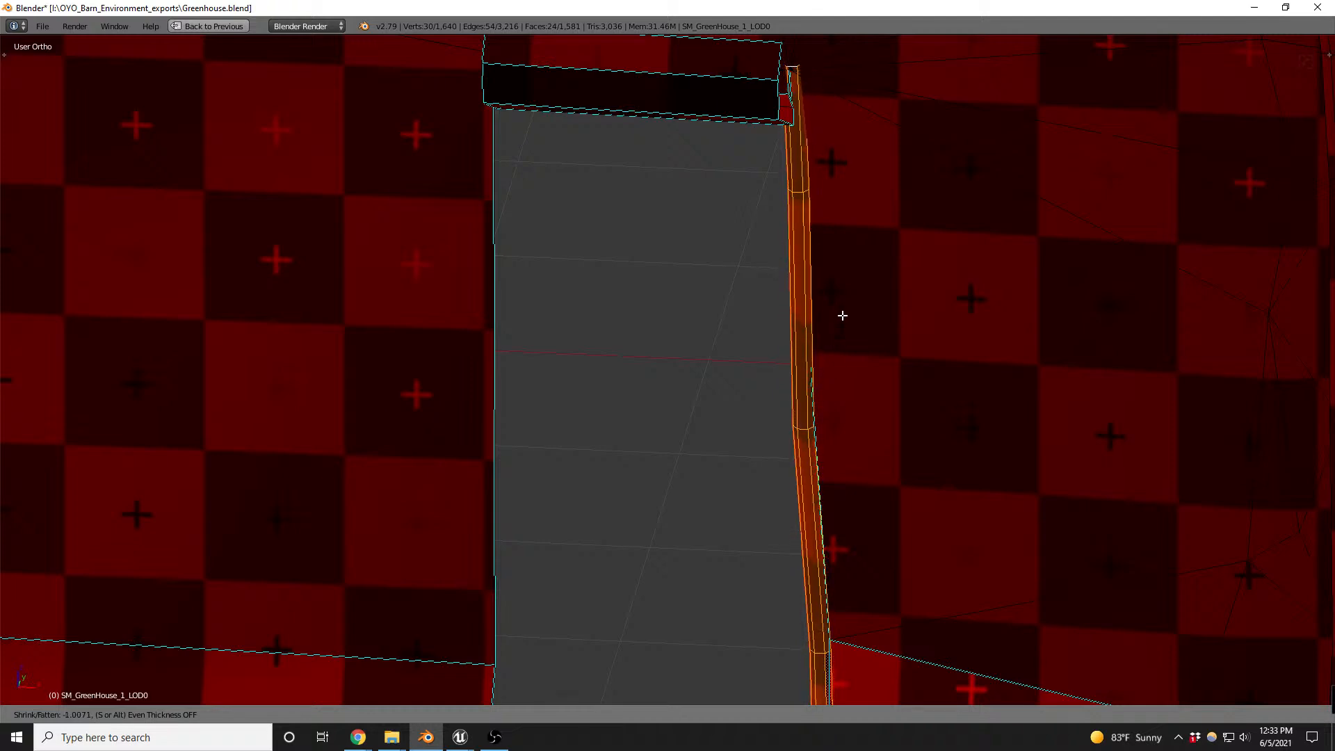
click(843, 316)
scroll(811, 376, down, 4)
scroll(789, 545, up, 4)
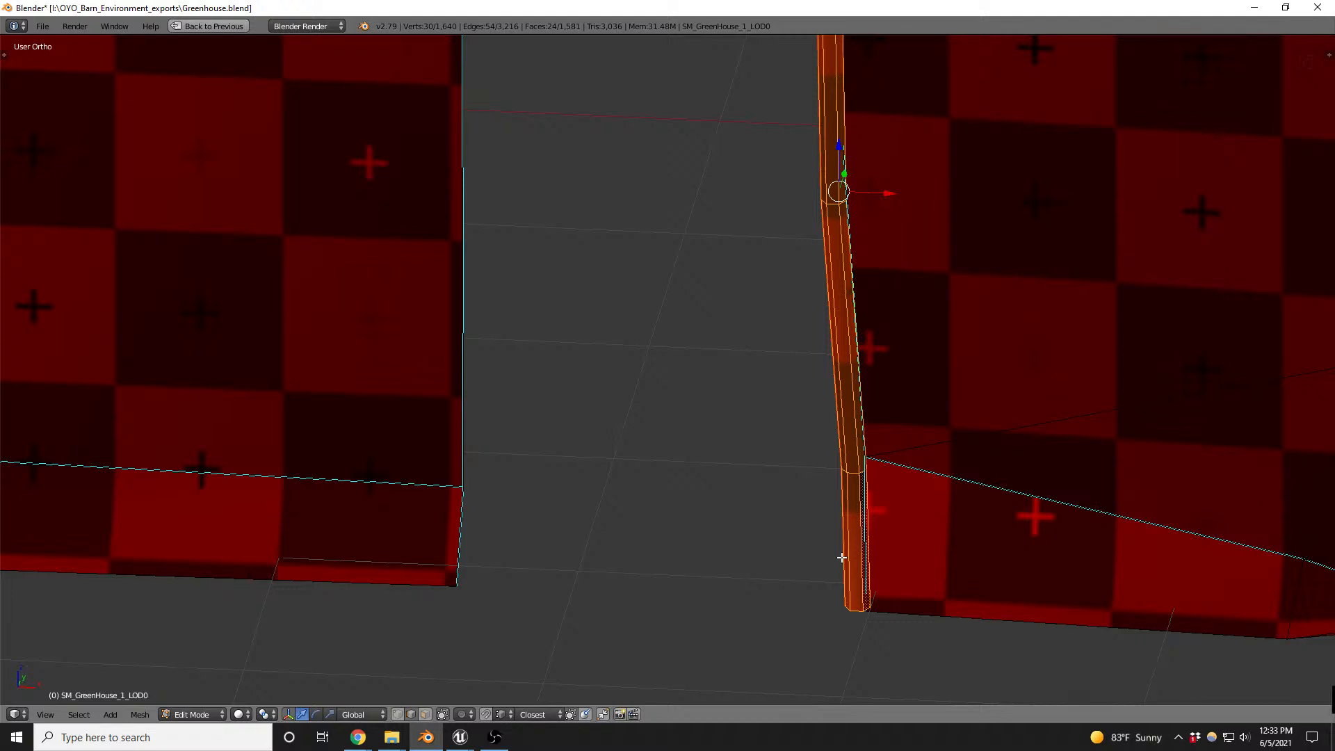
scroll(842, 559, down, 3)
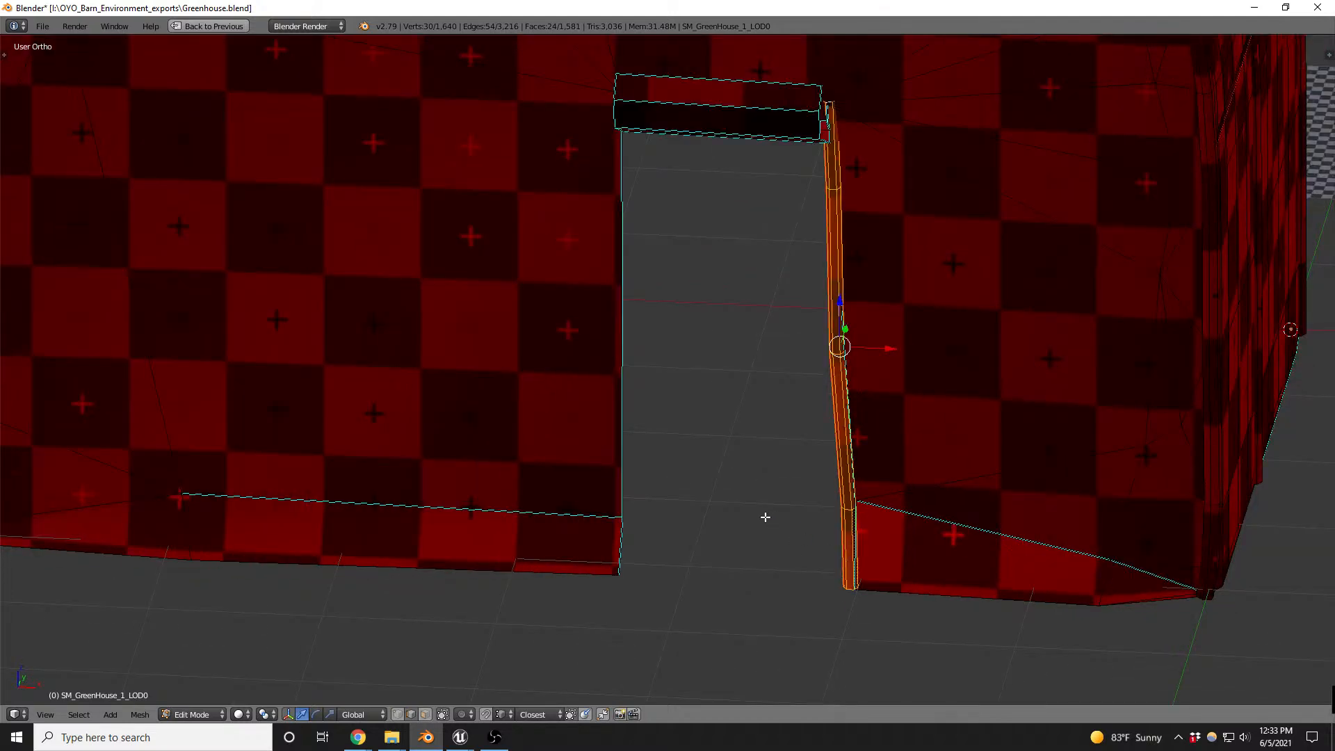
middle_drag(766, 518, 804, 489)
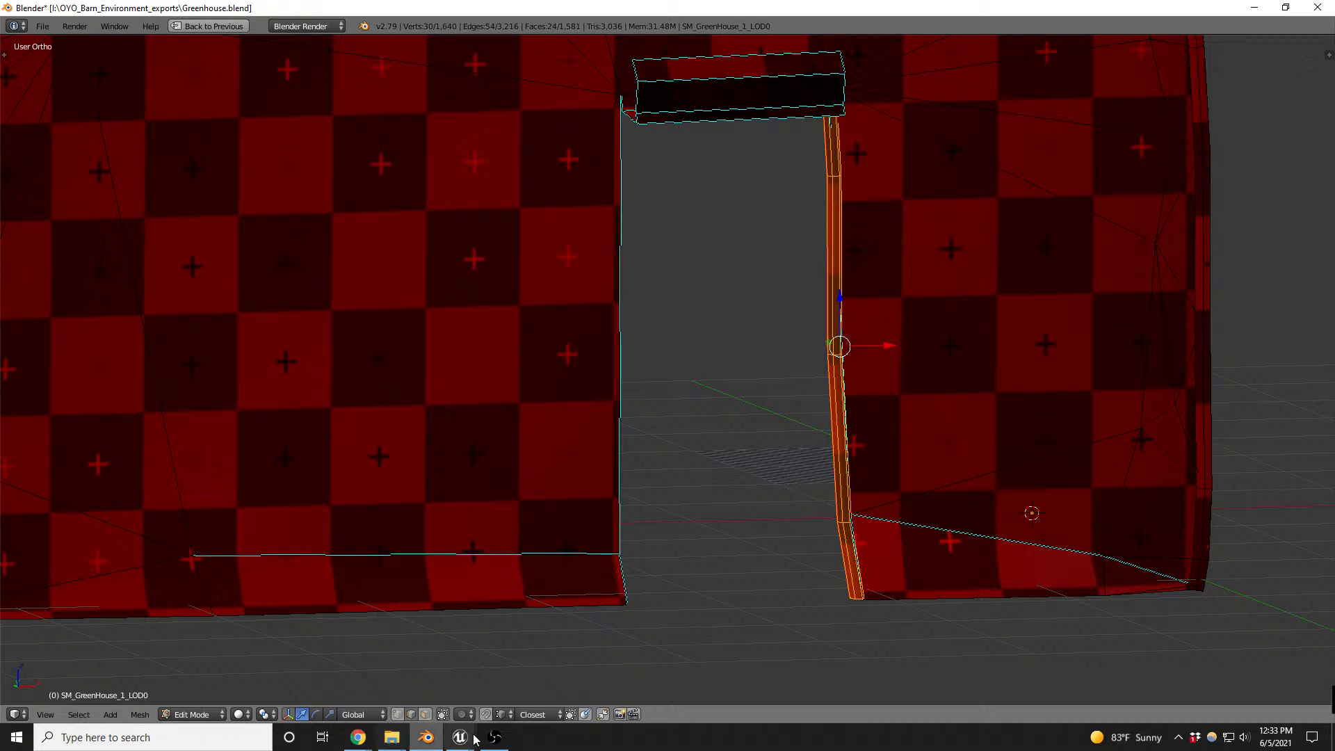
- Switch to Unreal, frame the selected SM_GreenHouse_7 section and display the rendering statistics with stat rhi
mouse_move(469, 743)
click(464, 685)
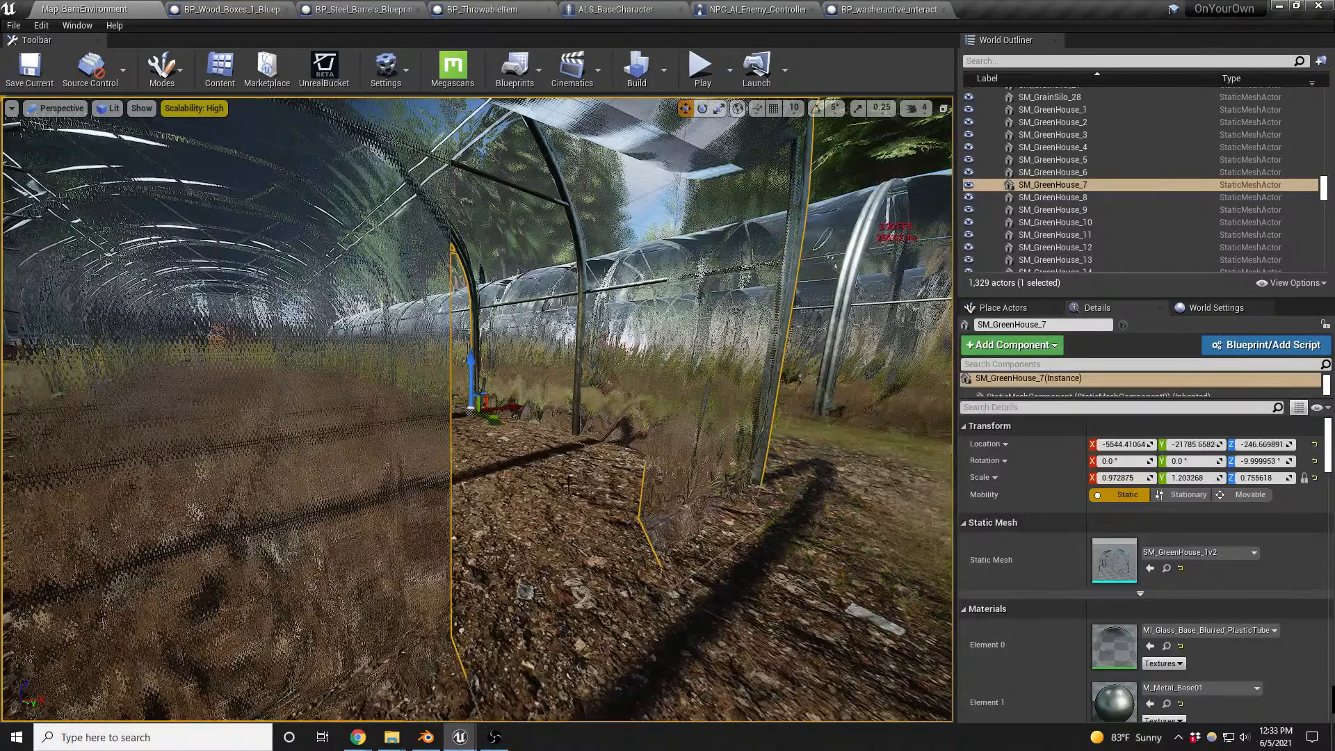
key(f)
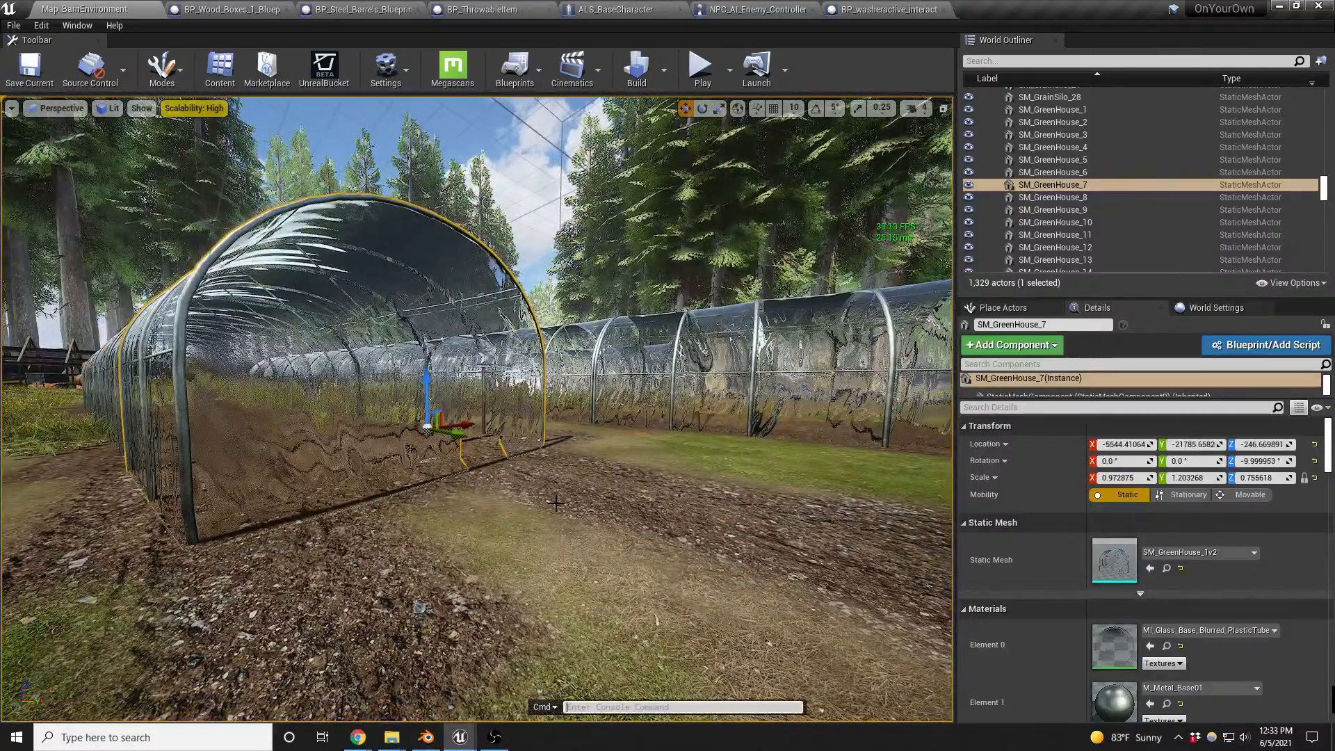
text(stat)
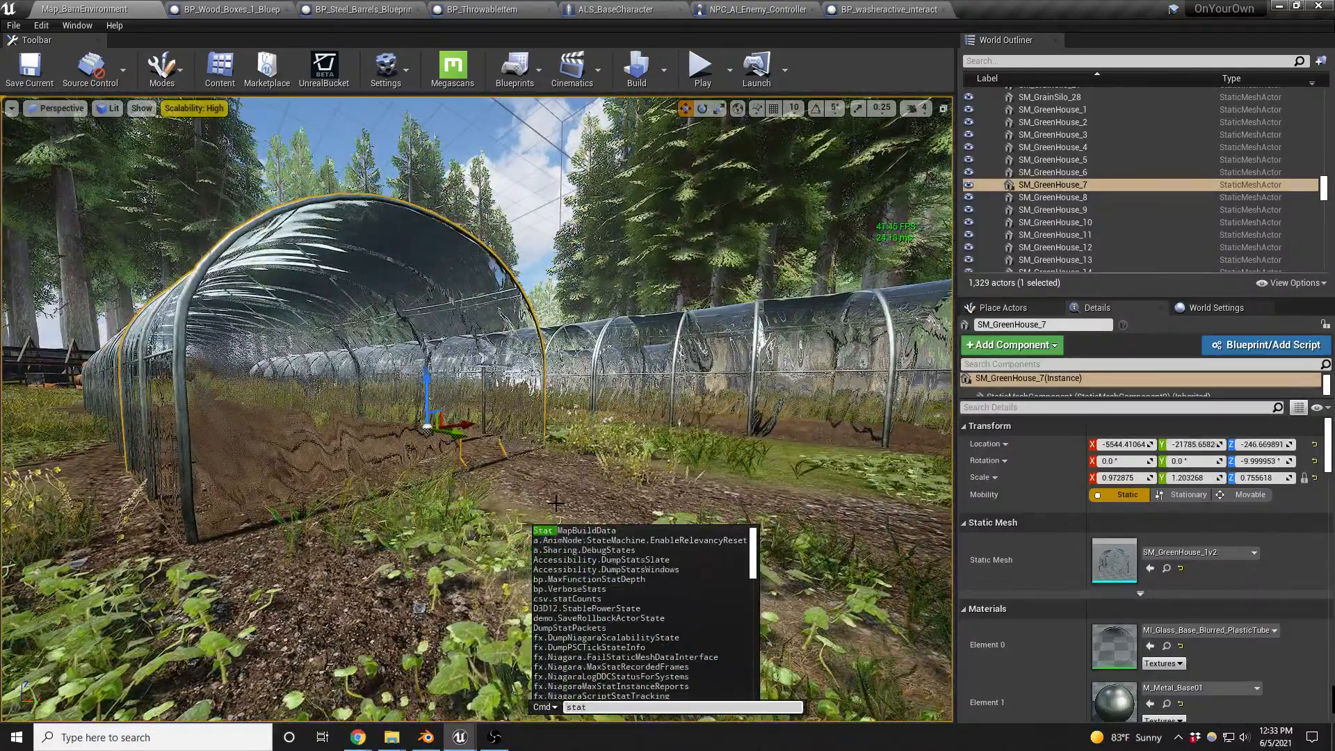
text( rhi)
key(Return)
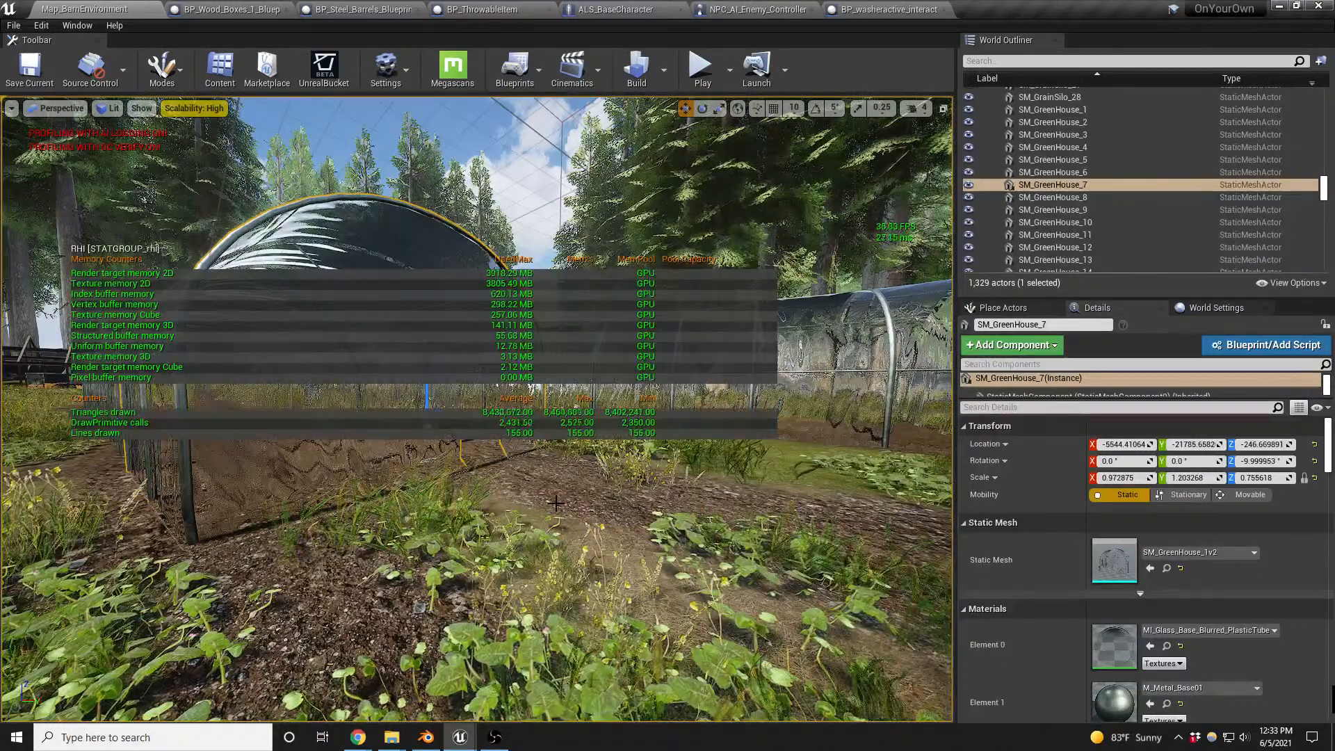
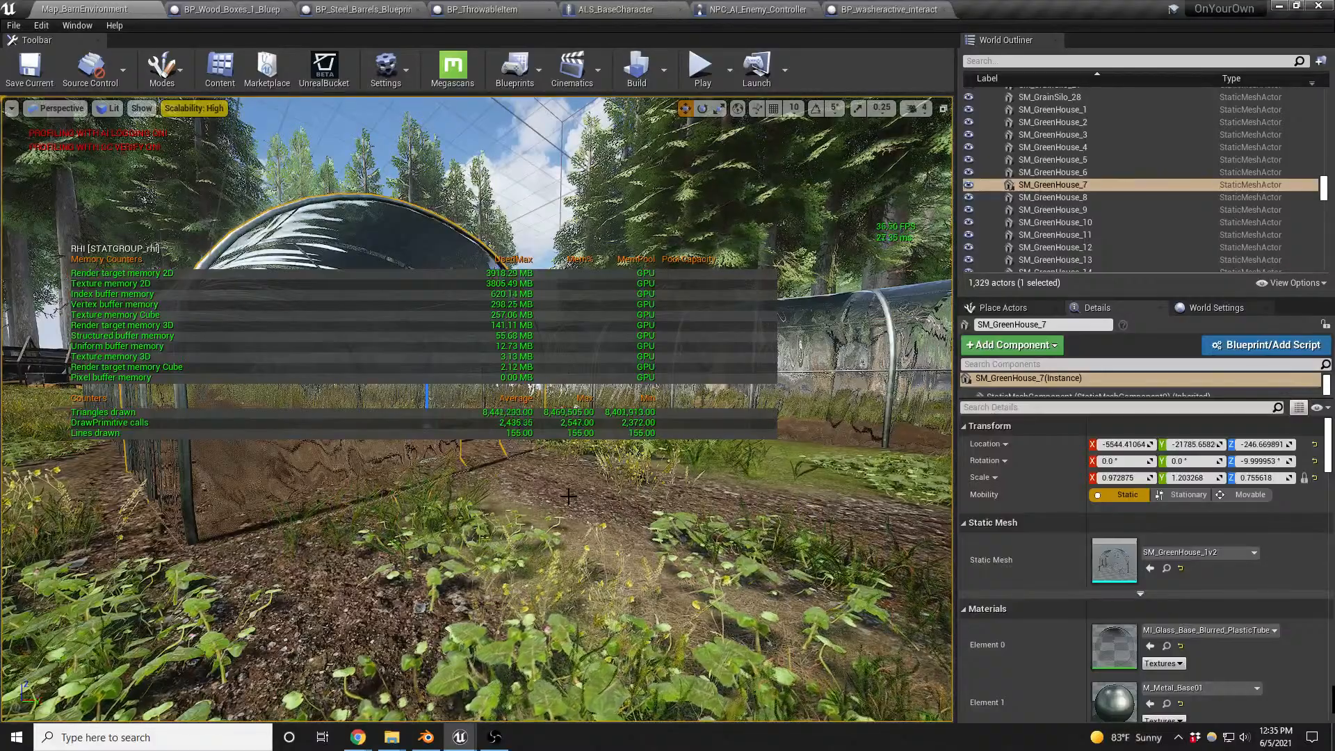
- Examine the greenhouse area in the Shader Complexity view mode and return to the Lit view
right_drag(569, 495, 563, 508)
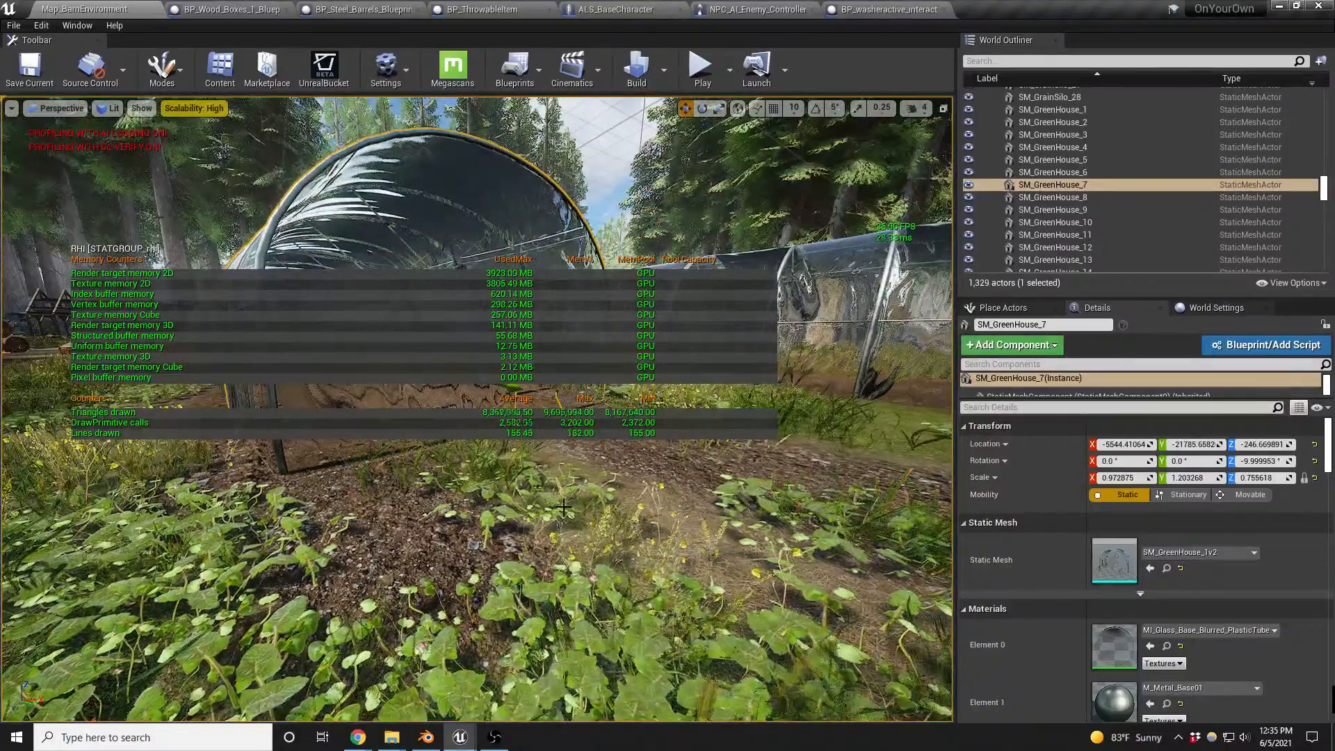
key(alt+8)
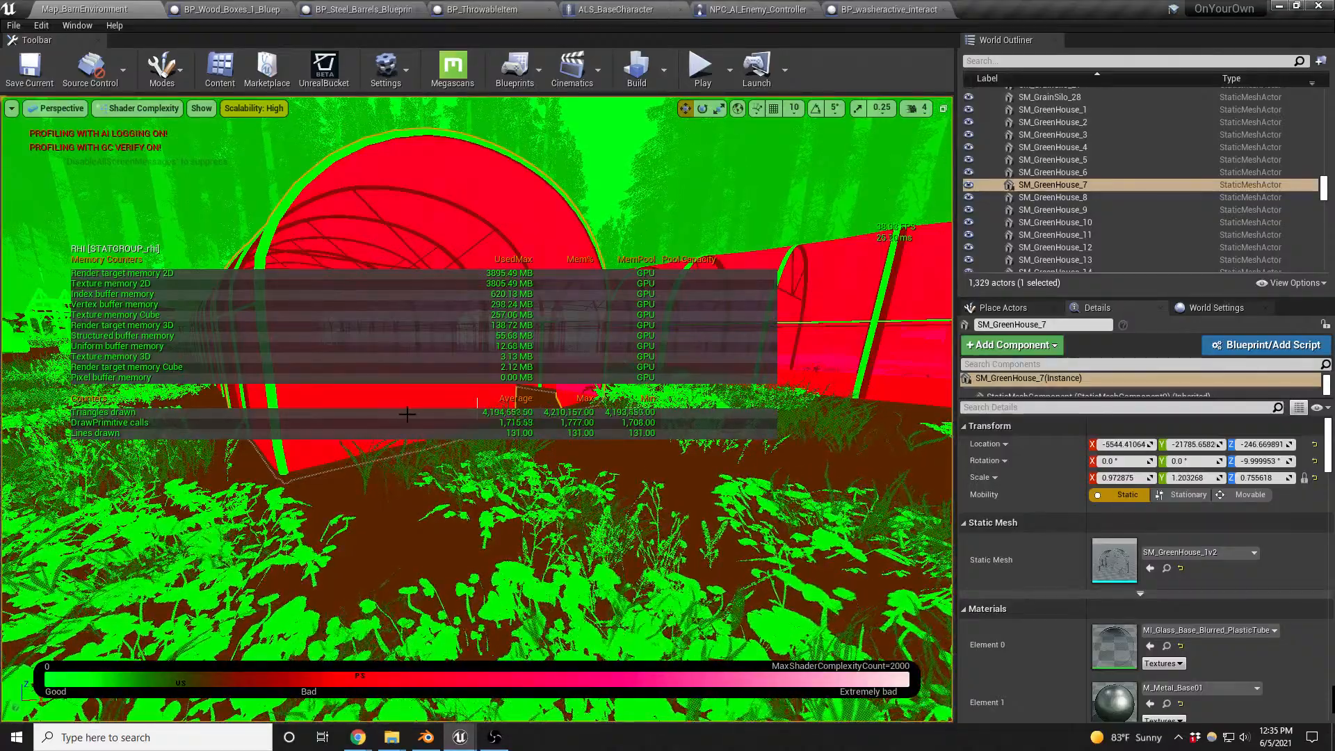
key(alt+4)
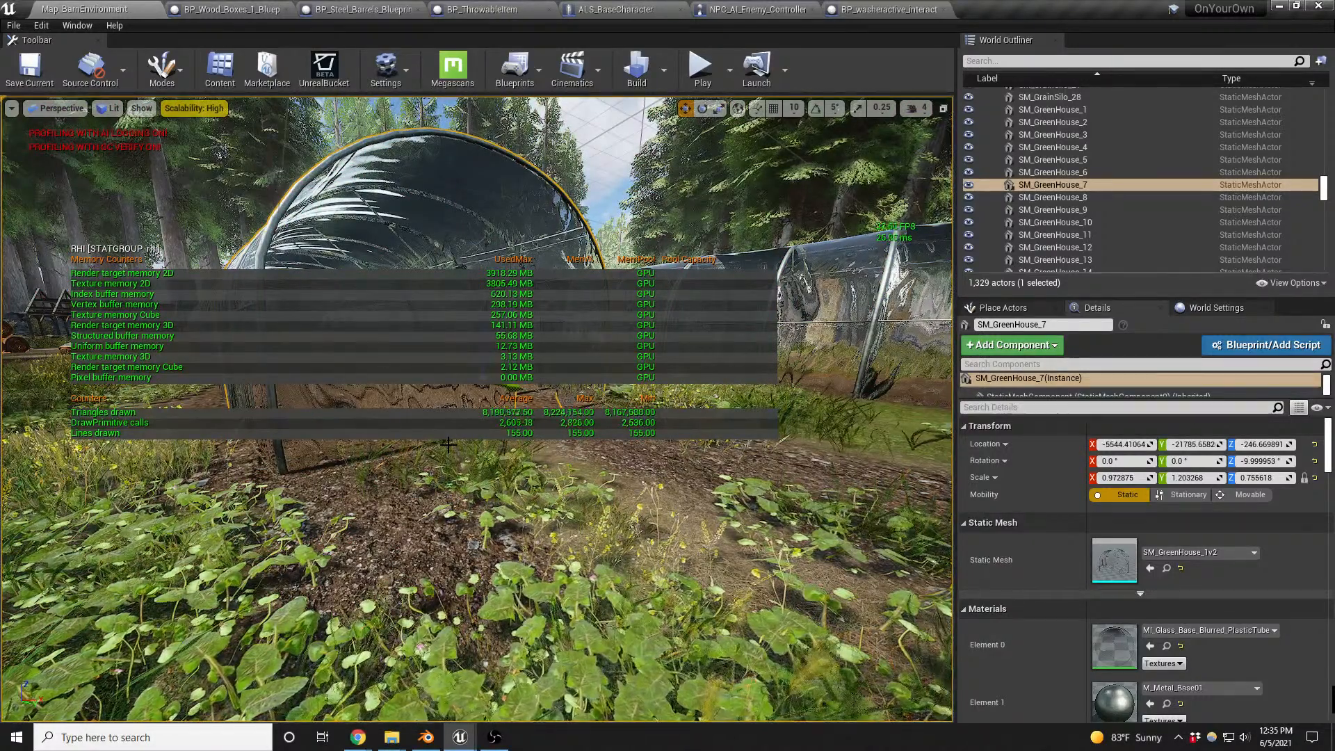
right_drag(433, 502, 498, 422)
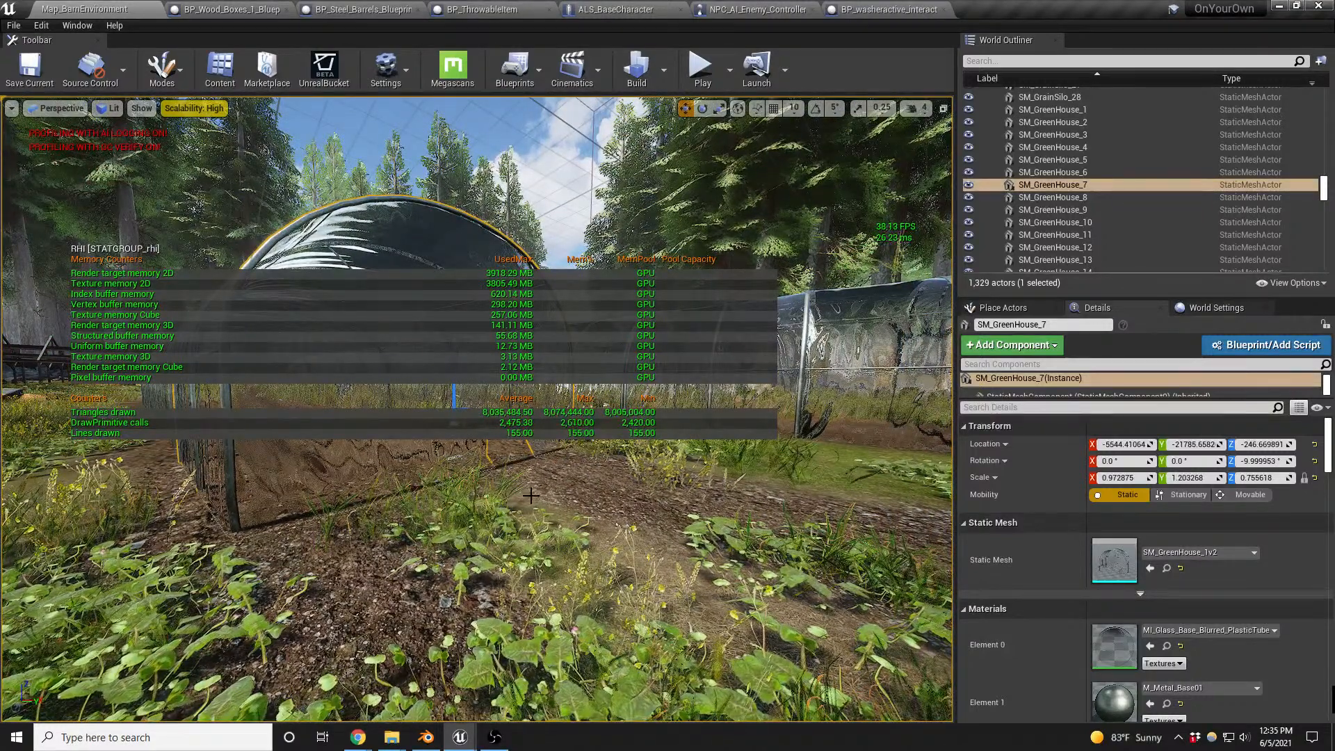
- Play the level in the editor and walk the character to the greenhouses to examine the rendering statistics there
key(alt+p)
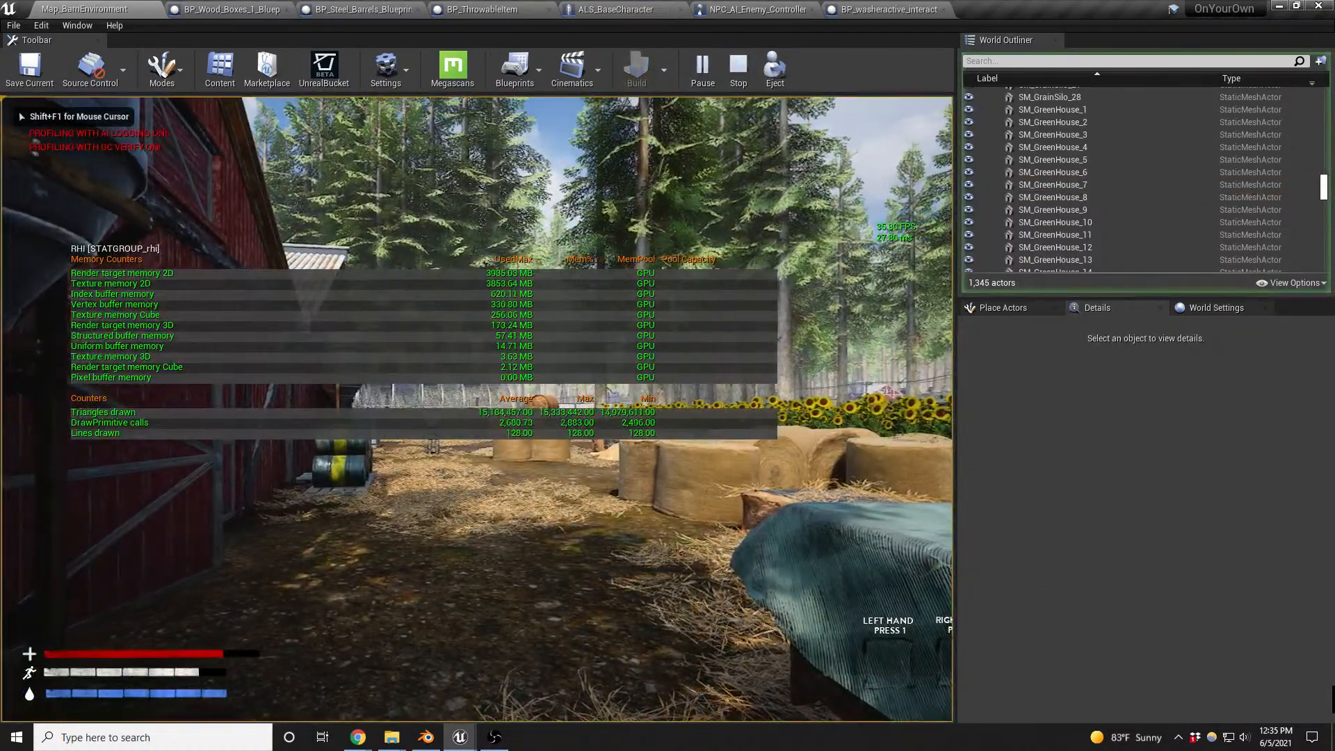
key(w)
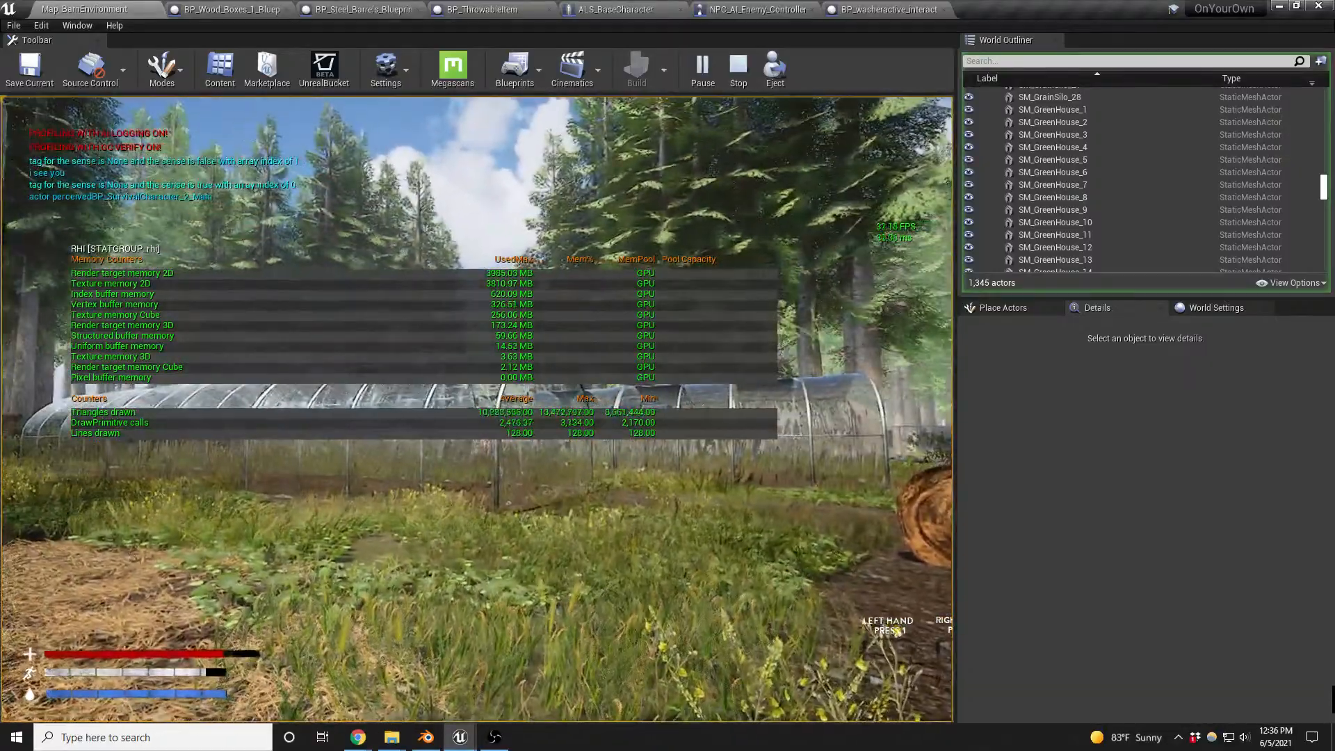
key(w)
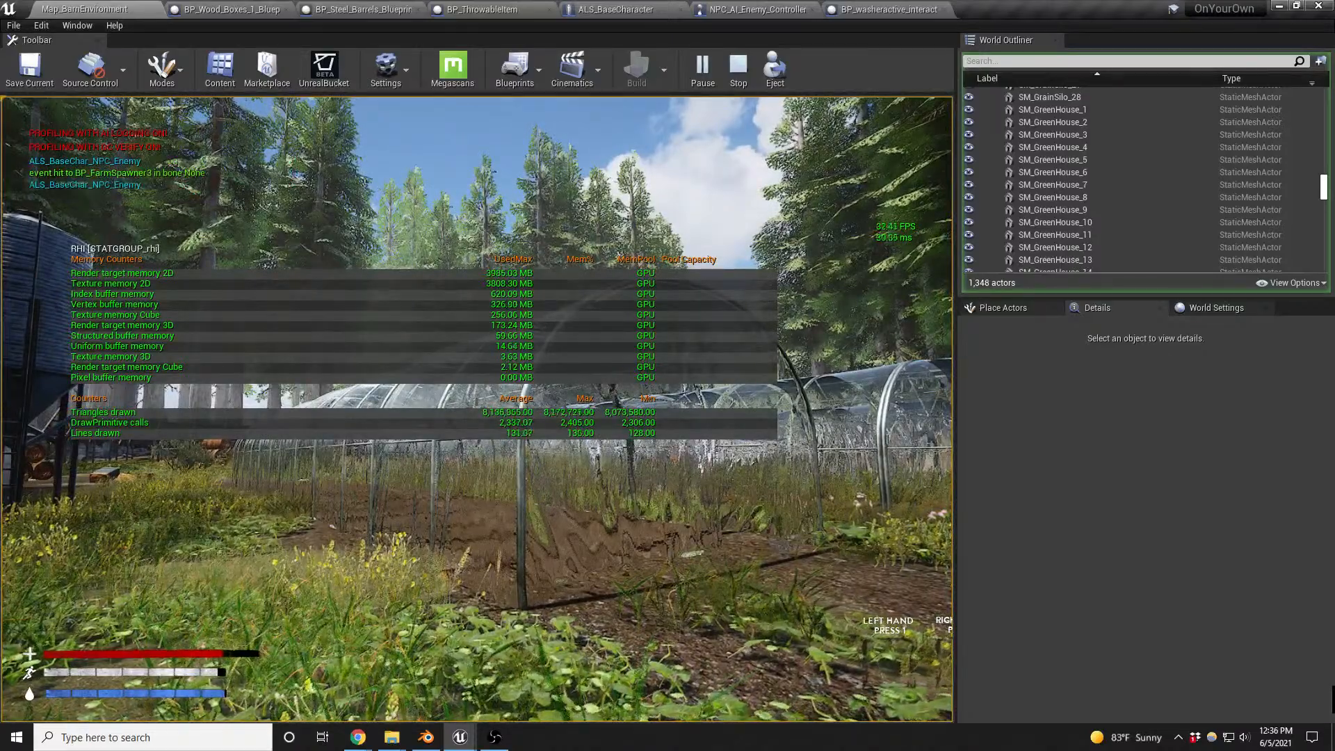
key(w)
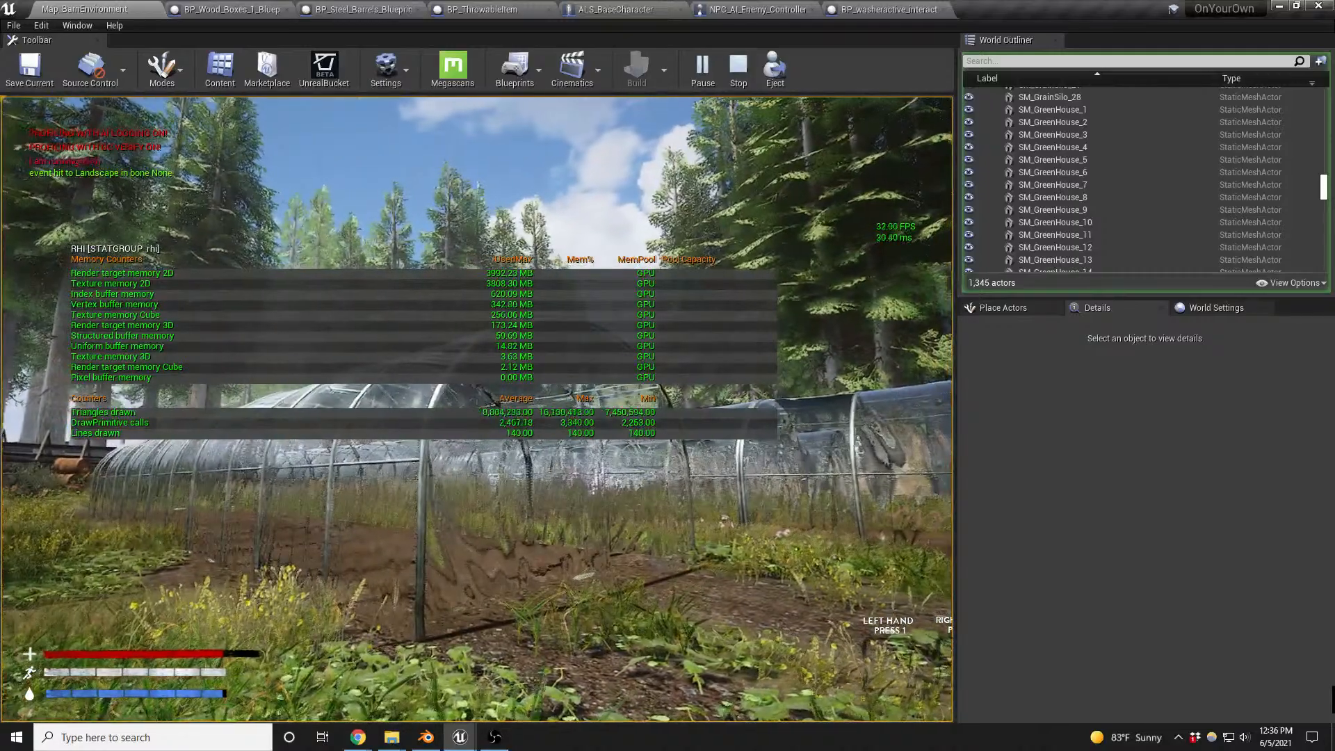
key(a)
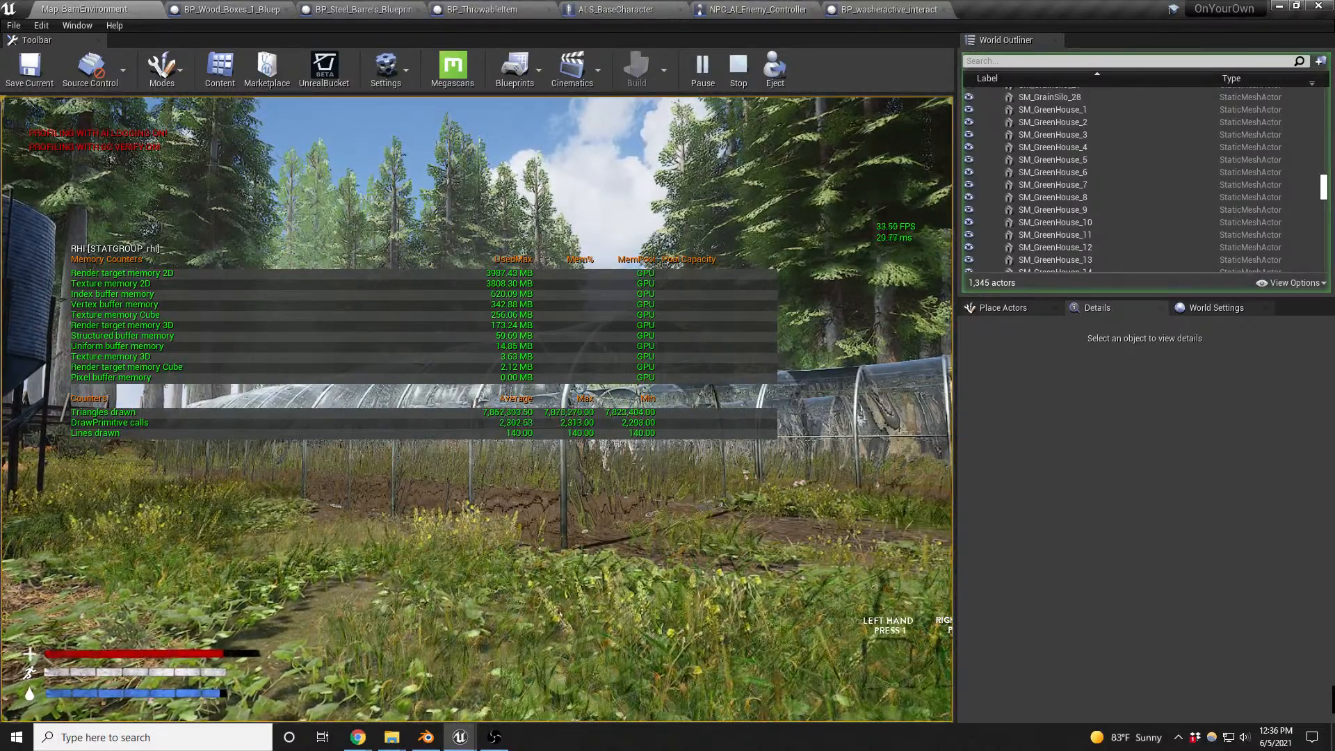
- Resume control of the play session and expand the game view to full screen facing the greenhouses
key(alt+Tab)
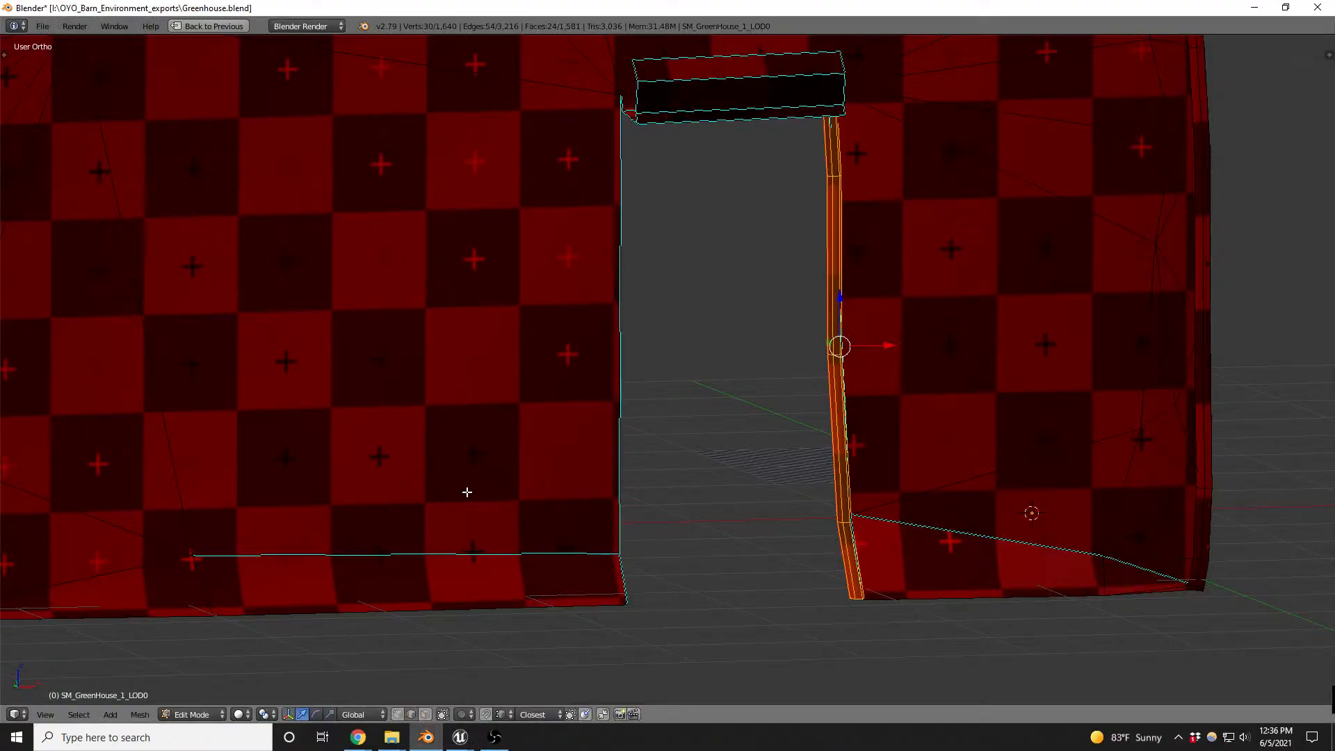
key(alt+Tab)
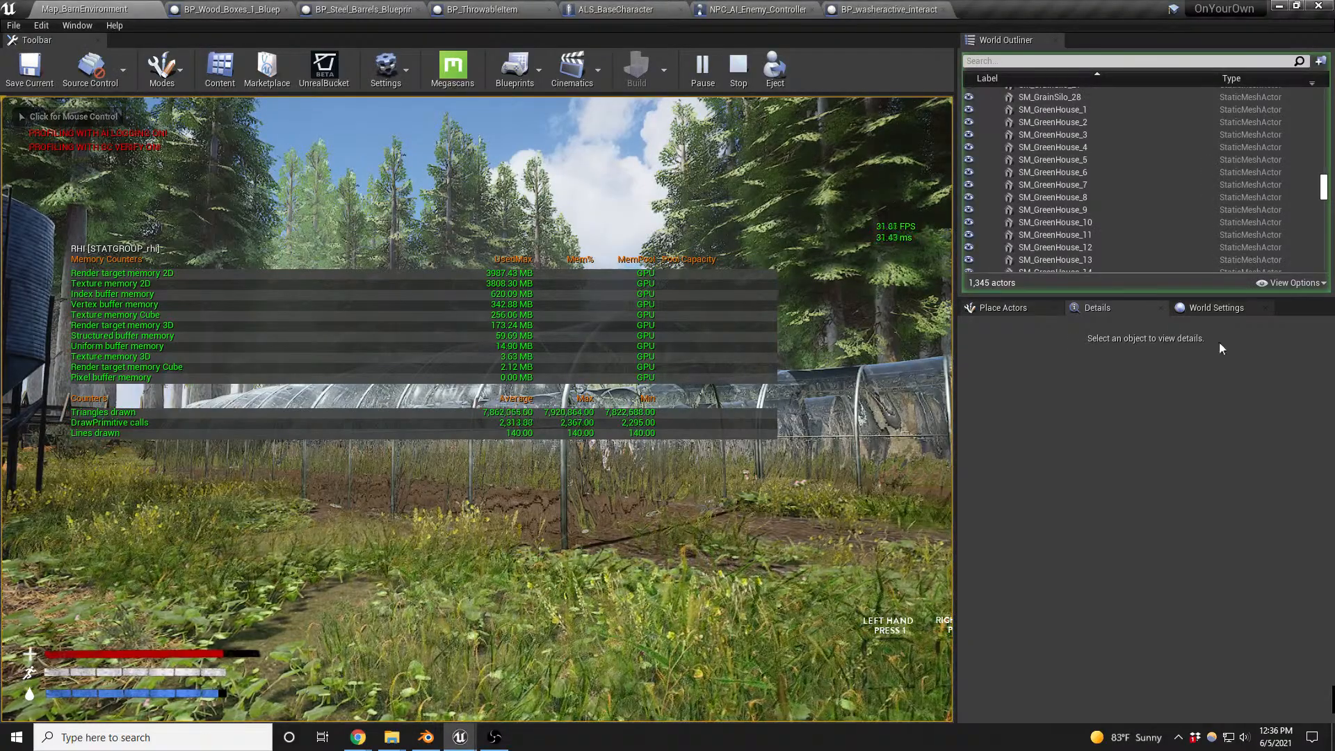
click(695, 417)
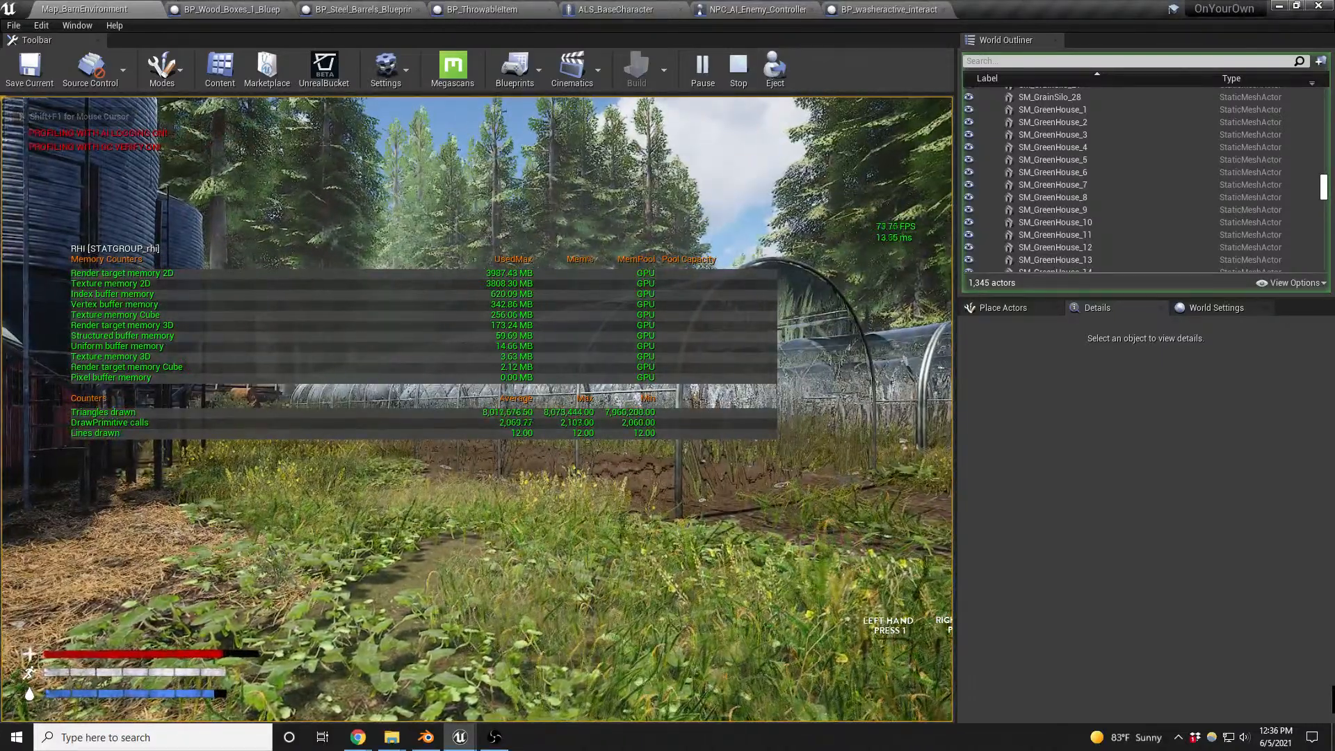
key(shift+F1)
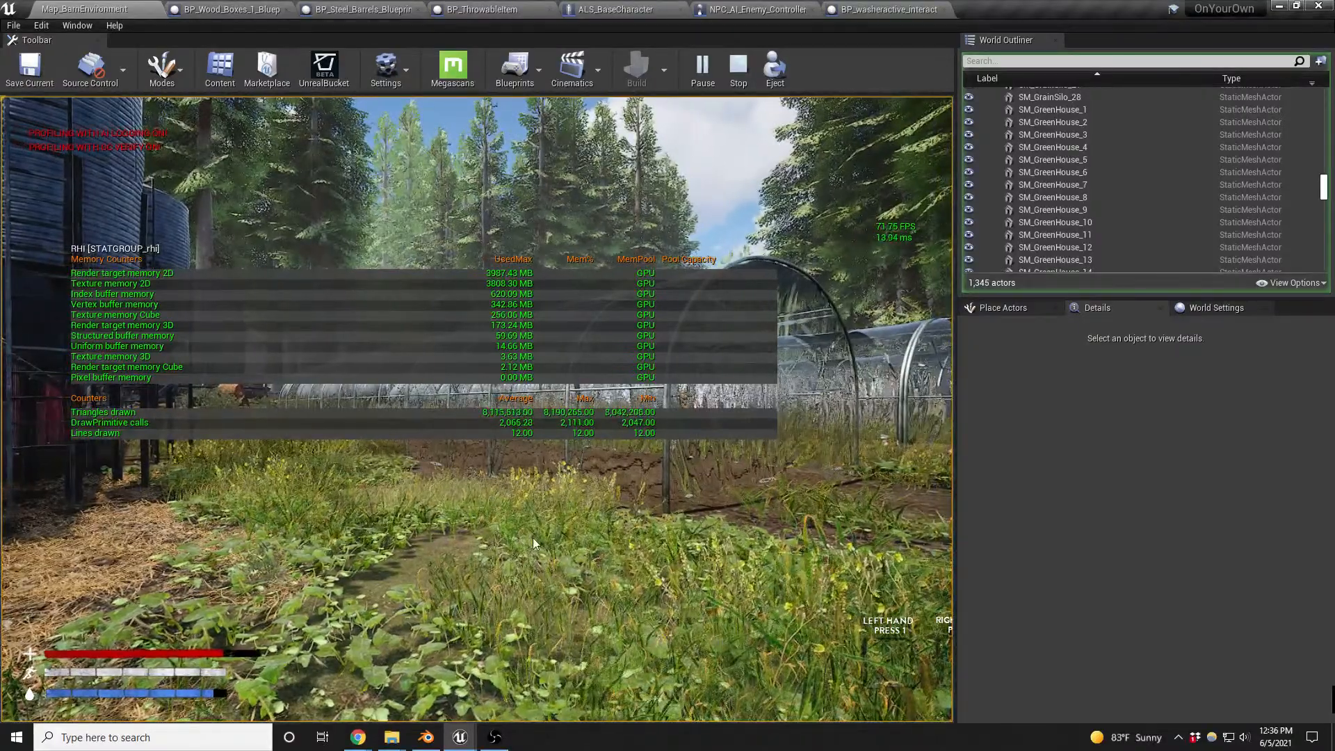
key(F11)
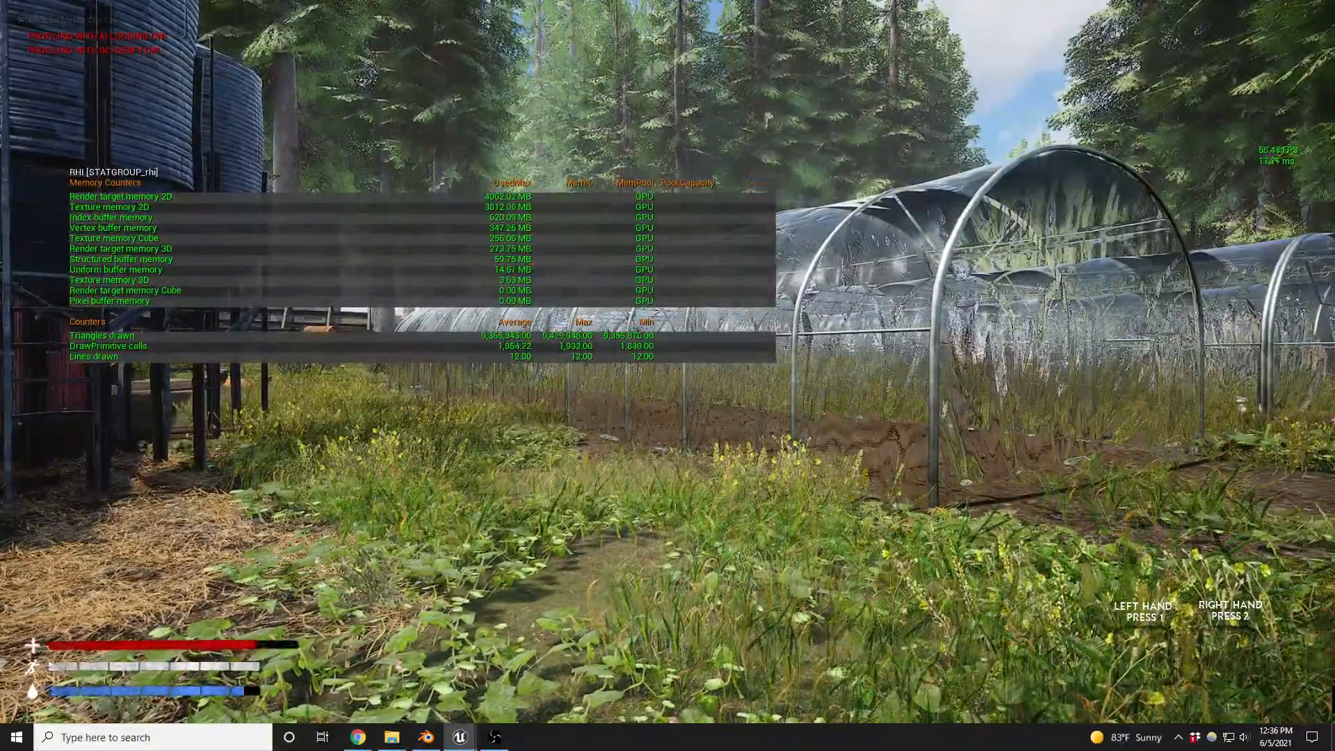
click(793, 445)
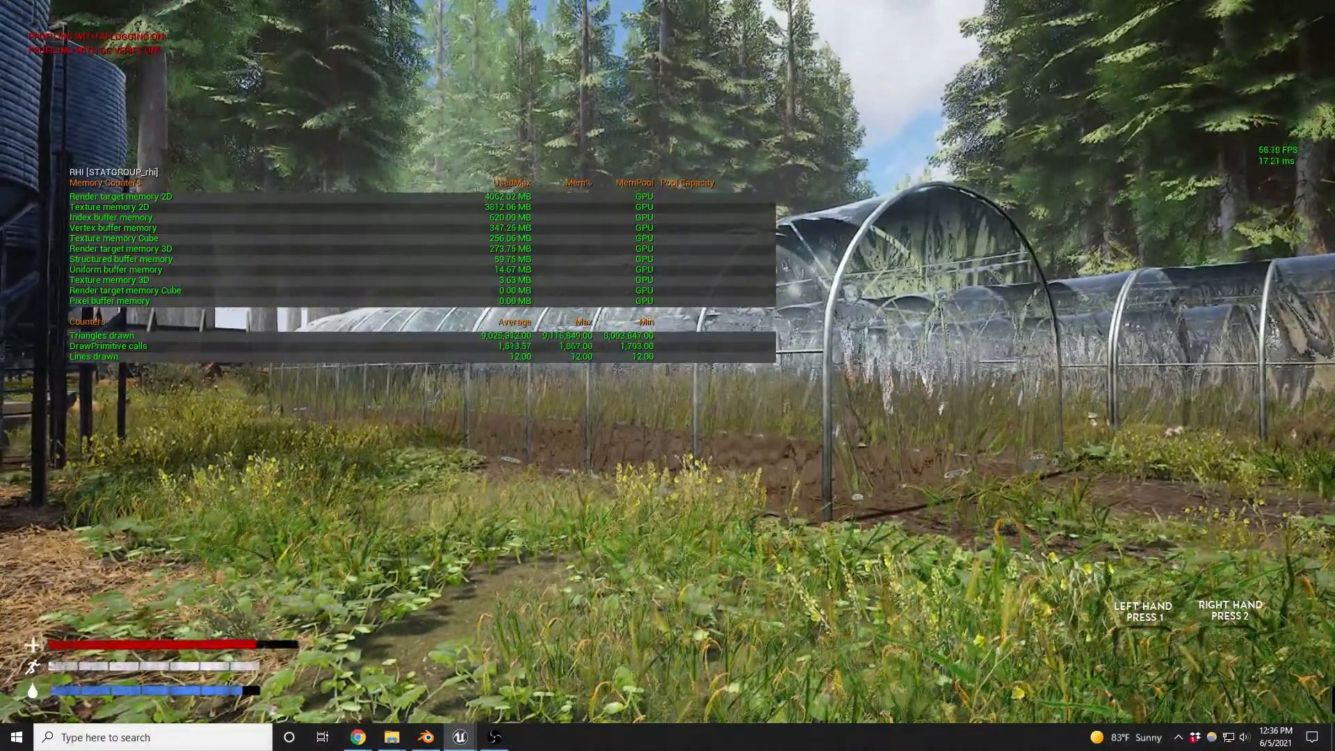
- Pause the game, review its video settings, and return to gameplay
key(Escape)
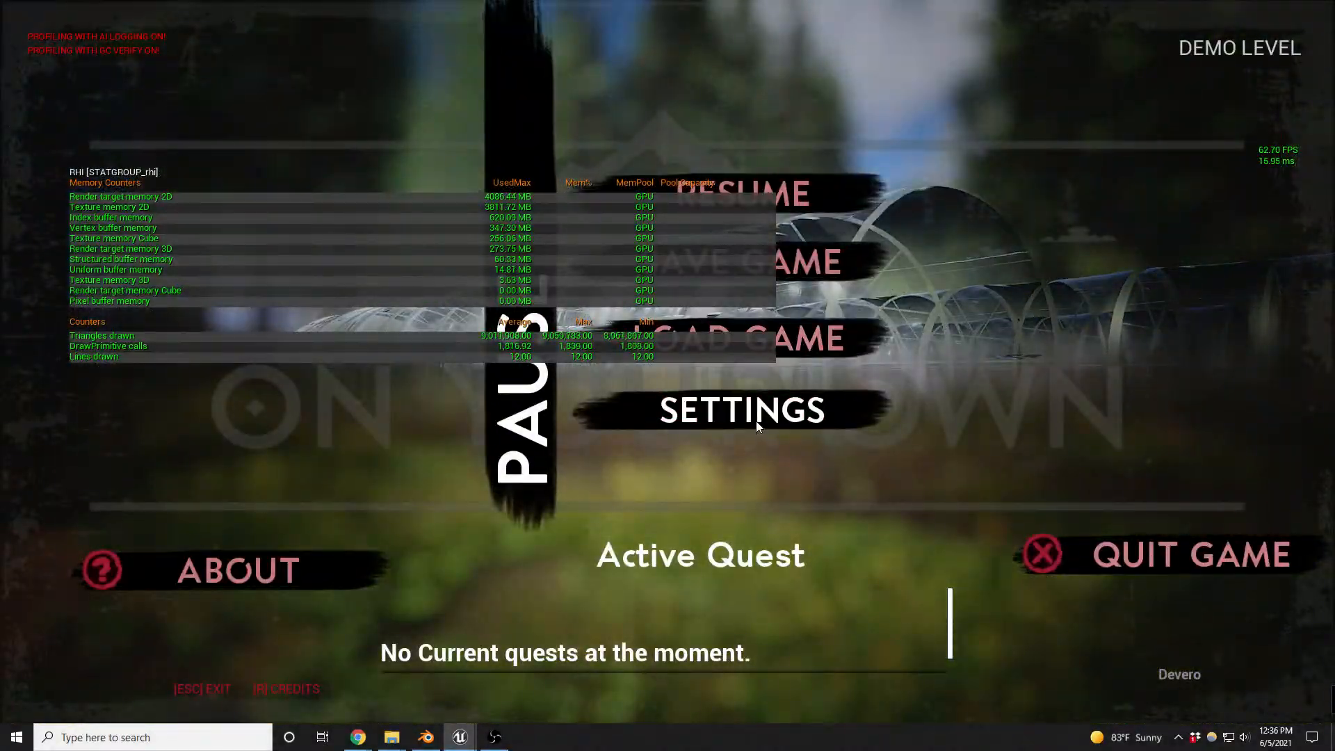
click(757, 420)
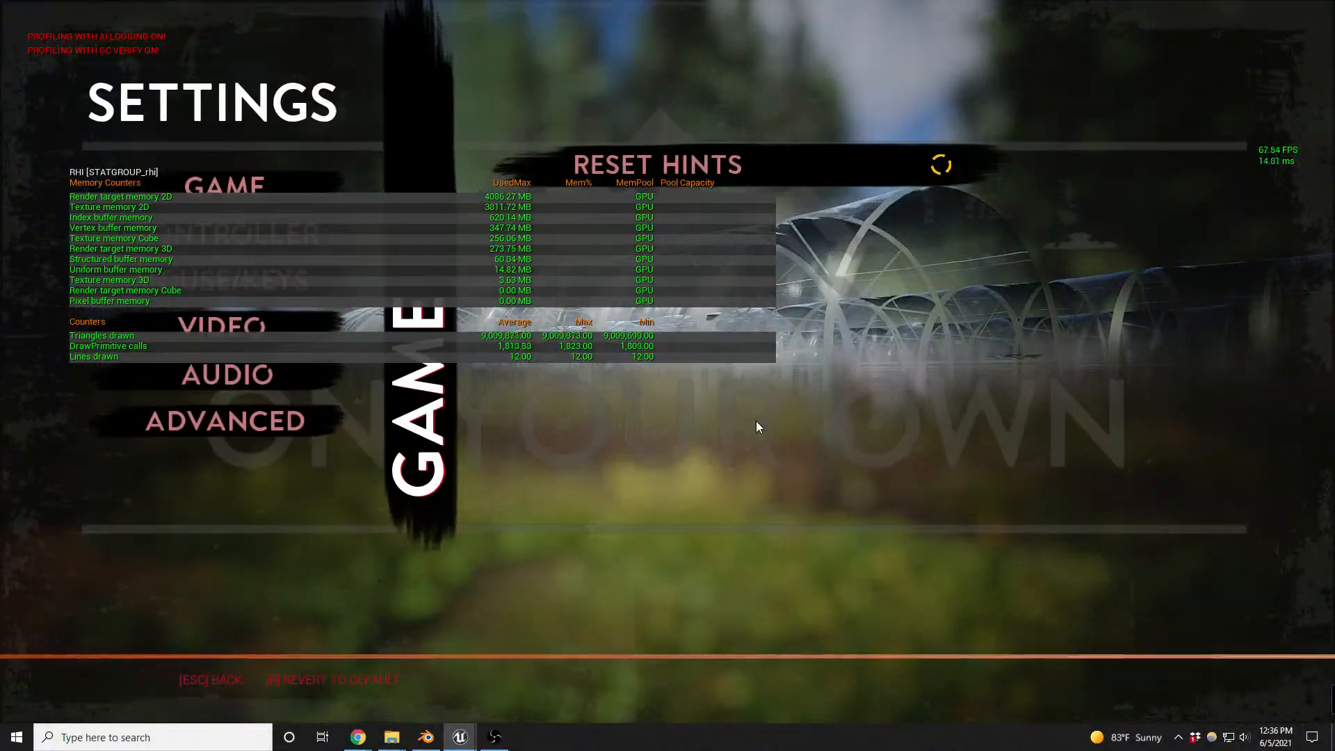
click(235, 323)
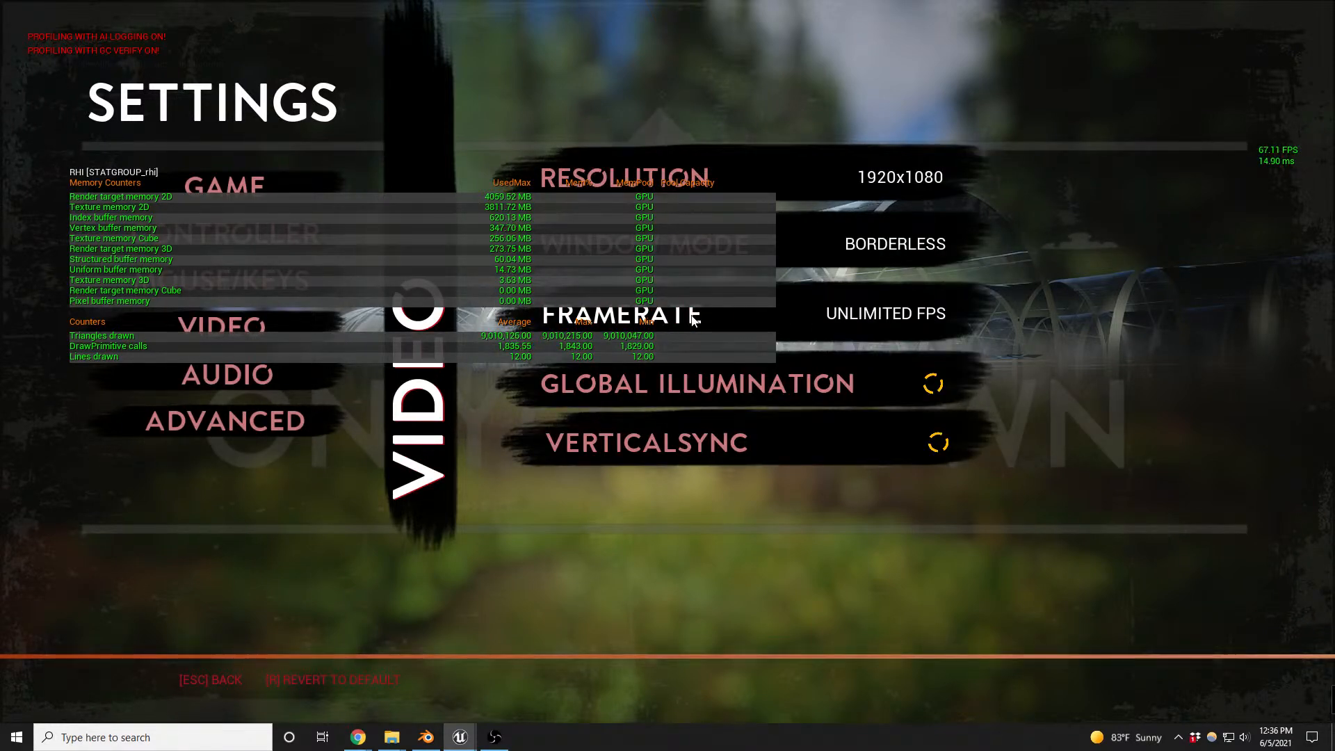
key(Escape)
key(Escape)
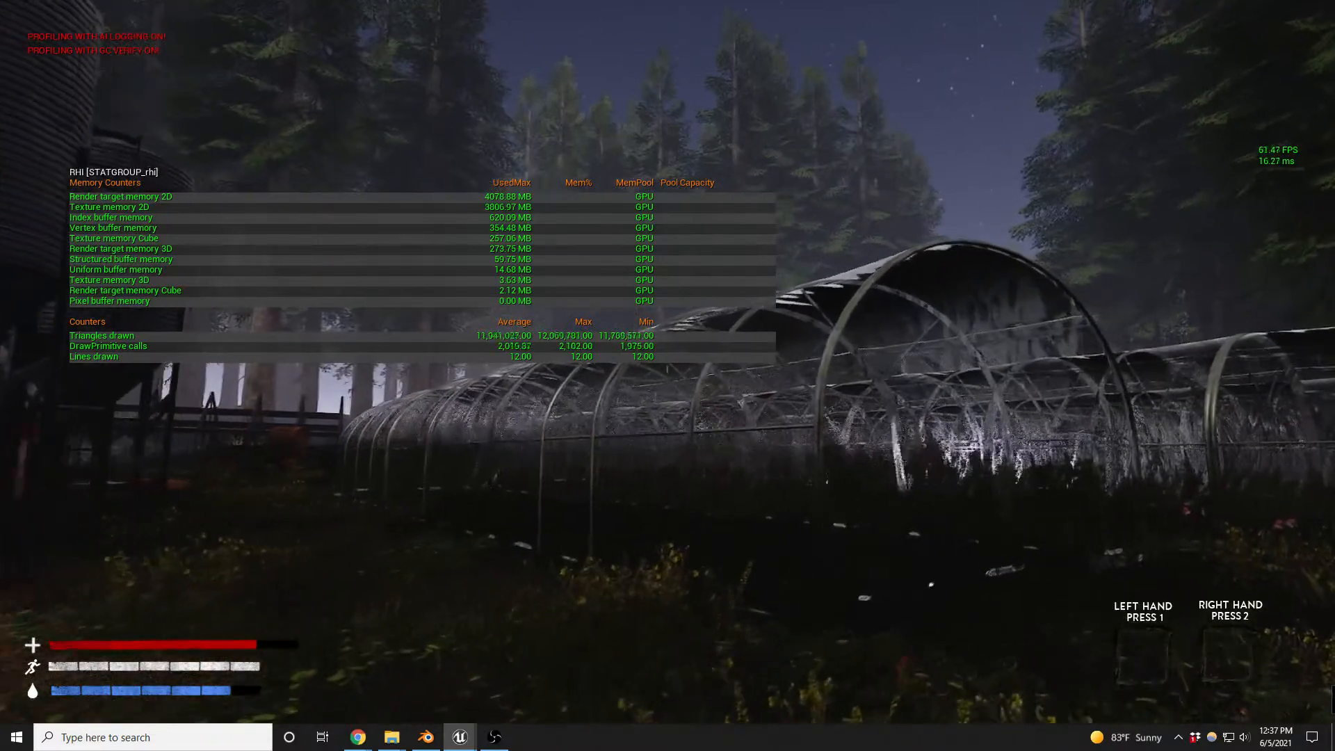
- Walk through the greenhouse at night and out to the red barn, examining the rendering statistics along the way
key(w)
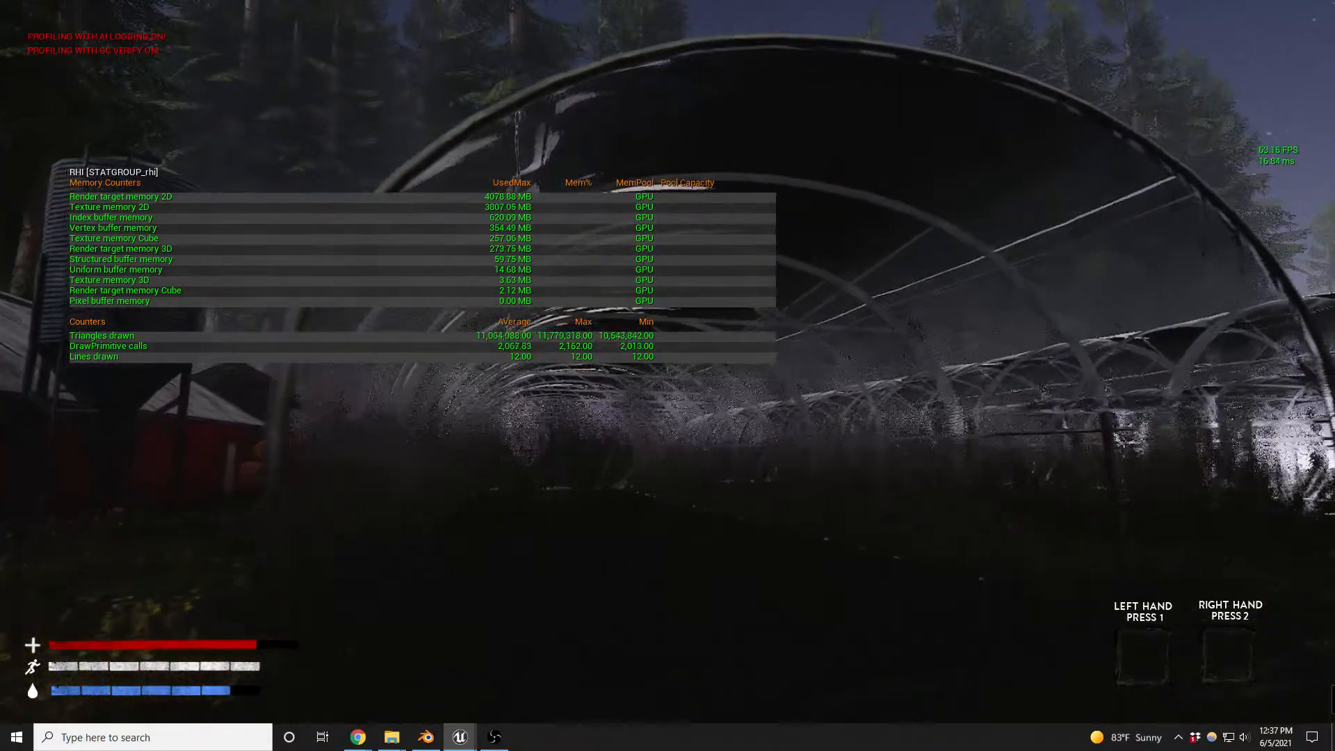
key(w)
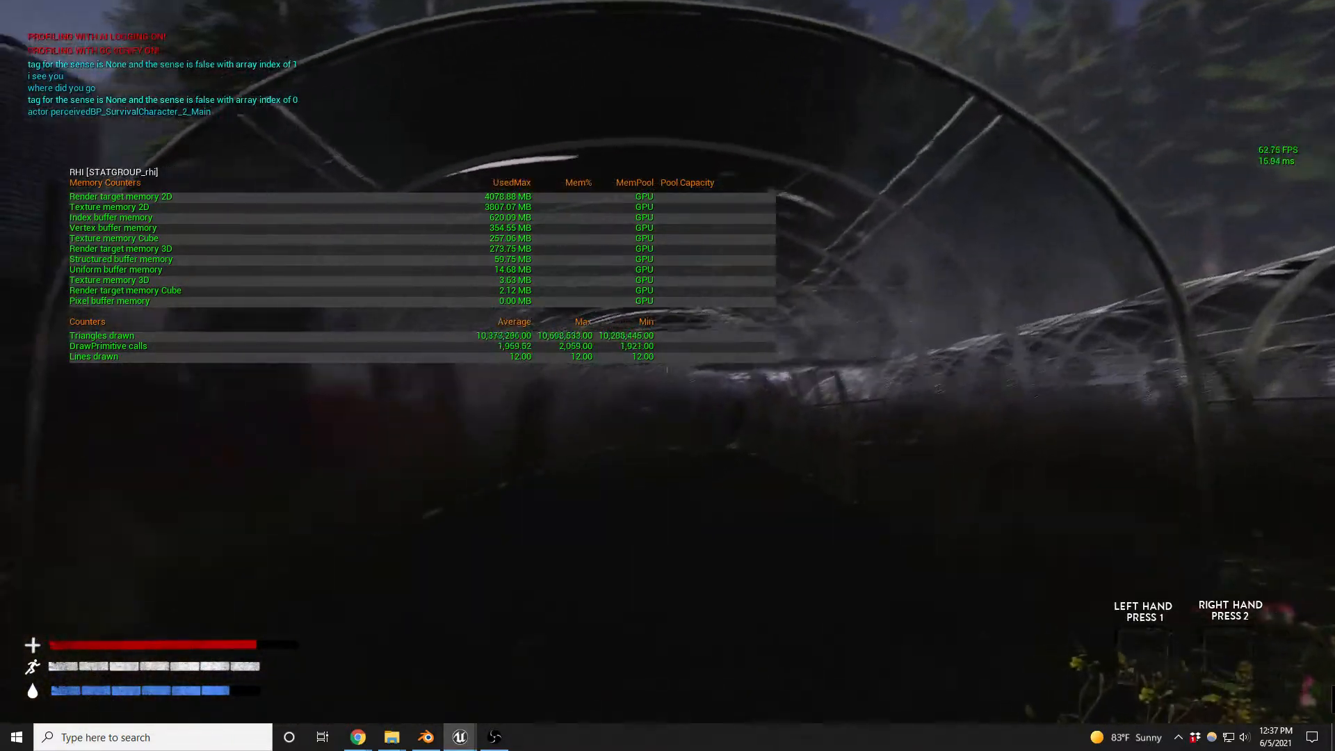
key(d)
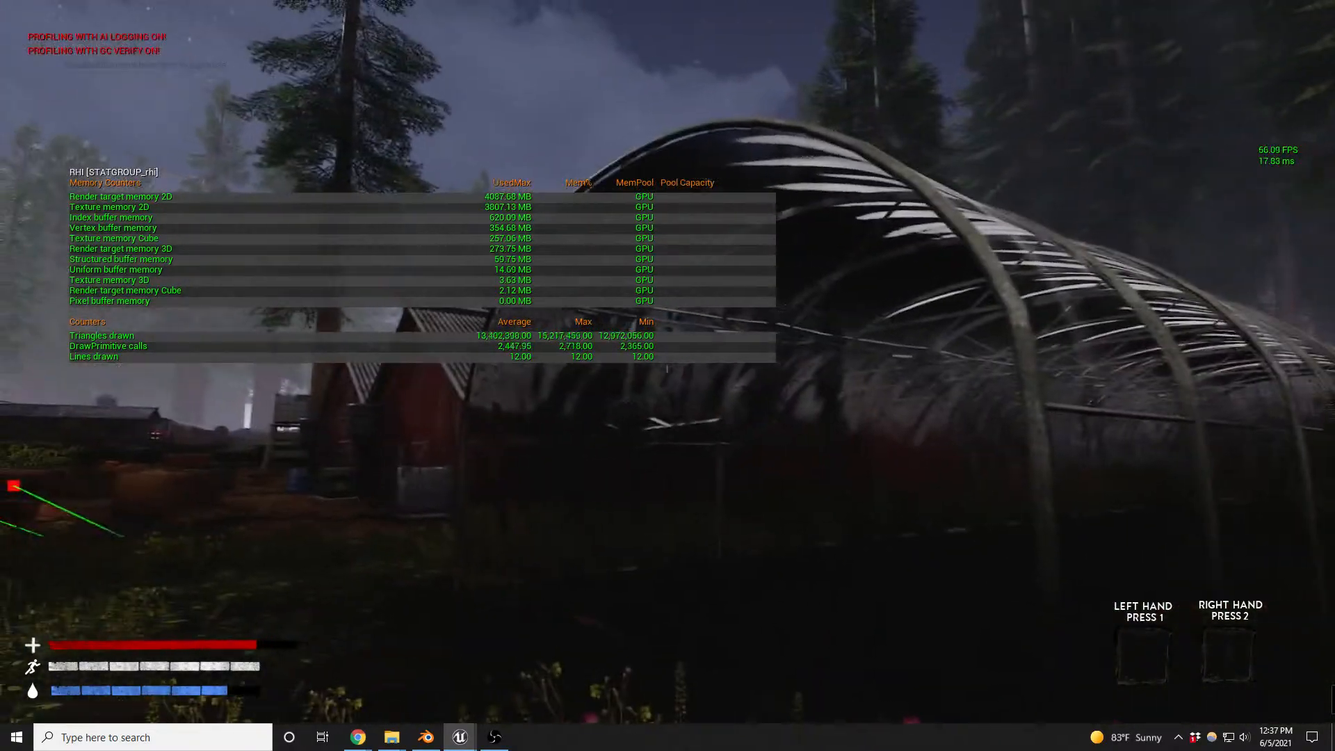
key(w)
key(w)
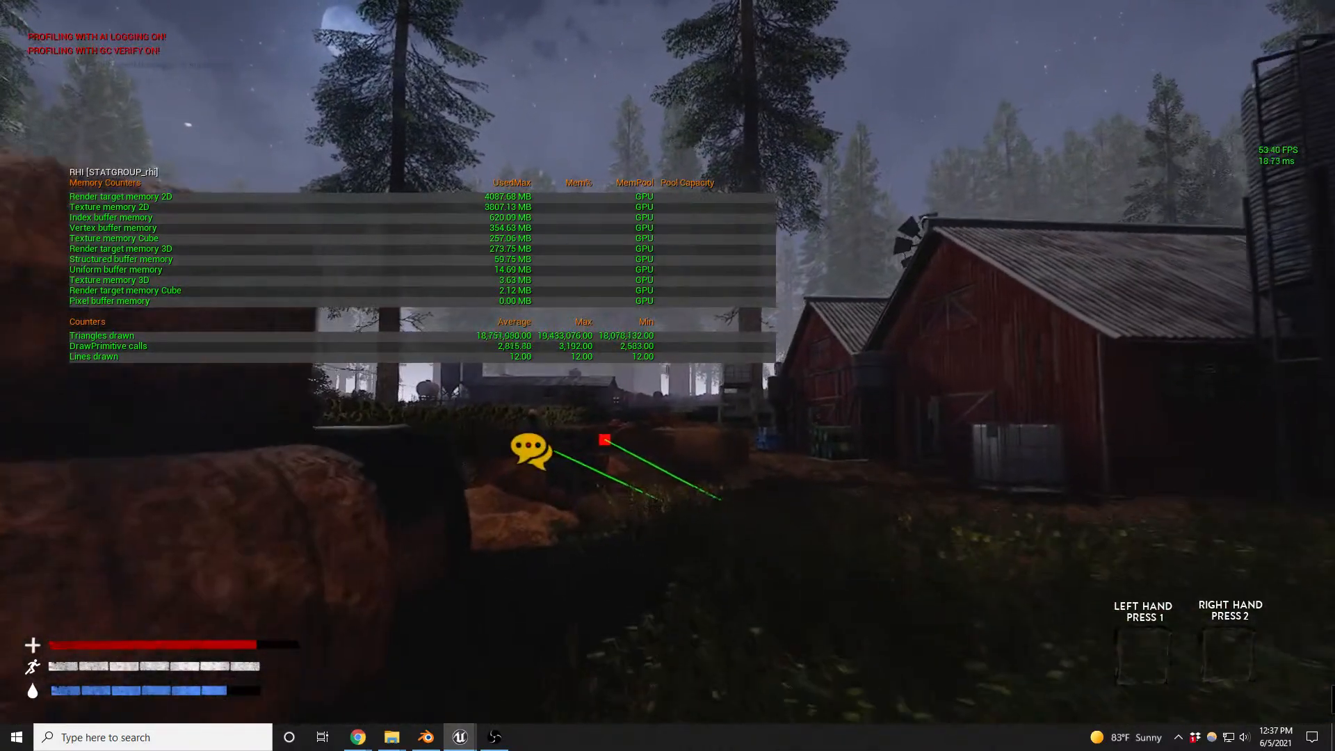
key(w)
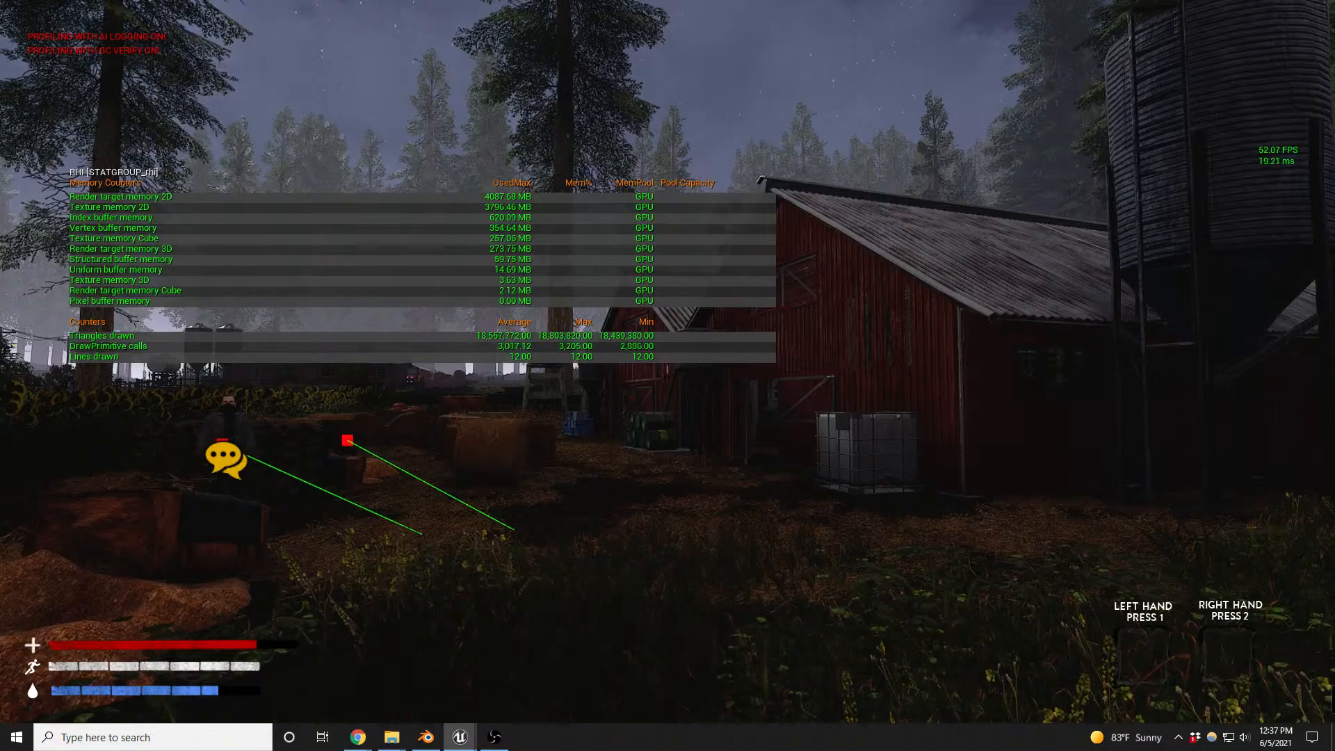
- Examine the barn yard and sunflower field in wireframe and unlit rendering, and restore the lit view
key(F1)
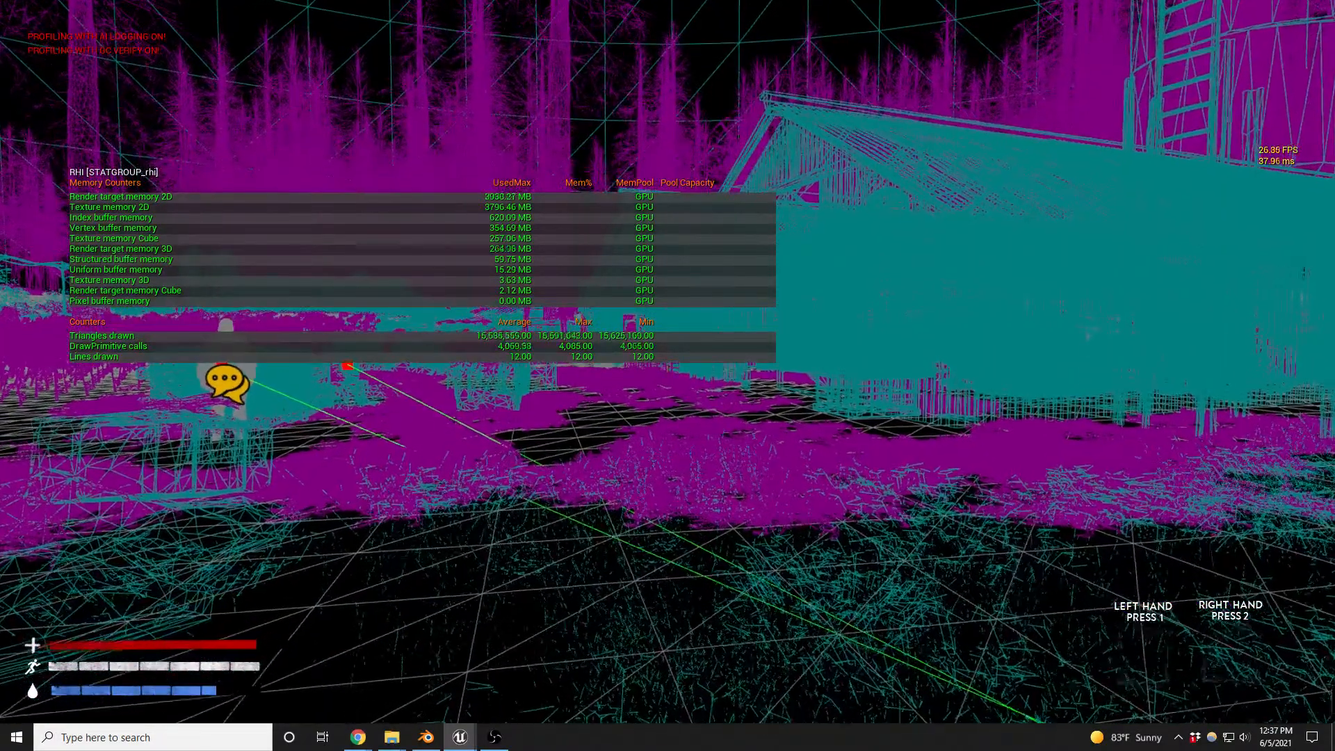
key(w)
key(w)
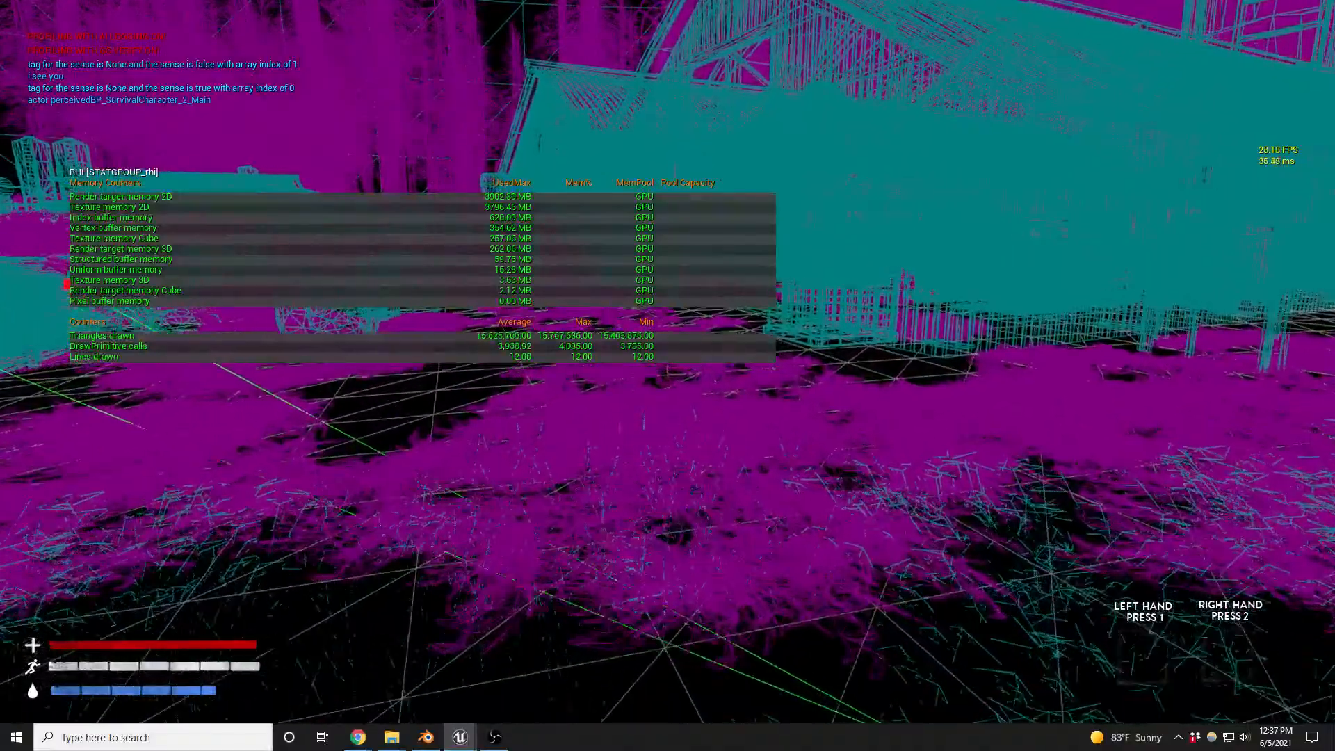
key(w)
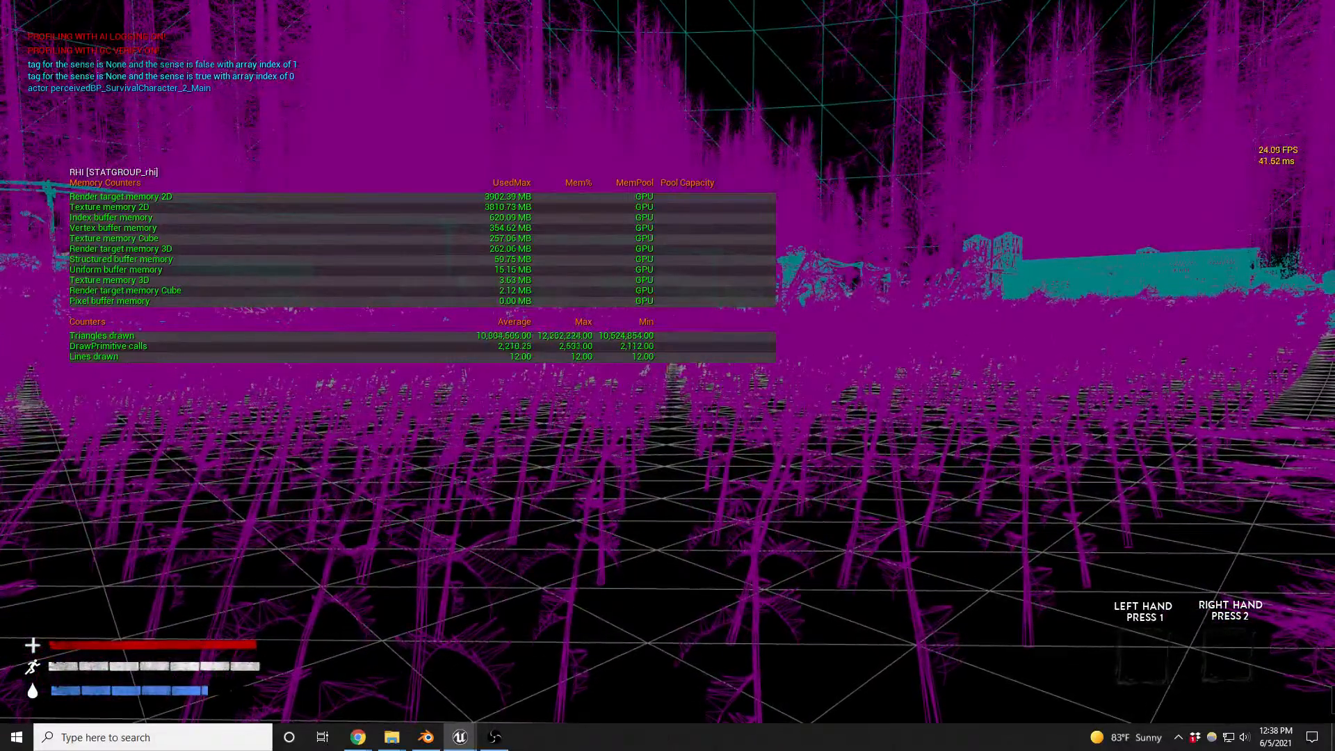
key(F3)
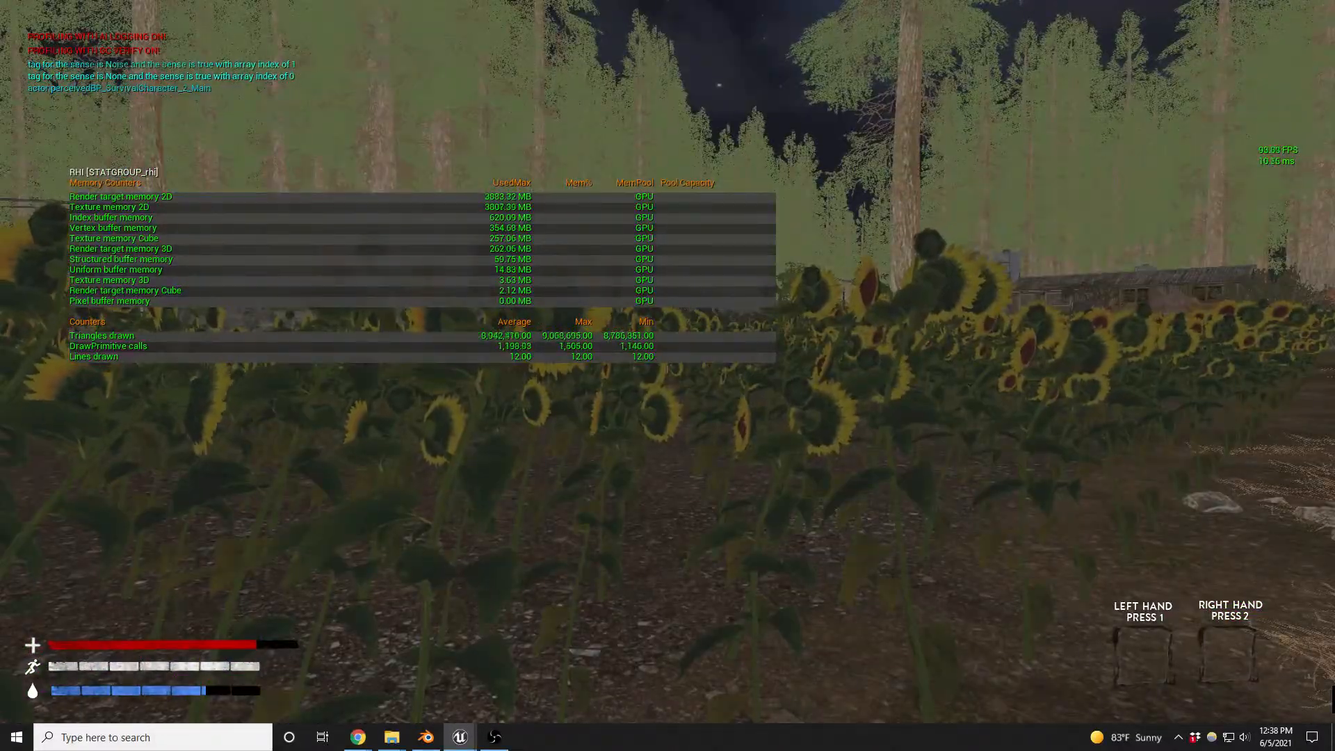
key(F3)
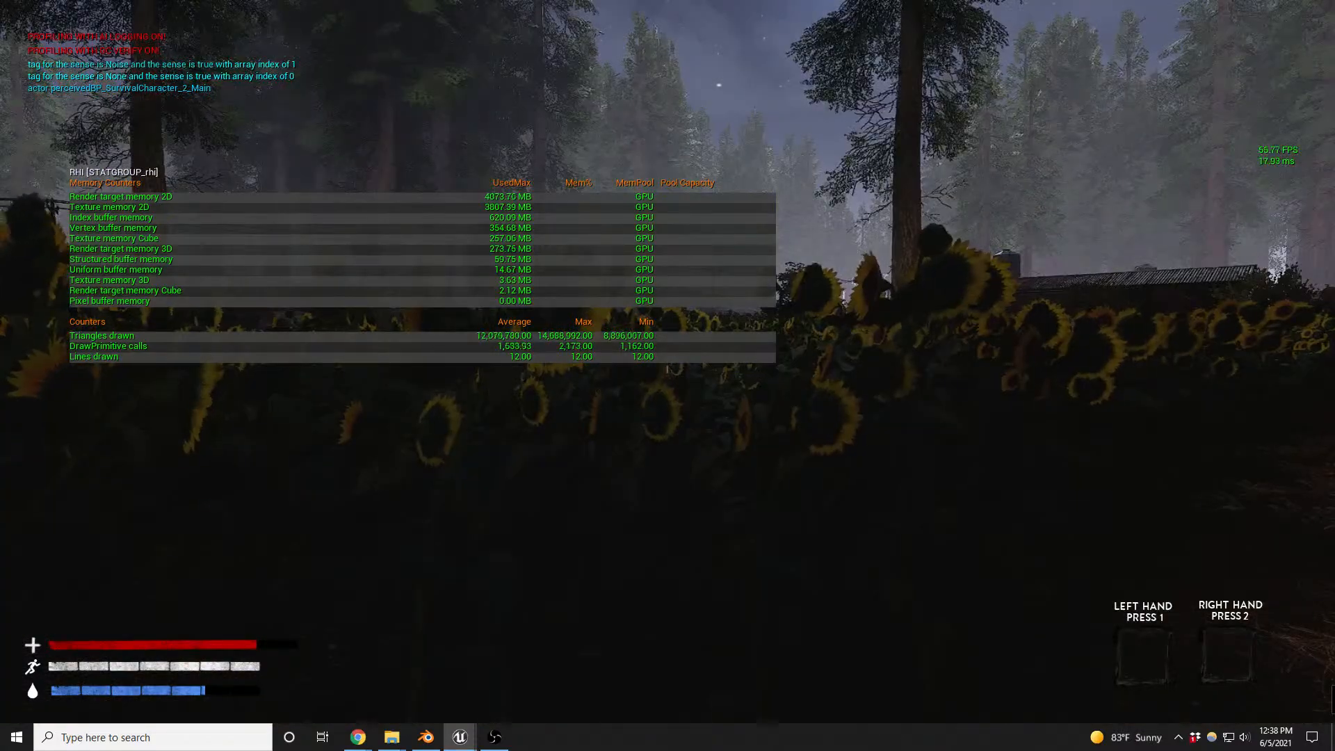
- Walk the character back to the red barn's yard and end the play session
key(s)
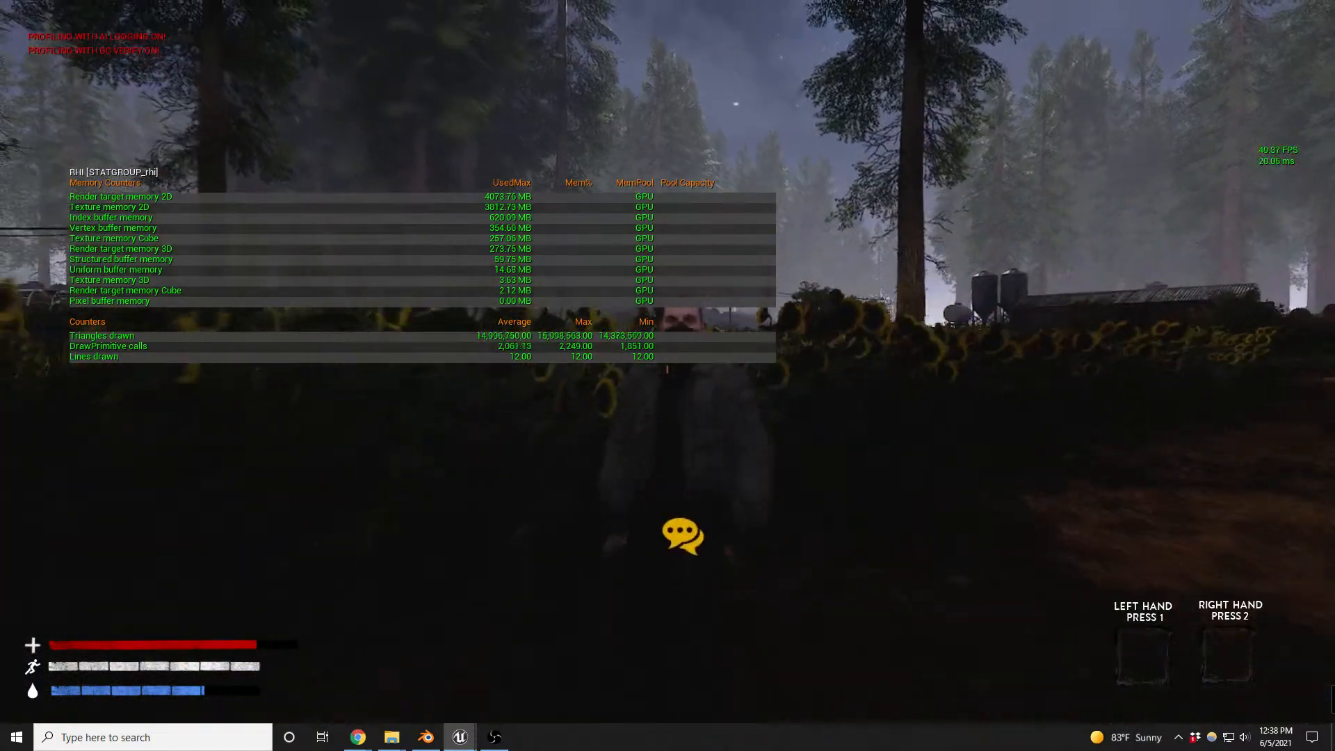
key(s)
key(s)
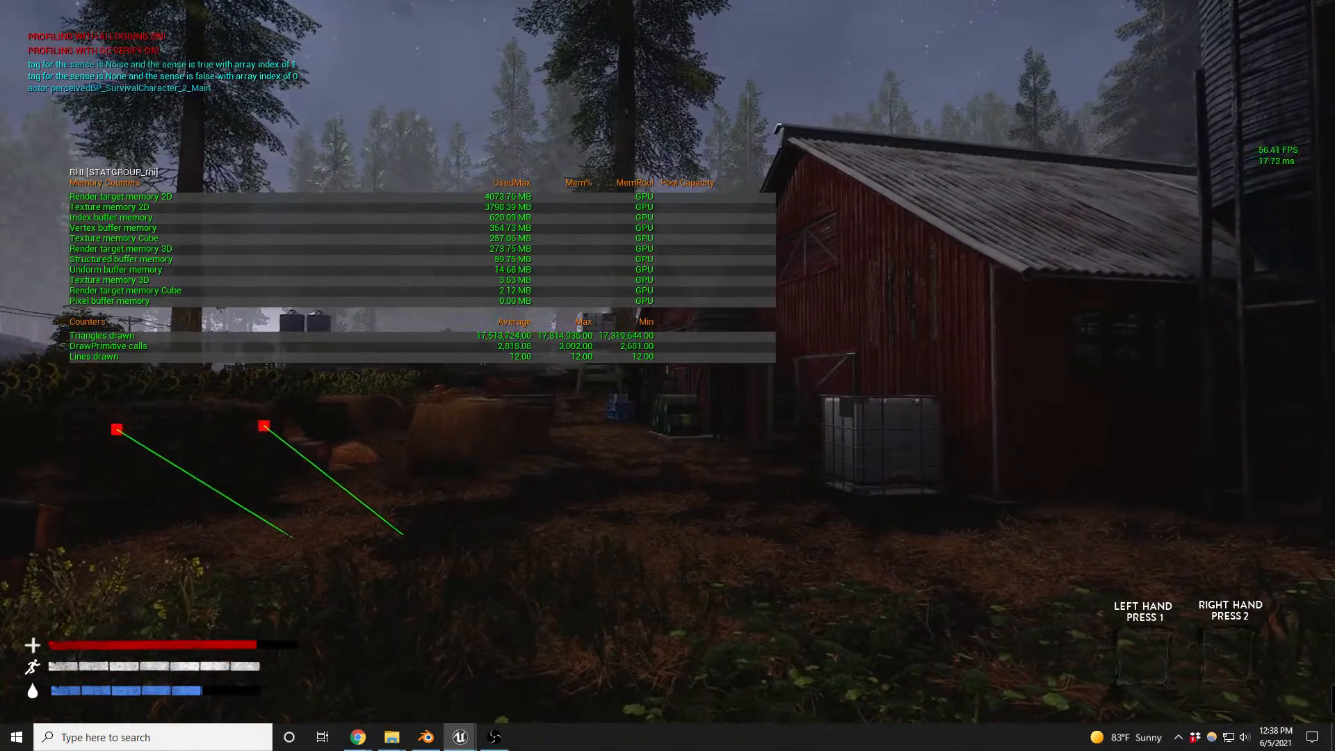
key(Escape)
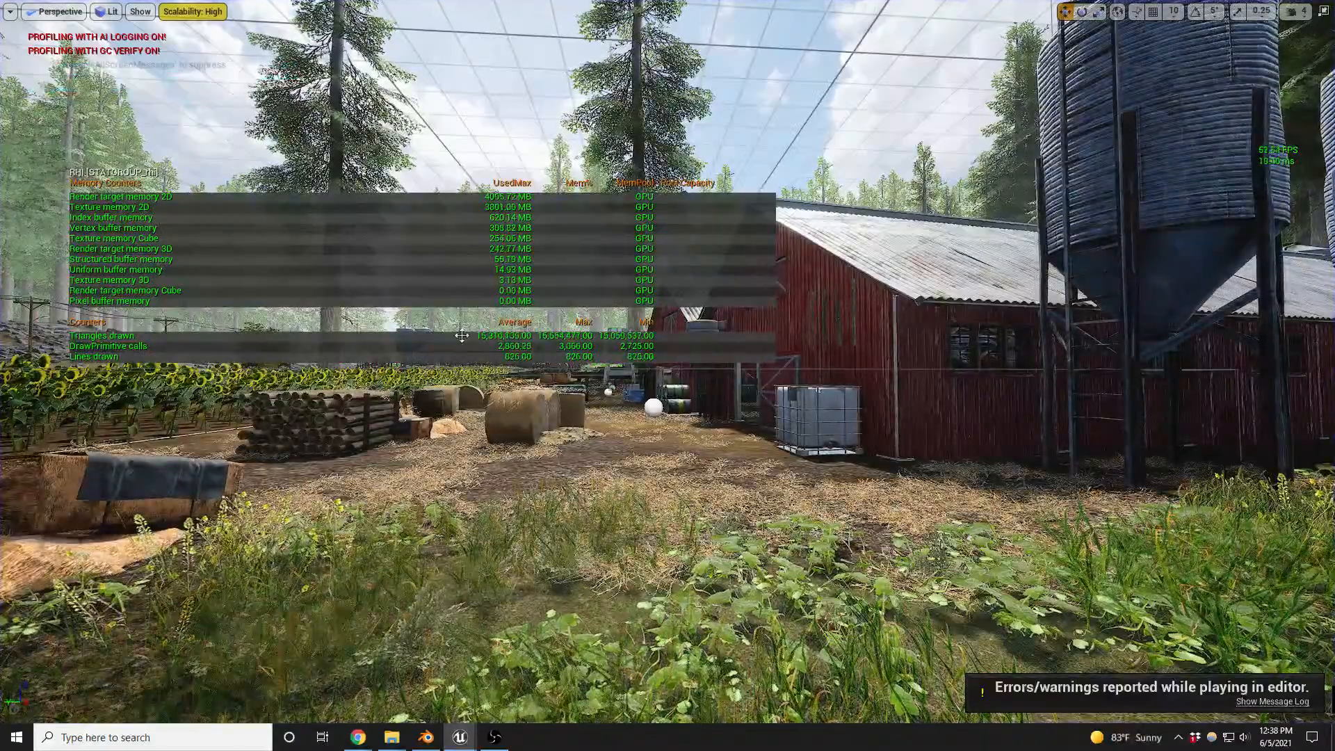
- Select the white water tank beside the red barn and open its MI_WaterTank material instance with the editor layout restored
right_drag(668, 376, 714, 485)
key(w)
click(714, 485)
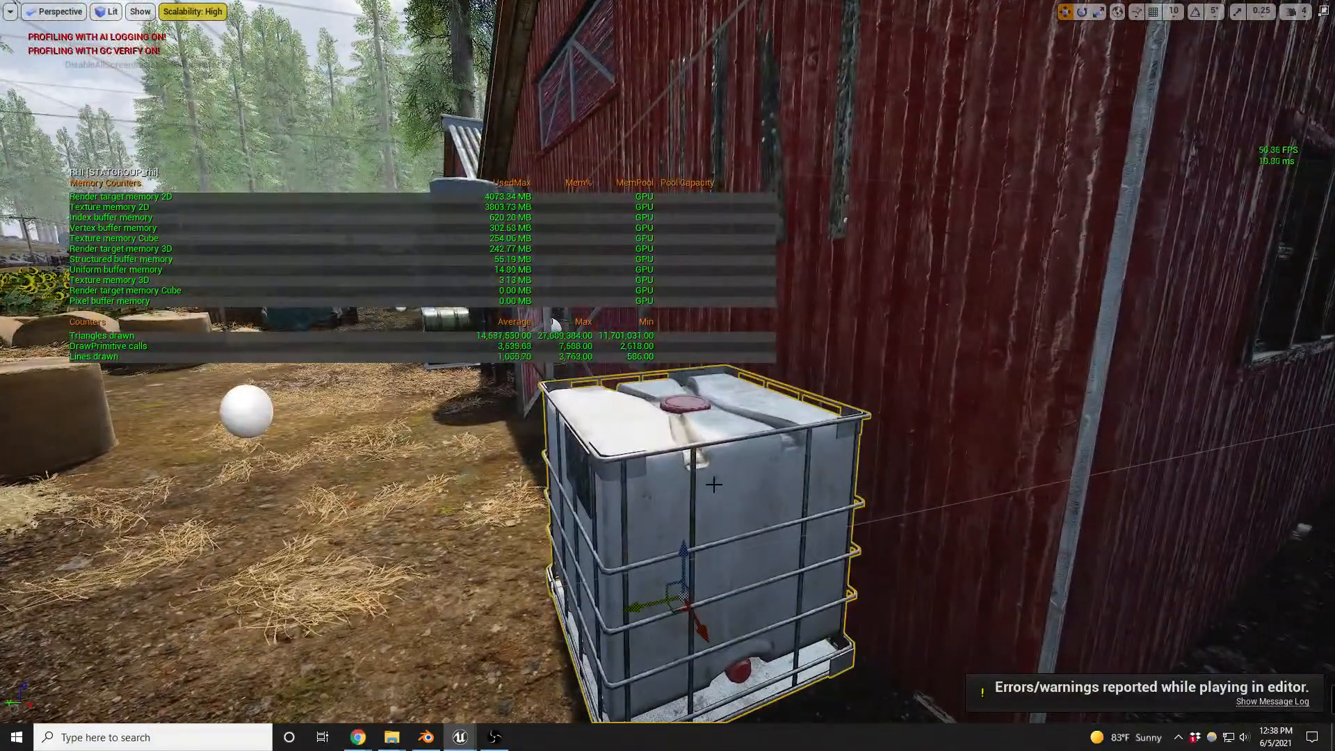
key(F11)
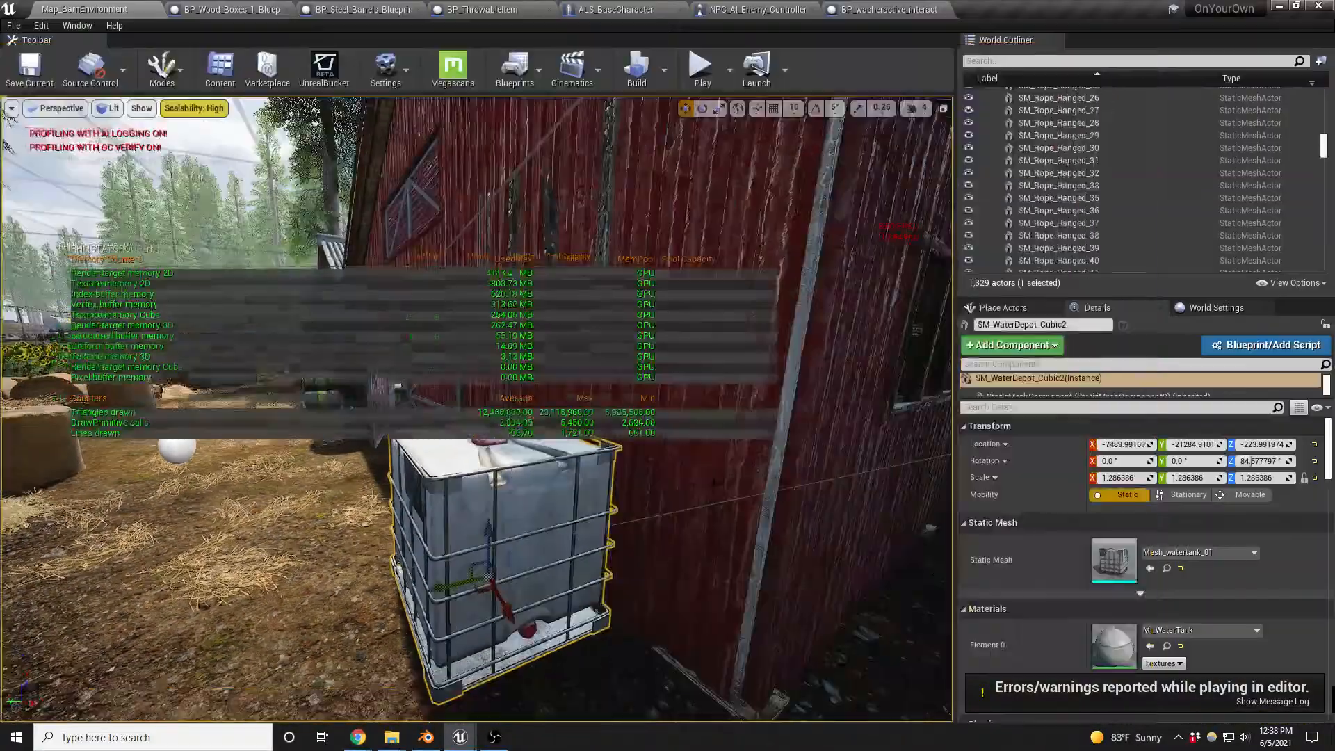
double_click(1113, 643)
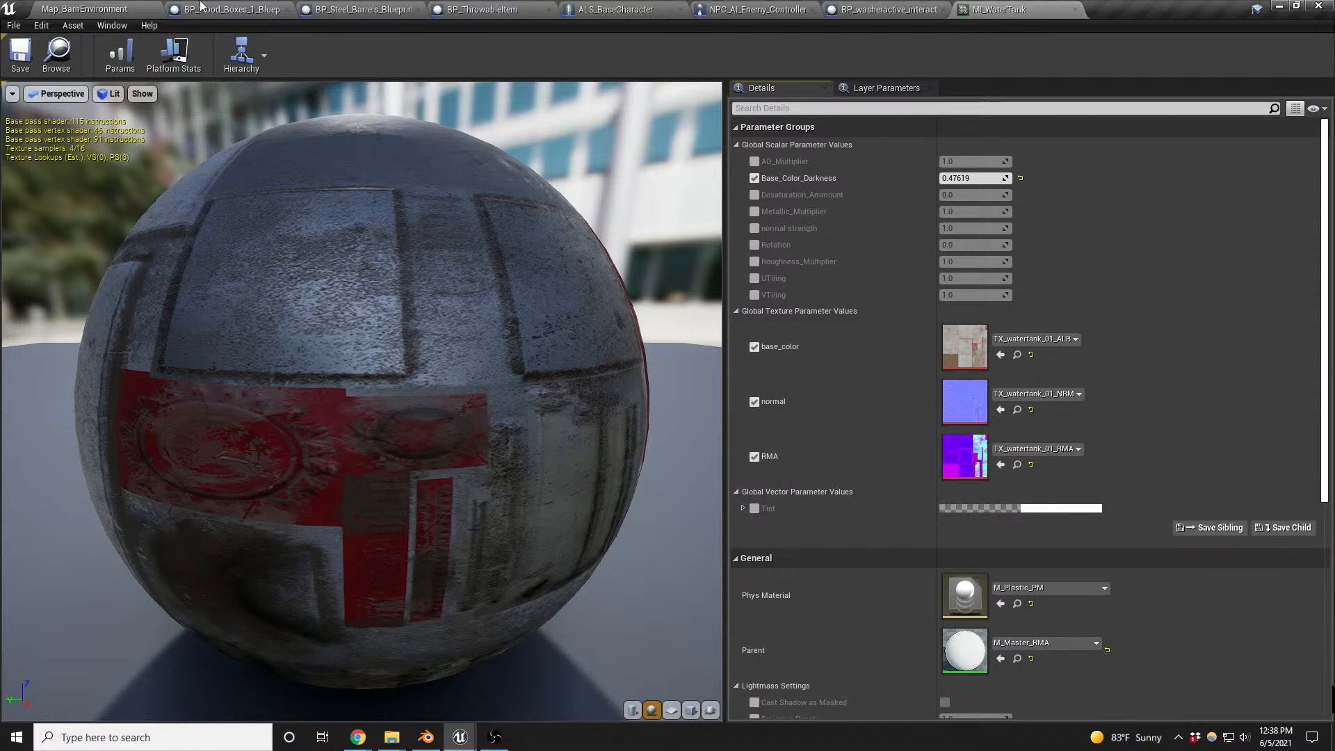
- Return to the Map_BarnEnvironment level, go to the greenhouse, turn off the RHI statistics with stat rhi, and view the surrounding field
click(114, 8)
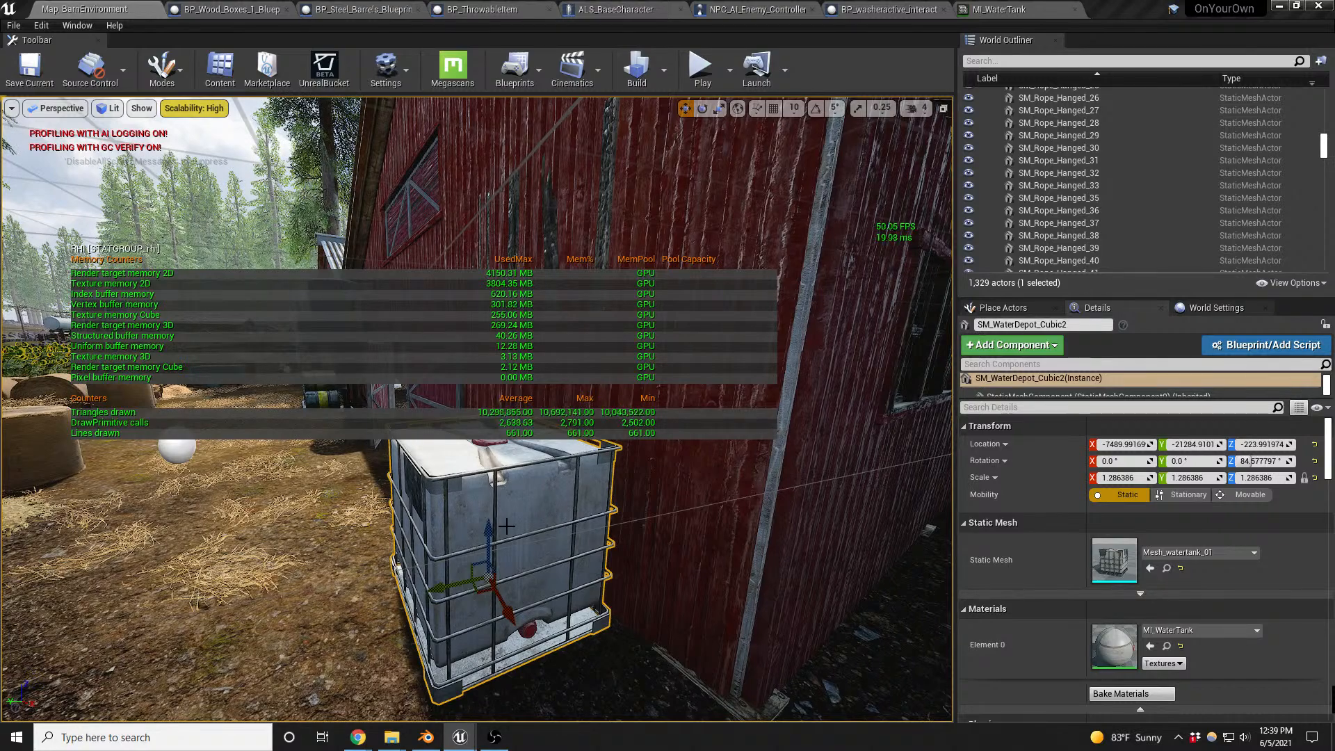
right_drag(629, 555, 628, 555)
key(w)
right_drag(613, 663, 614, 663)
right_drag(737, 571, 737, 572)
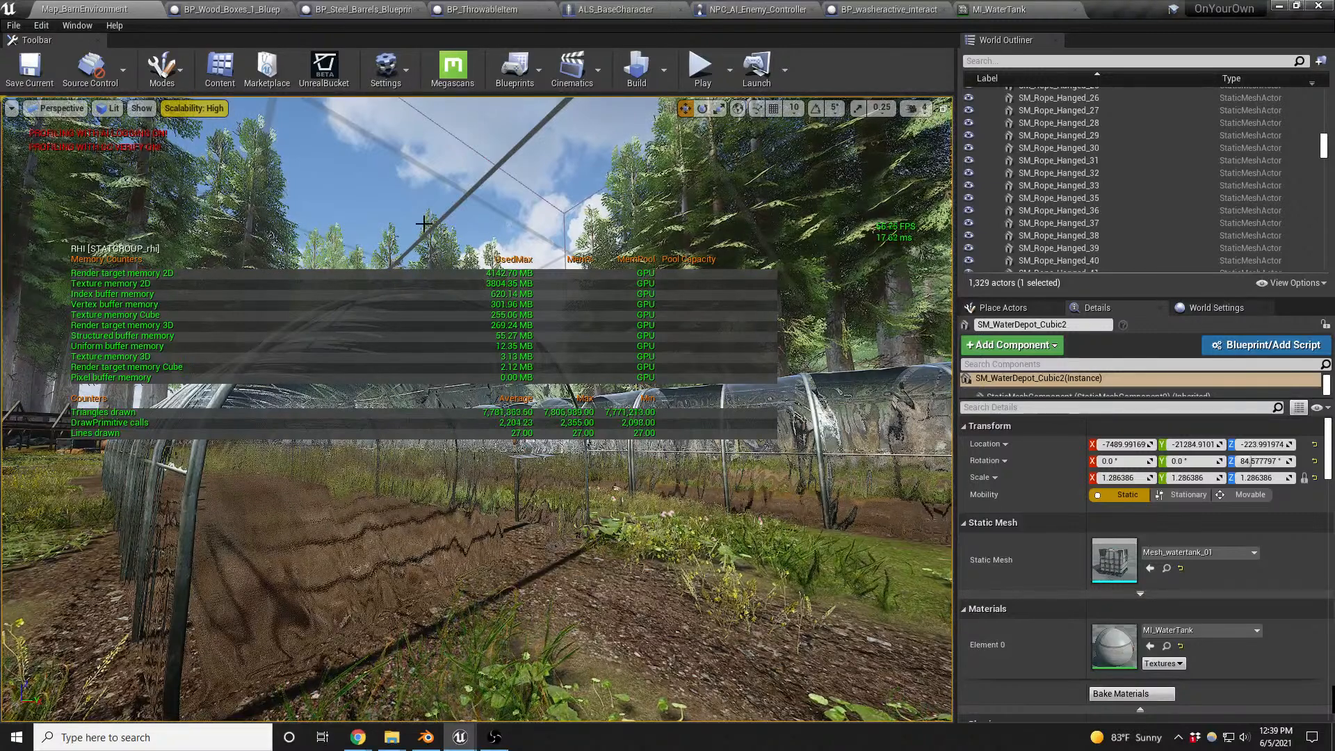
key(grave)
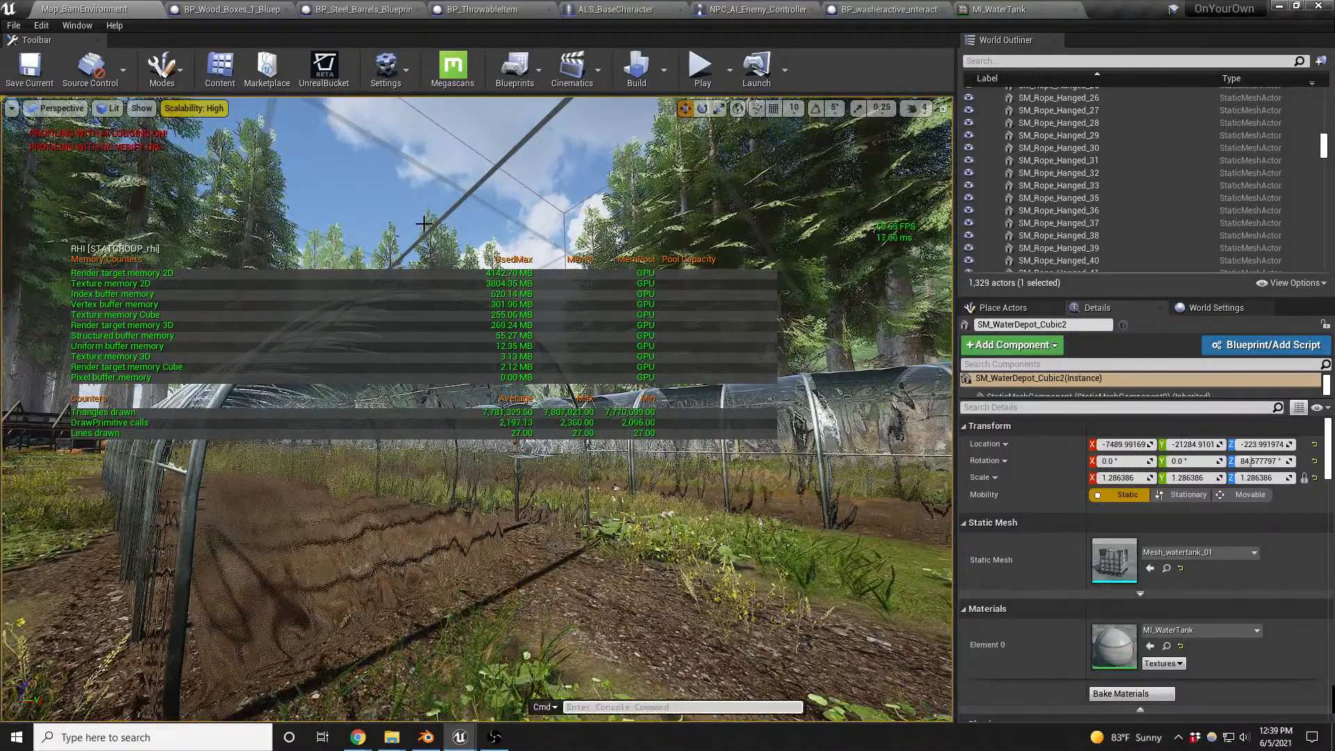
text(stat rhi)
key(Return)
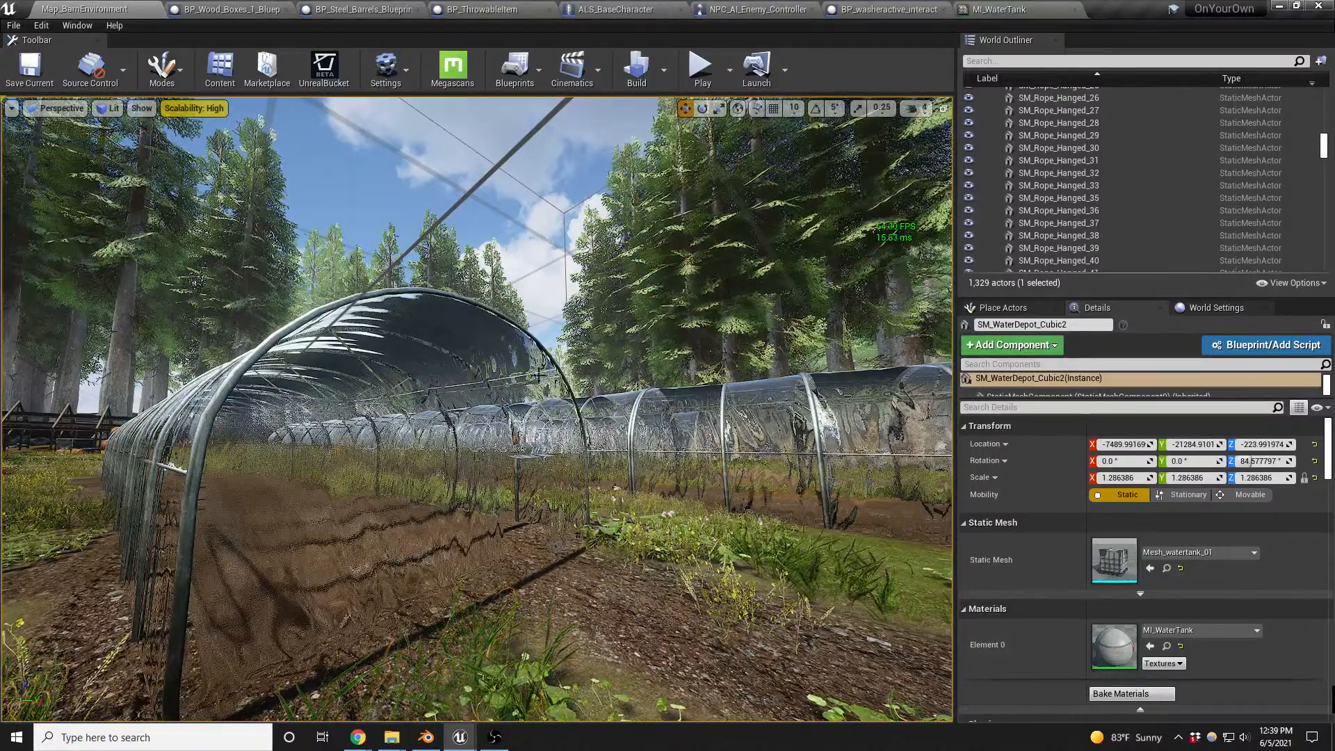
right_drag(460, 300, 439, 319)
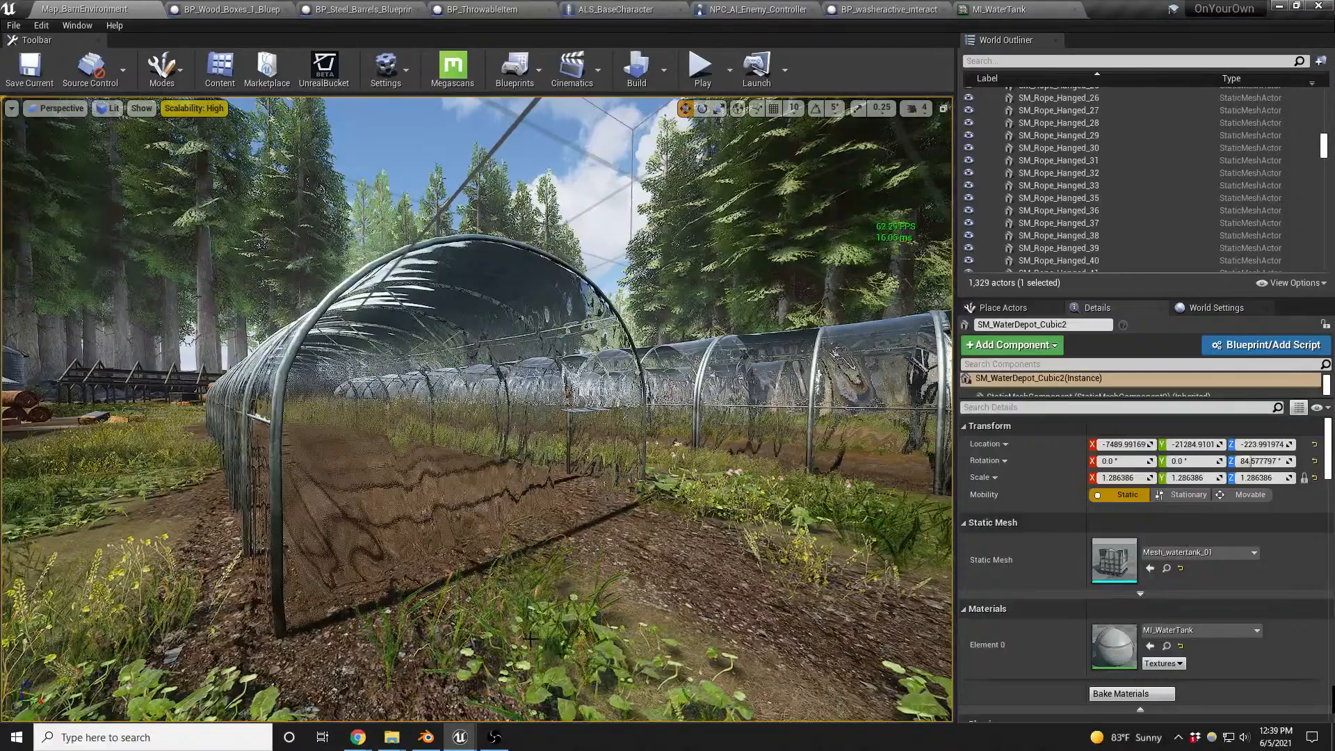
right_drag(535, 639, 777, 629)
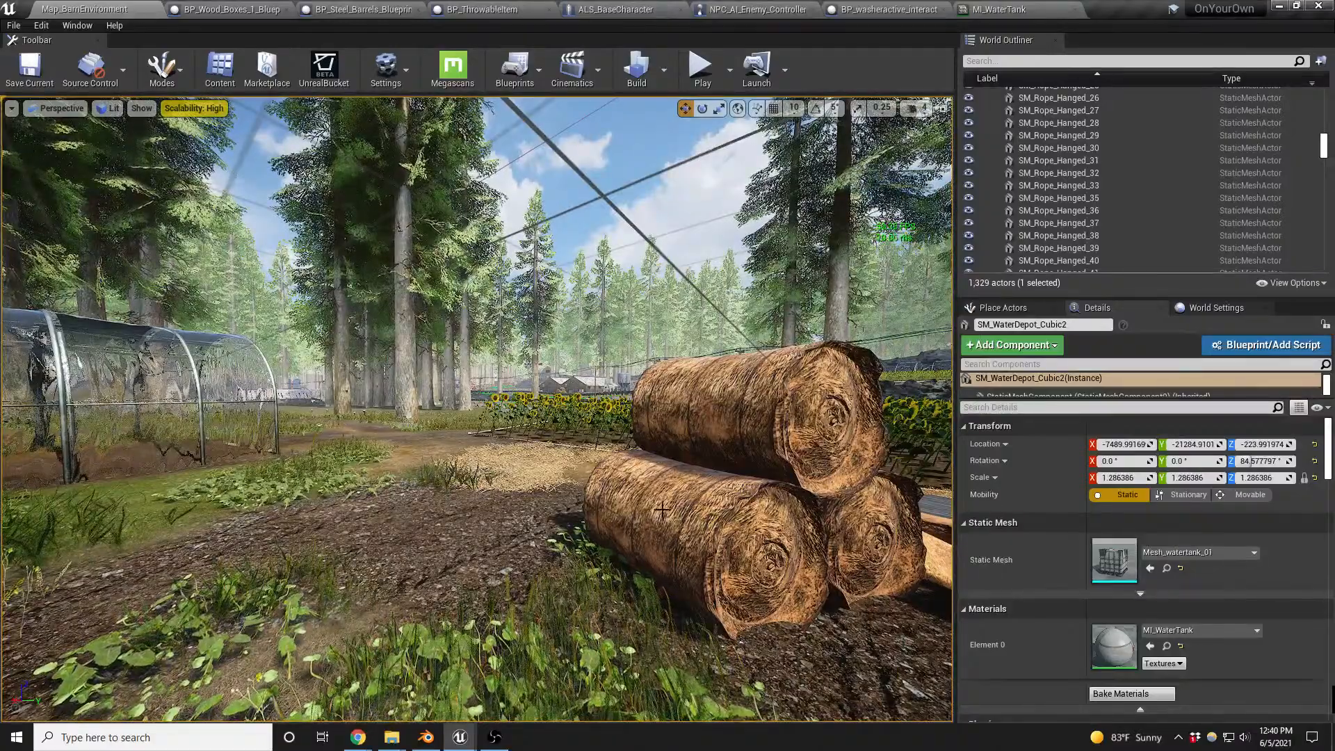
right_drag(658, 513, 404, 513)
- Switch to Blender and duplicate the doorway's pipe along X to the opposite edge, aligning it with the wall along Y
click(427, 736)
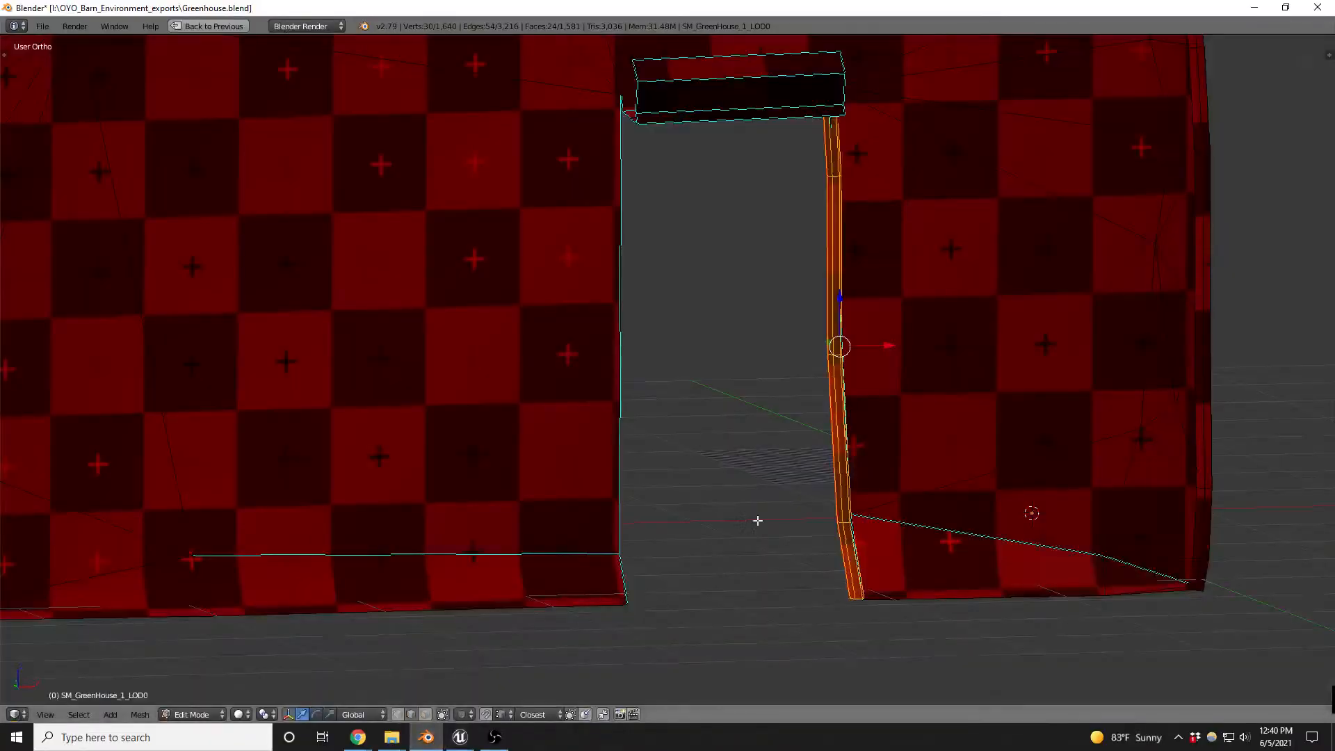
middle_drag(977, 367, 1004, 447)
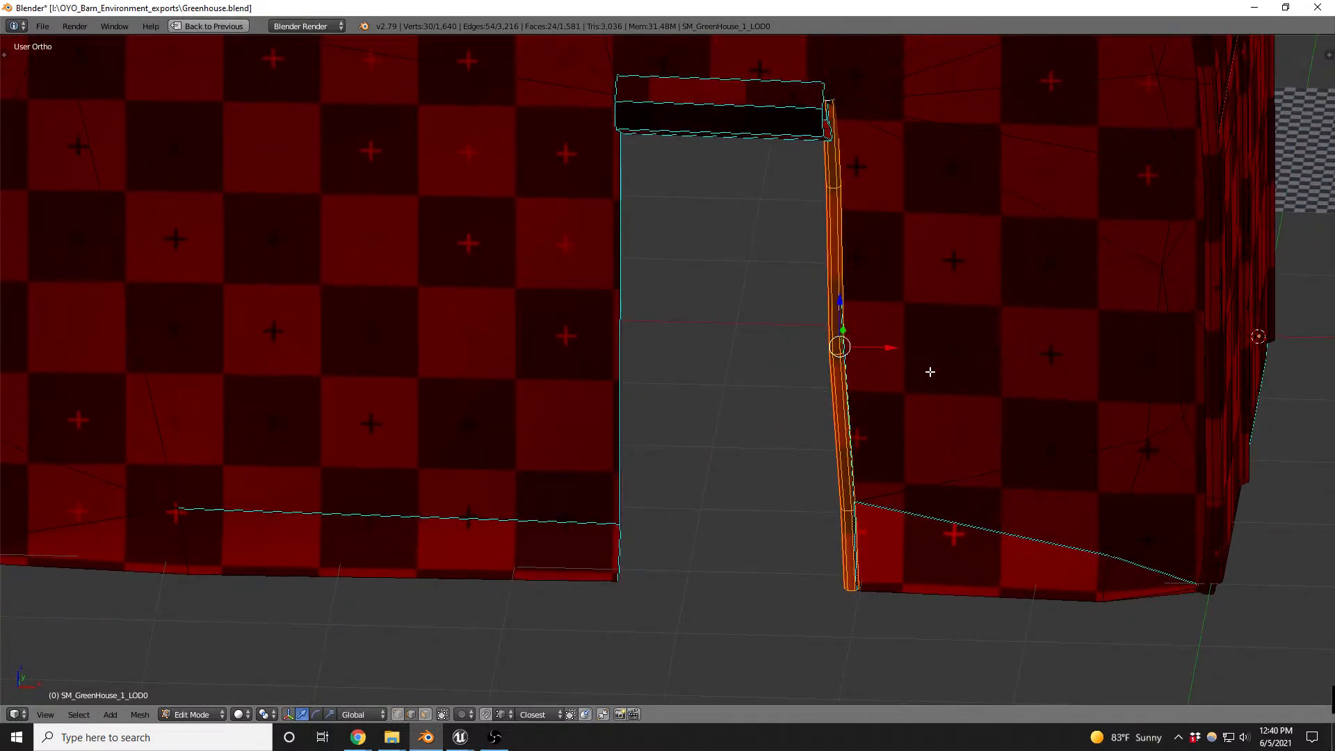
key(shift+d)
key(x)
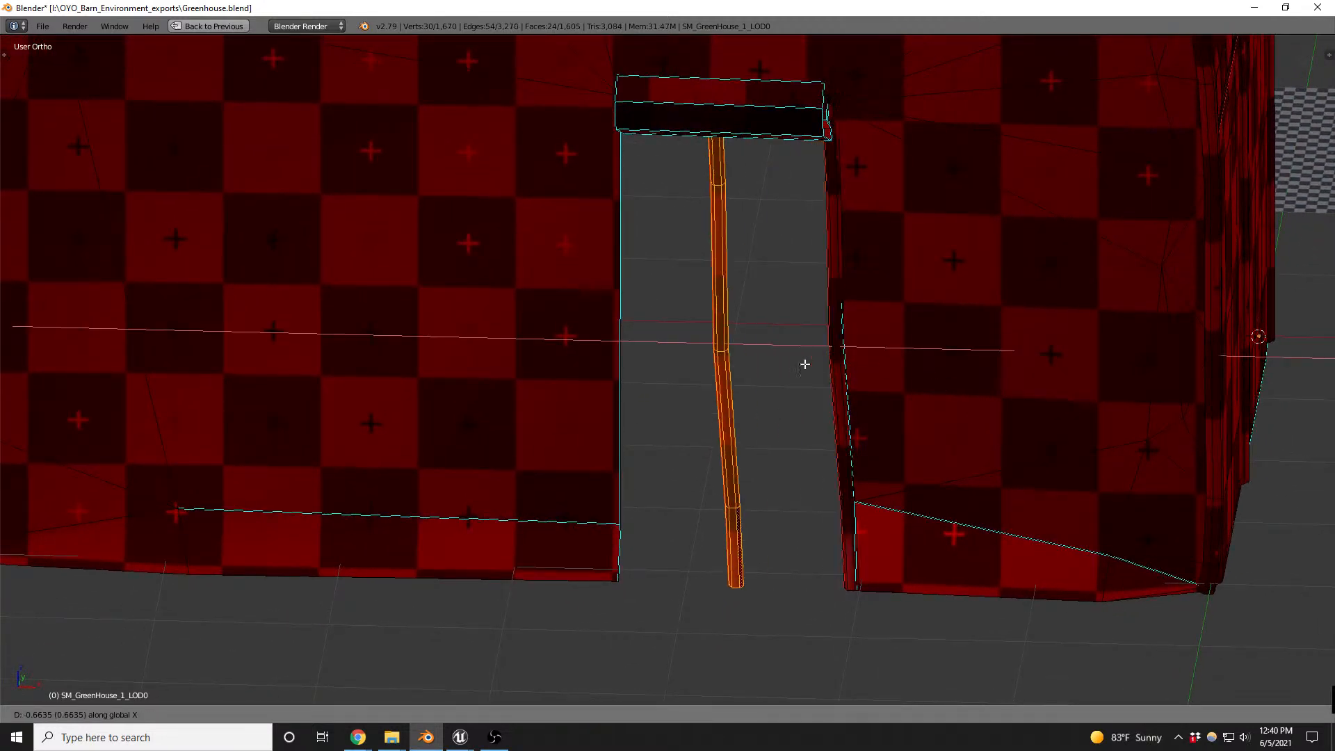
click(719, 358)
middle_drag(719, 358, 624, 319)
key(g)
key(y)
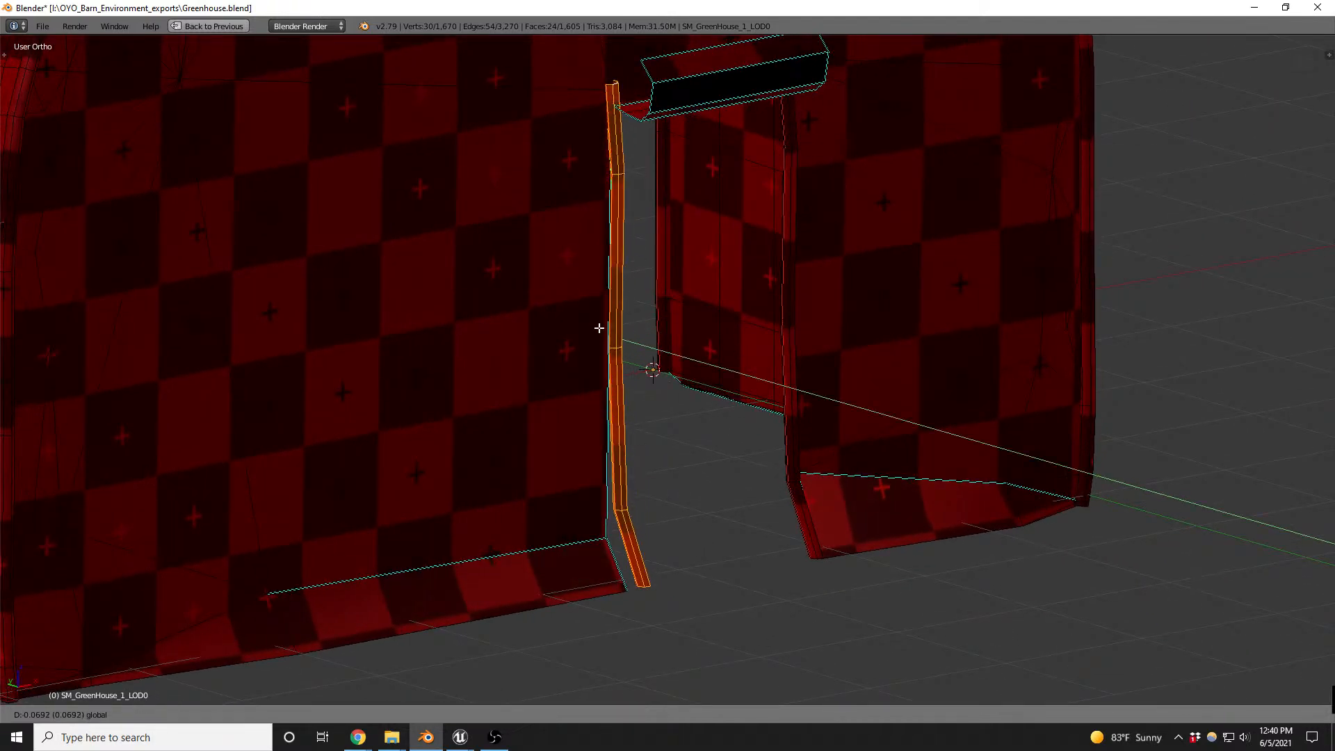
click(596, 327)
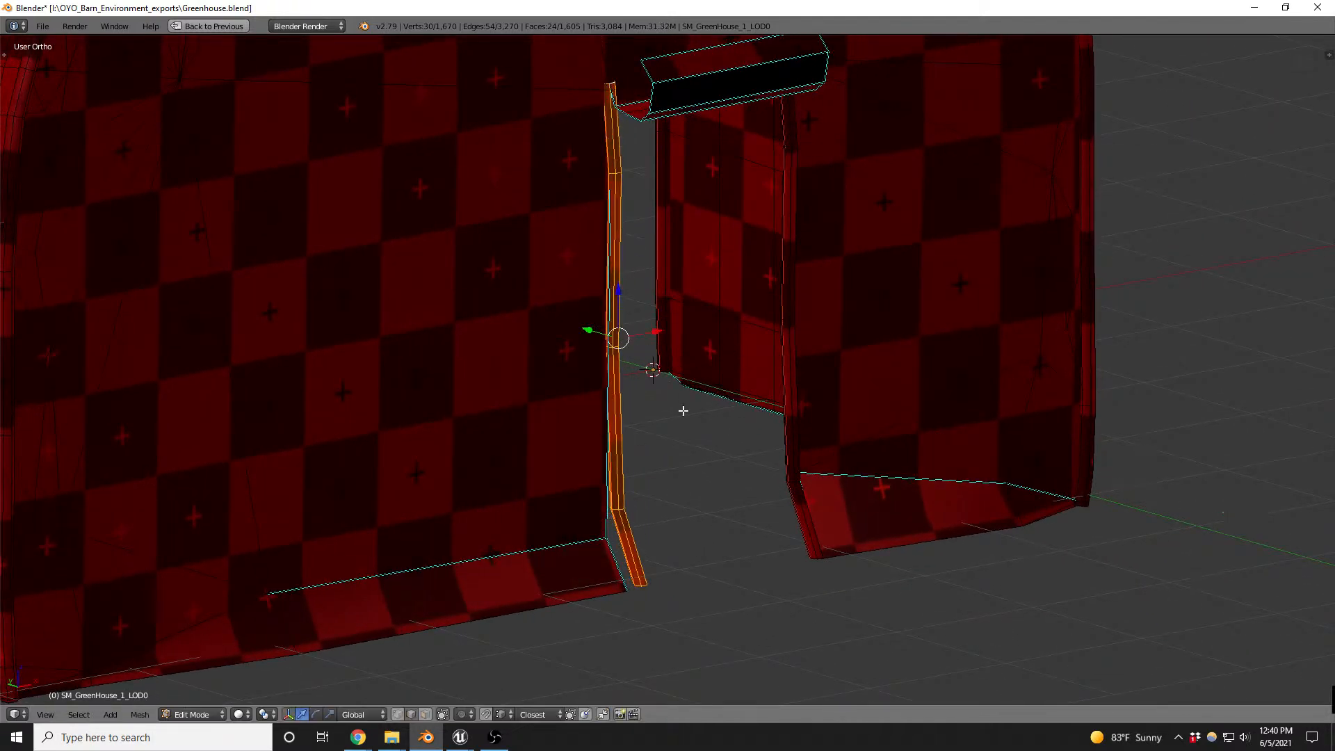
- Shift the duplicated pipe's two lowest edge loops horizontally with Z locked to line up with the doorway edge
scroll(683, 408, up, 6)
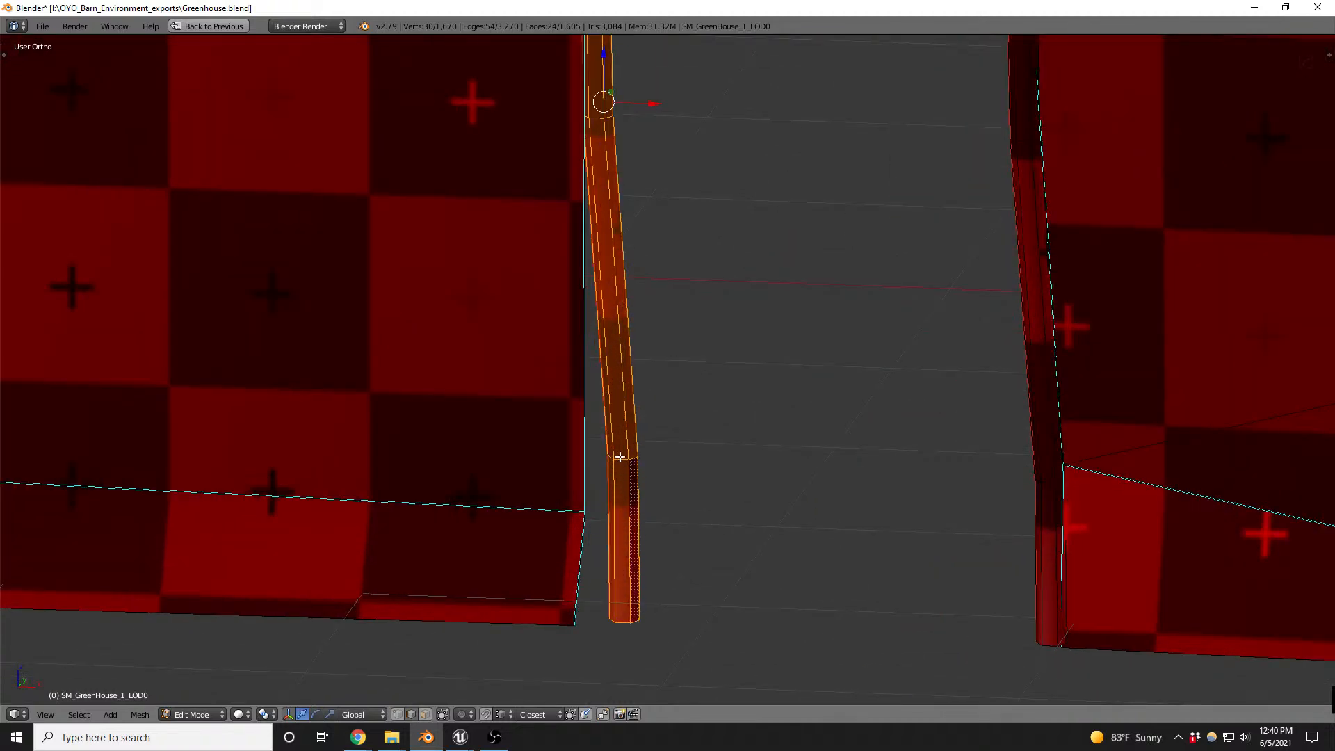
alt+right_click(620, 457)
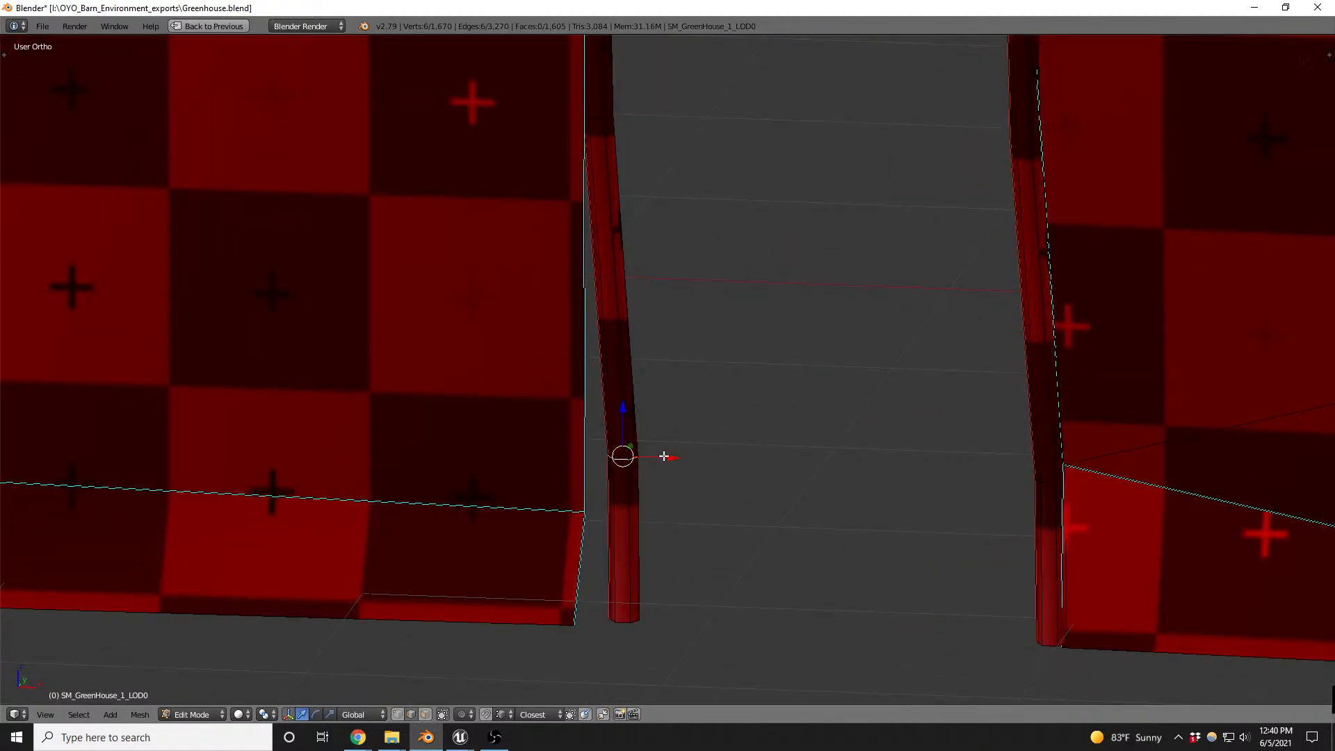
key(g)
key(shift+z)
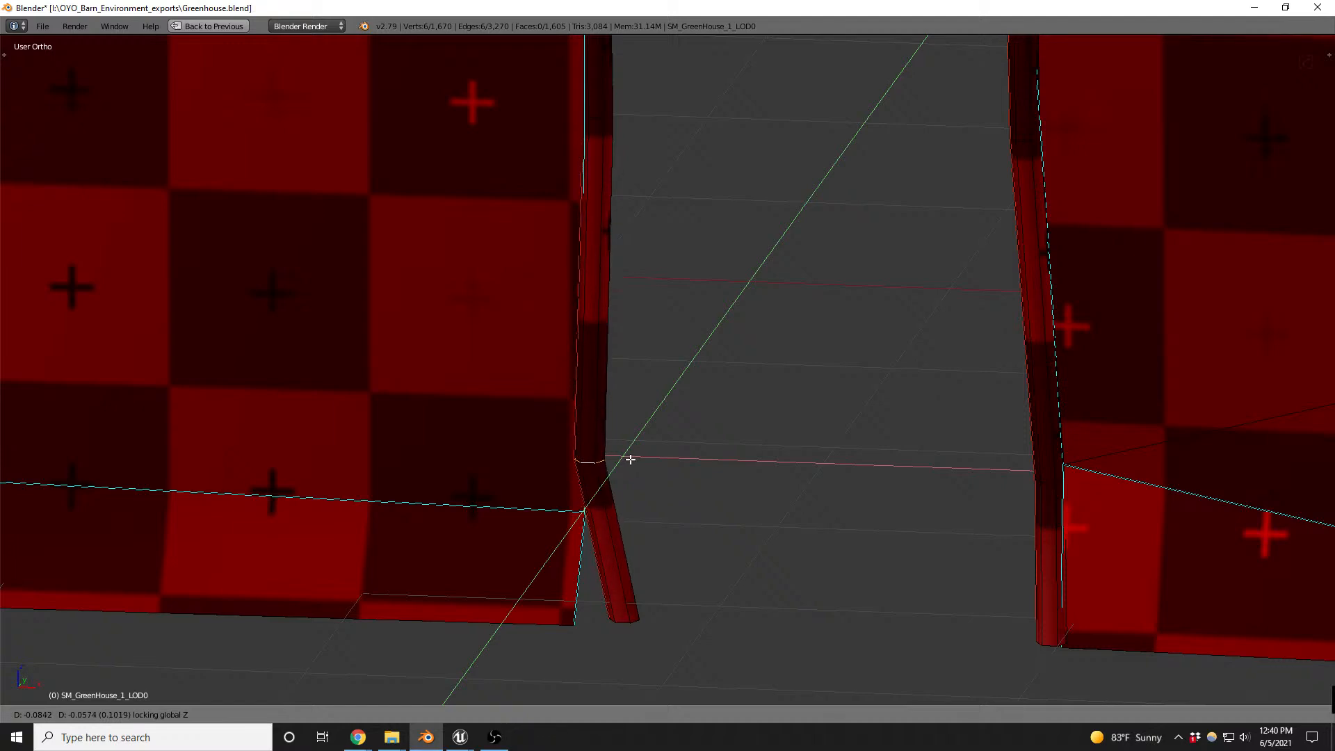
click(630, 460)
alt+right_click(628, 624)
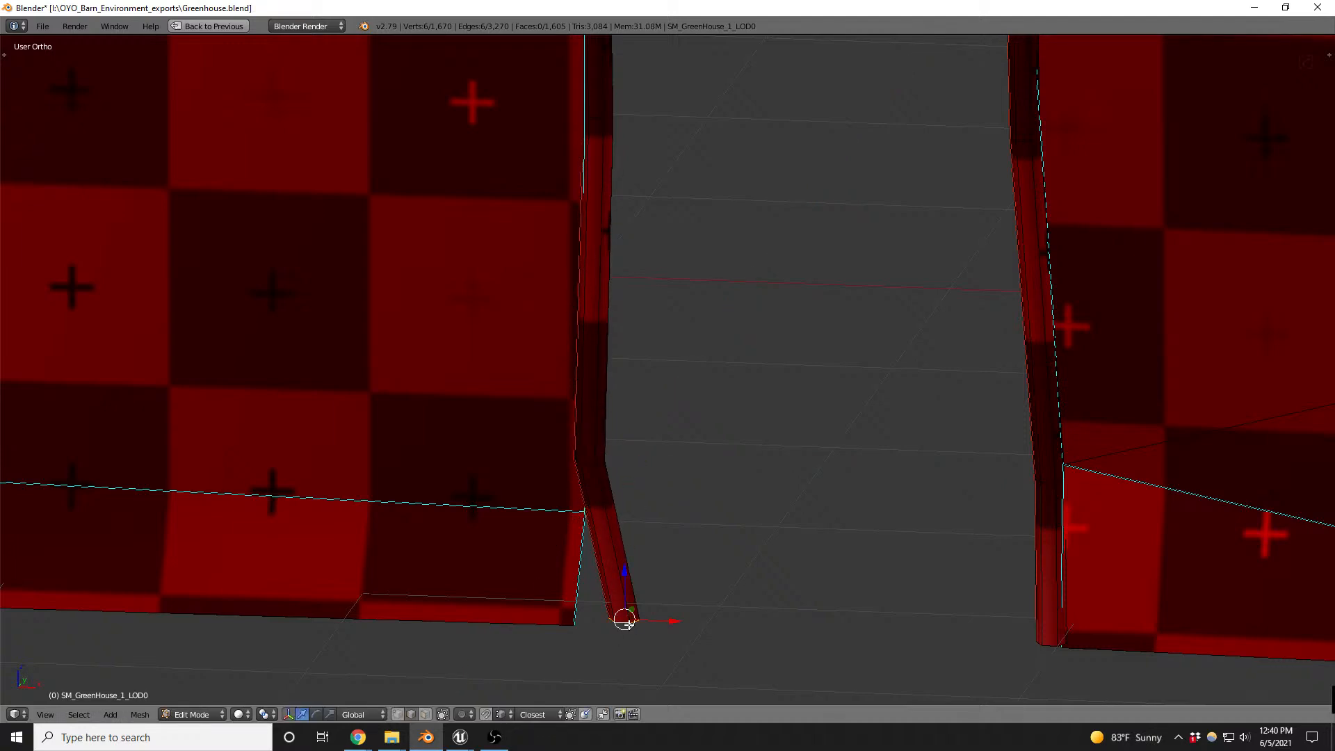
key(g)
key(shift+z)
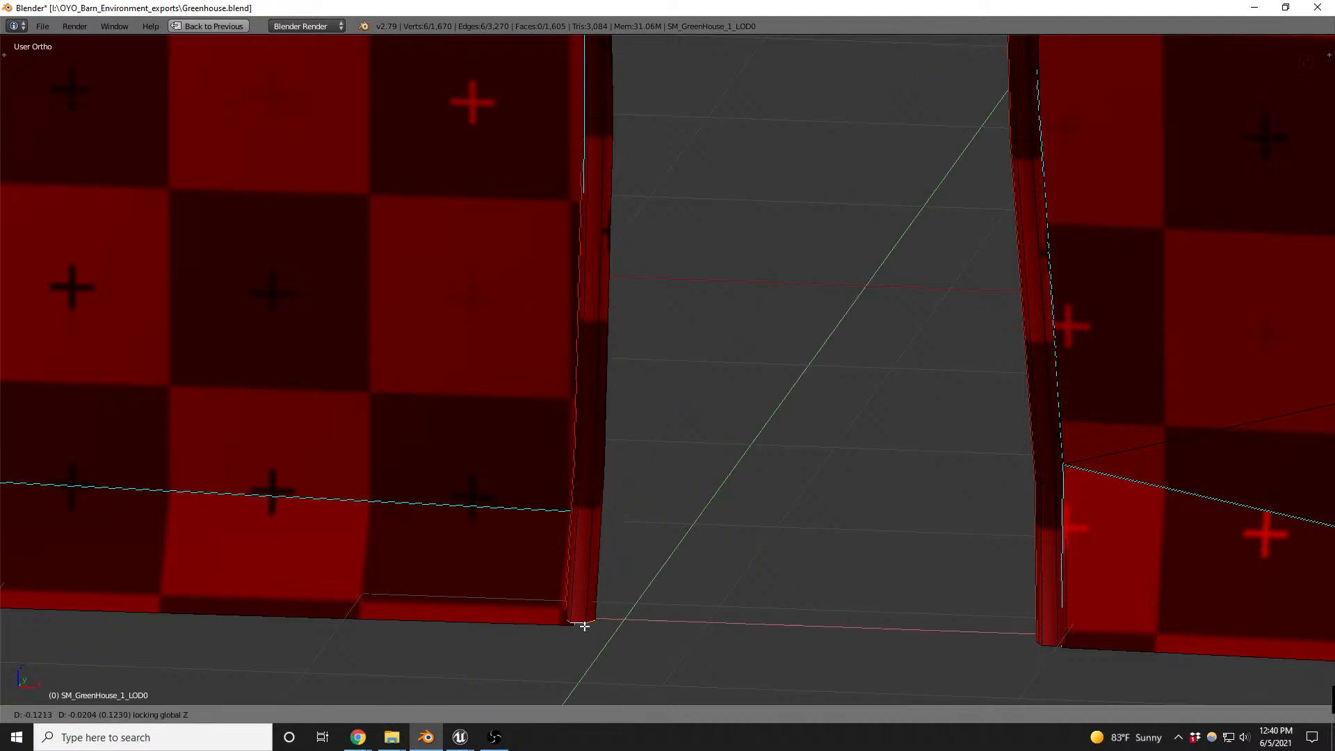
click(580, 624)
- Select the connected faces of the box-shaped piece above the doorway in face mode and delete them
scroll(594, 676, down, 3)
middle_drag(627, 539, 721, 369)
scroll(695, 249, up, 5)
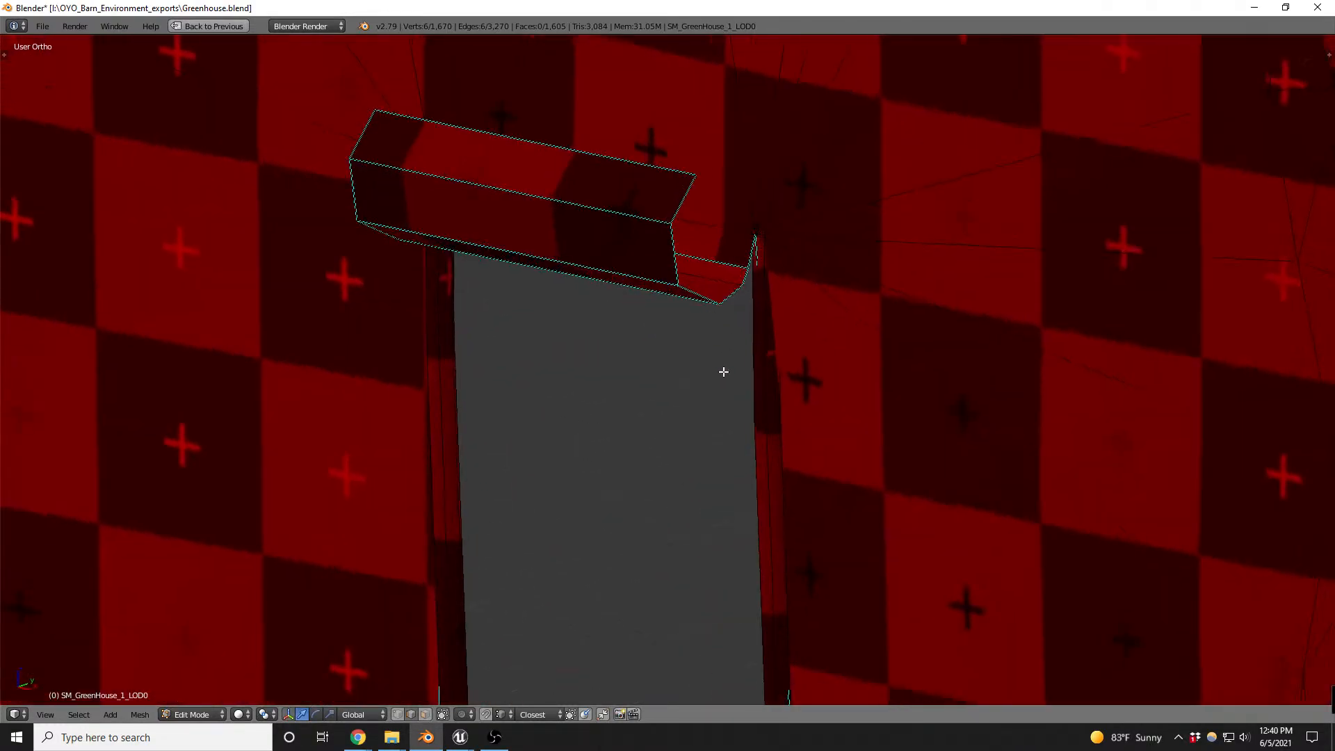
scroll(665, 389, down, 3)
scroll(620, 329, up, 2)
key(ctrl+Tab)
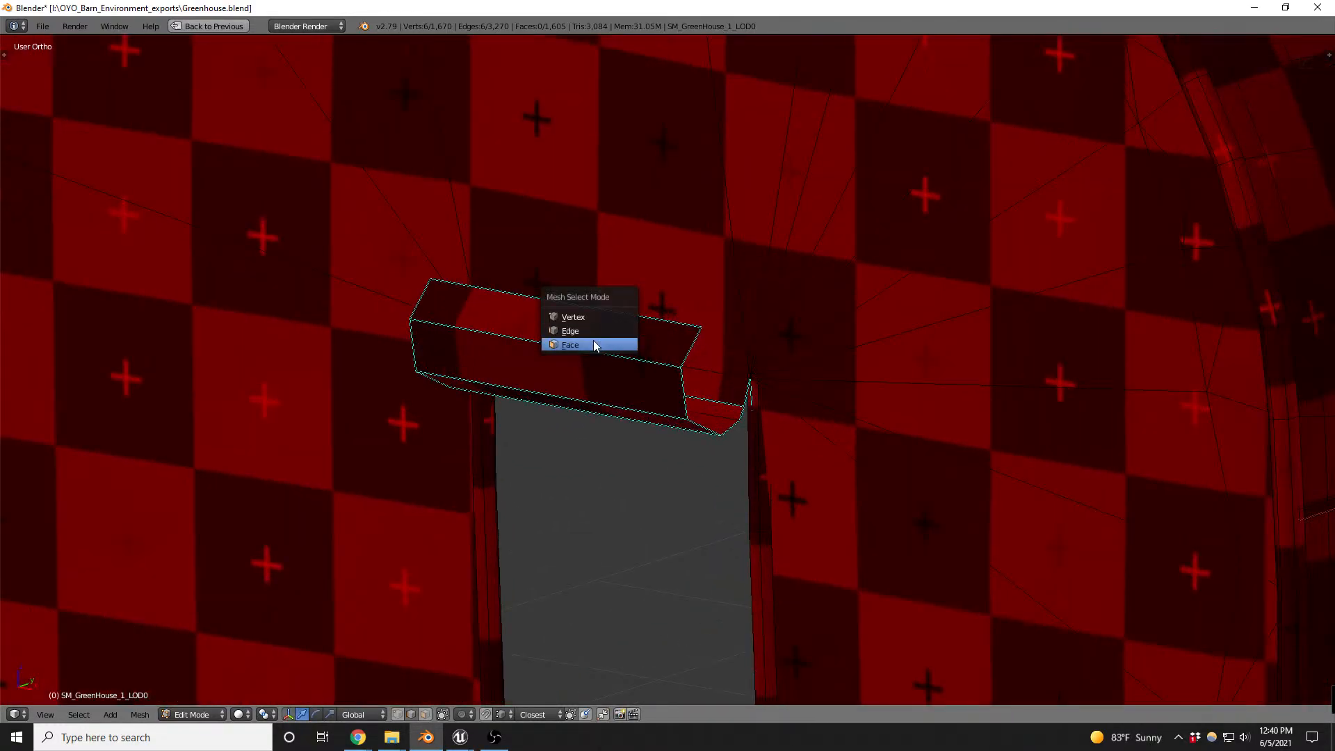
click(595, 343)
right_click(591, 331)
key(ctrl+KP_Add)
key(ctrl+KP_Add)
key(ctrl+KP_Add)
key(ctrl+KP_Add)
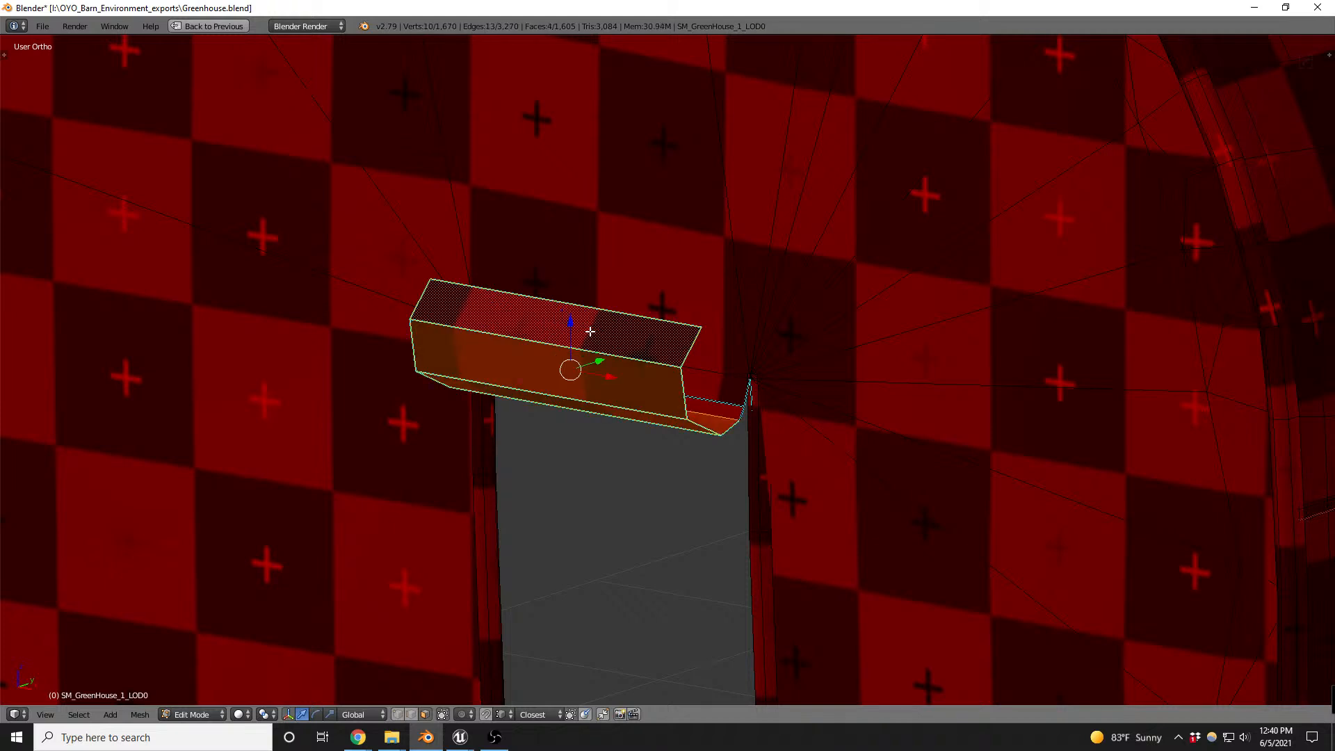
key(ctrl+KP_Add)
key(x)
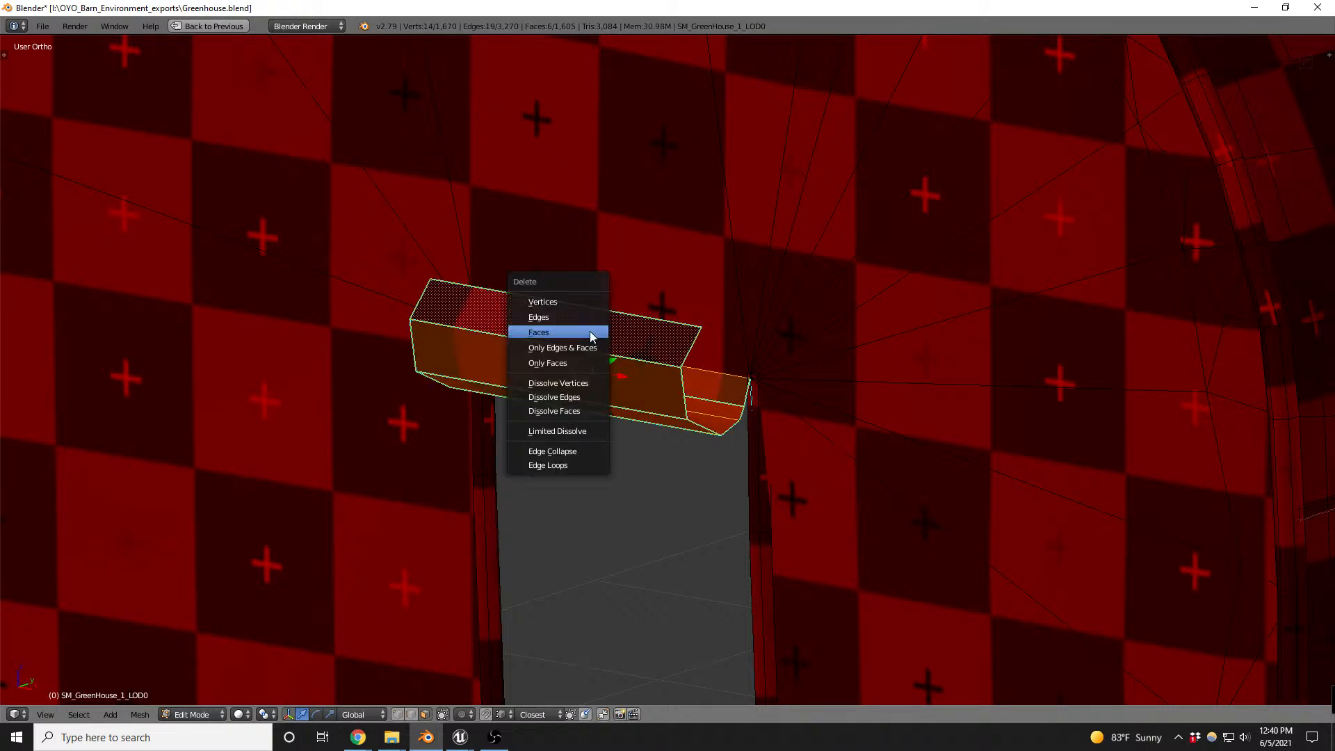
click(592, 333)
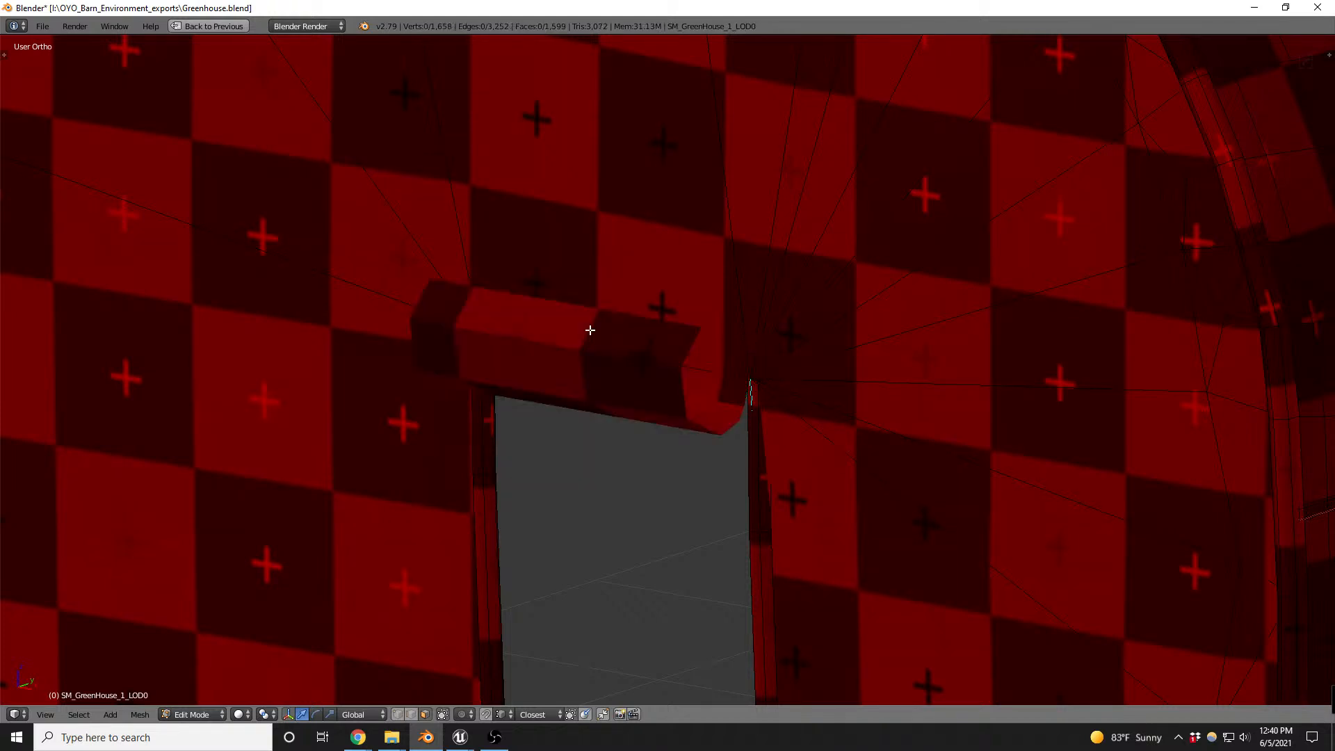
- Delete the overlapping duplicate object SM_GreenHouse_1_LOD0.002 in object mode
key(Tab)
right_click(657, 378)
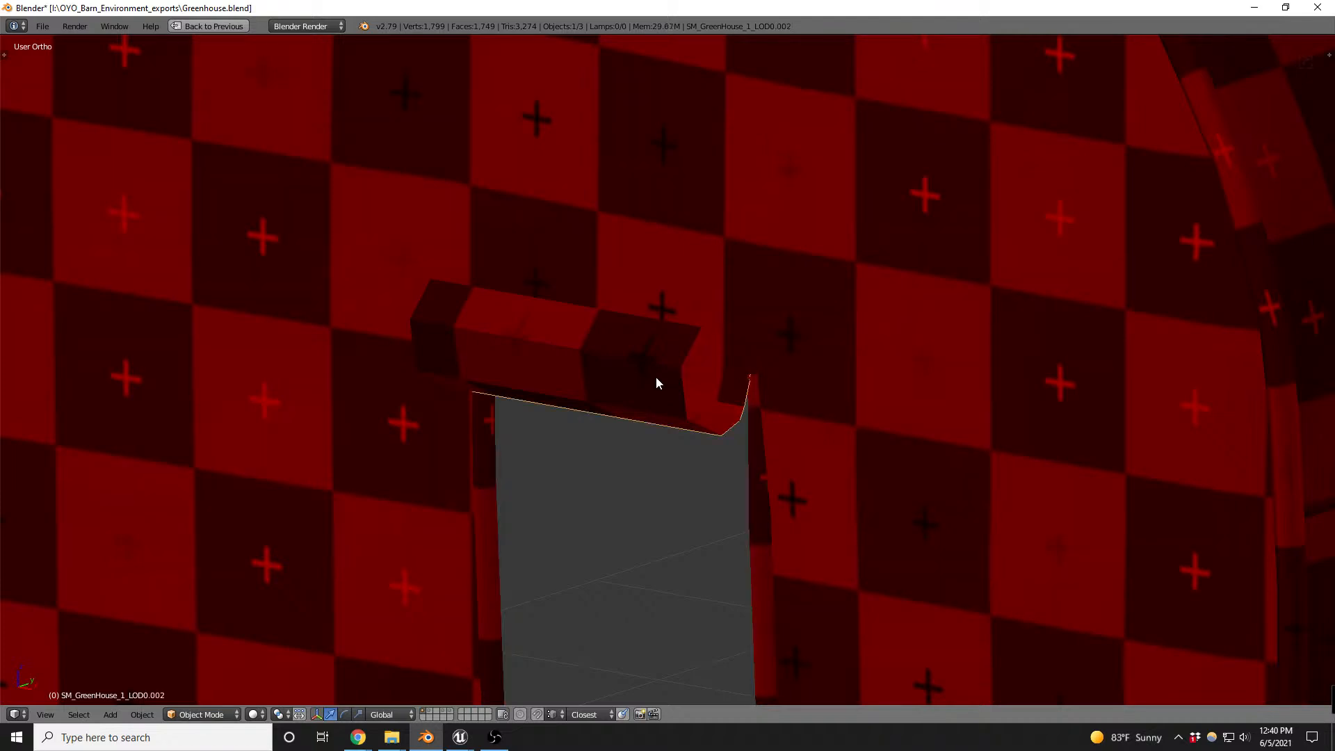
key(z)
scroll(656, 377, down, 5)
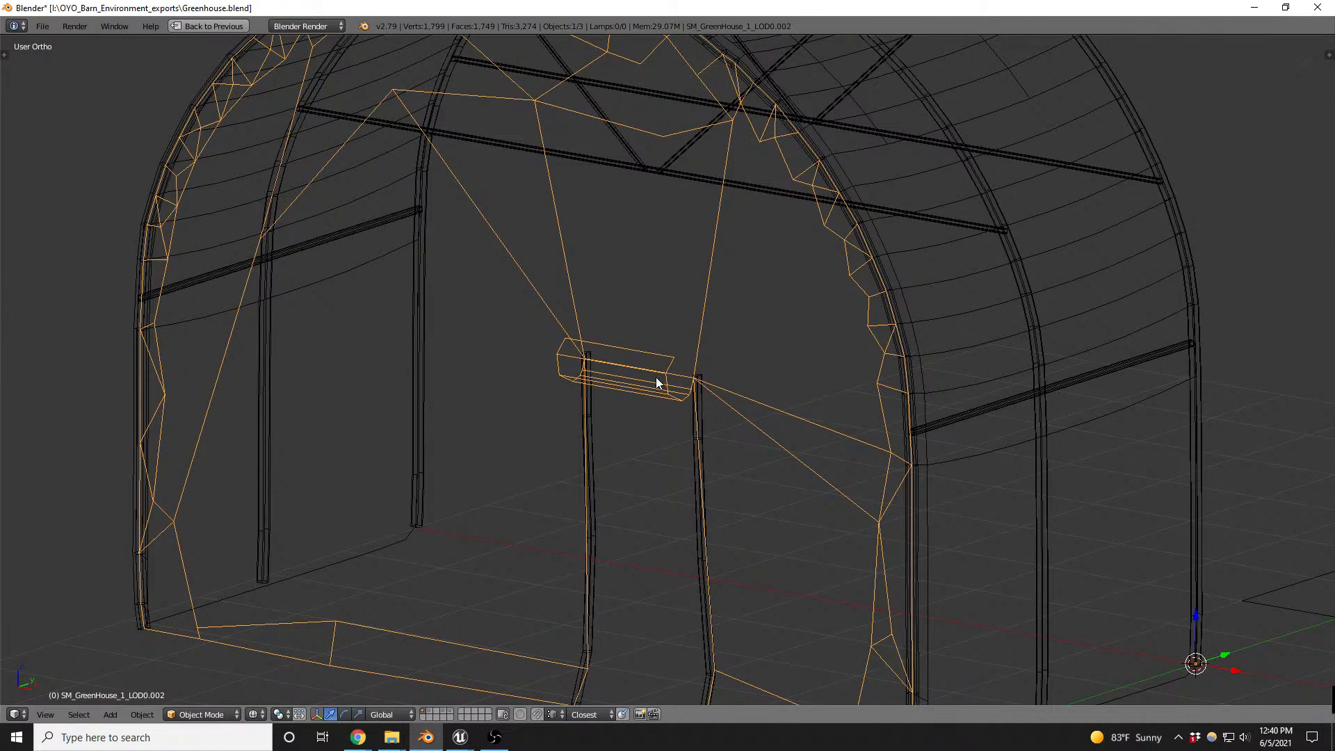
key(x)
click(654, 378)
- Duplicate a section of SM_GreenHouse_1_LOD0's new doorway pipe and raise the copy along Z to the doorway's top corner
right_click(616, 357)
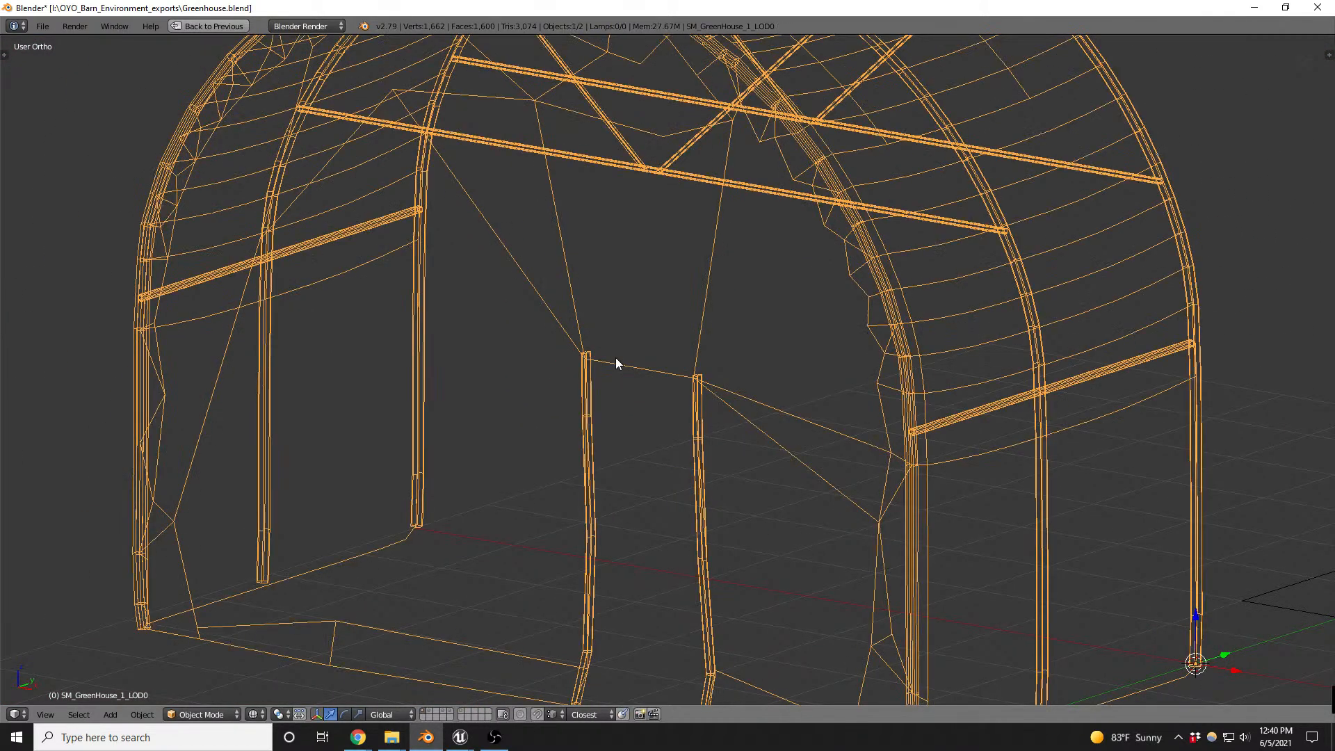
key(z)
scroll(571, 373, up, 5)
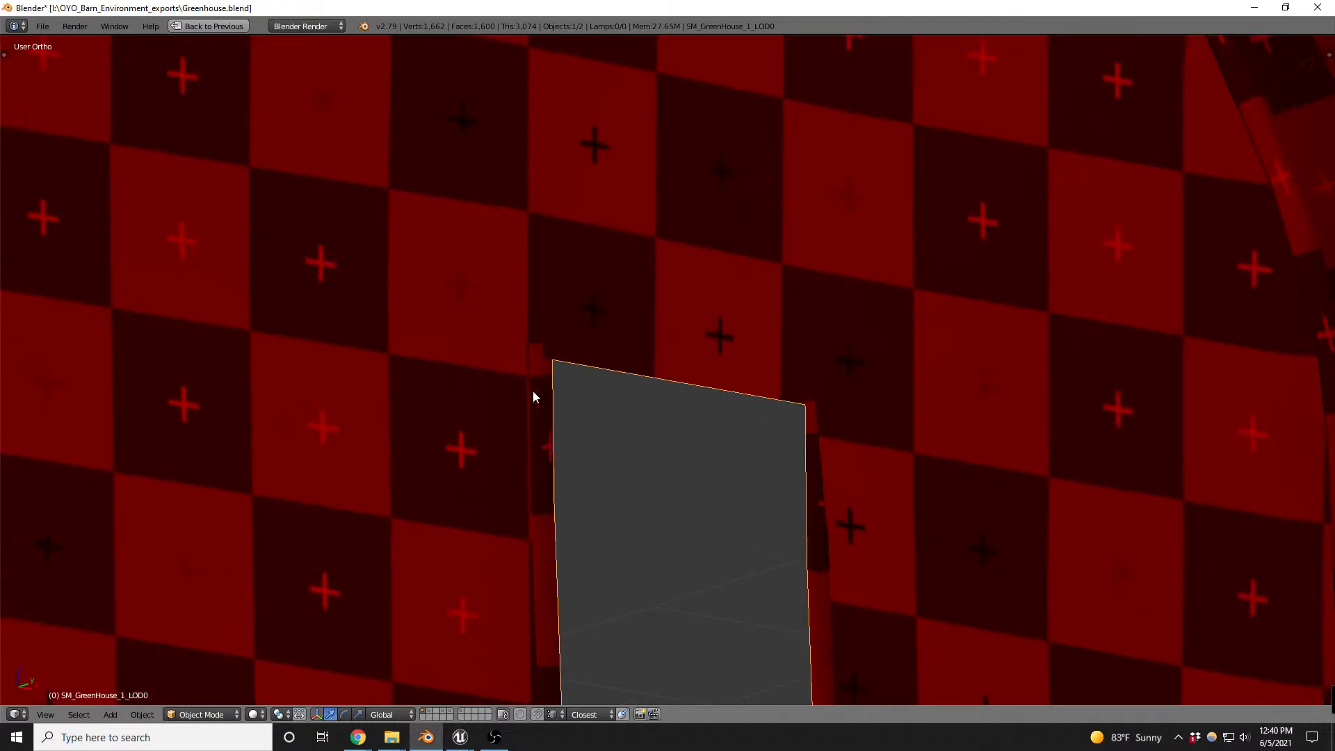
key(Tab)
scroll(530, 391, down, 3)
key(ctrl+Tab)
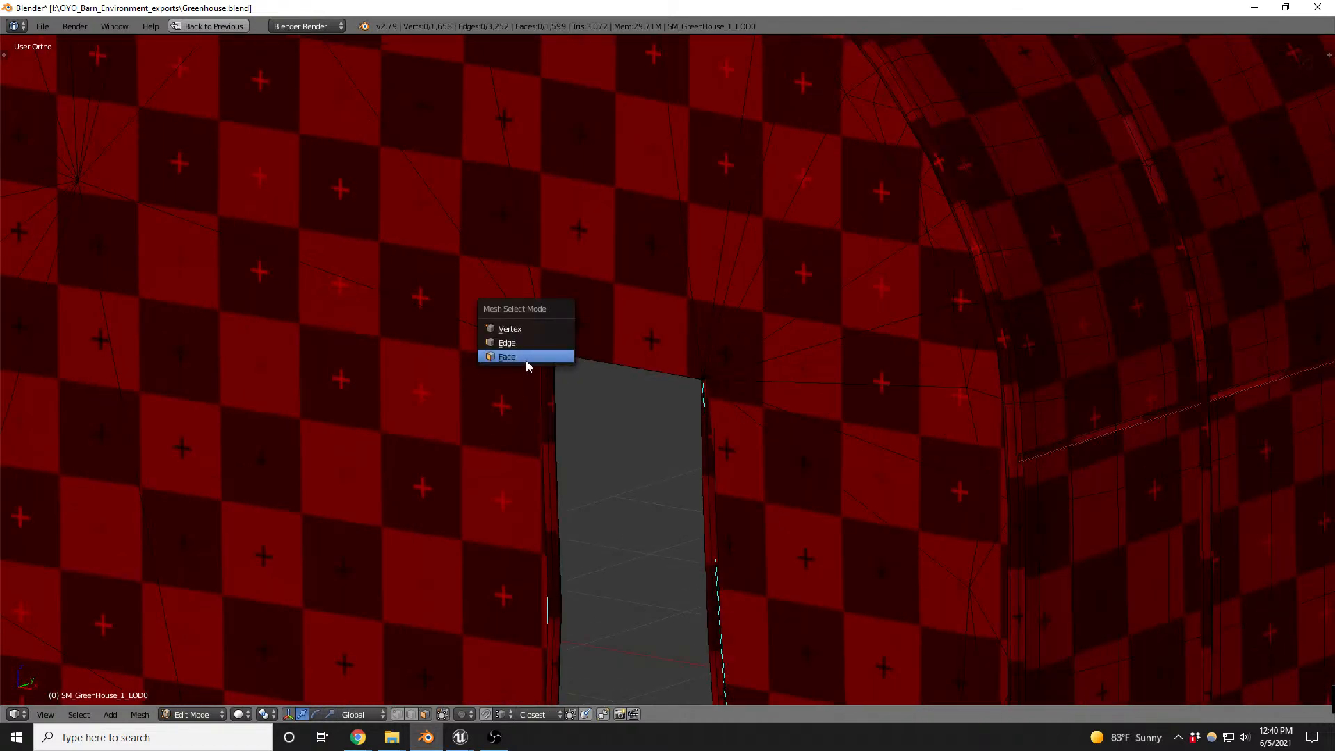
click(527, 359)
alt+right_click(559, 483)
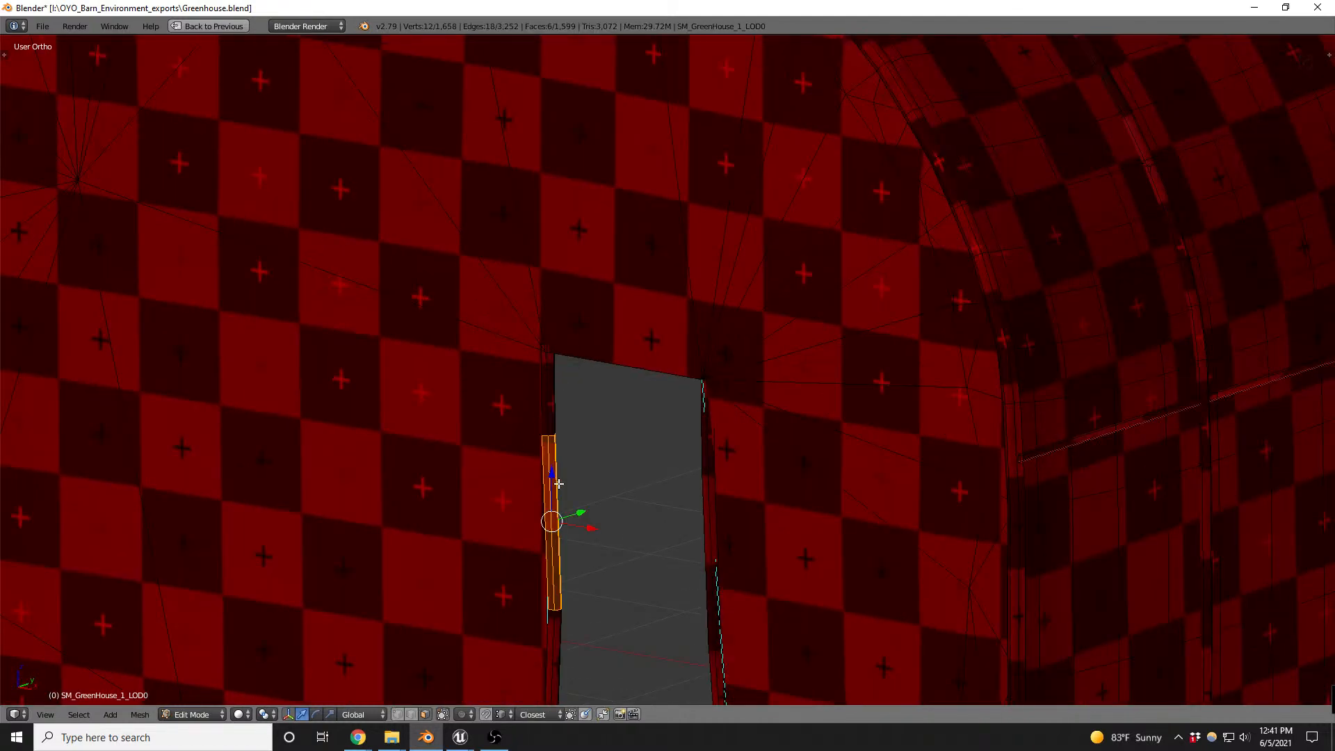
key(g)
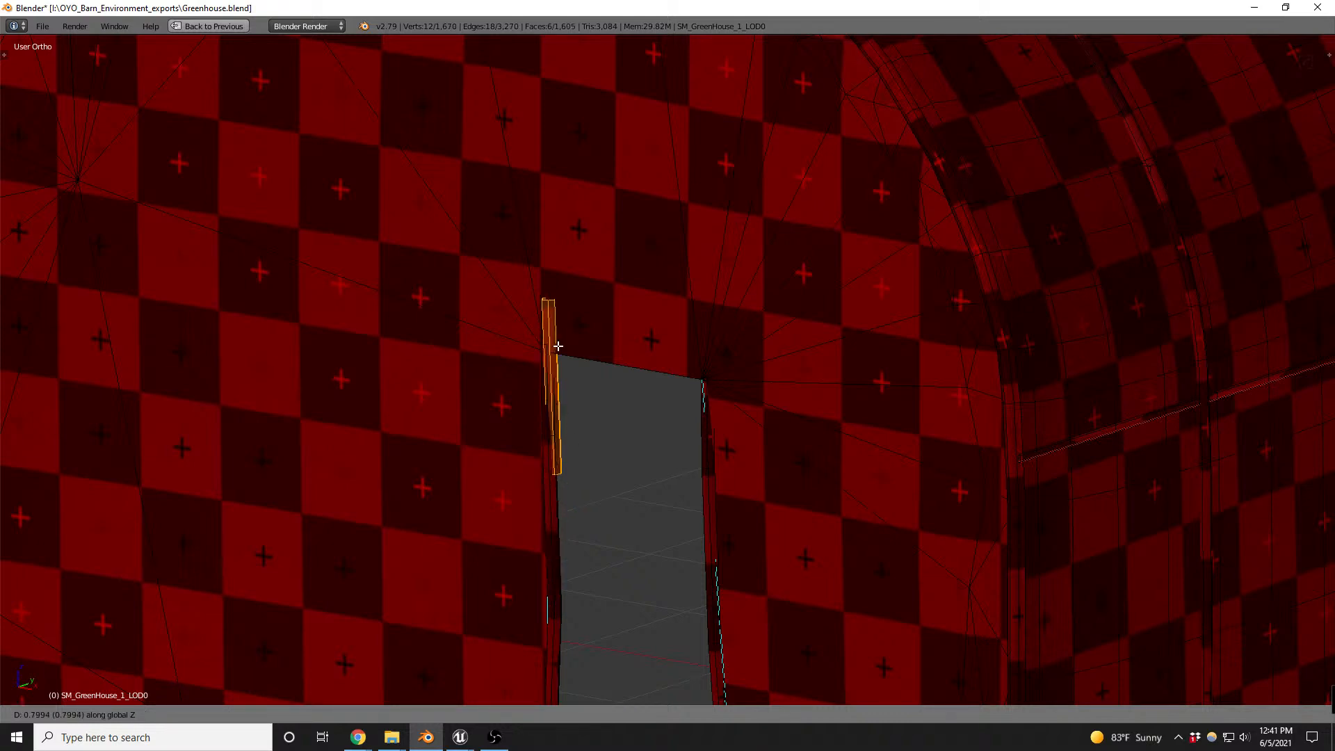
click(553, 325)
- Rotate the copied pipe section 90 degrees about Y and move it horizontally across the top of the doorway
text(ry)
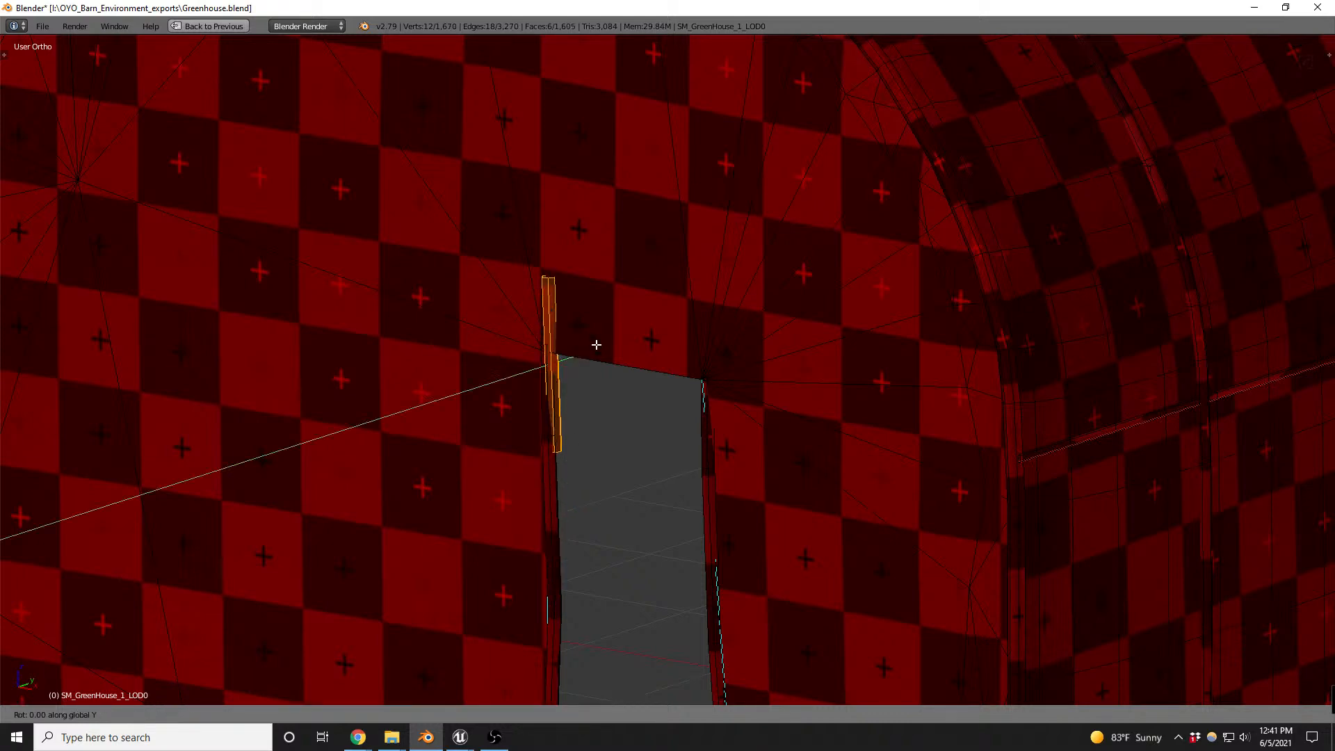
text(90)
key(Return)
scroll(597, 345, up, 4)
middle_drag(596, 346, 608, 391)
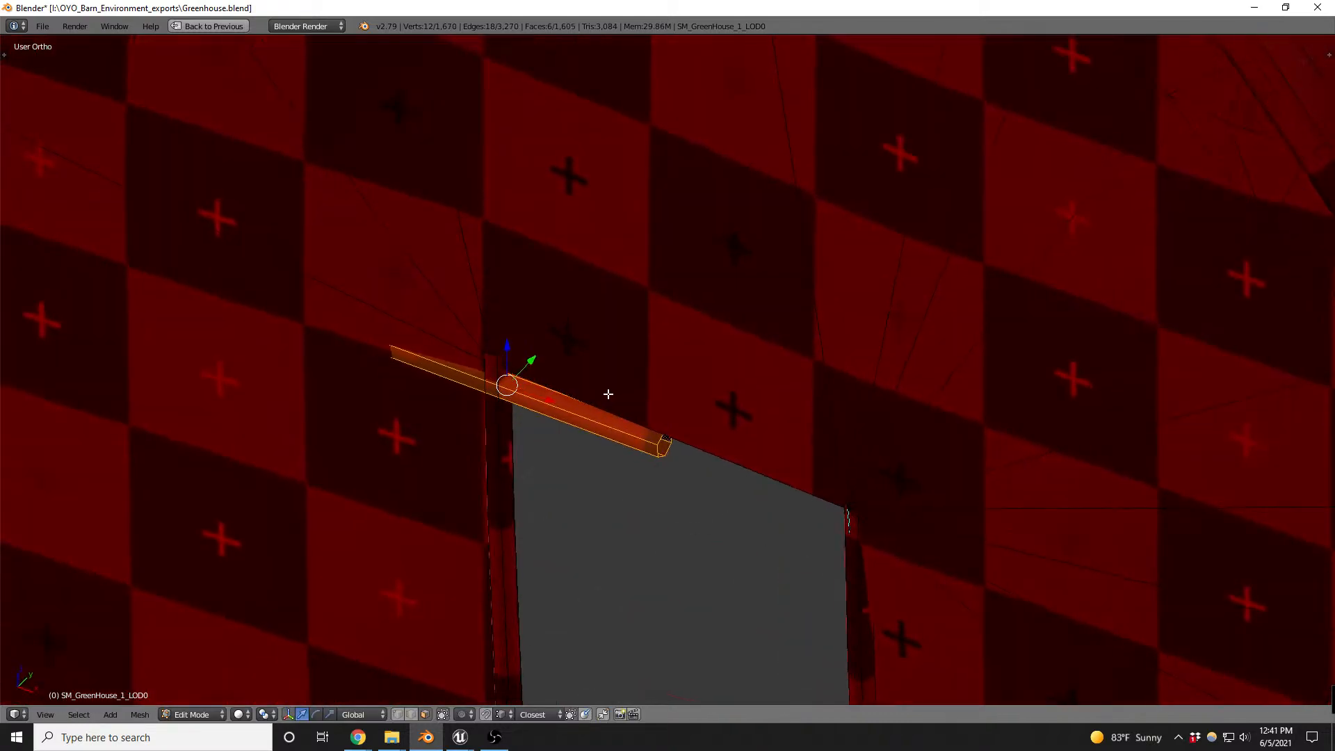
key(g)
key(shift+z)
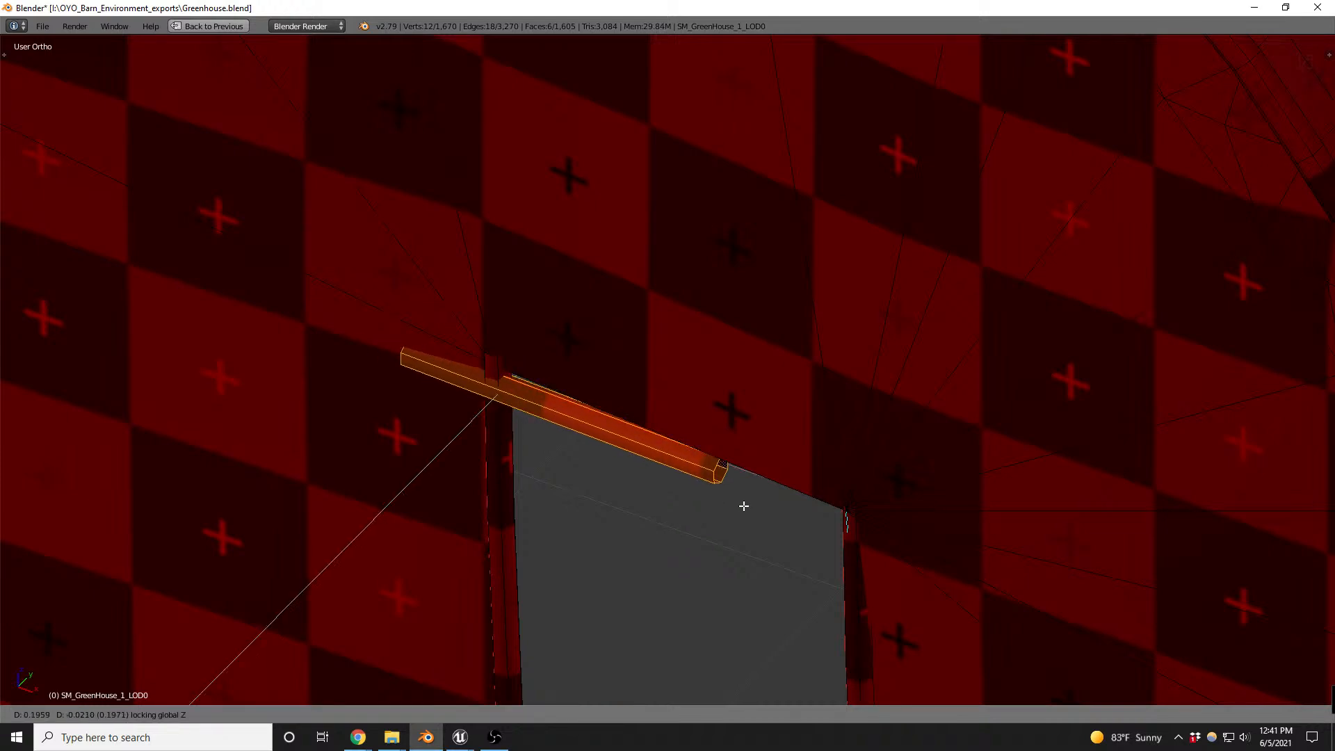
click(827, 537)
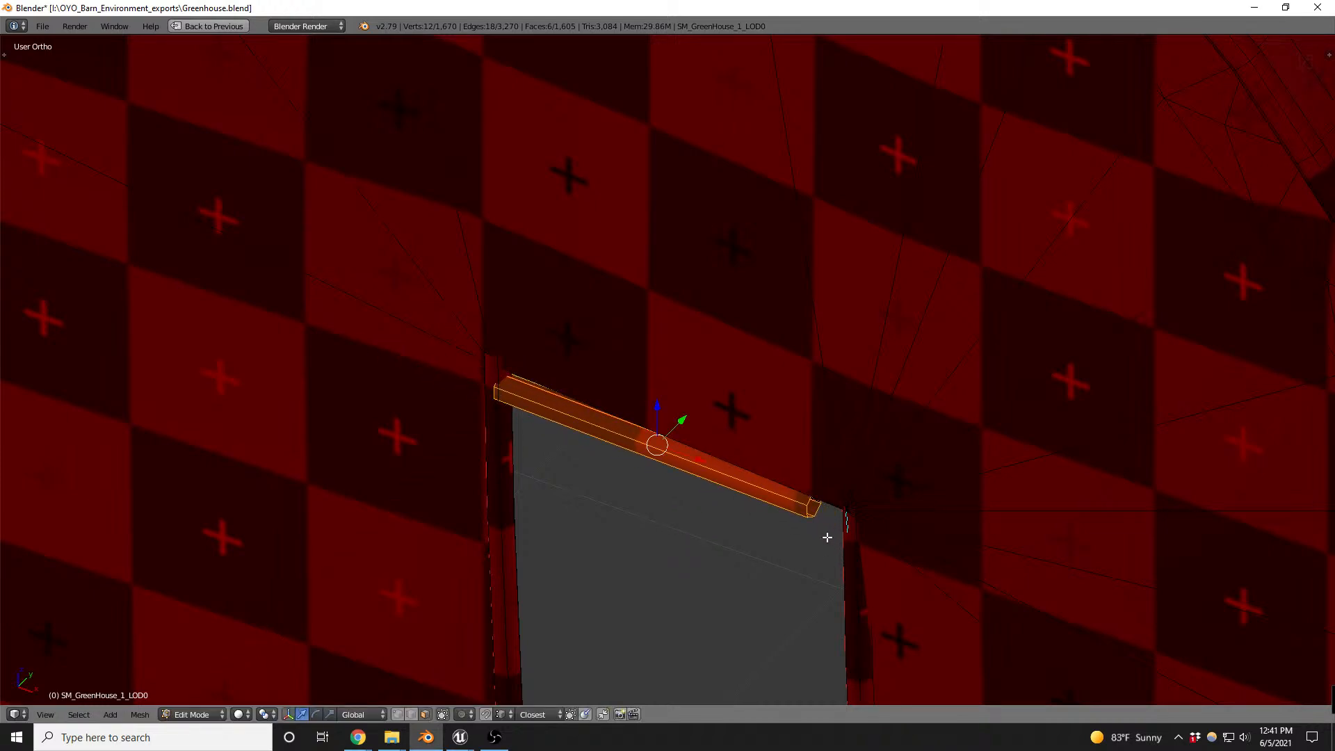
- Raise the selected horizontal pipe along Z by about 0.07 to line up with the doorway's top edge
key(KP_7)
key(z)
middle_drag(747, 511, 724, 375)
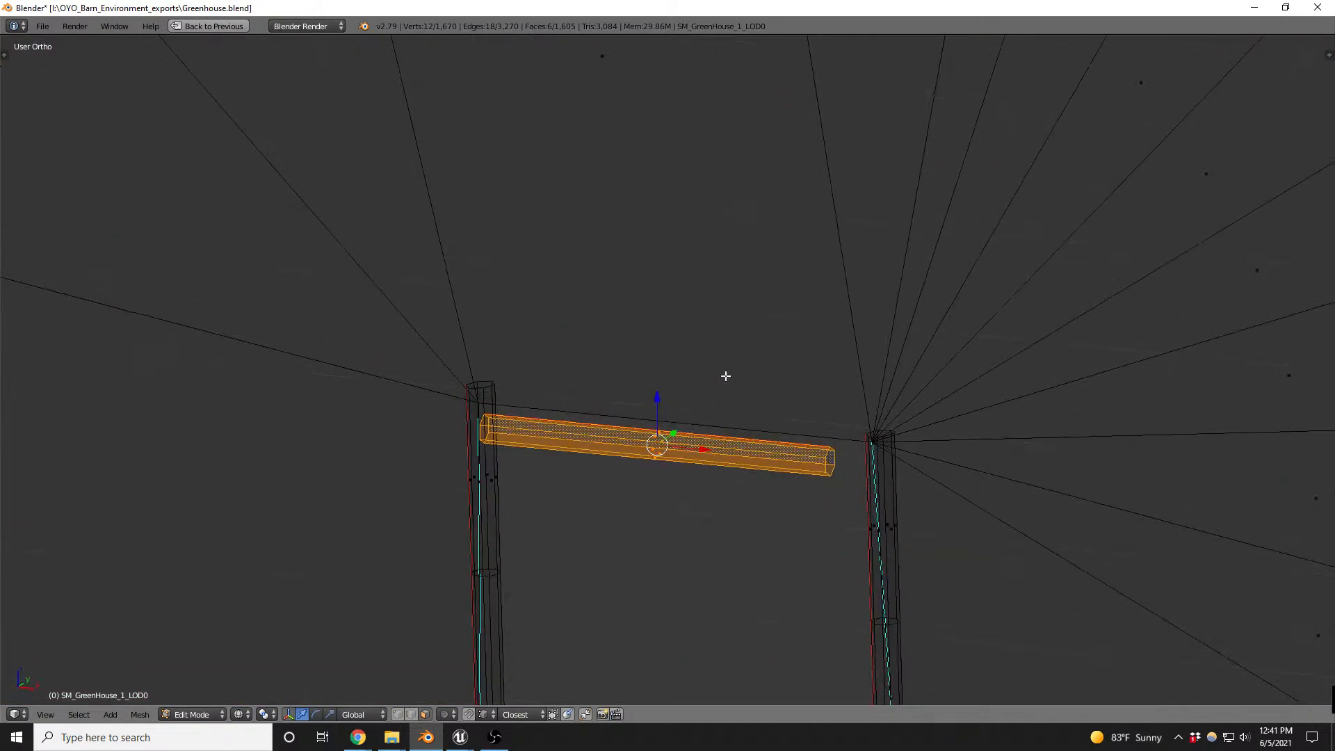
key(z)
key(g)
key(z)
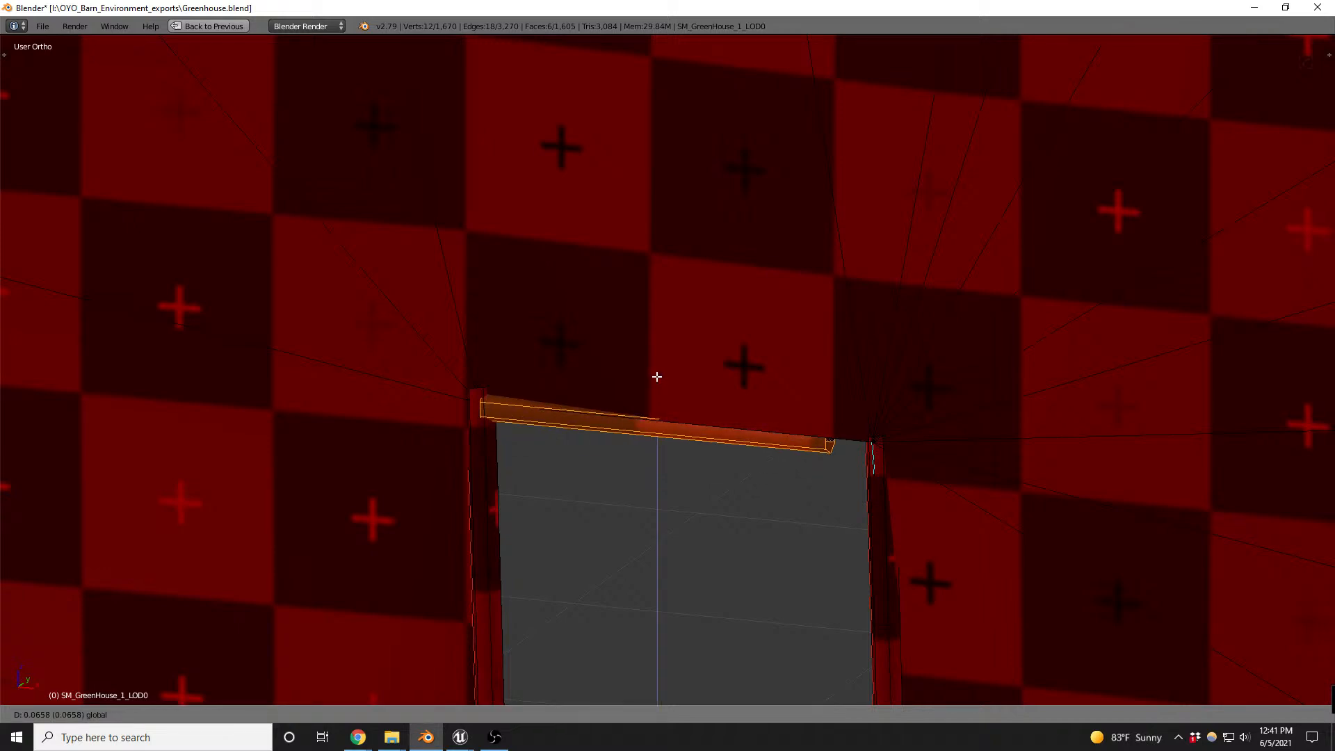
click(656, 373)
- Adjust the crossbar's thickness slightly with Shrink/Fatten, shift it along X into the nearer doorpost, and deselect it
scroll(511, 409, up, 2)
key(alt+s)
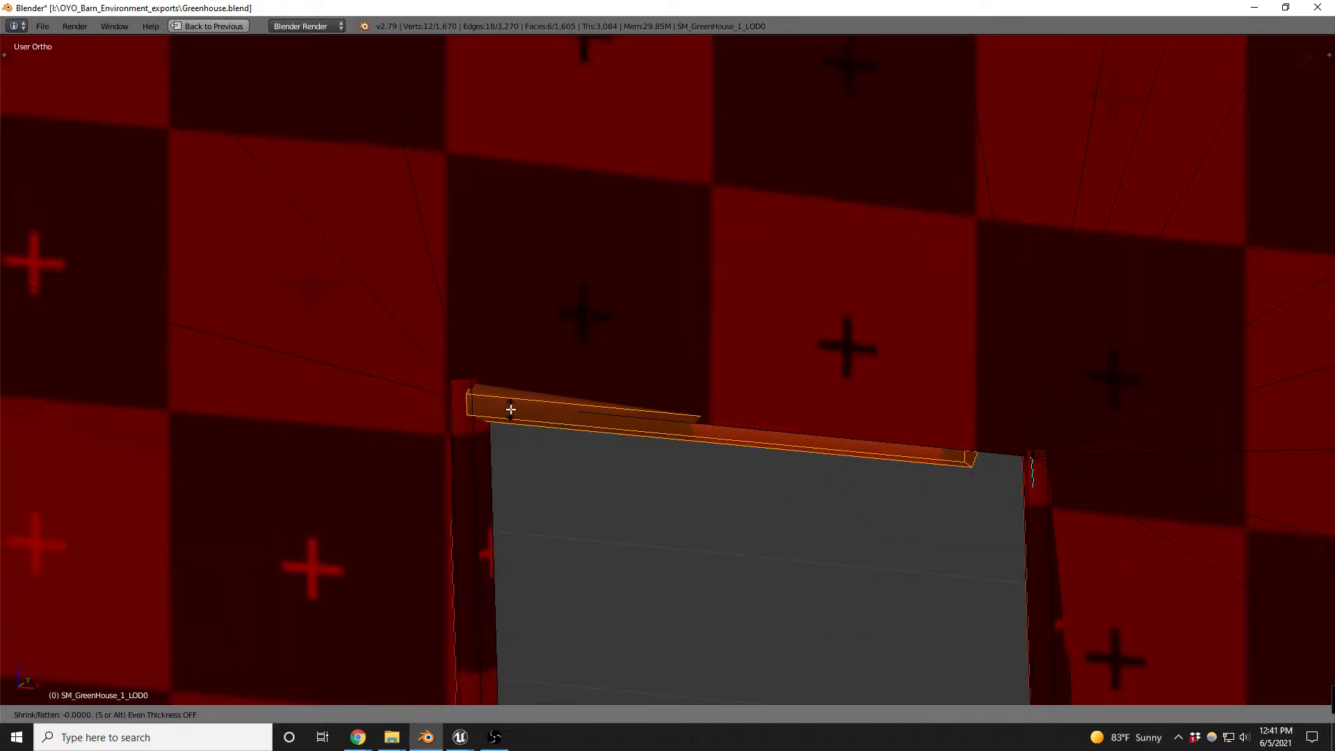
click(482, 289)
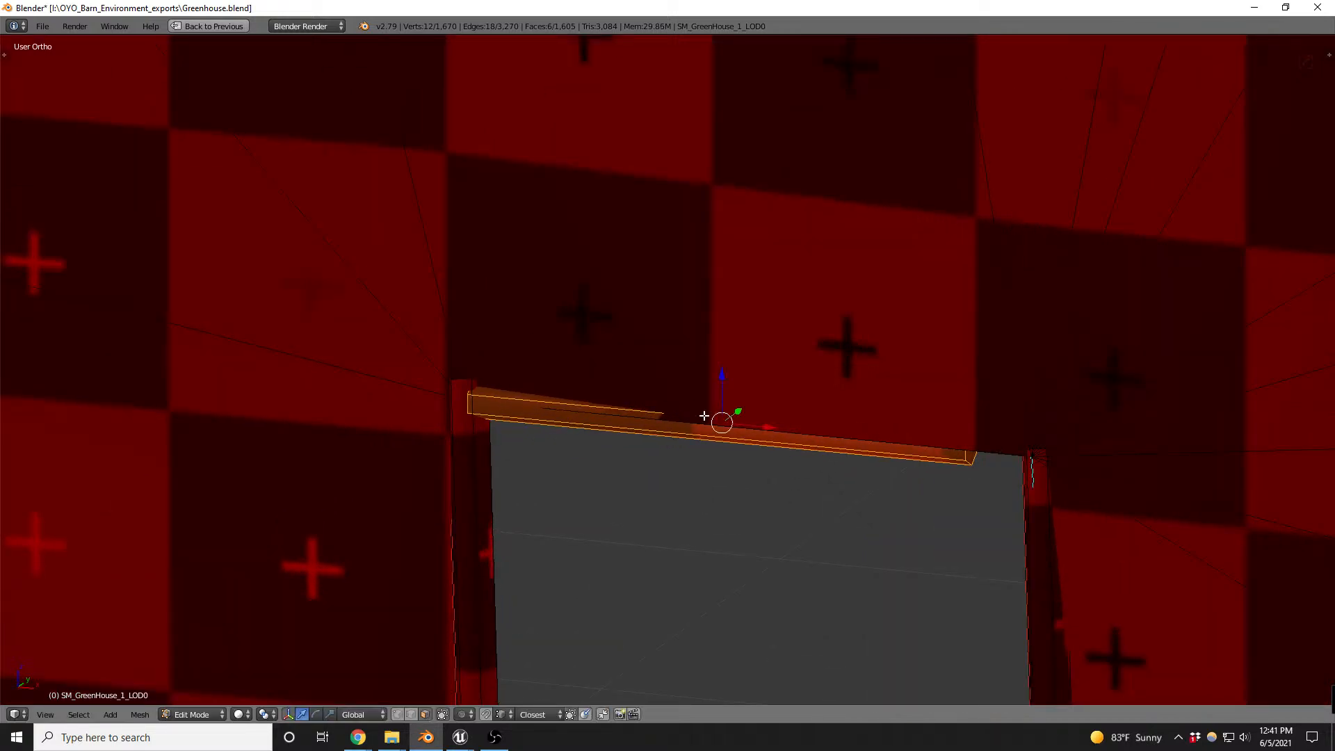
drag(770, 422, 755, 420)
key(a)
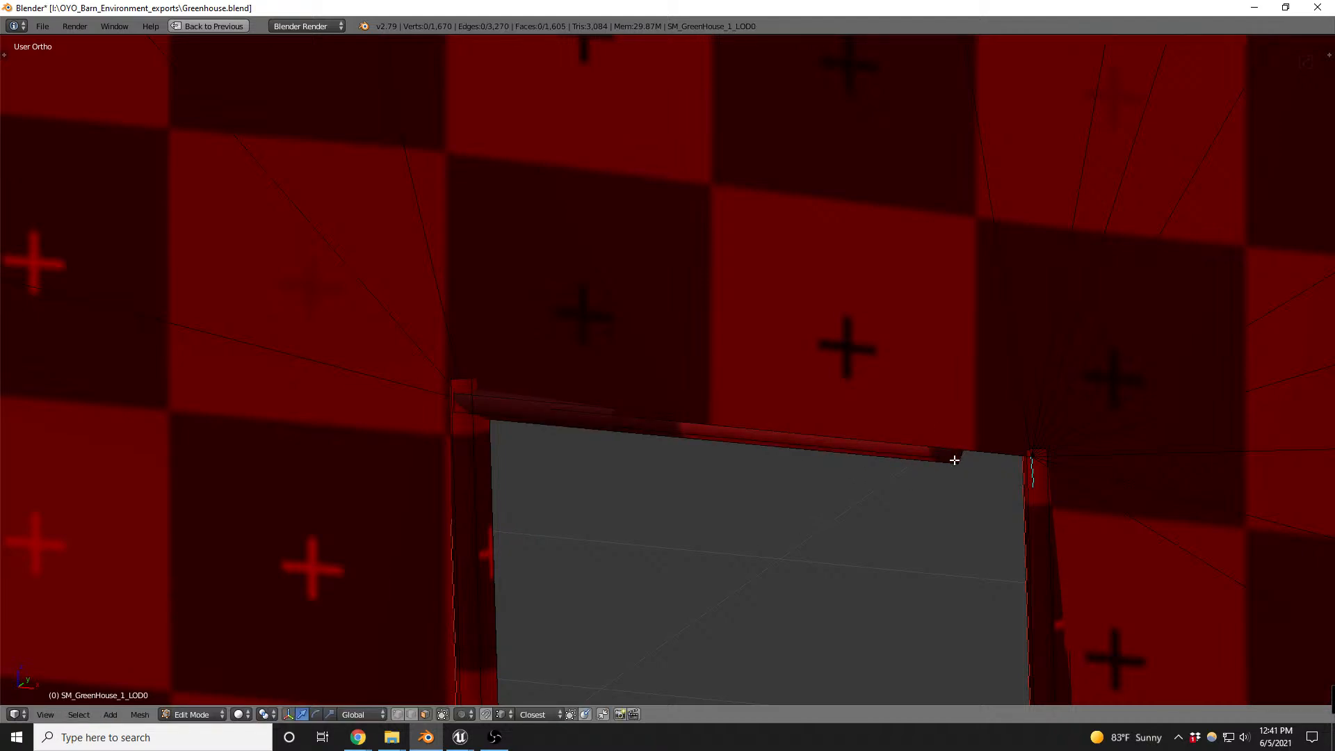
- Select the edge loop at the crossbar's open end and move it horizontally, locking Z, until it reaches into the opposite doorpost
scroll(955, 460, up, 4)
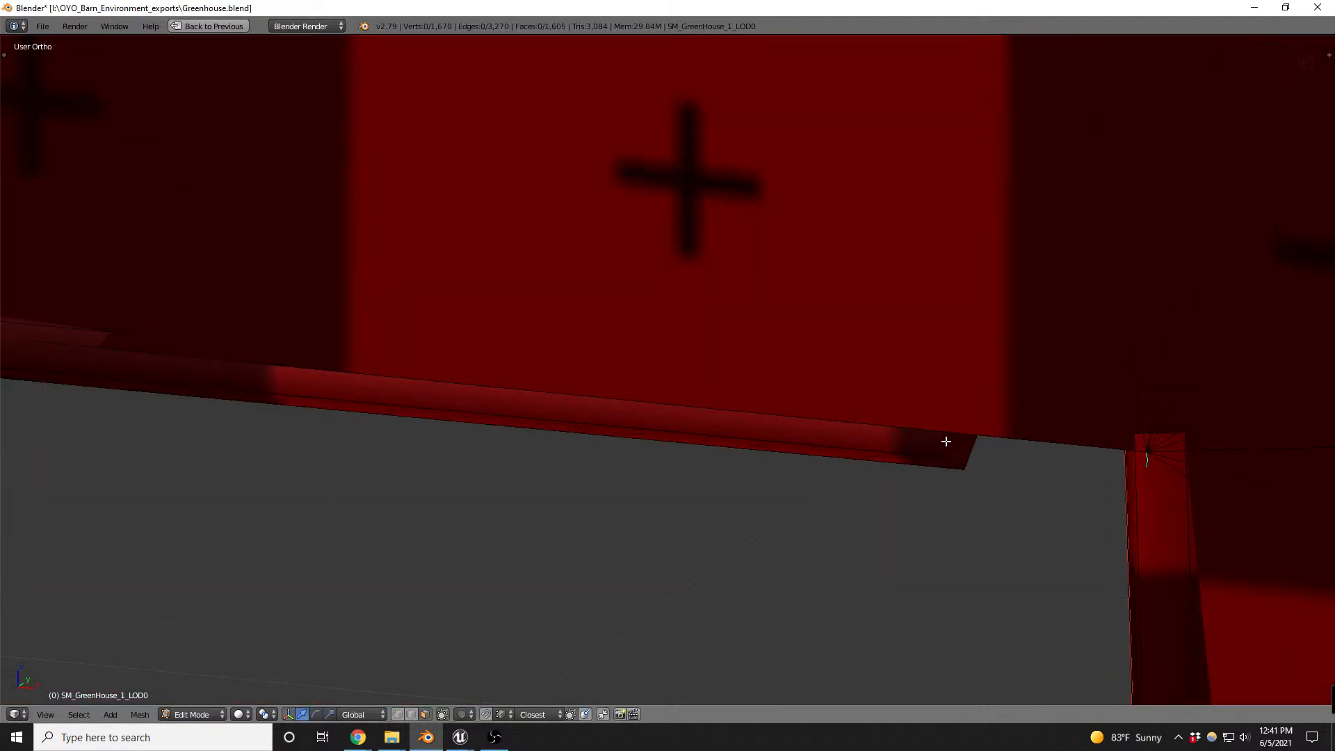
key(ctrl+shift+Tab)
key(ctrl+Tab)
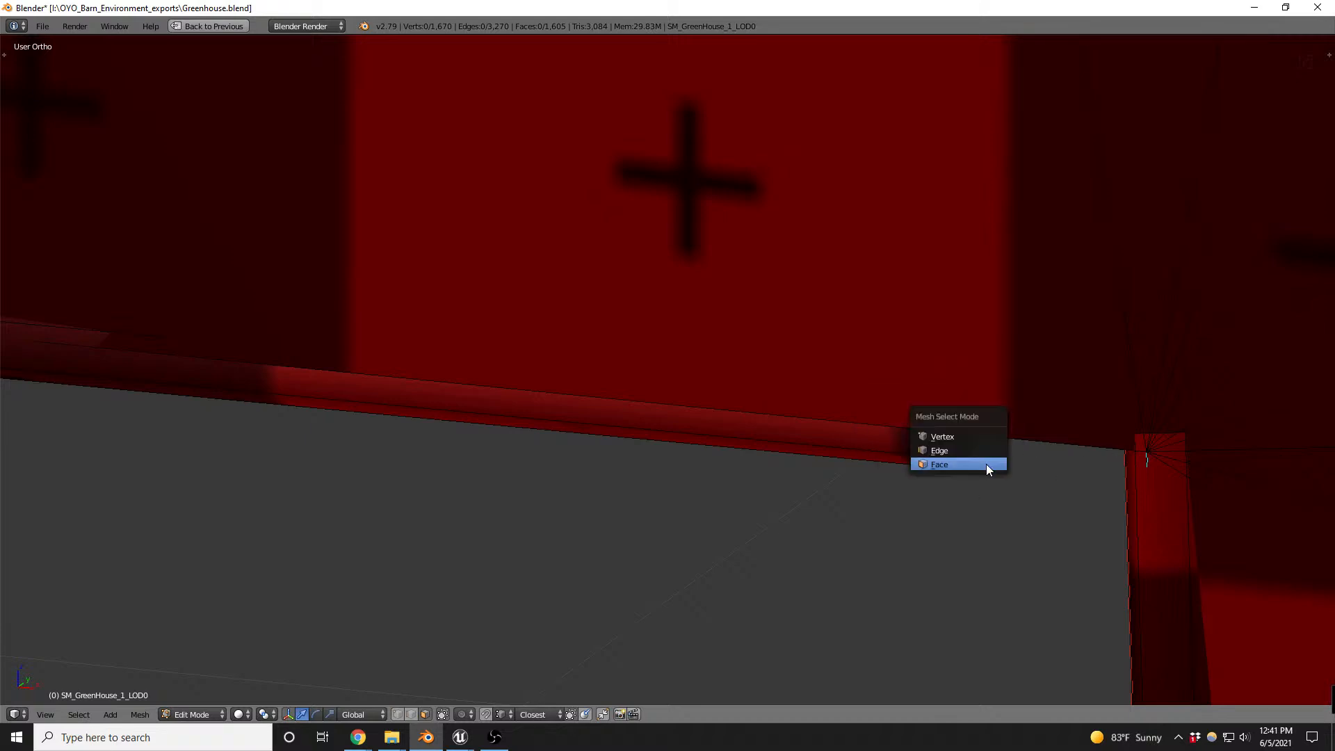
click(958, 452)
alt+right_click(959, 450)
scroll(991, 500, down, 2)
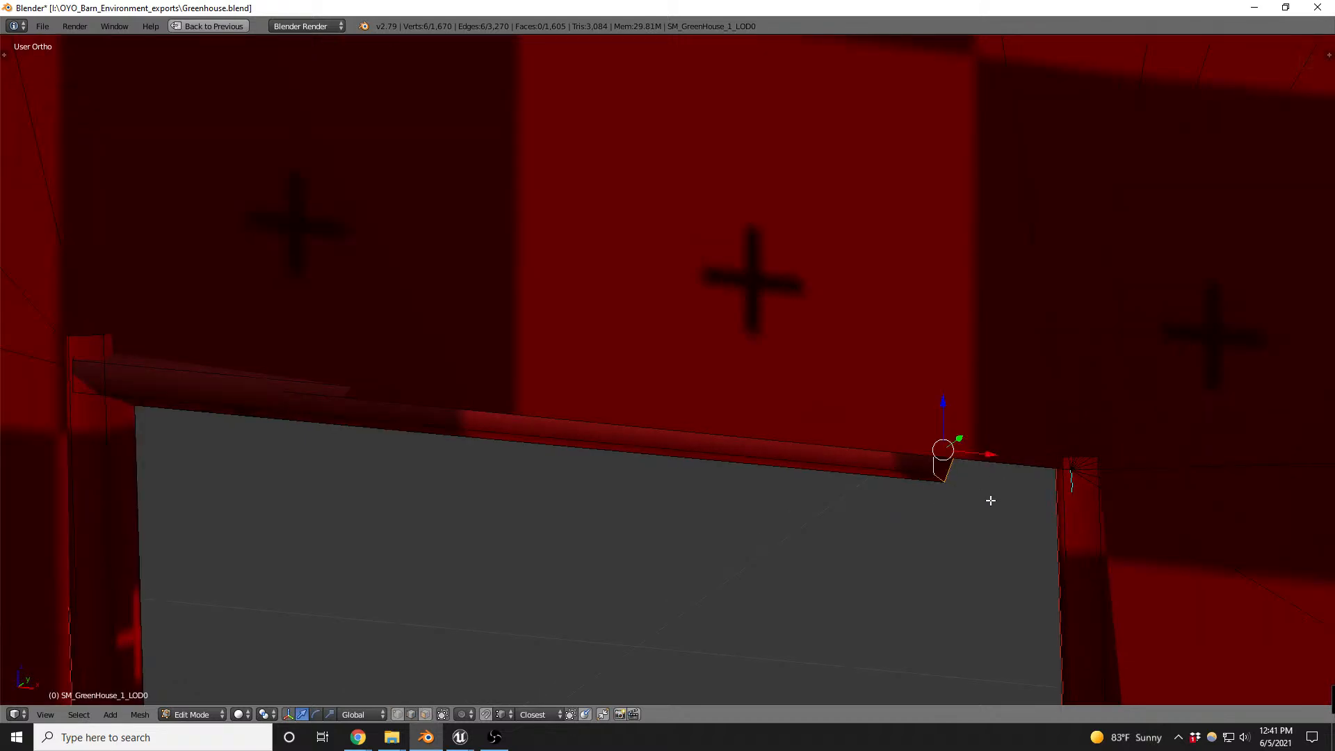
key(g)
key(shift+z)
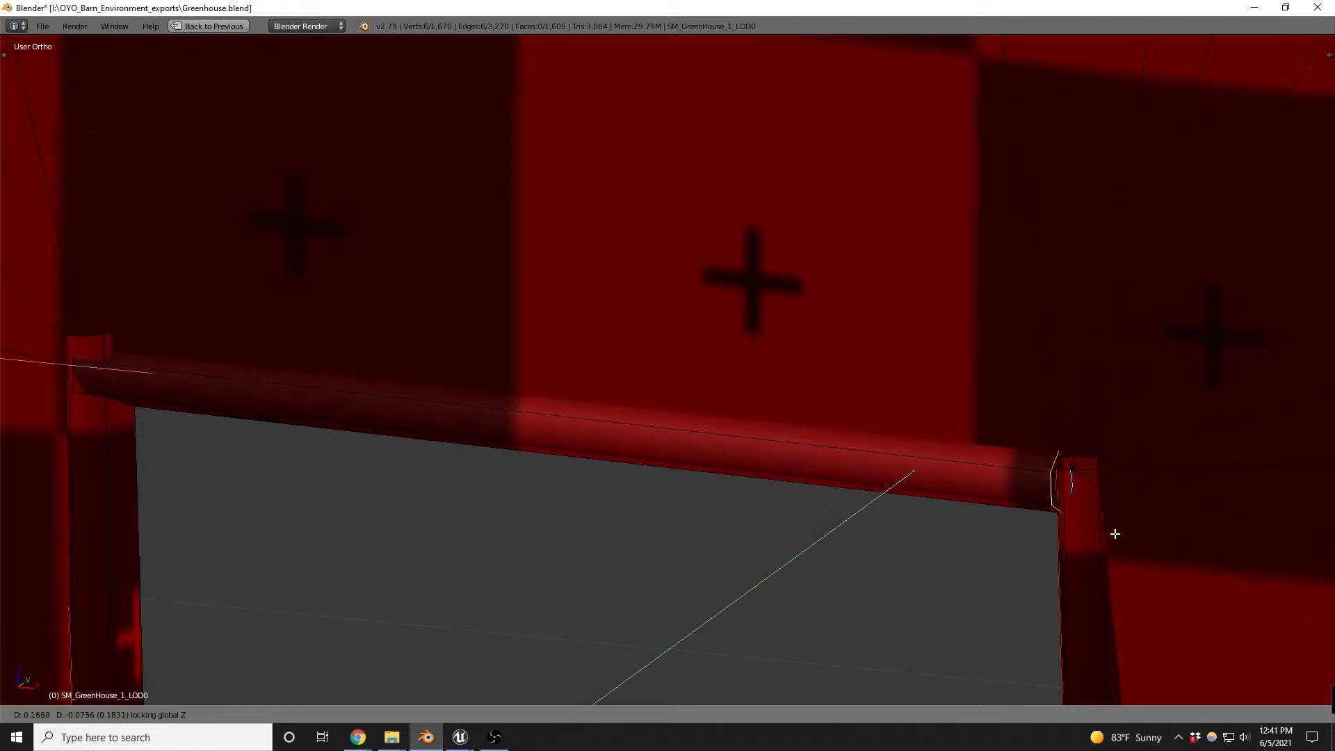
click(1133, 533)
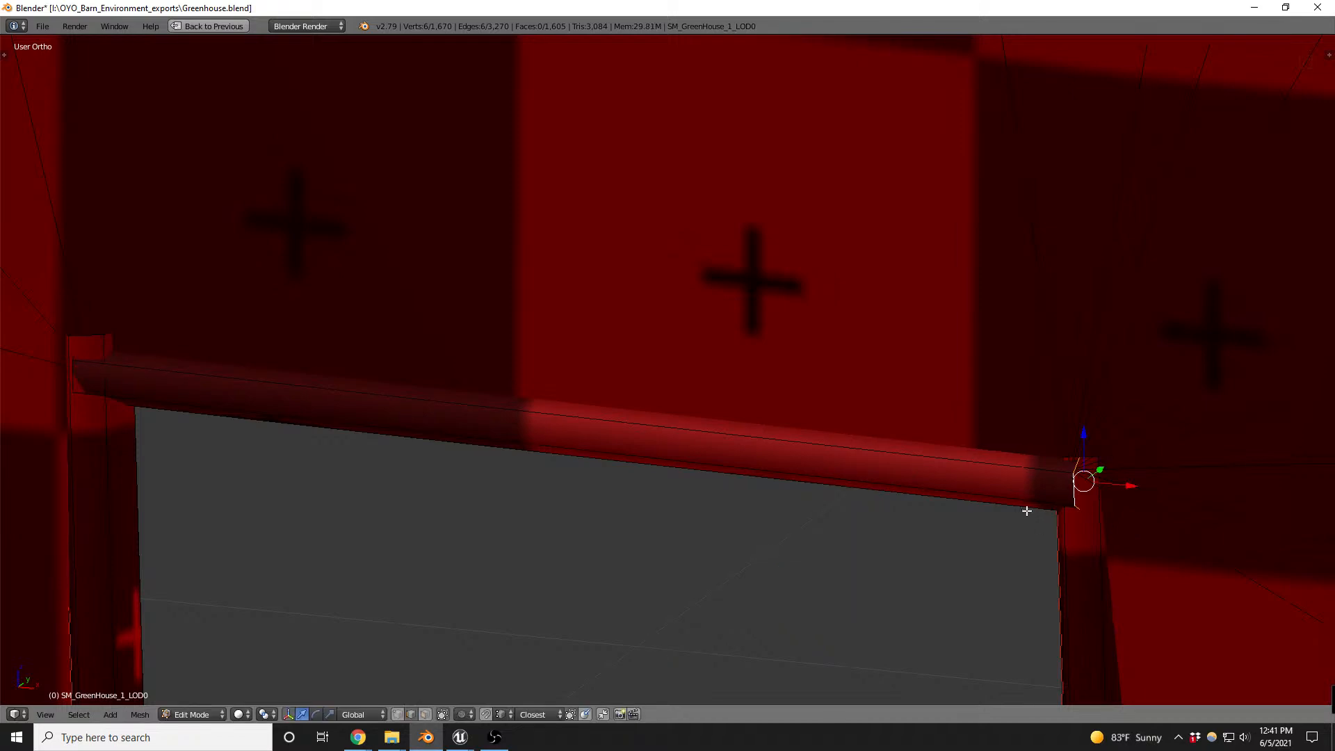
- Select the whole crossbar, align it with the doorposts along Y, adjust its thickness with Shrink/Fatten, and return to object mode
key(l)
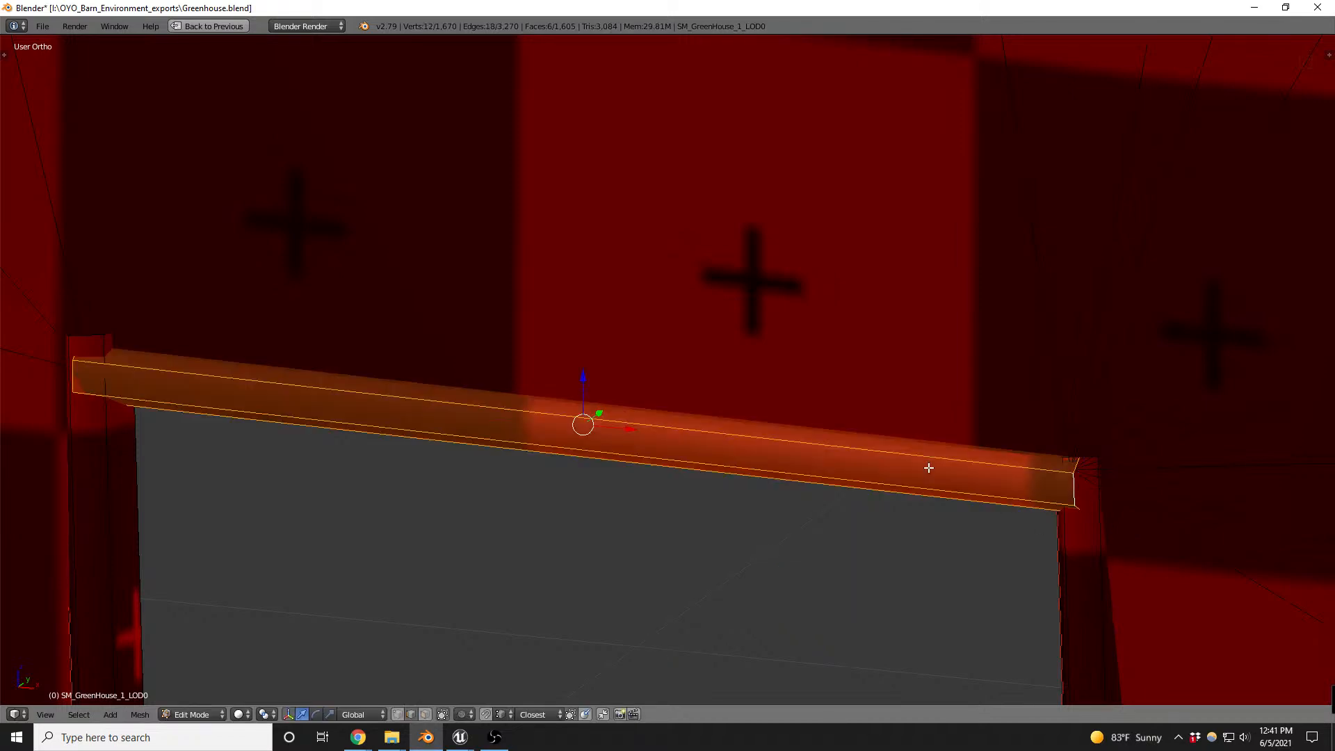
middle_drag(1054, 496, 819, 407)
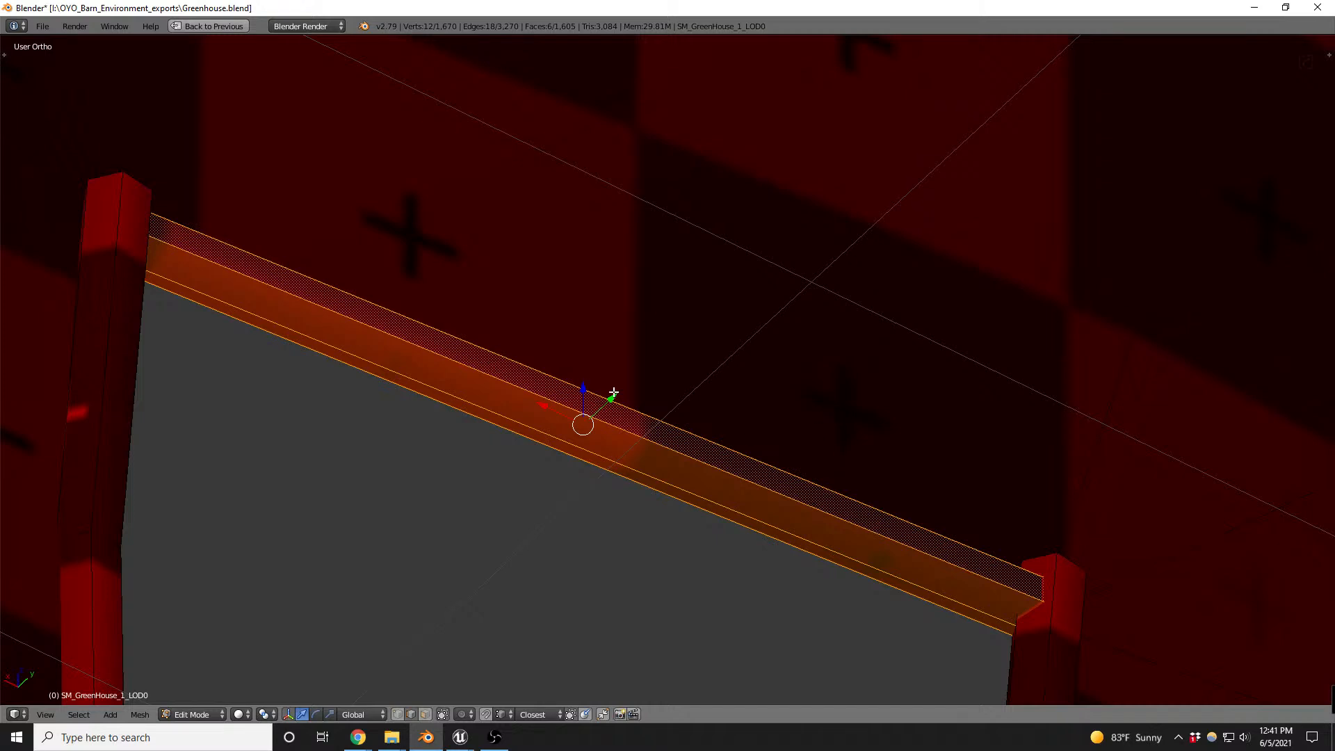
drag(616, 397, 622, 393)
middle_drag(647, 402, 827, 483)
key(alt+s)
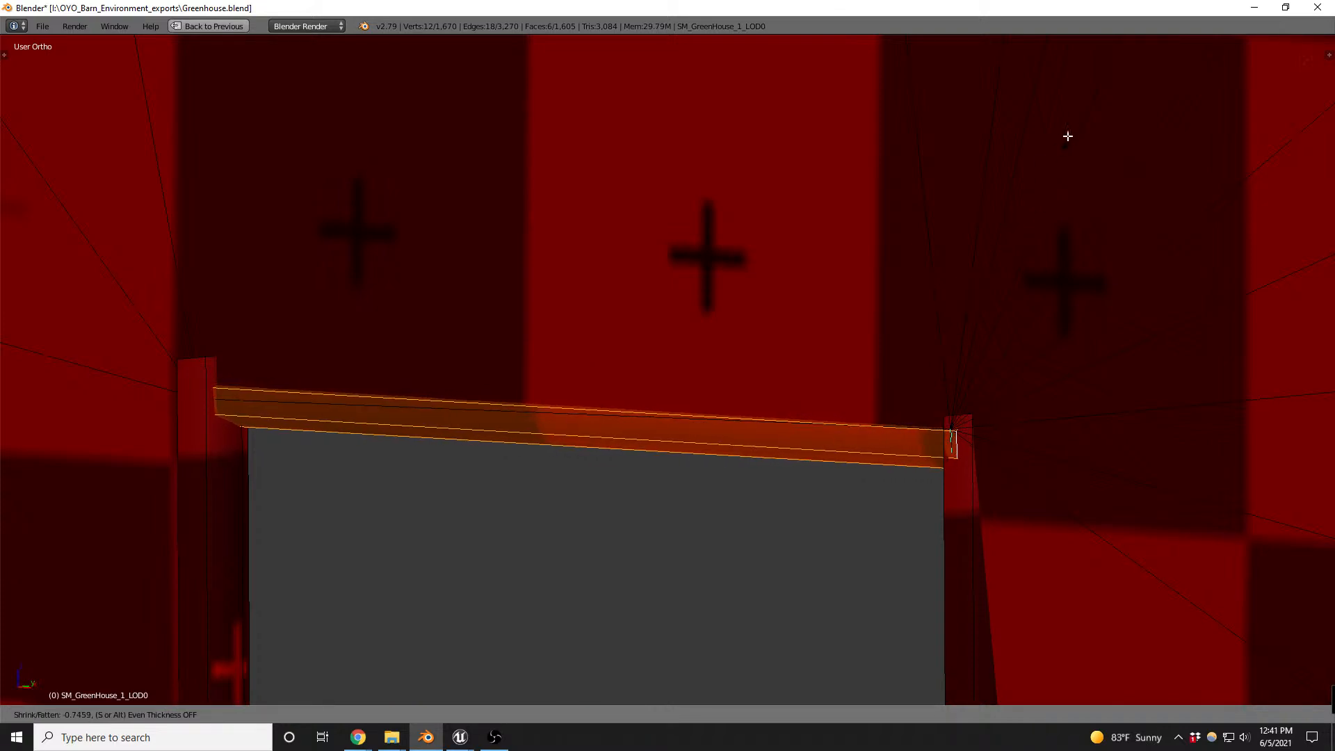
click(996, 227)
middle_drag(995, 226, 863, 426)
key(Tab)
- Export the selected greenhouse as FBX over SM_GreenHouse_1v2.FBX and save the Greenhouse.blend file over itself
scroll(863, 427, down, 10)
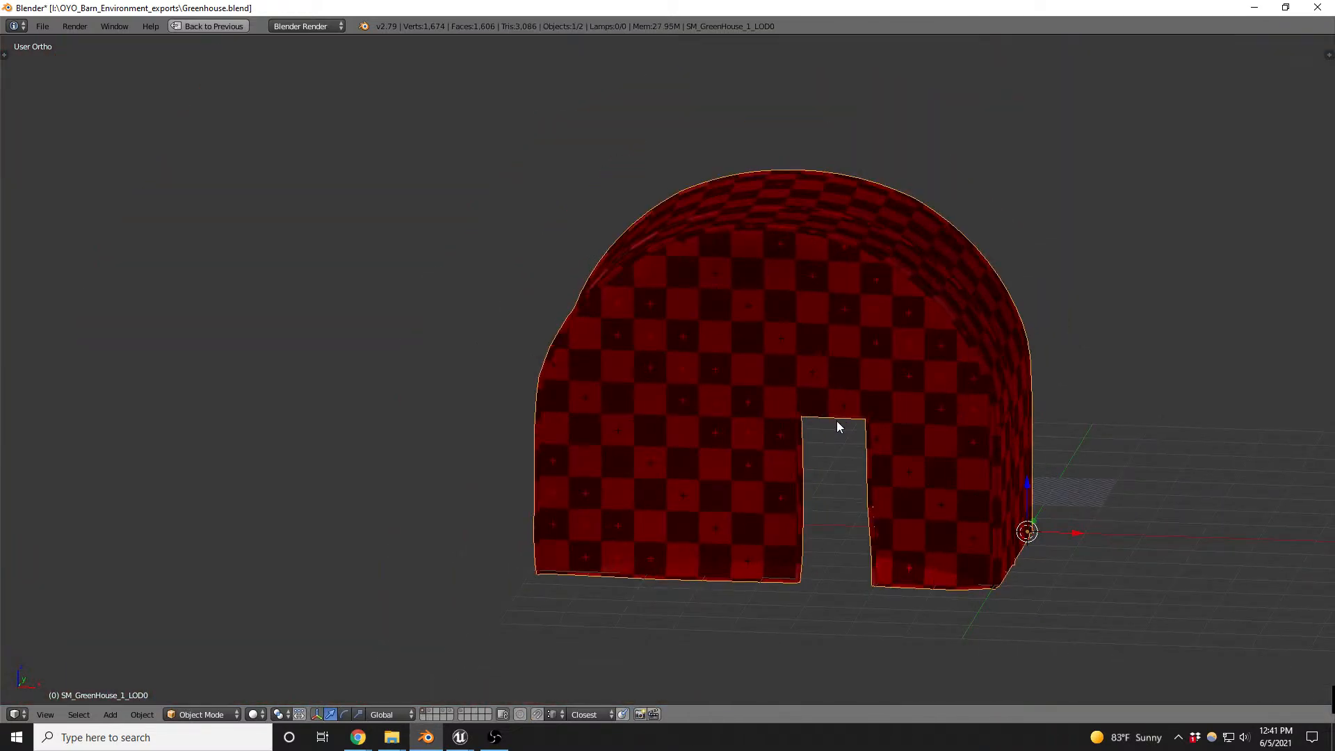
scroll(873, 537, up, 6)
scroll(873, 537, down, 5)
key(z)
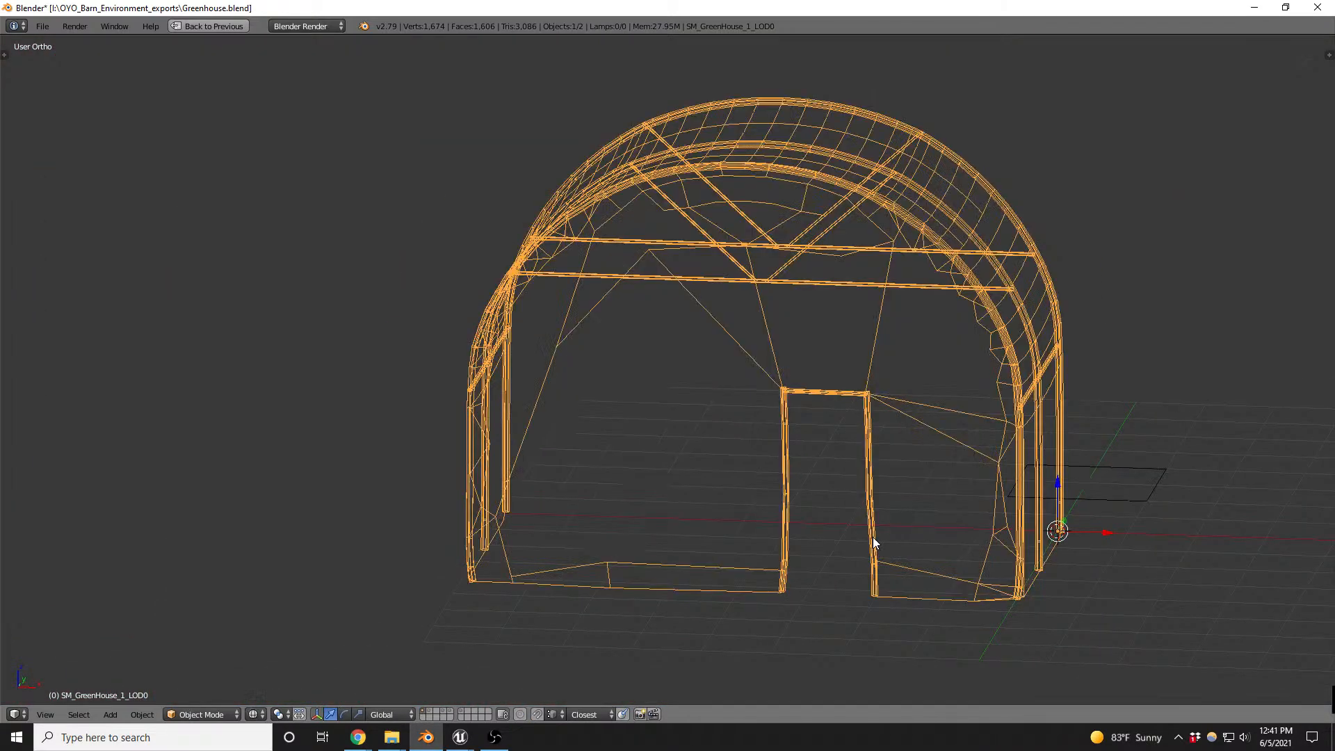
key(z)
click(43, 26)
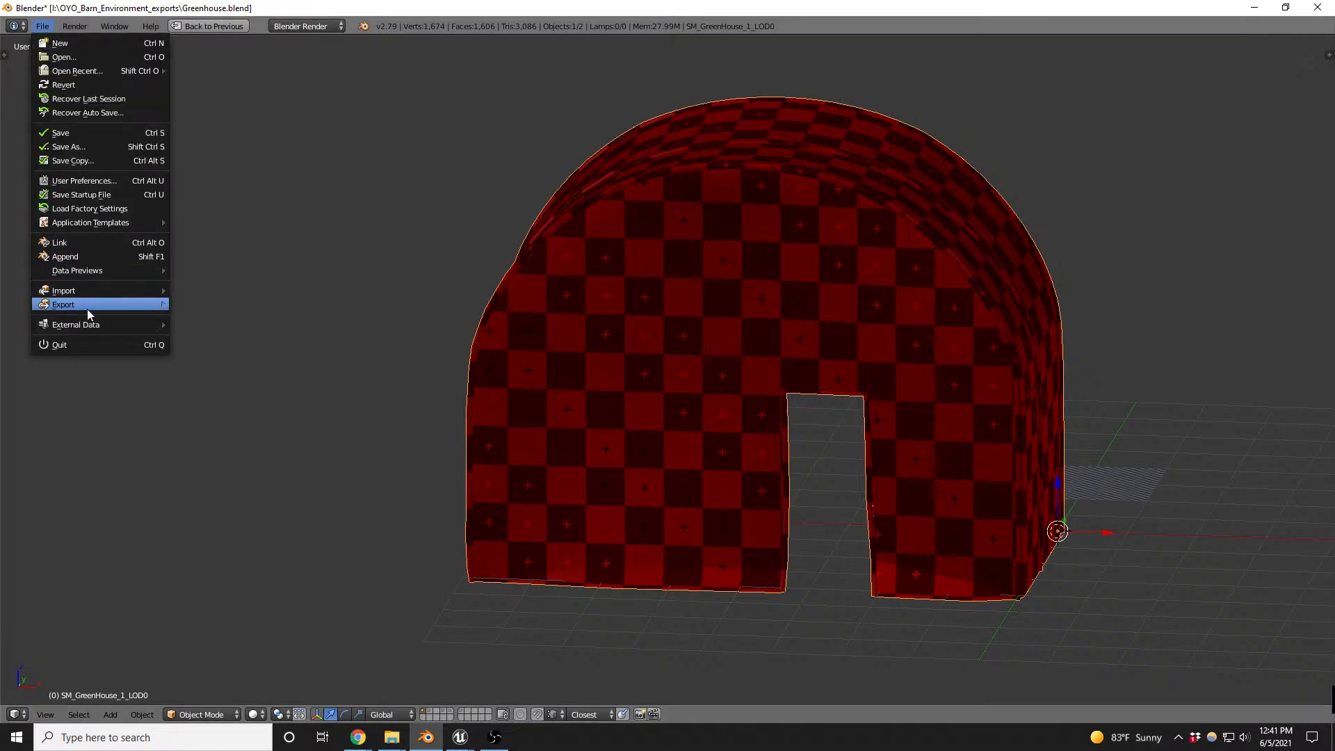
mouse_move(87, 306)
click(215, 345)
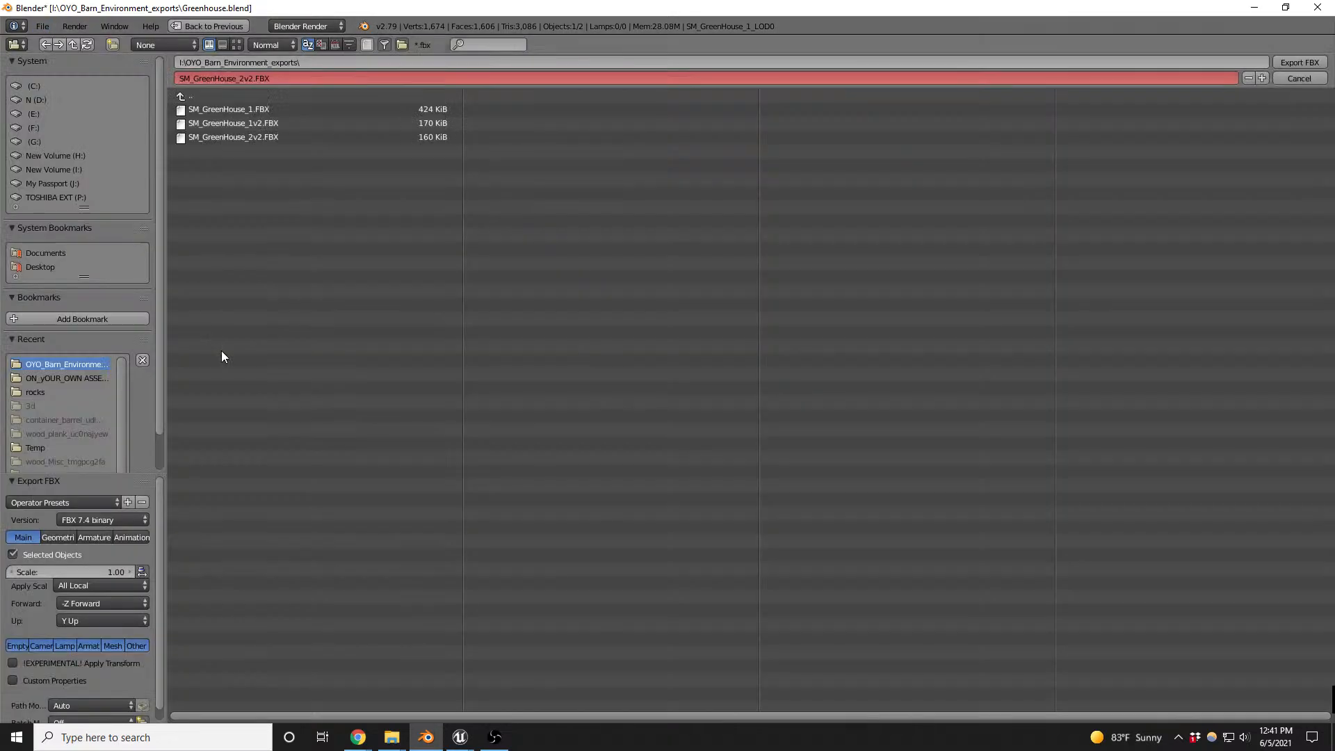
double_click(253, 124)
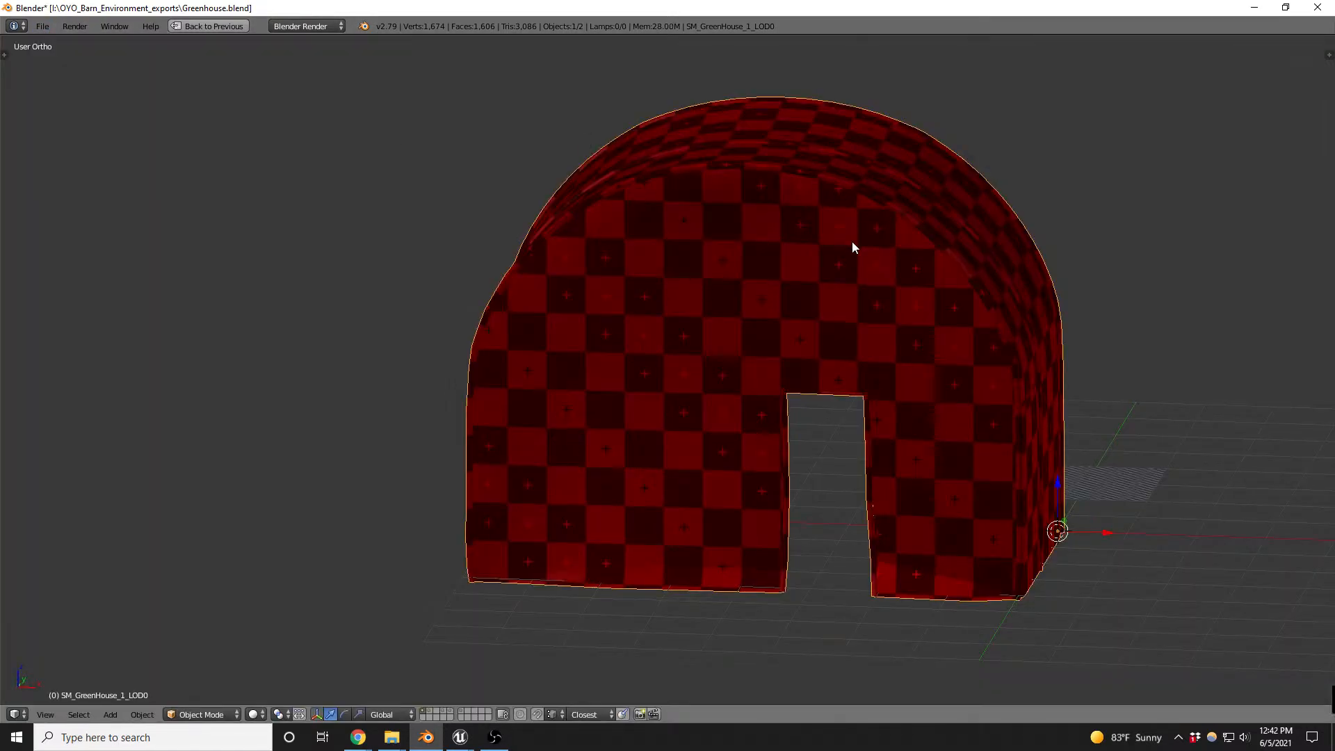
key(ctrl+s)
click(854, 241)
- Switch to the Unreal level, select SM_GreenHouse_7, and inspect its doorway frame and the area around the greenhouses and silos
key(alt+Tab)
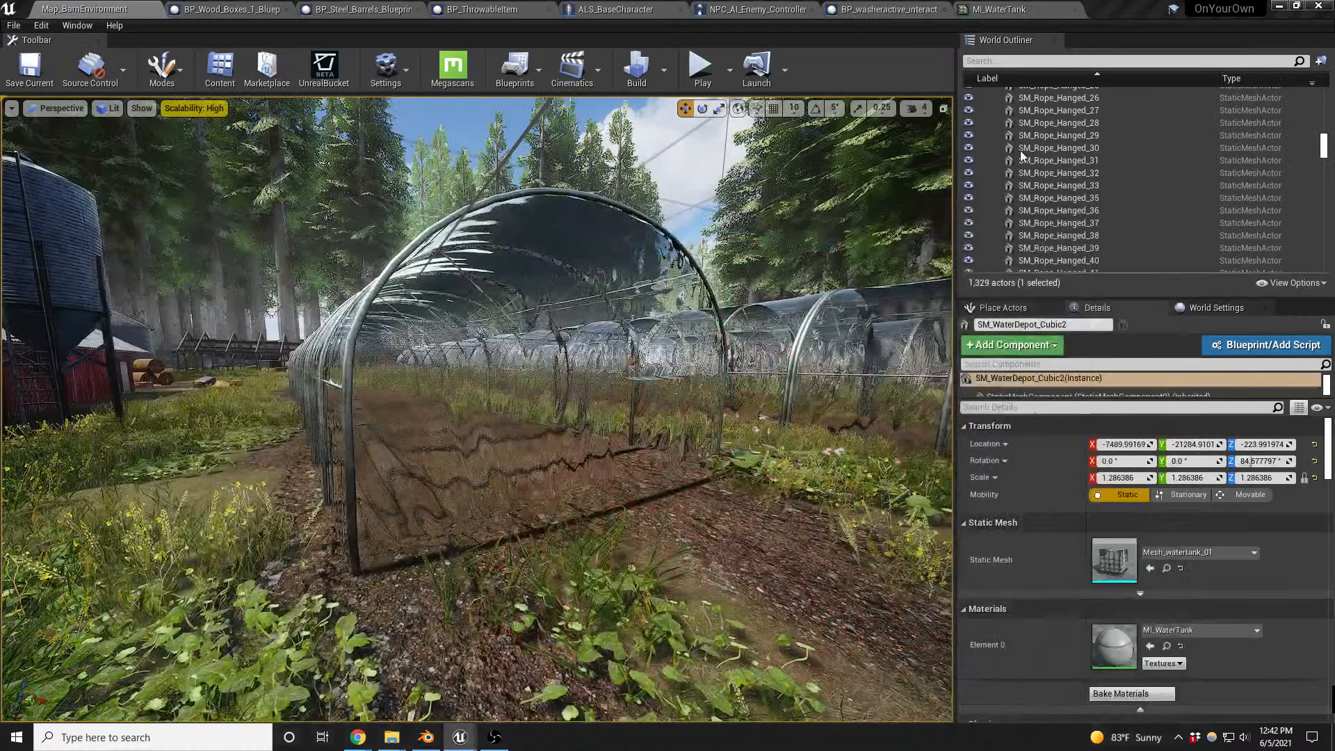
click(453, 219)
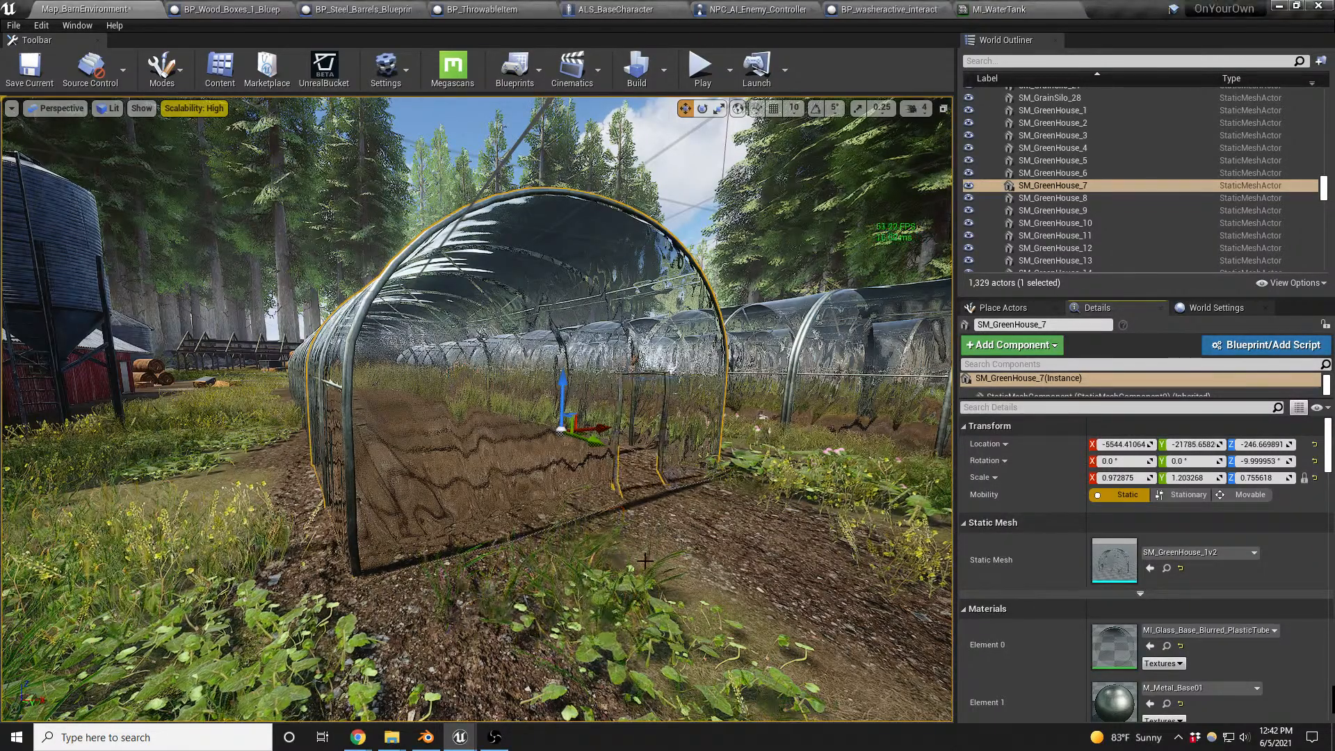
key(w)
right_drag(694, 492, 527, 462)
key(s)
key(w)
key(s)
key(s)
key(s)
key(s)
key(w)
key(d)
key(s)
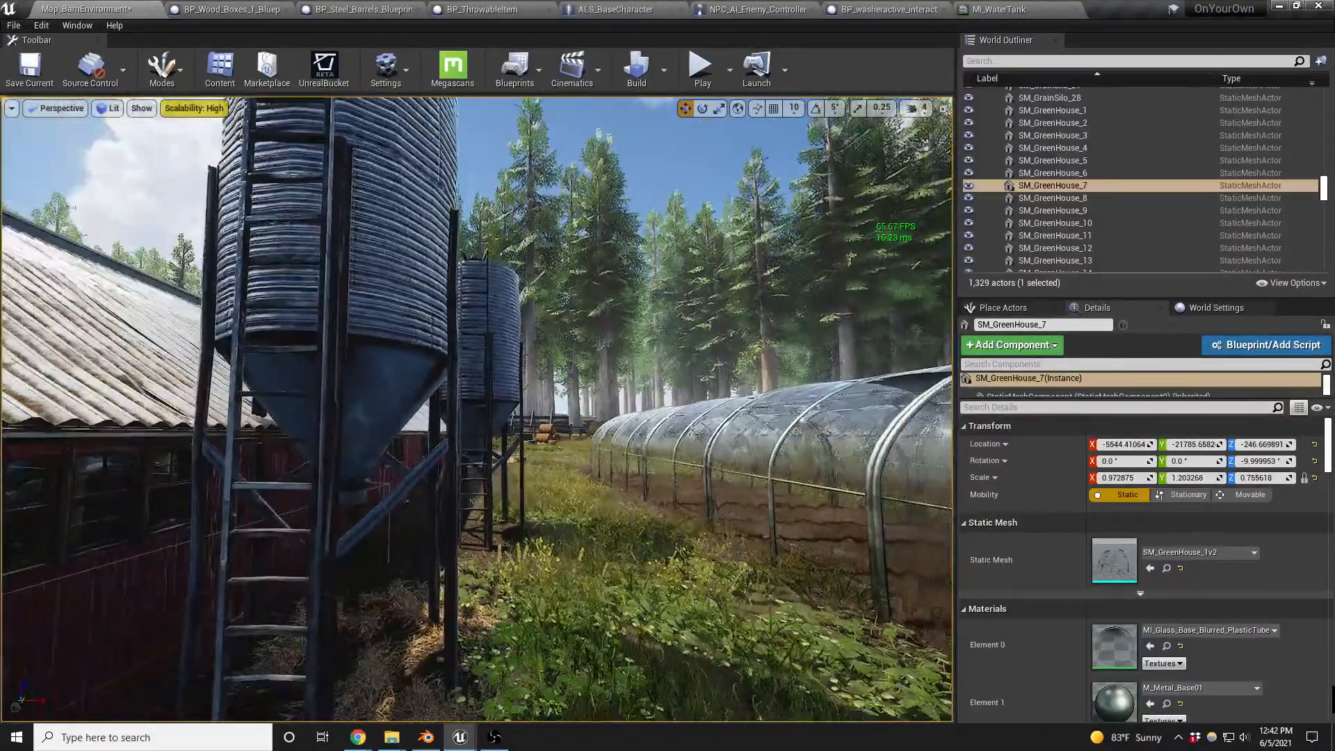
key(a)
- Select the wooden pallet stack BP_Wood_Palettes_Blueprint beside the barn and open it in the blueprint editor
key(s)
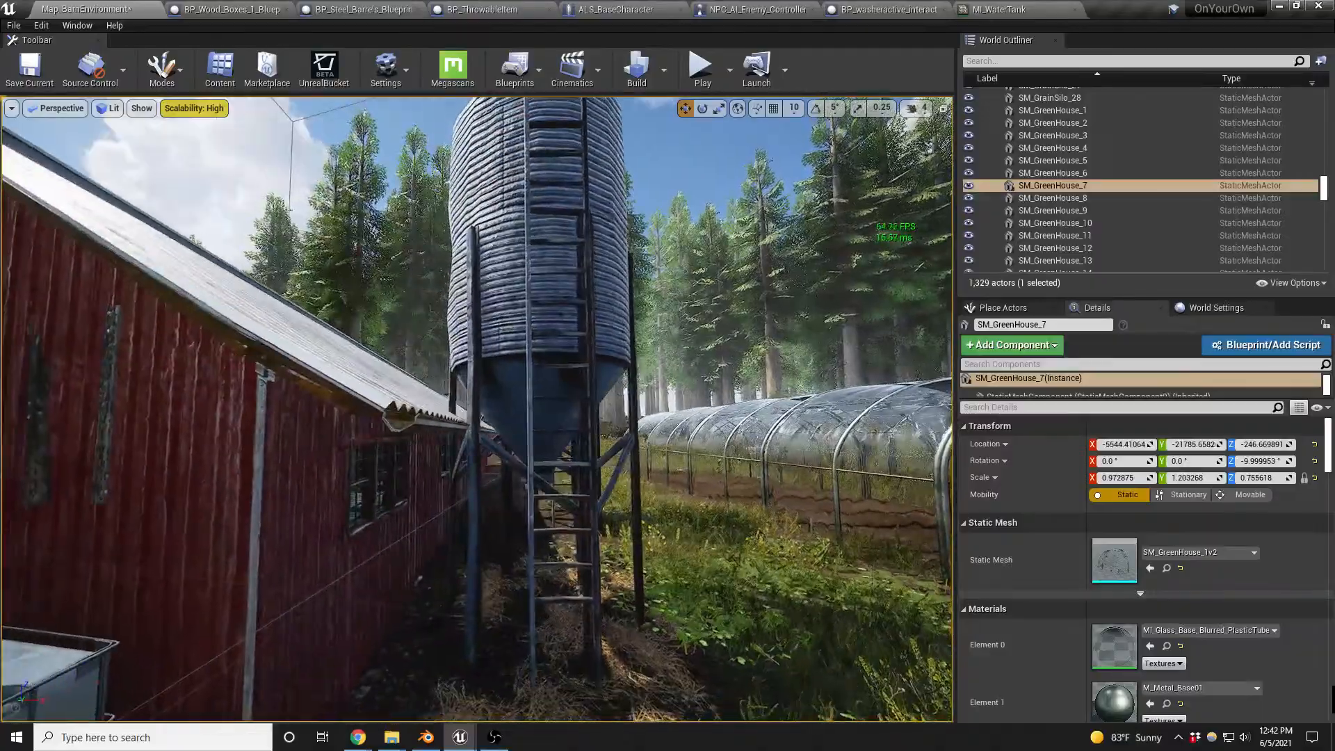
right_drag(526, 462, 654, 493)
key(a)
key(a)
key(s)
key(a)
key(w)
click(536, 487)
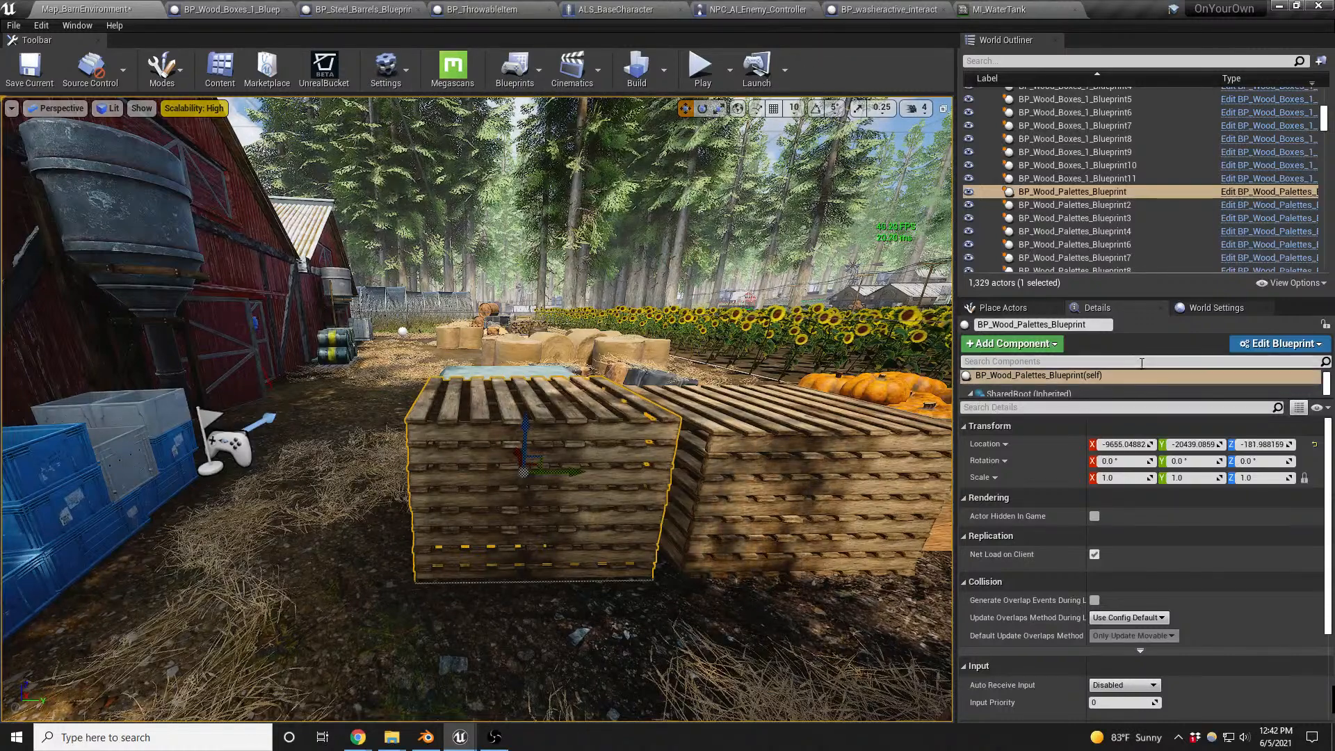
click(1267, 344)
click(1240, 375)
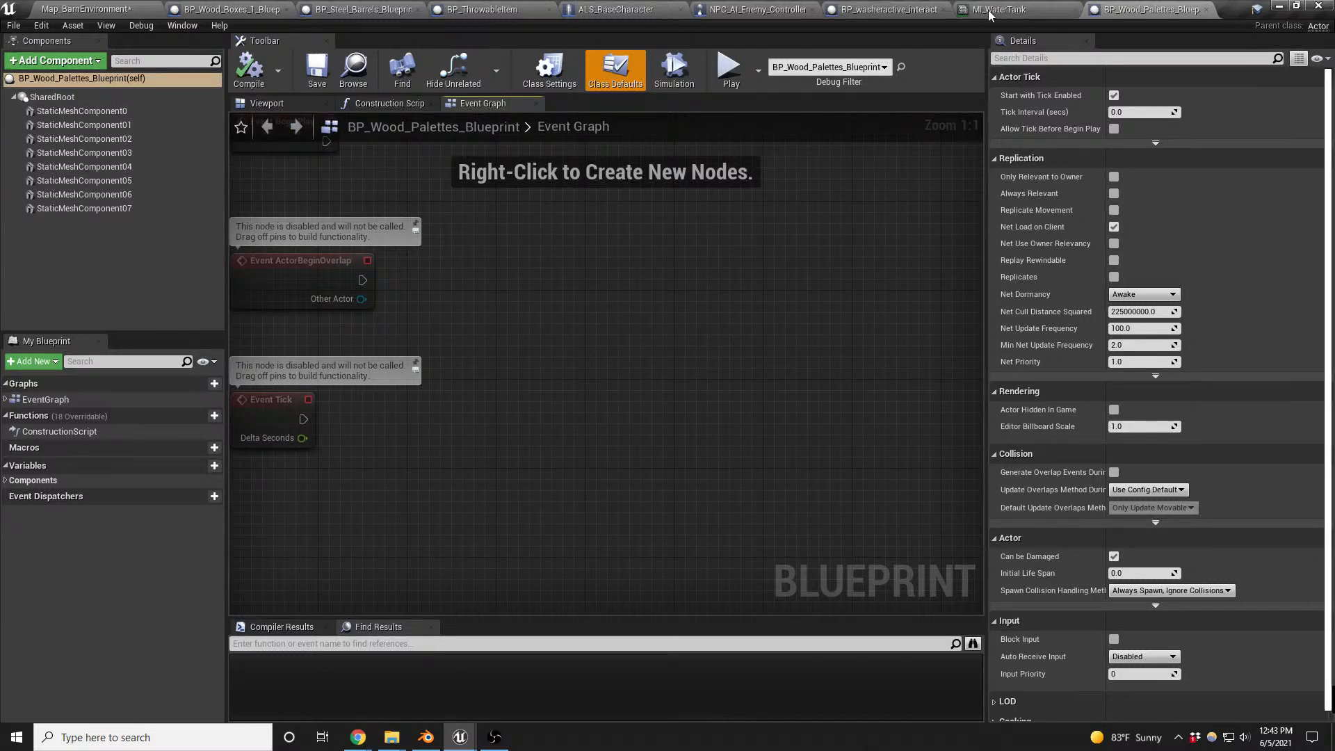
- Examine the wooden pallet stacks in the level from several angles and return to their blueprint
click(125, 10)
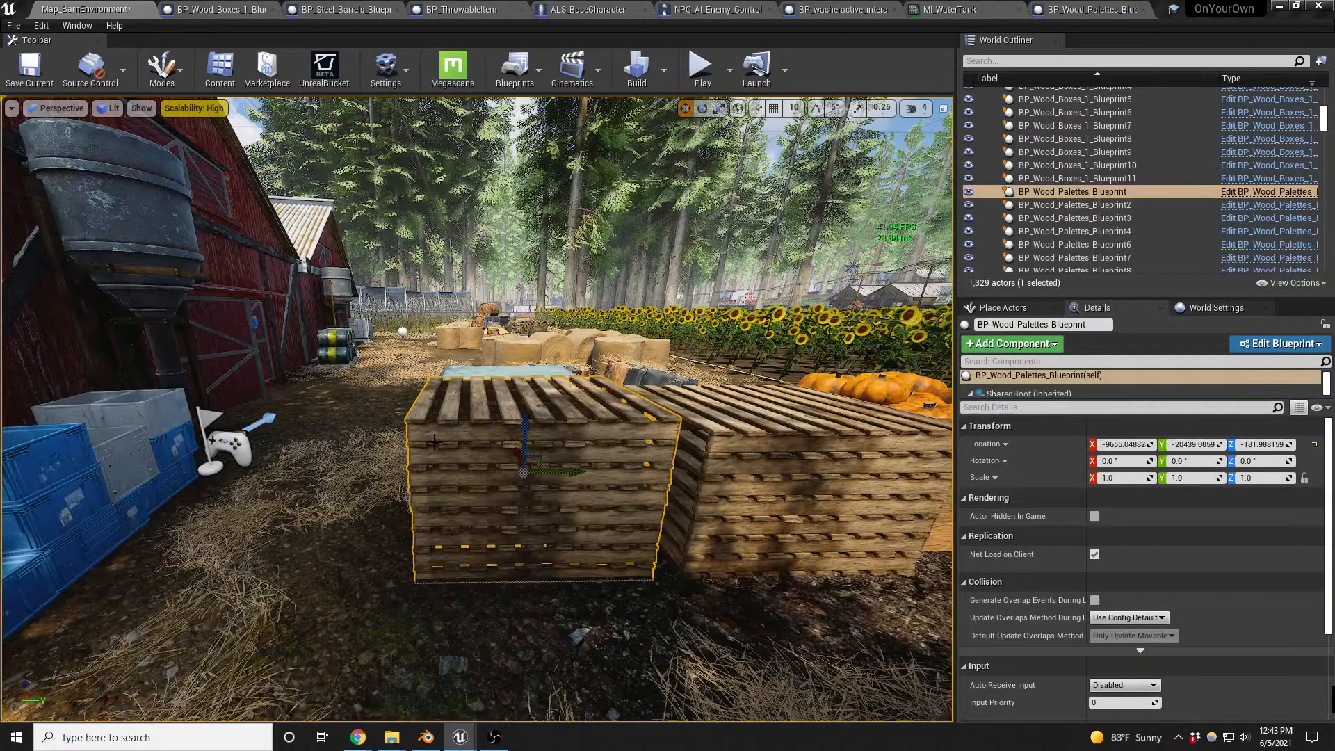
right_drag(603, 449, 564, 452)
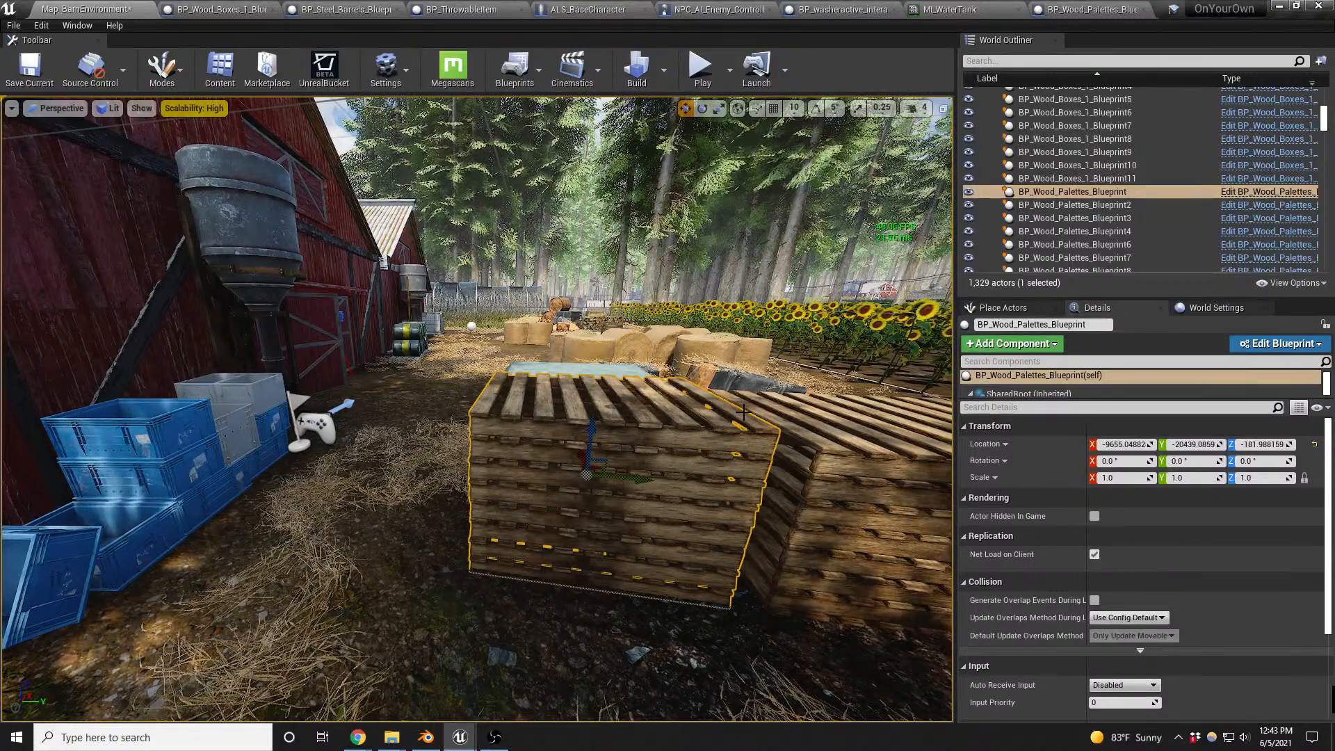
right_drag(652, 475, 695, 478)
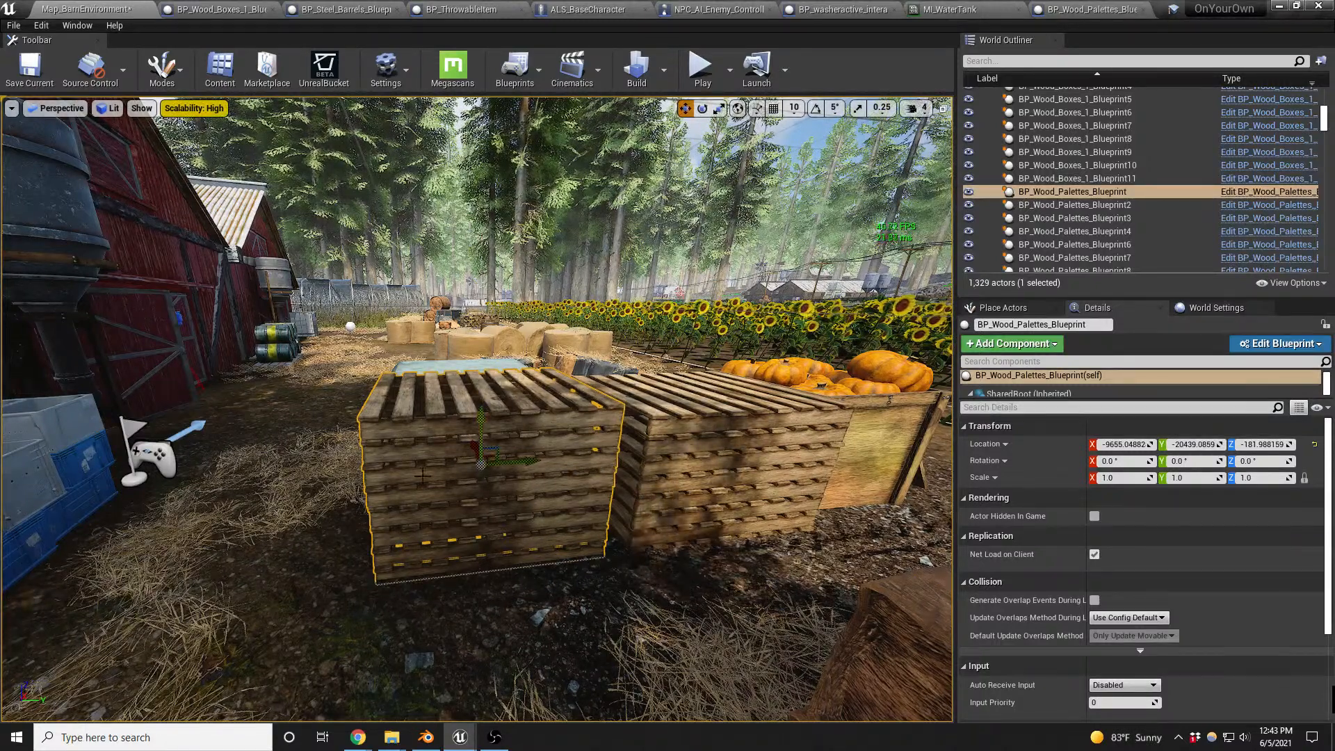
click(1076, 13)
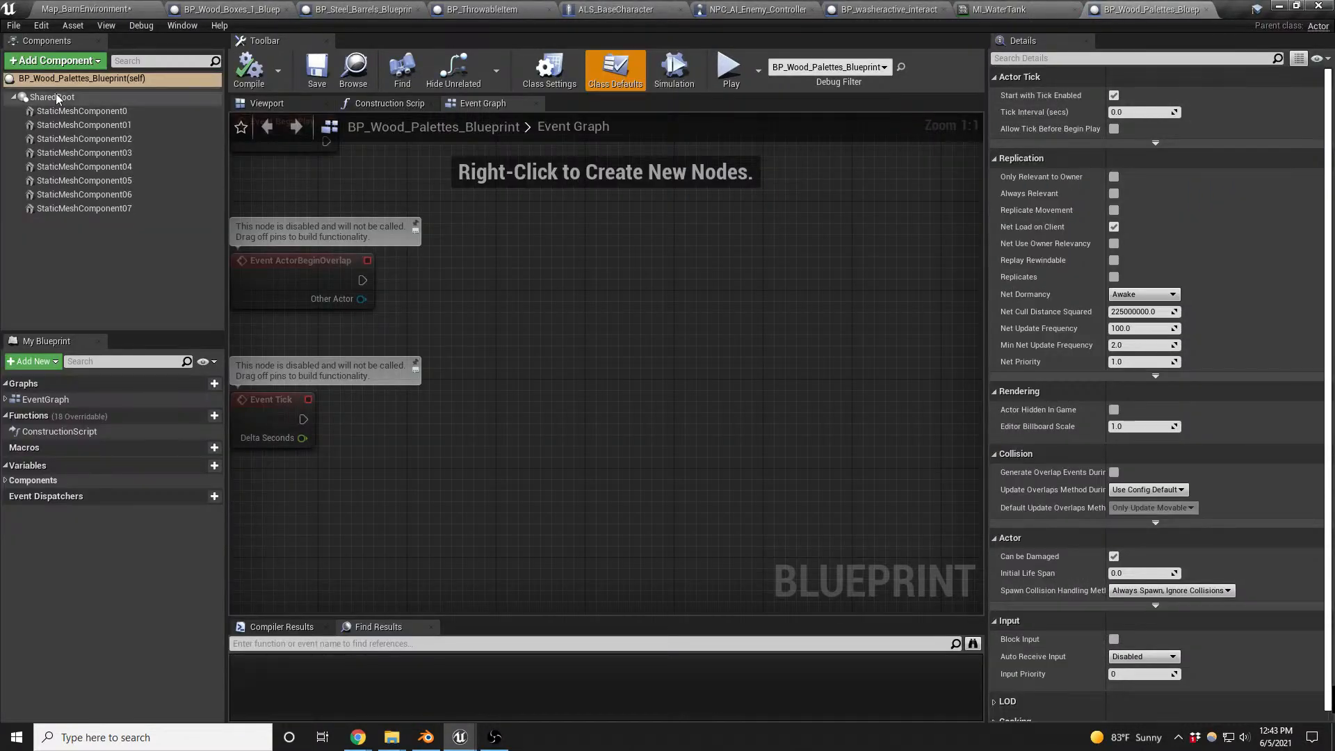
- Select StaticMeshComponent0, check its static mesh choices, and examine the SM_Pallet_Panel1 mesh up close before closing it
click(73, 112)
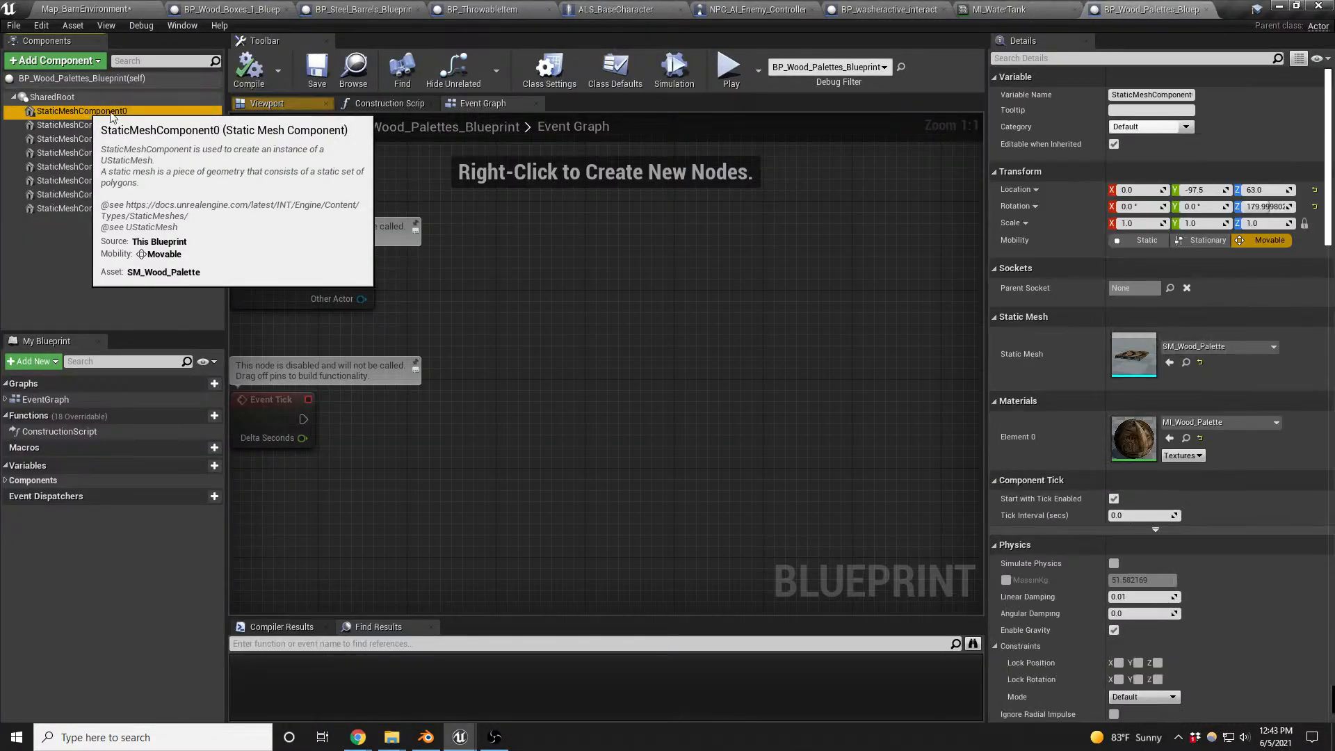
click(1221, 346)
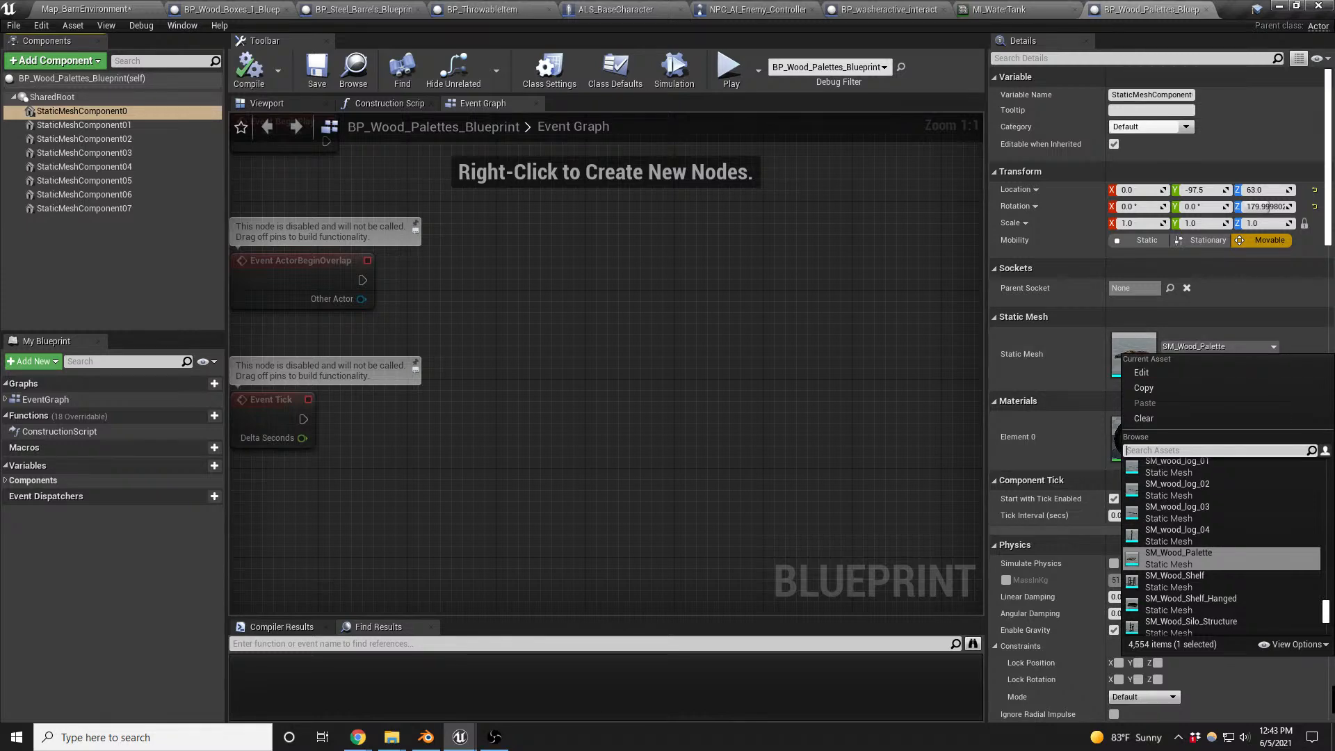
key(Escape)
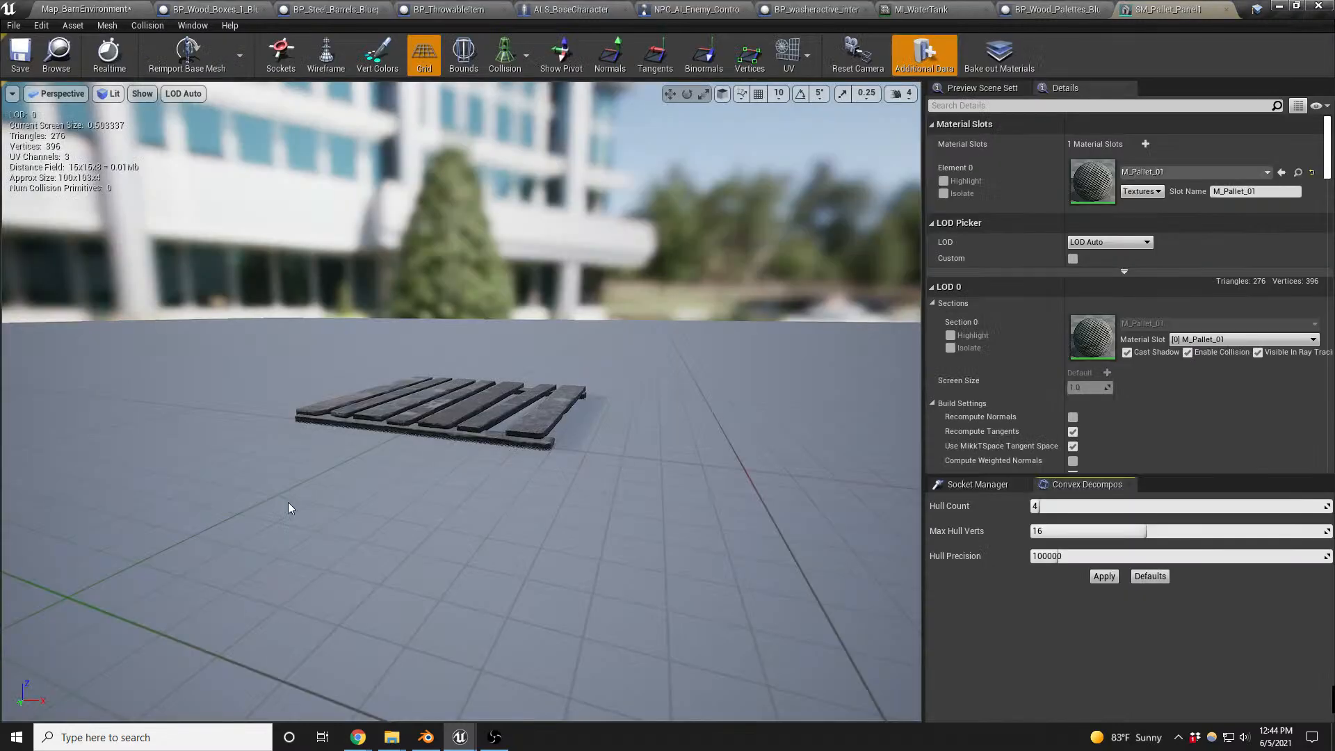
scroll(461, 441, up, 5)
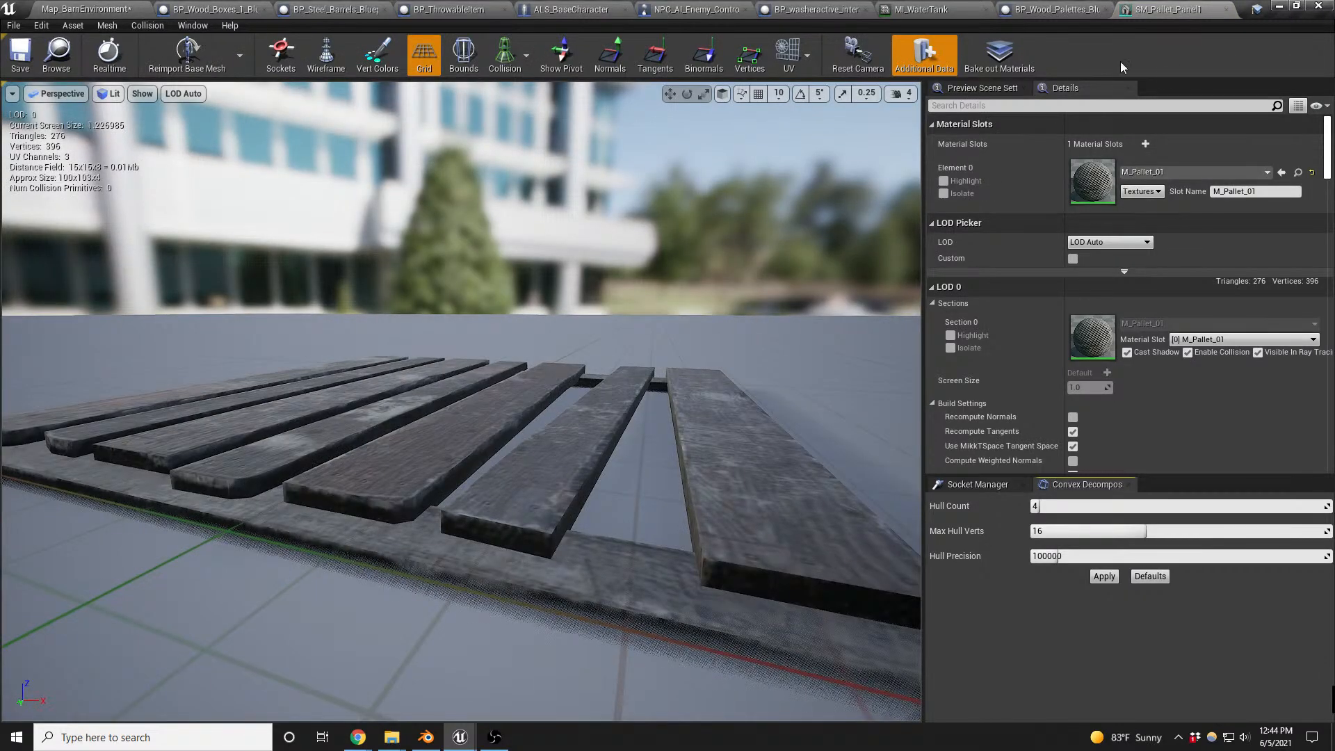
click(1223, 9)
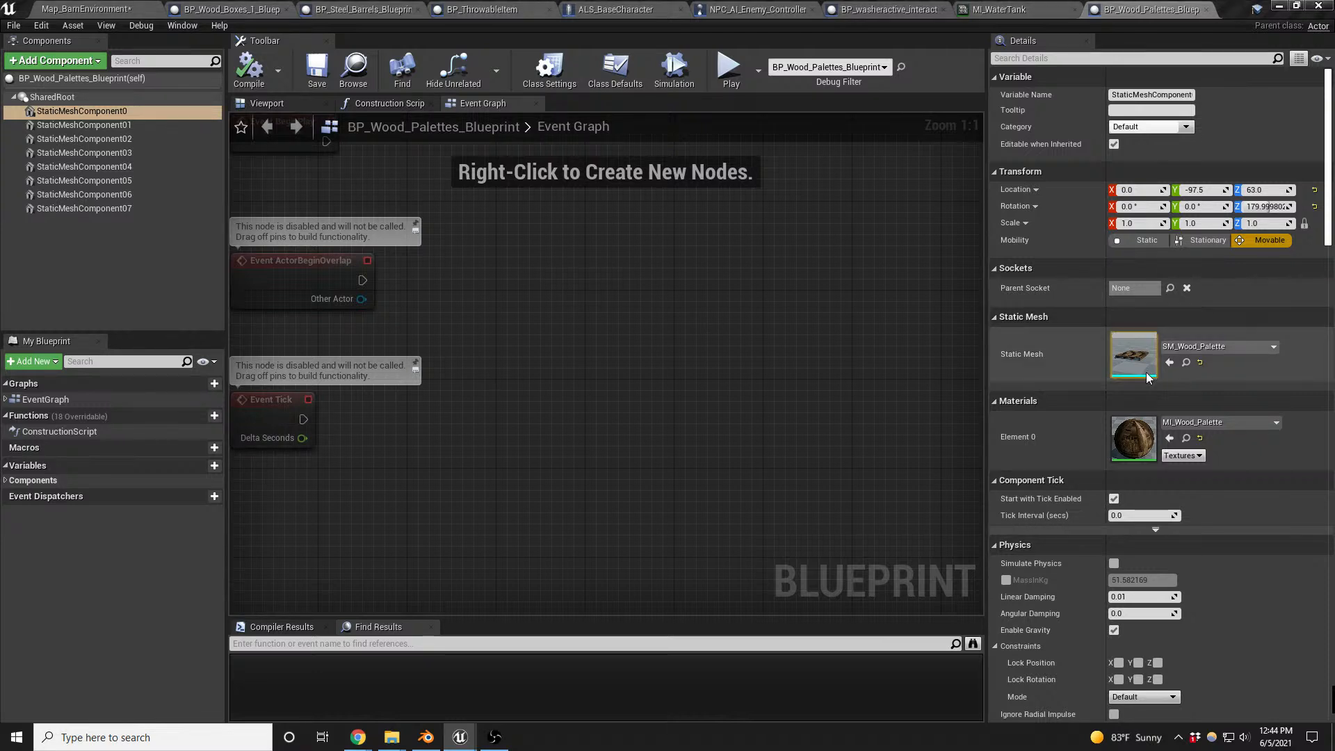
- Replace StaticMeshComponent0's static mesh with SM_Pallet_01_A and show the pallet stack in the blueprint viewport
click(1169, 363)
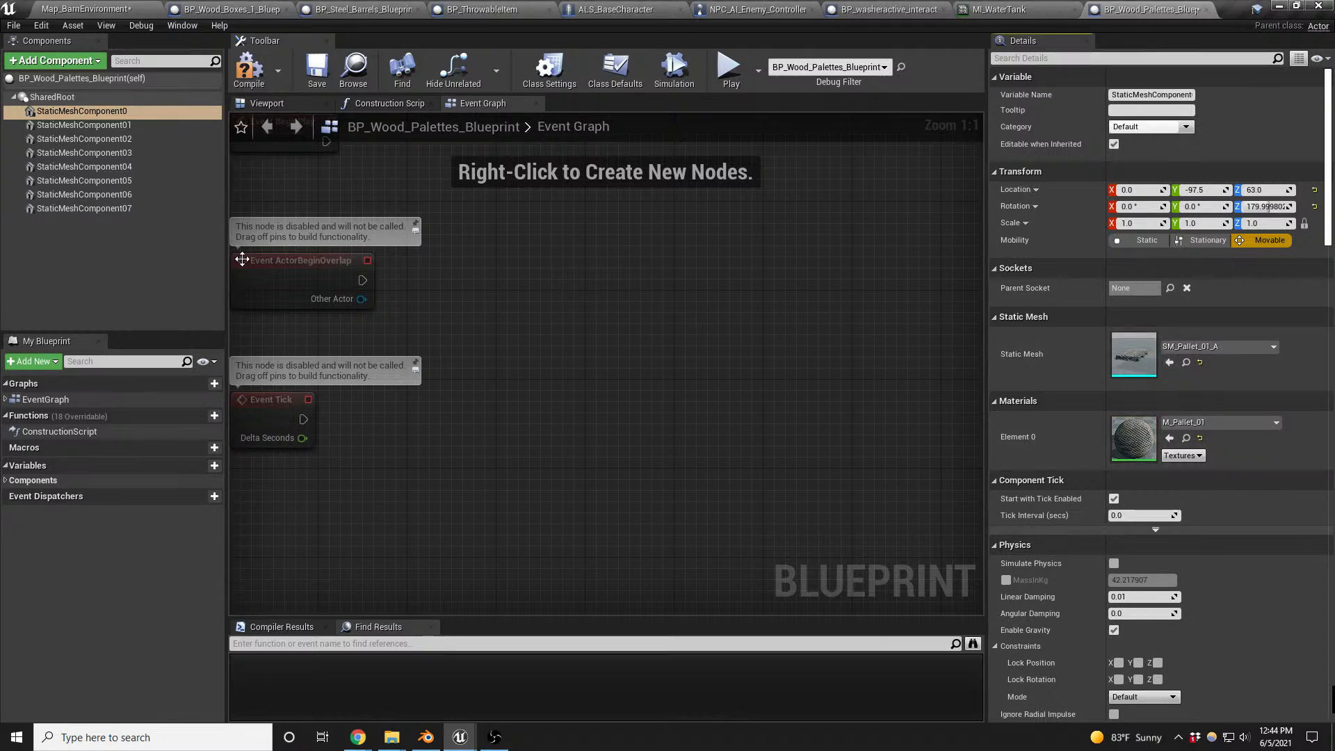
click(267, 103)
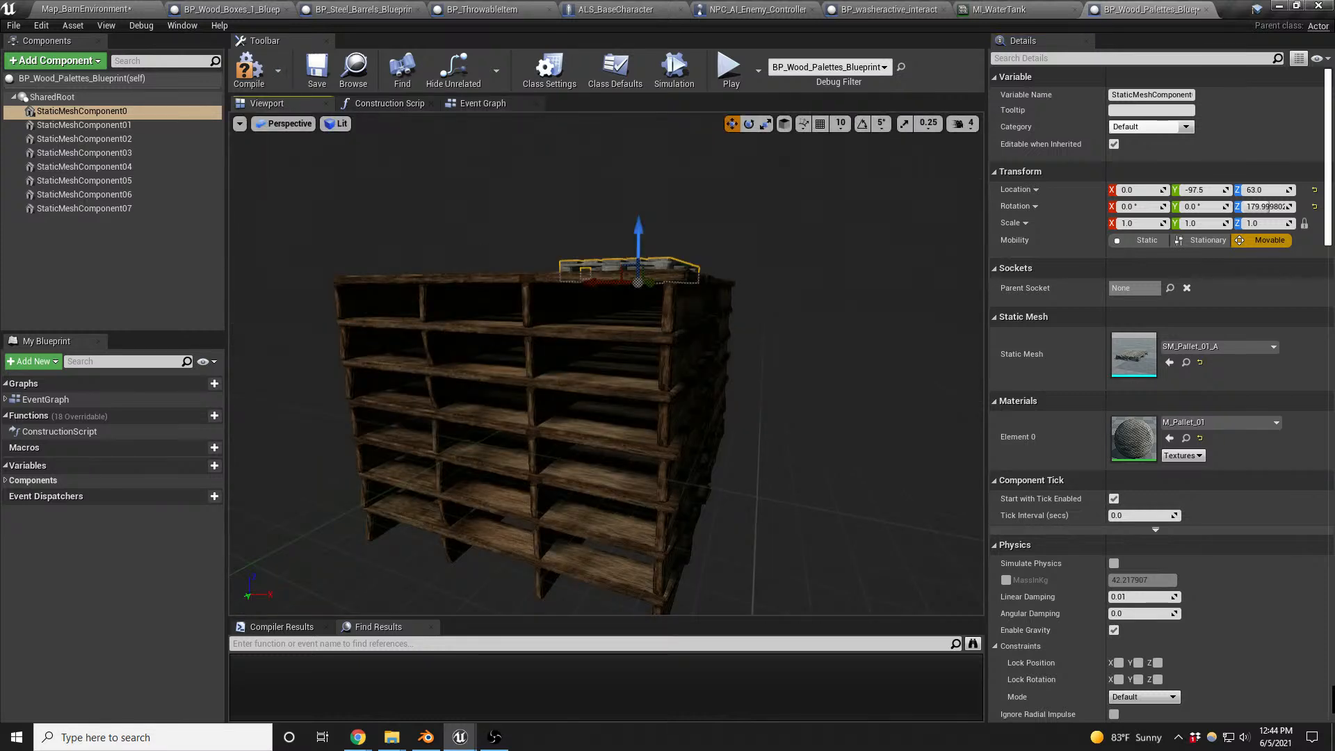
- Replace the static mesh of StaticMeshComponent01 through StaticMeshComponent07 with SM_Pallet_01_A
key(f)
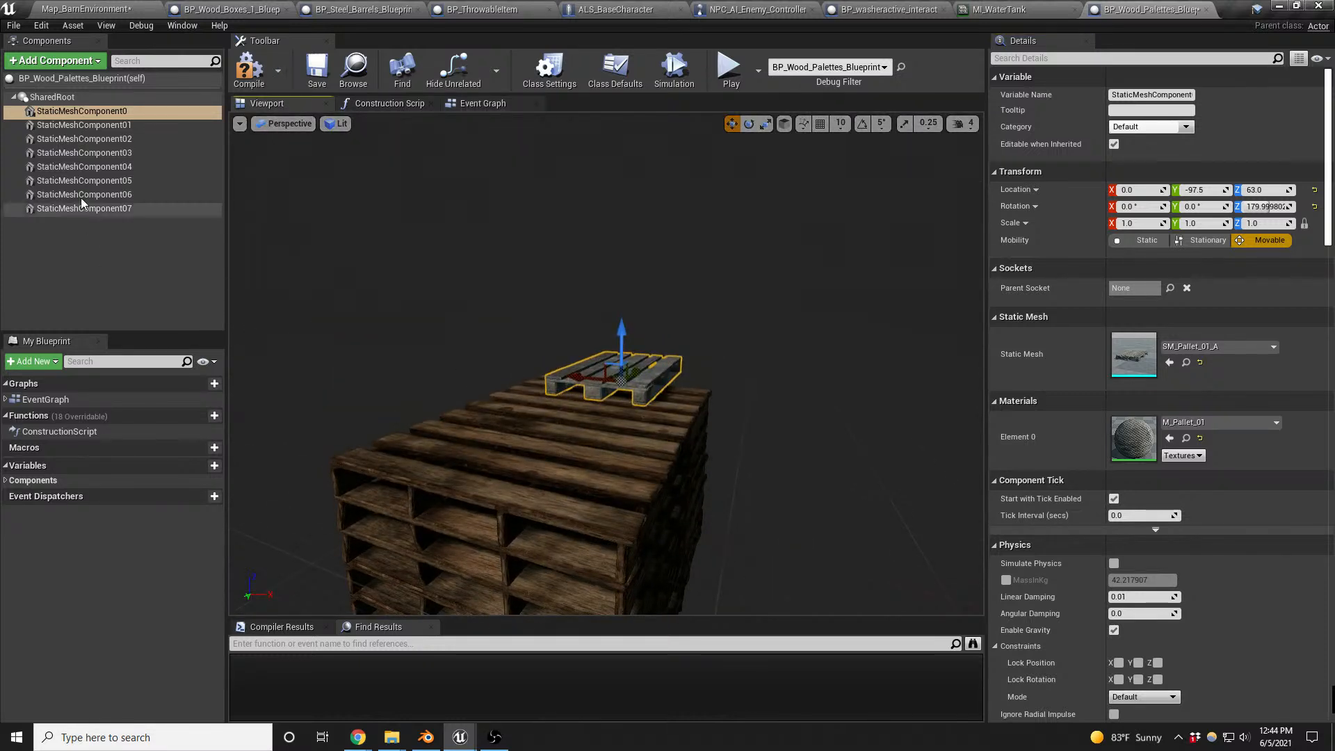
click(83, 125)
shift+click(87, 208)
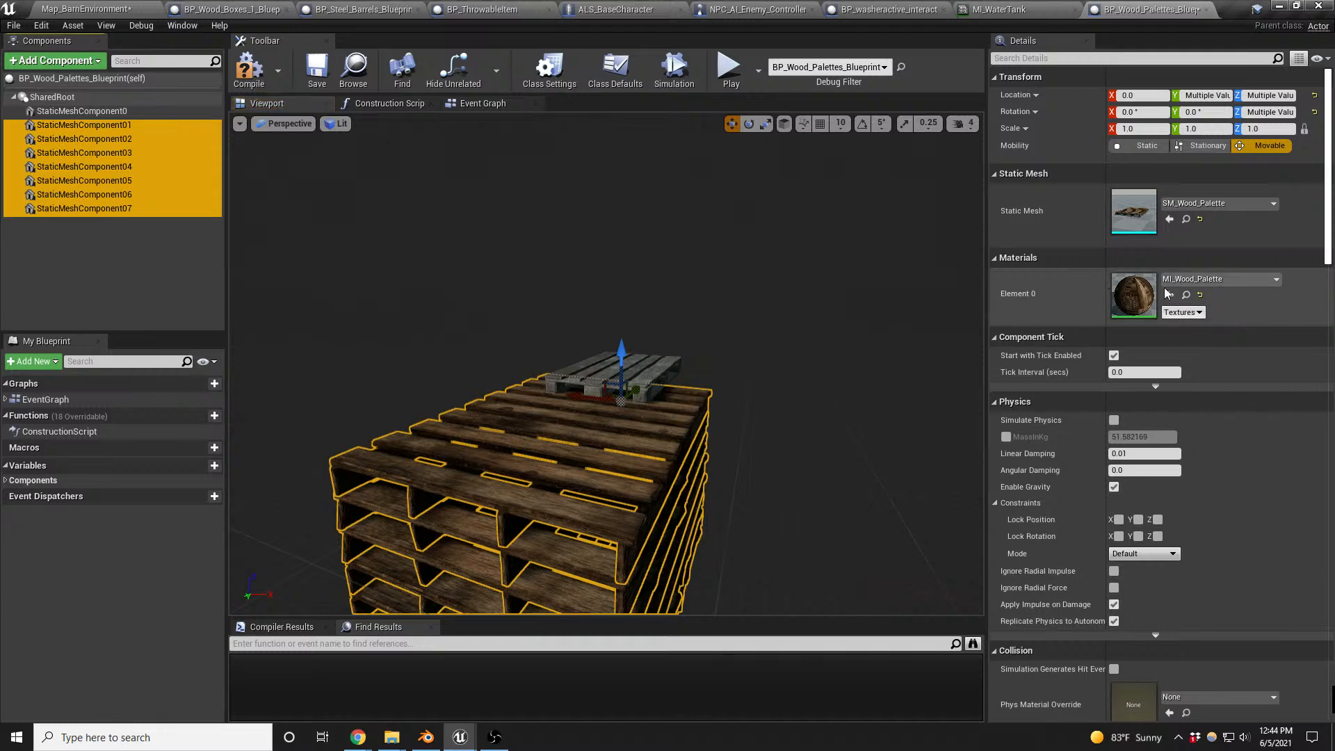
click(1170, 219)
right_drag(696, 417, 733, 423)
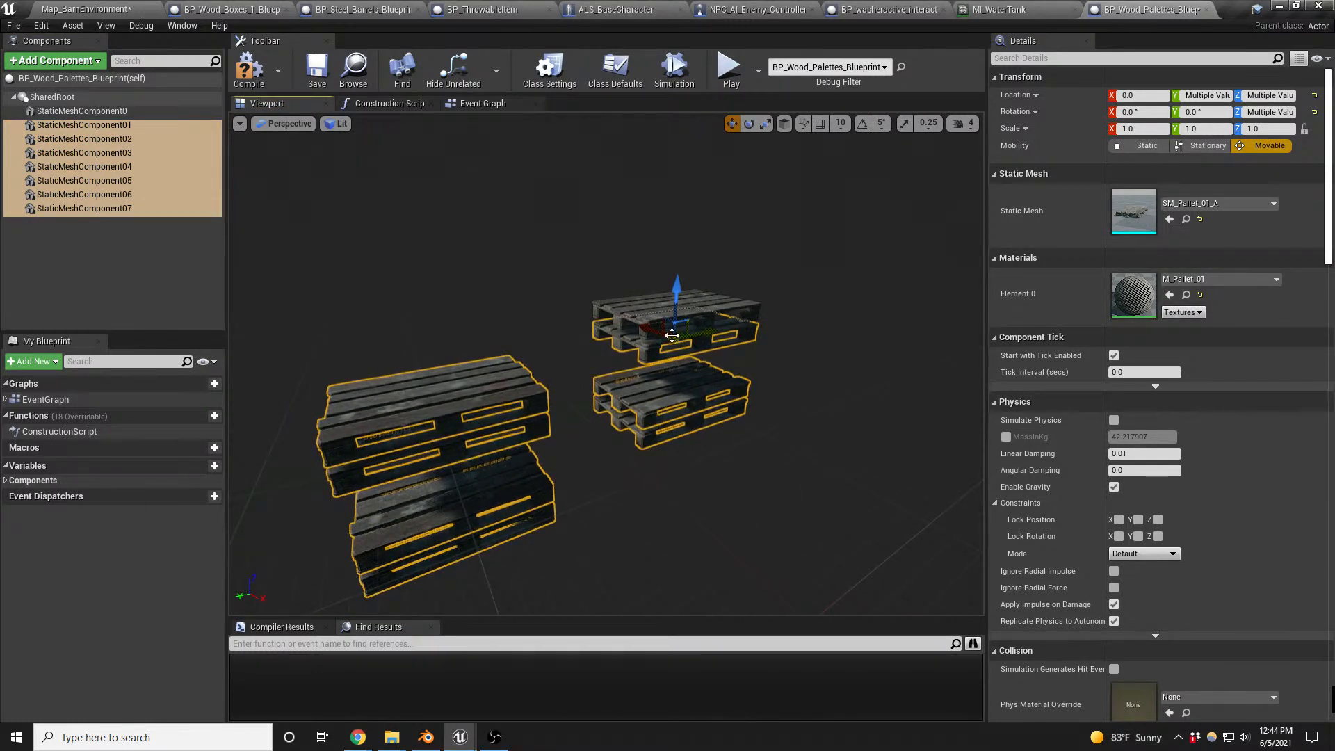
- Lower the upper two pallets of each stack so they rest directly on the pallets beneath them
click(636, 312)
ctrl+click(640, 356)
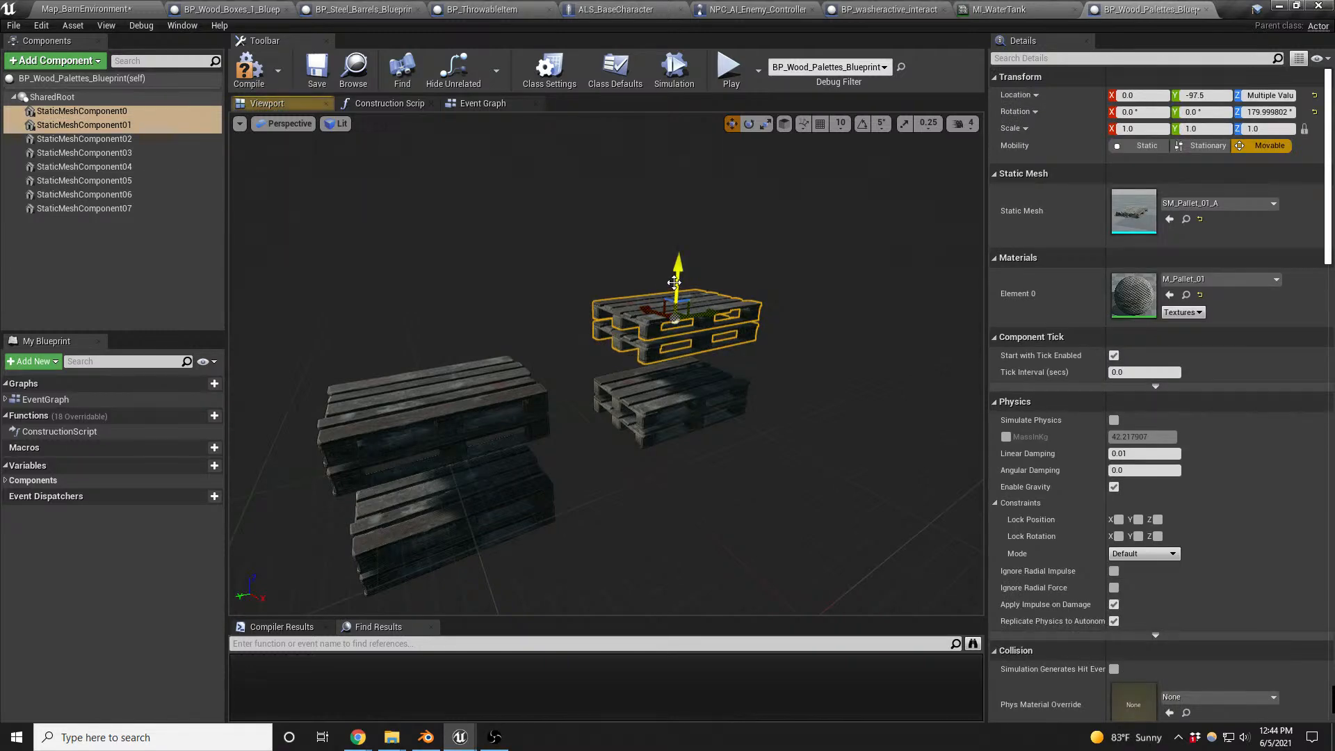
drag(674, 282, 641, 342)
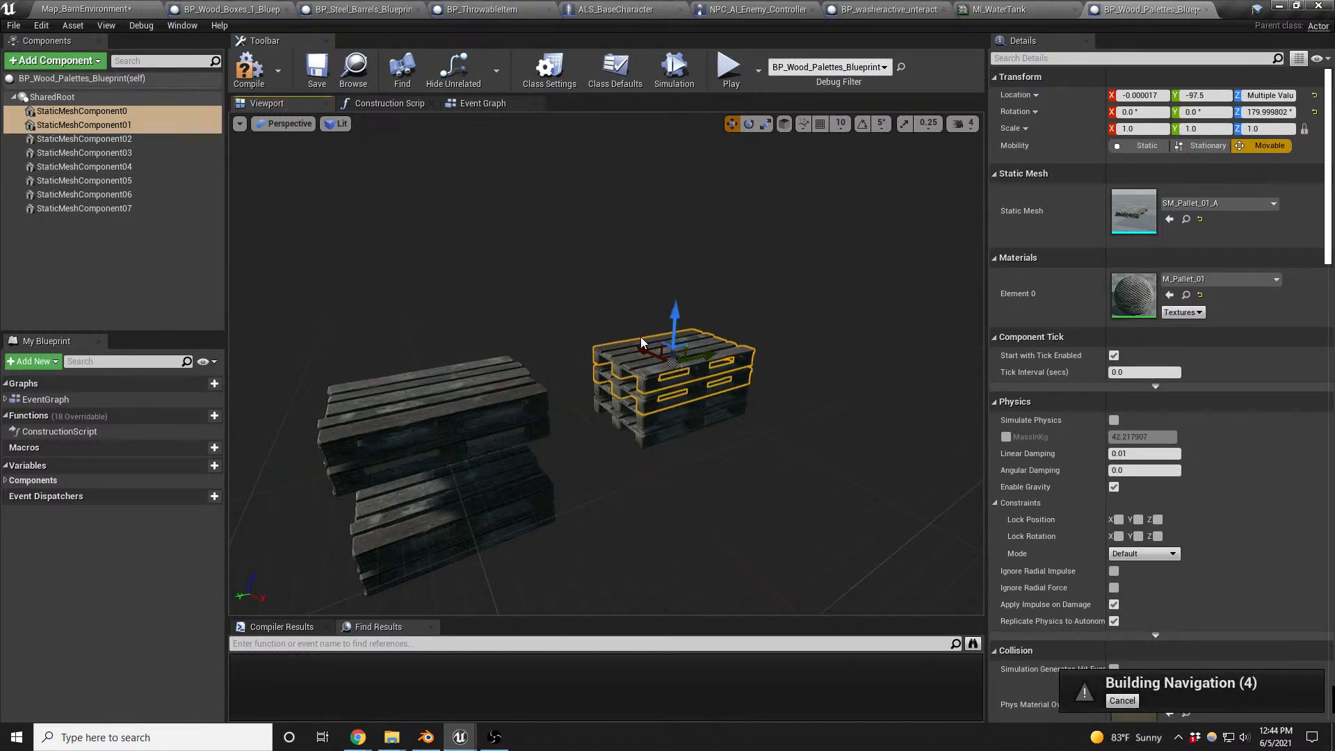
click(446, 403)
ctrl+click(444, 449)
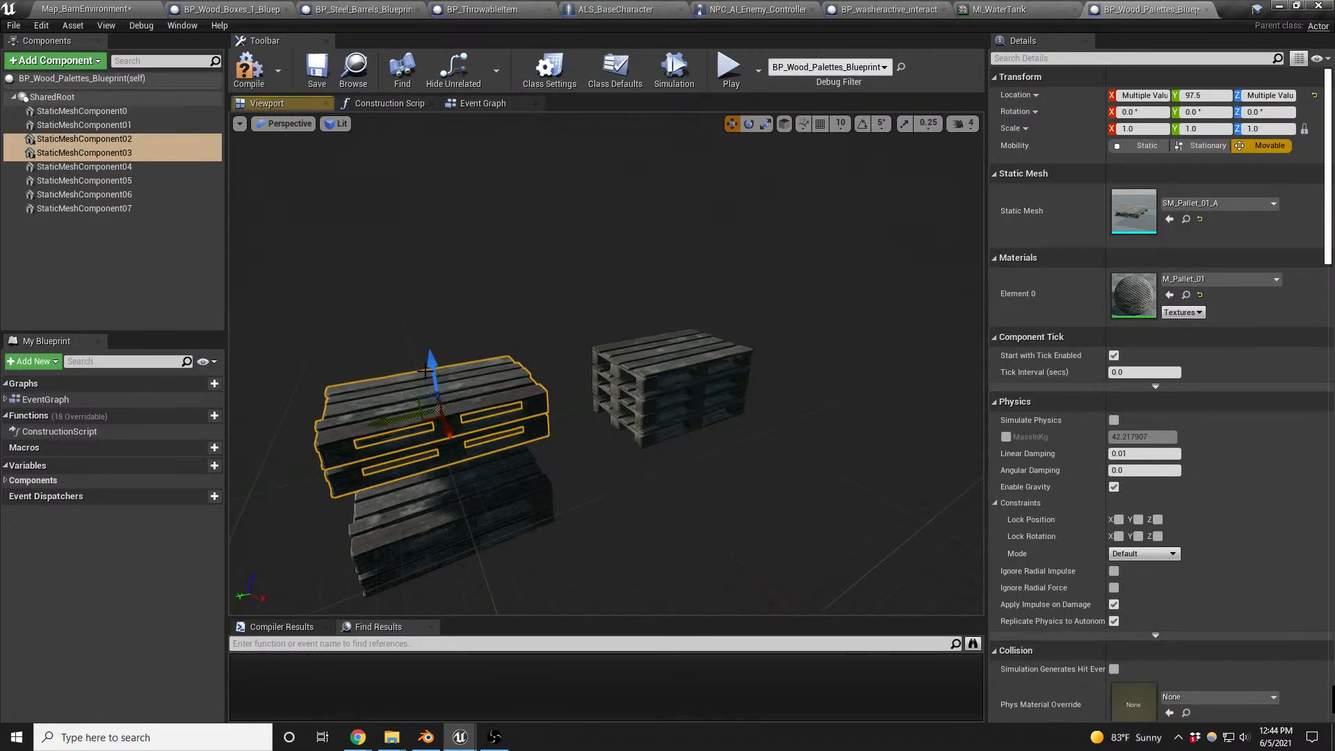
drag(426, 371, 436, 424)
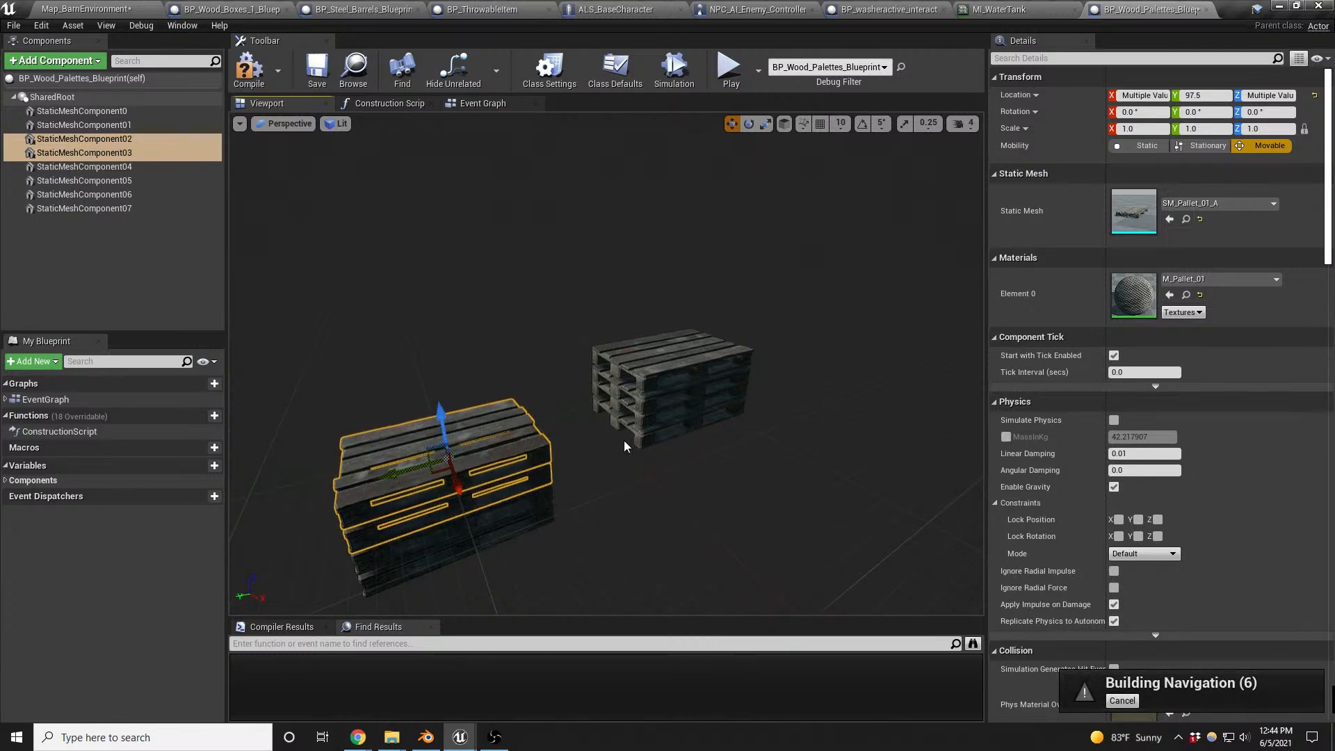
right_drag(625, 447, 623, 473)
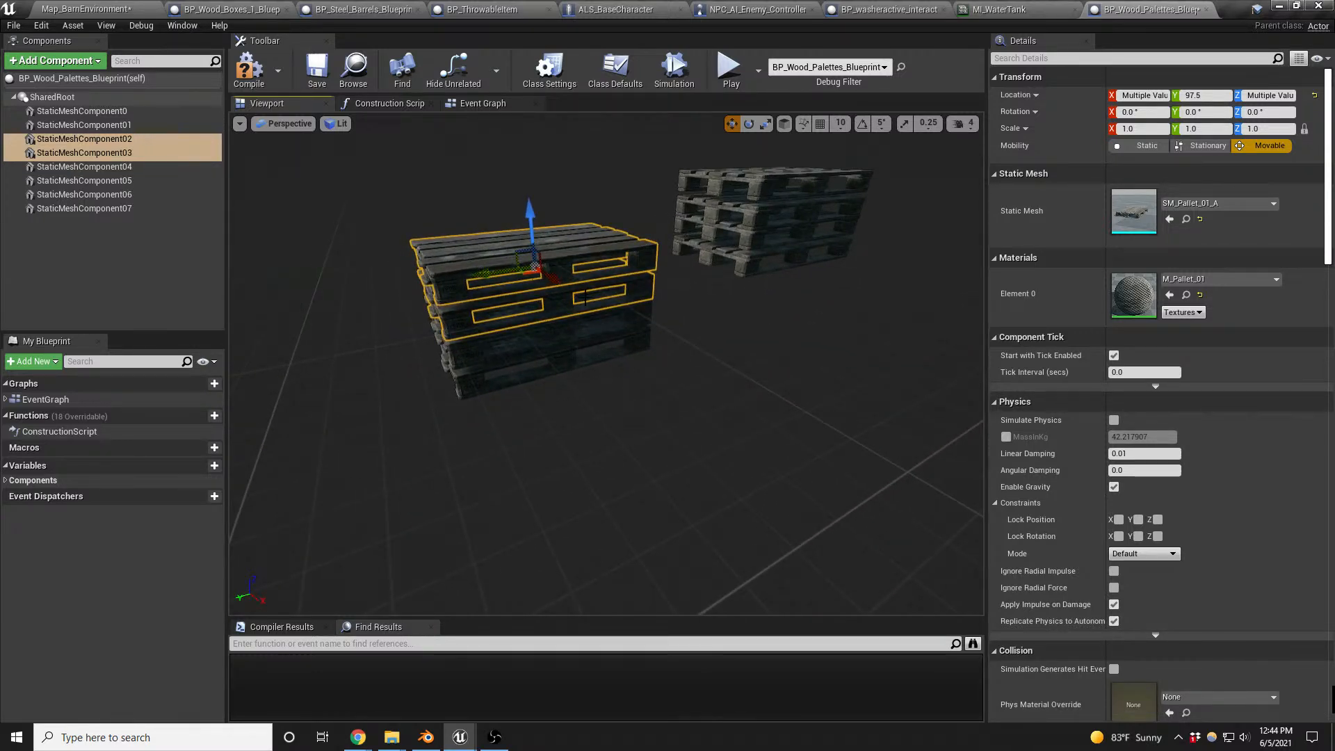
- In the front wireframe view, move the stack of components 02, 03, 06 and 07 onto the ground line and against the vertical centre axis
key(alt+h)
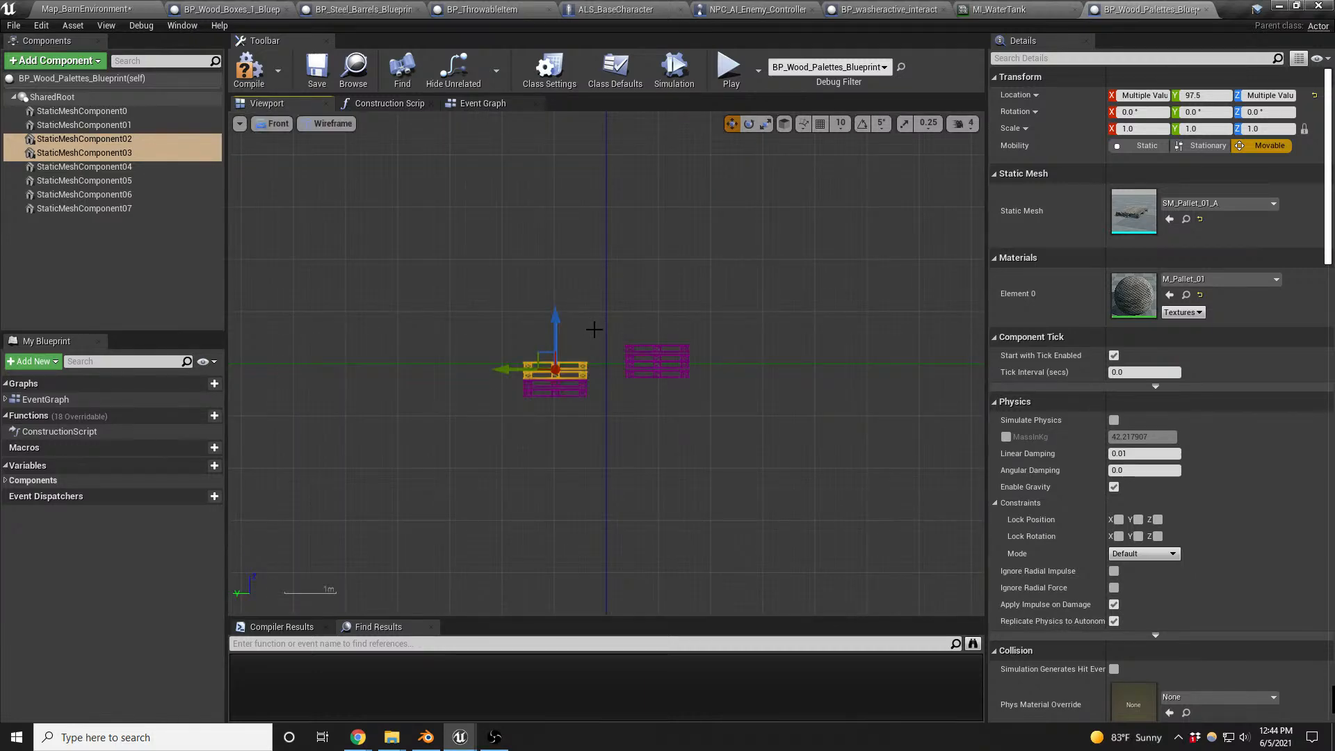
scroll(593, 328, up, 3)
ctrl+click(581, 379)
ctrl+click(578, 399)
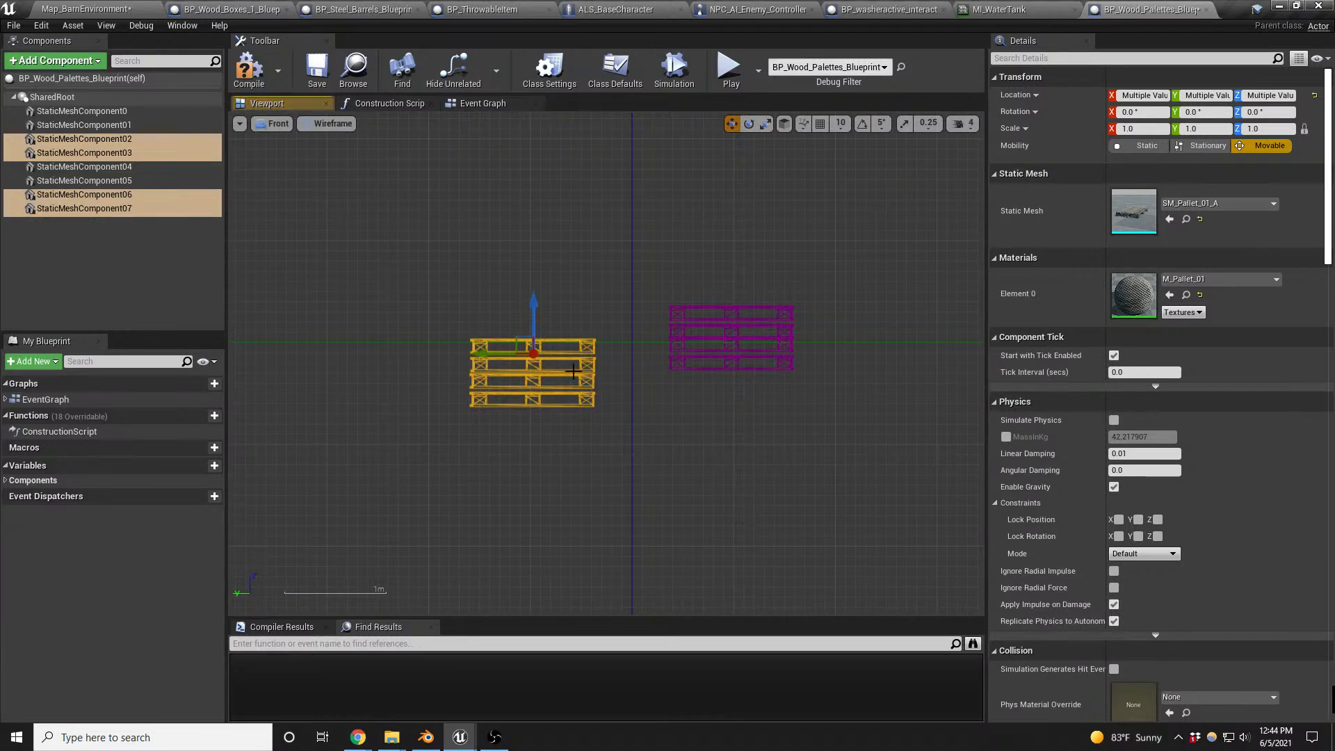
drag(515, 342, 551, 278)
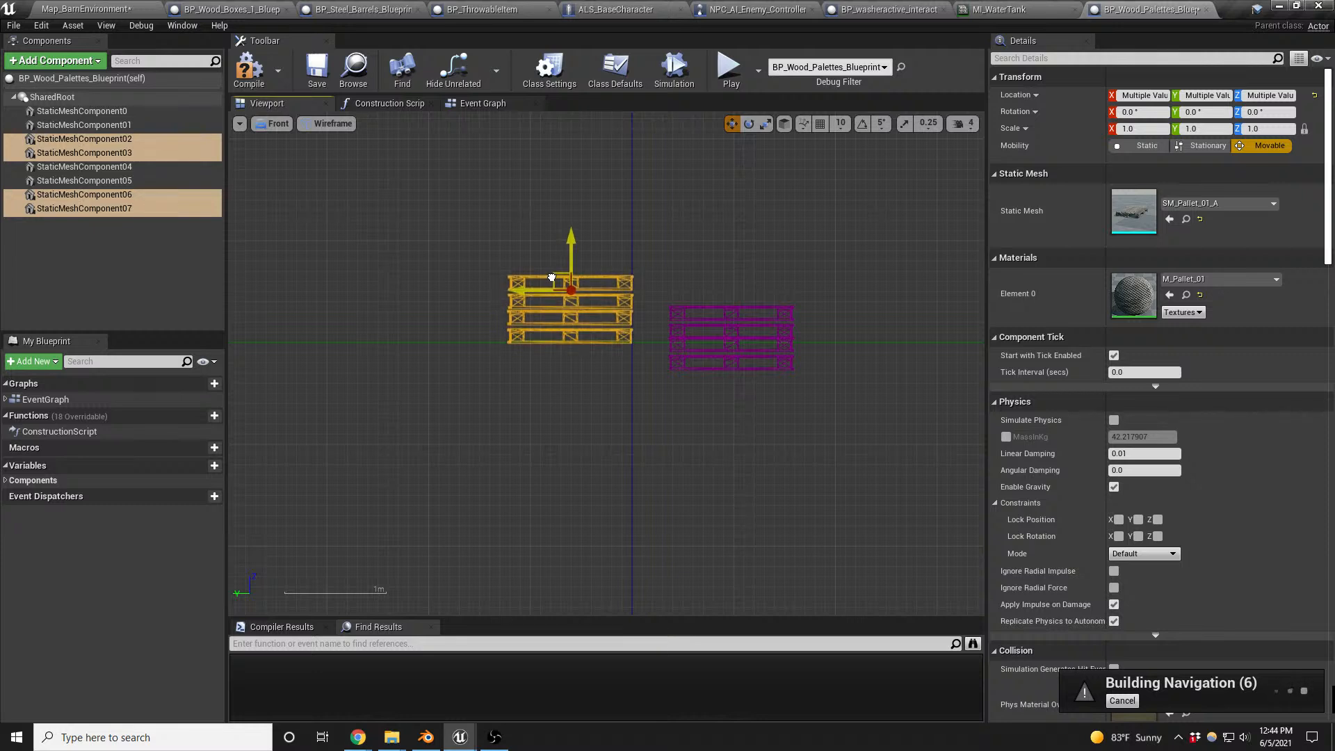
- Move the stack of components 0, 01, 04 and 05 onto the ground line beside the other stack, and return to perspective view
click(676, 306)
ctrl+click(683, 337)
ctrl+click(682, 347)
ctrl+click(682, 363)
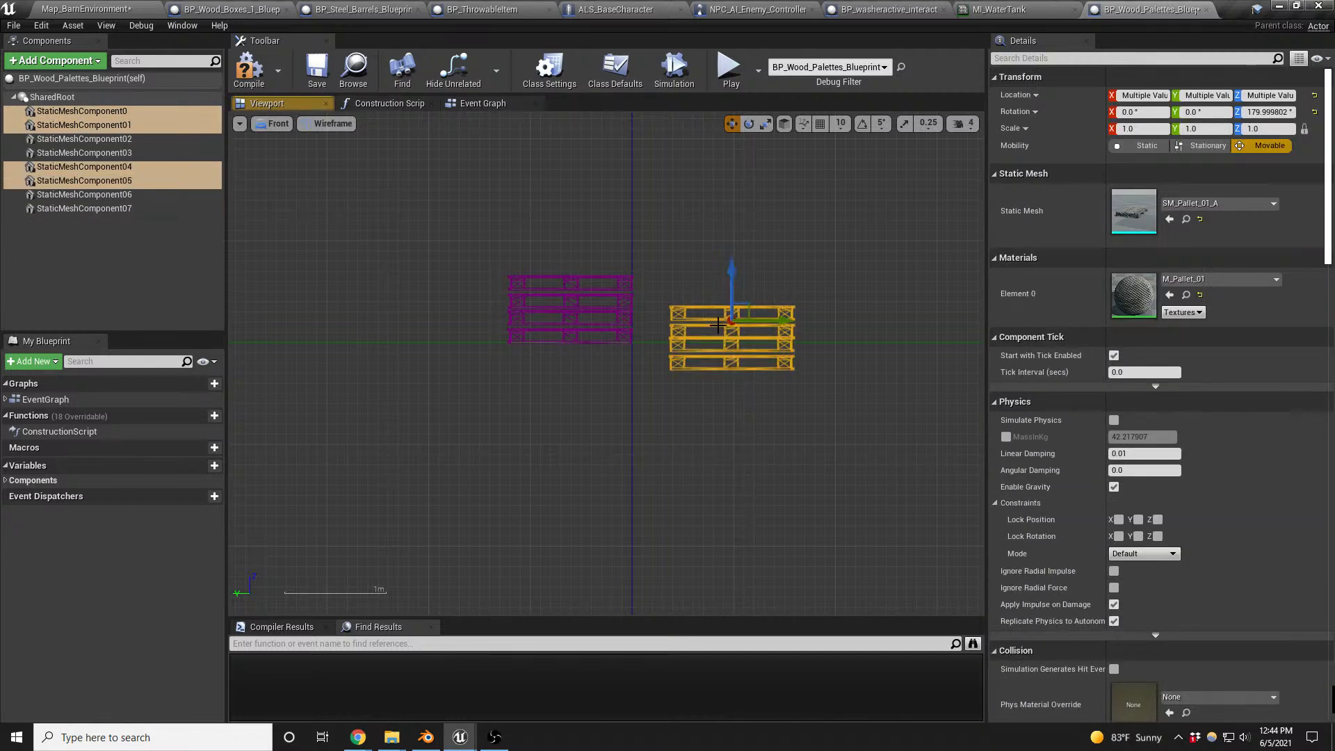
drag(745, 306, 708, 278)
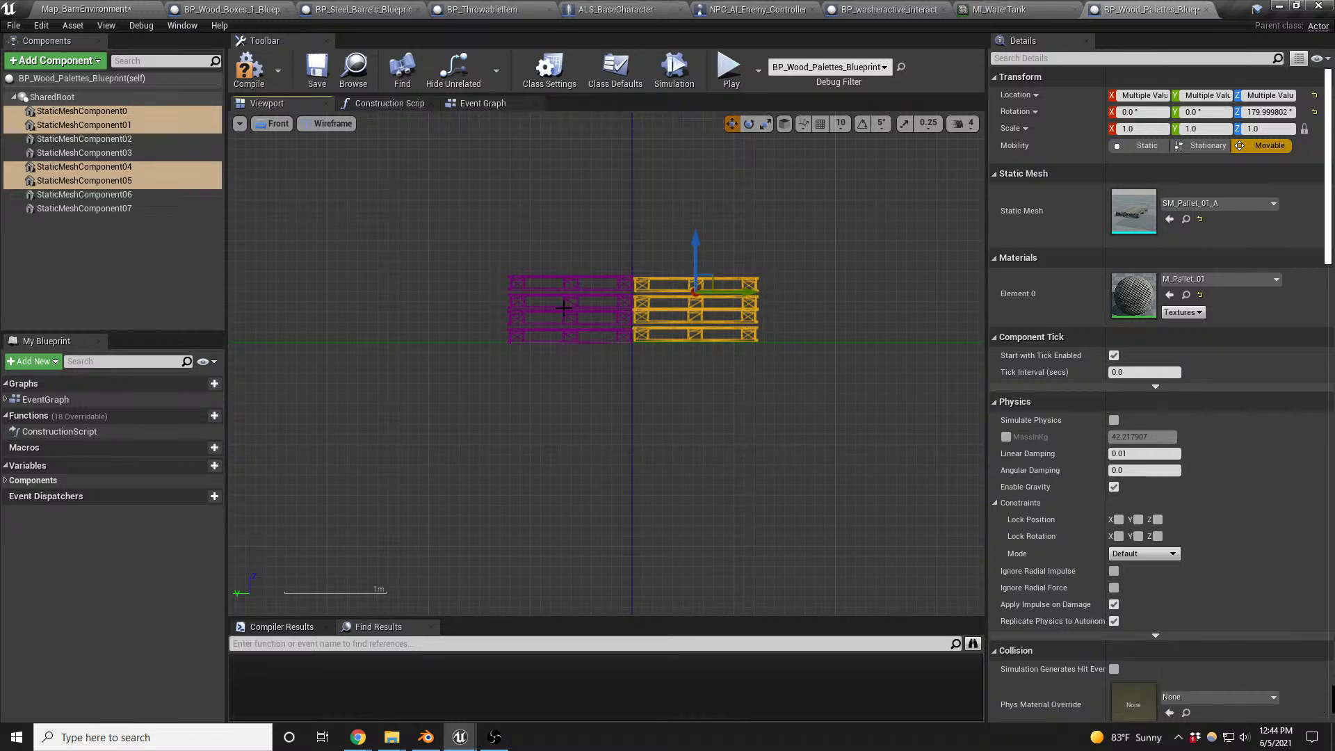
key(alt+g)
middle_drag(661, 330, 661, 278)
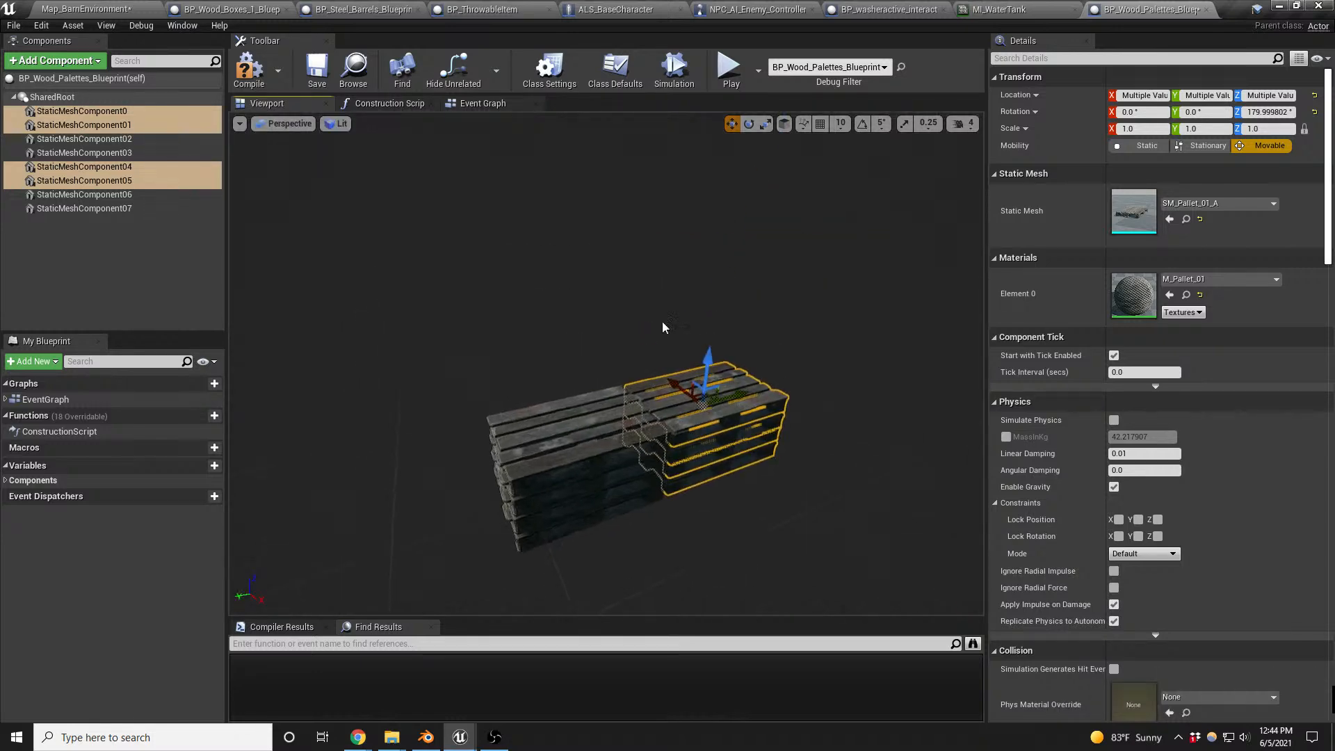
- Nudge the top pallet StaticMeshComponent02 slightly along X and rotate StaticMeshComponent03 beneath it slightly about the vertical axis
scroll(557, 464, up, 5)
click(533, 452)
alt+drag(533, 452, 584, 474)
alt+drag(767, 385, 772, 387)
right_drag(814, 380, 805, 374)
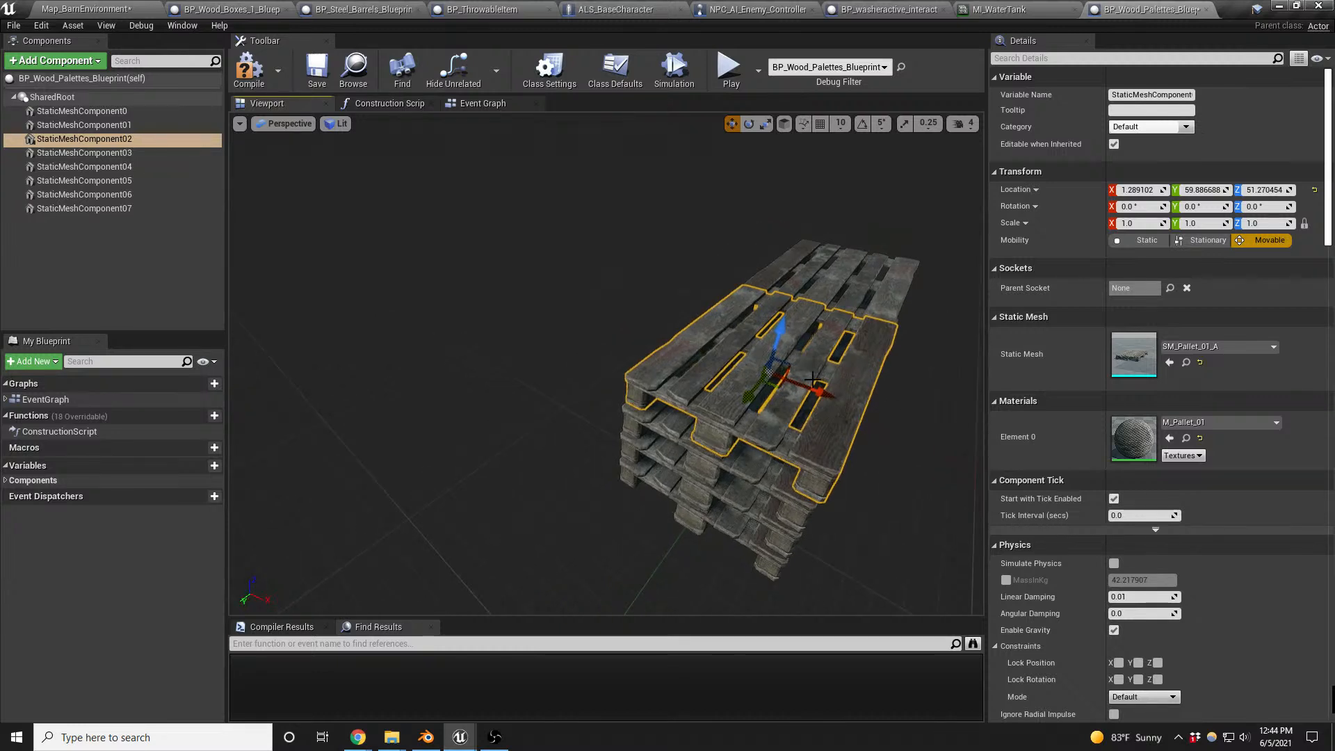
drag(819, 384, 825, 388)
click(737, 474)
key(e)
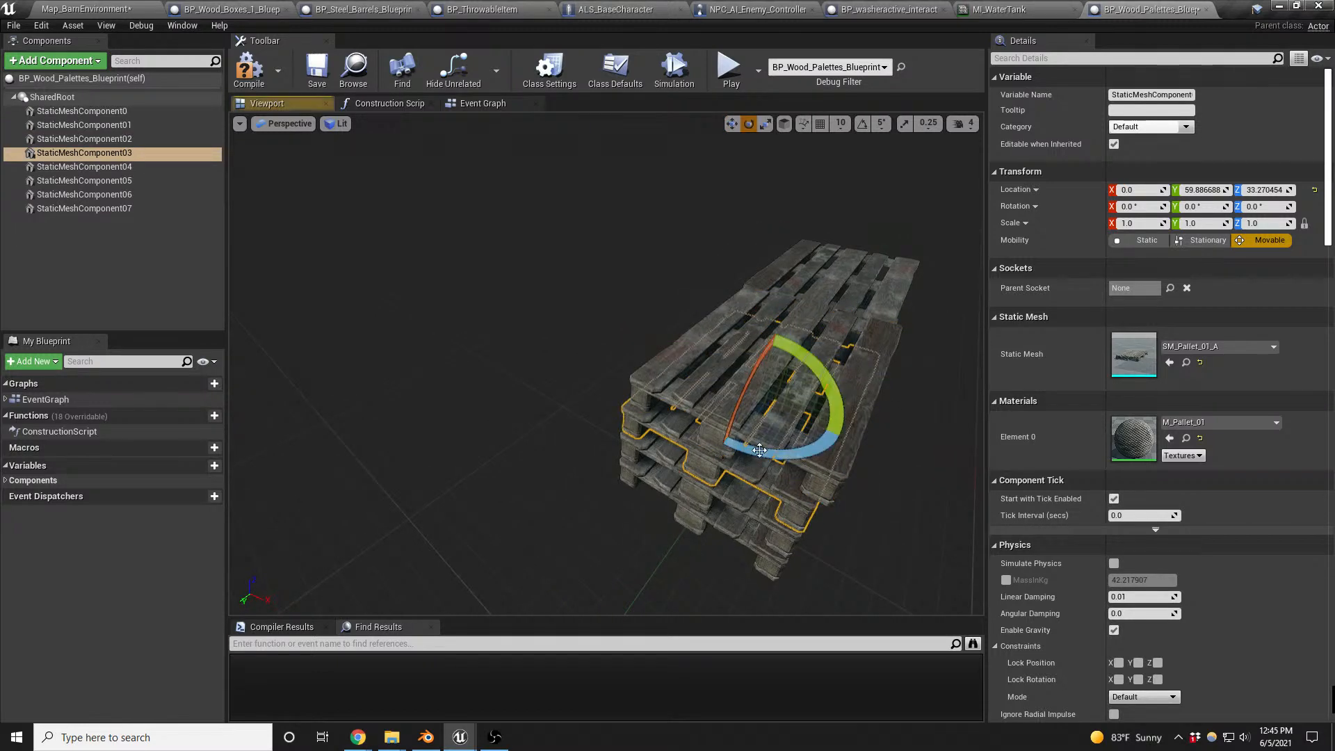
drag(760, 453, 773, 472)
- Shift StaticMeshComponent06 to X about -3 and rotate it by a small yaw angle of about 1°
click(735, 503)
key(w)
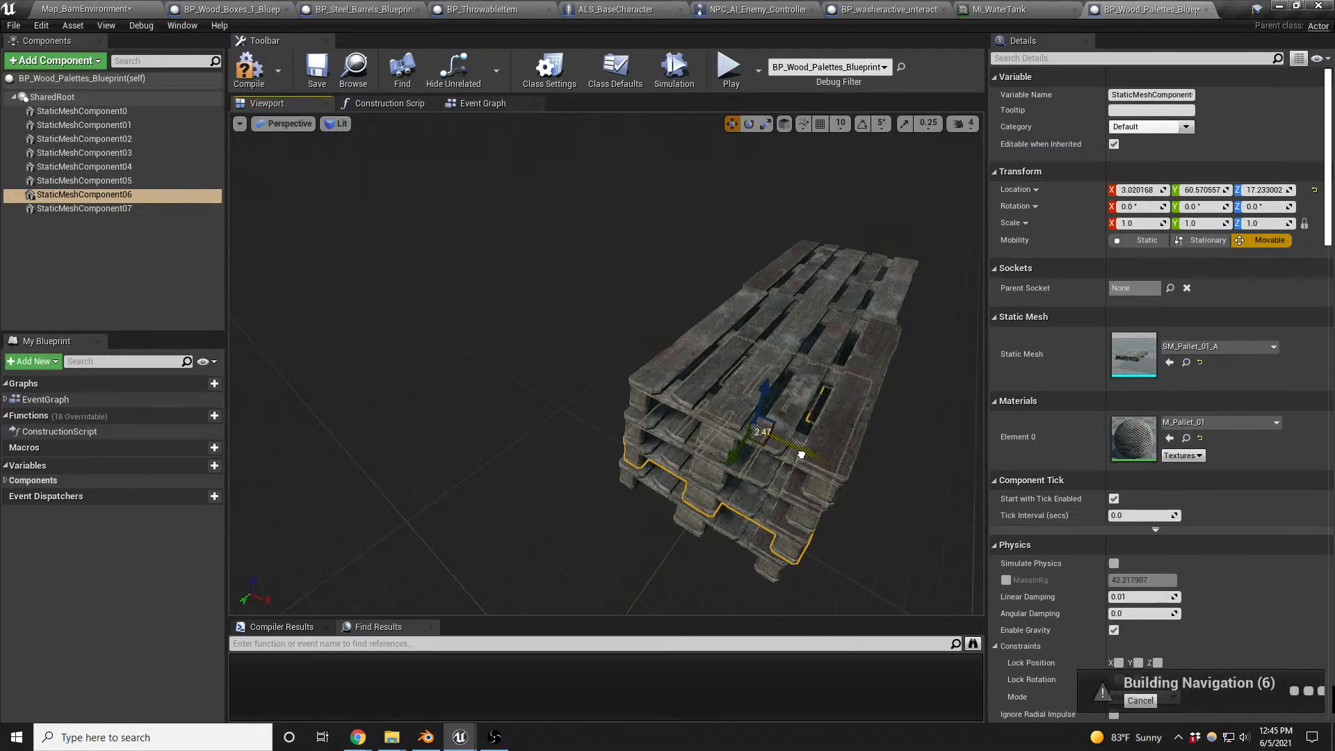
key(e)
drag(763, 485, 759, 484)
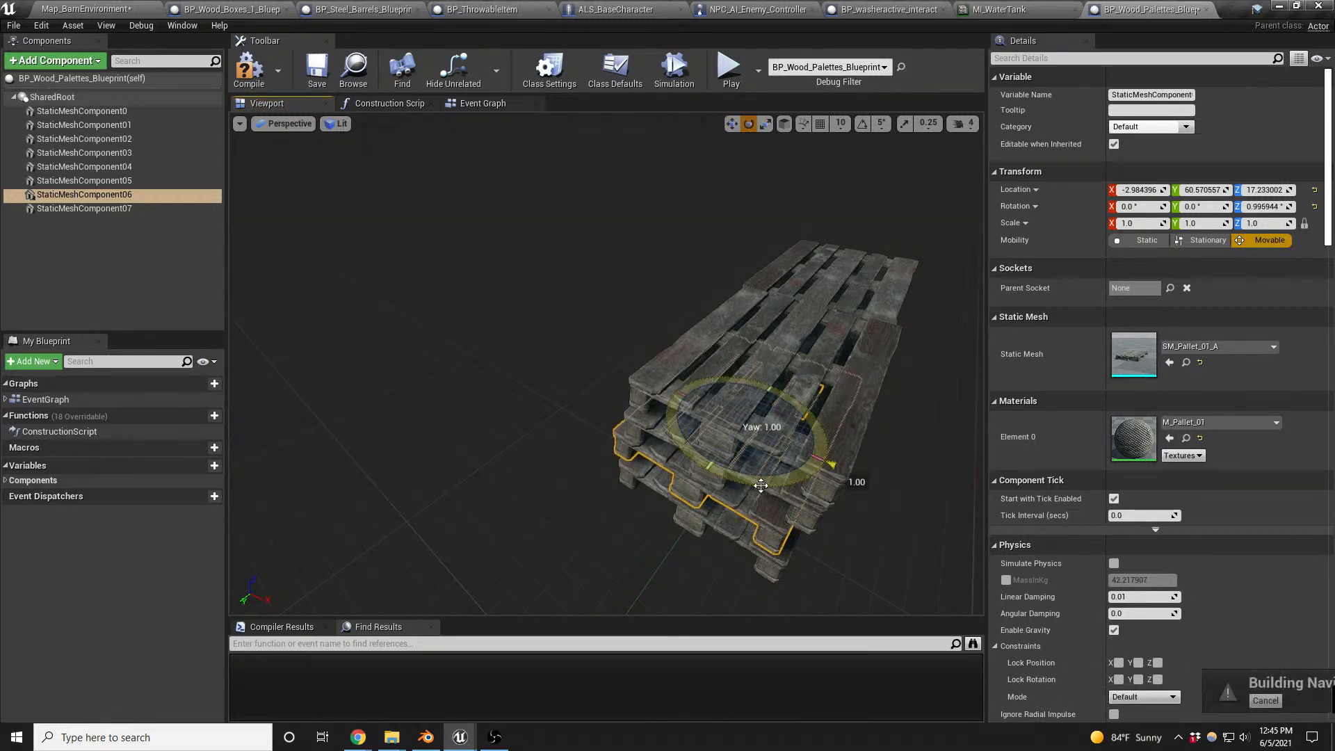
right_drag(758, 484, 735, 461)
- Rotate the other stack's top pallet, StaticMeshComponent0, to a Z rotation of about 182.4°
click(735, 461)
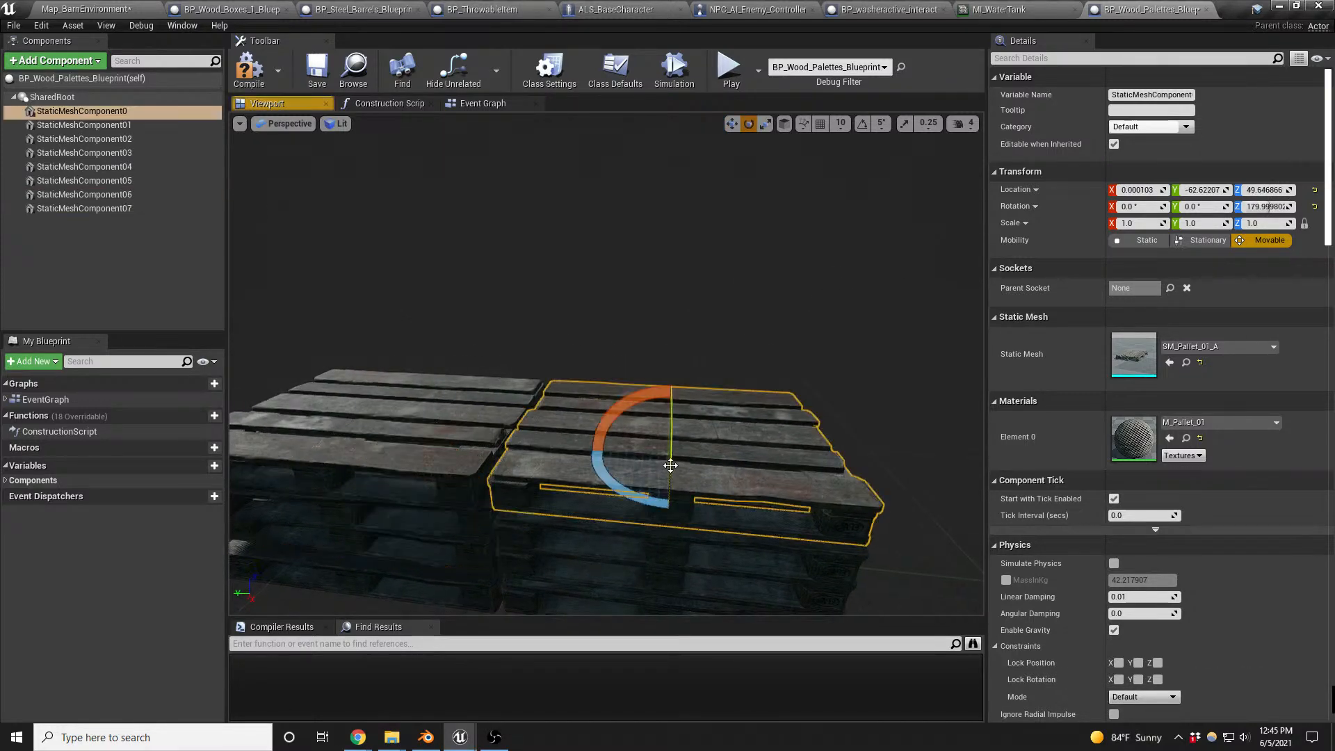
key(w)
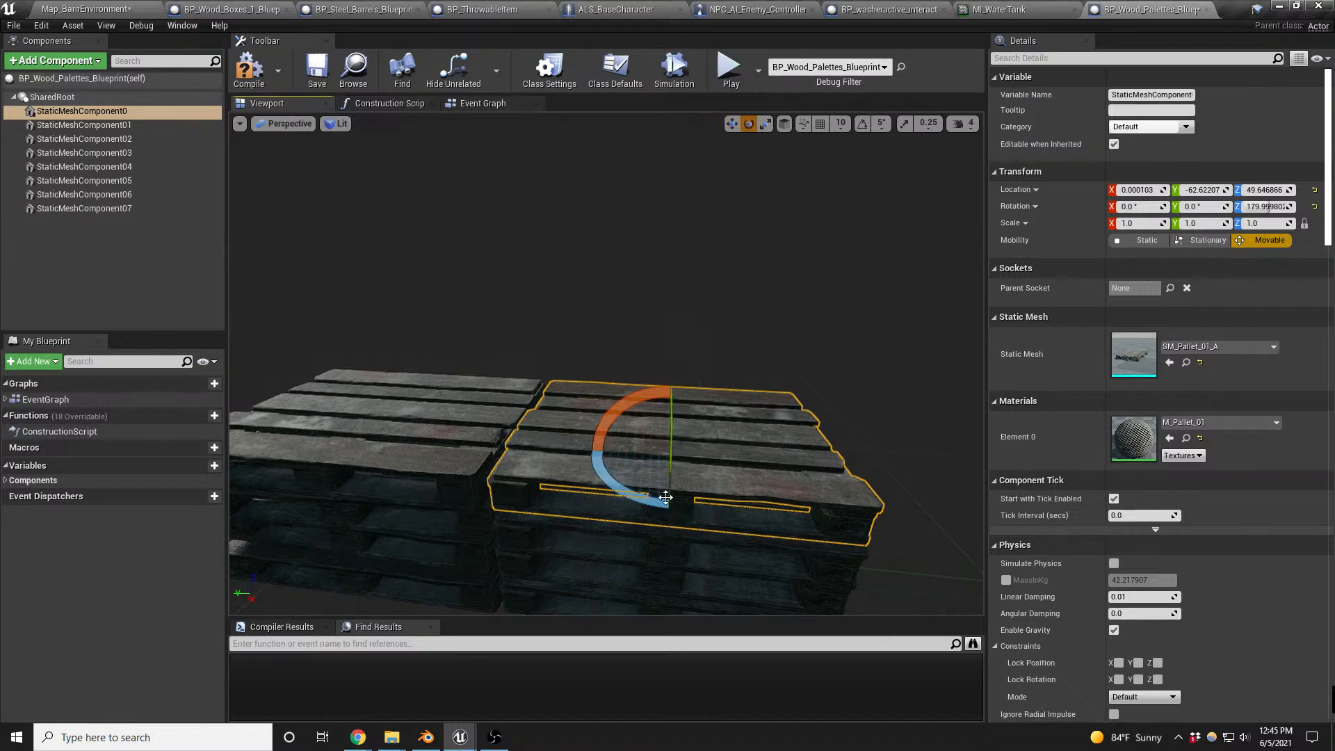
right_drag(666, 497, 625, 502)
drag(627, 481, 634, 483)
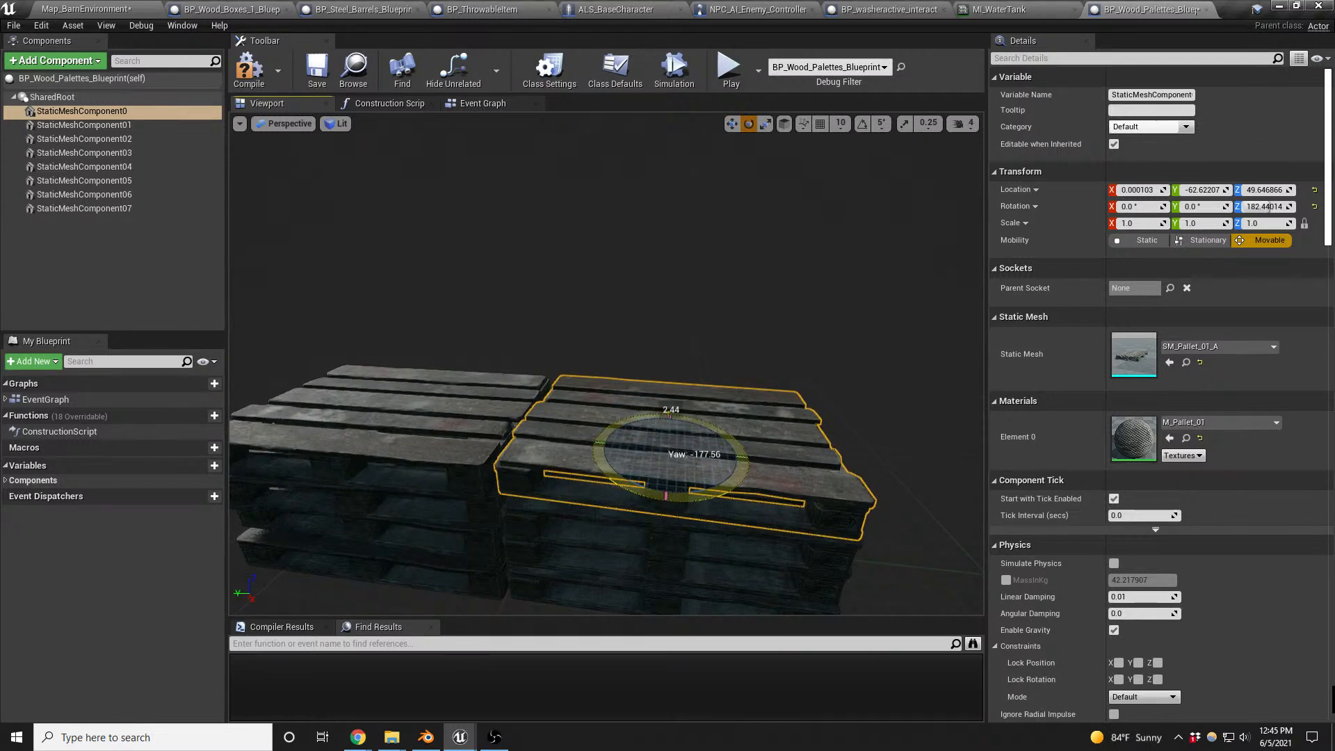
- Shift StaticMeshComponent01 to Y about -68 and rotate it to a Z rotation of about 172.2°
click(662, 545)
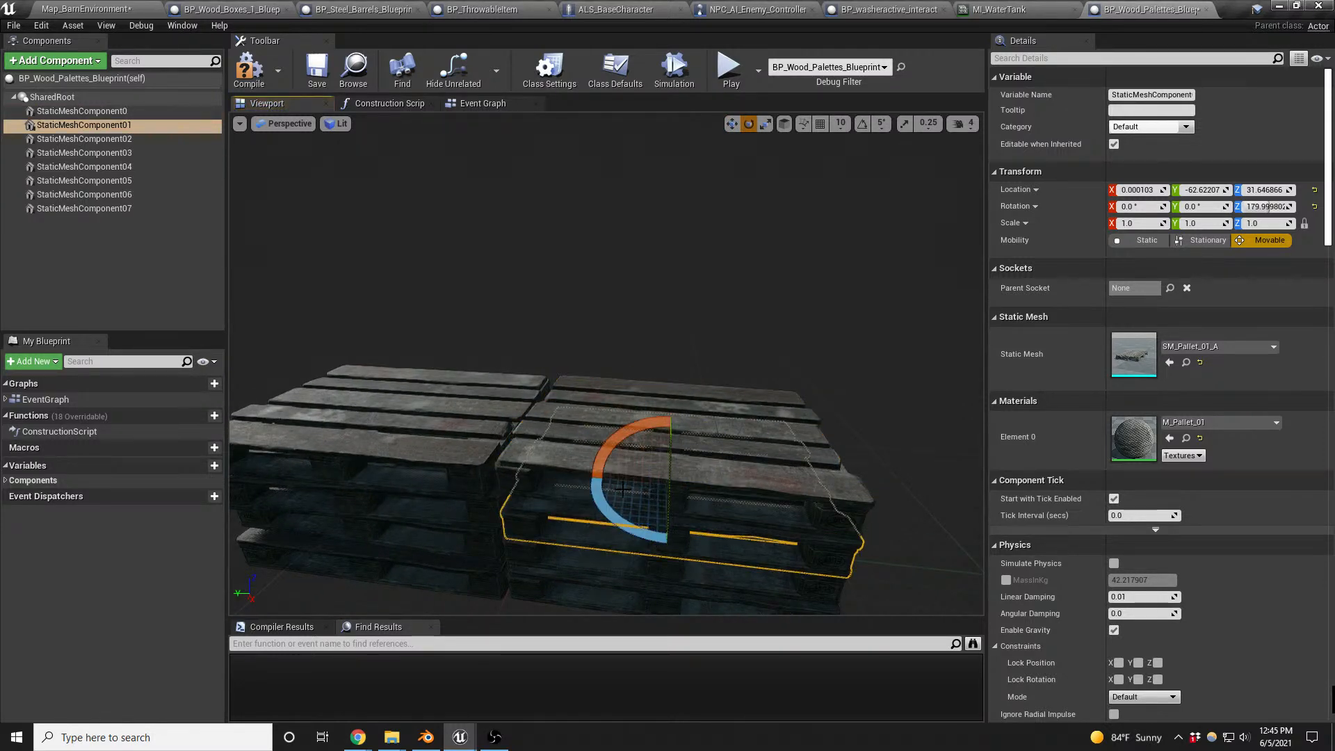
drag(697, 489, 720, 486)
key(e)
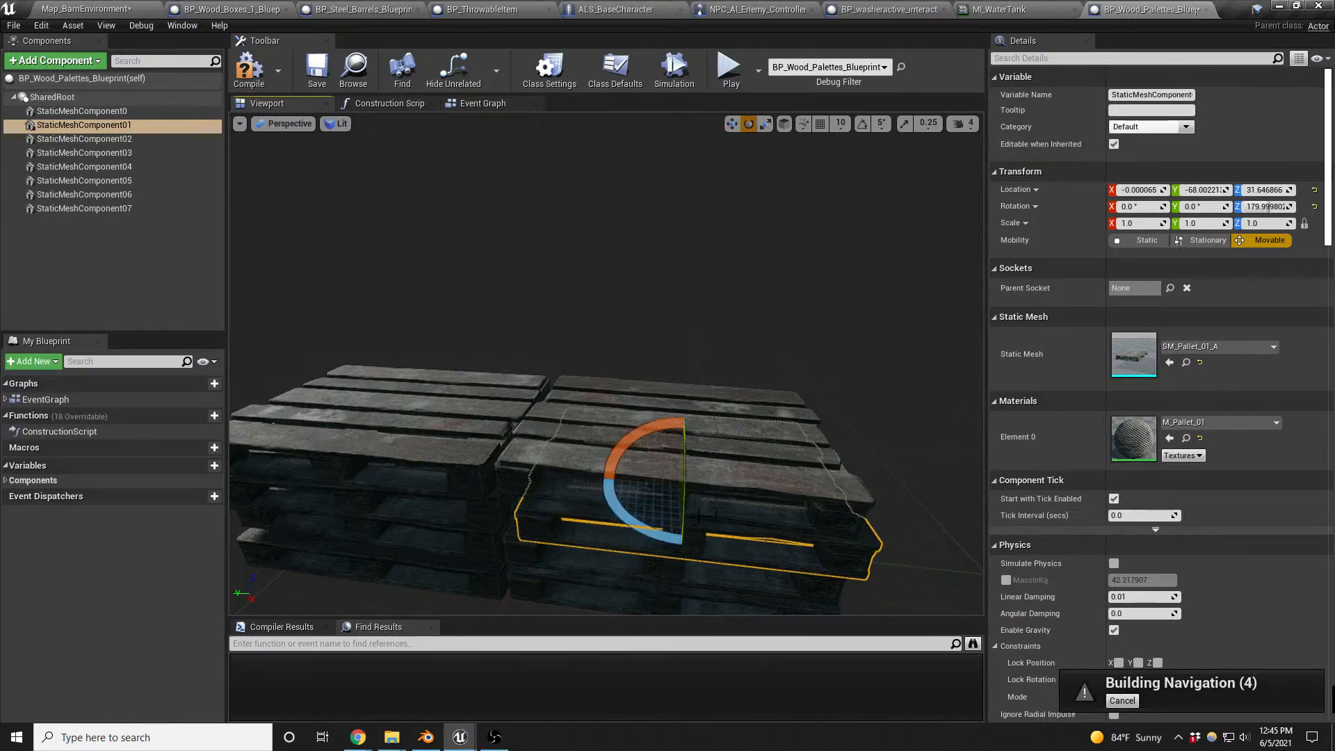
drag(659, 534, 641, 532)
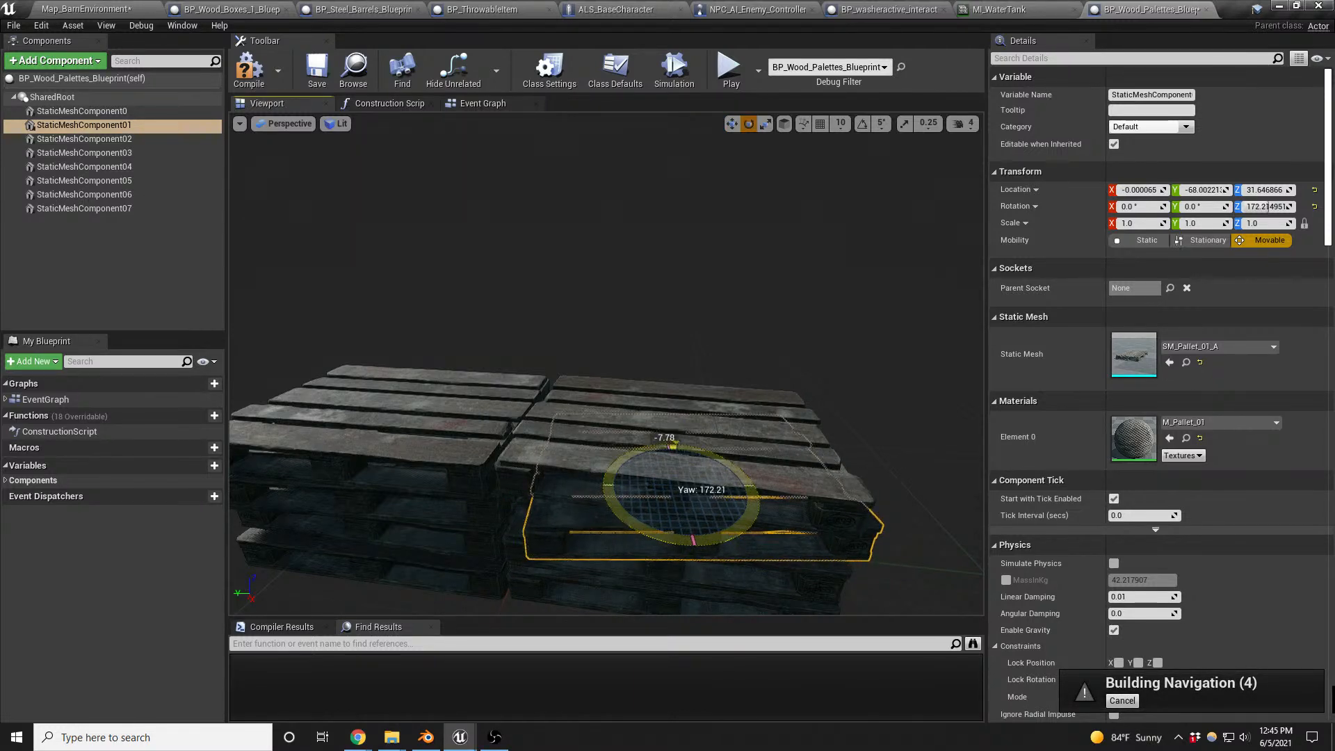
- Rotate the bottom pallet StaticMeshComponent05 to a Z rotation of about 292.1° so it sticks out of the stack
click(666, 576)
right_drag(676, 557, 679, 595)
click(674, 499)
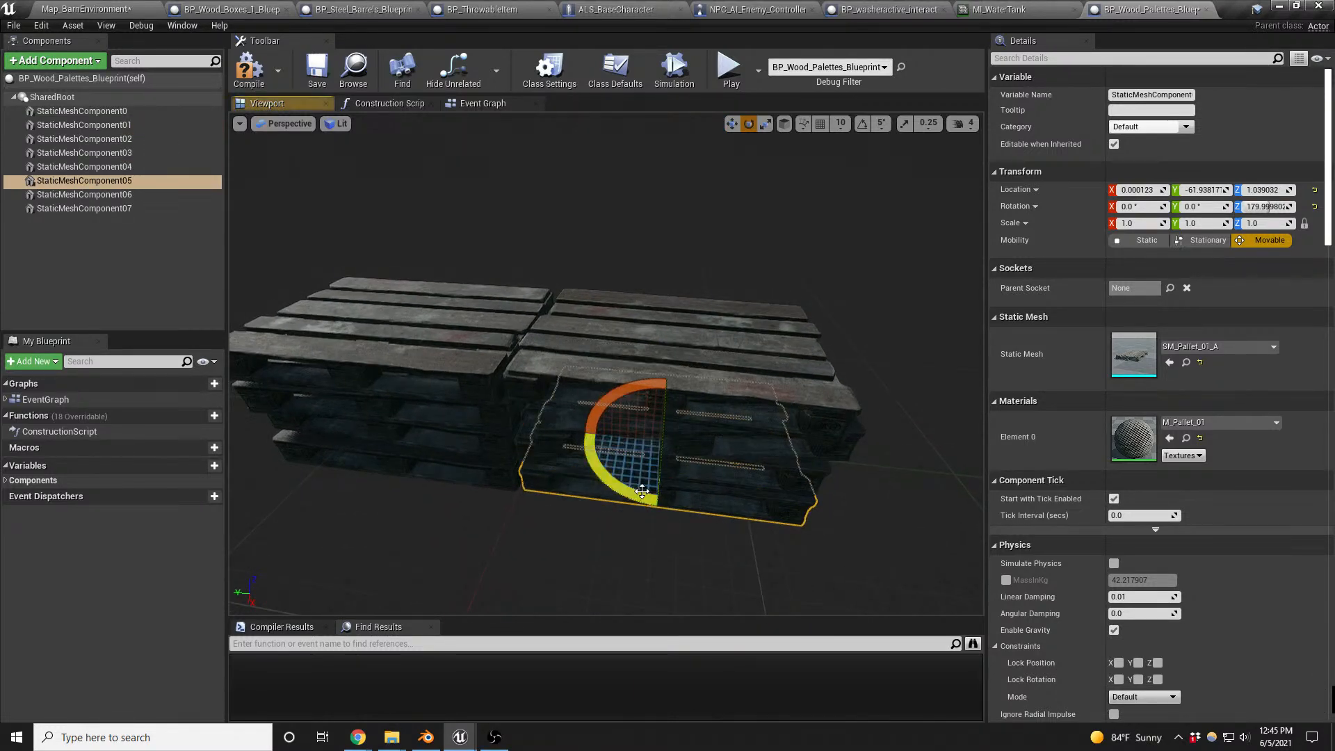
drag(642, 491, 772, 487)
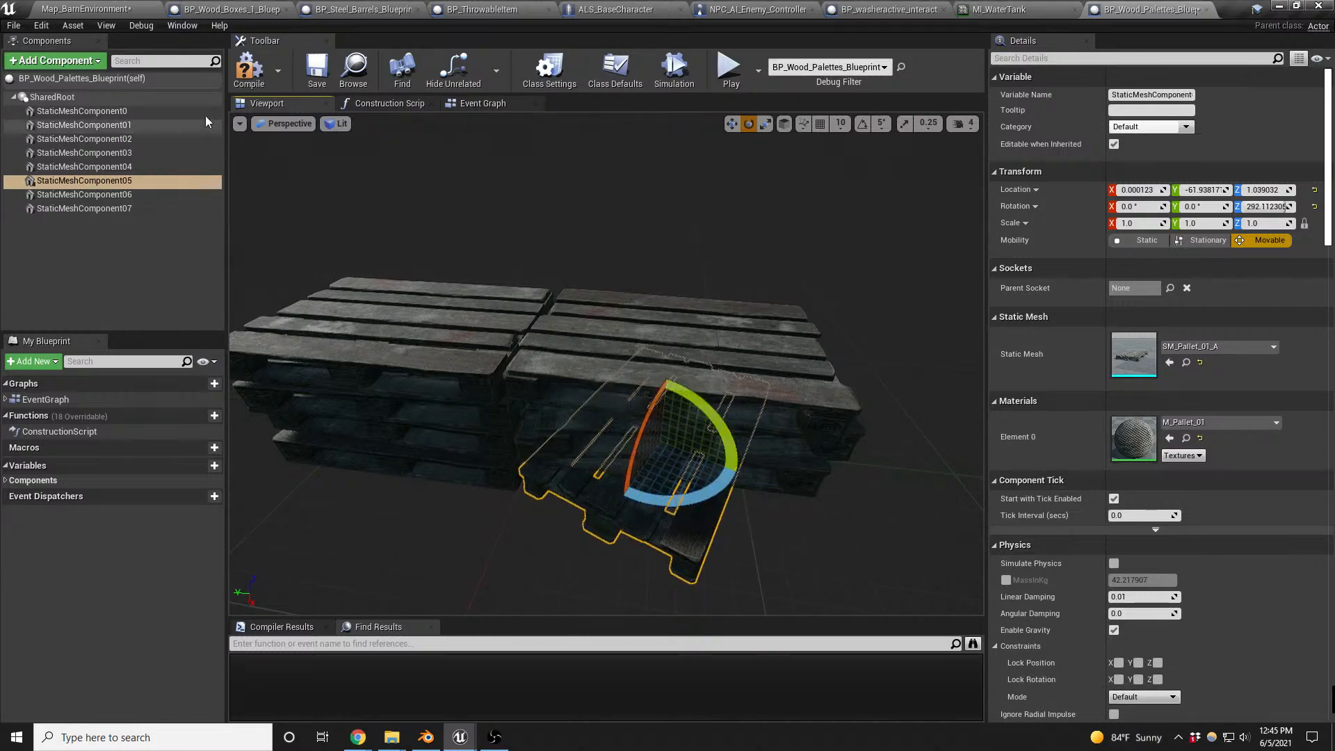
- Return to the Map_BarnEnvironment level and drop BP_Wood_Palettes_Blueprint and BP_Wood_Palettes_Blueprint2 onto the ground
click(95, 11)
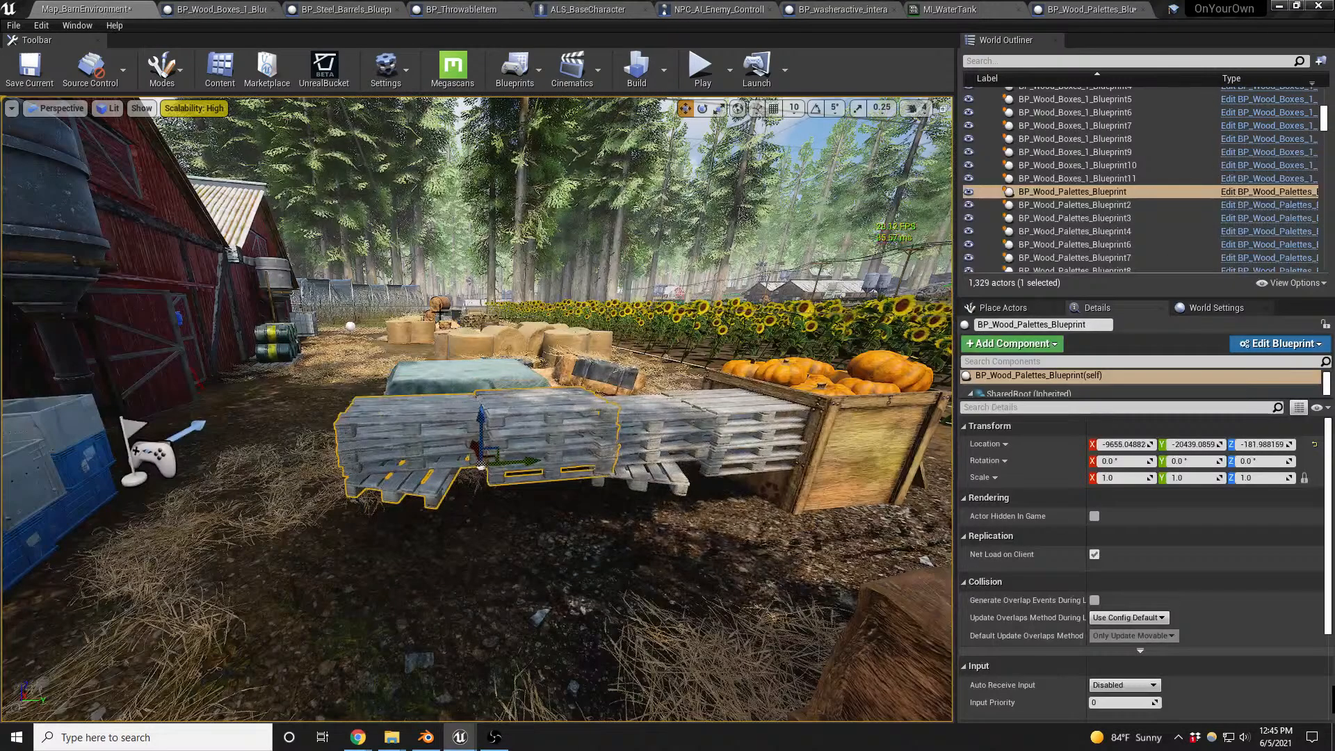
key(w)
mouse_move(644, 436)
right_down()
mouse_move(647, 459)
mouse_move(626, 456)
mouse_move(643, 436)
right_up()
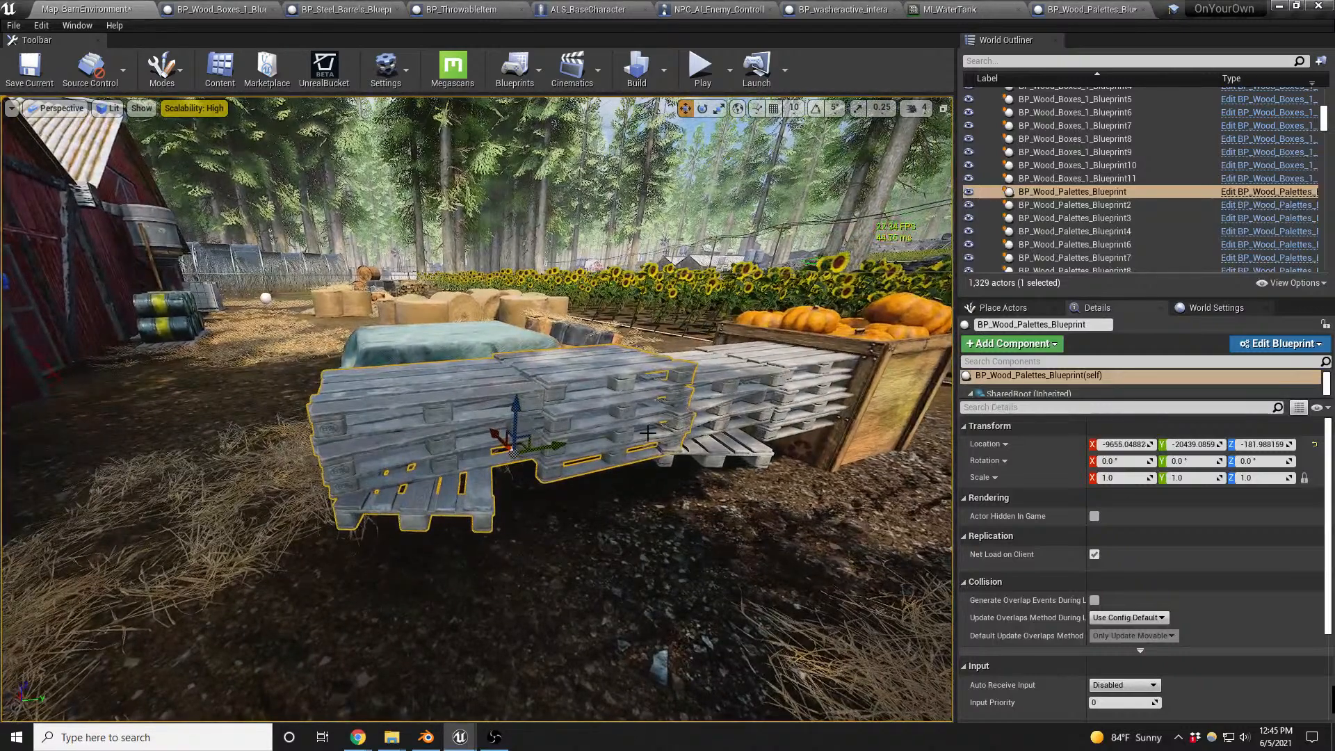
key(End)
click(724, 395)
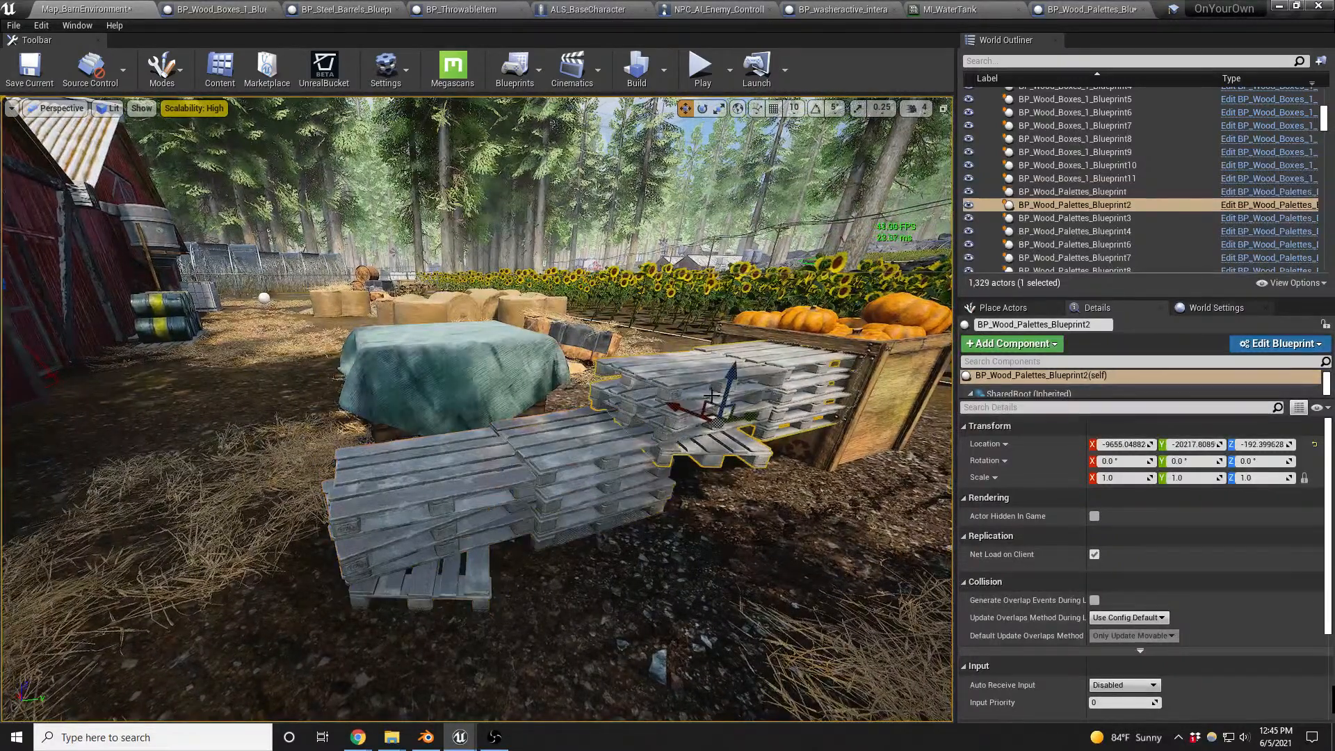
key(End)
- Rotate BP_Wood_Palettes_Blueprint2 to about 82.5° around Z and slide it closer to the first pallet stack
key(e)
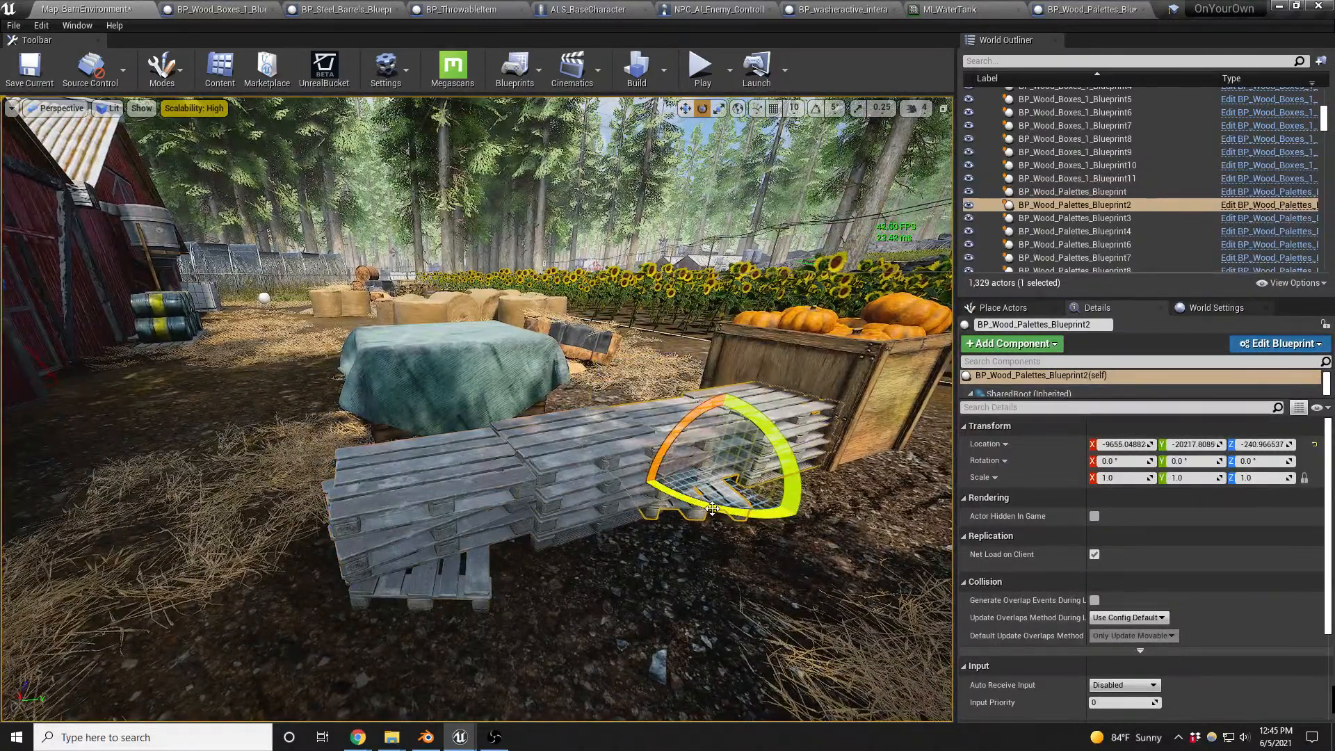
drag(721, 511, 785, 516)
key(w)
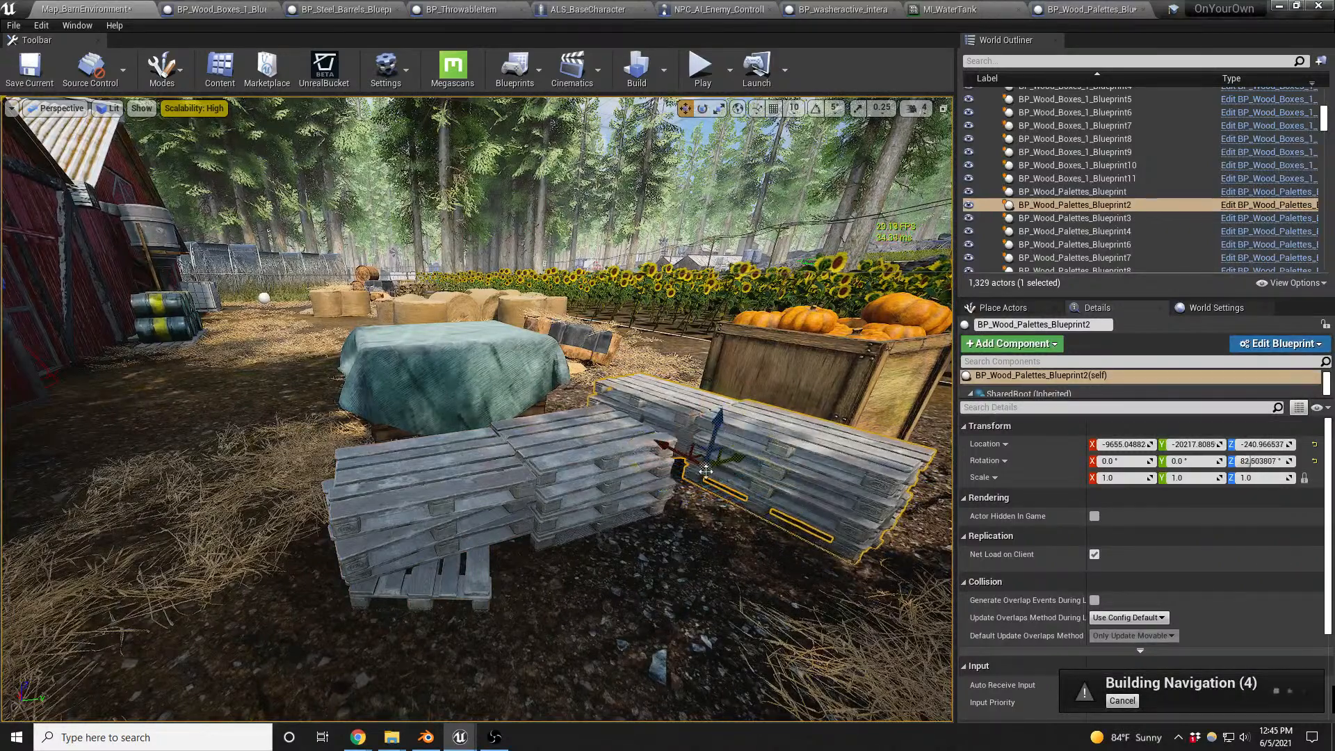
drag(699, 455, 661, 467)
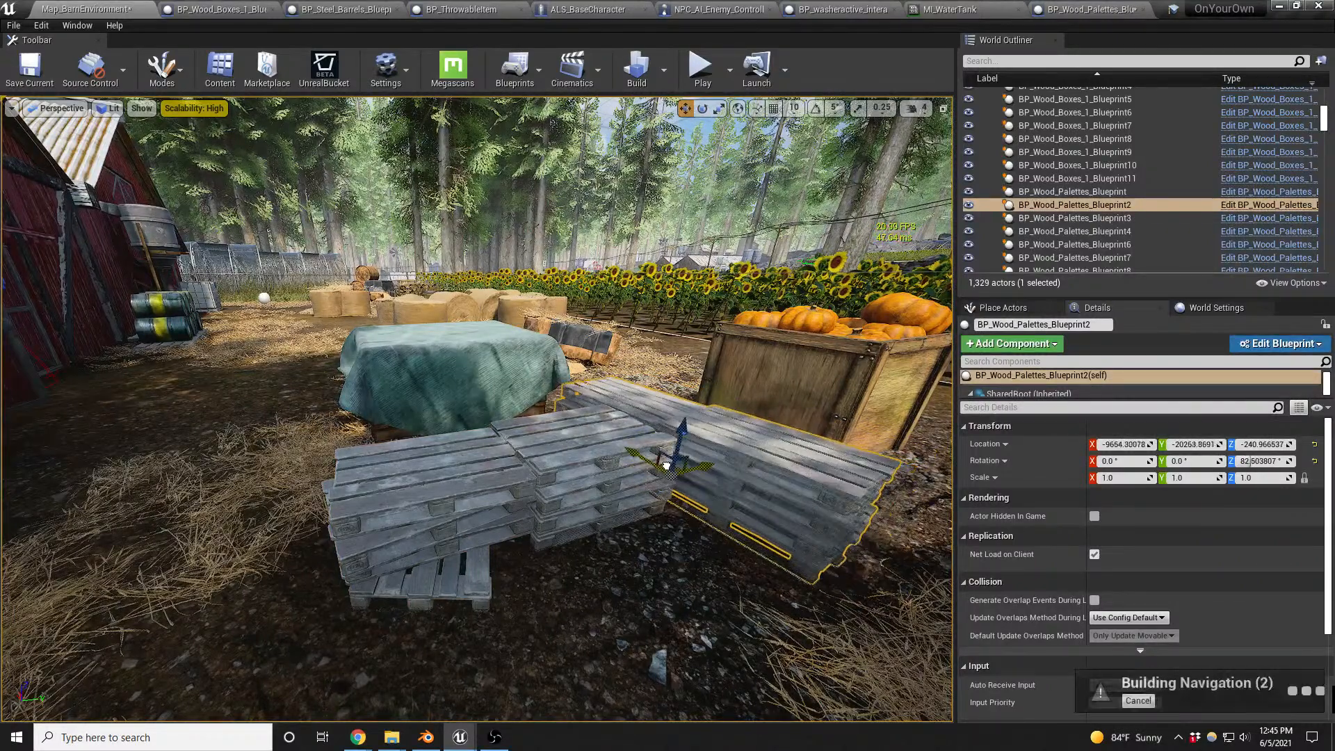
- Deselect the pallet stack and save the barn level
key(Escape)
right_drag(660, 468, 686, 484)
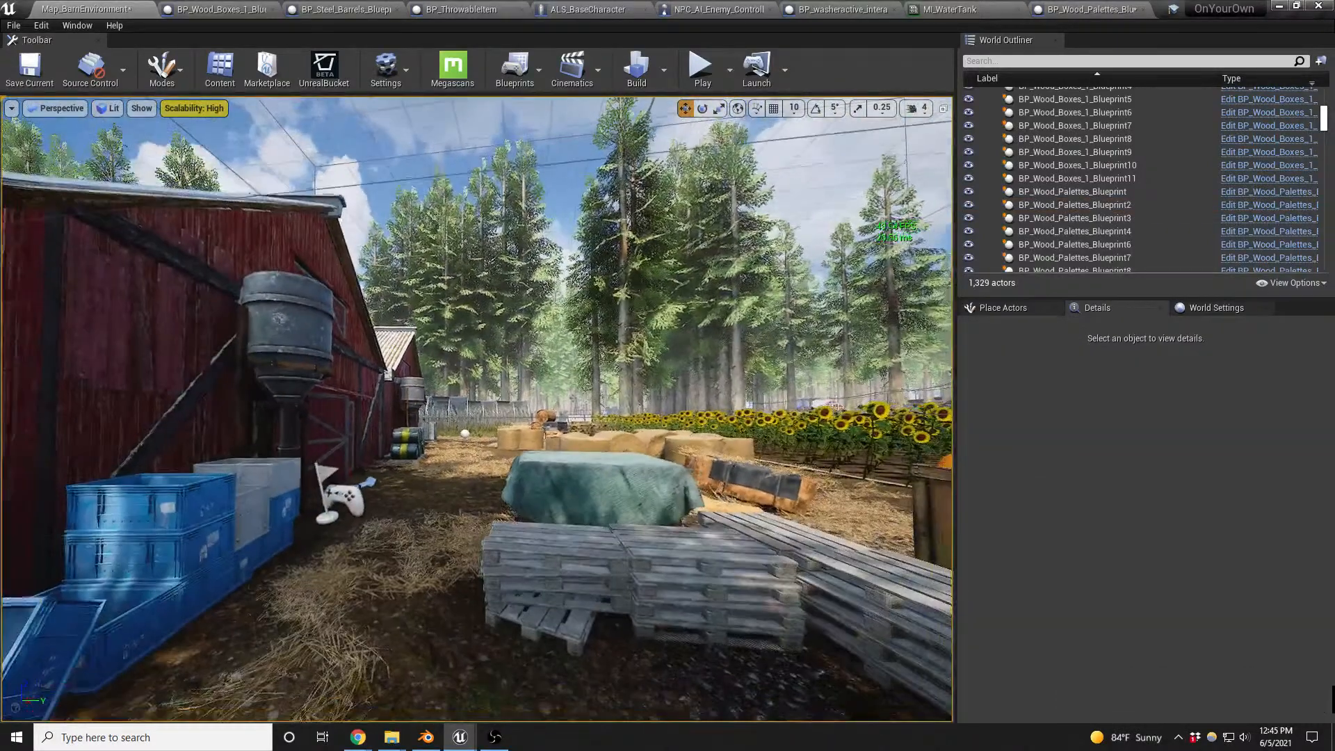
key(ctrl+s)
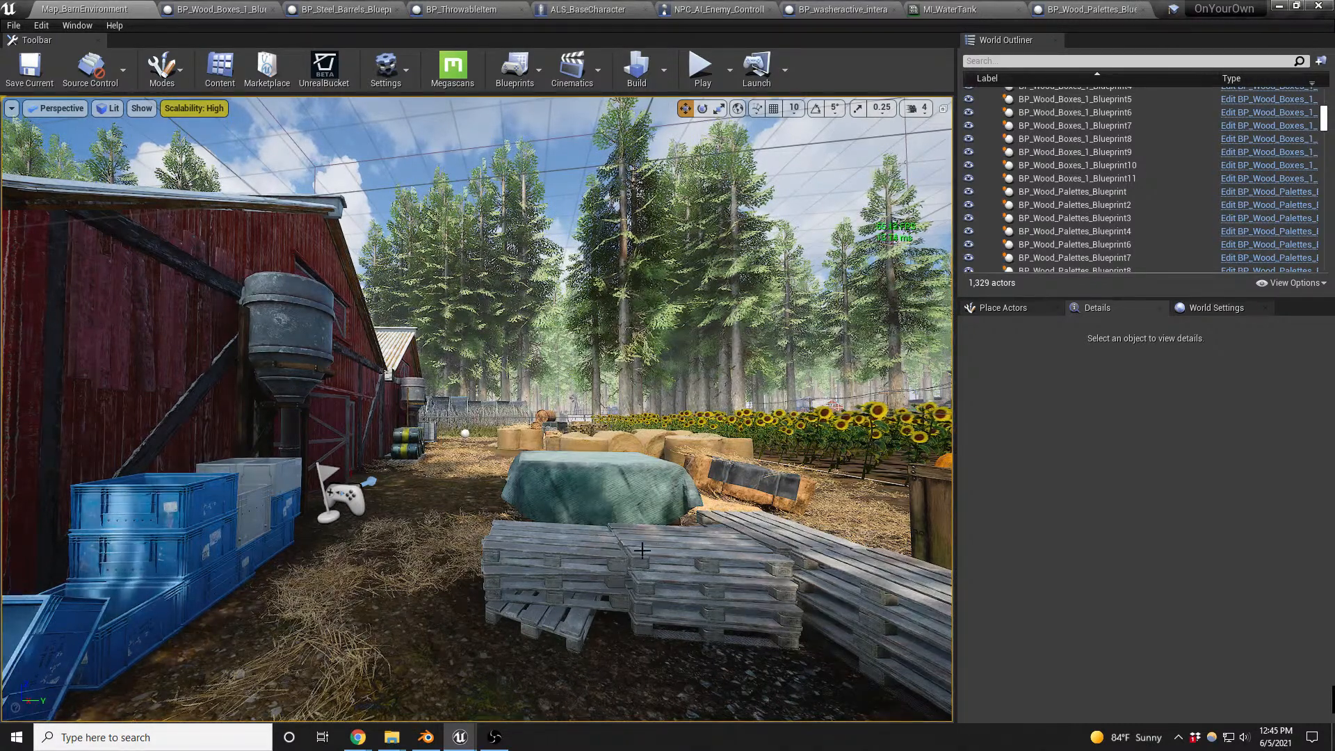
mouse_move(496, 740)
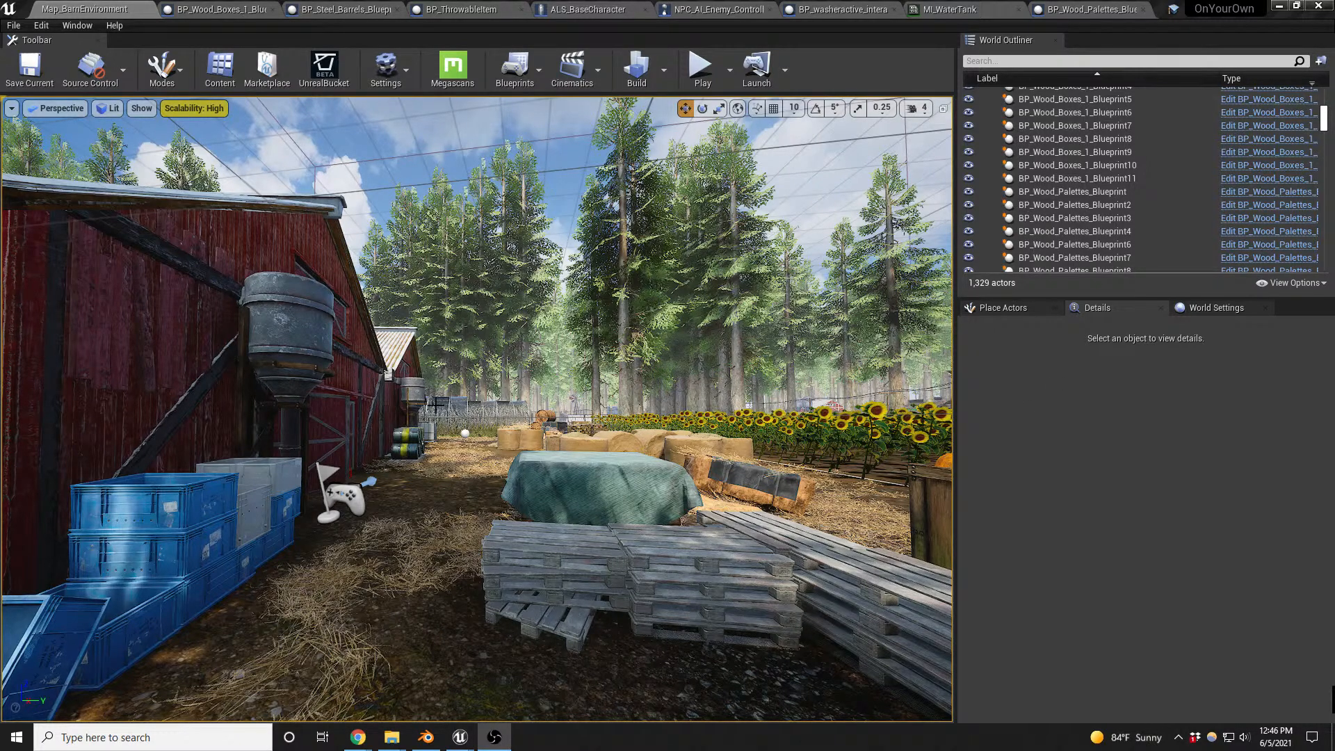
key(s)
right_drag(525, 416, 447, 425)
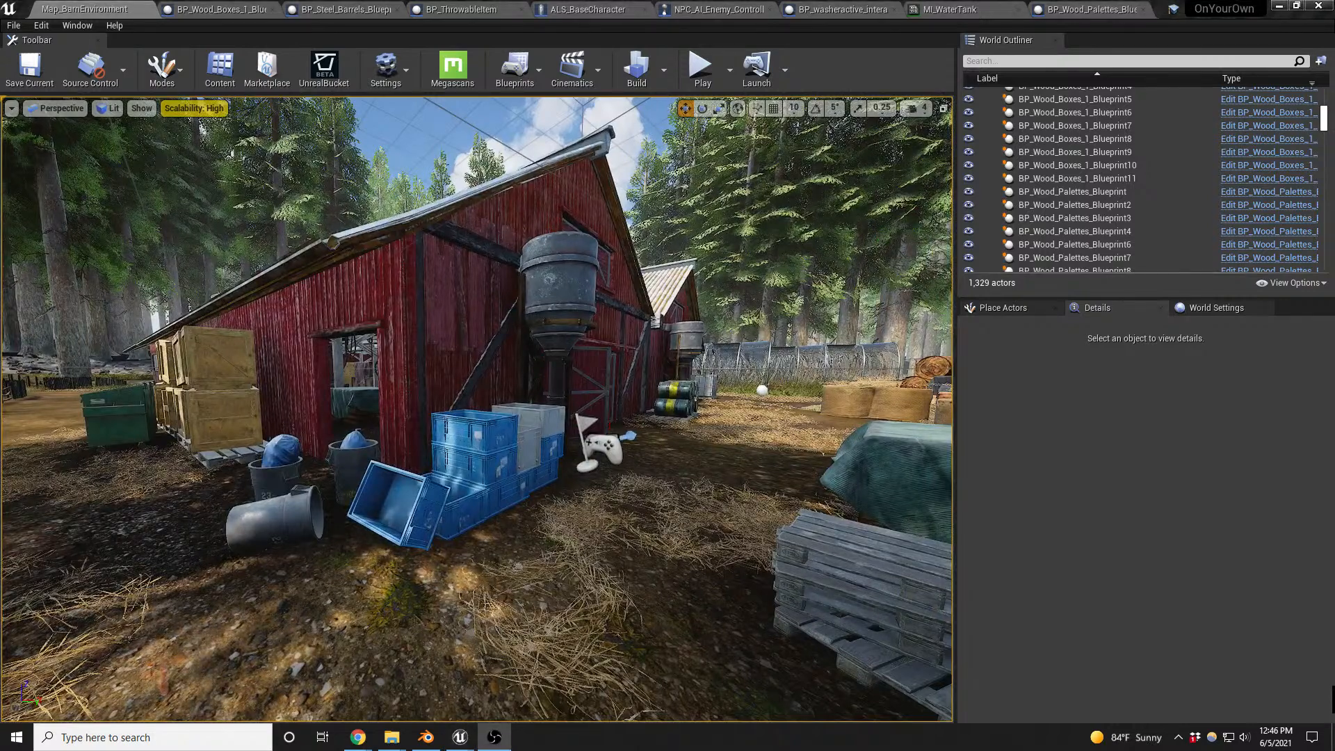